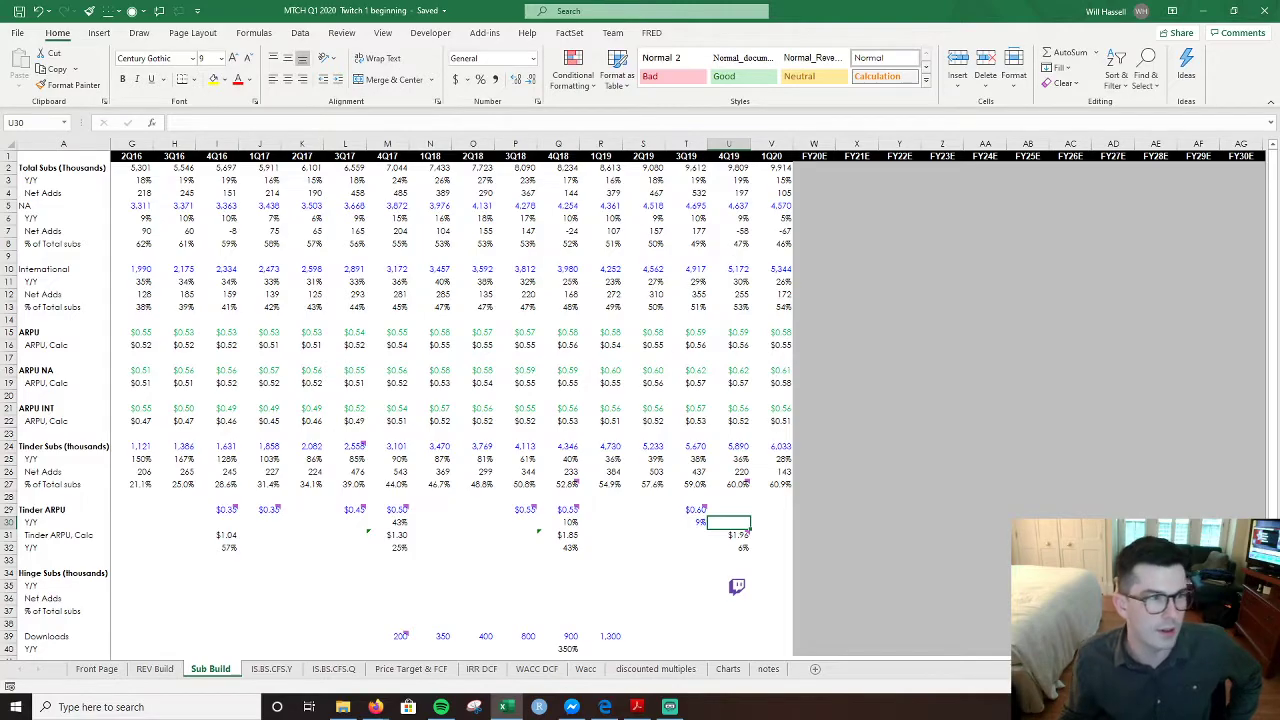
- Switch from Sub Build to the IS.BS.CFS.Y sheet and go to the top of the 2020 column
{"action": "left_click", "coordinate": [845, 282]}
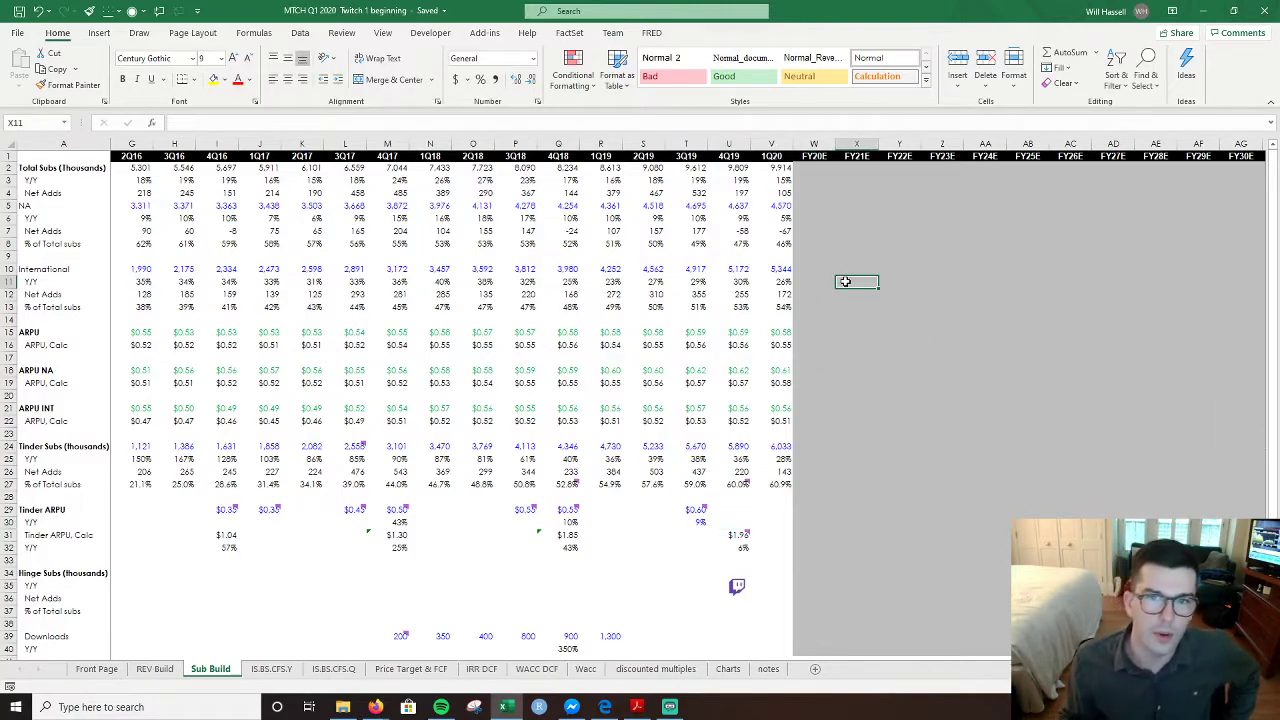
{"action": "key", "text": "Up"}
{"action": "key", "text": "ctrl+Page_Up"}
{"action": "key", "text": "ctrl+Page_Down"}
{"action": "key", "text": "ctrl+Page_Down"}
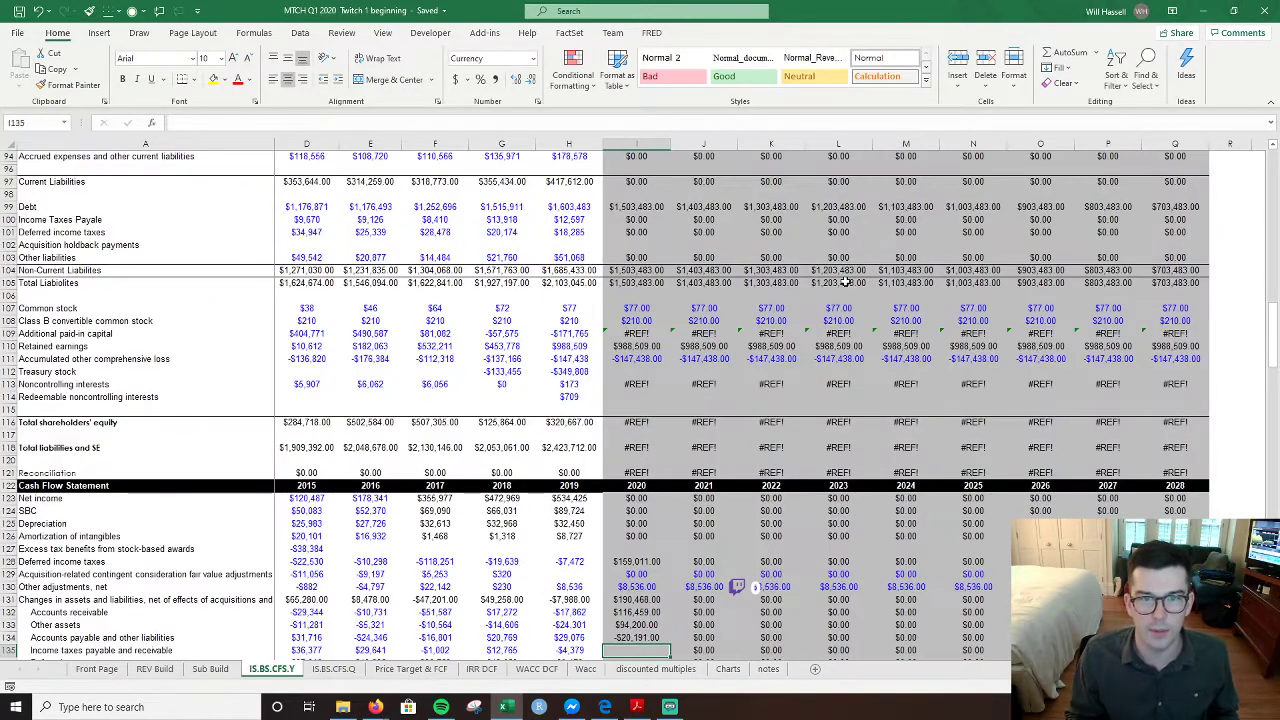
{"action": "key", "text": "ctrl+Up"}
{"action": "key", "text": "ctrl+Up"}
{"action": "key", "text": "ctrl+Up"}
{"action": "key", "text": "ctrl+Up"}
{"action": "key", "text": "ctrl+Up"}
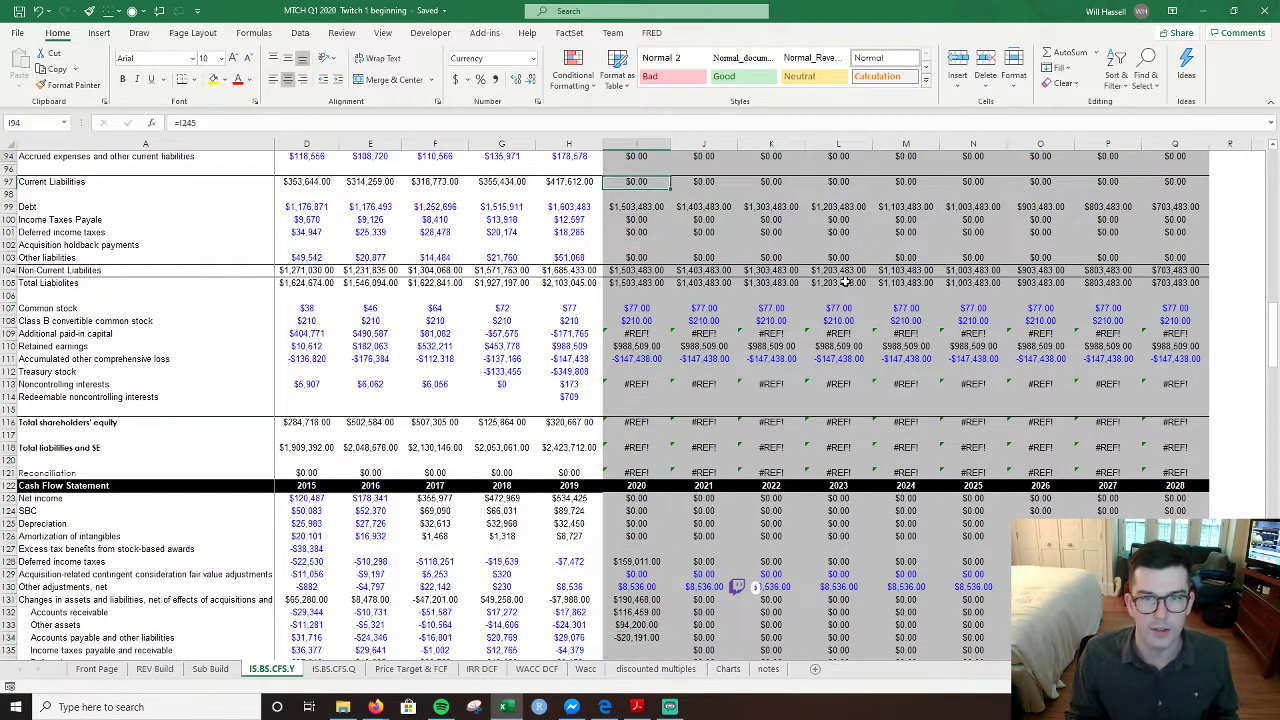
- Examine the 2020 projection column of the yearly income statement and the balance sheet's asset rows
{"action": "key", "text": "Down"}
{"action": "key", "text": "Down"}
{"action": "key", "text": "Down"}
{"action": "key", "text": "Down"}
{"action": "key", "text": "Down"}
{"action": "key", "text": "Down"}
{"action": "key", "text": "Down"}
{"action": "key", "text": "Down"}
{"action": "key", "text": "Down"}
{"action": "key", "text": "Down"}
{"action": "key", "text": "Down"}
{"action": "key", "text": "Down"}
{"action": "key", "text": "Down"}
{"action": "key", "text": "Down"}
{"action": "key", "text": "Down"}
{"action": "key", "text": "Down"}
{"action": "key", "text": "Down"}
{"action": "key", "text": "Down"}
{"action": "key", "text": "Down"}
{"action": "key", "text": "Down"}
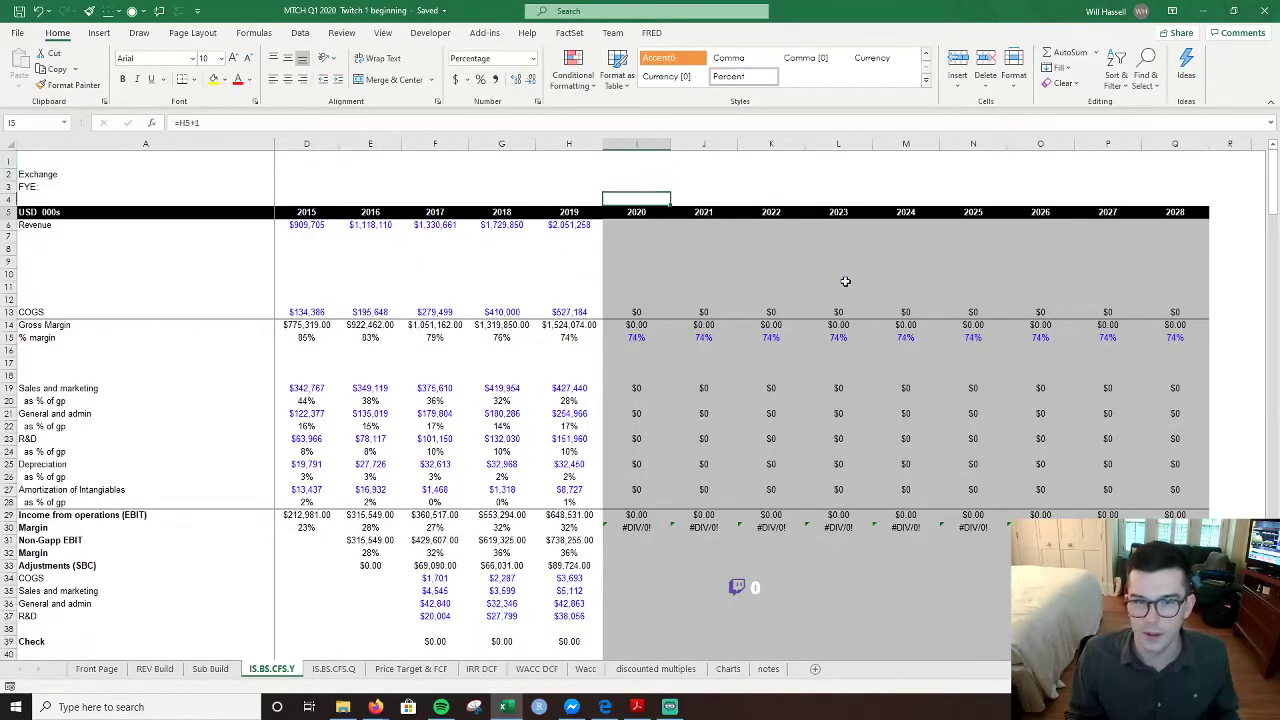
{"action": "key", "text": "Down"}
{"action": "key", "text": "Down"}
{"action": "key", "text": "Down"}
{"action": "key", "text": "Down"}
{"action": "key", "text": "Down"}
{"action": "key", "text": "Down"}
{"action": "key", "text": "Down"}
{"action": "key", "text": "Down"}
{"action": "key", "text": "Down"}
{"action": "key", "text": "Down"}
{"action": "key", "text": "Down"}
{"action": "key", "text": "Down"}
{"action": "key", "text": "Down"}
{"action": "key", "text": "Down"}
{"action": "key", "text": "Down"}
{"action": "key", "text": "Down"}
{"action": "key", "text": "Down"}
{"action": "key", "text": "Down"}
{"action": "key", "text": "Down"}
{"action": "key", "text": "Down"}
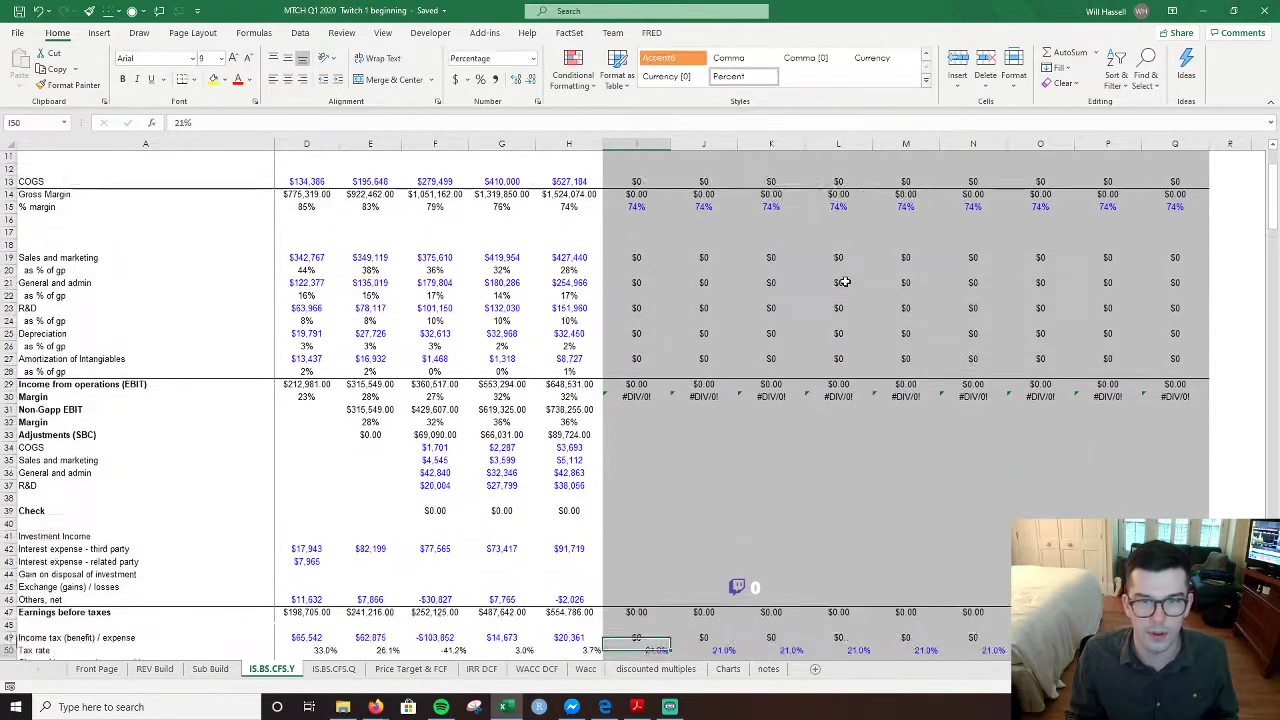
{"action": "key", "text": "Up"}
{"action": "key", "text": "Up"}
{"action": "key", "text": "Up"}
{"action": "key", "text": "Up"}
{"action": "key", "text": "Up"}
{"action": "key", "text": "Up"}
{"action": "key", "text": "Up"}
{"action": "key", "text": "Up"}
{"action": "key", "text": "Up"}
{"action": "key", "text": "Up"}
{"action": "key", "text": "Up"}
{"action": "key", "text": "Up"}
{"action": "key", "text": "Up"}
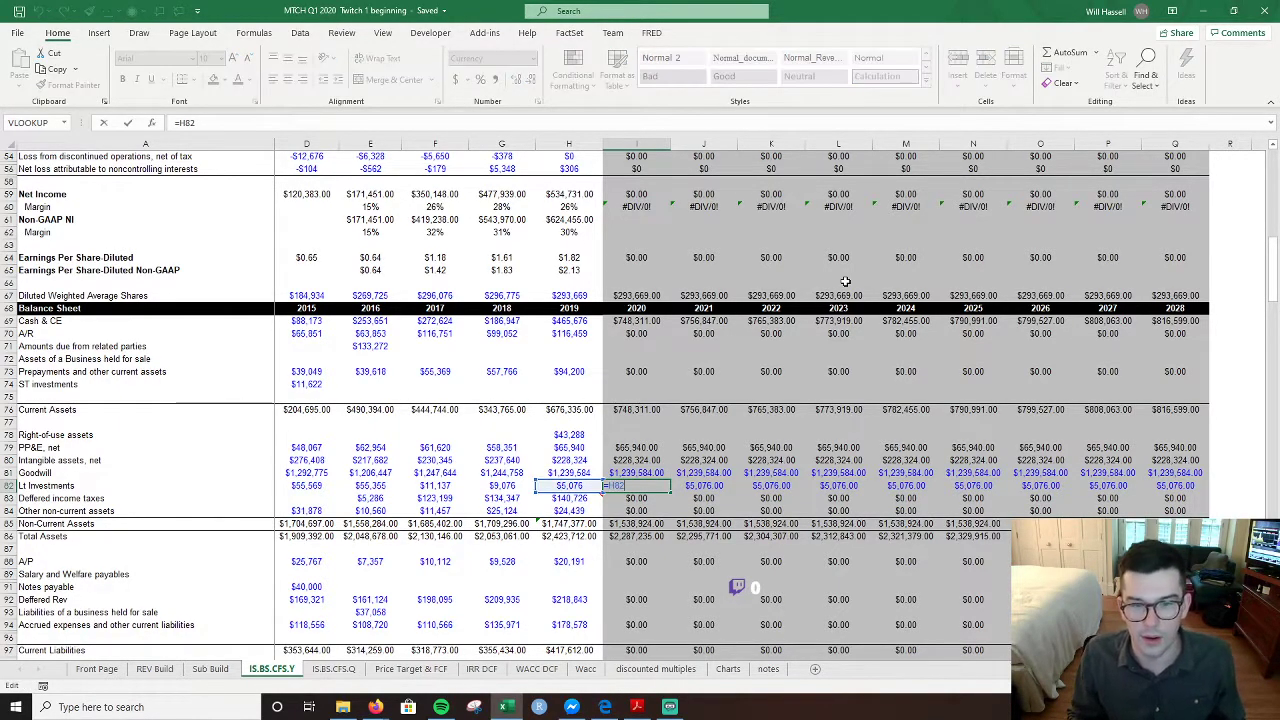
- Inspect the 2020 formulas for the balance sheet's non-current assets, from PP&E, net through Goodwill
{"action": "key", "text": "Up"}
{"action": "key", "text": "Up"}
{"action": "key", "text": "Up"}
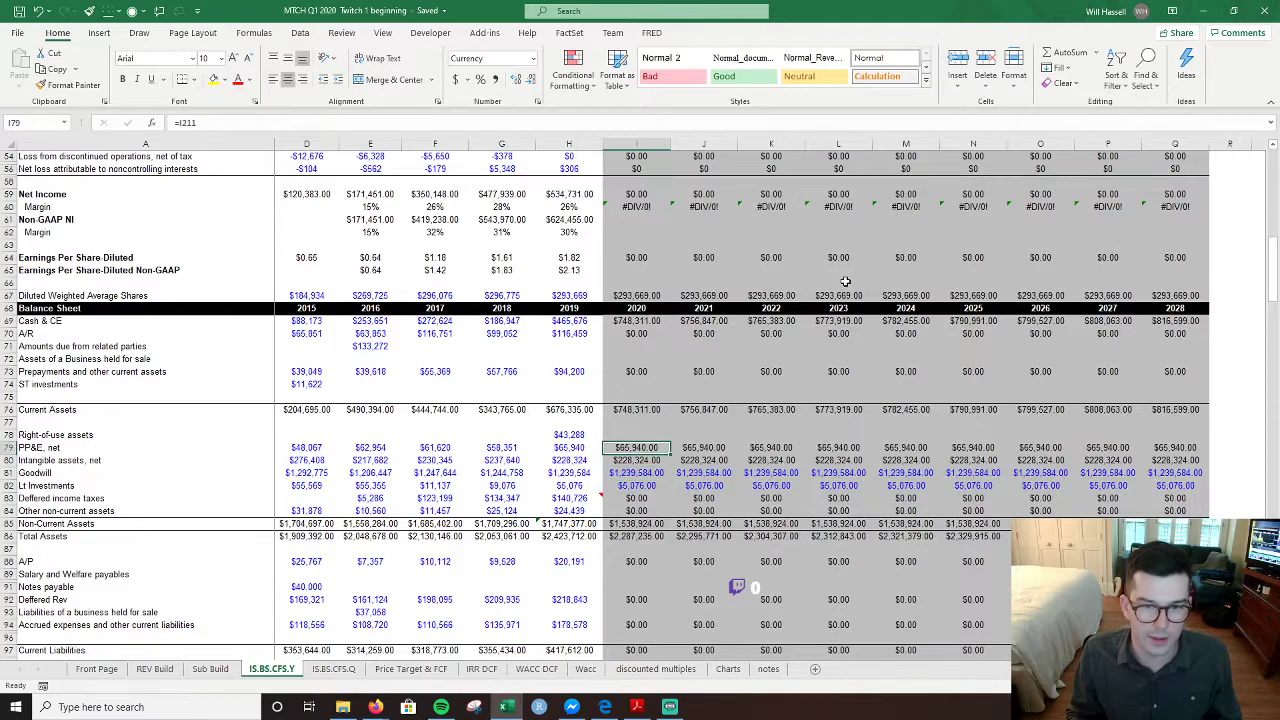
{"action": "key", "text": "F2"}
{"action": "key", "text": "Return"}
{"action": "key", "text": "F2"}
{"action": "key", "text": "Return"}
{"action": "key", "text": "F2"}
{"action": "key", "text": "Return"}
- Review the 2020 column through the balance sheet's liabilities and equity and the Cash Flow Statement, past Capital expenditures
{"action": "key", "text": "Up"}
{"action": "key", "text": "Up"}
{"action": "key", "text": "Up"}
{"action": "key", "text": "ctrl+Down"}
{"action": "key", "text": "Down"}
{"action": "key", "text": "Down"}
{"action": "key", "text": "Down"}
{"action": "key", "text": "Down"}
{"action": "key", "text": "Down"}
{"action": "key", "text": "Down"}
{"action": "key", "text": "Down"}
{"action": "key", "text": "Down"}
{"action": "key", "text": "Down"}
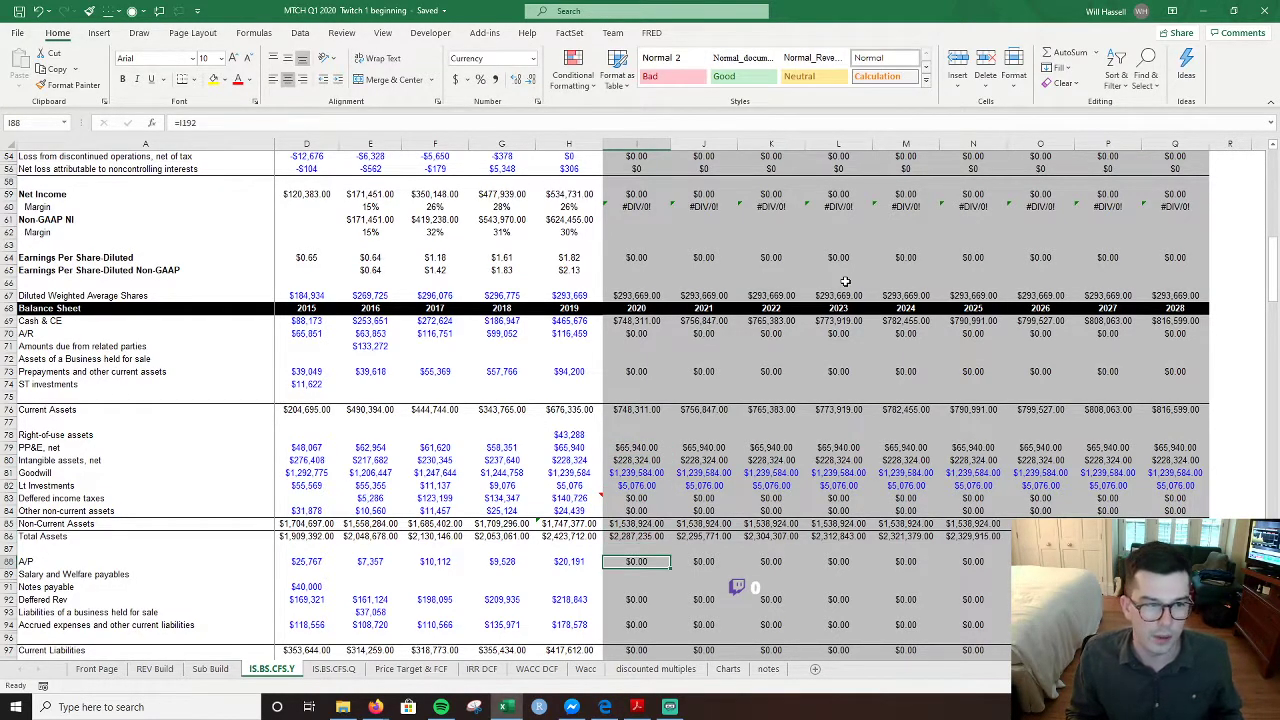
{"action": "key", "text": "ctrl+Down"}
{"action": "key", "text": "ctrl+Down"}
{"action": "key", "text": "ctrl+Down"}
{"action": "key", "text": "ctrl+Down"}
{"action": "key", "text": "ctrl+Down"}
{"action": "key", "text": "ctrl+Down"}
{"action": "key", "text": "ctrl+Down"}
{"action": "key", "text": "ctrl+Down"}
{"action": "key", "text": "ctrl+Down"}
{"action": "key", "text": "ctrl+Down"}
{"action": "key", "text": "ctrl+Down"}
{"action": "key", "text": "ctrl+Down"}
{"action": "key", "text": "ctrl+Down"}
{"action": "key", "text": "ctrl+Down"}
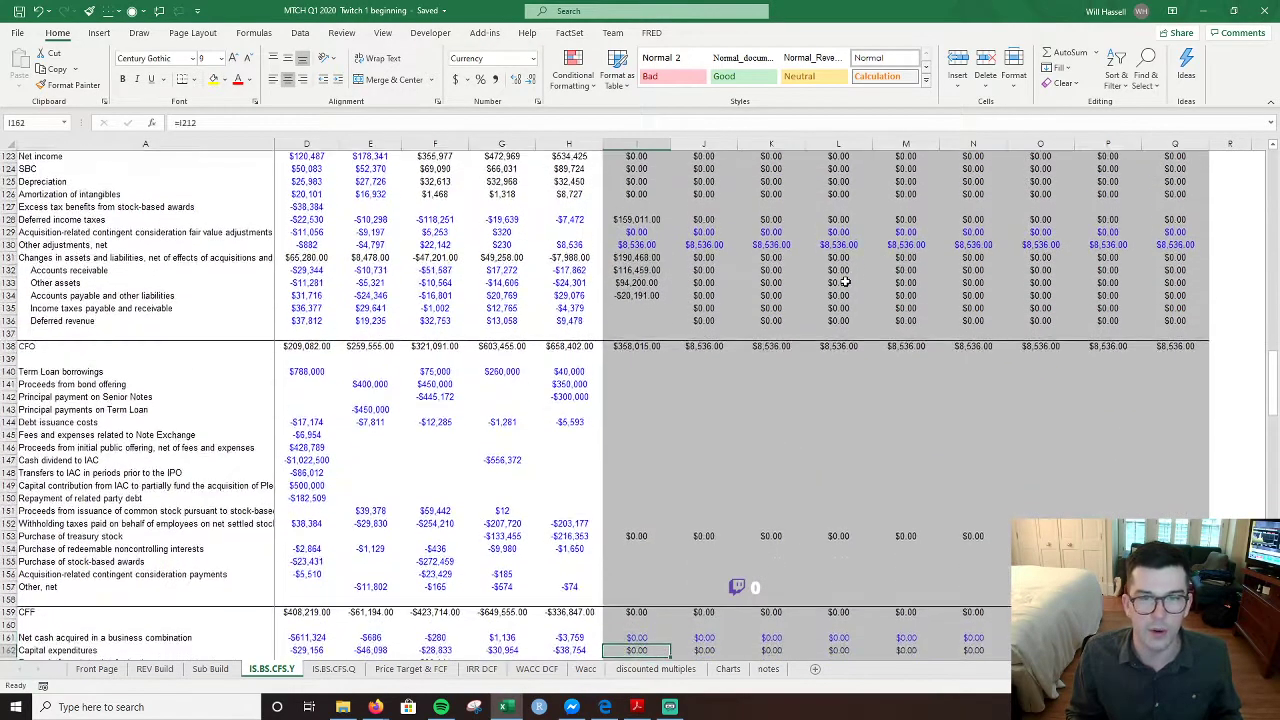
- Inspect the 2020 cash flow formulas for changes in assets and liabilities, including Accounts receivable, and check the payable rows
{"action": "key", "text": "ctrl+Up"}
{"action": "key", "text": "ctrl+Up"}
{"action": "key", "text": "ctrl+Up"}
{"action": "key", "text": "ctrl+Up"}
{"action": "key", "text": "ctrl+Up"}
{"action": "key", "text": "ctrl+Up"}
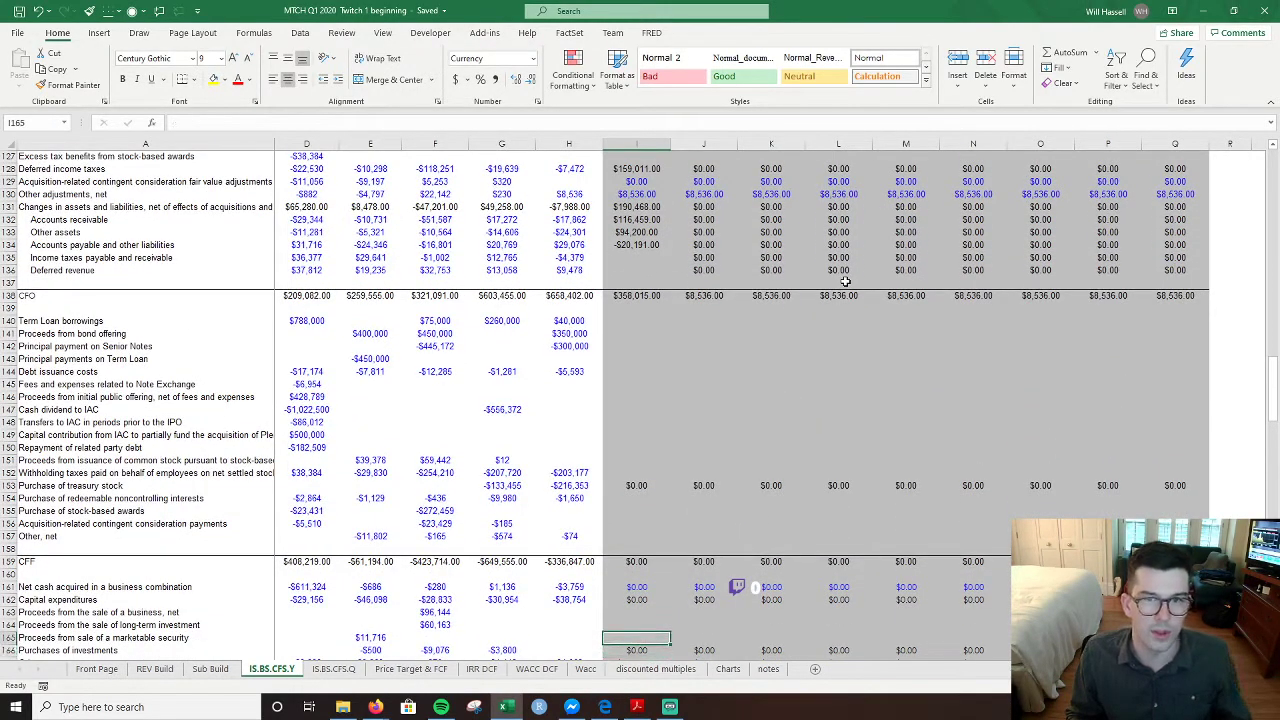
{"action": "key", "text": "Up"}
{"action": "key", "text": "Up"}
{"action": "key", "text": "Up"}
{"action": "key", "text": "F2"}
{"action": "key", "text": "Escape"}
{"action": "key", "text": "Down"}
{"action": "key", "text": "F2"}
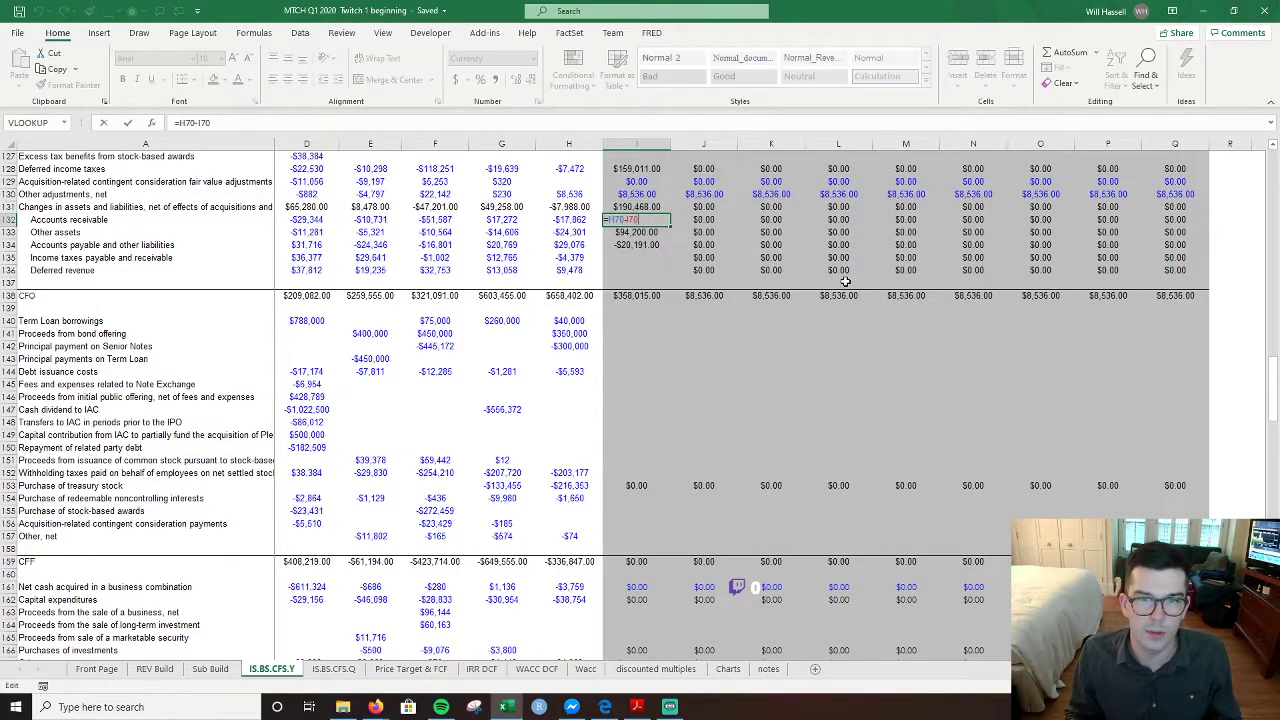
{"action": "scroll", "coordinate": [778, 392], "scroll_direction": "up", "scroll_amount": 8}
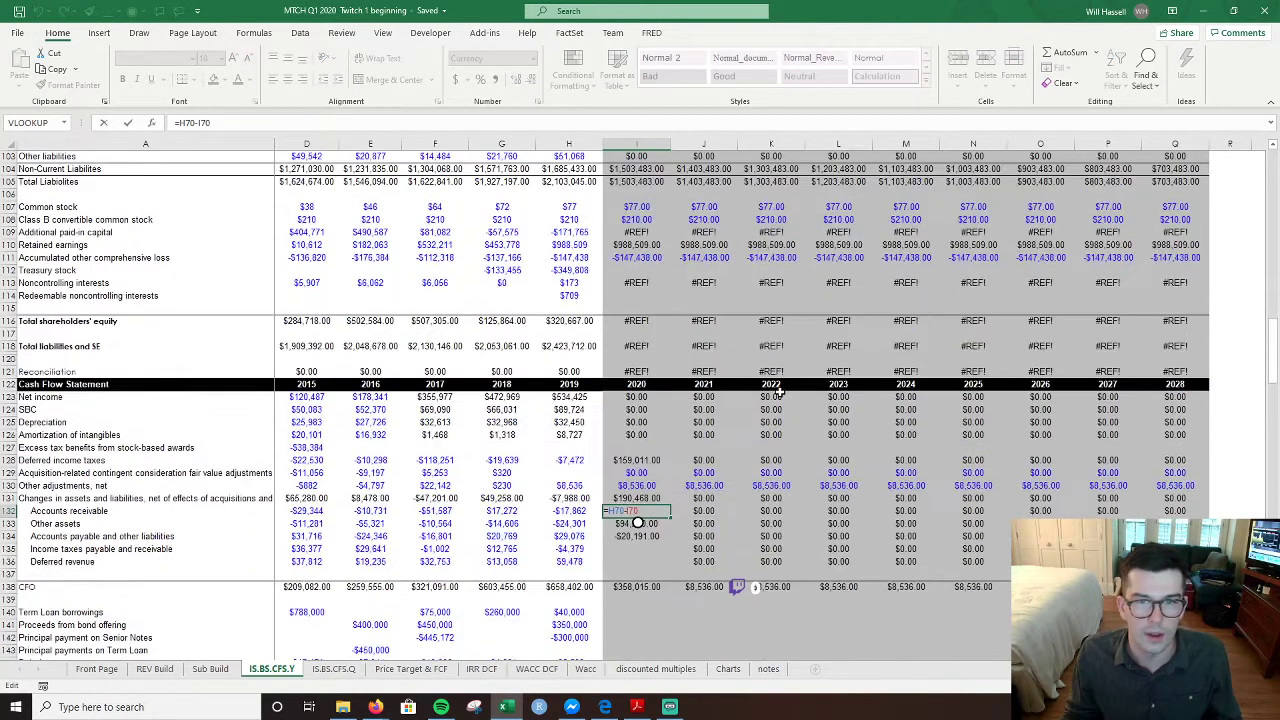
{"action": "key", "text": "Escape"}
{"action": "scroll", "coordinate": [778, 392], "scroll_direction": "down", "scroll_amount": 4}
{"action": "left_click", "coordinate": [630, 384]}
{"action": "left_click", "coordinate": [634, 398]}
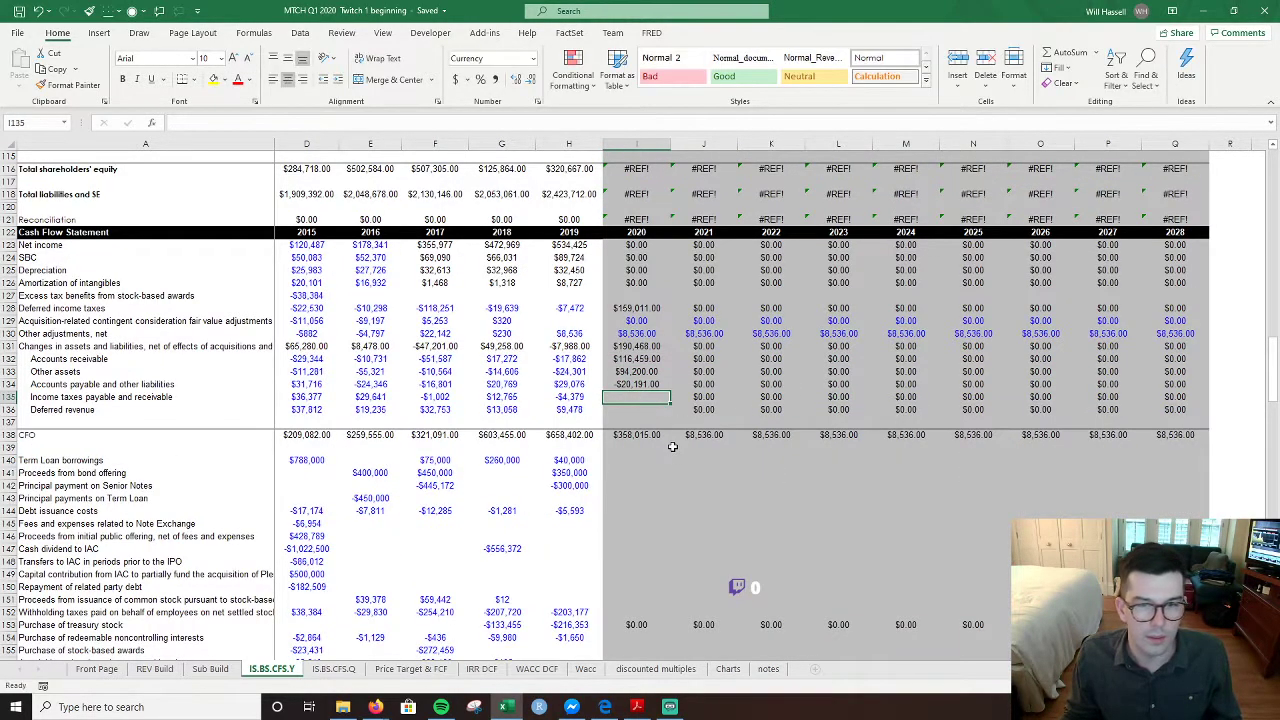
- Look over the rest of the yearly cash flow rows and the latest quarters on the IS.BS.CFS.Q sheet
{"action": "scroll", "coordinate": [673, 447], "scroll_direction": "down", "scroll_amount": 7}
{"action": "scroll", "coordinate": [673, 447], "scroll_direction": "down", "scroll_amount": 6}
{"action": "left_click", "coordinate": [333, 668]}
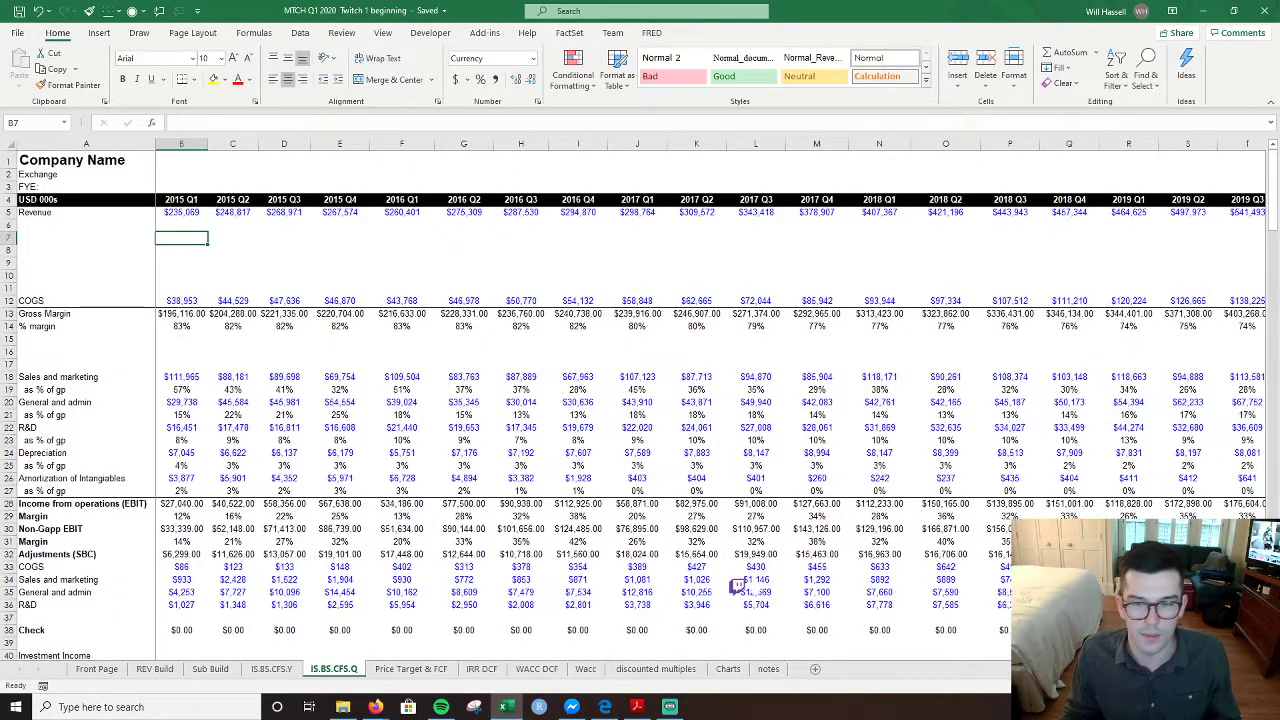
{"action": "scroll", "coordinate": [640, 400], "scroll_direction": "right", "scroll_amount": 3}
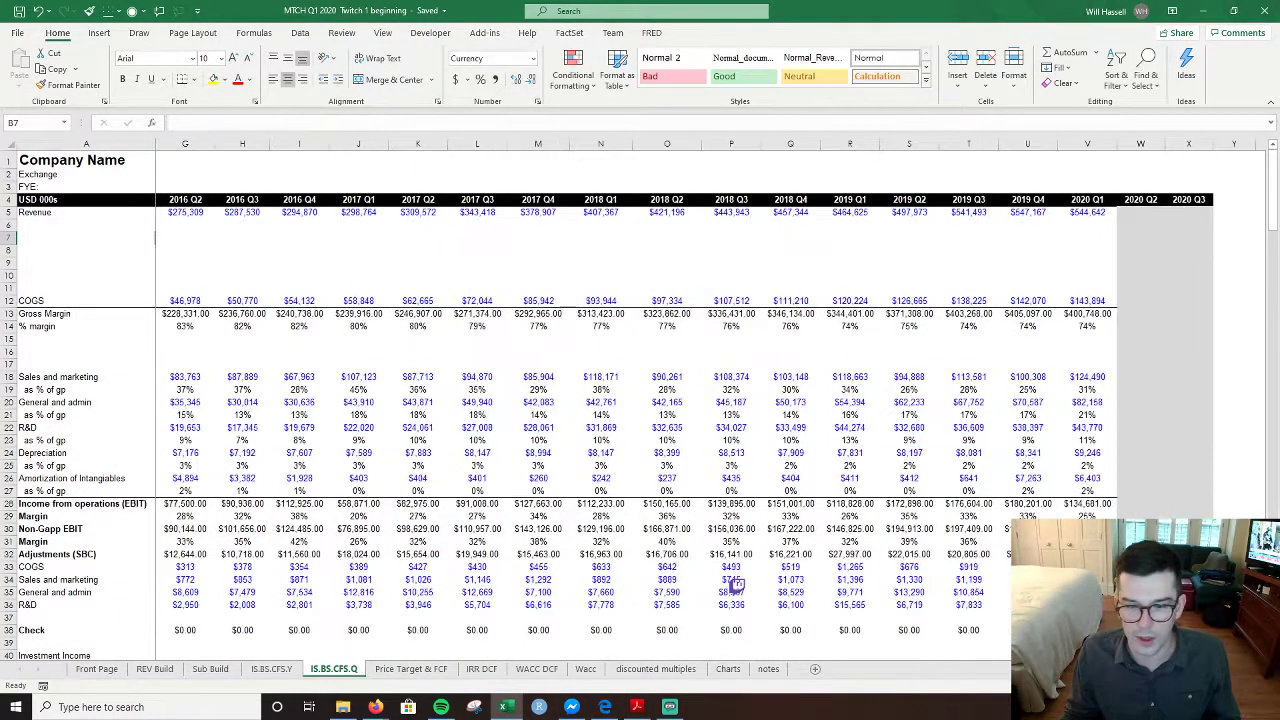
- Return through Sub Build to the REV Build sheet and select the FY20E cell in the NA ARPU row
{"action": "left_click", "coordinate": [211, 670]}
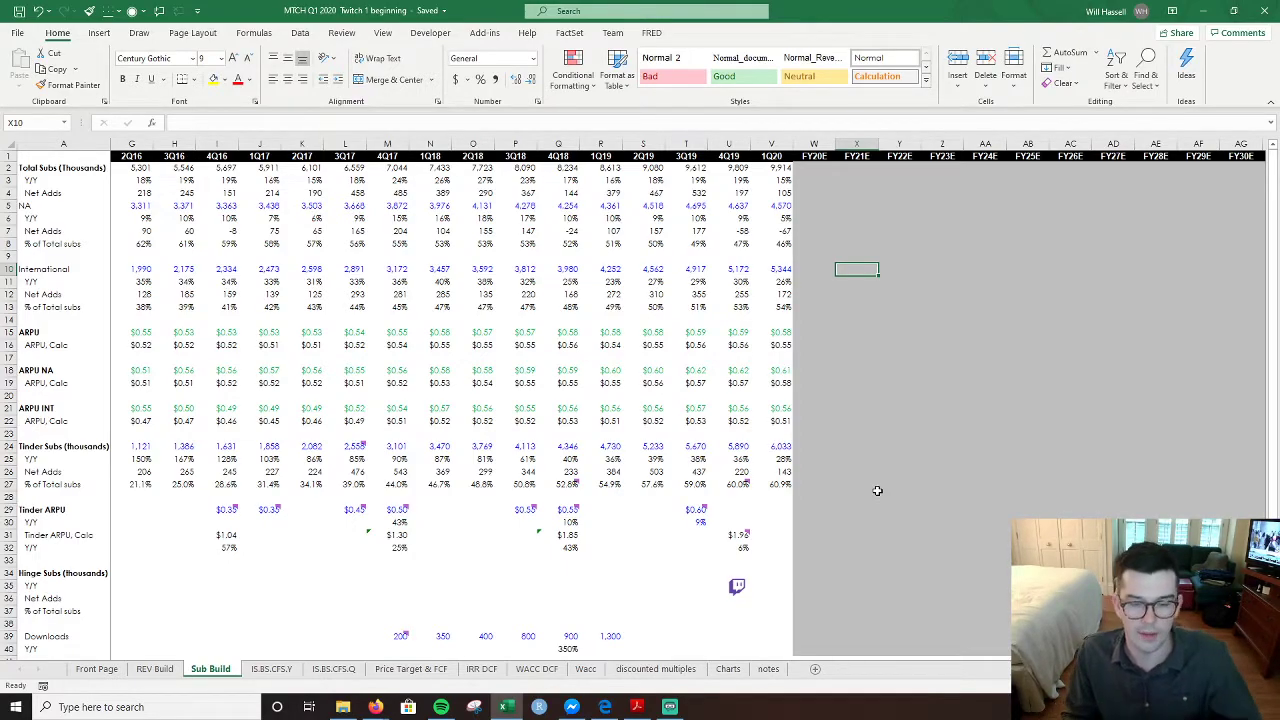
{"action": "key", "text": "ctrl+Page_Up"}
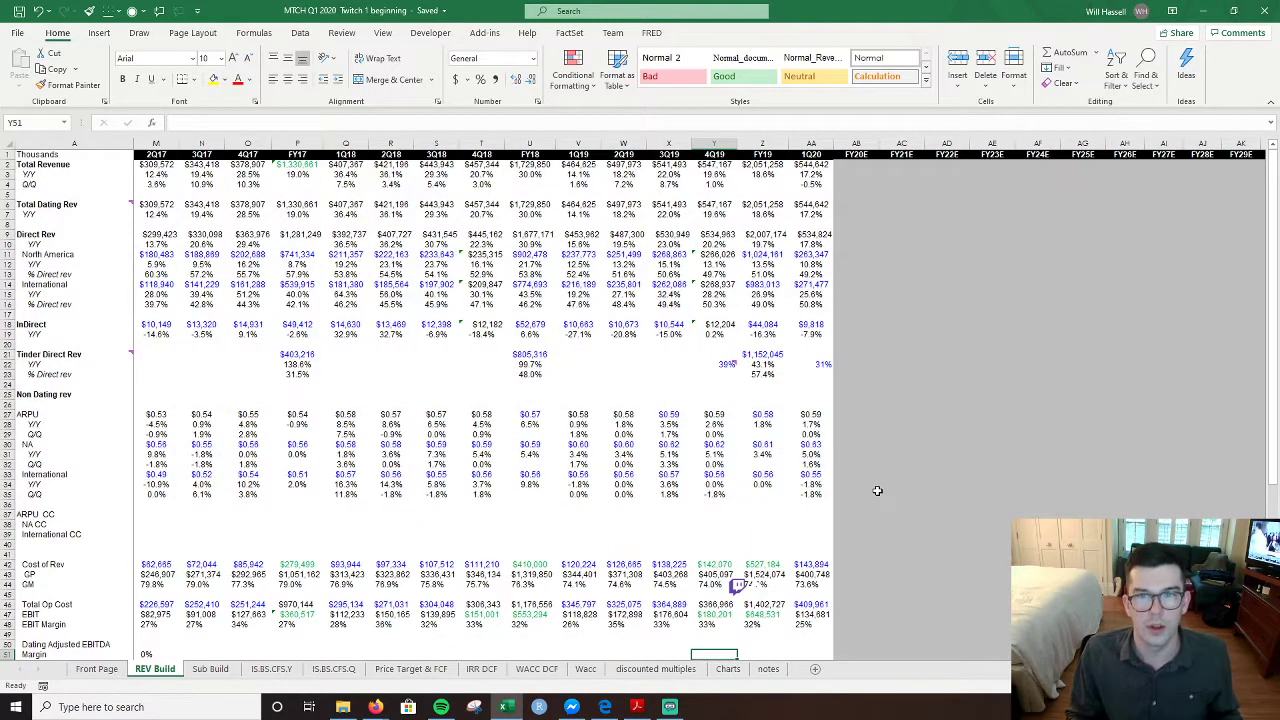
{"action": "left_click", "coordinate": [874, 442]}
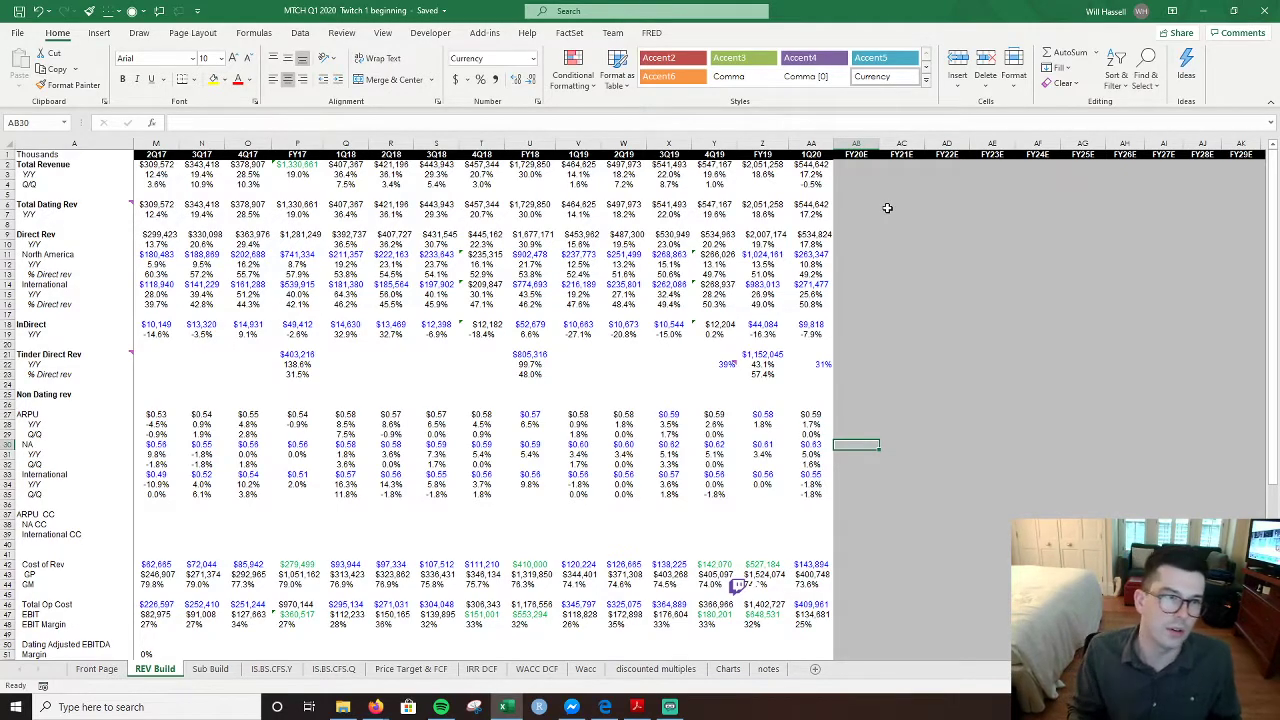
- Look over the 1Q20 column of REV Build, from the ARPU rows through the direct revenue rows up to Total Revenue
{"action": "key", "text": "Left"}
{"action": "key", "text": "Up"}
{"action": "key", "text": "Up"}
{"action": "key", "text": "Up"}
{"action": "key", "text": "Up"}
{"action": "key", "text": "Up"}
{"action": "key", "text": "Up"}
{"action": "key", "text": "Up"}
{"action": "key", "text": "Up"}
{"action": "key", "text": "Up"}
{"action": "key", "text": "Up"}
{"action": "key", "text": "Up"}
{"action": "key", "text": "Up"}
{"action": "key", "text": "Up"}
{"action": "key", "text": "Up"}
{"action": "key", "text": "Up"}
{"action": "key", "text": "Up"}
{"action": "key", "text": "Up"}
{"action": "key", "text": "Up"}
{"action": "key", "text": "Up"}
{"action": "key", "text": "Down"}
{"action": "key", "text": "Down"}
{"action": "key", "text": "Down"}
{"action": "key", "text": "Down"}
{"action": "key", "text": "Down"}
{"action": "key", "text": "Down"}
{"action": "key", "text": "Down"}
{"action": "key", "text": "Down"}
{"action": "key", "text": "Down"}
{"action": "key", "text": "Down"}
{"action": "key", "text": "Down"}
{"action": "key", "text": "Down"}
{"action": "key", "text": "Down"}
{"action": "key", "text": "Down"}
{"action": "key", "text": "Down"}
{"action": "key", "text": "Down"}
{"action": "key", "text": "Down"}
{"action": "key", "text": "Down"}
{"action": "key", "text": "Down"}
{"action": "key", "text": "Up"}
{"action": "key", "text": "Up"}
{"action": "key", "text": "Up"}
{"action": "key", "text": "Up"}
{"action": "key", "text": "Up"}
{"action": "key", "text": "Up"}
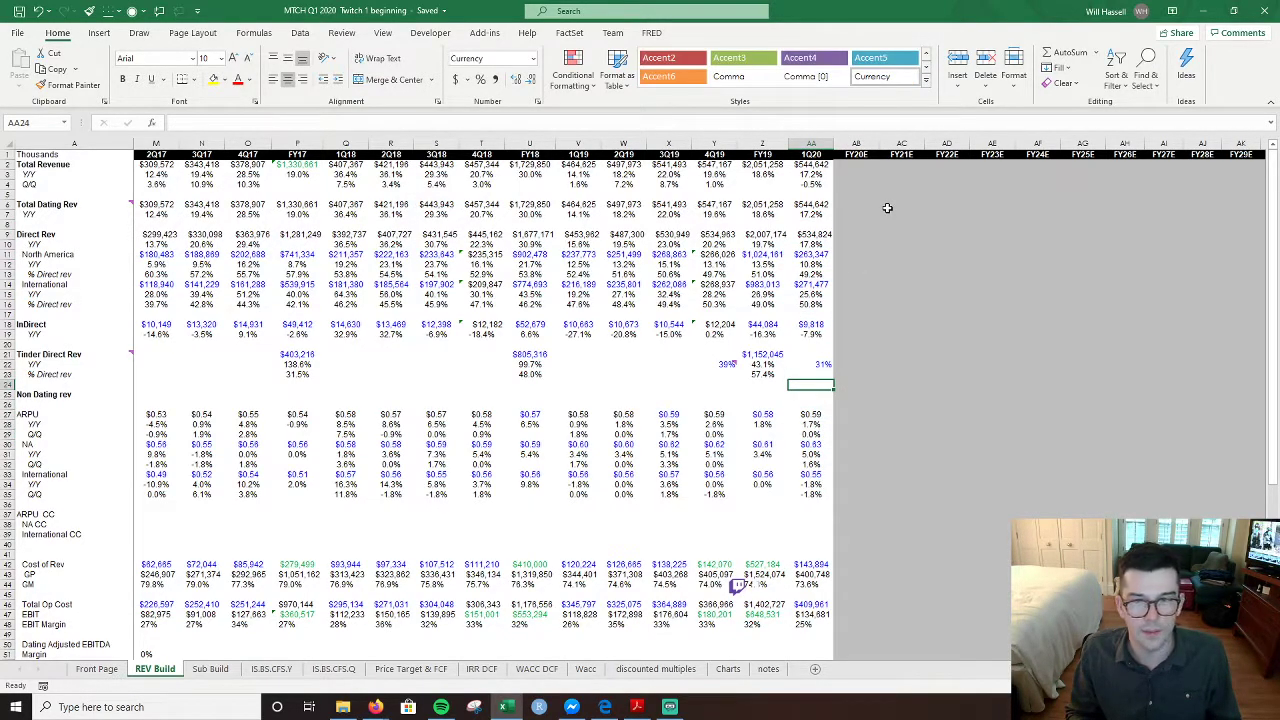
- Inspect the formula behind the FY19 % Direct rev figure for Tinder
{"action": "key", "text": "Left"}
{"action": "key", "text": "Up"}
{"action": "key", "text": "F2"}
{"action": "key", "text": "Escape"}
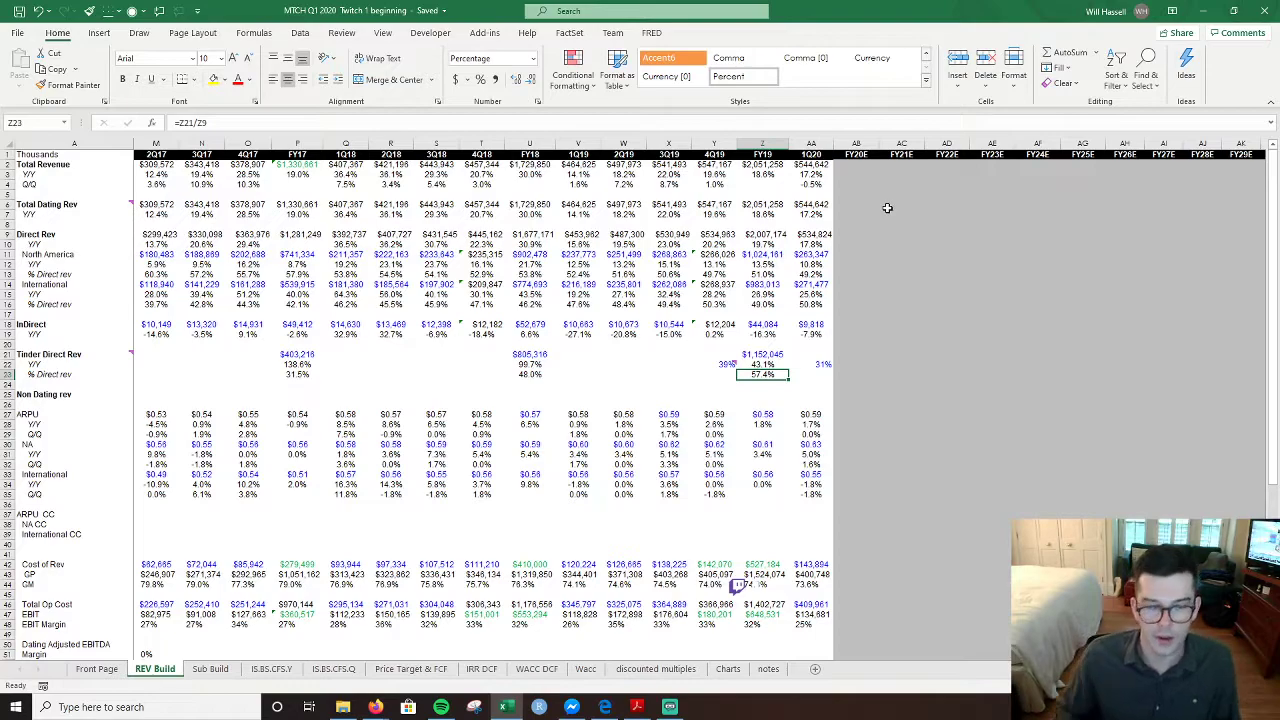
- On the Sub Build sheet, inspect the 1Q20 formulas for ARPU, ARPU NA and ARPU INT
{"action": "key", "text": "ctrl+Page_Down"}
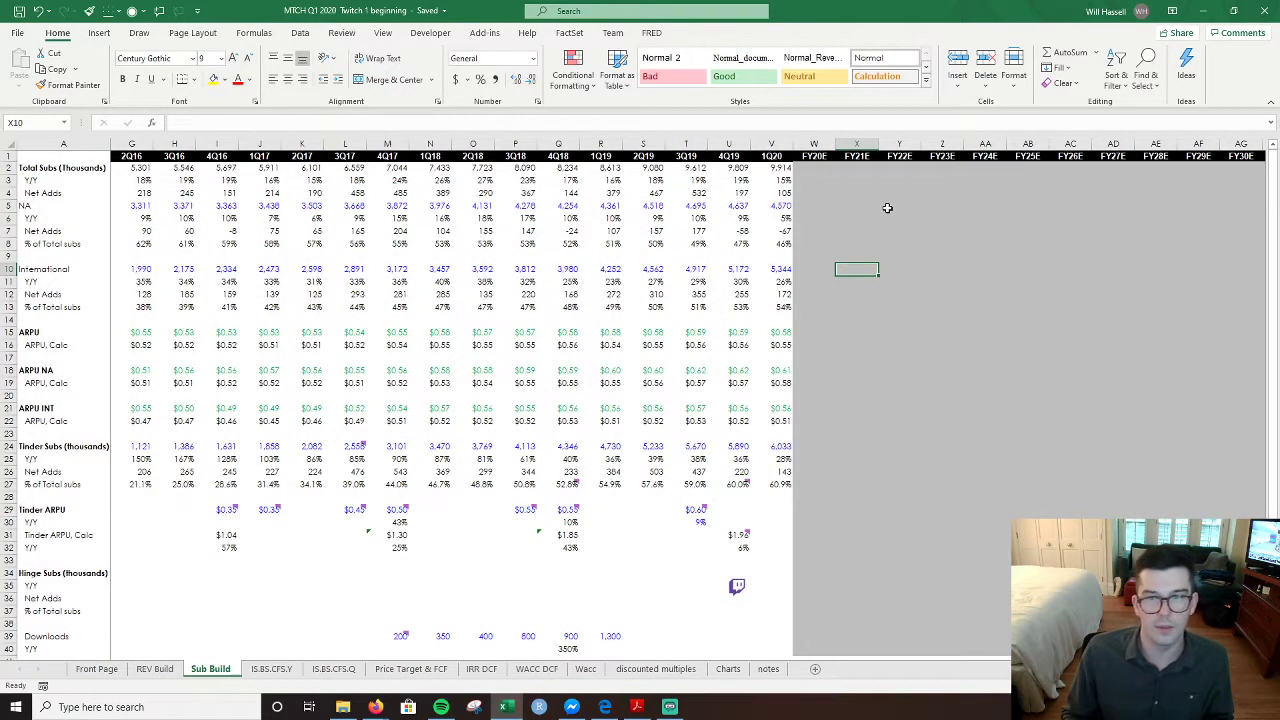
{"action": "key", "text": "Down"}
{"action": "key", "text": "Down"}
{"action": "key", "text": "Down"}
{"action": "key", "text": "Down"}
{"action": "key", "text": "Down"}
{"action": "key", "text": "Down"}
{"action": "key", "text": "Down"}
{"action": "key", "text": "Left"}
{"action": "key", "text": "Up"}
{"action": "key", "text": "Up"}
{"action": "key", "text": "Left"}
{"action": "key", "text": "Down"}
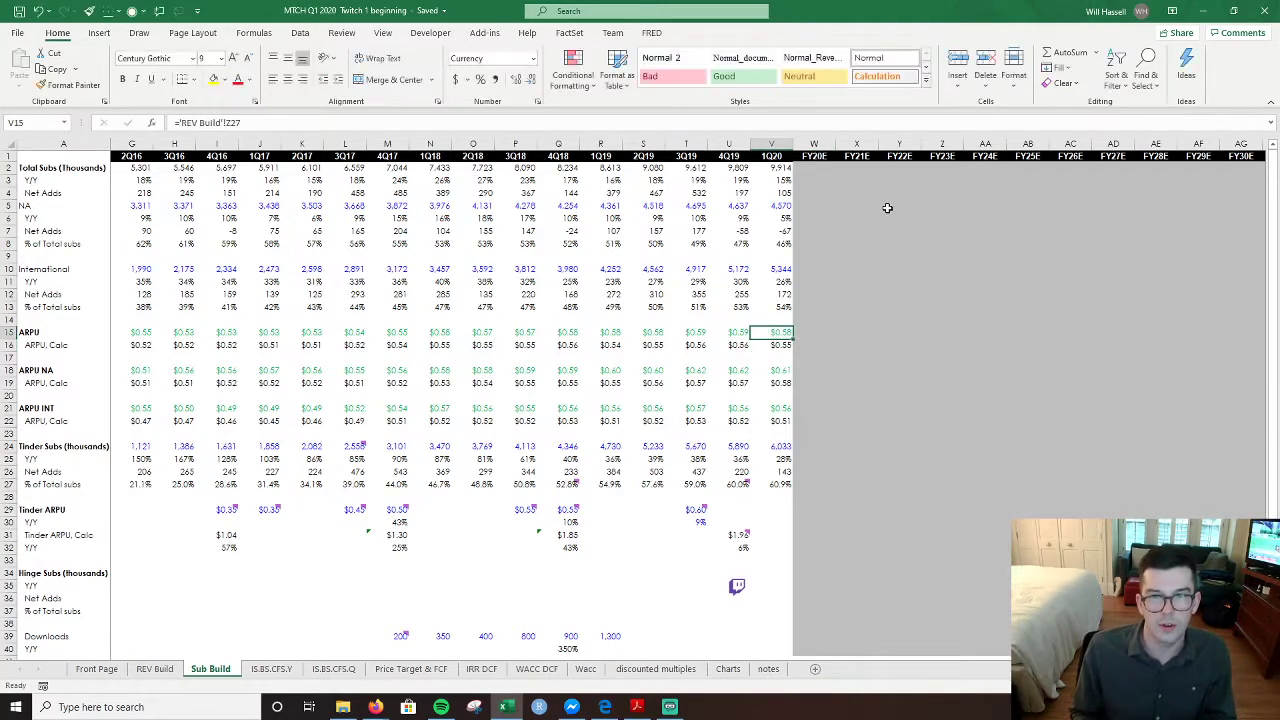
{"action": "key", "text": "F2"}
{"action": "key", "text": "Escape"}
{"action": "key", "text": "Down"}
{"action": "key", "text": "Down"}
{"action": "key", "text": "Down"}
{"action": "key", "text": "F2"}
{"action": "key", "text": "Escape"}
{"action": "key", "text": "Down"}
{"action": "key", "text": "Down"}
{"action": "key", "text": "Down"}
{"action": "key", "text": "F2"}
{"action": "key", "text": "Escape"}
- Inspect the 4Q19 formula in the Tinder ARPU, Calc row
{"action": "key", "text": "Down"}
{"action": "key", "text": "Down"}
{"action": "key", "text": "Down"}
{"action": "key", "text": "Down"}
{"action": "key", "text": "Down"}
{"action": "key", "text": "Down"}
{"action": "key", "text": "Down"}
{"action": "key", "text": "Down"}
{"action": "key", "text": "Down"}
{"action": "key", "text": "Left"}
{"action": "key", "text": "Up"}
{"action": "key", "text": "F2"}
{"action": "key", "text": "Escape"}
{"action": "key", "text": "F2"}
{"action": "key", "text": "Escape"}
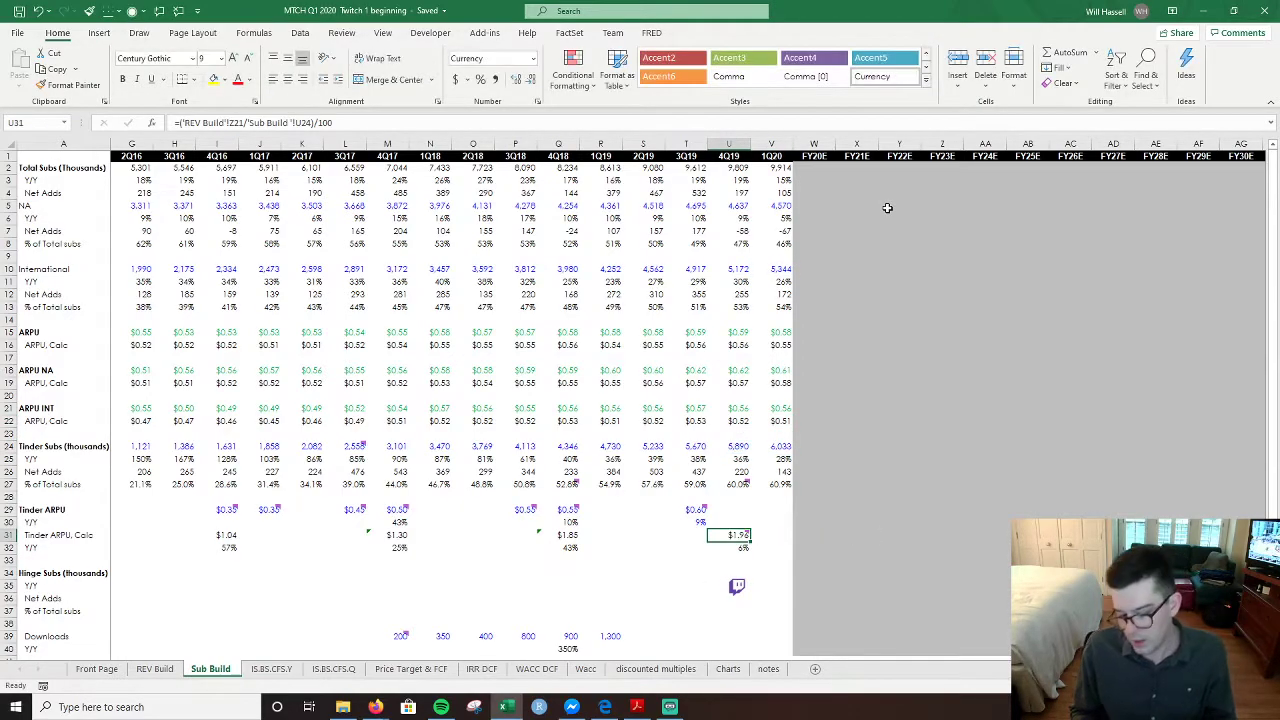
- Return to REV Build and recheck the formula for Tinder's FY19 share of direct revenue
{"action": "key", "text": "ctrl+Page_Up"}
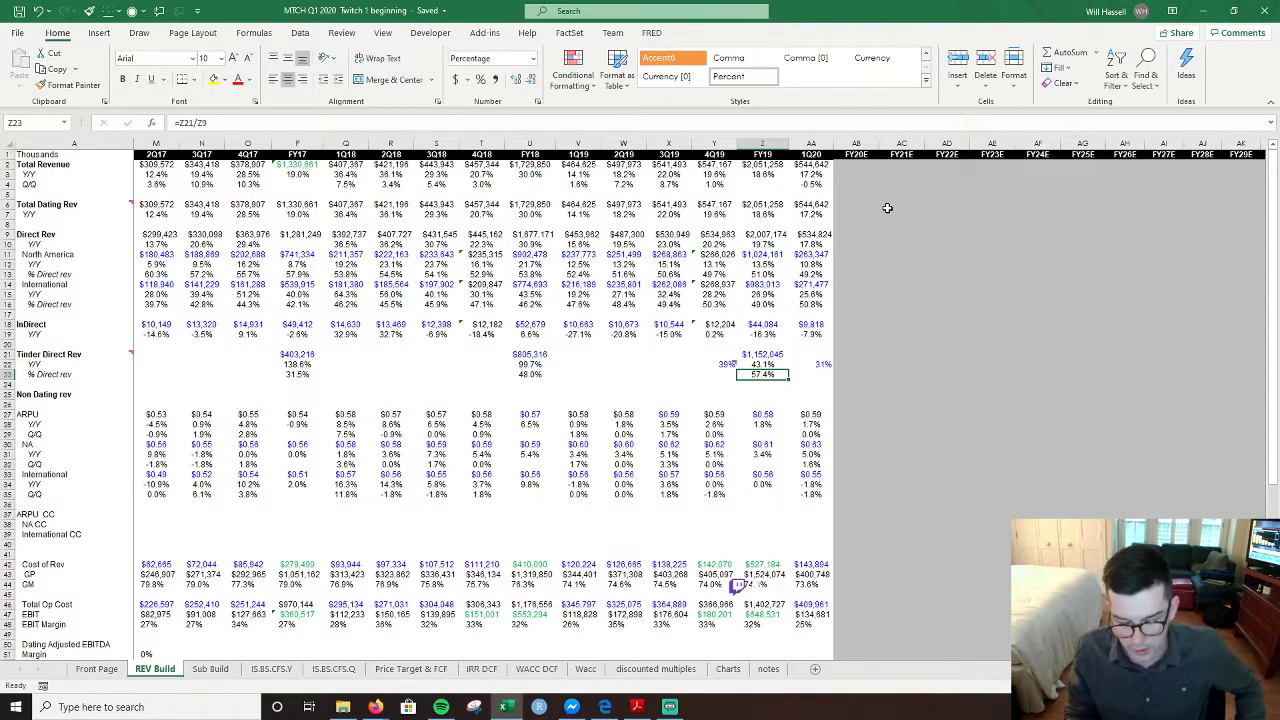
{"action": "key", "text": "ctrl+Page_Down"}
{"action": "key", "text": "ctrl+Page_Up"}
{"action": "key", "text": "F2"}
{"action": "key", "text": "ctrl+Return"}
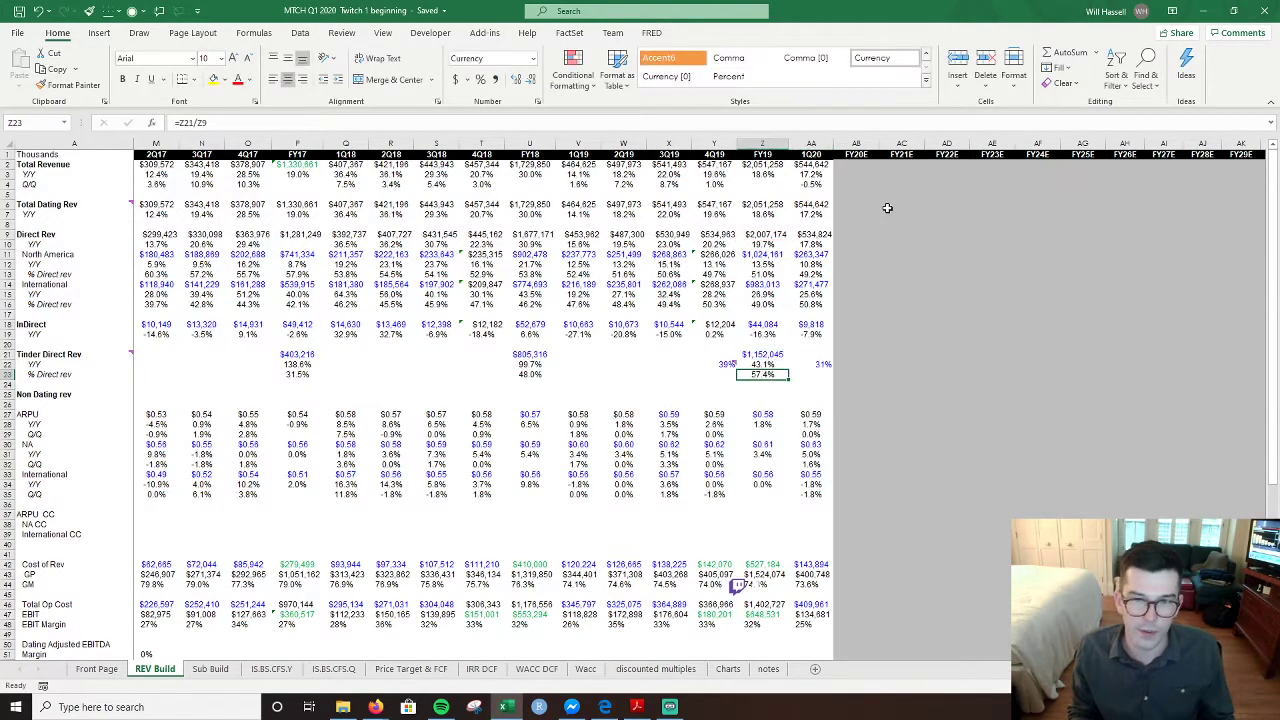
- View the Front Page summary, and return to the empty projection columns on REV Build
{"action": "key", "text": "Right"}
{"action": "key", "text": "Right"}
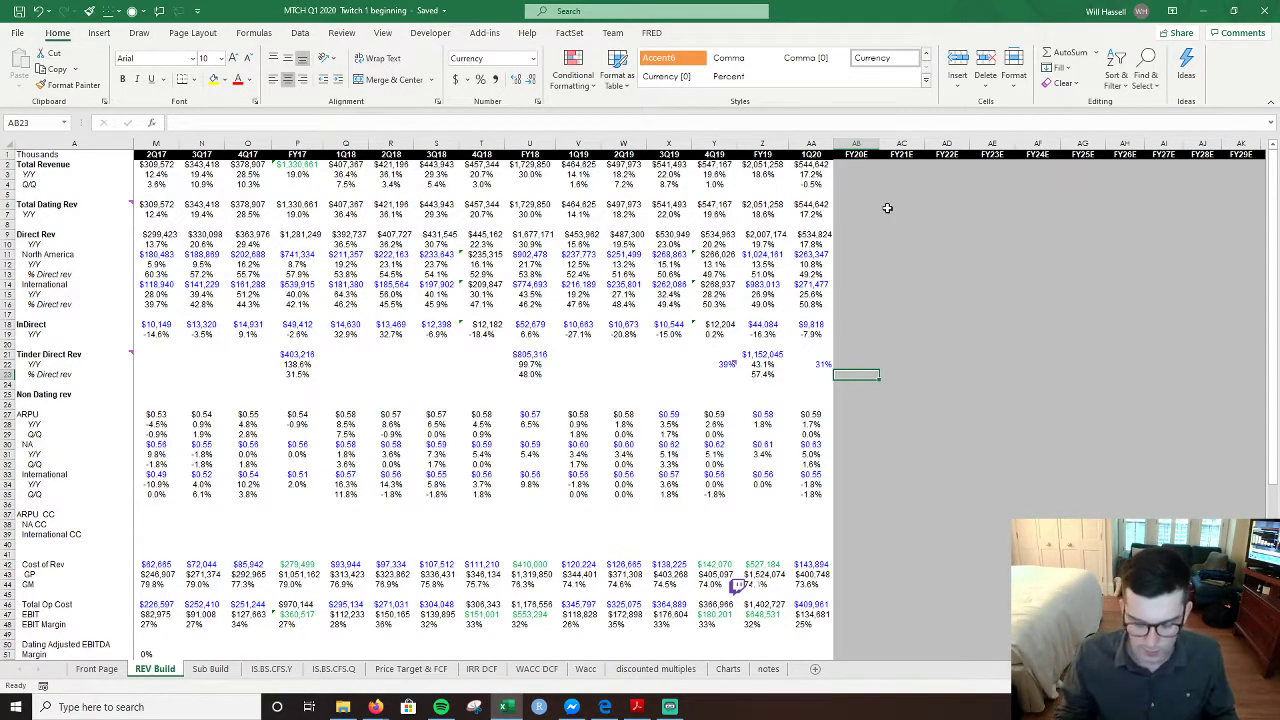
{"action": "key", "text": "ctrl+Page_Up"}
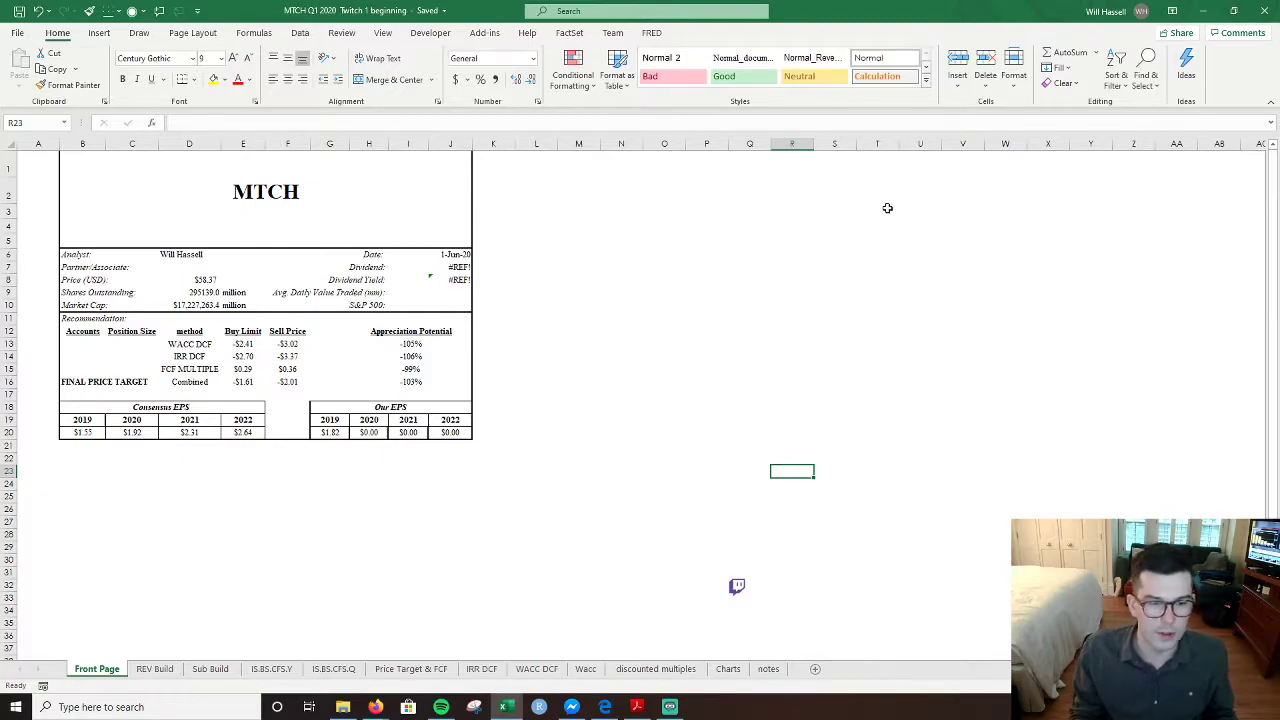
{"action": "key", "text": "ctrl+Page_Down"}
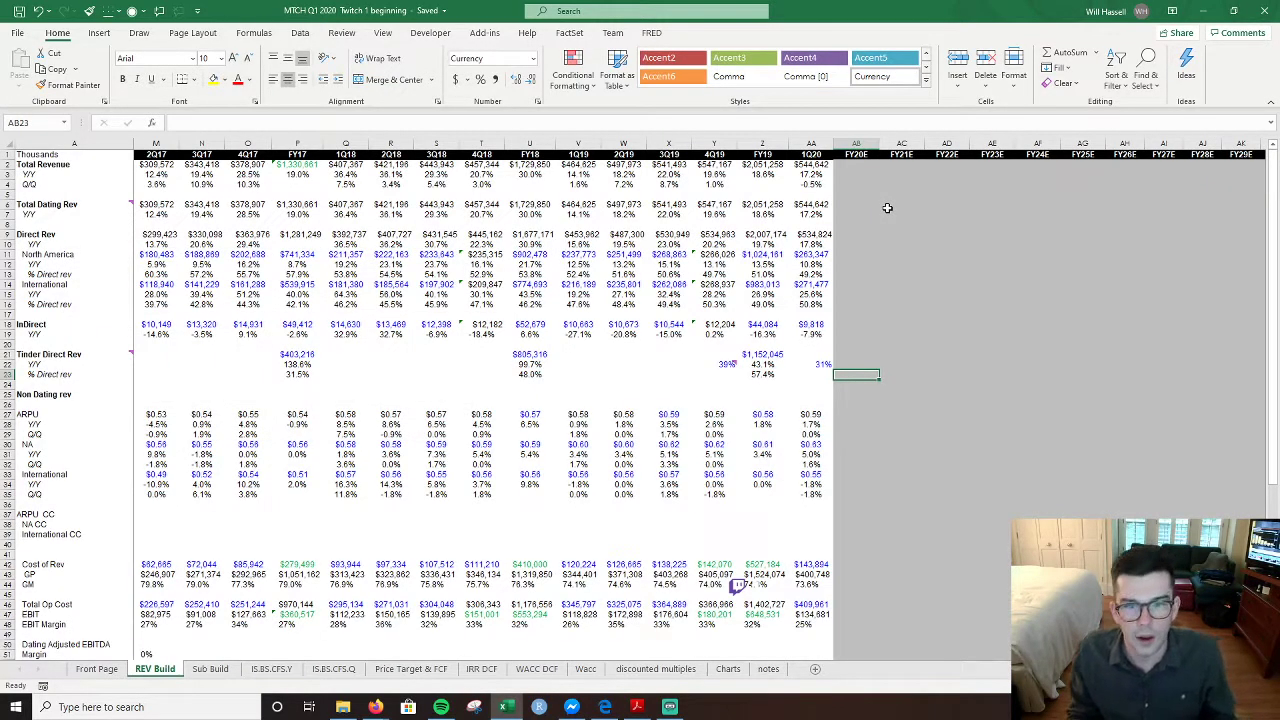
{"action": "key", "text": "Right"}
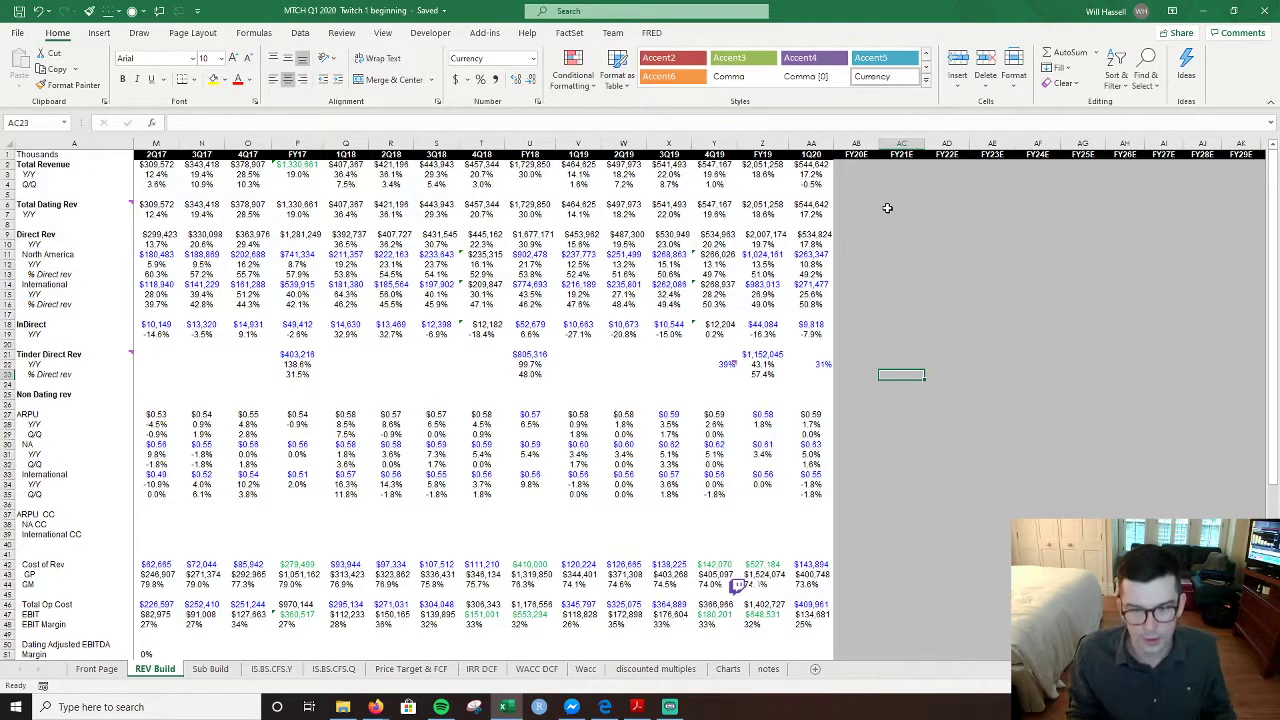
- Go to the Sub Build sheet and select the 1Q20 cell in the ARPU, Calc row
{"action": "key", "text": "ctrl+Page_Down"}
{"action": "key", "text": "Up"}
{"action": "key", "text": "Up"}
{"action": "key", "text": "Up"}
{"action": "key", "text": "Up"}
{"action": "key", "text": "Up"}
{"action": "key", "text": "Up"}
{"action": "key", "text": "Up"}
{"action": "key", "text": "Up"}
{"action": "key", "text": "Up"}
{"action": "key", "text": "Up"}
{"action": "key", "text": "Up"}
{"action": "key", "text": "Up"}
{"action": "key", "text": "Up"}
{"action": "key", "text": "Up"}
{"action": "key", "text": "Up"}
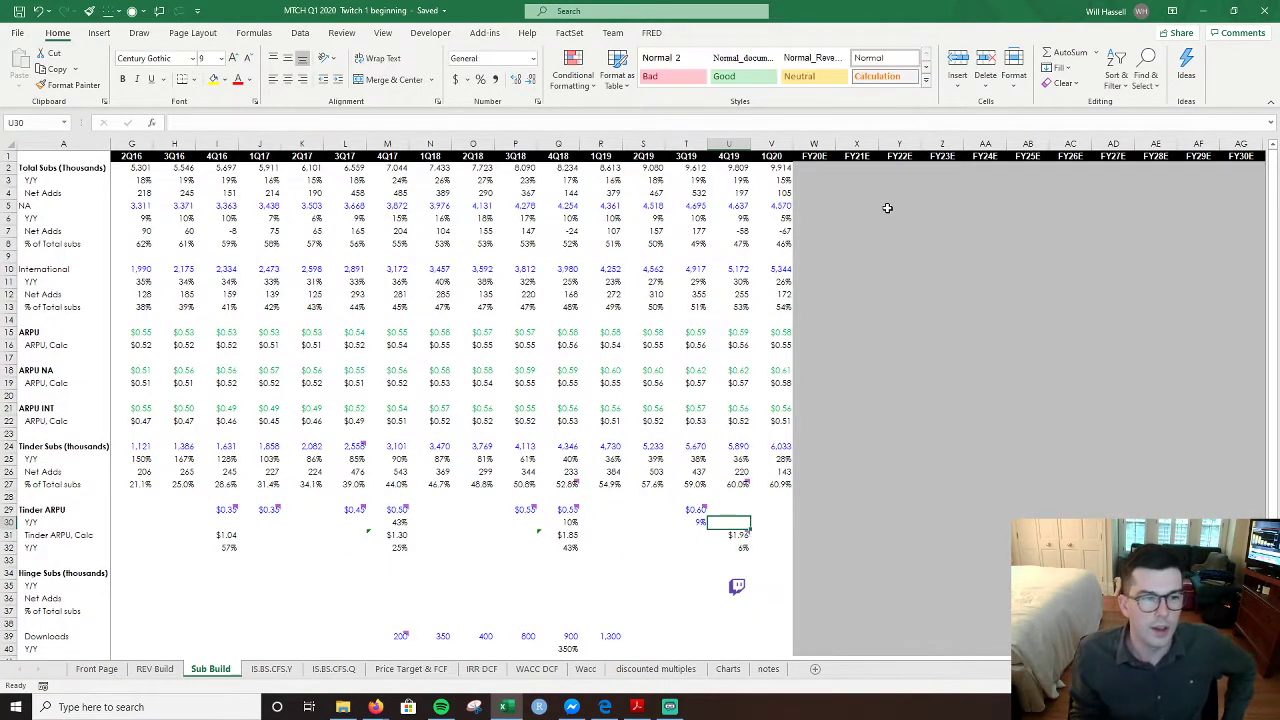
{"action": "key", "text": "Right"}
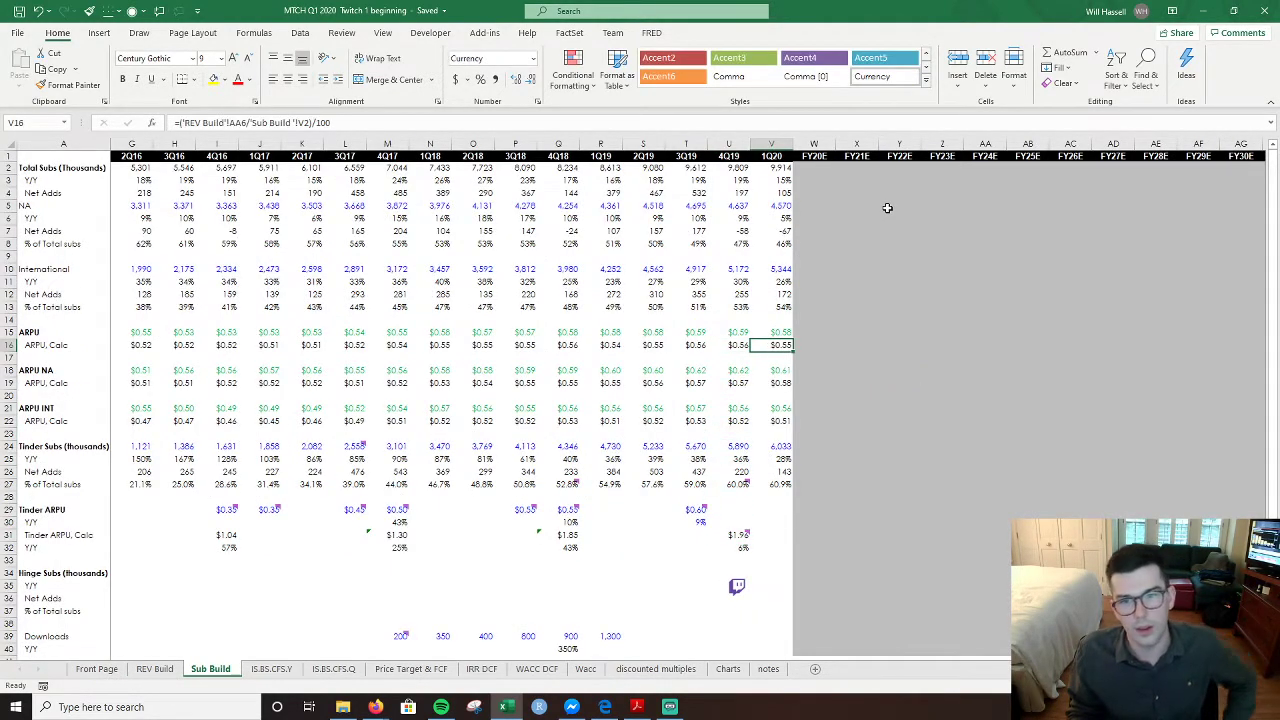
- Look over the ARPU rows where 1Q20 meets FY20E, finishing on the FY20E cell of the ARPU row
{"action": "key", "text": "Right"}
{"action": "key", "text": "Left"}
{"action": "key", "text": "Right"}
{"action": "key", "text": "Down"}
{"action": "key", "text": "Left"}
{"action": "key", "text": "Down"}
{"action": "key", "text": "Right"}
{"action": "key", "text": "Down"}
{"action": "key", "text": "Down"}
{"action": "key", "text": "Down"}
{"action": "key", "text": "Up"}
{"action": "key", "text": "Up"}
{"action": "key", "text": "Up"}
{"action": "key", "text": "Up"}
{"action": "key", "text": "Up"}
{"action": "key", "text": "Up"}
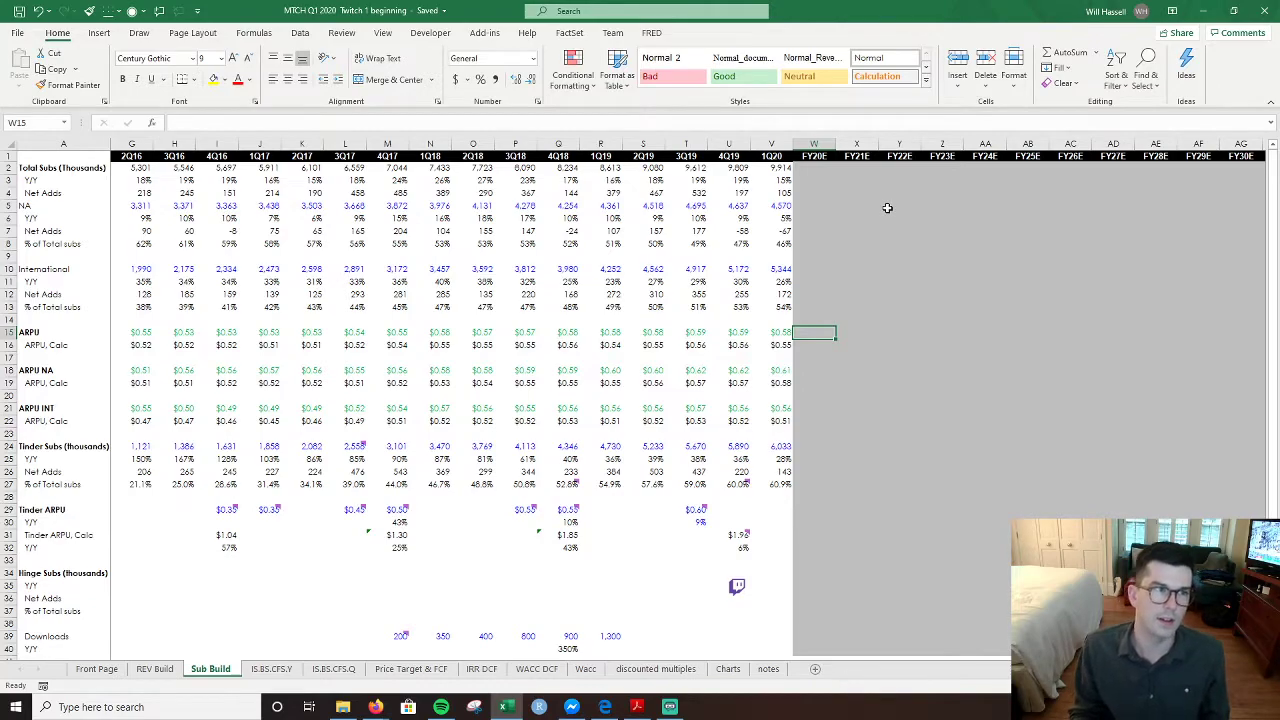
- Look over the empty FY20E column on Sub Build, from the Total Subs rows through the Tinder and Hinge sections
{"action": "key", "text": "Up"}
{"action": "key", "text": "Up"}
{"action": "key", "text": "Up"}
{"action": "key", "text": "Up"}
{"action": "key", "text": "Up"}
{"action": "key", "text": "Up"}
{"action": "key", "text": "Up"}
{"action": "key", "text": "Up"}
{"action": "key", "text": "Up"}
{"action": "key", "text": "Up"}
{"action": "key", "text": "Up"}
{"action": "key", "text": "Up"}
{"action": "key", "text": "Down"}
{"action": "key", "text": "Down"}
{"action": "key", "text": "Down"}
{"action": "key", "text": "Down"}
{"action": "key", "text": "Down"}
{"action": "key", "text": "Down"}
{"action": "key", "text": "Down"}
{"action": "key", "text": "Down"}
{"action": "key", "text": "Down"}
{"action": "key", "text": "Down"}
{"action": "key", "text": "Down"}
{"action": "key", "text": "Down"}
{"action": "key", "text": "Down"}
{"action": "key", "text": "Down"}
{"action": "key", "text": "Down"}
{"action": "key", "text": "Down"}
{"action": "key", "text": "Down"}
{"action": "key", "text": "Down"}
{"action": "key", "text": "Down"}
{"action": "key", "text": "Down"}
{"action": "key", "text": "Down"}
{"action": "key", "text": "Down"}
{"action": "key", "text": "Down"}
{"action": "key", "text": "Down"}
{"action": "key", "text": "Down"}
{"action": "key", "text": "Down"}
{"action": "key", "text": "Down"}
{"action": "key", "text": "Up"}
{"action": "key", "text": "Up"}
{"action": "key", "text": "Up"}
{"action": "key", "text": "Up"}
{"action": "key", "text": "Up"}
{"action": "key", "text": "Up"}
{"action": "key", "text": "Up"}
{"action": "key", "text": "Up"}
{"action": "key", "text": "Up"}
{"action": "key", "text": "Up"}
{"action": "key", "text": "Up"}
{"action": "key", "text": "Up"}
{"action": "key", "text": "Up"}
{"action": "key", "text": "Up"}
{"action": "key", "text": "Up"}
{"action": "key", "text": "Up"}
{"action": "key", "text": "Up"}
{"action": "key", "text": "Up"}
{"action": "key", "text": "Up"}
{"action": "key", "text": "Up"}
{"action": "key", "text": "Down"}
{"action": "key", "text": "Down"}
{"action": "key", "text": "Down"}
{"action": "key", "text": "Down"}
{"action": "key", "text": "Down"}
{"action": "key", "text": "Down"}
{"action": "key", "text": "Down"}
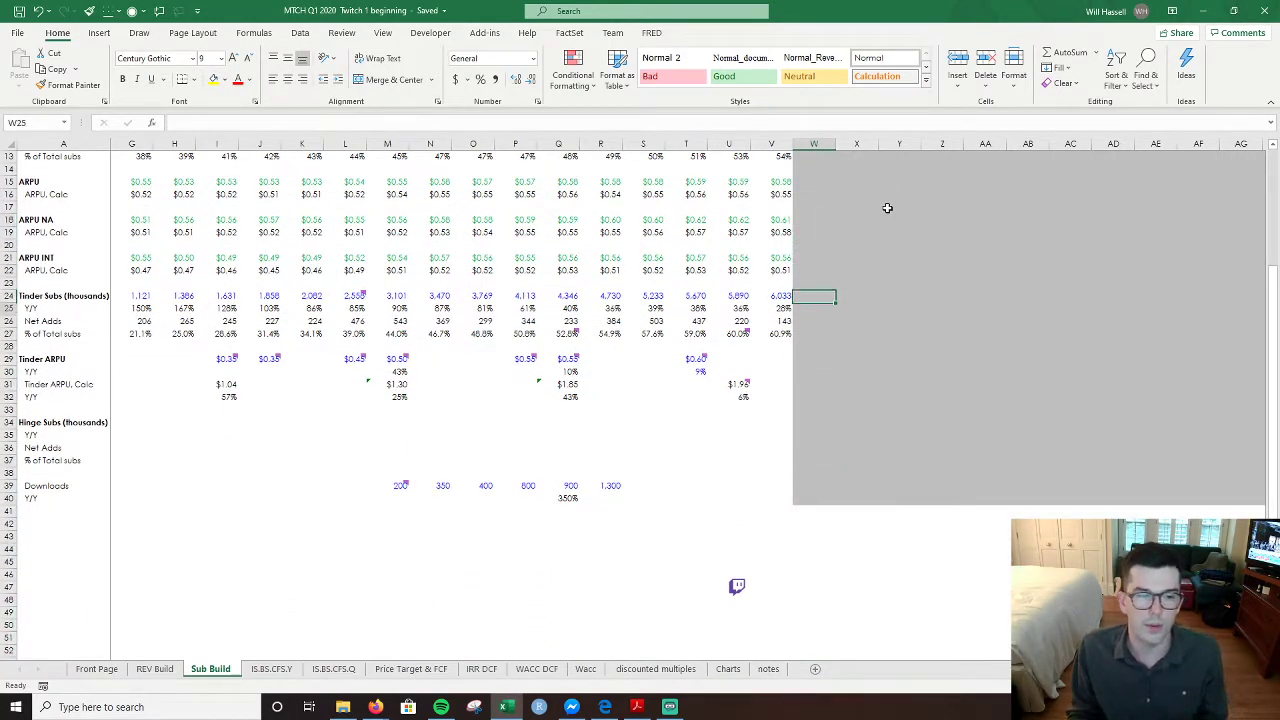
{"action": "key", "text": "Down"}
{"action": "key", "text": "Down"}
{"action": "key", "text": "Down"}
{"action": "key", "text": "Down"}
{"action": "key", "text": "Down"}
{"action": "key", "text": "Down"}
{"action": "key", "text": "Down"}
- Examine the 1Q20 column around the Tinder and Hinge subscriber rows, finishing on the 1Q20 header
{"action": "key", "text": "Left"}
{"action": "key", "text": "Down"}
{"action": "key", "text": "Down"}
{"action": "key", "text": "Down"}
{"action": "key", "text": "Down"}
{"action": "key", "text": "Down"}
{"action": "key", "text": "Down"}
{"action": "key", "text": "Down"}
{"action": "key", "text": "Down"}
{"action": "key", "text": "Down"}
{"action": "key", "text": "Up"}
{"action": "key", "text": "Up"}
{"action": "key", "text": "Up"}
{"action": "key", "text": "Up"}
{"action": "key", "text": "Up"}
{"action": "key", "text": "Up"}
{"action": "key", "text": "Up"}
{"action": "key", "text": "Up"}
{"action": "key", "text": "Up"}
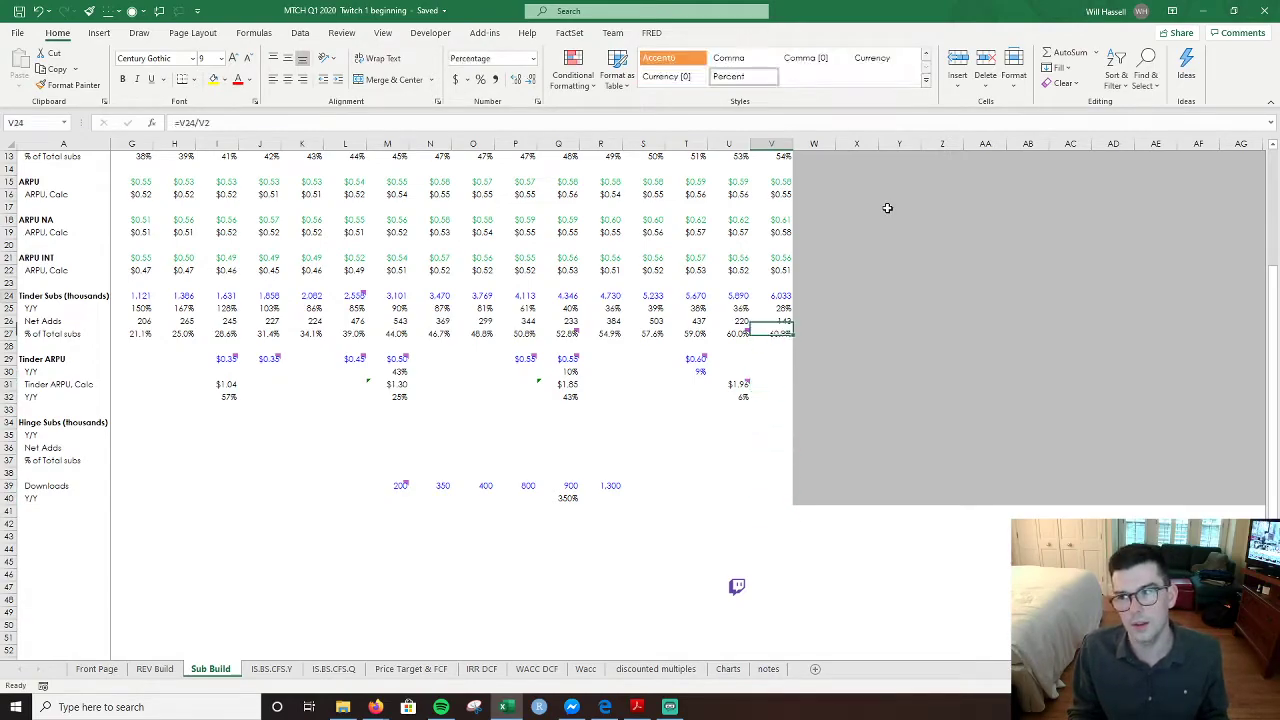
{"action": "key", "text": "ctrl+Up"}
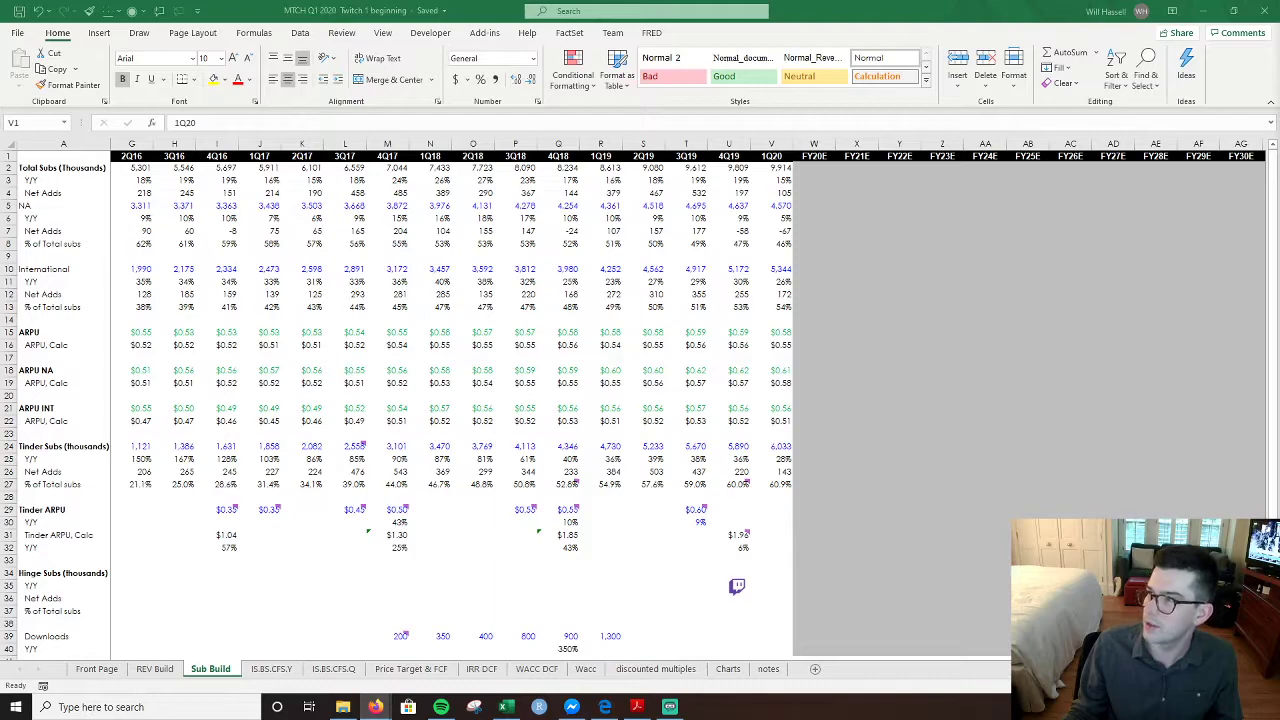
- Return to the workbook's empty projection area on Sub Build and go to the REV Build sheet
{"action": "left_click", "coordinate": [1160, 304]}
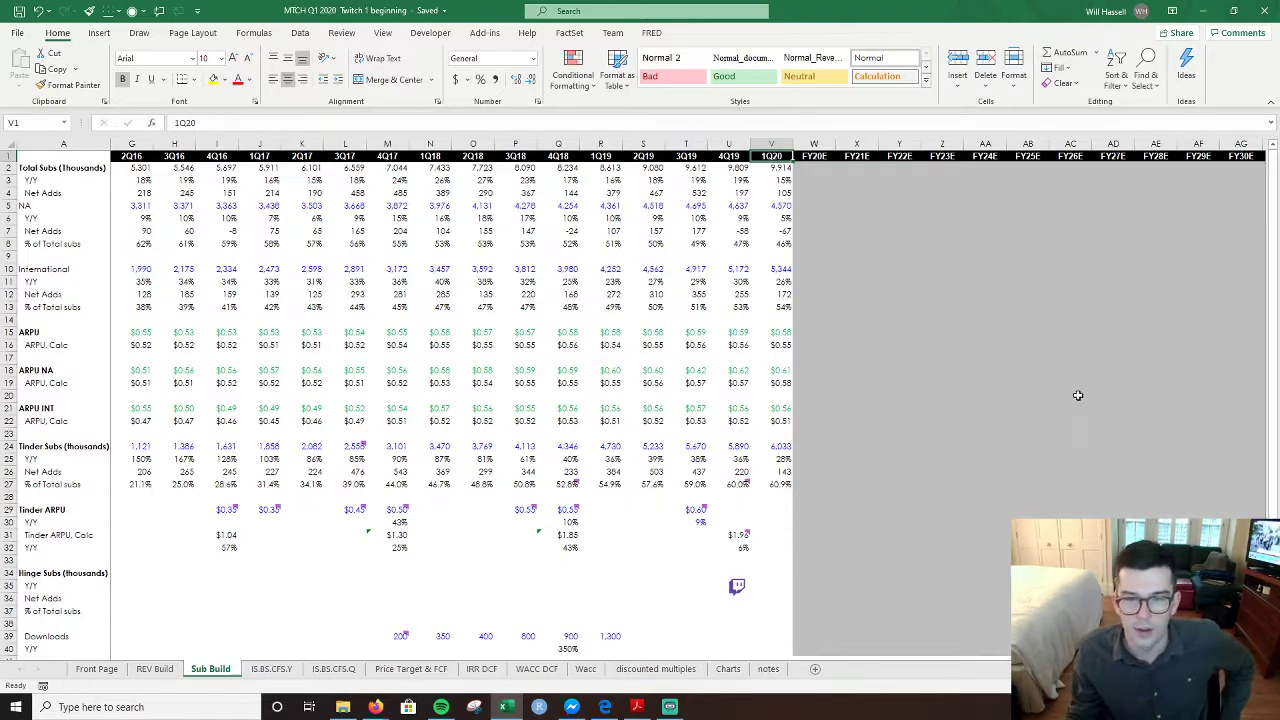
{"action": "left_click", "coordinate": [902, 431]}
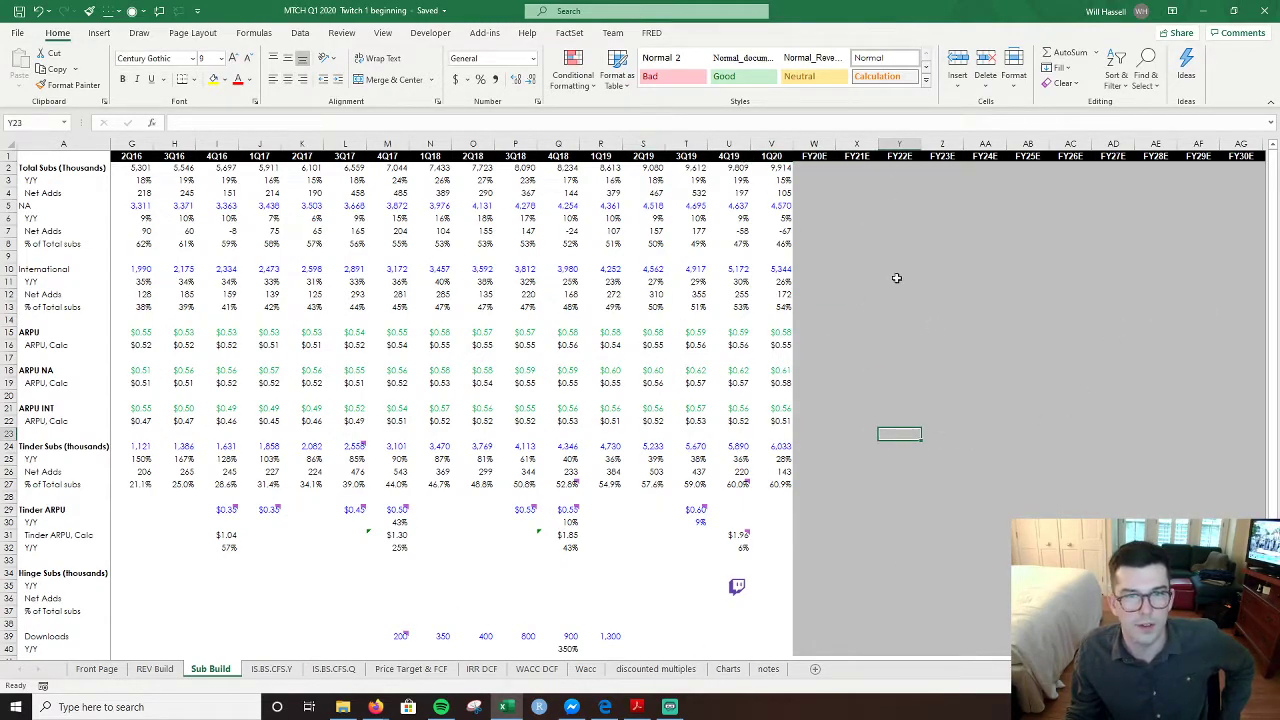
{"action": "left_click", "coordinate": [156, 669]}
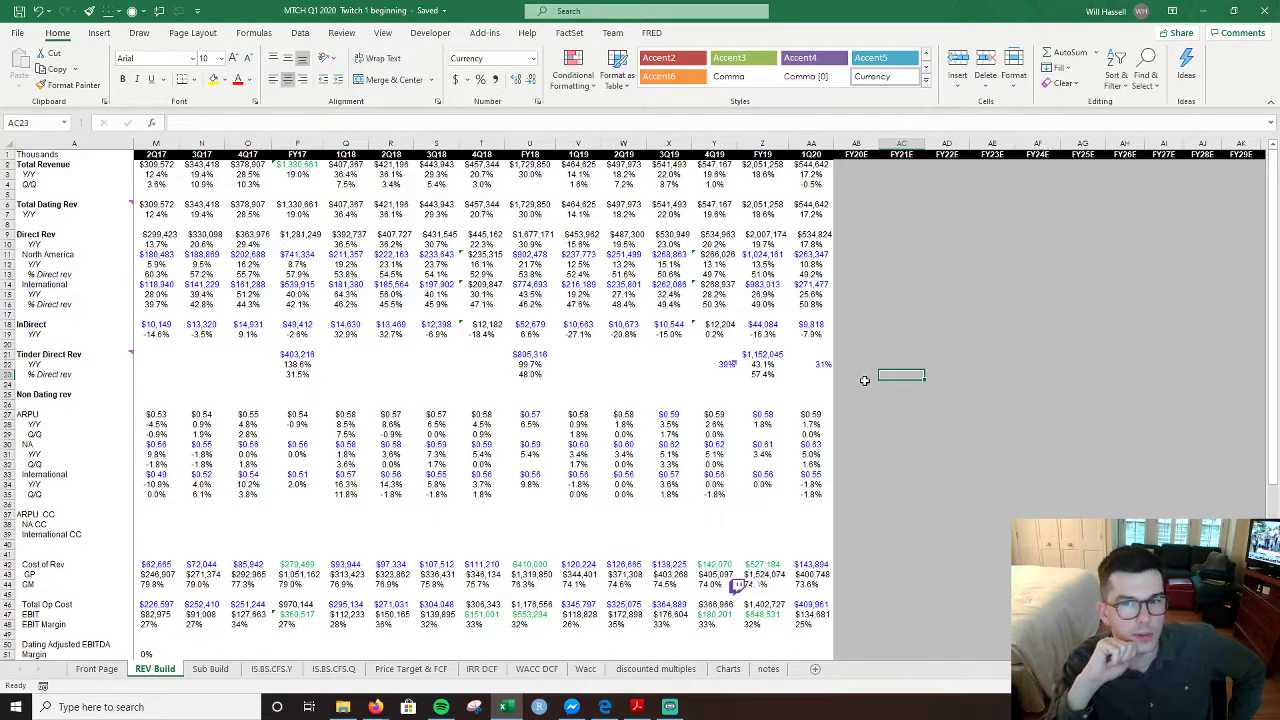
- Look back through the historical revenue columns on REV Build, finishing on International's FY20E share of direct revenue
{"action": "key", "text": "Left"}
{"action": "key", "text": "Left"}
{"action": "key", "text": "Left"}
{"action": "key", "text": "Left"}
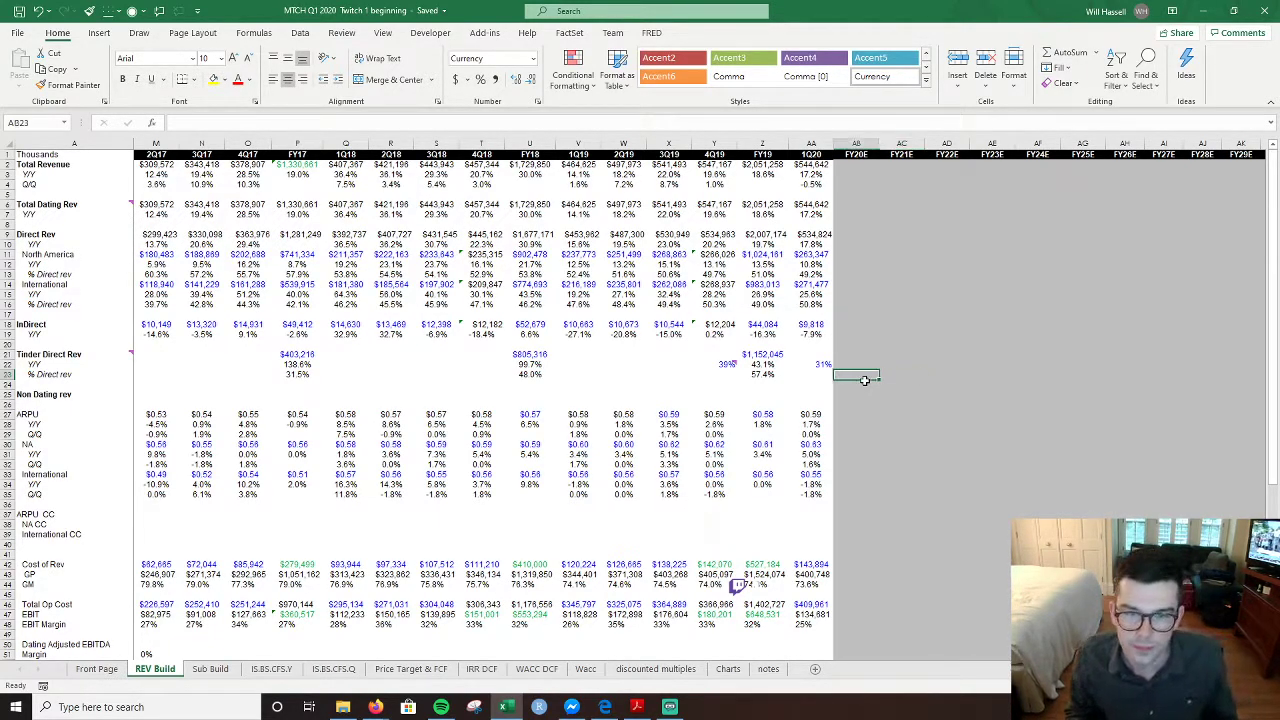
{"action": "key", "text": "Left"}
{"action": "key", "text": "Left"}
{"action": "key", "text": "Left"}
{"action": "key", "text": "Left"}
{"action": "key", "text": "Left"}
{"action": "key", "text": "Left"}
{"action": "key", "text": "Left"}
{"action": "key", "text": "Left"}
{"action": "key", "text": "Left"}
{"action": "key", "text": "Left"}
{"action": "key", "text": "Left"}
{"action": "key", "text": "Left"}
{"action": "key", "text": "Left"}
{"action": "key", "text": "Left"}
{"action": "key", "text": "Left"}
{"action": "key", "text": "Left"}
{"action": "key", "text": "Up"}
{"action": "key", "text": "Up"}
{"action": "key", "text": "Up"}
{"action": "key", "text": "Up"}
{"action": "key", "text": "Up"}
{"action": "key", "text": "Up"}
{"action": "key", "text": "Up"}
{"action": "key", "text": "ctrl+Right"}
{"action": "key", "text": "Right"}
{"action": "key", "text": "Right"}
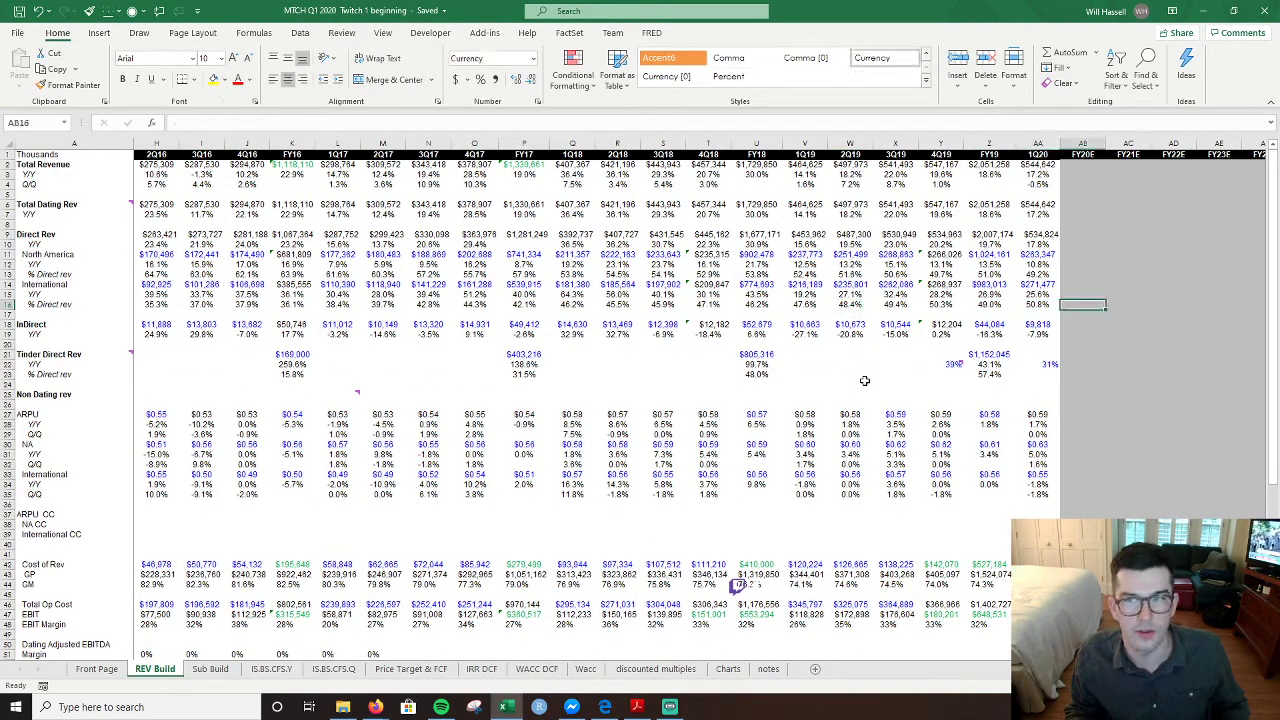
- Look across the empty projection years in International's % Direct rev row, and go back to the historical quarters
{"action": "key", "text": "Right"}
{"action": "key", "text": "Right"}
{"action": "key", "text": "Right"}
{"action": "key", "text": "Right"}
{"action": "key", "text": "Right"}
{"action": "key", "text": "Right"}
{"action": "key", "text": "Right"}
{"action": "key", "text": "Right"}
{"action": "key", "text": "Left"}
{"action": "key", "text": "Left"}
{"action": "key", "text": "Left"}
{"action": "key", "text": "Left"}
{"action": "key", "text": "Left"}
{"action": "key", "text": "Left"}
{"action": "key", "text": "Left"}
{"action": "key", "text": "Left"}
{"action": "key", "text": "Left"}
{"action": "key", "text": "Left"}
{"action": "key", "text": "Left"}
{"action": "key", "text": "Left"}
{"action": "key", "text": "Left"}
{"action": "key", "text": "Left"}
{"action": "key", "text": "Left"}
{"action": "key", "text": "Left"}
{"action": "key", "text": "Left"}
{"action": "key", "text": "Left"}
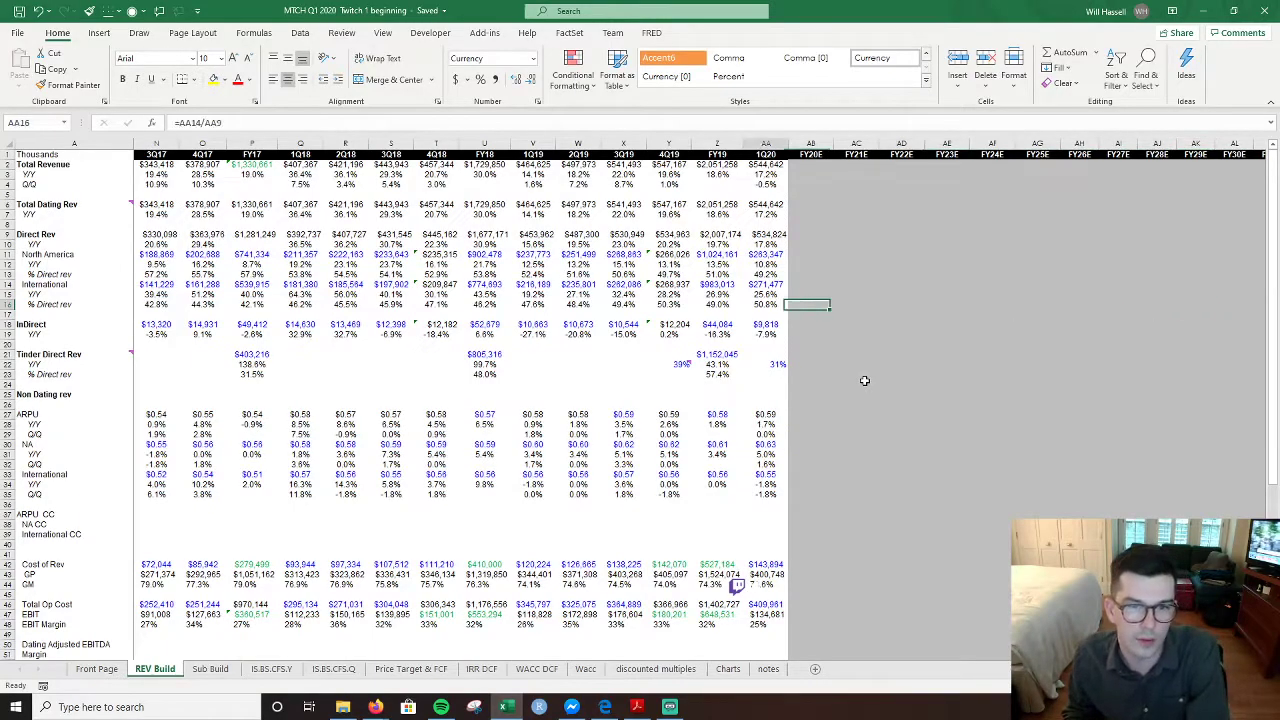
- Check the 3Q18 International revenue and growth cells, finishing on the formula for its share of direct revenue
{"action": "key", "text": "Up"}
{"action": "key", "text": "Up"}
{"action": "key", "text": "Up"}
{"action": "key", "text": "Down"}
{"action": "key", "text": "Down"}
{"action": "key", "text": "Down"}
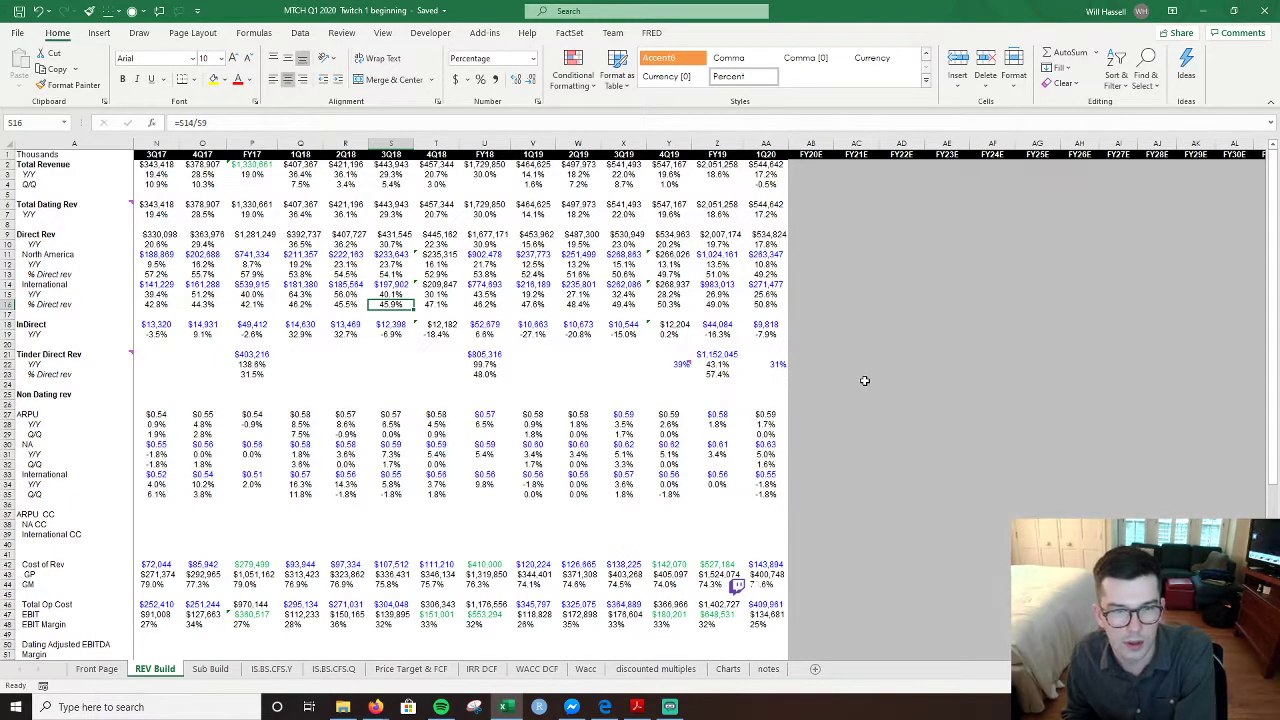
- Insert a blank row directly beneath InDirect's Y/Y row on REV Build
{"action": "key", "text": "Left"}
{"action": "key", "text": "Down"}
{"action": "key", "text": "Down"}
{"action": "key", "text": "Left"}
{"action": "key", "text": "Down"}
{"action": "key", "text": "Down"}
{"action": "key", "text": "Home"}
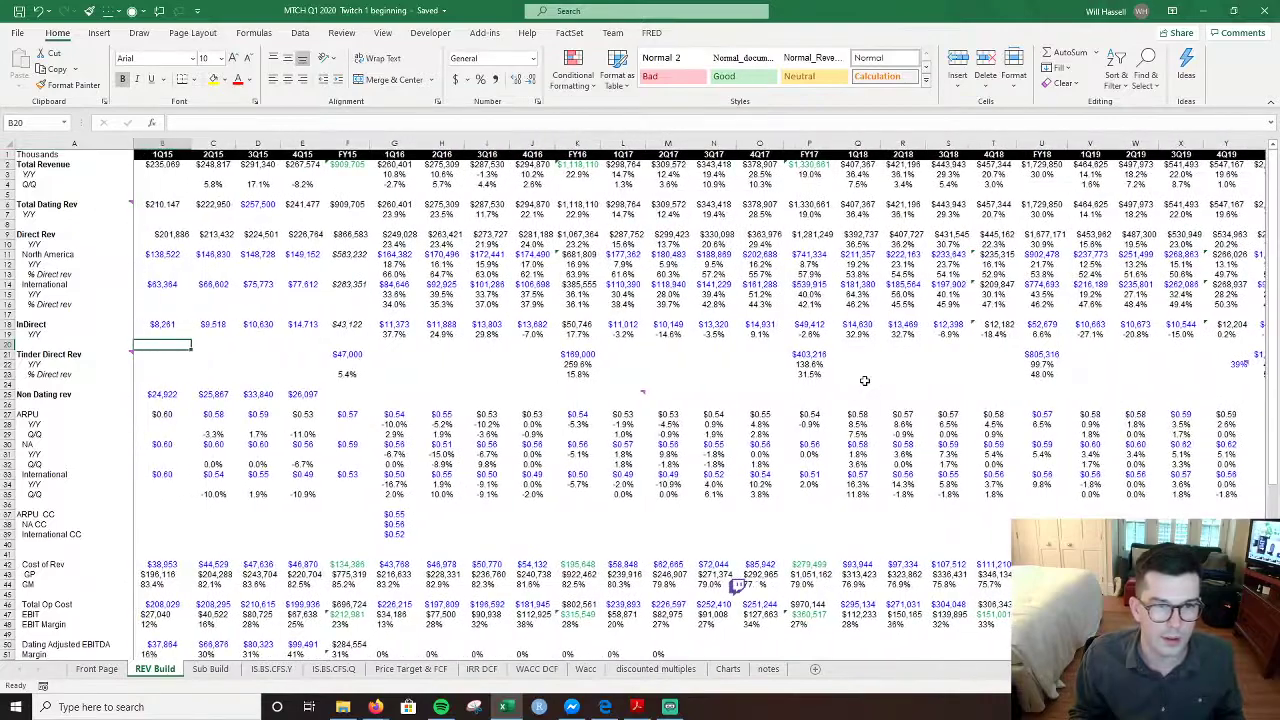
{"action": "key", "text": "alt+h"}
{"action": "key", "text": "i"}
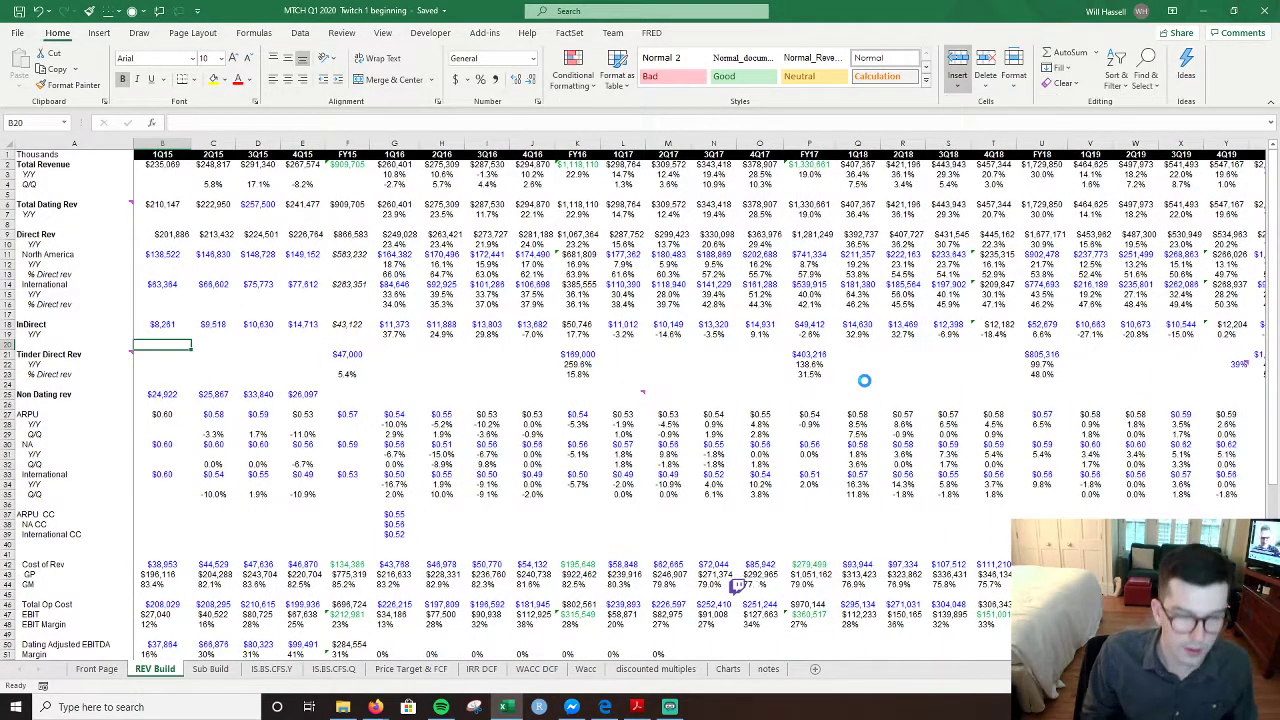
{"action": "key", "text": "r"}
- Label the new row under InDirect's Y/Y as "% of rev"
{"action": "key", "text": "Left"}
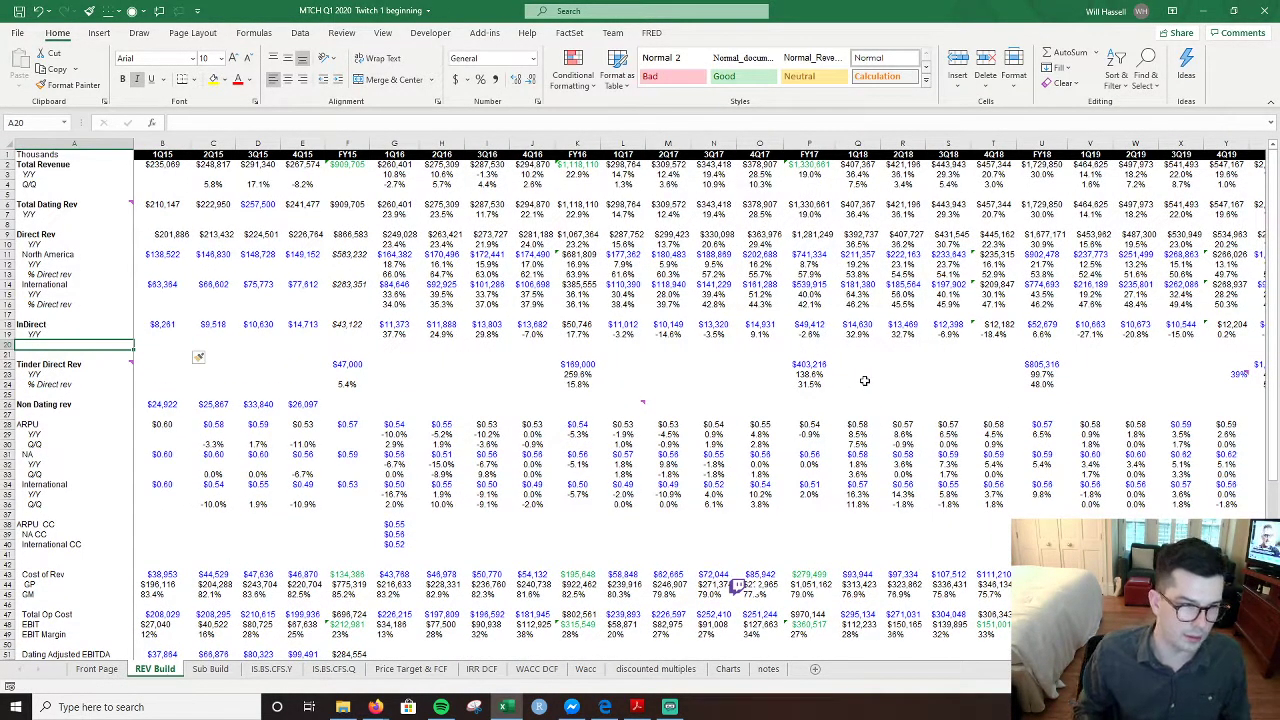
{"action": "type", "text": "%"}
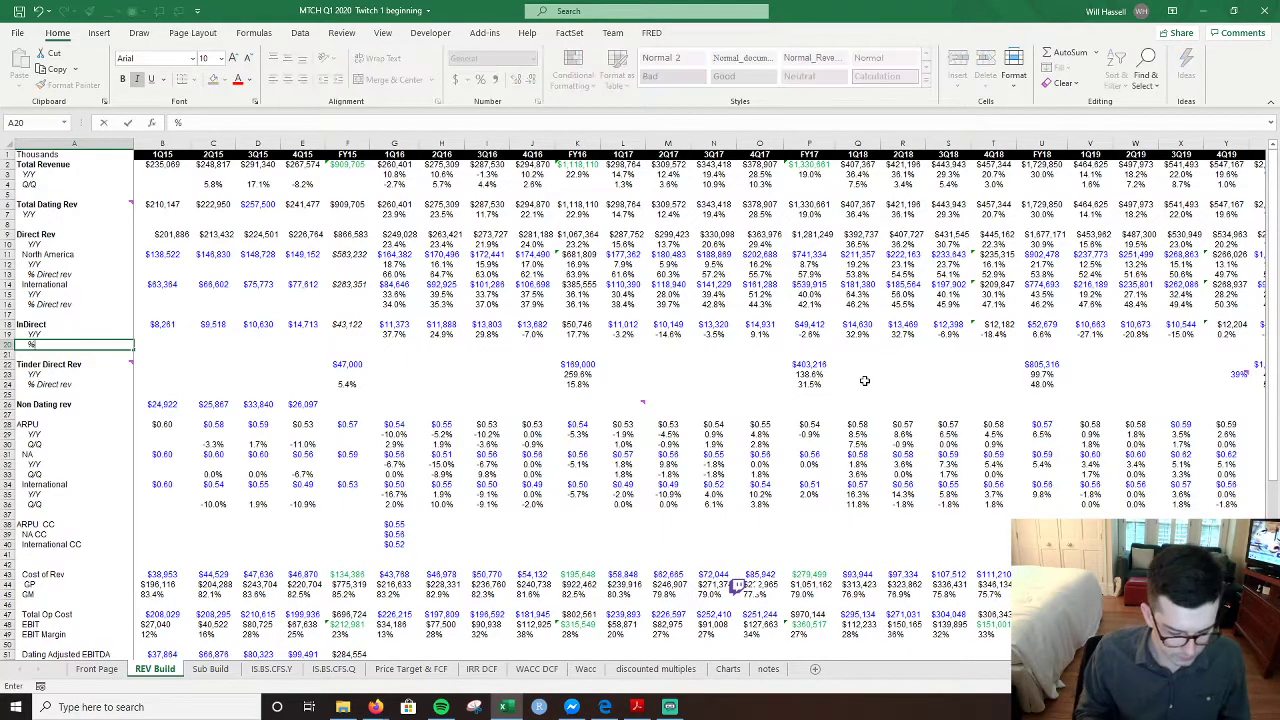
{"action": "type", "text": " of revneu"}
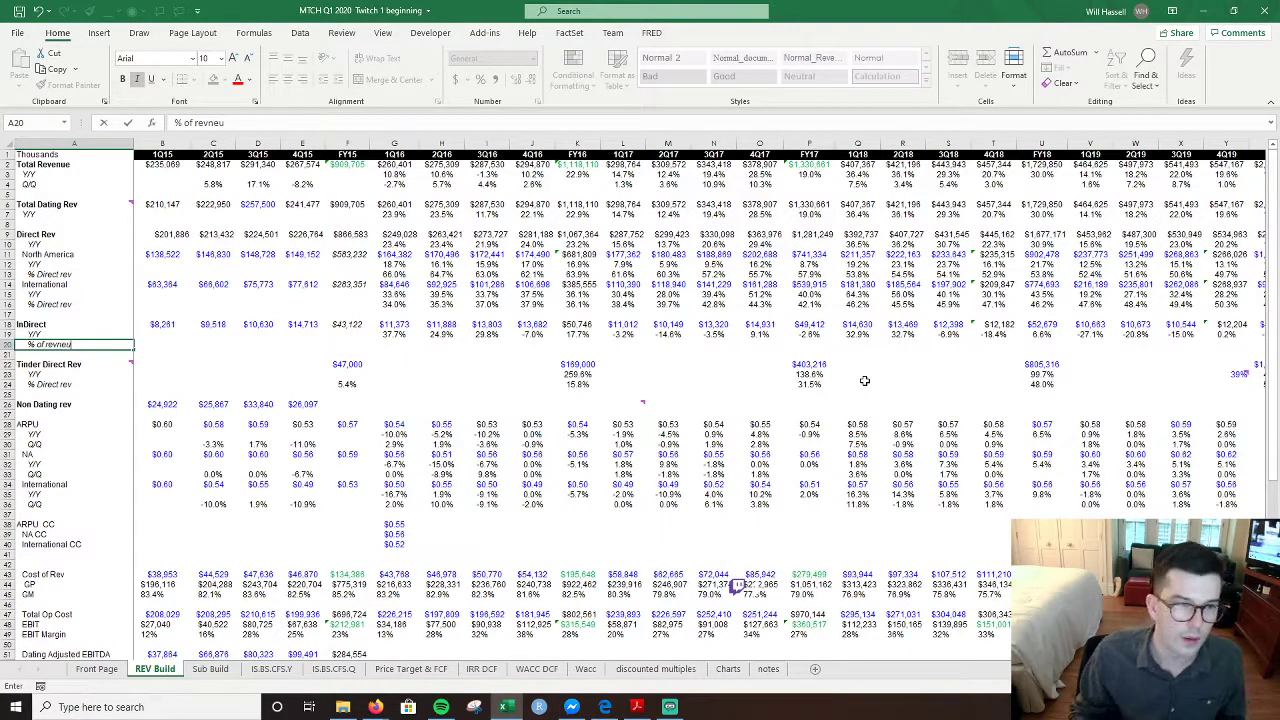
{"action": "key", "text": "BackSpace"}
{"action": "key", "text": "BackSpace"}
{"action": "key", "text": "BackSpace"}
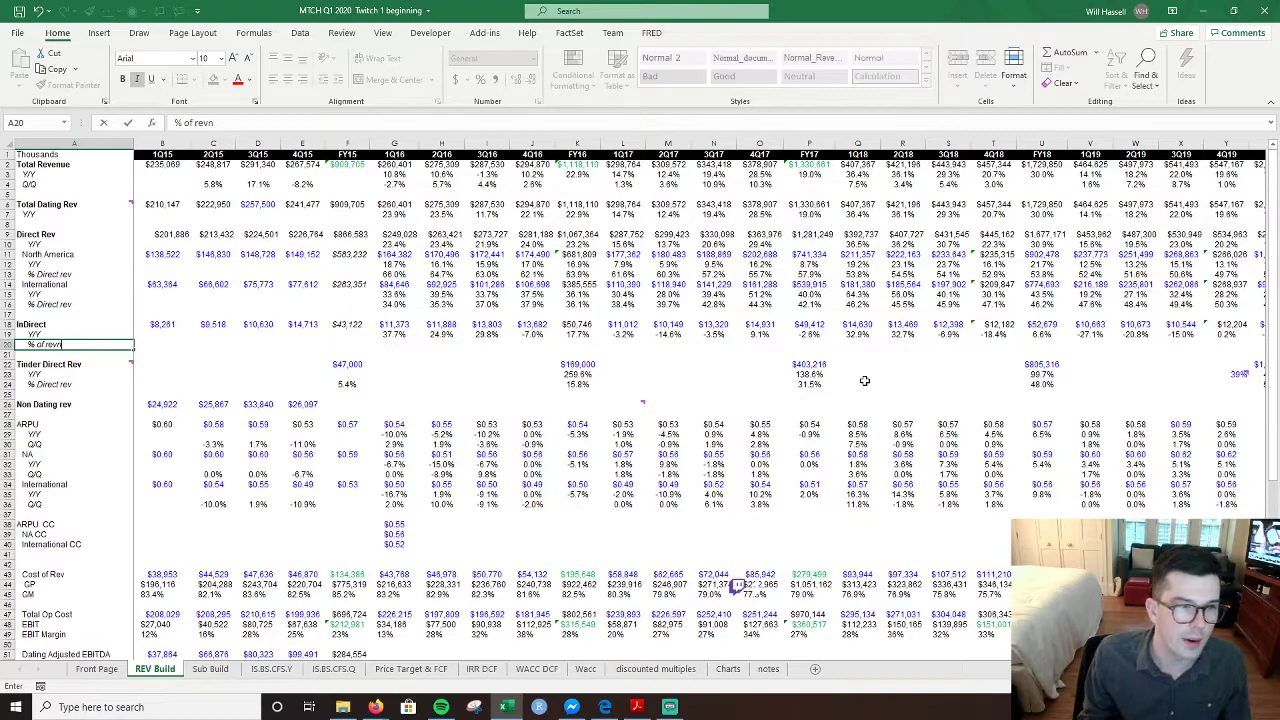
{"action": "key", "text": "Return"}
- Calculate InDirect's 1Q15 share of total revenue in the % of rev row with =B18/B2
{"action": "key", "text": "Up"}
{"action": "key", "text": "Right"}
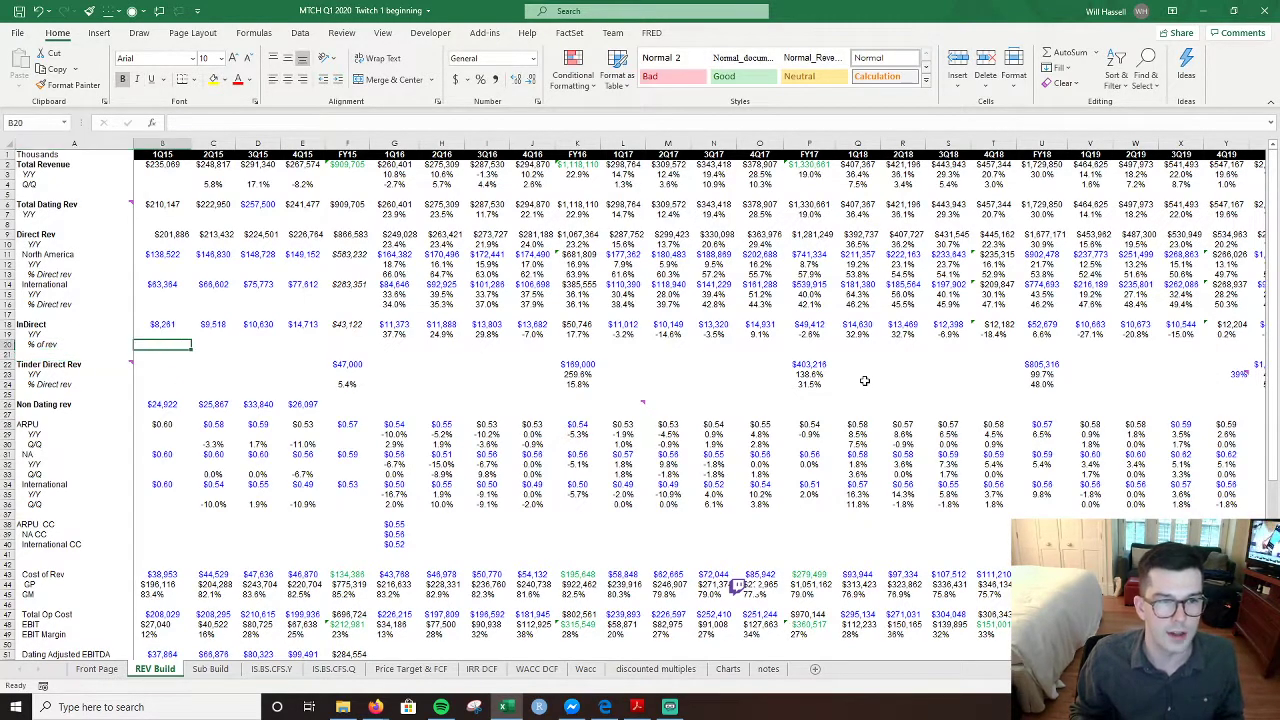
{"action": "type", "text": "="}
{"action": "key", "text": "Up"}
{"action": "key", "text": "Up"}
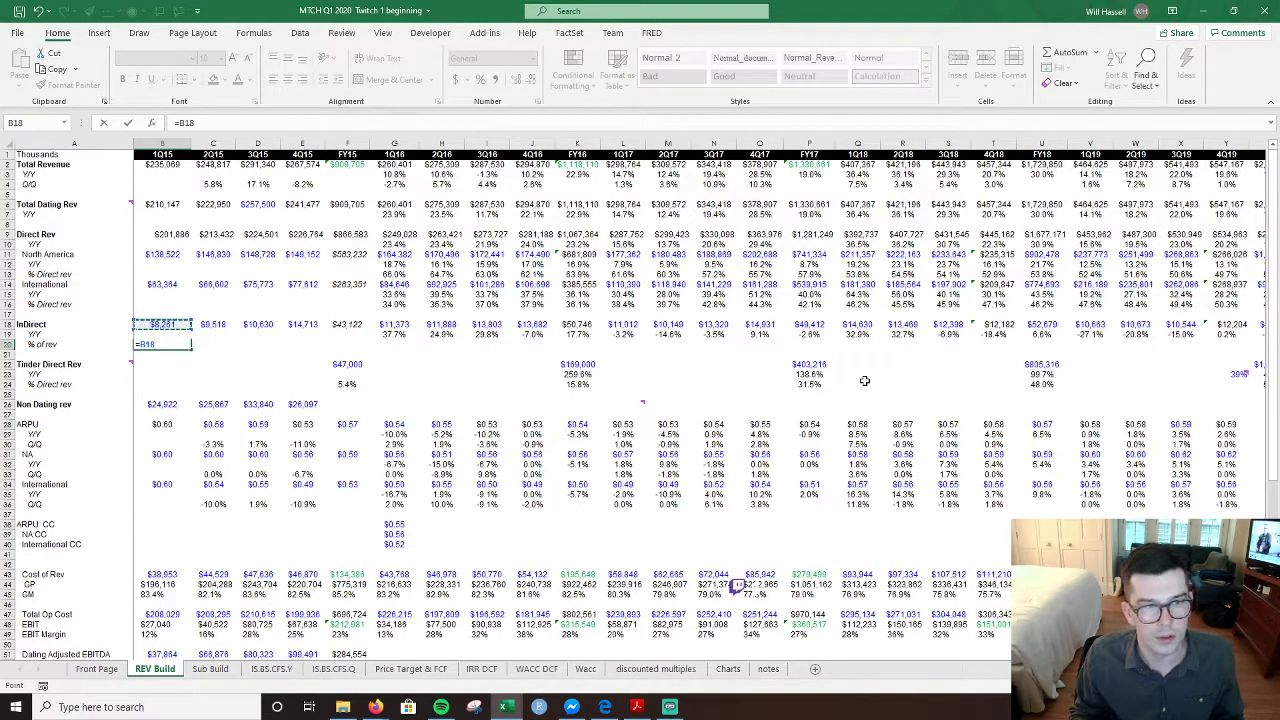
{"action": "key", "text": "ctrl+Up"}
{"action": "key", "text": "ctrl+Up"}
{"action": "key", "text": "ctrl+Up"}
{"action": "key", "text": "ctrl+Up"}
{"action": "key", "text": "ctrl+Up"}
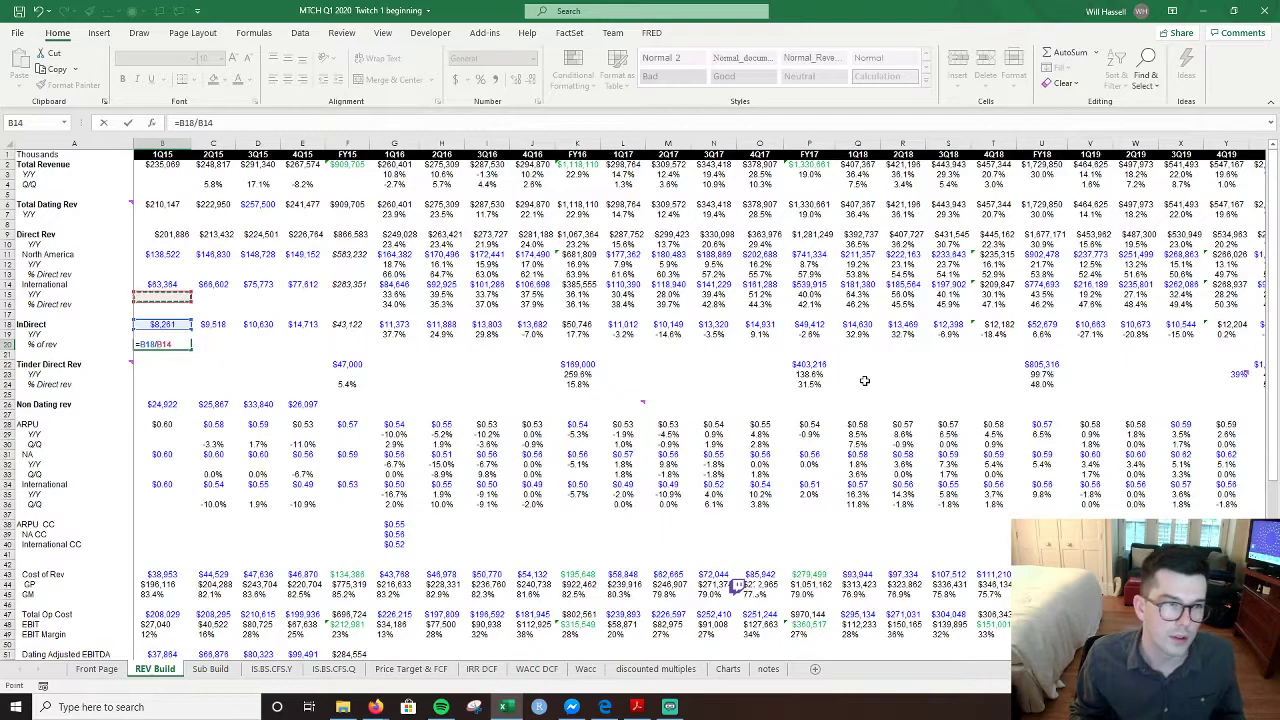
{"action": "key", "text": "Return"}
- Format the 1Q15 % of rev cell as a non-bold percentage with one decimal place
{"action": "key", "text": "Down"}
{"action": "key", "text": "Up"}
{"action": "key", "text": "Up"}
{"action": "key", "text": "alt+h"}
{"action": "key", "text": "p"}
{"action": "key", "text": "alt+h"}
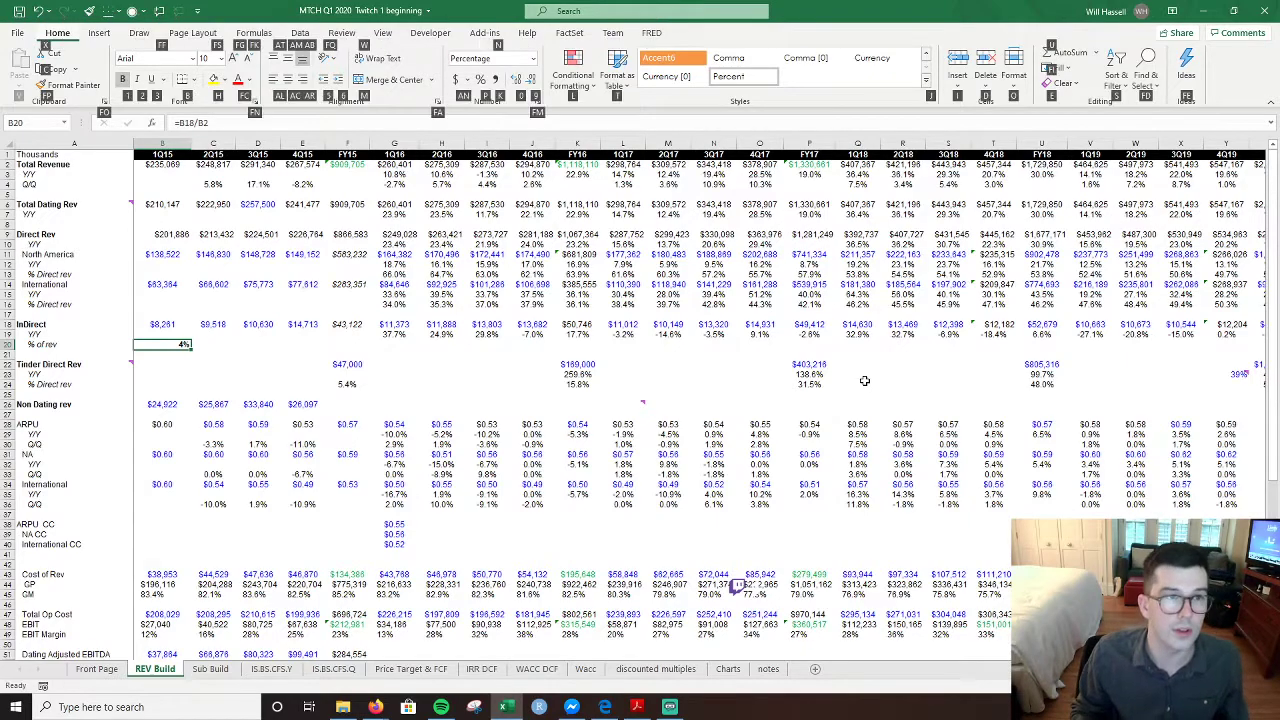
{"action": "key", "text": "1"}
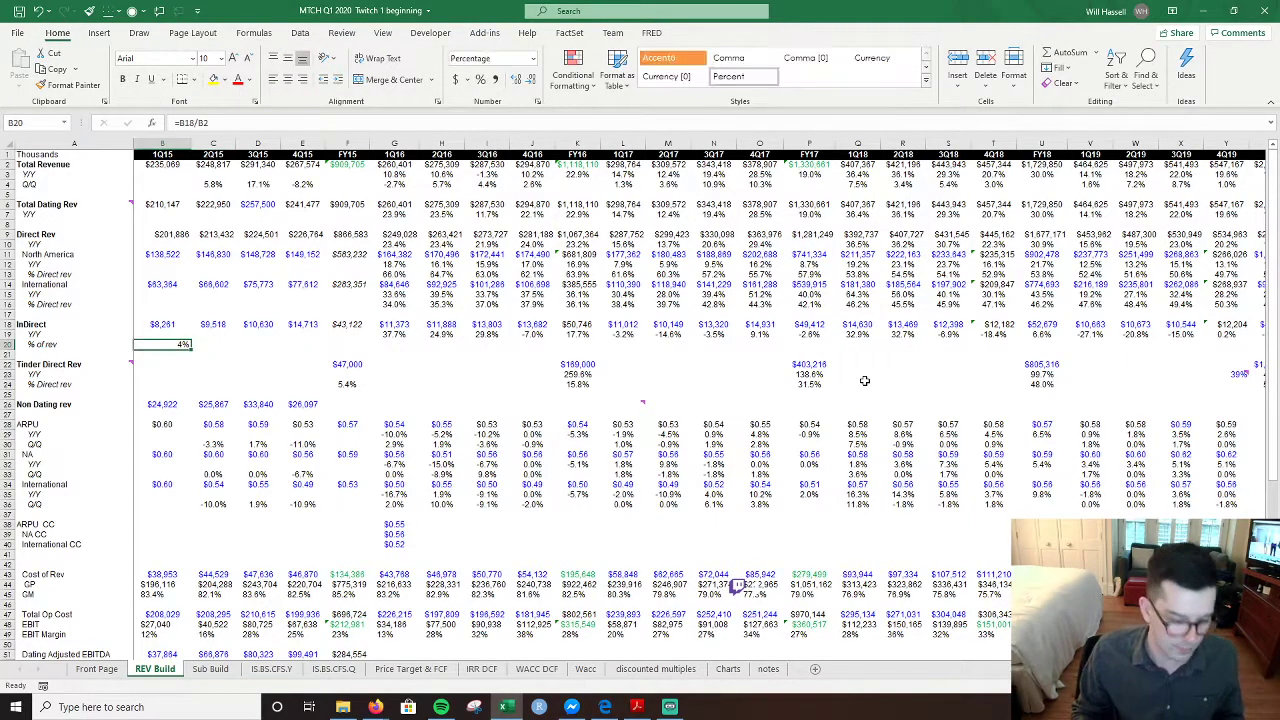
{"action": "key", "text": "alt+h"}
{"action": "key", "text": "Escape"}
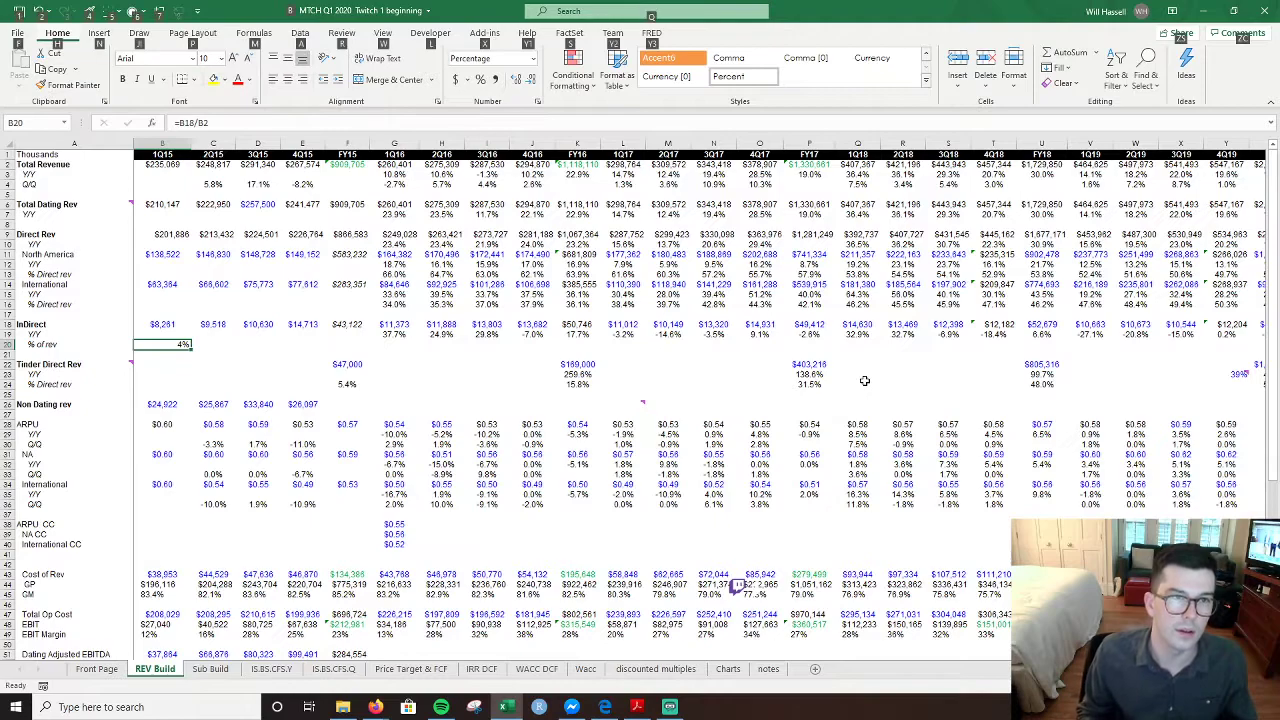
{"action": "key", "text": "h"}
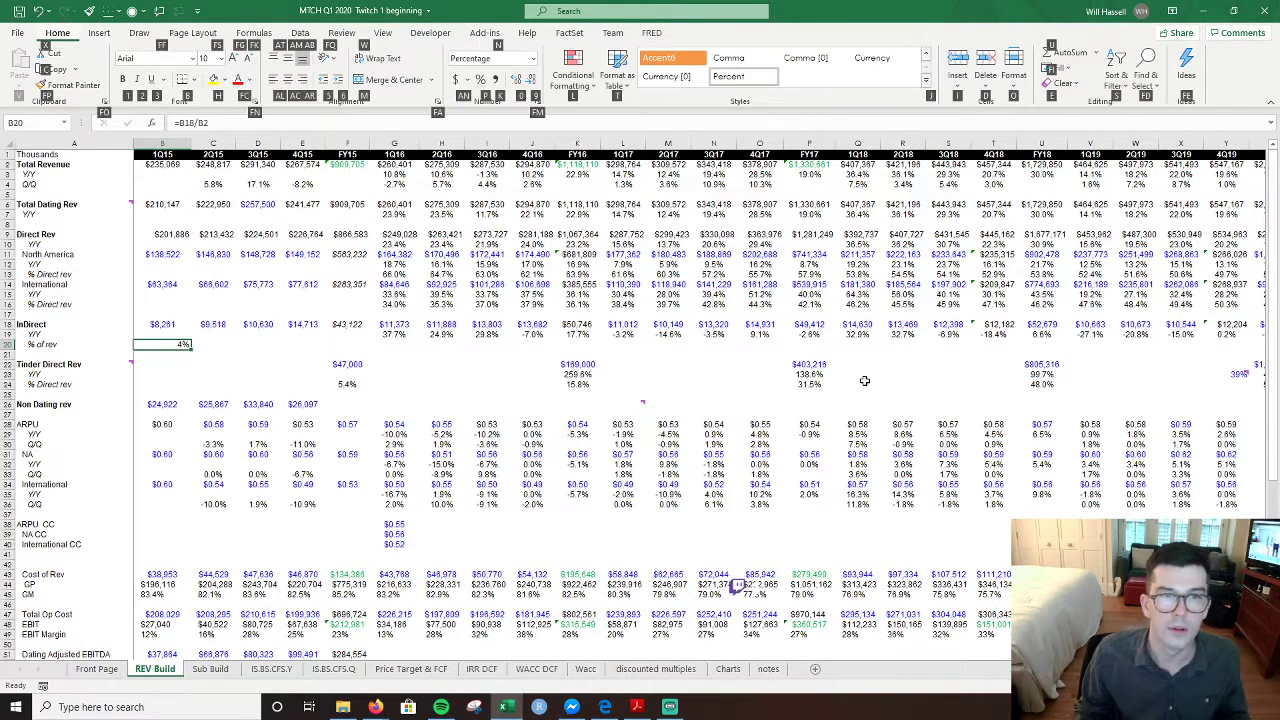
{"action": "key", "text": "0"}
- Fill the % of rev formula across all historical periods from 1Q15 through 1Q20
{"action": "key", "text": "shift+Right"}
{"action": "key", "text": "shift+Right"}
{"action": "key", "text": "shift+Right"}
{"action": "key", "text": "shift+Right"}
{"action": "key", "text": "shift+Right"}
{"action": "key", "text": "shift+Right"}
{"action": "key", "text": "shift+Right"}
{"action": "key", "text": "shift+Right"}
{"action": "key", "text": "shift+Right"}
{"action": "key", "text": "shift+Right"}
{"action": "key", "text": "shift+Right"}
{"action": "key", "text": "shift+Right"}
{"action": "key", "text": "shift+Right"}
{"action": "key", "text": "shift+Right"}
{"action": "key", "text": "shift+Right"}
{"action": "key", "text": "shift+Right"}
{"action": "key", "text": "shift+Right"}
{"action": "key", "text": "shift+Right"}
{"action": "key", "text": "shift+Right"}
{"action": "key", "text": "shift+Right"}
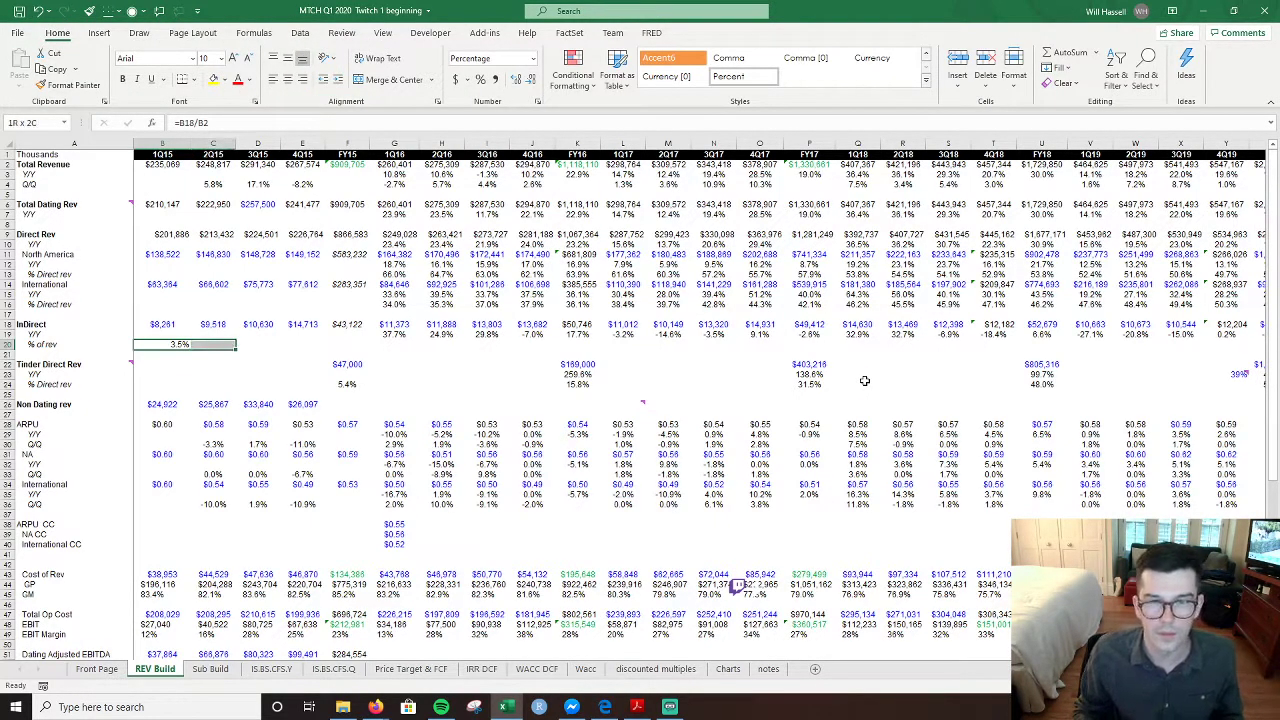
{"action": "key", "text": "ctrl+r"}
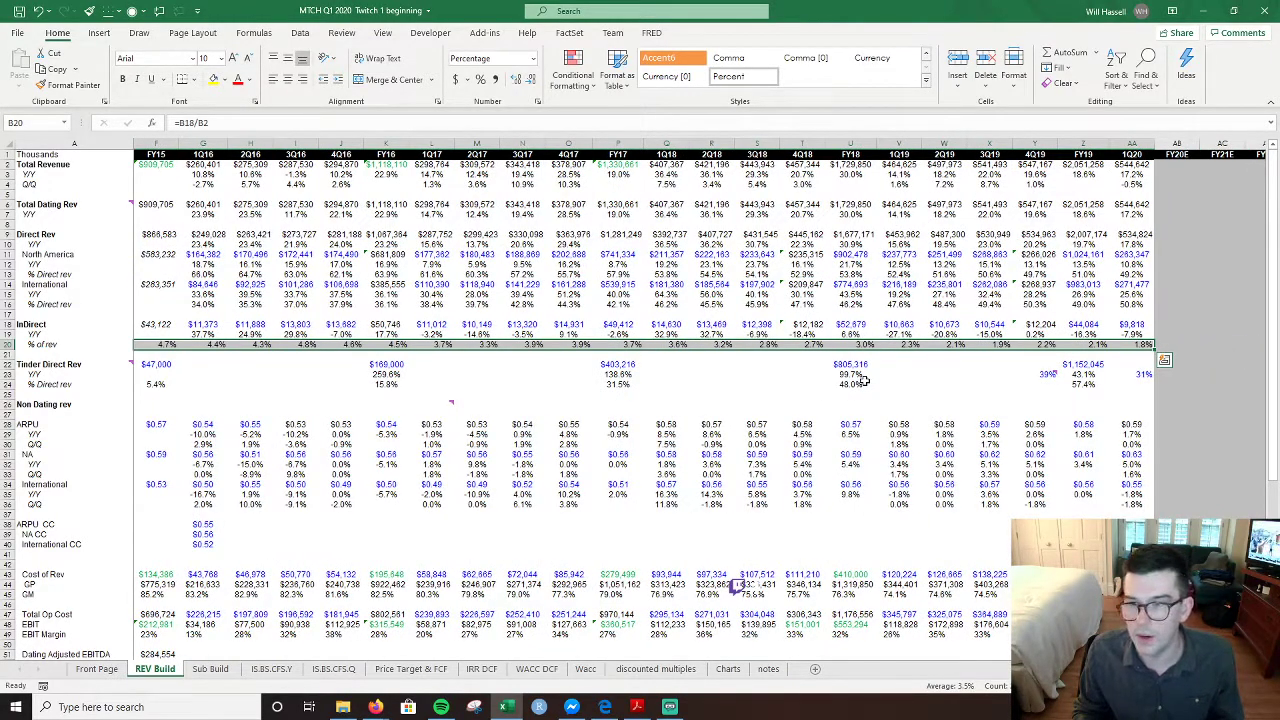
- Enter 2% as InDirect's FY20E share of revenue
{"action": "key", "text": "Right"}
{"action": "key", "text": "Right"}
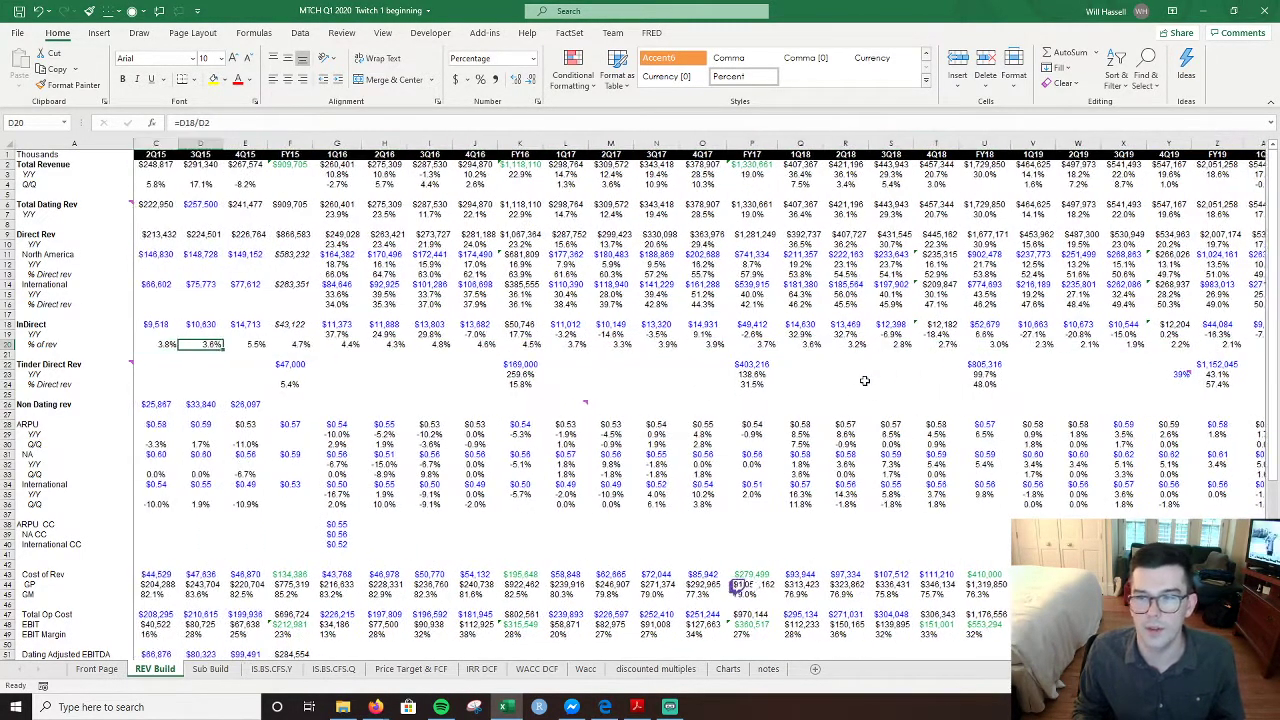
{"action": "key", "text": "ctrl+Right"}
{"action": "key", "text": "ctrl+Right"}
{"action": "key", "text": "ctrl+Left"}
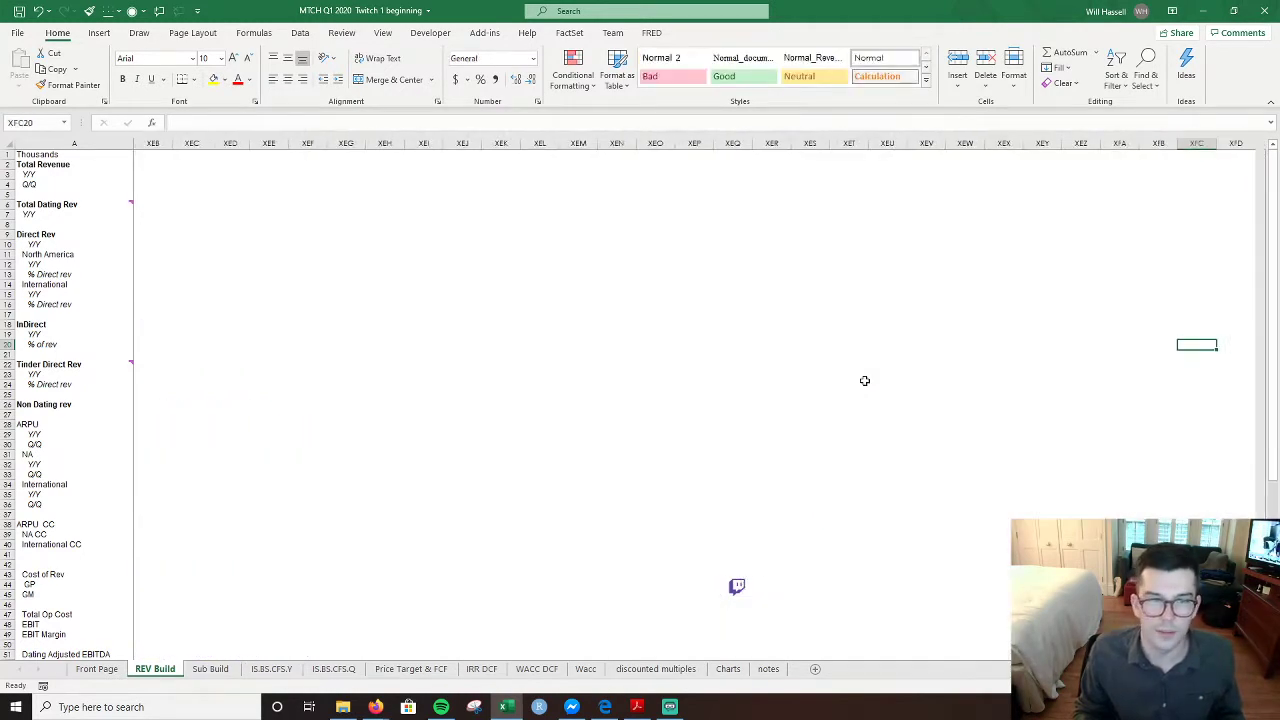
{"action": "key", "text": "Left"}
{"action": "key", "text": "Left"}
{"action": "key", "text": "Right"}
{"action": "key", "text": "Right"}
{"action": "key", "text": "Right"}
{"action": "key", "text": "Right"}
{"action": "key", "text": "Right"}
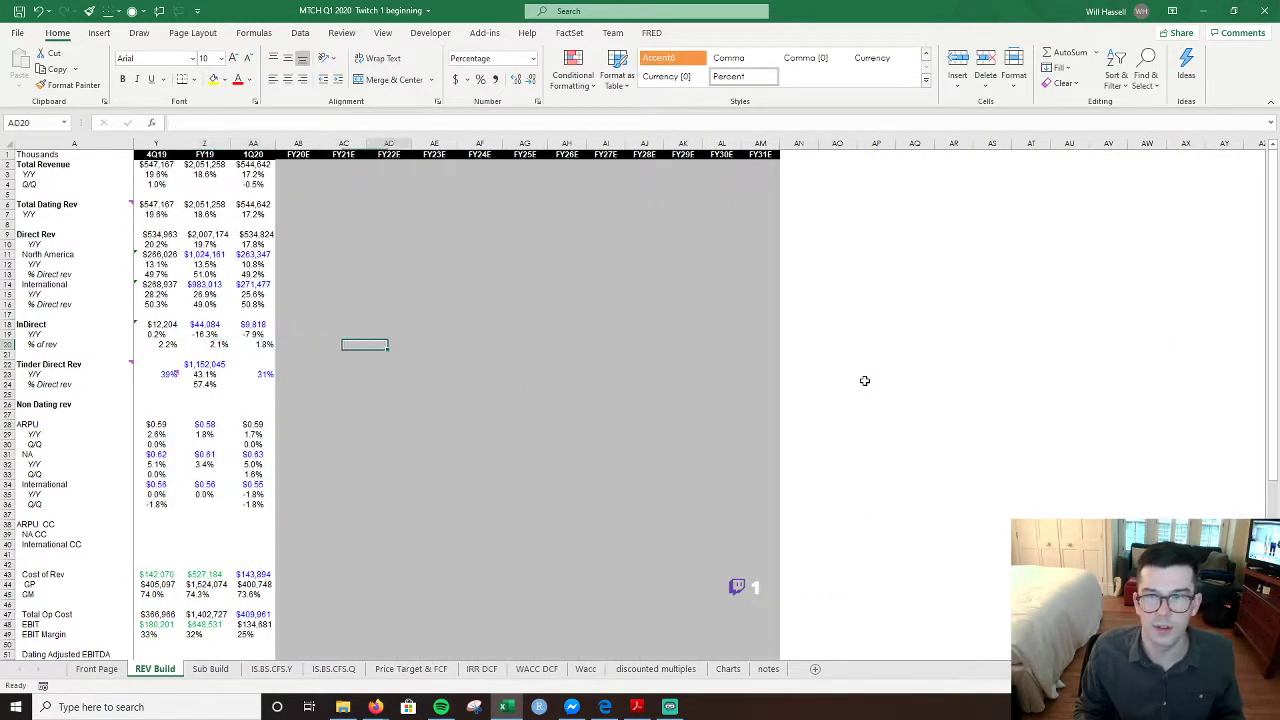
{"action": "key", "text": "Left"}
{"action": "key", "text": "Left"}
{"action": "key", "text": "Left"}
{"action": "type", "text": "2"}
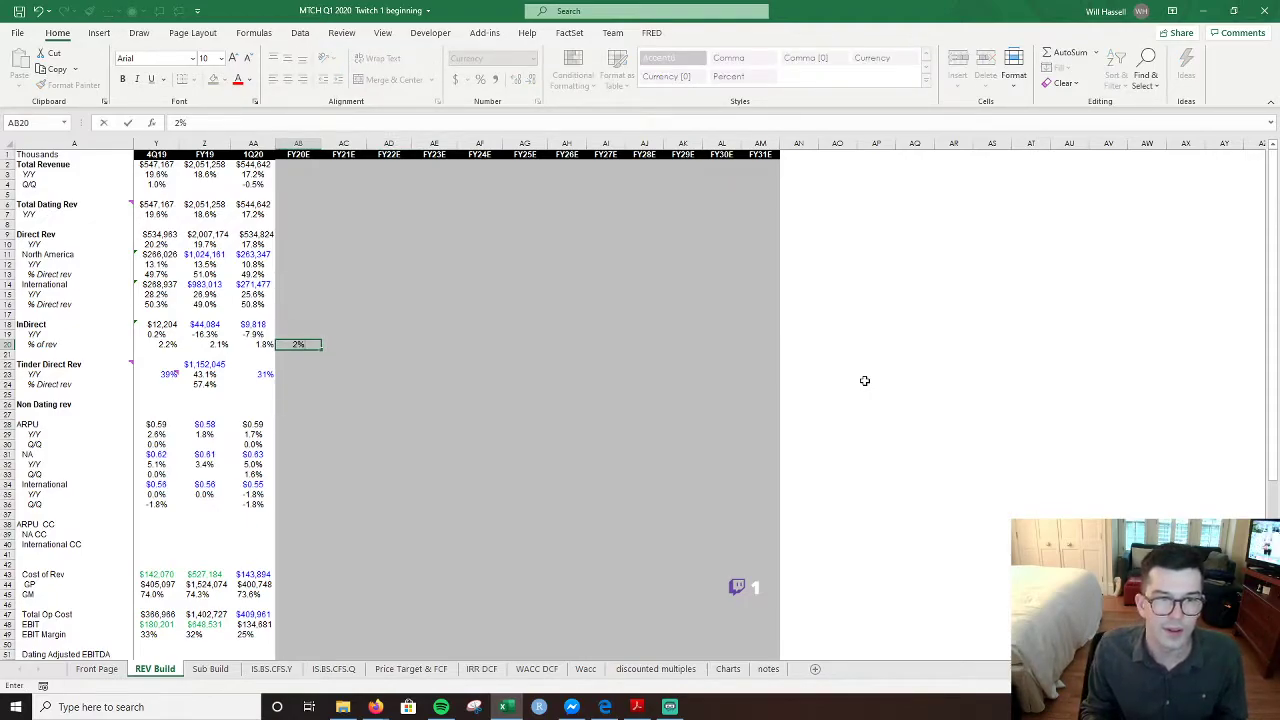
{"action": "key", "text": "Return"}
- Look back over InDirect's 2018 and 2019 growth and % of rev figures, finishing on FY18's Y/Y cell
{"action": "key", "text": "Left"}
{"action": "key", "text": "Left"}
{"action": "key", "text": "Left"}
{"action": "key", "text": "Left"}
{"action": "key", "text": "Left"}
{"action": "key", "text": "Left"}
{"action": "key", "text": "Left"}
{"action": "key", "text": "Left"}
{"action": "key", "text": "Right"}
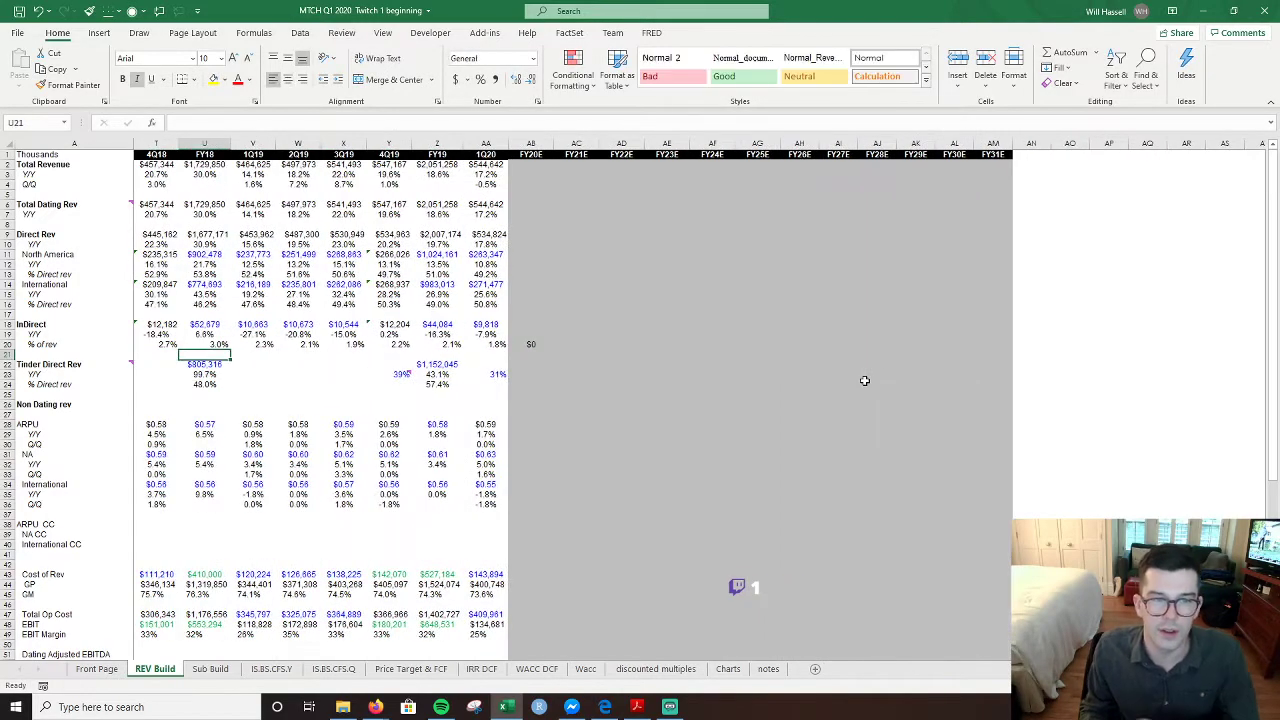
{"action": "key", "text": "Right"}
{"action": "key", "text": "Right"}
{"action": "key", "text": "Right"}
{"action": "key", "text": "Up"}
{"action": "key", "text": "Left"}
{"action": "key", "text": "Left"}
{"action": "key", "text": "Up"}
{"action": "key", "text": "Left"}
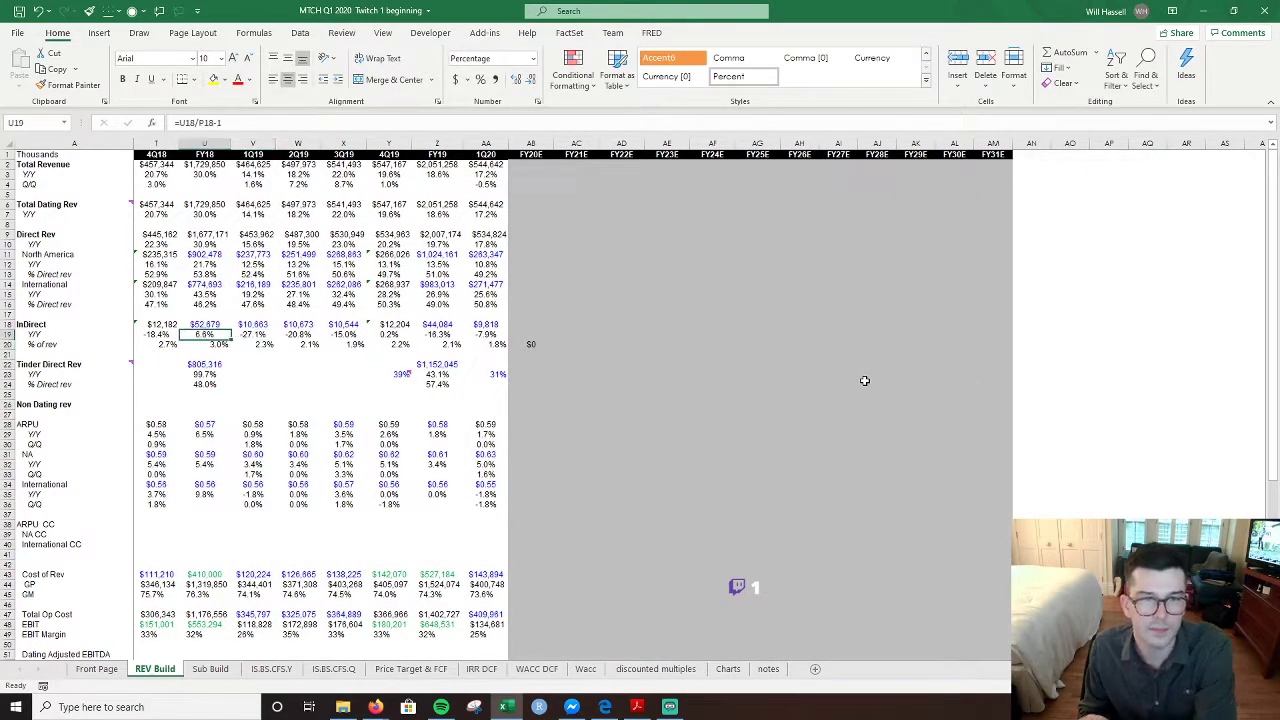
{"action": "key", "text": "Left"}
{"action": "key", "text": "Left"}
{"action": "key", "text": "Left"}
{"action": "key", "text": "Right"}
{"action": "key", "text": "Right"}
{"action": "key", "text": "Right"}
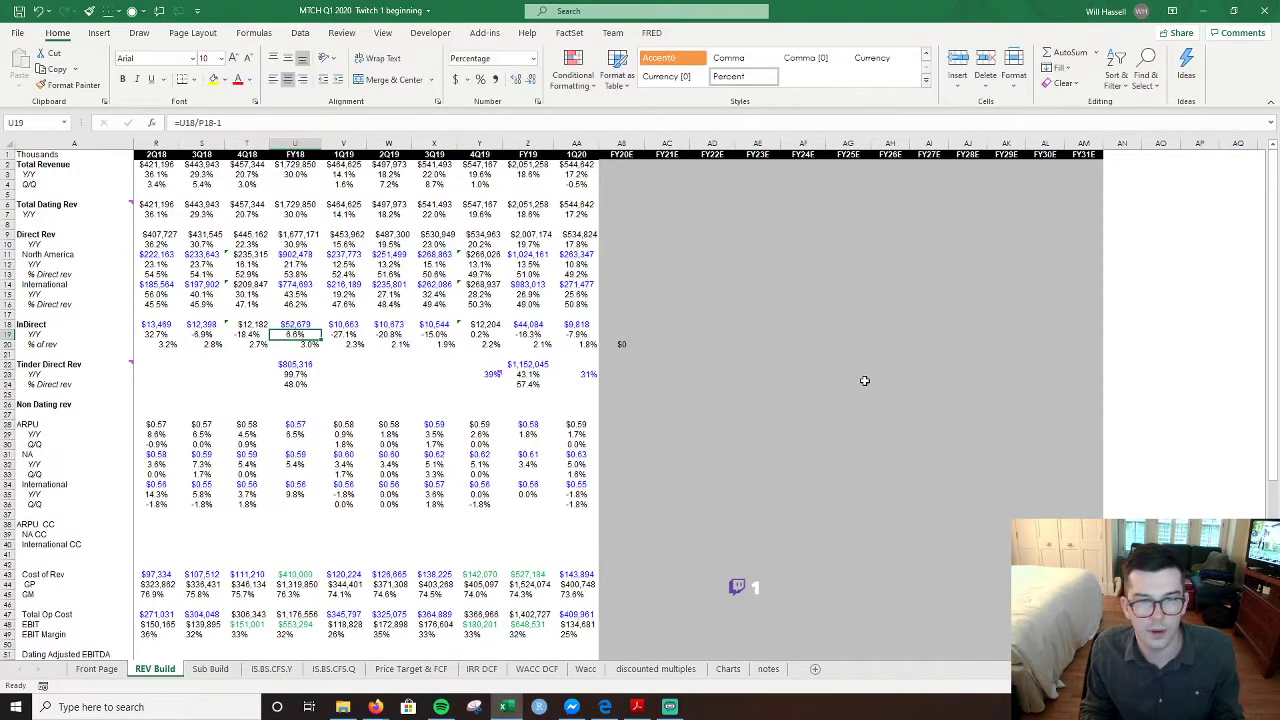
- Check the formulas behind InDirect's 4Q19 and FY19 year-over-year growth
{"action": "key", "text": "Right"}
{"action": "key", "text": "Right"}
{"action": "key", "text": "Right"}
{"action": "key", "text": "Right"}
{"action": "key", "text": "F2"}
{"action": "key", "text": "Escape"}
{"action": "key", "text": "Right"}
{"action": "key", "text": "F2"}
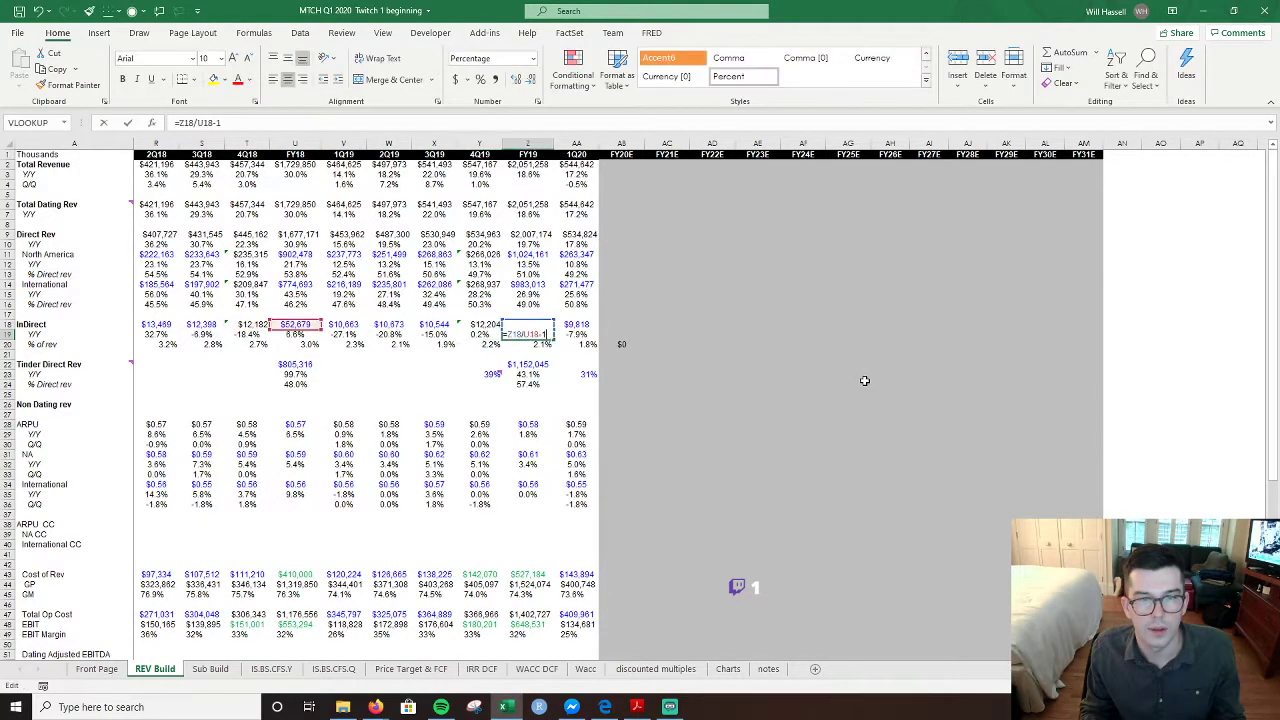
{"action": "key", "text": "Escape"}
- Look back through InDirect's earlier Y/Y growth history and inspect the 4Q18 growth formula
{"action": "key", "text": "Left"}
{"action": "key", "text": "Left"}
{"action": "key", "text": "Left"}
{"action": "key", "text": "Left"}
{"action": "key", "text": "Left"}
{"action": "key", "text": "Left"}
{"action": "key", "text": "Left"}
{"action": "key", "text": "Left"}
{"action": "key", "text": "Left"}
{"action": "key", "text": "Left"}
{"action": "key", "text": "Left"}
{"action": "key", "text": "Left"}
{"action": "key", "text": "Right"}
{"action": "key", "text": "Right"}
{"action": "key", "text": "Right"}
{"action": "key", "text": "Right"}
{"action": "key", "text": "Right"}
{"action": "key", "text": "Right"}
{"action": "key", "text": "Right"}
{"action": "key", "text": "Left"}
{"action": "key", "text": "F2"}
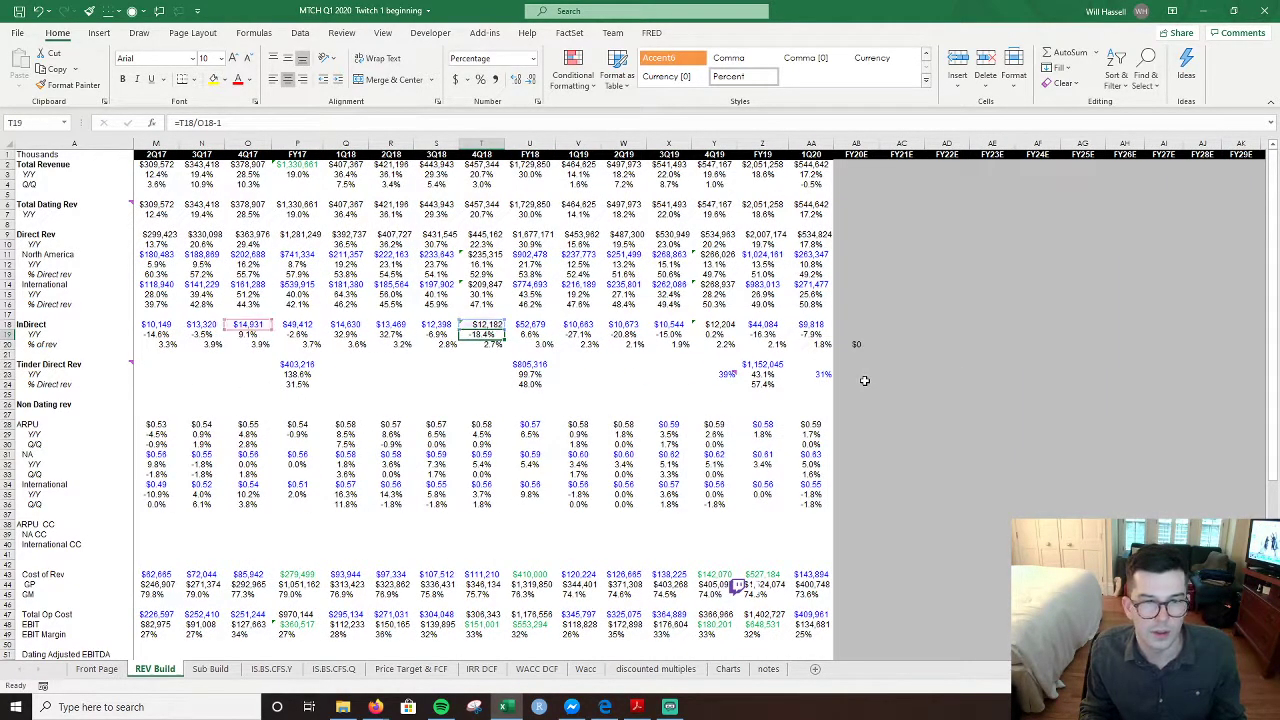
{"action": "key", "text": "Escape"}
- Look across the empty projection years in InDirect's Y/Y row, ending at FY29E
{"action": "key", "text": "Right"}
{"action": "key", "text": "Right"}
{"action": "key", "text": "Right"}
{"action": "key", "text": "Right"}
{"action": "key", "text": "Right"}
{"action": "key", "text": "Right"}
{"action": "key", "text": "Right"}
{"action": "key", "text": "Right"}
{"action": "key", "text": "Right"}
{"action": "key", "text": "Right"}
{"action": "key", "text": "Right"}
{"action": "key", "text": "Right"}
{"action": "key", "text": "Right"}
{"action": "key", "text": "Right"}
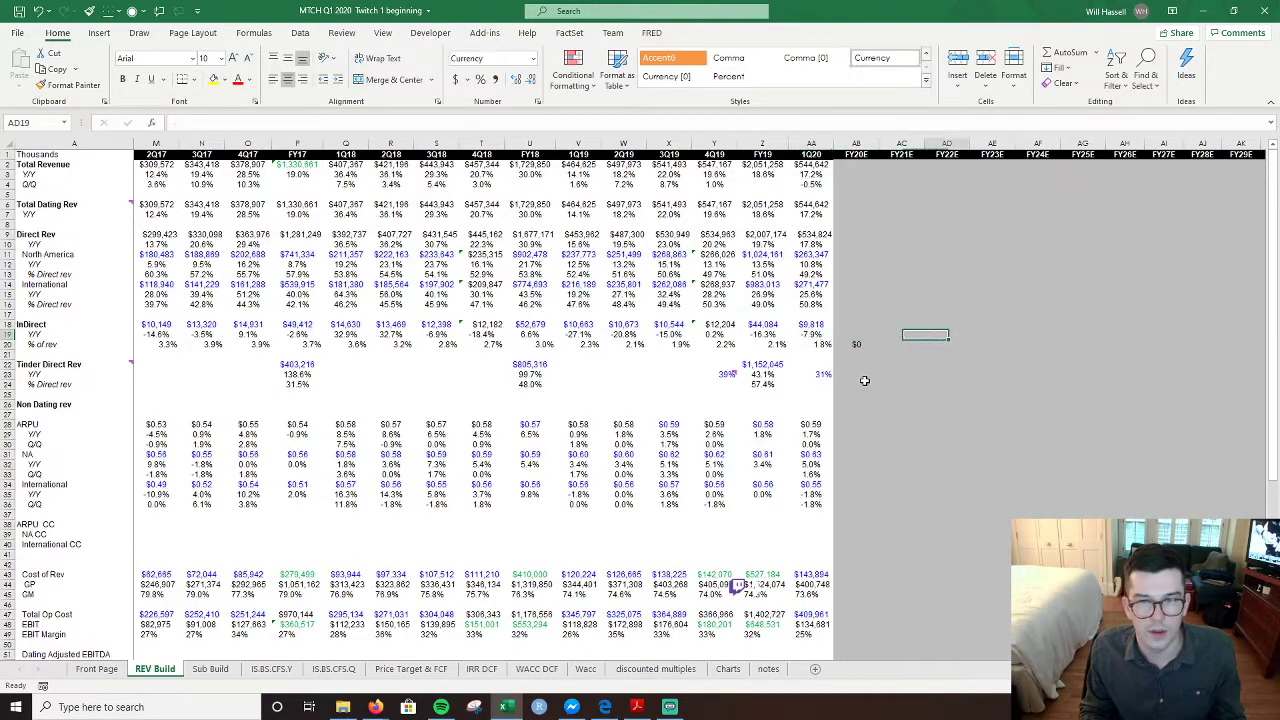
{"action": "key", "text": "Right"}
{"action": "key", "text": "Right"}
{"action": "key", "text": "Right"}
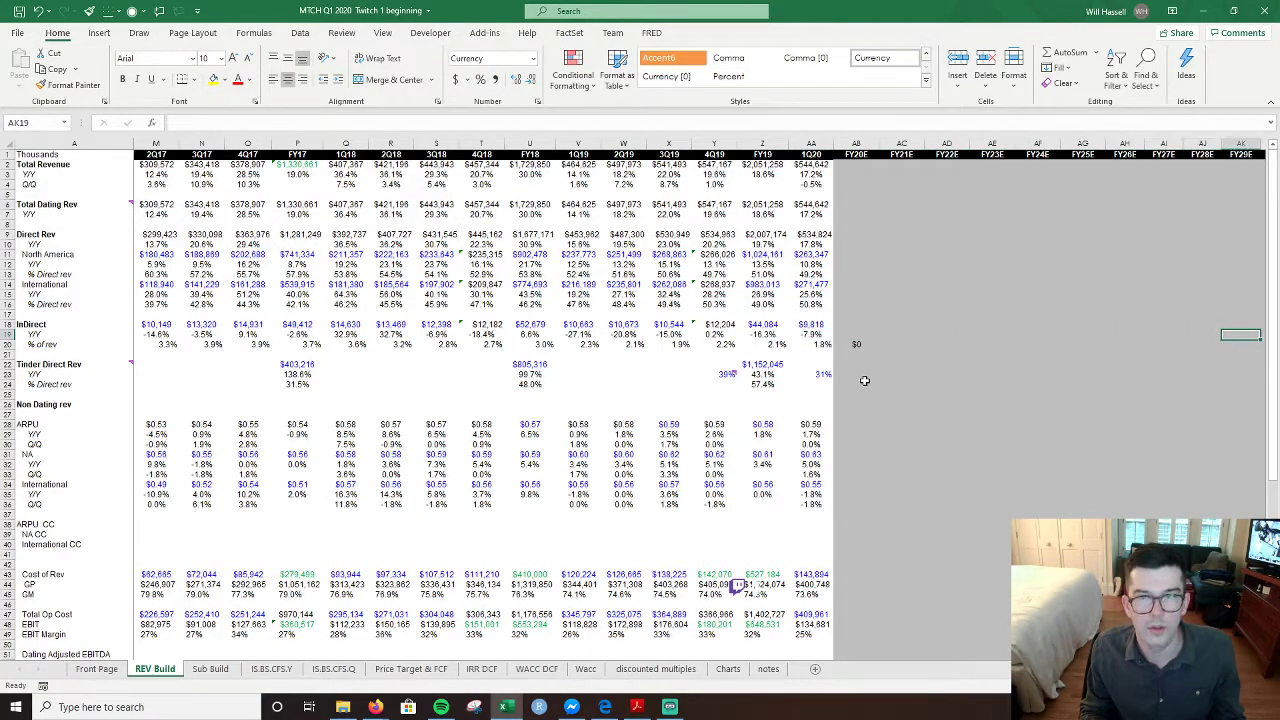
- Look across the last projection years in InDirect's Y/Y row, then return to FY20E's % of rev cell
{"action": "key", "text": "Right"}
{"action": "key", "text": "Right"}
{"action": "key", "text": "Right"}
{"action": "key", "text": "Left"}
{"action": "key", "text": "Left"}
{"action": "key", "text": "Left"}
{"action": "key", "text": "Left"}
{"action": "key", "text": "Left"}
{"action": "key", "text": "Left"}
{"action": "key", "text": "Left"}
{"action": "key", "text": "Left"}
{"action": "key", "text": "Left"}
{"action": "key", "text": "Left"}
{"action": "key", "text": "Left"}
{"action": "key", "text": "Down"}
{"action": "key", "text": "Left"}
{"action": "key", "text": "Left"}
{"action": "key", "text": "Left"}
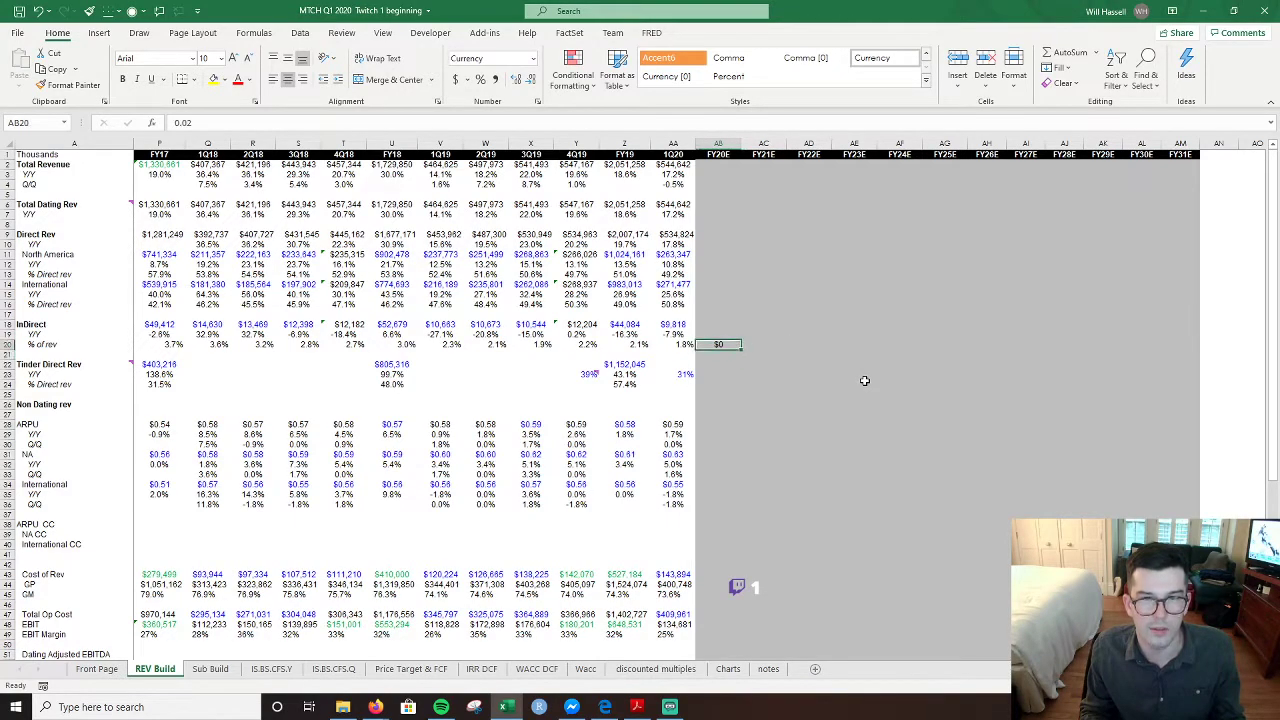
- Inspect InDirect's 1Q20 and 2Q19 Y/Y formulas and look back through its 2018 and 2019 growth rates
{"action": "key", "text": "Left"}
{"action": "key", "text": "Up"}
{"action": "key", "text": "F2"}
{"action": "key", "text": "Escape"}
{"action": "key", "text": "Left"}
{"action": "key", "text": "Left"}
{"action": "key", "text": "Left"}
{"action": "key", "text": "Left"}
{"action": "key", "text": "Left"}
{"action": "key", "text": "Left"}
{"action": "key", "text": "Right"}
{"action": "key", "text": "Left"}
{"action": "key", "text": "Left"}
{"action": "key", "text": "Left"}
{"action": "key", "text": "Right"}
{"action": "key", "text": "Right"}
{"action": "key", "text": "Right"}
{"action": "key", "text": "Right"}
{"action": "key", "text": "F2"}
{"action": "key", "text": "Escape"}
{"action": "key", "text": "Left"}
{"action": "key", "text": "Left"}
{"action": "key", "text": "Left"}
{"action": "key", "text": "Left"}
{"action": "key", "text": "Left"}
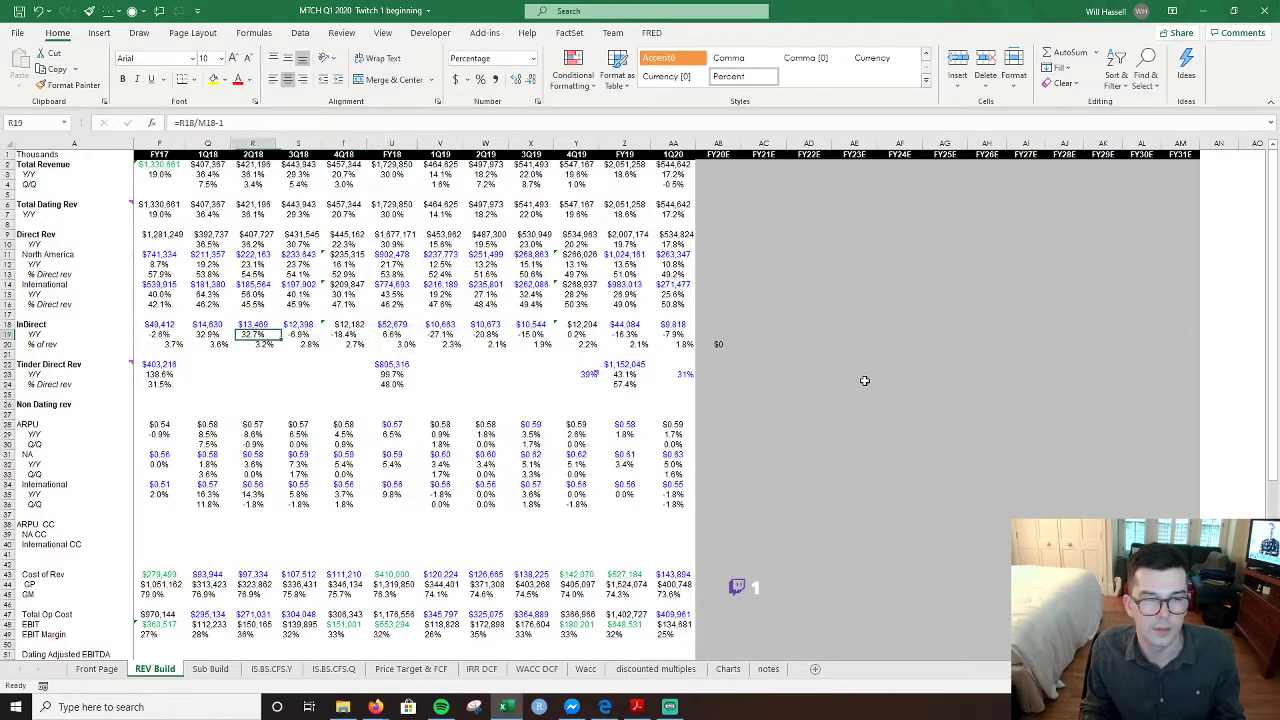
{"action": "key", "text": "Left"}
{"action": "key", "text": "Left"}
{"action": "key", "text": "Left"}
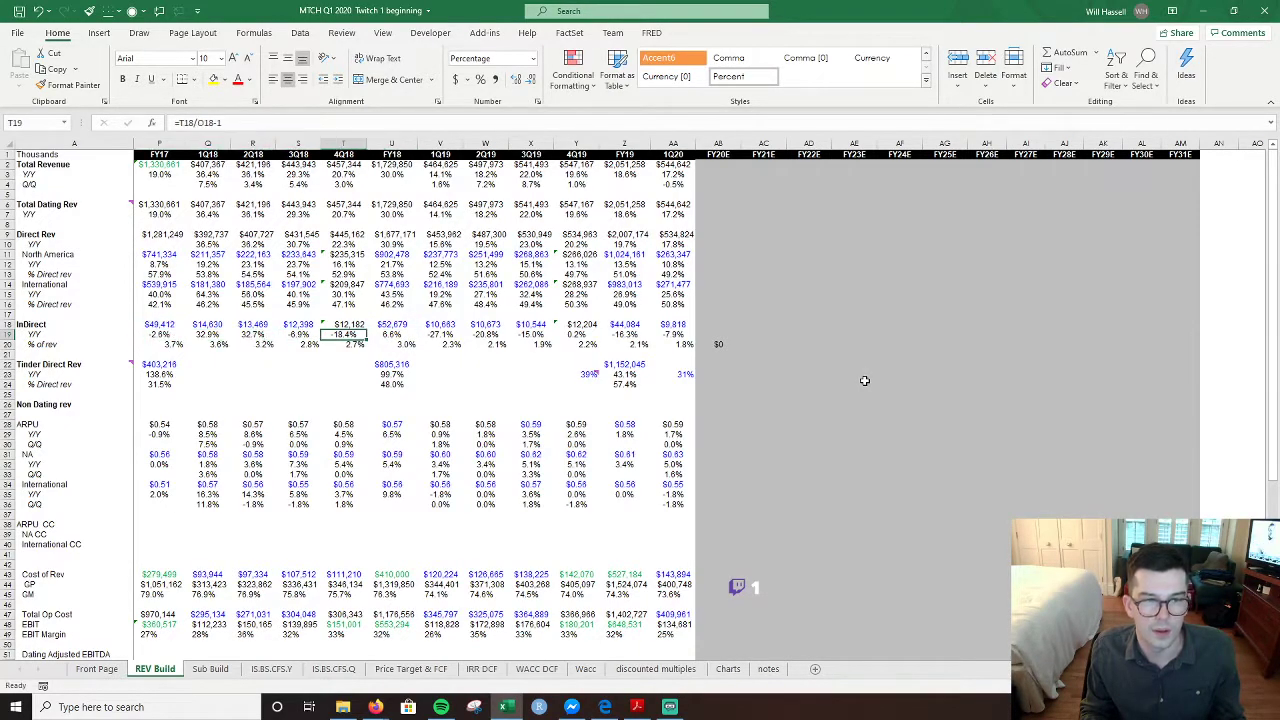
- Look along InDirect's Y/Y row from 4Q18 through the empty projection years
{"action": "key", "text": "Right"}
{"action": "key", "text": "Right"}
{"action": "key", "text": "Right"}
{"action": "key", "text": "Right"}
{"action": "key", "text": "Right"}
{"action": "key", "text": "Right"}
{"action": "key", "text": "Right"}
{"action": "key", "text": "Right"}
{"action": "key", "text": "Right"}
{"action": "key", "text": "Right"}
{"action": "key", "text": "Right"}
{"action": "key", "text": "Right"}
{"action": "key", "text": "Right"}
{"action": "key", "text": "Right"}
{"action": "key", "text": "Right"}
{"action": "key", "text": "Right"}
{"action": "key", "text": "Right"}
{"action": "key", "text": "Right"}
{"action": "key", "text": "Right"}
{"action": "key", "text": "Right"}
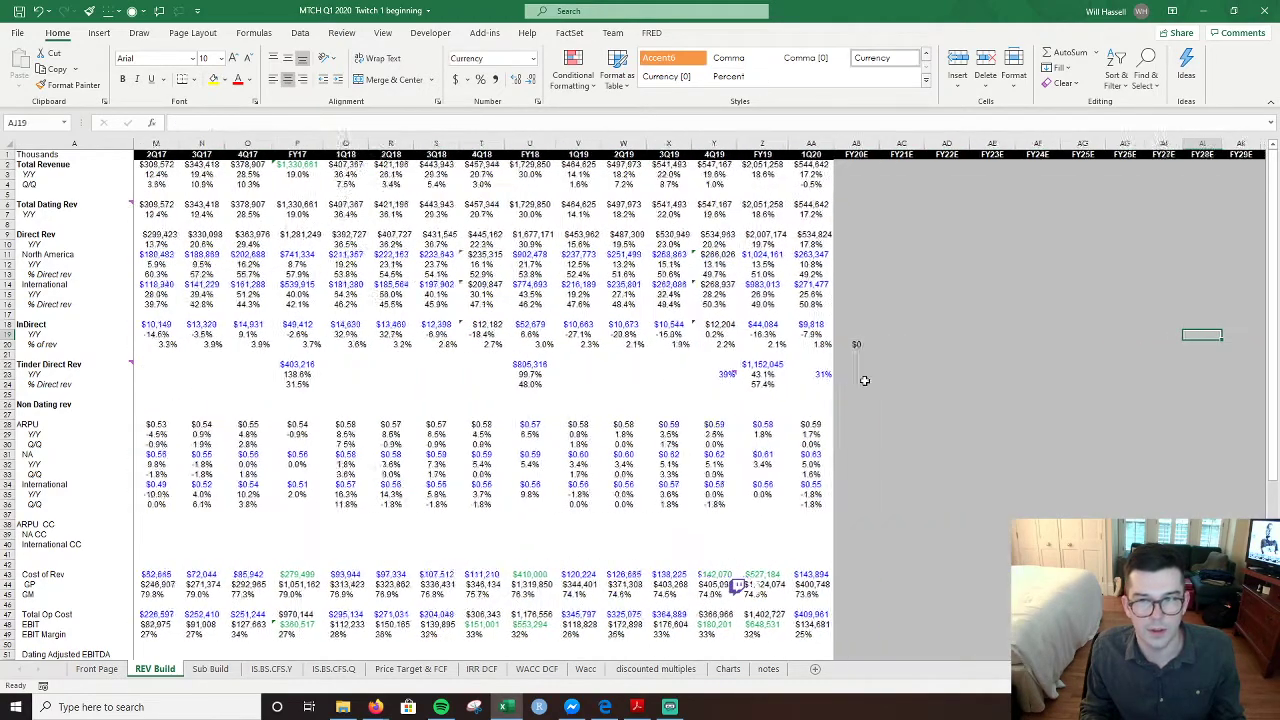
{"action": "key", "text": "Left"}
{"action": "key", "text": "Left"}
{"action": "key", "text": "Left"}
{"action": "key", "text": "Left"}
{"action": "key", "text": "Down"}
{"action": "key", "text": "Down"}
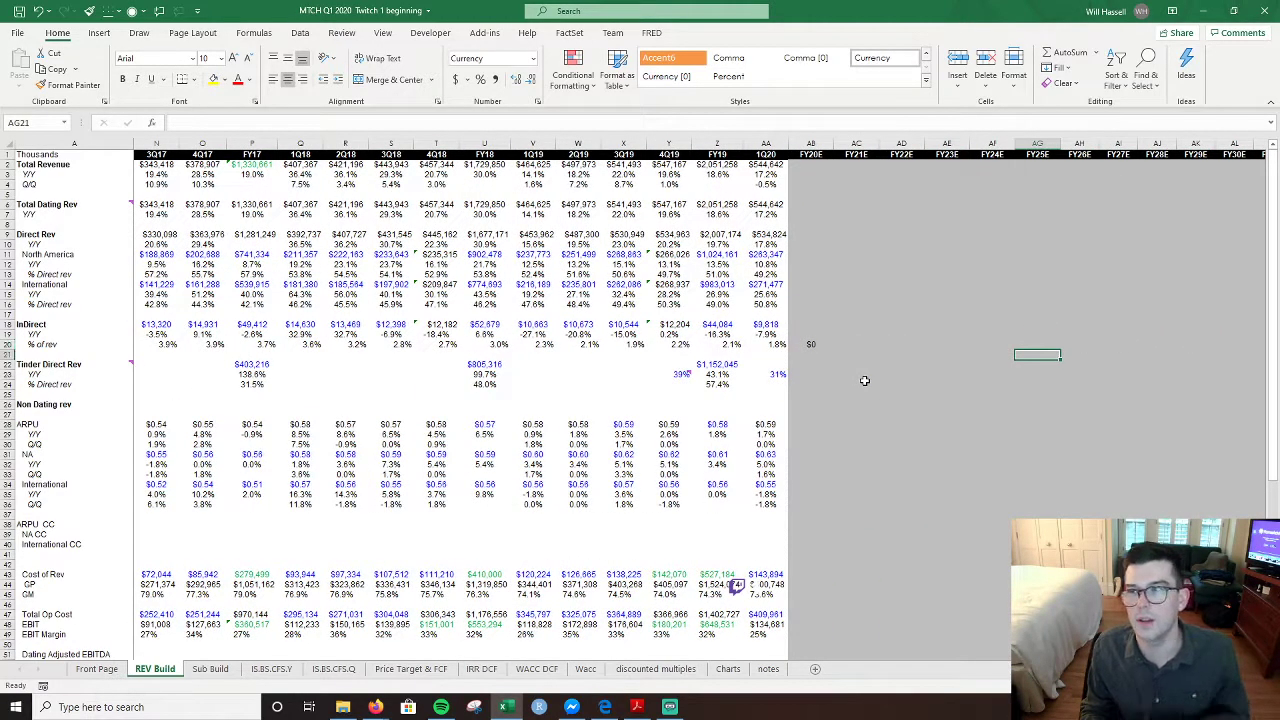
- Look along InDirect's % of rev row from its row label through the FY20E cell and later projection years
{"action": "key", "text": "ctrl+Left"}
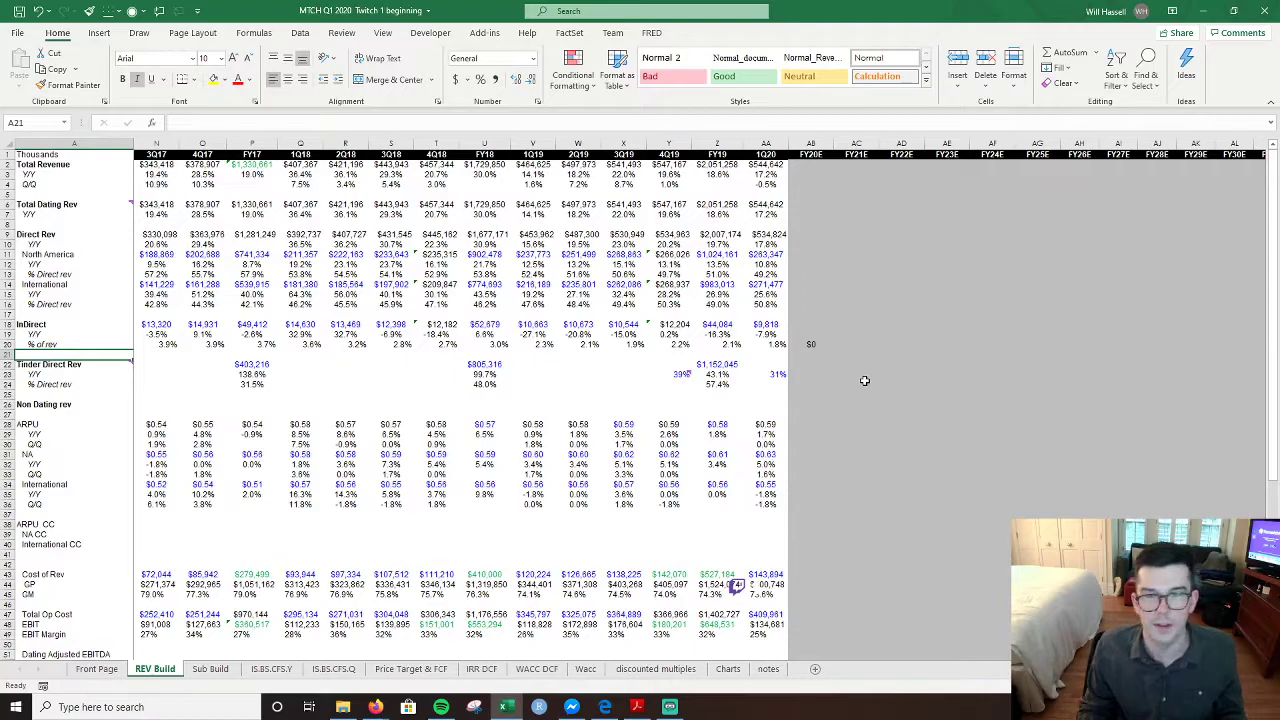
{"action": "key", "text": "Right"}
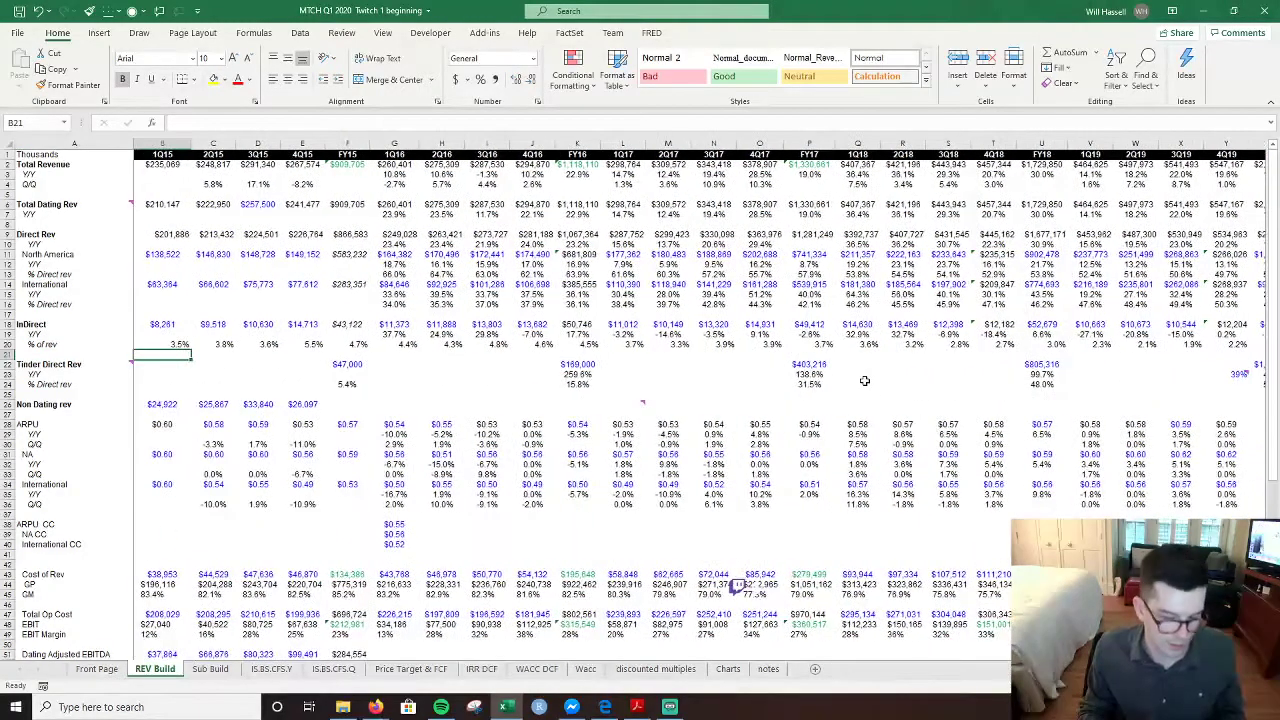
{"action": "key", "text": "Left"}
{"action": "key", "text": "Up"}
{"action": "key", "text": "ctrl+Right"}
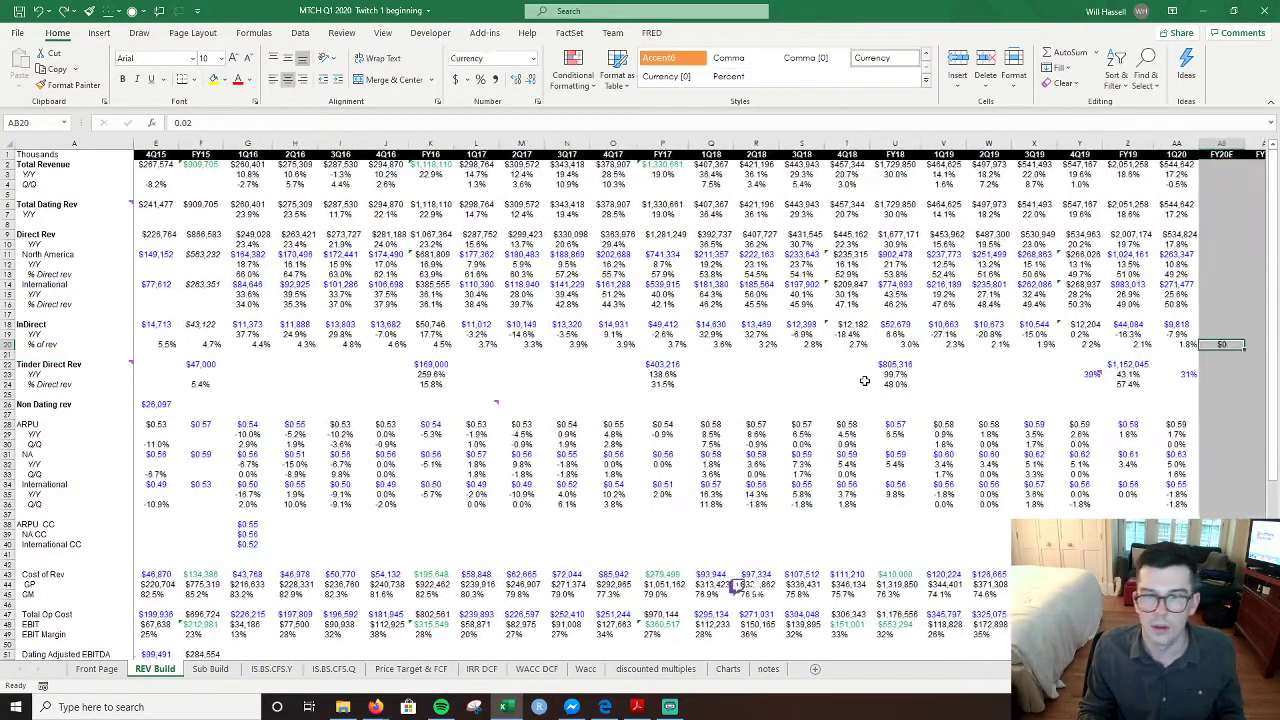
{"action": "key", "text": "Right"}
{"action": "key", "text": "Right"}
{"action": "key", "text": "Right"}
{"action": "key", "text": "Right"}
{"action": "key", "text": "Right"}
{"action": "key", "text": "Right"}
{"action": "key", "text": "Right"}
{"action": "key", "text": "Right"}
{"action": "key", "text": "Right"}
{"action": "key", "text": "Right"}
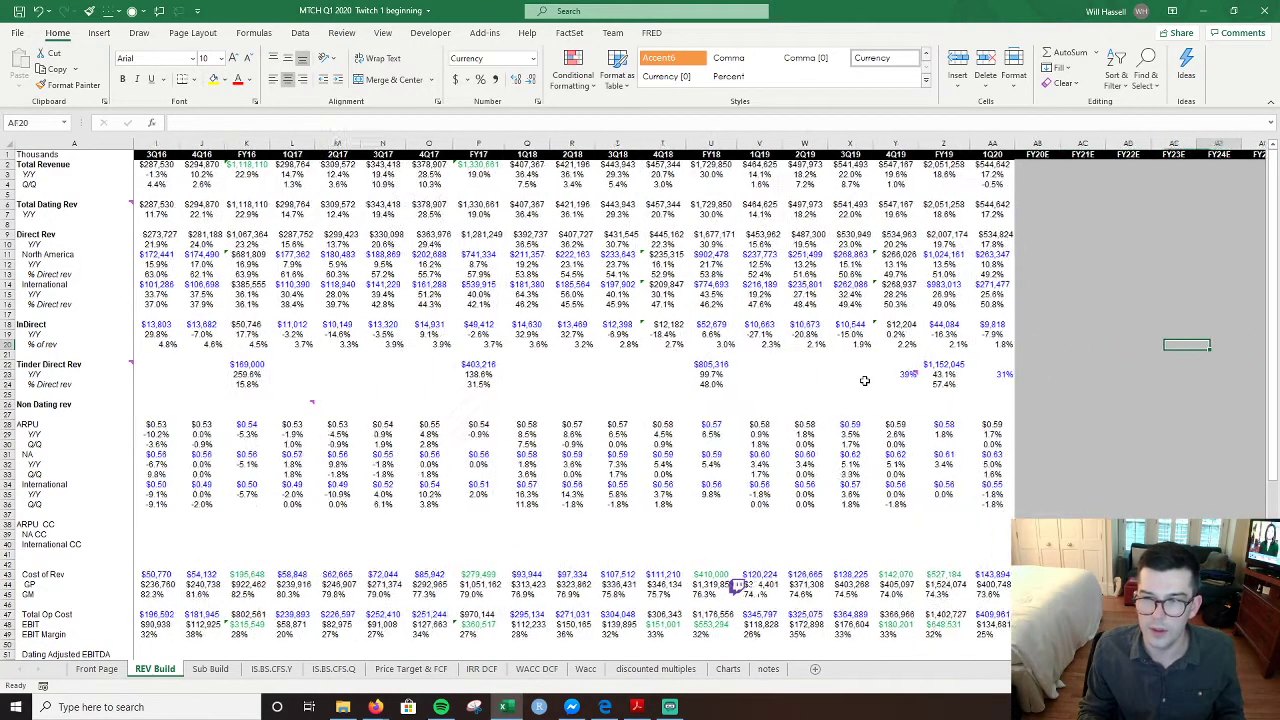
- Replace InDirect's FY20E % of rev value with the formula =AB18/AB2 and format it as a percentage
{"action": "key", "text": "Left"}
{"action": "key", "text": "Left"}
{"action": "key", "text": "Left"}
{"action": "key", "text": "Left"}
{"action": "key", "text": "Left"}
{"action": "key", "text": "Left"}
{"action": "key", "text": "Left"}
{"action": "key", "text": "Left"}
{"action": "key", "text": "Left"}
{"action": "key", "text": "Left"}
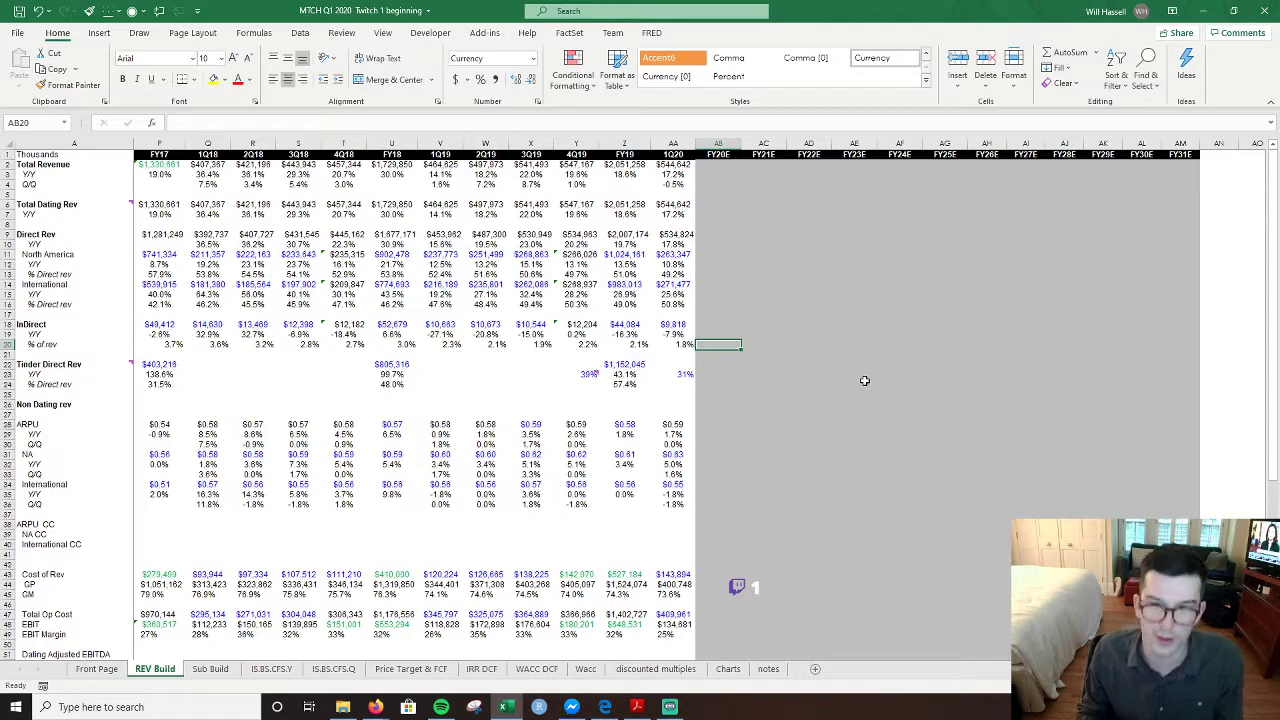
{"action": "type", "text": "="}
{"action": "key", "text": "Up"}
{"action": "key", "text": "Up"}
{"action": "type", "text": "/"}
{"action": "key", "text": "Up"}
{"action": "key", "text": "Up"}
{"action": "key", "text": "Up"}
{"action": "key", "text": "Up"}
{"action": "key", "text": "Up"}
{"action": "key", "text": "Up"}
{"action": "key", "text": "Up"}
{"action": "key", "text": "Up"}
{"action": "key", "text": "Up"}
{"action": "key", "text": "Up"}
{"action": "key", "text": "Up"}
{"action": "key", "text": "Up"}
{"action": "key", "text": "Up"}
{"action": "key", "text": "Up"}
{"action": "key", "text": "Up"}
{"action": "key", "text": "Up"}
{"action": "key", "text": "Up"}
{"action": "key", "text": "Up"}
{"action": "key", "text": "Return"}
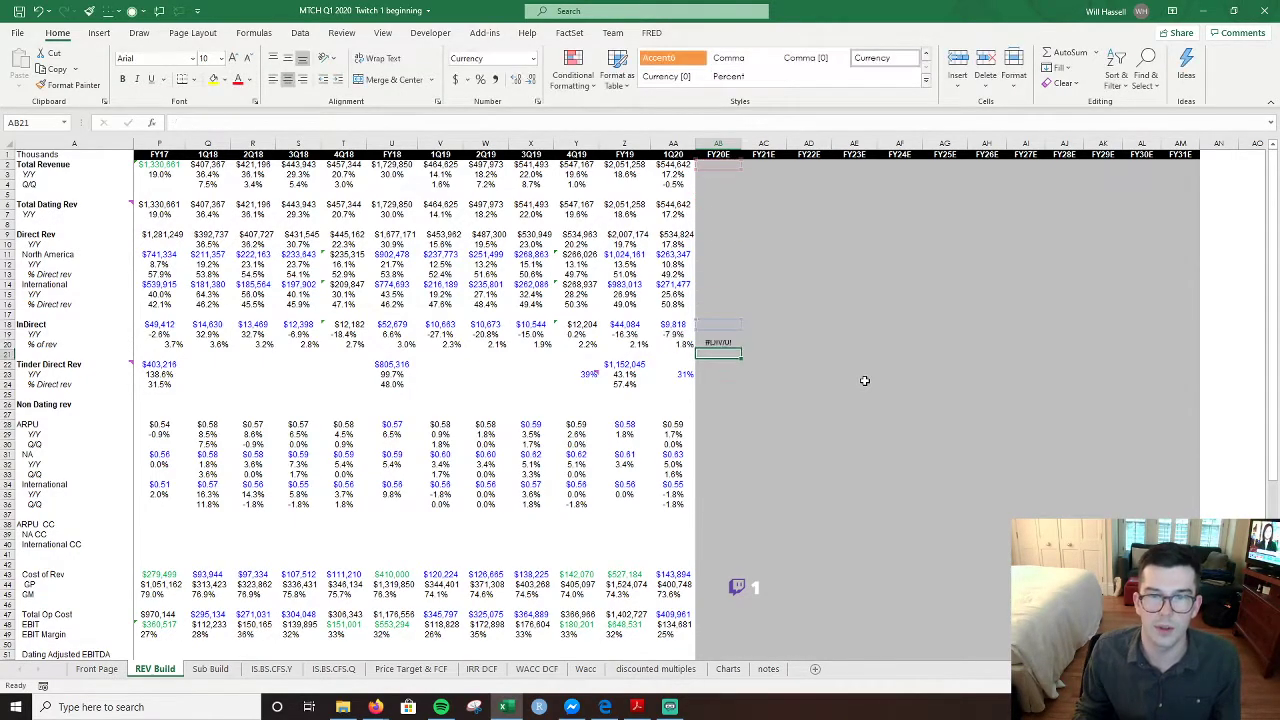
{"action": "key", "text": "Up"}
{"action": "key", "text": "ctrl+shift+5"}
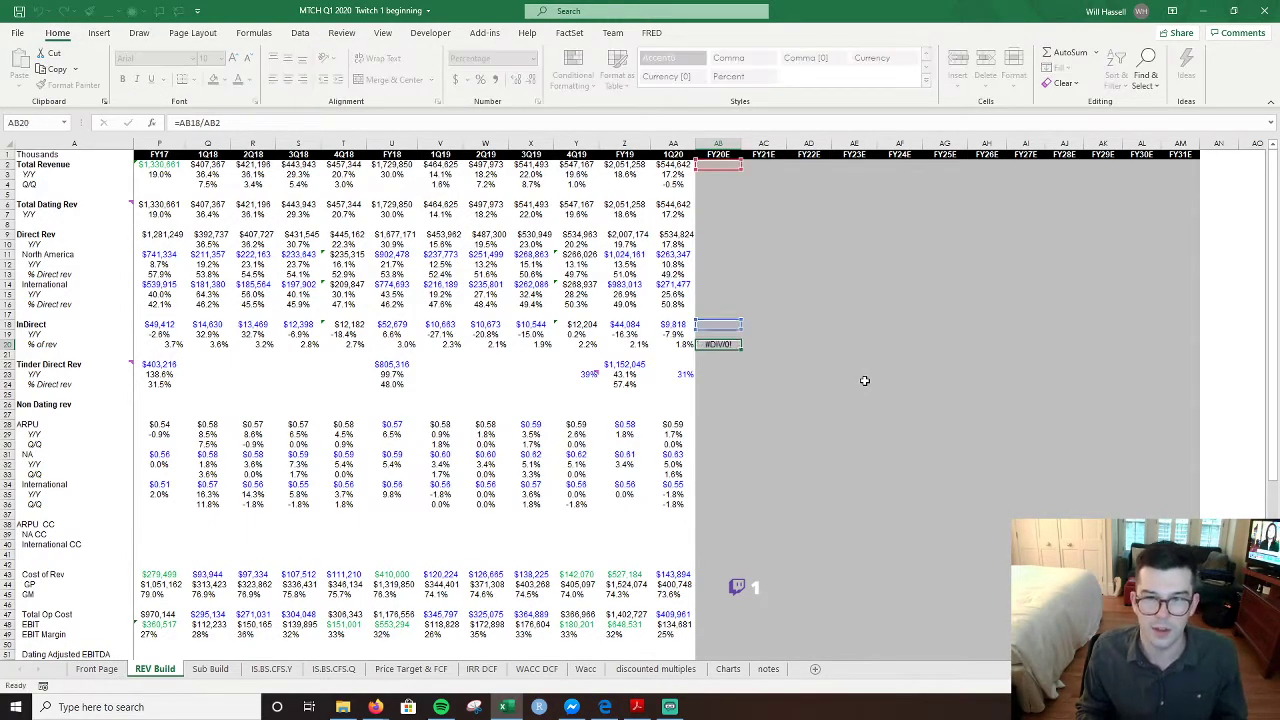
- Fill InDirect's FY20E % of rev formula across the projection years through FY31E
{"action": "key", "text": "shift+Right"}
{"action": "key", "text": "shift+Right"}
{"action": "key", "text": "shift+Right"}
{"action": "key", "text": "shift+Right"}
{"action": "key", "text": "shift+Right"}
{"action": "key", "text": "shift+Right"}
{"action": "key", "text": "shift+Right"}
{"action": "key", "text": "shift+Right"}
{"action": "key", "text": "shift+Right"}
{"action": "key", "text": "shift+Right"}
{"action": "key", "text": "shift+Right"}
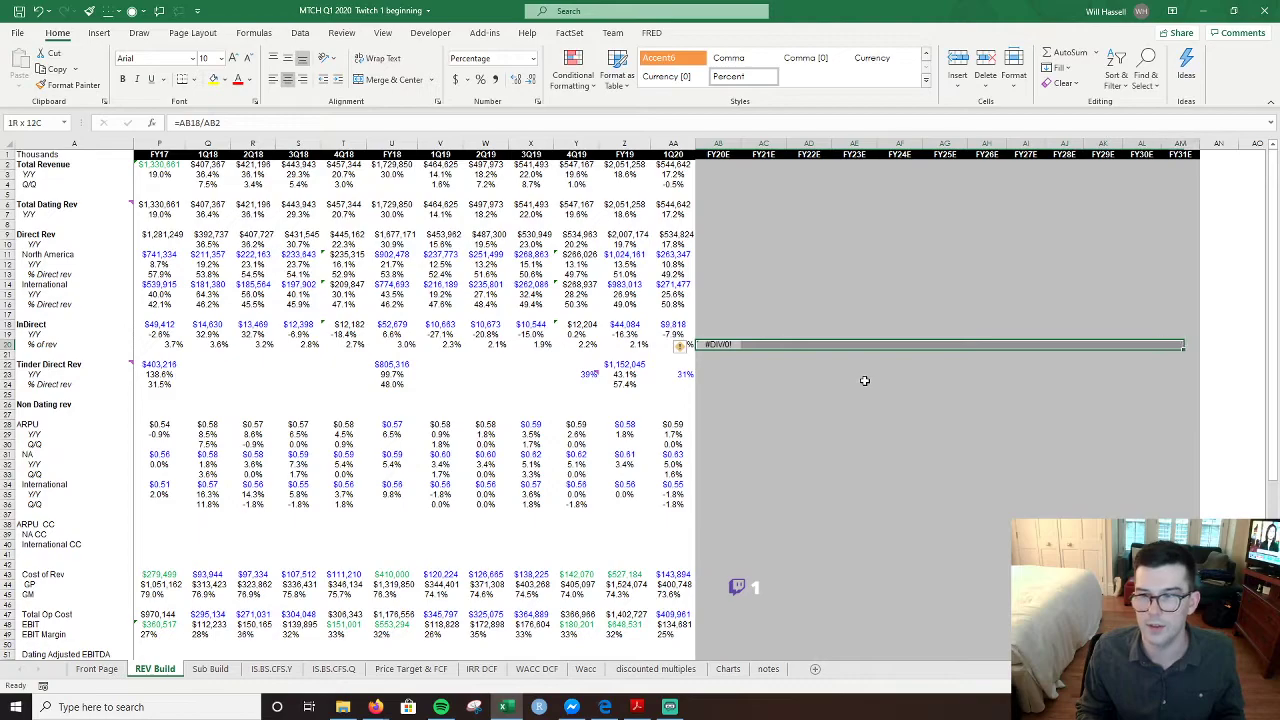
{"action": "key", "text": "ctrl+r"}
- Look back through InDirect's historical % of rev figures as far as 2Q19, returning to FY20E
{"action": "key", "text": "Left"}
{"action": "key", "text": "Left"}
{"action": "key", "text": "Left"}
{"action": "key", "text": "Left"}
{"action": "key", "text": "Left"}
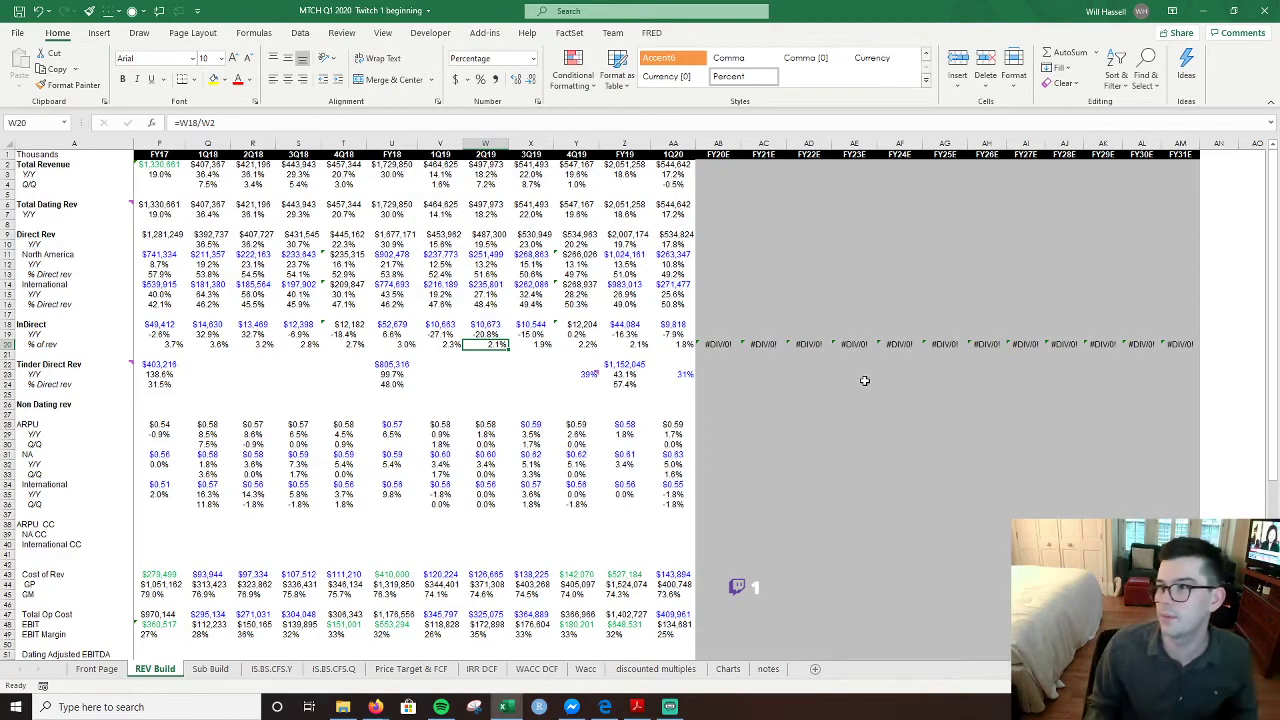
{"action": "key", "text": "Right"}
{"action": "key", "text": "Right"}
{"action": "key", "text": "Right"}
{"action": "key", "text": "Right"}
{"action": "key", "text": "Right"}
- Enter -100% as InDirect's FY20E Y/Y growth, formatted as a percentage
{"action": "key", "text": "Up"}
{"action": "key", "text": "Up"}
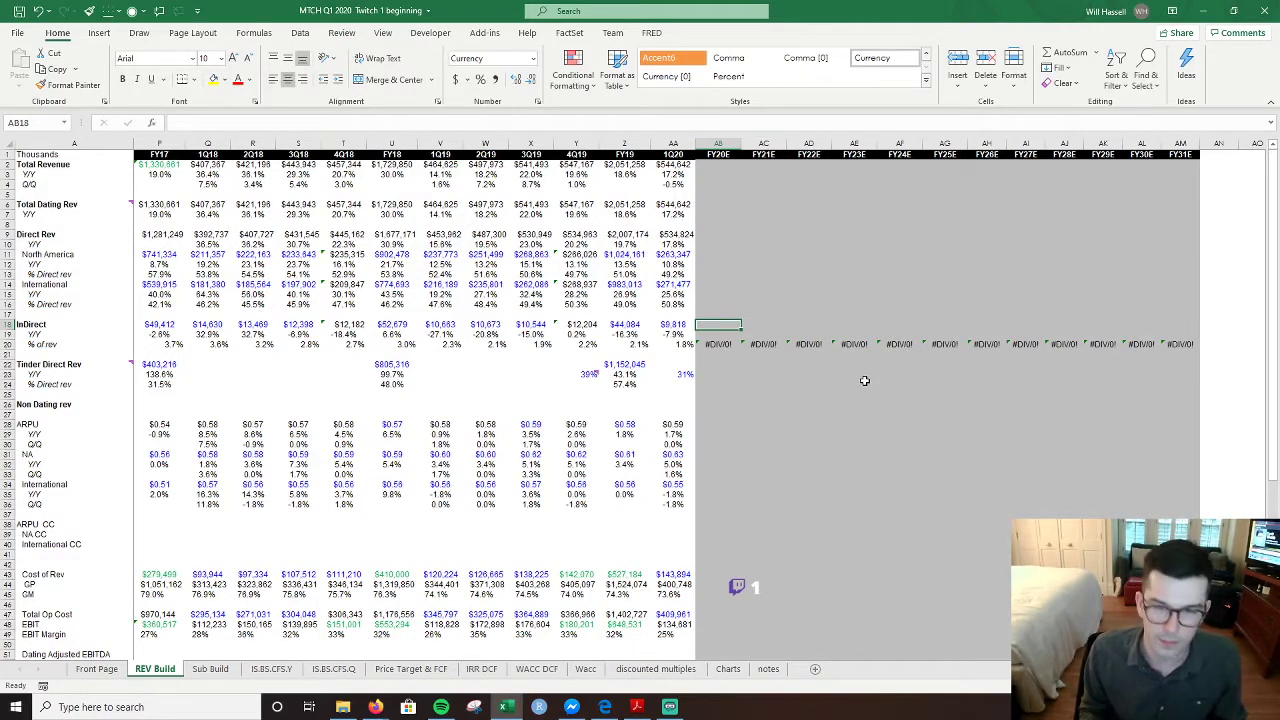
{"action": "key", "text": "Down"}
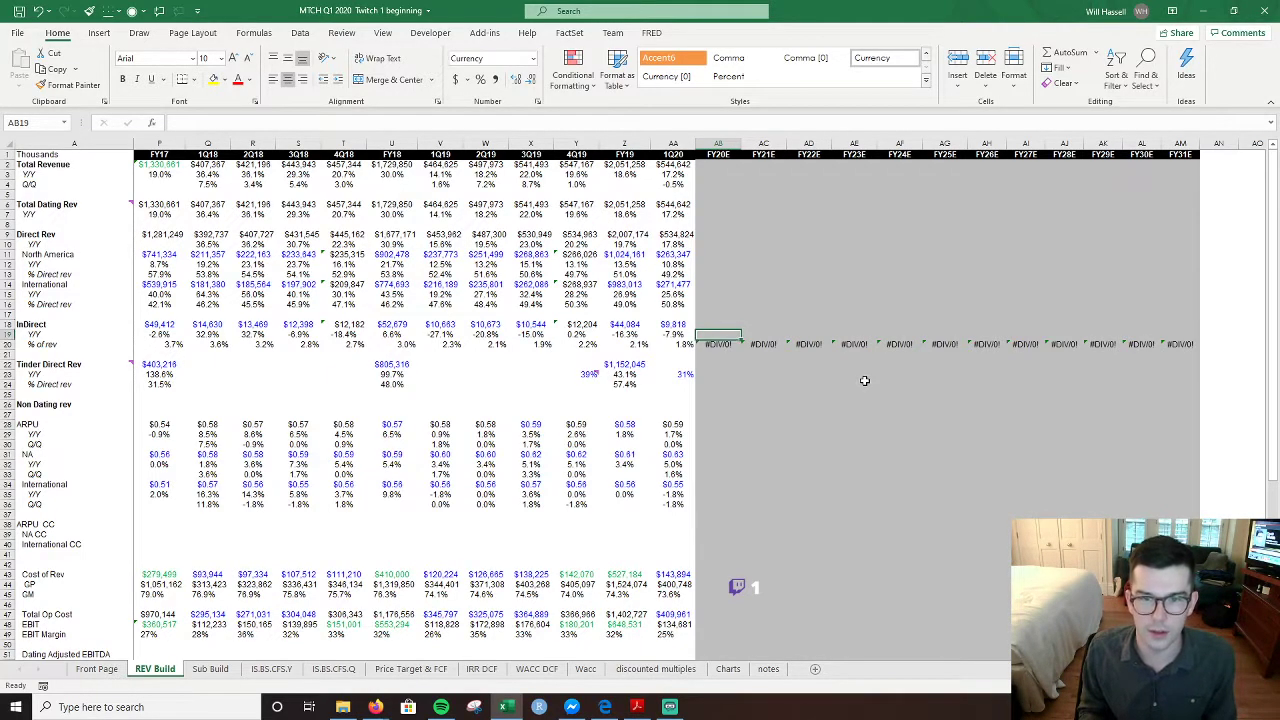
{"action": "type", "text": "-1"}
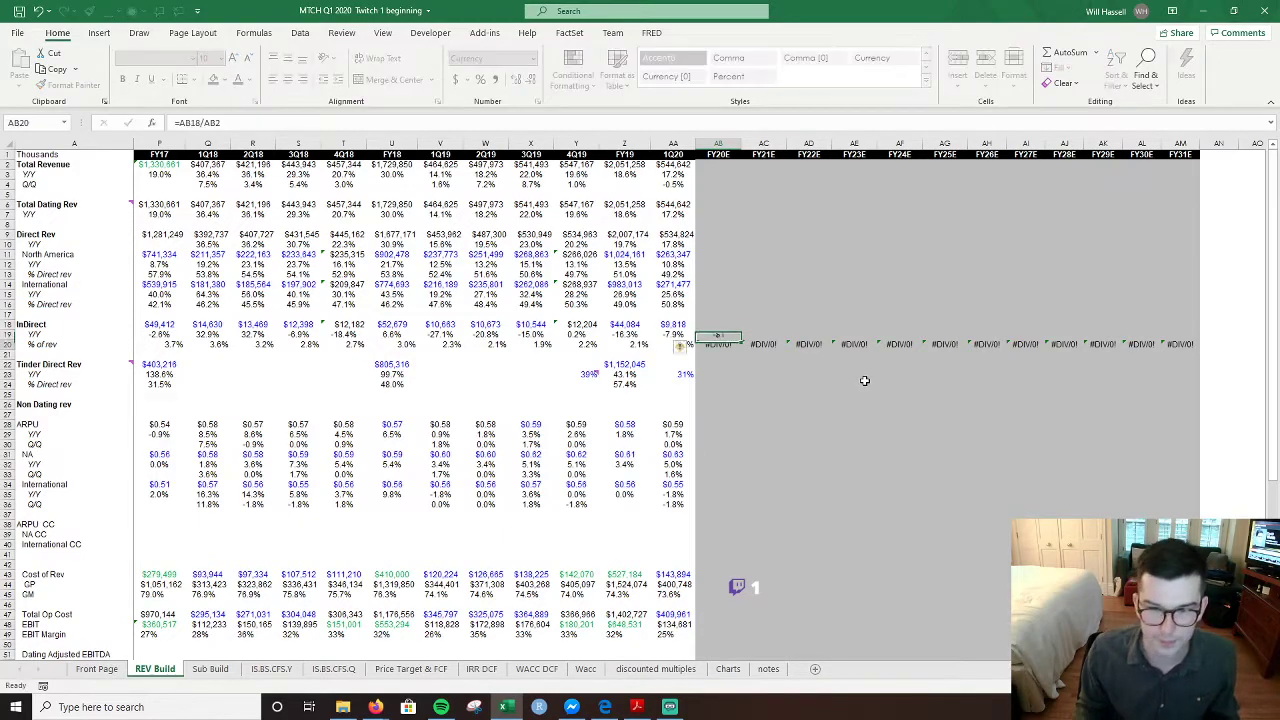
{"action": "key", "text": "ctrl+shift+5"}
{"action": "key", "text": "Down"}
{"action": "key", "text": "Down"}
{"action": "key", "text": "Up"}
{"action": "key", "text": "Up"}
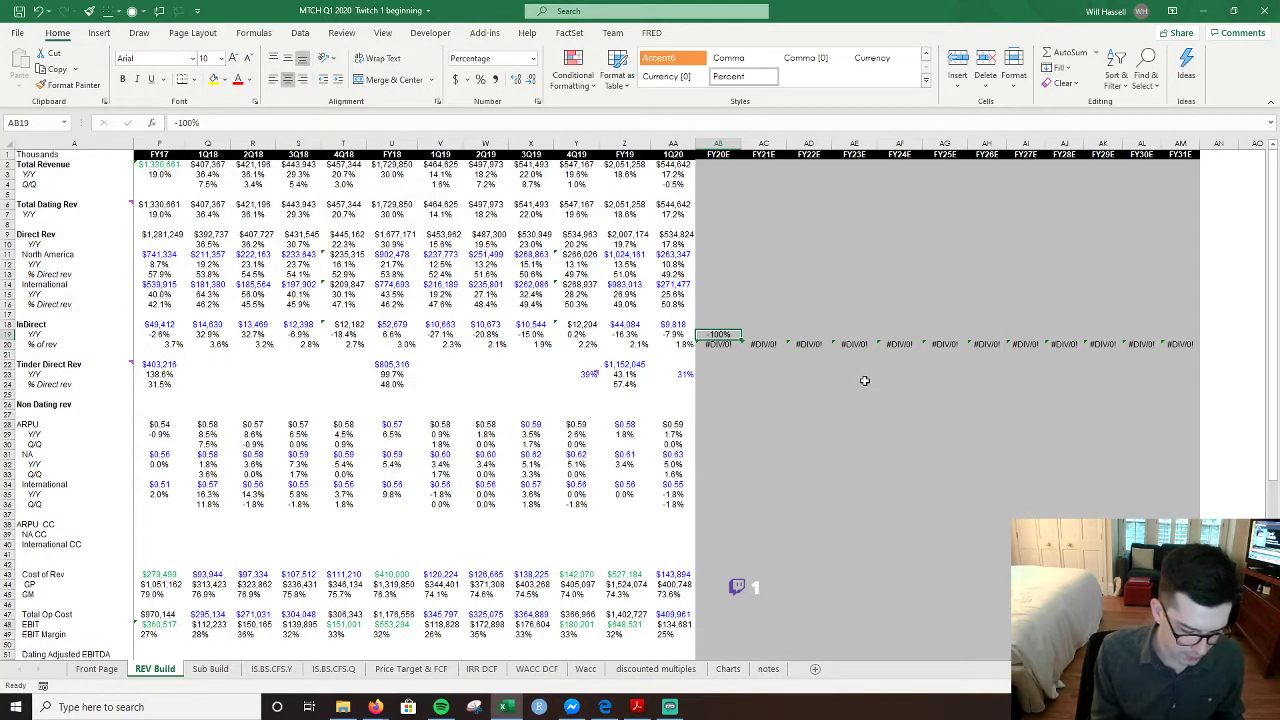
- Set the font colour of InDirect's FY20E Y/Y growth to the recently used blue
{"action": "key", "text": "alt+h"}
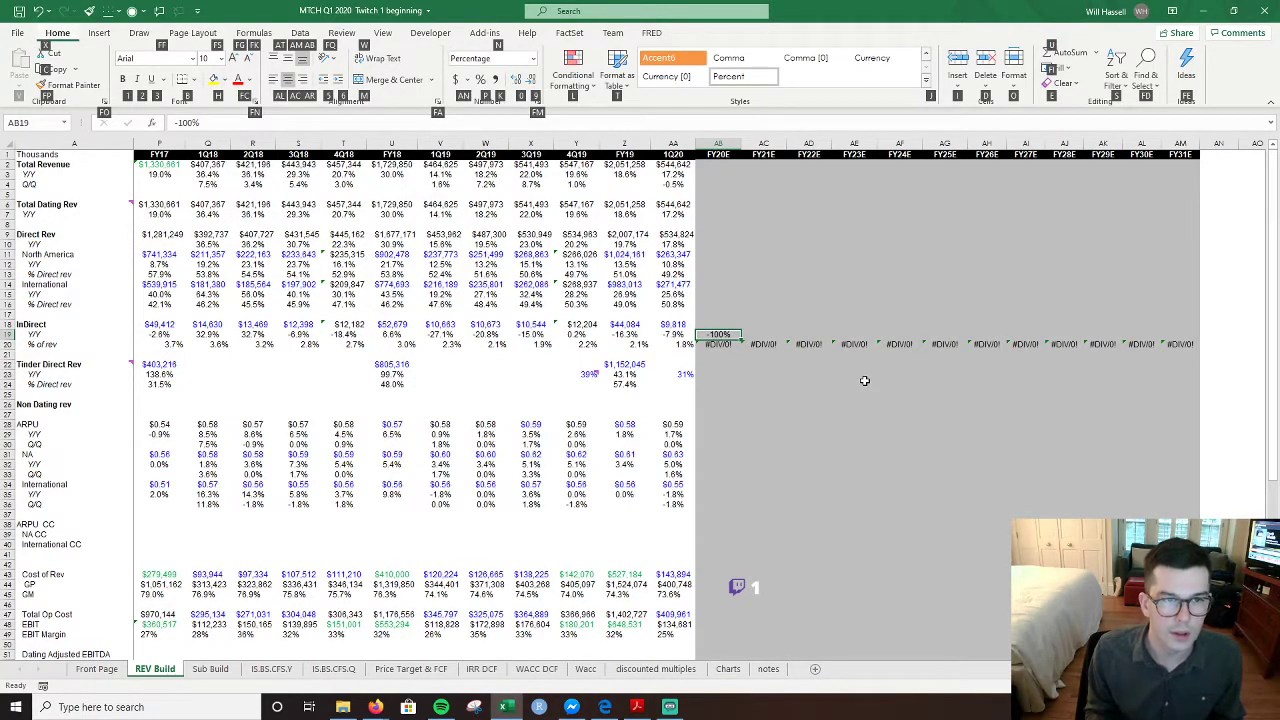
{"action": "key", "text": "f"}
{"action": "key", "text": "c"}
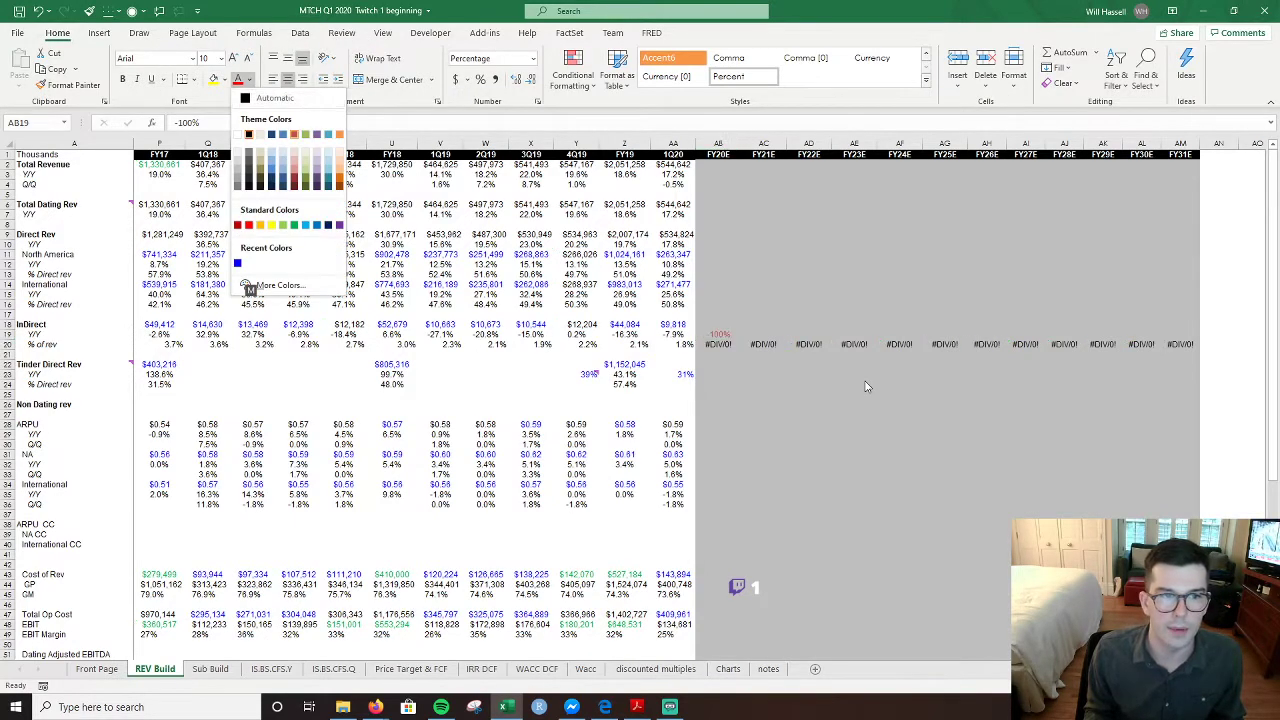
{"action": "key", "text": "Down"}
{"action": "key", "text": "Down"}
{"action": "key", "text": "Down"}
{"action": "key", "text": "Down"}
{"action": "key", "text": "Up"}
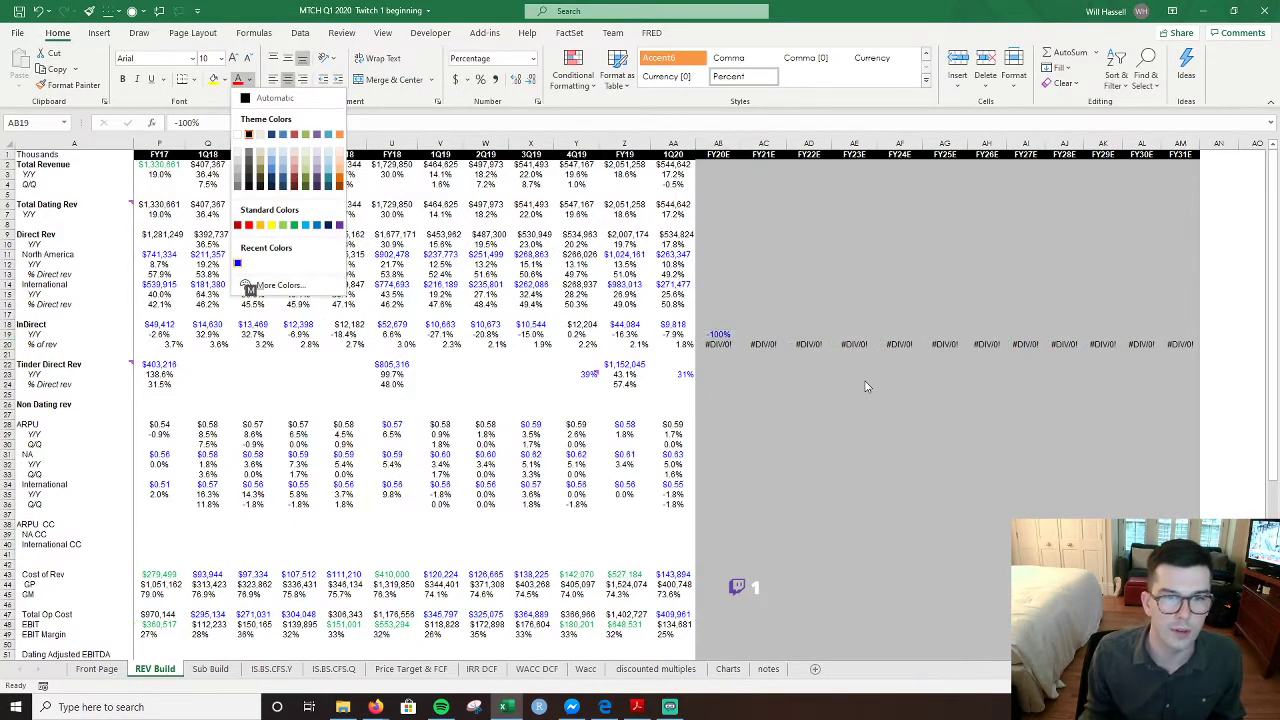
{"action": "key", "text": "Return"}
- Change InDirect's FY20E Y/Y growth to -1%
{"action": "key", "text": "alt"}
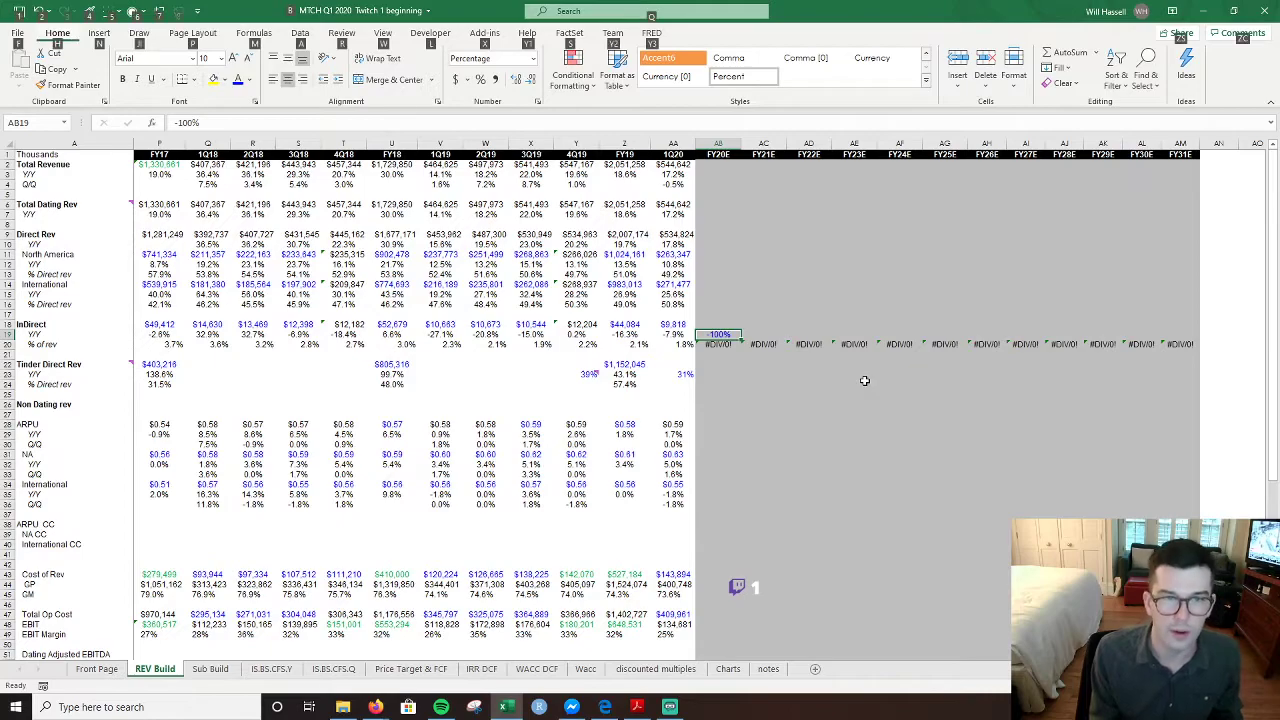
{"action": "key", "text": "F2"}
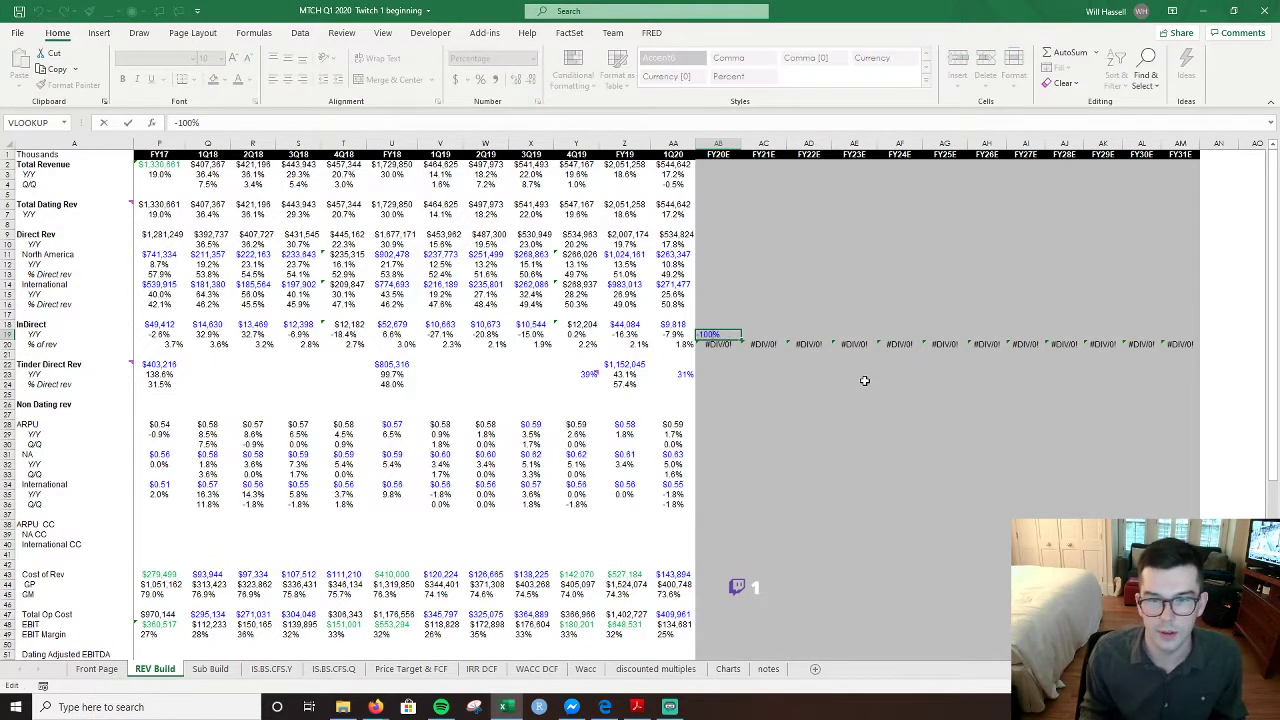
{"action": "key", "text": "Left"}
{"action": "key", "text": "BackSpace"}
{"action": "key", "text": "BackSpace"}
{"action": "key", "text": "Return"}
{"action": "key", "text": "Up"}
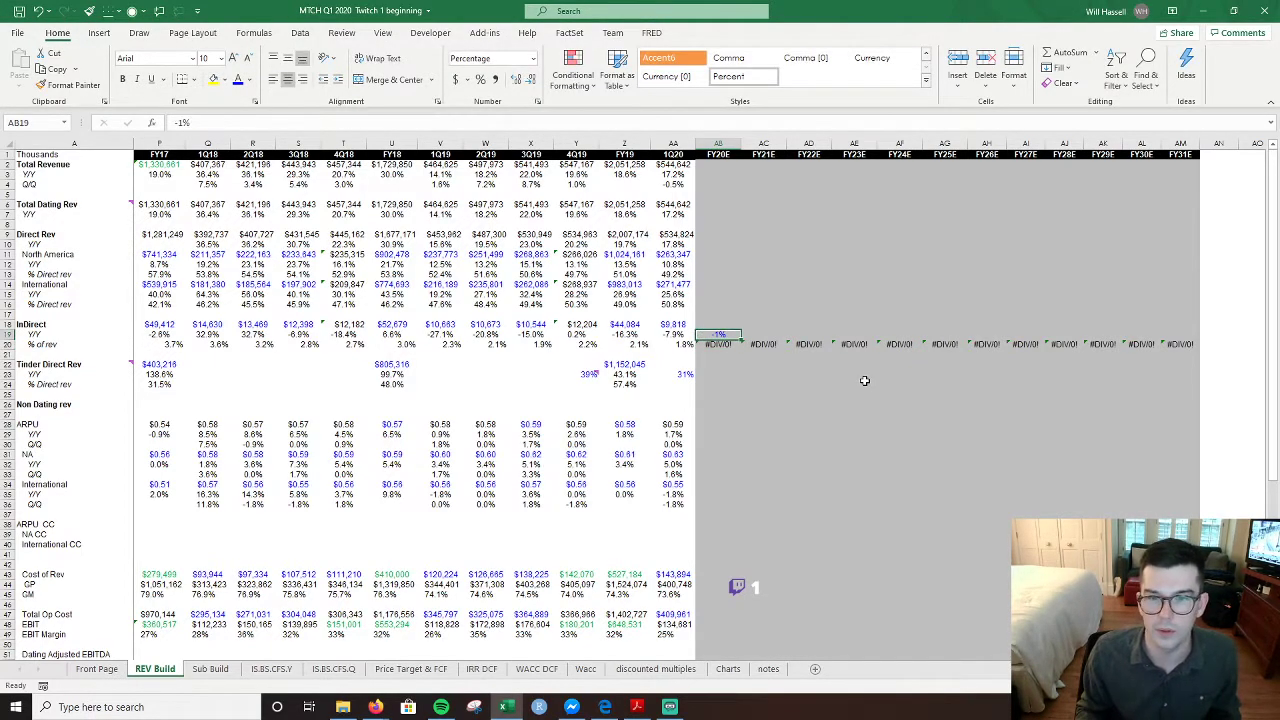
- Fill InDirect's -1% Y/Y growth across the projection years from FY20E through FY31E
{"action": "key", "text": "shift+Right"}
{"action": "key", "text": "shift+Right"}
{"action": "key", "text": "shift+Right"}
{"action": "key", "text": "shift+Right"}
{"action": "key", "text": "shift+Right"}
{"action": "key", "text": "shift+Right"}
{"action": "key", "text": "shift+Right"}
{"action": "key", "text": "shift+Right"}
{"action": "key", "text": "shift+Right"}
{"action": "key", "text": "shift+Right"}
{"action": "key", "text": "shift+Right"}
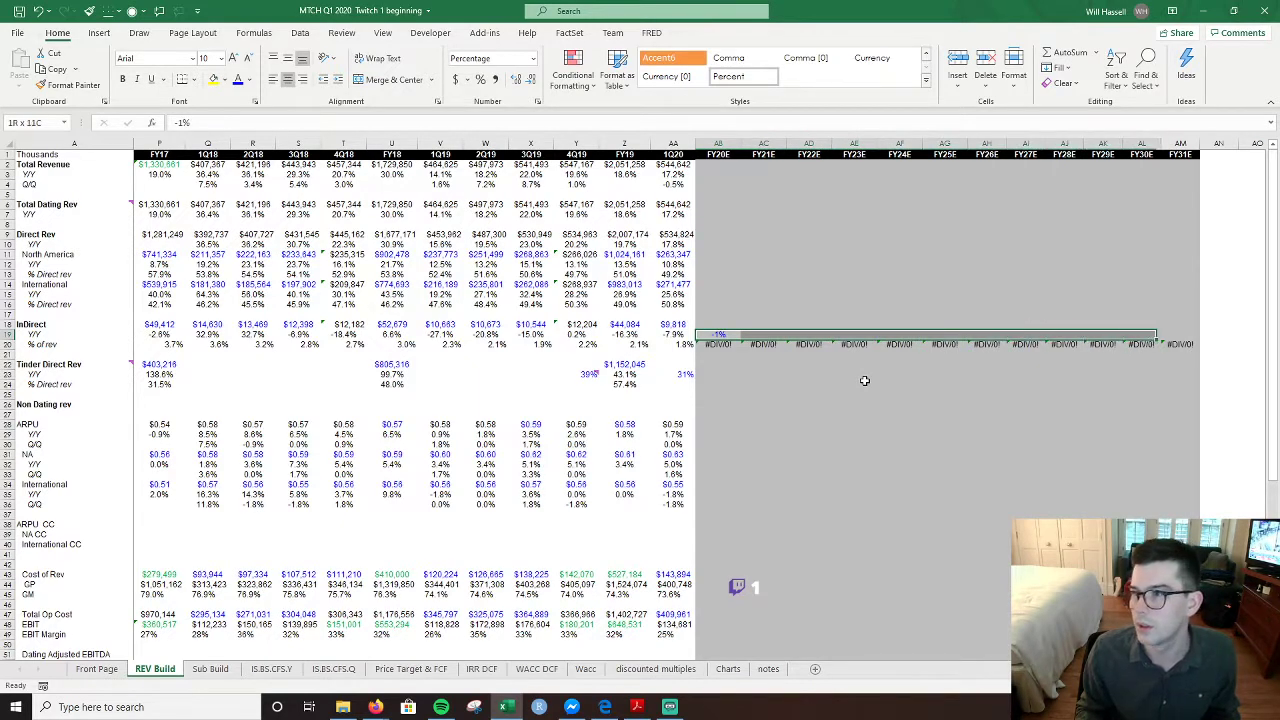
{"action": "key", "text": "ctrl+r"}
- Enter the formula =AB19*Z18 as InDirect's FY20E revenue
{"action": "key", "text": "Up"}
{"action": "key", "text": "Right"}
{"action": "key", "text": "Left"}
{"action": "type", "text": "="}
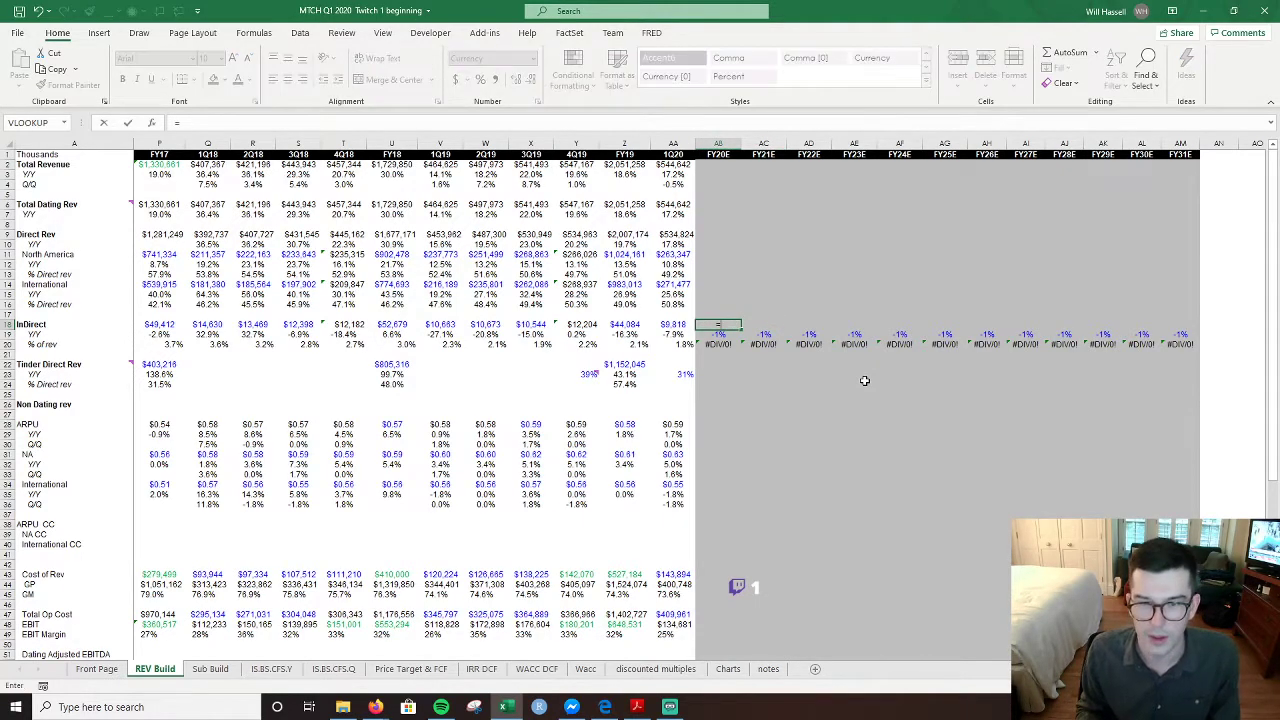
{"action": "key", "text": "Down"}
{"action": "type", "text": "*"}
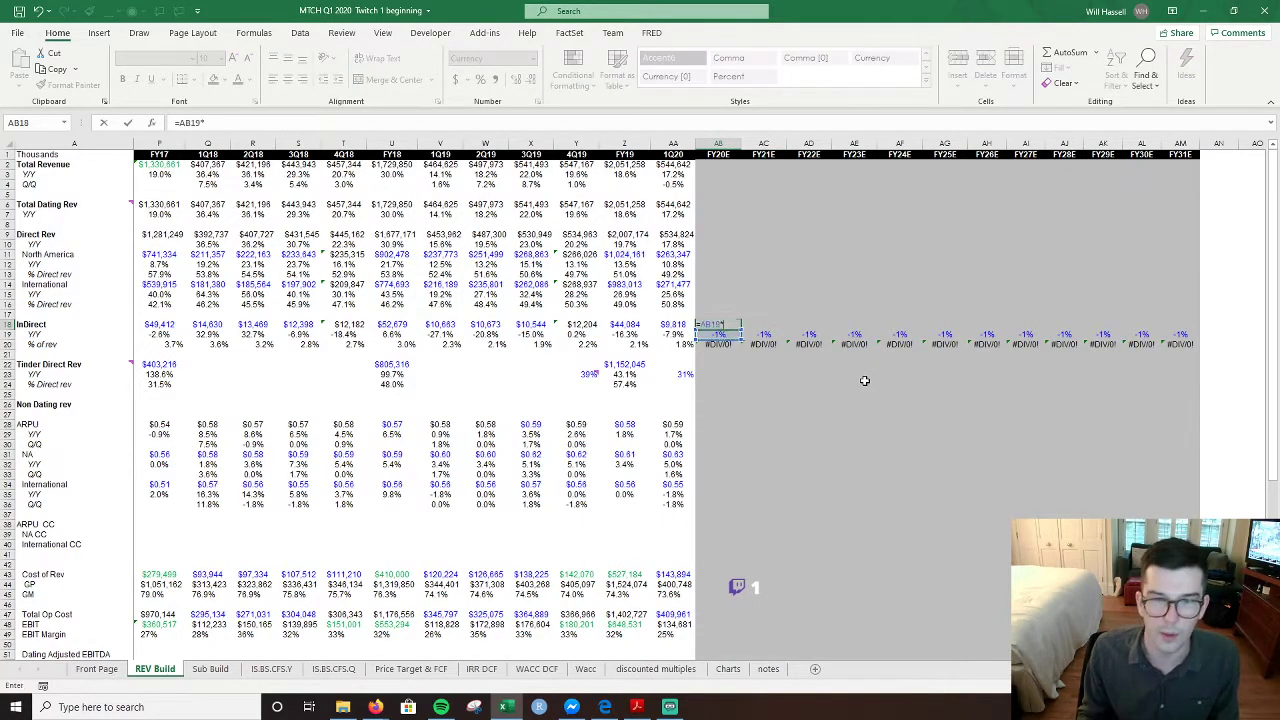
{"action": "key", "text": "Left"}
{"action": "key", "text": "Left"}
{"action": "key", "text": "Left"}
{"action": "key", "text": "Right"}
{"action": "key", "text": "Return"}
{"action": "key", "text": "Up"}
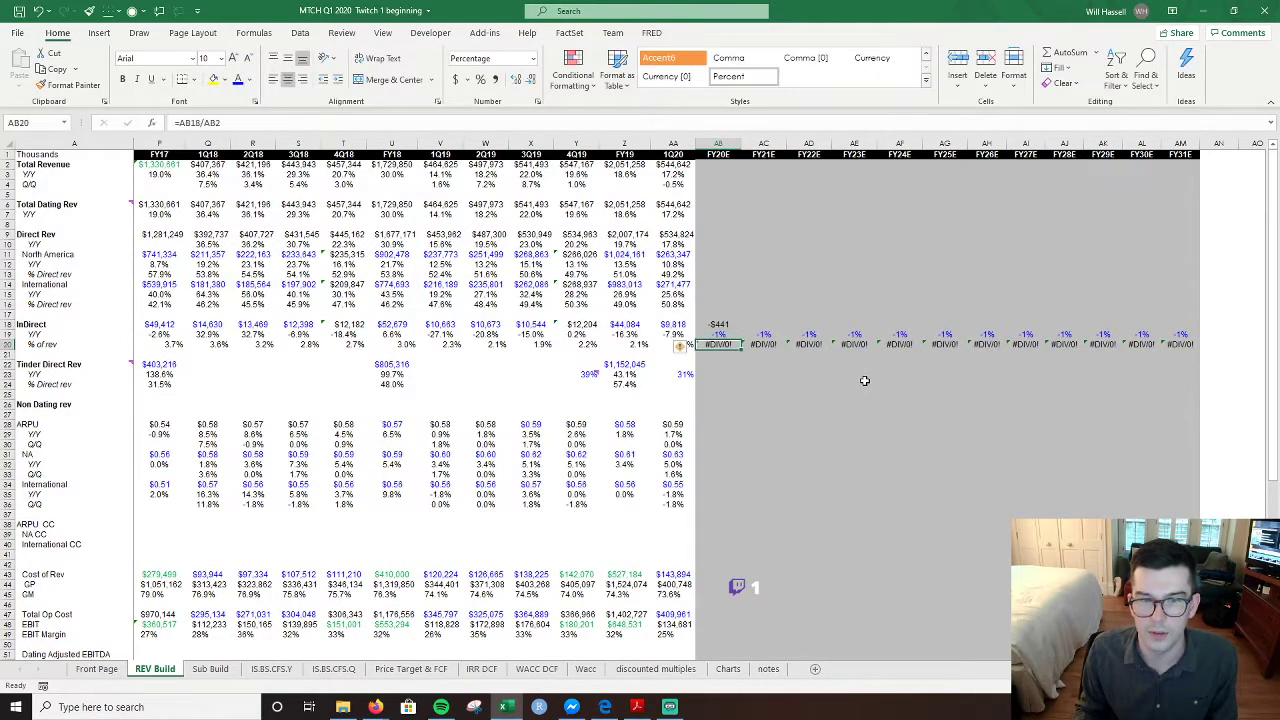
{"action": "key", "text": "F2"}
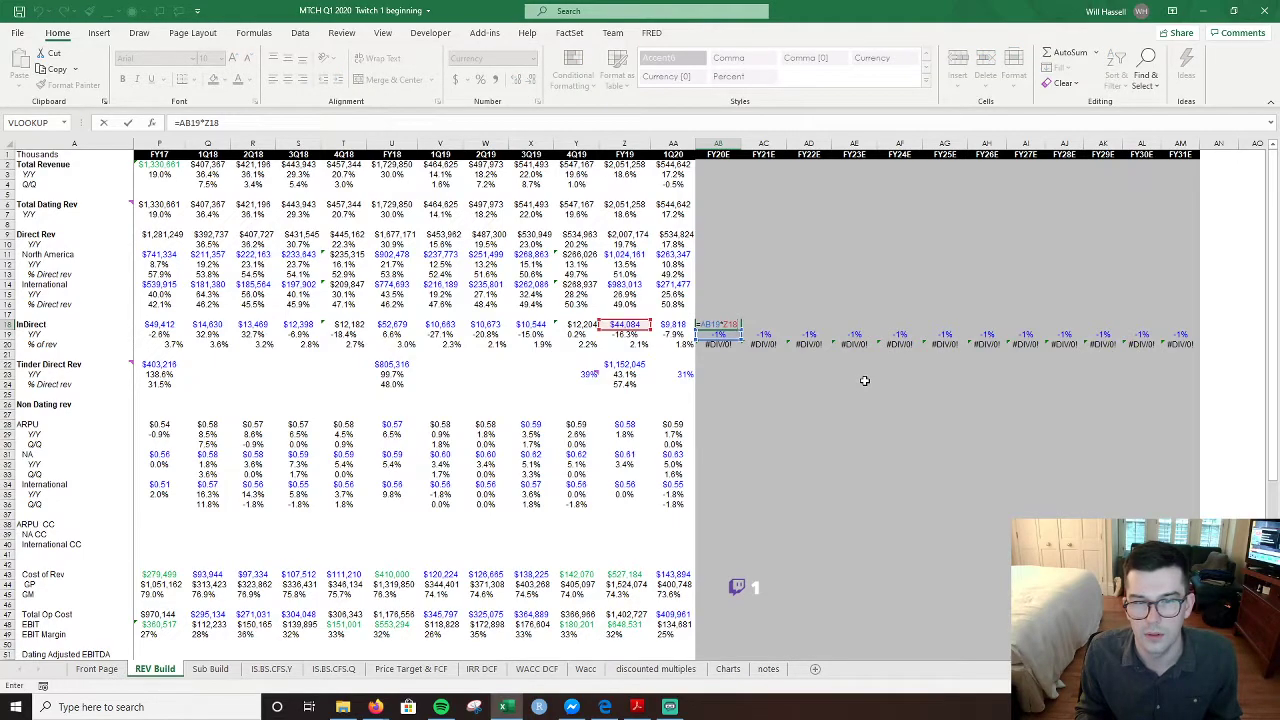
{"action": "key", "text": "Escape"}
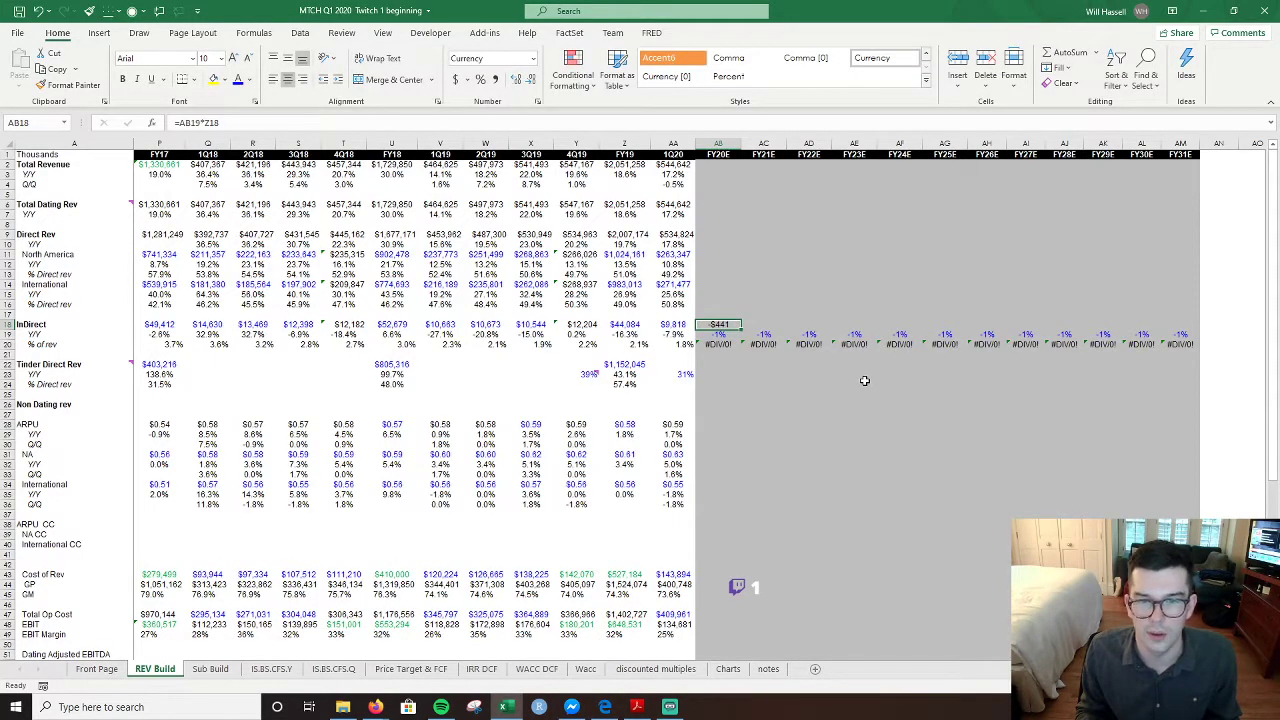
{"action": "key", "text": "F2"}
{"action": "key", "text": "Escape"}
{"action": "key", "text": "F2"}
{"action": "key", "text": "BackSpace"}
{"action": "key", "text": "BackSpace"}
{"action": "key", "text": "BackSpace"}
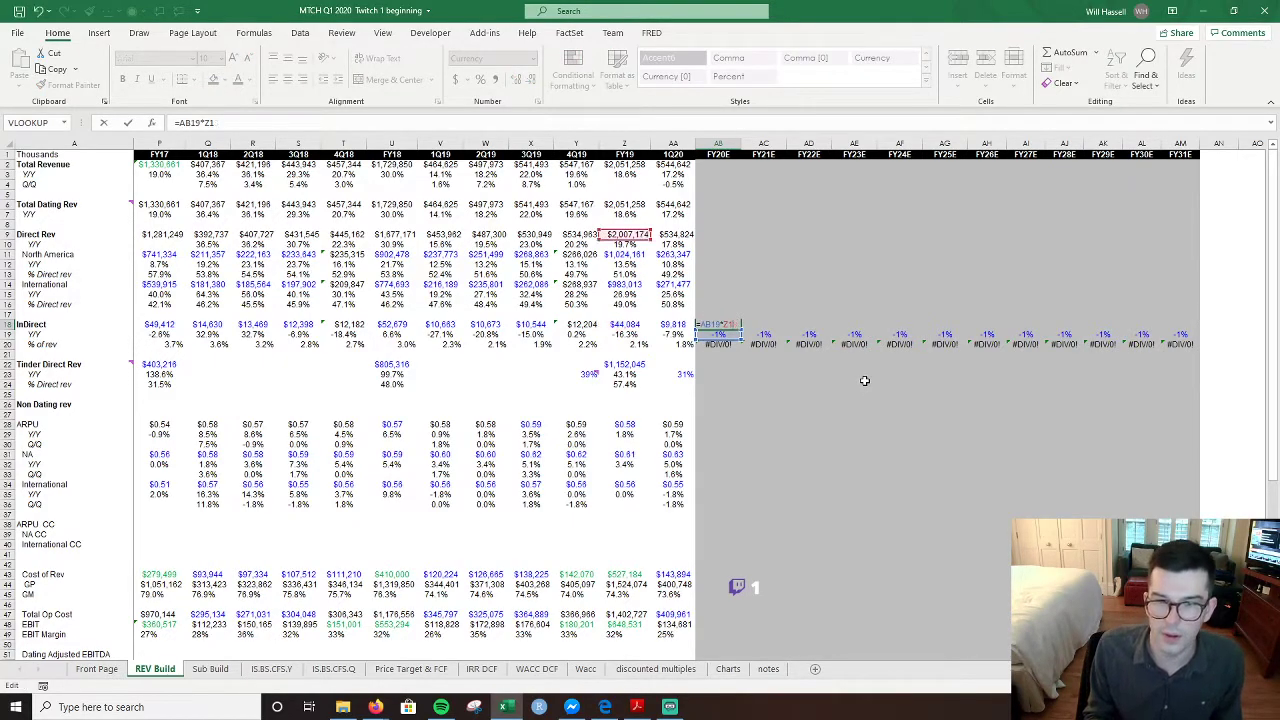
{"action": "type", "text": "(1+"}
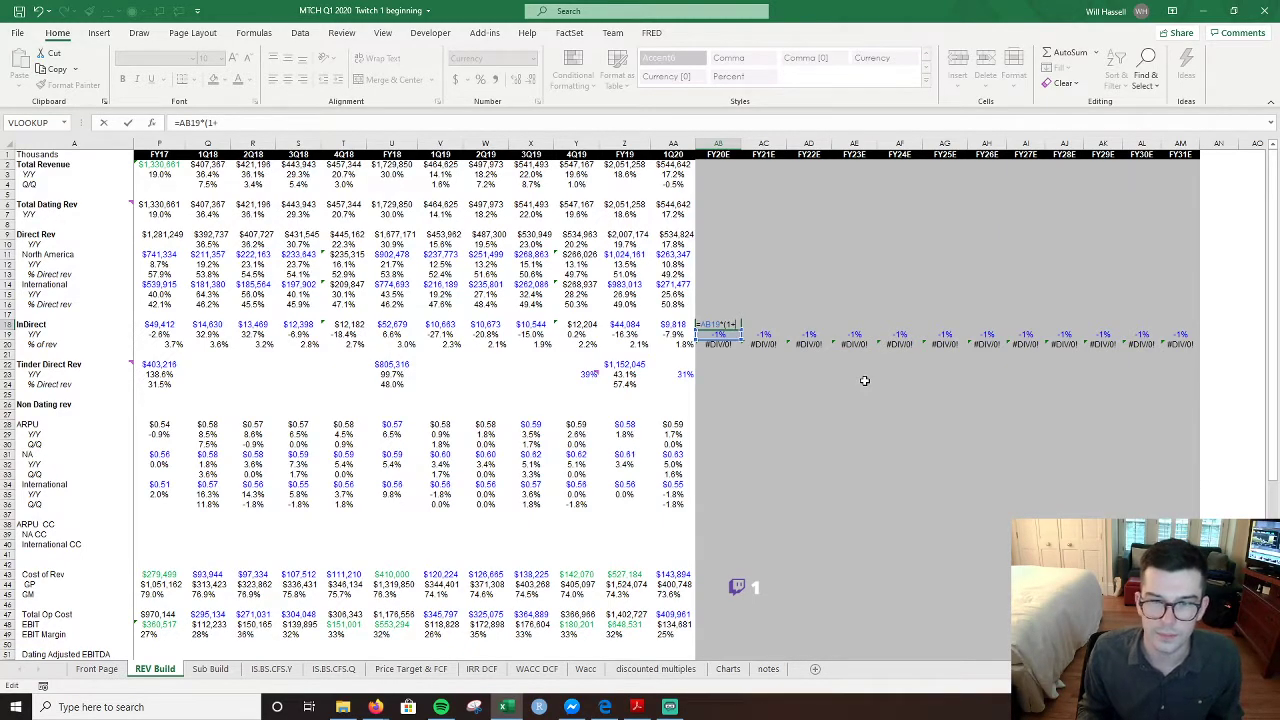
{"action": "key", "text": "Escape"}
{"action": "key", "text": "F2"}
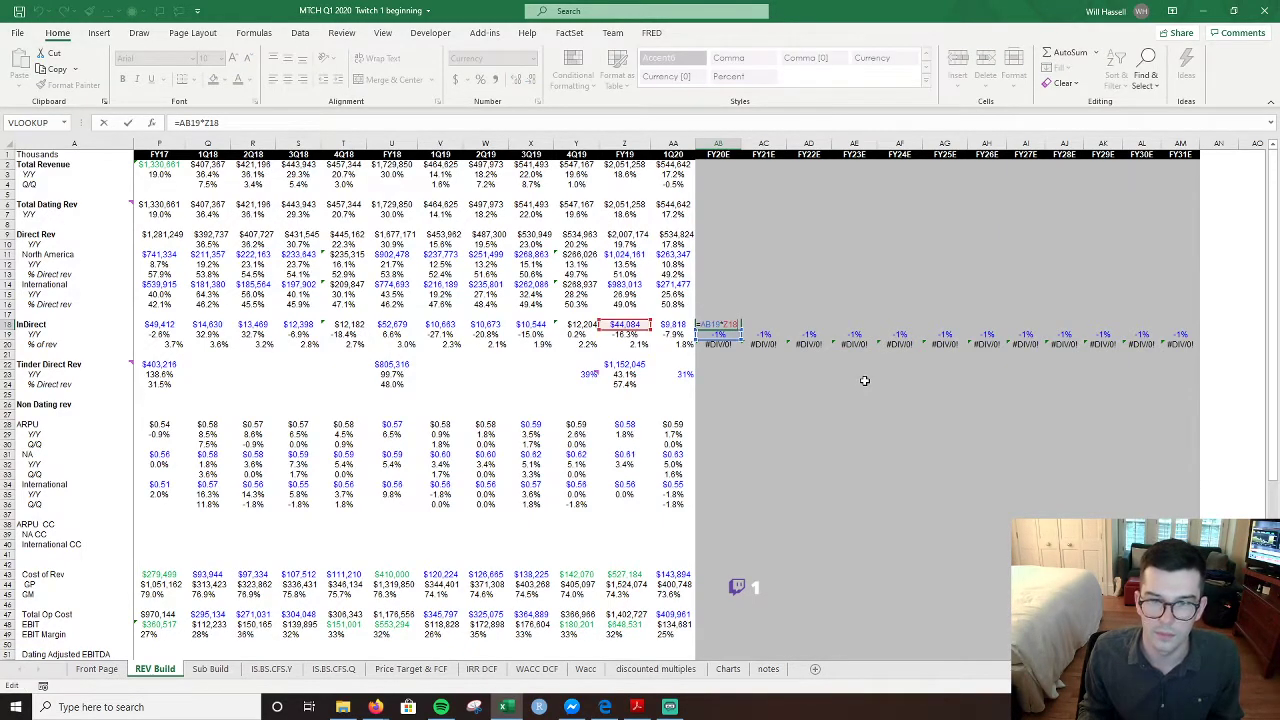
{"action": "key", "text": "Escape"}
- Replace InDirect's FY20E revenue formula with =Z18*(1+AB19), growing FY19 revenue by the FY20E rate
{"action": "type", "text": "=("}
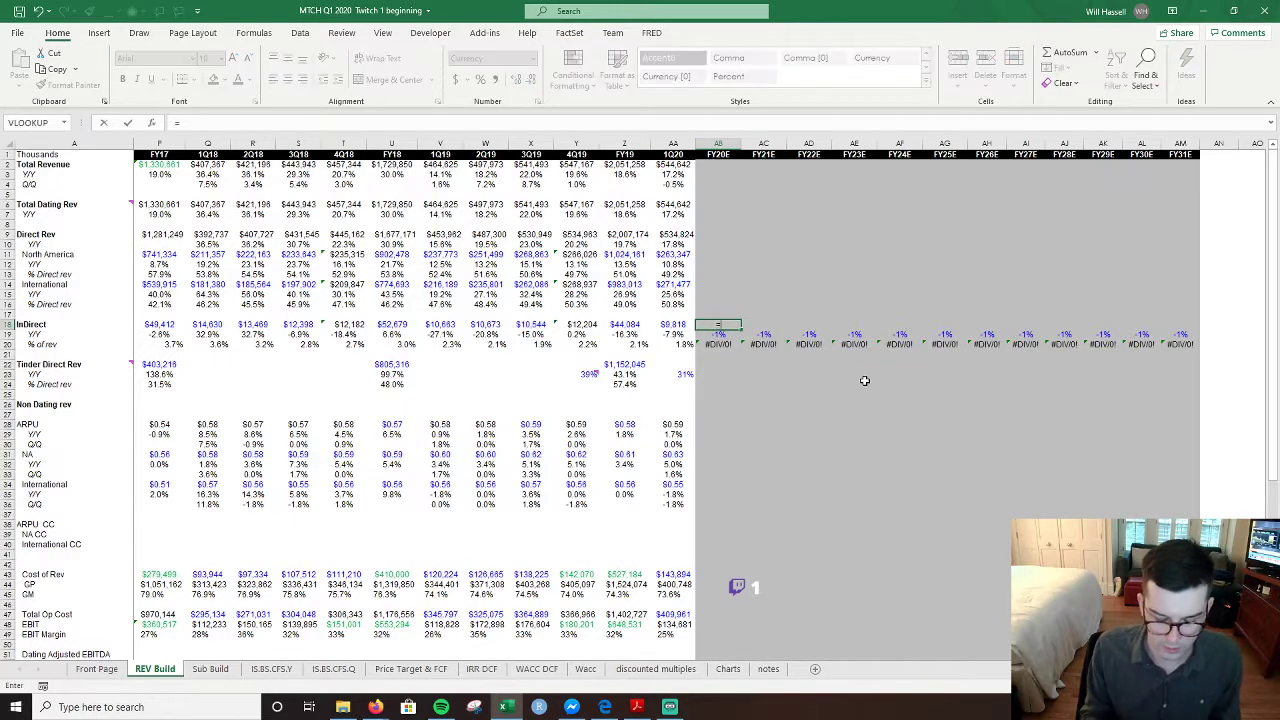
{"action": "key", "text": "Left"}
{"action": "key", "text": "Left"}
{"action": "key", "text": "Left"}
{"action": "key", "text": "Left"}
{"action": "key", "text": "Right"}
{"action": "key", "text": "Right"}
{"action": "type", "text": "*"}
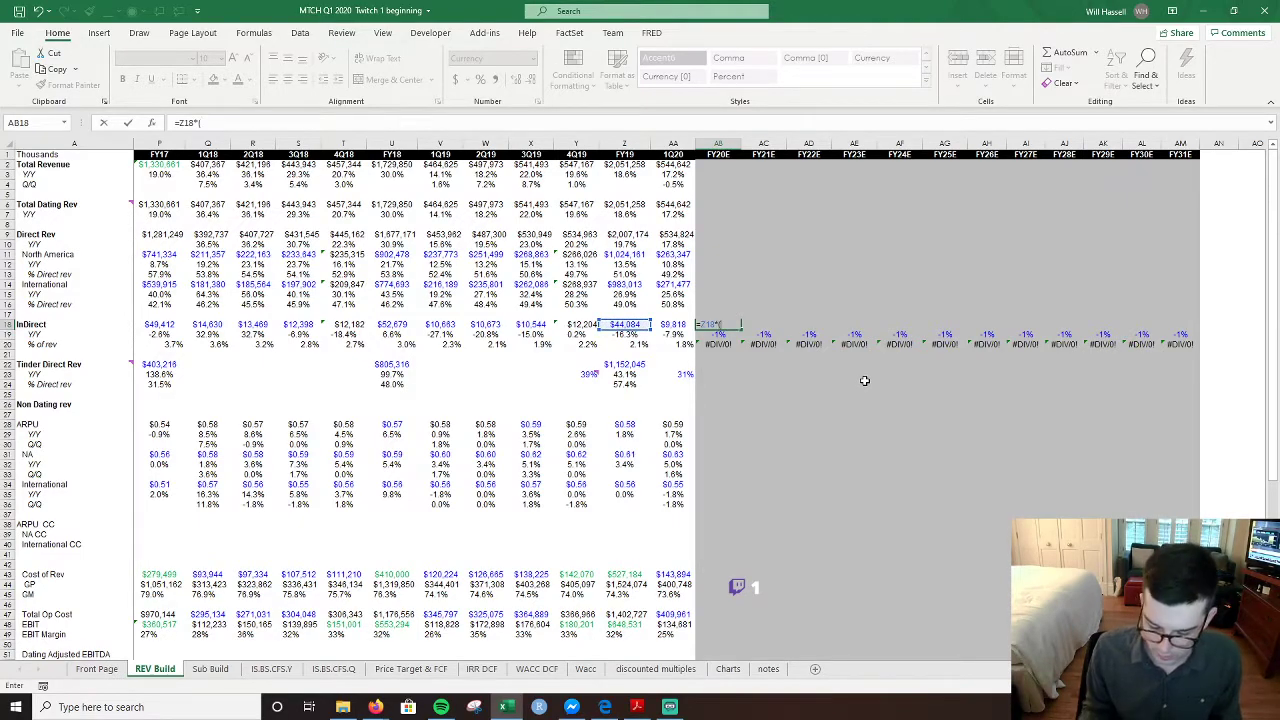
{"action": "type", "text": "(1+"}
{"action": "key", "text": "Down"}
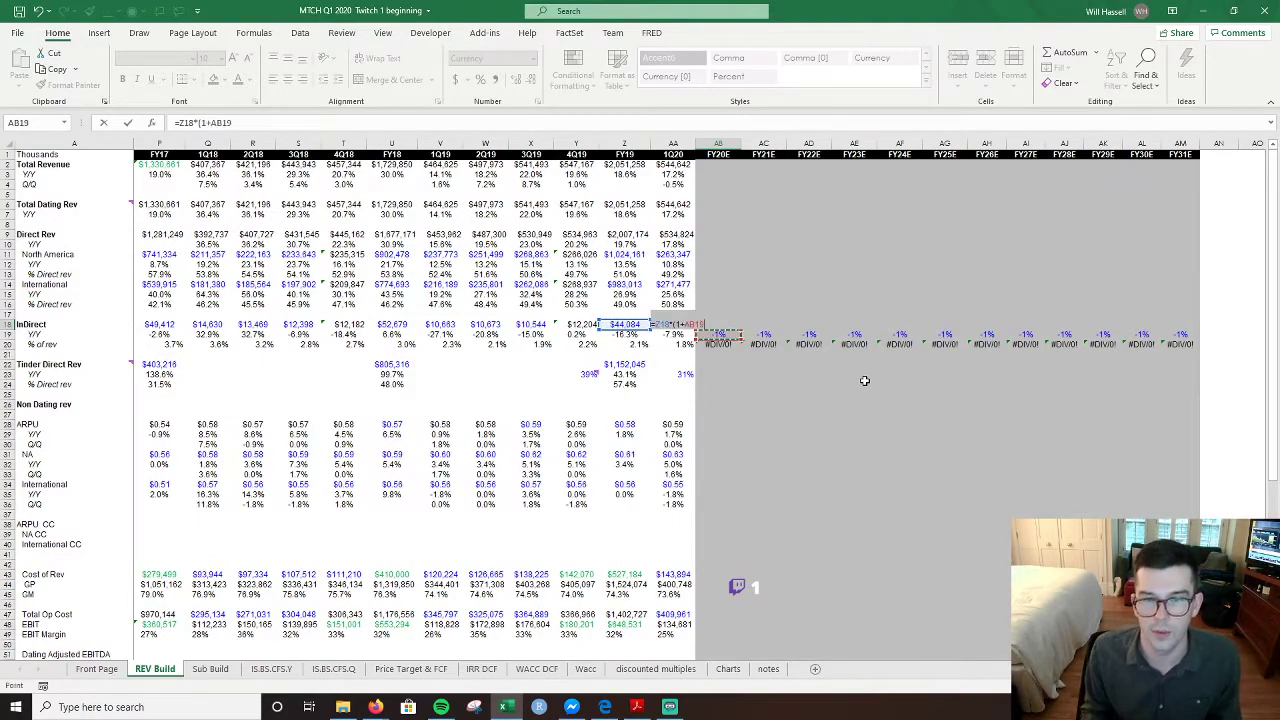
{"action": "key", "text": "Return"}
{"action": "key", "text": "Up"}
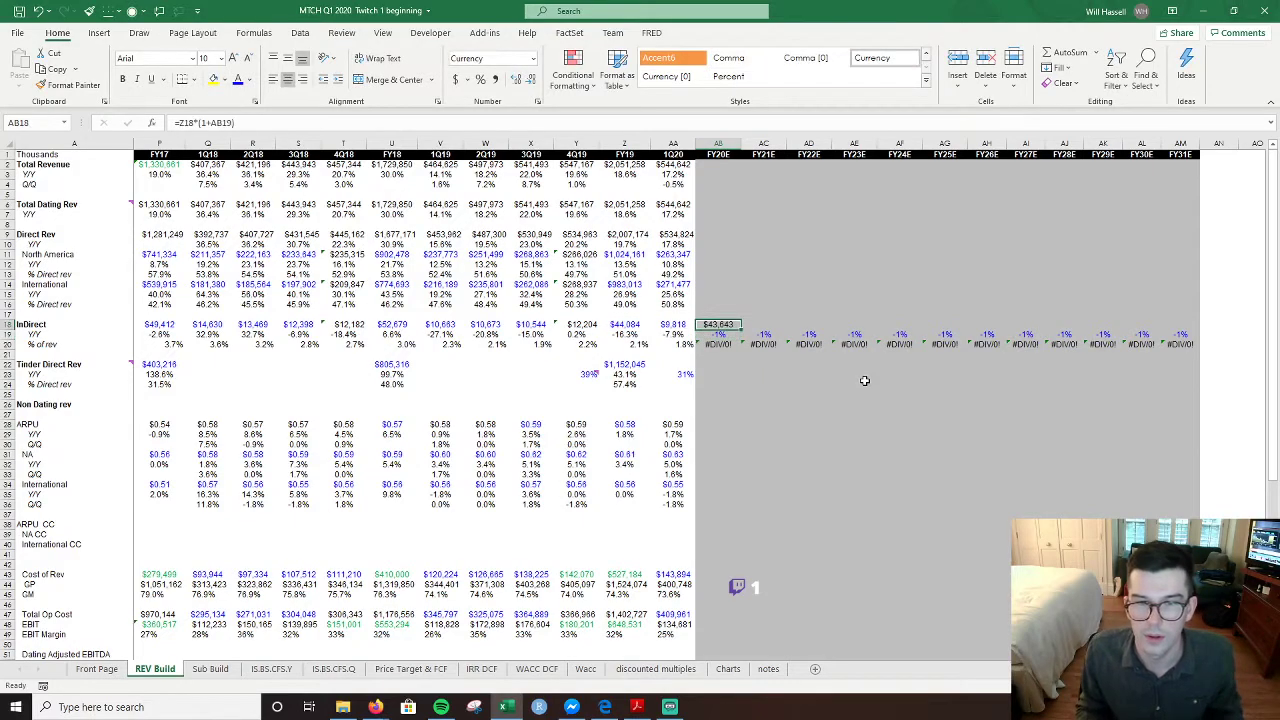
- Fill InDirect's FY20E revenue formula across the projection years through FY31E
{"action": "key", "text": "shift+Right"}
{"action": "key", "text": "shift+Right"}
{"action": "key", "text": "shift+Right"}
{"action": "key", "text": "shift+Right"}
{"action": "key", "text": "shift+Right"}
{"action": "key", "text": "shift+Right"}
{"action": "key", "text": "shift+Right"}
{"action": "key", "text": "shift+Right"}
{"action": "key", "text": "shift+Right"}
{"action": "key", "text": "shift+Right"}
{"action": "key", "text": "shift+Right"}
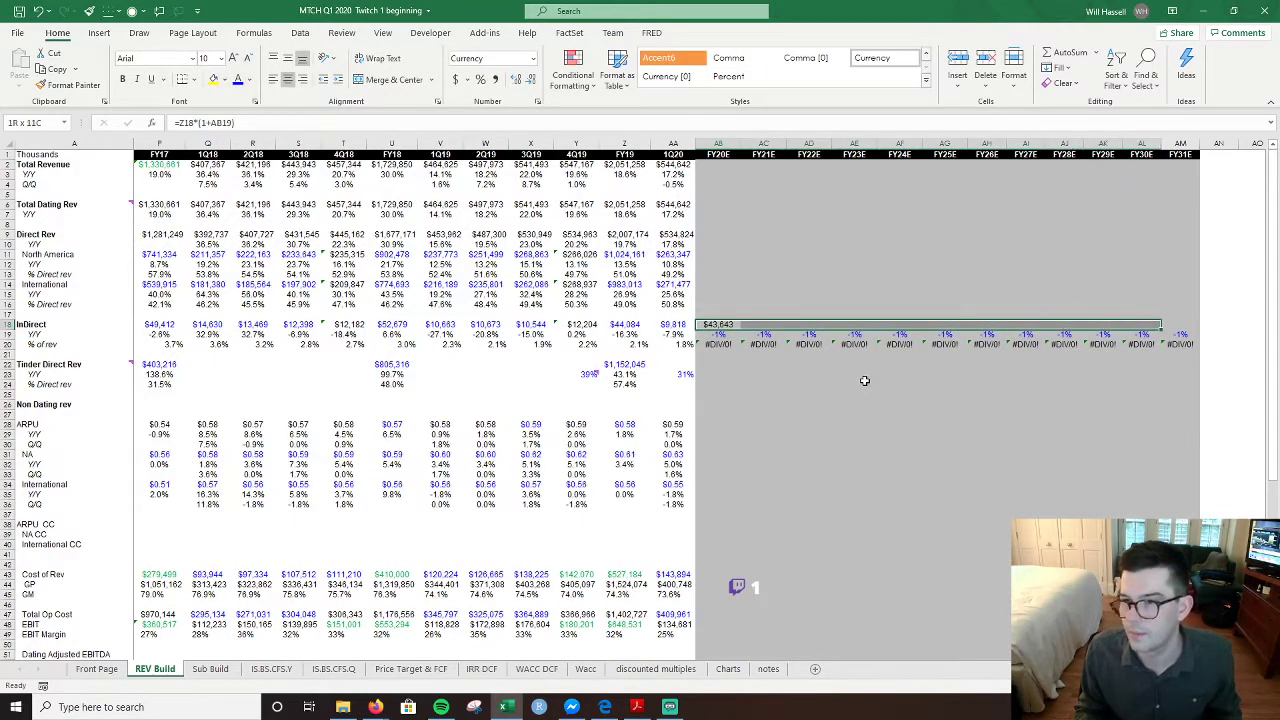
{"action": "key", "text": "ctrl+r"}
- Copy the 1Q20 Total Revenue formula into FY20E as =AB6+AB26
{"action": "key", "text": "Up"}
{"action": "key", "text": "Up"}
{"action": "key", "text": "Up"}
{"action": "key", "text": "Up"}
{"action": "key", "text": "Up"}
{"action": "key", "text": "Up"}
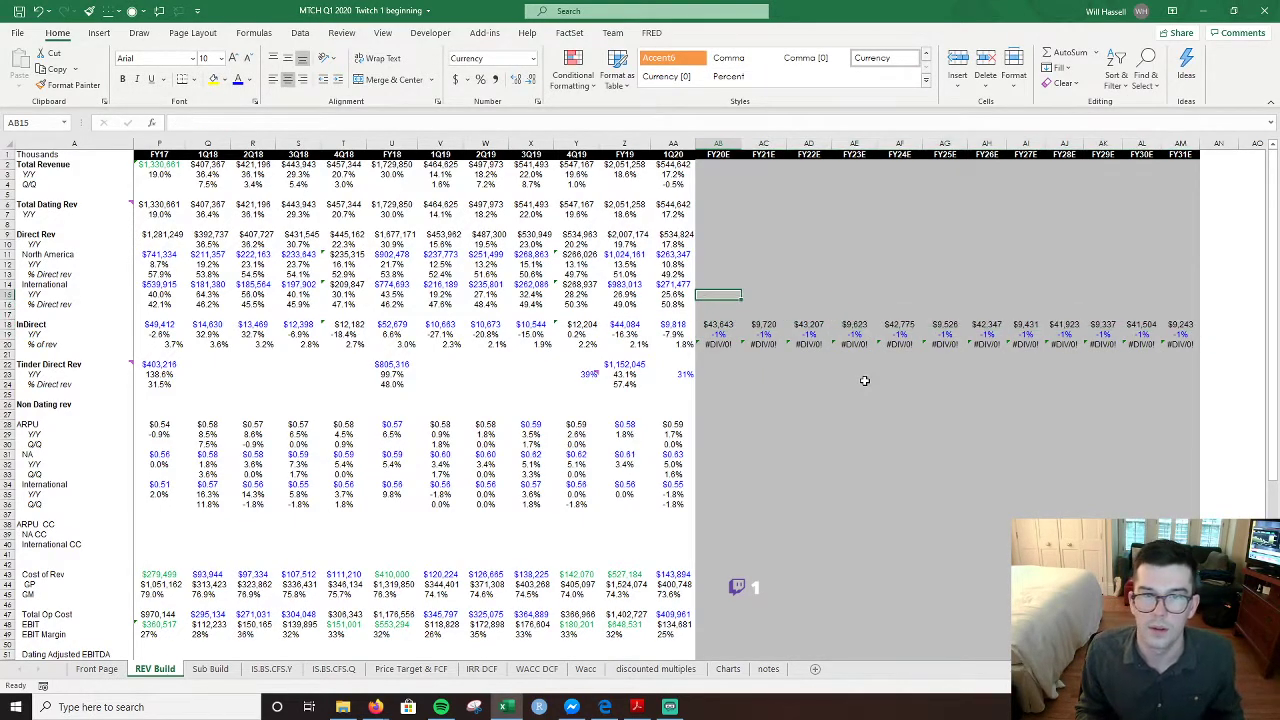
{"action": "key", "text": "Left"}
{"action": "key", "text": "Up"}
{"action": "key", "text": "Up"}
{"action": "key", "text": "Up"}
{"action": "key", "text": "Up"}
{"action": "key", "text": "Up"}
{"action": "key", "text": "Up"}
{"action": "key", "text": "Up"}
{"action": "key", "text": "Up"}
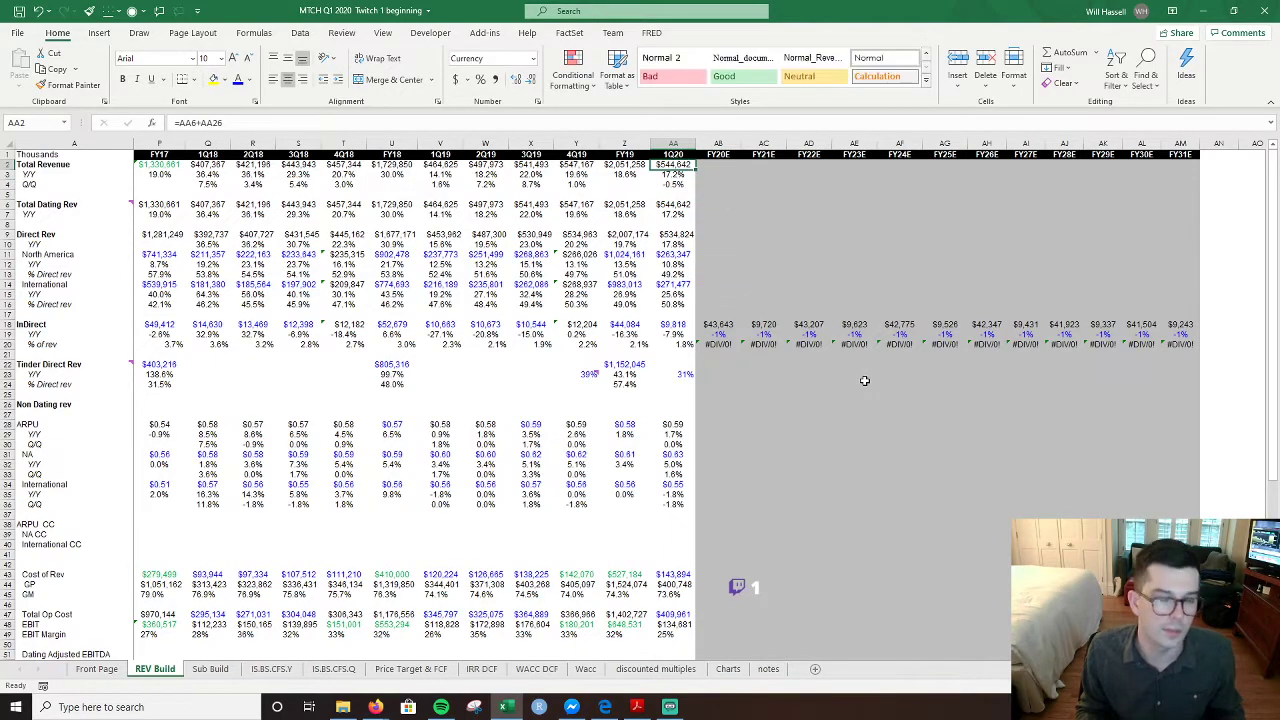
{"action": "key", "text": "Right"}
{"action": "key", "text": "ctrl+r"}
{"action": "key", "text": "F2"}
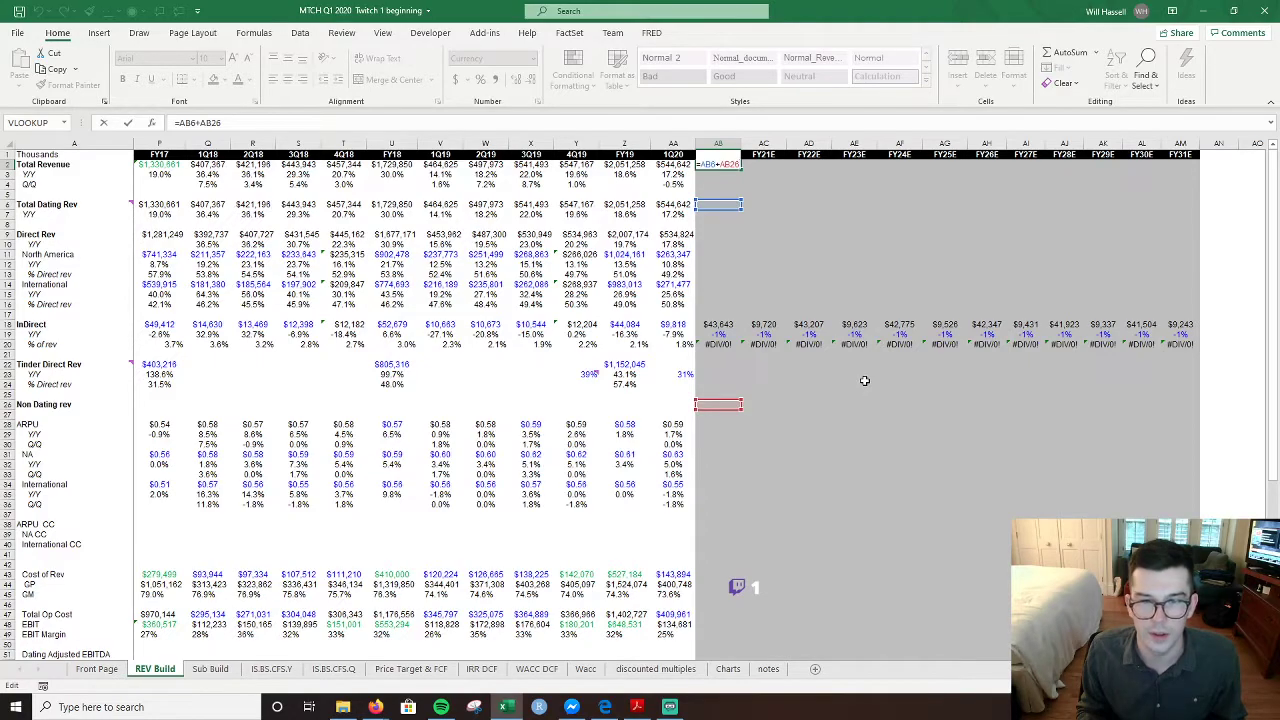
{"action": "key", "text": "Return"}
- Examine the 1Q20 formulas behind Total Dating Rev, Direct Rev and Total Revenue
{"action": "key", "text": "Left"}
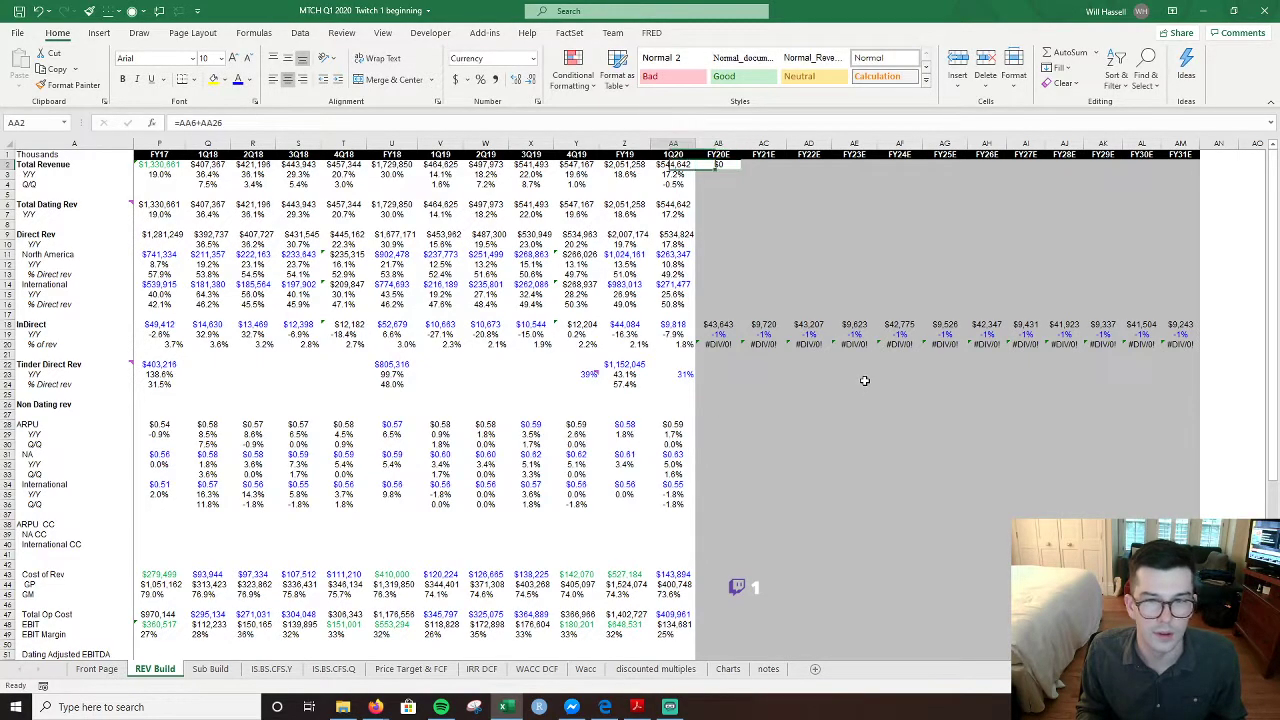
{"action": "key", "text": "Down"}
{"action": "key", "text": "Down"}
{"action": "key", "text": "Down"}
{"action": "key", "text": "F2"}
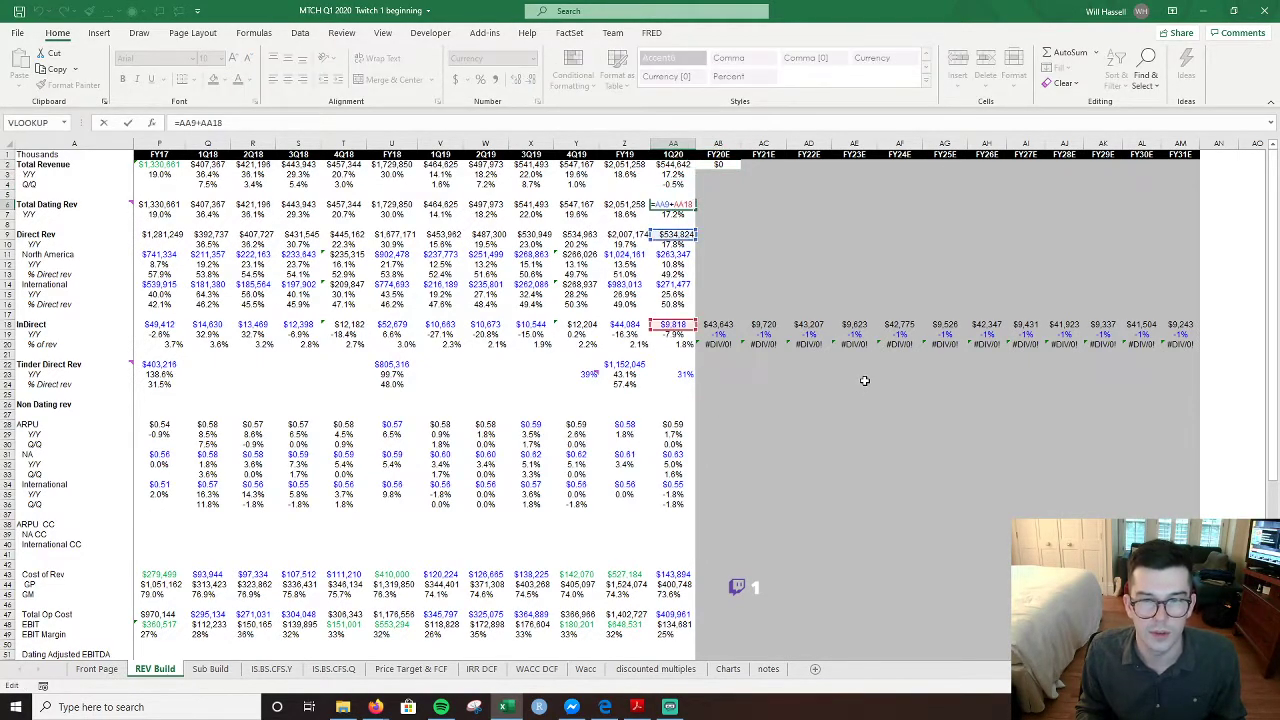
{"action": "key", "text": "Escape"}
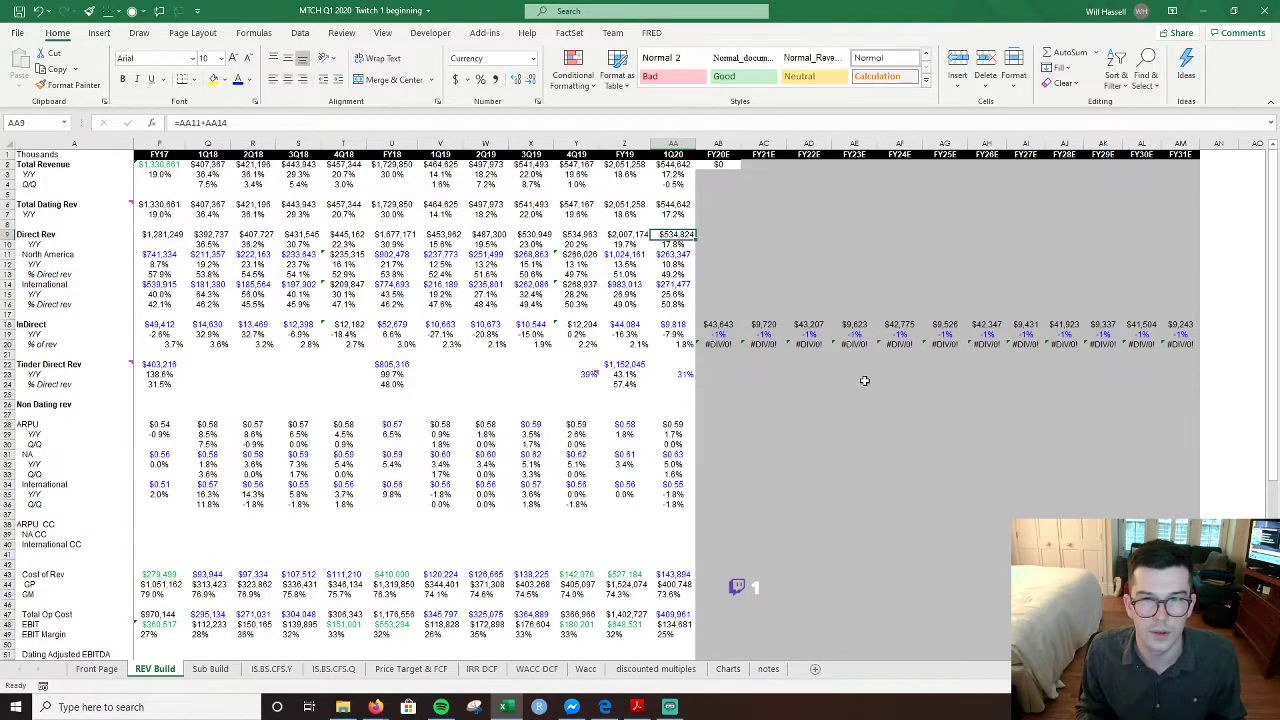
{"action": "key", "text": "F2"}
{"action": "key", "text": "Escape"}
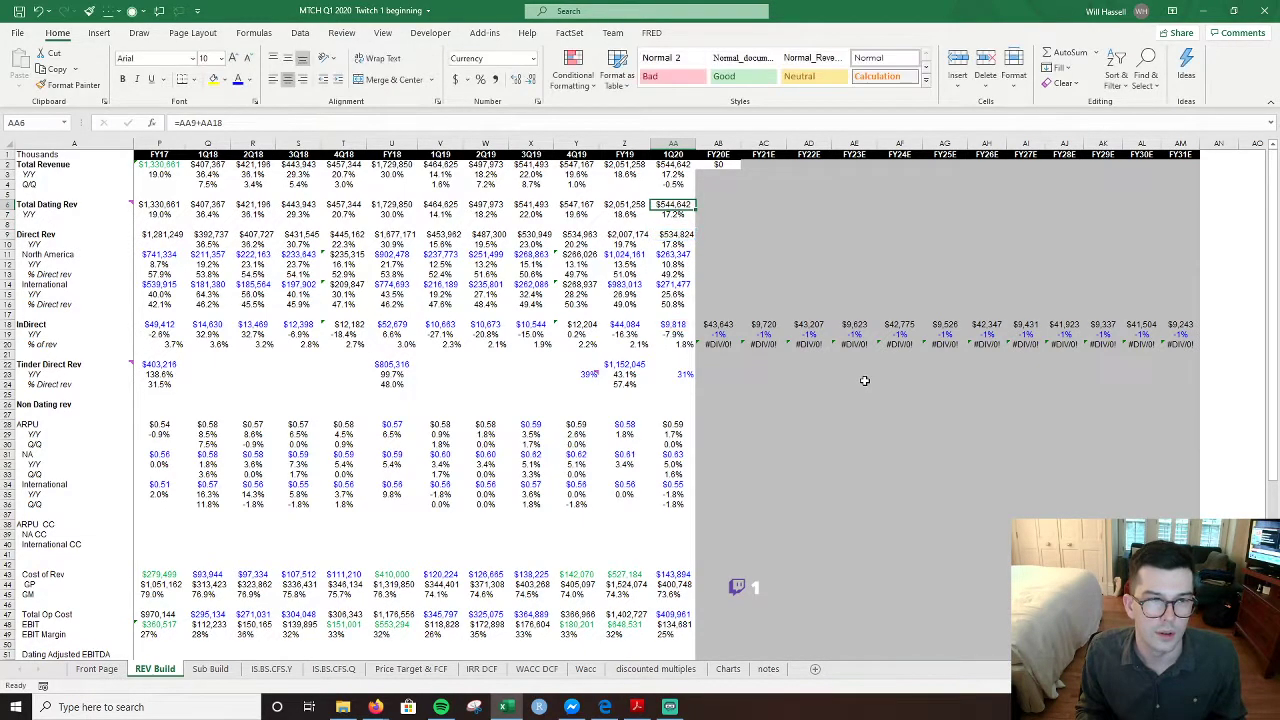
{"action": "key", "text": "Up"}
{"action": "key", "text": "Up"}
{"action": "key", "text": "Up"}
{"action": "key", "text": "Up"}
{"action": "key", "text": "F2"}
{"action": "key", "text": "Escape"}
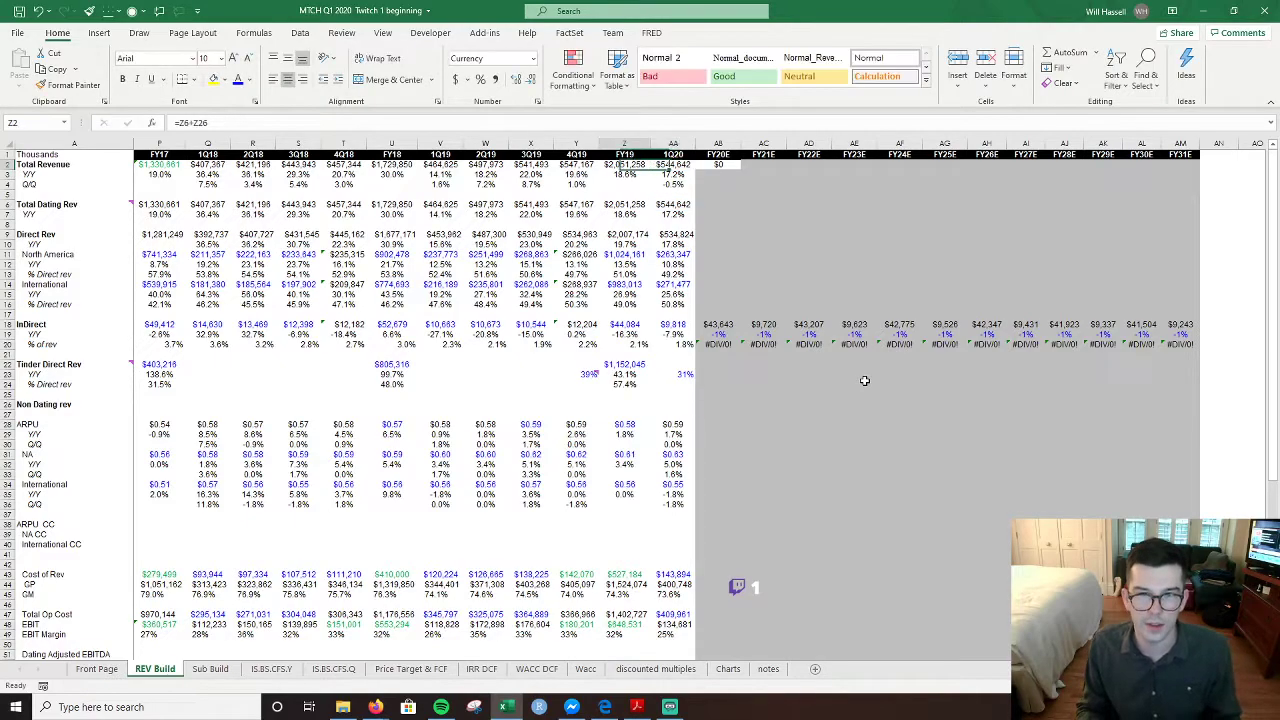
- Trace the revenue formulas from North America up through Direct Rev and Total Dating Rev to FY20E Total Revenue
{"action": "key", "text": "Right"}
{"action": "key", "text": "Down"}
{"action": "key", "text": "Down"}
{"action": "key", "text": "Down"}
{"action": "key", "text": "Down"}
{"action": "key", "text": "Down"}
{"action": "key", "text": "Down"}
{"action": "key", "text": "Down"}
{"action": "key", "text": "Down"}
{"action": "key", "text": "Down"}
{"action": "key", "text": "Down"}
{"action": "key", "text": "Down"}
{"action": "key", "text": "Down"}
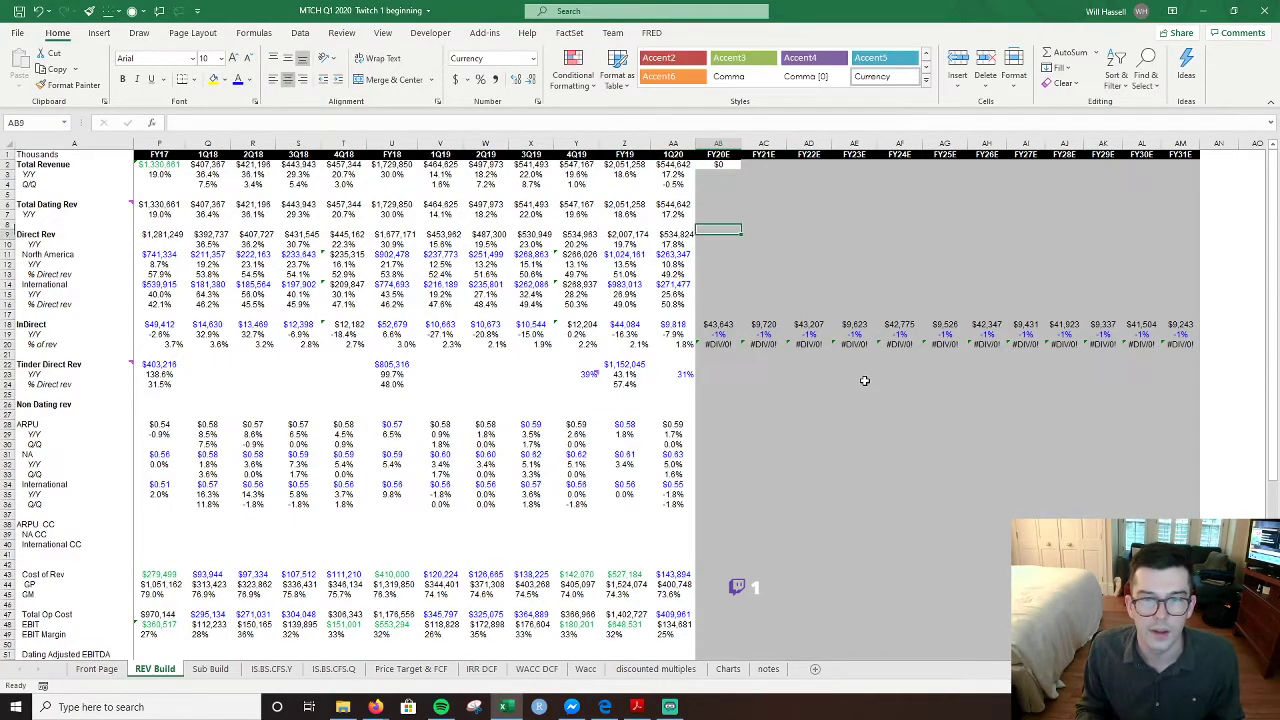
{"action": "key", "text": "Left"}
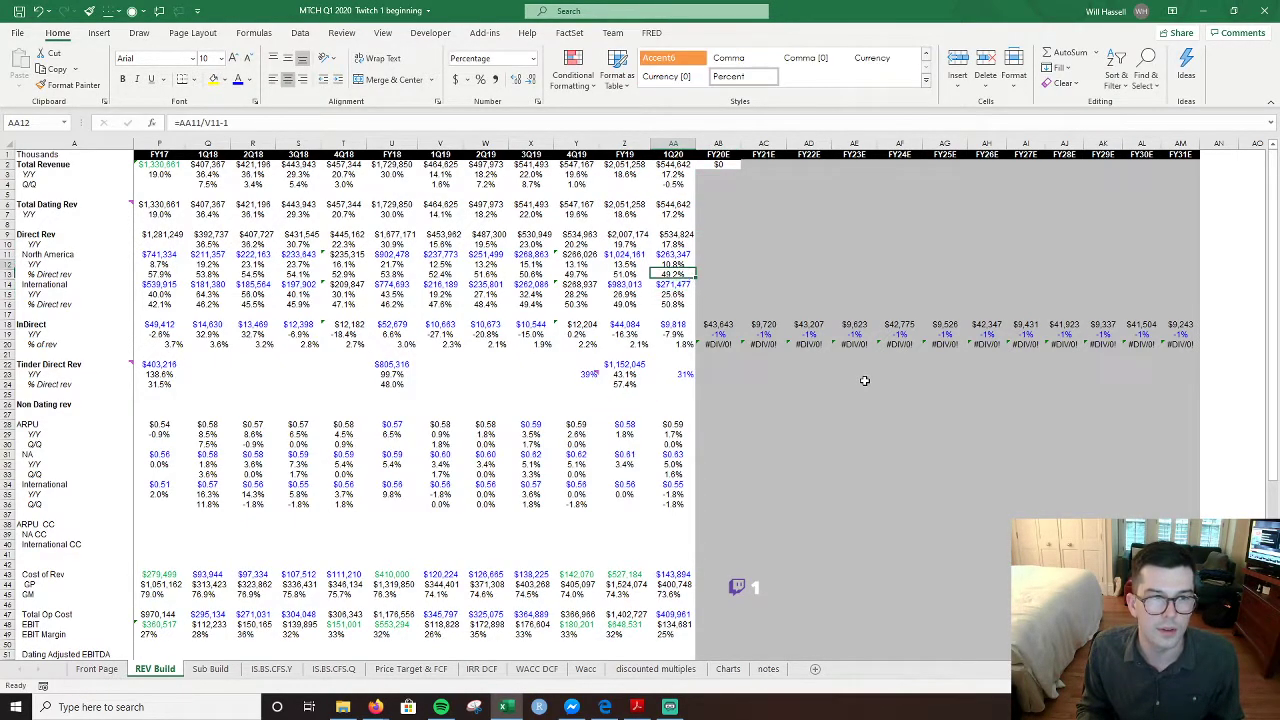
{"action": "key", "text": "Up"}
{"action": "key", "text": "Up"}
{"action": "key", "text": "Up"}
{"action": "key", "text": "Up"}
{"action": "key", "text": "F2"}
{"action": "key", "text": "Escape"}
{"action": "key", "text": "Up"}
{"action": "key", "text": "Up"}
{"action": "key", "text": "F2"}
{"action": "key", "text": "Escape"}
{"action": "key", "text": "Up"}
{"action": "key", "text": "Up"}
{"action": "key", "text": "Up"}
{"action": "key", "text": "F2"}
{"action": "key", "text": "Escape"}
{"action": "key", "text": "Right"}
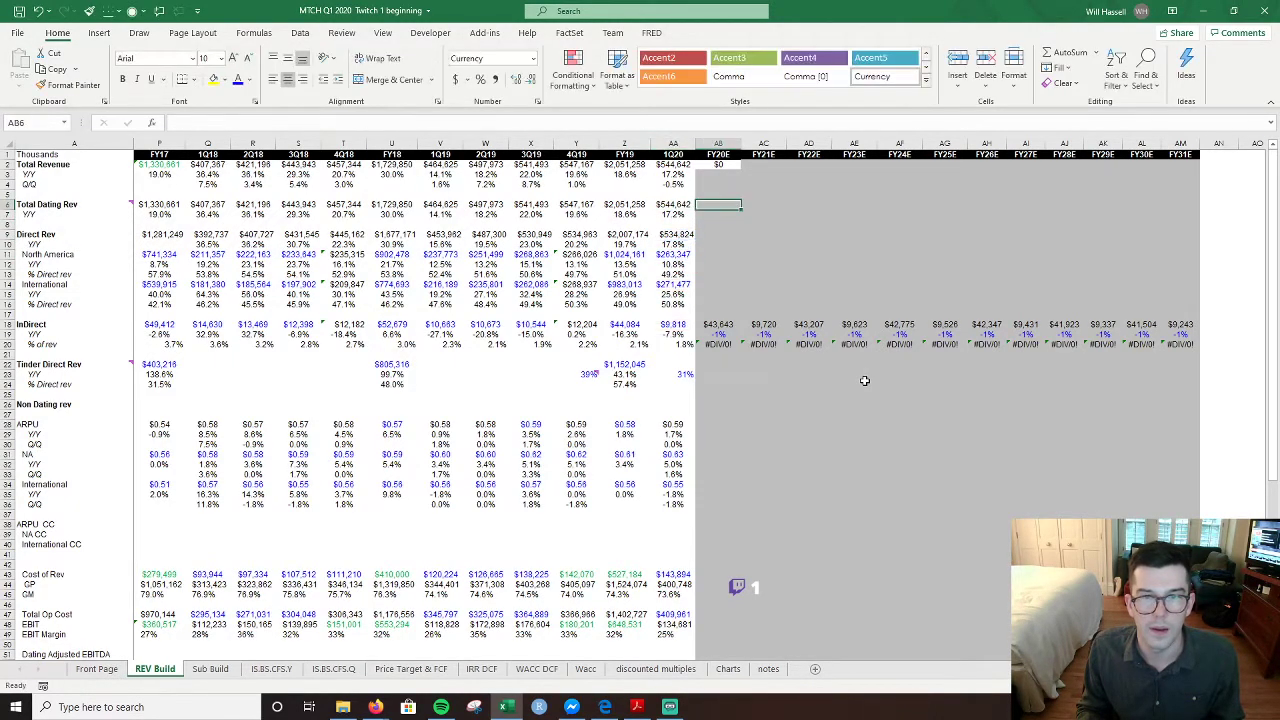
{"action": "key", "text": "Up"}
{"action": "key", "text": "Up"}
{"action": "key", "text": "Up"}
{"action": "key", "text": "F2"}
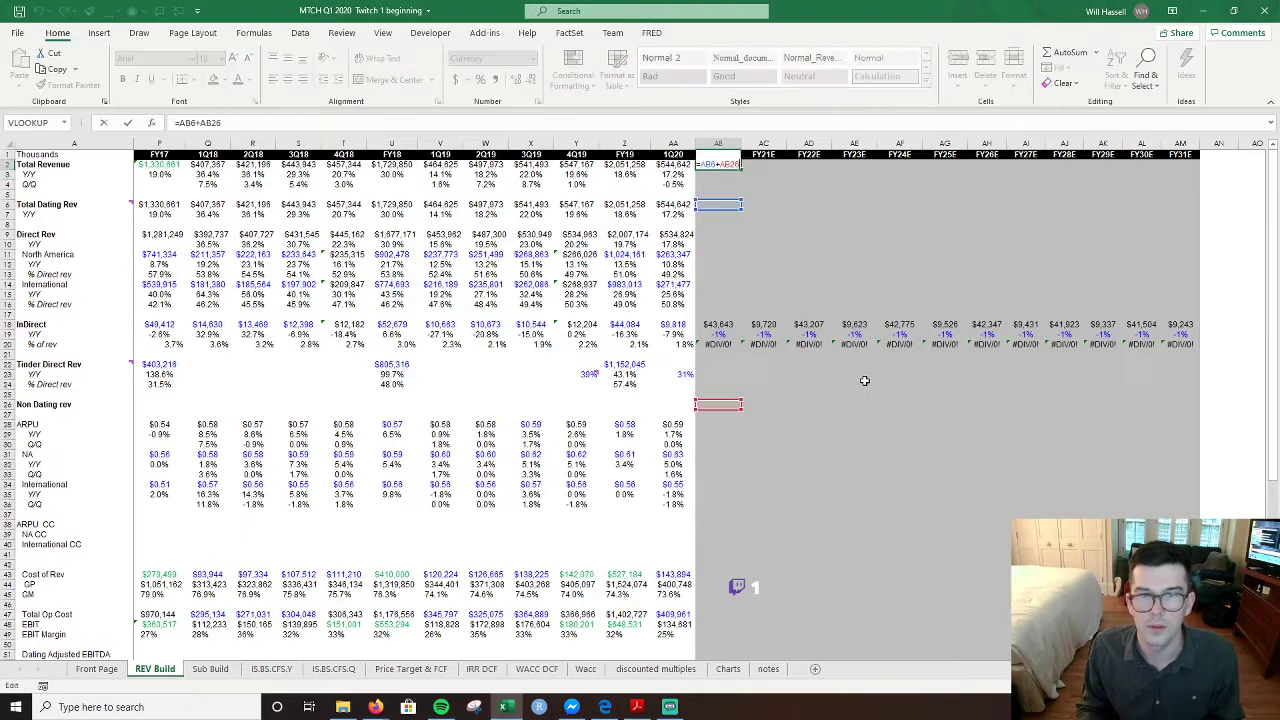
{"action": "key", "text": "Escape"}
{"action": "key", "text": "Down"}
{"action": "key", "text": "Down"}
{"action": "key", "text": "Down"}
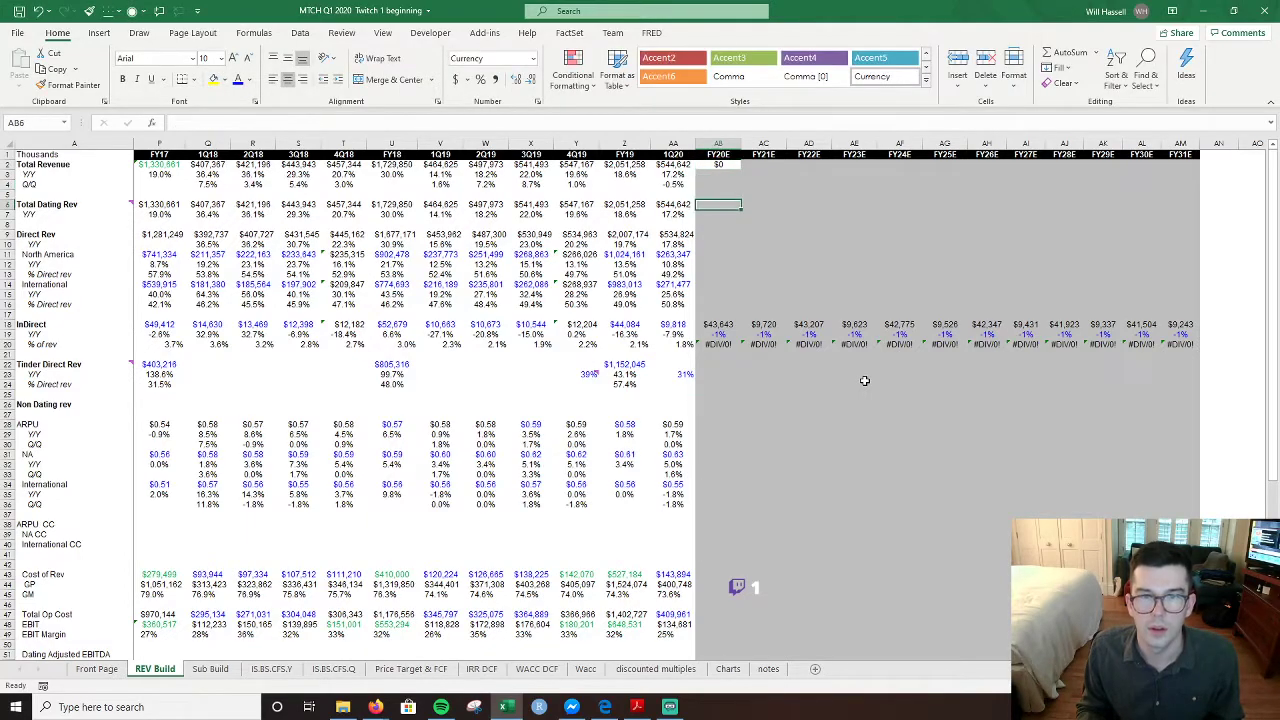
{"action": "type", "text": "="}
{"action": "key", "text": "Down"}
{"action": "key", "text": "Down"}
{"action": "key", "text": "Down"}
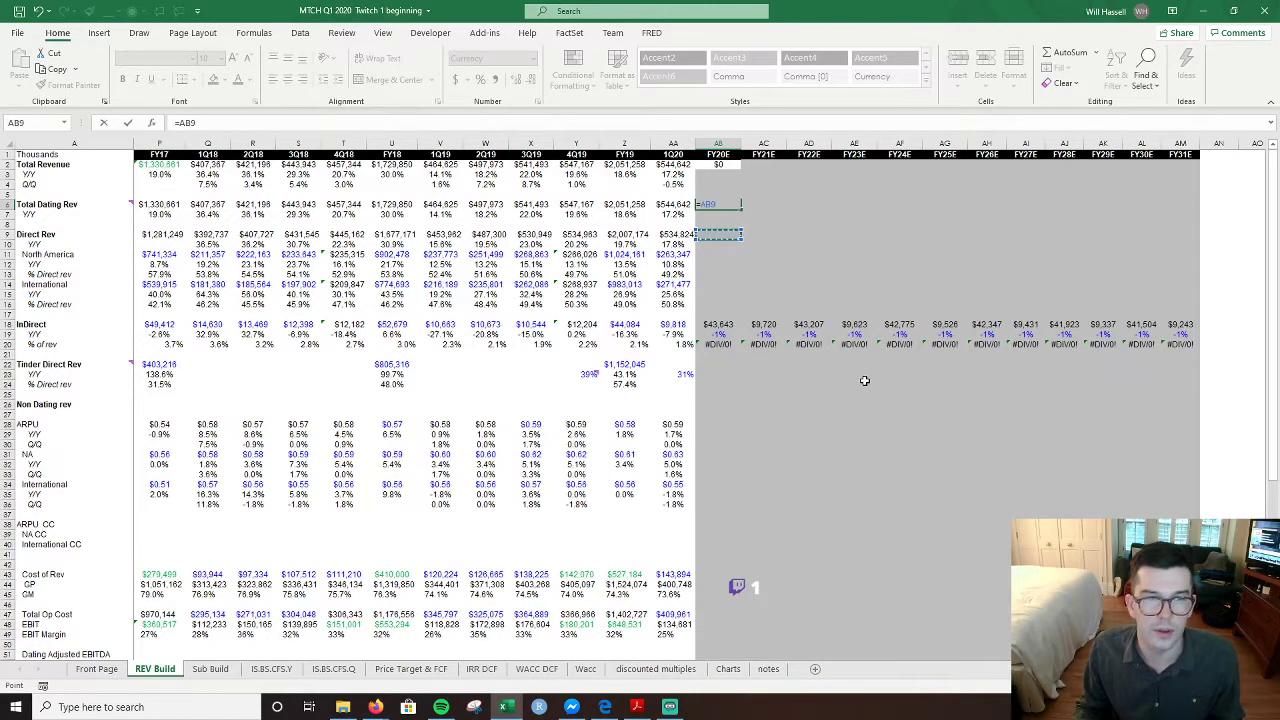
{"action": "key", "text": "Escape"}
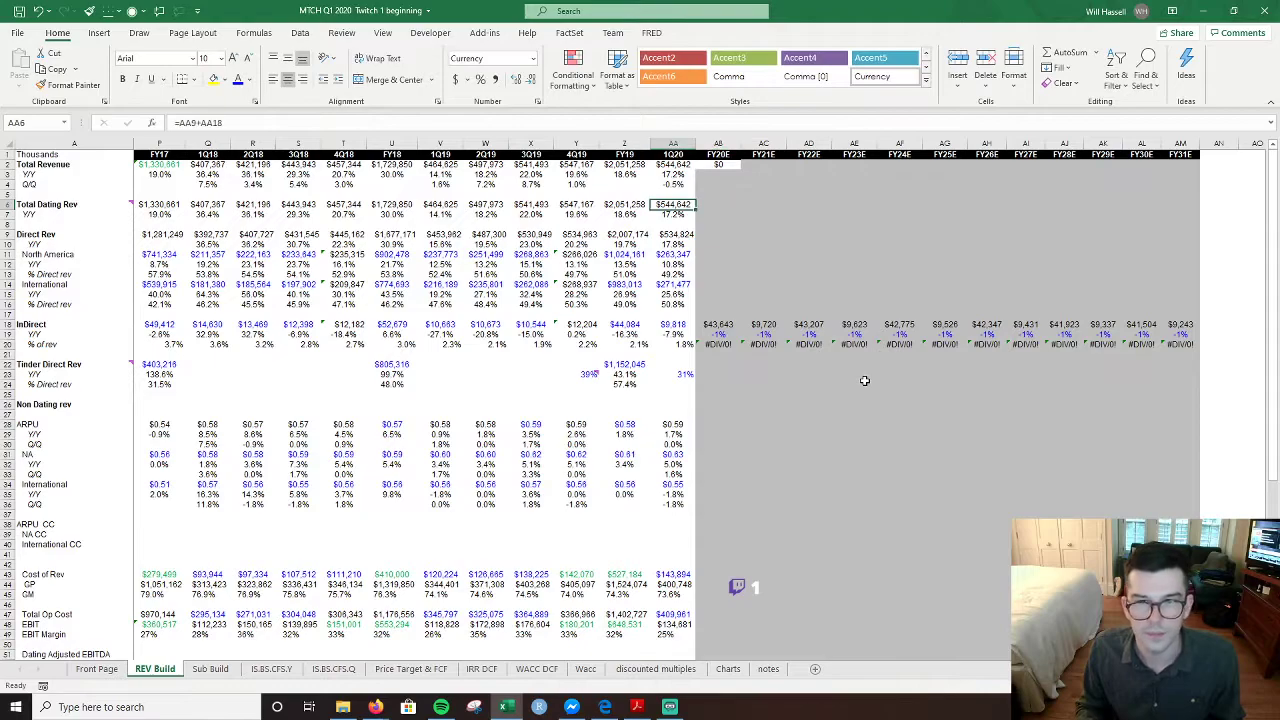
- Enter the FY20E Total Dating Rev formula as Direct Rev plus InDirect (=AB9+AB18), following the structure of the 1Q20 formula
{"action": "key", "text": "Left"}
{"action": "type", "text": "=AA9+AA18"}
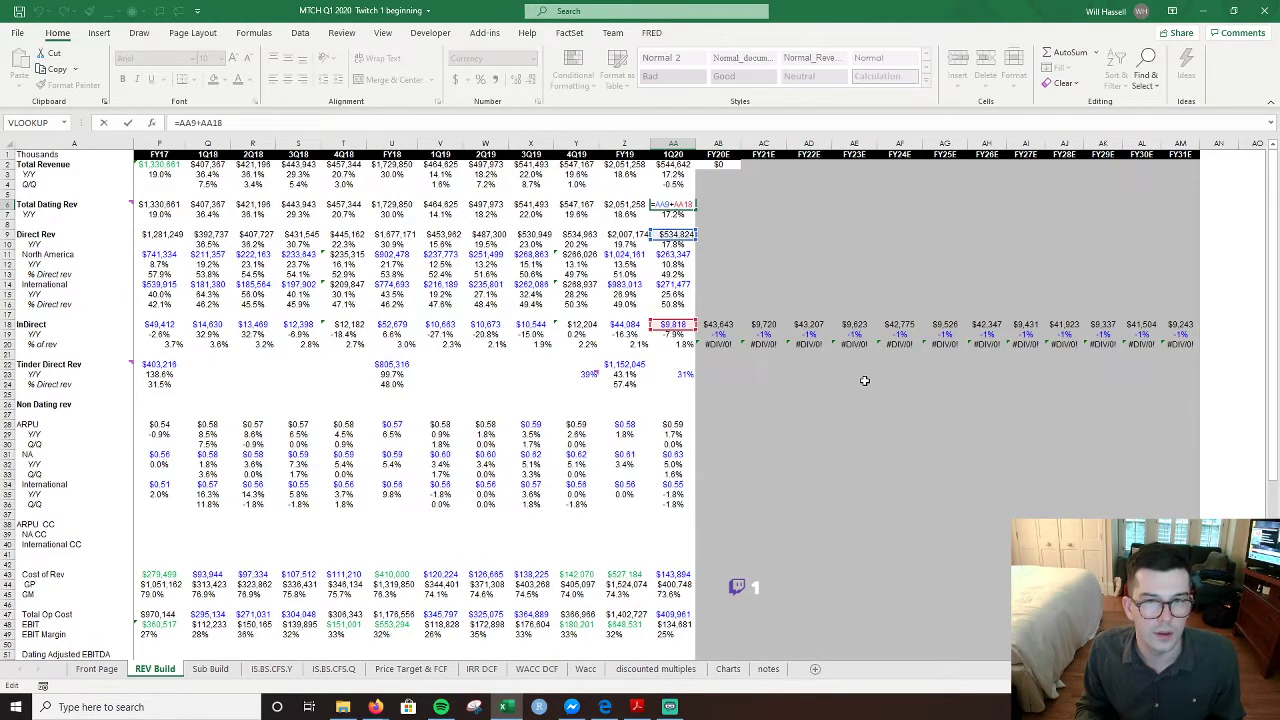
{"action": "key", "text": "Escape"}
{"action": "key", "text": "F2"}
{"action": "key", "text": "Escape"}
{"action": "key", "text": "Right"}
{"action": "key", "text": "Right"}
{"action": "key", "text": "Left"}
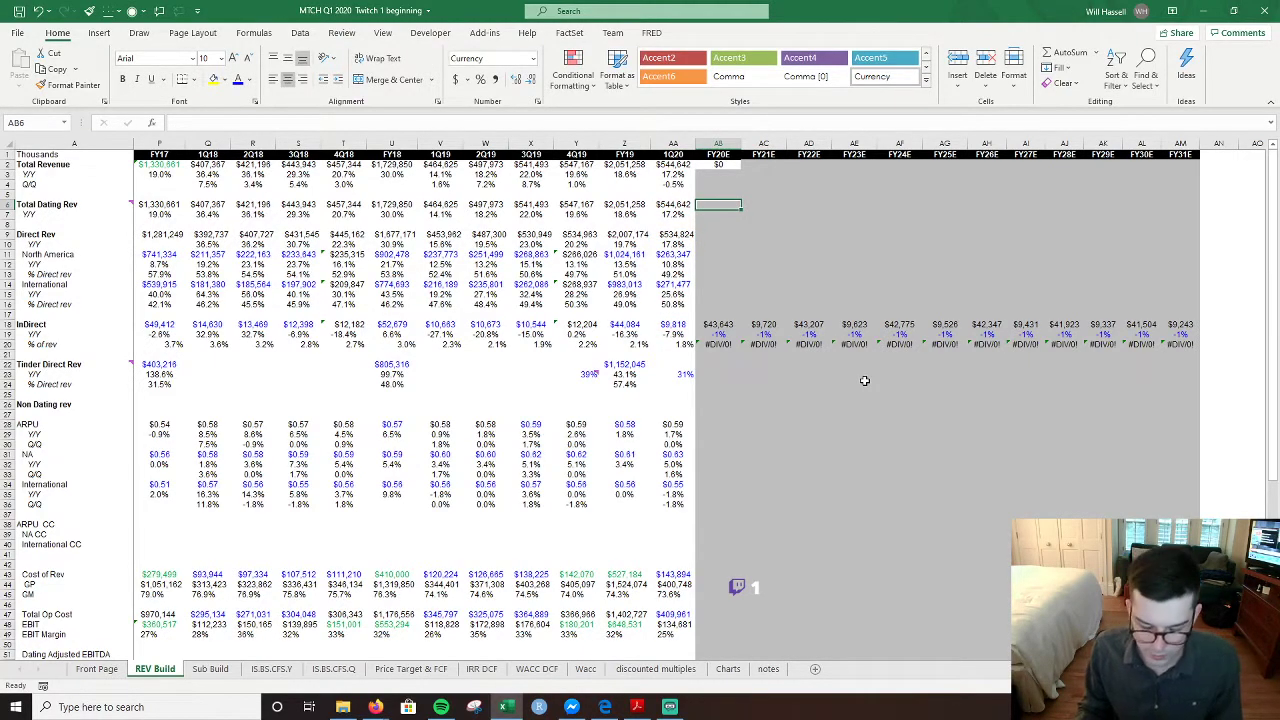
{"action": "type", "text": "=+"}
{"action": "key", "text": "Down"}
{"action": "key", "text": "Down"}
{"action": "key", "text": "Down"}
{"action": "type", "text": "+"}
{"action": "key", "text": "Down"}
{"action": "key", "text": "Down"}
{"action": "key", "text": "Down"}
{"action": "key", "text": "Down"}
{"action": "key", "text": "Down"}
{"action": "key", "text": "Down"}
{"action": "key", "text": "Down"}
{"action": "key", "text": "Down"}
{"action": "key", "text": "Down"}
{"action": "key", "text": "Down"}
{"action": "key", "text": "Down"}
{"action": "key", "text": "Down"}
{"action": "key", "text": "Return"}
- Examine the 2015 quarterly columns to see how Non Dating rev feeds into Total Revenue, and return to FY20E Total Revenue
{"action": "key", "text": "Up"}
{"action": "key", "text": "Left"}
{"action": "key", "text": "ctrl+Left"}
{"action": "key", "text": "Right"}
{"action": "key", "text": "Right"}
{"action": "key", "text": "Down"}
{"action": "key", "text": "Down"}
{"action": "key", "text": "Down"}
{"action": "key", "text": "Down"}
{"action": "key", "text": "Down"}
{"action": "key", "text": "Down"}
{"action": "key", "text": "Down"}
{"action": "key", "text": "Down"}
{"action": "key", "text": "Down"}
{"action": "key", "text": "Down"}
{"action": "key", "text": "Down"}
{"action": "key", "text": "Down"}
{"action": "key", "text": "Down"}
{"action": "key", "text": "Down"}
{"action": "key", "text": "Down"}
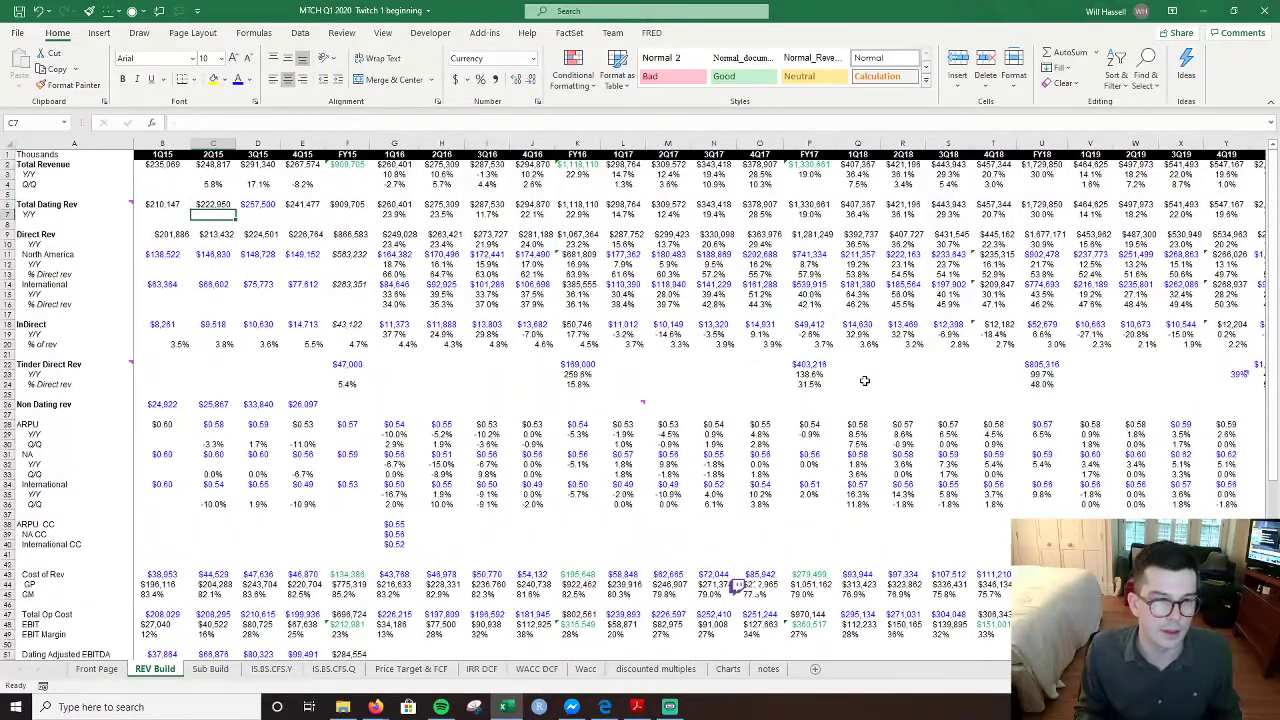
{"action": "key", "text": "Right"}
{"action": "key", "text": "Down"}
{"action": "key", "text": "Down"}
{"action": "key", "text": "Down"}
{"action": "key", "text": "Down"}
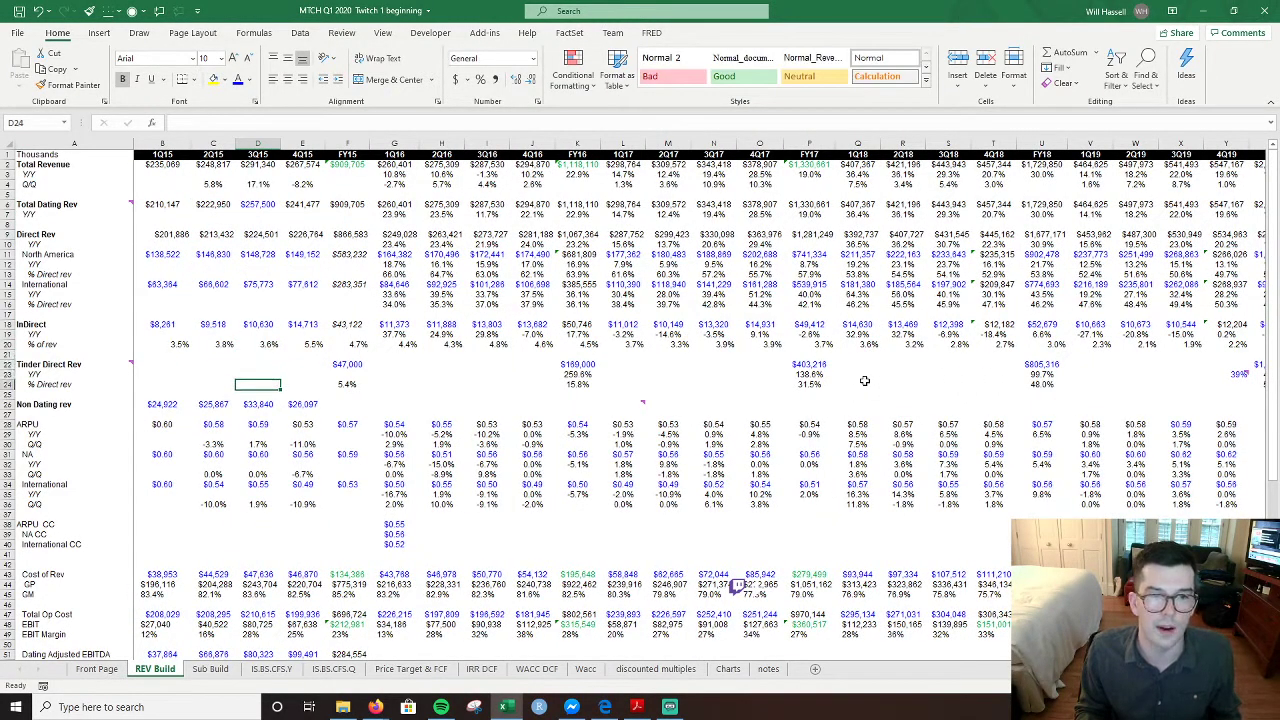
{"action": "key", "text": "Up"}
{"action": "key", "text": "Up"}
{"action": "key", "text": "Up"}
{"action": "key", "text": "Up"}
{"action": "key", "text": "Up"}
{"action": "key", "text": "Up"}
{"action": "key", "text": "Up"}
{"action": "key", "text": "Up"}
{"action": "key", "text": "Up"}
{"action": "key", "text": "Up"}
{"action": "key", "text": "Up"}
{"action": "key", "text": "Up"}
{"action": "key", "text": "Up"}
{"action": "key", "text": "Up"}
{"action": "key", "text": "Up"}
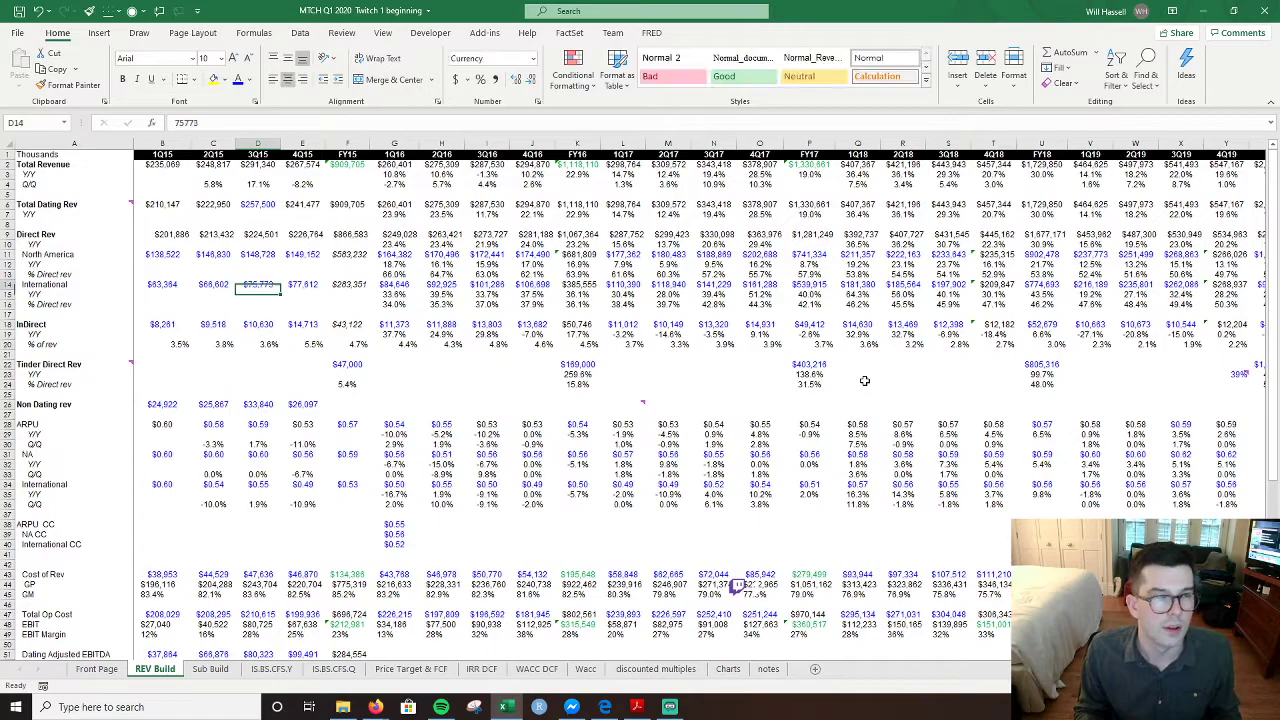
{"action": "key", "text": "Up"}
{"action": "key", "text": "Up"}
{"action": "key", "text": "Up"}
{"action": "key", "text": "Up"}
{"action": "key", "text": "Up"}
{"action": "key", "text": "Up"}
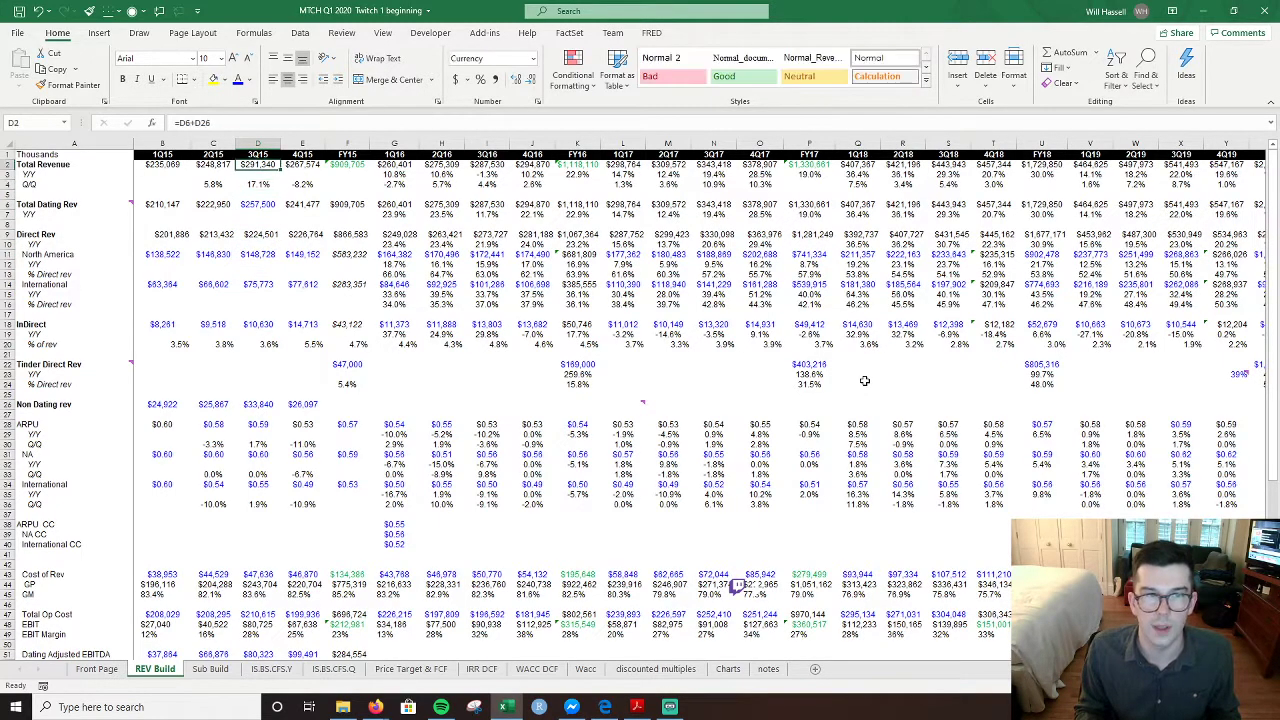
{"action": "key", "text": "Right"}
{"action": "key", "text": "Right"}
{"action": "key", "text": "Right"}
{"action": "key", "text": "Right"}
{"action": "key", "text": "Right"}
{"action": "key", "text": "Right"}
{"action": "key", "text": "Right"}
{"action": "key", "text": "Right"}
{"action": "key", "text": "Right"}
{"action": "key", "text": "Right"}
{"action": "key", "text": "Right"}
{"action": "key", "text": "Right"}
{"action": "key", "text": "Right"}
{"action": "key", "text": "Right"}
{"action": "key", "text": "Right"}
{"action": "key", "text": "Right"}
{"action": "key", "text": "Right"}
{"action": "key", "text": "Right"}
{"action": "key", "text": "Right"}
{"action": "key", "text": "Right"}
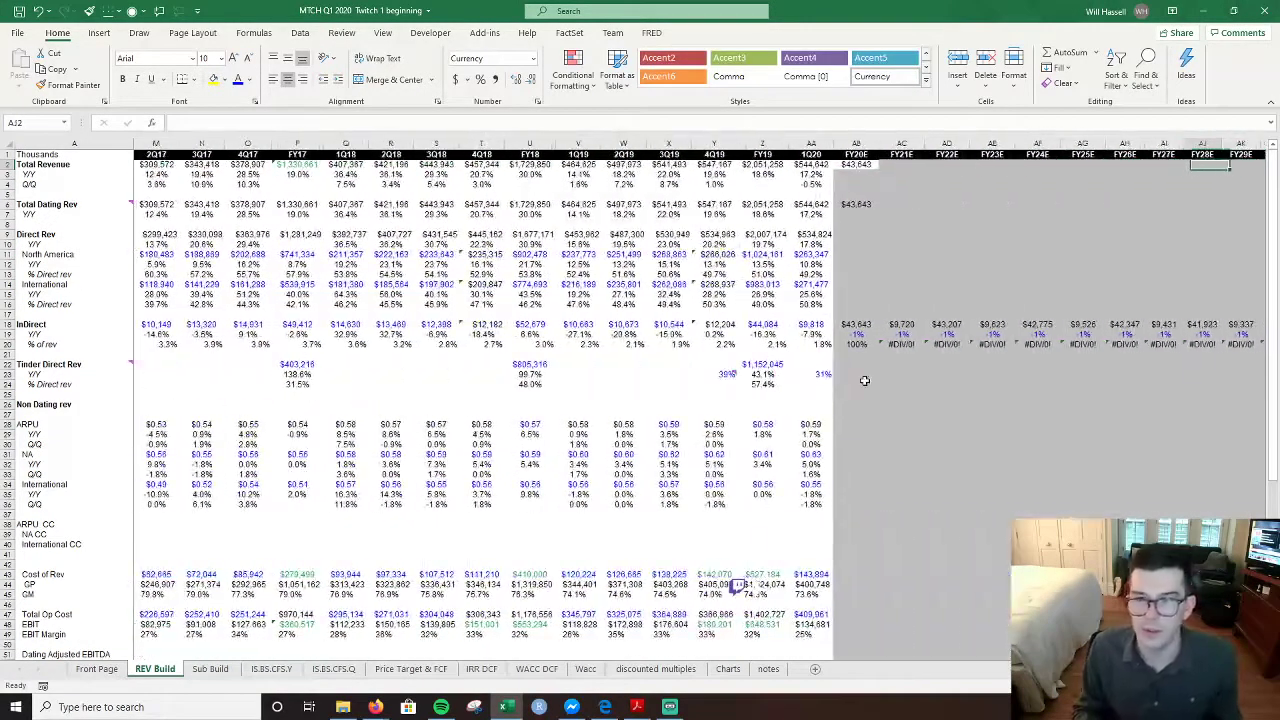
{"action": "key", "text": "ctrl+Left"}
{"action": "key", "text": "alt+h"}
{"action": "key", "text": "h"}
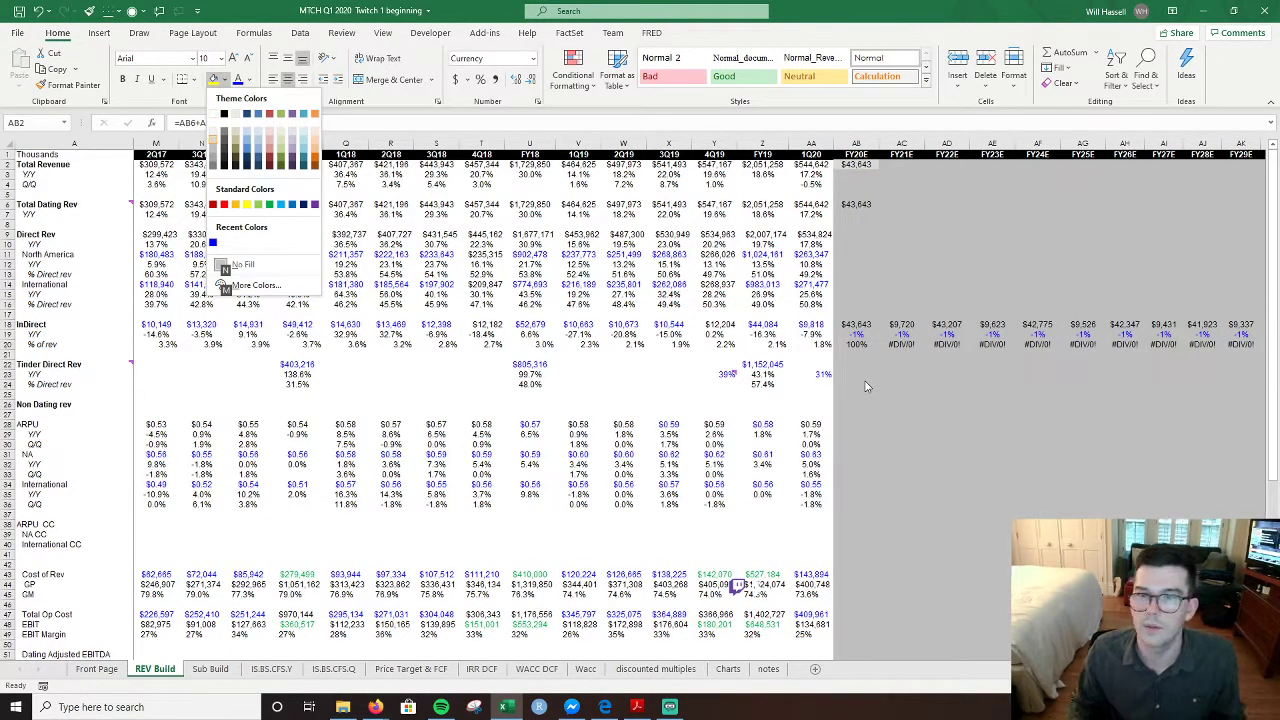
{"action": "key", "text": "Escape"}
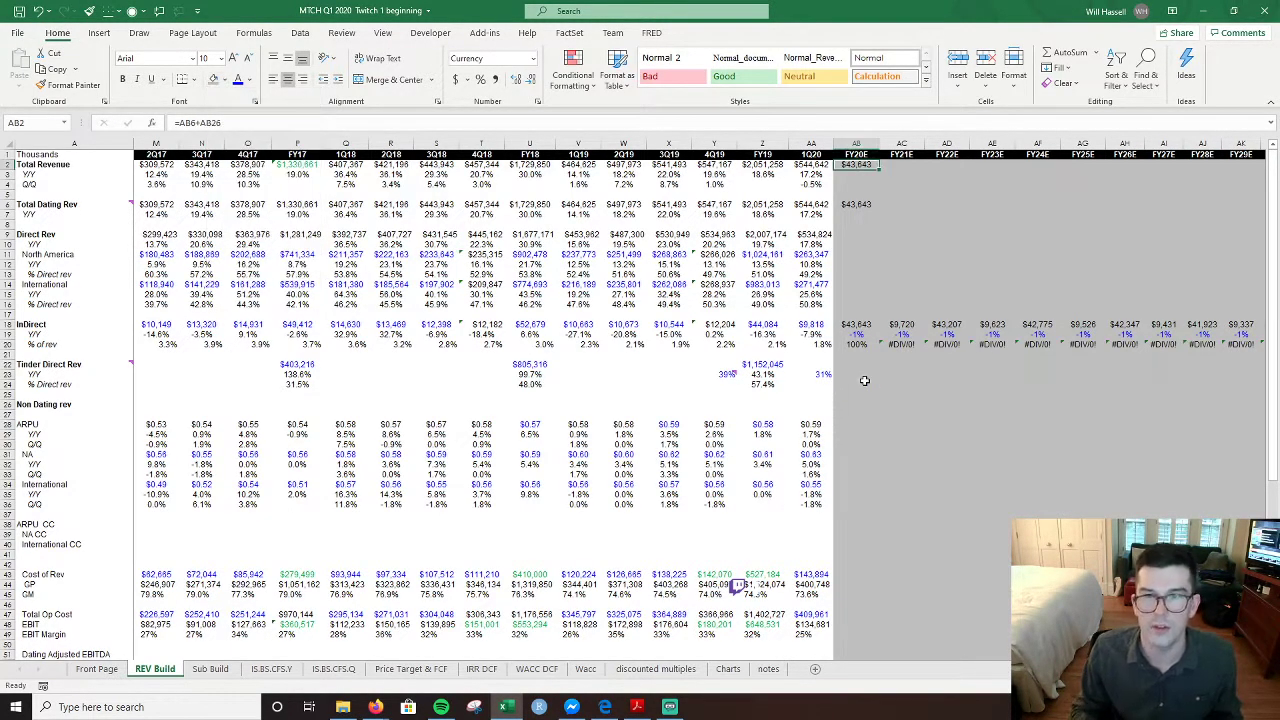
- Fill the FY20E Total Revenue formula across through FY31E and check the FY20E and FY21E formulas
{"action": "key", "text": "shift+Right"}
{"action": "key", "text": "shift+Right"}
{"action": "key", "text": "shift+Right"}
{"action": "key", "text": "shift+Right"}
{"action": "key", "text": "shift+Right"}
{"action": "key", "text": "shift+Right"}
{"action": "key", "text": "shift+Right"}
{"action": "key", "text": "shift+Right"}
{"action": "key", "text": "shift+Right"}
{"action": "key", "text": "shift+Right"}
{"action": "key", "text": "shift+Right"}
{"action": "key", "text": "shift+Right"}
{"action": "key", "text": "shift+Right"}
{"action": "key", "text": "shift+Left"}
{"action": "key", "text": "shift+Left"}
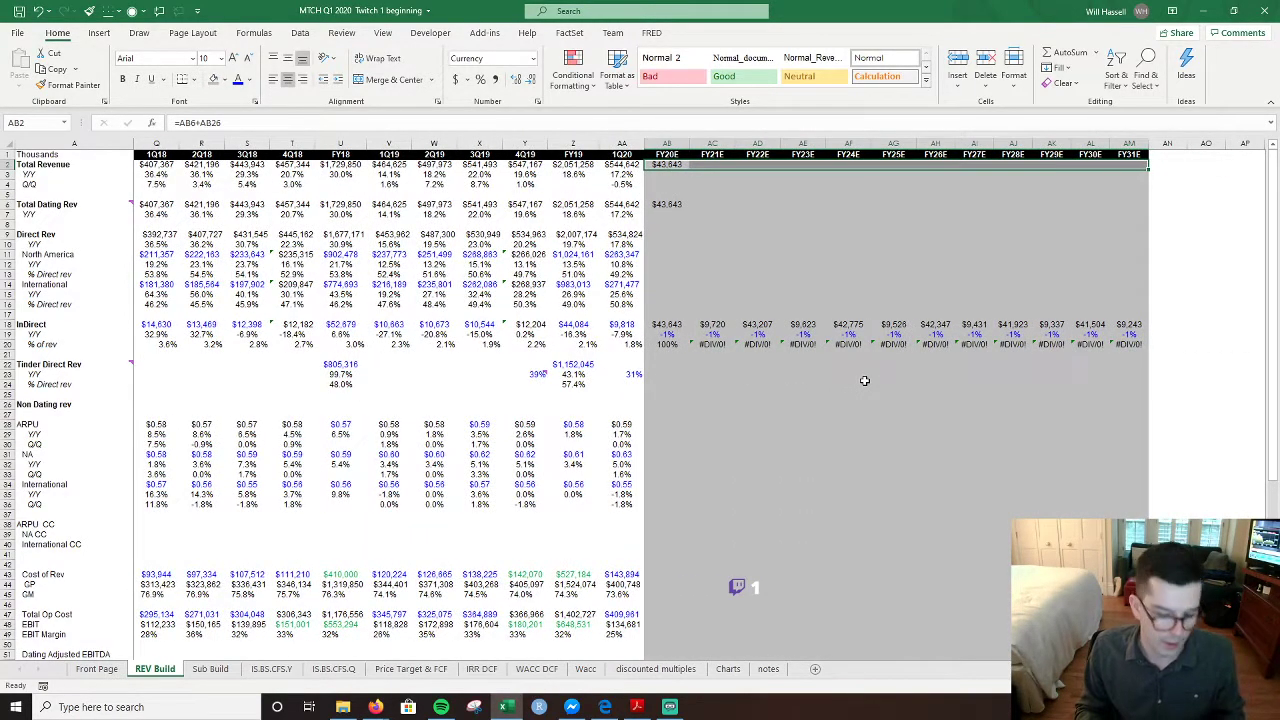
{"action": "key", "text": "ctrl+r"}
{"action": "key", "text": "Right"}
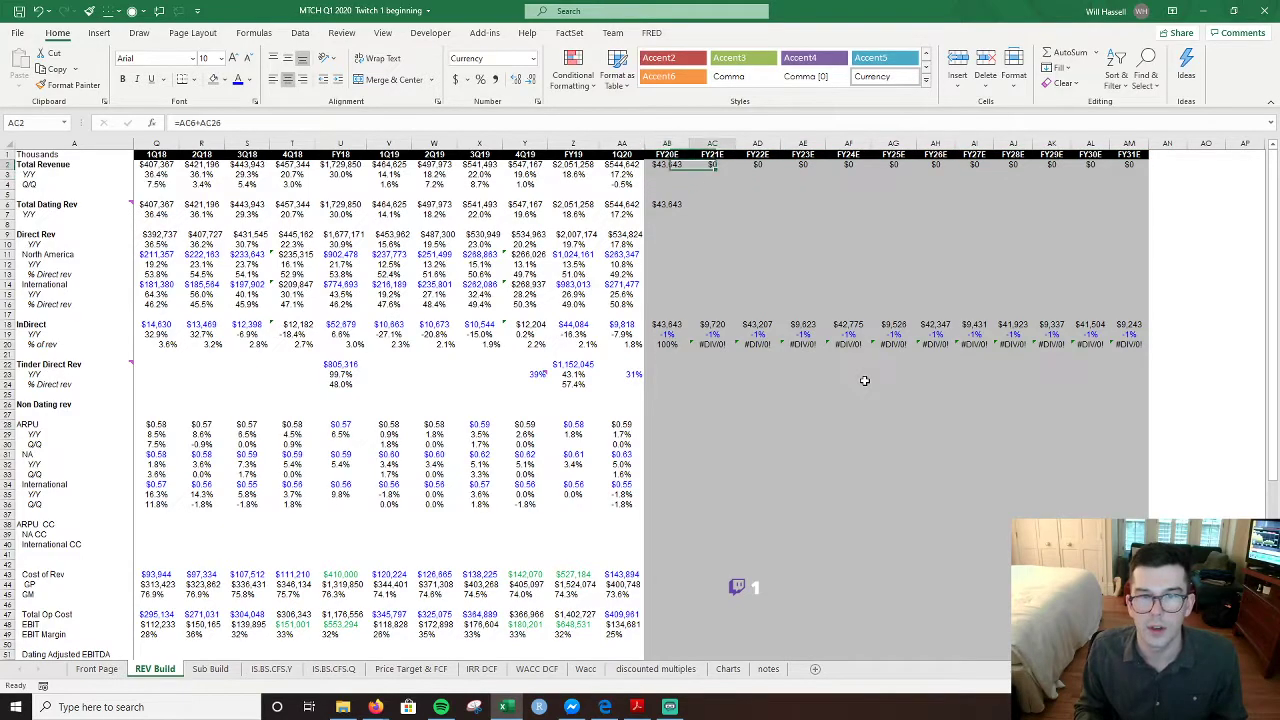
{"action": "key", "text": "F2"}
{"action": "key", "text": "F2"}
{"action": "key", "text": "Escape"}
{"action": "key", "text": "Left"}
{"action": "key", "text": "F2"}
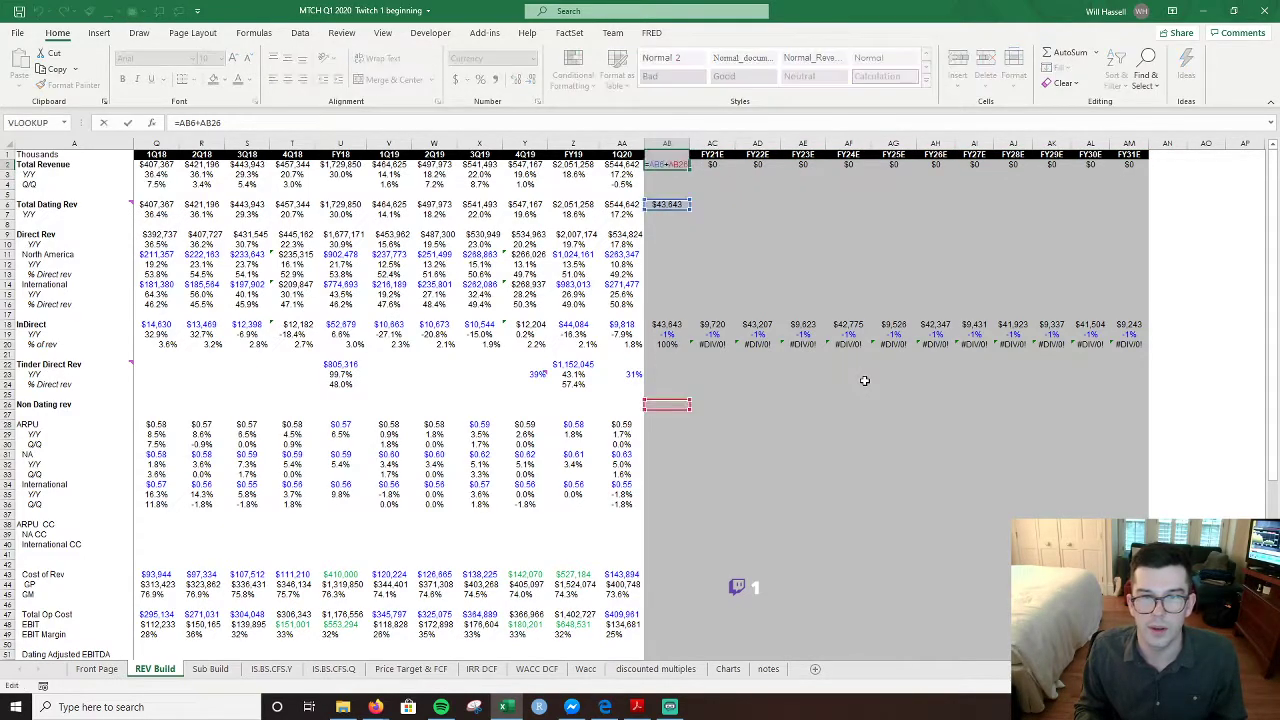
{"action": "key", "text": "Escape"}
- Enter FY20E Total Revenue Y/Y growth against FY19 as =AB2/Z2-1, formatted as a percentage
{"action": "key", "text": "Down"}
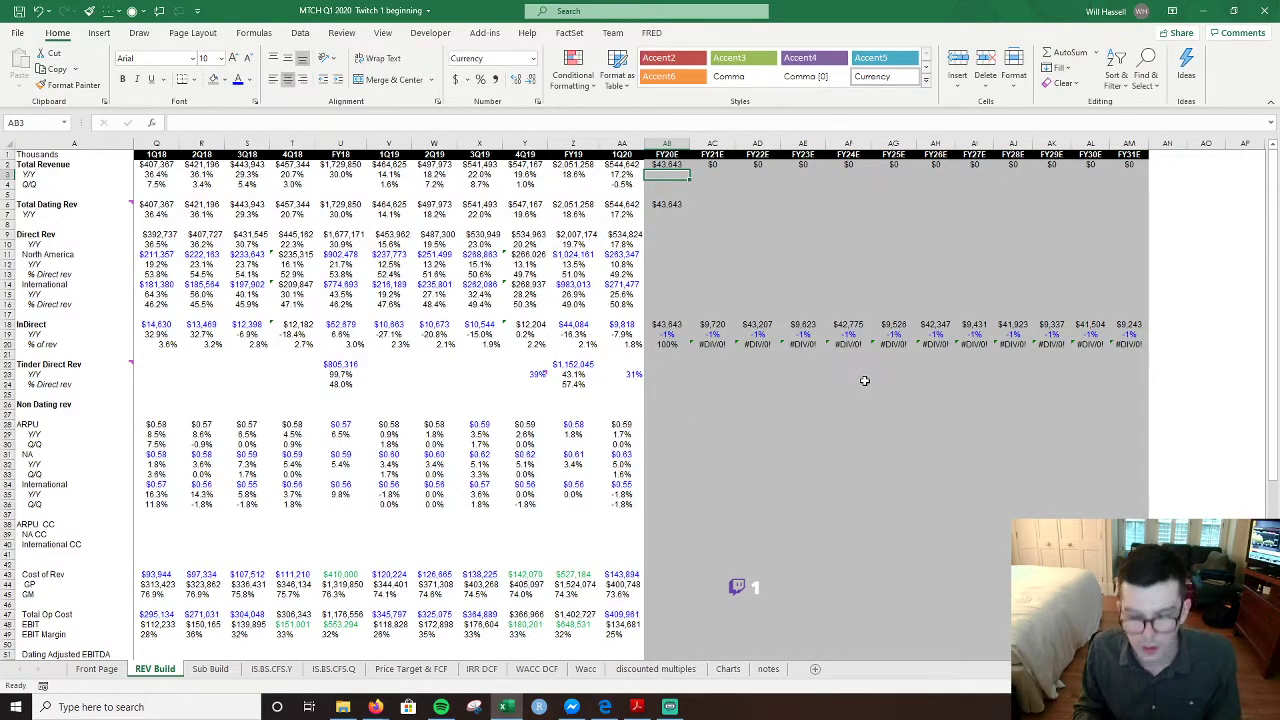
{"action": "type", "text": "="}
{"action": "key", "text": "Up"}
{"action": "type", "text": "/"}
{"action": "key", "text": "Up"}
{"action": "key", "text": "Left"}
{"action": "key", "text": "Left"}
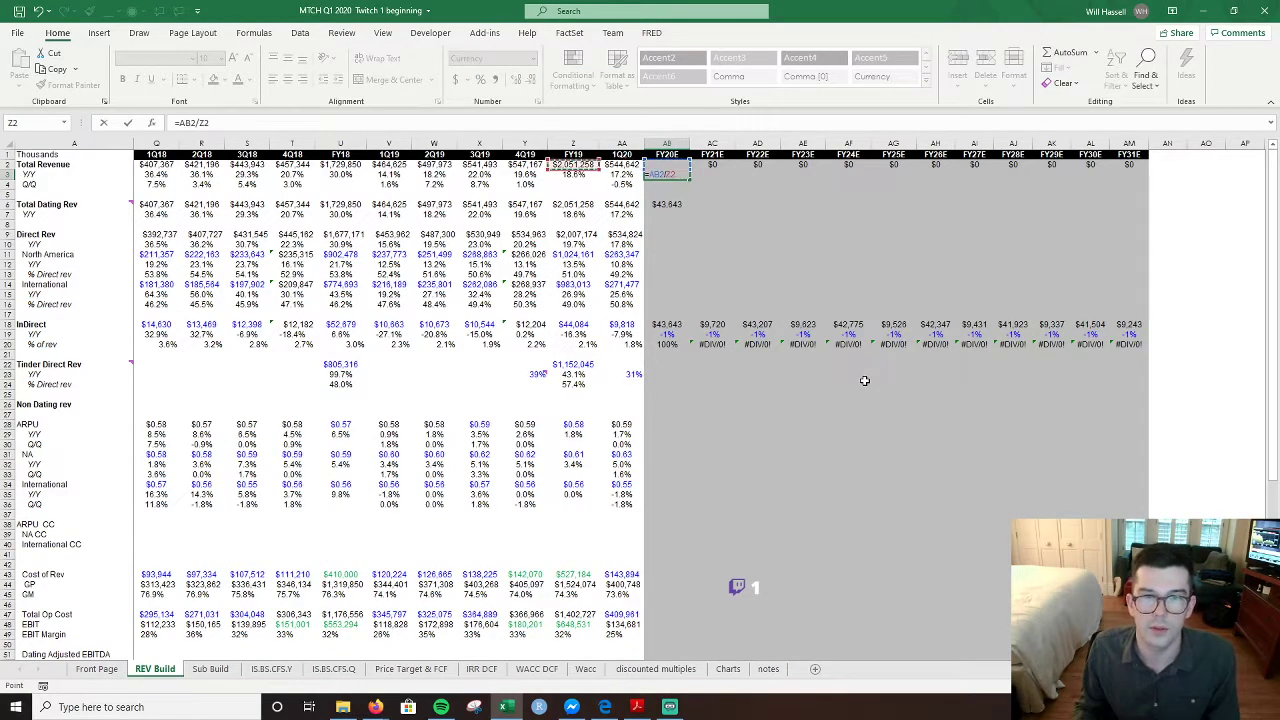
{"action": "key", "text": "ctrl+Return"}
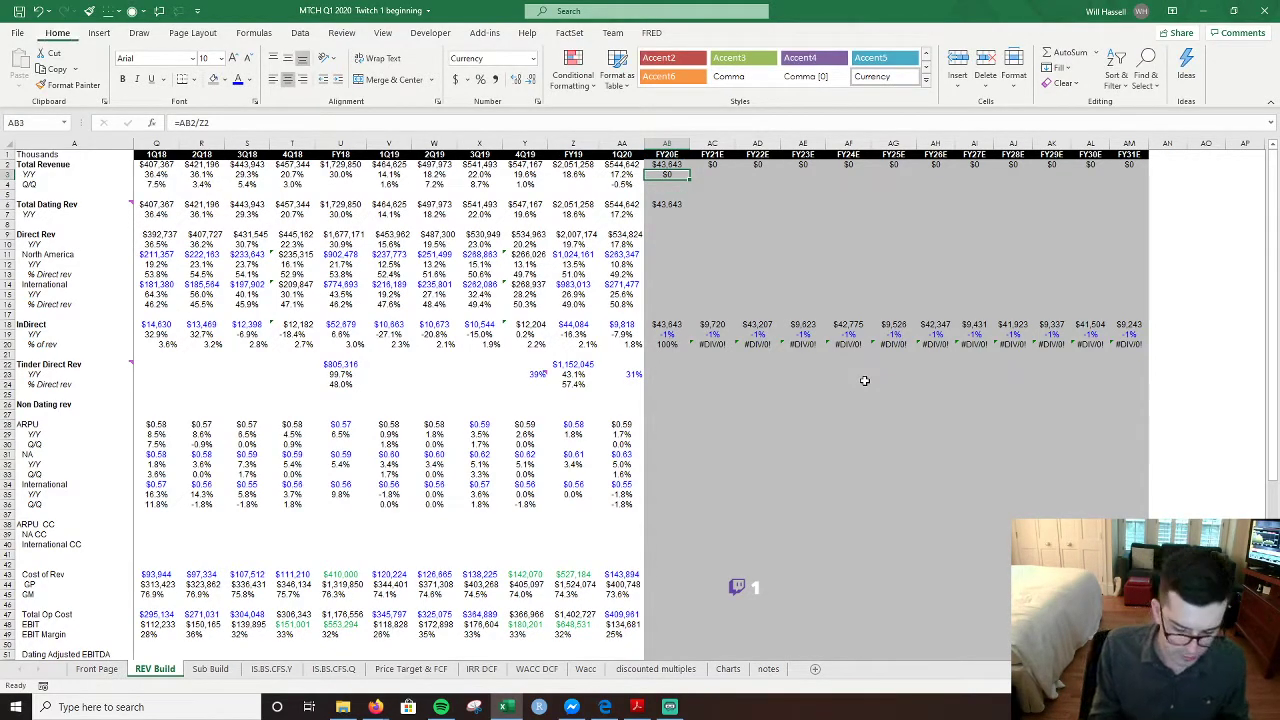
{"action": "key", "text": "ctrl+shift+5"}
{"action": "key", "text": "F2"}
{"action": "type", "text": "-1"}
{"action": "key", "text": "Tab"}
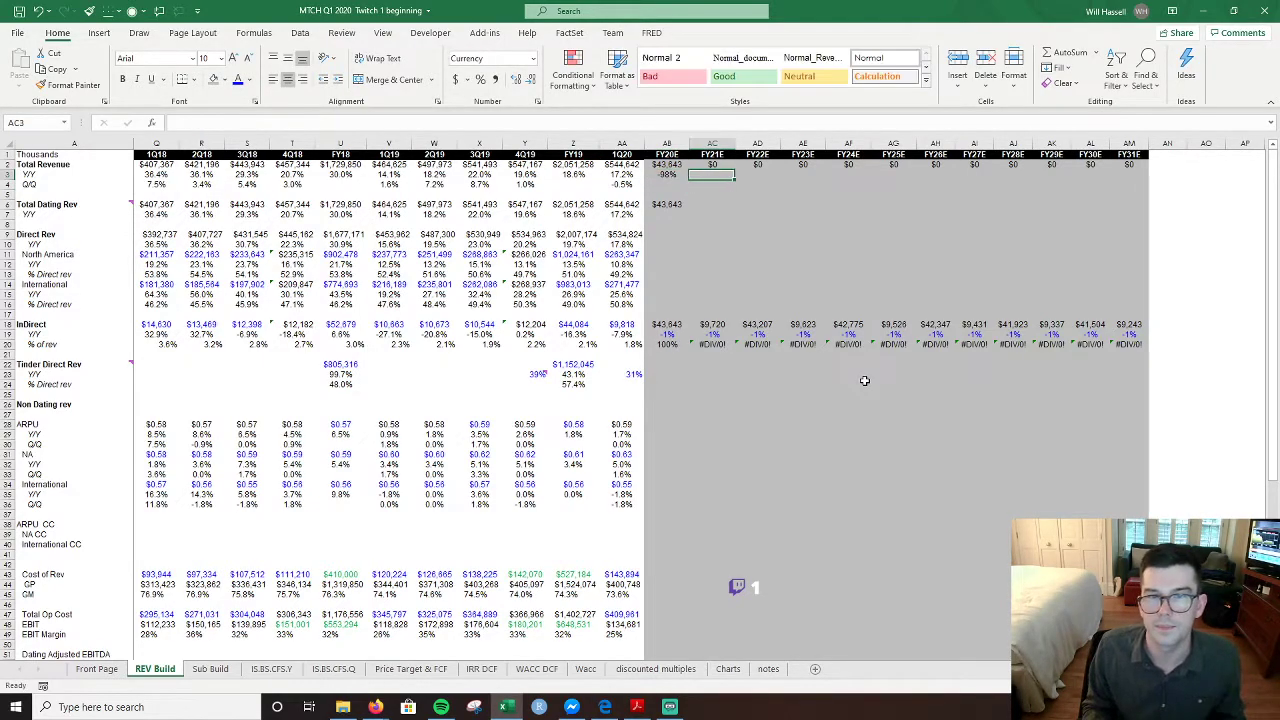
- Enter FY21E Total Revenue Y/Y growth as =AC2/AB2-1 and copy the percentage format from the FY20E growth cell
{"action": "type", "text": "="}
{"action": "key", "text": "Up"}
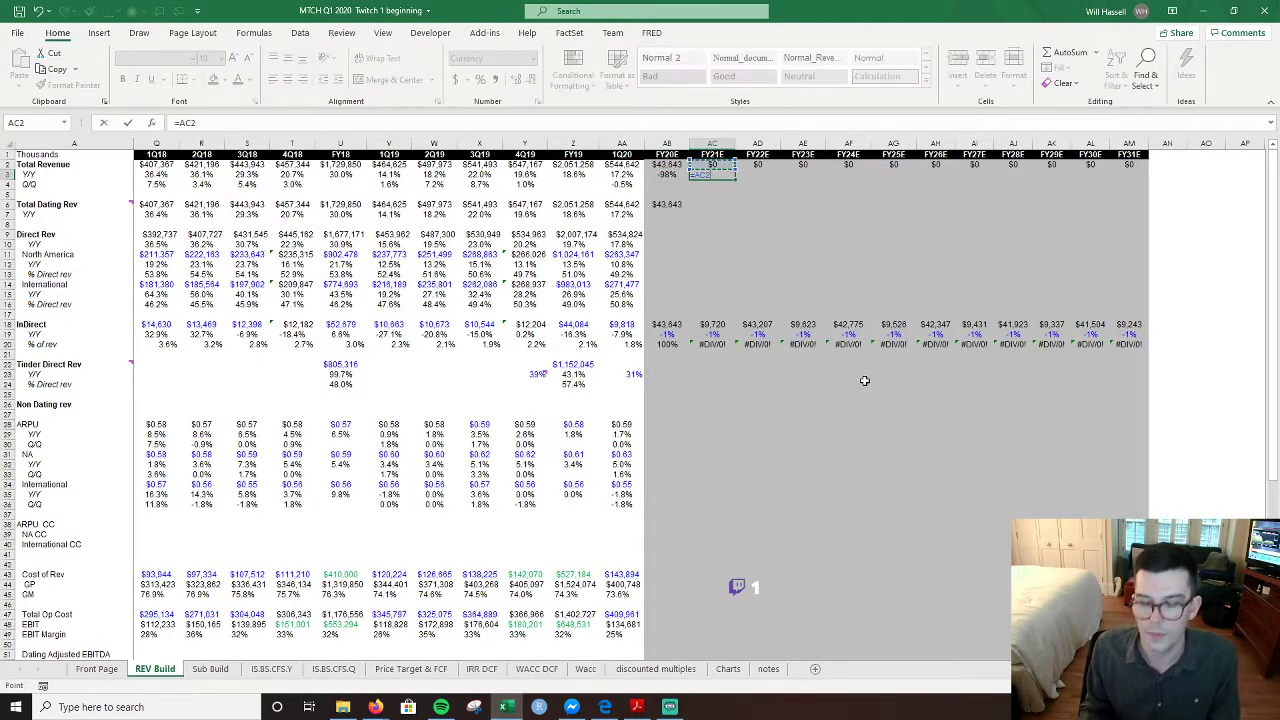
{"action": "type", "text": "/"}
{"action": "key", "text": "Up"}
{"action": "key", "text": "Left"}
{"action": "type", "text": "-1"}
{"action": "key", "text": "Left"}
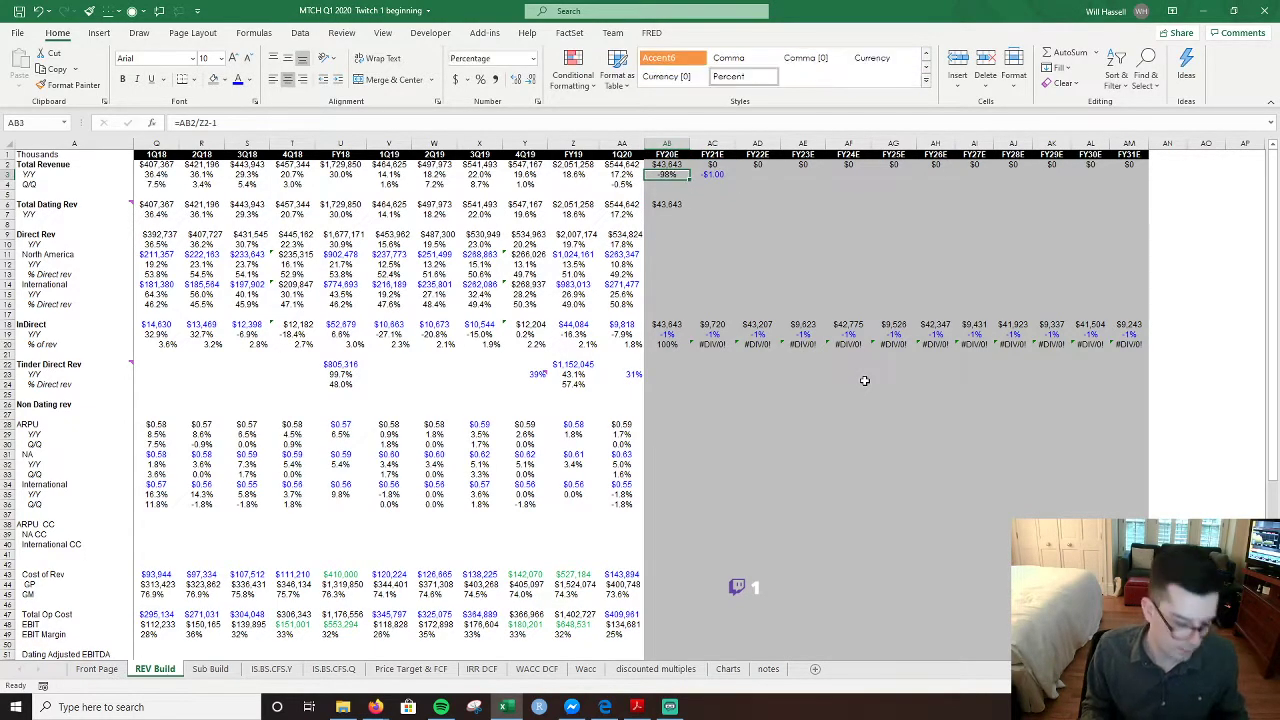
{"action": "key", "text": "alt+4"}
{"action": "key", "text": "Right"}
{"action": "key", "text": "Return"}
- Fill the FY21E Total Revenue Y/Y growth formula across through FY31E
{"action": "key", "text": "shift+Right"}
{"action": "key", "text": "shift+Right"}
{"action": "key", "text": "shift+Right"}
{"action": "key", "text": "shift+Right"}
{"action": "key", "text": "shift+Right"}
{"action": "key", "text": "shift+Right"}
{"action": "key", "text": "shift+Right"}
{"action": "key", "text": "shift+Right"}
{"action": "key", "text": "shift+Right"}
{"action": "key", "text": "shift+Right"}
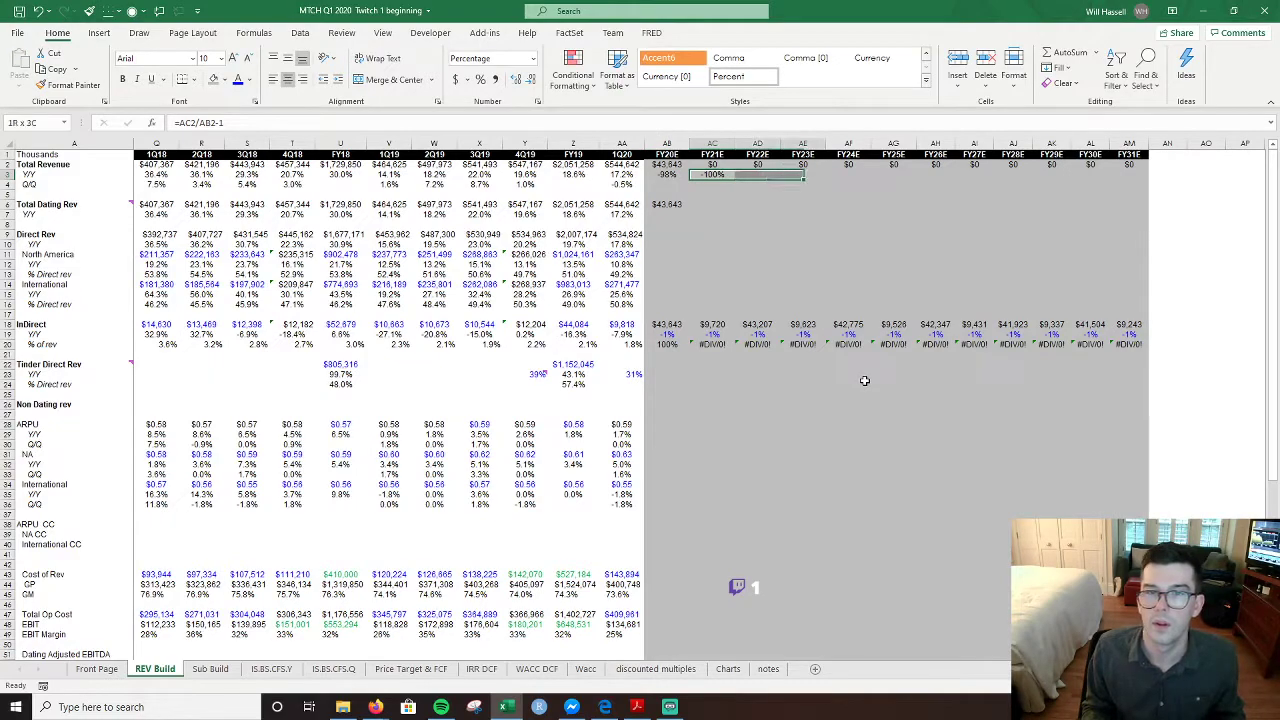
{"action": "key", "text": "ctrl+r"}
- Copy the FY20E and FY21E Total Revenue Y/Y growth formulas into the matching Total Dating Rev Y/Y cells
{"action": "key", "text": "Down"}
{"action": "key", "text": "Down"}
{"action": "key", "text": "Down"}
{"action": "key", "text": "Down"}
{"action": "key", "text": "Down"}
{"action": "key", "text": "Down"}
{"action": "key", "text": "Left"}
{"action": "key", "text": "Up"}
{"action": "key", "text": "Up"}
{"action": "key", "text": "Up"}
{"action": "key", "text": "Up"}
{"action": "key", "text": "Up"}
{"action": "key", "text": "Up"}
{"action": "key", "text": "shift+Right"}
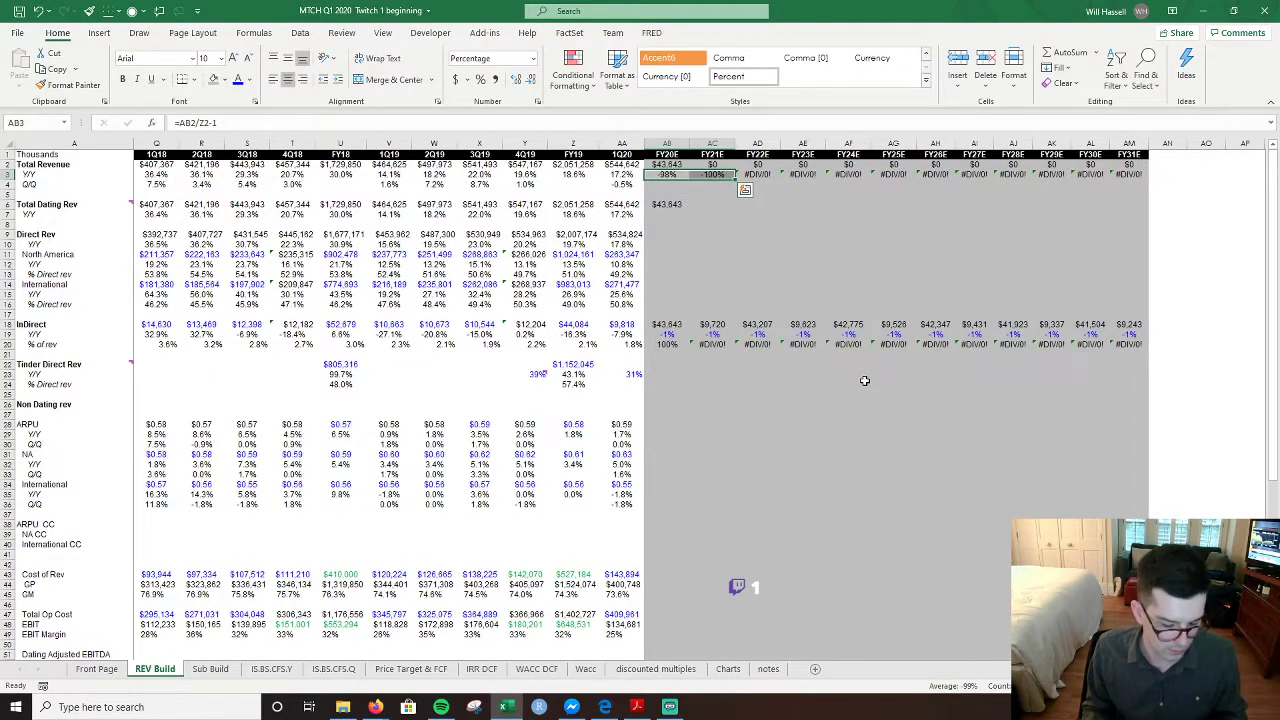
{"action": "key", "text": "ctrl+c"}
{"action": "key", "text": "Down"}
{"action": "key", "text": "Down"}
{"action": "key", "text": "Down"}
{"action": "key", "text": "Down"}
{"action": "key", "text": "ctrl+v"}
- Fill the FY20E Total Dating Rev formula across through FY31E
{"action": "key", "text": "Up"}
{"action": "key", "text": "shift+Right"}
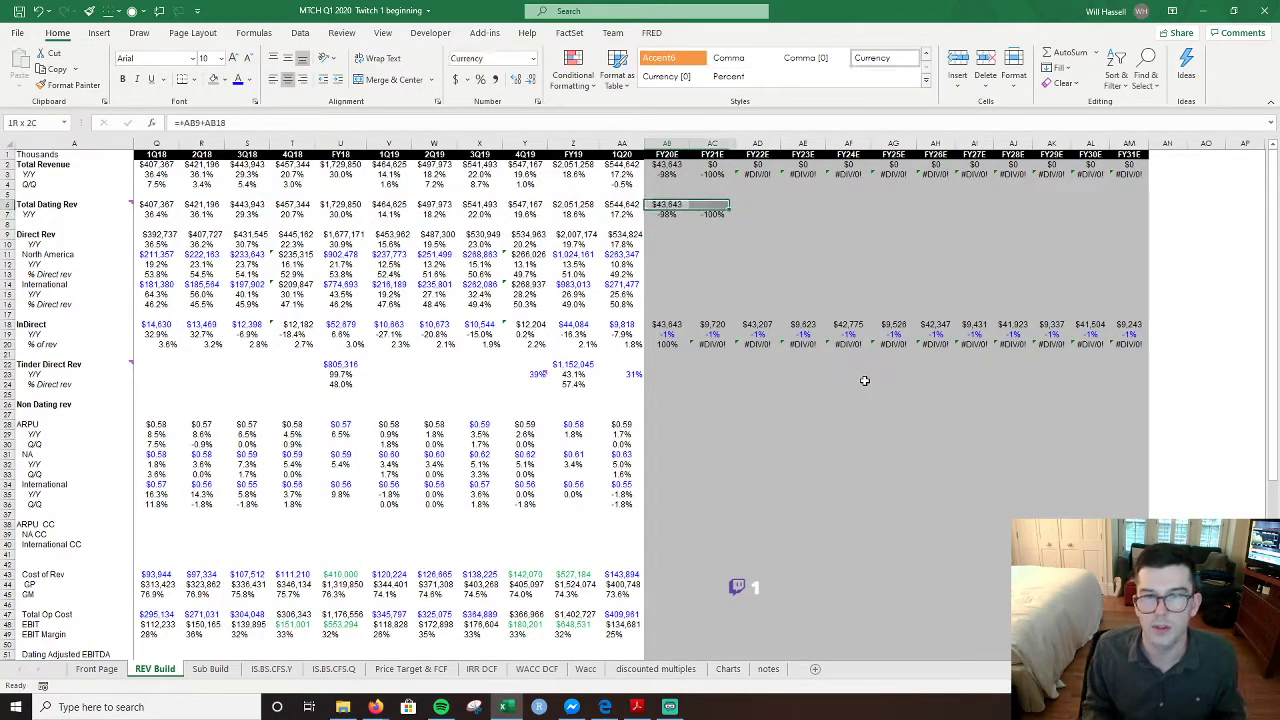
{"action": "key", "text": "shift+Right"}
{"action": "key", "text": "shift+Right"}
{"action": "key", "text": "shift+Right"}
{"action": "key", "text": "shift+Right"}
{"action": "key", "text": "shift+Right"}
{"action": "key", "text": "shift+Right"}
{"action": "key", "text": "shift+Right"}
{"action": "key", "text": "shift+Right"}
{"action": "key", "text": "shift+Right"}
{"action": "key", "text": "shift+Right"}
{"action": "key", "text": "ctrl+r"}
- Fill the FY21E Total Dating Rev Y/Y growth formula across through FY31E
{"action": "key", "text": "Down"}
{"action": "key", "text": "Right"}
{"action": "key", "text": "shift+Right"}
{"action": "key", "text": "shift+Right"}
{"action": "key", "text": "shift+Right"}
{"action": "key", "text": "shift+Right"}
{"action": "key", "text": "shift+Right"}
{"action": "key", "text": "shift+Right"}
{"action": "key", "text": "shift+Right"}
{"action": "key", "text": "shift+Right"}
{"action": "key", "text": "shift+Right"}
{"action": "key", "text": "shift+Right"}
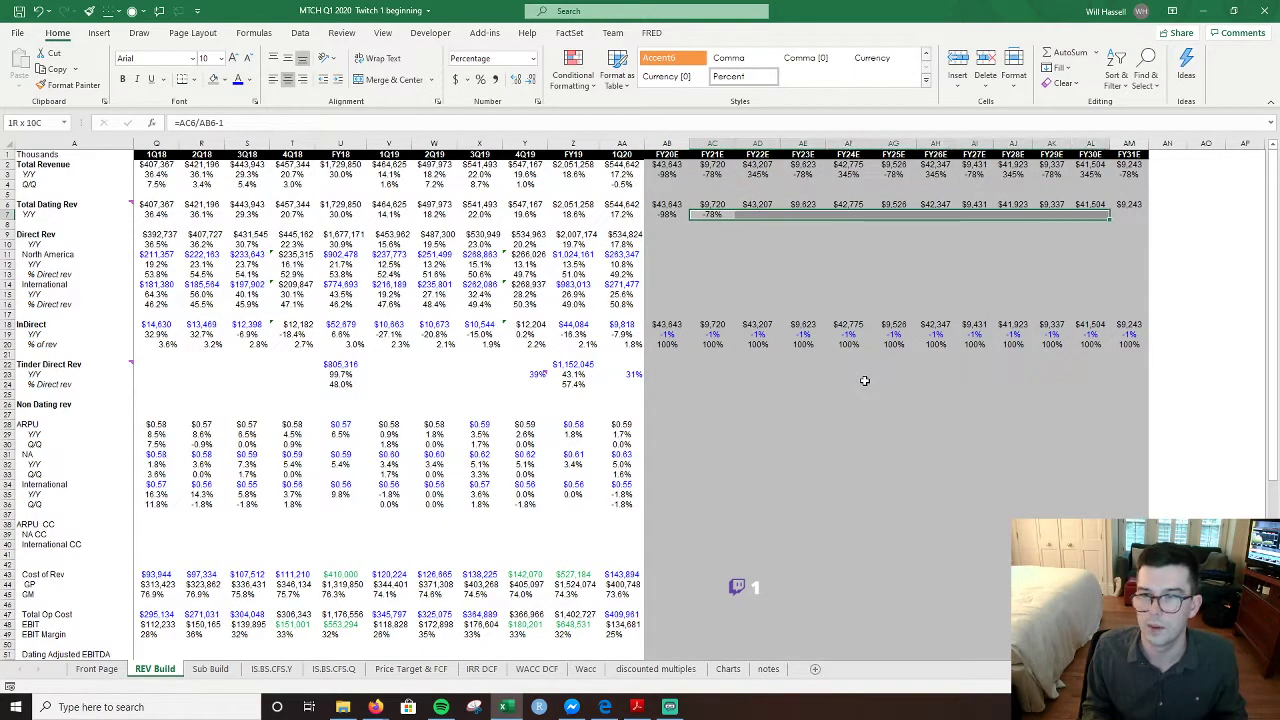
{"action": "key", "text": "ctrl+r"}
- Enter FY20E Direct Rev as the sum of North America and International, =+AB11+AB14
{"action": "key", "text": "Down"}
{"action": "key", "text": "Down"}
{"action": "key", "text": "Down"}
{"action": "key", "text": "Down"}
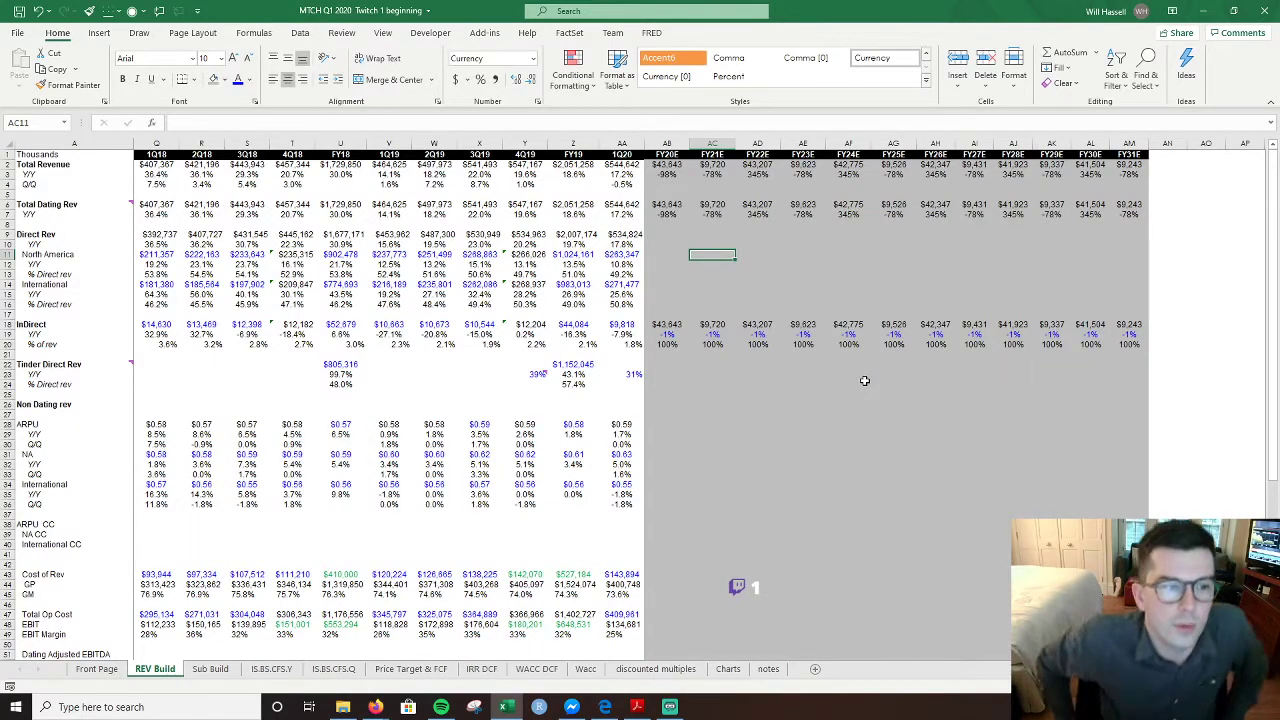
{"action": "key", "text": "Left"}
{"action": "key", "text": "Up"}
{"action": "key", "text": "Up"}
{"action": "type", "text": "="}
{"action": "key", "text": "Down"}
{"action": "key", "text": "Down"}
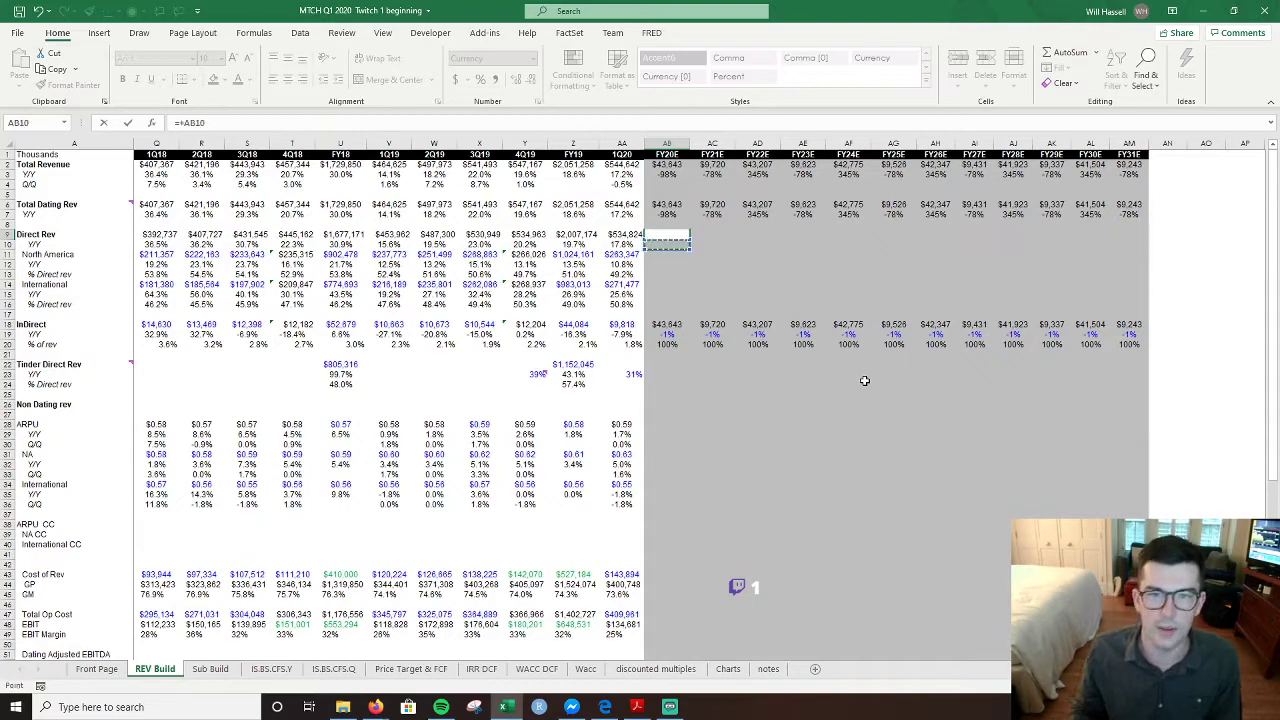
{"action": "type", "text": "+"}
{"action": "key", "text": "Down"}
{"action": "key", "text": "Down"}
{"action": "key", "text": "Down"}
{"action": "key", "text": "Down"}
{"action": "key", "text": "Down"}
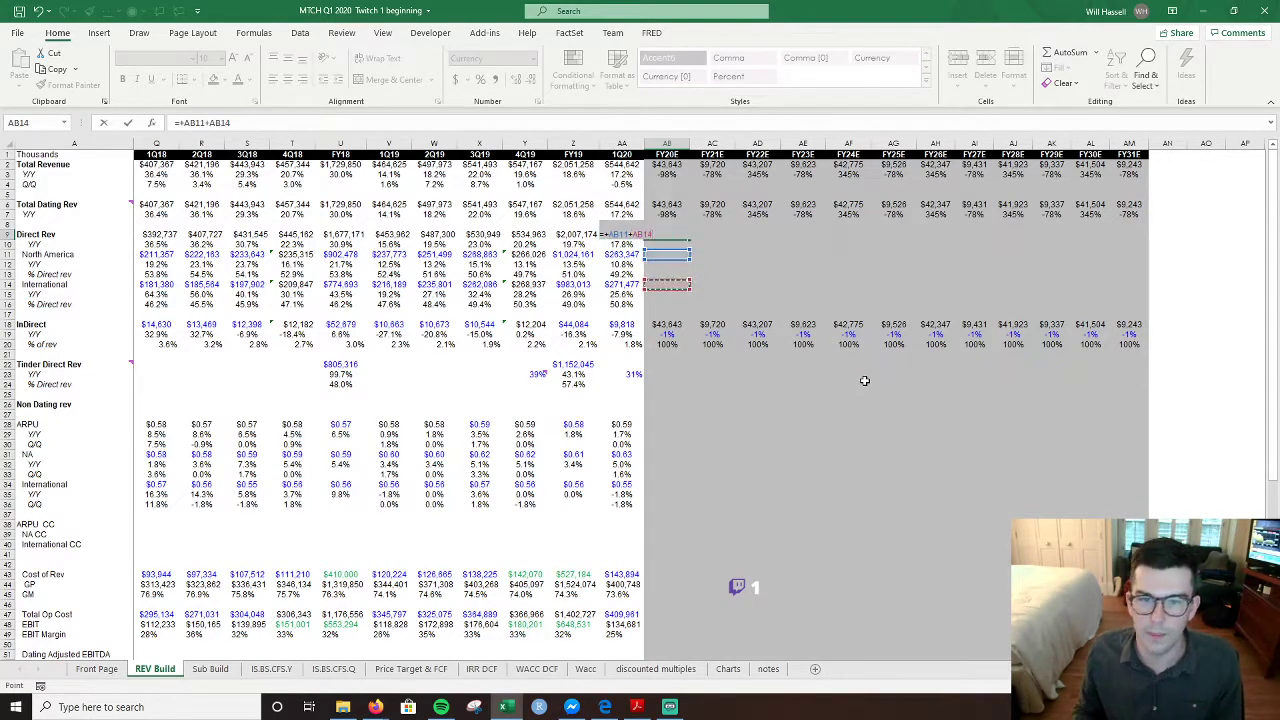
{"action": "key", "text": "F2"}
{"action": "key", "text": "ctrl+Return"}
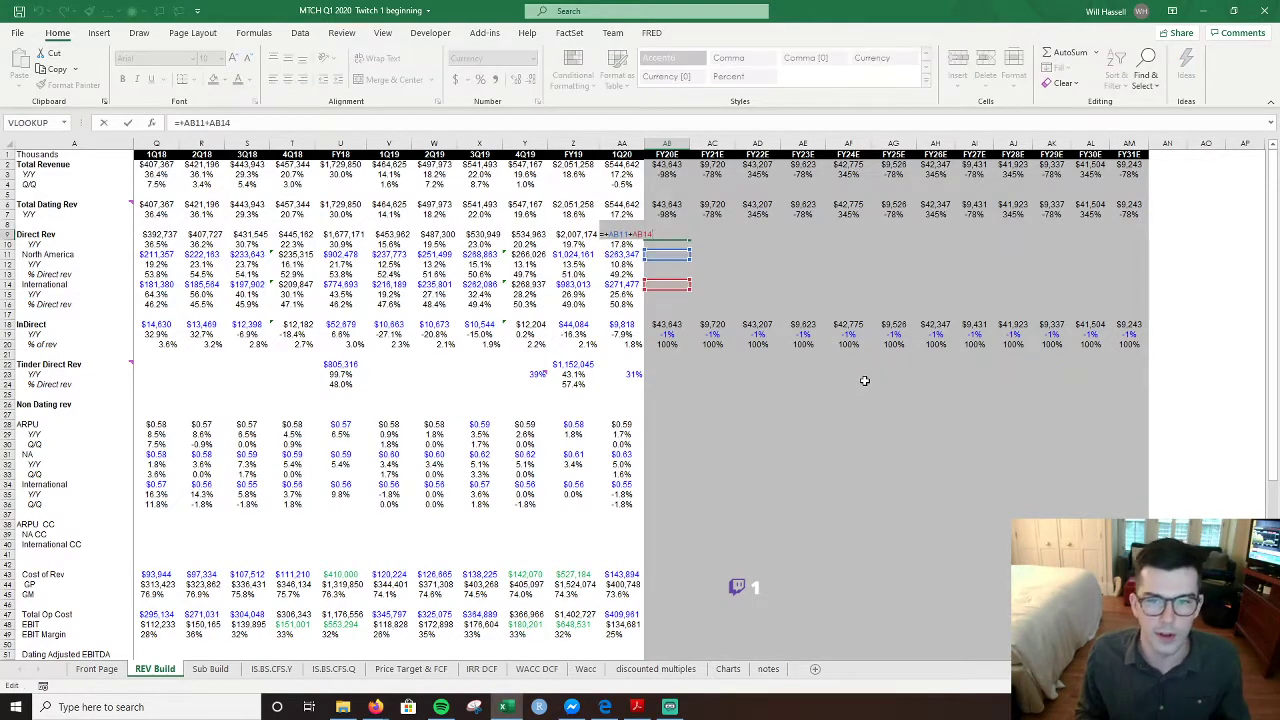
- Fill the FY20E Direct Rev formula across through FY31E
{"action": "key", "text": "shift+Right"}
{"action": "key", "text": "shift+Right"}
{"action": "key", "text": "shift+Right"}
{"action": "key", "text": "shift+Right"}
{"action": "key", "text": "shift+Right"}
{"action": "key", "text": "shift+Right"}
{"action": "key", "text": "shift+Right"}
{"action": "key", "text": "shift+Right"}
{"action": "key", "text": "shift+Right"}
{"action": "key", "text": "shift+Right"}
{"action": "key", "text": "shift+Right"}
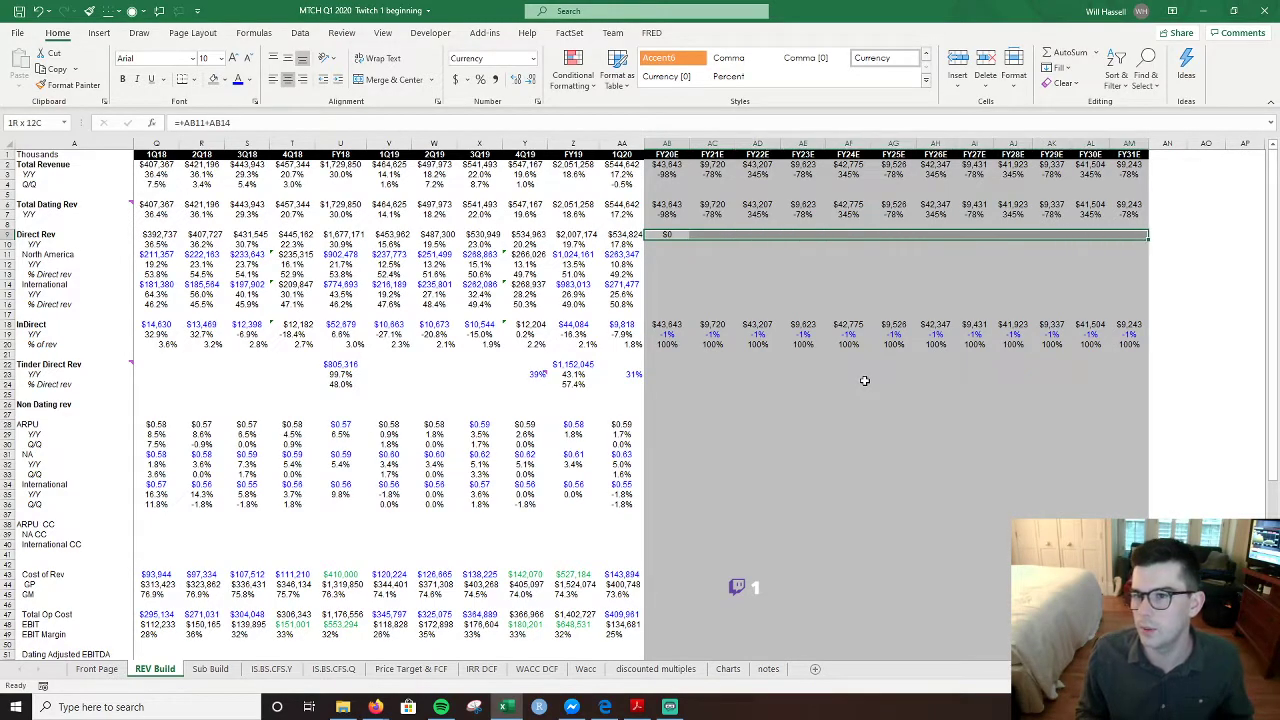
{"action": "key", "text": "ctrl+r"}
{"action": "key", "text": "Down"}
{"action": "key", "text": "Down"}
{"action": "key", "text": "Up"}
{"action": "type", "text": "="}
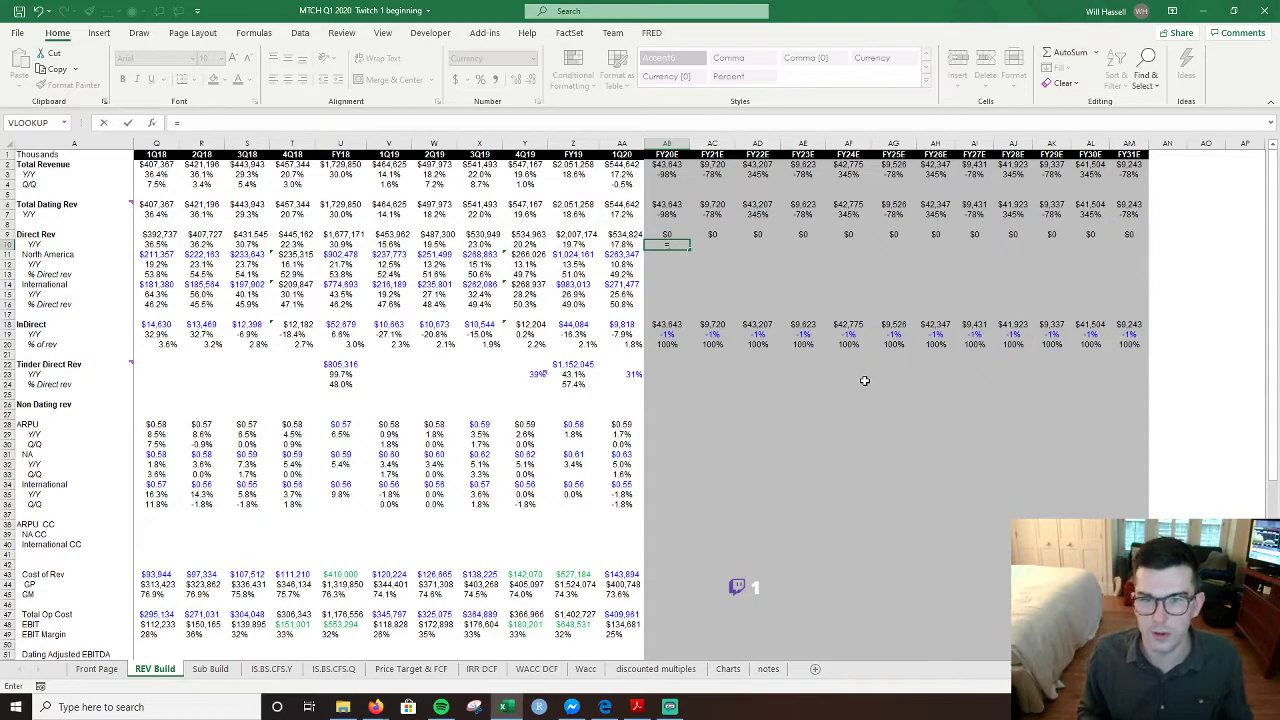
{"action": "key", "text": "Escape"}
{"action": "key", "text": "Up"}
{"action": "key", "text": "Up"}
{"action": "key", "text": "Up"}
{"action": "key", "text": "shift+Right"}
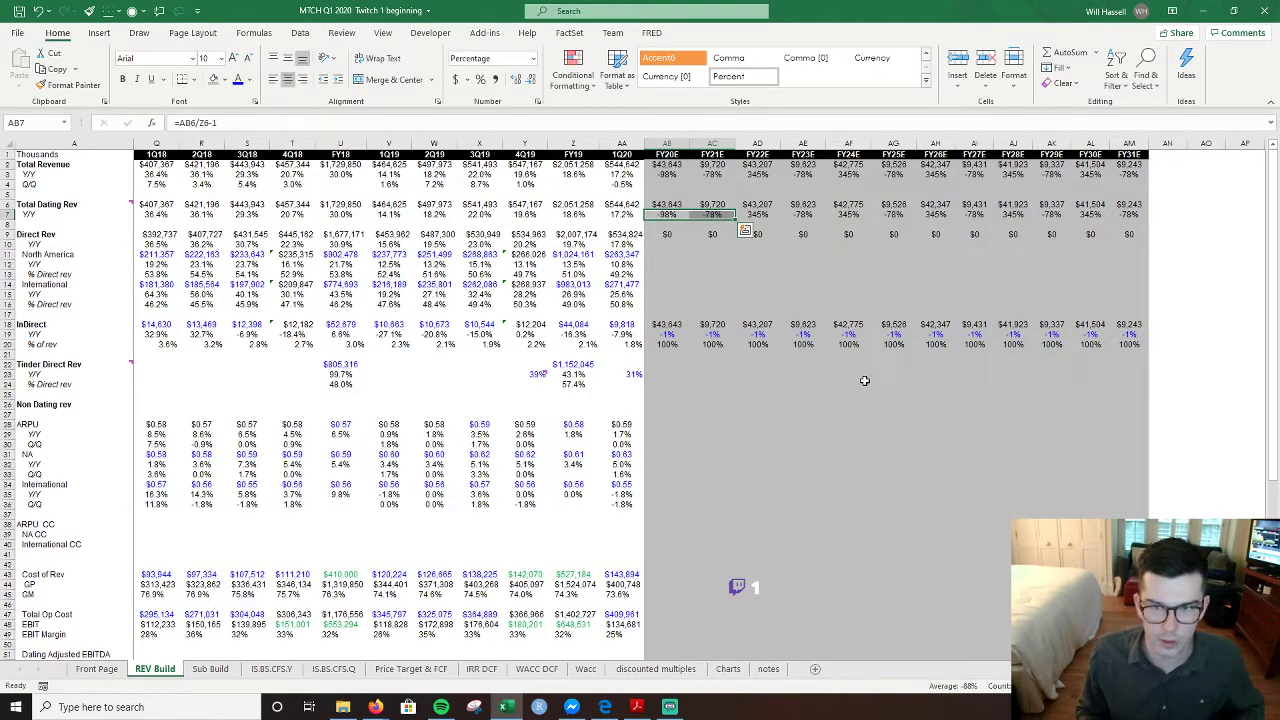
{"action": "key", "text": "ctrl+q"}
{"action": "key", "text": "Escape"}
- Check the FY21E Total Dating Rev Y/Y growth formula and the FY20E Total Dating Rev formula
{"action": "key", "text": "Right"}
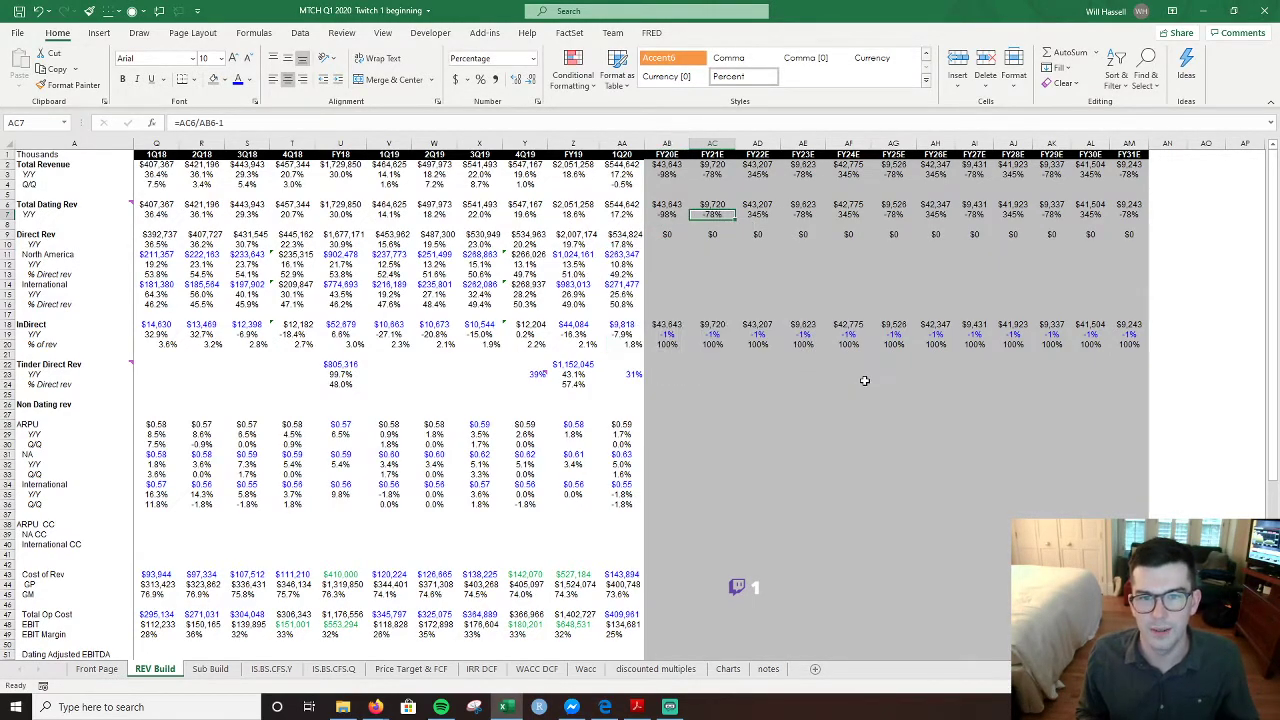
{"action": "key", "text": "F2"}
{"action": "key", "text": "Escape"}
{"action": "key", "text": "Up"}
{"action": "key", "text": "Right"}
{"action": "key", "text": "Left"}
{"action": "key", "text": "Left"}
{"action": "key", "text": "F2"}
{"action": "key", "text": "Escape"}
- Inspect the FY20E, FY21E and FY22E InDirect formulas to see which prior-period cell each one references
{"action": "key", "text": "Down"}
{"action": "key", "text": "Down"}
{"action": "key", "text": "Down"}
{"action": "key", "text": "Down"}
{"action": "key", "text": "Down"}
{"action": "key", "text": "Down"}
{"action": "key", "text": "Down"}
{"action": "key", "text": "Right"}
{"action": "key", "text": "Down"}
{"action": "key", "text": "Down"}
{"action": "key", "text": "Down"}
{"action": "key", "text": "Down"}
{"action": "key", "text": "Down"}
{"action": "key", "text": "F2"}
{"action": "key", "text": "Escape"}
{"action": "key", "text": "Left"}
{"action": "key", "text": "F2"}
{"action": "key", "text": "Escape"}
{"action": "key", "text": "Right"}
{"action": "key", "text": "F2"}
{"action": "key", "text": "Escape"}
{"action": "key", "text": "Right"}
{"action": "key", "text": "F2"}
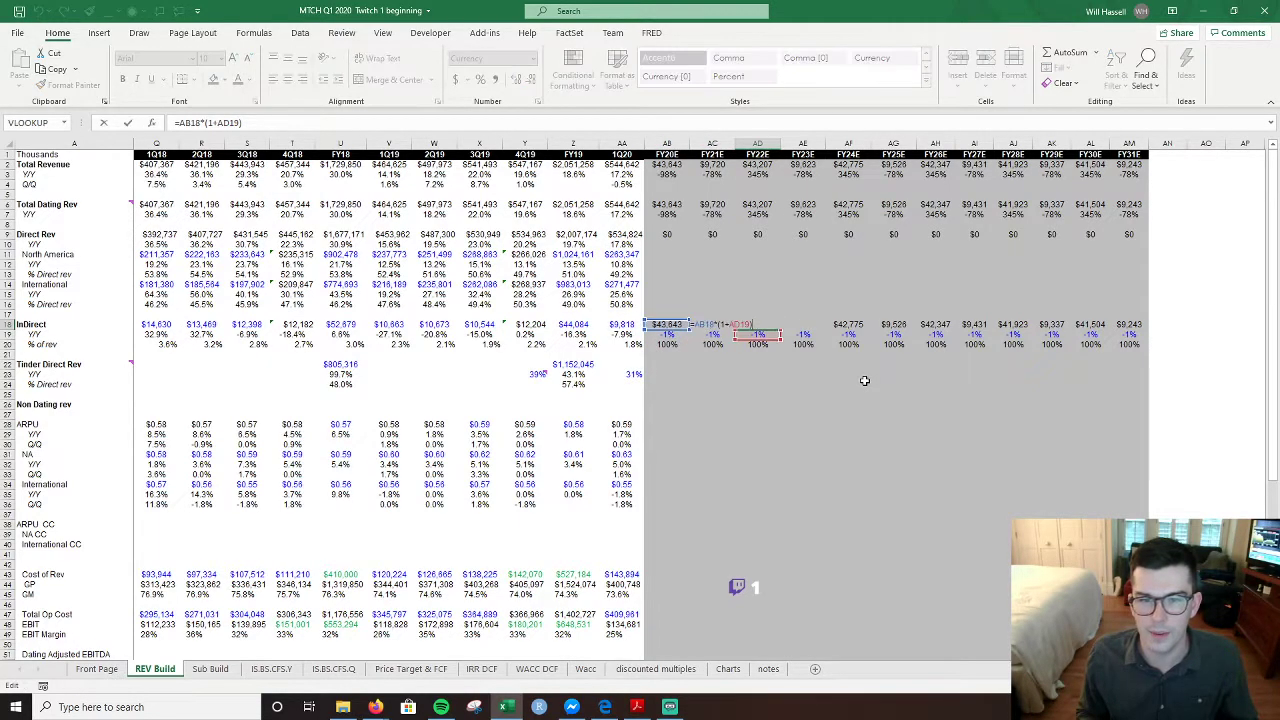
{"action": "key", "text": "Escape"}
{"action": "key", "text": "Left"}
{"action": "key", "text": "F2"}
{"action": "key", "text": "Escape"}
{"action": "key", "text": "Up"}
{"action": "key", "text": "Up"}
{"action": "key", "text": "Down"}
{"action": "key", "text": "Down"}
{"action": "key", "text": "Down"}
{"action": "key", "text": "Up"}
- Change the FY21E InDirect formula to =AB18*(1+AC19) and fill it across through FY31E
{"action": "key", "text": "F2"}
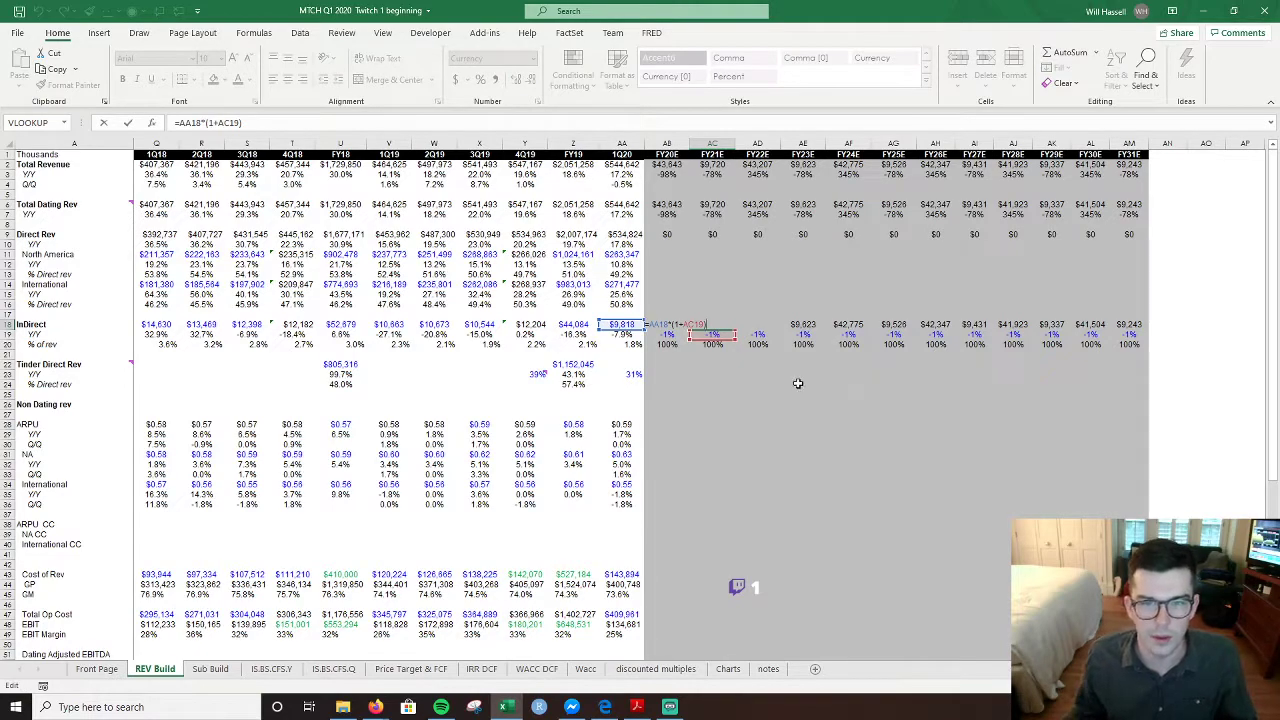
{"action": "left_click", "coordinate": [655, 328]}
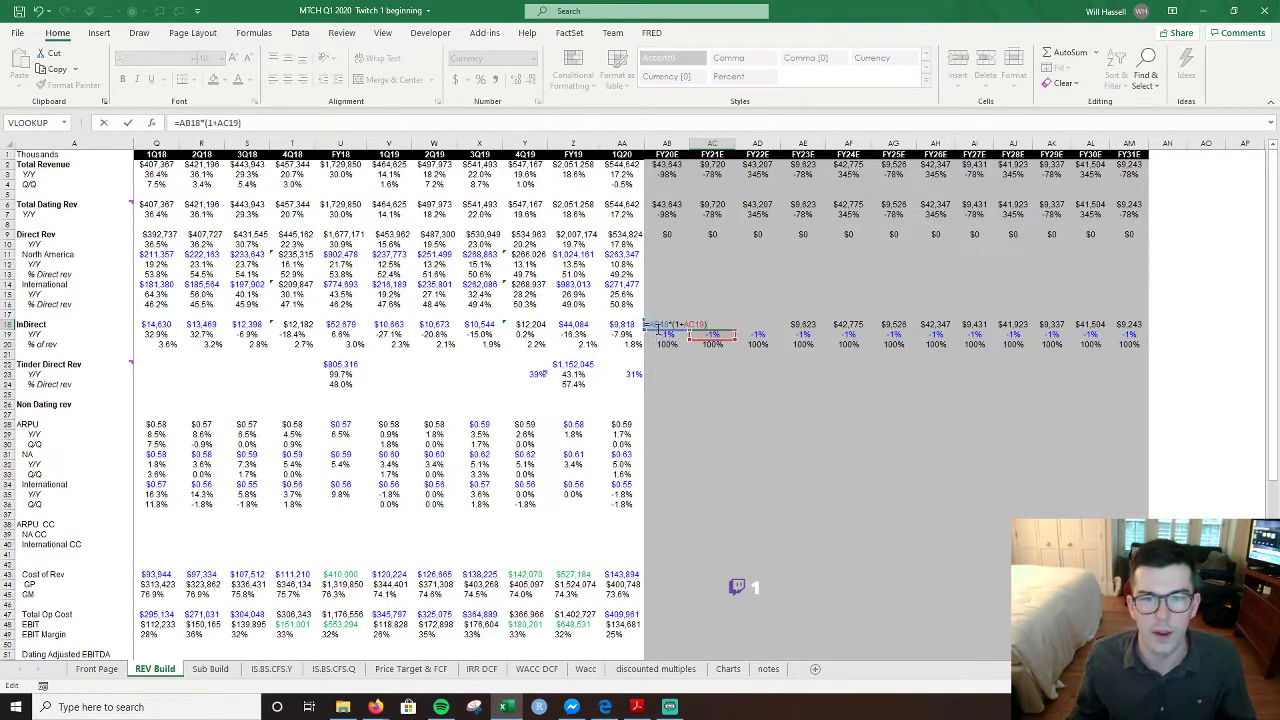
{"action": "key", "text": "ctrl+Return"}
{"action": "key", "text": "ctrl+shift+Right"}
{"action": "key", "text": "ctrl+r"}
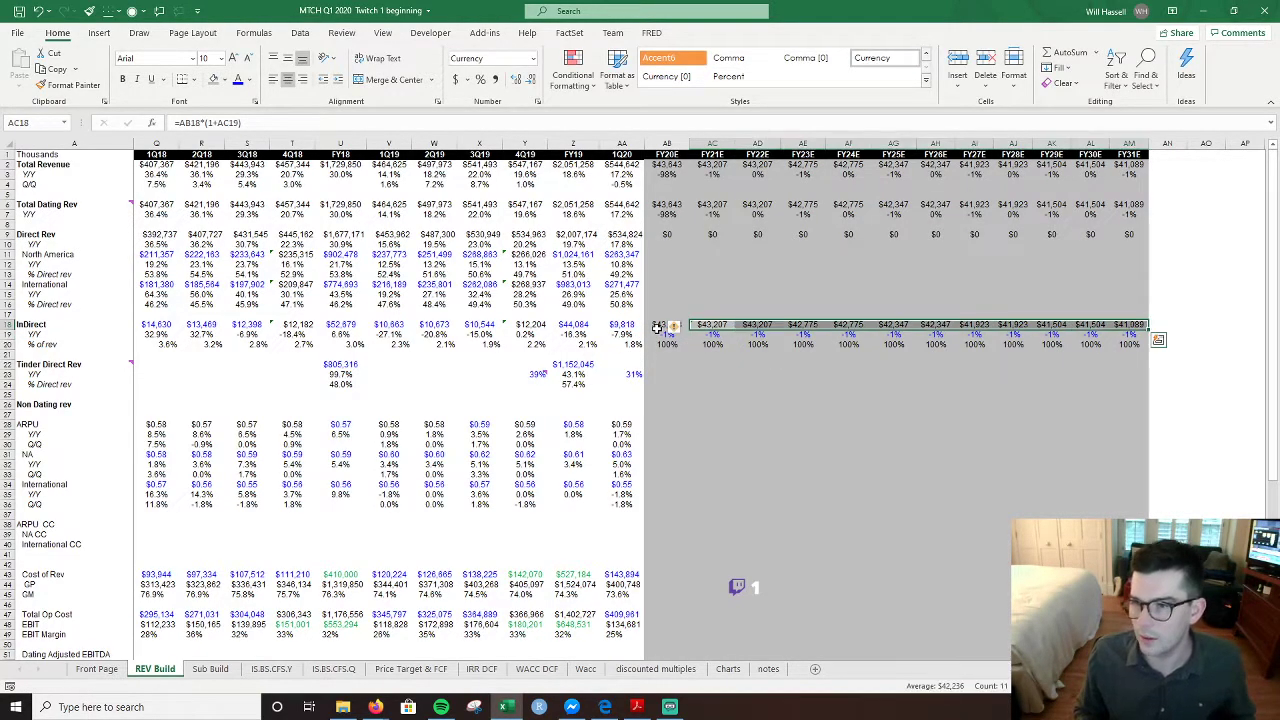
{"action": "key", "text": "Down"}
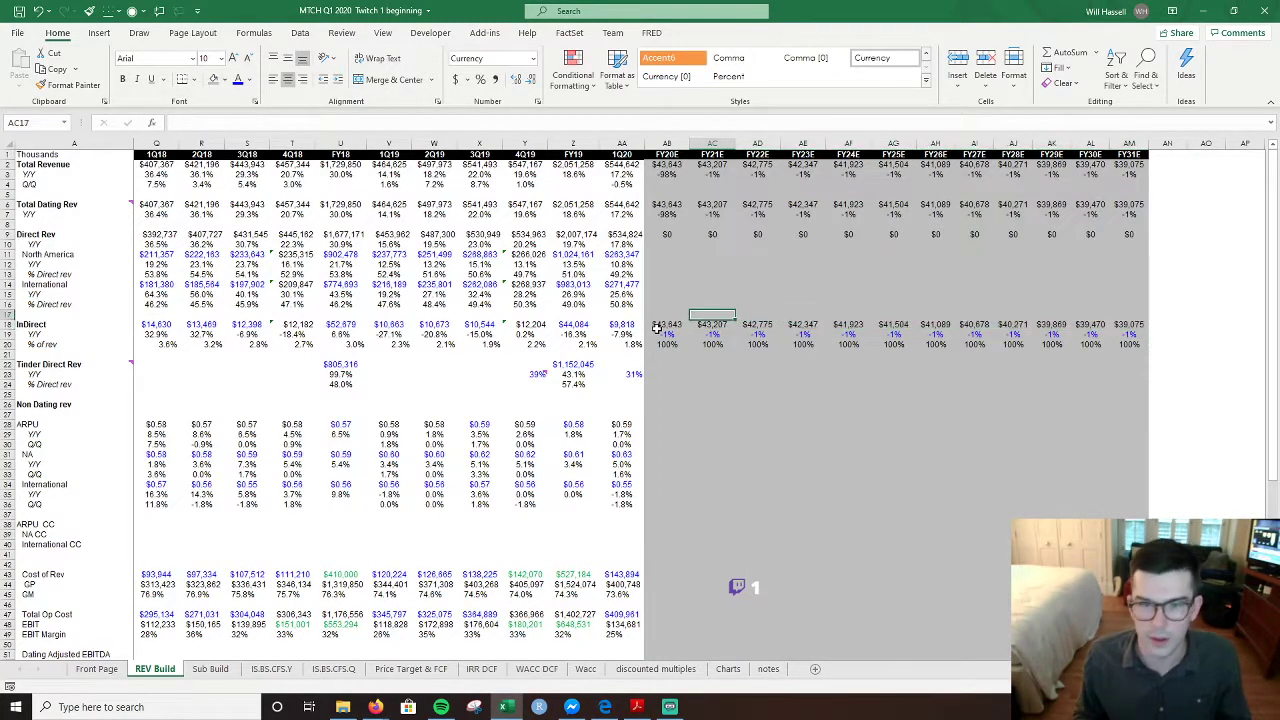
- Check the FY20E Direct Rev formula and select the Y/Y growth cell beneath it
{"action": "key", "text": "Left"}
{"action": "key", "text": "Up"}
{"action": "key", "text": "ctrl+Up"}
{"action": "key", "text": "F2"}
{"action": "key", "text": "Escape"}
{"action": "key", "text": "Down"}
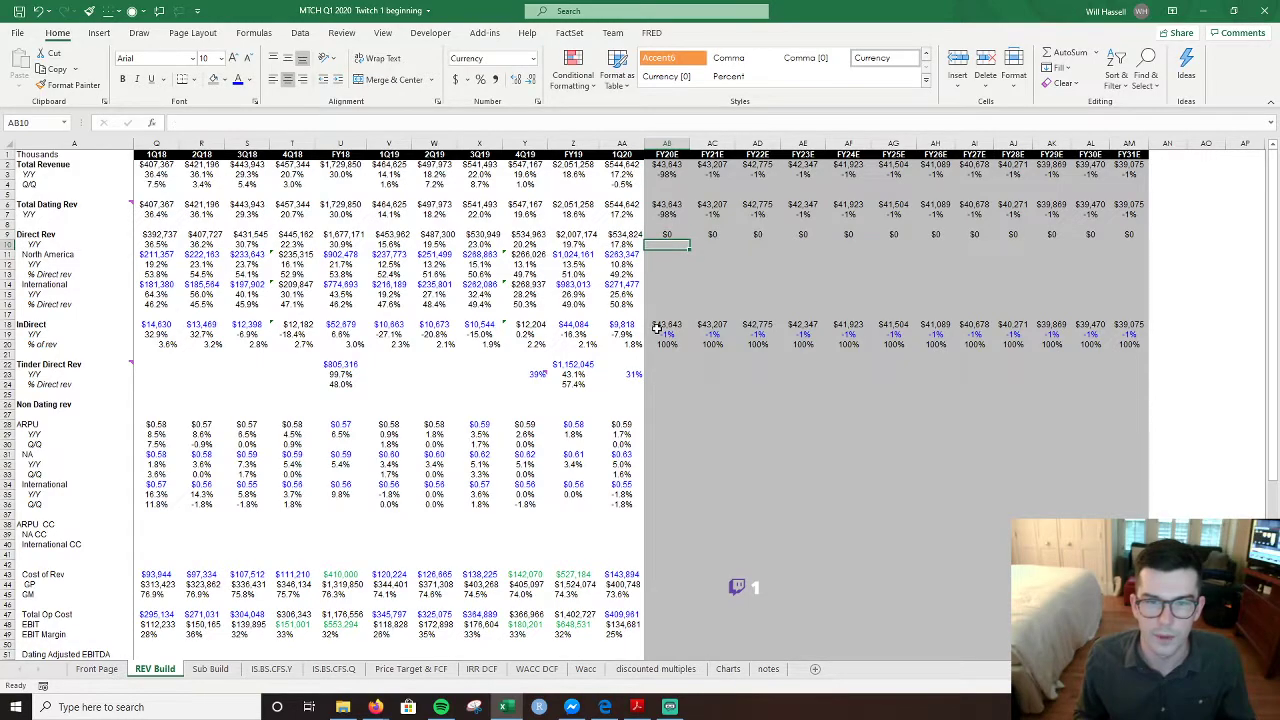
- Enter =AB14/AB9 as the FY20E % Direct rev formula for International
{"action": "key", "text": "Down"}
{"action": "key", "text": "Down"}
{"action": "key", "text": "Down"}
{"action": "key", "text": "Down"}
{"action": "key", "text": "Down"}
{"action": "key", "text": "Down"}
{"action": "key", "text": "Down"}
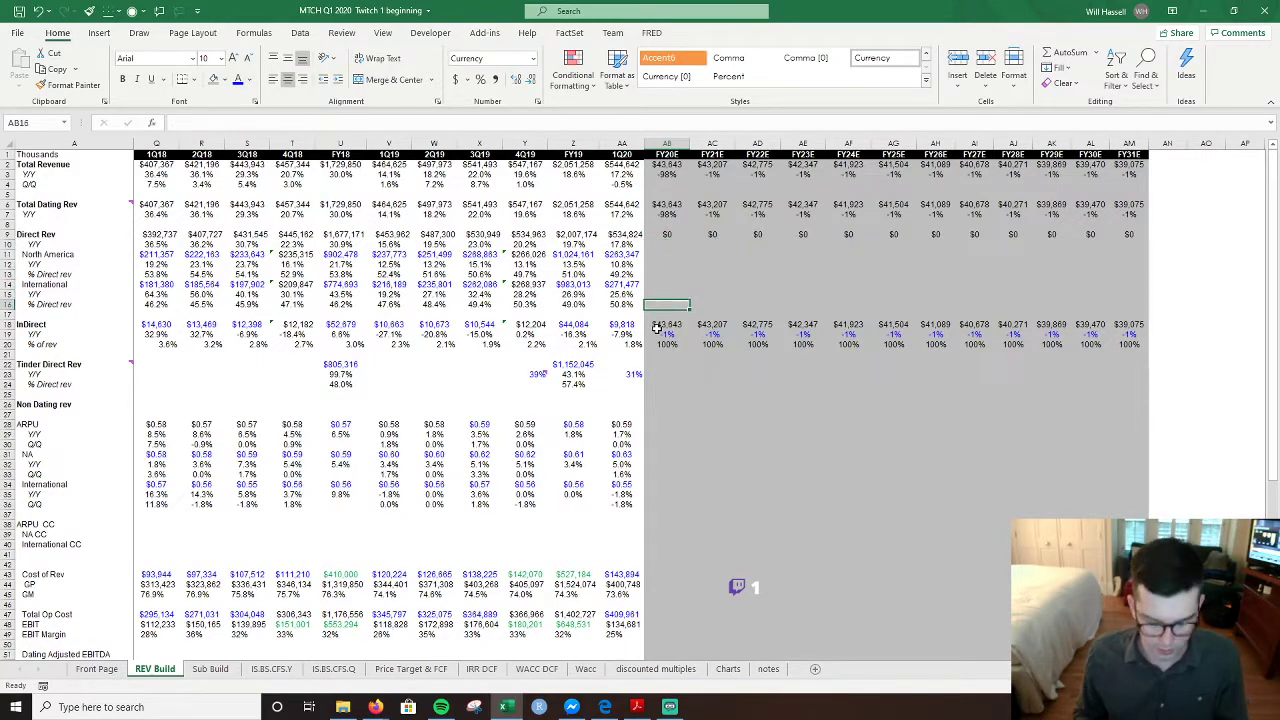
{"action": "key", "text": "Up"}
{"action": "type", "text": "="}
{"action": "key", "text": "Up"}
{"action": "key", "text": "Up"}
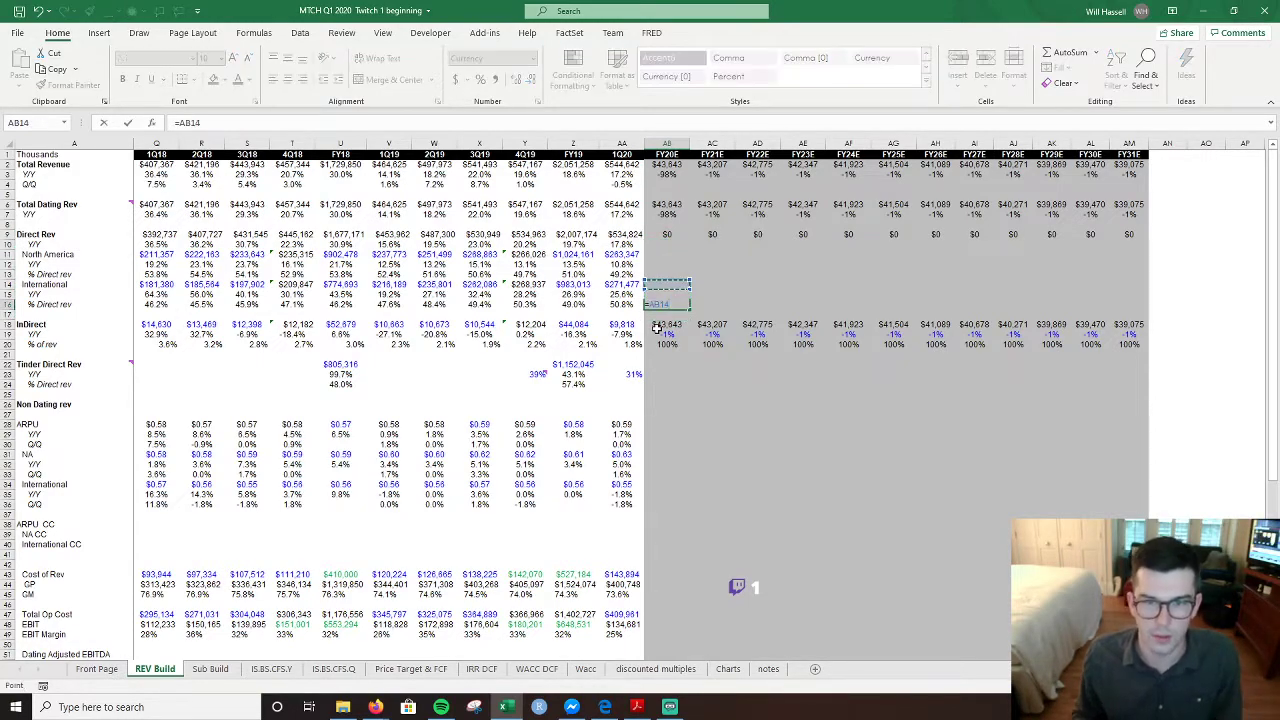
{"action": "type", "text": "/"}
{"action": "key", "text": "Up"}
{"action": "key", "text": "Up"}
{"action": "key", "text": "Up"}
{"action": "key", "text": "Up"}
{"action": "key", "text": "Up"}
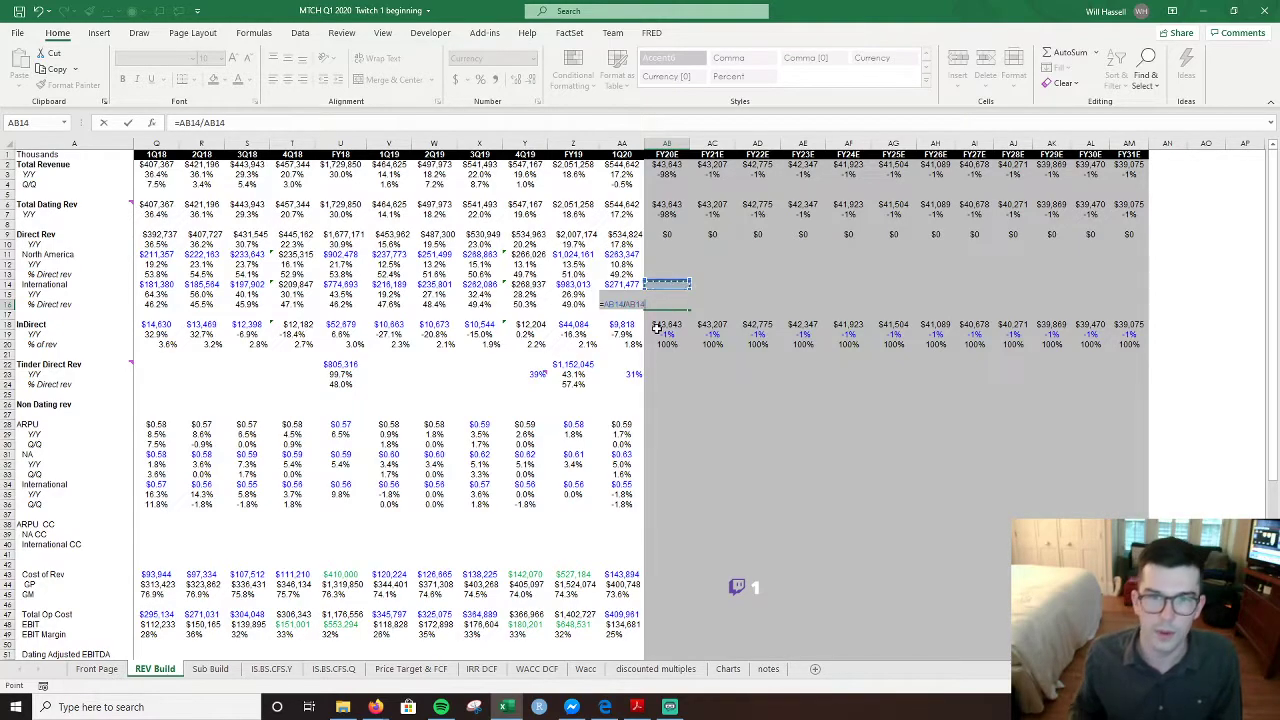
{"action": "key", "text": "Up"}
{"action": "key", "text": "Up"}
{"action": "key", "text": "Up"}
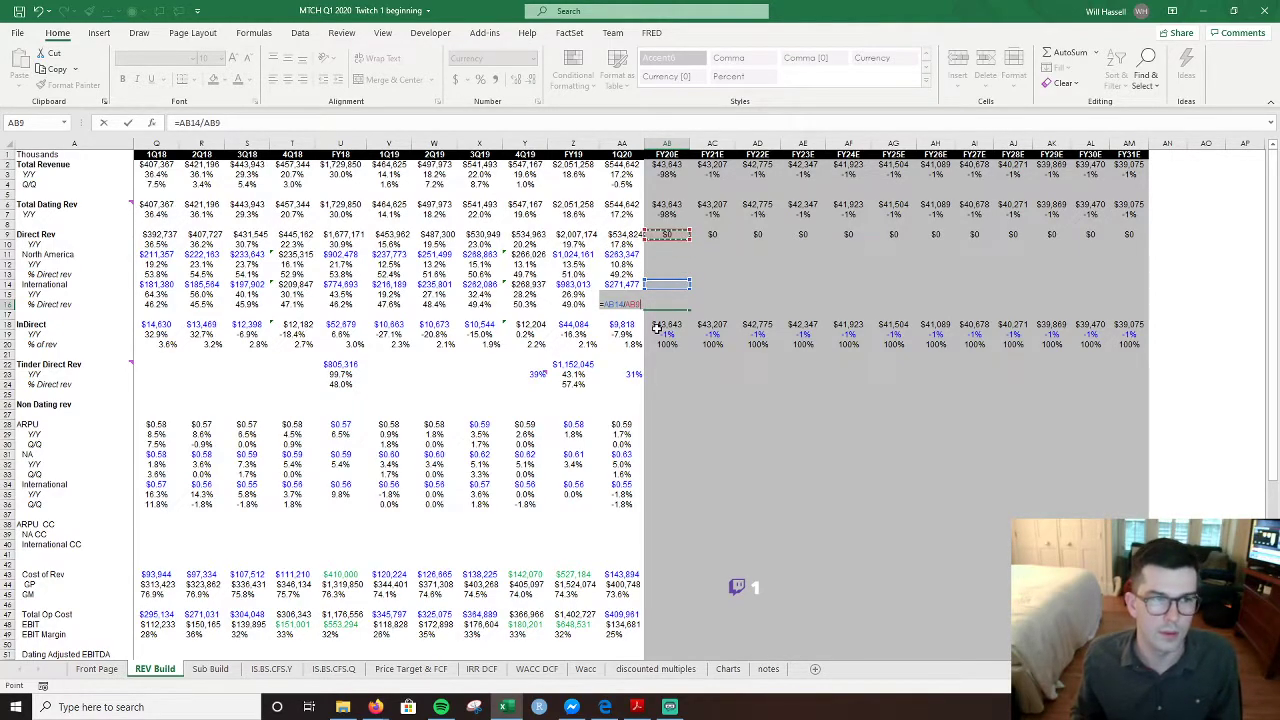
{"action": "key", "text": "Down"}
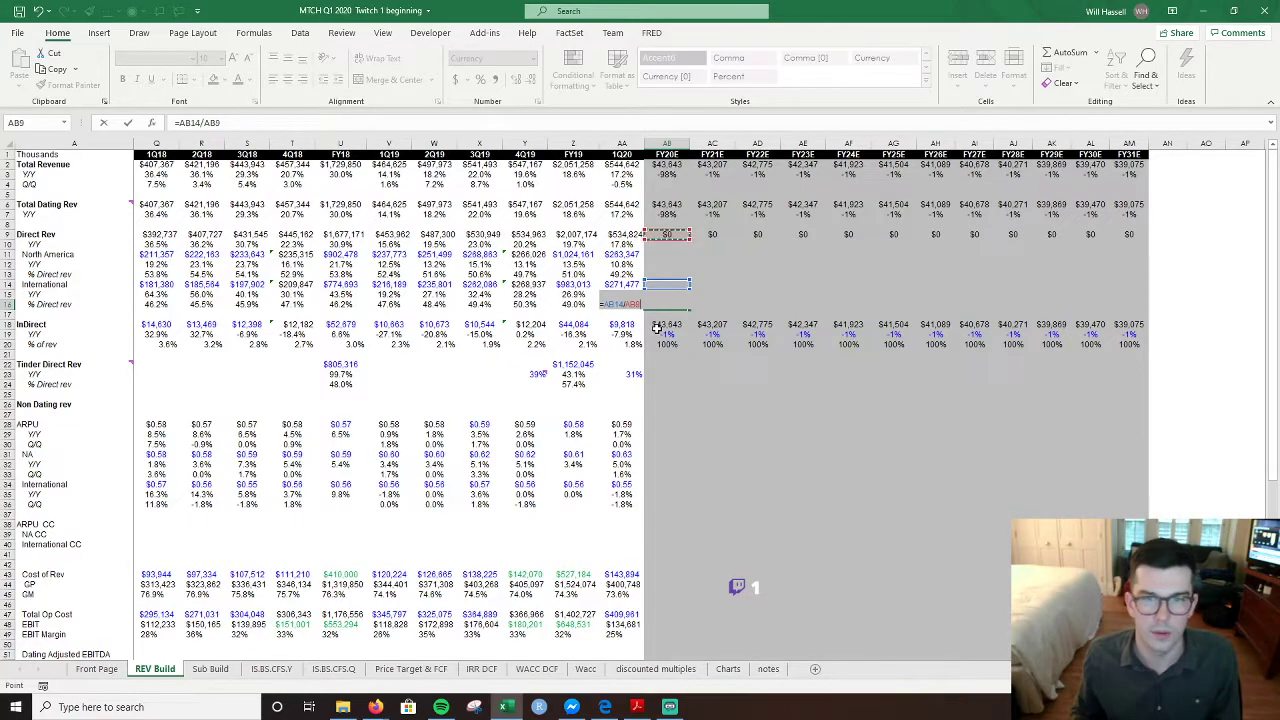
{"action": "key", "text": "ctrl+Return"}
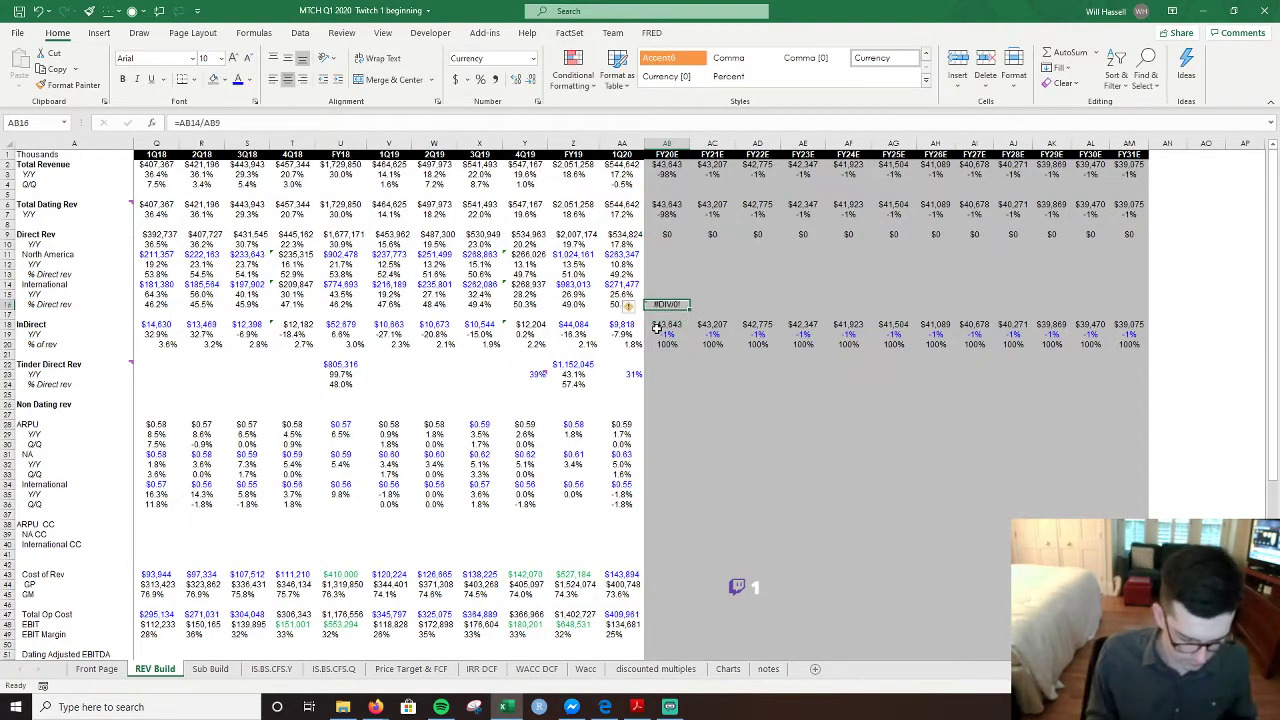
- Enter =AB11/AB9 as the FY20E % Direct rev formula for North America and format it as a percentage
{"action": "key", "text": "Up"}
{"action": "key", "text": "Up"}
{"action": "key", "text": "Up"}
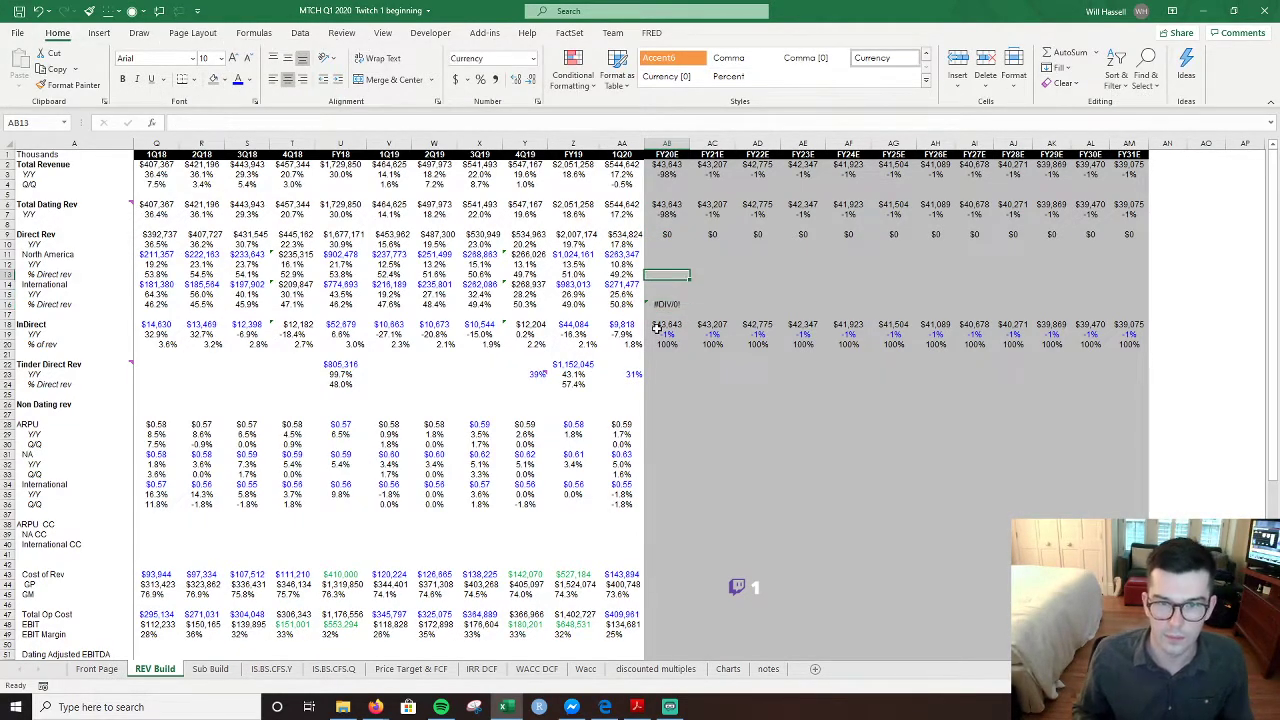
{"action": "type", "text": "="}
{"action": "key", "text": "Up"}
{"action": "key", "text": "Up"}
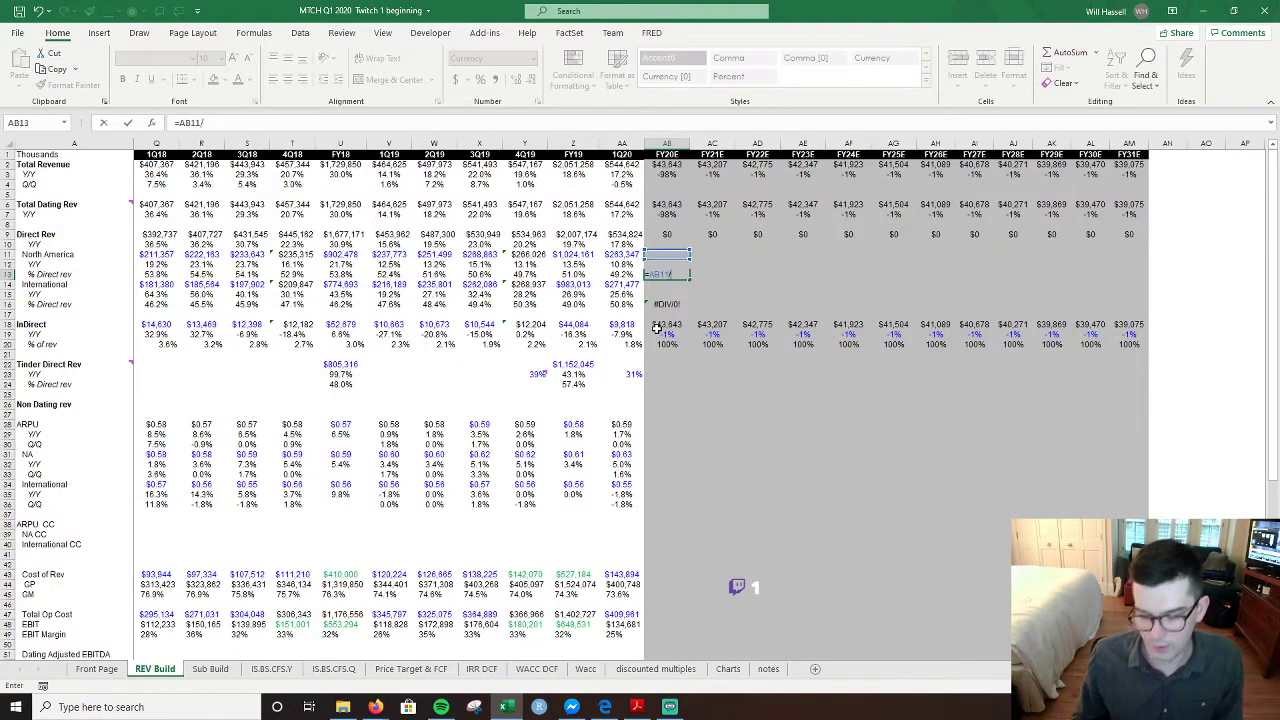
{"action": "type", "text": "/"}
{"action": "key", "text": "Up"}
{"action": "key", "text": "Up"}
{"action": "key", "text": "Up"}
{"action": "key", "text": "Up"}
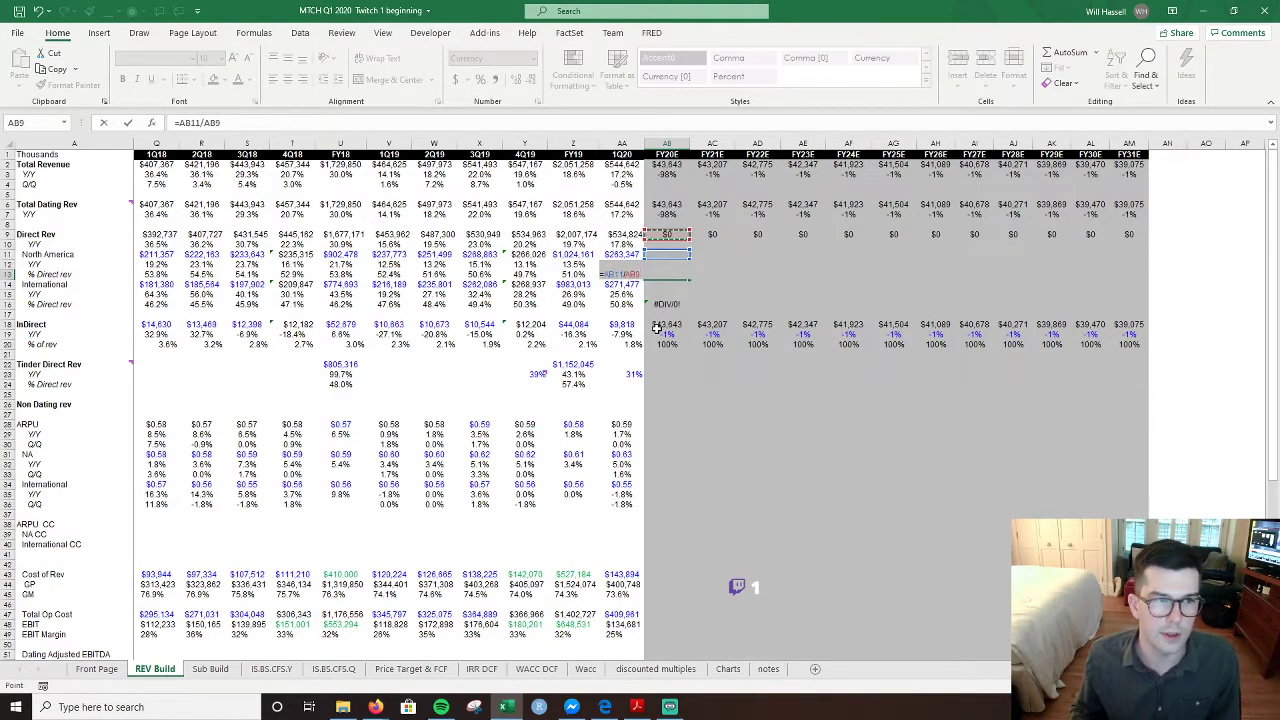
{"action": "key", "text": "ctrl+Return"}
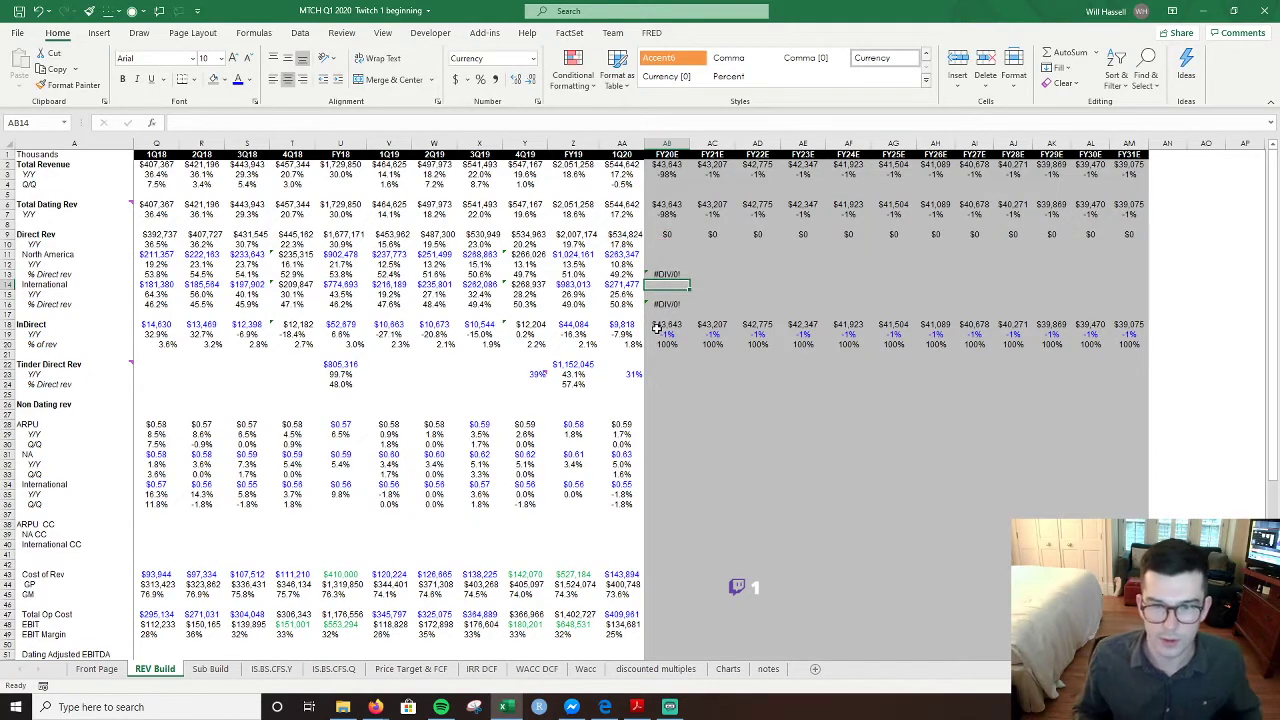
{"action": "key", "text": "ctrl+shift+5"}
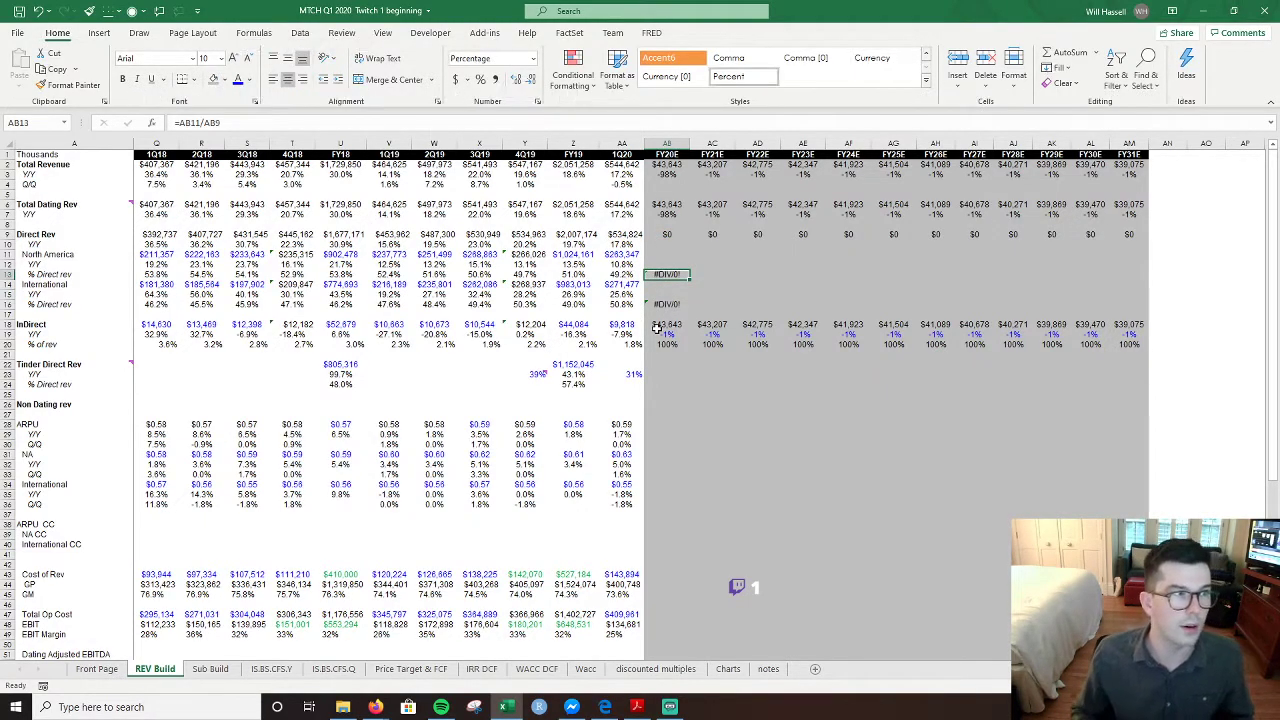
- Fill the North America % Direct rev formula across from FY20E through FY31E
{"action": "key", "text": "shift+Right"}
{"action": "key", "text": "shift+Right"}
{"action": "key", "text": "shift+Right"}
{"action": "key", "text": "shift+Right"}
{"action": "key", "text": "shift+Right"}
{"action": "key", "text": "shift+Right"}
{"action": "key", "text": "shift+Right"}
{"action": "key", "text": "shift+Right"}
{"action": "key", "text": "shift+Right"}
{"action": "key", "text": "shift+Right"}
{"action": "key", "text": "shift+Right"}
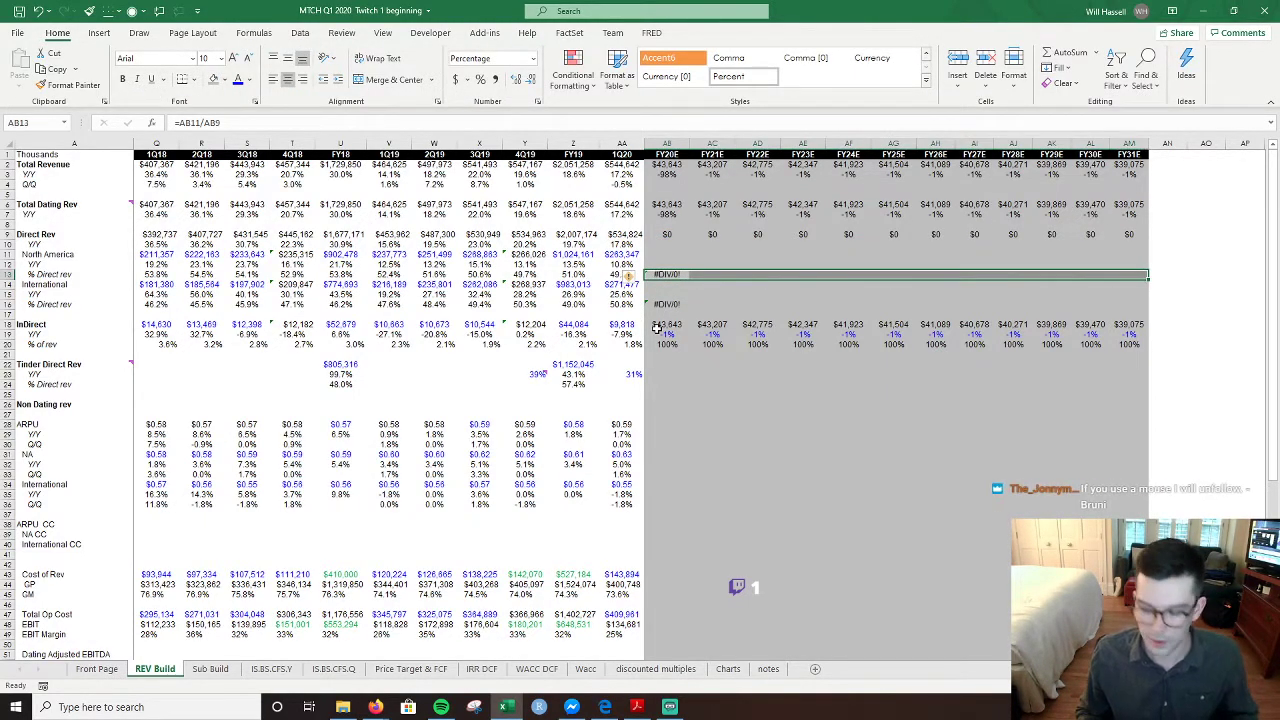
{"action": "key", "text": "ctrl+r"}
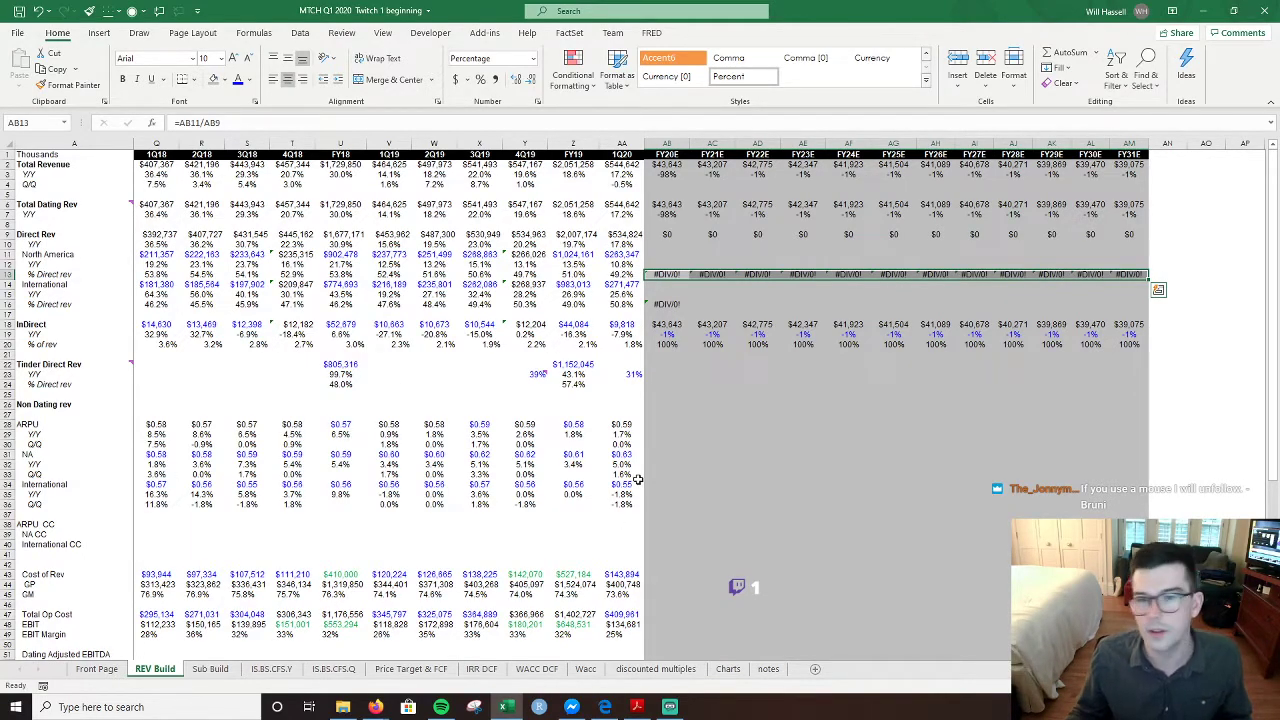
- Fill the International % Direct rev formula across from FY20E through FY31E
{"action": "key", "text": "Down"}
{"action": "key", "text": "Down"}
{"action": "key", "text": "Down"}
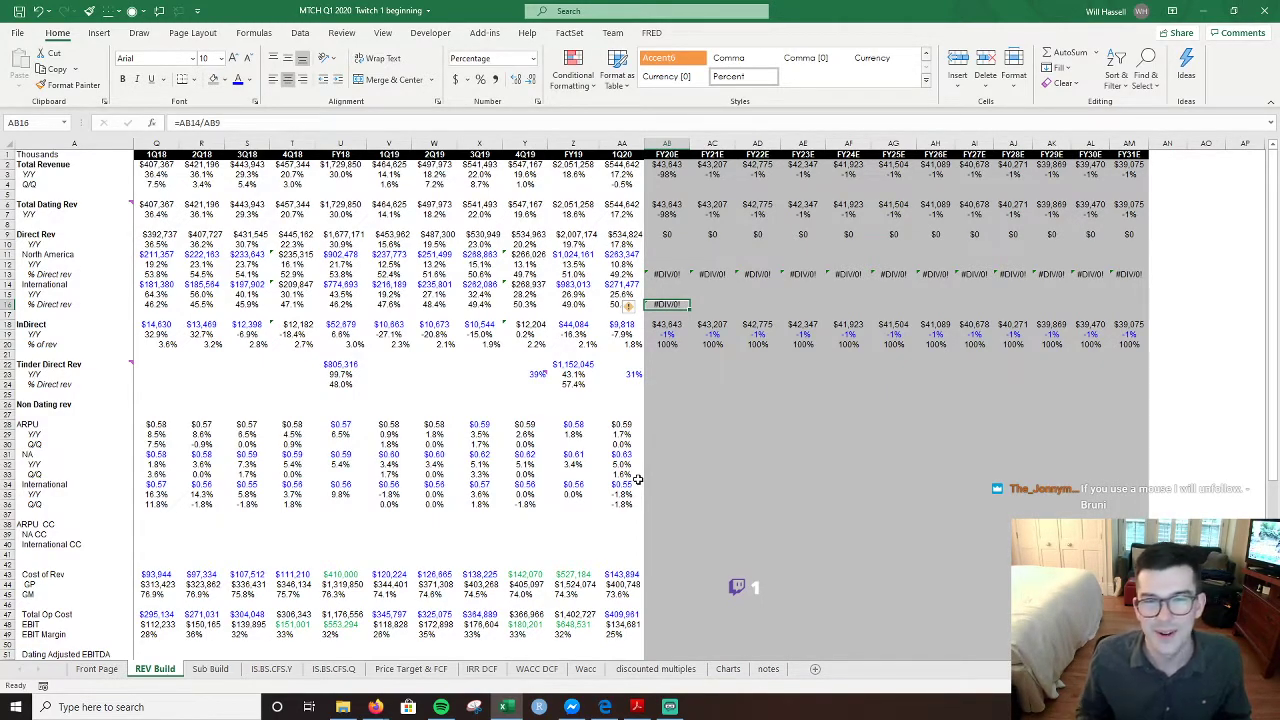
{"action": "key", "text": "shift+Right"}
{"action": "key", "text": "shift+Right"}
{"action": "key", "text": "shift+Right"}
{"action": "key", "text": "shift+Right"}
{"action": "key", "text": "shift+Right"}
{"action": "key", "text": "shift+Right"}
{"action": "key", "text": "shift+Right"}
{"action": "key", "text": "shift+Right"}
{"action": "key", "text": "shift+Right"}
{"action": "key", "text": "shift+Right"}
{"action": "key", "text": "shift+Right"}
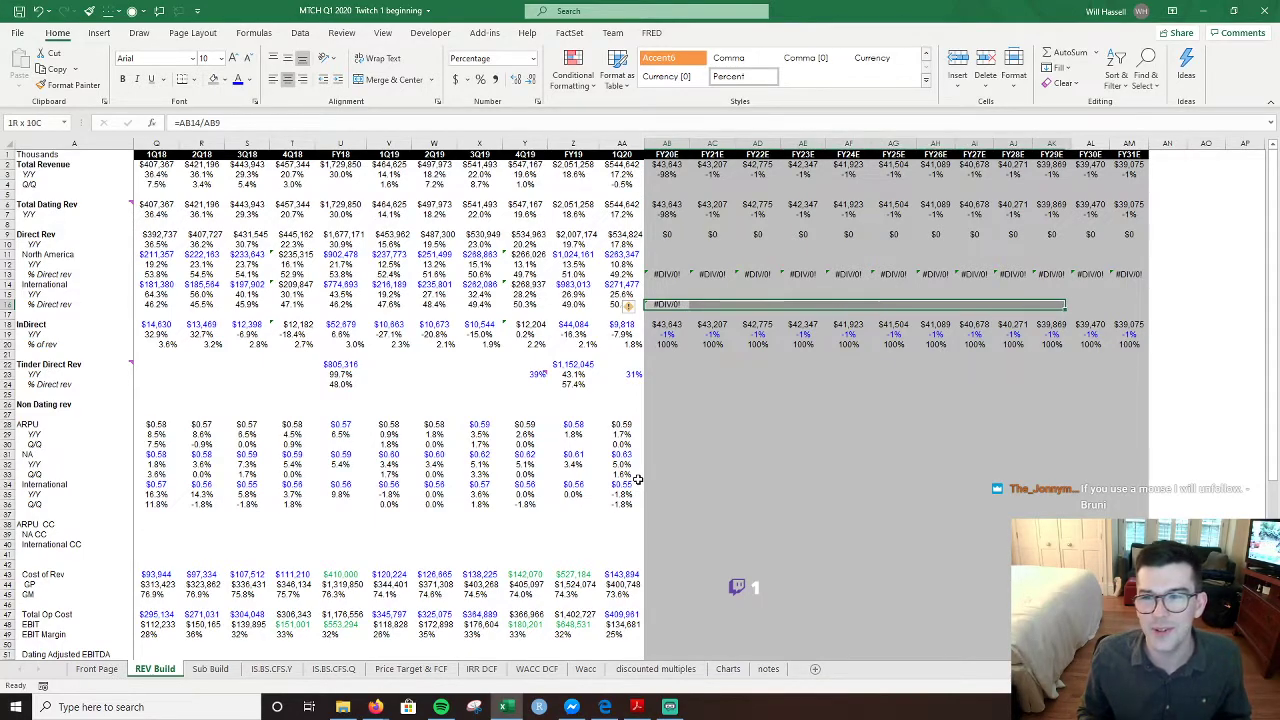
{"action": "key", "text": "ctrl+v"}
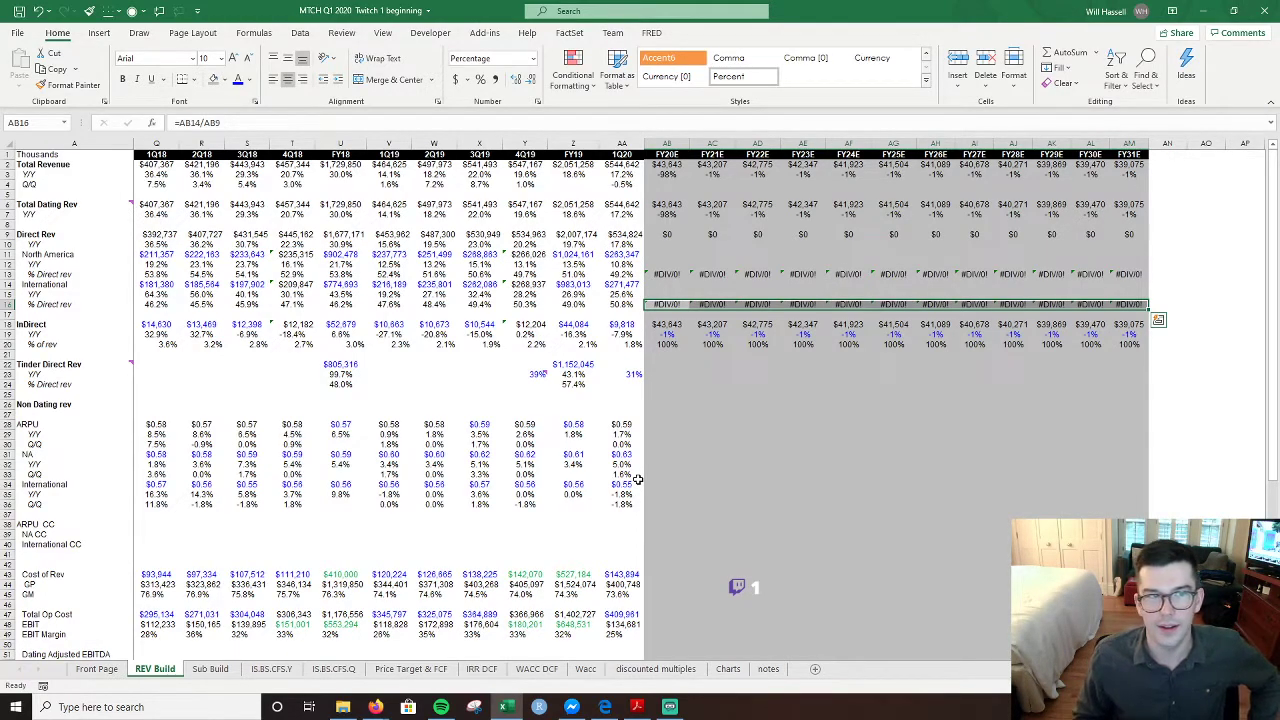
- Review the FY20E InDirect formulas and the International and North America % Direct rev formulas
{"action": "left_click", "coordinate": [786, 434]}
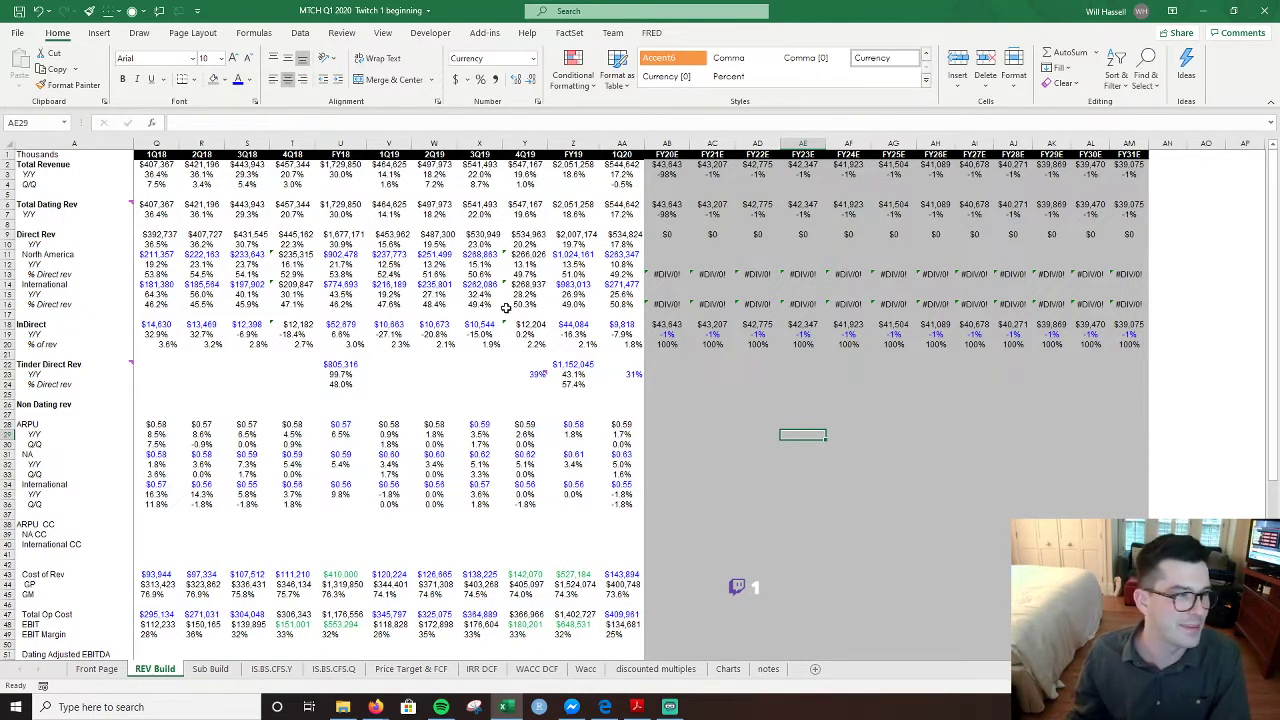
{"action": "key", "text": "alt+Tab"}
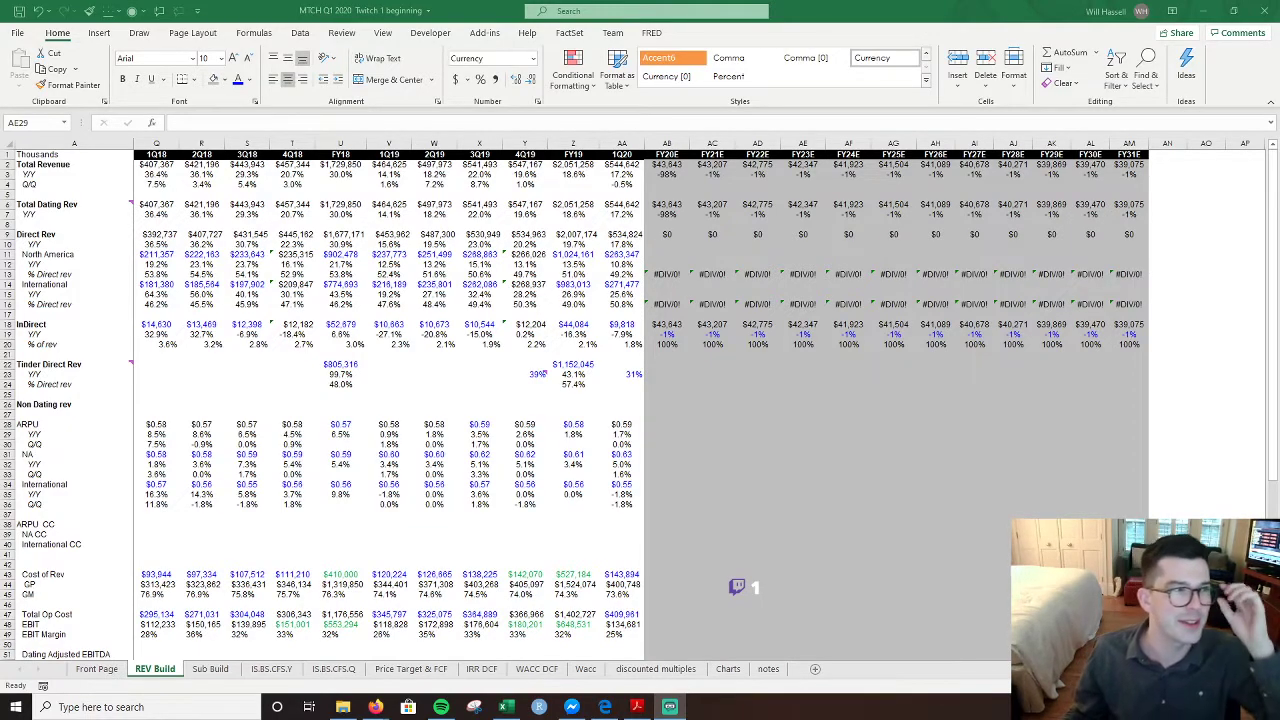
{"action": "left_click", "coordinate": [742, 390]}
{"action": "key", "text": "Left"}
{"action": "key", "text": "Left"}
{"action": "key", "text": "Up"}
{"action": "key", "text": "Left"}
{"action": "key", "text": "Up"}
{"action": "key", "text": "ctrl+Up"}
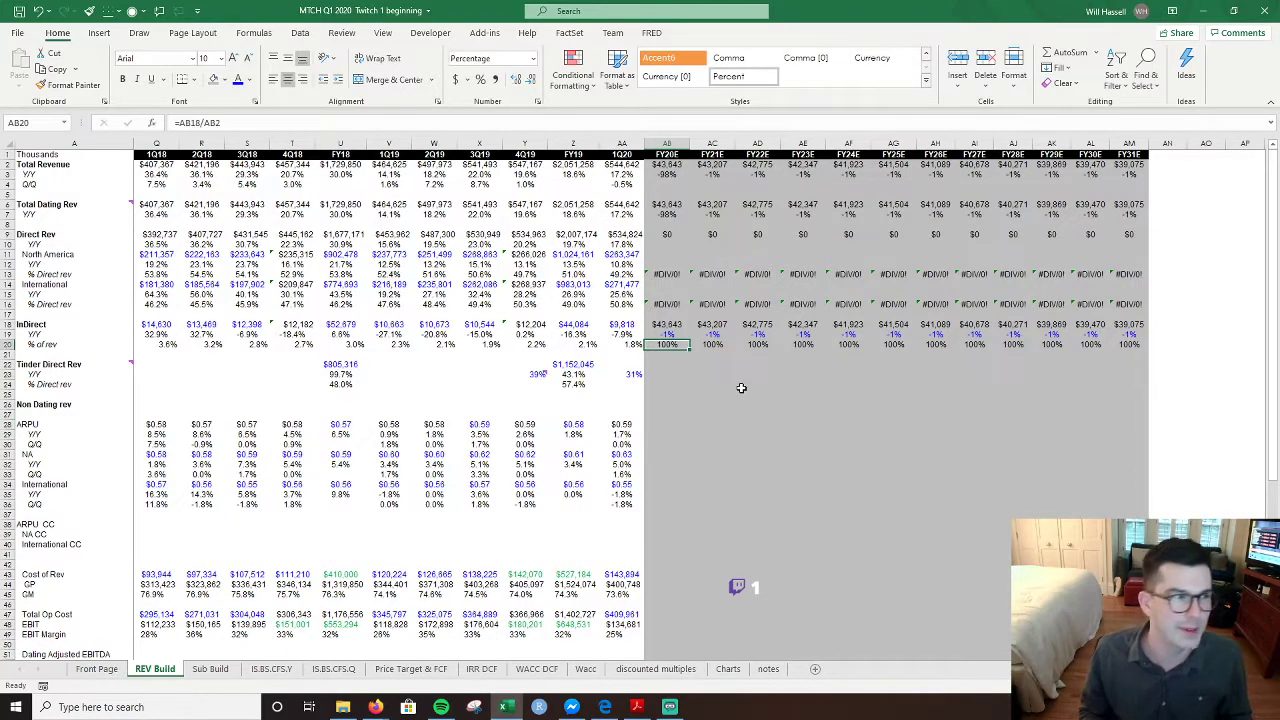
{"action": "key", "text": "Up"}
{"action": "key", "text": "Up"}
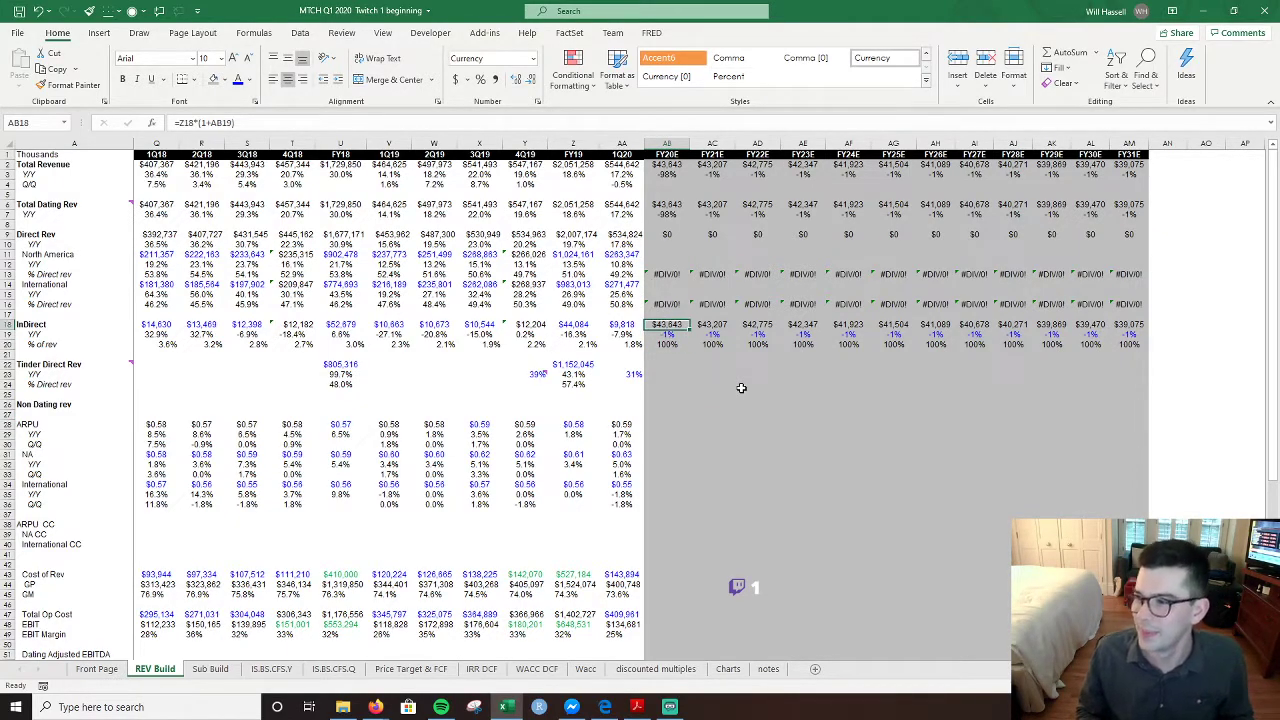
{"action": "key", "text": "Up"}
{"action": "key", "text": "Up"}
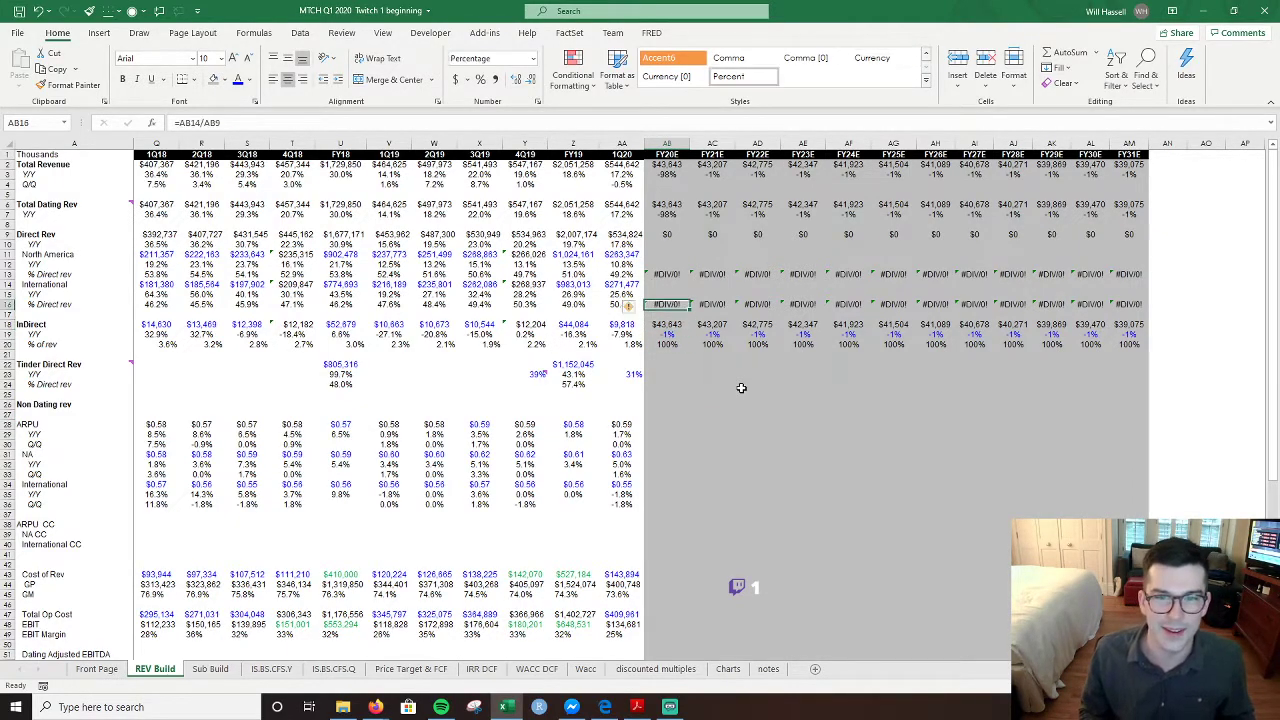
{"action": "key", "text": "Up"}
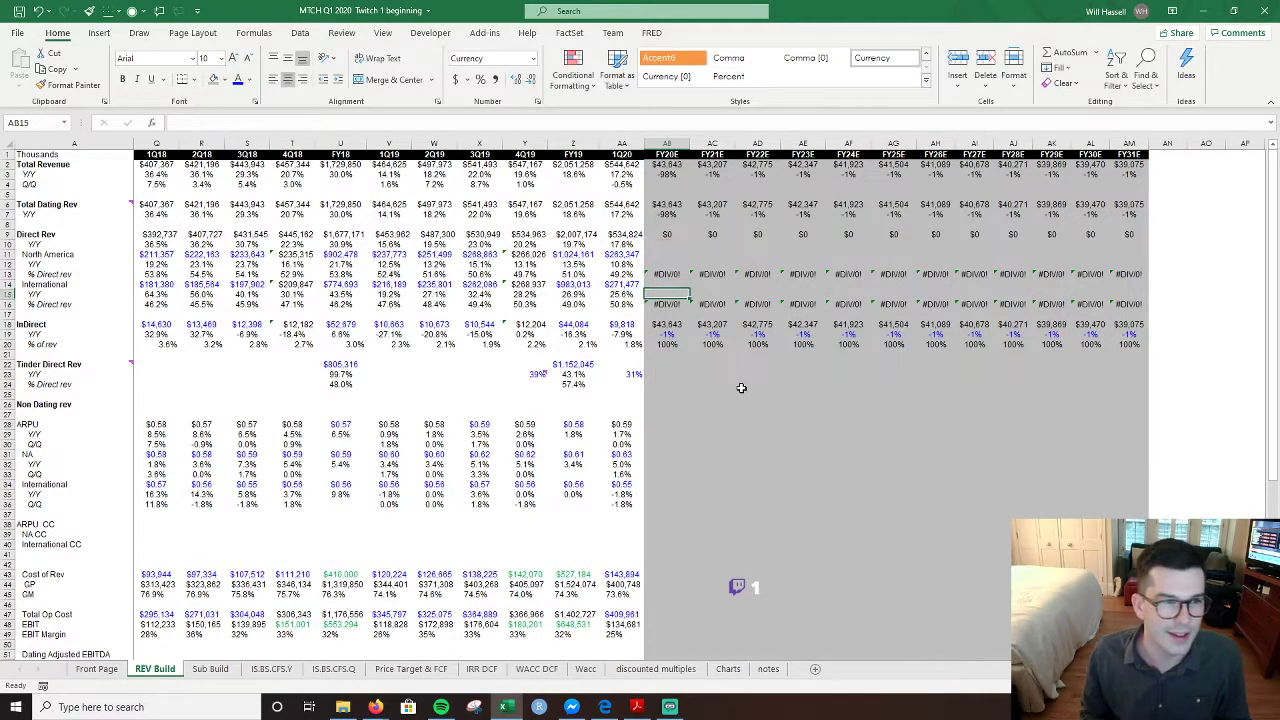
{"action": "key", "text": "Up"}
{"action": "key", "text": "Up"}
{"action": "key", "text": "Up"}
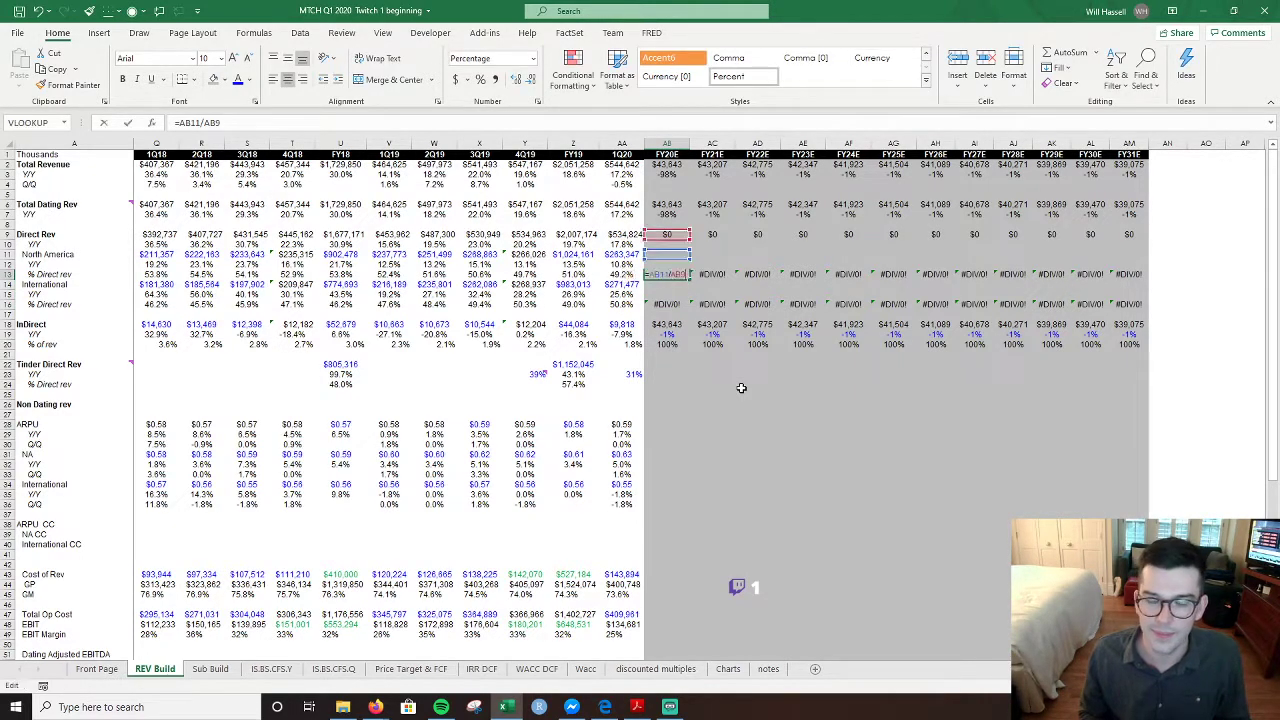
{"action": "key", "text": "Up"}
{"action": "key", "text": "Up"}
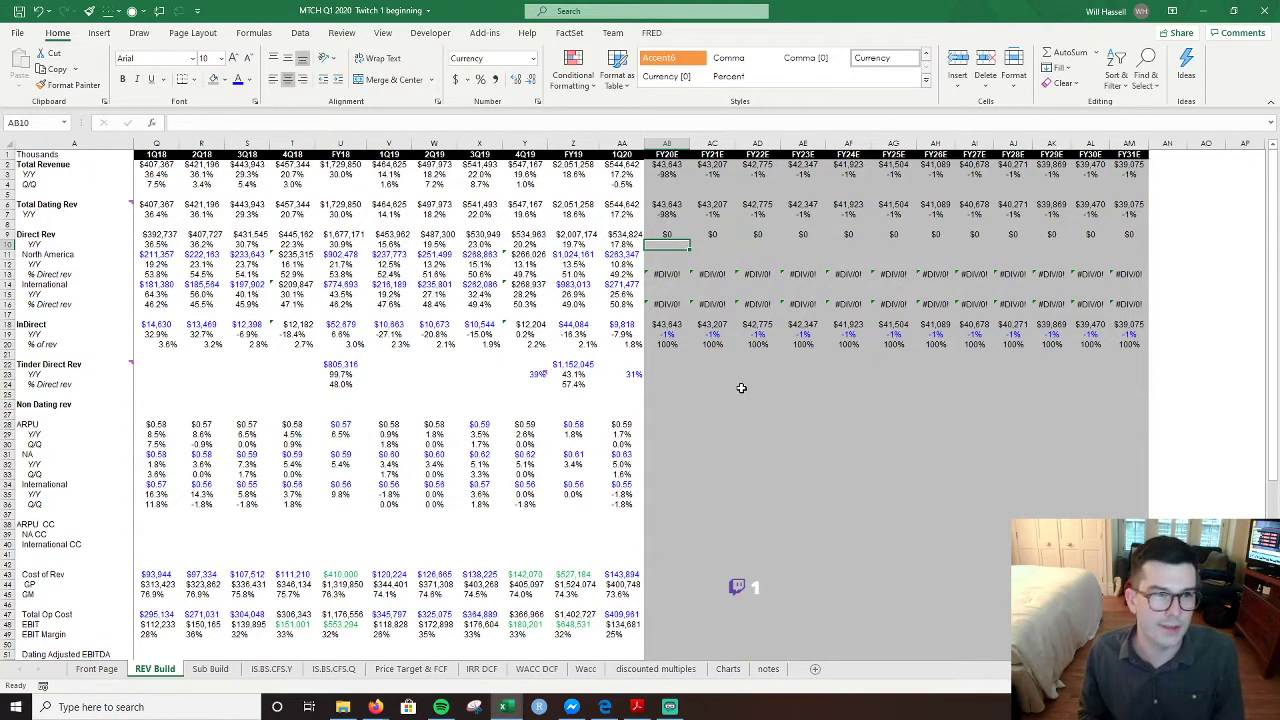
- Enter =AB9/Z9-1 as the FY20E Direct Rev Y/Y formula and format it as a percentage
{"action": "type", "text": "="}
{"action": "key", "text": "Up"}
{"action": "type", "text": "/"}
{"action": "key", "text": "Left"}
{"action": "key", "text": "Left"}
{"action": "key", "text": "Up"}
{"action": "type", "text": "-"}
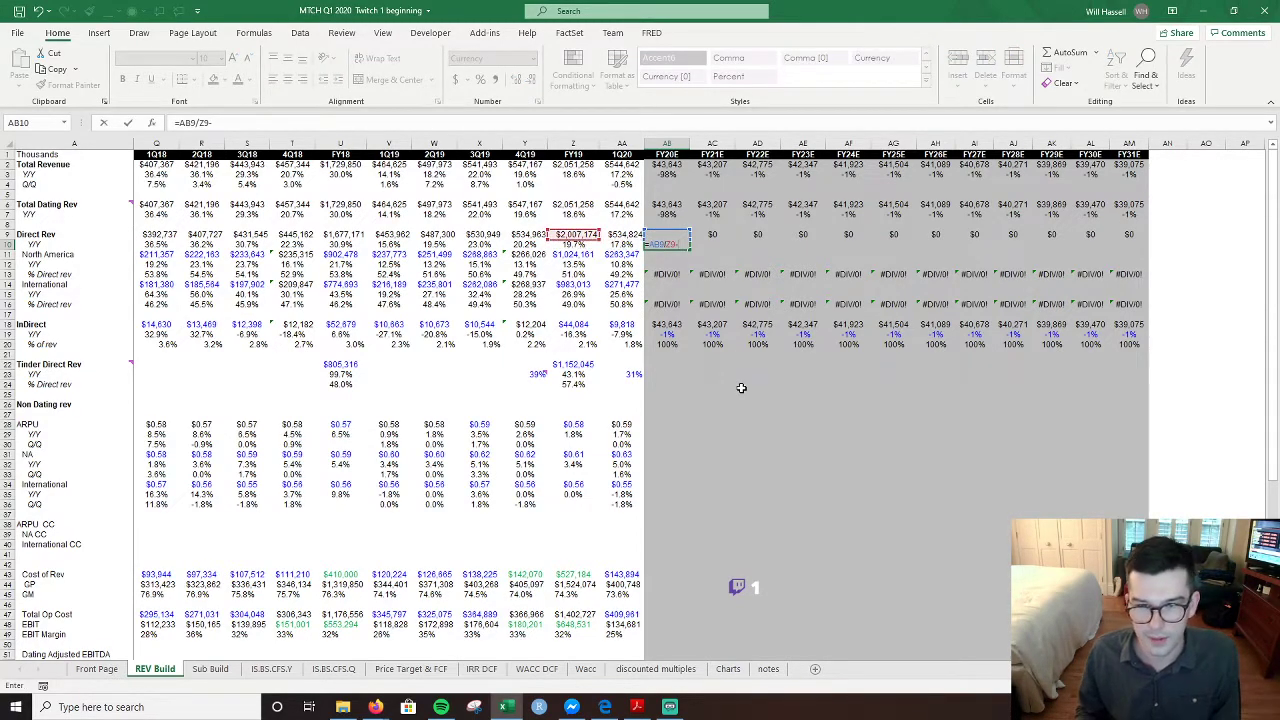
{"action": "type", "text": "1"}
{"action": "key", "text": "ctrl+Return"}
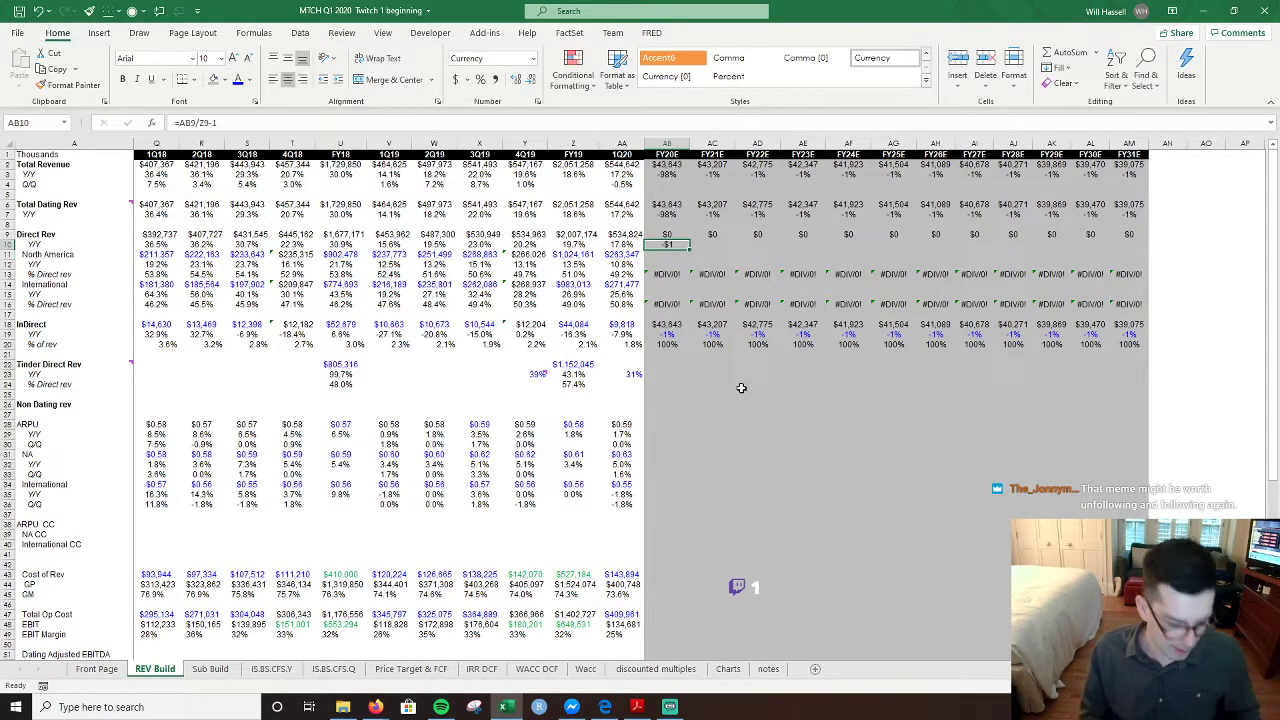
{"action": "key", "text": "ctrl+shift+5"}
- Check which cells the FY21E and FY20E InDirect % of rev formulas reference
{"action": "key", "text": "Down"}
{"action": "key", "text": "Down"}
{"action": "key", "text": "Down"}
{"action": "key", "text": "Down"}
{"action": "key", "text": "Down"}
{"action": "key", "text": "Down"}
{"action": "key", "text": "Down"}
{"action": "key", "text": "Down"}
{"action": "key", "text": "Down"}
{"action": "key", "text": "Down"}
{"action": "key", "text": "Right"}
{"action": "key", "text": "F2"}
{"action": "key", "text": "Escape"}
{"action": "key", "text": "Left"}
{"action": "key", "text": "F2"}
{"action": "key", "text": "Escape"}
{"action": "key", "text": "Up"}
{"action": "key", "text": "Up"}
{"action": "key", "text": "Up"}
{"action": "key", "text": "Up"}
{"action": "key", "text": "Up"}
{"action": "key", "text": "Up"}
{"action": "key", "text": "Up"}
{"action": "key", "text": "Up"}
{"action": "key", "text": "Up"}
{"action": "key", "text": "Up"}
{"action": "key", "text": "Up"}
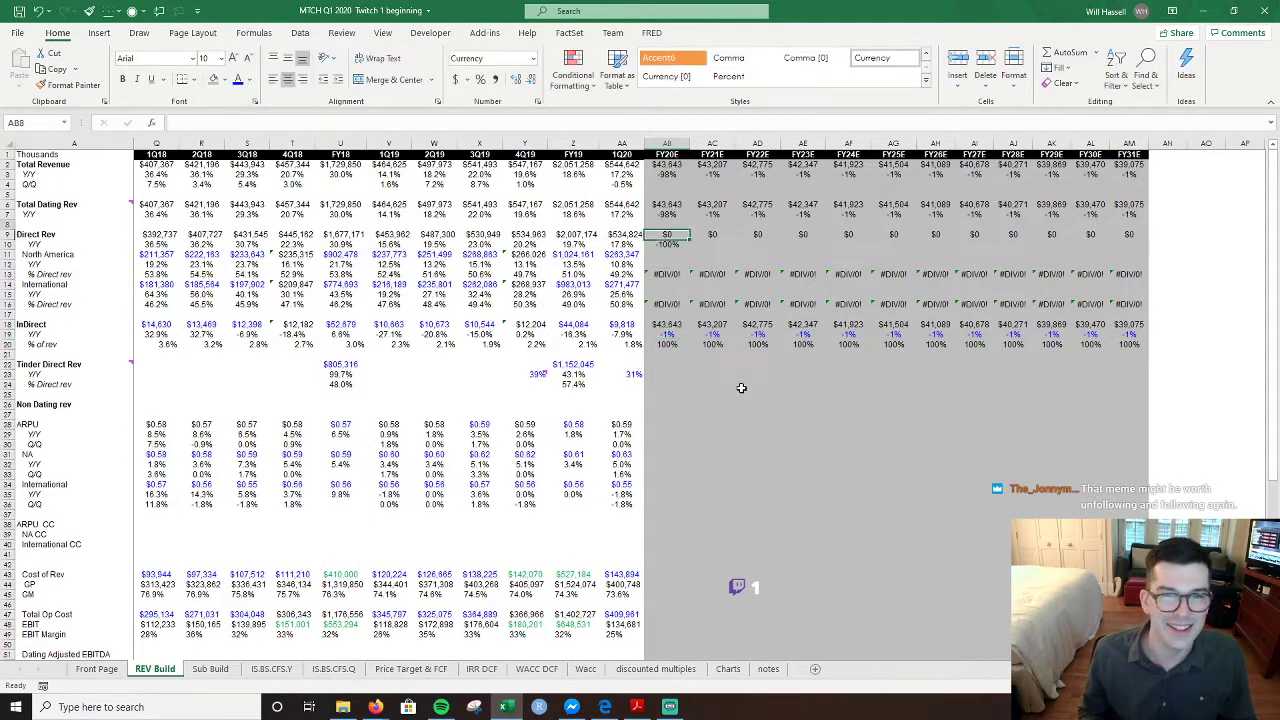
- Copy the FY21E Total Revenue Y/Y formula into the FY21E Direct Rev Y/Y cell
{"action": "key", "text": "Up"}
{"action": "key", "text": "Up"}
{"action": "key", "text": "Up"}
{"action": "key", "text": "Up"}
{"action": "key", "text": "Up"}
{"action": "key", "text": "Up"}
{"action": "key", "text": "Right"}
{"action": "key", "text": "ctrl+c"}
{"action": "key", "text": "Down"}
{"action": "key", "text": "Down"}
{"action": "key", "text": "Down"}
{"action": "key", "text": "Down"}
{"action": "key", "text": "Down"}
{"action": "key", "text": "Down"}
{"action": "key", "text": "Down"}
{"action": "key", "text": "ctrl+v"}
{"action": "key", "text": "Escape"}
- Fill the Direct Rev Y/Y formula across from FY21E through FY31E
{"action": "key", "text": "shift+Right"}
{"action": "key", "text": "shift+Right"}
{"action": "key", "text": "shift+Right"}
{"action": "key", "text": "shift+Right"}
{"action": "key", "text": "shift+Right"}
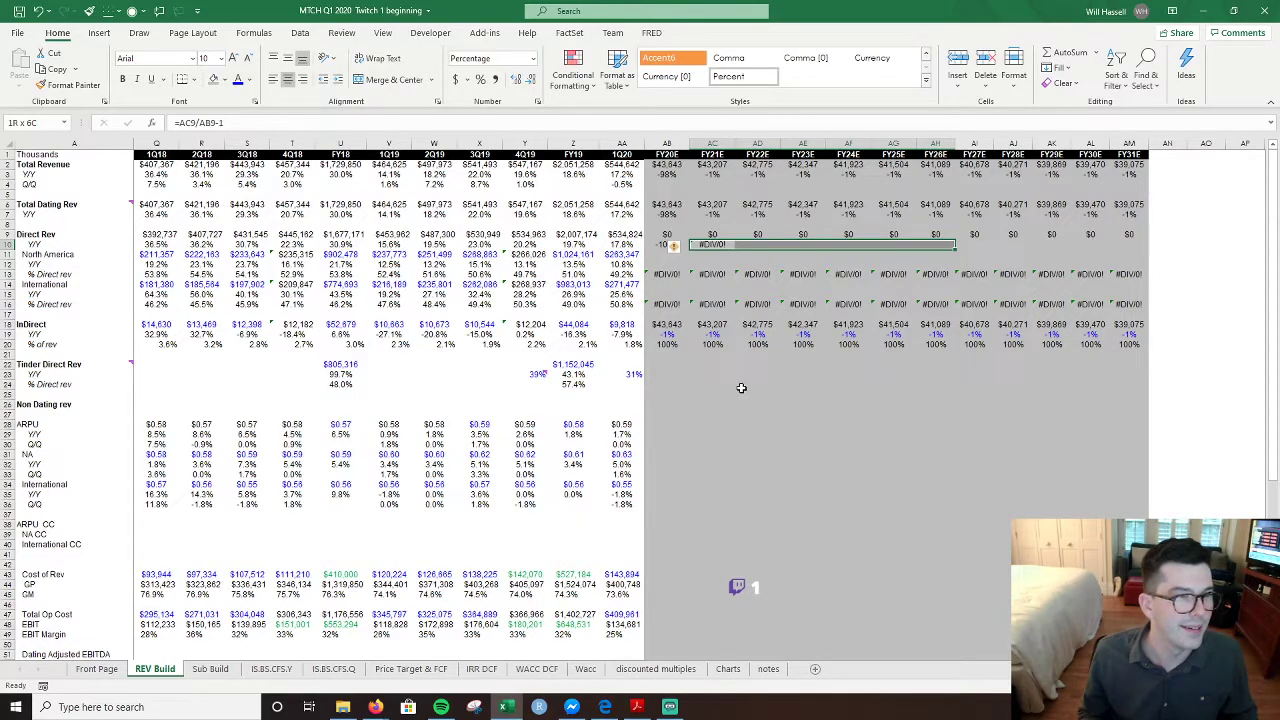
{"action": "key", "text": "shift+Right"}
{"action": "key", "text": "shift+Right"}
{"action": "key", "text": "shift+Right"}
{"action": "key", "text": "shift+Right"}
{"action": "key", "text": "shift+Right"}
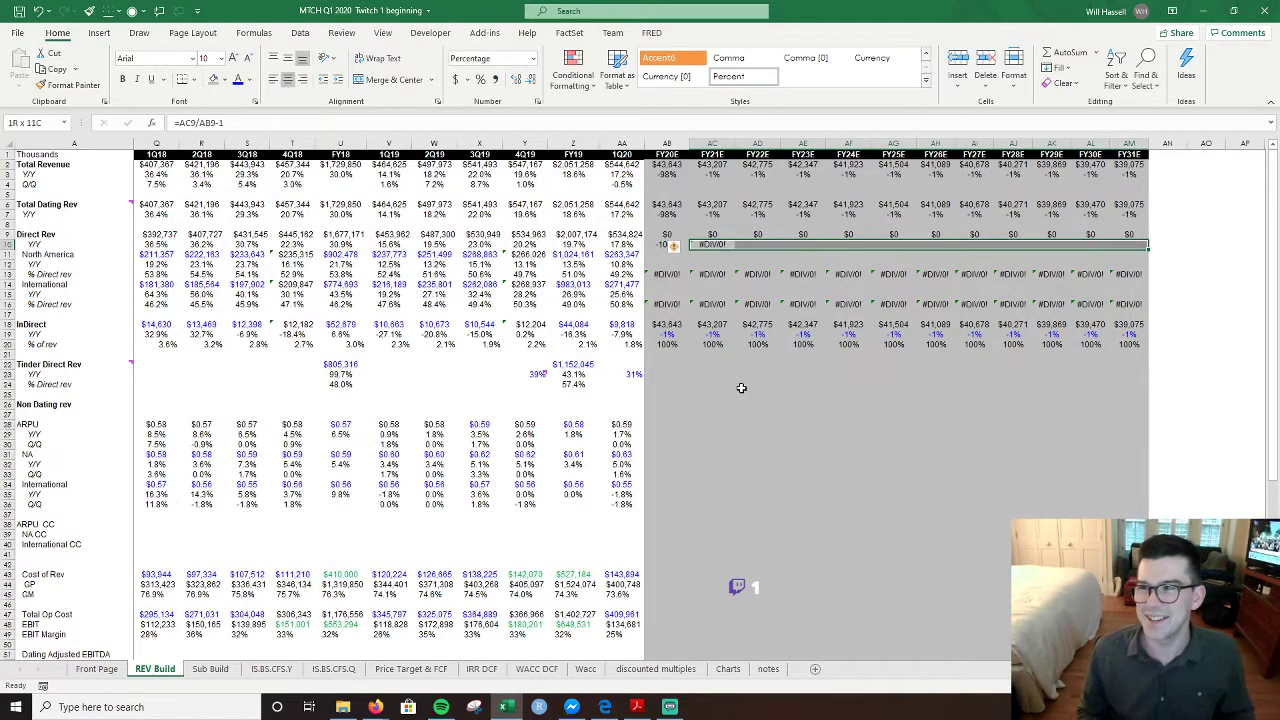
{"action": "key", "text": "ctrl+r"}
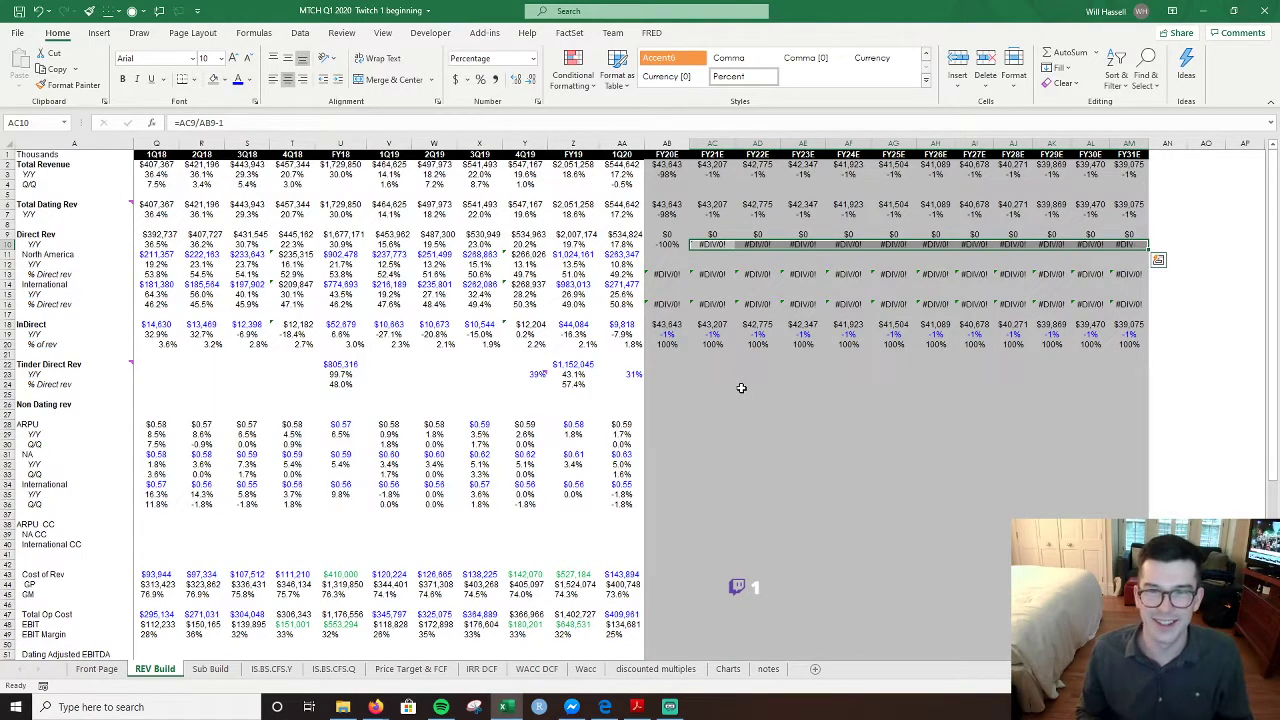
- Check the Direct Rev Y/Y formulas for FY21E, FY22E and FY24E and the FY23E North America % Direct rev formula
{"action": "key", "text": "Left"}
{"action": "key", "text": "Up"}
{"action": "key", "text": "Down"}
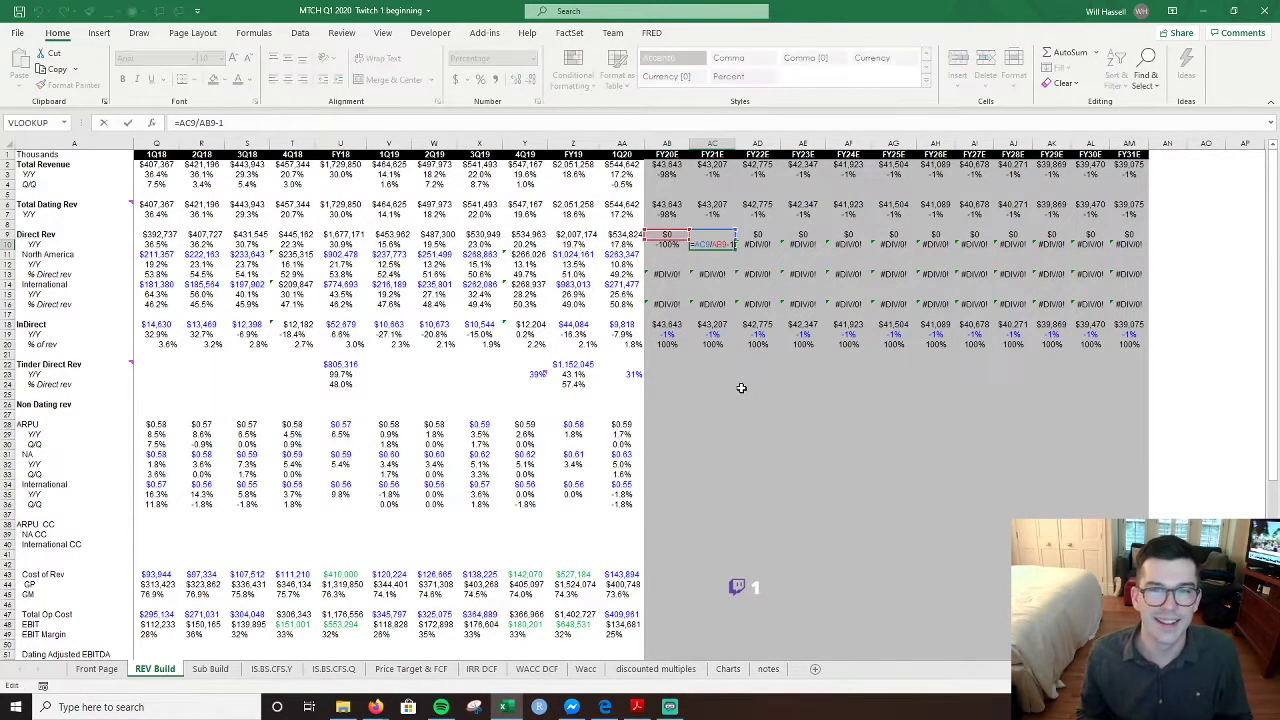
{"action": "key", "text": "Right"}
{"action": "key", "text": "Right"}
{"action": "key", "text": "F2"}
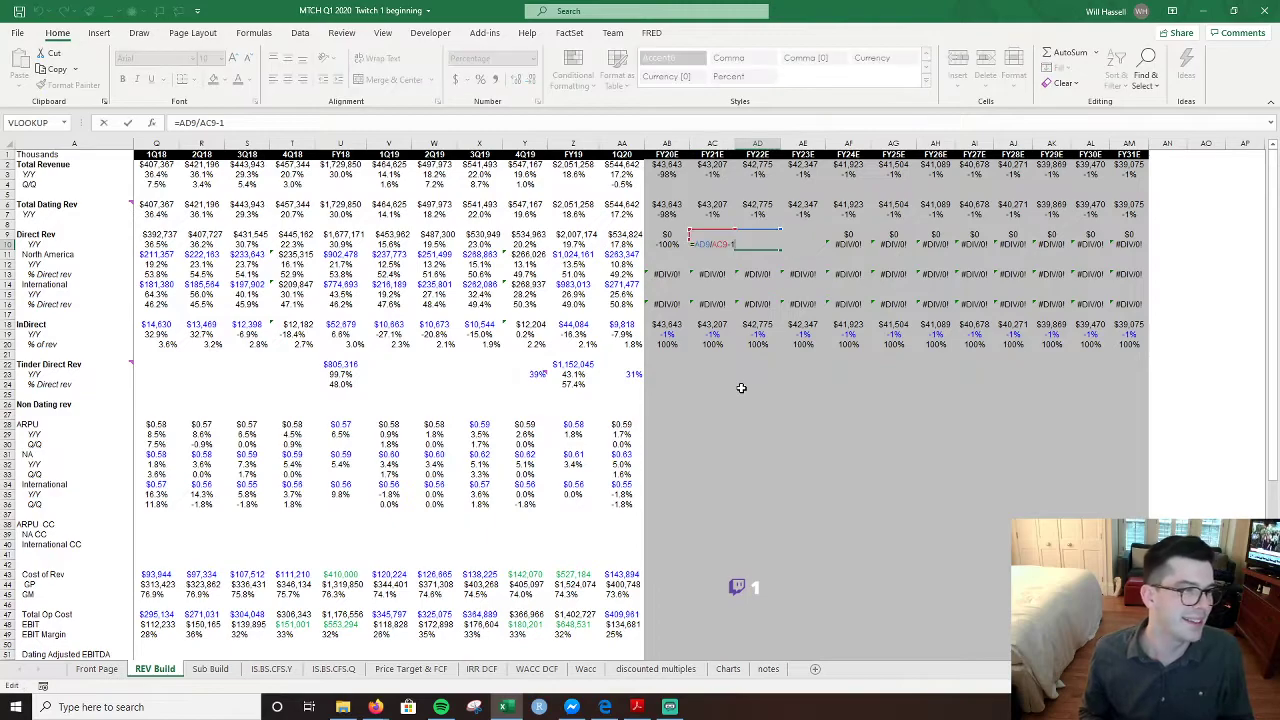
{"action": "key", "text": "Escape"}
{"action": "key", "text": "Right"}
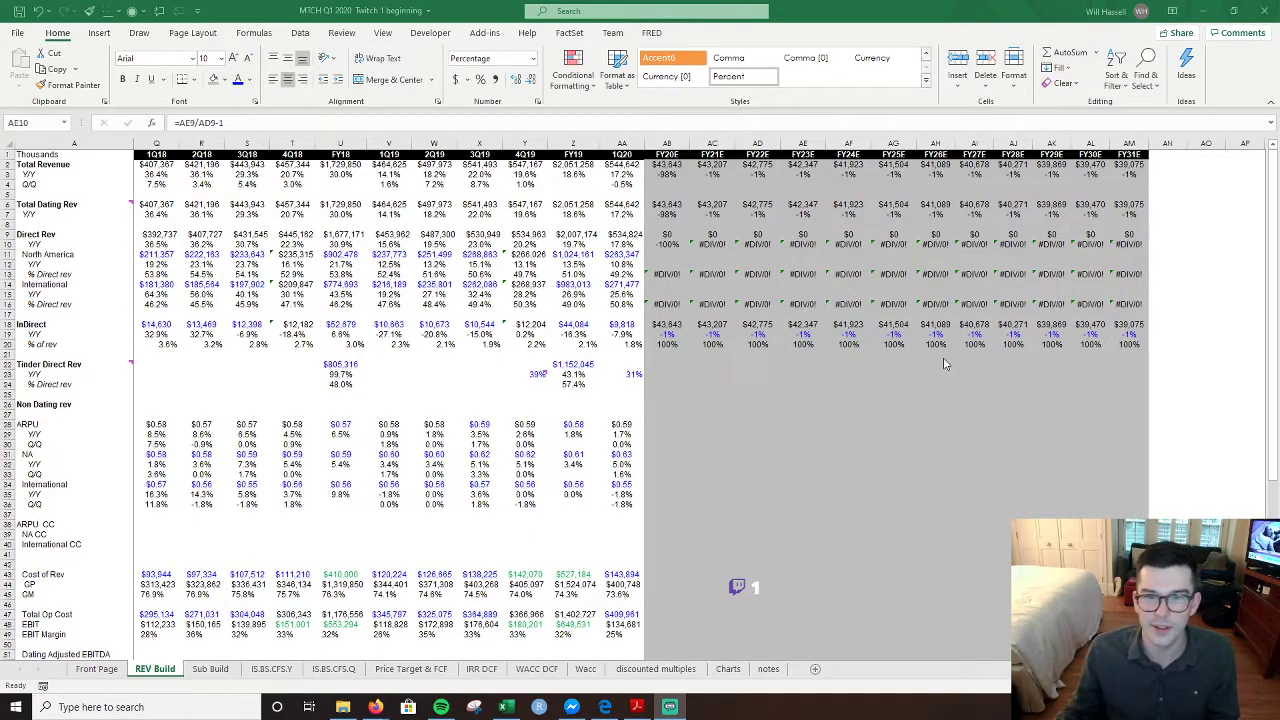
{"action": "left_click", "coordinate": [818, 317]}
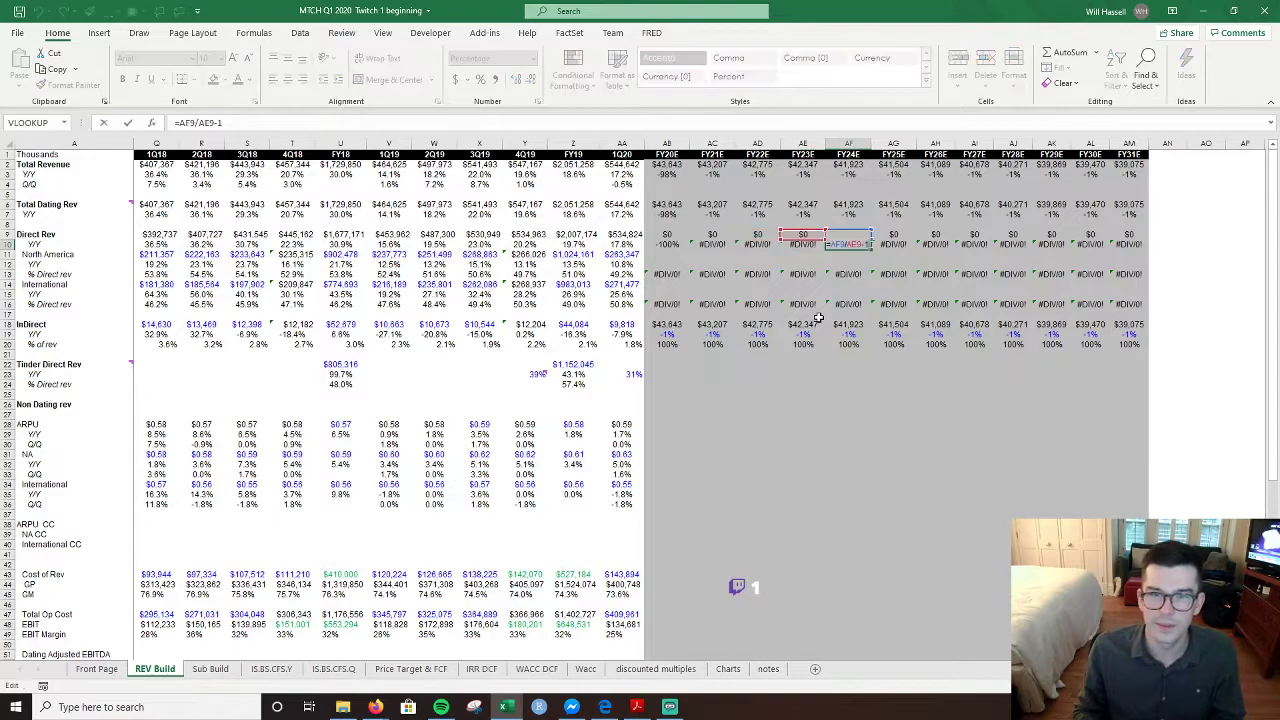
{"action": "key", "text": "Down"}
{"action": "key", "text": "Down"}
{"action": "key", "text": "Left"}
{"action": "key", "text": "Left"}
{"action": "key", "text": "Left"}
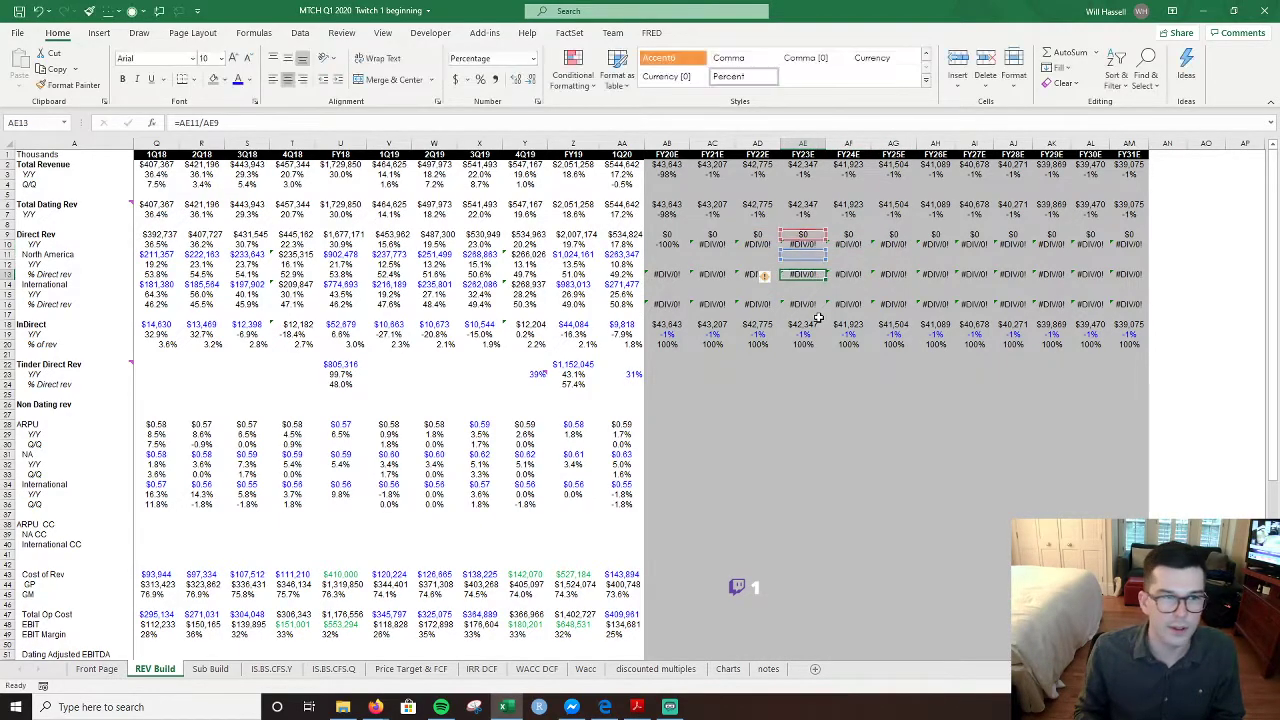
- Check which cells the FY20E and FY21E Direct Rev Y/Y formulas reference
{"action": "key", "text": "Up"}
{"action": "key", "text": "Up"}
{"action": "key", "text": "F2"}
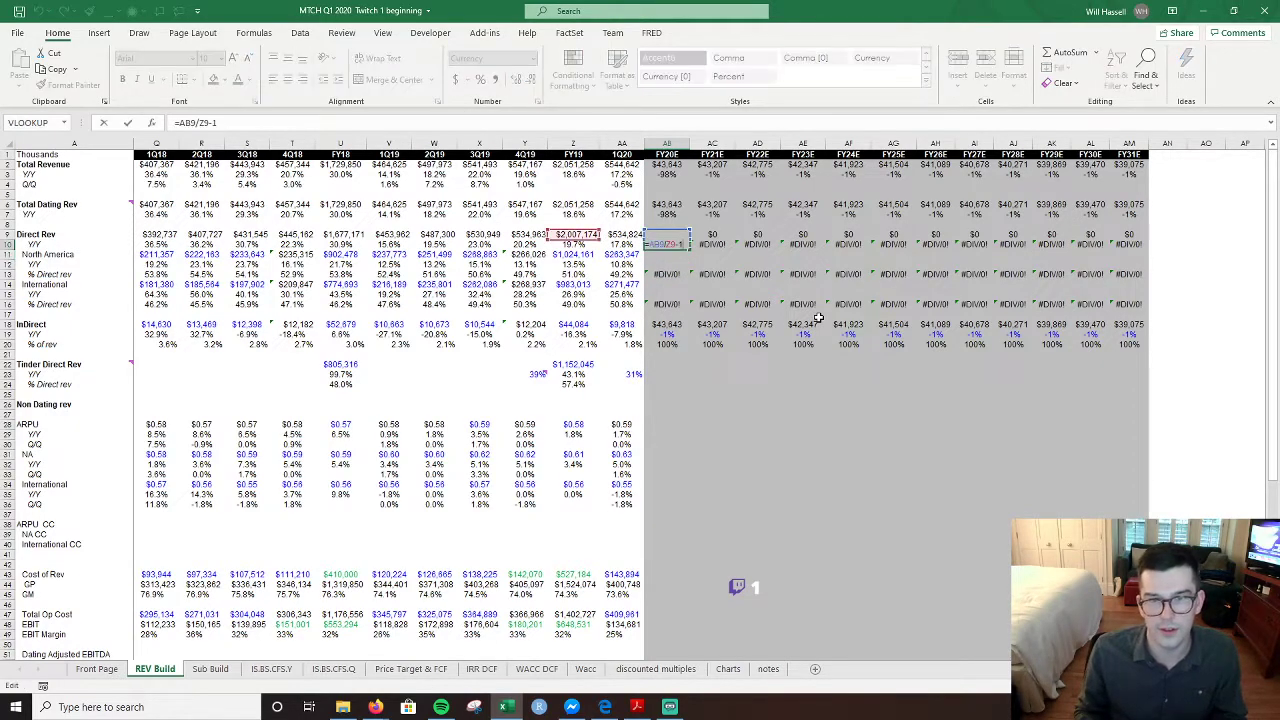
{"action": "key", "text": "Escape"}
{"action": "key", "text": "Right"}
{"action": "key", "text": "F2"}
{"action": "key", "text": "Escape"}
{"action": "key", "text": "Left"}
- Copy the FY20E to FY31E Direct Rev Y/Y formulas into the North America Y/Y row
{"action": "key", "text": "shift+Right"}
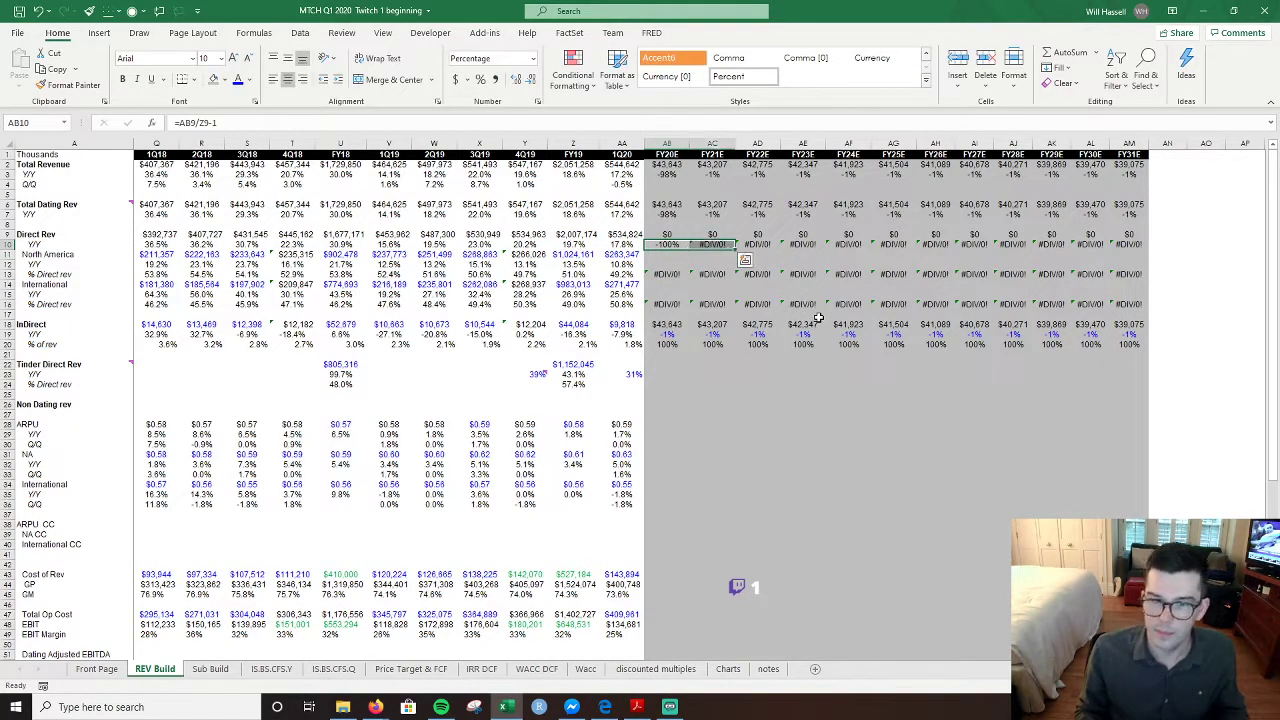
{"action": "key", "text": "ctrl+q"}
{"action": "key", "text": "Escape"}
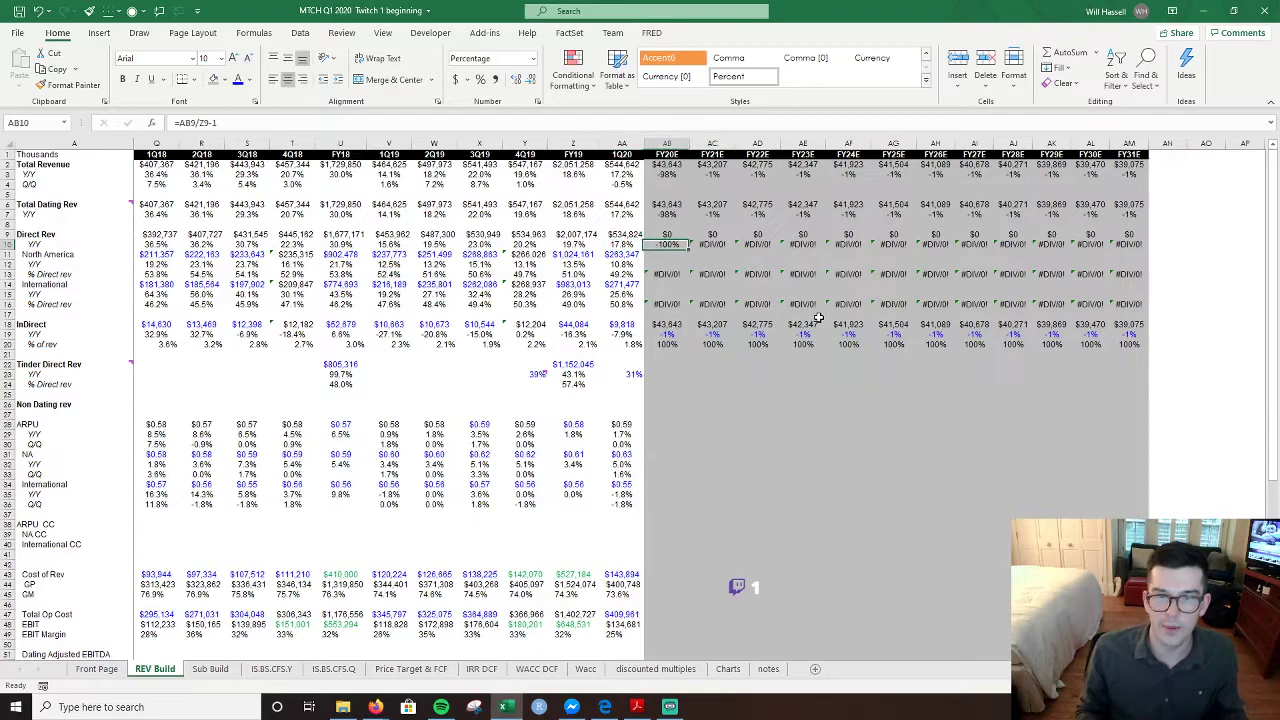
{"action": "key", "text": "ctrl+shift+Right"}
{"action": "key", "text": "ctrl+q"}
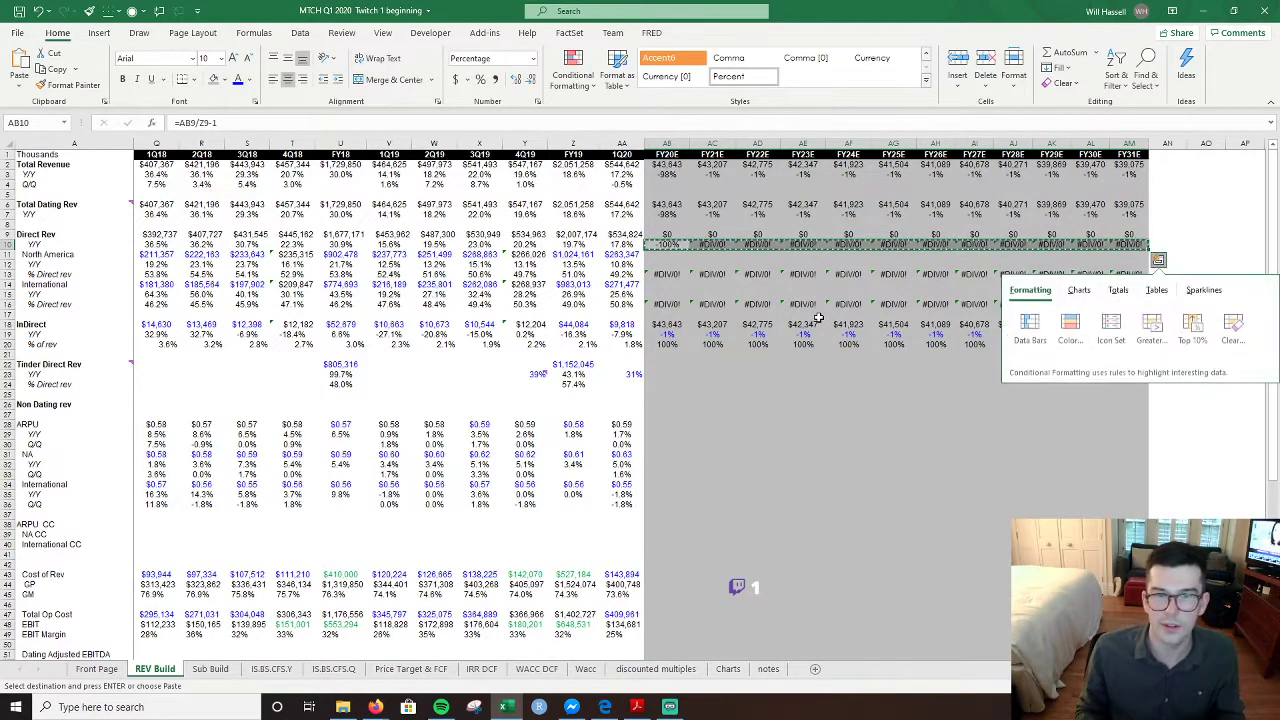
{"action": "key", "text": "Escape"}
{"action": "key", "text": "ctrl+c"}
{"action": "key", "text": "Down"}
{"action": "key", "text": "Down"}
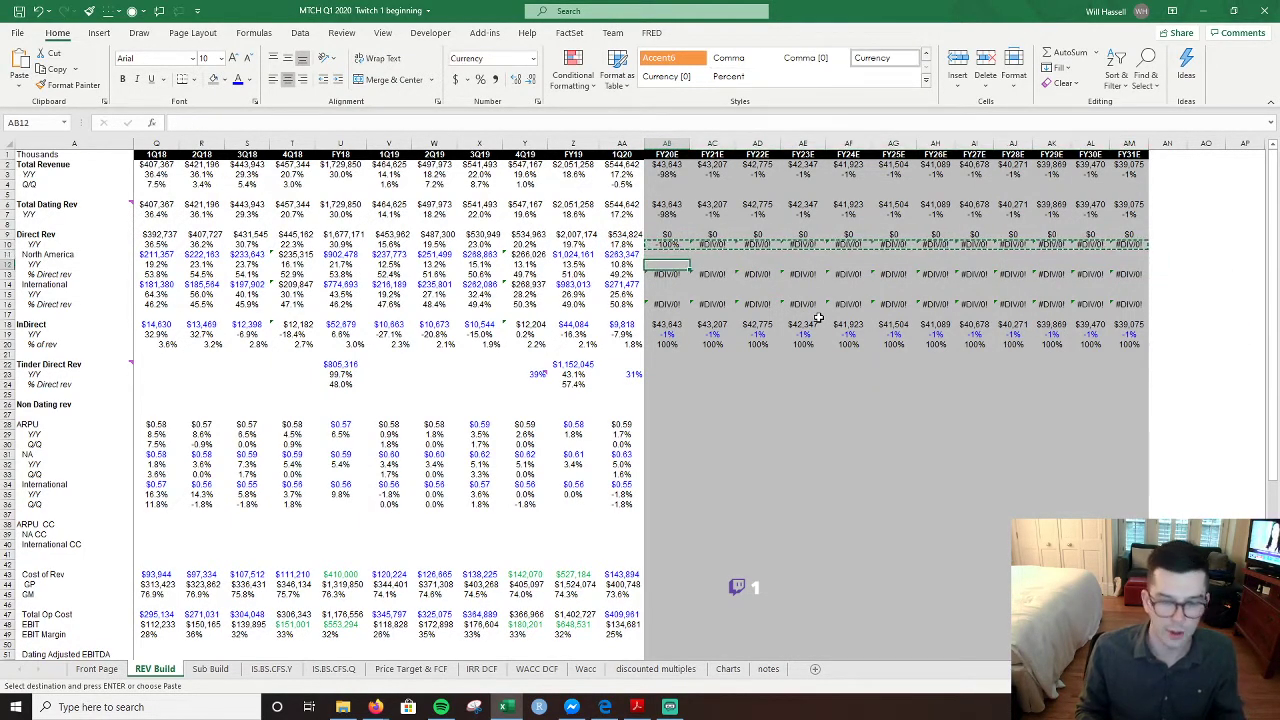
{"action": "key", "text": "Return"}
- Check the cell references in the FY20E and FY21E North America Y/Y formulas
{"action": "key", "text": "F2"}
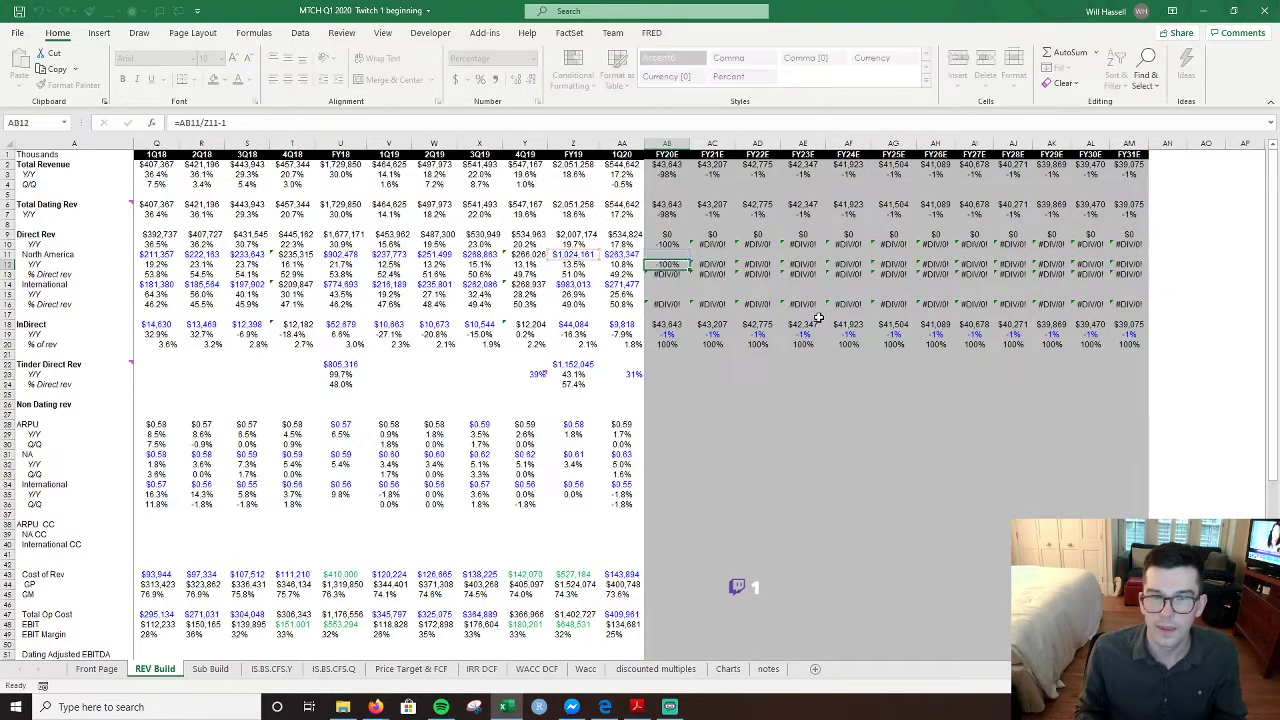
{"action": "key", "text": "Escape"}
{"action": "key", "text": "Right"}
{"action": "key", "text": "F2"}
{"action": "key", "text": "Return"}
{"action": "key", "text": "Left"}
{"action": "key", "text": "Up"}
- Copy the FY20E to FY31E North America Y/Y formulas into the International Y/Y row
{"action": "key", "text": "ctrl+shift+Right"}
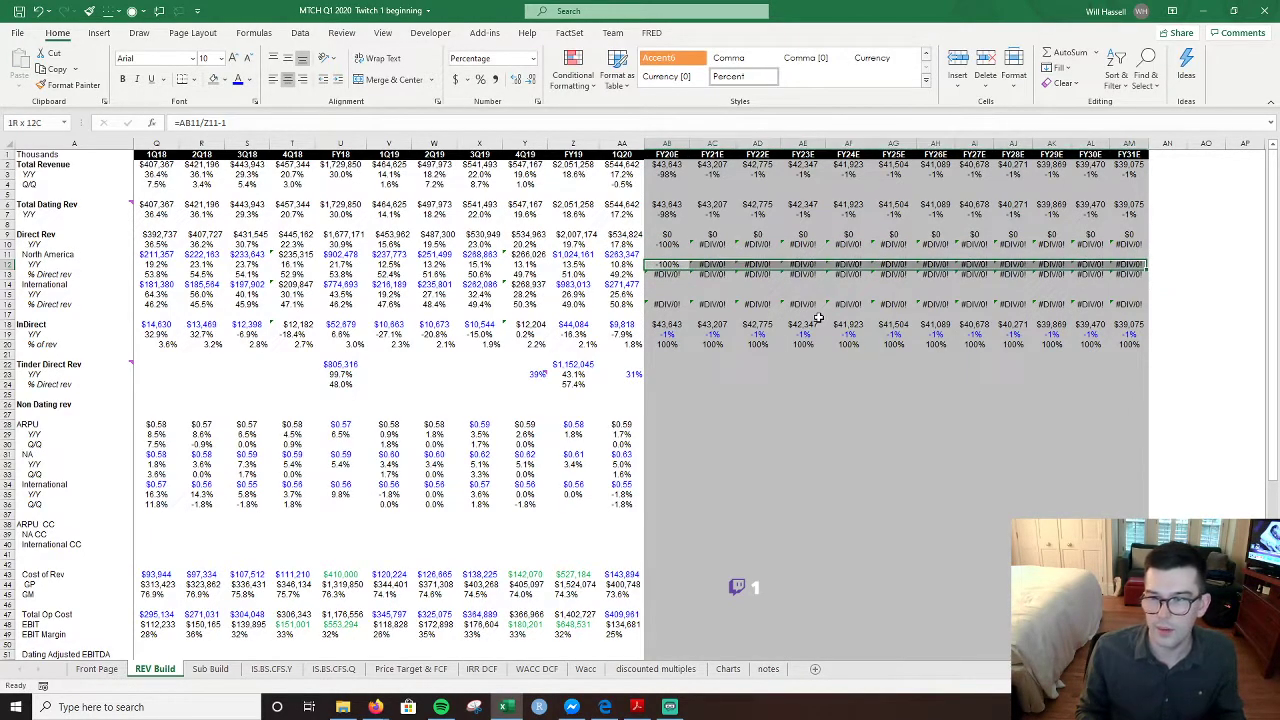
{"action": "key", "text": "ctrl+c"}
{"action": "key", "text": "Down"}
{"action": "key", "text": "Down"}
{"action": "key", "text": "Down"}
{"action": "key", "text": "ctrl+shift+Right"}
{"action": "key", "text": "Return"}
- Check the International Y/Y formulas for FY21E and FY22E and save the workbook
{"action": "key", "text": "Right"}
{"action": "key", "text": "F2"}
{"action": "key", "text": "Escape"}
{"action": "key", "text": "Right"}
{"action": "key", "text": "F2"}
{"action": "key", "text": "Return"}
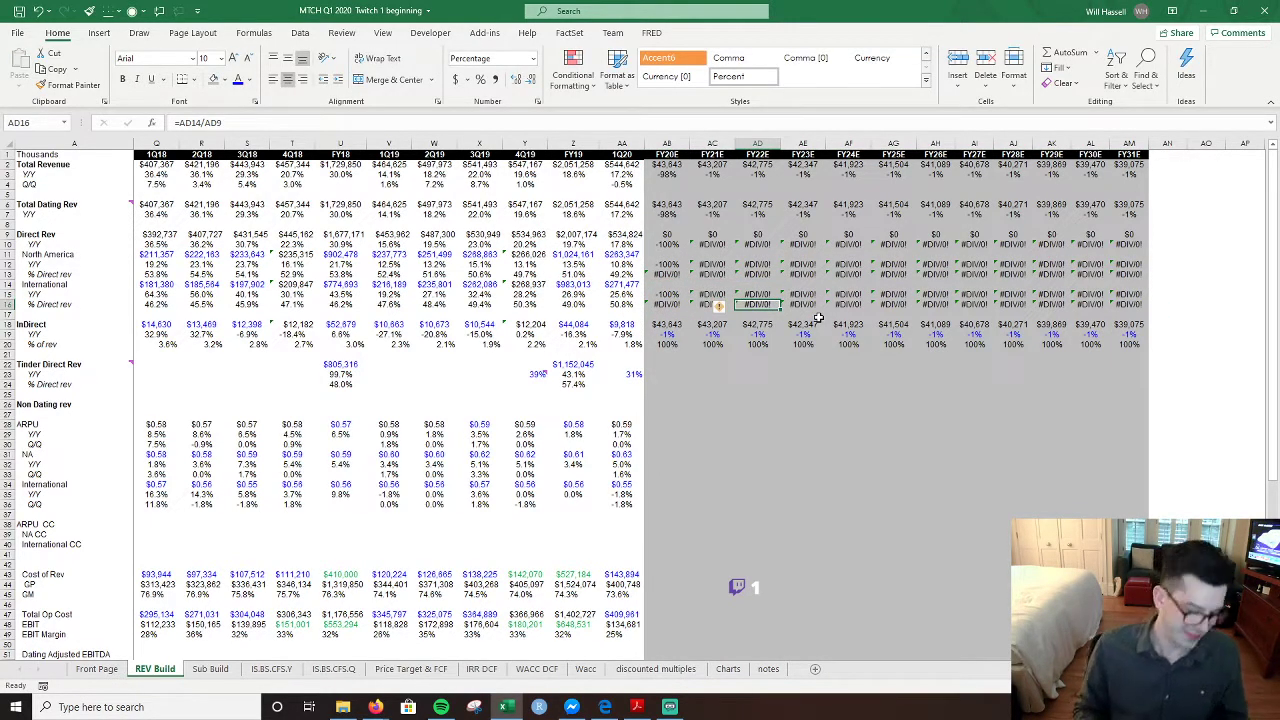
{"action": "key", "text": "ctrl+s"}
- Examine the FY20E and FY21E projection columns from the revenue rows down through the Tinder, ARPU and ARPU CC rows
{"action": "key", "text": "Down"}
{"action": "key", "text": "Down"}
{"action": "key", "text": "Down"}
{"action": "key", "text": "Down"}
{"action": "key", "text": "Down"}
{"action": "key", "text": "Down"}
{"action": "key", "text": "Down"}
{"action": "key", "text": "Down"}
{"action": "key", "text": "Down"}
{"action": "key", "text": "Down"}
{"action": "key", "text": "Down"}
{"action": "key", "text": "Left"}
{"action": "key", "text": "Down"}
{"action": "key", "text": "Down"}
{"action": "key", "text": "Down"}
{"action": "key", "text": "Down"}
{"action": "key", "text": "Down"}
{"action": "key", "text": "Down"}
{"action": "key", "text": "Down"}
{"action": "key", "text": "Down"}
{"action": "key", "text": "Down"}
{"action": "key", "text": "Down"}
{"action": "key", "text": "Down"}
{"action": "key", "text": "Down"}
{"action": "key", "text": "Down"}
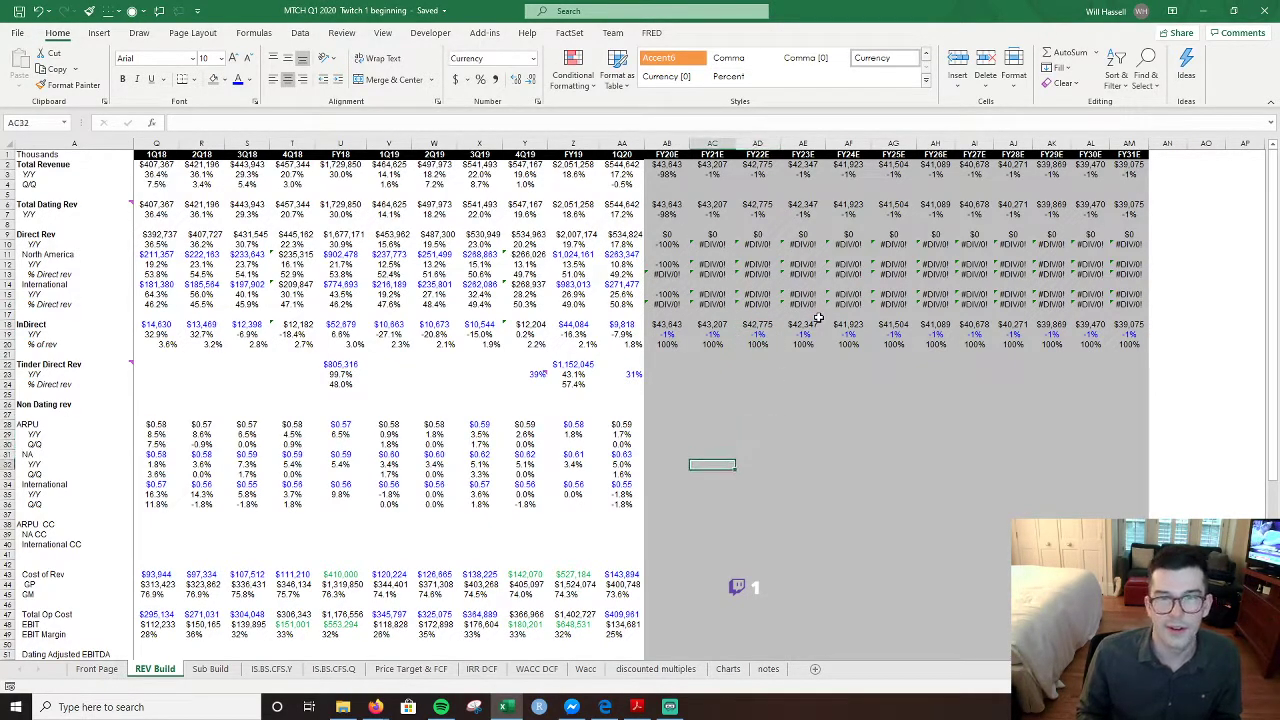
{"action": "key", "text": "Up"}
{"action": "key", "text": "Up"}
{"action": "key", "text": "Up"}
{"action": "key", "text": "Up"}
{"action": "key", "text": "Up"}
{"action": "key", "text": "Up"}
{"action": "key", "text": "Up"}
{"action": "key", "text": "Up"}
{"action": "key", "text": "Up"}
{"action": "key", "text": "Up"}
{"action": "key", "text": "Left"}
{"action": "key", "text": "Up"}
{"action": "key", "text": "Up"}
{"action": "key", "text": "Up"}
{"action": "key", "text": "Up"}
{"action": "key", "text": "Up"}
{"action": "key", "text": "Down"}
{"action": "key", "text": "Down"}
{"action": "key", "text": "Down"}
{"action": "key", "text": "Down"}
{"action": "key", "text": "Down"}
{"action": "key", "text": "Down"}
{"action": "key", "text": "Down"}
{"action": "key", "text": "Up"}
{"action": "key", "text": "Up"}
{"action": "key", "text": "Up"}
{"action": "key", "text": "Up"}
{"action": "key", "text": "Up"}
{"action": "key", "text": "Up"}
{"action": "key", "text": "Up"}
{"action": "key", "text": "Up"}
{"action": "key", "text": "Down"}
{"action": "key", "text": "Down"}
{"action": "key", "text": "Down"}
{"action": "key", "text": "Down"}
{"action": "key", "text": "Down"}
{"action": "key", "text": "Down"}
{"action": "key", "text": "Down"}
{"action": "key", "text": "Down"}
{"action": "key", "text": "Down"}
{"action": "key", "text": "Down"}
{"action": "key", "text": "Down"}
{"action": "key", "text": "Down"}
{"action": "key", "text": "Down"}
{"action": "key", "text": "Down"}
{"action": "key", "text": "Down"}
{"action": "key", "text": "Down"}
{"action": "key", "text": "Down"}
{"action": "key", "text": "Down"}
{"action": "key", "text": "Down"}
{"action": "key", "text": "Down"}
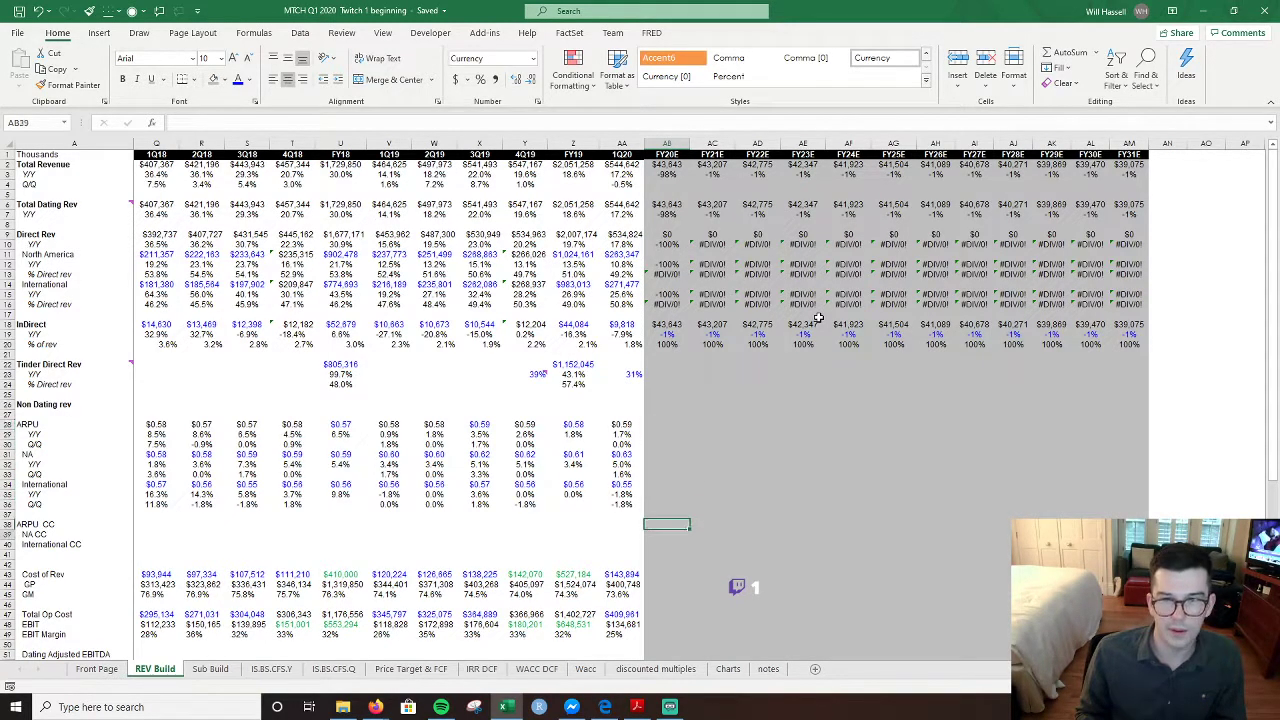
- Examine the cost of revenue, gross margin, EBIT and EBITDA rows beside the FY20E column, including the 1Q20 GM formula
{"action": "key", "text": "Up"}
{"action": "key", "text": "Up"}
{"action": "key", "text": "Up"}
{"action": "key", "text": "Up"}
{"action": "key", "text": "Up"}
{"action": "key", "text": "Up"}
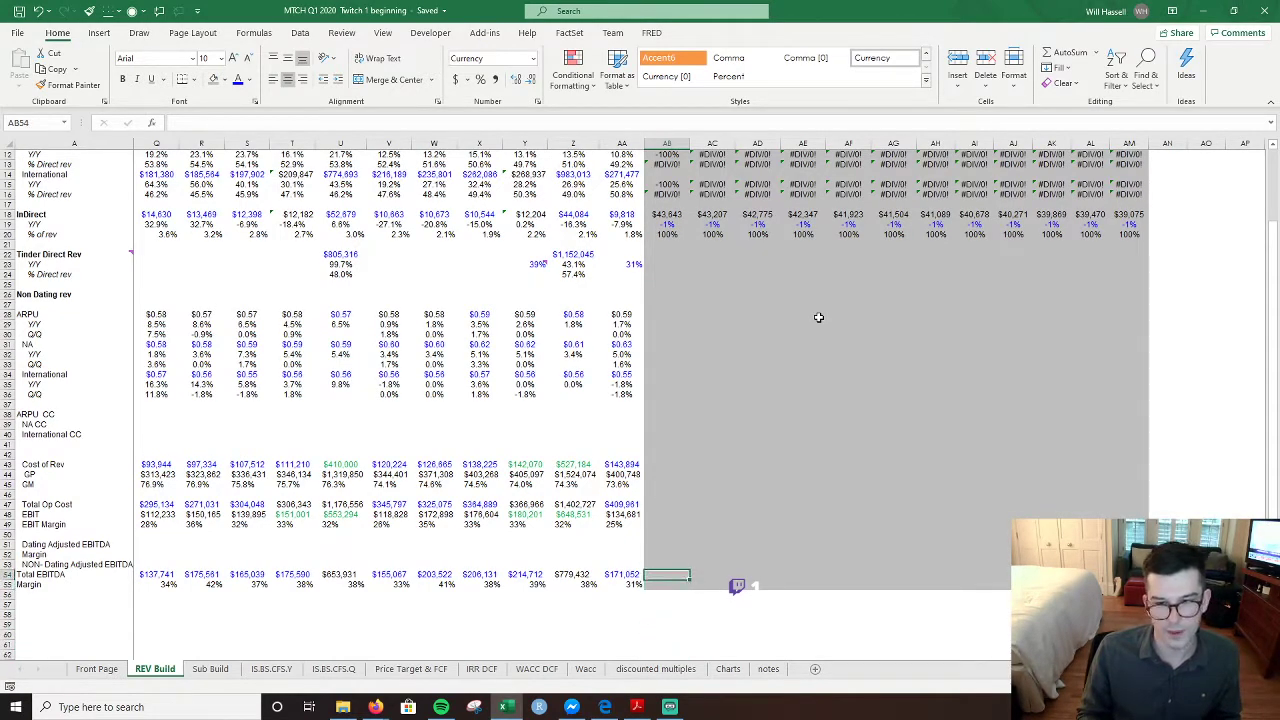
{"action": "key", "text": "Up"}
{"action": "key", "text": "Up"}
{"action": "key", "text": "Up"}
{"action": "key", "text": "Up"}
{"action": "key", "text": "Up"}
{"action": "key", "text": "Up"}
{"action": "key", "text": "Up"}
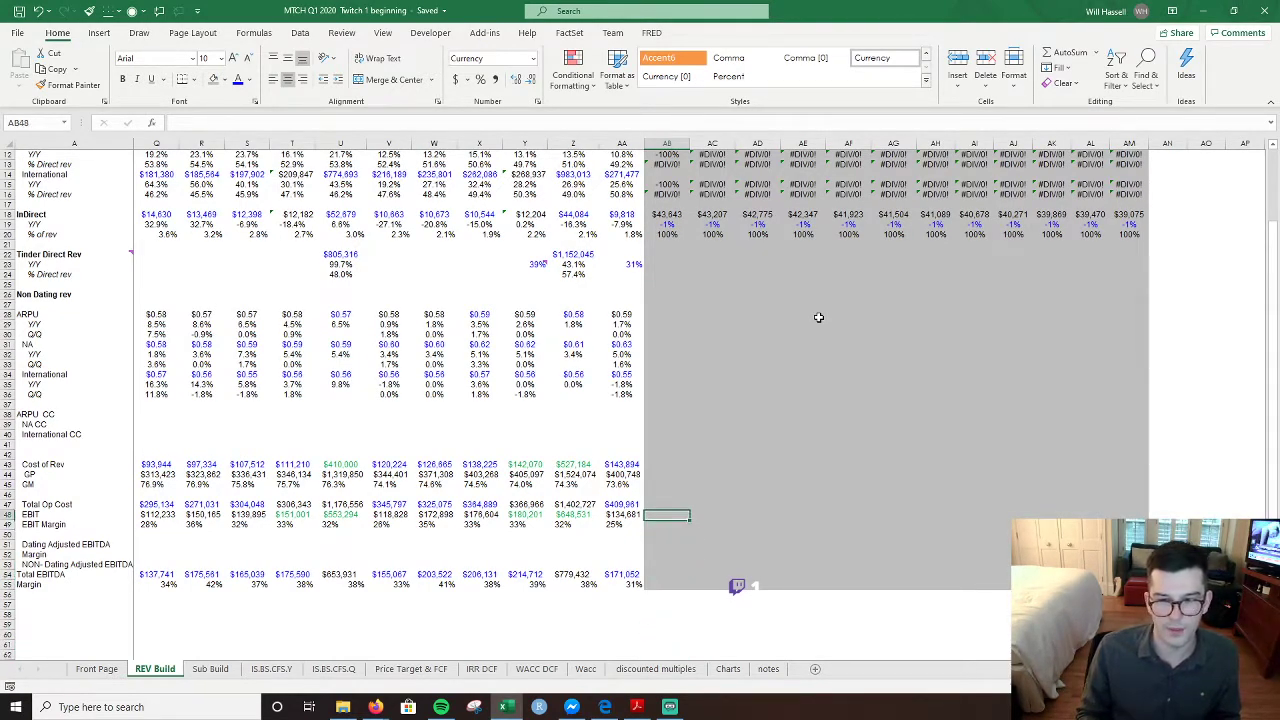
{"action": "key", "text": "Up"}
{"action": "key", "text": "Up"}
{"action": "key", "text": "Left"}
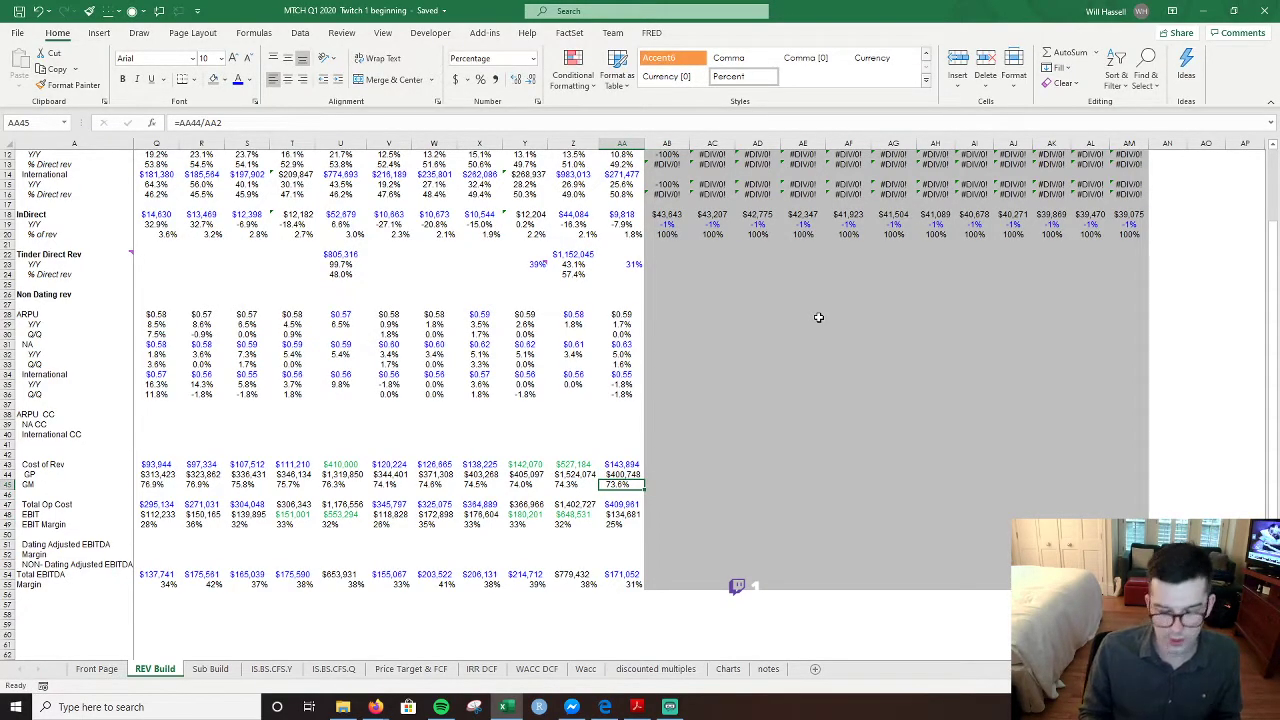
- Examine the annual statements sheet IS.BS.CFS.Y from the cash flow rows up through the balance sheet
{"action": "key", "text": "ctrl+Page_Down"}
{"action": "key", "text": "ctrl+Page_Down"}
{"action": "key", "text": "Down"}
{"action": "key", "text": "Left"}
{"action": "key", "text": "Up"}
{"action": "key", "text": "Up"}
{"action": "key", "text": "Up"}
{"action": "key", "text": "Up"}
{"action": "key", "text": "Up"}
{"action": "key", "text": "Up"}
{"action": "key", "text": "Up"}
{"action": "key", "text": "Up"}
{"action": "key", "text": "Up"}
{"action": "key", "text": "Up"}
{"action": "key", "text": "Up"}
{"action": "key", "text": "Up"}
{"action": "key", "text": "Up"}
{"action": "key", "text": "Up"}
{"action": "key", "text": "Up"}
{"action": "key", "text": "Up"}
{"action": "key", "text": "Up"}
{"action": "key", "text": "Up"}
{"action": "key", "text": "Up"}
{"action": "key", "text": "Up"}
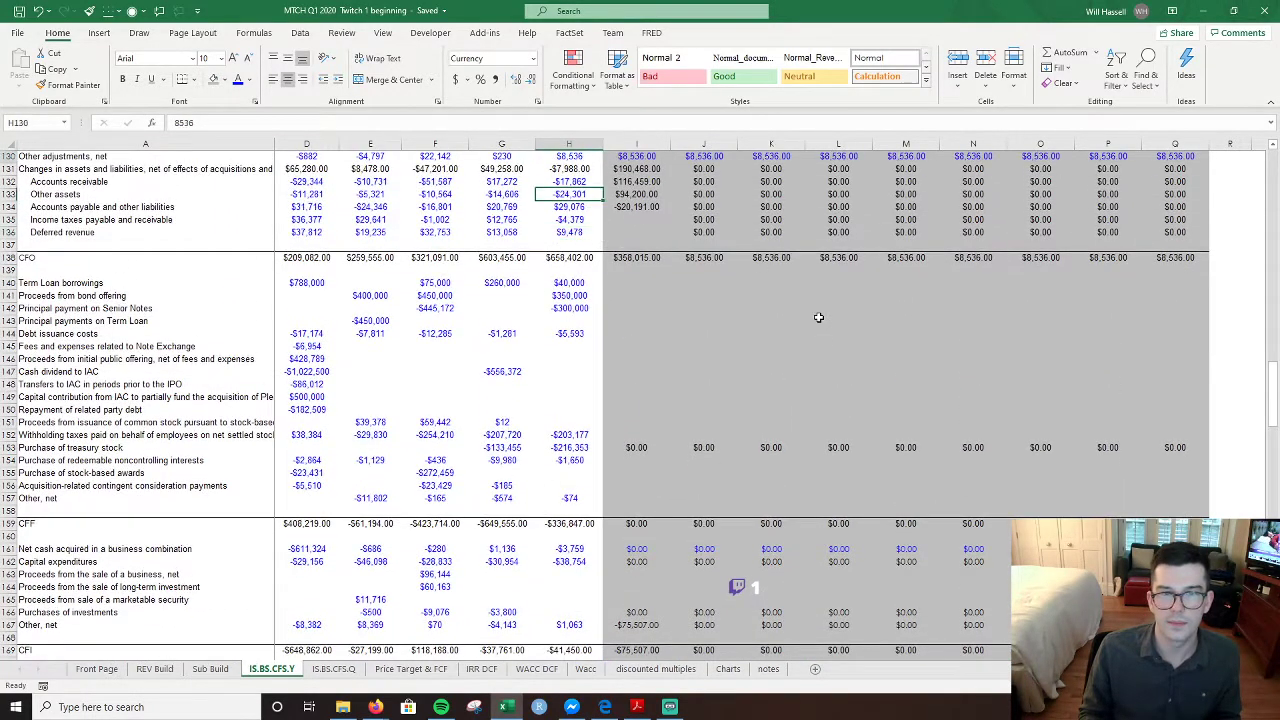
{"action": "key", "text": "Up"}
{"action": "key", "text": "Up"}
{"action": "key", "text": "Up"}
{"action": "key", "text": "Up"}
{"action": "key", "text": "Up"}
{"action": "key", "text": "Up"}
{"action": "key", "text": "Up"}
{"action": "key", "text": "Up"}
{"action": "key", "text": "Up"}
{"action": "key", "text": "Up"}
{"action": "key", "text": "Up"}
{"action": "key", "text": "Up"}
{"action": "key", "text": "Up"}
{"action": "key", "text": "Up"}
{"action": "key", "text": "Up"}
{"action": "key", "text": "Up"}
{"action": "key", "text": "Up"}
{"action": "key", "text": "Up"}
{"action": "key", "text": "Up"}
{"action": "key", "text": "Up"}
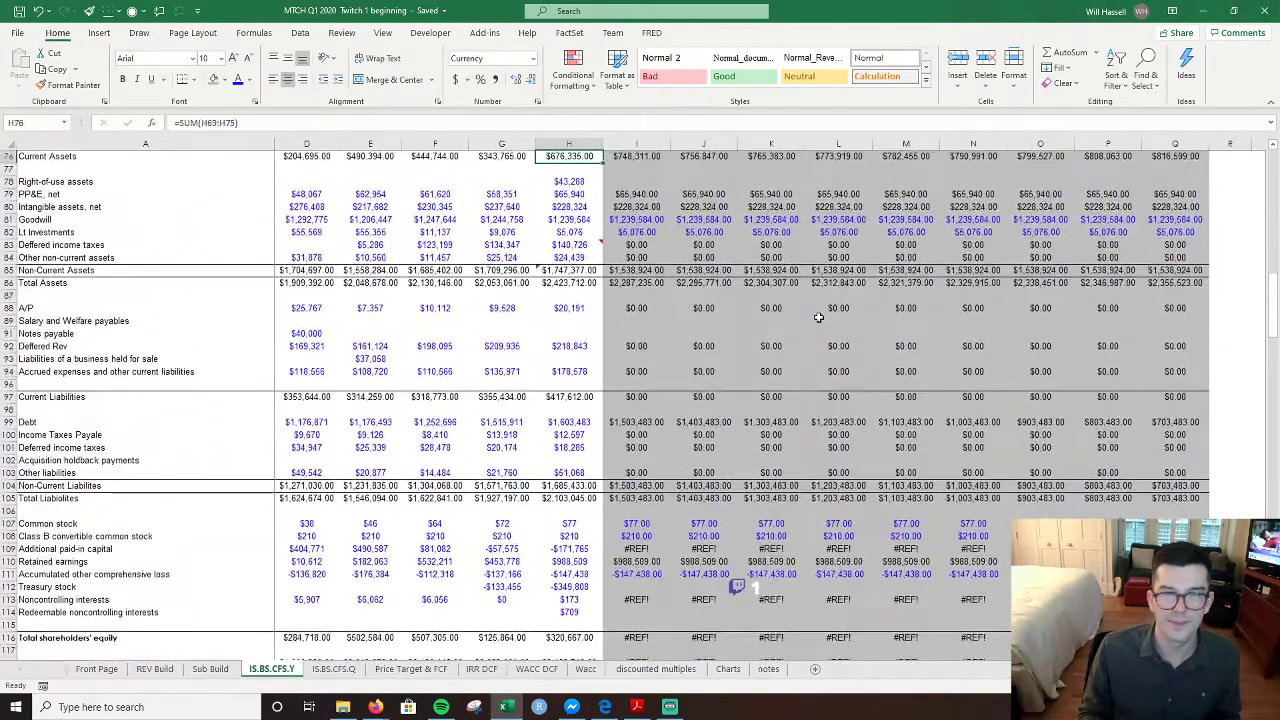
- Examine the annual income statement rows, from earnings before taxes up through gross margin and revenue
{"action": "key", "text": "Up"}
{"action": "key", "text": "Up"}
{"action": "key", "text": "Up"}
{"action": "key", "text": "Up"}
{"action": "key", "text": "Up"}
{"action": "key", "text": "Up"}
{"action": "key", "text": "Up"}
{"action": "key", "text": "Up"}
{"action": "key", "text": "Up"}
{"action": "key", "text": "Up"}
{"action": "key", "text": "Up"}
{"action": "key", "text": "Up"}
{"action": "key", "text": "Up"}
{"action": "key", "text": "Up"}
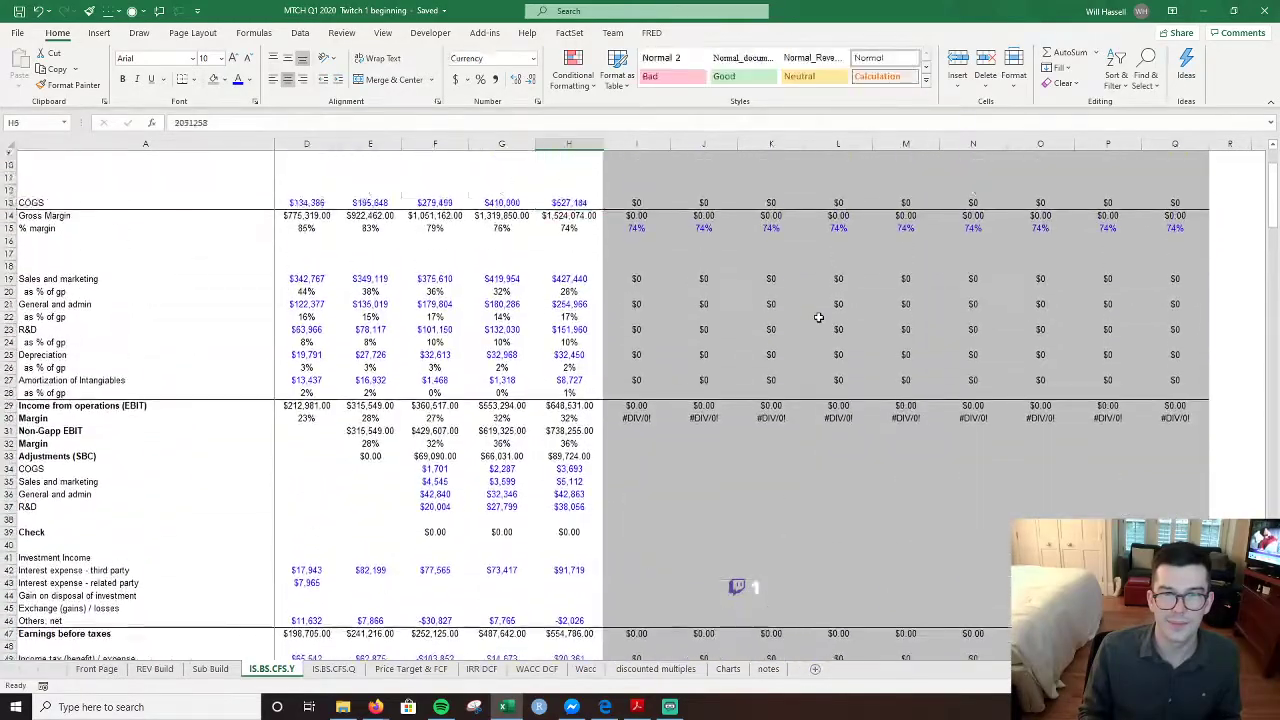
{"action": "key", "text": "Up"}
{"action": "key", "text": "Up"}
{"action": "key", "text": "Up"}
{"action": "key", "text": "Up"}
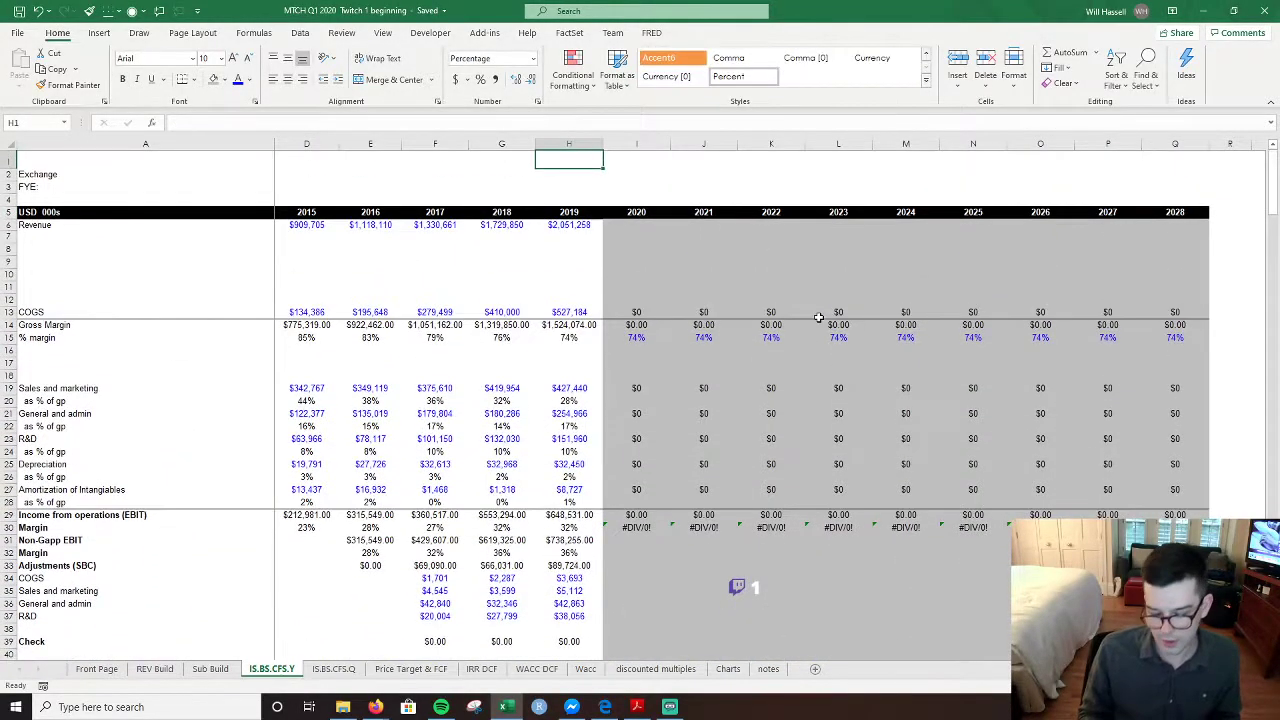
- Look over the quarterly statements and Sub Build sheets, and return to the FY20E gross profit cell on REV Build
{"action": "key", "text": "ctrl+Page_Down"}
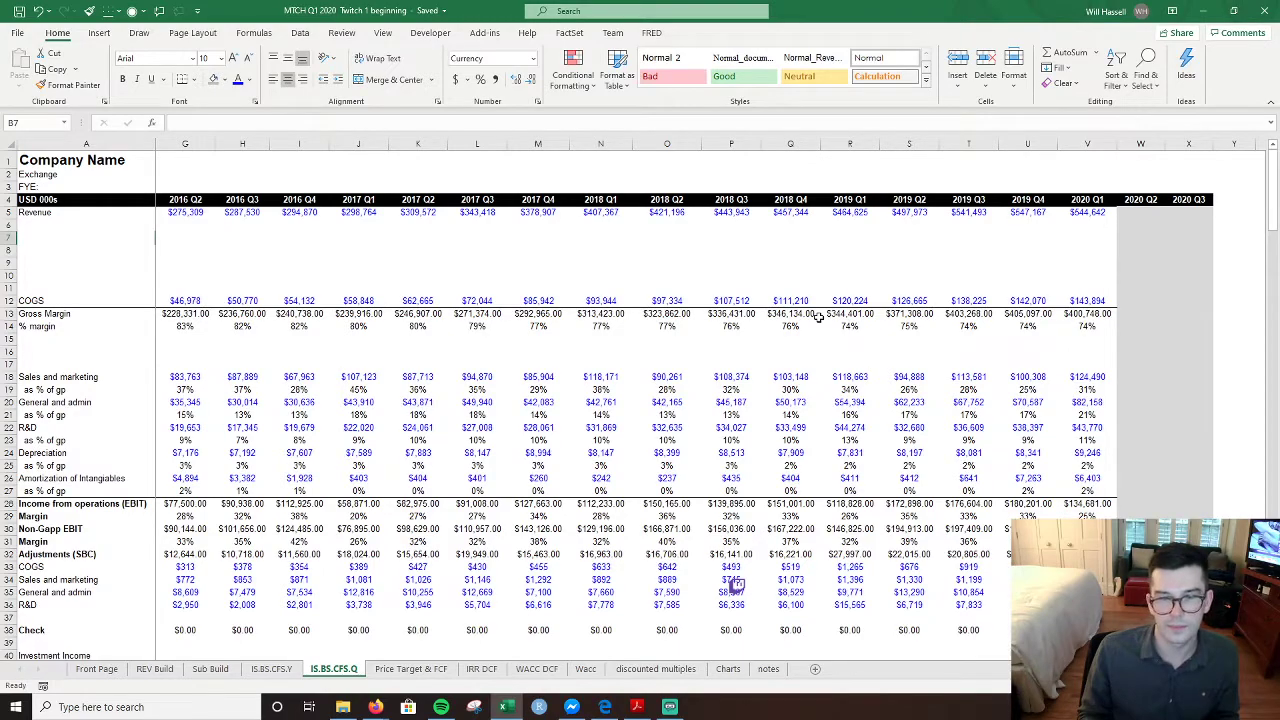
{"action": "key", "text": "ctrl+Page_Up"}
{"action": "key", "text": "ctrl+Page_Up"}
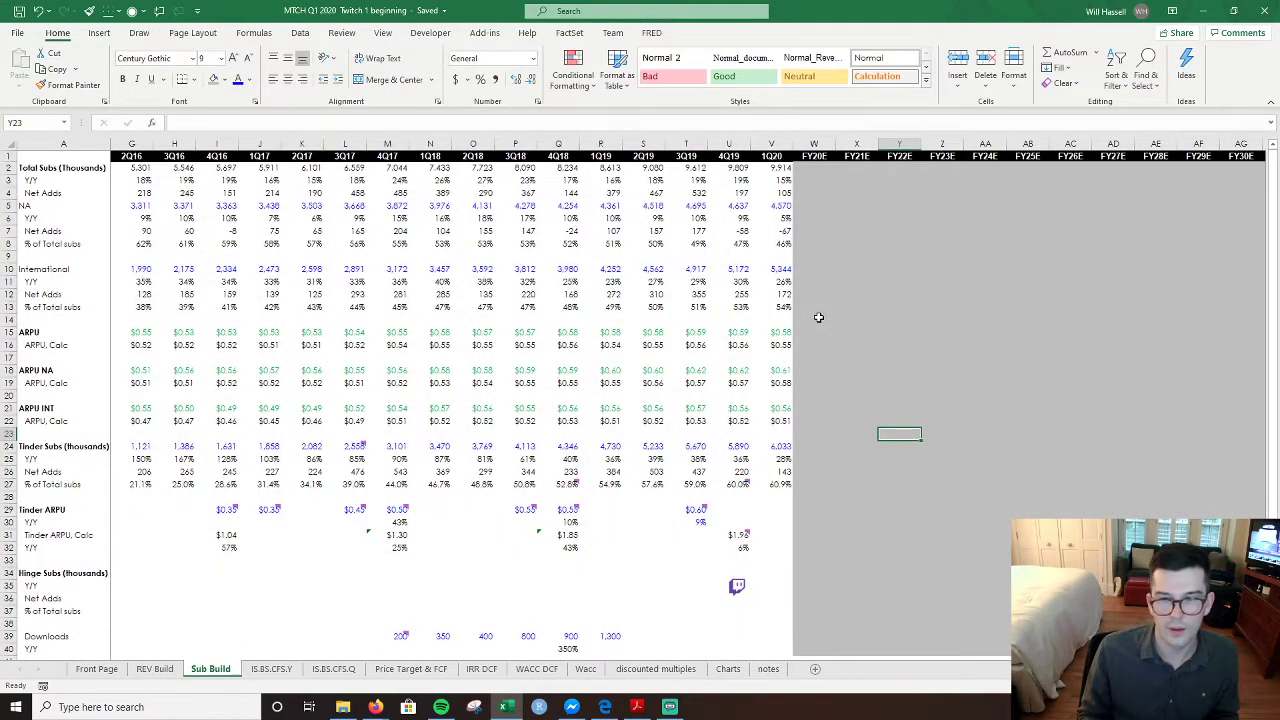
{"action": "key", "text": "ctrl+Page_Up"}
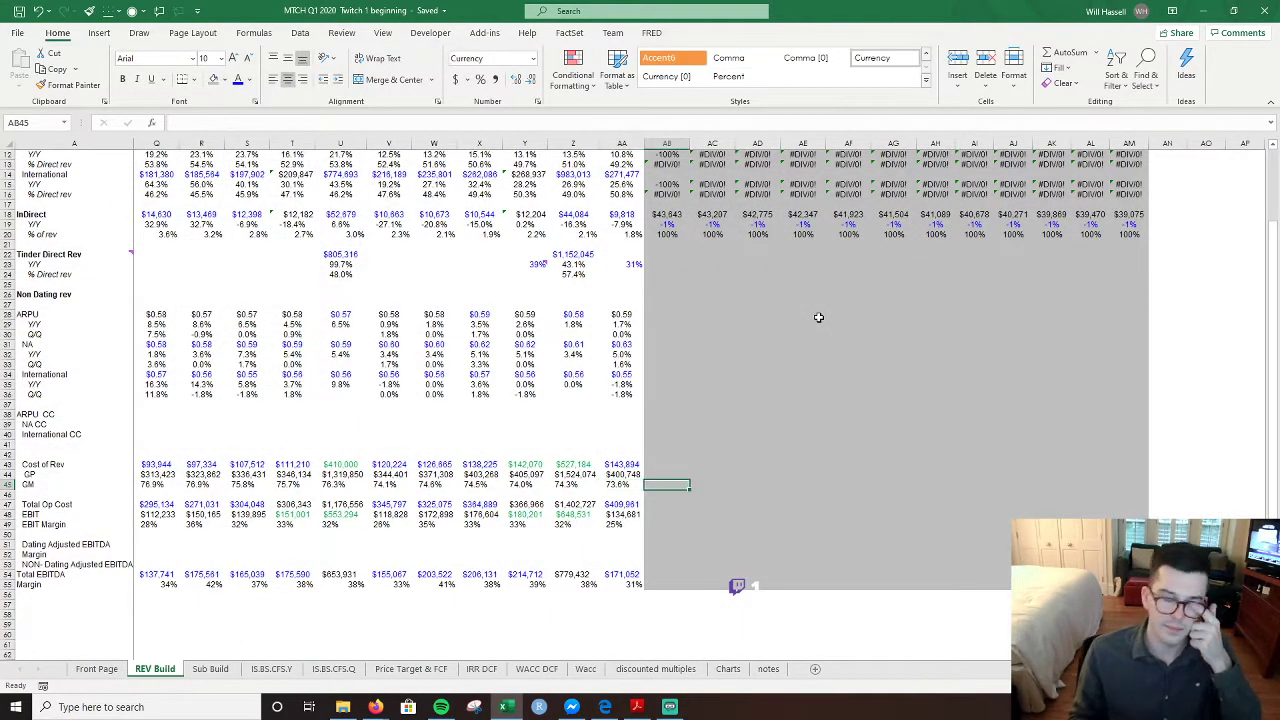
{"action": "key", "text": "Up"}
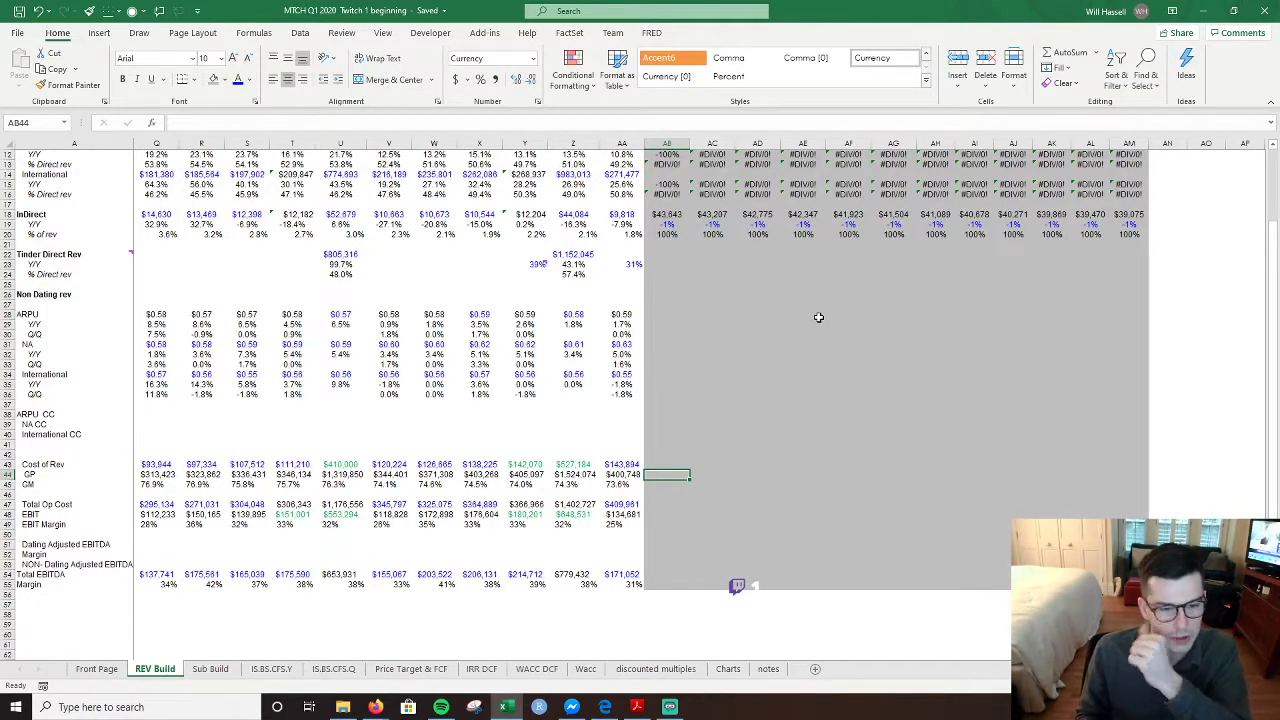
- Select the 1Q19 to 4Q19 gross margin cells to check their average against the FY19 margin
{"action": "key", "text": "Left"}
{"action": "key", "text": "Left"}
{"action": "scroll", "coordinate": [818, 317], "scroll_direction": "up", "scroll_amount": 4}
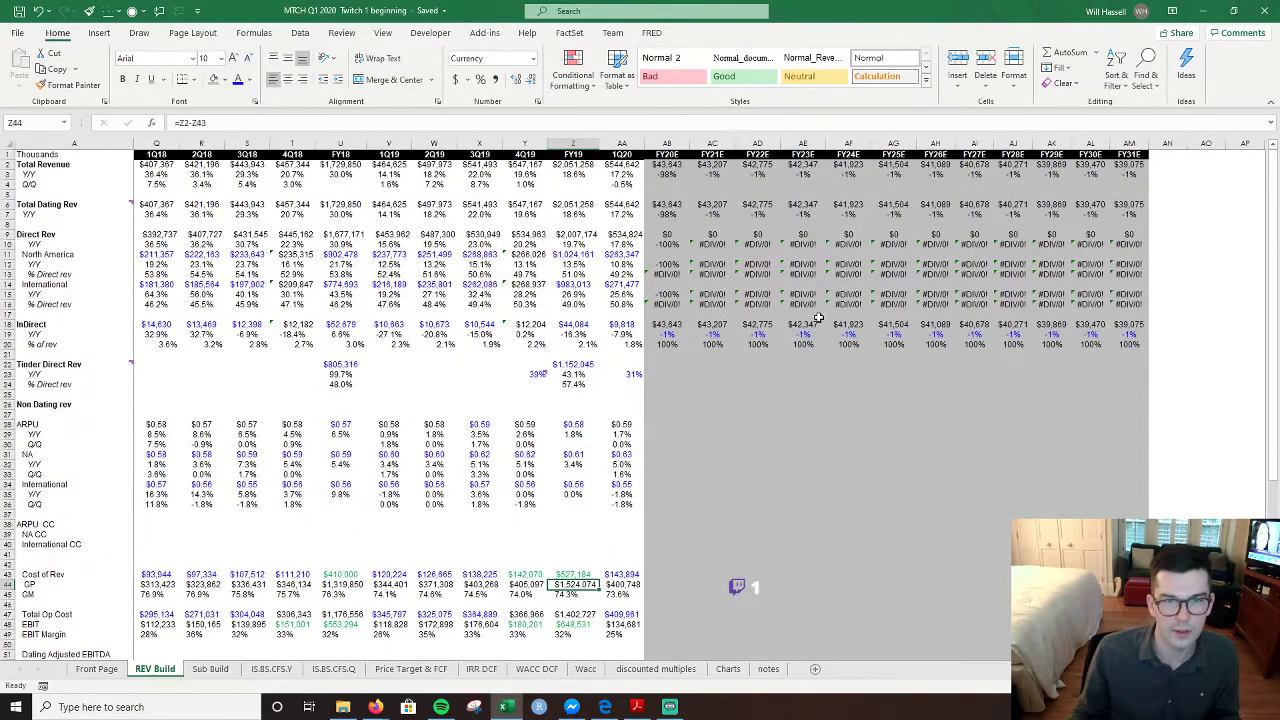
{"action": "key", "text": "Down"}
{"action": "key", "text": "Left"}
{"action": "key", "text": "Left"}
{"action": "key", "text": "shift+Left"}
{"action": "key", "text": "shift+Left"}
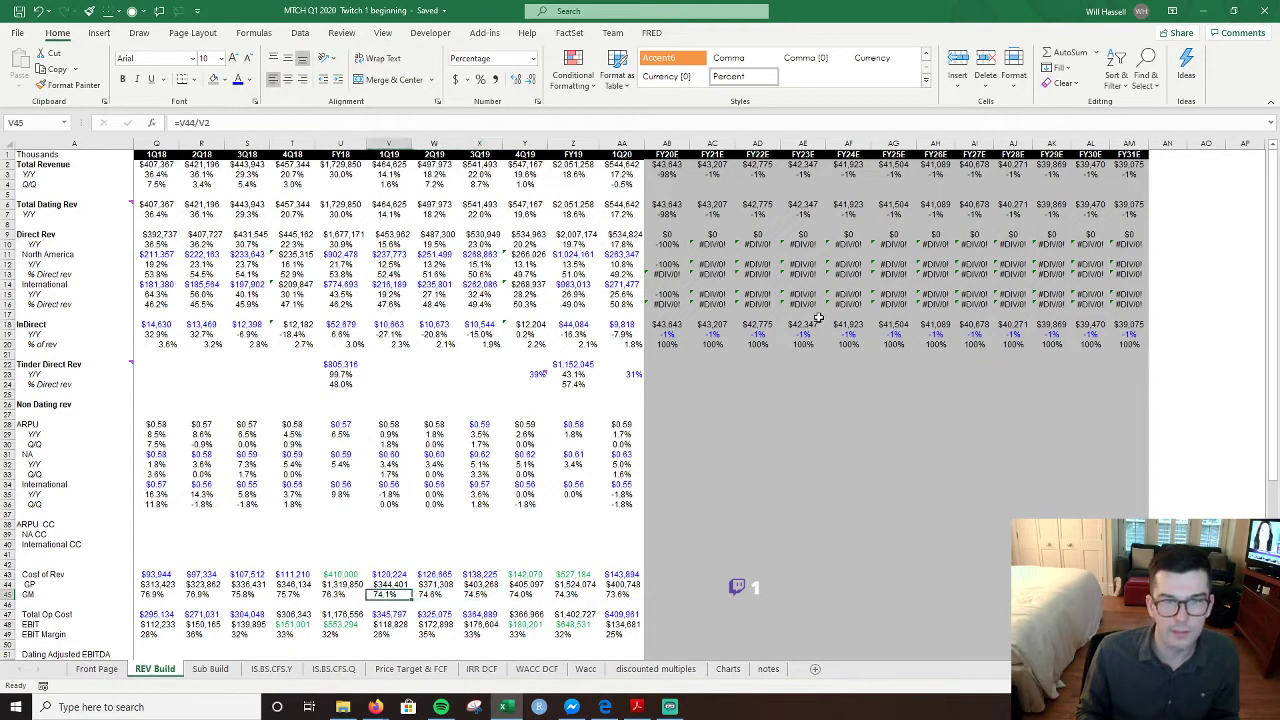
{"action": "key", "text": "shift+Right"}
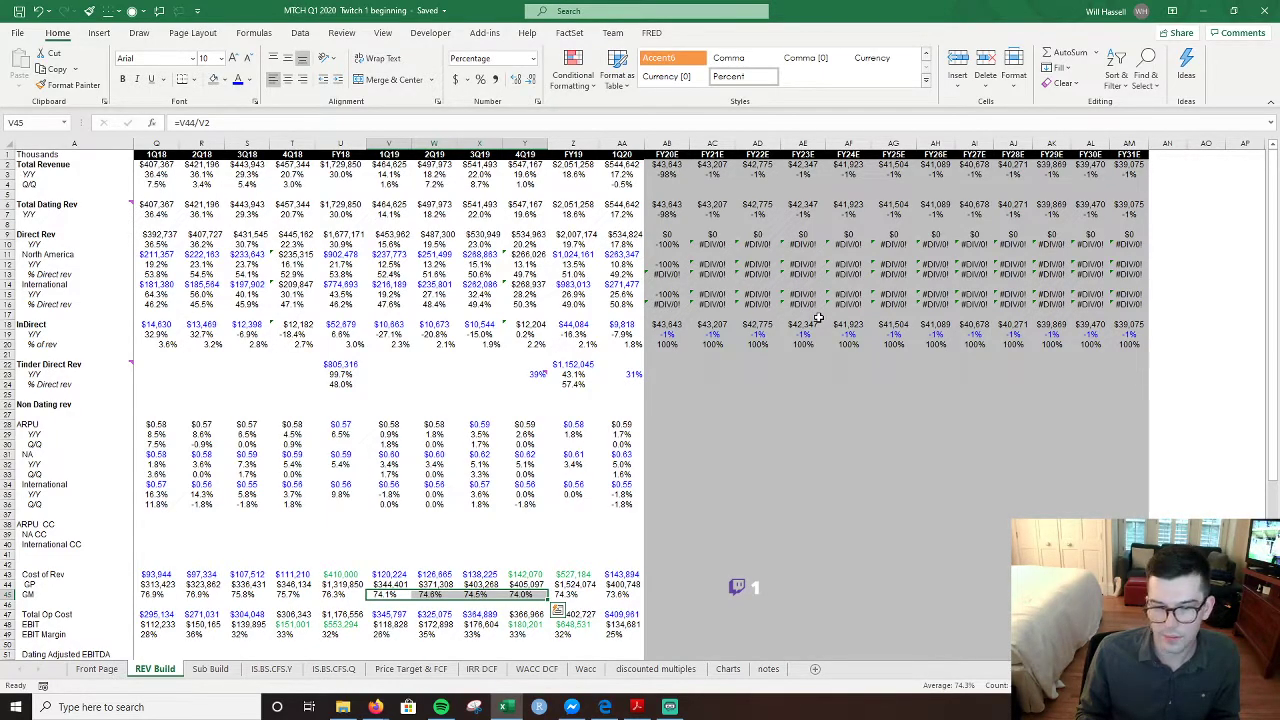
- Select the 1Q18 to 4Q18 gross margin cells to check their average against the FY18 margin
{"action": "key", "text": "Left"}
{"action": "key", "text": "Left"}
{"action": "key", "text": "Left"}
{"action": "key", "text": "Left"}
{"action": "key", "text": "Left"}
{"action": "key", "text": "Left"}
{"action": "key", "text": "Right"}
{"action": "key", "text": "shift+Right"}
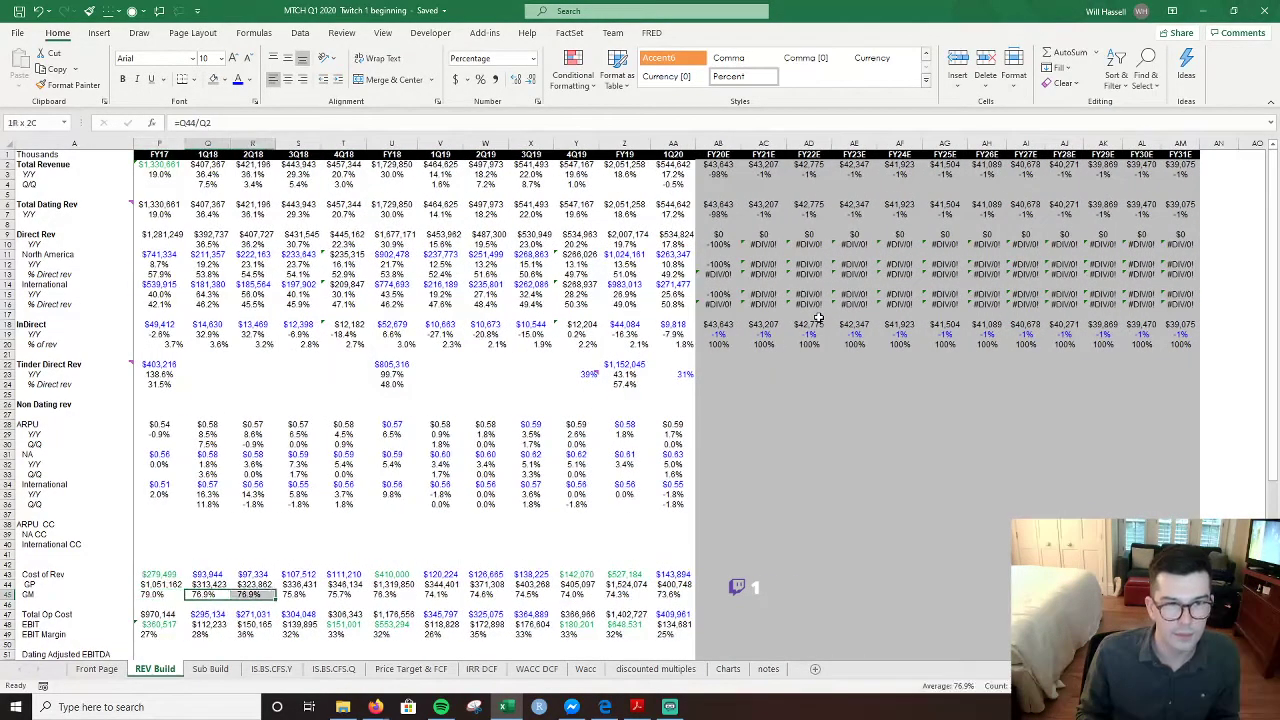
{"action": "key", "text": "shift+Right"}
{"action": "key", "text": "shift+Right"}
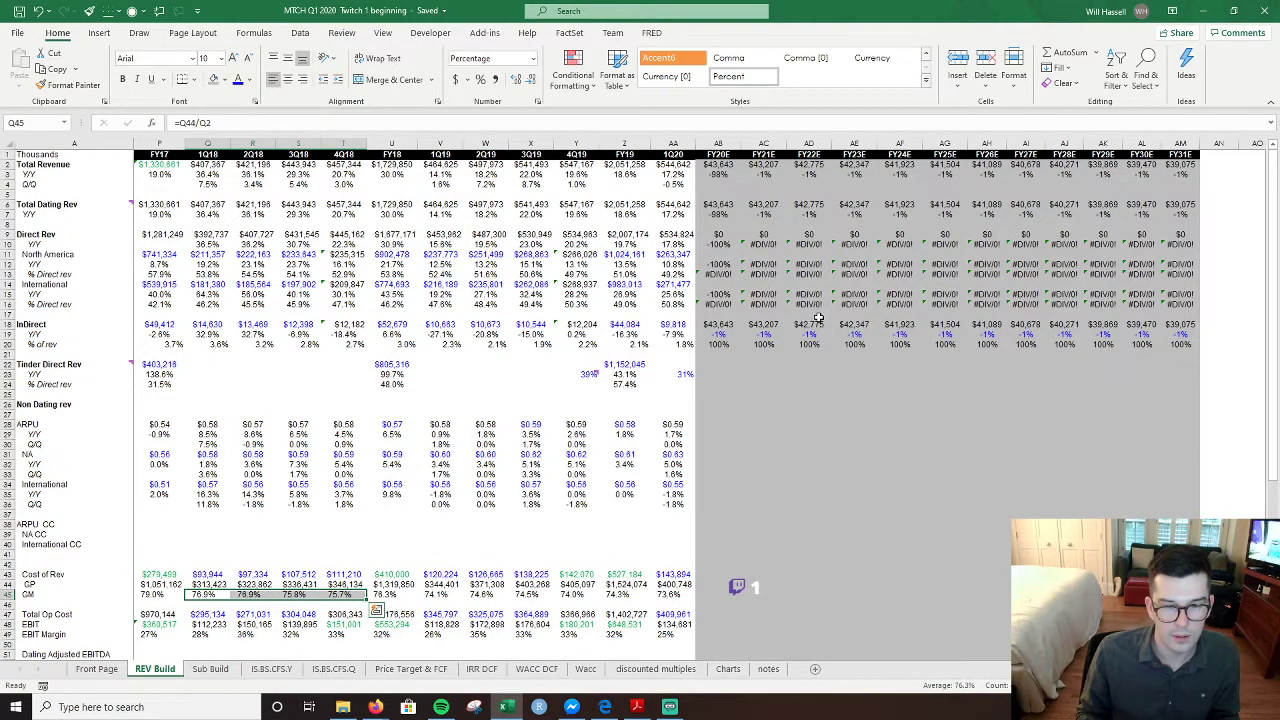
{"action": "key", "text": "Right"}
{"action": "key", "text": "Right"}
{"action": "key", "text": "Right"}
{"action": "key", "text": "Right"}
{"action": "key", "text": "Right"}
{"action": "key", "text": "Right"}
{"action": "key", "text": "Right"}
{"action": "key", "text": "Right"}
{"action": "key", "text": "Right"}
{"action": "key", "text": "Right"}
{"action": "key", "text": "Right"}
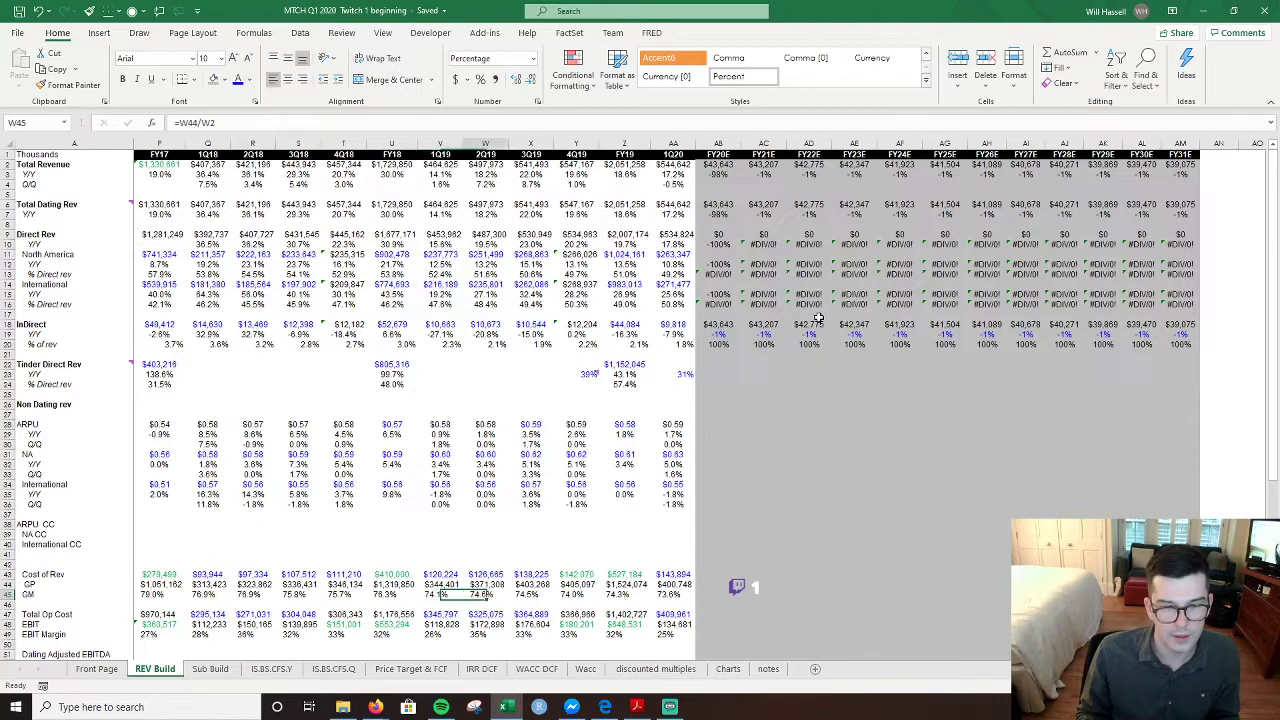
{"action": "key", "text": "Right"}
{"action": "key", "text": "Right"}
{"action": "key", "text": "Right"}
{"action": "key", "text": "Right"}
{"action": "key", "text": "Right"}
{"action": "key", "text": "Right"}
{"action": "key", "text": "Right"}
{"action": "key", "text": "Right"}
{"action": "key", "text": "Right"}
{"action": "key", "text": "Right"}
{"action": "key", "text": "Right"}
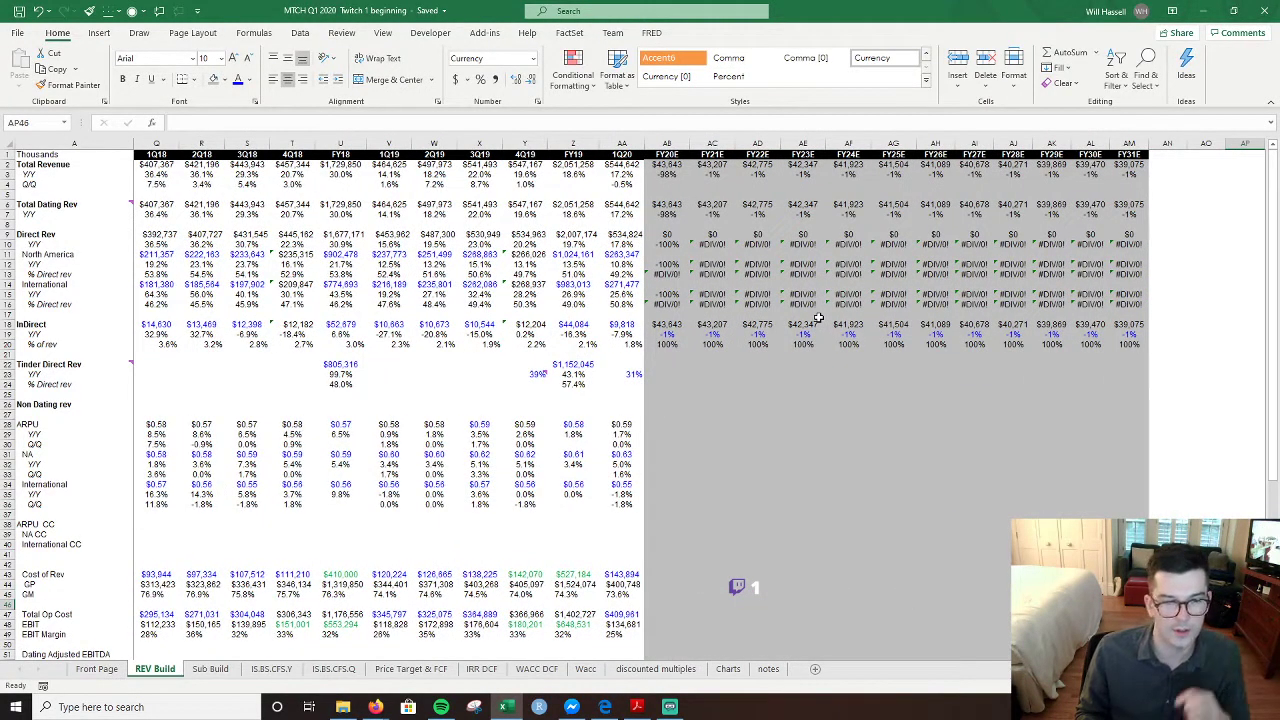
{"action": "key", "text": "Left"}
{"action": "key", "text": "Left"}
{"action": "key", "text": "Left"}
{"action": "key", "text": "Left"}
{"action": "key", "text": "Left"}
{"action": "key", "text": "Left"}
{"action": "key", "text": "Left"}
{"action": "key", "text": "Left"}
{"action": "key", "text": "Left"}
{"action": "key", "text": "Left"}
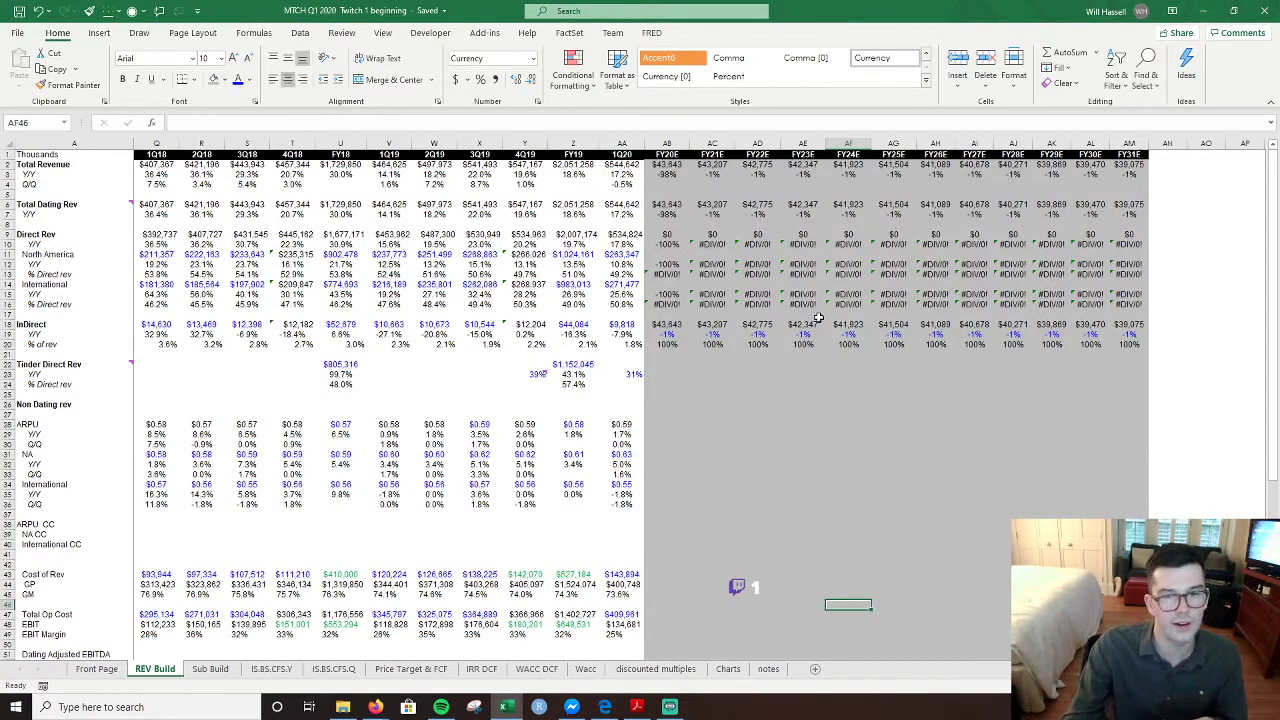
{"action": "key", "text": "Left"}
{"action": "key", "text": "Left"}
{"action": "key", "text": "Left"}
{"action": "key", "text": "Left"}
{"action": "key", "text": "Left"}
{"action": "key", "text": "Left"}
{"action": "key", "text": "Left"}
{"action": "key", "text": "Left"}
{"action": "key", "text": "Left"}
{"action": "key", "text": "Left"}
{"action": "key", "text": "Left"}
{"action": "key", "text": "Left"}
{"action": "key", "text": "Left"}
{"action": "key", "text": "Left"}
{"action": "key", "text": "Left"}
{"action": "key", "text": "Left"}
{"action": "key", "text": "Left"}
{"action": "key", "text": "Left"}
{"action": "key", "text": "Left"}
{"action": "key", "text": "Left"}
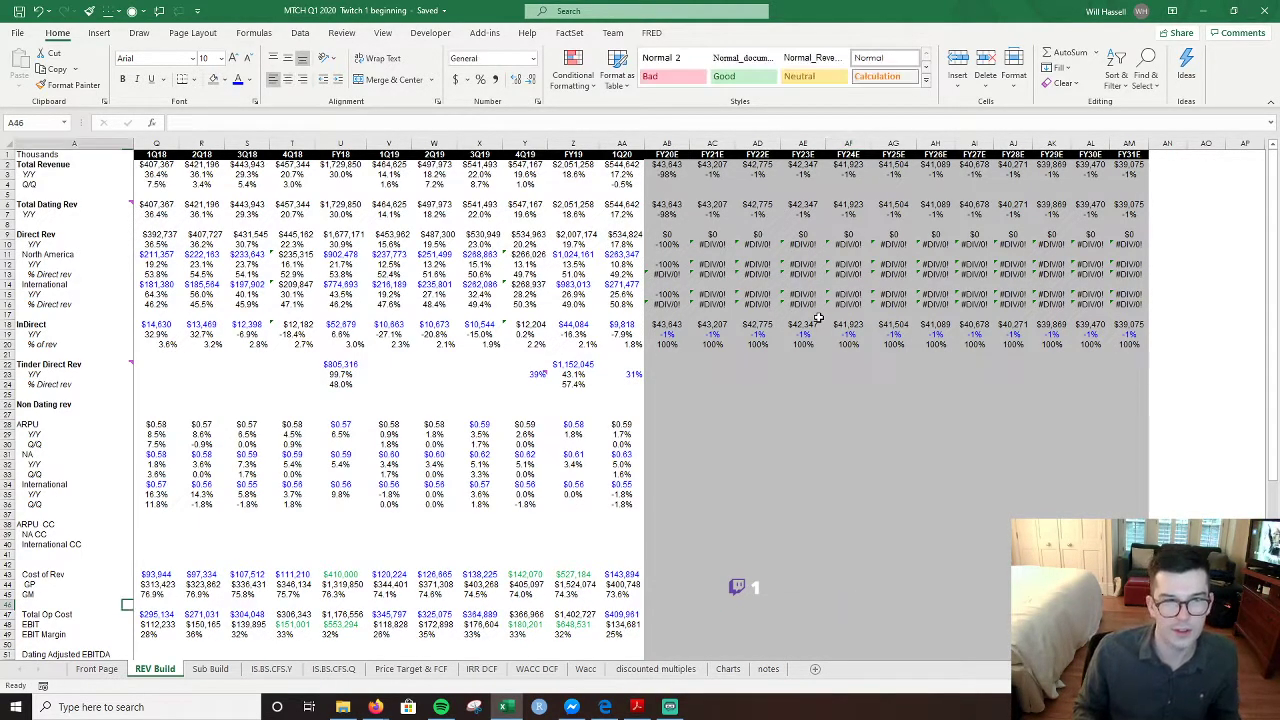
- Review the historical gross margin row from 1Q15 across to the FY20E projection column
{"action": "key", "text": "Up"}
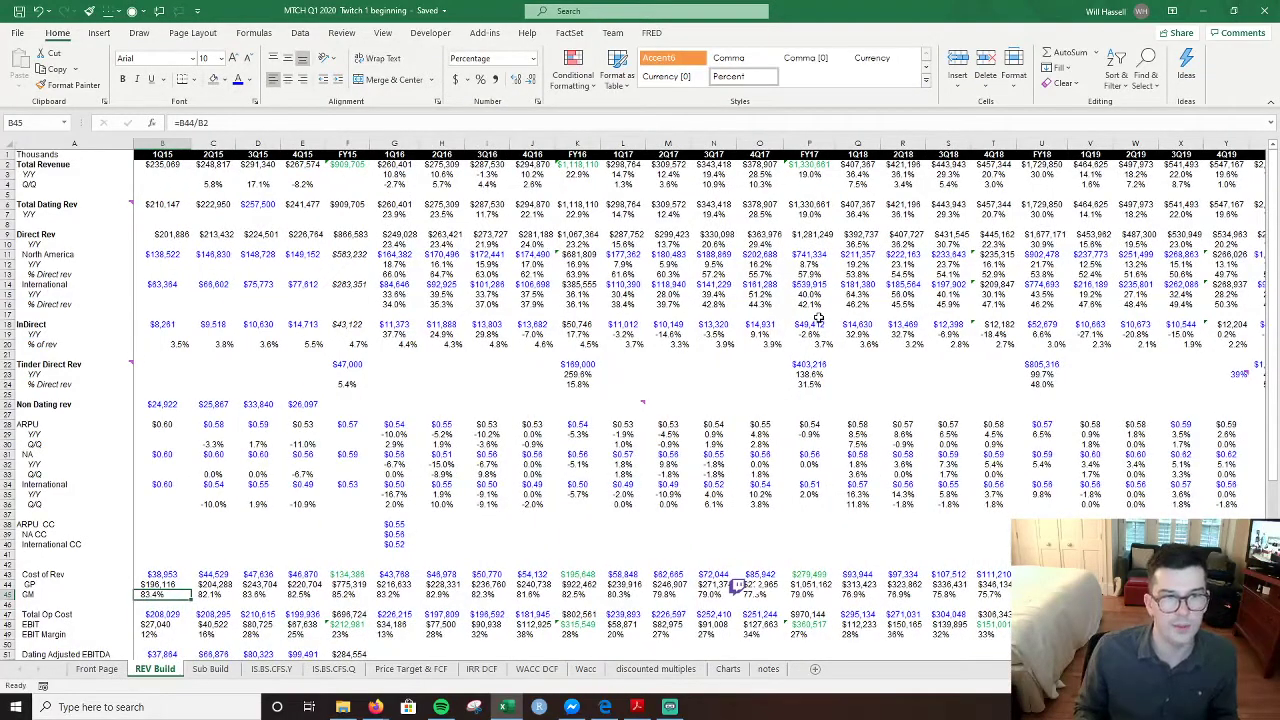
{"action": "key", "text": "Right"}
{"action": "key", "text": "Right"}
{"action": "key", "text": "Right"}
{"action": "key", "text": "Right"}
{"action": "key", "text": "Right"}
{"action": "key", "text": "Right"}
{"action": "key", "text": "Right"}
{"action": "key", "text": "Right"}
{"action": "key", "text": "Right"}
{"action": "key", "text": "Right"}
{"action": "key", "text": "Right"}
{"action": "key", "text": "Right"}
{"action": "key", "text": "Right"}
{"action": "key", "text": "Right"}
{"action": "key", "text": "Right"}
{"action": "key", "text": "Right"}
{"action": "key", "text": "Right"}
{"action": "key", "text": "Right"}
{"action": "key", "text": "Right"}
{"action": "key", "text": "Right"}
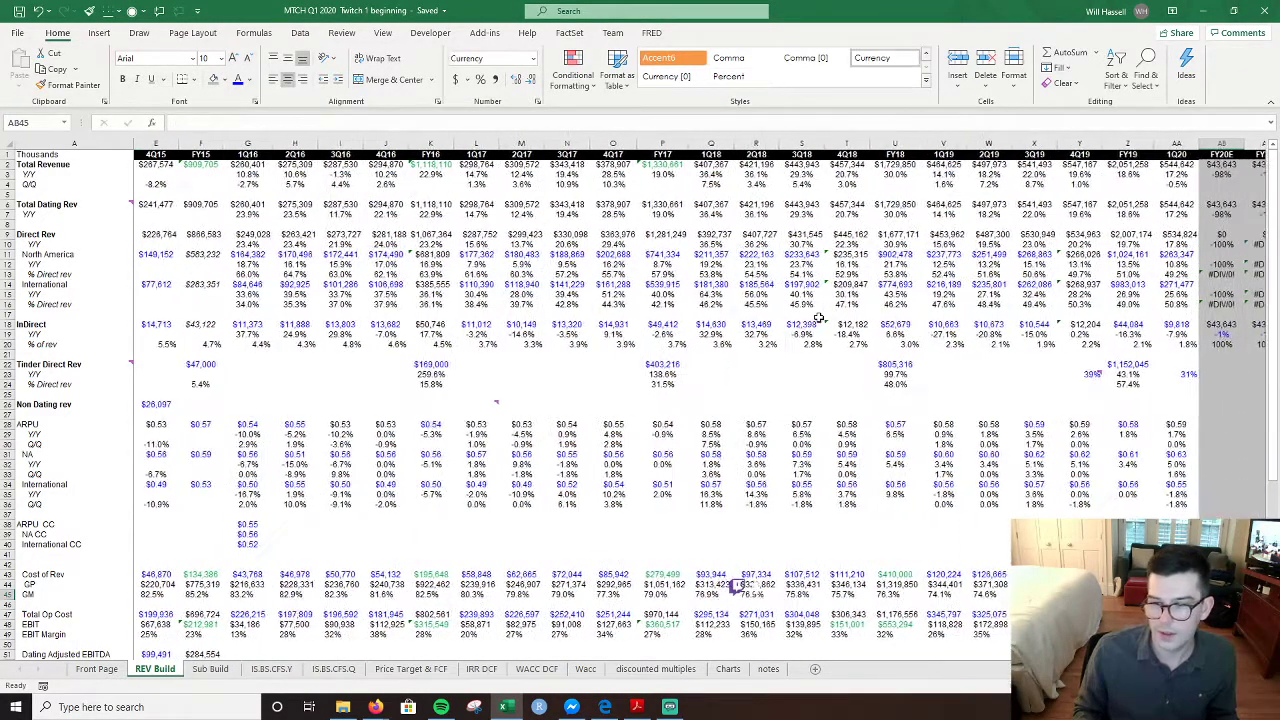
- Look along the gross margin row past the FY31E projection column and return to the FY20E cell
{"action": "key", "text": "Right"}
{"action": "key", "text": "Right"}
{"action": "key", "text": "Right"}
{"action": "key", "text": "Right"}
{"action": "key", "text": "Right"}
{"action": "key", "text": "Right"}
{"action": "key", "text": "Left"}
{"action": "key", "text": "Left"}
{"action": "key", "text": "Left"}
{"action": "key", "text": "Left"}
{"action": "key", "text": "Left"}
{"action": "key", "text": "Left"}
{"action": "key", "text": "Left"}
{"action": "key", "text": "Left"}
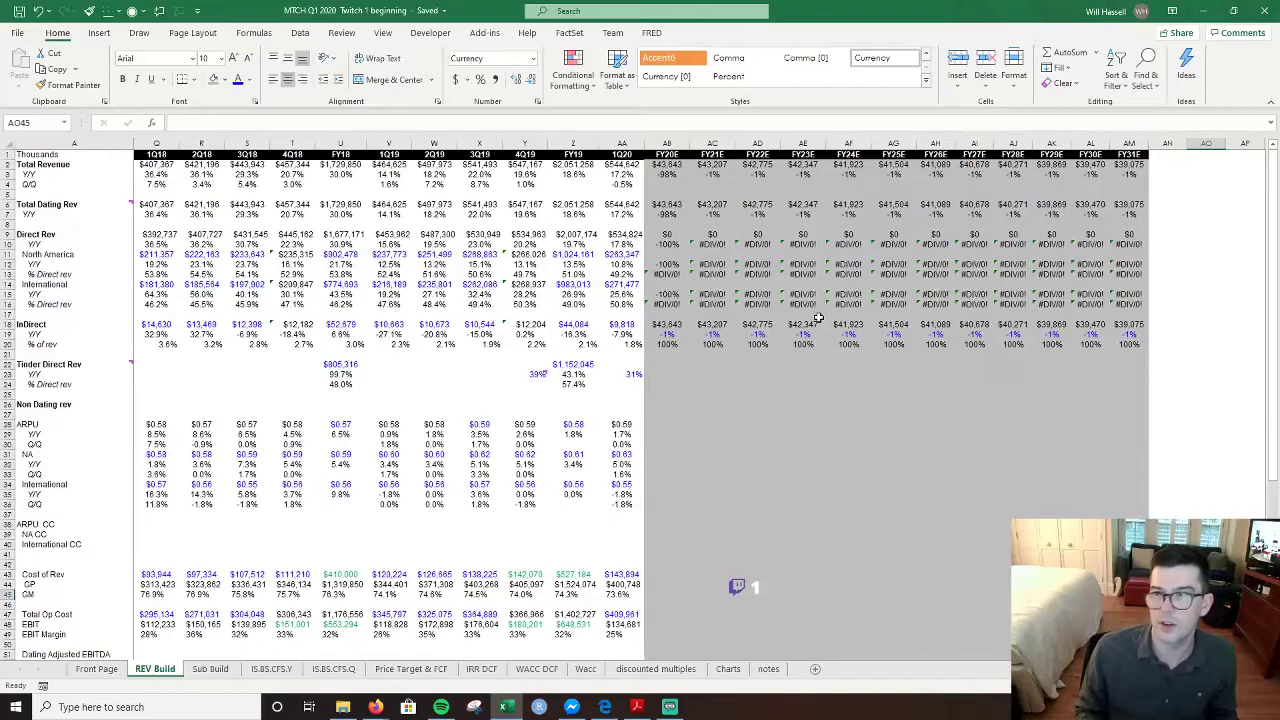
{"action": "key", "text": "Right"}
{"action": "key", "text": "Right"}
{"action": "key", "text": "Right"}
{"action": "key", "text": "Right"}
{"action": "key", "text": "Right"}
{"action": "key", "text": "Right"}
{"action": "key", "text": "Right"}
{"action": "key", "text": "Right"}
{"action": "key", "text": "Right"}
{"action": "key", "text": "Right"}
{"action": "key", "text": "Right"}
{"action": "key", "text": "Right"}
{"action": "key", "text": "Left"}
{"action": "key", "text": "Left"}
{"action": "key", "text": "Left"}
{"action": "key", "text": "Left"}
{"action": "key", "text": "Left"}
{"action": "key", "text": "Left"}
{"action": "key", "text": "Left"}
{"action": "key", "text": "Left"}
{"action": "key", "text": "Left"}
{"action": "key", "text": "Left"}
{"action": "key", "text": "Left"}
{"action": "key", "text": "Left"}
{"action": "key", "text": "Left"}
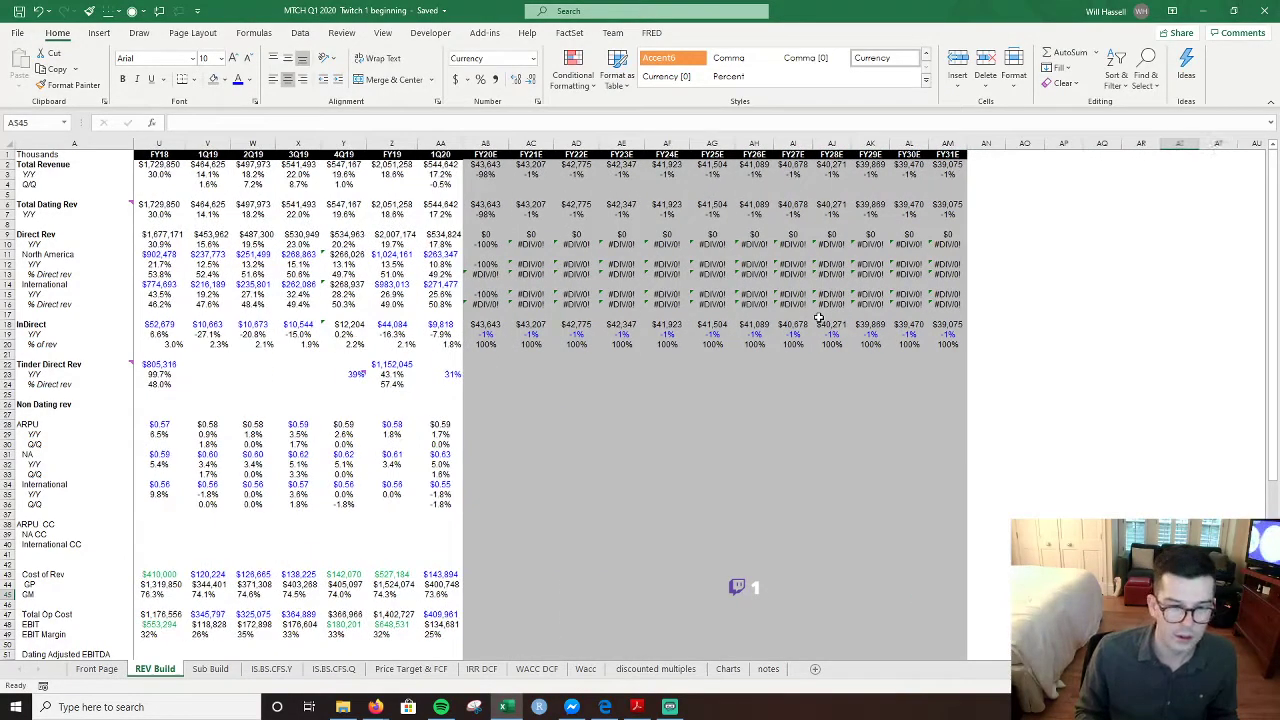
{"action": "key", "text": "Left"}
{"action": "key", "text": "Left"}
{"action": "key", "text": "Left"}
{"action": "key", "text": "Left"}
{"action": "key", "text": "Left"}
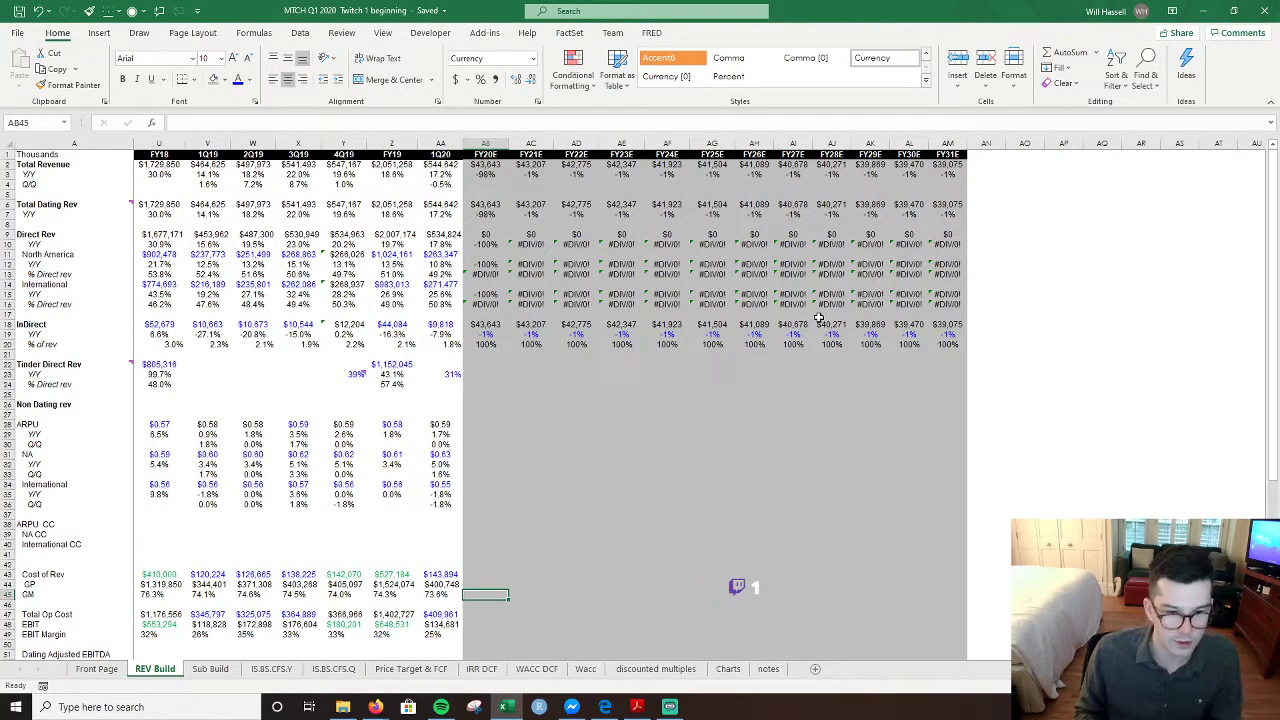
- Link the FY20E gross margin cell to the FY19 margin with the formula =Z45-0
{"action": "type", "text": "="}
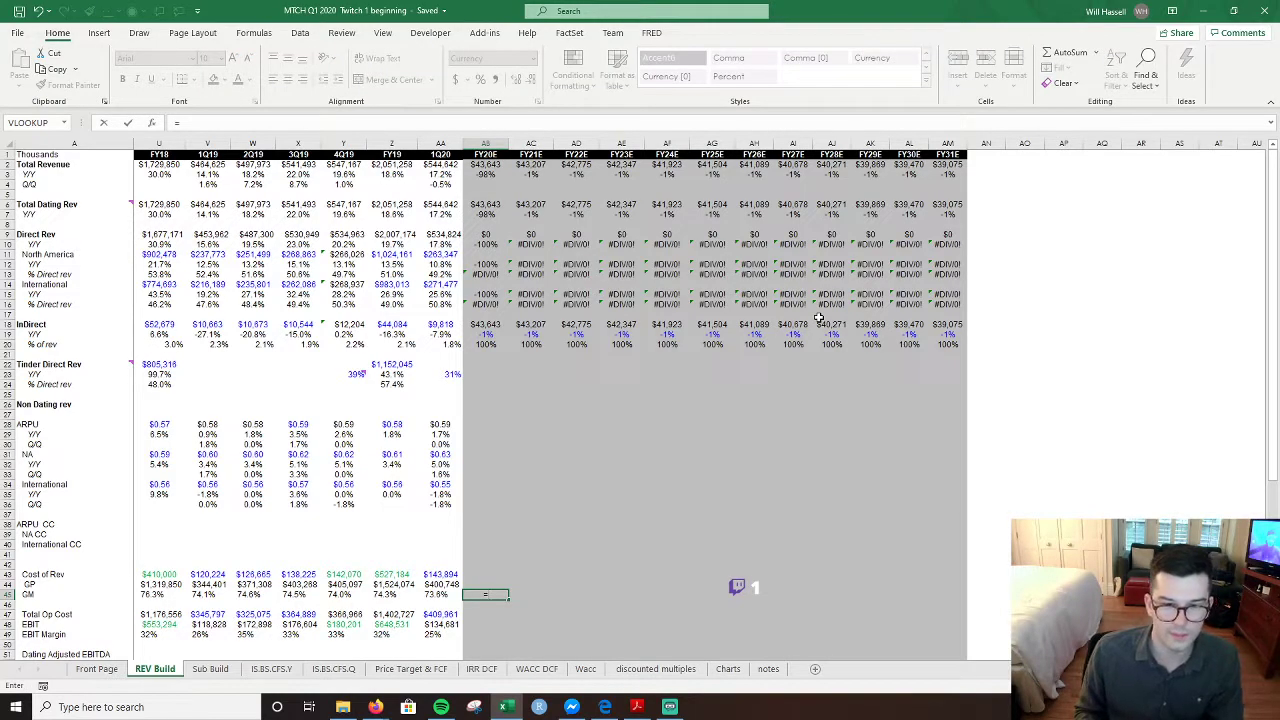
{"action": "key", "text": "Escape"}
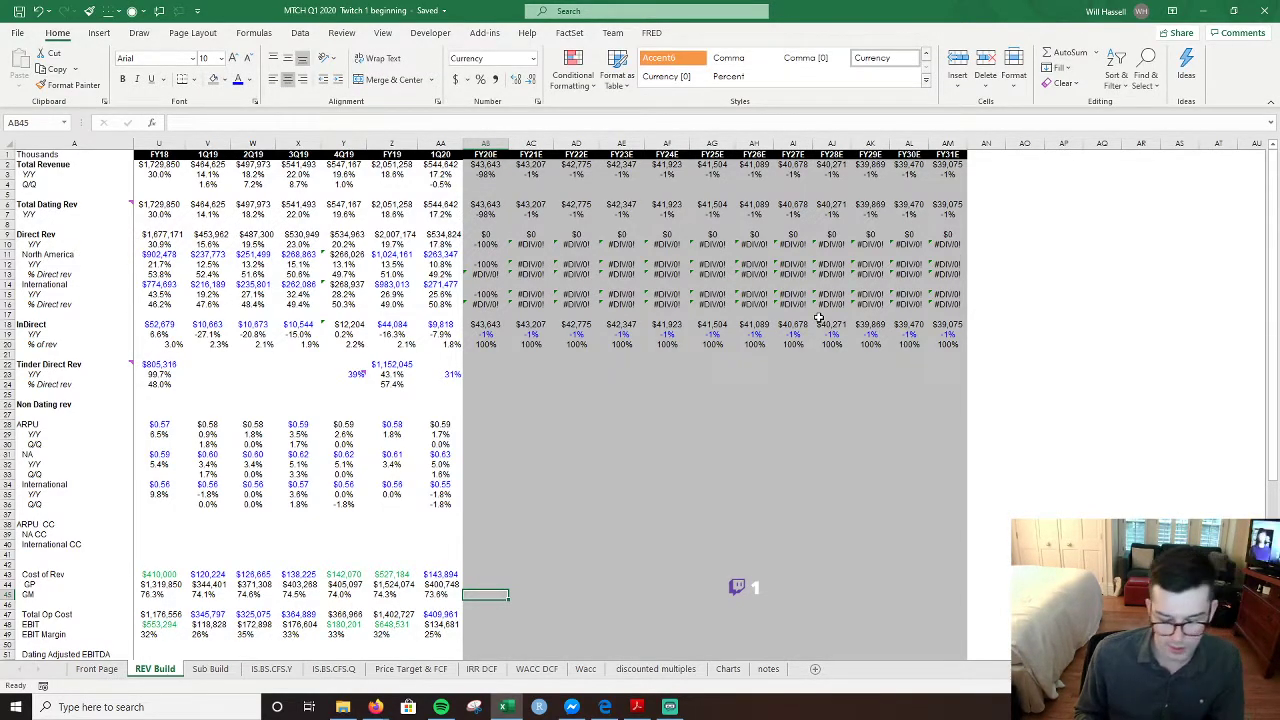
{"action": "type", "text": "="}
{"action": "key", "text": "Left"}
{"action": "key", "text": "Left"}
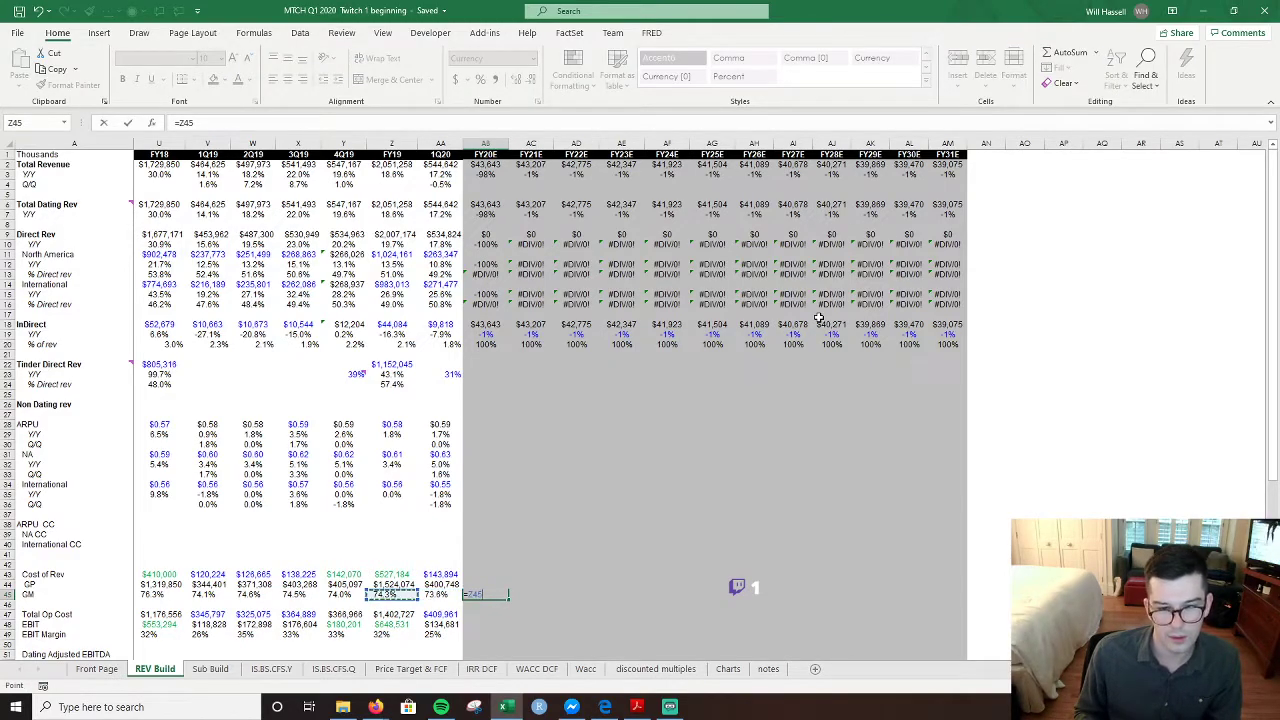
{"action": "type", "text": "-"}
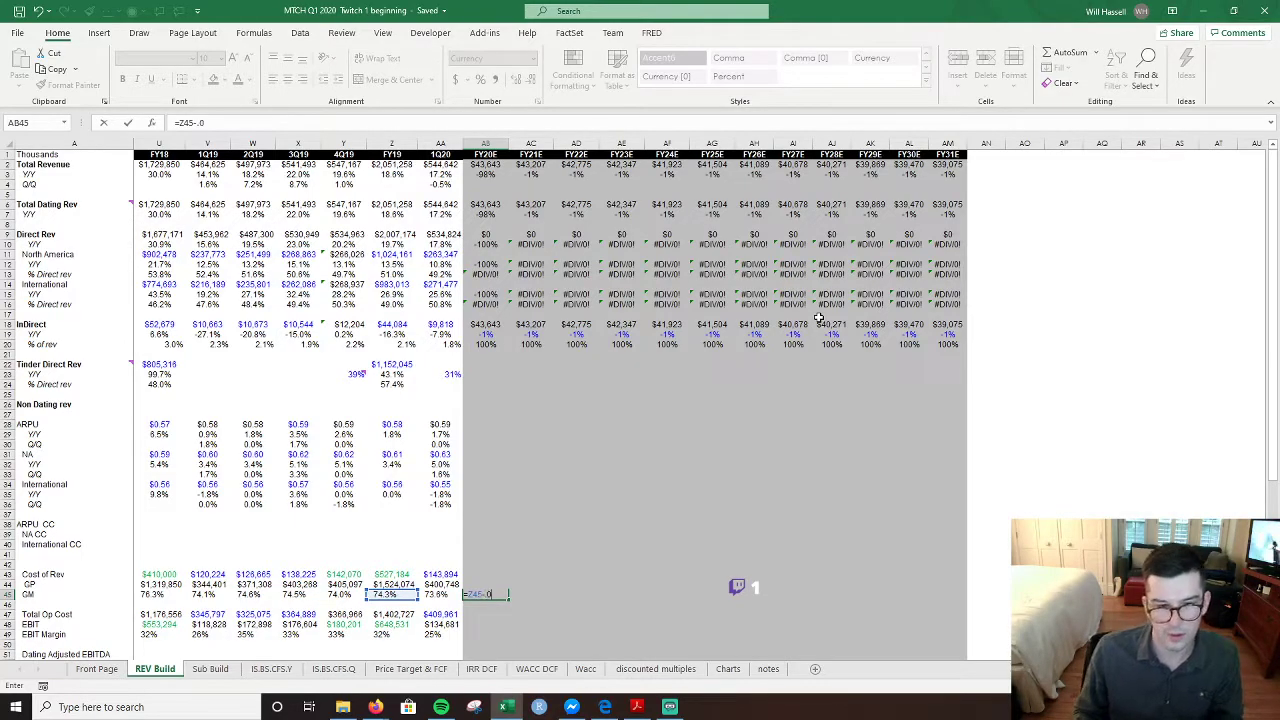
{"action": "key", "text": "F2"}
{"action": "type", "text": "0"}
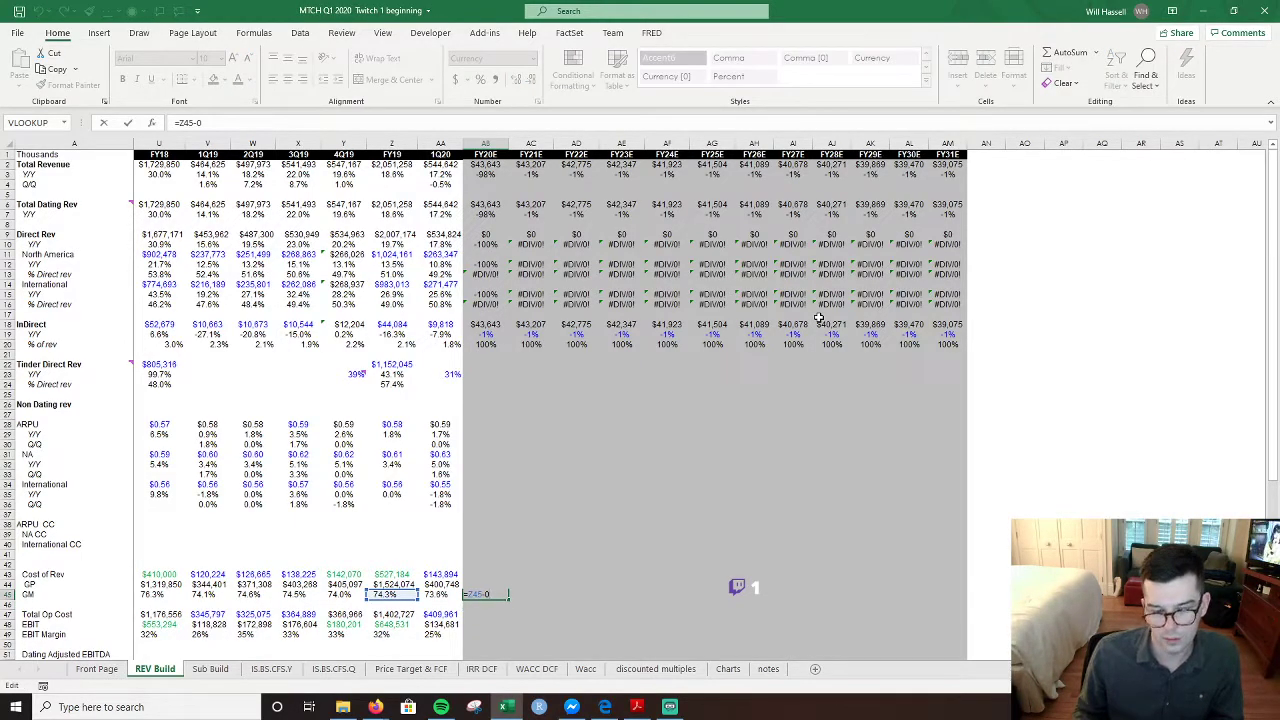
{"action": "type", "text": ".0"}
{"action": "key", "text": "Return"}
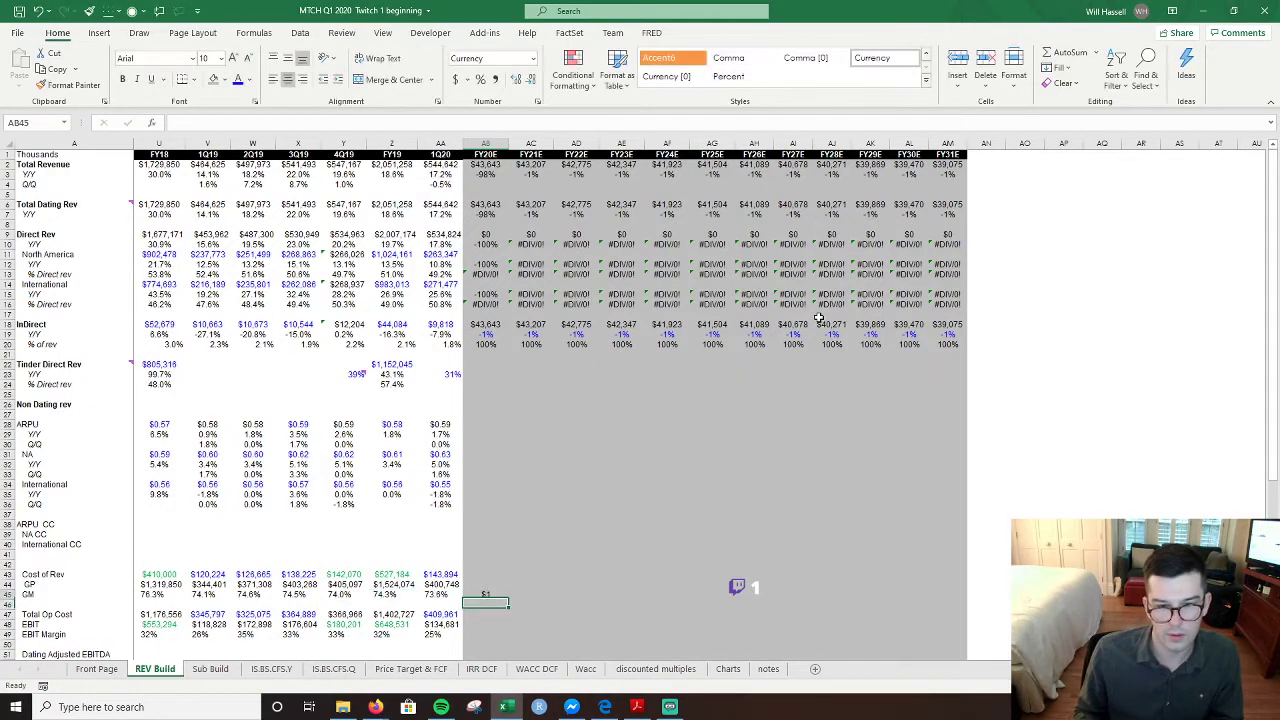
- Format the FY20E gross margin as a percentage with one decimal place
{"action": "key", "text": "Up"}
{"action": "key", "text": "ctrl+shift+5"}
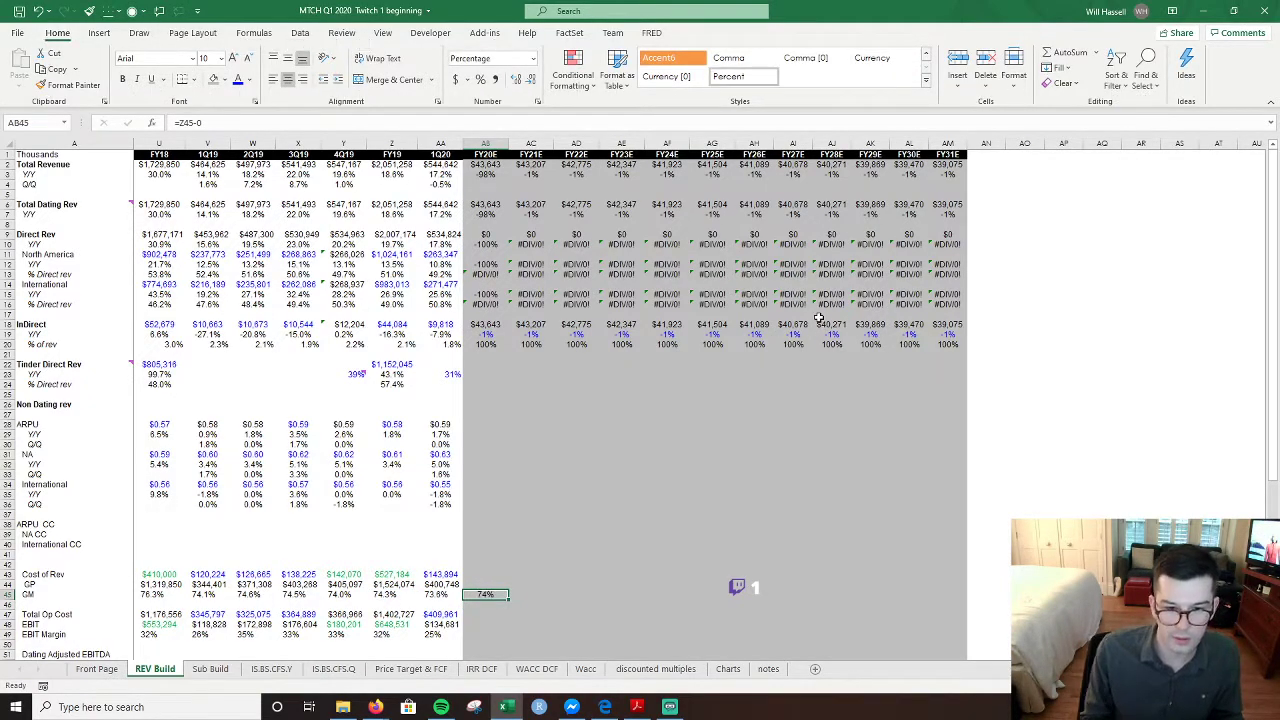
{"action": "key", "text": "alt"}
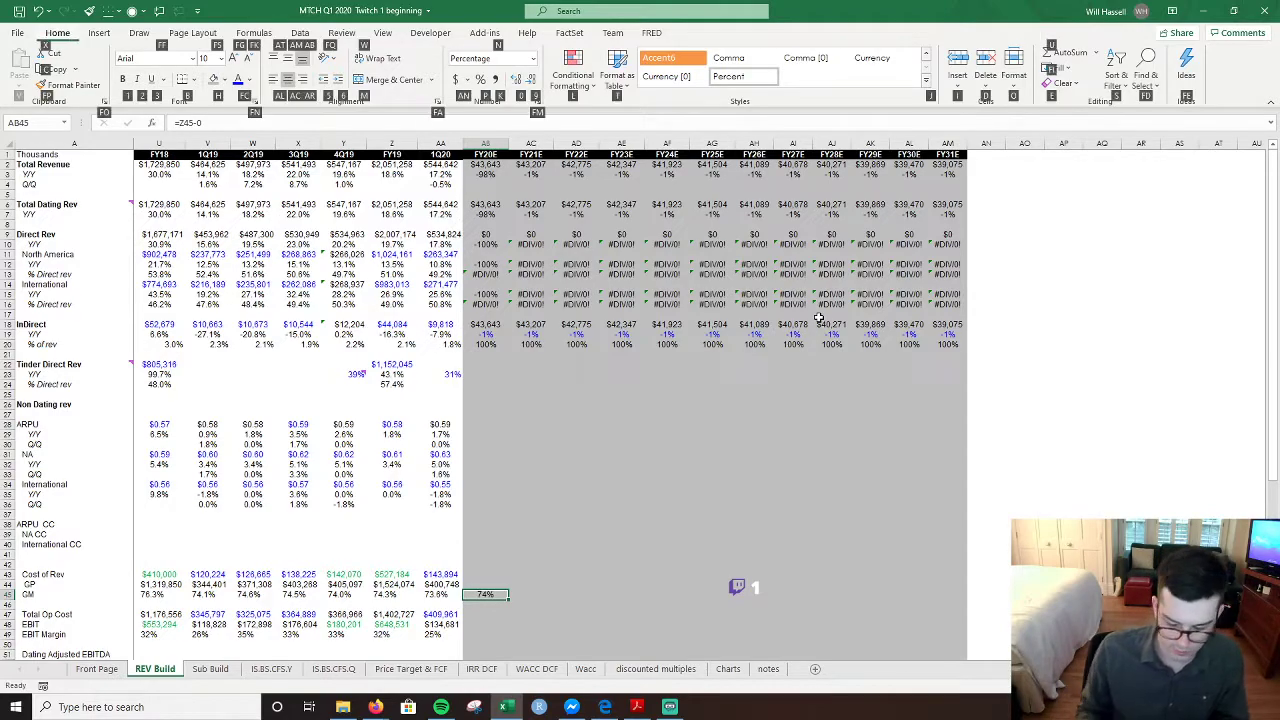
{"action": "key", "text": "0"}
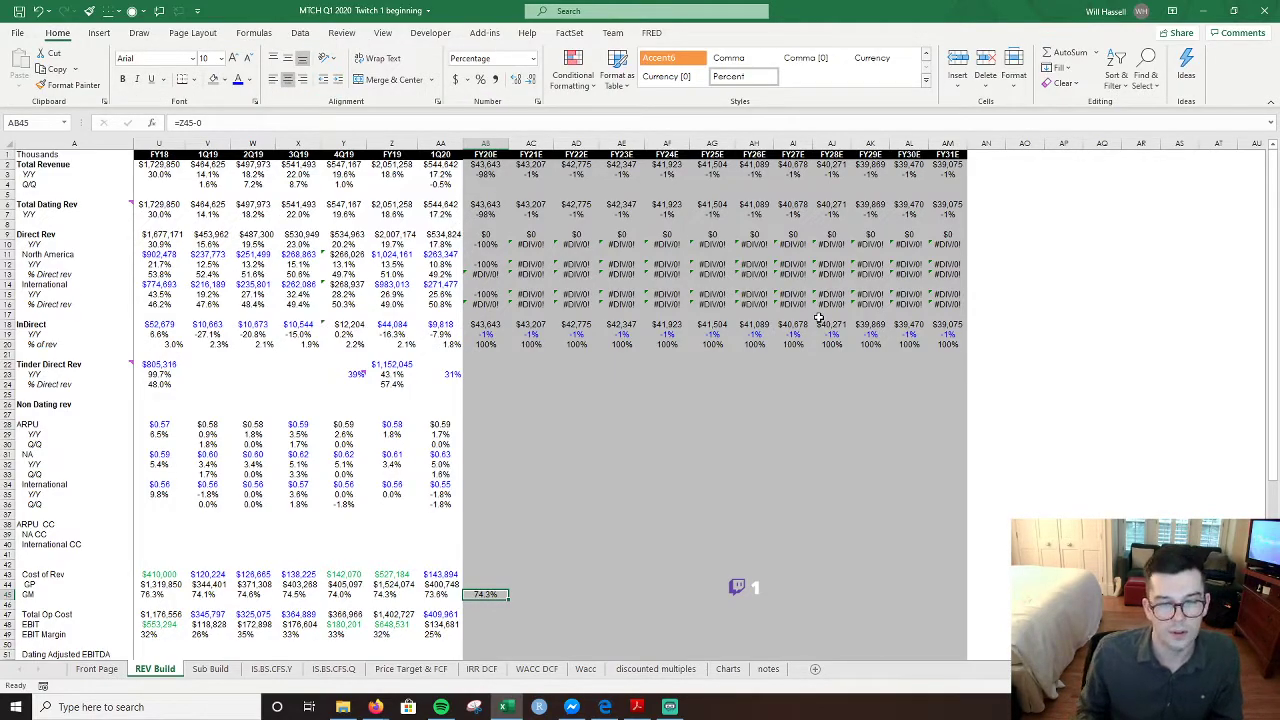
- Change the FY20E gross margin formula to =Z45-0.001
{"action": "key", "text": "F2"}
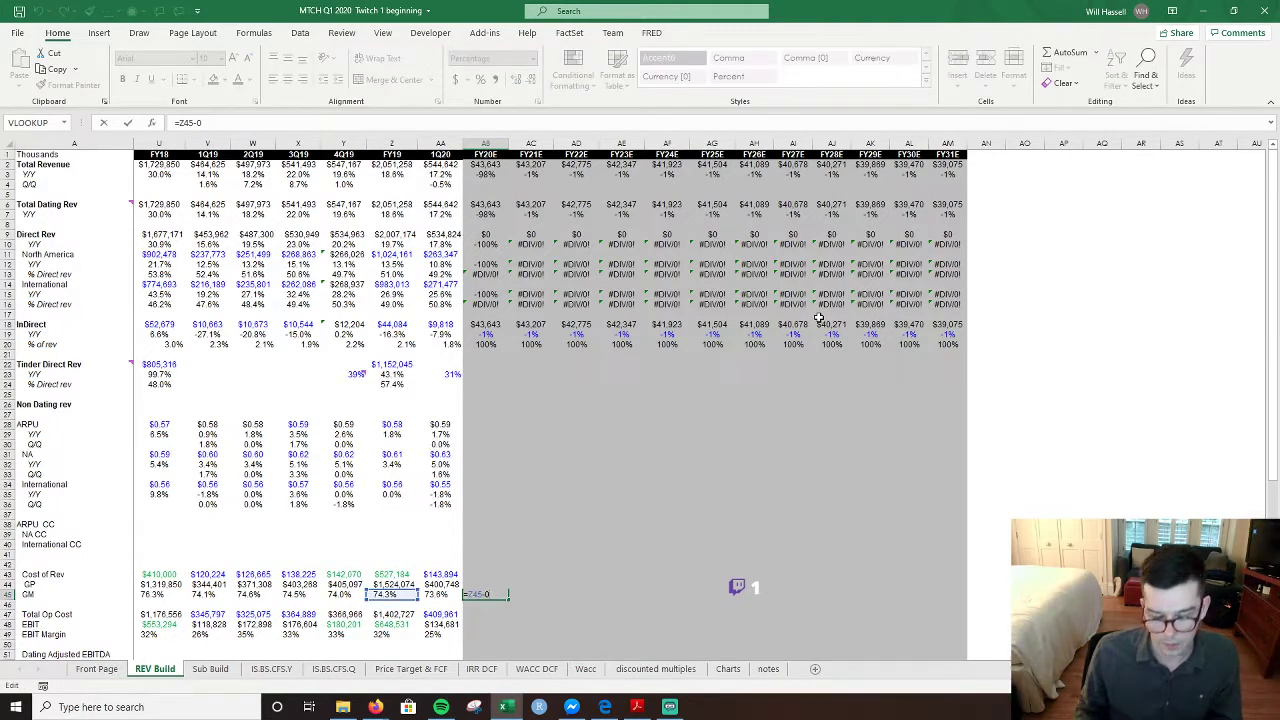
{"action": "type", "text": ".001"}
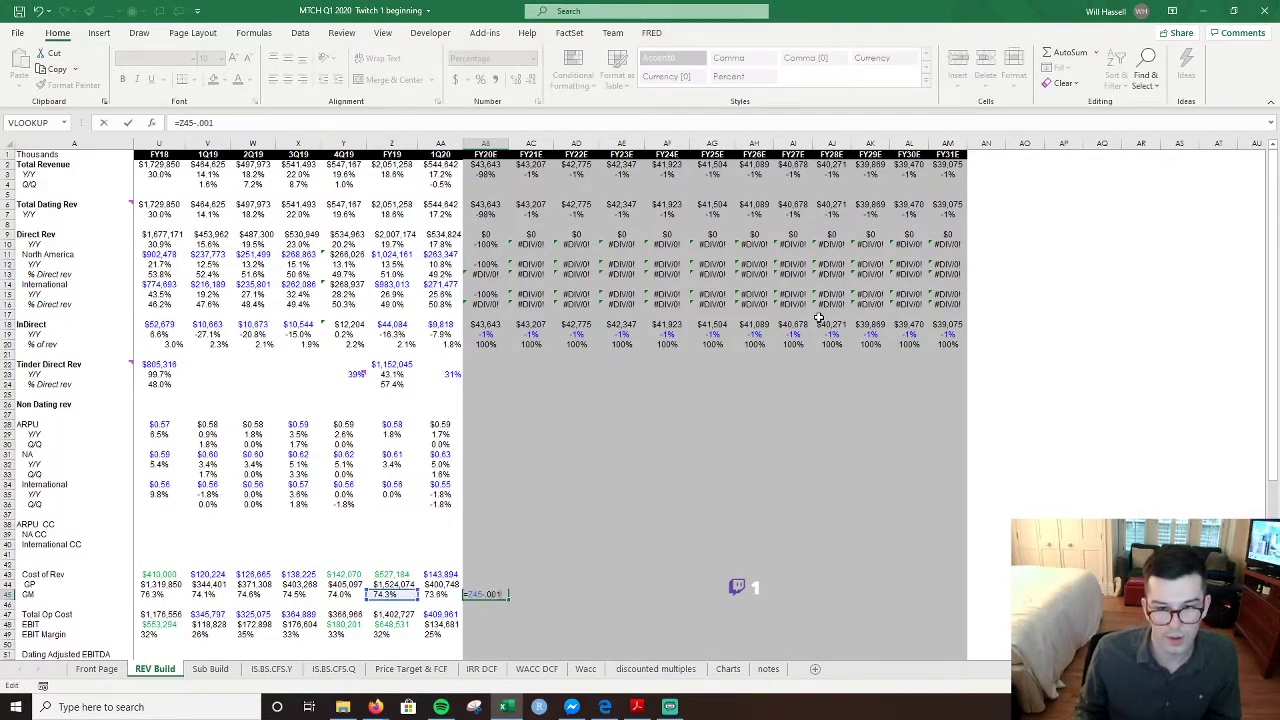
{"action": "type", "text": "0"}
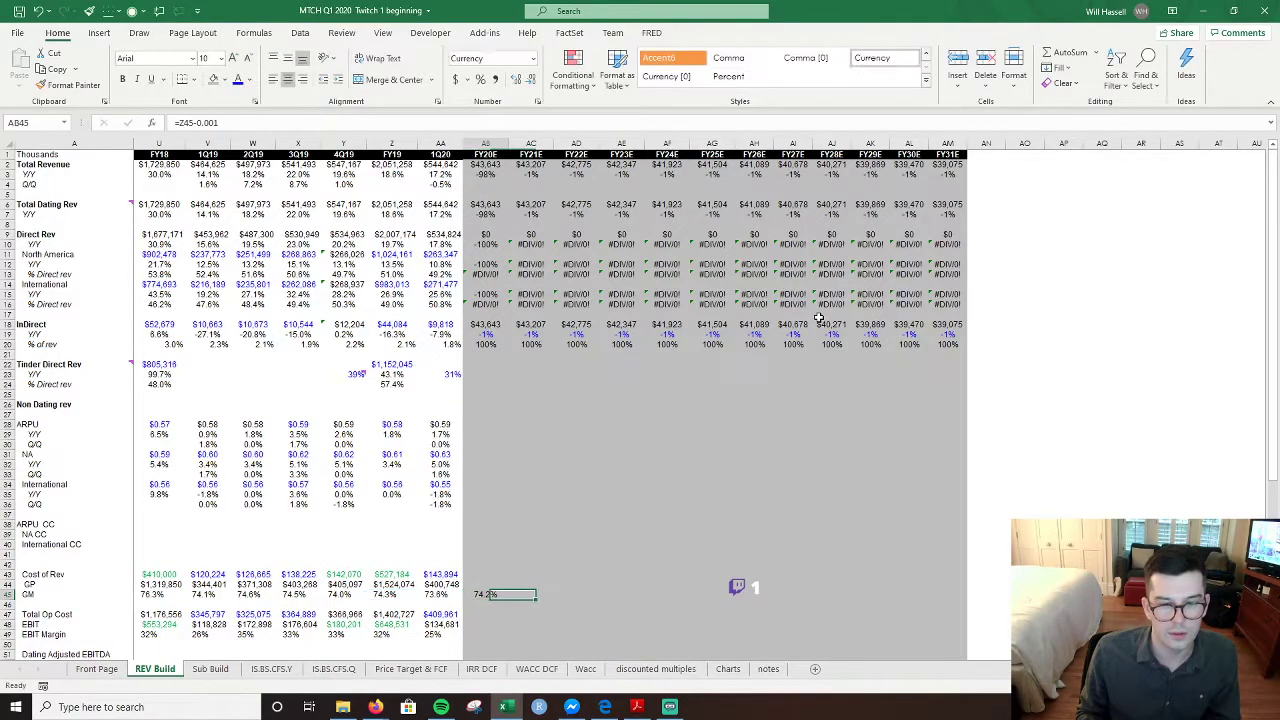
{"action": "key", "text": "Tab"}
{"action": "key", "text": "Left"}
{"action": "key", "text": "Right"}
{"action": "key", "text": "Left"}
{"action": "key", "text": "Right"}
{"action": "key", "text": "Left"}
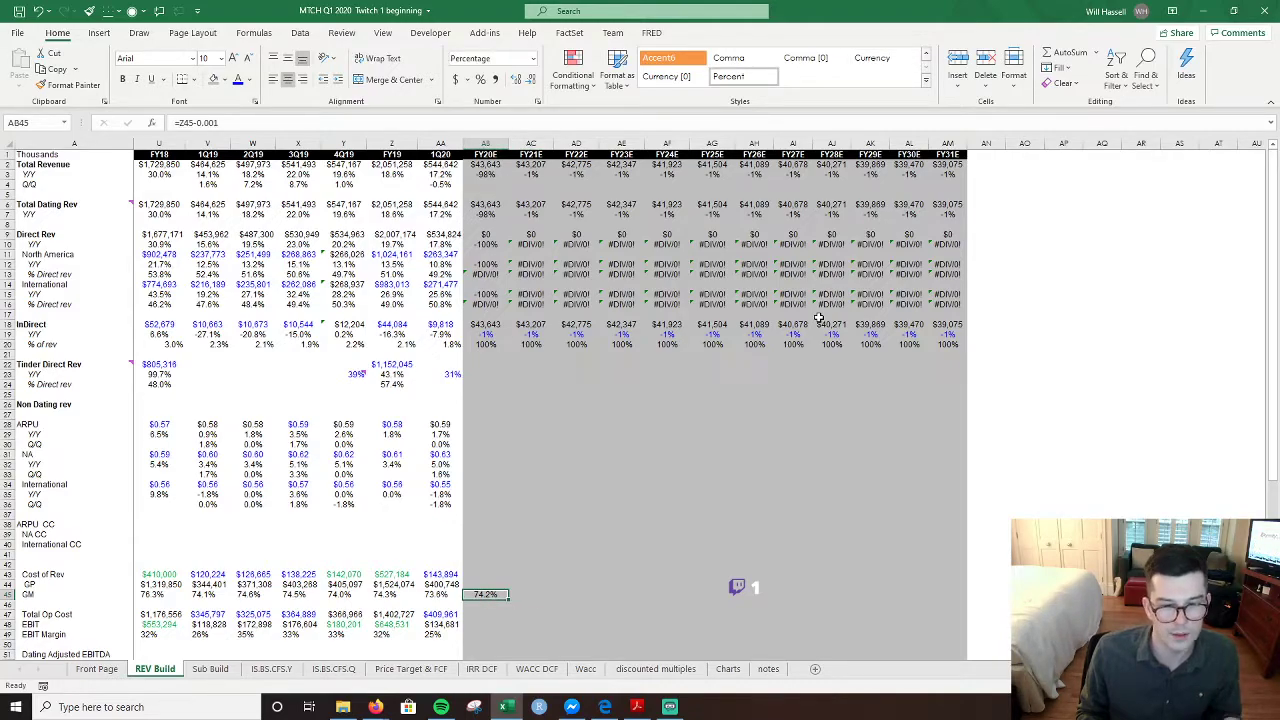
- Fill the FY20E gross margin formula across the projection columns through FY31E
{"action": "key", "text": "shift+Right"}
{"action": "key", "text": "shift+Right"}
{"action": "key", "text": "shift+Right"}
{"action": "key", "text": "shift+Right"}
{"action": "key", "text": "shift+Right"}
{"action": "key", "text": "shift+Right"}
{"action": "key", "text": "shift+Right"}
{"action": "key", "text": "shift+Right"}
{"action": "key", "text": "shift+Right"}
{"action": "key", "text": "shift+Right"}
{"action": "key", "text": "shift+Right"}
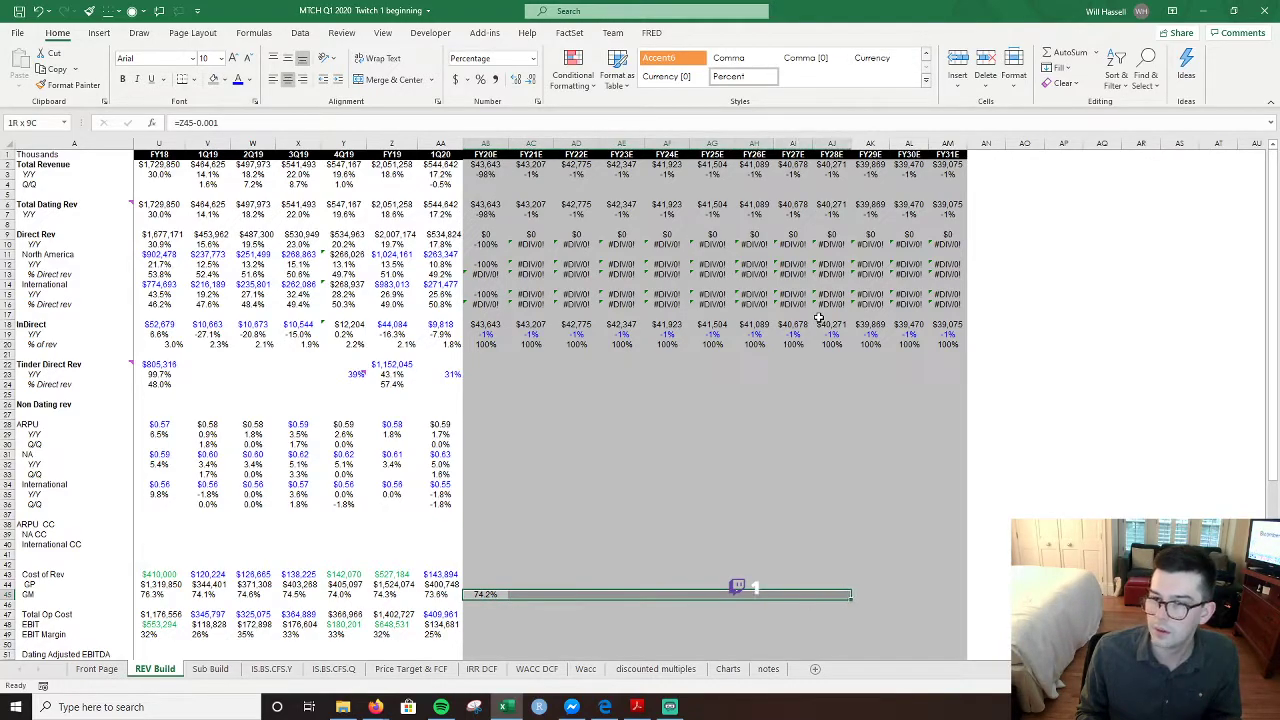
{"action": "key", "text": "ctrl+r"}
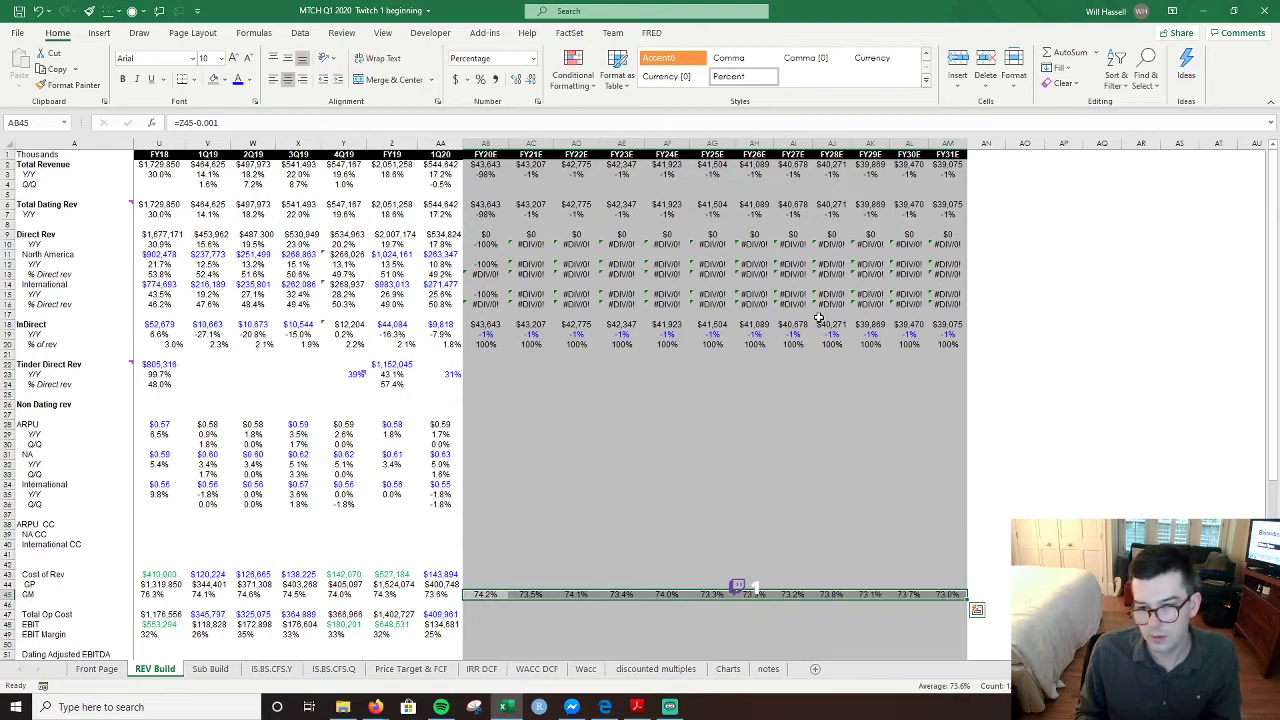
- Change the FY20E gross margin formula to =Z45-0.005
{"action": "key", "text": "Right"}
{"action": "key", "text": "Left"}
{"action": "key", "text": "F2"}
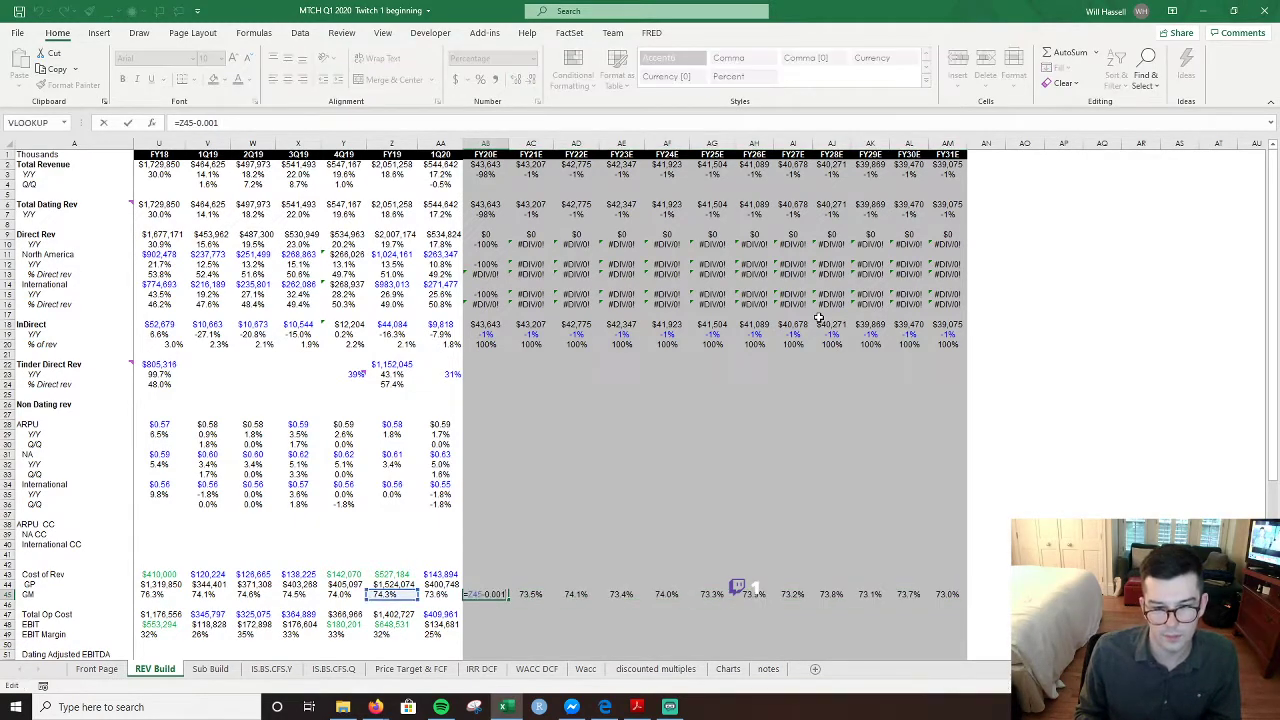
{"action": "key", "text": "BackSpace"}
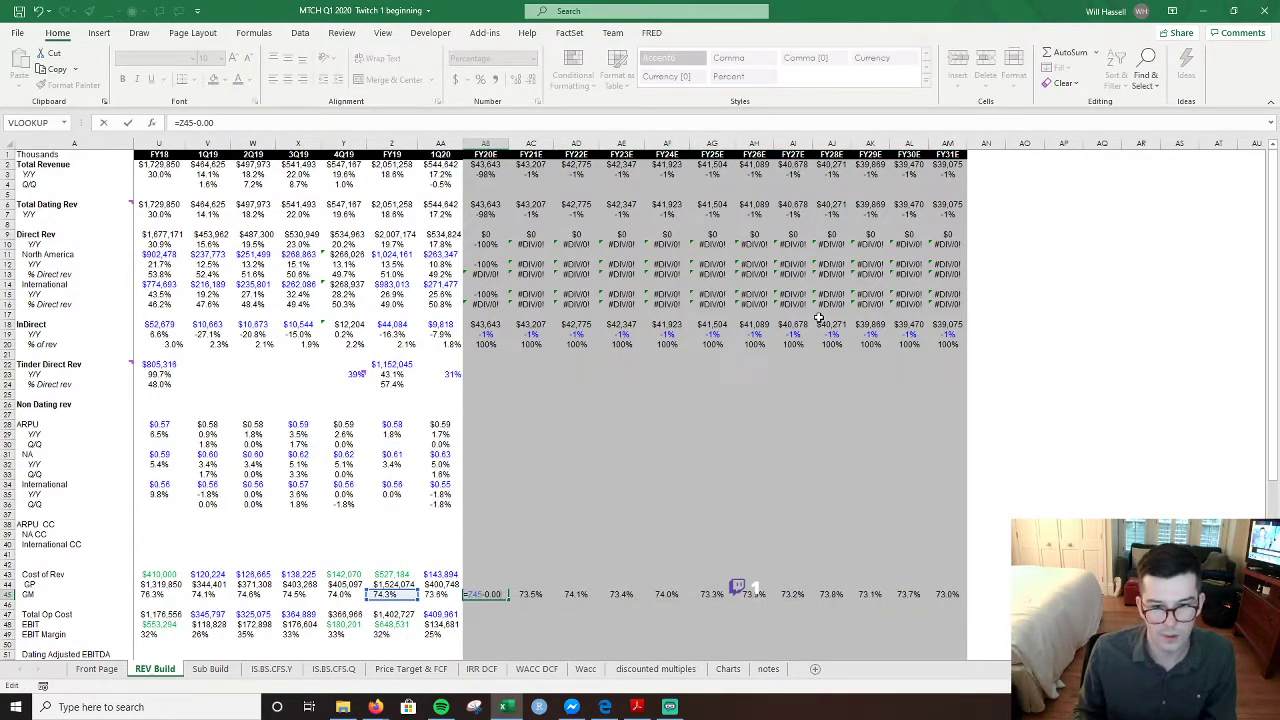
{"action": "key", "text": "Return"}
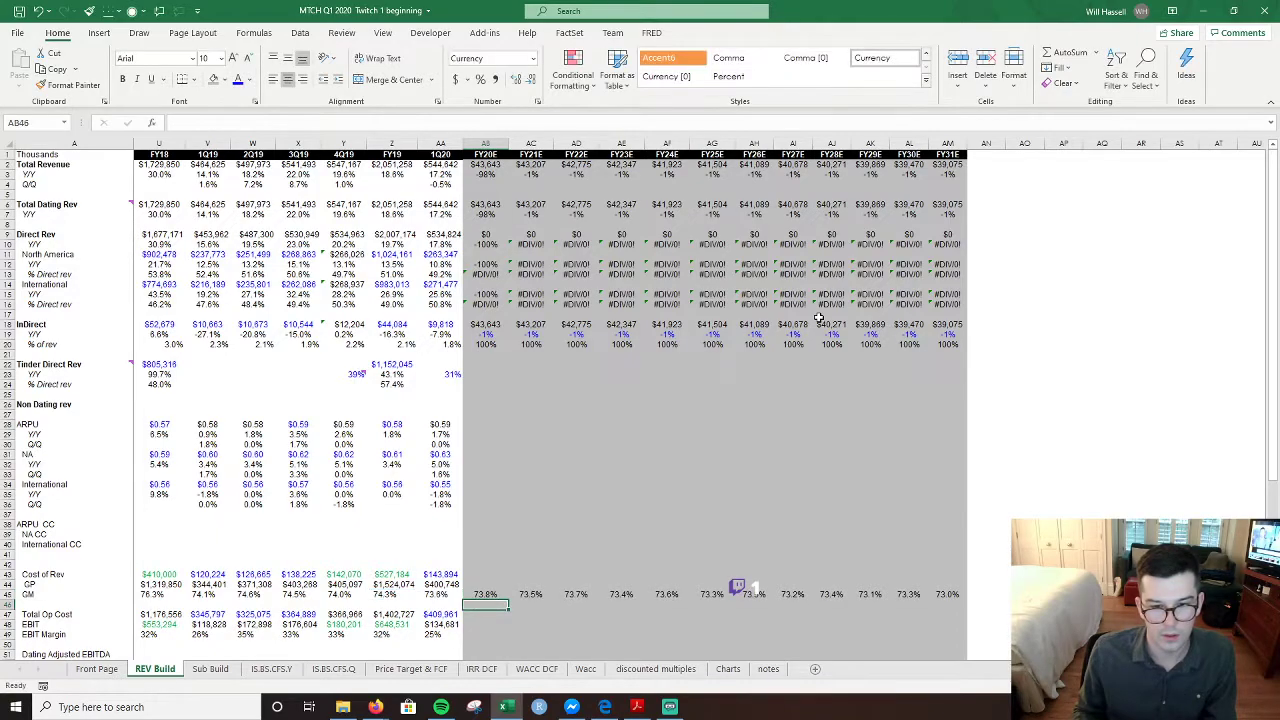
- Refill the gross margin row from FY20E through FY31E with the 0.005 decline formula
{"action": "key", "text": "Up"}
{"action": "key", "text": "shift+Right"}
{"action": "key", "text": "shift+Right"}
{"action": "key", "text": "ctrl+shift+Right"}
{"action": "key", "text": "ctrl+r"}
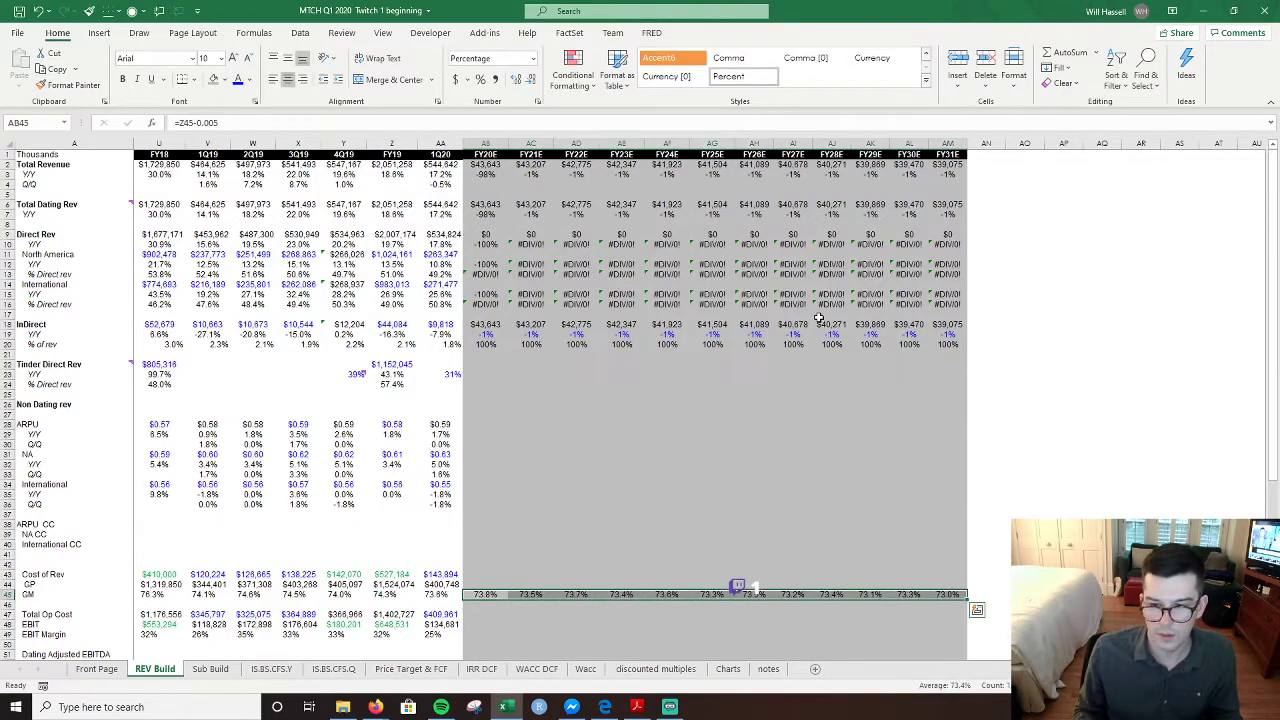
{"action": "key", "text": "Right"}
{"action": "key", "text": "Left"}
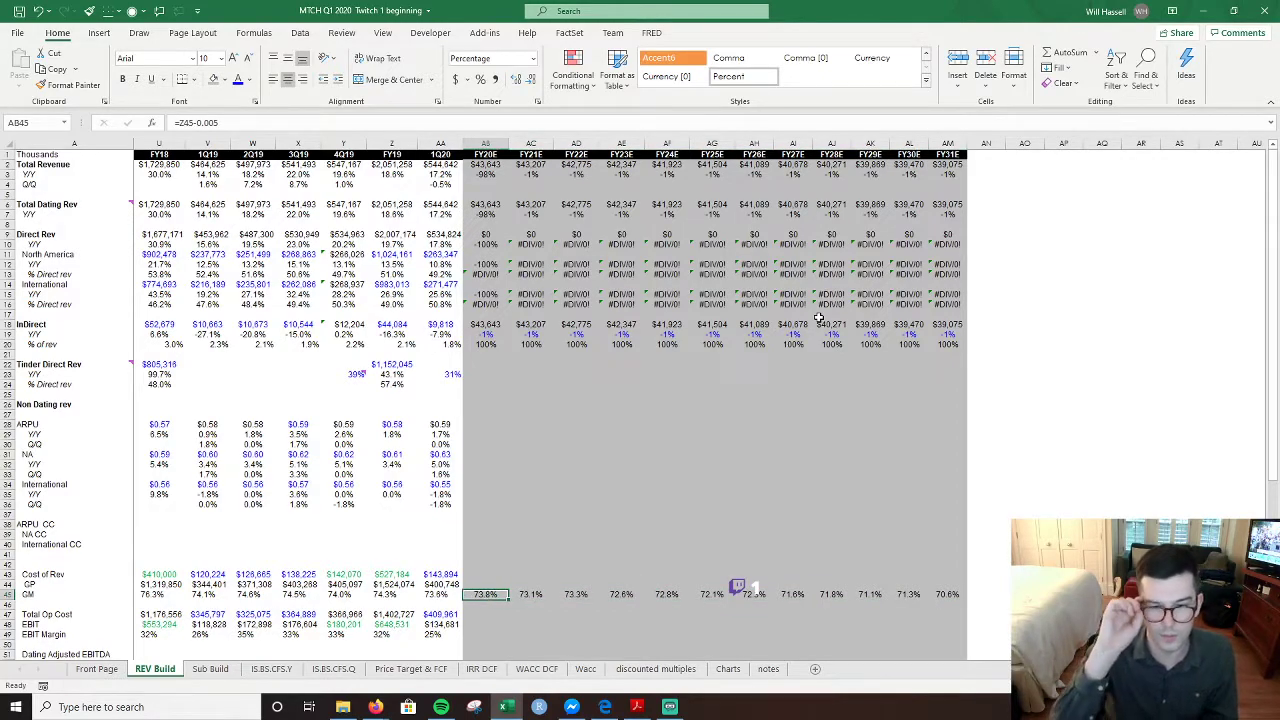
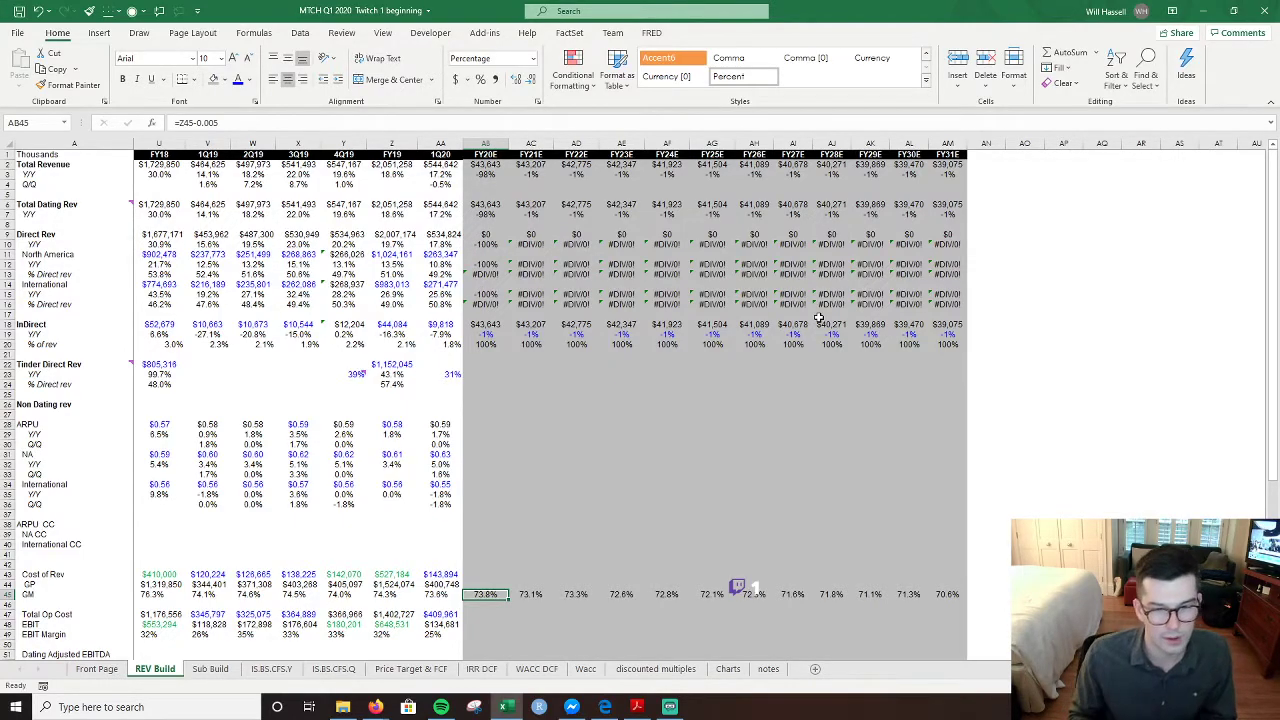
{"action": "type", "text": "="}
{"action": "key", "text": "Left"}
{"action": "type", "text": "-0.005"}
{"action": "key", "text": "Escape"}
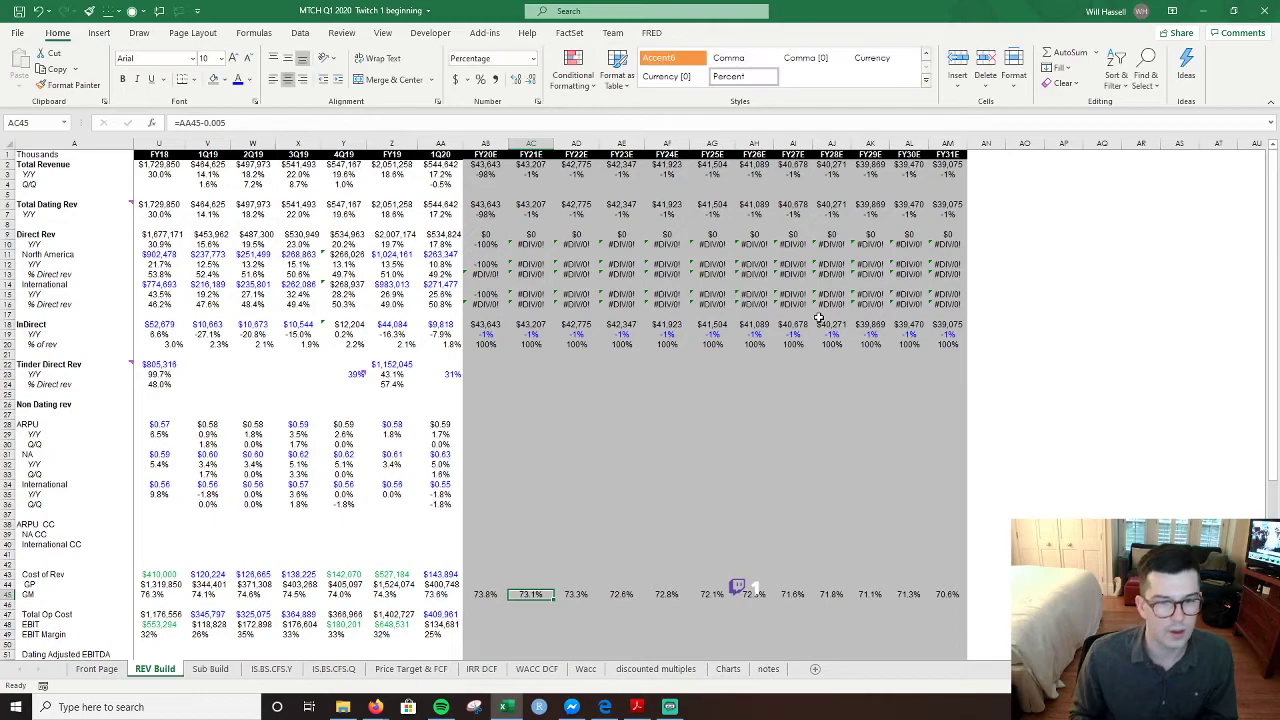
{"action": "key", "text": "F2"}
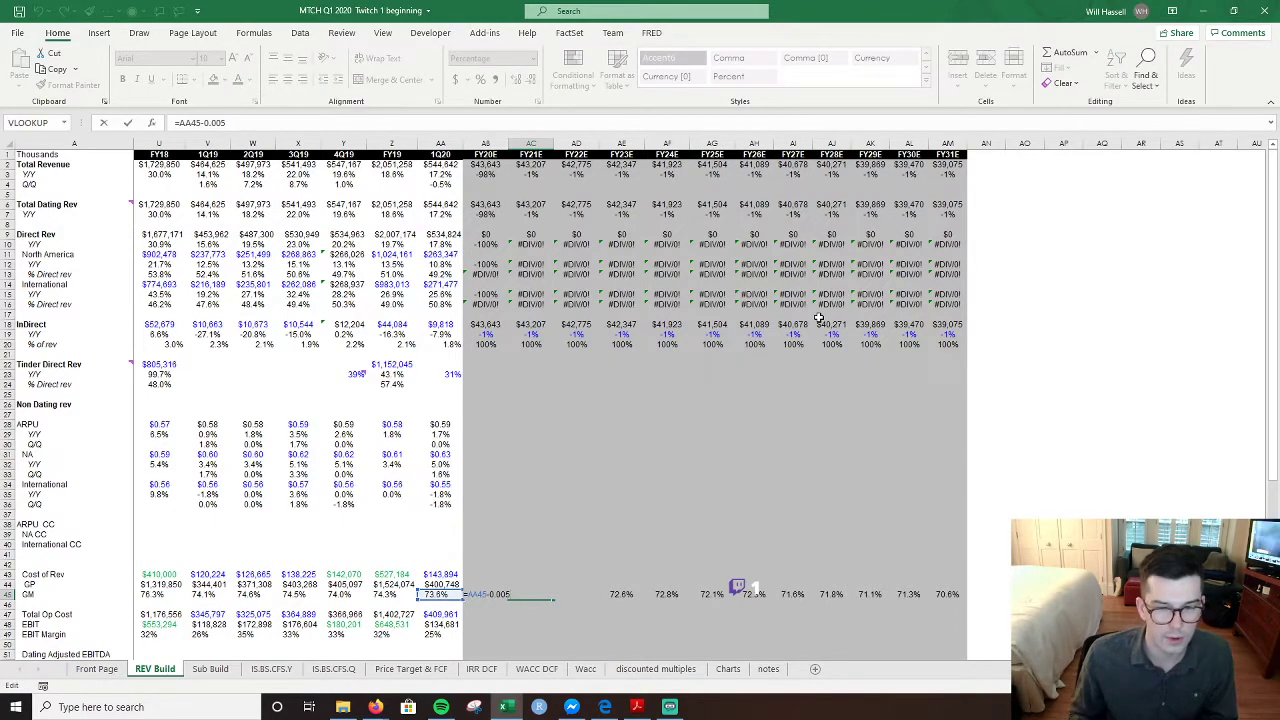
{"action": "key", "text": "Escape"}
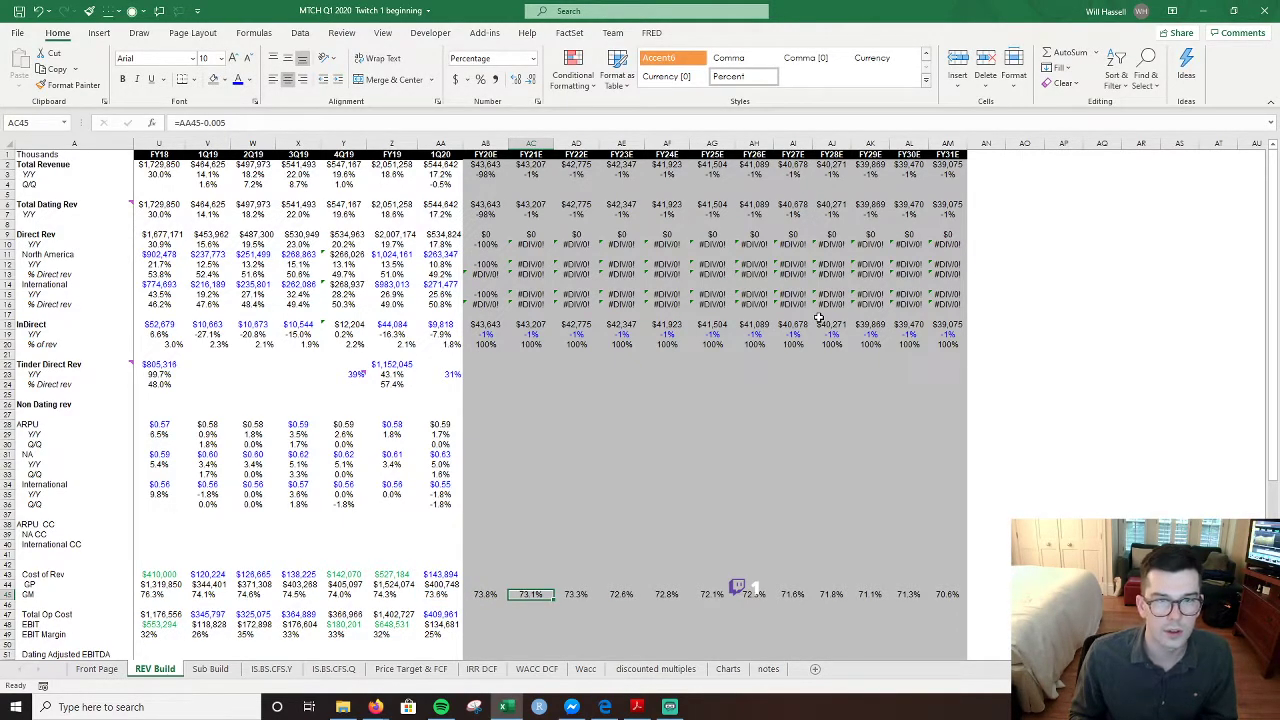
- Correct the FY21E gross margin formula to =AB45-0.005 and fill it across through FY31E
{"action": "key", "text": "F2"}
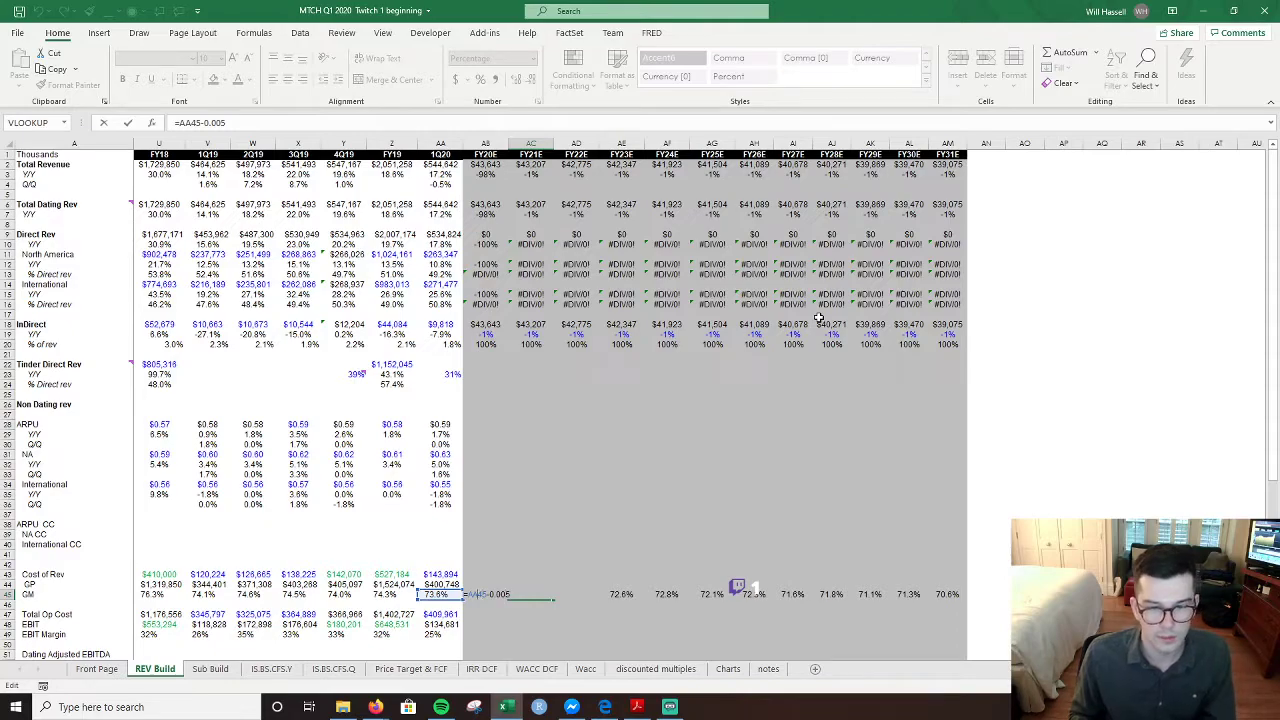
{"action": "key", "text": "BackSpace"}
{"action": "type", "text": "B"}
{"action": "key", "text": "ctrl+Return"}
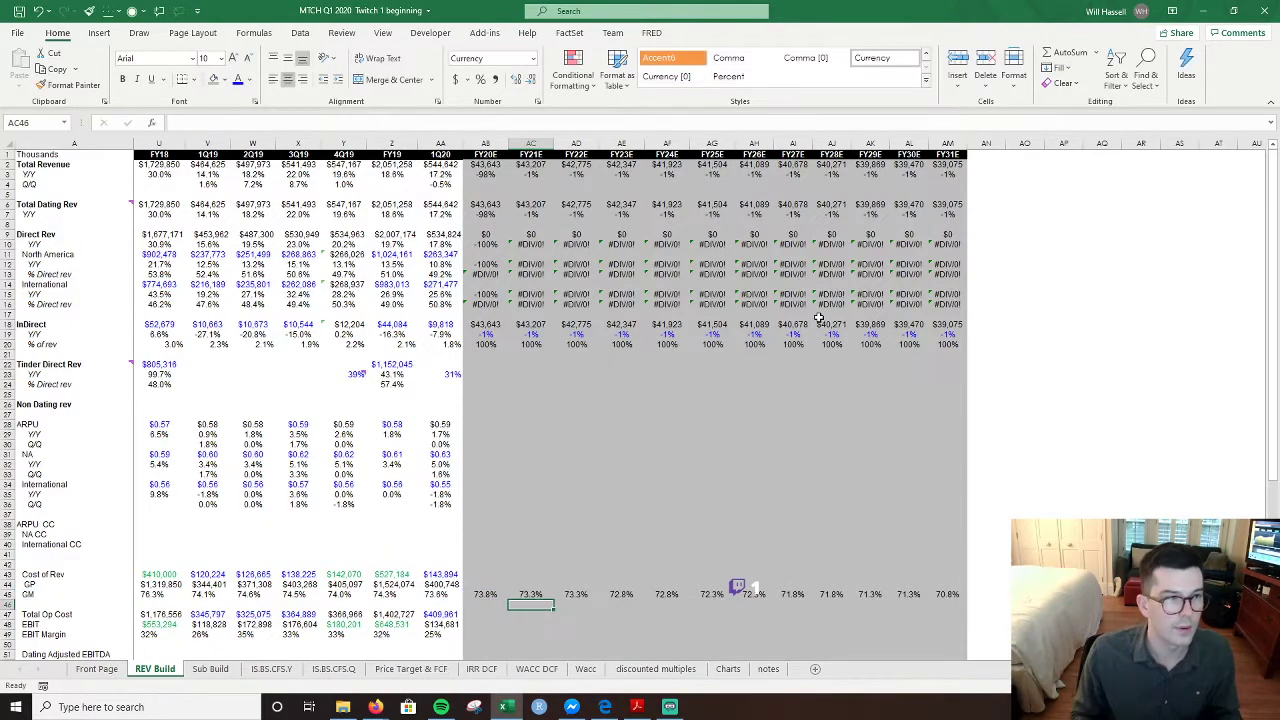
{"action": "key", "text": "ctrl+shift+Right"}
{"action": "key", "text": "ctrl+r"}
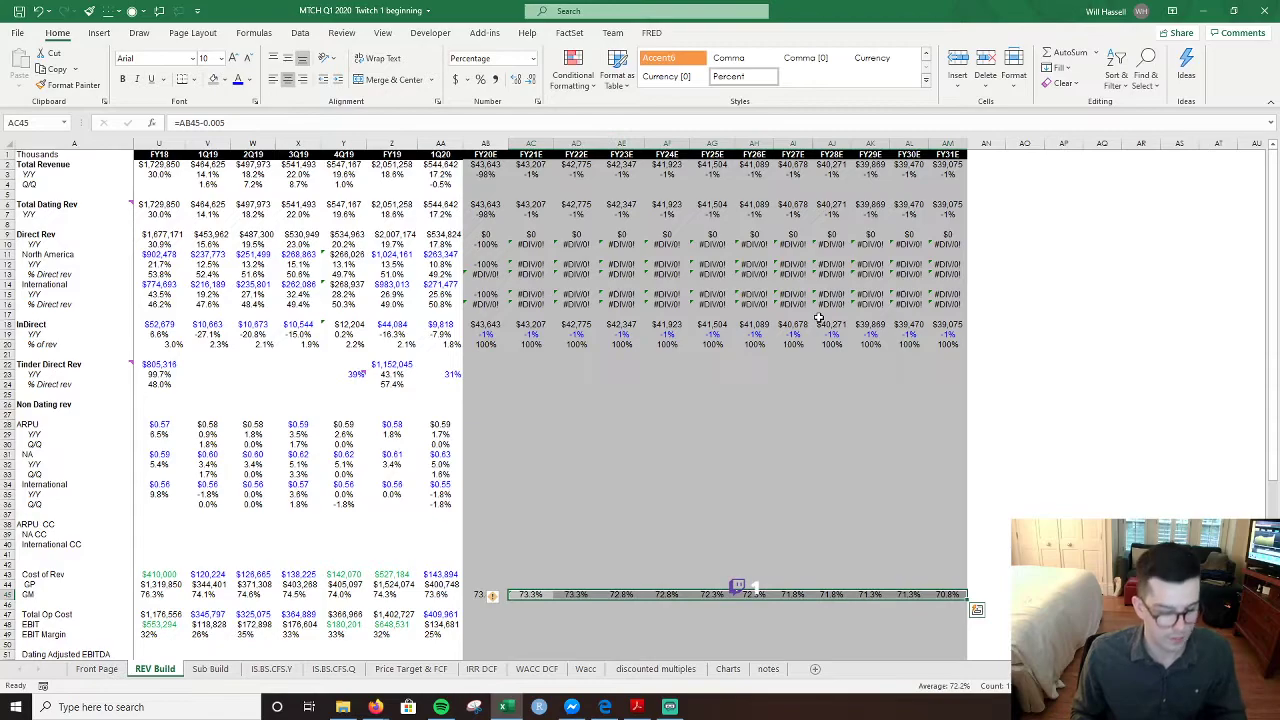
- Check the filled gross margin formulas along the projection row, including the FY31E cell's reference
{"action": "key", "text": "Right"}
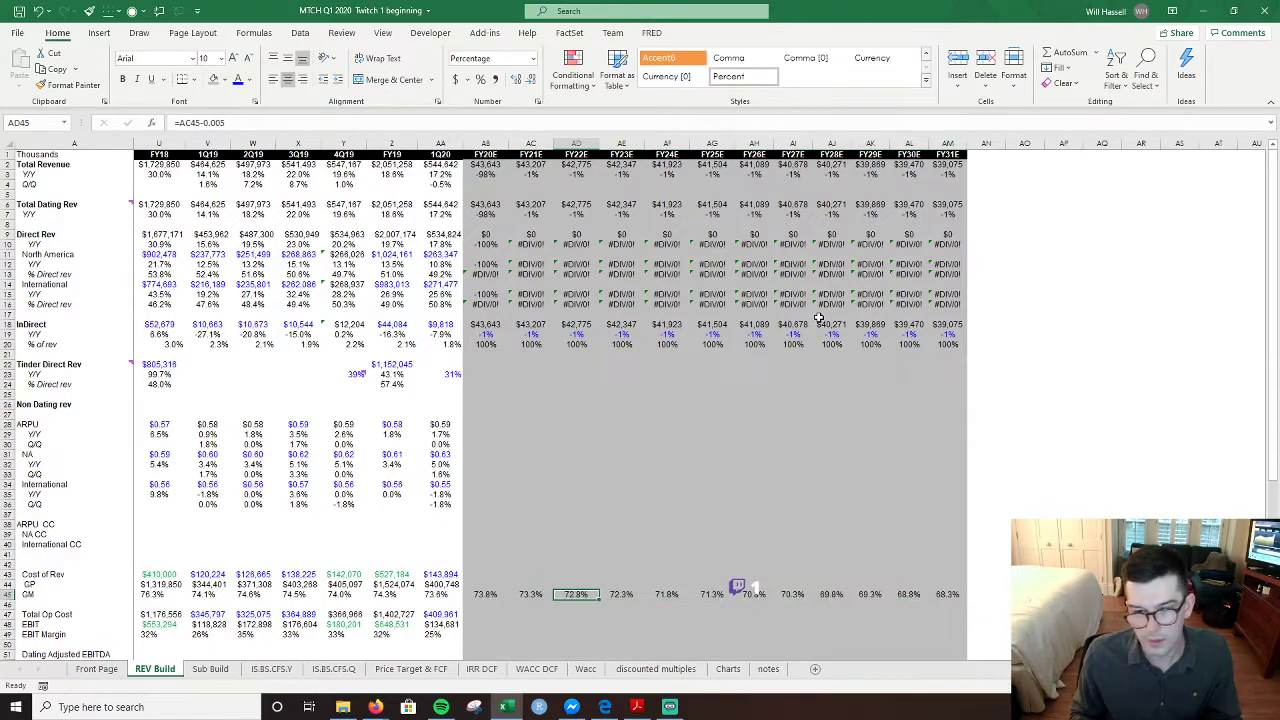
{"action": "key", "text": "Left"}
{"action": "key", "text": "Left"}
{"action": "key", "text": "Right"}
{"action": "key", "text": "Right"}
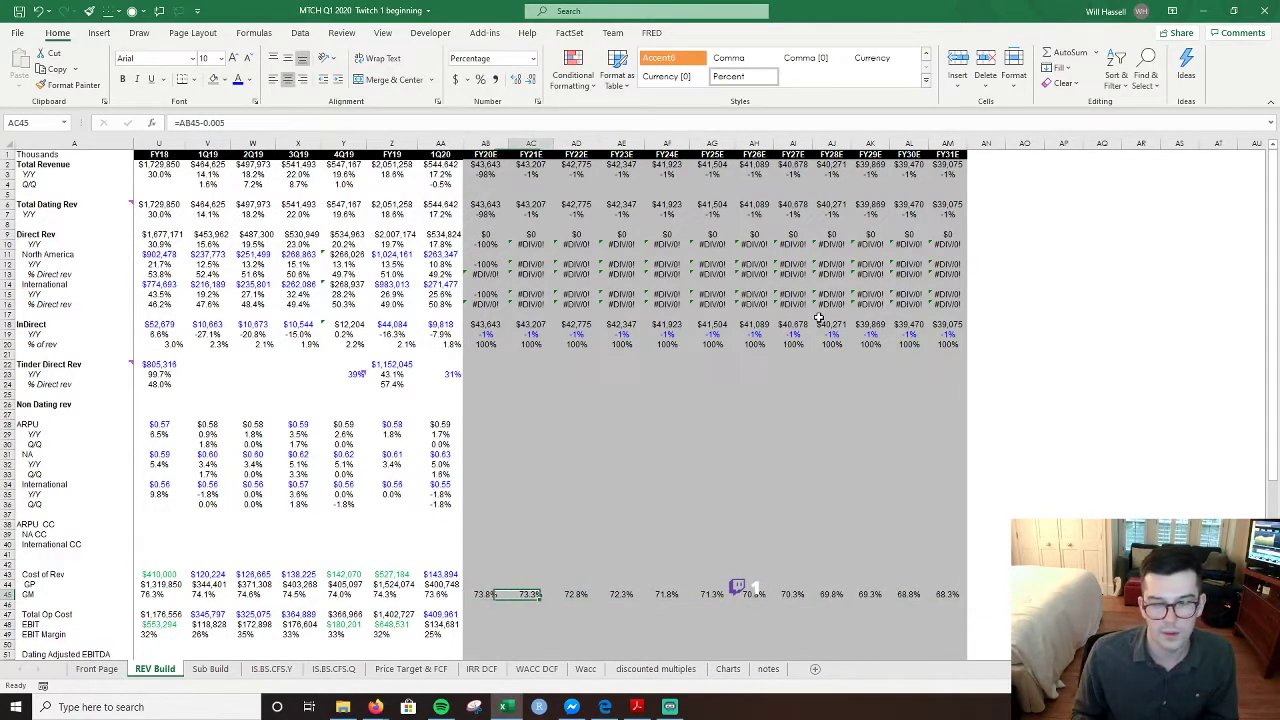
{"action": "key", "text": "ctrl+Right"}
{"action": "key", "text": "F2"}
{"action": "key", "text": "Escape"}
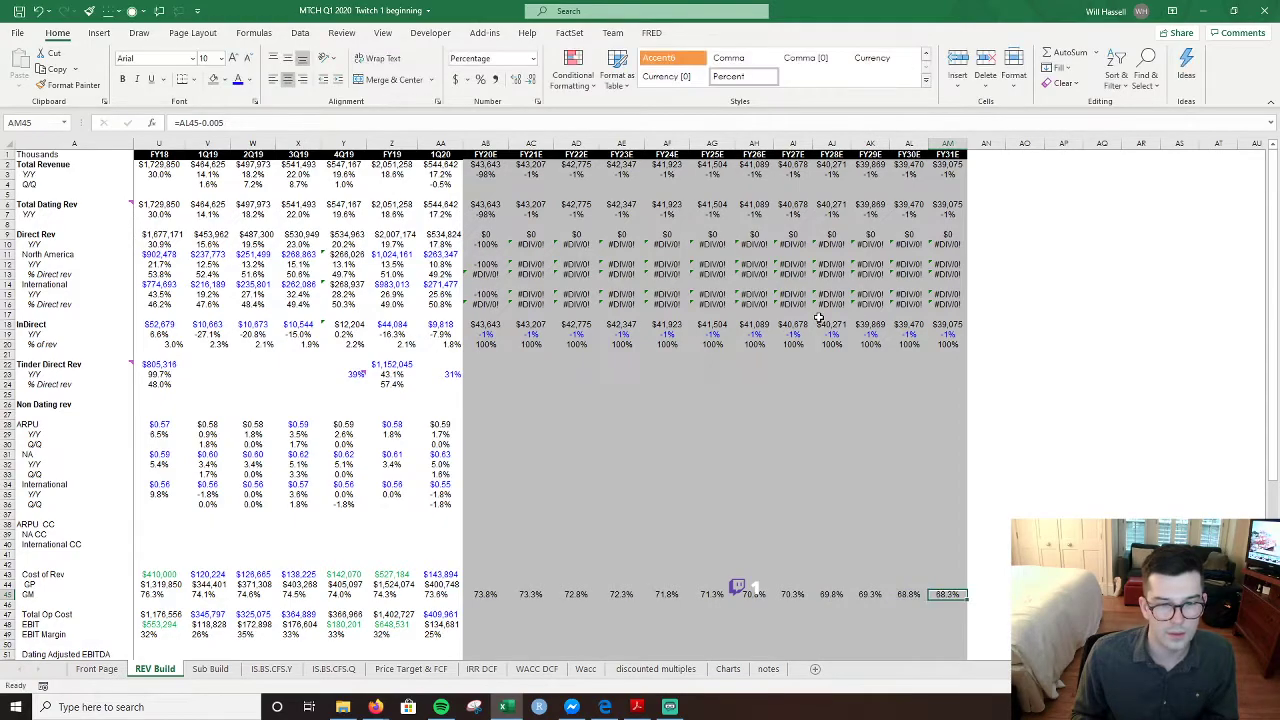
- Examine the 1Q20 and FY19 gross profit and cost of revenue formulas before building the projections
{"action": "key", "text": "Left"}
{"action": "key", "text": "Left"}
{"action": "key", "text": "Left"}
{"action": "key", "text": "Left"}
{"action": "key", "text": "Left"}
{"action": "key", "text": "Left"}
{"action": "key", "text": "Left"}
{"action": "key", "text": "Left"}
{"action": "key", "text": "Left"}
{"action": "key", "text": "Left"}
{"action": "key", "text": "Left"}
{"action": "key", "text": "Up"}
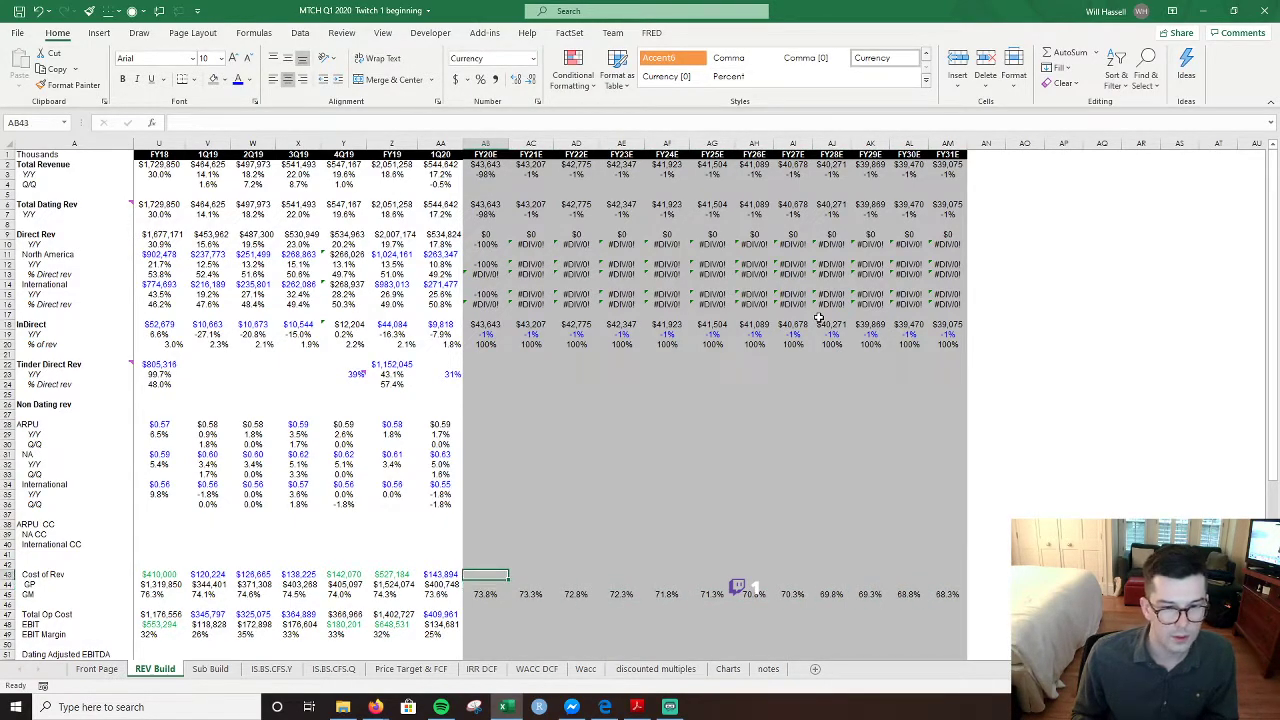
{"action": "key", "text": "Left"}
{"action": "key", "text": "F2"}
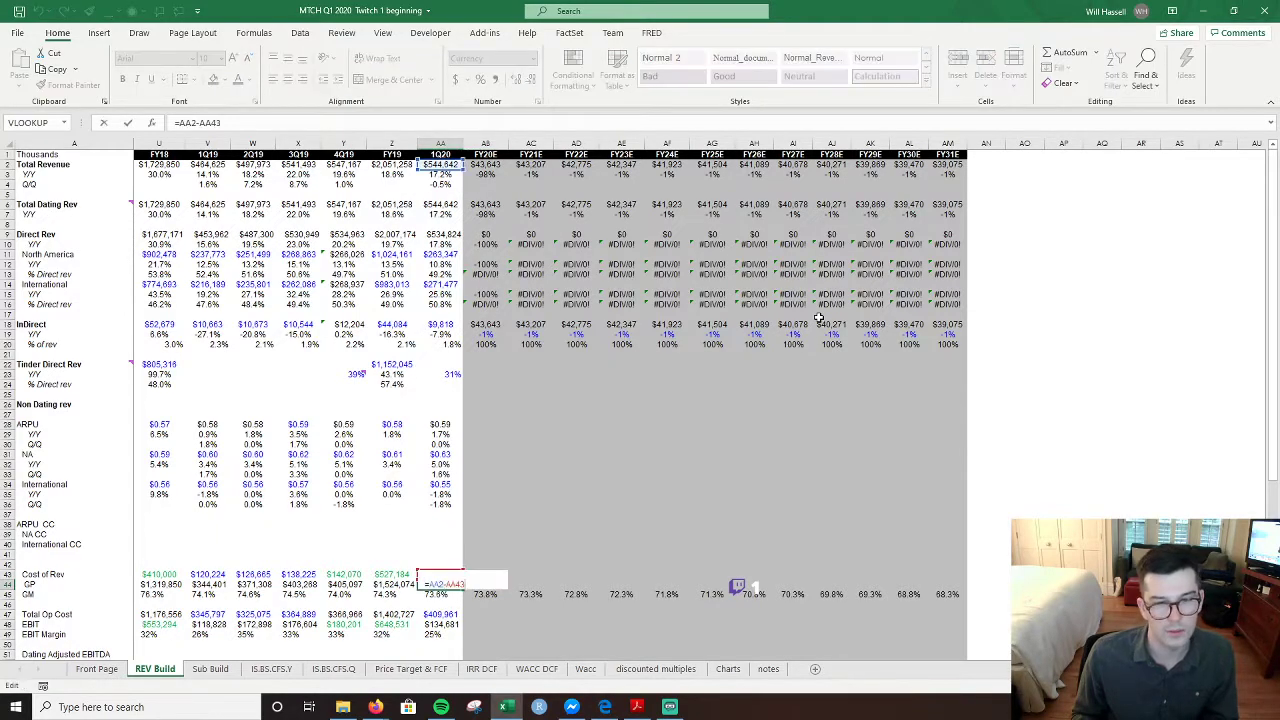
{"action": "key", "text": "Escape"}
{"action": "key", "text": "Left"}
{"action": "key", "text": "F2"}
{"action": "key", "text": "Escape"}
{"action": "key", "text": "Up"}
{"action": "key", "text": "Right"}
{"action": "key", "text": "Left"}
{"action": "key", "text": "F2"}
{"action": "key", "text": "Escape"}
{"action": "key", "text": "Right"}
{"action": "key", "text": "Right"}
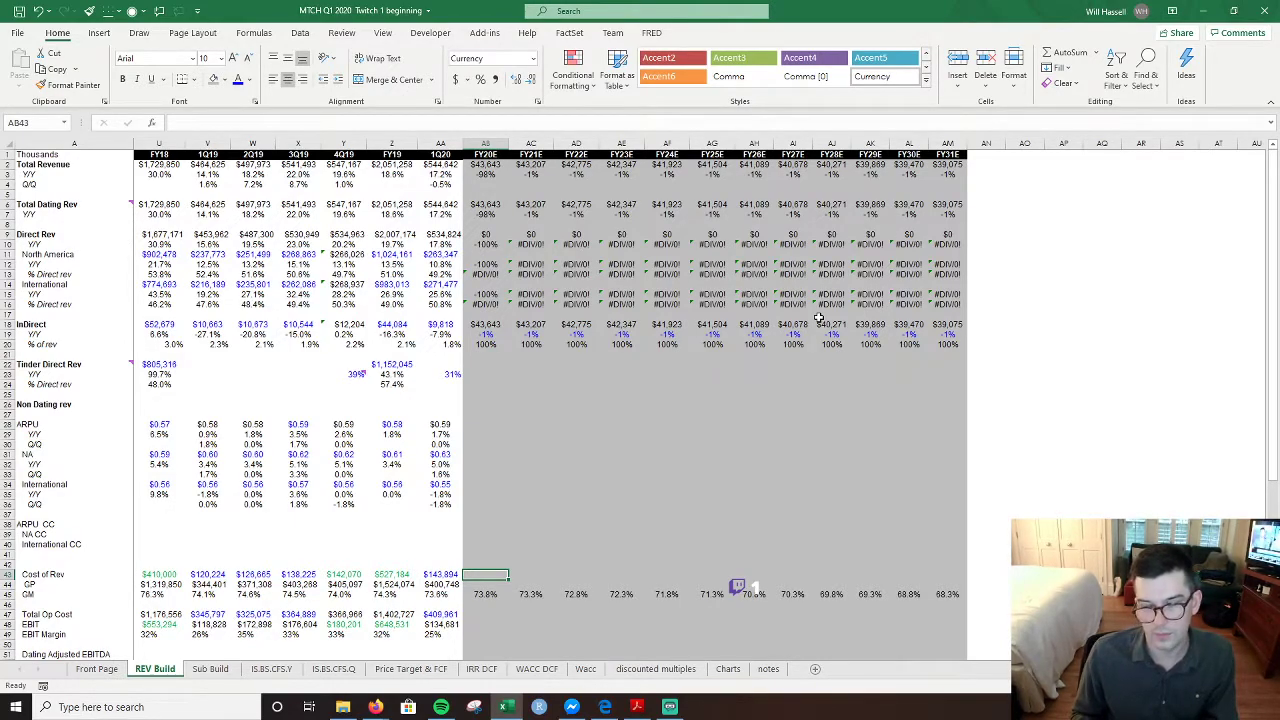
- Enter the FY20E cost of revenue formula =AB2*(1-AB45), using total revenue and gross margin
{"action": "type", "text": "="}
{"action": "key", "text": "ctrl+Up"}
{"action": "key", "text": "ctrl+Up"}
{"action": "key", "text": "ctrl+Up"}
{"action": "key", "text": "ctrl+Up"}
{"action": "key", "text": "ctrl+Up"}
{"action": "key", "text": "ctrl+Up"}
{"action": "key", "text": "ctrl+Up"}
{"action": "key", "text": "ctrl+Up"}
{"action": "key", "text": "ctrl+Up"}
{"action": "key", "text": "ctrl+Up"}
{"action": "key", "text": "ctrl+Up"}
{"action": "key", "text": "ctrl+Up"}
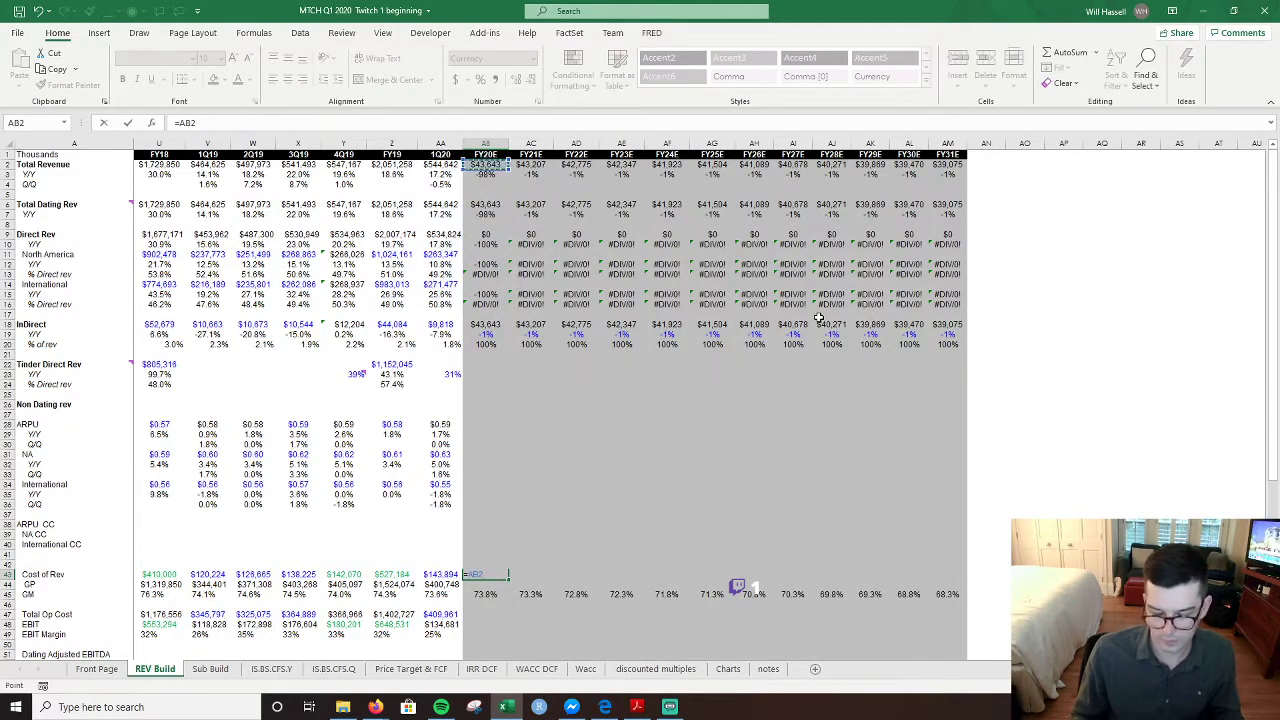
{"action": "type", "text": "*(1-"}
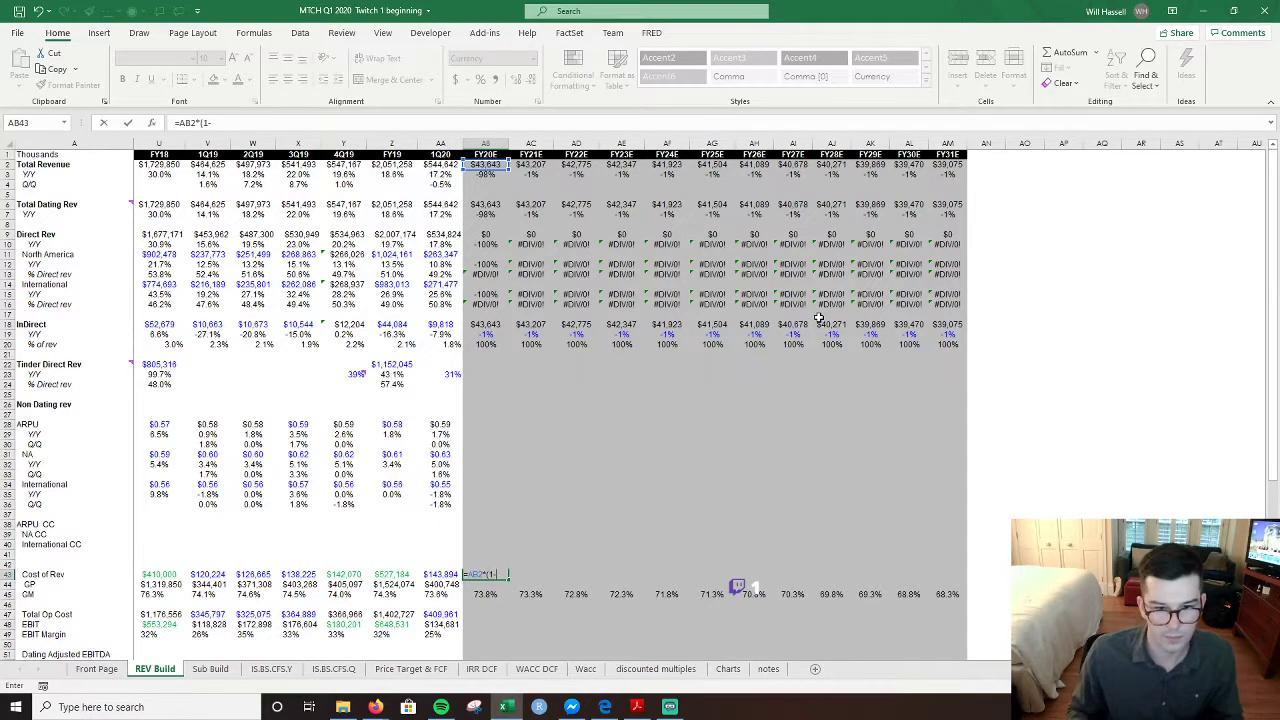
{"action": "key", "text": "Down"}
{"action": "key", "text": "Down"}
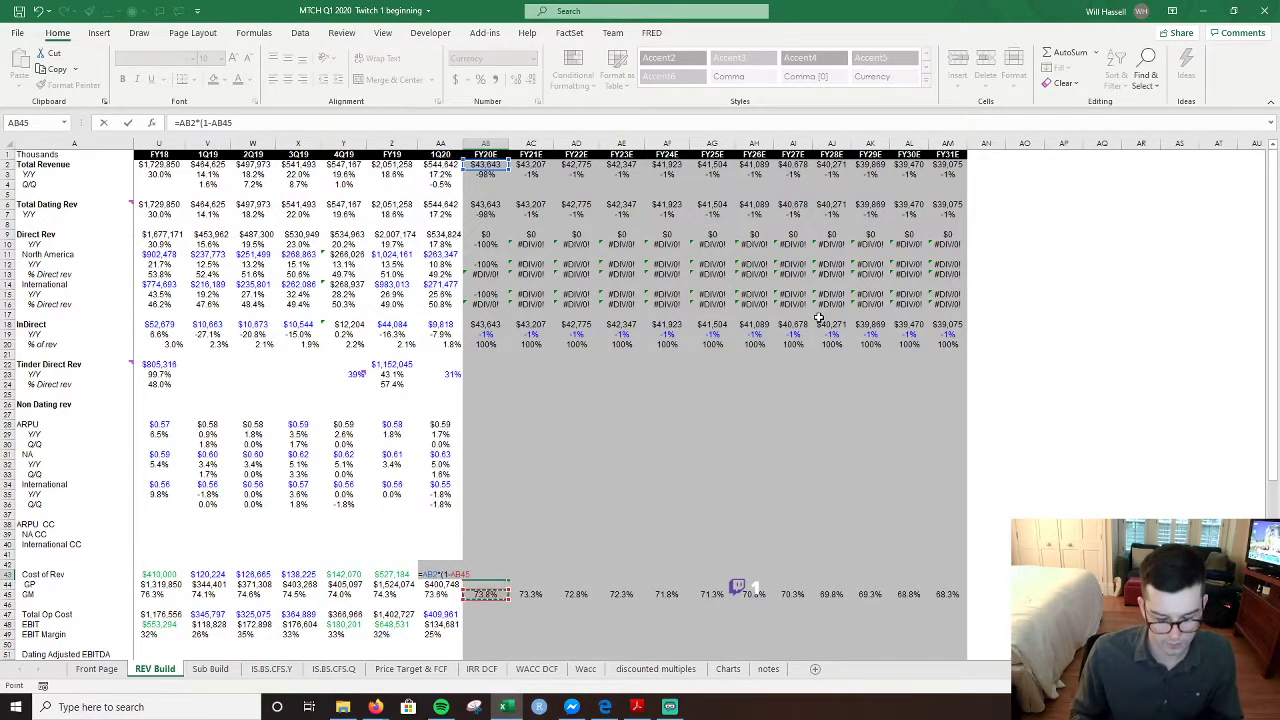
{"action": "key", "text": "ctrl+Return"}
- Fill the cost of revenue formula across from FY20E through FY31E
{"action": "key", "text": "shift+Right"}
{"action": "key", "text": "shift+Right"}
{"action": "key", "text": "shift+Right"}
{"action": "key", "text": "shift+Right"}
{"action": "key", "text": "shift+Right"}
{"action": "key", "text": "shift+Right"}
{"action": "key", "text": "shift+Right"}
{"action": "key", "text": "shift+Right"}
{"action": "key", "text": "shift+Right"}
{"action": "key", "text": "shift+Right"}
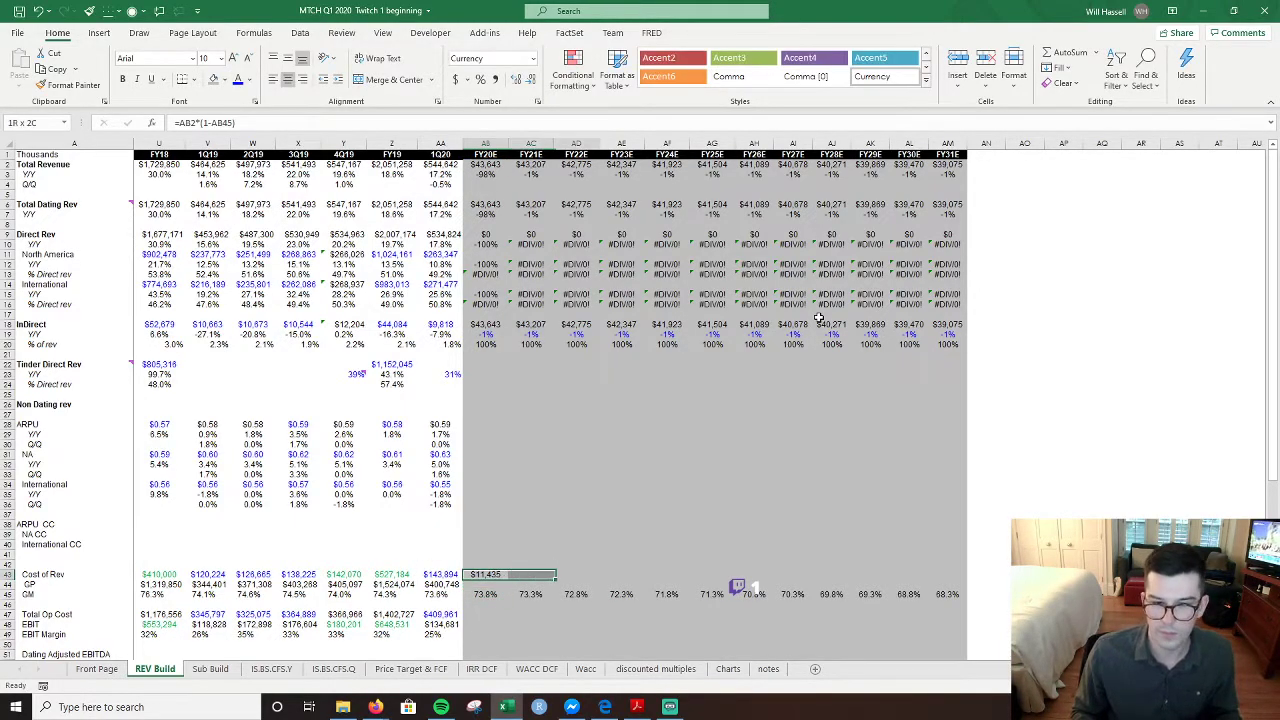
{"action": "key", "text": "shift+Right"}
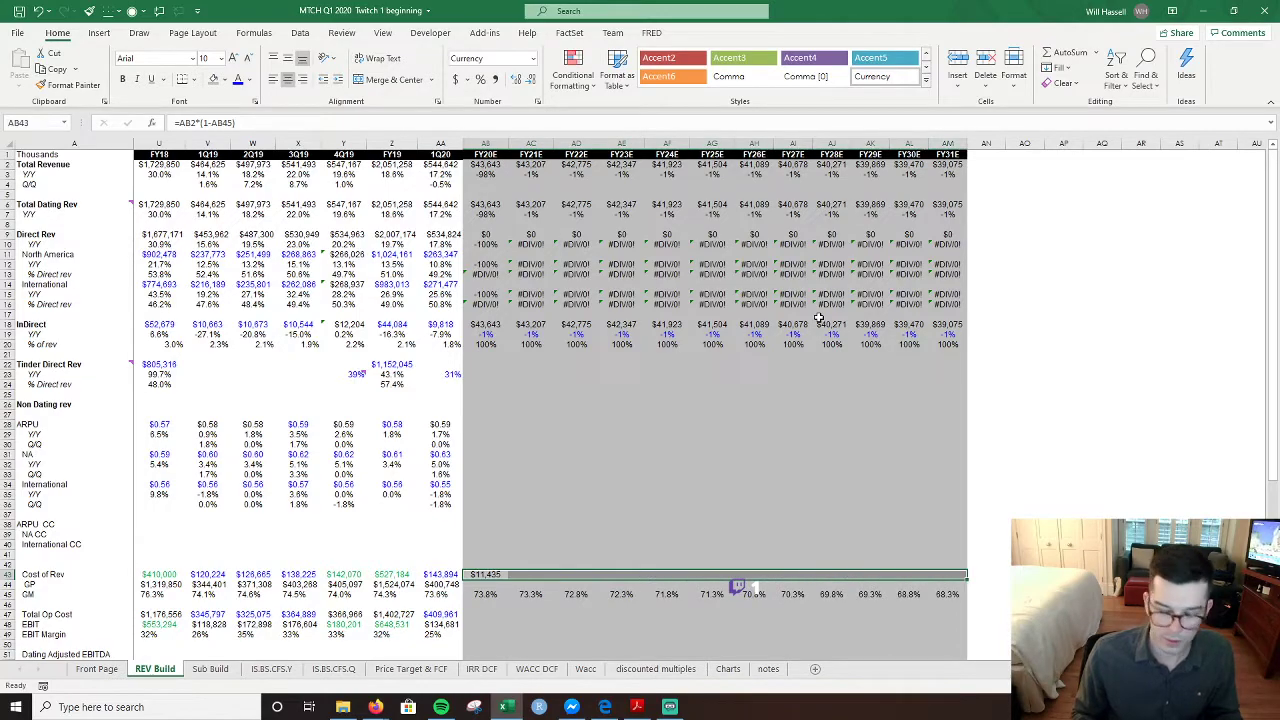
{"action": "key", "text": "ctrl+r"}
- Enter the FY20E gross profit formula =AB2-AB43, subtracting cost of revenue from total revenue
{"action": "key", "text": "Down"}
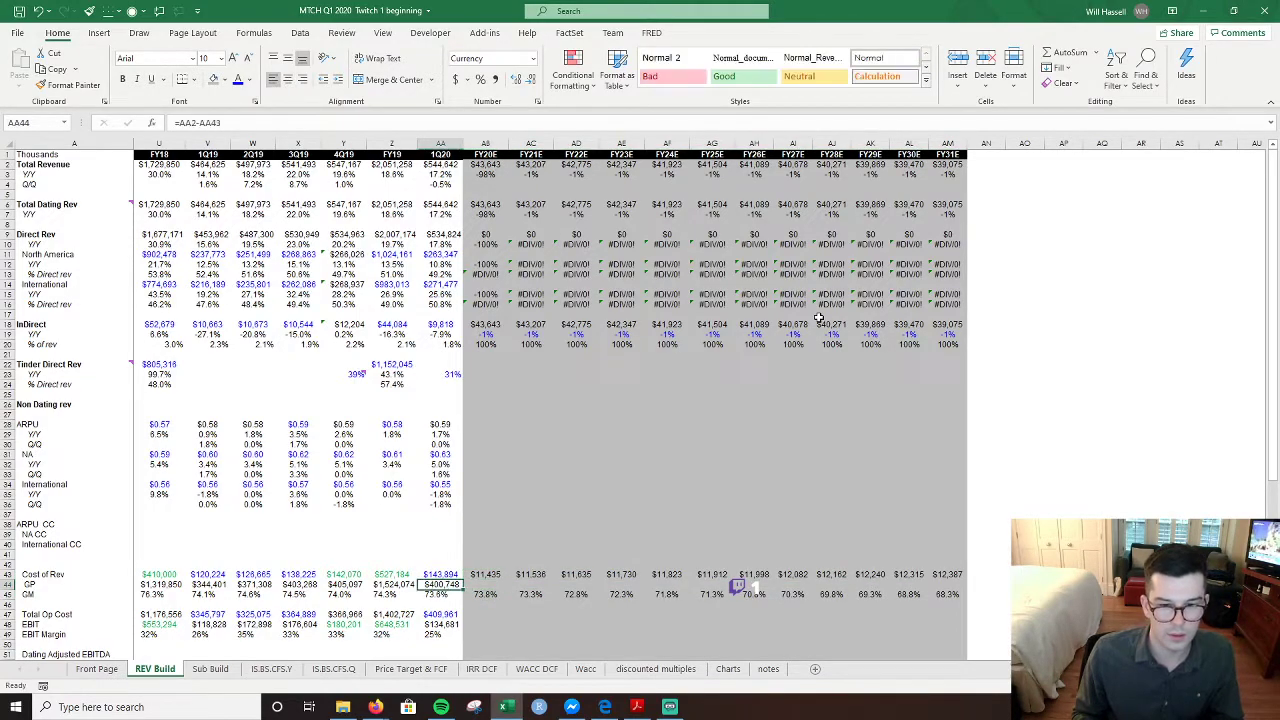
{"action": "type", "text": "="}
{"action": "key", "text": "Up"}
{"action": "key", "text": "Up"}
{"action": "key", "text": "Up"}
{"action": "key", "text": "Up"}
{"action": "key", "text": "Up"}
{"action": "key", "text": "Up"}
{"action": "key", "text": "Up"}
{"action": "key", "text": "Up"}
{"action": "key", "text": "Up"}
{"action": "key", "text": "Up"}
{"action": "key", "text": "Up"}
{"action": "key", "text": "Up"}
{"action": "key", "text": "Up"}
{"action": "key", "text": "Up"}
{"action": "key", "text": "Up"}
{"action": "key", "text": "Up"}
{"action": "key", "text": "Up"}
{"action": "key", "text": "Up"}
{"action": "key", "text": "Up"}
{"action": "key", "text": "Up"}
{"action": "key", "text": "Up"}
{"action": "key", "text": "Up"}
{"action": "key", "text": "Up"}
{"action": "key", "text": "Up"}
{"action": "key", "text": "Up"}
{"action": "key", "text": "Up"}
{"action": "key", "text": "Up"}
{"action": "key", "text": "Up"}
{"action": "key", "text": "Up"}
{"action": "key", "text": "Up"}
{"action": "key", "text": "Up"}
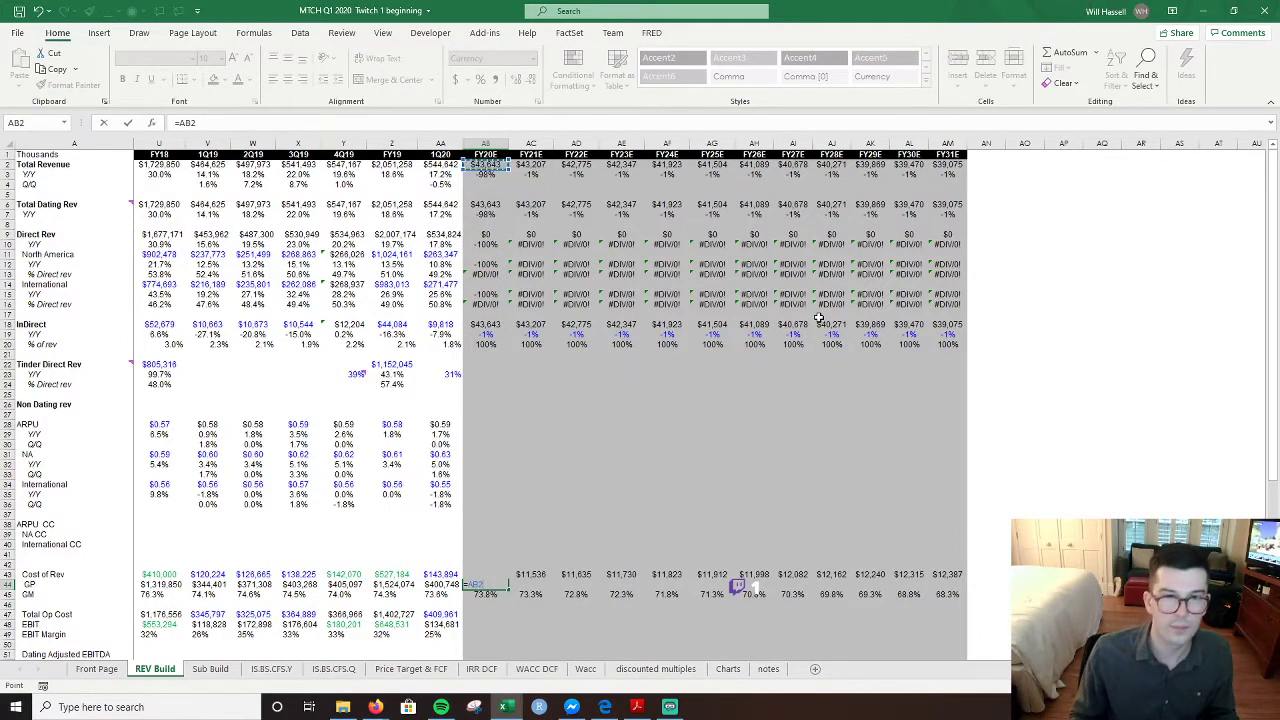
{"action": "type", "text": "-"}
{"action": "key", "text": "Up"}
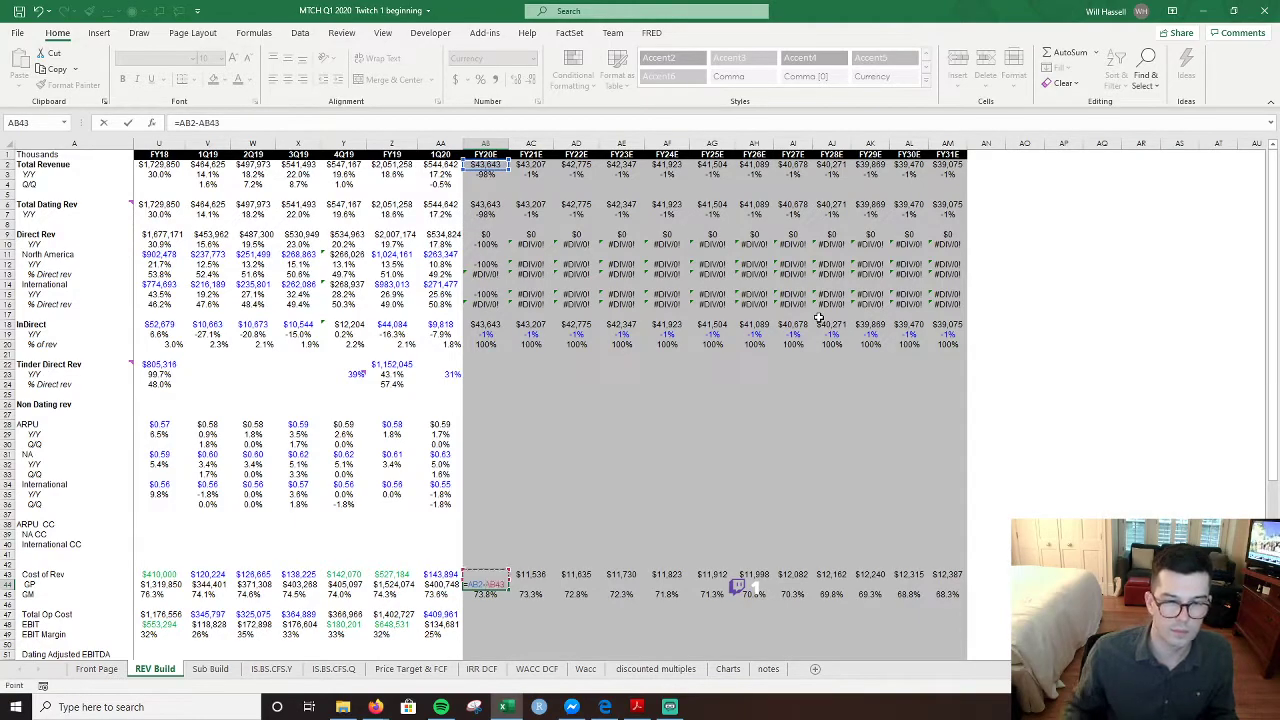
{"action": "key", "text": "Return"}
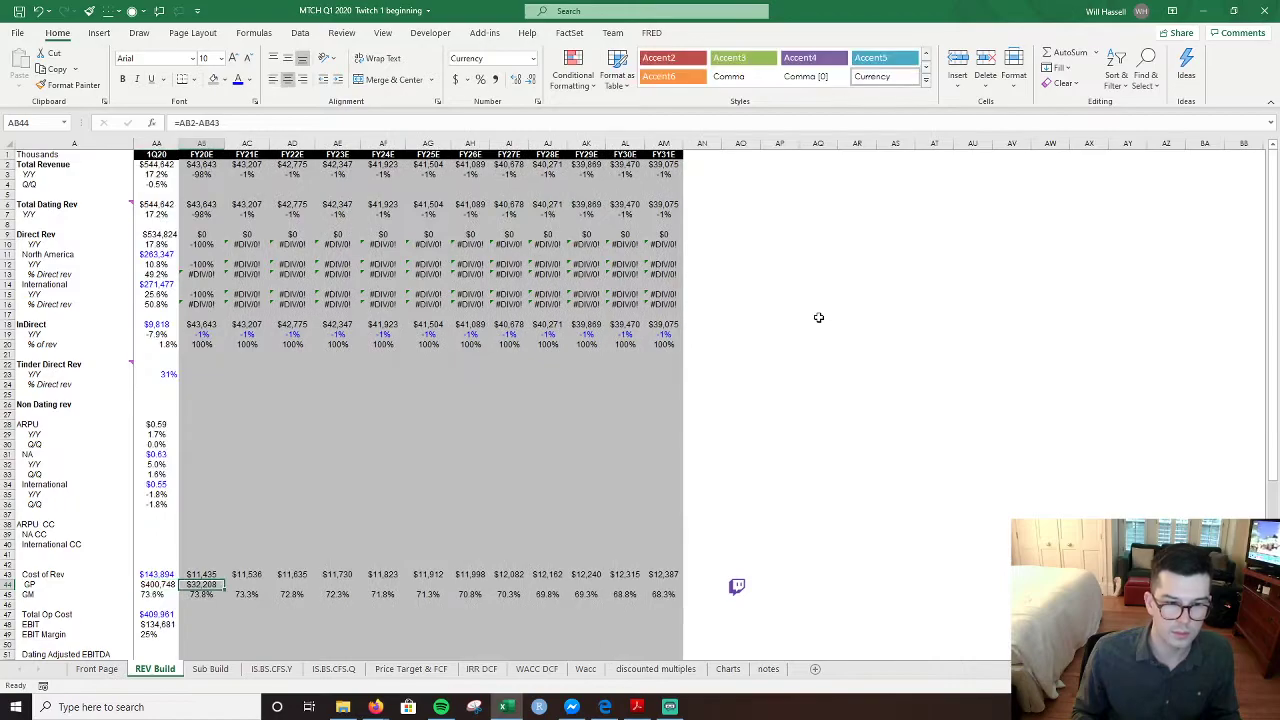
- Fill the gross profit formula across from FY20E through FY31E
{"action": "key", "text": "shift+Right"}
{"action": "key", "text": "shift+Right"}
{"action": "key", "text": "shift+Right"}
{"action": "key", "text": "shift+Right"}
{"action": "key", "text": "shift+Right"}
{"action": "key", "text": "shift+Right"}
{"action": "key", "text": "shift+Right"}
{"action": "key", "text": "shift+Right"}
{"action": "key", "text": "shift+Right"}
{"action": "key", "text": "shift+Right"}
{"action": "key", "text": "shift+Right"}
{"action": "key", "text": "shift+Right"}
{"action": "key", "text": "shift+Left"}
{"action": "key", "text": "ctrl+r"}
- Enter the check formula =AB44/AB2 in the blank cell directly below the FY20E gross margin
{"action": "key", "text": "Down"}
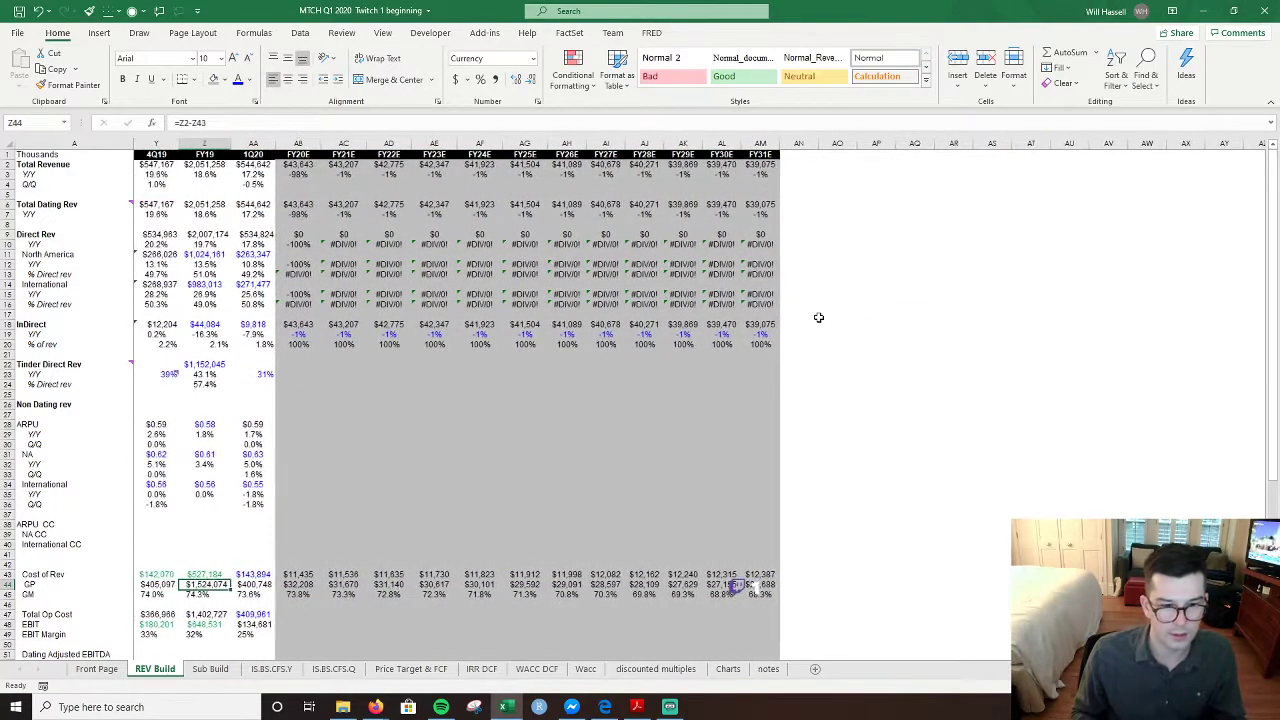
{"action": "key", "text": "Down"}
{"action": "type", "text": "="}
{"action": "key", "text": "Up"}
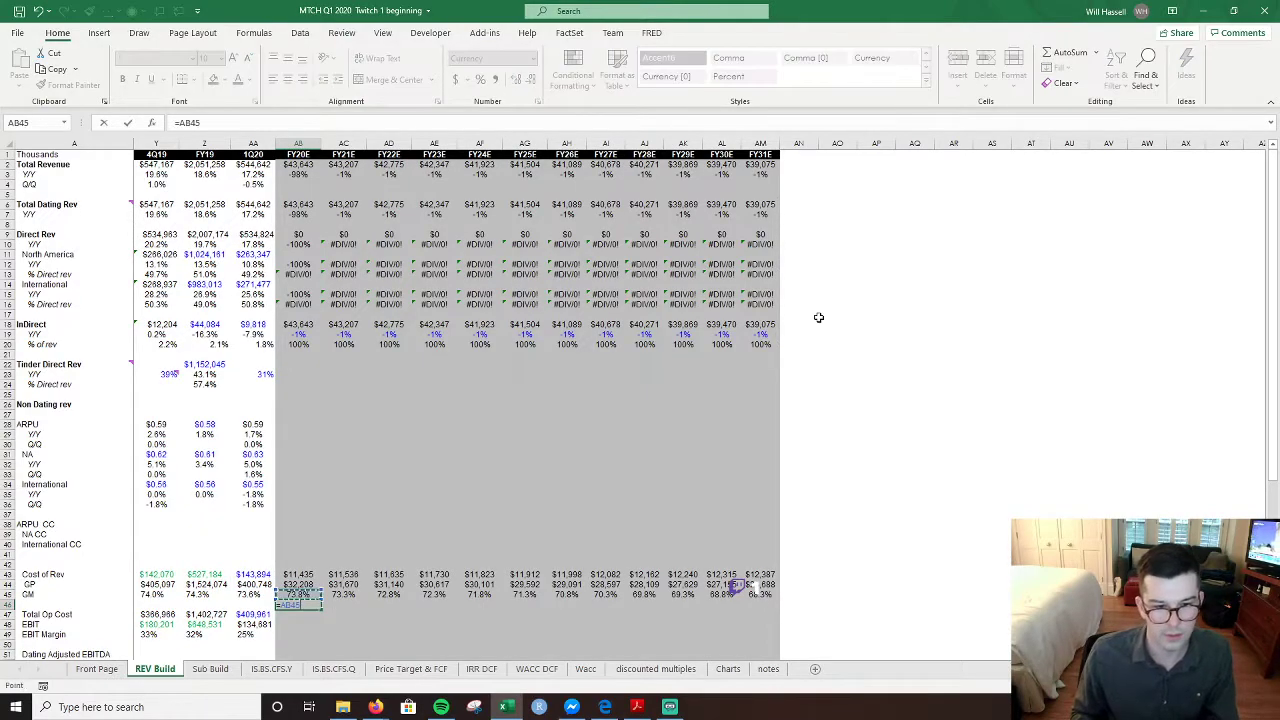
{"action": "key", "text": "Up"}
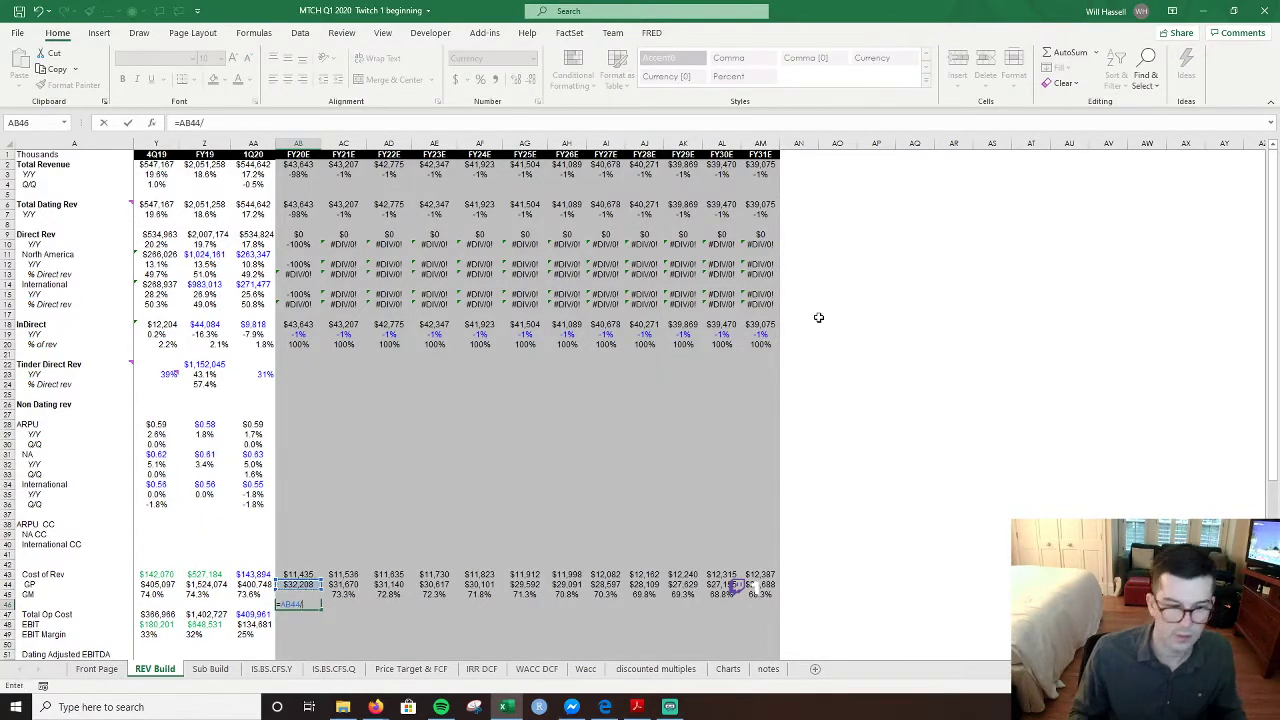
{"action": "type", "text": "/"}
{"action": "key", "text": "Up"}
{"action": "key", "text": "Up"}
{"action": "key", "text": "Up"}
{"action": "key", "text": "ctrl+Up"}
{"action": "key", "text": "Up"}
{"action": "key", "text": "Up"}
{"action": "key", "text": "Up"}
{"action": "key", "text": "Up"}
{"action": "key", "text": "Up"}
{"action": "key", "text": "Up"}
{"action": "key", "text": "Up"}
{"action": "key", "text": "Up"}
{"action": "key", "text": "Up"}
{"action": "key", "text": "Up"}
{"action": "key", "text": "Up"}
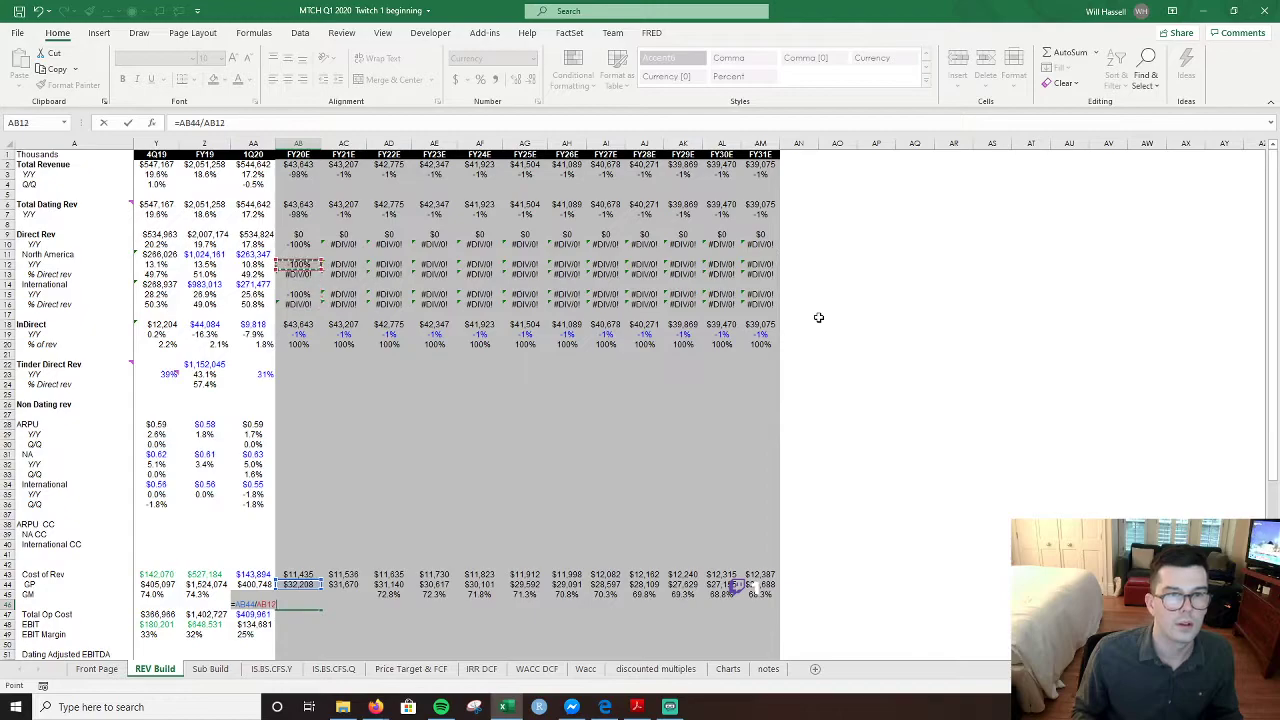
{"action": "key", "text": "Up"}
{"action": "key", "text": "Up"}
{"action": "key", "text": "Up"}
{"action": "key", "text": "Up"}
{"action": "key", "text": "Up"}
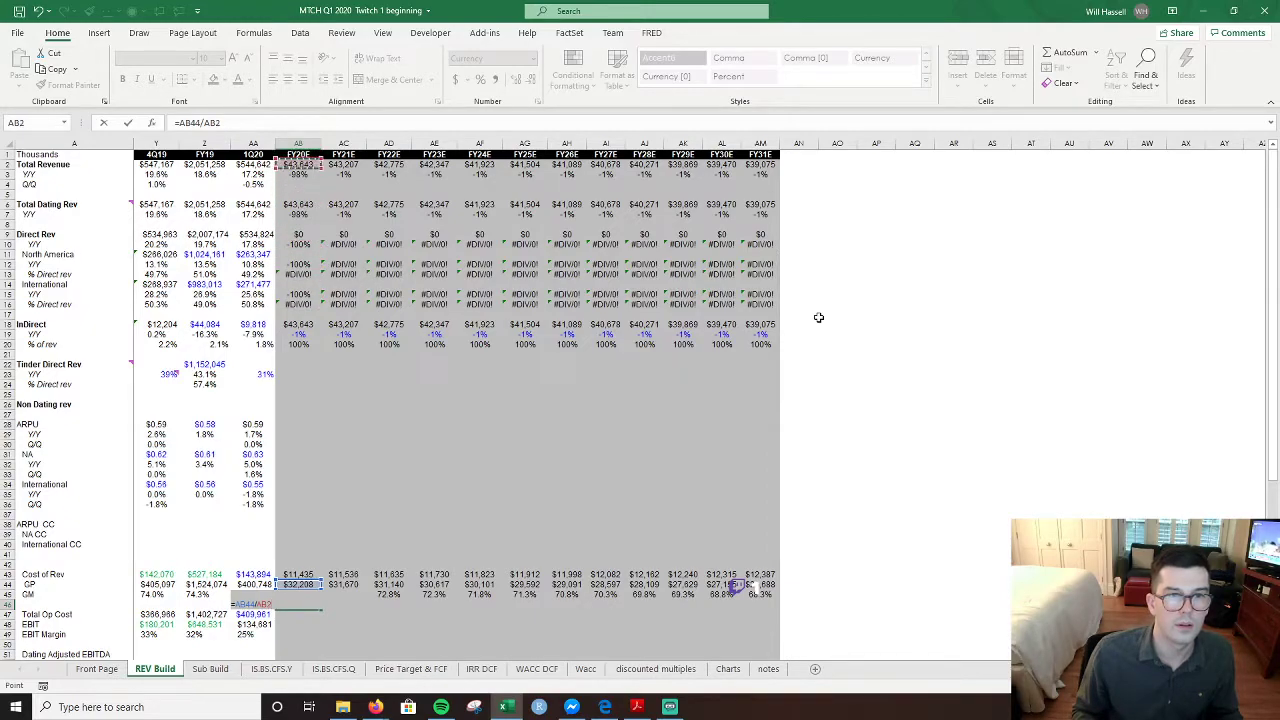
{"action": "key", "text": "Return"}
{"action": "key", "text": "Up"}
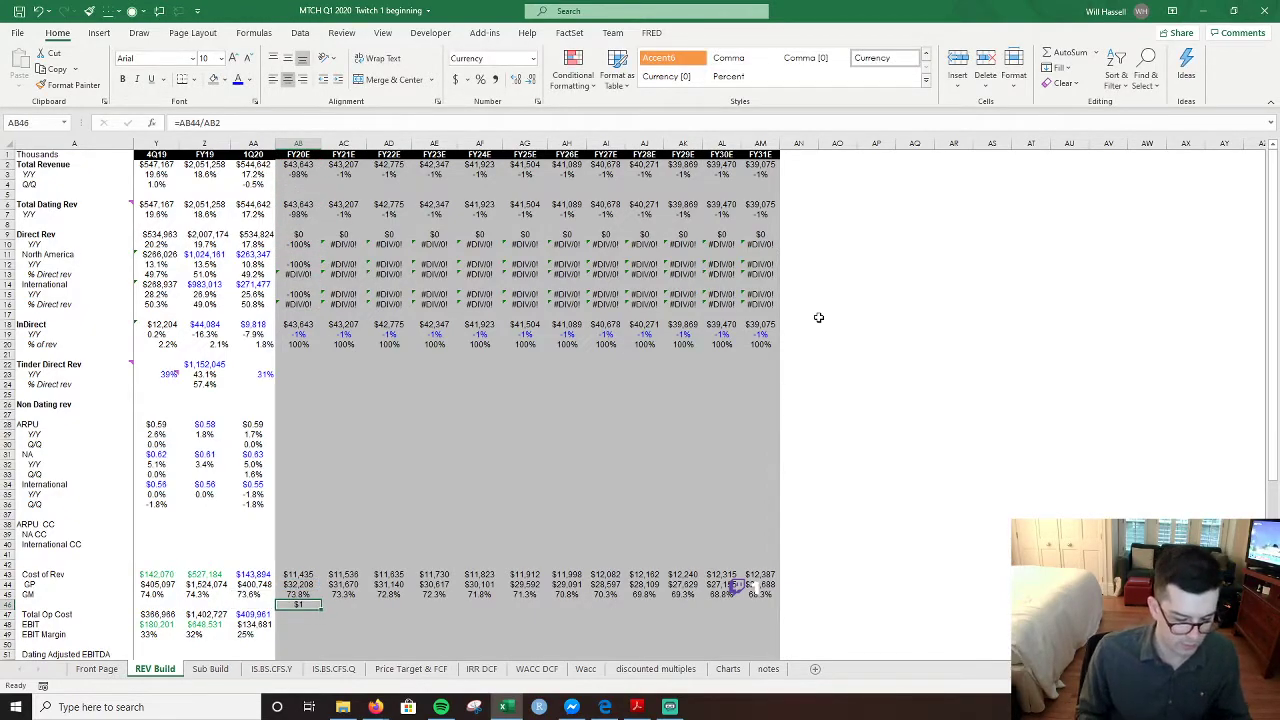
- Format the FY20E gross margin check cell AB46 as a percentage
{"action": "key", "text": "alt"}
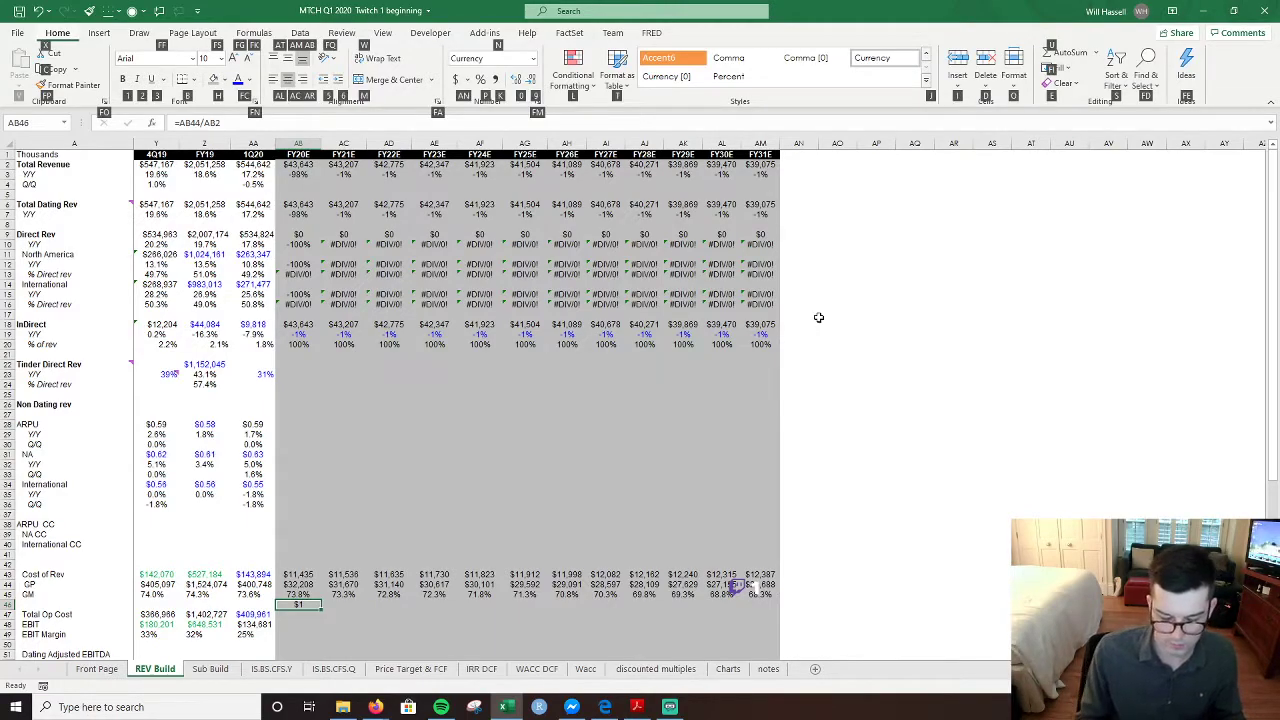
{"action": "key", "text": "p"}
{"action": "key", "text": "alt"}
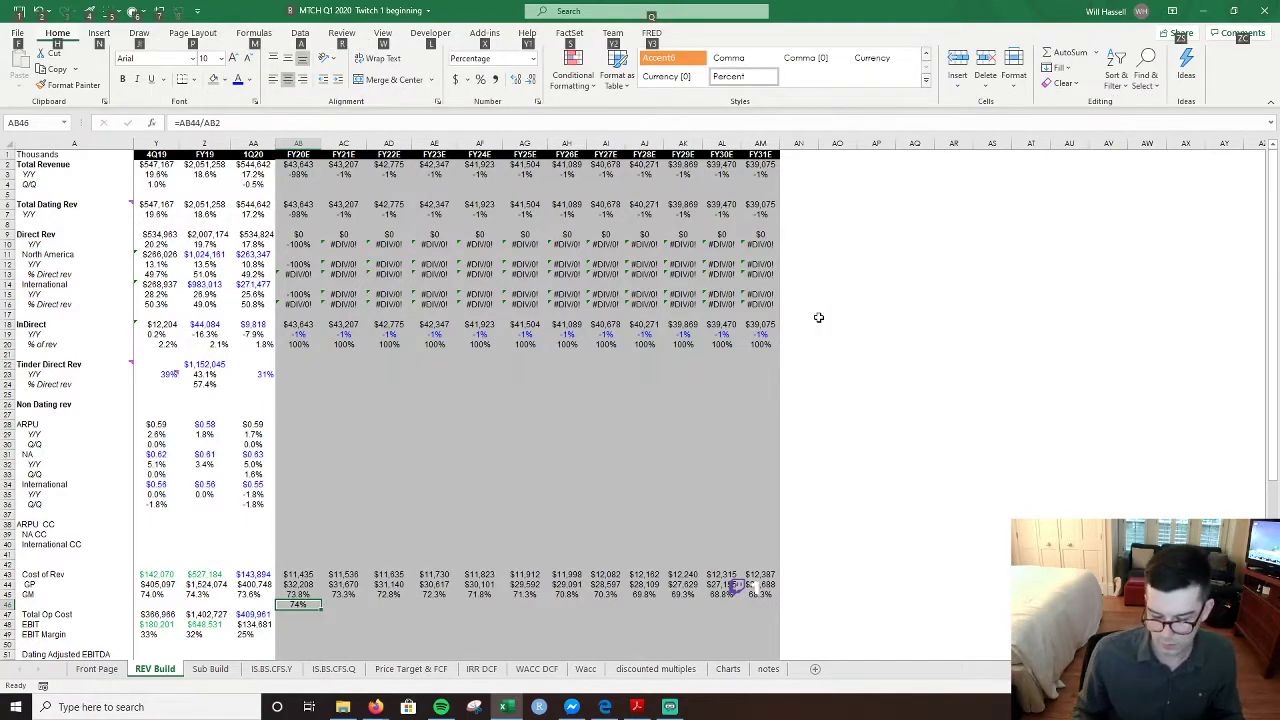
{"action": "key", "text": "Escape"}
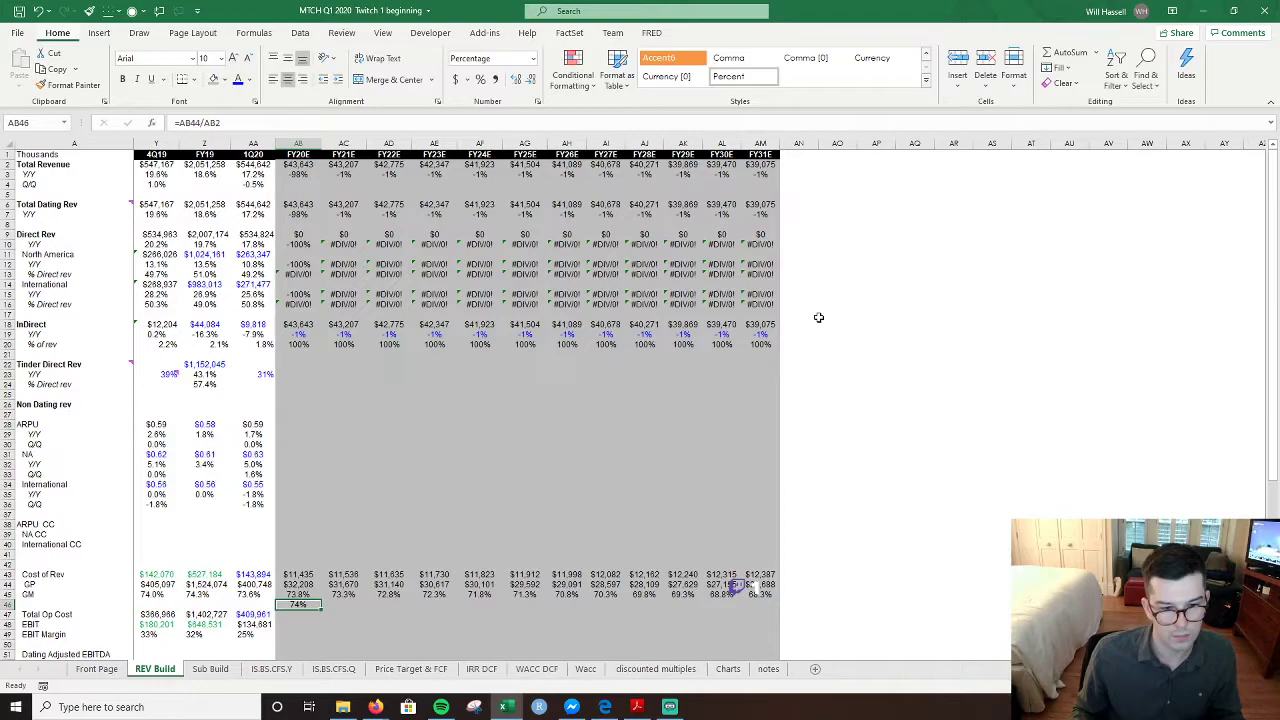
- Clear the contents of check cell AB46 below the FY20E gross margin
{"action": "type", "text": "h"}
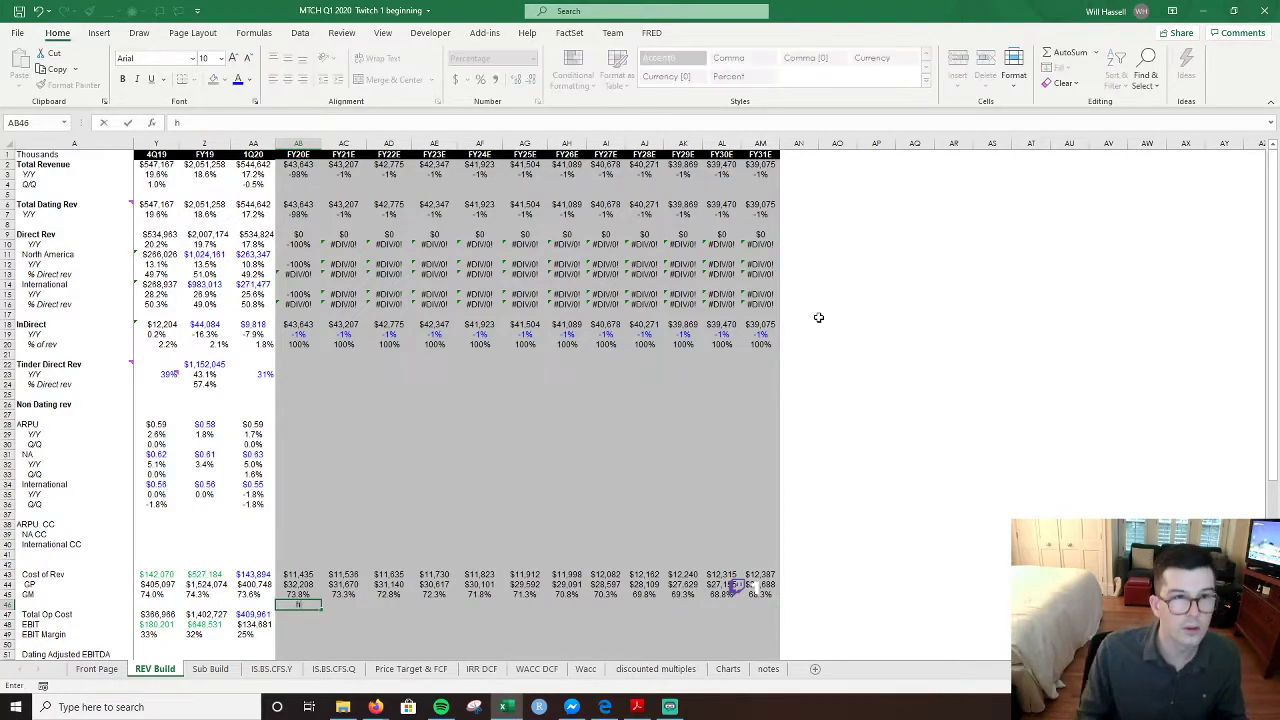
{"action": "left_click", "coordinate": [675, 399]}
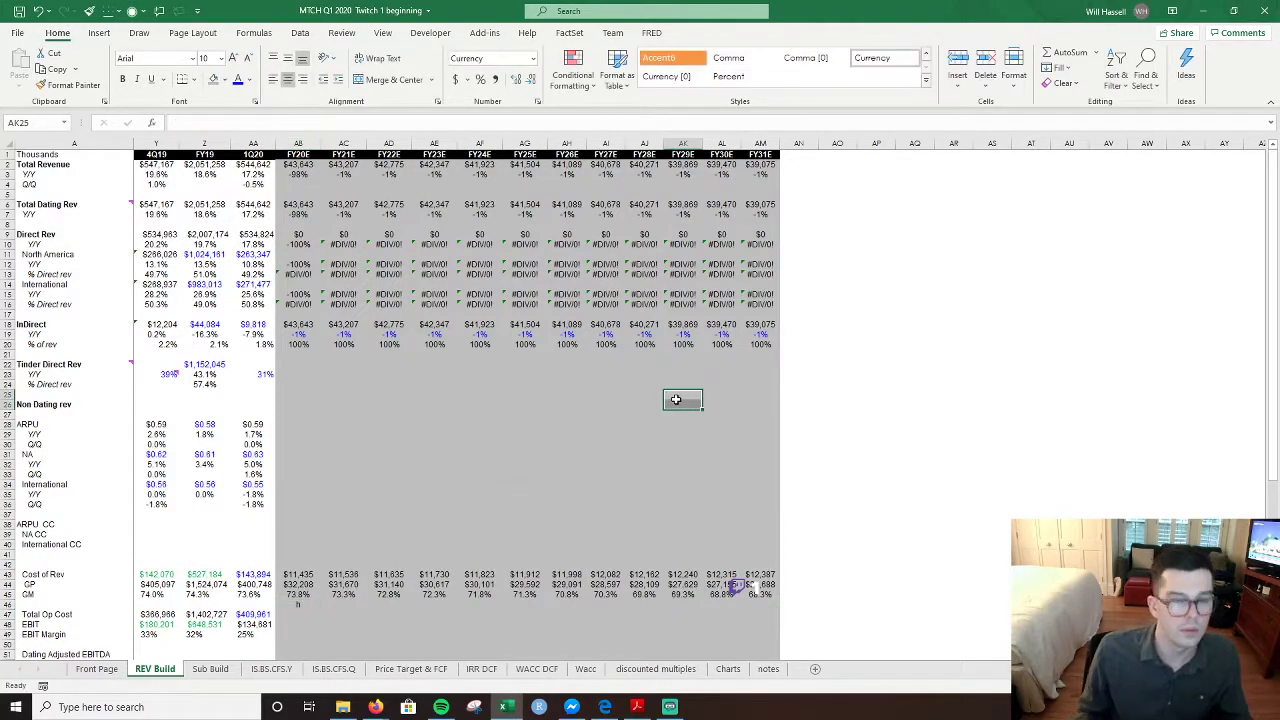
{"action": "key", "text": "Down"}
{"action": "key", "text": "Down"}
{"action": "key", "text": "ctrl+Down"}
{"action": "key", "text": "Left"}
{"action": "key", "text": "Down"}
{"action": "key", "text": "Down"}
{"action": "key", "text": "Down"}
{"action": "key", "text": "ctrl+Left"}
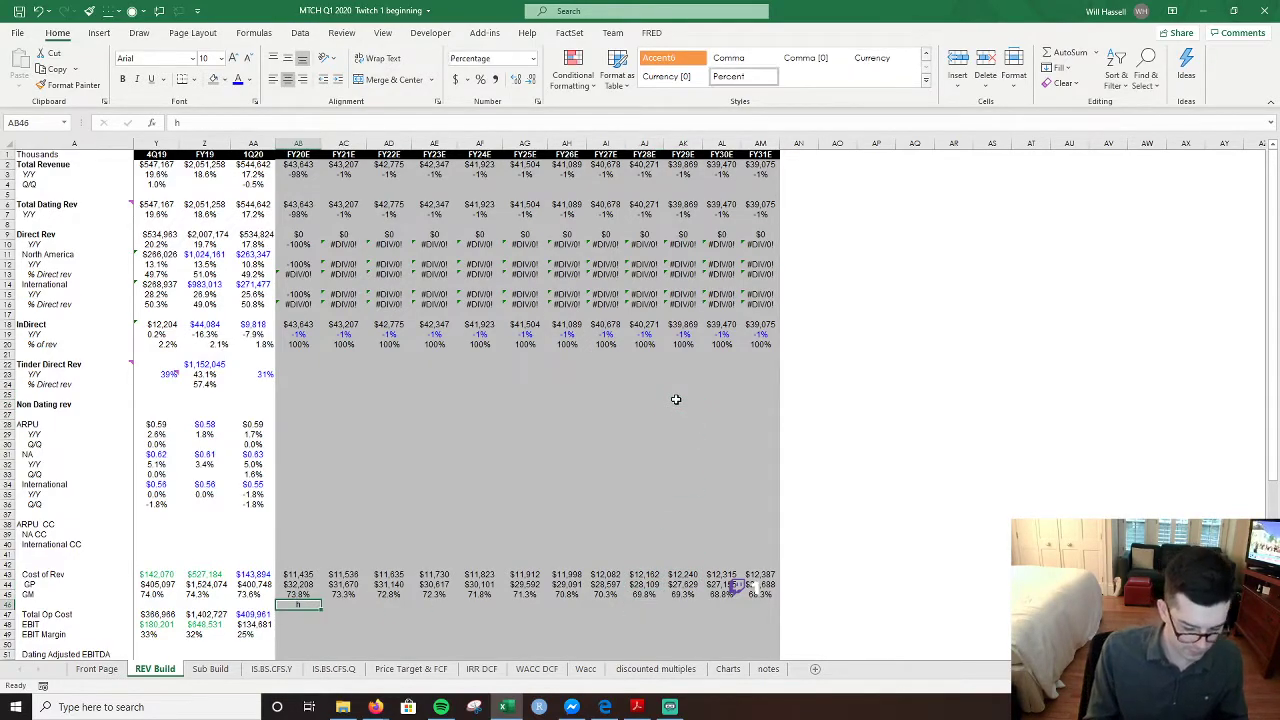
{"action": "key", "text": "alt"}
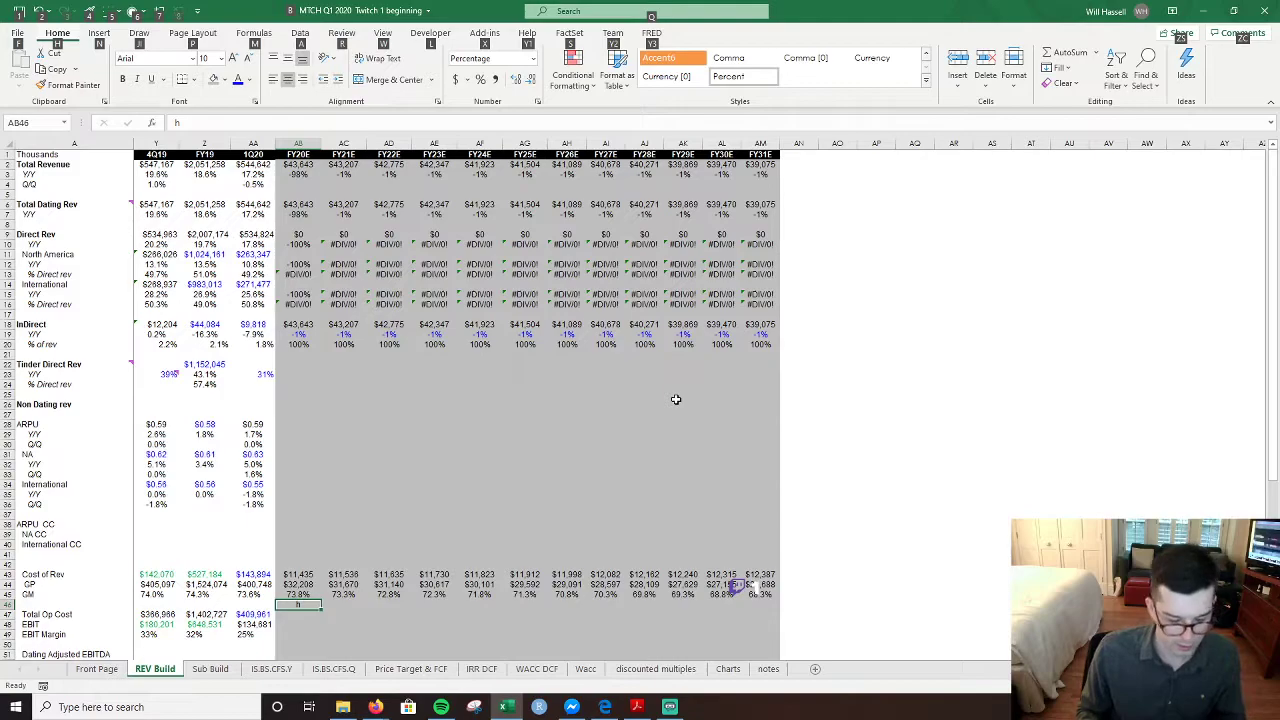
{"action": "key", "text": "Escape"}
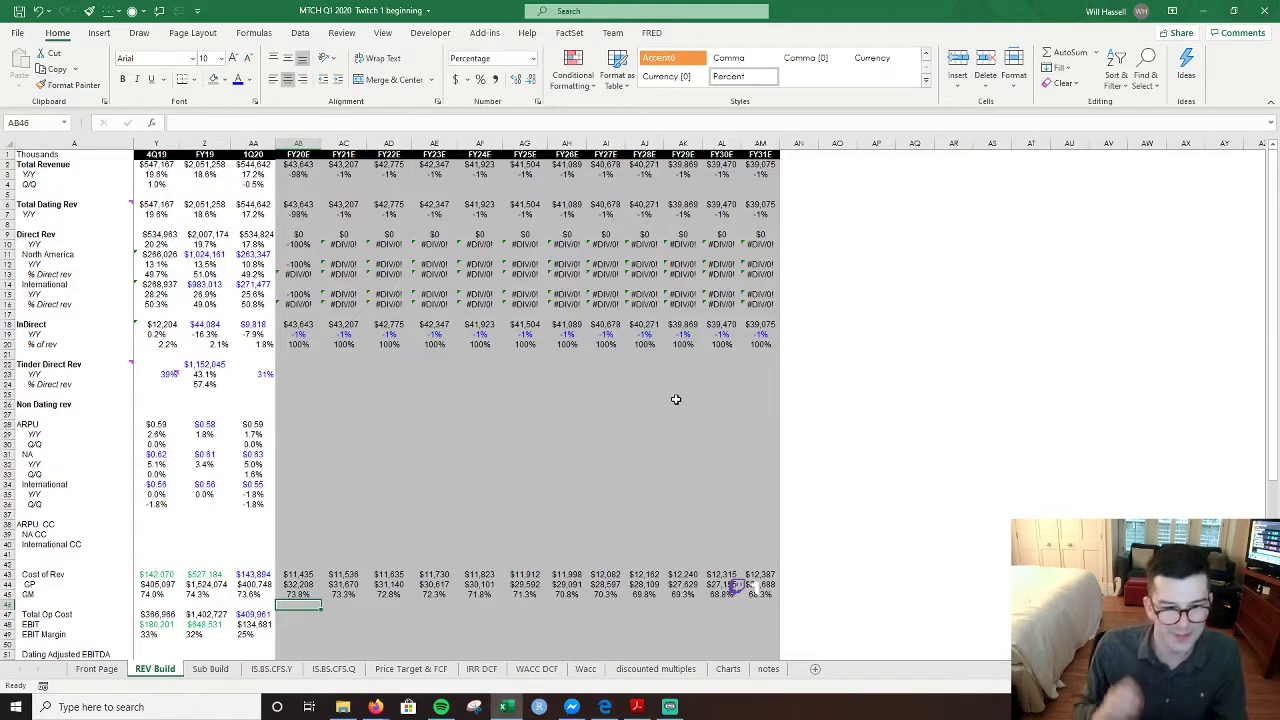
- Enter the check formula =AB44/AB2 in cell AB46 directly below the FY20E gross margin
{"action": "type", "text": "="}
{"action": "key", "text": "Up"}
{"action": "key", "text": "Up"}
{"action": "type", "text": "/"}
{"action": "key", "text": "ctrl+Up"}
{"action": "key", "text": "ctrl+Up"}
{"action": "key", "text": "ctrl+Up"}
{"action": "key", "text": "ctrl+Up"}
{"action": "key", "text": "ctrl+Up"}
{"action": "key", "text": "ctrl+Up"}
{"action": "key", "text": "ctrl+Up"}
{"action": "key", "text": "ctrl+Up"}
{"action": "key", "text": "ctrl+Up"}
{"action": "key", "text": "ctrl+Up"}
{"action": "key", "text": "ctrl+Up"}
{"action": "key", "text": "ctrl+Up"}
{"action": "key", "text": "ctrl+Up"}
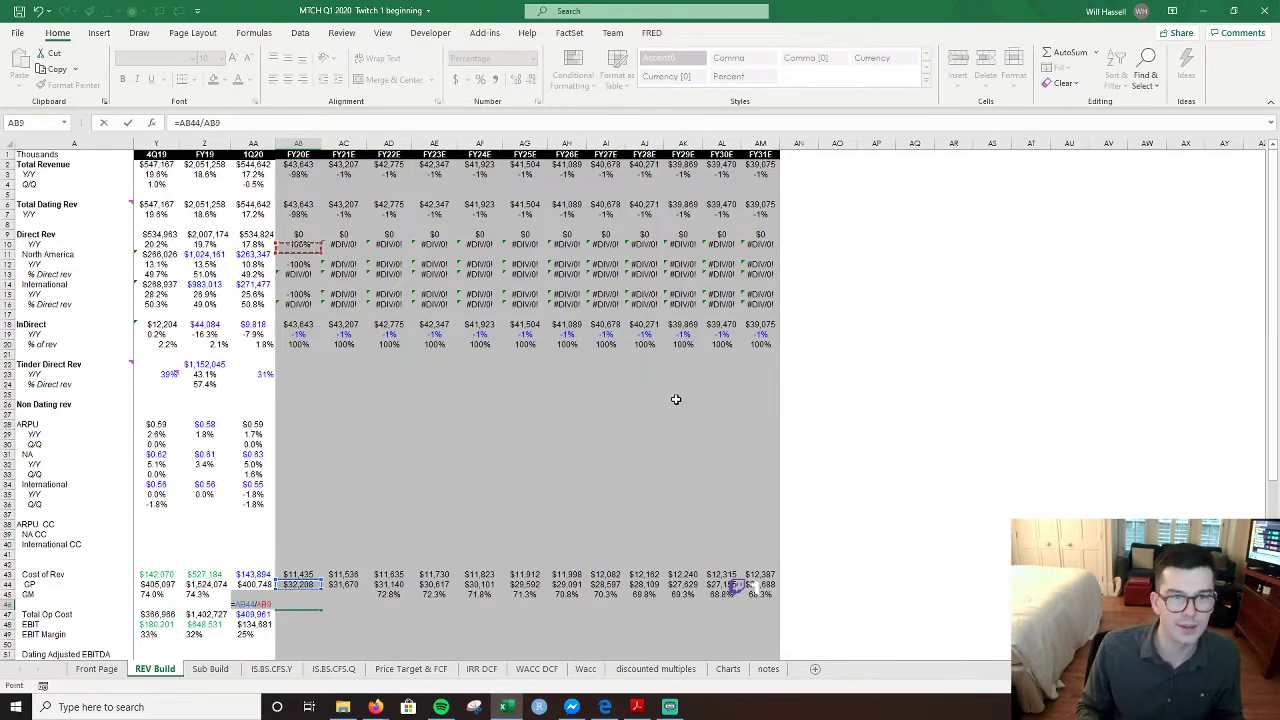
{"action": "key", "text": "Up"}
{"action": "key", "text": "ctrl+Return"}
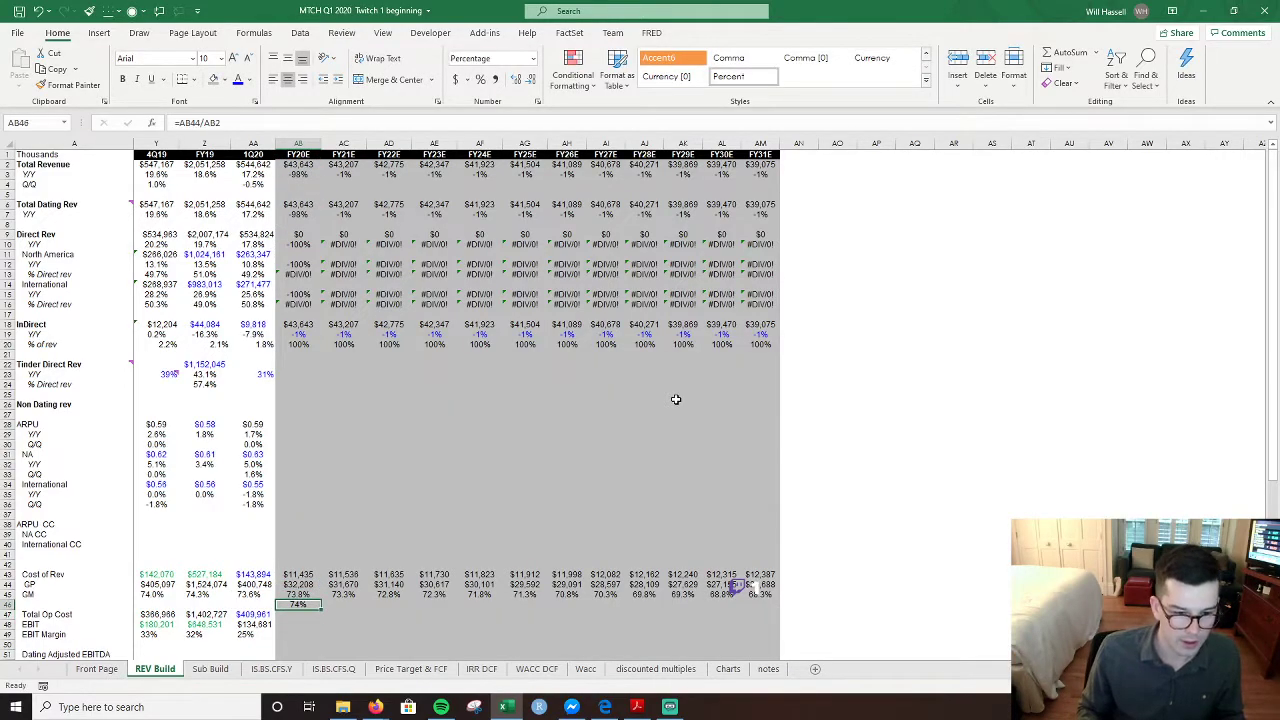
- Show the gross margin check in AB46 with one decimal place for comparison and clear the cell
{"action": "key", "text": "alt"}
{"action": "key", "text": "h"}
{"action": "key", "text": "0"}
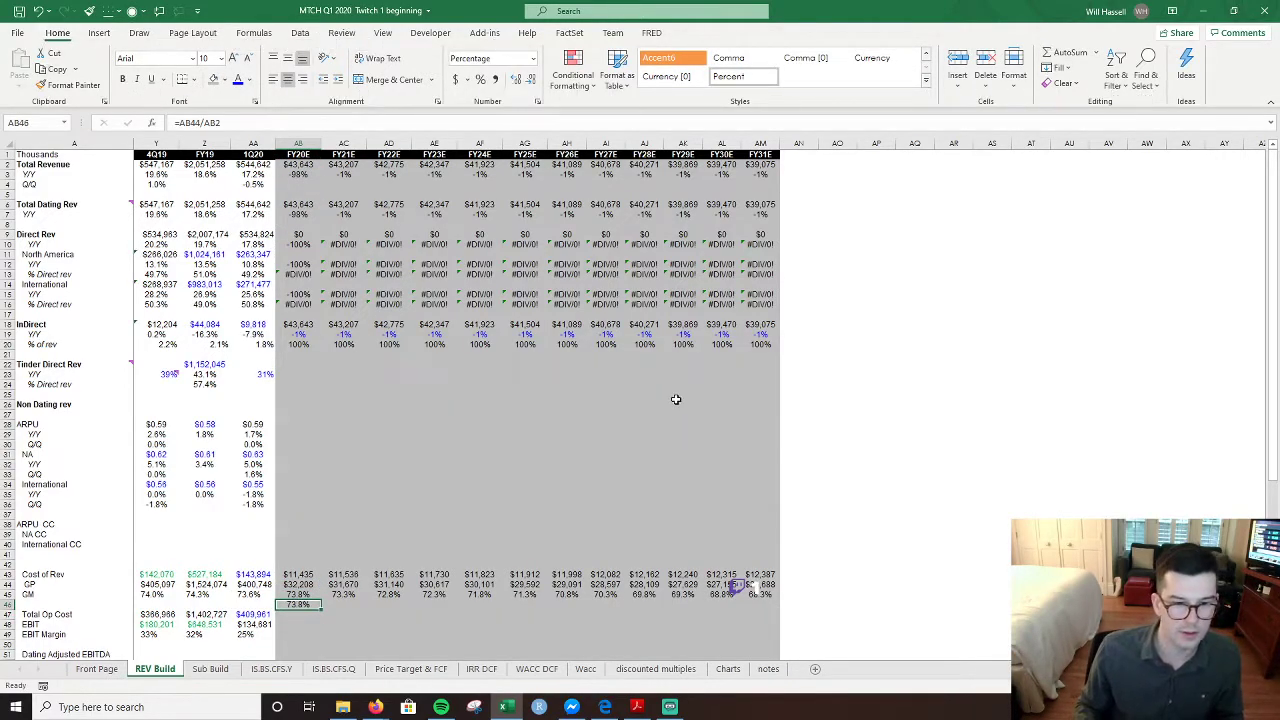
{"action": "key", "text": "Delete"}
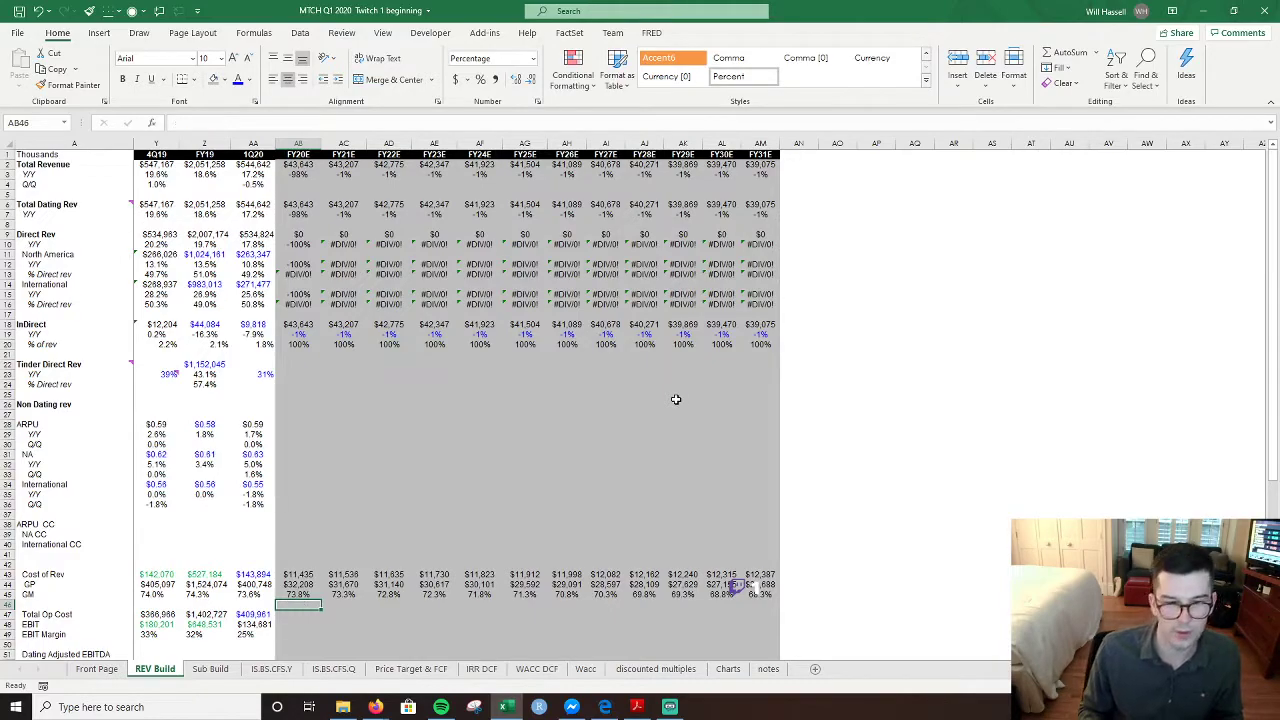
- Look through the FY20E column between the revenue rows and ARPU for rows that still need projections
{"action": "key", "text": "Up"}
{"action": "key", "text": "ctrl+Up"}
{"action": "key", "text": "ctrl+Up"}
{"action": "key", "text": "ctrl+Up"}
{"action": "key", "text": "ctrl+Up"}
{"action": "key", "text": "ctrl+Up"}
{"action": "key", "text": "ctrl+Up"}
{"action": "key", "text": "ctrl+Up"}
{"action": "key", "text": "ctrl+Up"}
{"action": "key", "text": "ctrl+Up"}
{"action": "key", "text": "ctrl+Up"}
{"action": "key", "text": "ctrl+Up"}
{"action": "key", "text": "ctrl+Up"}
{"action": "key", "text": "ctrl+Up"}
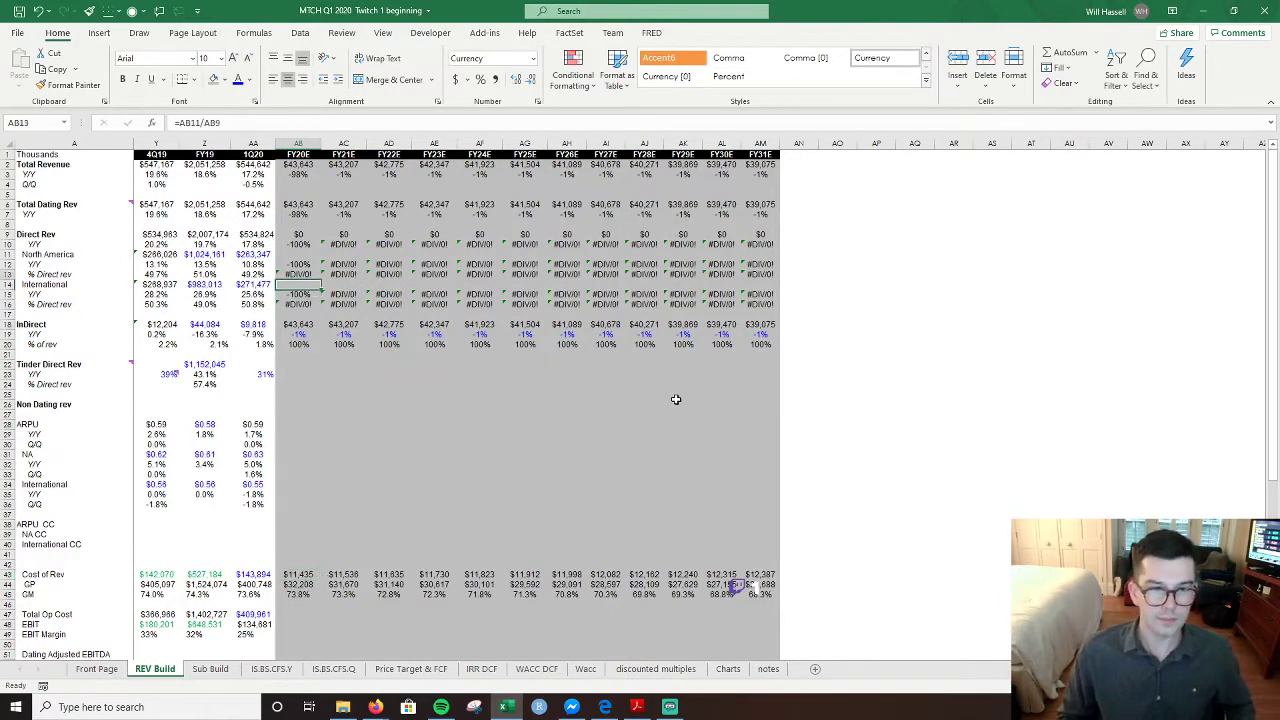
{"action": "key", "text": "Down"}
{"action": "key", "text": "Down"}
{"action": "key", "text": "Down"}
{"action": "key", "text": "Down"}
{"action": "key", "text": "Down"}
{"action": "key", "text": "Down"}
{"action": "key", "text": "Down"}
{"action": "key", "text": "Down"}
{"action": "key", "text": "Down"}
{"action": "key", "text": "Down"}
{"action": "key", "text": "Down"}
{"action": "key", "text": "Down"}
{"action": "key", "text": "Down"}
{"action": "key", "text": "Down"}
{"action": "key", "text": "Down"}
{"action": "key", "text": "Down"}
{"action": "key", "text": "Down"}
{"action": "key", "text": "Down"}
{"action": "key", "text": "Down"}
{"action": "key", "text": "Down"}
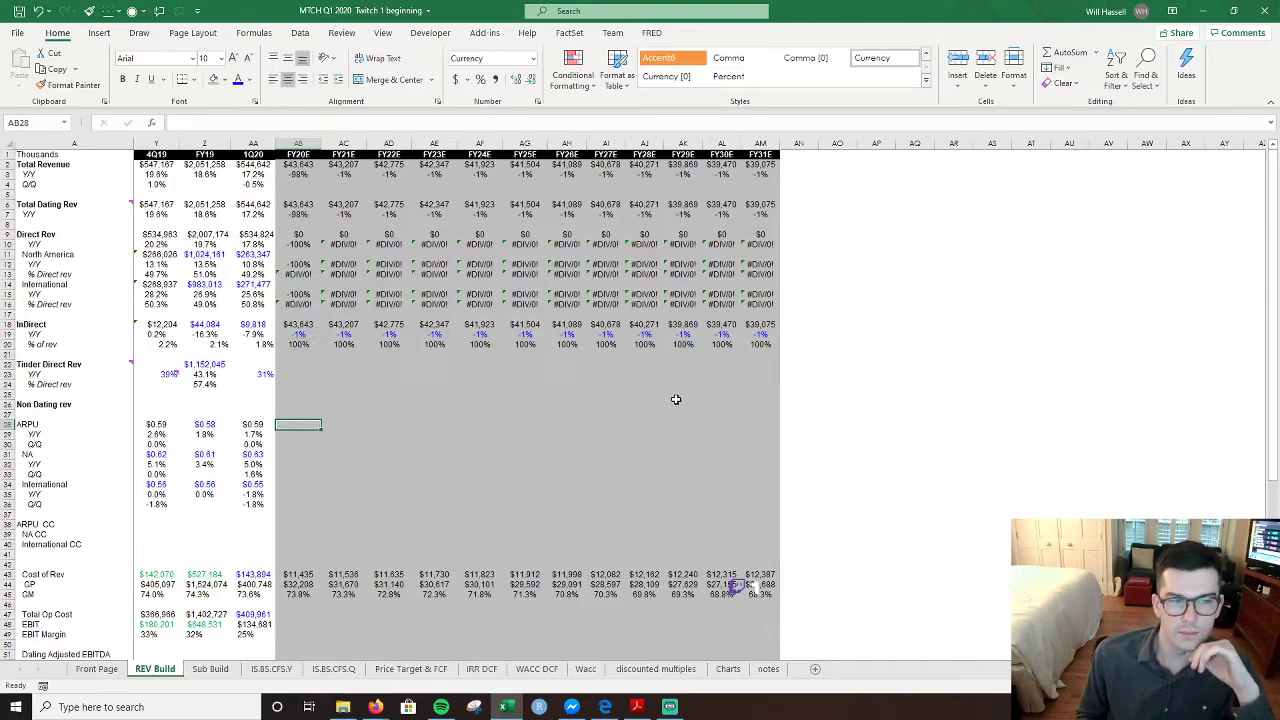
- Enter =Z24+0.01 as the FY20E Tinder share of direct revenue and format it as a percentage
{"action": "key", "text": "Up"}
{"action": "key", "text": "Up"}
{"action": "key", "text": "Up"}
{"action": "key", "text": "Up"}
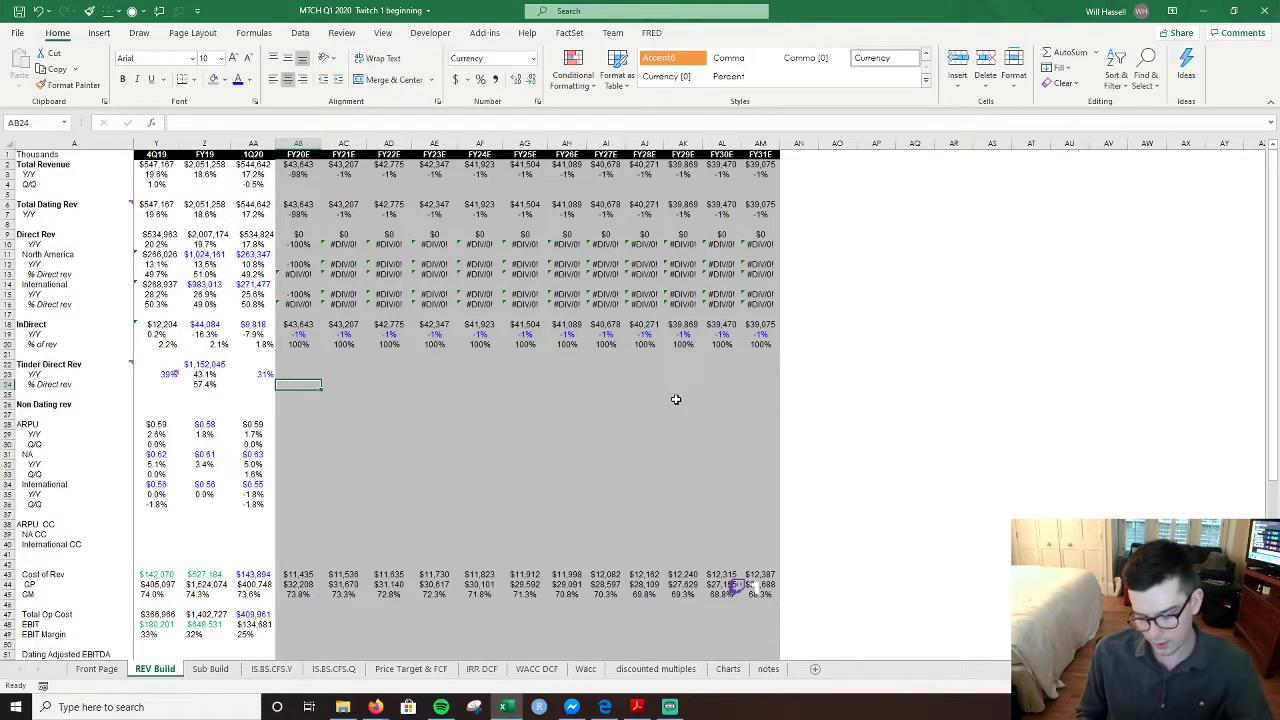
{"action": "type", "text": "="}
{"action": "key", "text": "Left"}
{"action": "key", "text": "Left"}
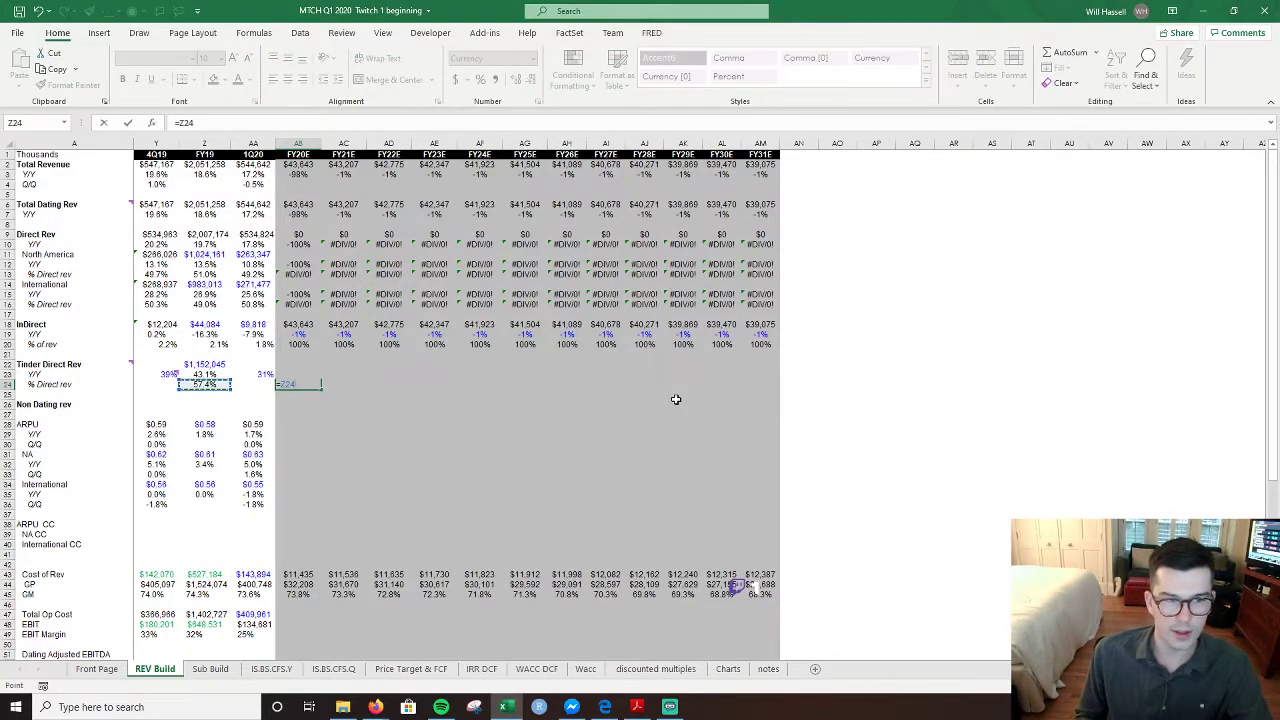
{"action": "type", "text": "+0.01"}
{"action": "key", "text": "Return"}
{"action": "key", "text": "Up"}
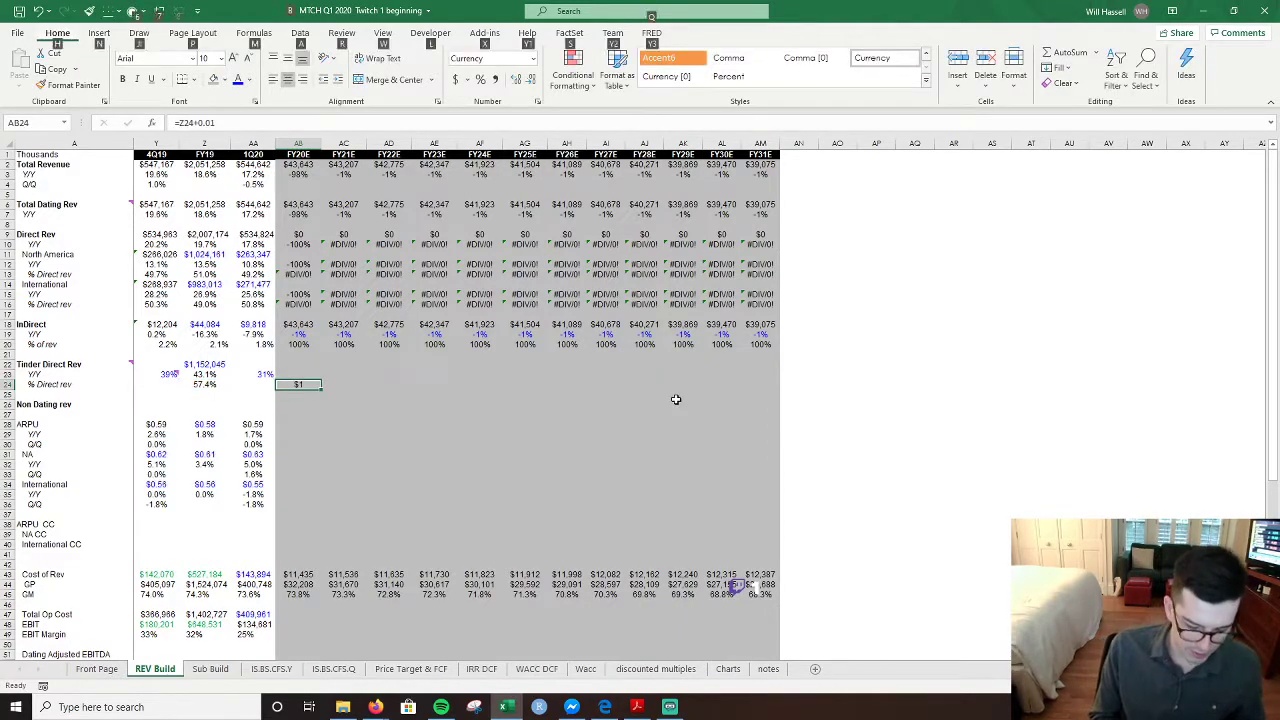
{"action": "key", "text": "ctrl+shift+5"}
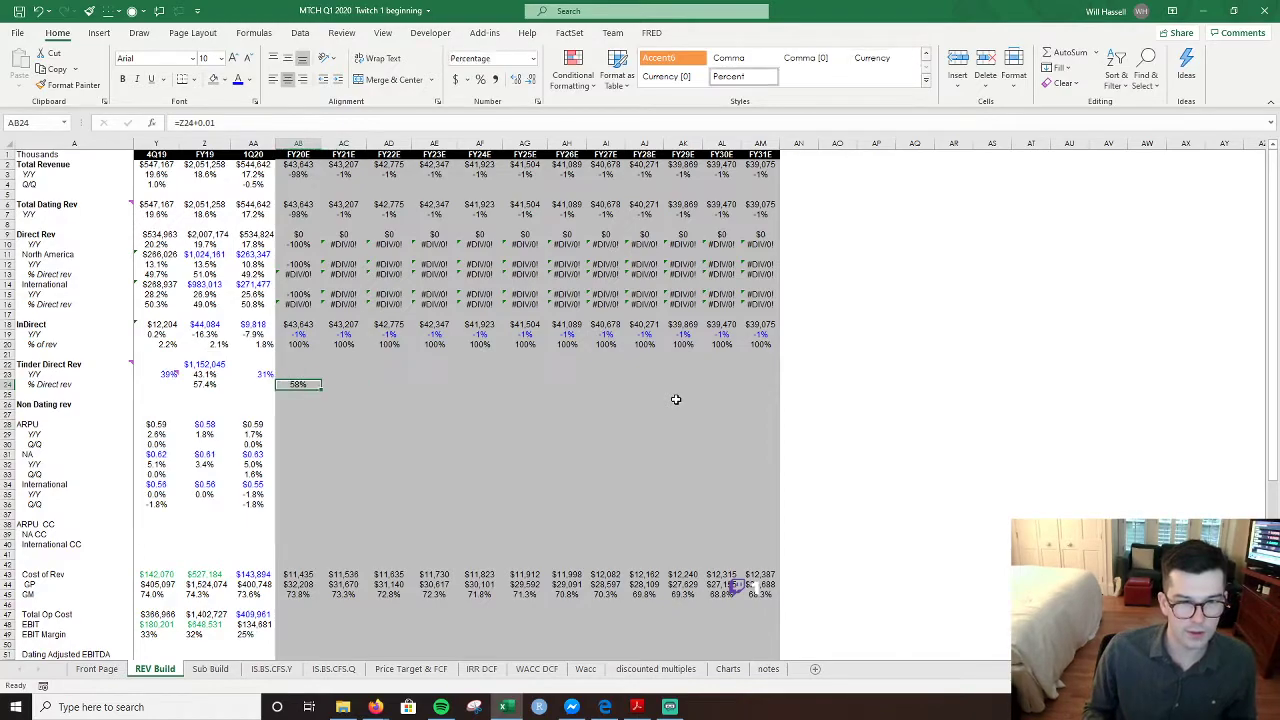
- Enter =AB24+0.01 as the FY21E Tinder share of direct revenue, matching the FY20E percentage format
{"action": "key", "text": "Up"}
{"action": "key", "text": "Up"}
{"action": "key", "text": "Down"}
{"action": "key", "text": "Down"}
{"action": "key", "text": "Down"}
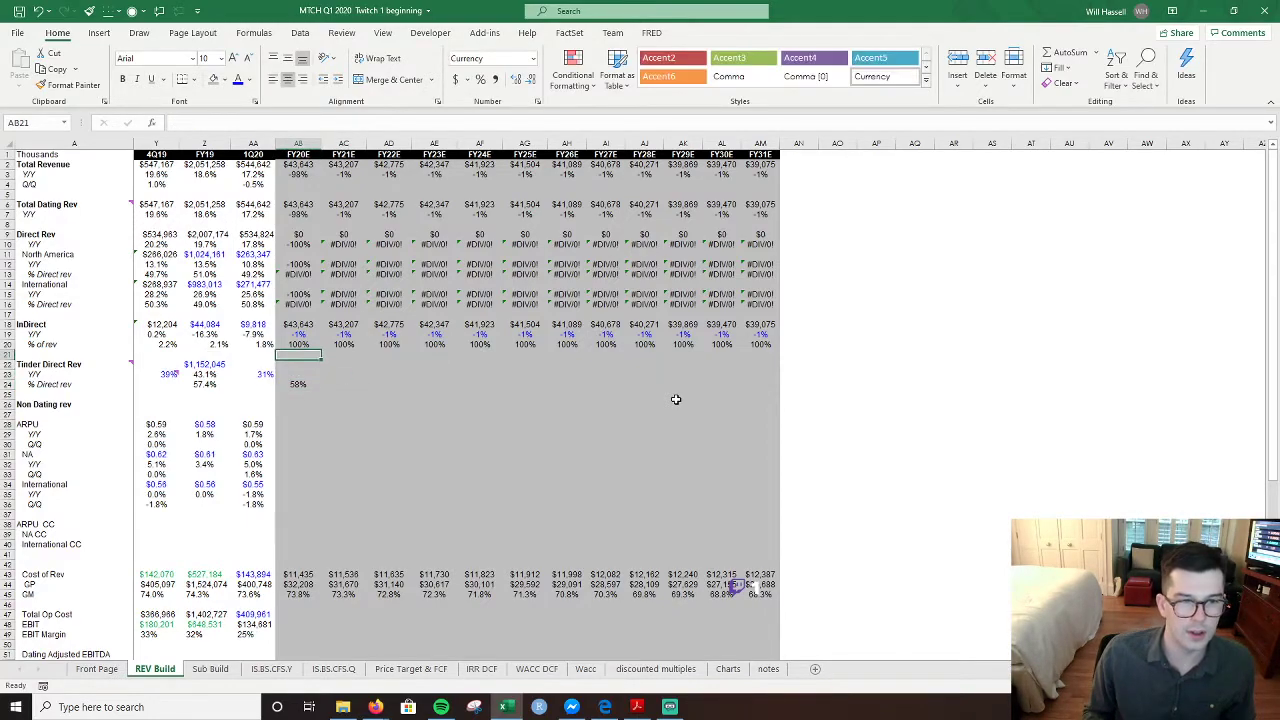
{"action": "key", "text": "Up"}
{"action": "key", "text": "Right"}
{"action": "type", "text": "="}
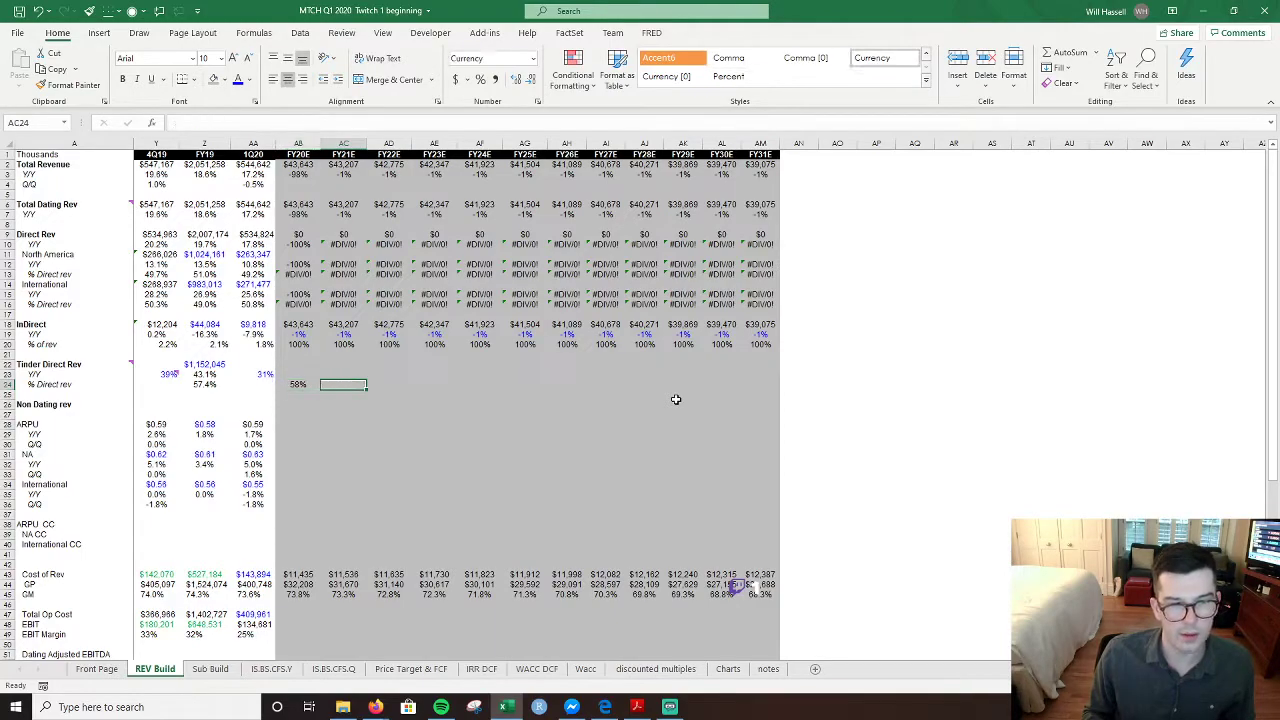
{"action": "key", "text": "Left"}
{"action": "type", "text": "+0.01"}
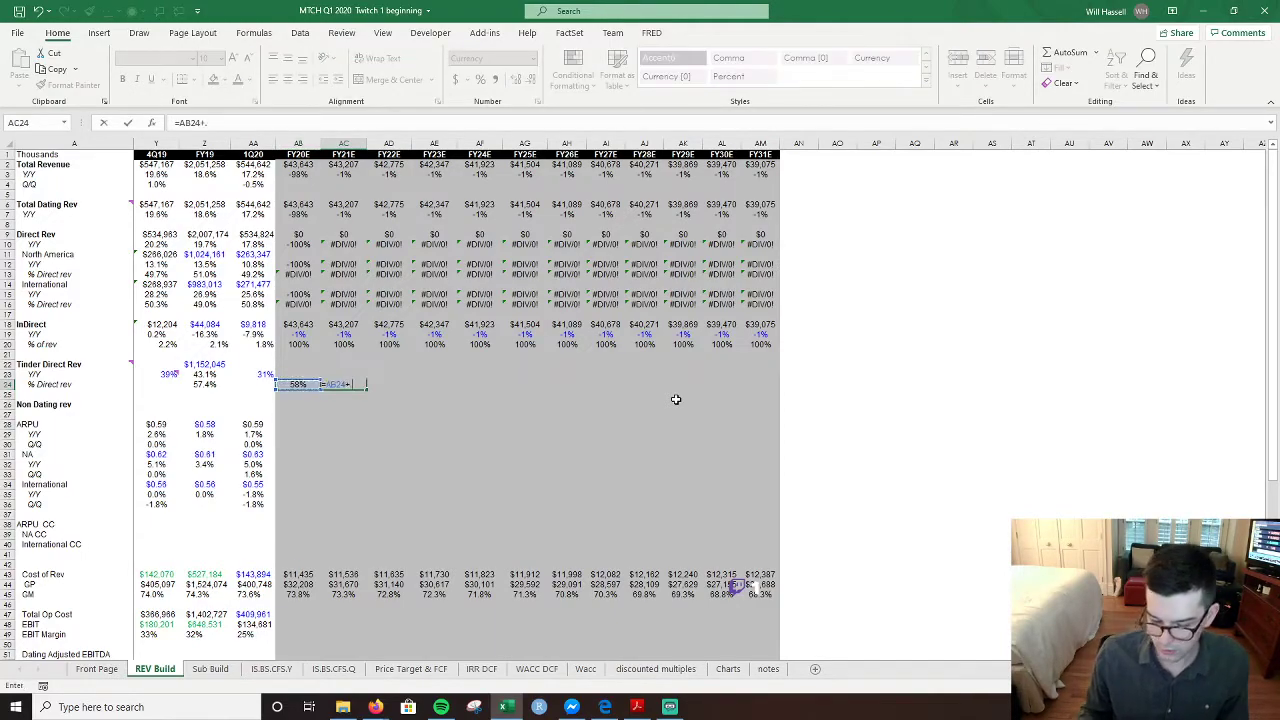
{"action": "key", "text": "Return"}
{"action": "key", "text": "Up"}
{"action": "key", "text": "Left"}
{"action": "key", "text": "alt+4"}
- Fill the FY21E Tinder % Direct rev formula across through FY31E
{"action": "key", "text": "Right"}
{"action": "key", "text": "shift+Right"}
{"action": "key", "text": "shift+Right"}
{"action": "key", "text": "shift+Right"}
{"action": "key", "text": "shift+Right"}
{"action": "key", "text": "shift+Right"}
{"action": "key", "text": "shift+Right"}
{"action": "key", "text": "shift+Right"}
{"action": "key", "text": "shift+Right"}
{"action": "key", "text": "shift+Right"}
{"action": "key", "text": "shift+Right"}
{"action": "key", "text": "shift+Right"}
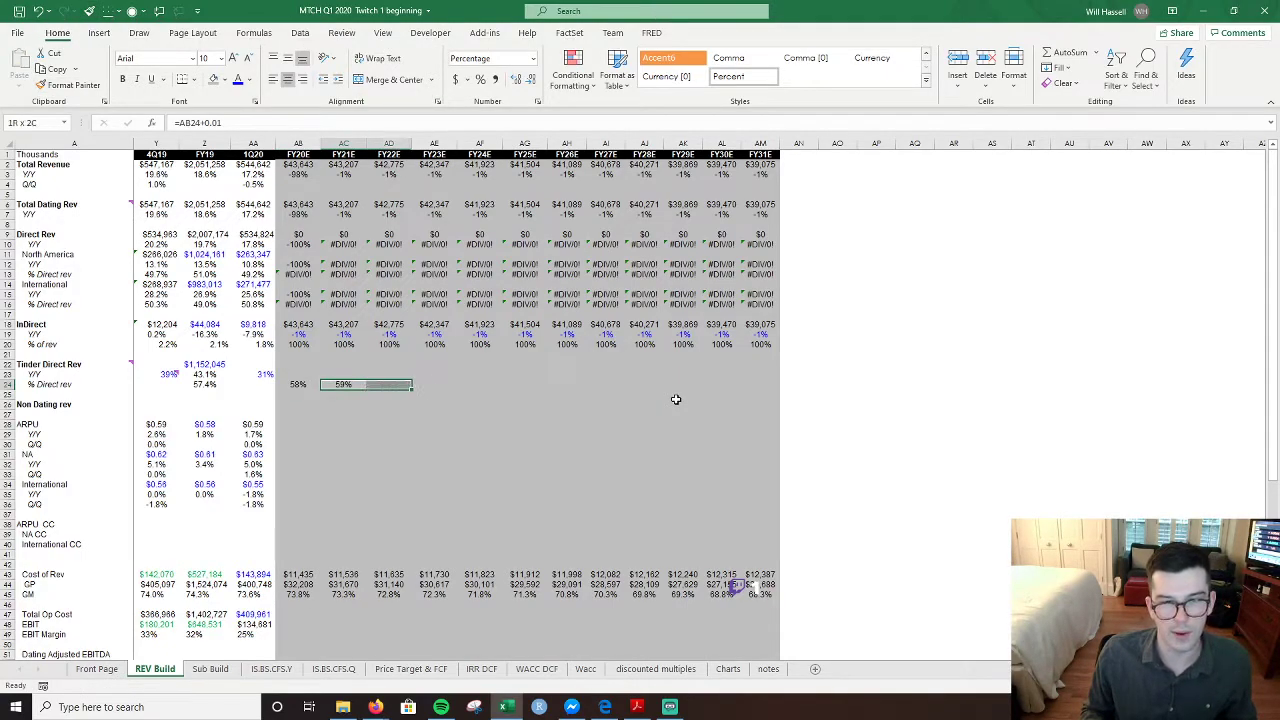
{"action": "key", "text": "shift+Left"}
{"action": "key", "text": "ctrl+r"}
{"action": "key", "text": "Left"}
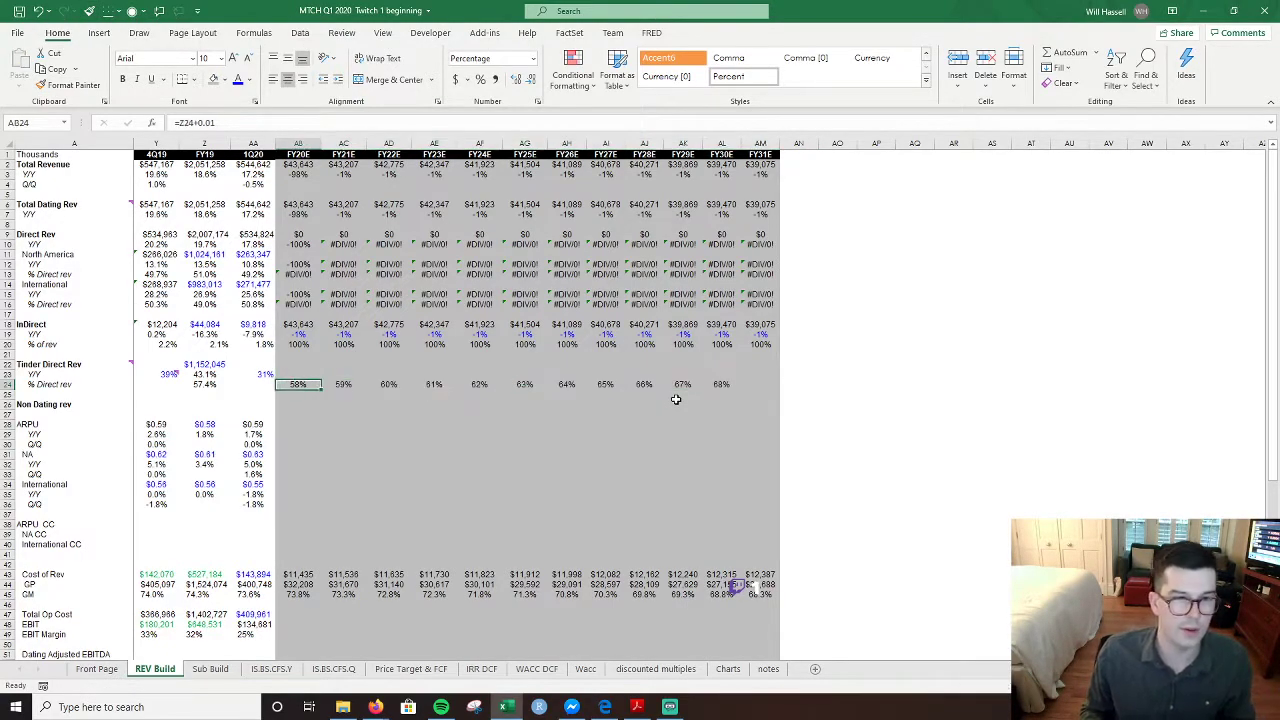
- Enter the formula =AB24/AB2 for FY20E Tinder direct revenue in cell AB22
{"action": "key", "text": "Right"}
{"action": "key", "text": "Up"}
{"action": "key", "text": "Left"}
{"action": "key", "text": "Up"}
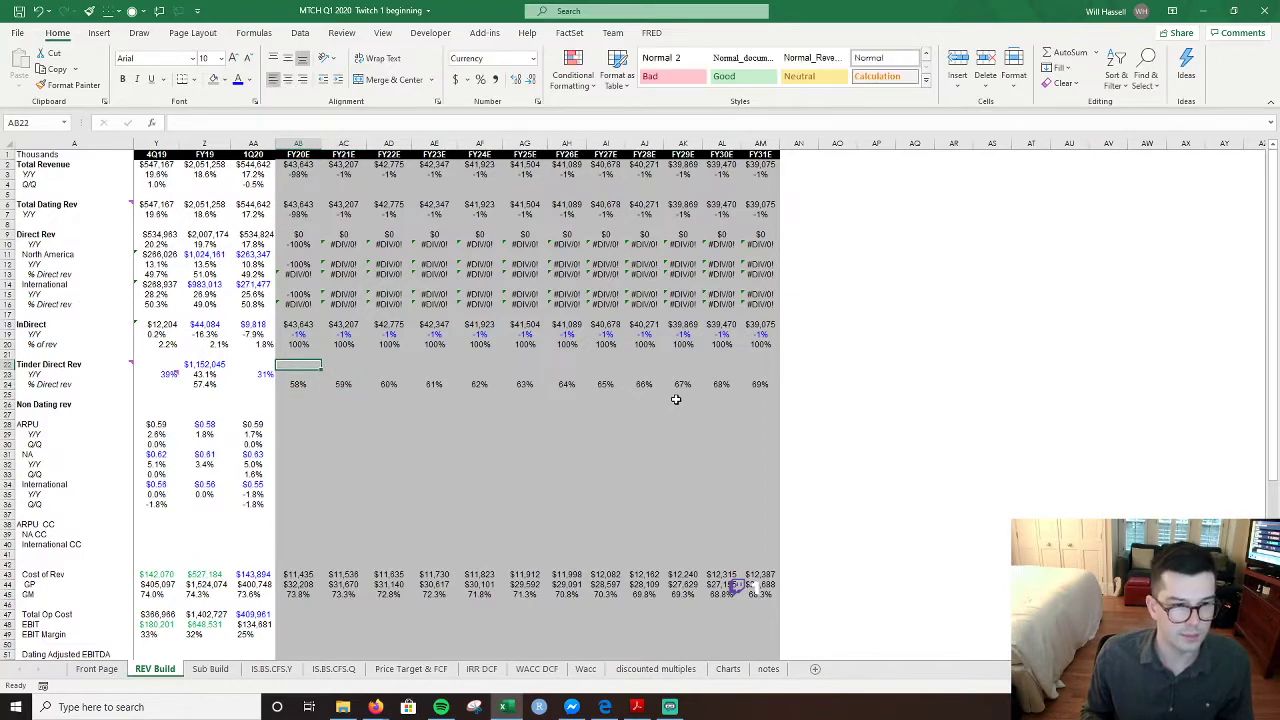
{"action": "type", "text": "="}
{"action": "key", "text": "Down"}
{"action": "key", "text": "Down"}
{"action": "type", "text": "/"}
{"action": "key", "text": "Up"}
{"action": "key", "text": "Up"}
{"action": "key", "text": "Up"}
{"action": "key", "text": "Up"}
{"action": "key", "text": "Up"}
{"action": "key", "text": "Up"}
{"action": "key", "text": "Up"}
{"action": "key", "text": "Up"}
{"action": "key", "text": "Up"}
{"action": "key", "text": "Up"}
{"action": "key", "text": "Up"}
{"action": "key", "text": "Up"}
{"action": "key", "text": "Up"}
{"action": "key", "text": "Up"}
{"action": "key", "text": "Up"}
{"action": "key", "text": "Up"}
{"action": "key", "text": "Up"}
{"action": "key", "text": "Up"}
{"action": "key", "text": "Up"}
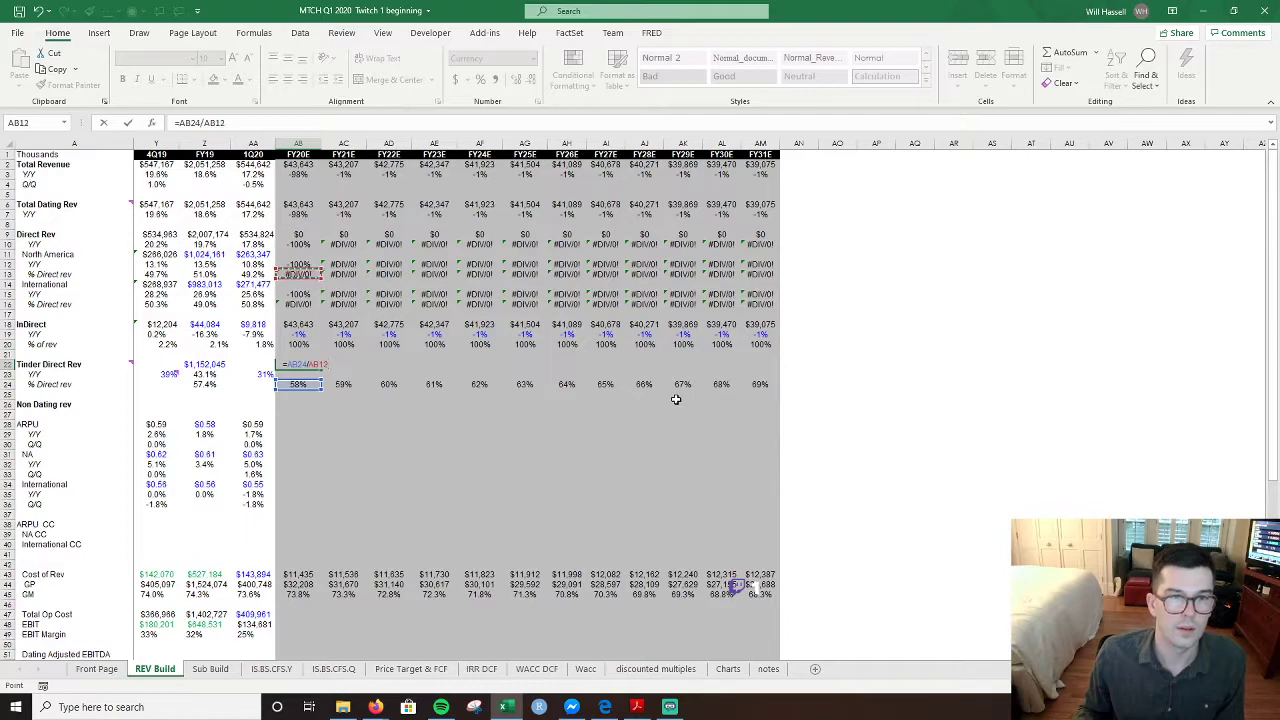
{"action": "key", "text": "Up"}
{"action": "key", "text": "ctrl+Return"}
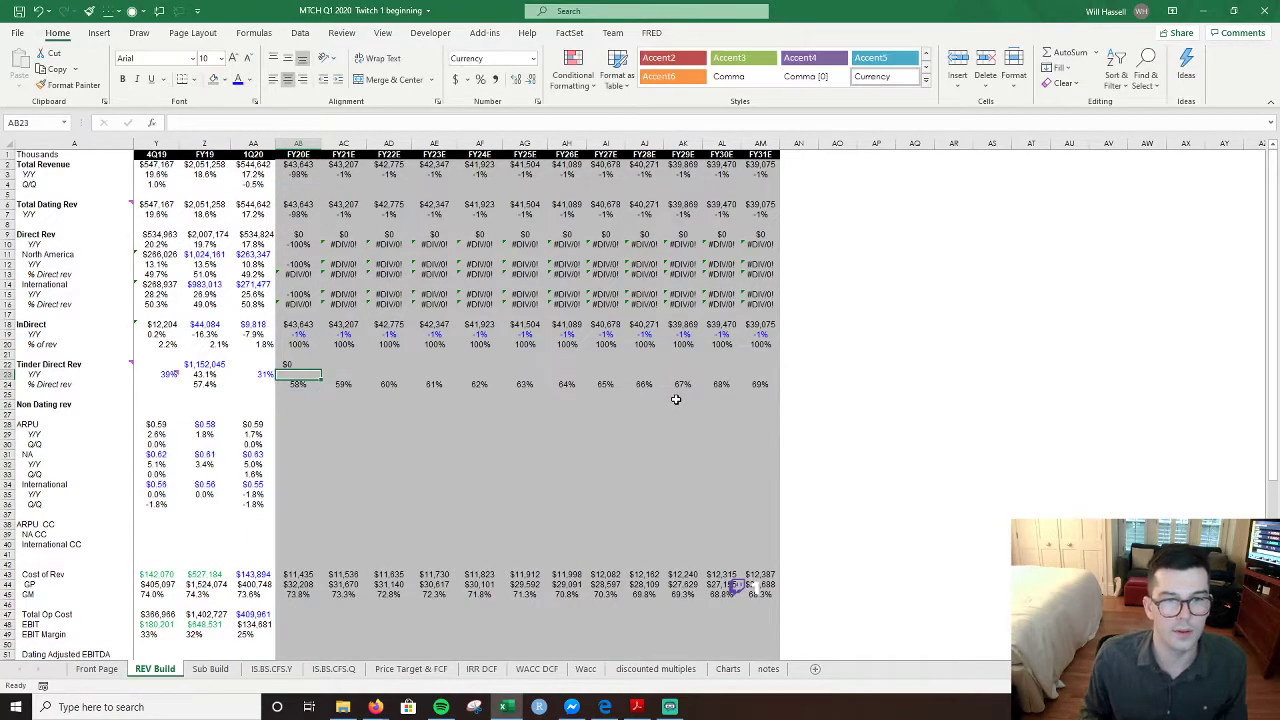
- Correct the FY20E Tinder direct revenue formula to the product =AB24*AB2
{"action": "key", "text": "F2"}
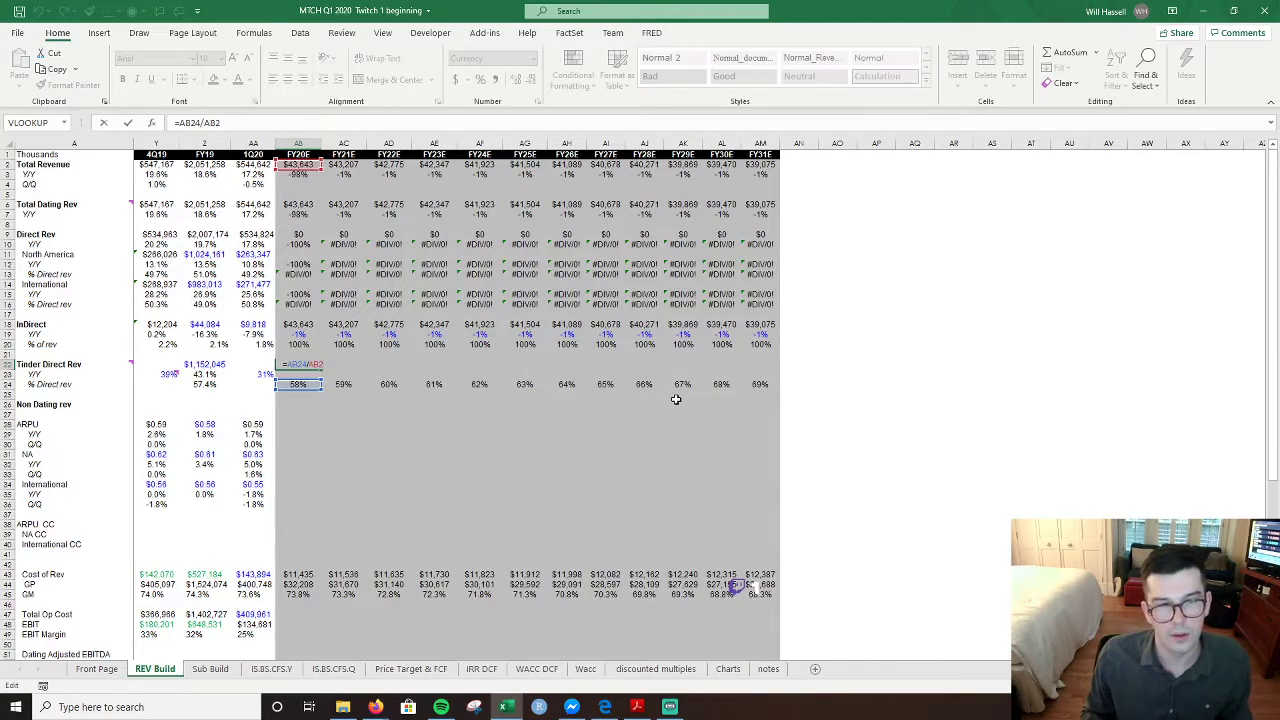
{"action": "key", "text": "Return"}
{"action": "key", "text": "Up"}
- Fill the Tinder direct revenue formula across from FY20E through FY31E
{"action": "key", "text": "shift+Right"}
{"action": "key", "text": "shift+Right"}
{"action": "key", "text": "shift+Right"}
{"action": "key", "text": "shift+Right"}
{"action": "key", "text": "shift+Right"}
{"action": "key", "text": "shift+Right"}
{"action": "key", "text": "shift+Right"}
{"action": "key", "text": "shift+Right"}
{"action": "key", "text": "shift+Right"}
{"action": "key", "text": "shift+Right"}
{"action": "key", "text": "shift+Right"}
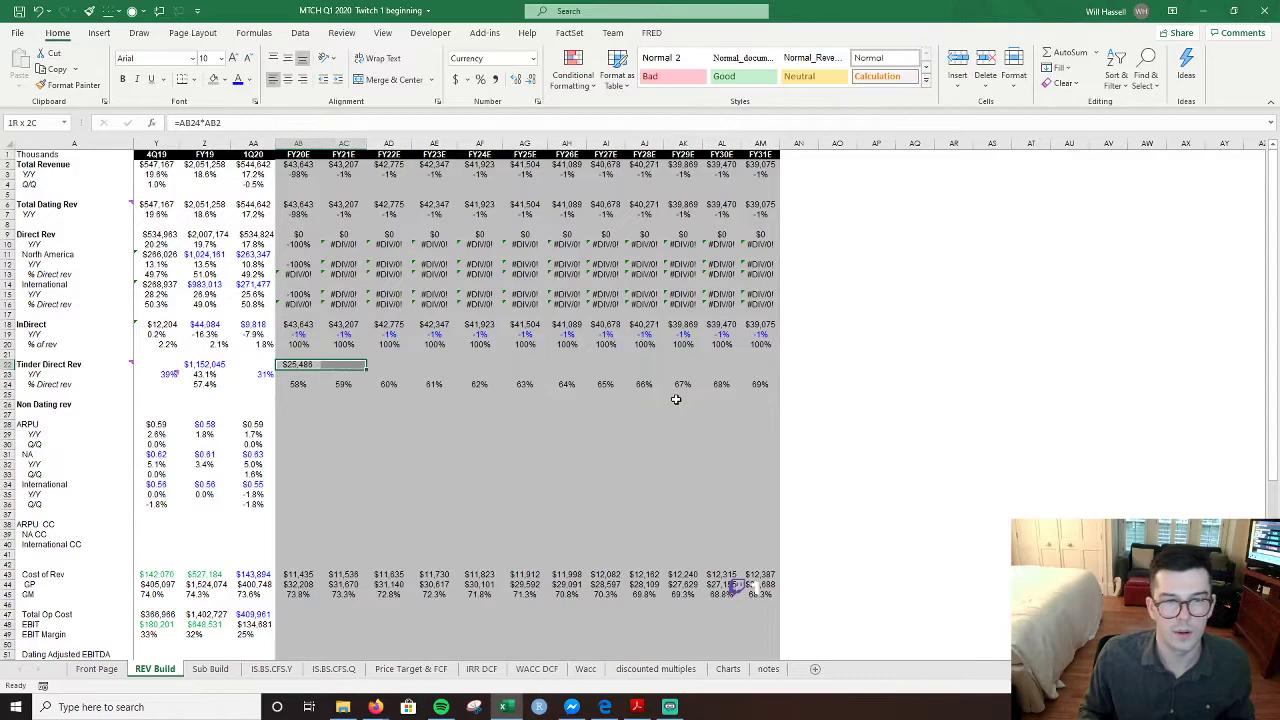
{"action": "key", "text": "ctrl+r"}
{"action": "key", "text": "Down"}
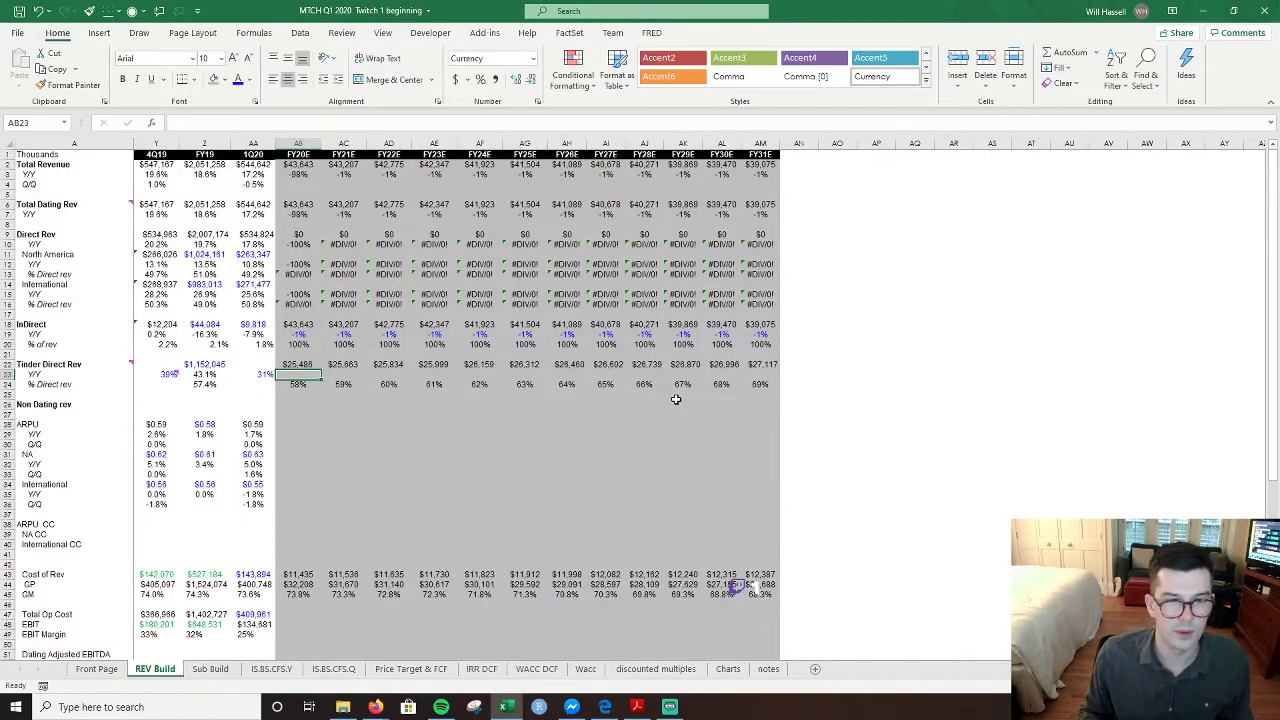
{"action": "key", "text": "Right"}
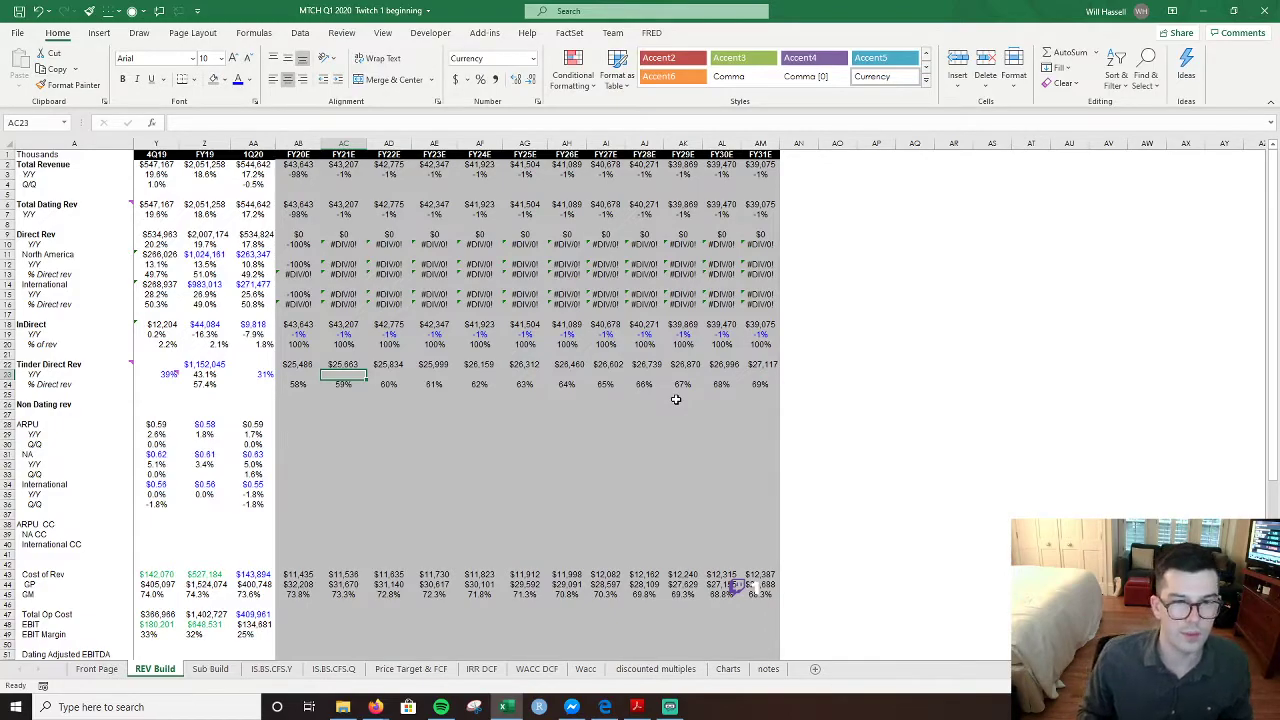
{"action": "key", "text": "Left"}
{"action": "type", "text": "="}
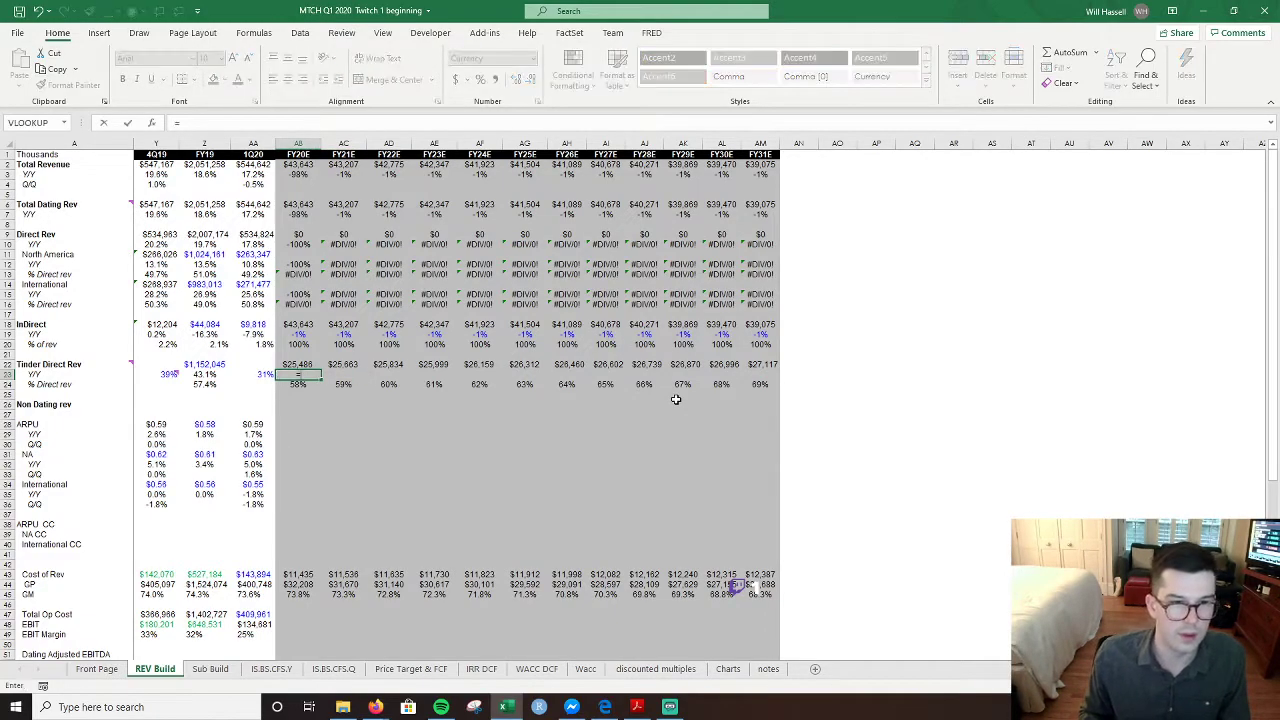
{"action": "key", "text": "Escape"}
- Copy the International direct revenue Y/Y growth formulas for FY20E through FY31E into the Tinder Direct Rev Y/Y row
{"action": "key", "text": "Up"}
{"action": "key", "text": "Up"}
{"action": "key", "text": "Up"}
{"action": "key", "text": "Up"}
{"action": "key", "text": "Up"}
{"action": "key", "text": "Up"}
{"action": "key", "text": "Up"}
{"action": "key", "text": "Up"}
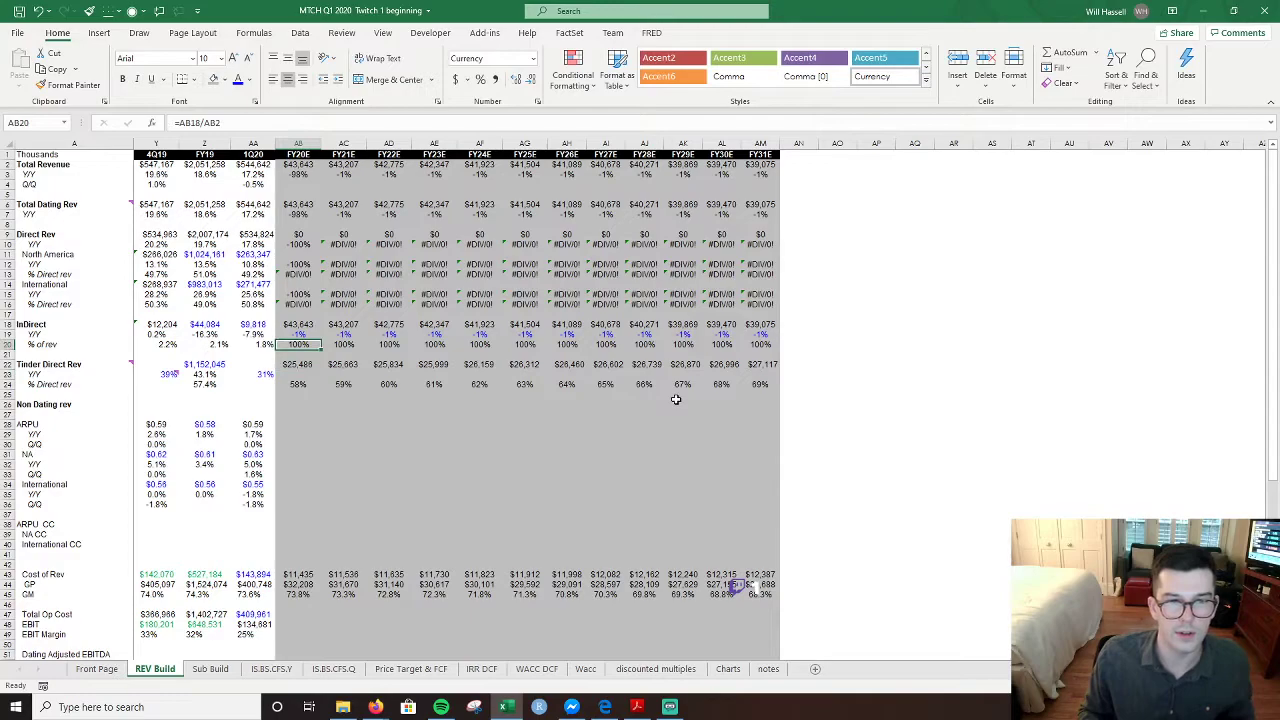
{"action": "key", "text": "ctrl+shift+Right"}
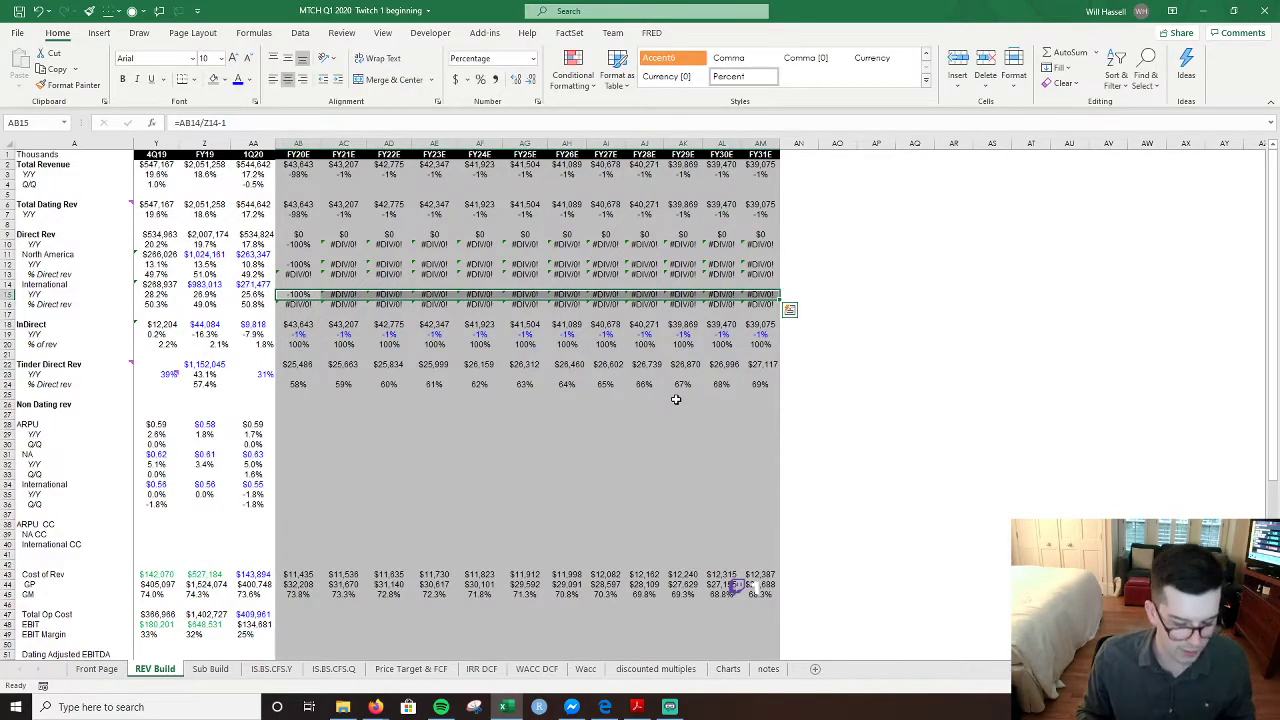
{"action": "key", "text": "ctrl+c"}
{"action": "key", "text": "Down"}
{"action": "key", "text": "Down"}
{"action": "key", "text": "Down"}
{"action": "key", "text": "Down"}
{"action": "key", "text": "Down"}
{"action": "key", "text": "Down"}
{"action": "key", "text": "Down"}
{"action": "key", "text": "Down"}
{"action": "key", "text": "ctrl+shift+Right"}
{"action": "key", "text": "Return"}
- Check the pasted FY20E and FY21E Tinder Y/Y formulas and save the workbook
{"action": "key", "text": "F2"}
{"action": "key", "text": "Escape"}
{"action": "key", "text": "Right"}
{"action": "key", "text": "F2"}
{"action": "key", "text": "Escape"}
{"action": "key", "text": "Right"}
{"action": "key", "text": "Down"}
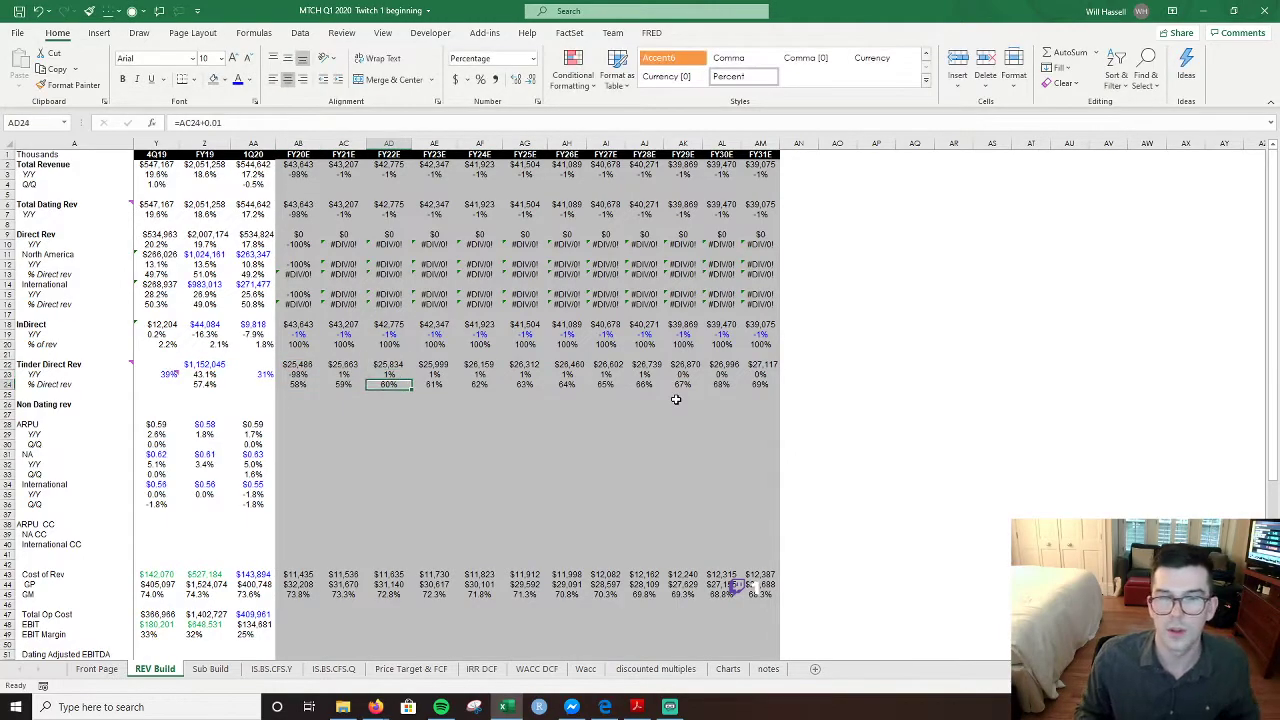
{"action": "key", "text": "ctrl+s"}
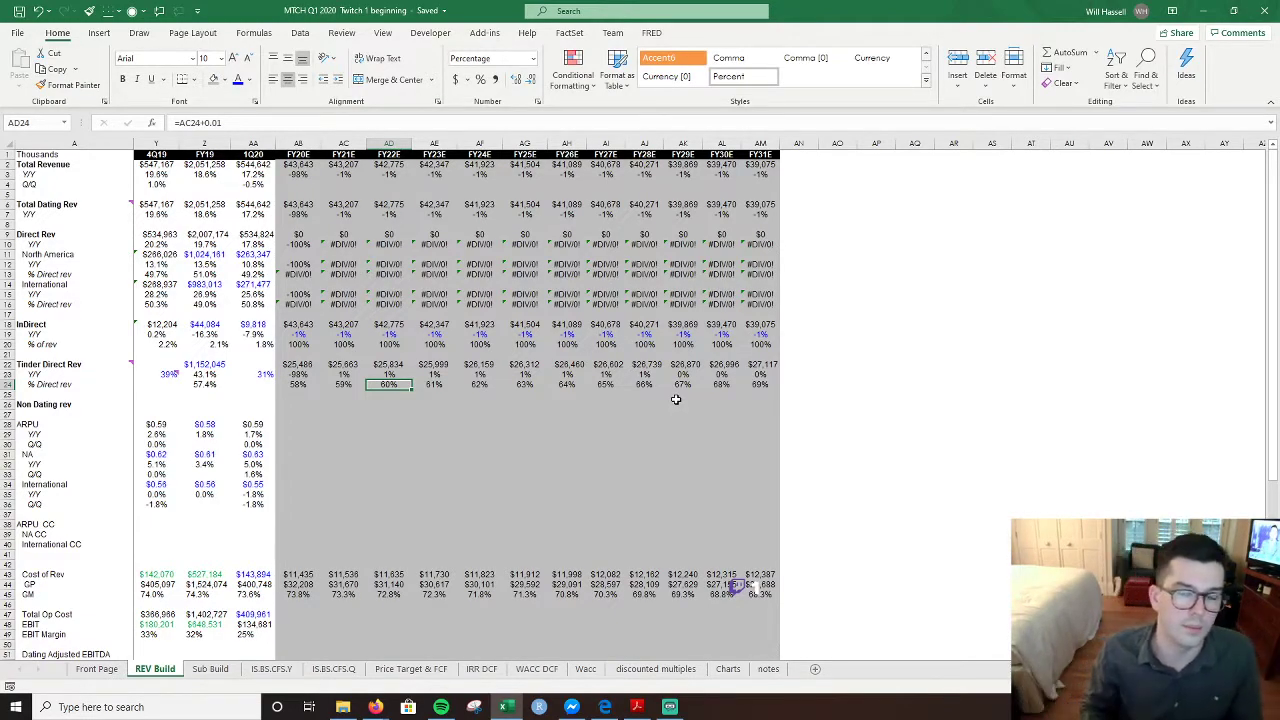
- Link the FY20E ARPU in cell AB28 to cell W15 of the Sub Build sheet
{"action": "key", "text": "Left"}
{"action": "key", "text": "Left"}
{"action": "key", "text": "Left"}
{"action": "key", "text": "Down"}
{"action": "key", "text": "Down"}
{"action": "key", "text": "Down"}
{"action": "key", "text": "Down"}
{"action": "key", "text": "Down"}
{"action": "key", "text": "Down"}
{"action": "key", "text": "Right"}
{"action": "key", "text": "Up"}
{"action": "key", "text": "Up"}
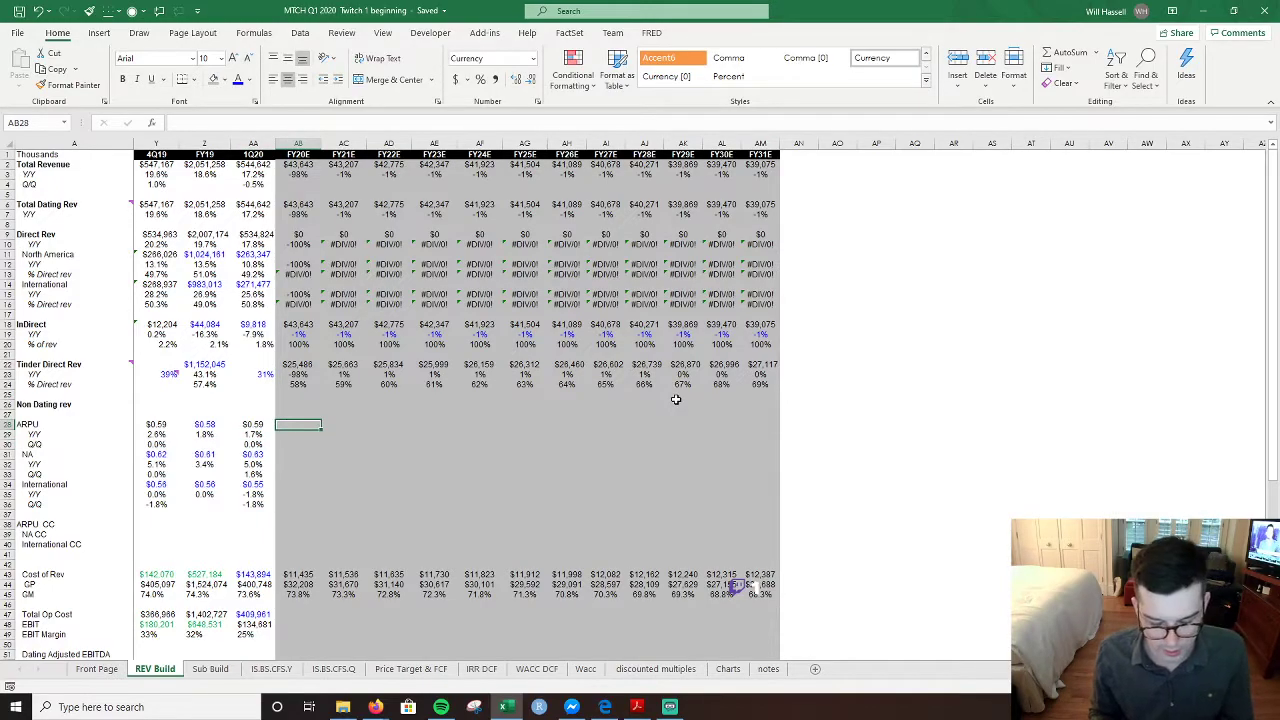
{"action": "type", "text": "="}
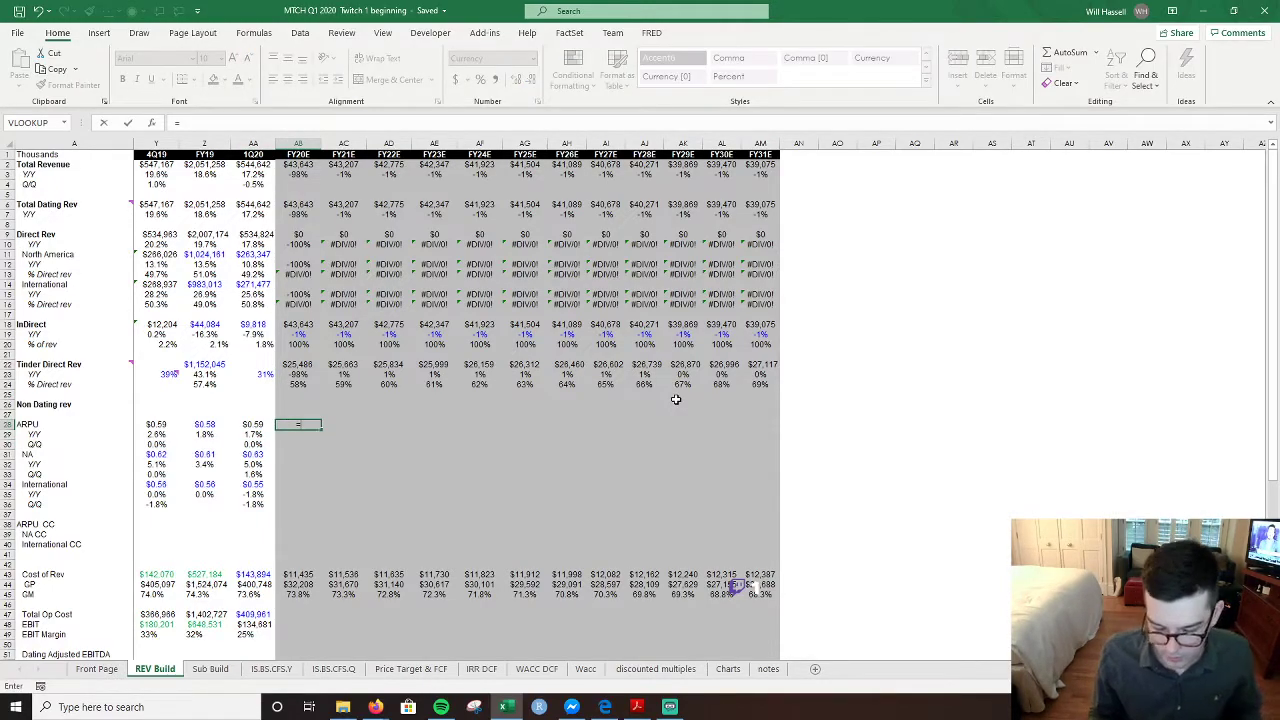
{"action": "key", "text": "ctrl+Page_Up"}
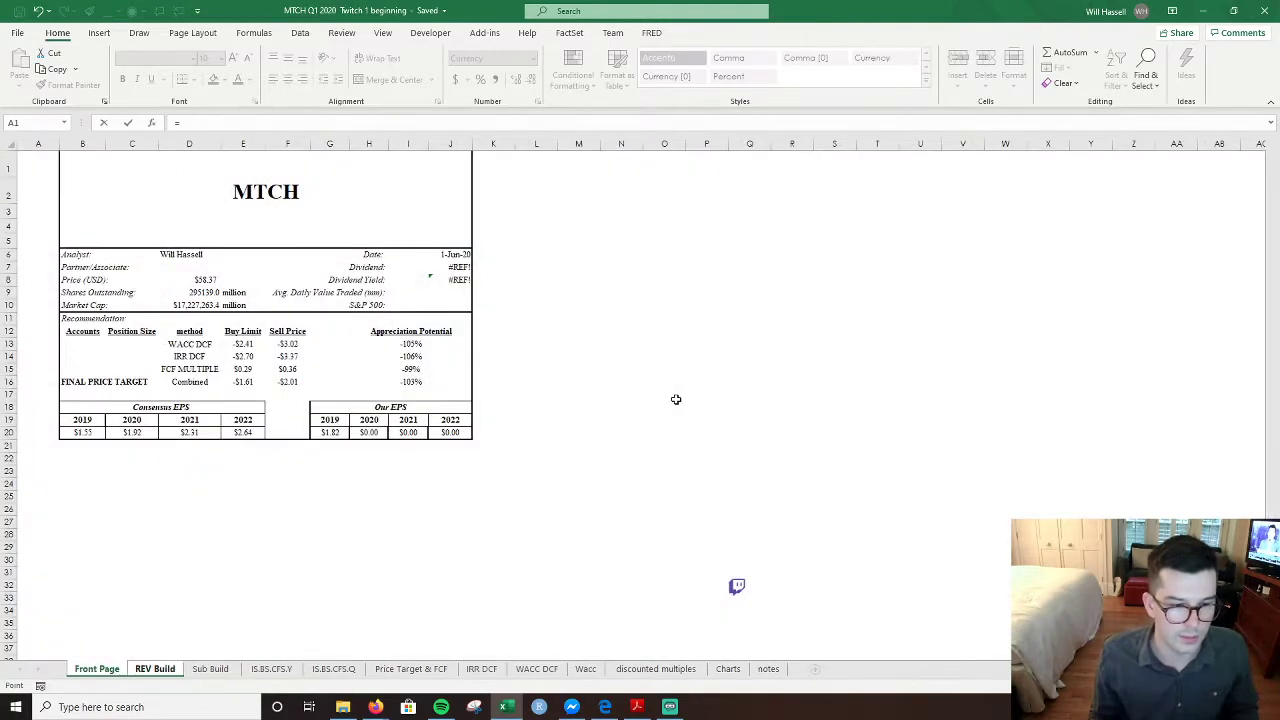
{"action": "key", "text": "ctrl+Page_Down"}
{"action": "key", "text": "ctrl+Page_Down"}
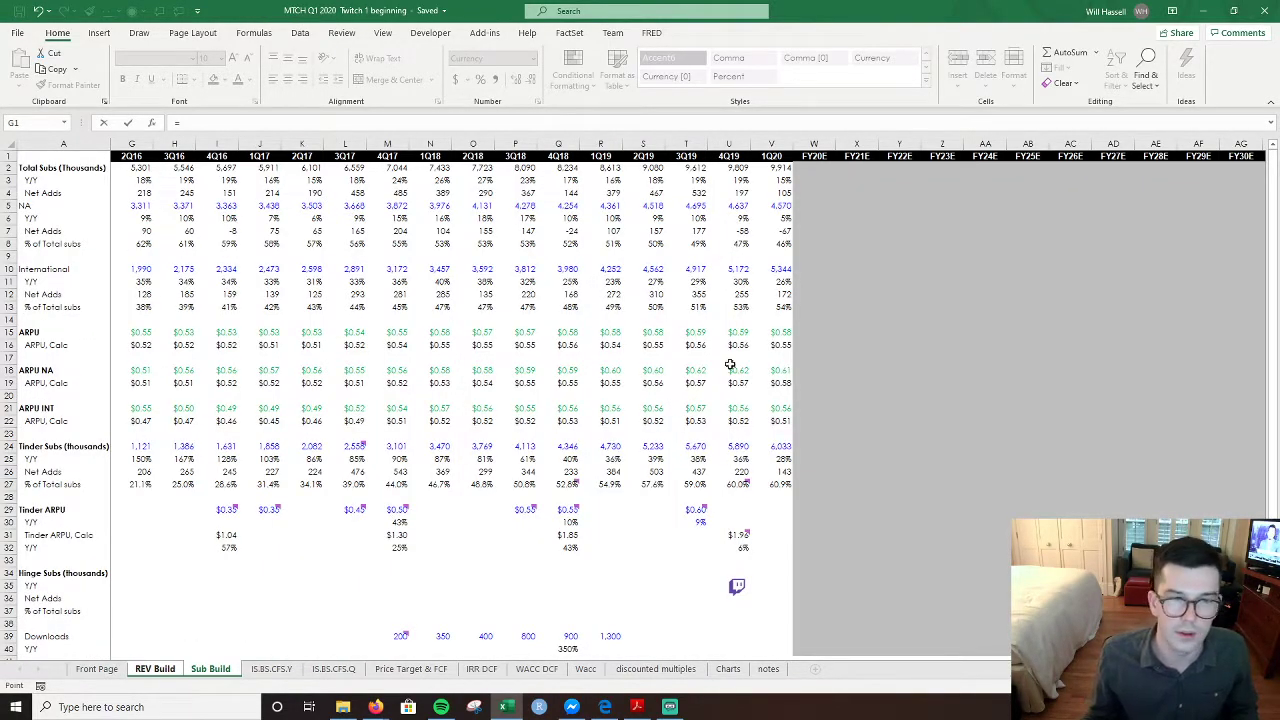
{"action": "left_click", "coordinate": [815, 331]}
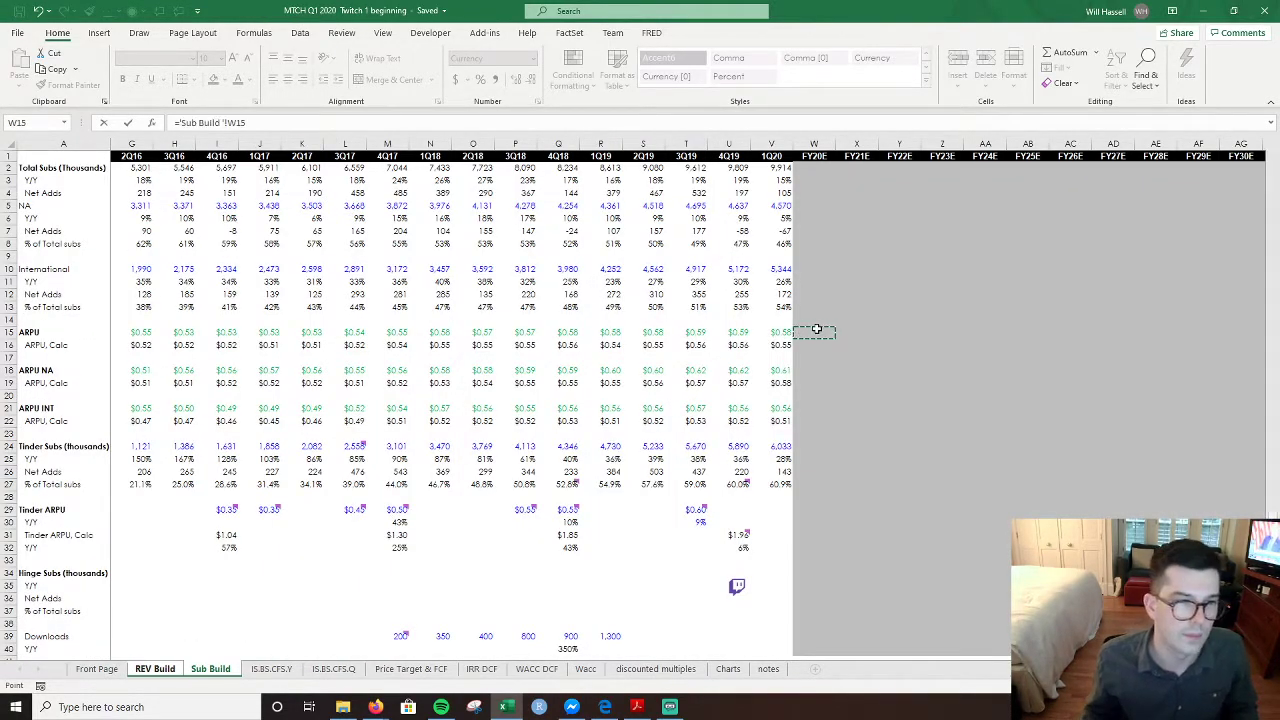
{"action": "key", "text": "ctrl+Return"}
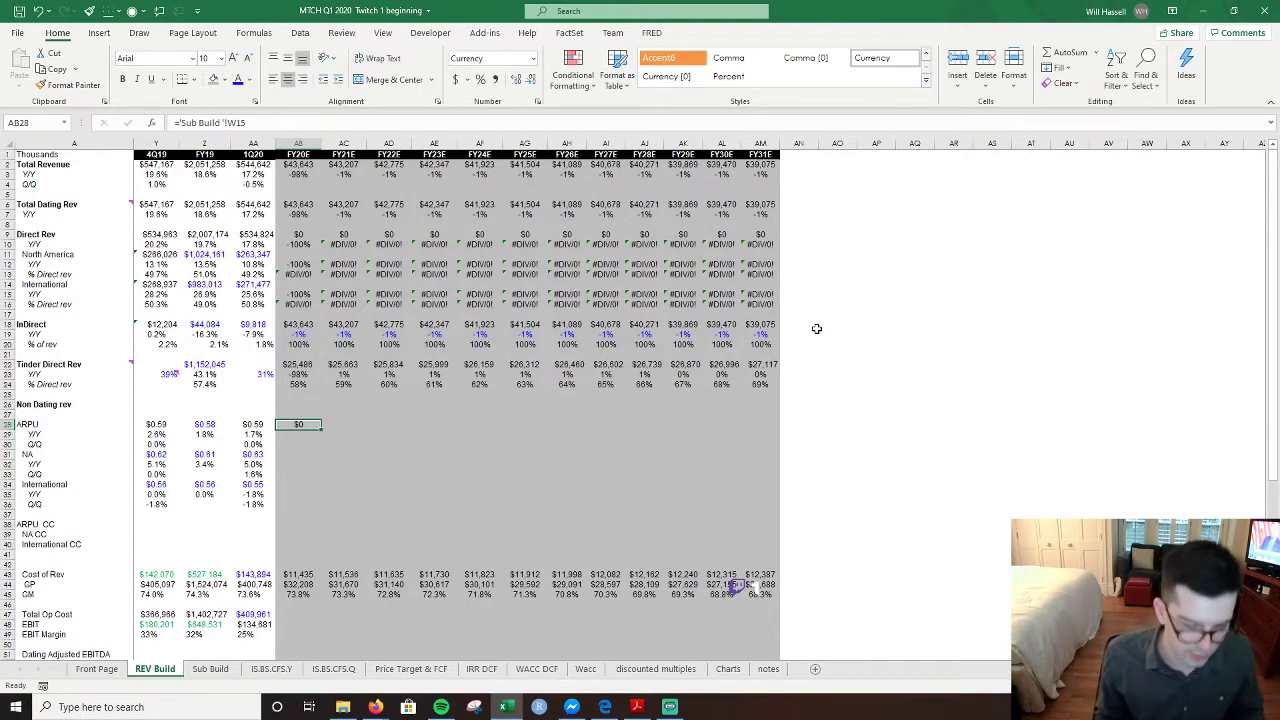
- Set the font colour of the FY20E ARPU link in AB28 to the standard green
{"action": "key", "text": "alt"}
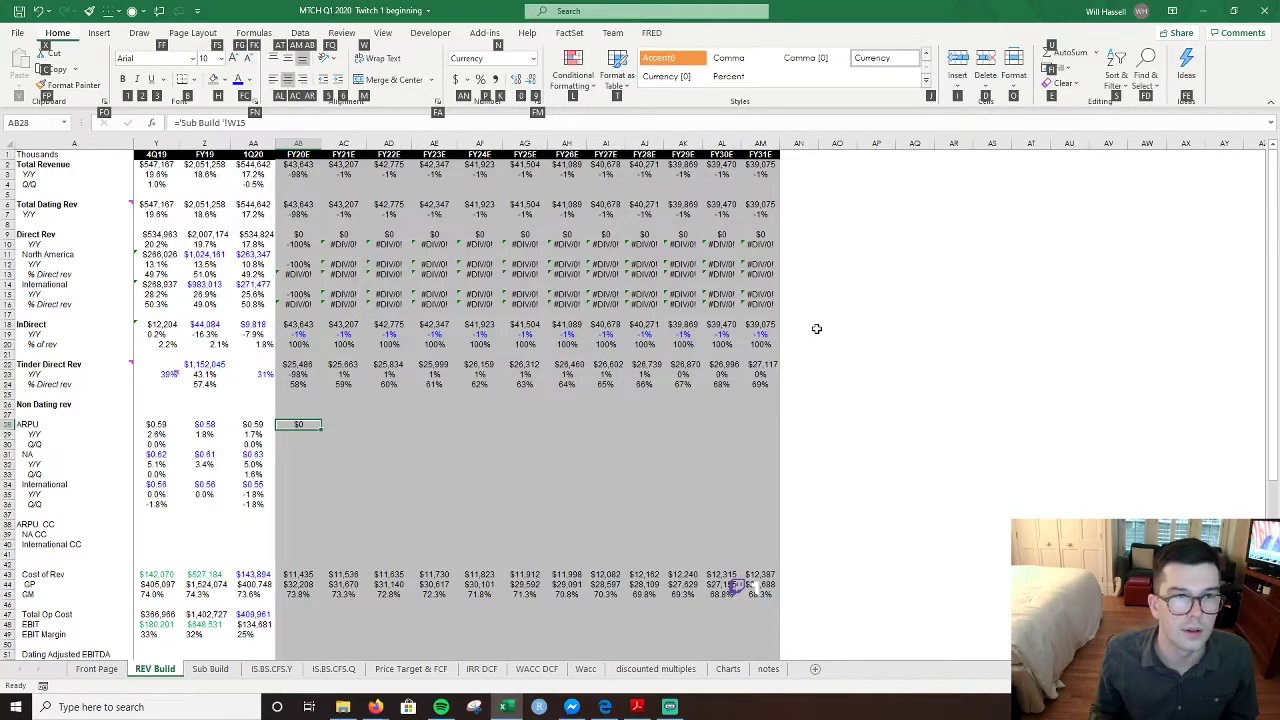
{"action": "key", "text": "f"}
{"action": "key", "text": "c"}
{"action": "key", "text": "Down"}
{"action": "key", "text": "Down"}
{"action": "key", "text": "Down"}
{"action": "key", "text": "Down"}
{"action": "key", "text": "Down"}
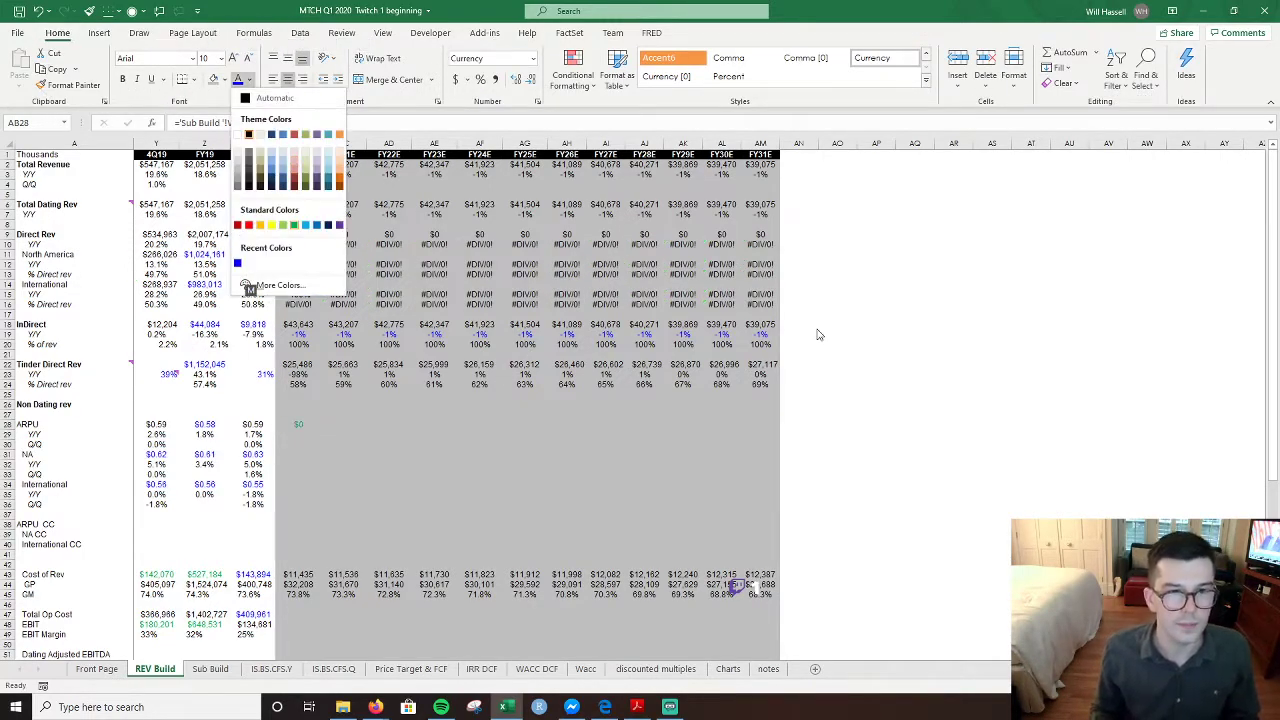
{"action": "key", "text": "Return"}
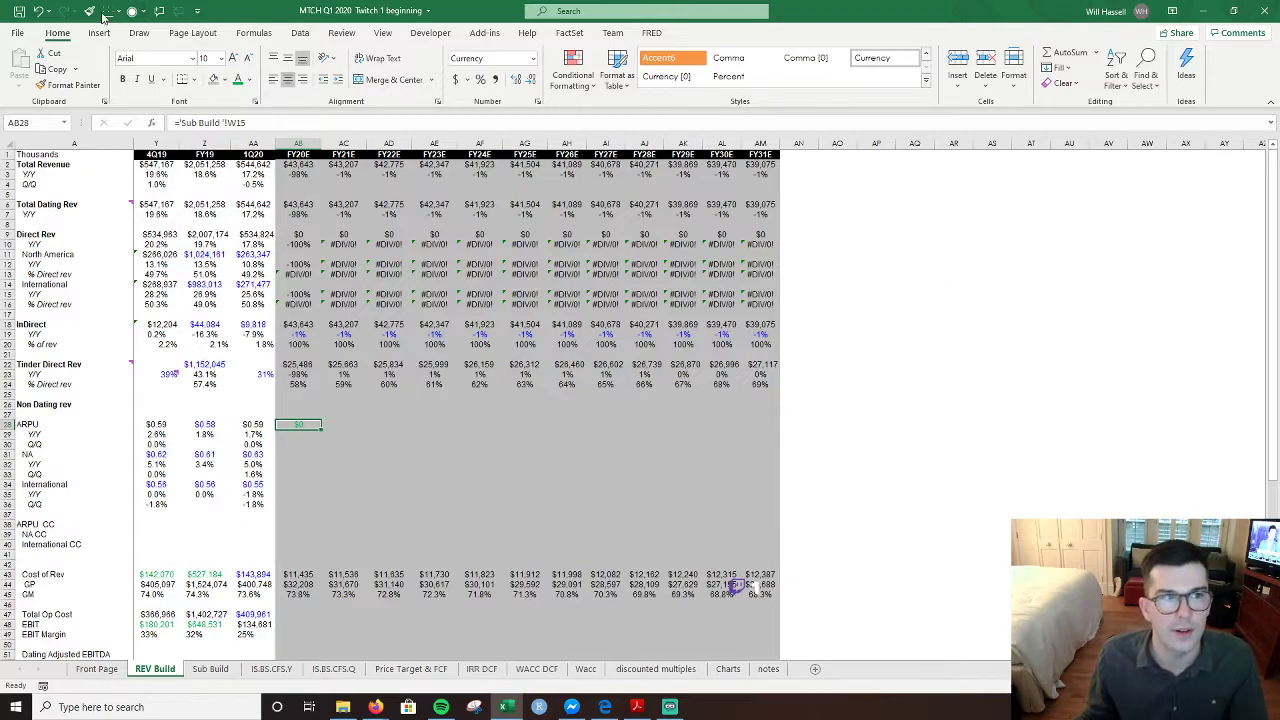
- Save the workbook and look at its file in the MTCH folder
{"action": "left_click", "coordinate": [18, 11]}
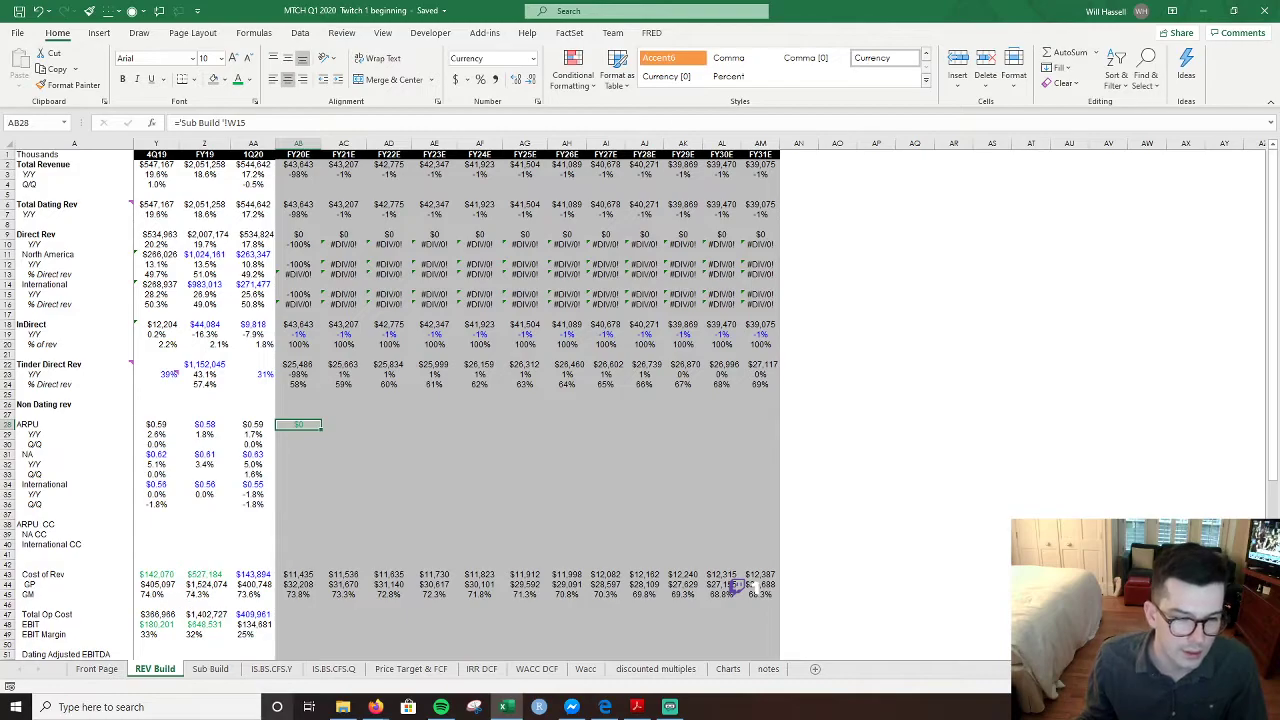
{"action": "left_click", "coordinate": [342, 707]}
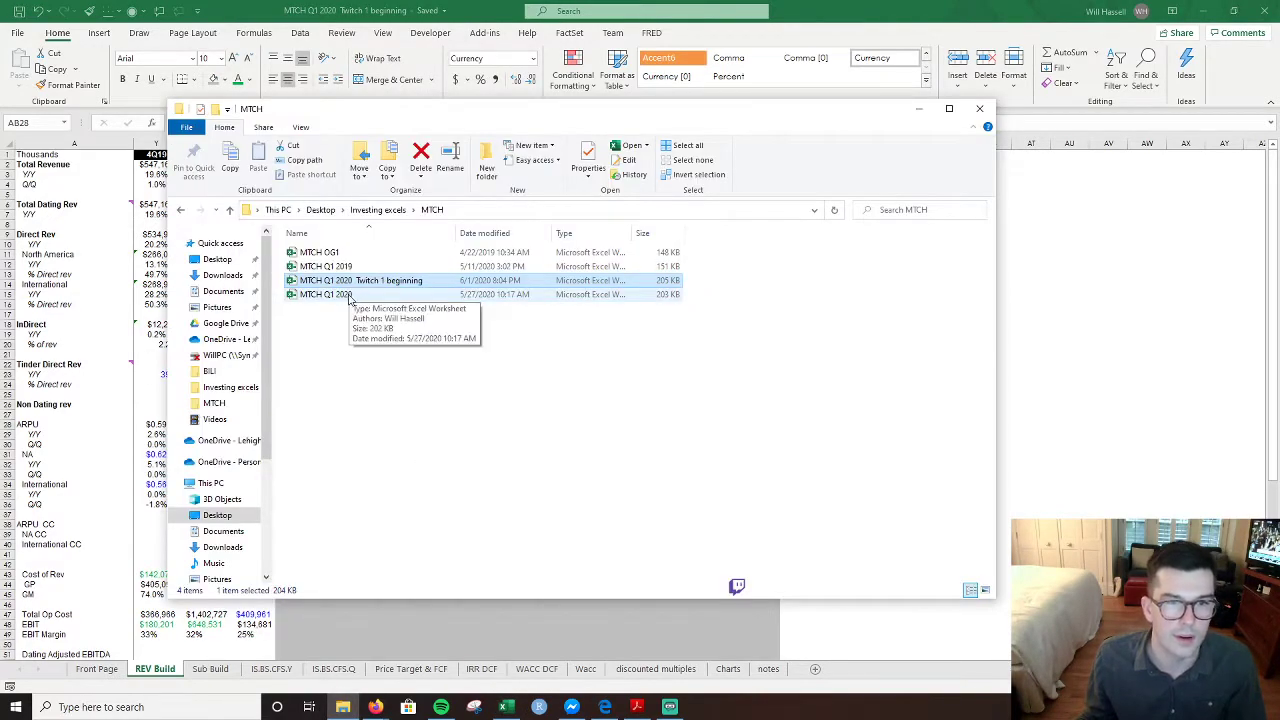
{"action": "left_click", "coordinate": [918, 108]}
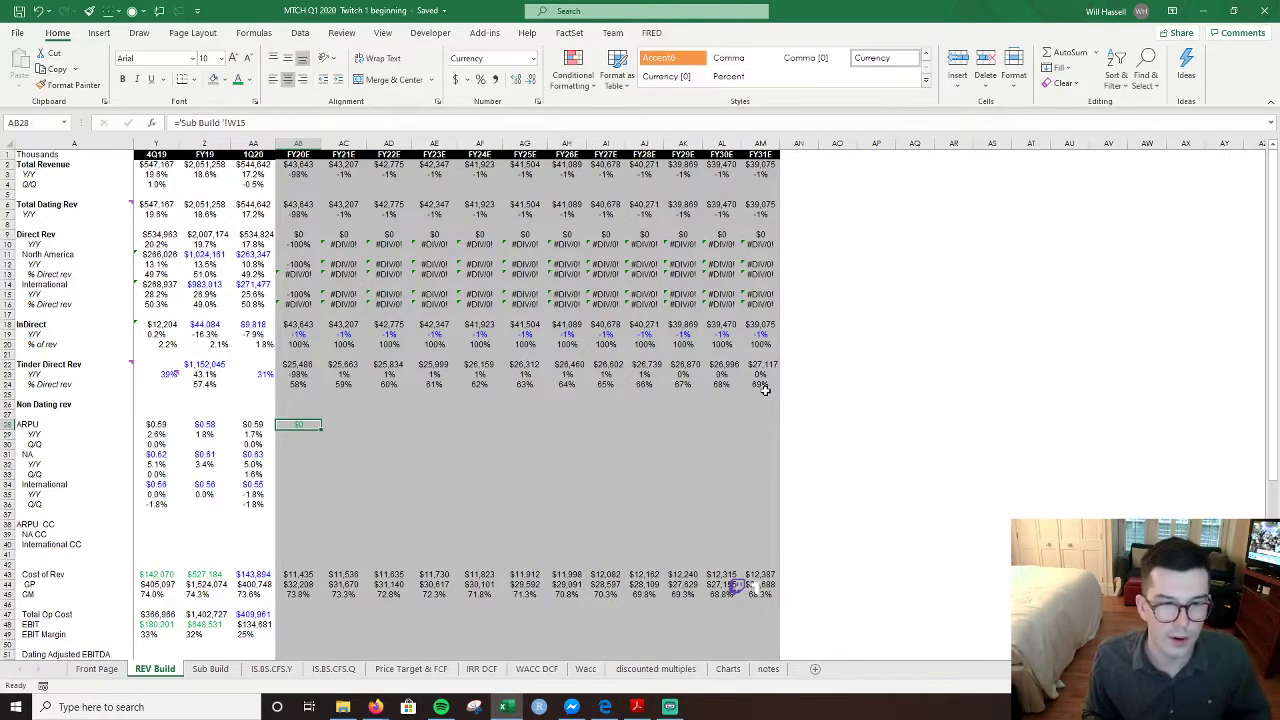
- Fill the FY20E ARPU link across through FY31E
{"action": "key", "text": "shift+Right"}
{"action": "key", "text": "shift+Right"}
{"action": "key", "text": "shift+Right"}
{"action": "key", "text": "shift+Right"}
{"action": "key", "text": "shift+Right"}
{"action": "key", "text": "shift+Right"}
{"action": "key", "text": "shift+Right"}
{"action": "key", "text": "shift+Right"}
{"action": "key", "text": "shift+Right"}
{"action": "key", "text": "shift+Right"}
{"action": "key", "text": "shift+Right"}
{"action": "key", "text": "ctrl+v"}
{"action": "key", "text": "Escape"}
- Link the FY20E NA ARPU in cell AB31 to cell W18 of the Sub Build sheet
{"action": "key", "text": "Down"}
{"action": "key", "text": "Down"}
{"action": "key", "text": "Down"}
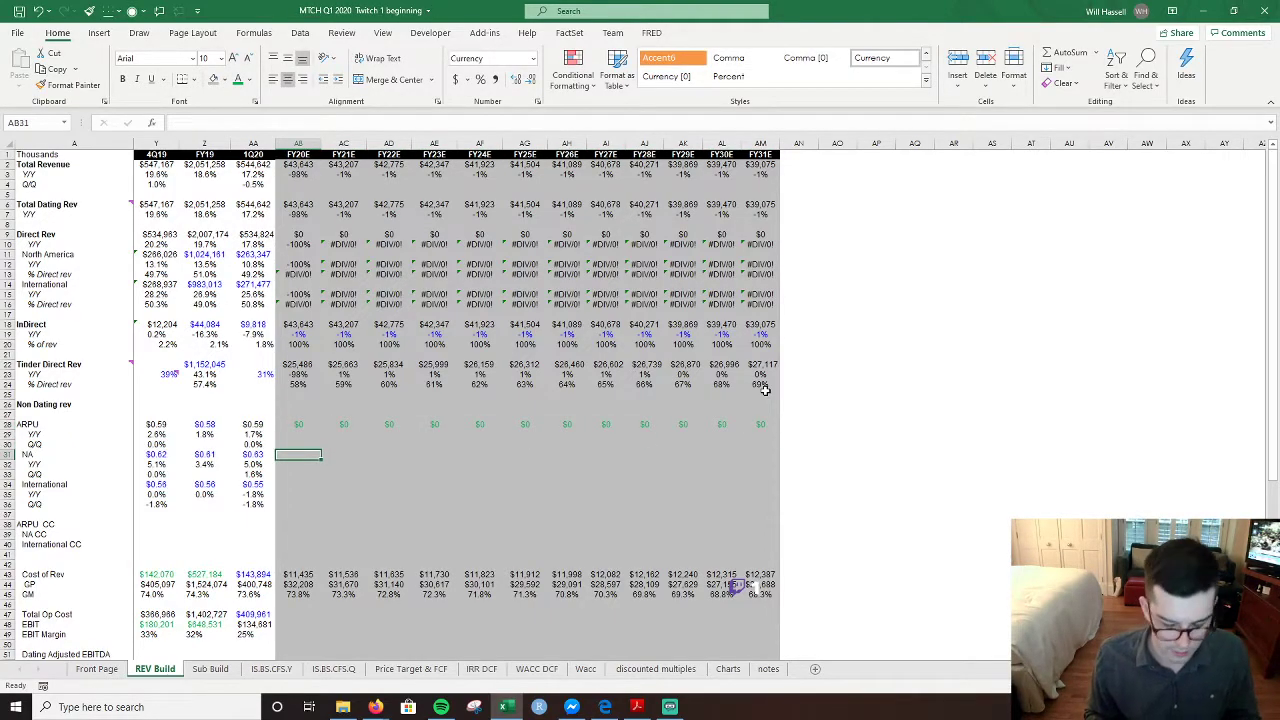
{"action": "type", "text": "="}
{"action": "key", "text": "ctrl+Page_Down"}
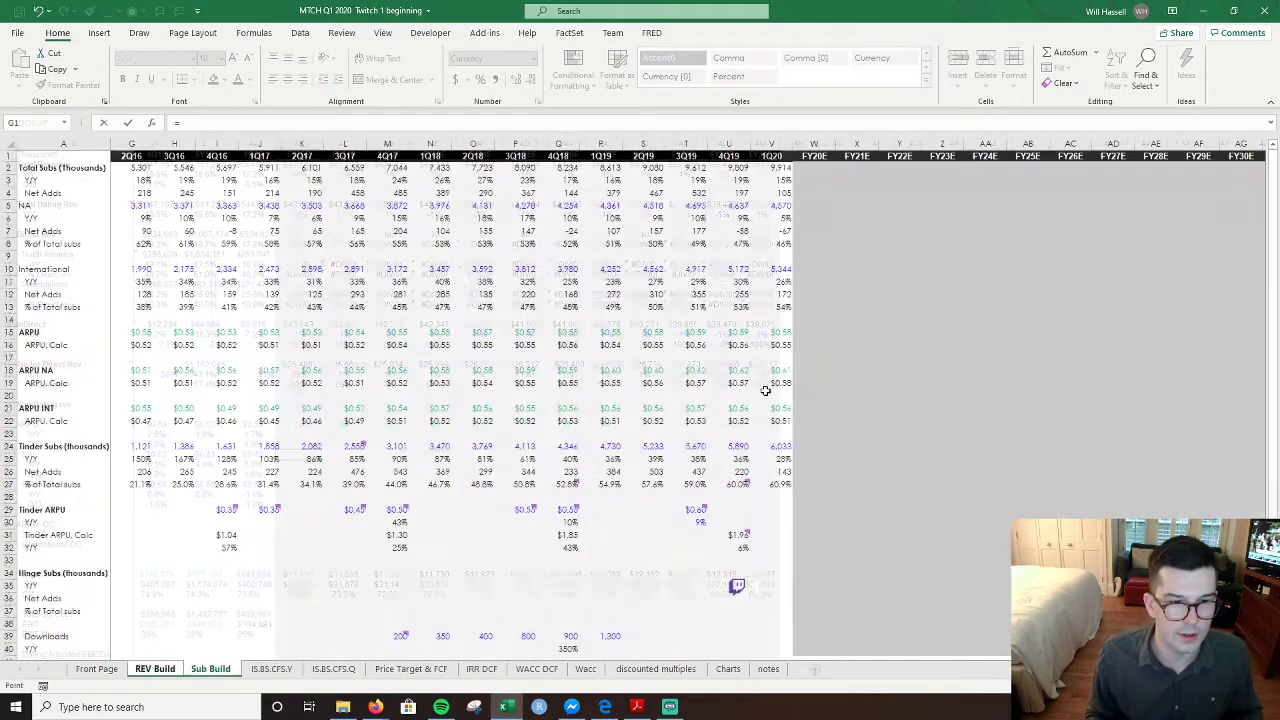
{"action": "scroll", "coordinate": [765, 391], "scroll_direction": "down", "scroll_amount": 3}
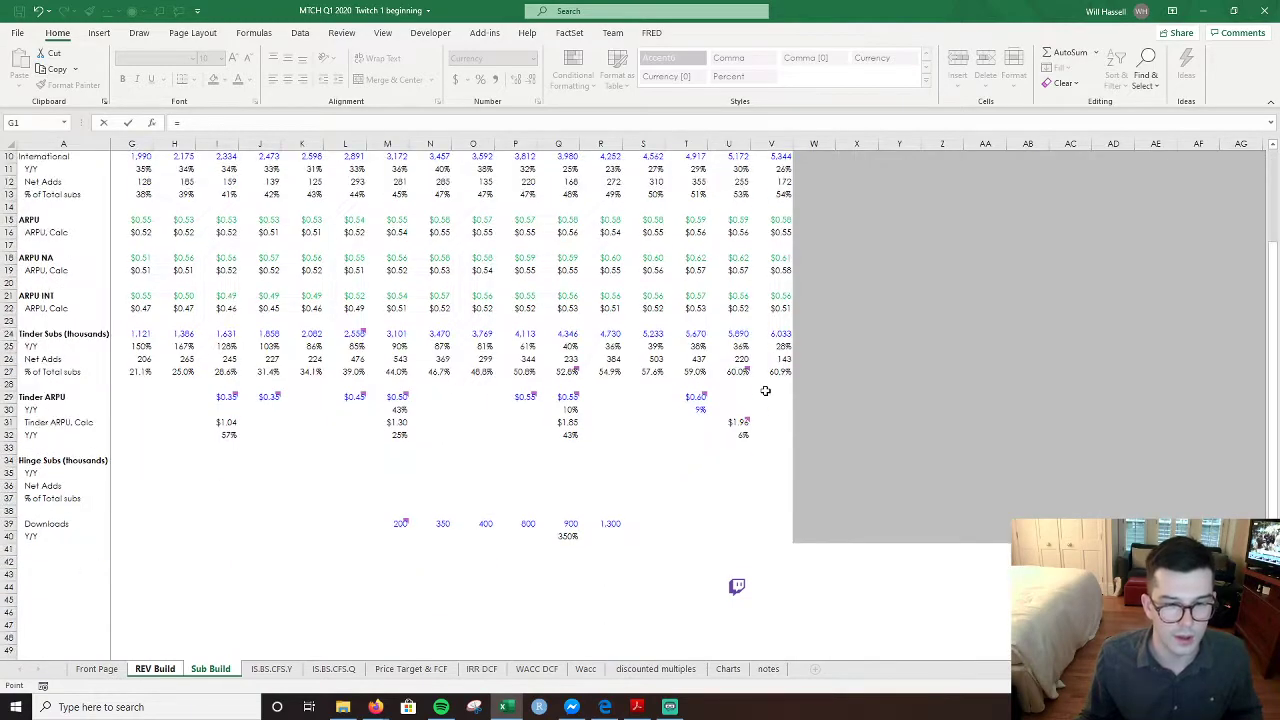
{"action": "scroll", "coordinate": [765, 391], "scroll_direction": "up", "scroll_amount": 2}
{"action": "left_click", "coordinate": [815, 336]}
{"action": "key", "text": "Return"}
- Copy the green formatting of the FY20E ARPU cell AB28 onto the NA ARPU cell AB31
{"action": "key", "text": "Up"}
{"action": "key", "text": "Up"}
{"action": "key", "text": "Up"}
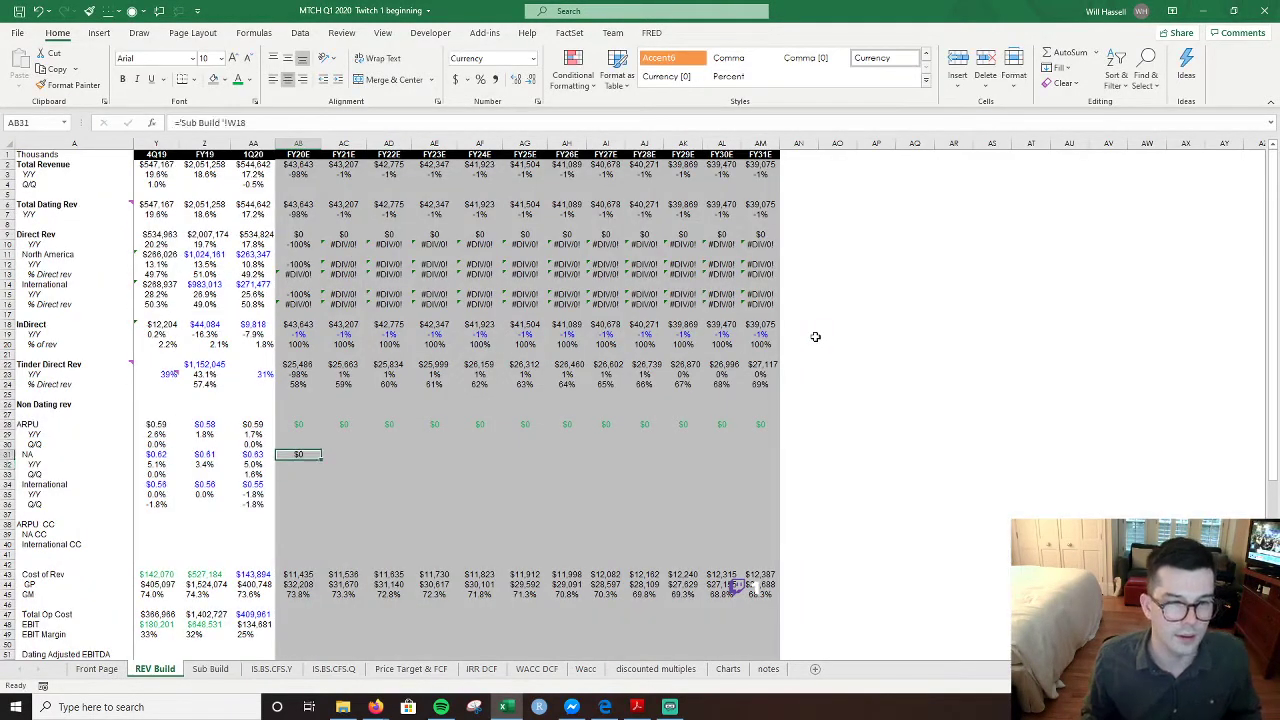
{"action": "key", "text": "Up"}
{"action": "key", "text": "Down"}
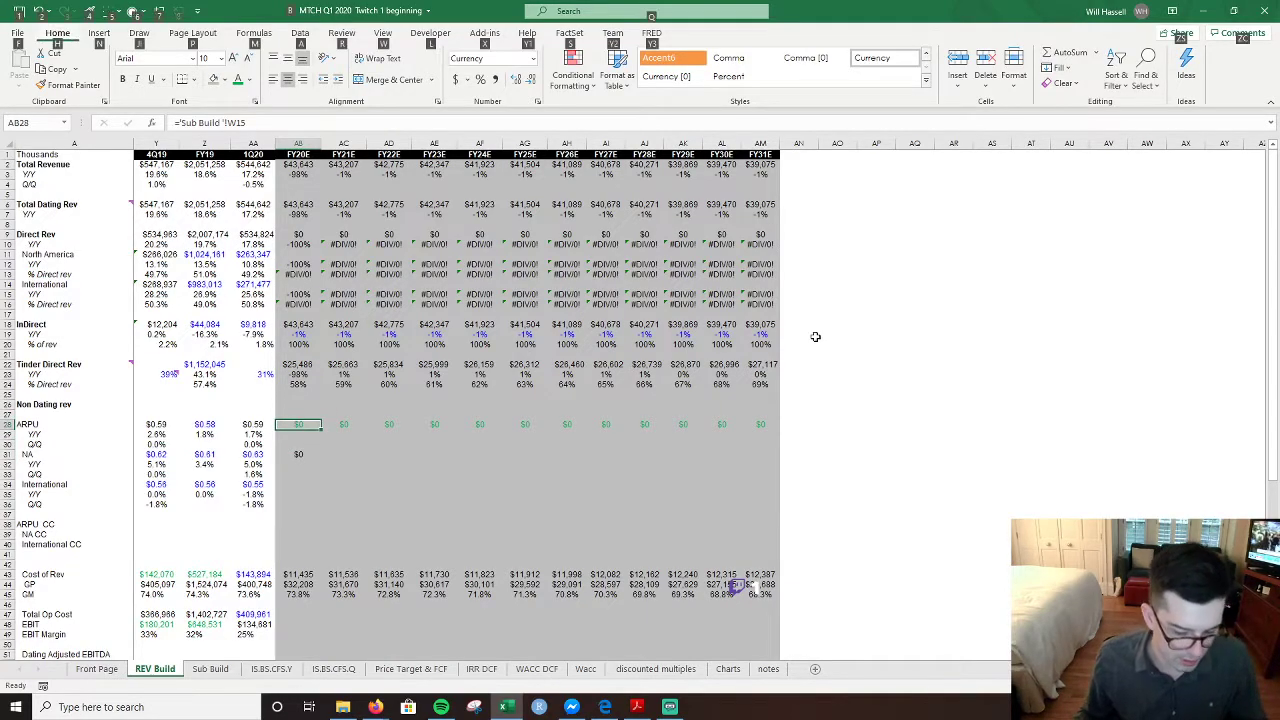
{"action": "key", "text": "alt+4"}
{"action": "left_click", "coordinate": [312, 454]}
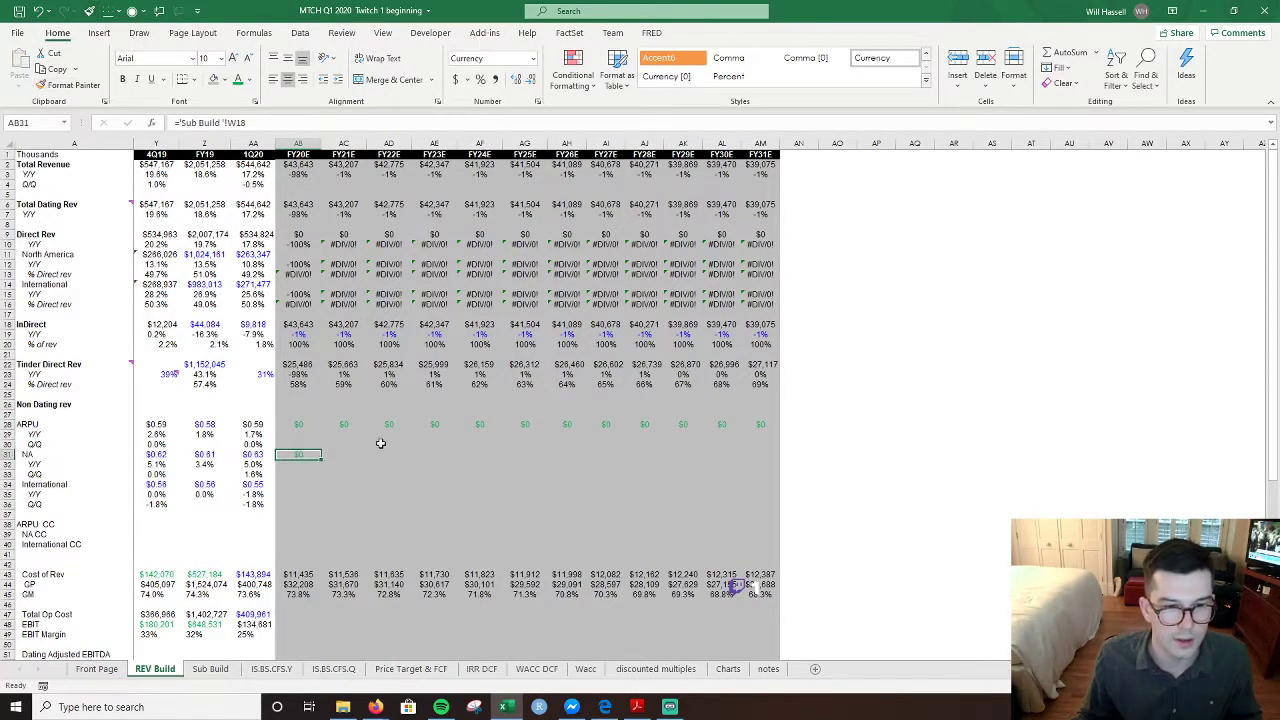
- Fill the FY20E NA ARPU link across through FY31E
{"action": "key", "text": "shift+Right"}
{"action": "key", "text": "shift+Right"}
{"action": "key", "text": "shift+Right"}
{"action": "key", "text": "shift+Right"}
{"action": "key", "text": "shift+Right"}
{"action": "key", "text": "shift+Right"}
{"action": "key", "text": "shift+Right"}
{"action": "key", "text": "shift+Right"}
{"action": "key", "text": "shift+Right"}
{"action": "key", "text": "shift+Right"}
{"action": "key", "text": "shift+Right"}
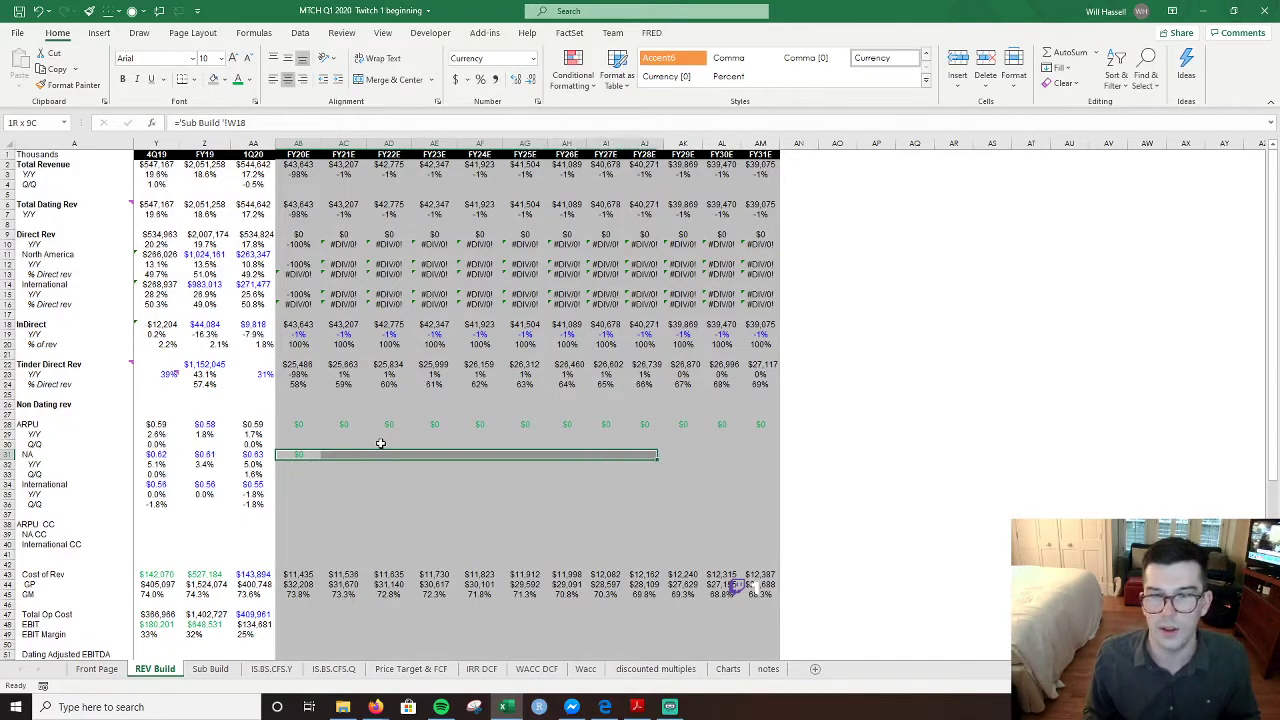
{"action": "key", "text": "ctrl+v"}
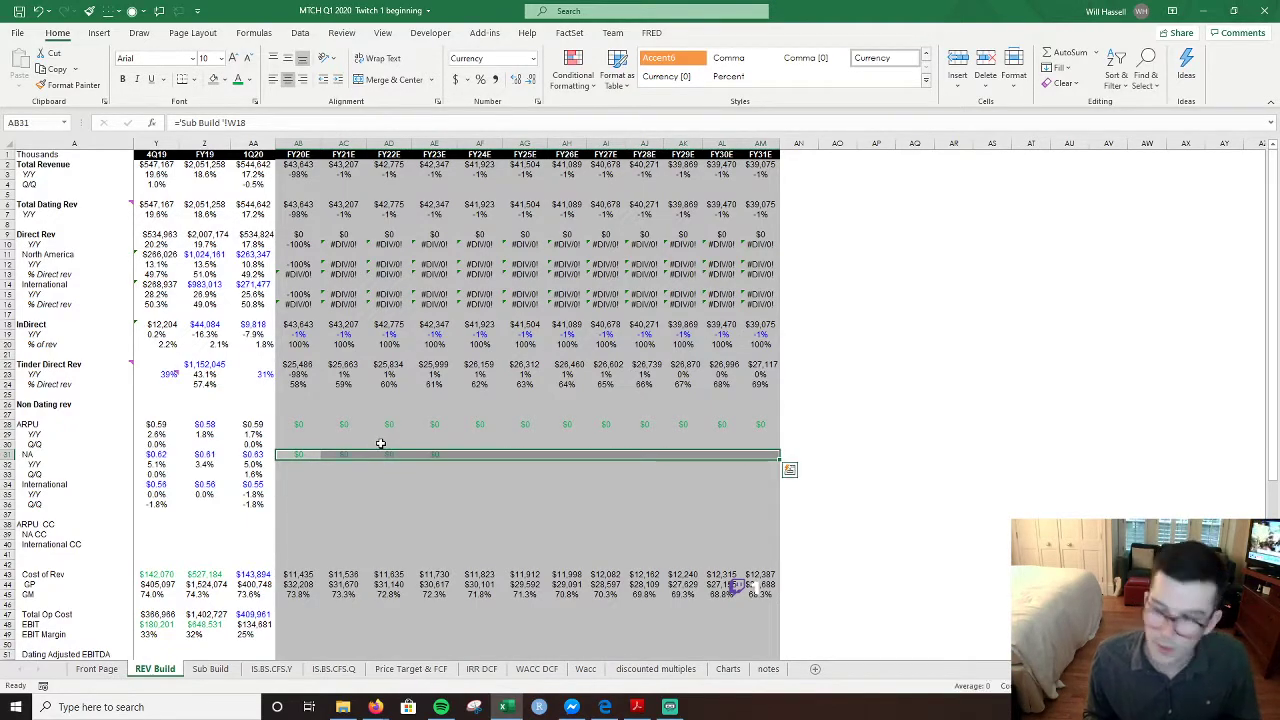
- Link the FY20E International ARPU in cell AB34 to cell W21 of the Sub Build sheet
{"action": "key", "text": "Down"}
{"action": "key", "text": "Down"}
{"action": "key", "text": "Down"}
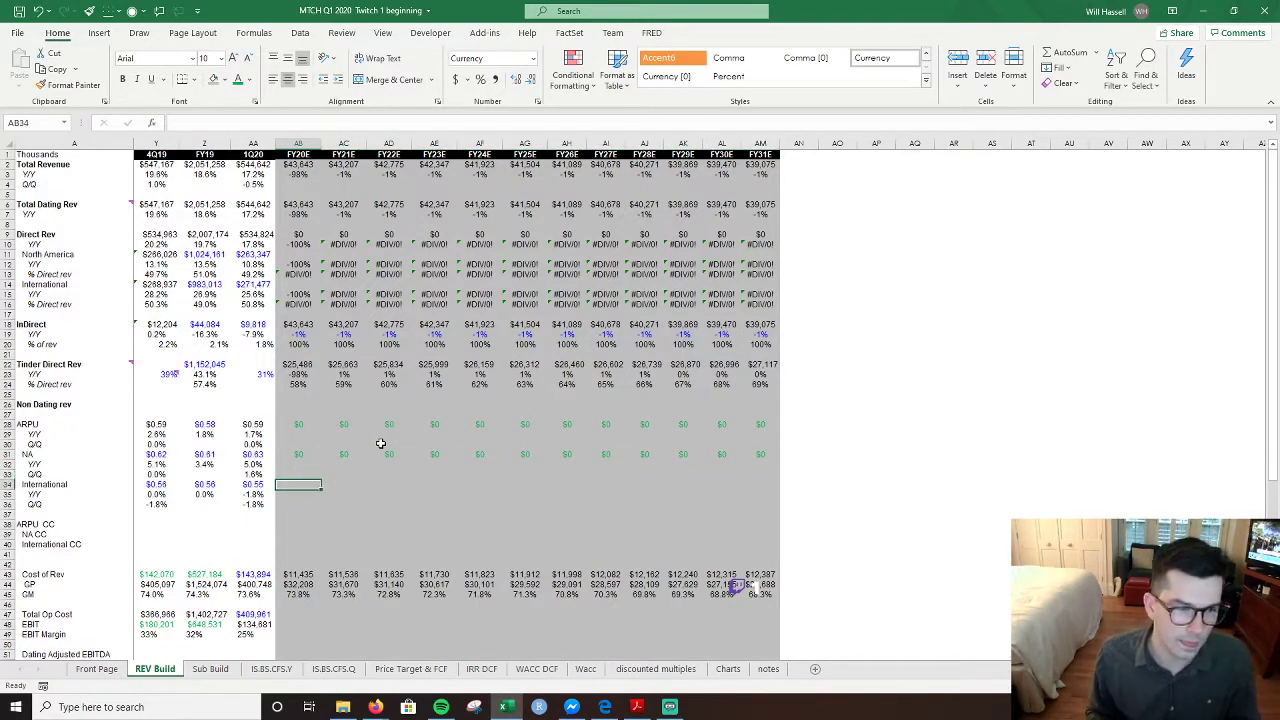
{"action": "key", "text": "Up"}
{"action": "key", "text": "Up"}
{"action": "key", "text": "Up"}
{"action": "key", "text": "Up"}
{"action": "key", "text": "Up"}
{"action": "key", "text": "Up"}
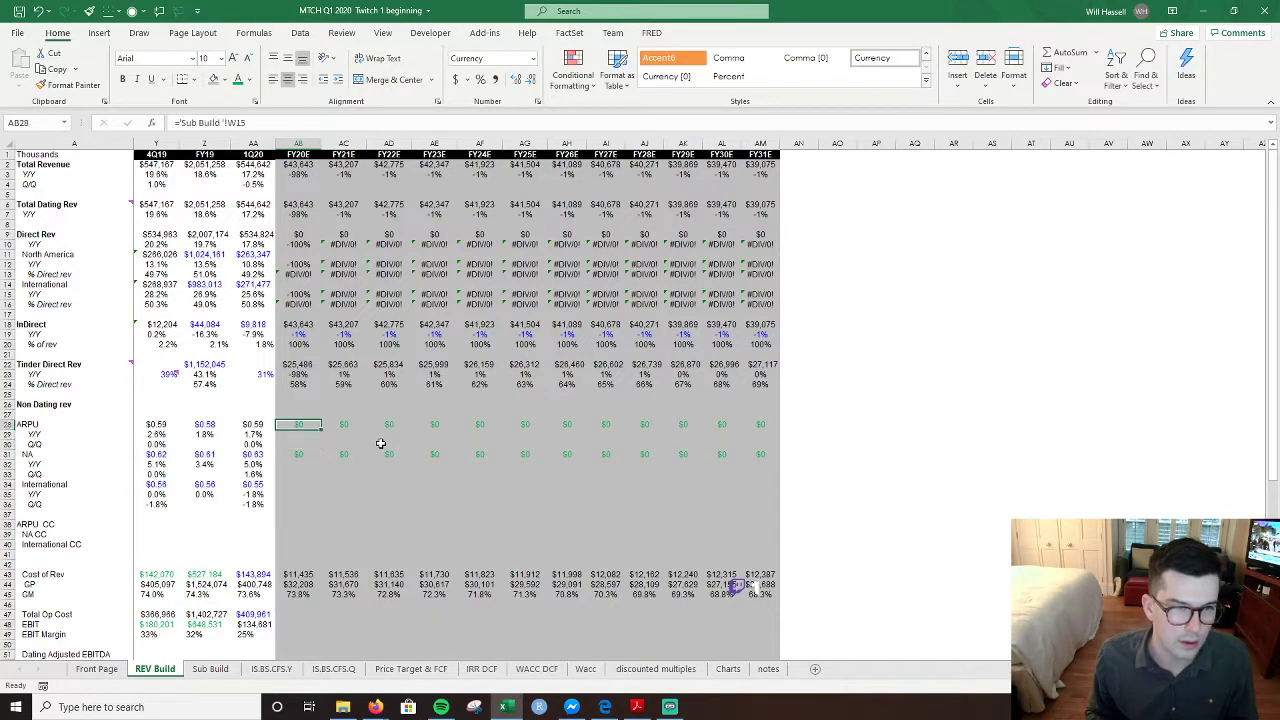
{"action": "key", "text": "Down"}
{"action": "key", "text": "Down"}
{"action": "key", "text": "Down"}
{"action": "key", "text": "Down"}
{"action": "key", "text": "Down"}
{"action": "key", "text": "Down"}
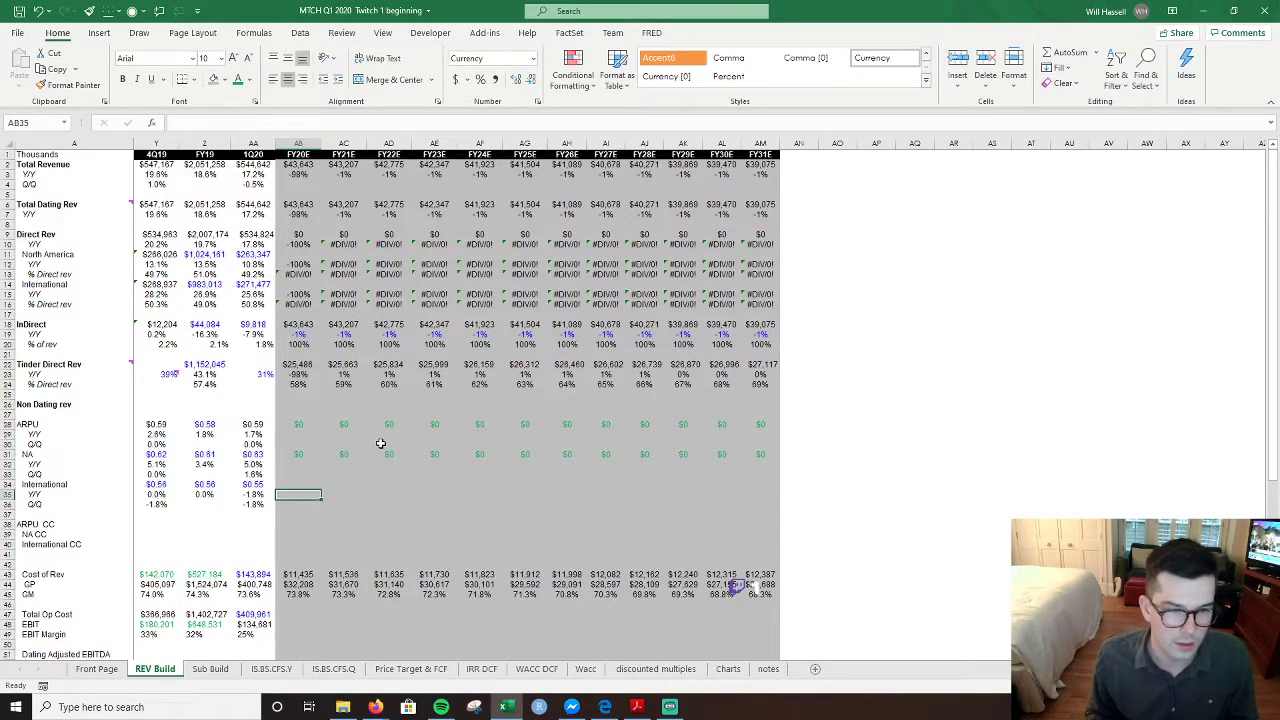
{"action": "type", "text": "="}
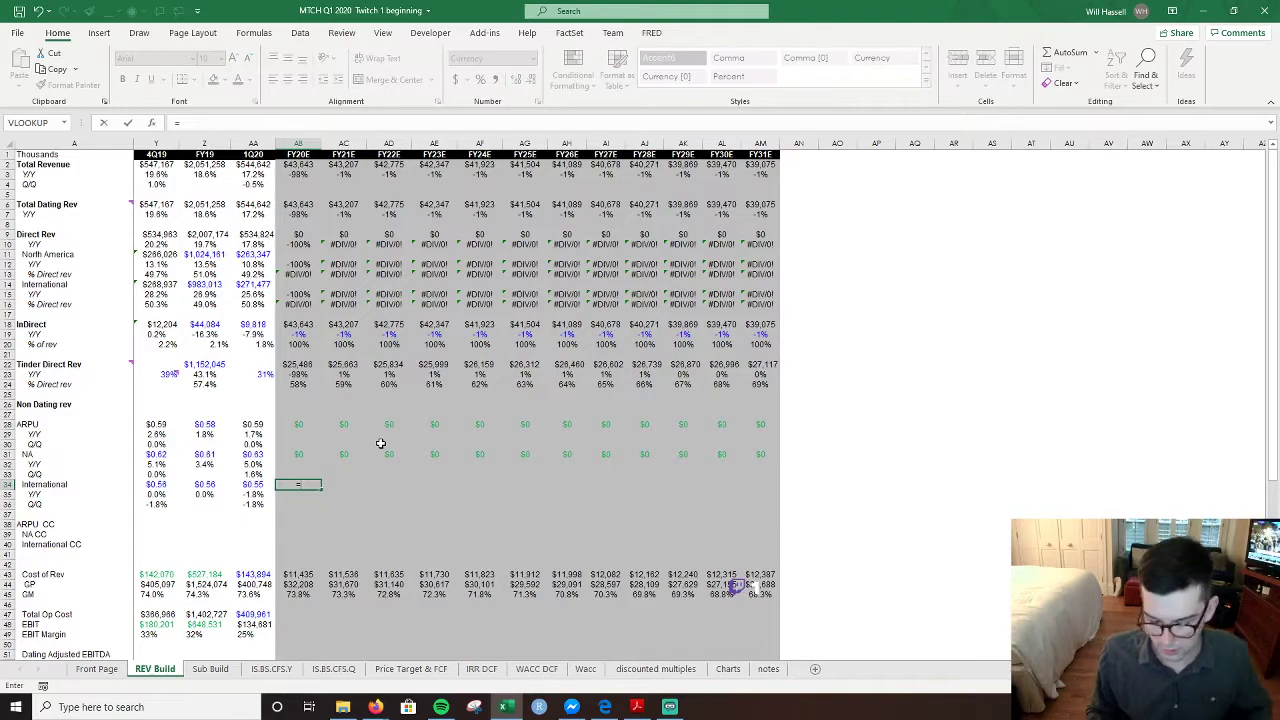
{"action": "key", "text": "ctrl+Page_Down"}
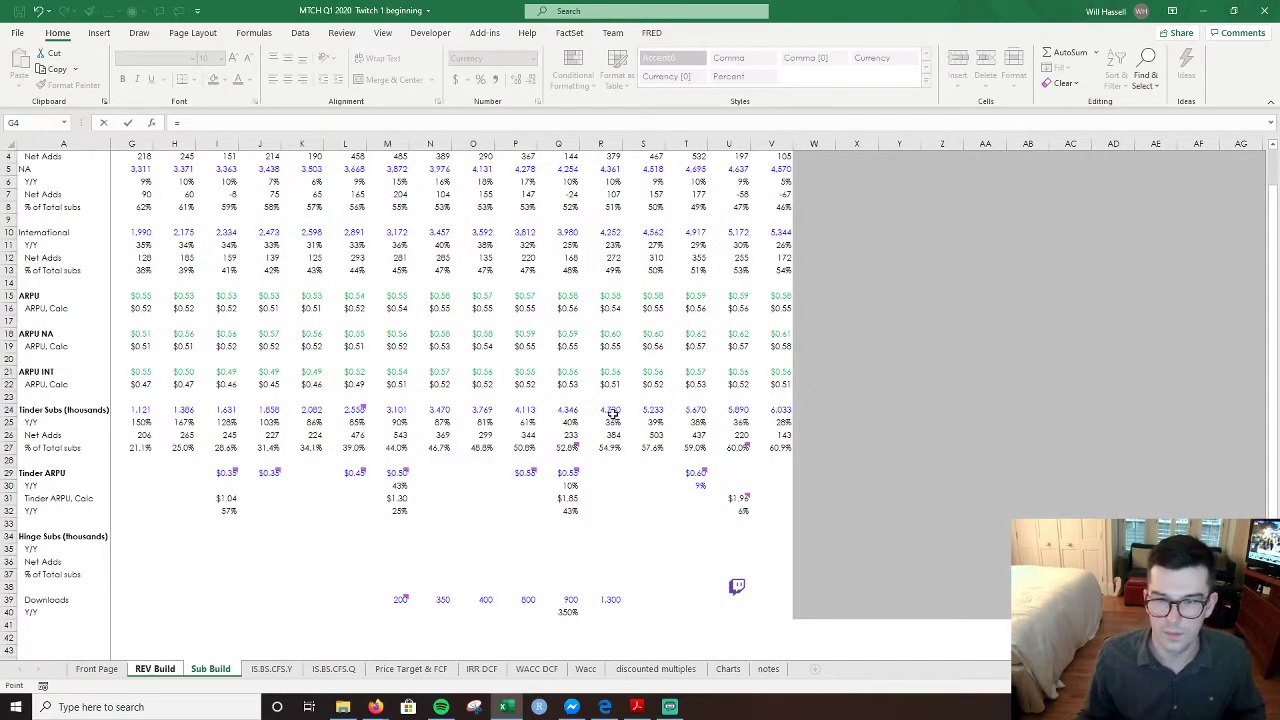
{"action": "left_click", "coordinate": [814, 372]}
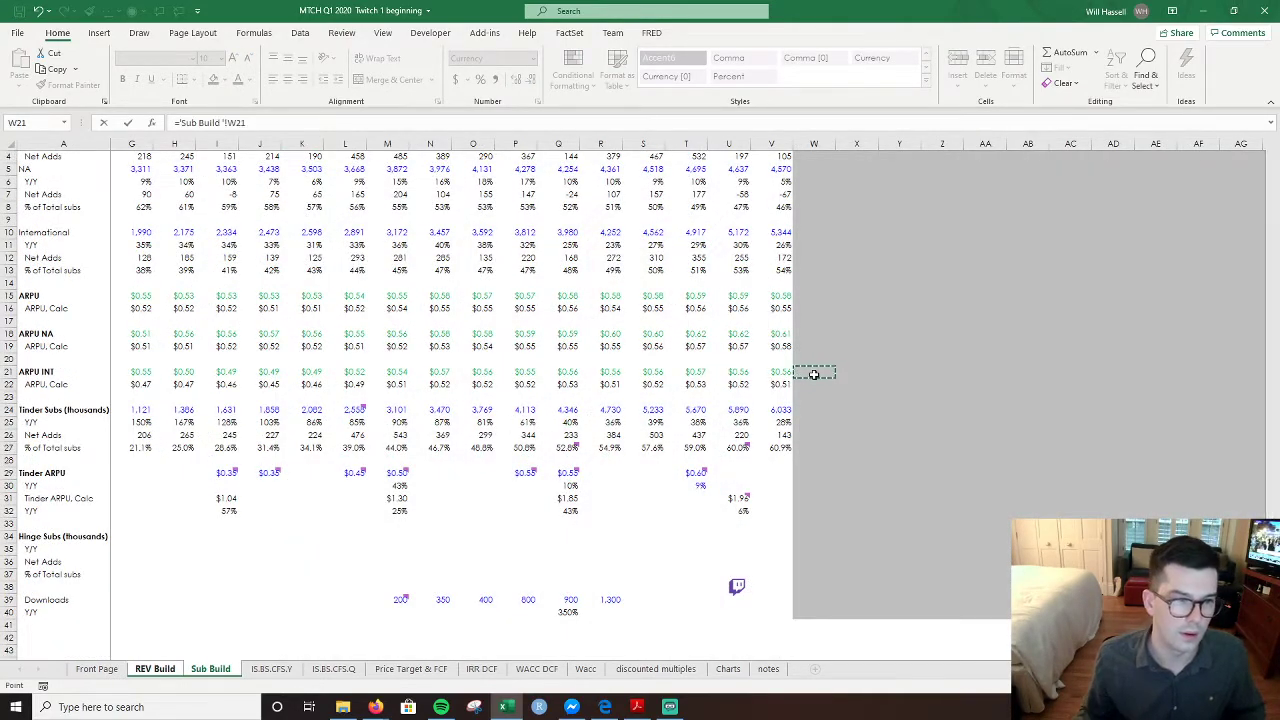
{"action": "key", "text": "Return"}
- Apply the green link formatting from the ARPU rows above to the FY20E International ARPU cell AB34
{"action": "key", "text": "Up"}
{"action": "key", "text": "Up"}
{"action": "key", "text": "Up"}
{"action": "key", "text": "Up"}
{"action": "key", "text": "alt"}
{"action": "key", "text": "3"}
{"action": "left_click", "coordinate": [302, 485]}
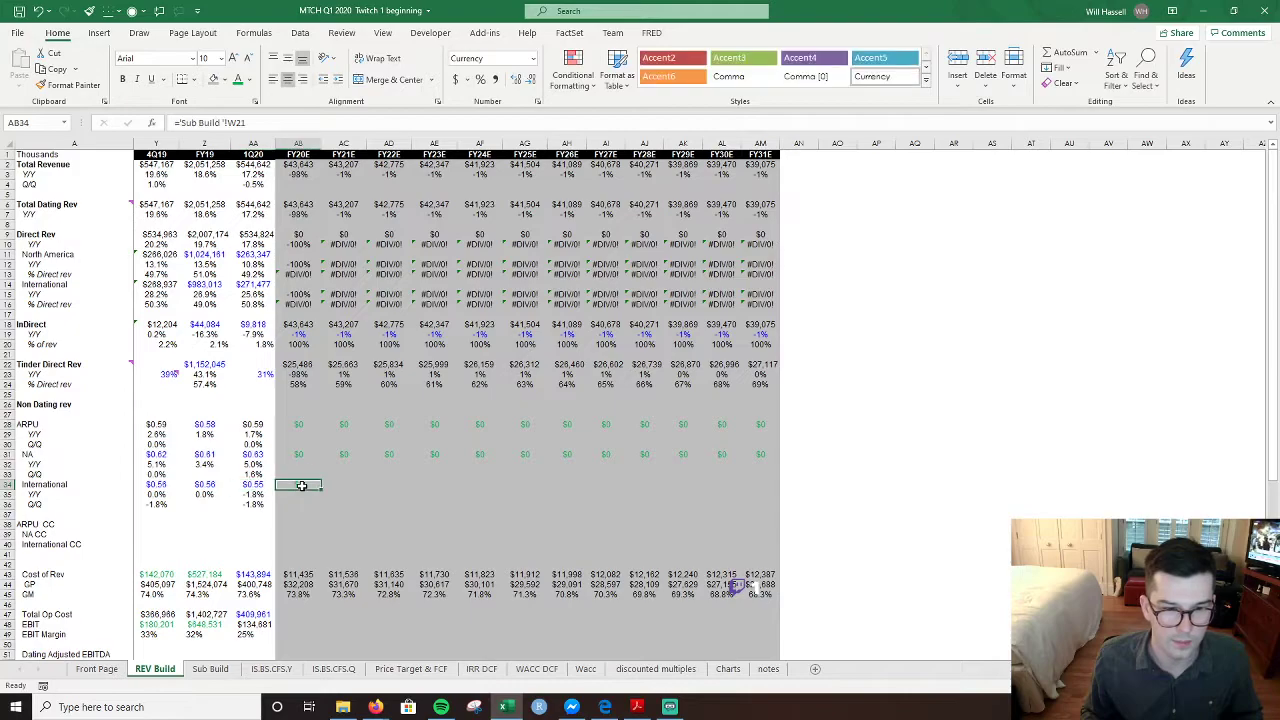
- Fill the FY20E International ARPU link across through FY31E
{"action": "key", "text": "shift+Right"}
{"action": "key", "text": "shift+Right"}
{"action": "key", "text": "shift+Right"}
{"action": "key", "text": "shift+Right"}
{"action": "key", "text": "shift+Right"}
{"action": "key", "text": "shift+Right"}
{"action": "key", "text": "shift+Right"}
{"action": "key", "text": "shift+Right"}
{"action": "key", "text": "shift+Right"}
{"action": "key", "text": "shift+Right"}
{"action": "key", "text": "shift+Right"}
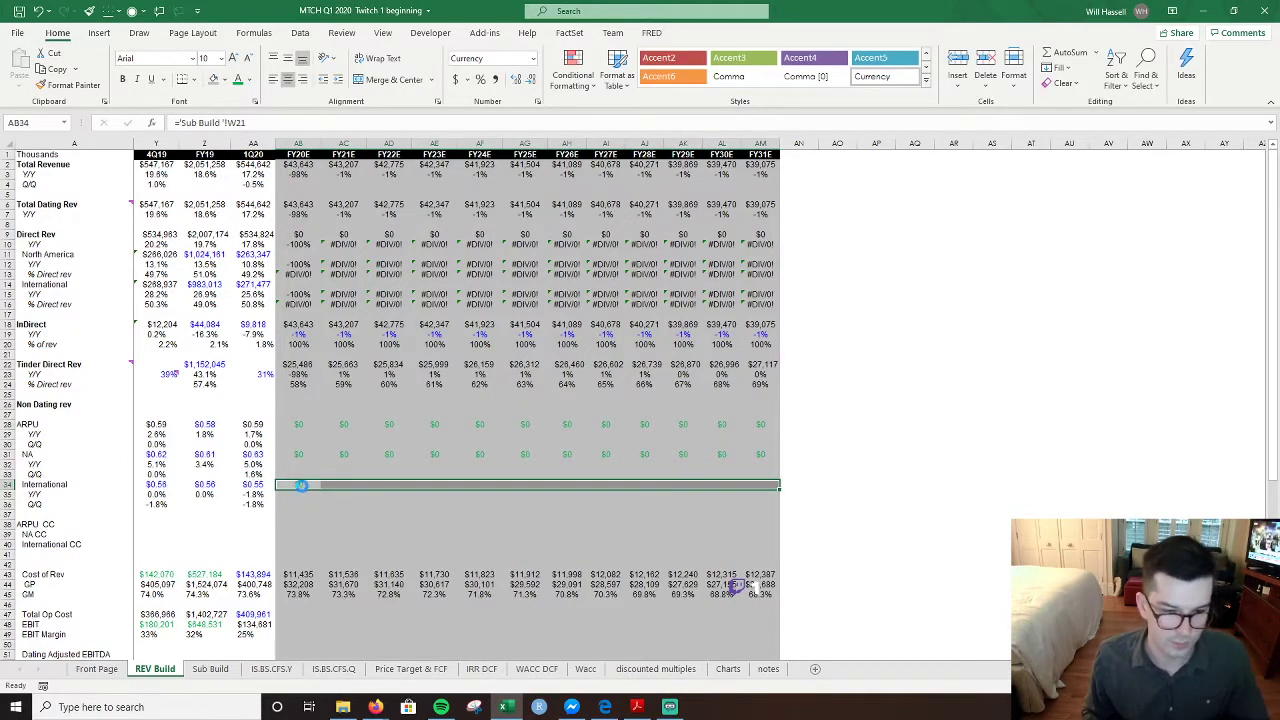
{"action": "key", "text": "ctrl+r"}
- Switch to the Sub Build sheet and review the subscriber and ARPU rows with their empty projection columns
{"action": "key", "text": "Up"}
{"action": "key", "text": "Up"}
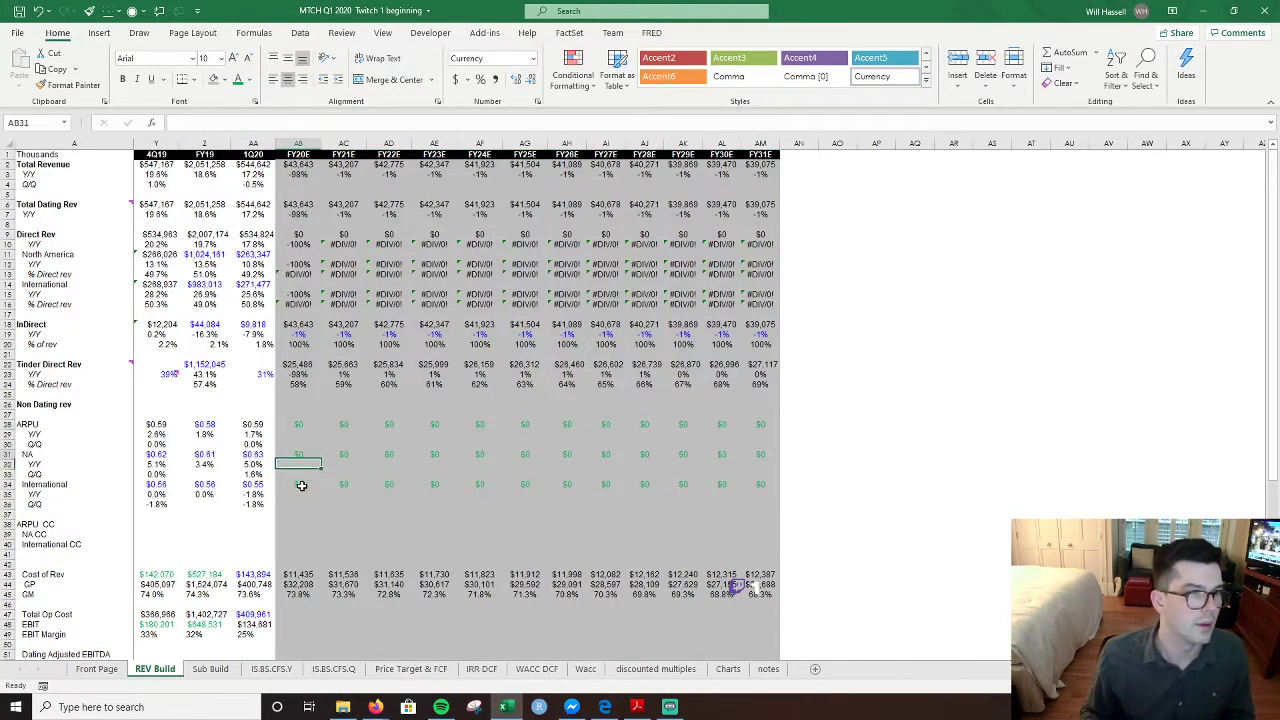
{"action": "key", "text": "Up"}
{"action": "key", "text": "Up"}
{"action": "key", "text": "Up"}
{"action": "key", "text": "Up"}
{"action": "key", "text": "Up"}
{"action": "key", "text": "Up"}
{"action": "key", "text": "Up"}
{"action": "key", "text": "Up"}
{"action": "key", "text": "Up"}
{"action": "key", "text": "Up"}
{"action": "key", "text": "Up"}
{"action": "key", "text": "Up"}
{"action": "key", "text": "Up"}
{"action": "key", "text": "ctrl+Page_Down"}
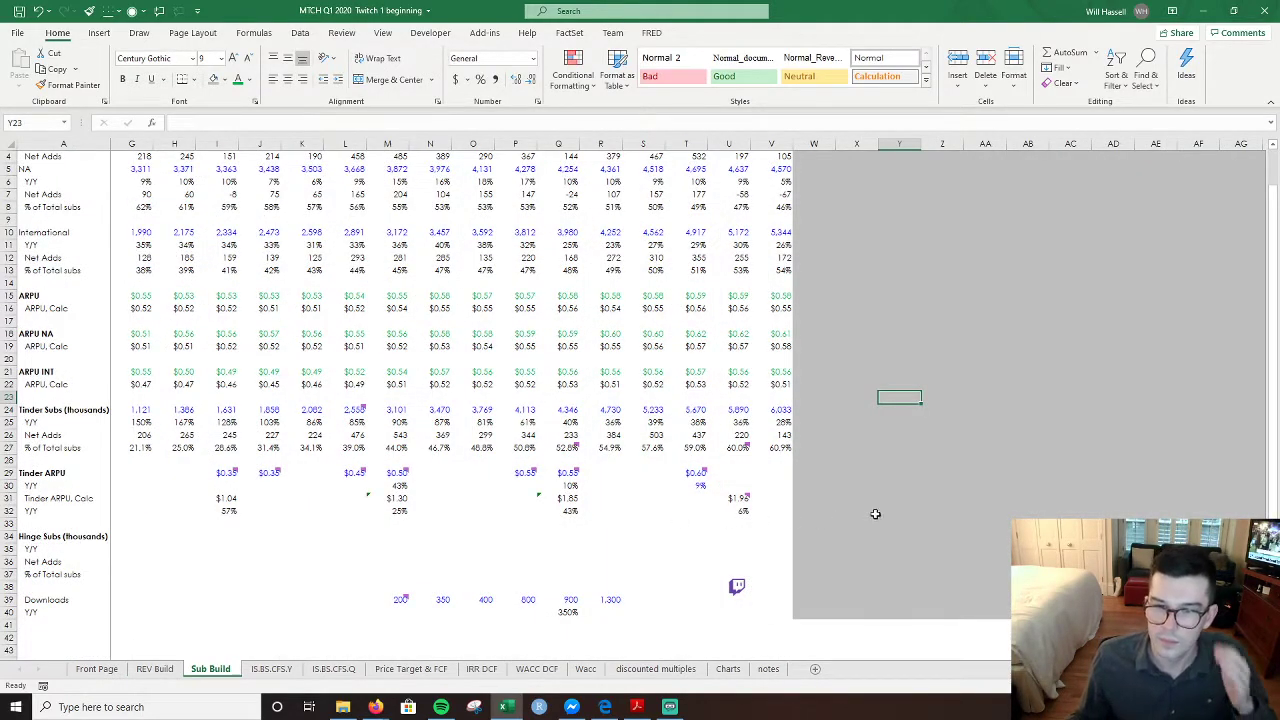
{"action": "scroll", "coordinate": [857, 514], "scroll_direction": "up", "scroll_amount": 1}
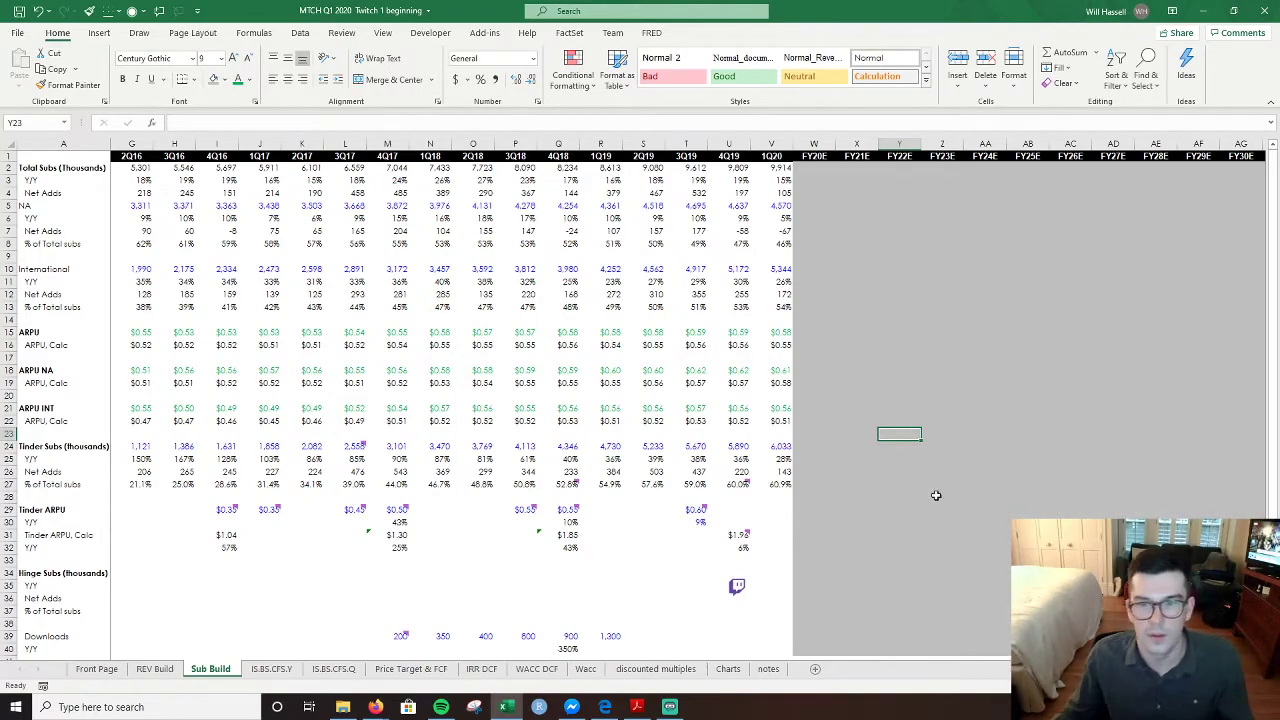
- Examine the formulas behind the 1Q20 ARPU and calculated ARPU cells in V15 and V16
{"action": "double_click", "coordinate": [788, 345]}
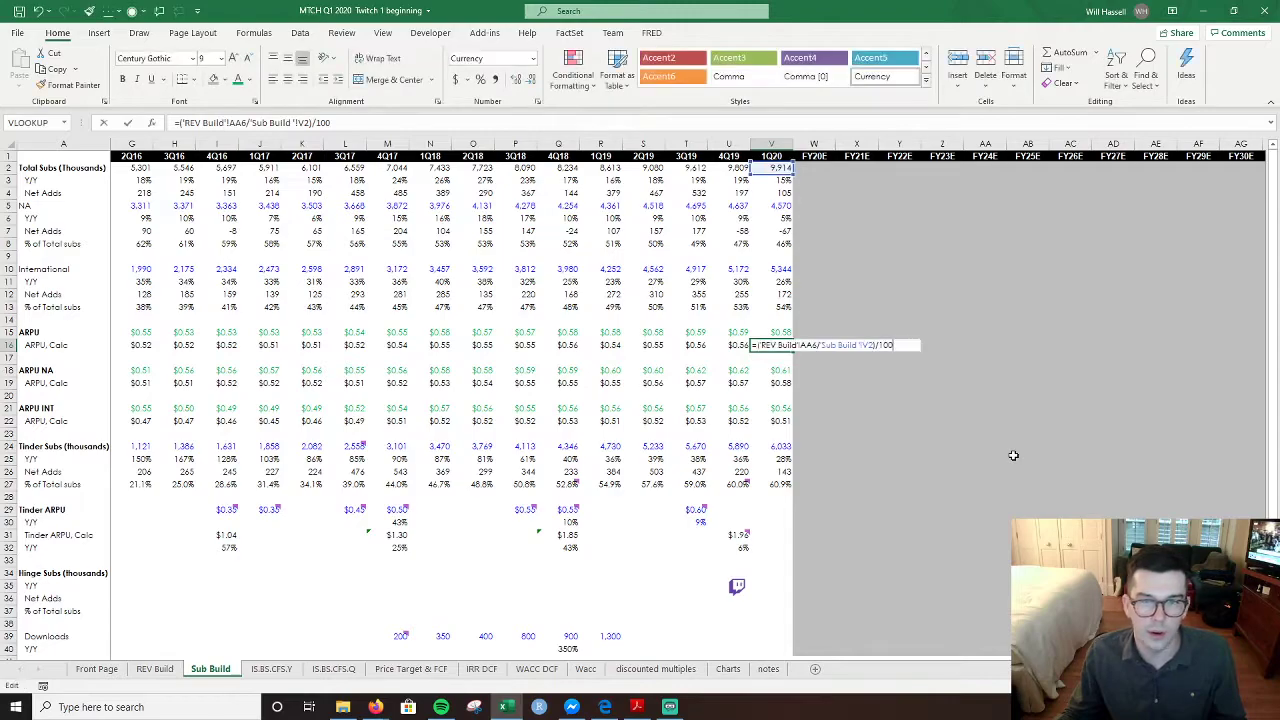
{"action": "key", "text": "Escape"}
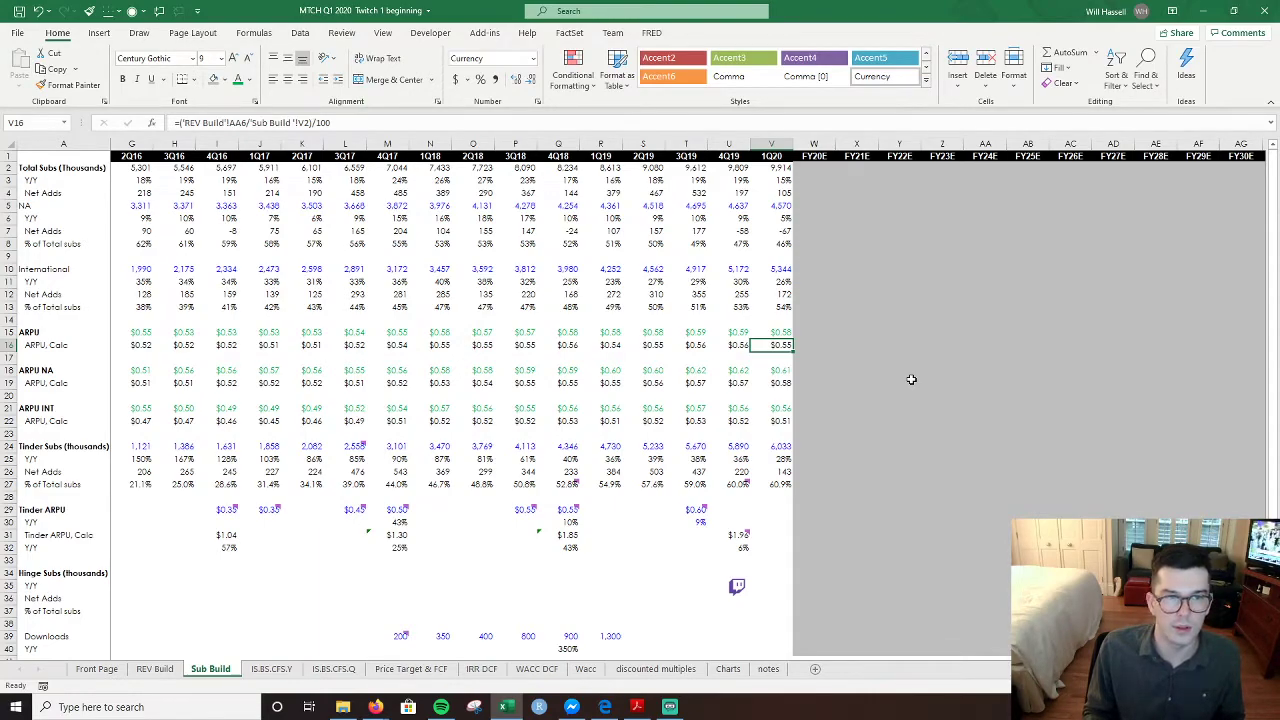
{"action": "key", "text": "Up"}
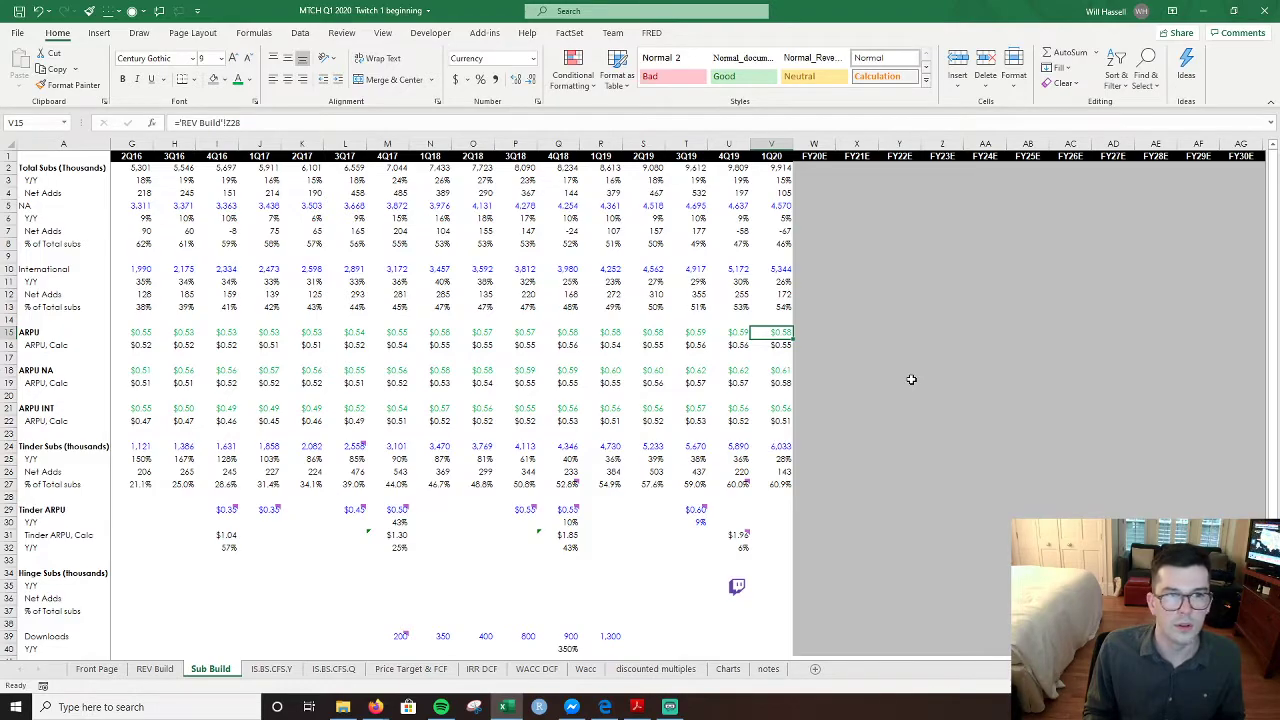
{"action": "key", "text": "Down"}
{"action": "key", "text": "Up"}
{"action": "key", "text": "Down"}
{"action": "key", "text": "Down"}
{"action": "key", "text": "Up"}
{"action": "key", "text": "Up"}
- On the REV Build sheet, change the FY20E total ARPU link in cell AB28 to cell W14 of the Sub Build sheet
{"action": "key", "text": "ctrl+Page_Up"}
{"action": "key", "text": "Down"}
{"action": "key", "text": "Down"}
{"action": "key", "text": "Down"}
{"action": "key", "text": "Down"}
{"action": "key", "text": "Down"}
{"action": "key", "text": "Down"}
{"action": "key", "text": "Down"}
{"action": "key", "text": "Down"}
{"action": "key", "text": "F2"}
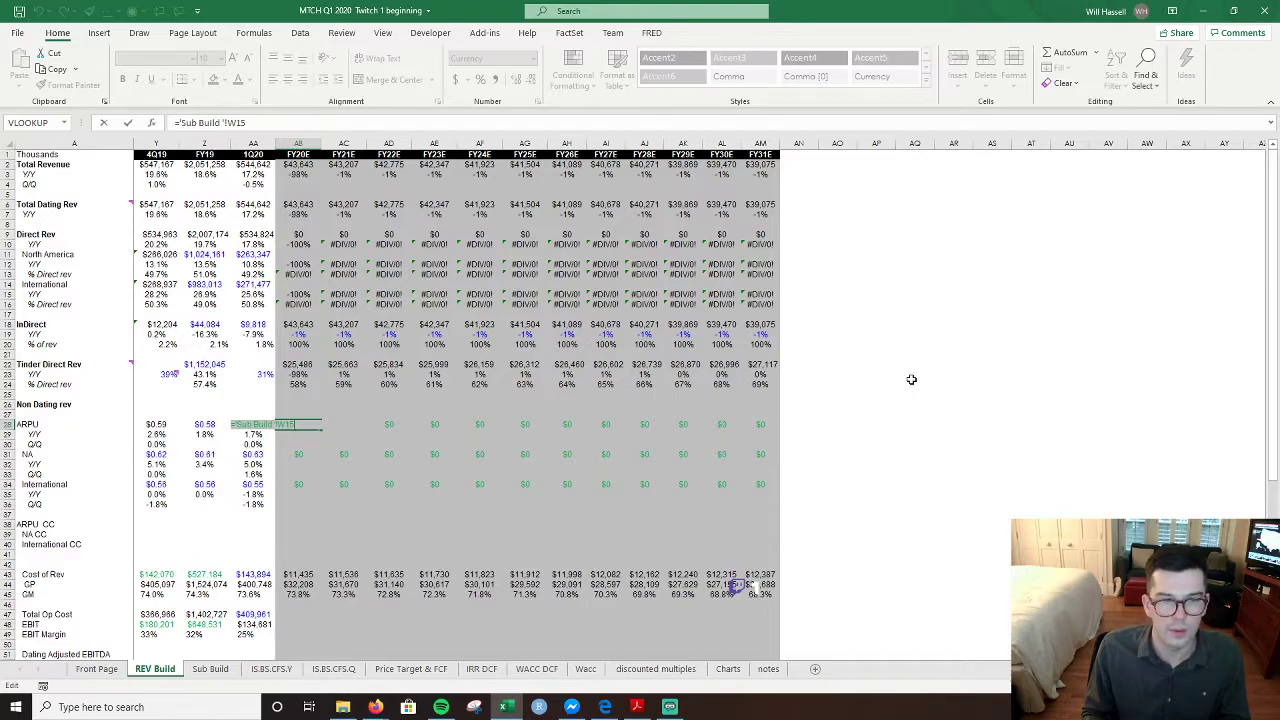
{"action": "key", "text": "BackSpace"}
{"action": "type", "text": "4"}
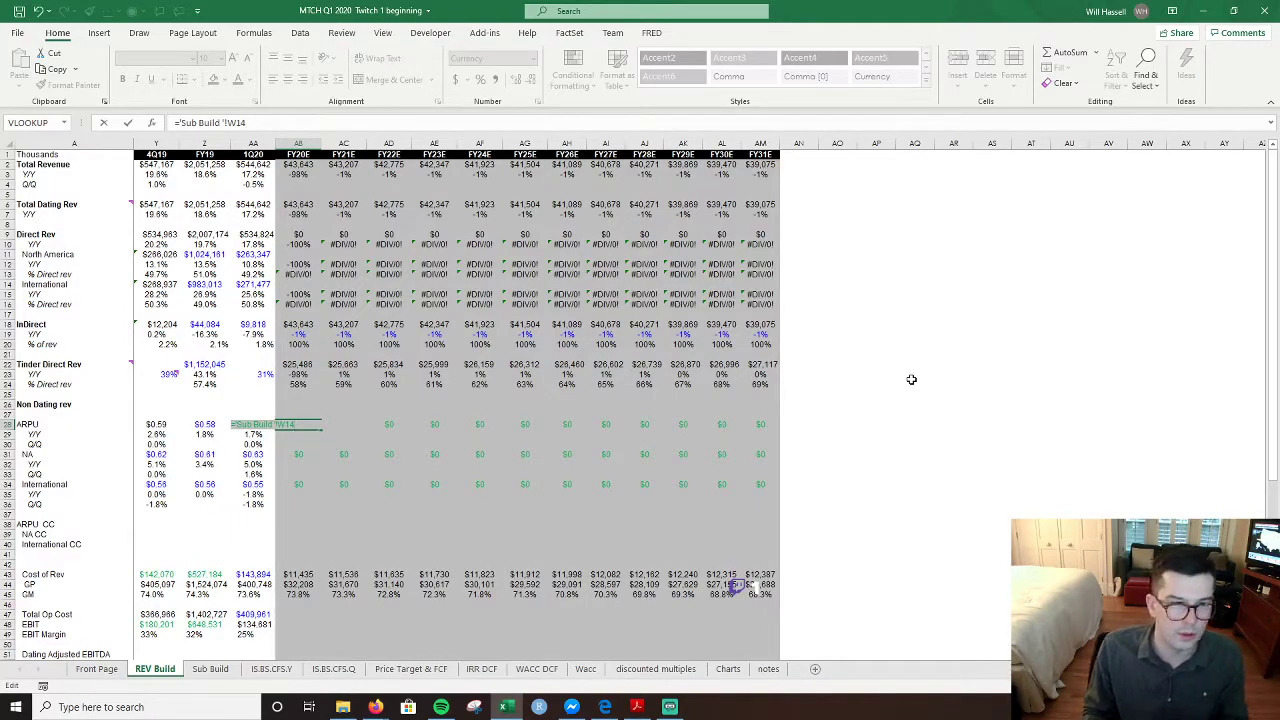
{"action": "key", "text": "Return"}
- Return to the 1Q20 ARPU cell V15 on the Sub Build sheet and view its link
{"action": "key", "text": "ctrl+Page_Up"}
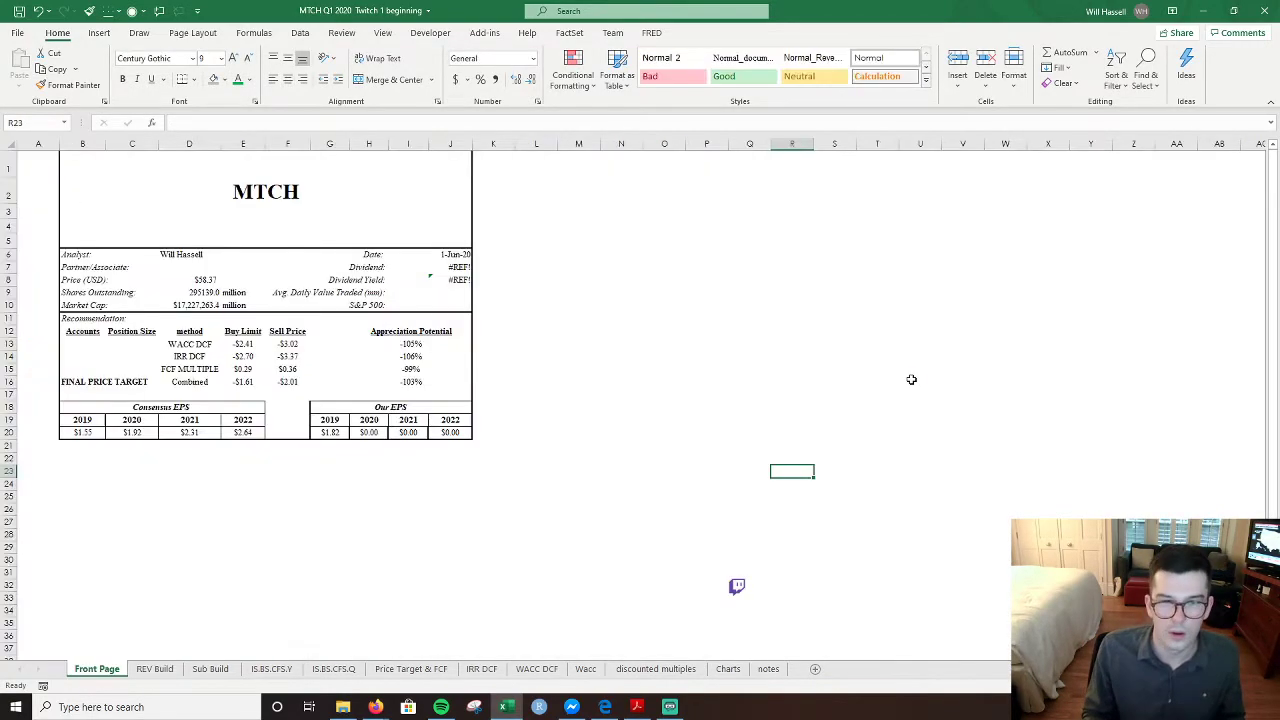
{"action": "key", "text": "ctrl+Page_Down"}
{"action": "key", "text": "ctrl+Page_Down"}
{"action": "key", "text": "Up"}
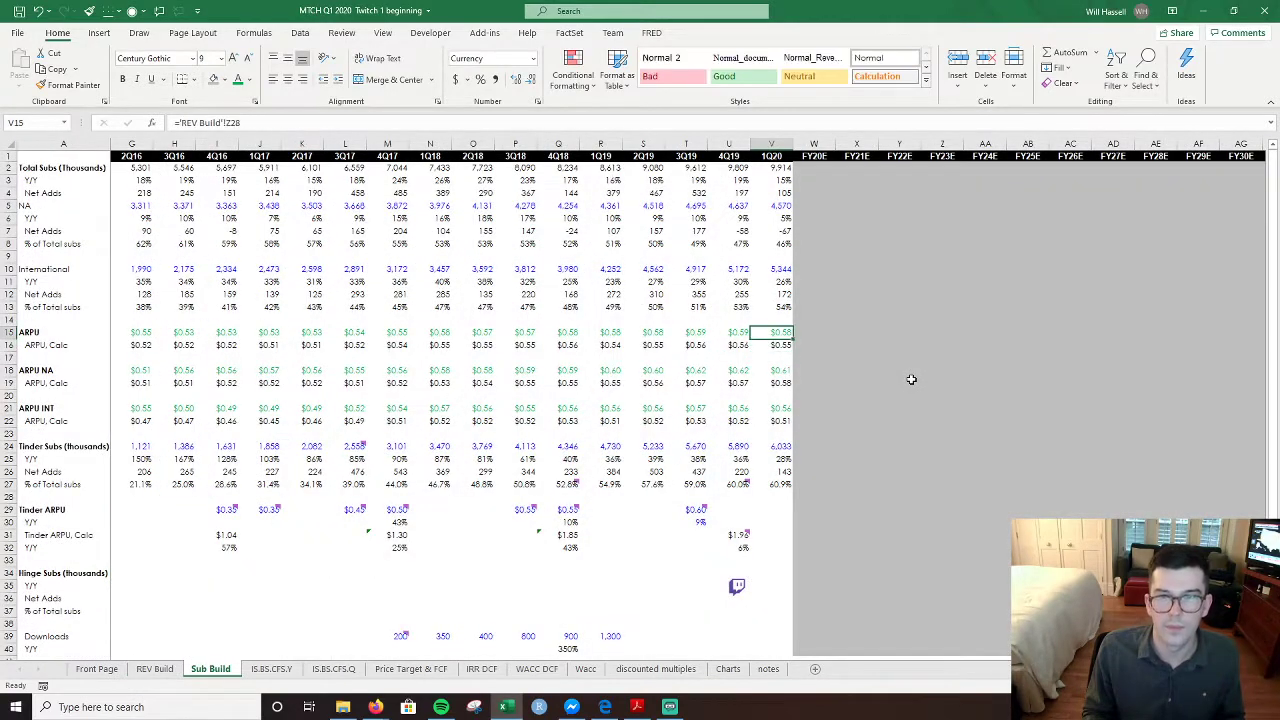
- On the REV Build sheet, repoint the FY20E ARPU link in AB28 to Sub Build cell W16
{"action": "key", "text": "Right"}
{"action": "key", "text": "Down"}
{"action": "key", "text": "ctrl+Page_Down"}
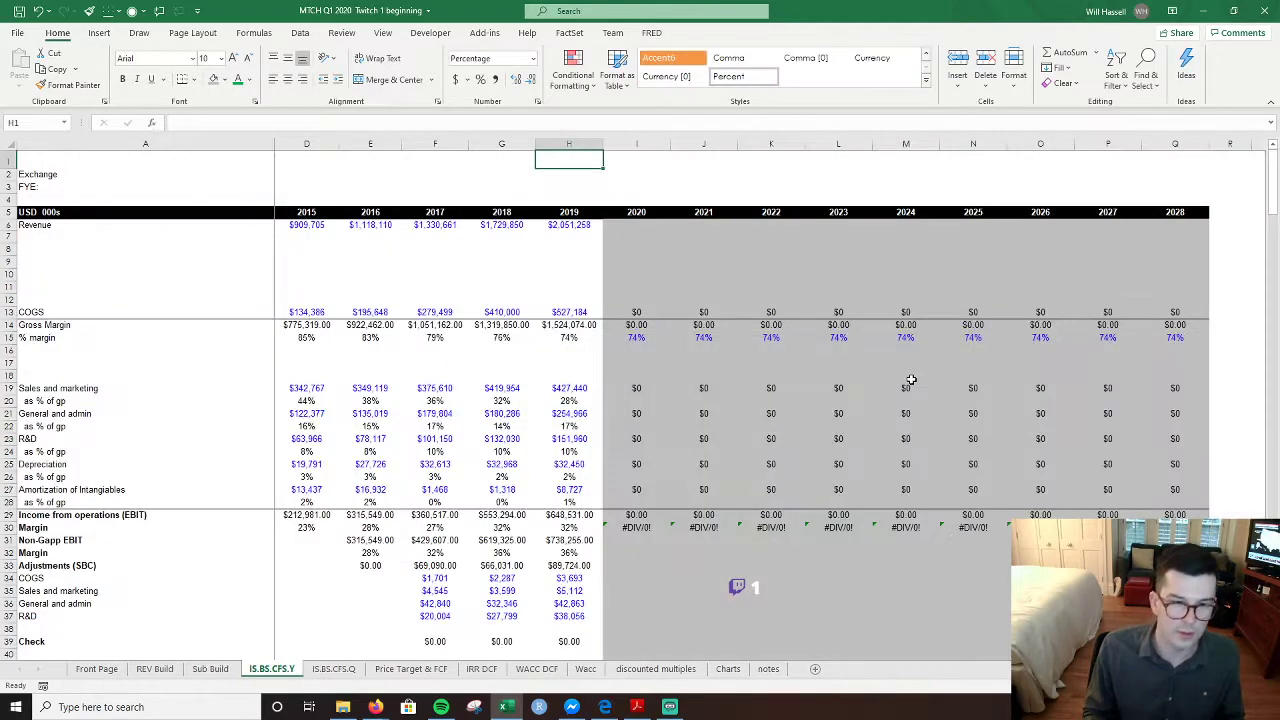
{"action": "key", "text": "ctrl+Page_Up"}
{"action": "key", "text": "ctrl+Page_Up"}
{"action": "key", "text": "Up"}
{"action": "key", "text": "F2"}
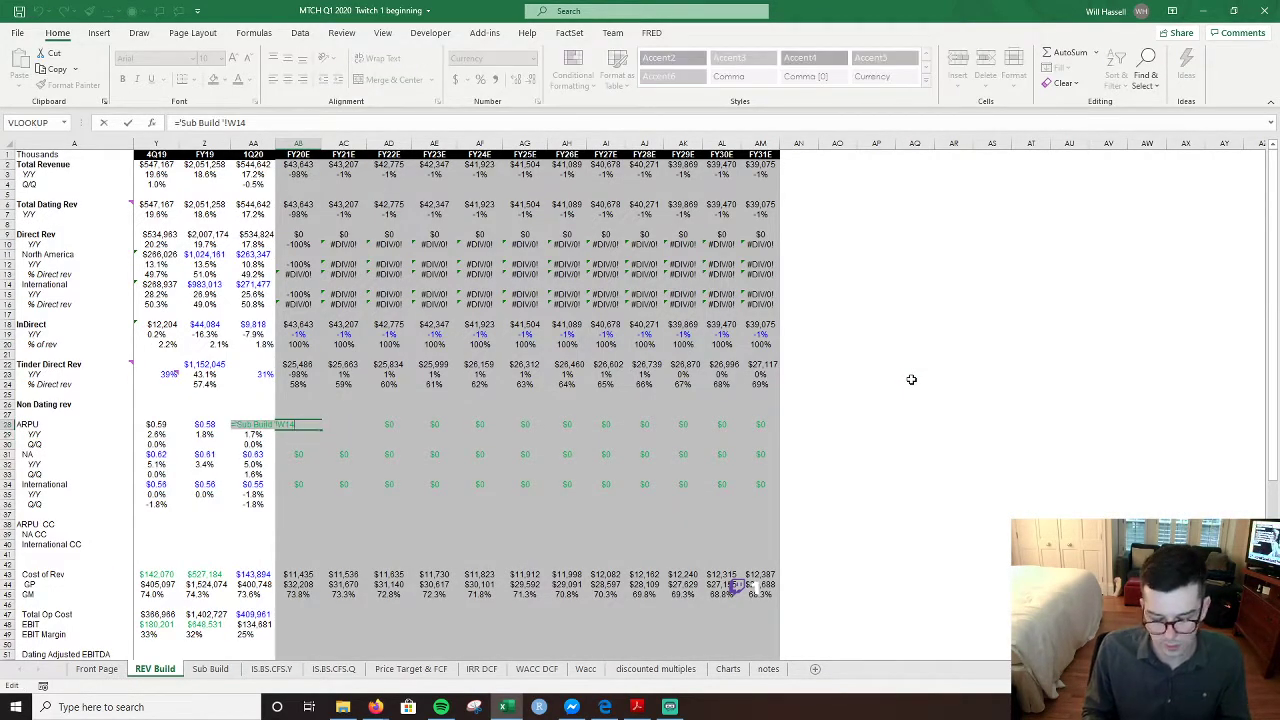
{"action": "key", "text": "BackSpace"}
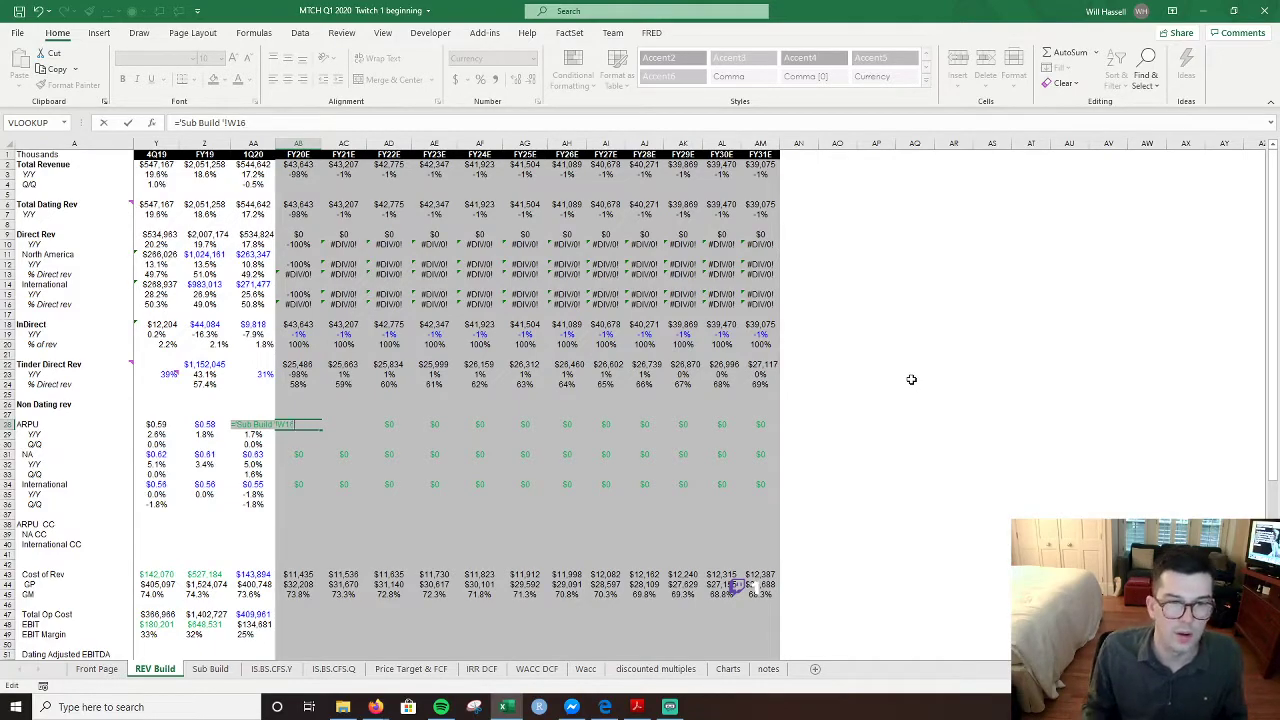
{"action": "type", "text": "5"}
{"action": "key", "text": "Return"}
- Repoint the FY20E NA ARPU link in AB31 to Sub Build cell W19
{"action": "key", "text": "Down"}
{"action": "key", "text": "Down"}
{"action": "key", "text": "F2"}
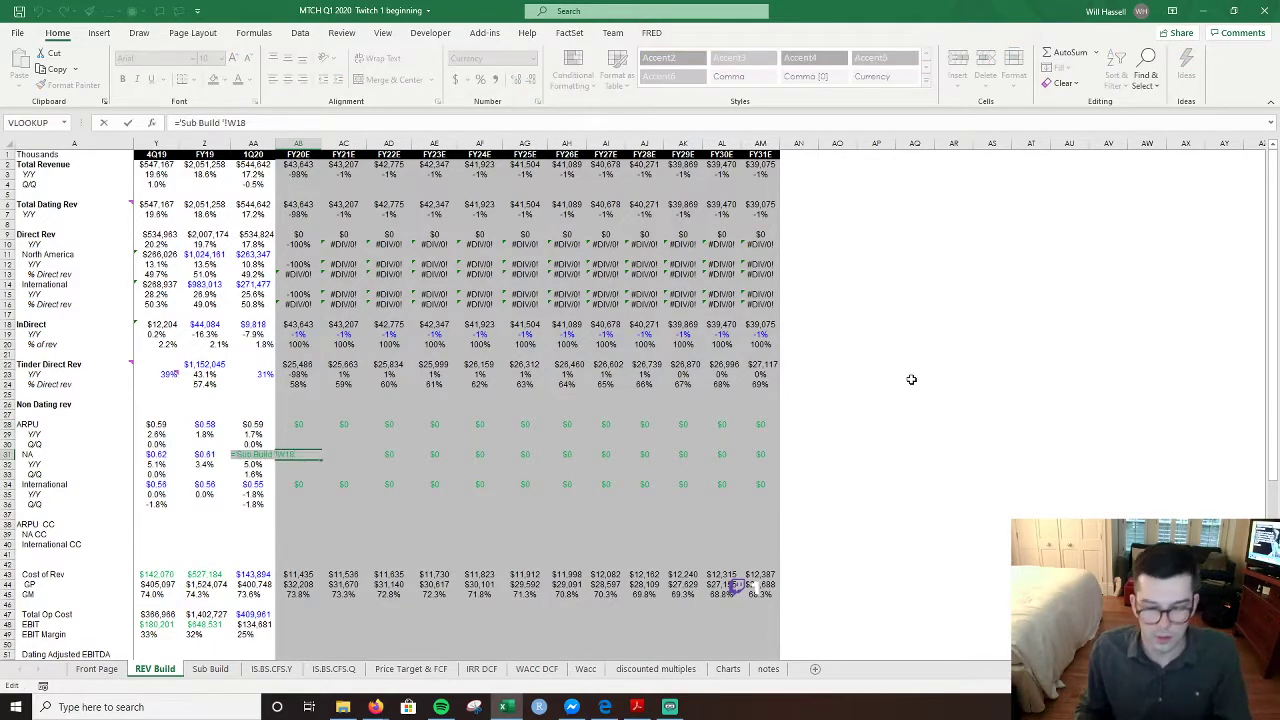
{"action": "key", "text": "Return"}
{"action": "key", "text": "Down"}
{"action": "key", "text": "Down"}
{"action": "key", "text": "Up"}
{"action": "key", "text": "Up"}
{"action": "key", "text": "F2"}
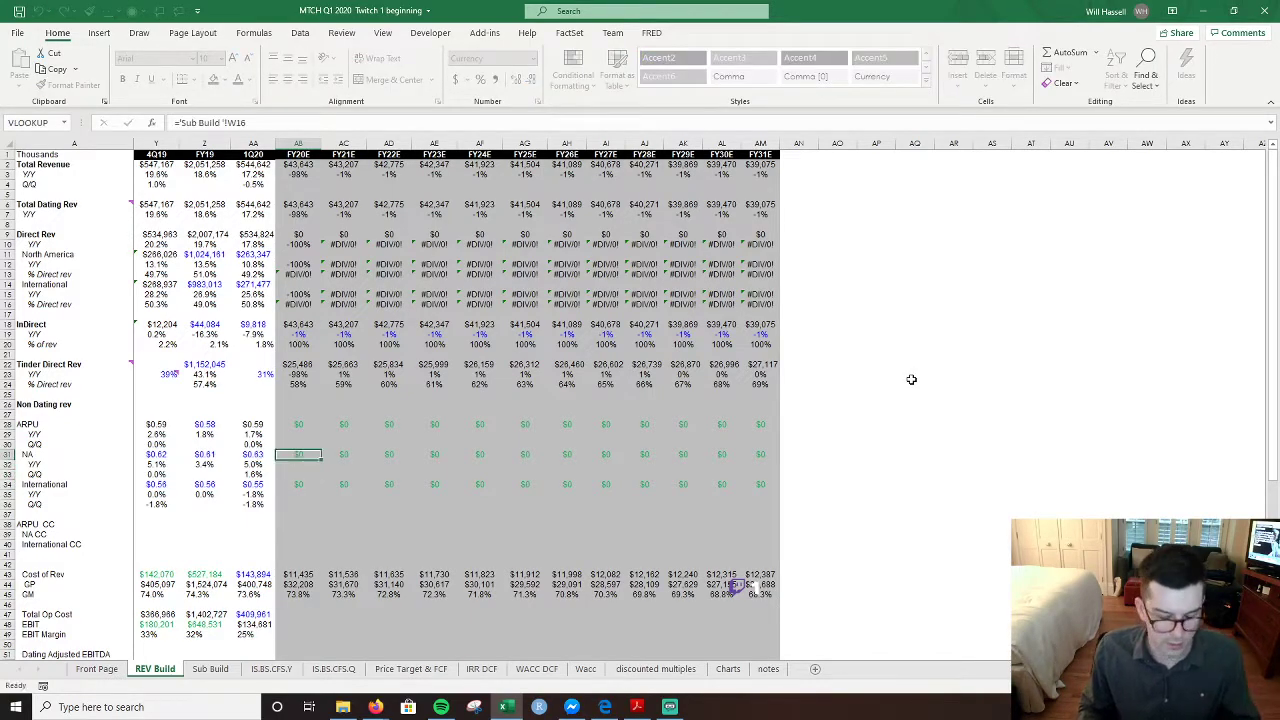
{"action": "key", "text": "Escape"}
{"action": "key", "text": "F2"}
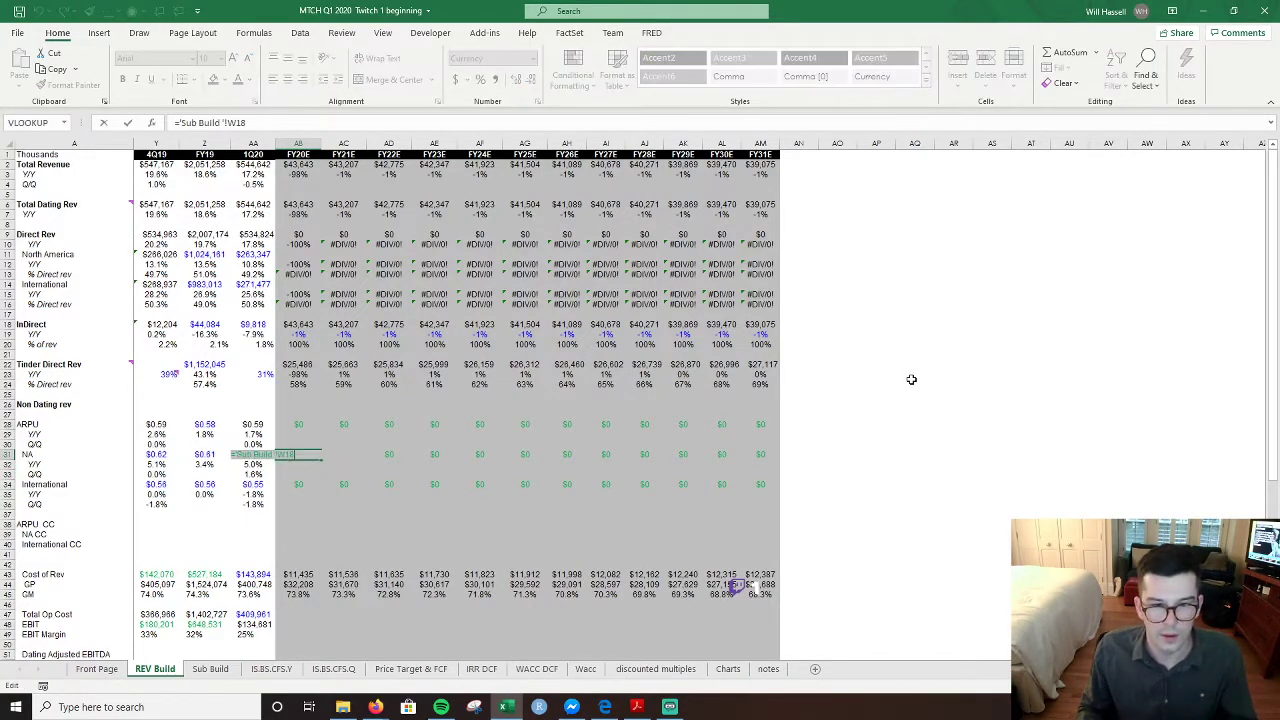
{"action": "key", "text": "BackSpace"}
{"action": "type", "text": "9"}
{"action": "key", "text": "Return"}
- Repoint the FY20E International ARPU link in AB34 to Sub Build cell W22
{"action": "key", "text": "Down"}
{"action": "key", "text": "Down"}
{"action": "key", "text": "F2"}
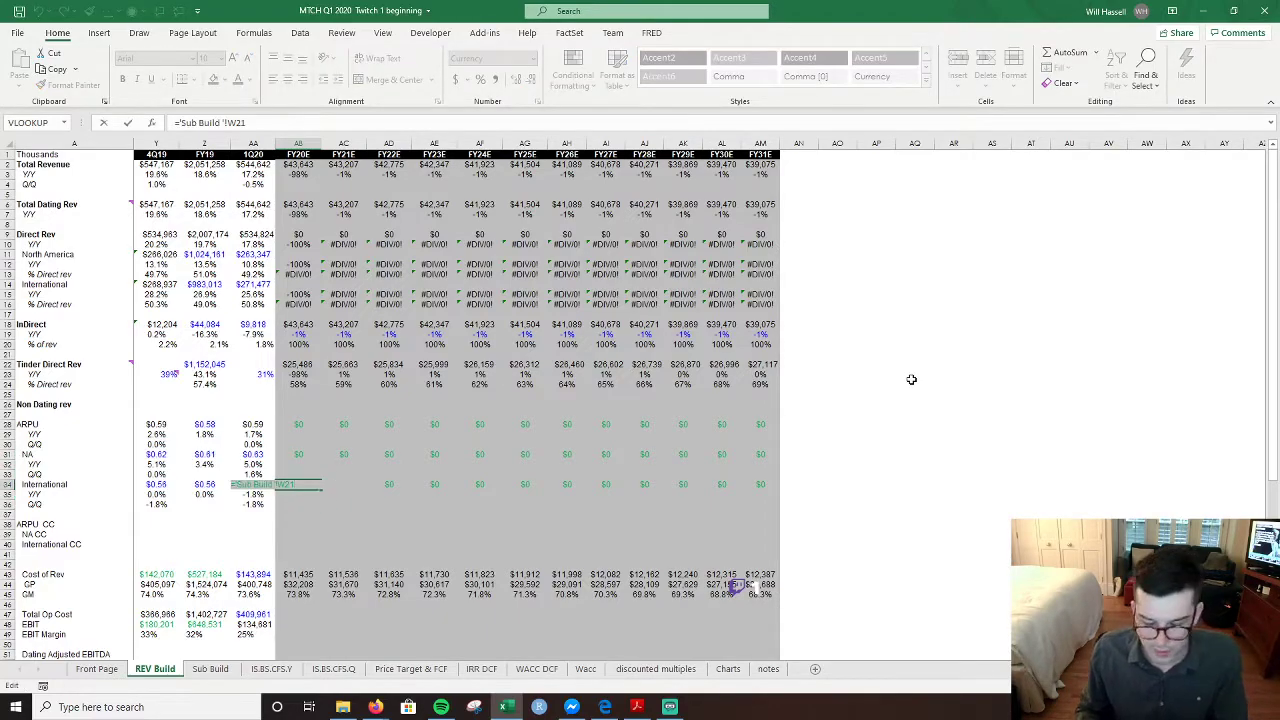
{"action": "key", "text": "Return"}
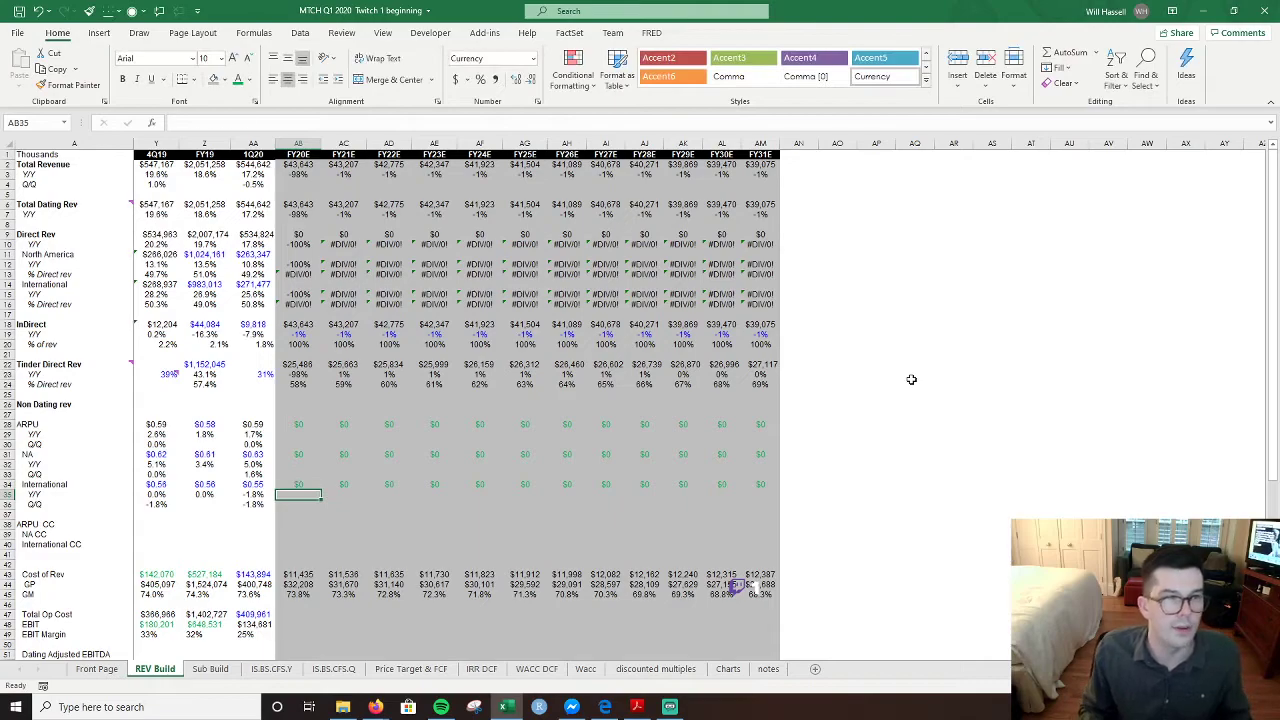
- Select the FY20E to FY31E cells of the ARPU row and decline the FactSet login prompt
{"action": "key", "text": "Up"}
{"action": "key", "text": "ctrl+shift+Right"}
{"action": "key", "text": "Up"}
{"action": "key", "text": "Up"}
{"action": "key", "text": "Up"}
{"action": "key", "text": "ctrl+shift+Right"}
{"action": "key", "text": "Up"}
{"action": "key", "text": "Up"}
{"action": "key", "text": "Up"}
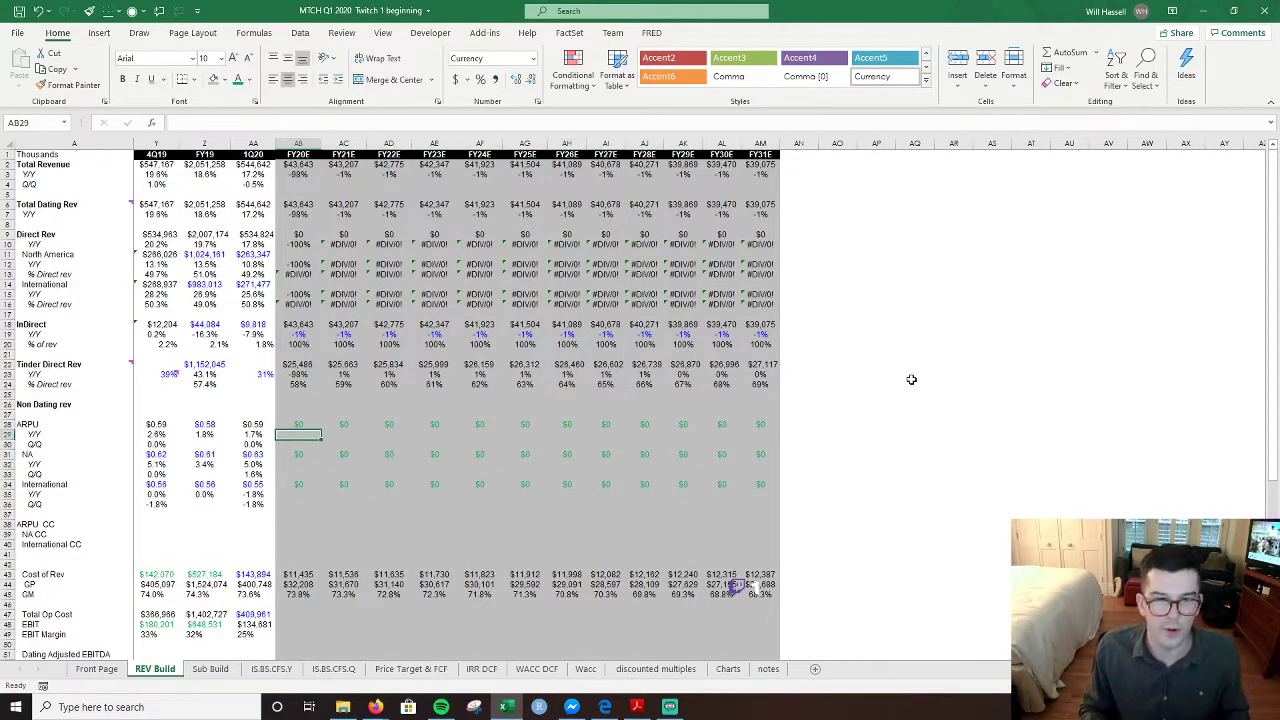
{"action": "key", "text": "ctrl+shift+Right"}
{"action": "key", "text": "ctrl+shift+4"}
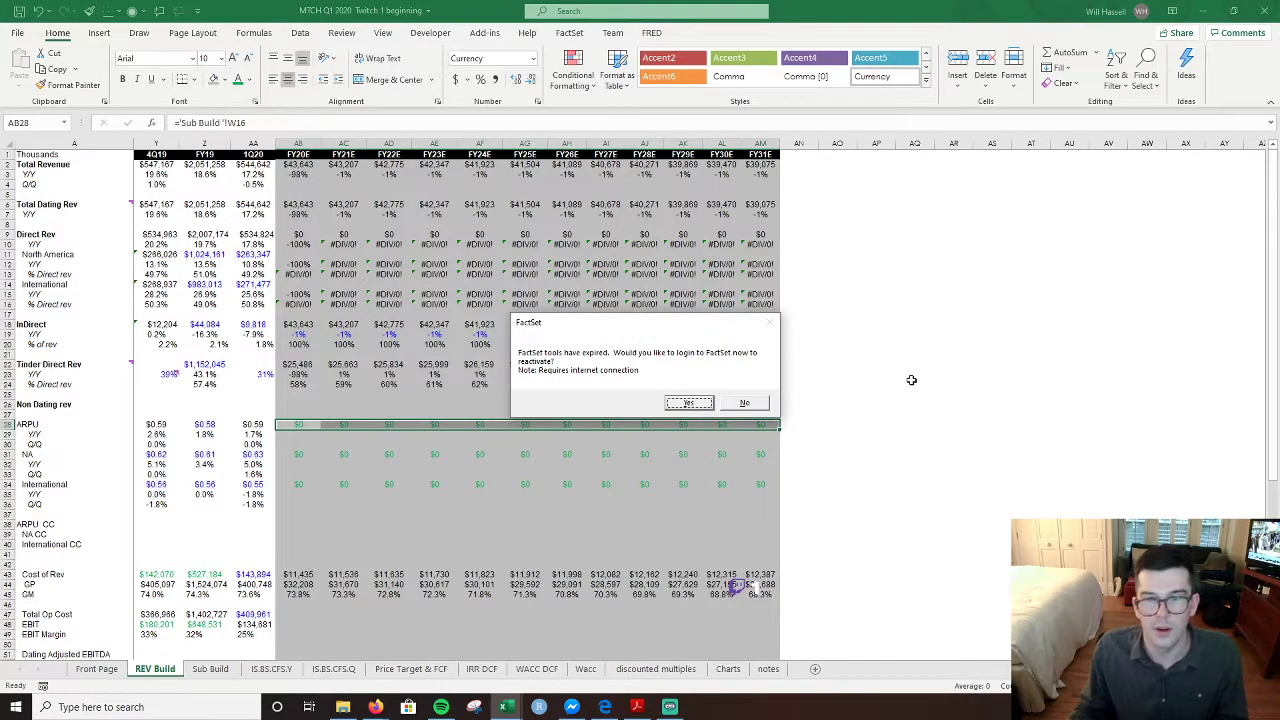
{"action": "left_click", "coordinate": [744, 402]}
- Fill the ARPU link in AB28 across row 28 through FY31E and check the copied formula
{"action": "left_click", "coordinate": [361, 424]}
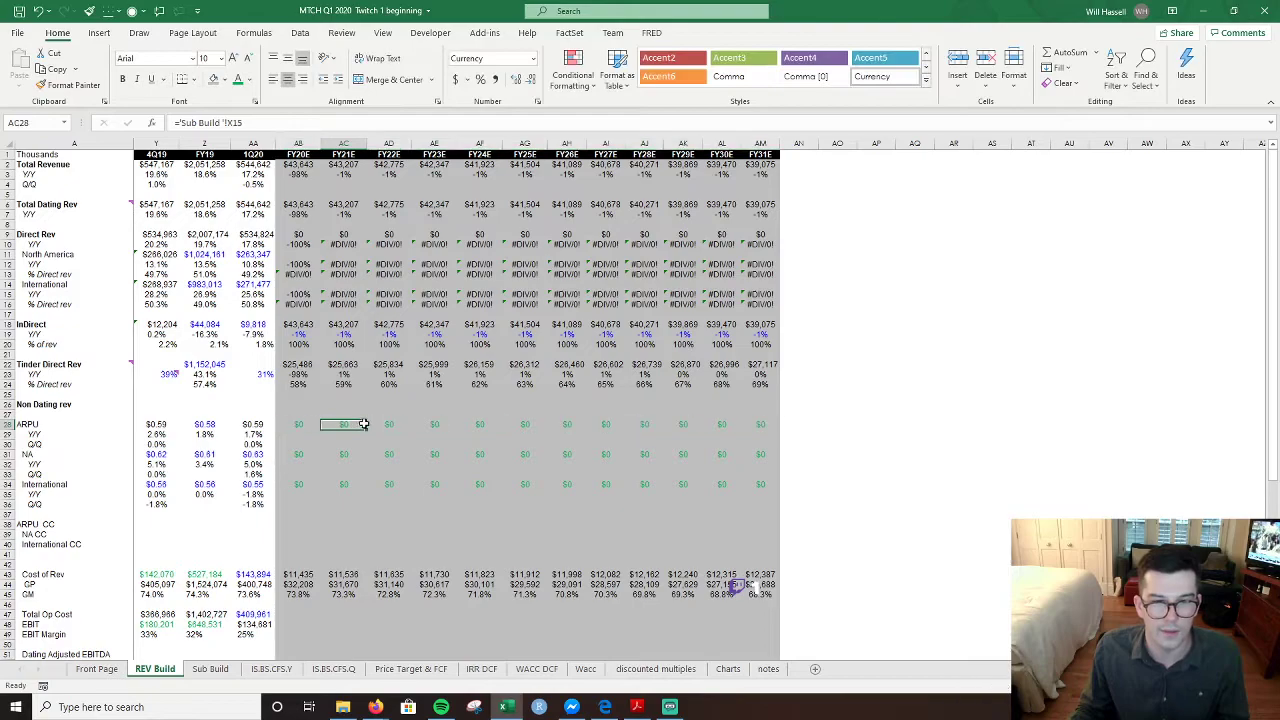
{"action": "key", "text": "F2"}
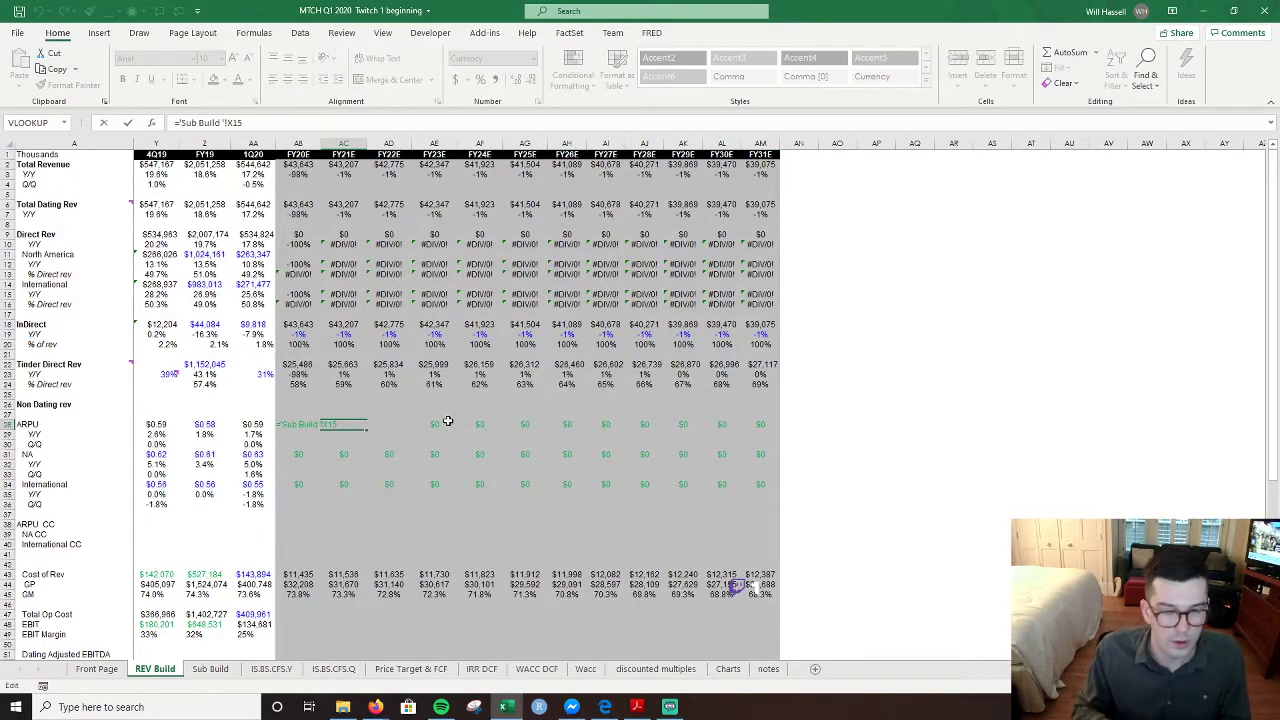
{"action": "key", "text": "Escape"}
{"action": "key", "text": "Right"}
{"action": "key", "text": "Left"}
{"action": "key", "text": "ctrl+shift+Right"}
{"action": "key", "text": "ctrl+r"}
{"action": "key", "text": "Right"}
{"action": "key", "text": "F2"}
{"action": "key", "text": "Escape"}
- Fill the NA ARPU link in AB31 across row 31 through FY31E
{"action": "key", "text": "Down"}
{"action": "key", "text": "Down"}
{"action": "key", "text": "F2"}
{"action": "key", "text": "Escape"}
{"action": "key", "text": "Down"}
{"action": "key", "text": "F2"}
{"action": "key", "text": "Escape"}
{"action": "key", "text": "Left"}
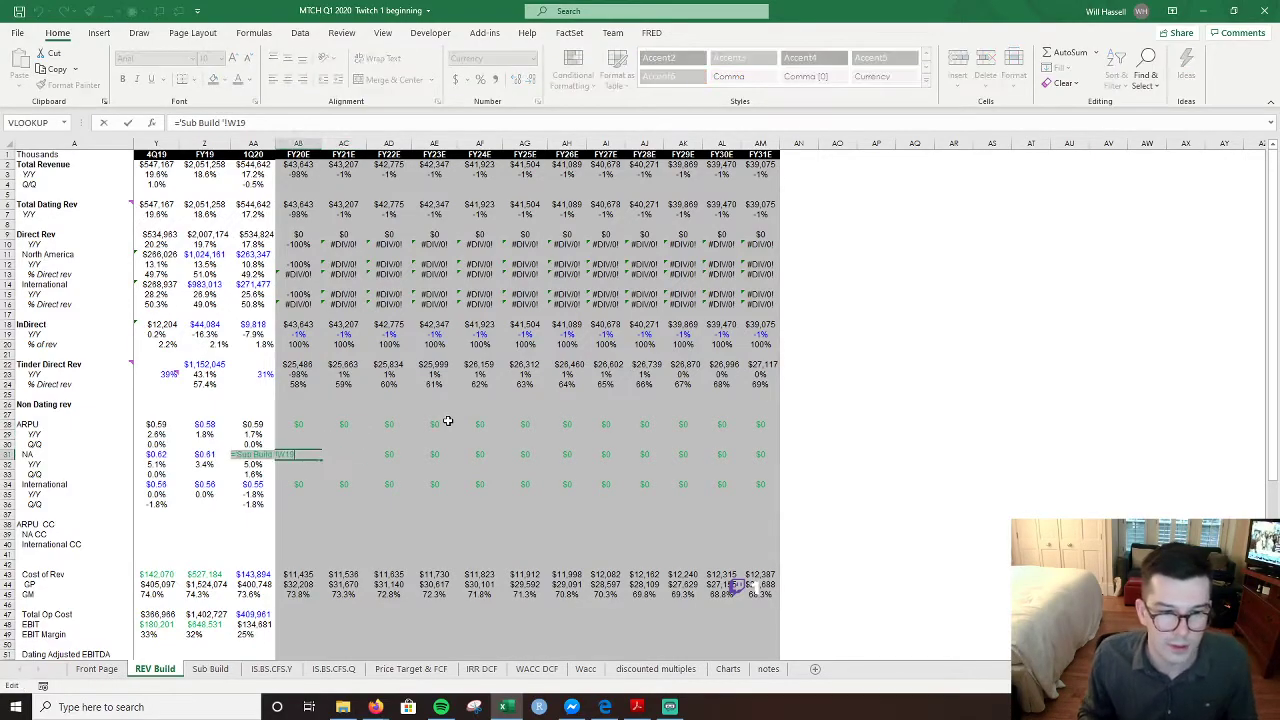
{"action": "key", "text": "Right"}
{"action": "key", "text": "Left"}
{"action": "key", "text": "ctrl+shift+Right"}
{"action": "key", "text": "ctrl+r"}
- Fill the International ARPU link in AB34 across row 34 through FY31E
{"action": "key", "text": "Down"}
{"action": "key", "text": "Down"}
{"action": "key", "text": "Down"}
{"action": "key", "text": "ctrl+shift+Right"}
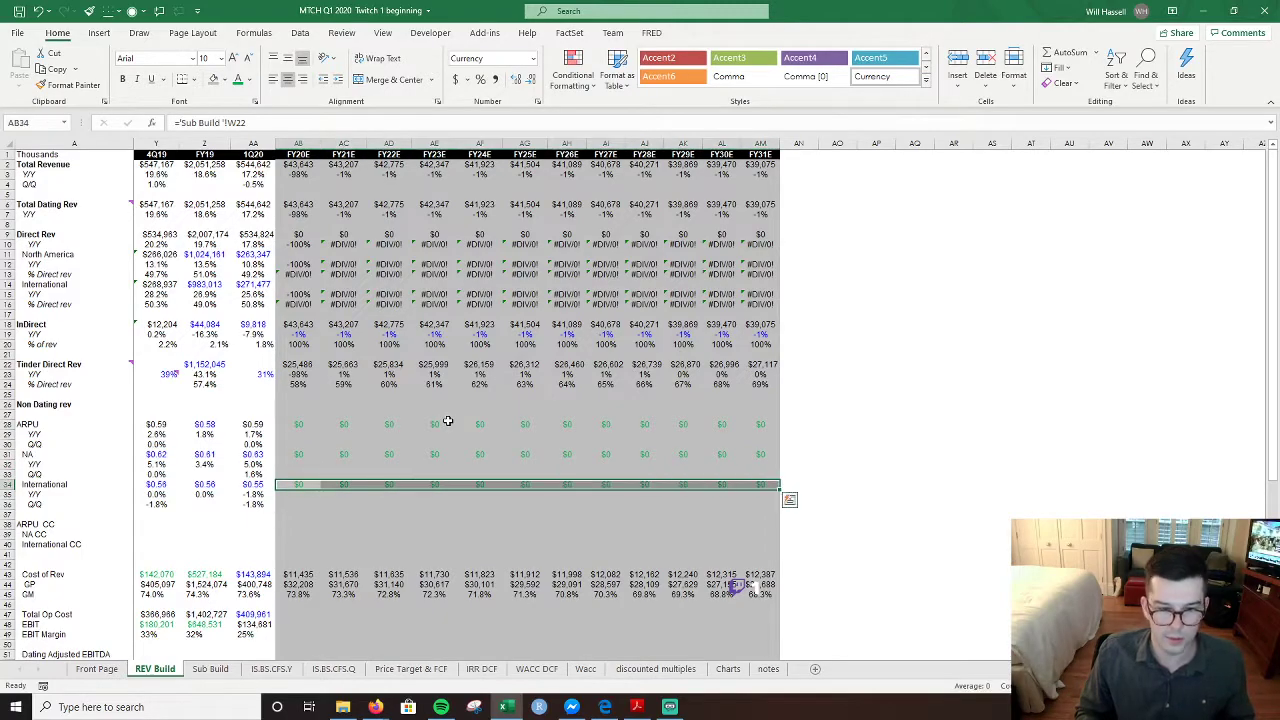
{"action": "key", "text": "ctrl+r"}
- Check which Sub Build cells the FY20E and FY21E NA ARPU formulas reference
{"action": "key", "text": "Up"}
{"action": "key", "text": "Up"}
{"action": "key", "text": "Up"}
{"action": "key", "text": "F2"}
{"action": "key", "text": "Escape"}
{"action": "key", "text": "Right"}
{"action": "key", "text": "F2"}
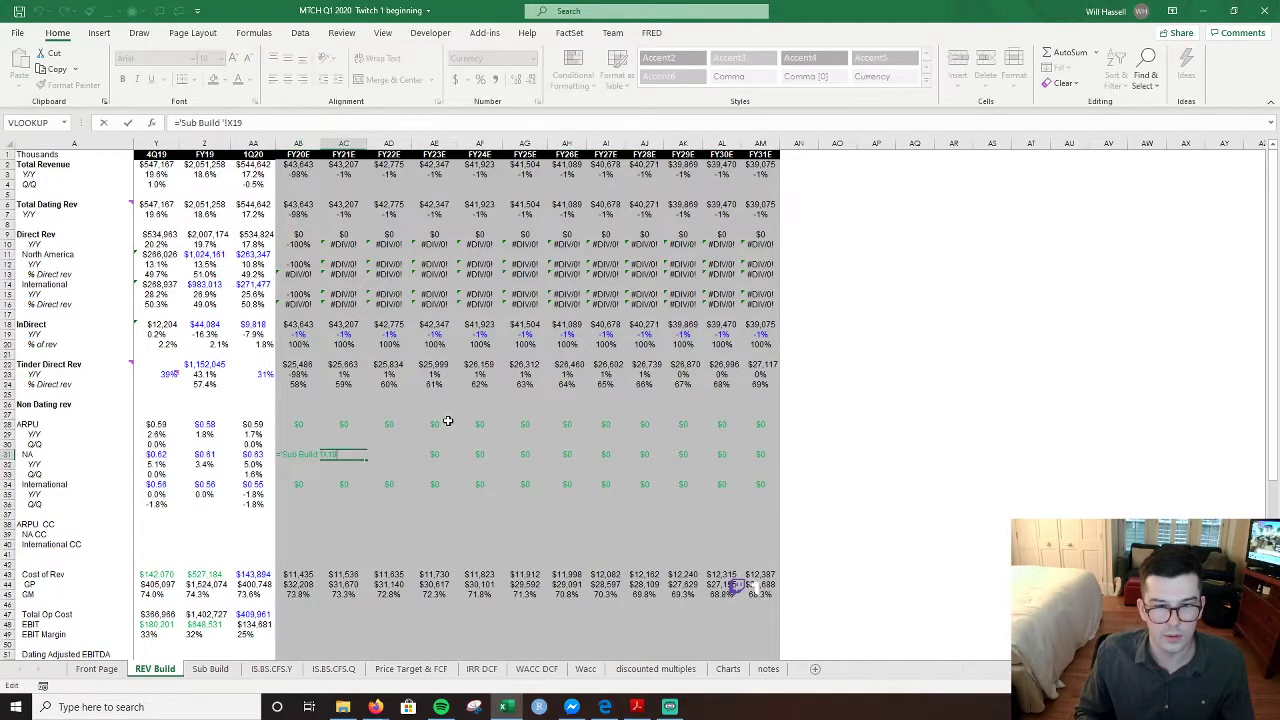
{"action": "key", "text": "Escape"}
{"action": "key", "text": "Up"}
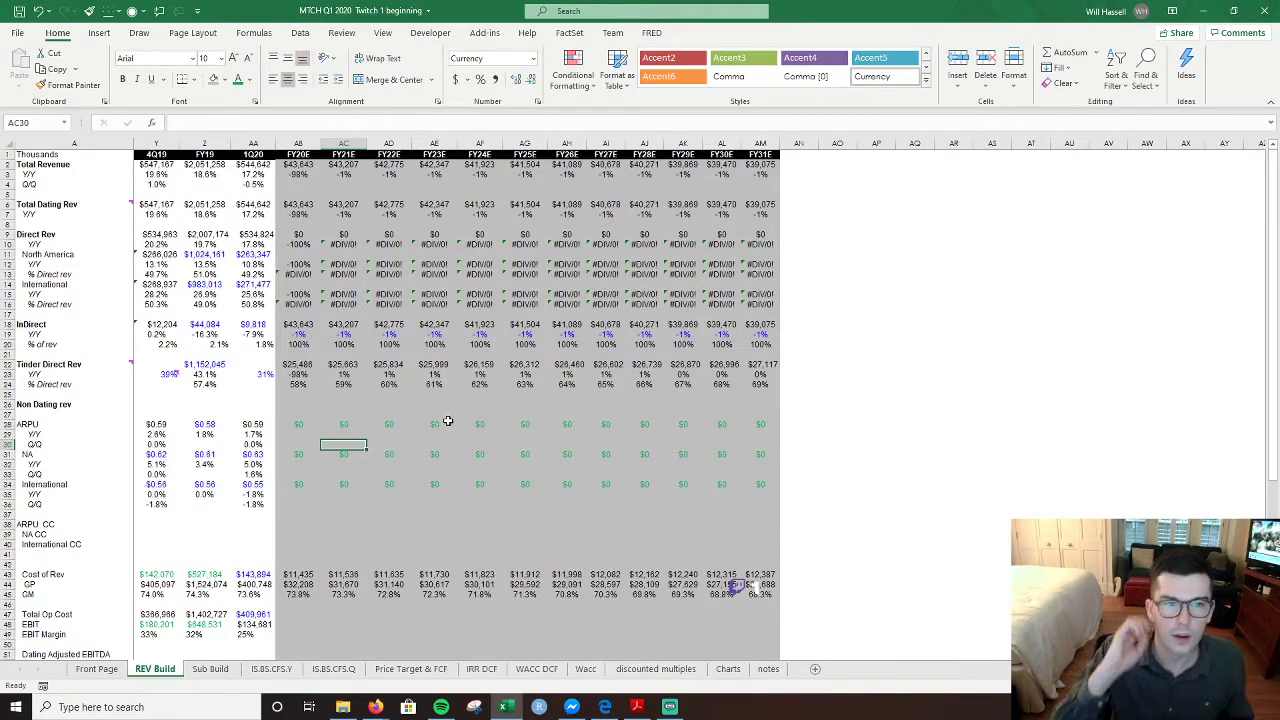
- On the Sub Build sheet, set FY20E Total Subs in W2 to NA plus International subs with =W5+W10
{"action": "key", "text": "ctrl+Page_Down"}
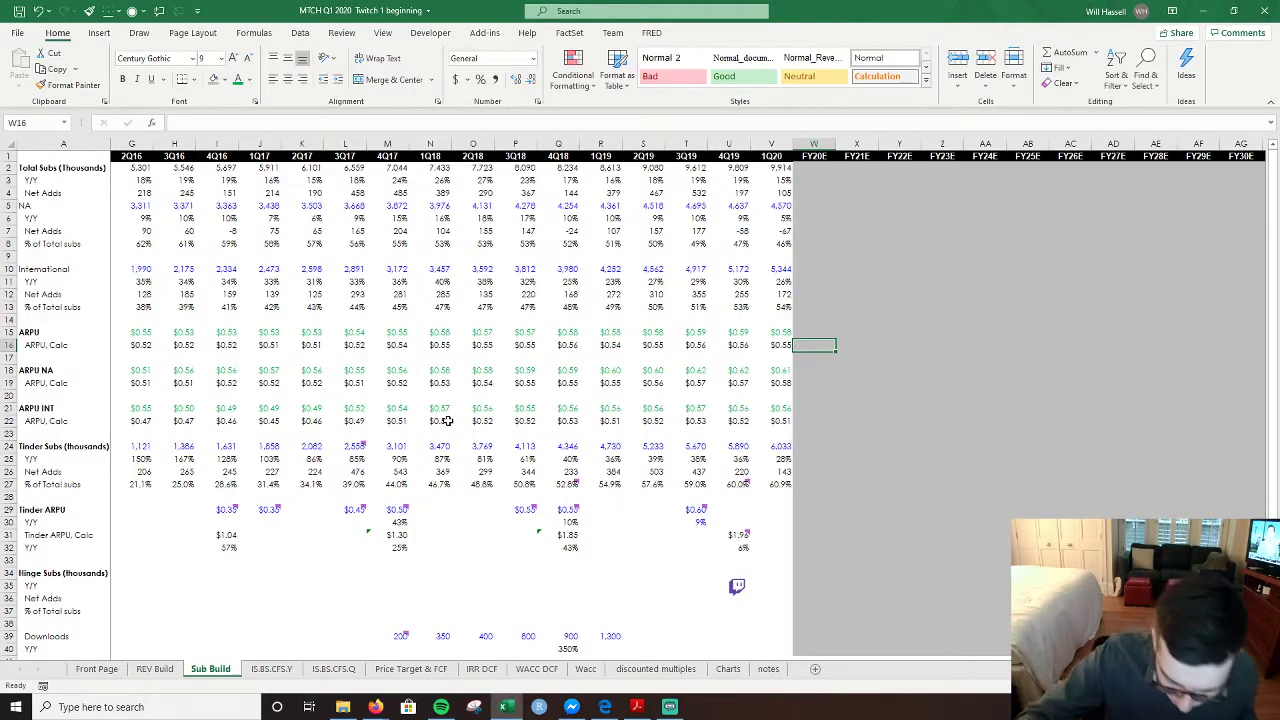
{"action": "key", "text": "Up"}
{"action": "key", "text": "Up"}
{"action": "key", "text": "Up"}
{"action": "key", "text": "Up"}
{"action": "key", "text": "Up"}
{"action": "key", "text": "Up"}
{"action": "key", "text": "Up"}
{"action": "key", "text": "Up"}
{"action": "key", "text": "Up"}
{"action": "key", "text": "Up"}
{"action": "key", "text": "Up"}
{"action": "key", "text": "Up"}
{"action": "key", "text": "Up"}
{"action": "key", "text": "Up"}
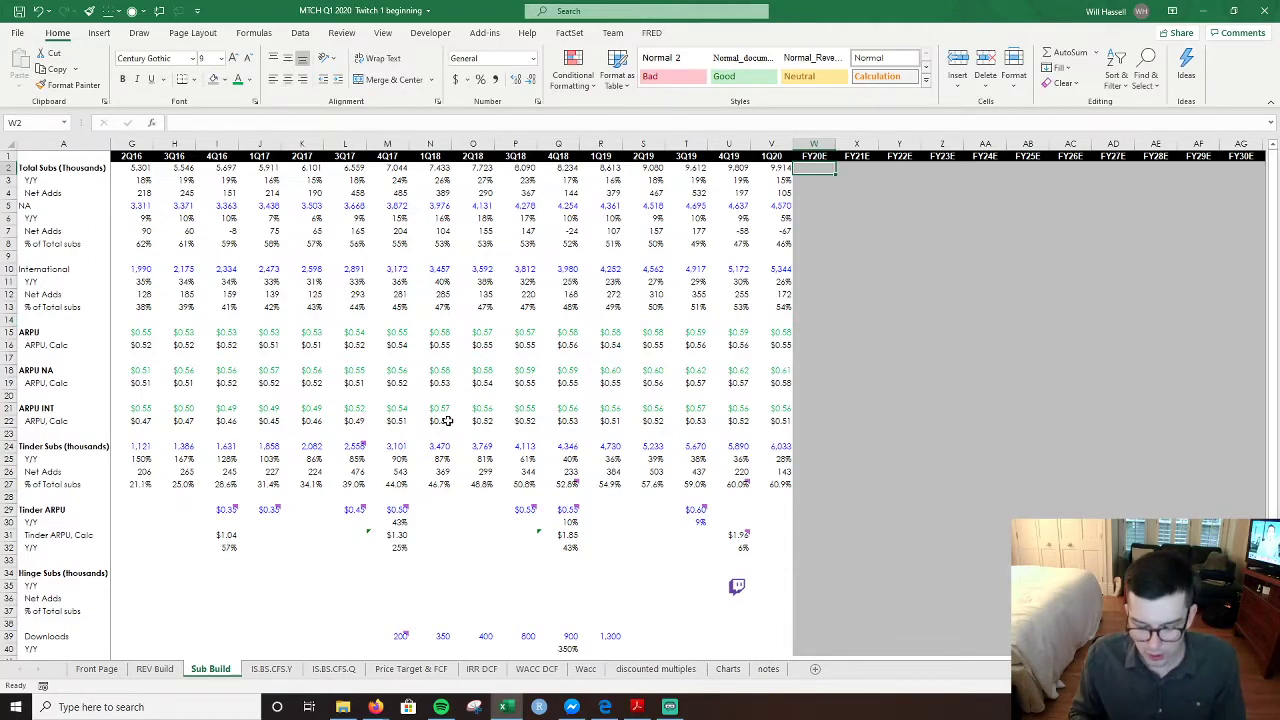
{"action": "type", "text": "="}
{"action": "key", "text": "Down"}
{"action": "key", "text": "Down"}
{"action": "key", "text": "Down"}
{"action": "type", "text": "+"}
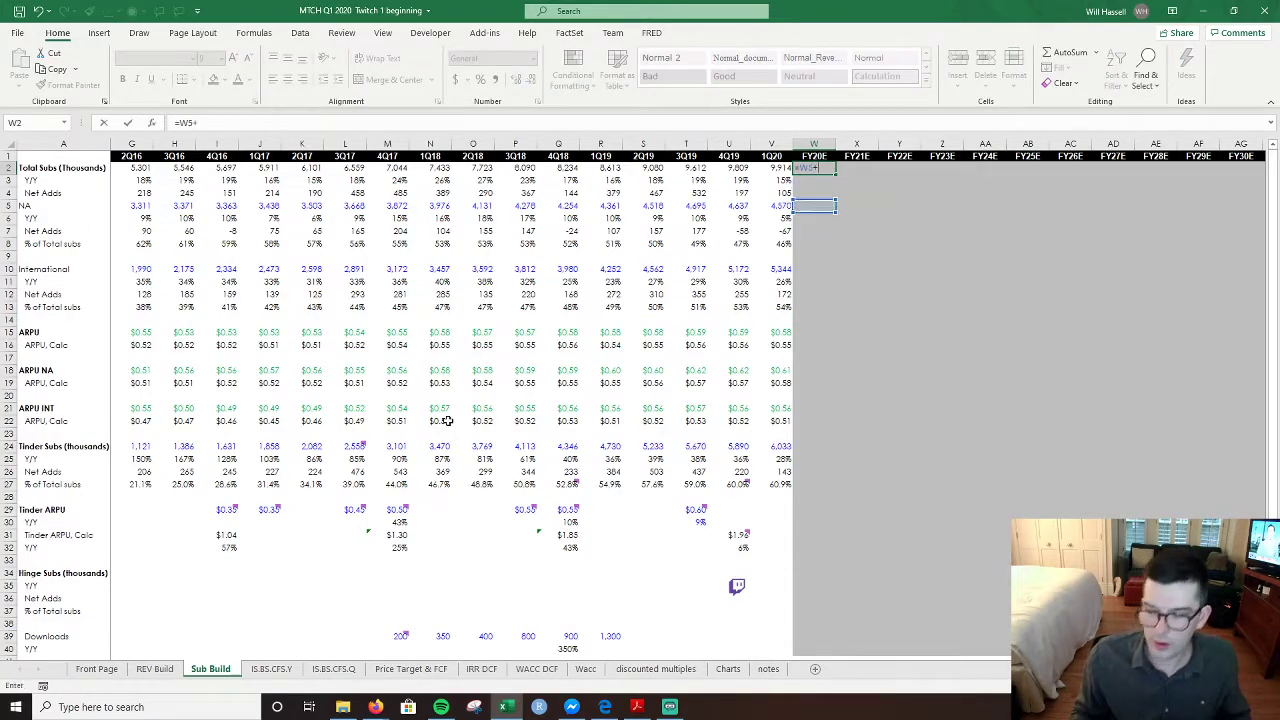
{"action": "key", "text": "Down"}
{"action": "key", "text": "Down"}
{"action": "key", "text": "Down"}
{"action": "key", "text": "Down"}
{"action": "key", "text": "Down"}
{"action": "key", "text": "Down"}
{"action": "key", "text": "Down"}
{"action": "key", "text": "Down"}
{"action": "key", "text": "Down"}
{"action": "key", "text": "Down"}
{"action": "key", "text": "Down"}
{"action": "key", "text": "Up"}
{"action": "key", "text": "Up"}
{"action": "key", "text": "Up"}
{"action": "key", "text": "Return"}
- Fill the FY20E Total Subs formula across row 2 through FY31E
{"action": "key", "text": "Up"}
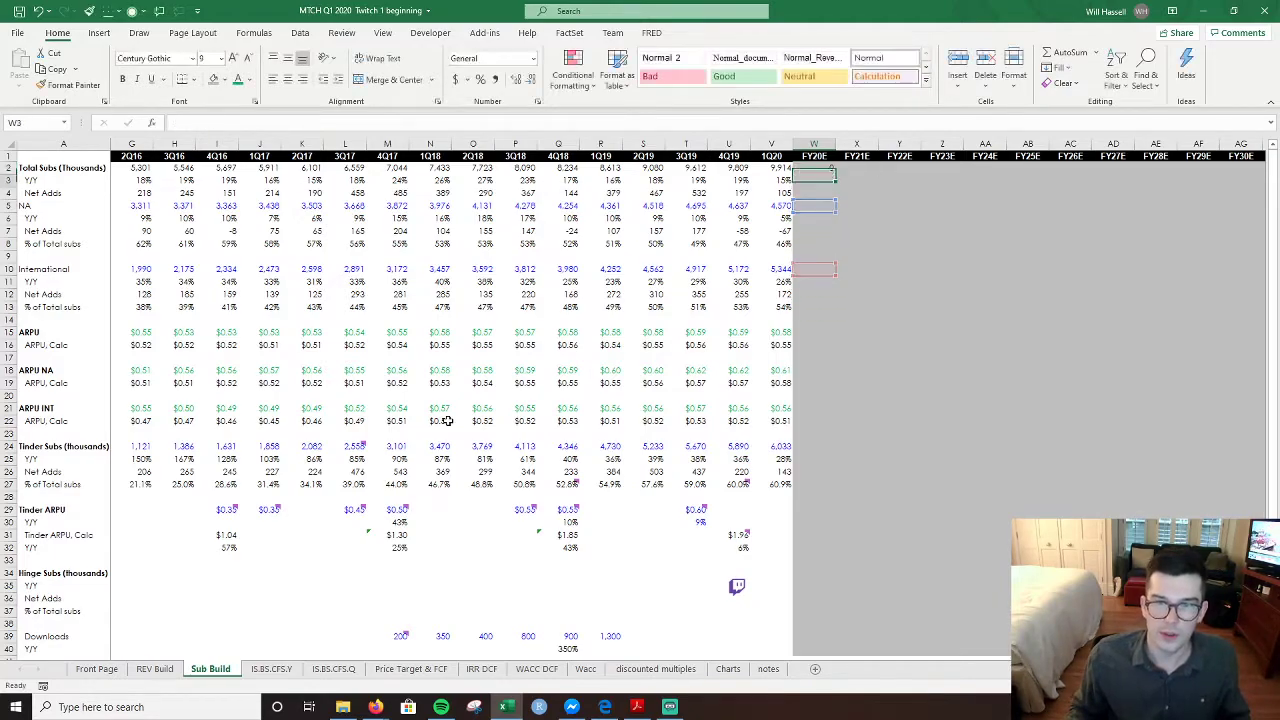
{"action": "key", "text": "shift+Right"}
{"action": "key", "text": "shift+Right"}
{"action": "key", "text": "shift+Right"}
{"action": "key", "text": "shift+Right"}
{"action": "key", "text": "shift+Right"}
{"action": "key", "text": "shift+Right"}
{"action": "key", "text": "shift+Right"}
{"action": "key", "text": "shift+Right"}
{"action": "key", "text": "shift+Right"}
{"action": "key", "text": "shift+Right"}
{"action": "key", "text": "shift+Right"}
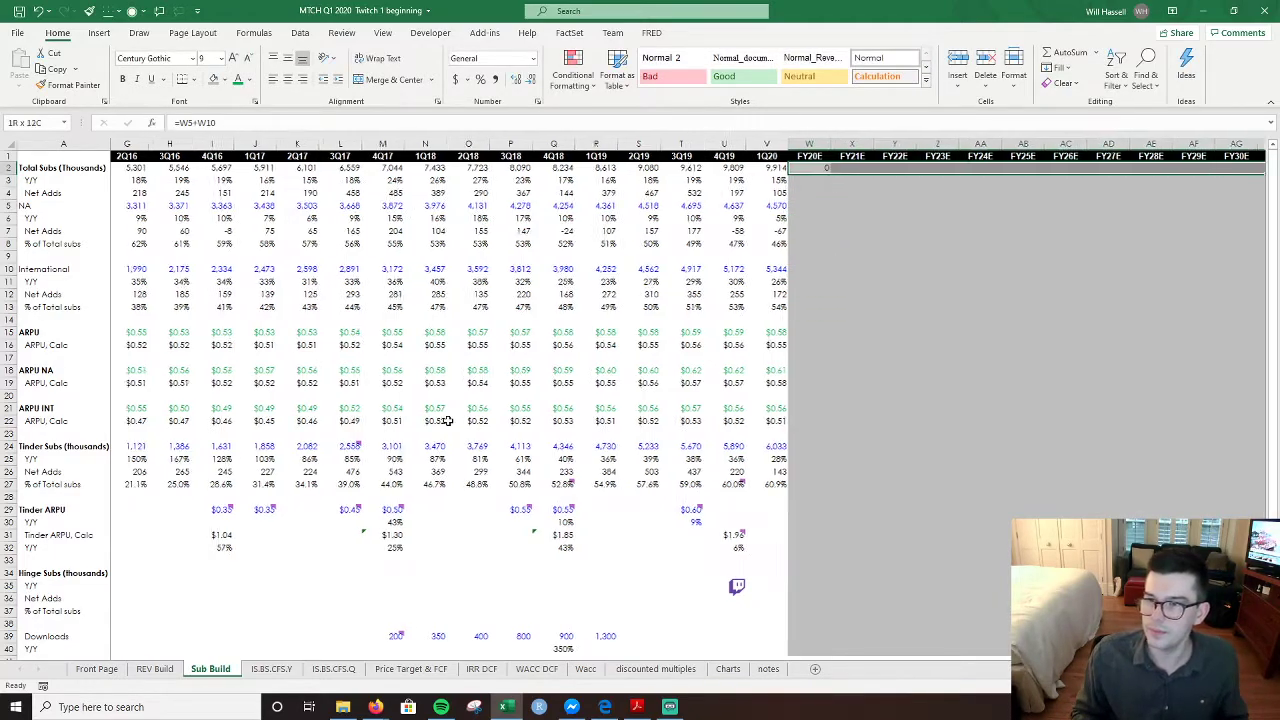
{"action": "key", "text": "ctrl+r"}
- Enter the FY20E Total Subs Y/Y growth against 4Q19 in W3 as =W2/U2-1
{"action": "key", "text": "Down"}
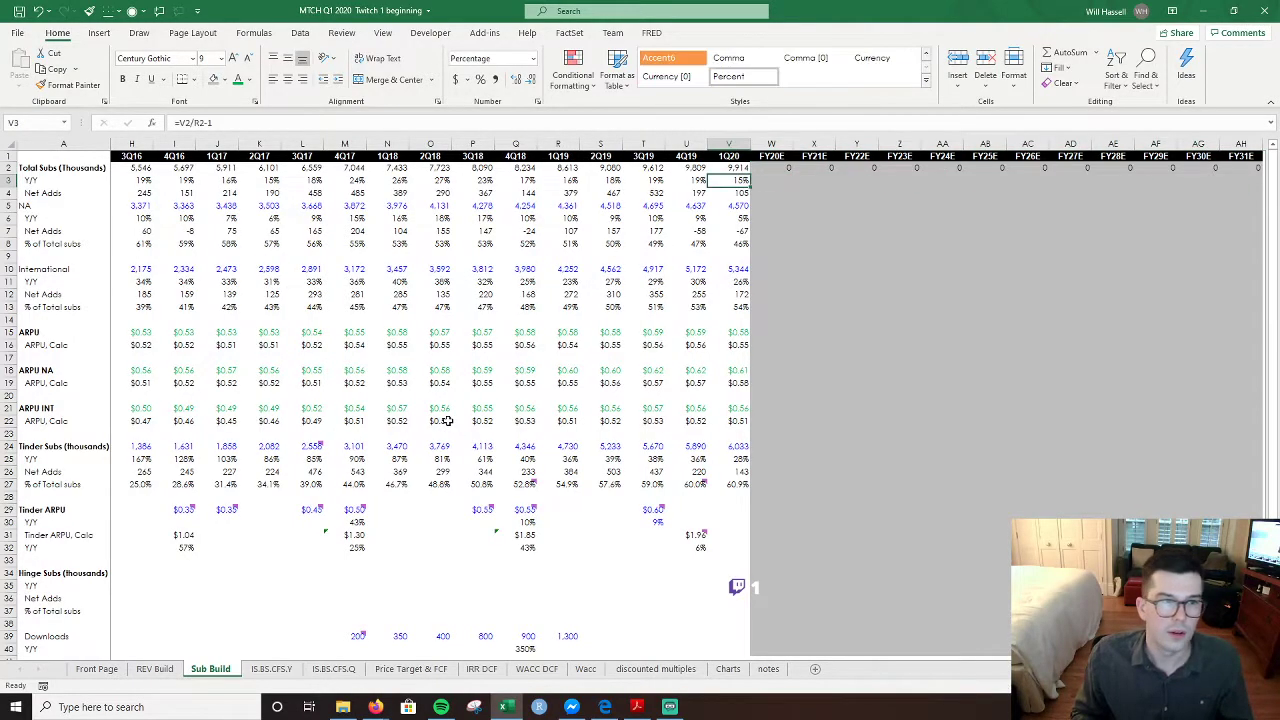
{"action": "key", "text": "Left"}
{"action": "key", "text": "Right"}
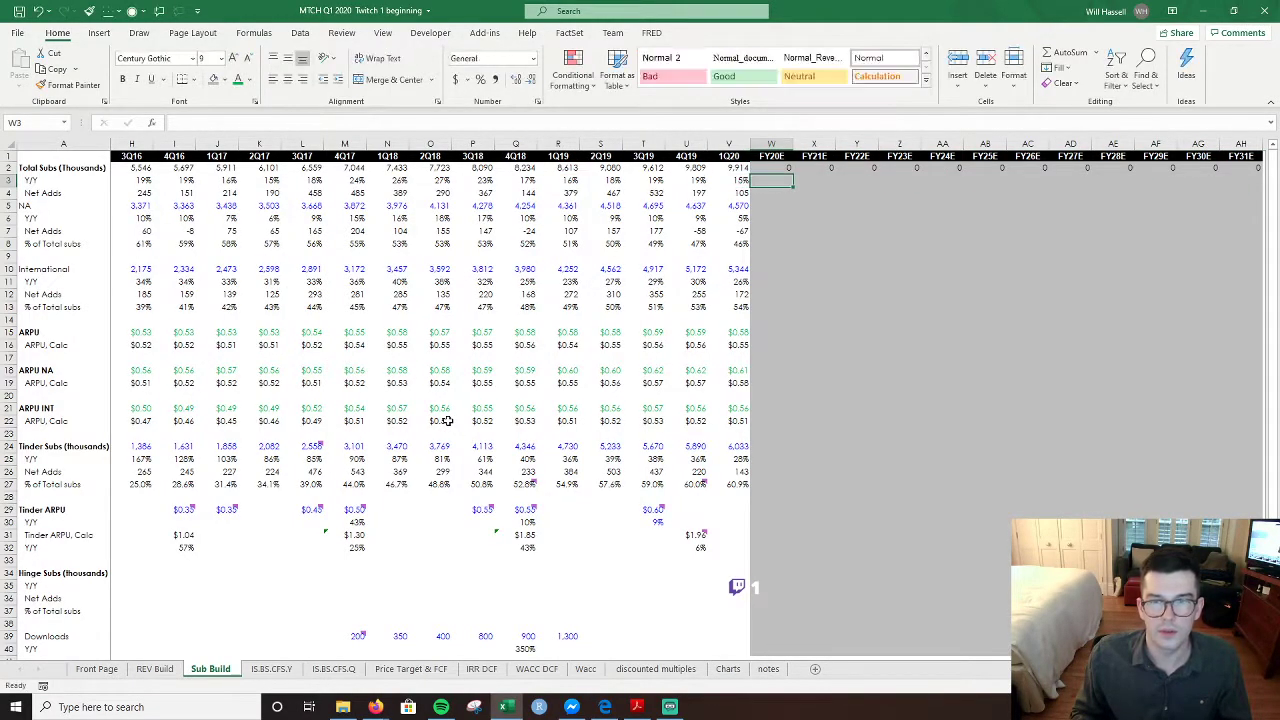
{"action": "type", "text": "="}
{"action": "key", "text": "Up"}
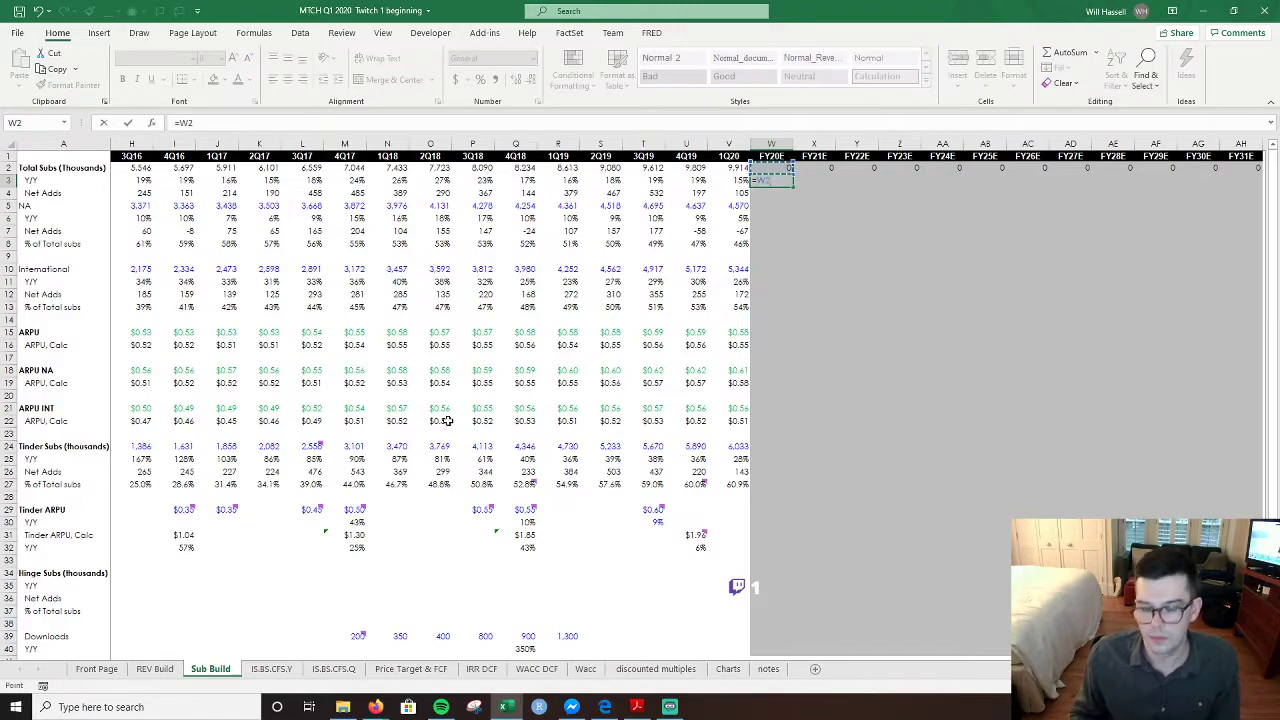
{"action": "type", "text": "/"}
{"action": "key", "text": "Left"}
{"action": "key", "text": "Up"}
{"action": "key", "text": "Left"}
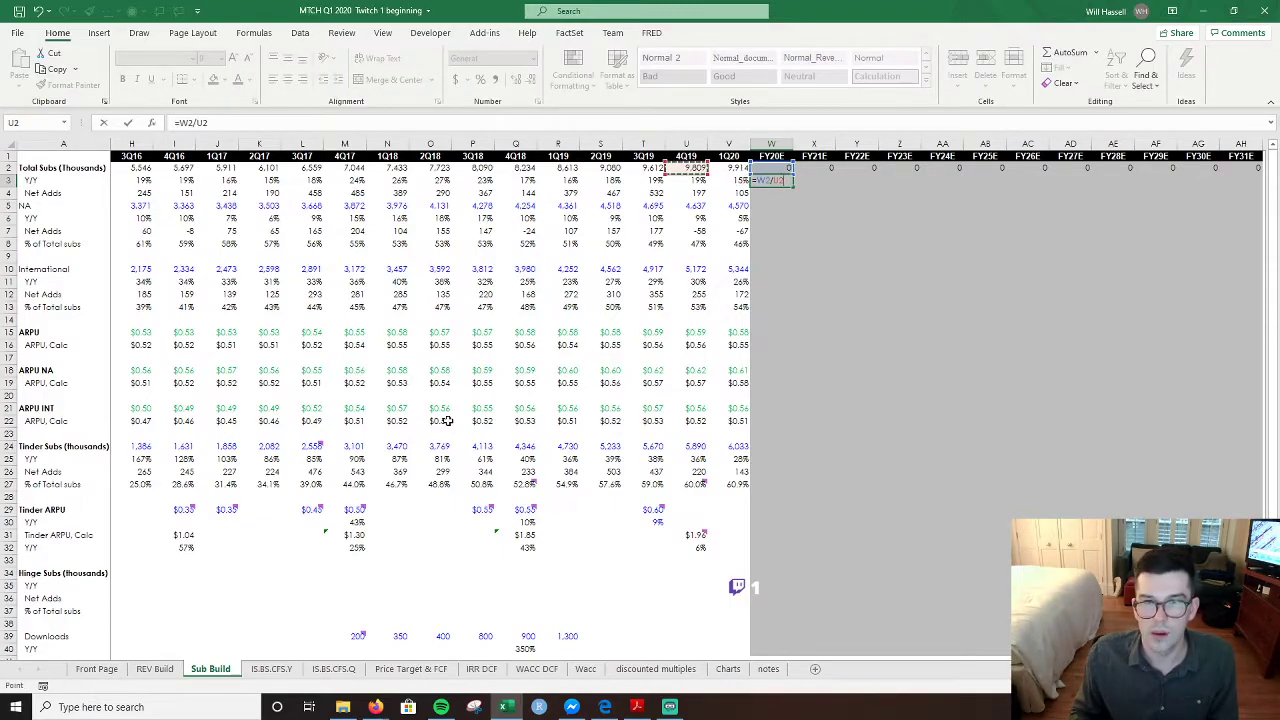
{"action": "key", "text": "Return"}
{"action": "key", "text": "Up"}
{"action": "key", "text": "F2"}
{"action": "type", "text": "-"}
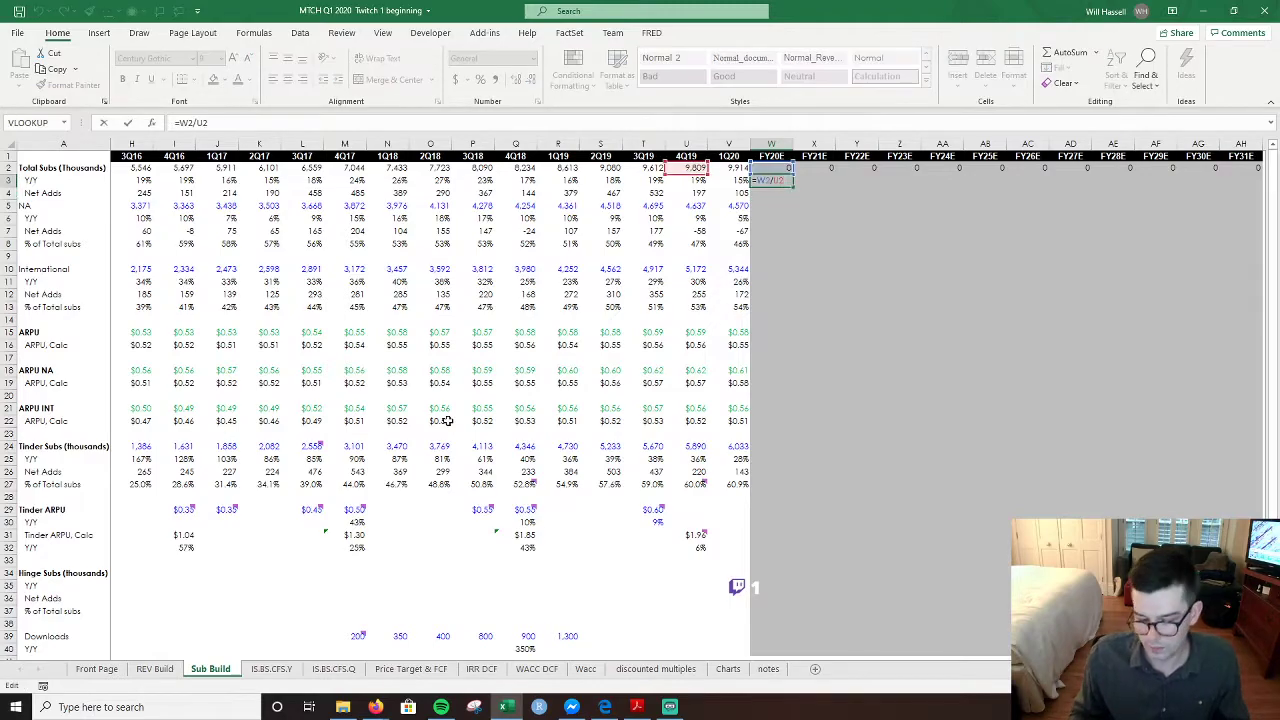
{"action": "type", "text": "1"}
{"action": "key", "text": "Return"}
- Enter the FY21E Total Subs Y/Y growth formula in X3, comparing X2 with FY20E in W2
{"action": "key", "text": "Right"}
{"action": "key", "text": "Up"}
{"action": "type", "text": "="}
{"action": "key", "text": "Up"}
{"action": "type", "text": "/"}
{"action": "key", "text": "Left"}
{"action": "key", "text": "Up"}
{"action": "type", "text": "-"}
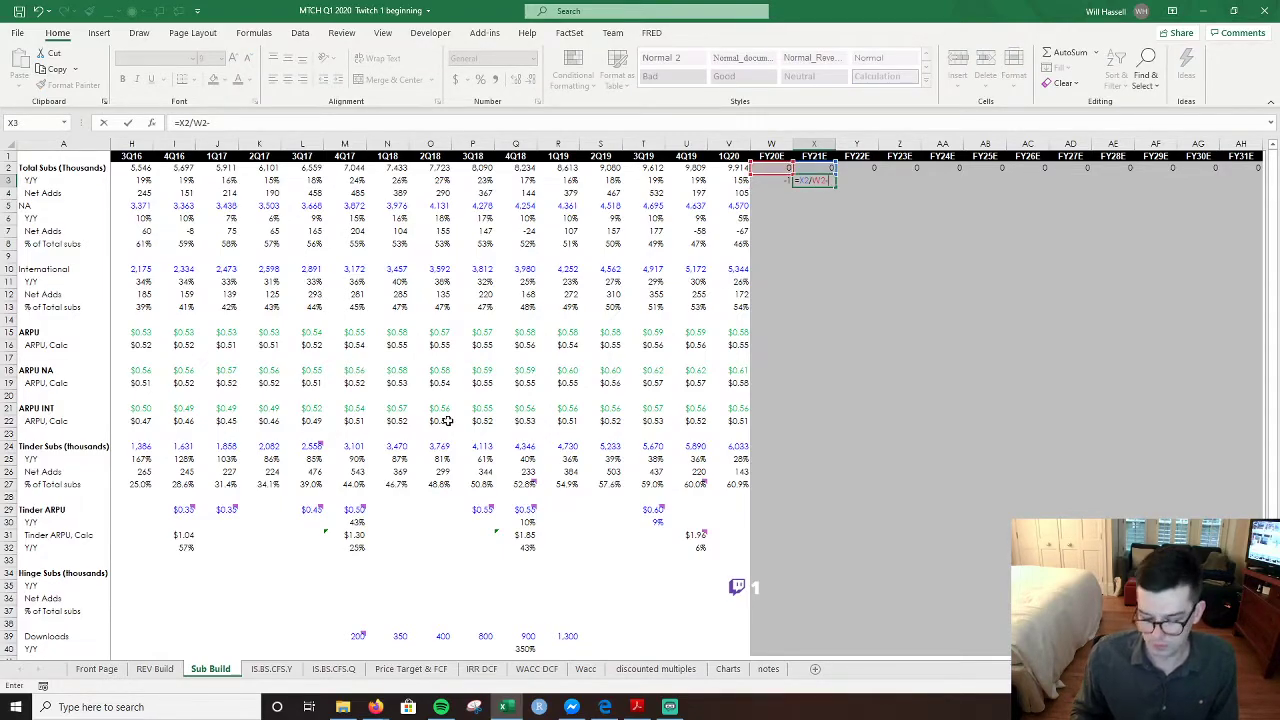
{"action": "key", "text": "Return"}
- Format the FY20E and FY21E Total Subs Y/Y cells, W3:X3, as percentages
{"action": "key", "text": "Left"}
{"action": "key", "text": "Up"}
{"action": "key", "text": "shift+Right"}
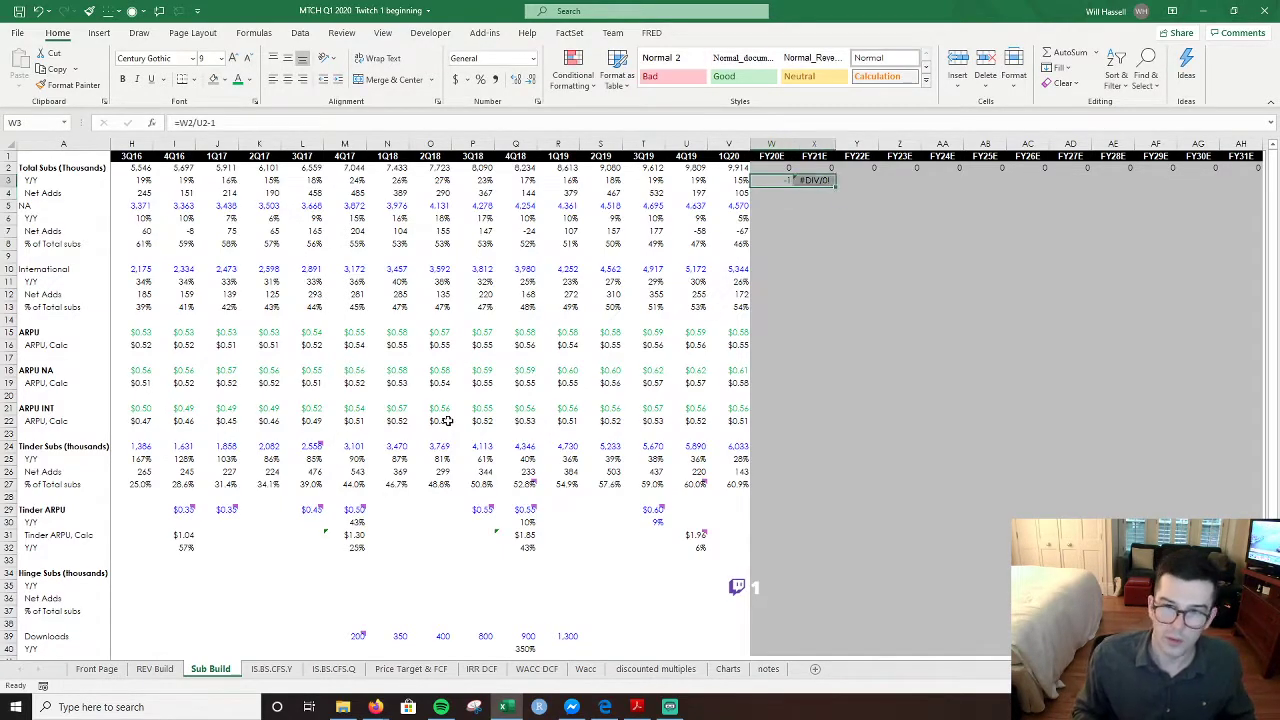
{"action": "key", "text": "ctrl+shift+5"}
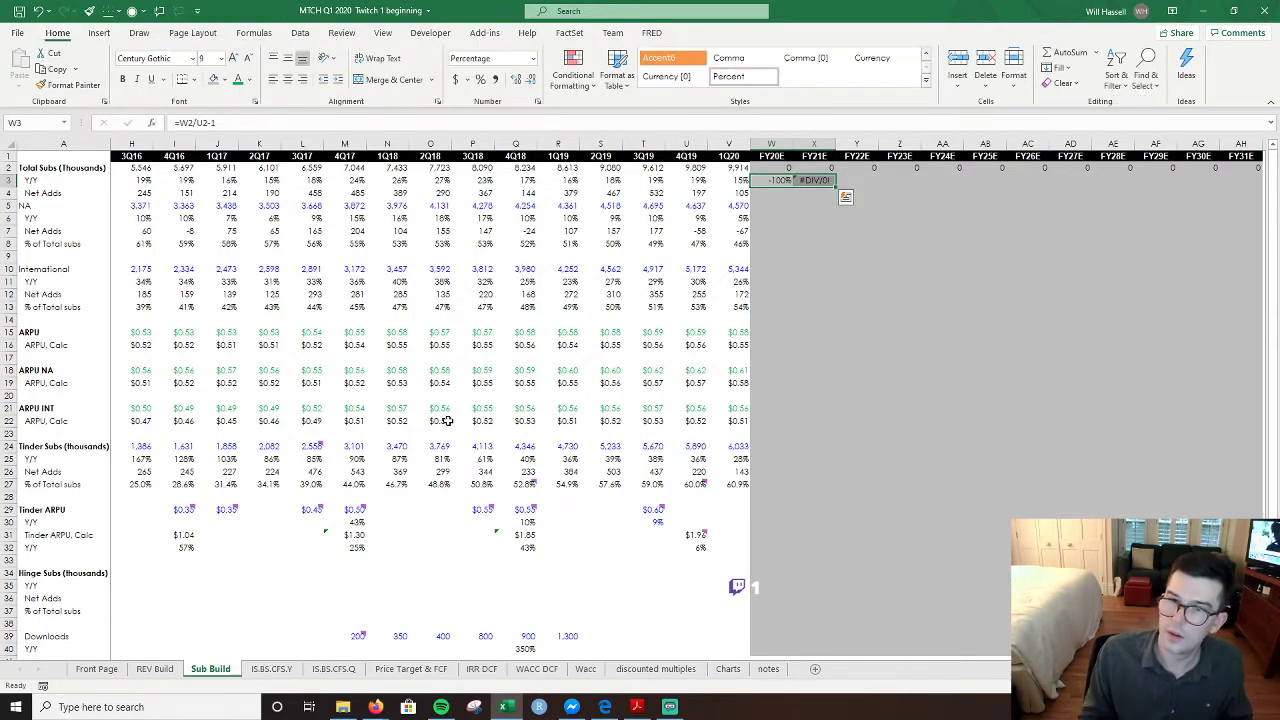
{"action": "key", "text": "shift+Left"}
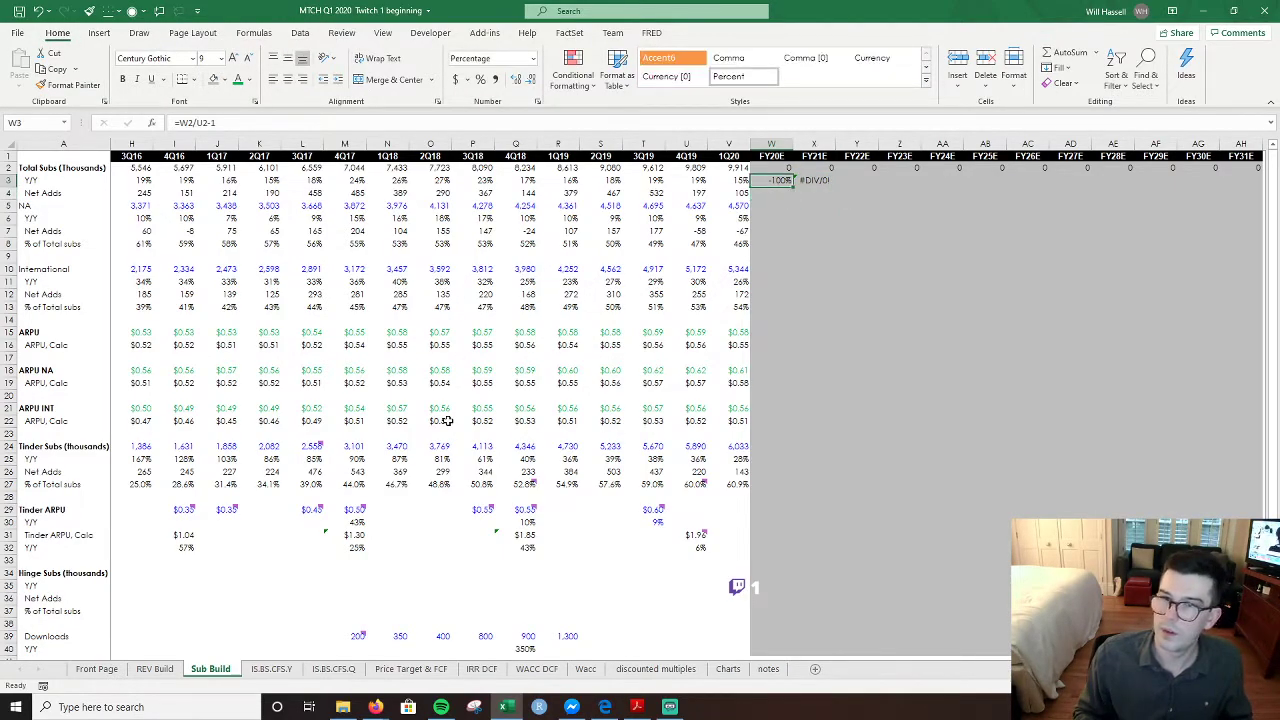
- Fill the FY20E Total Subs Y/Y formula in W3 across row 3 through FY31E
{"action": "key", "text": "shift+Right"}
{"action": "key", "text": "shift+Right"}
{"action": "key", "text": "shift+Right"}
{"action": "key", "text": "shift+Right"}
{"action": "key", "text": "shift+Right"}
{"action": "key", "text": "shift+Right"}
{"action": "key", "text": "shift+Right"}
{"action": "key", "text": "shift+Right"}
{"action": "key", "text": "shift+Right"}
{"action": "key", "text": "shift+Right"}
{"action": "key", "text": "shift+Right"}
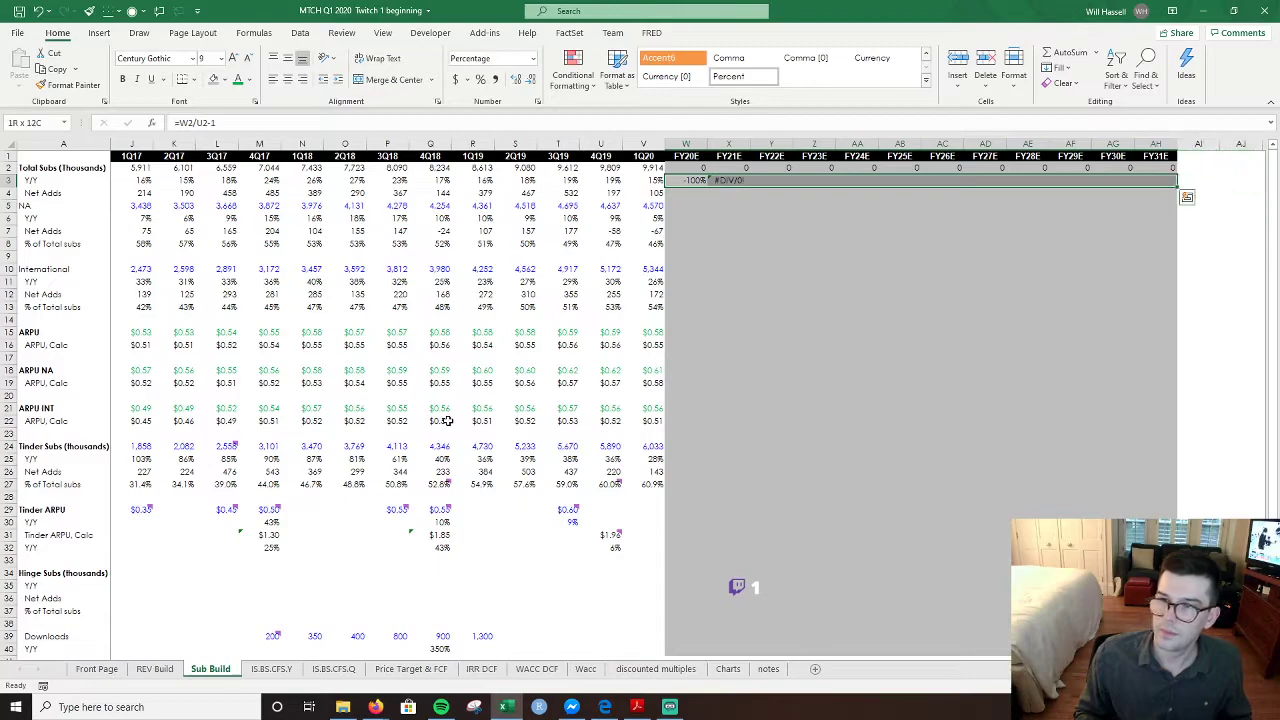
{"action": "key", "text": "ctrl+r"}
- Enter the FY20E Total Subs Net Adds formula in W4 as =W2-V2
{"action": "key", "text": "Down"}
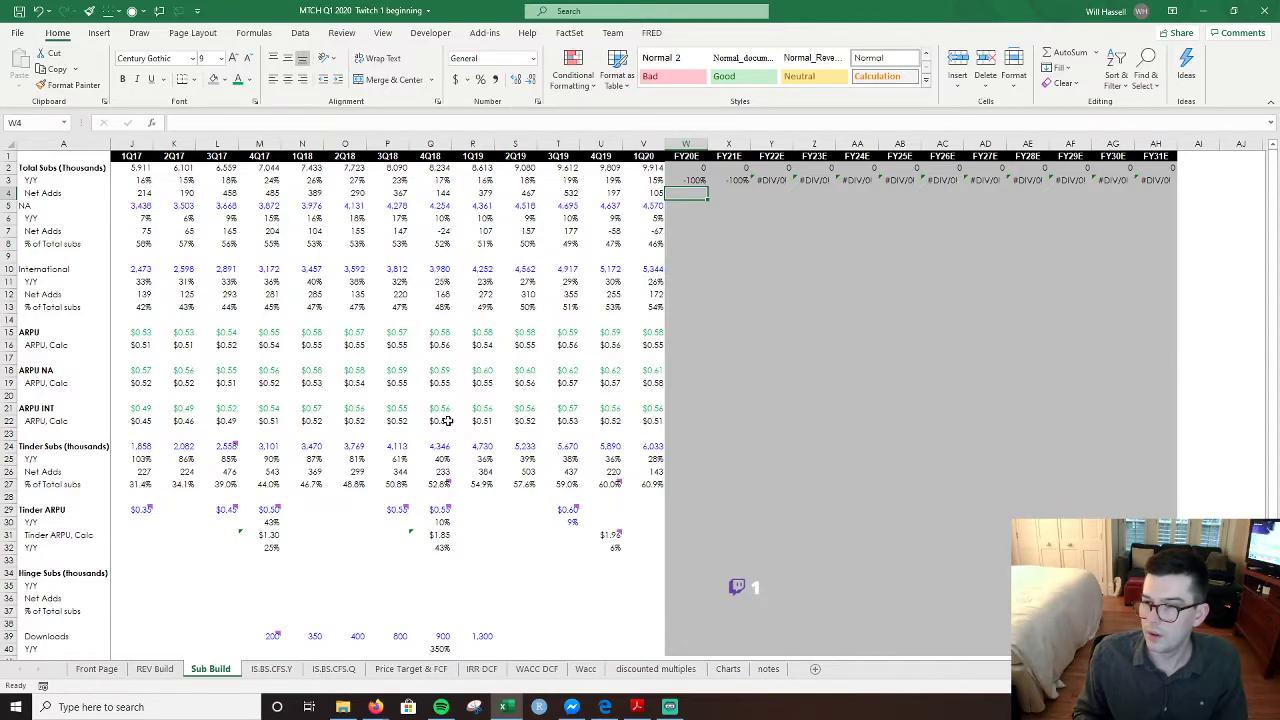
{"action": "type", "text": "=W2-"}
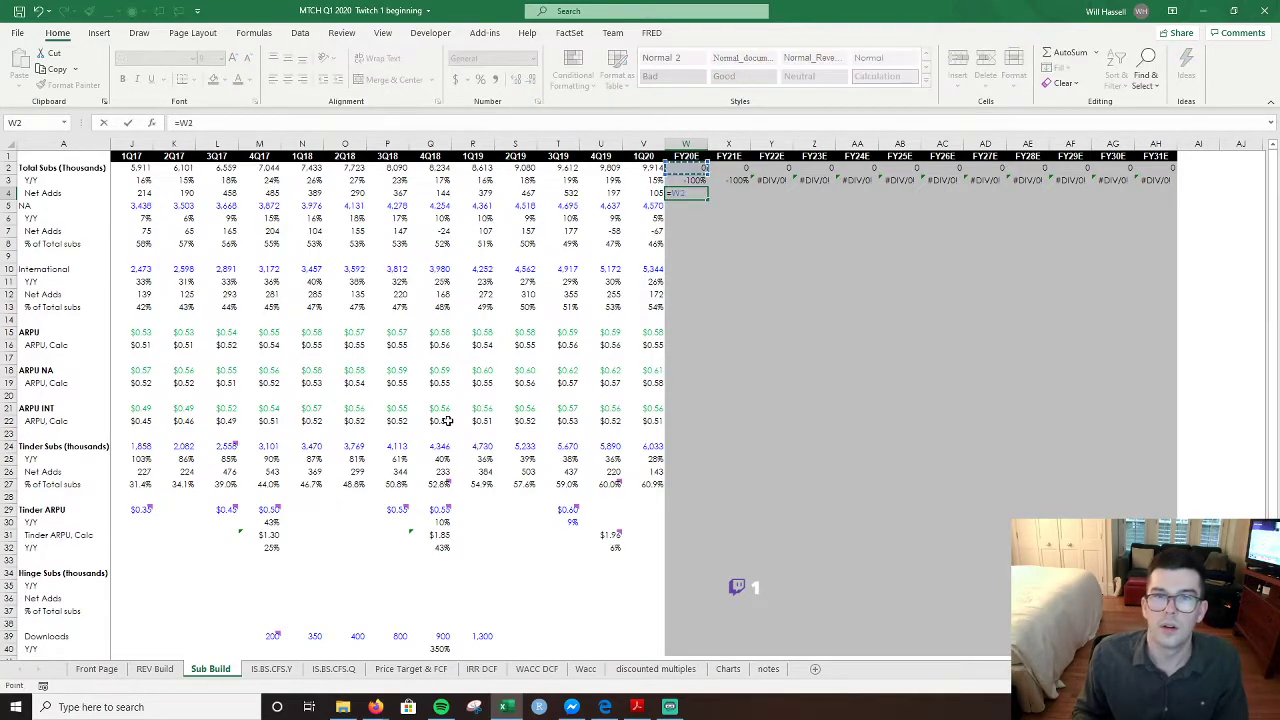
{"action": "key", "text": "Left"}
{"action": "key", "text": "Up"}
{"action": "key", "text": "Up"}
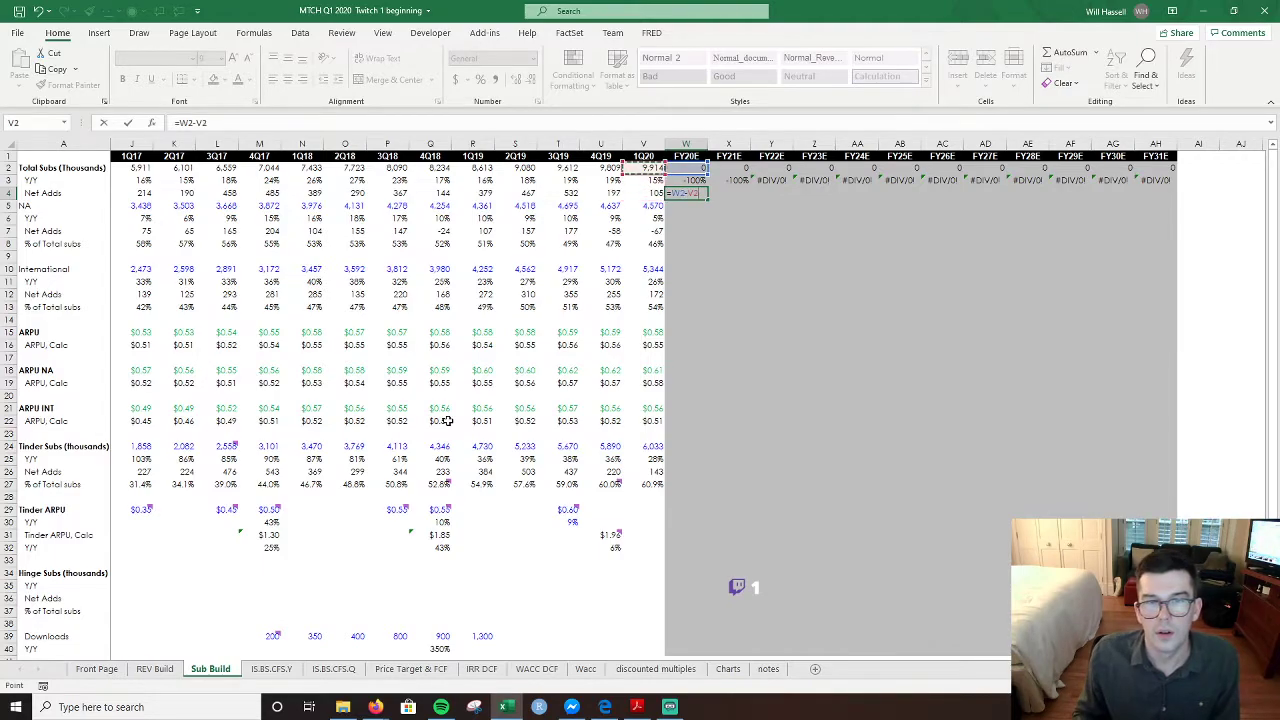
{"action": "key", "text": "Return"}
- Check which cells the FY20E Total Subs Y/Y formula in W3 references
{"action": "key", "text": "Up"}
{"action": "key", "text": "Up"}
{"action": "key", "text": "F2"}
{"action": "key", "text": "Escape"}
{"action": "key", "text": "F2"}
{"action": "key", "text": "Escape"}
{"action": "key", "text": "F2"}
{"action": "key", "text": "Escape"}
{"action": "key", "text": "F2"}
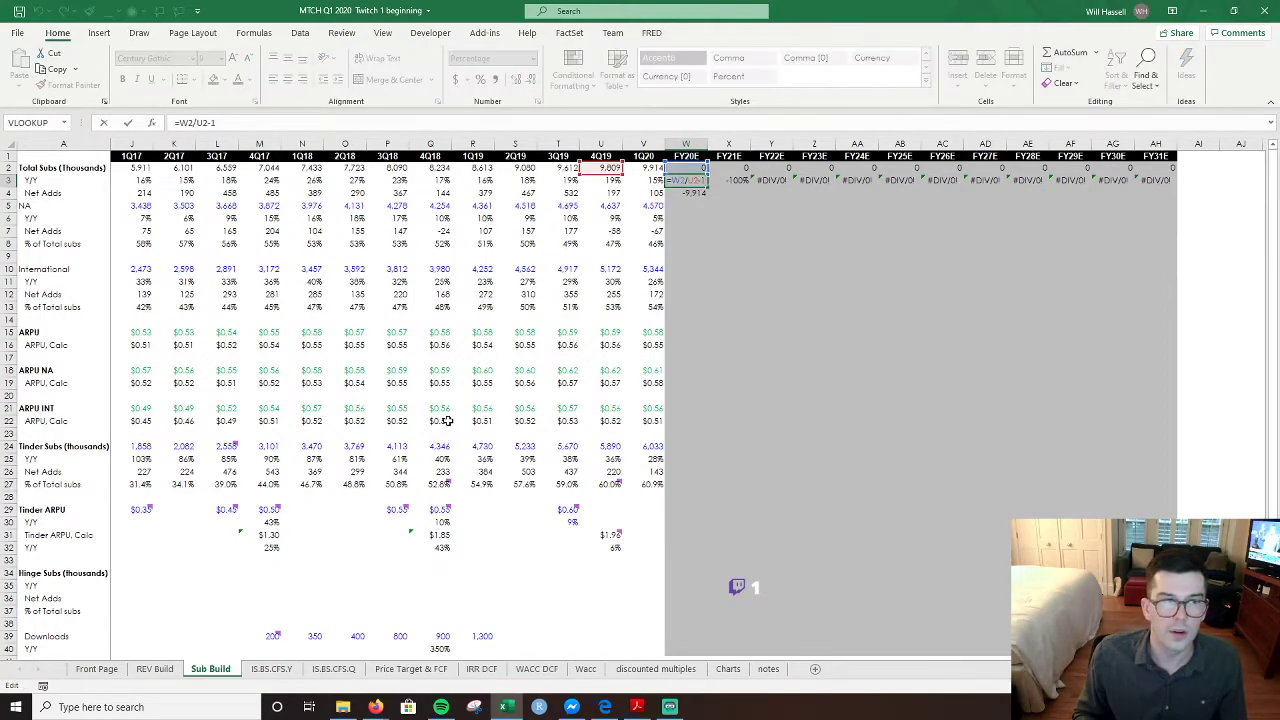
{"action": "key", "text": "Escape"}
{"action": "key", "text": "F2"}
{"action": "key", "text": "Return"}
- Fill the FY20E Net Adds formula in W4 across row 4 through FY31E
{"action": "key", "text": "shift+Right"}
{"action": "key", "text": "shift+Right"}
{"action": "key", "text": "shift+Right"}
{"action": "key", "text": "shift+Right"}
{"action": "key", "text": "shift+Right"}
{"action": "key", "text": "shift+Right"}
{"action": "key", "text": "shift+Right"}
{"action": "key", "text": "shift+Right"}
{"action": "key", "text": "shift+Right"}
{"action": "key", "text": "shift+Right"}
{"action": "key", "text": "shift+Right"}
{"action": "key", "text": "shift+Right"}
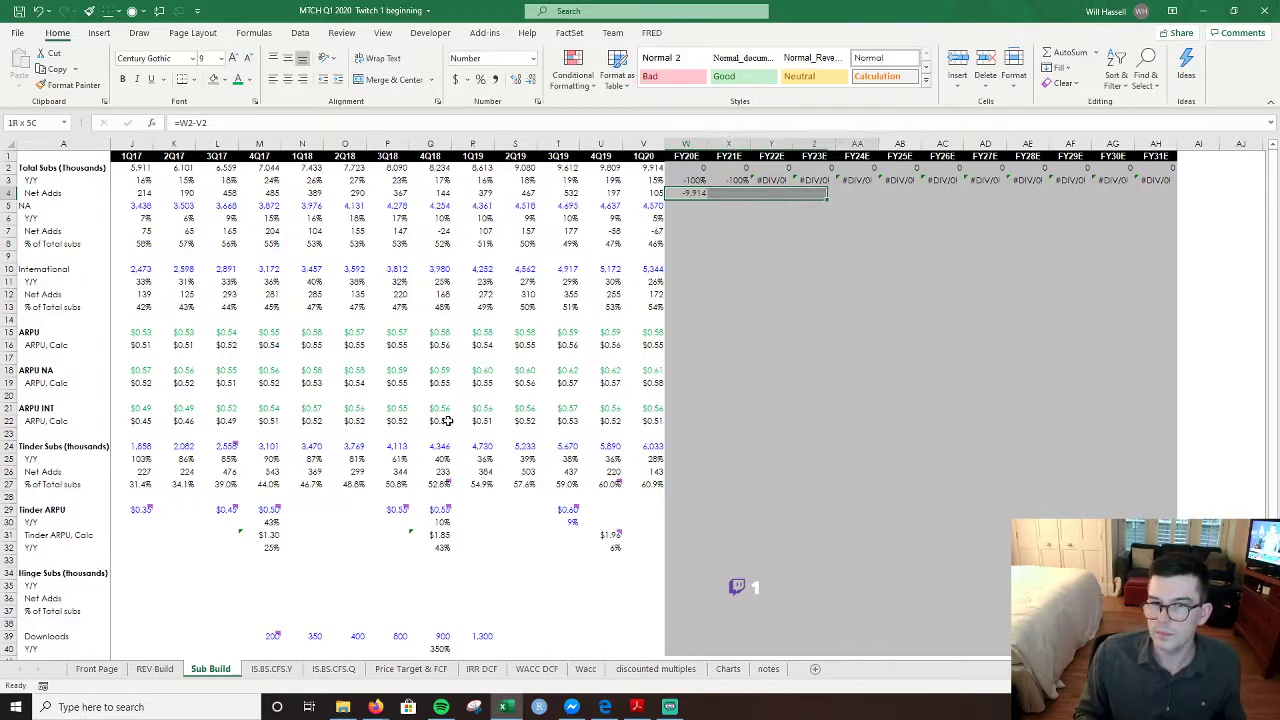
{"action": "key", "text": "shift+Left"}
{"action": "key", "text": "ctrl+r"}
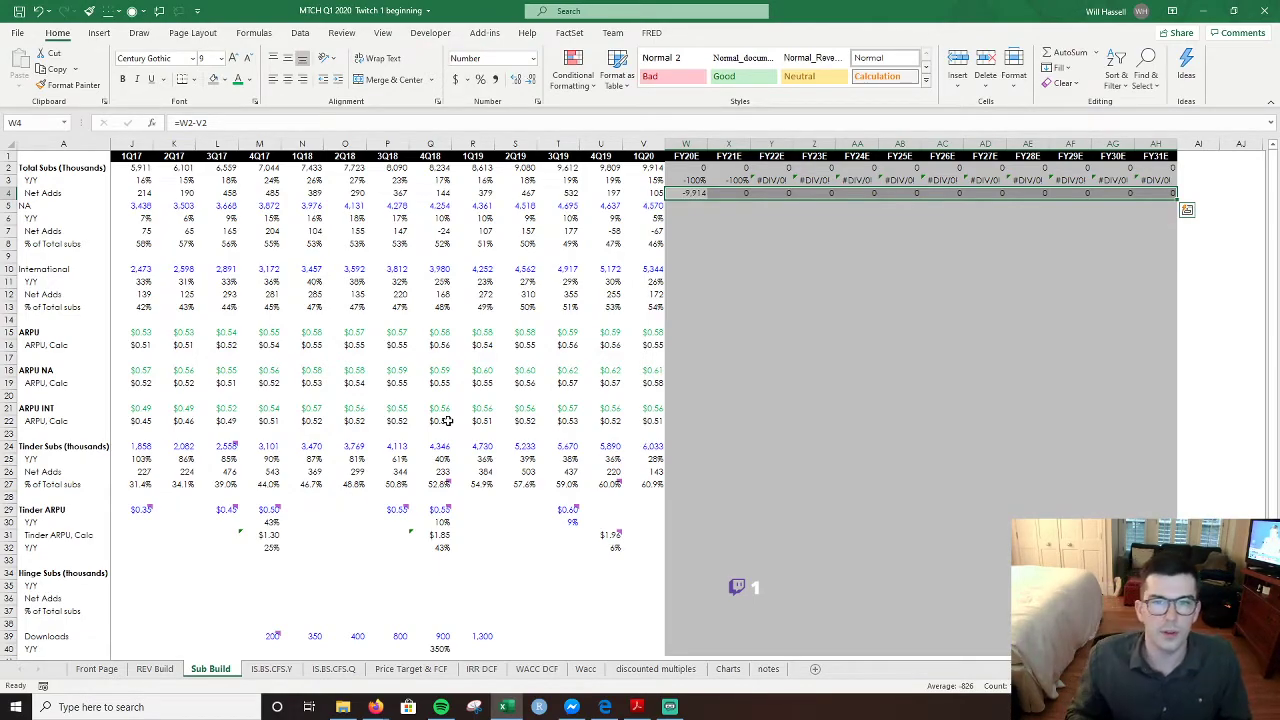
- Change the FY20E Net Adds formula in W4 to subtract 4Q19 subs, =W2-U2, and check it against the neighbouring formulas
{"action": "key", "text": "Up"}
{"action": "key", "text": "F2"}
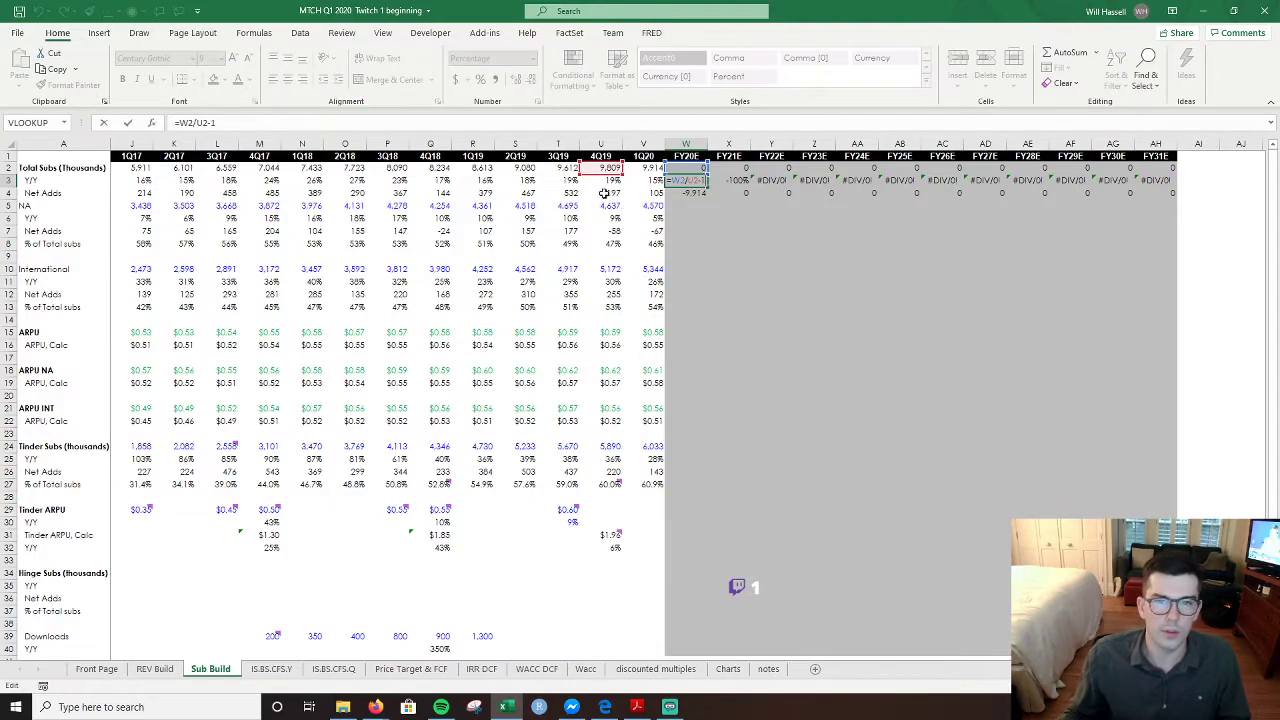
{"action": "key", "text": "Escape"}
{"action": "key", "text": "Down"}
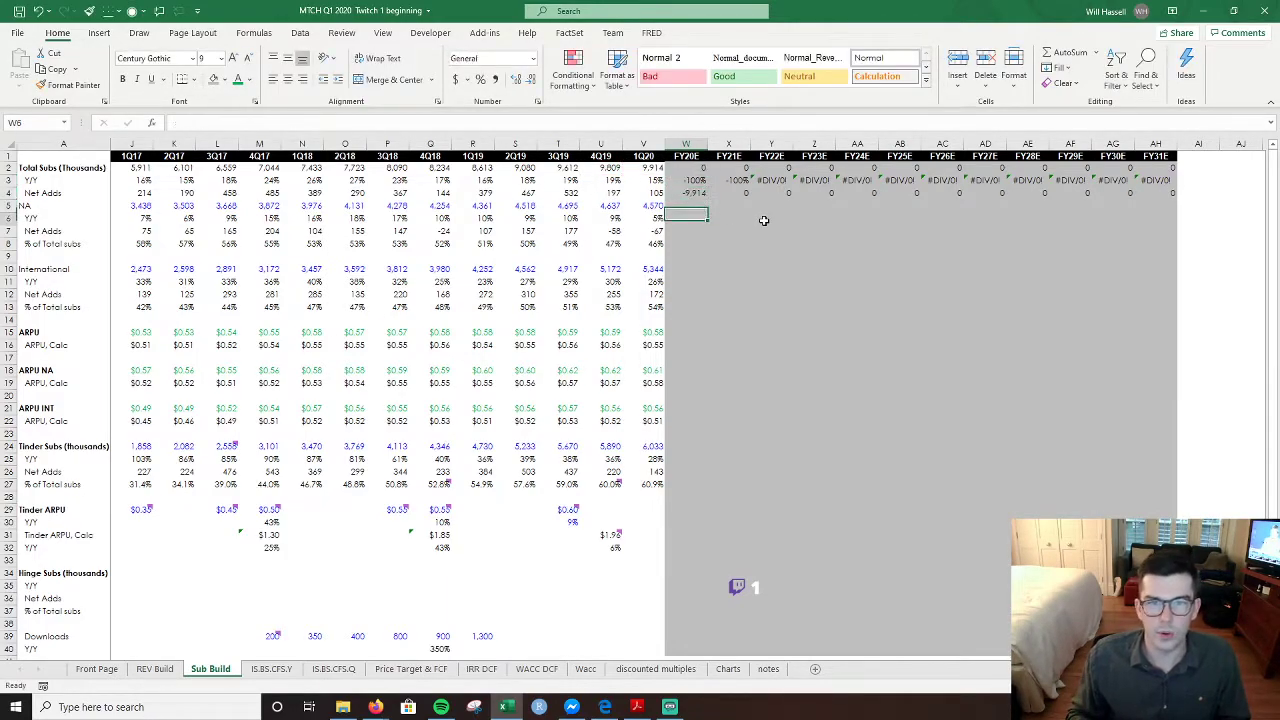
{"action": "key", "text": "F2"}
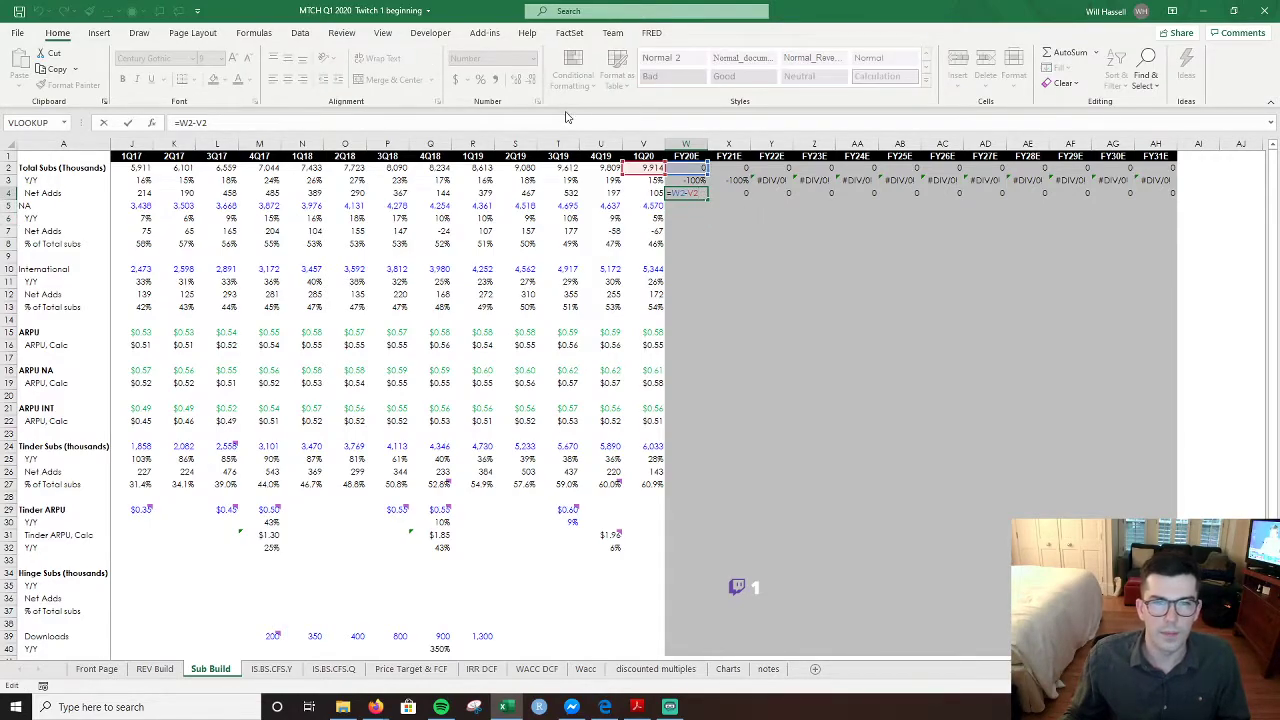
{"action": "left_click_drag", "start_coordinate": [636, 168], "coordinate": [607, 168]}
{"action": "key", "text": "Return"}
{"action": "key", "text": "Up"}
{"action": "key", "text": "F2"}
{"action": "key", "text": "Tab"}
{"action": "key", "text": "F2"}
{"action": "key", "text": "Return"}
{"action": "key", "text": "Down"}
{"action": "key", "text": "Down"}
{"action": "key", "text": "Down"}
{"action": "key", "text": "Down"}
{"action": "key", "text": "Down"}
{"action": "key", "text": "Down"}
{"action": "key", "text": "Down"}
{"action": "key", "text": "Down"}
{"action": "key", "text": "Down"}
{"action": "key", "text": "Down"}
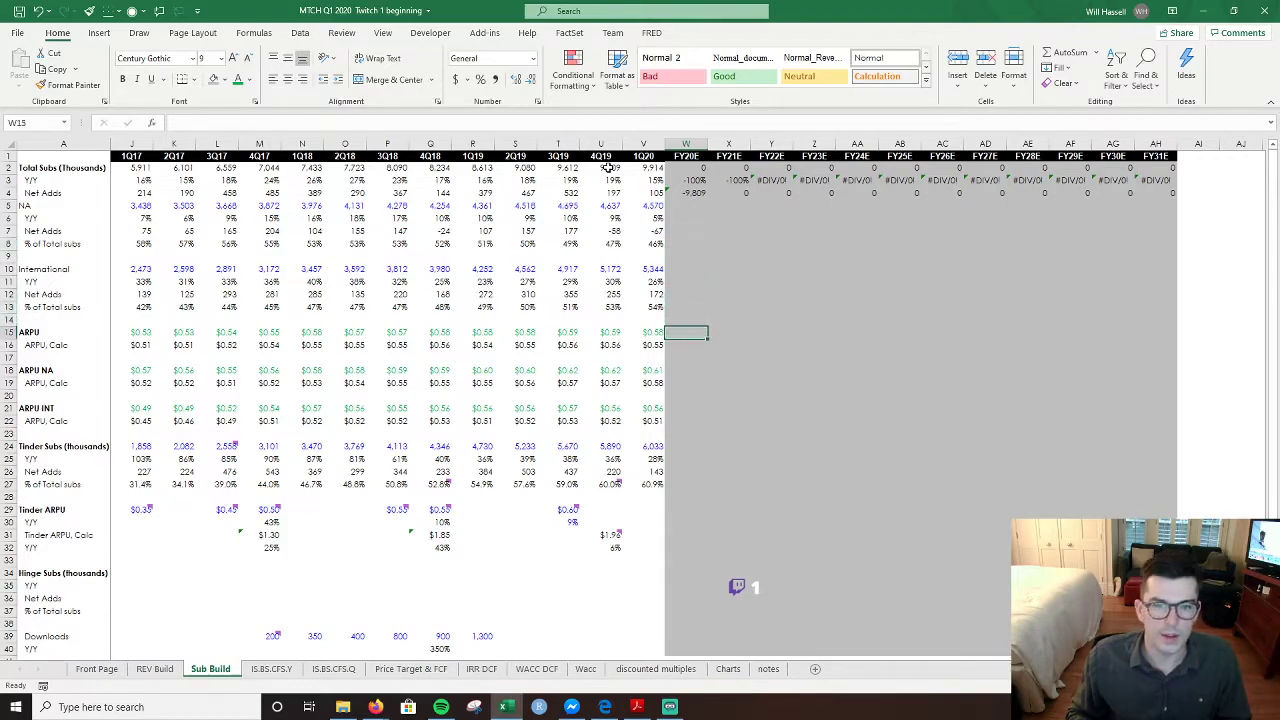
{"action": "key", "text": "Down"}
{"action": "key", "text": "Down"}
{"action": "key", "text": "Down"}
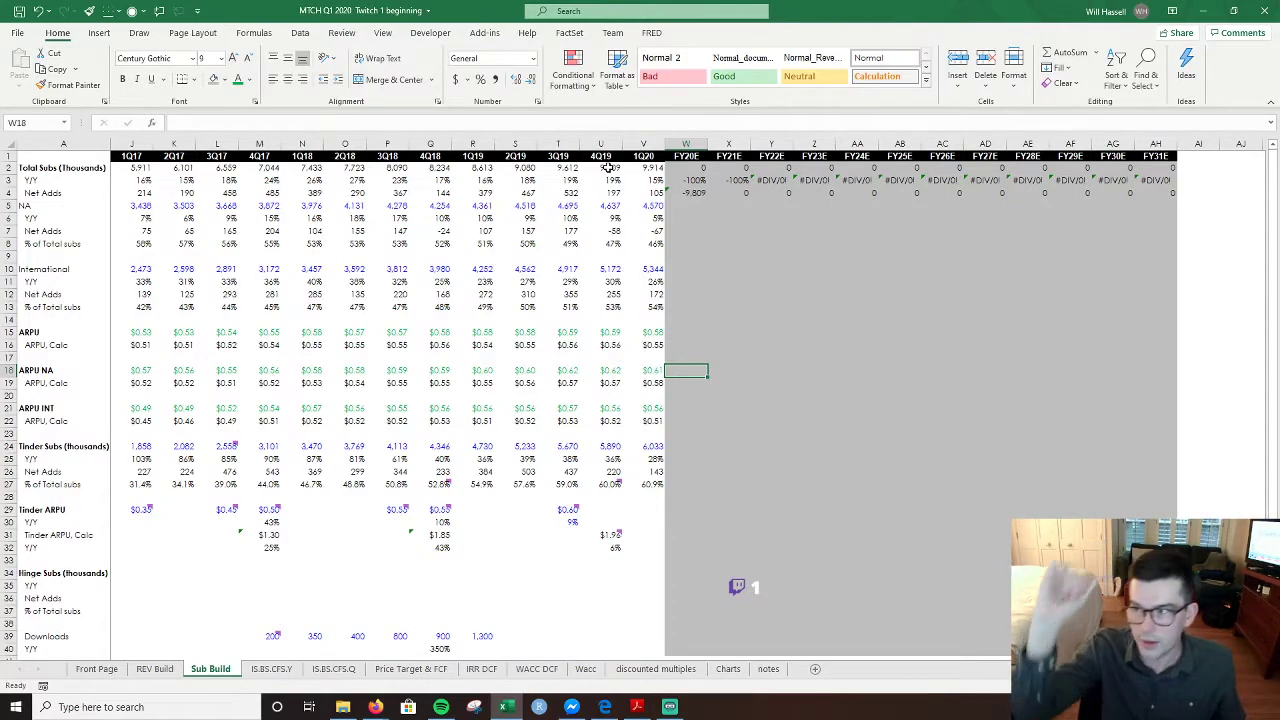
{"action": "key", "text": "Up"}
{"action": "key", "text": "Up"}
{"action": "key", "text": "Up"}
{"action": "key", "text": "Up"}
{"action": "key", "text": "Up"}
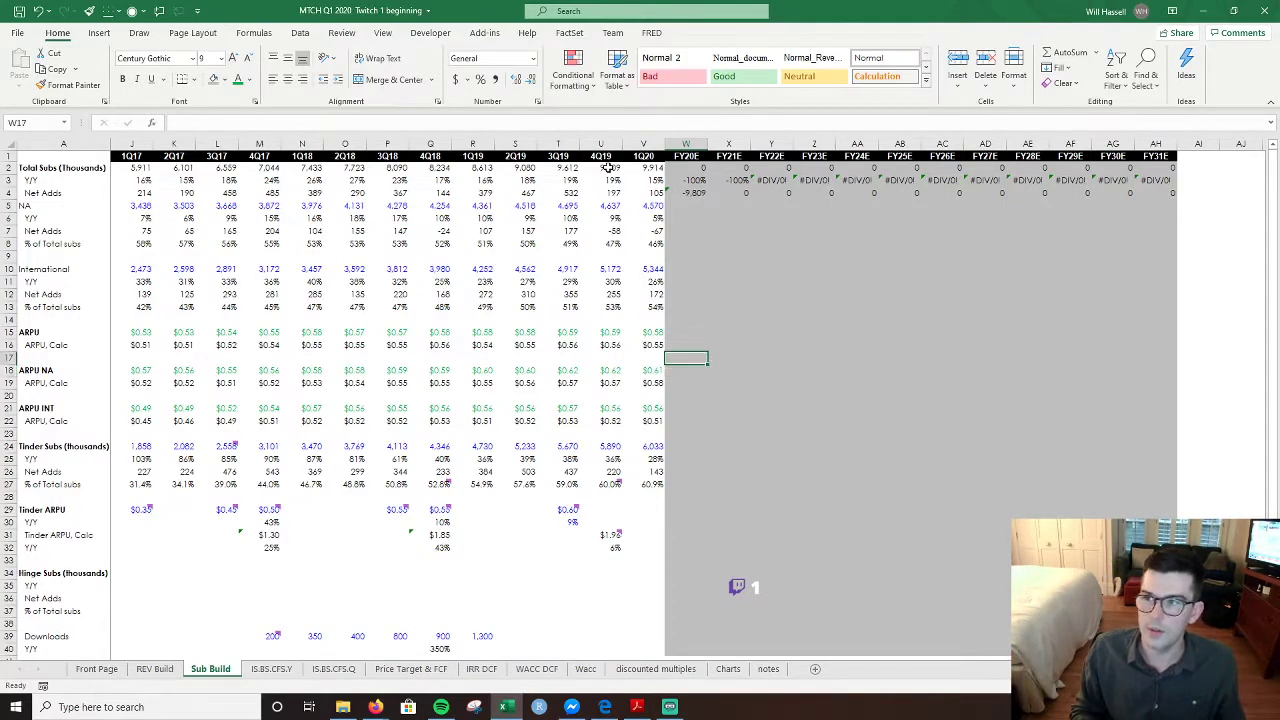
{"action": "key", "text": "Up"}
{"action": "key", "text": "Up"}
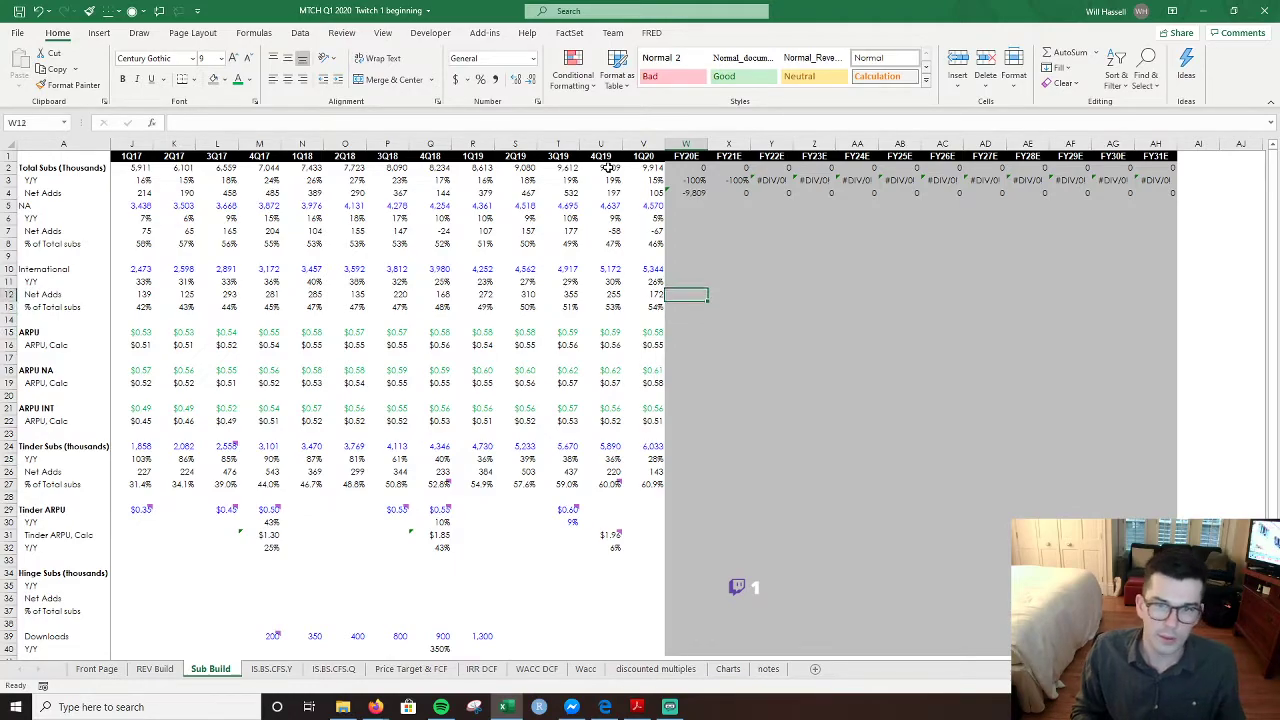
{"action": "key", "text": "Left"}
{"action": "key", "text": "Right"}
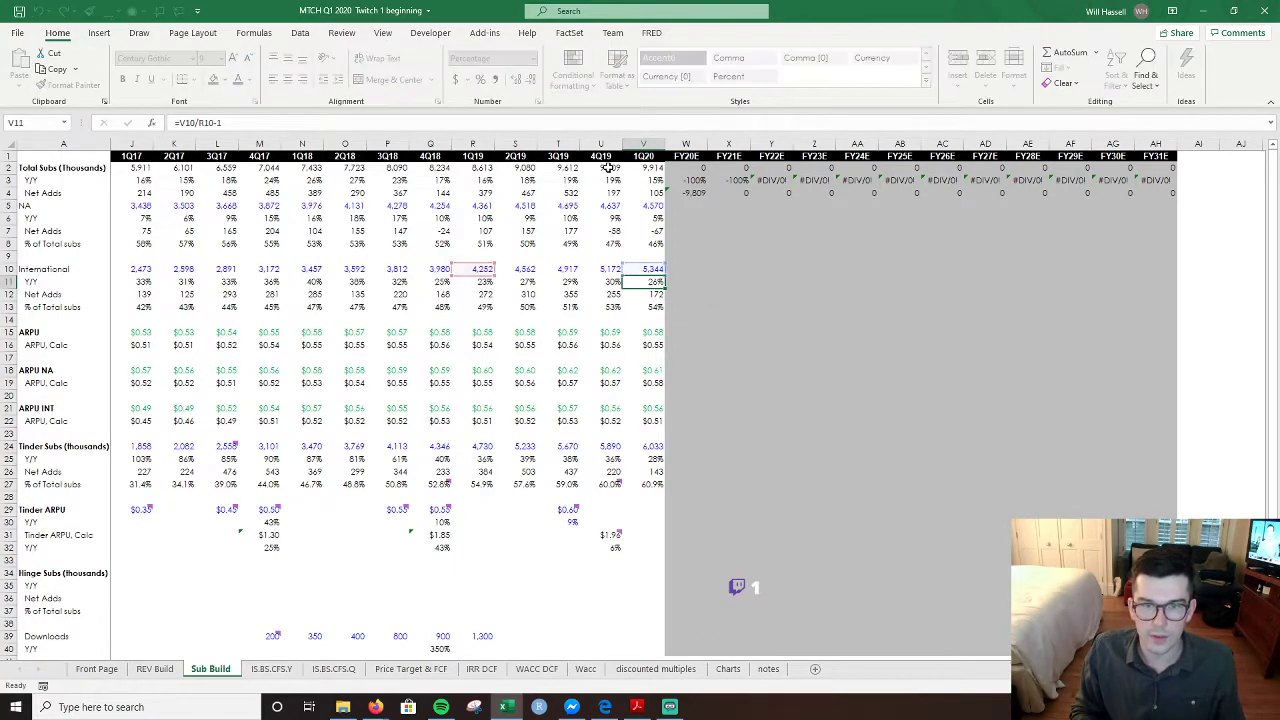
- Copy the FY20E Y/Y and Net Adds formulas in W3:W4 into W7:W8 of the NA block
{"action": "key", "text": "Up"}
{"action": "key", "text": "ctrl+Up"}
{"action": "key", "text": "Up"}
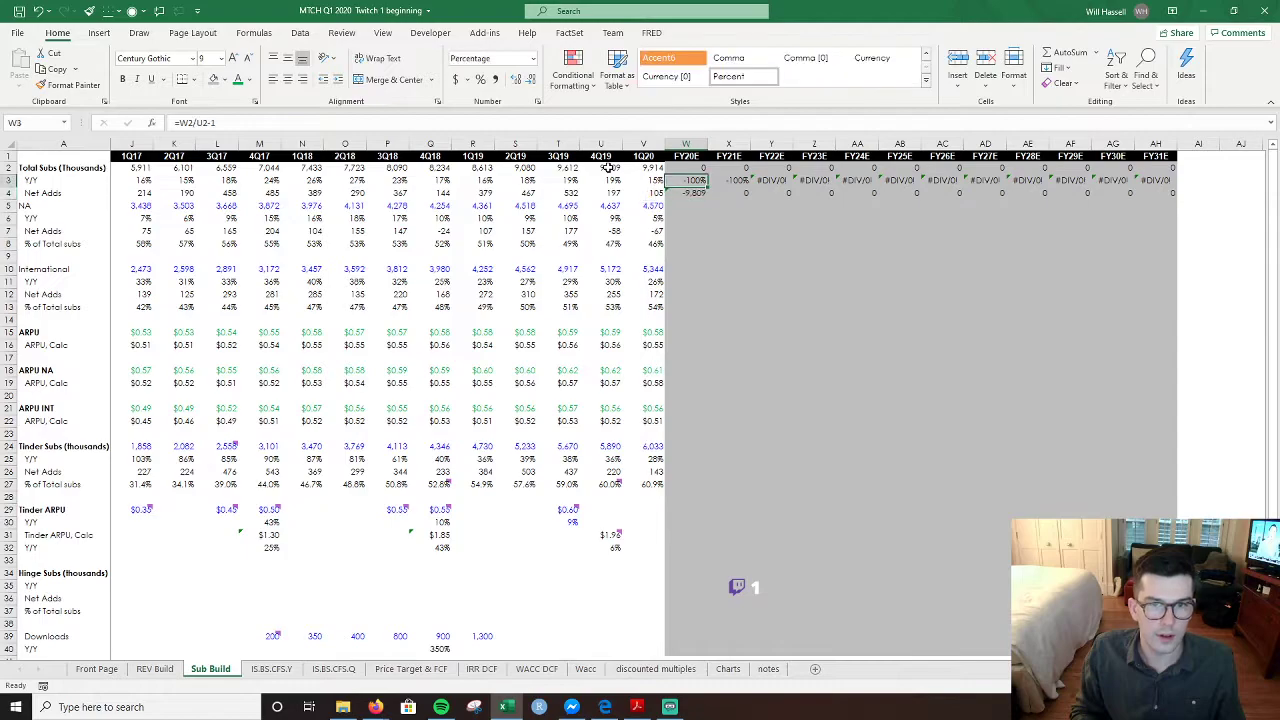
{"action": "key", "text": "shift+Down"}
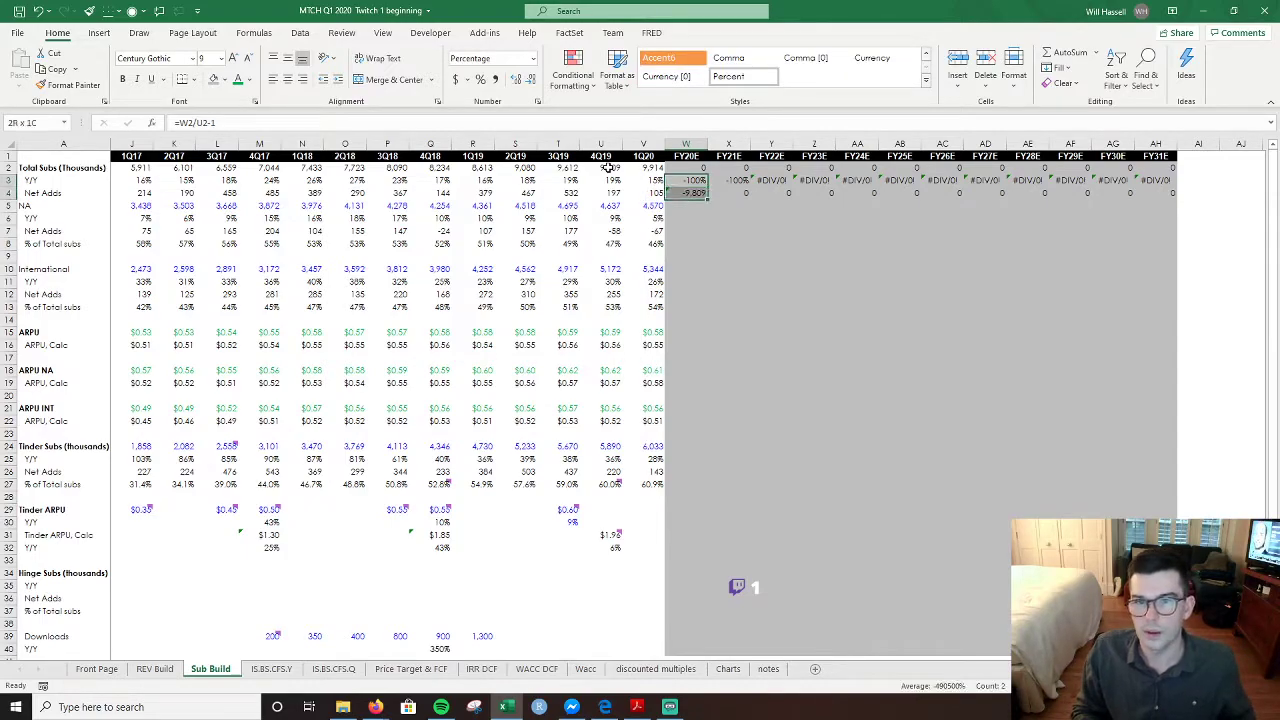
{"action": "key", "text": "ctrl+c"}
{"action": "key", "text": "Down"}
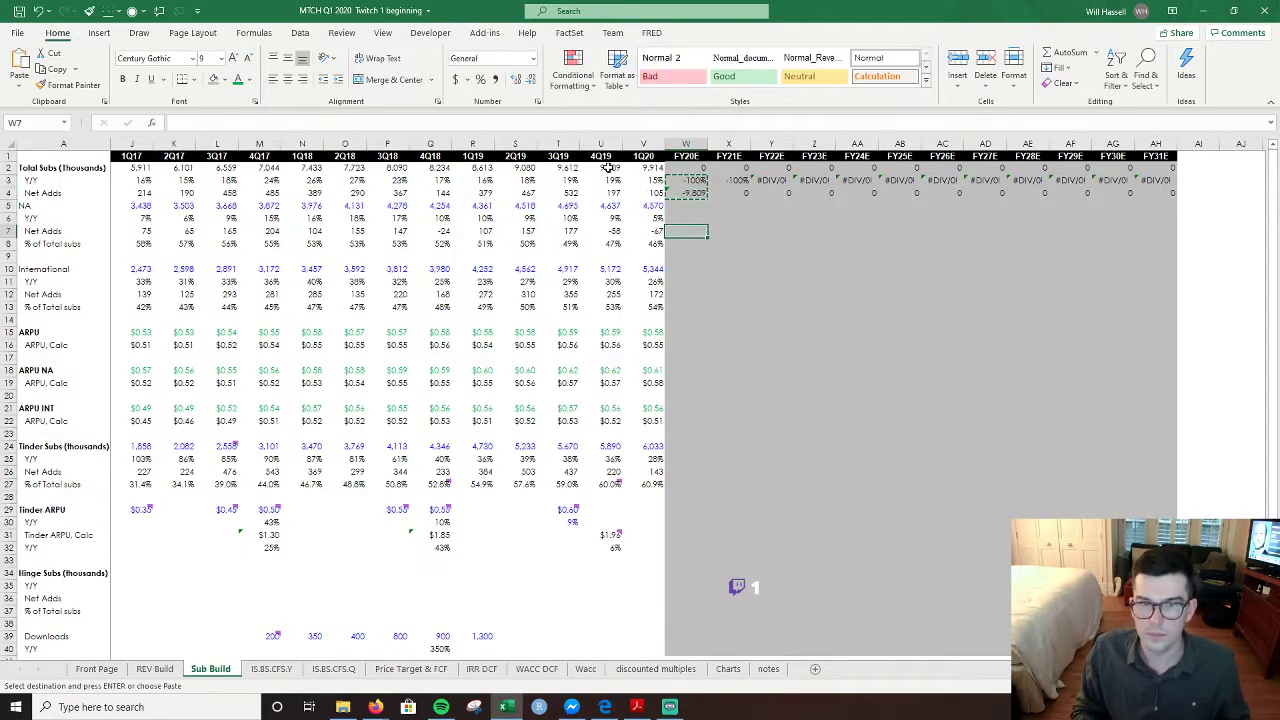
{"action": "key", "text": "ctrl+v"}
- Correct the pasted subtraction formula in W8 to reference the NA subs row, =W5-U5
{"action": "key", "text": "Escape"}
{"action": "key", "text": "Down"}
{"action": "key", "text": "F2"}
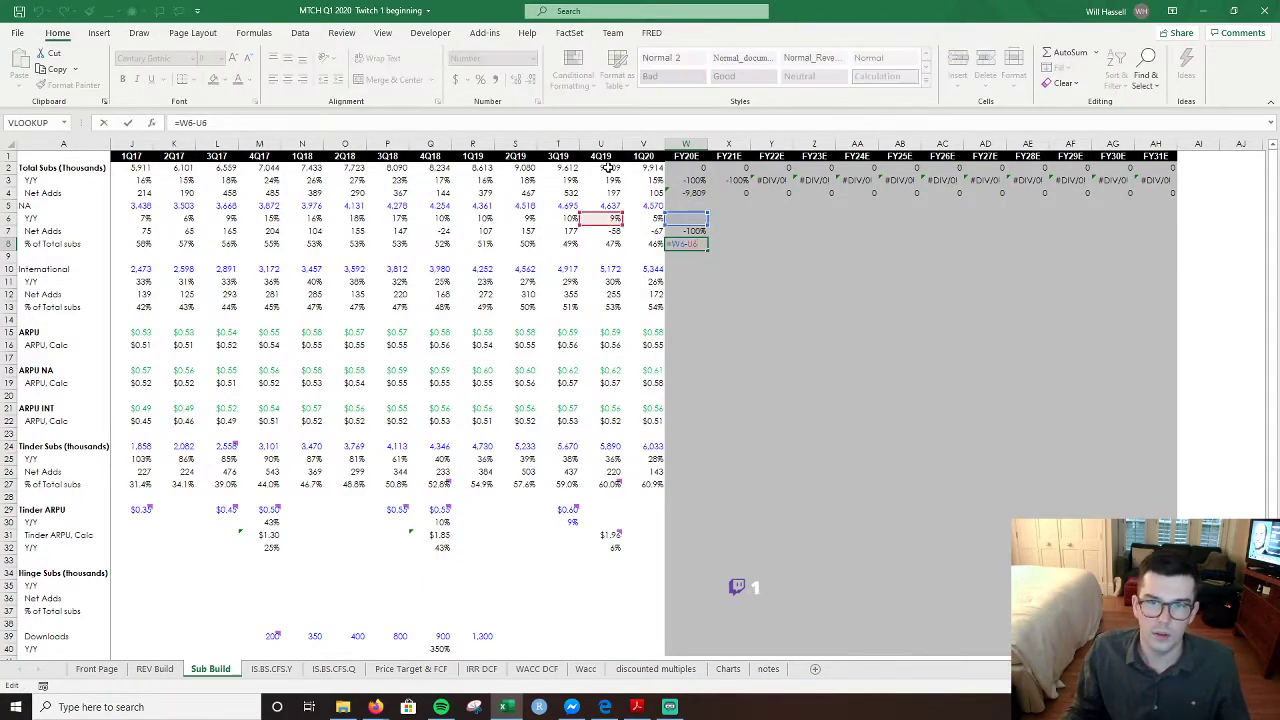
{"action": "key", "text": "BackSpace"}
{"action": "key", "text": "BackSpace"}
{"action": "type", "text": "U5"}
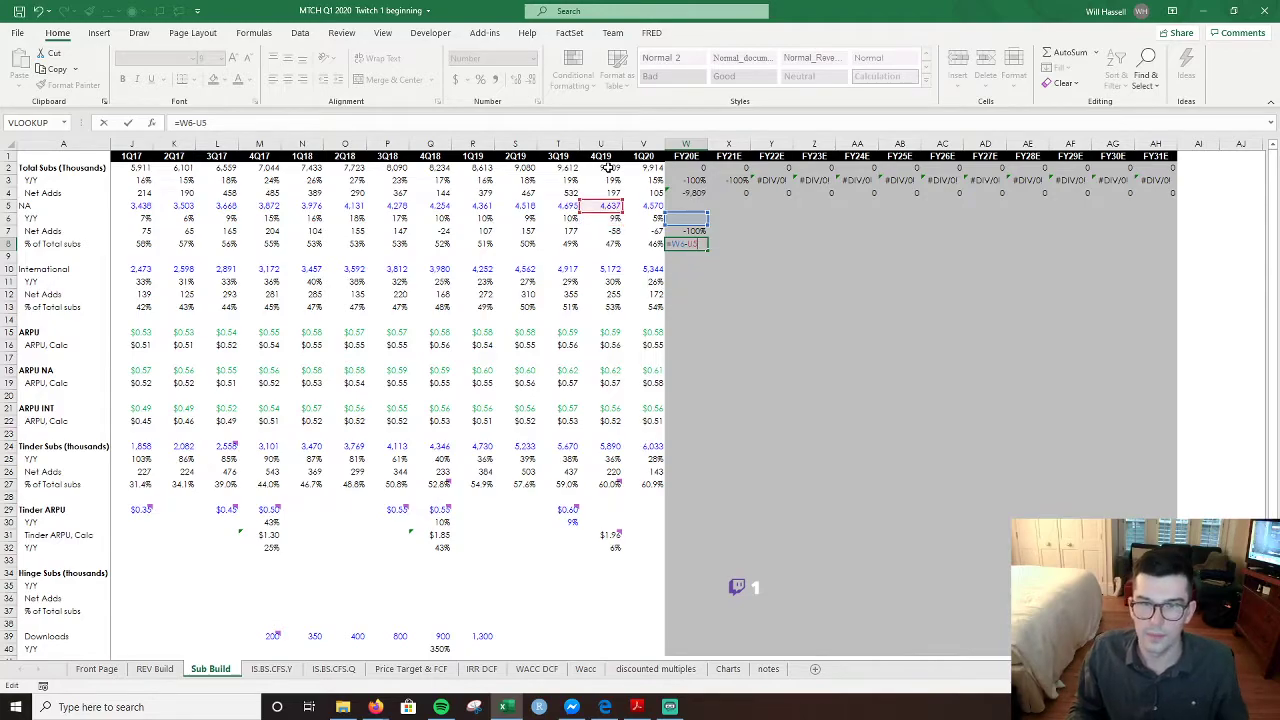
{"action": "key", "text": "Return"}
{"action": "key", "text": "Up"}
{"action": "key", "text": "F2"}
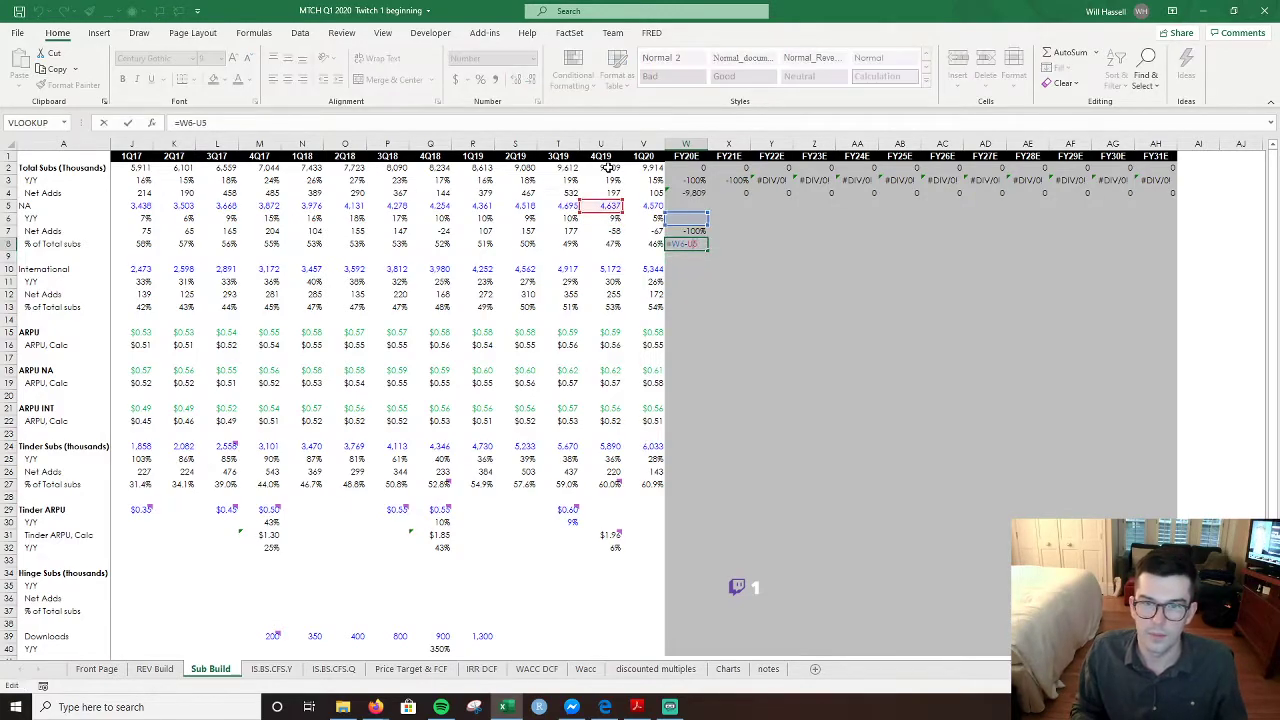
{"action": "key", "text": "Escape"}
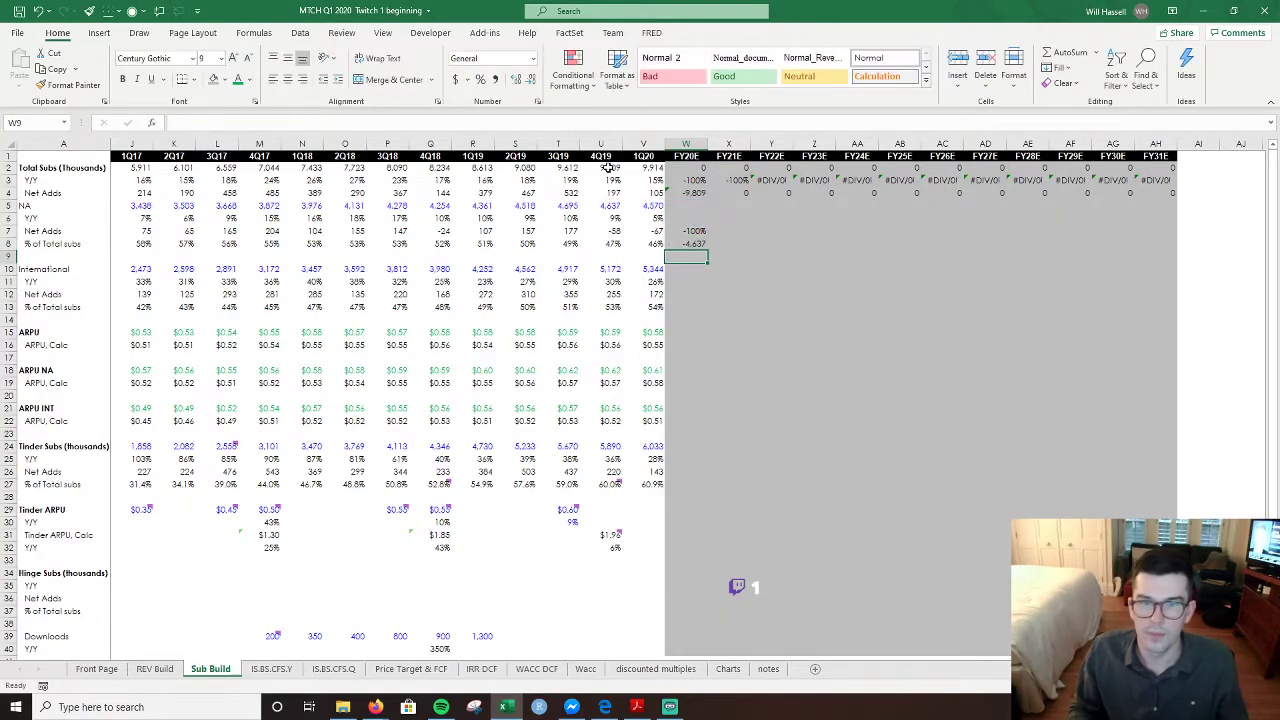
- Correct the pasted growth formula in W7 to reference the NA subs row, =W5/U5-1
{"action": "key", "text": "Up"}
{"action": "key", "text": "F2"}
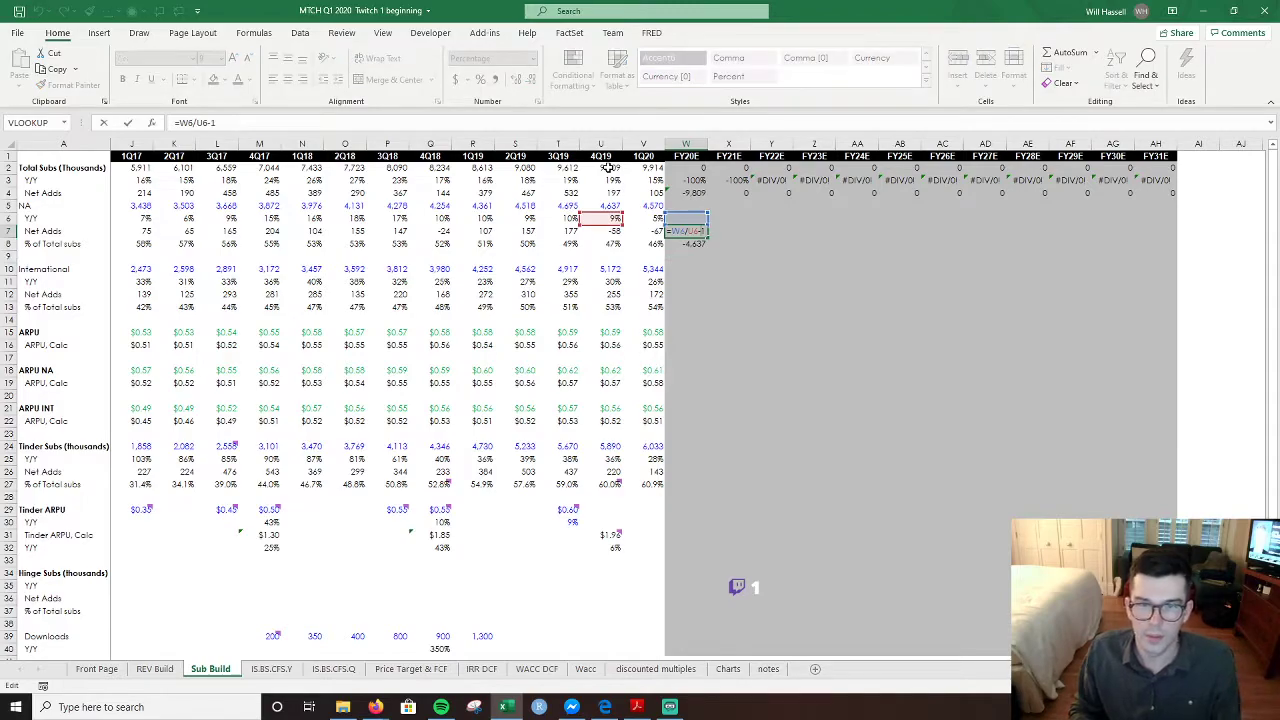
{"action": "key", "text": "Left"}
{"action": "key", "text": "Left"}
{"action": "key", "text": "BackSpace"}
{"action": "key", "text": "BackSpace"}
{"action": "type", "text": "U5"}
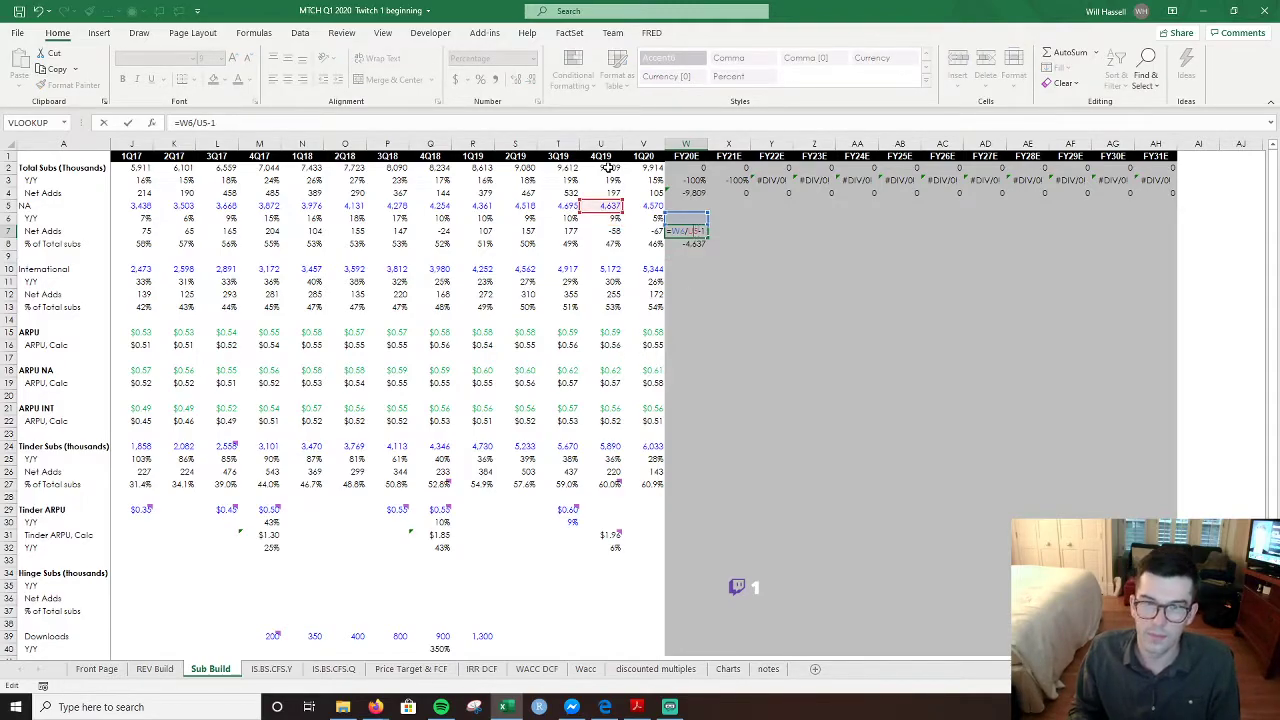
{"action": "key", "text": "ctrl+Return"}
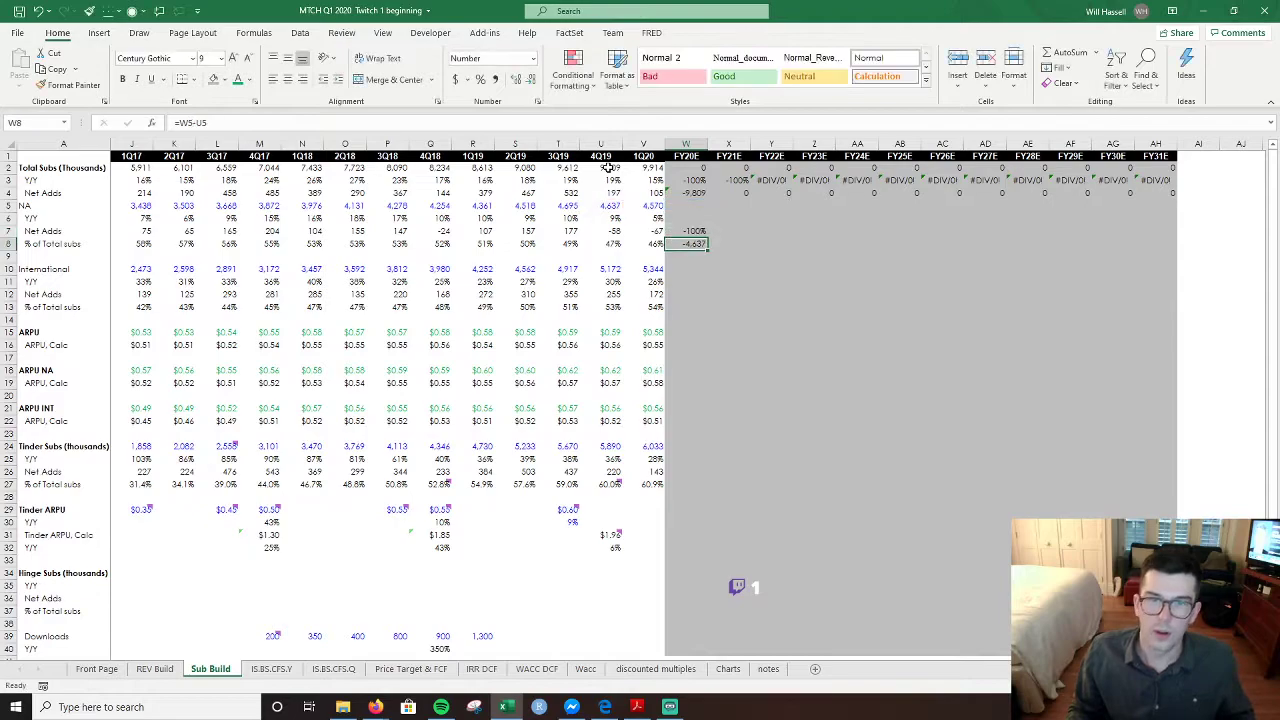
- Fill the FY20E NA formulas in W7:W8 one column over into FY21E, X7:X8
{"action": "key", "text": "Right"}
{"action": "key", "text": "Up"}
{"action": "key", "text": "Up"}
{"action": "key", "text": "Up"}
{"action": "key", "text": "Up"}
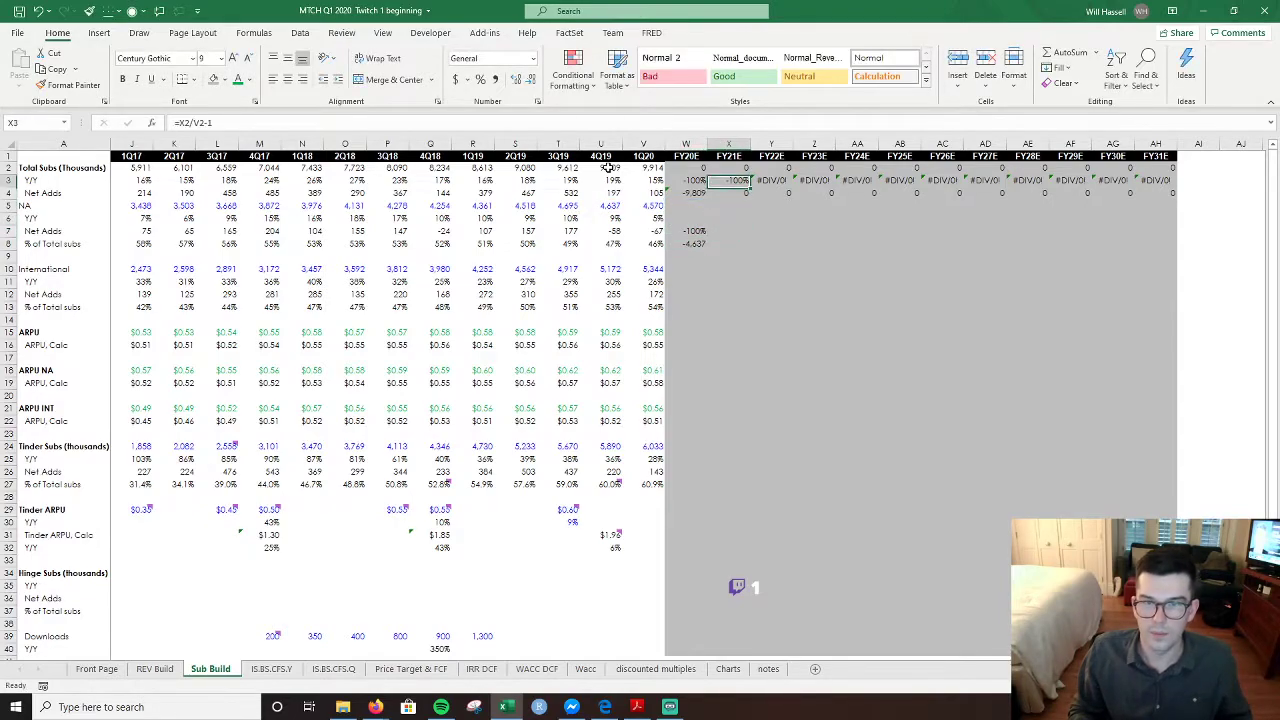
{"action": "key", "text": "shift+Down"}
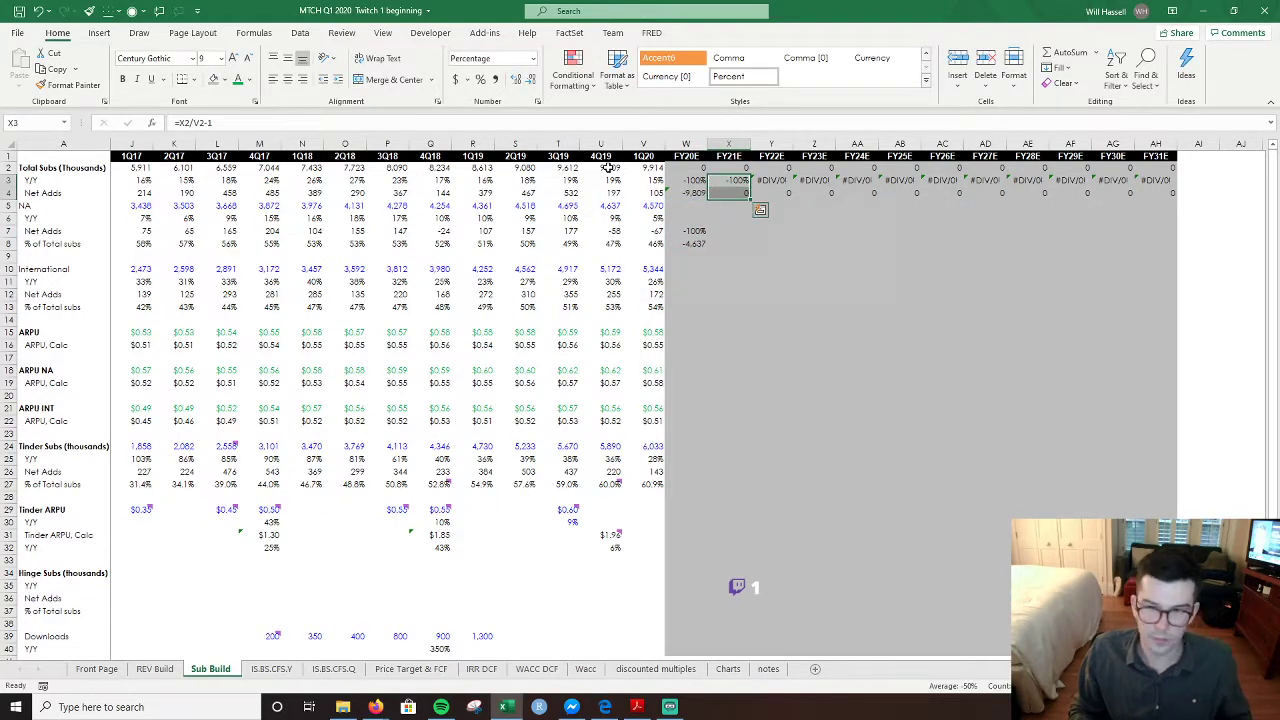
{"action": "key", "text": "Down"}
{"action": "key", "text": "Down"}
{"action": "key", "text": "Down"}
{"action": "key", "text": "Down"}
{"action": "key", "text": "Left"}
{"action": "key", "text": "shift+Right"}
{"action": "key", "text": "shift+Down"}
{"action": "key", "text": "ctrl+r"}
- Change the FY21E NA growth formula in X7 to =W5/V5-1 and check W7's formula alongside it
{"action": "key", "text": "Right"}
{"action": "key", "text": "F2"}
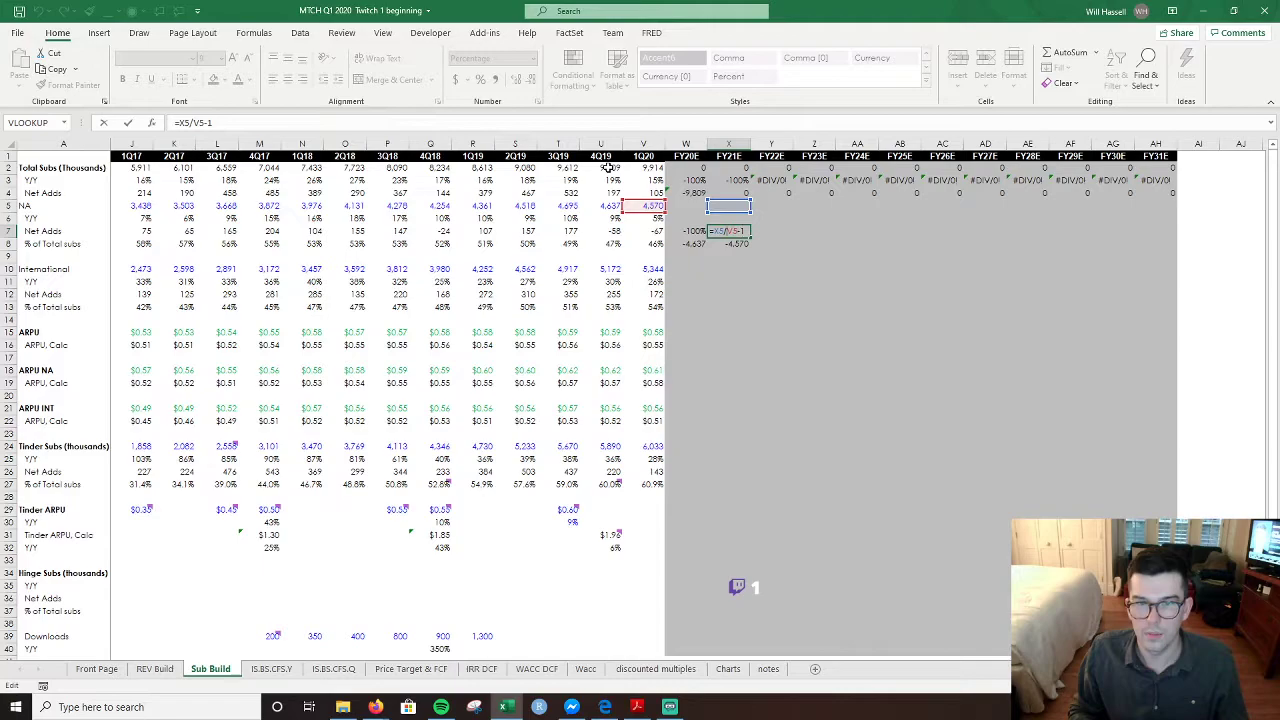
{"action": "key", "text": "BackSpace"}
{"action": "type", "text": "W"}
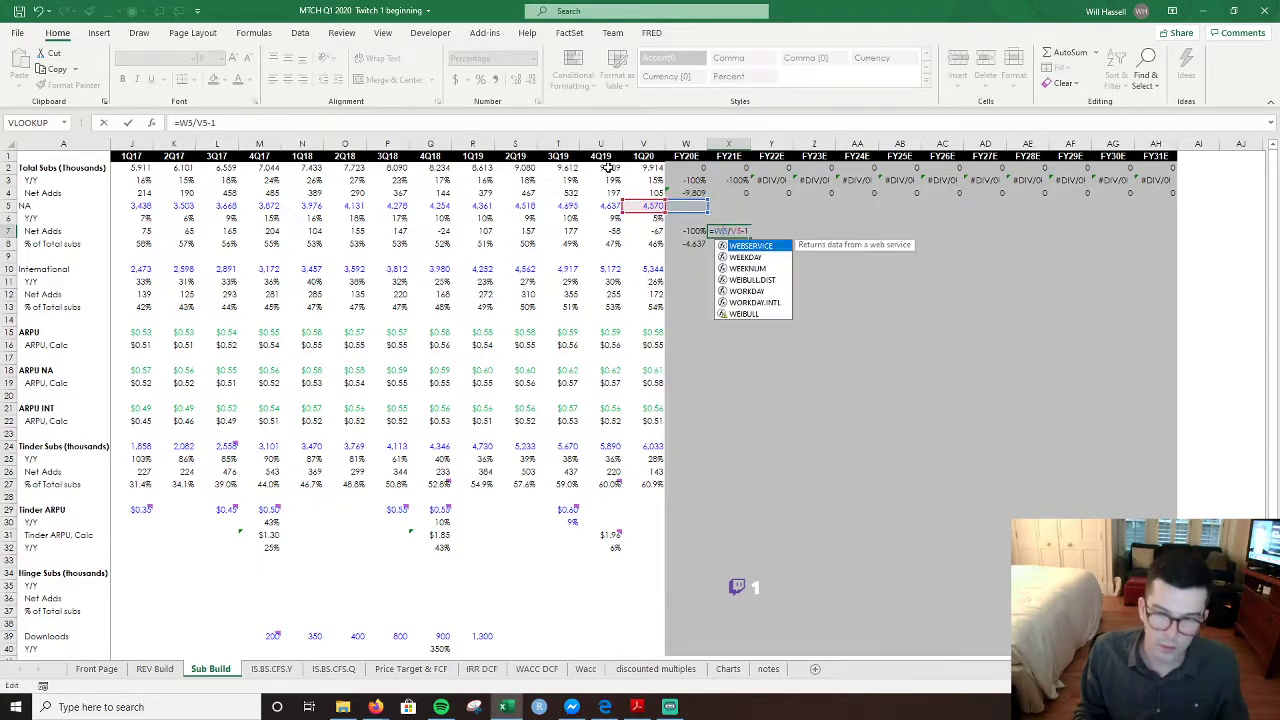
{"action": "key", "text": "Return"}
{"action": "key", "text": "Left"}
{"action": "key", "text": "Up"}
{"action": "key", "text": "F2"}
{"action": "key", "text": "Tab"}
- Change the FY21E NA subtraction formula in X8 to =W5-W5
{"action": "key", "text": "Down"}
{"action": "key", "text": "F2"}
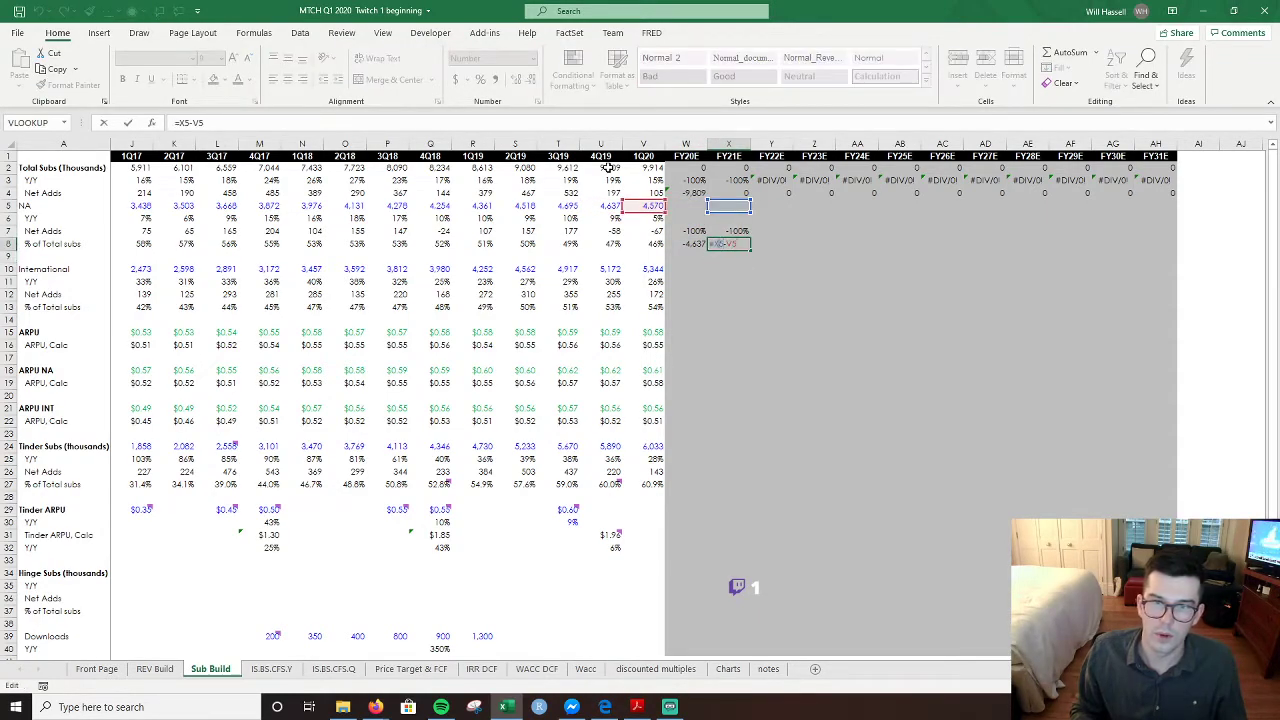
{"action": "key", "text": "Home"}
{"action": "key", "text": "Right"}
{"action": "key", "text": "Right"}
{"action": "key", "text": "BackSpace"}
{"action": "type", "text": "W"}
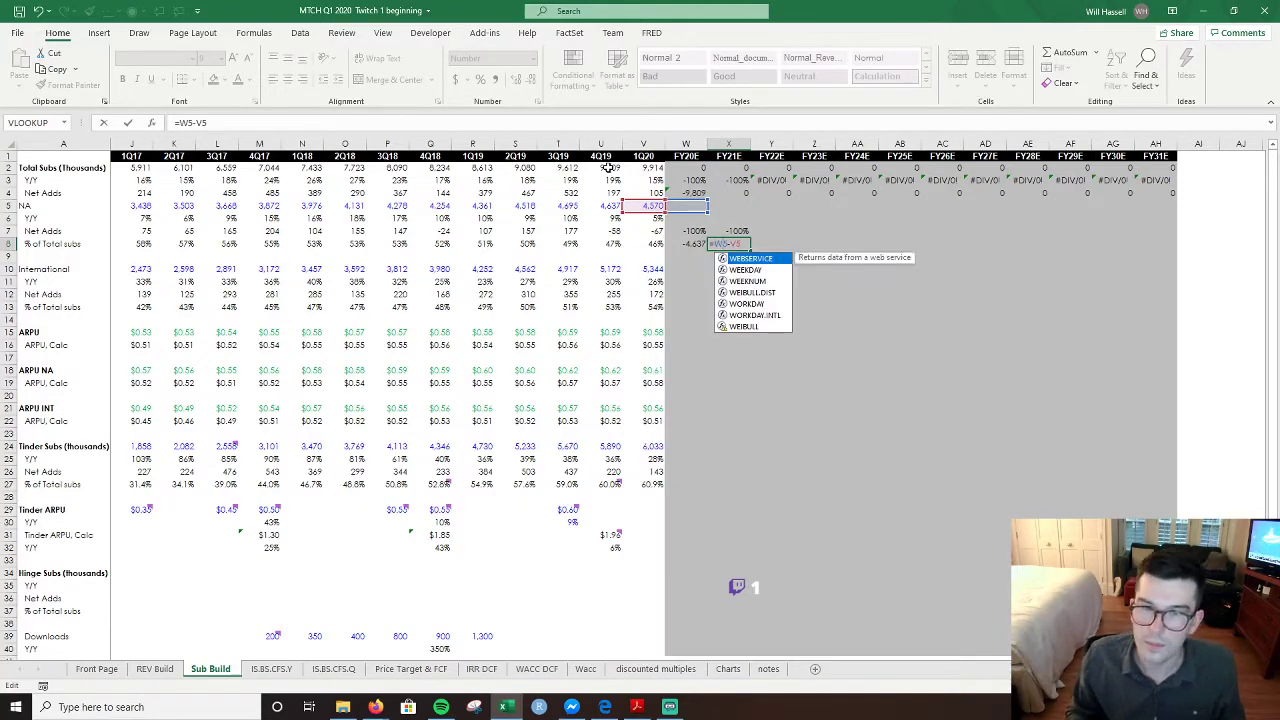
{"action": "key", "text": "Escape"}
{"action": "key", "text": "Return"}
- Fill the FY21E formula in X8 across row 8 through FY31E
{"action": "key", "text": "Up"}
{"action": "key", "text": "shift+Right"}
{"action": "key", "text": "shift+Right"}
{"action": "key", "text": "shift+Right"}
{"action": "key", "text": "shift+Right"}
{"action": "key", "text": "shift+Right"}
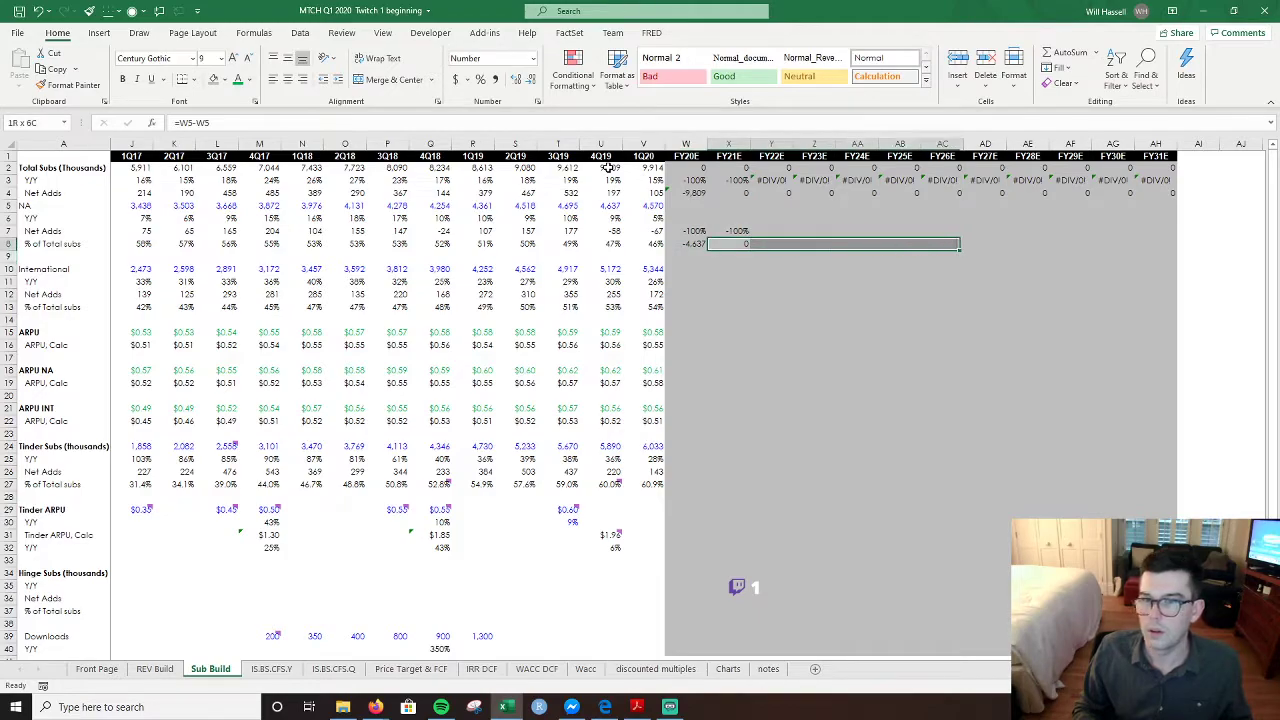
{"action": "key", "text": "shift+Right"}
{"action": "key", "text": "shift+Right"}
{"action": "key", "text": "shift+Right"}
{"action": "key", "text": "shift+Right"}
{"action": "key", "text": "shift+Right"}
{"action": "key", "text": "ctrl+r"}
- Fill the FY21E formula in X7 across row 7 through FY31E
{"action": "key", "text": "Up"}
{"action": "key", "text": "shift+Right"}
{"action": "key", "text": "shift+Right"}
{"action": "key", "text": "shift+Right"}
{"action": "key", "text": "shift+Right"}
{"action": "key", "text": "shift+Right"}
{"action": "key", "text": "shift+Right"}
{"action": "key", "text": "shift+Right"}
{"action": "key", "text": "shift+Right"}
{"action": "key", "text": "shift+Right"}
{"action": "key", "text": "shift+Right"}
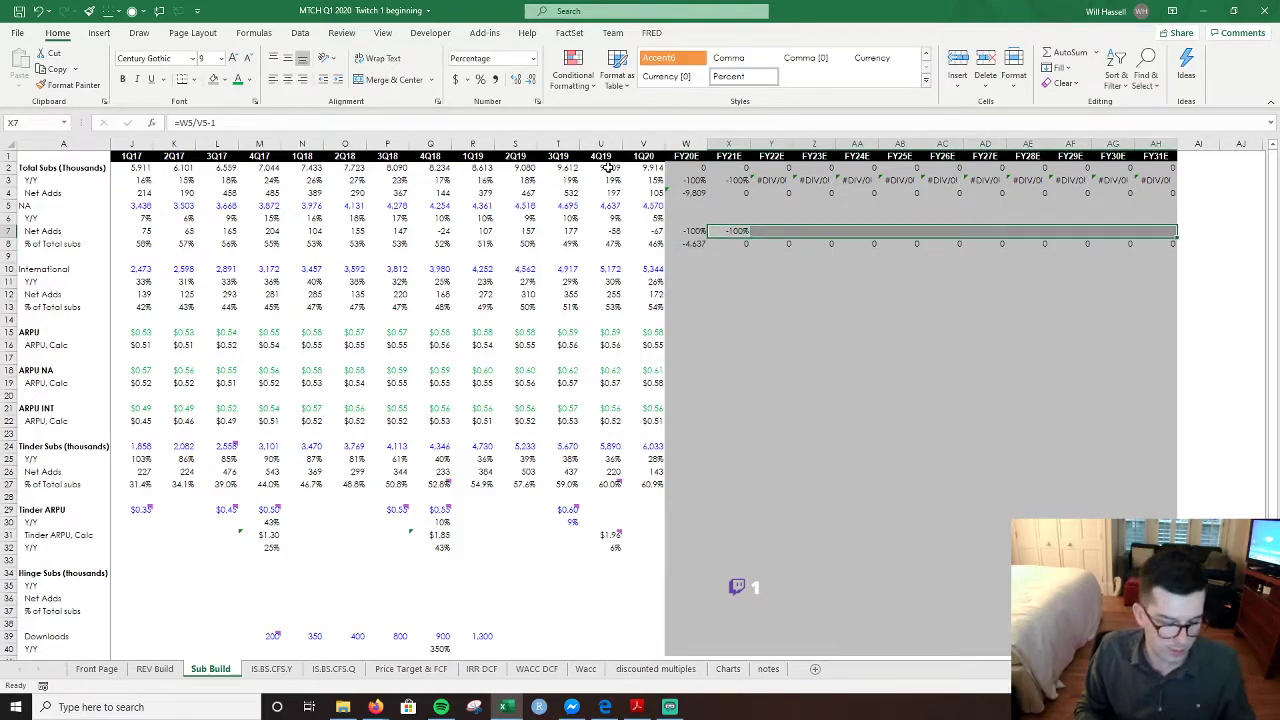
{"action": "key", "text": "ctrl+r"}
- Check the FY20E NA formulas in W7 and W8 against the cells they reference
{"action": "key", "text": "Down"}
{"action": "key", "text": "Down"}
{"action": "key", "text": "Down"}
{"action": "key", "text": "Down"}
{"action": "key", "text": "Down"}
{"action": "key", "text": "Down"}
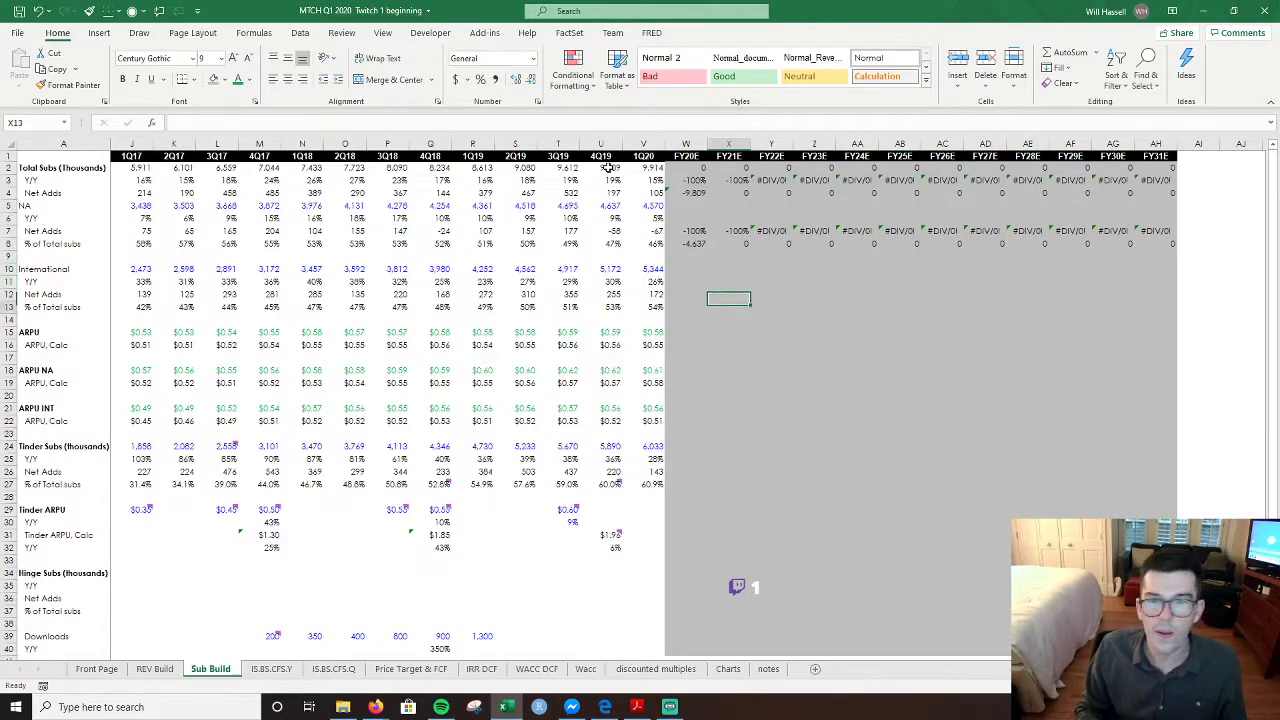
{"action": "key", "text": "Left"}
{"action": "key", "text": "Up"}
{"action": "key", "text": "Up"}
{"action": "key", "text": "Up"}
{"action": "key", "text": "Up"}
{"action": "key", "text": "Up"}
{"action": "key", "text": "Up"}
{"action": "key", "text": "Up"}
{"action": "key", "text": "Left"}
{"action": "key", "text": "F2"}
{"action": "key", "text": "Escape"}
{"action": "key", "text": "Right"}
{"action": "key", "text": "Up"}
{"action": "key", "text": "Up"}
{"action": "key", "text": "Down"}
{"action": "key", "text": "Down"}
{"action": "key", "text": "Down"}
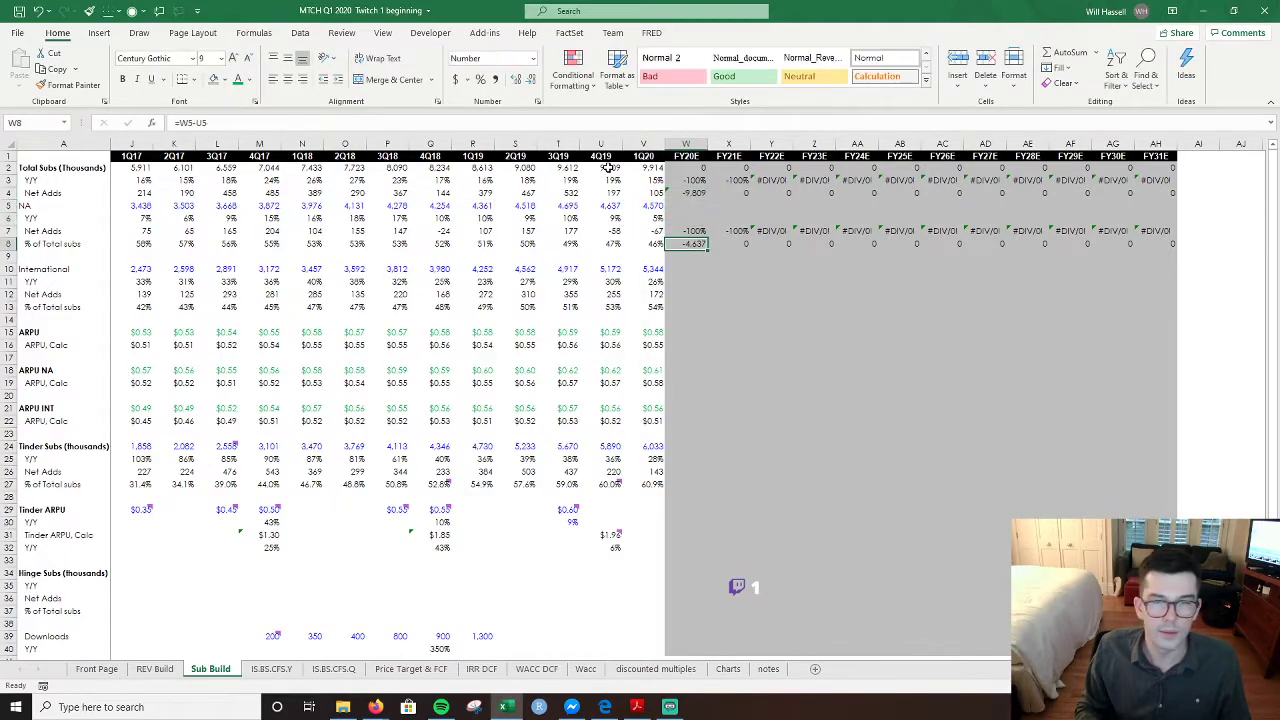
{"action": "key", "text": "F2"}
{"action": "key", "text": "Escape"}
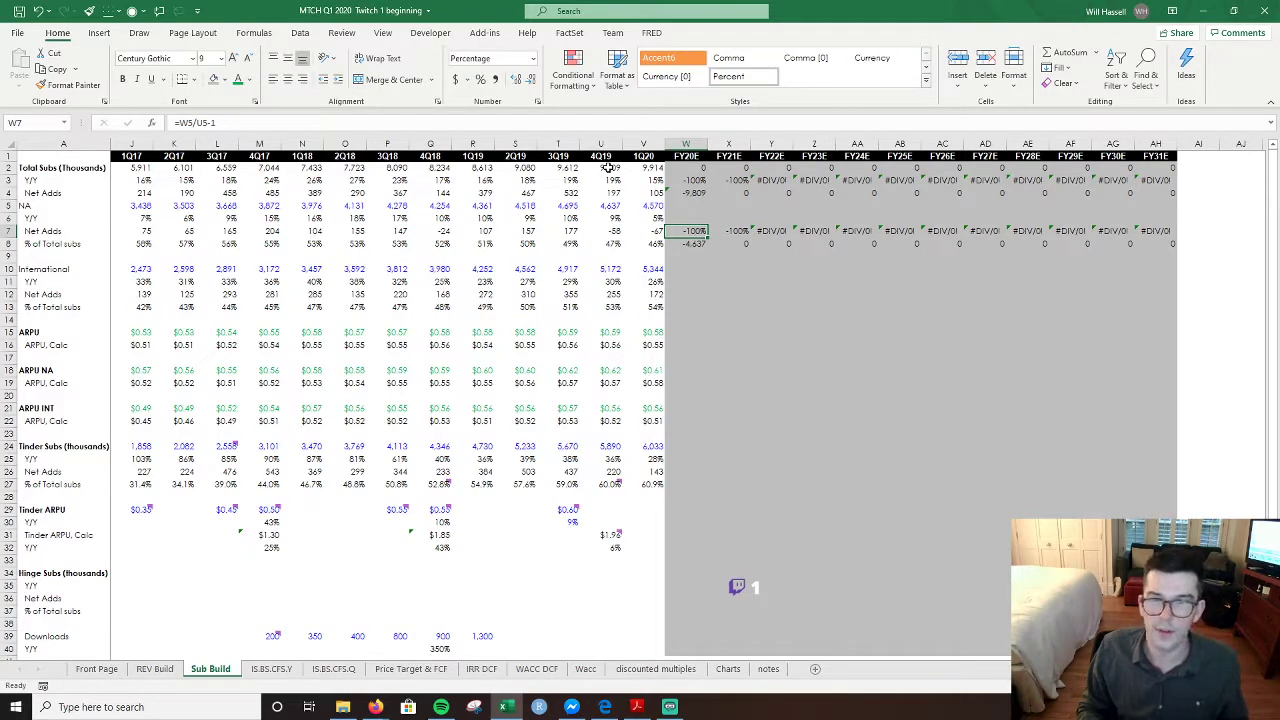
- Undo the NA formula fills and edits in rows 7 and 8 from FY21E through FY31E
{"action": "key", "text": "ctrl+z"}
{"action": "key", "text": "ctrl+z"}
{"action": "key", "text": "ctrl+z"}
{"action": "key", "text": "Up"}
{"action": "key", "text": "Left"}
{"action": "key", "text": "Right"}
{"action": "key", "text": "ctrl+z"}
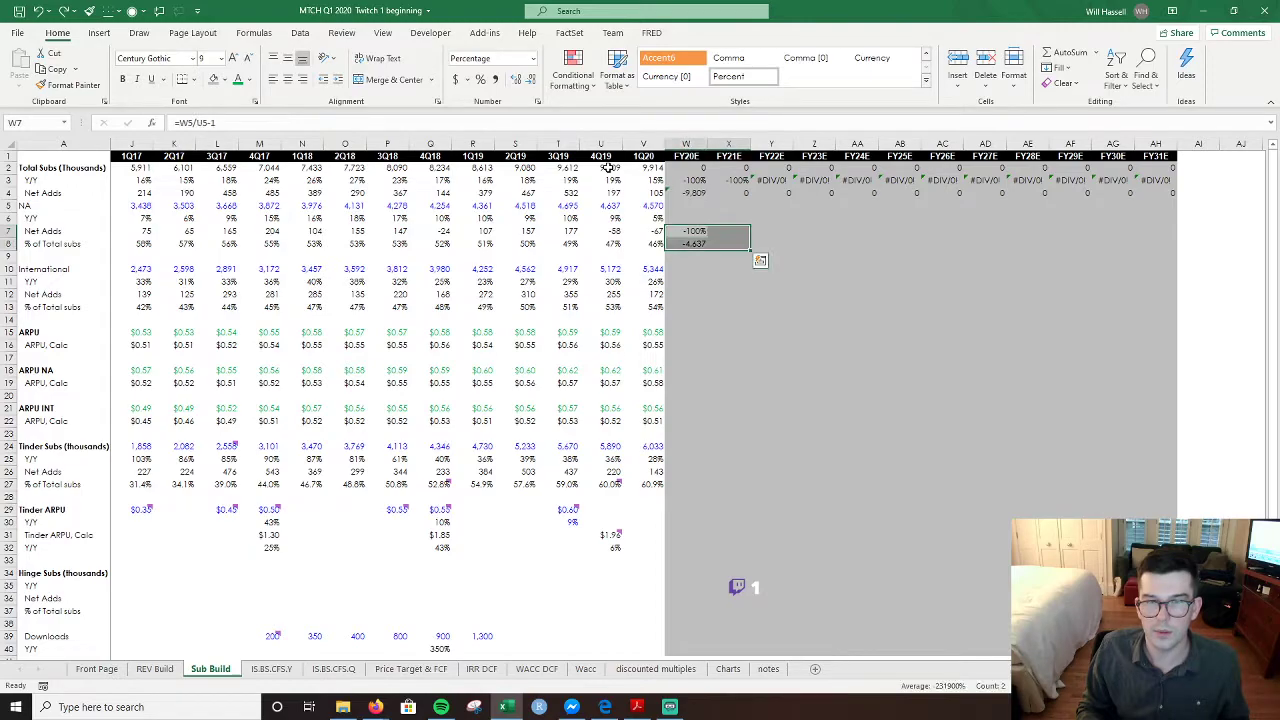
- Copy the FY20E NA formulas from W7:W8 up one row to W6:W7, clear W8, and inspect W6's references
{"action": "key", "text": "shift+Down"}
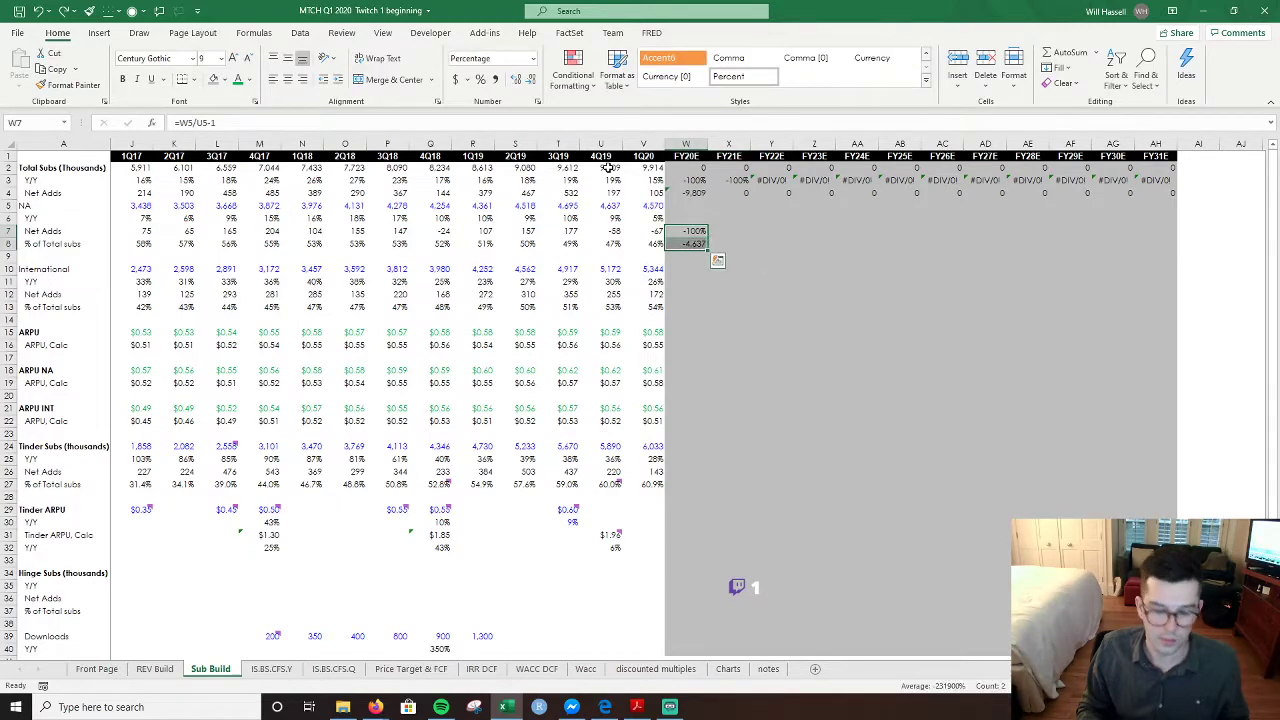
{"action": "key", "text": "ctrl+c"}
{"action": "key", "text": "Up"}
{"action": "key", "text": "Return"}
{"action": "key", "text": "Down"}
{"action": "key", "text": "Down"}
{"action": "key", "text": "Delete"}
{"action": "key", "text": "Up"}
{"action": "key", "text": "Up"}
{"action": "key", "text": "F2"}
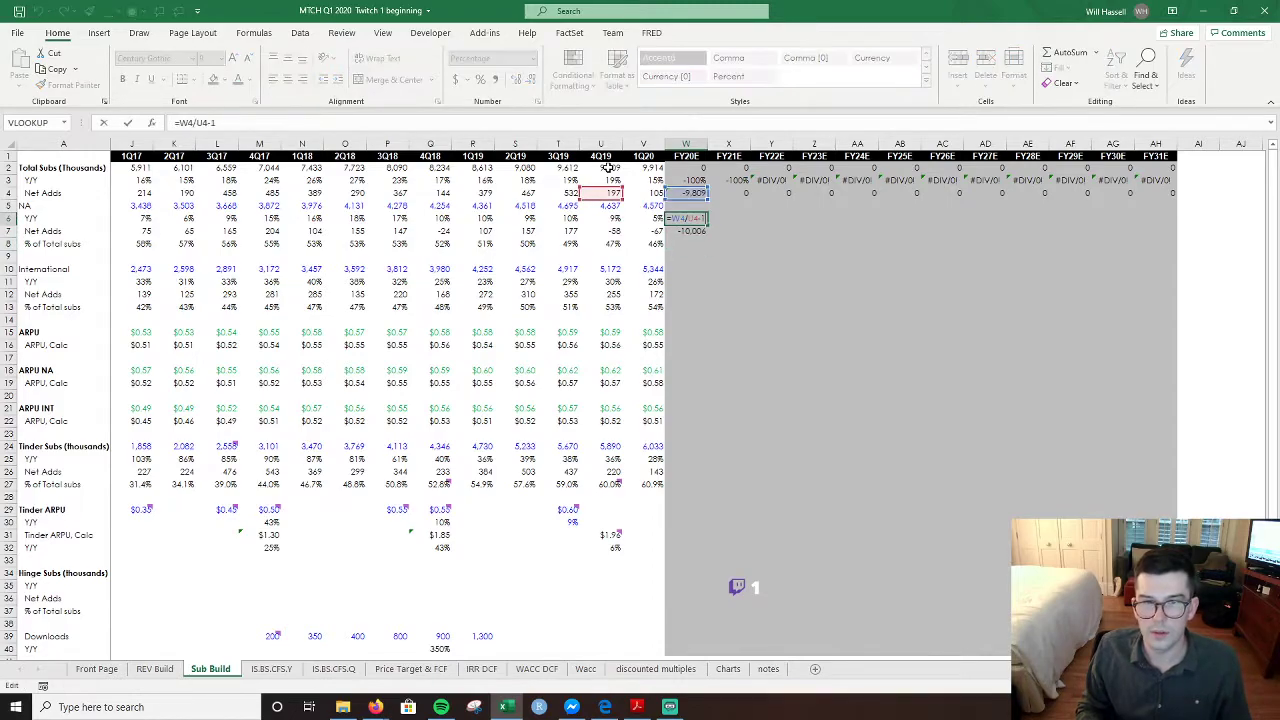
- Clear the misreferenced FY20E NA formulas in W6:W7
{"action": "key", "text": "Escape"}
{"action": "key", "text": "shift+Down"}
{"action": "key", "text": "Delete"}
- Copy the FY20E total subs Y/Y and Net Adds formulas in W3:W4 to the NA rows W6:W7 and check their references
{"action": "key", "text": "Up"}
{"action": "key", "text": "Up"}
{"action": "key", "text": "Up"}
{"action": "key", "text": "Up"}
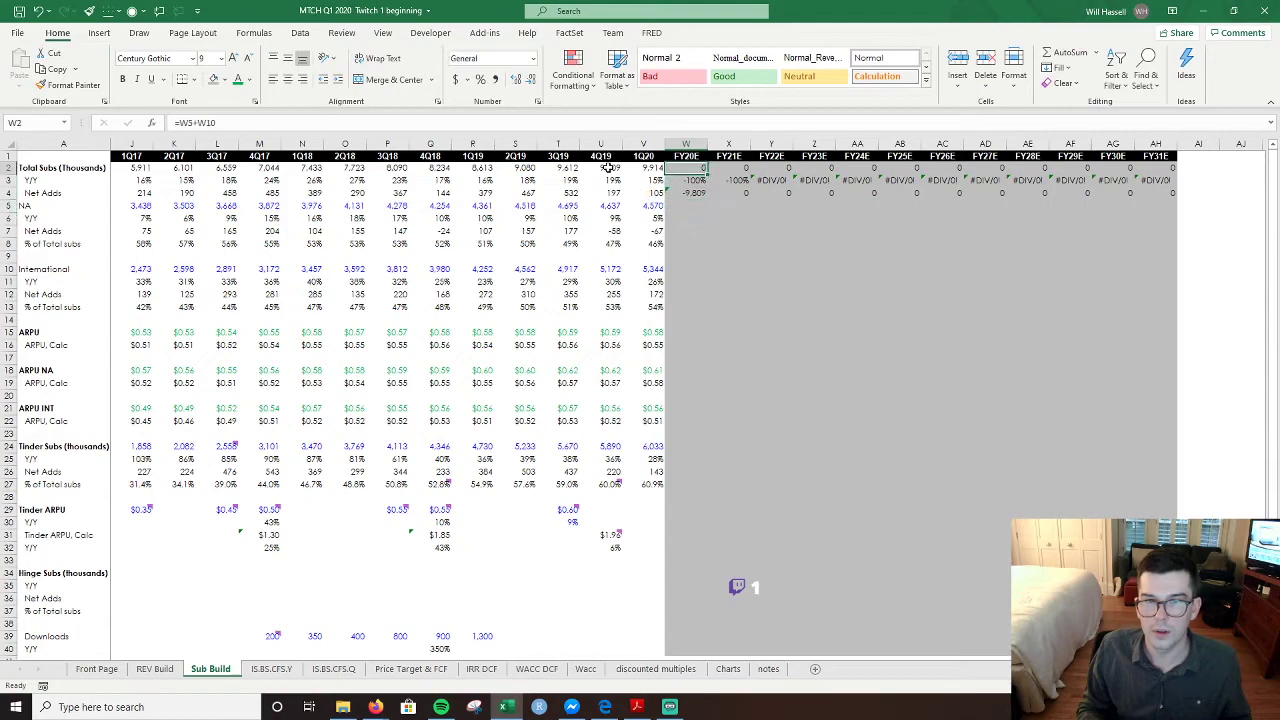
{"action": "key", "text": "Down"}
{"action": "key", "text": "Down"}
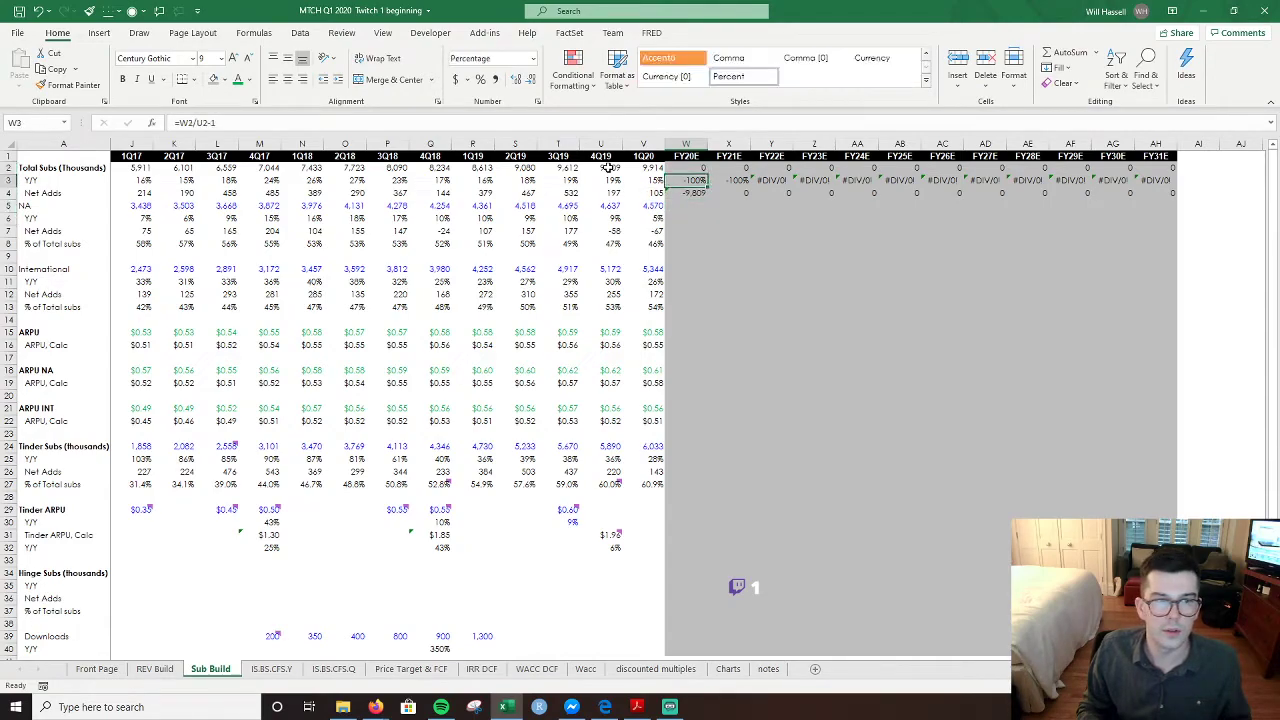
{"action": "key", "text": "Up"}
{"action": "key", "text": "shift+Down"}
{"action": "key", "text": "ctrl+c"}
{"action": "key", "text": "Down"}
{"action": "key", "text": "Down"}
{"action": "key", "text": "Down"}
{"action": "key", "text": "Down"}
{"action": "key", "text": "shift+Up"}
{"action": "key", "text": "Return"}
{"action": "key", "text": "Up"}
{"action": "key", "text": "F2"}
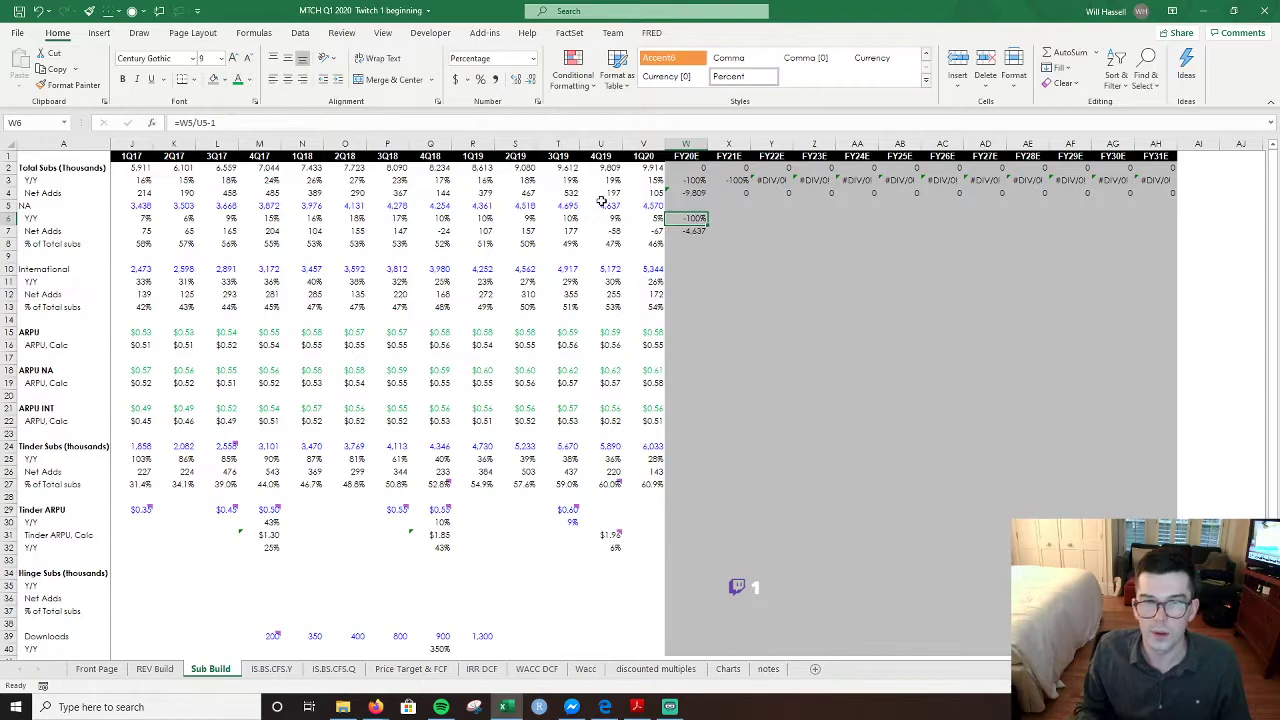
{"action": "key", "text": "Return"}
{"action": "key", "text": "F2"}
{"action": "key", "text": "Return"}
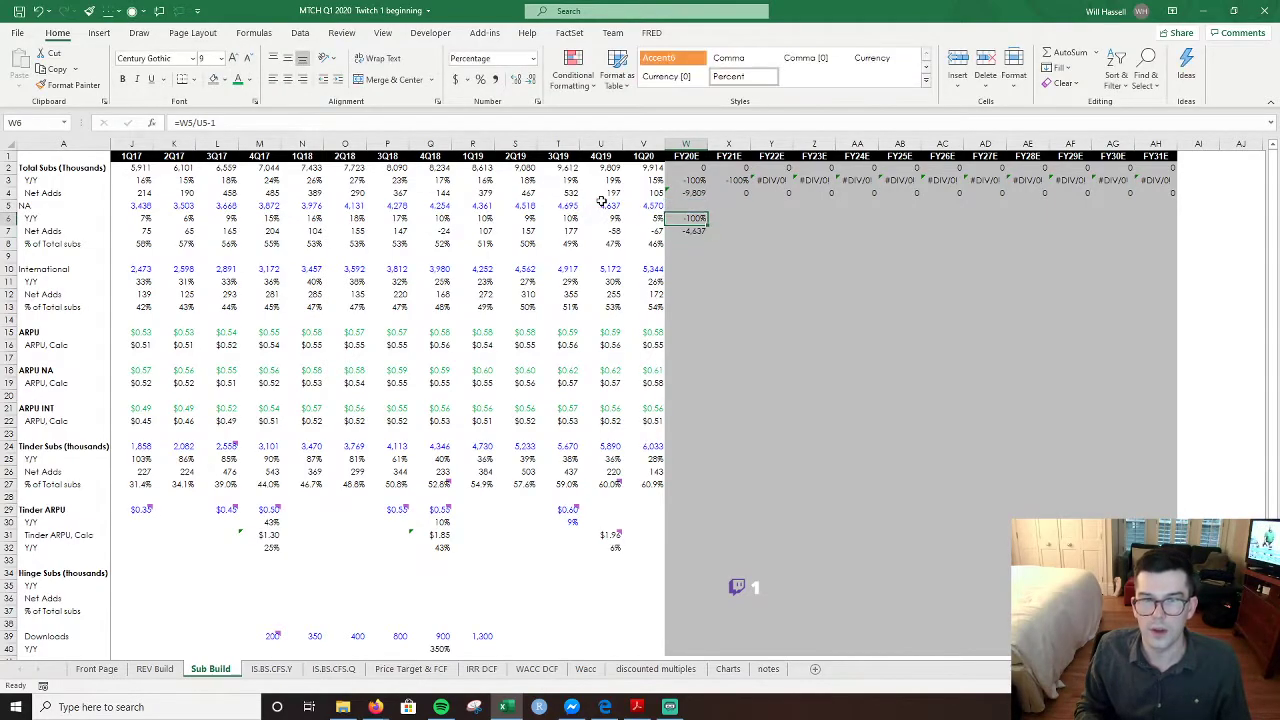
- Copy the FY21E total subs Y/Y and Net Adds formulas in X3:X4 to the NA rows X6:X7
{"action": "key", "text": "Right"}
{"action": "key", "text": "Up"}
{"action": "key", "text": "Up"}
{"action": "key", "text": "Up"}
{"action": "key", "text": "Up"}
{"action": "key", "text": "Up"}
{"action": "key", "text": "shift+Down"}
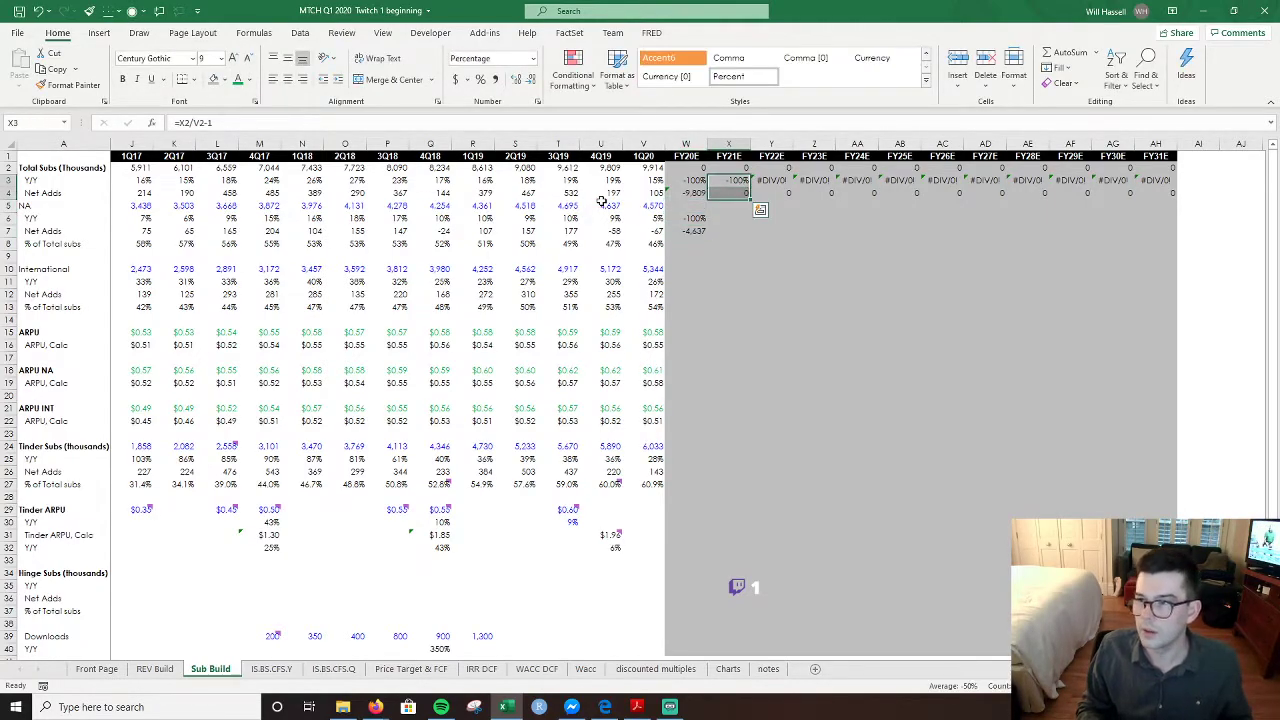
{"action": "key", "text": "ctrl+c"}
{"action": "key", "text": "Down"}
{"action": "key", "text": "Down"}
{"action": "key", "text": "Down"}
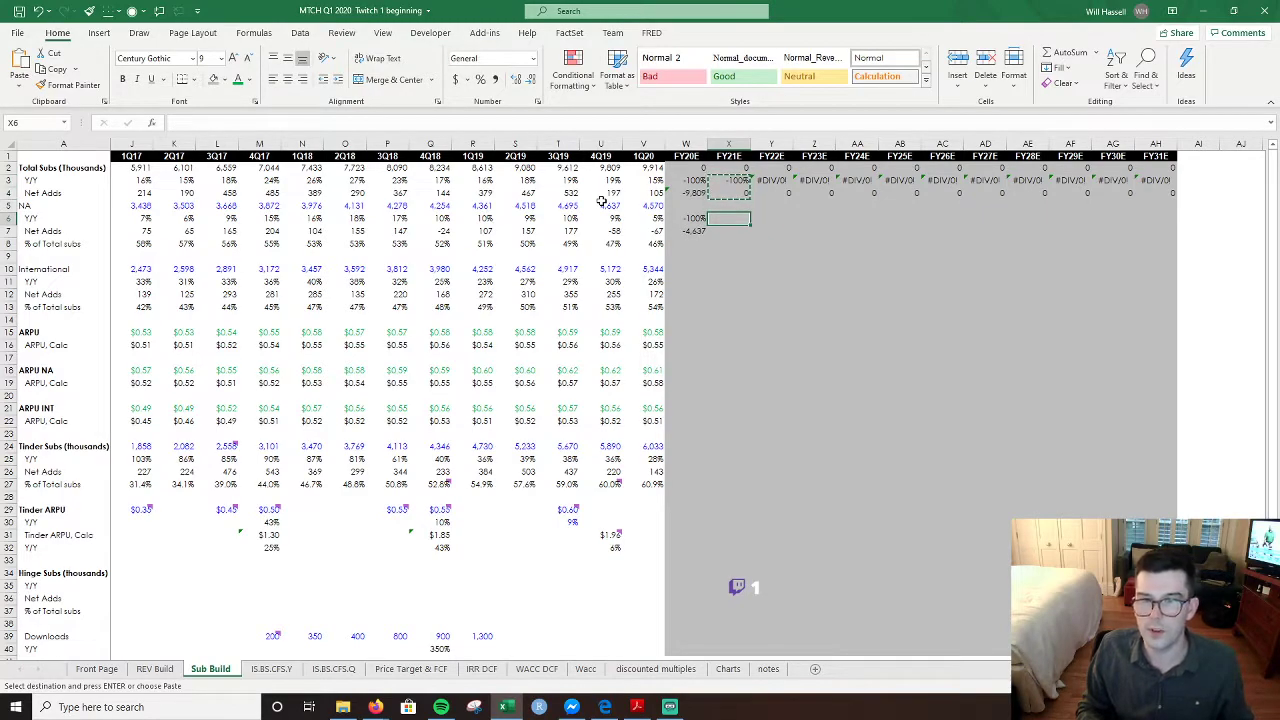
{"action": "key", "text": "ctrl+v"}
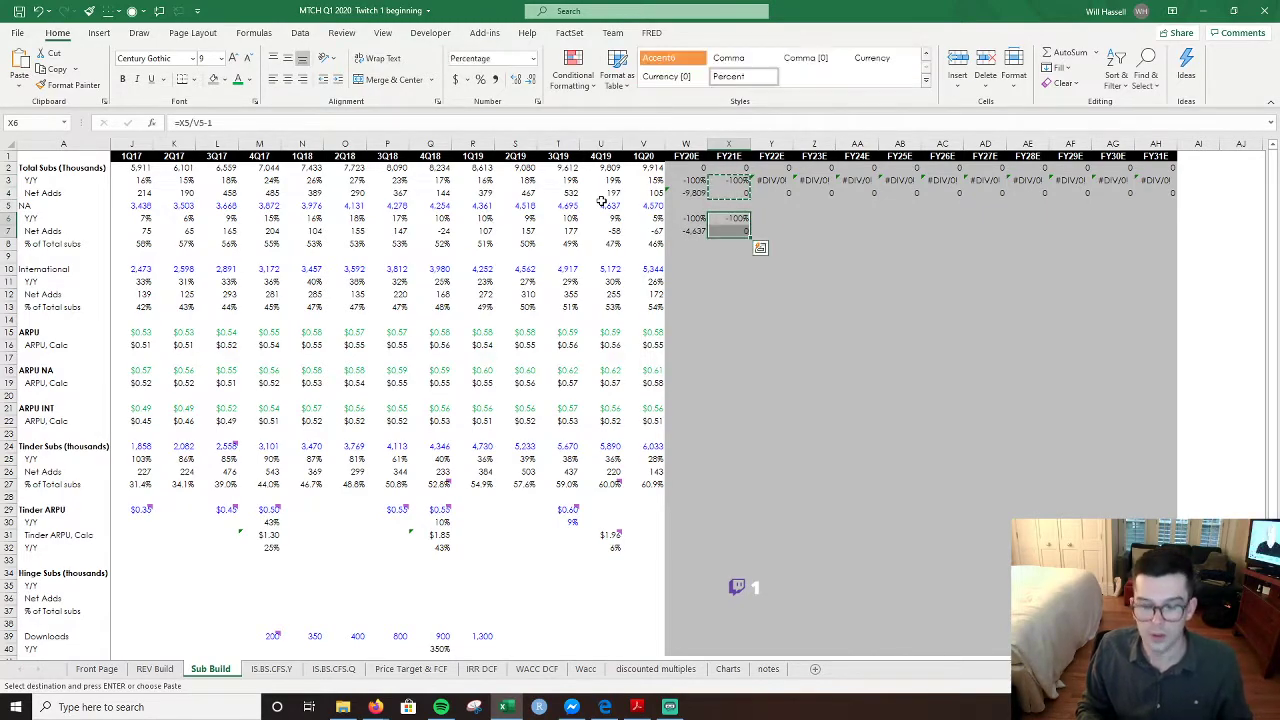
{"action": "key", "text": "Escape"}
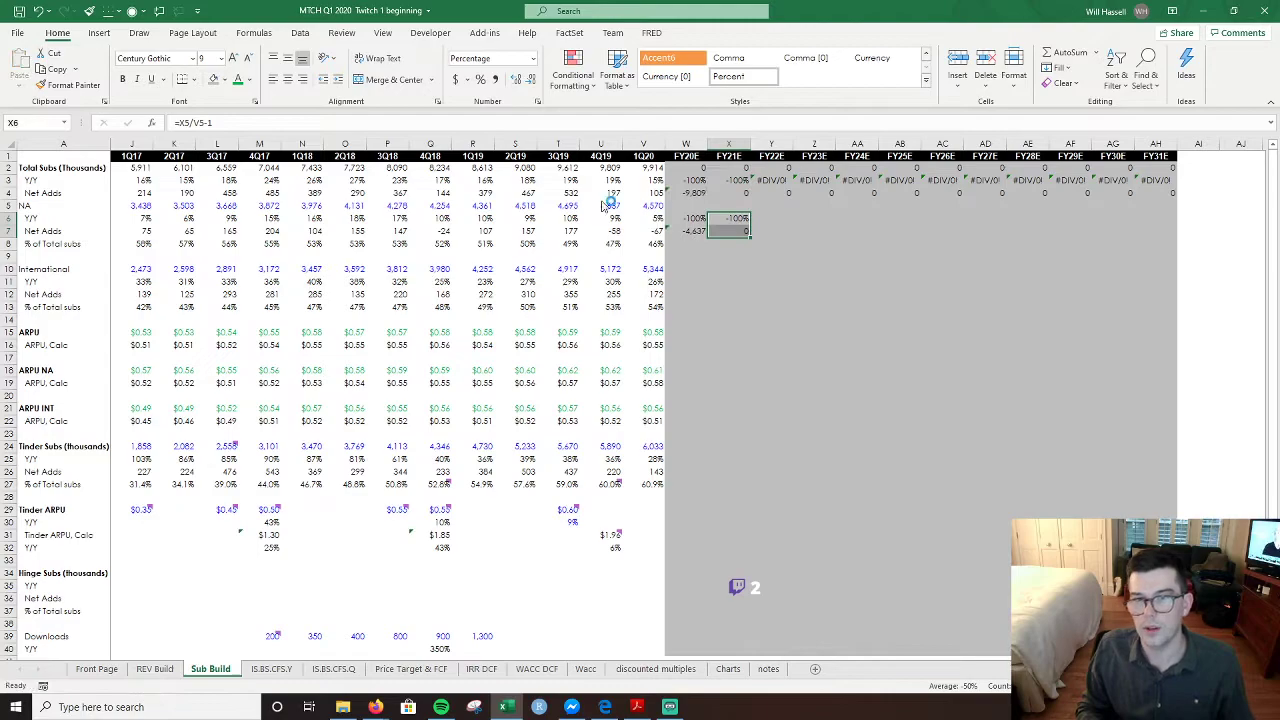
{"action": "key", "text": "F1"}
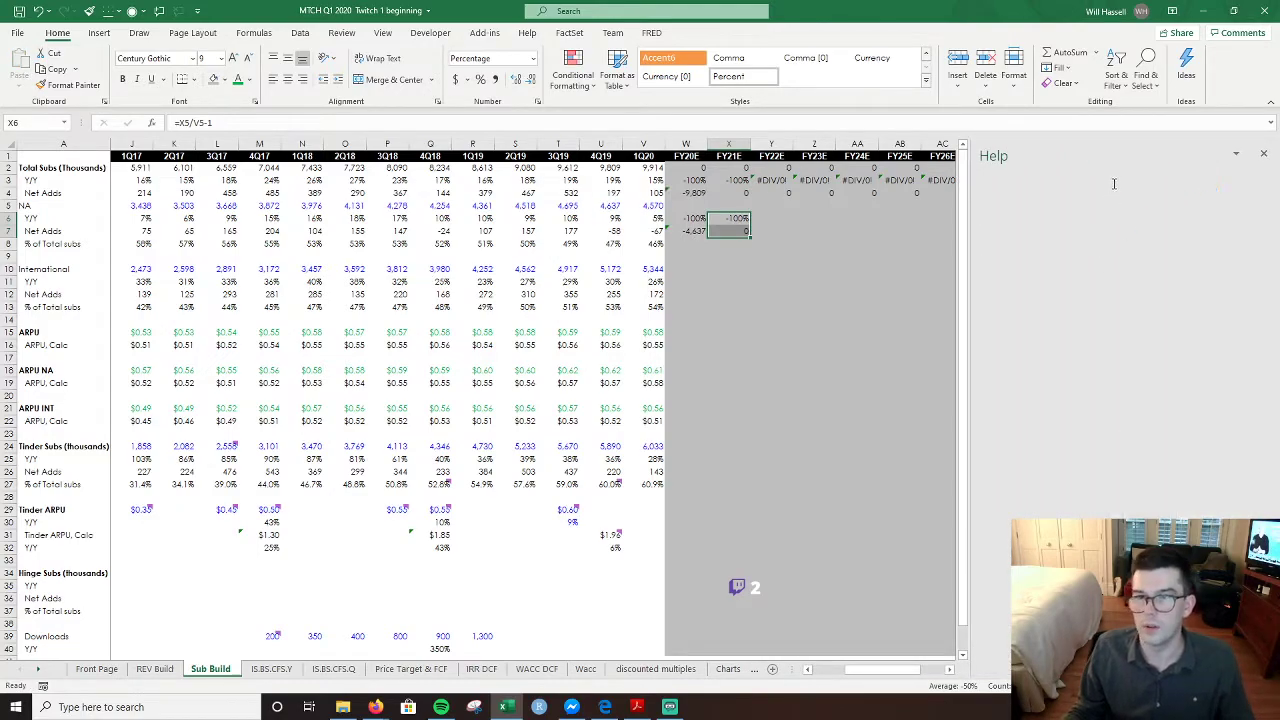
{"action": "left_click", "coordinate": [1264, 154]}
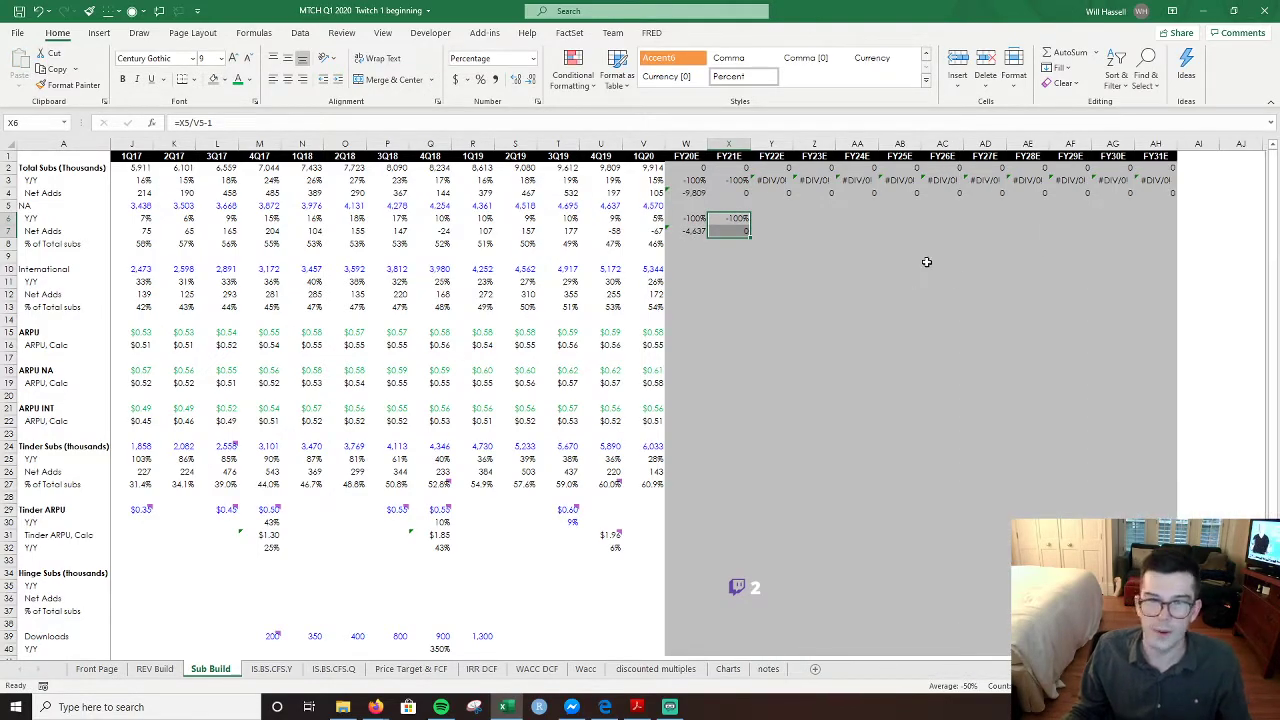
- Change the FY21E NA growth formula in X6 to =X5/W5-1
{"action": "key", "text": "F2"}
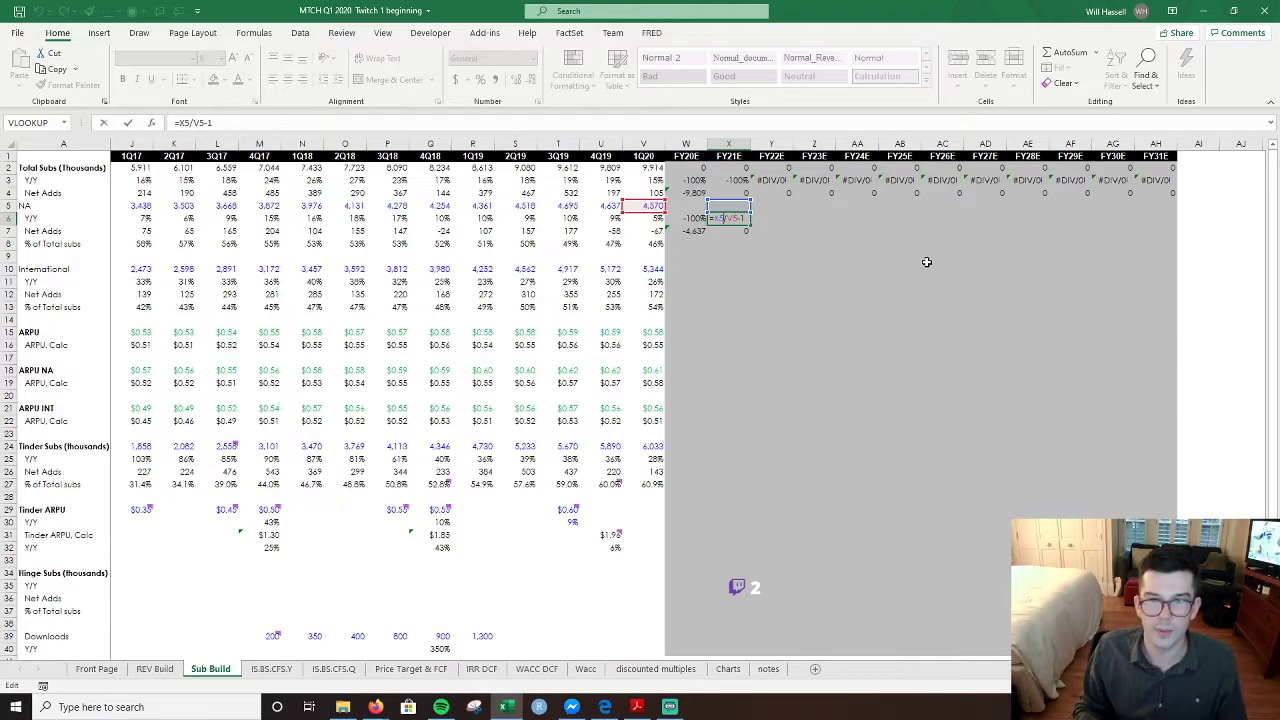
{"action": "key", "text": "Left"}
{"action": "key", "text": "Left"}
{"action": "key", "text": "Left"}
{"action": "key", "text": "BackSpace"}
{"action": "type", "text": "W"}
{"action": "key", "text": "Return"}
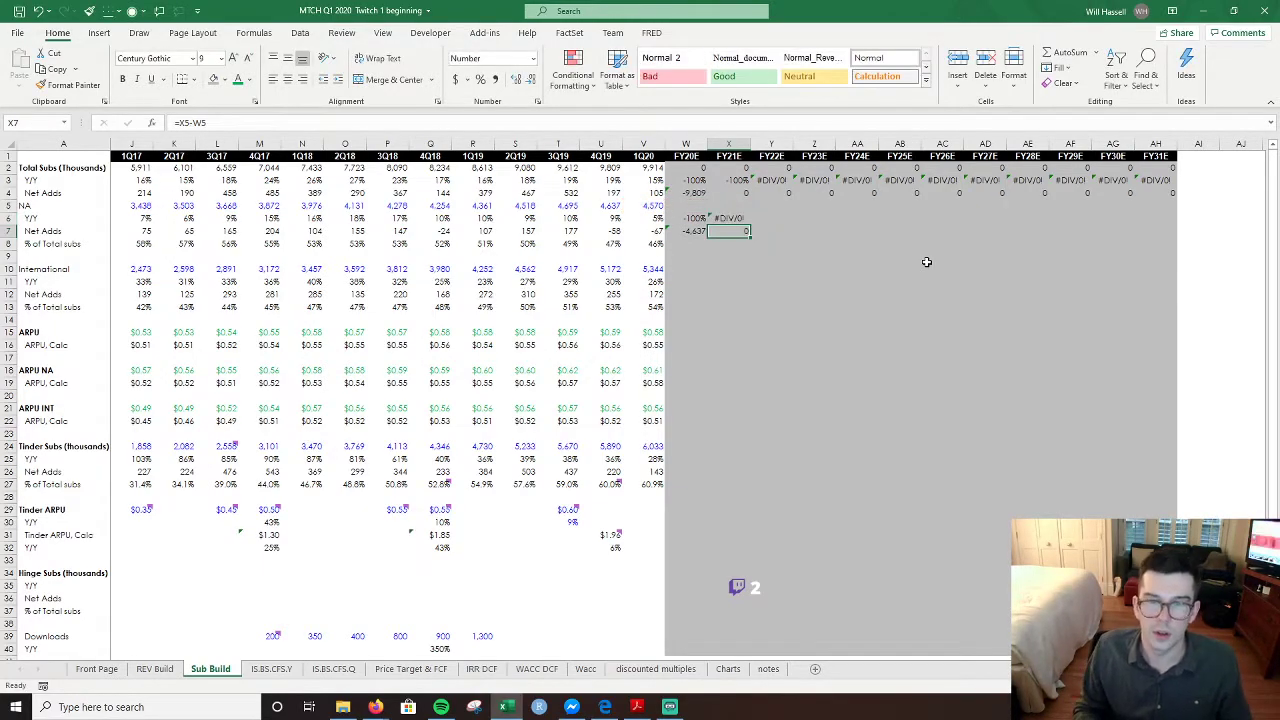
- Check the net adds formula in X7, and fill the FY21E NA formulas in X6:X7 across through FY31E
{"action": "key", "text": "F2"}
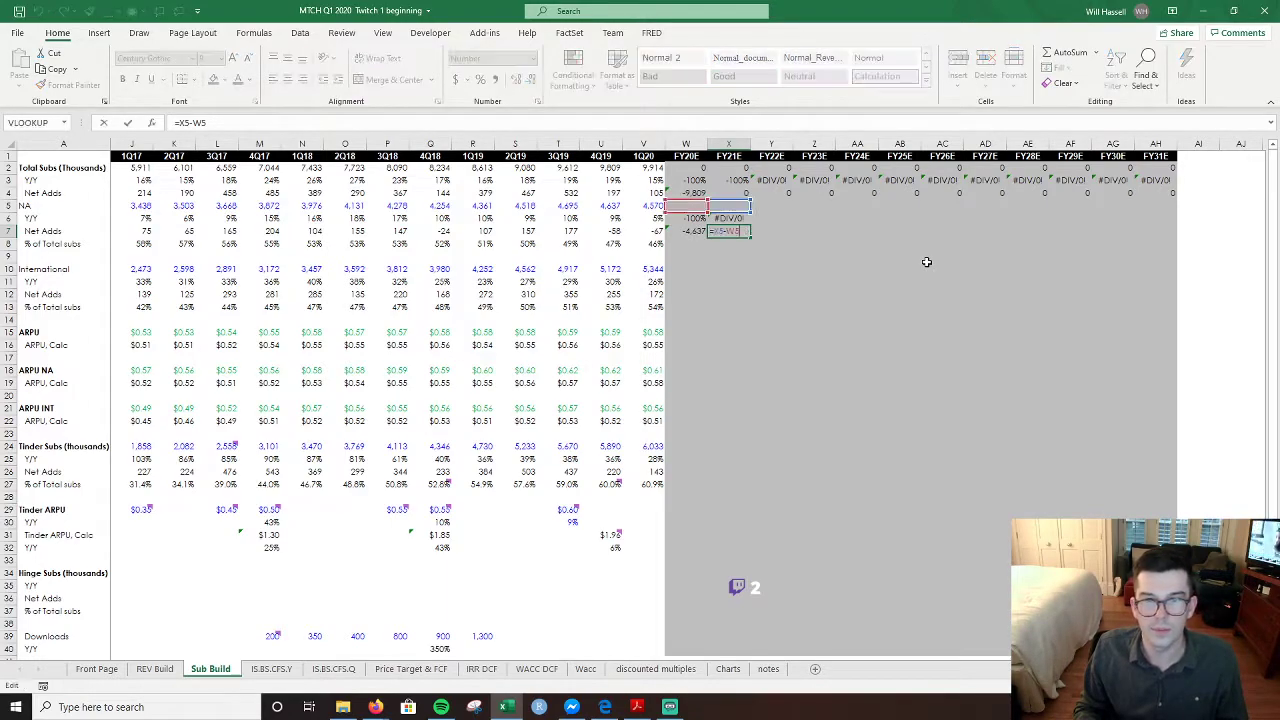
{"action": "key", "text": "Escape"}
{"action": "key", "text": "Up"}
{"action": "key", "text": "shift+Down"}
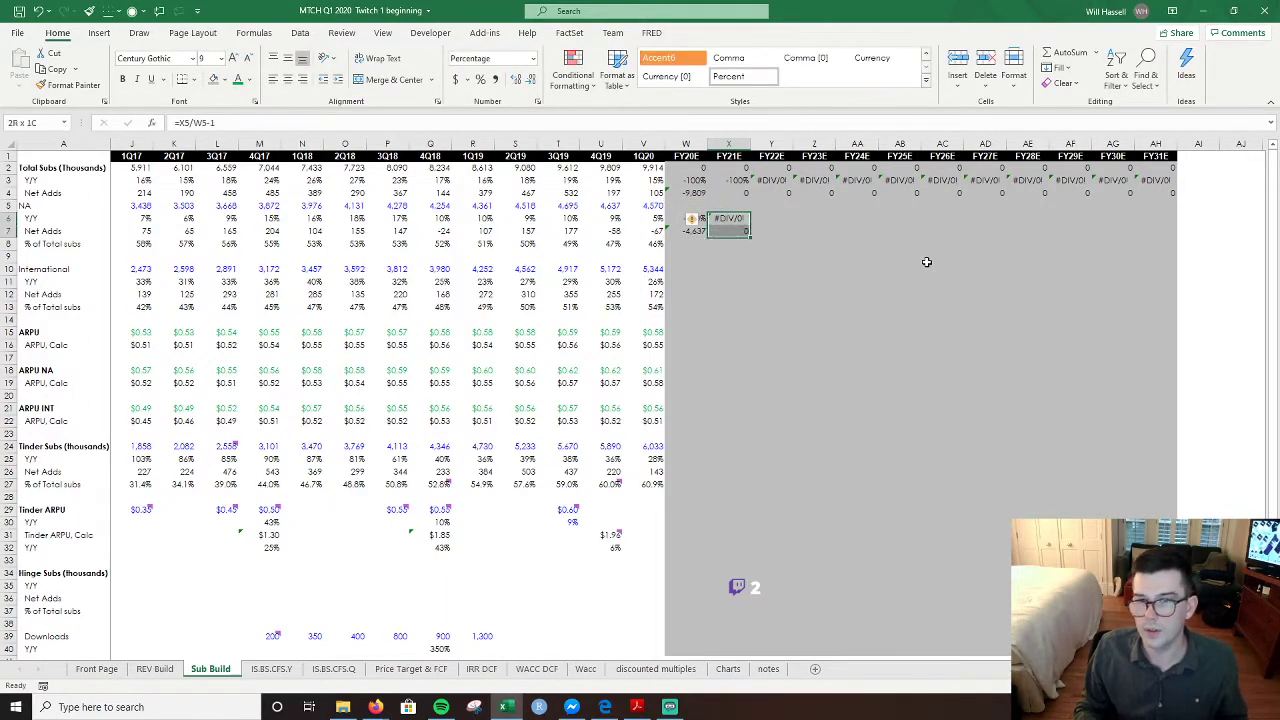
{"action": "key", "text": "shift+Right"}
{"action": "key", "text": "shift+Right"}
{"action": "key", "text": "shift+Right"}
{"action": "key", "text": "shift+Right"}
{"action": "key", "text": "shift+Right"}
{"action": "key", "text": "shift+Right"}
{"action": "key", "text": "shift+Right"}
{"action": "key", "text": "shift+Right"}
{"action": "key", "text": "shift+Right"}
{"action": "key", "text": "shift+Right"}
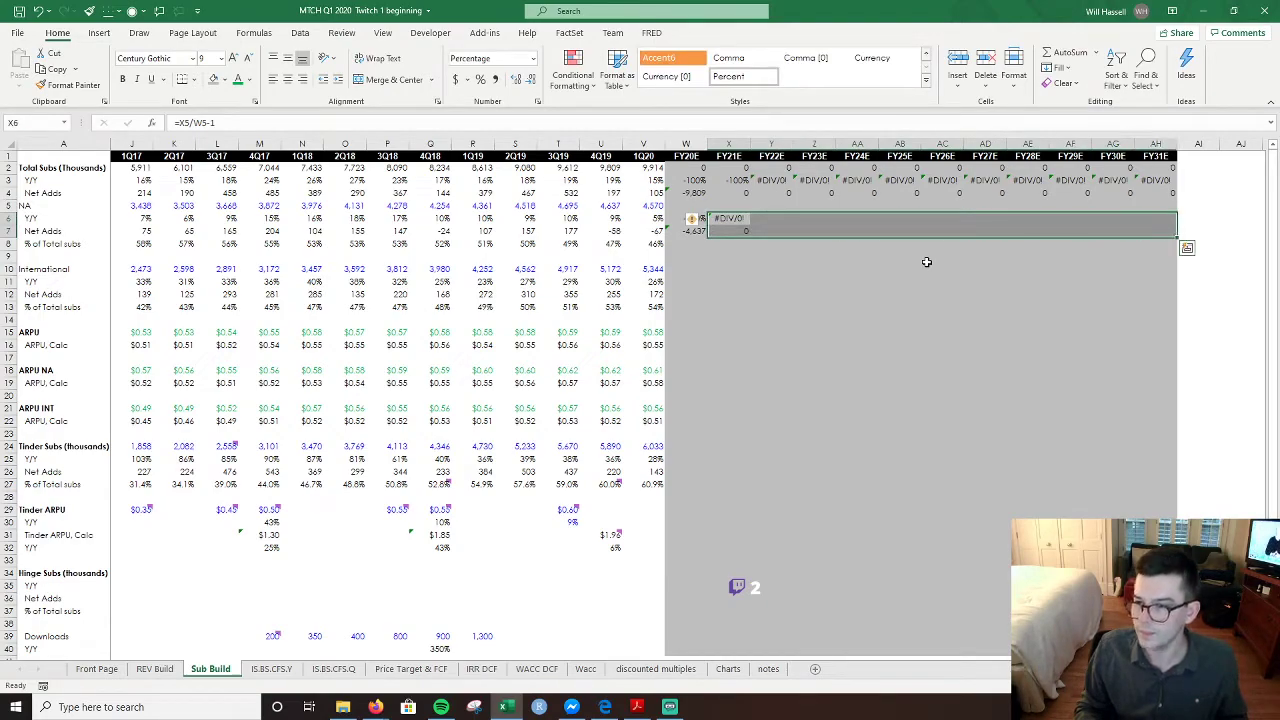
{"action": "key", "text": "ctrl+r"}
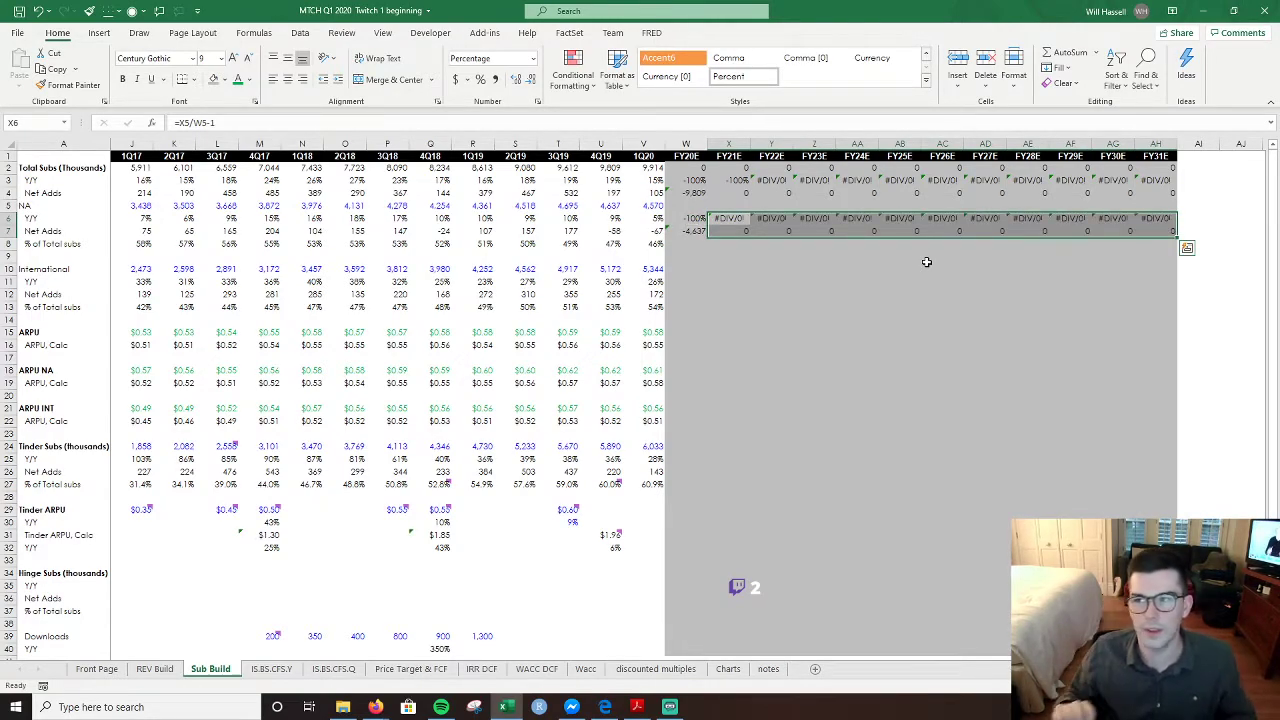
- Enter the FY20E NA % of Total subs formula =W5/W2 in W8
{"action": "key", "text": "Down"}
{"action": "key", "text": "Left"}
{"action": "key", "text": "Down"}
{"action": "type", "text": "="}
{"action": "key", "text": "Up"}
{"action": "key", "text": "Up"}
{"action": "key", "text": "Up"}
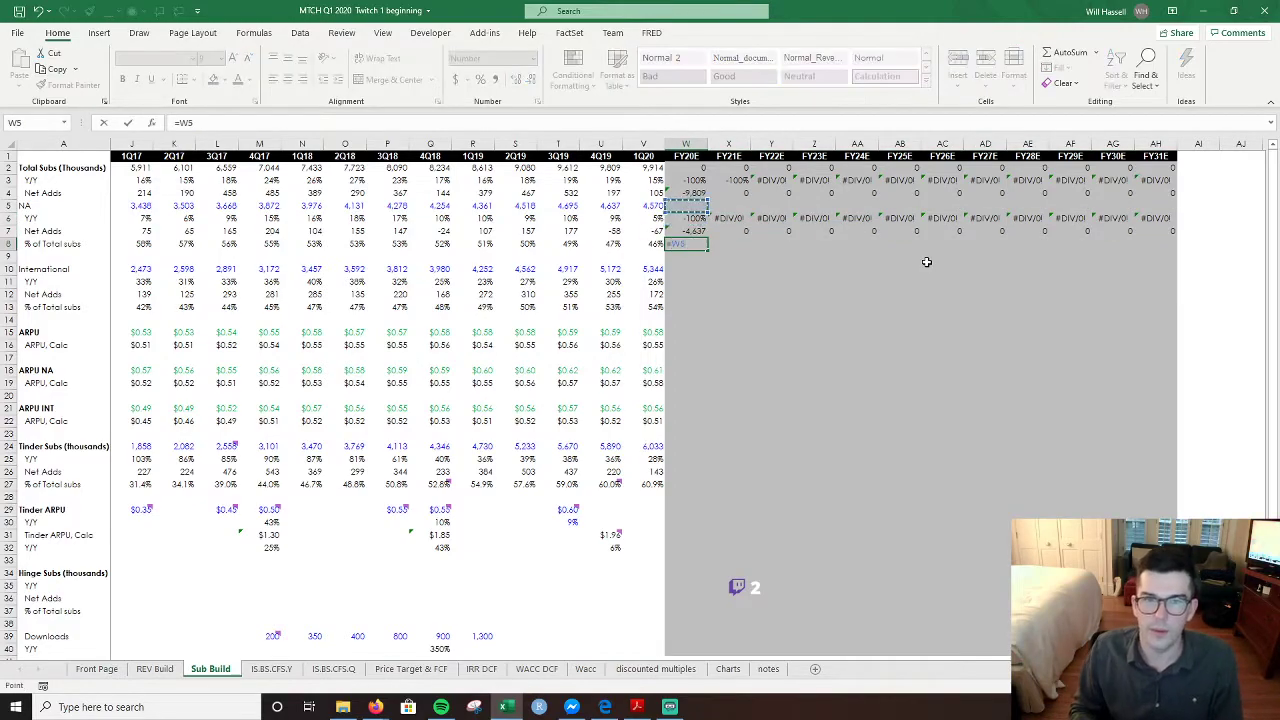
{"action": "type", "text": "/"}
{"action": "key", "text": "Up"}
{"action": "key", "text": "Up"}
{"action": "key", "text": "Up"}
{"action": "key", "text": "Up"}
{"action": "key", "text": "Up"}
{"action": "key", "text": "Up"}
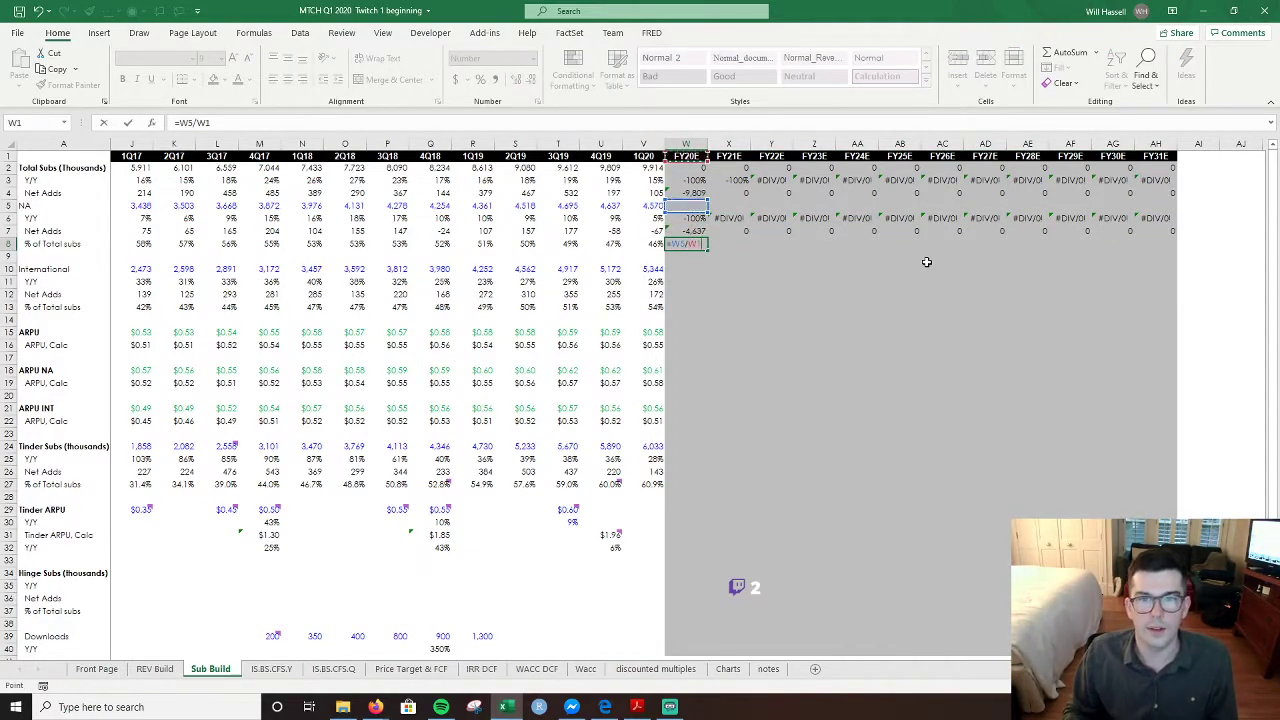
{"action": "key", "text": "Return"}
{"action": "key", "text": "Up"}
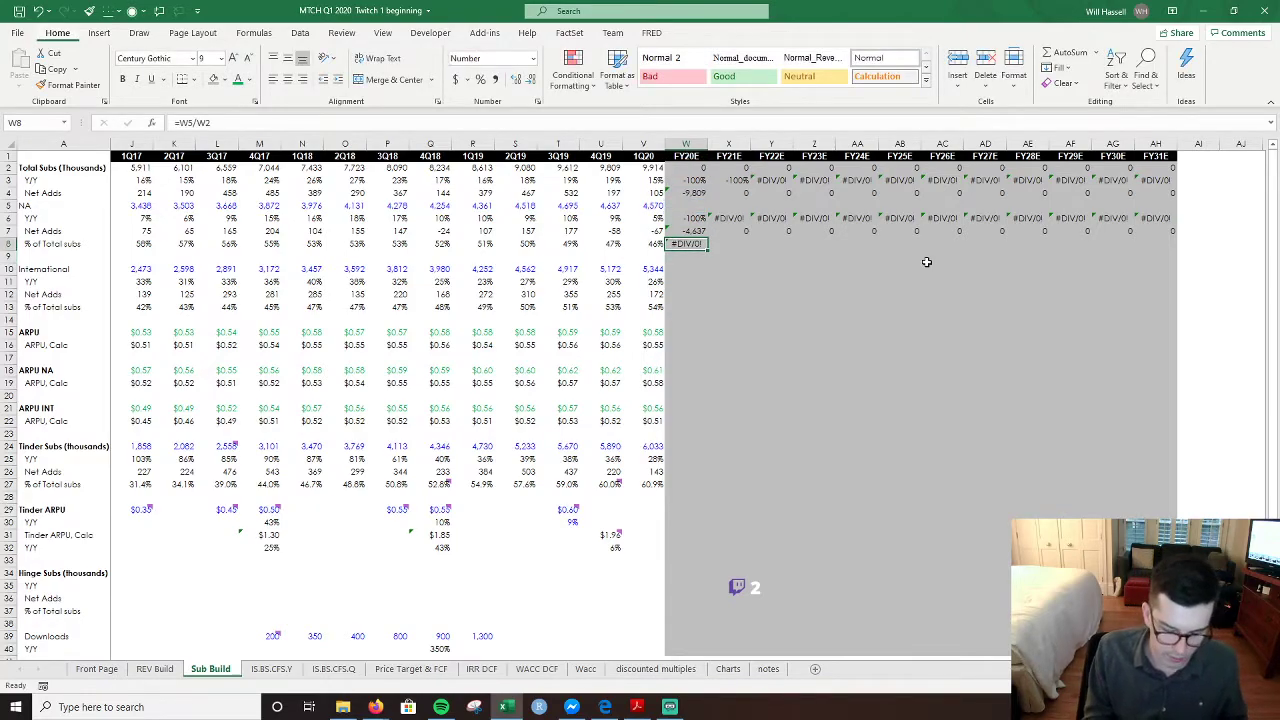
- Format W8 as a percentage and fill its formula across row 8 through FY31E
{"action": "key", "text": "ctrl+shift+5"}
{"action": "key", "text": "shift+Right"}
{"action": "key", "text": "shift+Right"}
{"action": "key", "text": "shift+Right"}
{"action": "key", "text": "shift+Right"}
{"action": "key", "text": "shift+Right"}
{"action": "key", "text": "shift+Right"}
{"action": "key", "text": "shift+Right"}
{"action": "key", "text": "shift+Right"}
{"action": "key", "text": "shift+Right"}
{"action": "key", "text": "shift+Right"}
{"action": "key", "text": "shift+Right"}
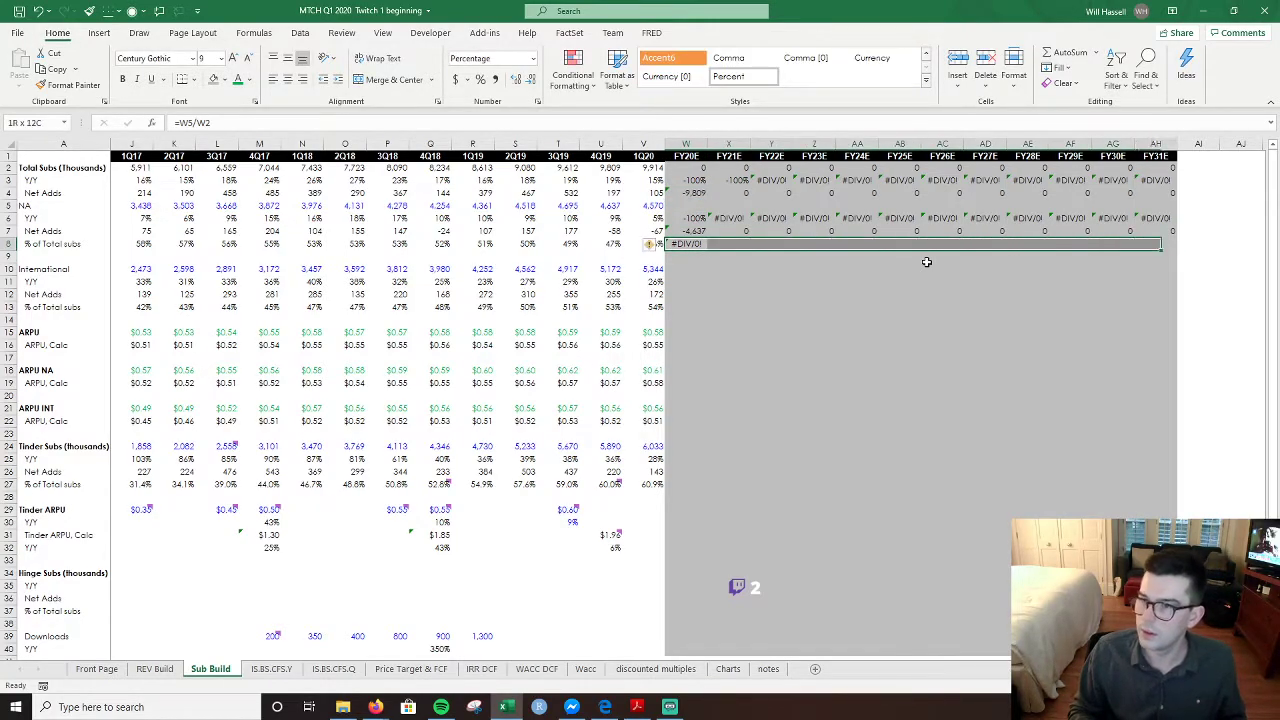
{"action": "key", "text": "ctrl+r"}
- Copy the FY20E–FY31E NA growth and net adds formulas in W6:AH7 to the International rows W11:AH12
{"action": "key", "text": "Down"}
{"action": "key", "text": "Down"}
{"action": "key", "text": "Down"}
{"action": "key", "text": "Down"}
{"action": "key", "text": "Up"}
{"action": "key", "text": "Up"}
{"action": "key", "text": "Up"}
{"action": "key", "text": "Up"}
{"action": "key", "text": "Up"}
{"action": "key", "text": "Up"}
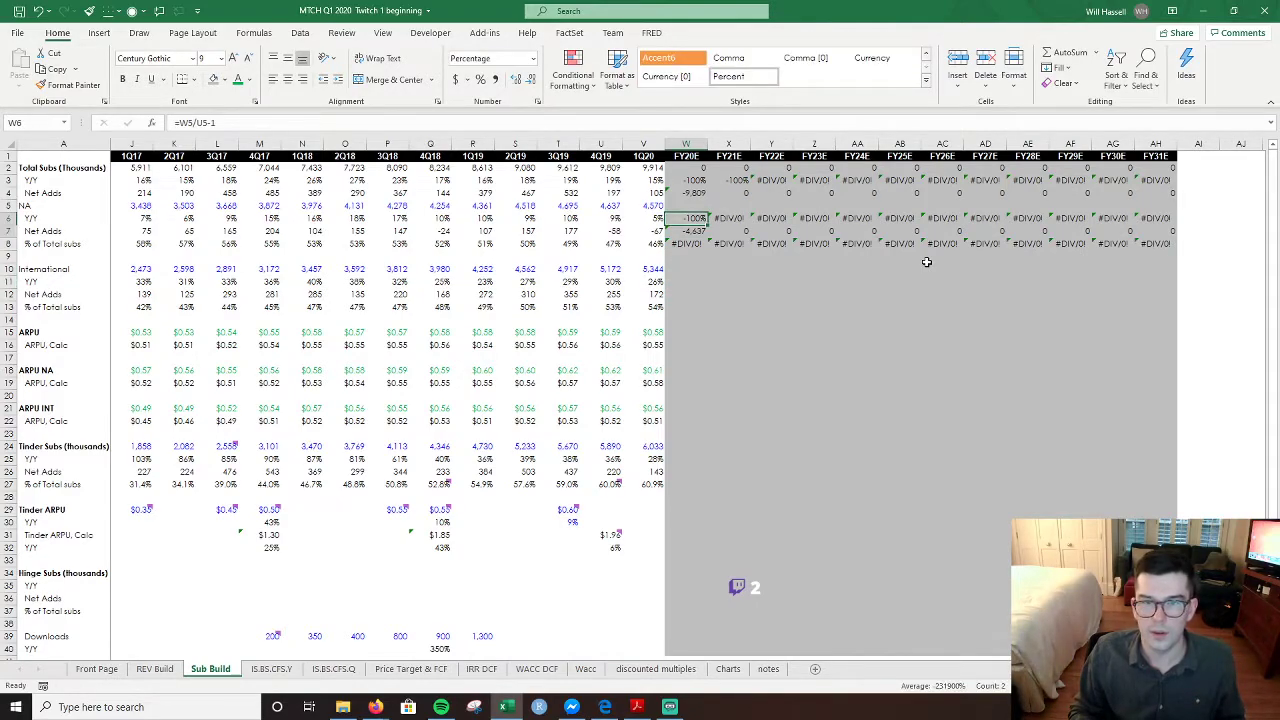
{"action": "key", "text": "shift+Down"}
{"action": "key", "text": "shift+Right"}
{"action": "key", "text": "shift+Right"}
{"action": "key", "text": "shift+Right"}
{"action": "key", "text": "shift+Right"}
{"action": "key", "text": "shift+Right"}
{"action": "key", "text": "shift+Right"}
{"action": "key", "text": "shift+Right"}
{"action": "key", "text": "shift+Right"}
{"action": "key", "text": "shift+Right"}
{"action": "key", "text": "shift+Right"}
{"action": "key", "text": "shift+Right"}
{"action": "key", "text": "ctrl+c"}
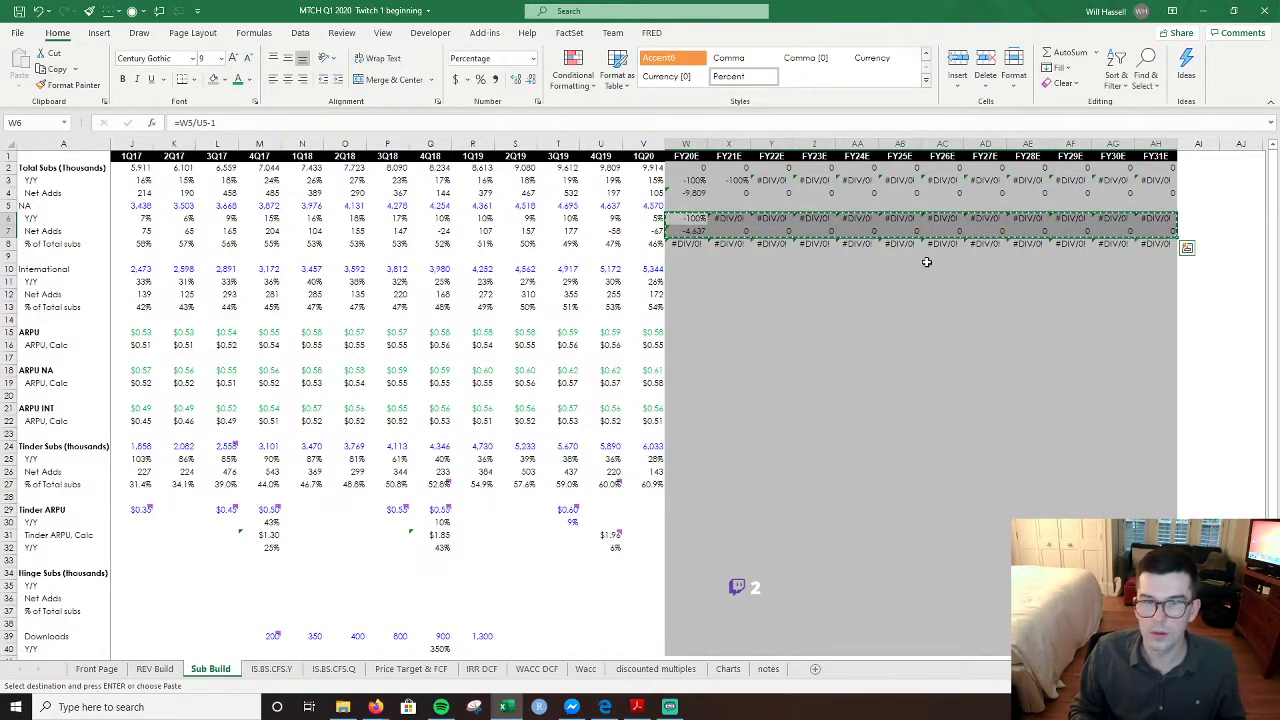
{"action": "key", "text": "Down"}
{"action": "key", "text": "Down"}
{"action": "key", "text": "Down"}
{"action": "key", "text": "Down"}
{"action": "key", "text": "Down"}
{"action": "key", "text": "ctrl+v"}
{"action": "key", "text": "F1"}
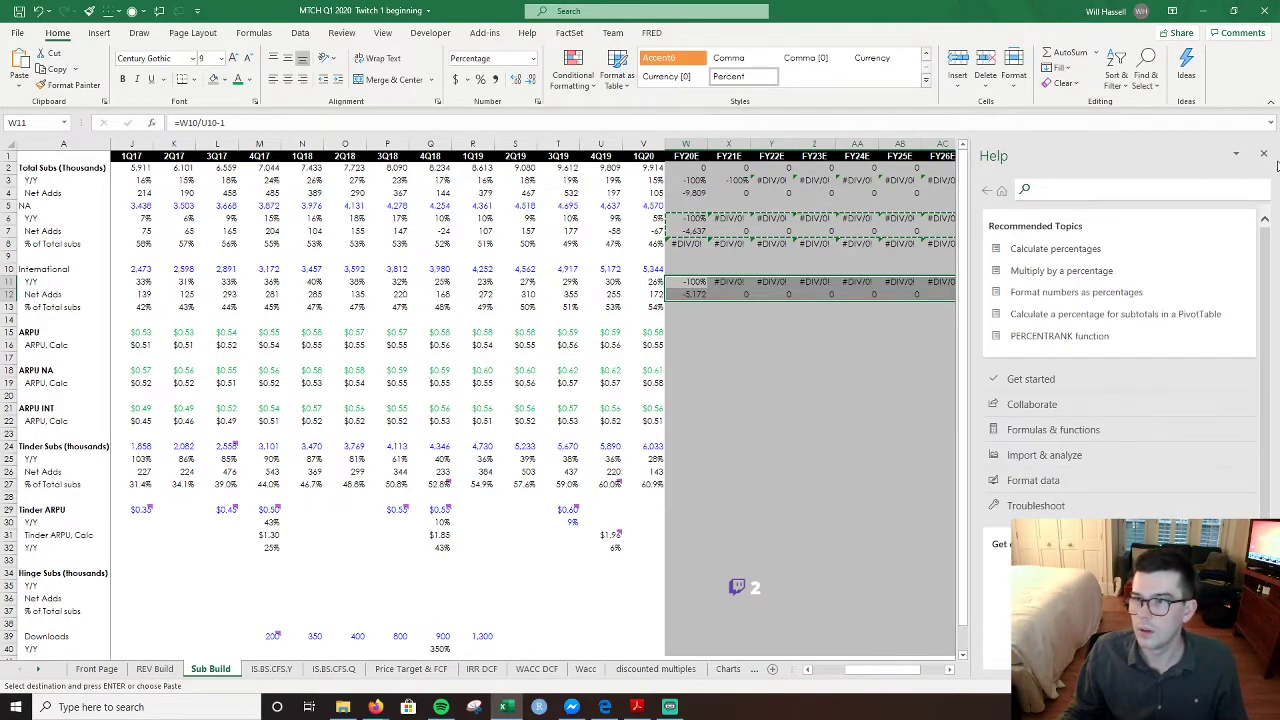
{"action": "left_click", "coordinate": [1263, 154]}
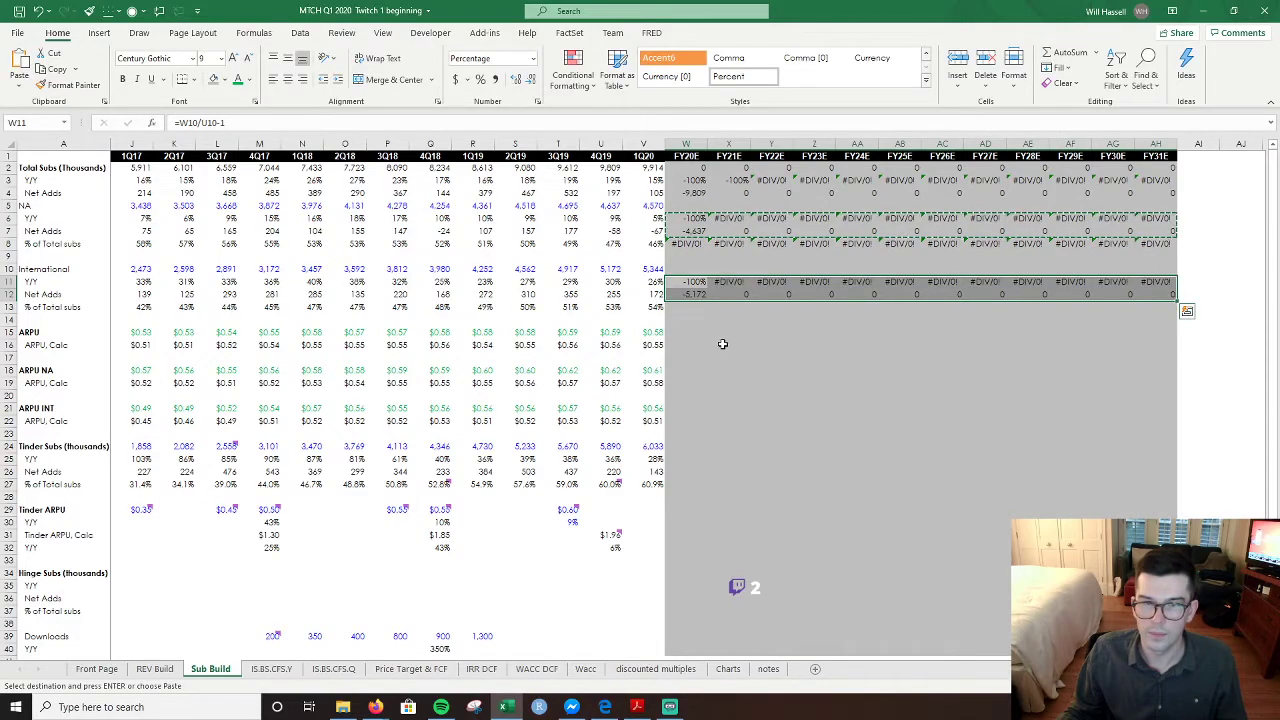
- Check the cell references in the FY20E International growth formula in W11
{"action": "left_click", "coordinate": [811, 295]}
{"action": "key", "text": "Return"}
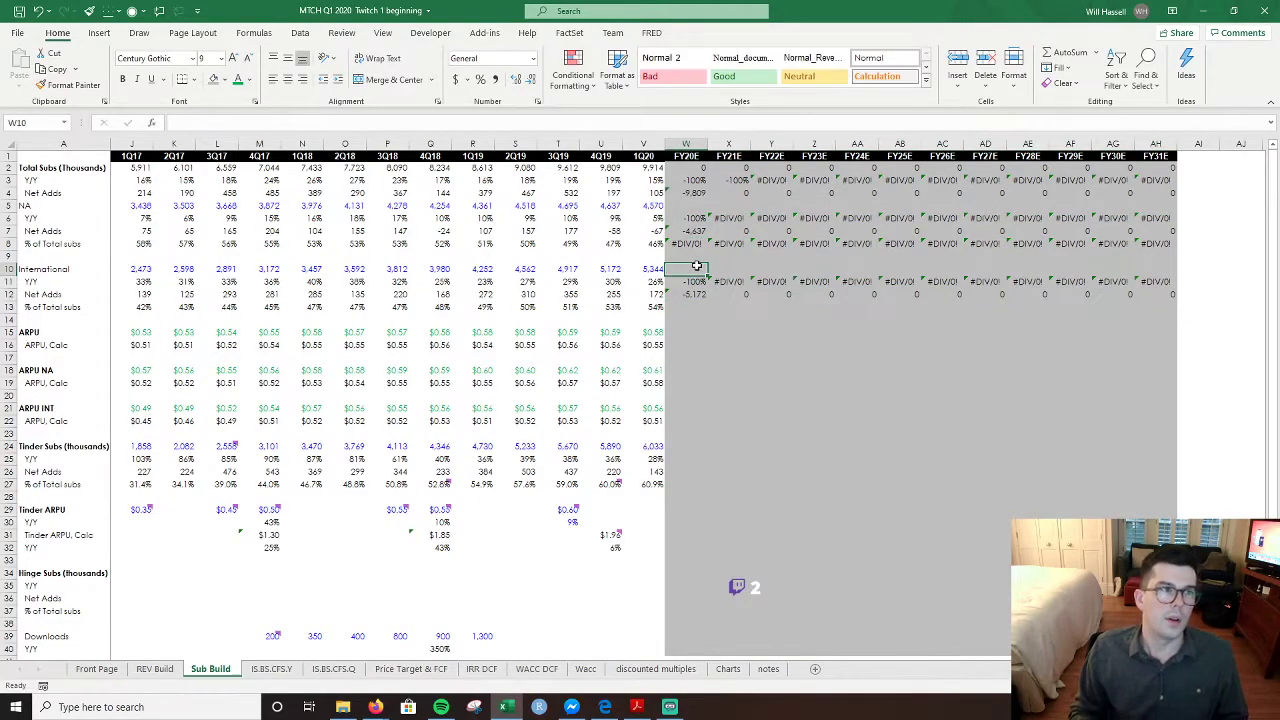
{"action": "key", "text": "F2"}
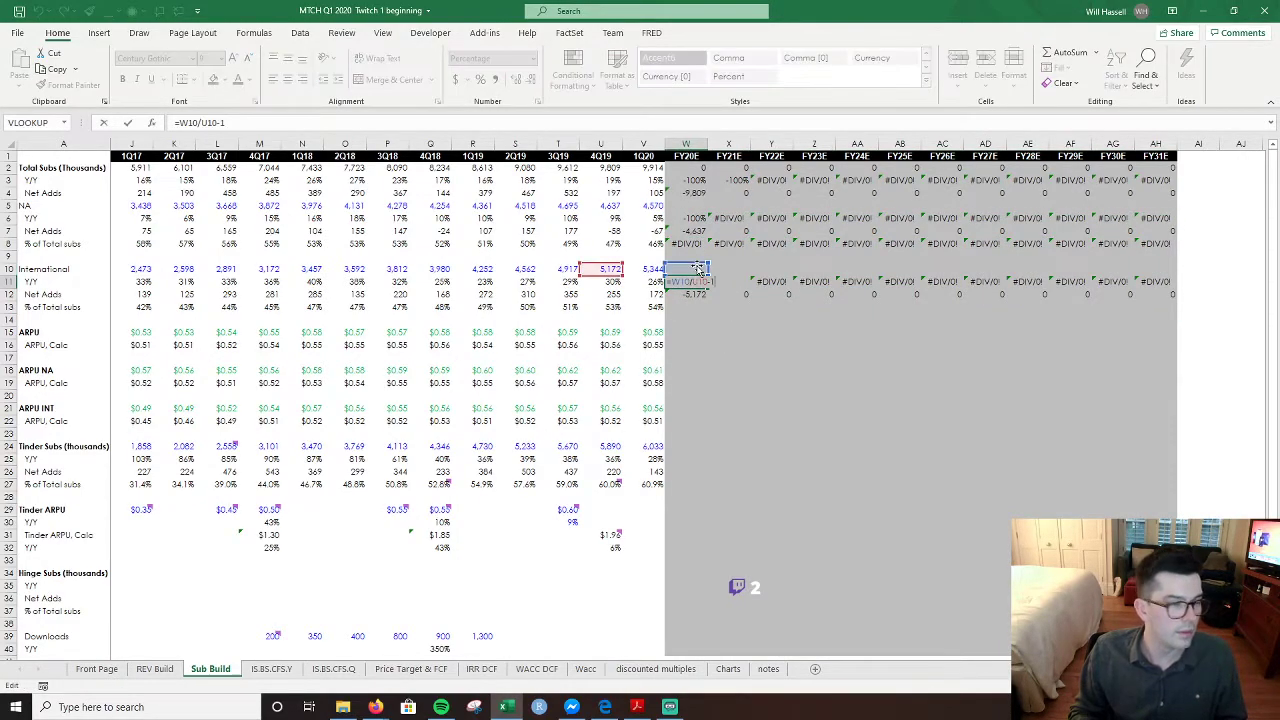
{"action": "key", "text": "Return"}
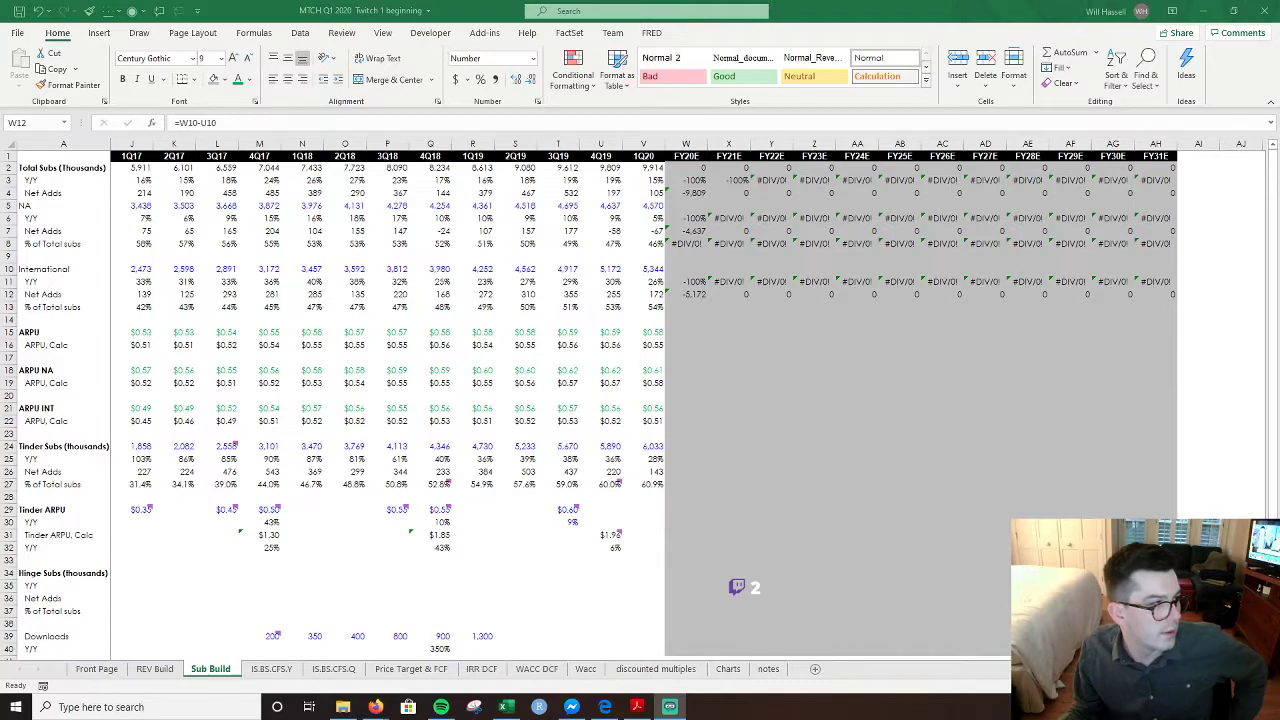
- Check the 1Q20 Tinder subscriber Y/Y growth formula in V25
{"action": "left_click", "coordinate": [668, 459]}
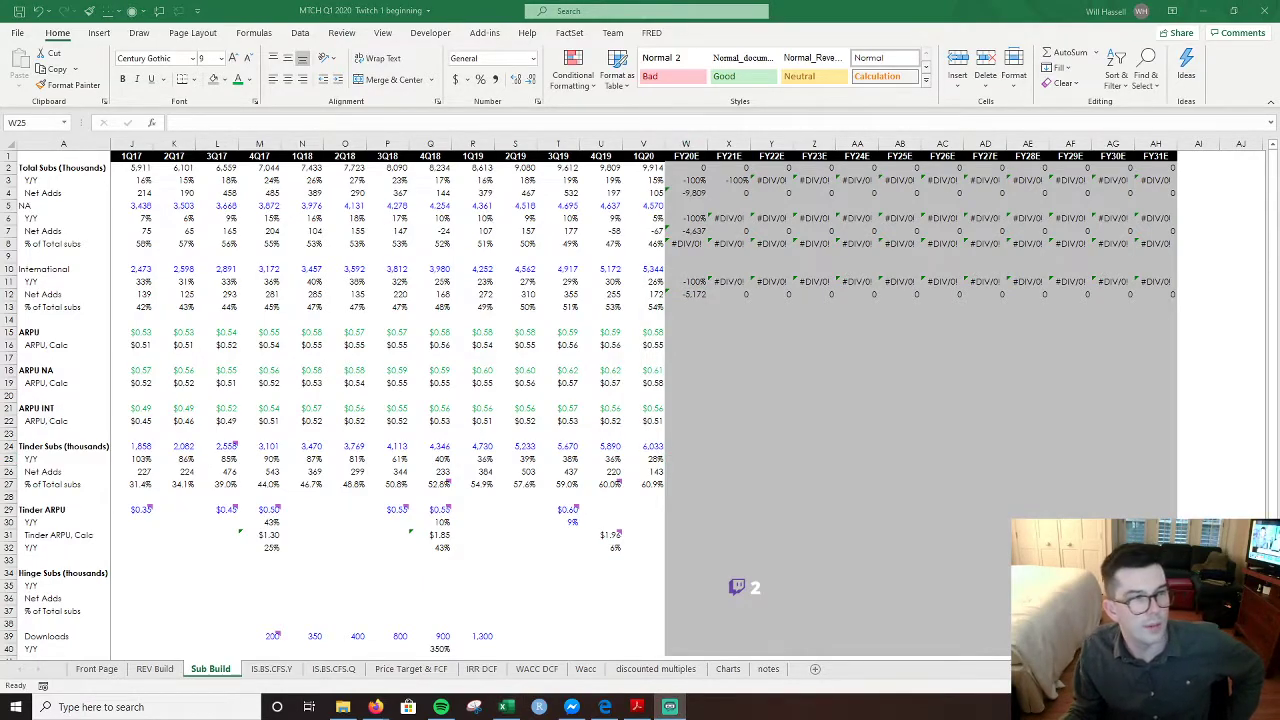
{"action": "key", "text": "alt+Tab"}
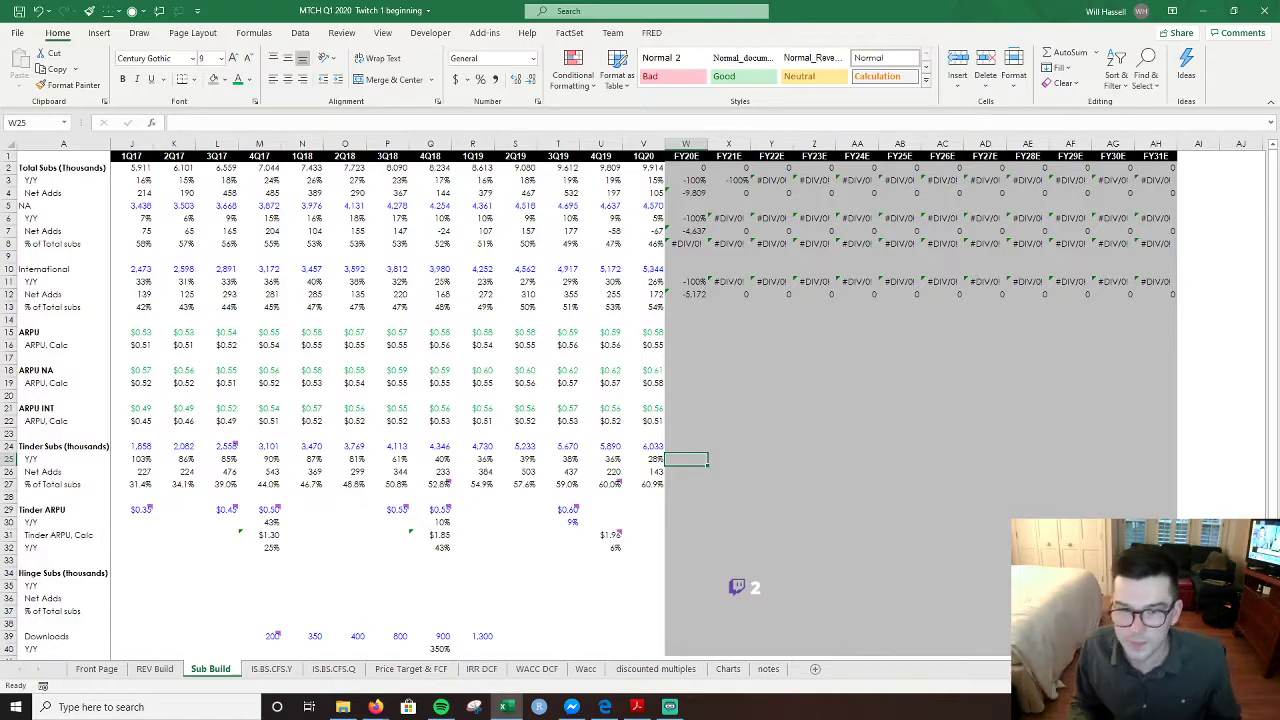
{"action": "key", "text": "Left"}
{"action": "key", "text": "F2"}
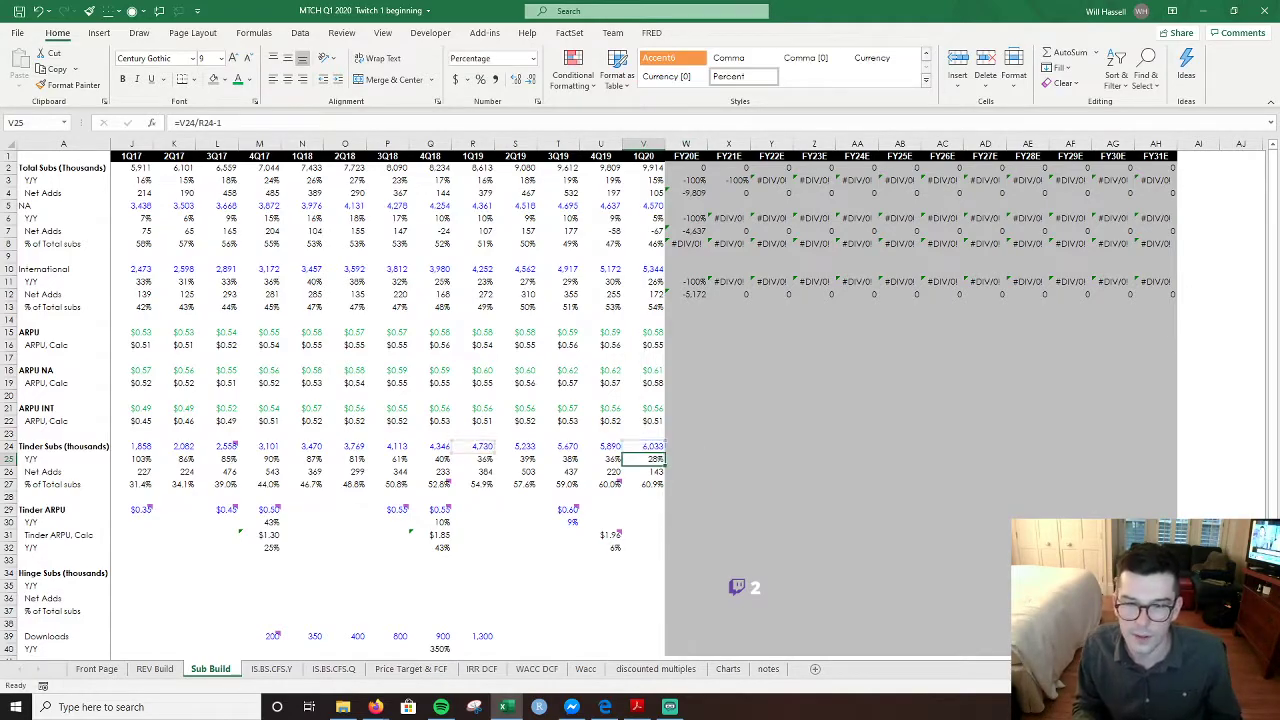
{"action": "key", "text": "Escape"}
- Enter the FY20E International % of Total subs formula =W10/W2 in W13
{"action": "key", "text": "Right"}
{"action": "key", "text": "Up"}
{"action": "key", "text": "Up"}
{"action": "key", "text": "Down"}
{"action": "key", "text": "Down"}
{"action": "key", "text": "Up"}
{"action": "key", "text": "Up"}
{"action": "key", "text": "Up"}
{"action": "key", "text": "Up"}
{"action": "key", "text": "Up"}
{"action": "key", "text": "Up"}
{"action": "key", "text": "Up"}
{"action": "key", "text": "Up"}
{"action": "key", "text": "Up"}
{"action": "key", "text": "Up"}
{"action": "key", "text": "Up"}
{"action": "key", "text": "Up"}
{"action": "key", "text": "Up"}
{"action": "key", "text": "Up"}
{"action": "key", "text": "Up"}
{"action": "key", "text": "Up"}
{"action": "key", "text": "Up"}
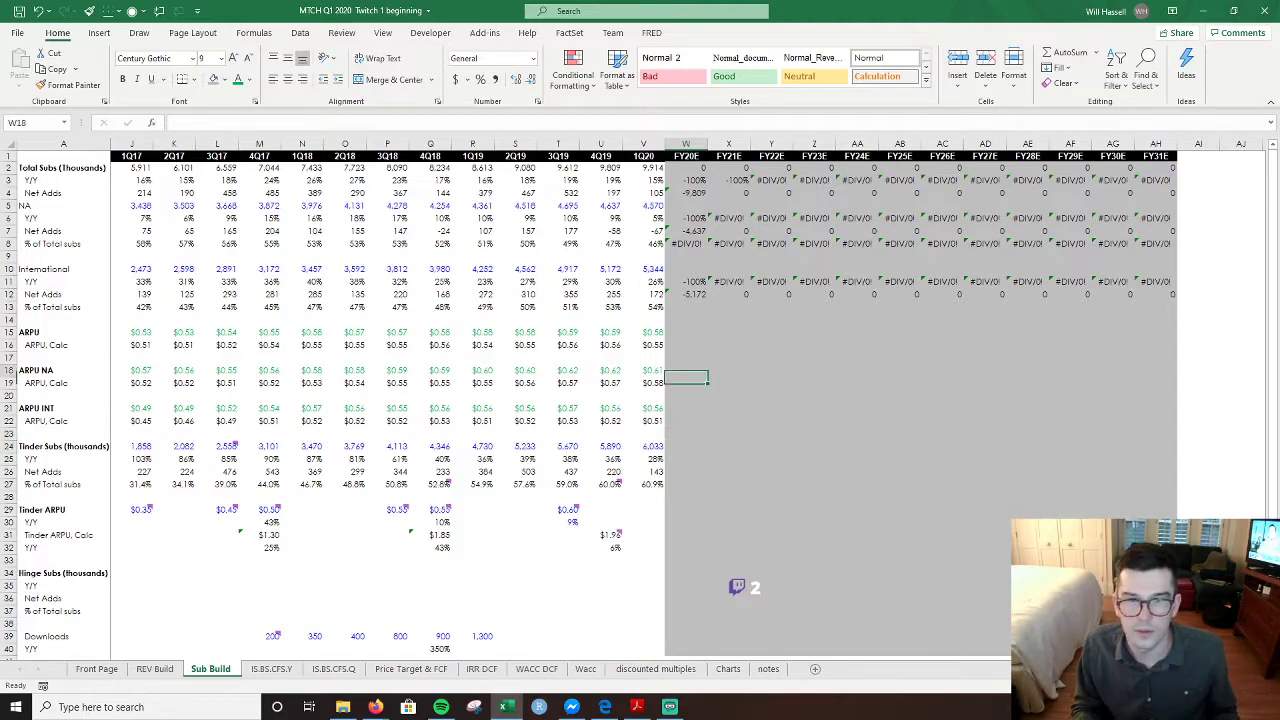
{"action": "key", "text": "Down"}
{"action": "key", "text": "Down"}
{"action": "key", "text": "Down"}
{"action": "key", "text": "Down"}
{"action": "key", "text": "Down"}
{"action": "key", "text": "Down"}
{"action": "key", "text": "Down"}
{"action": "key", "text": "Up"}
{"action": "key", "text": "Up"}
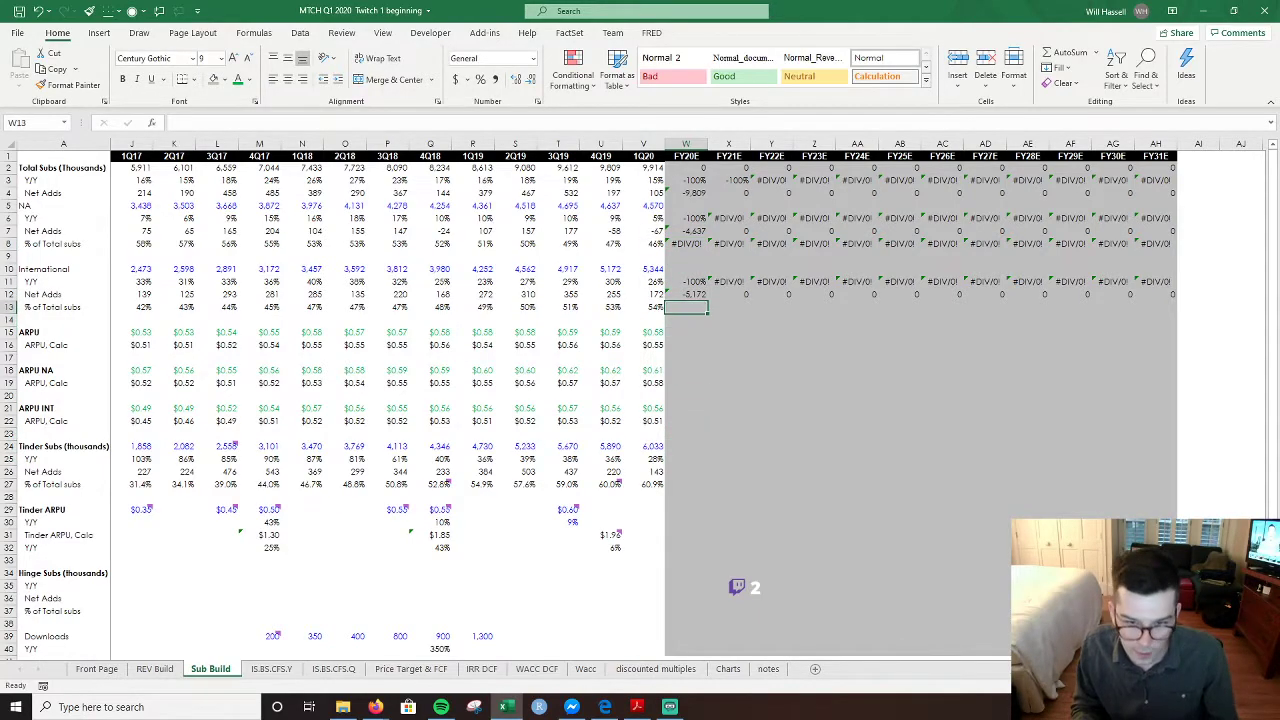
{"action": "type", "text": "="}
{"action": "key", "text": "Up"}
{"action": "key", "text": "Up"}
{"action": "key", "text": "Up"}
{"action": "type", "text": "/"}
{"action": "key", "text": "Up"}
{"action": "key", "text": "Up"}
{"action": "key", "text": "Up"}
{"action": "key", "text": "Up"}
{"action": "key", "text": "Up"}
{"action": "key", "text": "Up"}
{"action": "key", "text": "Up"}
{"action": "key", "text": "Up"}
{"action": "key", "text": "Up"}
{"action": "key", "text": "Up"}
{"action": "key", "text": "Up"}
{"action": "key", "text": "Return"}
{"action": "key", "text": "Up"}
- Format W13 as a percentage and fill its formula across row 13 through FY31E
{"action": "key", "text": "alt"}
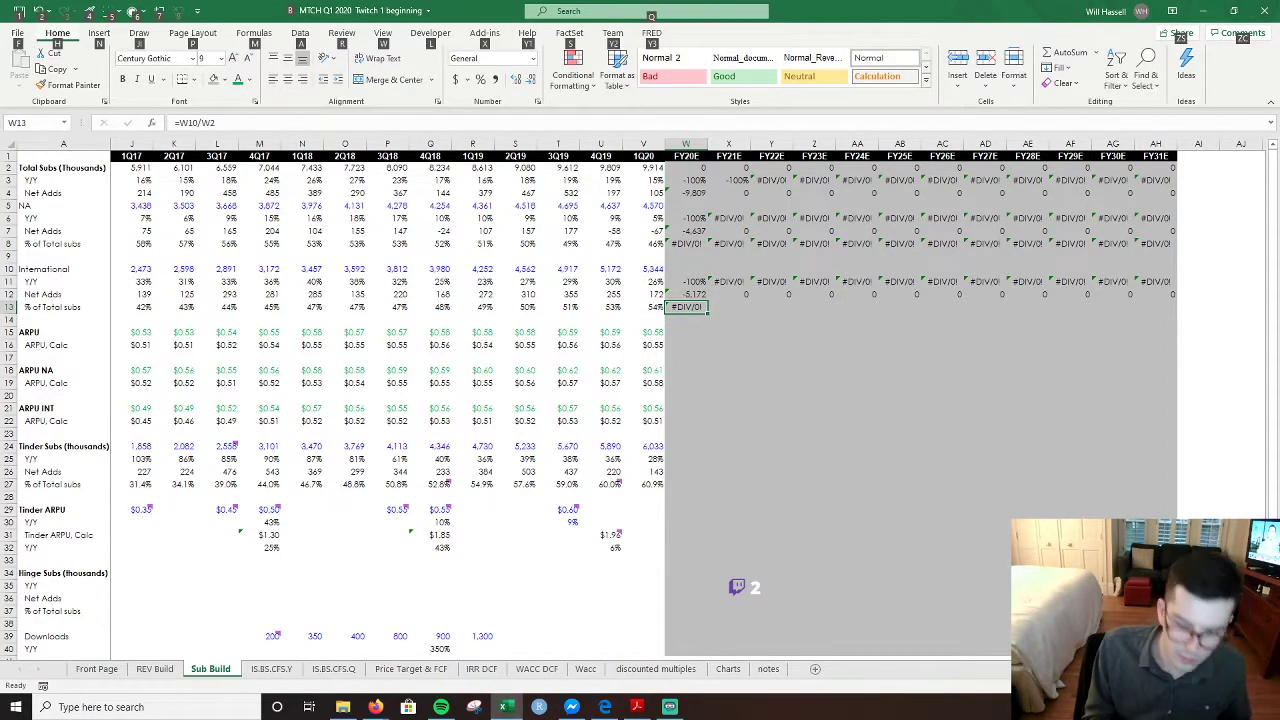
{"action": "key", "text": "h"}
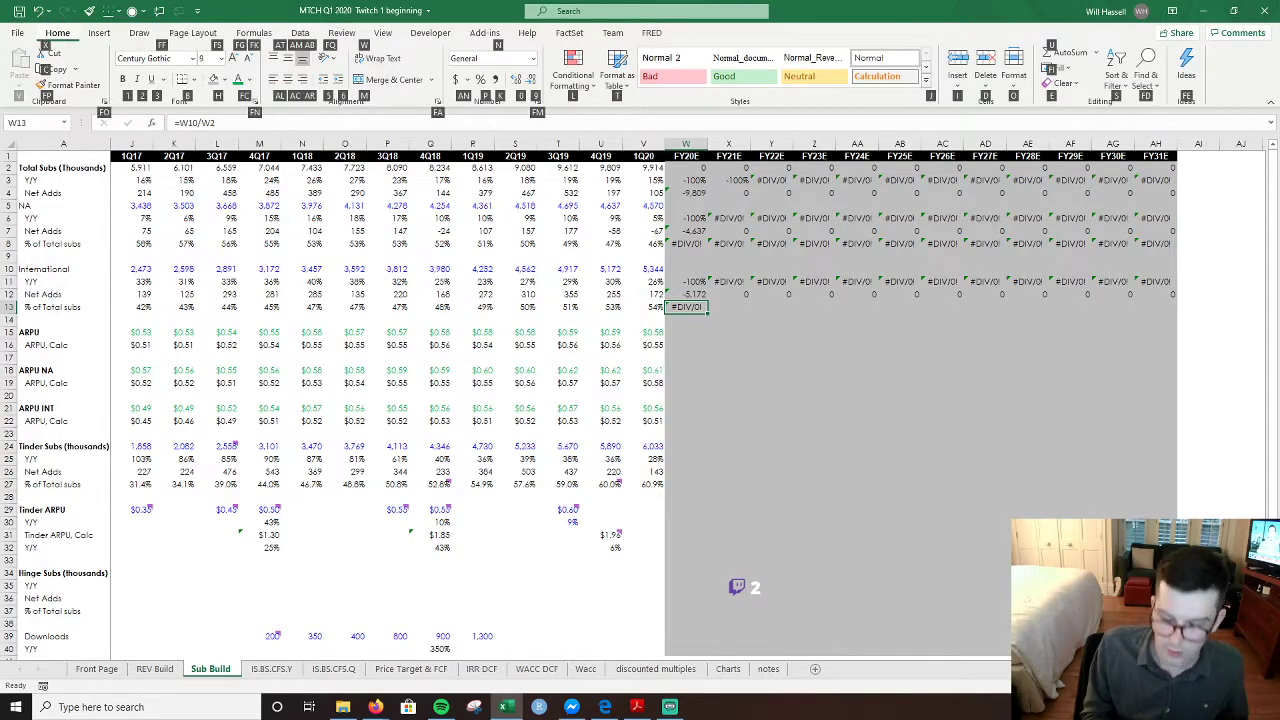
{"action": "key", "text": "Escape"}
{"action": "key", "text": "shift+Right"}
{"action": "key", "text": "shift+Right"}
{"action": "key", "text": "shift+Right"}
{"action": "key", "text": "shift+Right"}
{"action": "key", "text": "shift+Right"}
{"action": "key", "text": "shift+Right"}
{"action": "key", "text": "shift+Right"}
{"action": "key", "text": "shift+Right"}
{"action": "key", "text": "shift+Right"}
{"action": "key", "text": "shift+Right"}
{"action": "key", "text": "shift+Right"}
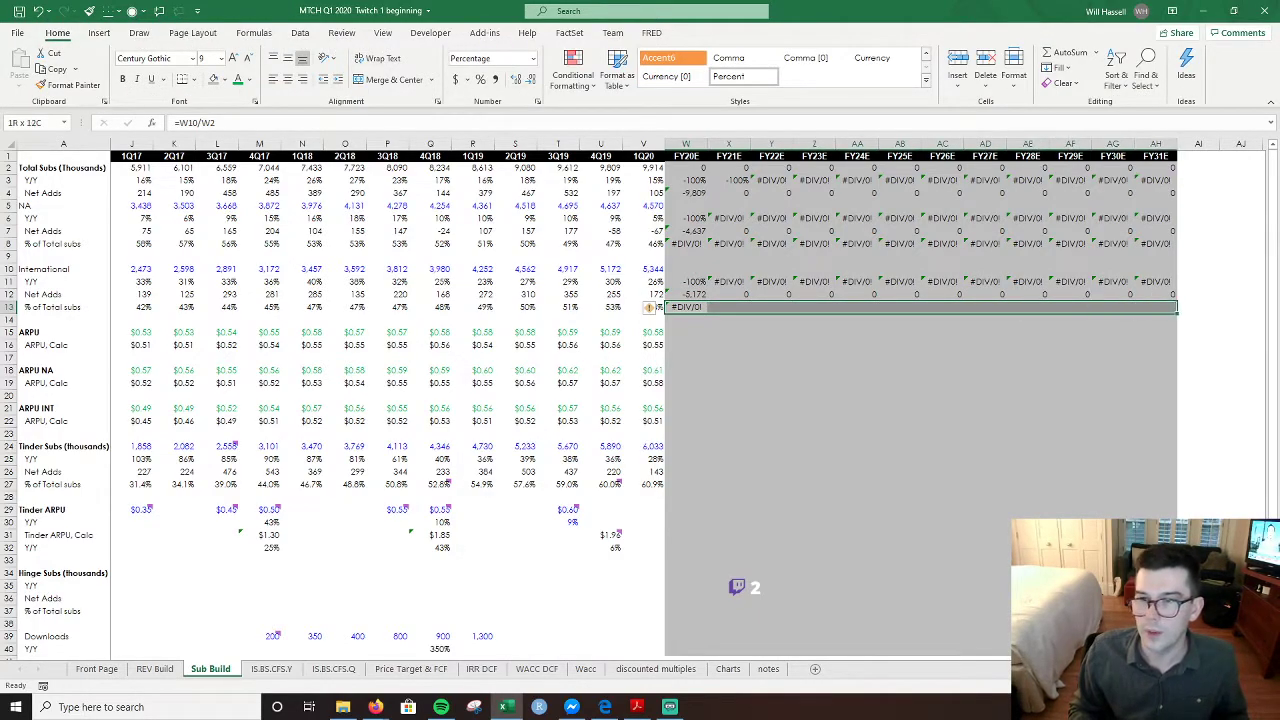
{"action": "key", "text": "ctrl+r"}
- Review the cells referenced by the 1Q20 Tinder Y/Y formula in V25 again
{"action": "key", "text": "Down"}
{"action": "key", "text": "Down"}
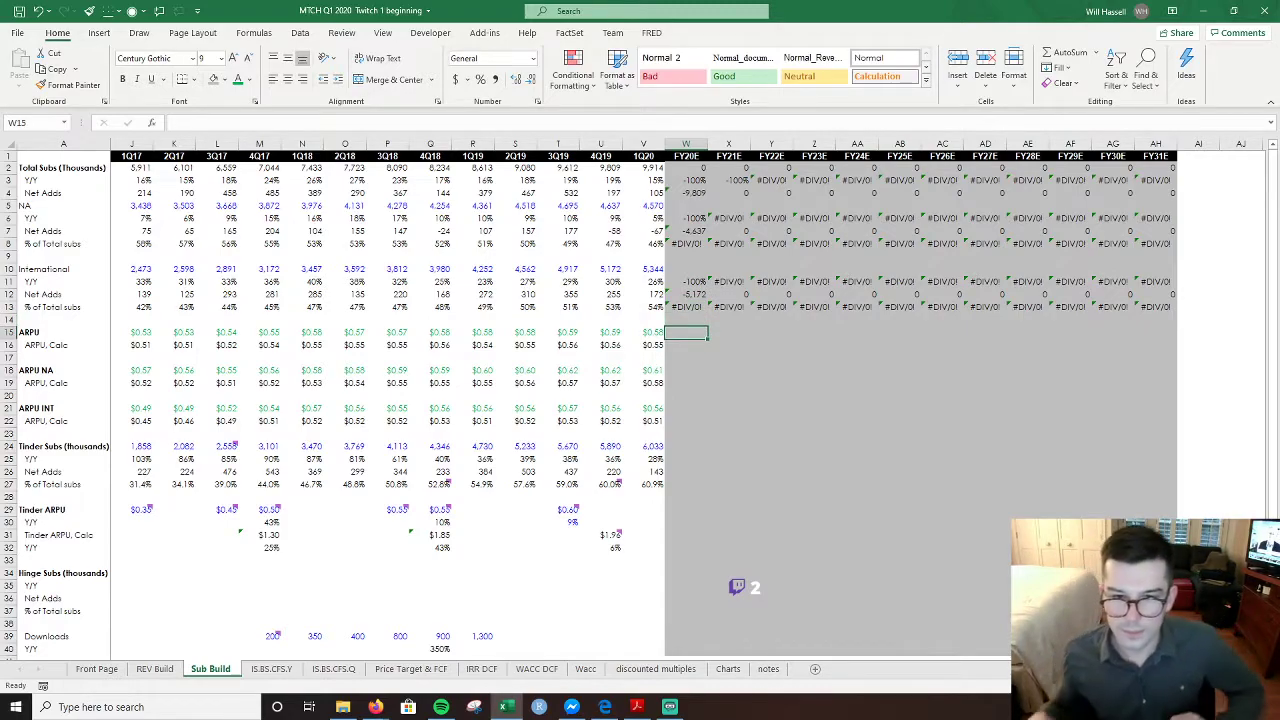
{"action": "key", "text": "Down"}
{"action": "key", "text": "Down"}
{"action": "key", "text": "Down"}
{"action": "key", "text": "Down"}
{"action": "key", "text": "Down"}
{"action": "key", "text": "Down"}
{"action": "key", "text": "Down"}
{"action": "key", "text": "Down"}
{"action": "key", "text": "Down"}
{"action": "key", "text": "Down"}
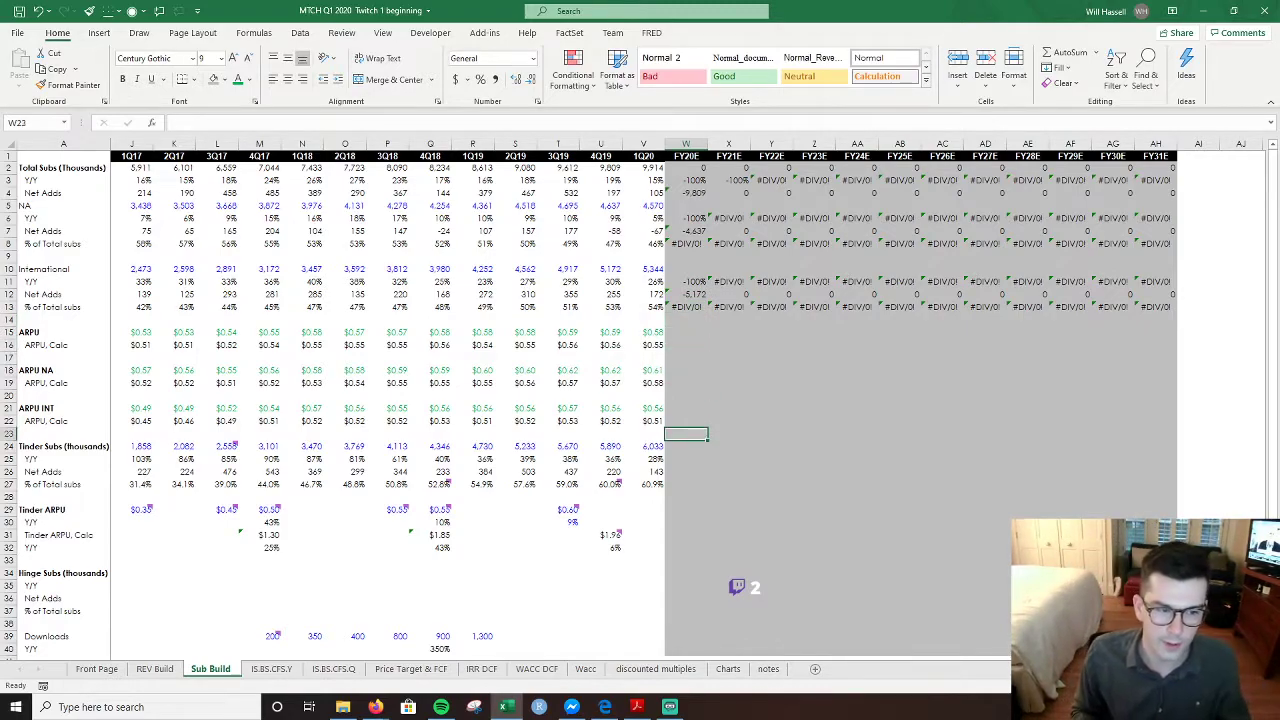
{"action": "key", "text": "Left"}
{"action": "key", "text": "F2"}
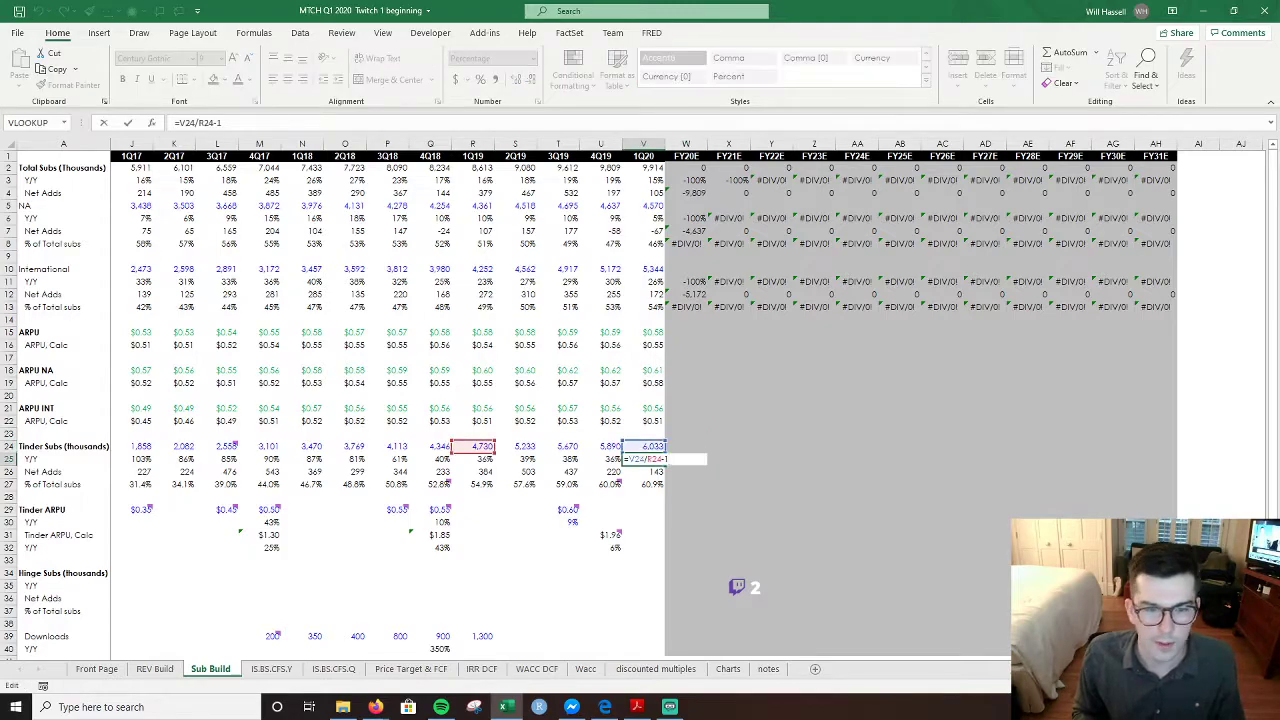
{"action": "key", "text": "Escape"}
{"action": "key", "text": "Right"}
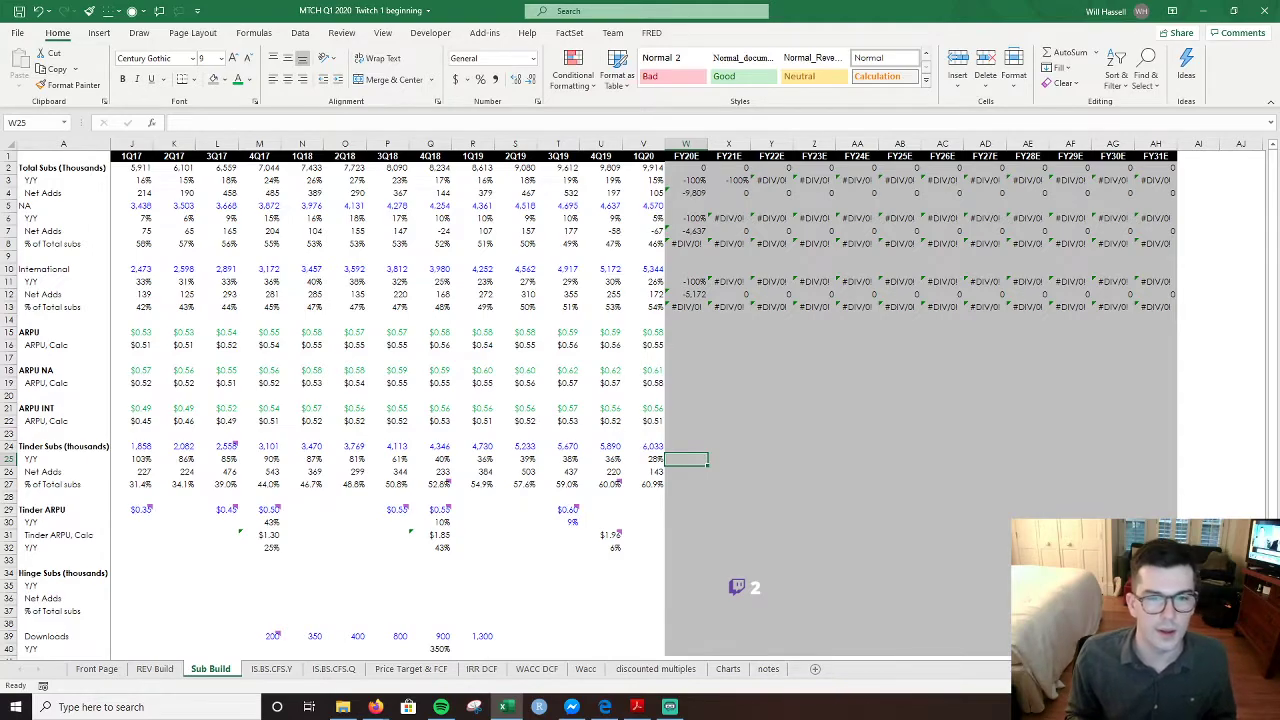
- Copy the FY20E–FY31E International growth and net adds formulas in W11:AH12 to the Tinder subscriber rows W25:AH26
{"action": "key", "text": "Up"}
{"action": "key", "text": "Up"}
{"action": "key", "text": "Up"}
{"action": "key", "text": "Up"}
{"action": "key", "text": "Up"}
{"action": "key", "text": "Up"}
{"action": "key", "text": "Up"}
{"action": "key", "text": "Up"}
{"action": "key", "text": "Up"}
{"action": "key", "text": "Up"}
{"action": "key", "text": "Up"}
{"action": "key", "text": "Up"}
{"action": "key", "text": "Up"}
{"action": "key", "text": "Up"}
{"action": "key", "text": "Up"}
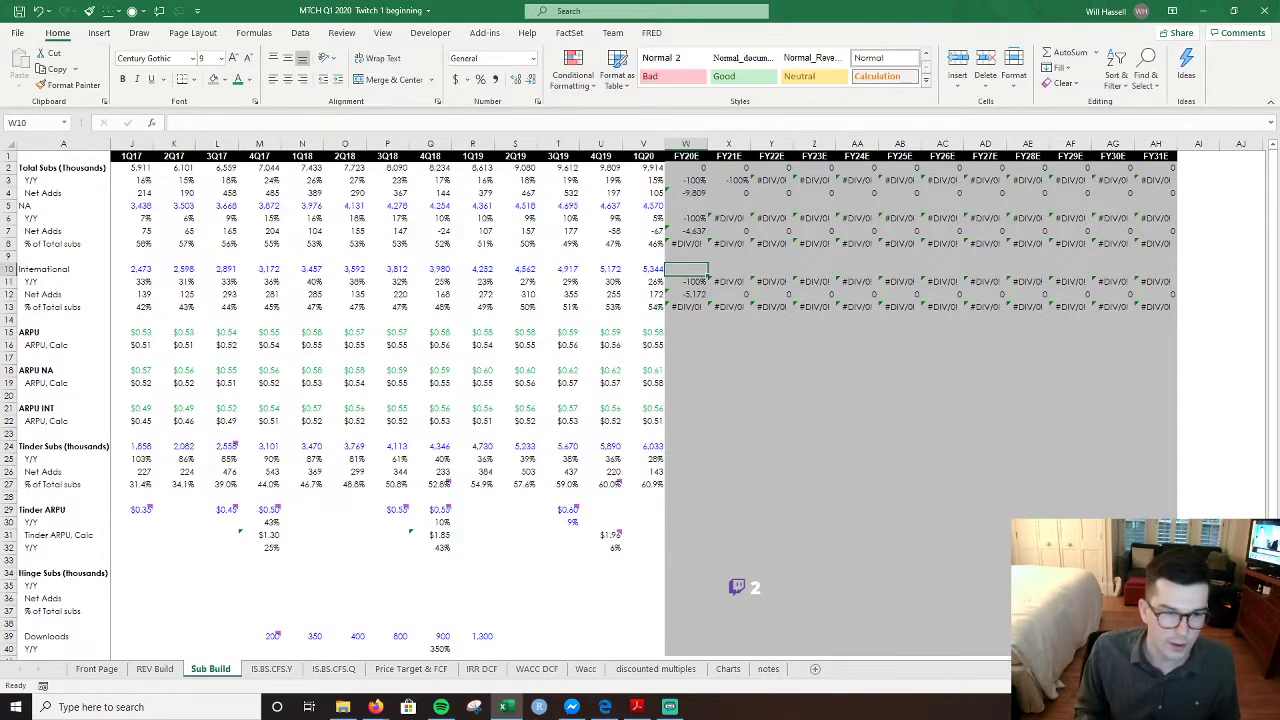
{"action": "key", "text": "Down"}
{"action": "key", "text": "shift+Down"}
{"action": "key", "text": "ctrl+shift+Right"}
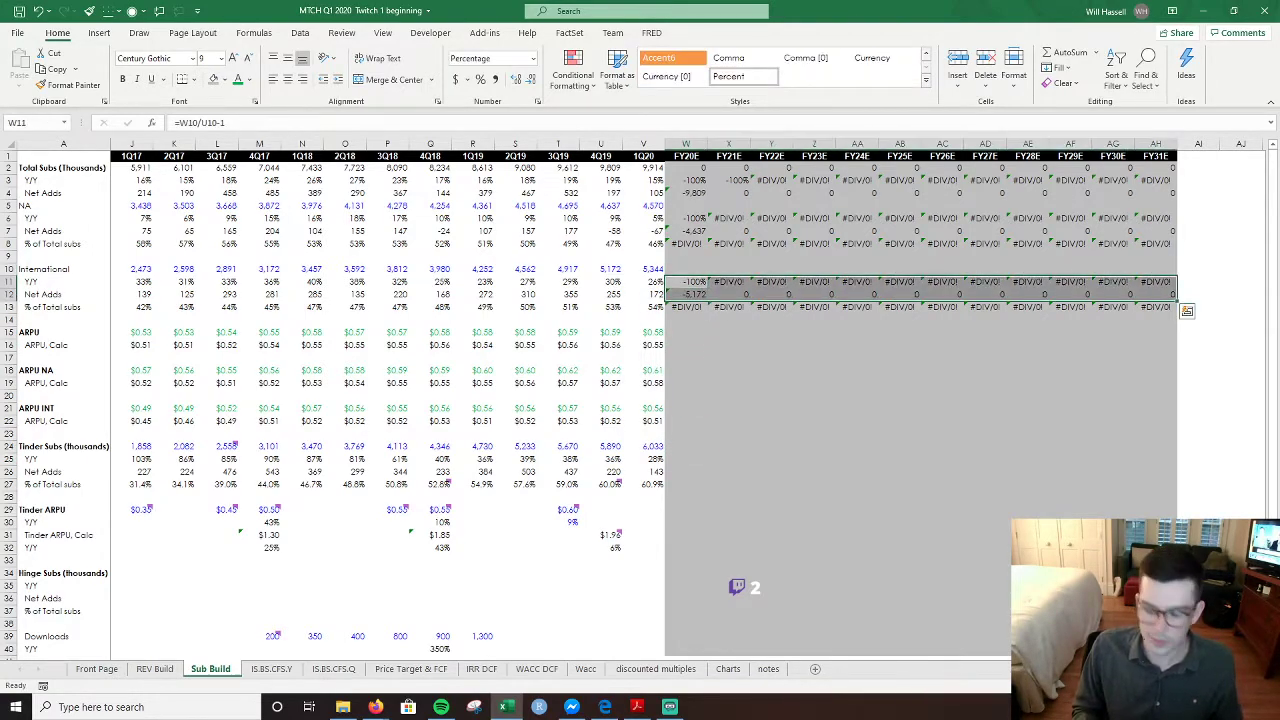
{"action": "key", "text": "ctrl+c"}
{"action": "key", "text": "Down"}
{"action": "key", "text": "Down"}
{"action": "key", "text": "Down"}
{"action": "key", "text": "Down"}
{"action": "key", "text": "Down"}
{"action": "key", "text": "Down"}
{"action": "key", "text": "Down"}
{"action": "key", "text": "Down"}
{"action": "key", "text": "Down"}
{"action": "key", "text": "Down"}
{"action": "key", "text": "Down"}
{"action": "key", "text": "Down"}
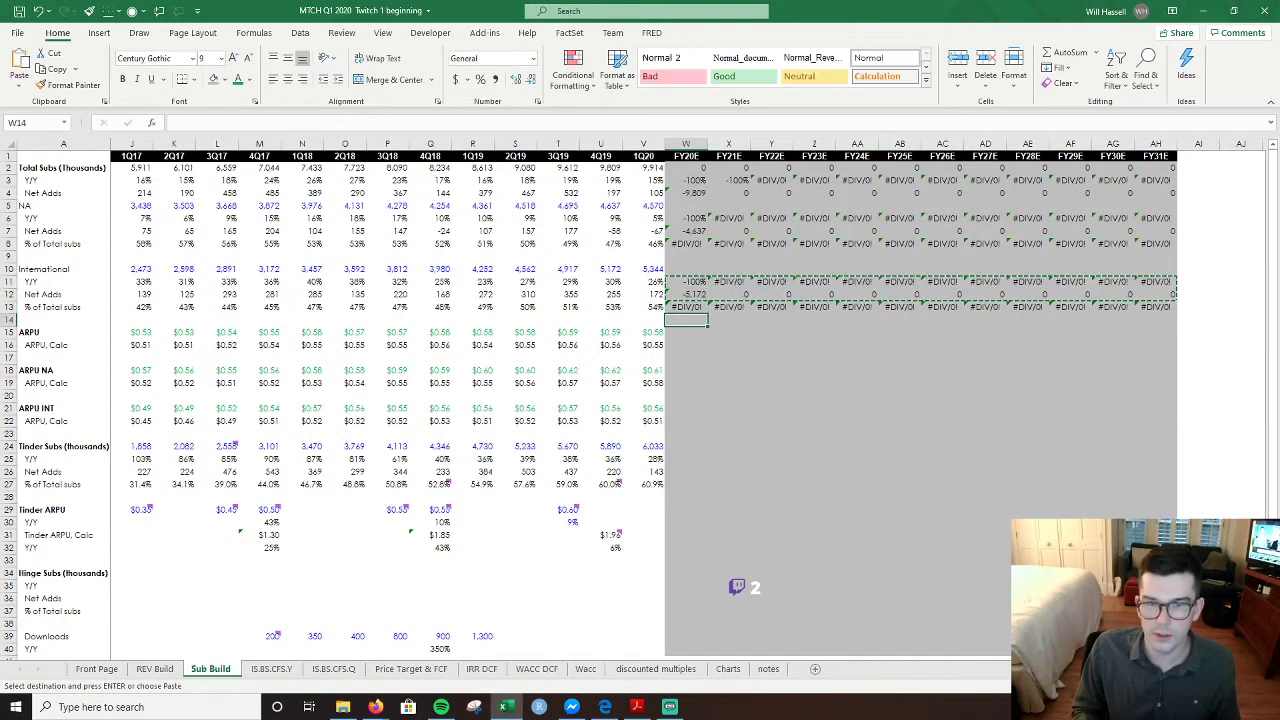
{"action": "key", "text": "Down"}
{"action": "key", "text": "Down"}
{"action": "key", "text": "Down"}
{"action": "key", "text": "Down"}
{"action": "key", "text": "Up"}
{"action": "key", "text": "Up"}
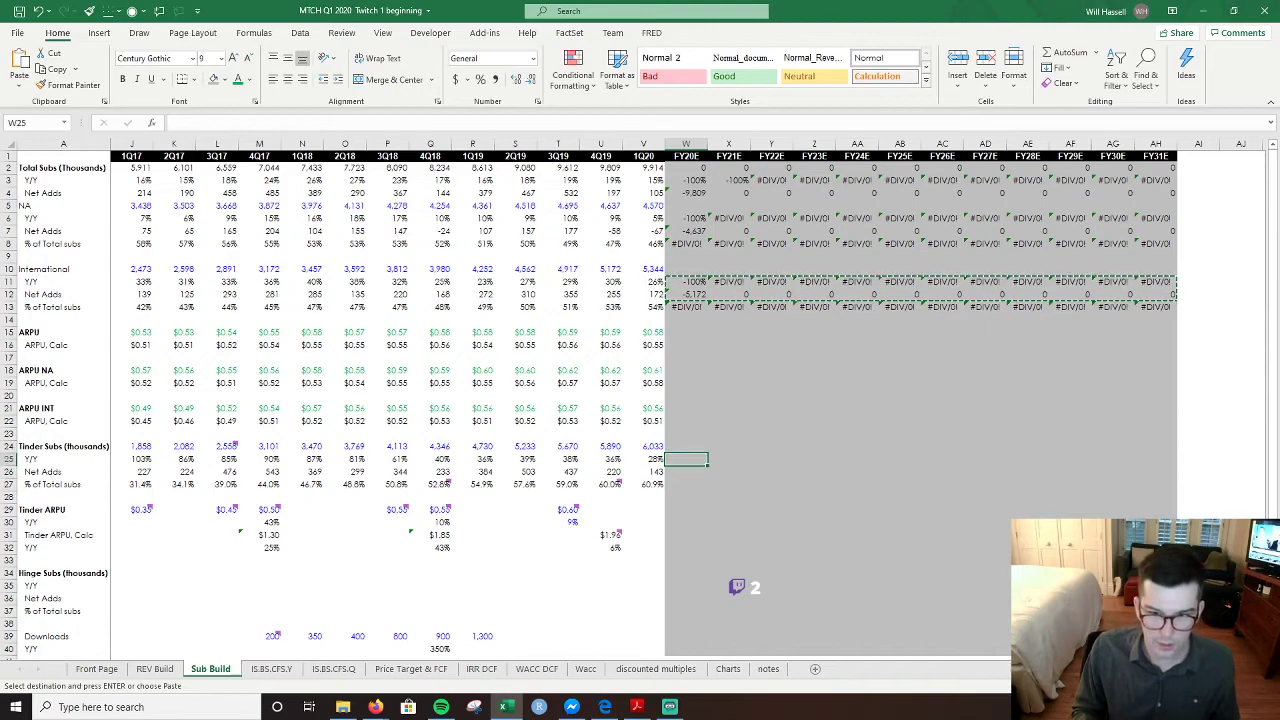
{"action": "key", "text": "ctrl+v"}
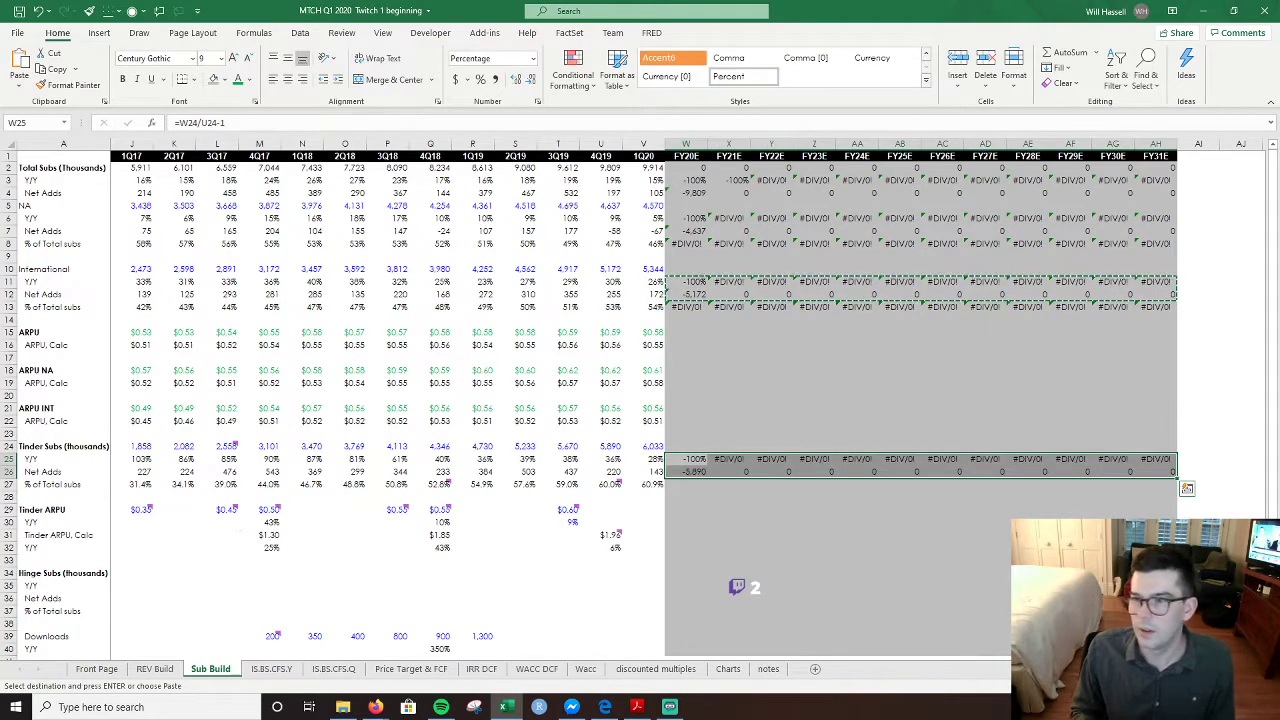
- Compare the cells referenced by the FY20E Tinder Y/Y formula in W25 with those in the International Y/Y formula in W11
{"action": "key", "text": "Escape"}
{"action": "key", "text": "Down"}
{"action": "key", "text": "Up"}
{"action": "key", "text": "F2"}
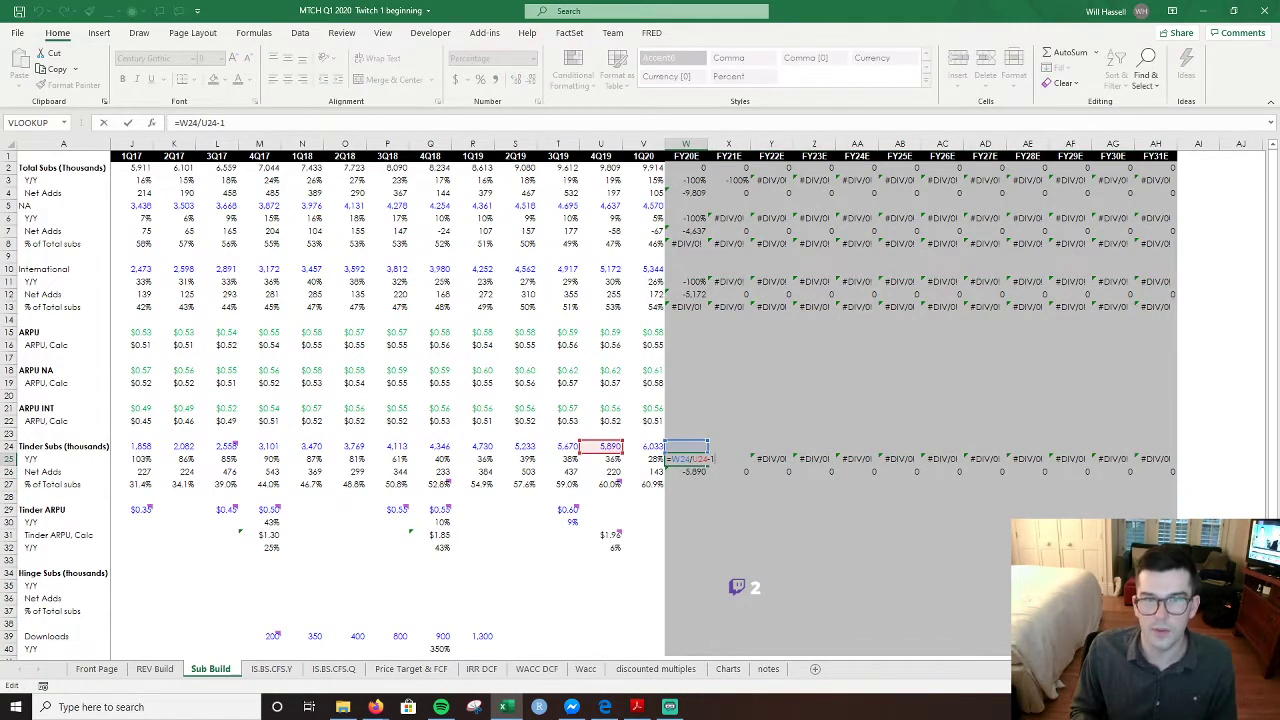
{"action": "key", "text": "Escape"}
{"action": "key", "text": "Up"}
{"action": "key", "text": "Up"}
{"action": "key", "text": "Up"}
{"action": "key", "text": "Up"}
{"action": "key", "text": "Up"}
{"action": "key", "text": "Up"}
{"action": "key", "text": "Up"}
{"action": "key", "text": "Up"}
{"action": "key", "text": "Up"}
{"action": "key", "text": "Up"}
{"action": "key", "text": "Up"}
{"action": "key", "text": "Up"}
{"action": "key", "text": "Up"}
{"action": "key", "text": "Up"}
{"action": "key", "text": "F2"}
{"action": "key", "text": "Escape"}
- Inspect the cells referenced by the FY21E Tinder Net Adds formula in X26
{"action": "key", "text": "Down"}
{"action": "key", "text": "Down"}
{"action": "key", "text": "Down"}
{"action": "key", "text": "Down"}
{"action": "key", "text": "Down"}
{"action": "key", "text": "Down"}
{"action": "key", "text": "Down"}
{"action": "key", "text": "Down"}
{"action": "key", "text": "Down"}
{"action": "key", "text": "Down"}
{"action": "key", "text": "Down"}
{"action": "key", "text": "Down"}
{"action": "key", "text": "Down"}
{"action": "key", "text": "Down"}
{"action": "key", "text": "Down"}
{"action": "key", "text": "Right"}
{"action": "key", "text": "F2"}
{"action": "key", "text": "Escape"}
{"action": "key", "text": "Up"}
{"action": "key", "text": "Left"}
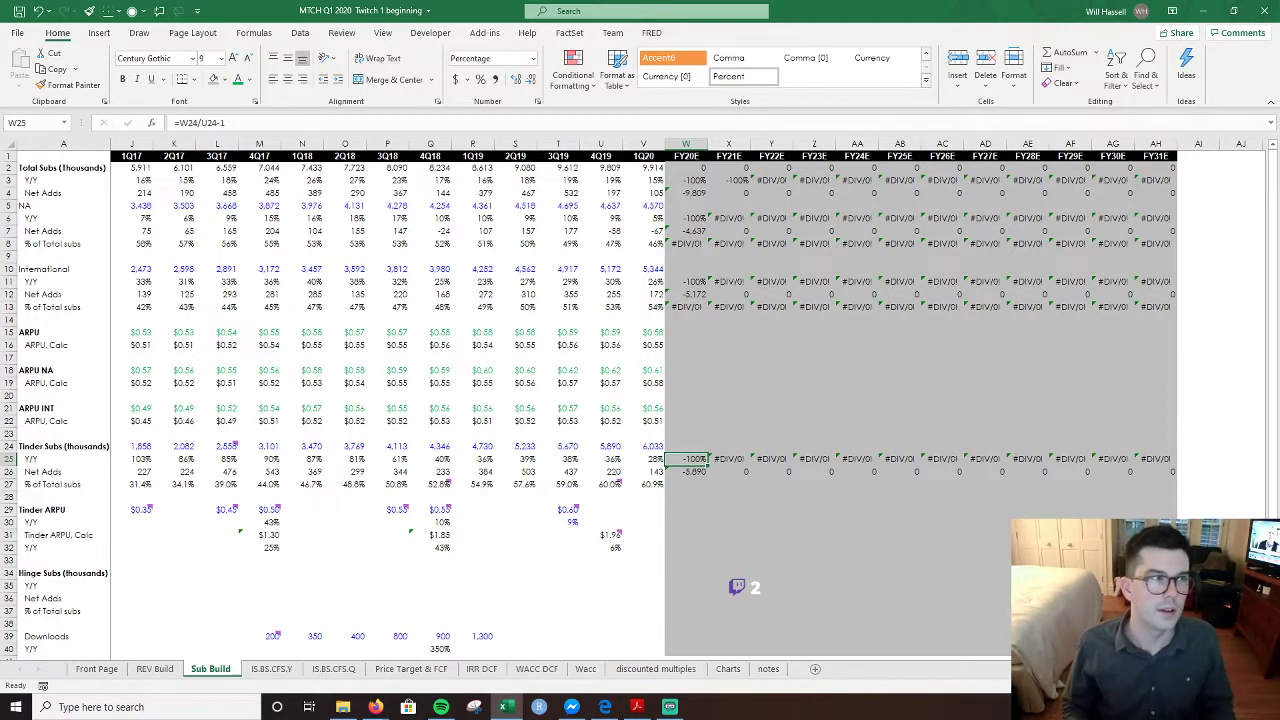
- Enter the FY20E Tinder % of Total subs formula =W24/W2 in W27
{"action": "key", "text": "Down"}
{"action": "key", "text": "Down"}
{"action": "key", "text": "Down"}
{"action": "key", "text": "Up"}
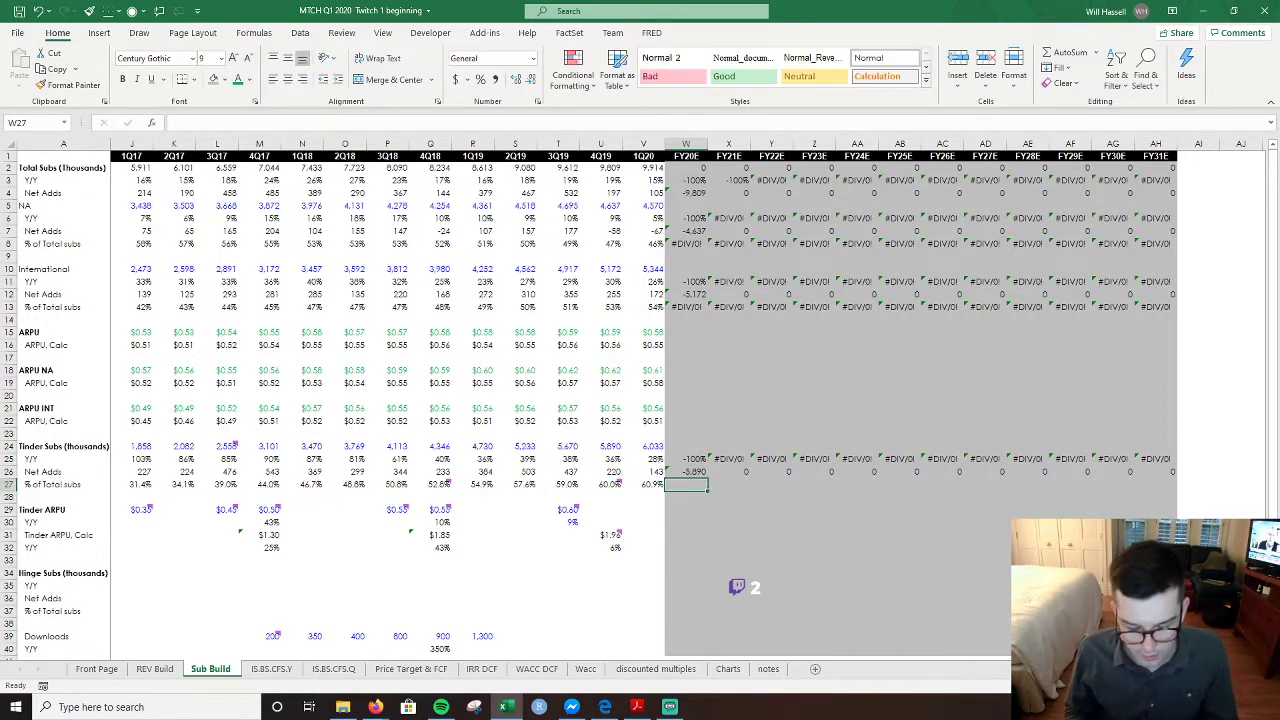
{"action": "type", "text": "="}
{"action": "key", "text": "Up"}
{"action": "key", "text": "Up"}
{"action": "key", "text": "Up"}
{"action": "type", "text": "/"}
{"action": "key", "text": "Up"}
{"action": "key", "text": "Up"}
{"action": "key", "text": "Up"}
{"action": "key", "text": "Up"}
{"action": "key", "text": "Up"}
{"action": "key", "text": "Up"}
{"action": "key", "text": "Up"}
{"action": "key", "text": "Up"}
{"action": "key", "text": "Up"}
{"action": "key", "text": "Up"}
{"action": "key", "text": "Up"}
{"action": "key", "text": "Up"}
{"action": "key", "text": "Up"}
{"action": "key", "text": "Up"}
{"action": "key", "text": "Up"}
{"action": "key", "text": "Up"}
{"action": "key", "text": "Up"}
{"action": "key", "text": "Up"}
{"action": "key", "text": "Up"}
{"action": "key", "text": "Up"}
{"action": "key", "text": "Up"}
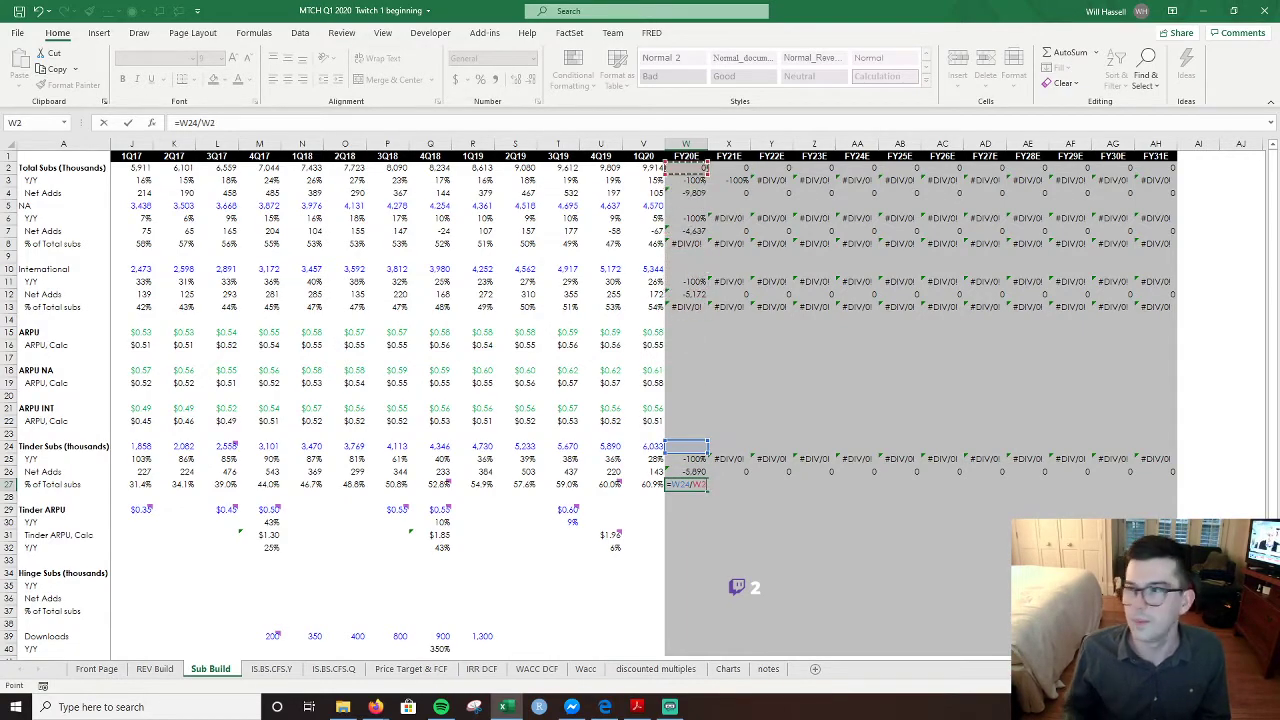
{"action": "key", "text": "Return"}
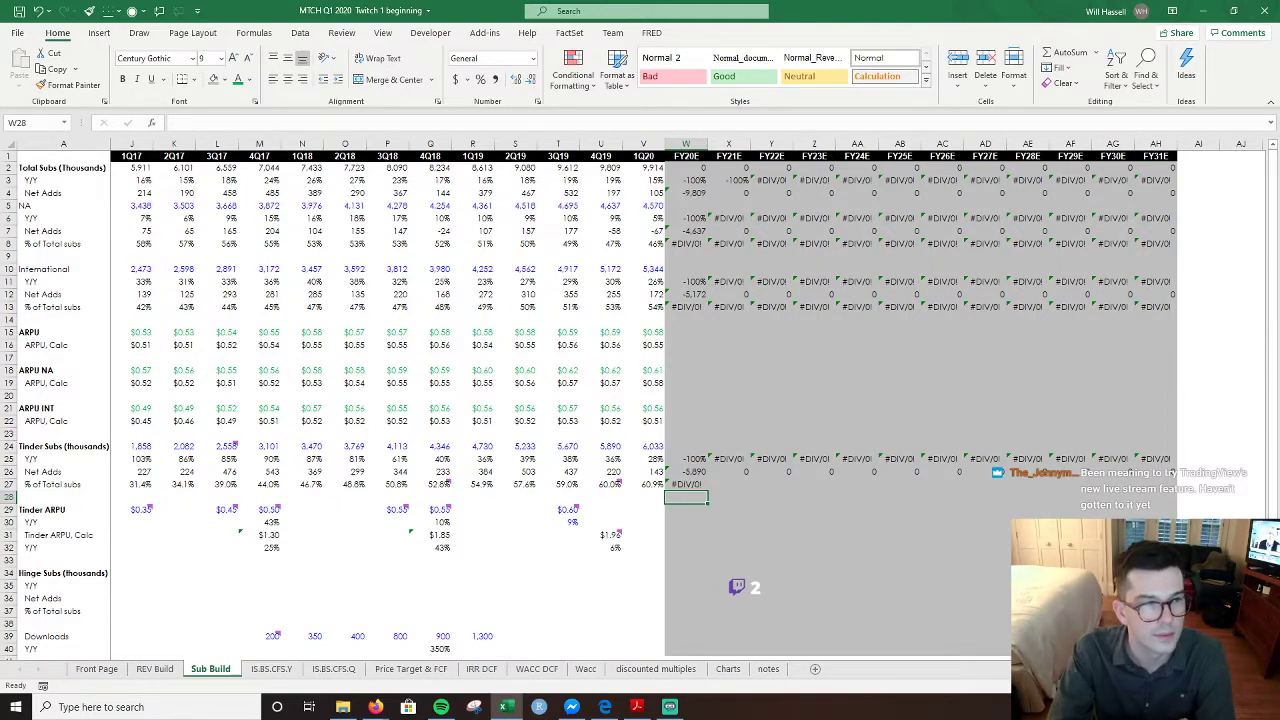
- Fill the Tinder % of Total subs formula from W27 across row 27 through FY31E in AH27
{"action": "key", "text": "Up"}
{"action": "key", "text": "shift+Right"}
{"action": "key", "text": "shift+Right"}
{"action": "key", "text": "shift+Right"}
{"action": "key", "text": "shift+Right"}
{"action": "key", "text": "shift+Right"}
{"action": "key", "text": "shift+Right"}
{"action": "key", "text": "shift+Right"}
{"action": "key", "text": "shift+Right"}
{"action": "key", "text": "shift+Right"}
{"action": "key", "text": "shift+Right"}
{"action": "key", "text": "shift+Right"}
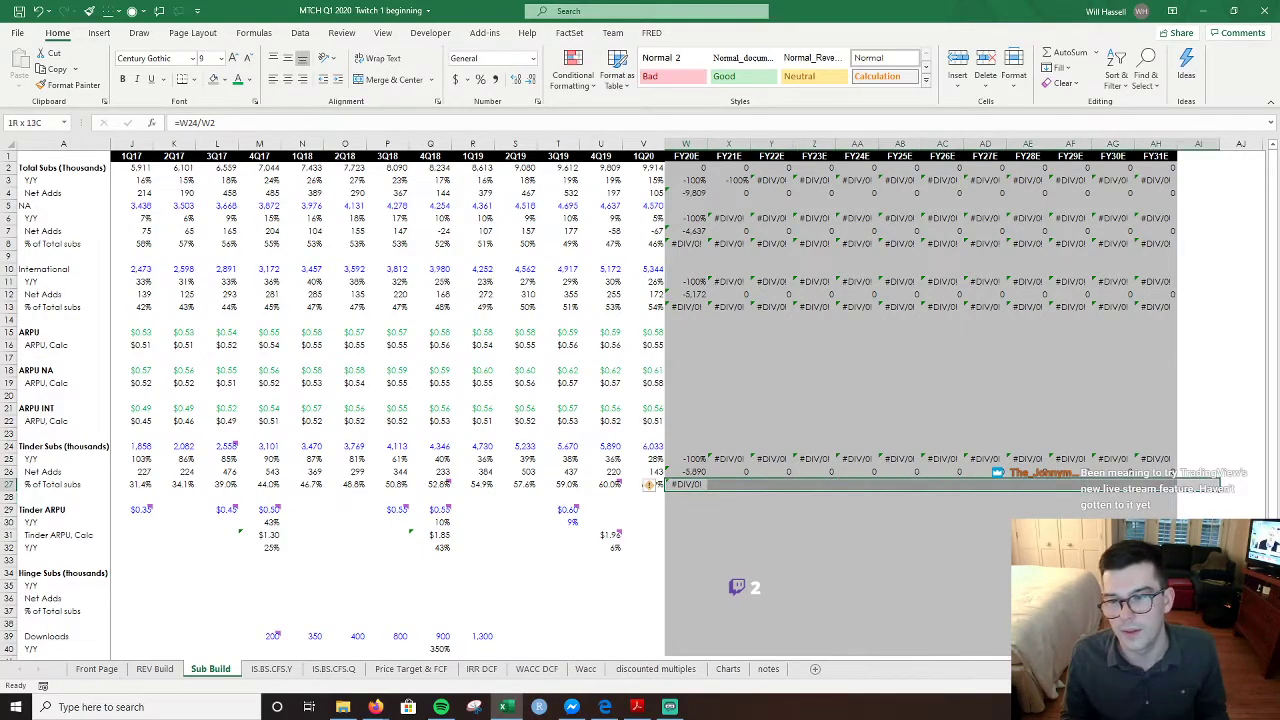
{"action": "key", "text": "ctrl+r"}
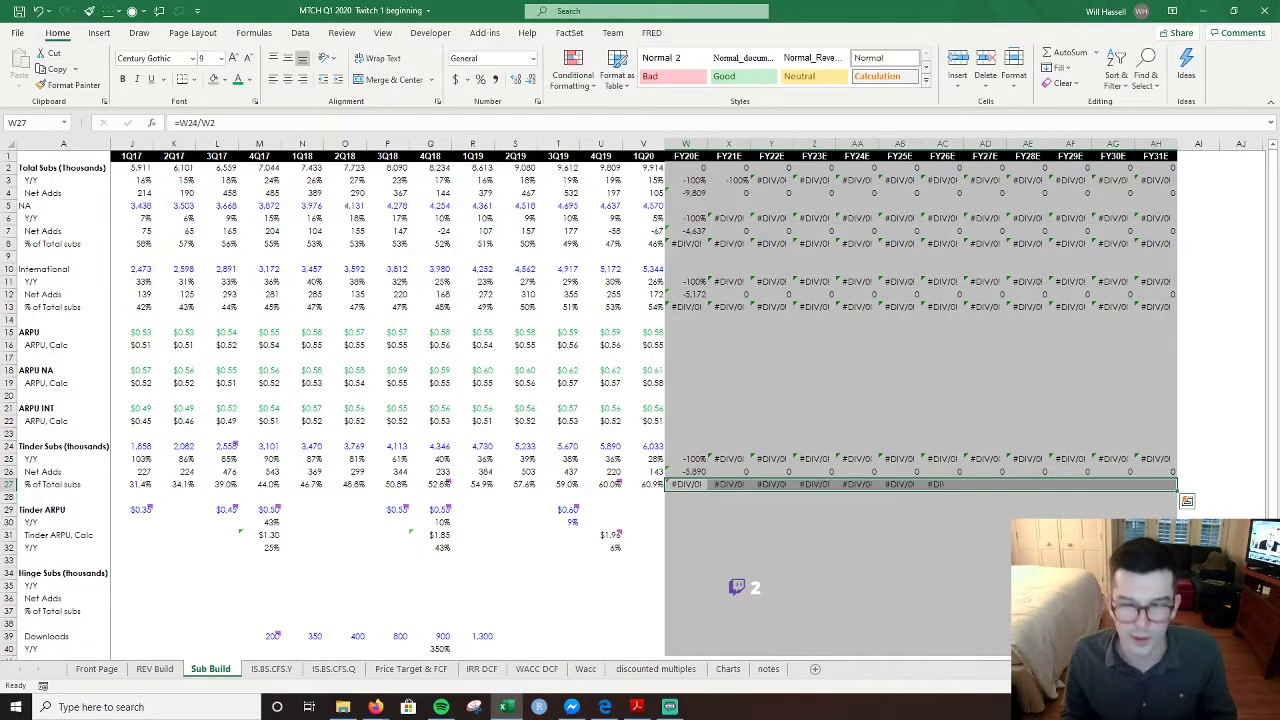
- Check the cells referenced by the Tinder % of Total subs formulas in W27, X27 and Y27
{"action": "key", "text": "Up"}
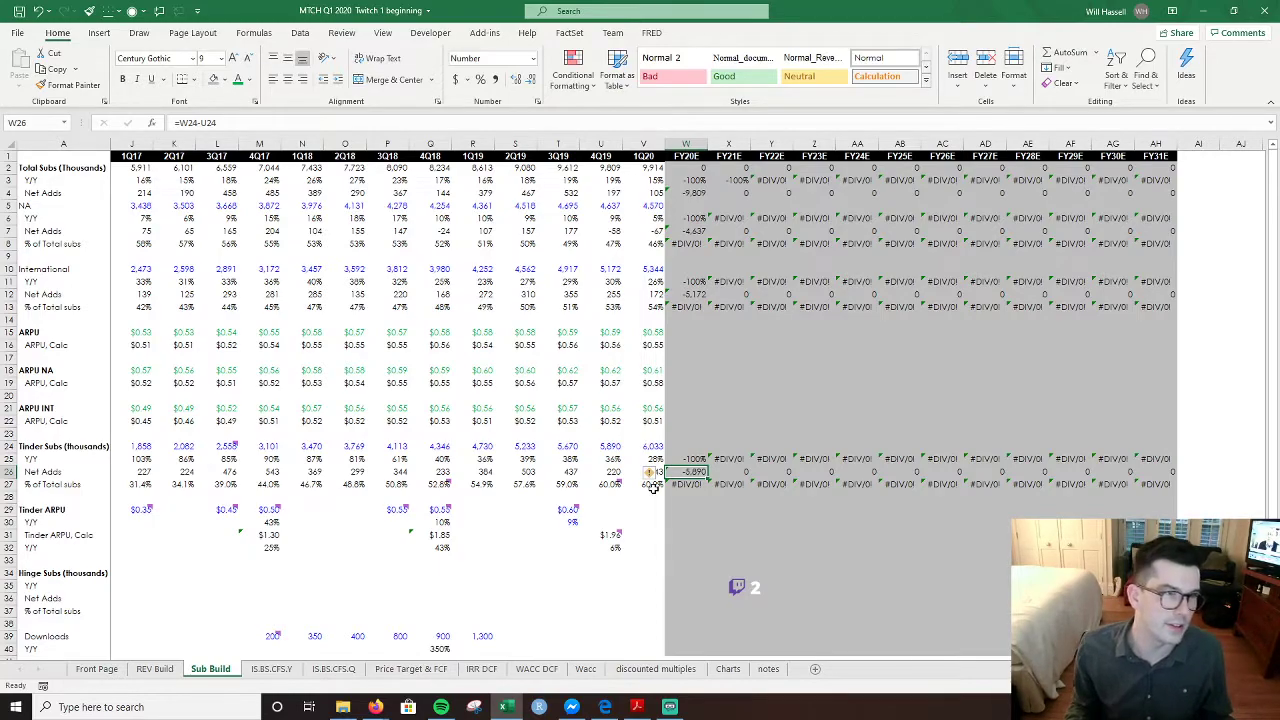
{"action": "key", "text": "Down"}
{"action": "key", "text": "F2"}
{"action": "key", "text": "Tab"}
{"action": "key", "text": "F2"}
{"action": "key", "text": "Tab"}
{"action": "key", "text": "F2"}
{"action": "key", "text": "Escape"}
{"action": "key", "text": "Left"}
- Look over the Tinder ARPU, Hinge and Downloads rows and recheck the references of the formula in W27
{"action": "scroll", "coordinate": [677, 480], "scroll_direction": "down", "scroll_amount": 4}
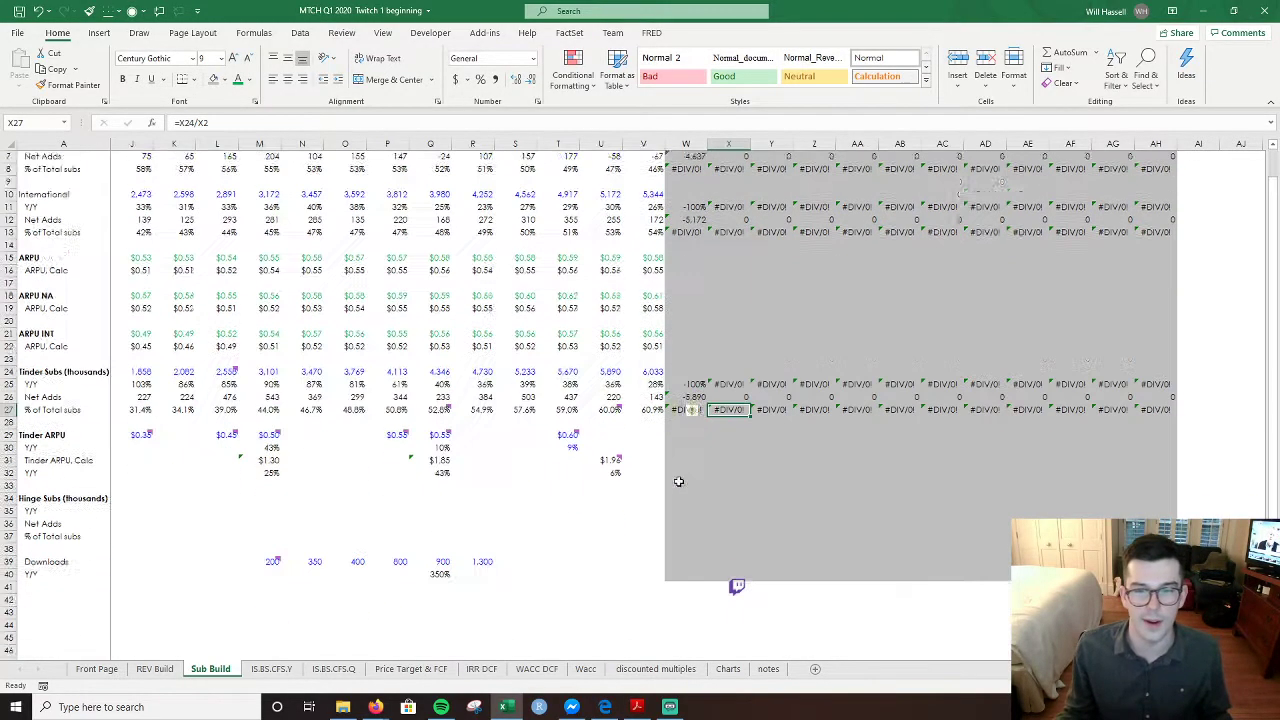
{"action": "scroll", "coordinate": [680, 518], "scroll_direction": "up", "scroll_amount": 4}
{"action": "scroll", "coordinate": [675, 505], "scroll_direction": "down", "scroll_amount": 5}
{"action": "left_click", "coordinate": [654, 462]}
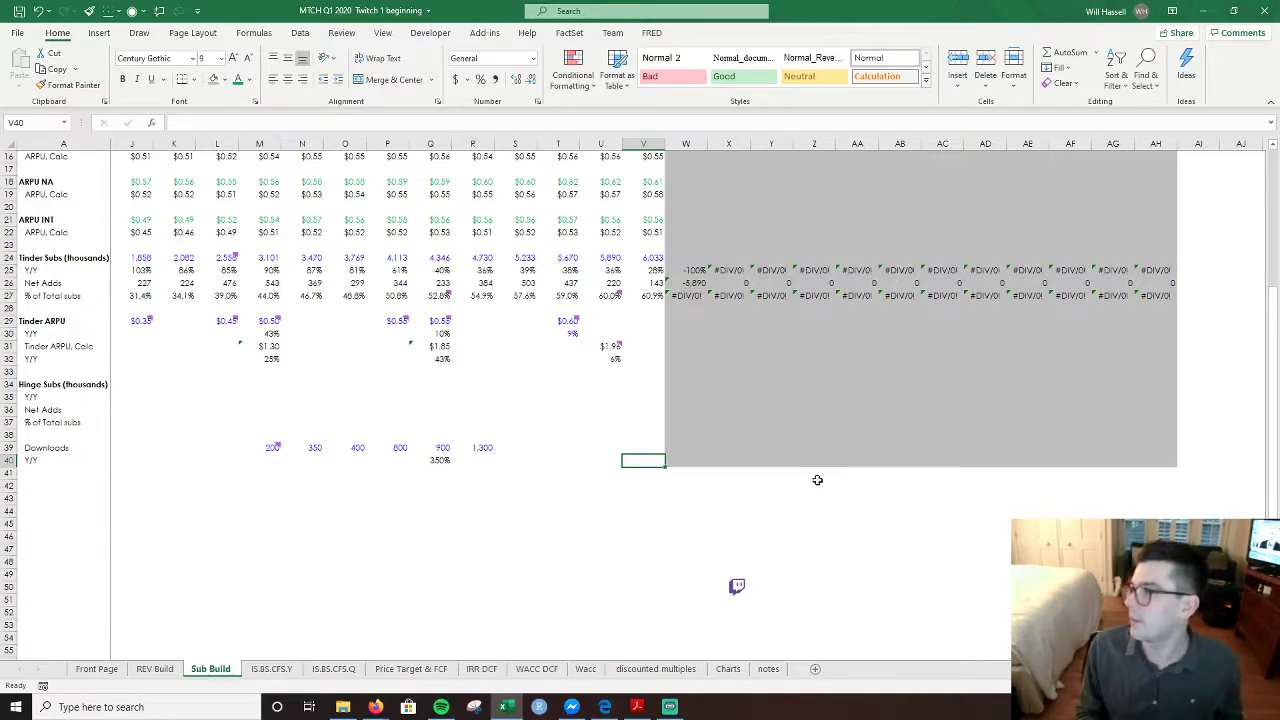
{"action": "scroll", "coordinate": [817, 480], "scroll_direction": "up", "scroll_amount": 4}
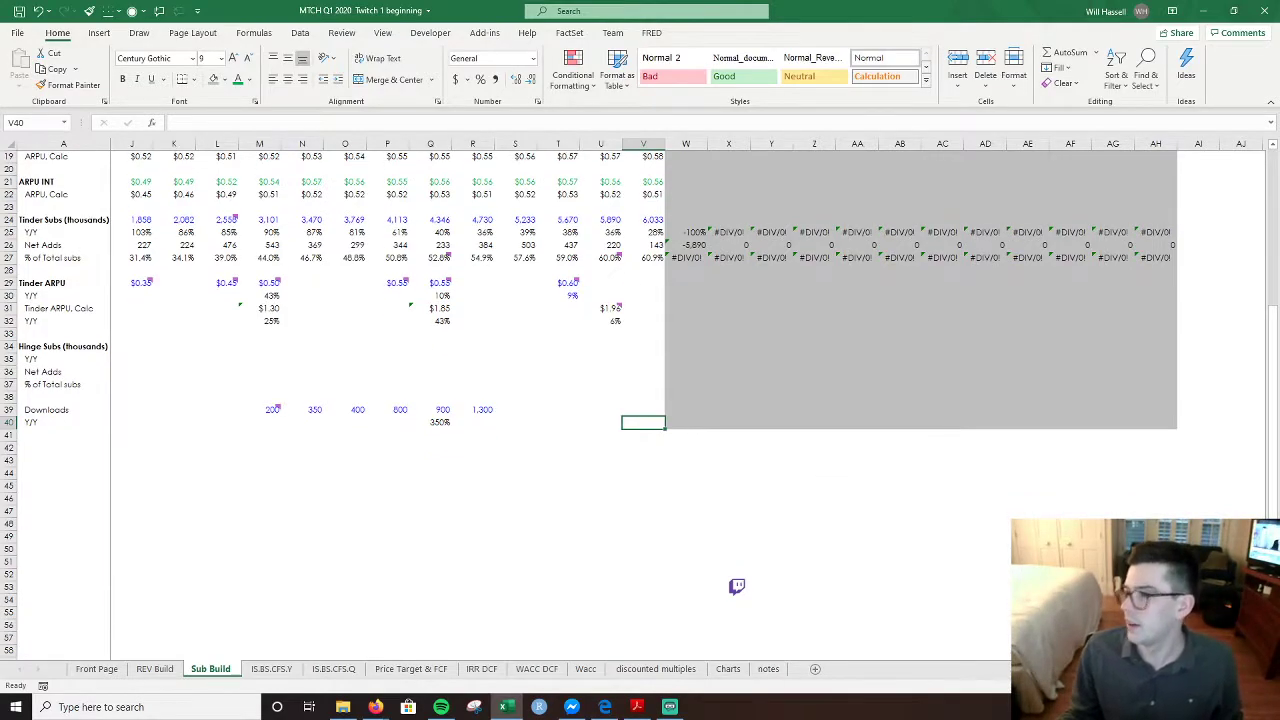
{"action": "left_click", "coordinate": [686, 448]}
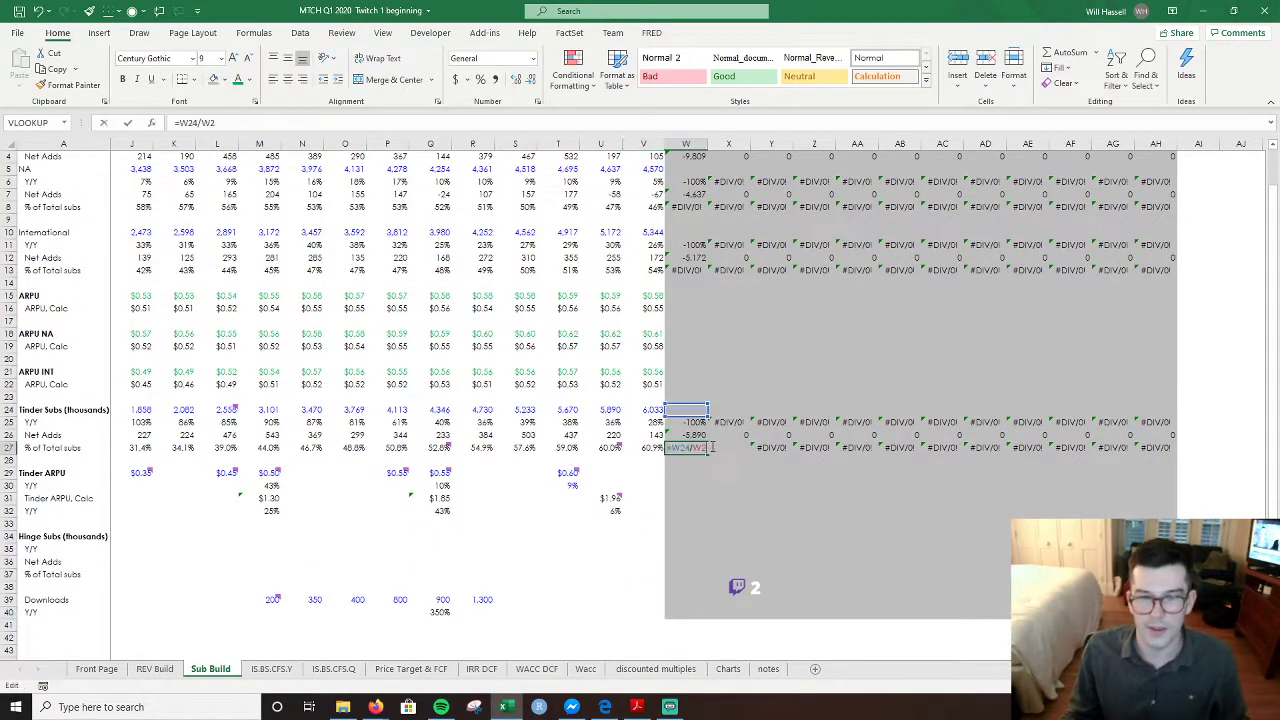
{"action": "scroll", "coordinate": [748, 476], "scroll_direction": "up", "scroll_amount": 1}
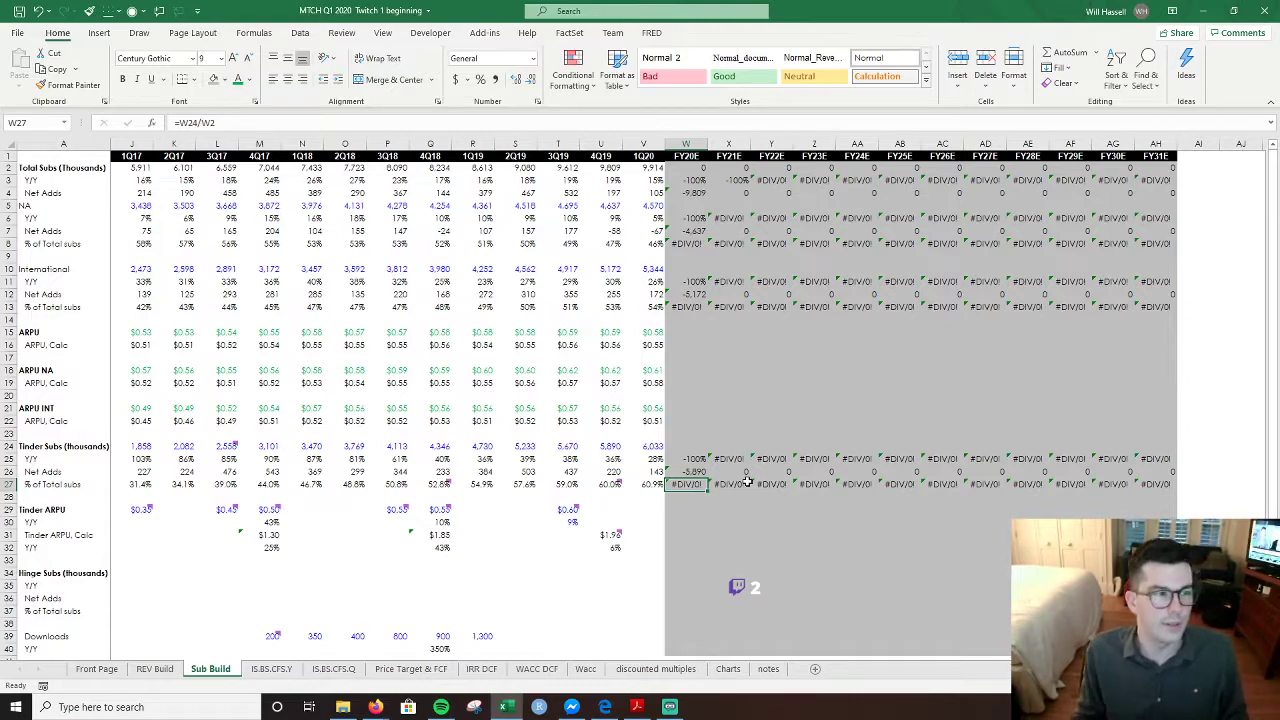
- Review the FY20E formulas in column W from the header in W1 down to the Tinder Y/Y formula in W25
{"action": "key", "text": "Up"}
{"action": "key", "text": "Up"}
{"action": "key", "text": "Up"}
{"action": "key", "text": "Up"}
{"action": "key", "text": "Up"}
{"action": "key", "text": "Up"}
{"action": "key", "text": "Up"}
{"action": "key", "text": "Up"}
{"action": "key", "text": "Up"}
{"action": "key", "text": "Up"}
{"action": "key", "text": "Up"}
{"action": "key", "text": "Up"}
{"action": "key", "text": "Up"}
{"action": "key", "text": "Up"}
{"action": "key", "text": "Up"}
{"action": "key", "text": "Up"}
{"action": "key", "text": "Up"}
{"action": "key", "text": "Up"}
{"action": "key", "text": "Up"}
{"action": "key", "text": "Up"}
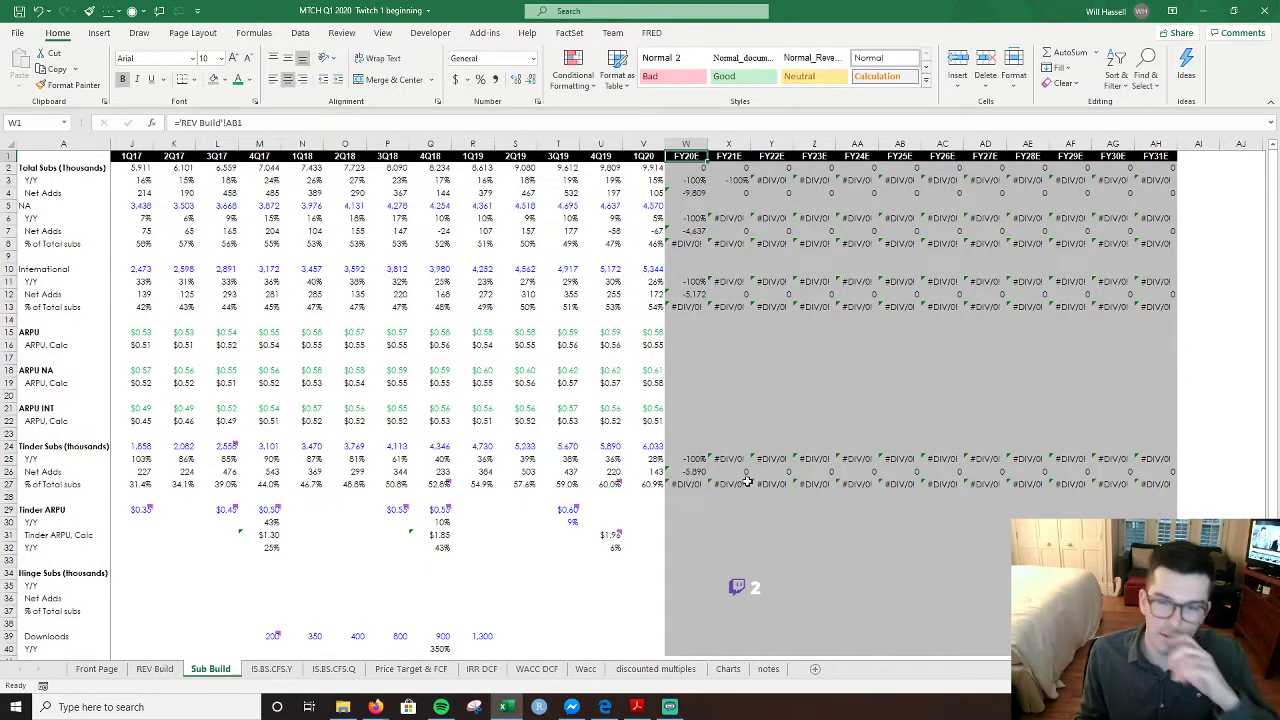
{"action": "key", "text": "Down"}
{"action": "key", "text": "Down"}
{"action": "key", "text": "Down"}
{"action": "key", "text": "Down"}
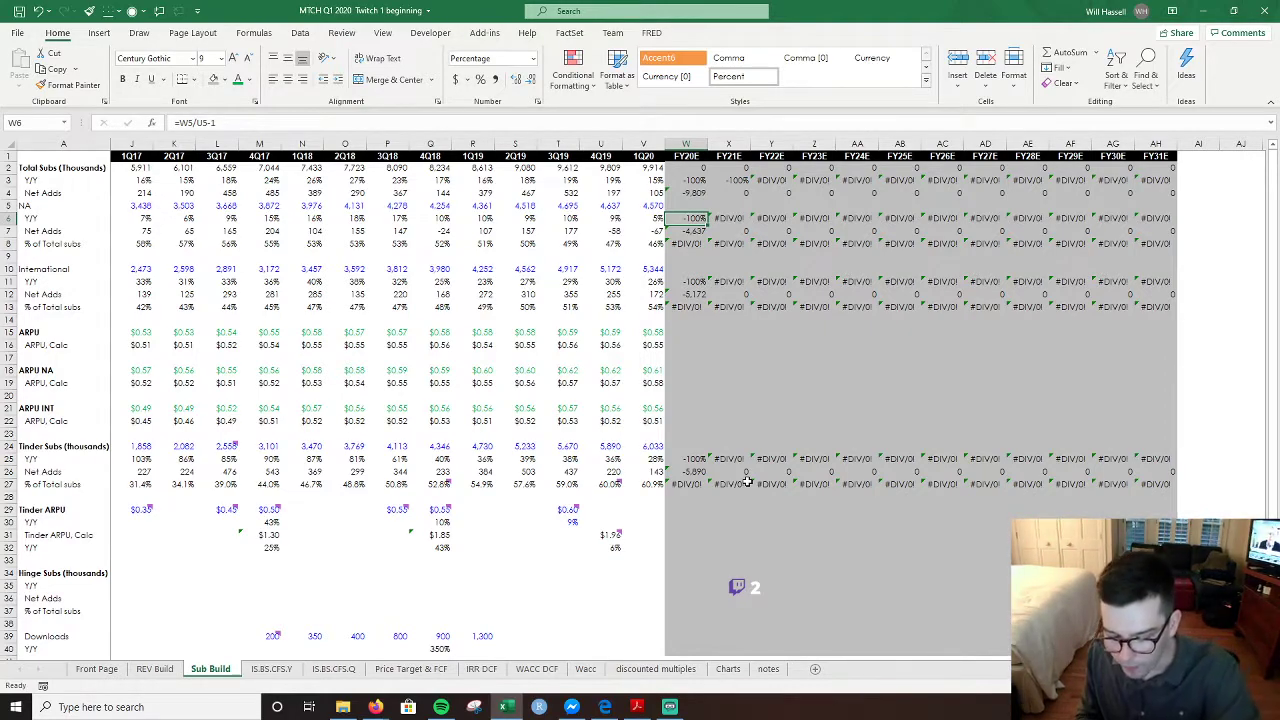
{"action": "key", "text": "Down"}
{"action": "key", "text": "Down"}
{"action": "key", "text": "Down"}
{"action": "key", "text": "Down"}
{"action": "key", "text": "Down"}
{"action": "key", "text": "Down"}
{"action": "key", "text": "Down"}
{"action": "key", "text": "Down"}
{"action": "key", "text": "Down"}
{"action": "key", "text": "Down"}
{"action": "key", "text": "Down"}
{"action": "key", "text": "Down"}
{"action": "key", "text": "Down"}
{"action": "key", "text": "Down"}
{"action": "key", "text": "Down"}
{"action": "key", "text": "Down"}
{"action": "key", "text": "Down"}
{"action": "key", "text": "Down"}
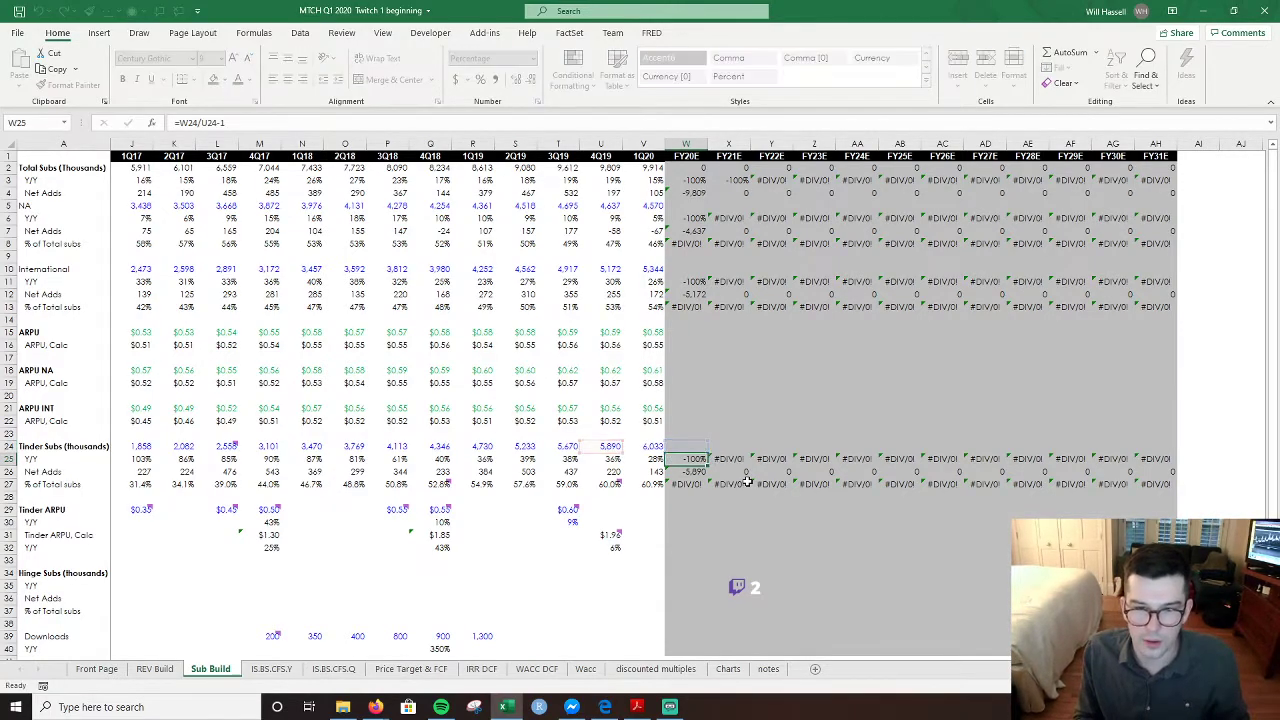
- Review the FY20E formulas above Tinder Y/Y and the 1Q20 column from the Total Subs Y/Y formula in V3 down to the Tinder block
{"action": "key", "text": "Up"}
{"action": "key", "text": "Up"}
{"action": "key", "text": "Up"}
{"action": "key", "text": "Up"}
{"action": "key", "text": "Up"}
{"action": "key", "text": "Up"}
{"action": "key", "text": "Up"}
{"action": "key", "text": "Up"}
{"action": "key", "text": "Up"}
{"action": "key", "text": "Up"}
{"action": "key", "text": "Up"}
{"action": "key", "text": "Up"}
{"action": "key", "text": "Up"}
{"action": "key", "text": "Up"}
{"action": "key", "text": "Up"}
{"action": "key", "text": "Up"}
{"action": "key", "text": "Up"}
{"action": "key", "text": "Left"}
{"action": "key", "text": "Up"}
{"action": "key", "text": "Up"}
{"action": "key", "text": "Up"}
{"action": "key", "text": "Up"}
{"action": "key", "text": "Up"}
{"action": "key", "text": "Down"}
{"action": "key", "text": "Down"}
{"action": "key", "text": "Down"}
{"action": "key", "text": "Down"}
{"action": "key", "text": "Down"}
{"action": "key", "text": "Down"}
{"action": "key", "text": "Down"}
{"action": "key", "text": "Down"}
{"action": "key", "text": "Down"}
{"action": "key", "text": "Down"}
{"action": "key", "text": "Down"}
{"action": "key", "text": "Down"}
{"action": "key", "text": "Down"}
{"action": "key", "text": "Down"}
{"action": "key", "text": "Down"}
{"action": "key", "text": "Down"}
{"action": "key", "text": "Down"}
{"action": "key", "text": "Down"}
{"action": "key", "text": "Down"}
{"action": "key", "text": "Down"}
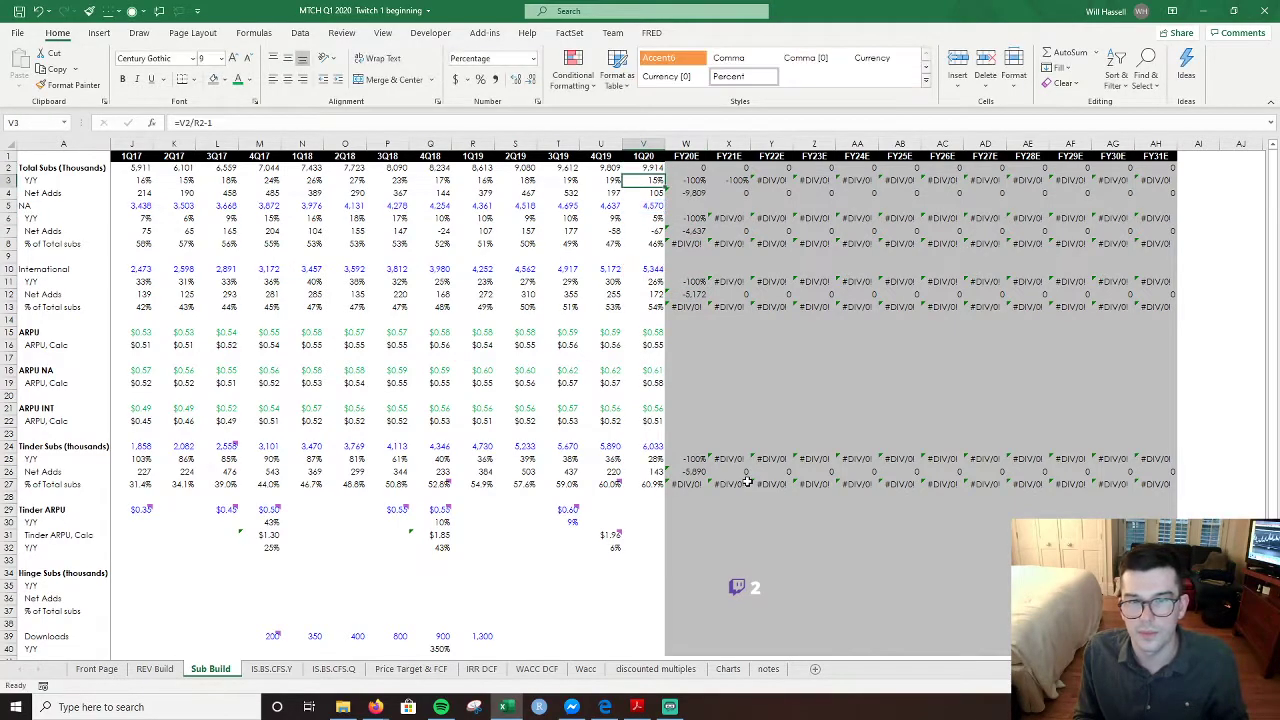
- Check the cells referenced by the FY20E Tinder Y/Y formula in W25
{"action": "key", "text": "Right"}
{"action": "key", "text": "Down"}
{"action": "key", "text": "Down"}
{"action": "key", "text": "F2"}
{"action": "key", "text": "Escape"}
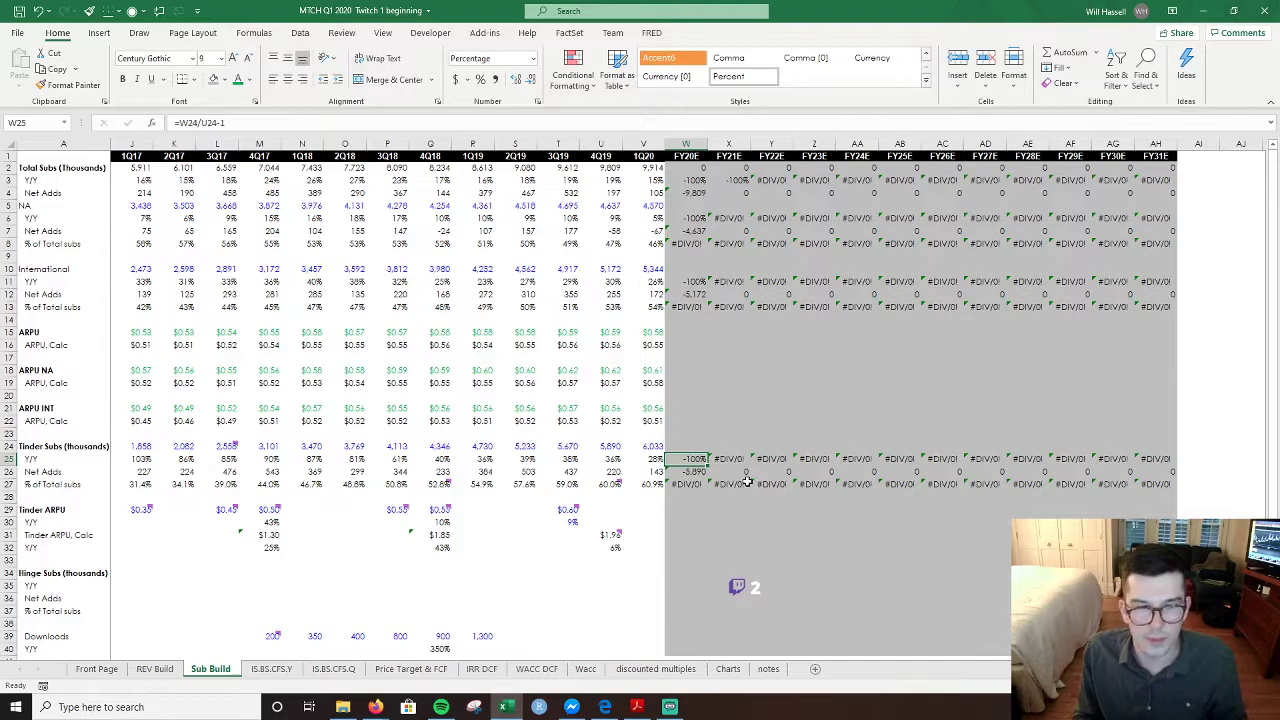
{"action": "key", "text": "F2"}
{"action": "key", "text": "Escape"}
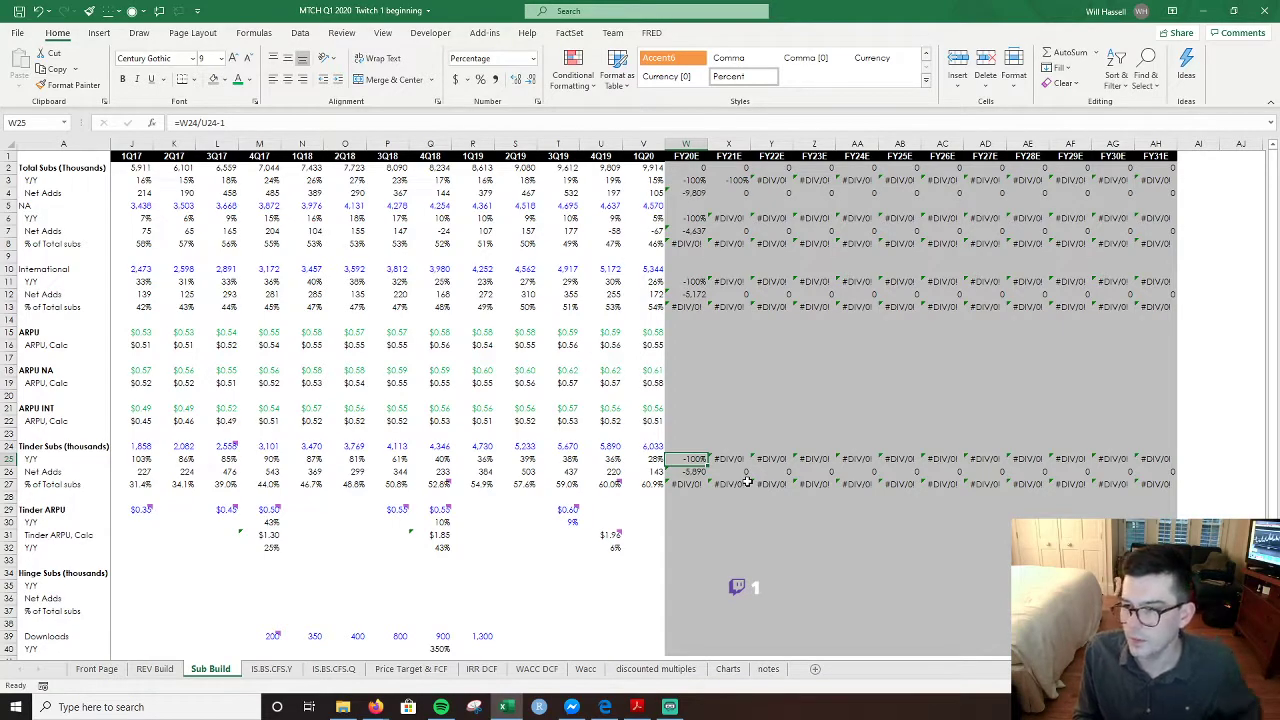
- Clear the Tinder Y/Y formulas from W25 through AH25 and set the FY20E growth in W25 to 25%
{"action": "key", "text": "ctrl+shift+Right"}
{"action": "key", "text": "Delete"}
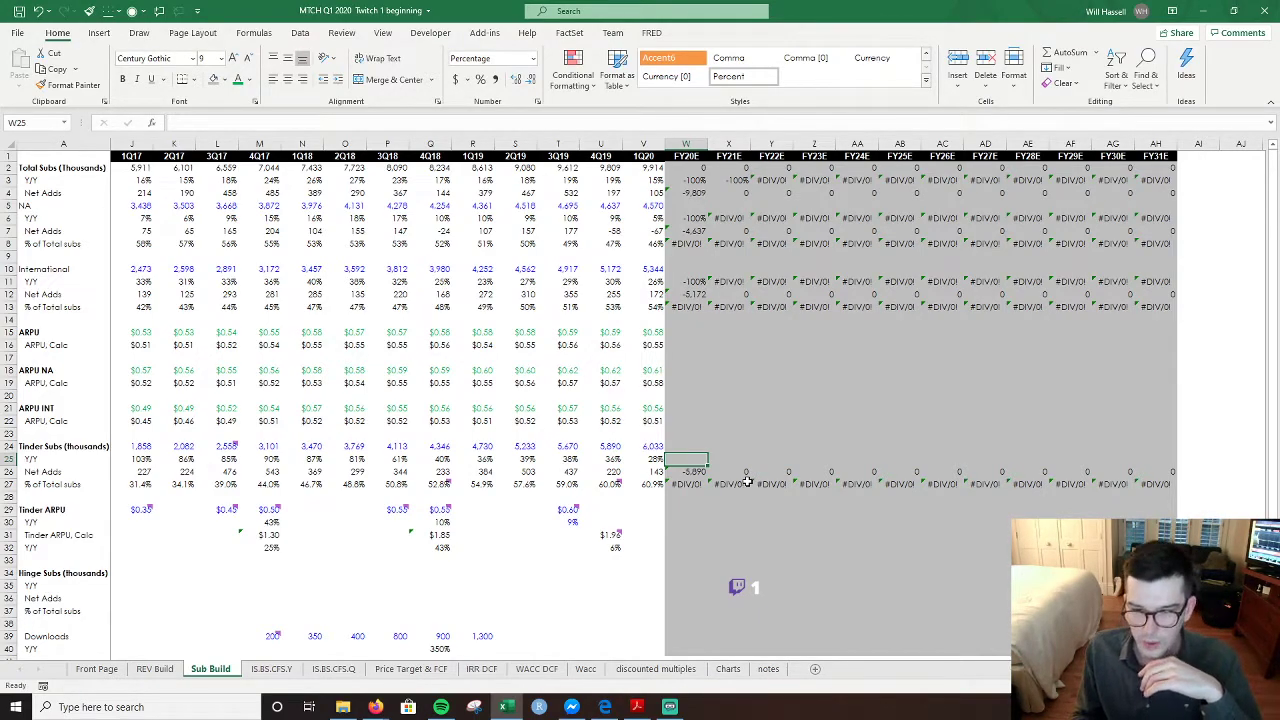
{"action": "type", "text": "25"}
{"action": "key", "text": "ctrl+Return"}
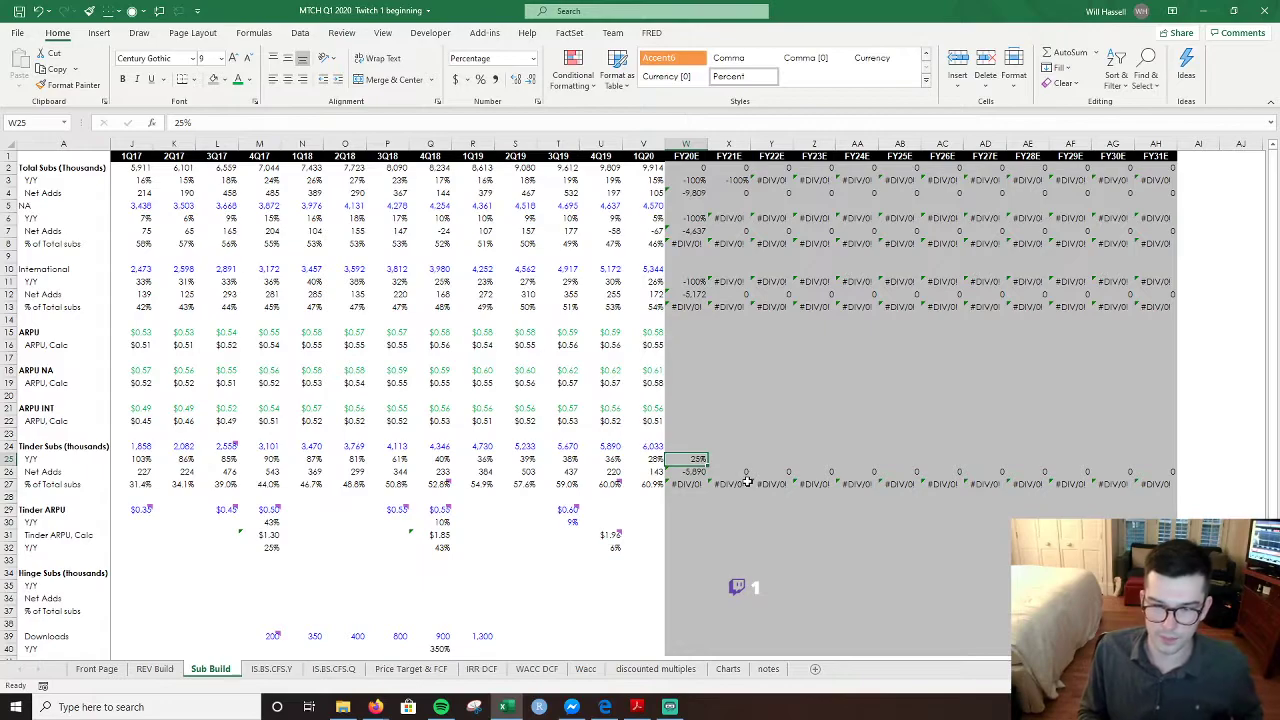
- Color the hardcoded FY20E Tinder growth rate in W25 with the recently used blue font color
{"action": "key", "text": "alt+h"}
{"action": "key", "text": "f"}
{"action": "key", "text": "c"}
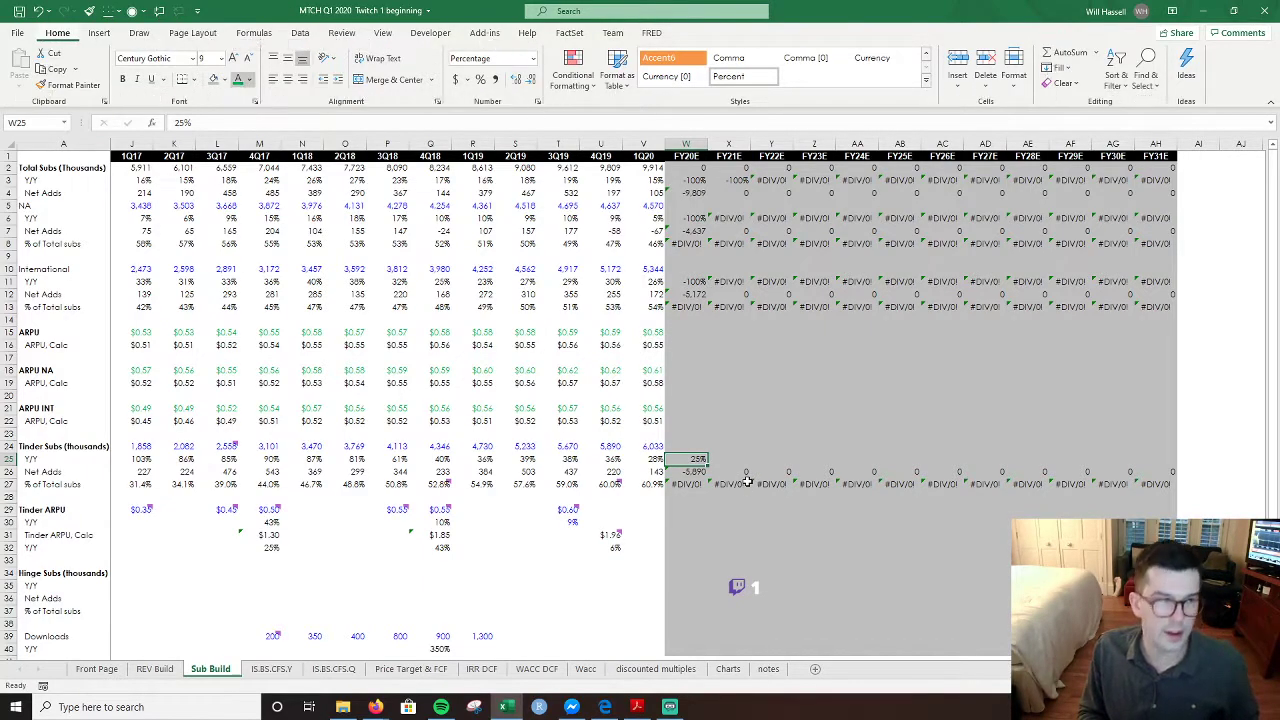
{"action": "key", "text": "Down"}
{"action": "key", "text": "Down"}
{"action": "key", "text": "Down"}
{"action": "key", "text": "Down"}
{"action": "key", "text": "Down"}
{"action": "key", "text": "Down"}
{"action": "key", "text": "Down"}
{"action": "key", "text": "Down"}
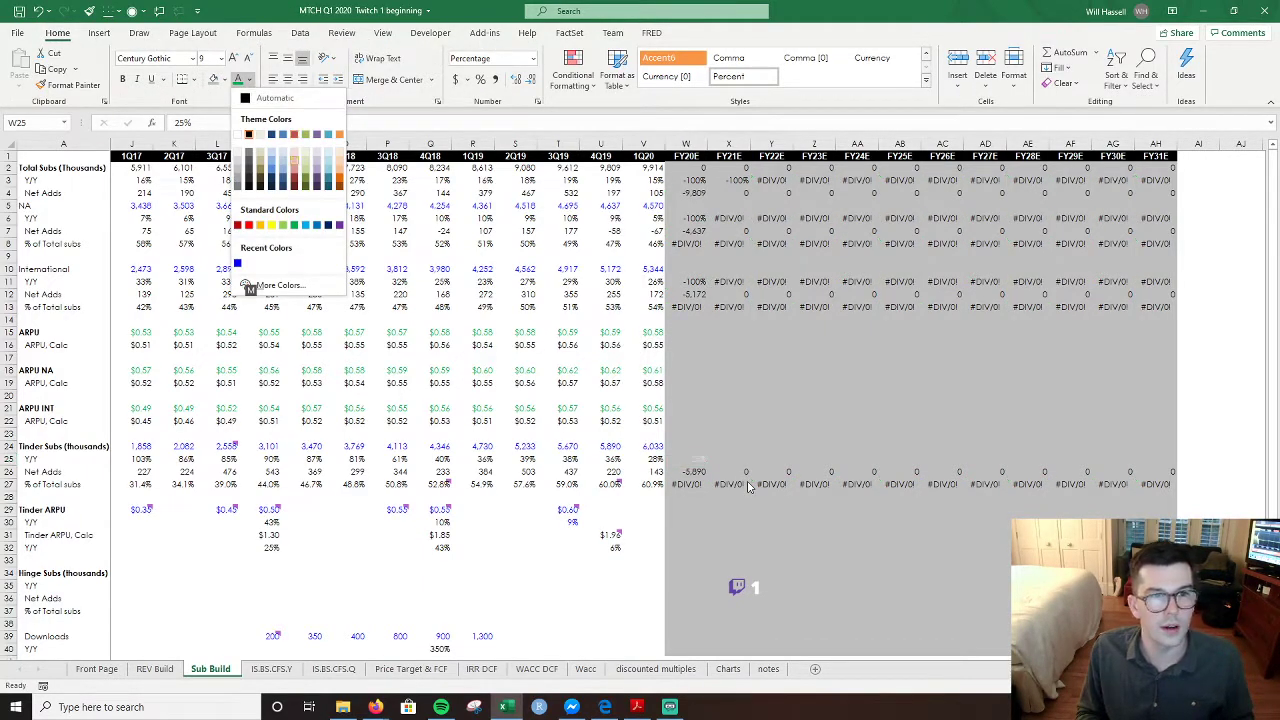
{"action": "key", "text": "Up"}
{"action": "key", "text": "Return"}
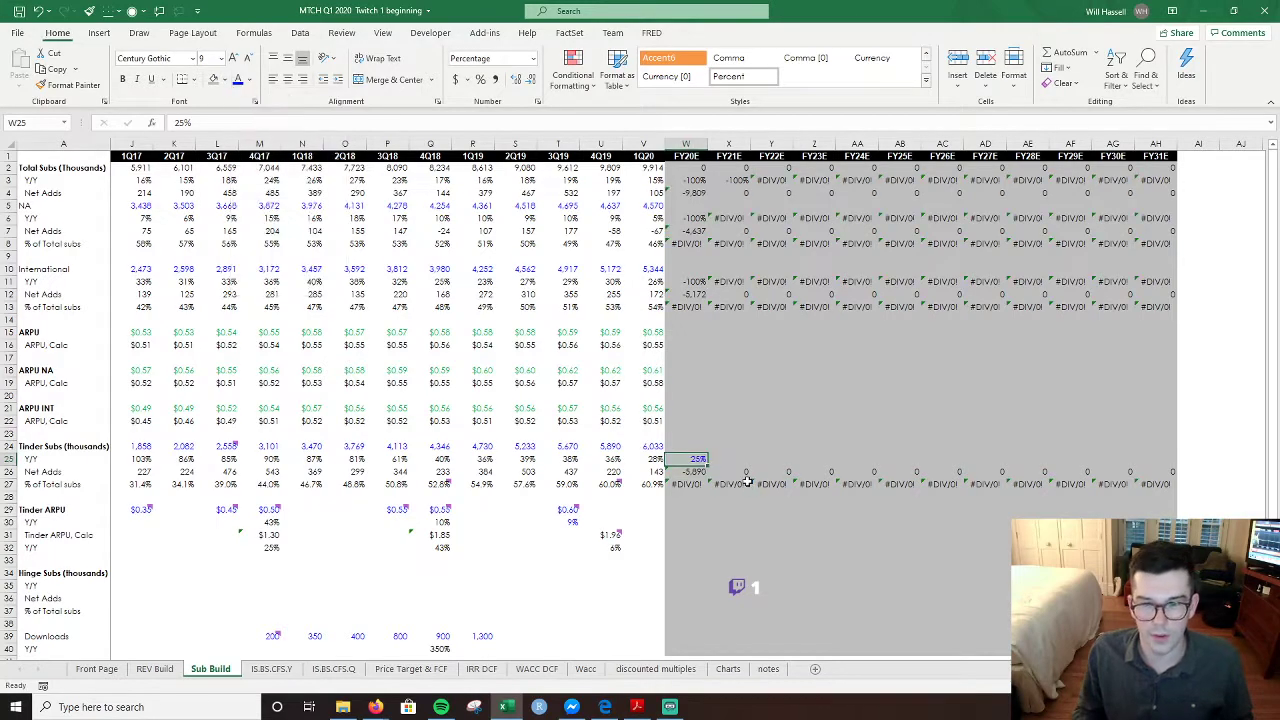
- Enter =W25-.01 in X25 so FY21E Tinder Y/Y growth steps down one point from FY20E
{"action": "key", "text": "Right"}
{"action": "key", "text": "Left"}
{"action": "key", "text": "Right"}
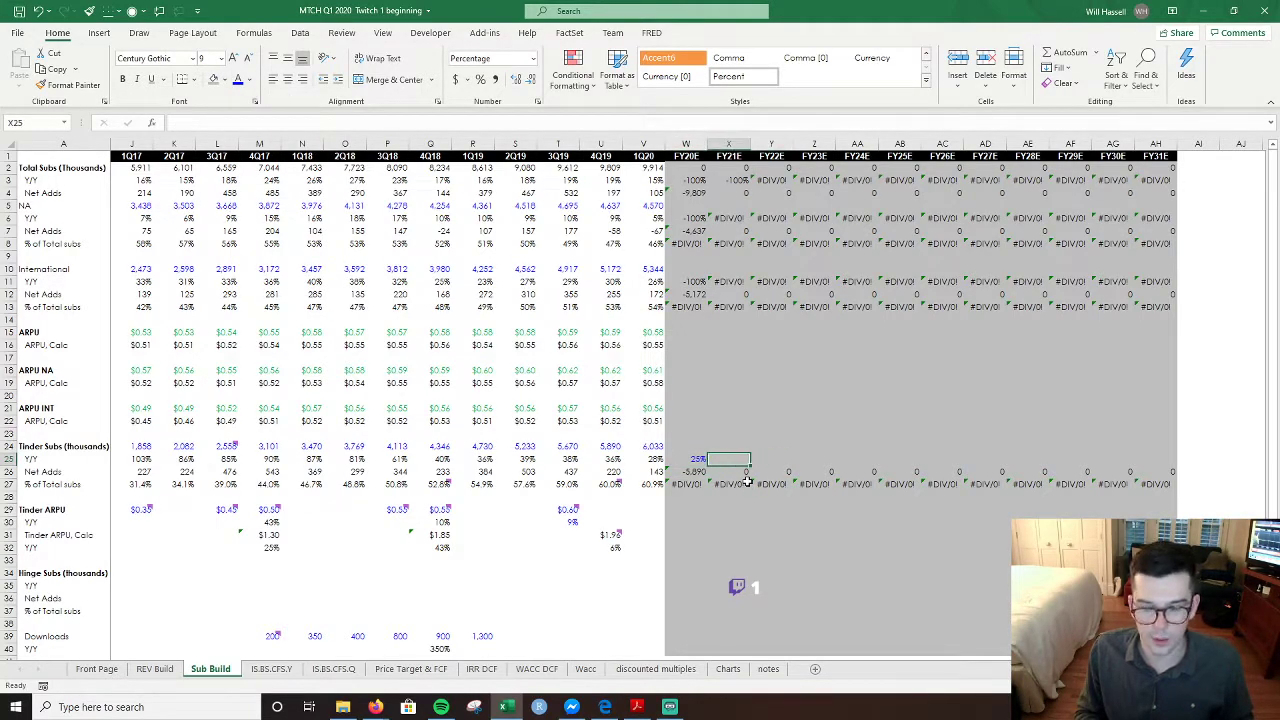
{"action": "type", "text": "="}
{"action": "key", "text": "Left"}
{"action": "type", "text": "-.01"}
{"action": "key", "text": "Return"}
- Fill the Tinder Y/Y formula from X25 across to FY31E in AH25, and select the FY20E Tinder Subs cell W24
{"action": "key", "text": "Up"}
{"action": "key", "text": "shift+Right"}
{"action": "key", "text": "shift+Right"}
{"action": "key", "text": "shift+Right"}
{"action": "key", "text": "shift+Right"}
{"action": "key", "text": "shift+Right"}
{"action": "key", "text": "shift+Right"}
{"action": "key", "text": "shift+Right"}
{"action": "key", "text": "shift+Right"}
{"action": "key", "text": "shift+Right"}
{"action": "key", "text": "shift+Right"}
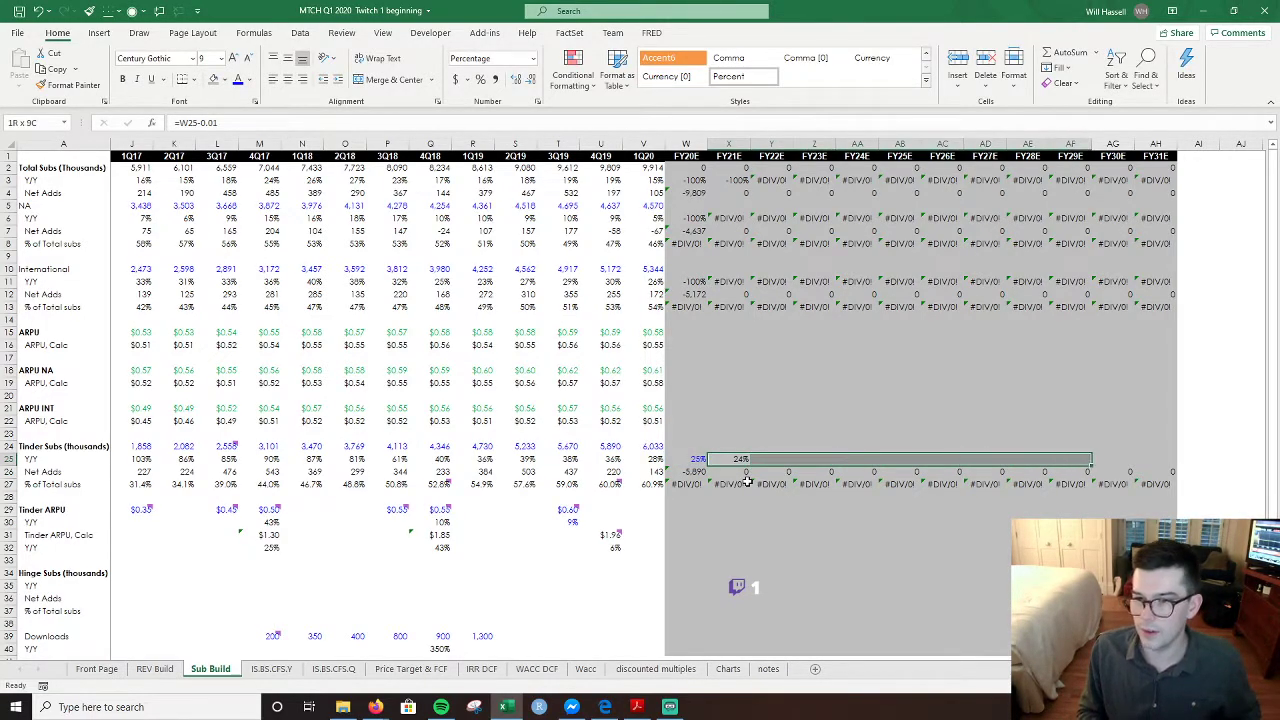
{"action": "key", "text": "ctrl+r"}
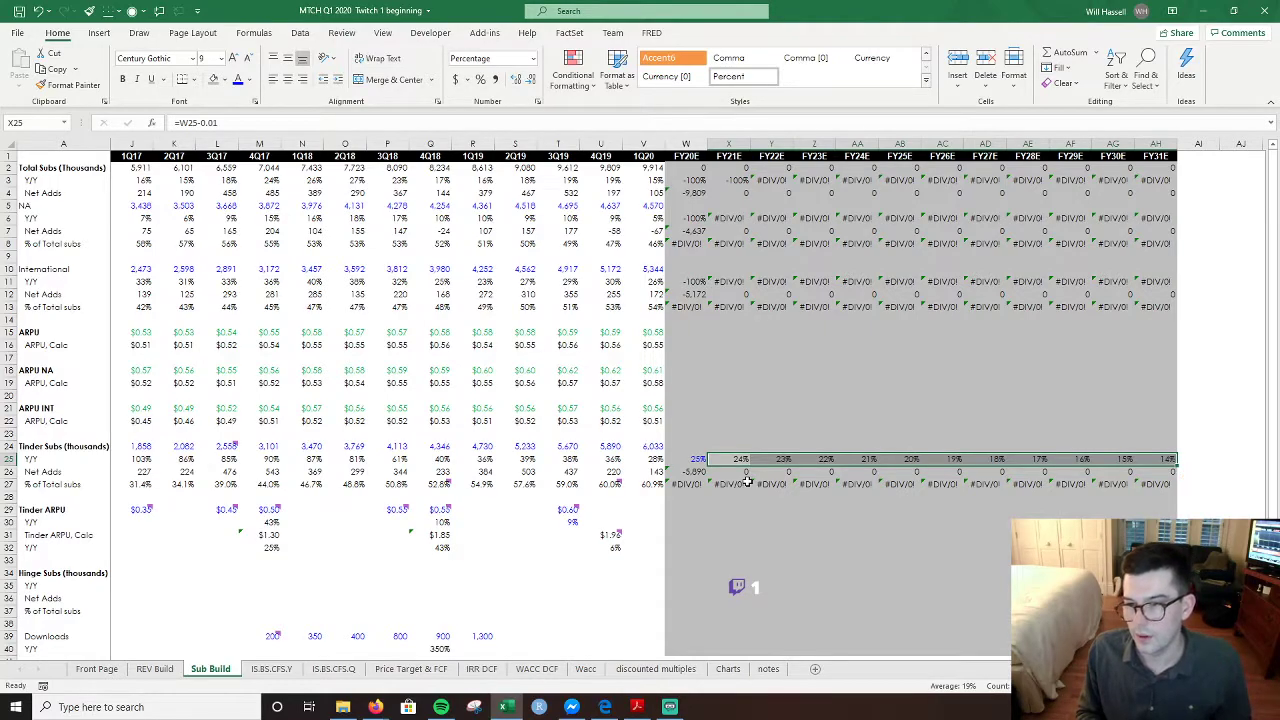
{"action": "key", "text": "Right"}
{"action": "key", "text": "Up"}
{"action": "key", "text": "Up"}
{"action": "key", "text": "Left"}
{"action": "key", "text": "Down"}
{"action": "key", "text": "Left"}
{"action": "key", "text": "Down"}
{"action": "key", "text": "Up"}
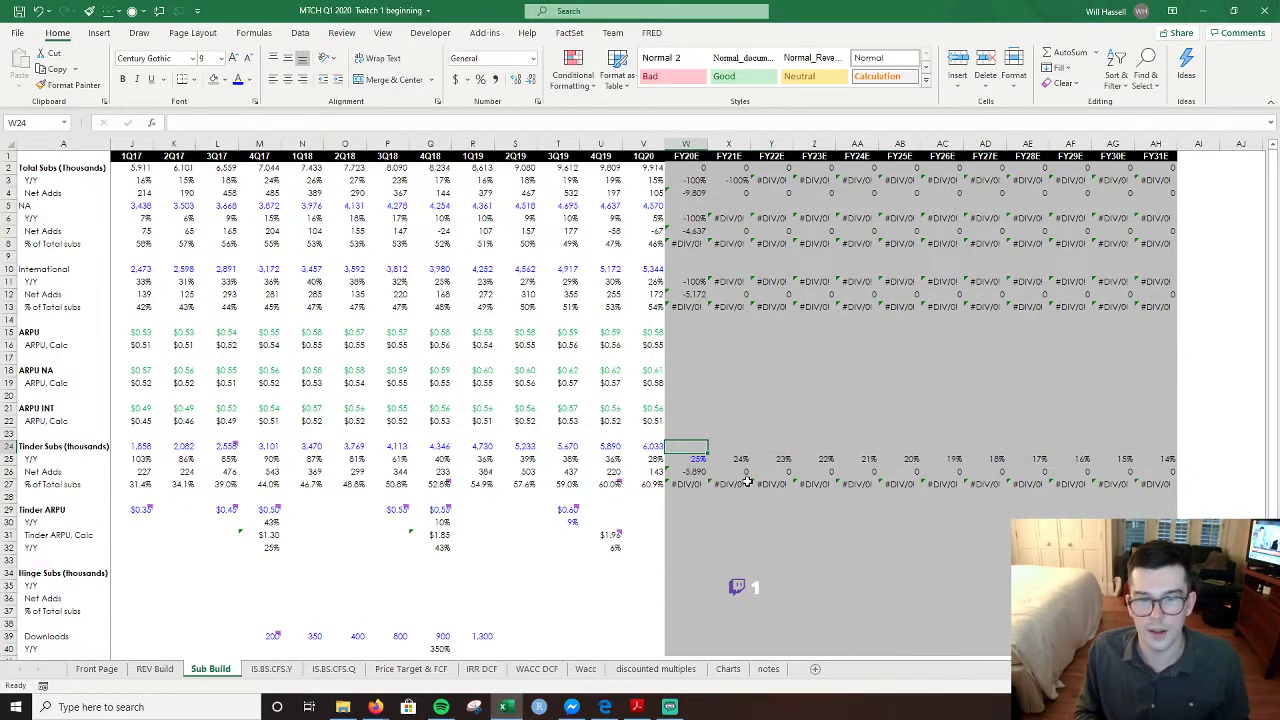
{"action": "type", "text": "="}
{"action": "key", "text": "Down"}
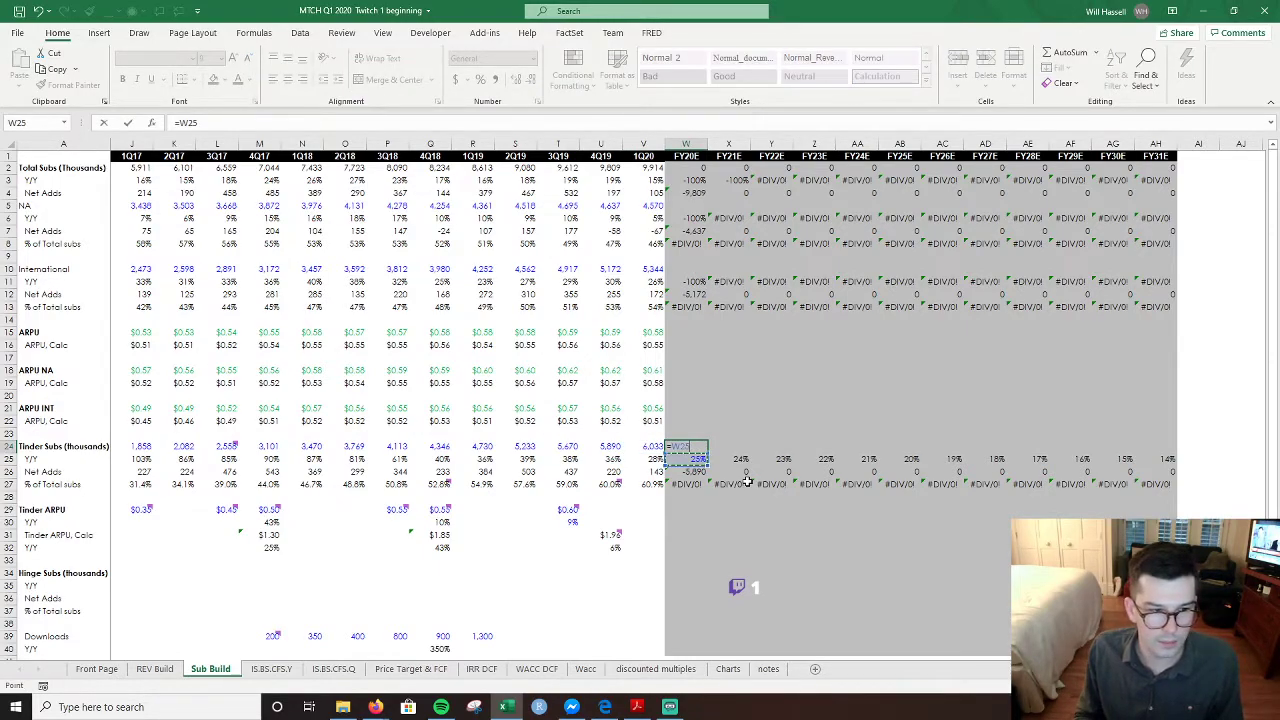
{"action": "type", "text": "/"}
{"action": "key", "text": "Up"}
{"action": "key", "text": "Up"}
{"action": "key", "text": "Up"}
{"action": "key", "text": "Up"}
{"action": "key", "text": "Up"}
{"action": "key", "text": "Up"}
{"action": "key", "text": "Up"}
{"action": "key", "text": "Up"}
{"action": "key", "text": "Up"}
{"action": "key", "text": "Up"}
{"action": "key", "text": "Up"}
{"action": "key", "text": "Up"}
{"action": "key", "text": "Up"}
{"action": "key", "text": "Up"}
{"action": "key", "text": "Up"}
{"action": "key", "text": "Up"}
{"action": "key", "text": "Up"}
{"action": "key", "text": "Up"}
{"action": "key", "text": "Up"}
{"action": "key", "text": "Up"}
{"action": "key", "text": "Up"}
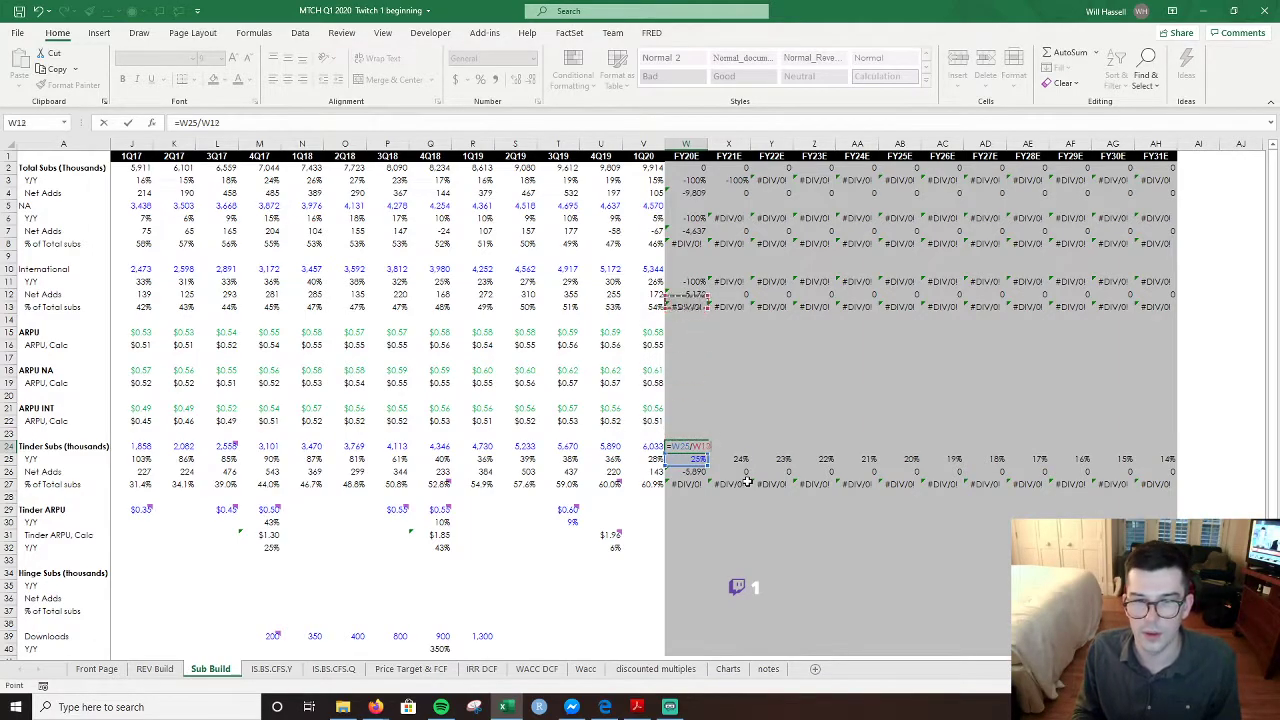
{"action": "key", "text": "Down"}
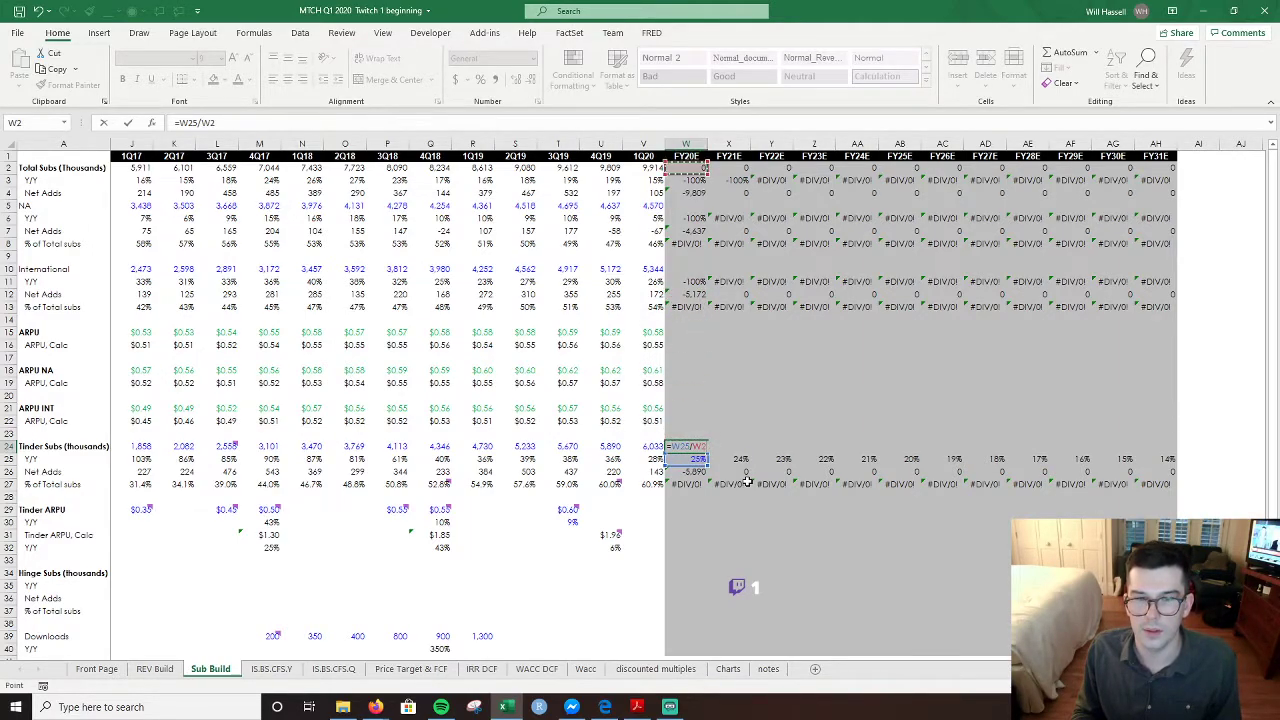
{"action": "key", "text": "Return"}
{"action": "key", "text": "Up"}
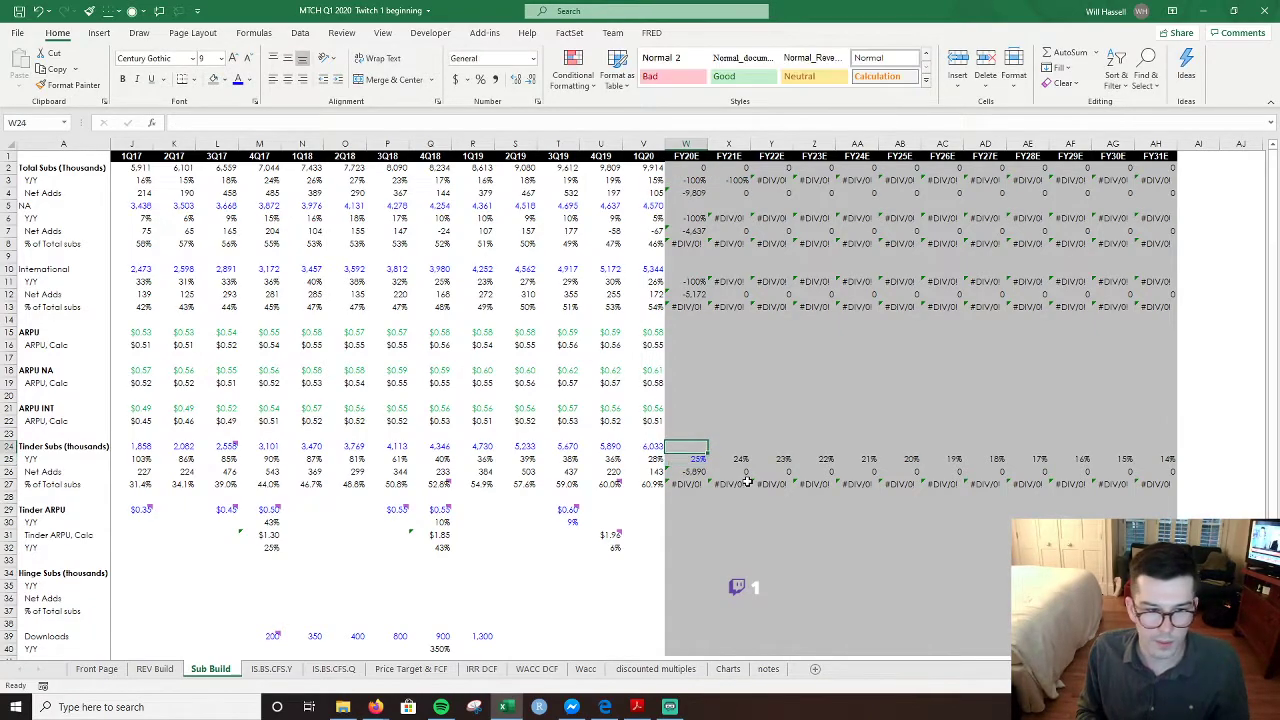
{"action": "type", "text": "="}
{"action": "key", "text": "Down"}
{"action": "type", "text": "*9"}
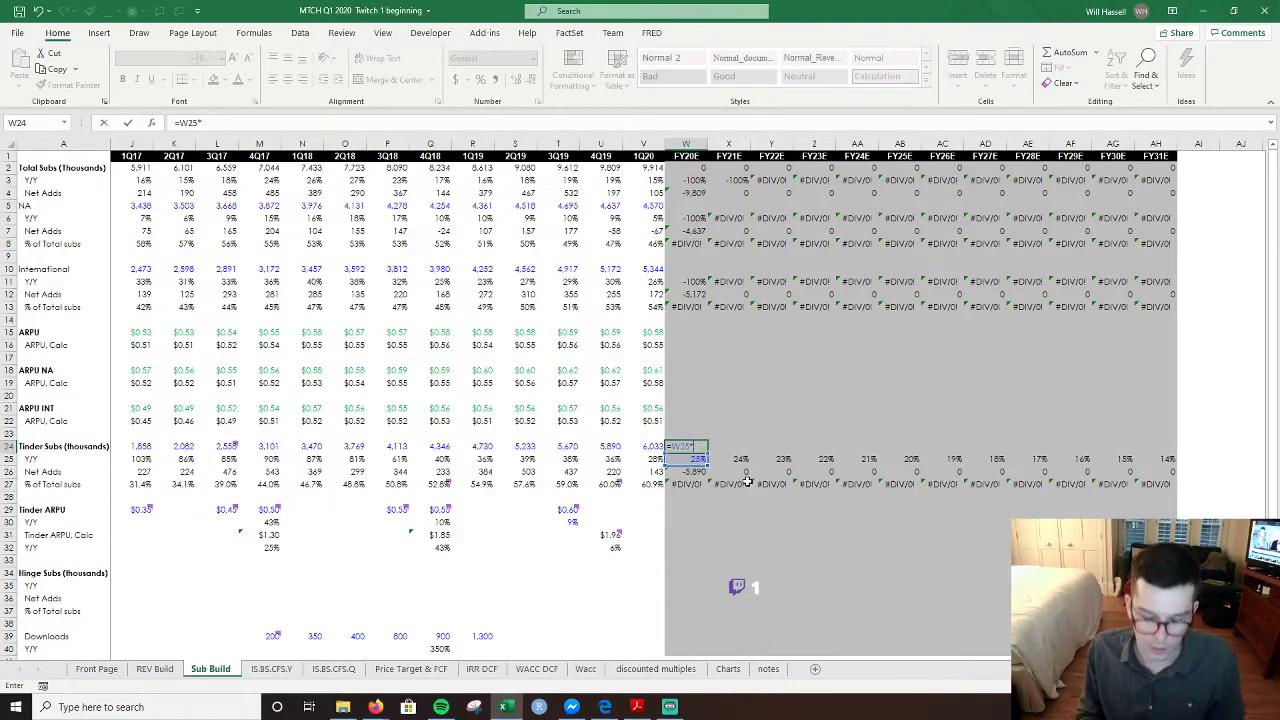
{"action": "type", "text": "1"}
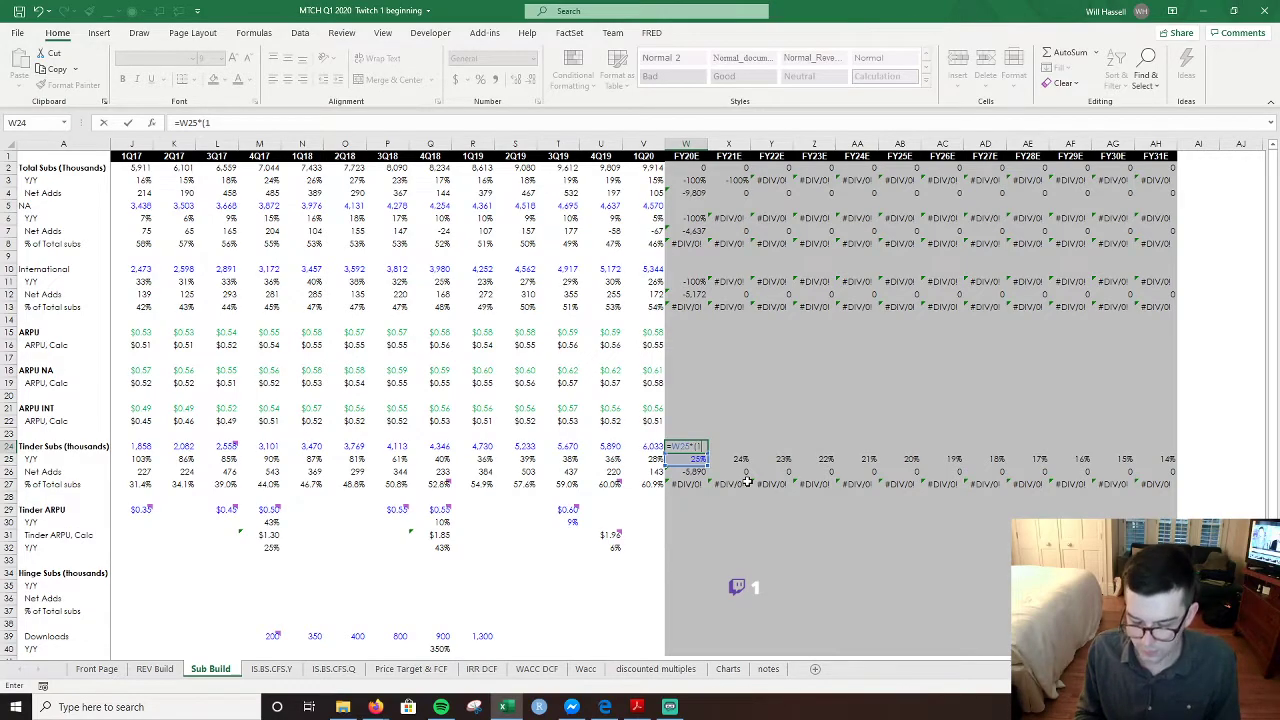
{"action": "type", "text": "-"}
{"action": "key", "text": "Escape"}
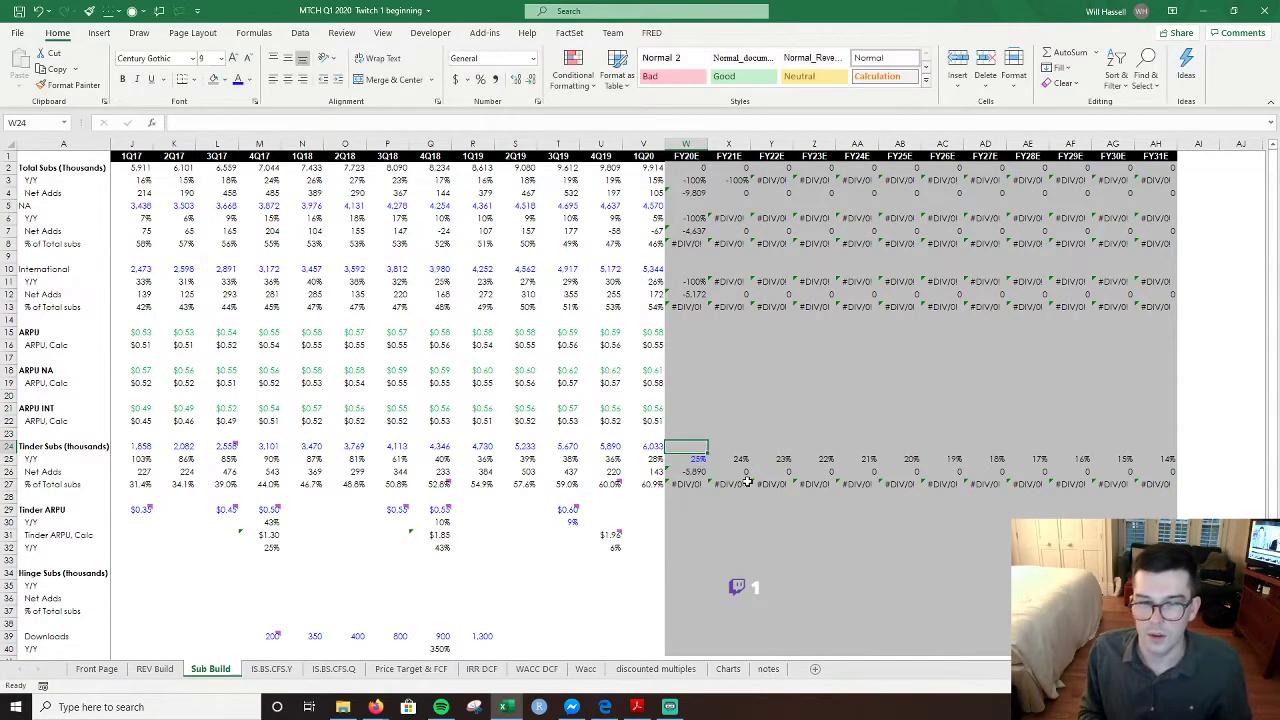
- Enter the formula =V24*(1-W25) for FY20E Tinder Subs in W24
{"action": "type", "text": "="}
{"action": "key", "text": "Left"}
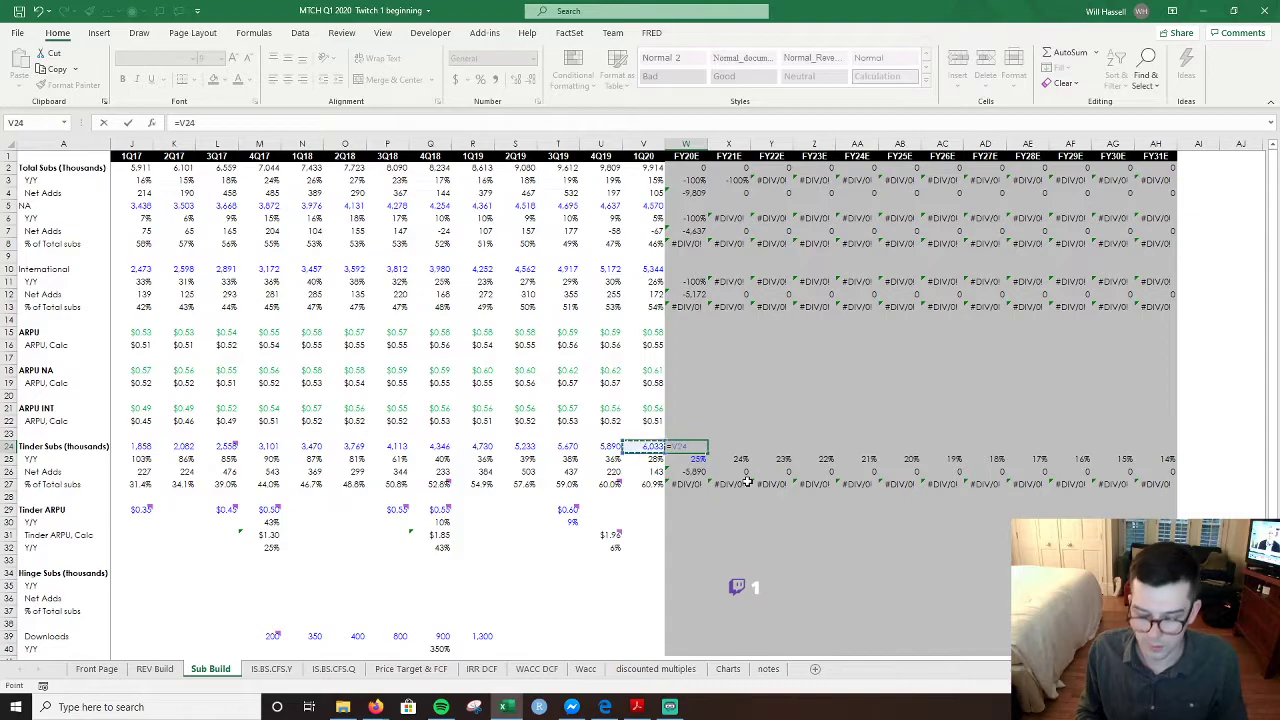
{"action": "type", "text": "*(1-"}
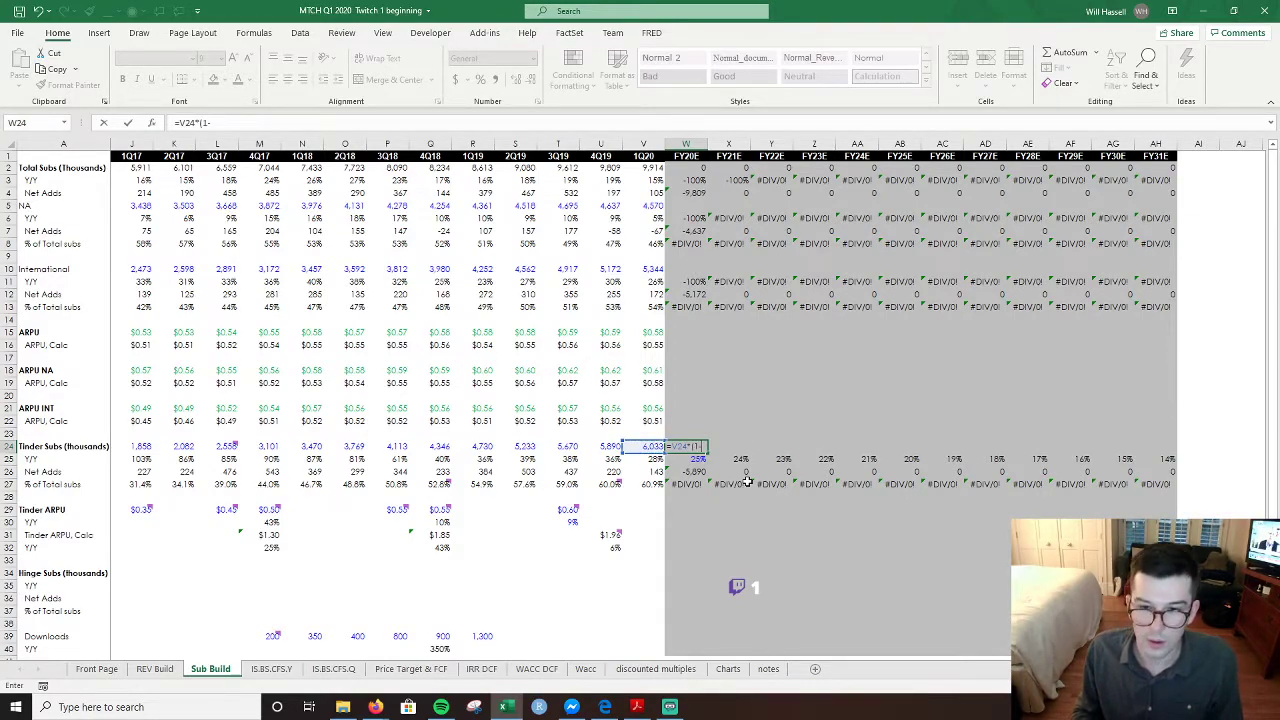
{"action": "key", "text": "Down"}
{"action": "type", "text": ")"}
{"action": "key", "text": "ctrl+Return"}
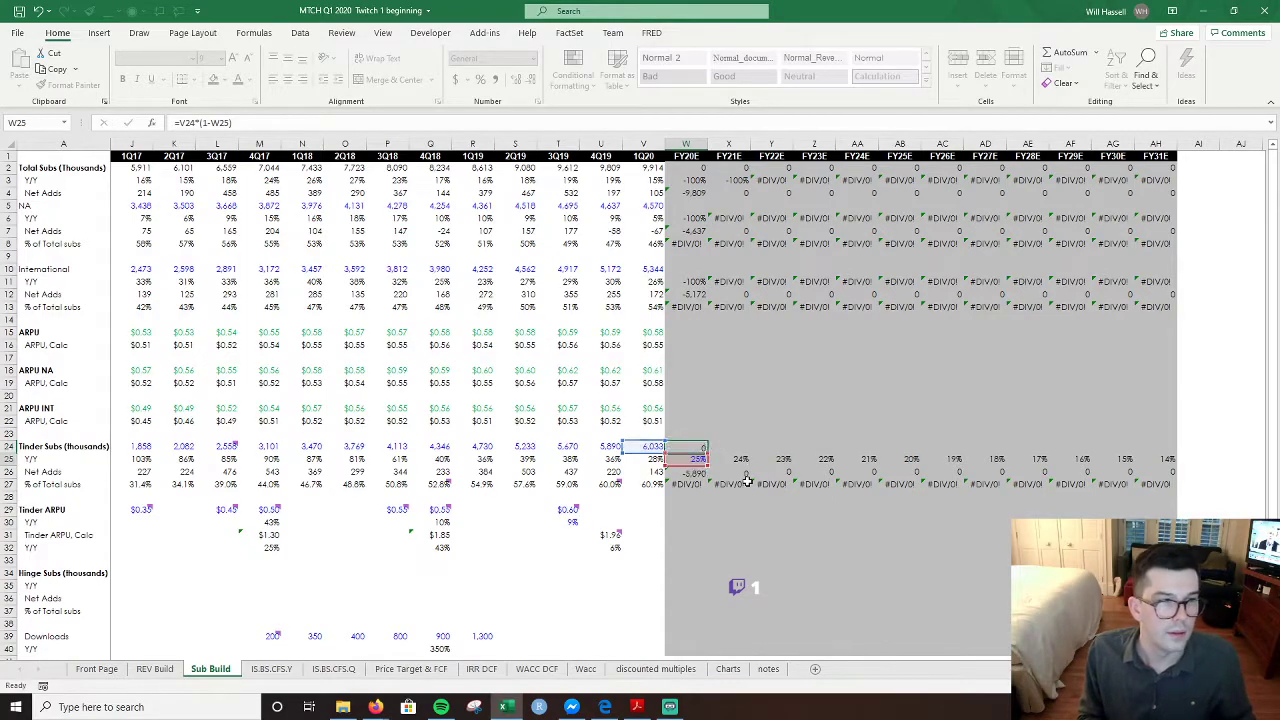
- Correct the sign in the FY20E Tinder Subs formula in W24 so it reads =V24*(1+W25)
{"action": "key", "text": "F2"}
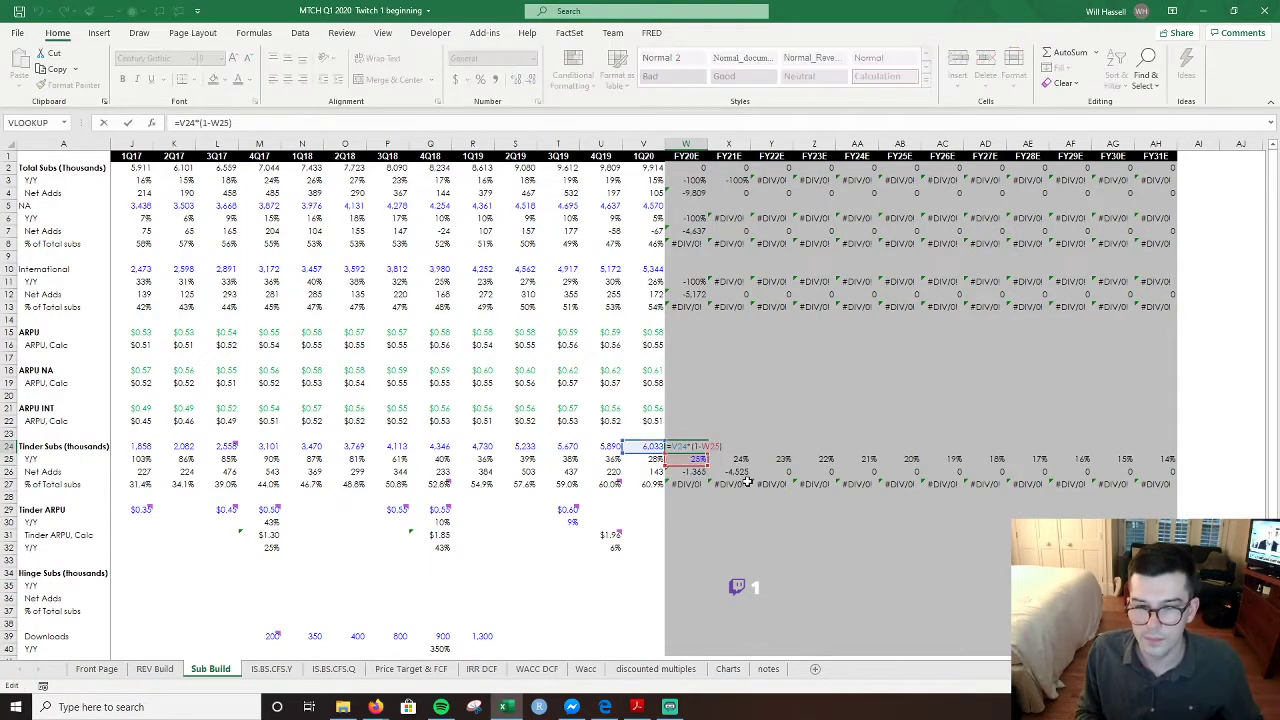
{"action": "key", "text": "Escape"}
{"action": "key", "text": "F2"}
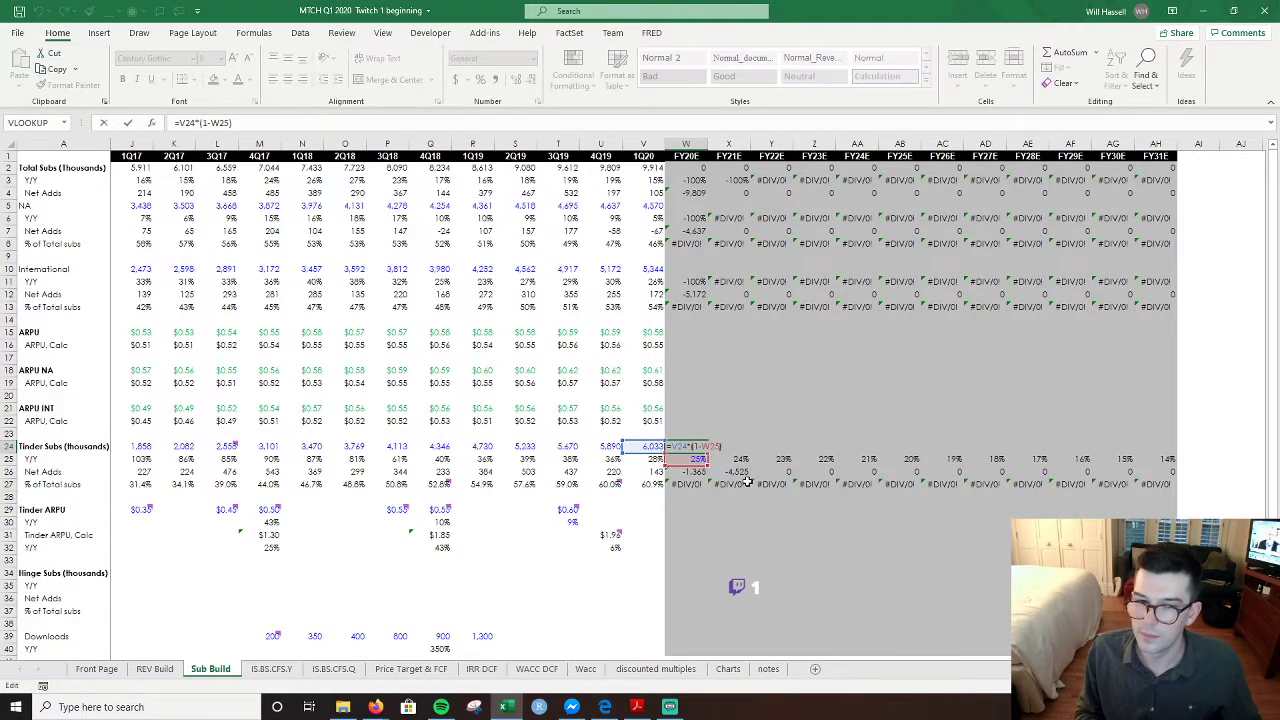
{"action": "key", "text": "Left"}
{"action": "key", "text": "Left"}
{"action": "key", "text": "Left"}
{"action": "key", "text": "Left"}
{"action": "key", "text": "BackSpace"}
{"action": "type", "text": "+"}
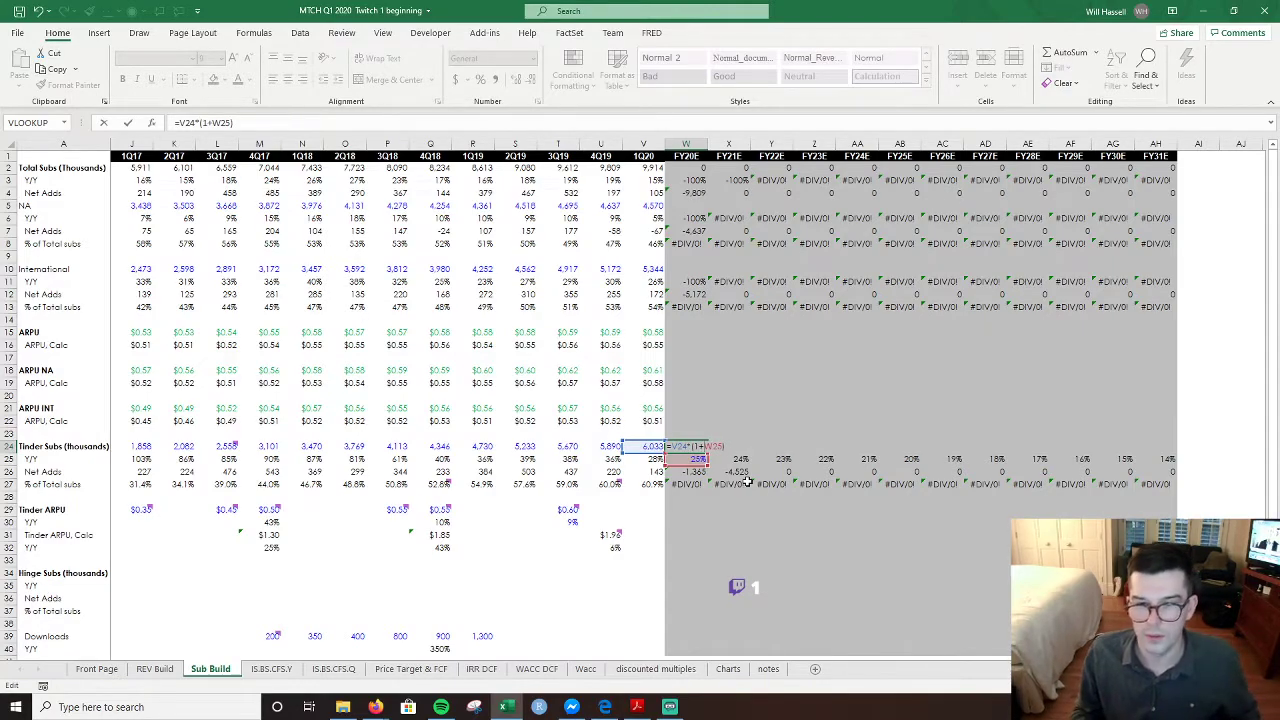
{"action": "key", "text": "ctrl+Return"}
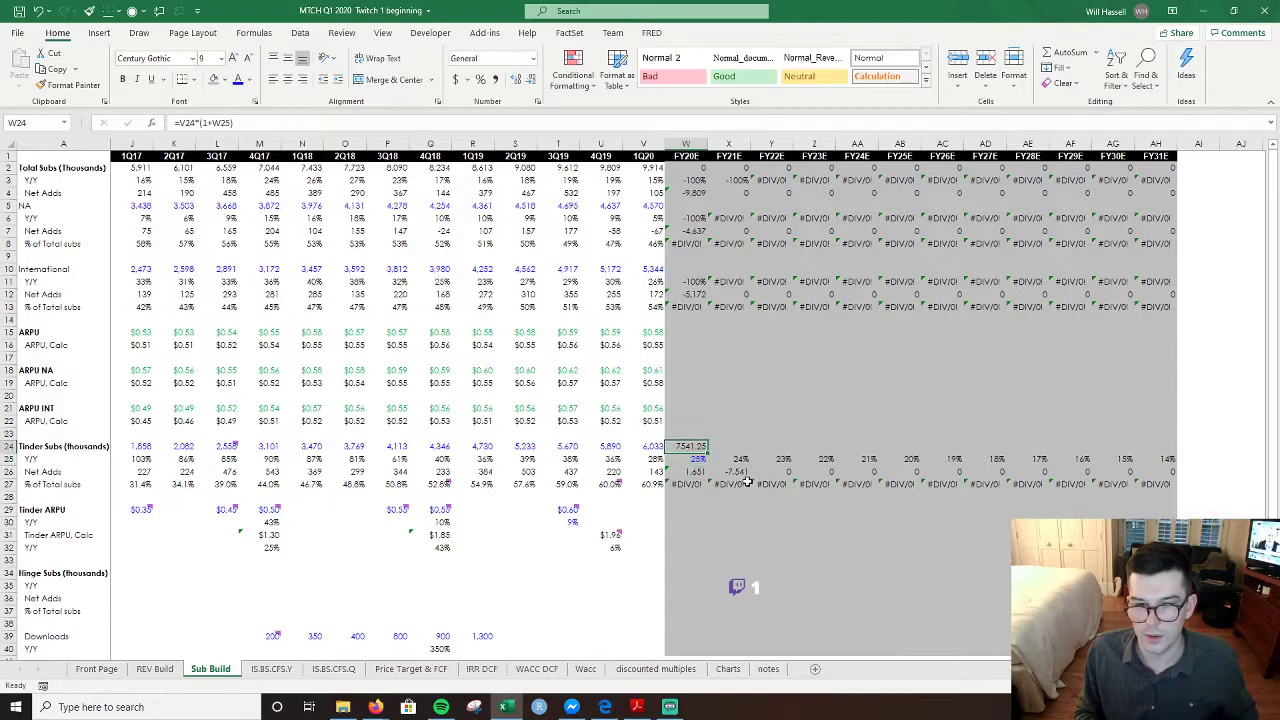
- Check the formula references for FY20E Tinder Net Adds in W26, FY20E Tinder Subs in W24 and 1Q20 Net Adds in V26
{"action": "key", "text": "Down"}
{"action": "key", "text": "Down"}
{"action": "type", "text": "=W24-U24"}
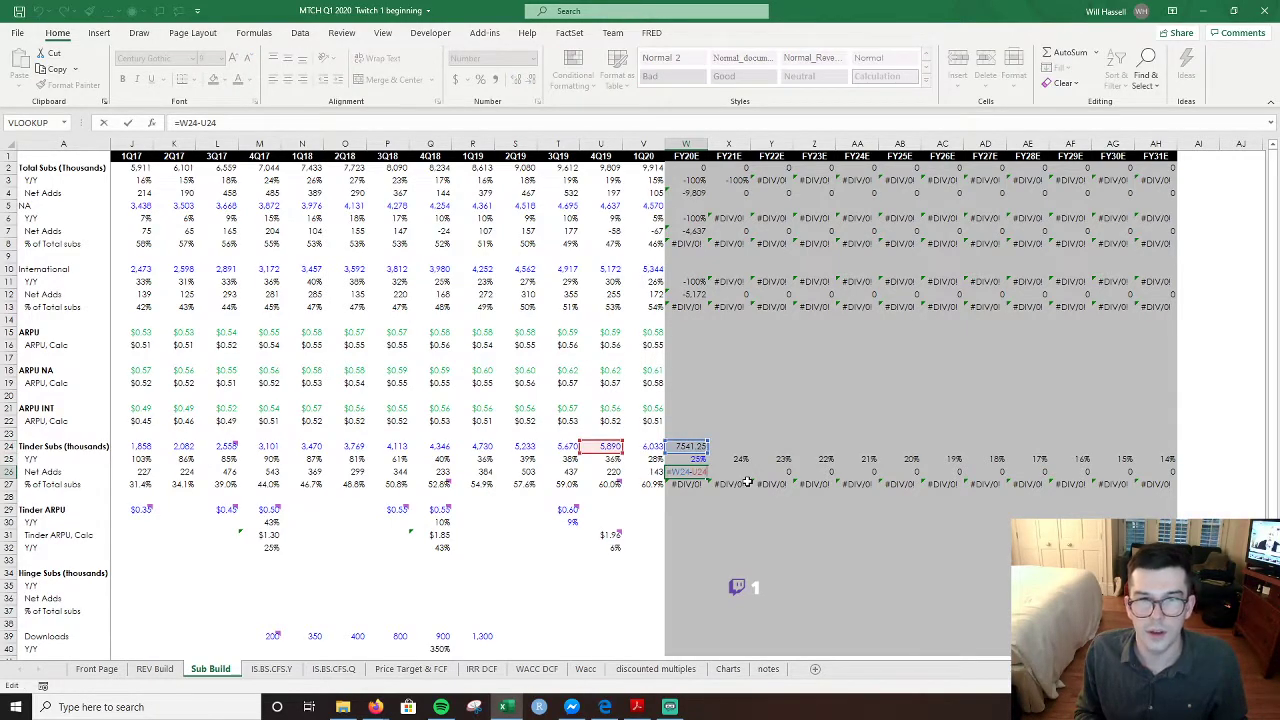
{"action": "key", "text": "ctrl+Return"}
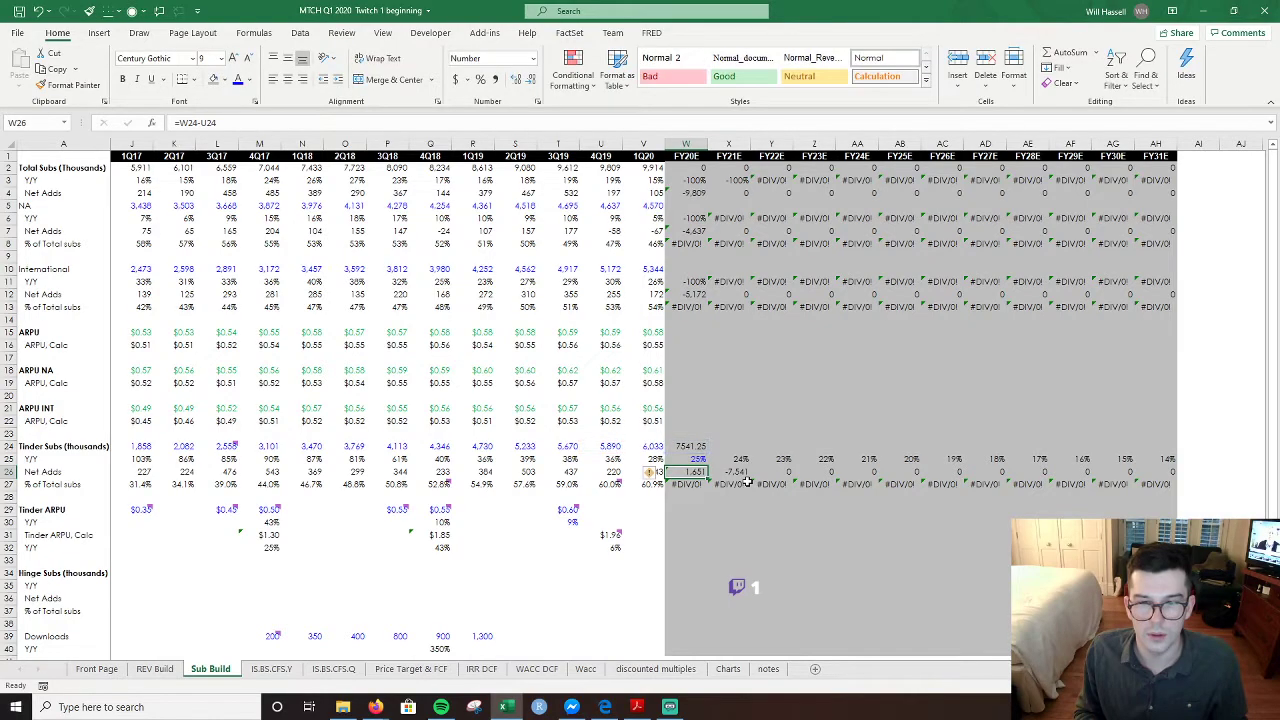
{"action": "key", "text": "F2"}
{"action": "key", "text": "Escape"}
{"action": "key", "text": "Up"}
{"action": "key", "text": "Up"}
{"action": "key", "text": "F2"}
{"action": "key", "text": "Escape"}
{"action": "key", "text": "Left"}
{"action": "key", "text": "Down"}
{"action": "key", "text": "Down"}
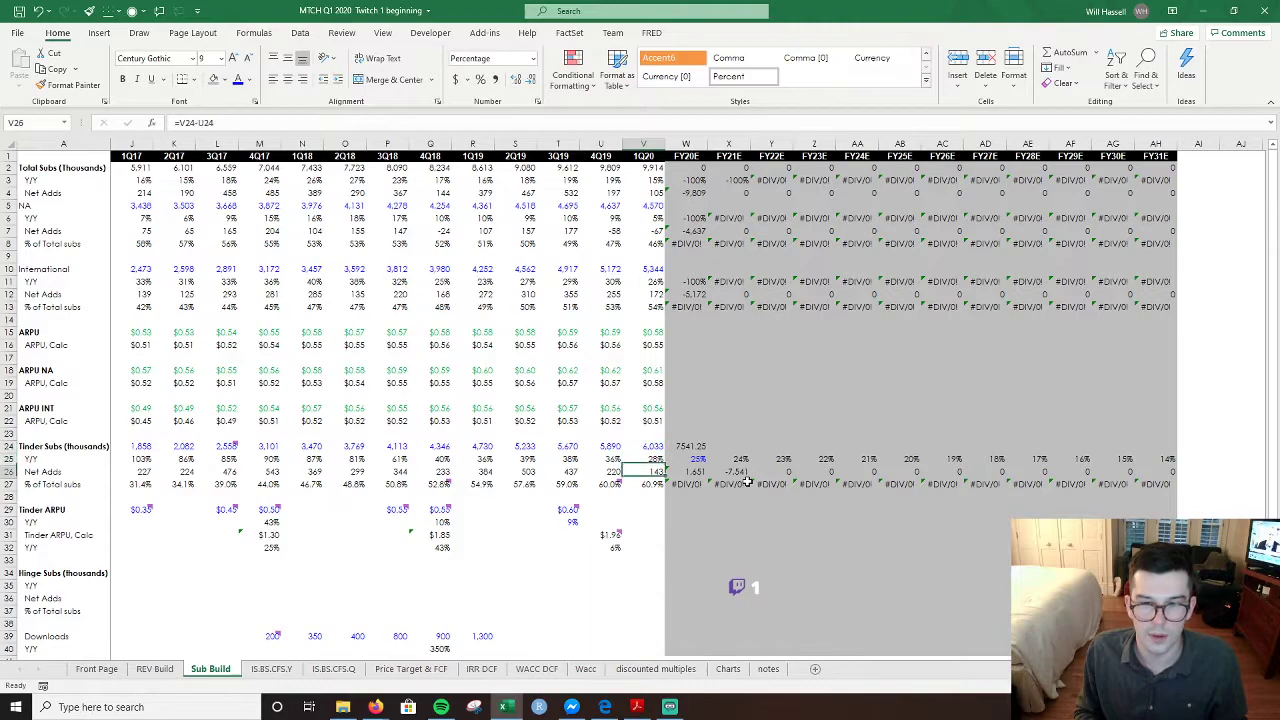
- Fill the FY20E Tinder Subs formula from W24 across to FY31E in AH24
{"action": "key", "text": "Right"}
{"action": "key", "text": "Up"}
{"action": "key", "text": "Up"}
{"action": "key", "text": "F2"}
{"action": "key", "text": "Escape"}
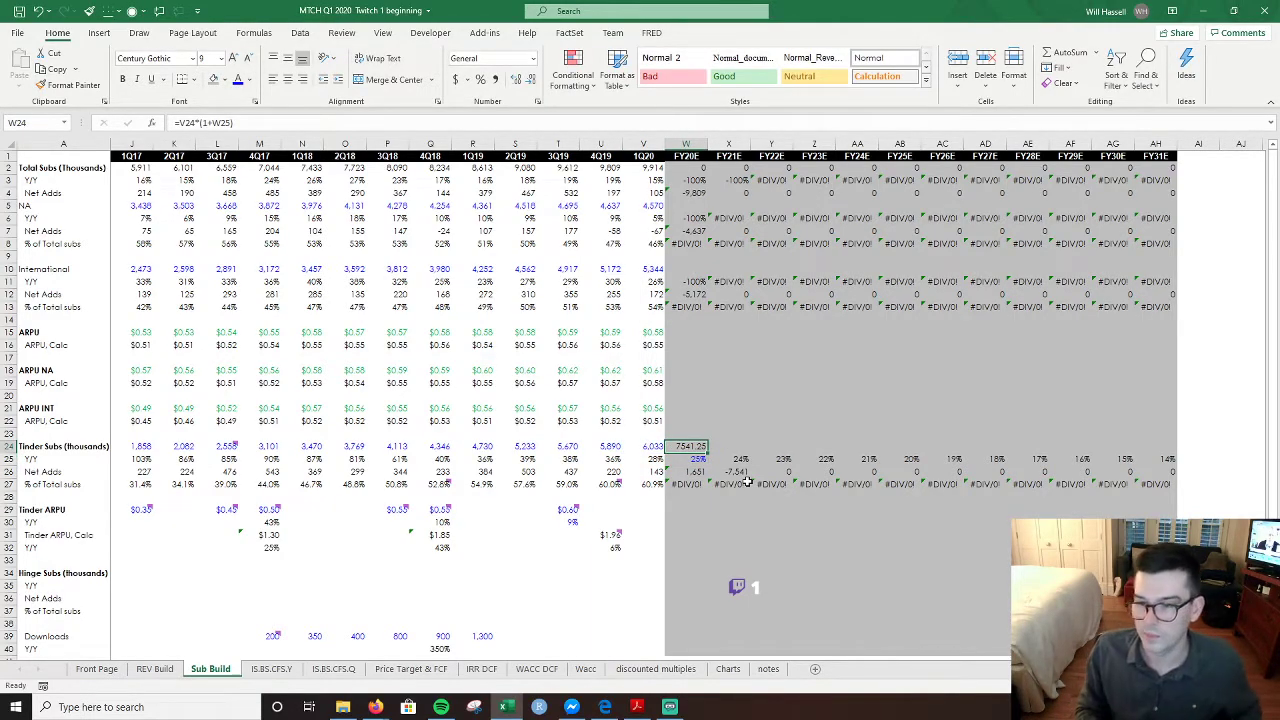
{"action": "key", "text": "shift+Right"}
{"action": "key", "text": "shift+Right"}
{"action": "key", "text": "shift+Right"}
{"action": "key", "text": "shift+Right"}
{"action": "key", "text": "shift+Right"}
{"action": "key", "text": "shift+Right"}
{"action": "key", "text": "shift+Right"}
{"action": "key", "text": "shift+Right"}
{"action": "key", "text": "shift+Right"}
{"action": "key", "text": "shift+Right"}
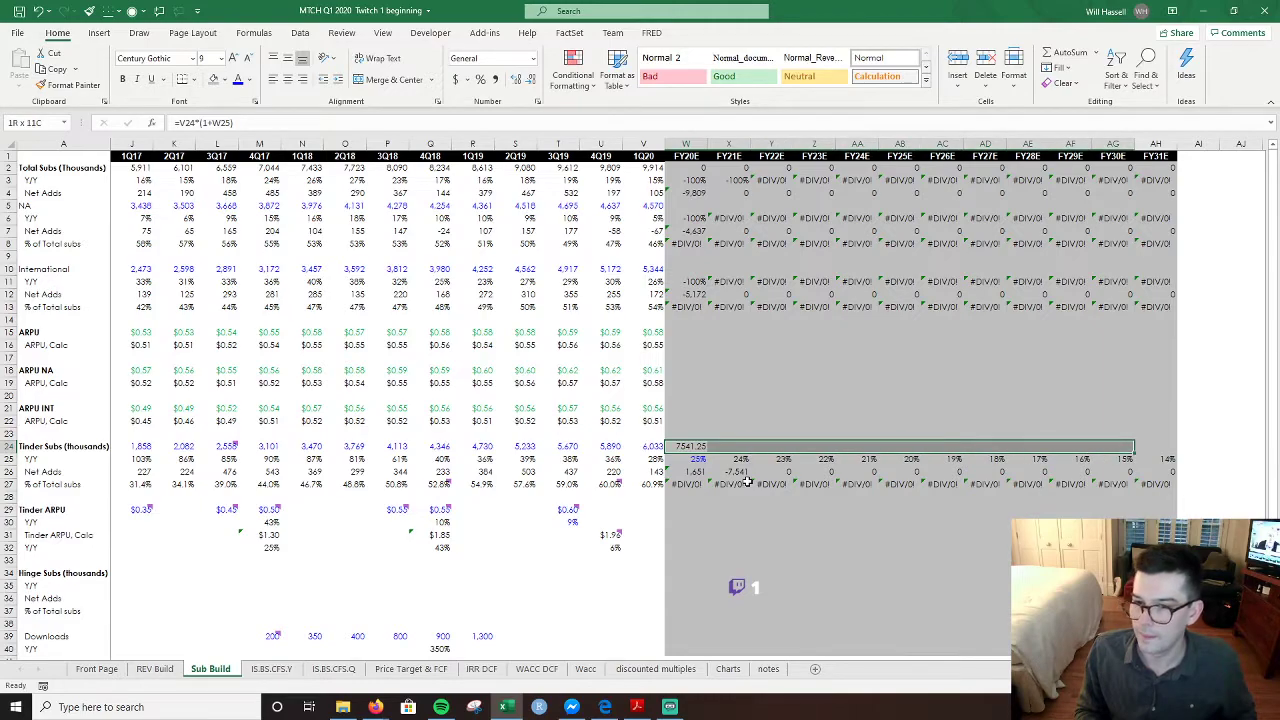
{"action": "key", "text": "shift+Right"}
{"action": "key", "text": "ctrl+r"}
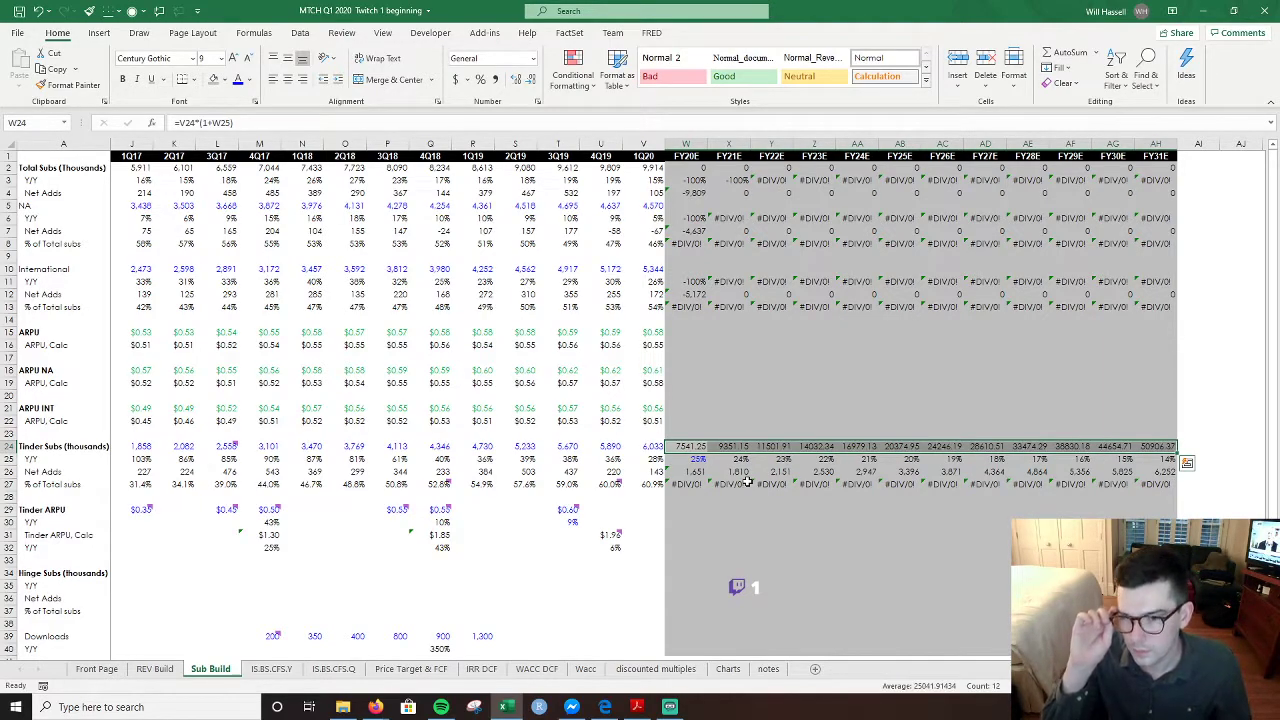
- Check the cell references in the Tinder Subs formulas for FY31E, FY30E and FY29E in row 24
{"action": "key", "text": "Right"}
{"action": "key", "text": "Right"}
{"action": "key", "text": "Right"}
{"action": "key", "text": "Right"}
{"action": "key", "text": "Right"}
{"action": "key", "text": "Right"}
{"action": "key", "text": "Right"}
{"action": "key", "text": "Right"}
{"action": "key", "text": "Right"}
{"action": "key", "text": "Right"}
{"action": "key", "text": "Right"}
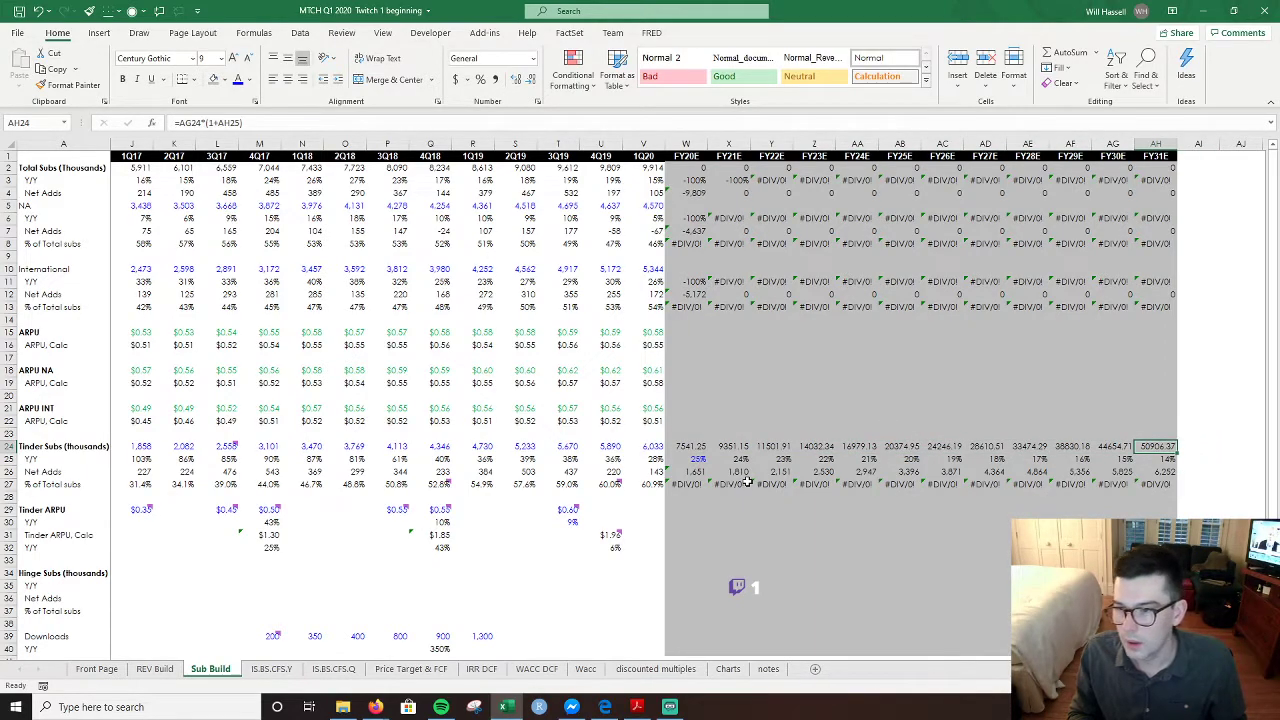
{"action": "key", "text": "Left"}
{"action": "key", "text": "F2"}
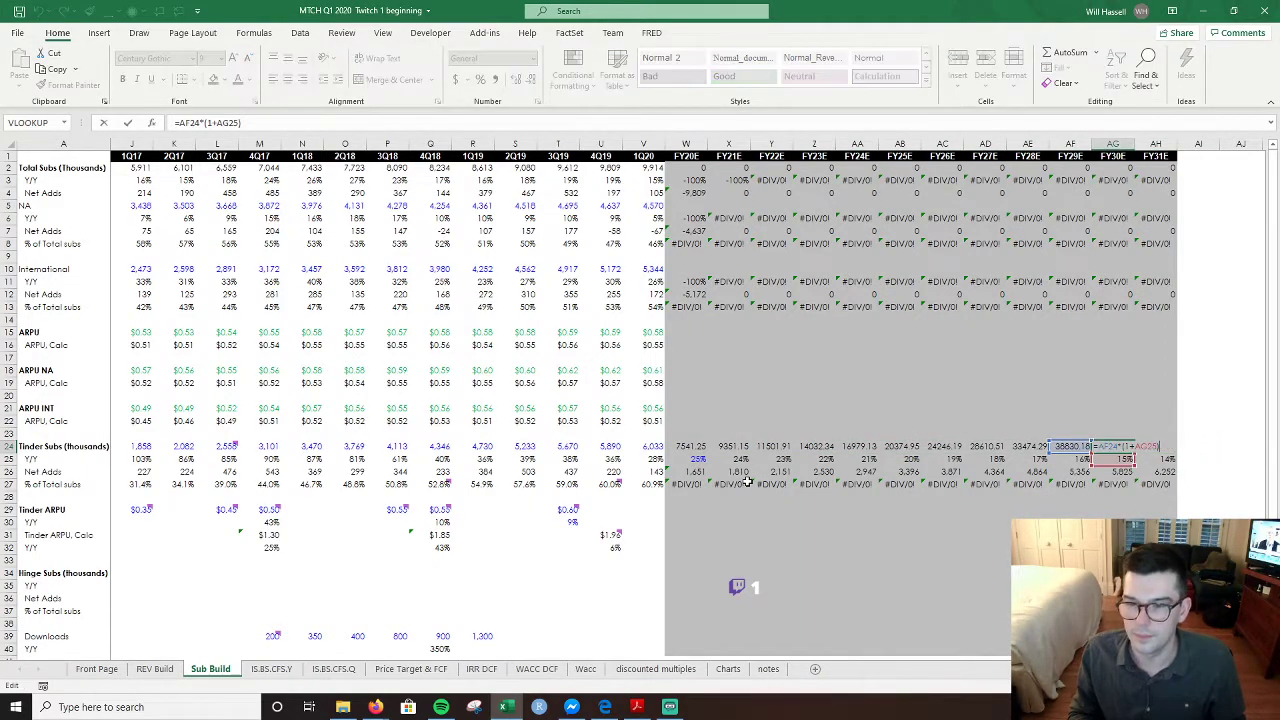
{"action": "key", "text": "Escape"}
{"action": "key", "text": "Left"}
{"action": "key", "text": "F2"}
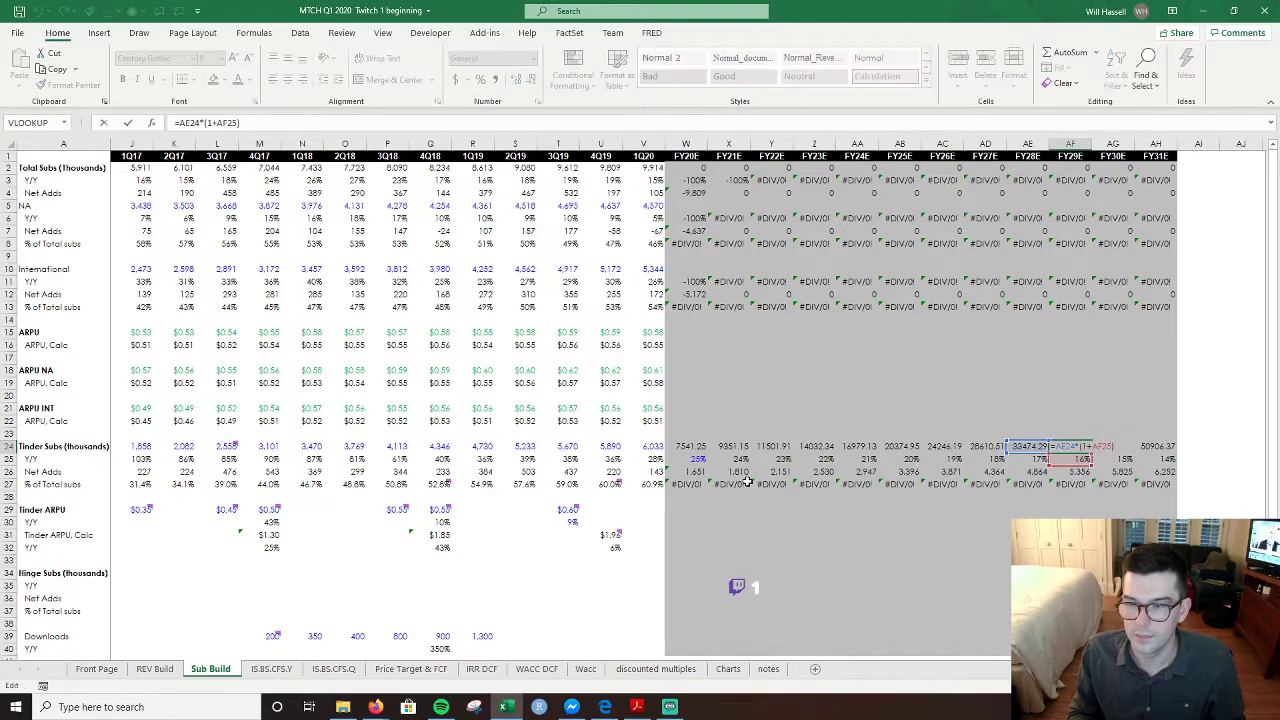
{"action": "key", "text": "Escape"}
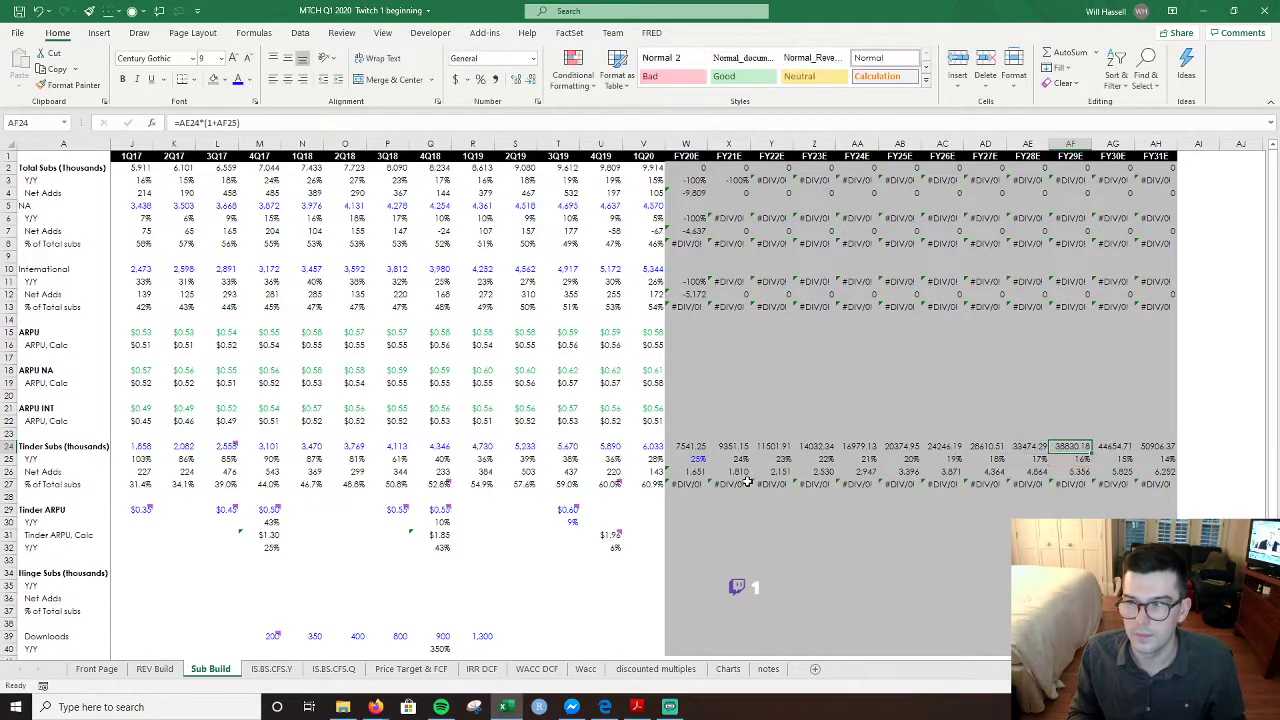
- Format the FY20E–FY31E Tinder Subs in W24:AH24 to show no decimal places
{"action": "key", "text": "Left"}
{"action": "key", "text": "Left"}
{"action": "key", "text": "Left"}
{"action": "key", "text": "Left"}
{"action": "key", "text": "Left"}
{"action": "key", "text": "Left"}
{"action": "key", "text": "Left"}
{"action": "key", "text": "Left"}
{"action": "key", "text": "Left"}
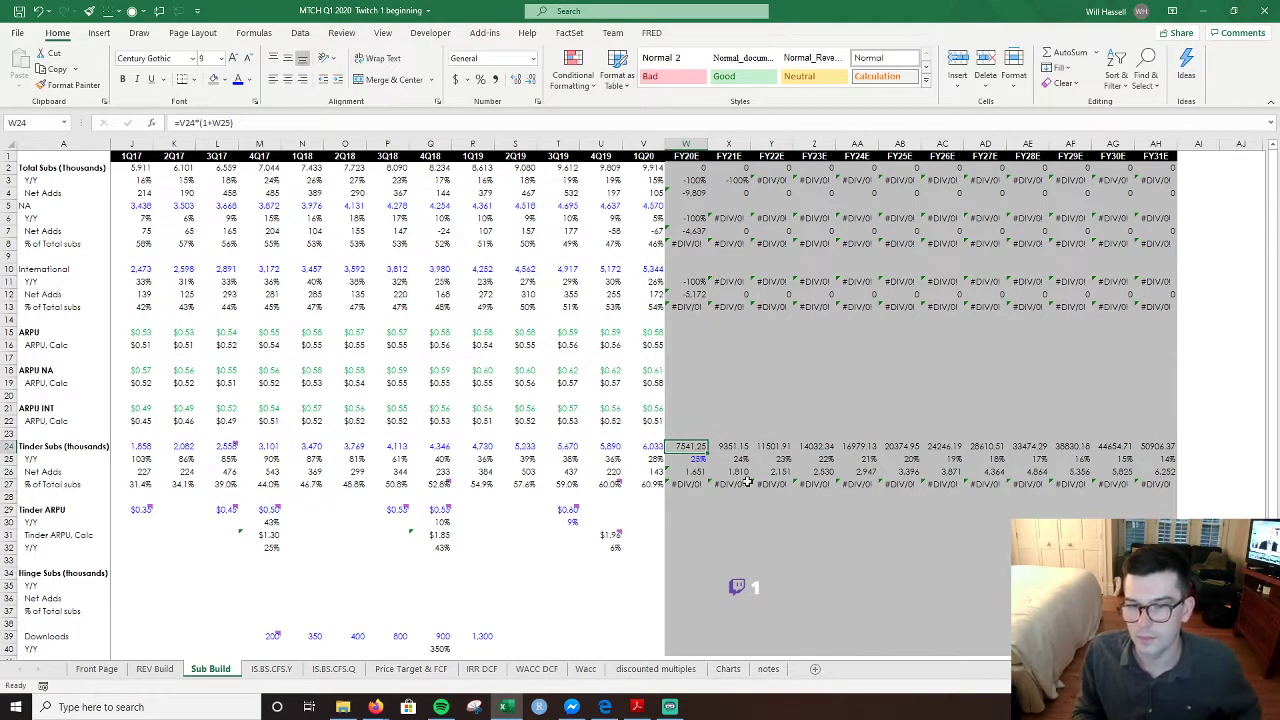
{"action": "key", "text": "shift+Right"}
{"action": "key", "text": "ctrl+shift+Right"}
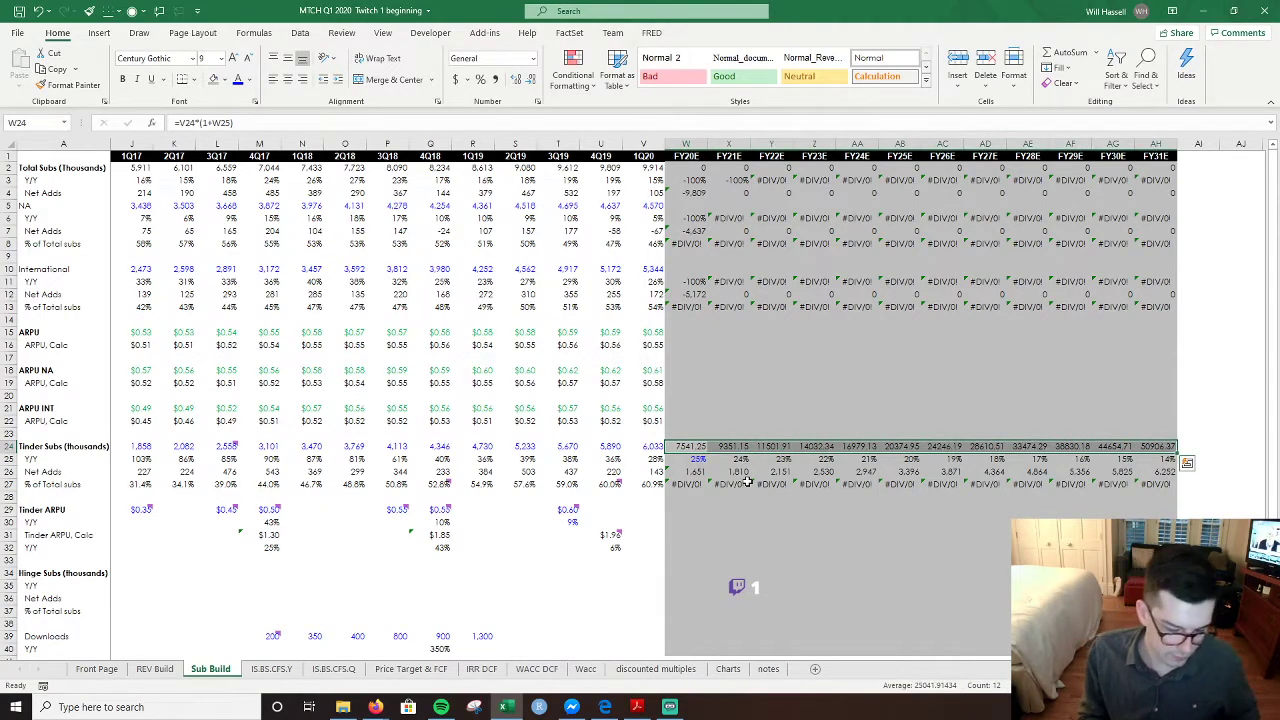
{"action": "key", "text": "alt+h"}
{"action": "key", "text": "0"}
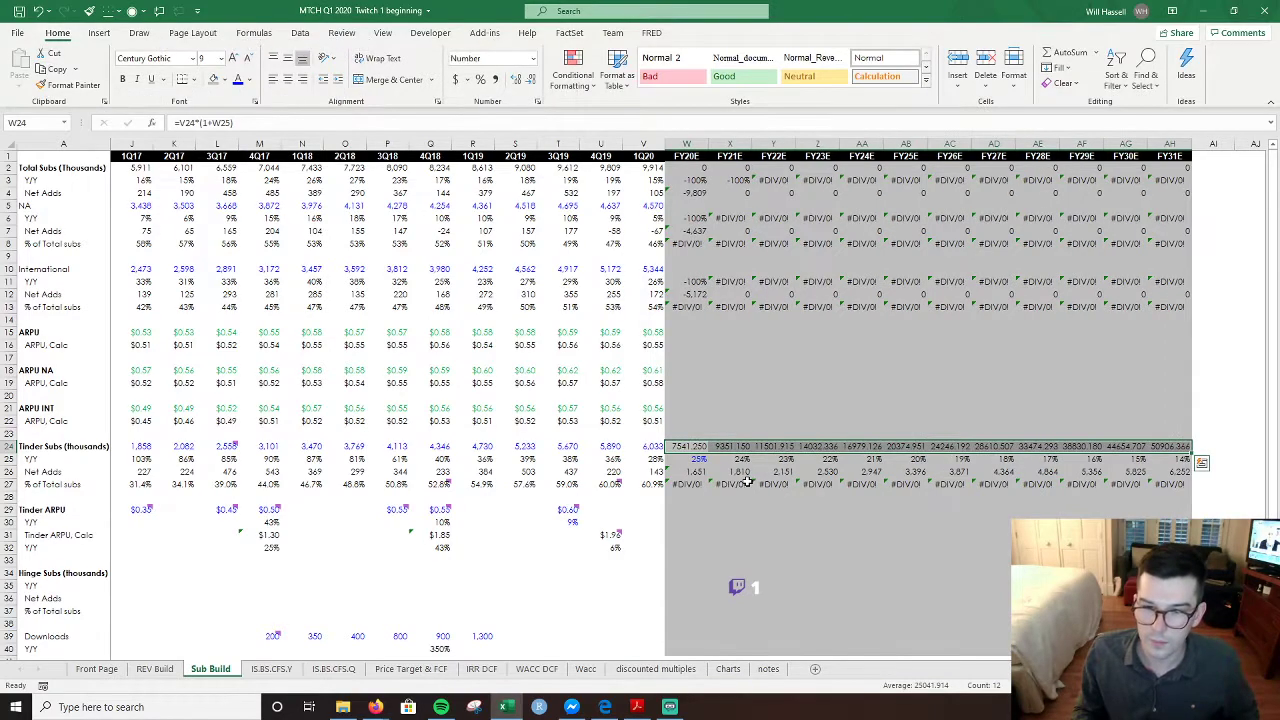
{"action": "key", "text": "alt+h"}
{"action": "type", "text": "9"}
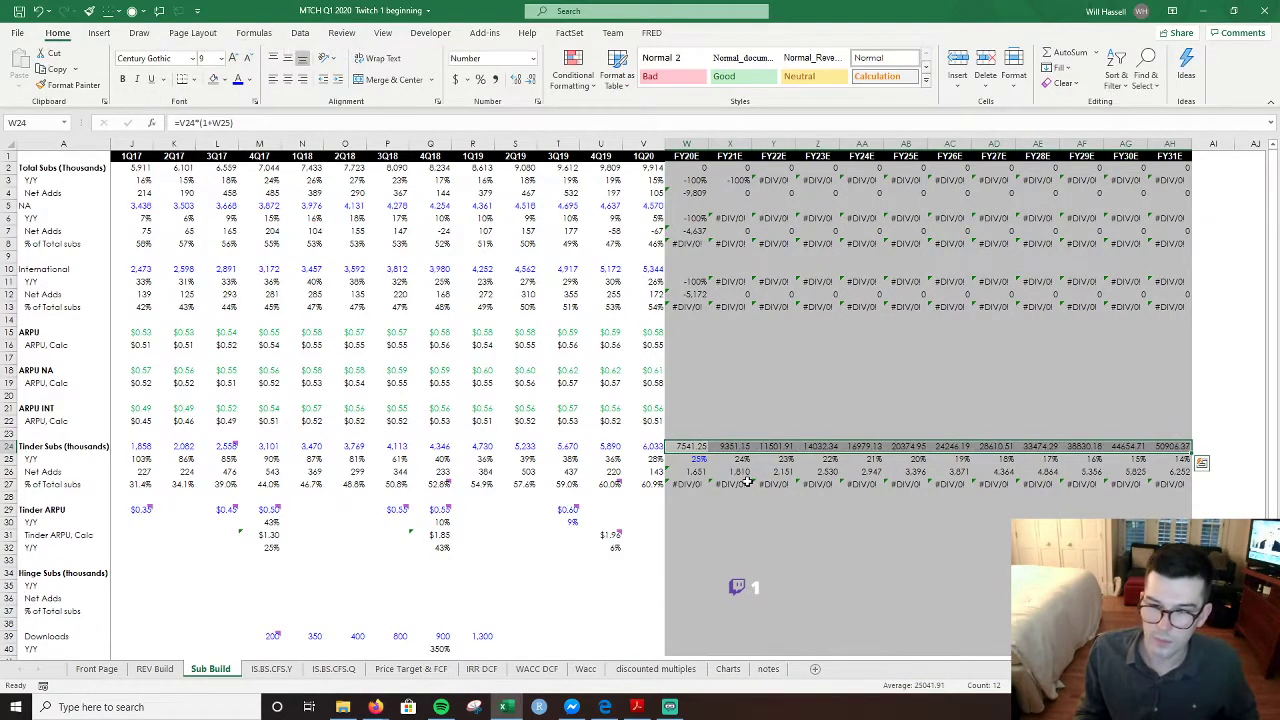
{"action": "type", "text": "9"}
{"action": "key", "text": "BackSpace"}
{"action": "type", "text": "=V24*(1+W25)"}
{"action": "key", "text": "ctrl+Return"}
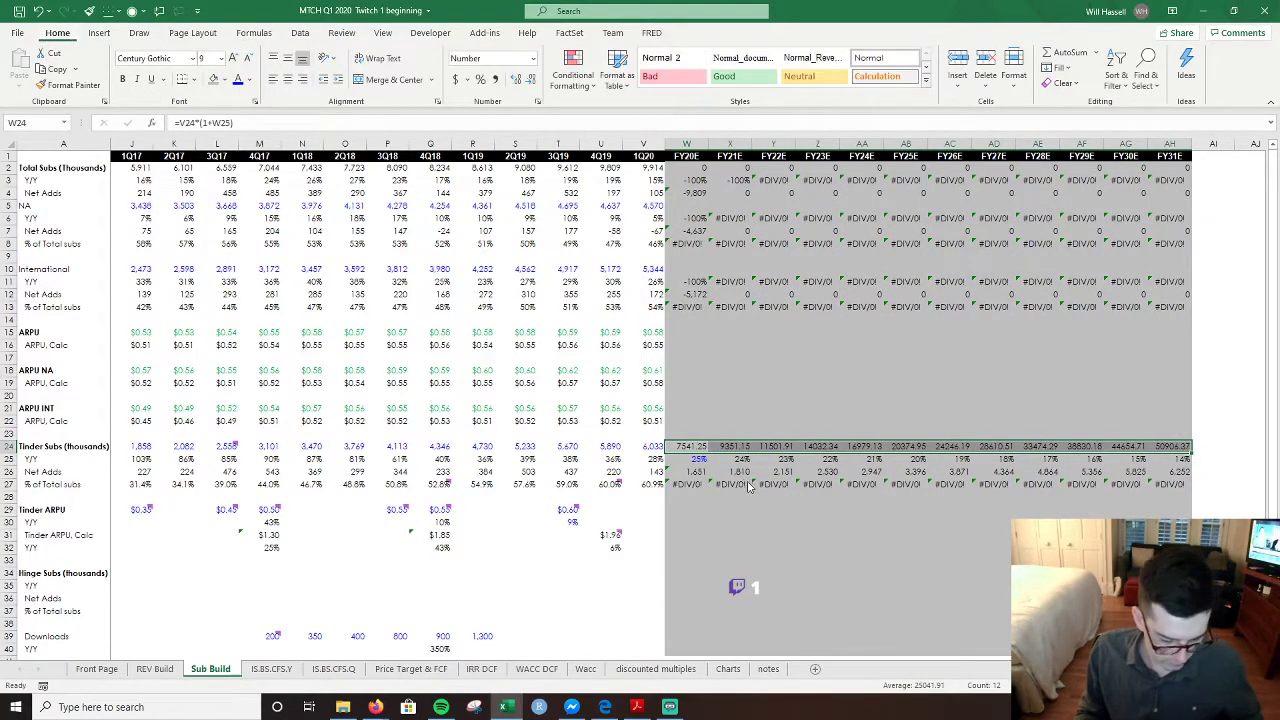
{"action": "key", "text": "alt+h"}
{"action": "key", "text": "9"}
{"action": "key", "text": "alt+h"}
{"action": "key", "text": "9"}
{"action": "key", "text": "Right"}
{"action": "key", "text": "Left"}
{"action": "key", "text": "Left"}
{"action": "key", "text": "Left"}
{"action": "key", "text": "Right"}
{"action": "key", "text": "Right"}
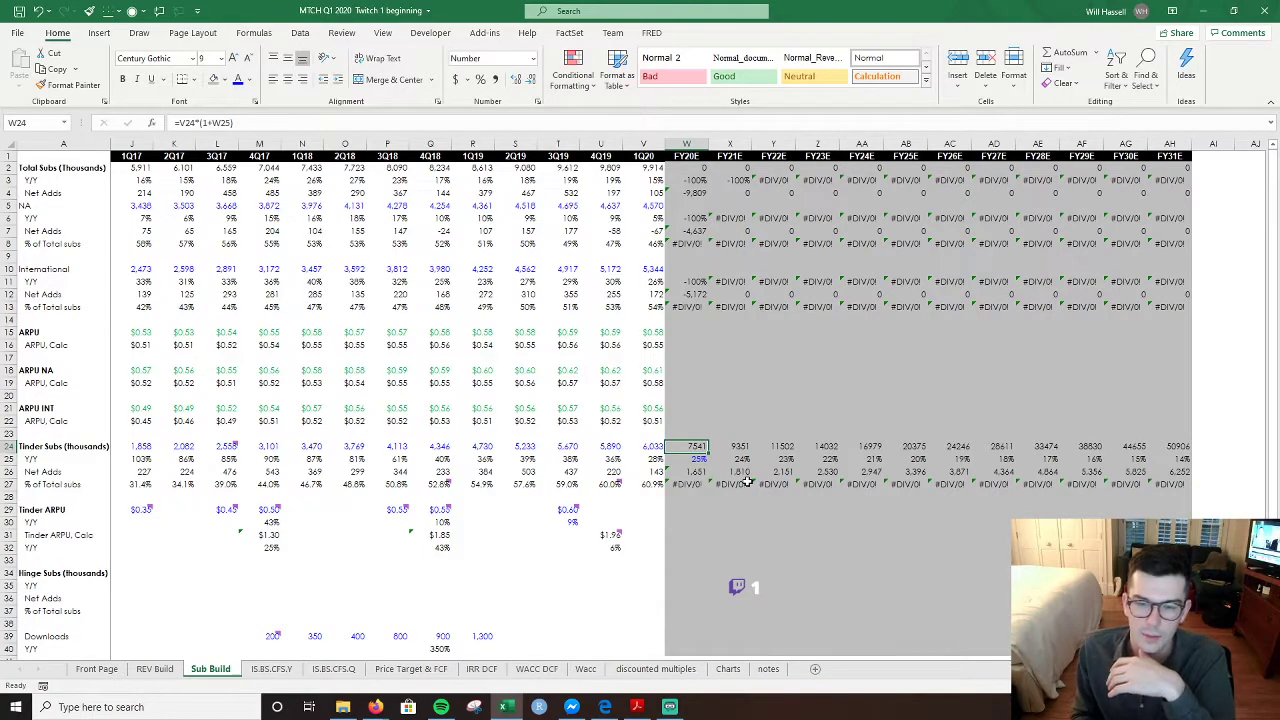
{"action": "key", "text": "Right"}
{"action": "key", "text": "Right"}
{"action": "key", "text": "Down"}
{"action": "key", "text": "Left"}
{"action": "key", "text": "Up"}
{"action": "key", "text": "Left"}
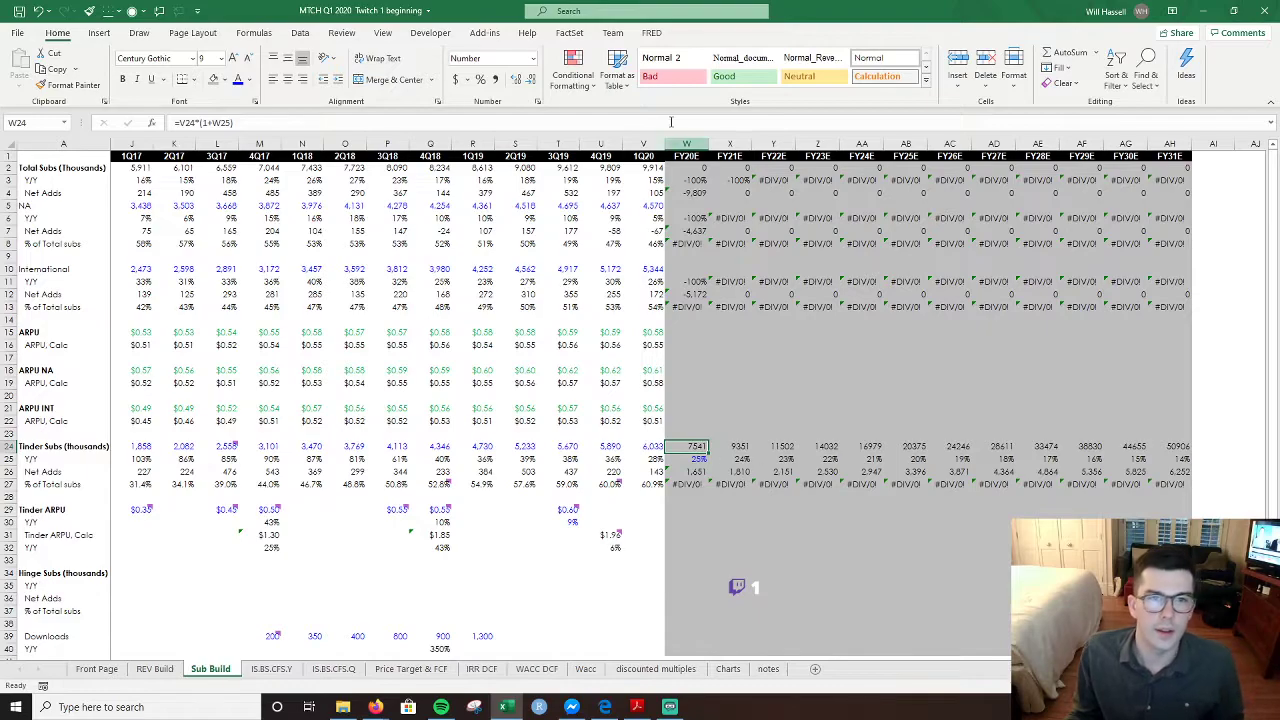
- Apply the custom number format #,##0 to FY20E Tinder Subs in W24 and fill it across to FY31E in AH24
{"action": "left_click", "coordinate": [532, 59]}
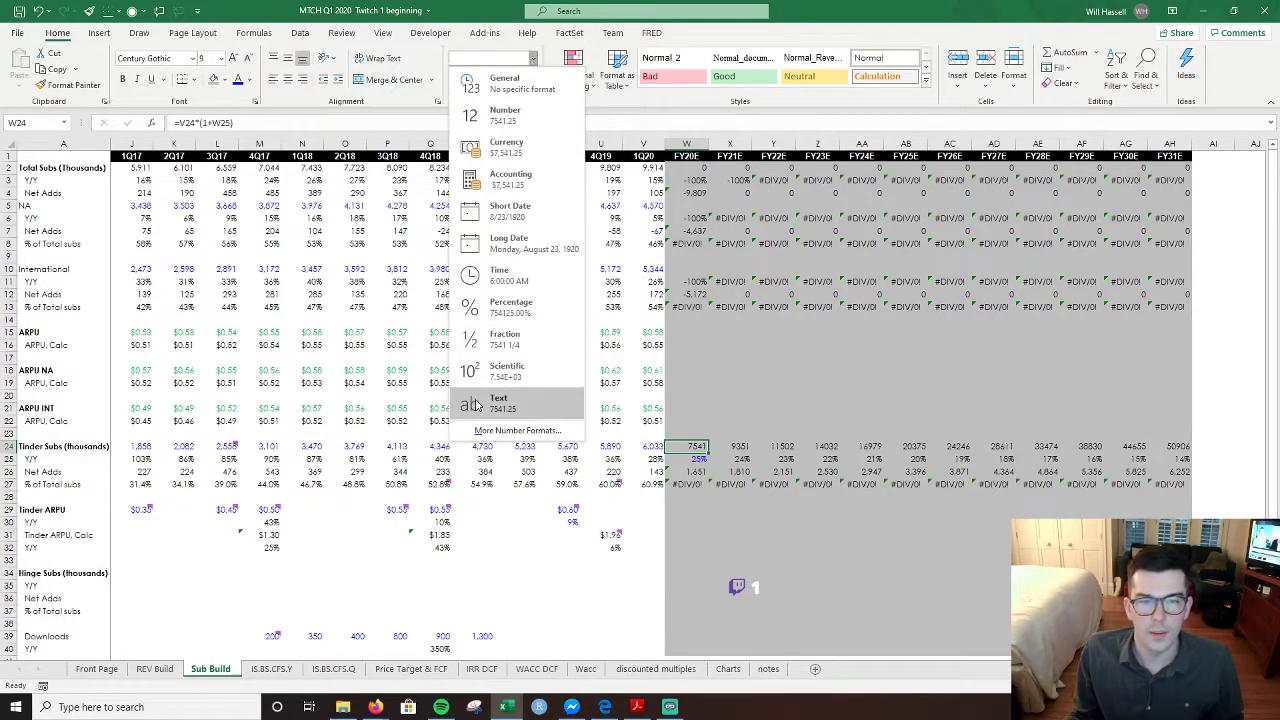
{"action": "left_click", "coordinate": [530, 430]}
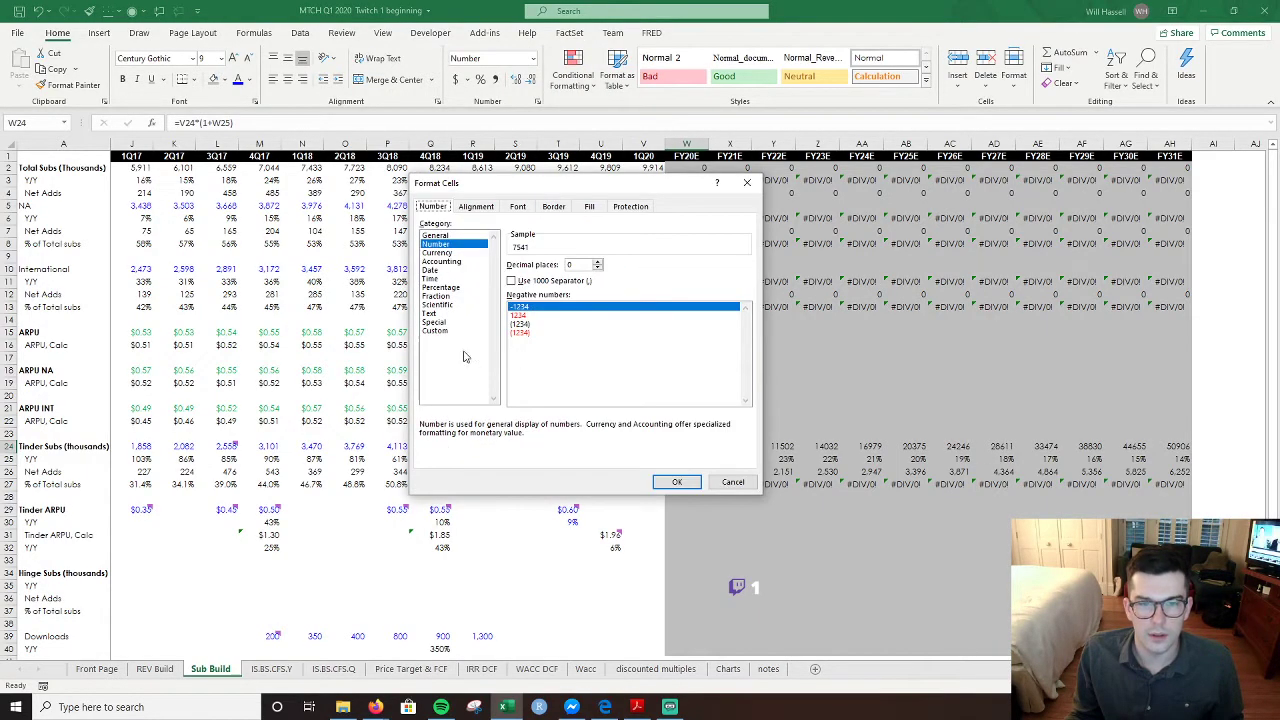
{"action": "left_click", "coordinate": [437, 332]}
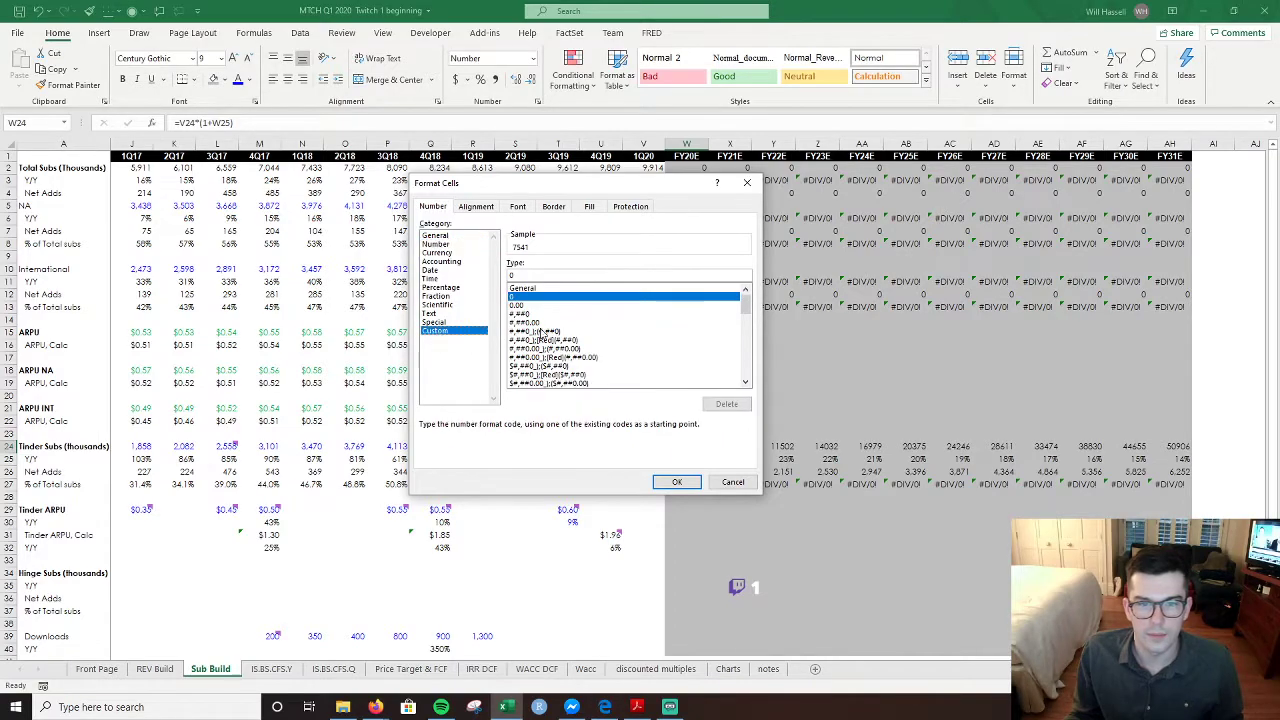
{"action": "left_click", "coordinate": [532, 312]}
{"action": "left_click", "coordinate": [676, 481]}
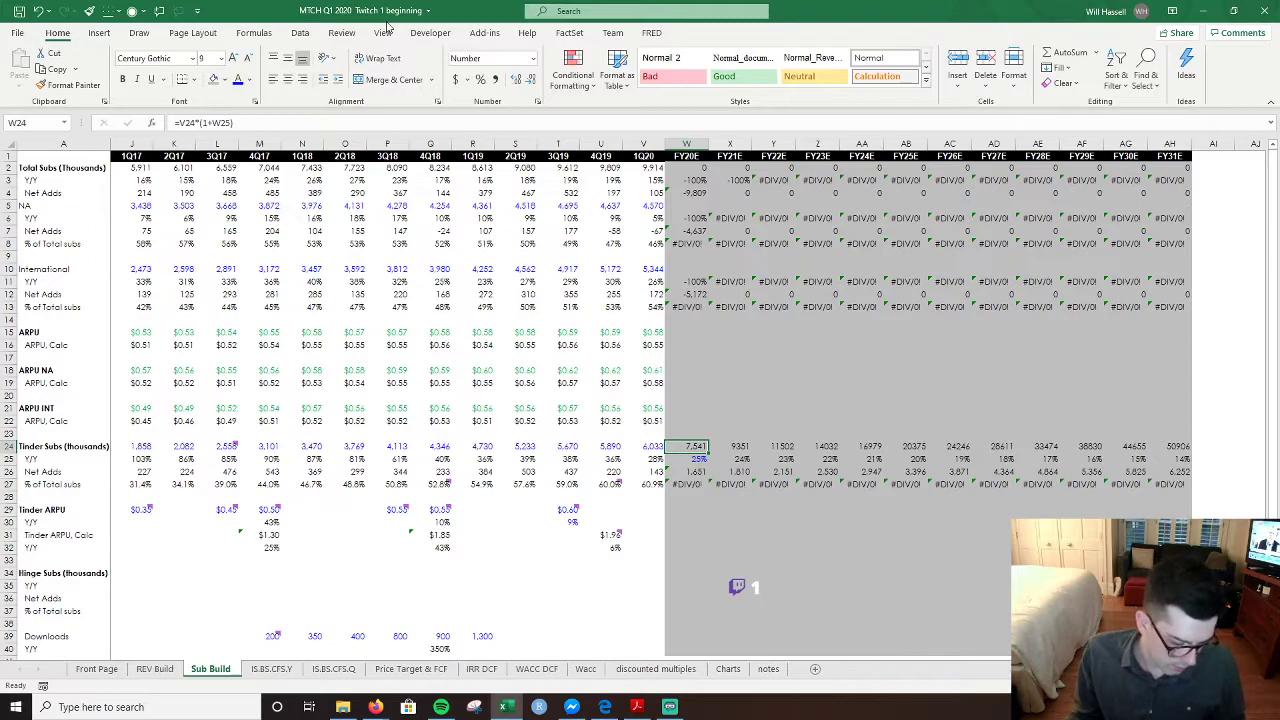
{"action": "key", "text": "ctrl+shift+Right"}
{"action": "key", "text": "ctrl+r"}
{"action": "key", "text": "Right"}
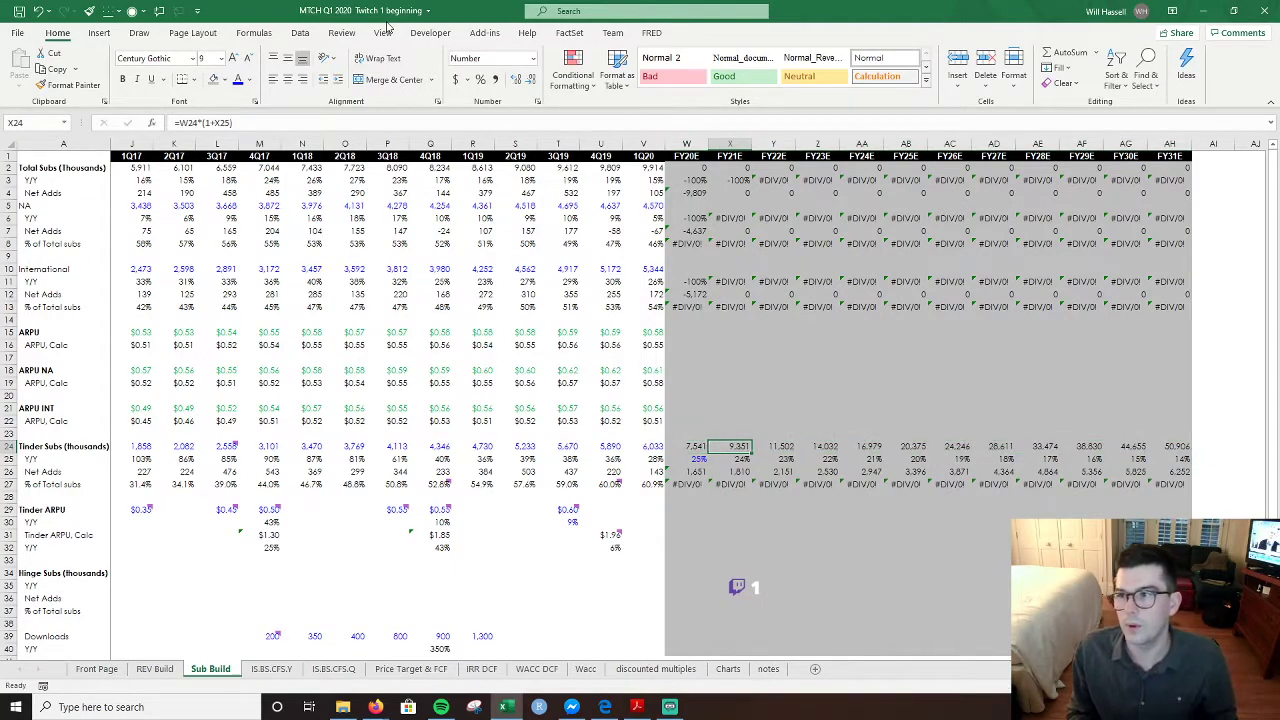
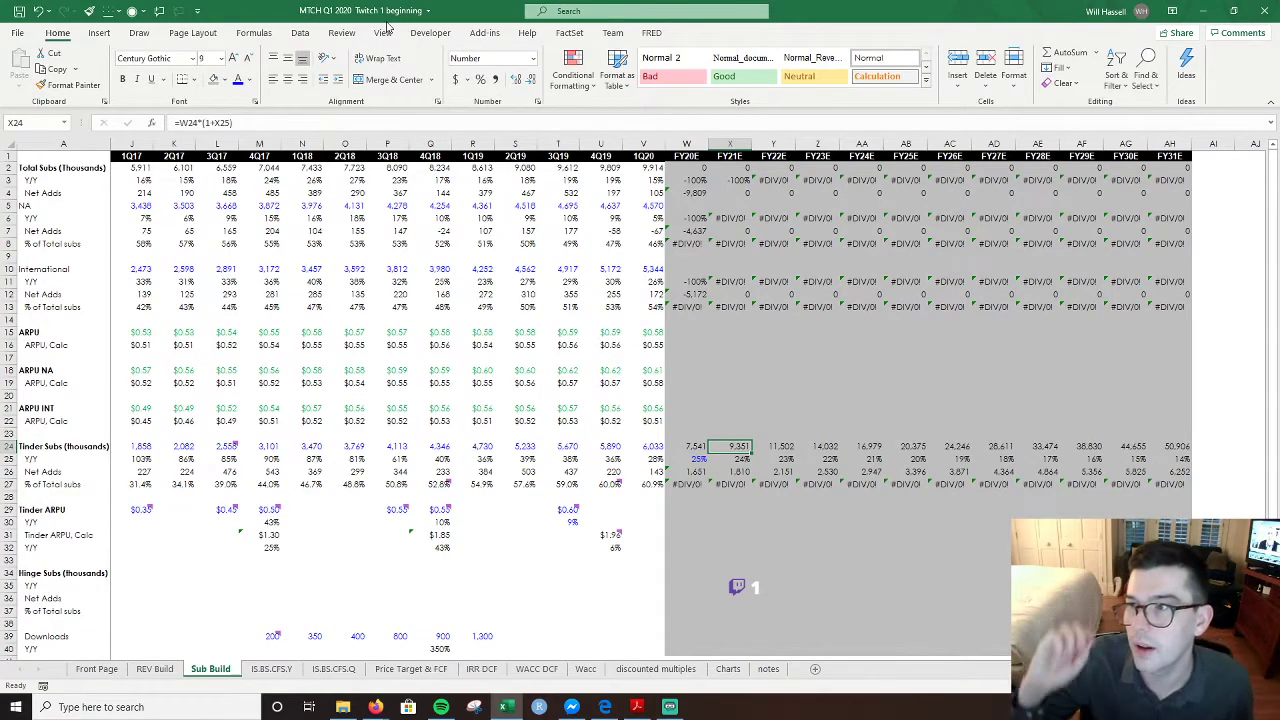
- Change the FY26E Tinder Y/Y formula in AC25 to =AB25-0.02 and fill it across to FY31E in AH25
{"action": "key", "text": "Right"}
{"action": "key", "text": "Right"}
{"action": "key", "text": "Right"}
{"action": "key", "text": "Right"}
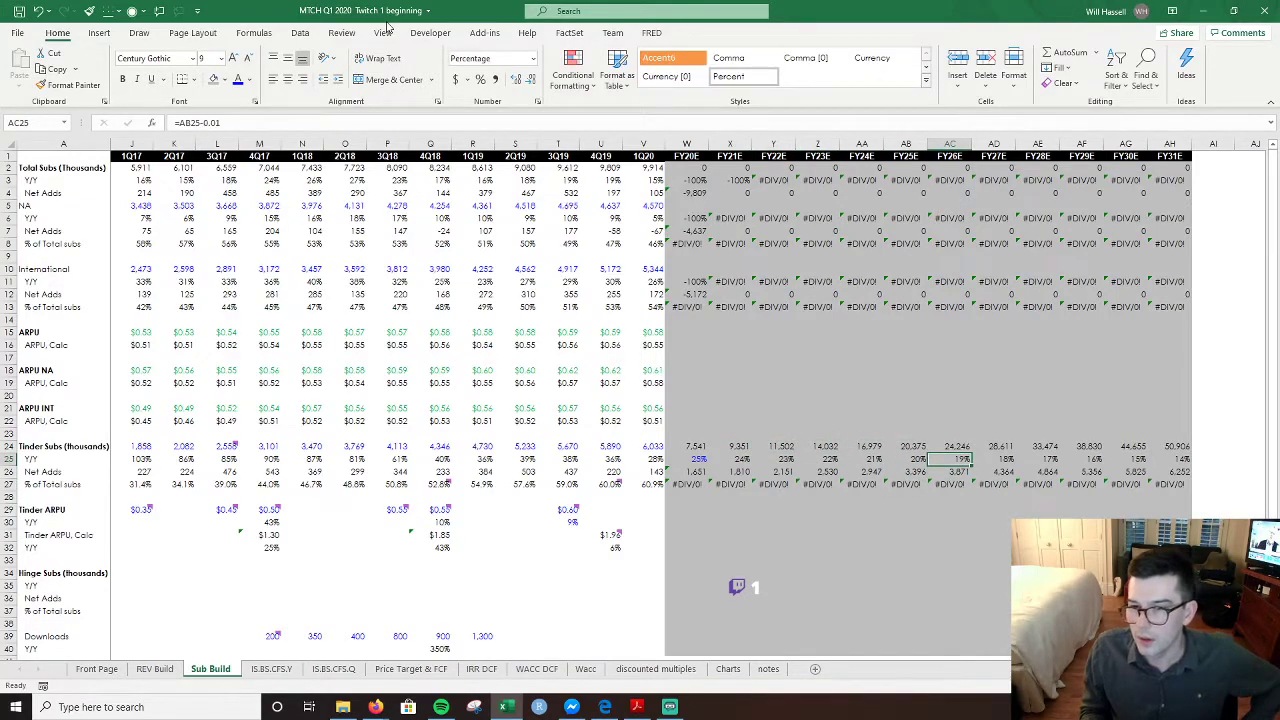
{"action": "key", "text": "F2"}
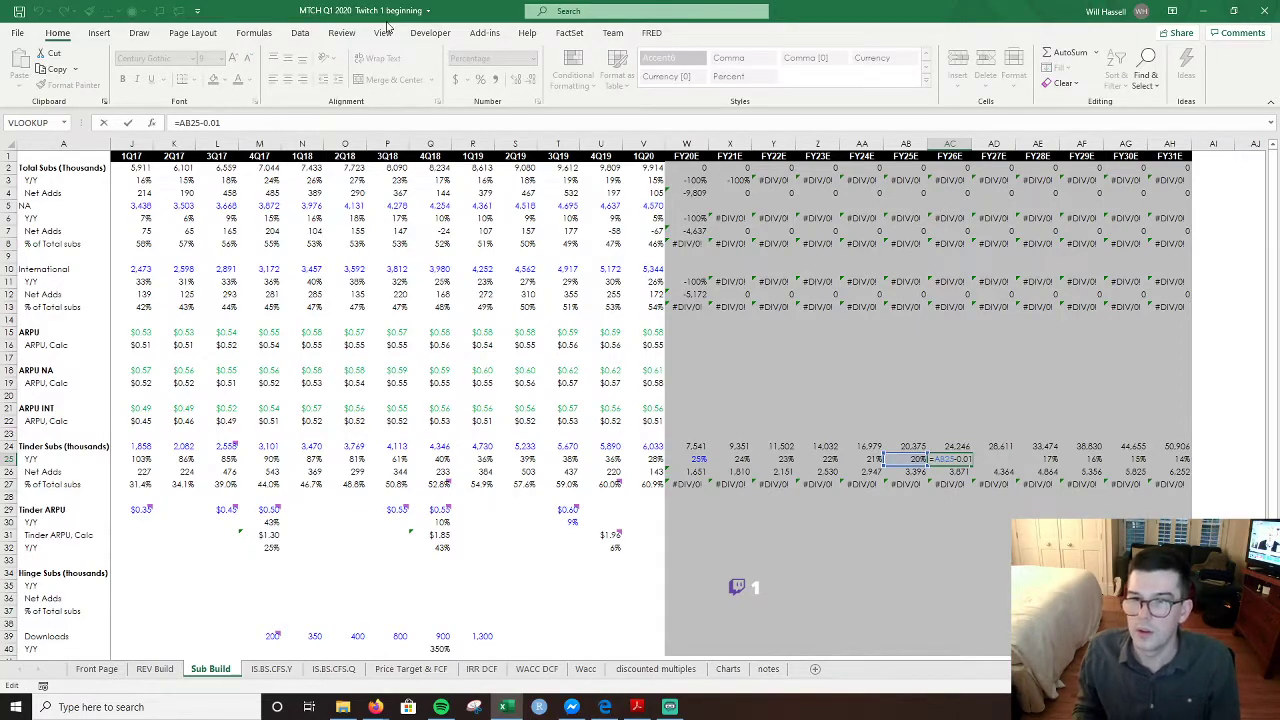
{"action": "key", "text": "BackSpace"}
{"action": "type", "text": "2"}
{"action": "key", "text": "ctrl+Return"}
{"action": "key", "text": "shift+Right"}
{"action": "key", "text": "shift+Right"}
{"action": "key", "text": "shift+Right"}
{"action": "key", "text": "shift+Right"}
{"action": "key", "text": "shift+Right"}
{"action": "key", "text": "ctrl+r"}
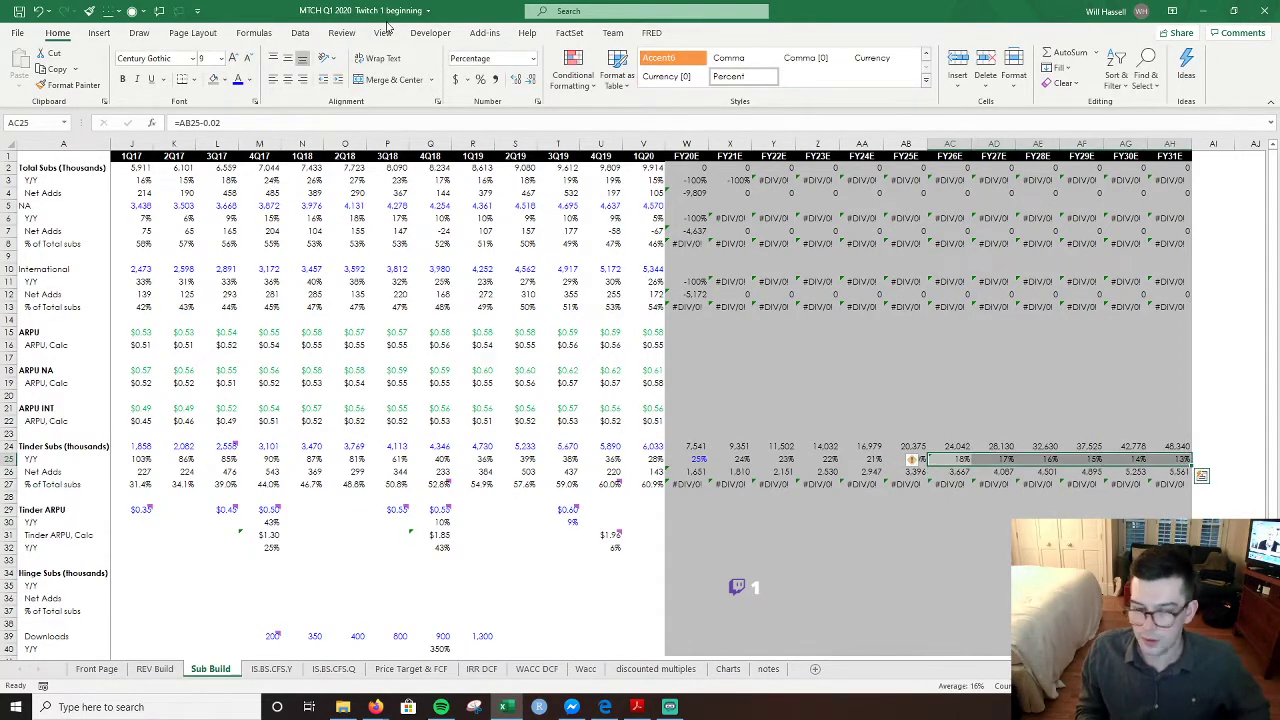
{"action": "key", "text": "Right"}
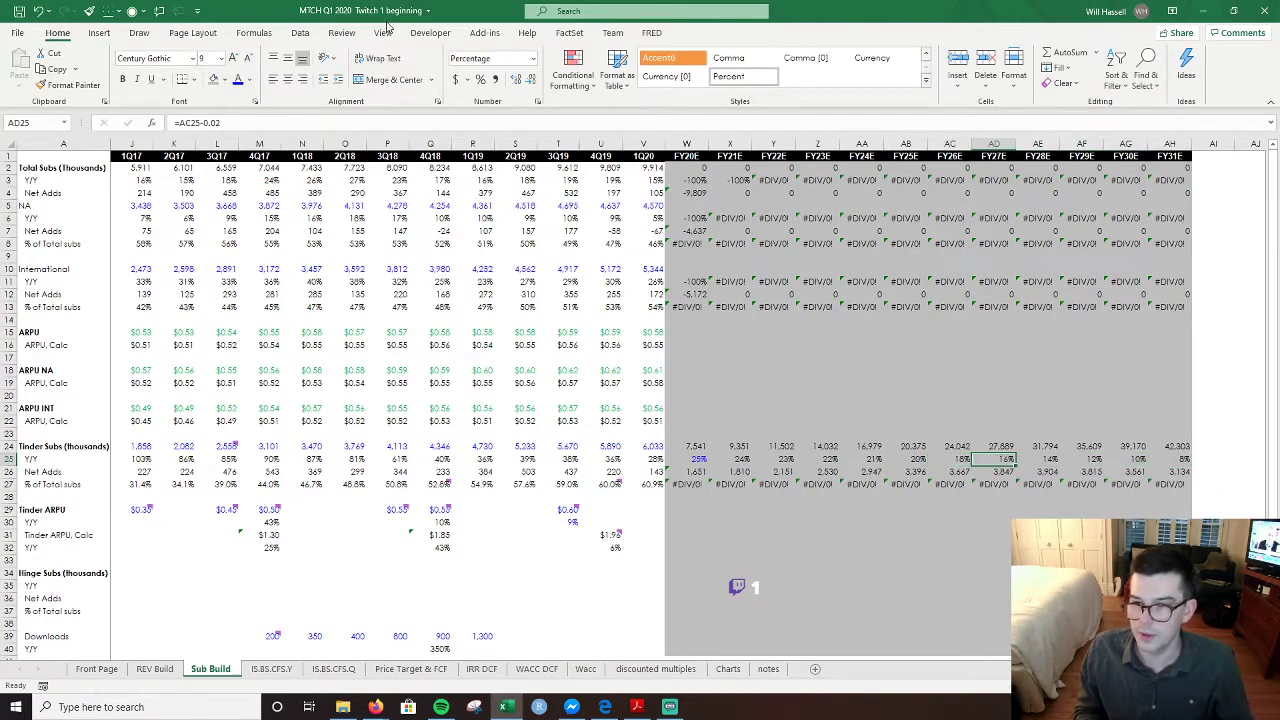
- Review the projected Tinder Subs in row 24 out to FY31E
{"action": "key", "text": "Up"}
{"action": "key", "text": "Right"}
{"action": "key", "text": "Right"}
{"action": "key", "text": "Right"}
{"action": "key", "text": "Right"}
{"action": "key", "text": "Up"}
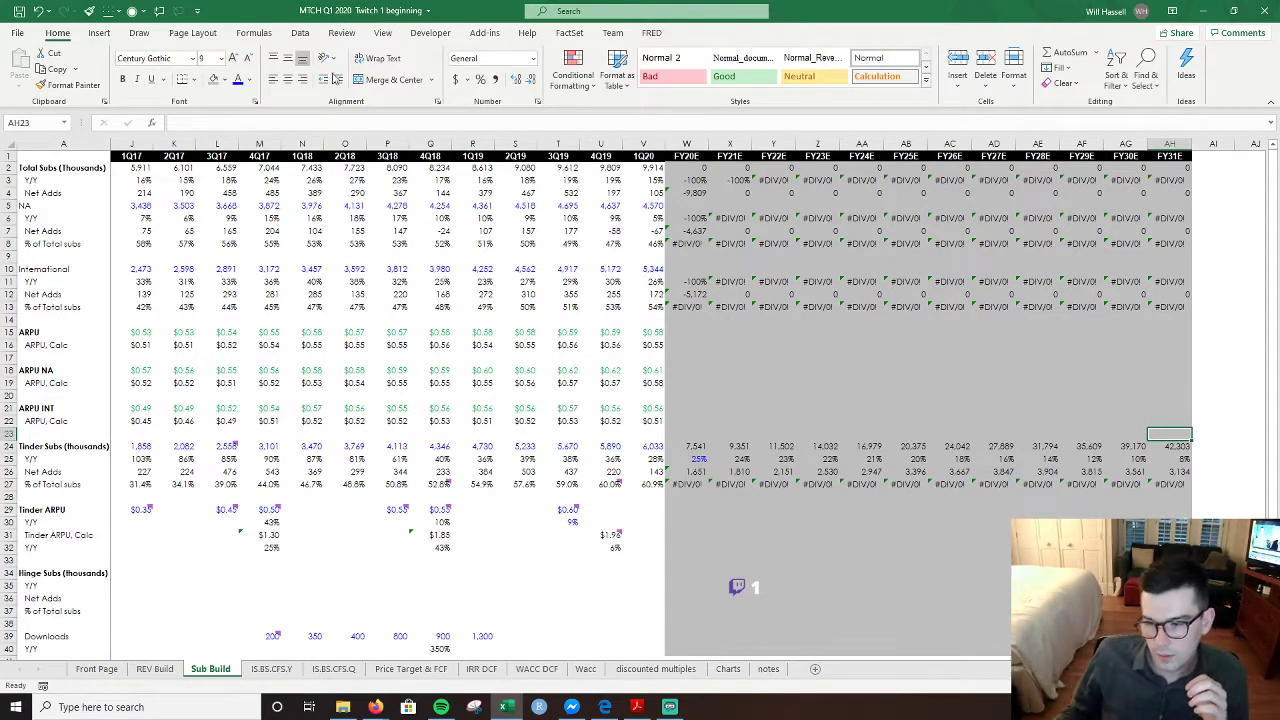
{"action": "scroll", "coordinate": [596, 456], "scroll_direction": "right", "scroll_amount": 3}
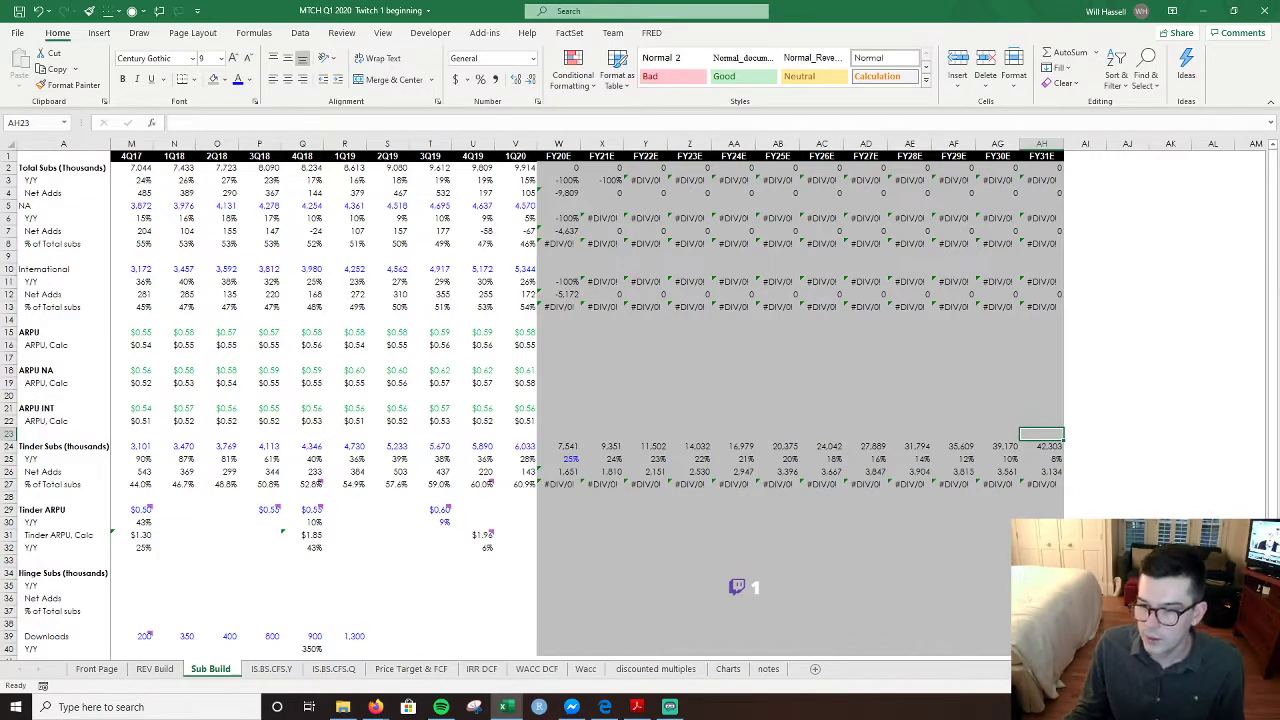
{"action": "scroll", "coordinate": [584, 367], "scroll_direction": "right", "scroll_amount": 1}
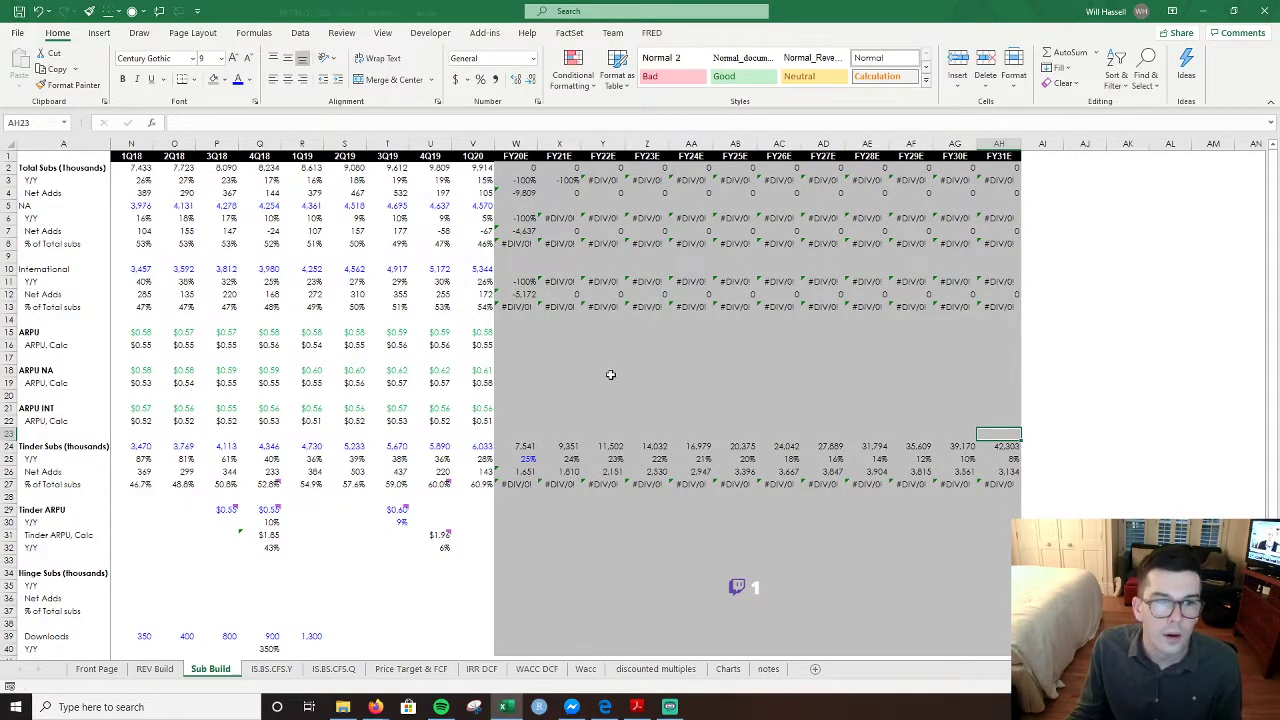
{"action": "left_click", "coordinate": [545, 420]}
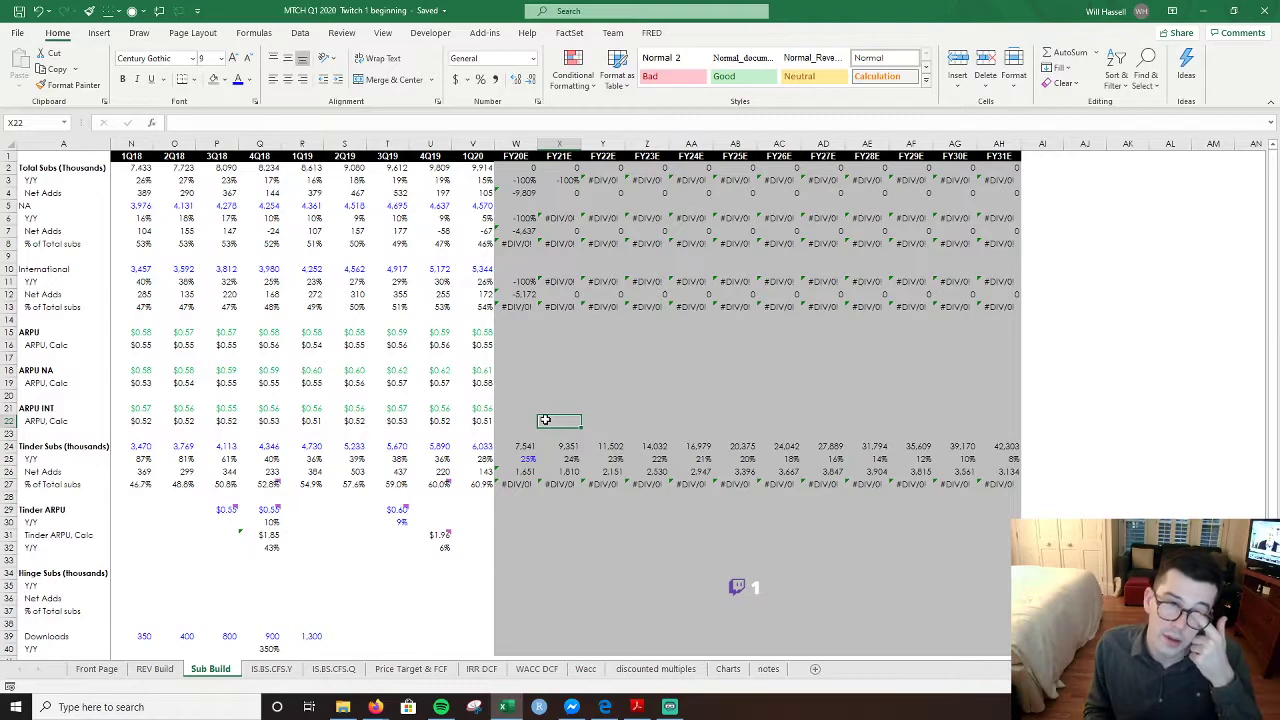
{"action": "key", "text": "Up"}
{"action": "key", "text": "Up"}
{"action": "key", "text": "Up"}
{"action": "key", "text": "Up"}
{"action": "key", "text": "Up"}
{"action": "key", "text": "Up"}
{"action": "key", "text": "Up"}
{"action": "key", "text": "Up"}
{"action": "key", "text": "Up"}
{"action": "key", "text": "Up"}
{"action": "key", "text": "Up"}
{"action": "key", "text": "Up"}
{"action": "key", "text": "Up"}
{"action": "key", "text": "Up"}
{"action": "key", "text": "Up"}
{"action": "key", "text": "Up"}
{"action": "key", "text": "Up"}
{"action": "key", "text": "Up"}
{"action": "key", "text": "Up"}
{"action": "key", "text": "Up"}
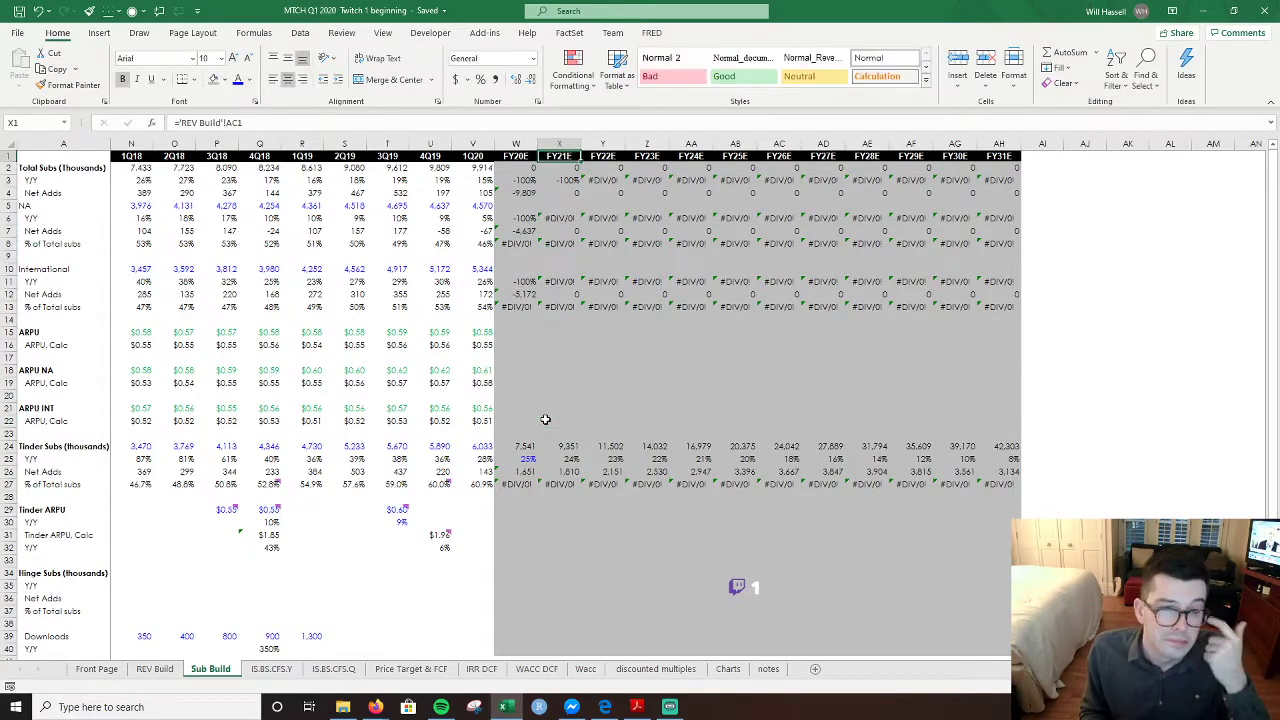
{"action": "key", "text": "Down"}
{"action": "key", "text": "Down"}
{"action": "key", "text": "Down"}
{"action": "key", "text": "Down"}
{"action": "key", "text": "Down"}
{"action": "key", "text": "Down"}
{"action": "key", "text": "Down"}
{"action": "key", "text": "Down"}
{"action": "key", "text": "Down"}
{"action": "key", "text": "Down"}
{"action": "key", "text": "Down"}
{"action": "key", "text": "Down"}
{"action": "key", "text": "Down"}
{"action": "key", "text": "Down"}
{"action": "key", "text": "Down"}
{"action": "key", "text": "Down"}
{"action": "key", "text": "Down"}
{"action": "key", "text": "Down"}
{"action": "key", "text": "Down"}
{"action": "key", "text": "Down"}
{"action": "key", "text": "Down"}
{"action": "key", "text": "Down"}
{"action": "key", "text": "Down"}
{"action": "key", "text": "Down"}
{"action": "key", "text": "Down"}
{"action": "key", "text": "Down"}
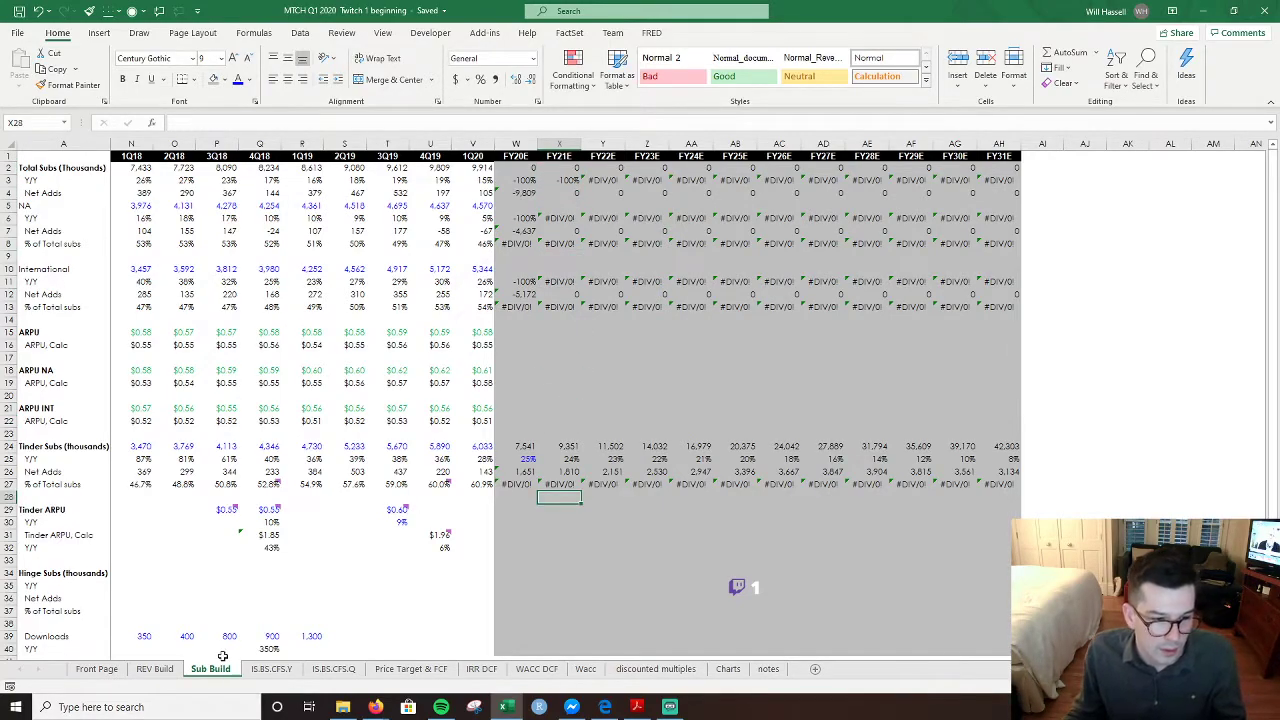
- Check the FY20E Tinder Direct Rev formula in AB22 on the REV Build sheet, and return to Sub Build
{"action": "left_click", "coordinate": [158, 668]}
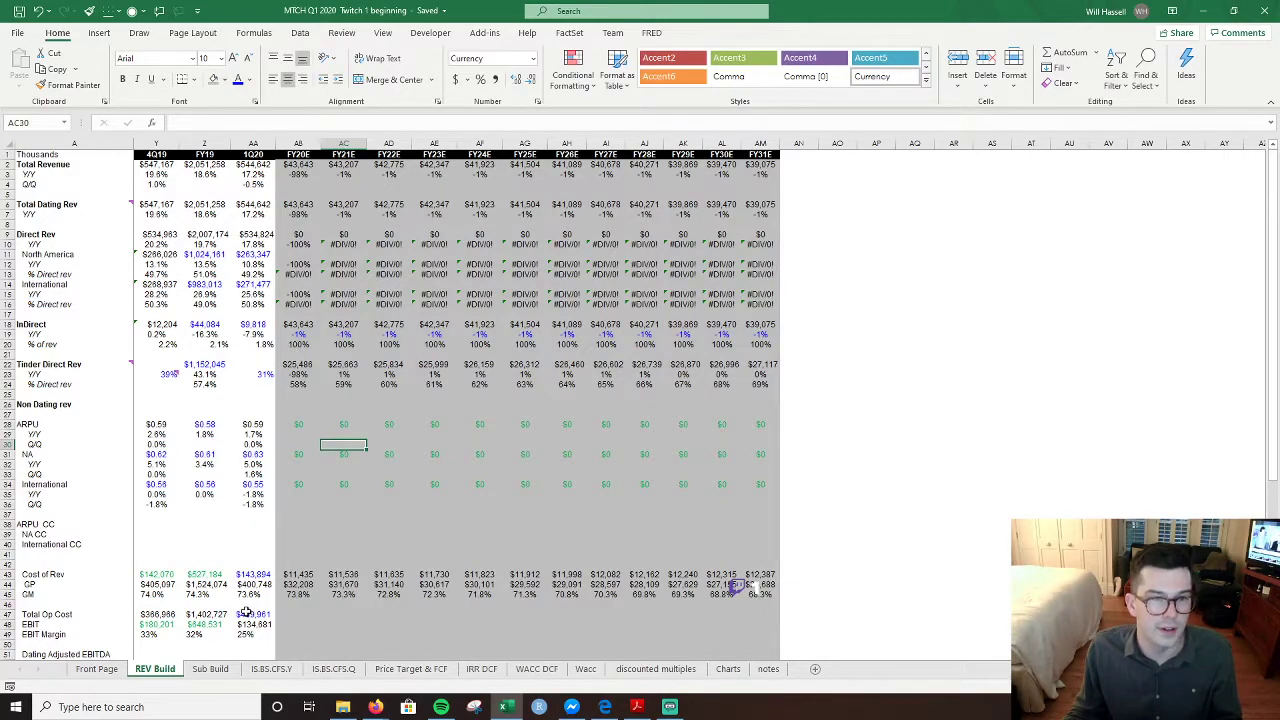
{"action": "left_click", "coordinate": [307, 358]}
{"action": "left_click", "coordinate": [307, 367]}
{"action": "key", "text": "F2"}
{"action": "key", "text": "Escape"}
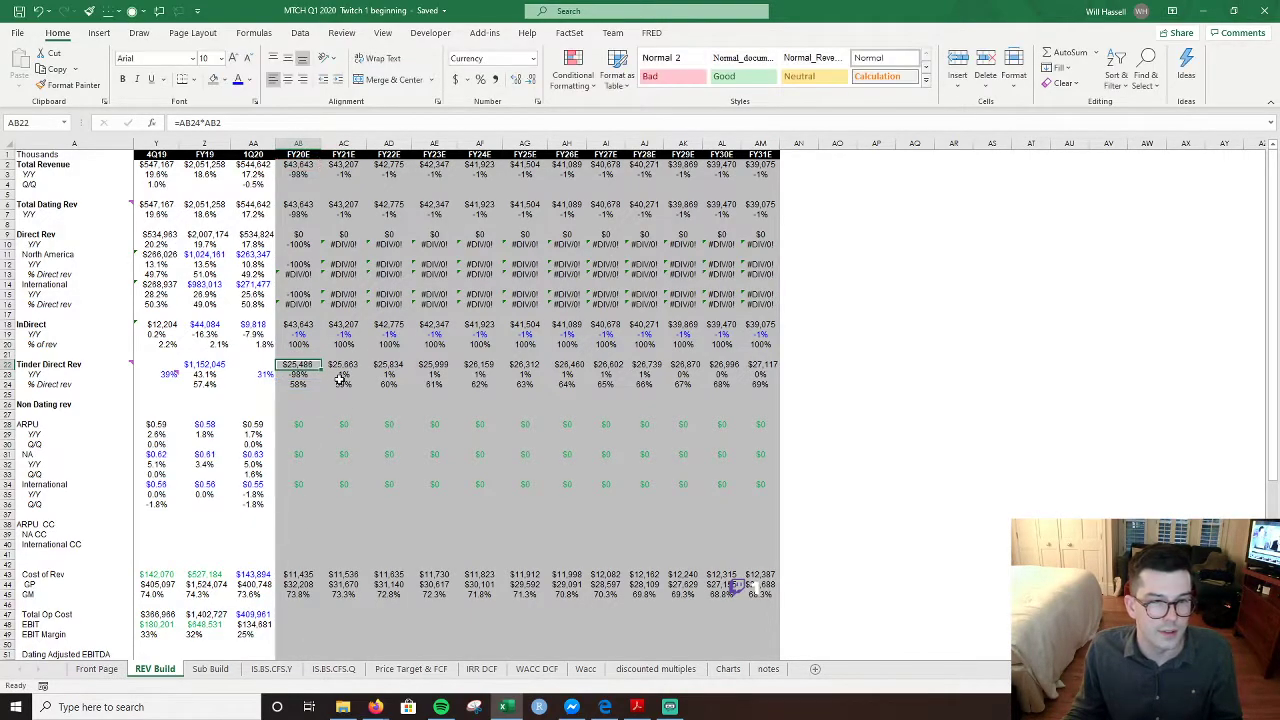
{"action": "key", "text": "F2"}
{"action": "key", "text": "Escape"}
{"action": "key", "text": "F2"}
{"action": "key", "text": "Escape"}
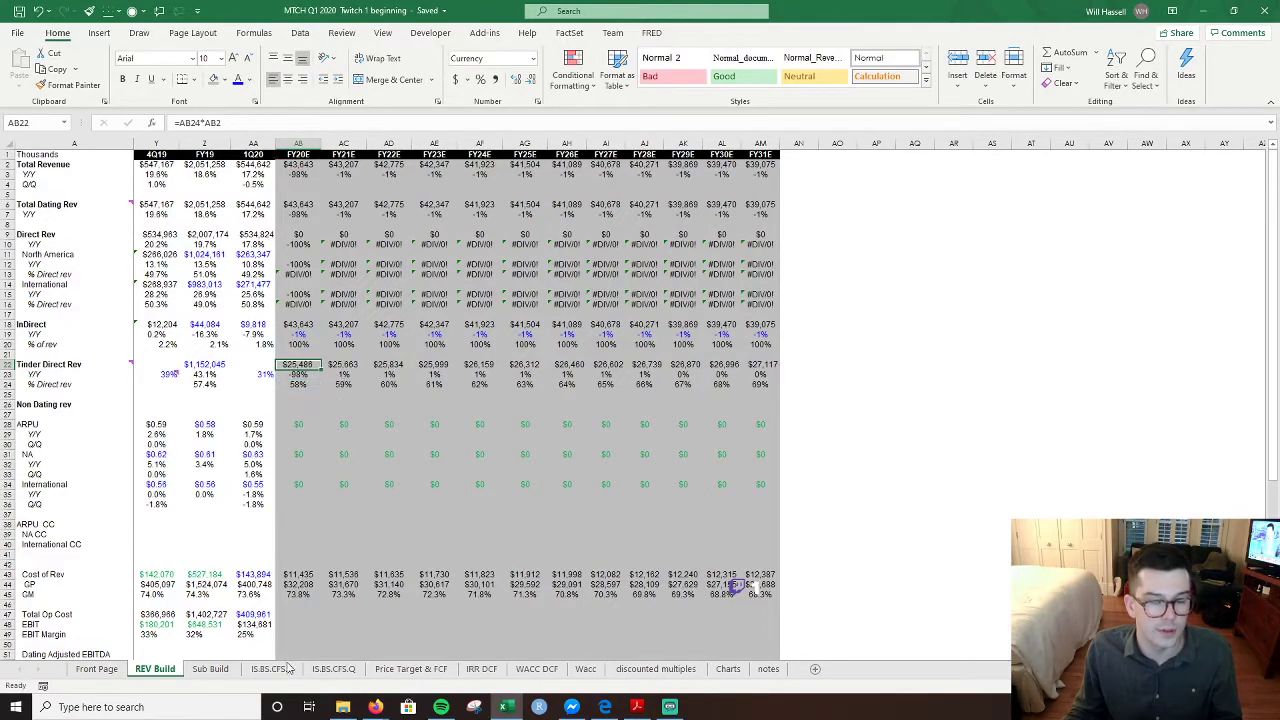
{"action": "left_click", "coordinate": [204, 669]}
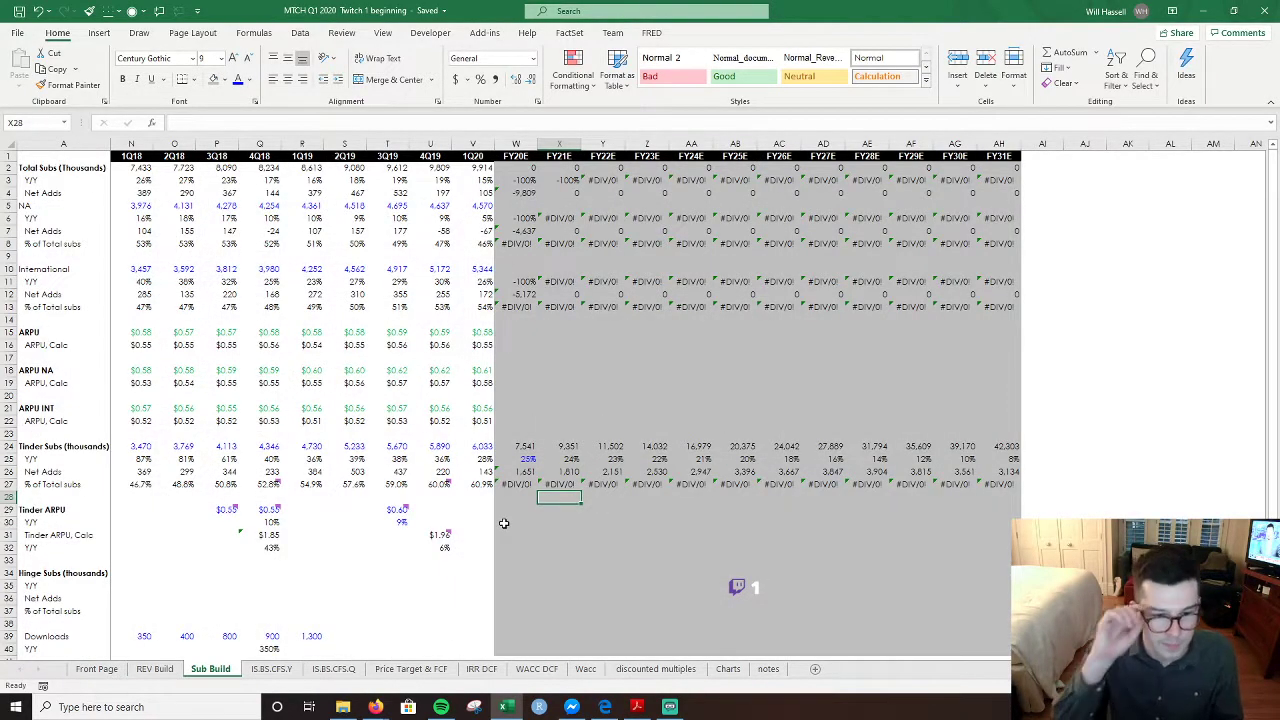
- Copy the 4Q19 Tinder ARPU, Calc formula from U31 into the FY20E cell W31
{"action": "key", "text": "Left"}
{"action": "key", "text": "Left"}
{"action": "key", "text": "Left"}
{"action": "key", "text": "Down"}
{"action": "key", "text": "Down"}
{"action": "key", "text": "Down"}
{"action": "key", "text": "F2"}
{"action": "key", "text": "Escape"}
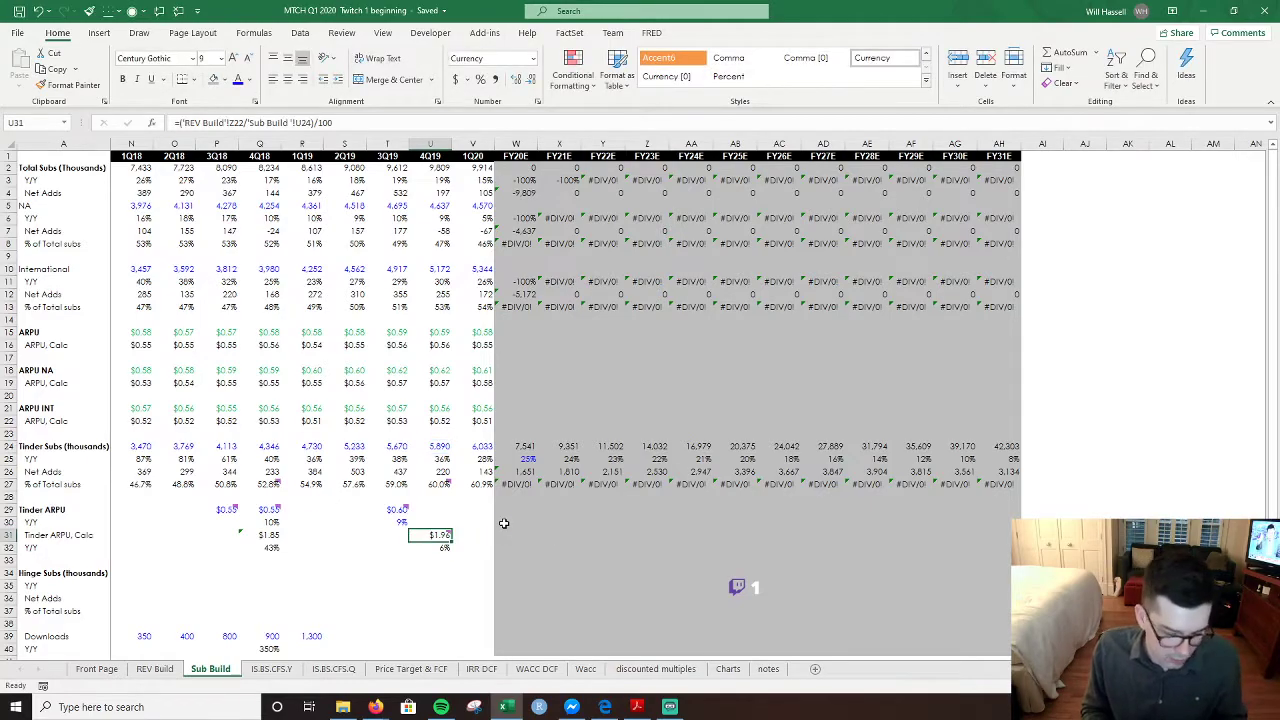
{"action": "key", "text": "ctrl+c"}
{"action": "key", "text": "Right"}
{"action": "key", "text": "Right"}
{"action": "key", "text": "Return"}
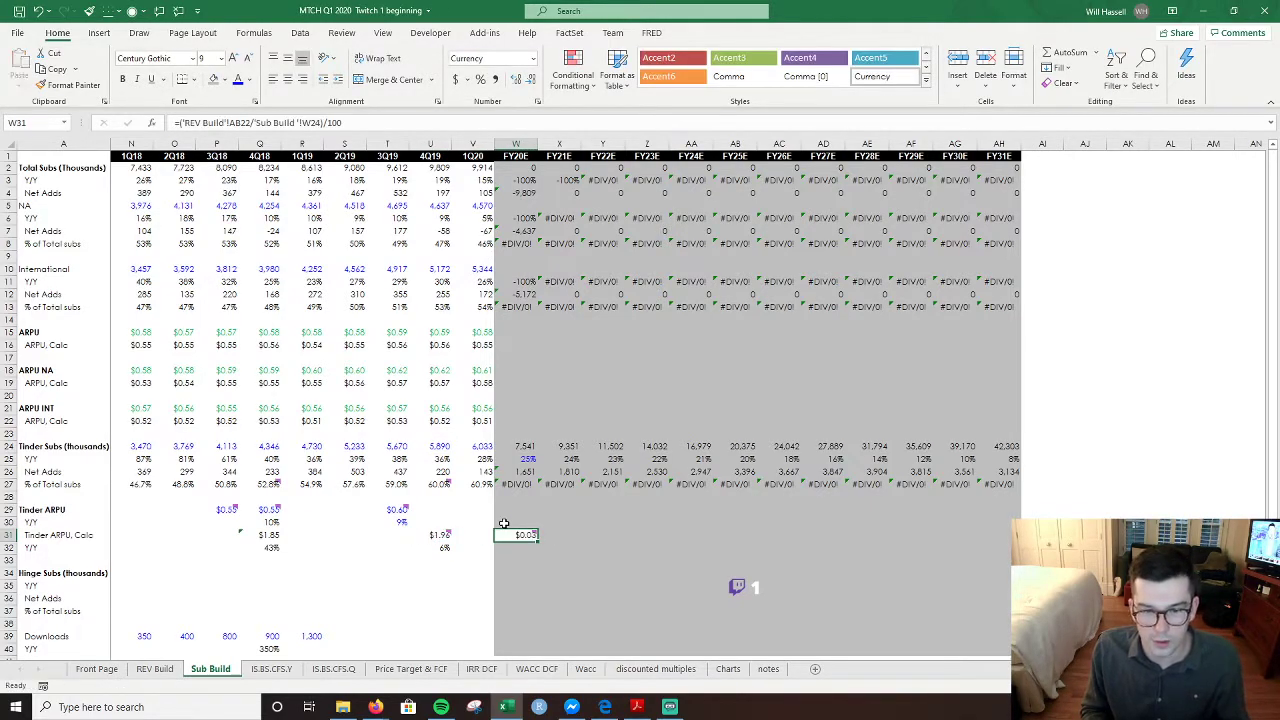
- Check the FY20E Tinder ARPU formula in W31 against Tinder Direct Rev on the REV Build sheet, and return to Sub Build
{"action": "key", "text": "alt"}
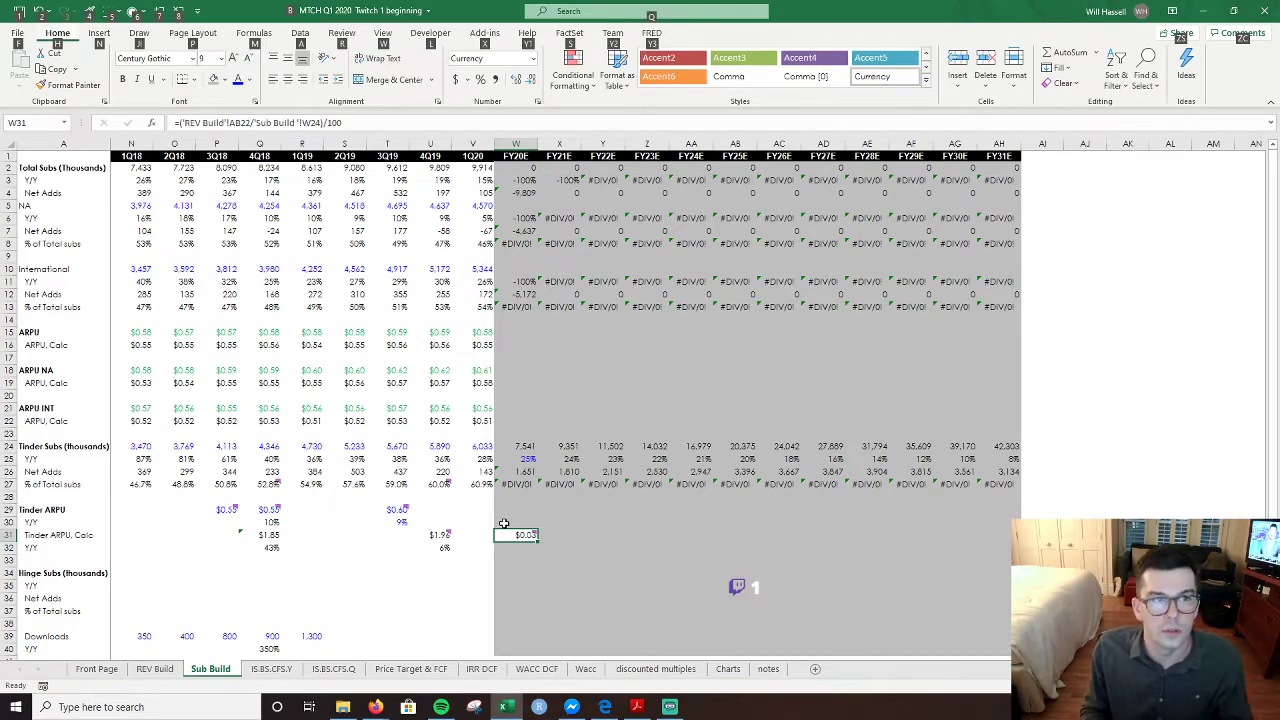
{"action": "key", "text": "Escape"}
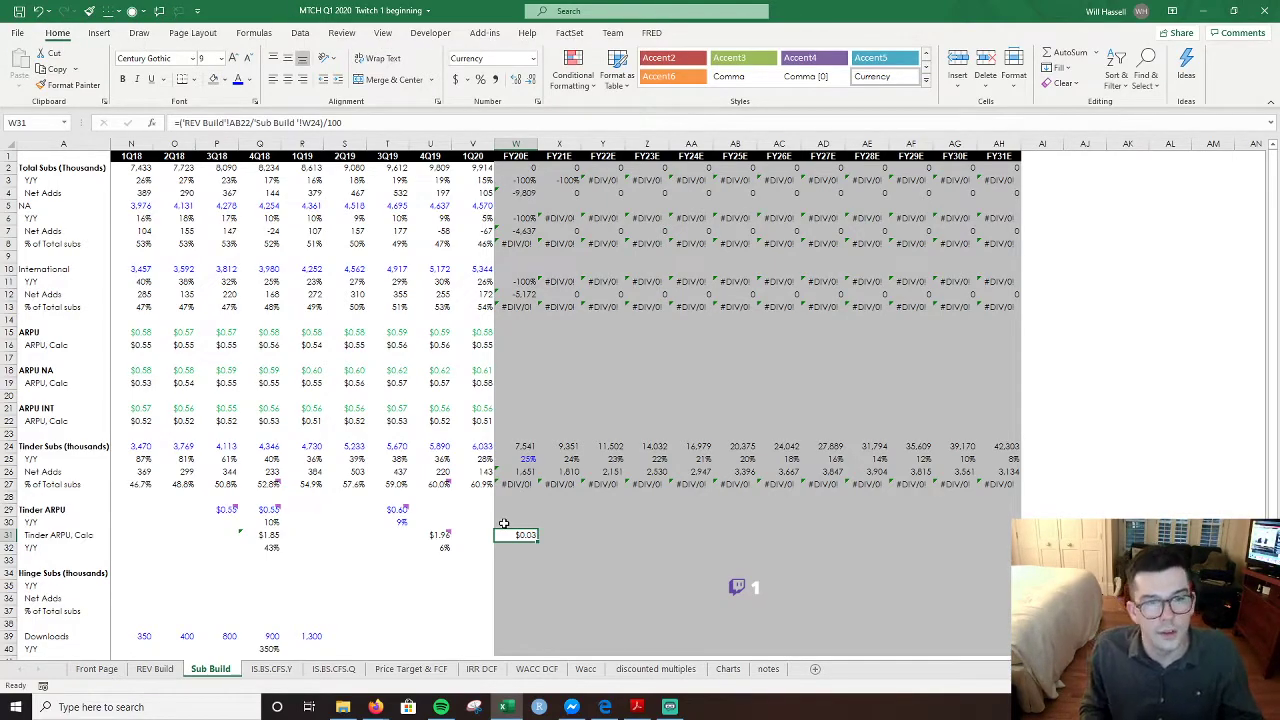
{"action": "key", "text": "F2"}
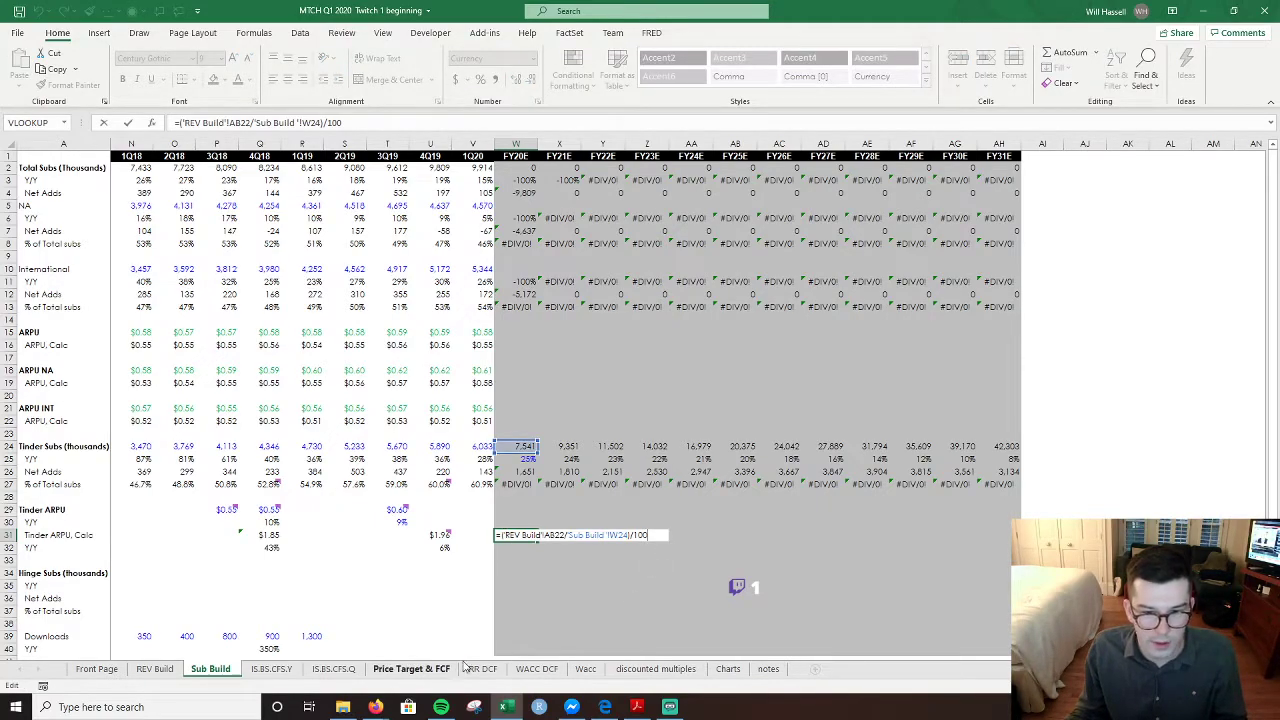
{"action": "key", "text": "Return"}
{"action": "left_click", "coordinate": [155, 669]}
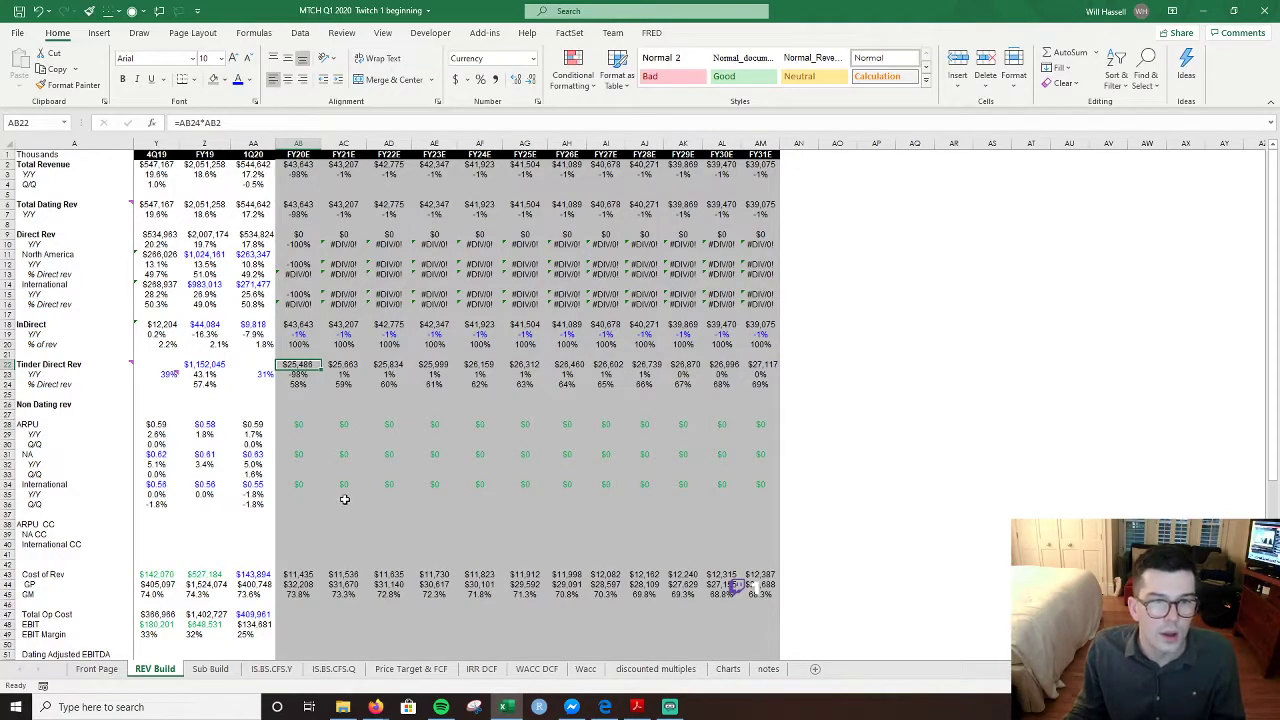
{"action": "left_click", "coordinate": [210, 669]}
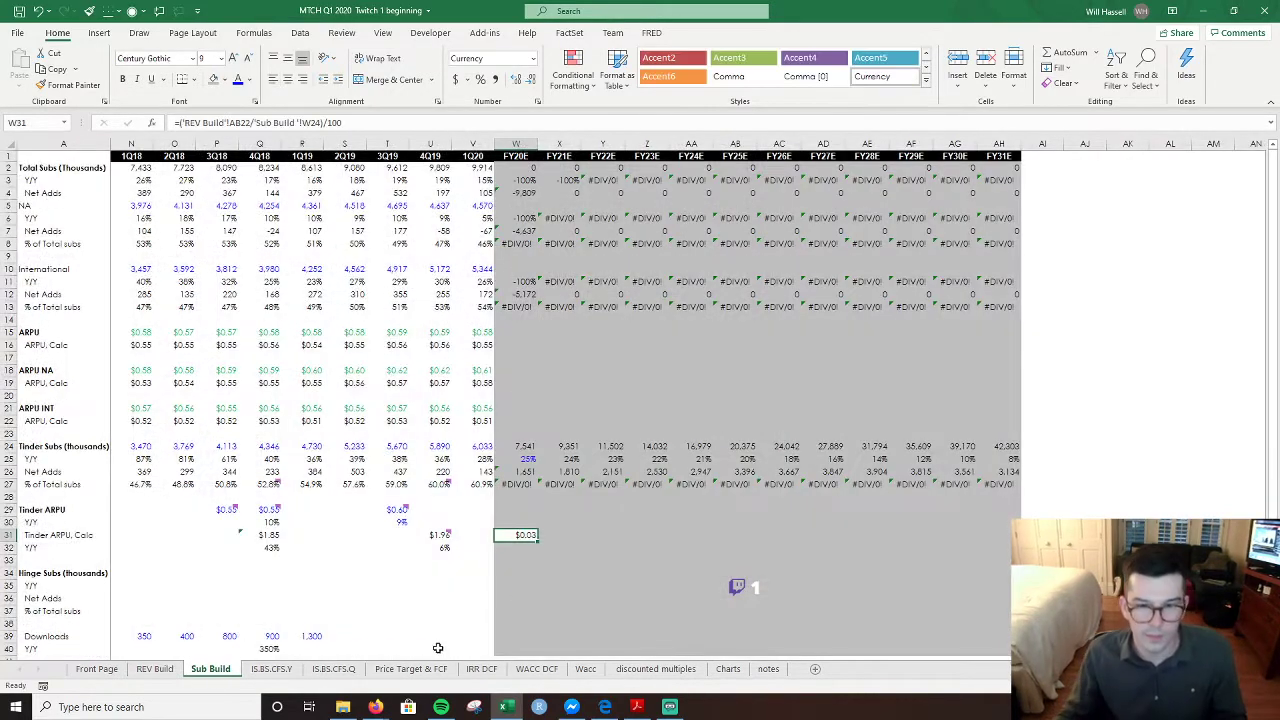
- Fill the Tinder ARPU, Calc formula from W31 across to FY22E in Y31 and check the copied references
{"action": "key", "text": "Right"}
{"action": "key", "text": "Left"}
{"action": "key", "text": "shift+Right"}
{"action": "key", "text": "shift+Right"}
{"action": "key", "text": "ctrl+r"}
{"action": "key", "text": "ctrl+Right"}
{"action": "key", "text": "Left"}
{"action": "key", "text": "F2"}
{"action": "key", "text": "Escape"}
{"action": "key", "text": "Right"}
{"action": "key", "text": "F2"}
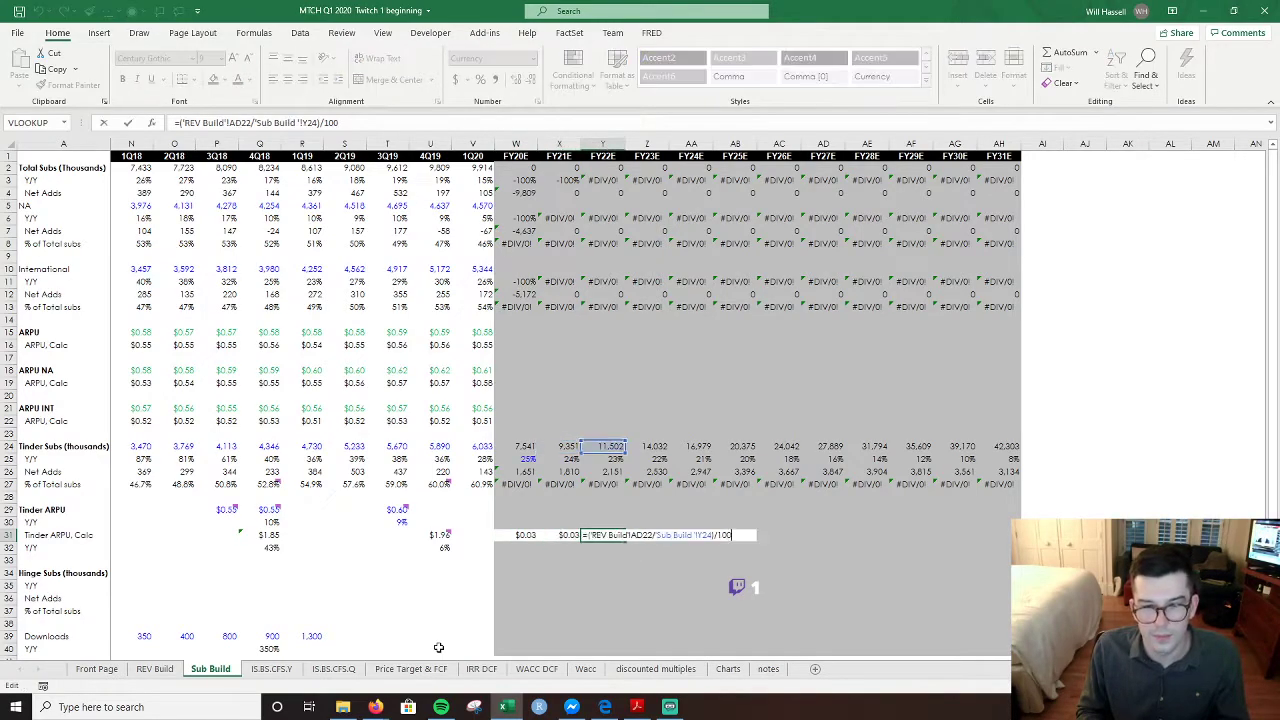
{"action": "key", "text": "Return"}
- Shade the Tinder ARPU, Calc cells W31:Y31 with the gray fill of the surrounding forecast columns
{"action": "key", "text": "Left"}
{"action": "key", "text": "Up"}
{"action": "key", "text": "Left"}
{"action": "key", "text": "shift+Right"}
{"action": "key", "text": "shift+Right"}
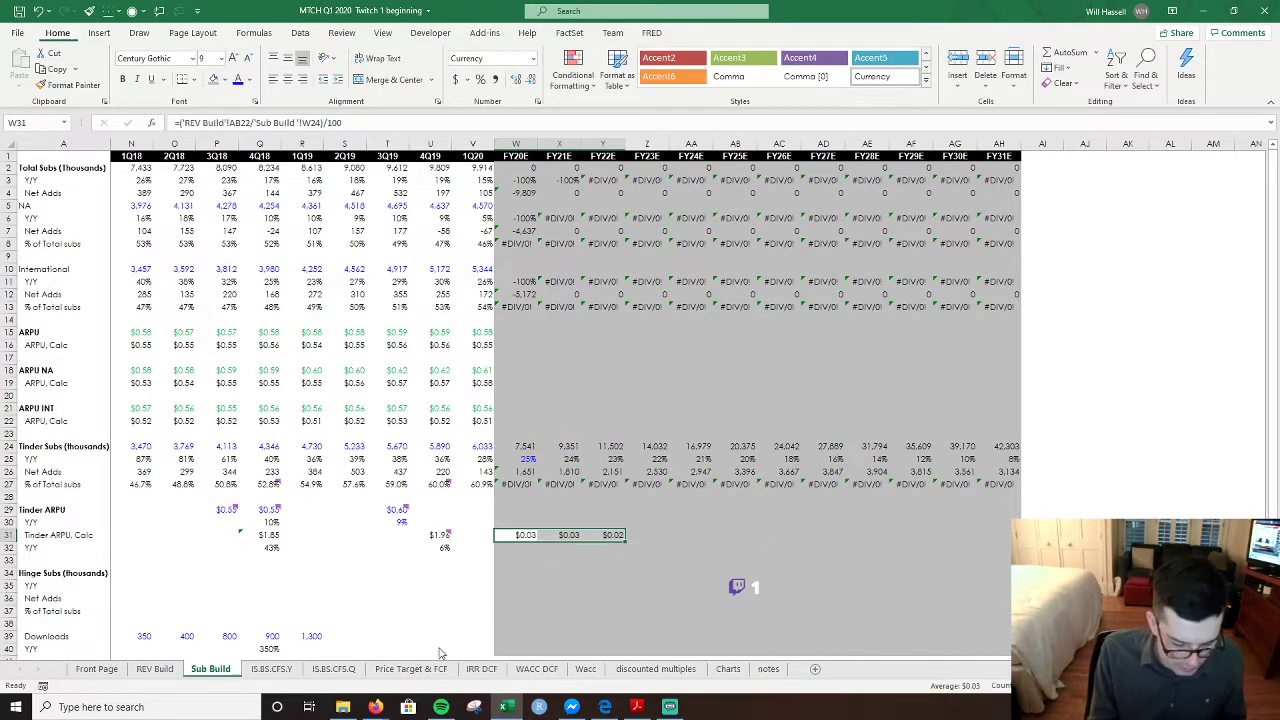
{"action": "key", "text": "alt"}
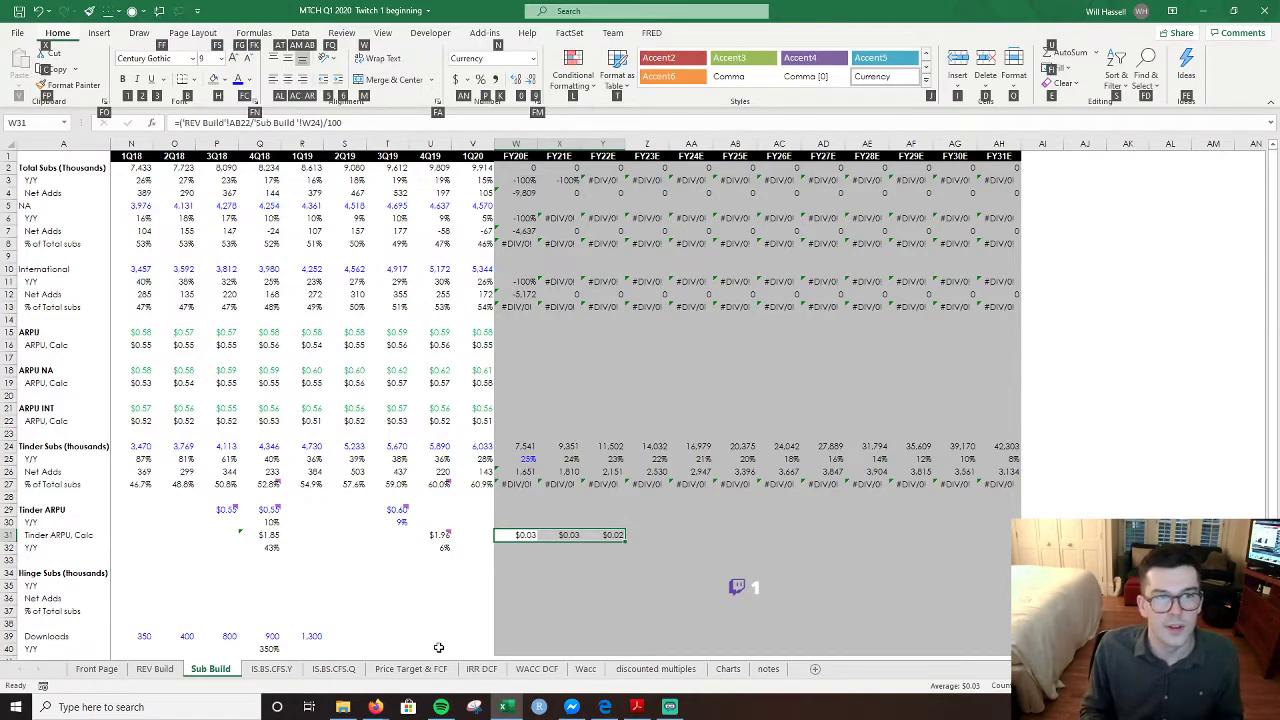
{"action": "key", "text": "h"}
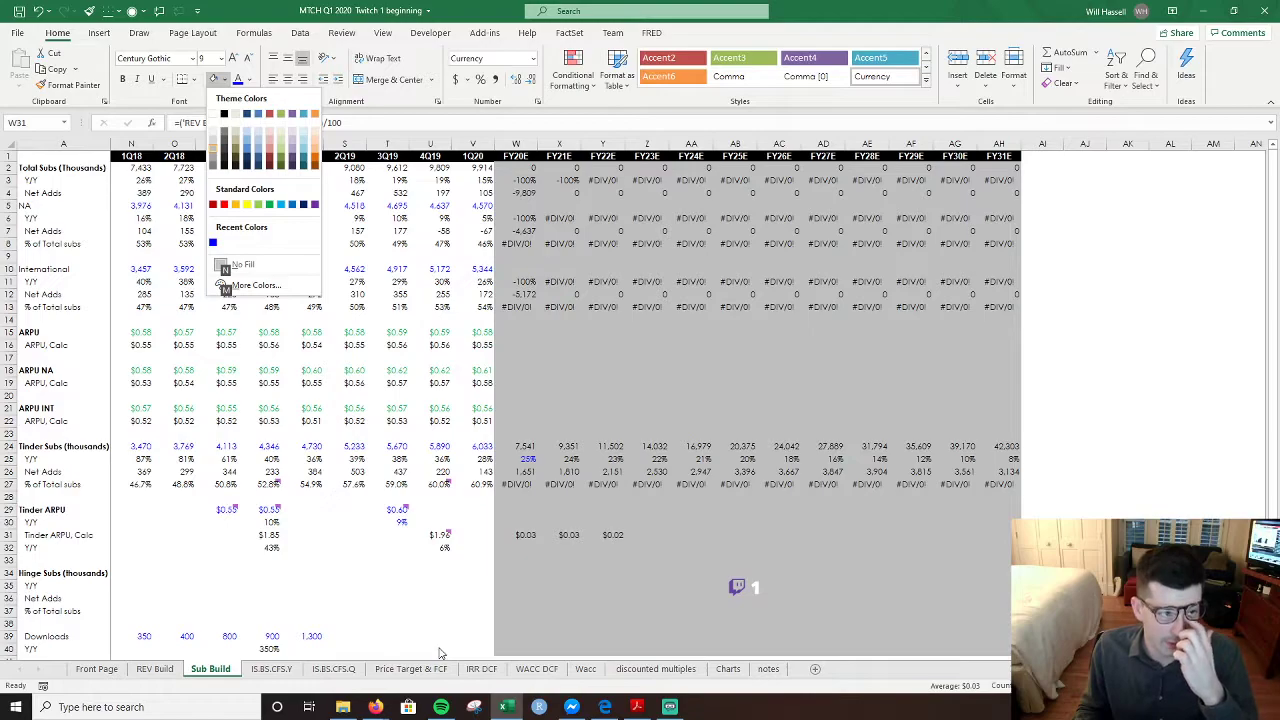
{"action": "key", "text": "n"}
{"action": "key", "text": "Down"}
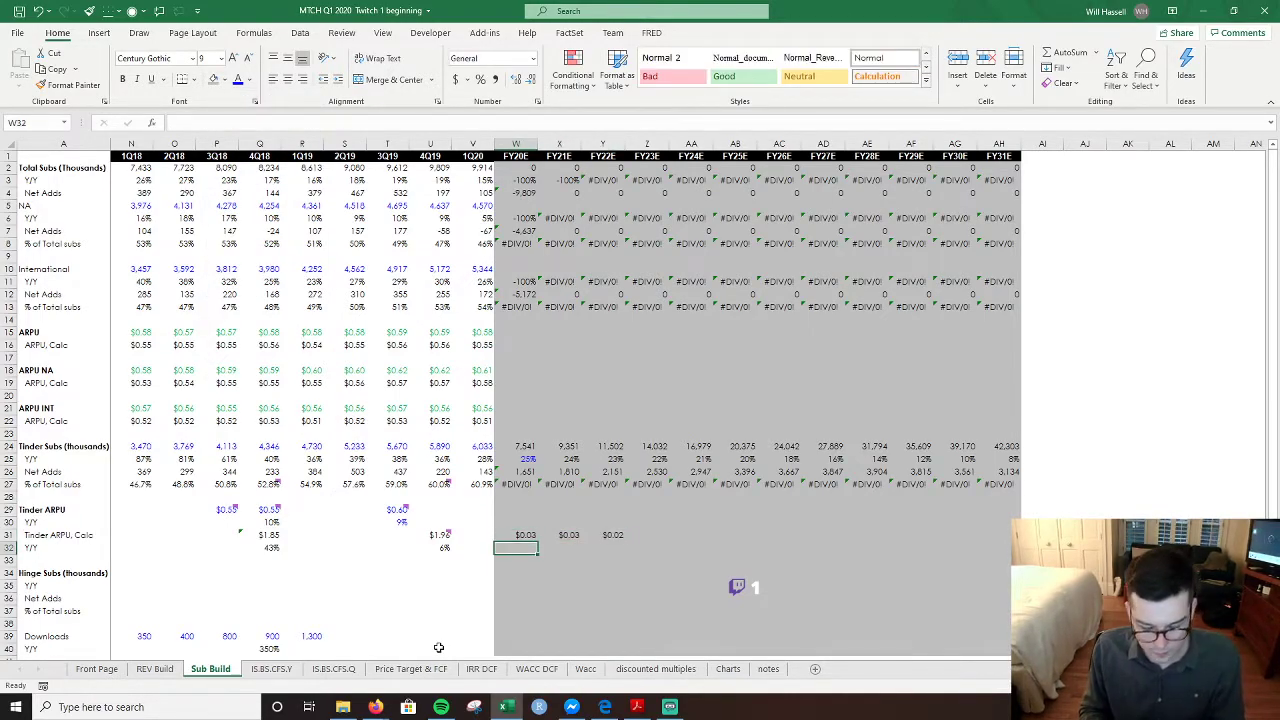
- Calculate the FY20E Tinder ARPU Y/Y in W32 as =W31/U31-1 and format it as a percentage
{"action": "type", "text": "="}
{"action": "key", "text": "Up"}
{"action": "type", "text": "/"}
{"action": "key", "text": "Left"}
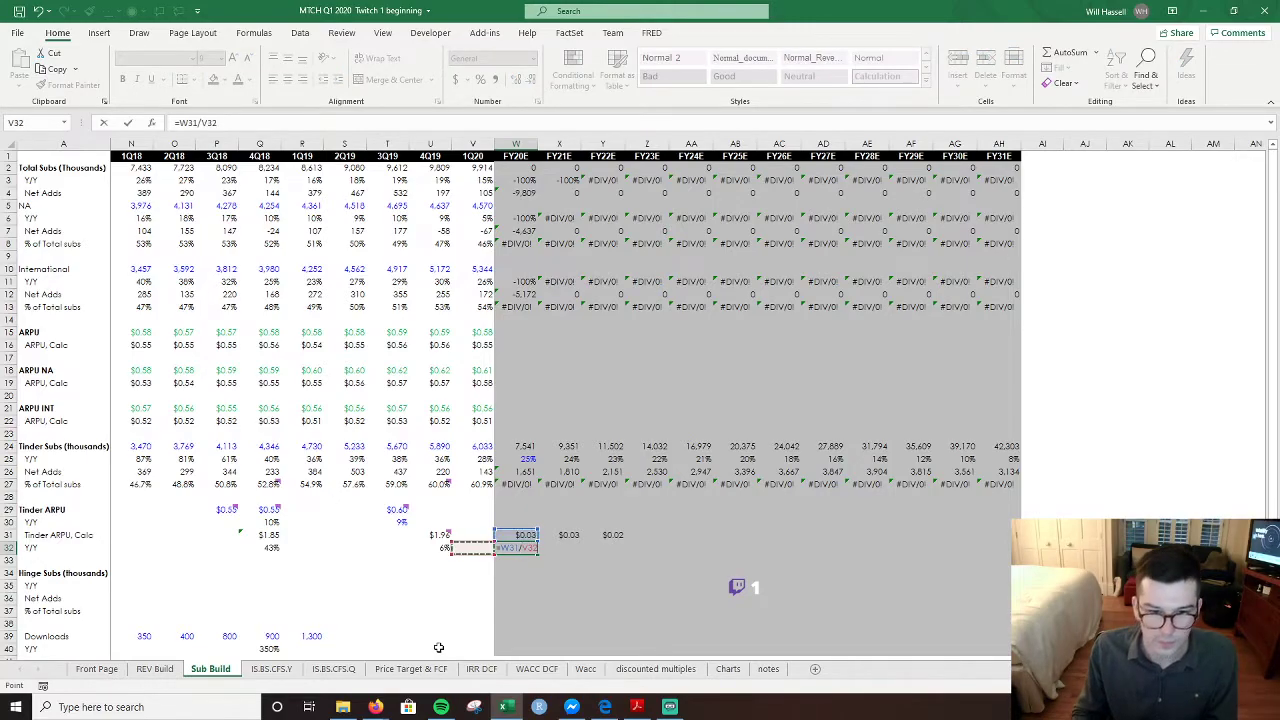
{"action": "key", "text": "Up"}
{"action": "key", "text": "Left"}
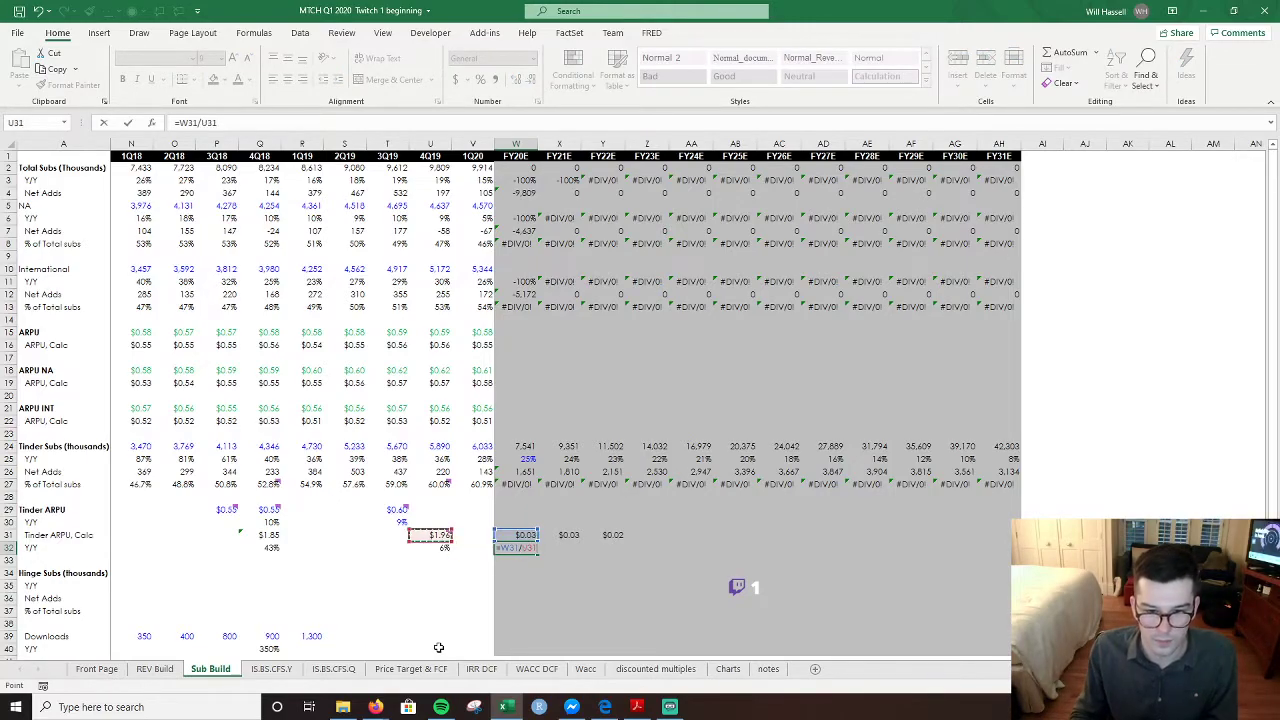
{"action": "type", "text": "-1"}
{"action": "key", "text": "Return"}
{"action": "key", "text": "Up"}
{"action": "key", "text": "Up"}
{"action": "key", "text": "Up"}
{"action": "key", "text": "Up"}
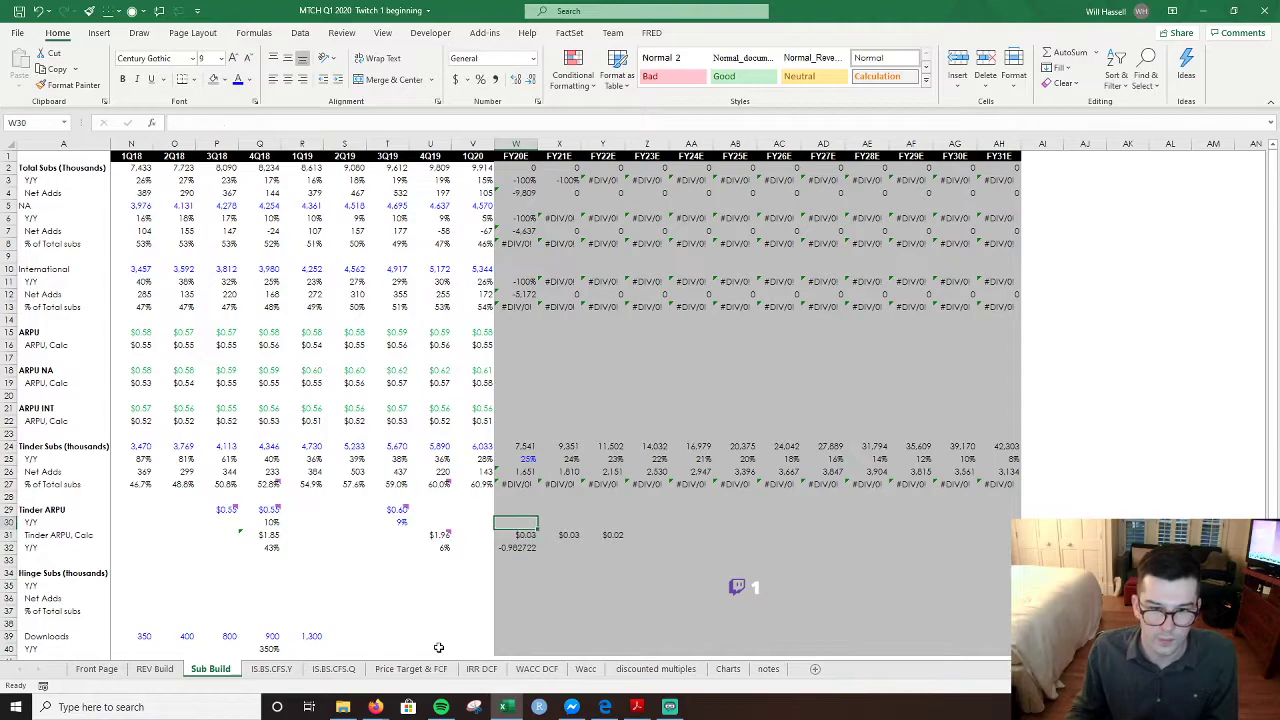
{"action": "key", "text": "Down"}
{"action": "key", "text": "Down"}
{"action": "key", "text": "Down"}
{"action": "key", "text": "alt"}
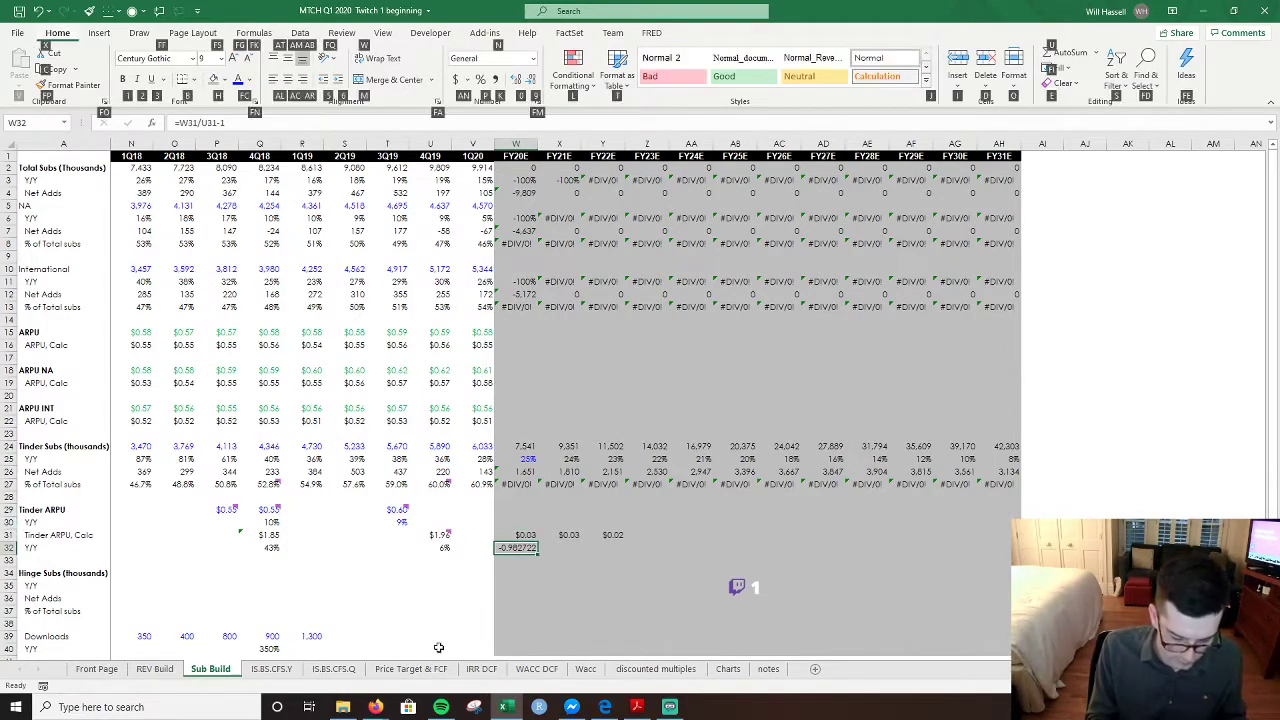
{"action": "key", "text": "p"}
{"action": "key", "text": "Right"}
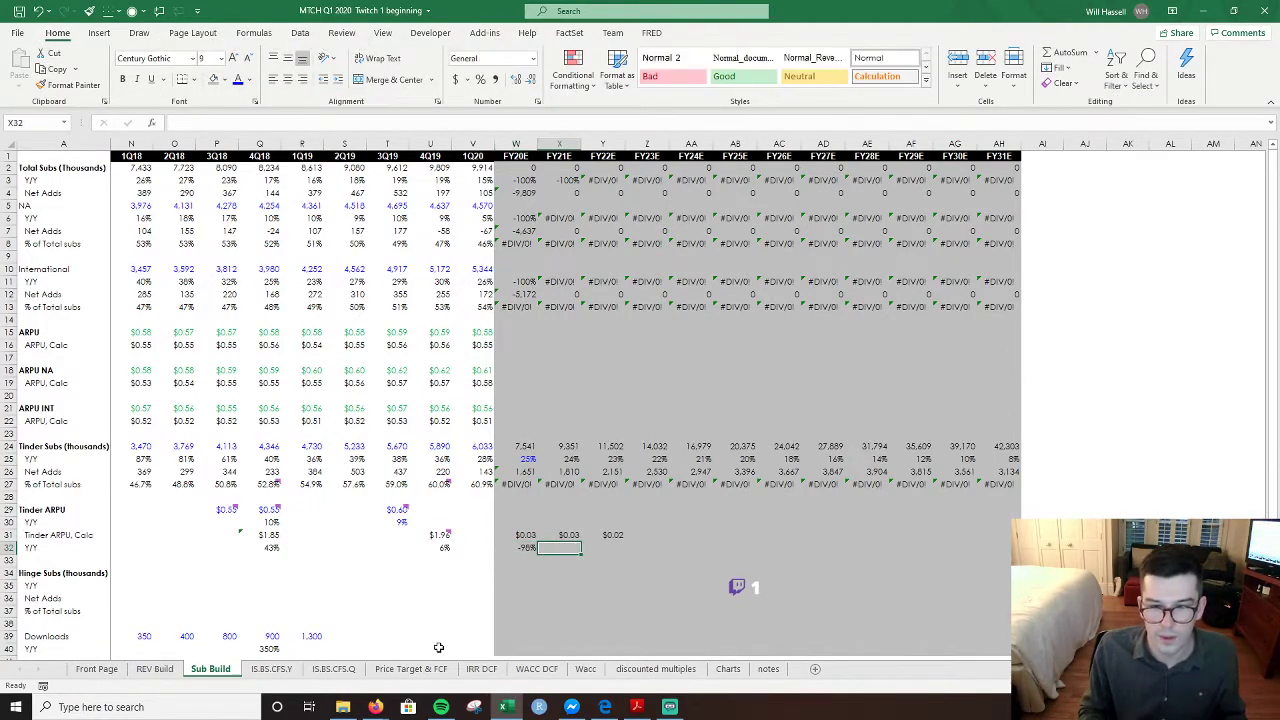
- Examine the FY21E Tinder Subs and Y/Y formulas in X24 and X25
{"action": "key", "text": "Up"}
{"action": "key", "text": "Up"}
{"action": "key", "text": "Up"}
{"action": "key", "text": "Up"}
{"action": "key", "text": "Up"}
{"action": "key", "text": "Up"}
{"action": "key", "text": "Up"}
{"action": "key", "text": "Up"}
{"action": "key", "text": "Down"}
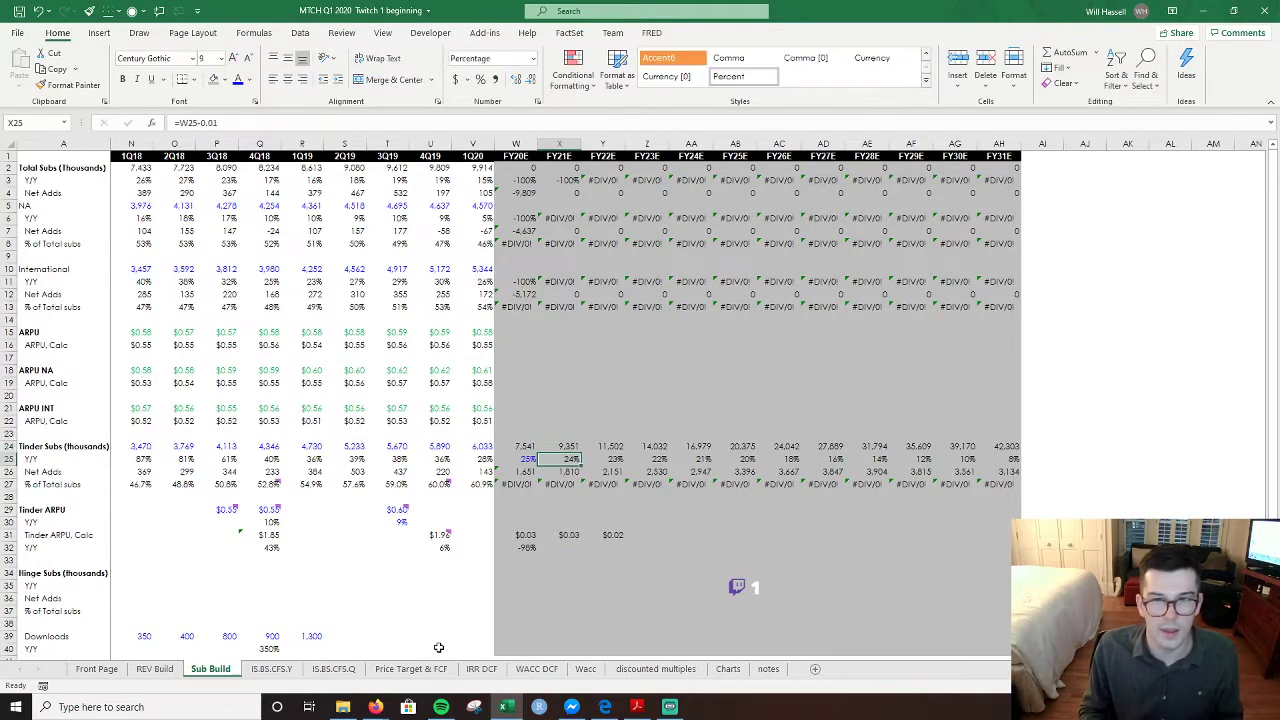
{"action": "key", "text": "Down"}
{"action": "key", "text": "Down"}
{"action": "key", "text": "Down"}
{"action": "key", "text": "Down"}
{"action": "key", "text": "Down"}
{"action": "key", "text": "Down"}
{"action": "key", "text": "Down"}
{"action": "key", "text": "Down"}
{"action": "key", "text": "Down"}
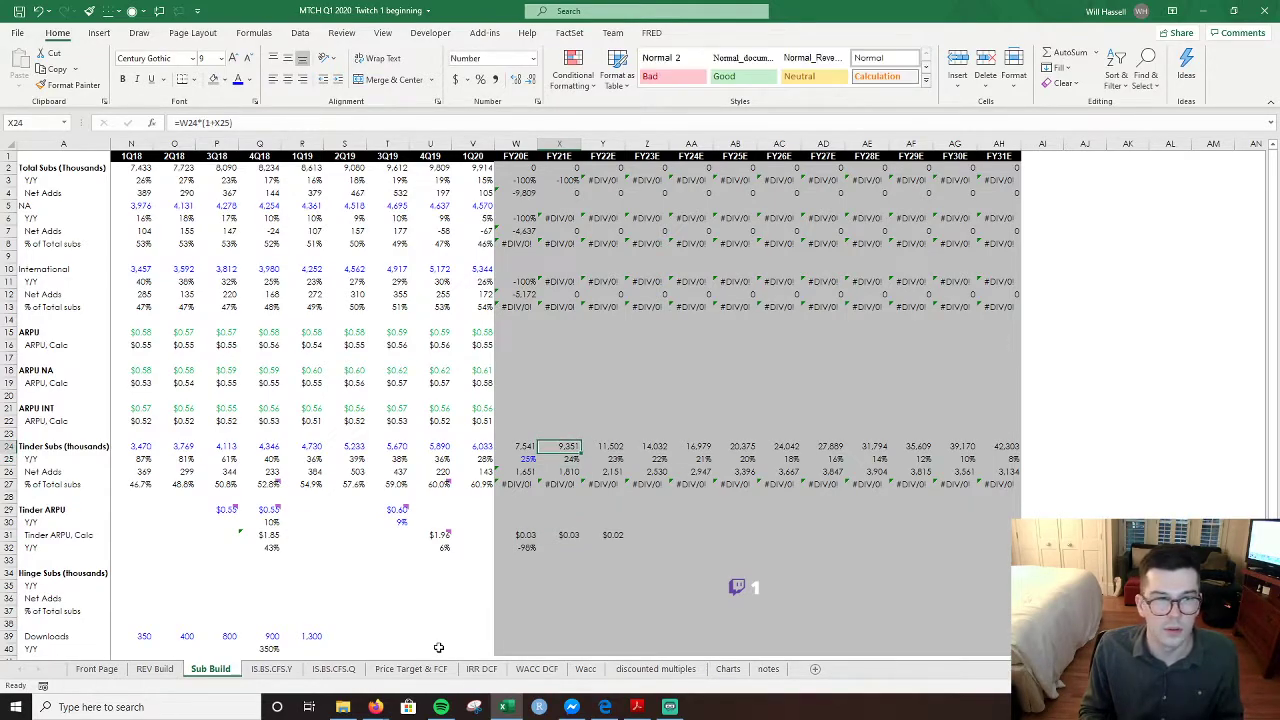
{"action": "key", "text": "Up"}
{"action": "key", "text": "Up"}
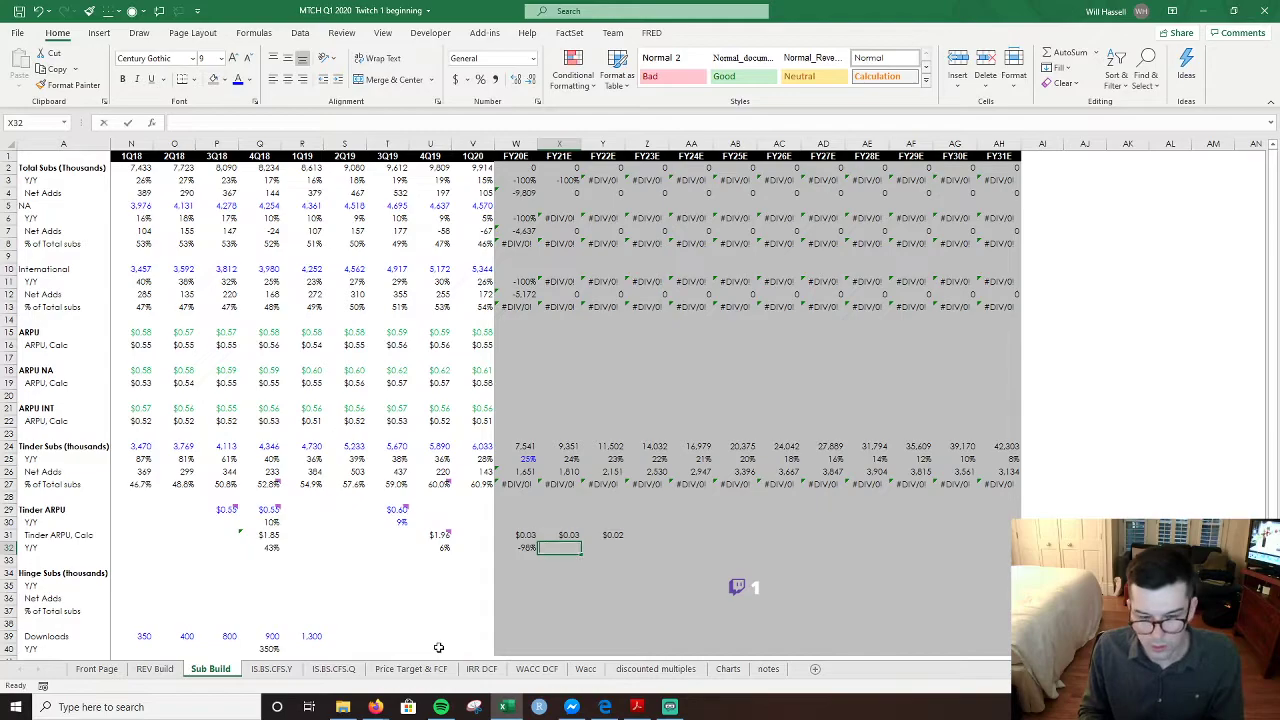
- Calculate the FY21E Tinder ARPU Y/Y in X32 as =X31/W31-1 and give it the percentage format of W32
{"action": "type", "text": "="}
{"action": "key", "text": "Up"}
{"action": "type", "text": "/"}
{"action": "key", "text": "Left"}
{"action": "key", "text": "Up"}
{"action": "type", "text": "-1"}
{"action": "key", "text": "Return"}
{"action": "key", "text": "Up"}
{"action": "key", "text": "Left"}
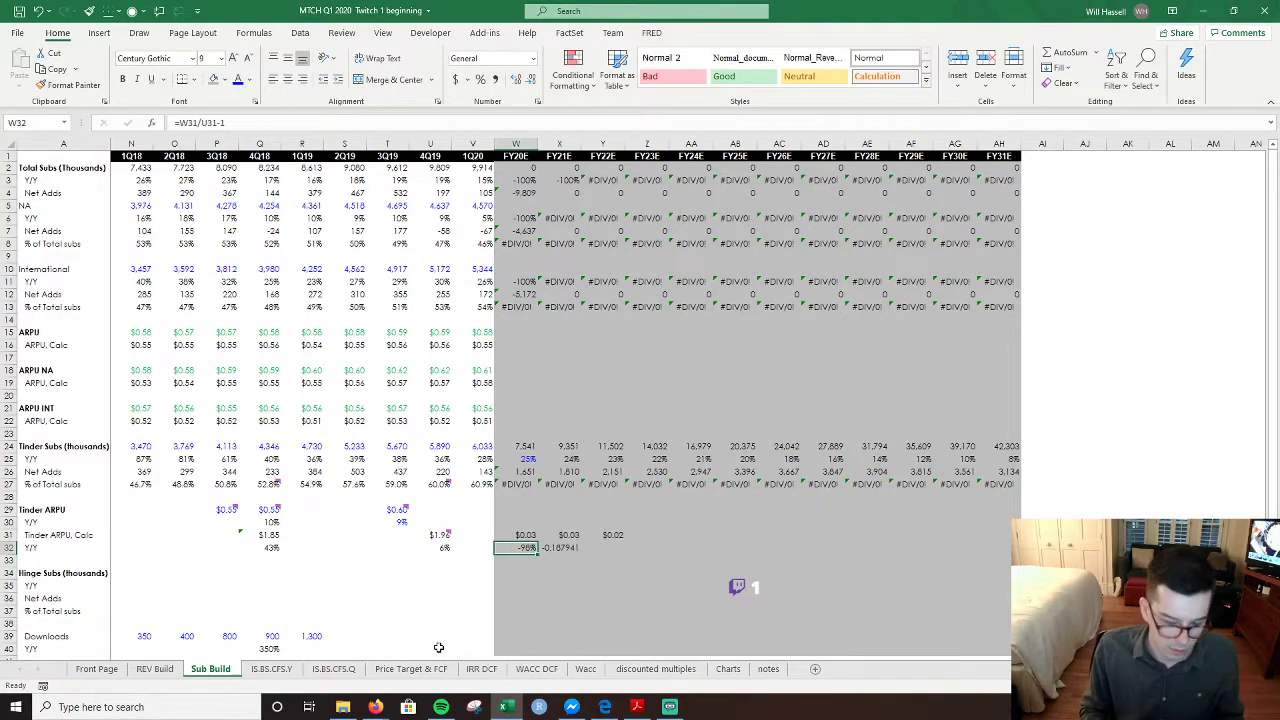
{"action": "key", "text": "alt+4"}
{"action": "key", "text": "Right"}
- Fill the Tinder ARPU Y/Y formula from W32 across to FY31E in AH32
{"action": "key", "text": "Left"}
{"action": "key", "text": "shift+Right"}
{"action": "key", "text": "shift+Right"}
{"action": "key", "text": "shift+Right"}
{"action": "key", "text": "shift+Right"}
{"action": "key", "text": "shift+Right"}
{"action": "key", "text": "shift+Right"}
{"action": "key", "text": "shift+Right"}
{"action": "key", "text": "shift+Right"}
{"action": "key", "text": "shift+Right"}
{"action": "key", "text": "shift+Right"}
{"action": "key", "text": "shift+Right"}
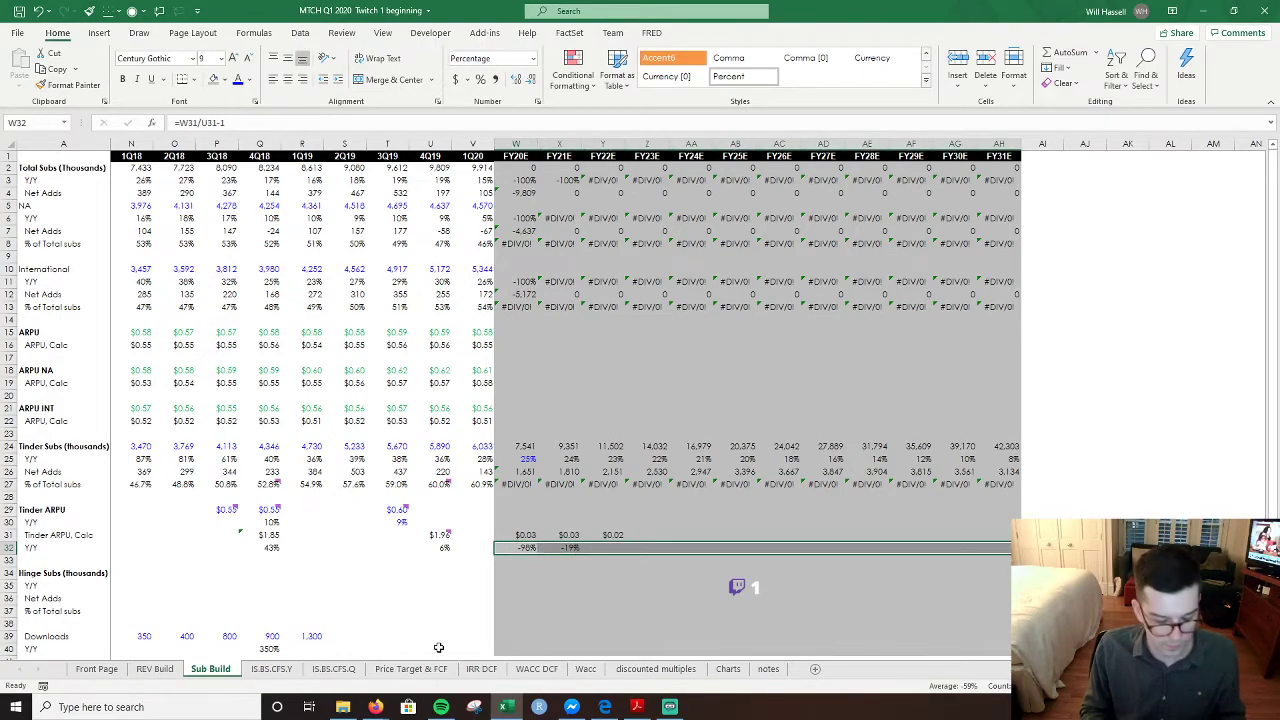
{"action": "key", "text": "ctrl+r"}
- Fill the Tinder ARPU, Calc formula from Y31 across to FY31E in AH31
{"action": "key", "text": "Up"}
{"action": "key", "text": "Right"}
{"action": "key", "text": "Right"}
{"action": "key", "text": "shift+Right"}
{"action": "key", "text": "shift+Right"}
{"action": "key", "text": "shift+Right"}
{"action": "key", "text": "shift+Right"}
{"action": "key", "text": "shift+Right"}
{"action": "key", "text": "shift+Right"}
{"action": "key", "text": "shift+Right"}
{"action": "key", "text": "shift+Right"}
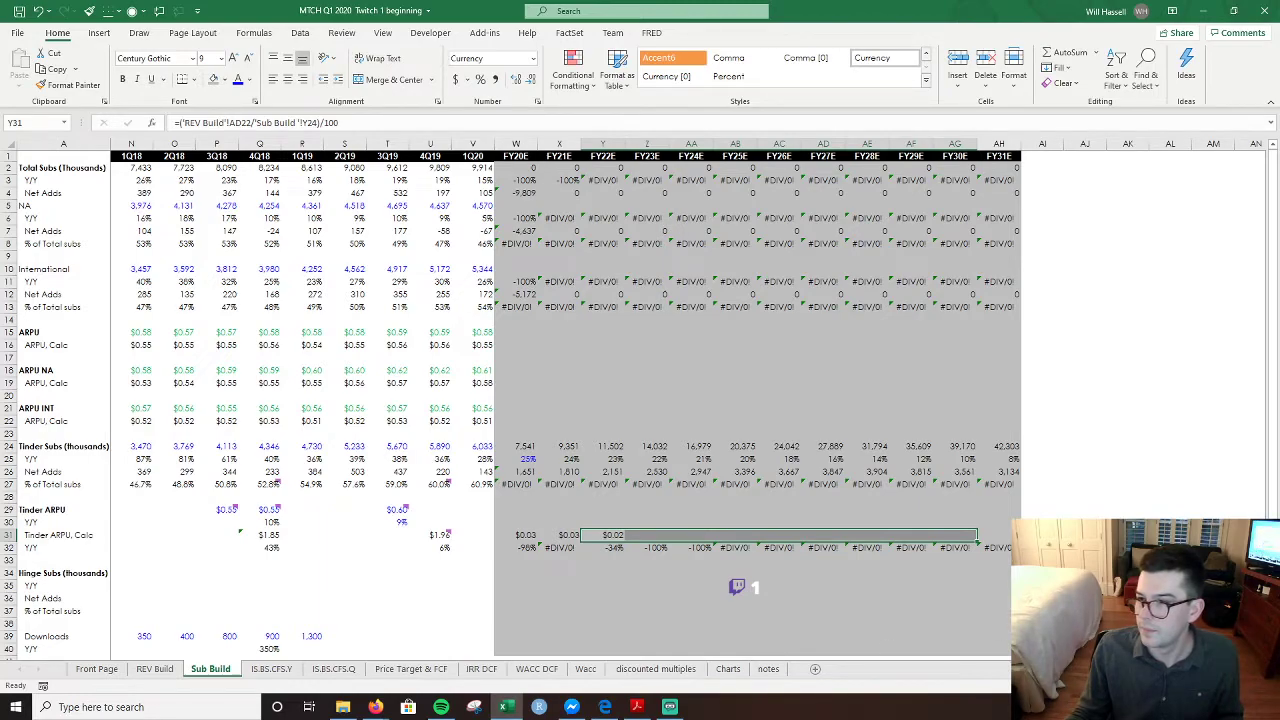
{"action": "key", "text": "alt+Tab"}
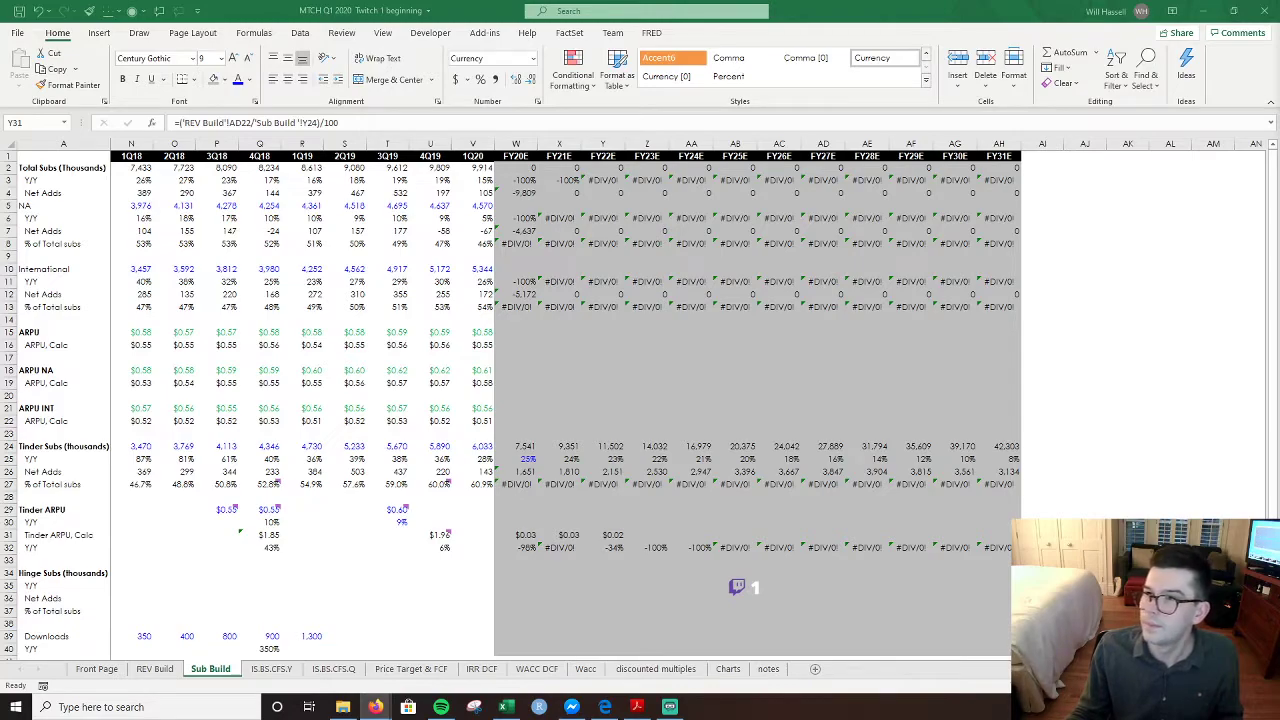
{"action": "left_click_drag", "start_coordinate": [603, 535], "coordinate": [950, 553]}
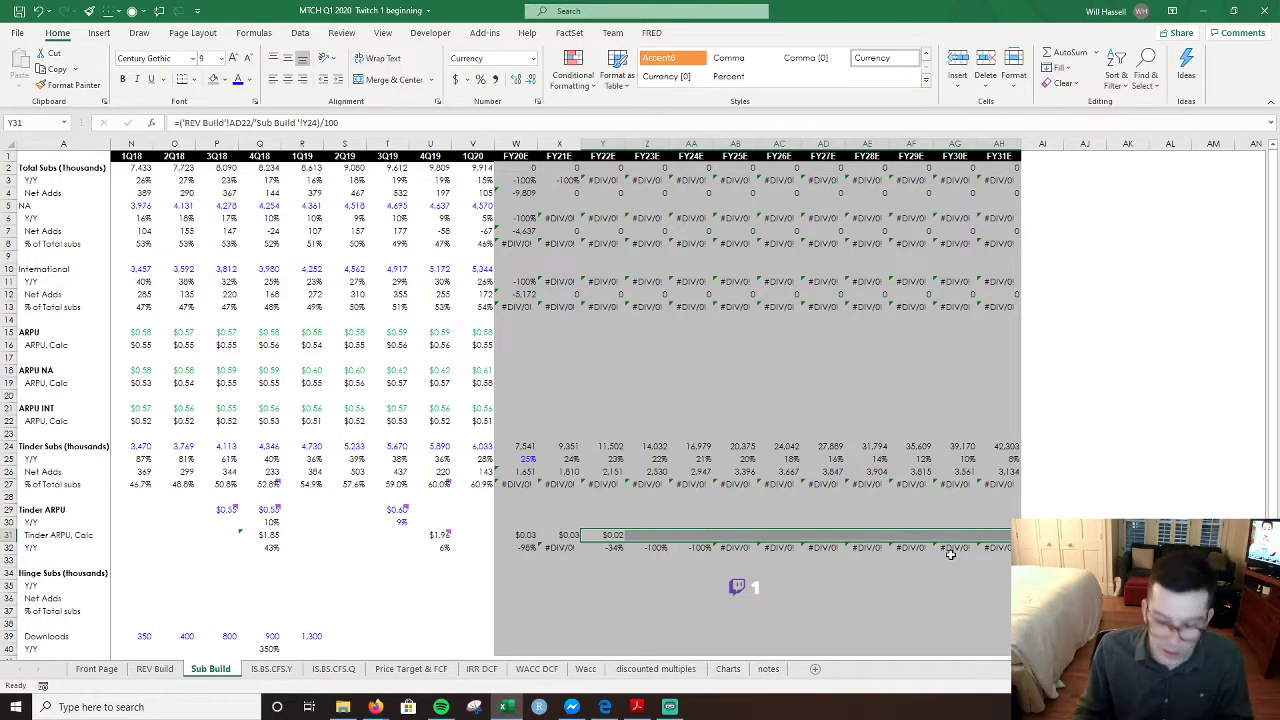
{"action": "key", "text": "ctrl+r"}
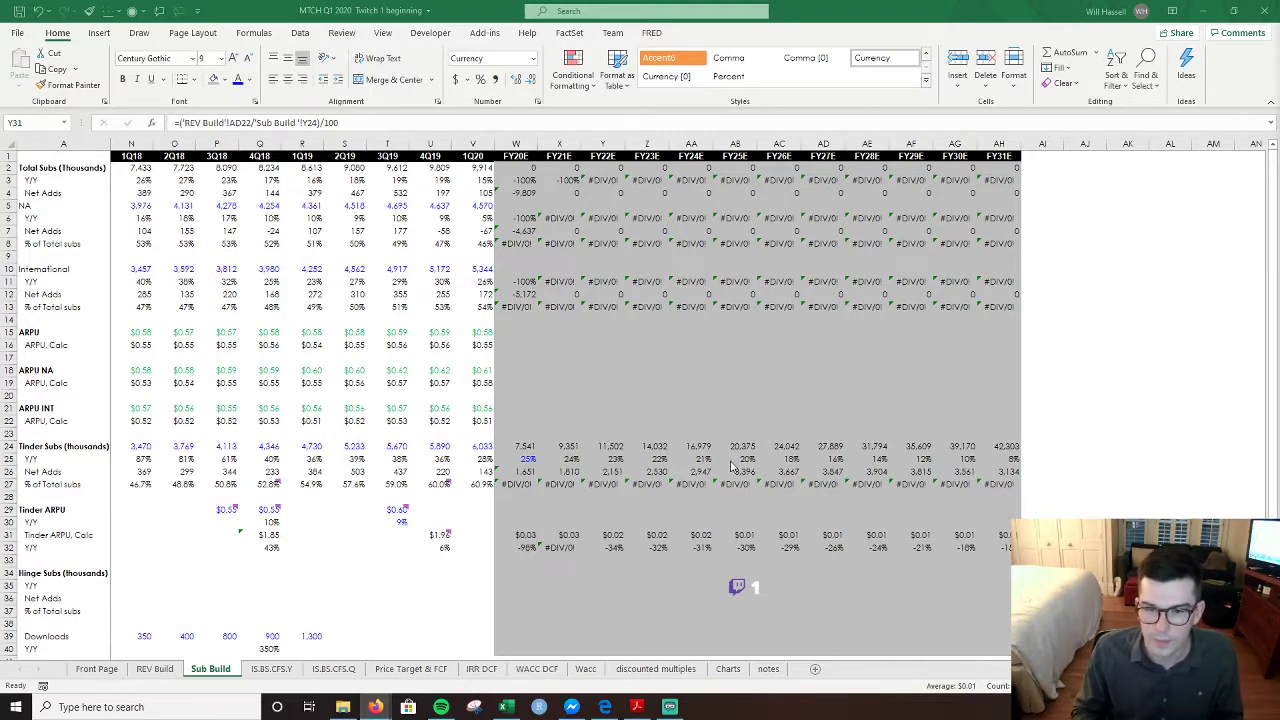
- Review the FY20E International and NA subscriber rows and the historical quarterly NA subs in row 5
{"action": "left_click", "coordinate": [603, 371]}
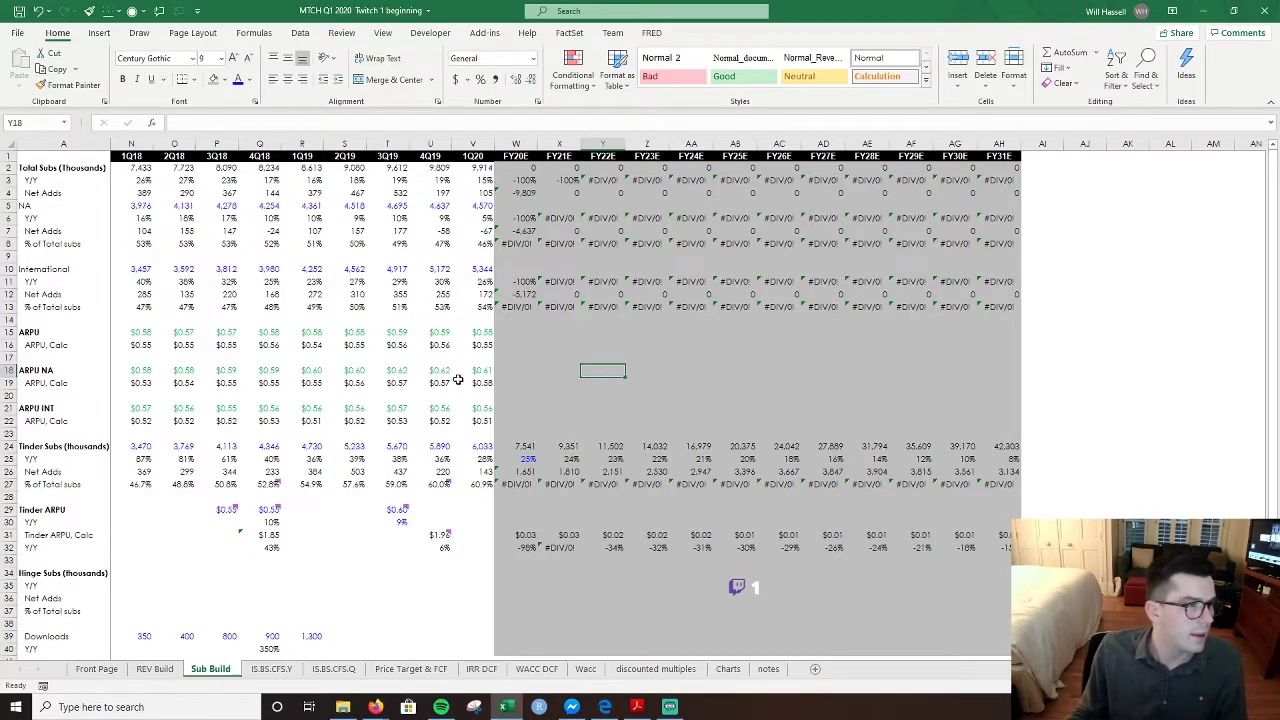
{"action": "left_click", "coordinate": [523, 266]}
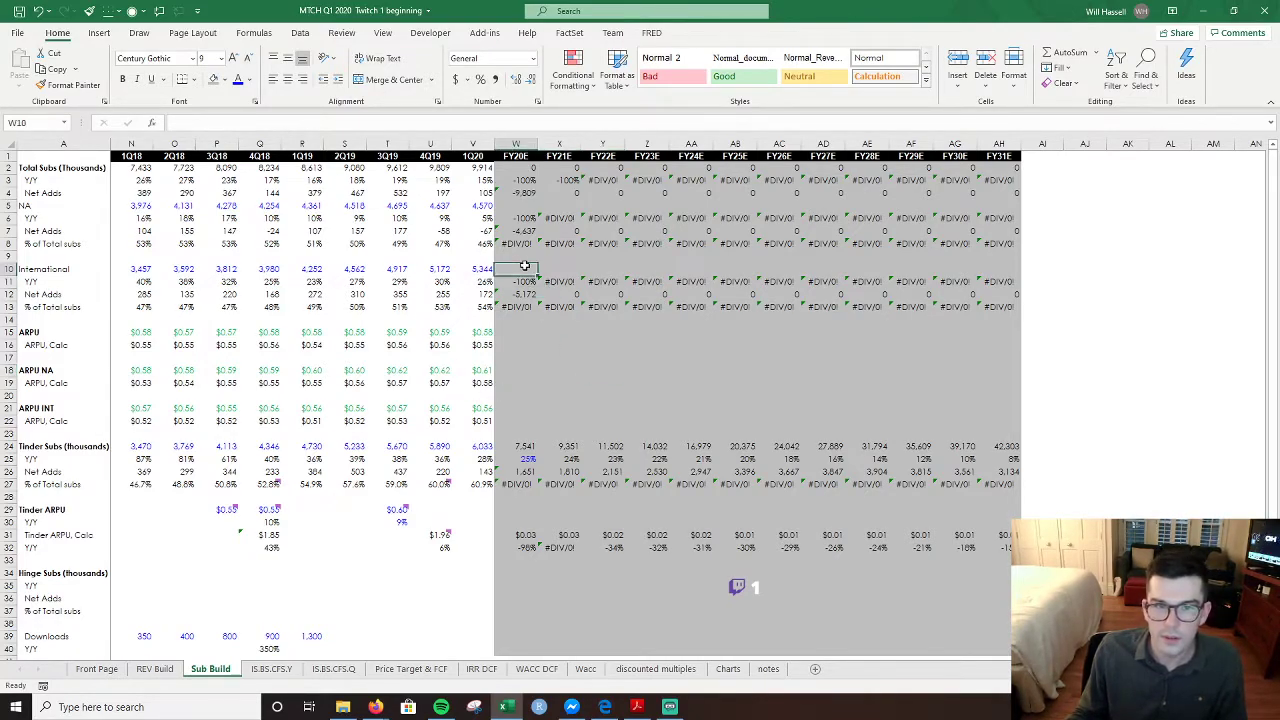
{"action": "key", "text": "Down"}
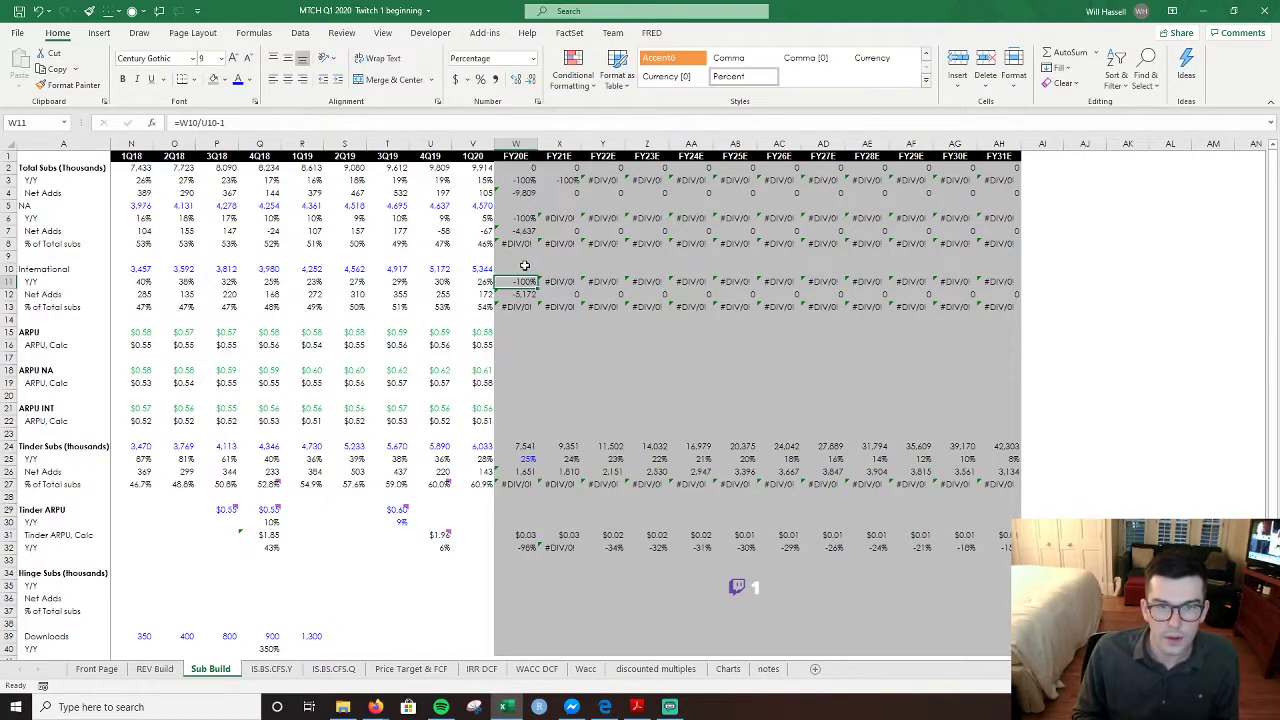
{"action": "key", "text": "Up"}
{"action": "key", "text": "Up"}
{"action": "key", "text": "Up"}
{"action": "key", "text": "Up"}
{"action": "key", "text": "Up"}
{"action": "key", "text": "Up"}
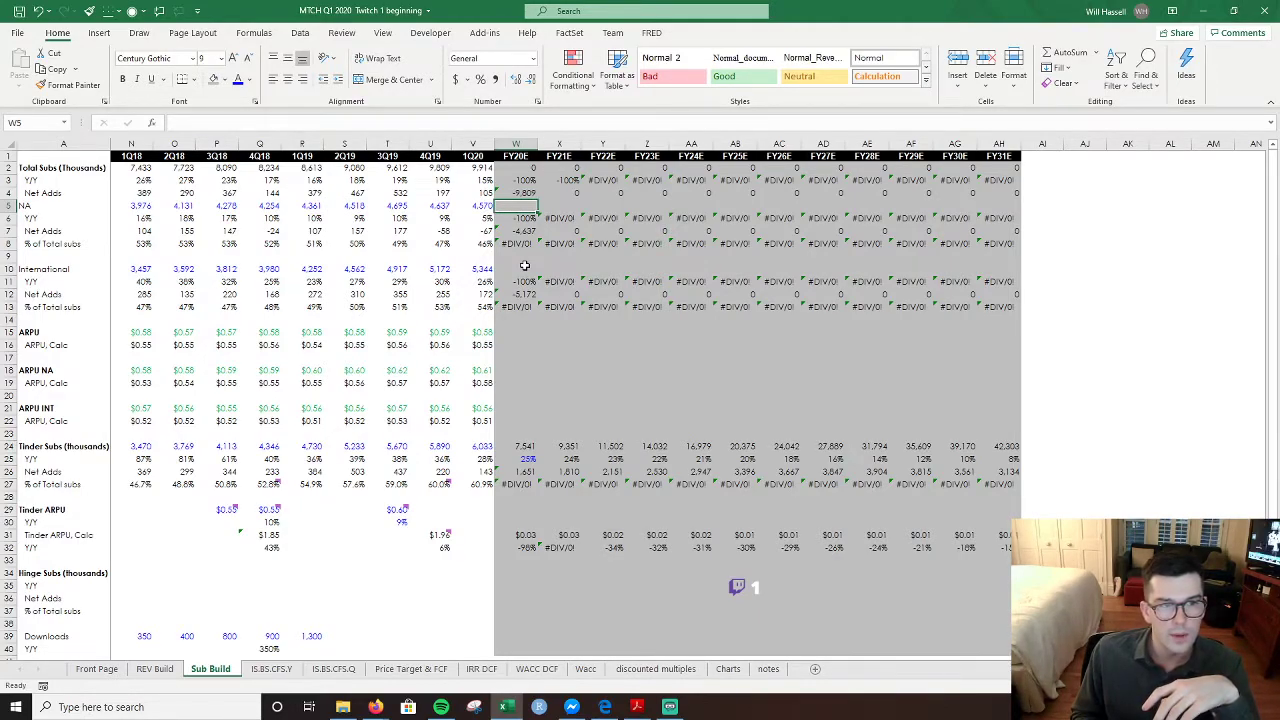
{"action": "key", "text": "Left"}
{"action": "key", "text": "Left"}
{"action": "key", "text": "Left"}
{"action": "key", "text": "Left"}
{"action": "key", "text": "Left"}
{"action": "key", "text": "Left"}
{"action": "key", "text": "Left"}
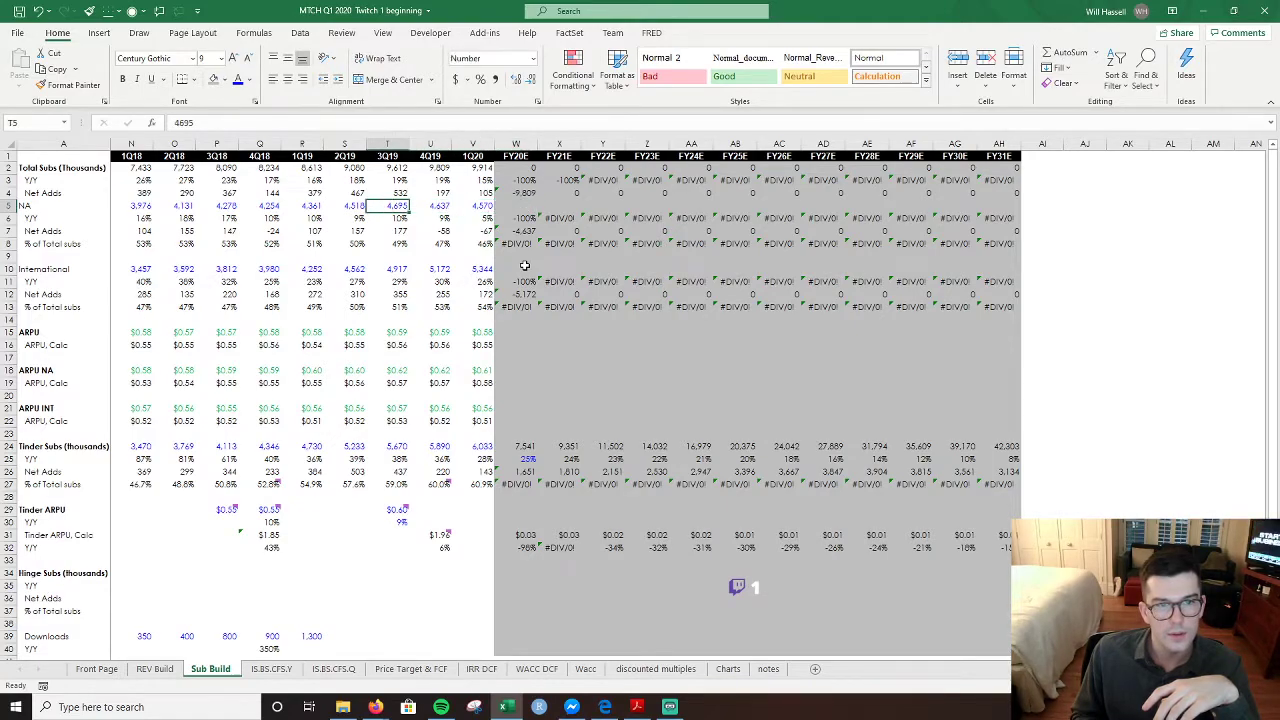
{"action": "key", "text": "Right"}
{"action": "key", "text": "Right"}
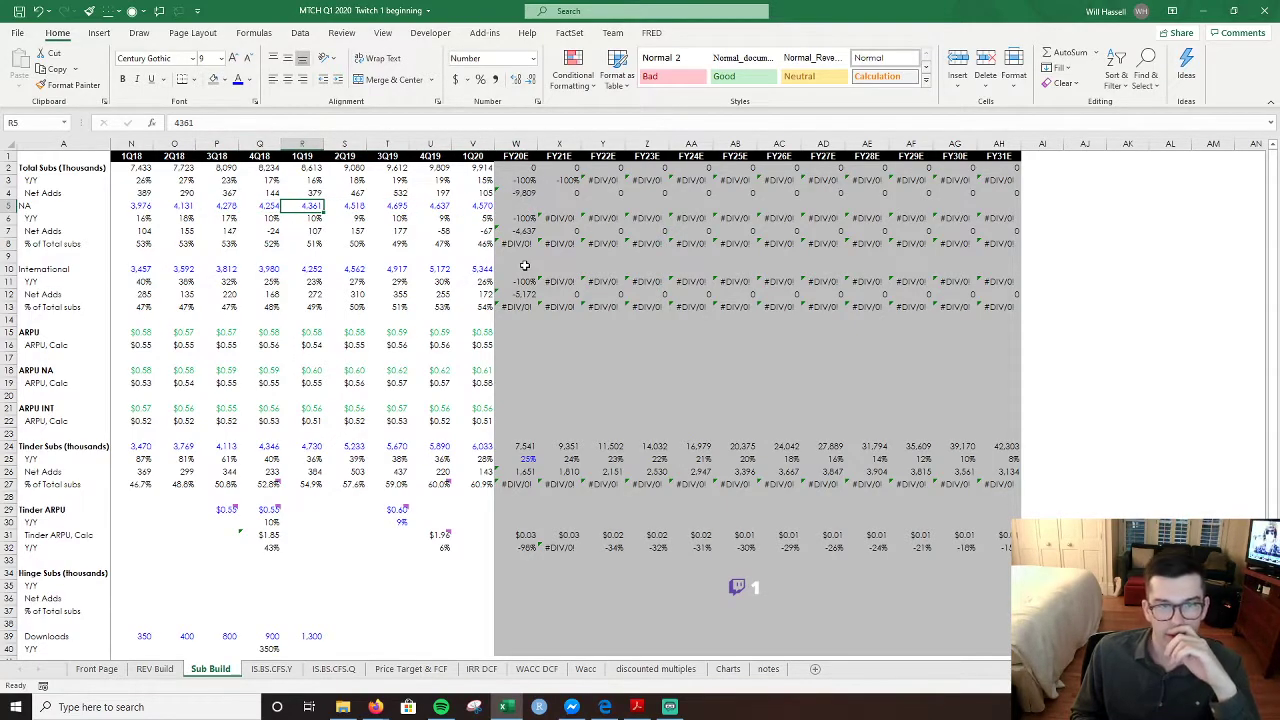
- Compare the average NA Y/Y growth in row 6 for the 2019 quarters, R6:U6, and the 2018 quarters, N6:Q6
{"action": "key", "text": "Down"}
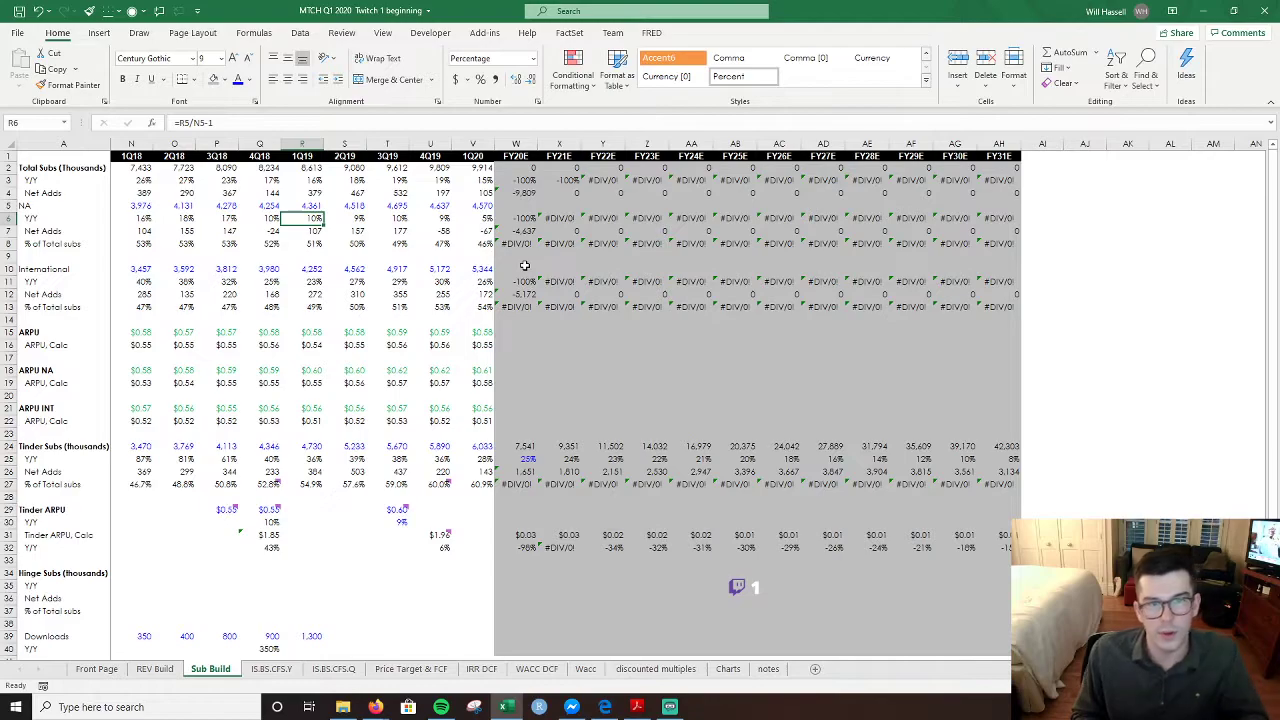
{"action": "key", "text": "shift+Right"}
{"action": "key", "text": "shift+Right"}
{"action": "key", "text": "shift+Right"}
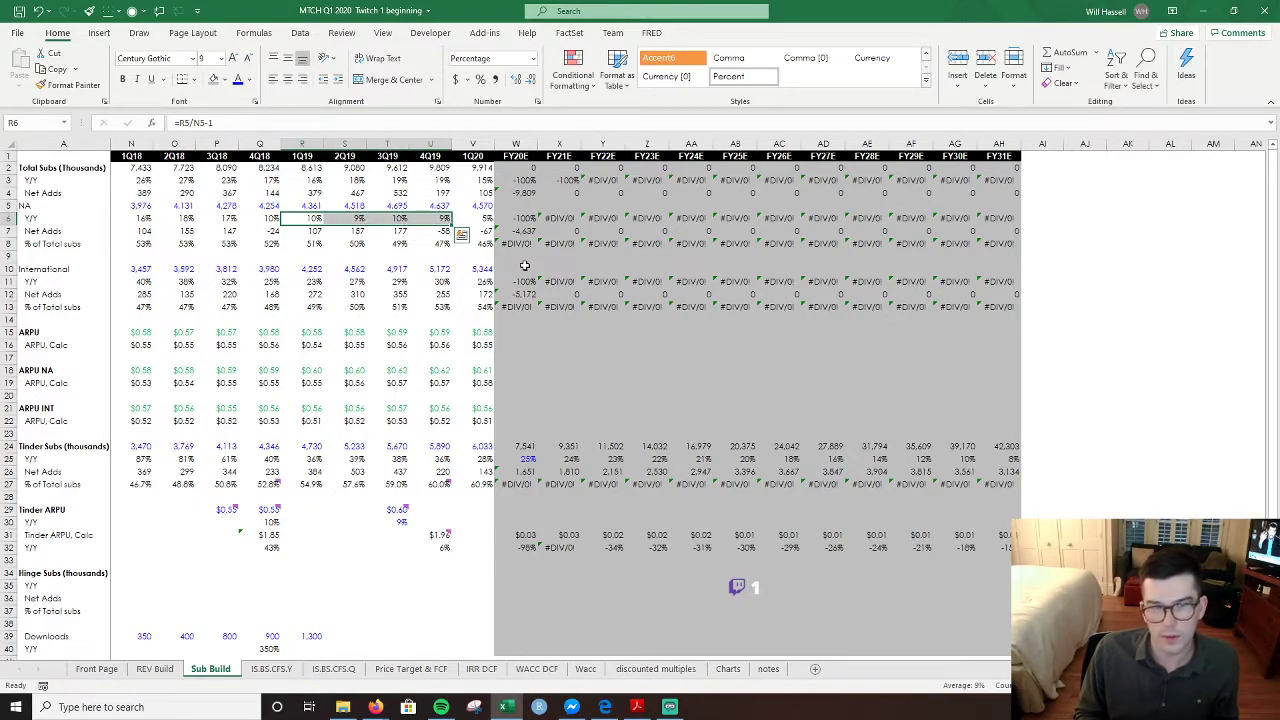
{"action": "key", "text": "Left"}
{"action": "key", "text": "Left"}
{"action": "key", "text": "Left"}
{"action": "key", "text": "Left"}
{"action": "key", "text": "shift+Right"}
{"action": "key", "text": "shift+Right"}
{"action": "key", "text": "shift+Right"}
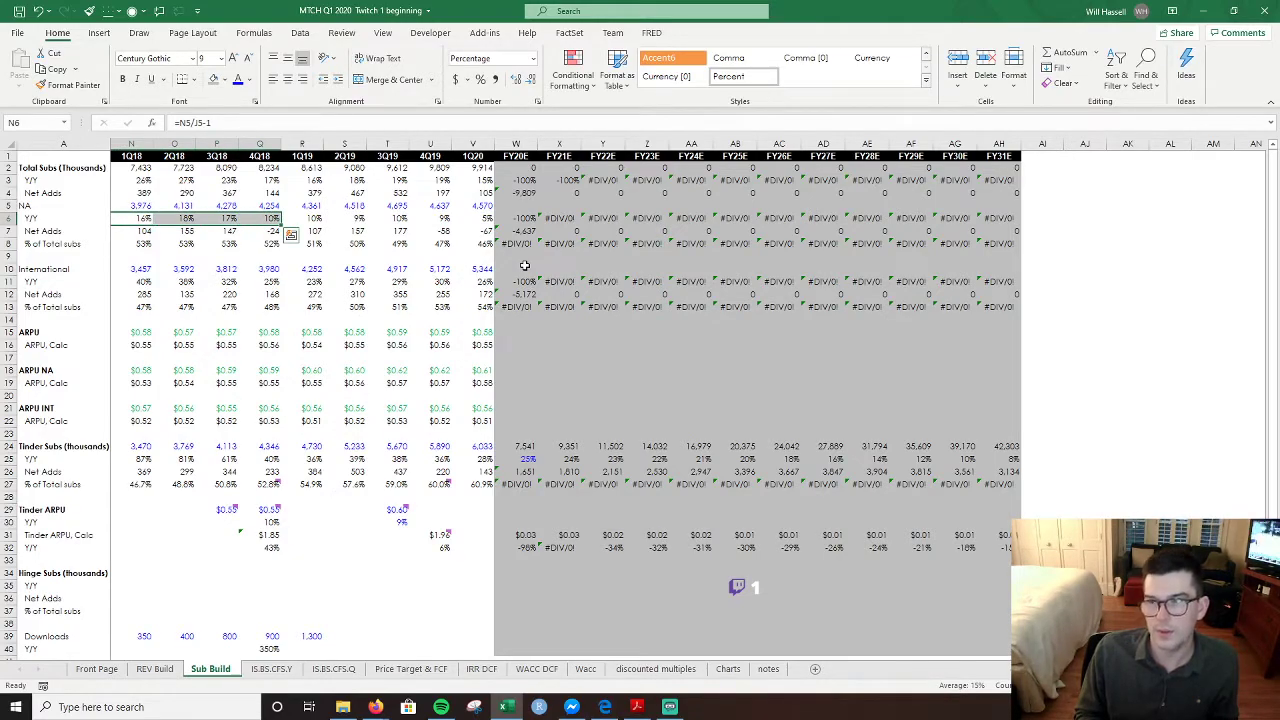
- Recheck the average NA Y/Y growth for the 2019 quarters in R6:U6 and inspect the FY20E growth formula in W6
{"action": "key", "text": "Right"}
{"action": "key", "text": "Right"}
{"action": "key", "text": "Right"}
{"action": "key", "text": "Right"}
{"action": "key", "text": "shift+Right"}
{"action": "key", "text": "shift+Right"}
{"action": "key", "text": "shift+Right"}
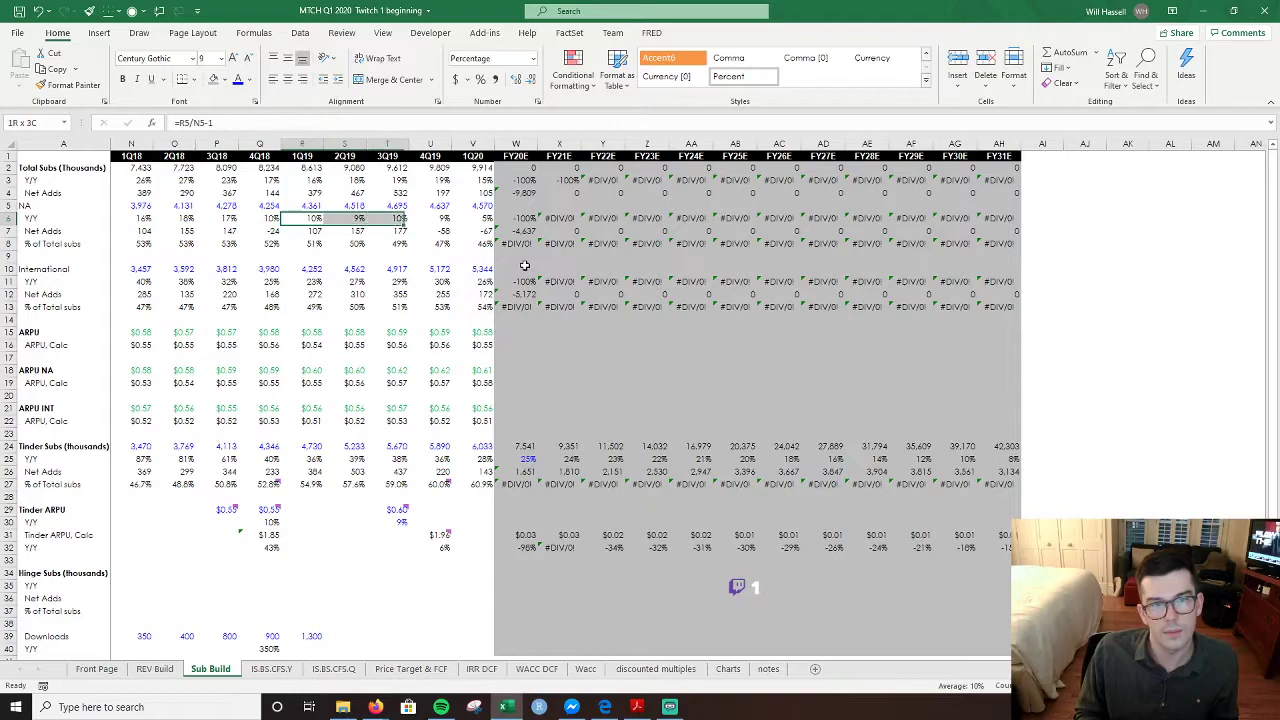
{"action": "key", "text": "Right"}
{"action": "key", "text": "Right"}
{"action": "key", "text": "Right"}
{"action": "key", "text": "Right"}
{"action": "key", "text": "Right"}
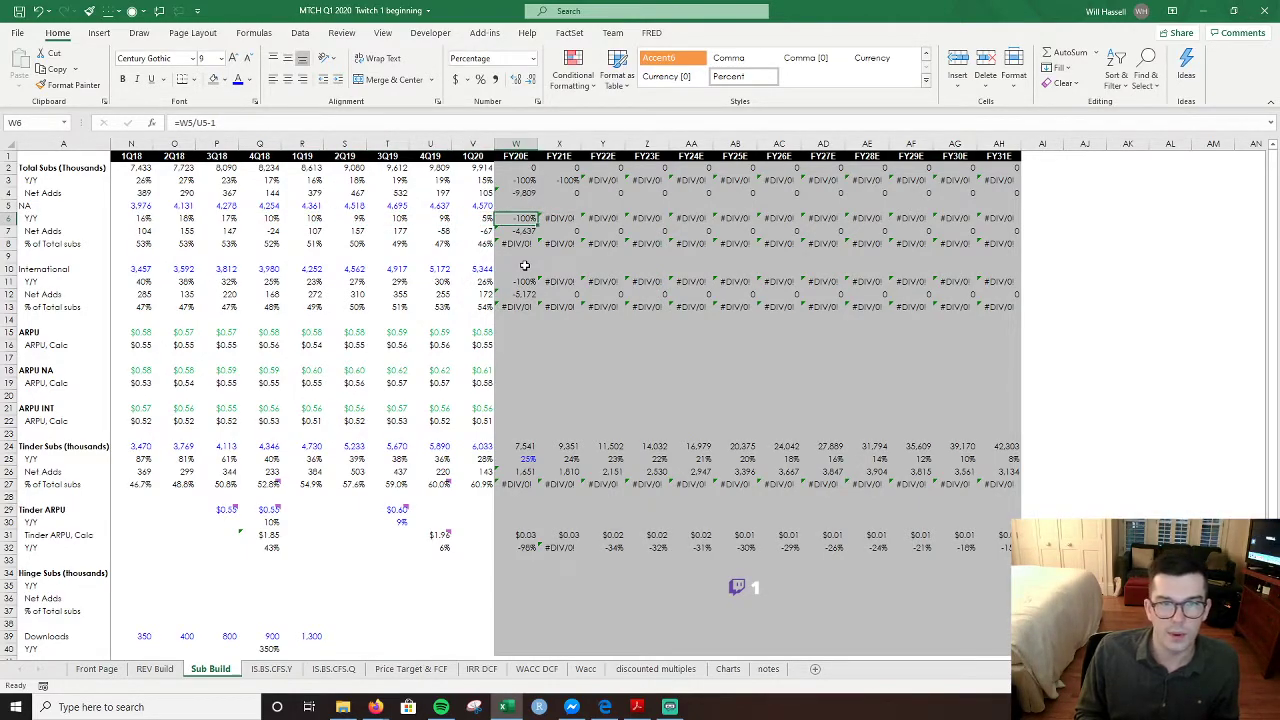
{"action": "key", "text": "F2"}
{"action": "key", "text": "Escape"}
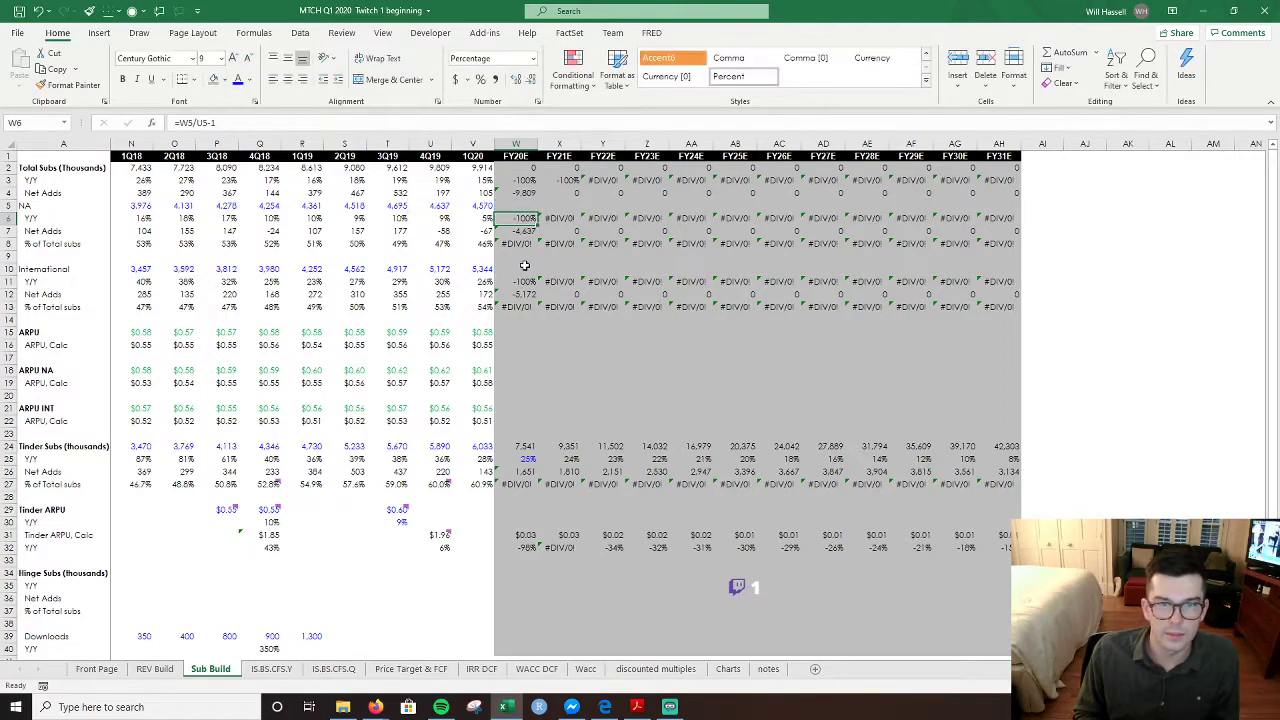
- Clear the NA Y/Y formulas in W6:AH6 and replace them with a copy of the Tinder Y/Y growth row W25:AH25
{"action": "key", "text": "ctrl+shift+Right"}
{"action": "key", "text": "Delete"}
{"action": "key", "text": "Down"}
{"action": "key", "text": "Down"}
{"action": "key", "text": "Down"}
{"action": "key", "text": "Down"}
{"action": "key", "text": "Down"}
{"action": "key", "text": "Down"}
{"action": "key", "text": "Down"}
{"action": "key", "text": "Down"}
{"action": "key", "text": "Down"}
{"action": "key", "text": "Down"}
{"action": "key", "text": "Down"}
{"action": "key", "text": "Down"}
{"action": "key", "text": "Down"}
{"action": "key", "text": "Down"}
{"action": "key", "text": "Down"}
{"action": "key", "text": "Down"}
{"action": "key", "text": "Down"}
{"action": "key", "text": "Down"}
{"action": "key", "text": "Down"}
{"action": "key", "text": "ctrl+shift+Right"}
{"action": "key", "text": "ctrl+c"}
{"action": "key", "text": "Up"}
{"action": "key", "text": "Up"}
{"action": "key", "text": "Up"}
{"action": "key", "text": "Up"}
{"action": "key", "text": "Up"}
{"action": "key", "text": "Up"}
{"action": "key", "text": "Up"}
{"action": "key", "text": "Up"}
{"action": "key", "text": "Up"}
{"action": "key", "text": "Up"}
{"action": "key", "text": "Up"}
{"action": "key", "text": "Up"}
{"action": "key", "text": "Up"}
{"action": "key", "text": "Up"}
{"action": "key", "text": "Up"}
{"action": "key", "text": "Up"}
{"action": "key", "text": "Up"}
{"action": "key", "text": "Up"}
{"action": "key", "text": "Up"}
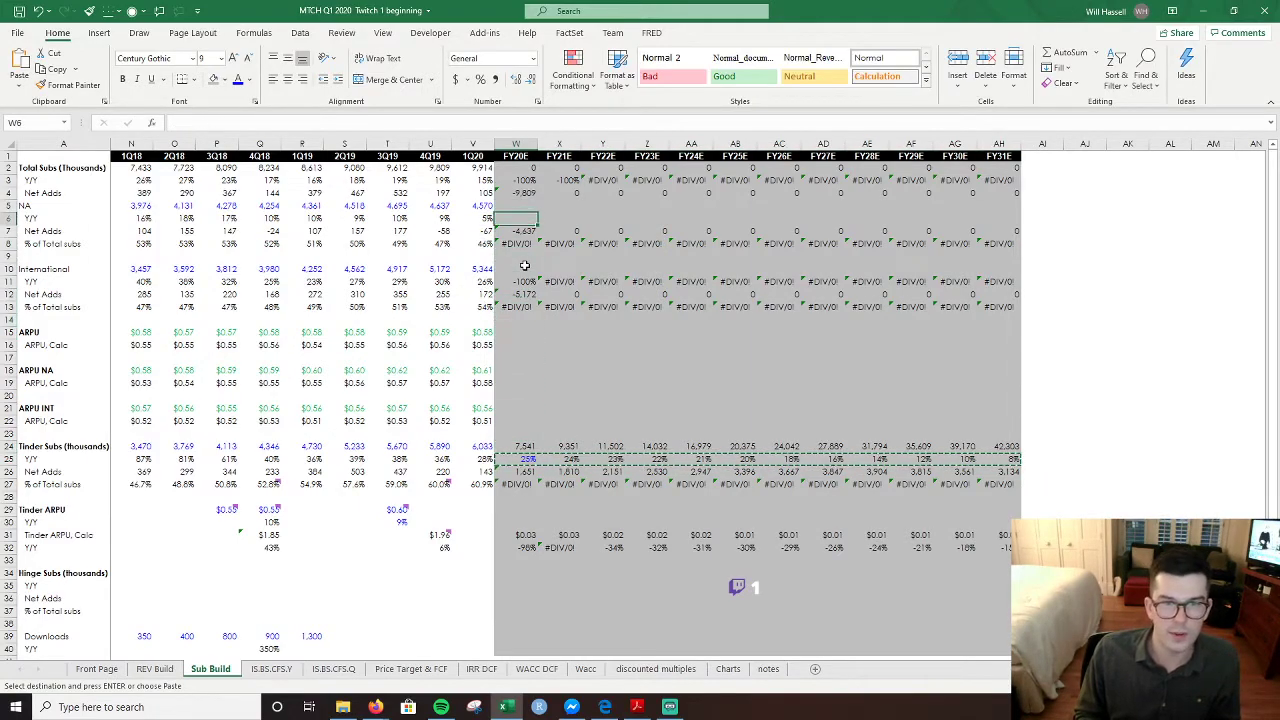
{"action": "key", "text": "ctrl+v"}
{"action": "key", "text": "Up"}
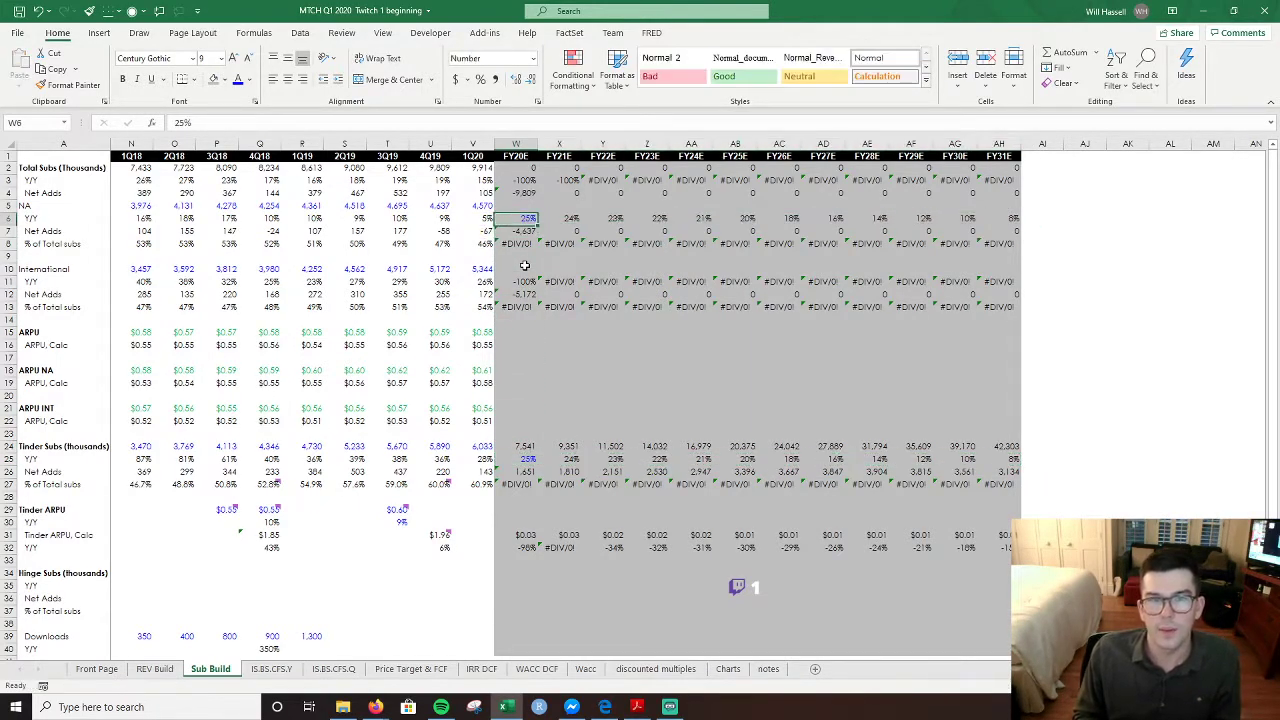
- Copy the FY20E Tinder subs formula from W24 into the FY20E NA subs cell W5
{"action": "key", "text": "ctrl+Down"}
{"action": "key", "text": "ctrl+Down"}
{"action": "key", "text": "ctrl+Down"}
{"action": "key", "text": "ctrl+Down"}
{"action": "key", "text": "ctrl+Down"}
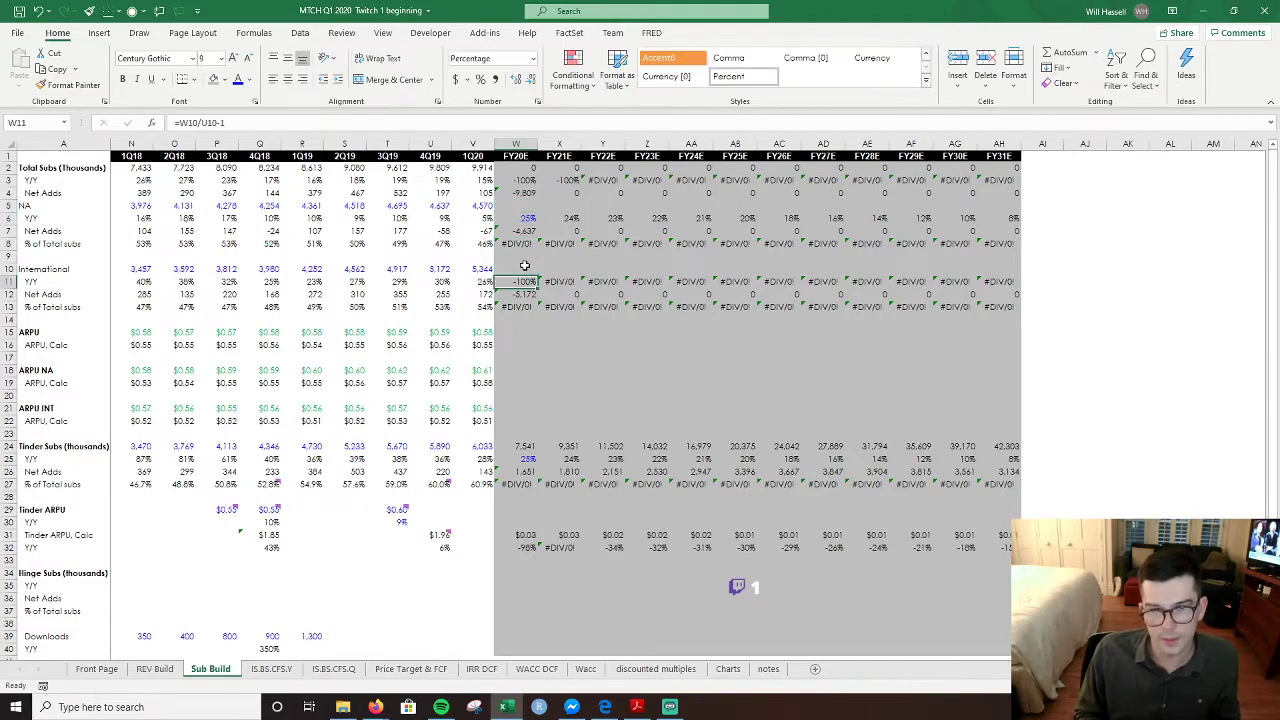
{"action": "key", "text": "ctrl+c"}
{"action": "key", "text": "ctrl+Up"}
{"action": "key", "text": "ctrl+Up"}
{"action": "key", "text": "ctrl+Up"}
{"action": "key", "text": "ctrl+Up"}
{"action": "key", "text": "Up"}
{"action": "key", "text": "ctrl+v"}
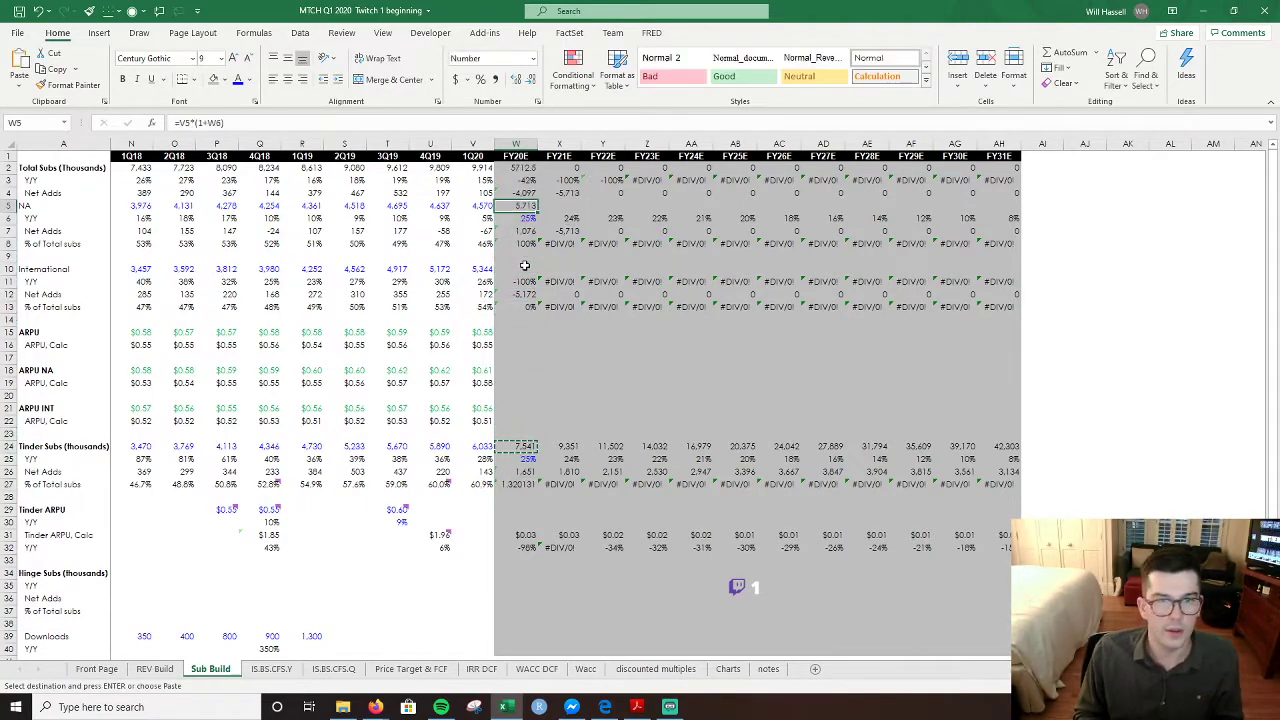
{"action": "key", "text": "Escape"}
{"action": "key", "text": "Down"}
{"action": "key", "text": "Up"}
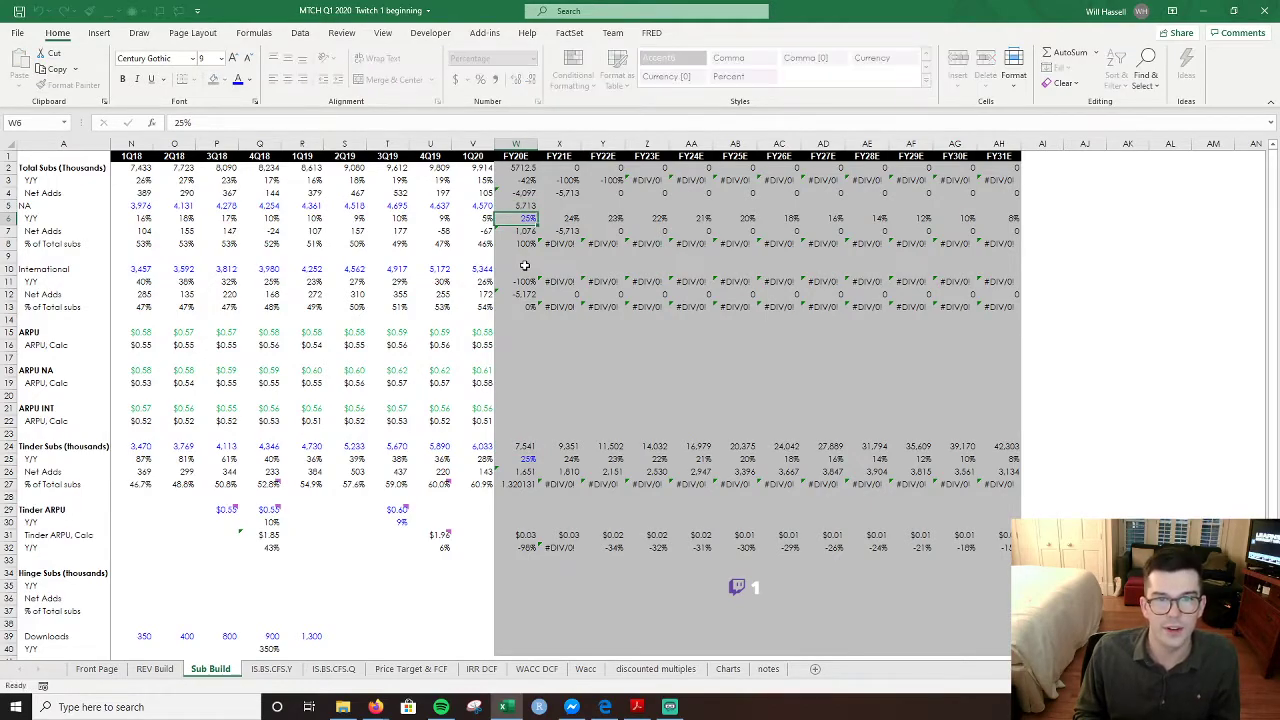
- Fill the NA subs formula from W5 across to FY31E in AH5
{"action": "key", "text": "shift+Right"}
{"action": "key", "text": "shift+Right"}
{"action": "key", "text": "shift+Right"}
{"action": "key", "text": "shift+Right"}
{"action": "key", "text": "shift+Right"}
{"action": "key", "text": "shift+Right"}
{"action": "key", "text": "shift+Right"}
{"action": "key", "text": "shift+Right"}
{"action": "key", "text": "shift+Right"}
{"action": "key", "text": "shift+Right"}
{"action": "key", "text": "shift+Right"}
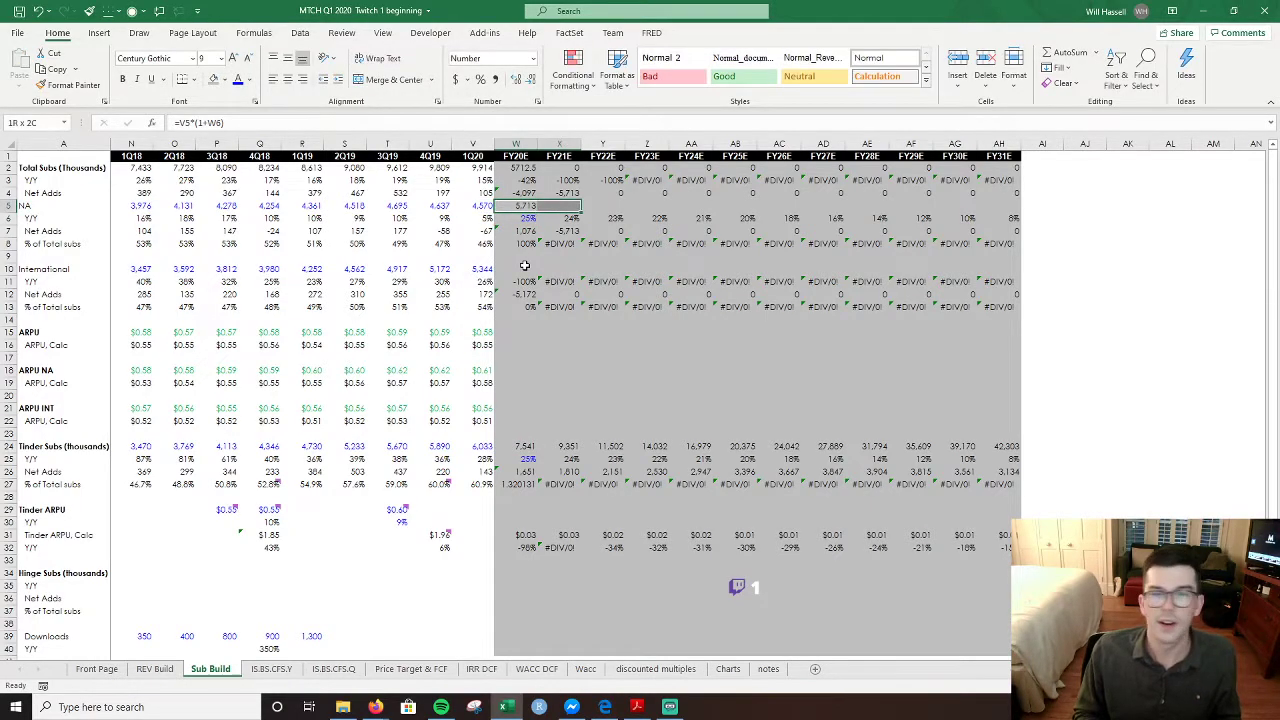
{"action": "key", "text": "ctrl+r"}
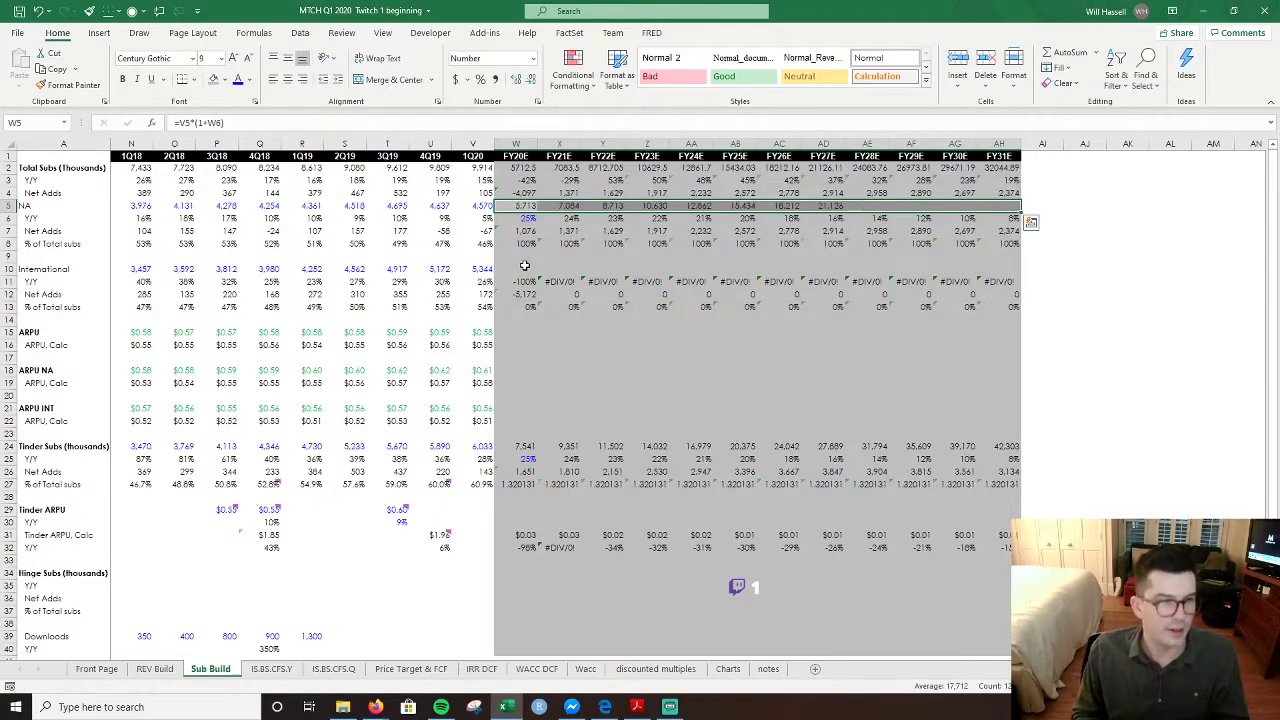
- Set the FY20E NA Y/Y growth assumption in W6 to 6%
{"action": "key", "text": "Down"}
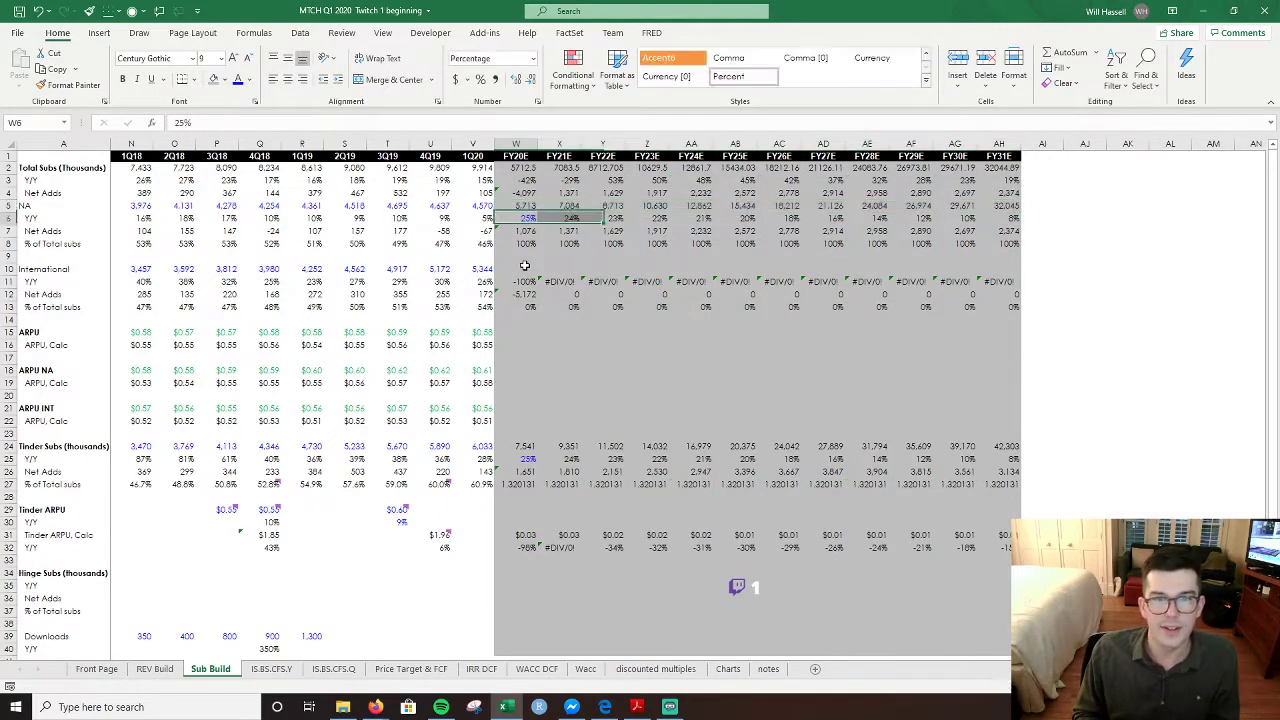
{"action": "key", "text": "Up"}
{"action": "key", "text": "Down"}
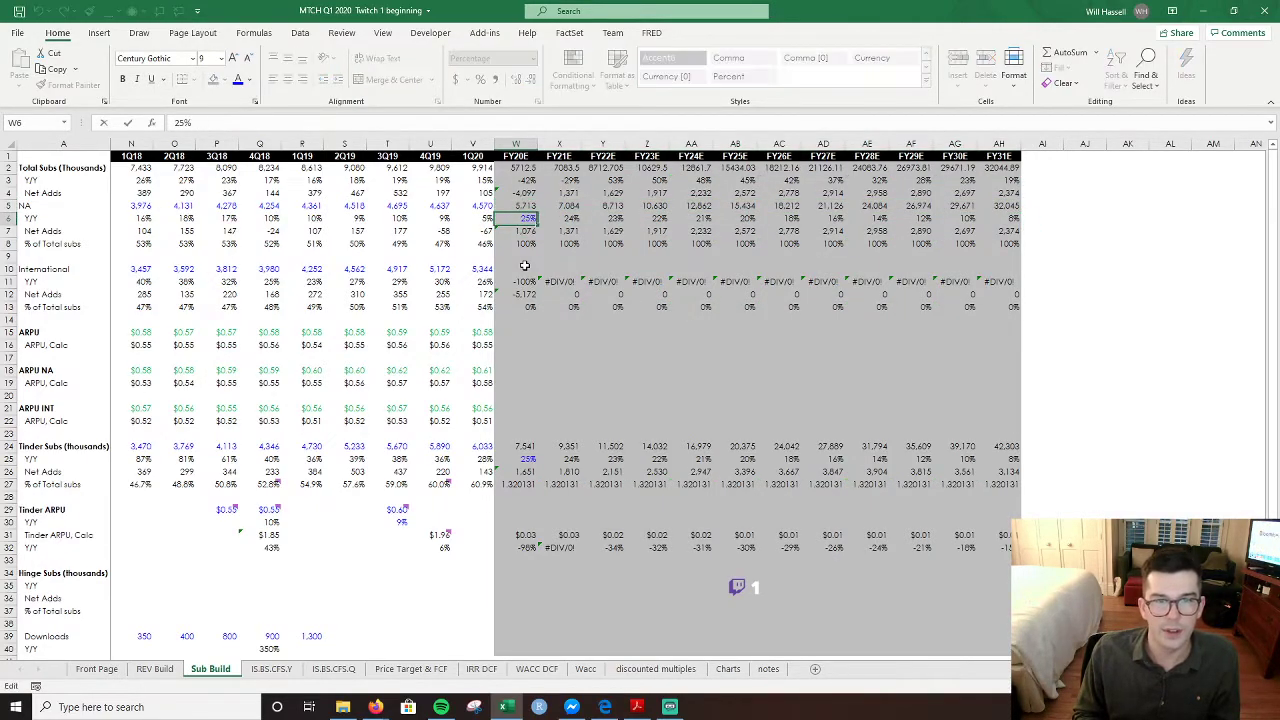
{"action": "key", "text": "Down"}
{"action": "key", "text": "Up"}
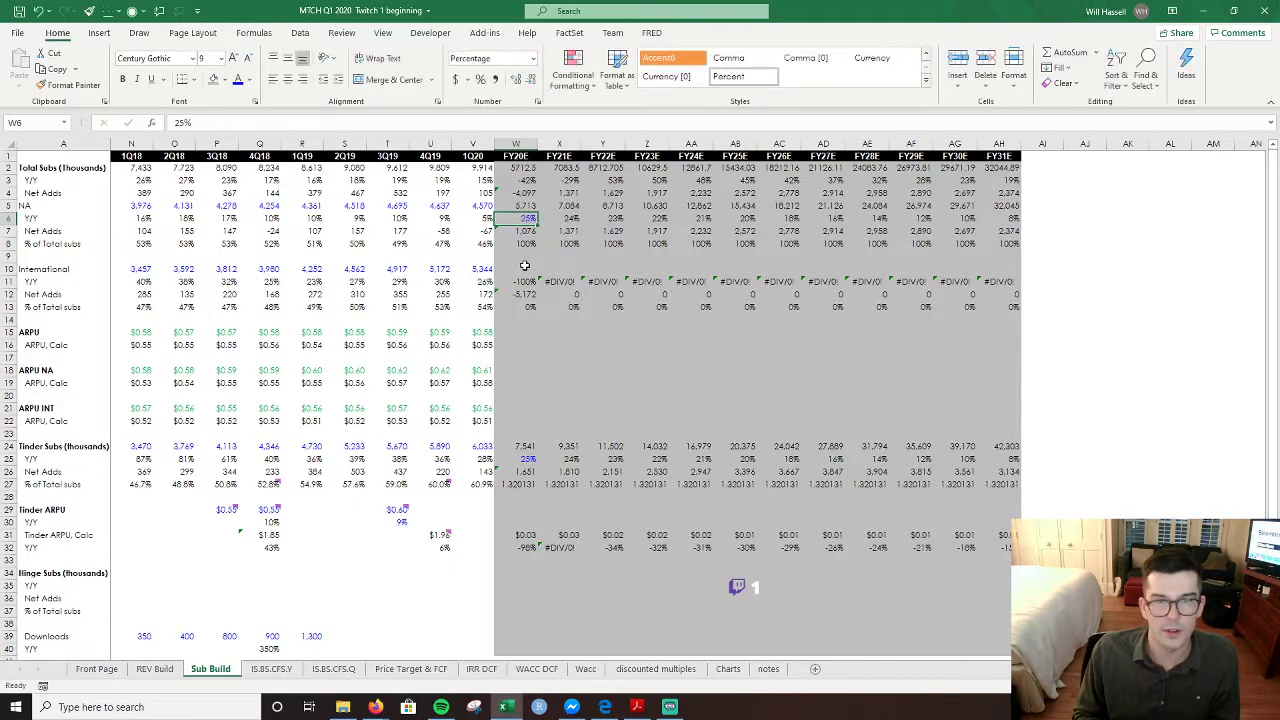
{"action": "key", "text": "F2"}
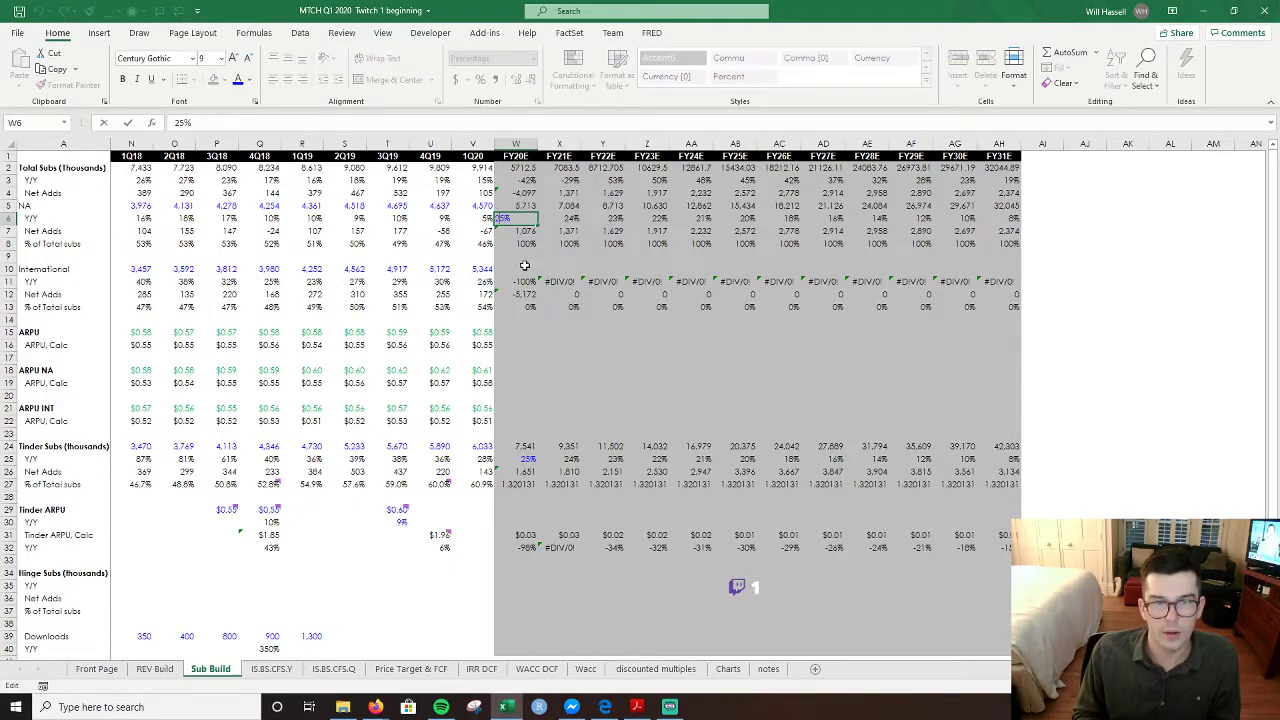
{"action": "key", "text": "BackSpace"}
{"action": "key", "text": "BackSpace"}
{"action": "type", "text": "6"}
{"action": "key", "text": "Return"}
{"action": "key", "text": "Right"}
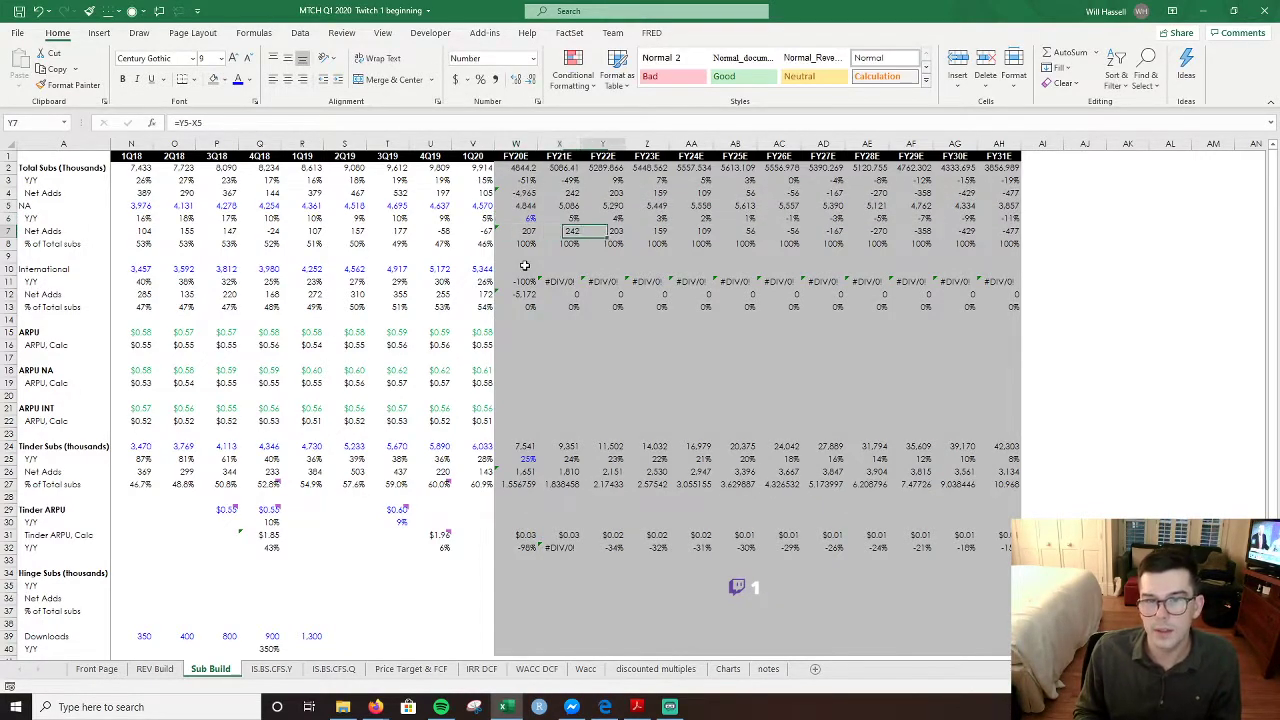
- Inspect the FY21E and FY22E NA Y/Y formulas and change X6 to =W6-0.005
{"action": "key", "text": "Up"}
{"action": "key", "text": "F2"}
{"action": "key", "text": "Escape"}
{"action": "key", "text": "Left"}
{"action": "key", "text": "Right"}
{"action": "key", "text": "F2"}
{"action": "key", "text": "Escape"}
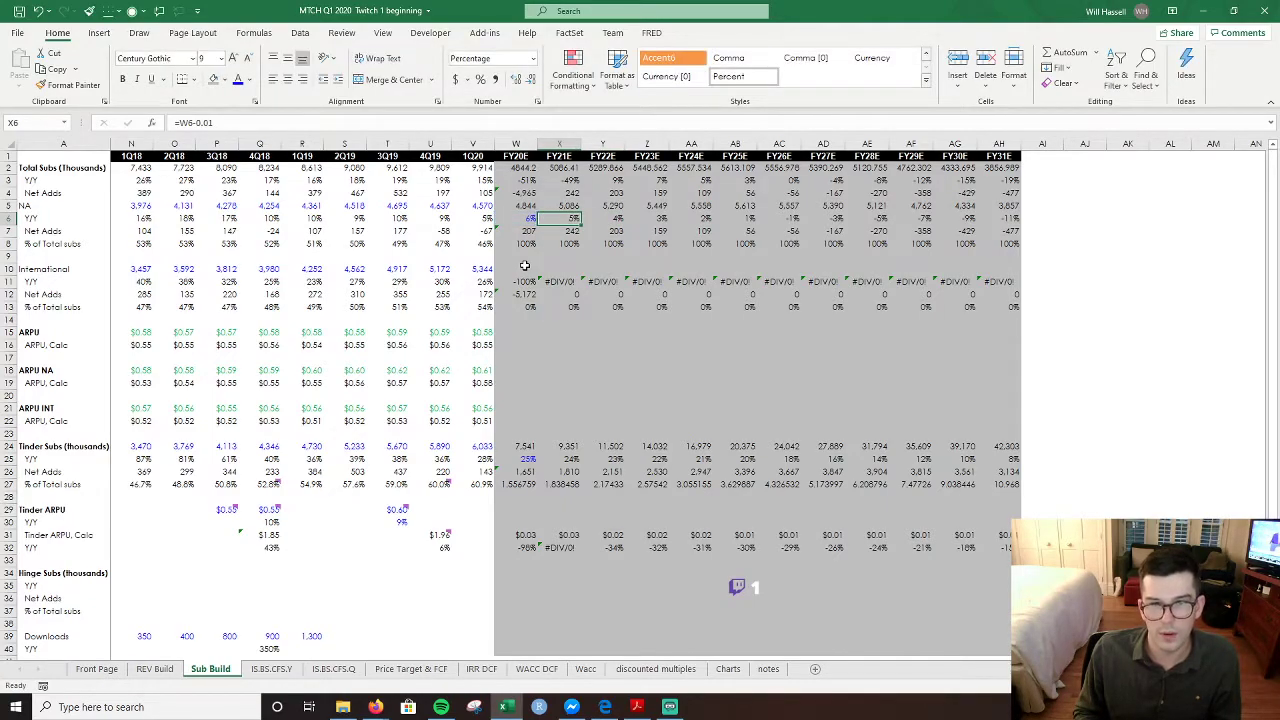
{"action": "key", "text": "F2"}
{"action": "key", "text": "Escape"}
{"action": "key", "text": "Right"}
{"action": "key", "text": "F2"}
{"action": "key", "text": "Escape"}
{"action": "key", "text": "Left"}
{"action": "key", "text": "F2"}
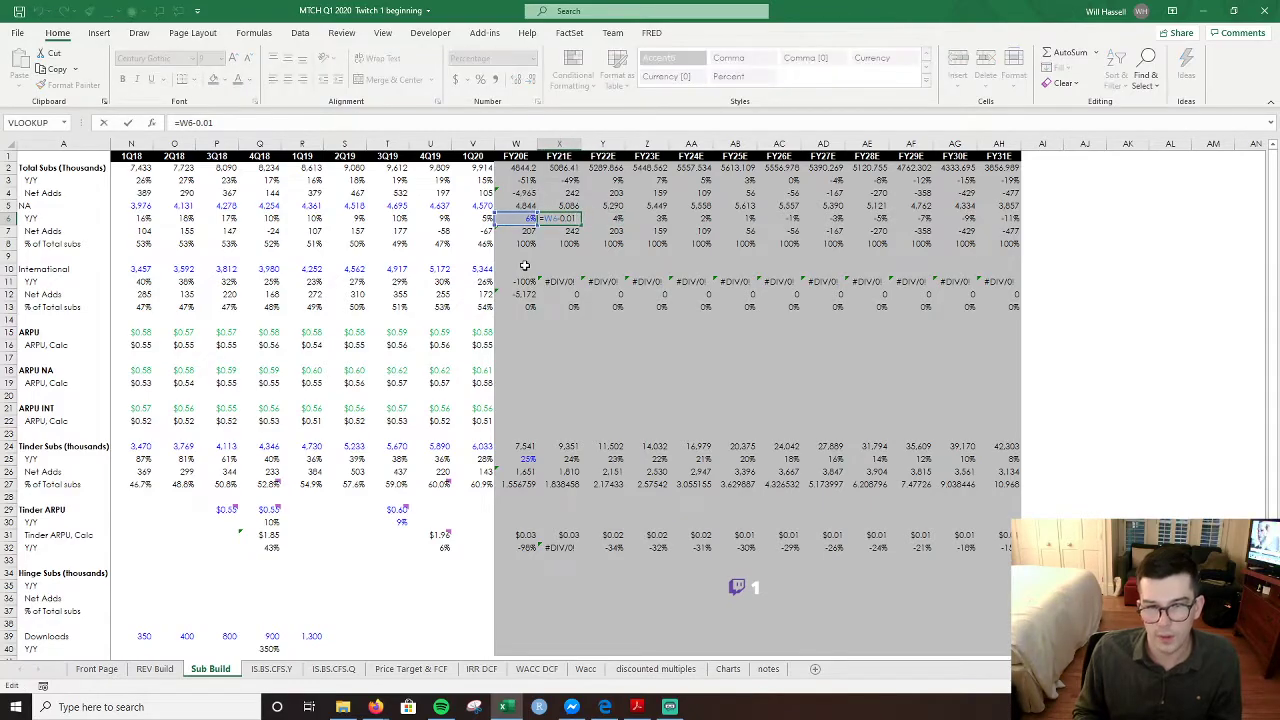
{"action": "key", "text": "BackSpace"}
{"action": "type", "text": "5"}
{"action": "key", "text": "Return"}
{"action": "key", "text": "Up"}
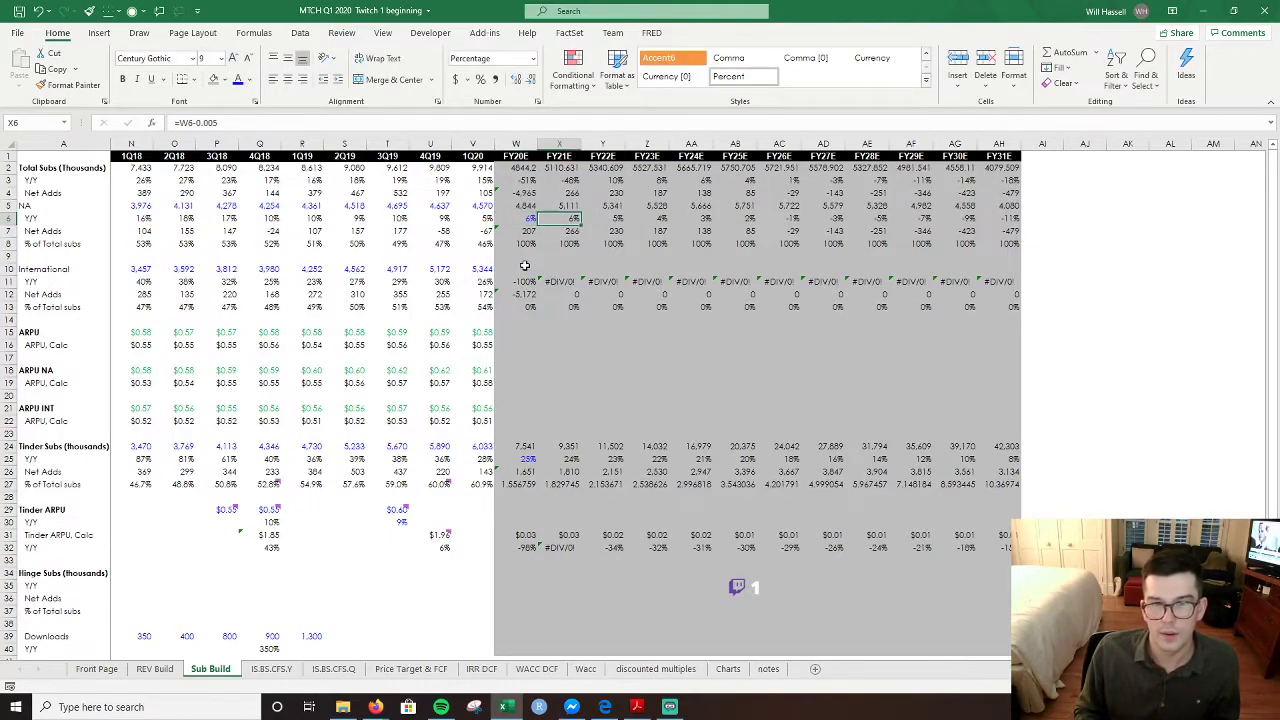
- Format the NA Y/Y growth rates in X6:AH6 with one decimal place
{"action": "key", "text": "ctrl+shift+Right"}
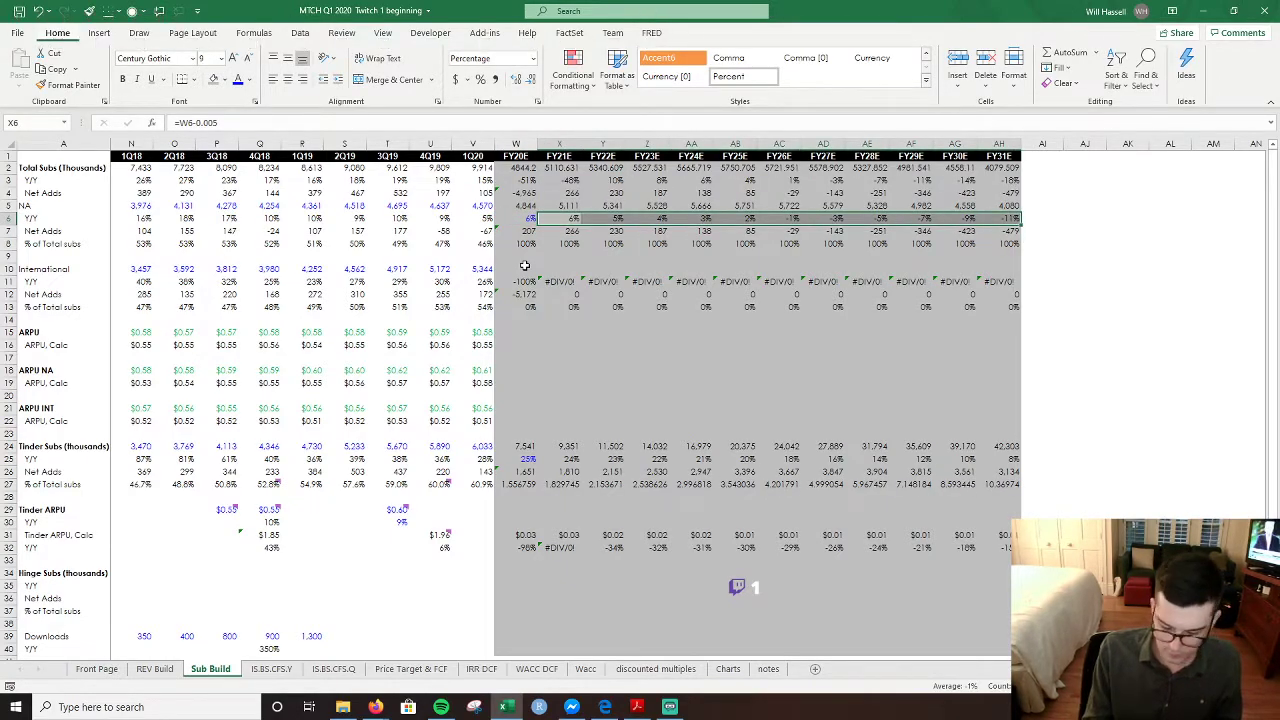
{"action": "key", "text": "alt+h"}
{"action": "key", "text": "0"}
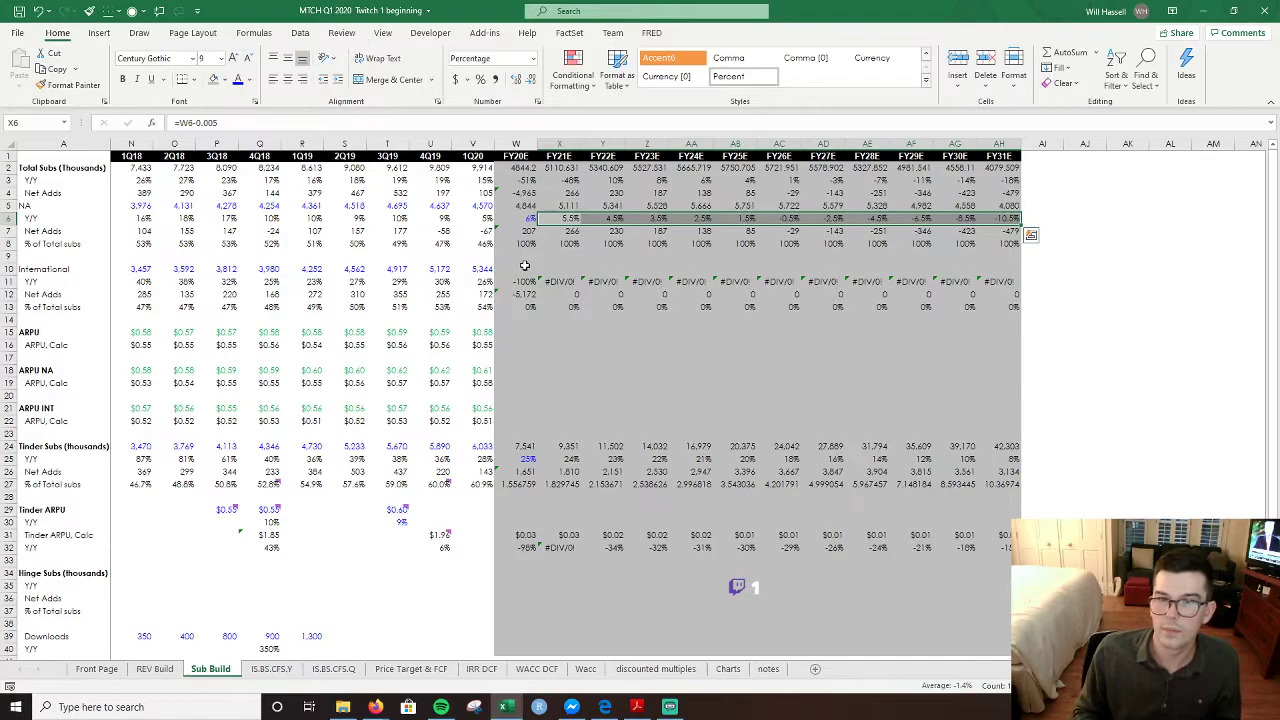
- Fill the FY21E NA Y/Y formula from X6 across to FY31E in AH6
{"action": "key", "text": "Right"}
{"action": "key", "text": "Right"}
{"action": "key", "text": "Right"}
{"action": "key", "text": "Right"}
{"action": "key", "text": "Left"}
{"action": "key", "text": "Left"}
{"action": "key", "text": "Left"}
{"action": "key", "text": "Left"}
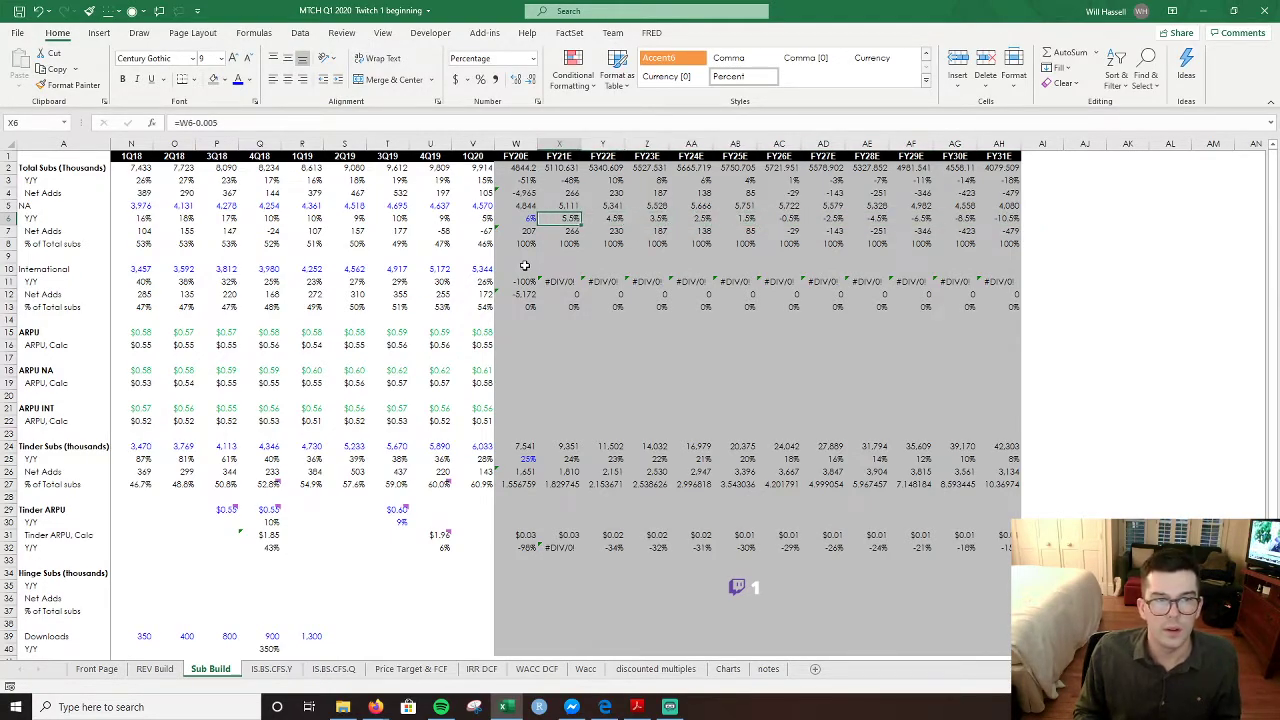
{"action": "key", "text": "ctrl+shift+Right"}
{"action": "key", "text": "ctrl+r"}
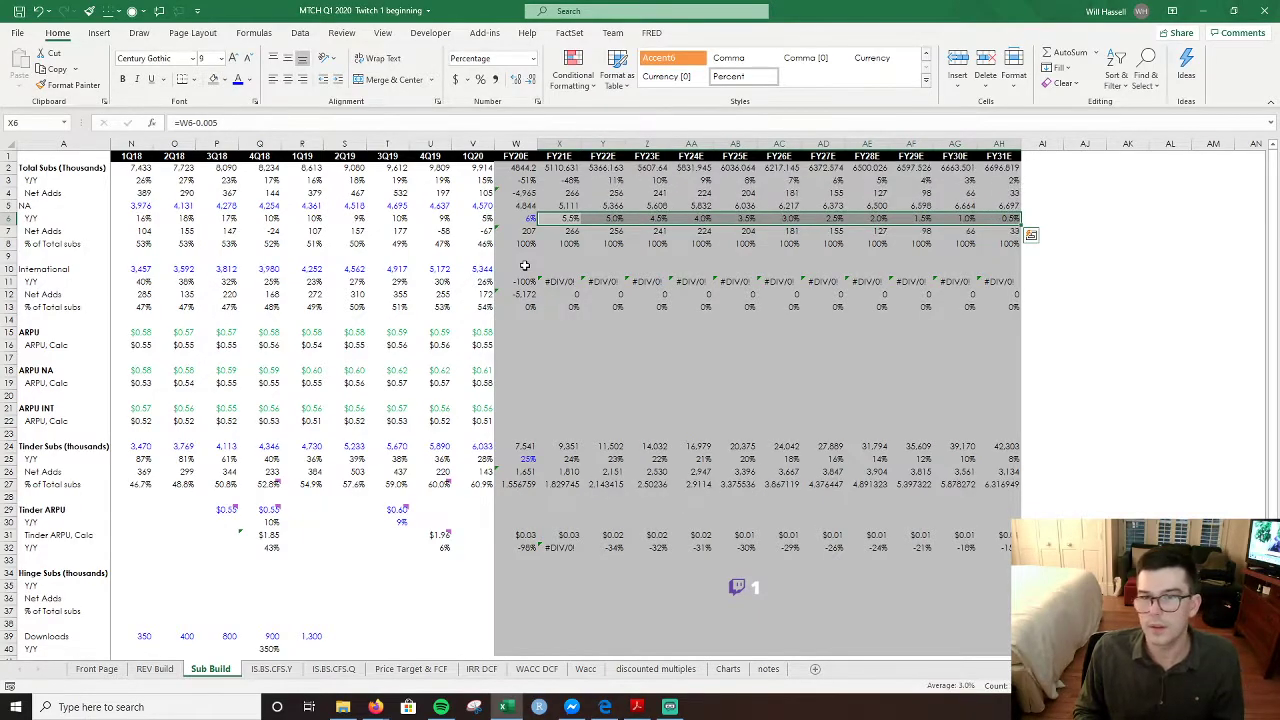
- Review the projected NA Y/Y growth path along row 6 out to FY31E and back to FY21E
{"action": "key", "text": "Right"}
{"action": "key", "text": "Right"}
{"action": "key", "text": "Right"}
{"action": "key", "text": "Right"}
{"action": "key", "text": "Right"}
{"action": "key", "text": "Right"}
{"action": "key", "text": "Right"}
{"action": "key", "text": "Right"}
{"action": "key", "text": "Right"}
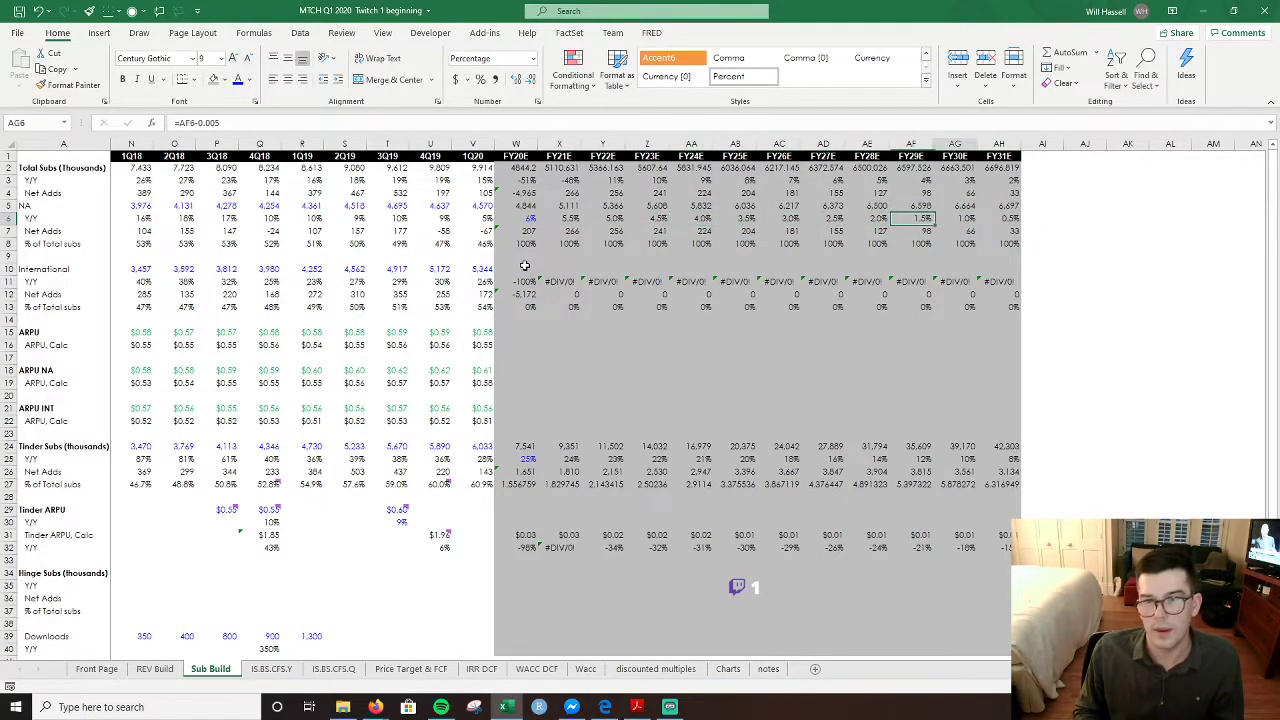
{"action": "key", "text": "Right"}
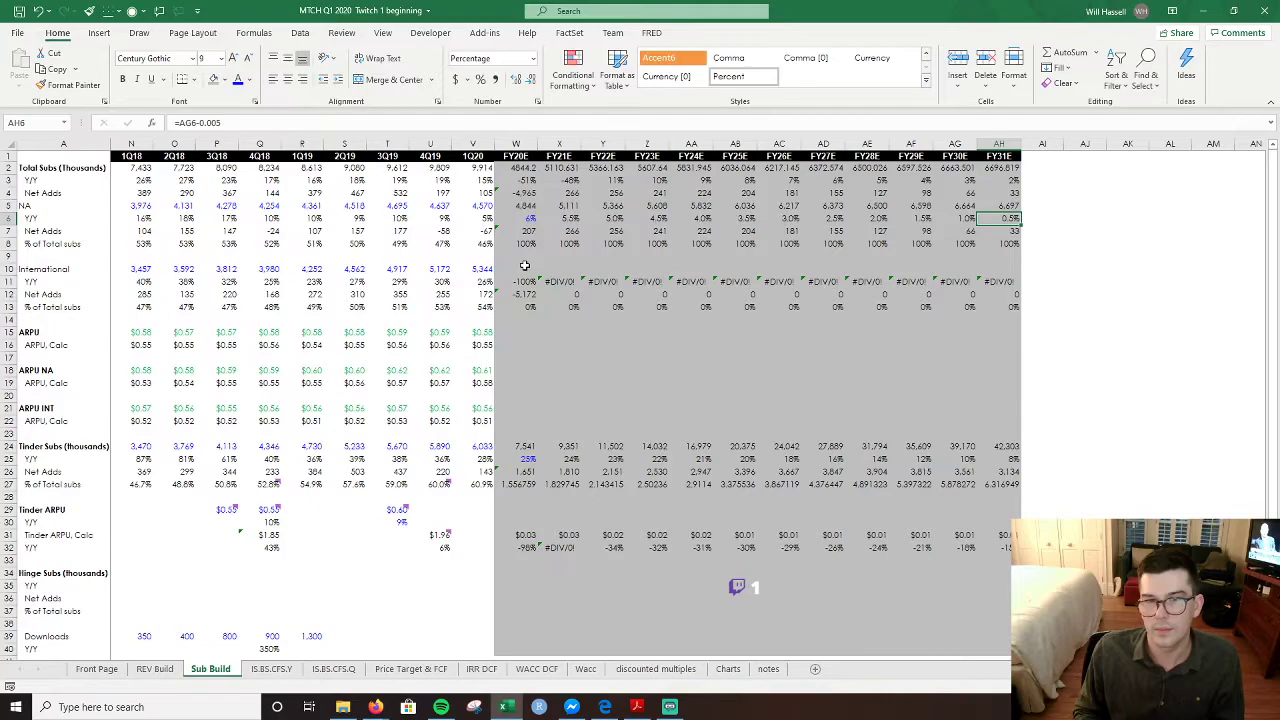
{"action": "key", "text": "Left"}
{"action": "key", "text": "Left"}
{"action": "key", "text": "Left"}
{"action": "key", "text": "Left"}
{"action": "key", "text": "Left"}
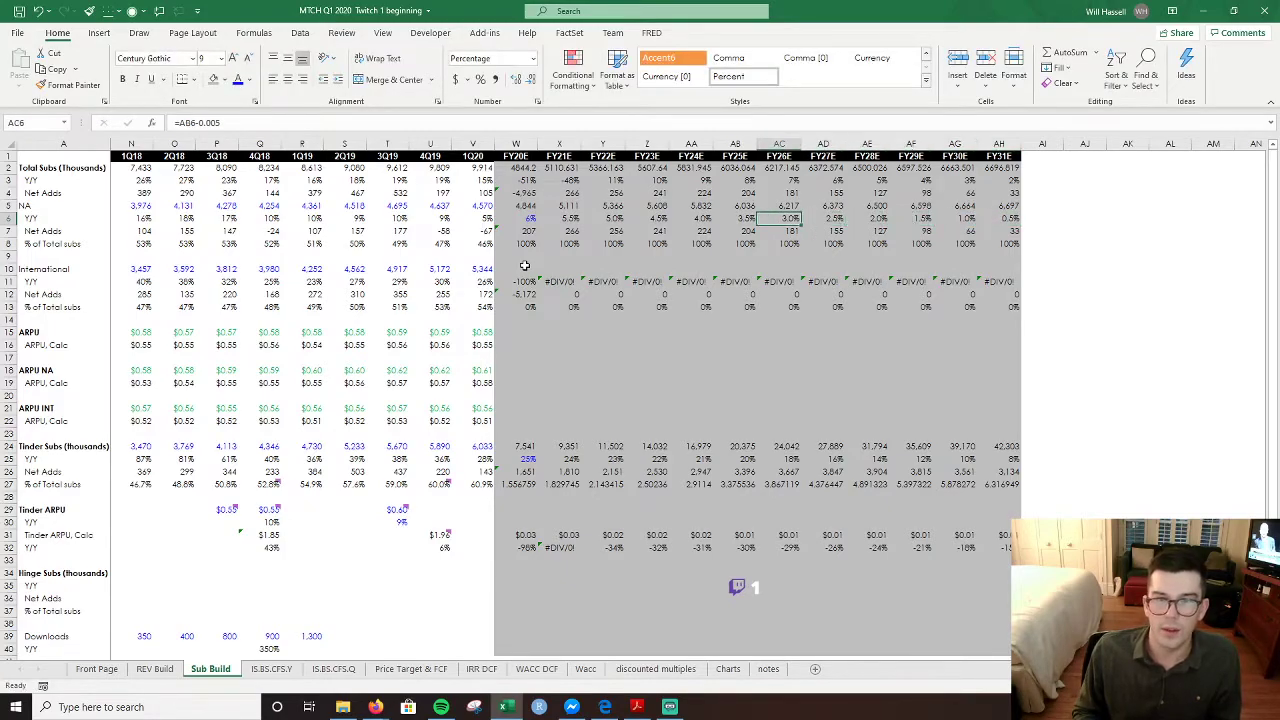
{"action": "key", "text": "Left"}
{"action": "key", "text": "Left"}
{"action": "key", "text": "Left"}
{"action": "key", "text": "Left"}
{"action": "key", "text": "Left"}
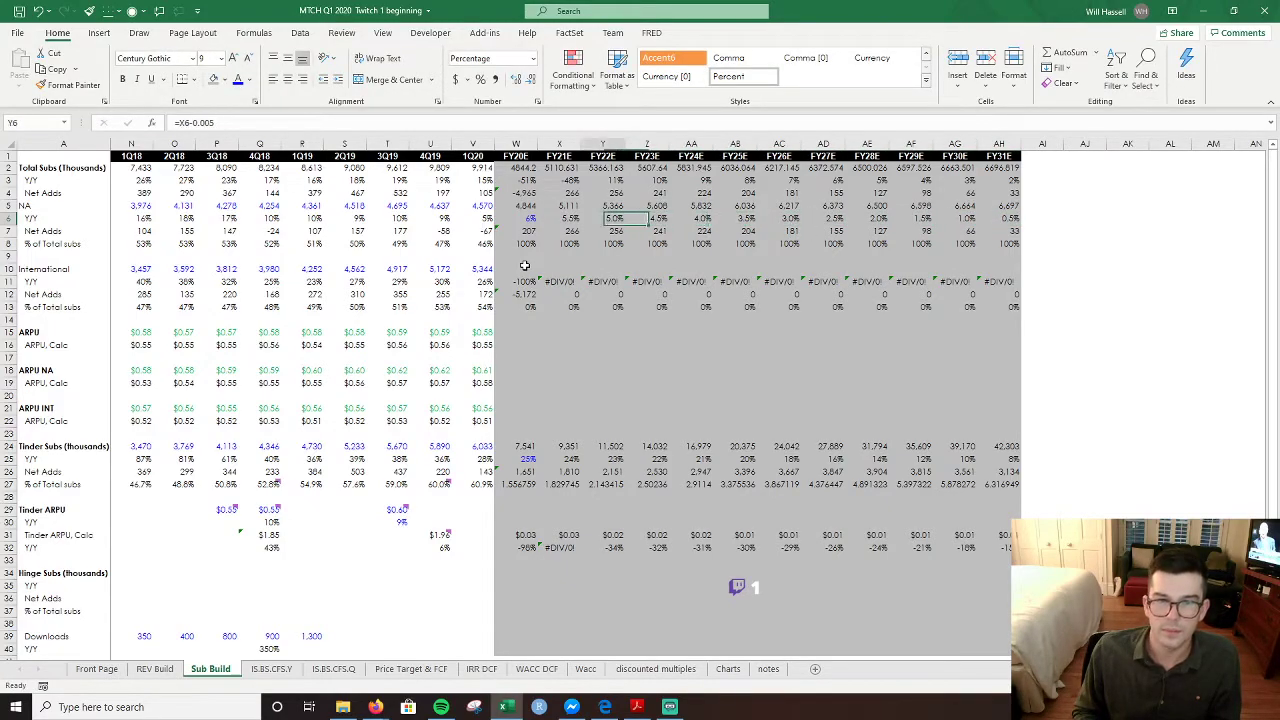
- Change the FY21E NA Y/Y formula in X6 to =W6-0.0025 and fill it across to FY31E in AH6
{"action": "key", "text": "F2"}
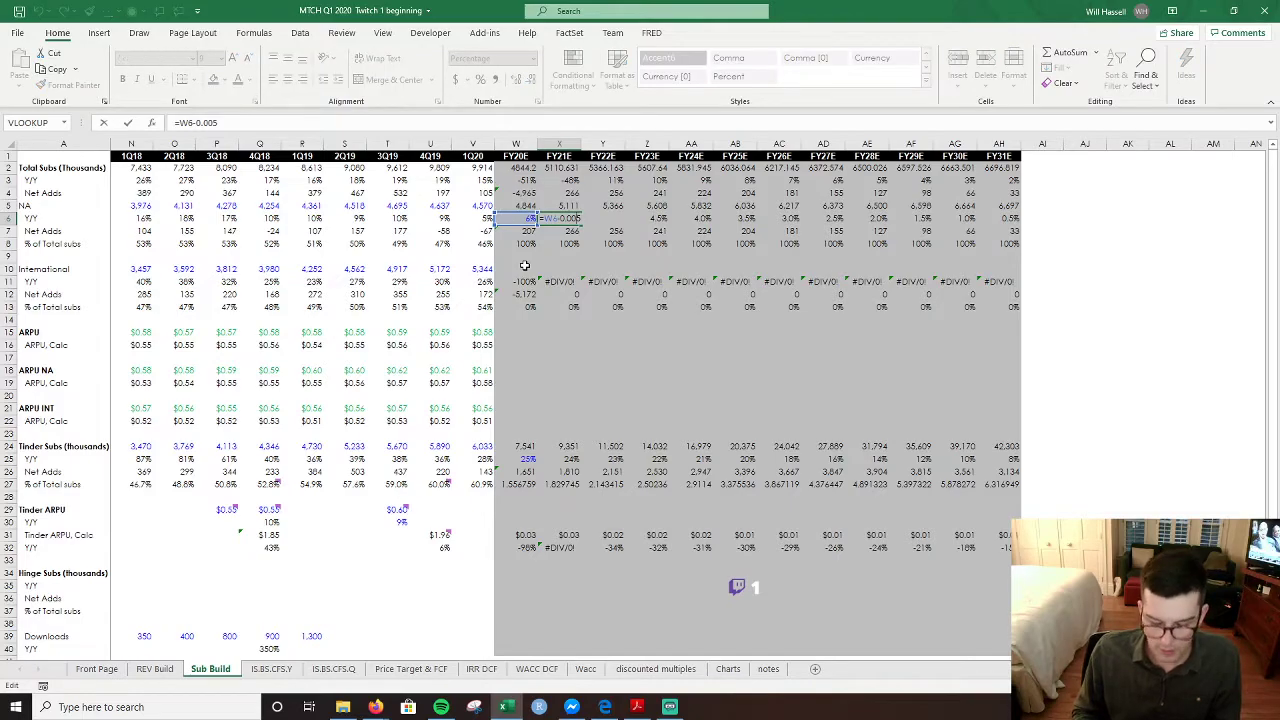
{"action": "key", "text": "Return"}
{"action": "key", "text": "Up"}
{"action": "key", "text": "ctrl+shift+Right"}
{"action": "key", "text": "ctrl+r"}
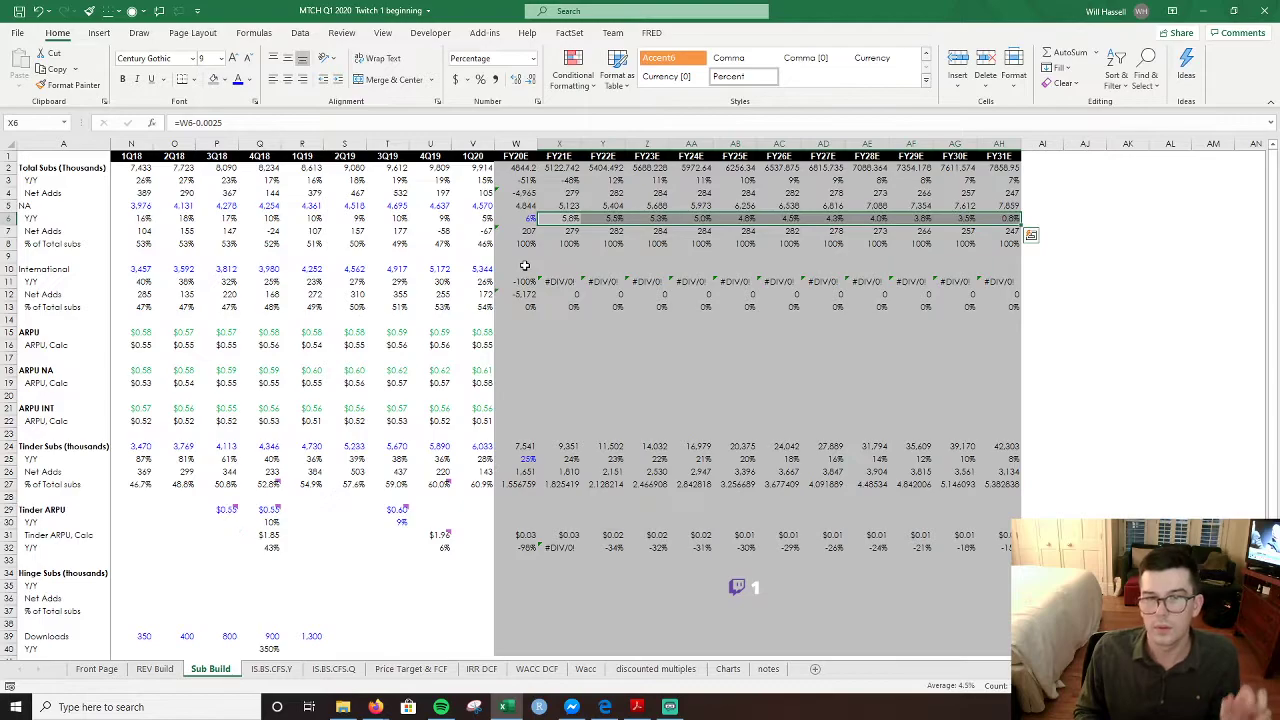
{"action": "key", "text": "Down"}
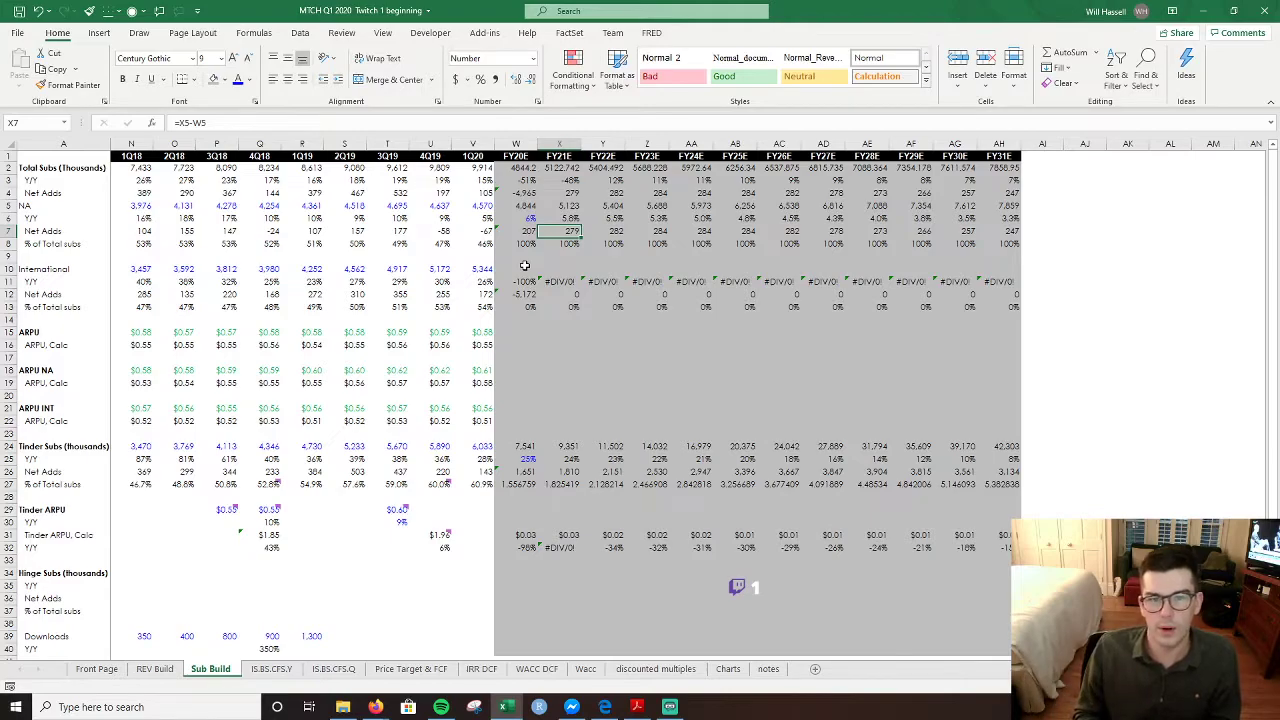
{"action": "key", "text": "Up"}
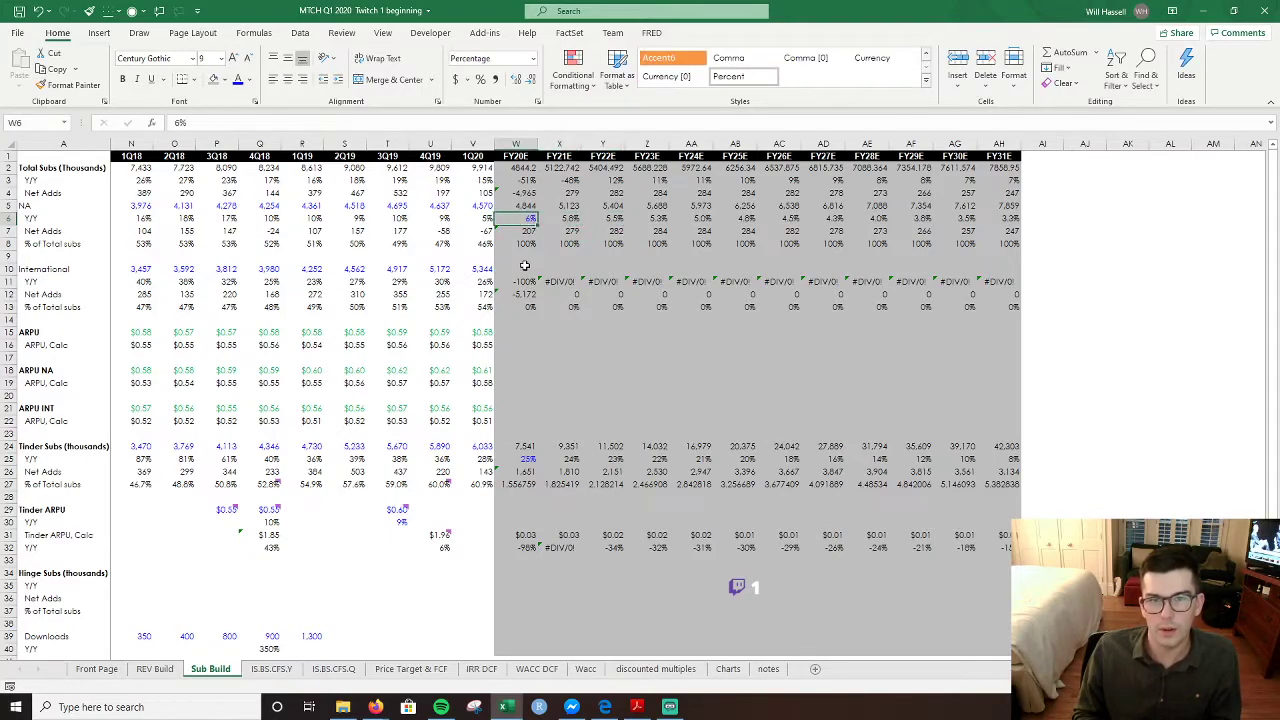
- Examine the NA growth and net adds rows and the FY20E International section below them
{"action": "key", "text": "Right"}
{"action": "key", "text": "Right"}
{"action": "key", "text": "Right"}
{"action": "key", "text": "Left"}
{"action": "key", "text": "Left"}
{"action": "key", "text": "Left"}
{"action": "key", "text": "Left"}
{"action": "key", "text": "Left"}
{"action": "key", "text": "Down"}
{"action": "key", "text": "Down"}
{"action": "key", "text": "Down"}
{"action": "key", "text": "Down"}
{"action": "key", "text": "Down"}
{"action": "key", "text": "Down"}
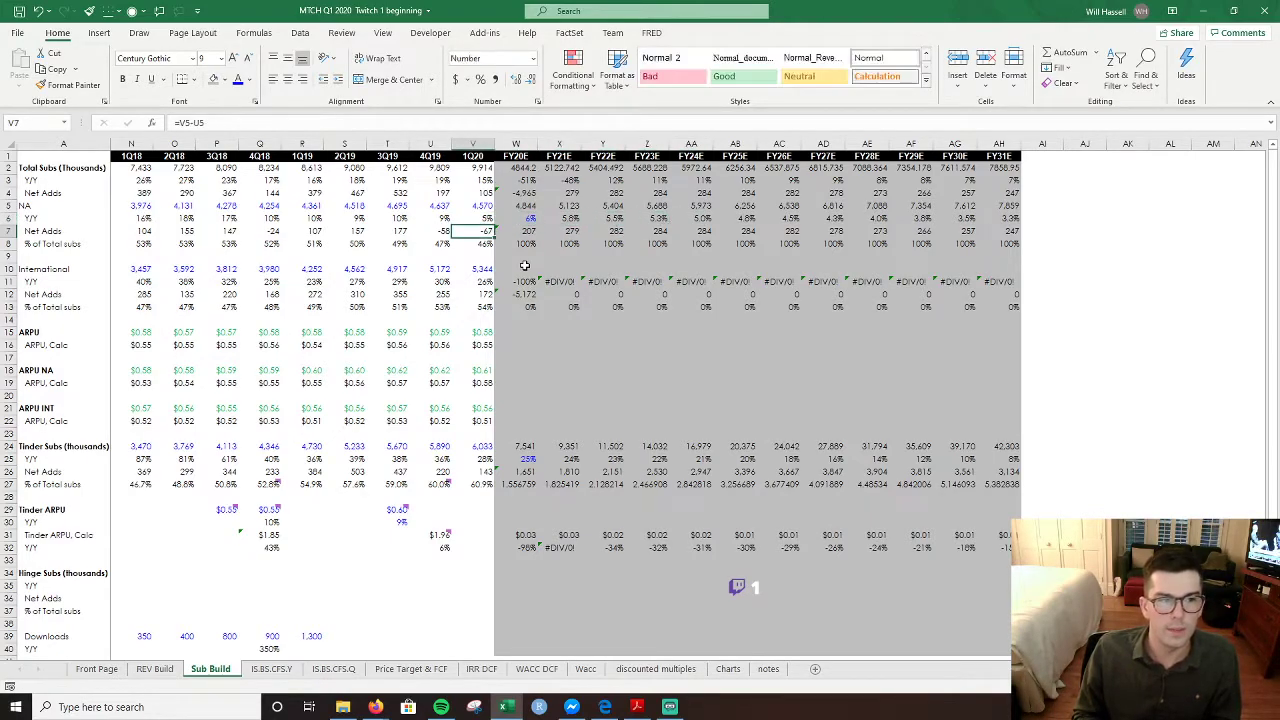
{"action": "key", "text": "Right"}
{"action": "key", "text": "Down"}
{"action": "key", "text": "Down"}
{"action": "key", "text": "Down"}
{"action": "key", "text": "Down"}
{"action": "key", "text": "Down"}
{"action": "key", "text": "Down"}
{"action": "key", "text": "Up"}
{"action": "key", "text": "Up"}
{"action": "key", "text": "Up"}
{"action": "key", "text": "Up"}
{"action": "key", "text": "Up"}
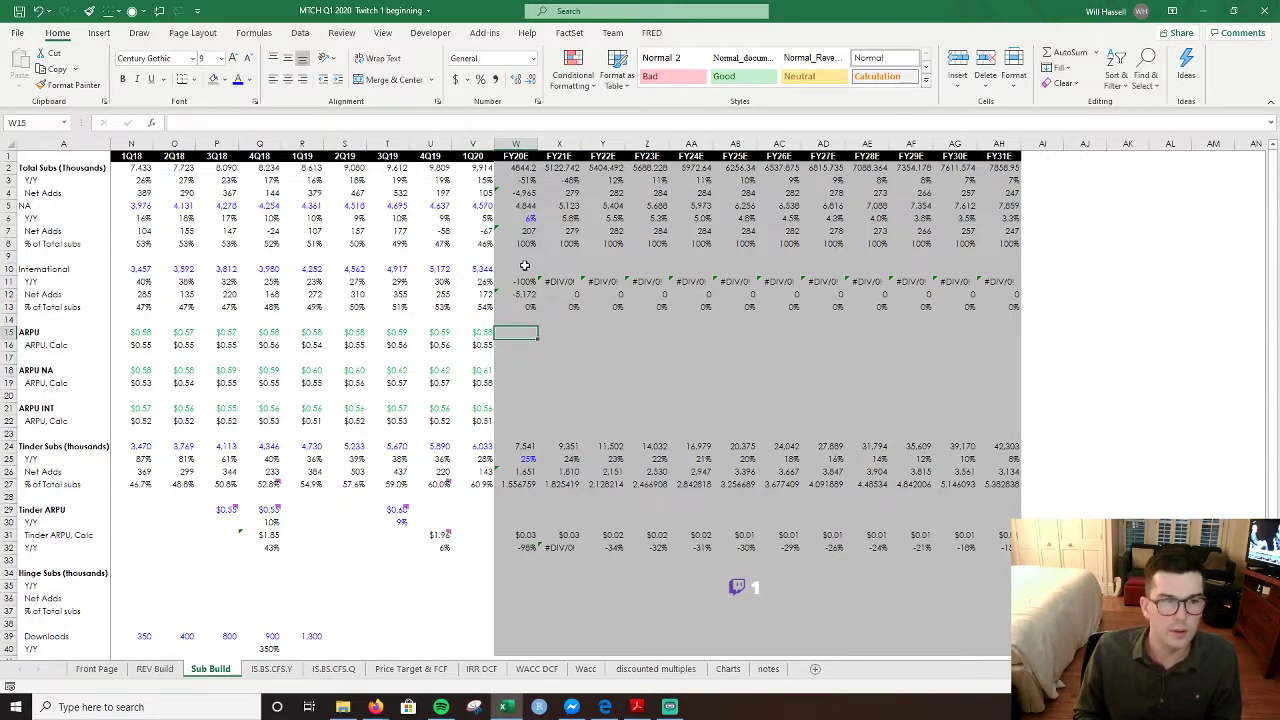
- Clear the International Y/Y formulas in W11:AH11 for FY20E through FY31E
{"action": "key", "text": "Up"}
{"action": "key", "text": "Up"}
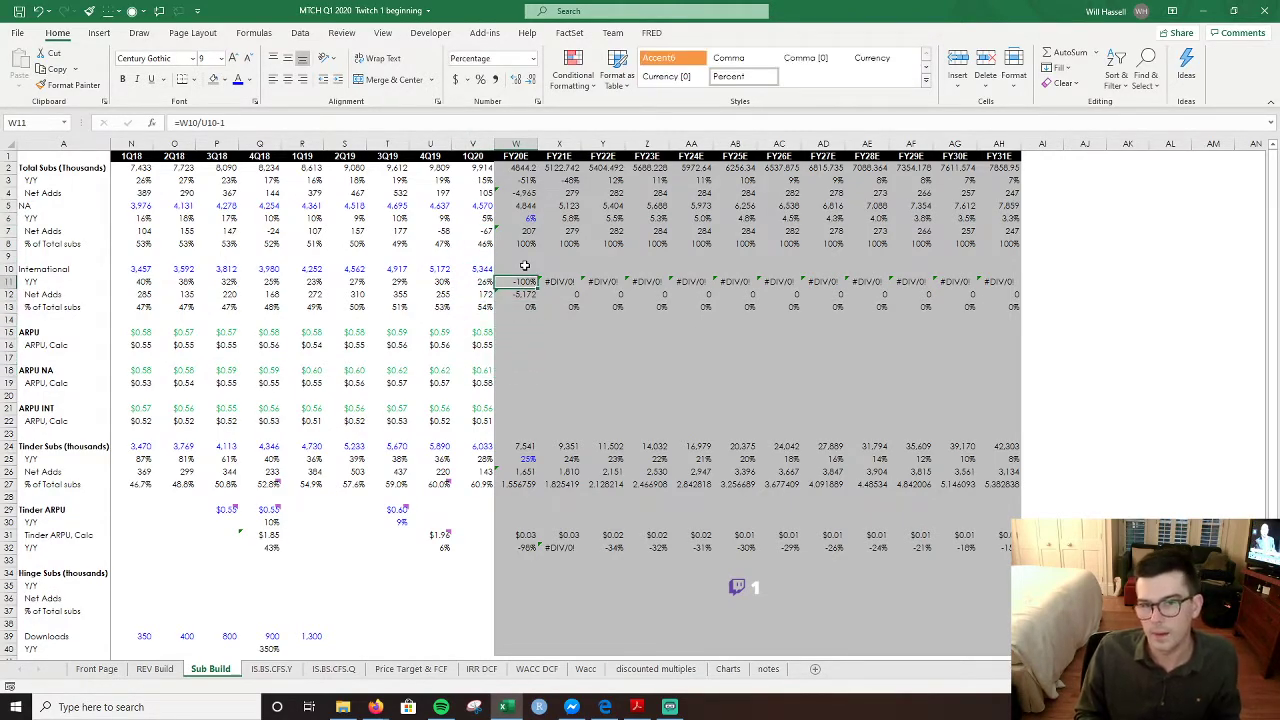
{"action": "key", "text": "ctrl+shift+Right"}
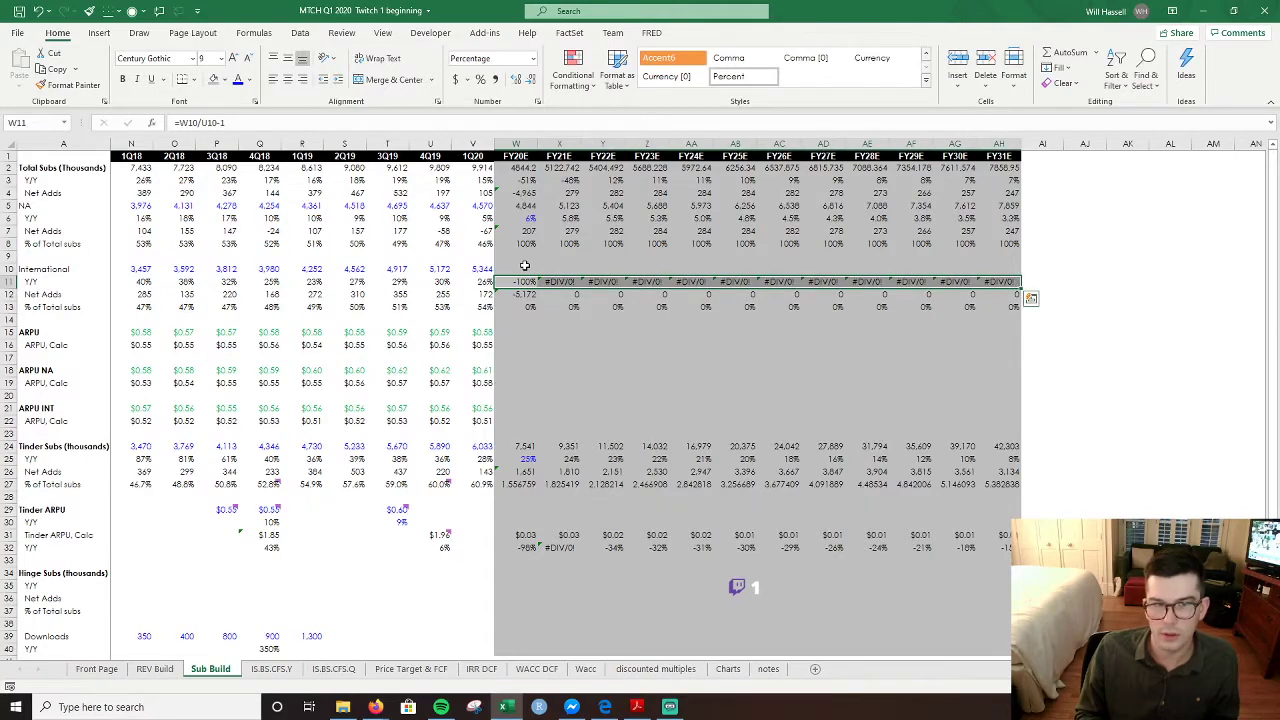
{"action": "key", "text": "Delete"}
{"action": "key", "text": "Up"}
{"action": "key", "text": "Up"}
{"action": "key", "text": "Up"}
{"action": "key", "text": "Up"}
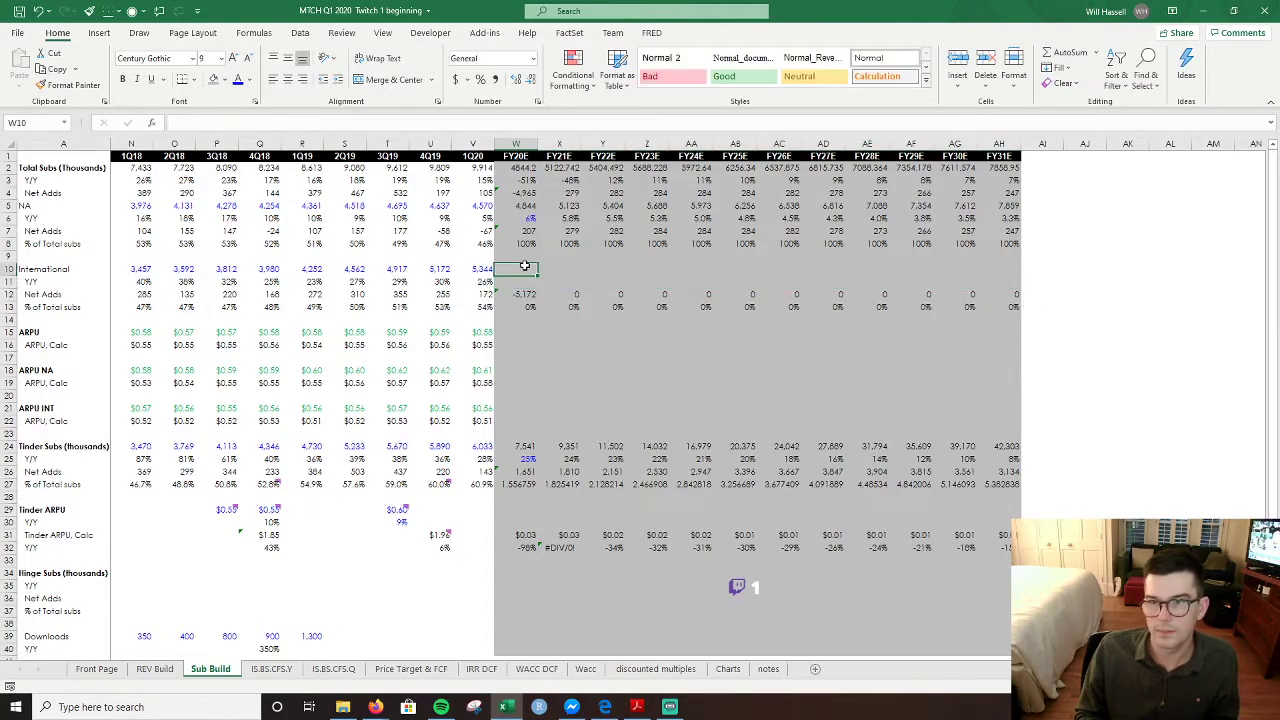
- Enter =W24/W2 as the FY20E Tinder % of total subs in W27 and format it as a whole percentage
{"action": "key", "text": "Down"}
{"action": "key", "text": "Down"}
{"action": "key", "text": "Down"}
{"action": "key", "text": "Down"}
{"action": "key", "text": "Down"}
{"action": "key", "text": "Down"}
{"action": "key", "text": "Down"}
{"action": "key", "text": "Down"}
{"action": "key", "text": "Down"}
{"action": "key", "text": "Down"}
{"action": "key", "text": "Down"}
{"action": "key", "text": "Down"}
{"action": "key", "text": "Down"}
{"action": "key", "text": "Down"}
{"action": "key", "text": "Down"}
{"action": "key", "text": "Down"}
{"action": "key", "text": "Down"}
{"action": "key", "text": "Down"}
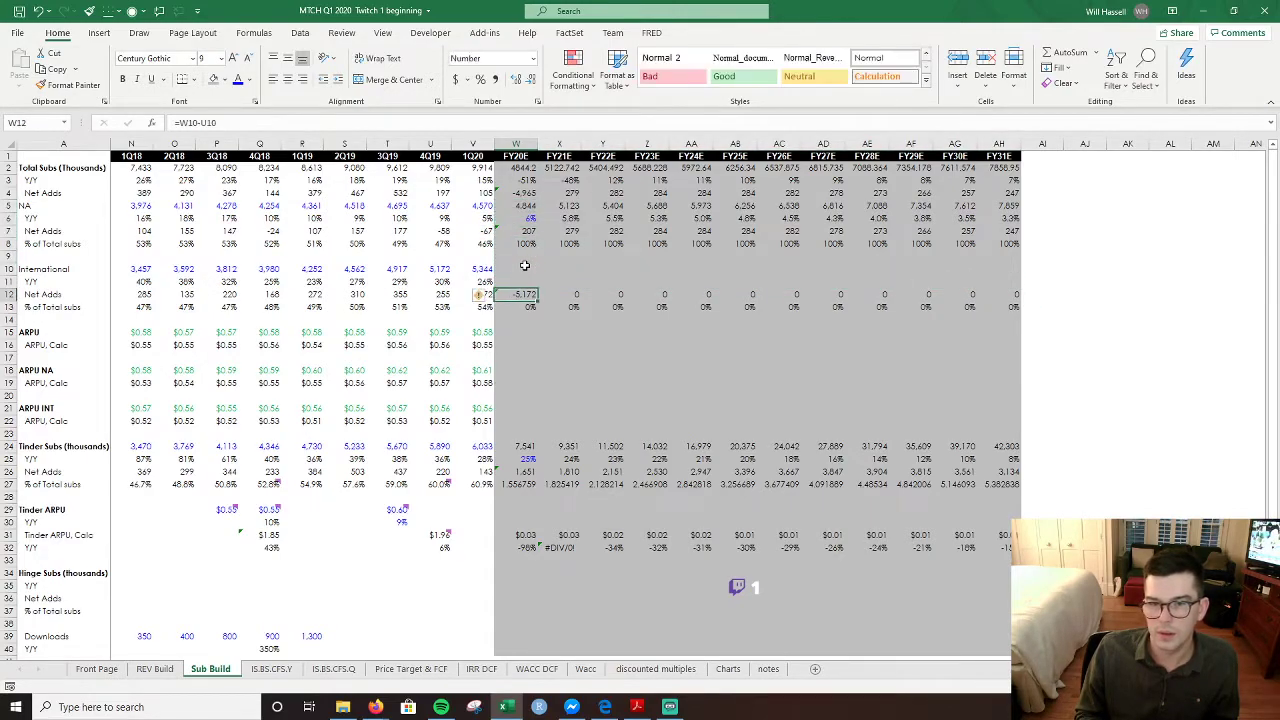
{"action": "key", "text": "Down"}
{"action": "key", "text": "Down"}
{"action": "type", "text": "=W24/W2"}
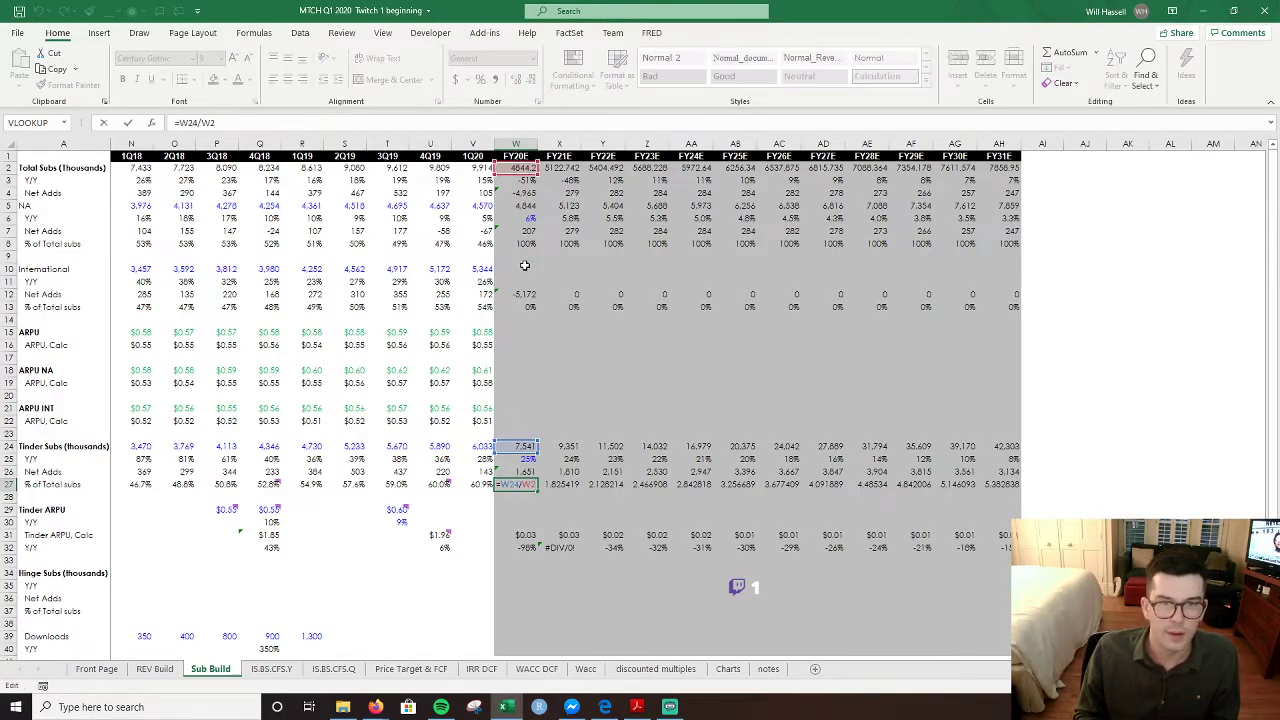
{"action": "key", "text": "ctrl+Return"}
{"action": "key", "text": "ctrl+shift+5"}
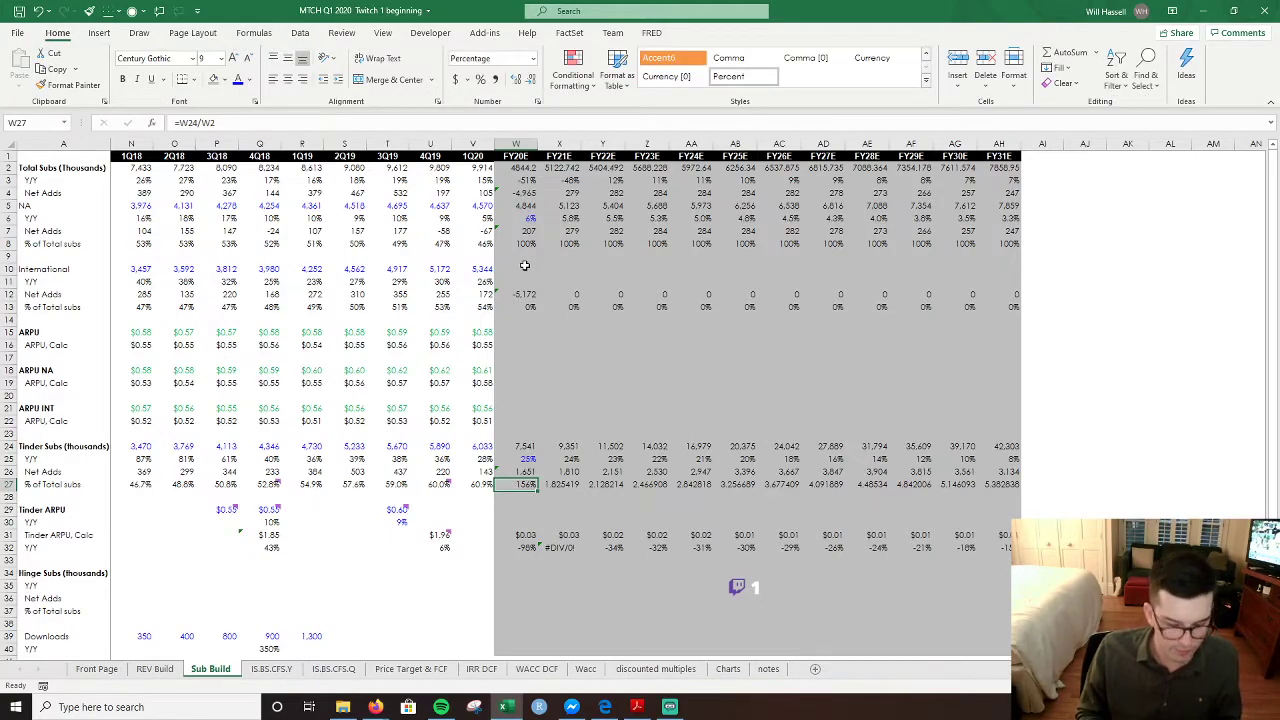
- Fill the Tinder % of total subs formula and its percentage format from W27 across to FY31E in AH27
{"action": "key", "text": "ctrl+shift+Right"}
{"action": "key", "text": "ctrl+r"}
{"action": "key", "text": "Right"}
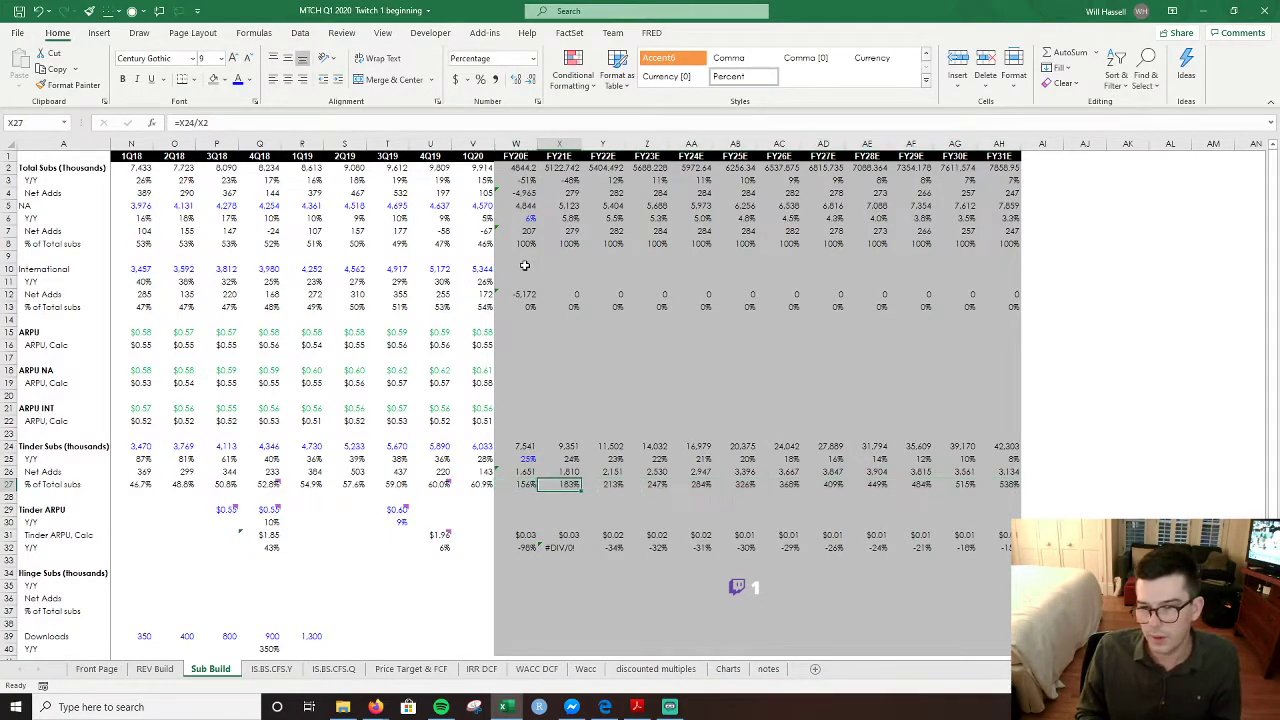
- Review the FY20E column's total, NA, International and Tinder subscriber rows for how each is calculated
{"action": "key", "text": "ctrl+Up"}
{"action": "key", "text": "ctrl+Up"}
{"action": "key", "text": "ctrl+Up"}
{"action": "key", "text": "ctrl+Up"}
{"action": "key", "text": "ctrl+Up"}
{"action": "key", "text": "Left"}
{"action": "key", "text": "Down"}
{"action": "key", "text": "ctrl+Down"}
{"action": "key", "text": "Down"}
{"action": "key", "text": "Down"}
{"action": "key", "text": "Down"}
{"action": "key", "text": "Down"}
{"action": "key", "text": "Down"}
{"action": "key", "text": "Down"}
{"action": "key", "text": "Down"}
{"action": "key", "text": "Down"}
{"action": "key", "text": "Down"}
{"action": "key", "text": "Down"}
{"action": "key", "text": "Down"}
{"action": "key", "text": "Down"}
{"action": "key", "text": "Down"}
{"action": "key", "text": "Up"}
{"action": "key", "text": "Up"}
{"action": "key", "text": "Up"}
{"action": "key", "text": "Up"}
{"action": "key", "text": "Up"}
{"action": "key", "text": "Up"}
{"action": "key", "text": "Up"}
{"action": "key", "text": "Up"}
{"action": "key", "text": "Up"}
{"action": "key", "text": "Up"}
{"action": "key", "text": "Up"}
{"action": "key", "text": "Up"}
{"action": "key", "text": "Up"}
{"action": "key", "text": "Up"}
{"action": "key", "text": "Up"}
{"action": "key", "text": "Down"}
{"action": "key", "text": "Down"}
{"action": "key", "text": "Down"}
{"action": "key", "text": "Down"}
{"action": "key", "text": "Down"}
{"action": "key", "text": "Down"}
{"action": "key", "text": "Down"}
{"action": "key", "text": "Down"}
{"action": "key", "text": "Down"}
{"action": "key", "text": "Down"}
{"action": "key", "text": "Down"}
{"action": "key", "text": "Down"}
{"action": "key", "text": "Down"}
{"action": "key", "text": "Down"}
{"action": "key", "text": "Down"}
{"action": "key", "text": "Down"}
{"action": "key", "text": "Down"}
{"action": "key", "text": "Down"}
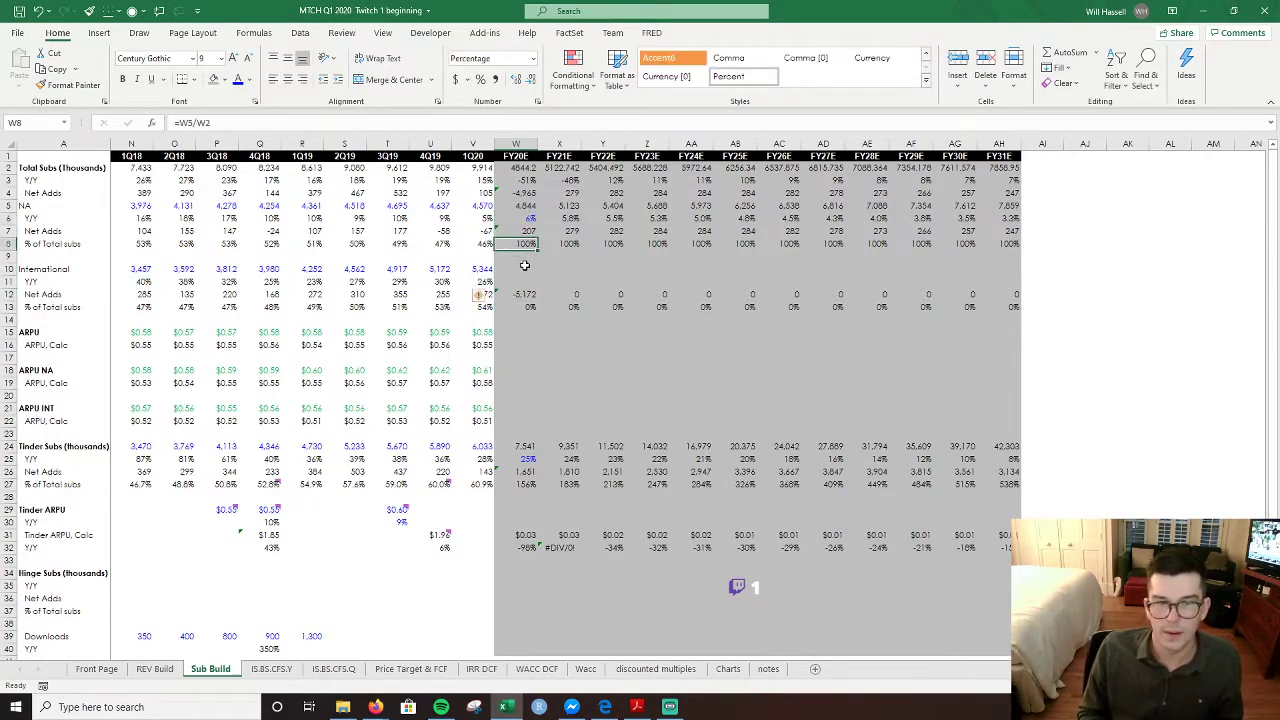
- Copy the Tinder subs and Y/Y growth projections in W24:AH25 into the International rows at W10:AH11
{"action": "key", "text": "Down"}
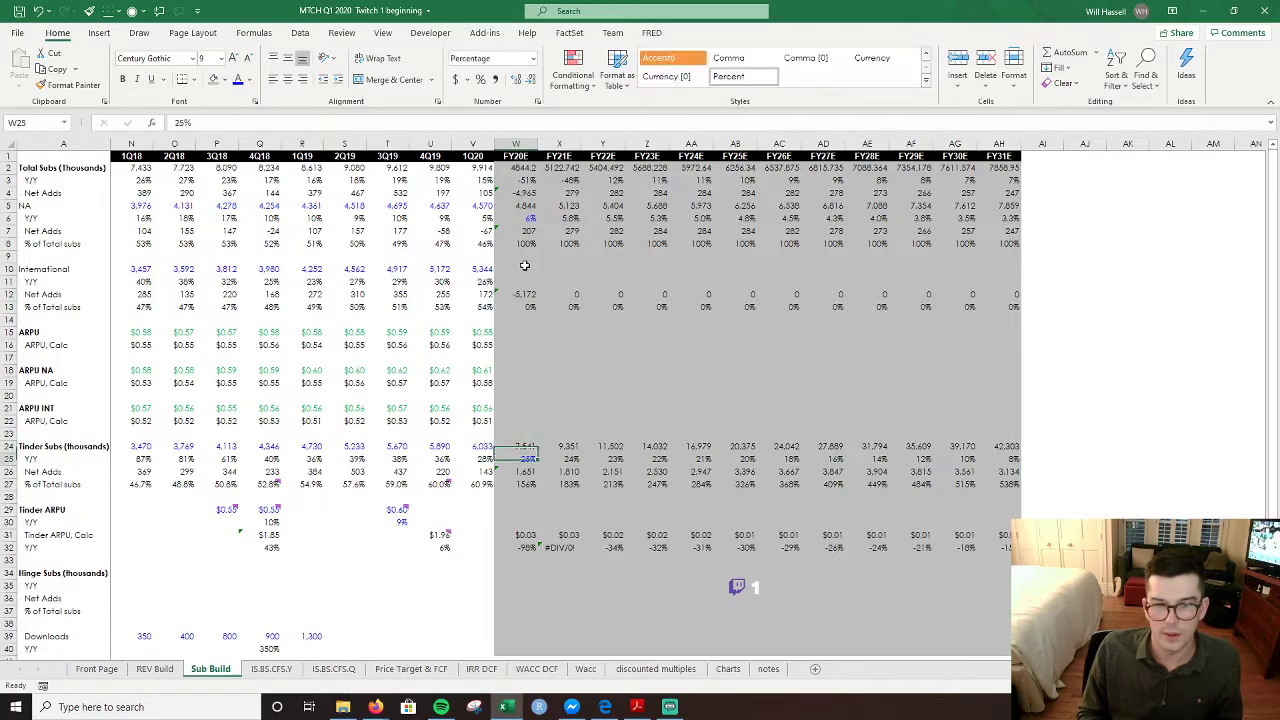
{"action": "key", "text": "Up"}
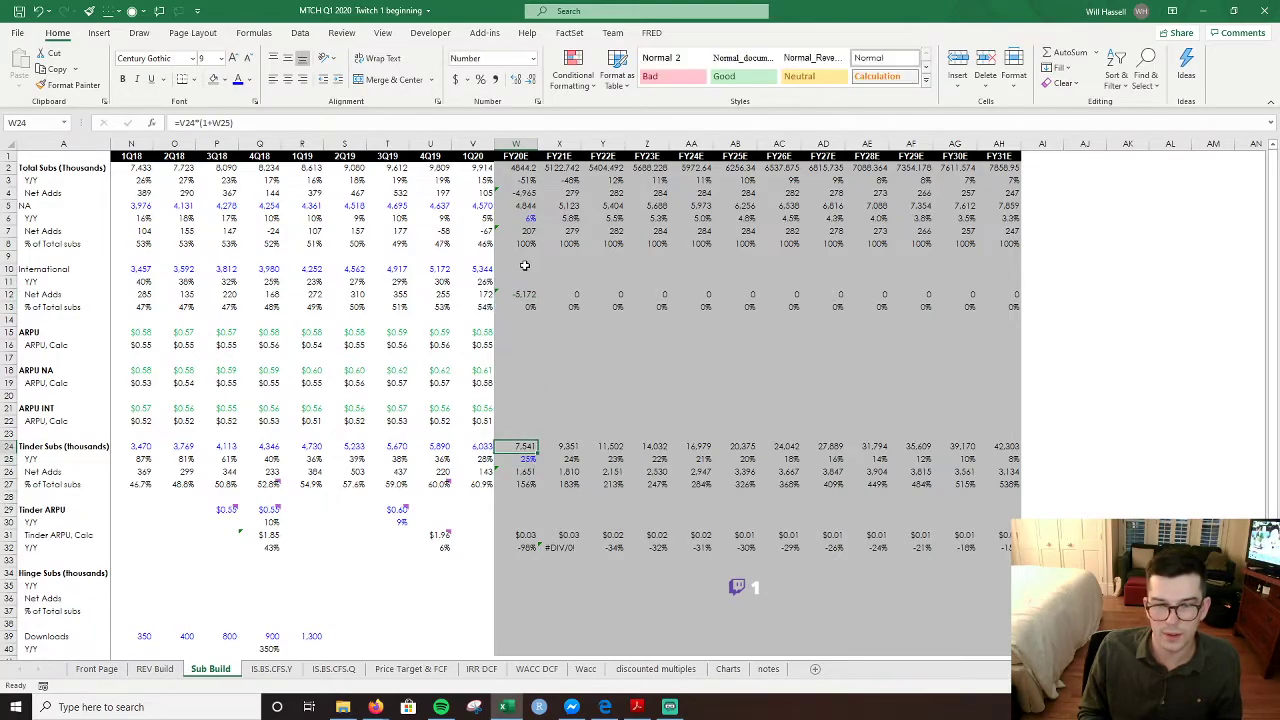
{"action": "key", "text": "shift+Down"}
{"action": "key", "text": "shift+Right"}
{"action": "key", "text": "ctrl+shift+Right"}
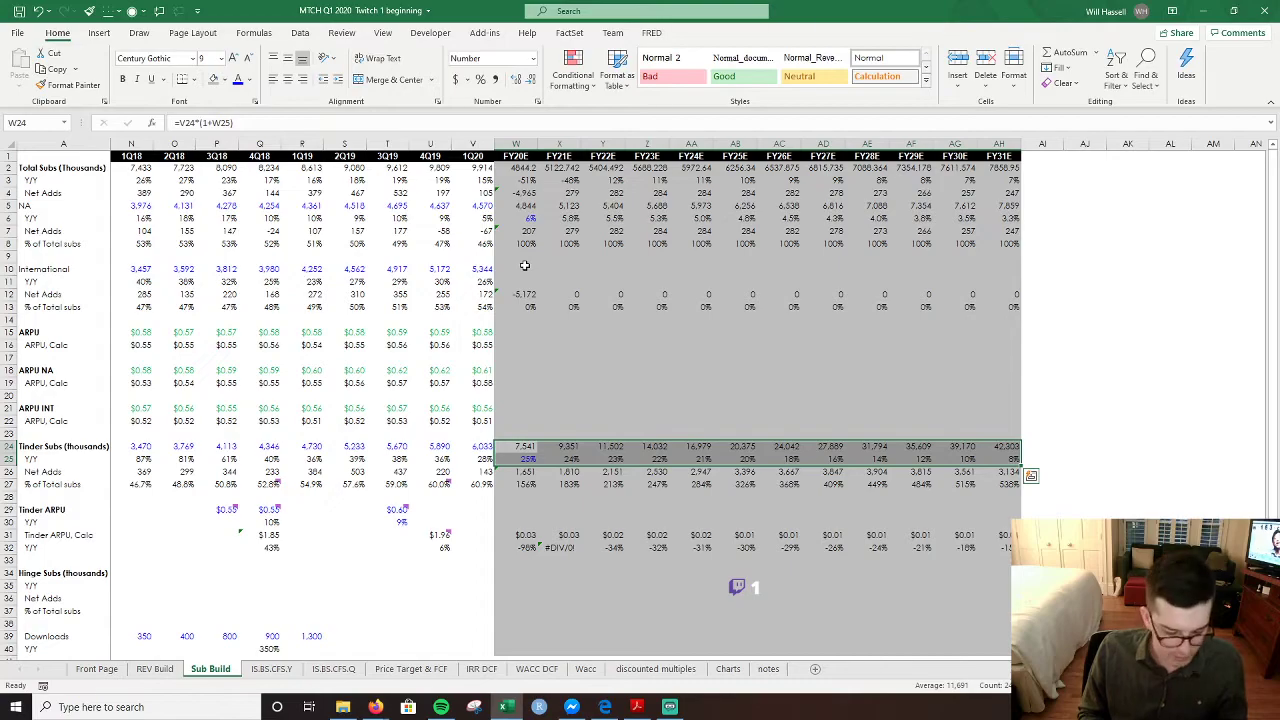
{"action": "key", "text": "ctrl+c"}
{"action": "key", "text": "Up"}
{"action": "key", "text": "Up"}
{"action": "key", "text": "Up"}
{"action": "key", "text": "Up"}
{"action": "key", "text": "Up"}
{"action": "key", "text": "Up"}
{"action": "key", "text": "Up"}
{"action": "key", "text": "Up"}
{"action": "key", "text": "Up"}
{"action": "key", "text": "Up"}
{"action": "key", "text": "Up"}
{"action": "key", "text": "Up"}
{"action": "key", "text": "Up"}
{"action": "key", "text": "Up"}
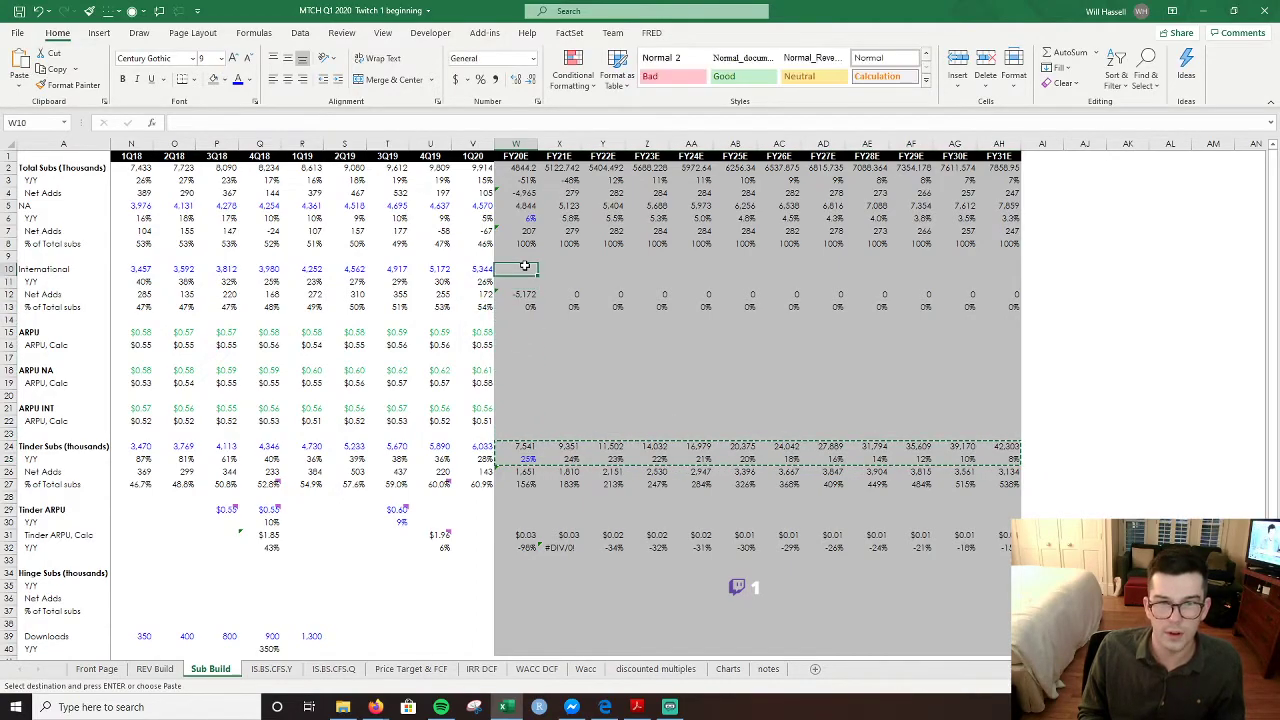
{"action": "key", "text": "ctrl+v"}
{"action": "key", "text": "Escape"}
{"action": "key", "text": "Down"}
{"action": "key", "text": "Escape"}
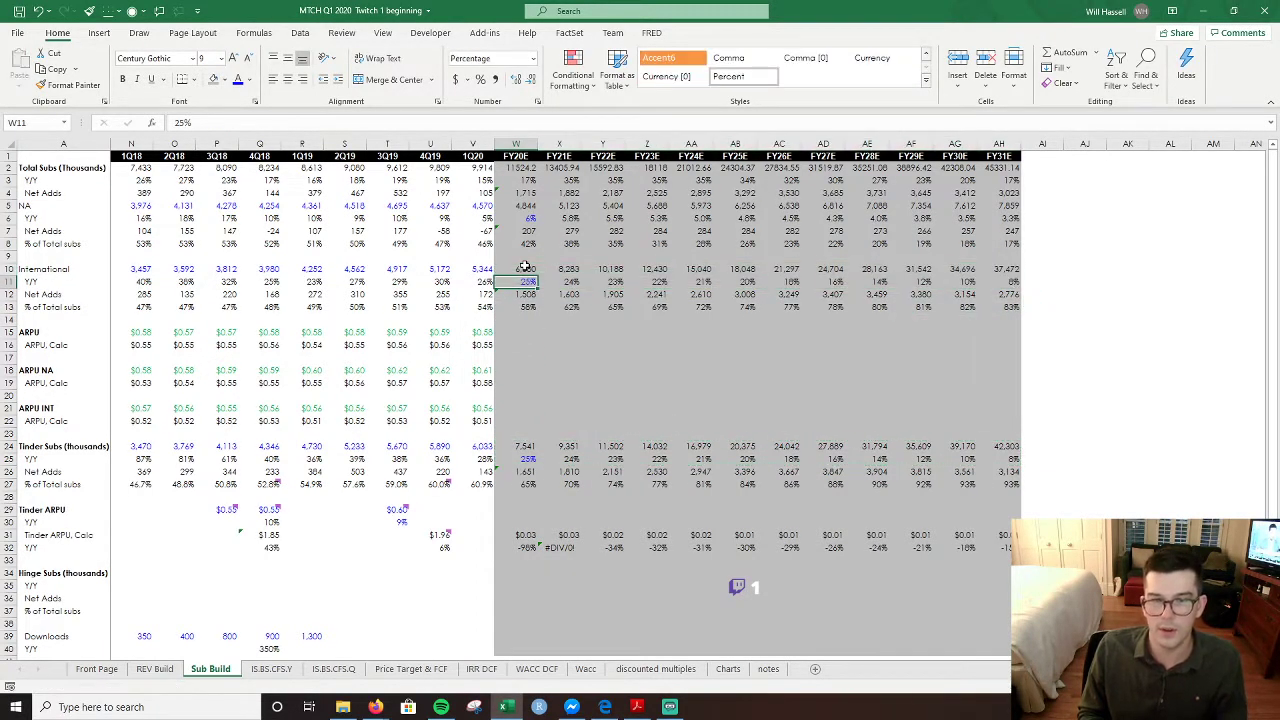
- Review the Tinder % of total subs row from FY20E through FY31E for how the share progresses
{"action": "key", "text": "Left"}
{"action": "key", "text": "Right"}
{"action": "key", "text": "Down"}
{"action": "key", "text": "Down"}
{"action": "key", "text": "Down"}
{"action": "key", "text": "Down"}
{"action": "key", "text": "Down"}
{"action": "key", "text": "Down"}
{"action": "key", "text": "Down"}
{"action": "key", "text": "Down"}
{"action": "key", "text": "Down"}
{"action": "key", "text": "Down"}
{"action": "key", "text": "Down"}
{"action": "key", "text": "Down"}
{"action": "key", "text": "Down"}
{"action": "key", "text": "Down"}
{"action": "key", "text": "Down"}
{"action": "key", "text": "Down"}
{"action": "key", "text": "Down"}
{"action": "key", "text": "Down"}
{"action": "key", "text": "Down"}
{"action": "key", "text": "Down"}
{"action": "key", "text": "Right"}
{"action": "key", "text": "Up"}
{"action": "key", "text": "Up"}
{"action": "key", "text": "Up"}
{"action": "key", "text": "Up"}
{"action": "key", "text": "Up"}
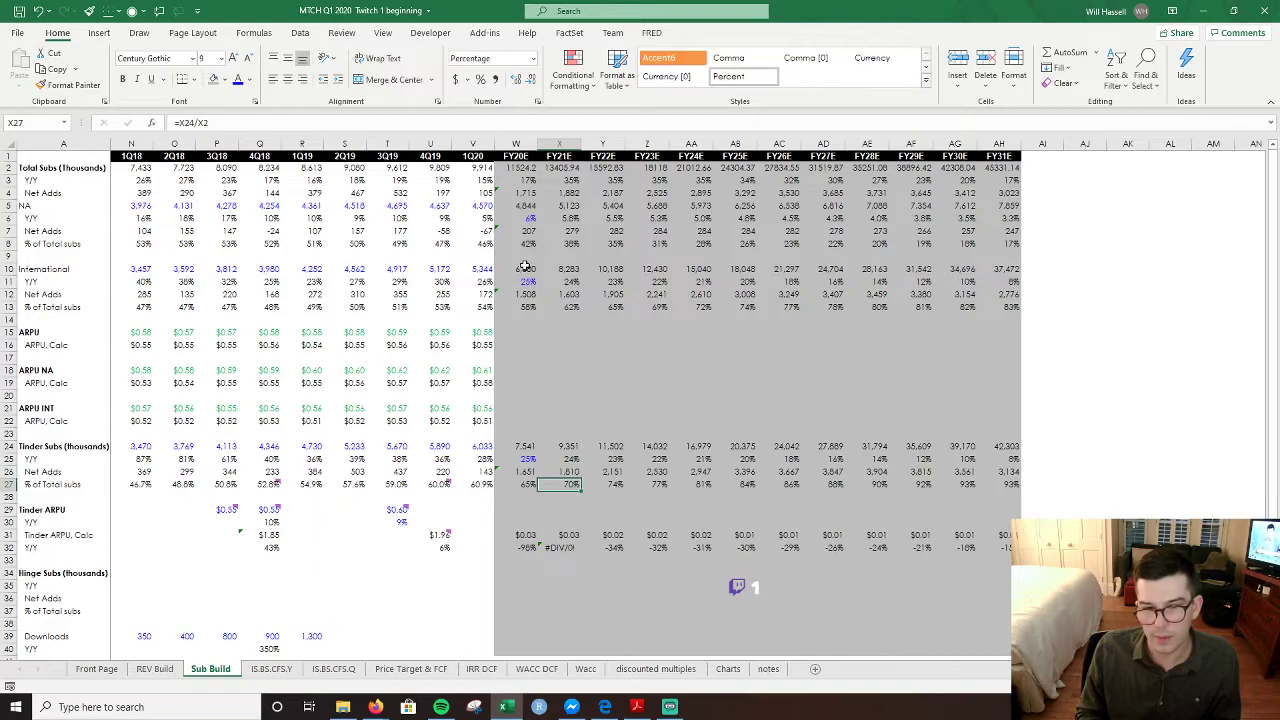
{"action": "key", "text": "Right"}
{"action": "key", "text": "Right"}
{"action": "key", "text": "Right"}
{"action": "key", "text": "Right"}
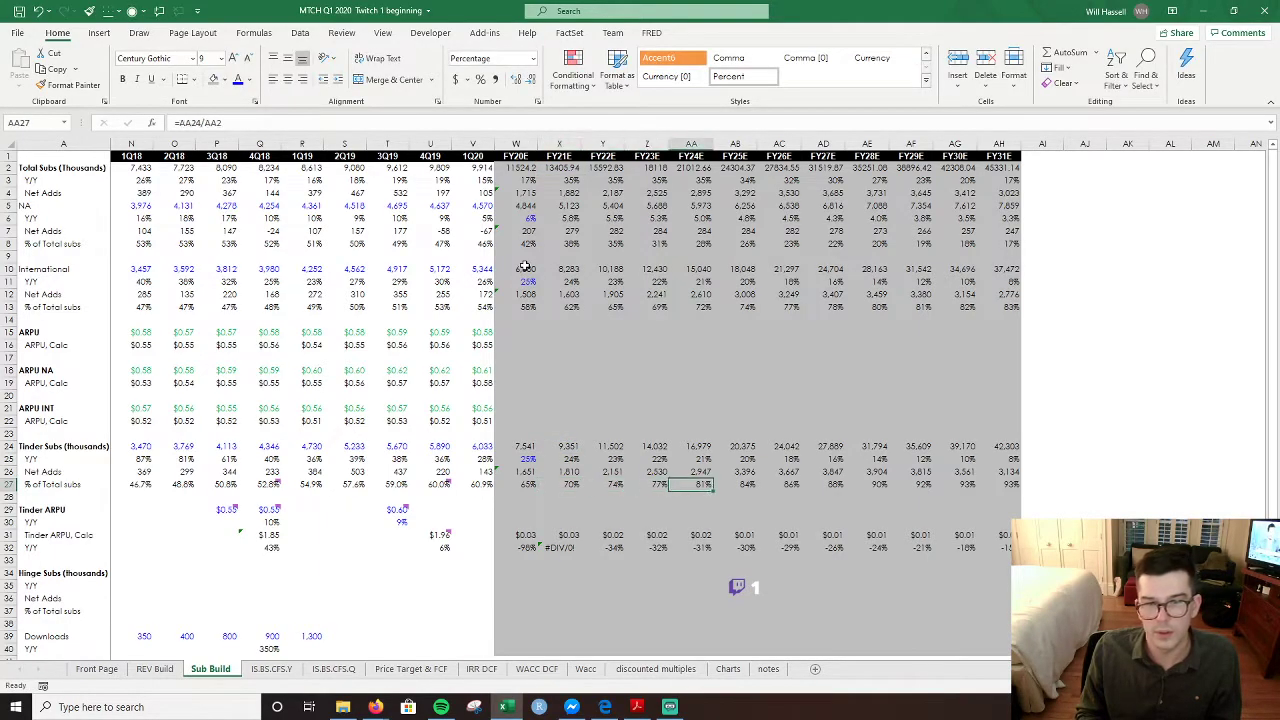
{"action": "key", "text": "Right"}
{"action": "key", "text": "Right"}
{"action": "key", "text": "Right"}
{"action": "key", "text": "Right"}
{"action": "key", "text": "Right"}
{"action": "key", "text": "Right"}
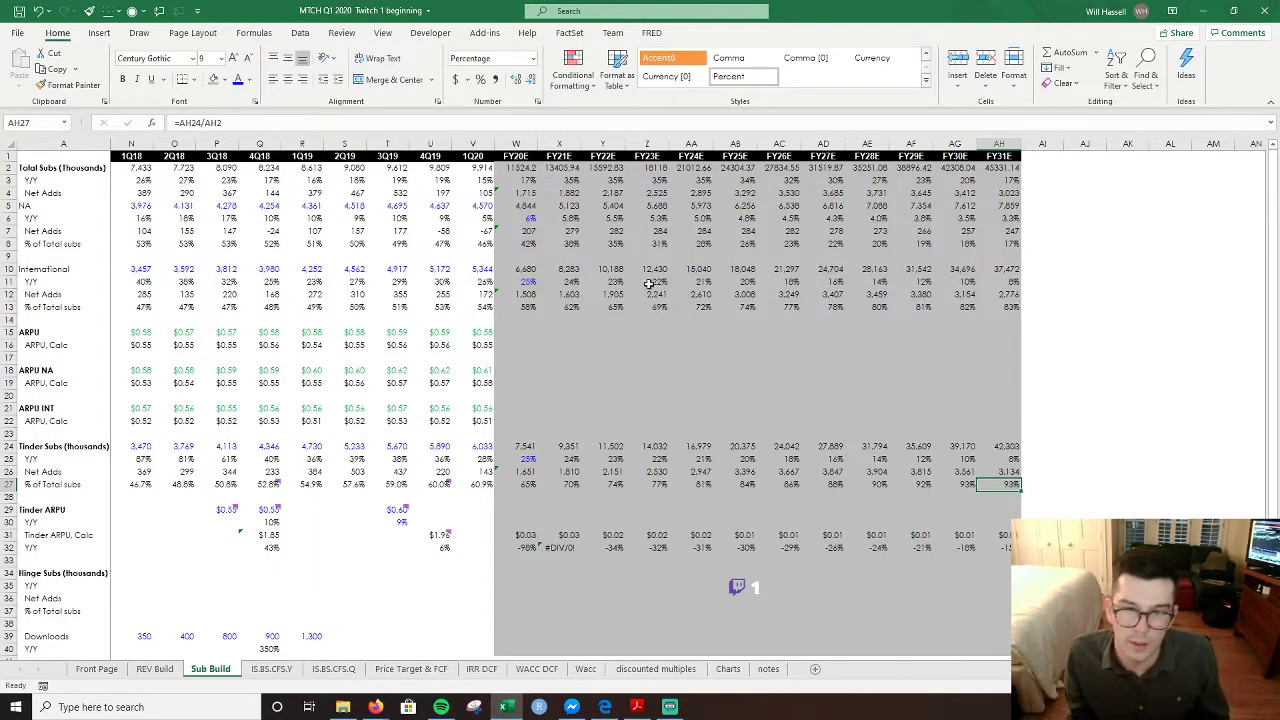
- Compare the average International Y/Y growth of the 2019 quarters (R11:U11) with that of the 2018 quarters (N11:Q11)
{"action": "left_click", "coordinate": [566, 286]}
{"action": "key", "text": "Left"}
{"action": "key", "text": "Left"}
{"action": "key", "text": "Left"}
{"action": "key", "text": "Left"}
{"action": "key", "text": "Left"}
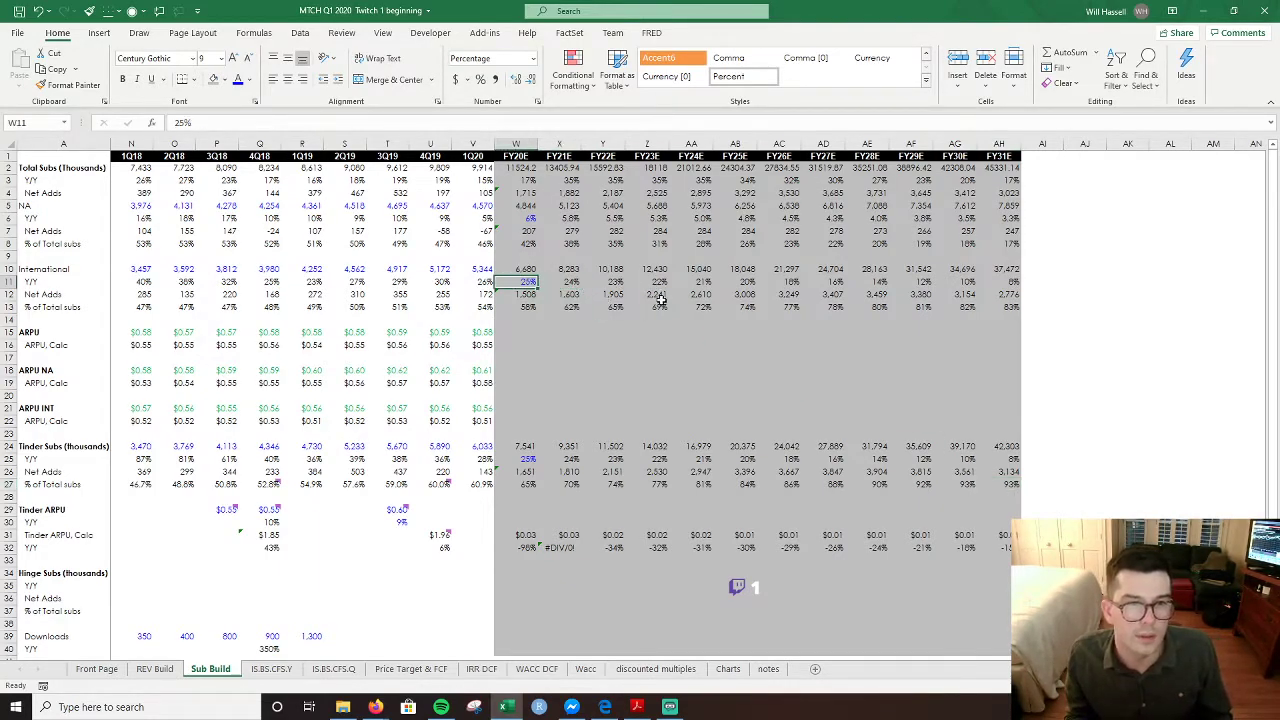
{"action": "key", "text": "Left"}
{"action": "key", "text": "shift+Right"}
{"action": "key", "text": "shift+Right"}
{"action": "key", "text": "shift+Right"}
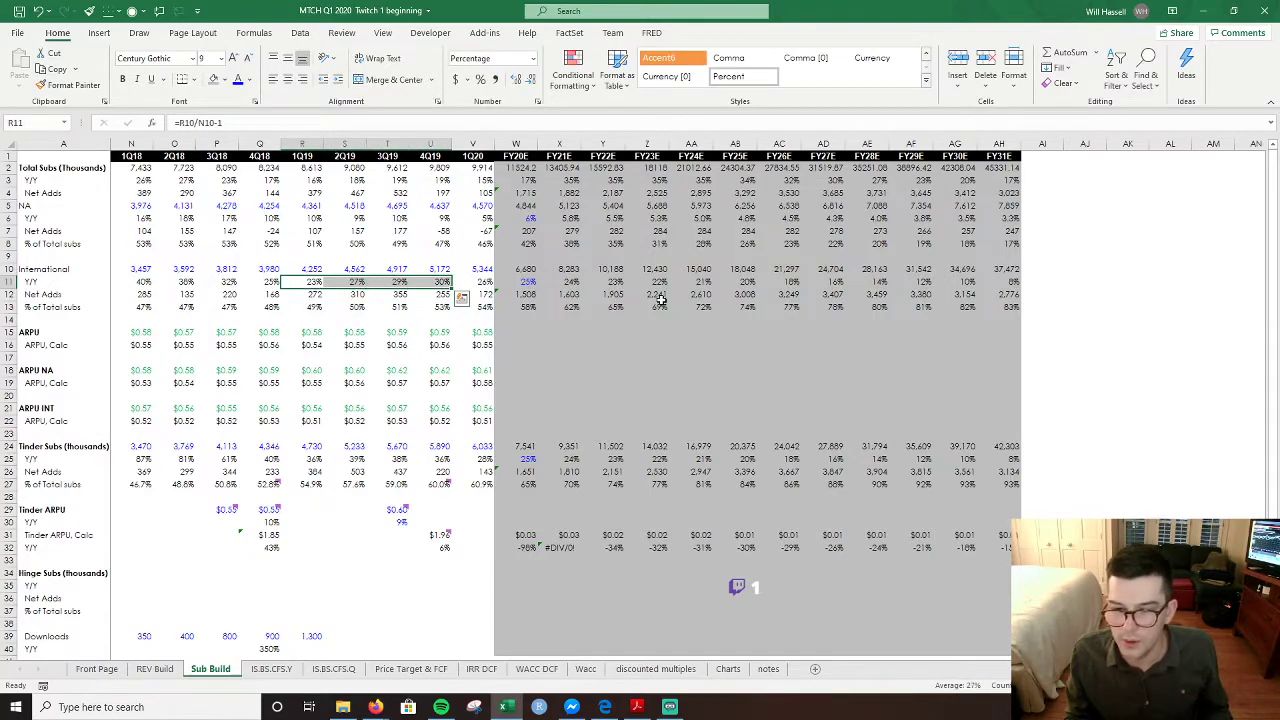
{"action": "key", "text": "Left"}
{"action": "key", "text": "Left"}
{"action": "key", "text": "Left"}
{"action": "key", "text": "Left"}
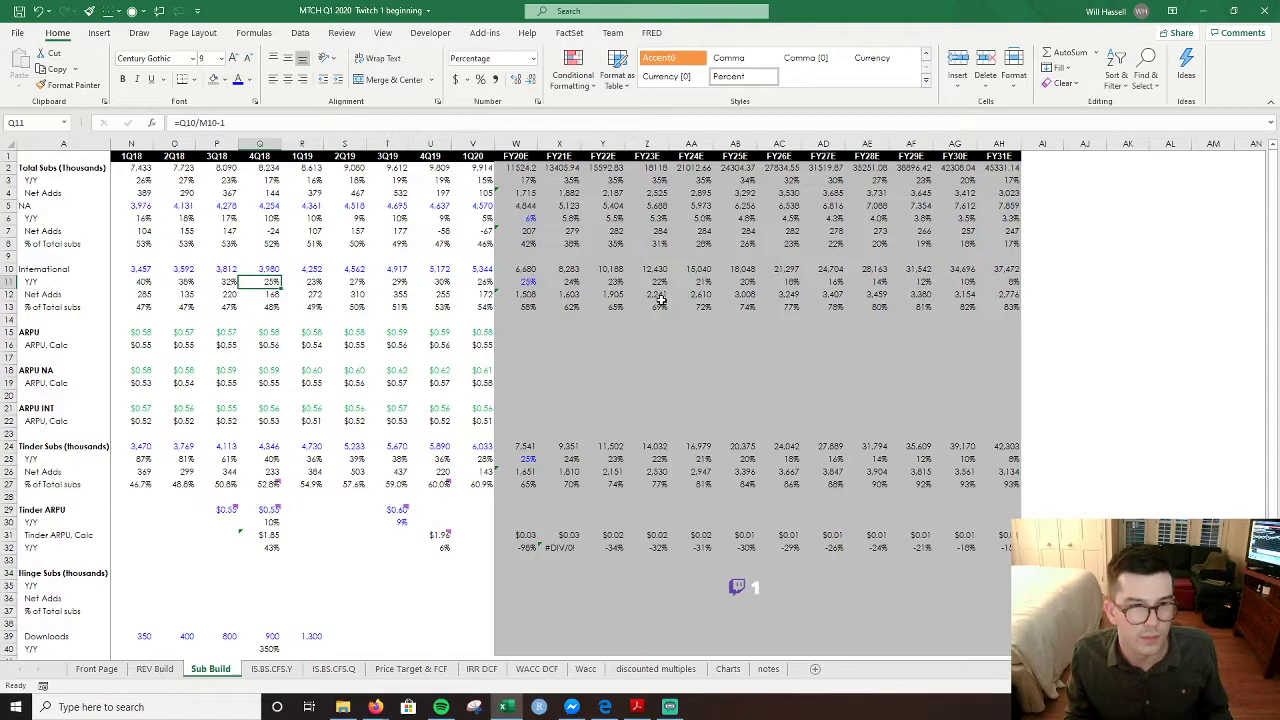
{"action": "key", "text": "shift+Right"}
{"action": "key", "text": "shift+Right"}
{"action": "key", "text": "shift+Right"}
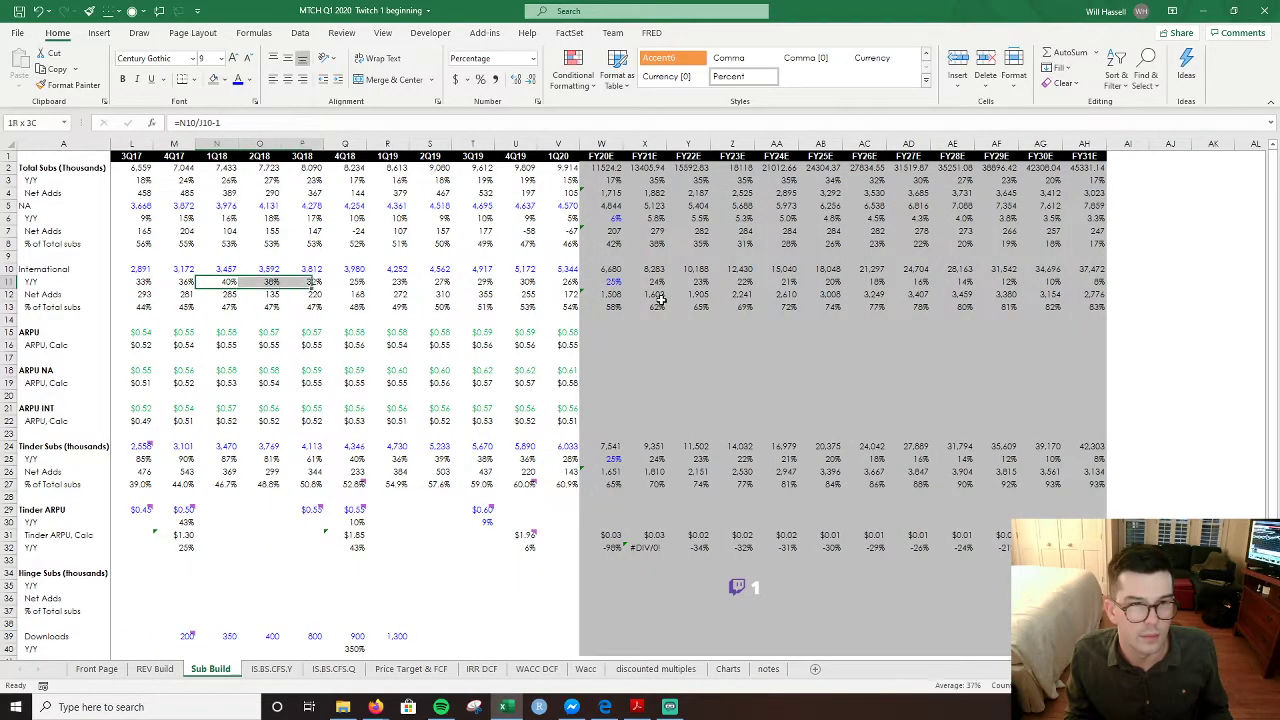
{"action": "key", "text": "Right"}
{"action": "key", "text": "Right"}
{"action": "key", "text": "Right"}
{"action": "key", "text": "Right"}
{"action": "key", "text": "Right"}
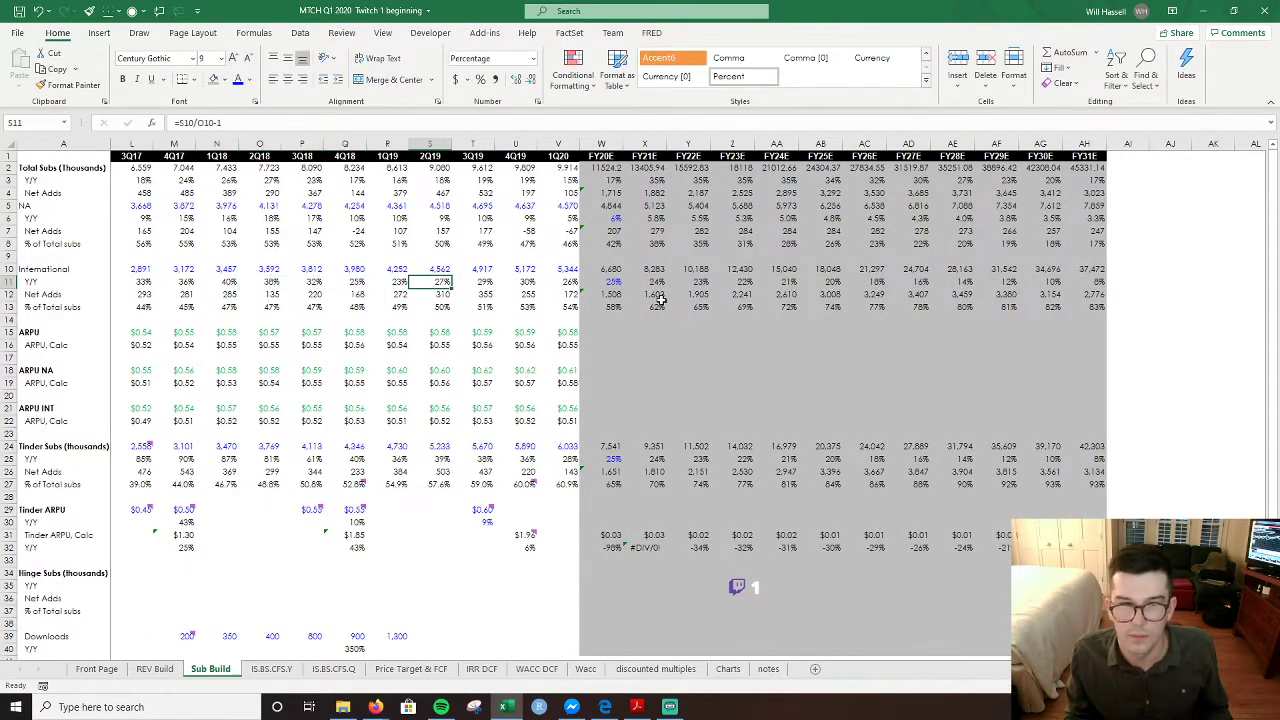
{"action": "key", "text": "shift+Right"}
{"action": "key", "text": "shift+Right"}
{"action": "key", "text": "Left"}
{"action": "key", "text": "shift+Right"}
{"action": "key", "text": "shift+Right"}
{"action": "key", "text": "shift+Right"}
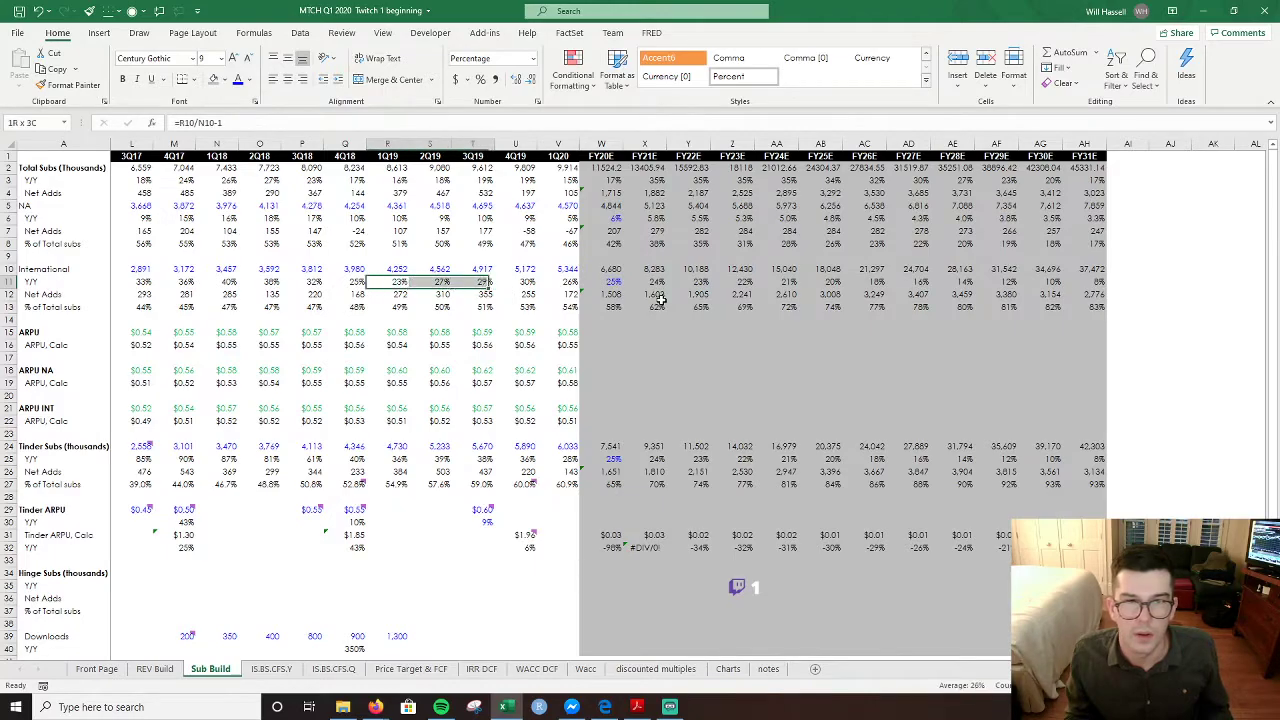
- Check the International Y/Y growth formulas along row 11 for the yearly decline assumed in the forecast columns
{"action": "key", "text": "Right"}
{"action": "key", "text": "Right"}
{"action": "key", "text": "Right"}
{"action": "key", "text": "Right"}
{"action": "key", "text": "Right"}
{"action": "key", "text": "Right"}
{"action": "key", "text": "Right"}
{"action": "key", "text": "Right"}
{"action": "key", "text": "Right"}
{"action": "key", "text": "Right"}
{"action": "key", "text": "Right"}
{"action": "key", "text": "Right"}
{"action": "key", "text": "Right"}
{"action": "key", "text": "Right"}
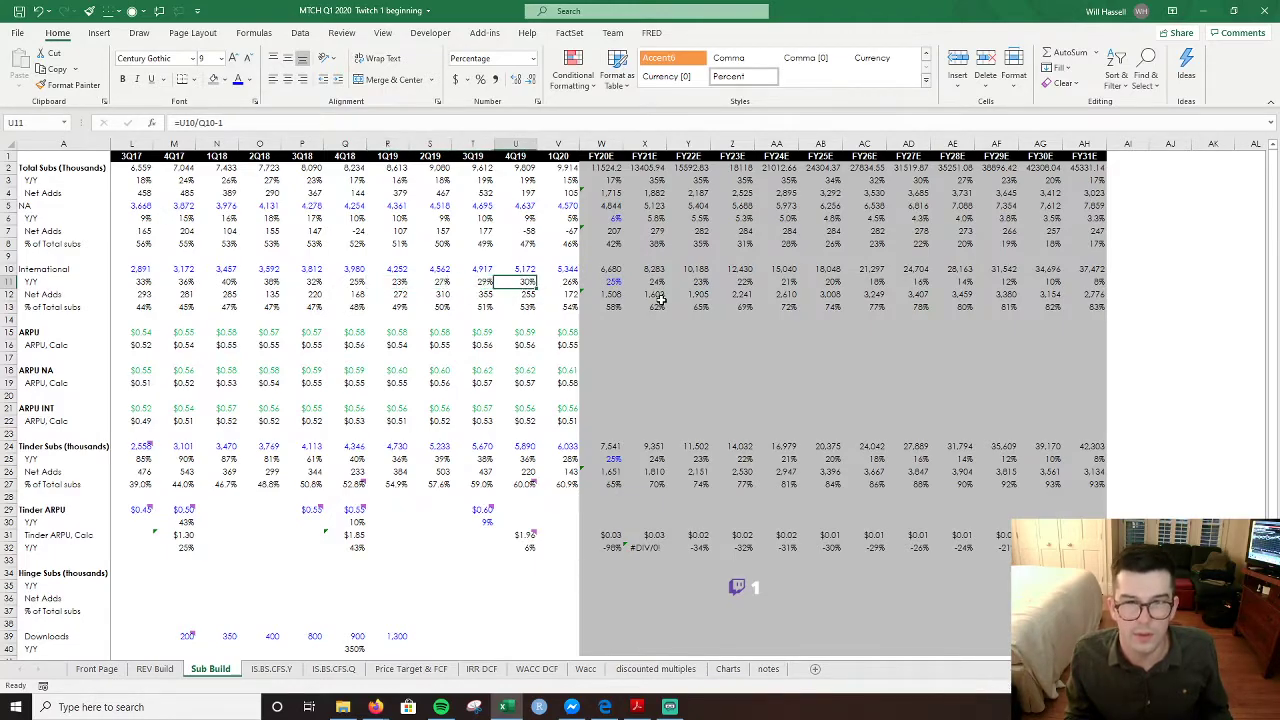
{"action": "key", "text": "Right"}
{"action": "key", "text": "Right"}
{"action": "key", "text": "Left"}
{"action": "key", "text": "Left"}
{"action": "key", "text": "Left"}
{"action": "key", "text": "Left"}
{"action": "key", "text": "Left"}
{"action": "key", "text": "Left"}
{"action": "key", "text": "Left"}
{"action": "key", "text": "Left"}
{"action": "key", "text": "Left"}
{"action": "key", "text": "Left"}
{"action": "key", "text": "F2"}
{"action": "key", "text": "Escape"}
{"action": "key", "text": "Right"}
{"action": "key", "text": "F2"}
{"action": "key", "text": "Escape"}
{"action": "key", "text": "Right"}
{"action": "key", "text": "Right"}
{"action": "key", "text": "Right"}
{"action": "key", "text": "Right"}
- Change the FY26E International Y/Y growth in AC11 to =AB11-0.01 and fill it across to FY31E in AH11
{"action": "key", "text": "F2"}
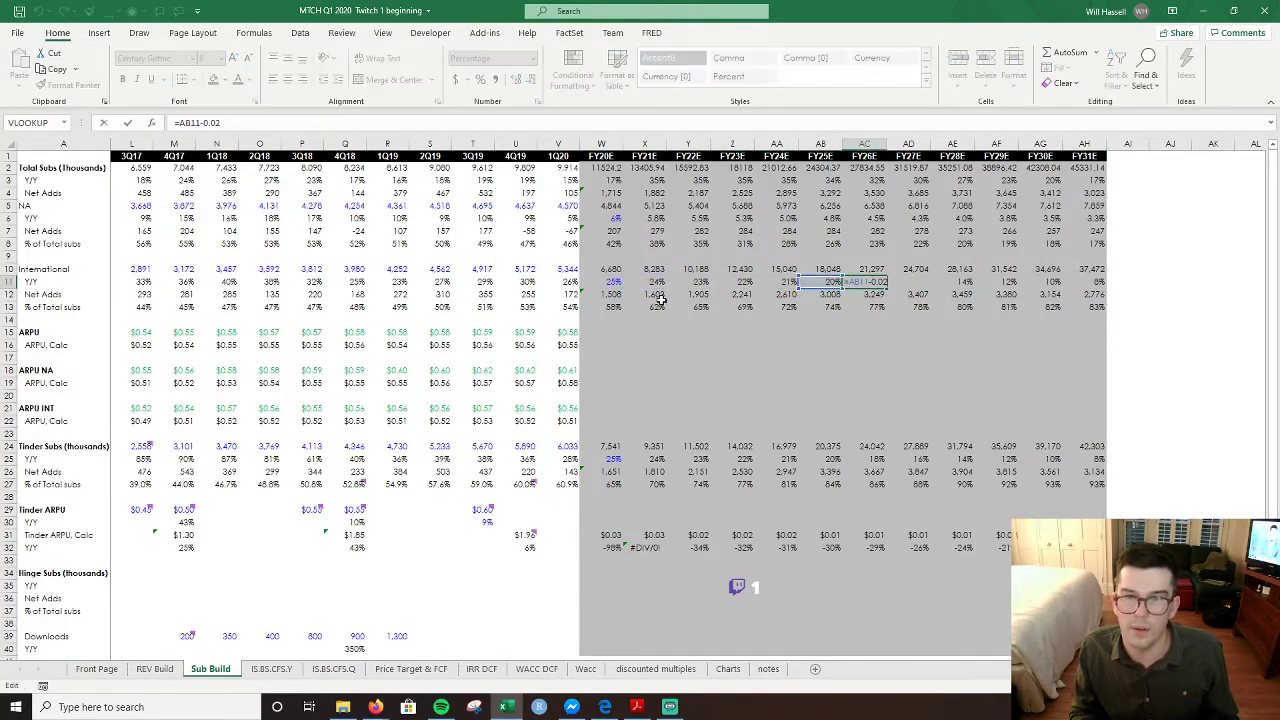
{"action": "key", "text": "BackSpace"}
{"action": "type", "text": "1"}
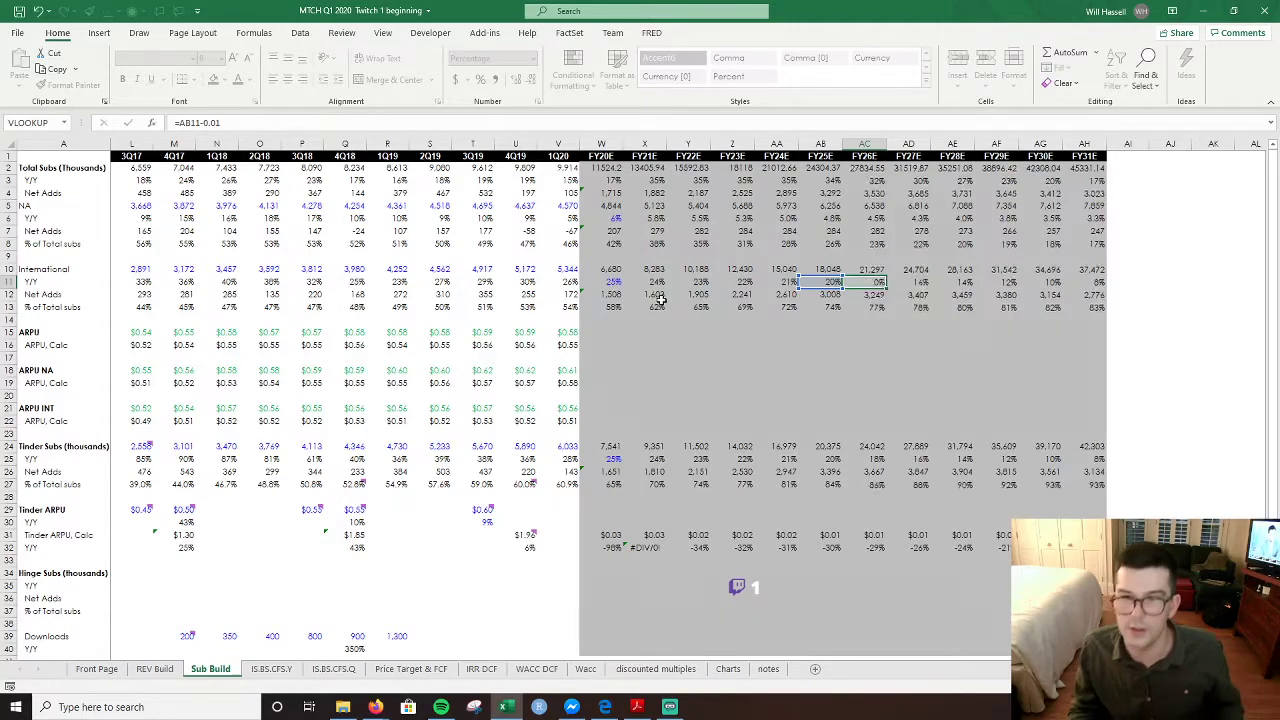
{"action": "key", "text": "ctrl+Return"}
{"action": "key", "text": "ctrl+shift+Right"}
{"action": "key", "text": "ctrl+r"}
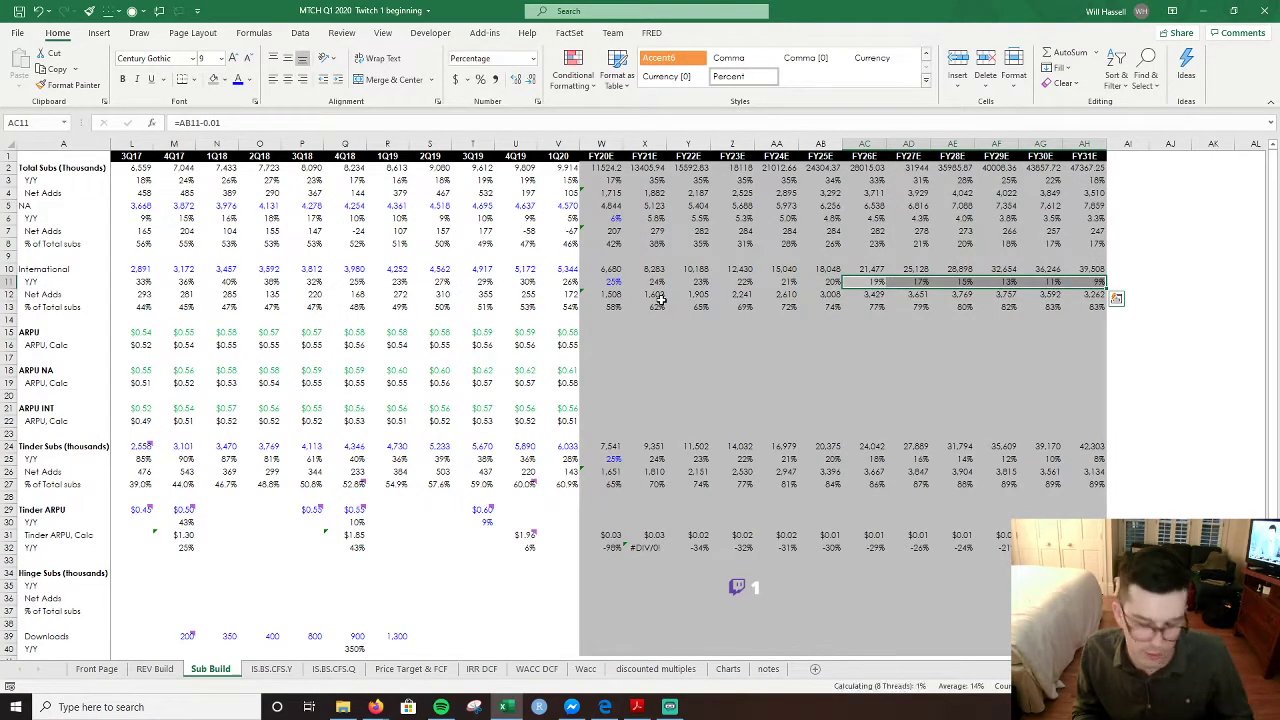
{"action": "key", "text": "Right"}
{"action": "key", "text": "Right"}
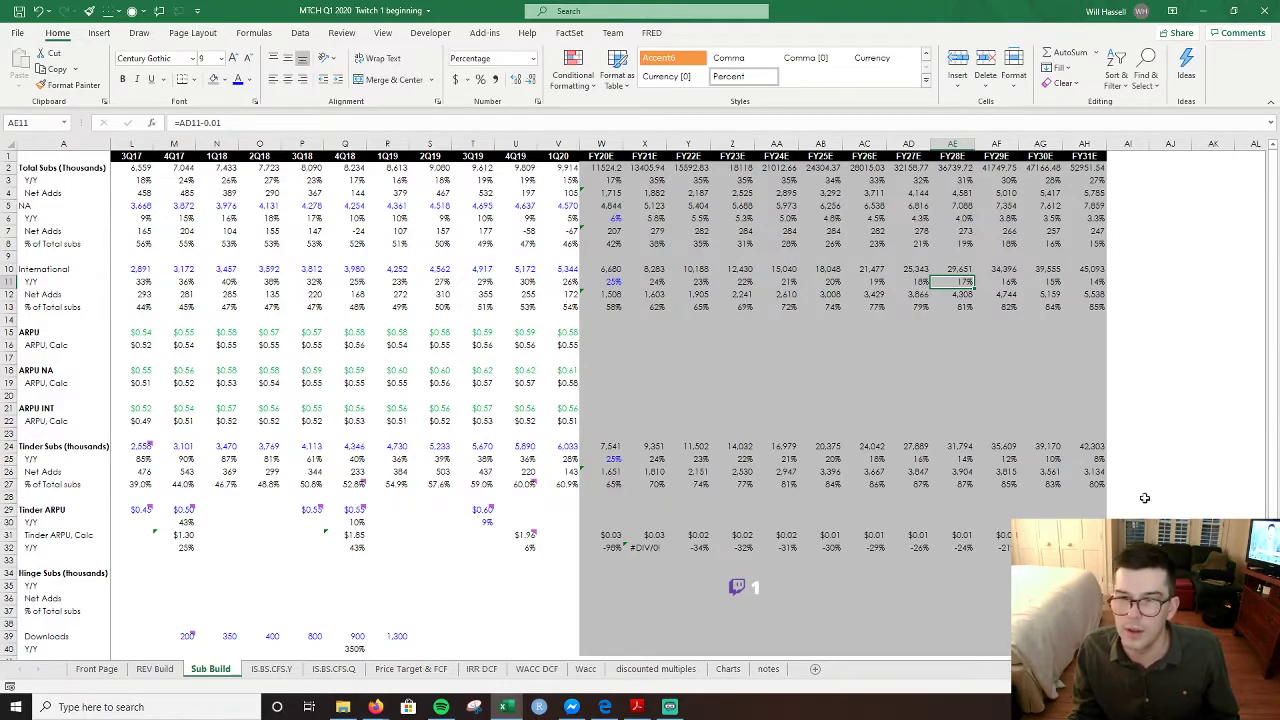
{"action": "left_click", "coordinate": [1169, 320]}
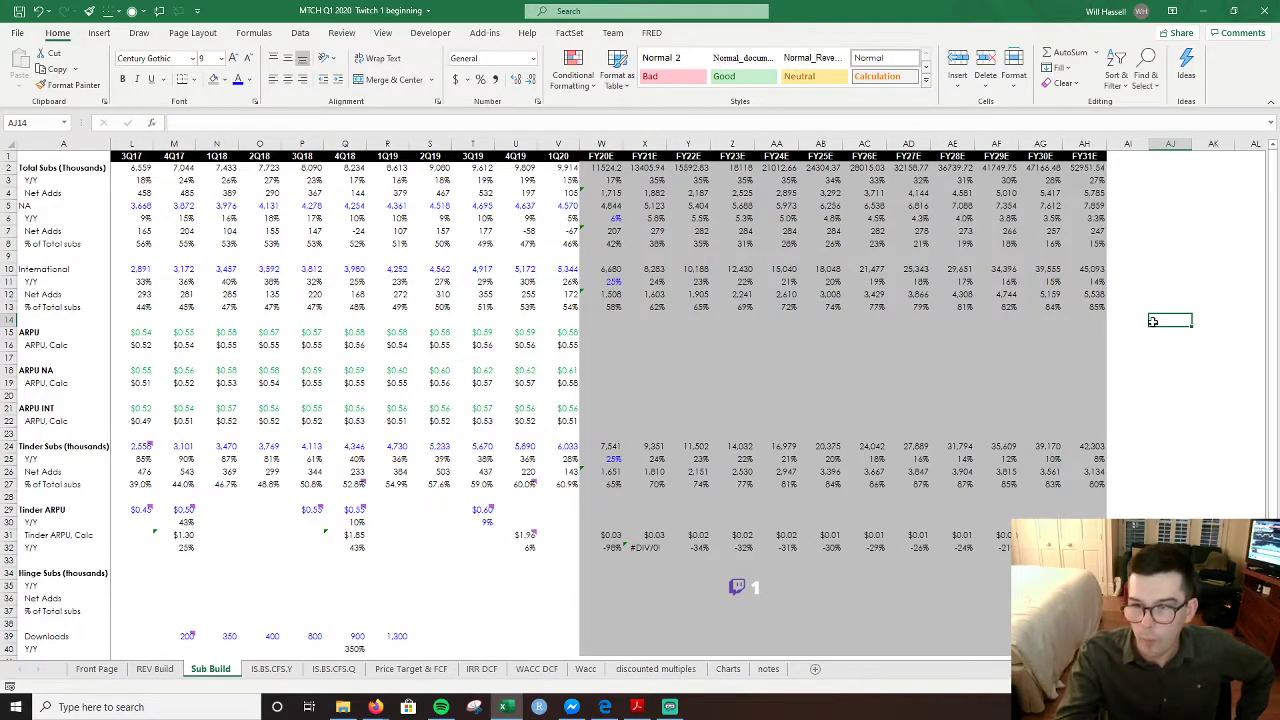
- Set the FY21E total subs Y/Y formula in X3 to =X2/W2-1 and fill it across to FY31E in AH3
{"action": "key", "text": "Up"}
{"action": "key", "text": "Up"}
{"action": "key", "text": "Up"}
{"action": "key", "text": "Up"}
{"action": "key", "text": "Up"}
{"action": "key", "text": "Up"}
{"action": "key", "text": "Up"}
{"action": "key", "text": "Up"}
{"action": "key", "text": "Up"}
{"action": "key", "text": "Left"}
{"action": "key", "text": "Left"}
{"action": "key", "text": "Left"}
{"action": "key", "text": "Left"}
{"action": "key", "text": "Left"}
{"action": "key", "text": "Left"}
{"action": "key", "text": "Left"}
{"action": "key", "text": "Left"}
{"action": "key", "text": "Left"}
{"action": "key", "text": "Left"}
{"action": "key", "text": "Left"}
{"action": "key", "text": "Left"}
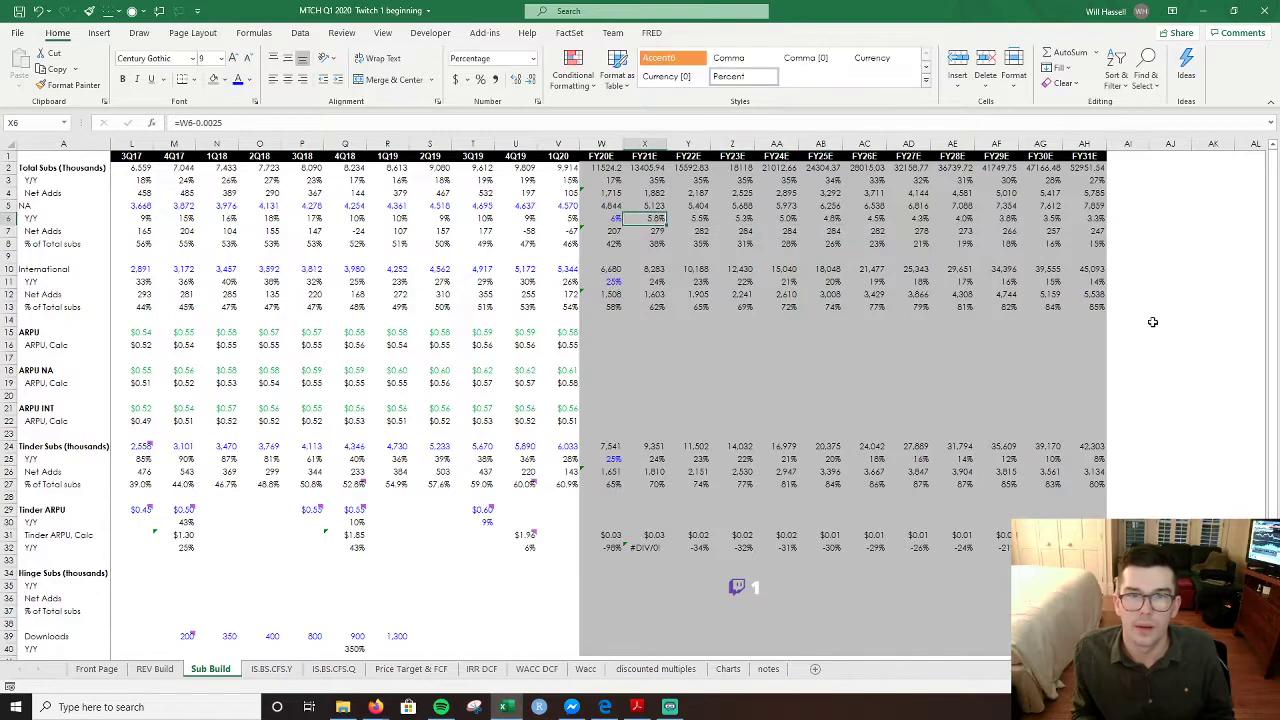
{"action": "key", "text": "Up"}
{"action": "key", "text": "Up"}
{"action": "key", "text": "F2"}
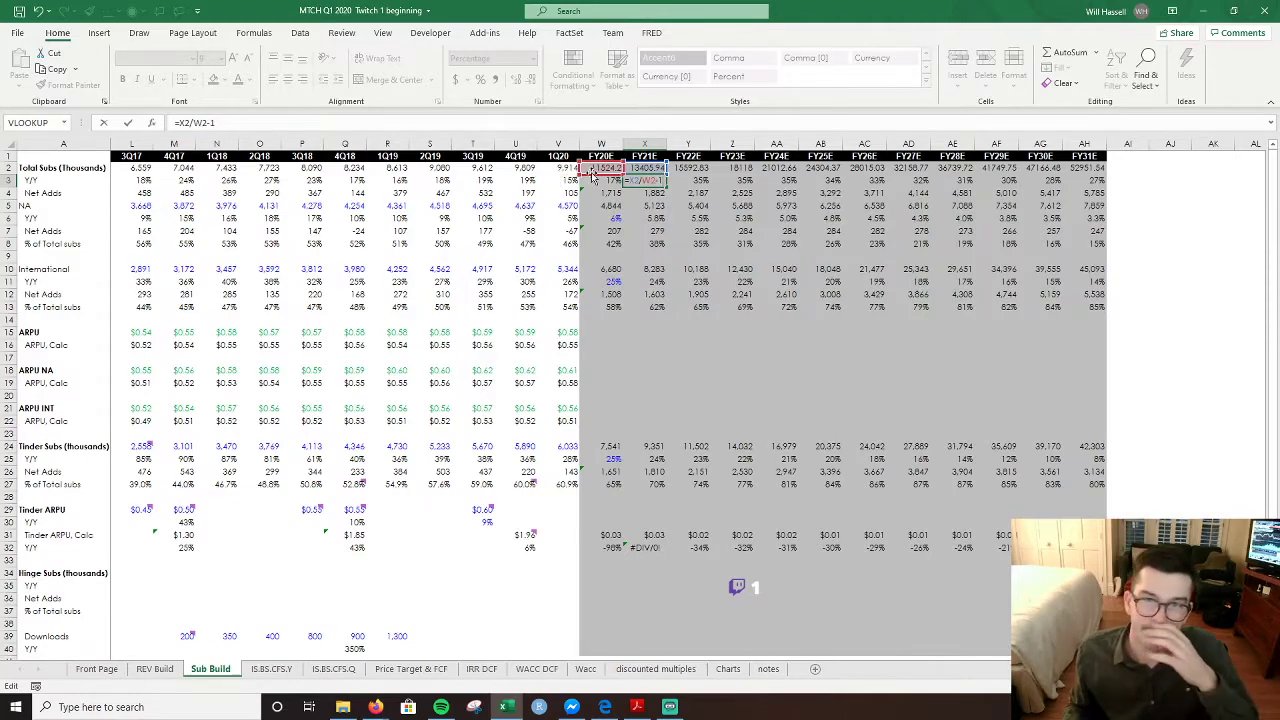
{"action": "key", "text": "ctrl+Return"}
{"action": "key", "text": "ctrl+shift+Right"}
{"action": "key", "text": "ctrl+r"}
- Check the FY22E total subs Y/Y growth formula in Y3 and review the subscriber rows below it
{"action": "key", "text": "Down"}
{"action": "key", "text": "ctrl+Down"}
{"action": "key", "text": "ctrl+Down"}
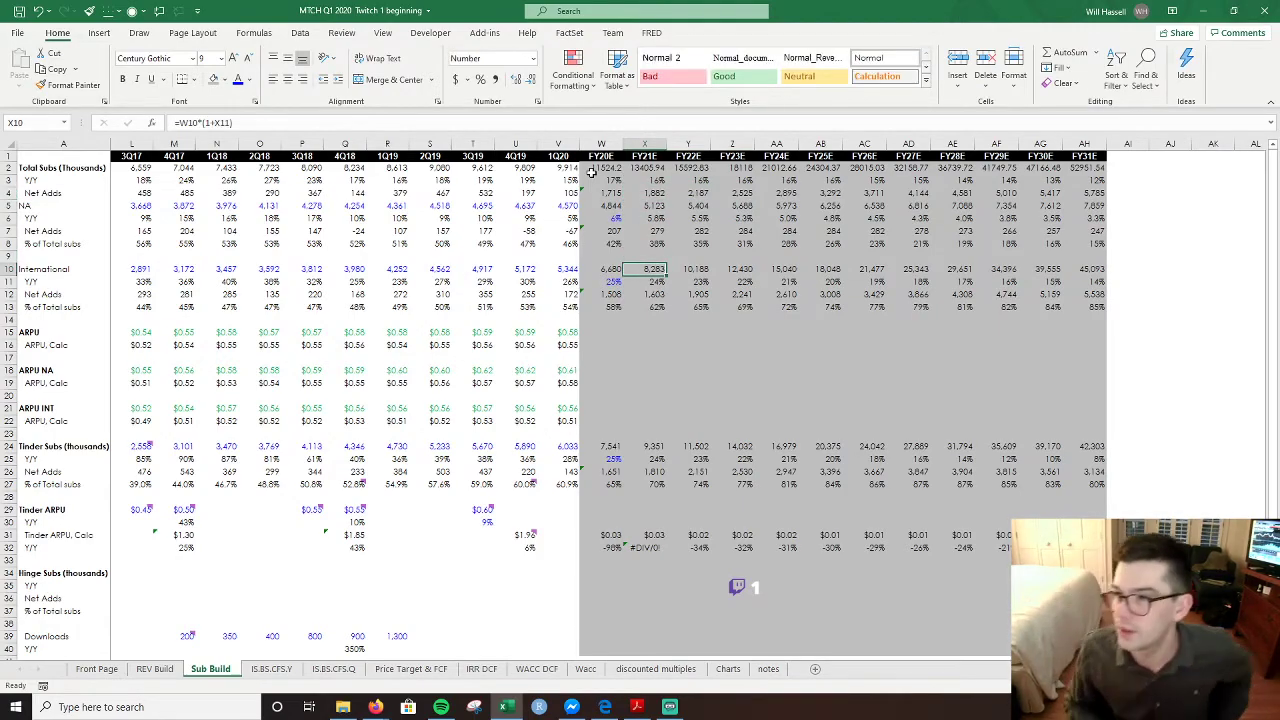
{"action": "key", "text": "Up"}
{"action": "key", "text": "Up"}
{"action": "key", "text": "Up"}
{"action": "key", "text": "Up"}
{"action": "key", "text": "Up"}
{"action": "key", "text": "Right"}
{"action": "key", "text": "Up"}
{"action": "key", "text": "Up"}
{"action": "key", "text": "F2"}
{"action": "key", "text": "Return"}
{"action": "key", "text": "Down"}
{"action": "key", "text": "Down"}
{"action": "key", "text": "Down"}
{"action": "key", "text": "Down"}
{"action": "key", "text": "Down"}
{"action": "key", "text": "Down"}
{"action": "key", "text": "Down"}
{"action": "key", "text": "Down"}
{"action": "key", "text": "Down"}
{"action": "key", "text": "Down"}
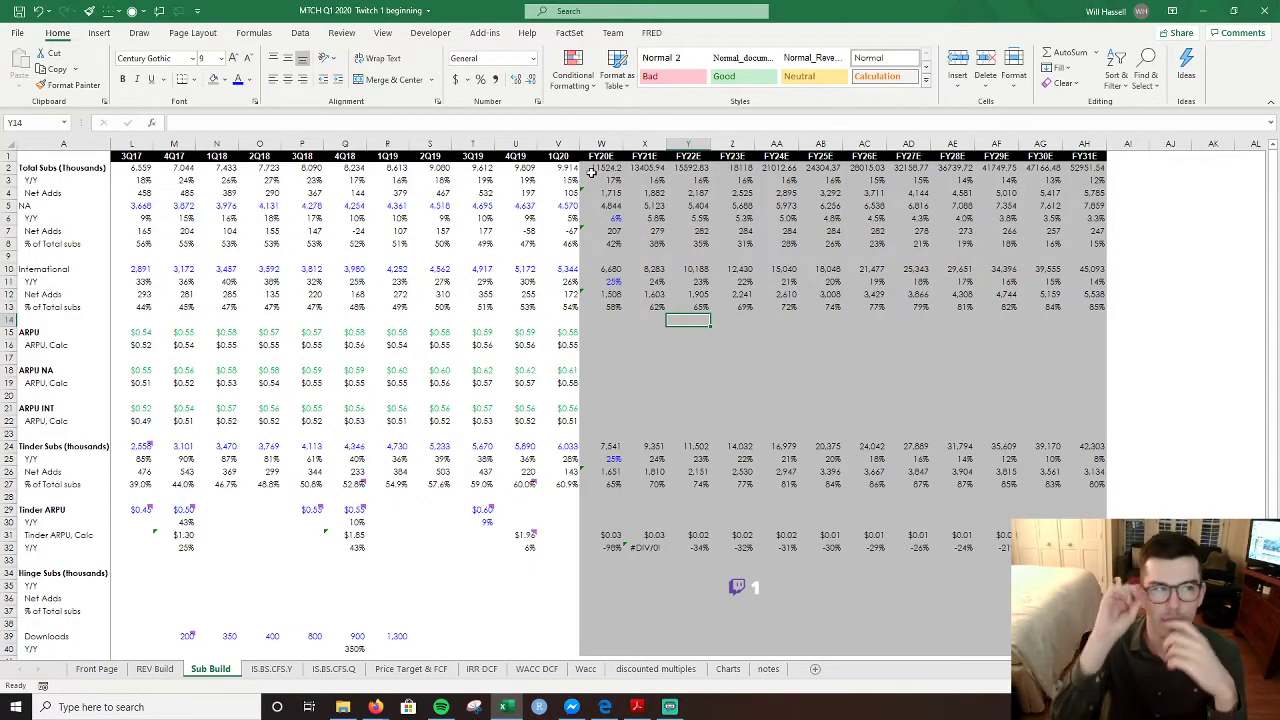
- Review the FY20E International subs in W10, the forecast rows beneath it, and the 1Q20 International subs in V10
{"action": "key", "text": "Left"}
{"action": "key", "text": "Left"}
{"action": "key", "text": "Up"}
{"action": "key", "text": "Up"}
{"action": "key", "text": "Up"}
{"action": "key", "text": "Up"}
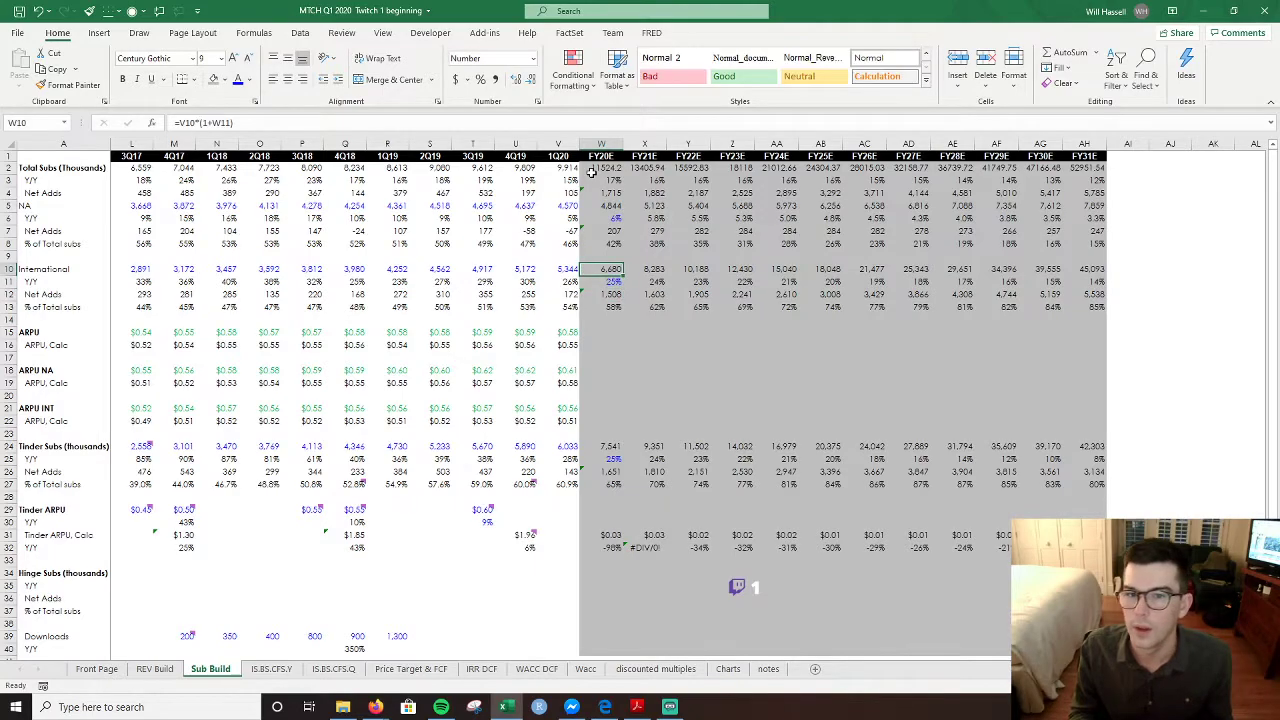
{"action": "key", "text": "Down"}
{"action": "key", "text": "Down"}
{"action": "key", "text": "Down"}
{"action": "key", "text": "Down"}
{"action": "key", "text": "Down"}
{"action": "key", "text": "Down"}
{"action": "key", "text": "Down"}
{"action": "key", "text": "Down"}
{"action": "key", "text": "Down"}
{"action": "key", "text": "Down"}
{"action": "key", "text": "Down"}
{"action": "key", "text": "Down"}
{"action": "key", "text": "Up"}
{"action": "key", "text": "Up"}
{"action": "key", "text": "Up"}
{"action": "key", "text": "Up"}
{"action": "key", "text": "Up"}
{"action": "key", "text": "Up"}
{"action": "key", "text": "Up"}
{"action": "key", "text": "Up"}
{"action": "key", "text": "Up"}
{"action": "key", "text": "Up"}
{"action": "key", "text": "Up"}
{"action": "key", "text": "Up"}
{"action": "key", "text": "Left"}
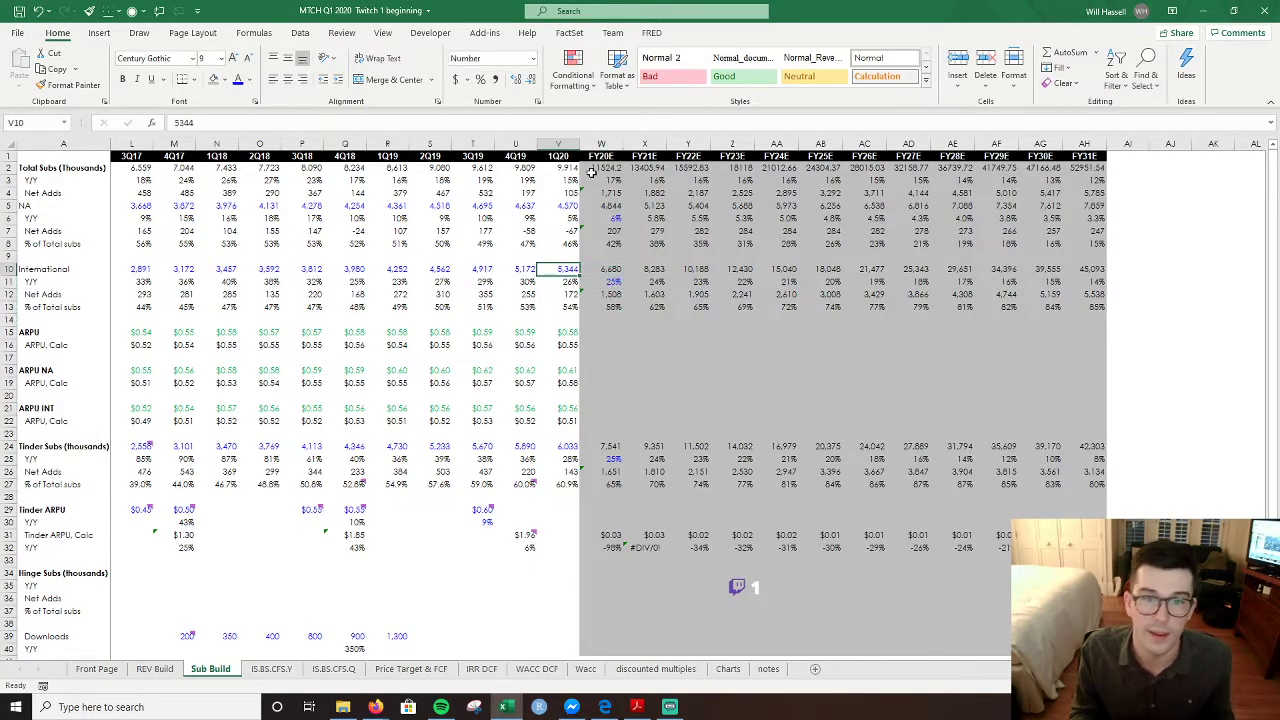
- Compare International Y/Y growth in row 11 across the historical quarters and the forecast through FY31E
{"action": "key", "text": "Down"}
{"action": "key", "text": "ctrl+Left"}
{"action": "key", "text": "Right"}
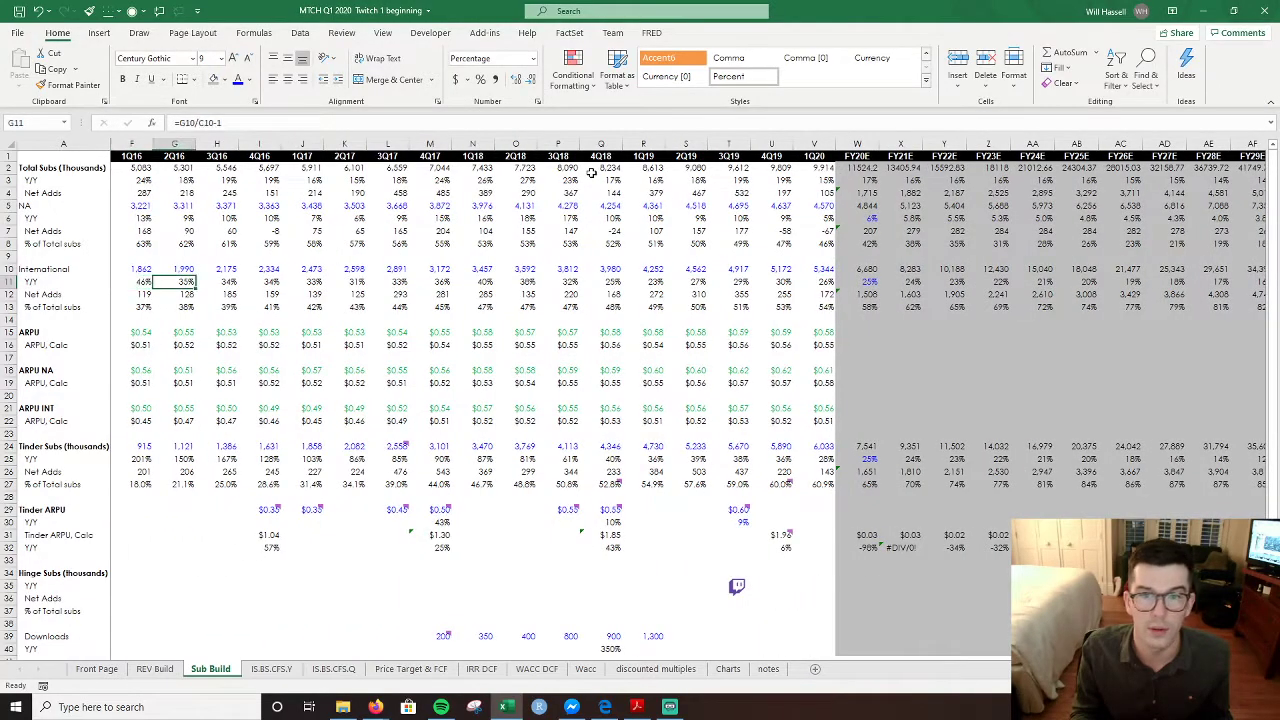
{"action": "key", "text": "ctrl+Right"}
{"action": "key", "text": "Right"}
{"action": "key", "text": "Left"}
{"action": "key", "text": "Left"}
{"action": "key", "text": "Left"}
{"action": "key", "text": "Left"}
{"action": "key", "text": "Left"}
{"action": "key", "text": "Left"}
{"action": "key", "text": "Left"}
{"action": "key", "text": "Left"}
{"action": "key", "text": "Left"}
{"action": "key", "text": "Left"}
{"action": "key", "text": "Left"}
{"action": "key", "text": "Left"}
{"action": "key", "text": "Left"}
{"action": "key", "text": "Left"}
{"action": "key", "text": "Left"}
{"action": "key", "text": "Left"}
{"action": "key", "text": "Left"}
{"action": "key", "text": "Left"}
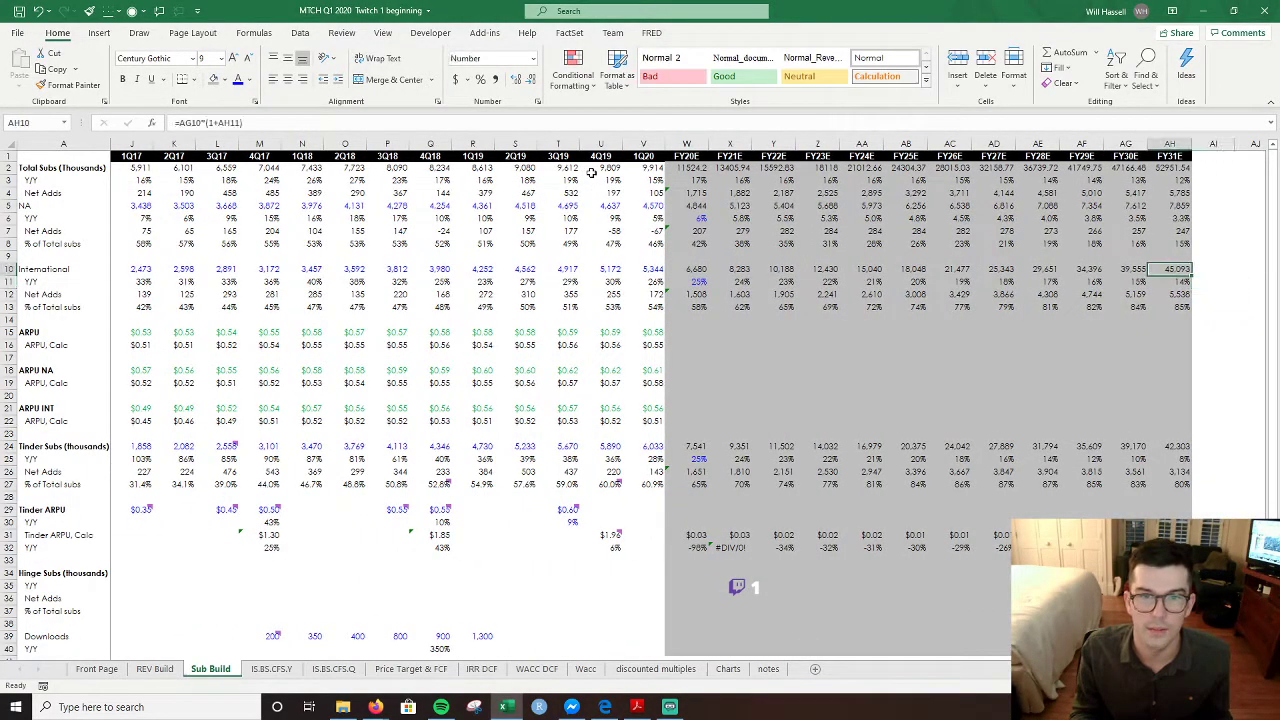
- Examine International net adds and the International share of total subs across the 2018 and 2019 quarters
{"action": "key", "text": "Left"}
{"action": "key", "text": "Down"}
{"action": "key", "text": "Down"}
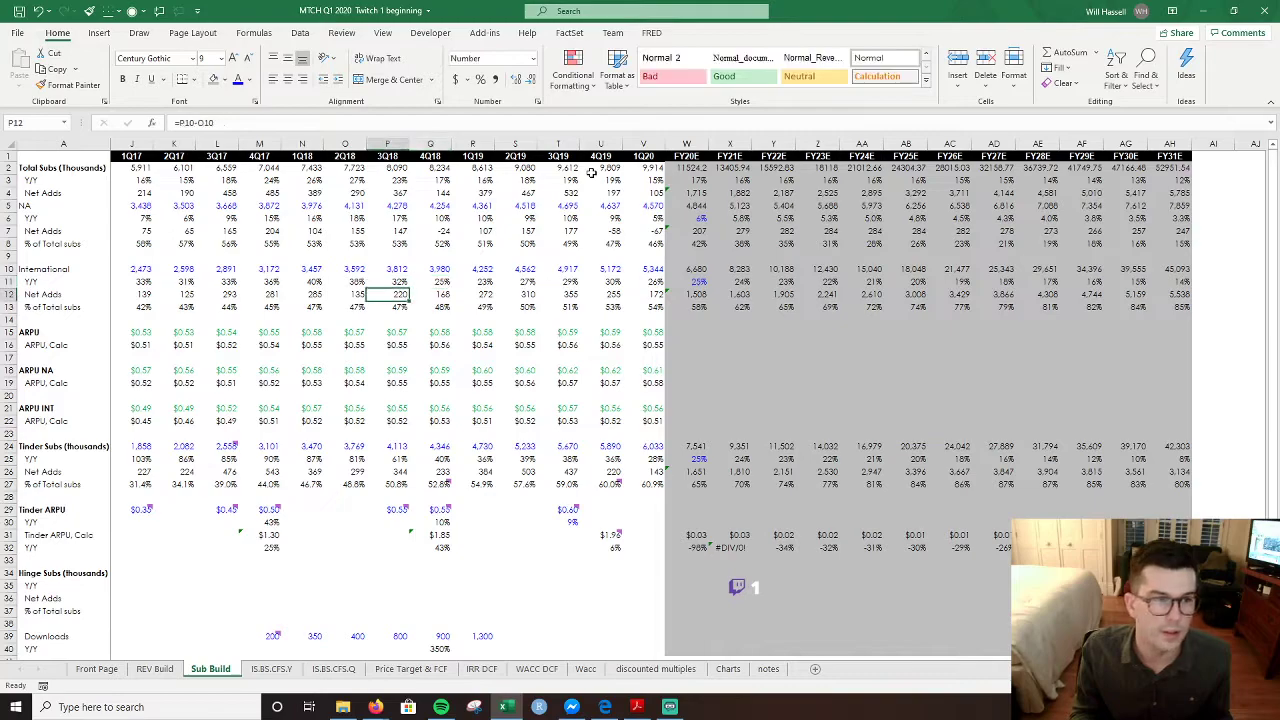
{"action": "key", "text": "Left"}
{"action": "key", "text": "Left"}
{"action": "key", "text": "Left"}
{"action": "key", "text": "Right"}
{"action": "key", "text": "Right"}
{"action": "key", "text": "Right"}
{"action": "key", "text": "Right"}
{"action": "key", "text": "Right"}
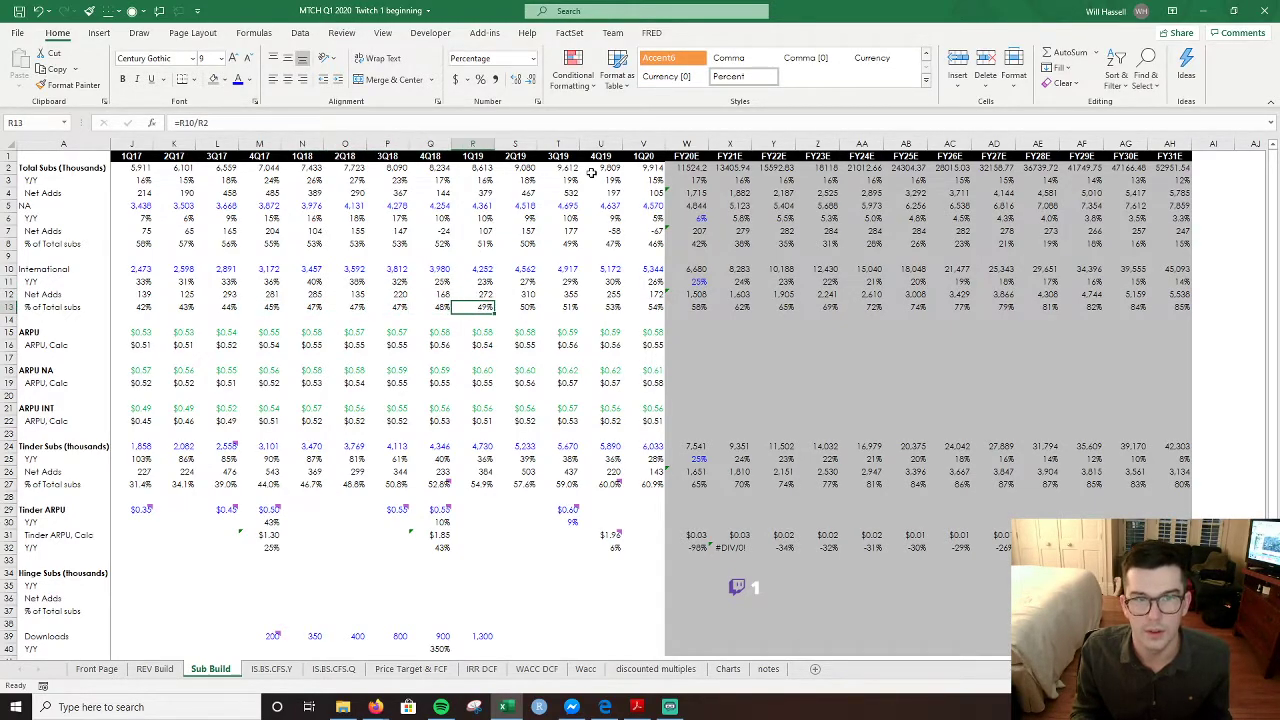
{"action": "key", "text": "Right"}
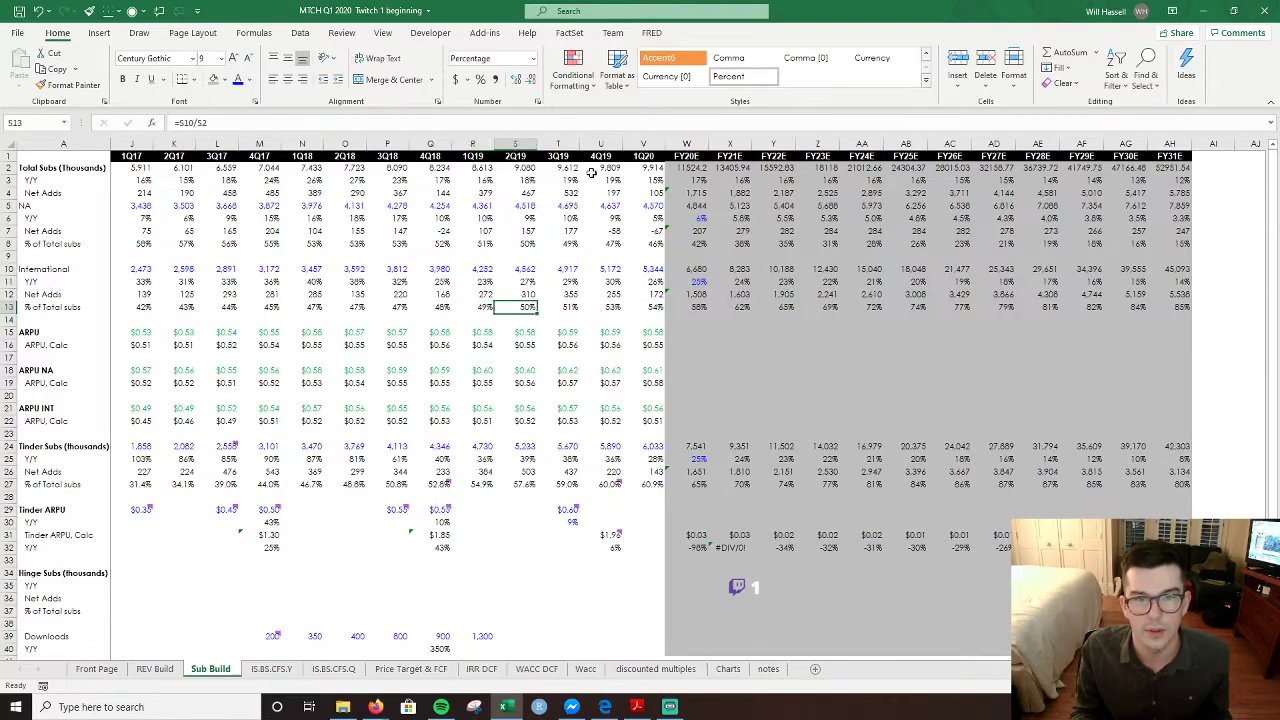
{"action": "key", "text": "Right"}
{"action": "key", "text": "Up"}
{"action": "key", "text": "Down"}
{"action": "key", "text": "Left"}
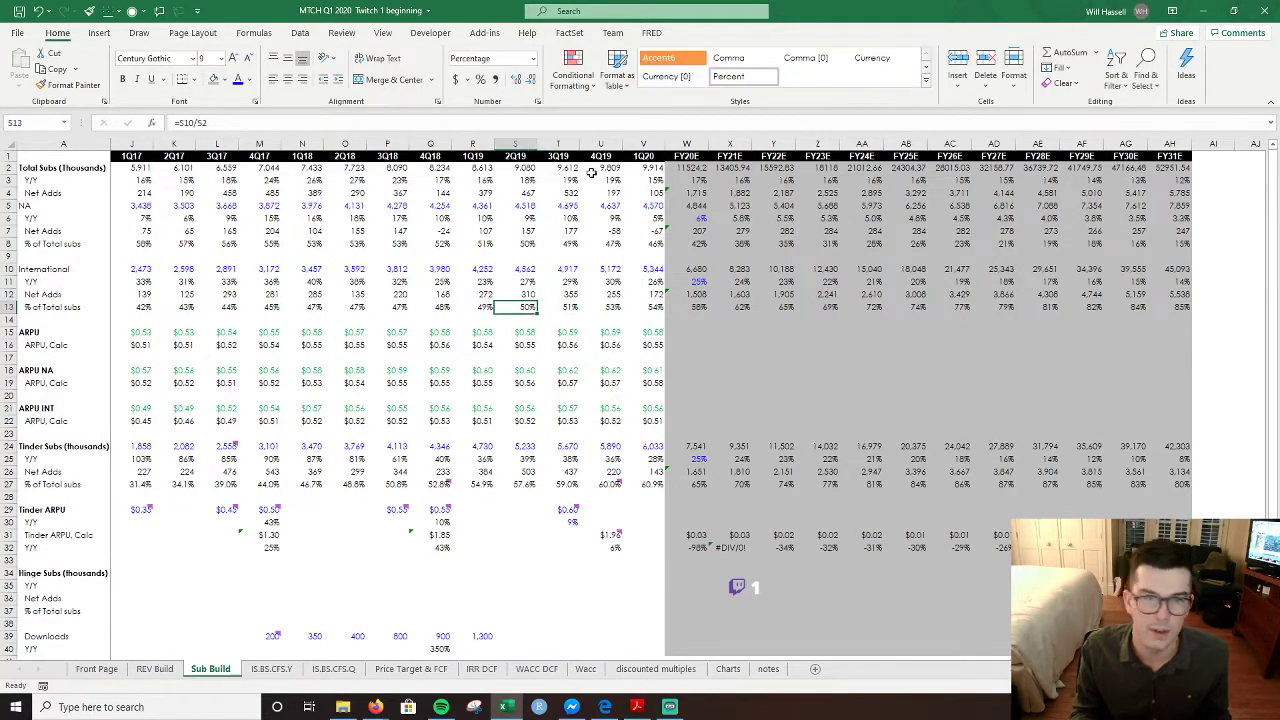
- Review NA subs in row 5 from 1Q15 through FY31E, including the NA Y/Y growth formula in AH6
{"action": "key", "text": "Up"}
{"action": "key", "text": "Up"}
{"action": "key", "text": "Up"}
{"action": "key", "text": "Up"}
{"action": "key", "text": "Up"}
{"action": "key", "text": "Up"}
{"action": "key", "text": "Up"}
{"action": "key", "text": "Up"}
{"action": "key", "text": "ctrl+Left"}
{"action": "key", "text": "Right"}
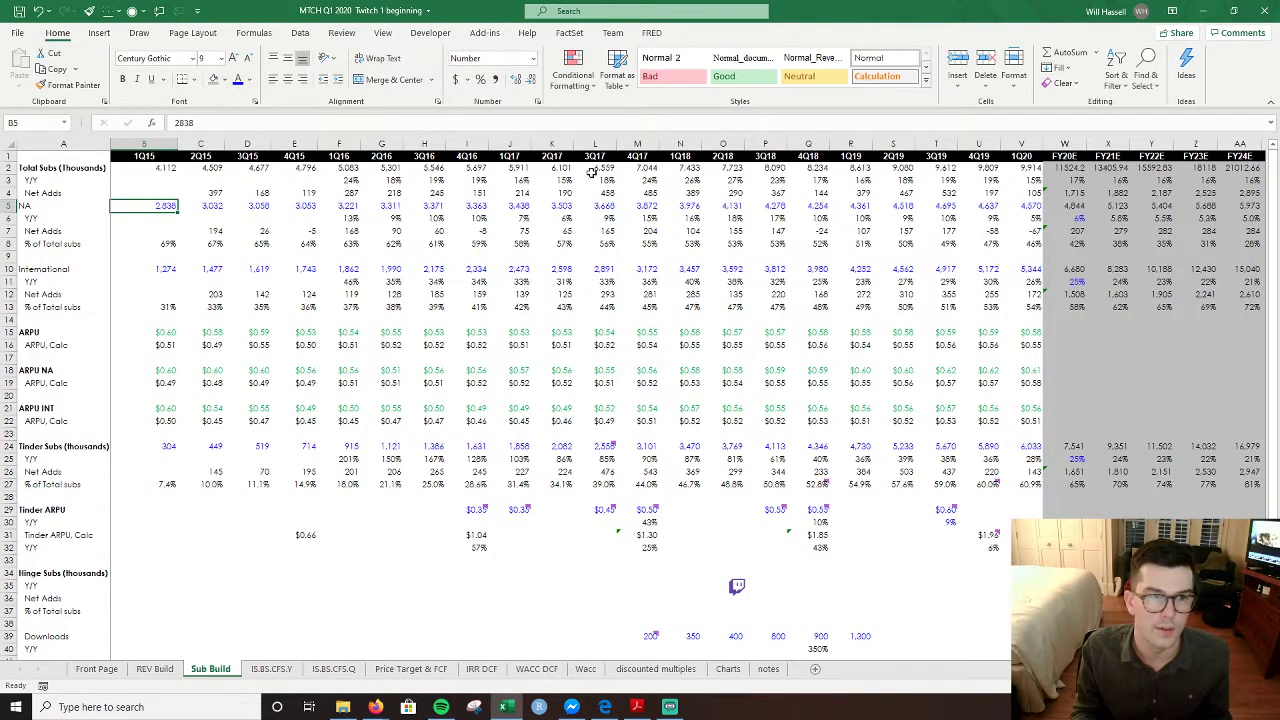
{"action": "key", "text": "ctrl+Right"}
{"action": "key", "text": "Down"}
{"action": "key", "text": "Down"}
{"action": "key", "text": "Down"}
{"action": "key", "text": "Down"}
{"action": "key", "text": "Down"}
{"action": "key", "text": "Down"}
{"action": "key", "text": "Down"}
{"action": "key", "text": "Down"}
{"action": "key", "text": "Down"}
{"action": "key", "text": "Down"}
{"action": "key", "text": "Down"}
{"action": "key", "text": "Down"}
{"action": "key", "text": "Down"}
{"action": "key", "text": "Down"}
{"action": "key", "text": "Down"}
{"action": "key", "text": "Down"}
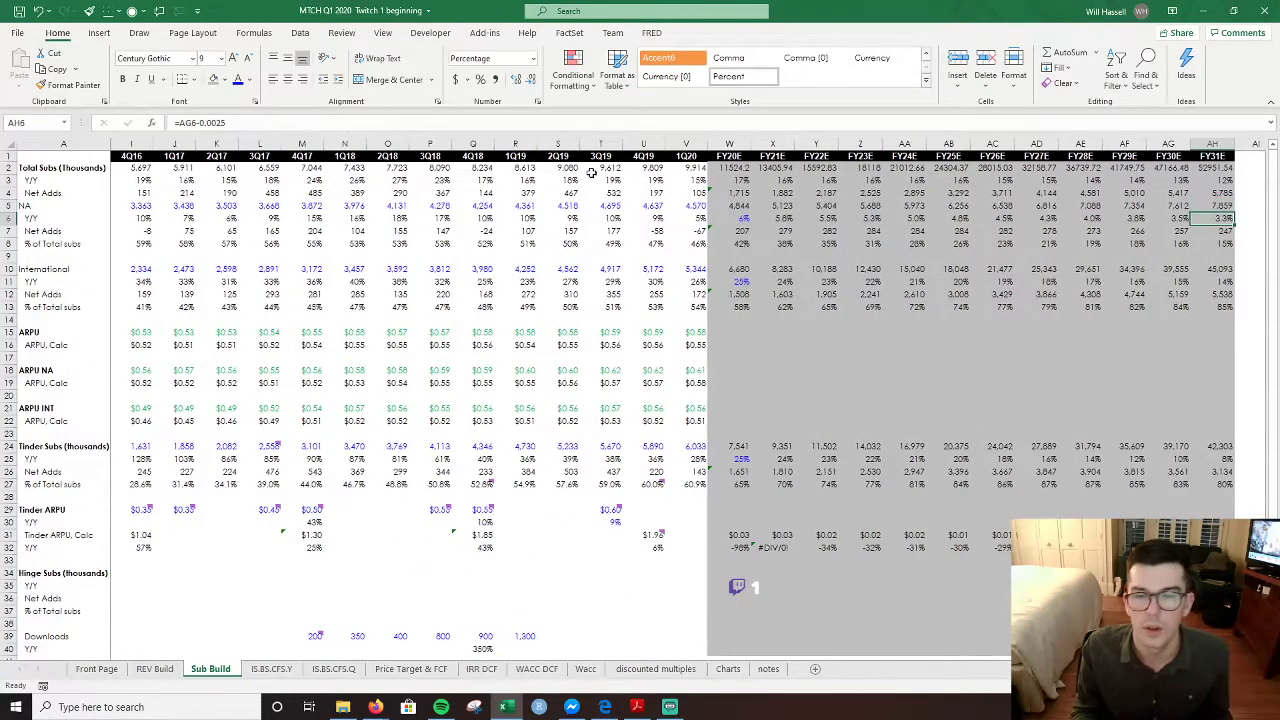
{"action": "key", "text": "Right"}
{"action": "key", "text": "Right"}
{"action": "key", "text": "Right"}
{"action": "key", "text": "Right"}
{"action": "key", "text": "Right"}
{"action": "key", "text": "Right"}
{"action": "key", "text": "Left"}
{"action": "key", "text": "Left"}
{"action": "key", "text": "Left"}
{"action": "key", "text": "Left"}
{"action": "key", "text": "Left"}
{"action": "key", "text": "Left"}
{"action": "key", "text": "Left"}
{"action": "key", "text": "Left"}
{"action": "key", "text": "Left"}
{"action": "key", "text": "Left"}
{"action": "key", "text": "Left"}
{"action": "key", "text": "Left"}
{"action": "key", "text": "Left"}
{"action": "key", "text": "Left"}
{"action": "key", "text": "Left"}
{"action": "key", "text": "Left"}
{"action": "key", "text": "Left"}
{"action": "key", "text": "Left"}
{"action": "key", "text": "Left"}
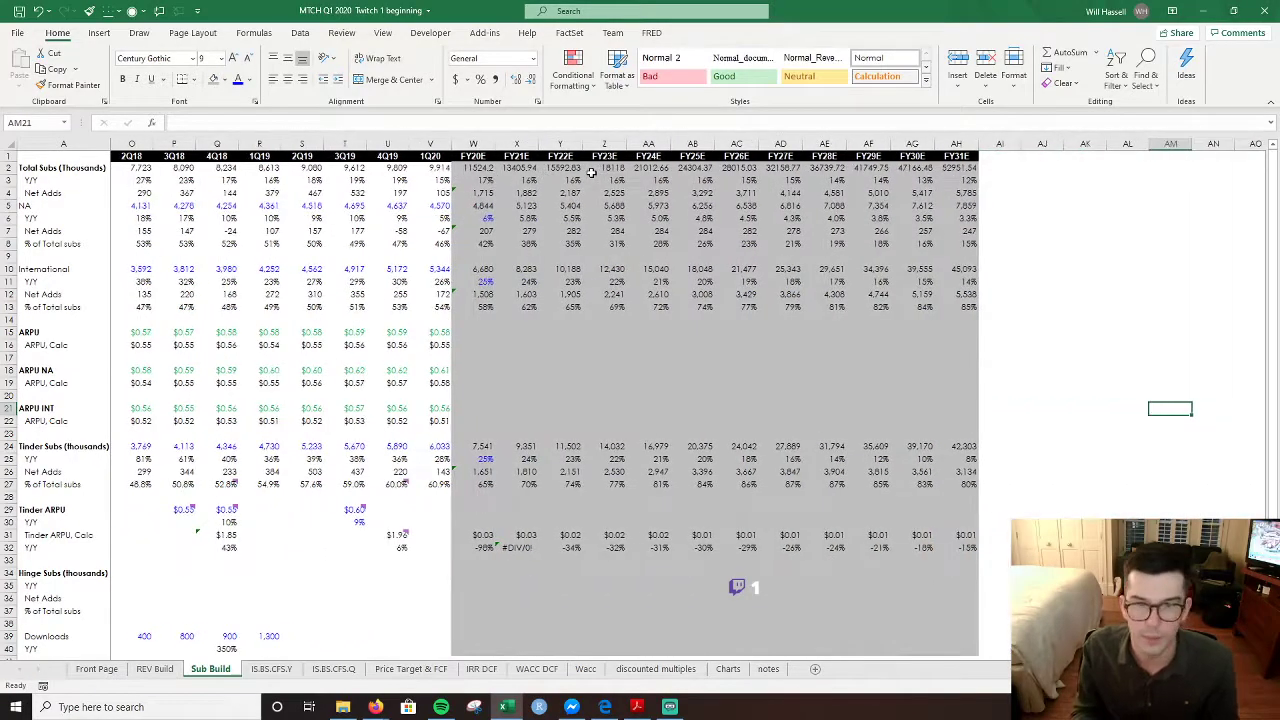
{"action": "key", "text": "Up"}
{"action": "key", "text": "Up"}
{"action": "key", "text": "Right"}
{"action": "key", "text": "Up"}
{"action": "key", "text": "Up"}
{"action": "key", "text": "Up"}
{"action": "key", "text": "Up"}
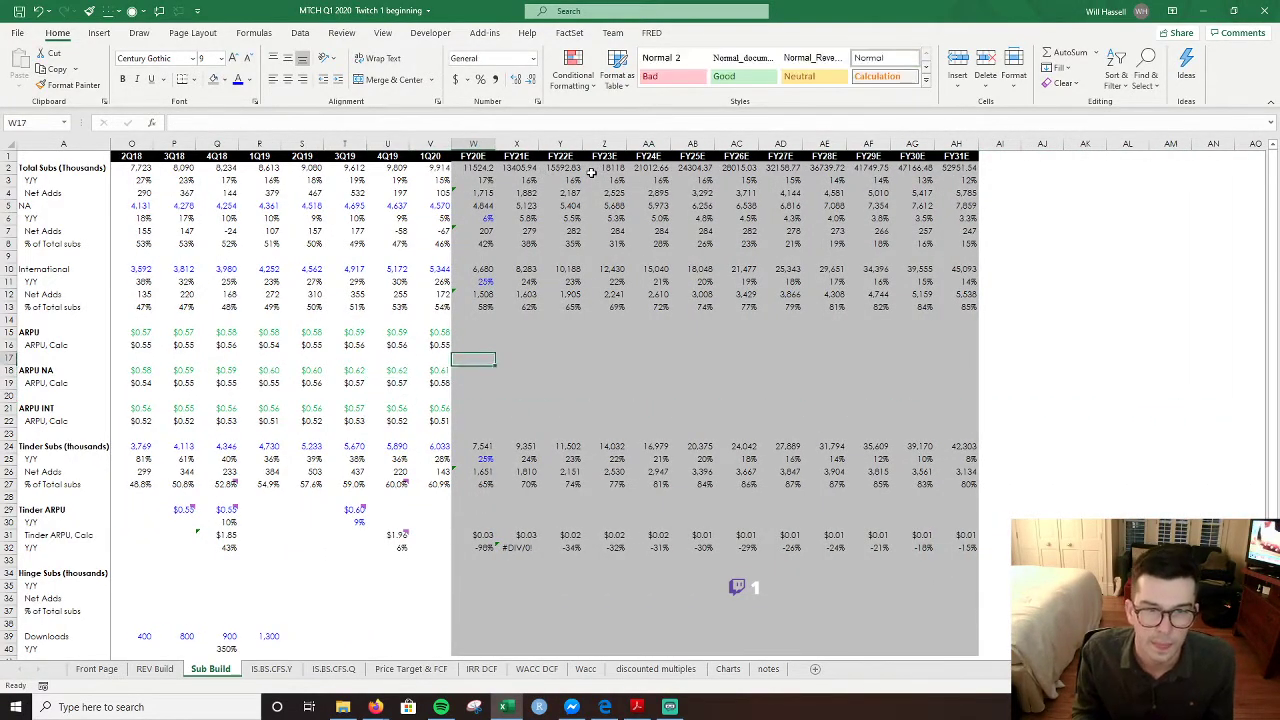
{"action": "key", "text": "Right"}
{"action": "key", "text": "Down"}
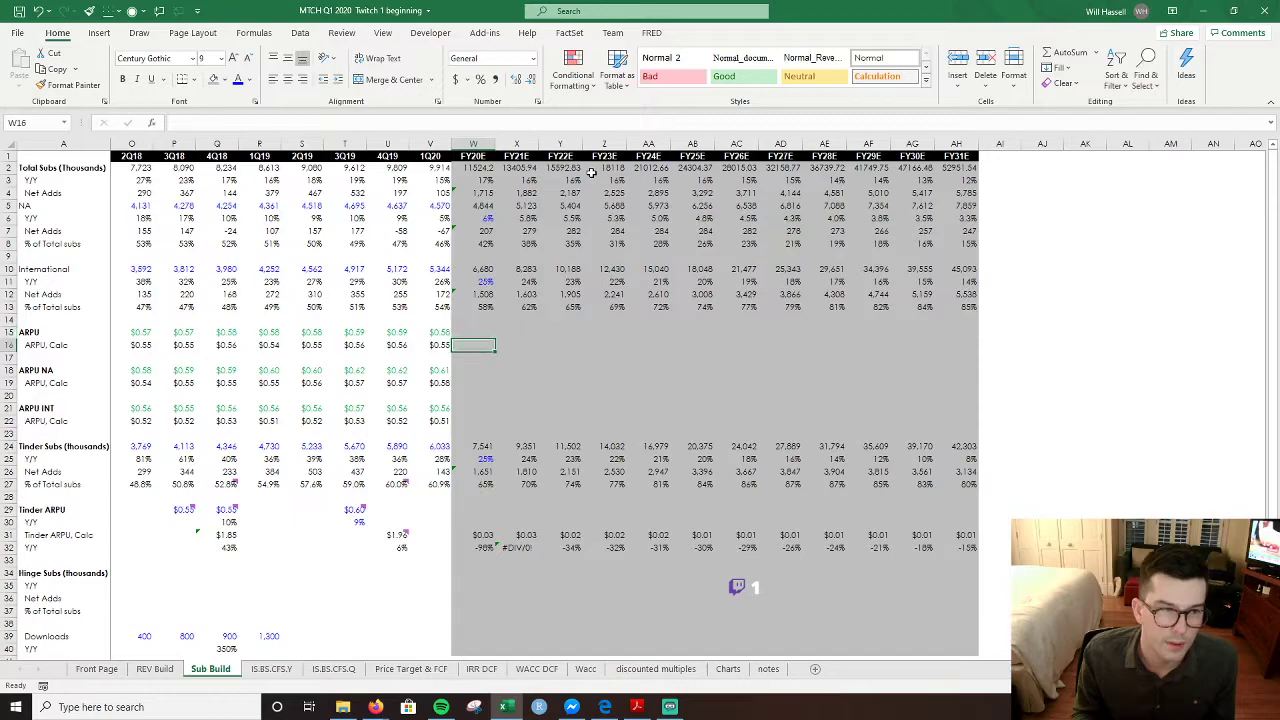
{"action": "type", "text": "="}
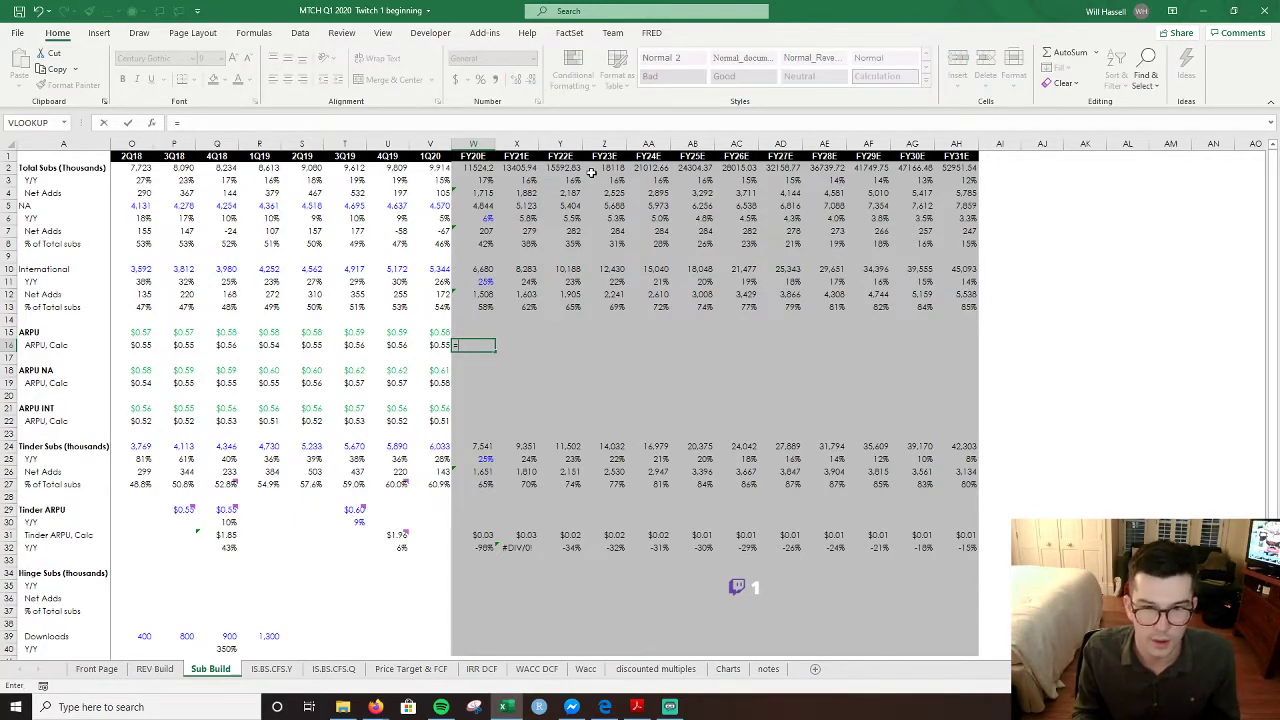
{"action": "key", "text": "Escape"}
- Check how the 1Q20 ARPU in AA28 is calculated on the REV Build sheet
{"action": "key", "text": "ctrl+Page_Down"}
{"action": "key", "text": "ctrl+Page_Up"}
{"action": "key", "text": "ctrl+Page_Up"}
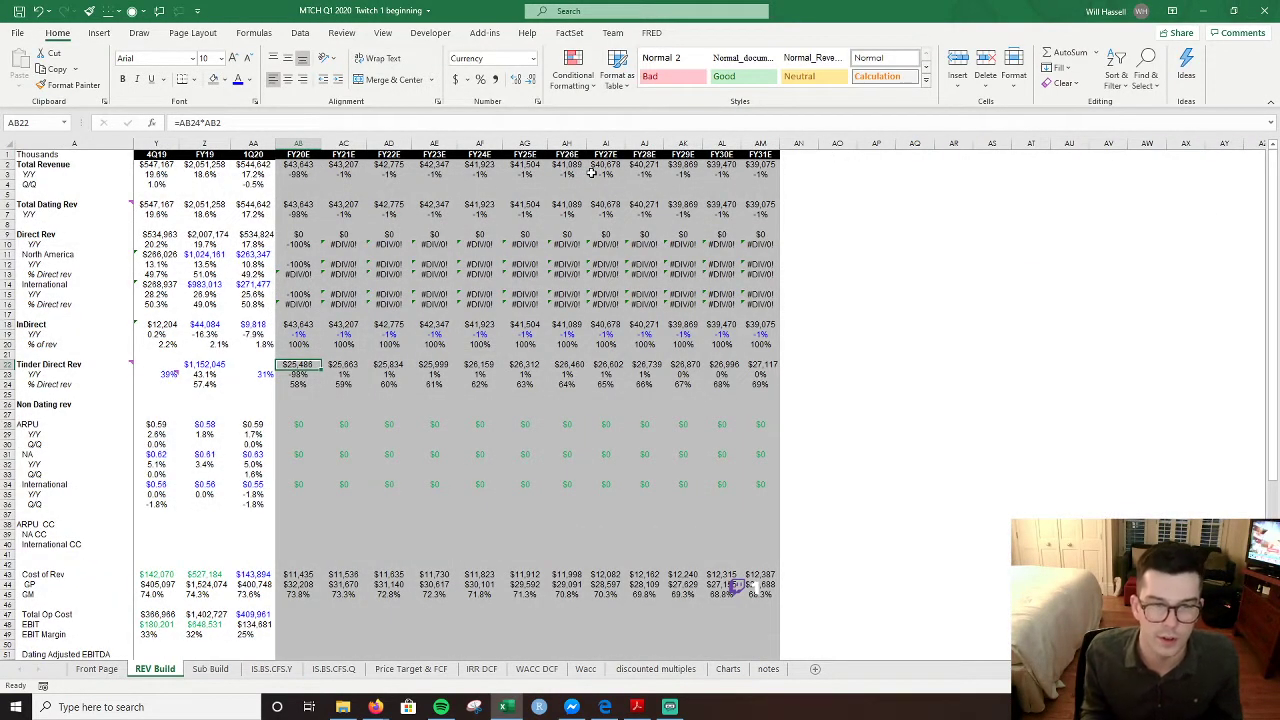
{"action": "key", "text": "Down"}
{"action": "key", "text": "Down"}
{"action": "key", "text": "Down"}
{"action": "key", "text": "Down"}
{"action": "key", "text": "Down"}
{"action": "key", "text": "Left"}
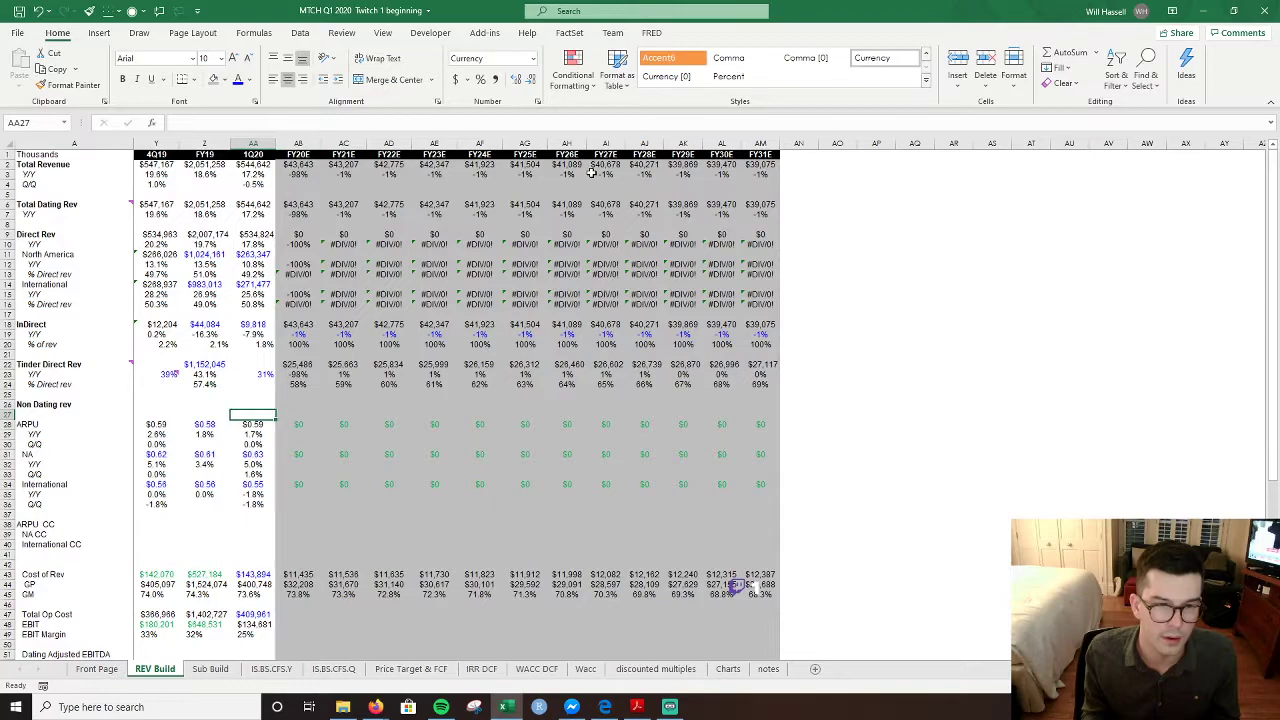
{"action": "key", "text": "Down"}
{"action": "key", "text": "F2"}
{"action": "key", "text": "Escape"}
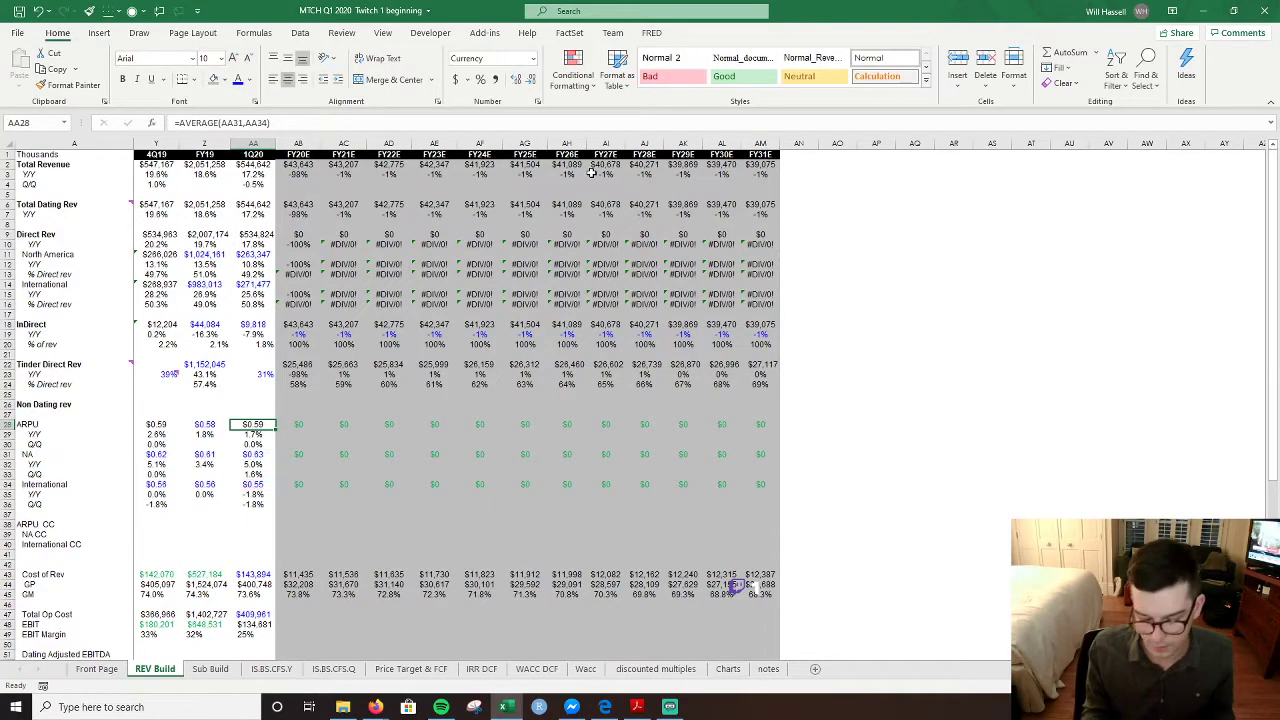
- Calculate FY20E ARPU in W16 on the Sub Build sheet as the average of W19 and W22, =AVERAGE(W19,W22)
{"action": "key", "text": "ctrl+Page_Down"}
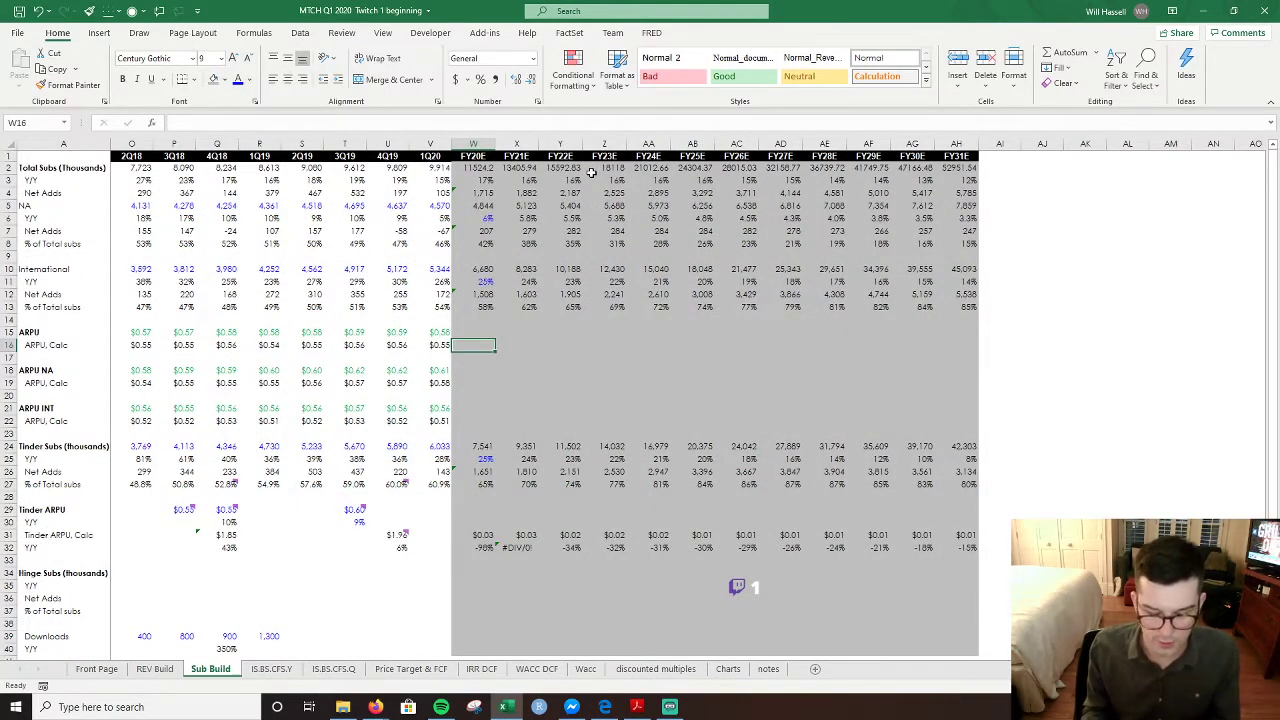
{"action": "type", "text": "="}
{"action": "key", "text": "Down"}
{"action": "key", "text": "Down"}
{"action": "key", "text": "Down"}
{"action": "key", "text": "BackSpace"}
{"action": "key", "text": "BackSpace"}
{"action": "key", "text": "BackSpace"}
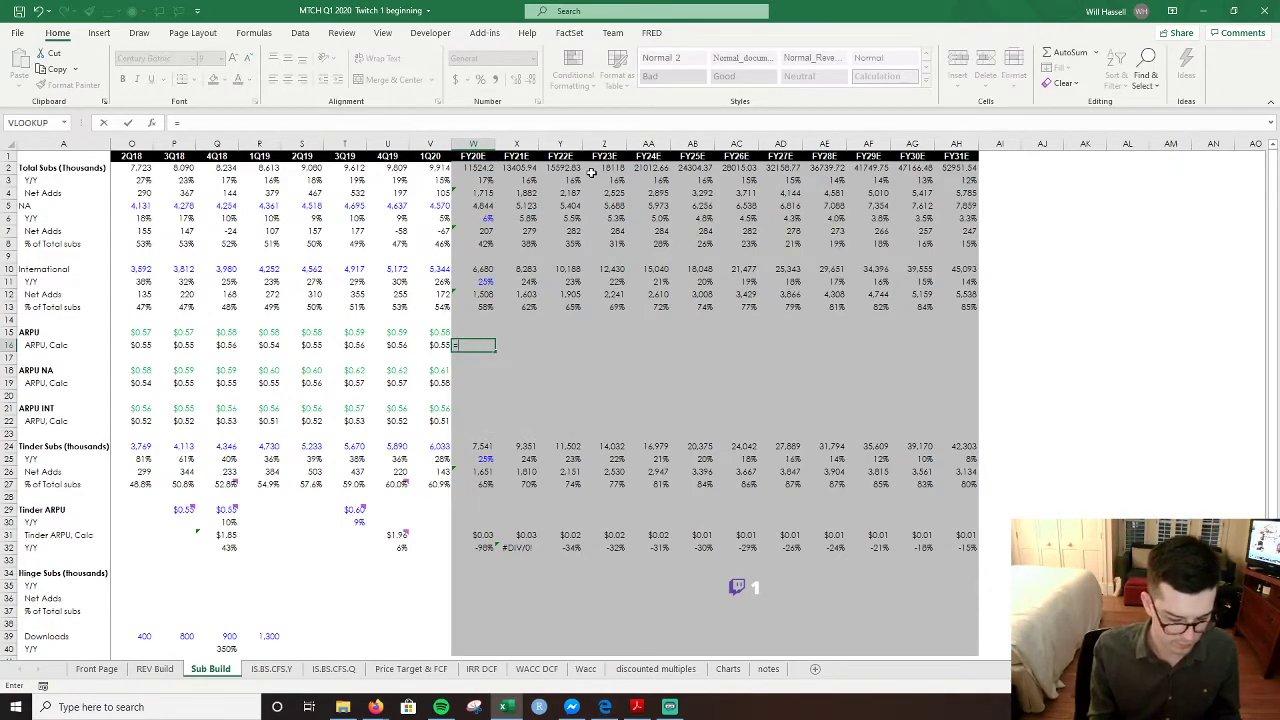
{"action": "type", "text": "avera"}
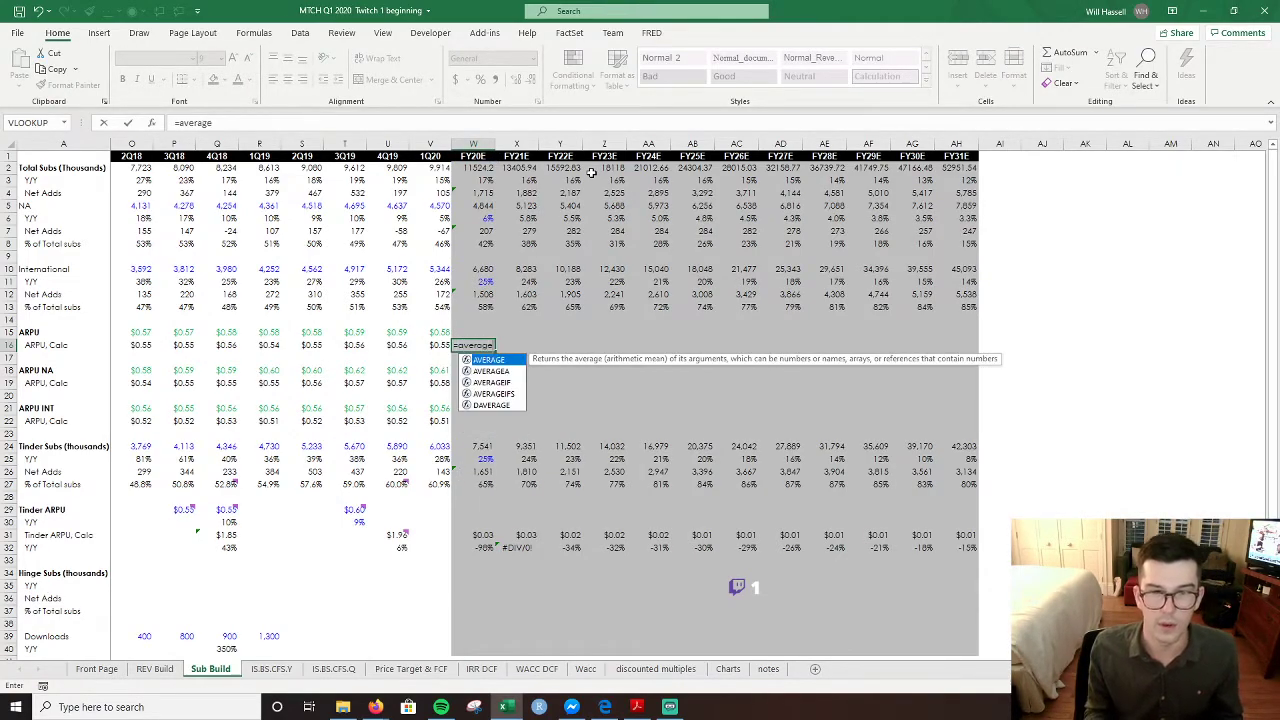
{"action": "type", "text": "ge"}
{"action": "key", "text": "Tab"}
{"action": "key", "text": "Down"}
{"action": "key", "text": "Down"}
{"action": "key", "text": "Down"}
{"action": "type", "text": ","}
{"action": "key", "text": "Down"}
{"action": "key", "text": "Down"}
{"action": "key", "text": "Down"}
{"action": "key", "text": "Down"}
{"action": "key", "text": "Down"}
{"action": "key", "text": "Down"}
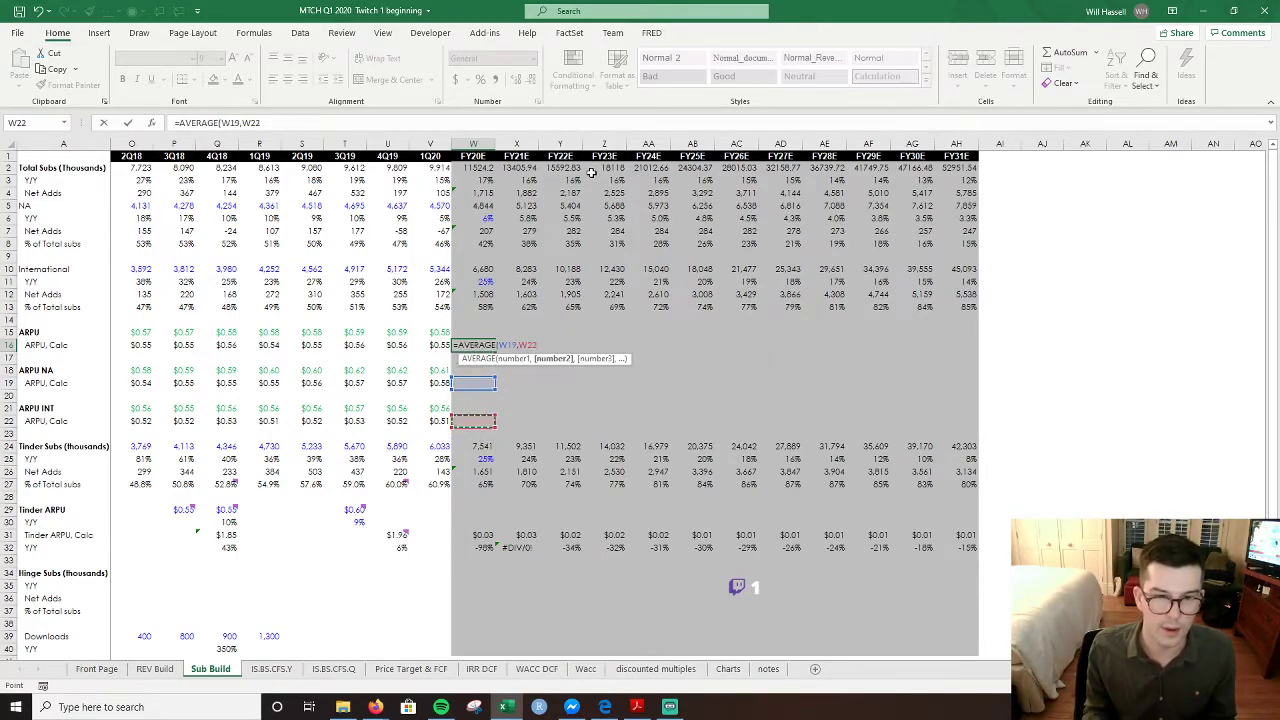
{"action": "key", "text": "ctrl+Return"}
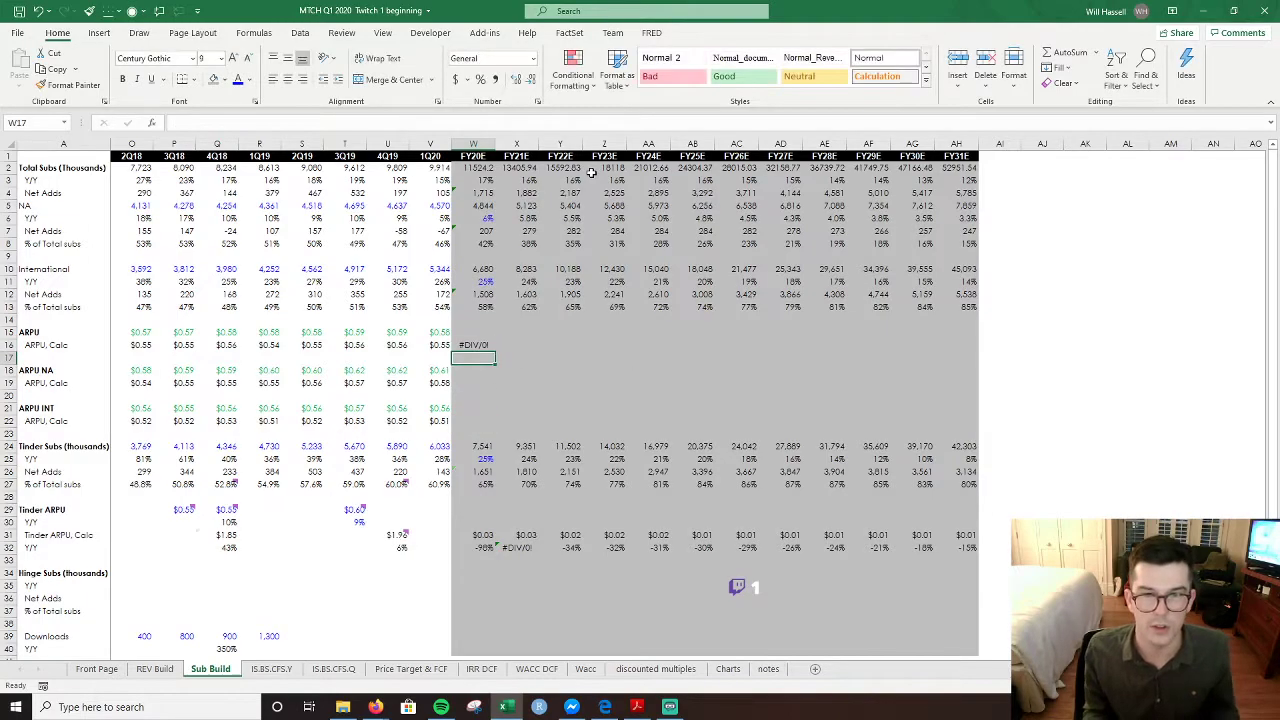
- Fill the ARPU average formula in W16 across the forecast years through FY31E
{"action": "key", "text": "shift+Right"}
{"action": "key", "text": "shift+Right"}
{"action": "key", "text": "shift+Right"}
{"action": "key", "text": "shift+Right"}
{"action": "key", "text": "shift+Right"}
{"action": "key", "text": "shift+Right"}
{"action": "key", "text": "shift+Right"}
{"action": "key", "text": "shift+Right"}
{"action": "key", "text": "shift+Right"}
{"action": "key", "text": "shift+Right"}
{"action": "key", "text": "shift+Right"}
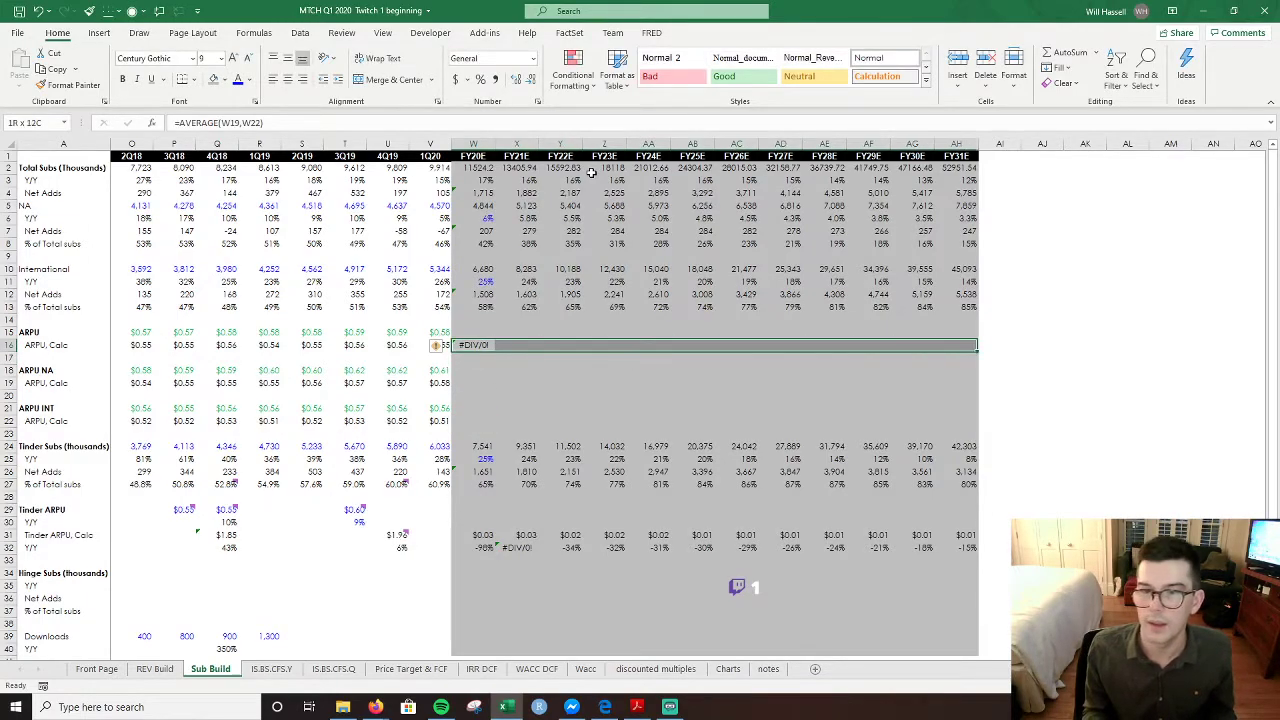
{"action": "key", "text": "ctrl+r"}
{"action": "key", "text": "Down"}
{"action": "key", "text": "Down"}
{"action": "key", "text": "Down"}
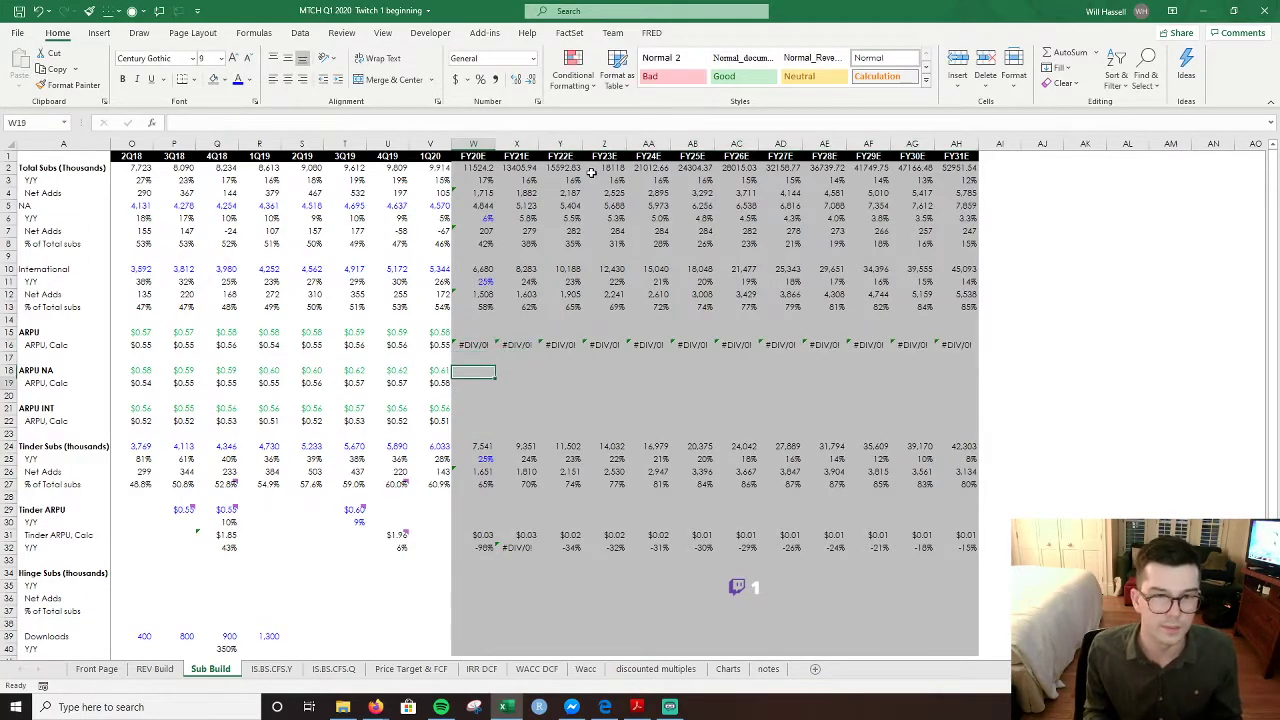
- Review the ARPU row on the REV Build sheet across the historical quarters and the forecast years
{"action": "key", "text": "ctrl+Page_Down"}
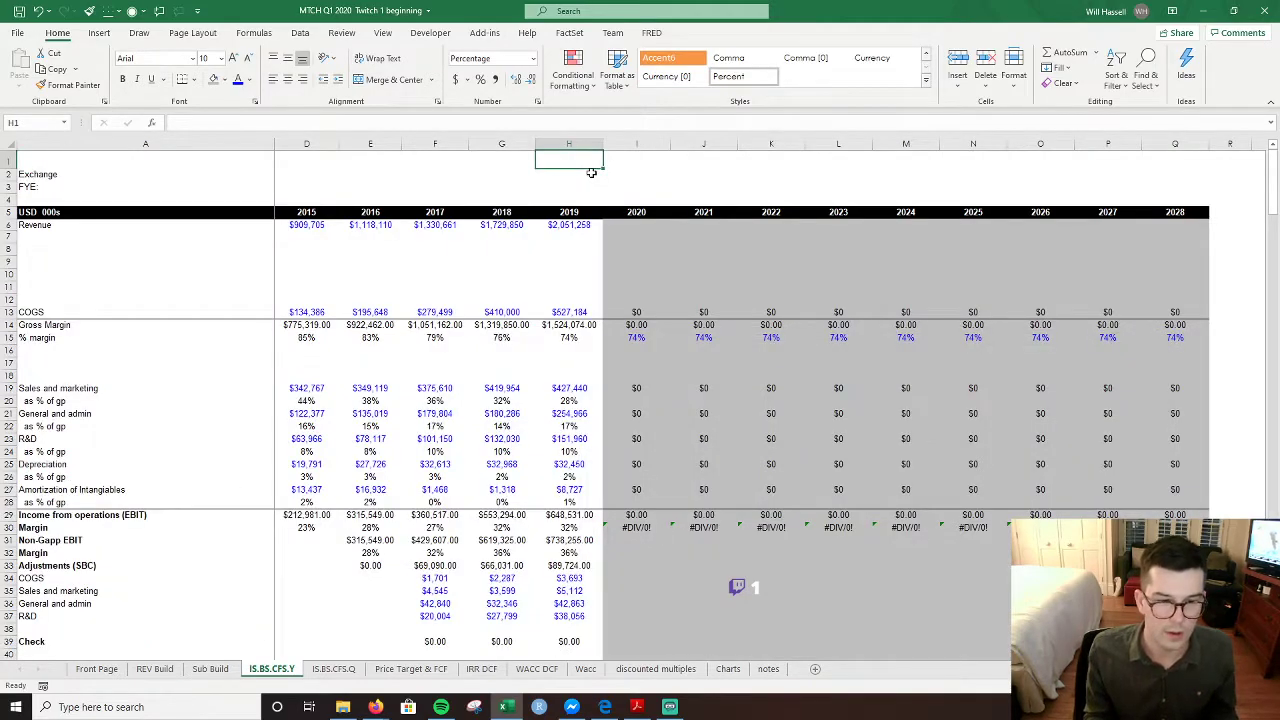
{"action": "key", "text": "ctrl+Page_Up"}
{"action": "key", "text": "ctrl+Page_Up"}
{"action": "key", "text": "Right"}
{"action": "key", "text": "Left"}
{"action": "key", "text": "Left"}
{"action": "key", "text": "Left"}
{"action": "key", "text": "Left"}
{"action": "key", "text": "Left"}
{"action": "key", "text": "Left"}
{"action": "key", "text": "Left"}
{"action": "key", "text": "Left"}
{"action": "key", "text": "Left"}
{"action": "key", "text": "Right"}
{"action": "key", "text": "Right"}
{"action": "key", "text": "Right"}
{"action": "key", "text": "Right"}
{"action": "key", "text": "Right"}
{"action": "key", "text": "Right"}
{"action": "key", "text": "Right"}
{"action": "key", "text": "Right"}
{"action": "key", "text": "Right"}
{"action": "key", "text": "Down"}
{"action": "key", "text": "Down"}
{"action": "key", "text": "Up"}
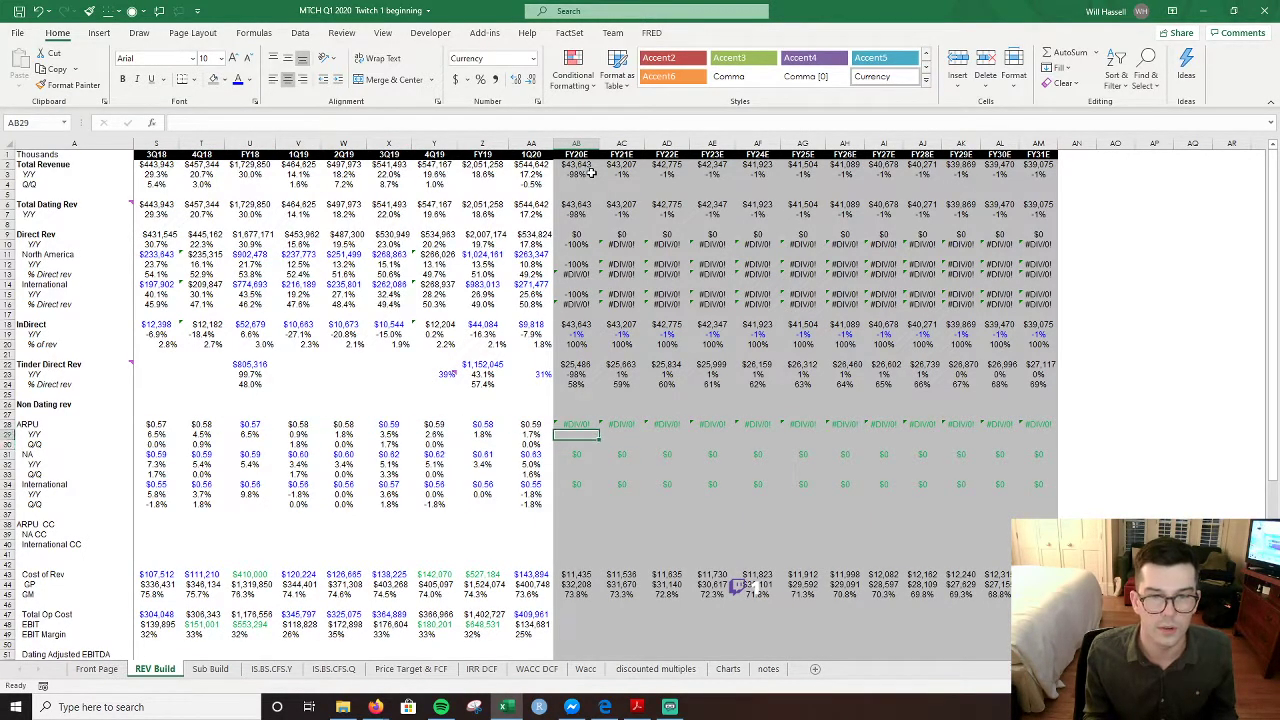
{"action": "type", "text": "="}
{"action": "key", "text": "Up"}
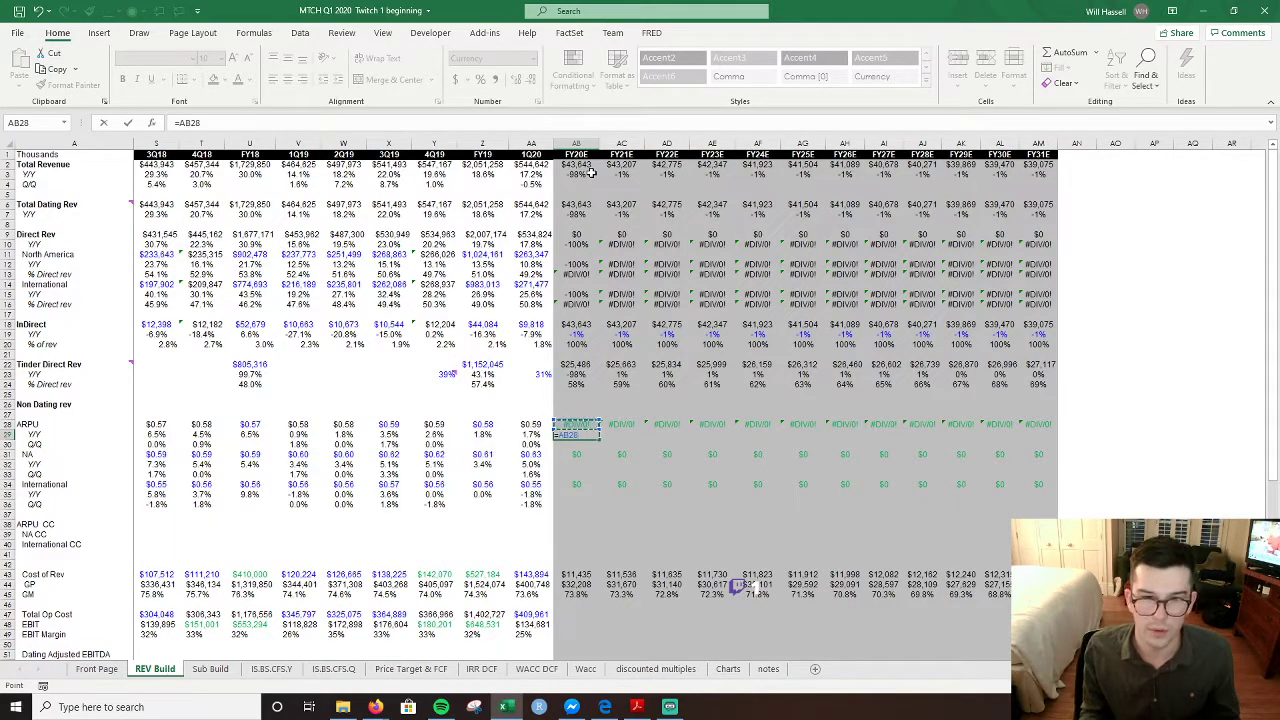
{"action": "key", "text": "Escape"}
- Copy the Tinder Direct Rev Y/Y formulas in AB23:AM23 into the ARPU Y/Y row, AB29:AM29
{"action": "key", "text": "Up"}
{"action": "key", "text": "Up"}
{"action": "key", "text": "Up"}
{"action": "key", "text": "Up"}
{"action": "key", "text": "Up"}
{"action": "key", "text": "Up"}
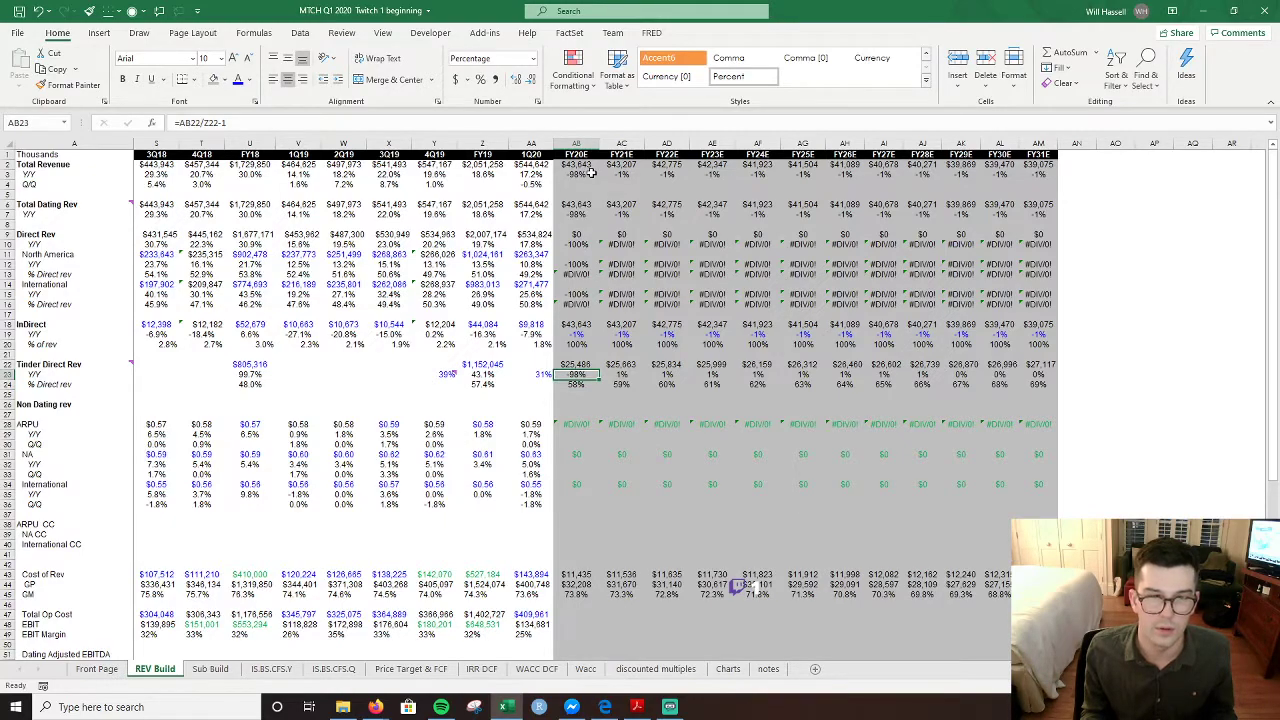
{"action": "key", "text": "ctrl+shift+Right"}
{"action": "key", "text": "ctrl+c"}
{"action": "key", "text": "Down"}
{"action": "key", "text": "Down"}
{"action": "key", "text": "Down"}
{"action": "key", "text": "Down"}
{"action": "key", "text": "Down"}
{"action": "key", "text": "Down"}
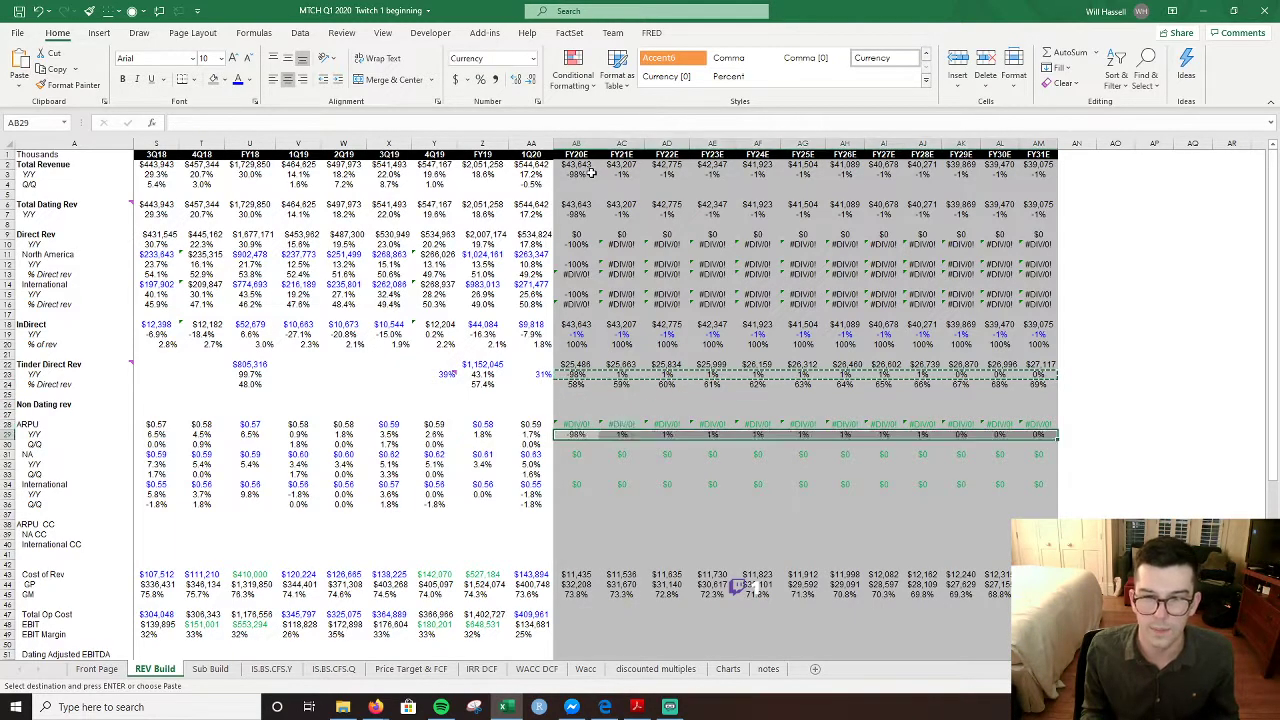
{"action": "key", "text": "ctrl+shift+Right"}
{"action": "key", "text": "Return"}
- Check the cell references of the ARPU Y/Y formulas in AB29 and AC29
{"action": "key", "text": "F2"}
{"action": "key", "text": "Escape"}
{"action": "key", "text": "F2"}
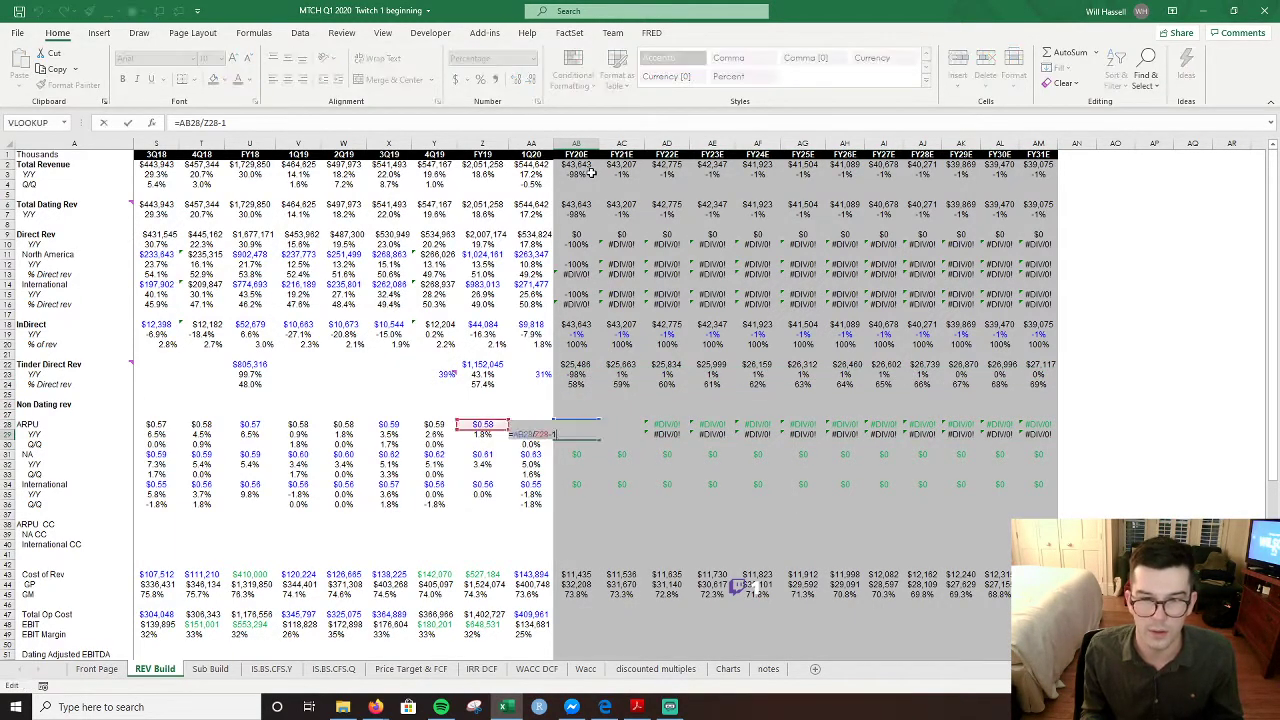
{"action": "key", "text": "Escape"}
{"action": "key", "text": "Right"}
{"action": "key", "text": "F2"}
{"action": "key", "text": "Escape"}
- Copy the ARPU Y/Y formulas in AB29:AM29 into the NA Y/Y row 32 and the International Y/Y row 35
{"action": "key", "text": "Left"}
{"action": "key", "text": "ctrl+shift+Right"}
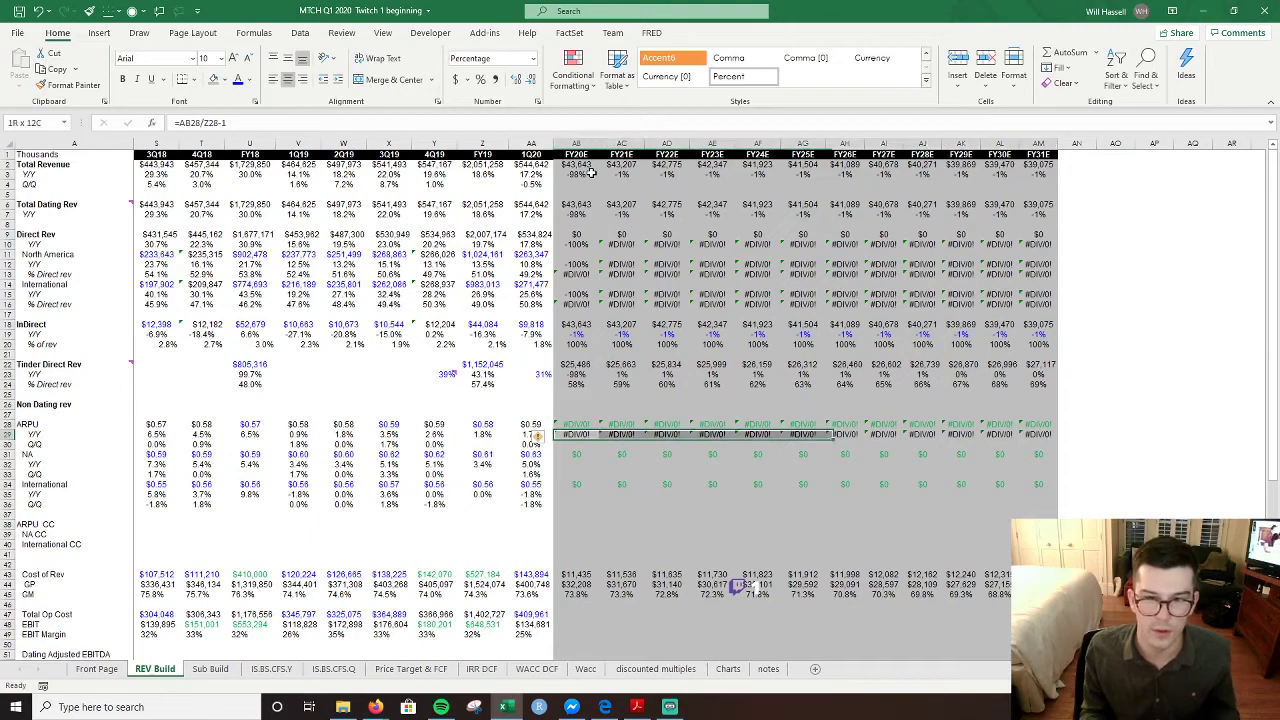
{"action": "key", "text": "ctrl+c"}
{"action": "key", "text": "Down"}
{"action": "key", "text": "Down"}
{"action": "key", "text": "Down"}
{"action": "key", "text": "ctrl+v"}
{"action": "key", "text": "Down"}
{"action": "key", "text": "Down"}
{"action": "key", "text": "Down"}
{"action": "key", "text": "ctrl+v"}
{"action": "key", "text": "Escape"}
- Examine the NA and International ARPU growth rows across the historical quarters and the forecast years
{"action": "key", "text": "Left"}
{"action": "key", "text": "Left"}
{"action": "key", "text": "Left"}
{"action": "key", "text": "Left"}
{"action": "key", "text": "Left"}
{"action": "key", "text": "Left"}
{"action": "key", "text": "Left"}
{"action": "key", "text": "Left"}
{"action": "key", "text": "Left"}
{"action": "key", "text": "Left"}
{"action": "key", "text": "Left"}
{"action": "key", "text": "Left"}
{"action": "key", "text": "Left"}
{"action": "key", "text": "Left"}
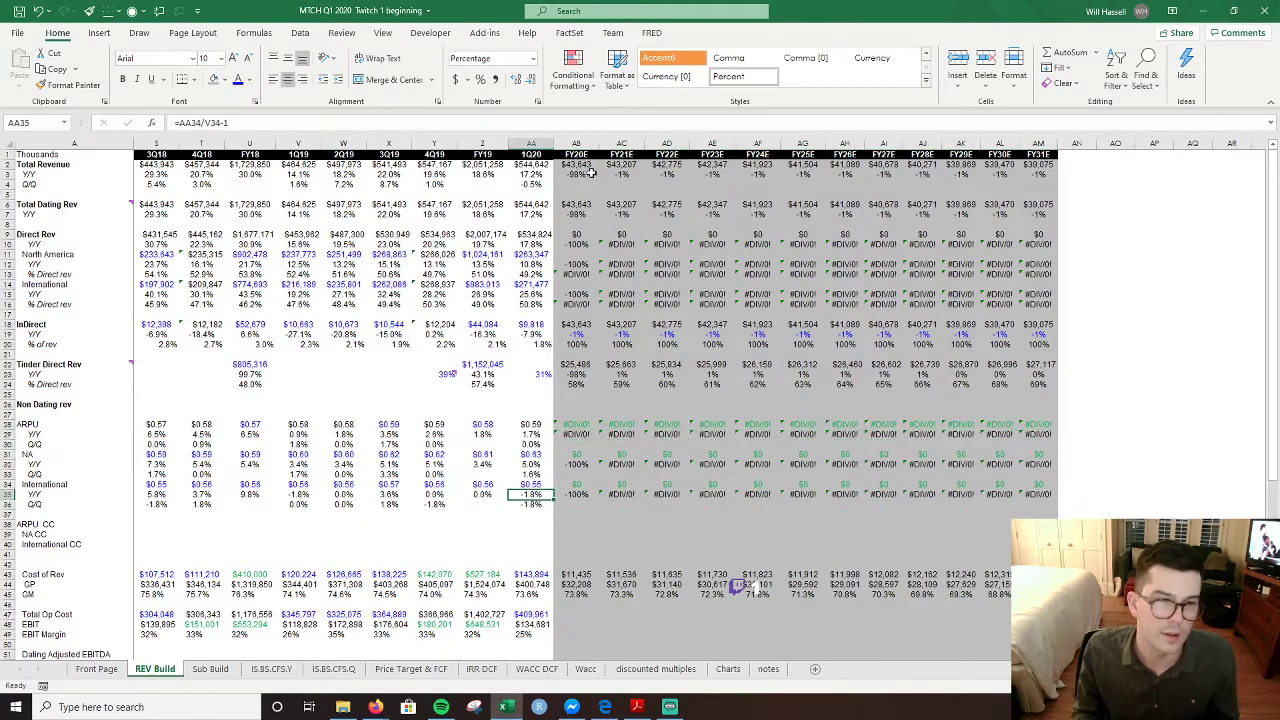
{"action": "key", "text": "Right"}
{"action": "key", "text": "Right"}
{"action": "key", "text": "Right"}
{"action": "key", "text": "Right"}
{"action": "key", "text": "Right"}
{"action": "key", "text": "Right"}
{"action": "key", "text": "Right"}
{"action": "key", "text": "Right"}
{"action": "key", "text": "Right"}
{"action": "key", "text": "Right"}
{"action": "key", "text": "Right"}
{"action": "key", "text": "Right"}
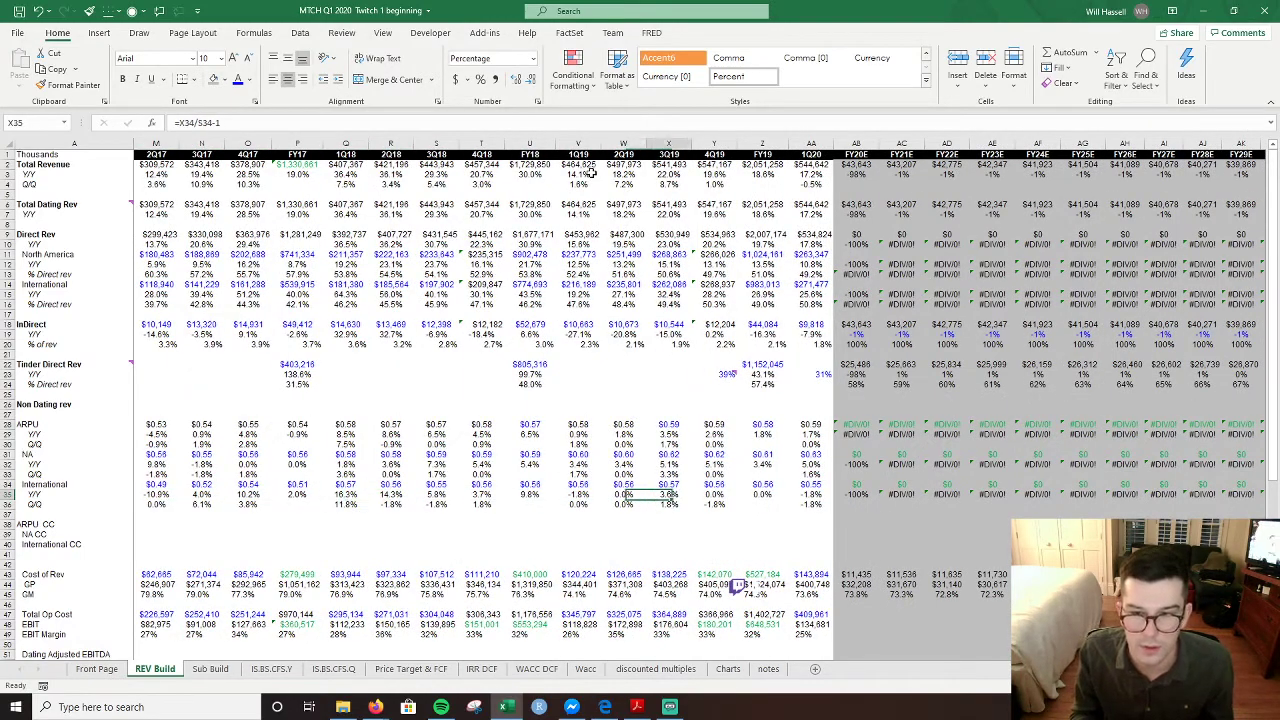
{"action": "key", "text": "Up"}
{"action": "key", "text": "Up"}
{"action": "key", "text": "Right"}
{"action": "key", "text": "Right"}
{"action": "key", "text": "Right"}
{"action": "key", "text": "Right"}
{"action": "key", "text": "Right"}
{"action": "key", "text": "Right"}
{"action": "key", "text": "Right"}
{"action": "key", "text": "Right"}
{"action": "key", "text": "Right"}
{"action": "key", "text": "Right"}
{"action": "key", "text": "Right"}
{"action": "key", "text": "Right"}
{"action": "key", "text": "Right"}
{"action": "key", "text": "Right"}
{"action": "key", "text": "Right"}
{"action": "key", "text": "Right"}
{"action": "key", "text": "Right"}
{"action": "key", "text": "Right"}
{"action": "key", "text": "Right"}
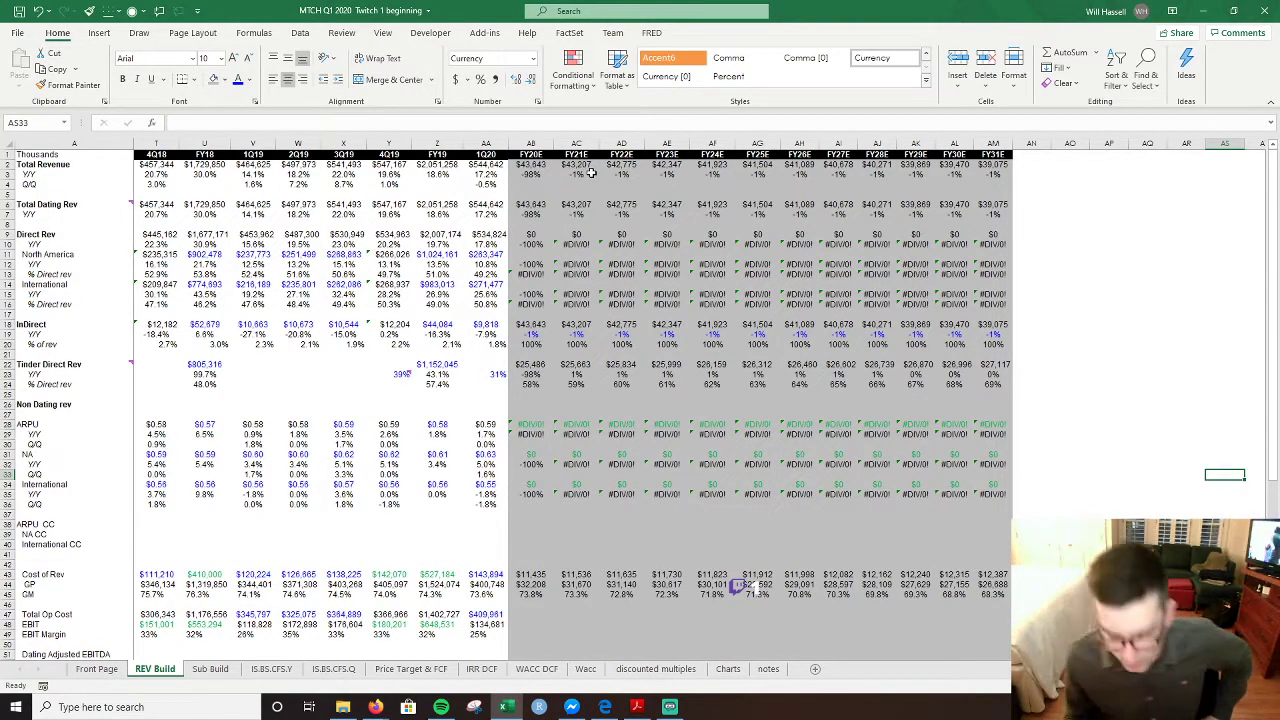
- Read the comment on 3Q17 Tinder subs in L24 and examine the historical ARPU rows on Sub Build
{"action": "key", "text": "ctrl+Page_Down"}
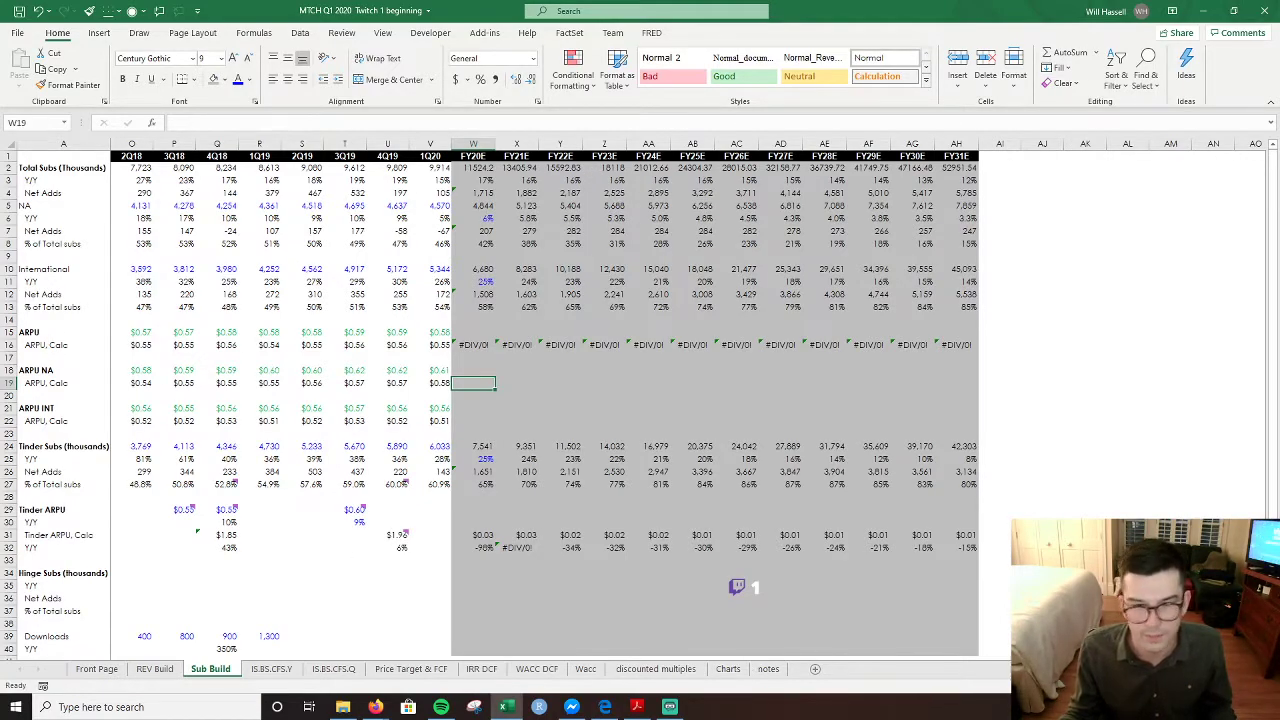
{"action": "scroll", "coordinate": [440, 458], "scroll_direction": "left", "scroll_amount": 5}
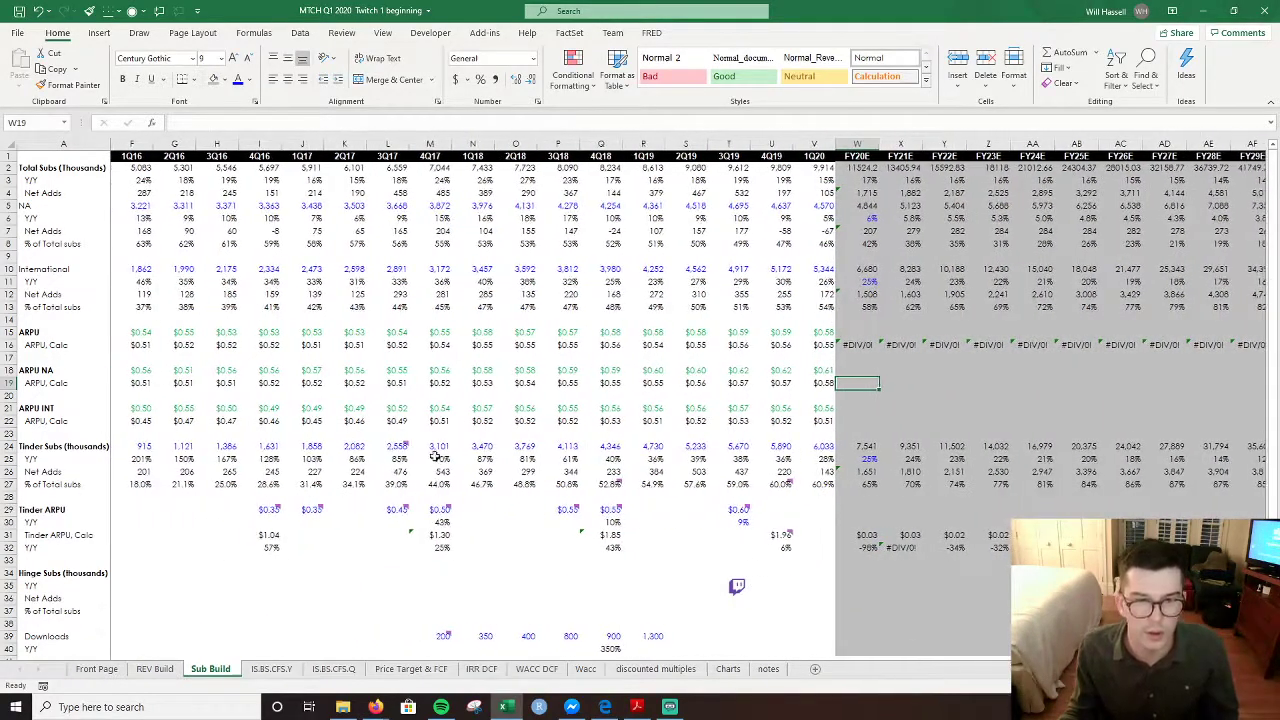
{"action": "mouse_move", "coordinate": [406, 446]}
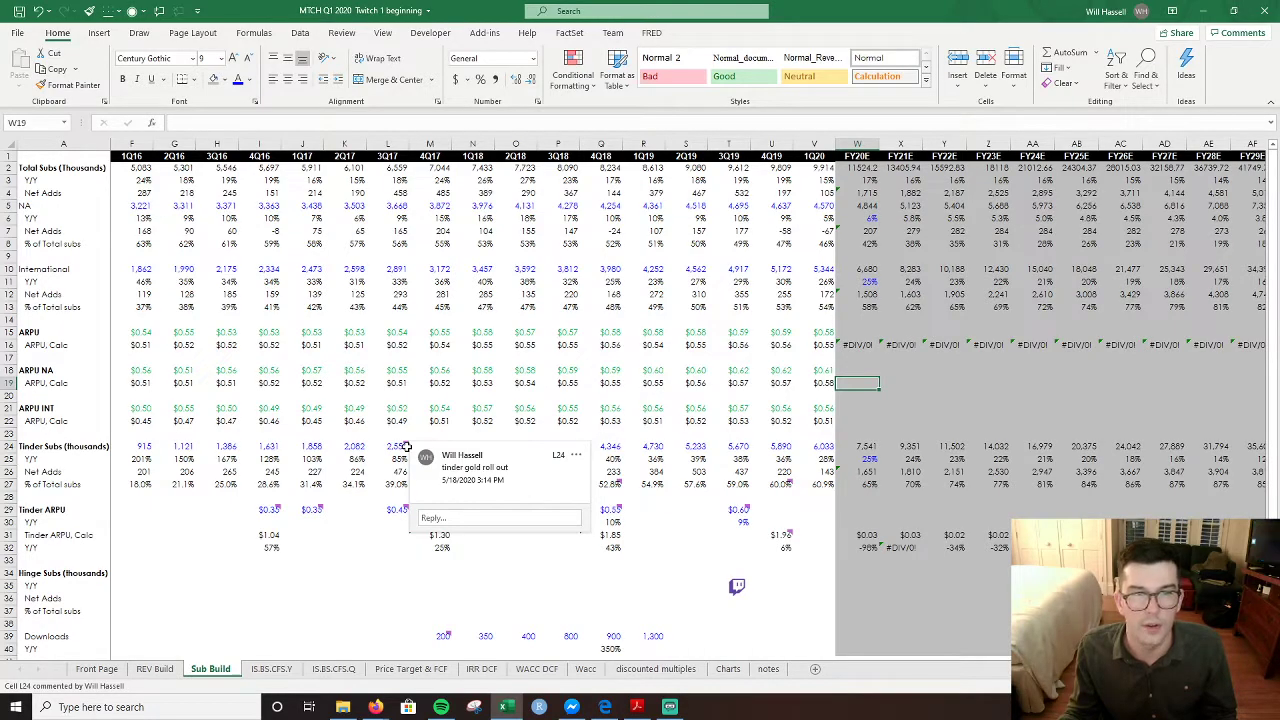
{"action": "mouse_move", "coordinate": [397, 511]}
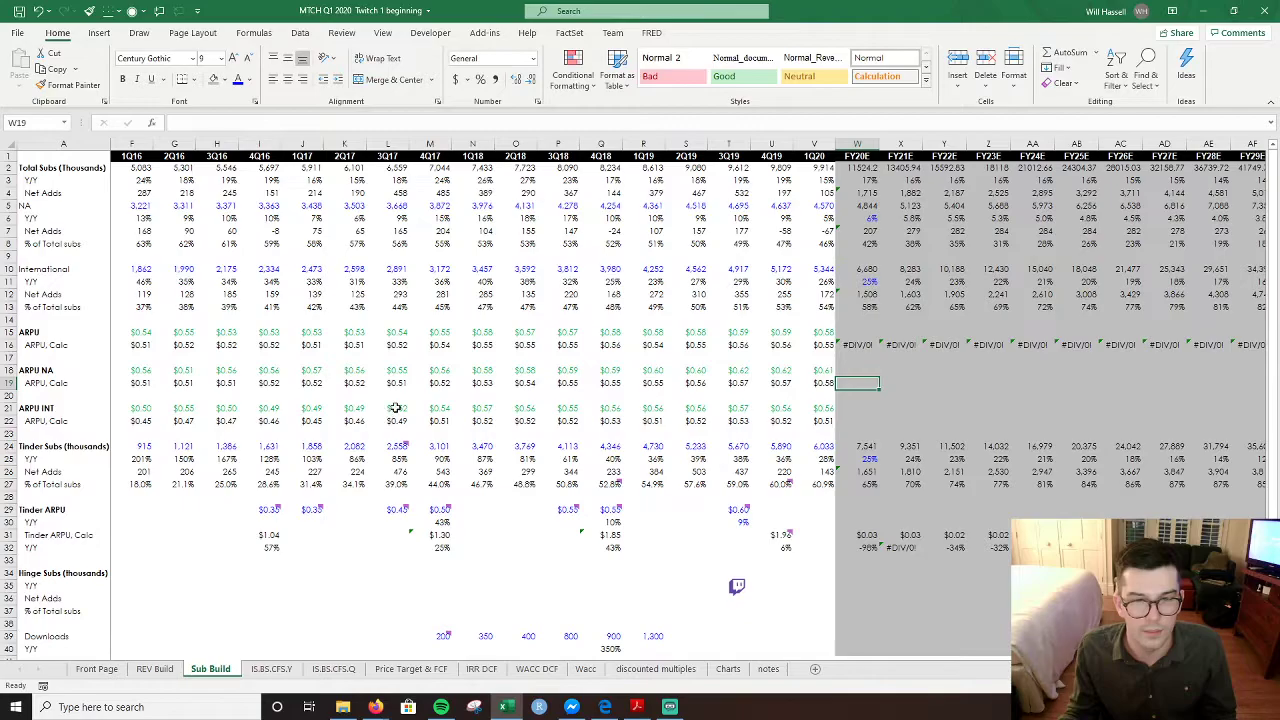
- Examine the 2016 to 2020 ARPU history on REV Build, including the 3Q17 NA ARPU in N31
{"action": "left_click", "coordinate": [154, 669]}
{"action": "scroll", "coordinate": [737, 585], "scroll_direction": "left", "scroll_amount": 5}
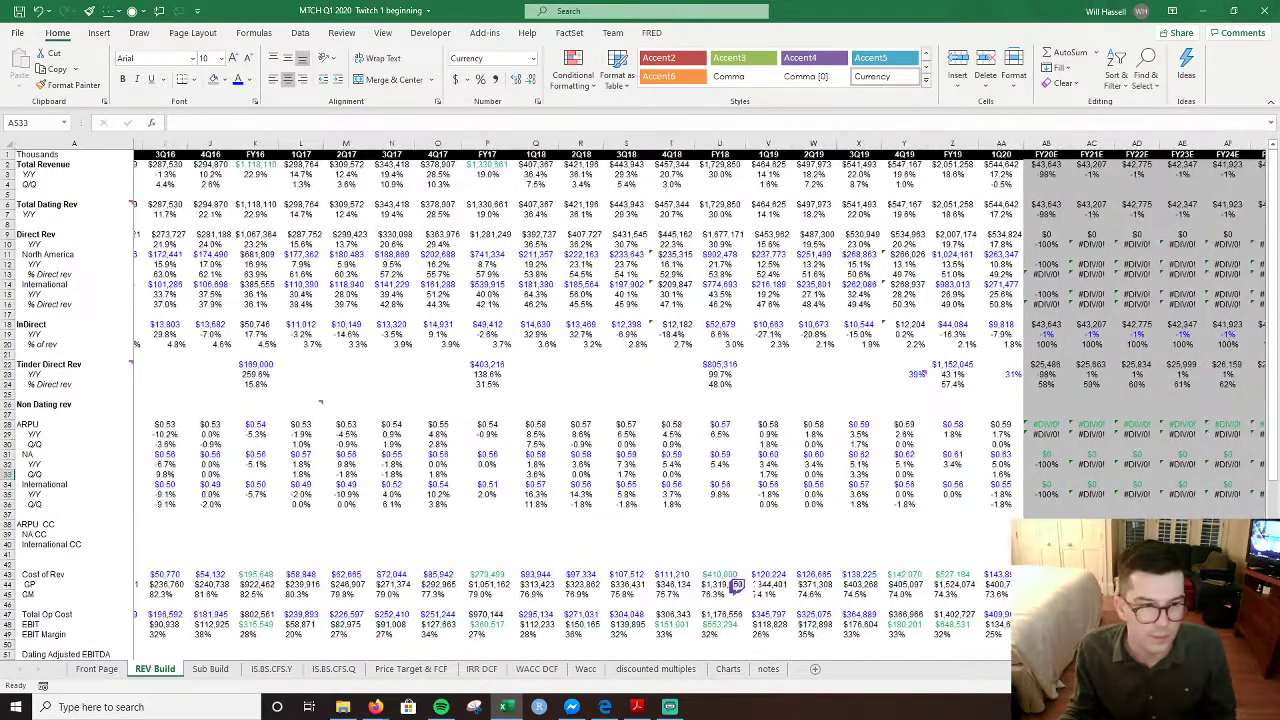
{"action": "scroll", "coordinate": [737, 585], "scroll_direction": "right", "scroll_amount": 1}
{"action": "left_click", "coordinate": [385, 454]}
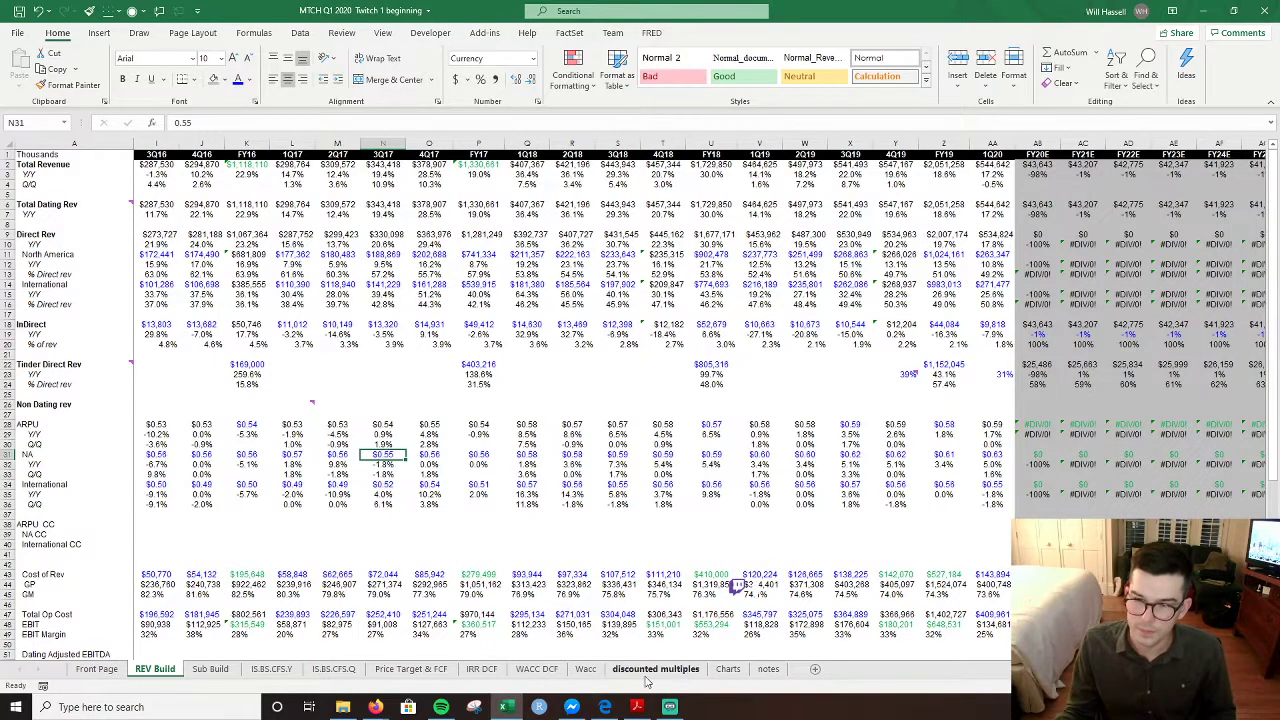
- Examine the North America revenue row on REV Build around the FY20E forecast cell AB11
{"action": "left_click", "coordinate": [192, 672]}
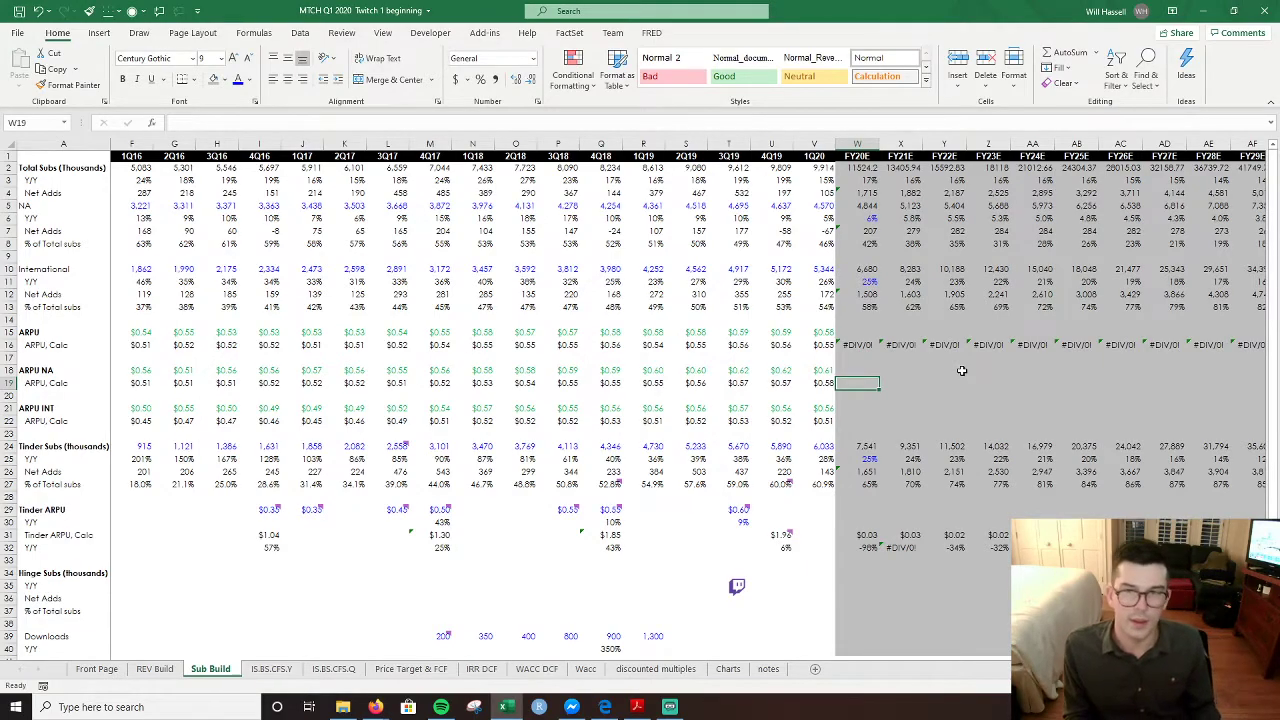
{"action": "key", "text": "ctrl+Page_Up"}
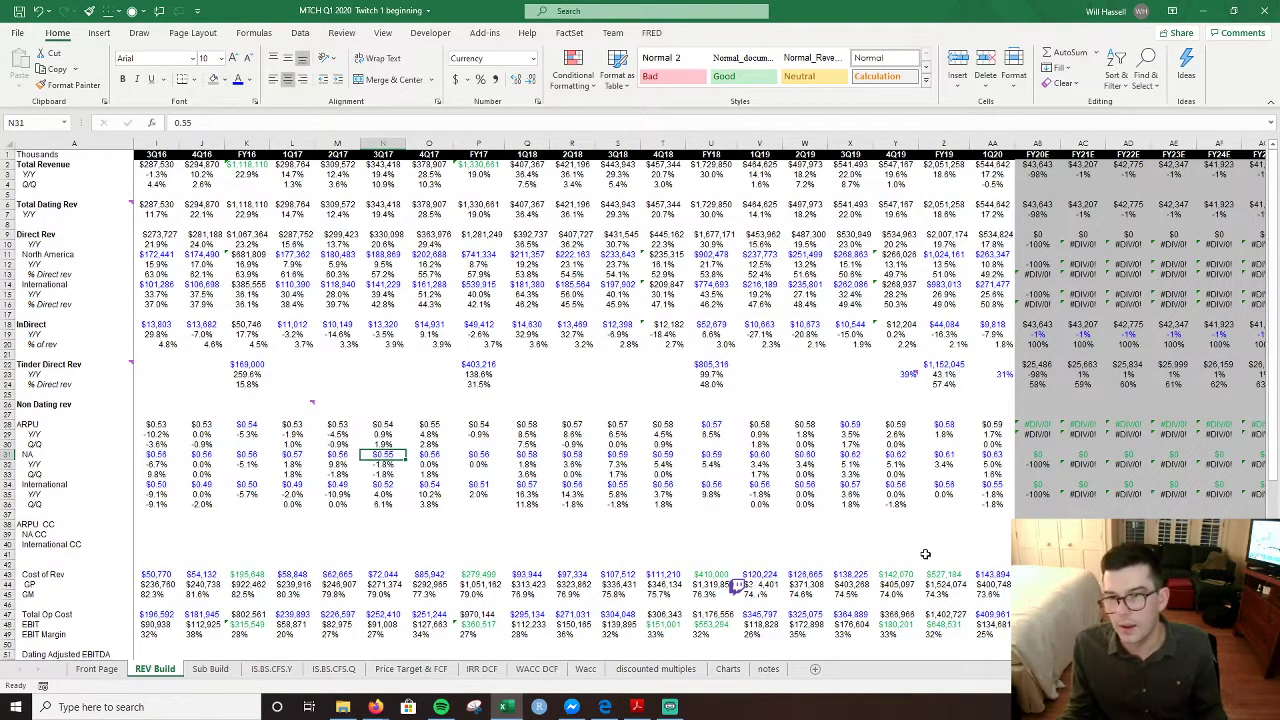
{"action": "left_click", "coordinate": [1037, 244]}
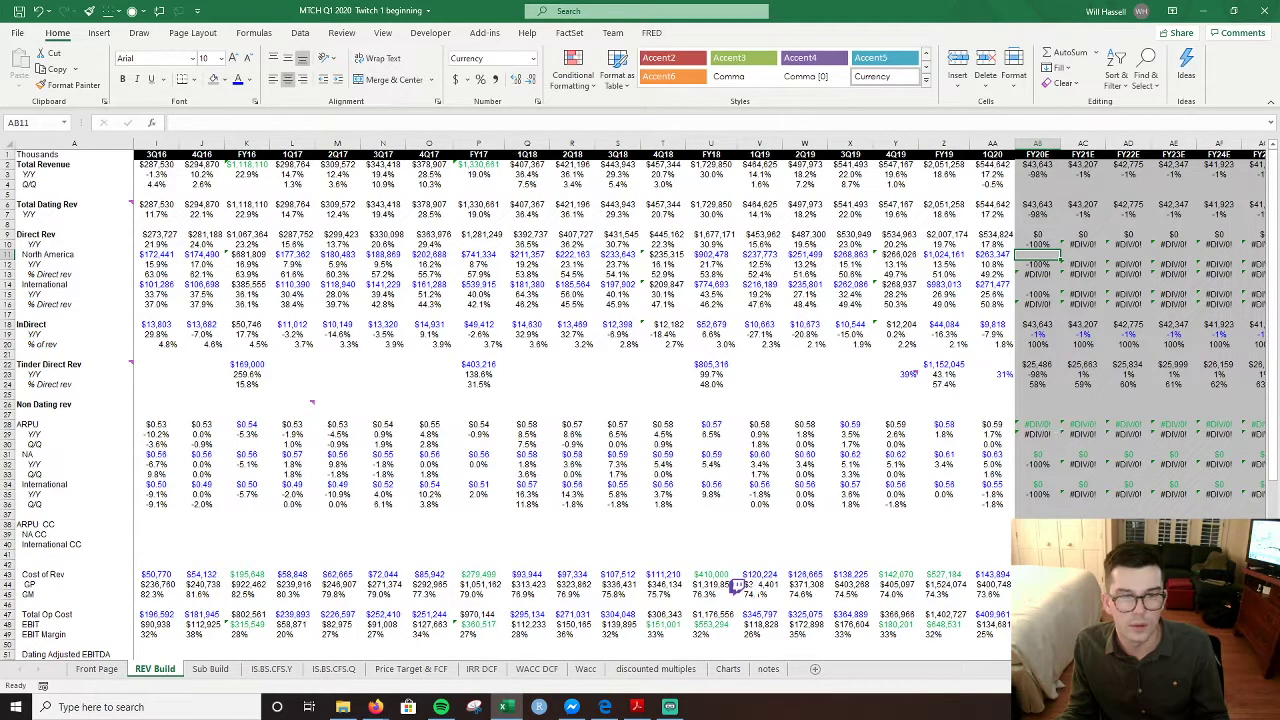
{"action": "scroll", "coordinate": [738, 584], "scroll_direction": "right", "scroll_amount": 3}
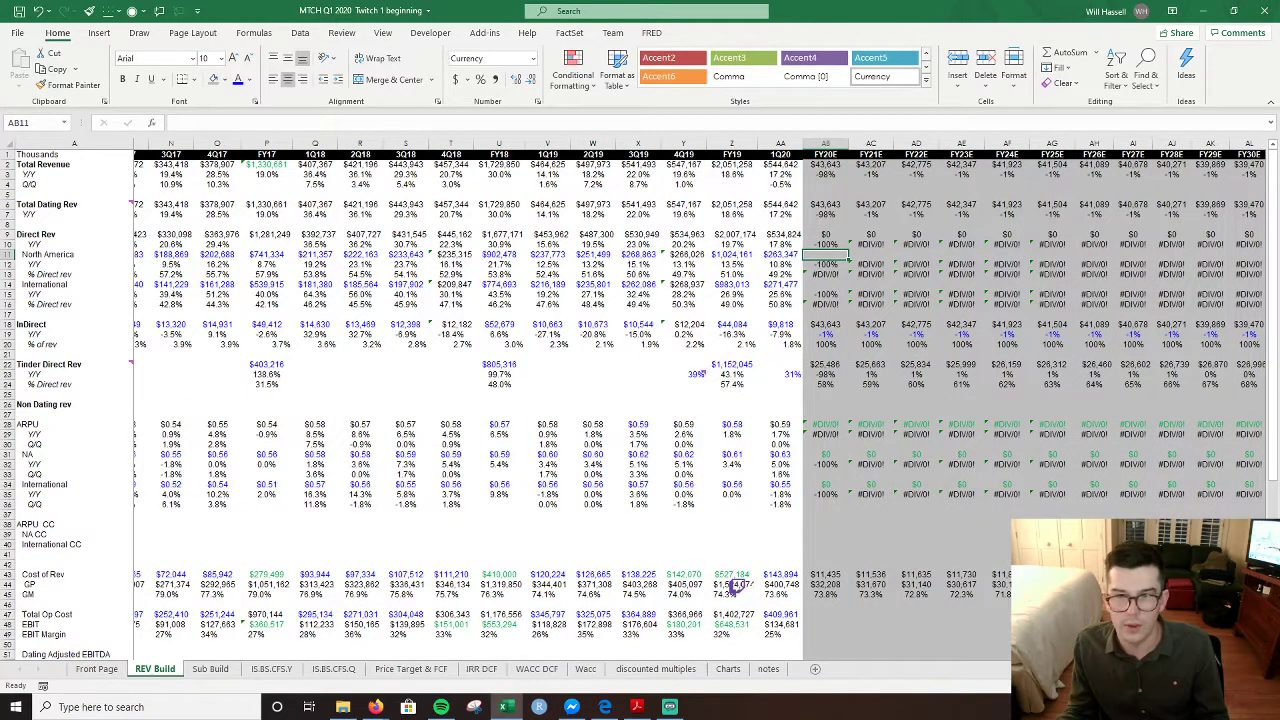
{"action": "scroll", "coordinate": [736, 584], "scroll_direction": "left", "scroll_amount": 1}
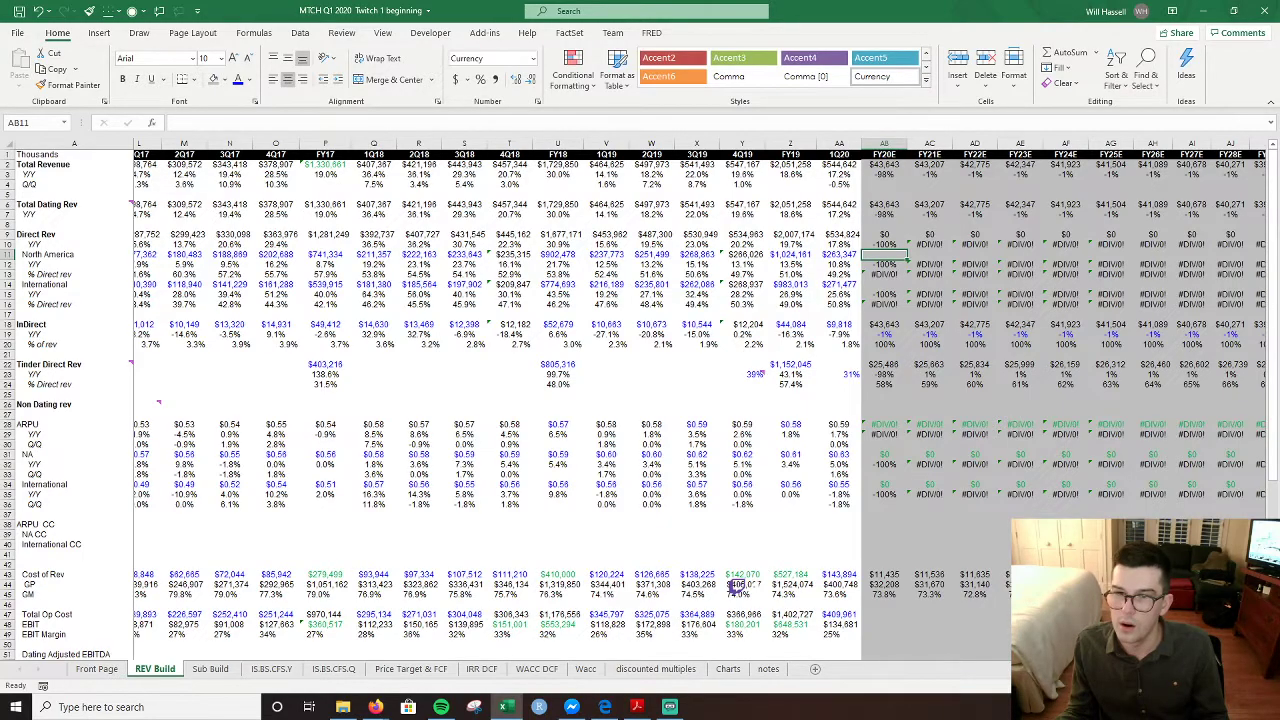
{"action": "scroll", "coordinate": [738, 584], "scroll_direction": "left", "scroll_amount": 1}
- Compare reported NA ARPU in row 18 with the calculated ARPU in row 19 for the 2019 quarters on Sub Build
{"action": "key", "text": "ctrl+Page_Down"}
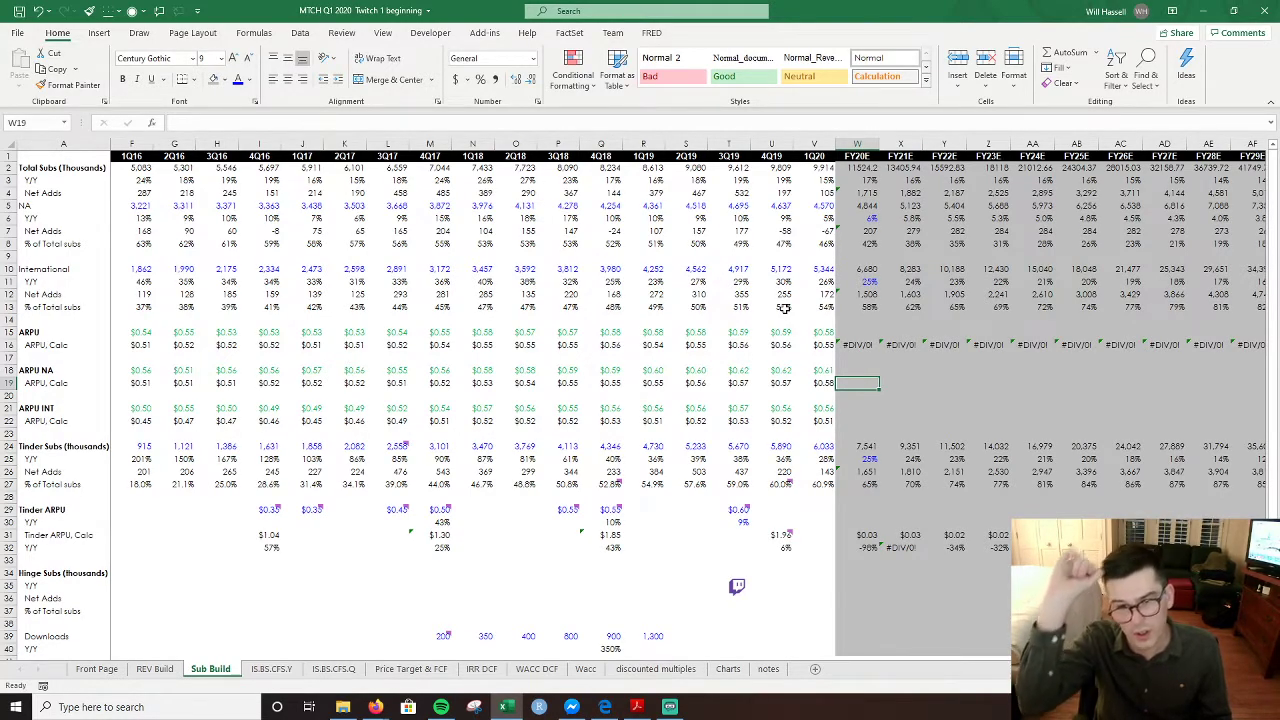
{"action": "key", "text": "Left"}
{"action": "key", "text": "Left"}
{"action": "key", "text": "F2"}
{"action": "key", "text": "Escape"}
{"action": "key", "text": "Left"}
{"action": "key", "text": "Left"}
{"action": "key", "text": "Right"}
{"action": "key", "text": "Right"}
{"action": "key", "text": "Right"}
{"action": "key", "text": "Left"}
{"action": "key", "text": "Up"}
{"action": "key", "text": "Down"}
{"action": "key", "text": "Up"}
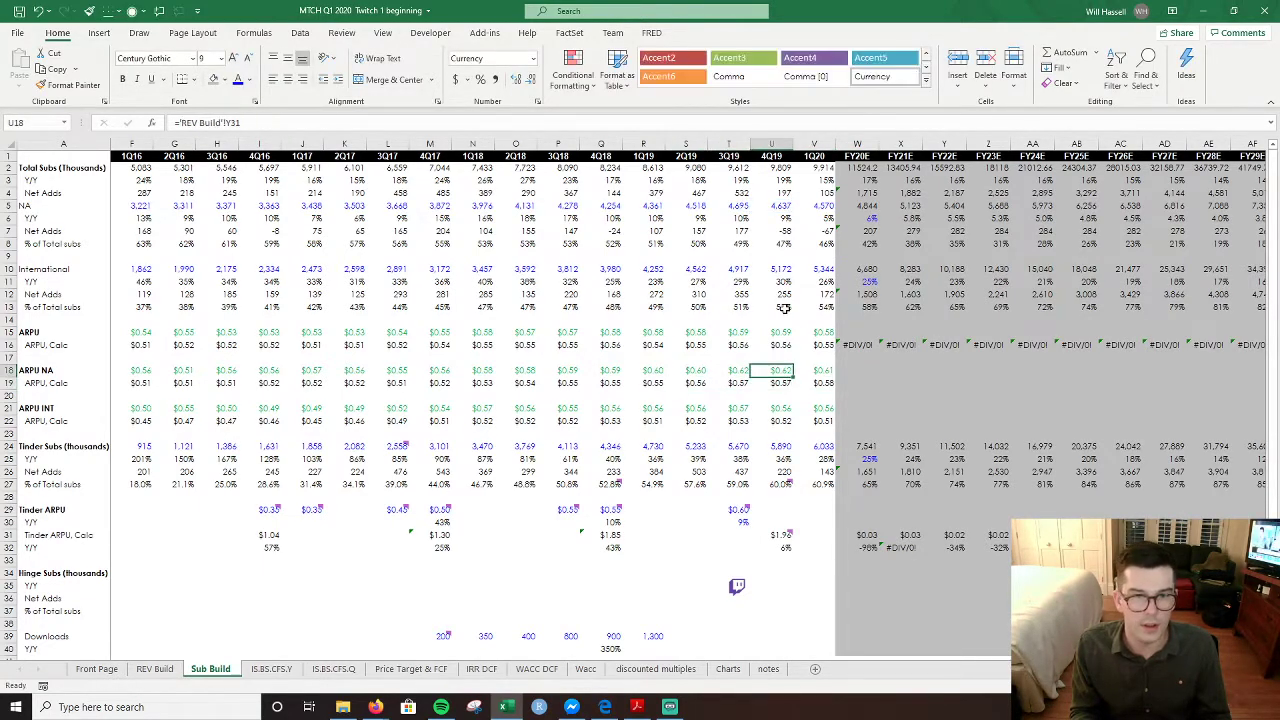
{"action": "key", "text": "Left"}
{"action": "key", "text": "Down"}
{"action": "key", "text": "Left"}
{"action": "key", "text": "Right"}
{"action": "key", "text": "Up"}
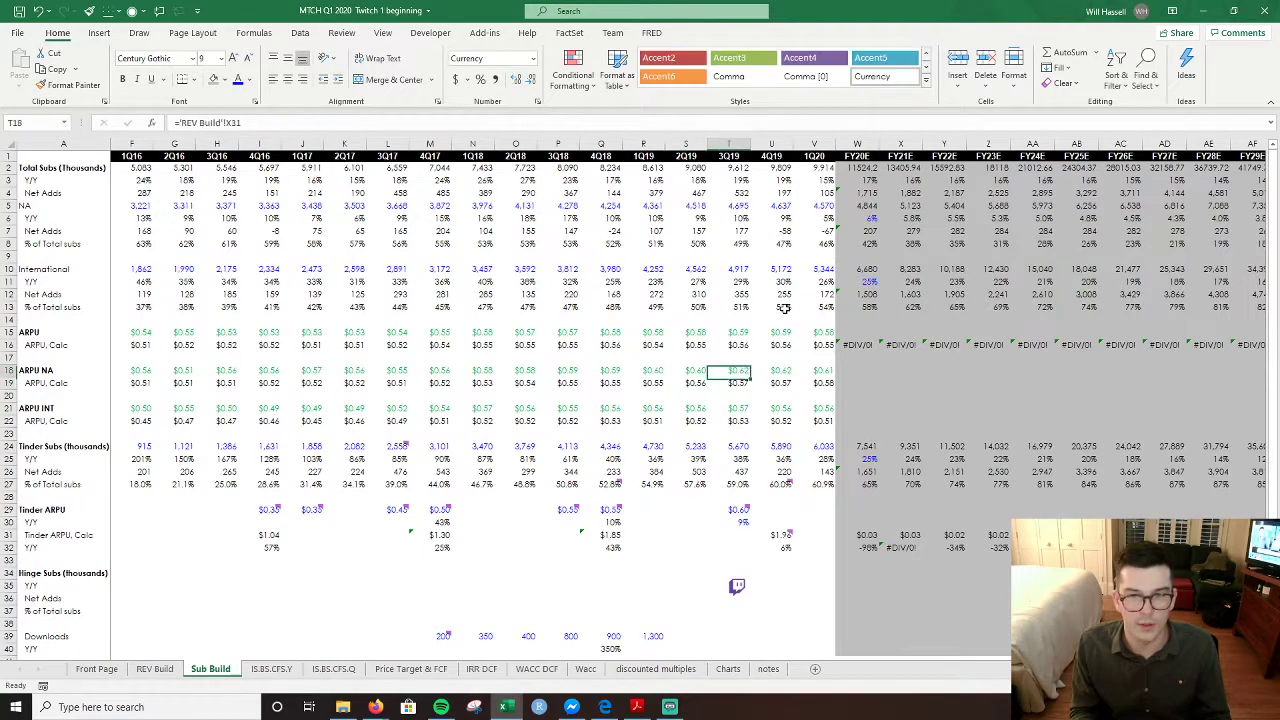
{"action": "key", "text": "Down"}
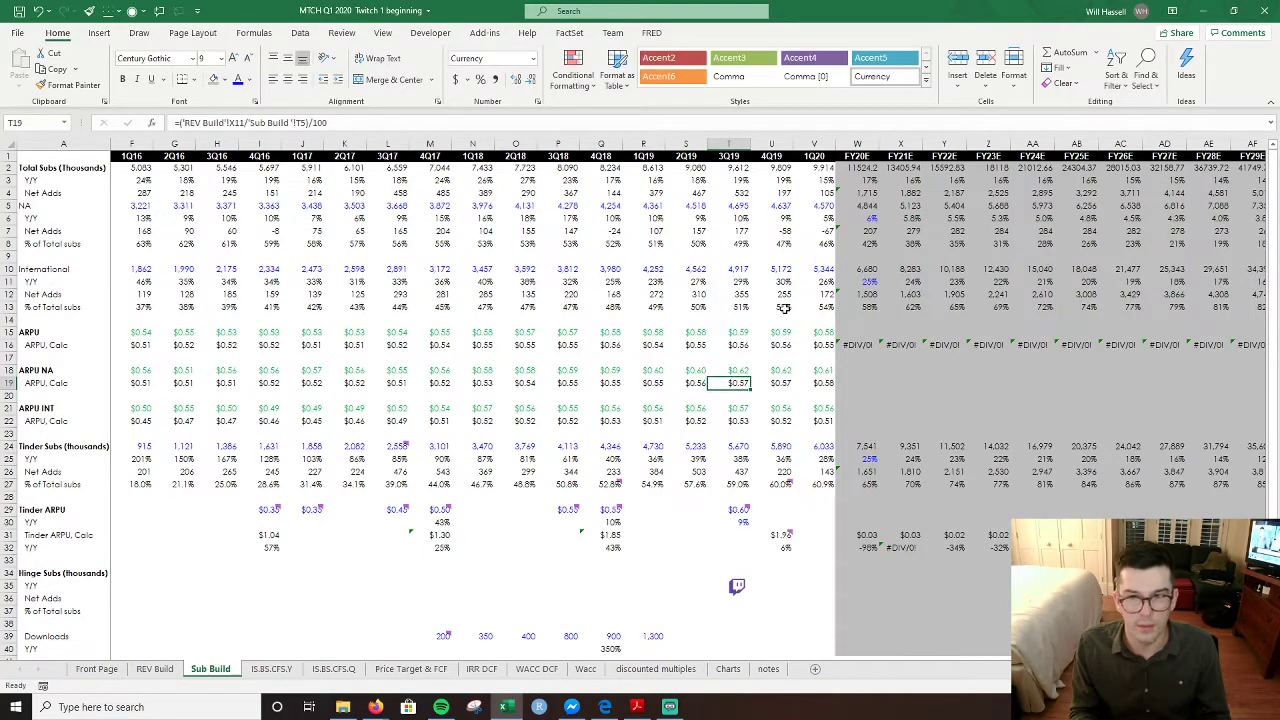
{"action": "key", "text": "Up"}
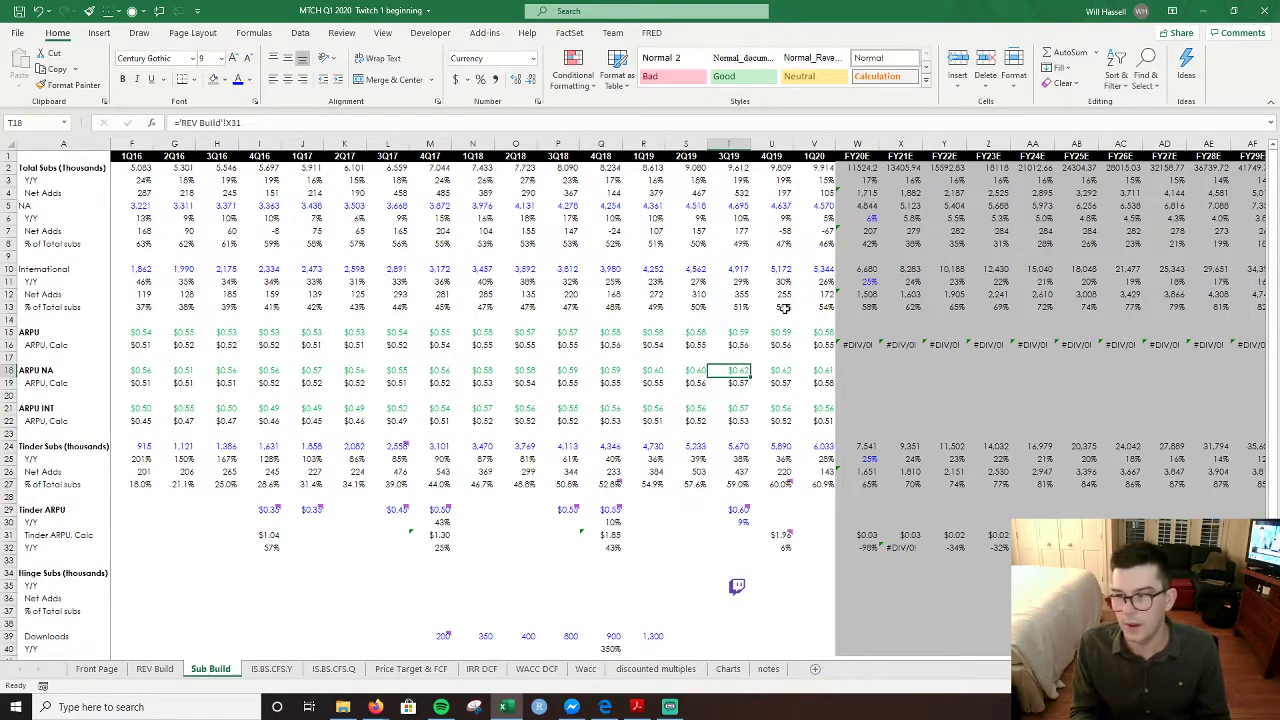
- Inspect the calculated NA ARPU formula for 1Q18 in N19 and compare the 2018 quarters with reported NA ARPU
{"action": "key", "text": "Down"}
{"action": "key", "text": "Up"}
{"action": "key", "text": "Left"}
{"action": "key", "text": "Left"}
{"action": "key", "text": "Left"}
{"action": "key", "text": "Left"}
{"action": "key", "text": "Left"}
{"action": "key", "text": "Left"}
{"action": "key", "text": "Down"}
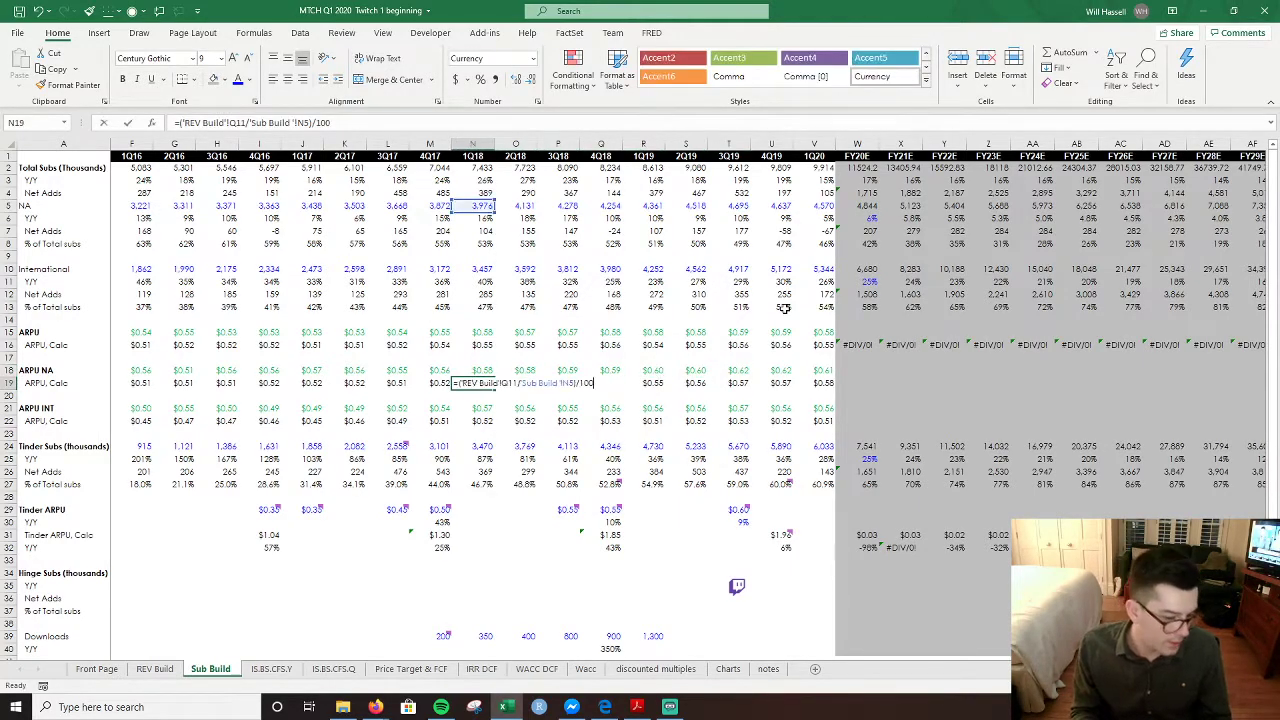
{"action": "key", "text": "F2"}
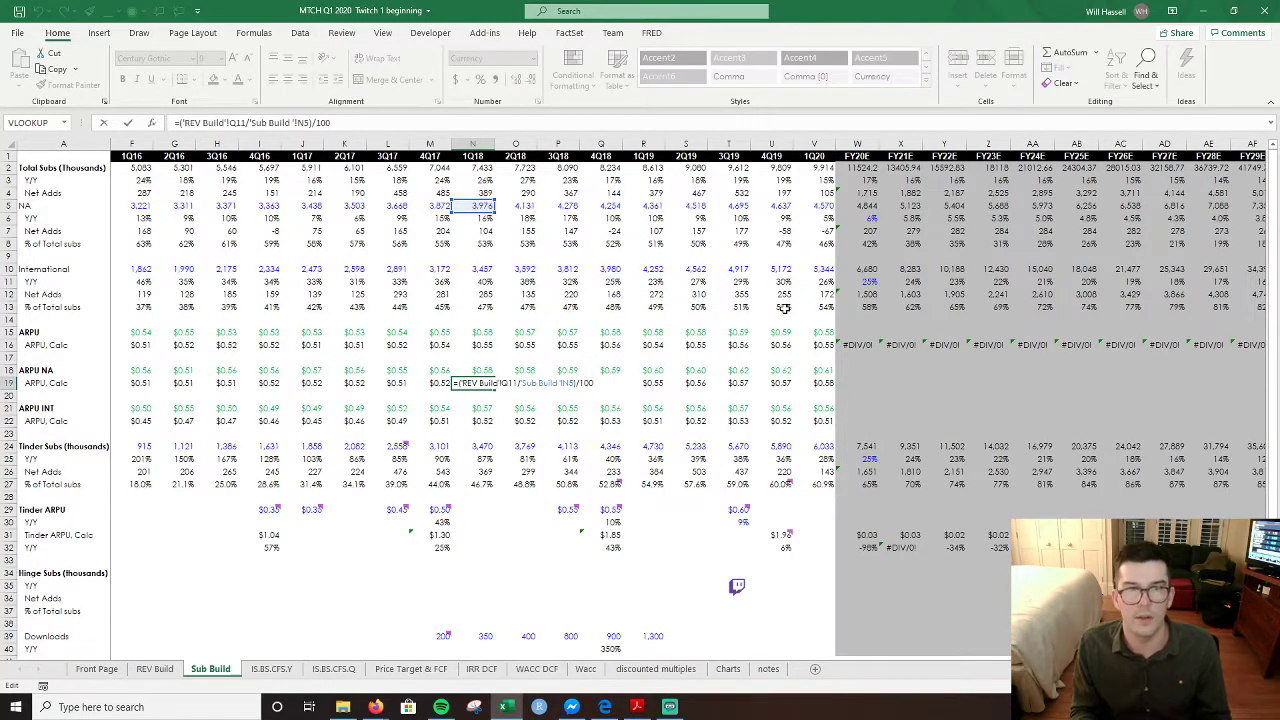
{"action": "key", "text": "Escape"}
{"action": "key", "text": "Up"}
{"action": "key", "text": "Down"}
{"action": "key", "text": "Right"}
{"action": "key", "text": "Up"}
{"action": "key", "text": "Right"}
{"action": "key", "text": "Right"}
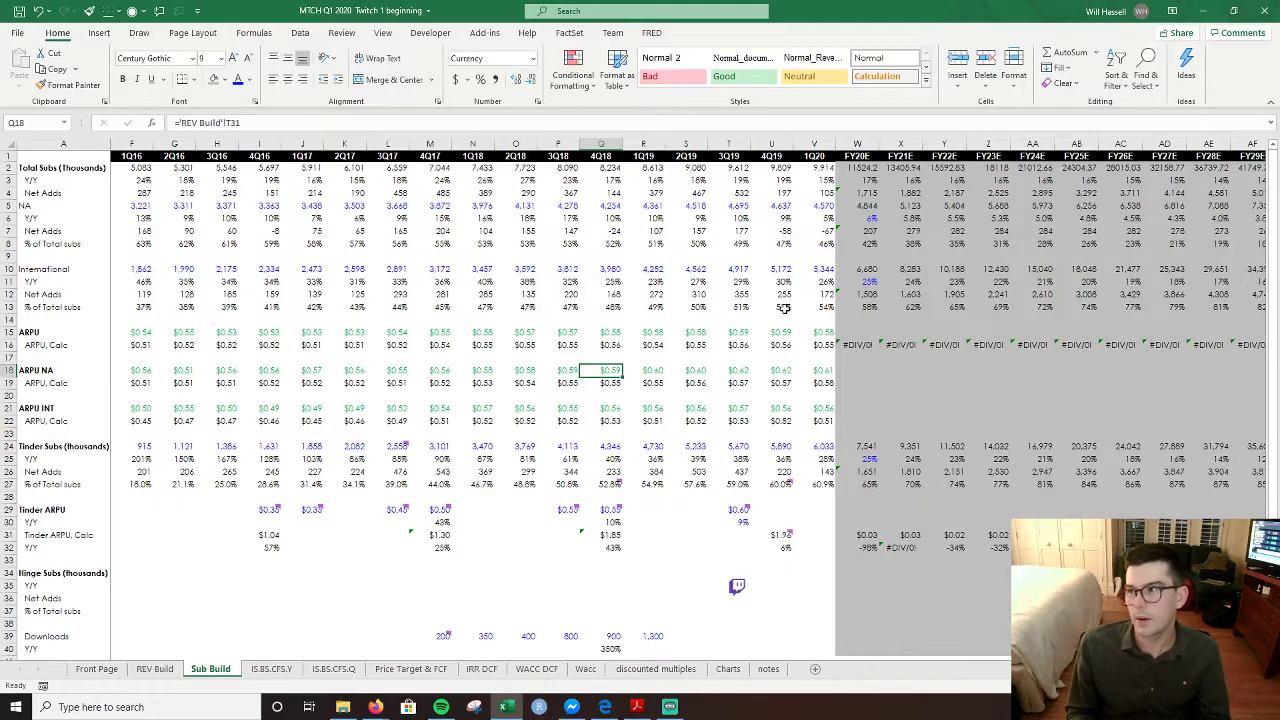
- Link the FY20E calculated NA ARPU in W19 to the reported 4Q19 NA ARPU with =U18
{"action": "key", "text": "Right"}
{"action": "key", "text": "ctrl+Right"}
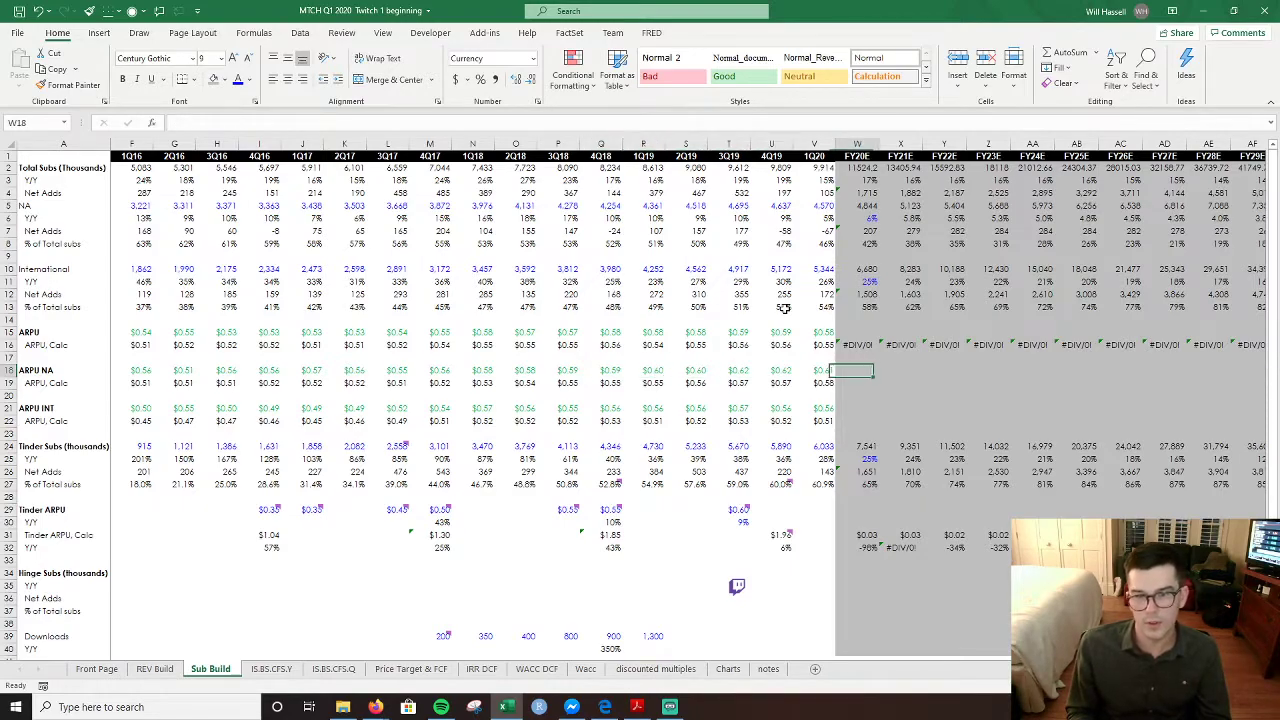
{"action": "key", "text": "Down"}
{"action": "key", "text": "Right"}
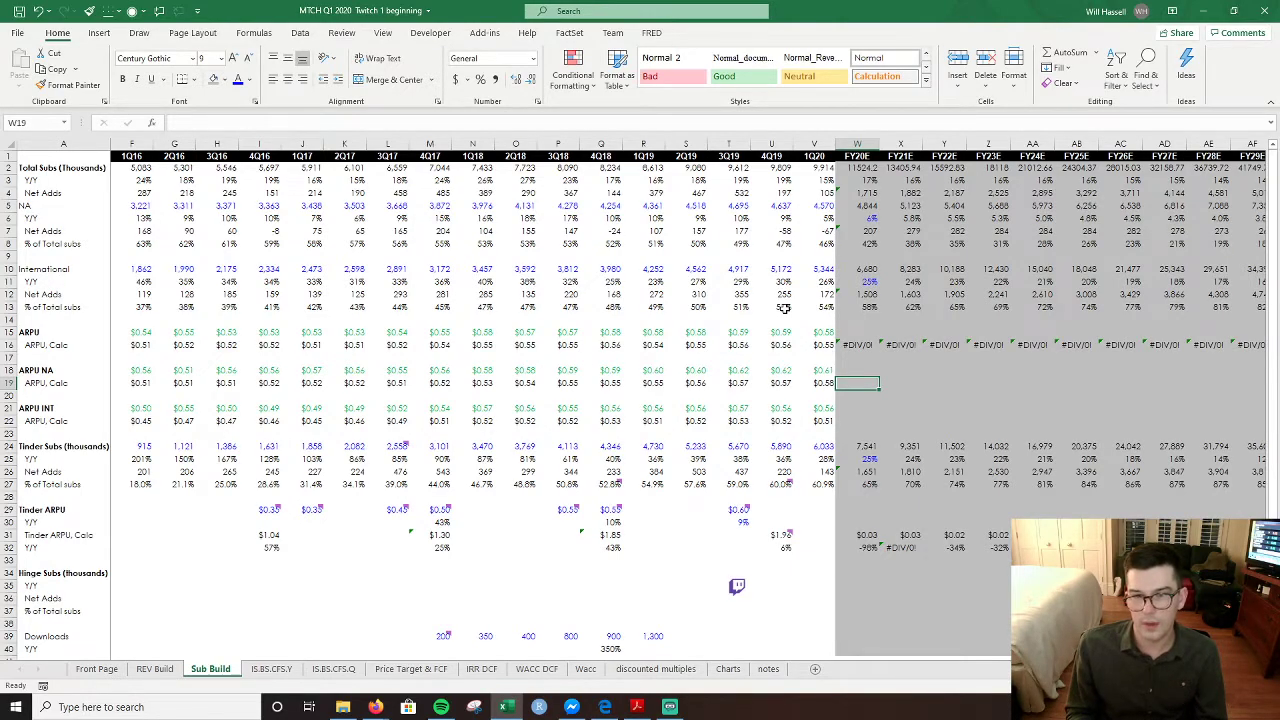
{"action": "type", "text": "="}
{"action": "key", "text": "Up"}
{"action": "key", "text": "Left"}
{"action": "key", "text": "Left"}
{"action": "key", "text": "Return"}
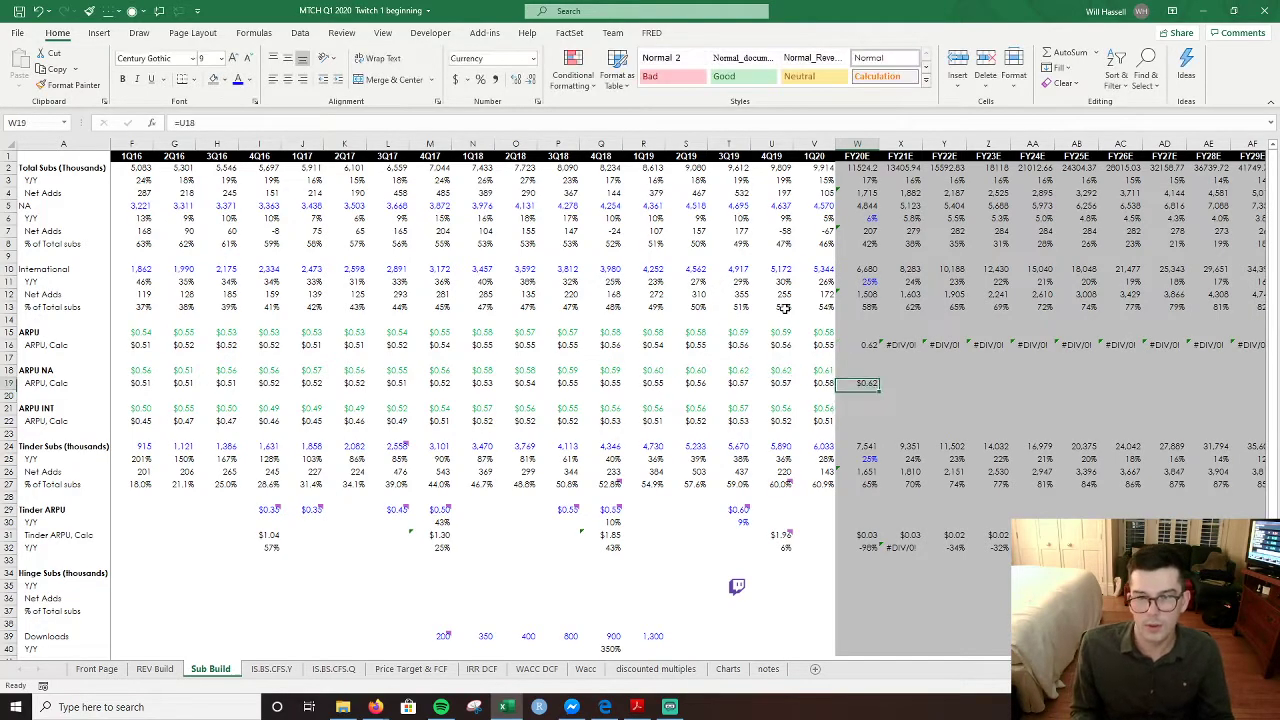
{"action": "key", "text": "F2"}
{"action": "type", "text": "*"}
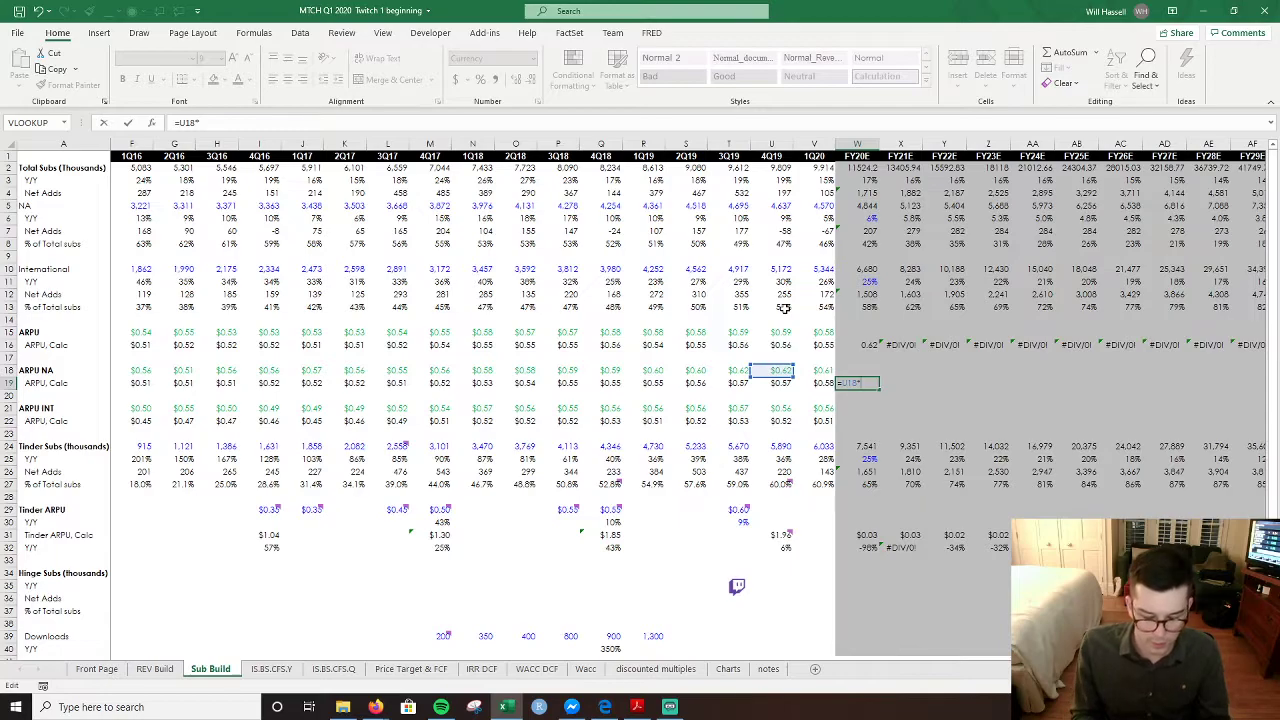
{"action": "key", "text": "Escape"}
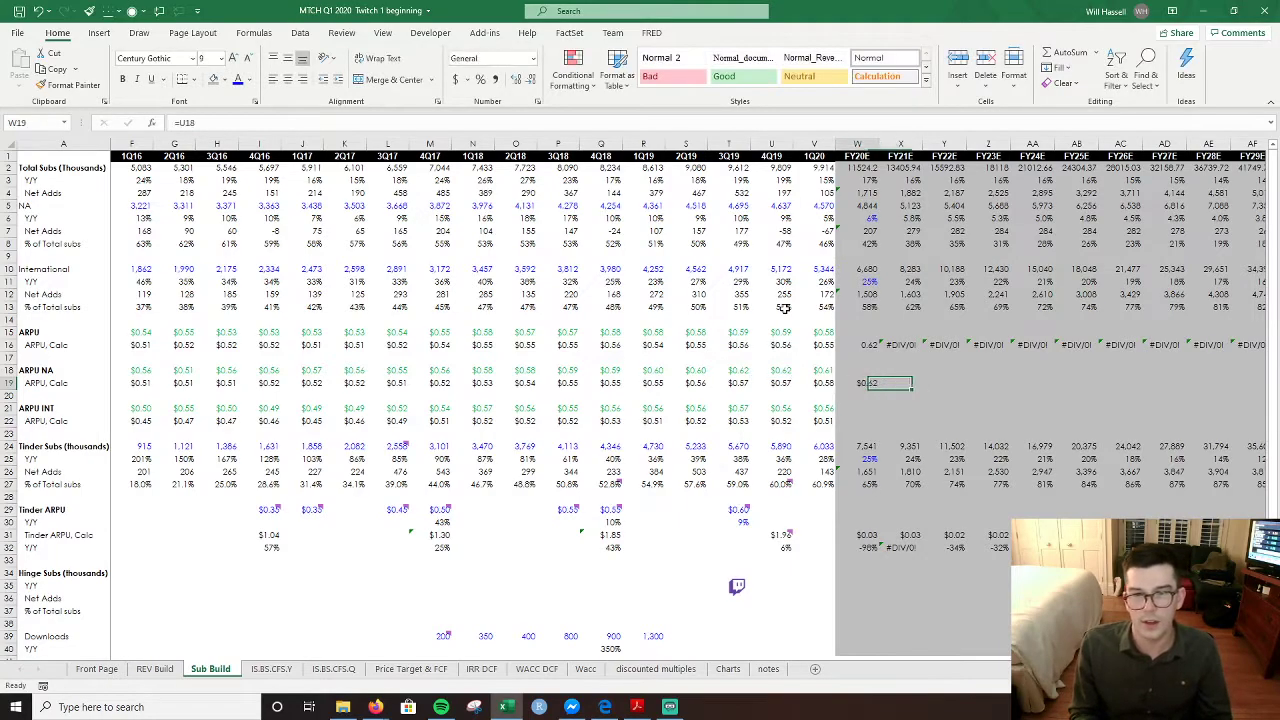
- Insert a blank row beneath the ARPU NA calculation row and another beneath the ARPU INT calculation row
{"action": "key", "text": "Down"}
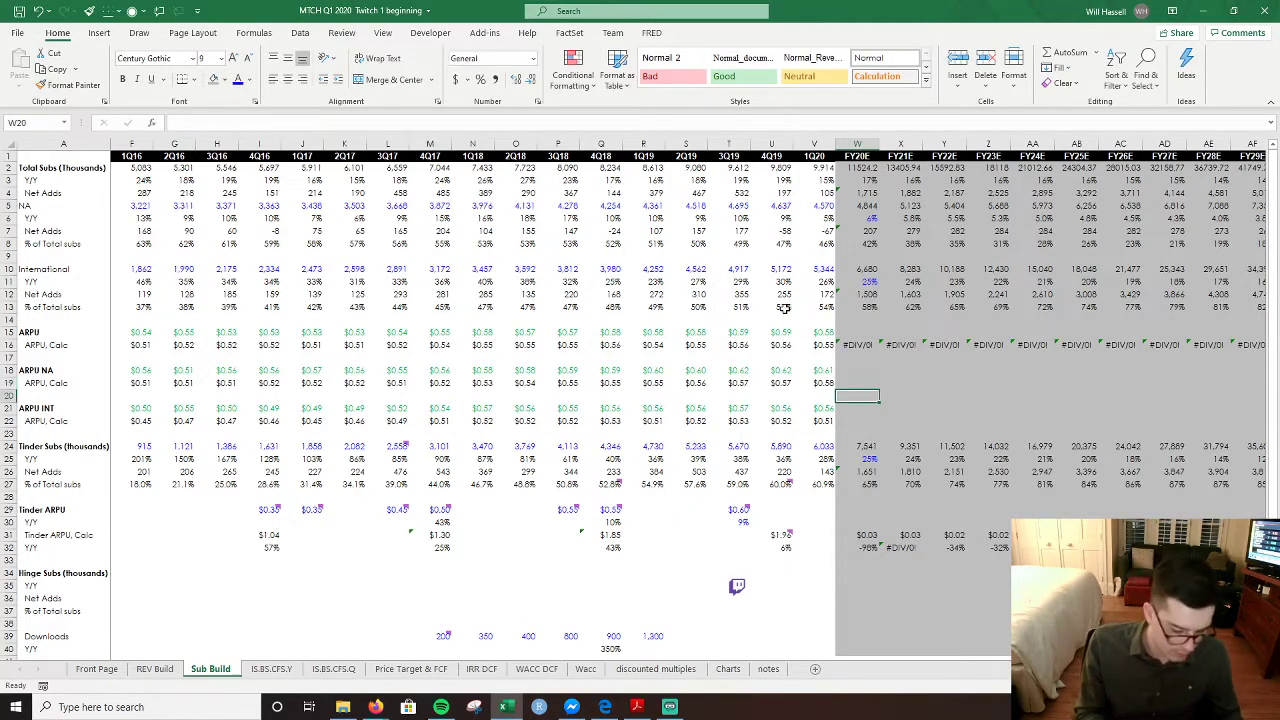
{"action": "key", "text": "alt+h"}
{"action": "key", "text": "i"}
{"action": "key", "text": "r"}
{"action": "key", "text": "Down"}
{"action": "key", "text": "Down"}
{"action": "key", "text": "Down"}
{"action": "key", "text": "Down"}
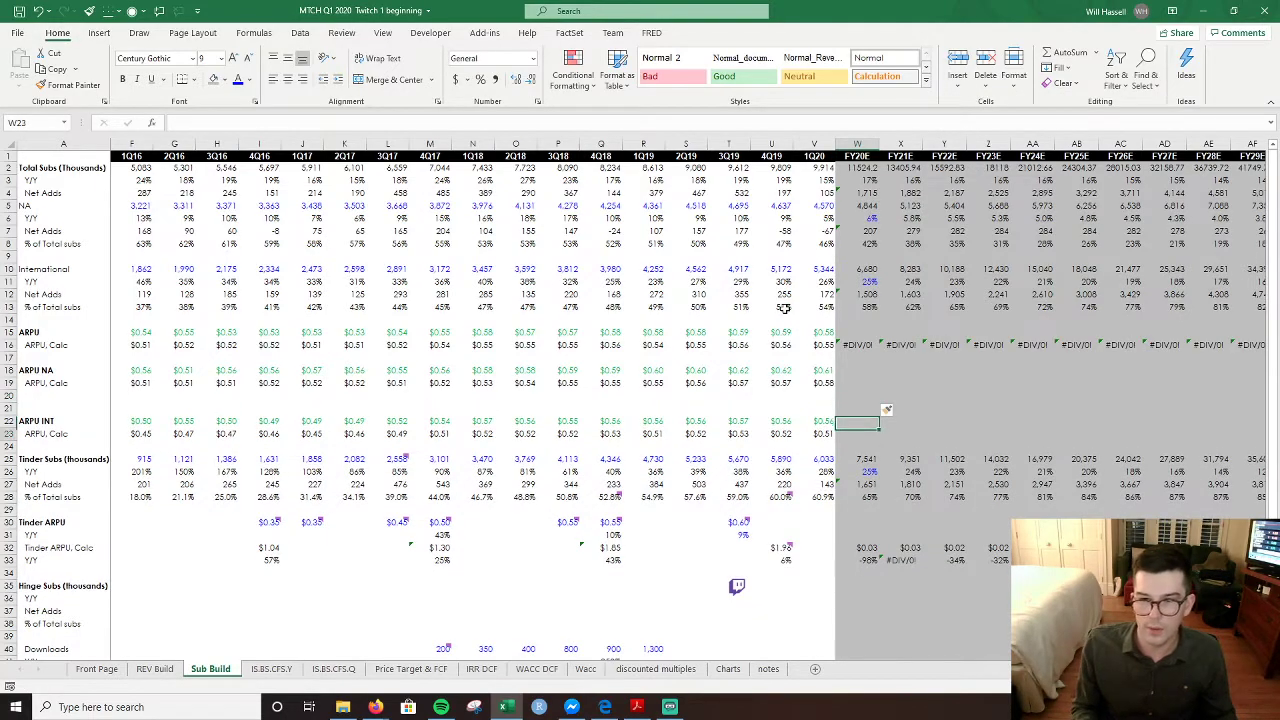
{"action": "key", "text": "alt+h"}
{"action": "key", "text": "i"}
{"action": "key", "text": "r"}
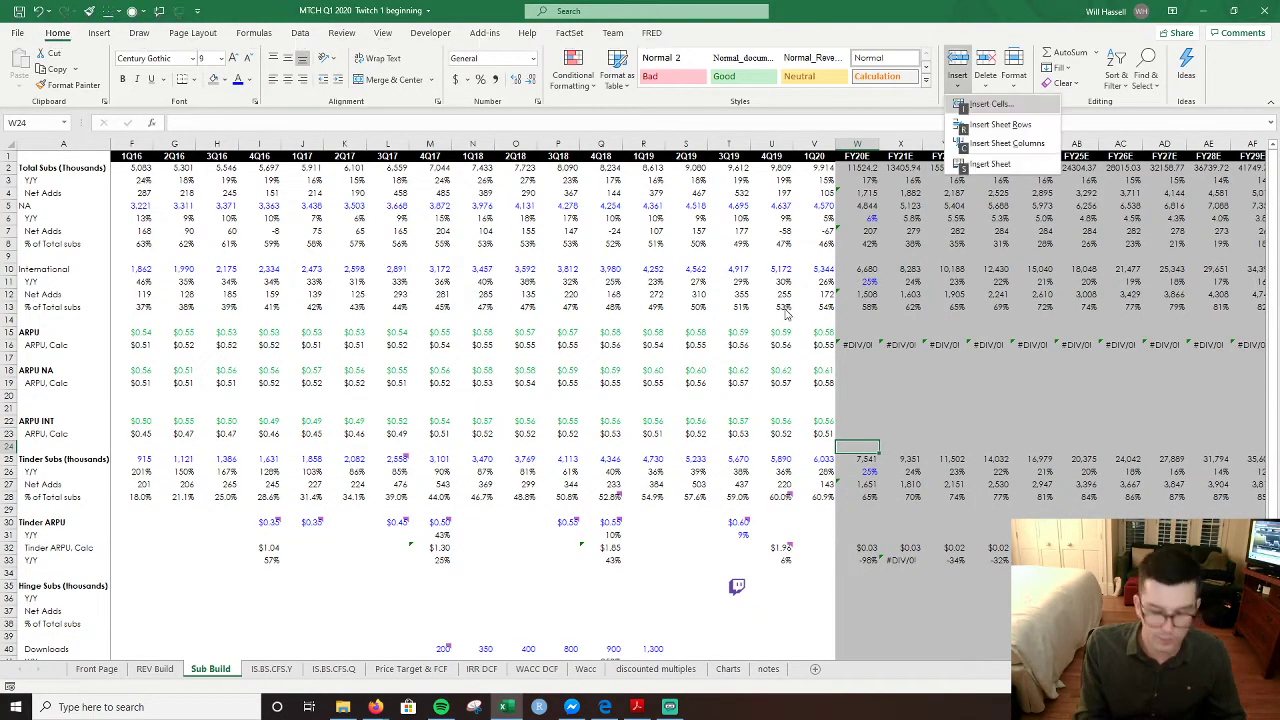
- Insert a blank row beneath the overall ARPU, Calc row
{"action": "key", "text": "Up"}
{"action": "key", "text": "Up"}
{"action": "key", "text": "Up"}
{"action": "key", "text": "Up"}
{"action": "key", "text": "Up"}
{"action": "key", "text": "Up"}
{"action": "key", "text": "Up"}
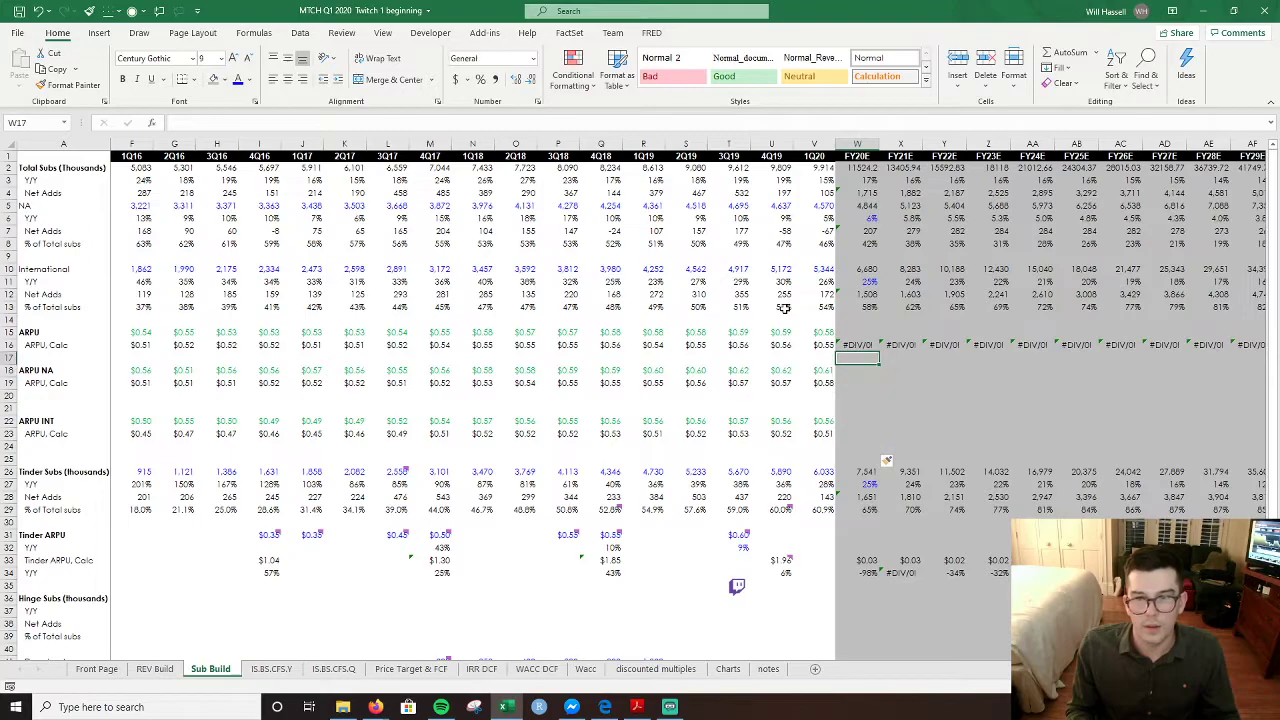
{"action": "key", "text": "alt+h"}
{"action": "key", "text": "i"}
{"action": "key", "text": "r"}
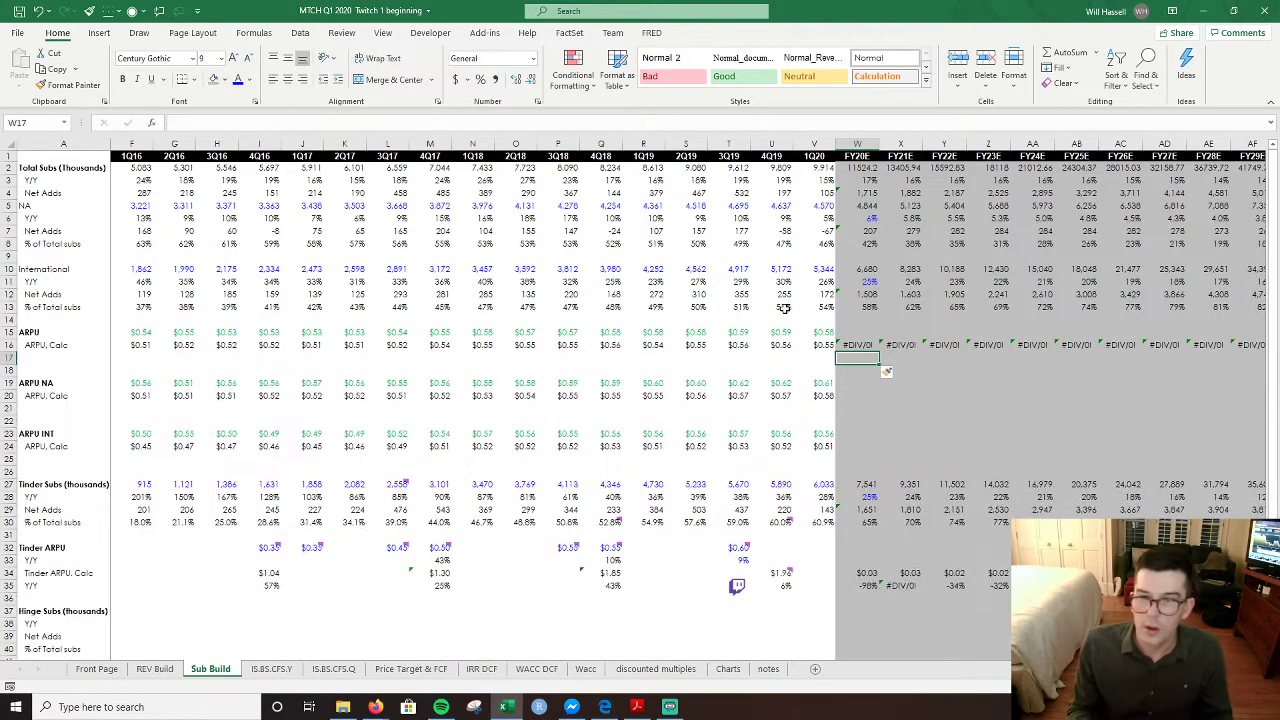
- Copy the International Y/Y label into column A beneath the ARPU, ARPU NA and ARPU INT calculation rows
{"action": "left_click", "coordinate": [60, 282]}
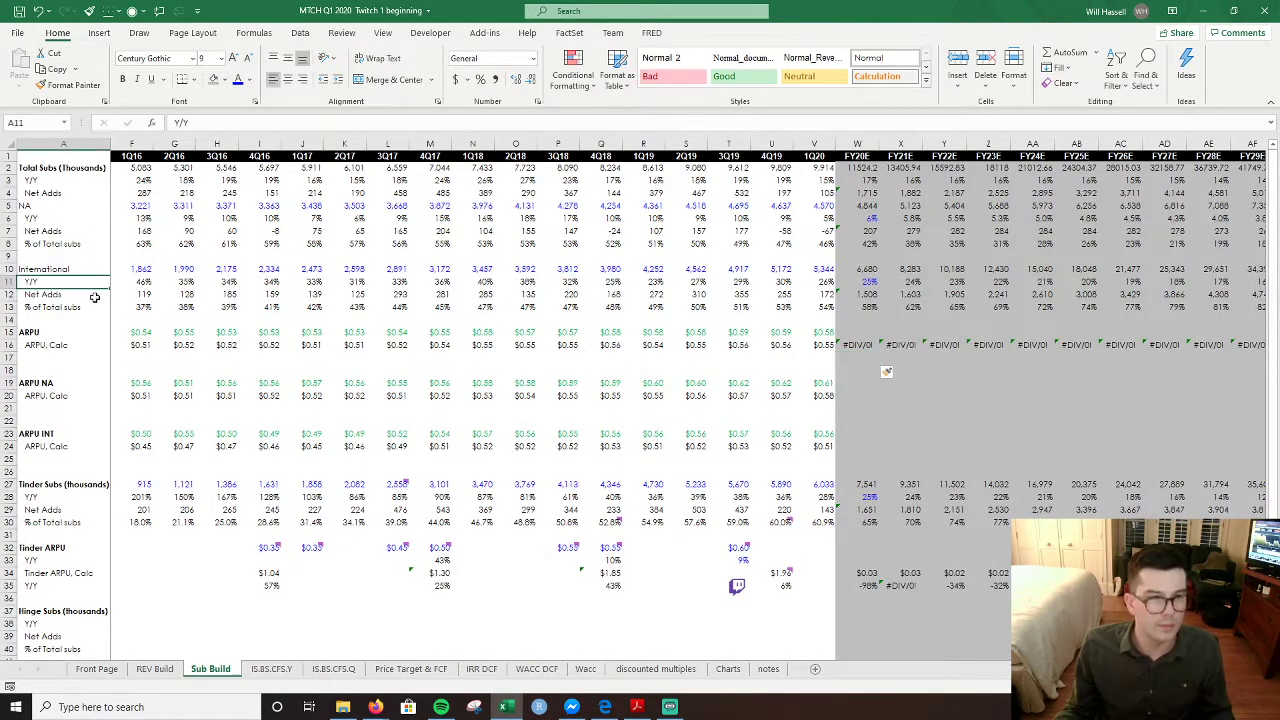
{"action": "key", "text": "ctrl+c"}
{"action": "left_click", "coordinate": [50, 357]}
{"action": "key", "text": "ctrl+v"}
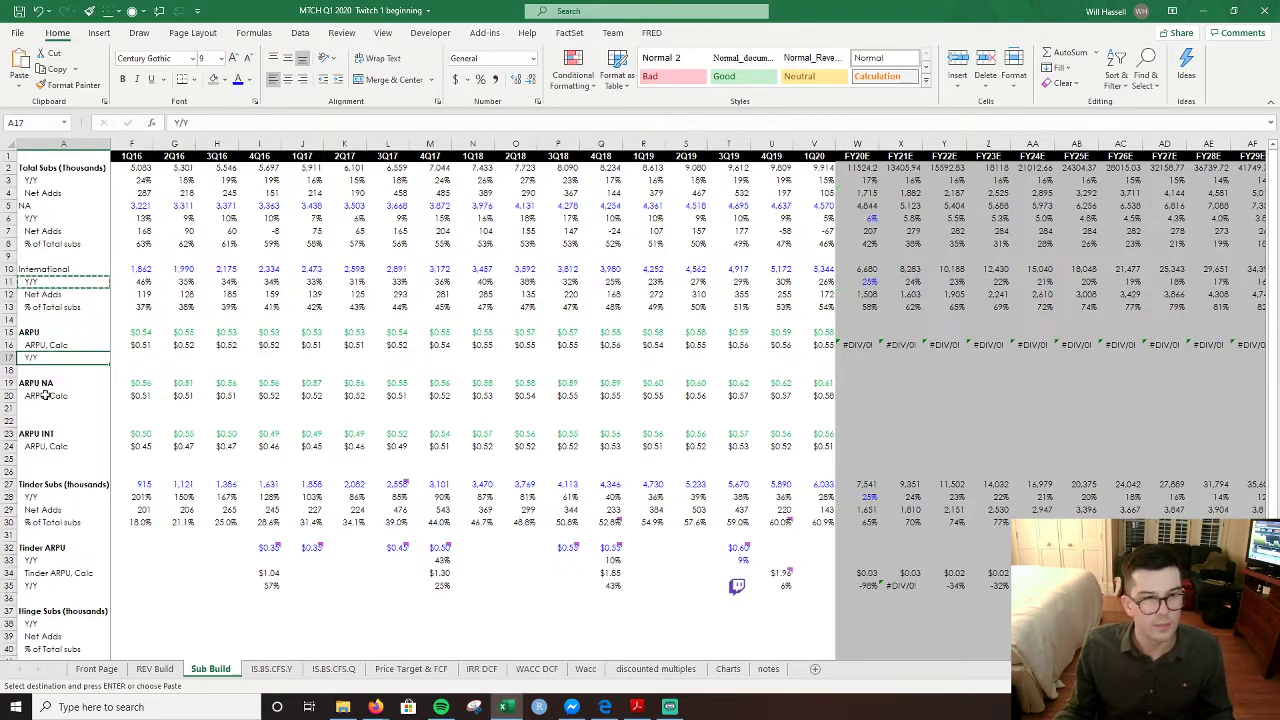
{"action": "left_click", "coordinate": [44, 408]}
{"action": "key", "text": "ctrl+v"}
{"action": "left_click", "coordinate": [47, 462]}
{"action": "key", "text": "ctrl+v"}
{"action": "key", "text": "Escape"}
{"action": "left_click", "coordinate": [217, 332]}
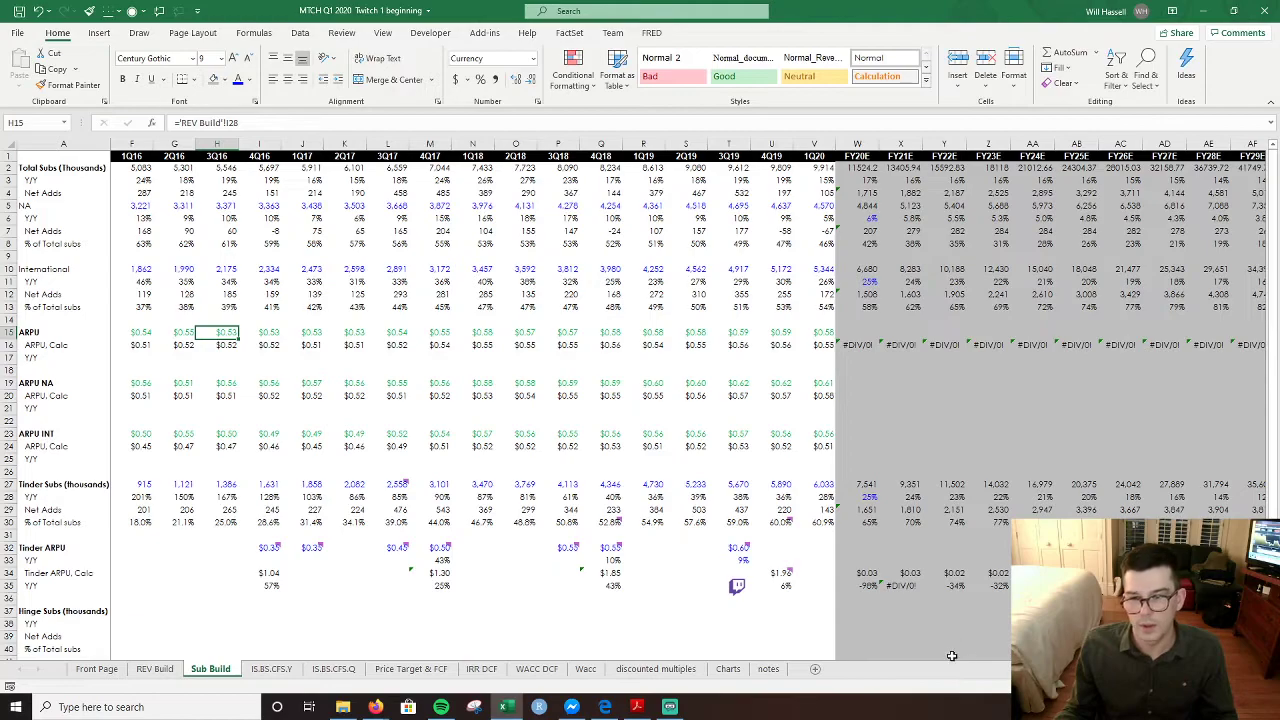
- Copy the entire NA subscriber Y/Y row into rows 17, 21 and 25 beneath the three ARPU calculations
{"action": "scroll", "coordinate": [640, 400], "scroll_direction": "left", "scroll_amount": 2}
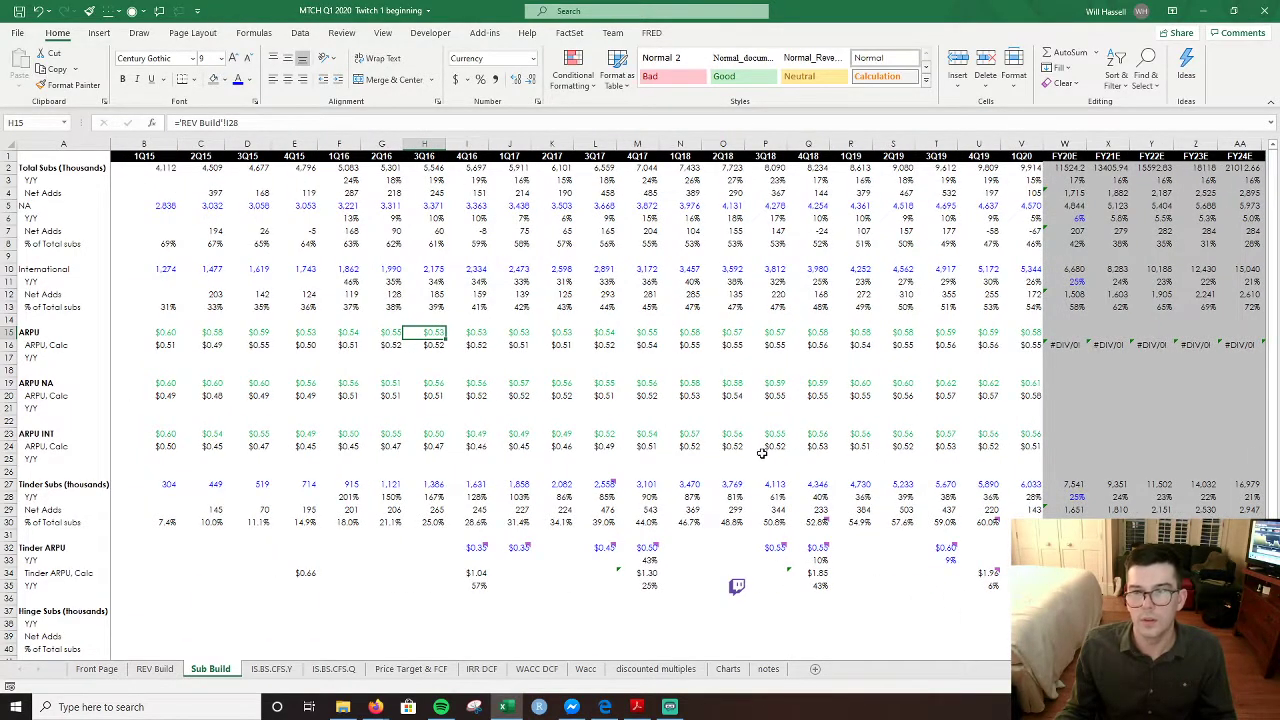
{"action": "left_click", "coordinate": [6, 218]}
{"action": "key", "text": "ctrl+c"}
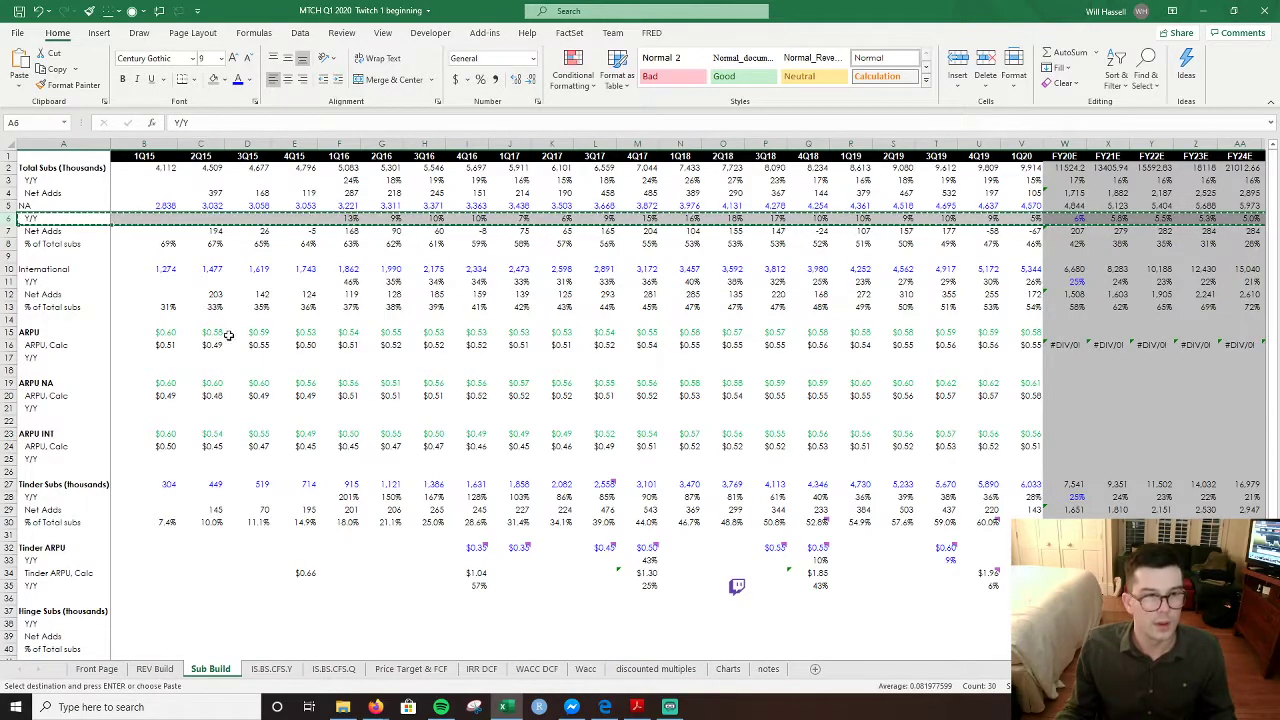
{"action": "left_click", "coordinate": [45, 357]}
{"action": "key", "text": "ctrl+v"}
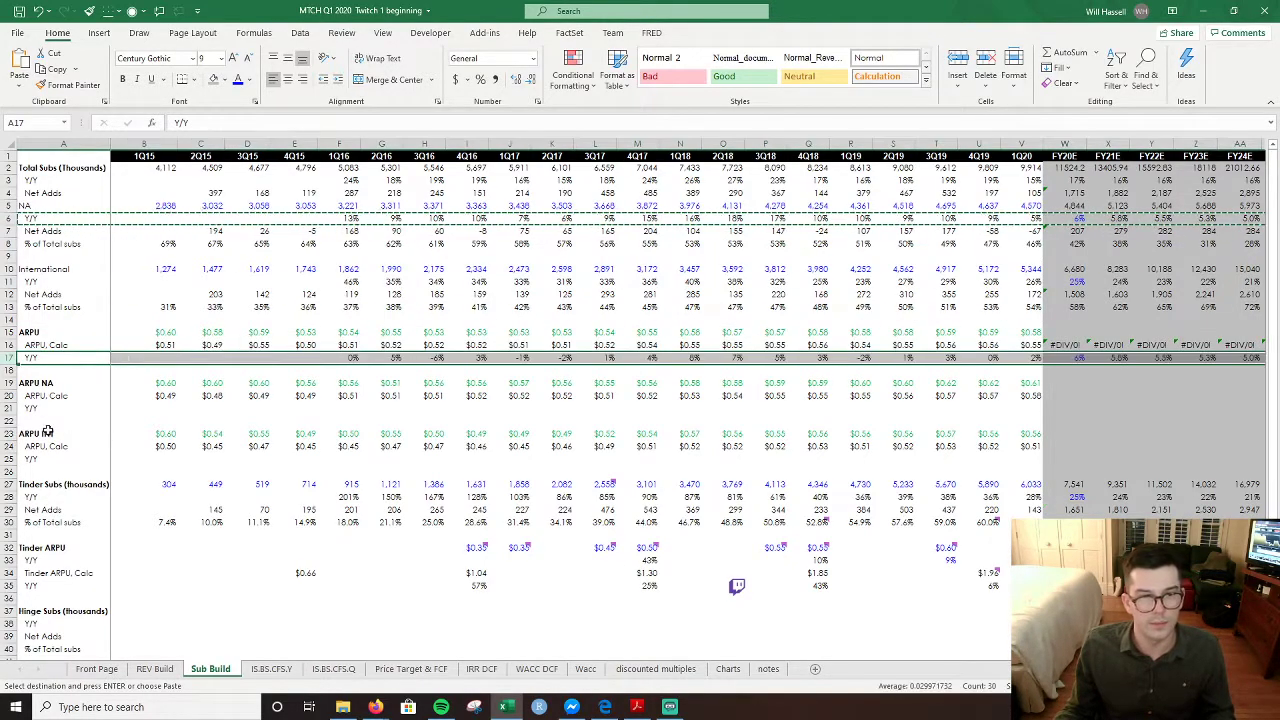
{"action": "left_click", "coordinate": [36, 409]}
{"action": "key", "text": "ctrl+v"}
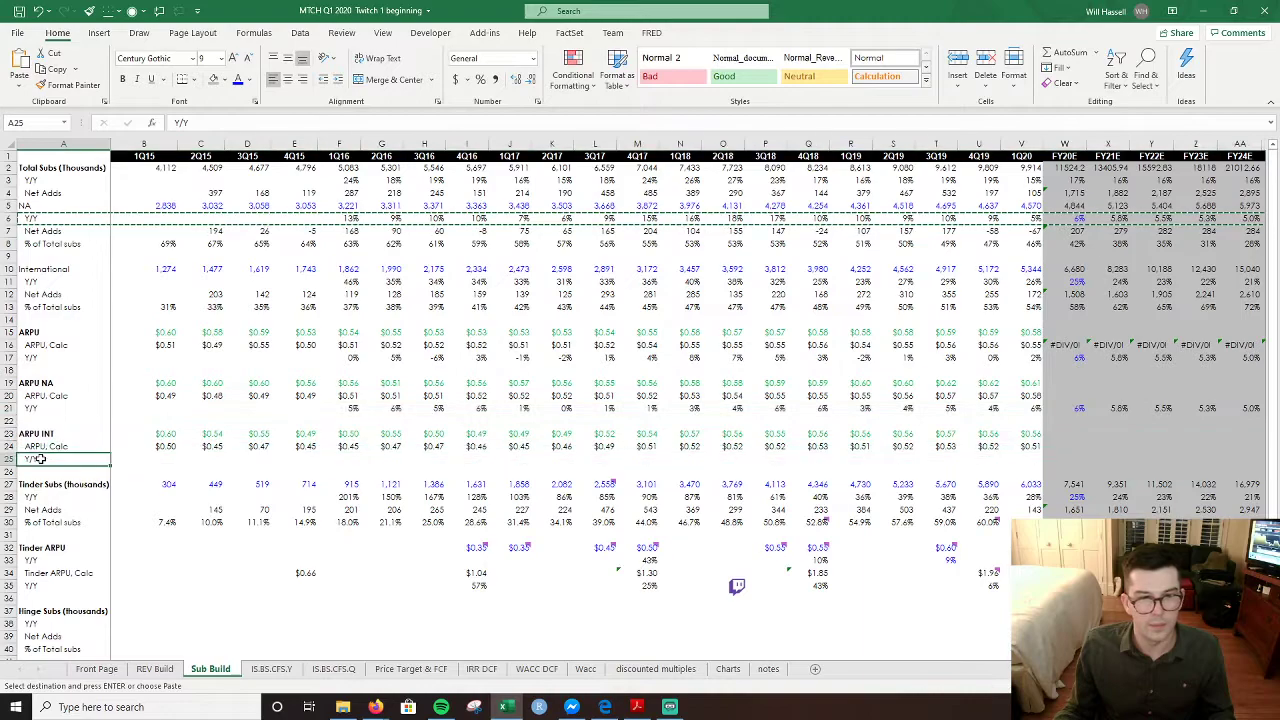
{"action": "left_click", "coordinate": [40, 459]}
{"action": "key", "text": "ctrl+v"}
{"action": "key", "text": "Escape"}
{"action": "left_click", "coordinate": [381, 421]}
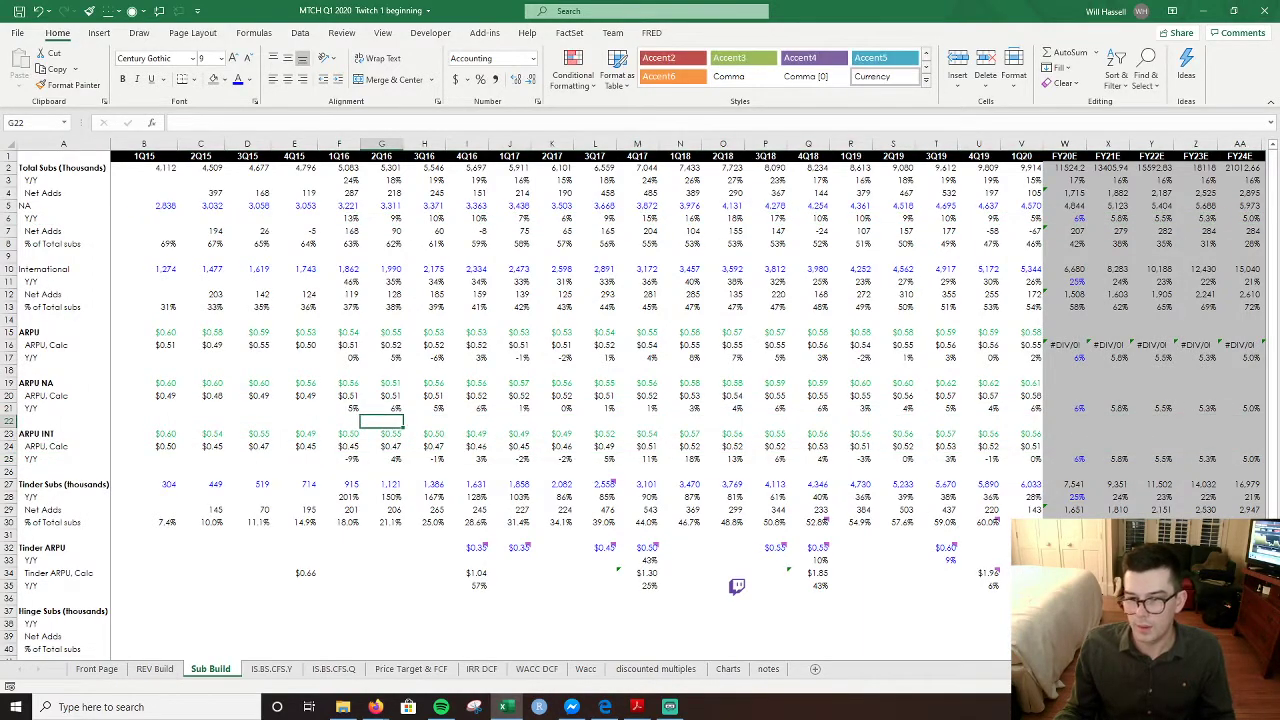
- Set the FY20E Y/Y growth for ARPU NA to 2%
{"action": "scroll", "coordinate": [690, 400], "scroll_direction": "right", "scroll_amount": 3}
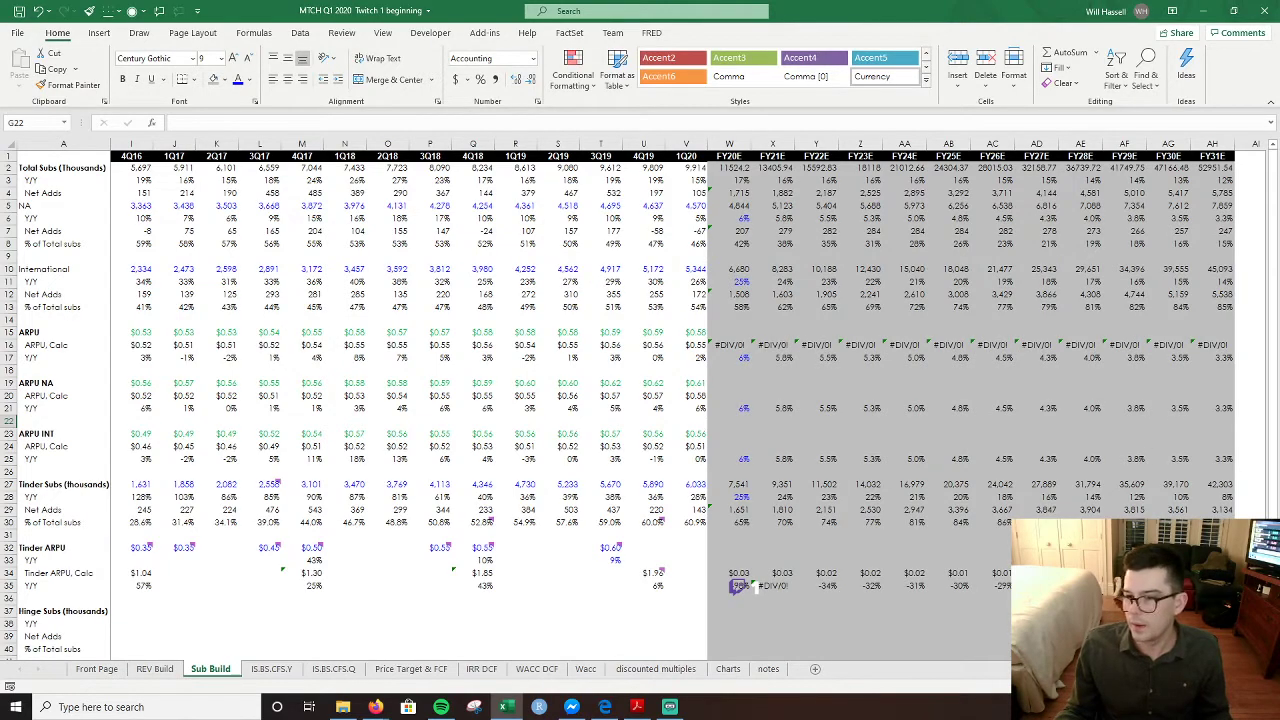
{"action": "scroll", "coordinate": [1150, 442], "scroll_direction": "right", "scroll_amount": 2}
{"action": "scroll", "coordinate": [690, 400], "scroll_direction": "right", "scroll_amount": 2}
{"action": "left_click", "coordinate": [569, 294]}
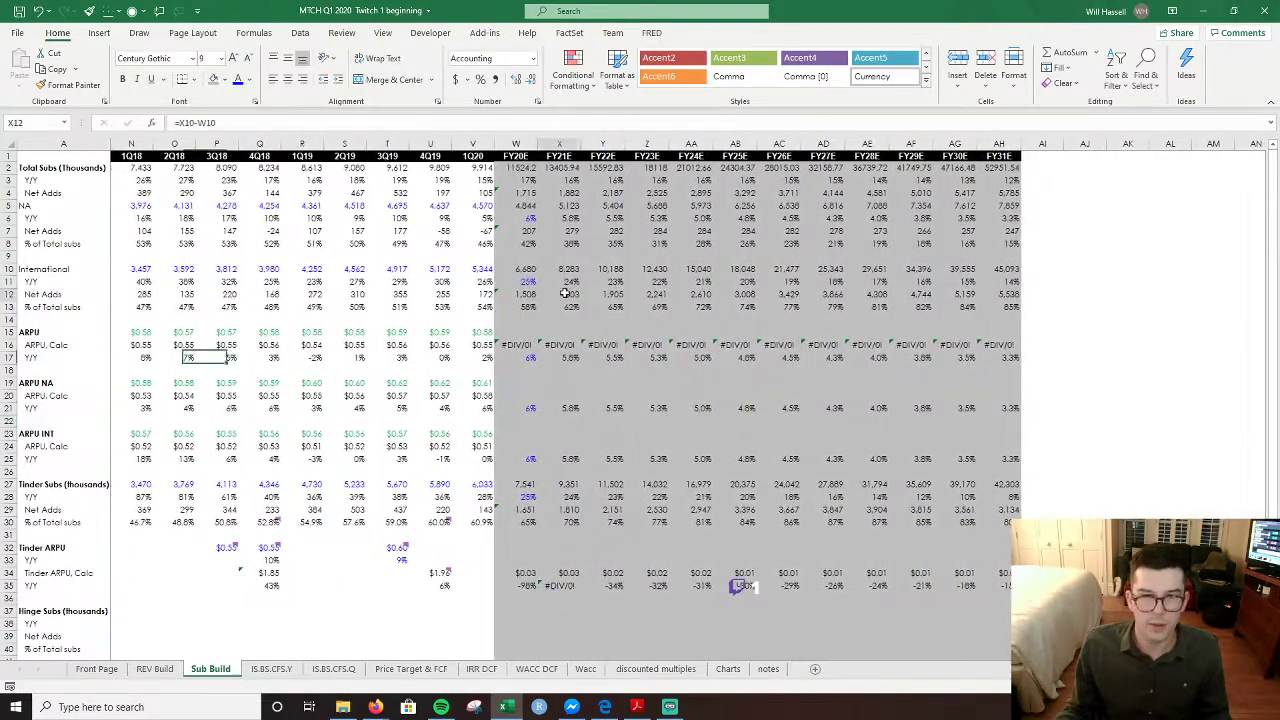
{"action": "left_click", "coordinate": [513, 407]}
{"action": "key", "text": "Left"}
{"action": "key", "text": "Up"}
{"action": "key", "text": "Right"}
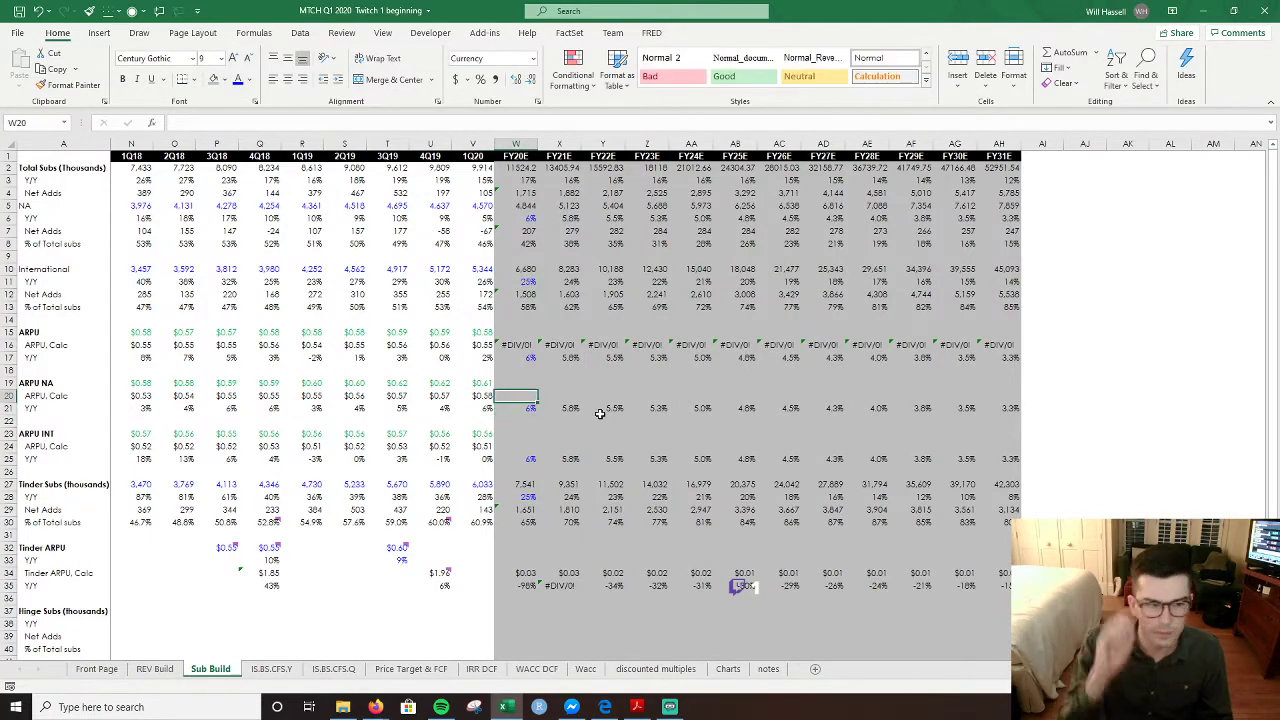
{"action": "key", "text": "Down"}
{"action": "type", "text": "2"}
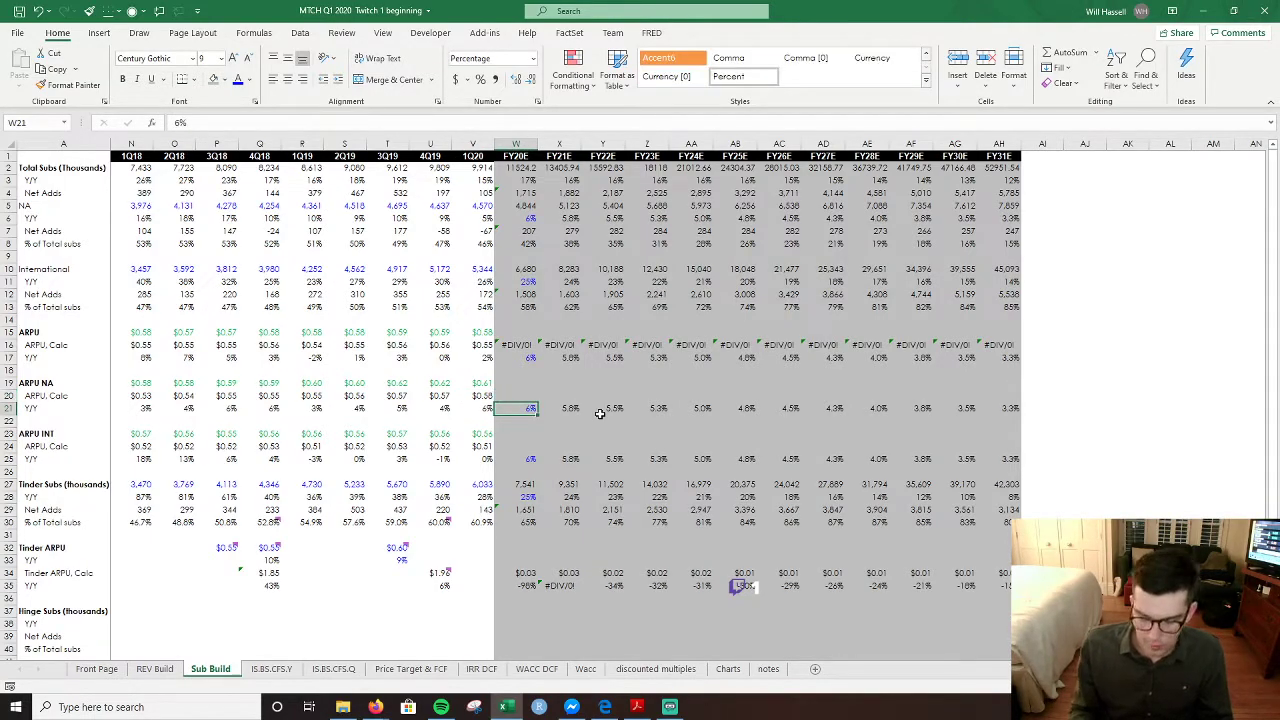
{"action": "key", "text": "Return"}
- Fill the 2% ARPU NA growth rate across from FY20E through FY25E
{"action": "left_click_drag", "start_coordinate": [522, 408], "coordinate": [601, 418]}
{"action": "key", "text": "shift+Right"}
{"action": "key", "text": "shift+Right"}
{"action": "key", "text": "shift+Right"}
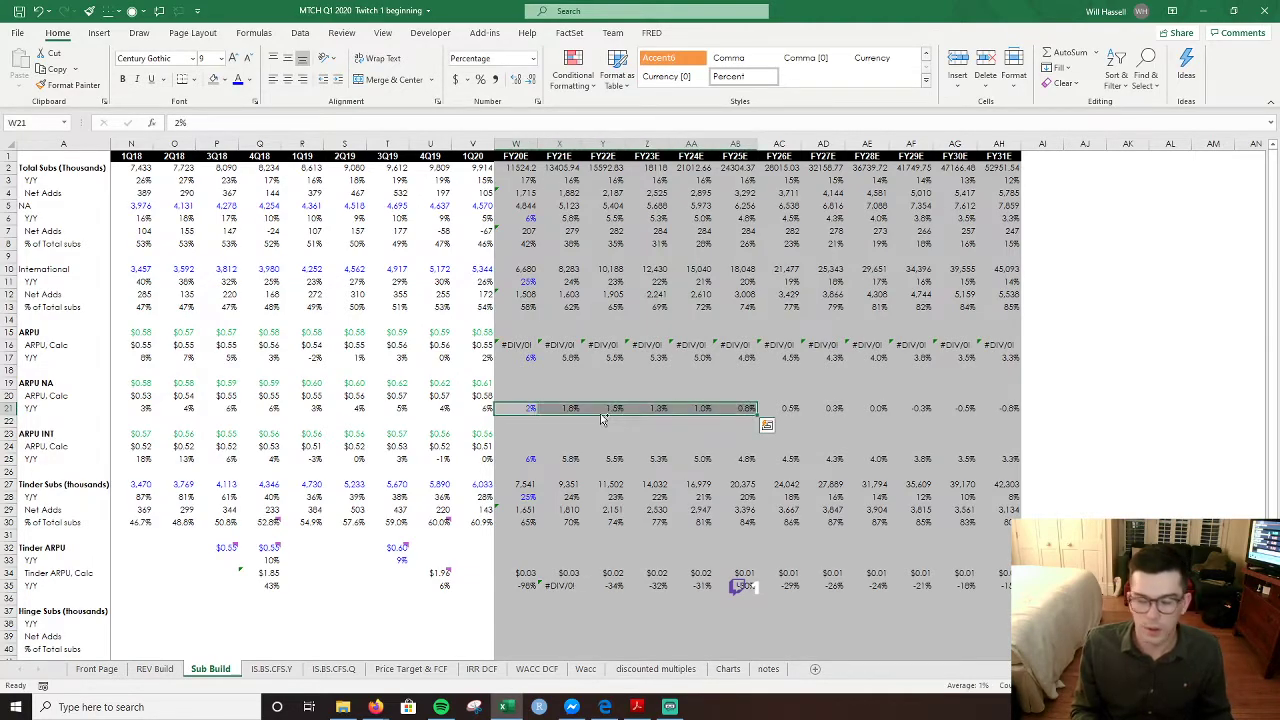
{"action": "key", "text": "ctrl+r"}
{"action": "key", "text": "Right"}
{"action": "key", "text": "Right"}
{"action": "key", "text": "Right"}
{"action": "key", "text": "Right"}
{"action": "key", "text": "Right"}
{"action": "key", "text": "Right"}
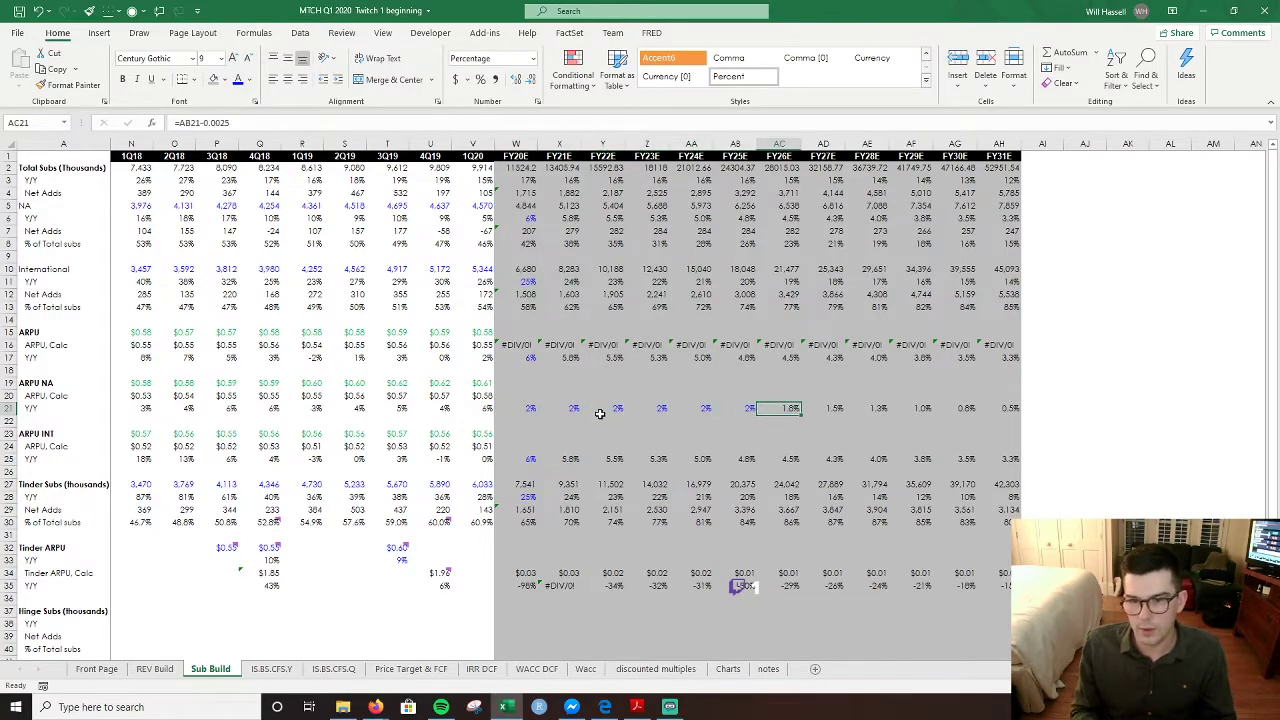
- Enter the FY20E ARPU NA calculation as =U19*(1+W21), growing the 4Q19 ARPU NA by the FY20E rate
{"action": "key", "text": "Left"}
{"action": "key", "text": "Left"}
{"action": "key", "text": "Left"}
{"action": "key", "text": "Left"}
{"action": "key", "text": "Left"}
{"action": "key", "text": "Left"}
{"action": "key", "text": "Up"}
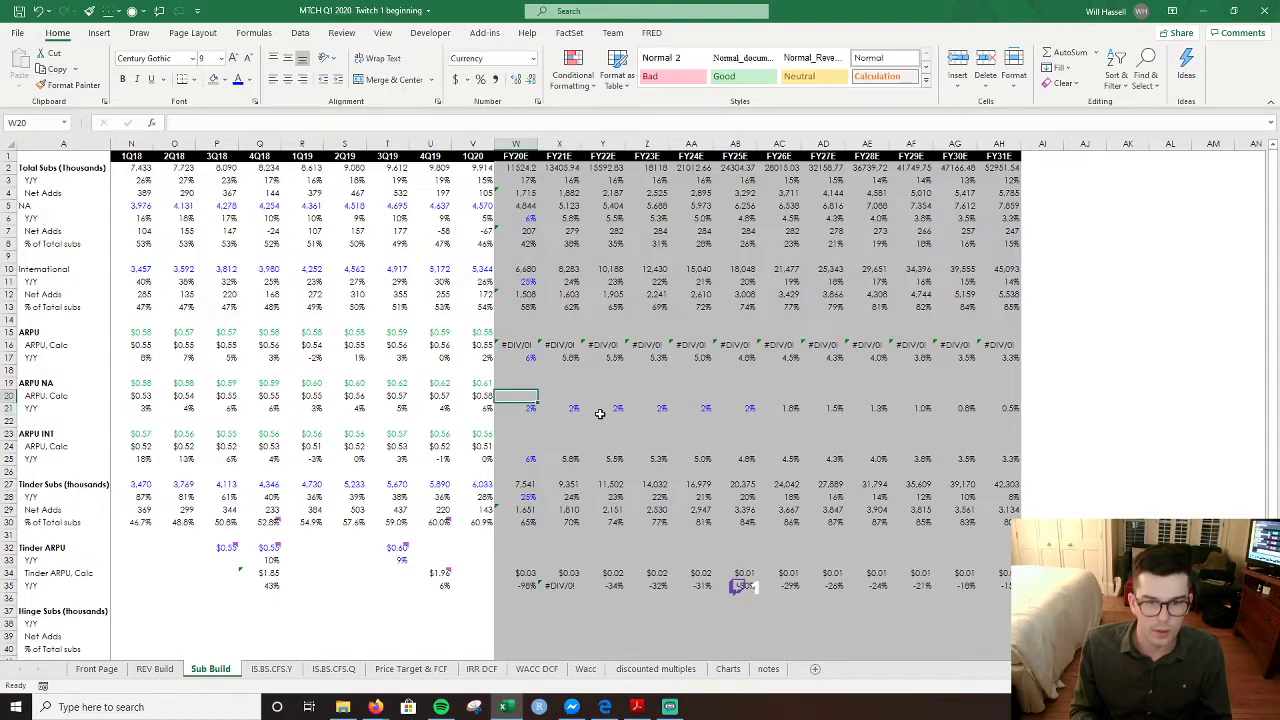
{"action": "type", "text": "="}
{"action": "key", "text": "Left"}
{"action": "key", "text": "Up"}
{"action": "key", "text": "Left"}
{"action": "type", "text": "*("}
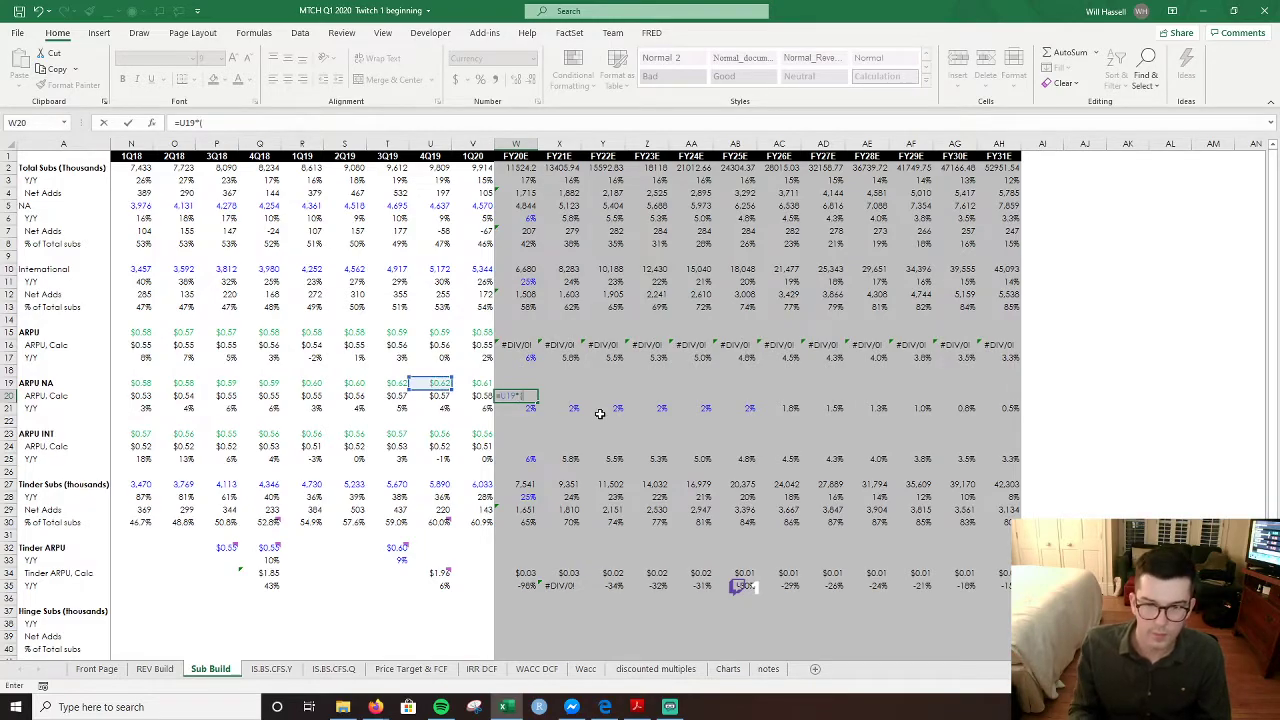
{"action": "type", "text": "1+"}
{"action": "key", "text": "Down"}
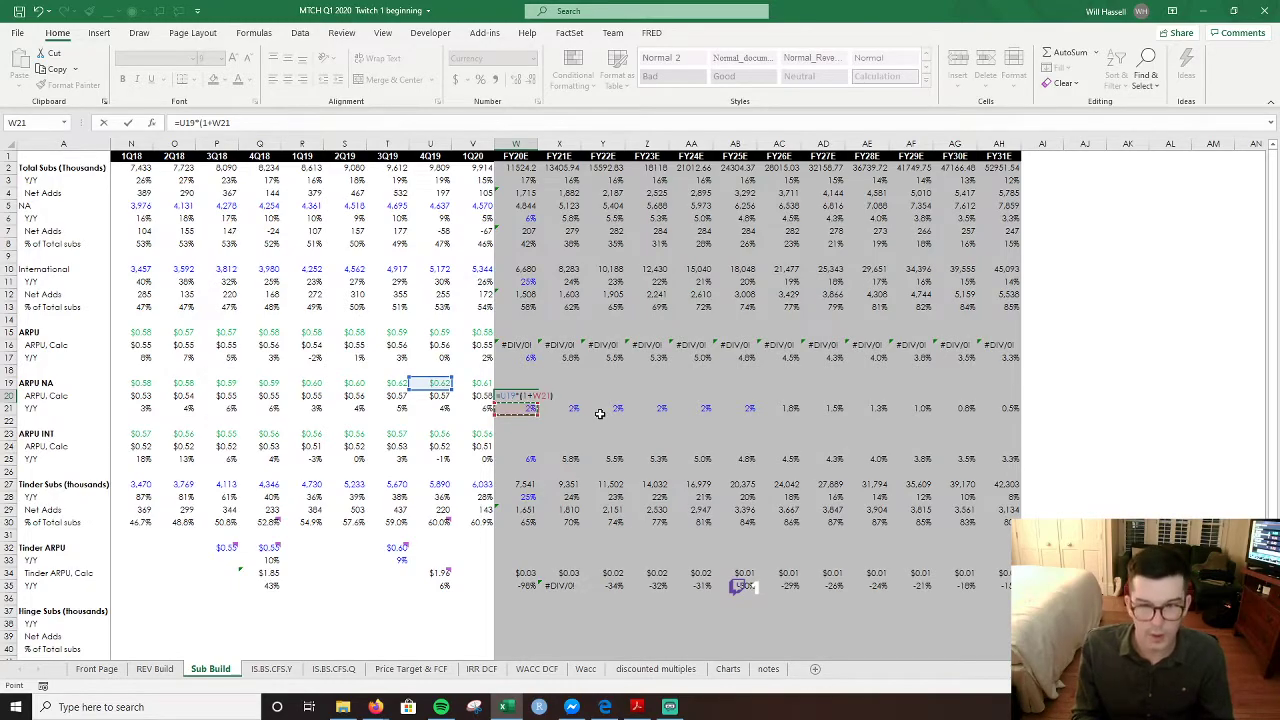
{"action": "type", "text": ")"}
{"action": "key", "text": "Return"}
- Apply the currency format of the FY20E ARPU NA calculation to the FY20E overall ARPU, Calc cell
{"action": "key", "text": "Up"}
{"action": "key", "text": "Up"}
{"action": "key", "text": "Up"}
{"action": "key", "text": "Up"}
{"action": "key", "text": "Up"}
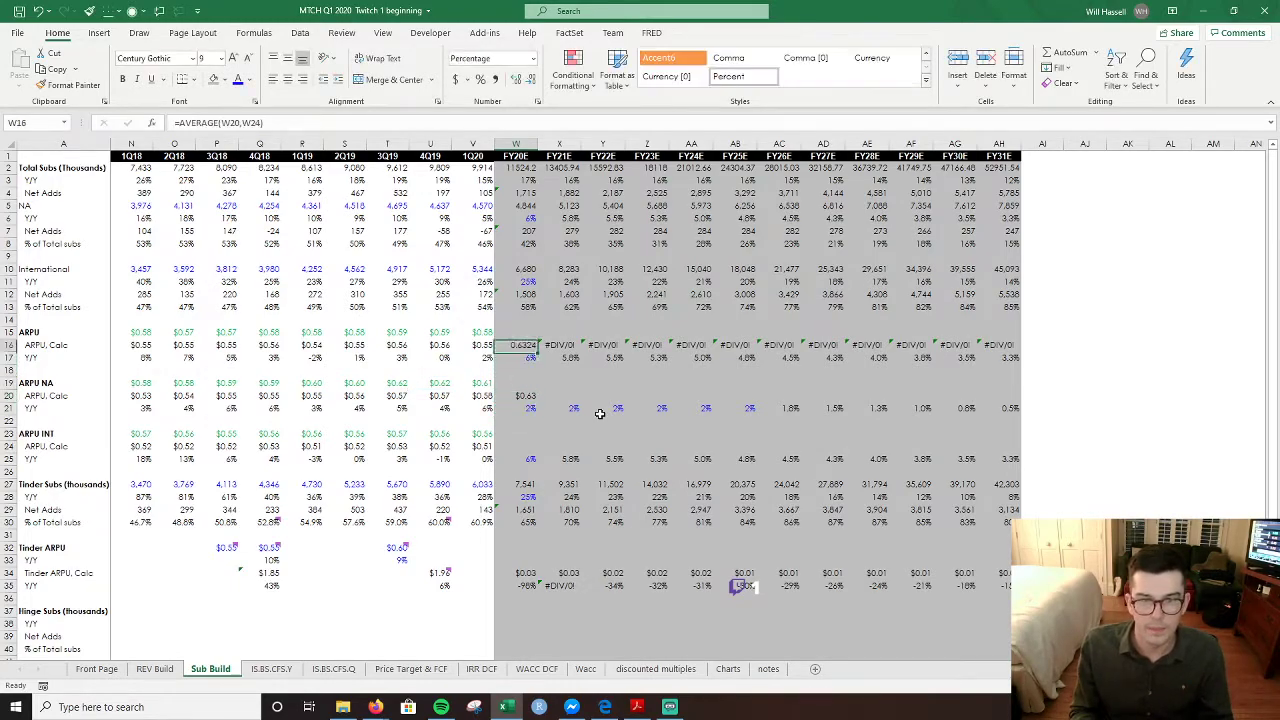
{"action": "key", "text": "Down"}
{"action": "key", "text": "Down"}
{"action": "key", "text": "Down"}
{"action": "key", "text": "Down"}
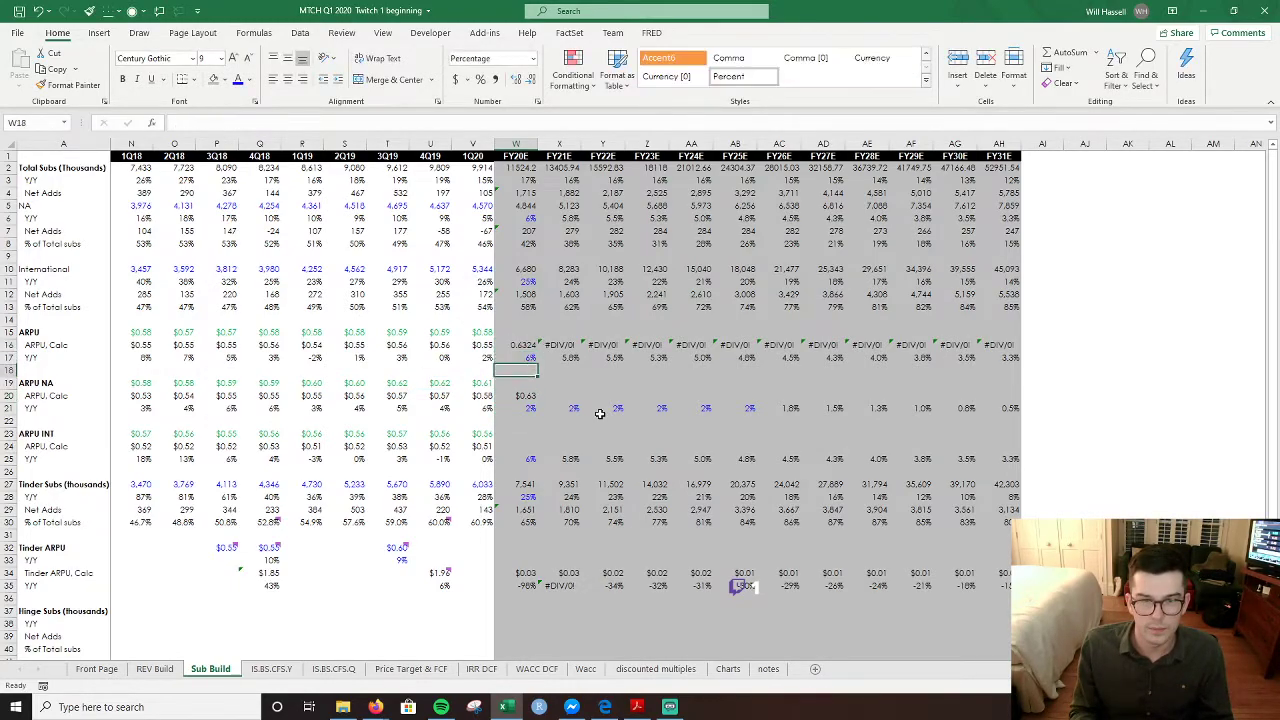
{"action": "key", "text": "alt+4"}
{"action": "left_click", "coordinate": [522, 345]}
- Enter the FY21E ARPU NA calculation as =W20*(1+X21)
{"action": "left_click", "coordinate": [570, 396]}
{"action": "type", "text": "="}
{"action": "key", "text": "Left"}
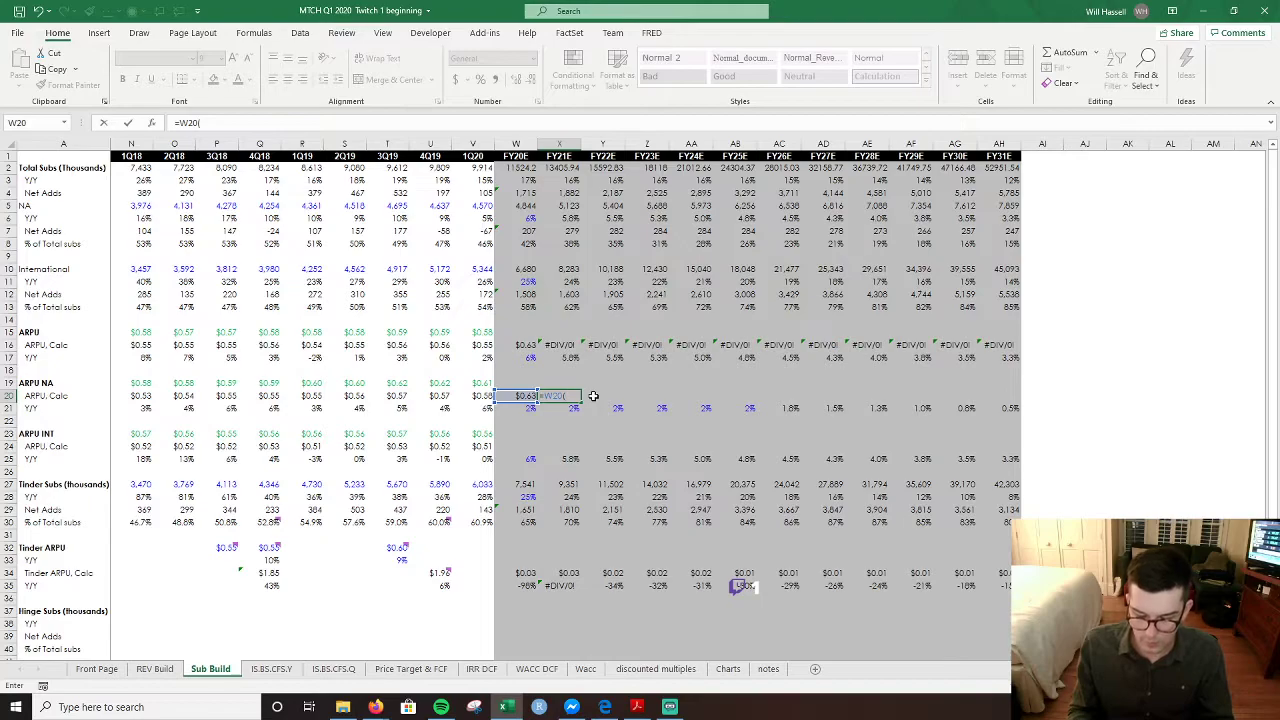
{"action": "key", "text": "BackSpace"}
{"action": "type", "text": "*"}
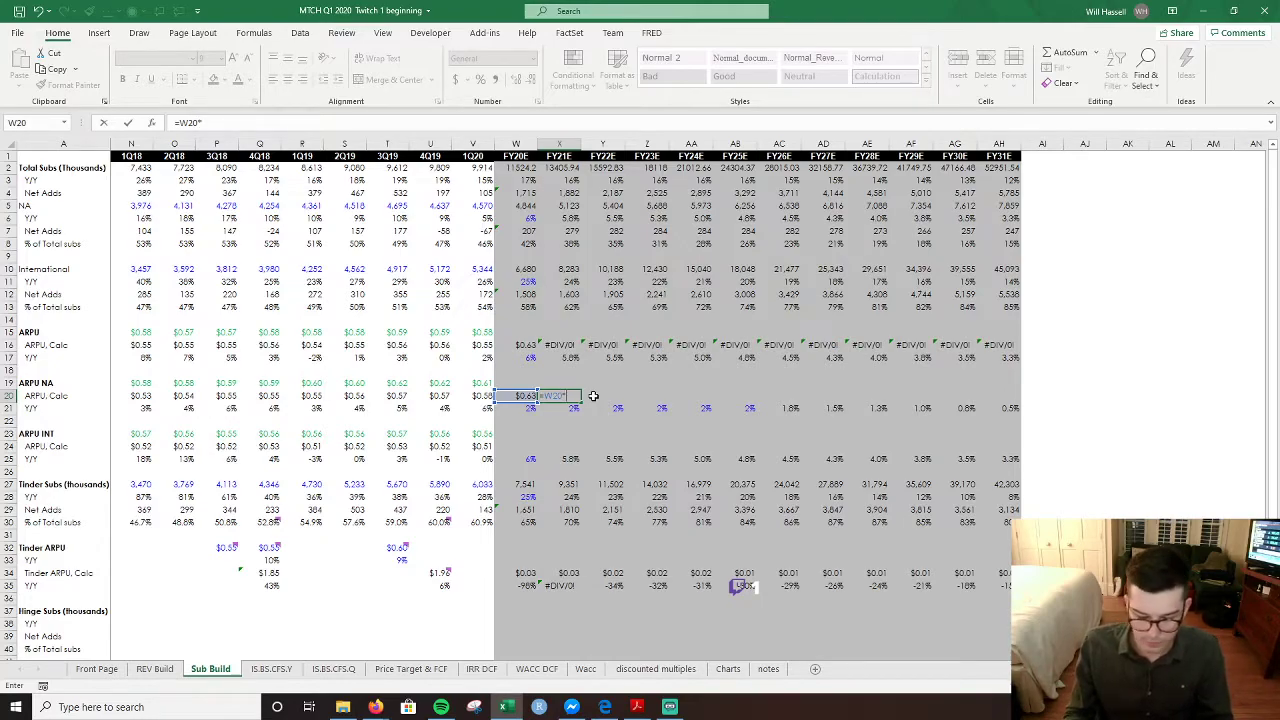
{"action": "type", "text": "(1+"}
{"action": "key", "text": "Down"}
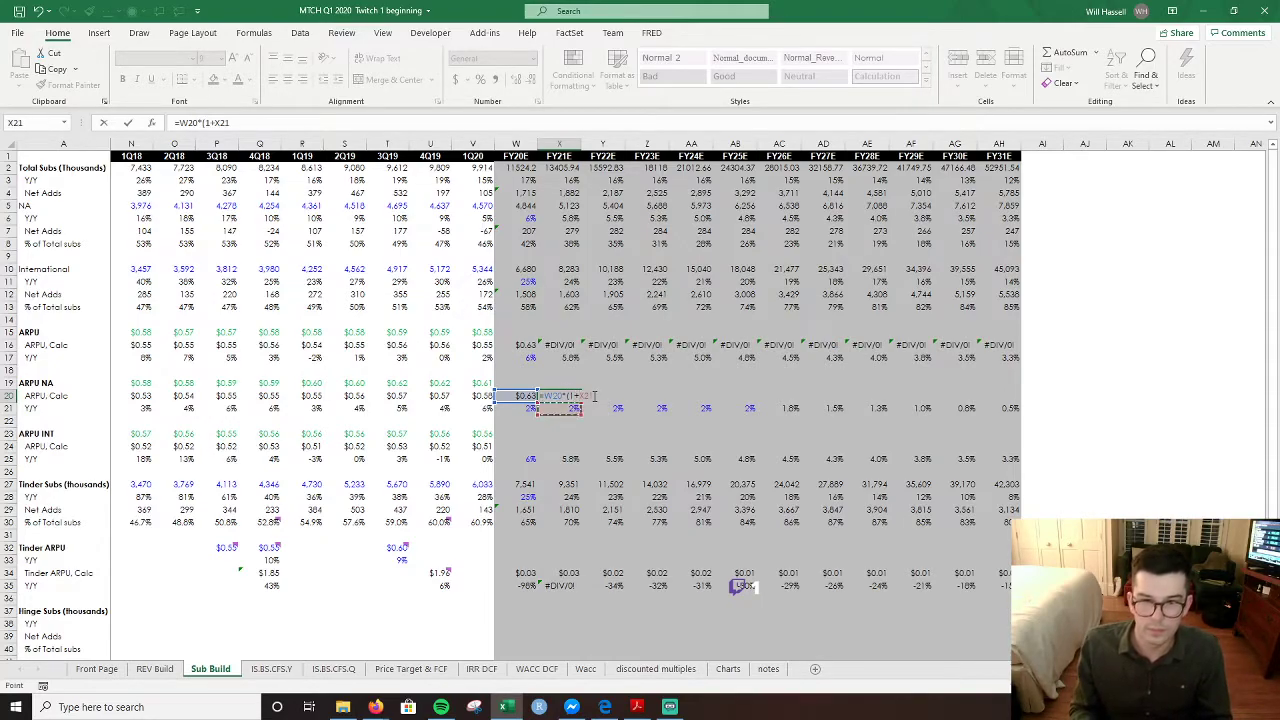
{"action": "key", "text": "ctrl+Return"}
- Fill the ARPU NA calculation formula across from FY21E through FY31E
{"action": "key", "text": "shift+Right"}
{"action": "key", "text": "shift+Right"}
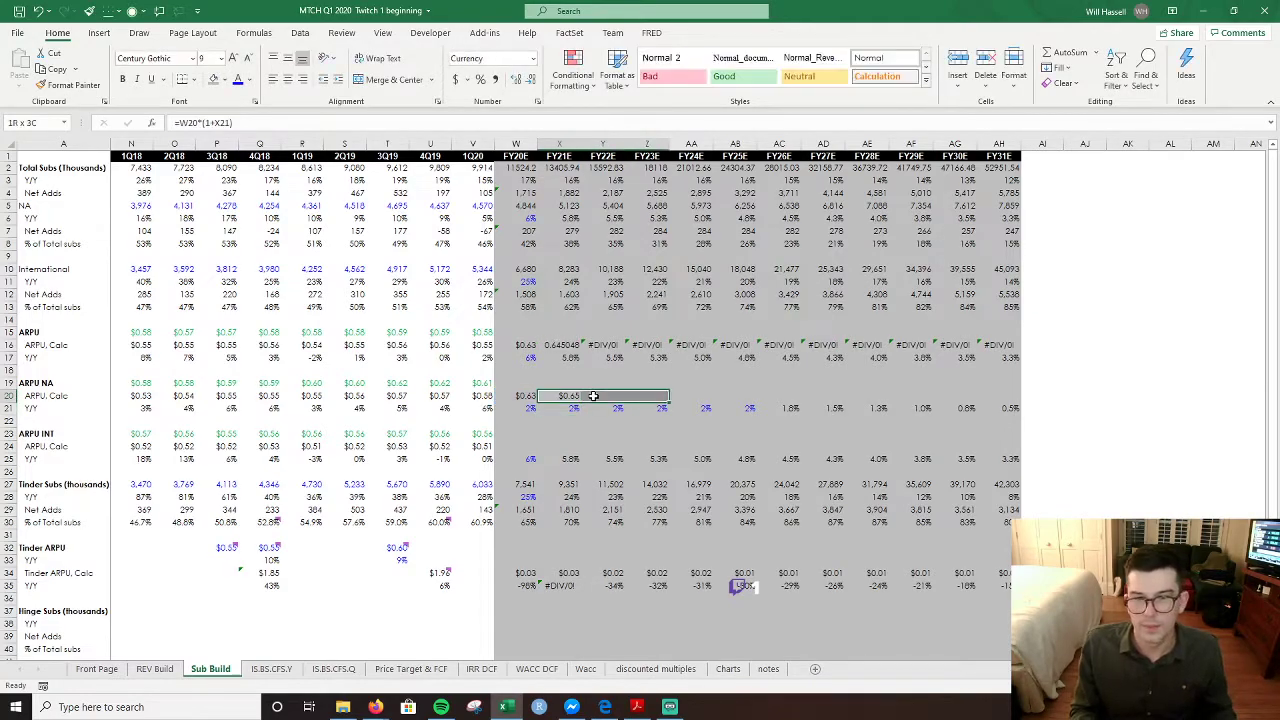
{"action": "key", "text": "shift+Right"}
{"action": "key", "text": "shift+Right"}
{"action": "key", "text": "shift+Right"}
{"action": "key", "text": "shift+Right"}
{"action": "key", "text": "shift+Right"}
{"action": "key", "text": "shift+Right"}
{"action": "key", "text": "shift+Right"}
{"action": "key", "text": "shift+Right"}
{"action": "key", "text": "ctrl+r"}
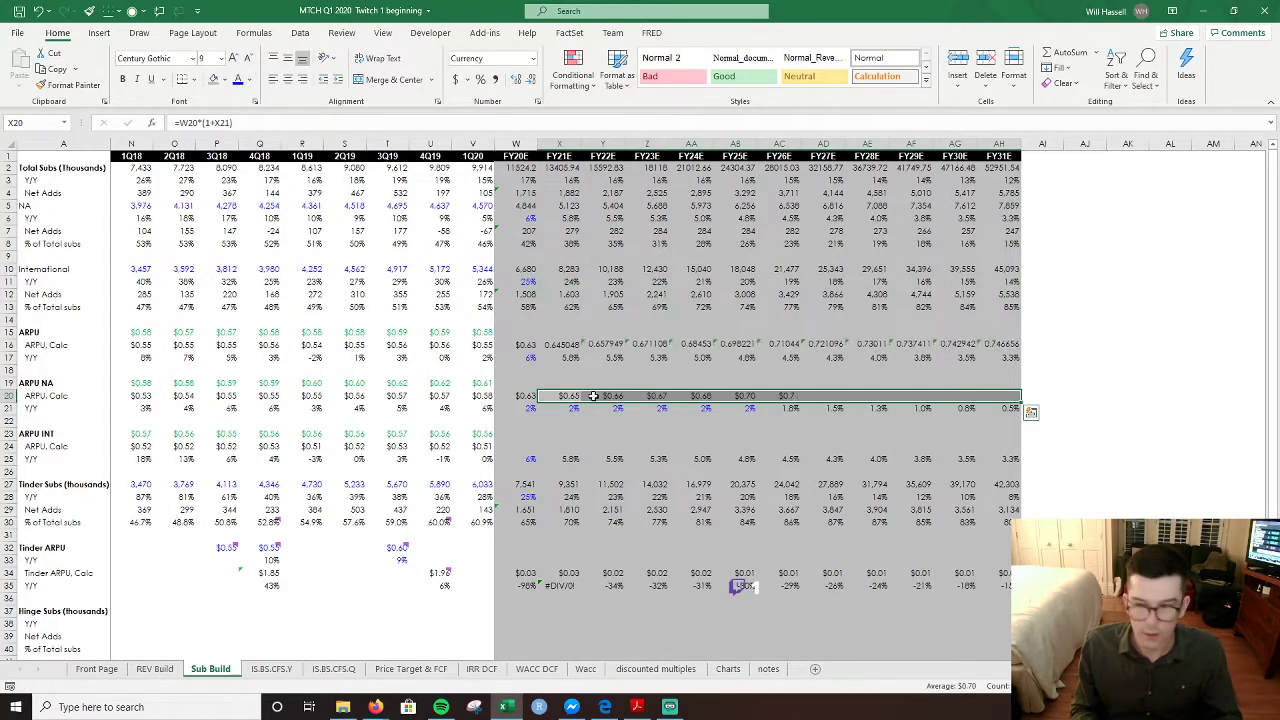
- Check the average ARPU NA Y/Y growth over the four quarters 1Q19 to 4Q19
{"action": "key", "text": "Down"}
{"action": "key", "text": "Down"}
{"action": "key", "text": "Down"}
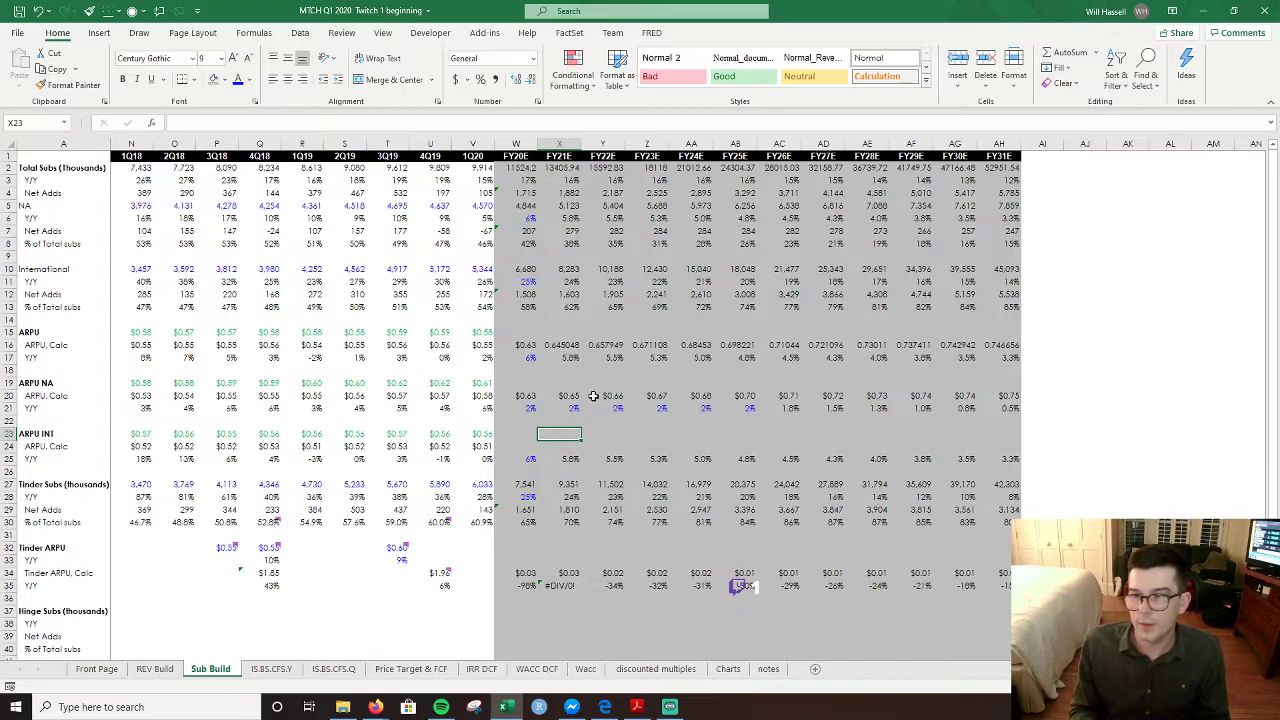
{"action": "key", "text": "Up"}
{"action": "key", "text": "Up"}
{"action": "key", "text": "Left"}
{"action": "key", "text": "Left"}
{"action": "key", "text": "Left"}
{"action": "key", "text": "Left"}
{"action": "key", "text": "Left"}
{"action": "key", "text": "Left"}
{"action": "key", "text": "shift+Right"}
{"action": "key", "text": "shift+Right"}
{"action": "key", "text": "shift+Right"}
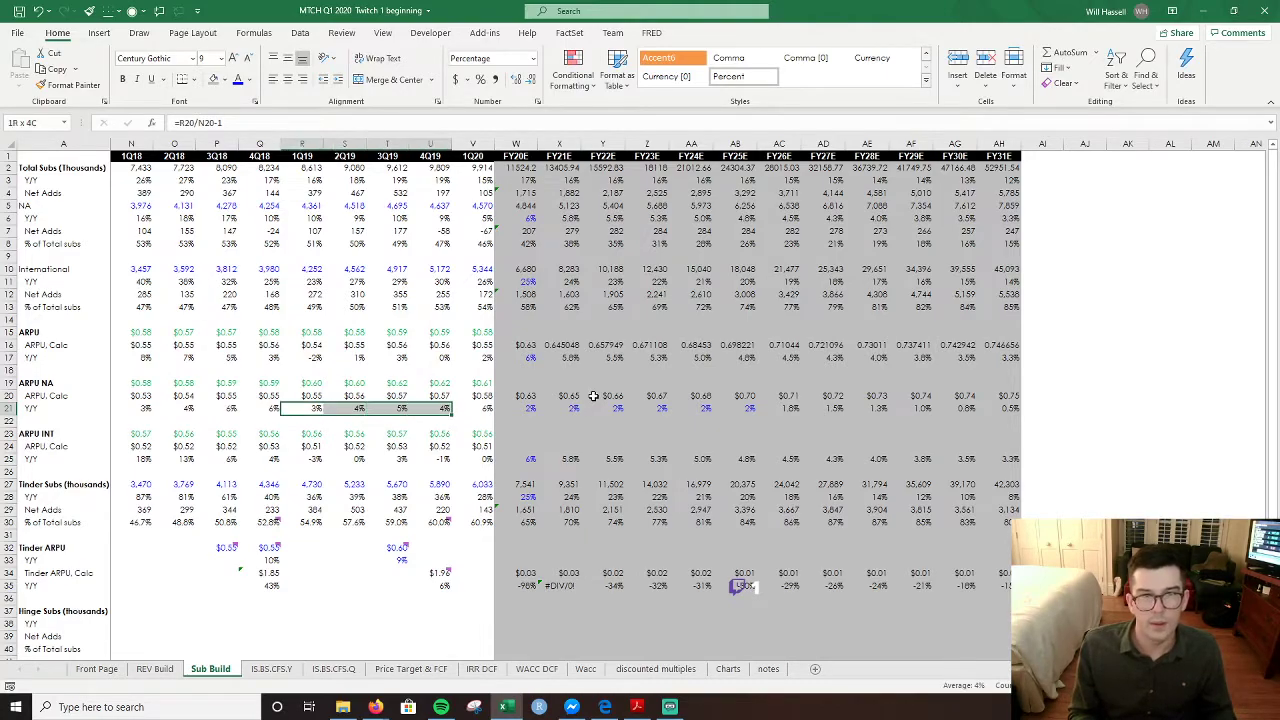
- Set the FY20E Y/Y growth for ARPU NA to 4%
{"action": "key", "text": "Right"}
{"action": "key", "text": "Right"}
{"action": "key", "text": "Right"}
{"action": "key", "text": "Right"}
{"action": "key", "text": "Right"}
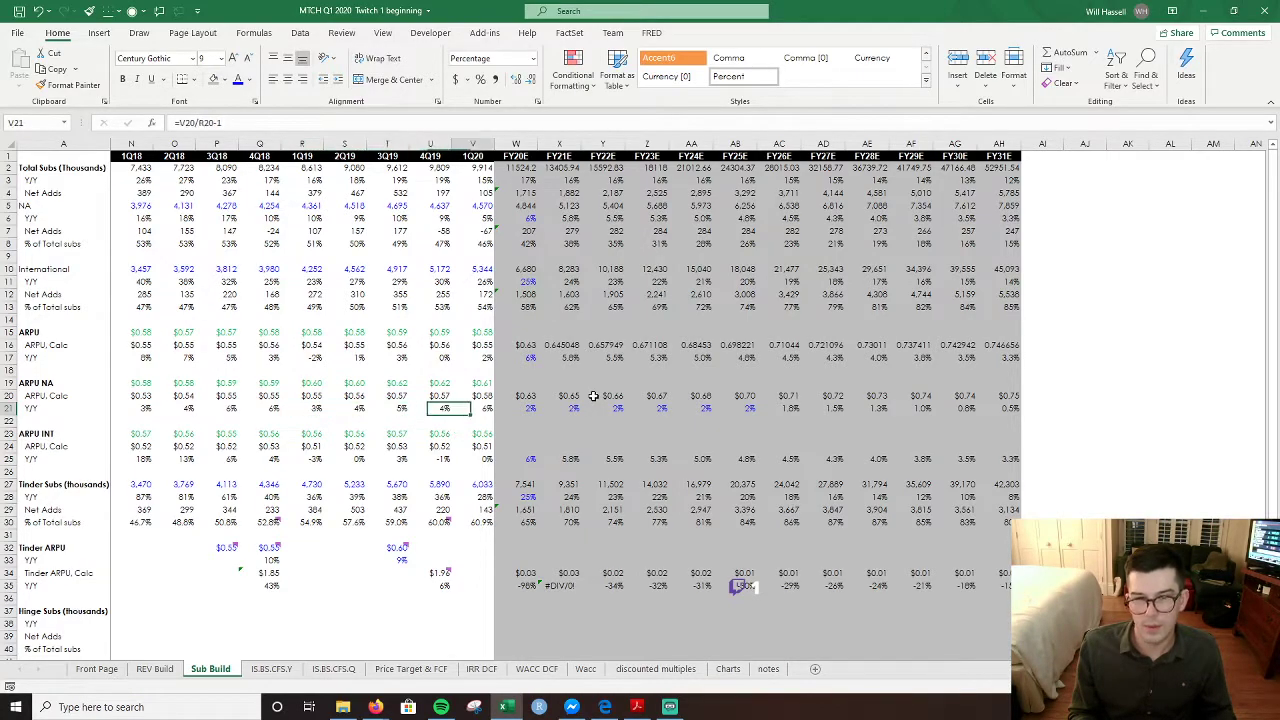
{"action": "type", "text": "4"}
{"action": "key", "text": "ctrl+Return"}
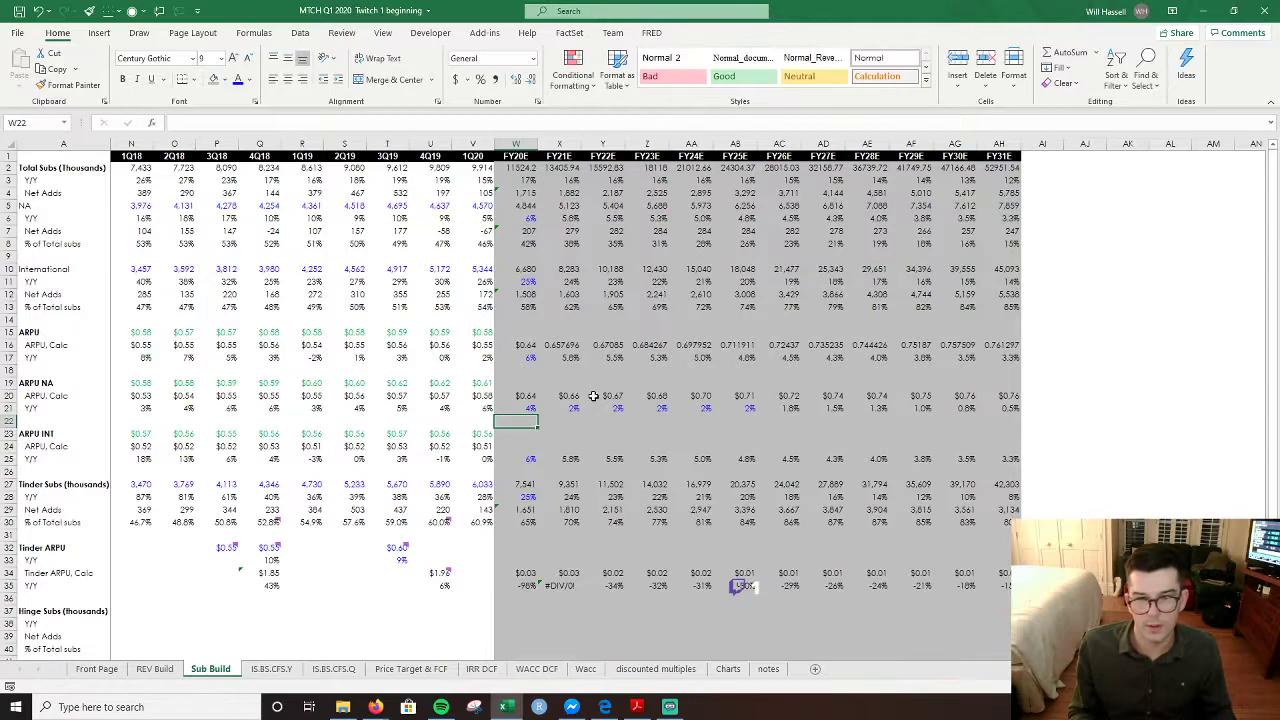
- Fill the 4% ARPU NA growth rate across from FY20E through FY23E
{"action": "key", "text": "shift+Right"}
{"action": "key", "text": "shift+Right"}
{"action": "key", "text": "shift+Right"}
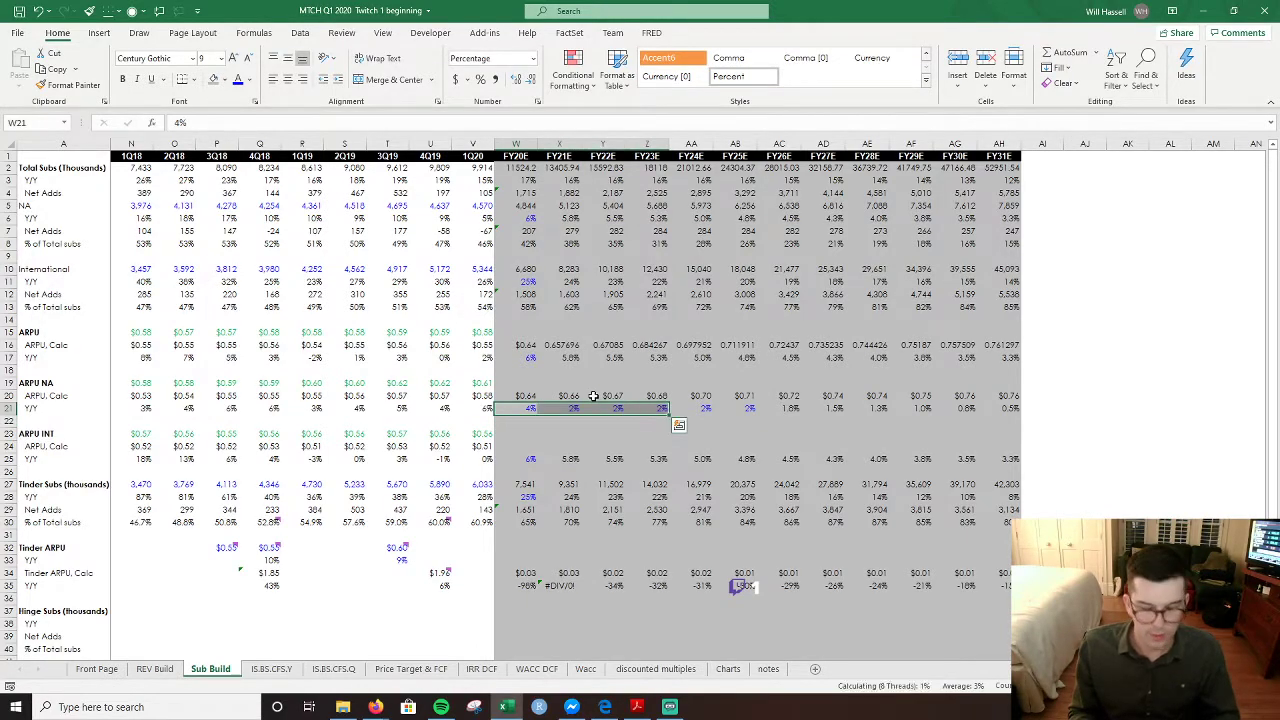
{"action": "key", "text": "ctrl+r"}
{"action": "key", "text": "Right"}
{"action": "key", "text": "Right"}
{"action": "key", "text": "Right"}
{"action": "key", "text": "Right"}
{"action": "key", "text": "Right"}
{"action": "key", "text": "Left"}
{"action": "key", "text": "Left"}
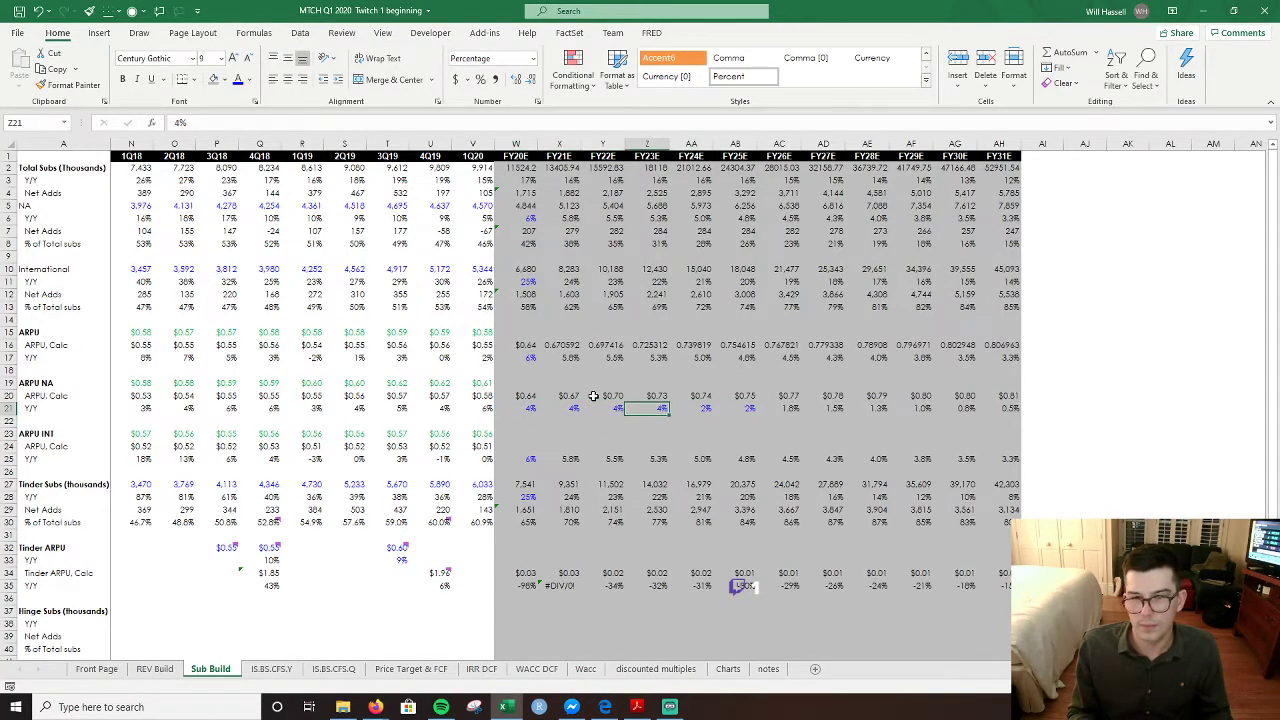
- Copy the ARPU NA growth formula that subtracts 0.0025 from the prior year into FY24E and fill it through FY31E
{"action": "key", "text": "Right"}
{"action": "key", "text": "Right"}
{"action": "key", "text": "Right"}
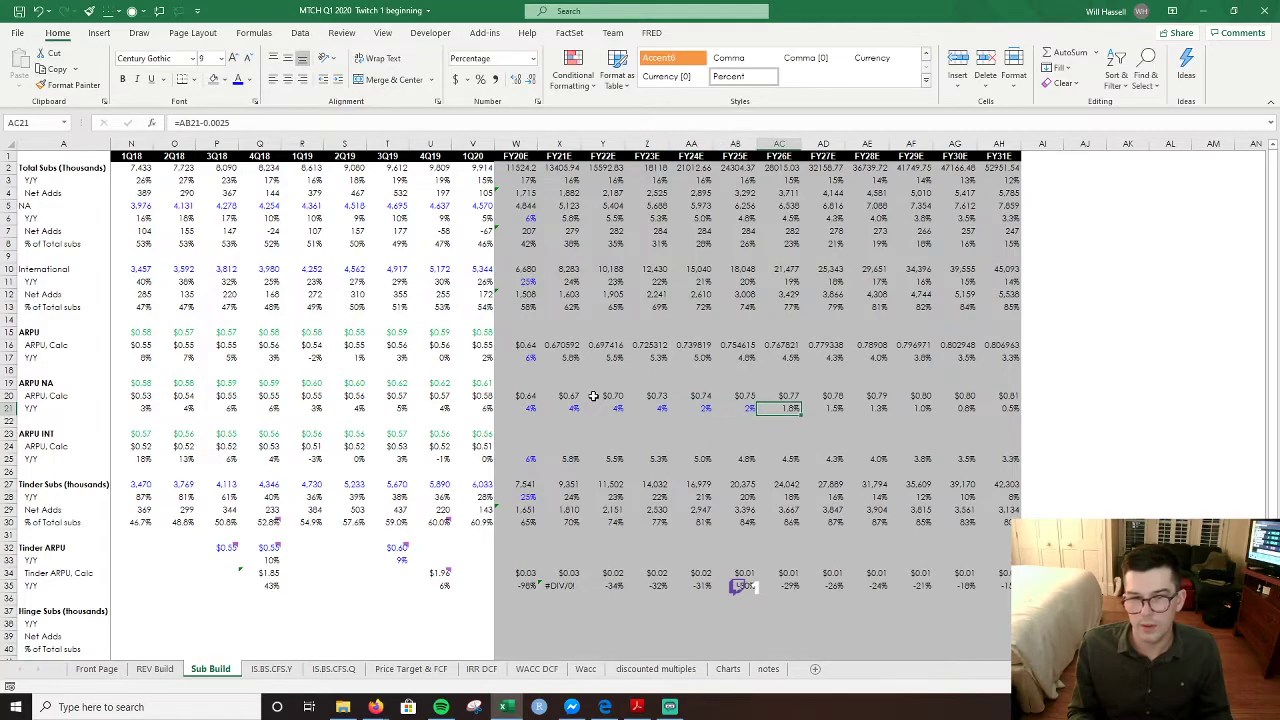
{"action": "key", "text": "Left"}
{"action": "key", "text": "Left"}
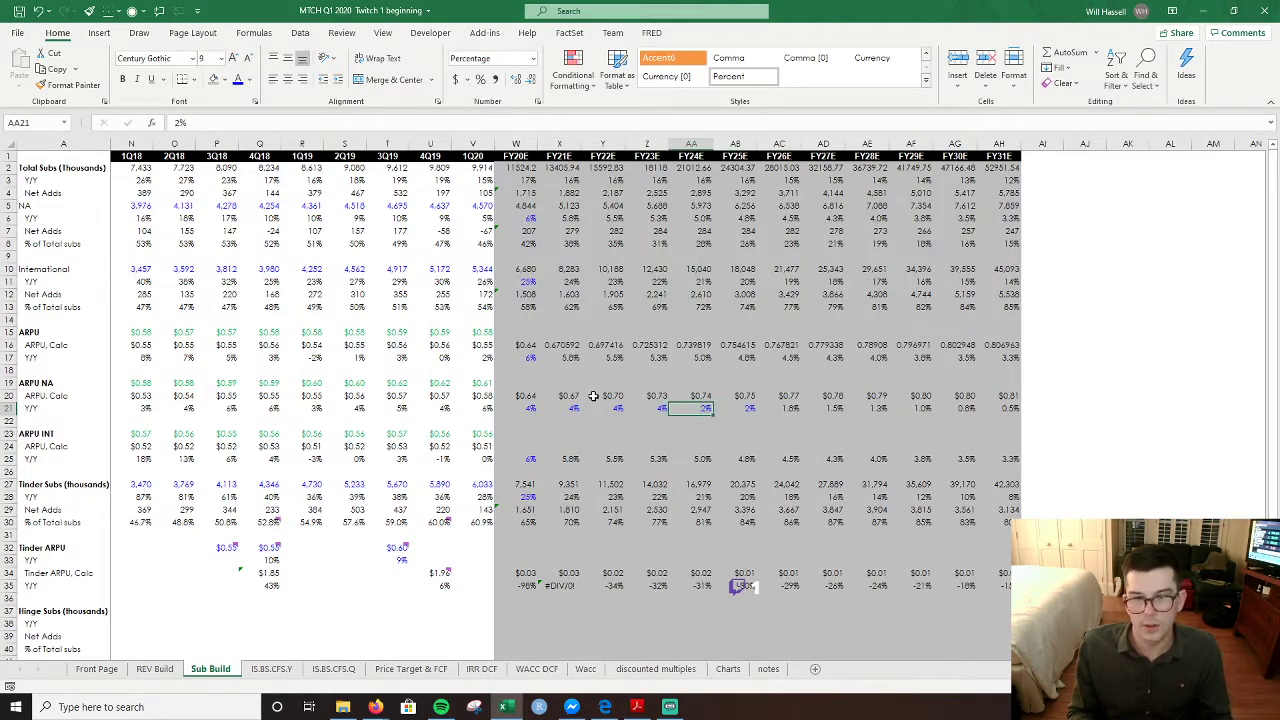
{"action": "key", "text": "Right"}
{"action": "key", "text": "Right"}
{"action": "key", "text": "ctrl+c"}
{"action": "key", "text": "Left"}
{"action": "key", "text": "Left"}
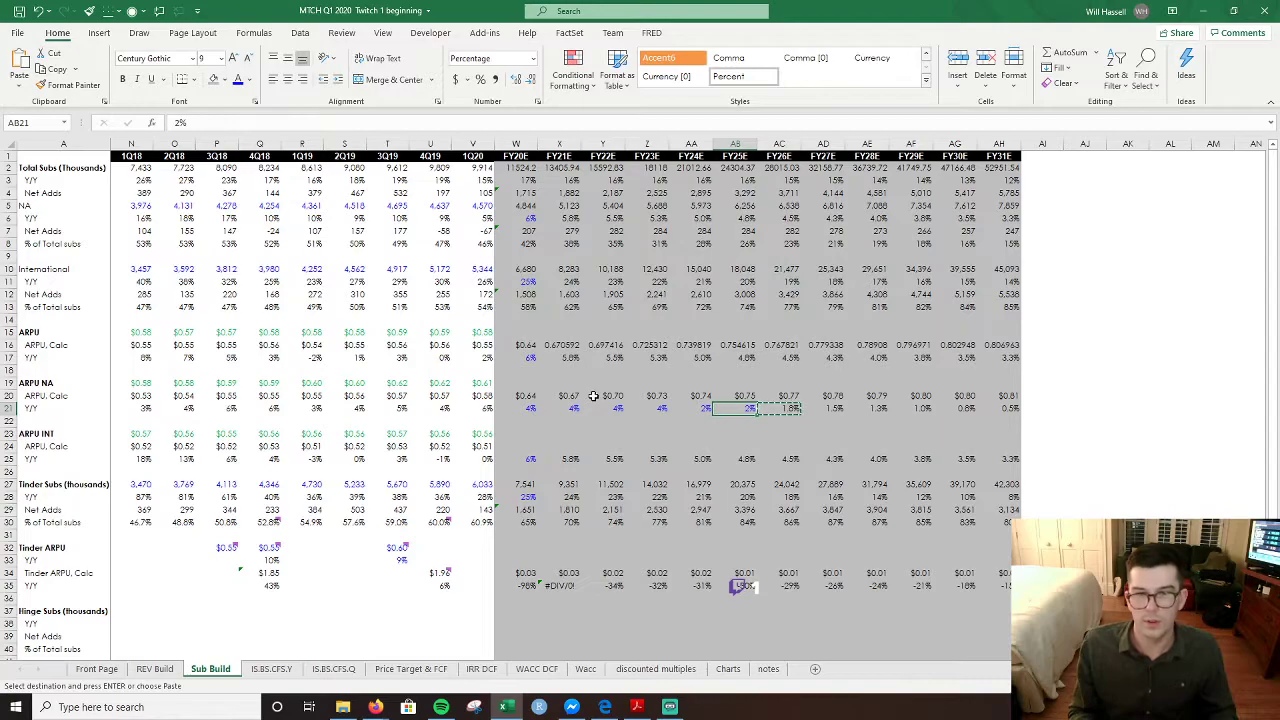
{"action": "key", "text": "Return"}
{"action": "key", "text": "ctrl+shift+Right"}
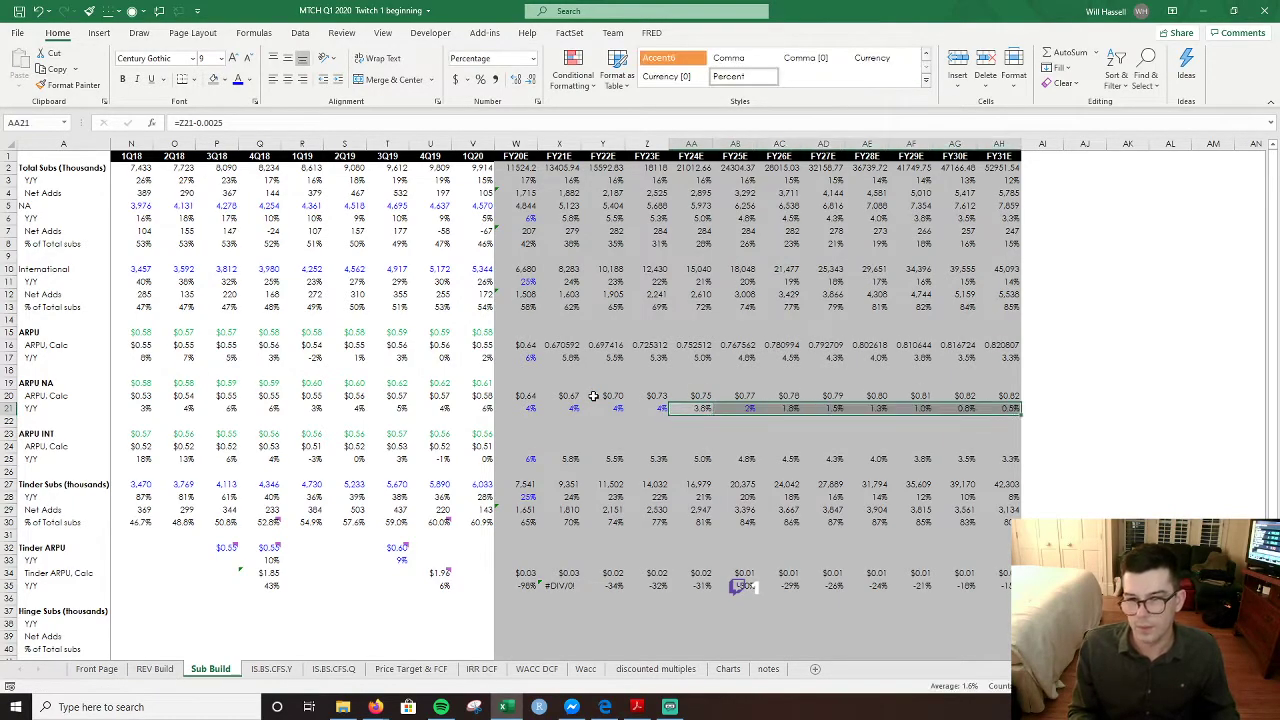
{"action": "key", "text": "ctrl+r"}
{"action": "key", "text": "Down"}
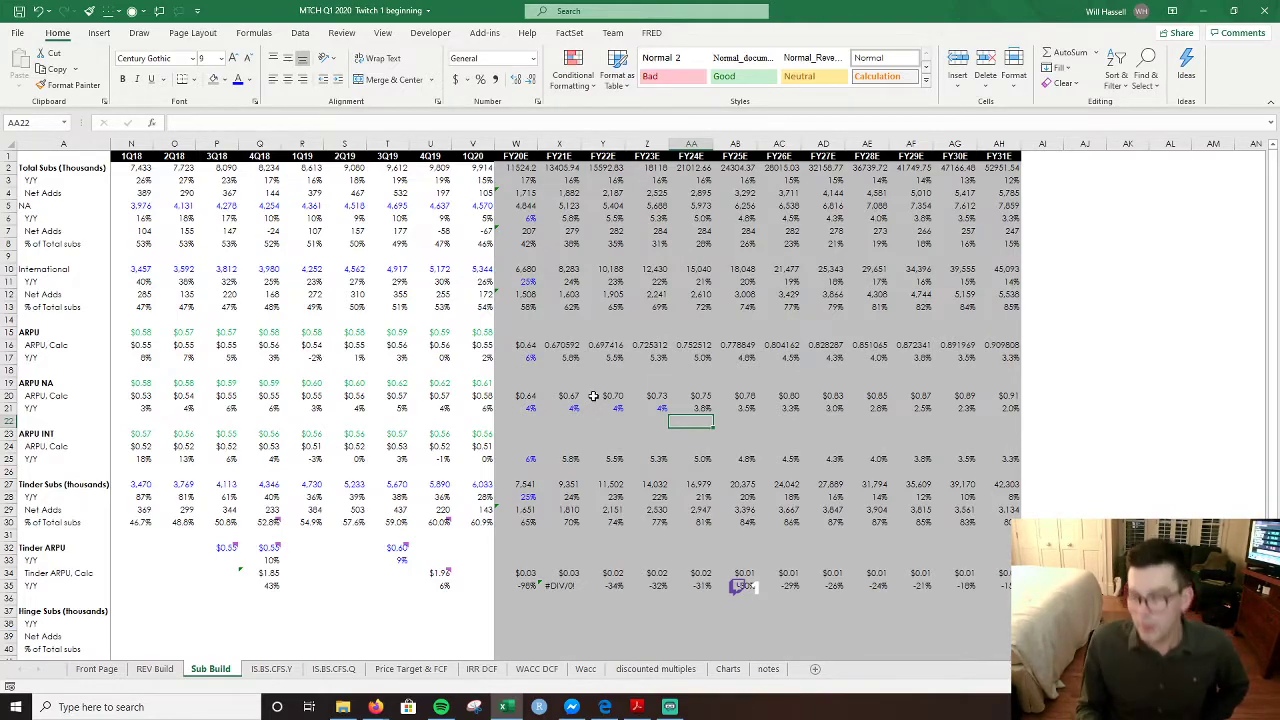
- Extend the hardcoded 4% ARPU NA Y/Y growth rate from FY23E into FY24E and FY25E
{"action": "key", "text": "Up"}
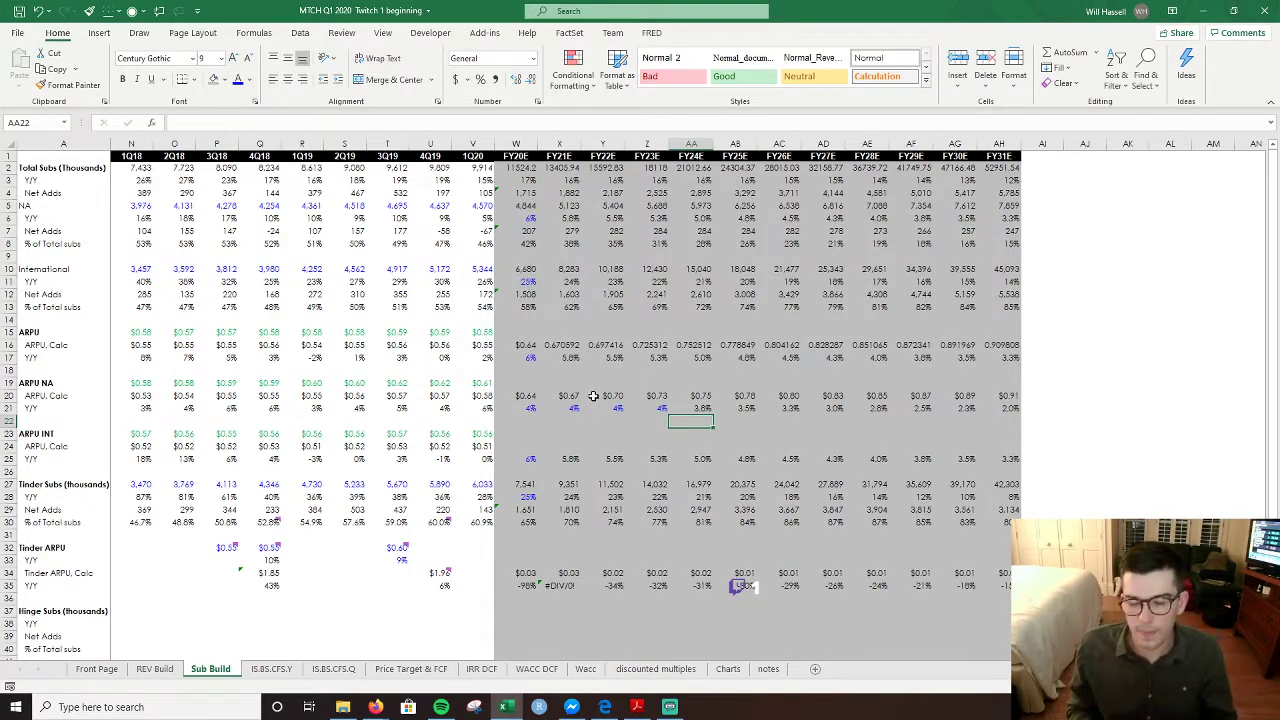
{"action": "type", "text": "=Z21-0.0025"}
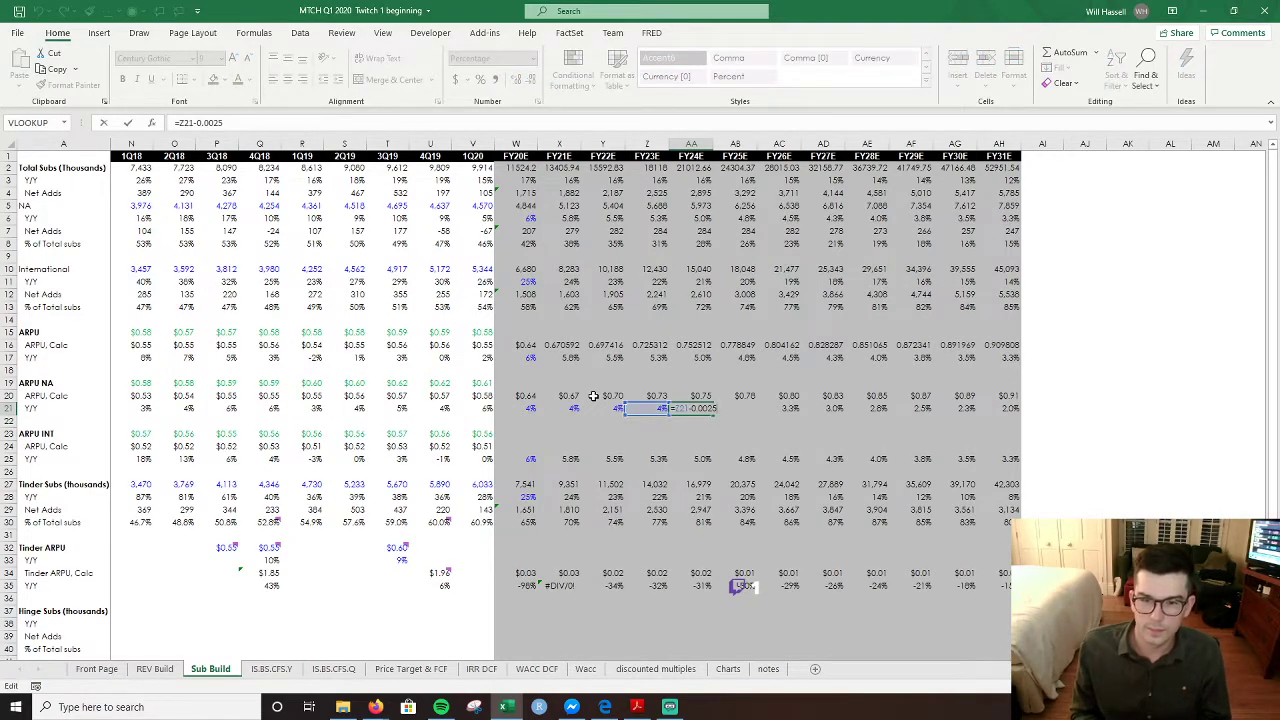
{"action": "key", "text": "Return"}
{"action": "key", "text": "Up"}
{"action": "key", "text": "Left"}
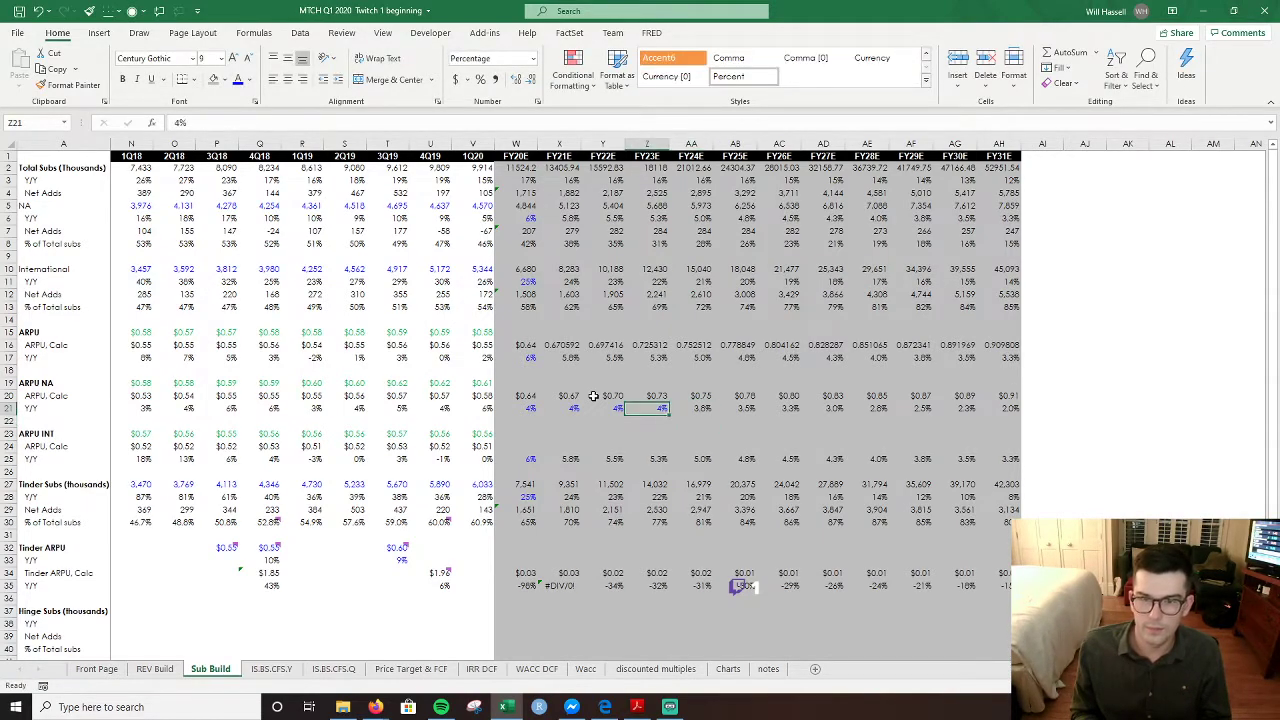
{"action": "key", "text": "shift+Right"}
{"action": "key", "text": "ctrl+v"}
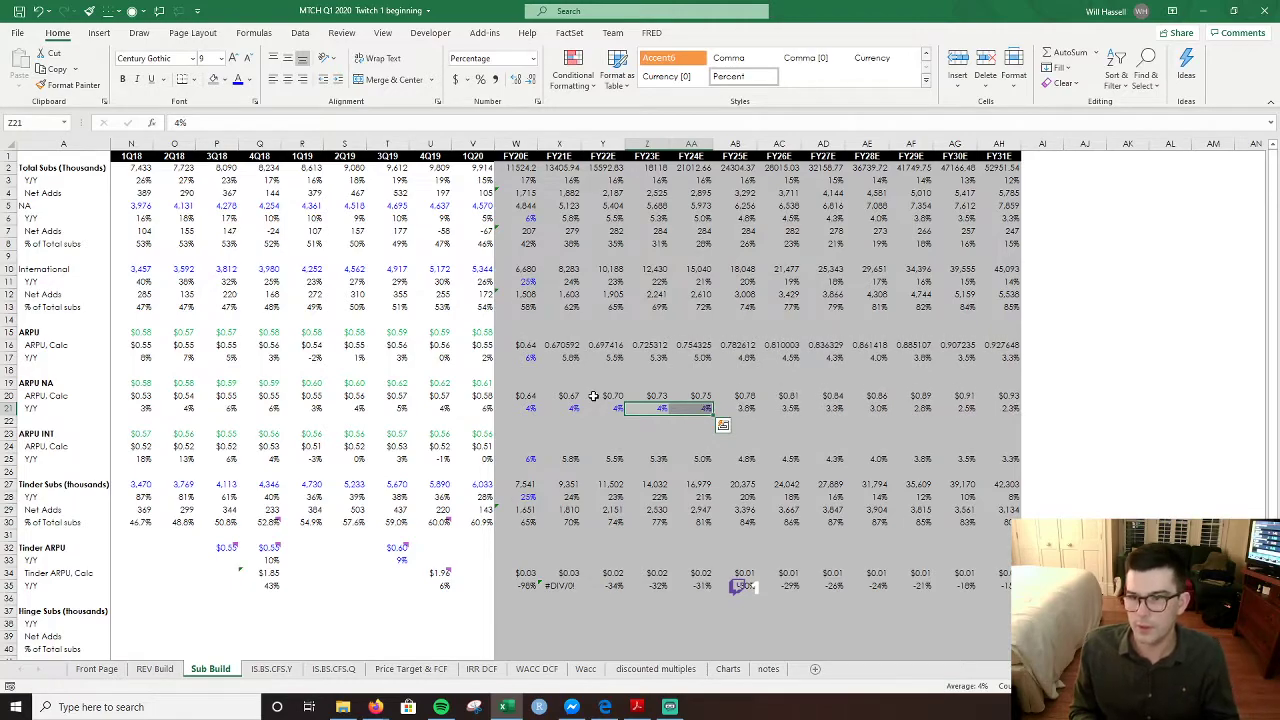
{"action": "key", "text": "Right"}
{"action": "key", "text": "shift+Right"}
{"action": "key", "text": "ctrl+v"}
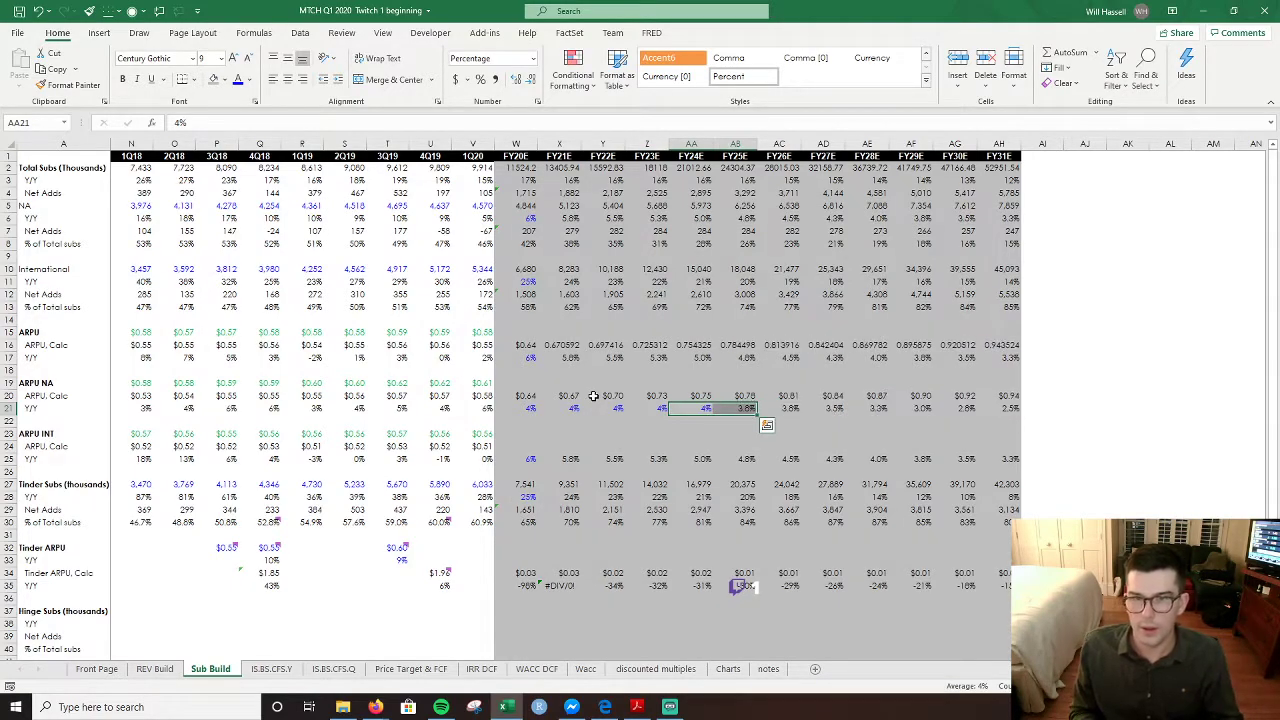
{"action": "key", "text": "Right"}
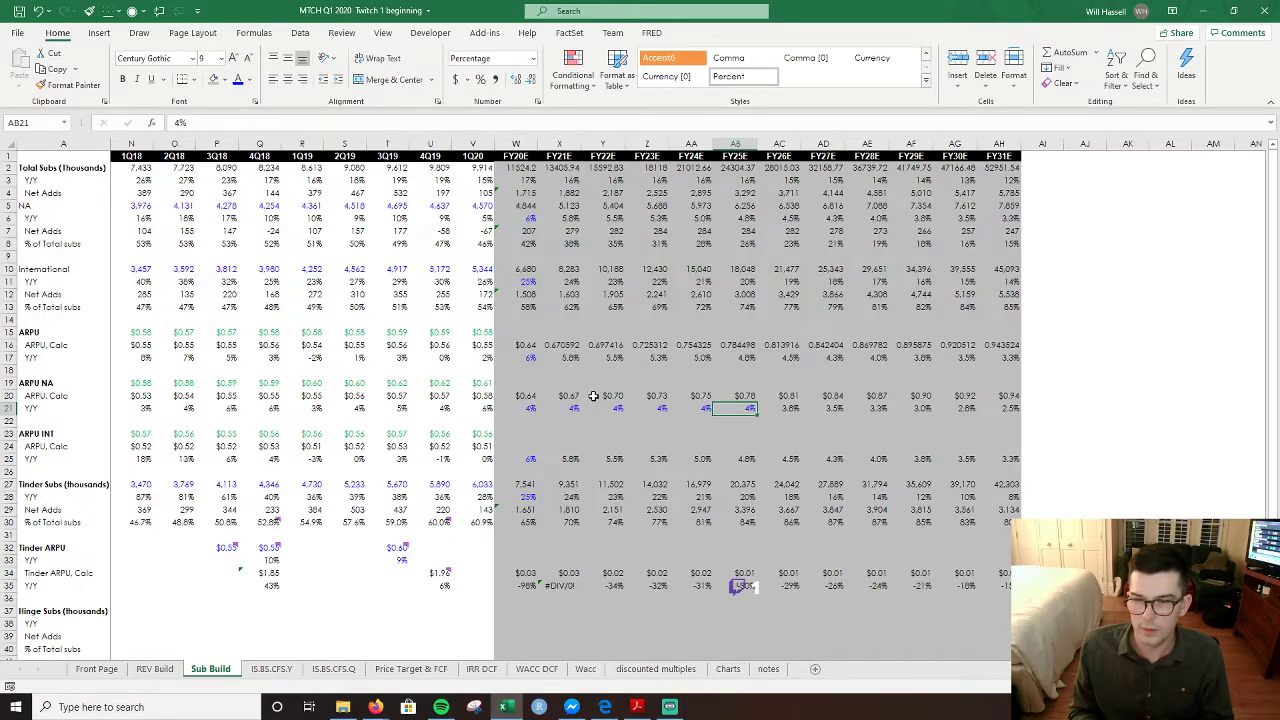
- Set ARPU NA Y/Y growth to 6% for FY20E and FY21E and 5% for FY22E and FY23E, and save the workbook
{"action": "key", "text": "Left"}
{"action": "key", "text": "Left"}
{"action": "key", "text": "Left"}
{"action": "key", "text": "Left"}
{"action": "key", "text": "Left"}
{"action": "key", "text": "Left"}
{"action": "key", "text": "Right"}
{"action": "key", "text": "Right"}
{"action": "key", "text": "Right"}
{"action": "key", "text": "Right"}
{"action": "key", "text": "Left"}
{"action": "key", "text": "Left"}
{"action": "key", "text": "Left"}
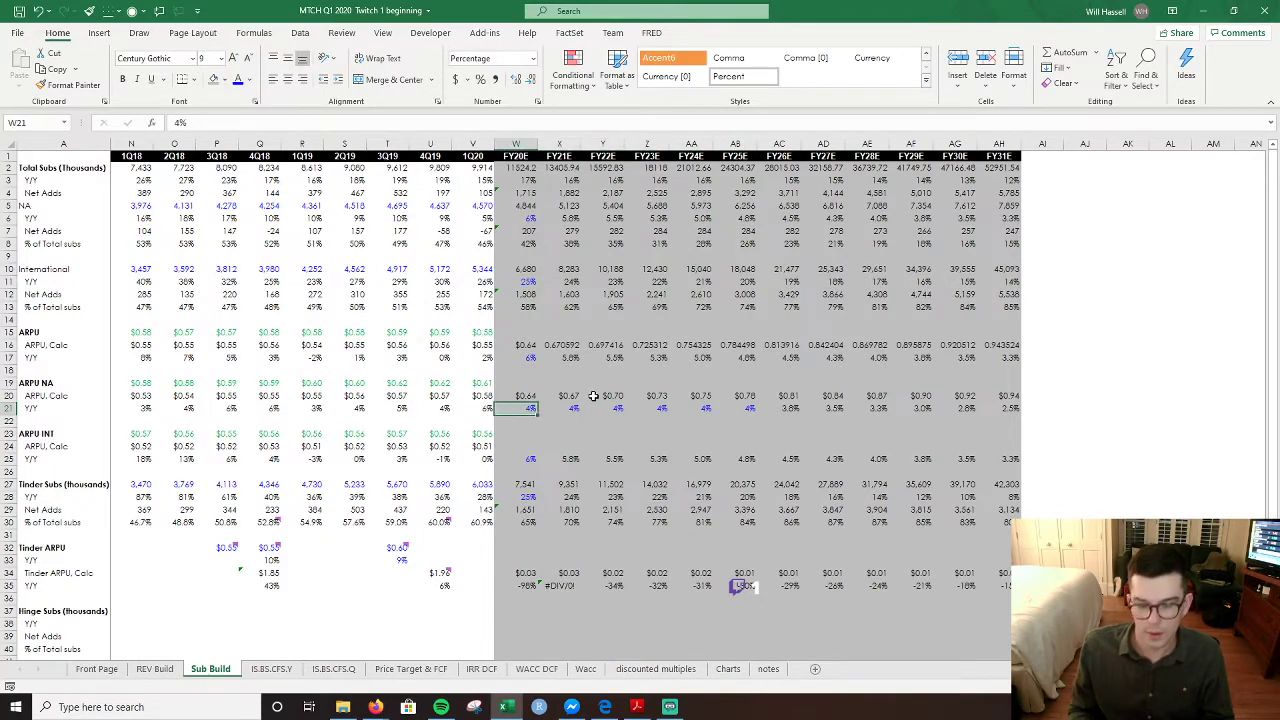
{"action": "type", "text": "6"}
{"action": "key", "text": "Right"}
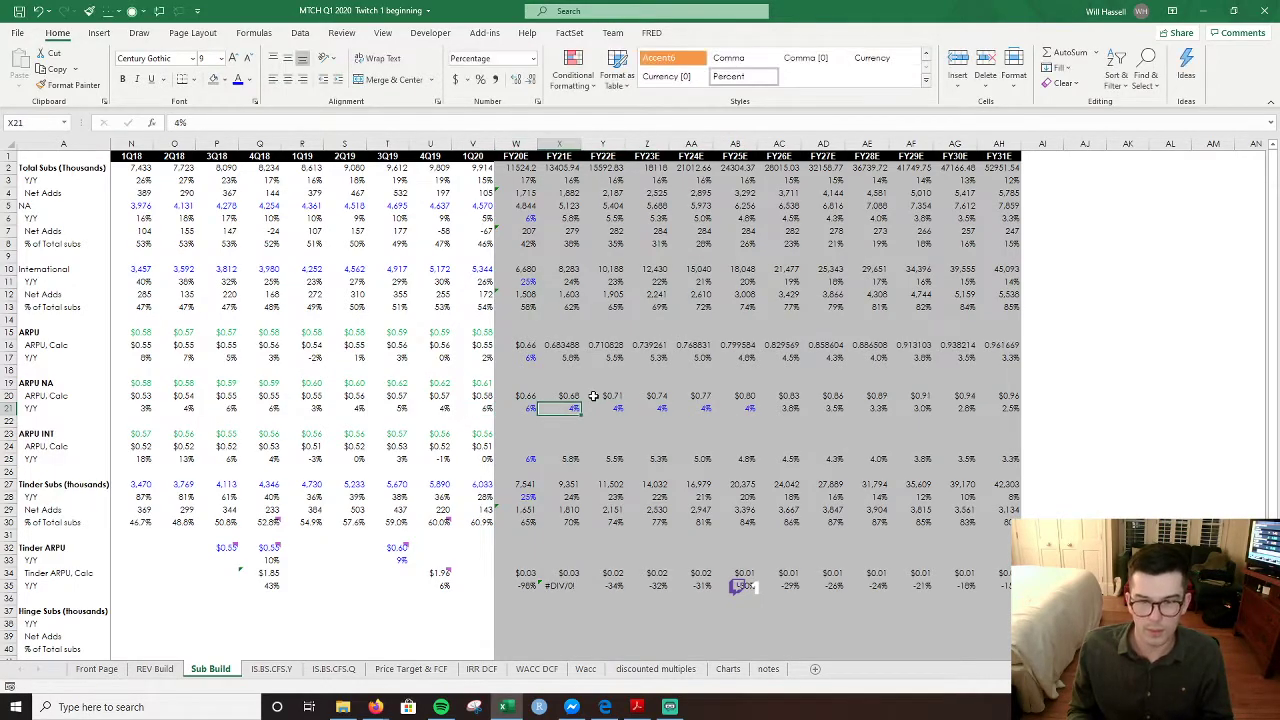
{"action": "type", "text": "6"}
{"action": "key", "text": "Right"}
{"action": "type", "text": "5"}
{"action": "key", "text": "Right"}
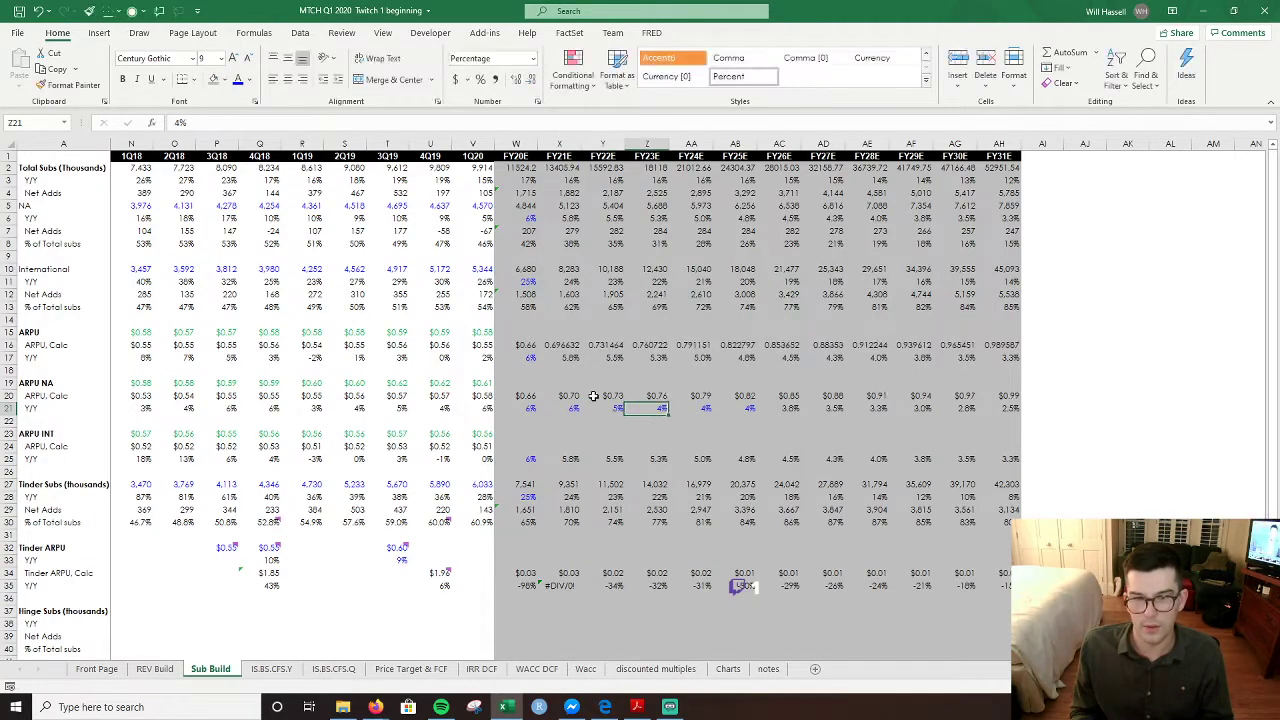
{"action": "type", "text": "5"}
{"action": "key", "text": "Right"}
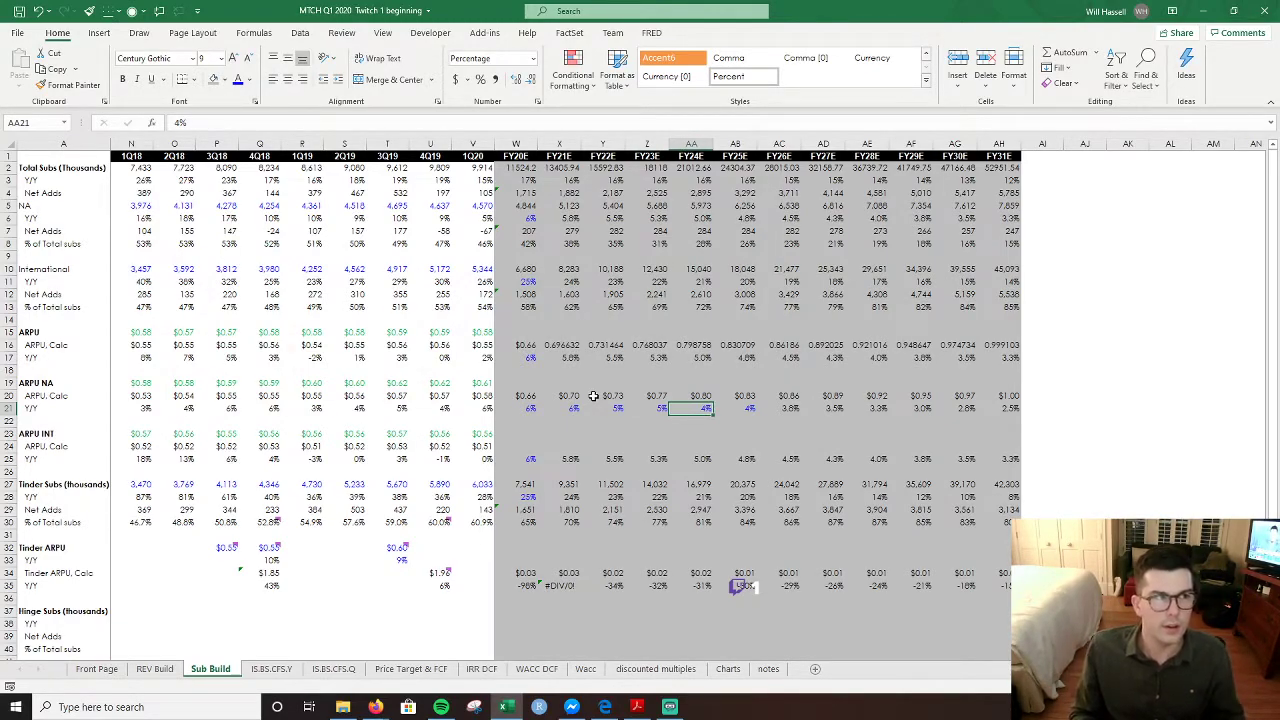
{"action": "key", "text": "ctrl+s"}
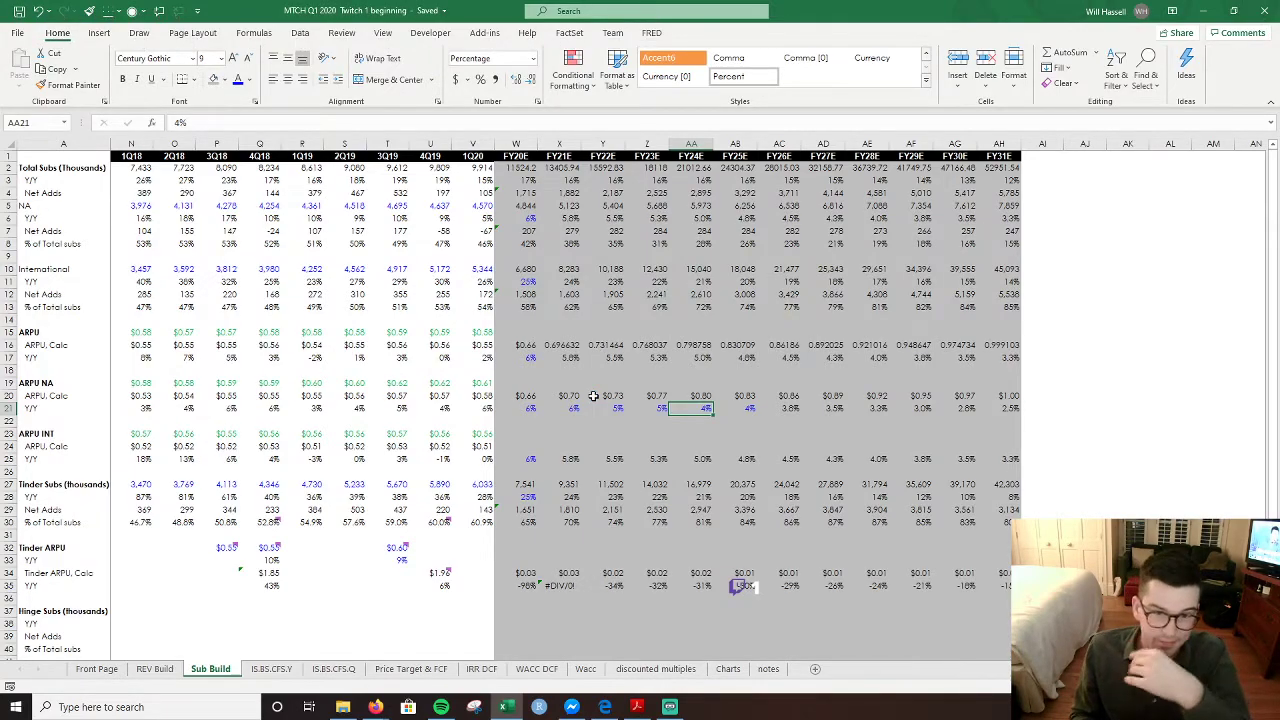
- Check the average historical ARPU NA Y/Y growth over 1Q19 to 4Q19 against the forecast rates
{"action": "key", "text": "Left"}
{"action": "key", "text": "Left"}
{"action": "key", "text": "Left"}
{"action": "key", "text": "Left"}
{"action": "key", "text": "Left"}
{"action": "key", "text": "Left"}
{"action": "key", "text": "Left"}
{"action": "key", "text": "Left"}
{"action": "key", "text": "Left"}
{"action": "key", "text": "Left"}
{"action": "key", "text": "Right"}
{"action": "key", "text": "shift+Right"}
{"action": "key", "text": "shift+Right"}
{"action": "key", "text": "shift+Right"}
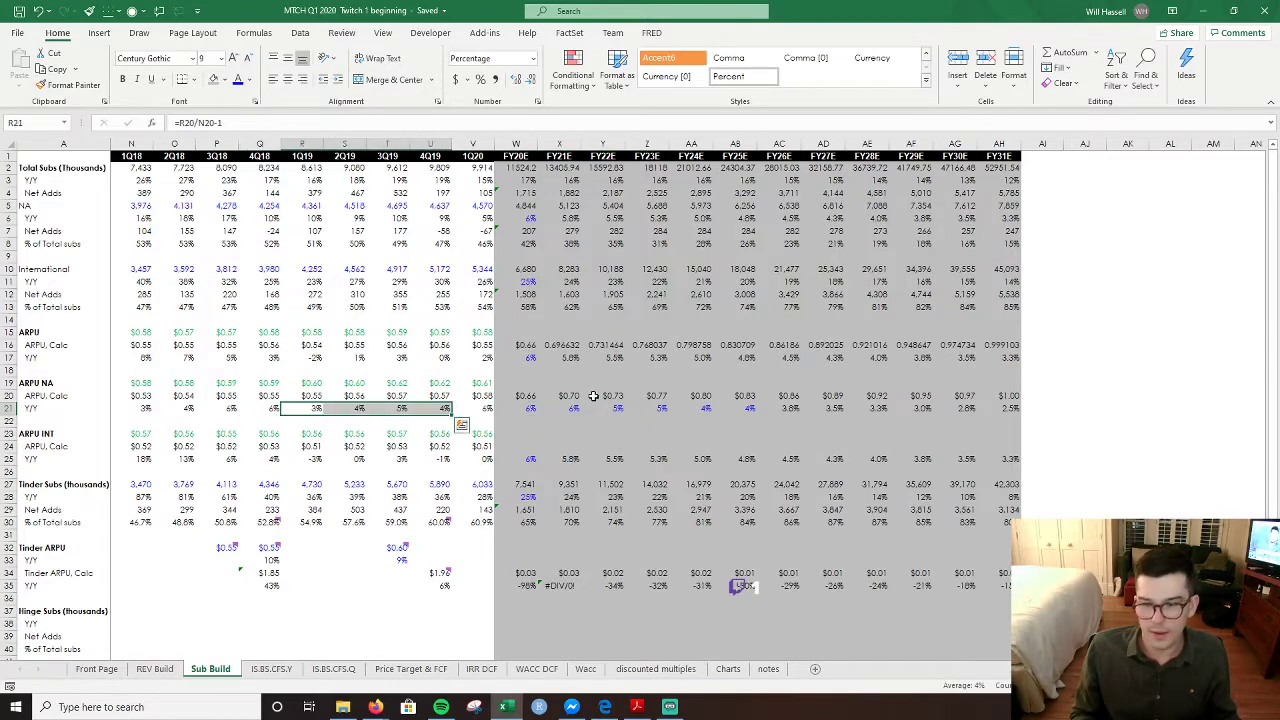
- Check the average ARPU NA Y/Y growth over the four quarters 1Q18 to 4Q18
{"action": "key", "text": "Left"}
{"action": "key", "text": "Left"}
{"action": "key", "text": "Left"}
{"action": "key", "text": "Left"}
{"action": "key", "text": "Left"}
{"action": "key", "text": "Right"}
{"action": "key", "text": "shift+Right"}
{"action": "key", "text": "shift+Right"}
{"action": "key", "text": "shift+Right"}
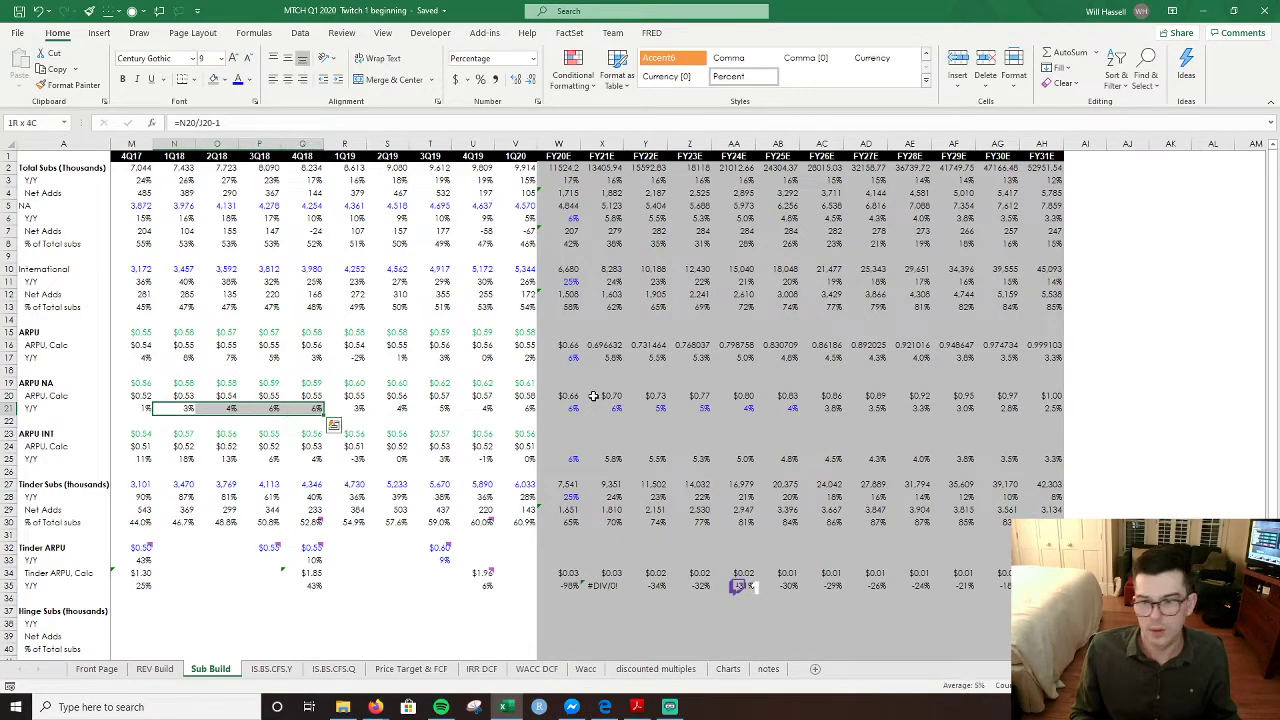
- Review the ARPU NA Y/Y growth row from the 2018 quarters across the forecast through FY31E
{"action": "key", "text": "Right"}
{"action": "key", "text": "Right"}
{"action": "key", "text": "Right"}
{"action": "key", "text": "Right"}
{"action": "key", "text": "Right"}
{"action": "key", "text": "Right"}
{"action": "key", "text": "Right"}
{"action": "key", "text": "Right"}
{"action": "key", "text": "Right"}
{"action": "key", "text": "Right"}
{"action": "key", "text": "Right"}
{"action": "key", "text": "Right"}
{"action": "key", "text": "Right"}
{"action": "key", "text": "Right"}
{"action": "key", "text": "Right"}
{"action": "key", "text": "Right"}
{"action": "key", "text": "Right"}
{"action": "key", "text": "Right"}
{"action": "key", "text": "Right"}
{"action": "key", "text": "Right"}
{"action": "key", "text": "Right"}
{"action": "key", "text": "Right"}
{"action": "key", "text": "Right"}
{"action": "key", "text": "Right"}
{"action": "key", "text": "Right"}
- Check the average ARPU INT Y/Y growth over the four quarters 1Q19 to 4Q19
{"action": "key", "text": "Down"}
{"action": "key", "text": "Down"}
{"action": "key", "text": "Down"}
{"action": "key", "text": "Down"}
{"action": "key", "text": "Down"}
{"action": "key", "text": "Left"}
{"action": "key", "text": "Left"}
{"action": "key", "text": "Left"}
{"action": "key", "text": "Left"}
{"action": "key", "text": "Left"}
{"action": "key", "text": "Left"}
{"action": "key", "text": "Left"}
{"action": "key", "text": "Left"}
{"action": "key", "text": "Left"}
{"action": "key", "text": "Left"}
{"action": "key", "text": "Left"}
{"action": "key", "text": "Left"}
{"action": "key", "text": "Left"}
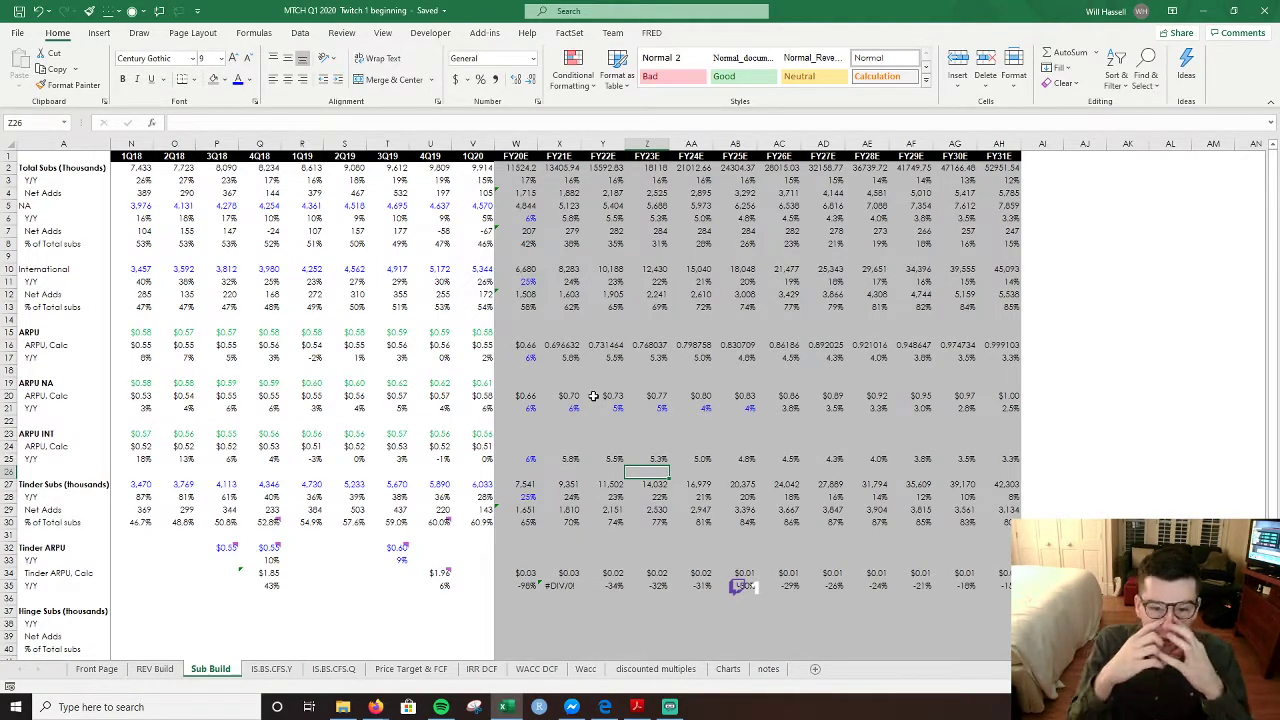
{"action": "key", "text": "Left"}
{"action": "key", "text": "Left"}
{"action": "key", "text": "Left"}
{"action": "key", "text": "Left"}
{"action": "key", "text": "Left"}
{"action": "key", "text": "Left"}
{"action": "key", "text": "Left"}
{"action": "key", "text": "Left"}
{"action": "key", "text": "Right"}
{"action": "key", "text": "Left"}
{"action": "key", "text": "Up"}
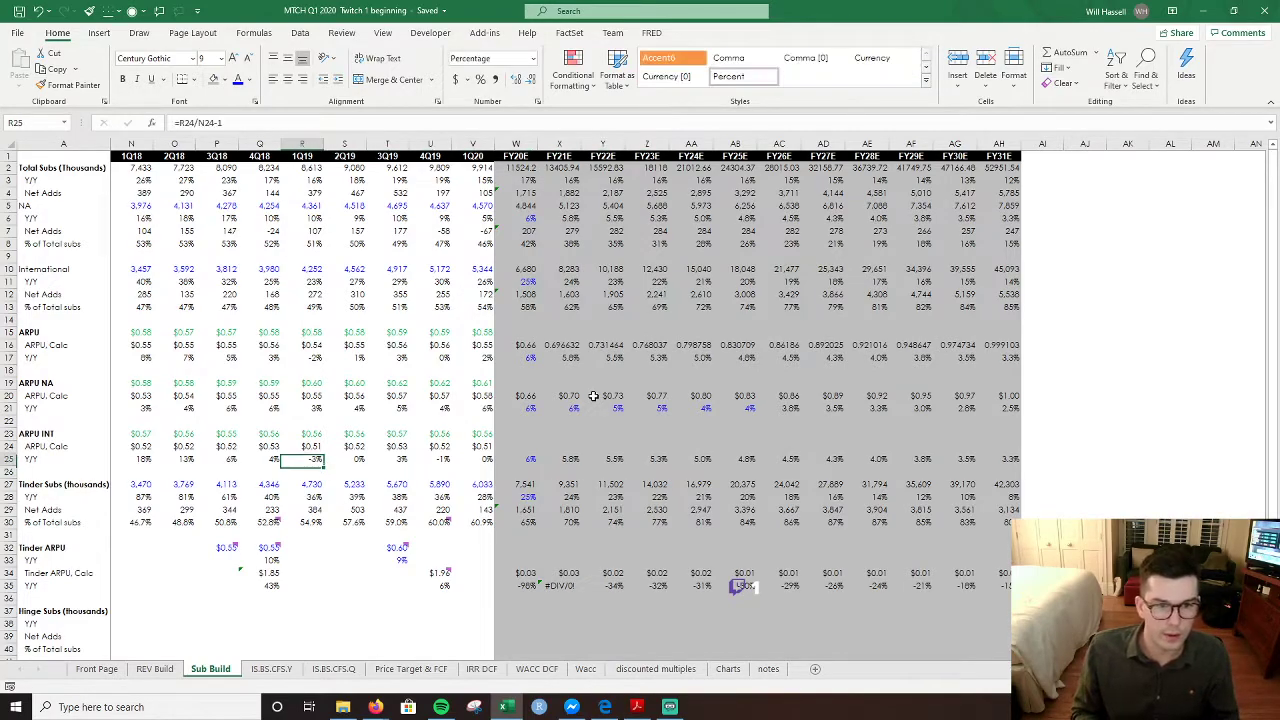
{"action": "key", "text": "shift+Right"}
{"action": "key", "text": "shift+Right"}
{"action": "key", "text": "shift+Right"}
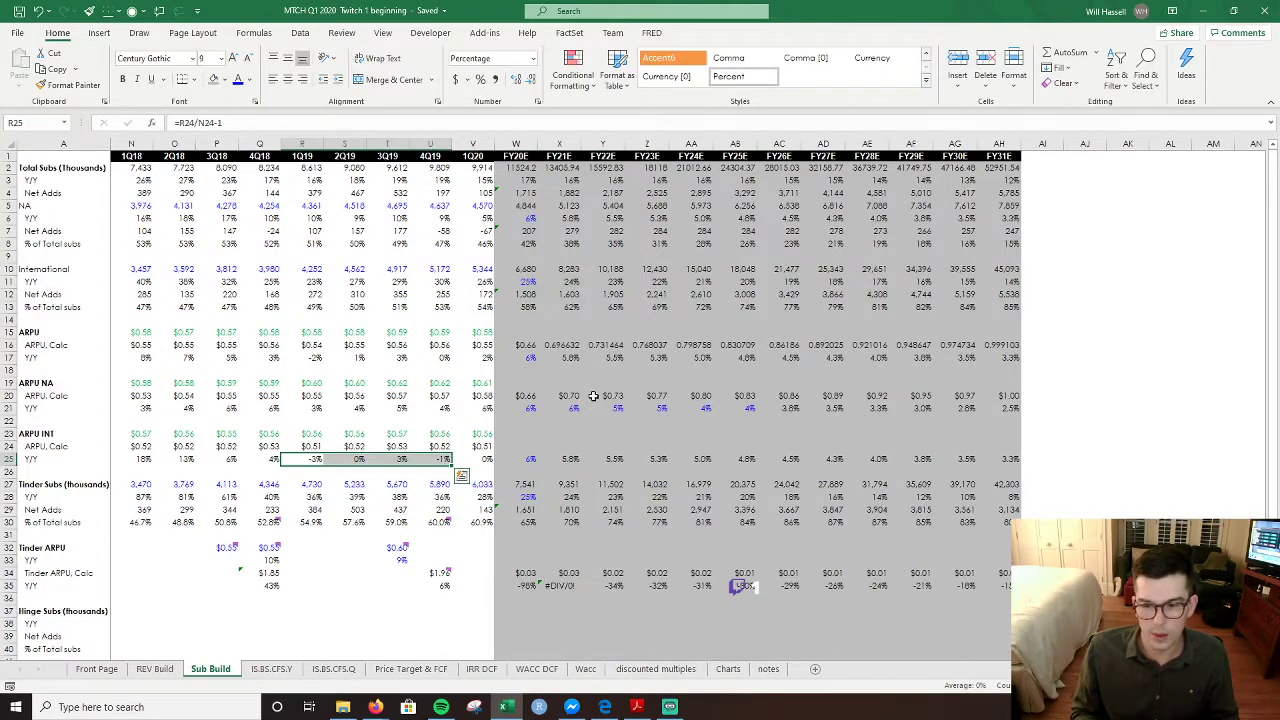
- Examine the historical ARPU INT Y/Y growth trend across the quarters before 1Q19
{"action": "key", "text": "Left"}
{"action": "key", "text": "Left"}
{"action": "key", "text": "Left"}
{"action": "key", "text": "Left"}
{"action": "key", "text": "Left"}
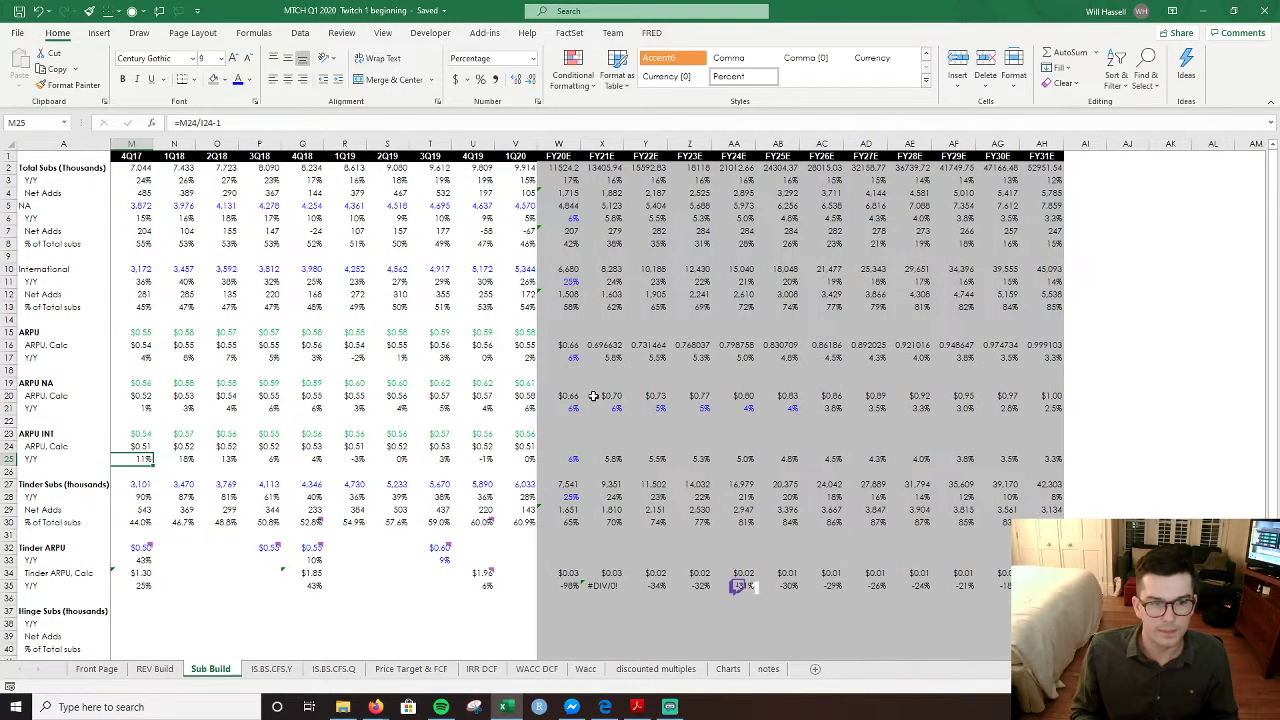
{"action": "key", "text": "Left"}
{"action": "key", "text": "Left"}
{"action": "key", "text": "Left"}
{"action": "key", "text": "Left"}
{"action": "key", "text": "Left"}
{"action": "key", "text": "Left"}
{"action": "key", "text": "Left"}
{"action": "key", "text": "Left"}
{"action": "key", "text": "Left"}
{"action": "key", "text": "Right"}
{"action": "key", "text": "Right"}
{"action": "key", "text": "Right"}
{"action": "key", "text": "Right"}
{"action": "key", "text": "Right"}
{"action": "key", "text": "Right"}
{"action": "key", "text": "Right"}
{"action": "key", "text": "Right"}
{"action": "key", "text": "Right"}
{"action": "key", "text": "Right"}
{"action": "key", "text": "Right"}
{"action": "key", "text": "Right"}
{"action": "key", "text": "Left"}
{"action": "key", "text": "Left"}
{"action": "key", "text": "Left"}
{"action": "key", "text": "Left"}
{"action": "key", "text": "Left"}
{"action": "key", "text": "Left"}
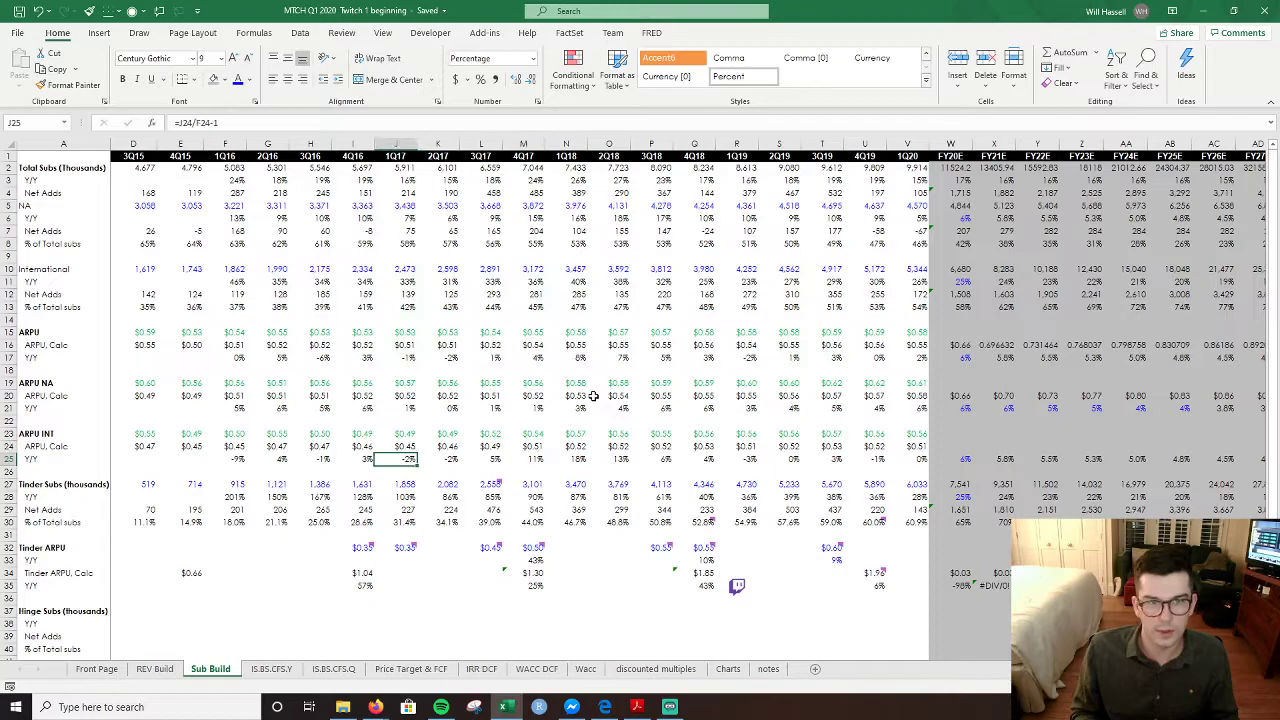
- Check the average ARPU INT Y/Y growth over the four quarters 1Q17 to 4Q17
{"action": "key", "text": "shift+Right"}
{"action": "key", "text": "shift+Right"}
{"action": "key", "text": "shift+Right"}
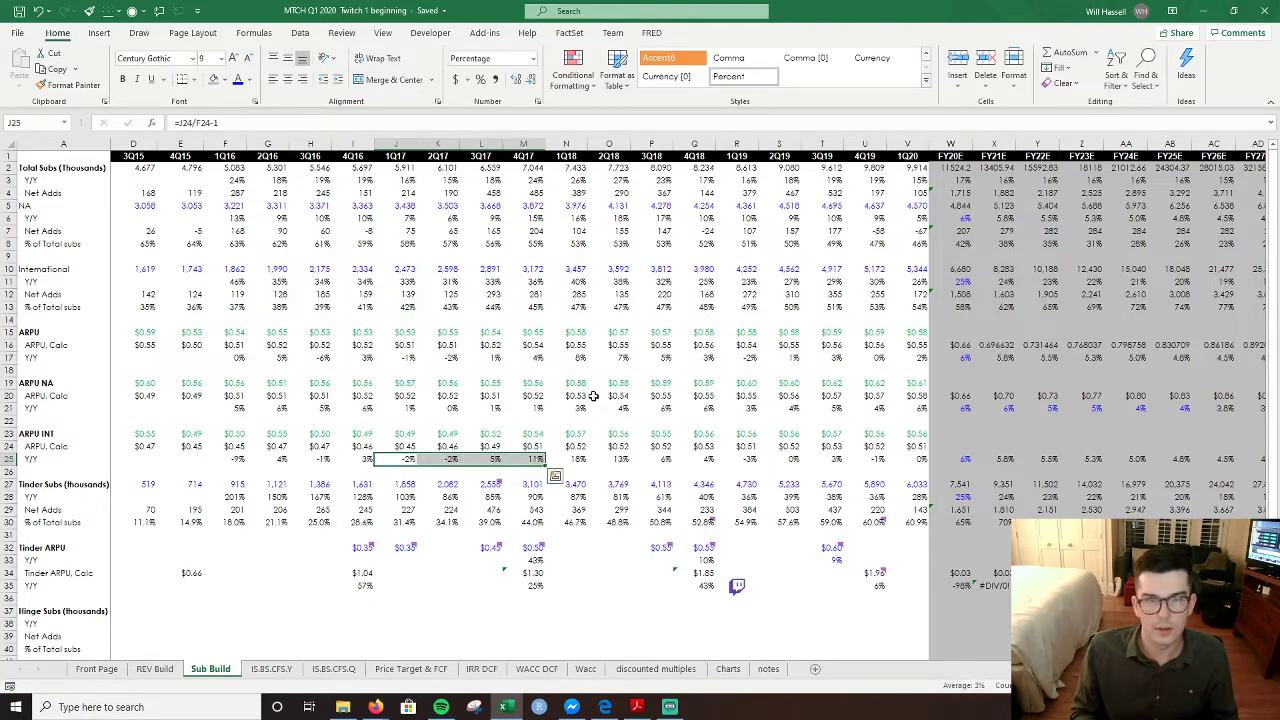
- Check the average ARPU INT Y/Y growth over the four quarters 1Q18 to 4Q18
{"action": "key", "text": "Right"}
{"action": "key", "text": "Right"}
{"action": "key", "text": "Right"}
{"action": "key", "text": "Right"}
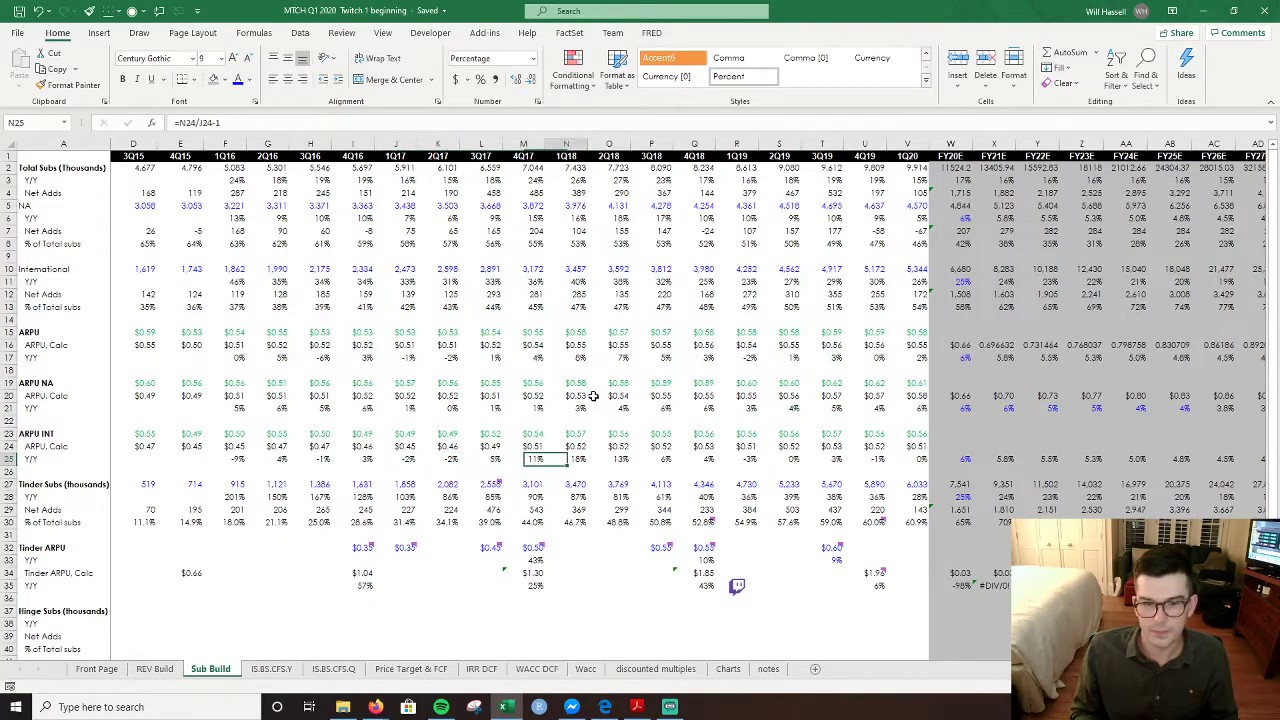
{"action": "key", "text": "shift+Right"}
{"action": "key", "text": "shift+Right"}
{"action": "key", "text": "shift+Right"}
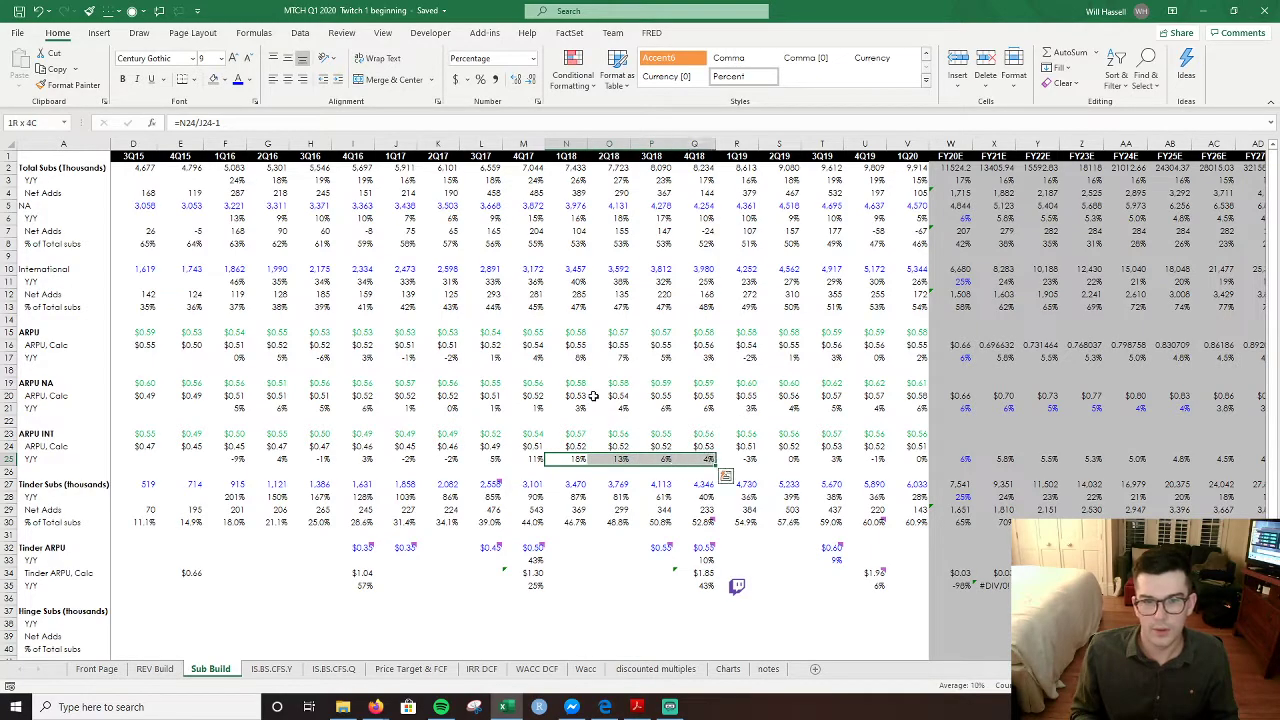
- Recheck the average ARPU INT Y/Y growth across the 2019 quarters, 1Q19 to 4Q19
{"action": "key", "text": "shift+Left"}
{"action": "key", "text": "Right"}
{"action": "key", "text": "Right"}
{"action": "key", "text": "Right"}
{"action": "key", "text": "Right"}
{"action": "key", "text": "Right"}
{"action": "key", "text": "Right"}
{"action": "key", "text": "Right"}
{"action": "key", "text": "Left"}
{"action": "key", "text": "Left"}
{"action": "key", "text": "Left"}
{"action": "key", "text": "shift+Right"}
{"action": "key", "text": "shift+Right"}
{"action": "key", "text": "shift+Right"}
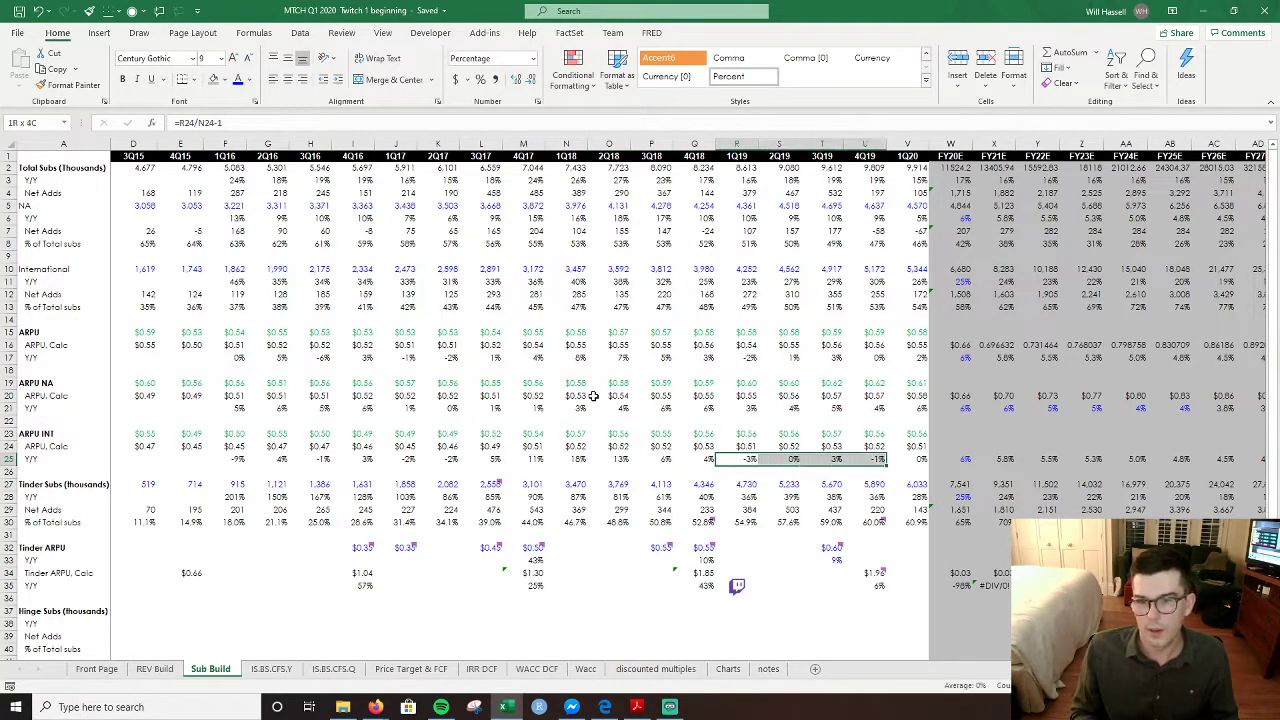
- Review the projected ARPU INT Y/Y growth row across the forecast years through FY31E
{"action": "key", "text": "Right"}
{"action": "key", "text": "Right"}
{"action": "key", "text": "Right"}
{"action": "key", "text": "Right"}
{"action": "key", "text": "Right"}
{"action": "key", "text": "Right"}
{"action": "key", "text": "Right"}
{"action": "key", "text": "Right"}
{"action": "key", "text": "Right"}
{"action": "key", "text": "Right"}
{"action": "key", "text": "Right"}
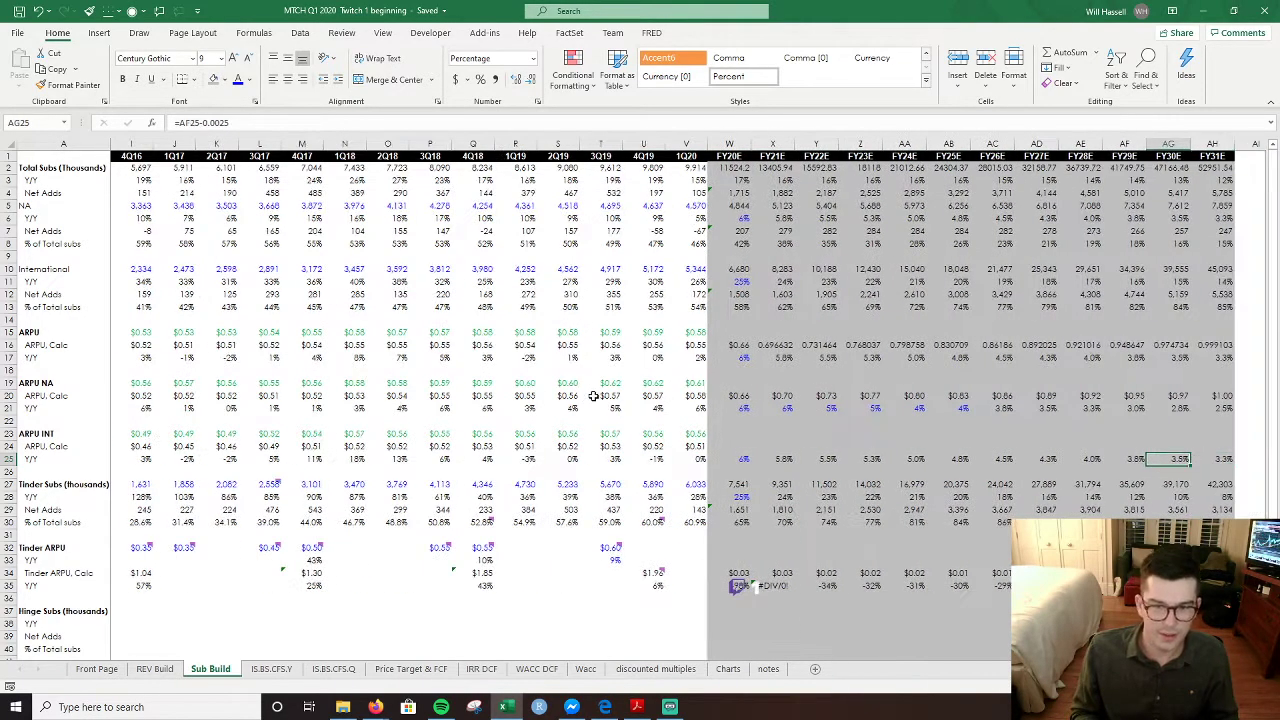
{"action": "key", "text": "Right"}
{"action": "key", "text": "Right"}
{"action": "key", "text": "Right"}
{"action": "key", "text": "Right"}
{"action": "key", "text": "Right"}
{"action": "key", "text": "Right"}
{"action": "key", "text": "Right"}
{"action": "key", "text": "Right"}
{"action": "key", "text": "Right"}
{"action": "key", "text": "Left"}
{"action": "key", "text": "Left"}
{"action": "key", "text": "Left"}
{"action": "key", "text": "Left"}
{"action": "key", "text": "Left"}
{"action": "key", "text": "Left"}
{"action": "key", "text": "Left"}
{"action": "key", "text": "Left"}
{"action": "key", "text": "Left"}
{"action": "key", "text": "Left"}
{"action": "key", "text": "Left"}
{"action": "key", "text": "Left"}
{"action": "key", "text": "Left"}
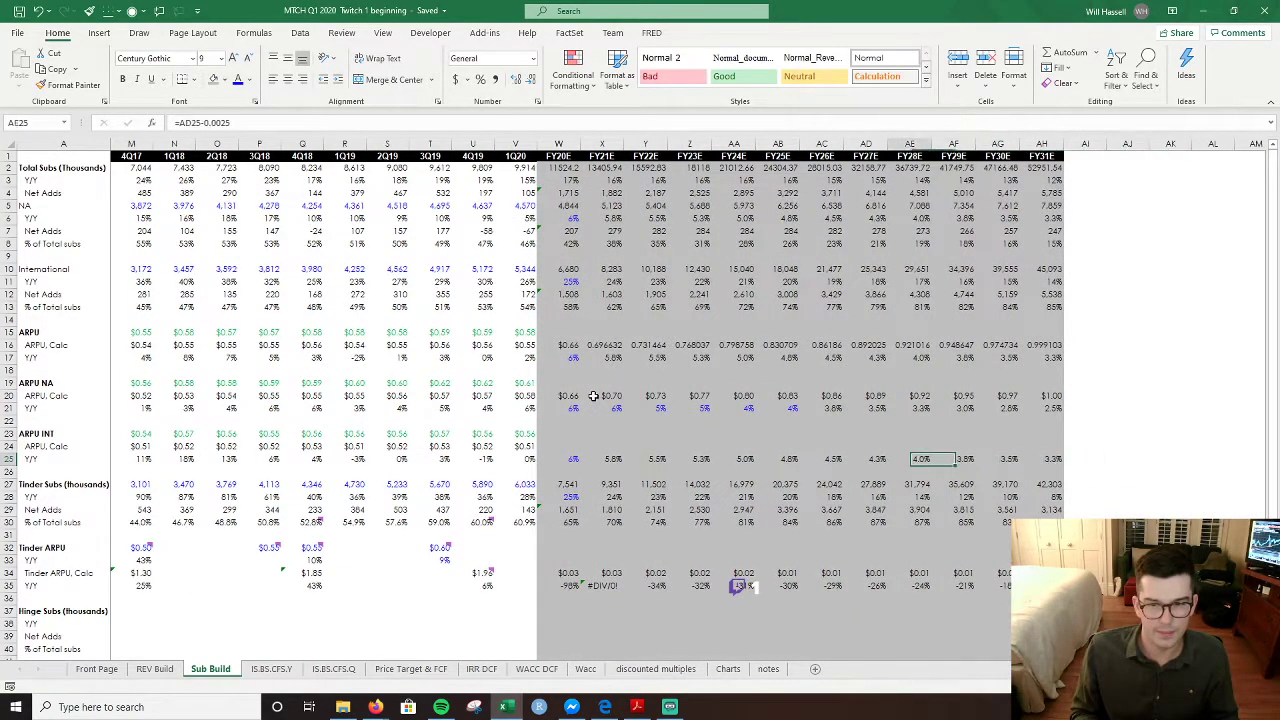
- Set the FY20E ARPU INT Y/Y growth assumption to 3%
{"action": "key", "text": "Left"}
{"action": "key", "text": "Left"}
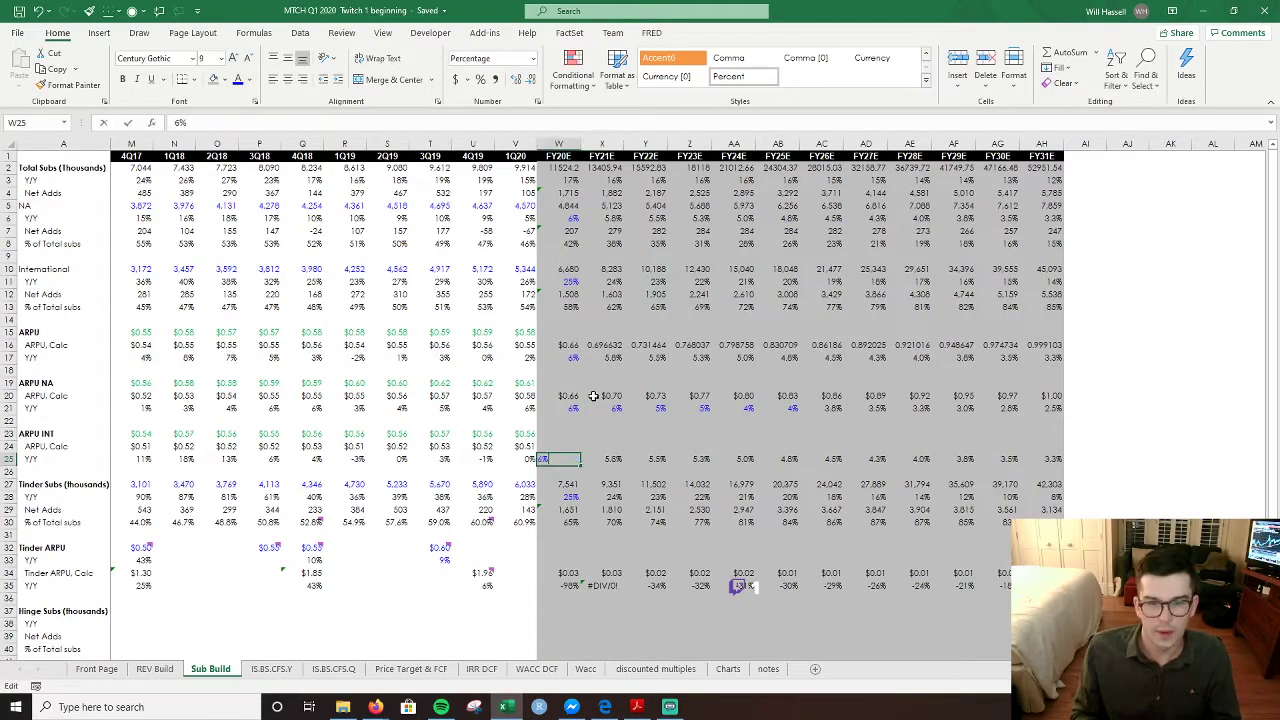
{"action": "type", "text": "3"}
{"action": "key", "text": "Right"}
- Change the FY21E ARPU INT growth formula to add to the FY20E rate, as =W25+0.05
{"action": "key", "text": "F2"}
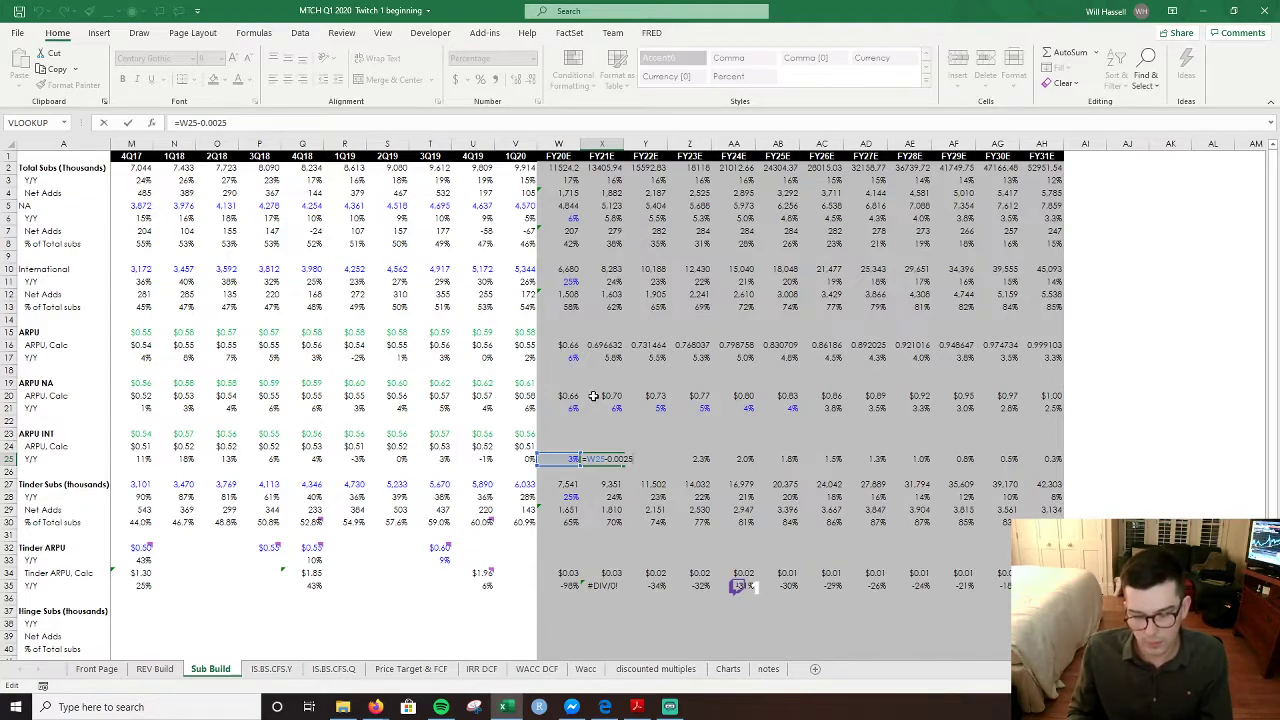
{"action": "type", "text": "5"}
{"action": "key", "text": "Return"}
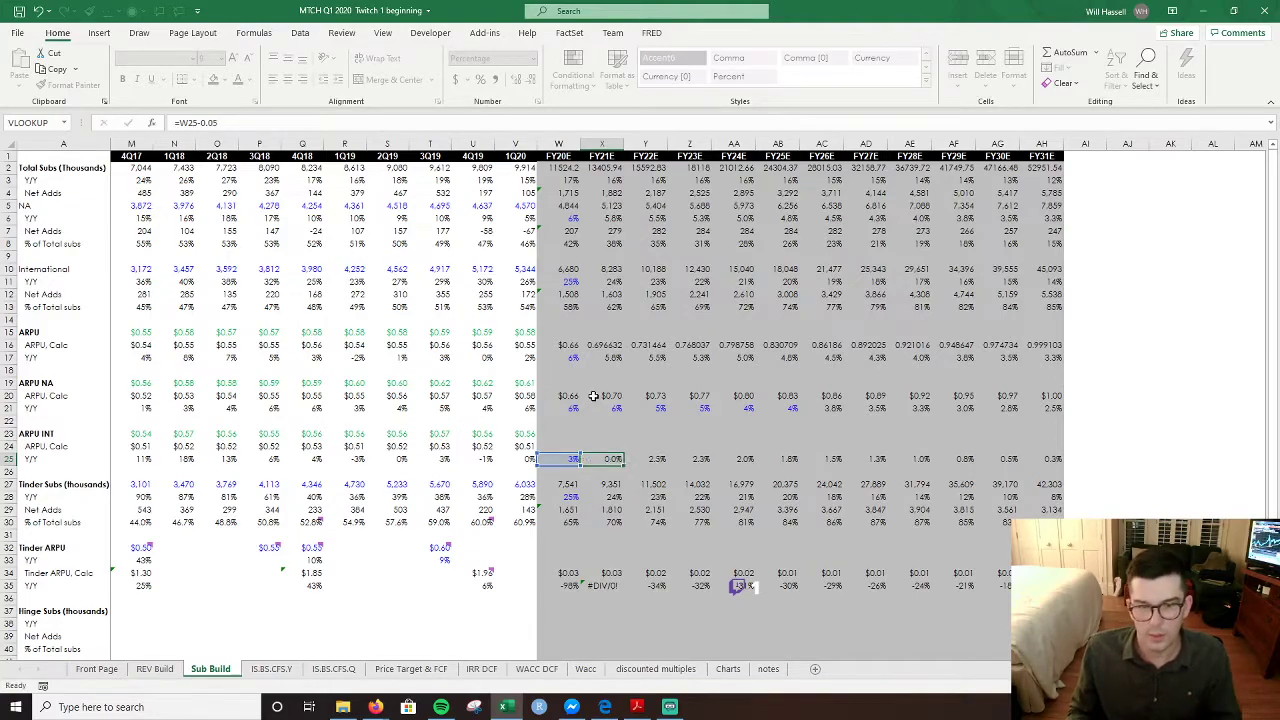
{"action": "key", "text": "Up"}
{"action": "key", "text": "F2"}
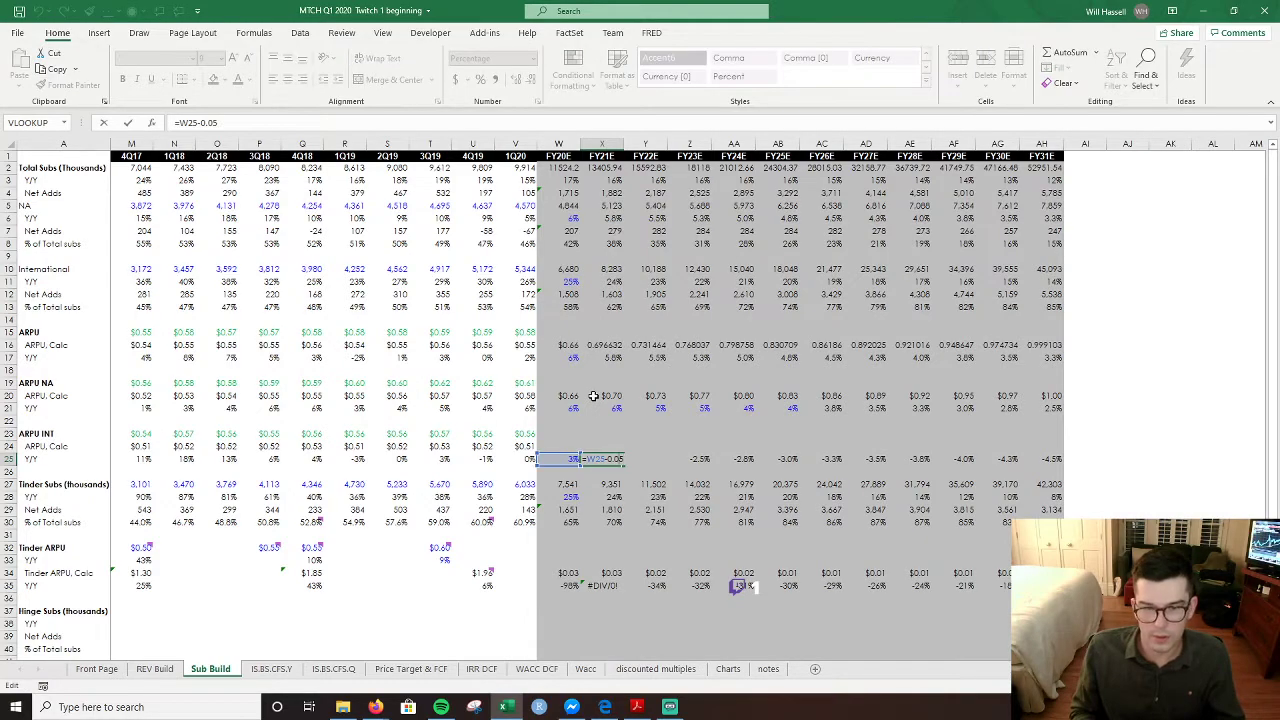
{"action": "key", "text": "Left"}
{"action": "key", "text": "Left"}
{"action": "key", "text": "Left"}
{"action": "key", "text": "Left"}
{"action": "key", "text": "BackSpace"}
{"action": "type", "text": "+"}
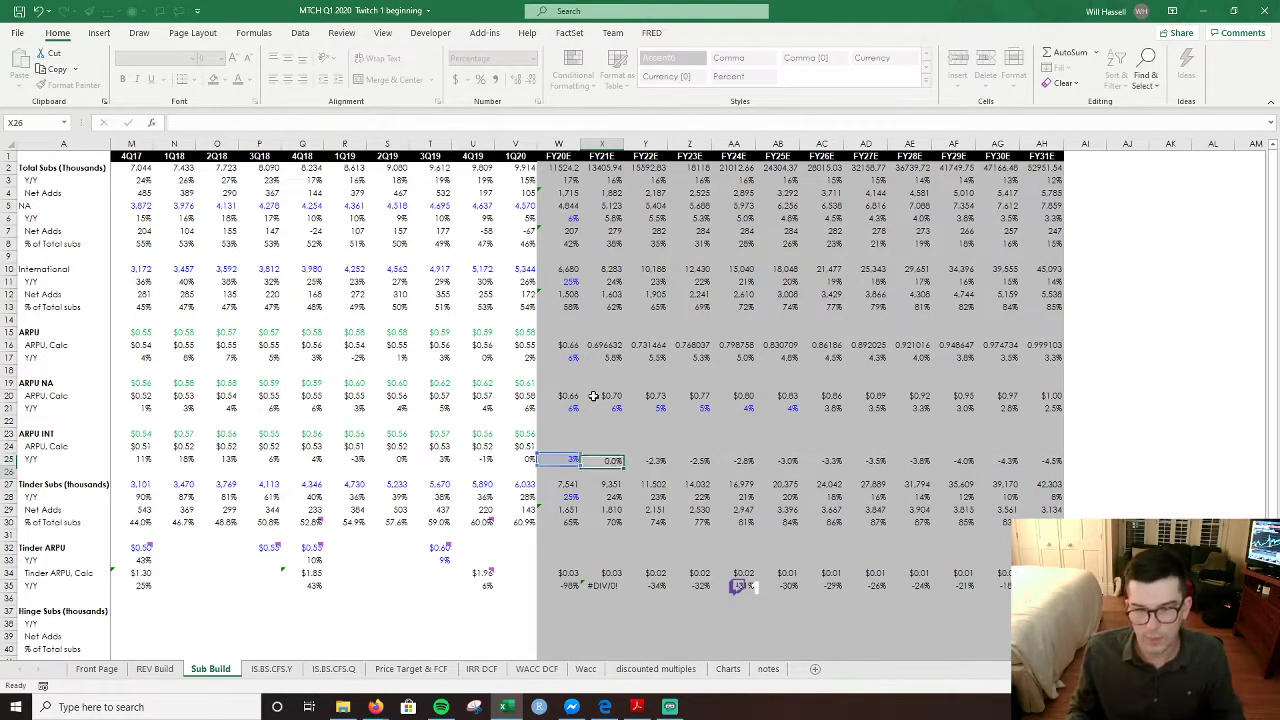
{"action": "key", "text": "Return"}
{"action": "key", "text": "Up"}
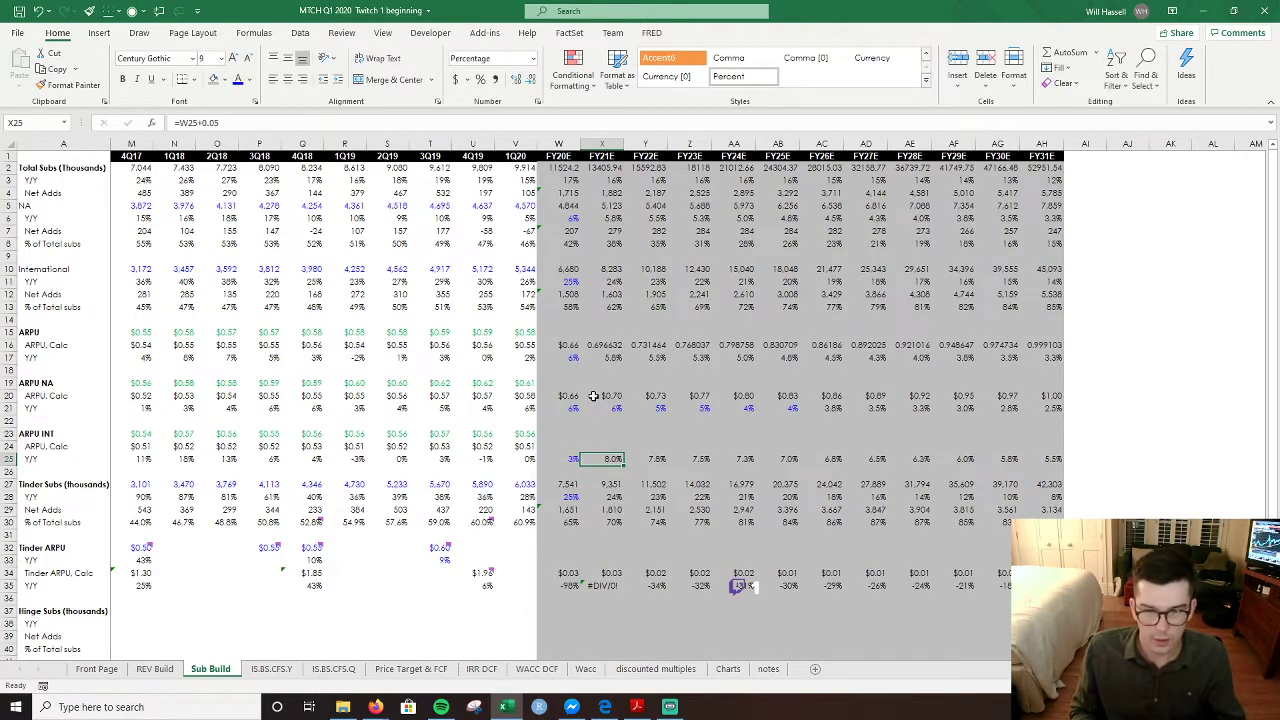
- Correct the FY21E ARPU INT growth formula to =W25+0.005 and fill it across through FY31E
{"action": "key", "text": "F2"}
{"action": "key", "text": "Left"}
{"action": "type", "text": "0"}
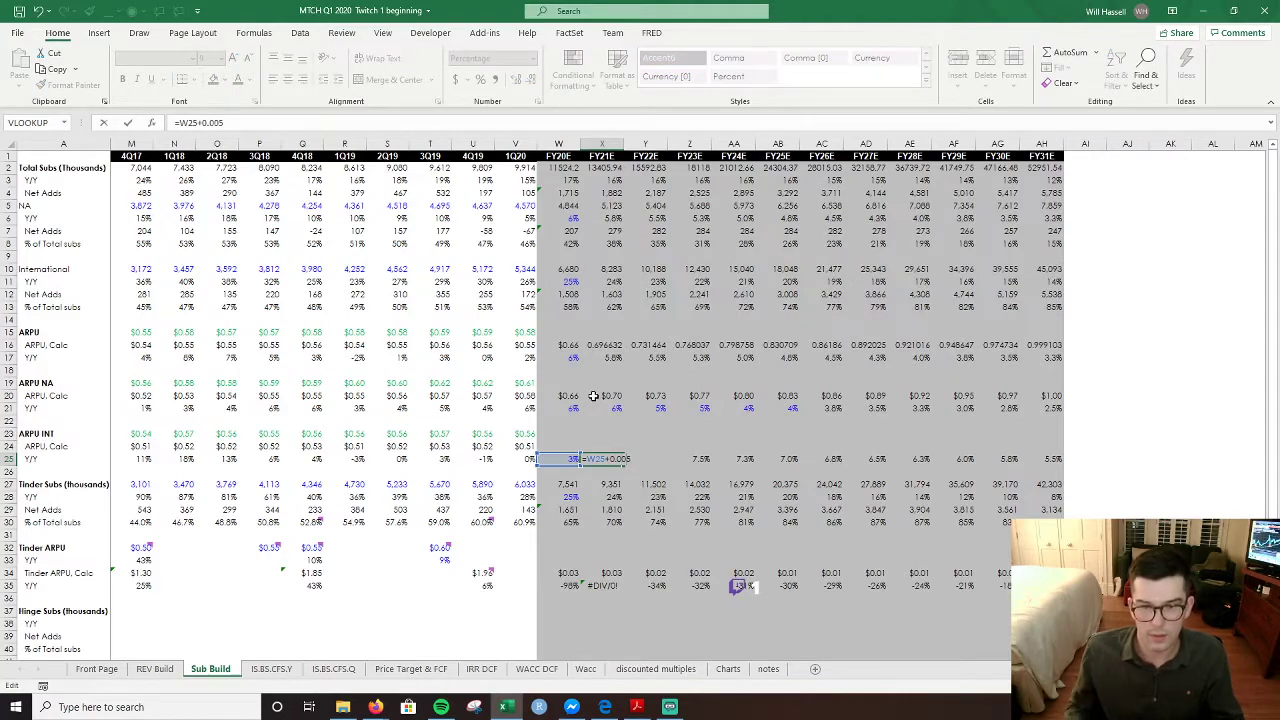
{"action": "key", "text": "Return"}
{"action": "key", "text": "Up"}
{"action": "key", "text": "shift+ctrl+Right"}
{"action": "key", "text": "ctrl+r"}
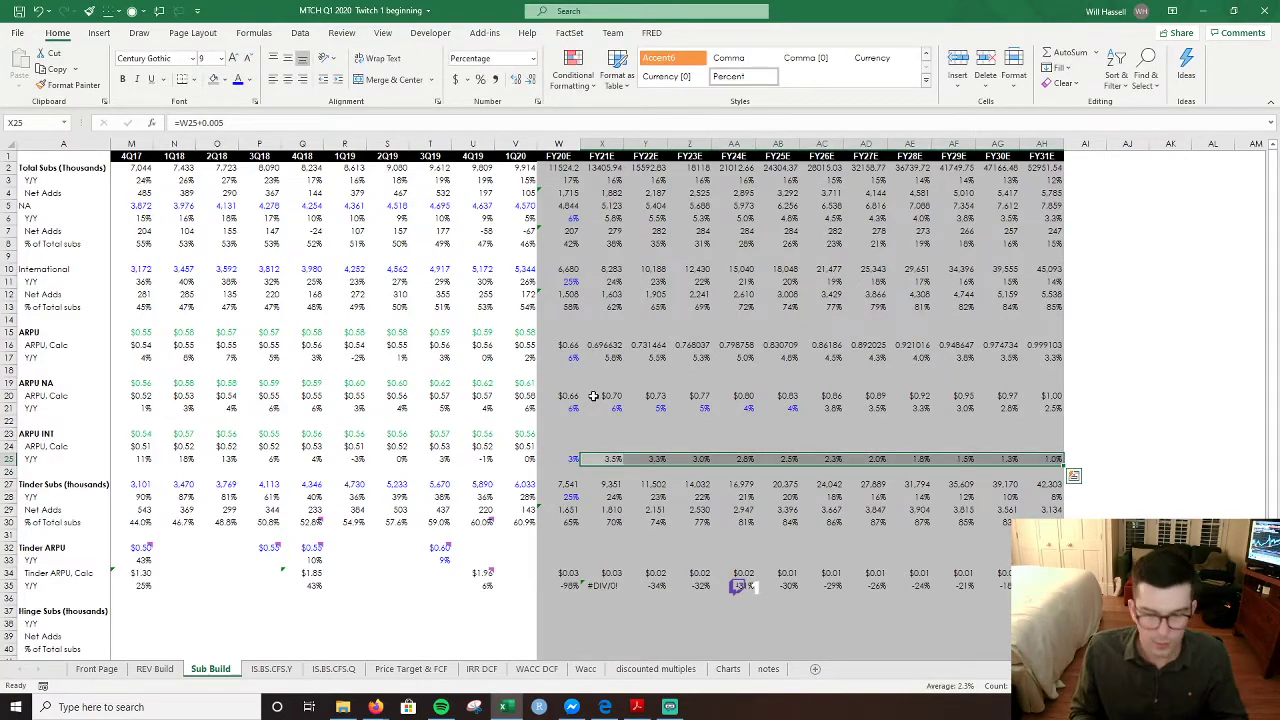
- Raise the annual step-up in FY24E ARPU INT growth by setting its formula to =Z25+0.01
{"action": "key", "text": "Right"}
{"action": "key", "text": "Right"}
{"action": "key", "text": "Right"}
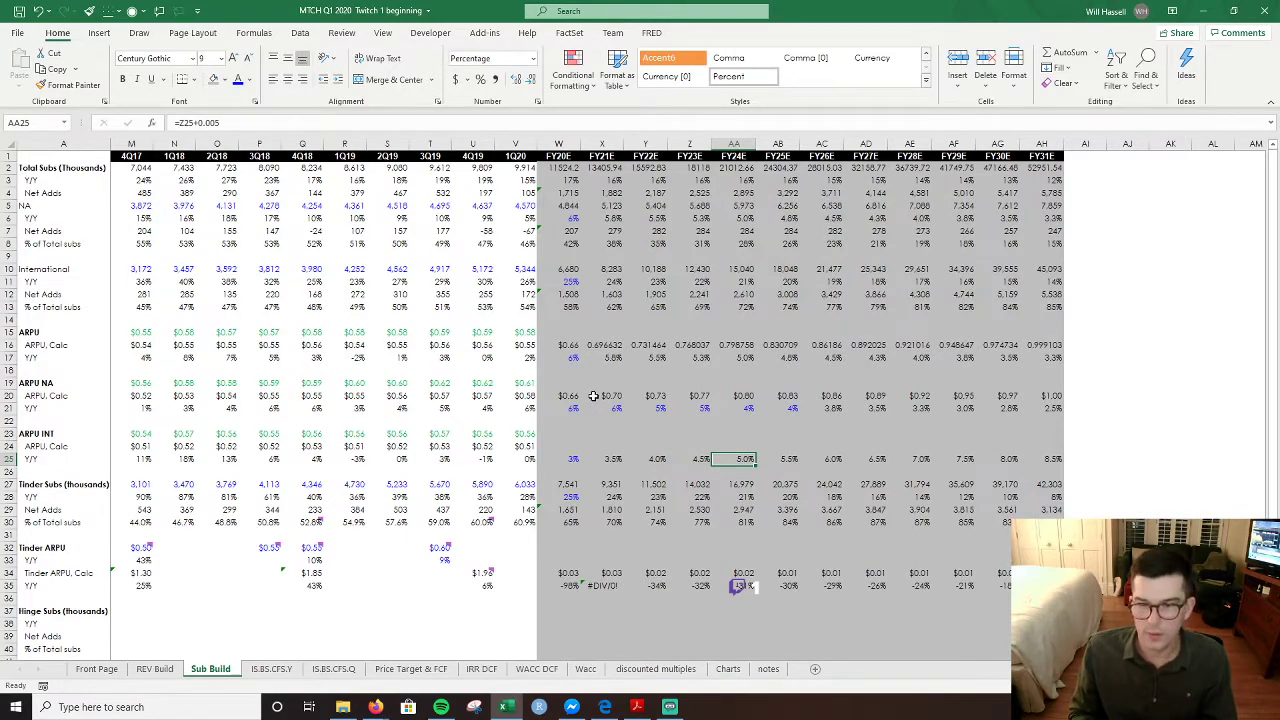
{"action": "type", "text": "="}
{"action": "key", "text": "Left"}
{"action": "type", "text": "+0.005"}
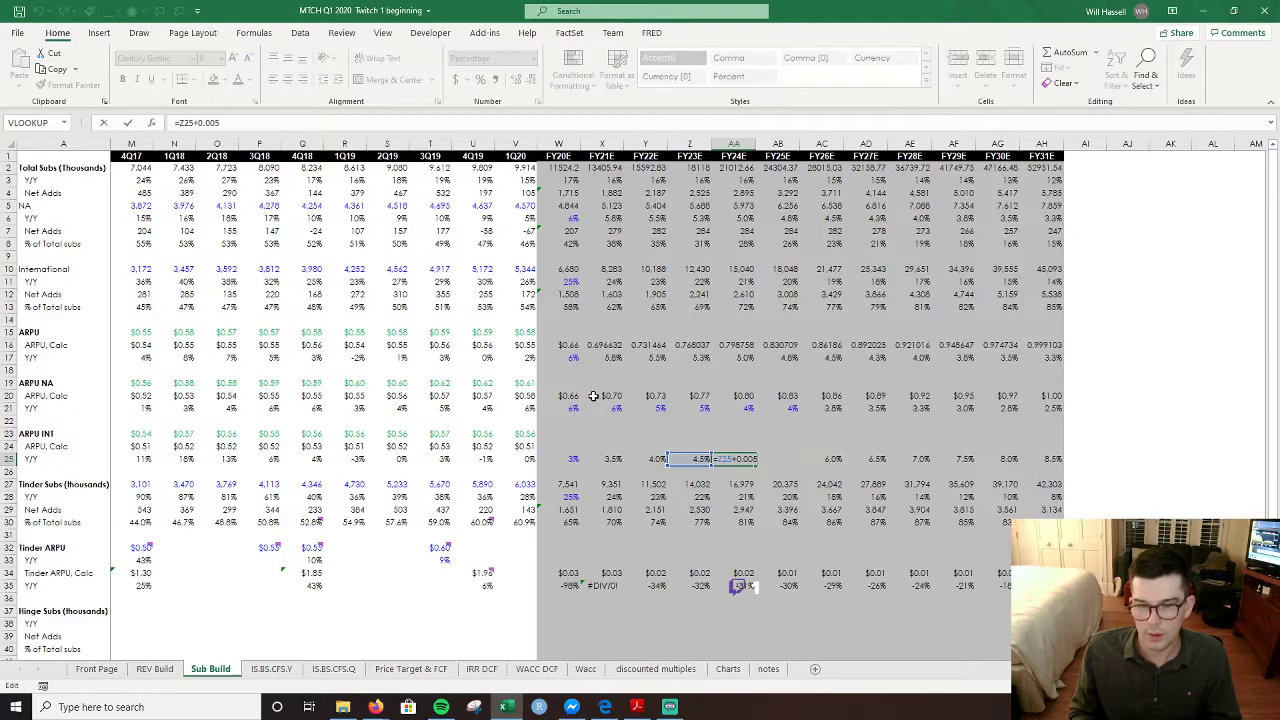
{"action": "key", "text": "BackSpace"}
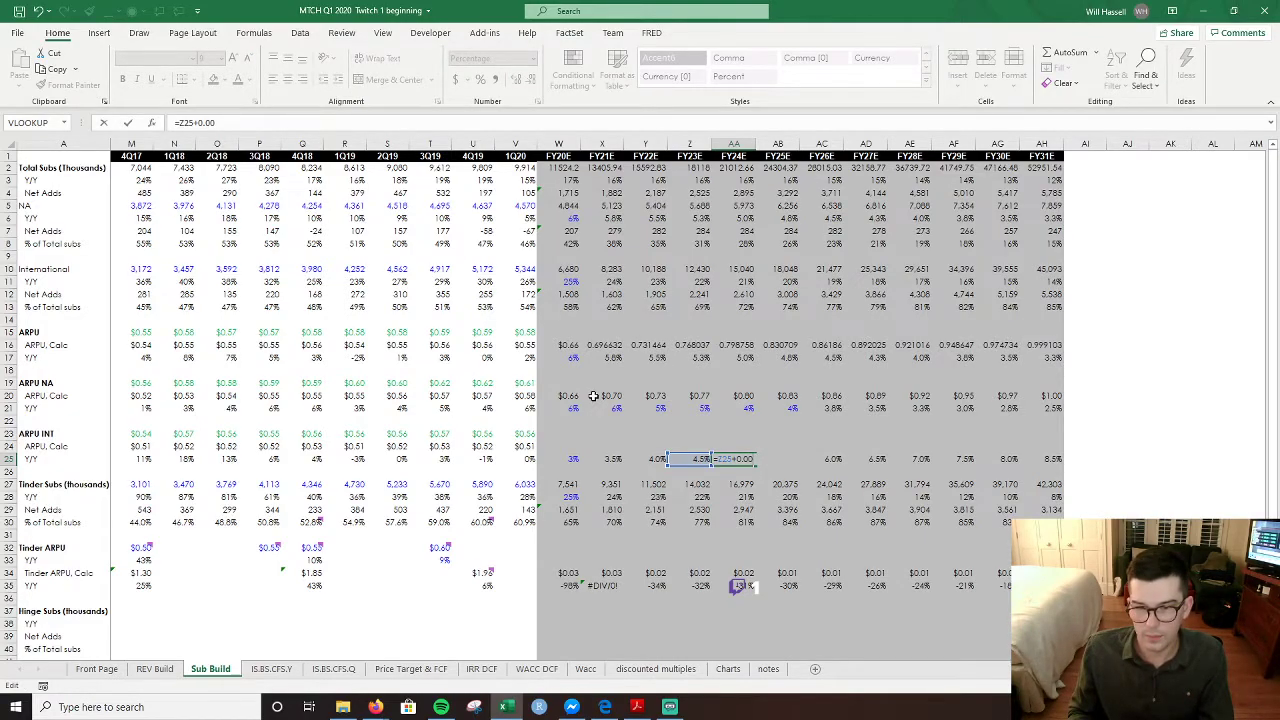
{"action": "key", "text": "ctrl+Return"}
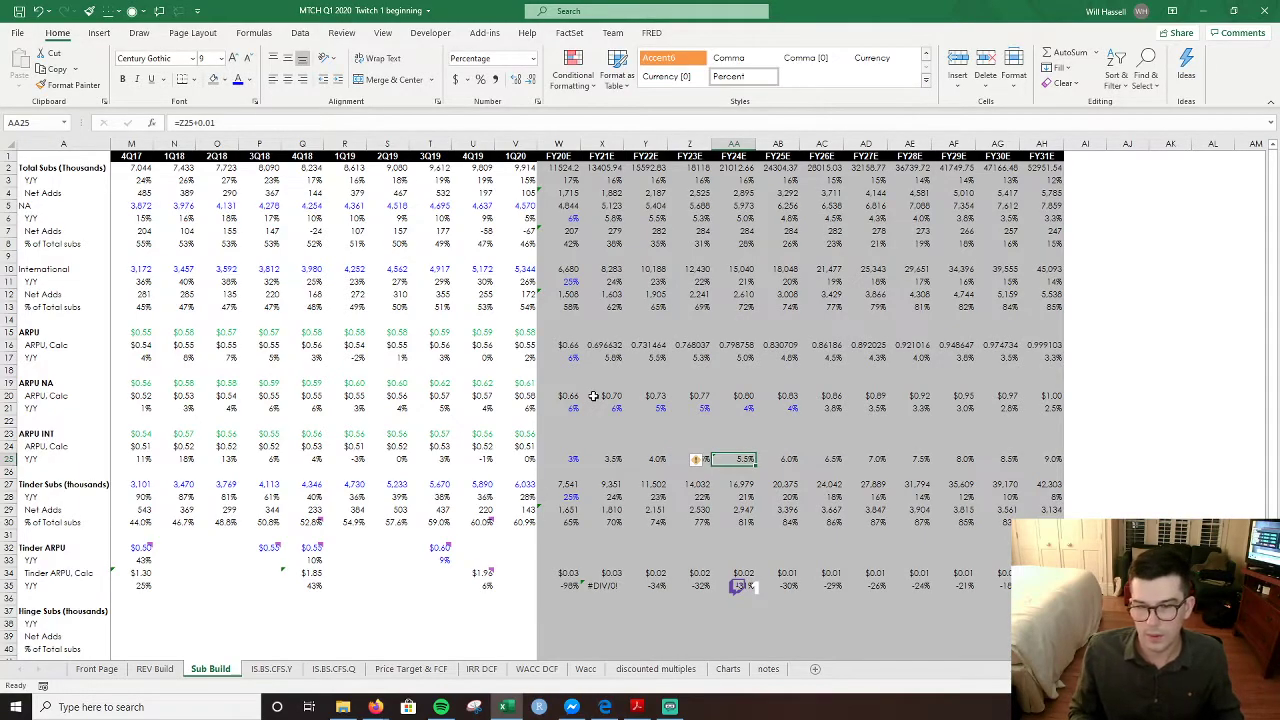
- Fill the FY24E ARPU INT growth formula across the remaining forecast years through FY31E
{"action": "key", "text": "shift+Right"}
{"action": "key", "text": "shift+Right"}
{"action": "key", "text": "shift+Right"}
{"action": "key", "text": "shift+Right"}
{"action": "key", "text": "shift+Right"}
{"action": "key", "text": "shift+Right"}
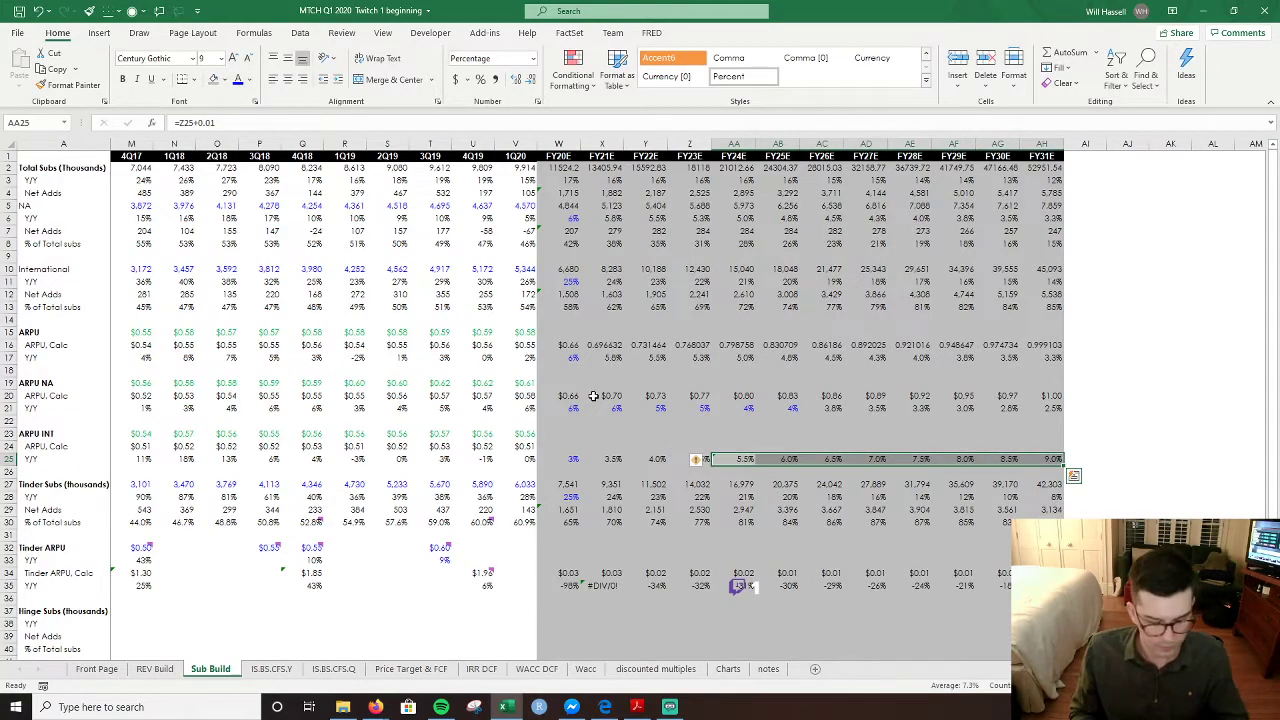
{"action": "key", "text": "ctrl+r"}
- Copy the FY20E ARPU NA calculation into the FY20E ARPU, Calc cell of the ARPU INT block
{"action": "key", "text": "Up"}
{"action": "key", "text": "Up"}
{"action": "key", "text": "Up"}
{"action": "key", "text": "Up"}
{"action": "key", "text": "Up"}
{"action": "key", "text": "Left"}
{"action": "key", "text": "Left"}
{"action": "key", "text": "Left"}
{"action": "key", "text": "Left"}
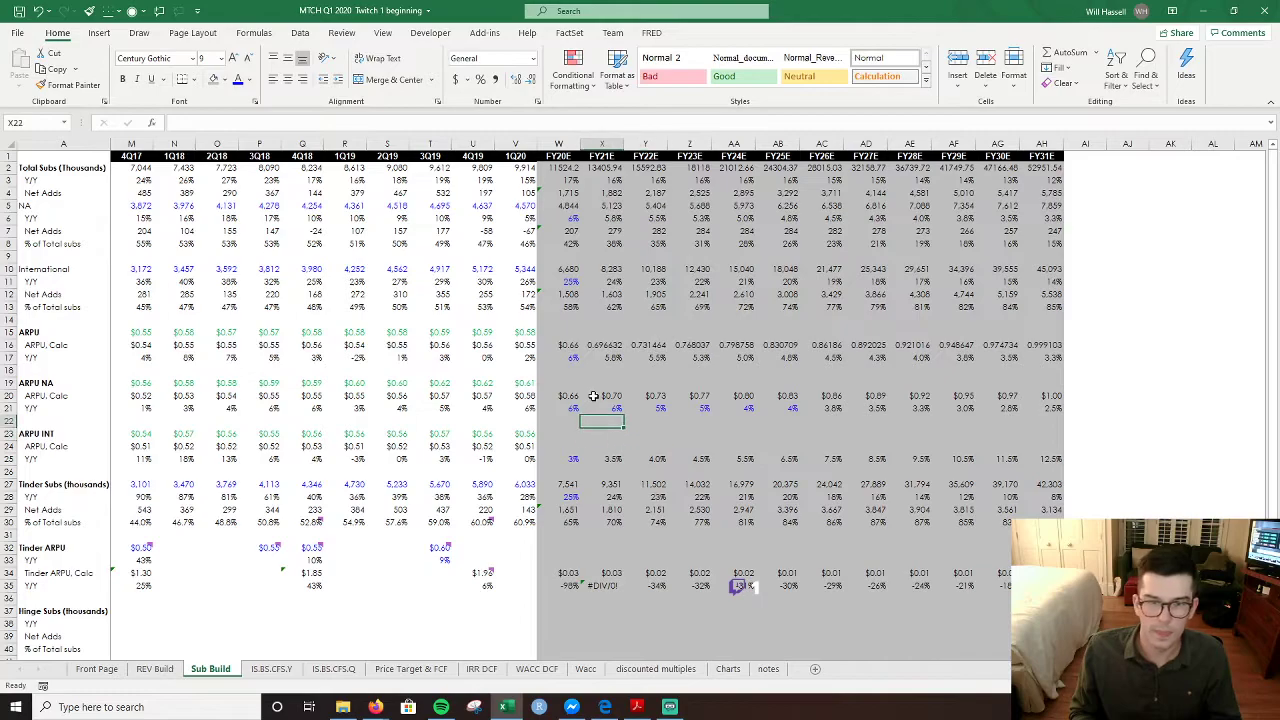
{"action": "key", "text": "ctrl+c"}
{"action": "key", "text": "Down"}
{"action": "key", "text": "Down"}
{"action": "key", "text": "Down"}
{"action": "key", "text": "Down"}
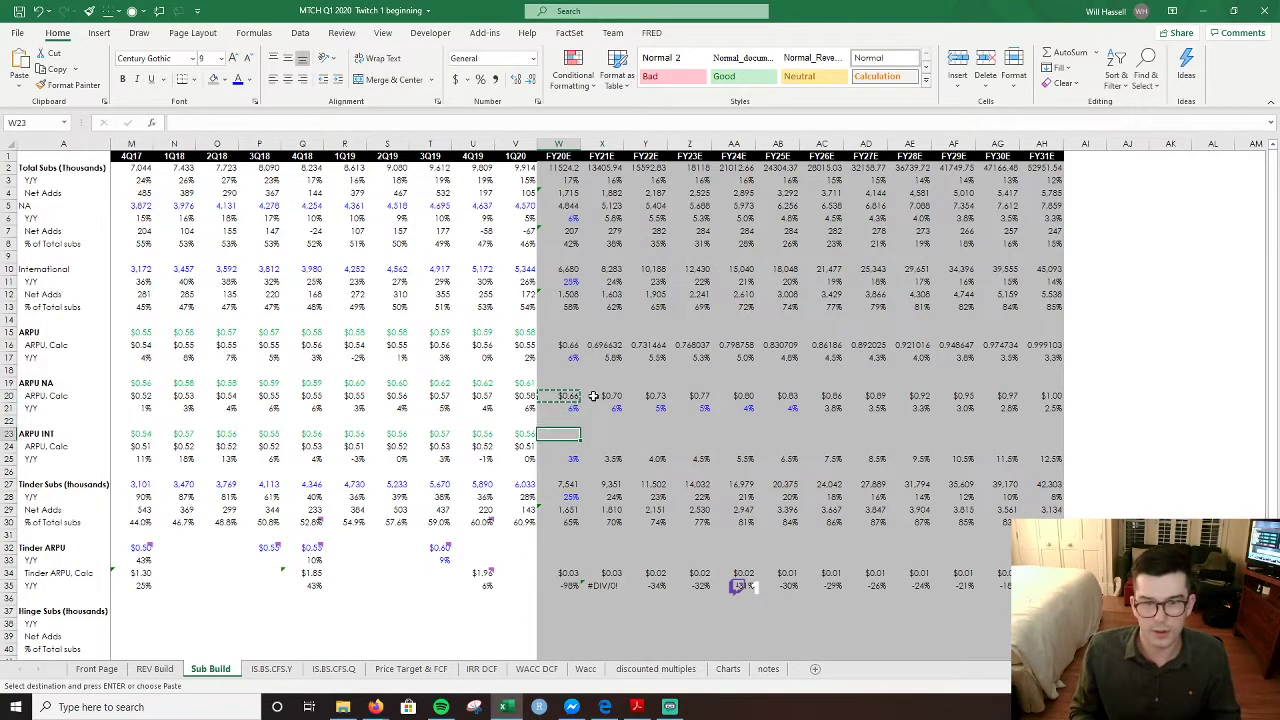
{"action": "key", "text": "Return"}
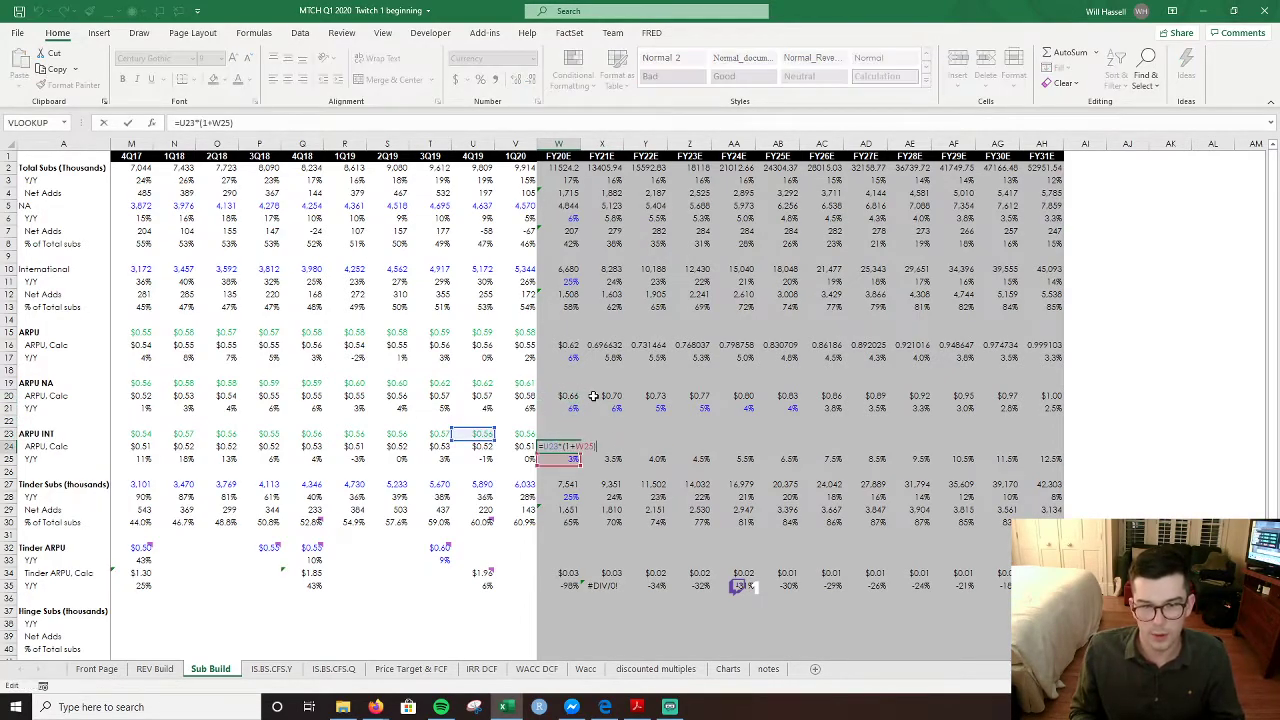
- Try to fill the FY20E ARPU INT calculation across all forecast years through FY31E
{"action": "key", "text": "shift+Right"}
{"action": "key", "text": "shift+Right"}
{"action": "key", "text": "shift+Right"}
{"action": "key", "text": "shift+Right"}
{"action": "key", "text": "shift+Right"}
{"action": "key", "text": "shift+Right"}
{"action": "key", "text": "shift+Right"}
{"action": "key", "text": "shift+Right"}
{"action": "key", "text": "shift+Right"}
{"action": "key", "text": "shift+Right"}
{"action": "key", "text": "shift+Right"}
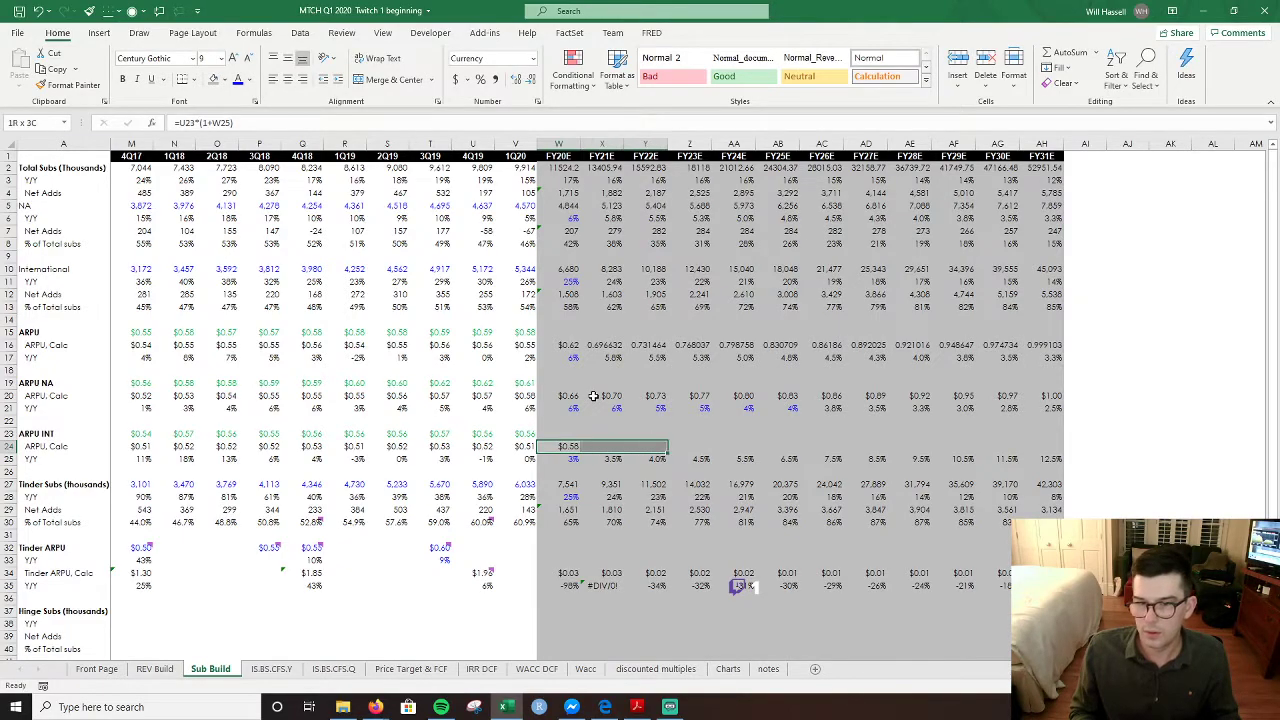
{"action": "key", "text": "ctrl+r"}
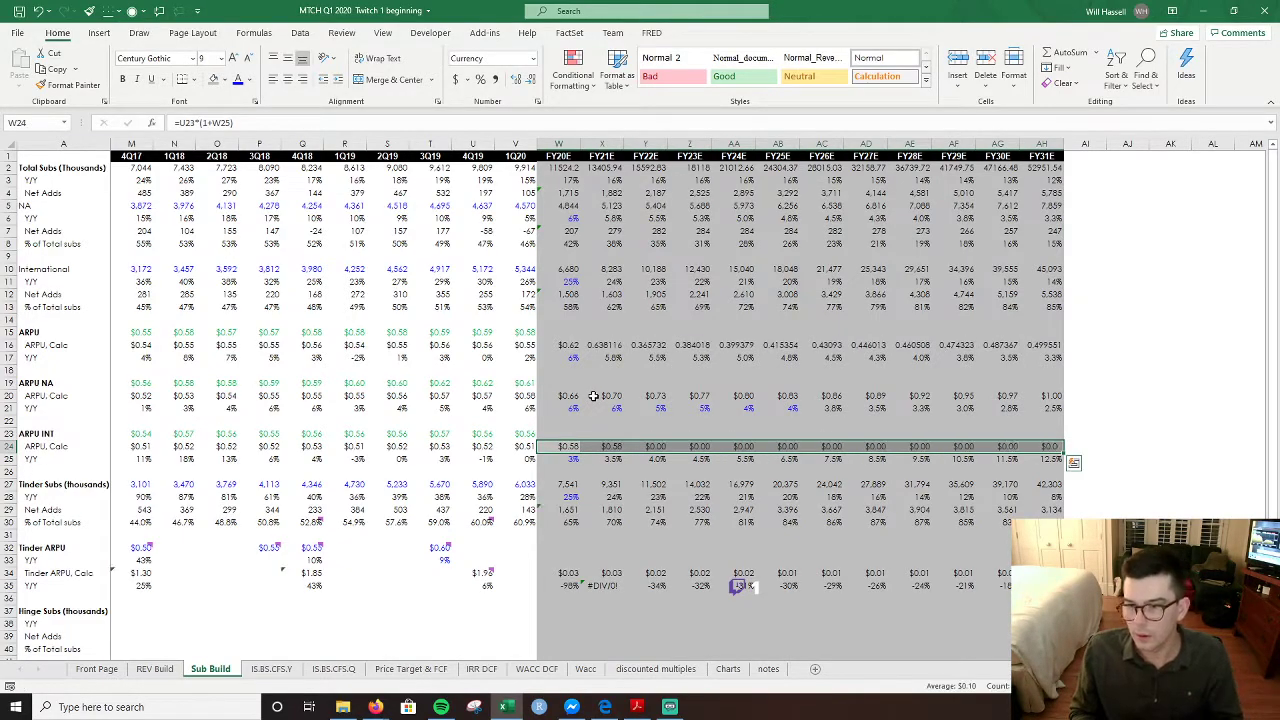
- Inspect the cell references in the FY20E and FY21E ARPU INT calculation formulas
{"action": "key", "text": "F2"}
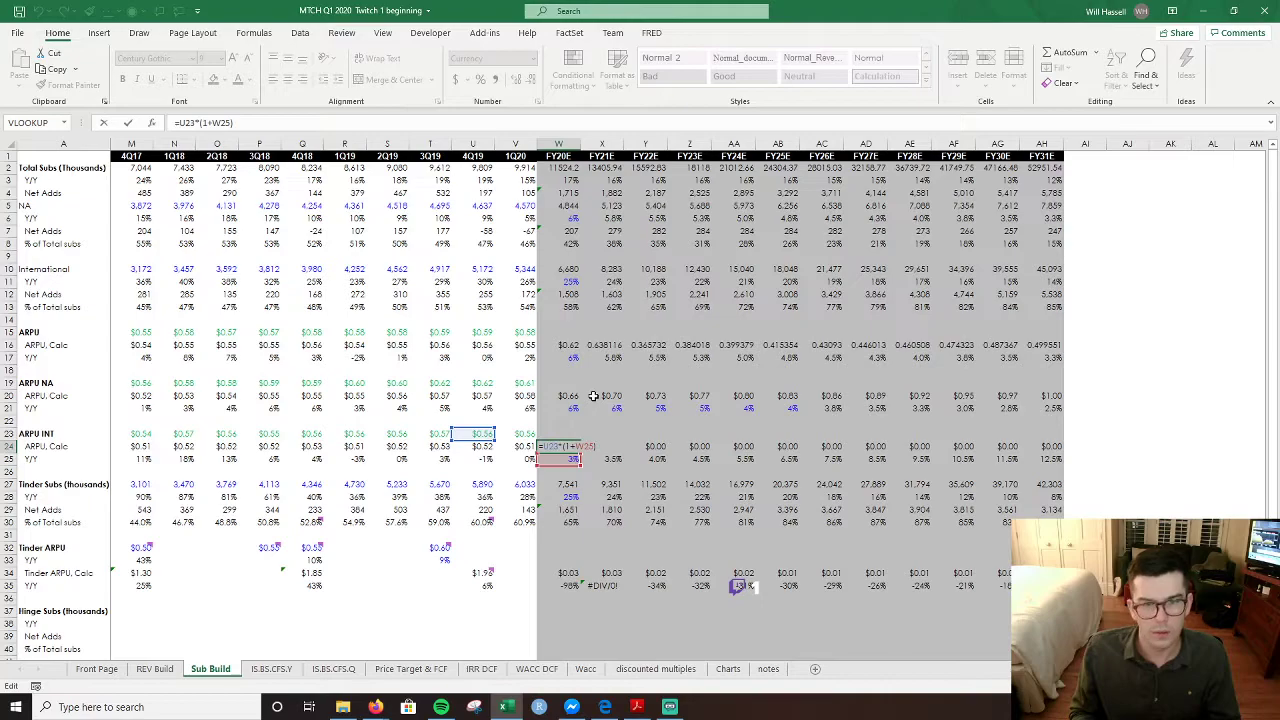
{"action": "key", "text": "Escape"}
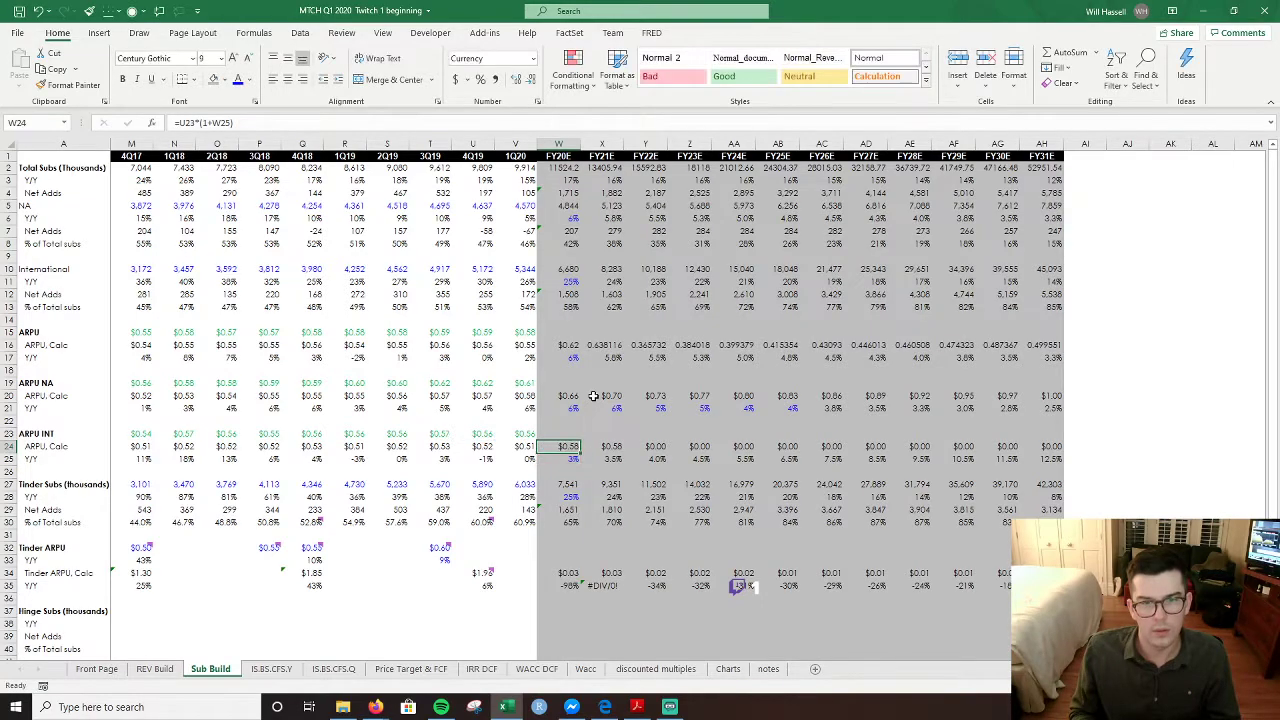
{"action": "key", "text": "Right"}
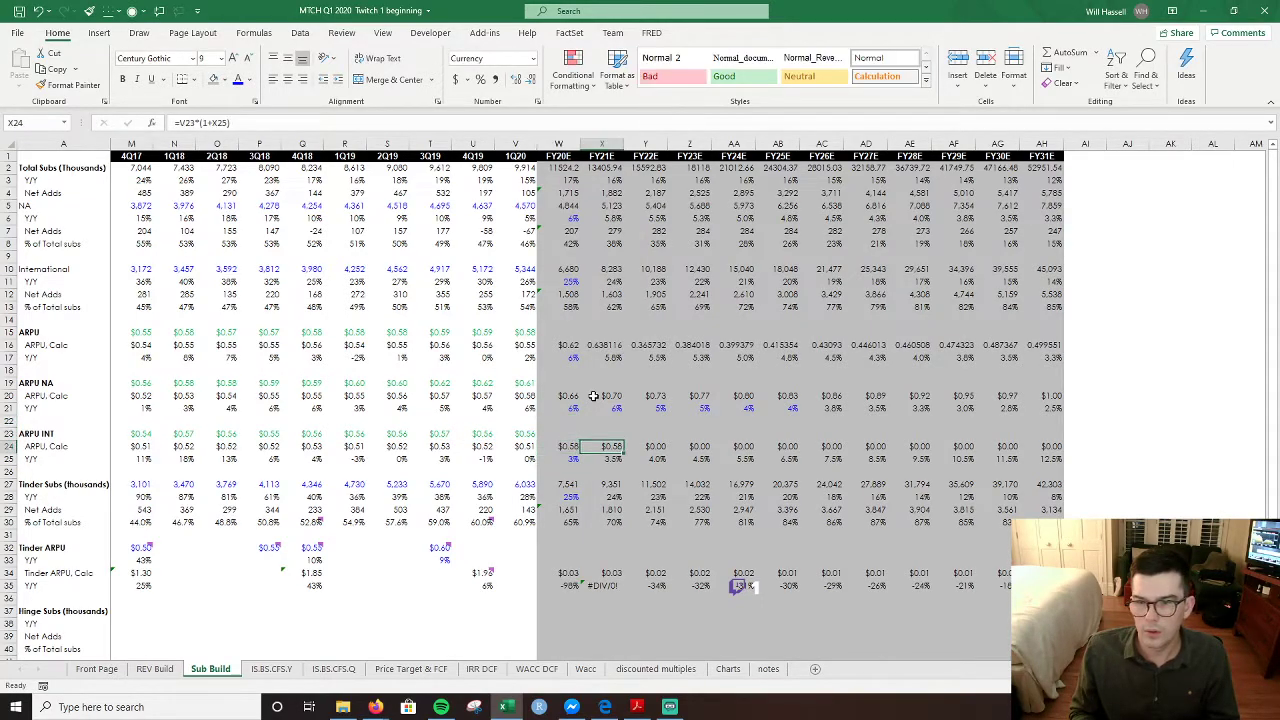
{"action": "key", "text": "F2"}
{"action": "key", "text": "Escape"}
- Copy the FY21E ARPU NA calculation into the FY21E ARPU INT calculation cell, giving =W24*(1+X25)
{"action": "key", "text": "Up"}
{"action": "key", "text": "Up"}
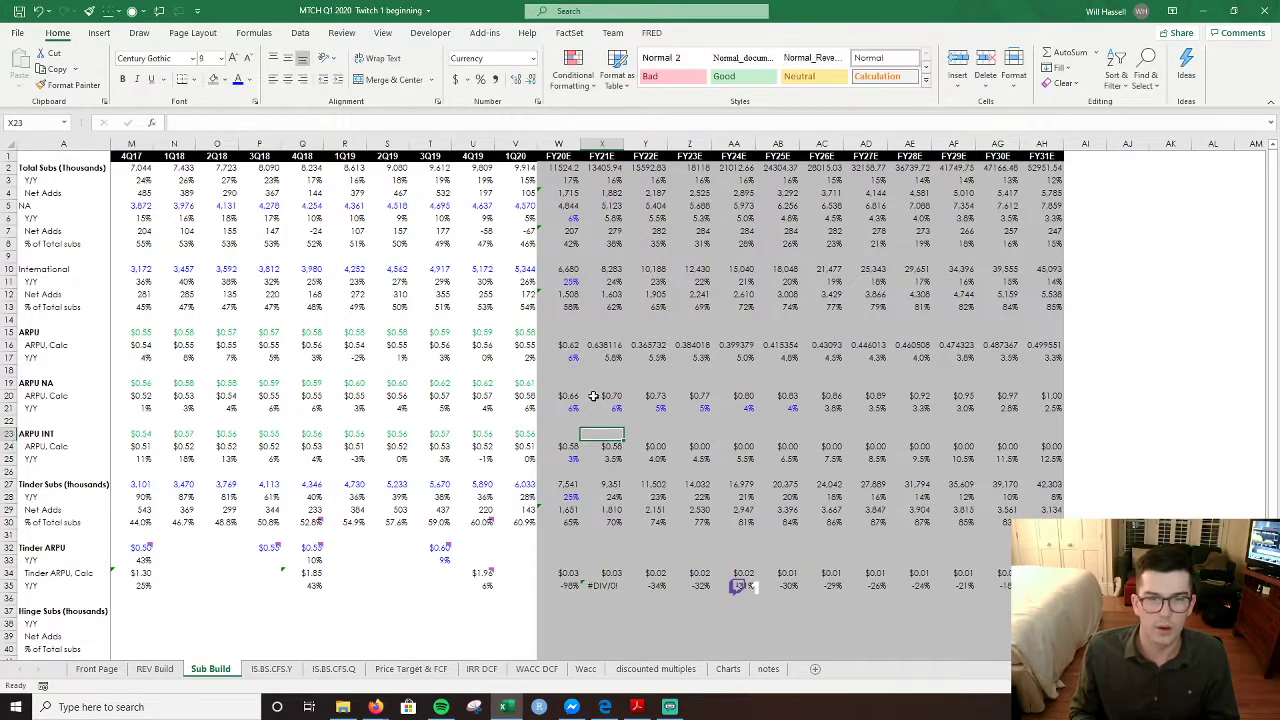
{"action": "key", "text": "Up"}
{"action": "key", "text": "Up"}
{"action": "key", "text": "ctrl+c"}
{"action": "key", "text": "Down"}
{"action": "key", "text": "Down"}
{"action": "key", "text": "Down"}
{"action": "key", "text": "Down"}
{"action": "key", "text": "Up"}
{"action": "key", "text": "Down"}
{"action": "key", "text": "ctrl+v"}
{"action": "key", "text": "Escape"}
- Fill the FY21E ARPU INT calculation across the forecast years through FY31E
{"action": "key", "text": "Down"}
{"action": "key", "text": "Up"}
{"action": "key", "text": "ctrl+shift+Right"}
{"action": "key", "text": "ctrl+r"}
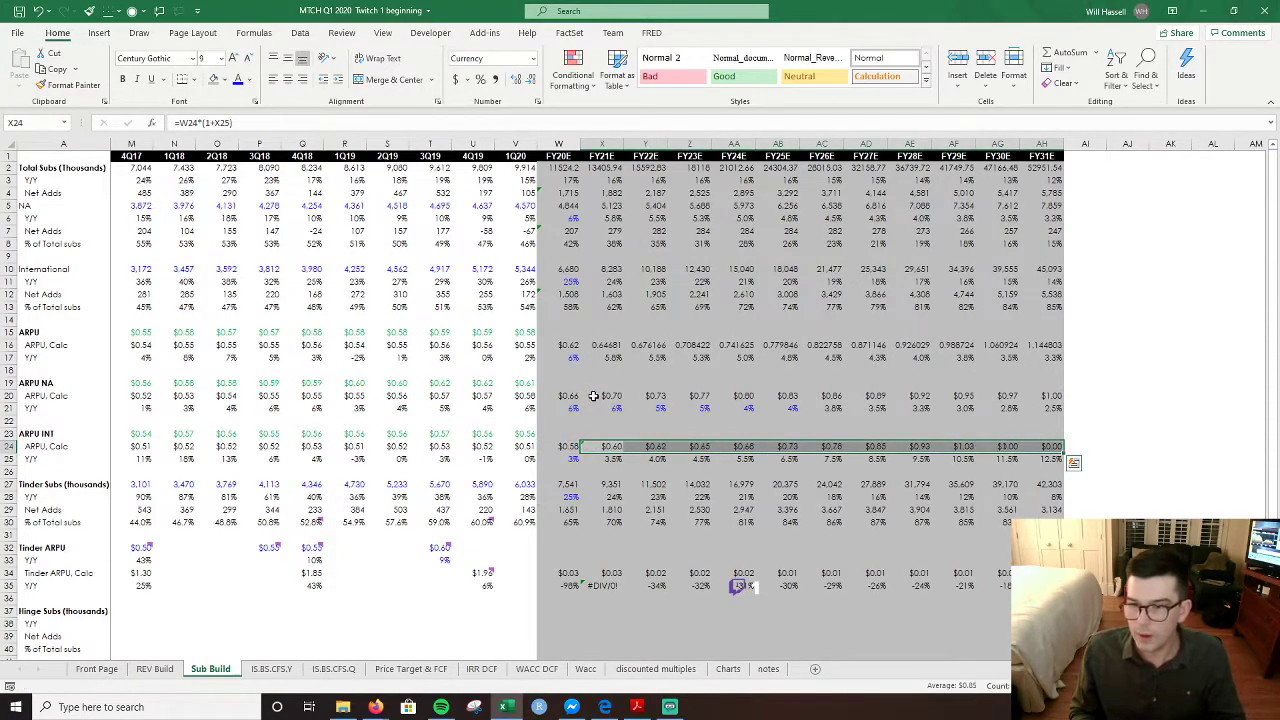
{"action": "key", "text": "Down"}
{"action": "key", "text": "Up"}
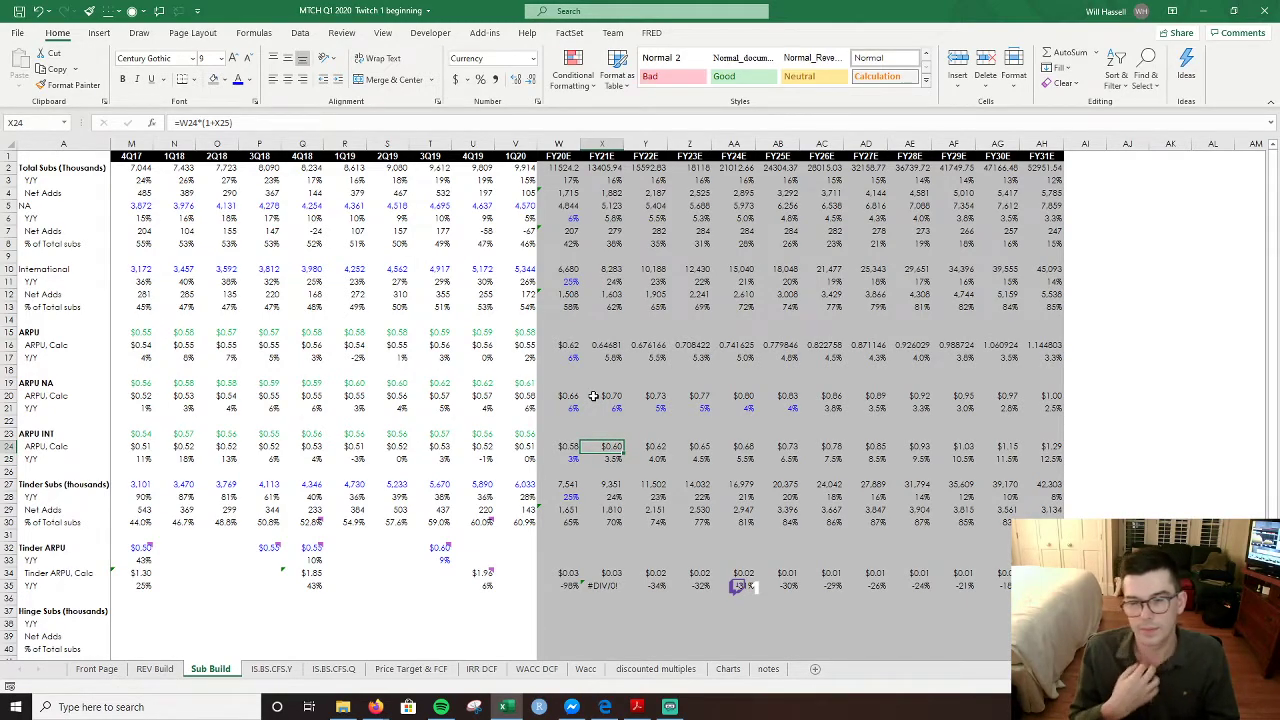
- Set the FY20E ARPU INT Y/Y growth assumption to 4%
{"action": "key", "text": "Down"}
{"action": "key", "text": "Left"}
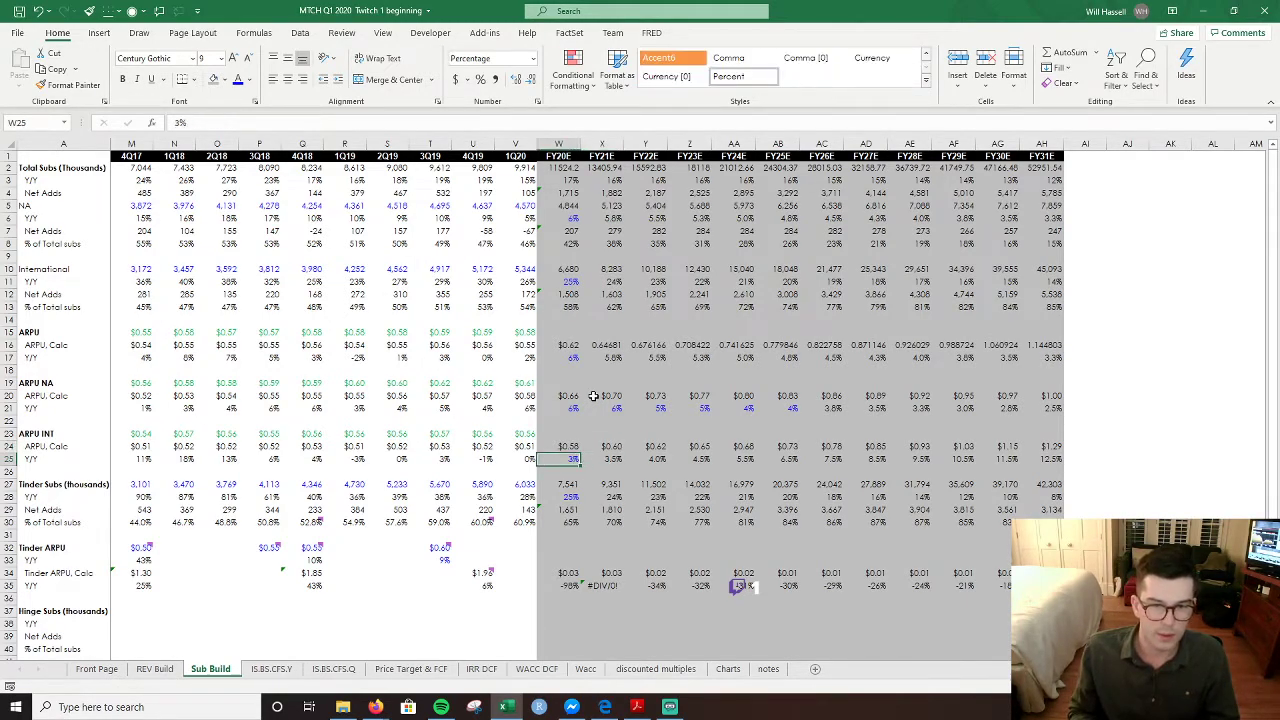
{"action": "type", "text": "4"}
{"action": "key", "text": "Tab"}
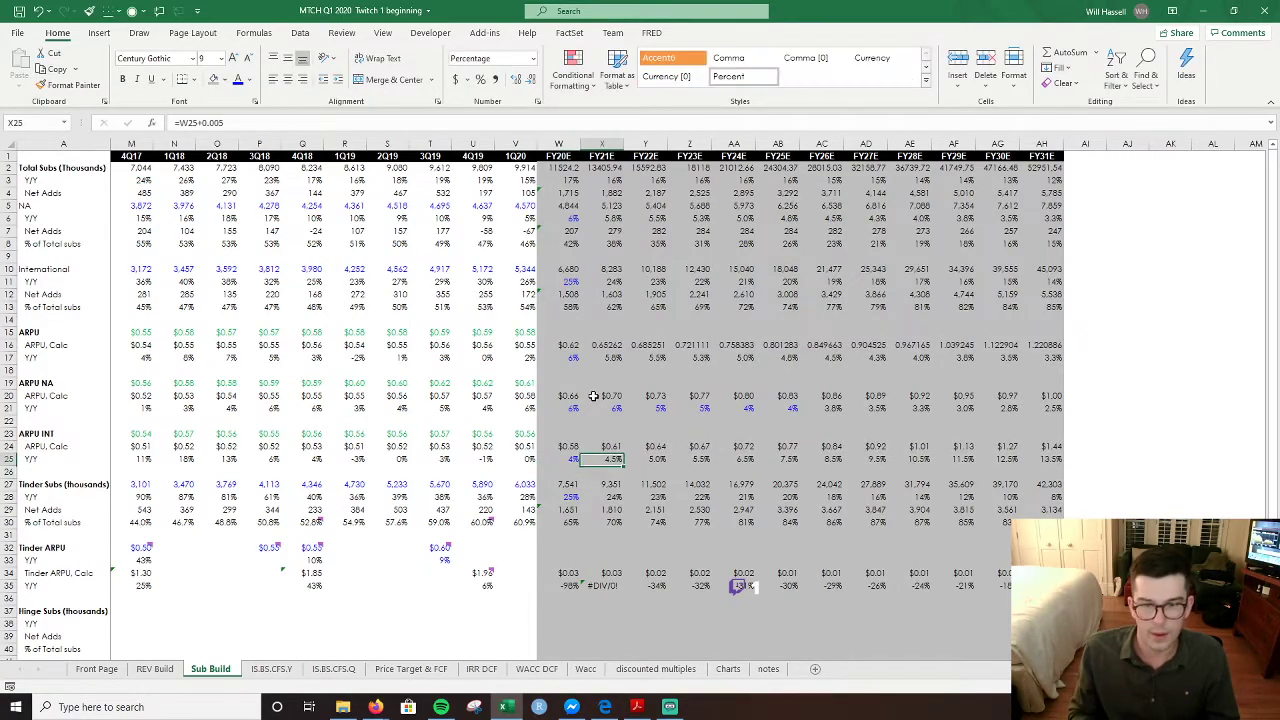
- Keep the 0.005 growth increments for FY21E and FY22E ARPU INT, and set the FY23E growth formula to =Y25+0.001
{"action": "type", "text": "=W25+0.005"}
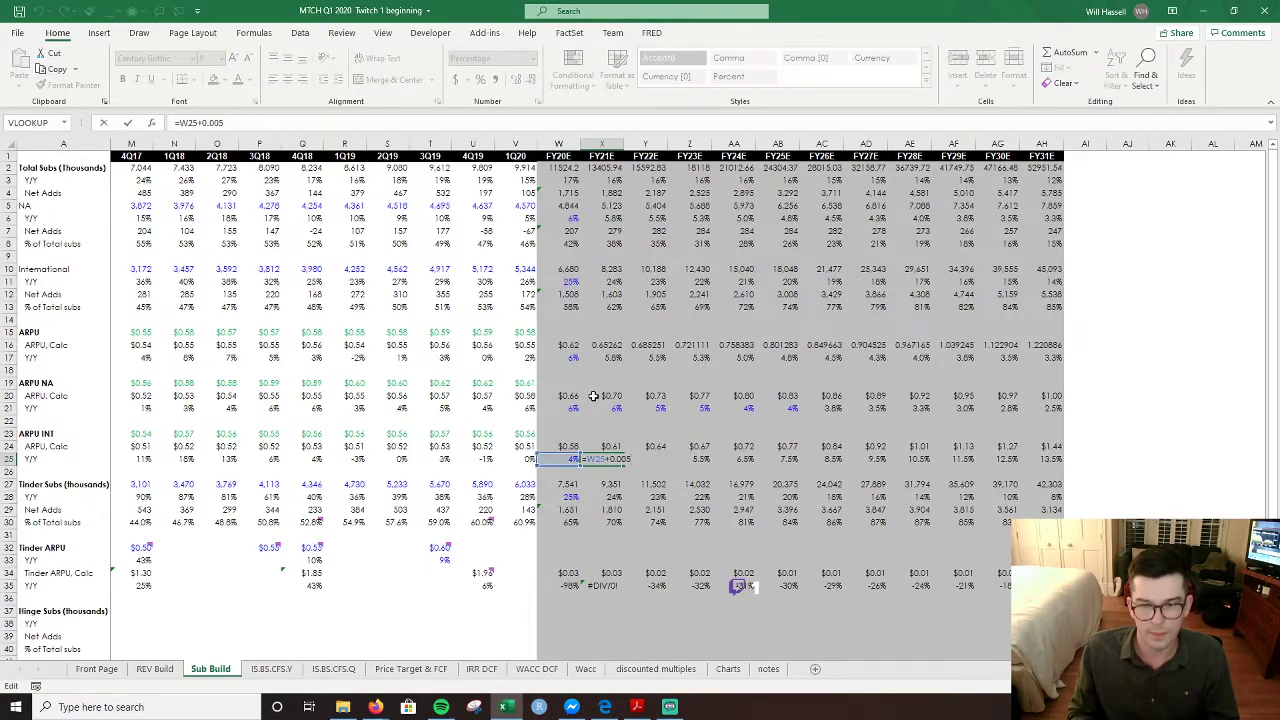
{"action": "key", "text": "Tab"}
{"action": "type", "text": "=X25+0.005"}
{"action": "key", "text": "Tab"}
{"action": "type", "text": "=Y25+0.00"}
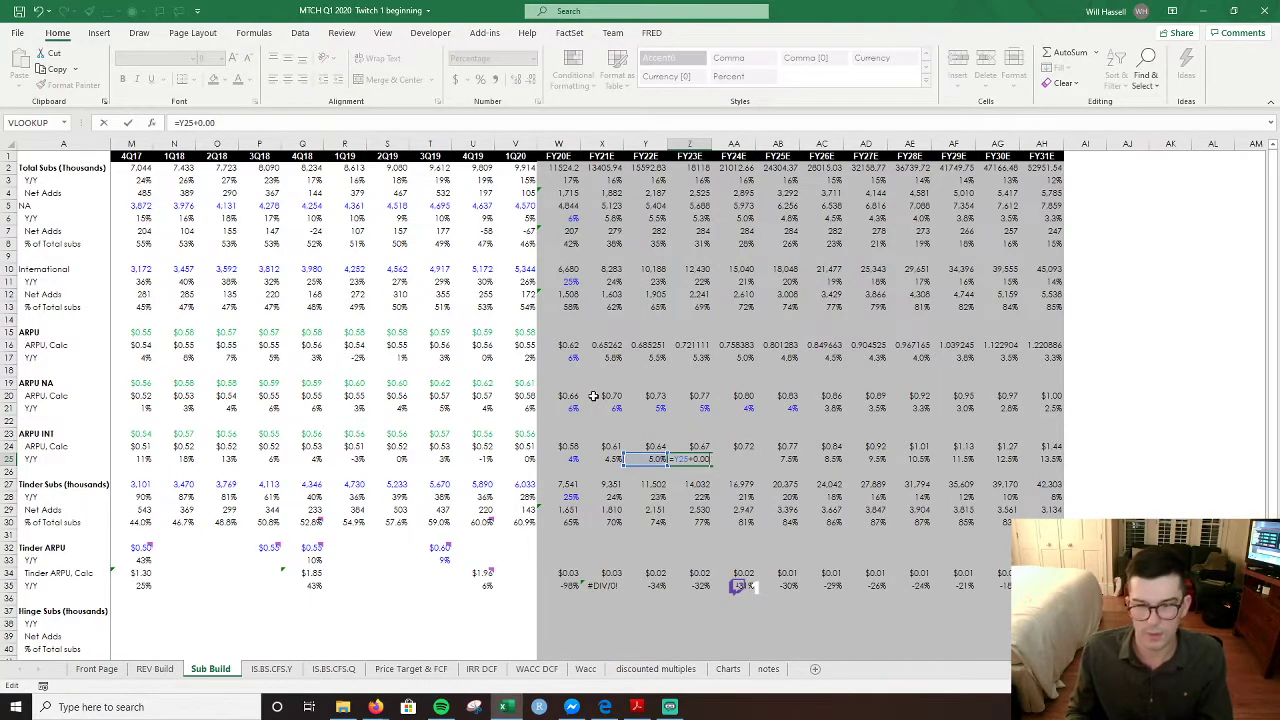
{"action": "type", "text": "51"}
{"action": "key", "text": "ctrl+Return"}
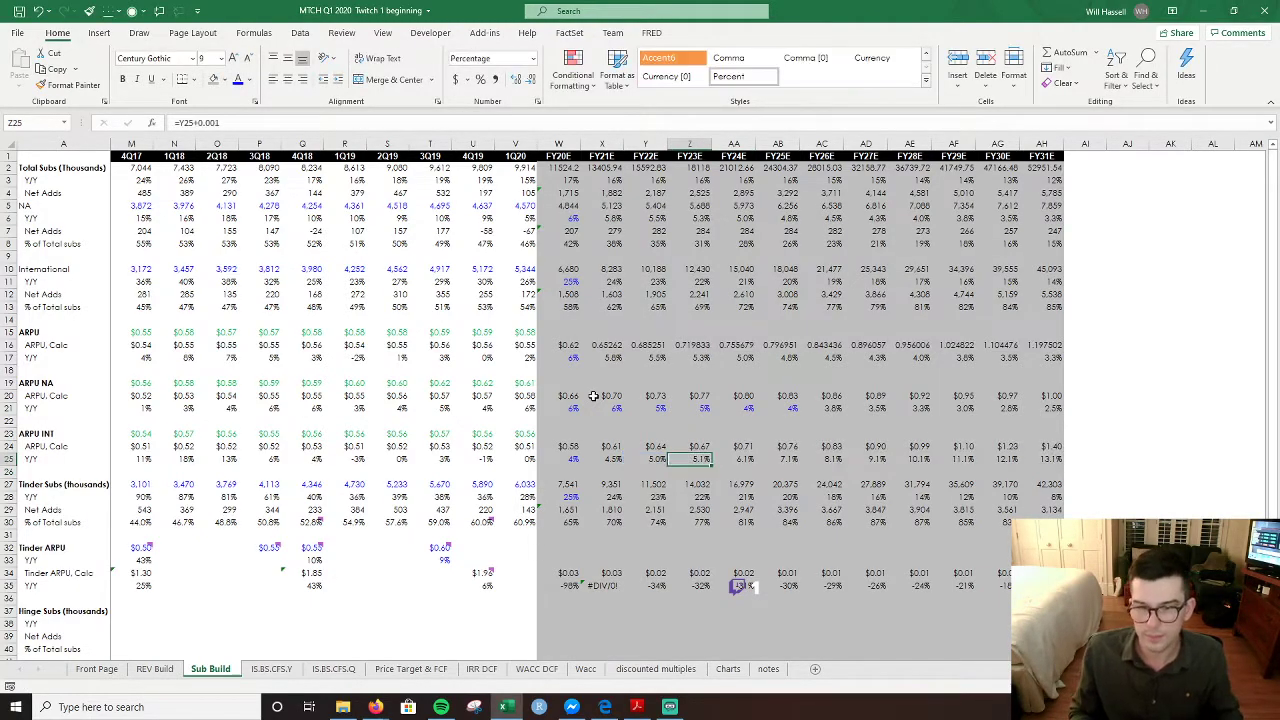
- Set the FY23E ARPU INT Y/Y growth formula to =Y25+0.01
{"action": "key", "text": "F2"}
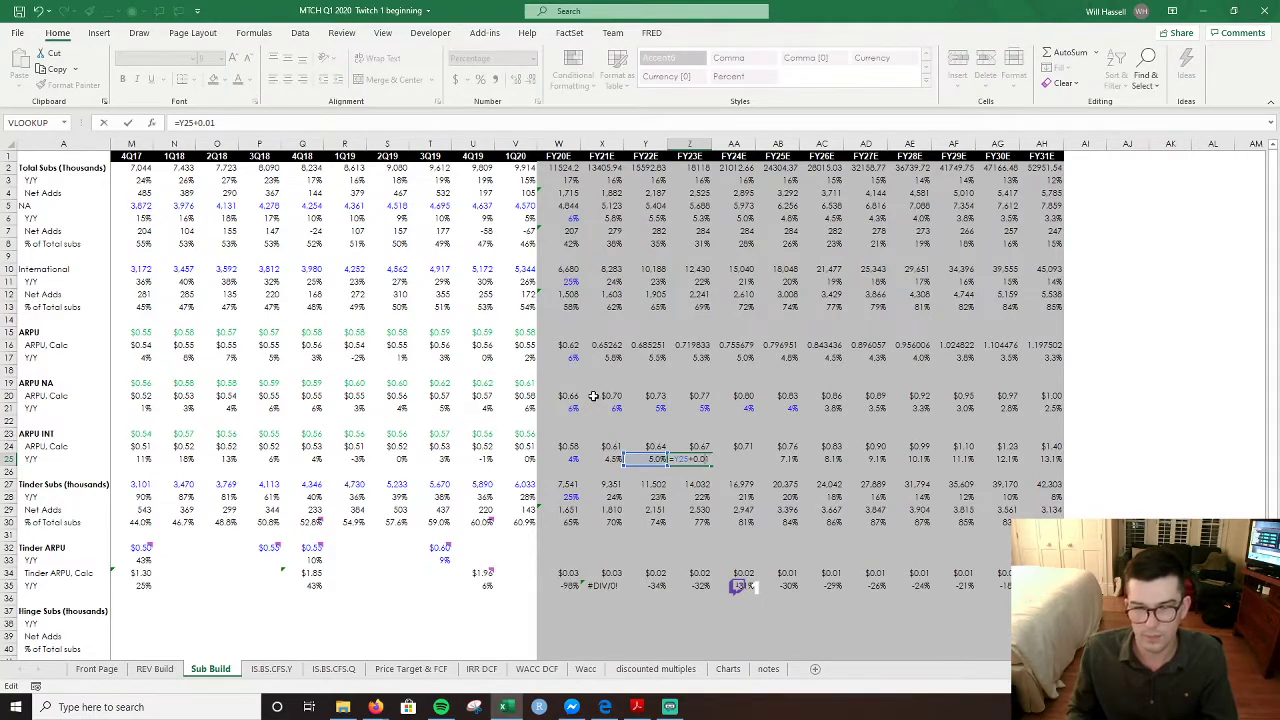
{"action": "key", "text": "ctrl+Return"}
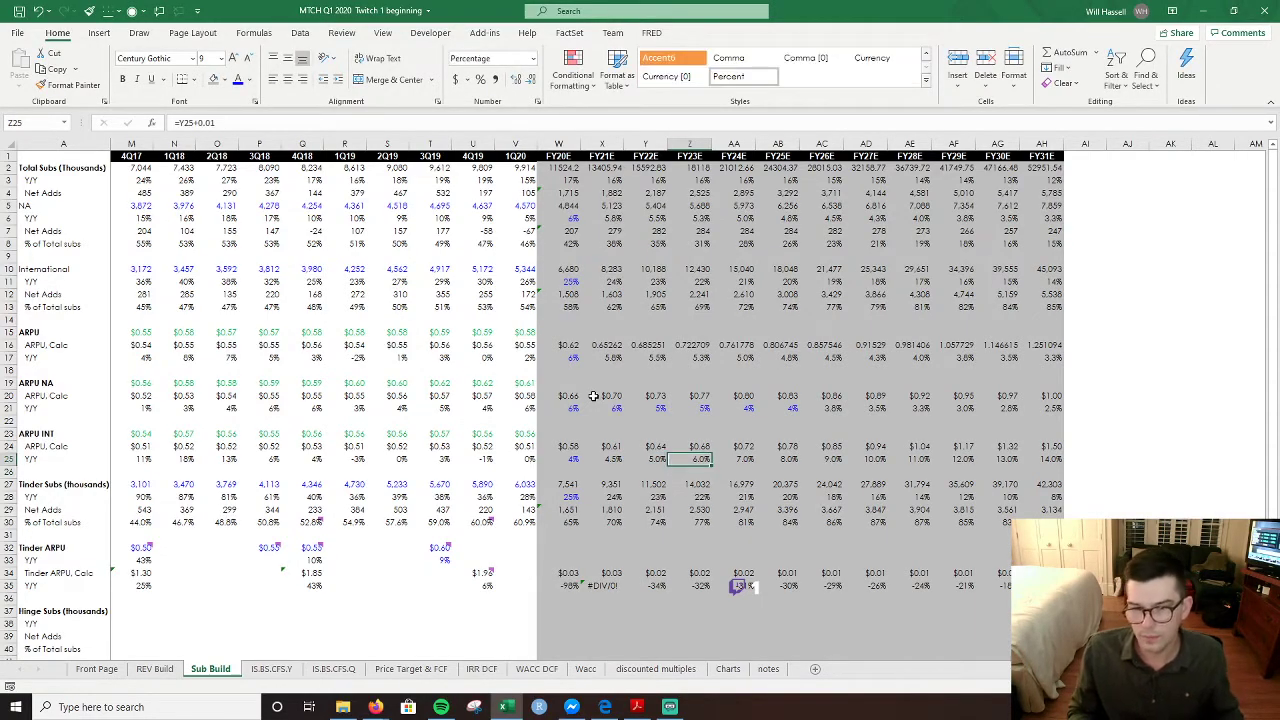
{"action": "key", "text": "shift+Right"}
{"action": "key", "text": "shift+Right"}
{"action": "key", "text": "shift+Right"}
{"action": "key", "text": "shift+Right"}
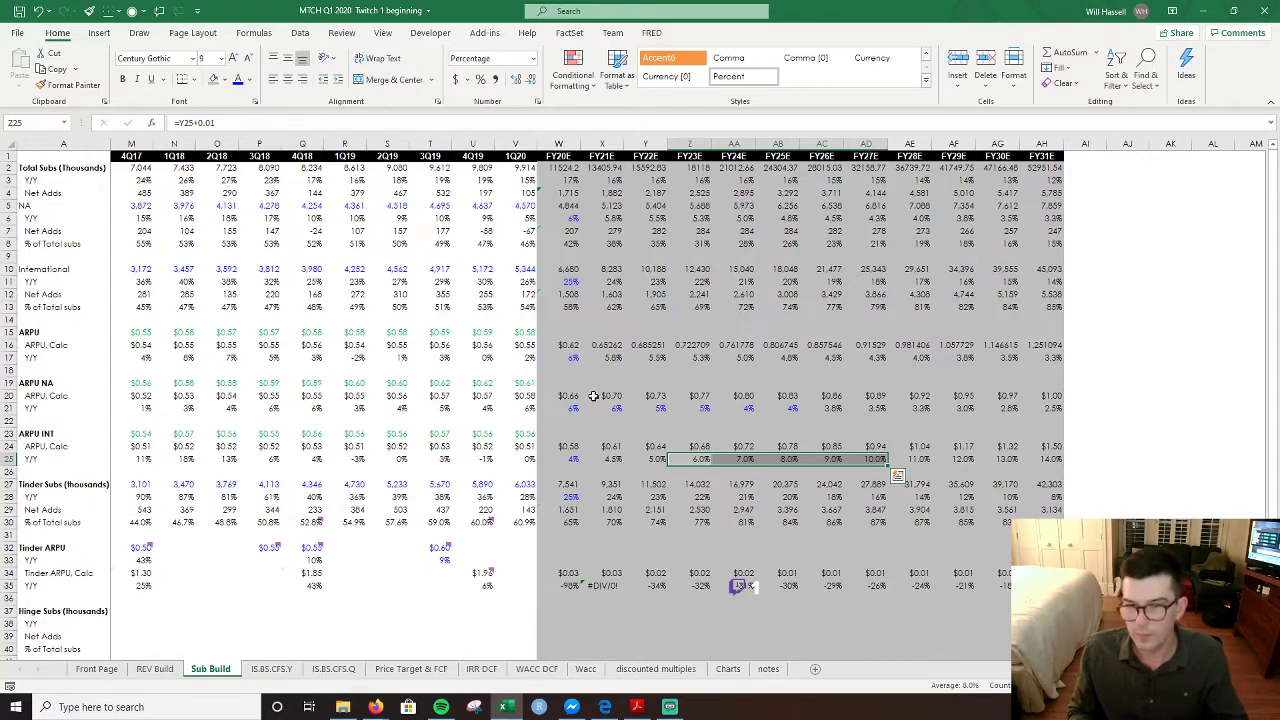
- Set the FY28E ARPU INT Y/Y growth formula to =AD25-0.01 so growth steps down from the prior year
{"action": "key", "text": "Right"}
{"action": "key", "text": "Right"}
{"action": "key", "text": "Right"}
{"action": "key", "text": "Right"}
{"action": "key", "text": "Right"}
{"action": "key", "text": "F2"}
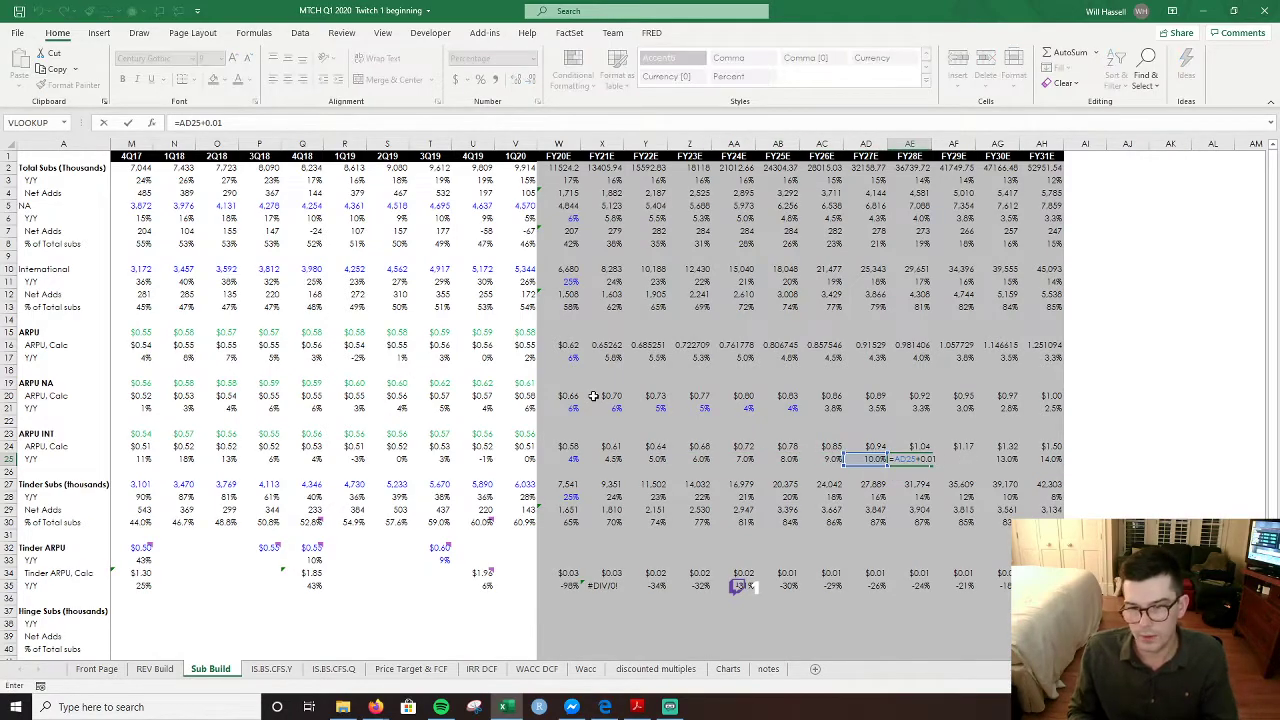
{"action": "key", "text": "ctrl+Return"}
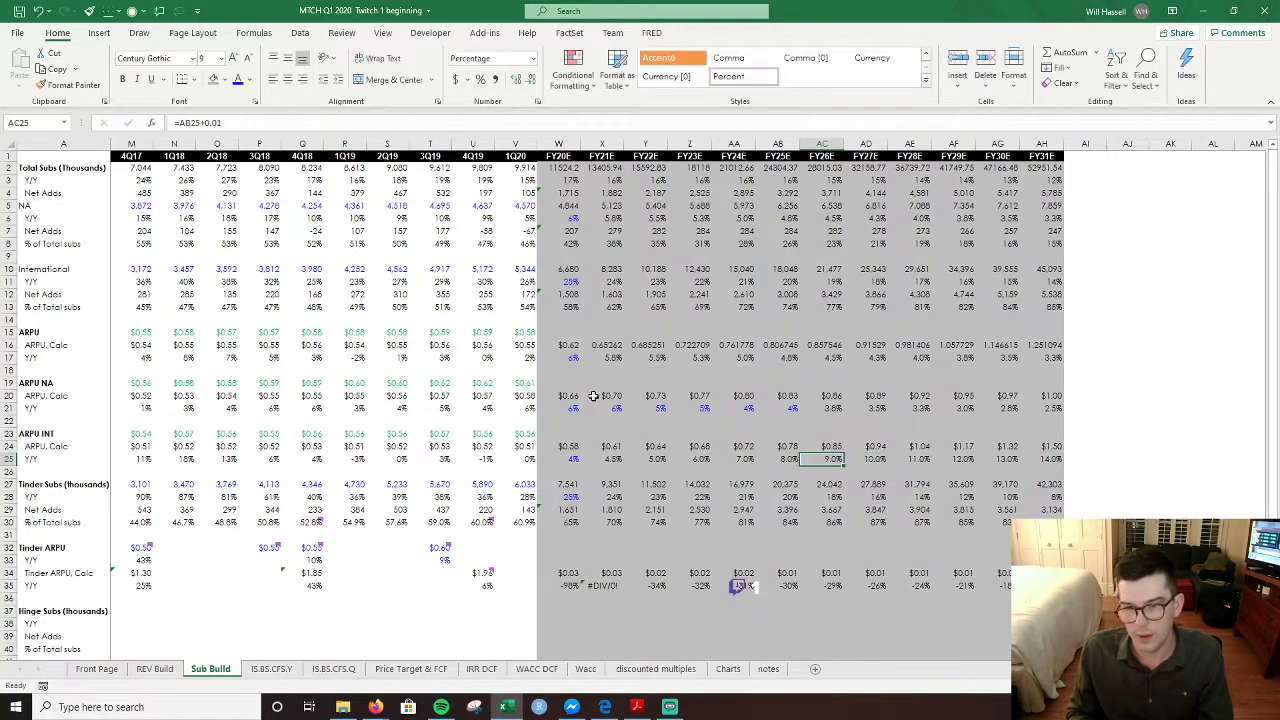
{"action": "key", "text": "F2"}
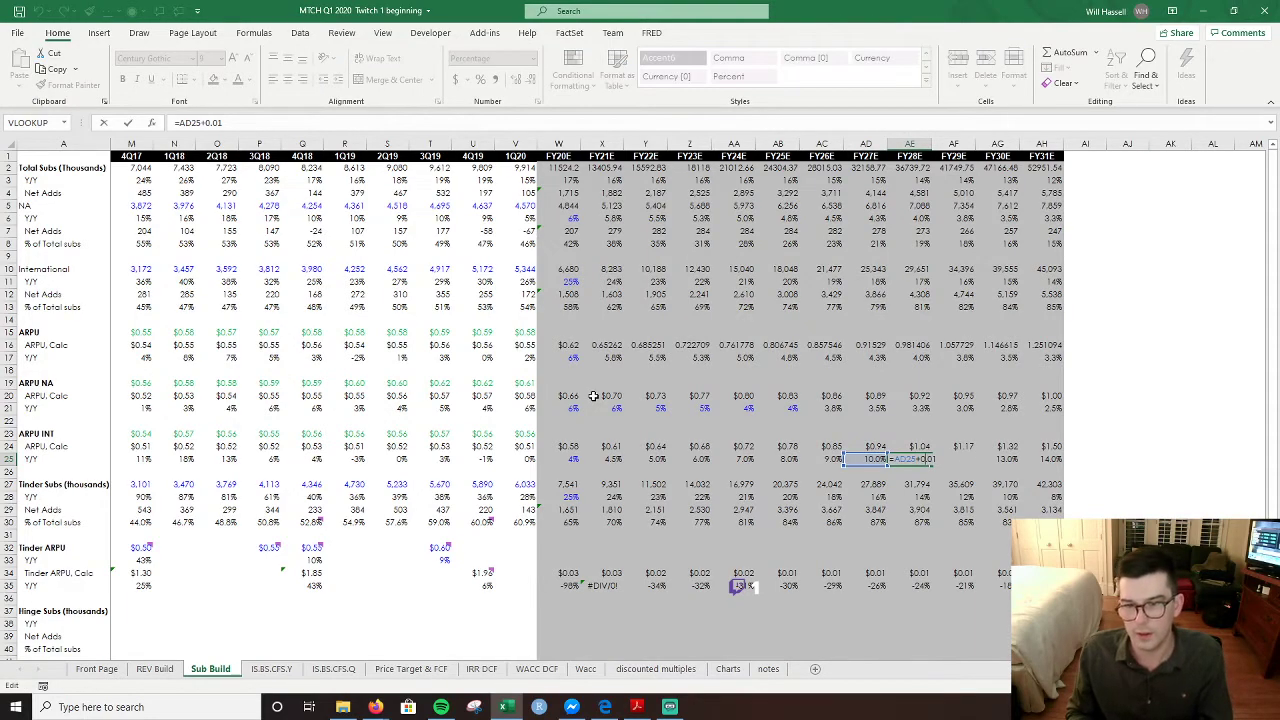
{"action": "key", "text": "BackSpace"}
{"action": "type", "text": "-"}
{"action": "key", "text": "Return"}
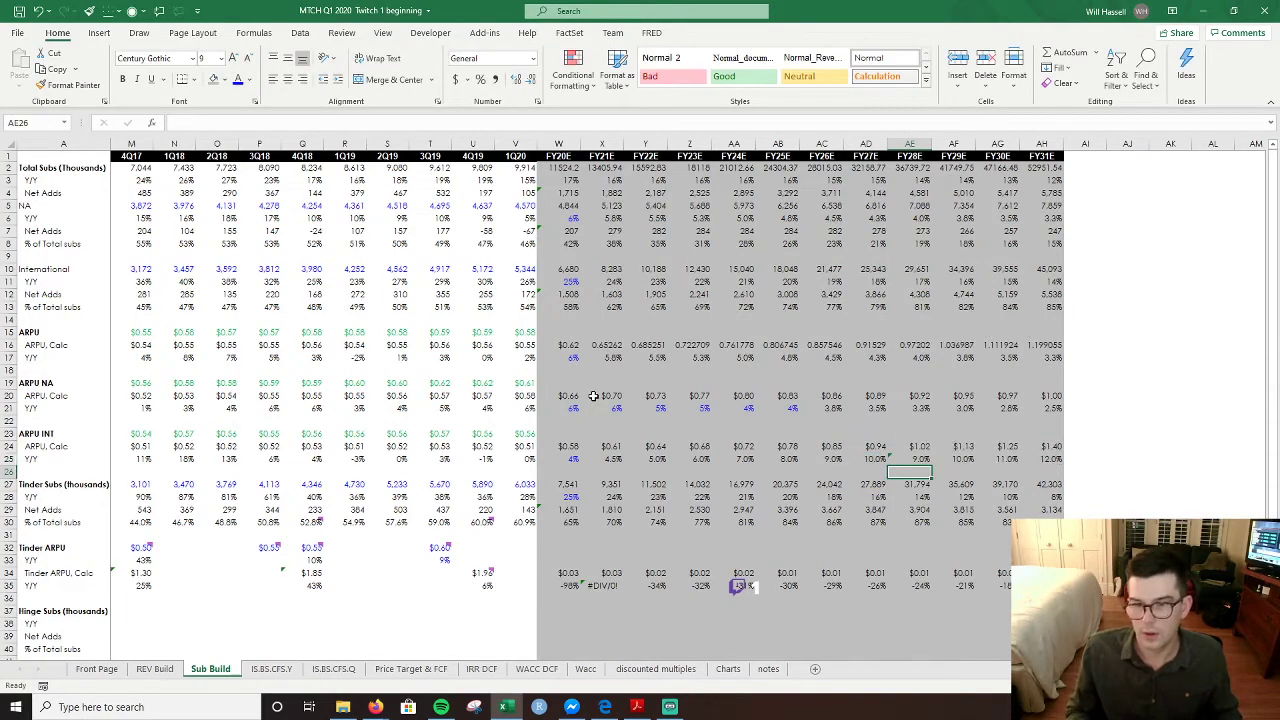
- Fill the FY28E ARPU INT growth formula across through FY31E and save the workbook
{"action": "key", "text": "Up"}
{"action": "key", "text": "ctrl+shift+Right"}
{"action": "key", "text": "ctrl+r"}
{"action": "key", "text": "Up"}
{"action": "key", "text": "Down"}
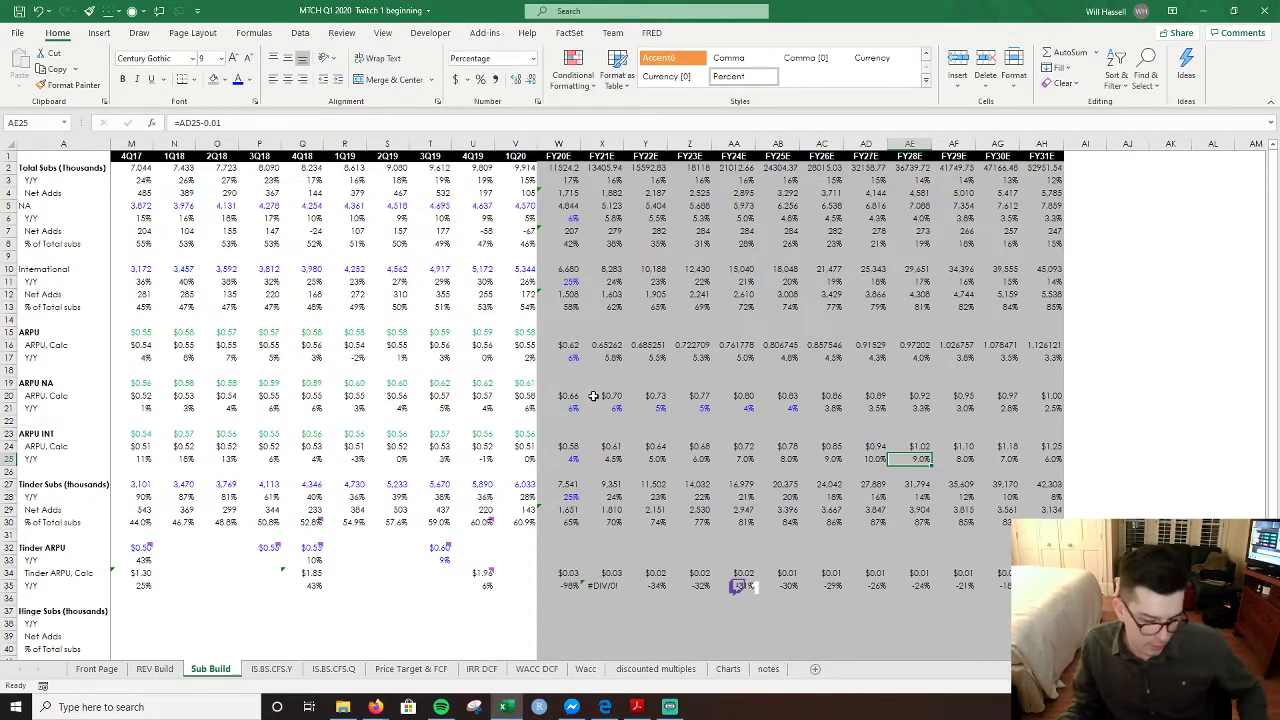
{"action": "key", "text": "alt"}
{"action": "key", "text": "ctrl+s"}
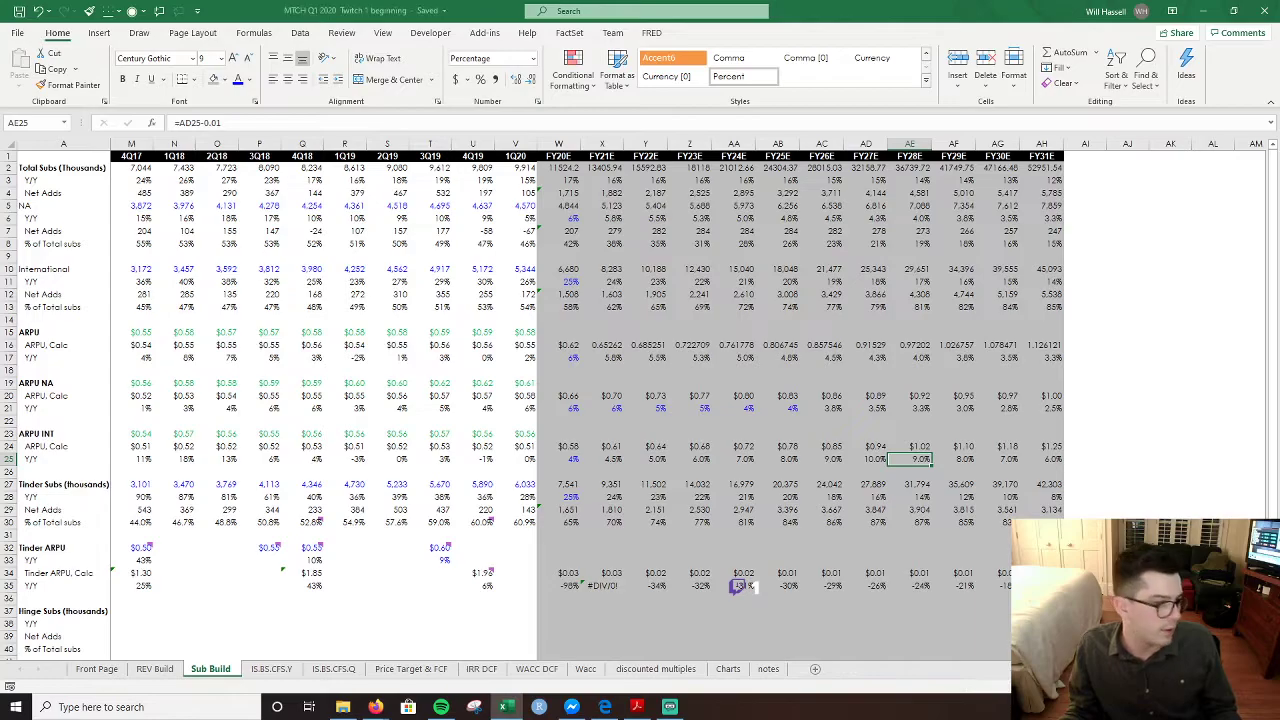
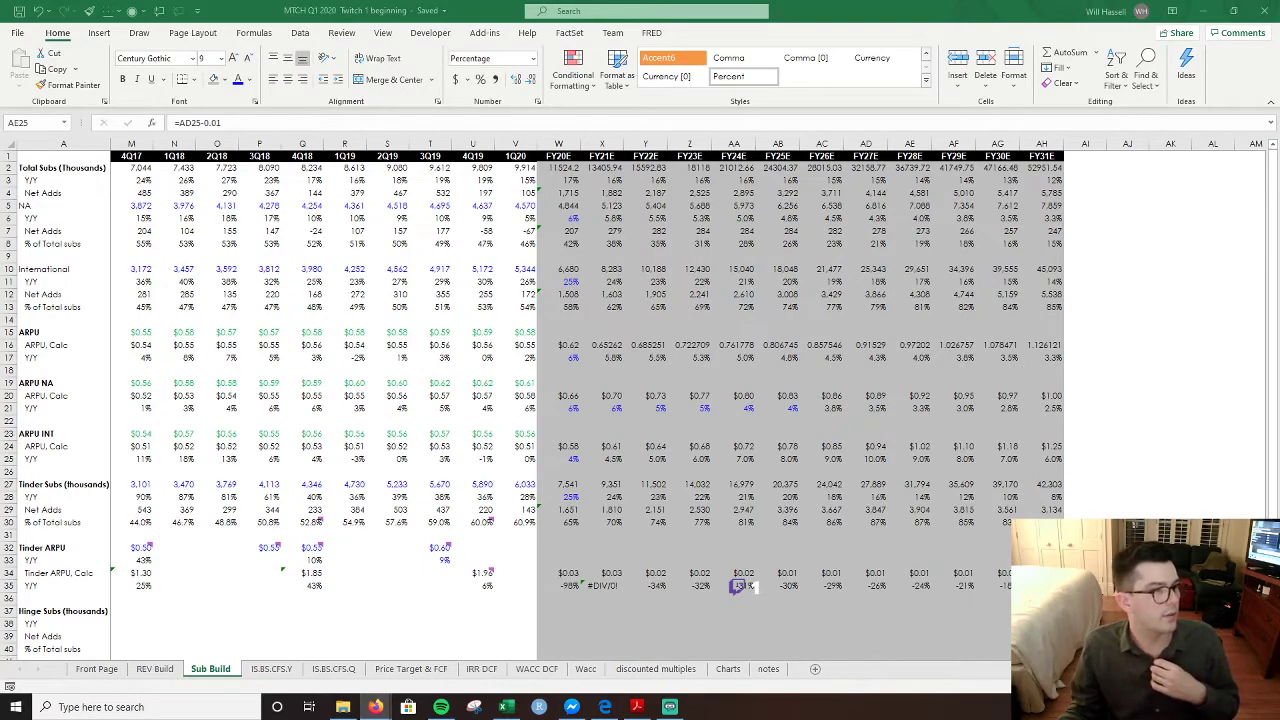
{"action": "key", "text": "alt+Tab"}
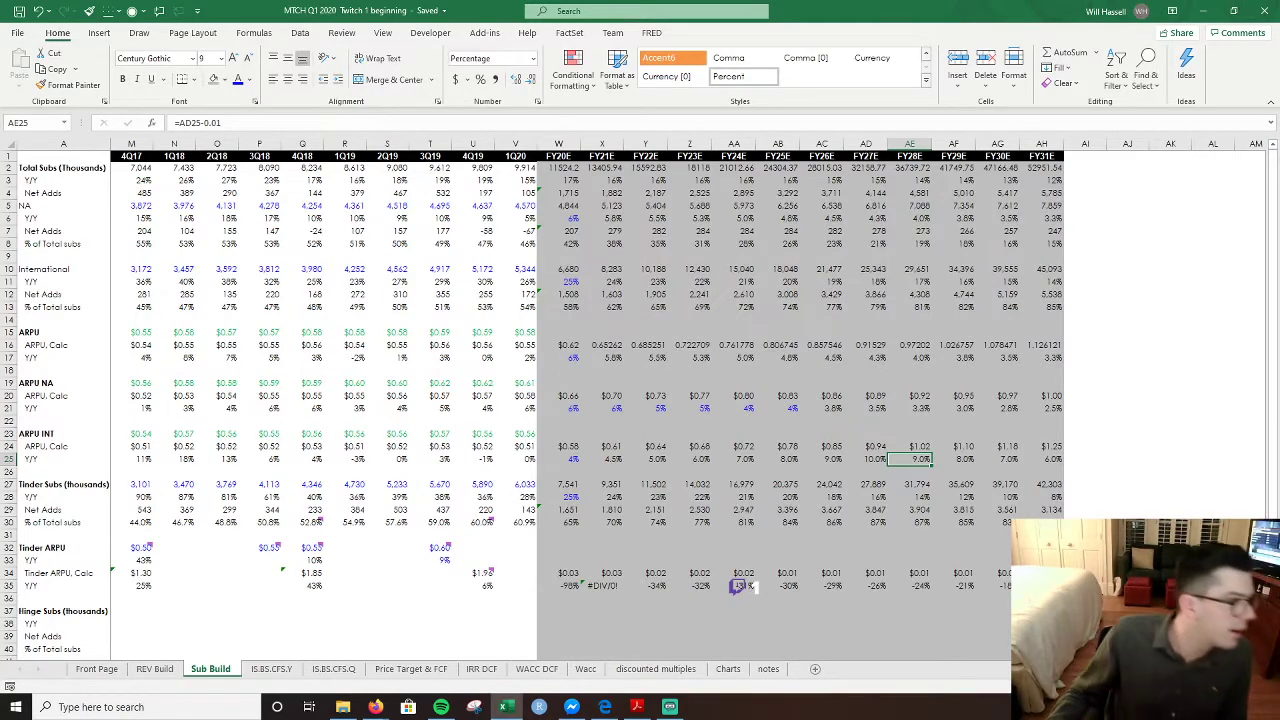
{"action": "key", "text": "alt+Tab"}
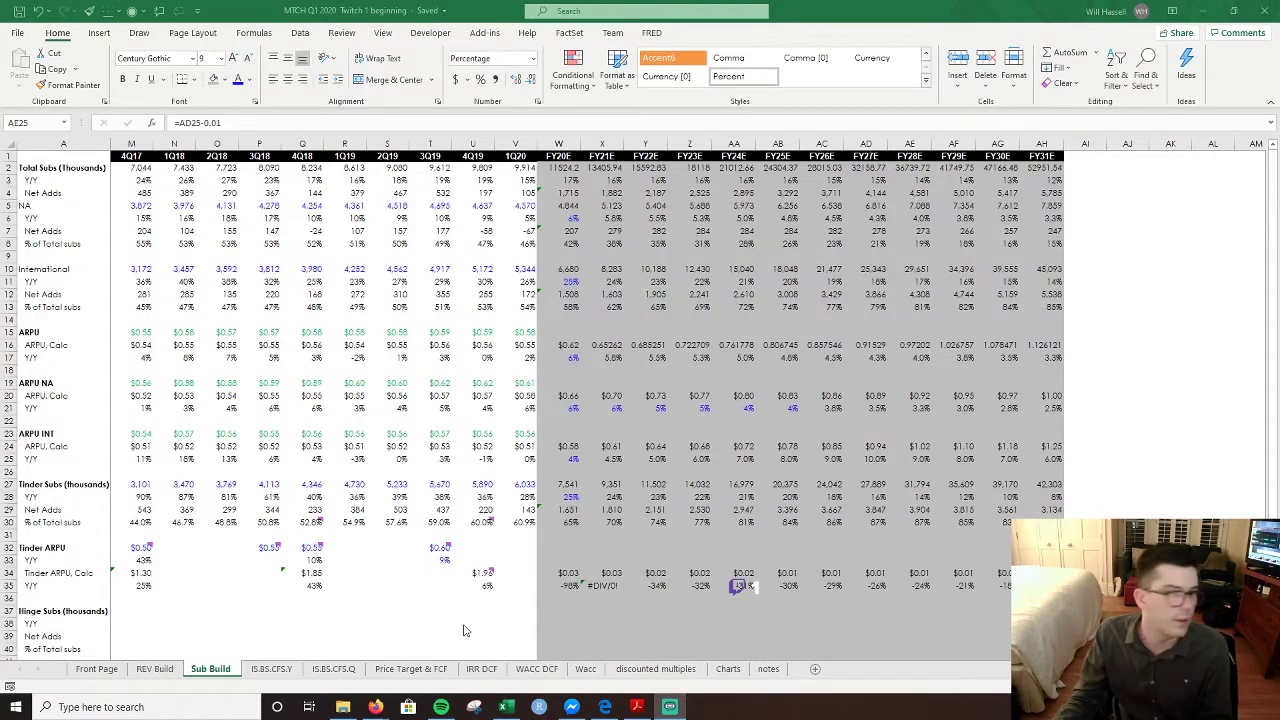
{"action": "left_click", "coordinate": [506, 707]}
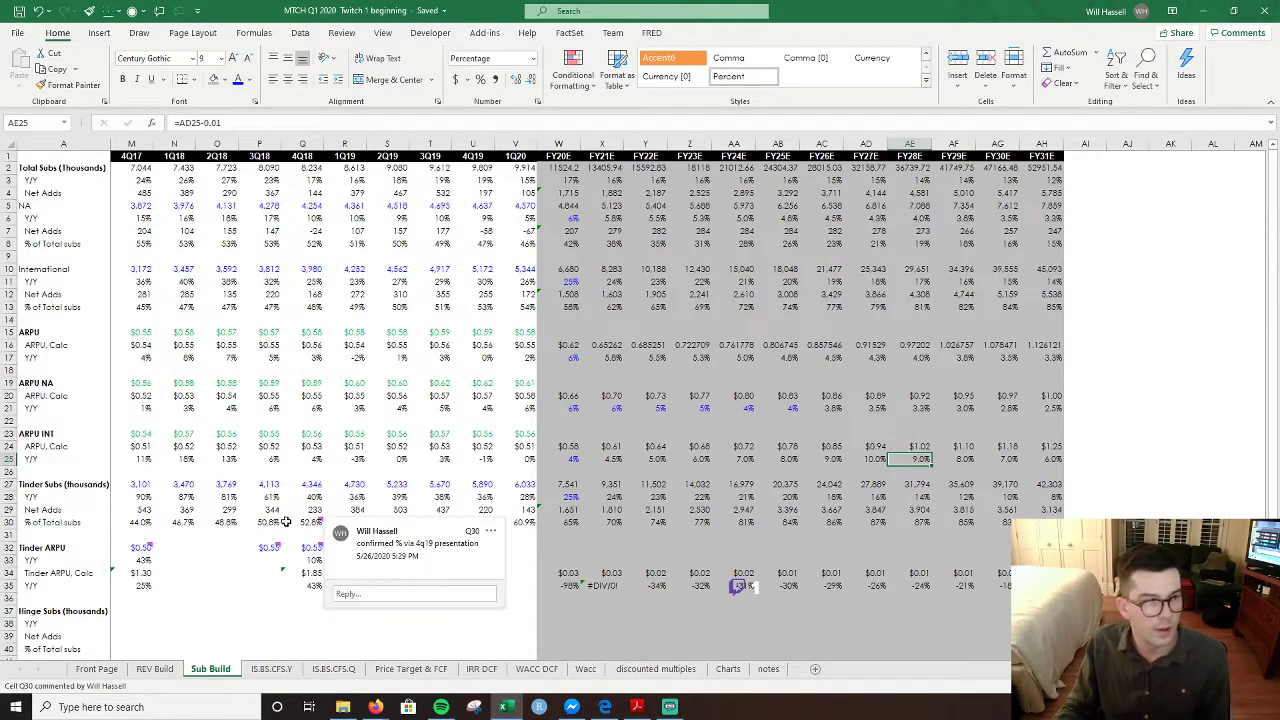
{"action": "left_click", "coordinate": [540, 622]}
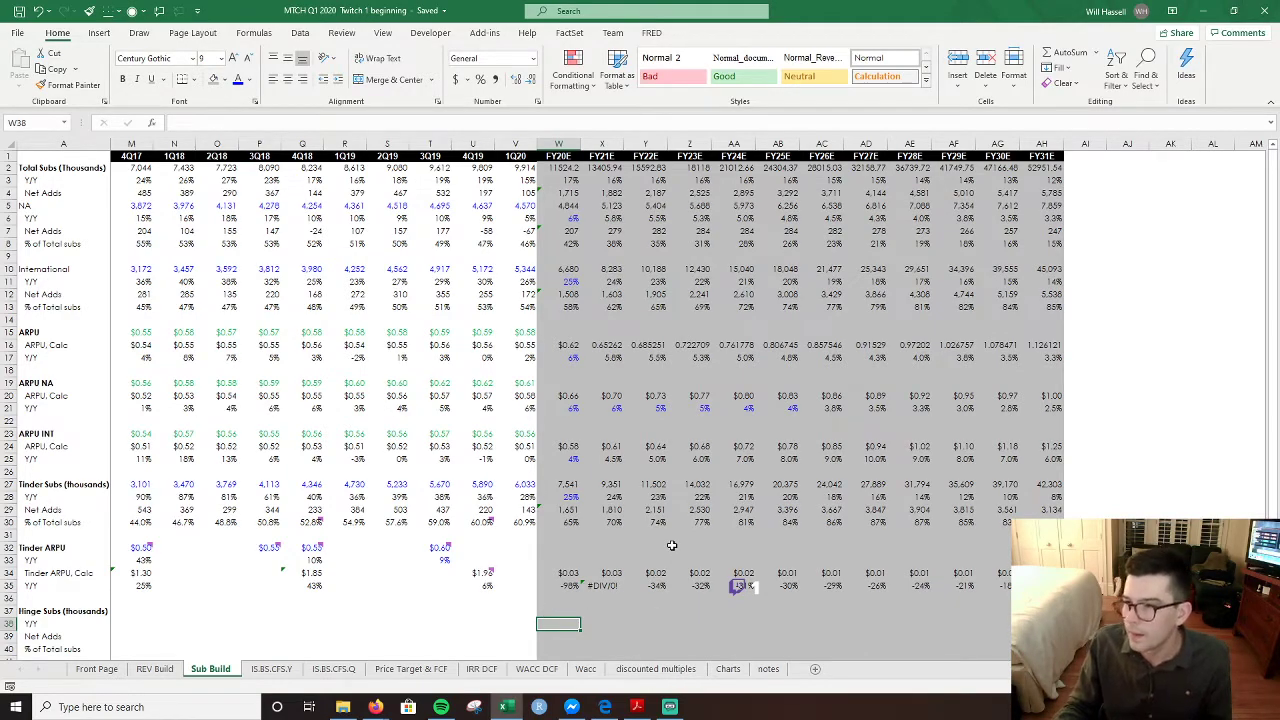
{"action": "key", "text": "Up"}
{"action": "key", "text": "Up"}
{"action": "key", "text": "Up"}
{"action": "key", "text": "Up"}
{"action": "key", "text": "Up"}
{"action": "key", "text": "Up"}
{"action": "key", "text": "Up"}
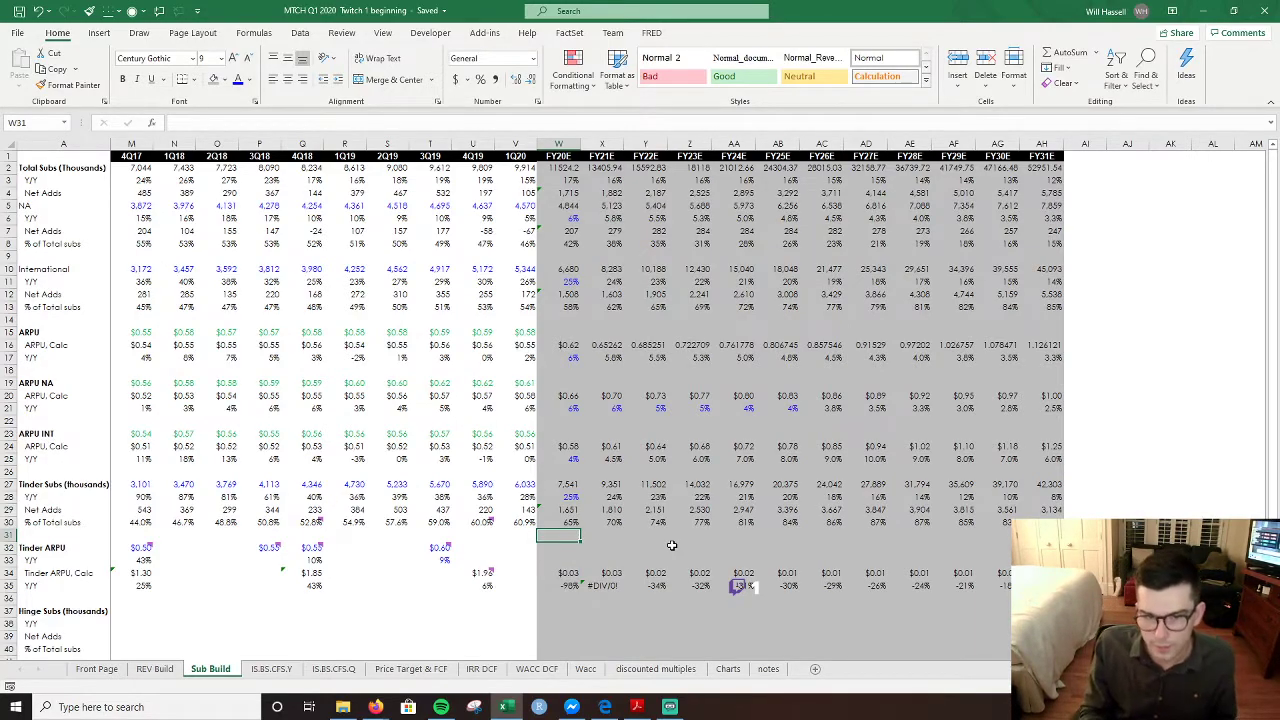
- Switch to the REV Build sheet and look over the revenue forecast rows from FY20E to FY31E
{"action": "key", "text": "ctrl+Page_Up"}
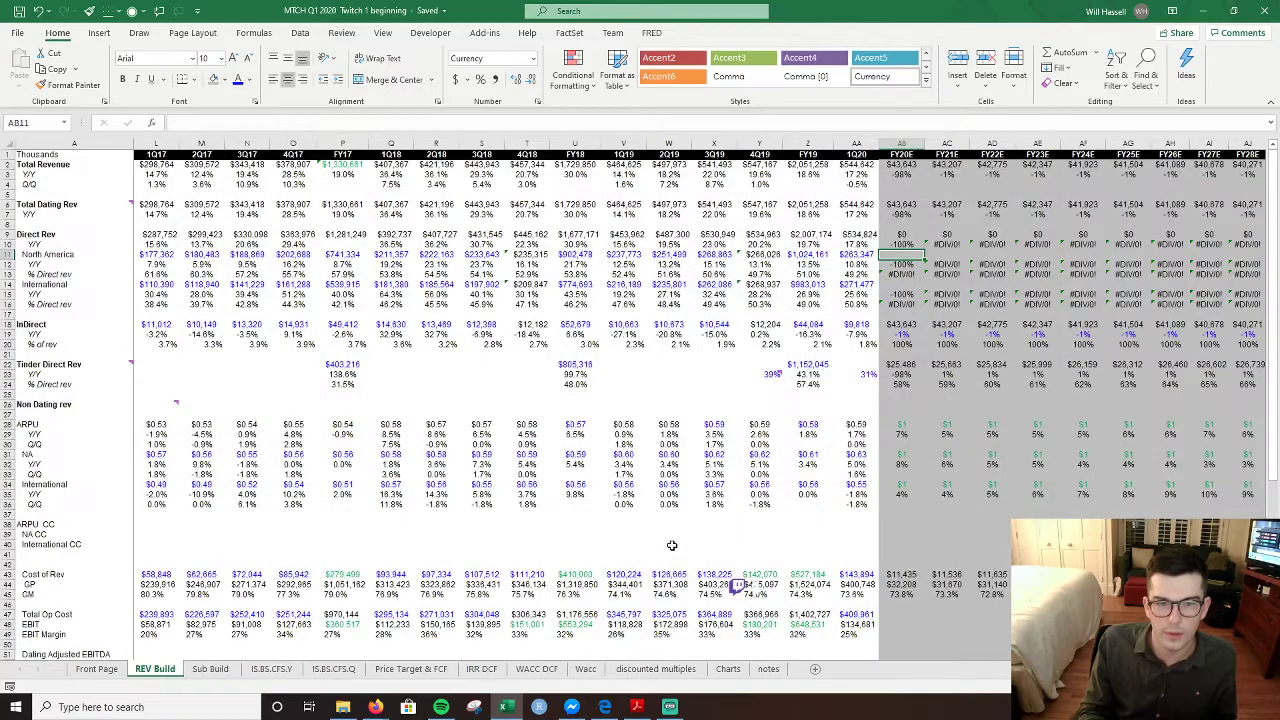
{"action": "key", "text": "Right"}
{"action": "key", "text": "Right"}
{"action": "key", "text": "Right"}
{"action": "key", "text": "Down"}
{"action": "key", "text": "Down"}
{"action": "key", "text": "Down"}
{"action": "key", "text": "Down"}
{"action": "key", "text": "Down"}
{"action": "key", "text": "Down"}
{"action": "key", "text": "Down"}
{"action": "key", "text": "Down"}
{"action": "key", "text": "Down"}
{"action": "key", "text": "Down"}
{"action": "key", "text": "Down"}
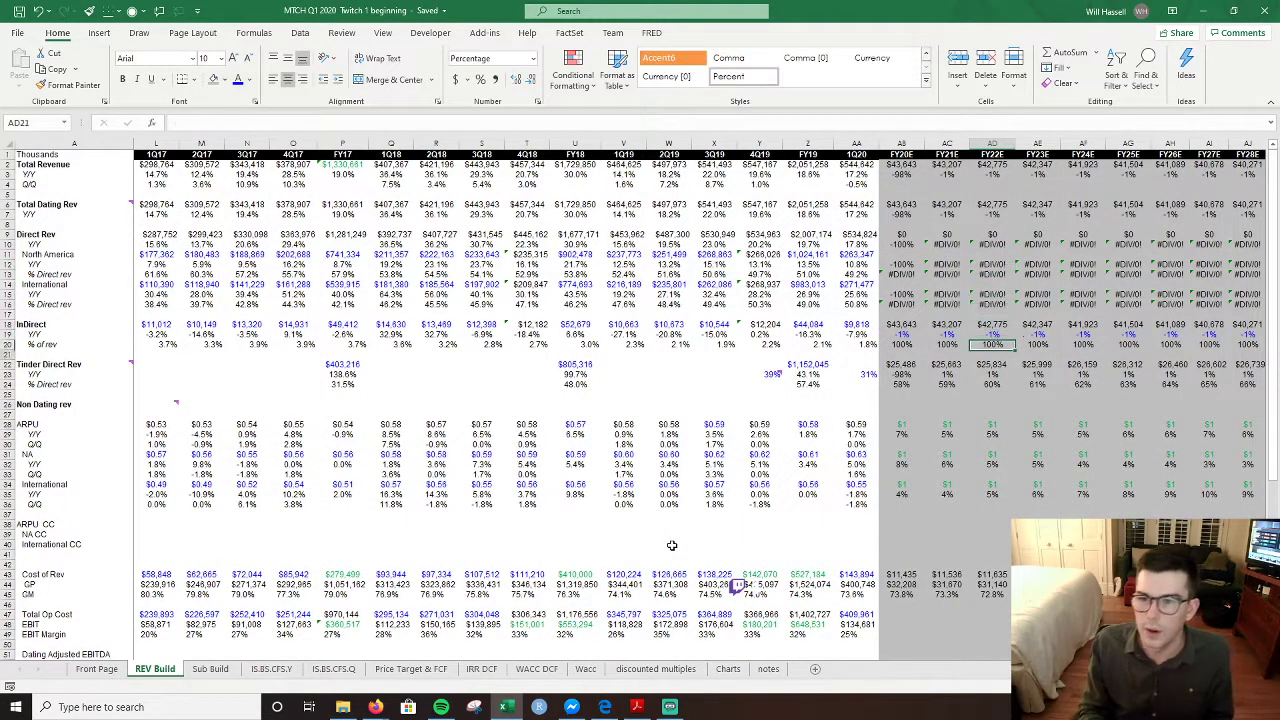
{"action": "key", "text": "ctrl+Right"}
{"action": "key", "text": "Right"}
{"action": "key", "text": "Right"}
{"action": "key", "text": "Right"}
{"action": "key", "text": "Down"}
{"action": "key", "text": "Down"}
{"action": "key", "text": "Down"}
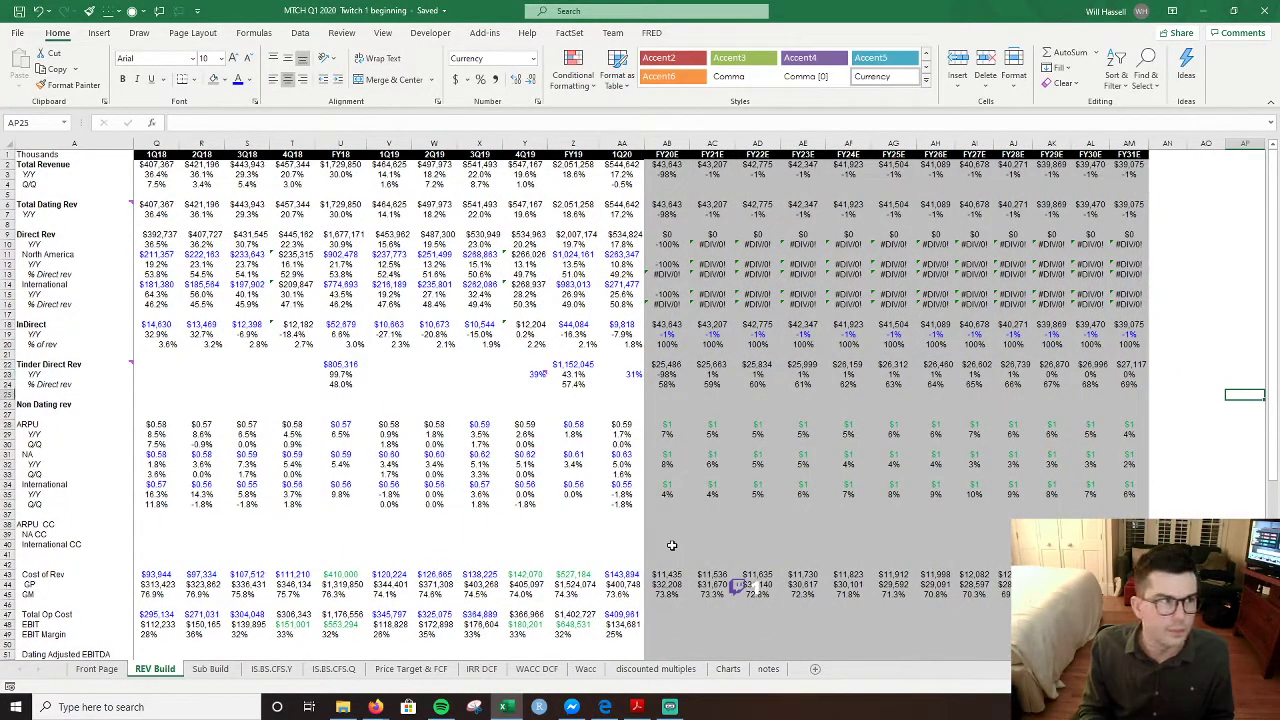
- Examine the ARPU row on the REV Build sheet across the historical and forecast periods
{"action": "key", "text": "Left"}
{"action": "key", "text": "ctrl+Left"}
{"action": "key", "text": "Down"}
{"action": "key", "text": "Down"}
{"action": "key", "text": "Down"}
{"action": "key", "text": "ctrl+Right"}
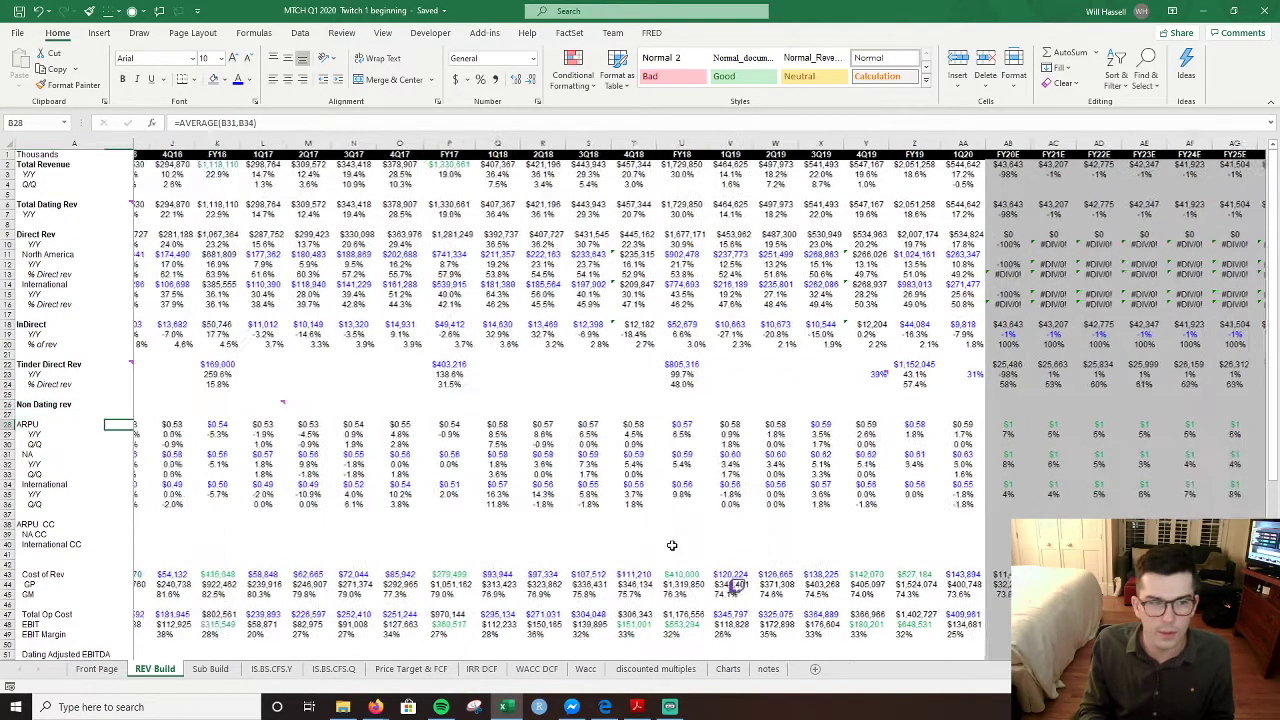
{"action": "key", "text": "Right"}
{"action": "key", "text": "Right"}
{"action": "key", "text": "Right"}
{"action": "key", "text": "Right"}
{"action": "key", "text": "Right"}
{"action": "key", "text": "Right"}
{"action": "key", "text": "Right"}
{"action": "key", "text": "Left"}
{"action": "key", "text": "Left"}
{"action": "key", "text": "Left"}
{"action": "key", "text": "Left"}
{"action": "key", "text": "Left"}
{"action": "key", "text": "Left"}
{"action": "key", "text": "Left"}
{"action": "key", "text": "Left"}
{"action": "key", "text": "Left"}
{"action": "key", "text": "Left"}
{"action": "key", "text": "Left"}
{"action": "key", "text": "Left"}
{"action": "key", "text": "Left"}
{"action": "key", "text": "Left"}
{"action": "key", "text": "Left"}
{"action": "key", "text": "Left"}
{"action": "key", "text": "Left"}
{"action": "key", "text": "Left"}
{"action": "key", "text": "Left"}
{"action": "key", "text": "Left"}
{"action": "key", "text": "Left"}
{"action": "key", "text": "Left"}
{"action": "key", "text": "Left"}
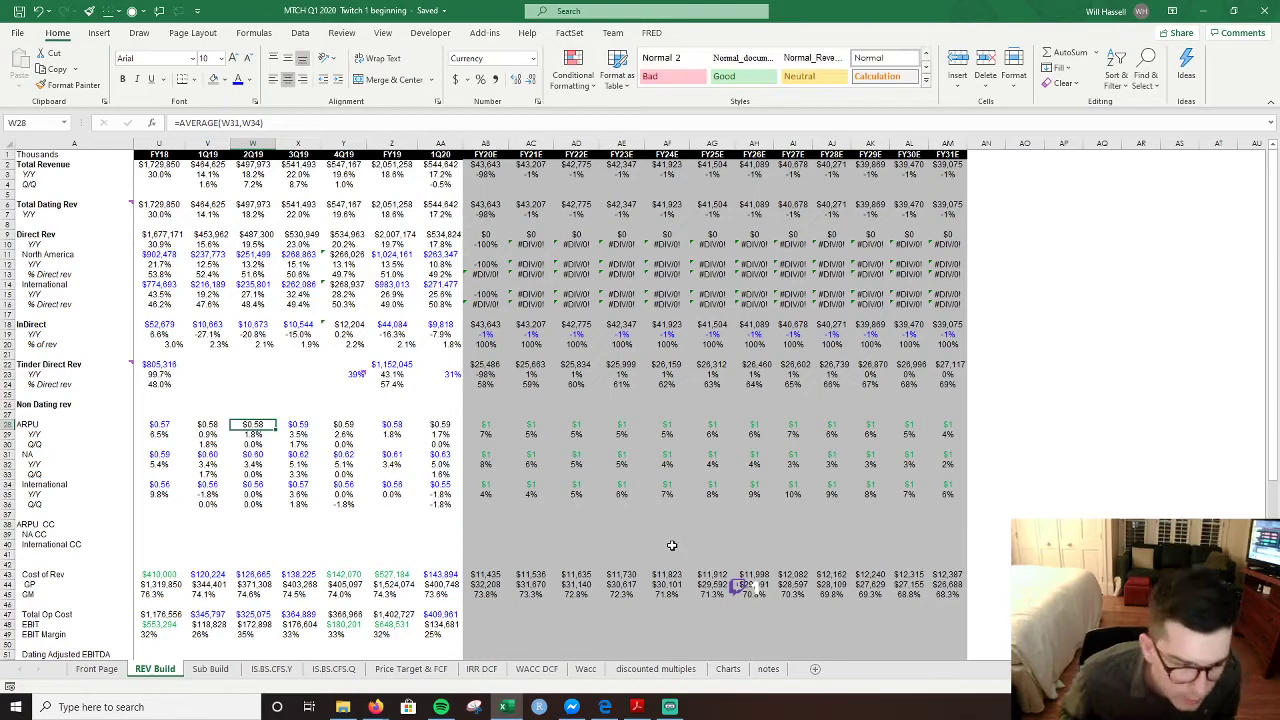
- Look over the REV Build rows from ARPU down through cost of revenue, EBIT and EBITDA margin, returning to the FY20E ARPU
{"action": "key", "text": "Down"}
{"action": "key", "text": "Down"}
{"action": "key", "text": "Down"}
{"action": "key", "text": "Down"}
{"action": "key", "text": "Down"}
{"action": "key", "text": "Down"}
{"action": "key", "text": "Down"}
{"action": "key", "text": "Down"}
{"action": "key", "text": "Down"}
{"action": "key", "text": "Down"}
{"action": "key", "text": "Down"}
{"action": "key", "text": "Down"}
{"action": "key", "text": "Down"}
{"action": "key", "text": "Down"}
{"action": "key", "text": "Down"}
{"action": "key", "text": "Down"}
{"action": "key", "text": "Down"}
{"action": "key", "text": "Down"}
{"action": "key", "text": "Down"}
{"action": "key", "text": "Down"}
{"action": "key", "text": "Down"}
{"action": "key", "text": "Down"}
{"action": "key", "text": "Down"}
{"action": "key", "text": "Down"}
{"action": "key", "text": "Down"}
{"action": "key", "text": "Down"}
{"action": "key", "text": "Down"}
{"action": "key", "text": "Right"}
{"action": "key", "text": "Right"}
{"action": "key", "text": "Right"}
{"action": "key", "text": "Right"}
{"action": "key", "text": "Right"}
{"action": "key", "text": "Right"}
{"action": "key", "text": "Right"}
{"action": "key", "text": "Right"}
{"action": "key", "text": "Up"}
{"action": "key", "text": "Up"}
{"action": "key", "text": "Up"}
{"action": "key", "text": "Up"}
{"action": "key", "text": "Up"}
{"action": "key", "text": "Up"}
{"action": "key", "text": "Up"}
{"action": "key", "text": "Up"}
{"action": "key", "text": "Up"}
{"action": "key", "text": "Up"}
{"action": "key", "text": "Left"}
{"action": "key", "text": "Down"}
{"action": "key", "text": "Left"}
{"action": "key", "text": "Down"}
{"action": "key", "text": "Down"}
{"action": "key", "text": "Left"}
{"action": "key", "text": "Down"}
{"action": "key", "text": "Up"}
{"action": "key", "text": "Up"}
{"action": "key", "text": "Up"}
{"action": "key", "text": "Up"}
{"action": "key", "text": "Up"}
{"action": "key", "text": "Up"}
{"action": "key", "text": "Up"}
{"action": "key", "text": "Up"}
{"action": "key", "text": "Up"}
{"action": "key", "text": "Up"}
{"action": "key", "text": "Up"}
{"action": "key", "text": "Up"}
{"action": "key", "text": "Up"}
{"action": "key", "text": "Up"}
{"action": "key", "text": "Up"}
{"action": "key", "text": "Up"}
{"action": "key", "text": "Up"}
{"action": "key", "text": "Up"}
{"action": "key", "text": "Up"}
{"action": "key", "text": "Up"}
{"action": "key", "text": "Up"}
{"action": "key", "text": "Up"}
{"action": "key", "text": "Up"}
{"action": "key", "text": "Up"}
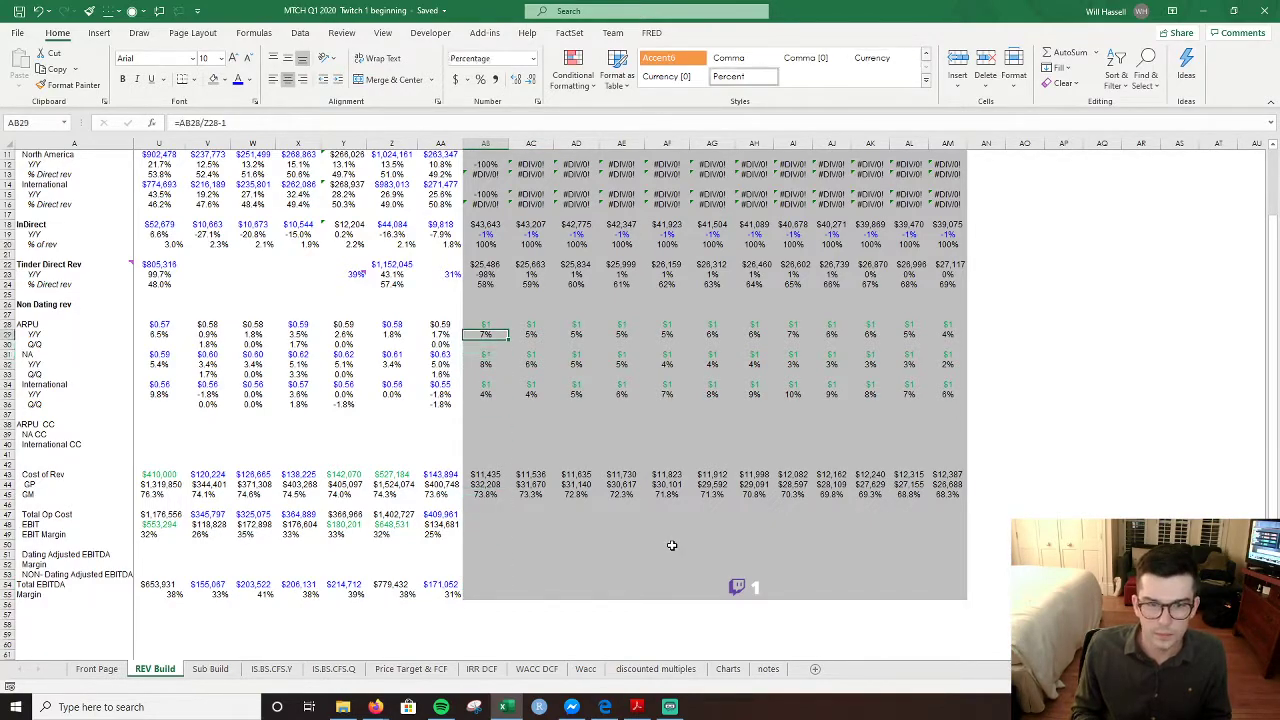
- Show the ARPU values for FY20E through FY31E with one decimal place
{"action": "key", "text": "ctrl+shift+Right"}
{"action": "key", "text": "alt"}
{"action": "key", "text": "h"}
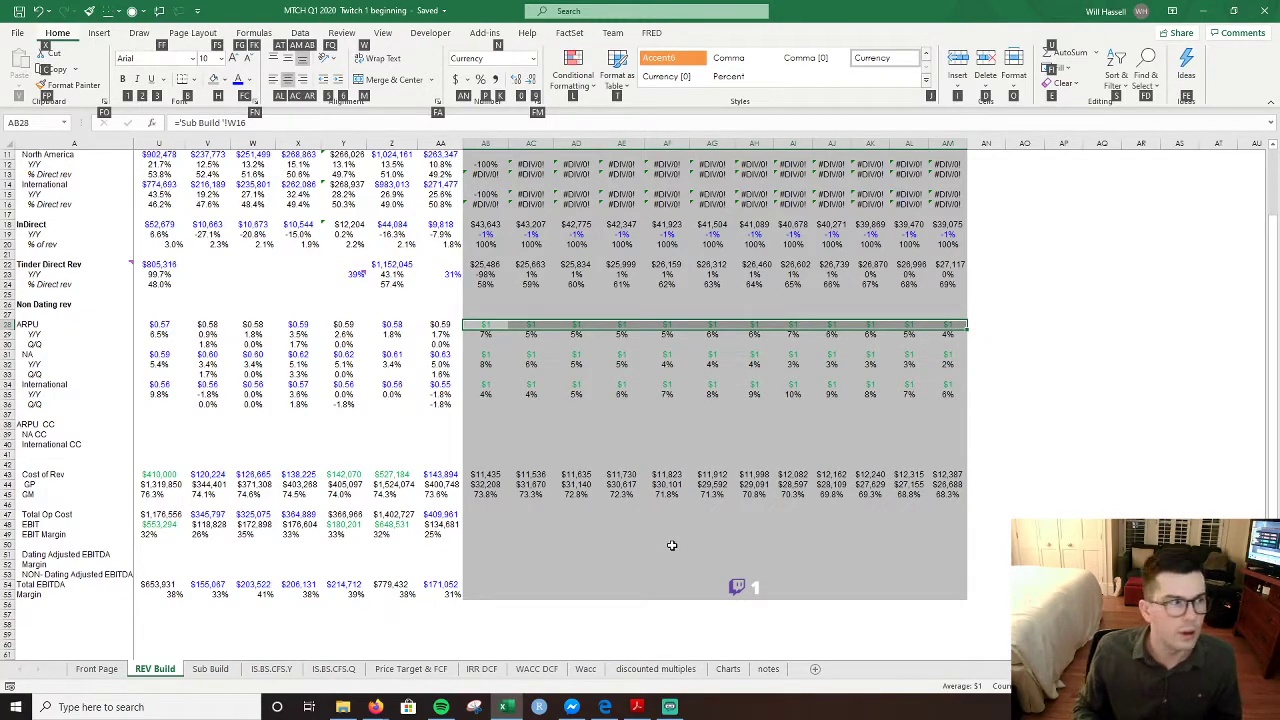
{"action": "key", "text": "0"}
{"action": "scroll", "coordinate": [597, 455], "scroll_direction": "up", "scroll_amount": 1}
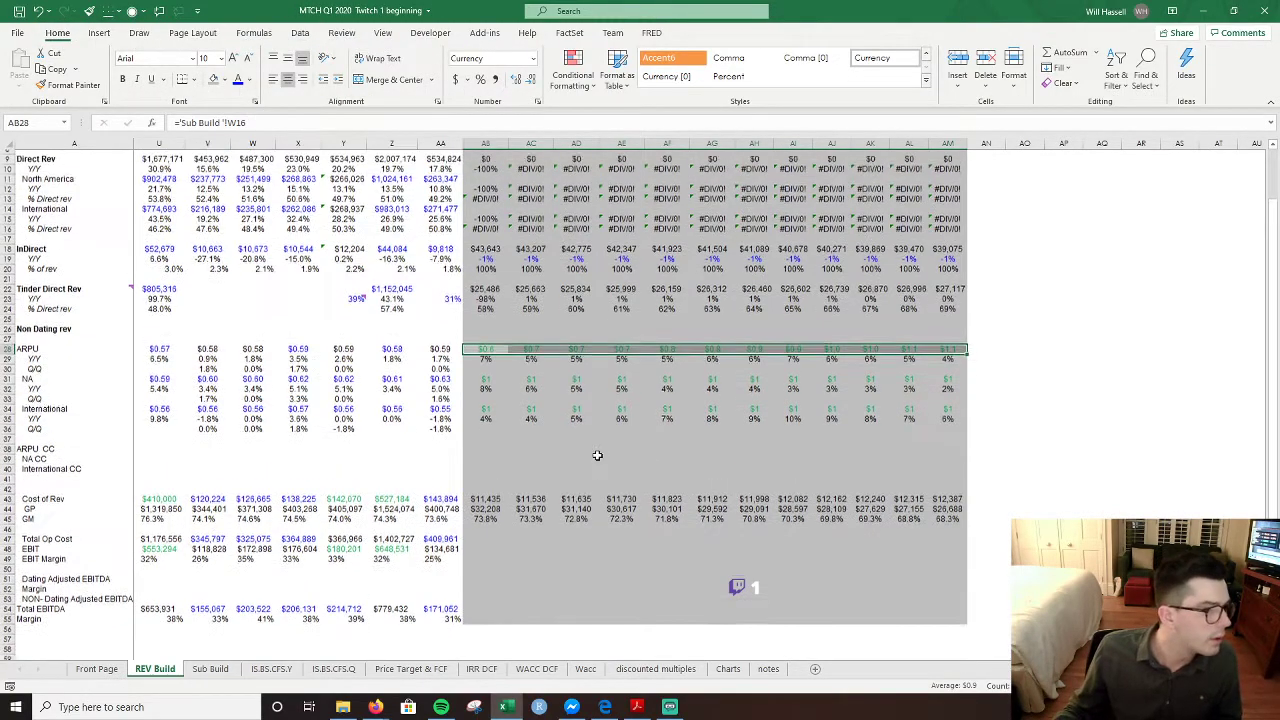
{"action": "scroll", "coordinate": [597, 455], "scroll_direction": "up", "scroll_amount": 2, "text": "ctrl"}
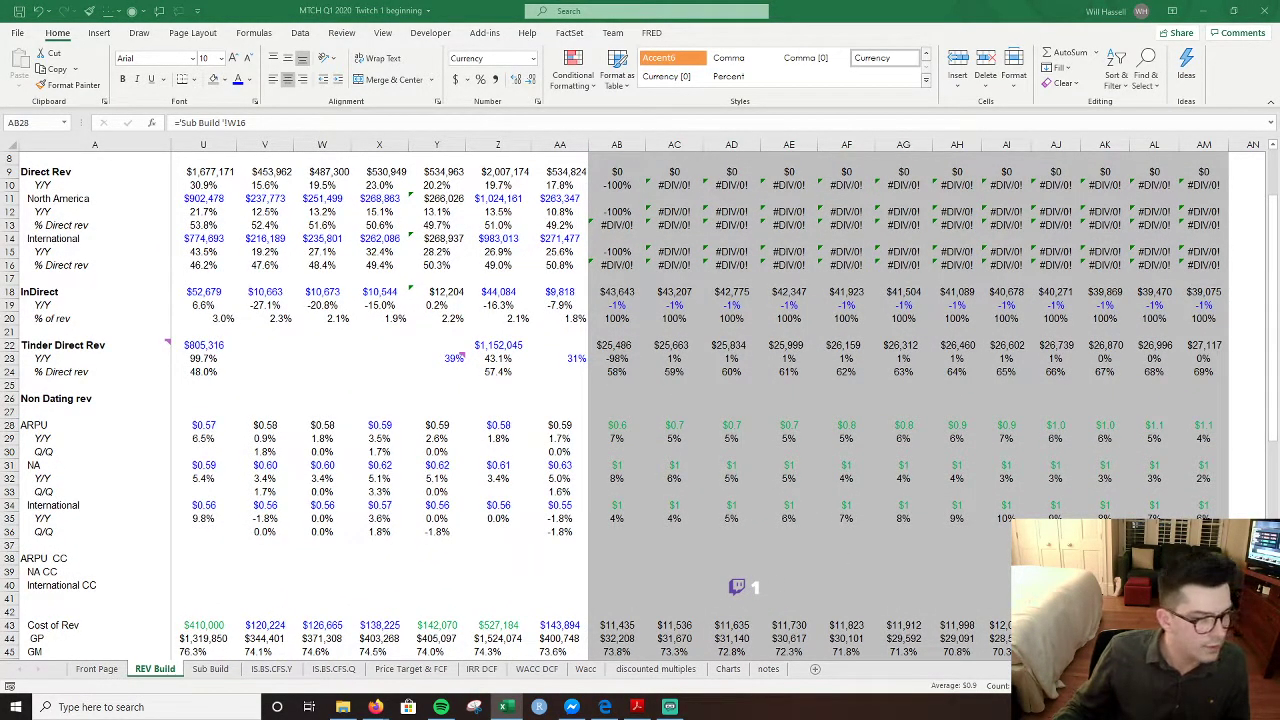
- Look over the ARPU, NA and International forecast rows and the revenue rows above them through FY31E
{"action": "key", "text": "alt+Tab"}
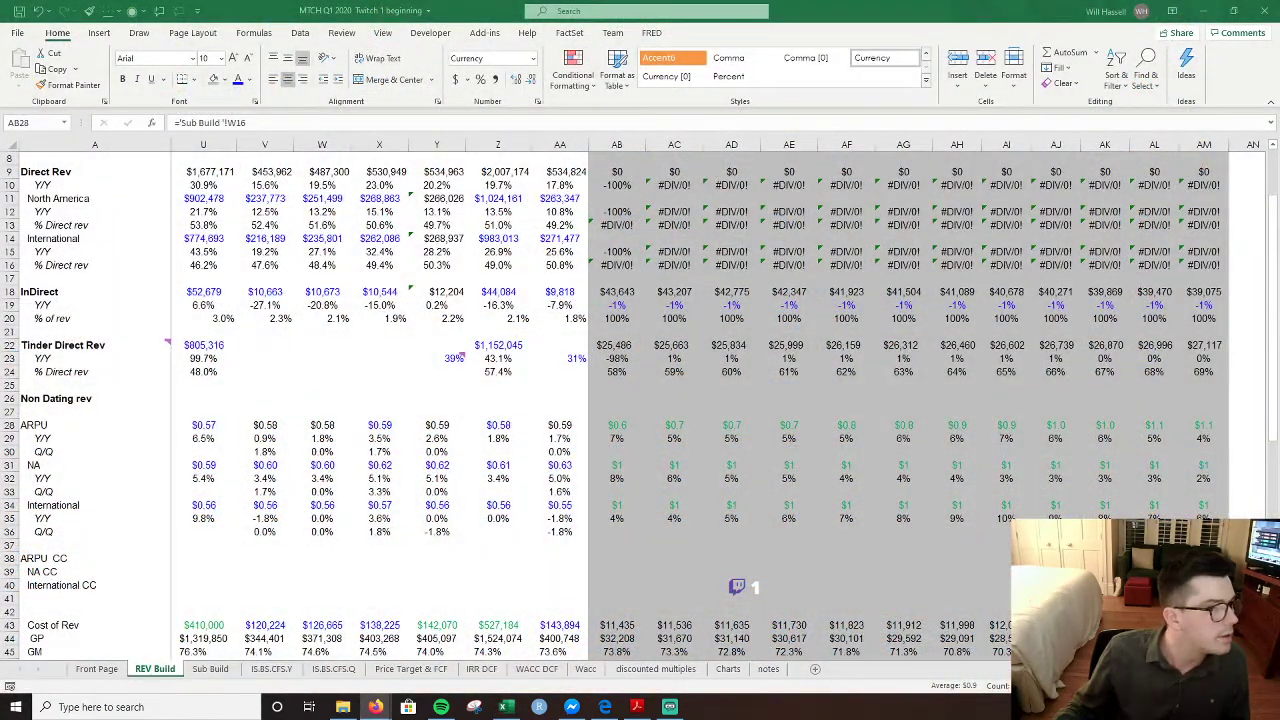
{"action": "key", "text": "alt+Tab"}
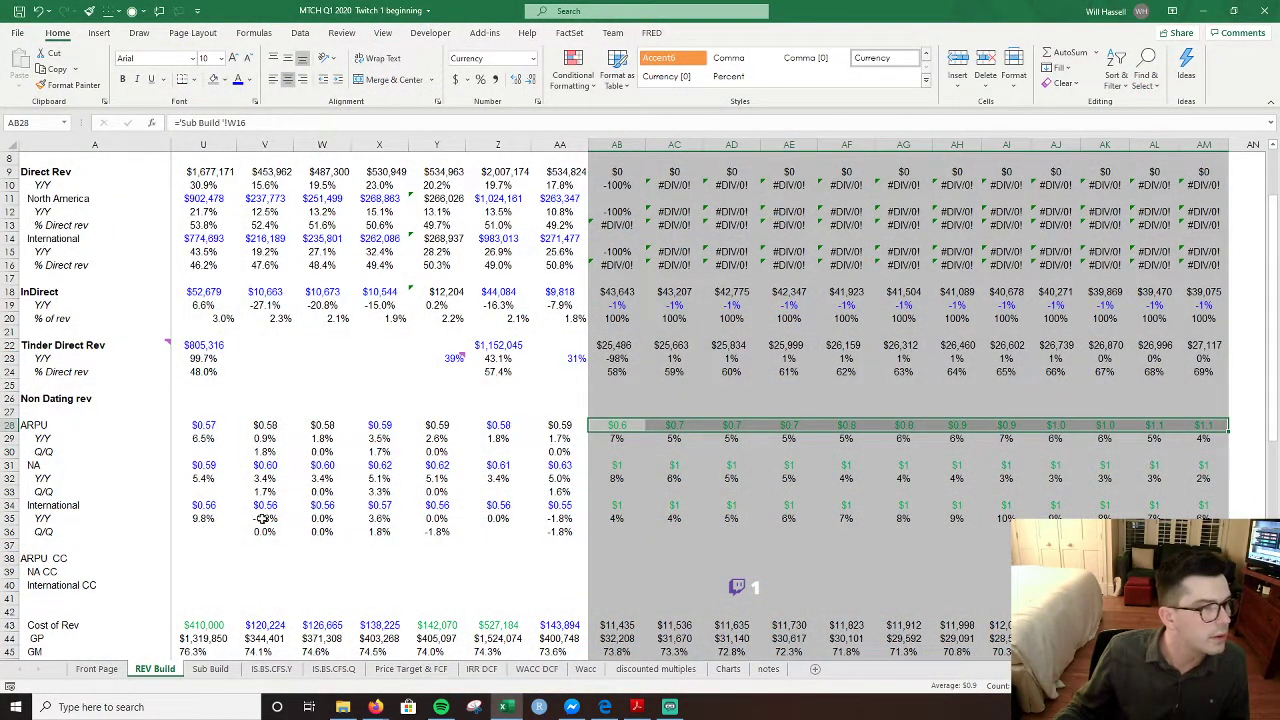
{"action": "left_click", "coordinate": [887, 530]}
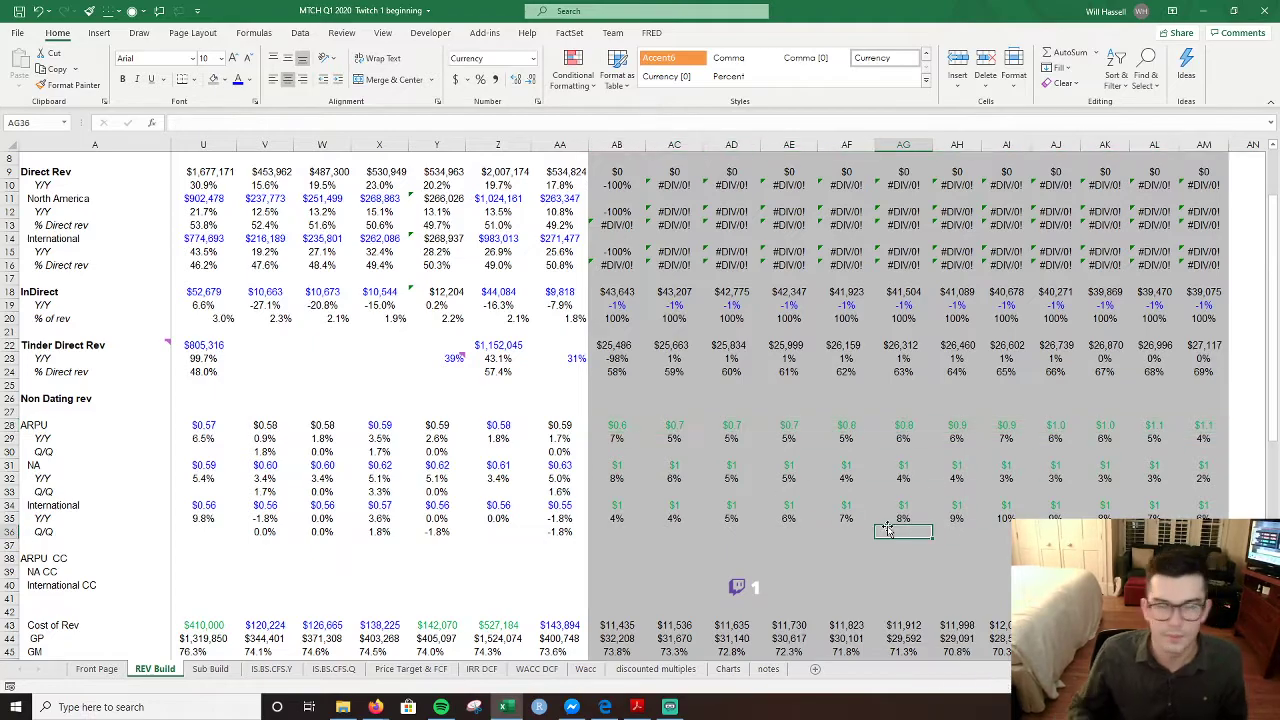
{"action": "key", "text": "Right"}
{"action": "key", "text": "Right"}
{"action": "key", "text": "Right"}
{"action": "key", "text": "Right"}
{"action": "key", "text": "Right"}
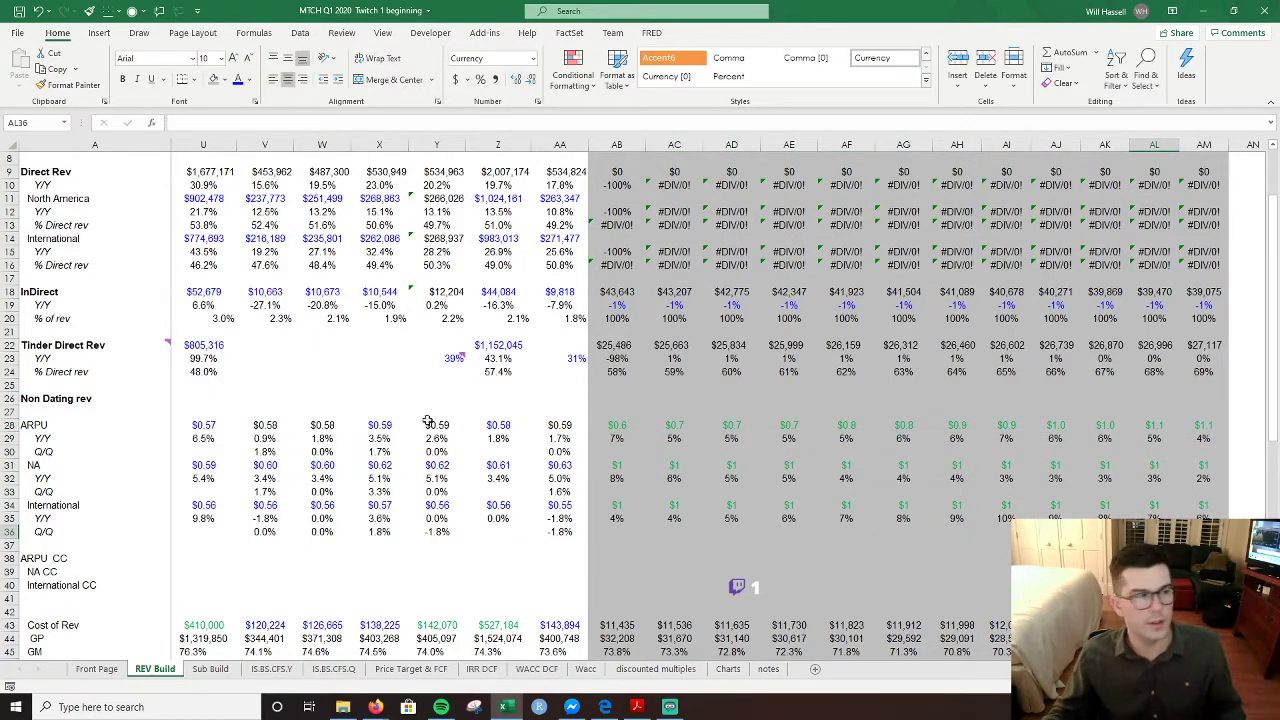
{"action": "left_click_drag", "start_coordinate": [560, 278], "coordinate": [1205, 481]}
{"action": "left_click", "coordinate": [1105, 545]}
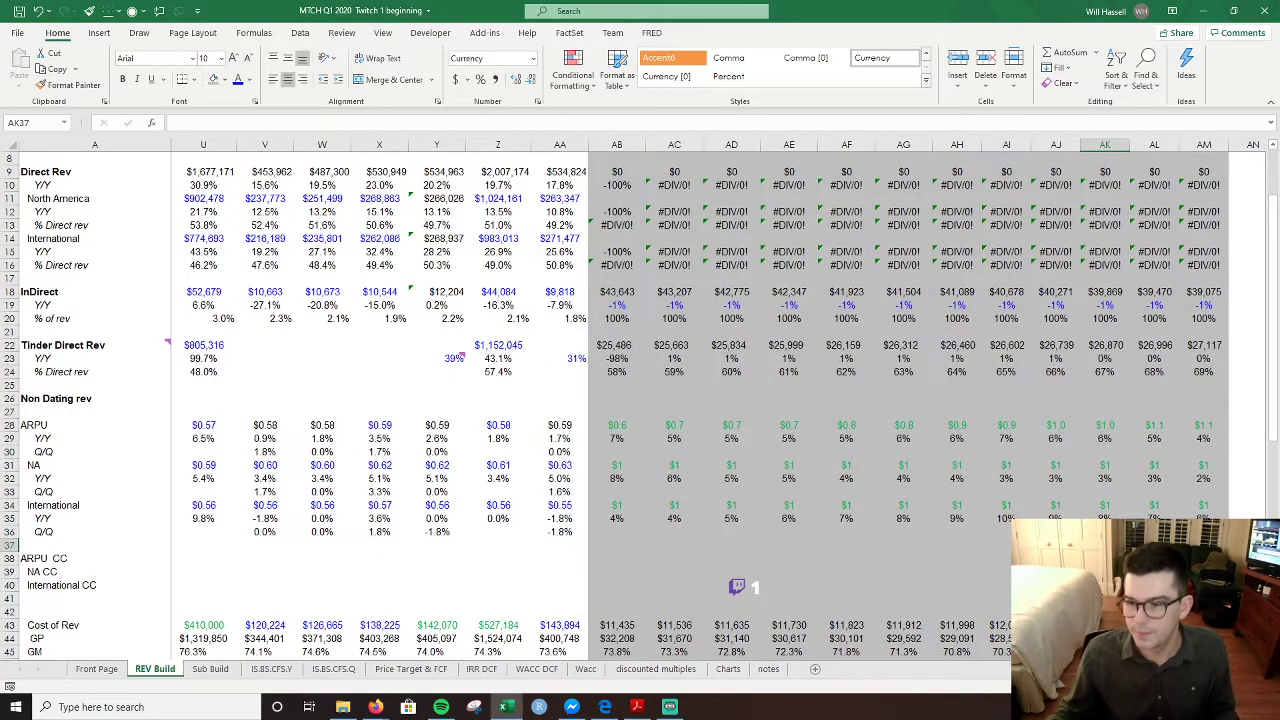
{"action": "scroll", "coordinate": [1105, 545], "scroll_direction": "up", "scroll_amount": 1}
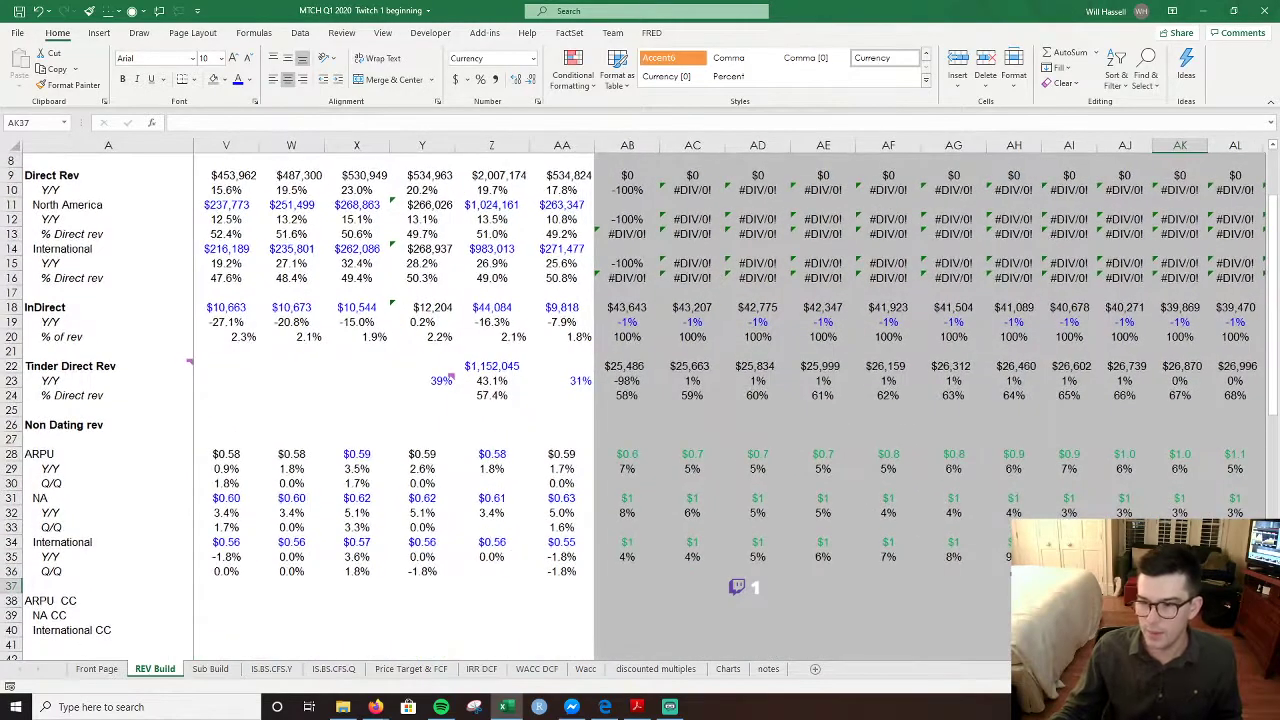
{"action": "scroll", "coordinate": [1105, 545], "scroll_direction": "down", "scroll_amount": 1}
{"action": "scroll", "coordinate": [983, 622], "scroll_direction": "down", "scroll_amount": 1}
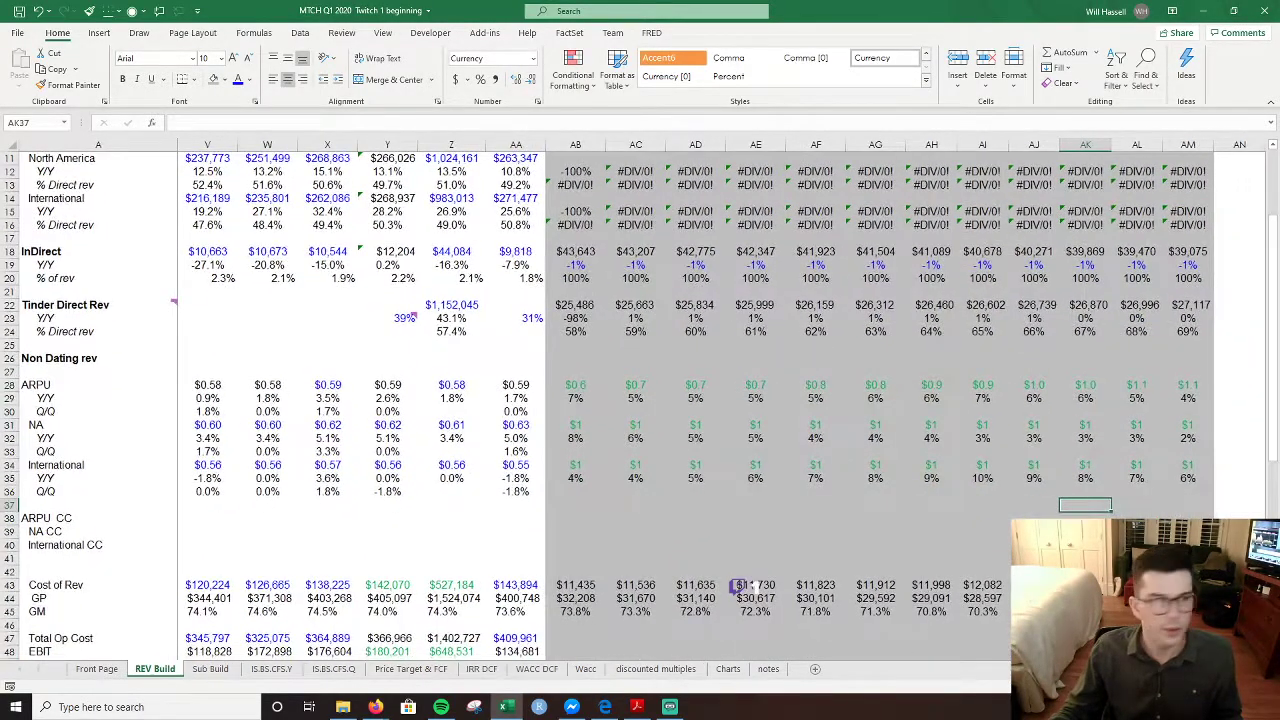
{"action": "scroll", "coordinate": [983, 622], "scroll_direction": "up", "scroll_amount": 3}
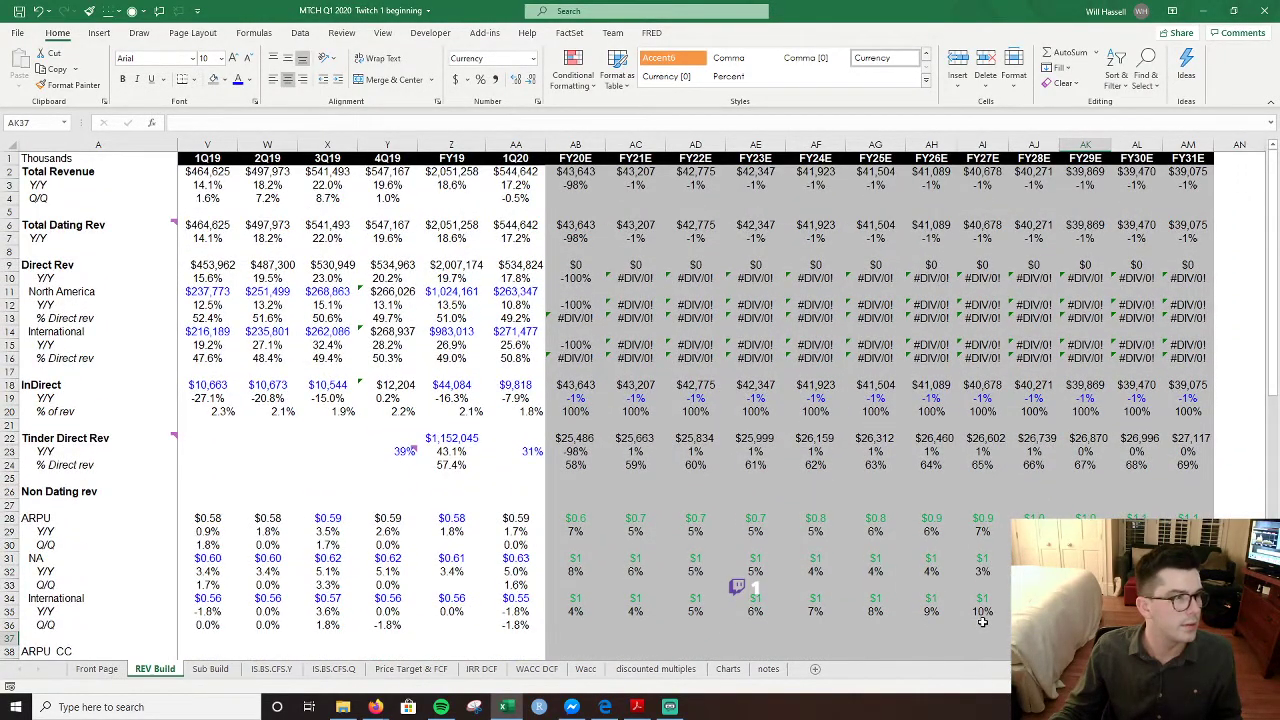
{"action": "scroll", "coordinate": [983, 622], "scroll_direction": "down", "scroll_amount": 2}
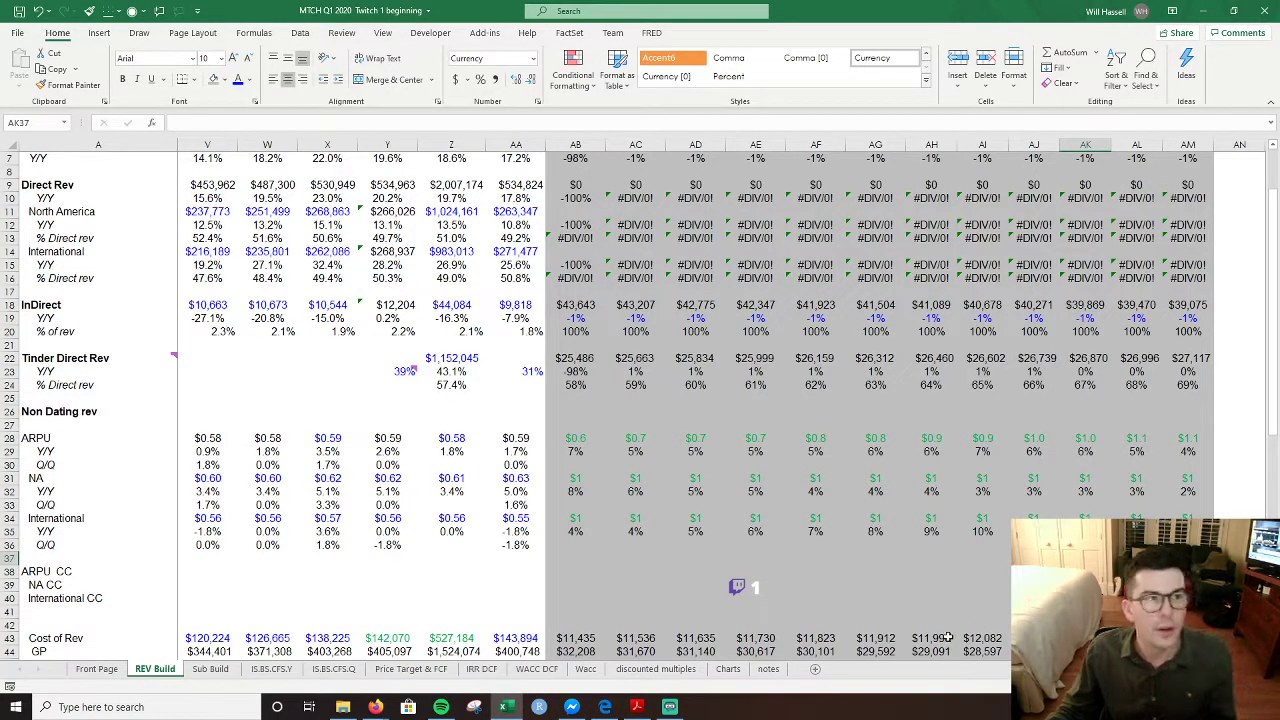
- Show the ARPU values for FY20E through FY31E with two decimal places
{"action": "left_click", "coordinate": [796, 549]}
{"action": "key", "text": "Left"}
{"action": "key", "text": "Left"}
{"action": "key", "text": "Left"}
{"action": "key", "text": "Left"}
{"action": "key", "text": "Left"}
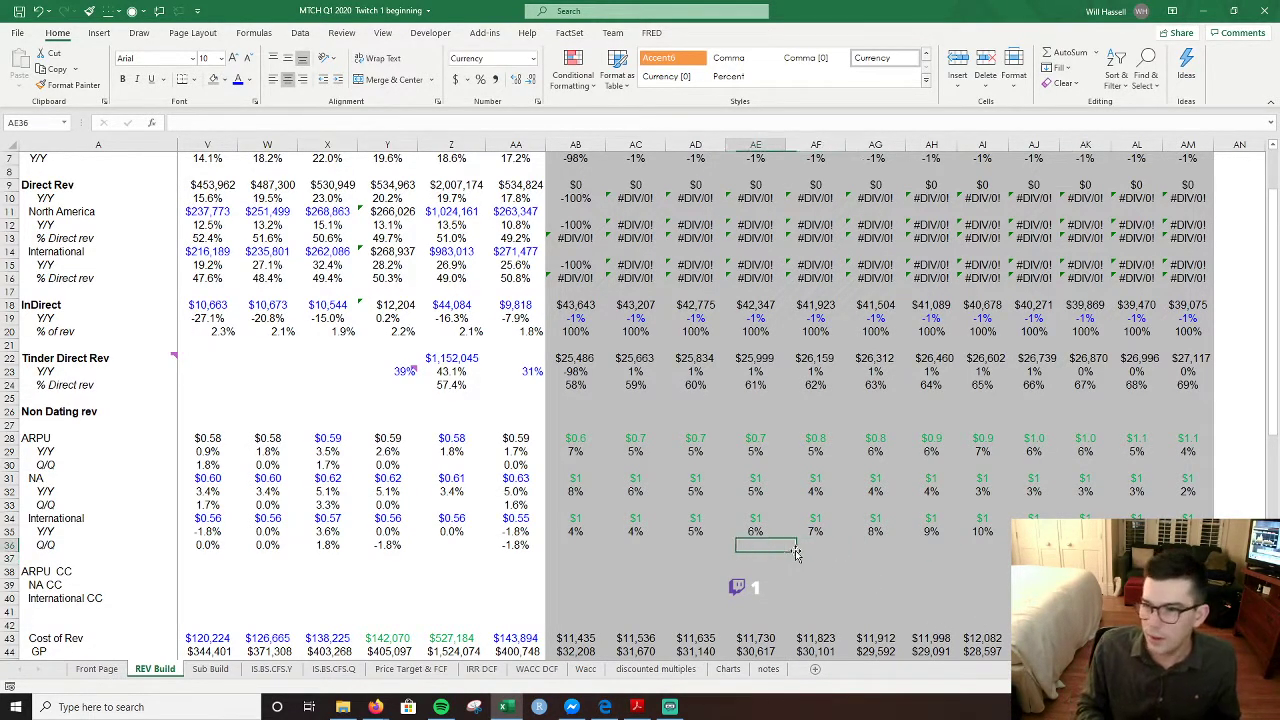
{"action": "key", "text": "Right"}
{"action": "key", "text": "Up"}
{"action": "key", "text": "Up"}
{"action": "key", "text": "Up"}
{"action": "key", "text": "Up"}
{"action": "key", "text": "Up"}
{"action": "key", "text": "Up"}
{"action": "key", "text": "Up"}
{"action": "key", "text": "Up"}
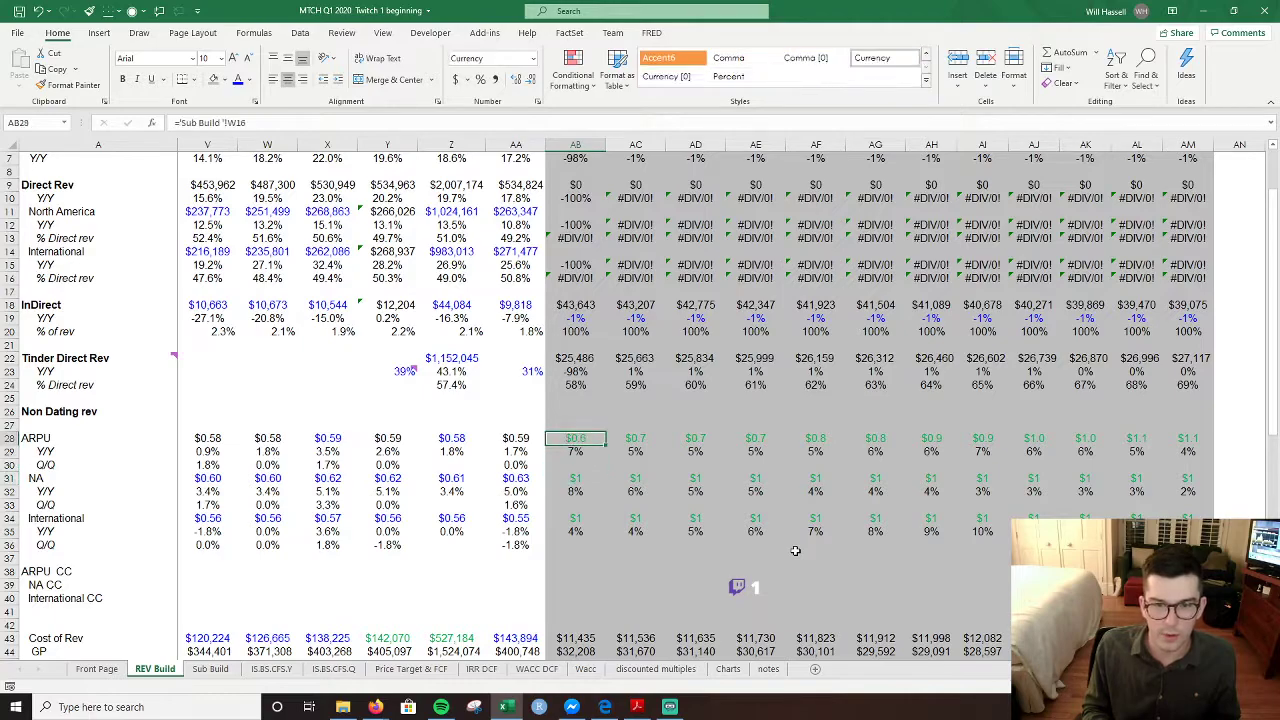
{"action": "key", "text": "ctrl+shift+Right"}
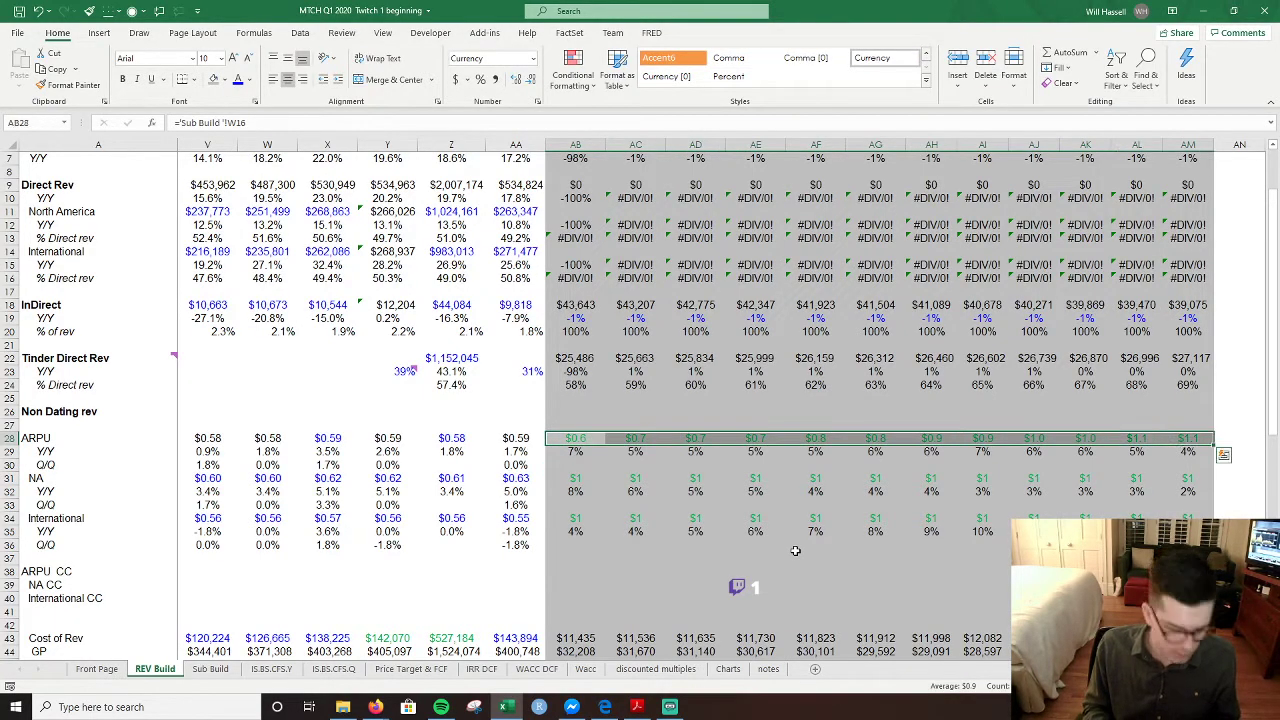
{"action": "key", "text": "alt+h"}
{"action": "key", "text": "0"}
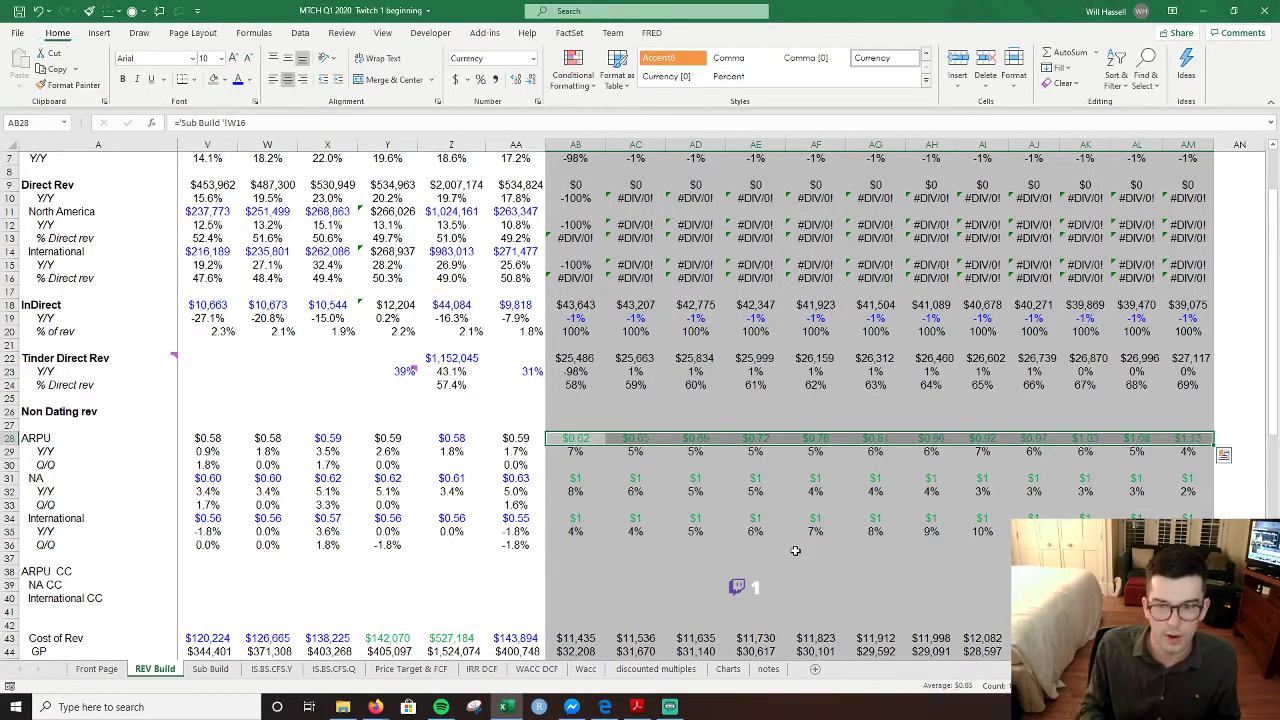
- Copy the ARPU row's number format onto the NA and International ARPU rows for FY20E through FY31E
{"action": "left_click", "coordinate": [67, 85]}
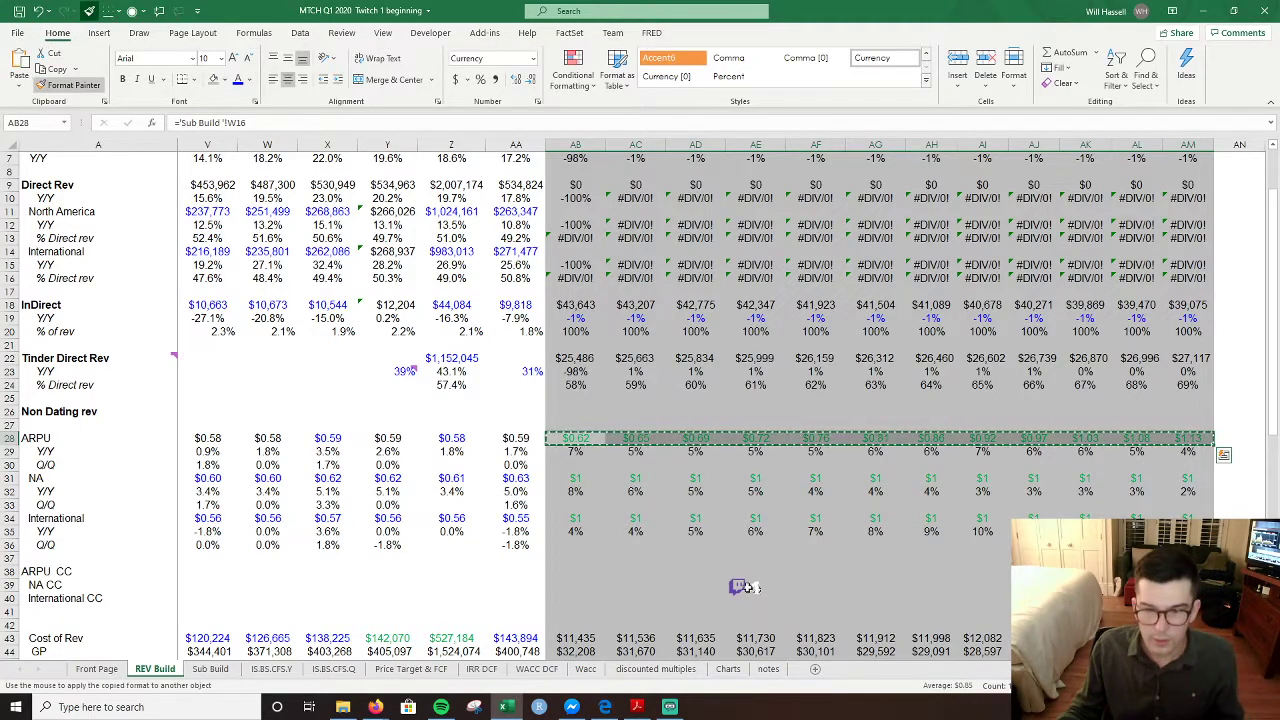
{"action": "left_click", "coordinate": [577, 479]}
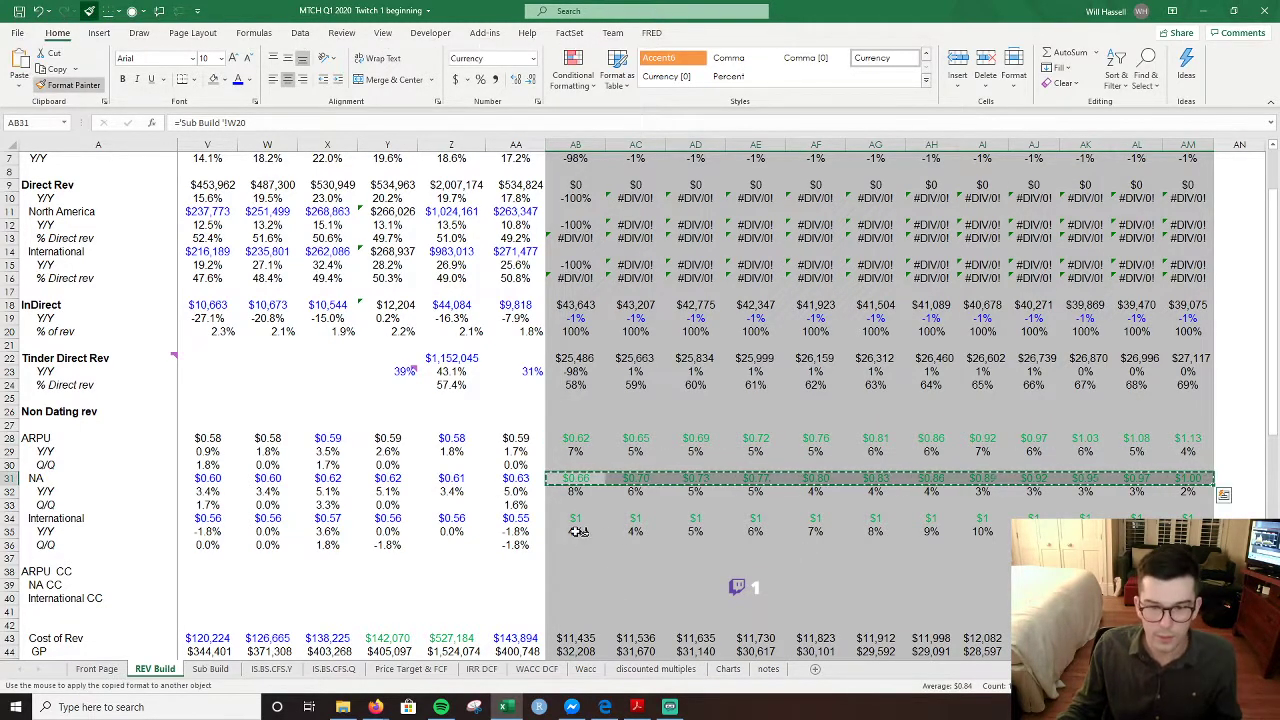
{"action": "left_click", "coordinate": [577, 518]}
{"action": "left_click", "coordinate": [636, 570]}
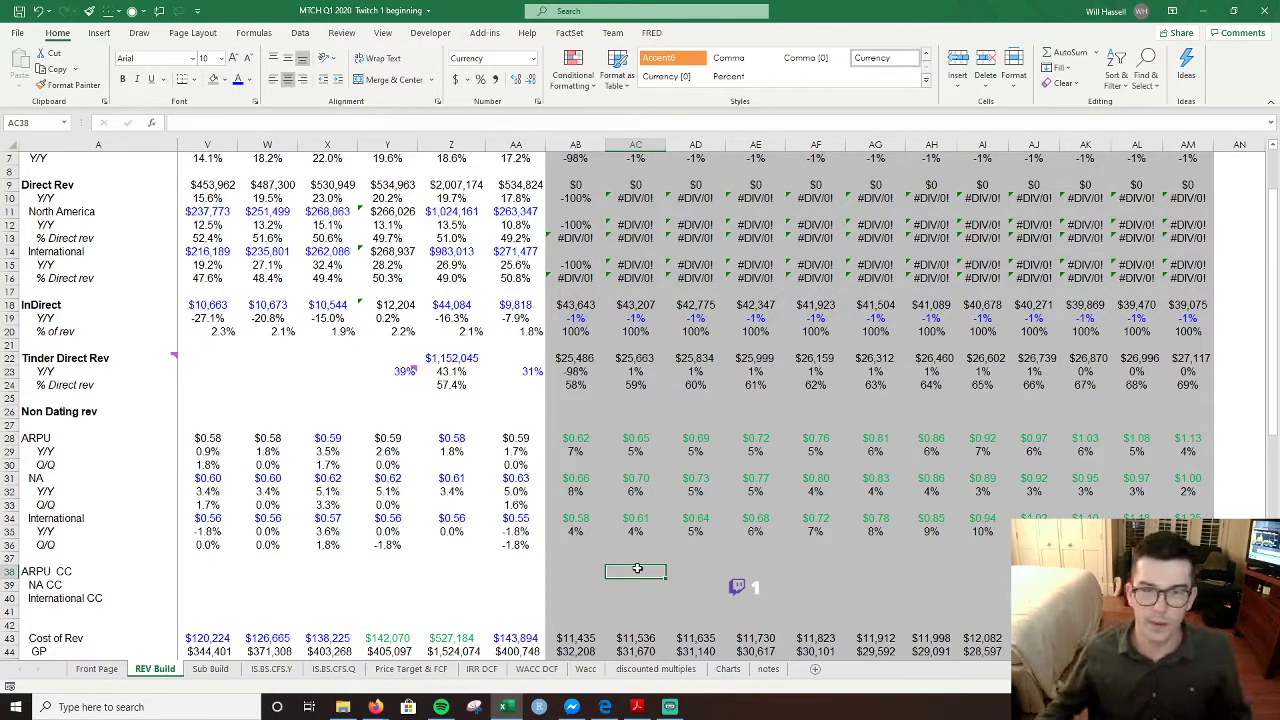
- Check the FY20E Direct Rev formula and start a formula in the FY20E North America revenue cell, AB11
{"action": "scroll", "coordinate": [590, 410], "scroll_direction": "up", "scroll_amount": 2}
{"action": "left_click", "coordinate": [574, 262]}
{"action": "key", "text": "F2"}
{"action": "key", "text": "Escape"}
{"action": "left_click", "coordinate": [574, 293]}
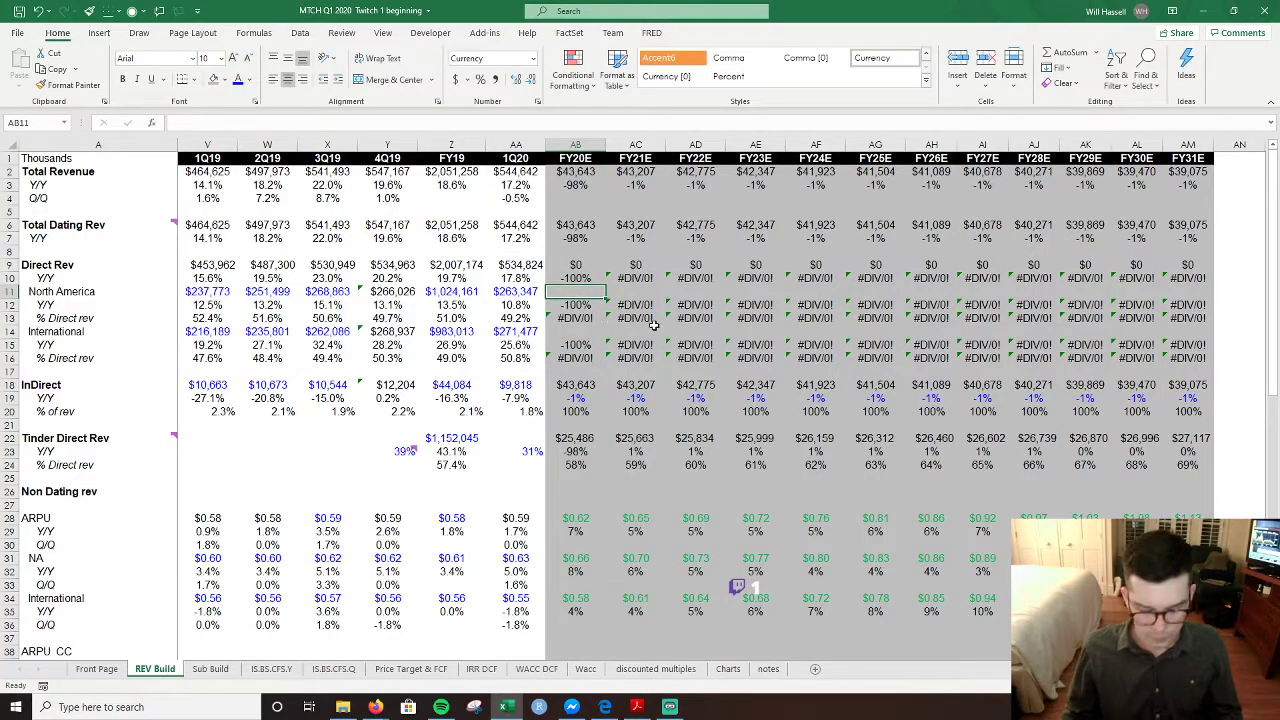
{"action": "scroll", "coordinate": [652, 325], "scroll_direction": "down", "scroll_amount": 2}
{"action": "scroll", "coordinate": [710, 330], "scroll_direction": "up", "scroll_amount": 1}
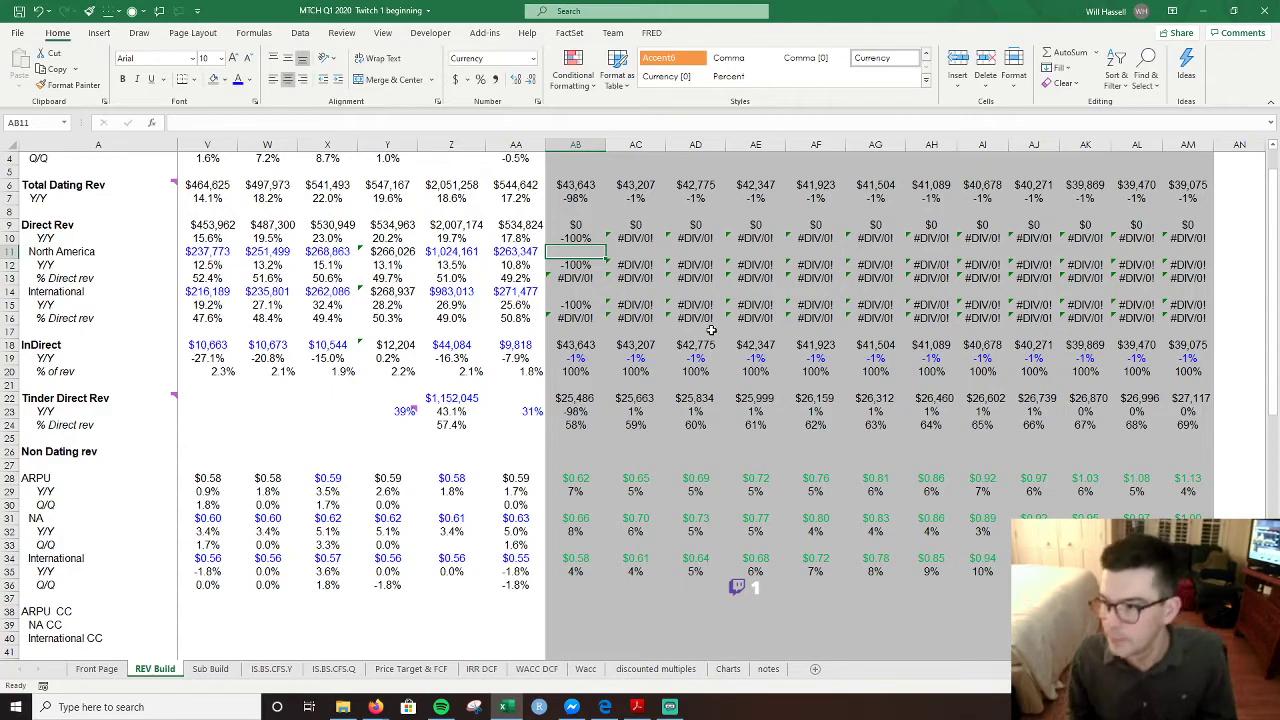
{"action": "type", "text": "="}
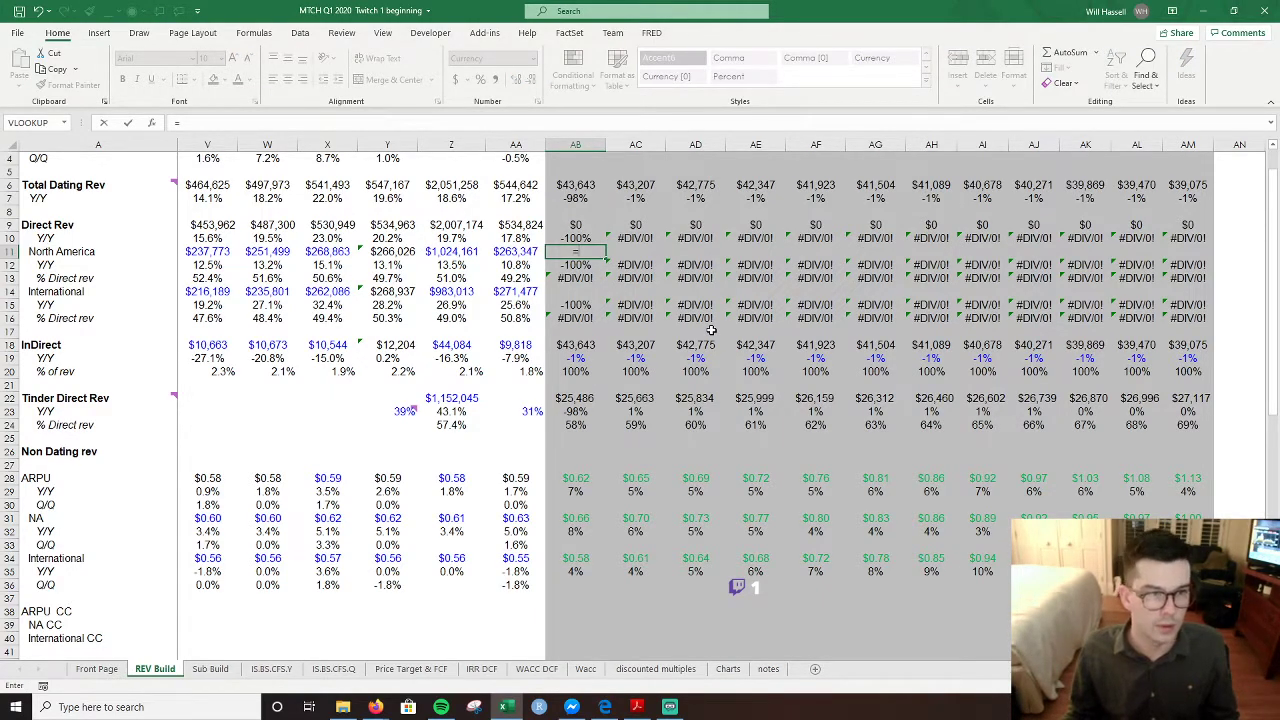
{"action": "left_click", "coordinate": [580, 518]}
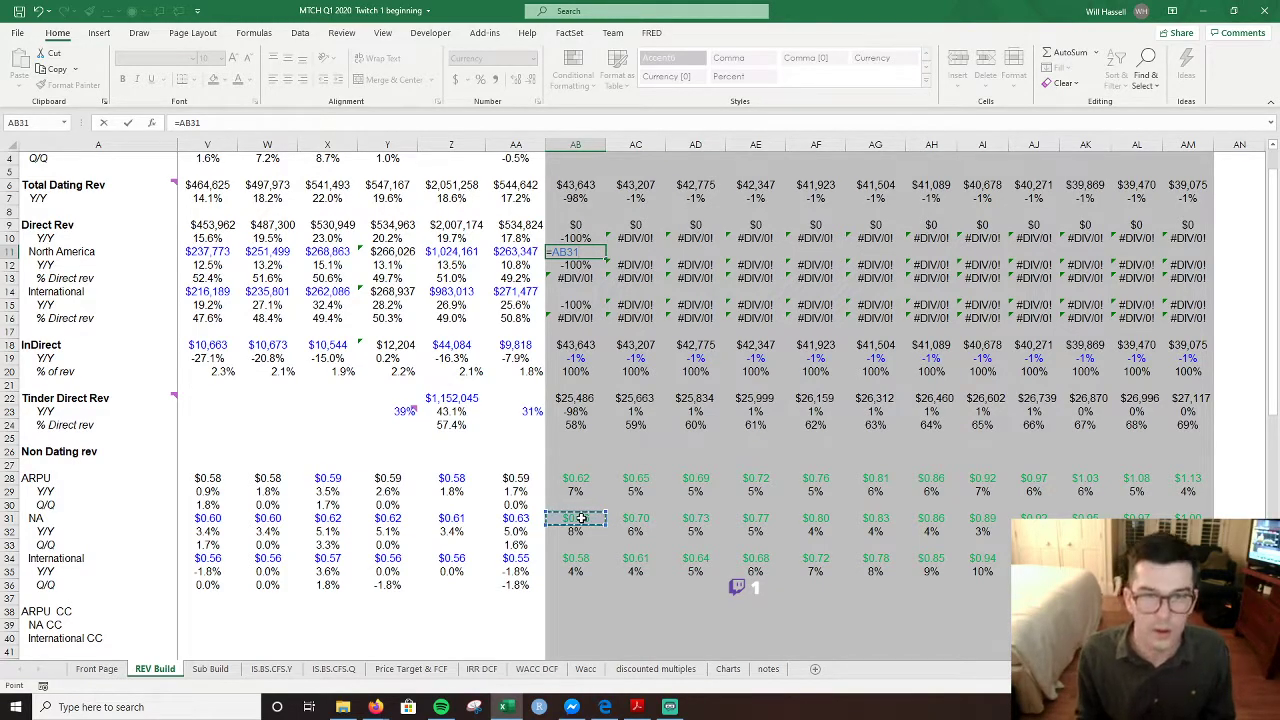
{"action": "key", "text": "BackSpace"}
{"action": "key", "text": "BackSpace"}
{"action": "key", "text": "BackSpace"}
{"action": "key", "text": "BackSpace"}
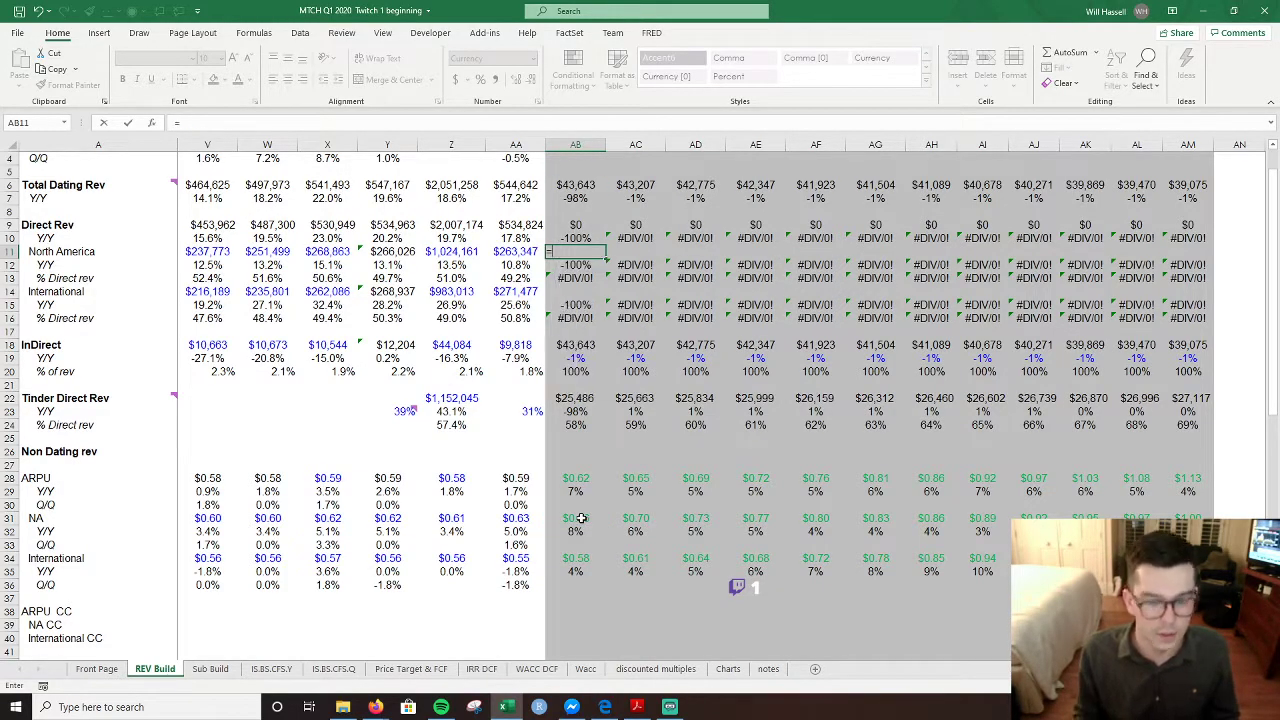
- Calculate FY20E North America revenue as NA ARPU times NA subscribers, completing the formula as =(AB31*'Sub Build '!W5)
{"action": "type", "text": "("}
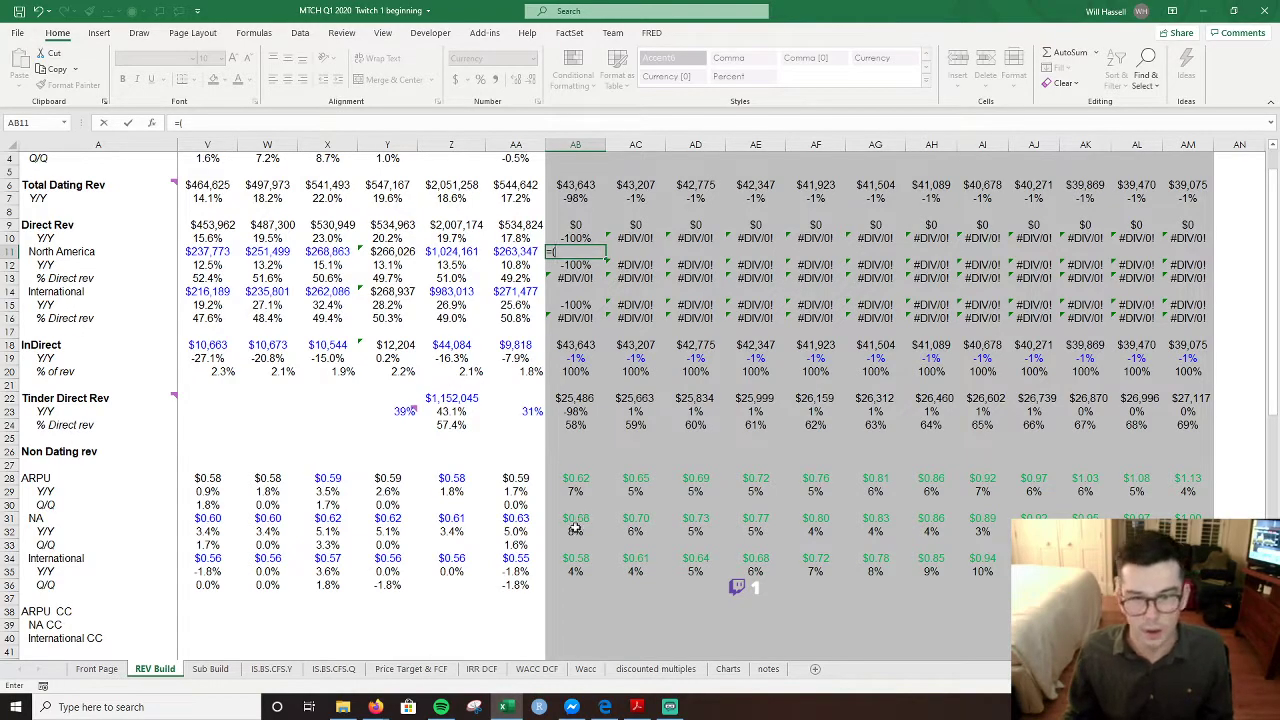
{"action": "left_click", "coordinate": [577, 520]}
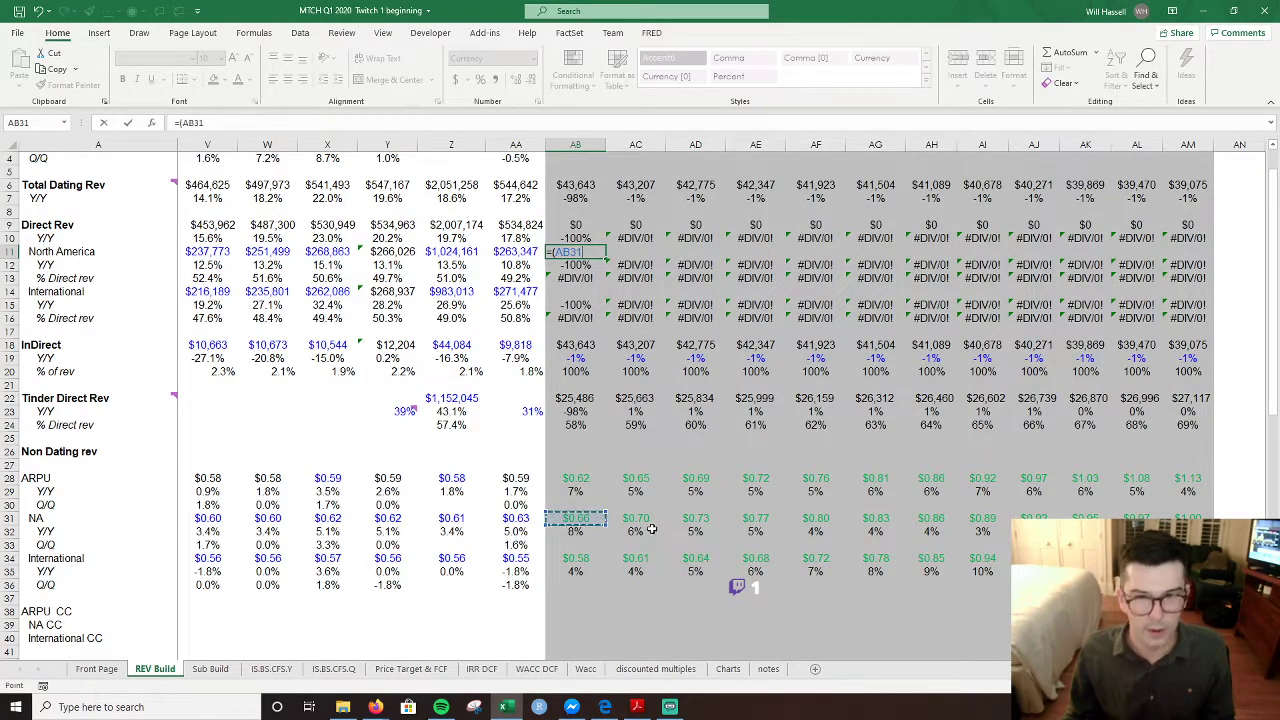
{"action": "type", "text": "*"}
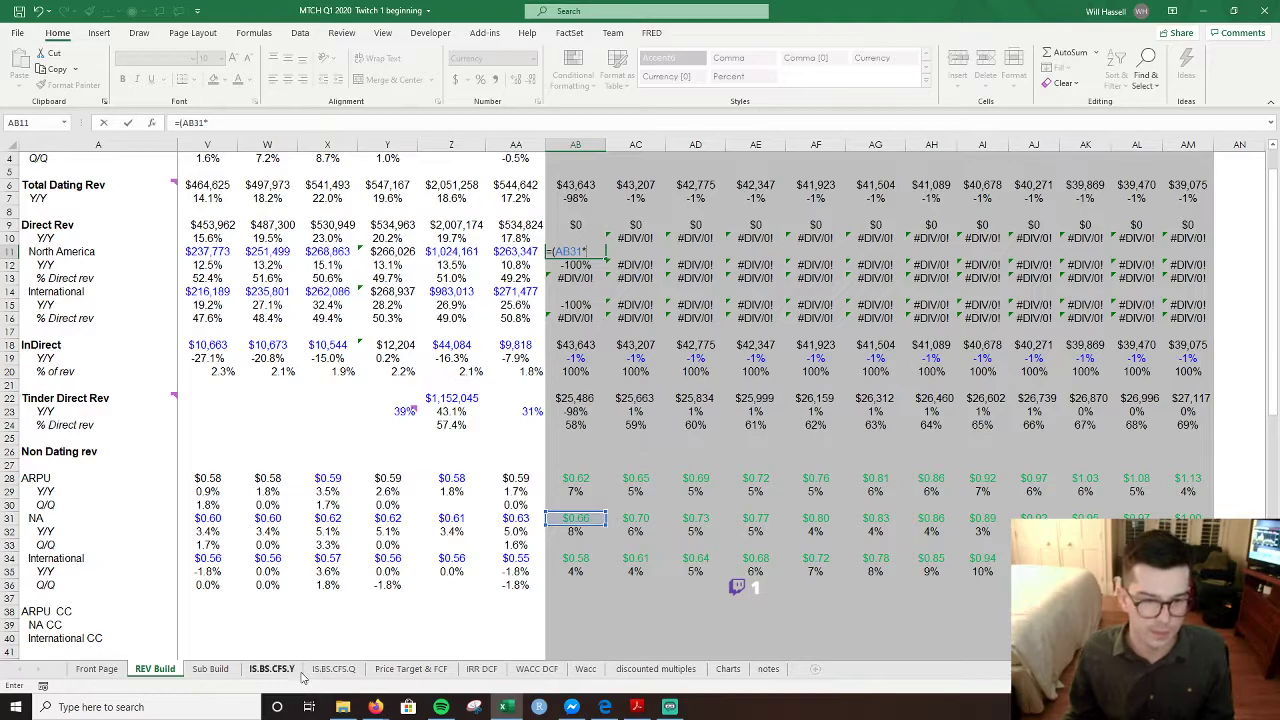
{"action": "left_click", "coordinate": [211, 669]}
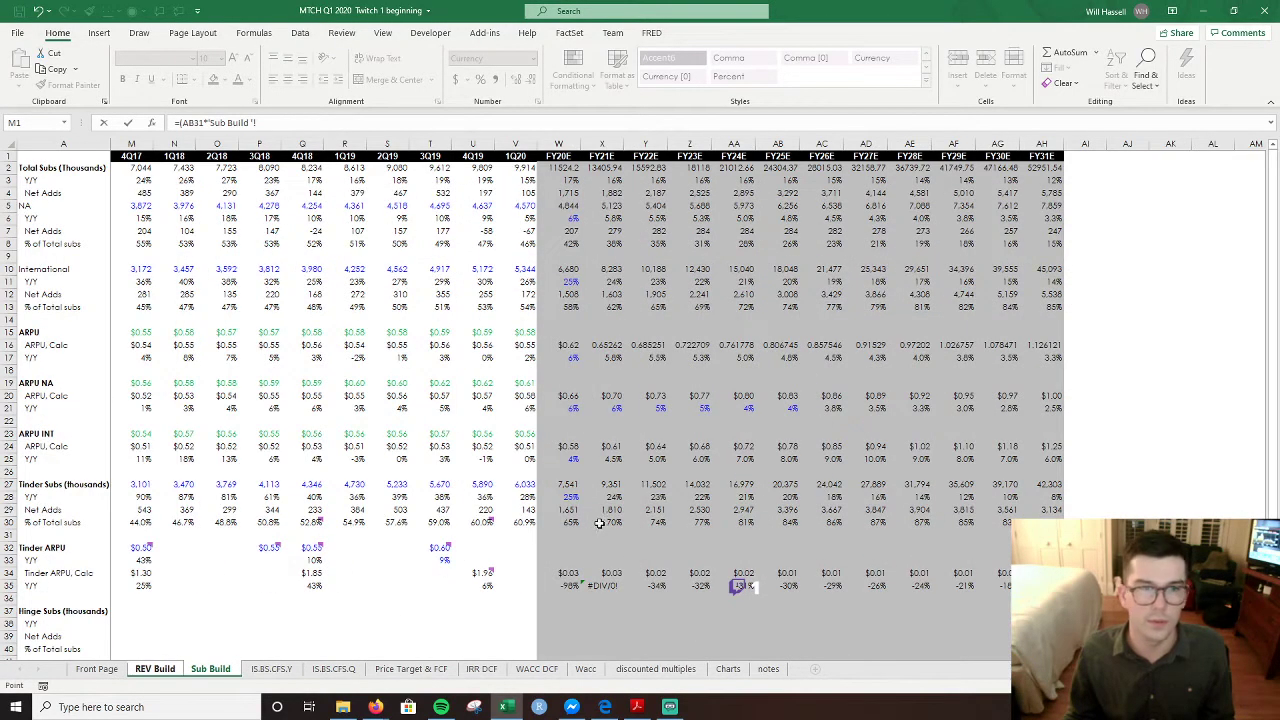
{"action": "left_click", "coordinate": [560, 205]}
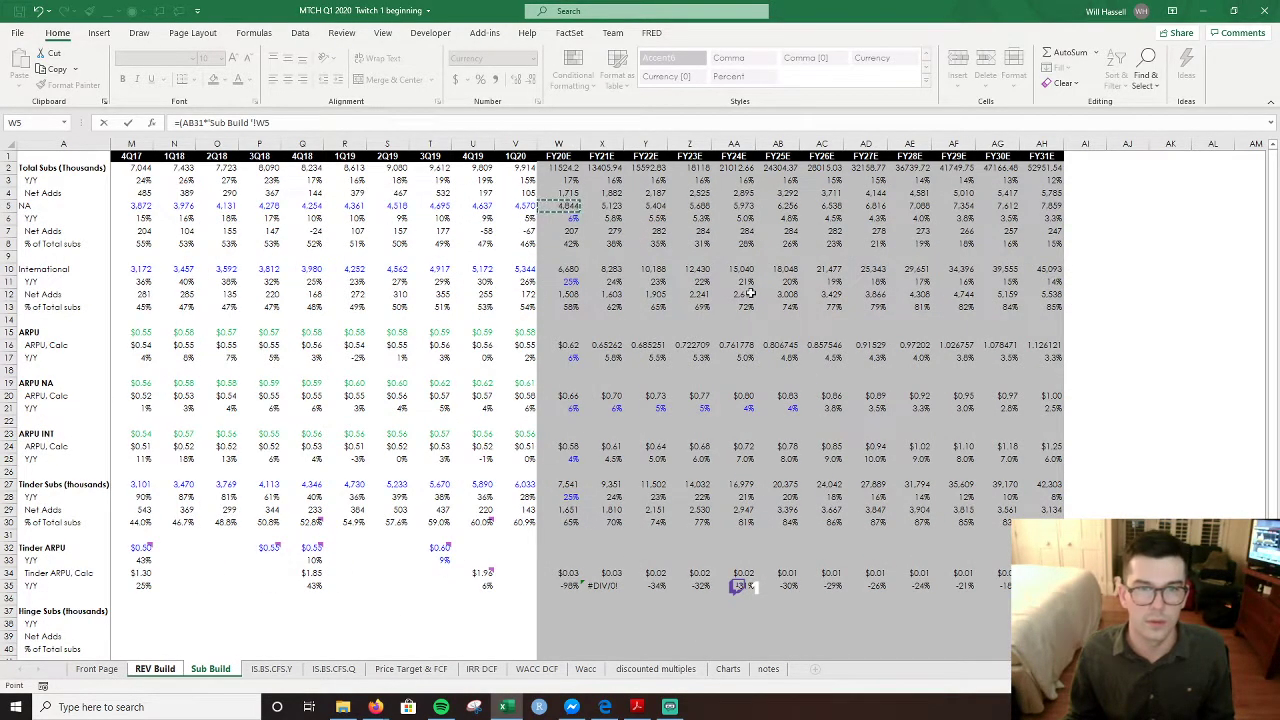
{"action": "type", "text": ")"}
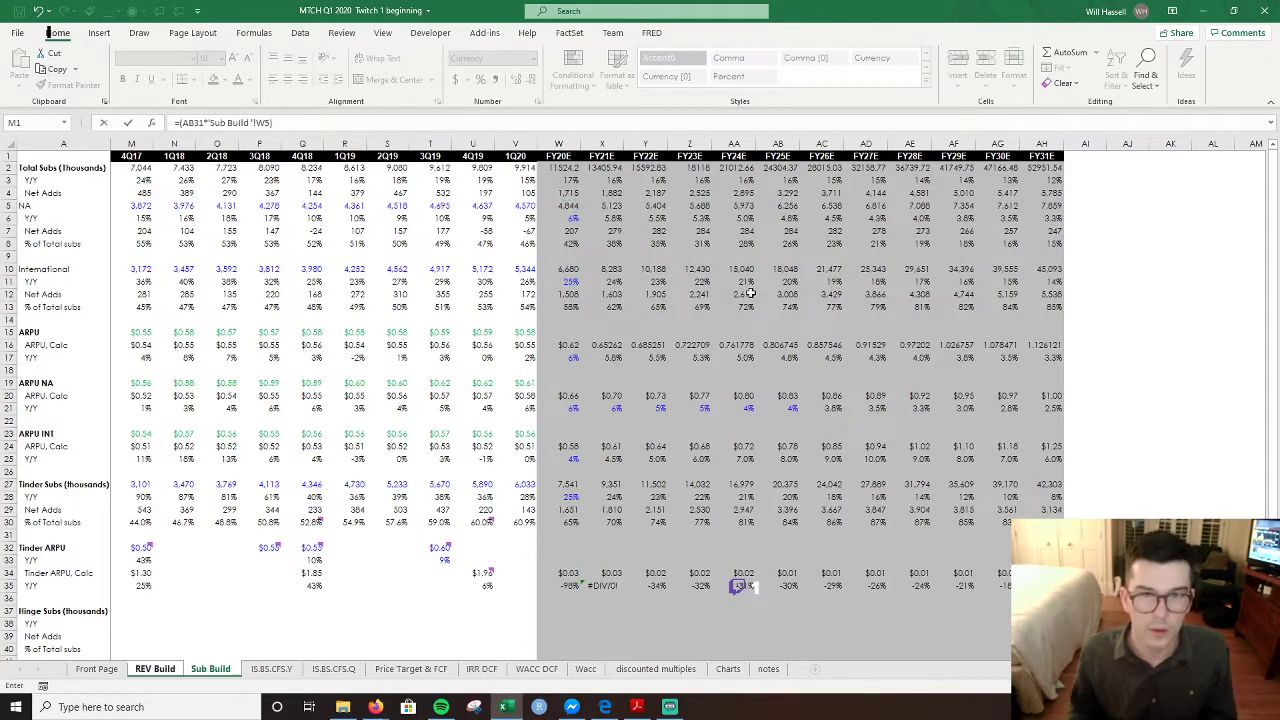
{"action": "key", "text": "Return"}
{"action": "key", "text": "Up"}
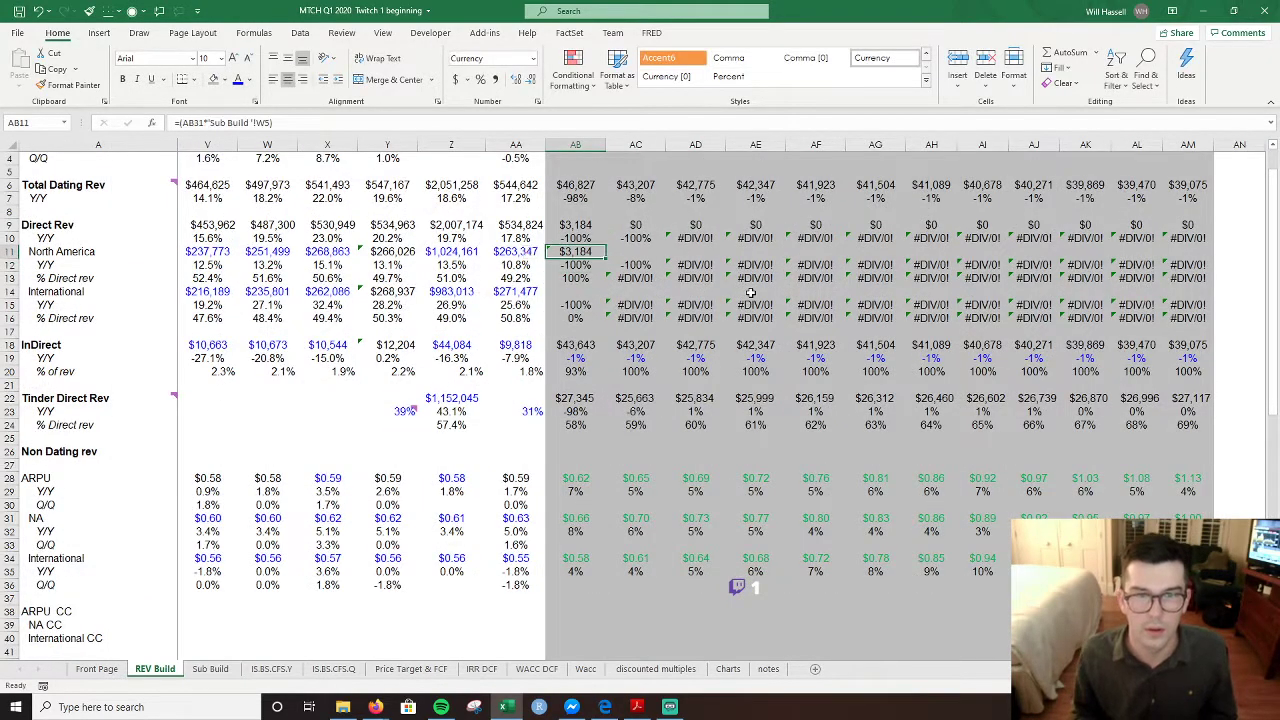
- Scale the FY20E North America revenue formula by 100, making it =(AB31*'Sub Build '!W5)*100
{"action": "key", "text": "F2"}
{"action": "type", "text": "*100"}
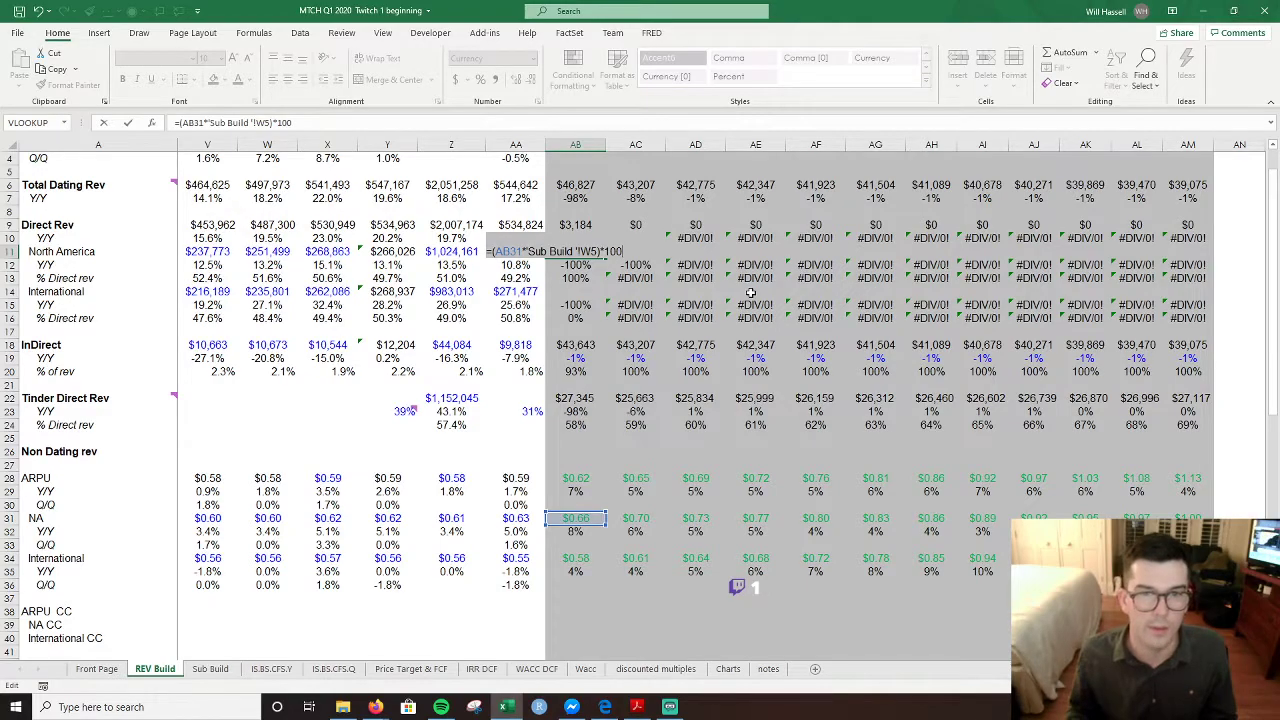
{"action": "key", "text": "Return"}
{"action": "key", "text": "Up"}
{"action": "key", "text": "F2"}
{"action": "key", "text": "Escape"}
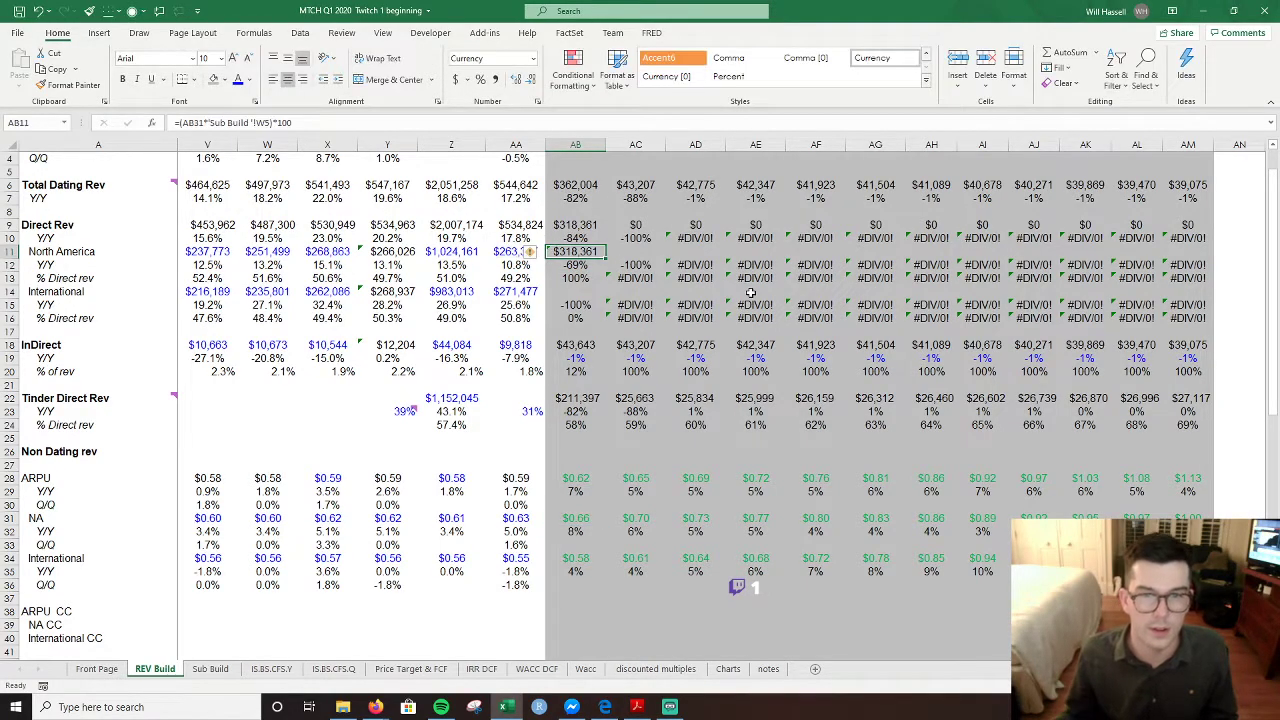
- Examine the calculated ARPU formulas for 1Q20 and FY20E on the Sub Build sheet
{"action": "left_click", "coordinate": [225, 668]}
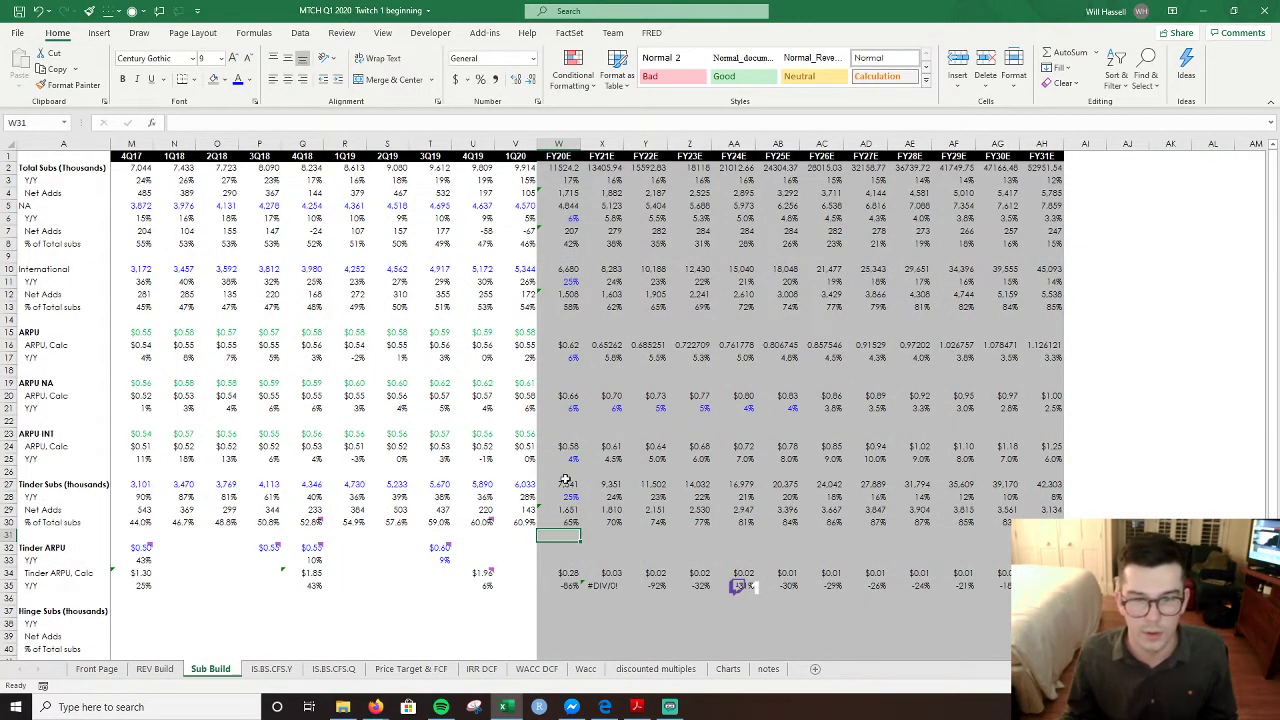
{"action": "left_click", "coordinate": [570, 397]}
{"action": "left_click", "coordinate": [566, 344]}
{"action": "left_click", "coordinate": [520, 344]}
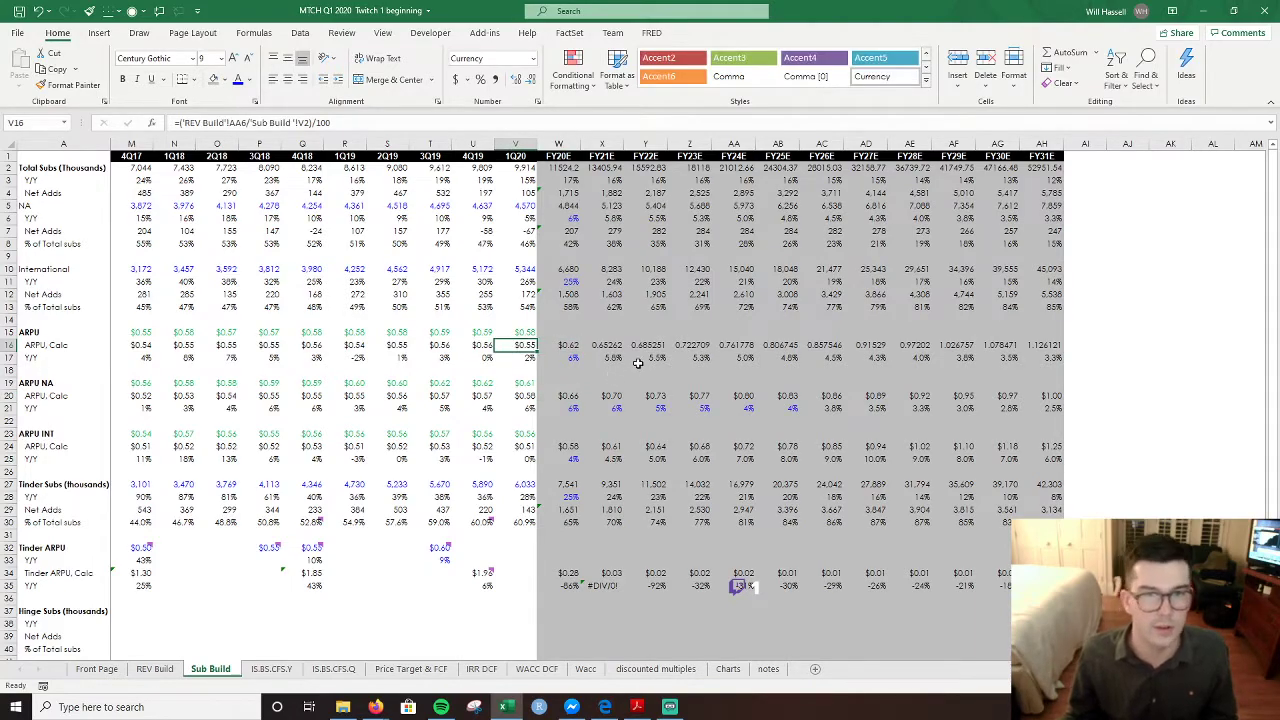
{"action": "left_click", "coordinate": [563, 335]}
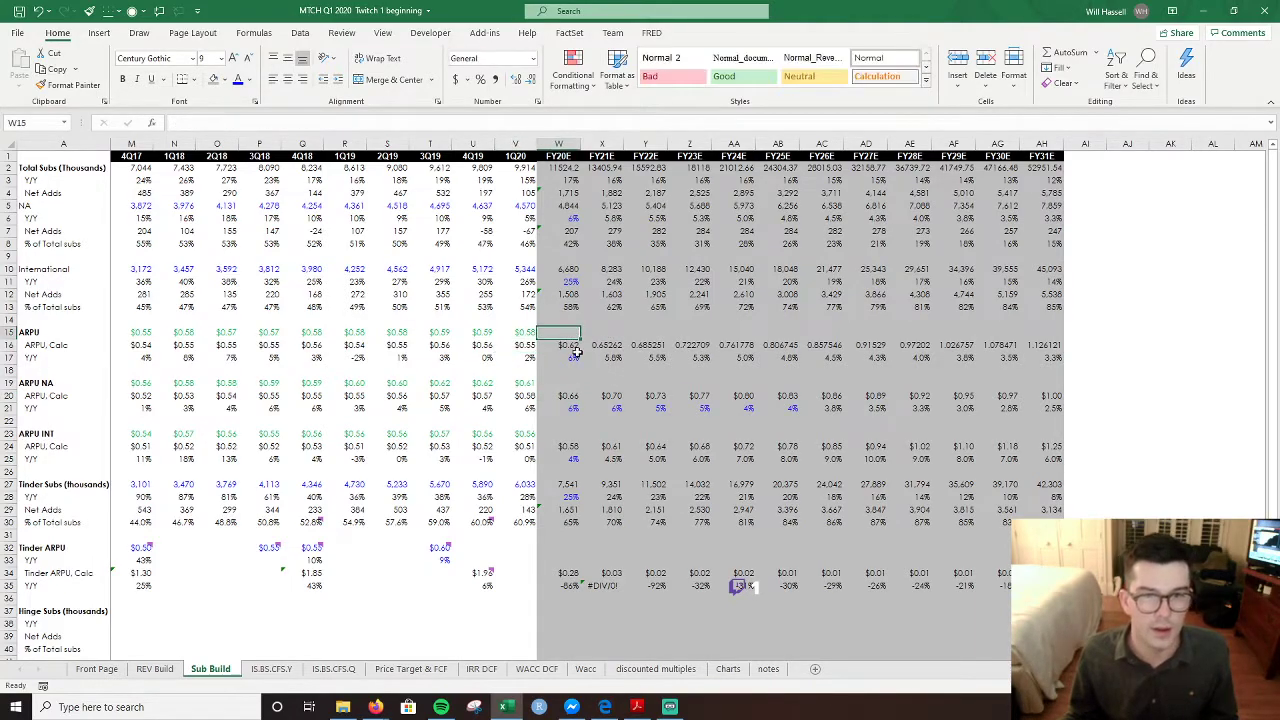
{"action": "left_click", "coordinate": [566, 345]}
{"action": "key", "text": "F2"}
{"action": "key", "text": "Escape"}
{"action": "key", "text": "F2"}
{"action": "key", "text": "Escape"}
{"action": "key", "text": "Escape"}
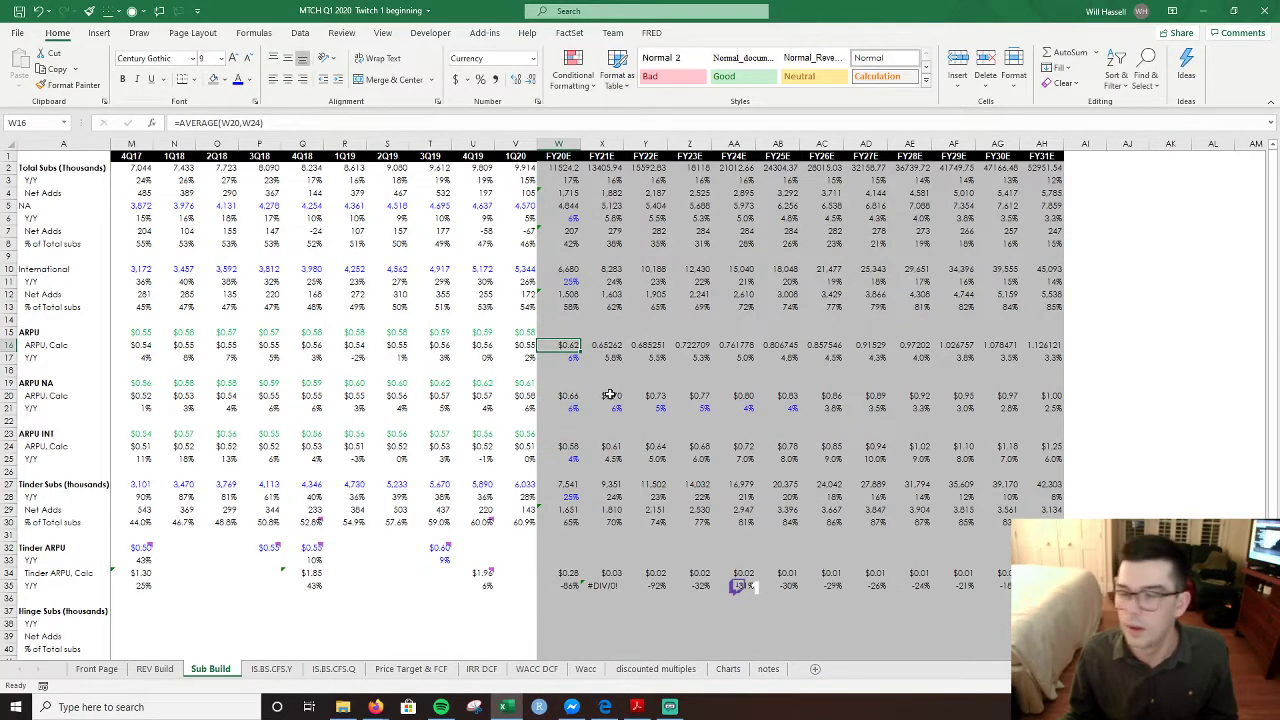
{"action": "left_click", "coordinate": [596, 379]}
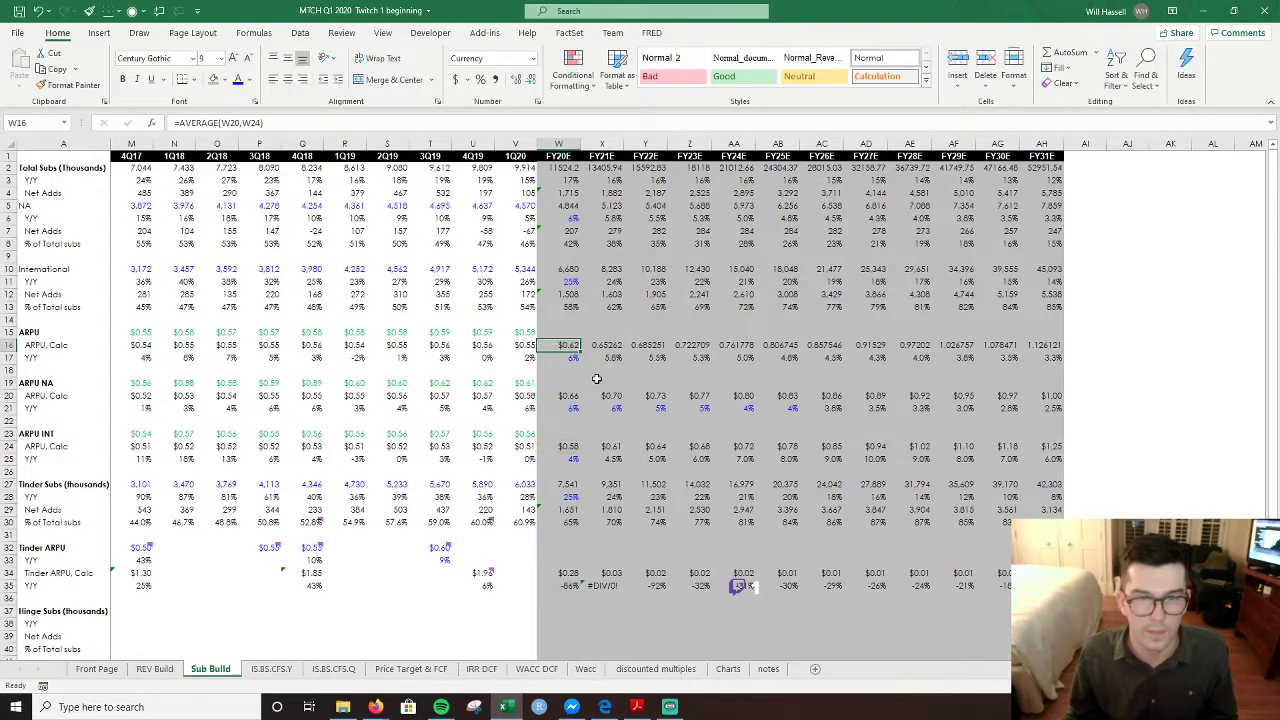
- Review the Direct Rev row from FY20E to FY31E and its FY20E growth formula on the REV Build sheet
{"action": "key", "text": "ctrl+Page_Up"}
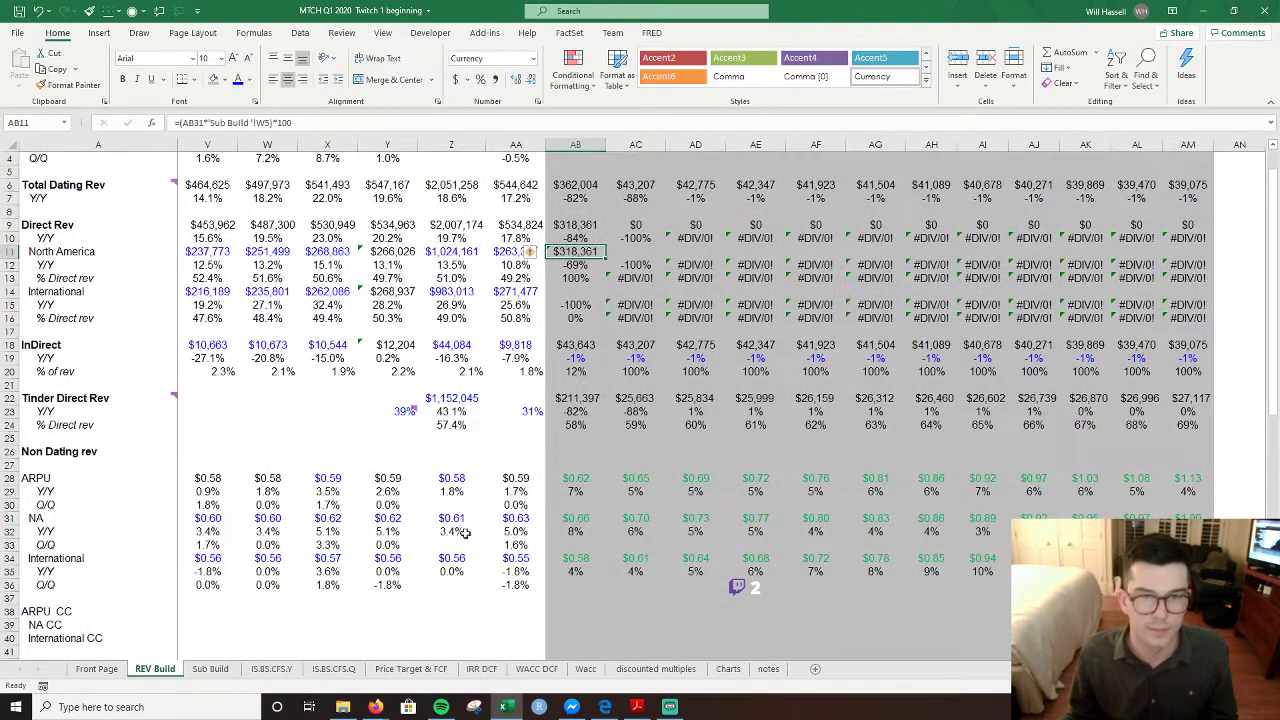
{"action": "scroll", "coordinate": [645, 302], "scroll_direction": "up", "scroll_amount": 1}
{"action": "left_click", "coordinate": [567, 268]}
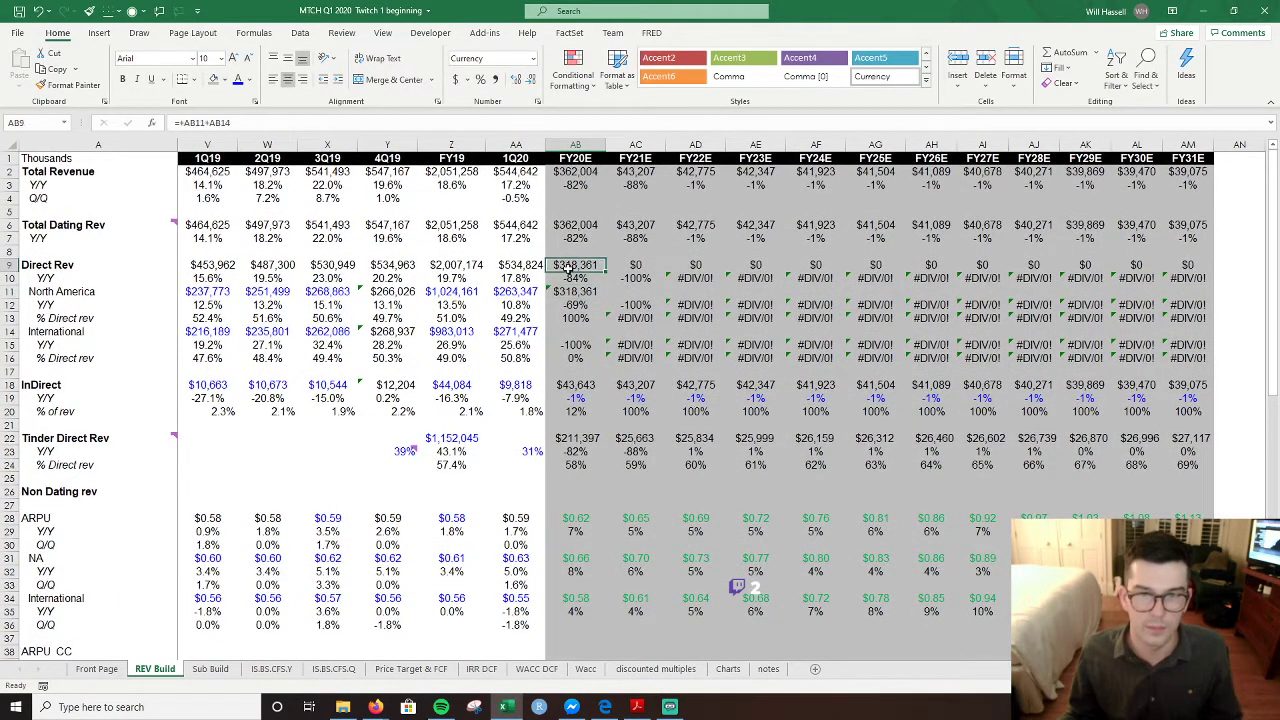
{"action": "key", "text": "shift+Right"}
{"action": "key", "text": "shift+Right"}
{"action": "key", "text": "shift+Right"}
{"action": "key", "text": "shift+Right"}
{"action": "key", "text": "ctrl+shift+Right"}
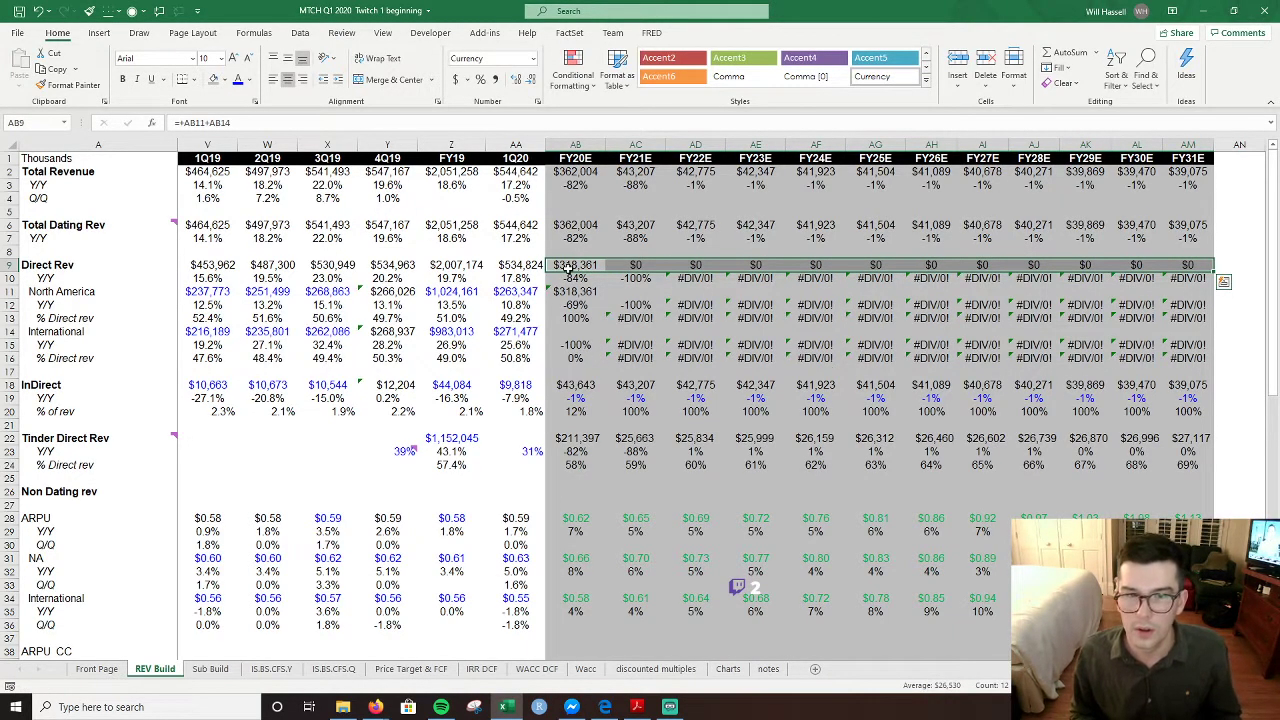
{"action": "key", "text": "Right"}
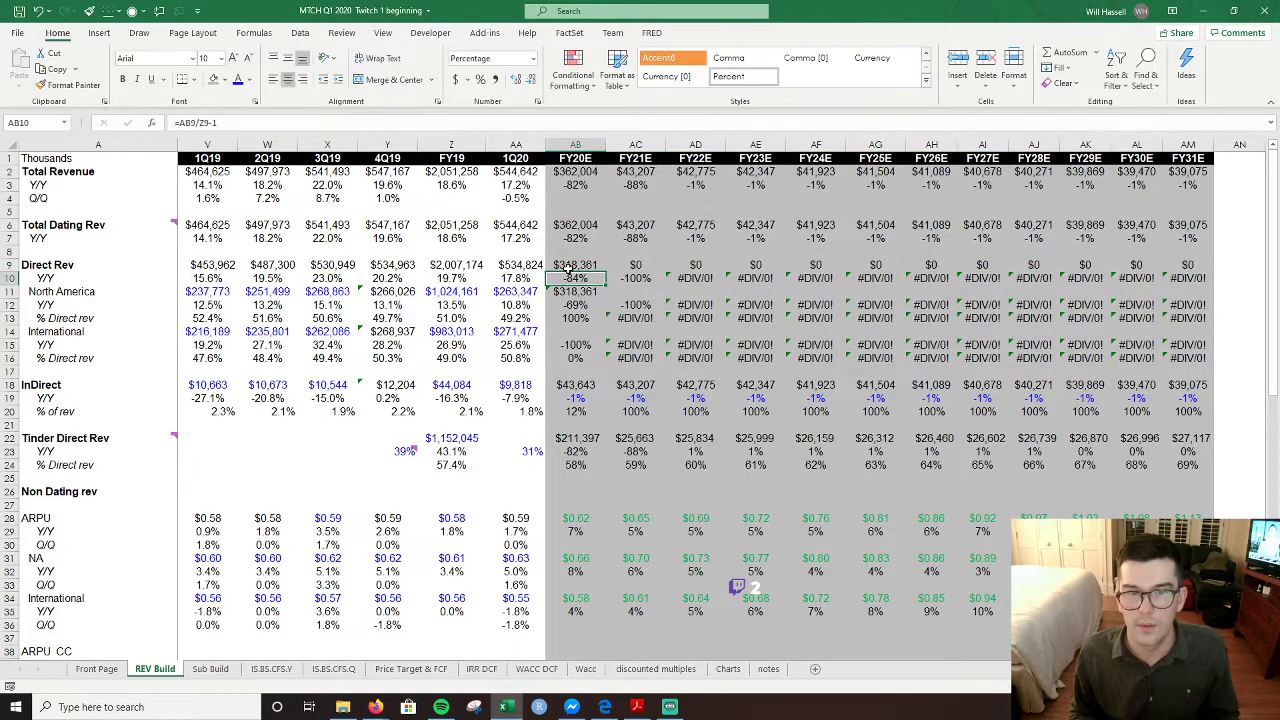
{"action": "key", "text": "F2"}
{"action": "key", "text": "Escape"}
- Fill the FY20E North America revenue formula, with its multiplier of 100, across through FY31E
{"action": "key", "text": "Left"}
{"action": "key", "text": "Down"}
{"action": "key", "text": "Down"}
{"action": "key", "text": "shift+Right"}
{"action": "key", "text": "shift+Right"}
{"action": "key", "text": "shift+Right"}
{"action": "key", "text": "shift+Right"}
{"action": "key", "text": "shift+Right"}
{"action": "key", "text": "shift+Right"}
{"action": "key", "text": "shift+Right"}
{"action": "key", "text": "shift+Right"}
{"action": "key", "text": "shift+Right"}
{"action": "key", "text": "shift+Right"}
{"action": "key", "text": "shift+Right"}
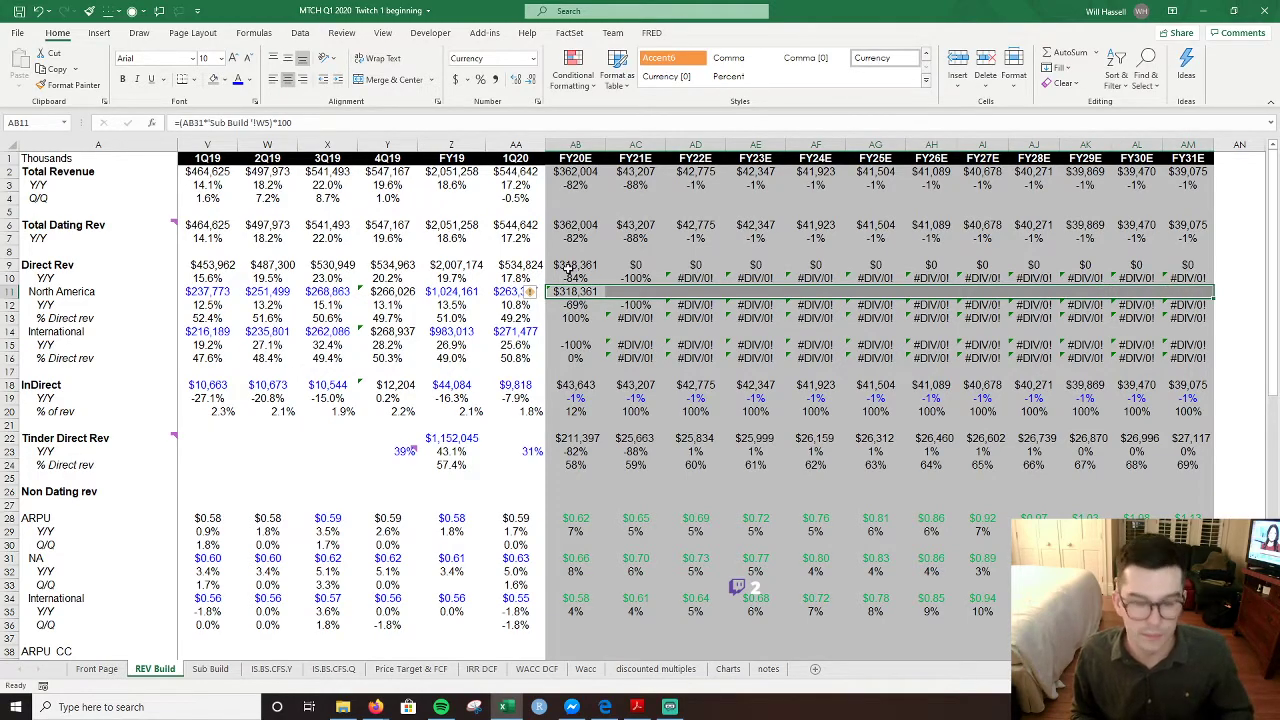
{"action": "key", "text": "ctrl+r"}
- Try a multiplier of 1000 in the FY20E North America revenue formula
{"action": "key", "text": "F2"}
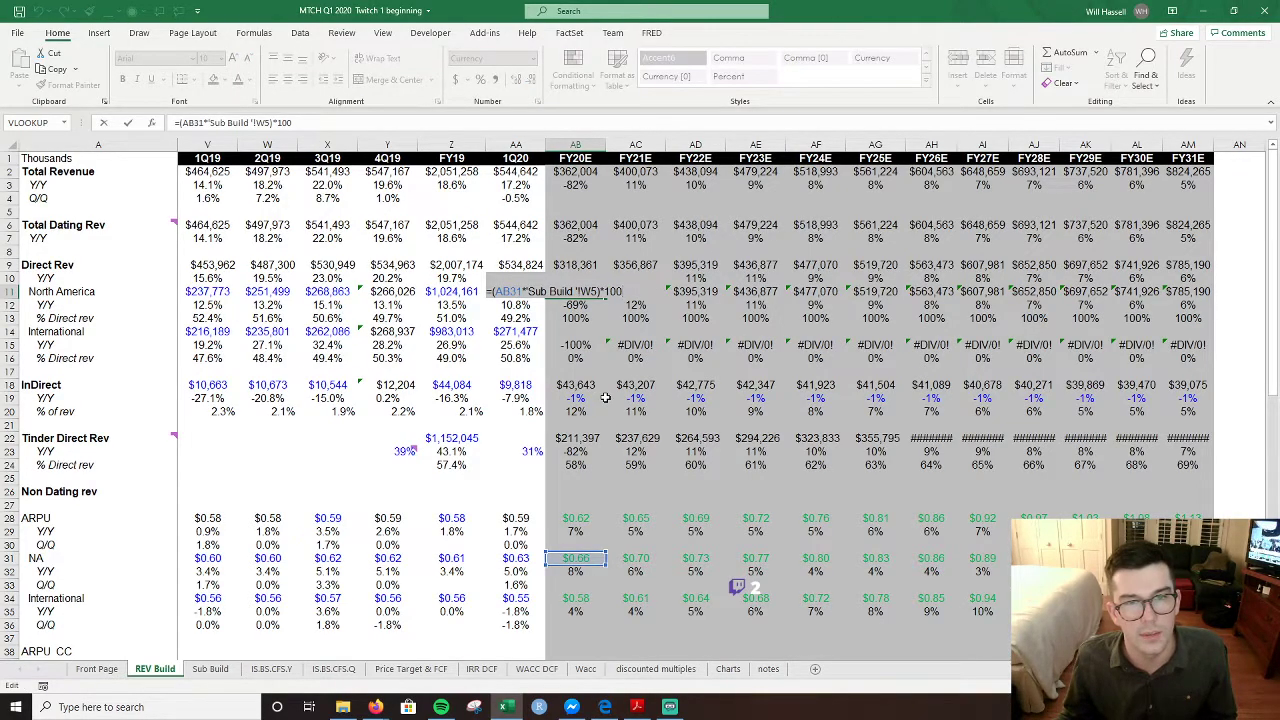
{"action": "key", "text": "Escape"}
{"action": "key", "text": "F2"}
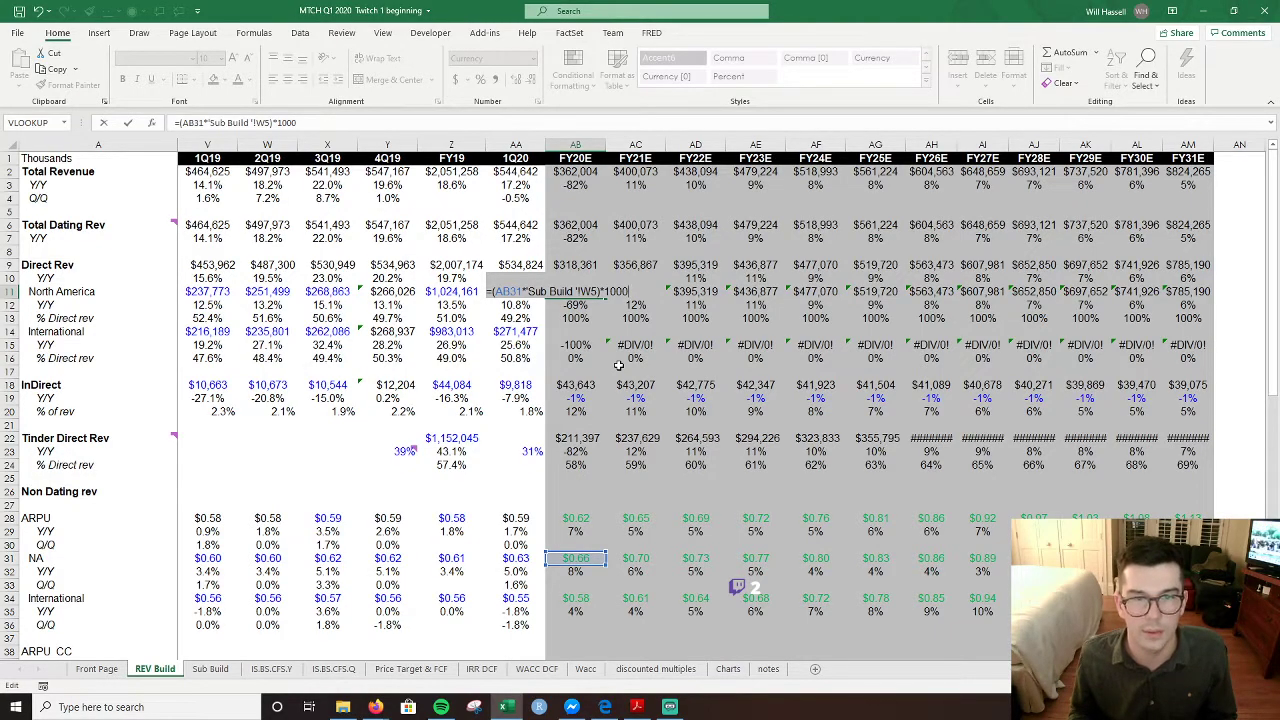
{"action": "key", "text": "Return"}
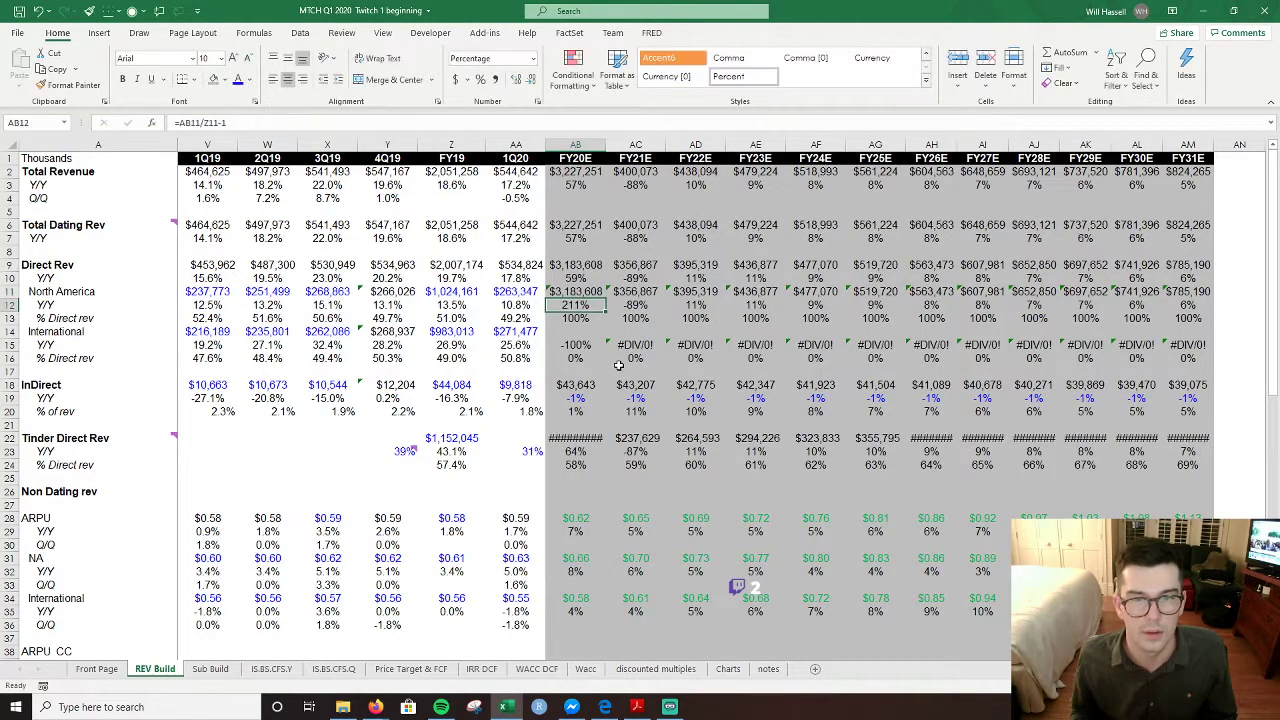
- Set the FY20E North America revenue multiplier to 400, making the formula =(AB31*'Sub Build '!W5)*400
{"action": "key", "text": "Up"}
{"action": "key", "text": "F2"}
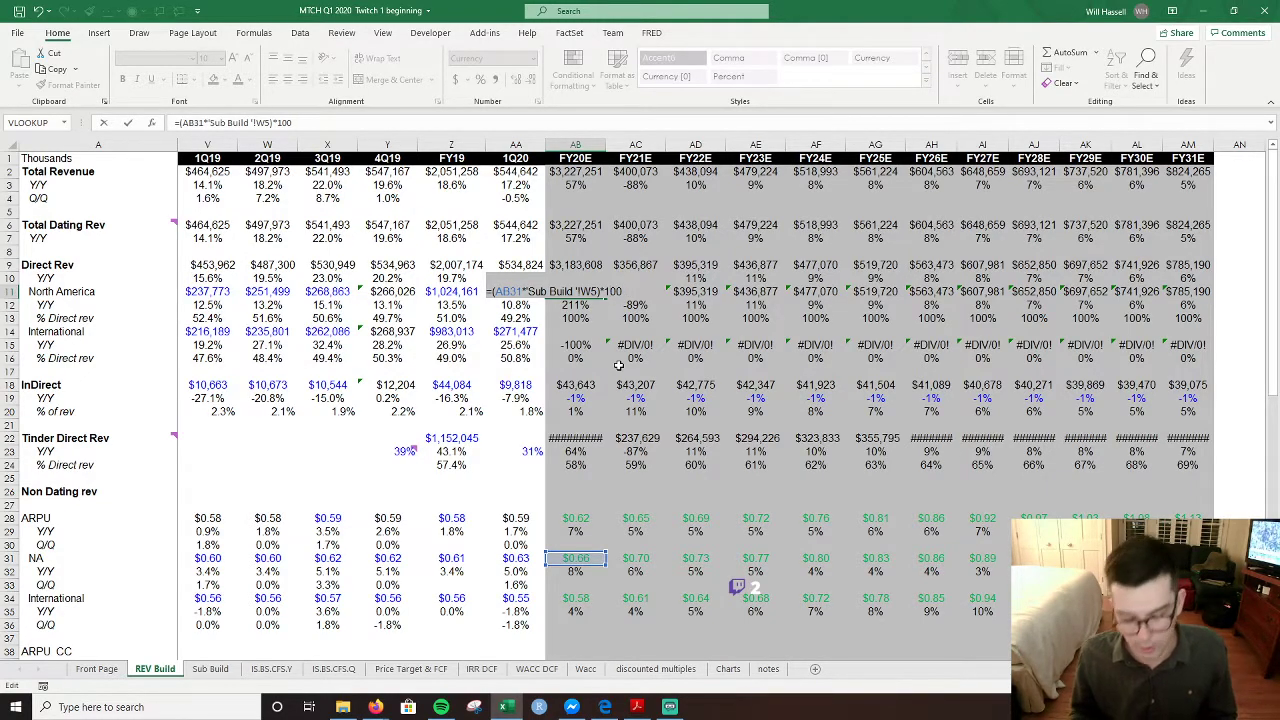
{"action": "type", "text": "4"}
{"action": "key", "text": "ctrl+Return"}
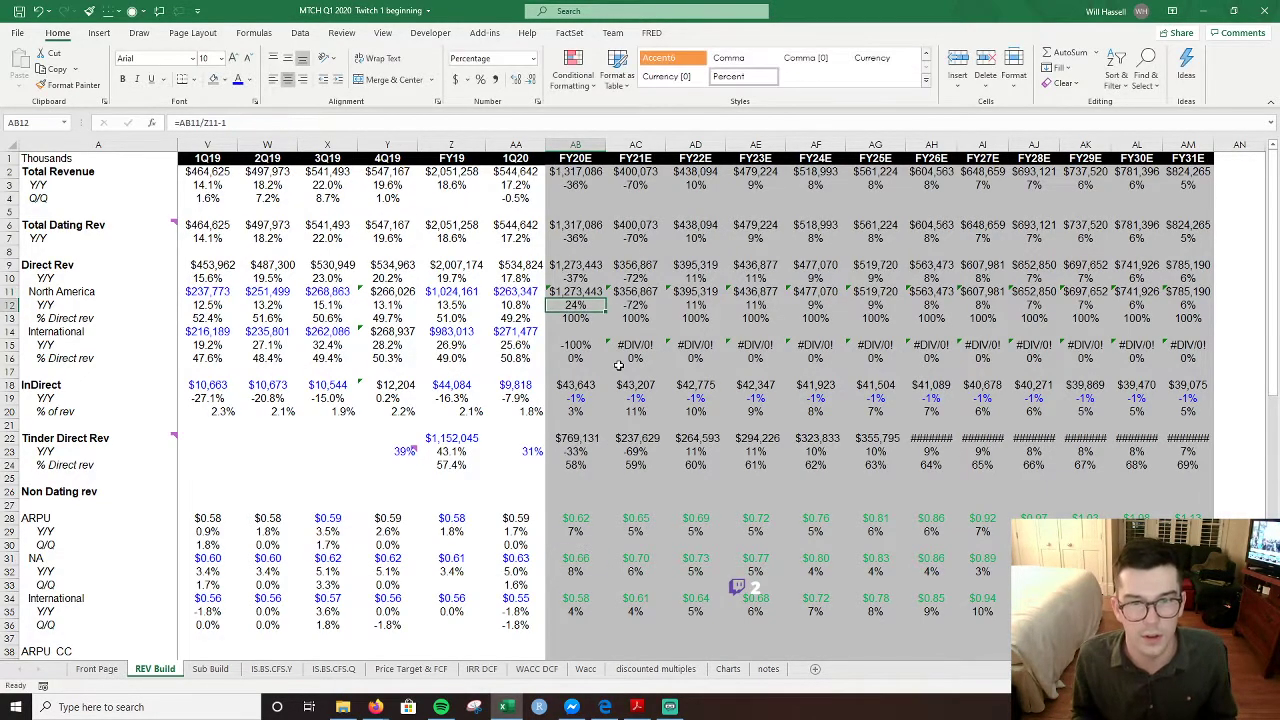
{"action": "key", "text": "F2"}
{"action": "key", "text": "Escape"}
{"action": "key", "text": "F2"}
{"action": "key", "text": "Escape"}
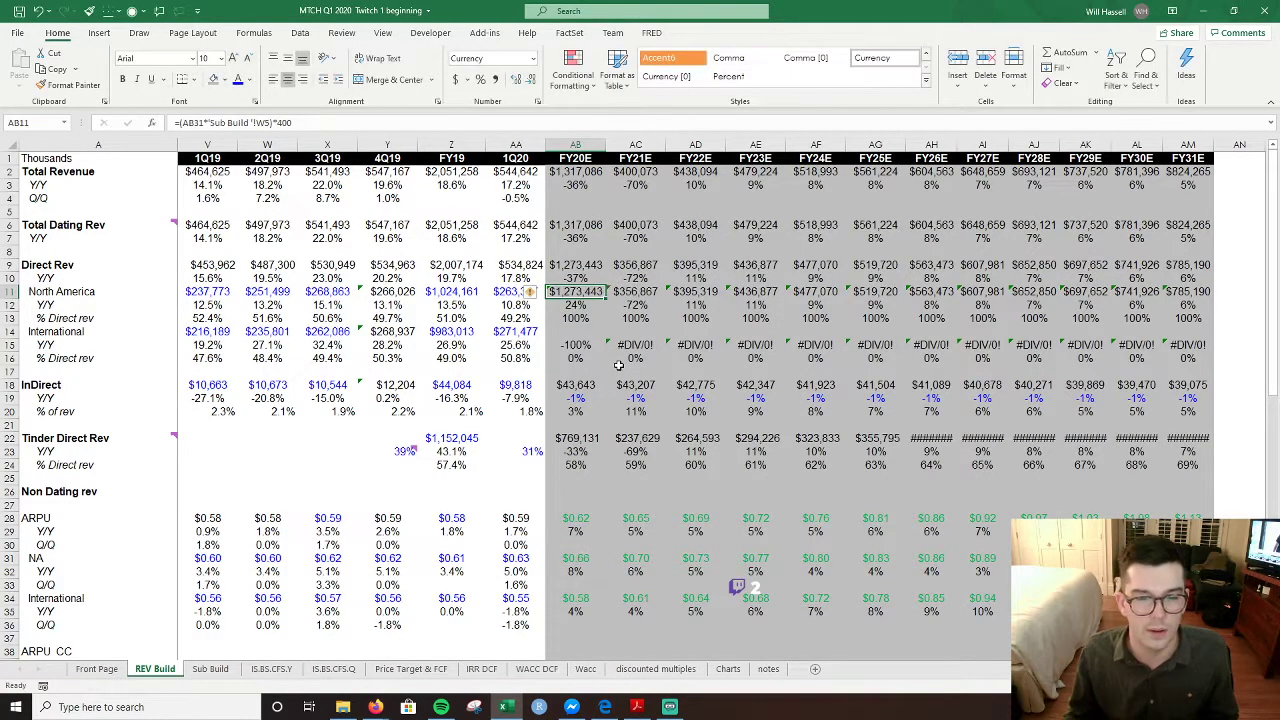
- Examine how ARPU, NA ARPU and International subscribers are calculated on the Sub Build sheet, then return to REV Build
{"action": "left_click", "coordinate": [214, 669]}
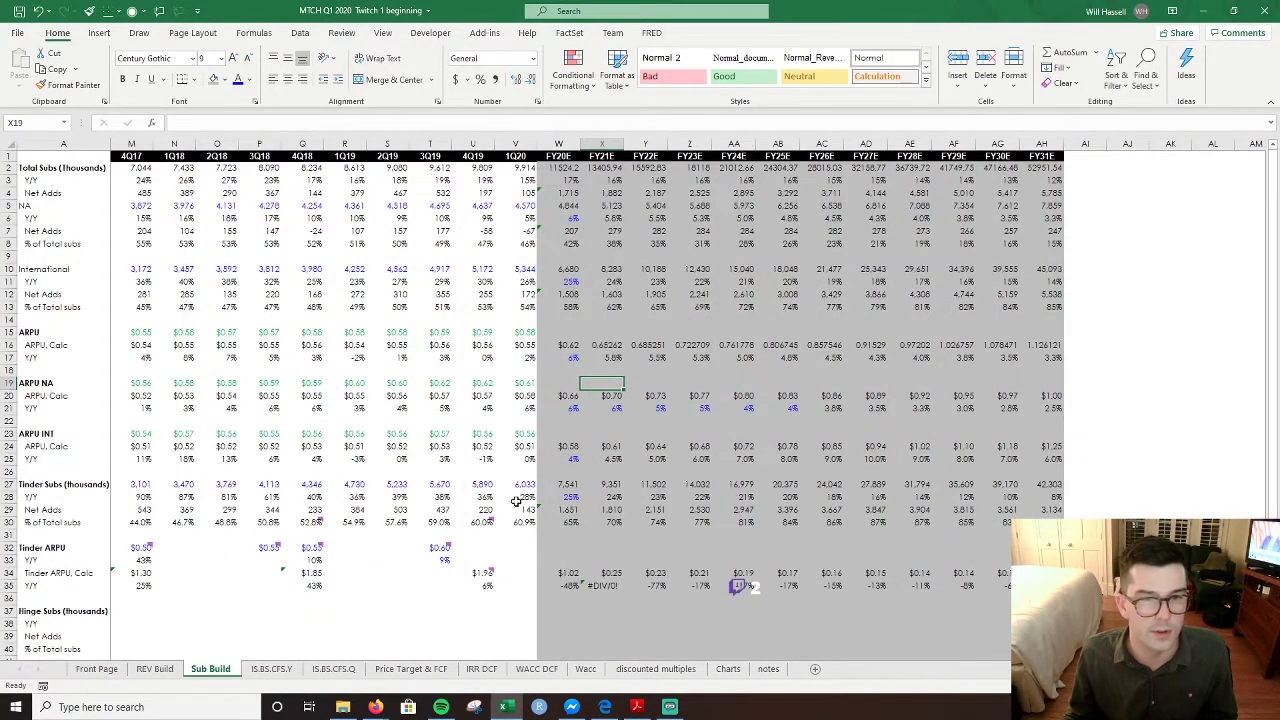
{"action": "double_click", "coordinate": [569, 344]}
{"action": "key", "text": "Escape"}
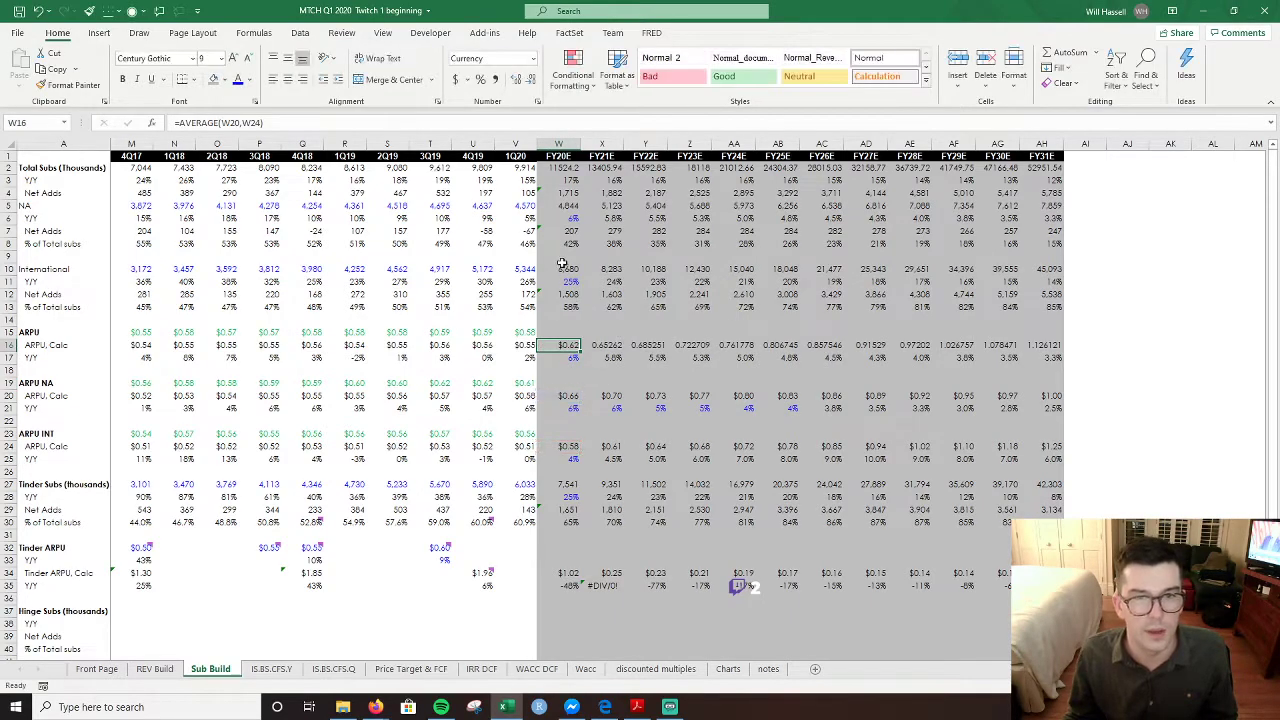
{"action": "left_click", "coordinate": [563, 267]}
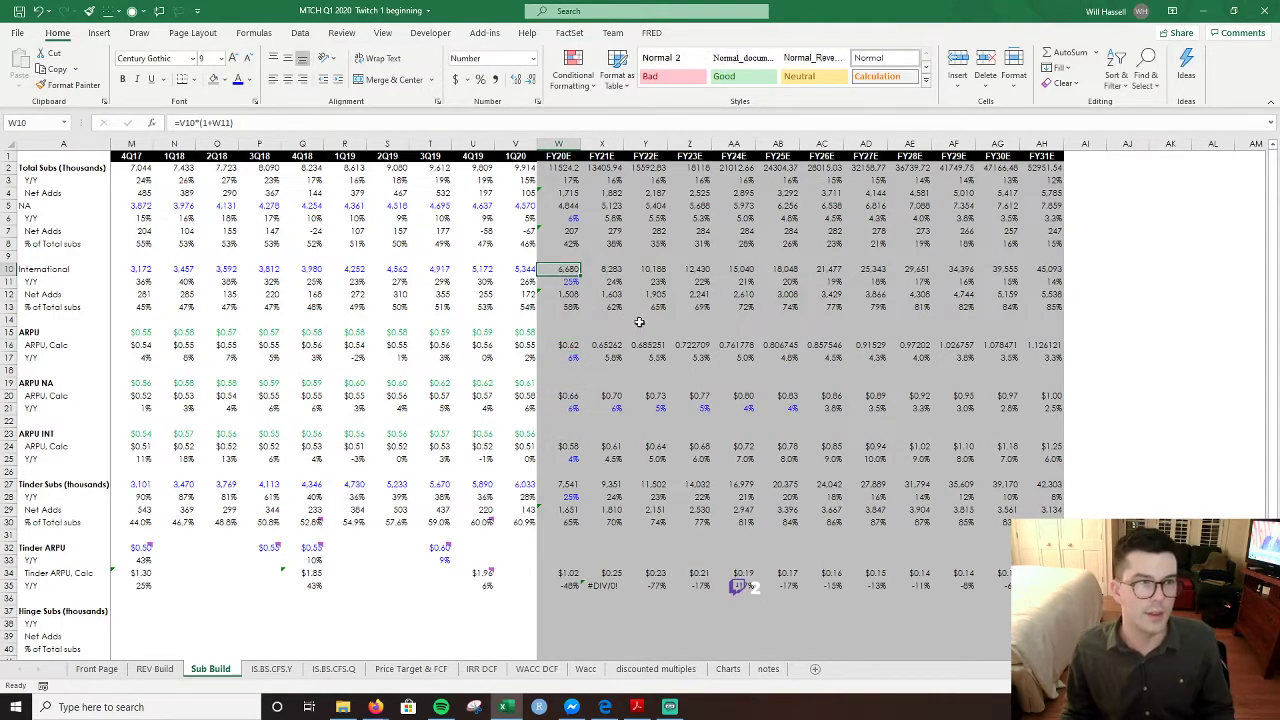
{"action": "double_click", "coordinate": [545, 397]}
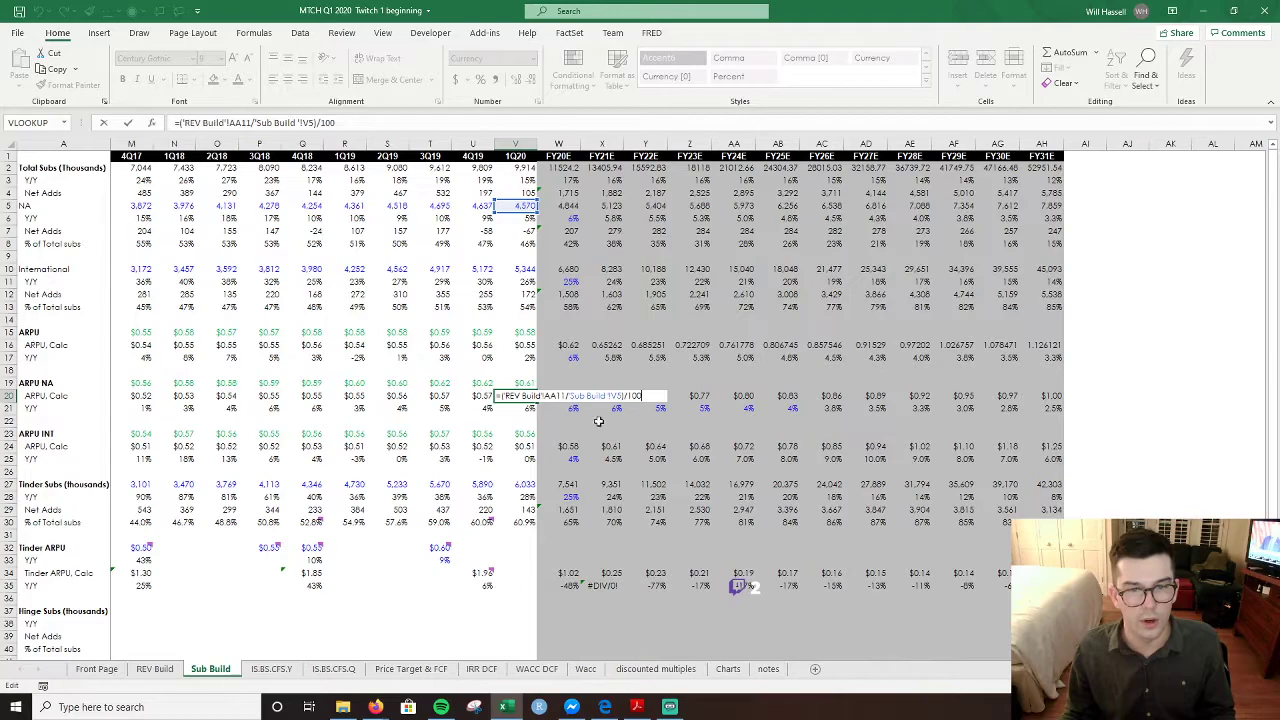
{"action": "left_click", "coordinate": [166, 672]}
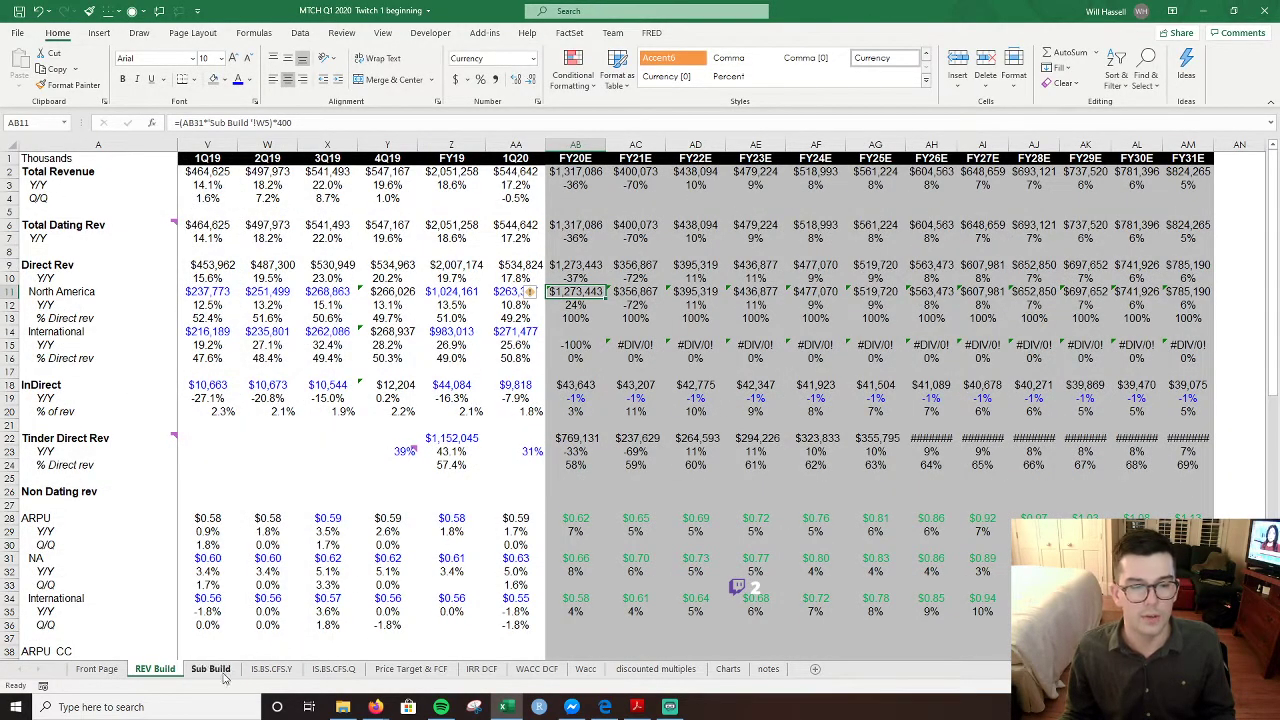
{"action": "left_click", "coordinate": [210, 669]}
{"action": "scroll", "coordinate": [648, 498], "scroll_direction": "up", "scroll_amount": 2}
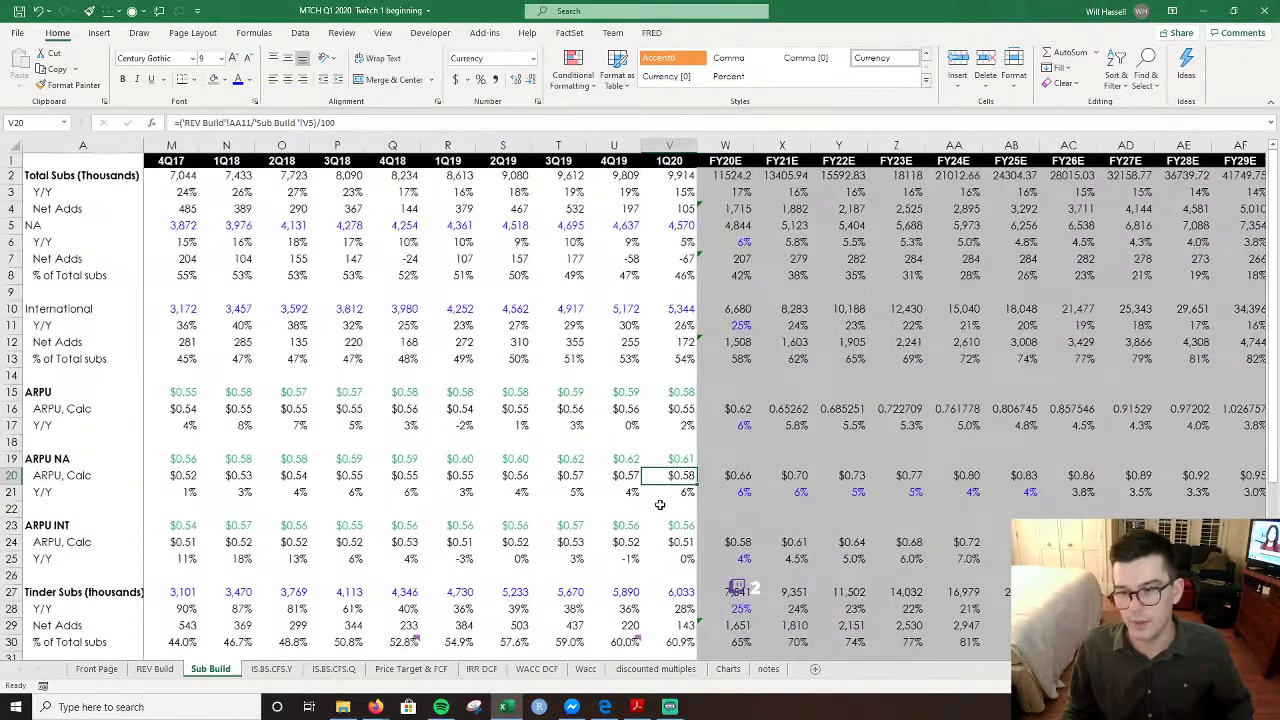
{"action": "scroll", "coordinate": [640, 400], "scroll_direction": "right", "scroll_amount": 3}
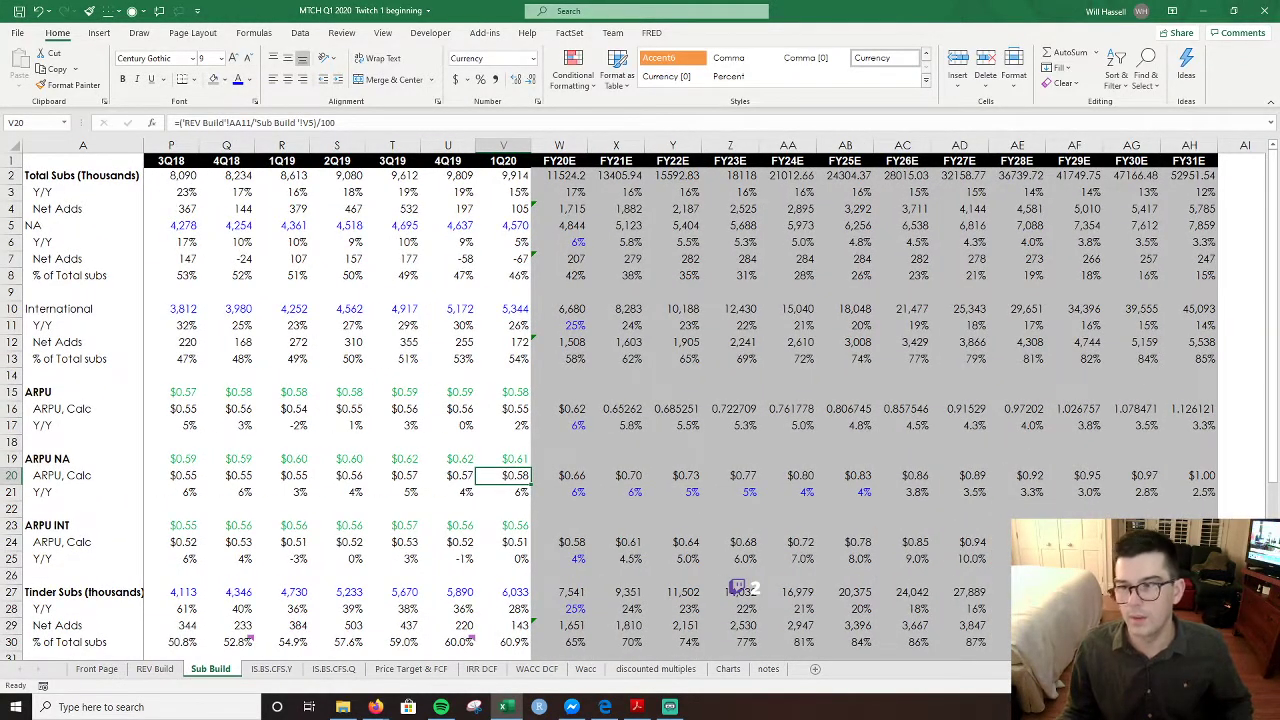
{"action": "left_click", "coordinate": [268, 670]}
{"action": "left_click", "coordinate": [155, 668]}
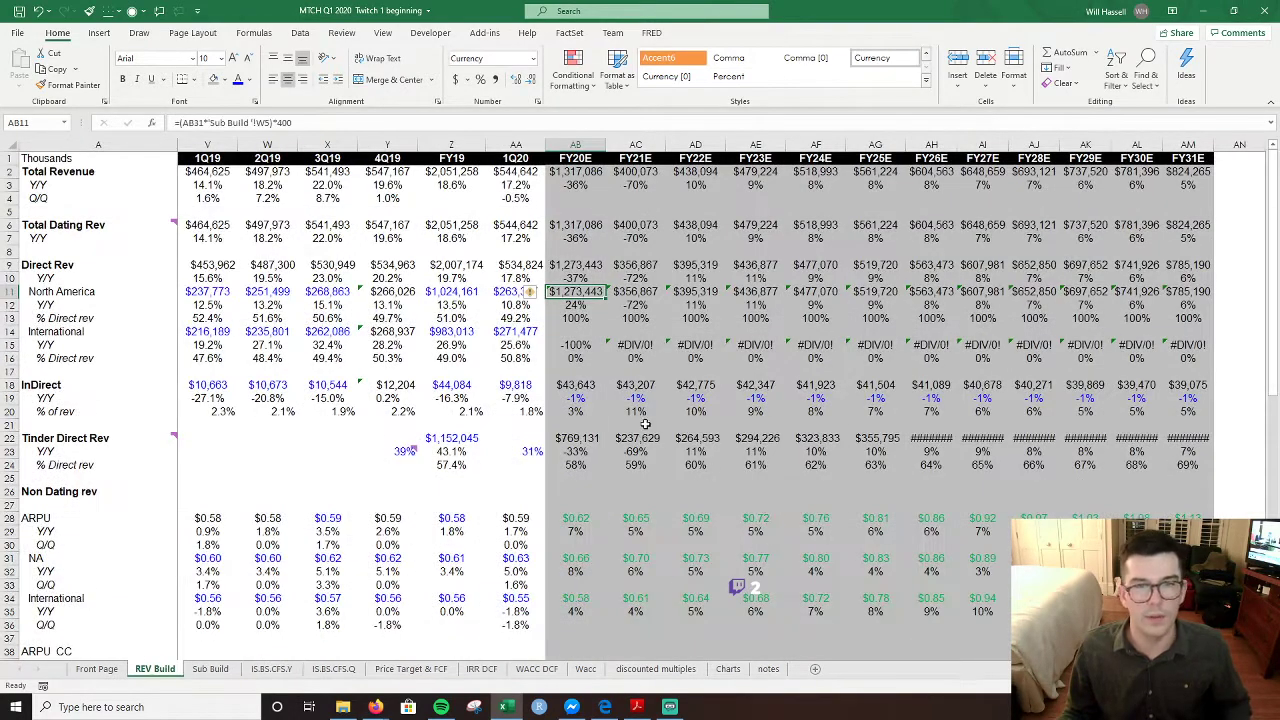
- Compare the North America revenue formulas in the FY20E and FY21E cells
{"action": "key", "text": "F2"}
{"action": "key", "text": "Escape"}
{"action": "key", "text": "F2"}
{"action": "key", "text": "Escape"}
{"action": "key", "text": "F2"}
{"action": "key", "text": "Escape"}
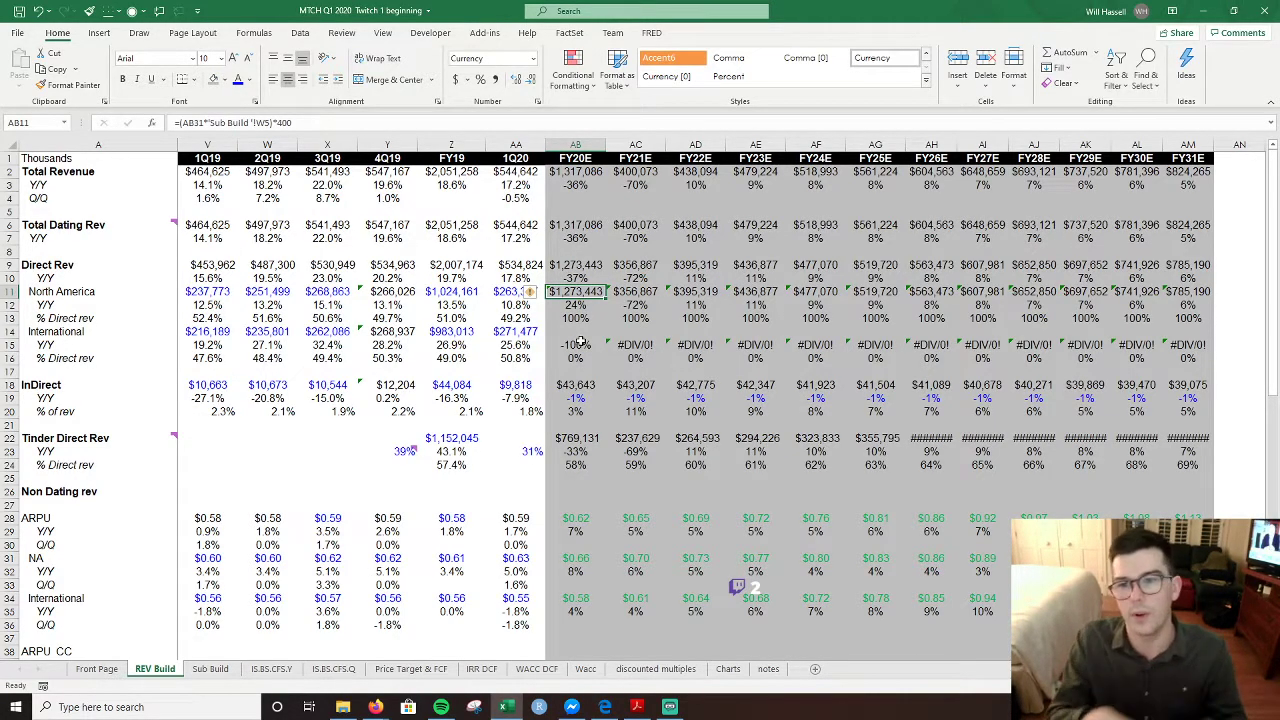
{"action": "key", "text": "Right"}
{"action": "key", "text": "F2"}
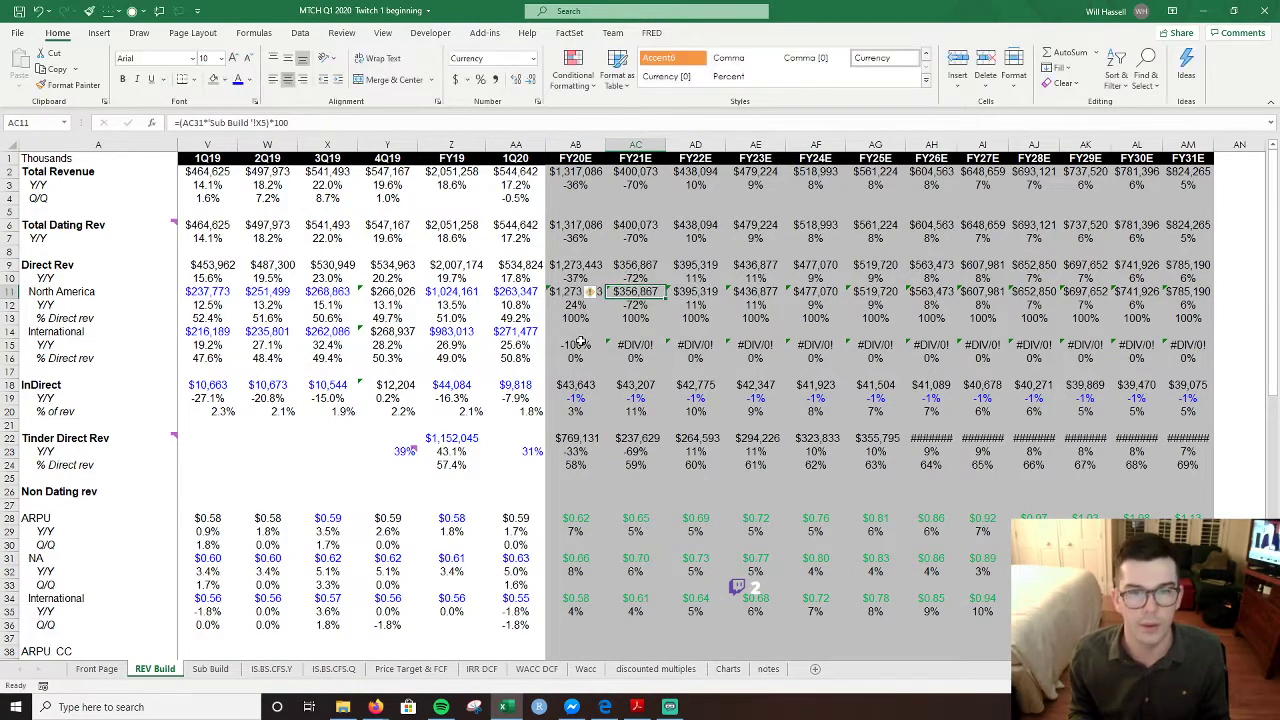
{"action": "key", "text": "Escape"}
- Fill the FY20E North America revenue formula with the 400 multiplier across through FY31E
{"action": "key", "text": "Left"}
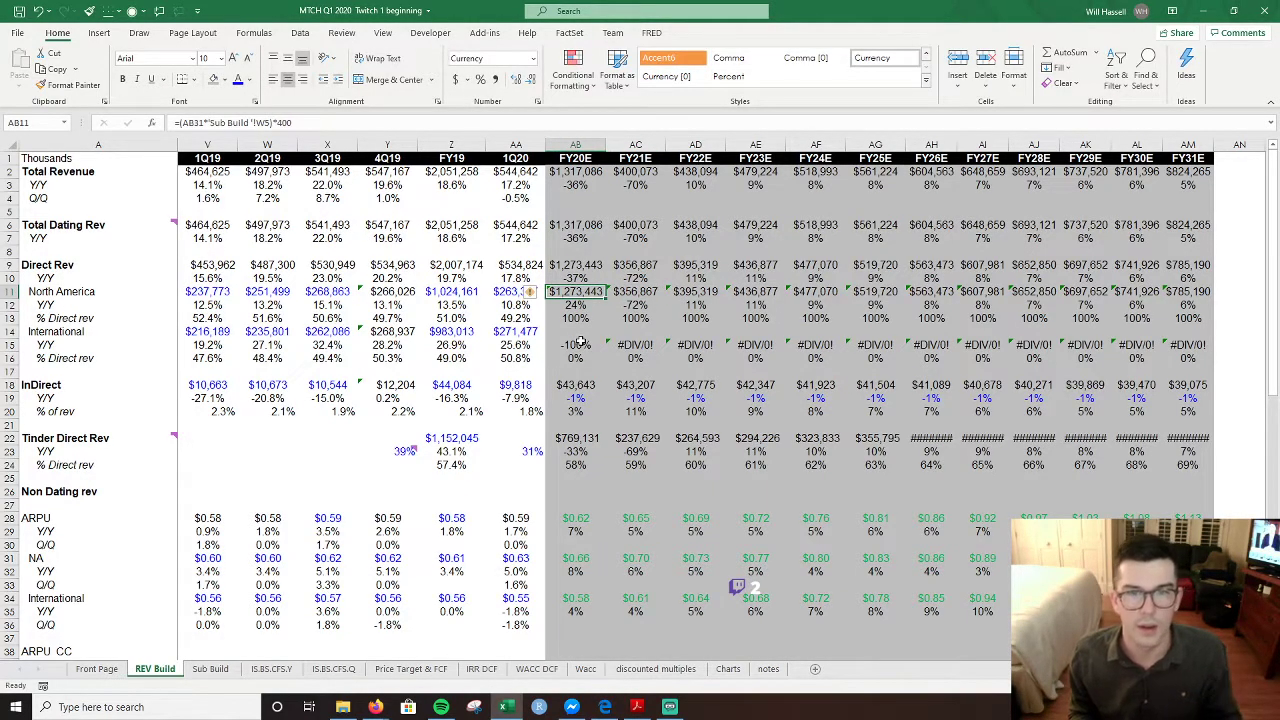
{"action": "key", "text": "ctrl+shift+Right"}
{"action": "key", "text": "ctrl+r"}
{"action": "key", "text": "Down"}
{"action": "key", "text": "Down"}
{"action": "key", "text": "Down"}
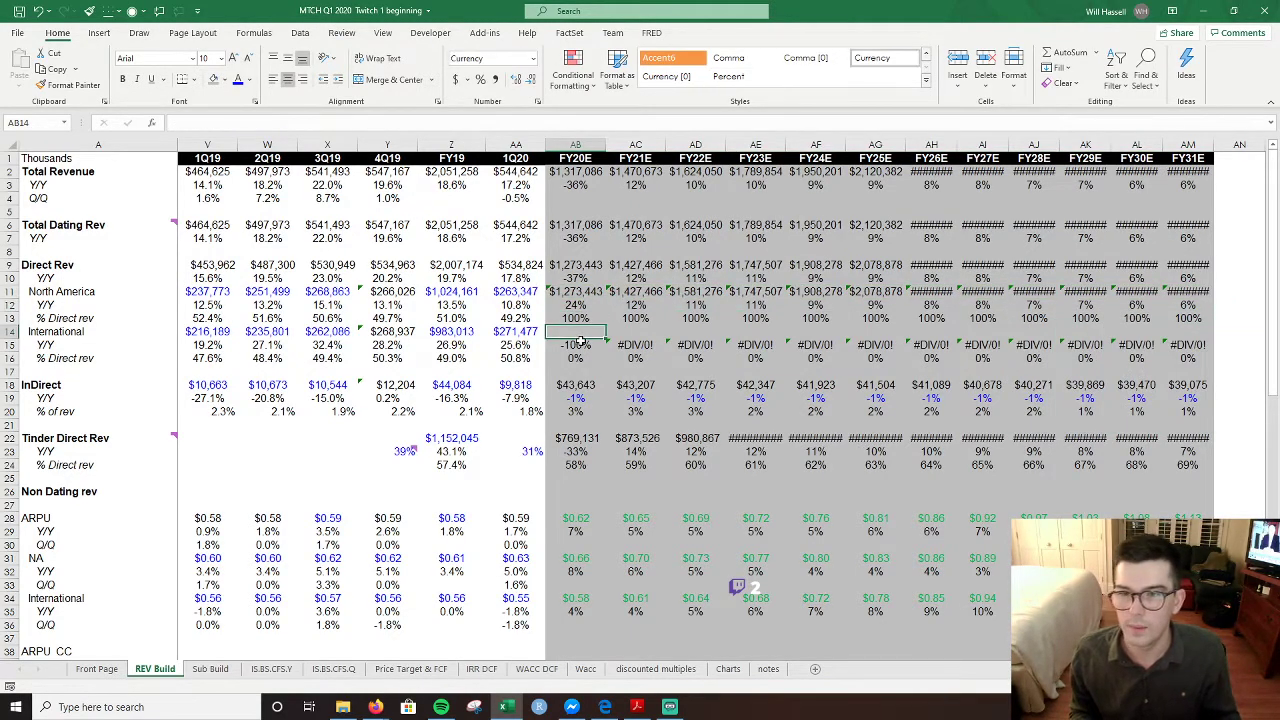
- Copy the FY20E North America revenue formula from AB11 into the FY20E International revenue cell, AB14
{"action": "key", "text": "Up"}
{"action": "key", "text": "Up"}
{"action": "key", "text": "Up"}
{"action": "key", "text": "F2"}
{"action": "key", "text": "Escape"}
{"action": "key", "text": "F2"}
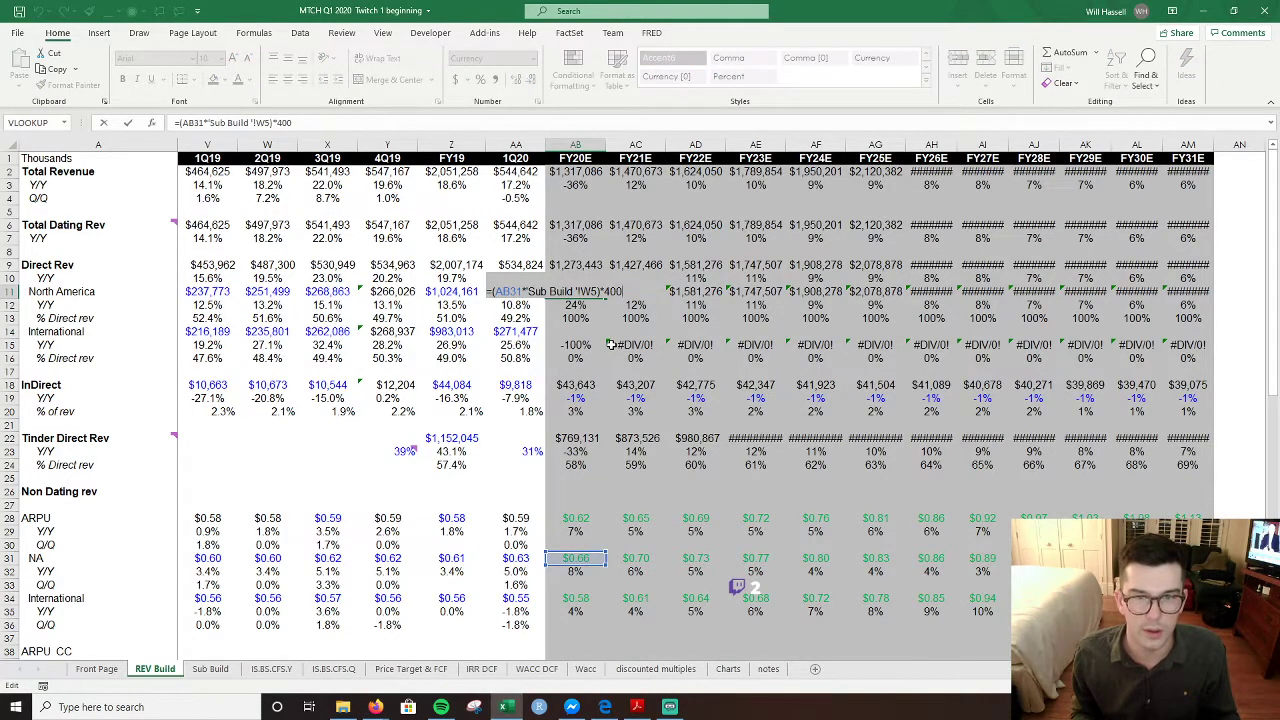
{"action": "key", "text": "Escape"}
{"action": "key", "text": "ctrl+c"}
{"action": "key", "text": "Down"}
{"action": "key", "text": "Down"}
{"action": "key", "text": "Down"}
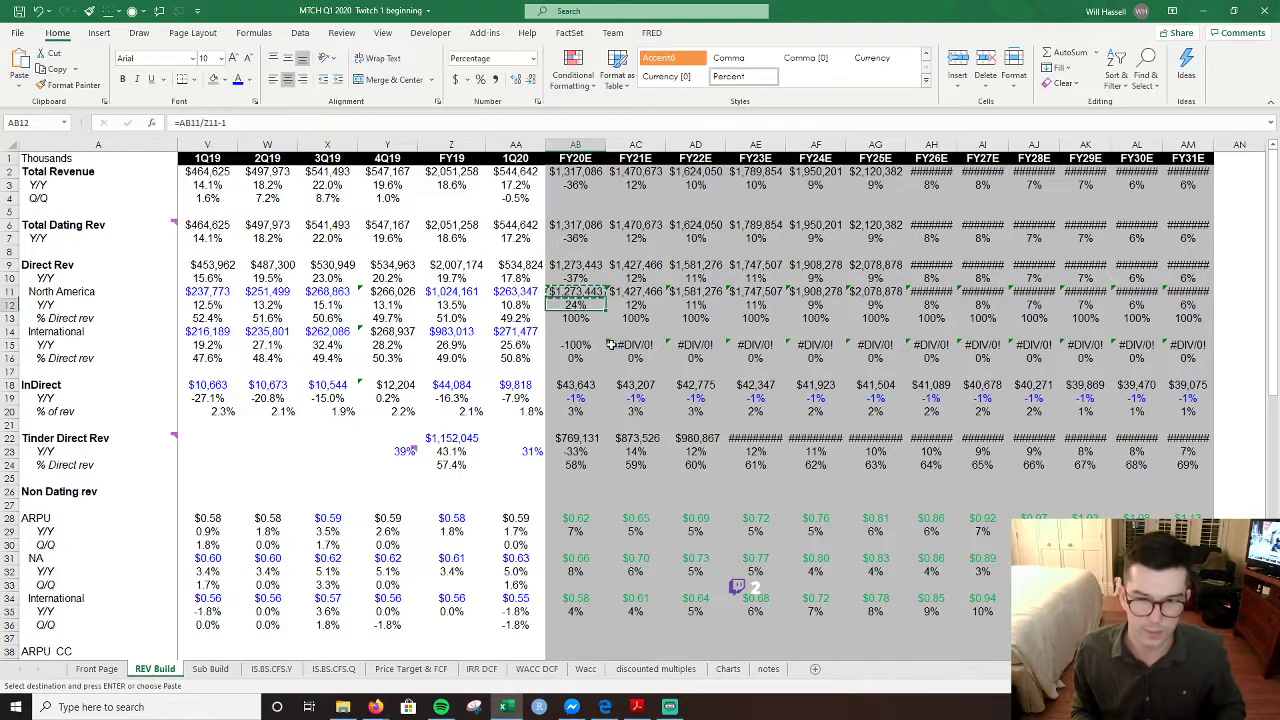
{"action": "key", "text": "ctrl+v"}
- Point the FY20E International revenue formula to International subscribers, making it =(AB34*'Sub Build '!W10)*400
{"action": "key", "text": "F2"}
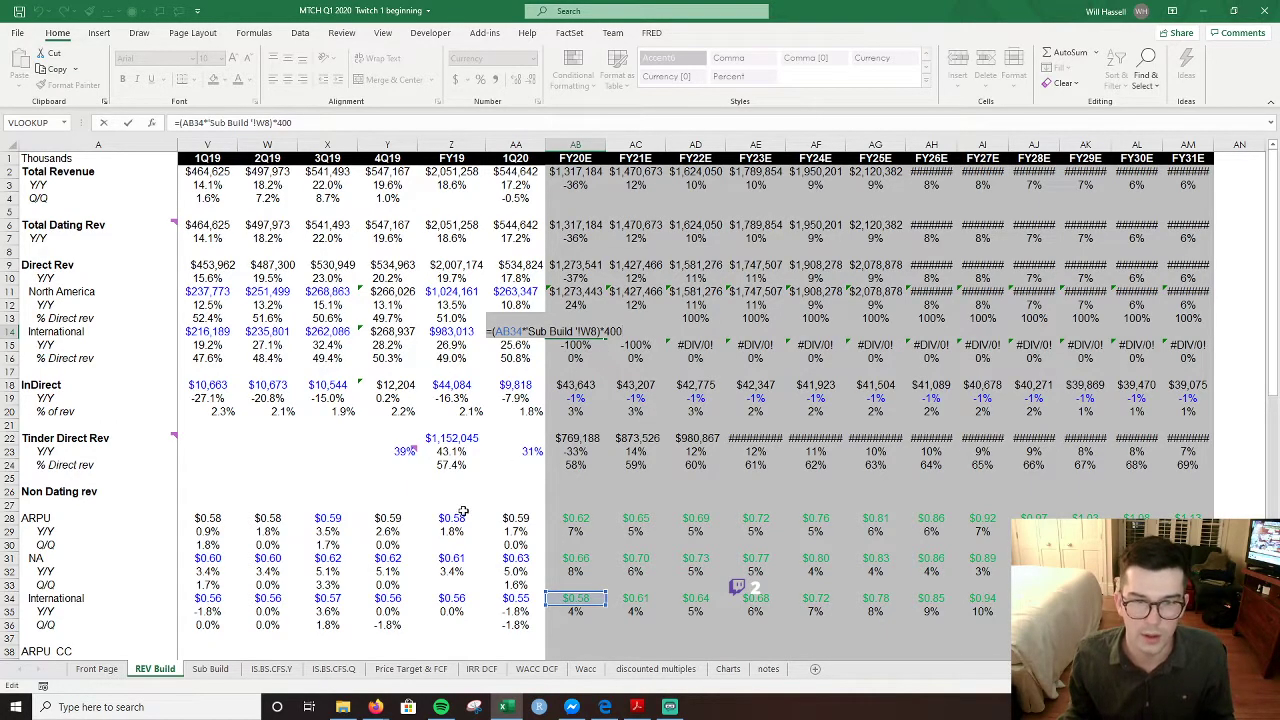
{"action": "left_click", "coordinate": [211, 669]}
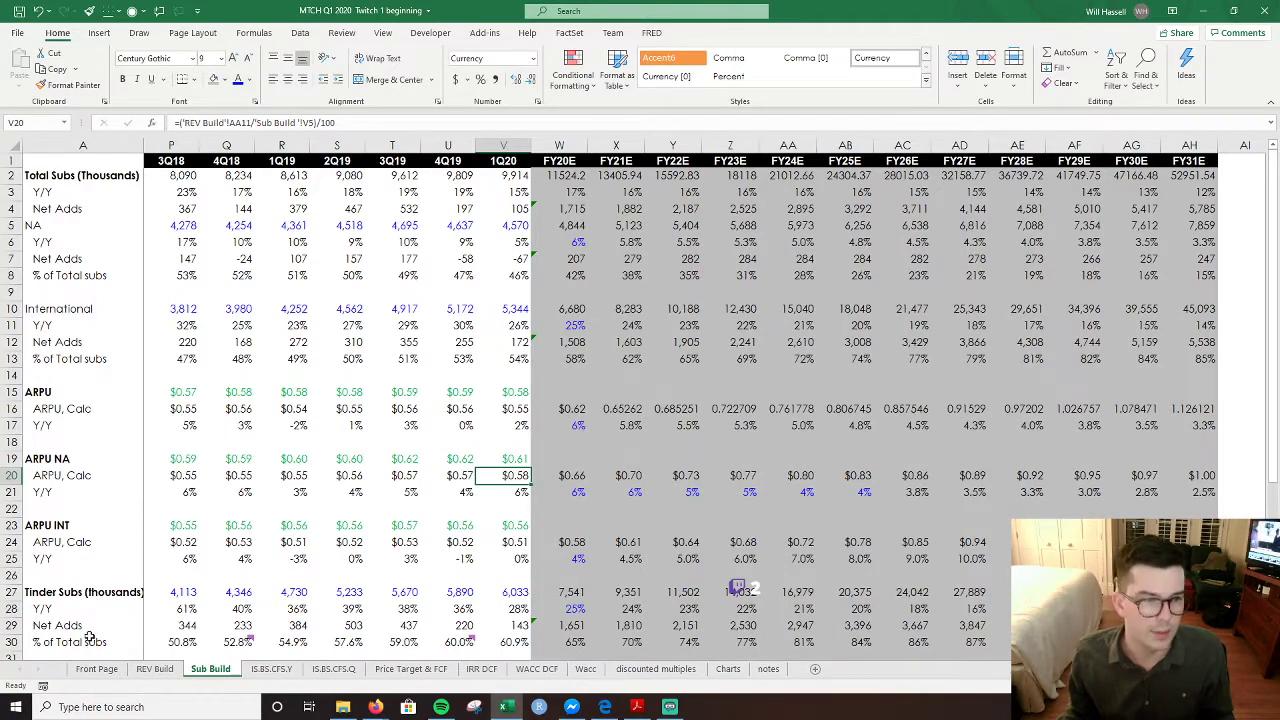
{"action": "left_click", "coordinate": [155, 669]}
{"action": "key", "text": "F2"}
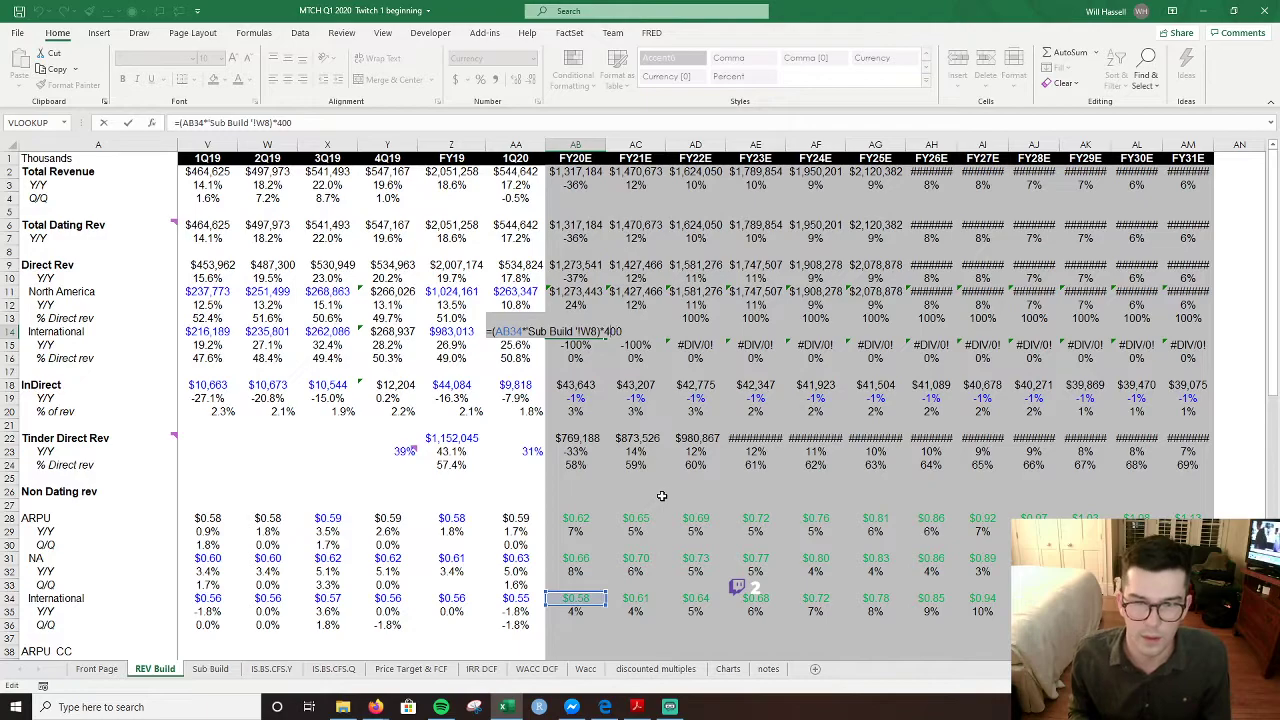
{"action": "key", "text": "BackSpace"}
{"action": "type", "text": "10"}
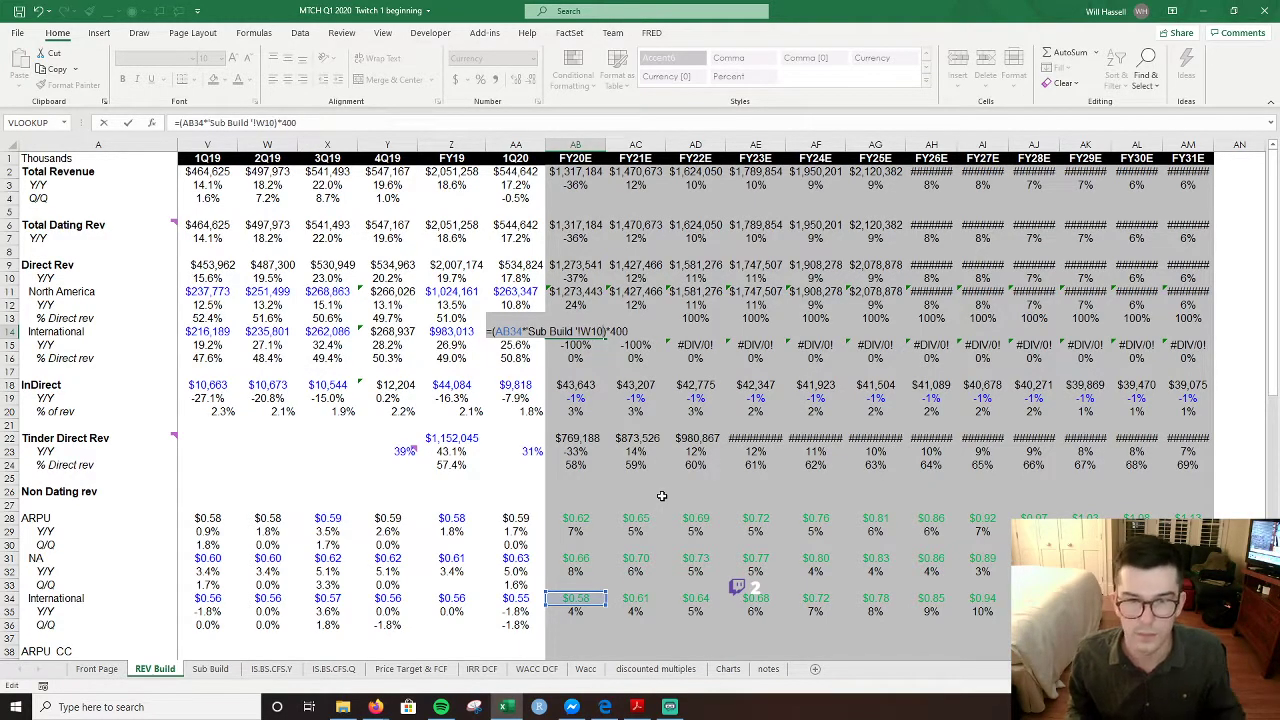
{"action": "key", "text": "Return"}
- Fill the FY20E International revenue formula in row 14 across through FY31E
{"action": "key", "text": "Up"}
{"action": "key", "text": "shift+Right"}
{"action": "key", "text": "shift+Right"}
{"action": "key", "text": "shift+Right"}
{"action": "key", "text": "shift+Right"}
{"action": "key", "text": "shift+Right"}
{"action": "key", "text": "shift+Right"}
{"action": "key", "text": "shift+Right"}
{"action": "key", "text": "shift+Right"}
{"action": "key", "text": "shift+Right"}
{"action": "key", "text": "shift+Right"}
{"action": "key", "text": "shift+Right"}
{"action": "key", "text": "shift+Right"}
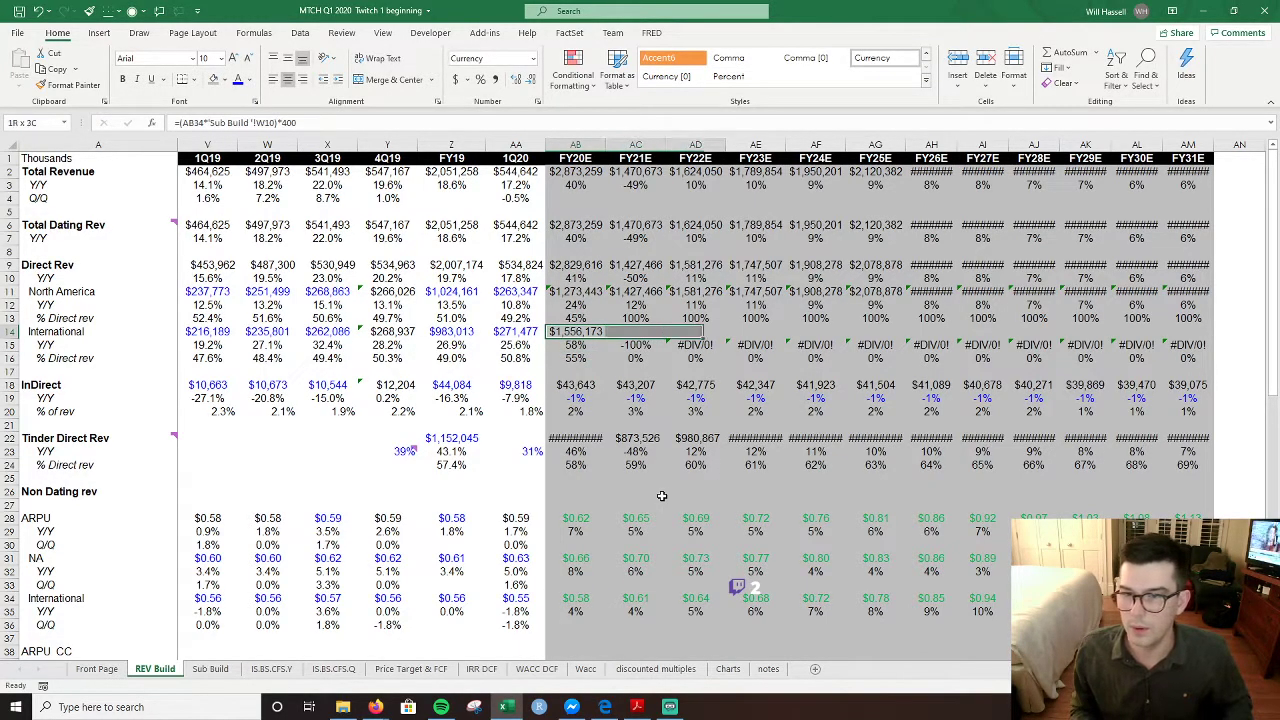
{"action": "key", "text": "shift+Left"}
{"action": "key", "text": "ctrl+r"}
- AutoFit the FY26E through FY31E column widths to the Total Revenue values in row 2
{"action": "key", "text": "Right"}
{"action": "key", "text": "Right"}
{"action": "key", "text": "Right"}
{"action": "key", "text": "Right"}
{"action": "key", "text": "Right"}
{"action": "key", "text": "Right"}
{"action": "key", "text": "Right"}
{"action": "key", "text": "Up"}
{"action": "key", "text": "Up"}
{"action": "key", "text": "Up"}
{"action": "key", "text": "Up"}
{"action": "key", "text": "Up"}
{"action": "key", "text": "Up"}
{"action": "key", "text": "Up"}
{"action": "key", "text": "Up"}
{"action": "key", "text": "Up"}
{"action": "key", "text": "Up"}
{"action": "key", "text": "Up"}
{"action": "key", "text": "Left"}
{"action": "key", "text": "Up"}
{"action": "key", "text": "shift+Right"}
{"action": "key", "text": "shift+Right"}
{"action": "key", "text": "shift+Right"}
{"action": "key", "text": "shift+Right"}
{"action": "key", "text": "shift+Right"}
{"action": "key", "text": "shift+Right"}
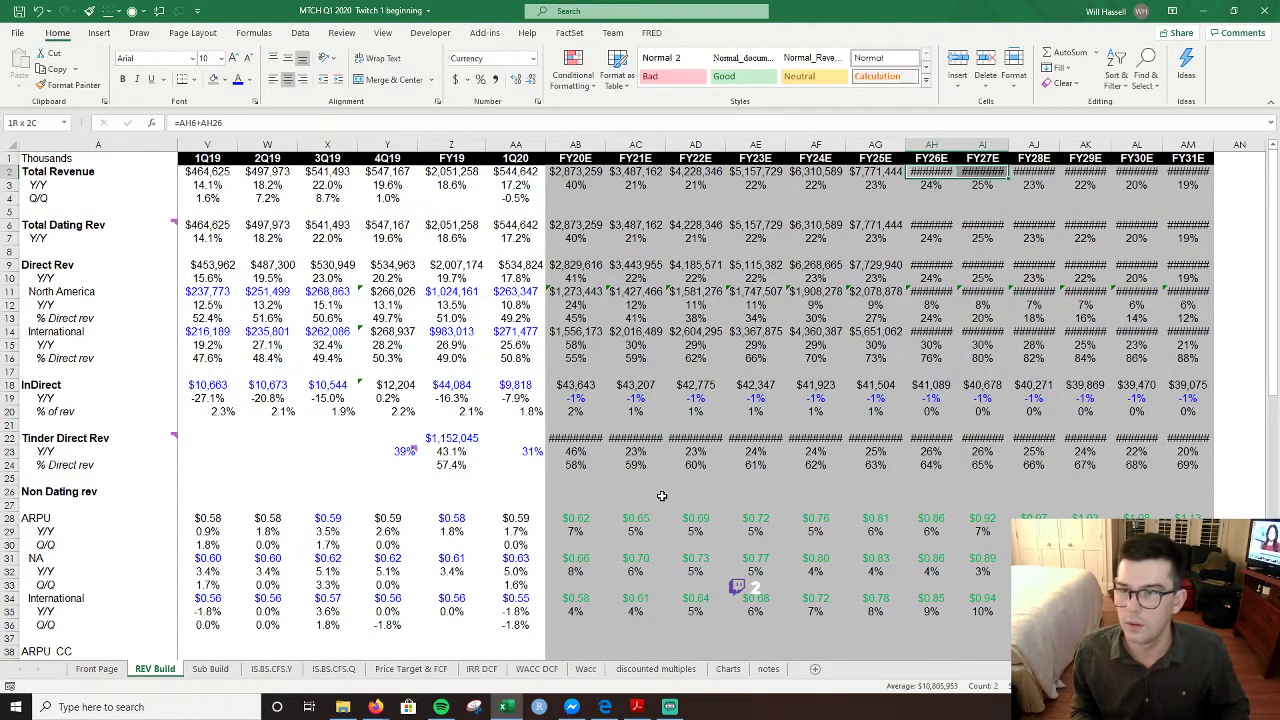
{"action": "key", "text": "shift+Left"}
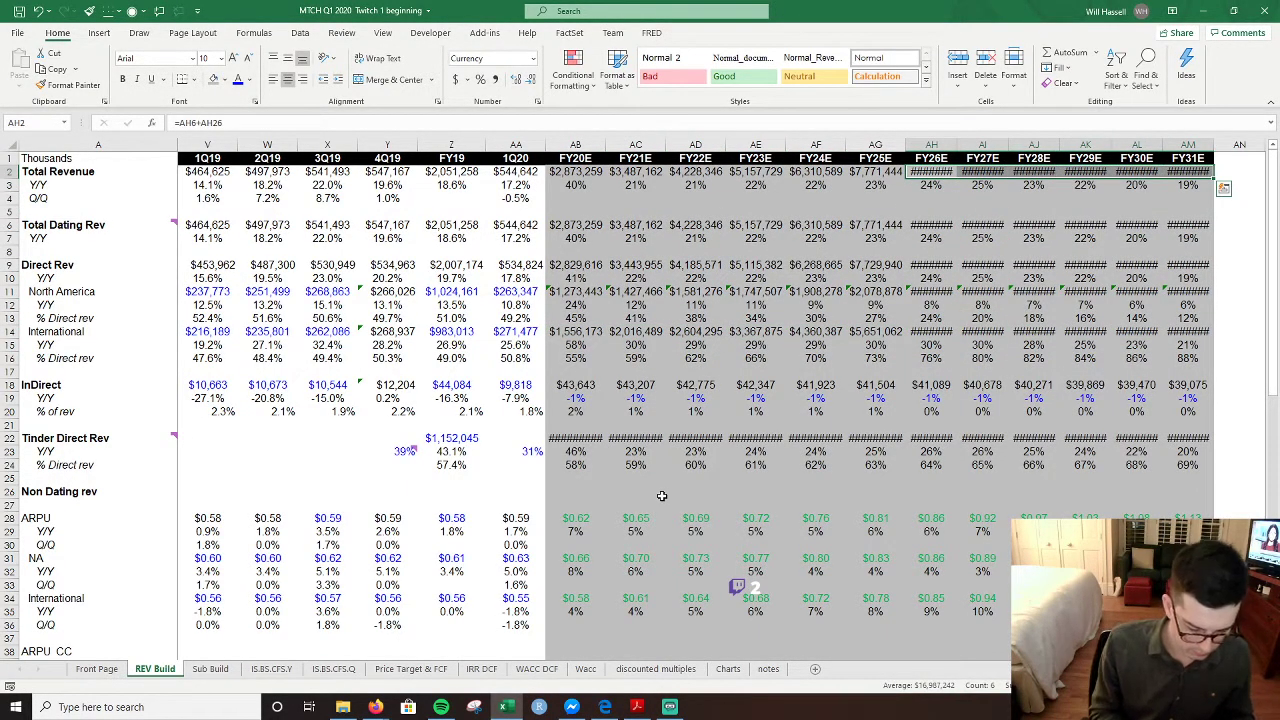
{"action": "key", "text": "alt+h"}
{"action": "key", "text": "o"}
{"action": "key", "text": "i"}
{"action": "key", "text": "Down"}
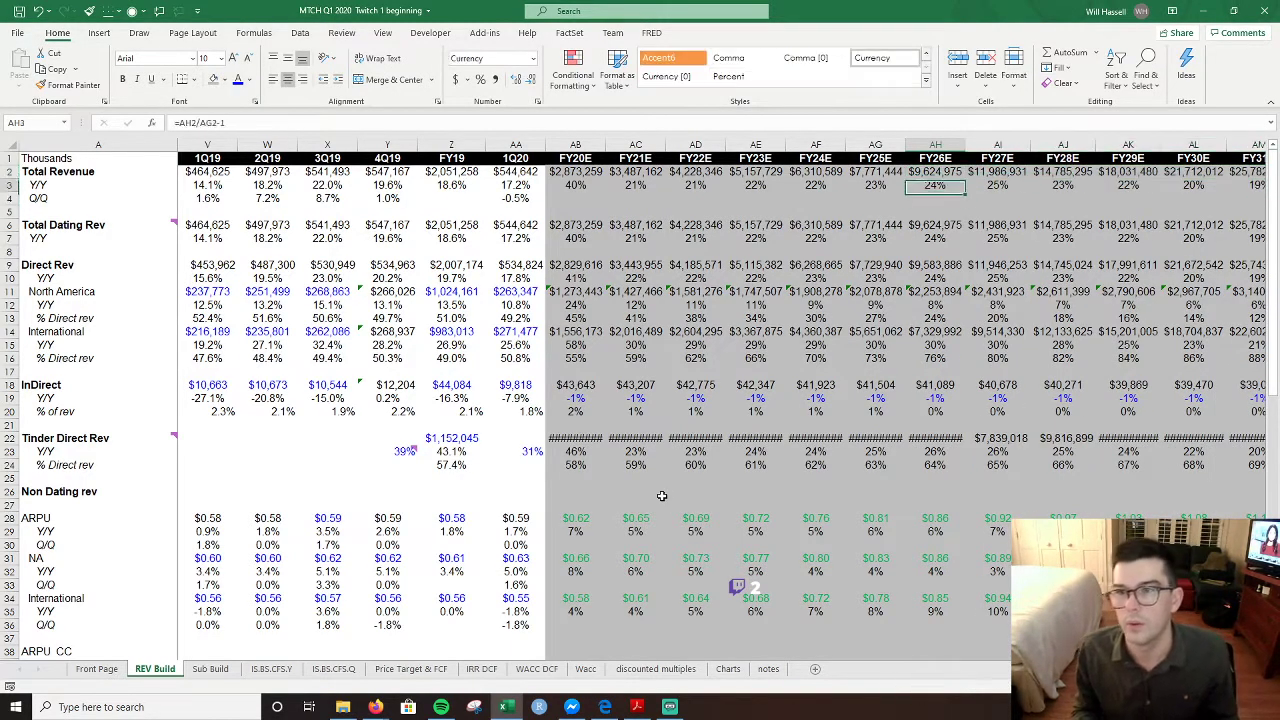
- Review the forecast Total Revenue Y/Y growth rates and inspect the FY20E growth formula in AB3
{"action": "key", "text": "Right"}
{"action": "key", "text": "Right"}
{"action": "key", "text": "Right"}
{"action": "key", "text": "Right"}
{"action": "key", "text": "Right"}
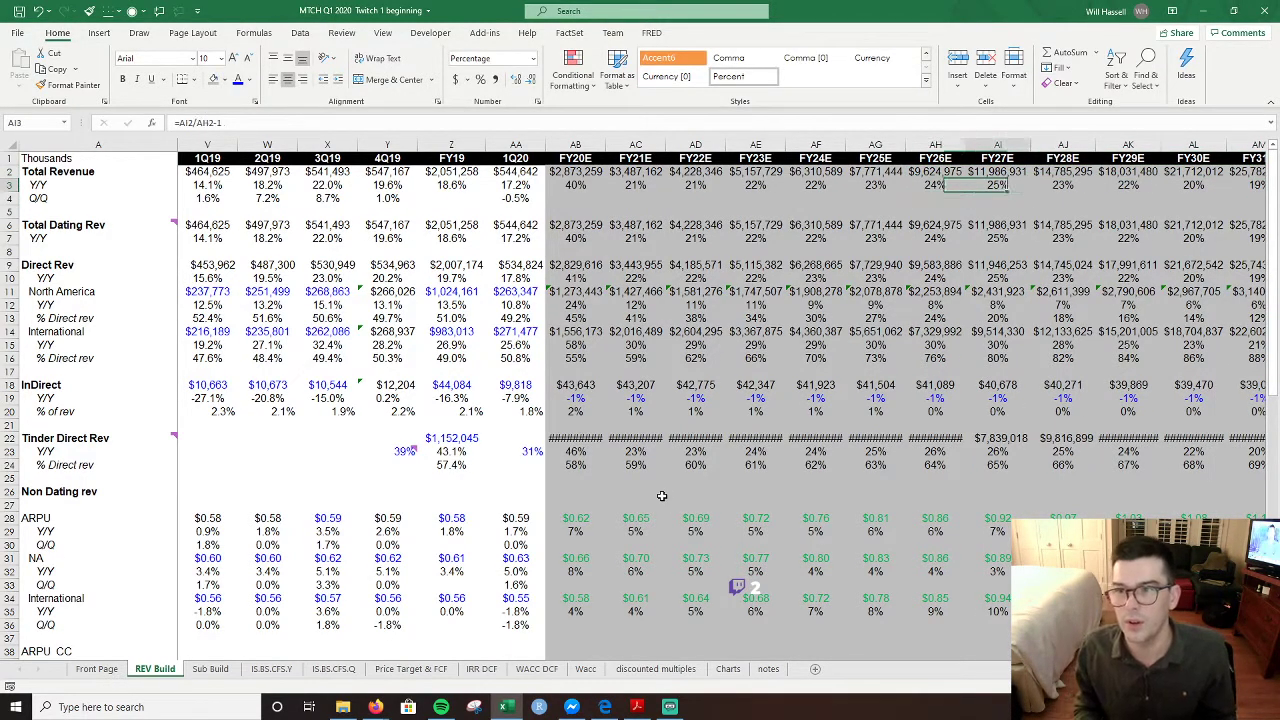
{"action": "key", "text": "Left"}
{"action": "key", "text": "Left"}
{"action": "key", "text": "Left"}
{"action": "key", "text": "Left"}
{"action": "key", "text": "Left"}
{"action": "key", "text": "Left"}
{"action": "key", "text": "Left"}
{"action": "key", "text": "Left"}
{"action": "key", "text": "Left"}
{"action": "key", "text": "Left"}
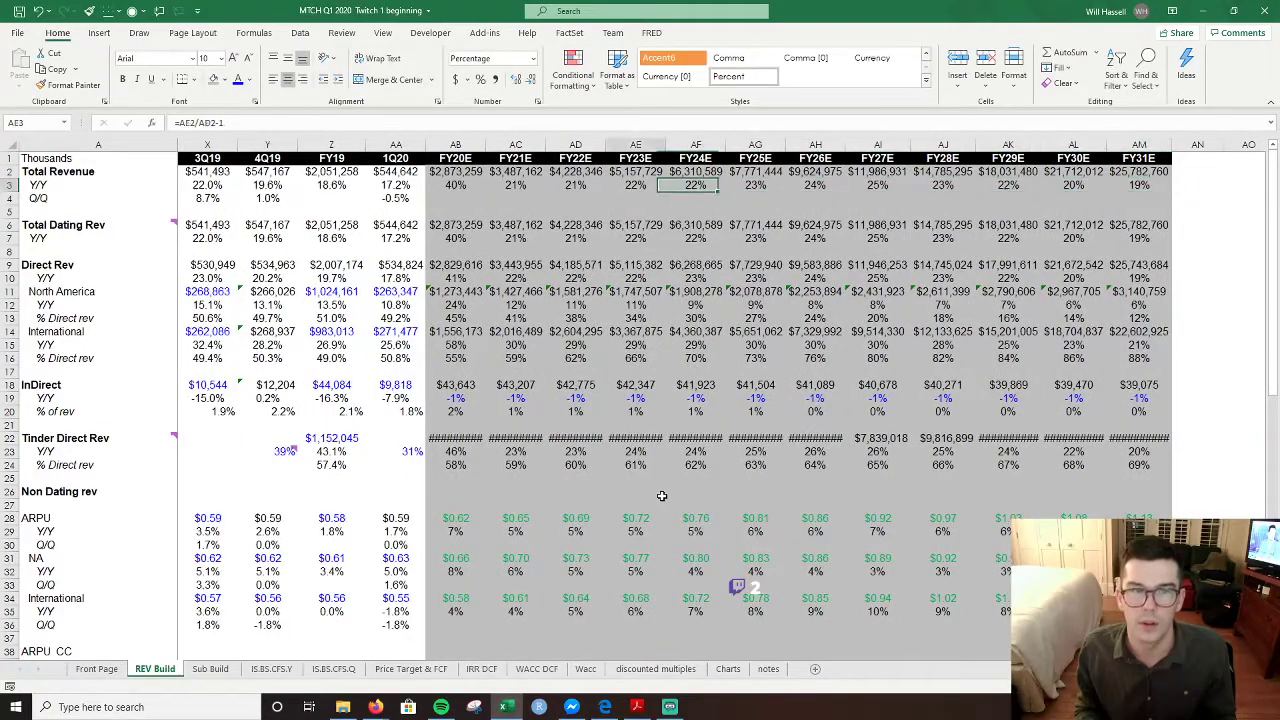
{"action": "key", "text": "Left"}
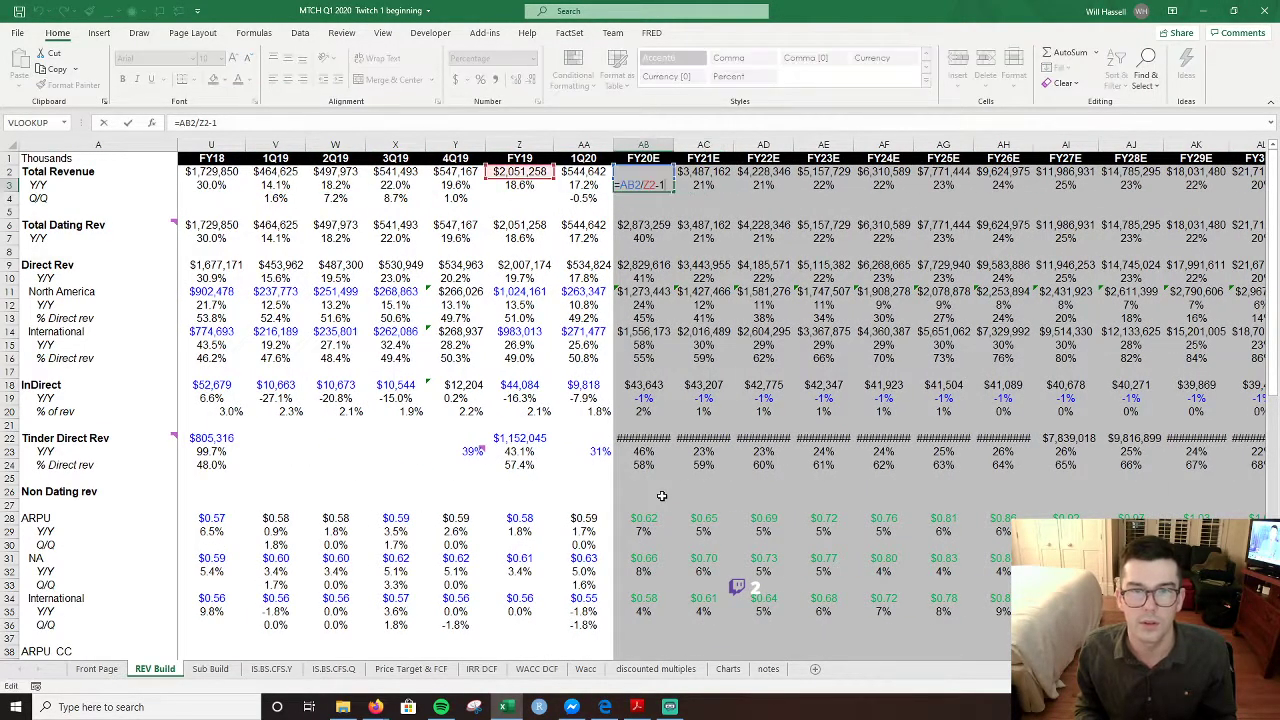
{"action": "key", "text": "Down"}
{"action": "key", "text": "Up"}
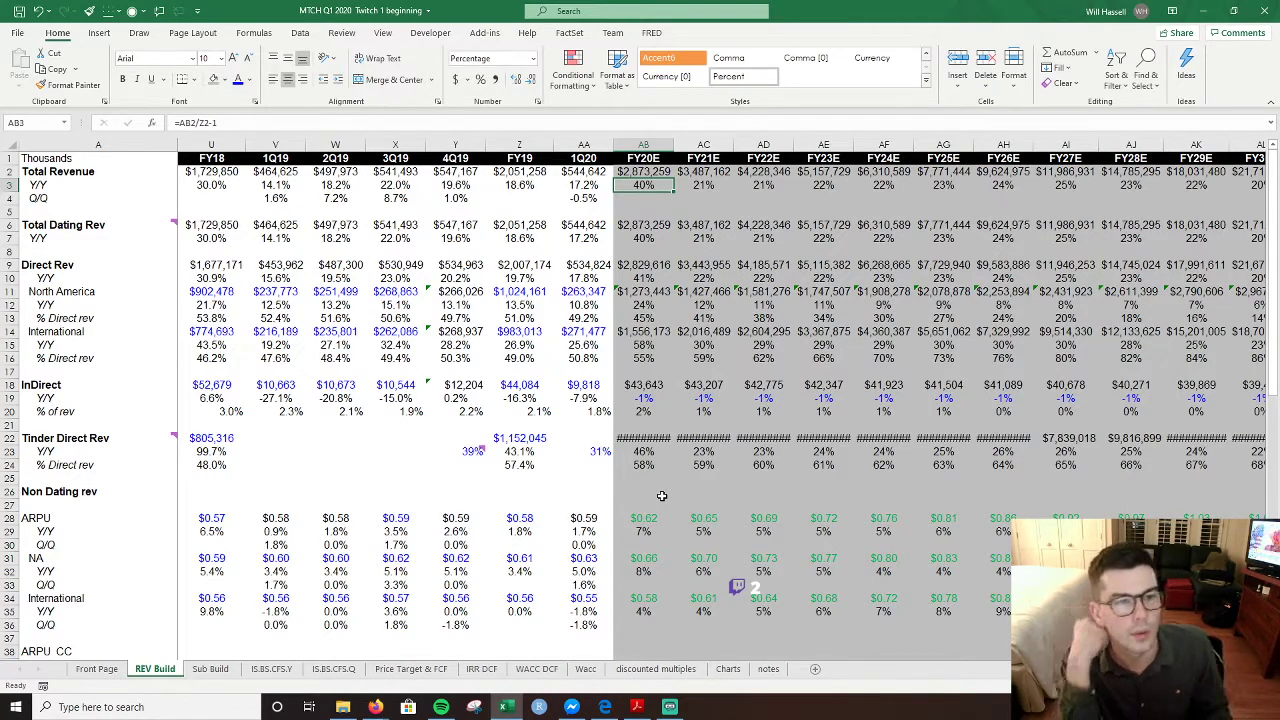
- Compare the historical quarterly and annual Total Revenue Y/Y growth with the forecast growth through FY31E
{"action": "key", "text": "Left"}
{"action": "key", "text": "Left"}
{"action": "key", "text": "Left"}
{"action": "key", "text": "Left"}
{"action": "key", "text": "Left"}
{"action": "key", "text": "Left"}
{"action": "key", "text": "Left"}
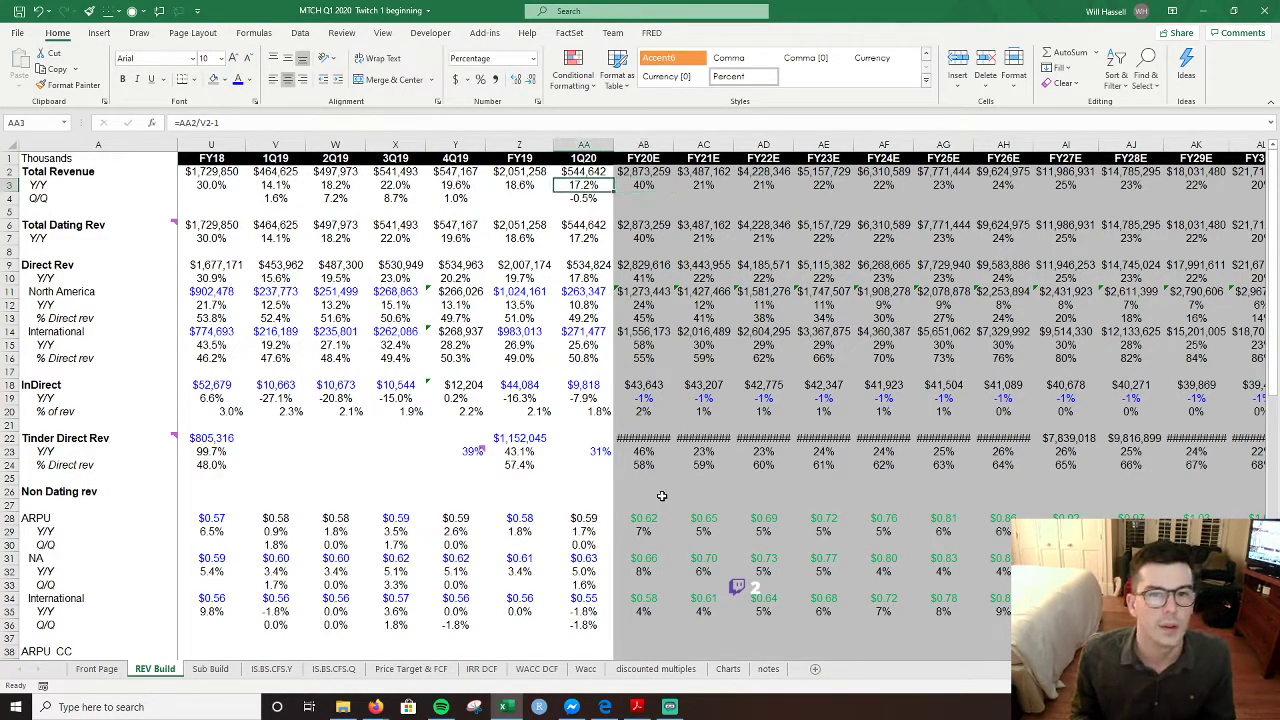
{"action": "key", "text": "Left"}
{"action": "key", "text": "Left"}
{"action": "key", "text": "Left"}
{"action": "key", "text": "Left"}
{"action": "key", "text": "Left"}
{"action": "key", "text": "Left"}
{"action": "key", "text": "Left"}
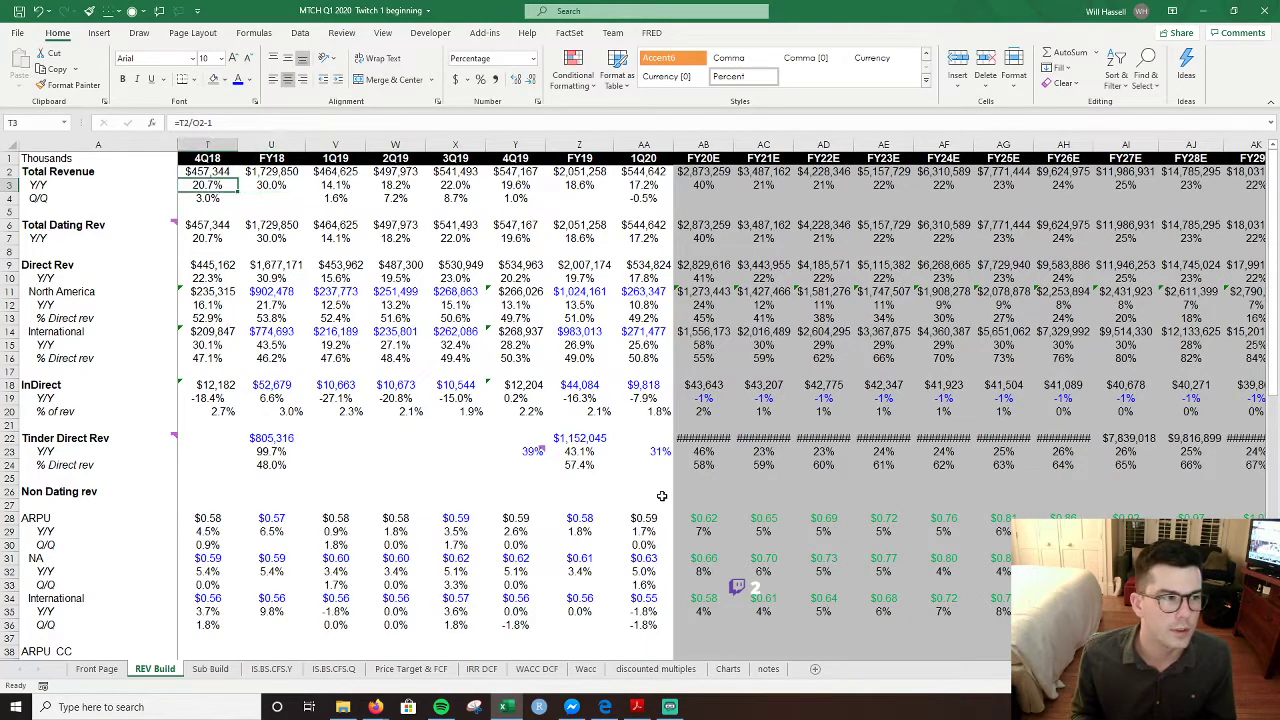
{"action": "key", "text": "Right"}
{"action": "key", "text": "Right"}
{"action": "key", "text": "Right"}
{"action": "key", "text": "Right"}
{"action": "key", "text": "Right"}
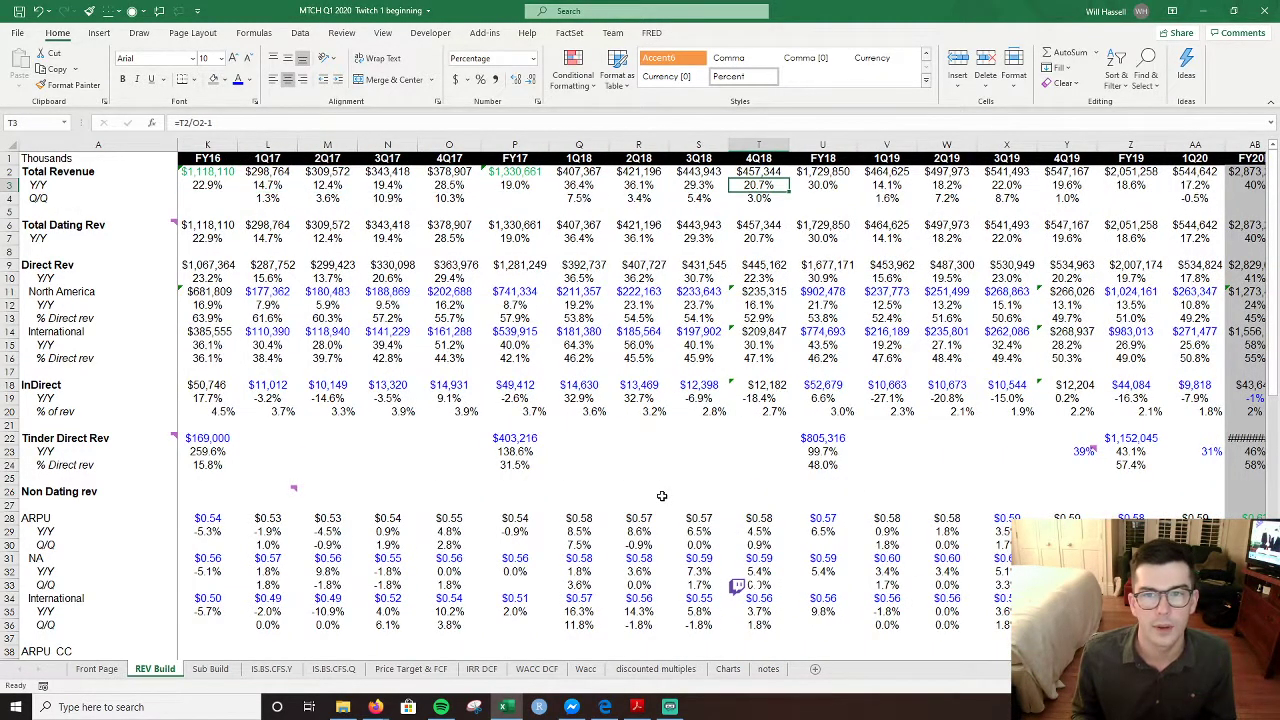
{"action": "key", "text": "Right"}
{"action": "key", "text": "Right"}
{"action": "key", "text": "Right"}
{"action": "key", "text": "Right"}
{"action": "key", "text": "Right"}
{"action": "key", "text": "Right"}
{"action": "key", "text": "Right"}
{"action": "key", "text": "Right"}
{"action": "key", "text": "Right"}
{"action": "key", "text": "Right"}
{"action": "key", "text": "Right"}
{"action": "key", "text": "Right"}
{"action": "key", "text": "Right"}
{"action": "key", "text": "Right"}
{"action": "key", "text": "Right"}
{"action": "key", "text": "Right"}
{"action": "key", "text": "Right"}
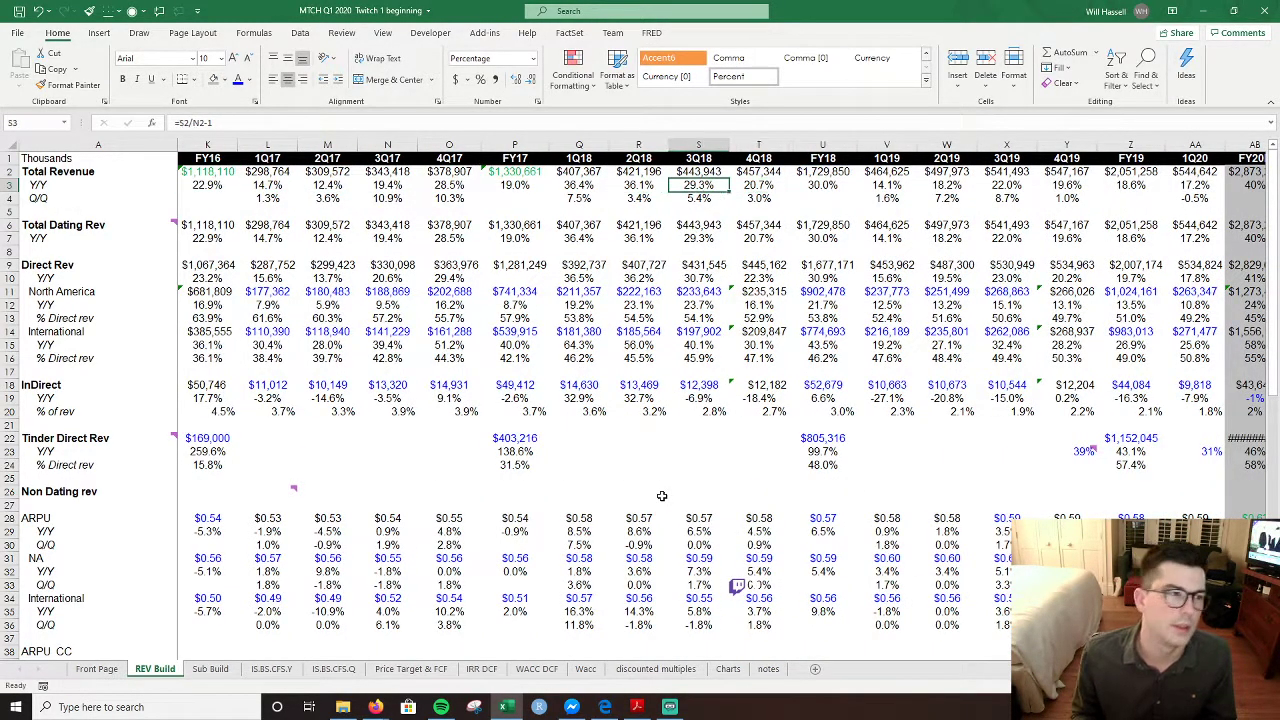
{"action": "key", "text": "Right"}
{"action": "key", "text": "Right"}
{"action": "key", "text": "Right"}
{"action": "key", "text": "Right"}
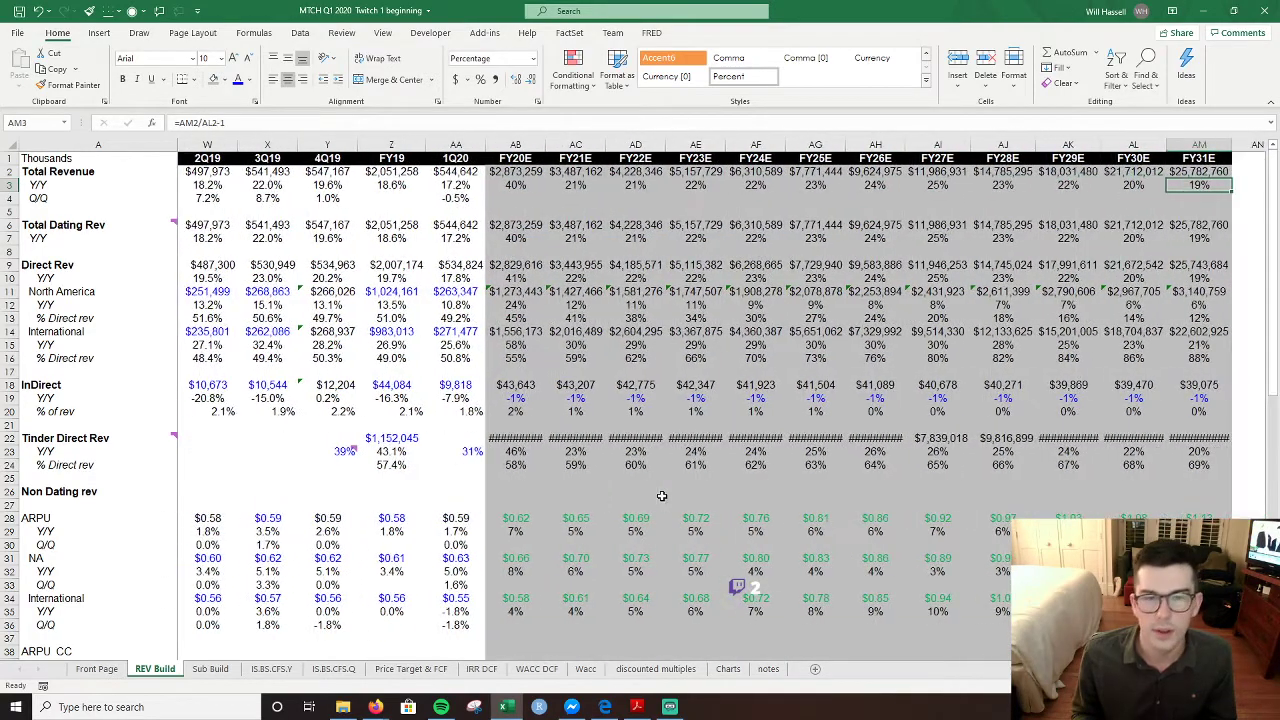
- AutoFit the FY20E through FY31E column widths to the Tinder Direct Rev values in row 22
{"action": "key", "text": "Down"}
{"action": "key", "text": "Down"}
{"action": "key", "text": "Down"}
{"action": "key", "text": "Down"}
{"action": "key", "text": "Down"}
{"action": "key", "text": "Down"}
{"action": "key", "text": "Down"}
{"action": "key", "text": "Down"}
{"action": "key", "text": "Down"}
{"action": "key", "text": "Left"}
{"action": "key", "text": "Down"}
{"action": "key", "text": "Down"}
{"action": "key", "text": "Down"}
{"action": "key", "text": "Down"}
{"action": "key", "text": "Down"}
{"action": "key", "text": "Down"}
{"action": "key", "text": "Down"}
{"action": "key", "text": "Down"}
{"action": "key", "text": "Down"}
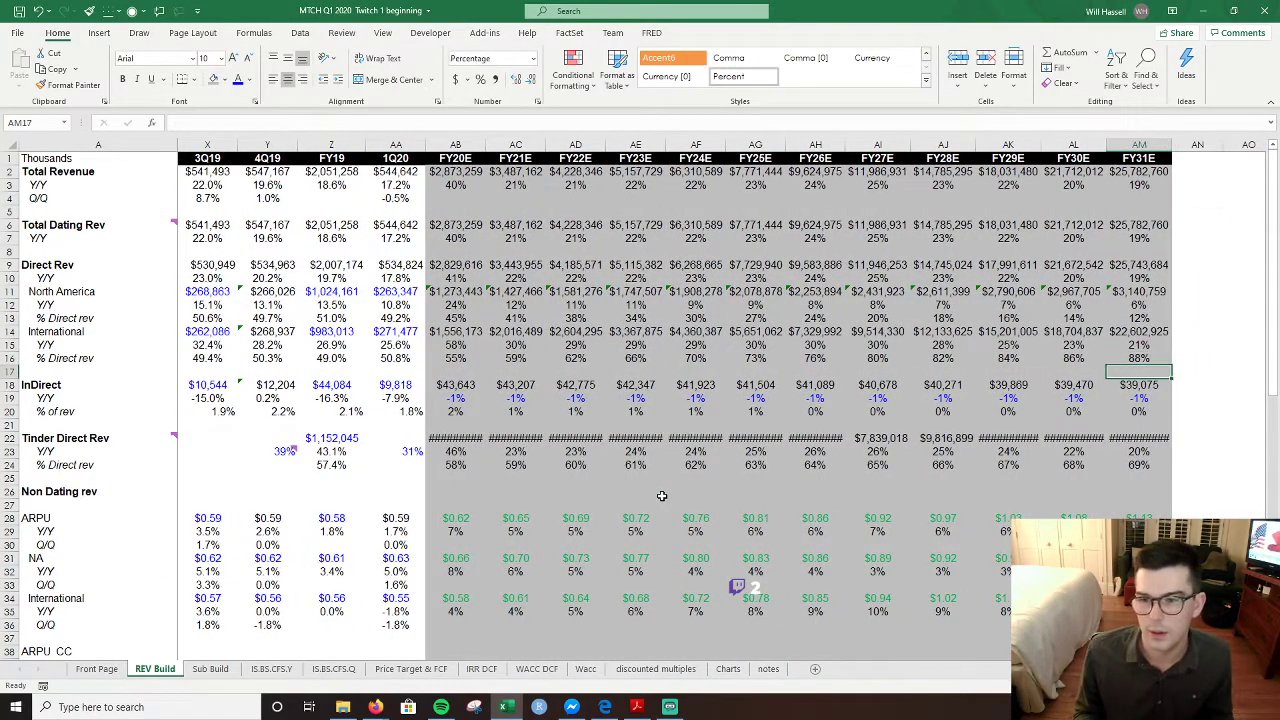
{"action": "key", "text": "shift+Left"}
{"action": "key", "text": "shift+Left"}
{"action": "key", "text": "shift+Left"}
{"action": "key", "text": "shift+Left"}
{"action": "key", "text": "shift+Left"}
{"action": "key", "text": "shift+Left"}
{"action": "key", "text": "shift+Left"}
{"action": "key", "text": "shift+Left"}
{"action": "key", "text": "shift+Left"}
{"action": "key", "text": "shift+Left"}
{"action": "key", "text": "shift+Left"}
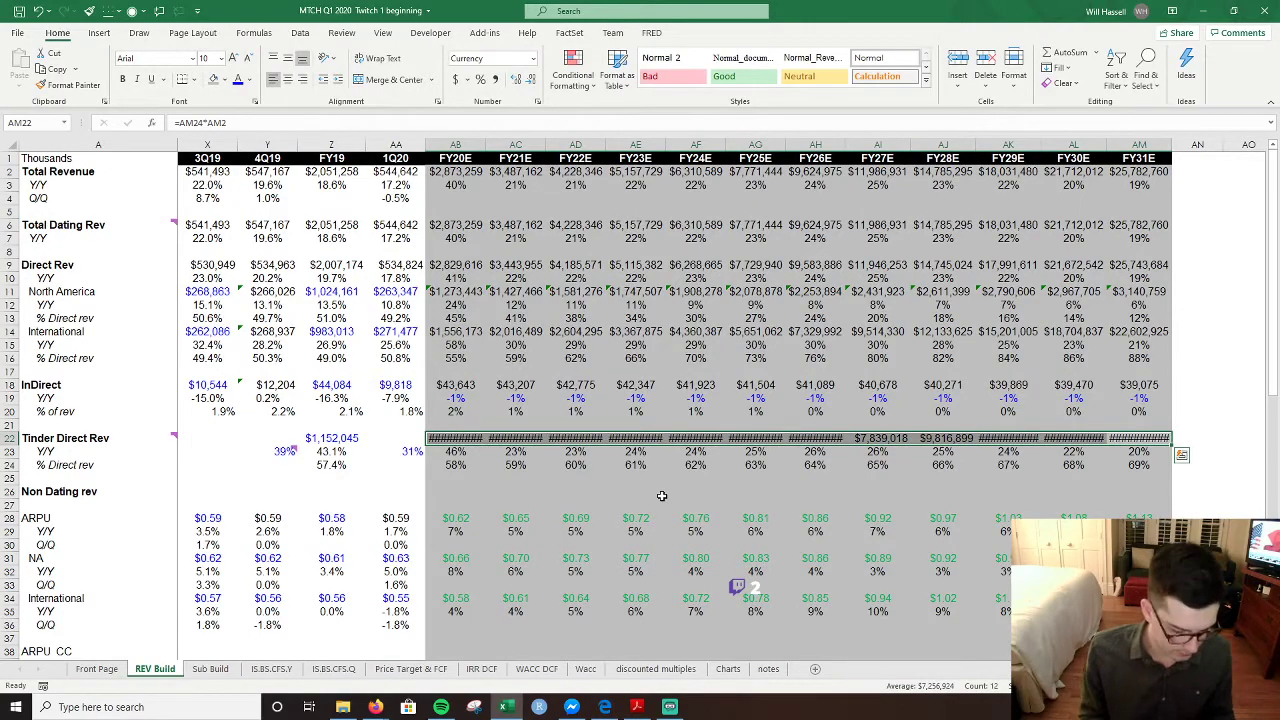
{"action": "key", "text": "alt+h"}
{"action": "key", "text": "o"}
{"action": "key", "text": "i"}
{"action": "key", "text": "Right"}
{"action": "key", "text": "Down"}
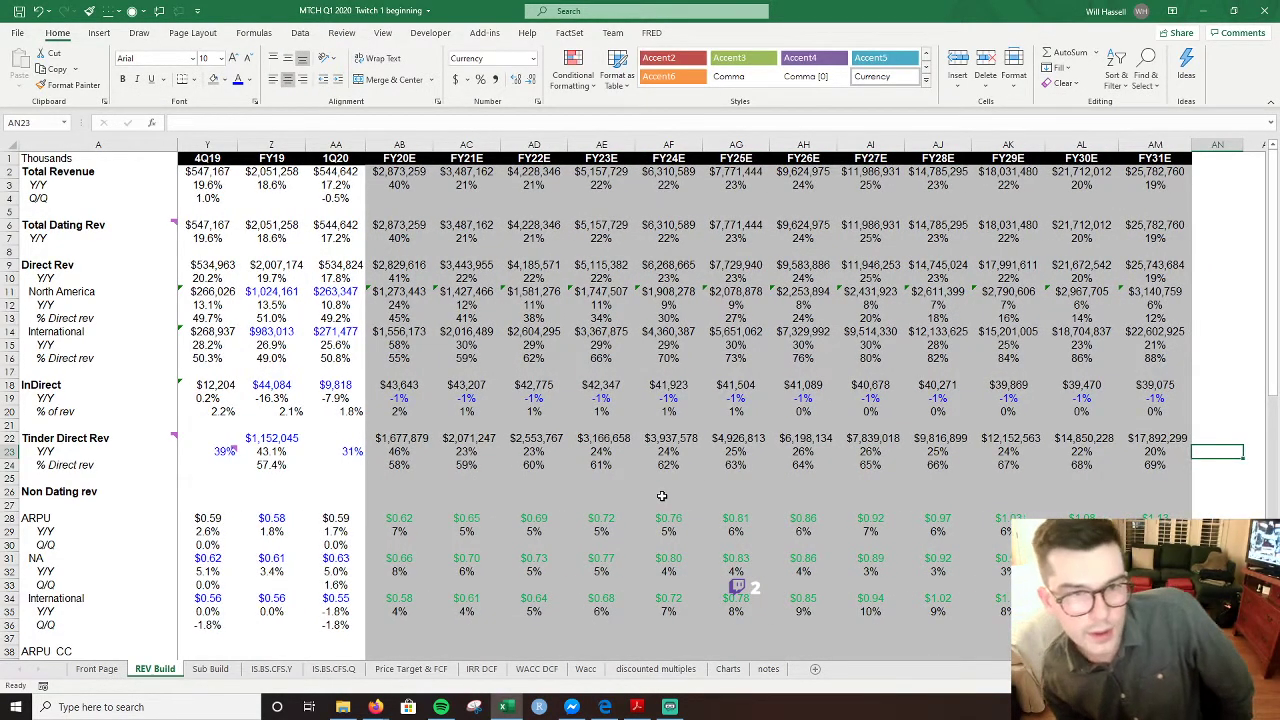
- Review Tinder Direct Rev and its Y/Y growth across the historical and forecast columns through FY31E
{"action": "key", "text": "Left"}
{"action": "key", "text": "Left"}
{"action": "key", "text": "Left"}
{"action": "key", "text": "Left"}
{"action": "key", "text": "Left"}
{"action": "key", "text": "Left"}
{"action": "key", "text": "Left"}
{"action": "key", "text": "Left"}
{"action": "key", "text": "Left"}
{"action": "key", "text": "Left"}
{"action": "key", "text": "Left"}
{"action": "key", "text": "Left"}
{"action": "key", "text": "Left"}
{"action": "key", "text": "Left"}
{"action": "key", "text": "Left"}
{"action": "key", "text": "Left"}
{"action": "key", "text": "Left"}
{"action": "key", "text": "Left"}
{"action": "key", "text": "Left"}
{"action": "key", "text": "Right"}
{"action": "key", "text": "Right"}
{"action": "key", "text": "Right"}
{"action": "key", "text": "Right"}
{"action": "key", "text": "Right"}
{"action": "key", "text": "Right"}
{"action": "key", "text": "Right"}
{"action": "key", "text": "Right"}
{"action": "key", "text": "Right"}
{"action": "key", "text": "Right"}
{"action": "key", "text": "Right"}
{"action": "key", "text": "Right"}
{"action": "key", "text": "Right"}
{"action": "key", "text": "Right"}
{"action": "key", "text": "Right"}
{"action": "key", "text": "Up"}
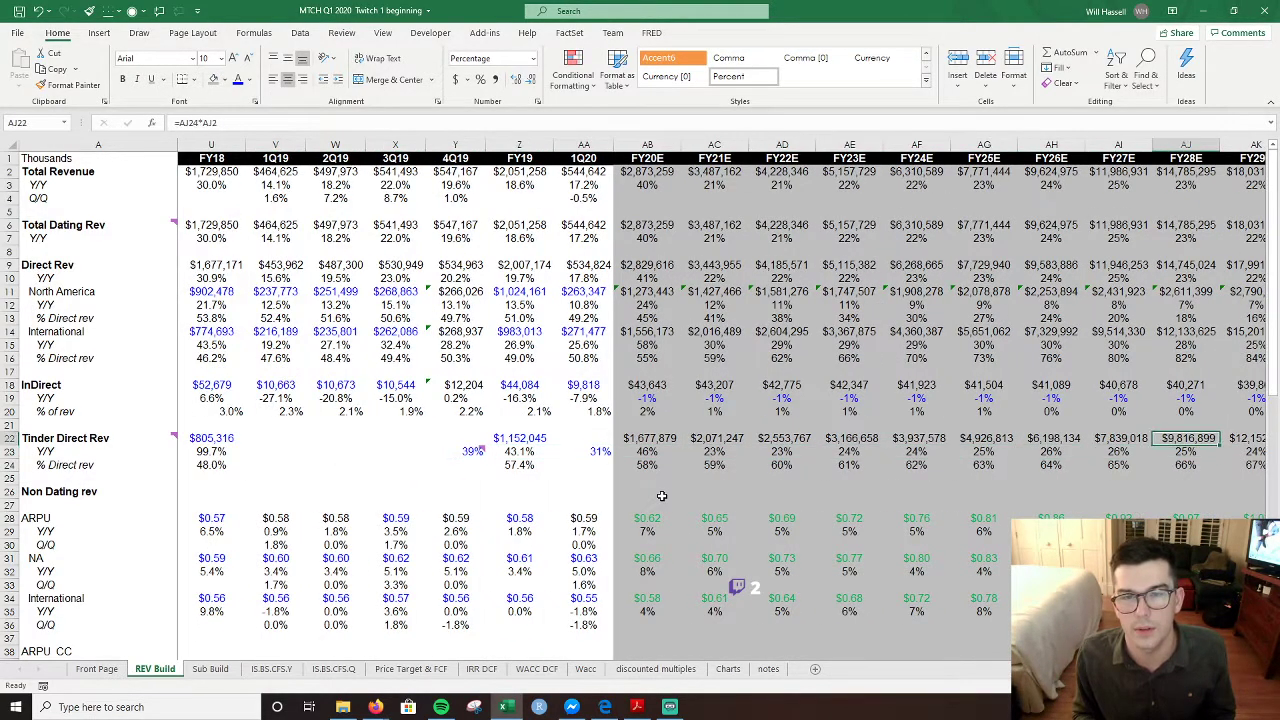
{"action": "key", "text": "Right"}
{"action": "key", "text": "Right"}
{"action": "key", "text": "Right"}
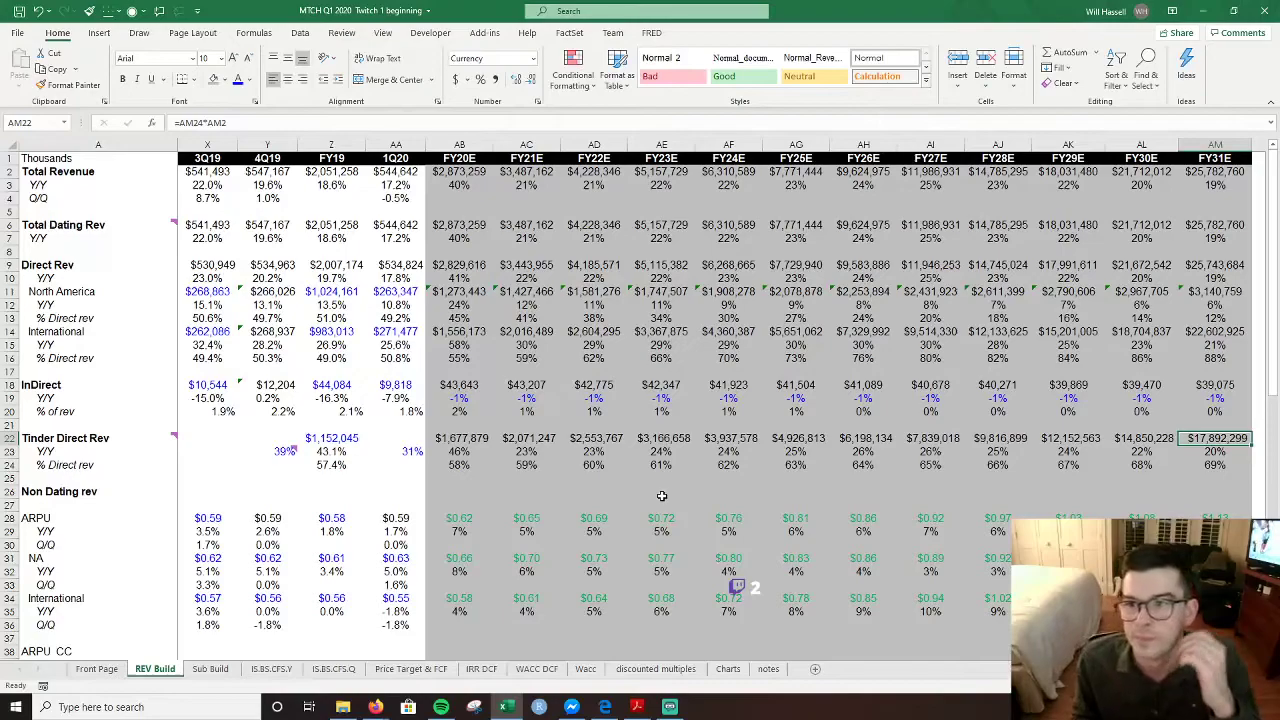
- Examine the FY31E column from Total Revenue growth through the regional, InDirect, Tinder and ARPU rows
{"action": "key", "text": "Up"}
{"action": "key", "text": "Up"}
{"action": "key", "text": "Up"}
{"action": "key", "text": "Up"}
{"action": "key", "text": "Up"}
{"action": "key", "text": "Up"}
{"action": "key", "text": "Up"}
{"action": "key", "text": "Up"}
{"action": "key", "text": "Up"}
{"action": "key", "text": "Up"}
{"action": "key", "text": "Up"}
{"action": "key", "text": "Up"}
{"action": "key", "text": "Up"}
{"action": "key", "text": "Up"}
{"action": "key", "text": "Up"}
{"action": "key", "text": "Up"}
{"action": "key", "text": "Up"}
{"action": "key", "text": "Up"}
{"action": "key", "text": "Up"}
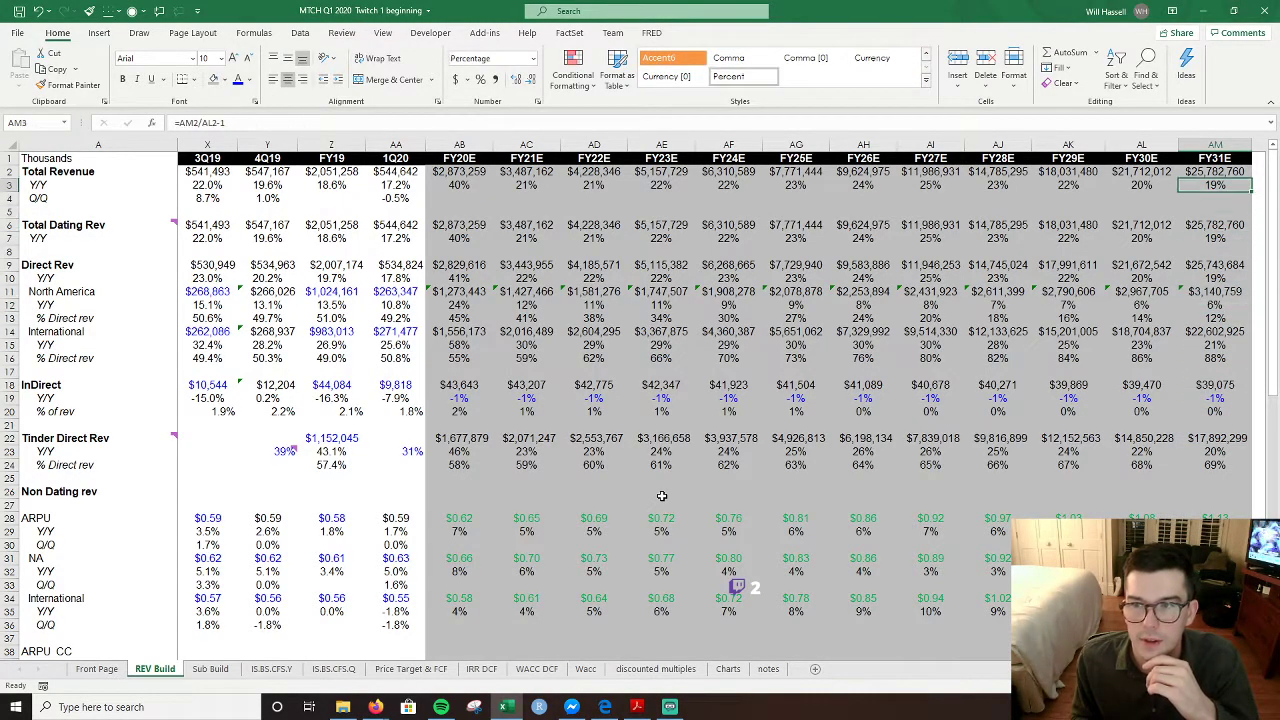
{"action": "key", "text": "Down"}
{"action": "key", "text": "Down"}
{"action": "key", "text": "Down"}
{"action": "key", "text": "Down"}
{"action": "key", "text": "Down"}
{"action": "key", "text": "Down"}
{"action": "key", "text": "Down"}
{"action": "key", "text": "Down"}
{"action": "key", "text": "Down"}
{"action": "key", "text": "Down"}
{"action": "key", "text": "Down"}
{"action": "key", "text": "Down"}
{"action": "key", "text": "Down"}
{"action": "key", "text": "Down"}
{"action": "key", "text": "Down"}
{"action": "key", "text": "Down"}
{"action": "key", "text": "Down"}
{"action": "key", "text": "Down"}
{"action": "key", "text": "Down"}
{"action": "key", "text": "Down"}
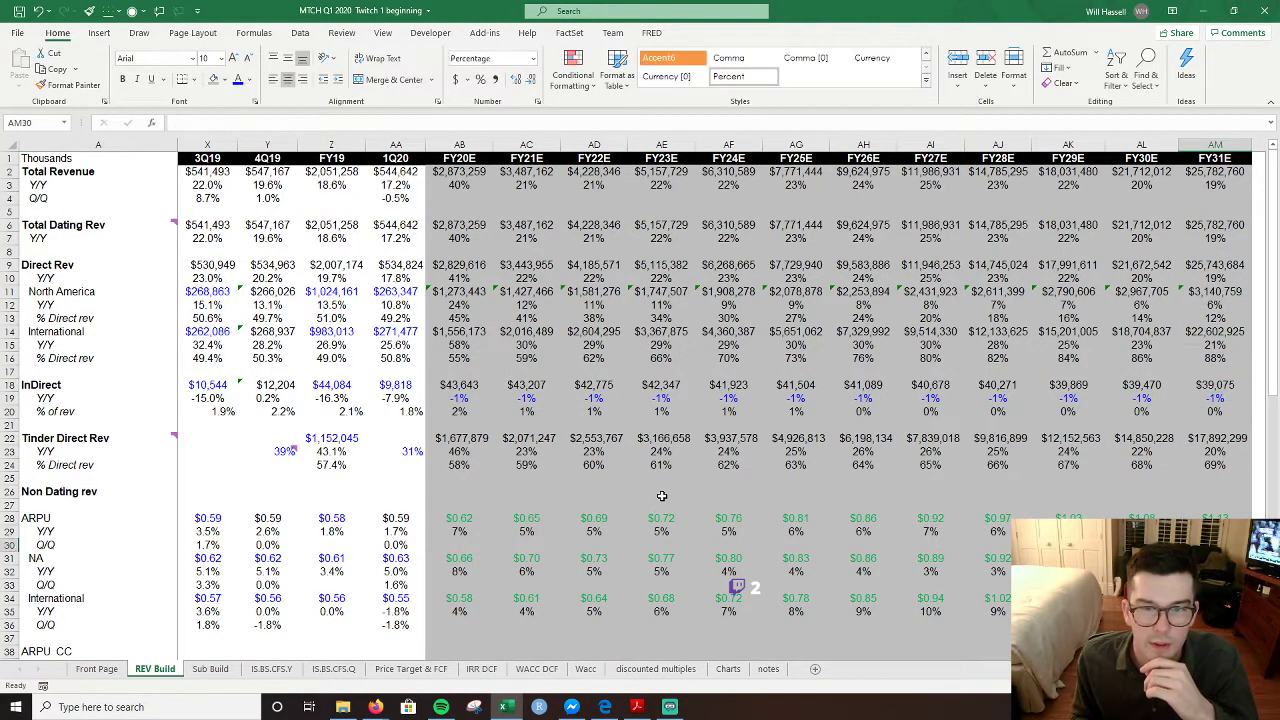
{"action": "key", "text": "Up"}
{"action": "key", "text": "Up"}
{"action": "key", "text": "Up"}
{"action": "key", "text": "Up"}
{"action": "key", "text": "Up"}
{"action": "key", "text": "Up"}
{"action": "key", "text": "Up"}
{"action": "key", "text": "Up"}
{"action": "key", "text": "Up"}
{"action": "key", "text": "Up"}
{"action": "key", "text": "Up"}
{"action": "key", "text": "Up"}
{"action": "key", "text": "Up"}
{"action": "key", "text": "Up"}
{"action": "key", "text": "Up"}
{"action": "key", "text": "Up"}
{"action": "key", "text": "Up"}
{"action": "key", "text": "Up"}
{"action": "key", "text": "Up"}
- Compare the International share of Direct Rev in row 16 across the forecast years from FY30E back to FY20E
{"action": "key", "text": "Left"}
{"action": "key", "text": "Down"}
{"action": "key", "text": "Down"}
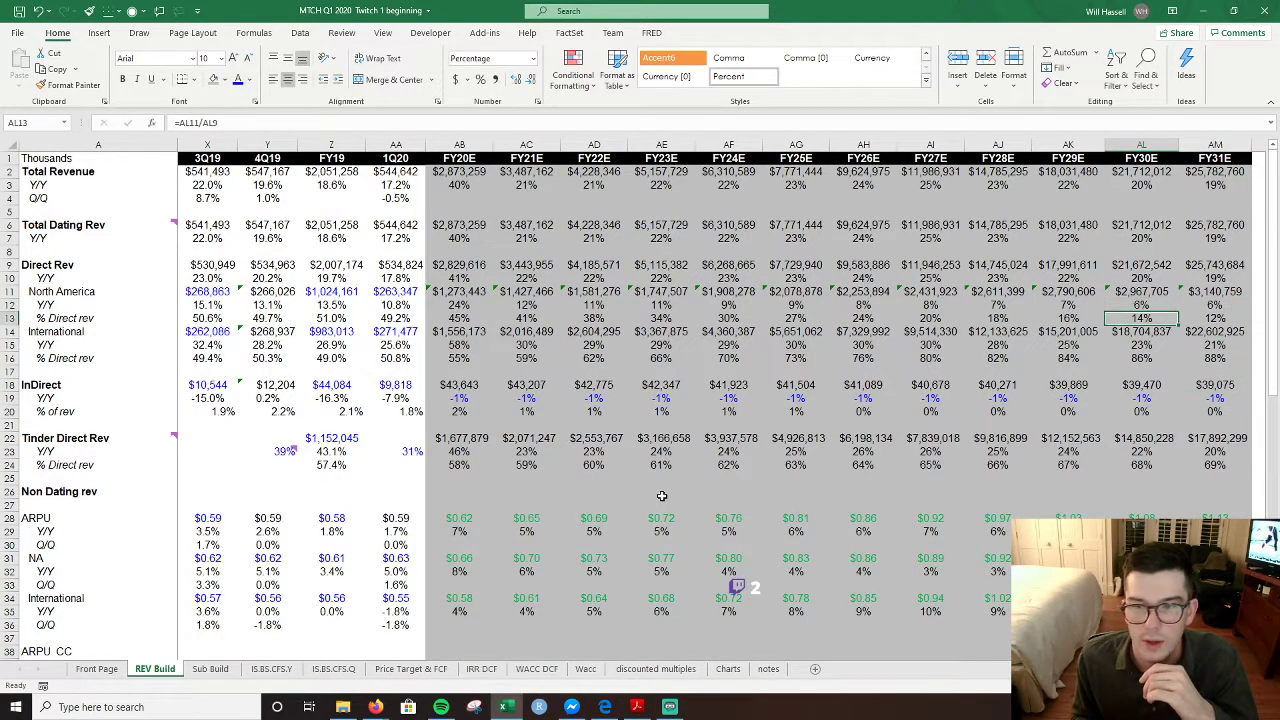
{"action": "key", "text": "Down"}
{"action": "key", "text": "Down"}
{"action": "key", "text": "Down"}
{"action": "key", "text": "Left"}
{"action": "key", "text": "Left"}
{"action": "key", "text": "Left"}
{"action": "key", "text": "Left"}
{"action": "key", "text": "Left"}
{"action": "key", "text": "Left"}
{"action": "key", "text": "Left"}
{"action": "key", "text": "Left"}
{"action": "key", "text": "Left"}
{"action": "key", "text": "Left"}
{"action": "key", "text": "Left"}
{"action": "key", "text": "Right"}
{"action": "key", "text": "Right"}
{"action": "key", "text": "Left"}
{"action": "key", "text": "Left"}
{"action": "key", "text": "Right"}
{"action": "key", "text": "Right"}
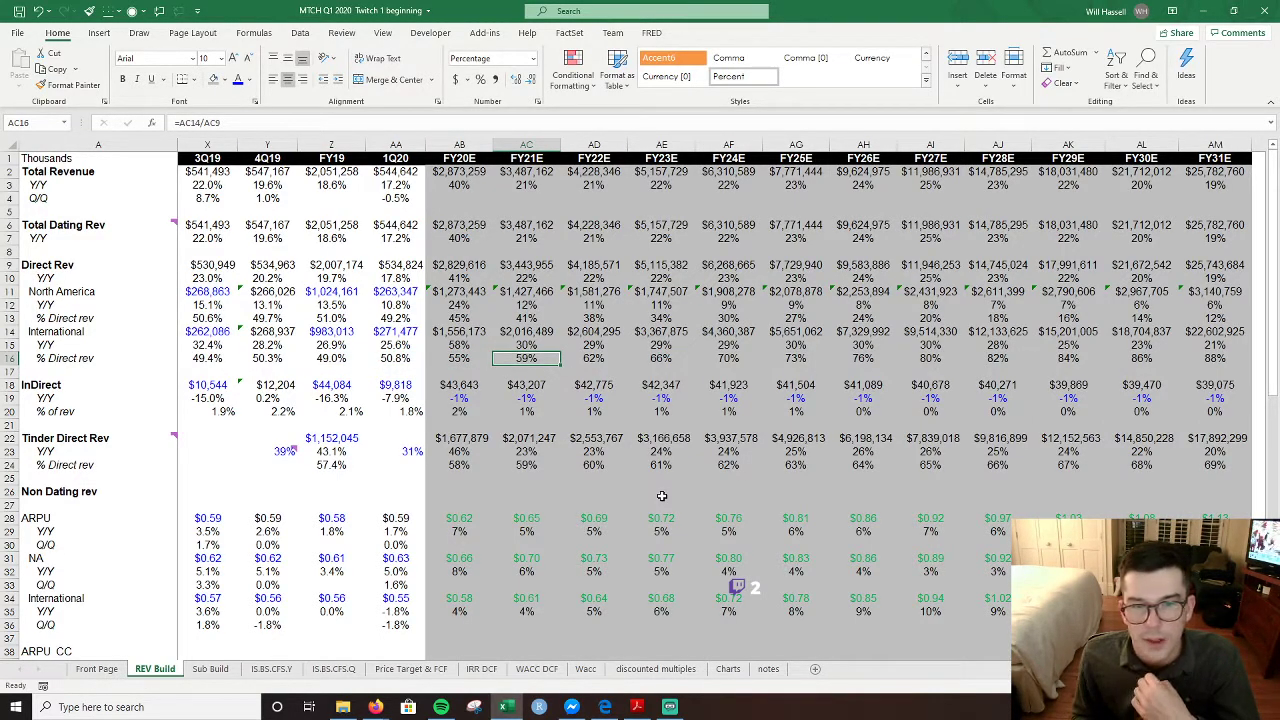
- Review the FY21E InDirect, Tinder Direct Rev and ARPU rows down to the International ARPU Y/Y growth
{"action": "key", "text": "Down"}
{"action": "key", "text": "Down"}
{"action": "key", "text": "Down"}
{"action": "key", "text": "Down"}
{"action": "key", "text": "Down"}
{"action": "key", "text": "Down"}
{"action": "key", "text": "Down"}
{"action": "key", "text": "Down"}
{"action": "key", "text": "Down"}
{"action": "key", "text": "Down"}
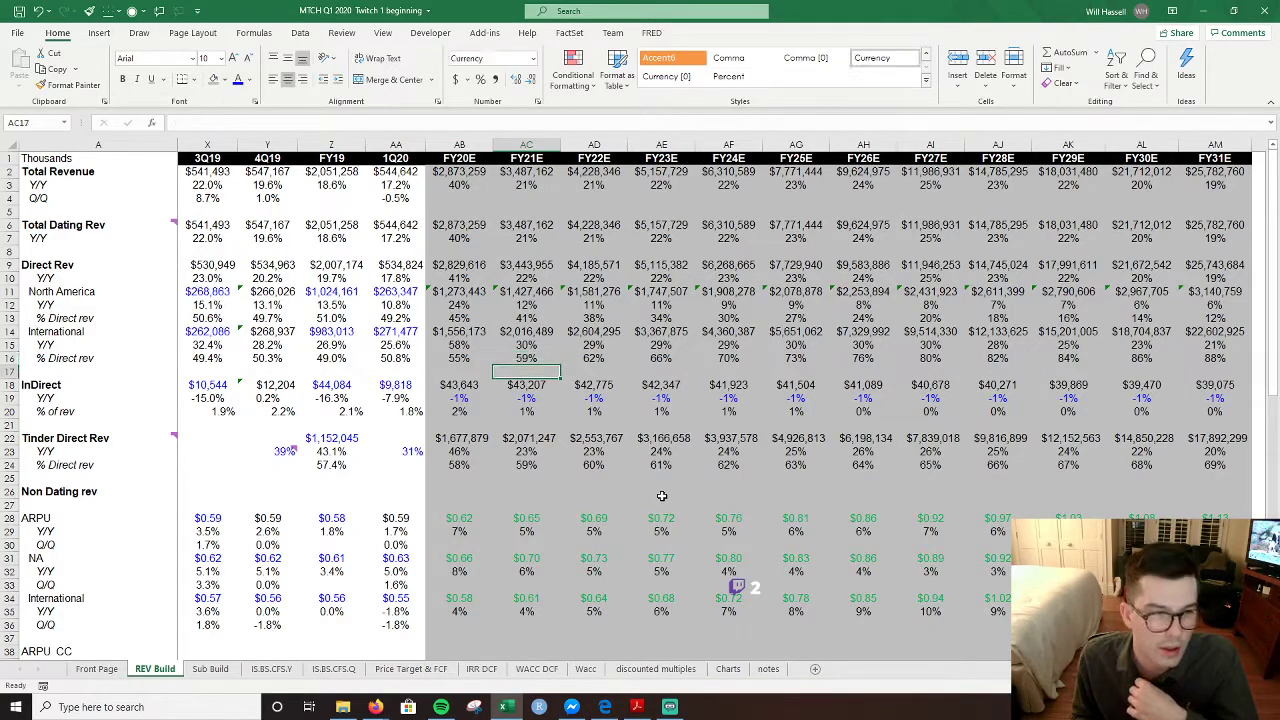
{"action": "key", "text": "Down"}
{"action": "key", "text": "Down"}
{"action": "key", "text": "Down"}
{"action": "key", "text": "Down"}
{"action": "key", "text": "Down"}
{"action": "key", "text": "Down"}
{"action": "key", "text": "Down"}
{"action": "key", "text": "Down"}
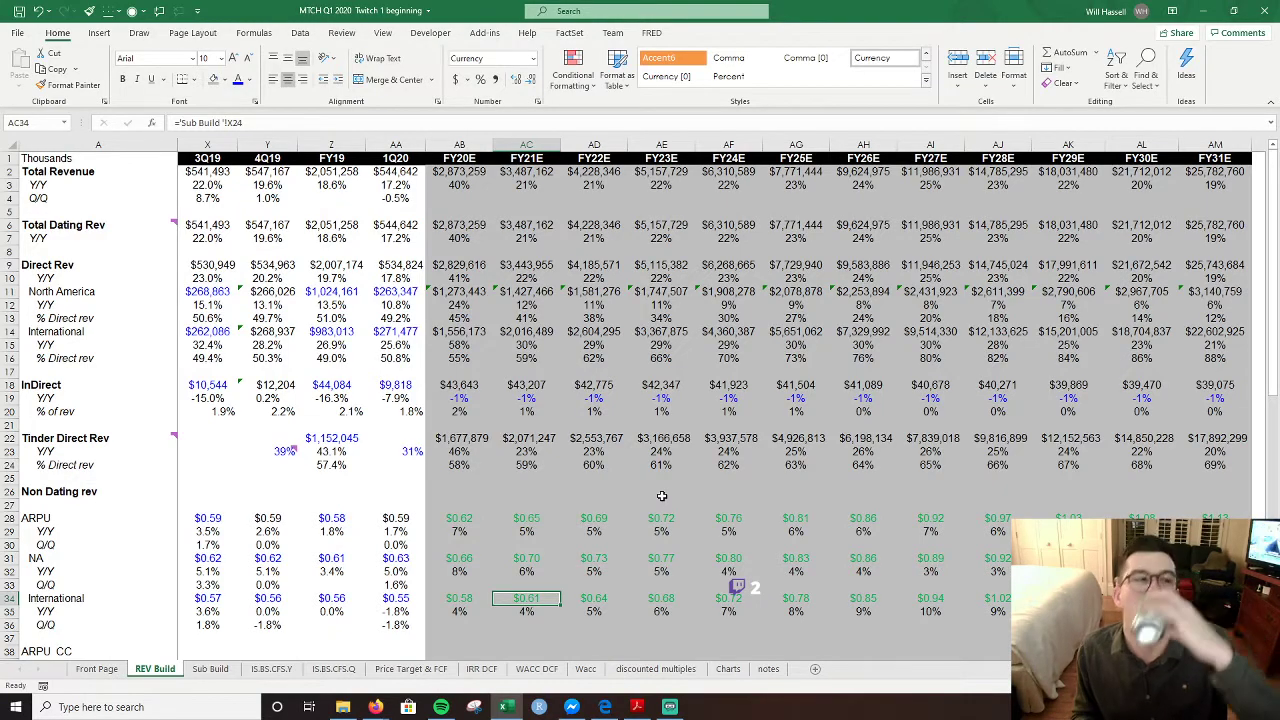
{"action": "key", "text": "Down"}
{"action": "key", "text": "Down"}
{"action": "key", "text": "Down"}
{"action": "key", "text": "Down"}
{"action": "key", "text": "Down"}
{"action": "key", "text": "Down"}
{"action": "key", "text": "Down"}
{"action": "key", "text": "Down"}
{"action": "key", "text": "Down"}
{"action": "key", "text": "Down"}
{"action": "key", "text": "Down"}
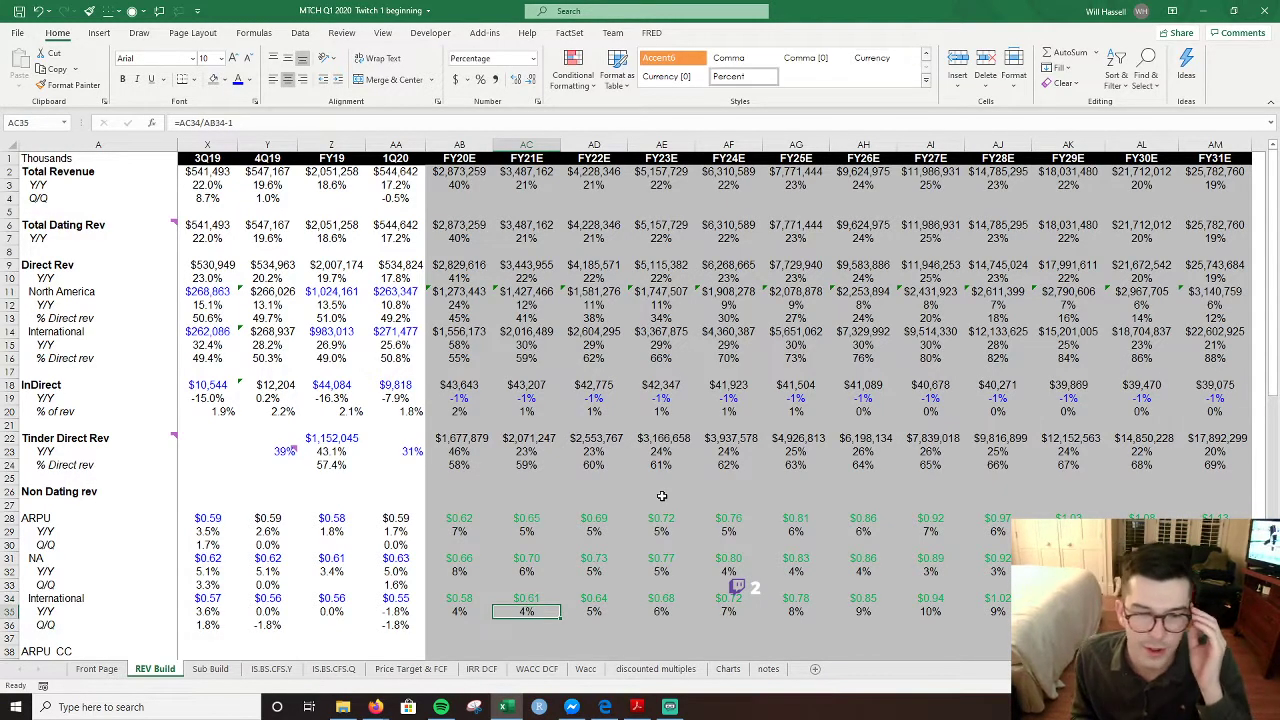
- Examine the FY21E Cost of Rev and gross profit rows and inspect the GP formula in AC44
{"action": "key", "text": "Down"}
{"action": "key", "text": "Down"}
{"action": "key", "text": "Down"}
{"action": "key", "text": "Down"}
{"action": "key", "text": "Down"}
{"action": "key", "text": "Down"}
{"action": "key", "text": "Down"}
{"action": "key", "text": "Down"}
{"action": "key", "text": "Down"}
{"action": "key", "text": "Down"}
{"action": "key", "text": "Down"}
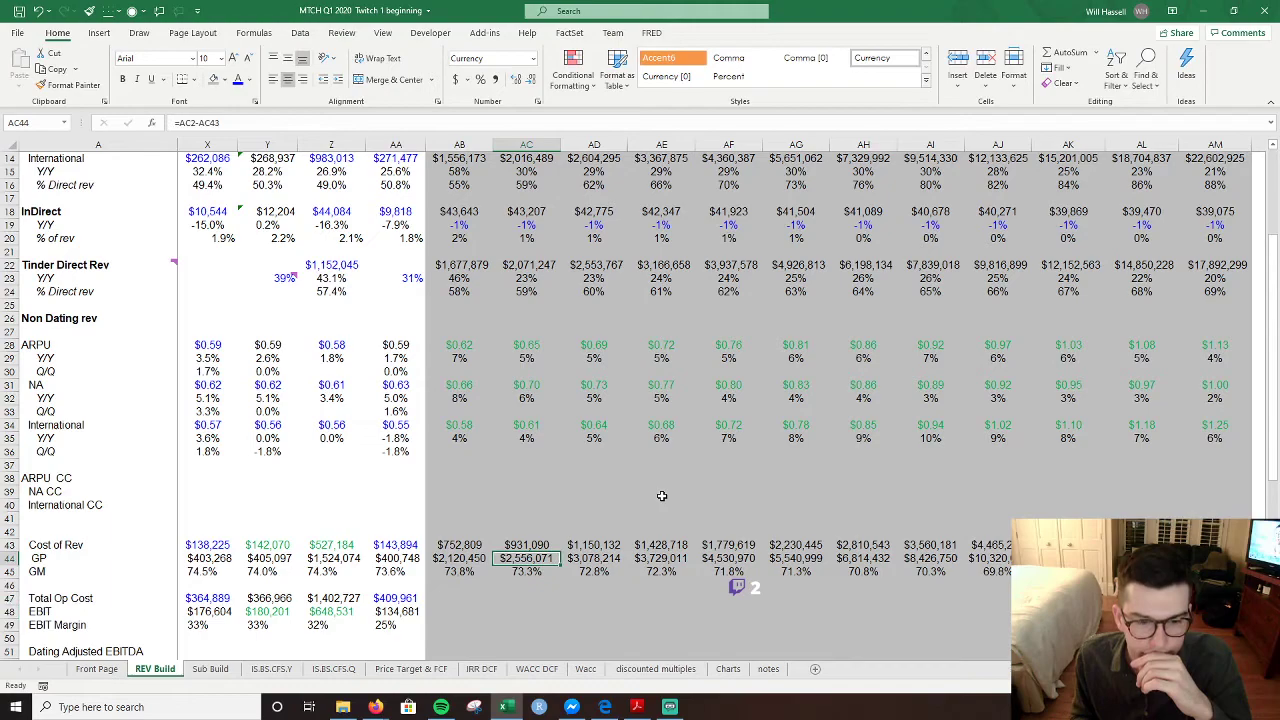
- Review the FY21E column from the gross profit row up through the ARPU rows to the Tinder share of Direct Rev
{"action": "key", "text": "Up"}
{"action": "key", "text": "Up"}
{"action": "key", "text": "Up"}
{"action": "key", "text": "Up"}
{"action": "key", "text": "Up"}
{"action": "key", "text": "Up"}
{"action": "key", "text": "Up"}
{"action": "key", "text": "Up"}
{"action": "key", "text": "Up"}
{"action": "key", "text": "Up"}
{"action": "key", "text": "Up"}
{"action": "key", "text": "Up"}
{"action": "key", "text": "Up"}
{"action": "key", "text": "Up"}
{"action": "key", "text": "Up"}
{"action": "key", "text": "Up"}
{"action": "key", "text": "Up"}
{"action": "key", "text": "Up"}
{"action": "key", "text": "Up"}
{"action": "key", "text": "Up"}
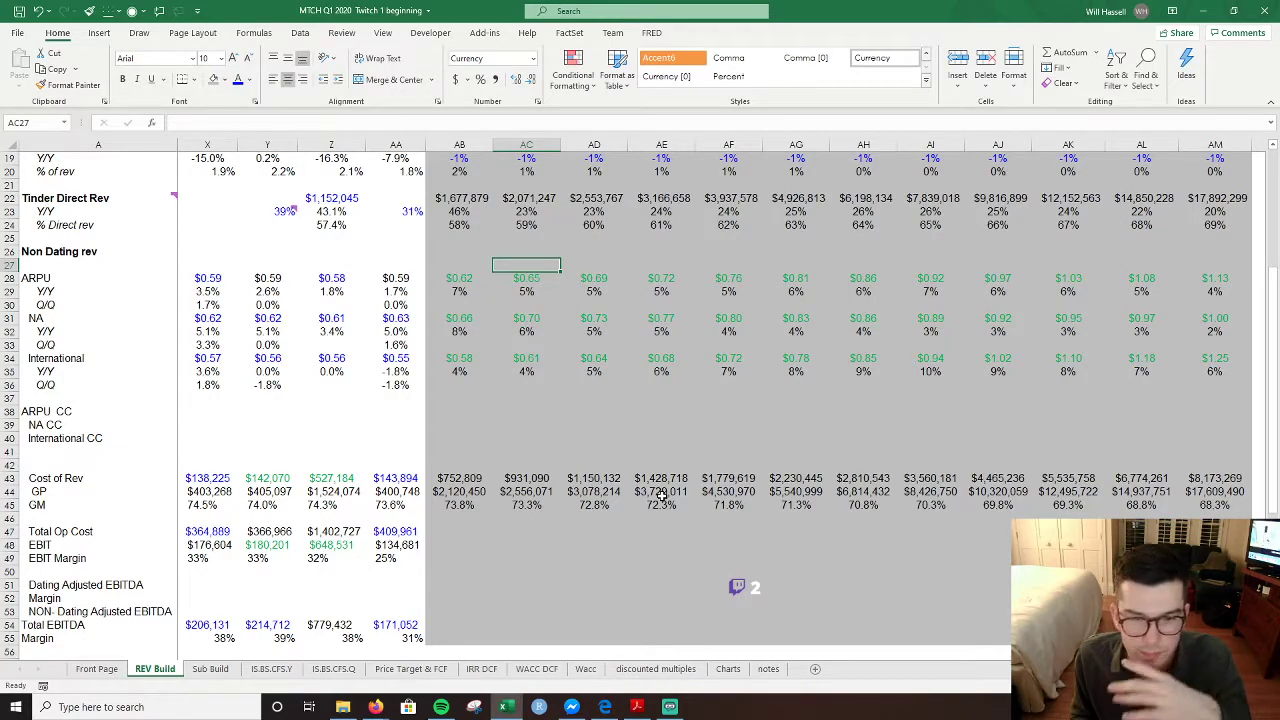
{"action": "key", "text": "Up"}
{"action": "key", "text": "Up"}
{"action": "key", "text": "Up"}
{"action": "key", "text": "Up"}
{"action": "key", "text": "Up"}
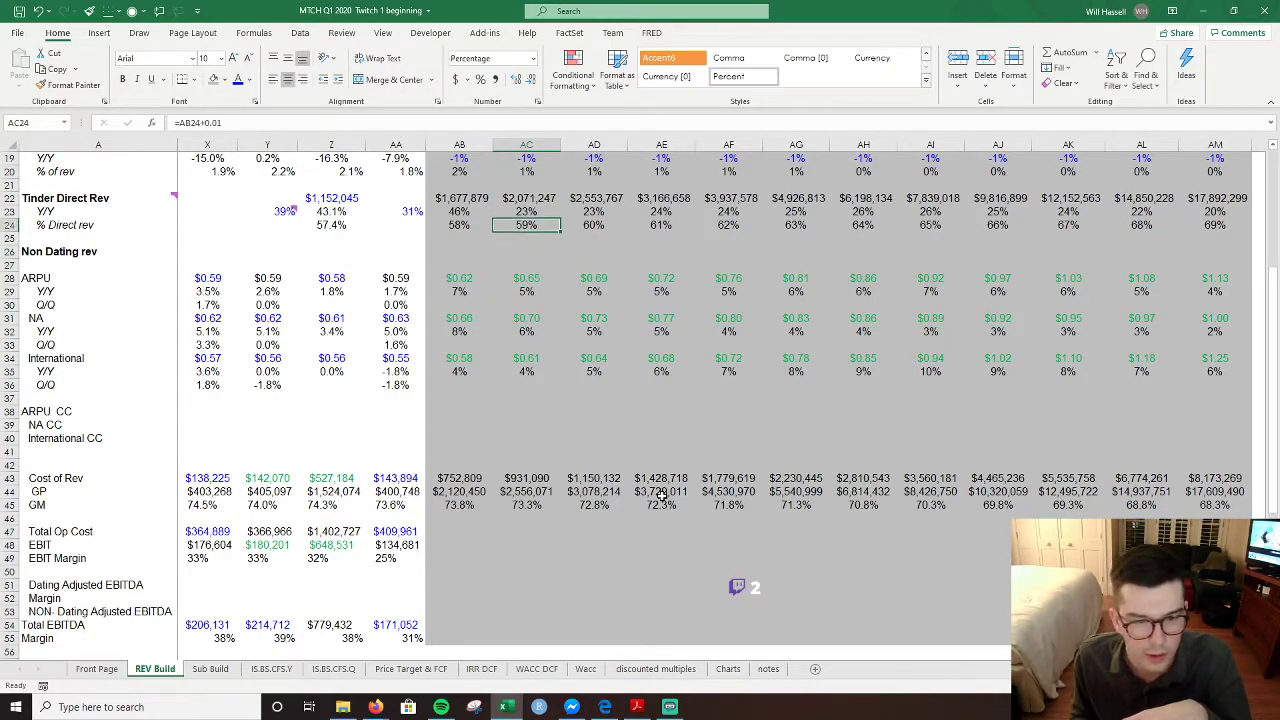
- Review the FY21E InDirect, regional, Direct Rev and Total Revenue rows up to the column header
{"action": "key", "text": "Up"}
{"action": "key", "text": "Up"}
{"action": "key", "text": "Up"}
{"action": "key", "text": "Up"}
{"action": "key", "text": "Up"}
{"action": "key", "text": "Up"}
{"action": "key", "text": "Up"}
{"action": "key", "text": "Up"}
{"action": "key", "text": "Up"}
{"action": "key", "text": "Up"}
{"action": "key", "text": "Up"}
{"action": "key", "text": "Up"}
{"action": "key", "text": "Up"}
{"action": "key", "text": "Up"}
{"action": "key", "text": "Up"}
{"action": "key", "text": "Up"}
{"action": "key", "text": "Up"}
{"action": "key", "text": "Up"}
{"action": "key", "text": "Up"}
{"action": "key", "text": "Up"}
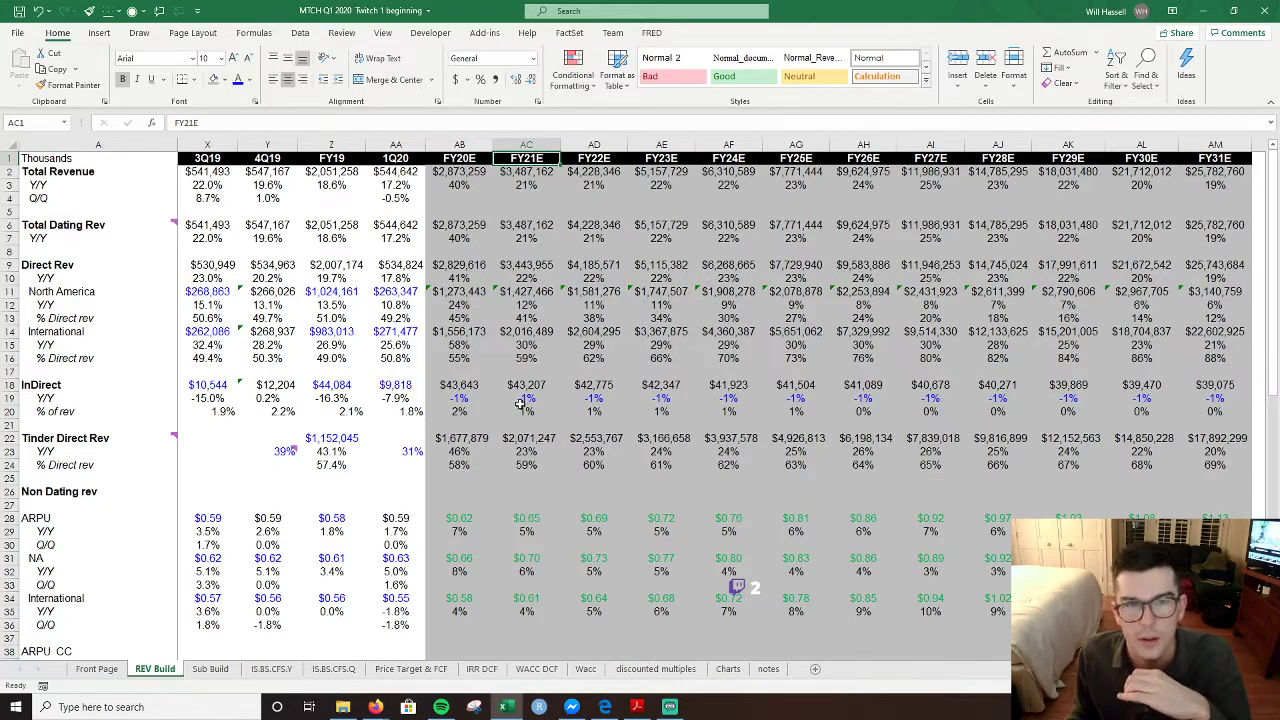
- Inspect the FY20E Y/Y formulas for Total Revenue, Total Dating Rev, Direct Rev and International on REV Build
{"action": "left_click", "coordinate": [458, 186]}
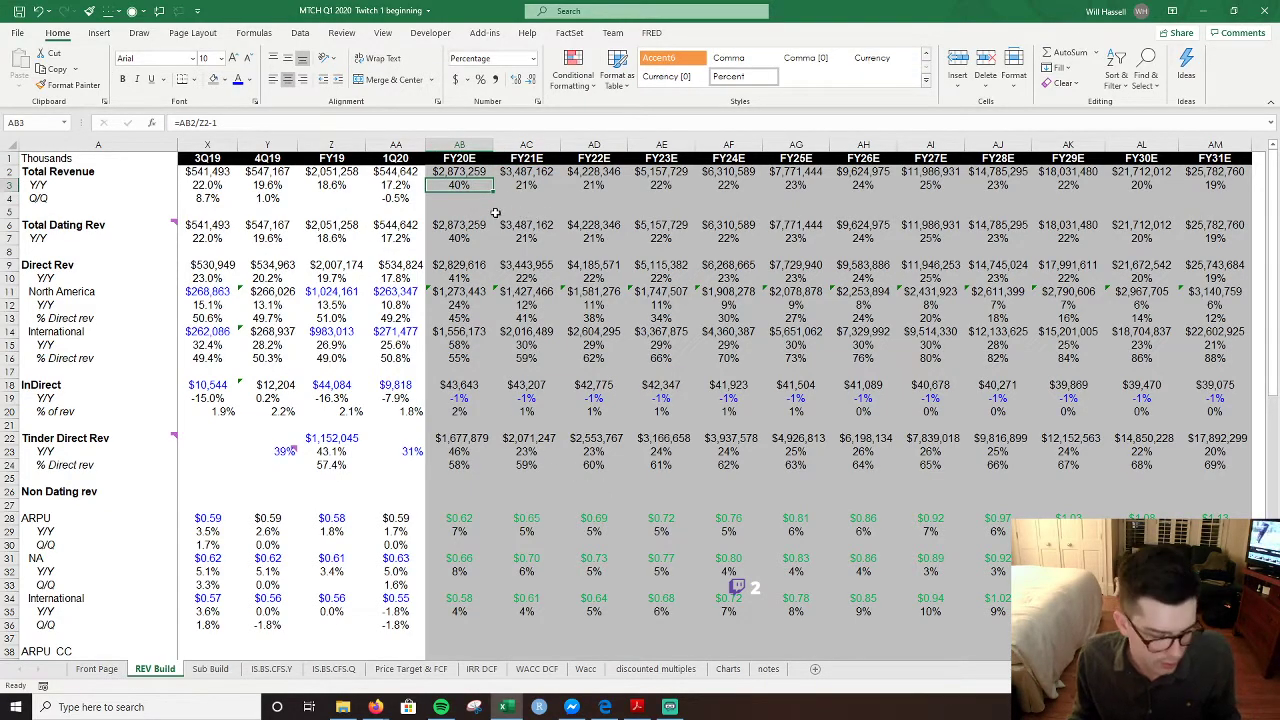
{"action": "key", "text": "F2"}
{"action": "key", "text": "Escape"}
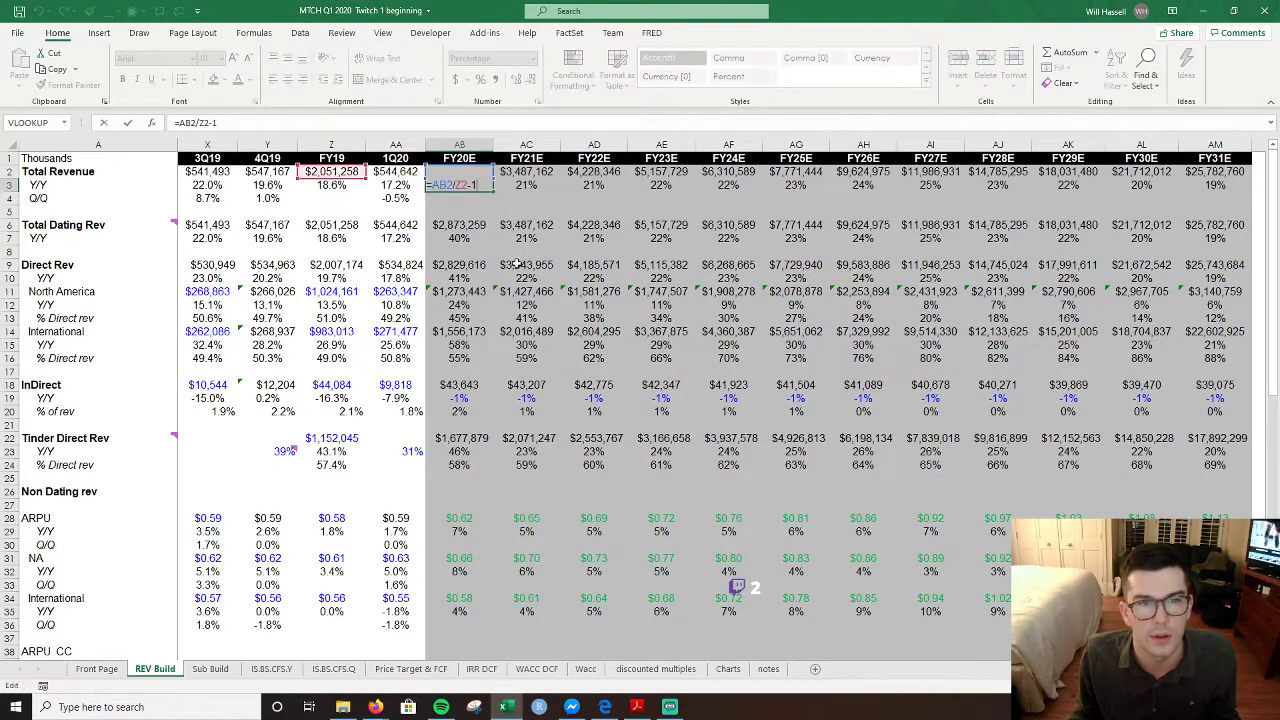
{"action": "key", "text": "Right"}
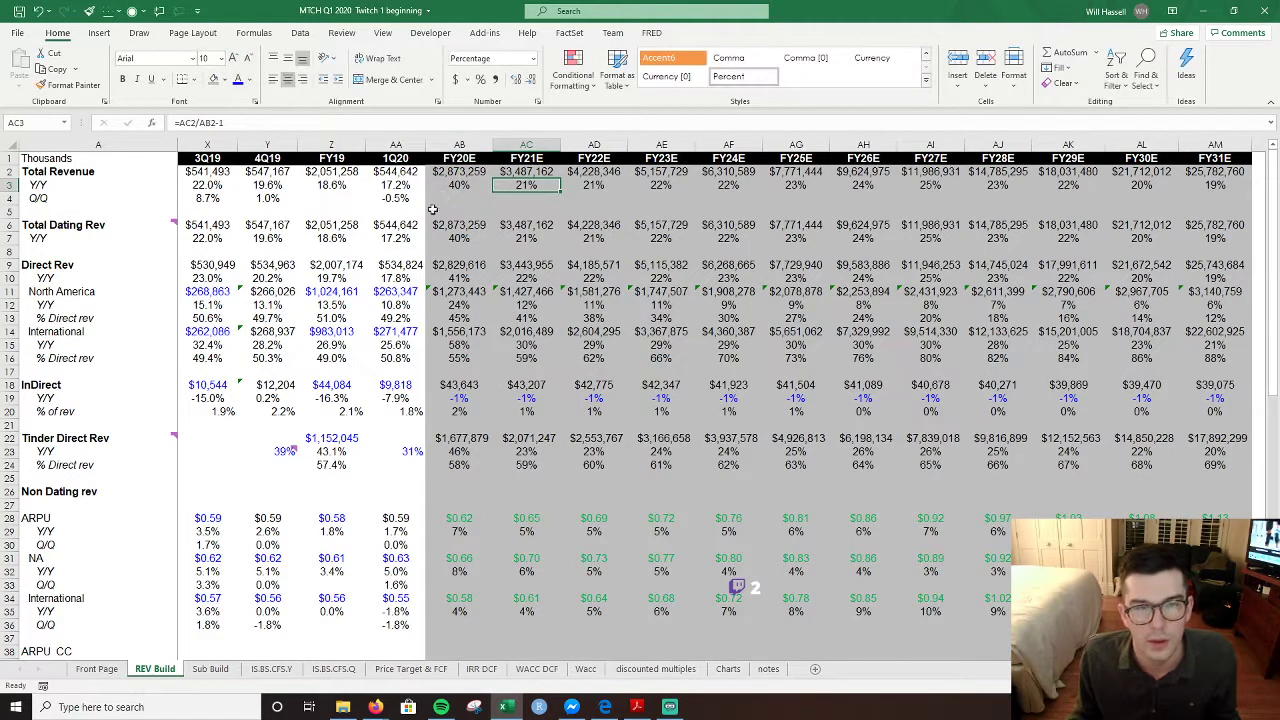
{"action": "double_click", "coordinate": [460, 184]}
{"action": "key", "text": "Escape"}
{"action": "double_click", "coordinate": [460, 237]}
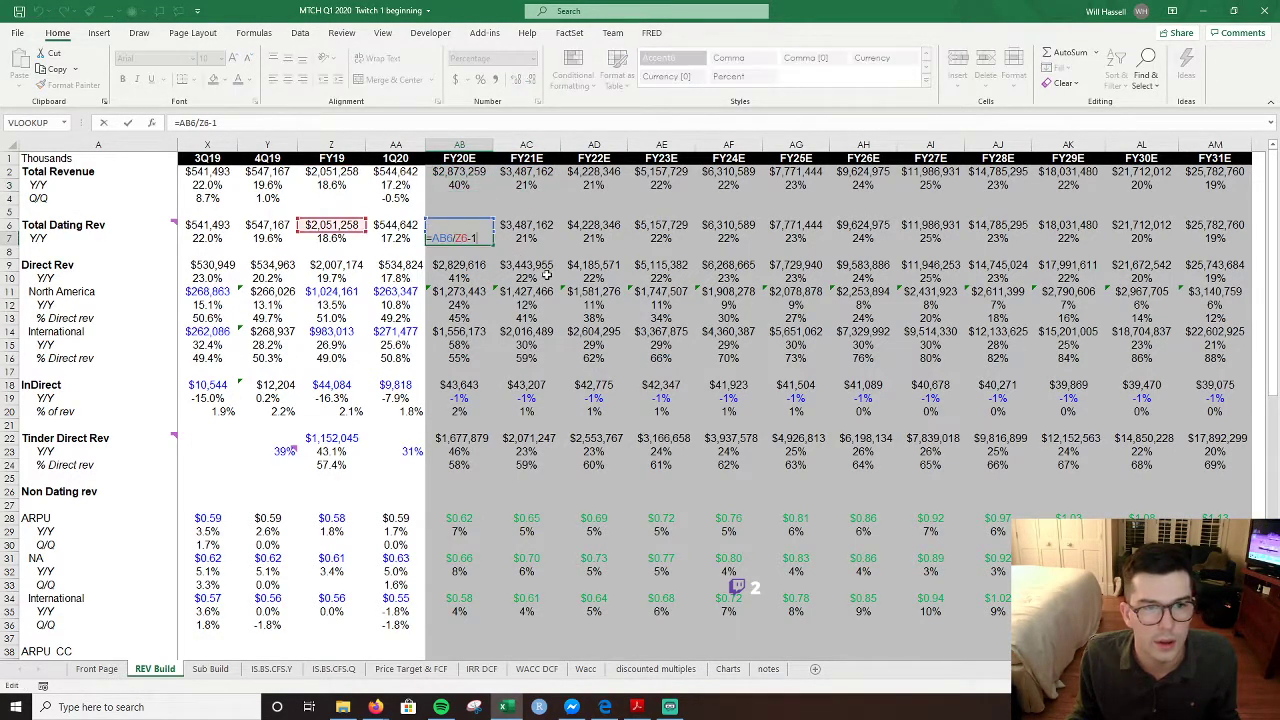
{"action": "key", "text": "Escape"}
{"action": "double_click", "coordinate": [455, 277]}
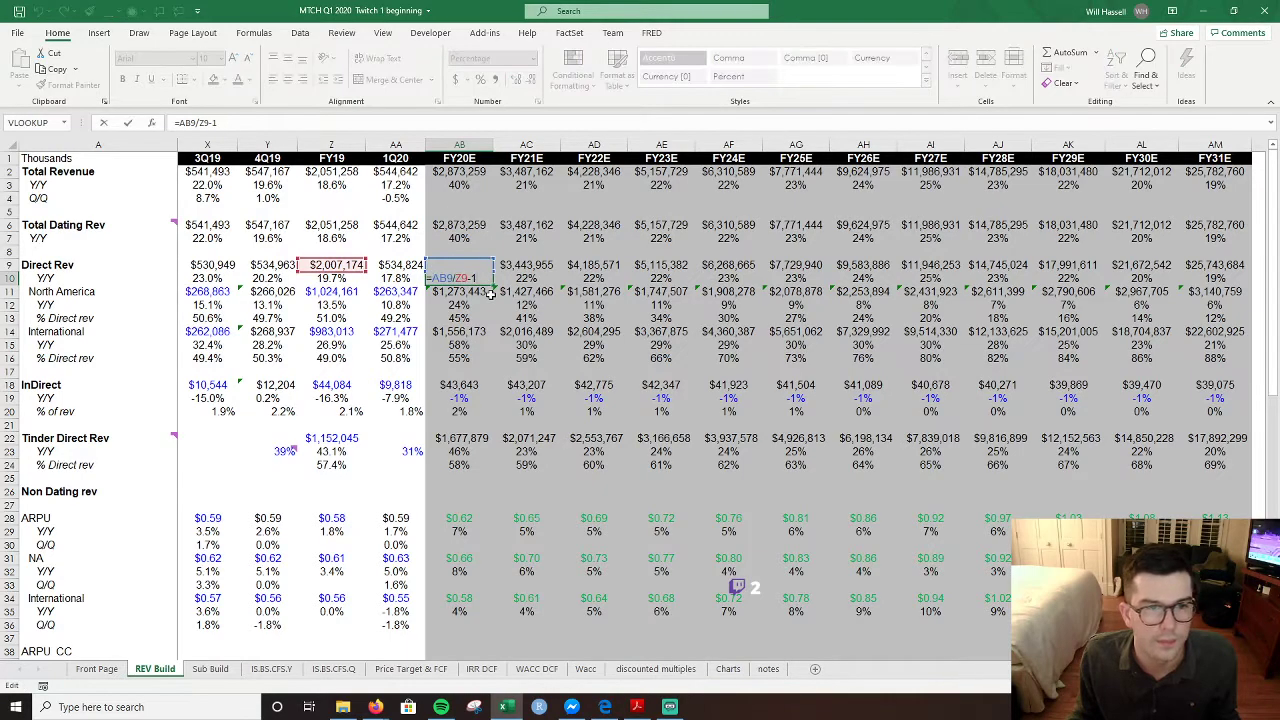
{"action": "key", "text": "Escape"}
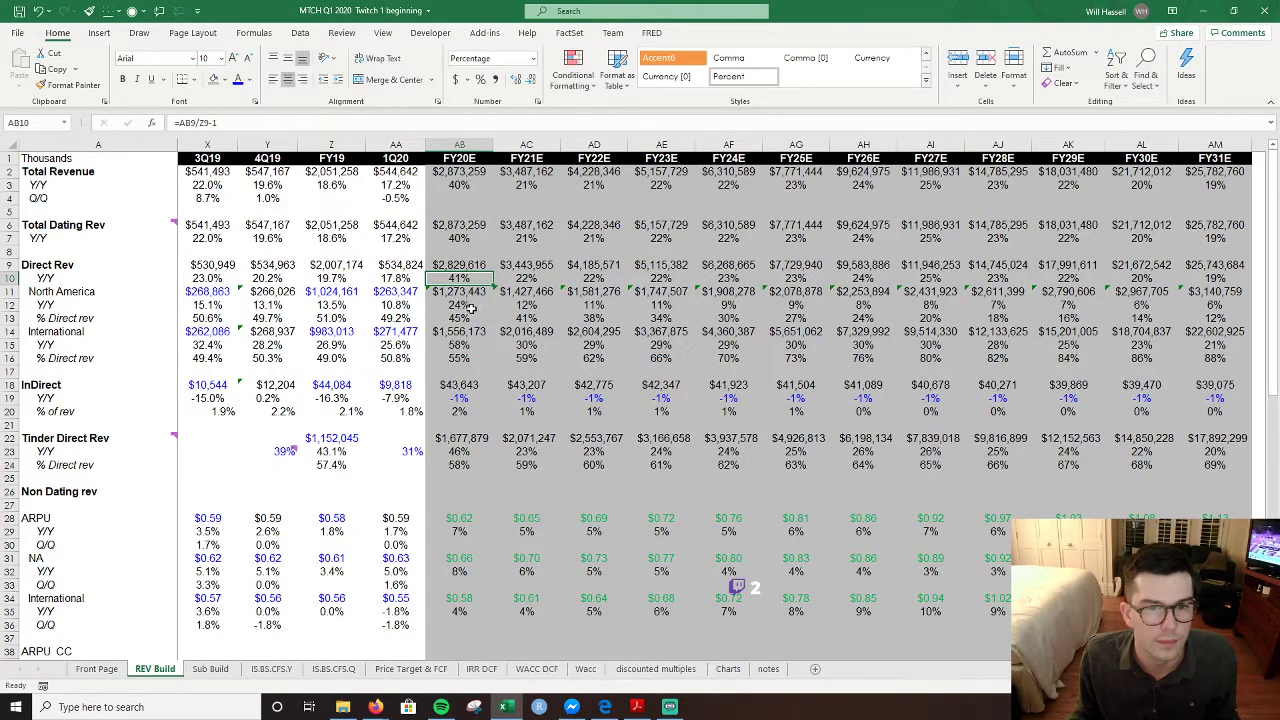
{"action": "double_click", "coordinate": [462, 347]}
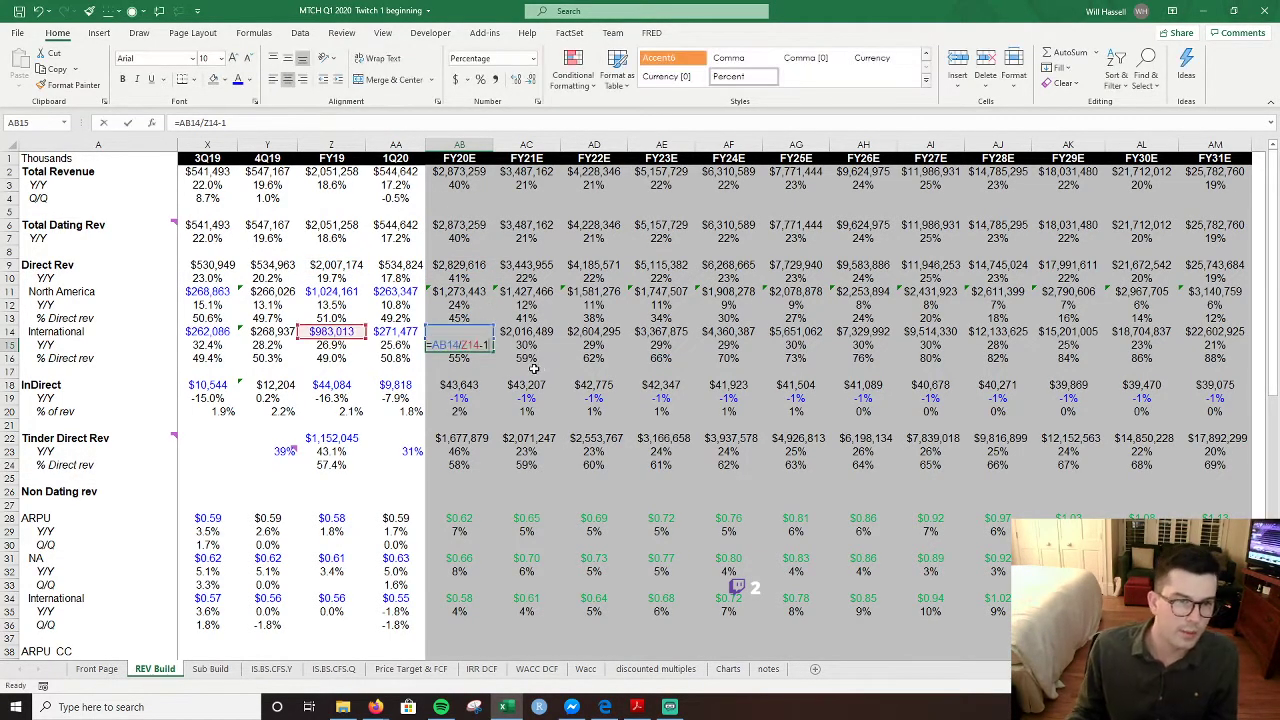
{"action": "key", "text": "Escape"}
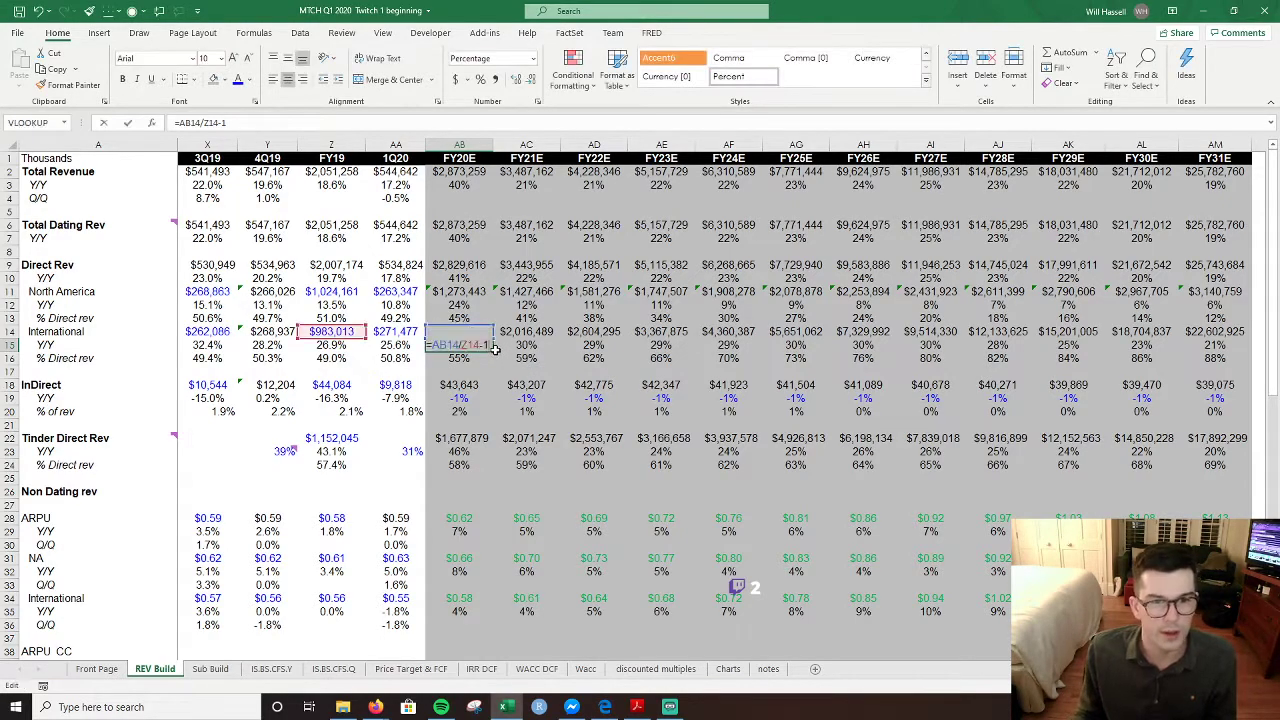
- Examine the subscriber and ARPU forecast rows on Sub Build and inspect the FY20E ARPU INT formula in W24
{"action": "left_click", "coordinate": [205, 669]}
{"action": "scroll", "coordinate": [634, 422], "scroll_direction": "down", "scroll_amount": 1}
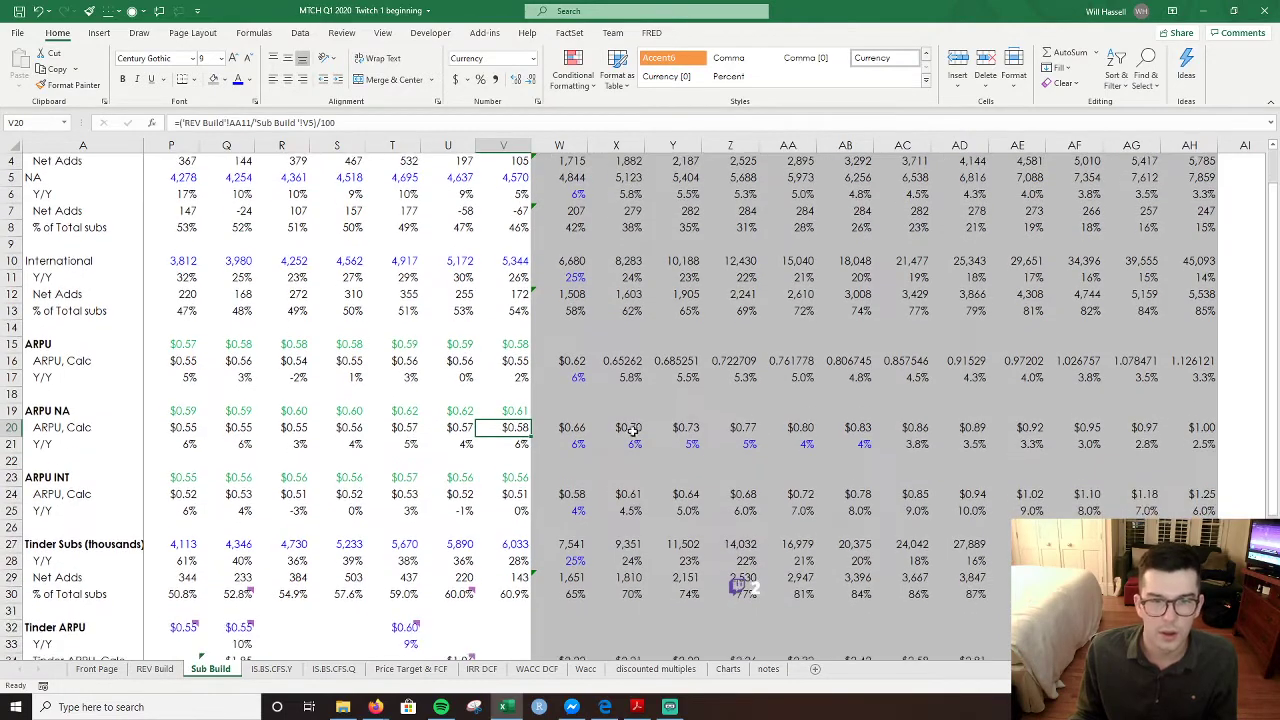
{"action": "scroll", "coordinate": [620, 430], "scroll_direction": "down", "scroll_amount": 2}
{"action": "left_click", "coordinate": [576, 411]}
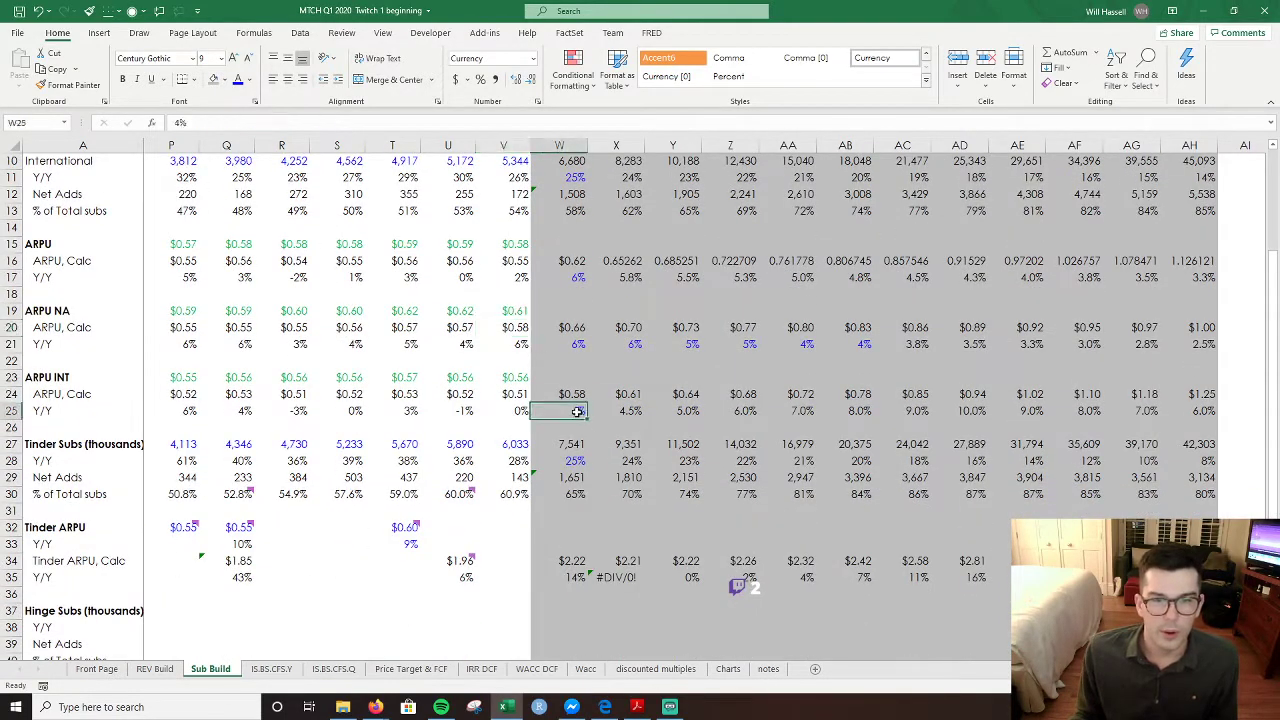
{"action": "scroll", "coordinate": [729, 494], "scroll_direction": "up", "scroll_amount": 2}
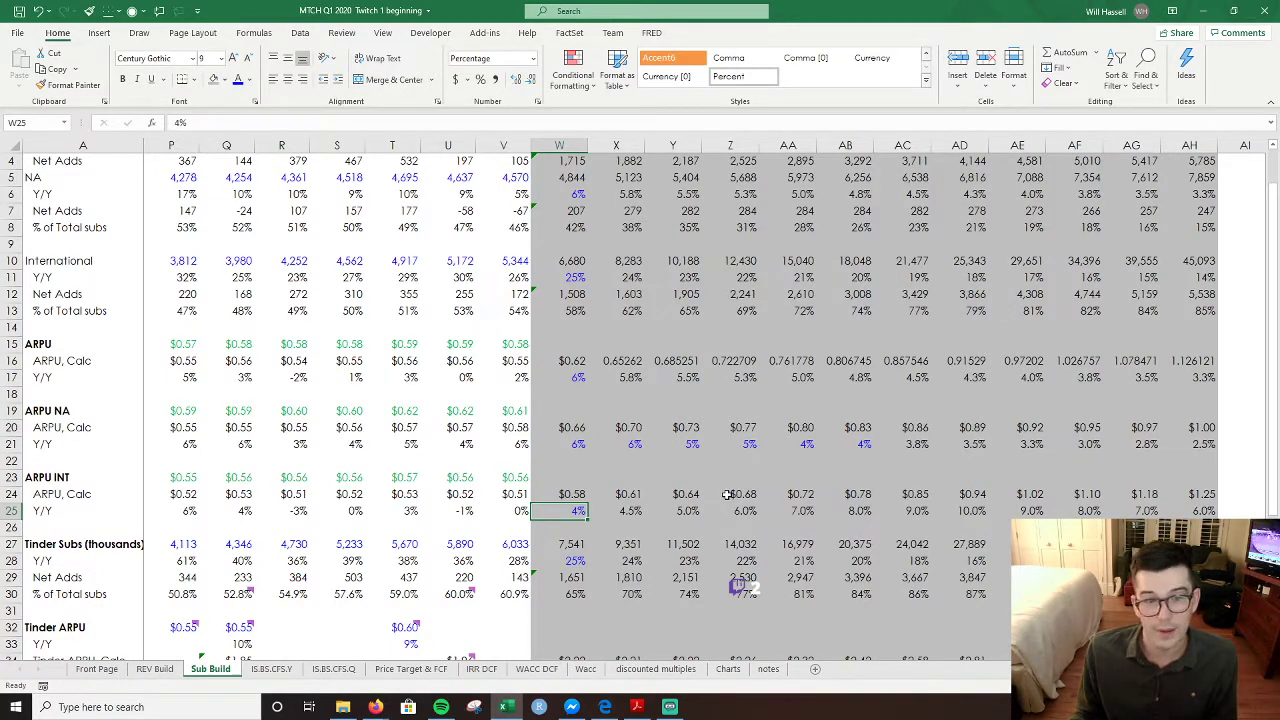
{"action": "scroll", "coordinate": [640, 482], "scroll_direction": "up", "scroll_amount": 1}
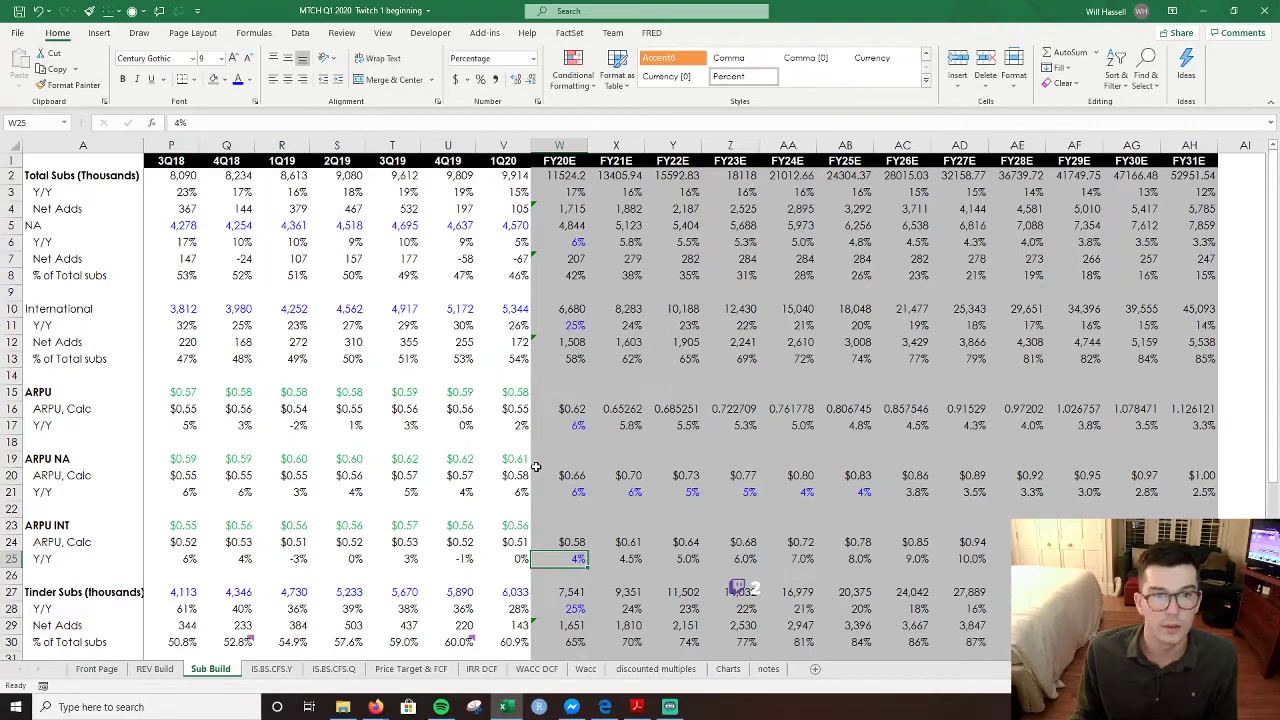
{"action": "scroll", "coordinate": [459, 375], "scroll_direction": "down", "scroll_amount": 1}
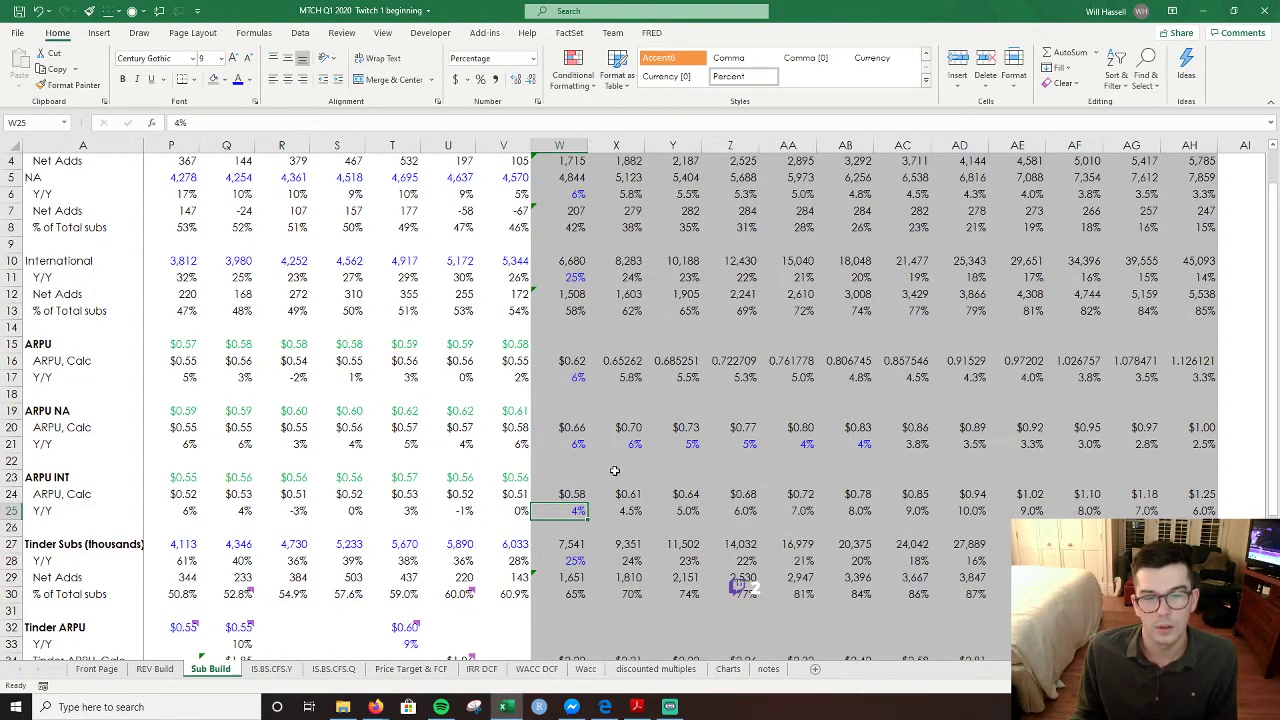
{"action": "double_click", "coordinate": [590, 490]}
{"action": "key", "text": "Escape"}
{"action": "double_click", "coordinate": [586, 491]}
{"action": "key", "text": "Escape"}
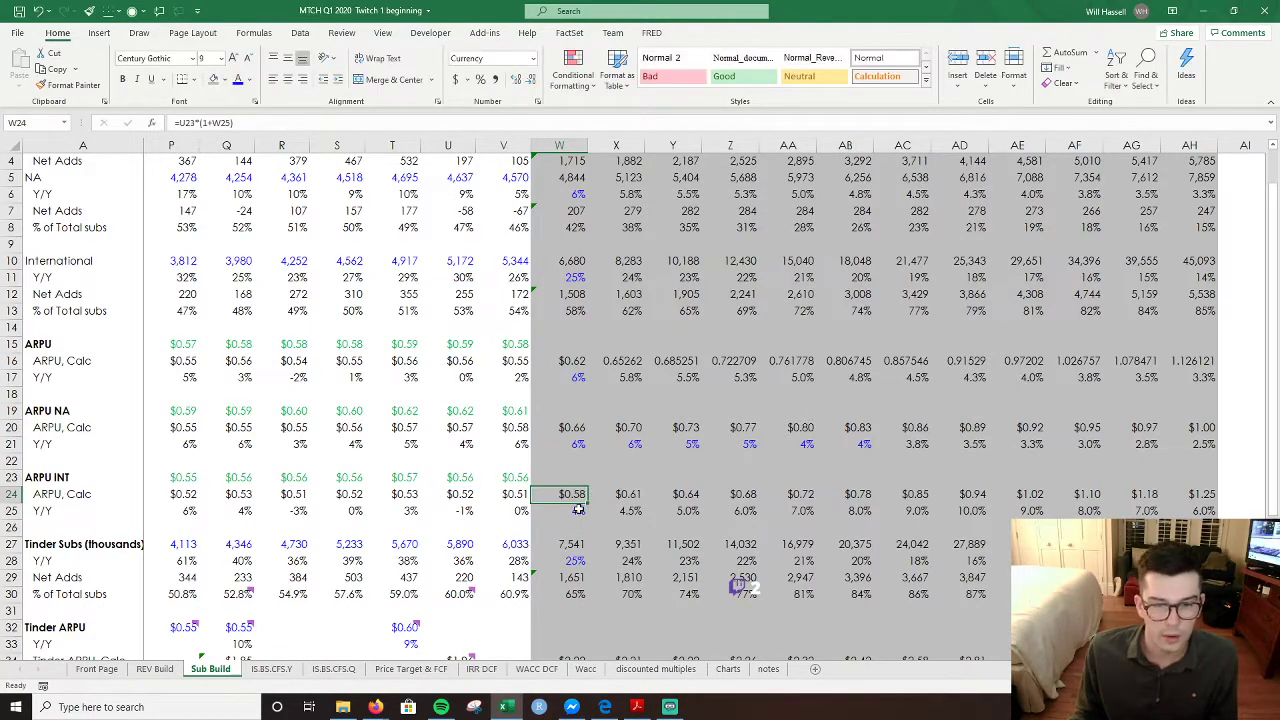
- Set the FY20E ARPU INT Y/Y growth in W25 to 3.5% and display it with one decimal place
{"action": "left_click", "coordinate": [579, 512]}
{"action": "type", "text": "3.5"}
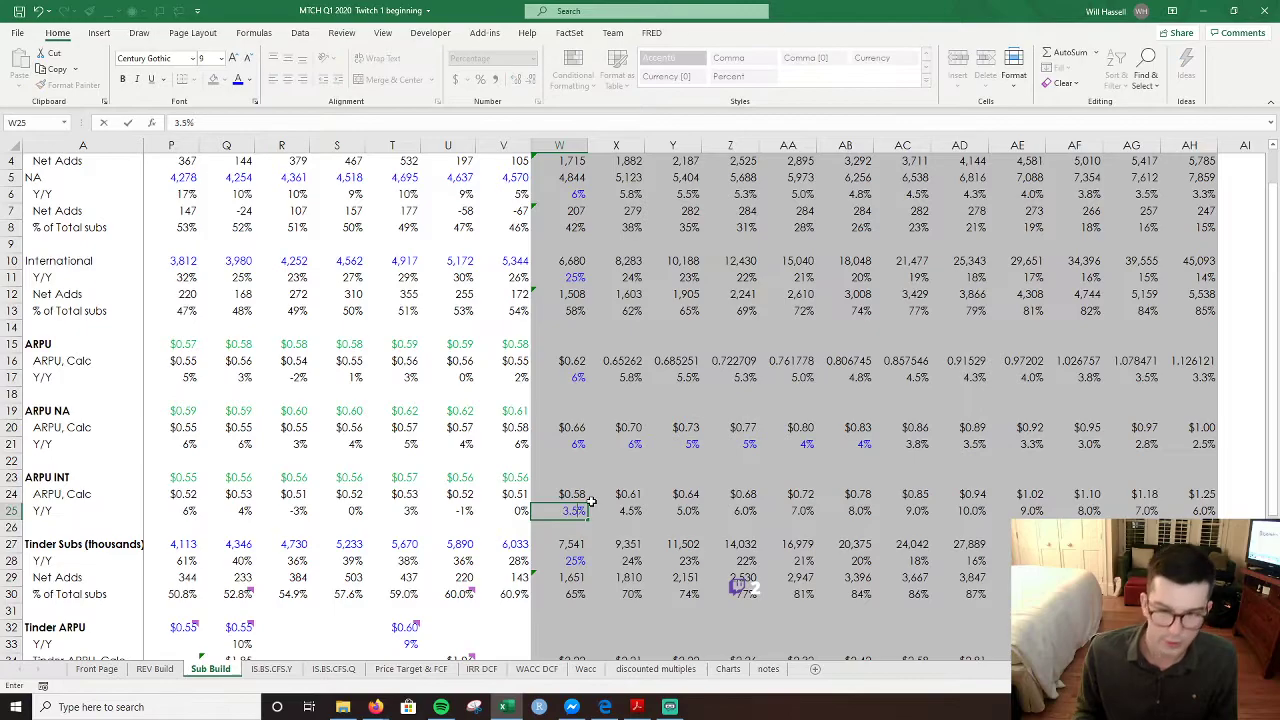
{"action": "key", "text": "Return"}
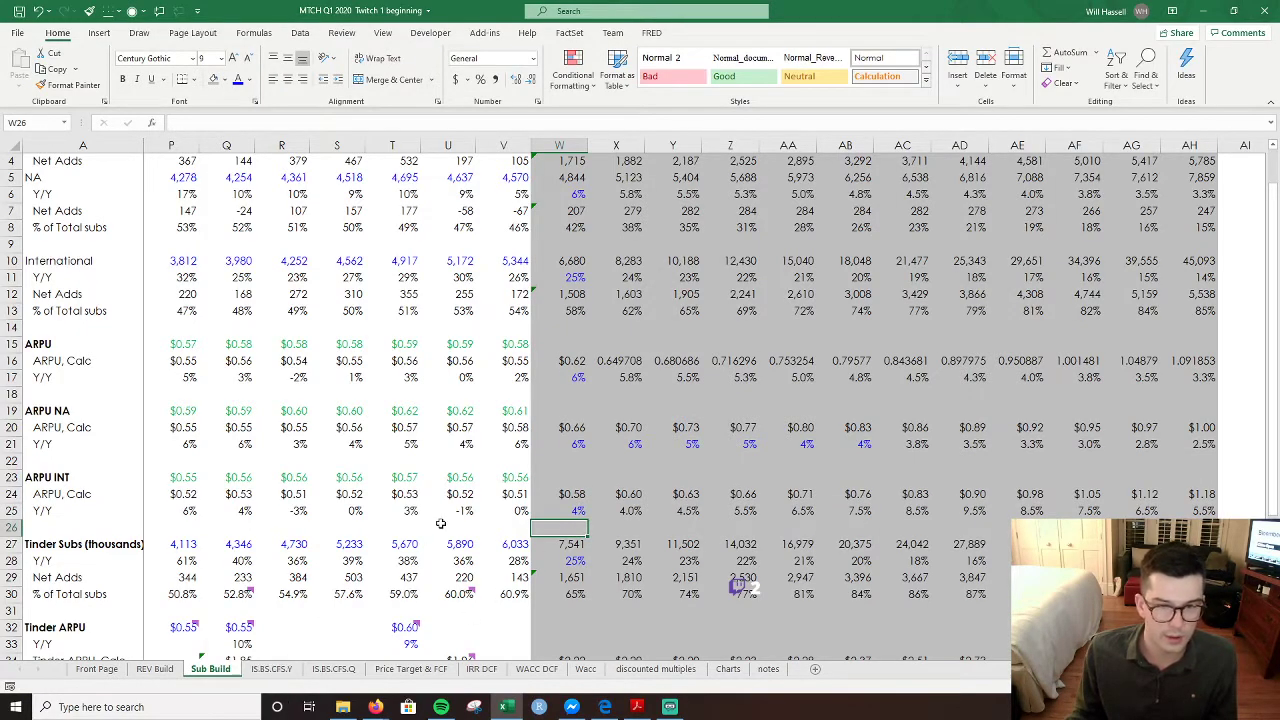
{"action": "left_click", "coordinate": [620, 511]}
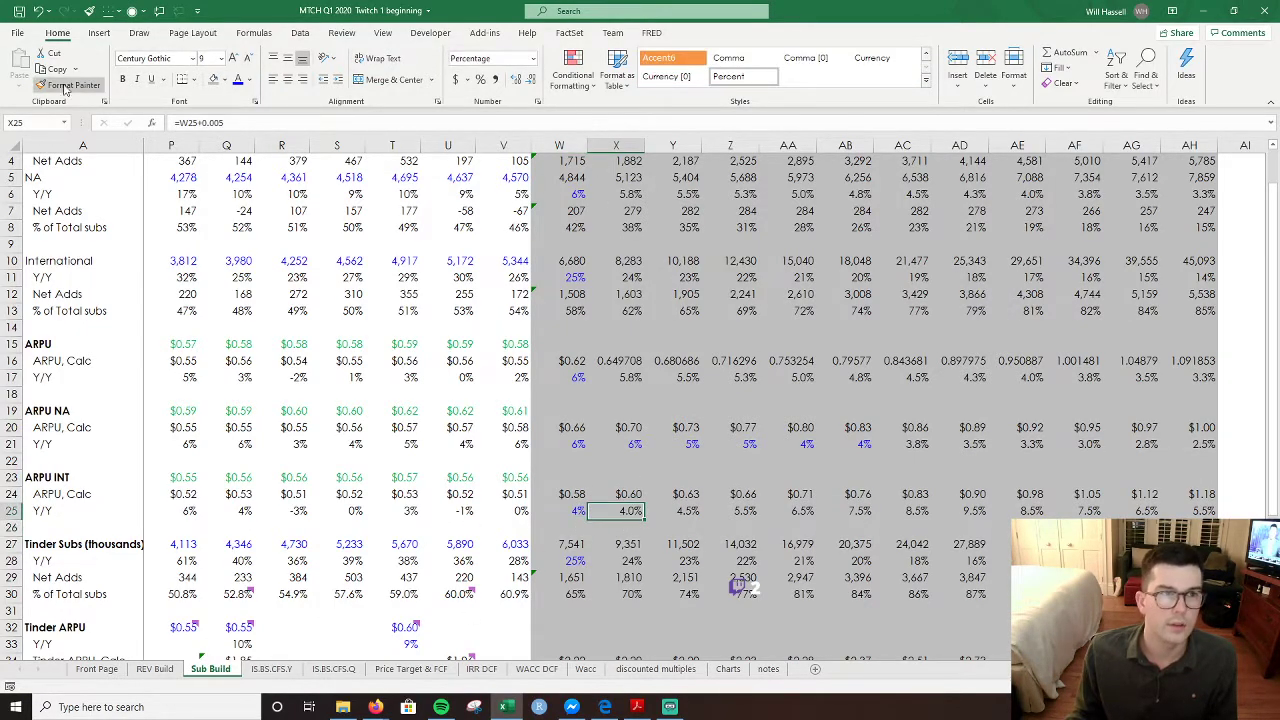
{"action": "left_click", "coordinate": [580, 509]}
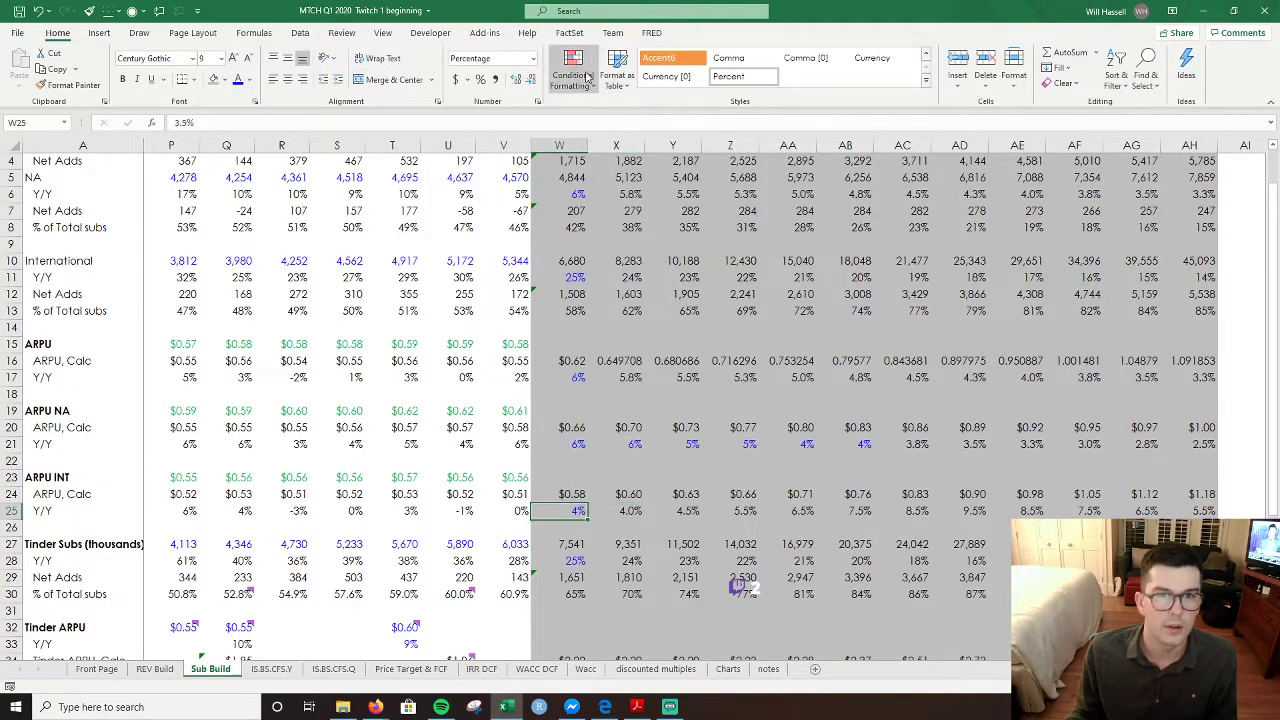
{"action": "left_click", "coordinate": [519, 80]}
{"action": "left_click", "coordinate": [650, 430]}
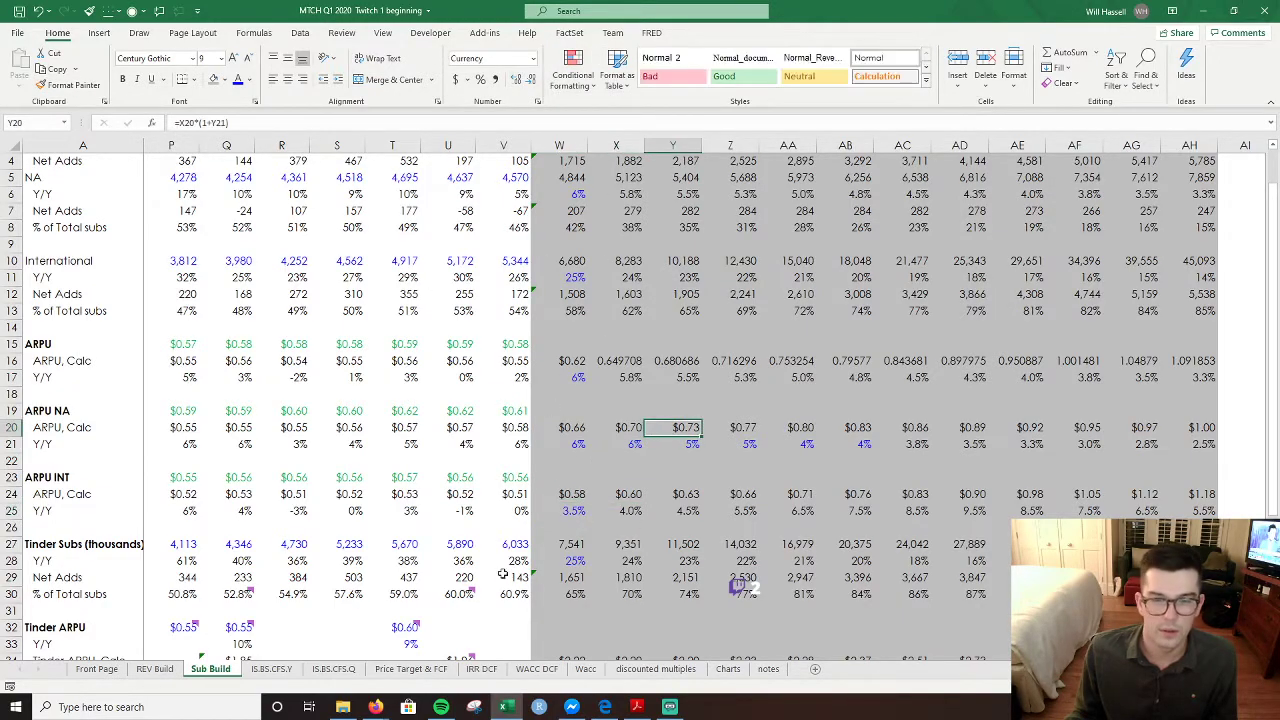
- Inspect the International revenue Y/Y formulas for FY20E and FY19 on REV Build, plus the FY19 International ARPU Y/Y formula
{"action": "left_click", "coordinate": [155, 669]}
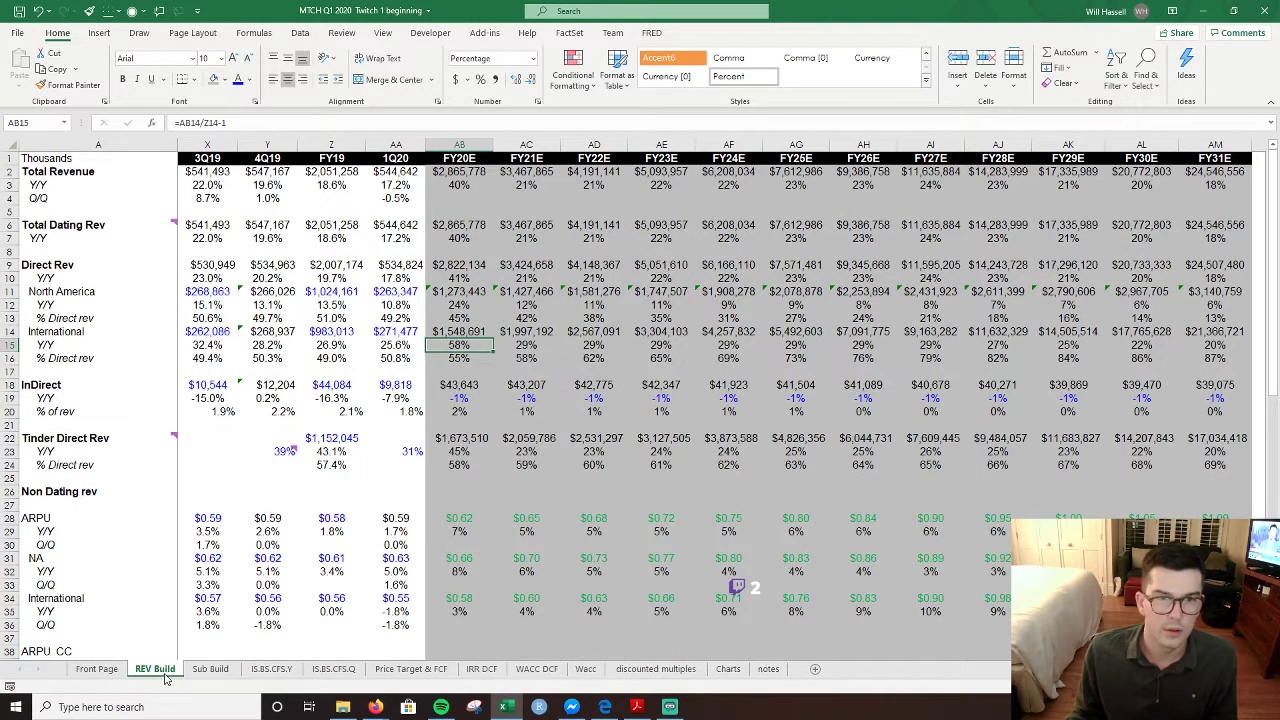
{"action": "key", "text": "F2"}
{"action": "key", "text": "Escape"}
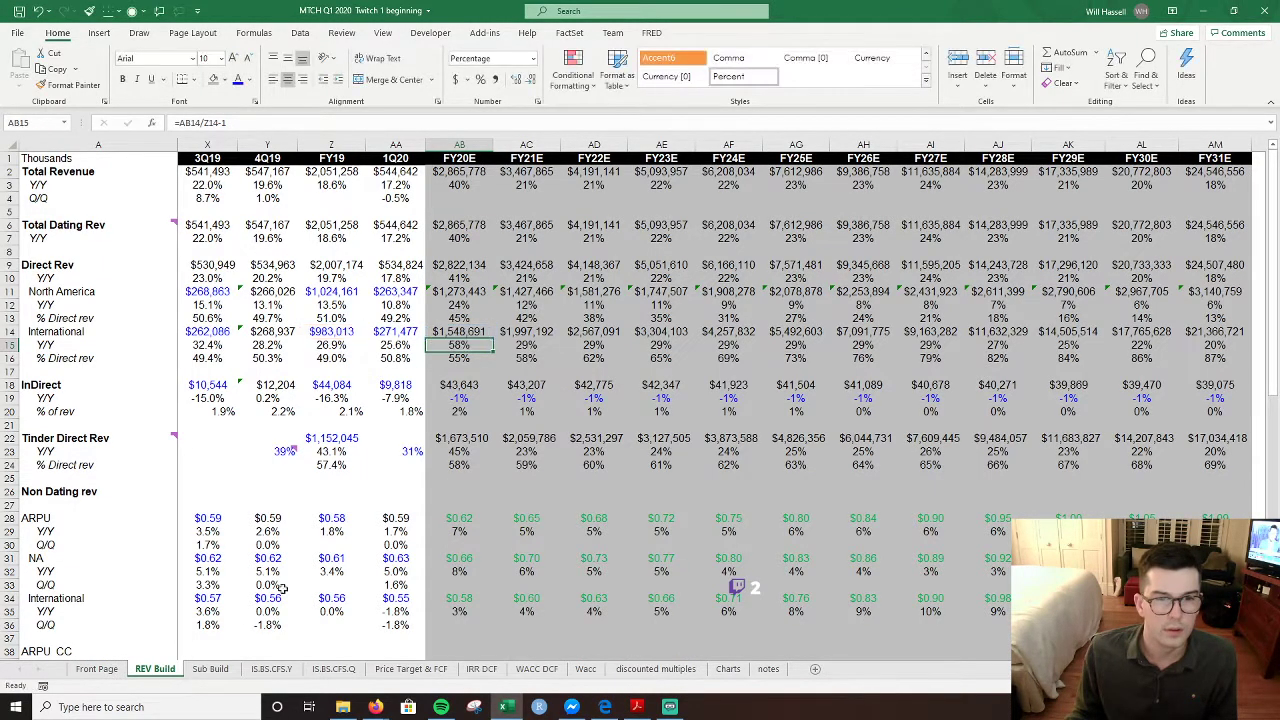
{"action": "double_click", "coordinate": [466, 331]}
{"action": "key", "text": "Escape"}
{"action": "double_click", "coordinate": [326, 344]}
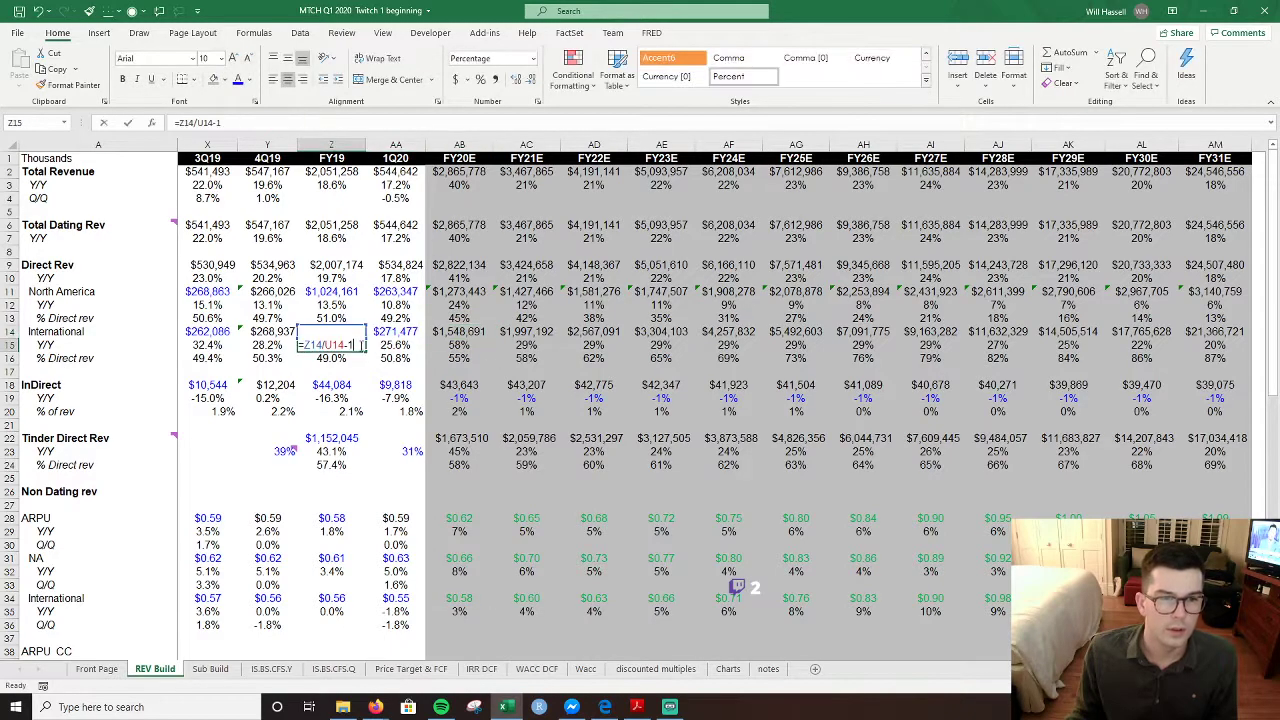
{"action": "key", "text": "Escape"}
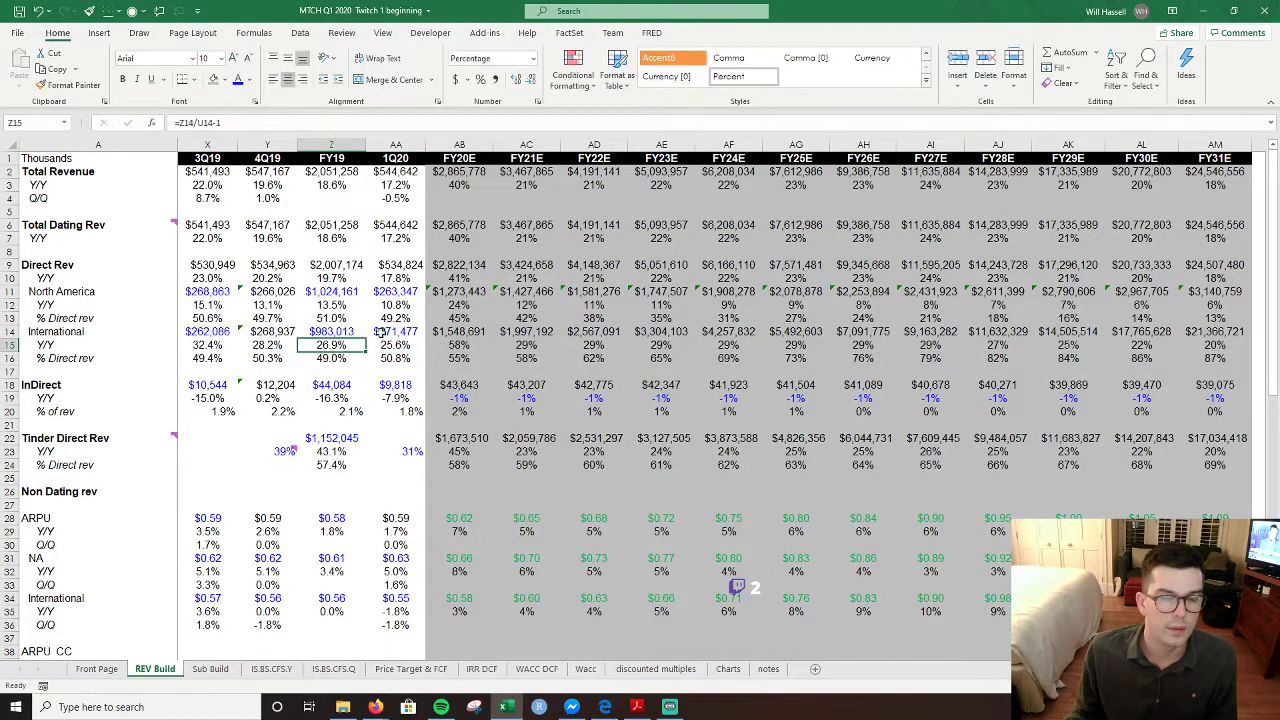
{"action": "left_click", "coordinate": [449, 340]}
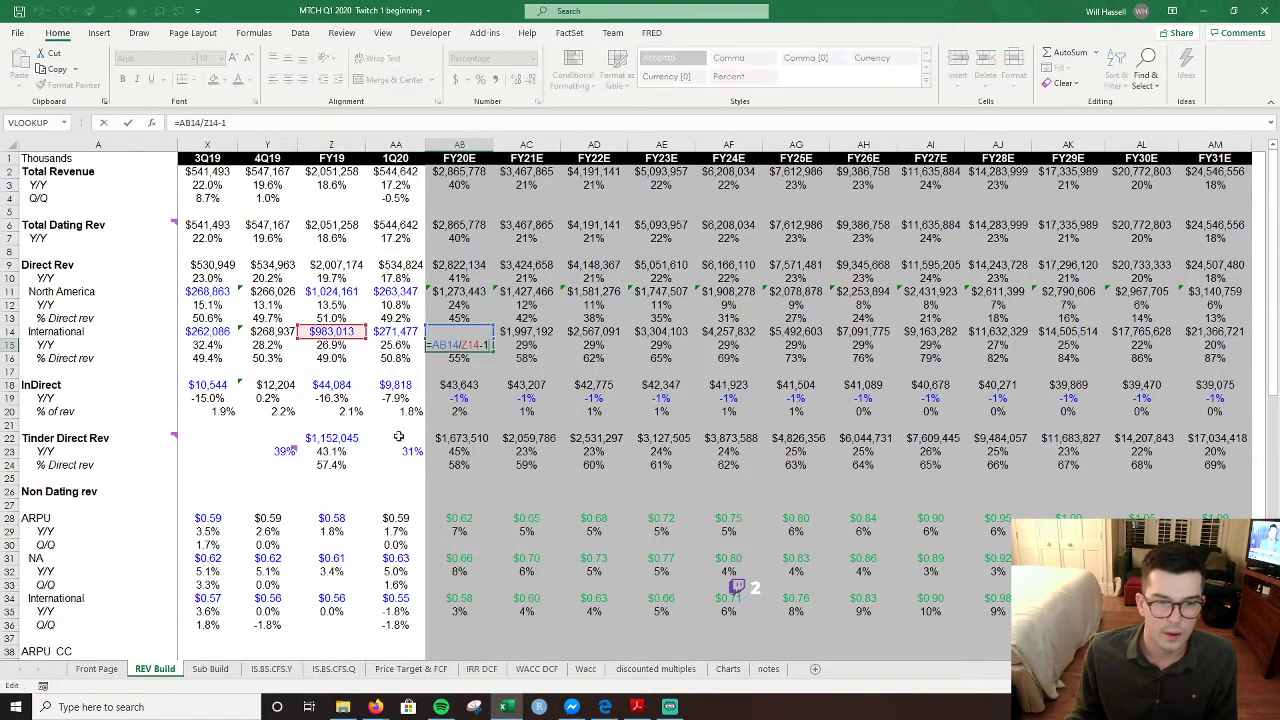
{"action": "left_click", "coordinate": [348, 556]}
{"action": "left_click", "coordinate": [333, 605]}
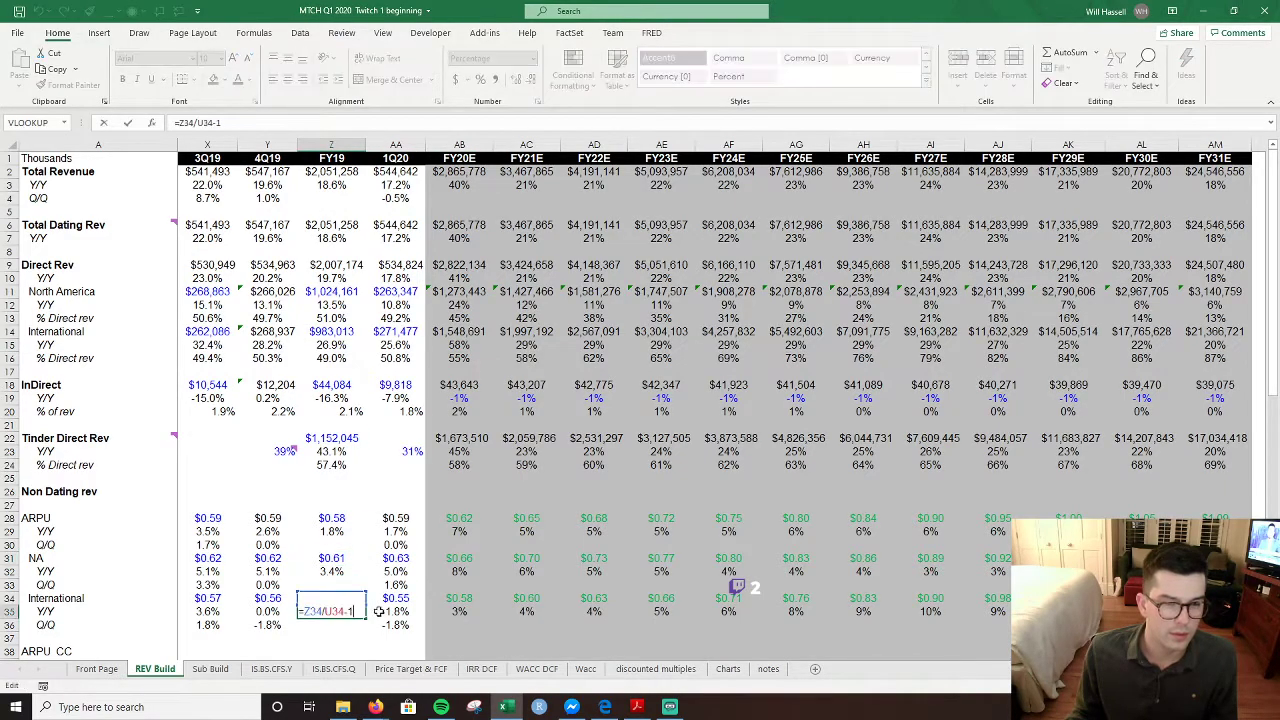
- Compare the ARPU INT calculation formulas on Sub Build for 3Q19, 4Q19 and FY20E in T24, U24 and W24
{"action": "left_click", "coordinate": [210, 668]}
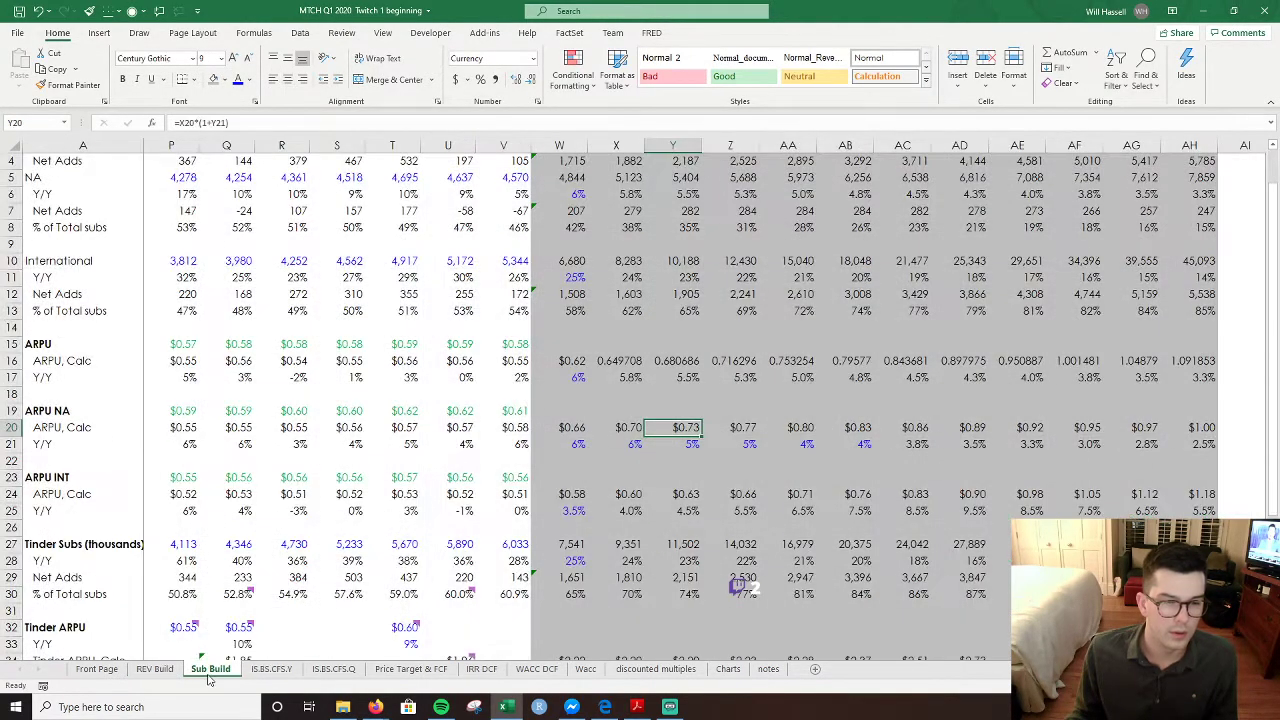
{"action": "left_click", "coordinate": [562, 495]}
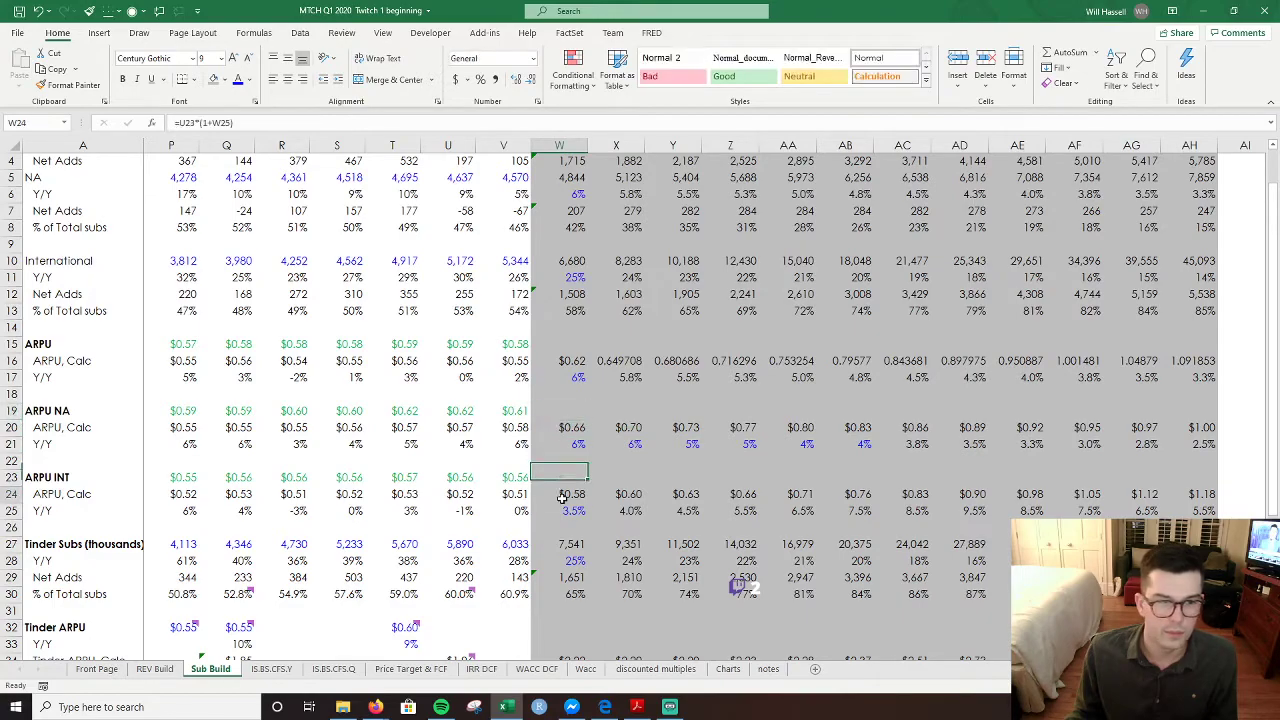
{"action": "left_click", "coordinate": [410, 497]}
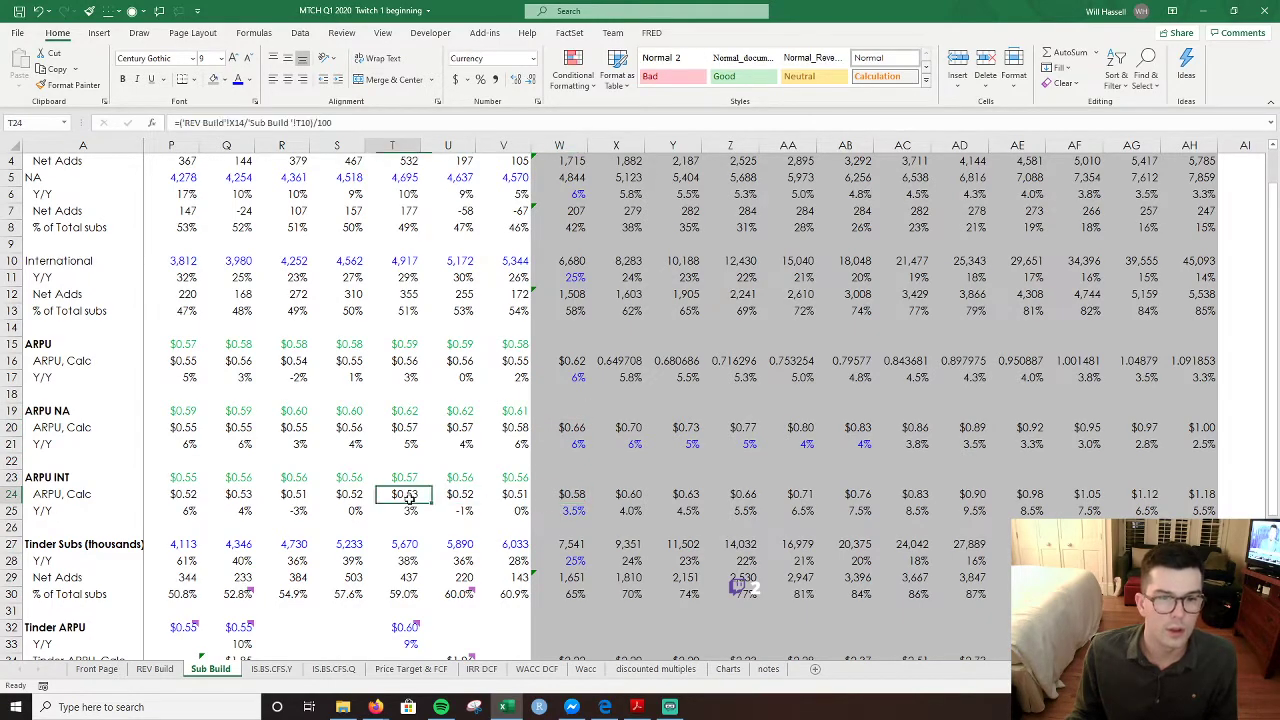
{"action": "scroll", "coordinate": [410, 497], "scroll_direction": "up", "scroll_amount": 1}
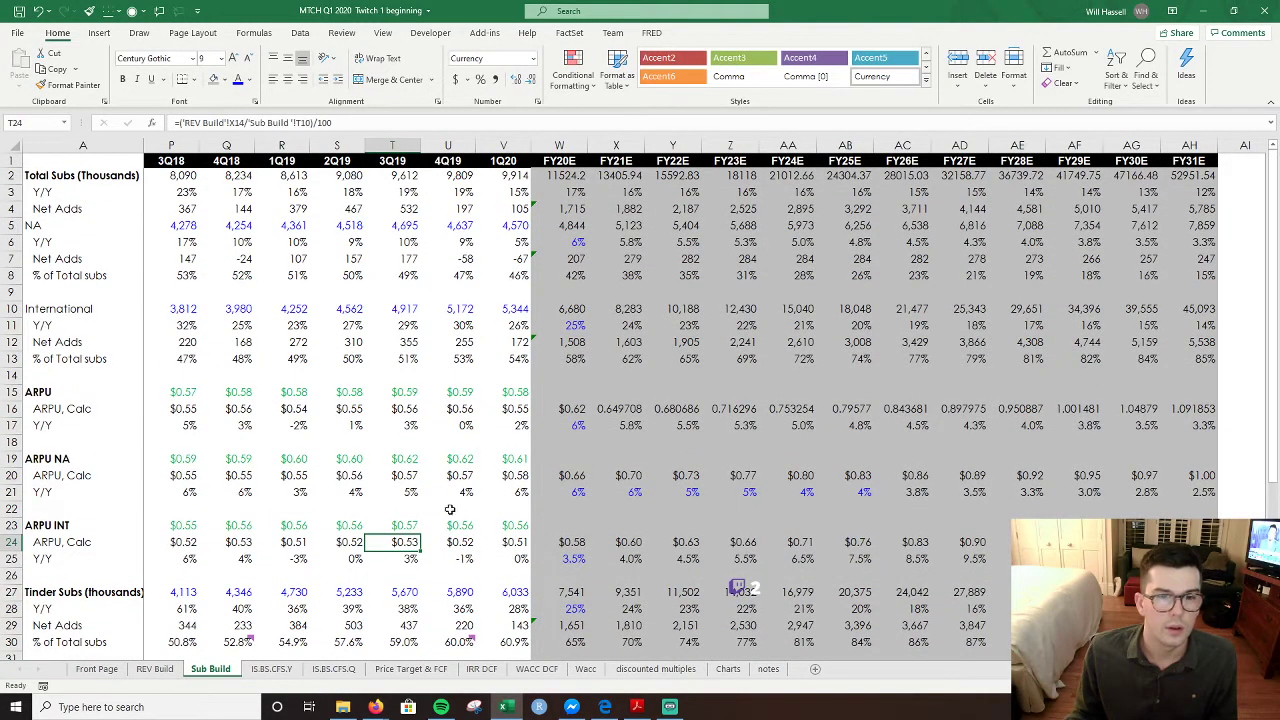
{"action": "left_click", "coordinate": [460, 540]}
{"action": "key", "text": "F2"}
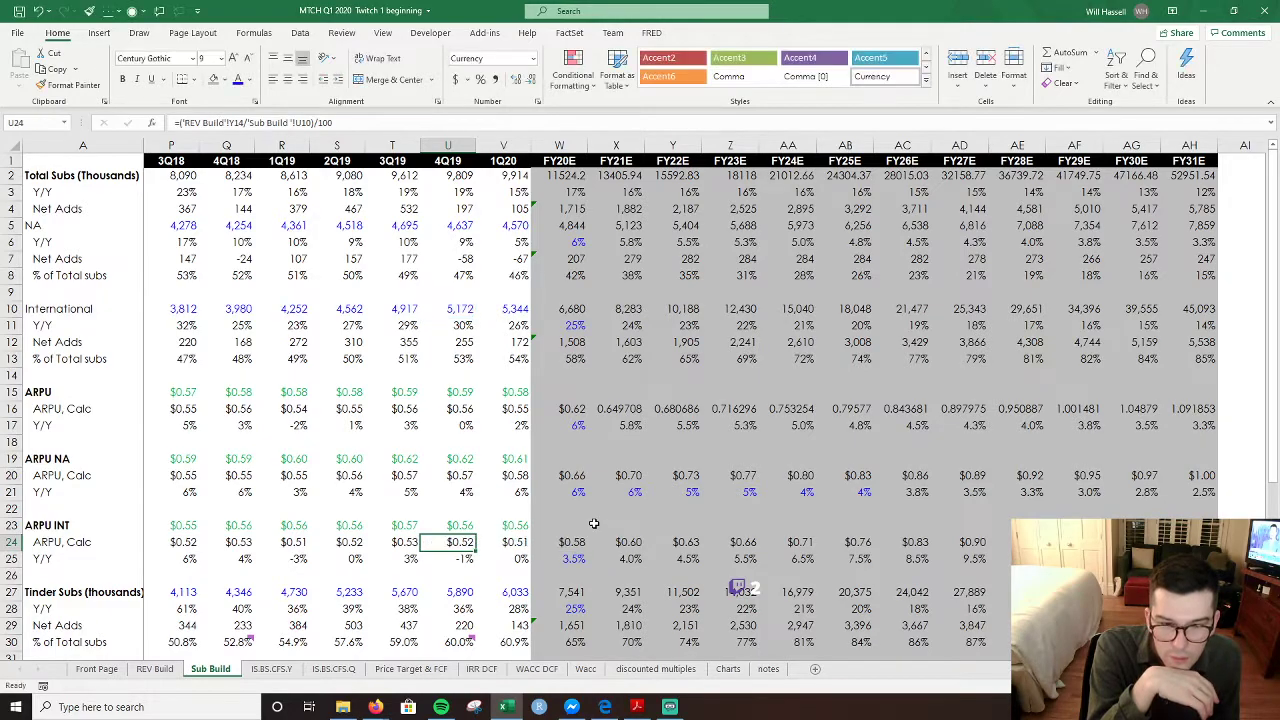
{"action": "key", "text": "Escape"}
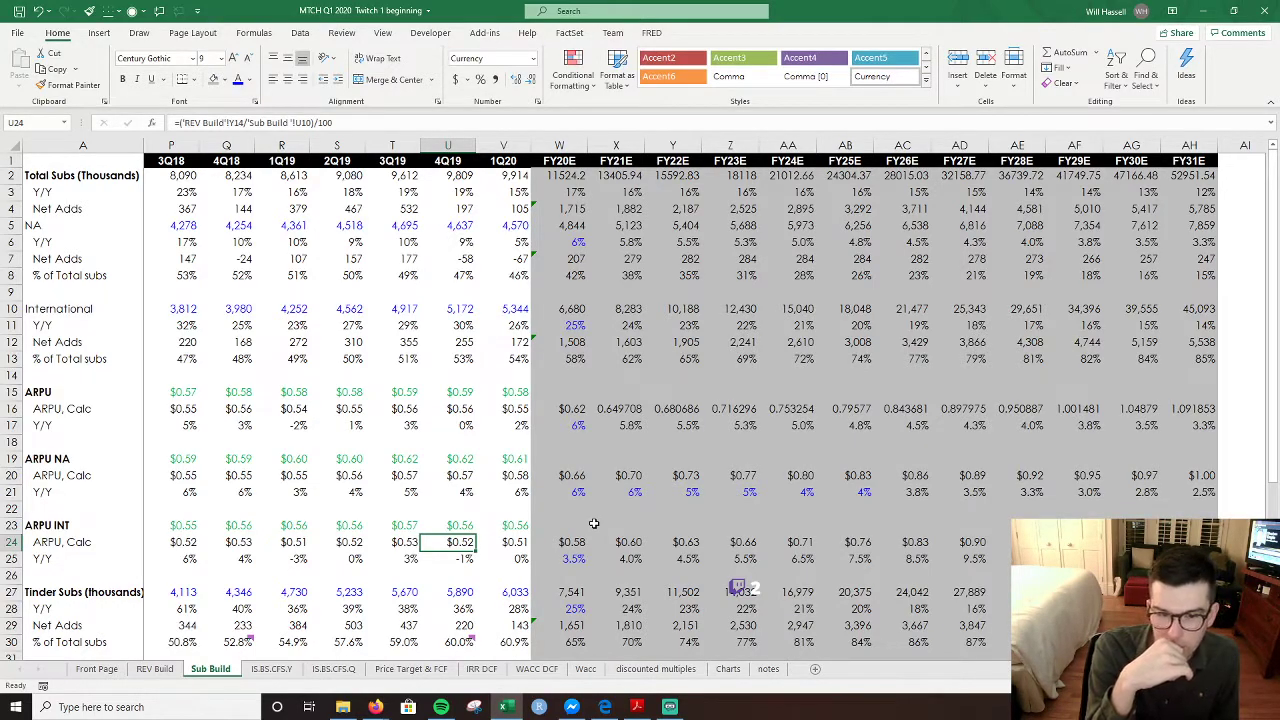
{"action": "left_click", "coordinate": [571, 540]}
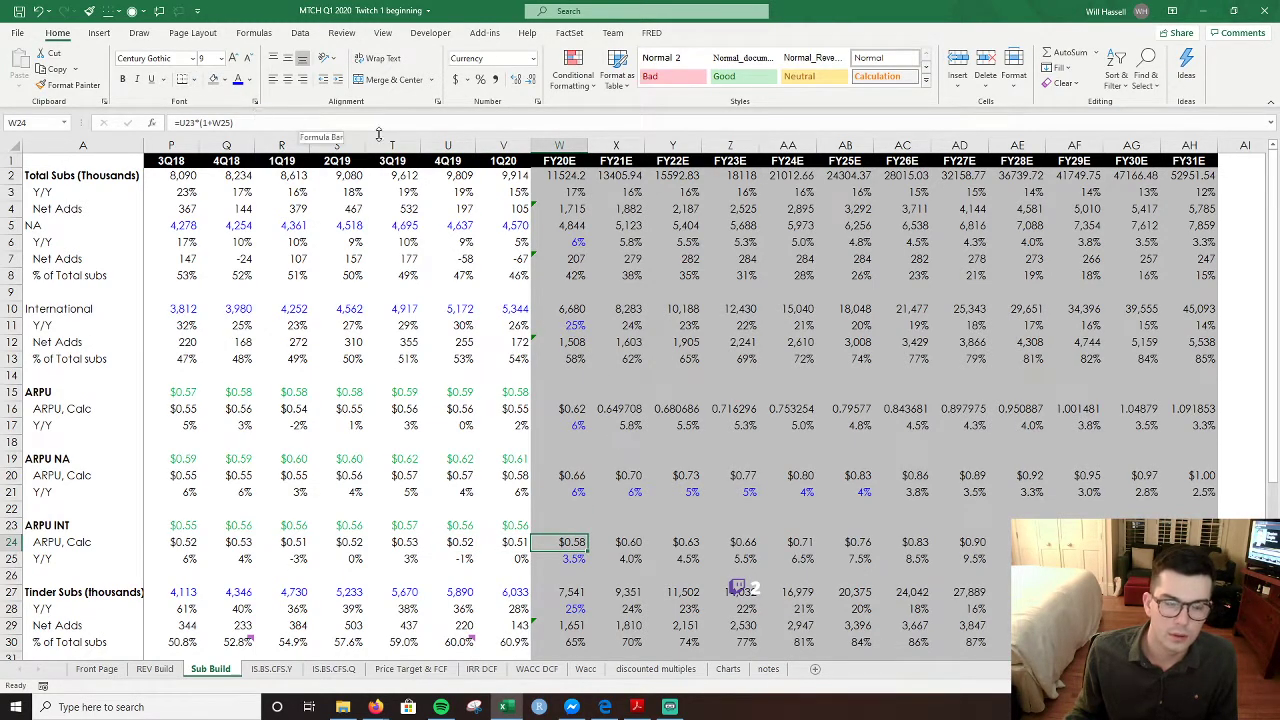
- Check the FY20E ARPU INT formula in W24 and set its Y/Y growth in W25 to 0%
{"action": "key", "text": "F2"}
{"action": "key", "text": "Return"}
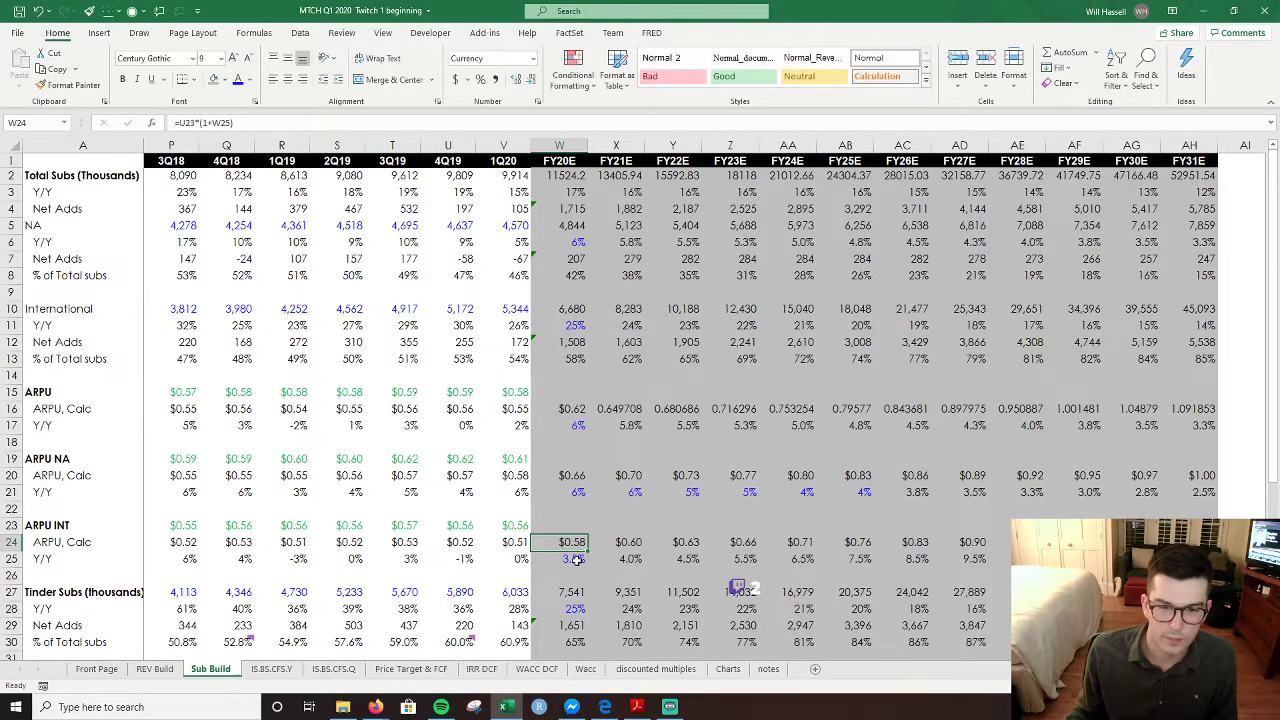
{"action": "type", "text": "0"}
{"action": "key", "text": "Return"}
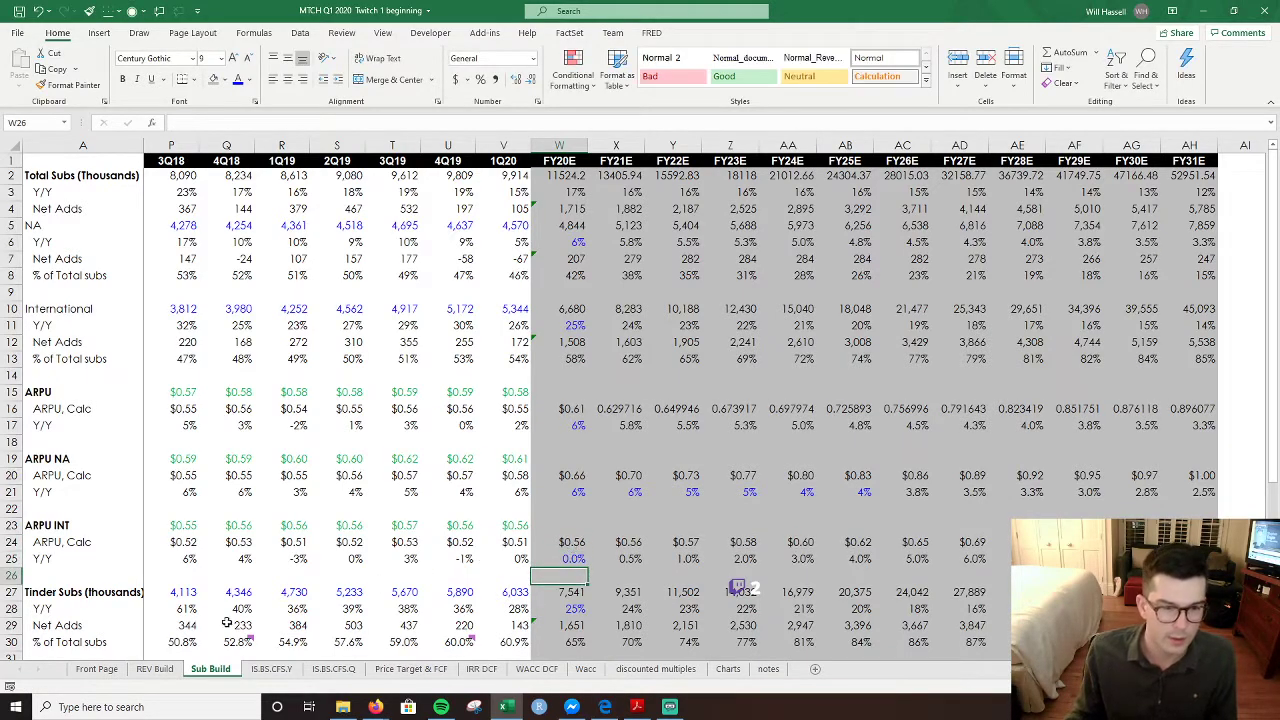
- Inspect the FY20E International revenue formula in AB14 and its Y/Y growth formula in AB15 on REV Build
{"action": "left_click", "coordinate": [158, 672]}
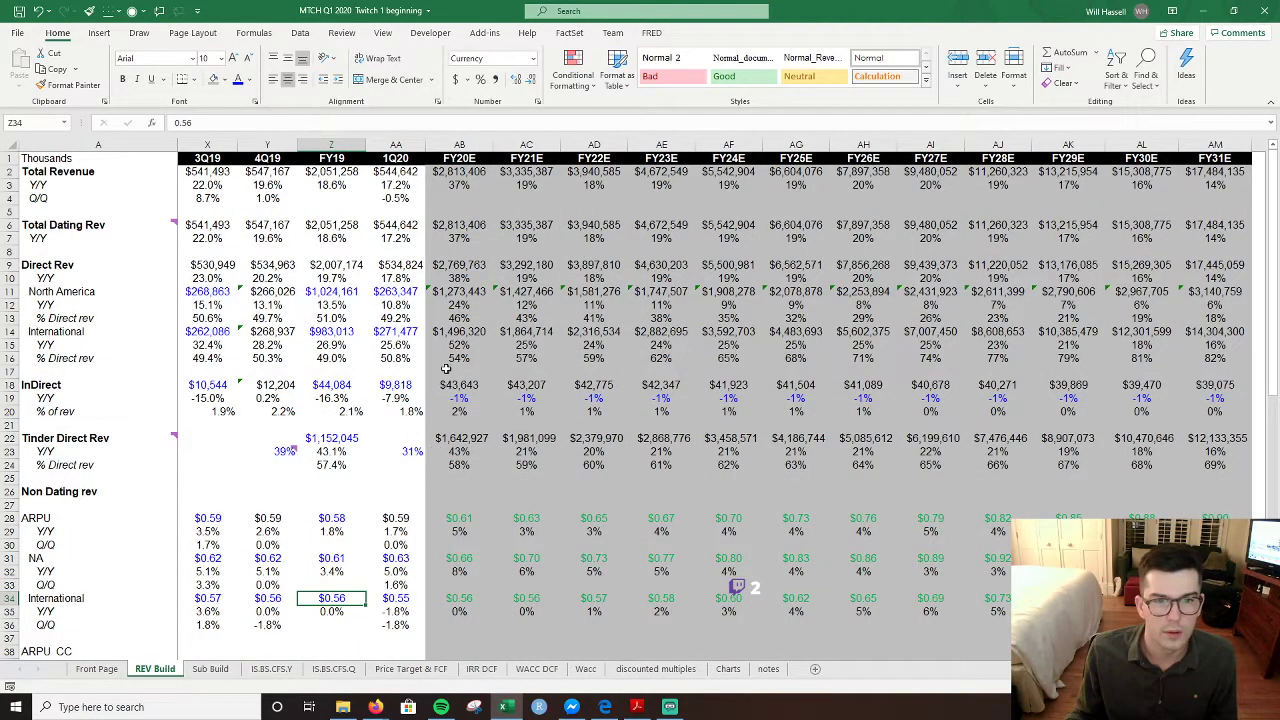
{"action": "double_click", "coordinate": [459, 334]}
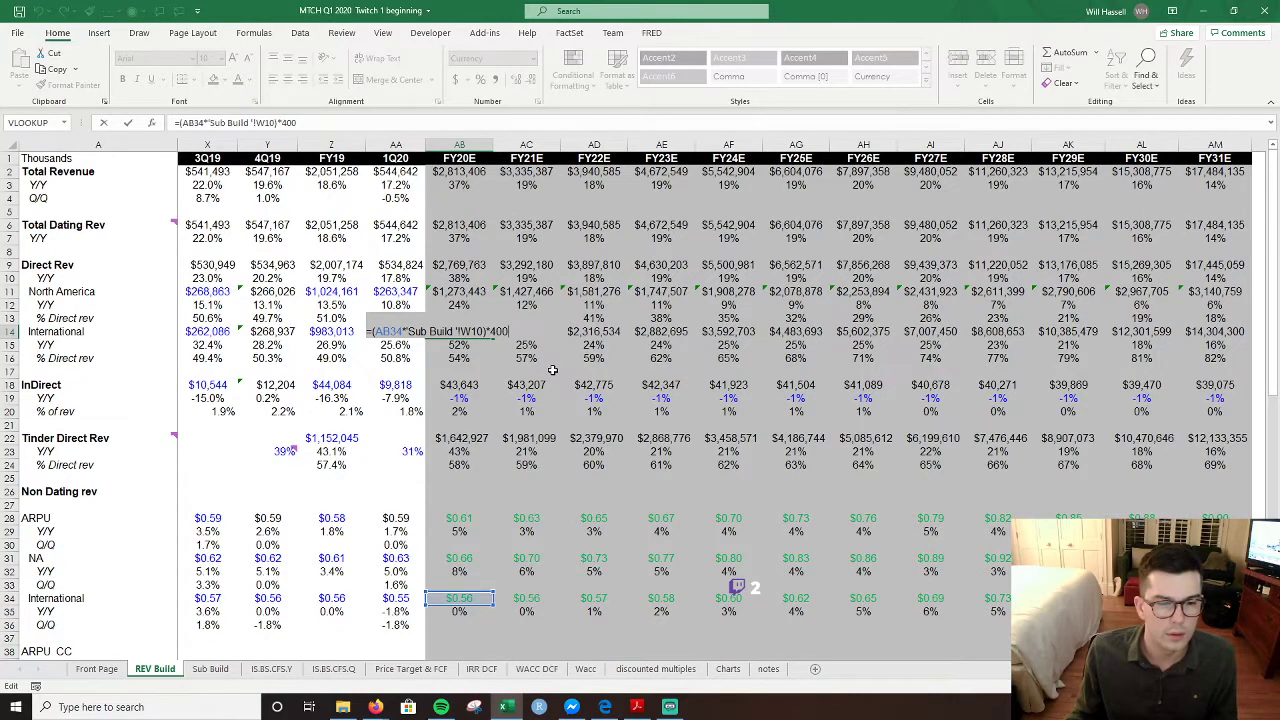
{"action": "key", "text": "Escape"}
{"action": "key", "text": "F2"}
{"action": "key", "text": "Escape"}
{"action": "double_click", "coordinate": [471, 346]}
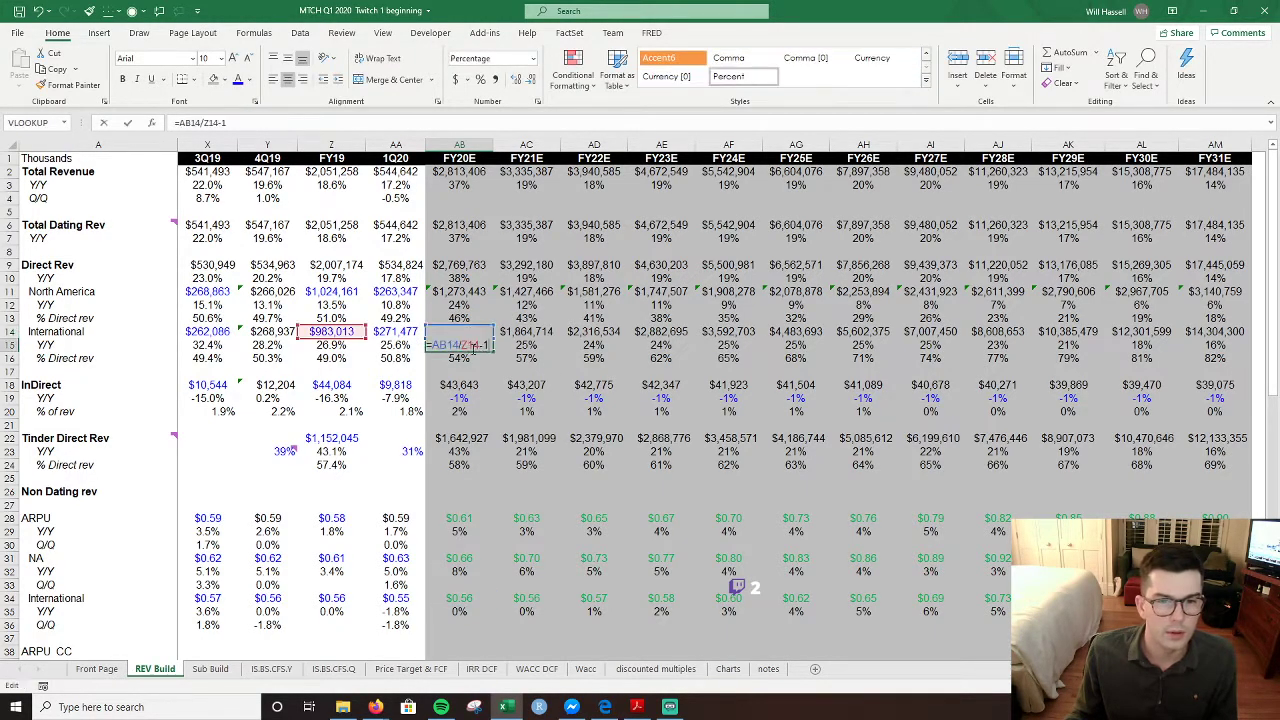
{"action": "key", "text": "Escape"}
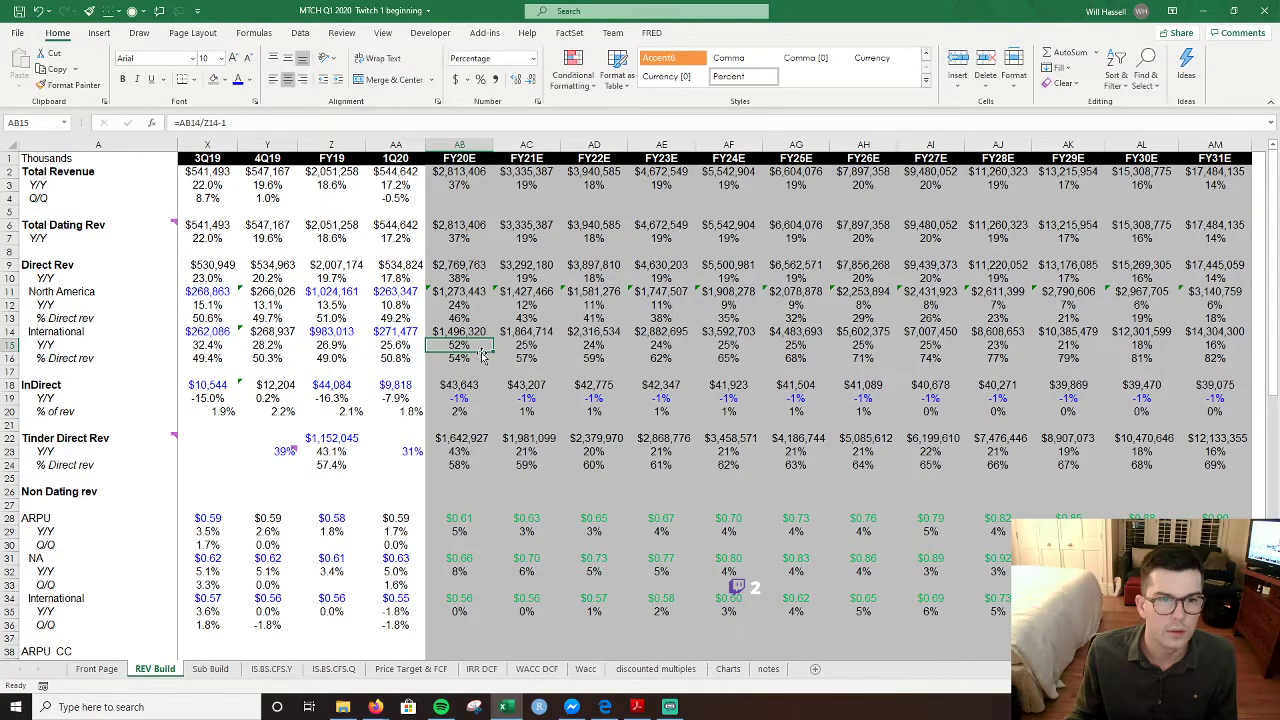
- Inspect the FY19 formulas for Total Revenue, Total Dating Rev and Direct Rev in column Z
{"action": "left_click", "coordinate": [332, 172]}
{"action": "key", "text": "F2"}
{"action": "key", "text": "Escape"}
{"action": "key", "text": "F2"}
{"action": "key", "text": "Escape"}
{"action": "left_click", "coordinate": [337, 224]}
{"action": "key", "text": "F2"}
{"action": "key", "text": "Escape"}
{"action": "key", "text": "F2"}
{"action": "key", "text": "Escape"}
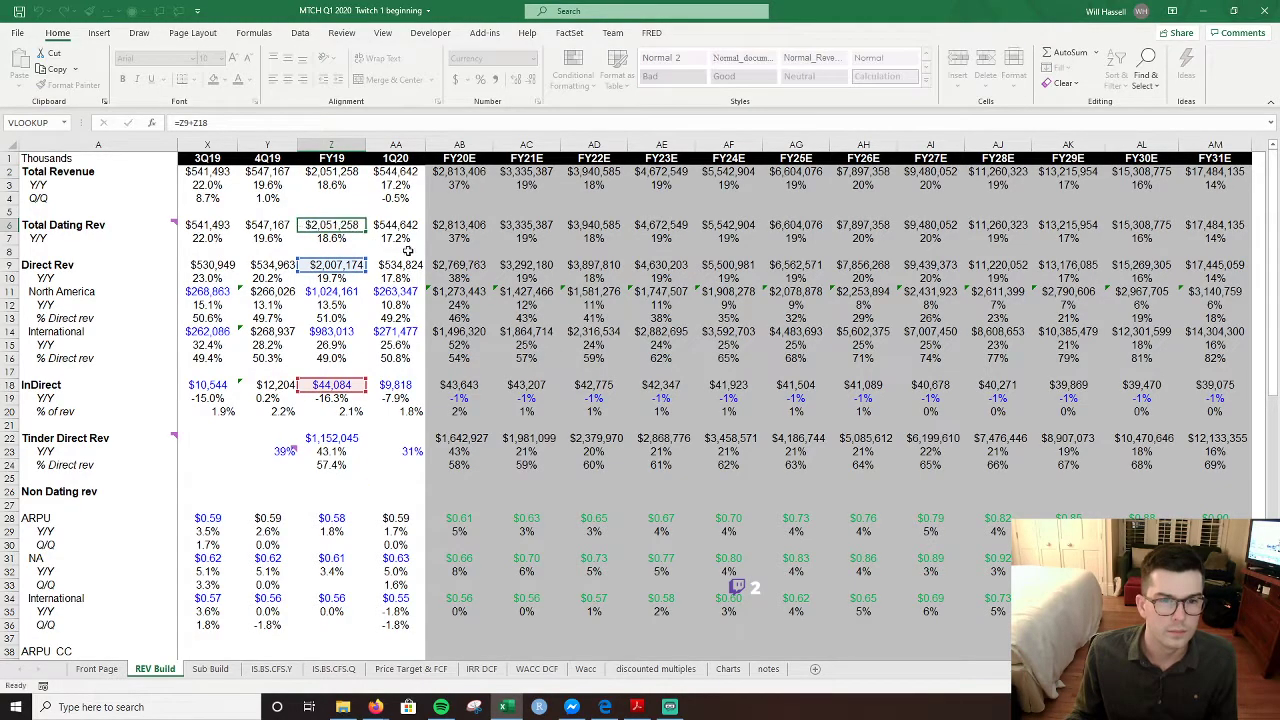
{"action": "left_click", "coordinate": [337, 265]}
{"action": "key", "text": "F2"}
{"action": "key", "text": "Escape"}
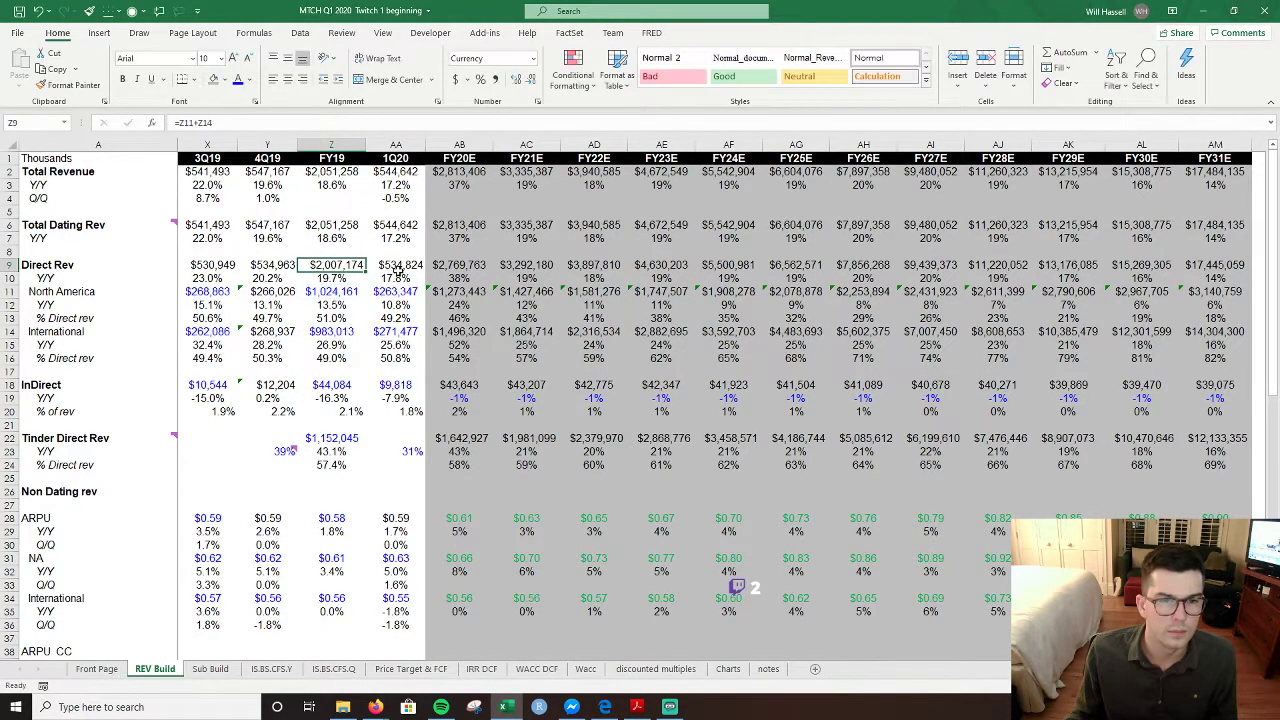
- Recheck the FY20E International revenue formula in AB14 against the FY20E ARPU INT calculation in W24 on Sub Build
{"action": "left_click", "coordinate": [481, 332]}
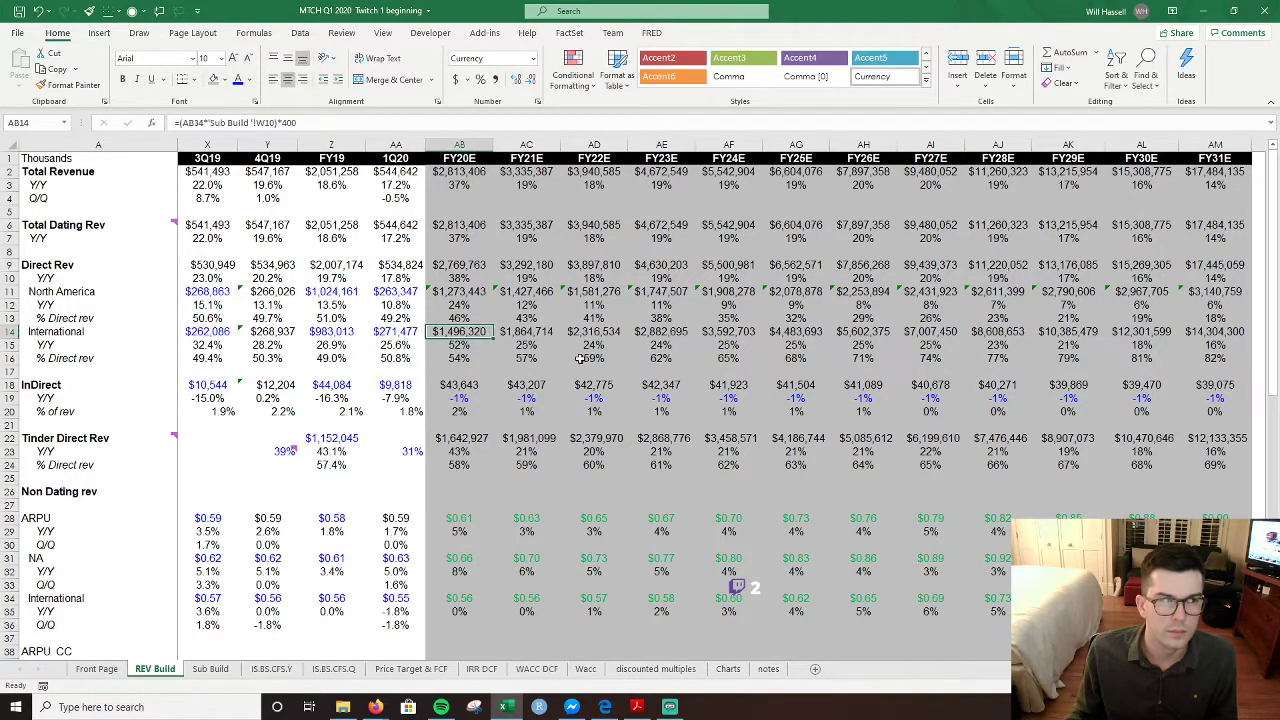
{"action": "key", "text": "F2"}
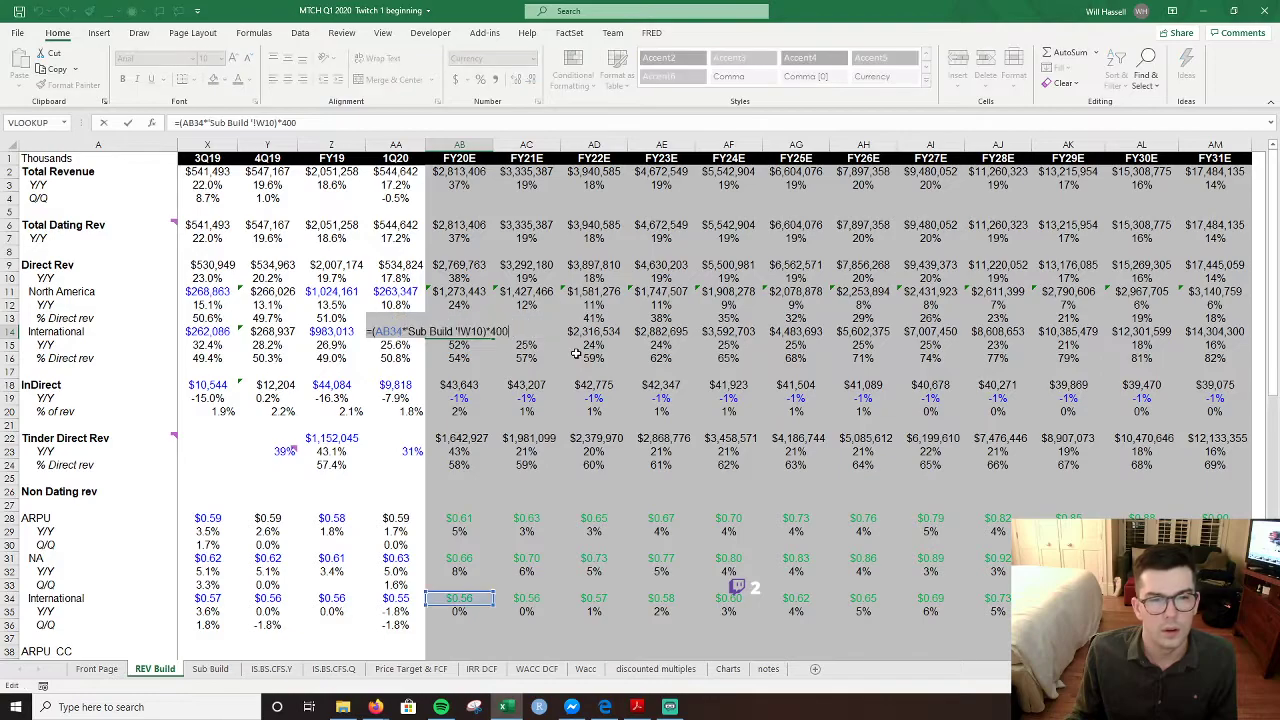
{"action": "key", "text": "Escape"}
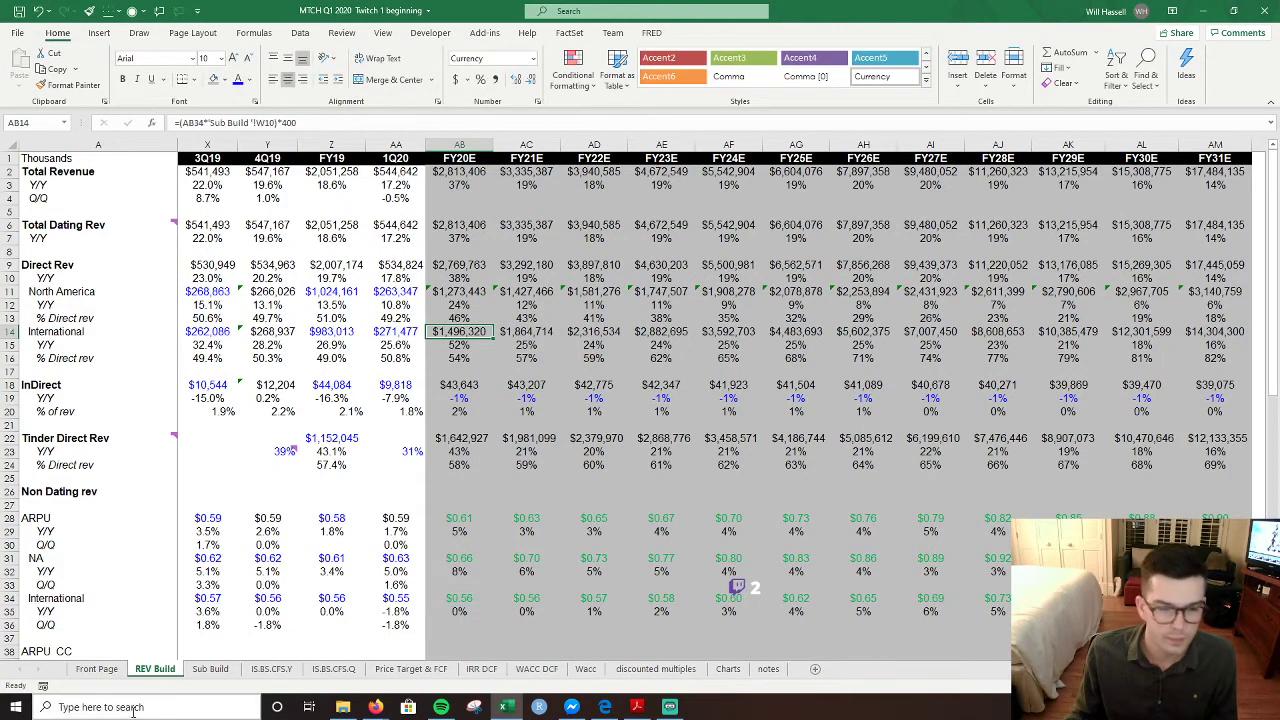
{"action": "left_click", "coordinate": [210, 670]}
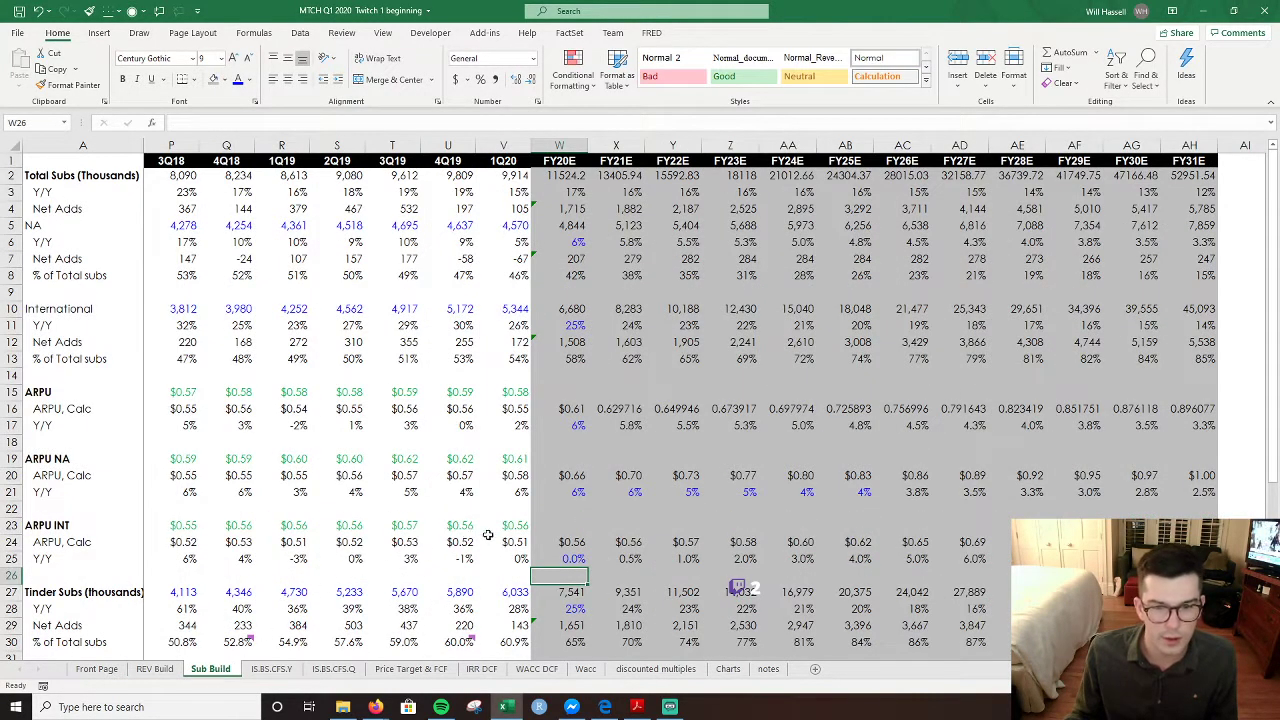
{"action": "left_click", "coordinate": [560, 541]}
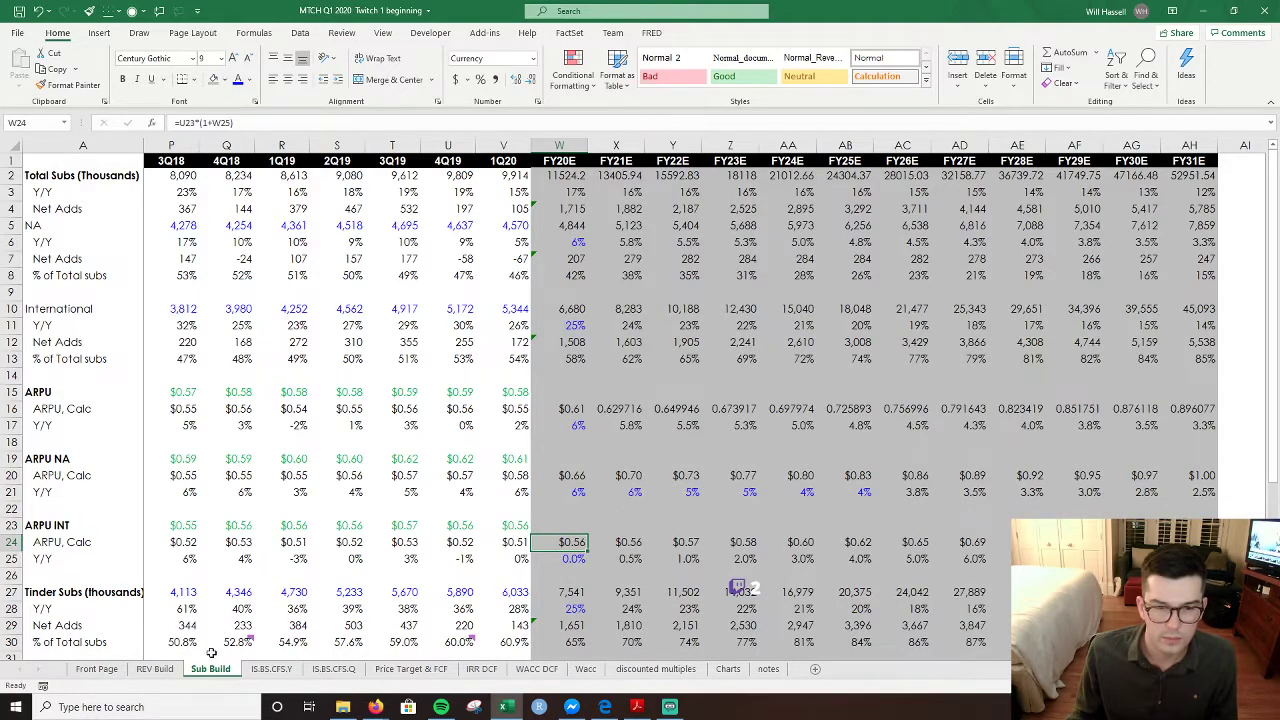
- Compare the historical International revenue row on REV Build with the forecast years and check the FY19 figure in Z14
{"action": "left_click", "coordinate": [160, 669]}
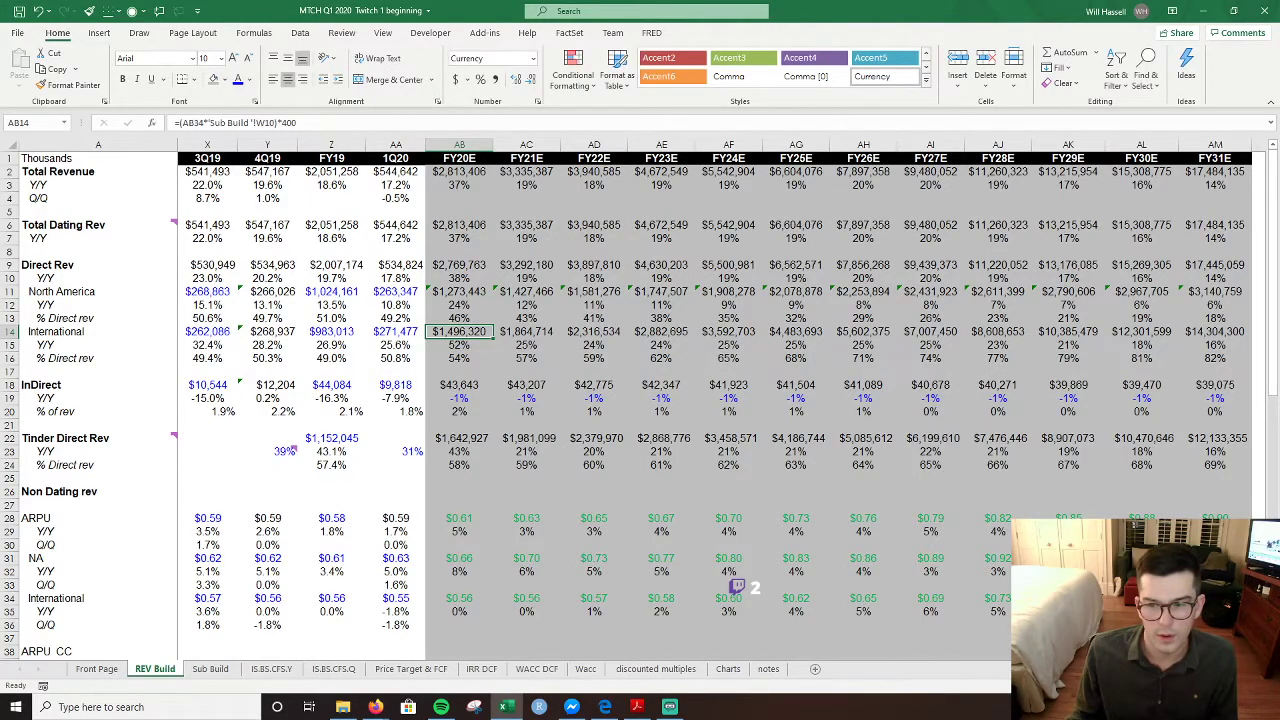
{"action": "scroll", "coordinate": [640, 400], "scroll_direction": "left", "scroll_amount": 3}
{"action": "scroll", "coordinate": [640, 400], "scroll_direction": "right", "scroll_amount": 4}
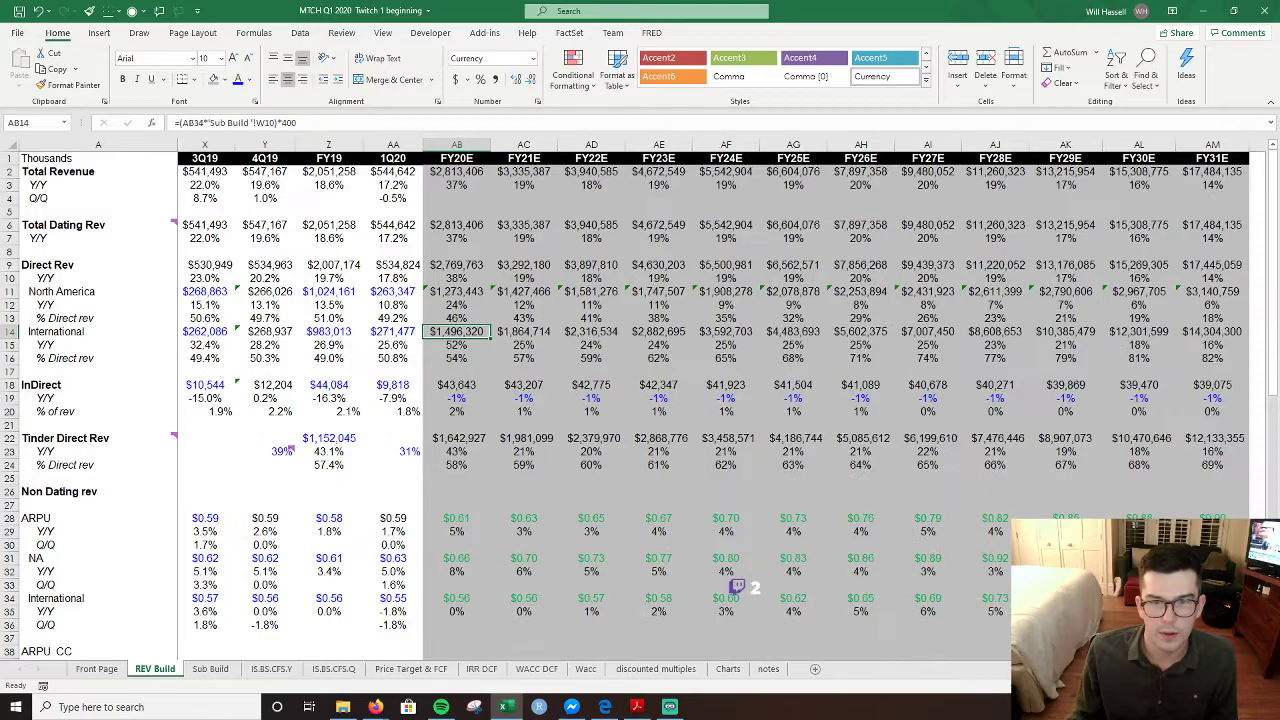
{"action": "scroll", "coordinate": [640, 400], "scroll_direction": "left", "scroll_amount": 5}
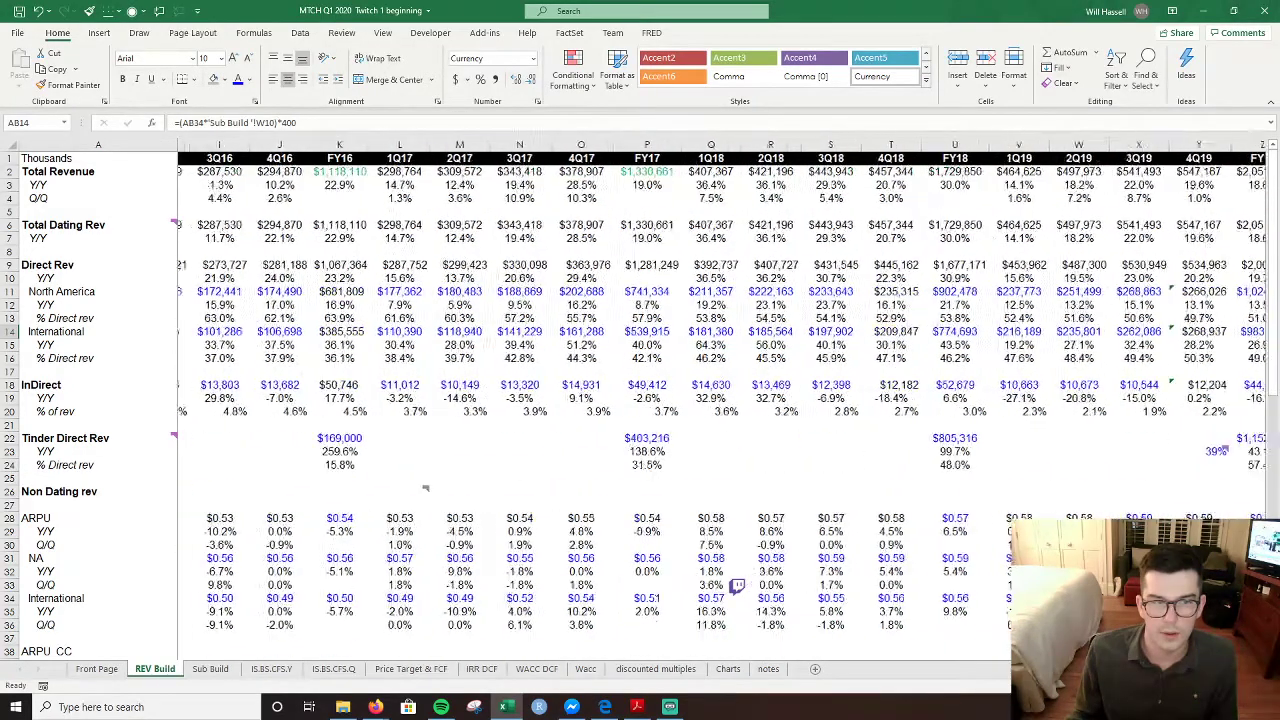
{"action": "scroll", "coordinate": [640, 400], "scroll_direction": "right", "scroll_amount": 4}
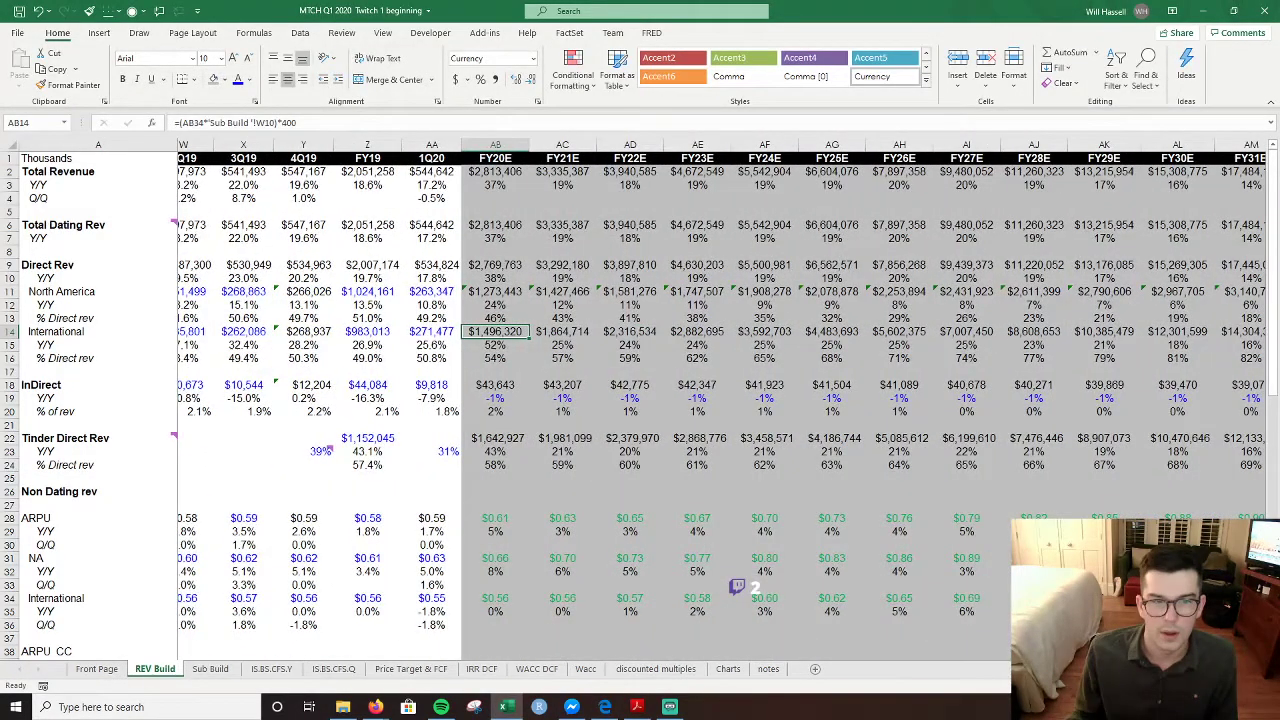
{"action": "scroll", "coordinate": [540, 392], "scroll_direction": "left", "scroll_amount": 1}
{"action": "left_click", "coordinate": [416, 334]}
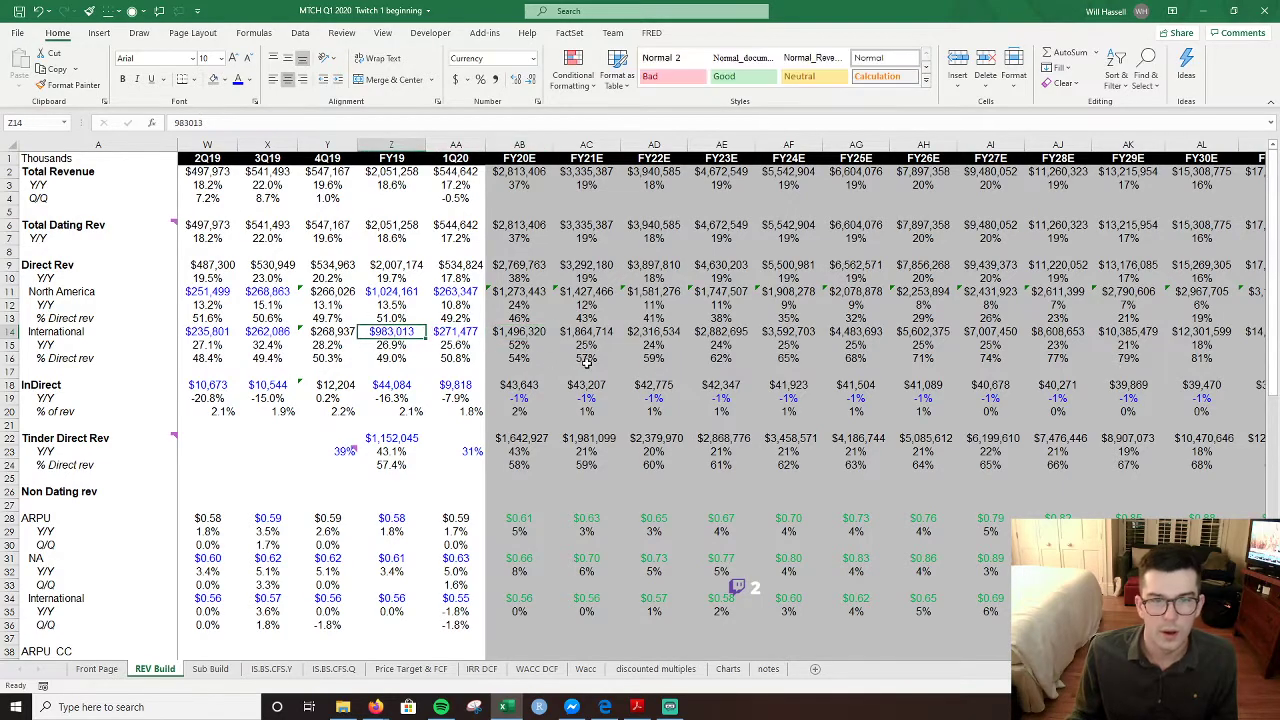
- Inspect the FY20E Y/Y growth formulas for North America revenue in AB12 and Total Revenue in AB3
{"action": "left_click", "coordinate": [537, 305]}
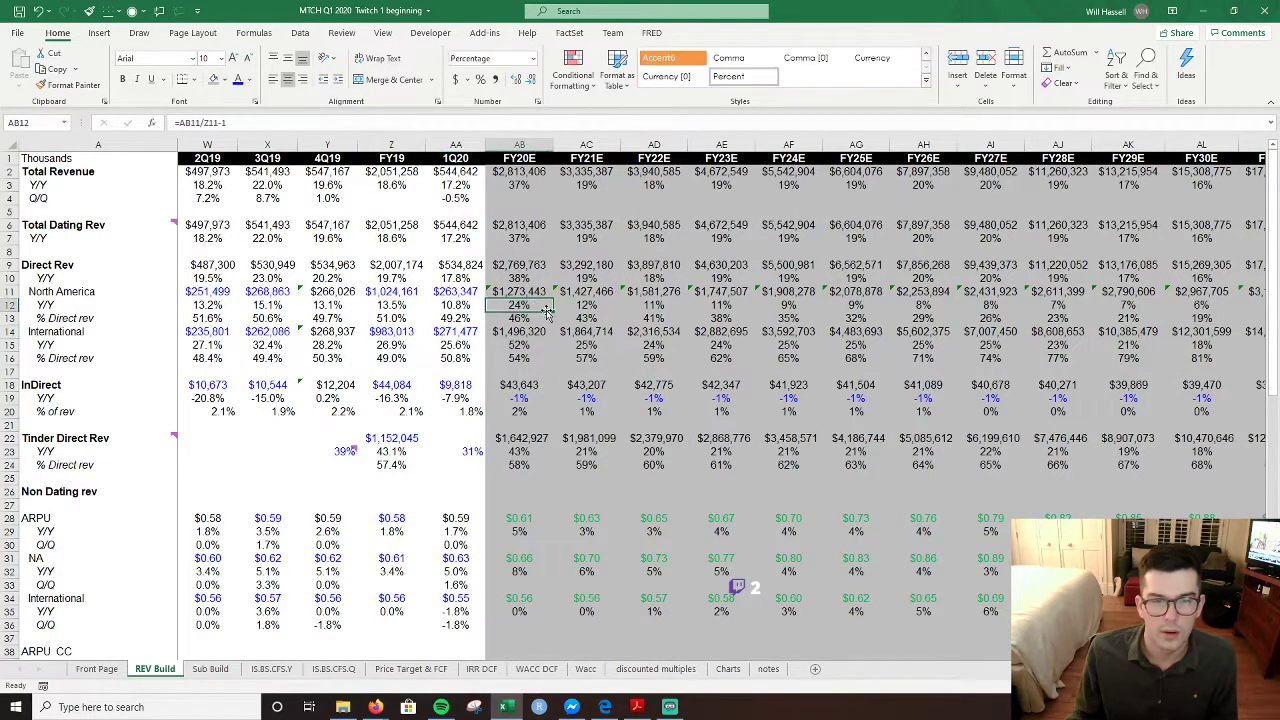
{"action": "key", "text": "F2"}
{"action": "key", "text": "Escape"}
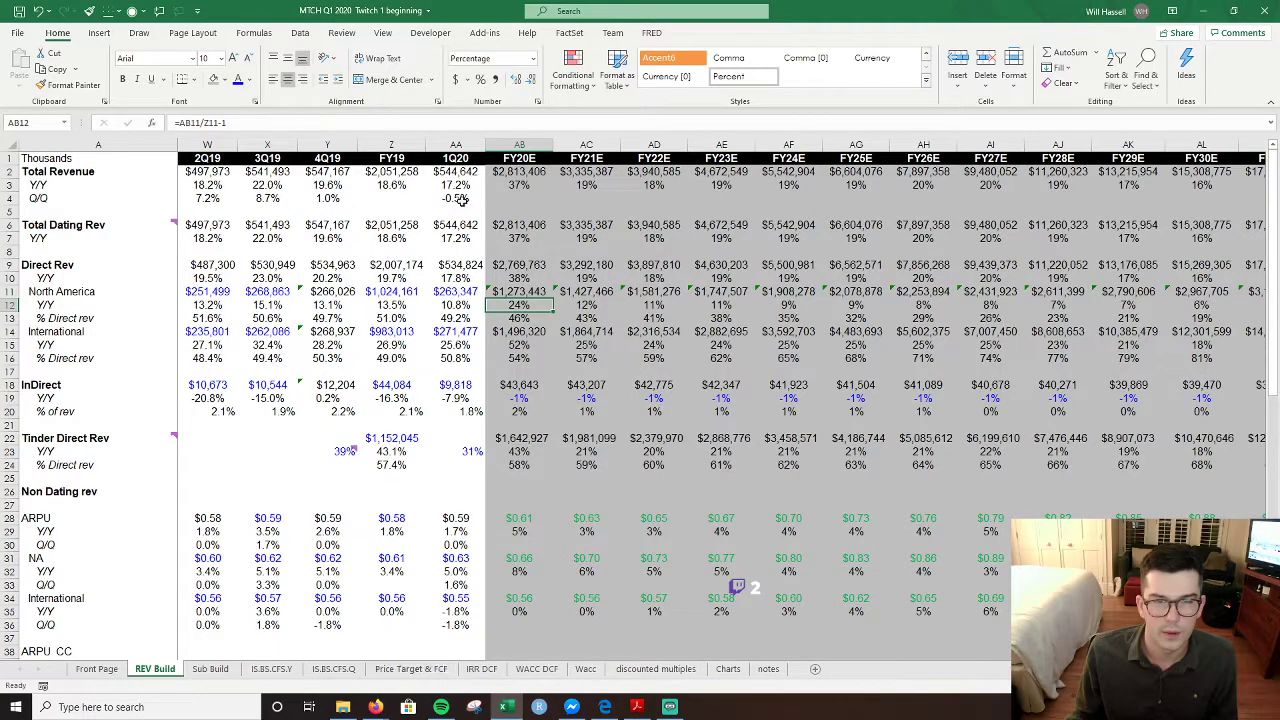
{"action": "double_click", "coordinate": [519, 185]}
{"action": "key", "text": "Escape"}
{"action": "key", "text": "F2"}
{"action": "key", "text": "Escape"}
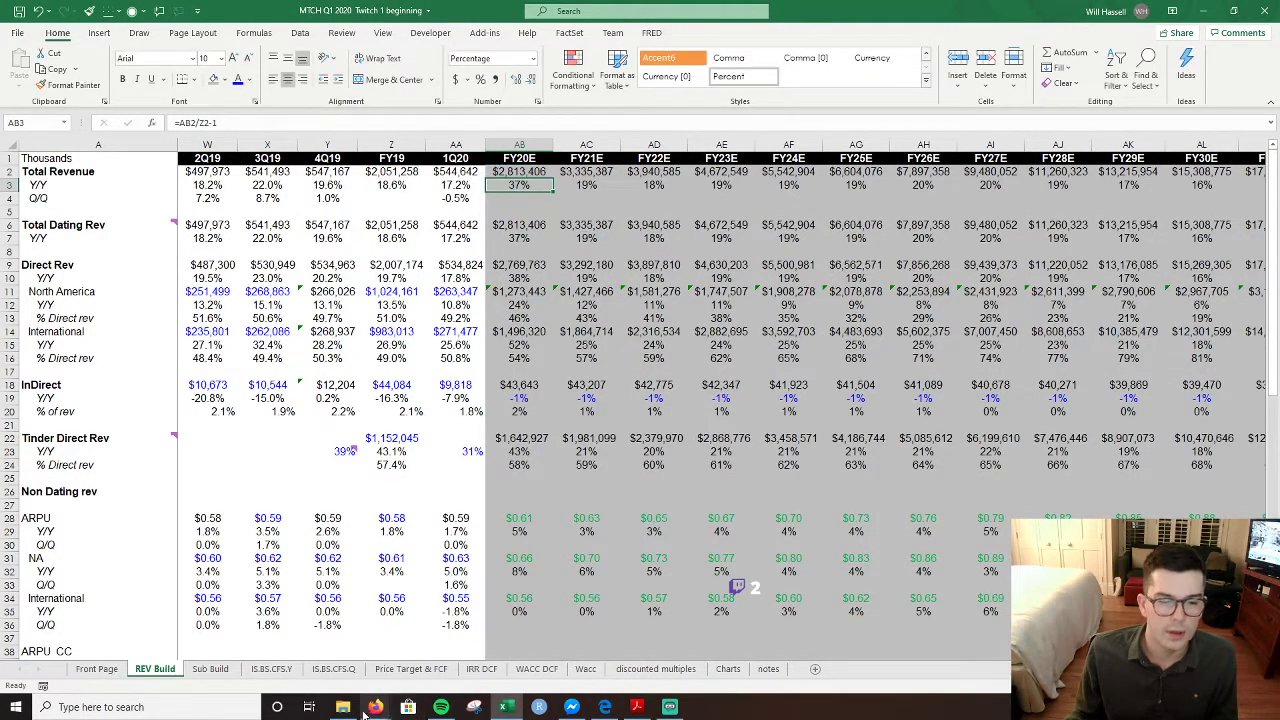
- On Sub Build, set the ARPU NA Y/Y growth for FY20E and FY21E in W21 and X21 to 4%
{"action": "left_click", "coordinate": [210, 668]}
{"action": "left_click", "coordinate": [564, 527]}
{"action": "left_click", "coordinate": [566, 542]}
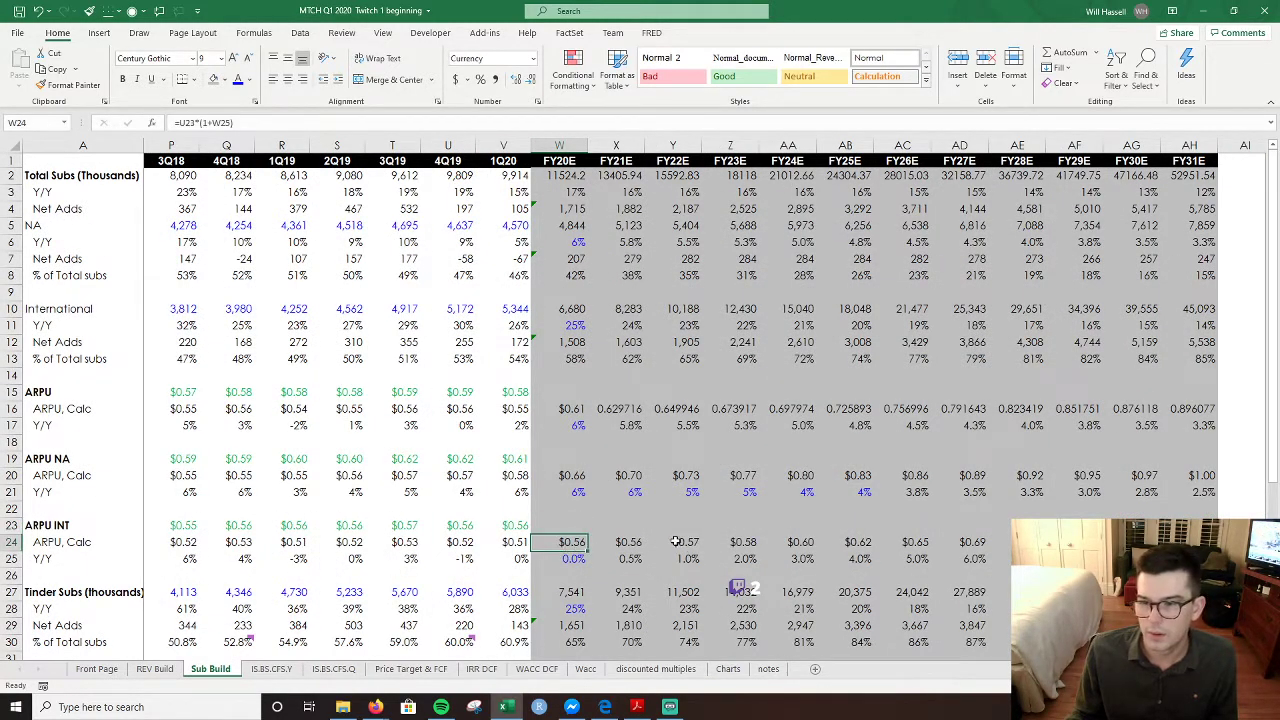
{"action": "left_click", "coordinate": [565, 492]}
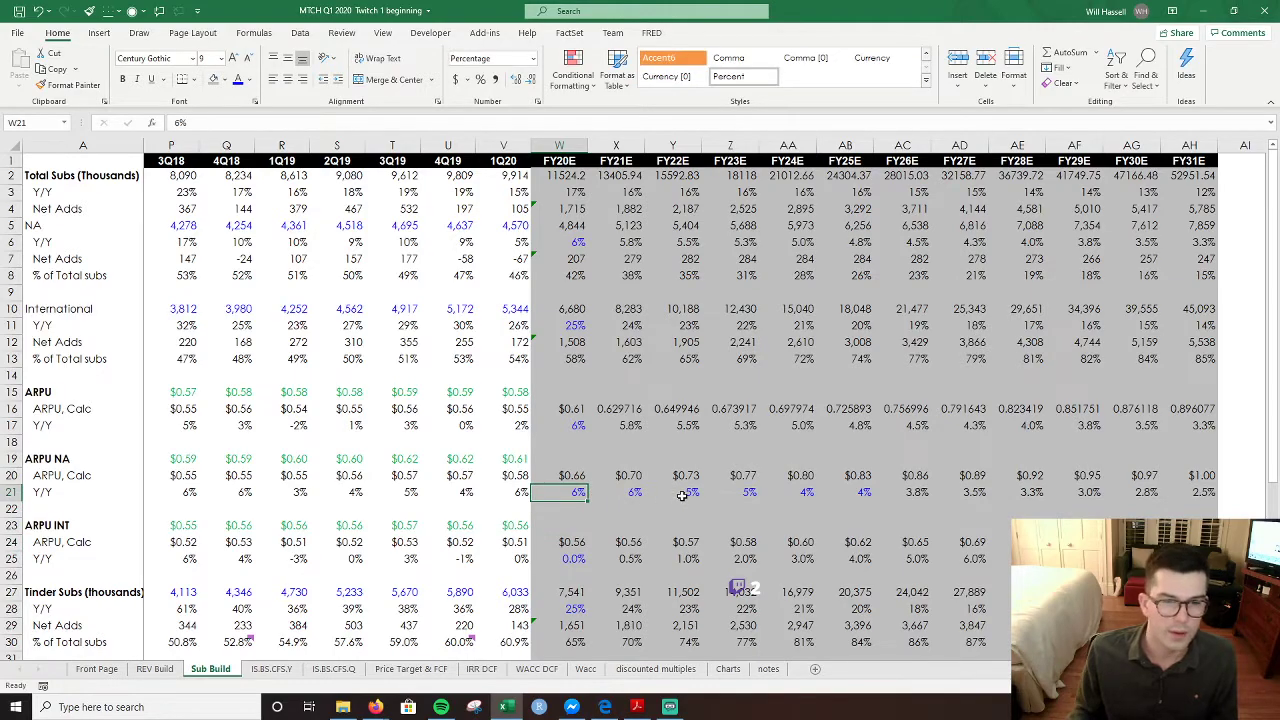
{"action": "type", "text": "4"}
{"action": "key", "text": "Tab"}
{"action": "key", "text": "shift+Left"}
{"action": "key", "text": "Left"}
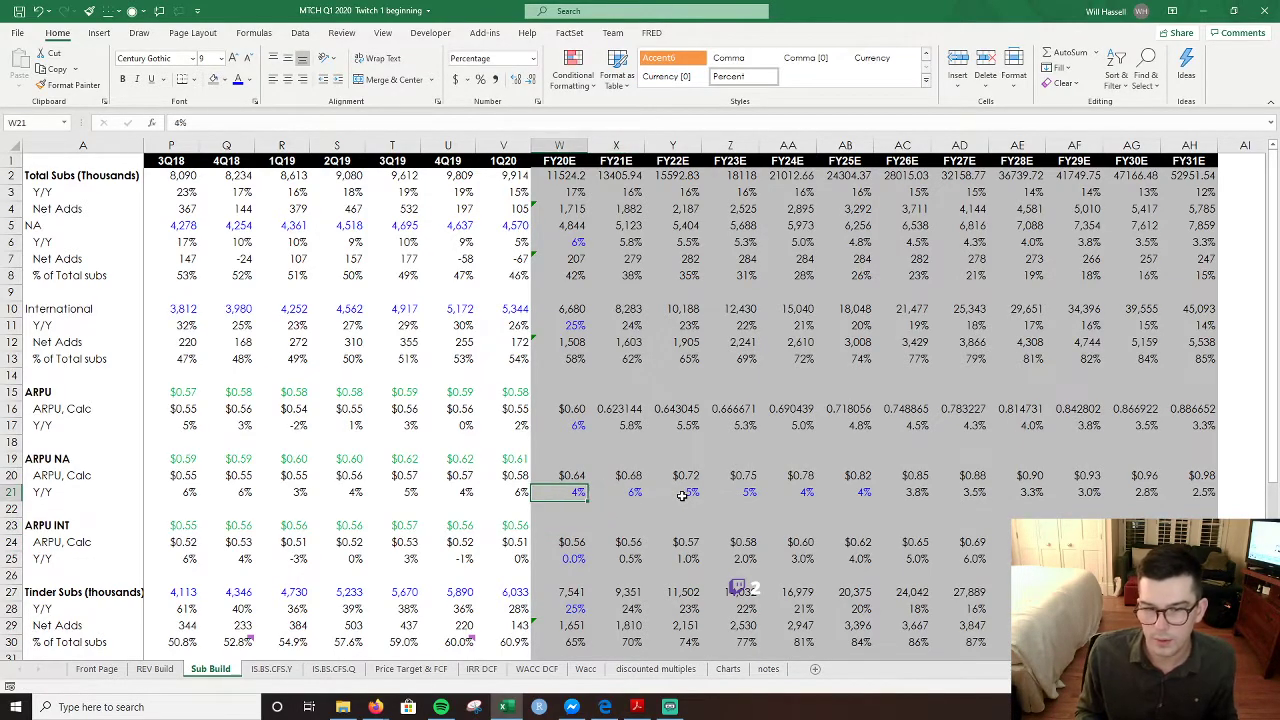
{"action": "key", "text": "shift+Right"}
{"action": "key", "text": "Right"}
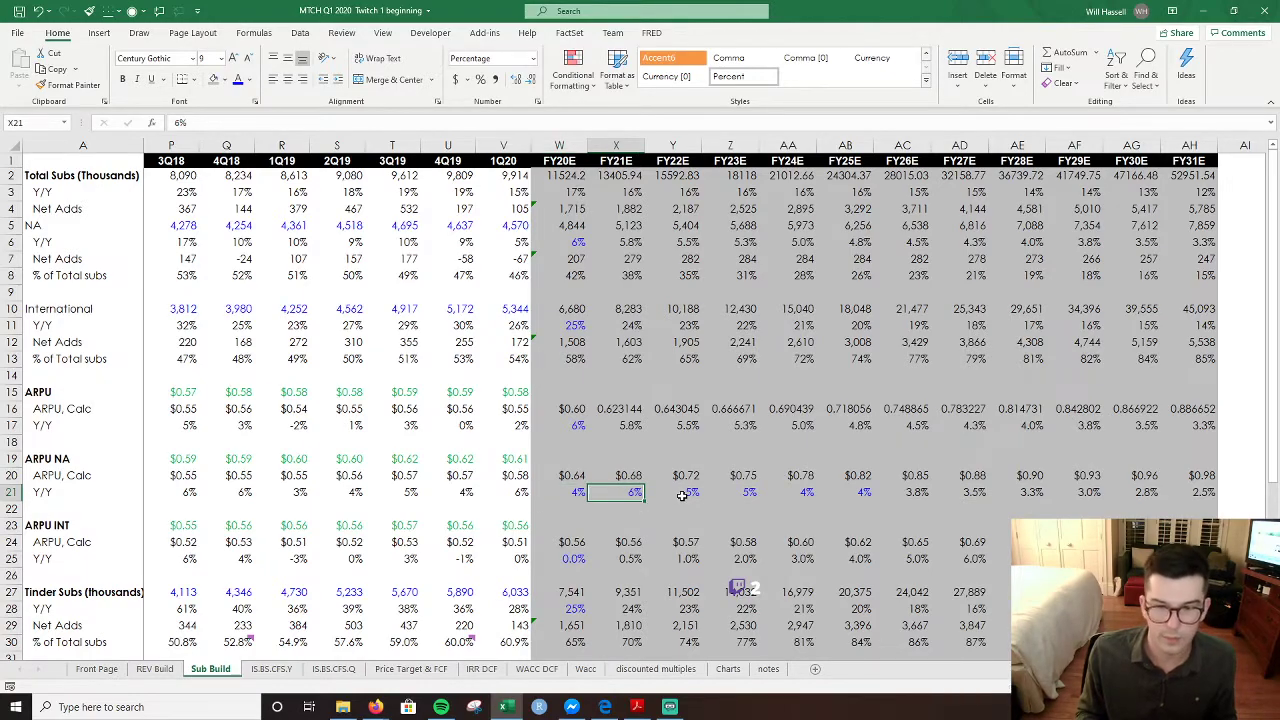
{"action": "type", "text": "4"}
{"action": "key", "text": "Tab"}
- Set the ARPU NA Y/Y growth for FY22E and FY23E in Y21 and Z21 to 3%
{"action": "type", "text": "3"}
{"action": "key", "text": "Tab"}
{"action": "type", "text": "3"}
{"action": "key", "text": "Tab"}
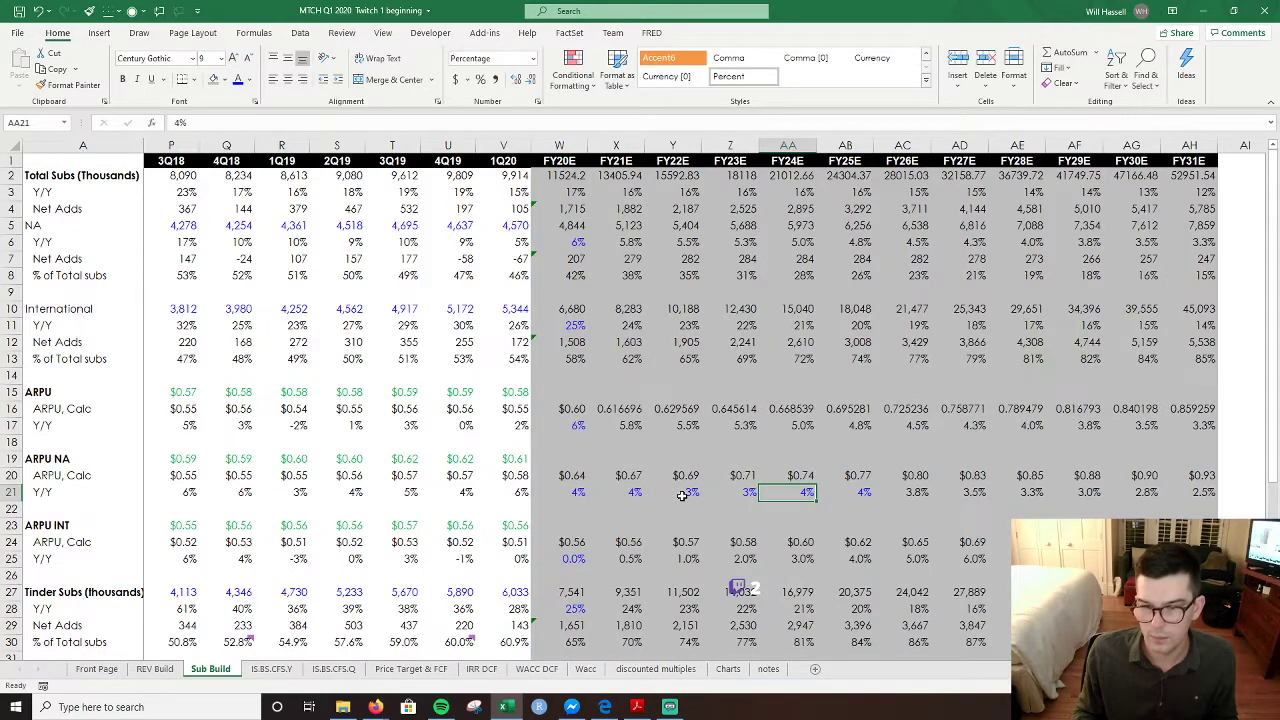
- Set the FY22E and FY23E ARPU NA Y/Y growth in Y21 and Z21 to 3.5%
{"action": "key", "text": "Left"}
{"action": "key", "text": "Left"}
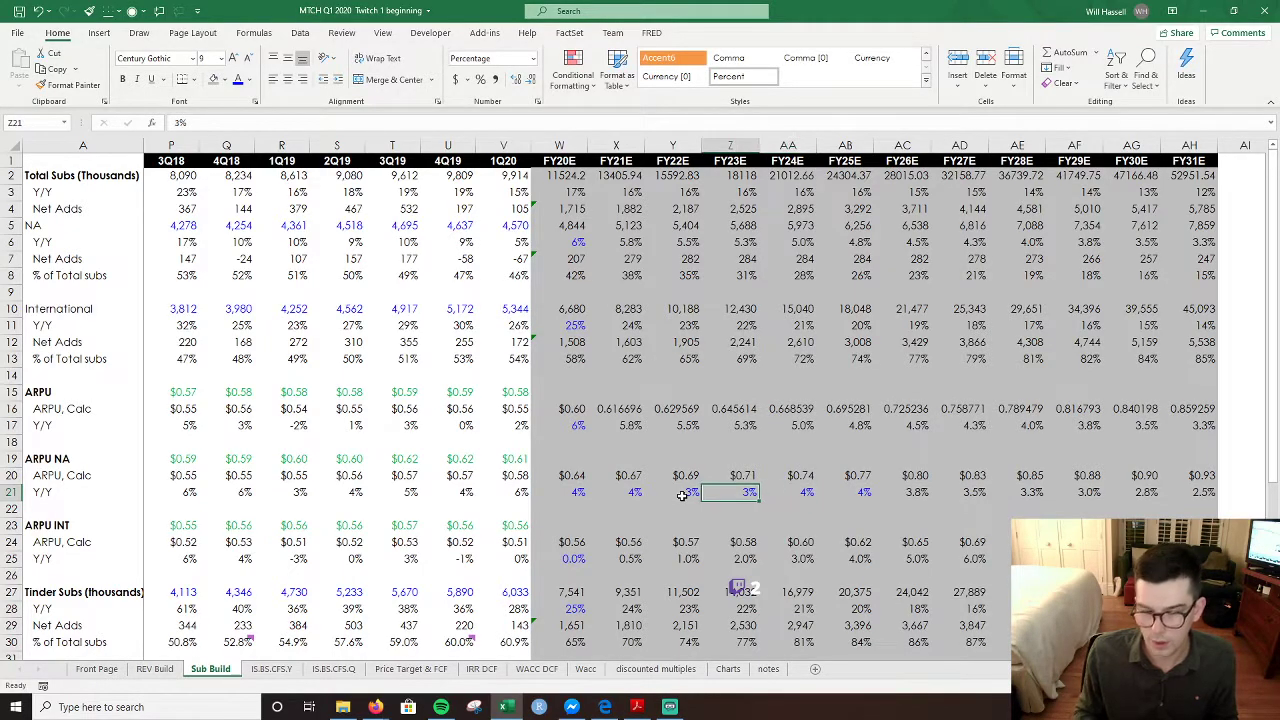
{"action": "type", "text": "4"}
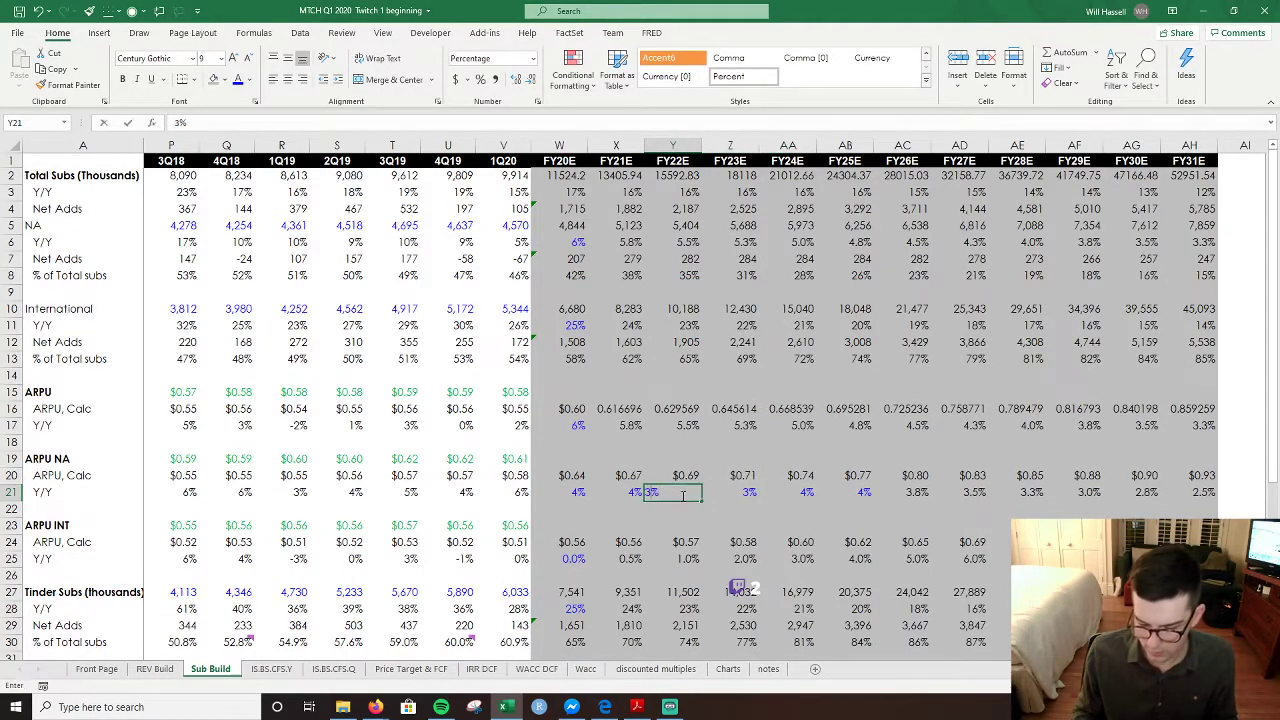
{"action": "key", "text": "Tab"}
{"action": "type", "text": "3"}
{"action": "key", "text": "BackSpace"}
{"action": "type", "text": "4"}
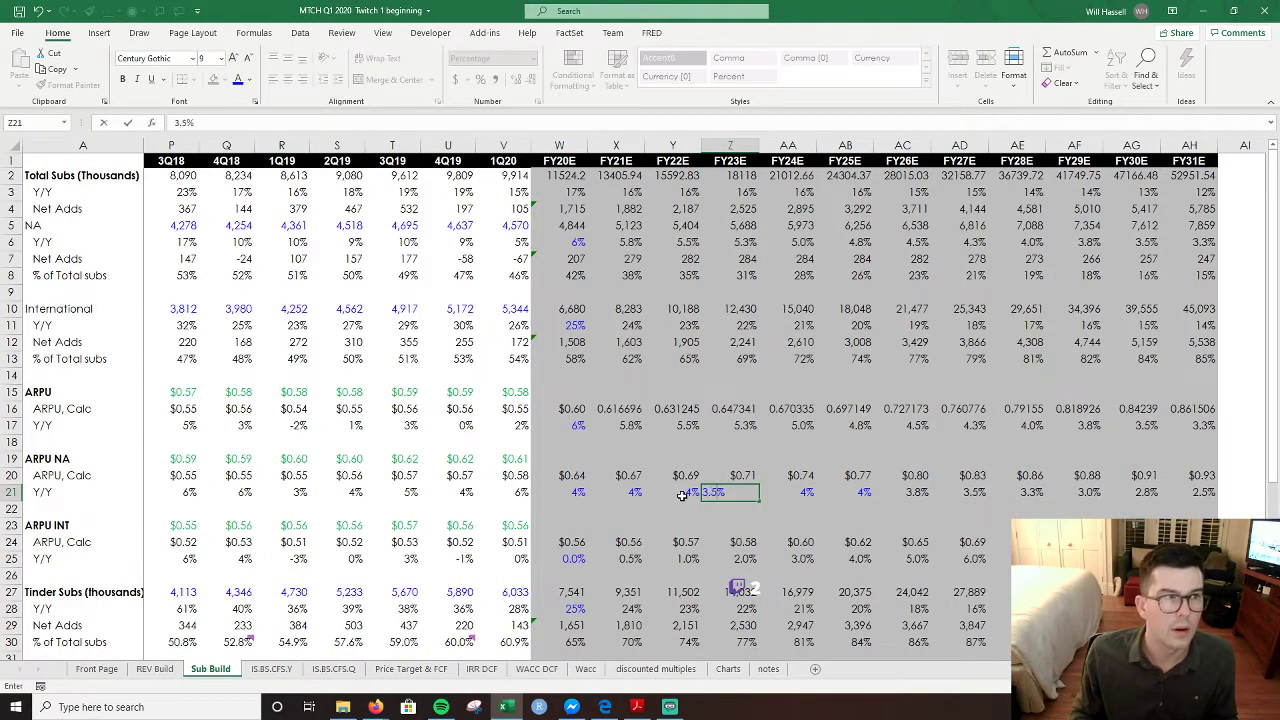
{"action": "key", "text": "Tab"}
- Display the ARPU NA Y/Y growth rates in row 21 from FY20E to FY31E with one decimal place
{"action": "key", "text": "Left"}
{"action": "key", "text": "Left"}
{"action": "key", "text": "Left"}
{"action": "key", "text": "Left"}
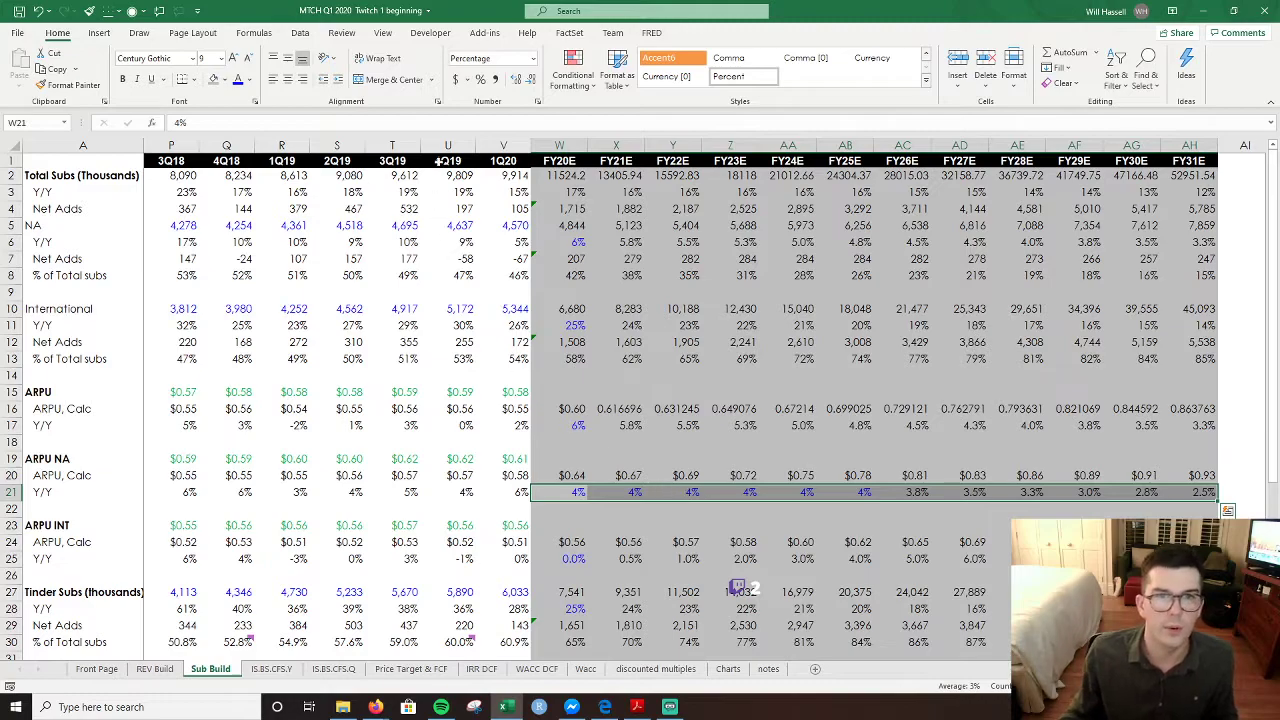
{"action": "left_click", "coordinate": [512, 80]}
{"action": "left_click", "coordinate": [672, 508]}
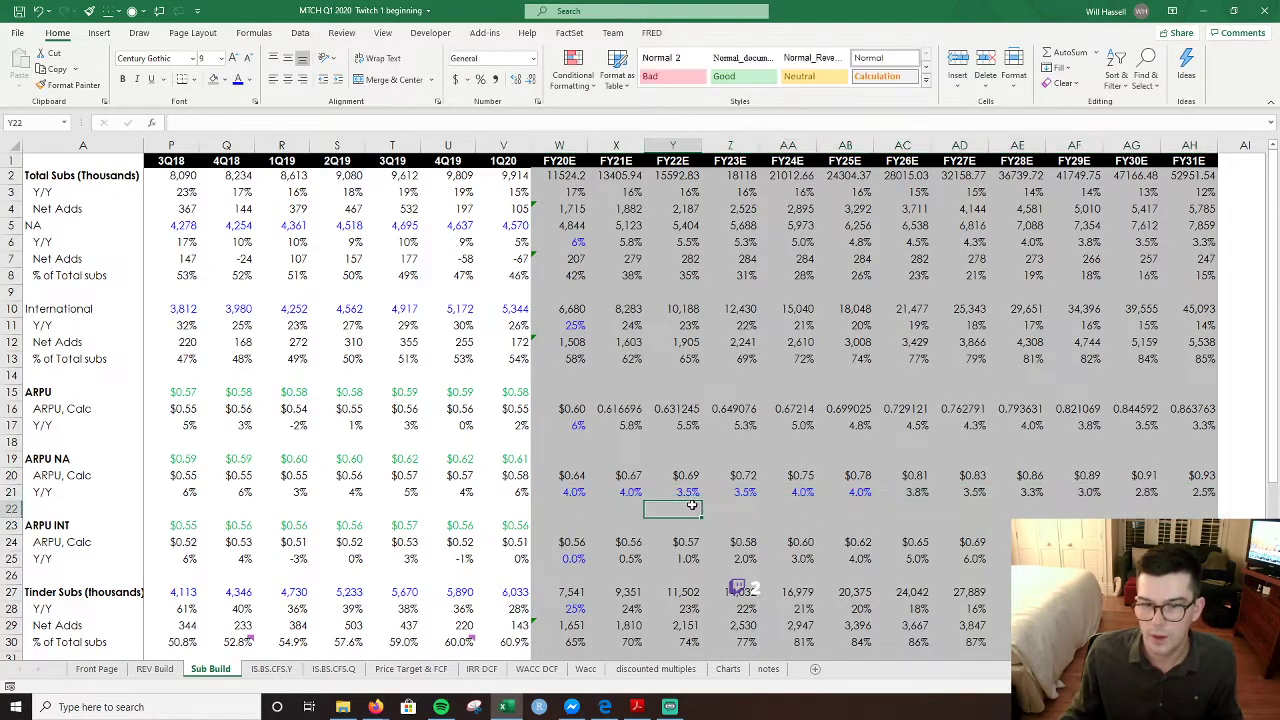
{"action": "key", "text": "Right"}
{"action": "key", "text": "Right"}
{"action": "key", "text": "Up"}
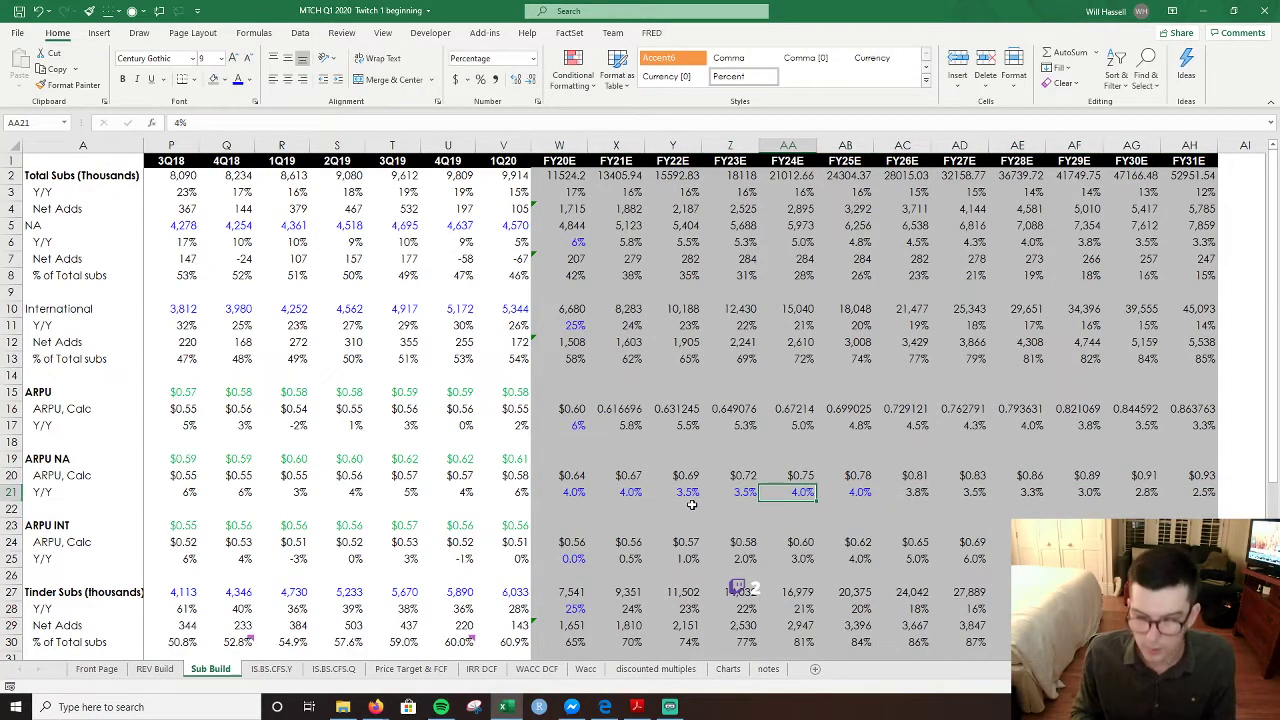
{"action": "key", "text": "Left"}
{"action": "key", "text": "Left"}
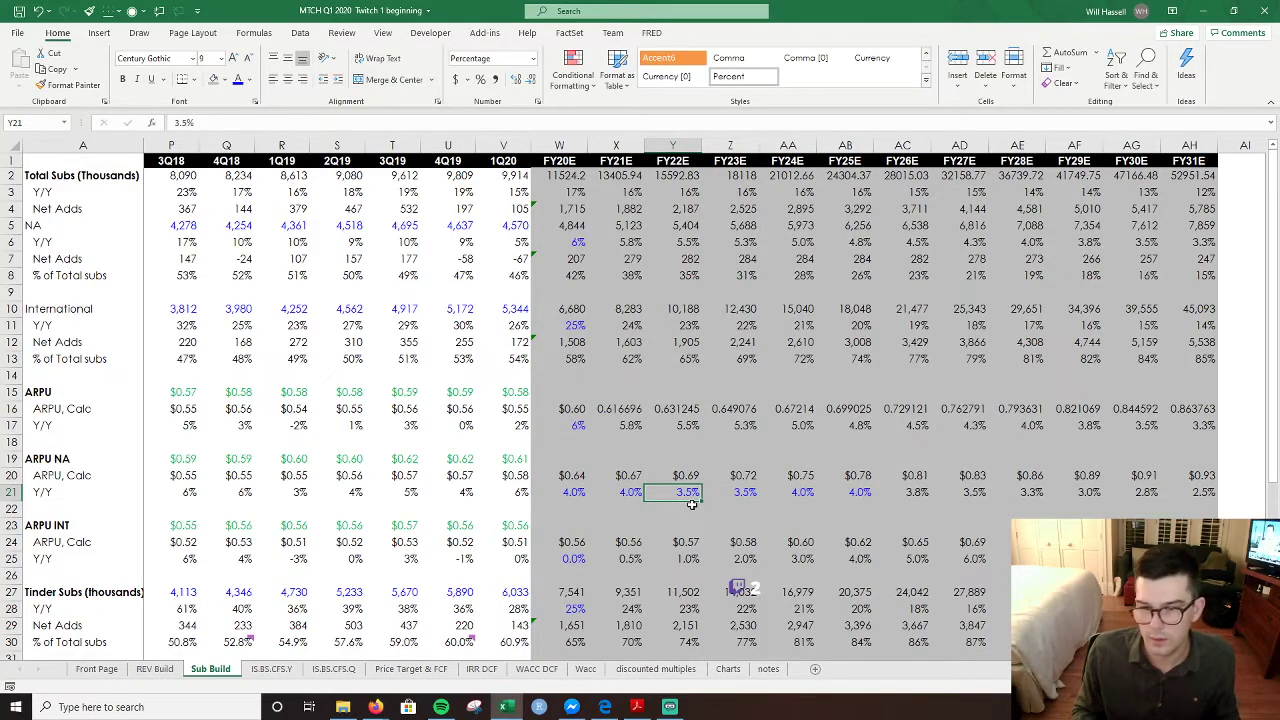
{"action": "key", "text": "ctrl+shift+Right"}
{"action": "key", "text": "Right"}
{"action": "key", "text": "Right"}
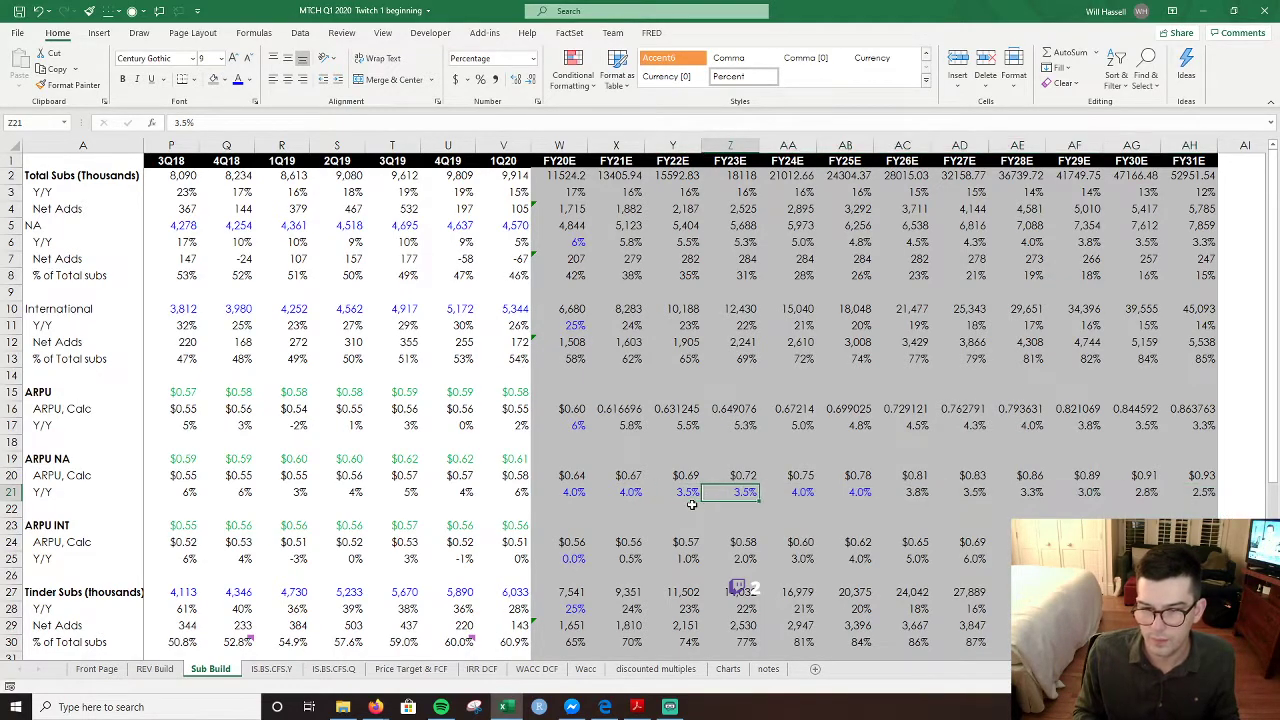
{"action": "key", "text": "Down"}
{"action": "key", "text": "Down"}
{"action": "key", "text": "Down"}
{"action": "key", "text": "Down"}
{"action": "key", "text": "Down"}
{"action": "key", "text": "Left"}
{"action": "key", "text": "Left"}
{"action": "key", "text": "Up"}
{"action": "key", "text": "Up"}
{"action": "key", "text": "Up"}
{"action": "key", "text": "Up"}
{"action": "key", "text": "Up"}
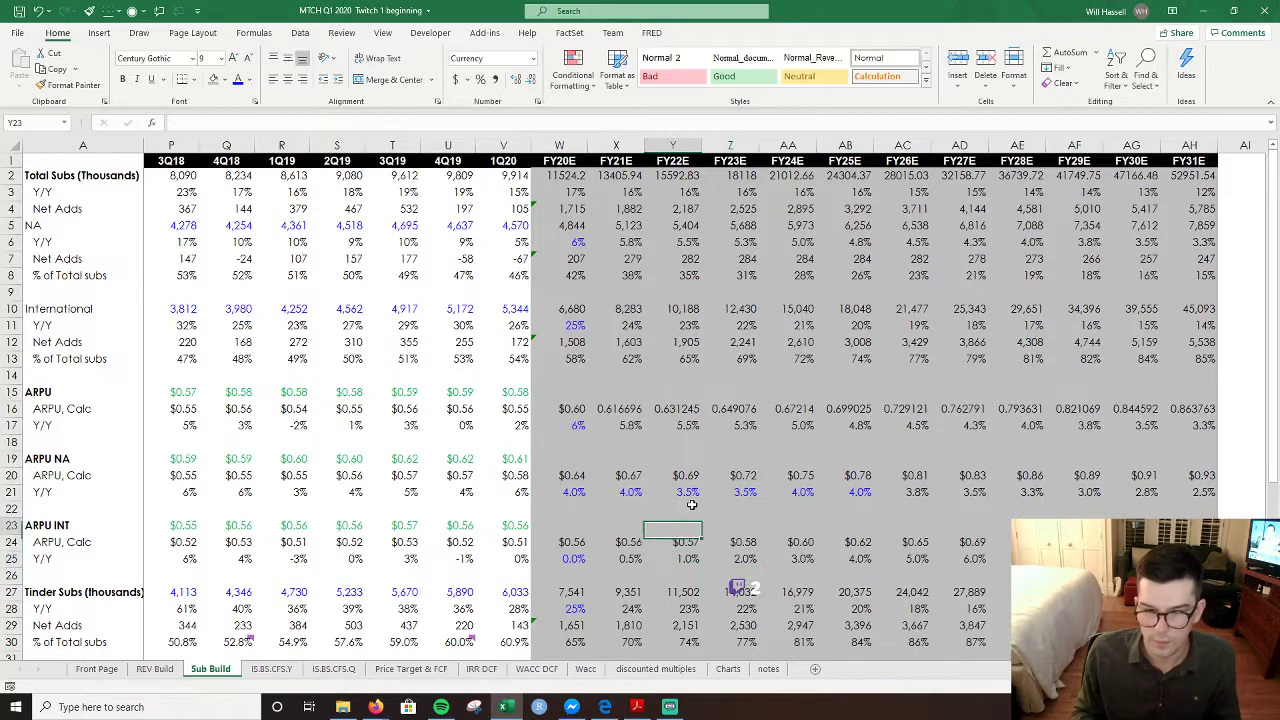
- Set the FY22E ARPU NA Y/Y growth in Y21 to =X21-0.005 and give it the automatic font color
{"action": "type", "text": "="}
{"action": "key", "text": "Left"}
{"action": "type", "text": "-0.005"}
{"action": "key", "text": "ctrl+Return"}
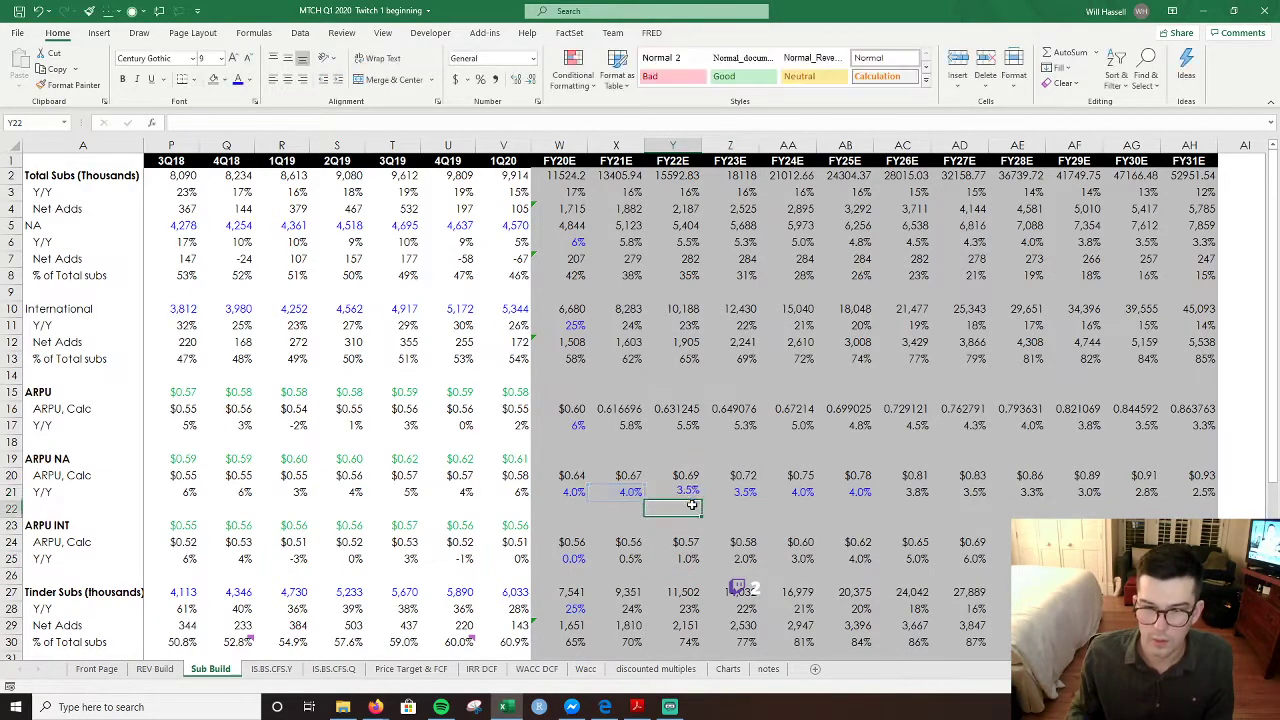
{"action": "key", "text": "alt+h"}
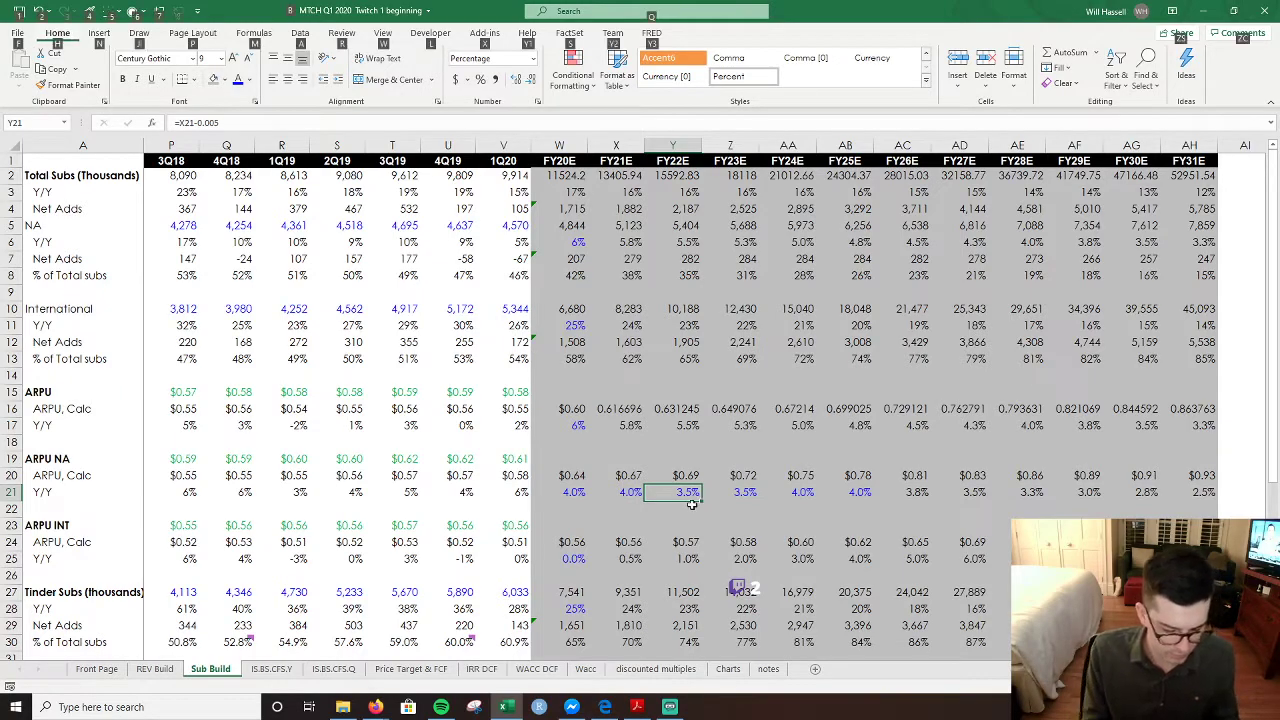
{"action": "key", "text": "f"}
{"action": "key", "text": "c"}
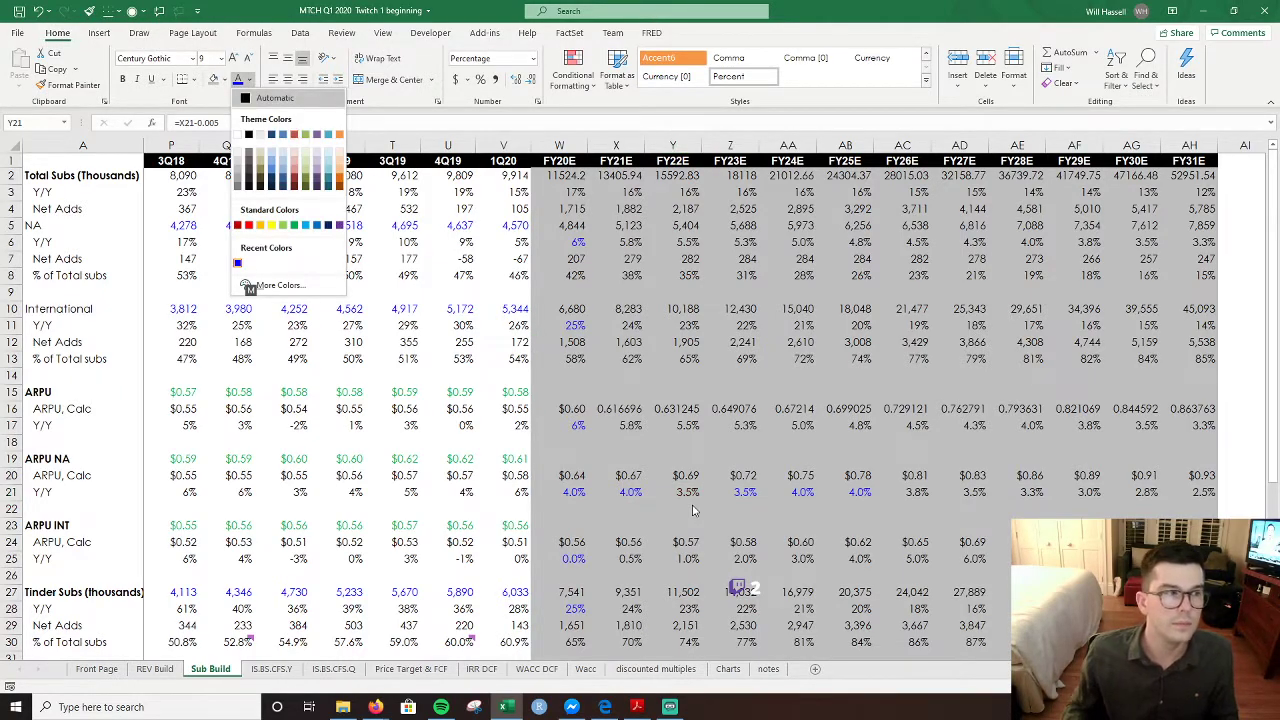
{"action": "key", "text": "Return"}
- Fill the Y21 growth formula across FY23E to FY25E in Z21:AB21 of the ARPU NA Y/Y row
{"action": "key", "text": "shift+Right"}
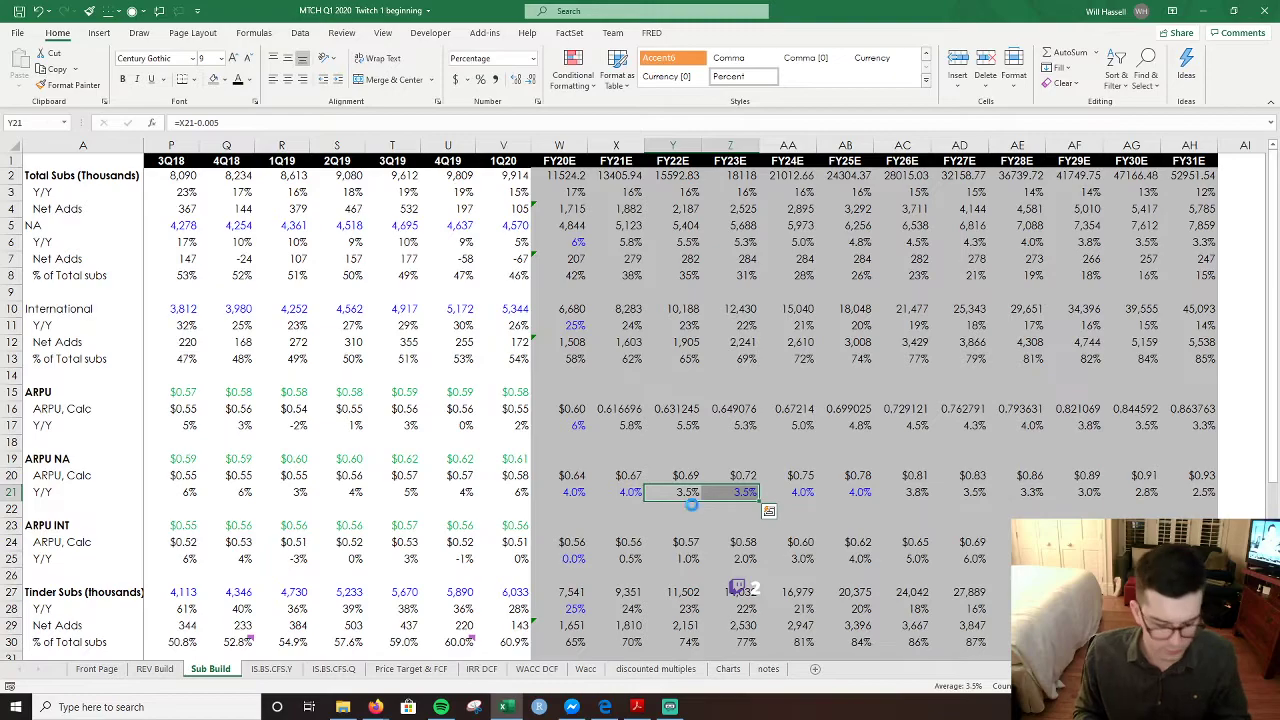
{"action": "key", "text": "ctrl+r"}
{"action": "key", "text": "Right"}
{"action": "key", "text": "F2"}
{"action": "key", "text": "Escape"}
{"action": "key", "text": "Left"}
{"action": "key", "text": "Right"}
{"action": "key", "text": "Right"}
{"action": "key", "text": "Left"}
{"action": "key", "text": "shift+Right"}
{"action": "key", "text": "shift+Right"}
{"action": "key", "text": "ctrl+r"}
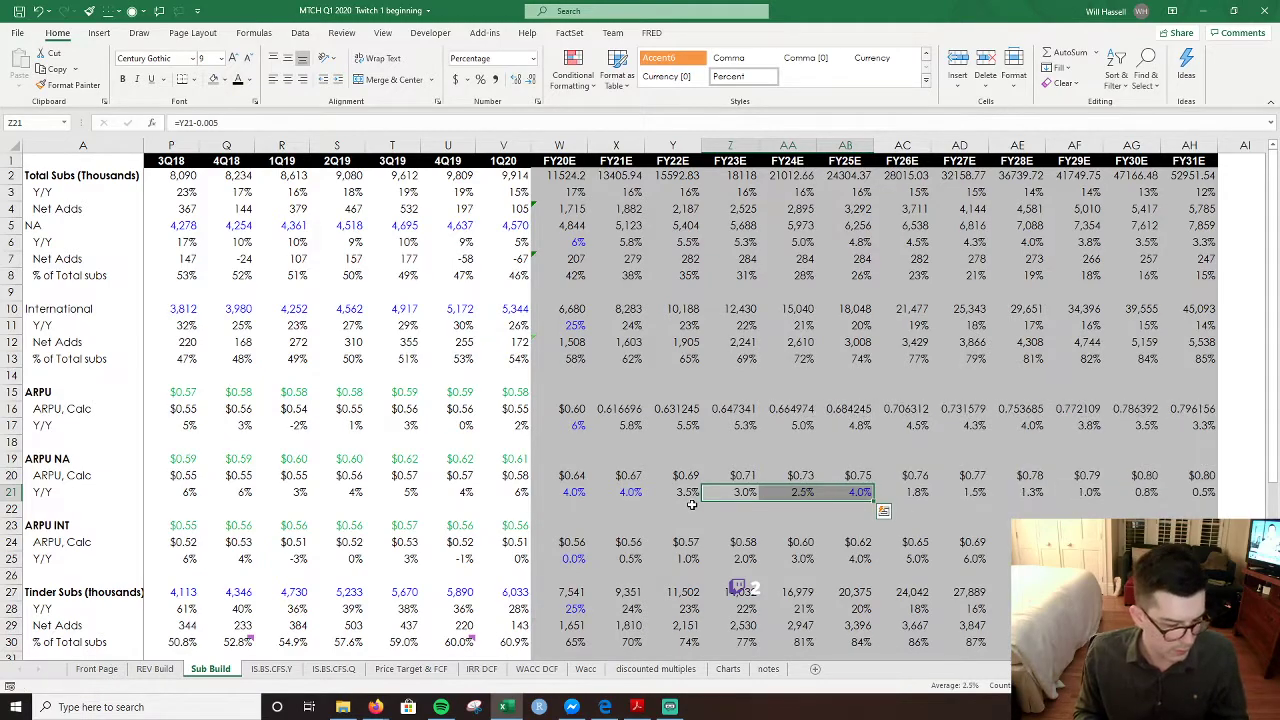
{"action": "key", "text": "Right"}
{"action": "key", "text": "Right"}
{"action": "key", "text": "Right"}
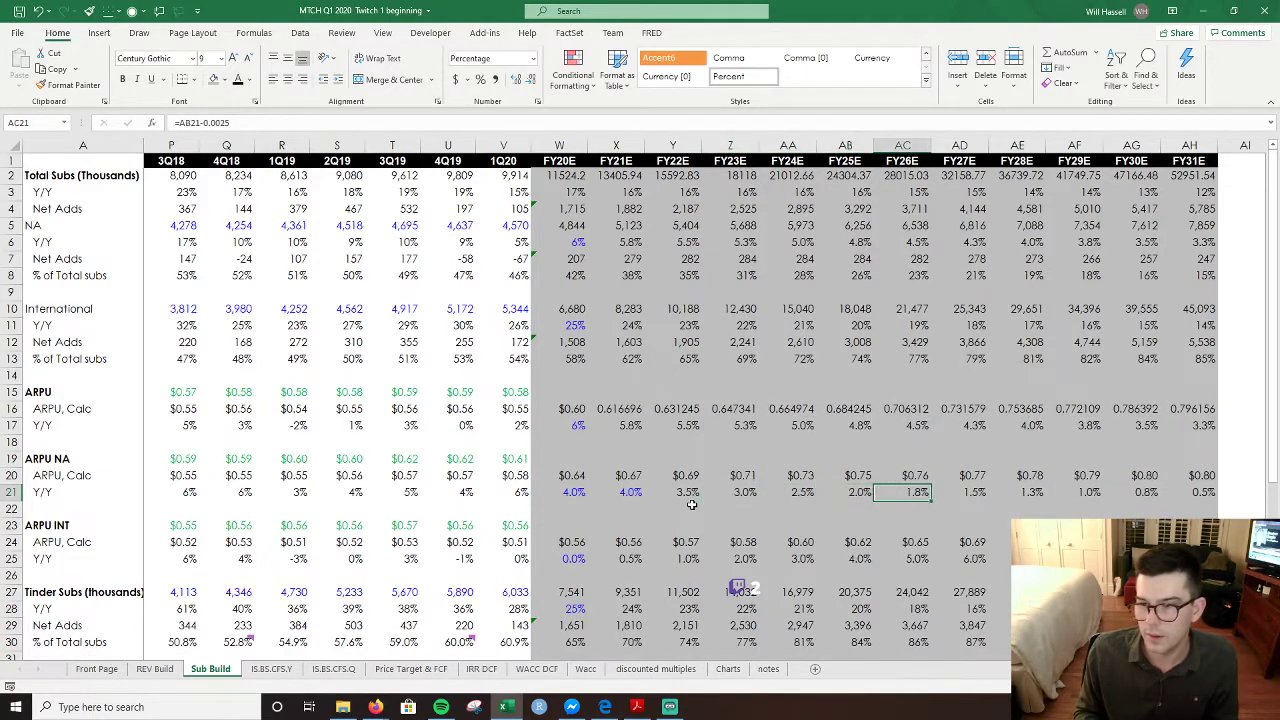
- Set the FY20E ARPU INT Y/Y growth in W25 to 2%
{"action": "left_click", "coordinate": [578, 560]}
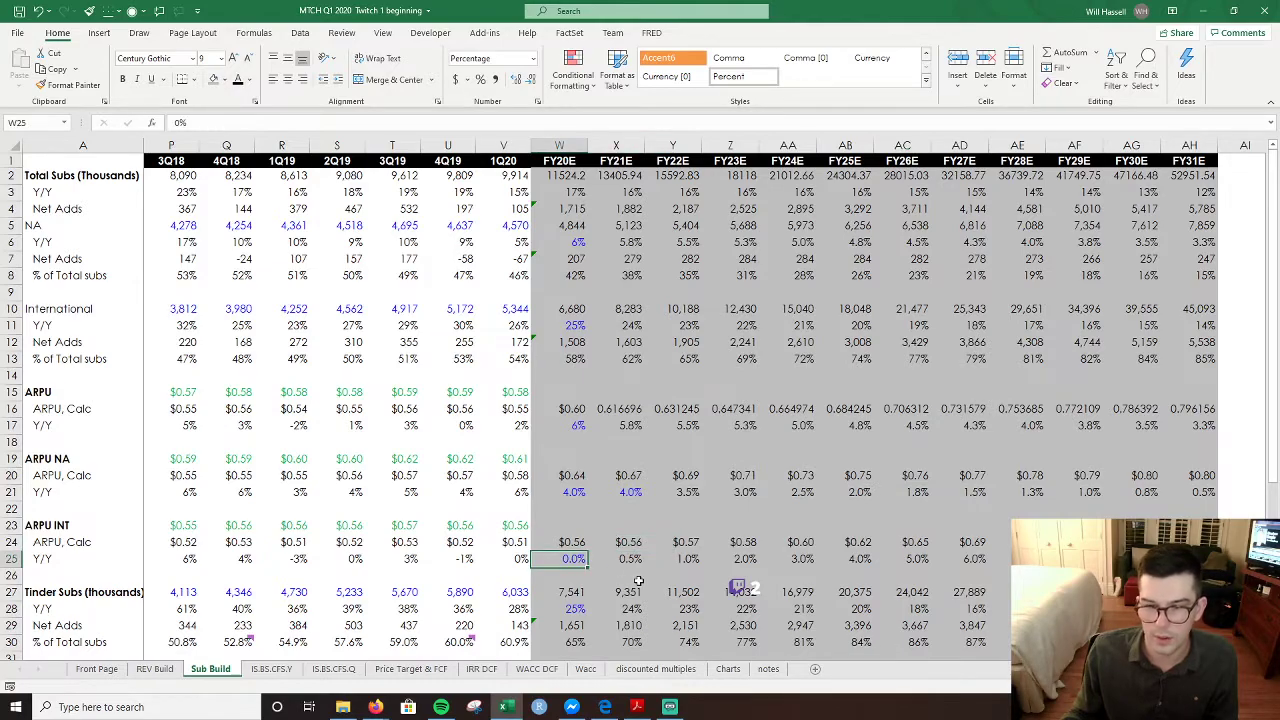
{"action": "type", "text": "2"}
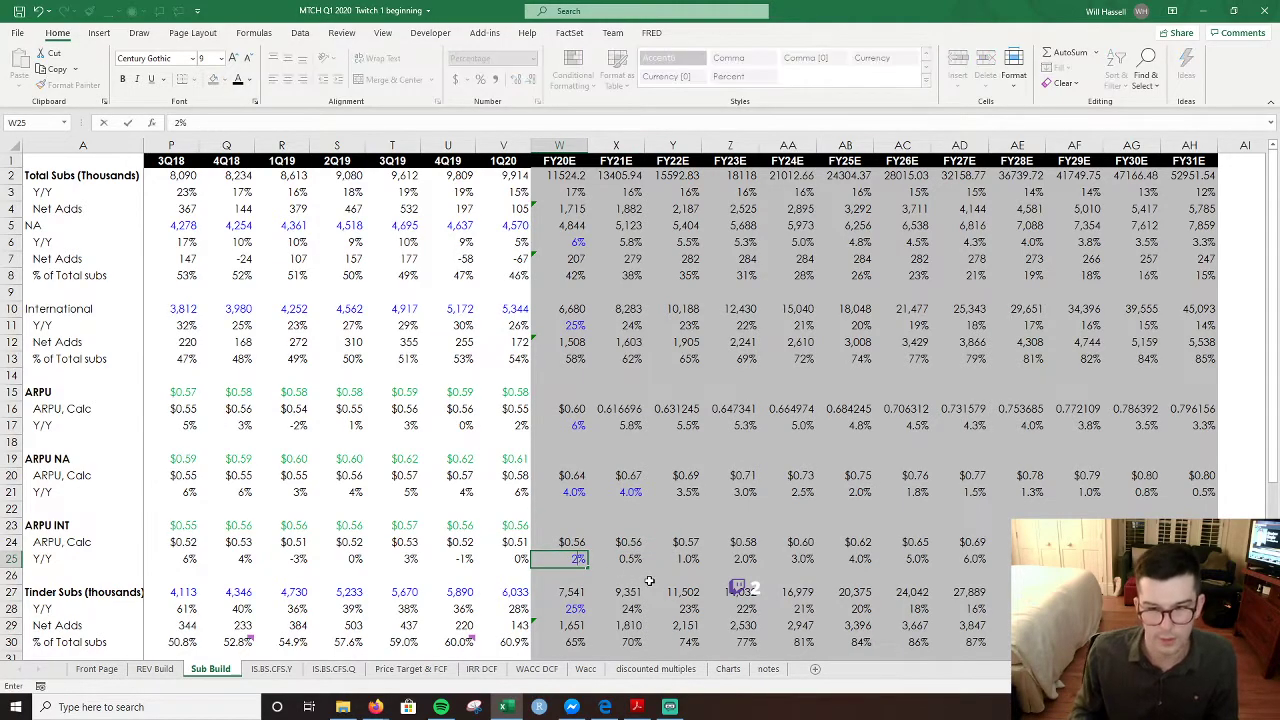
{"action": "key", "text": "Return"}
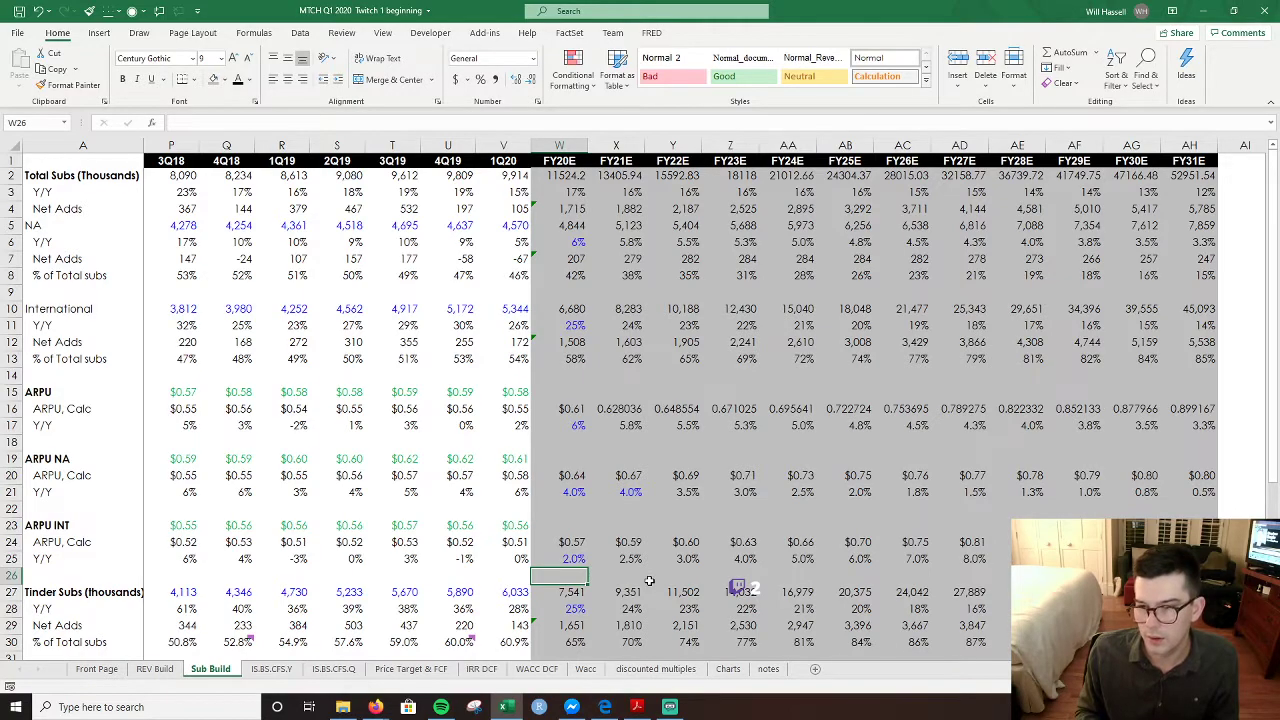
- On REV Build, examine the total dating revenue and regional Y/Y growth rates from FY20E through FY31E
{"action": "left_click", "coordinate": [143, 672]}
{"action": "key", "text": "Down"}
{"action": "key", "text": "Down"}
{"action": "key", "text": "Down"}
{"action": "key", "text": "Down"}
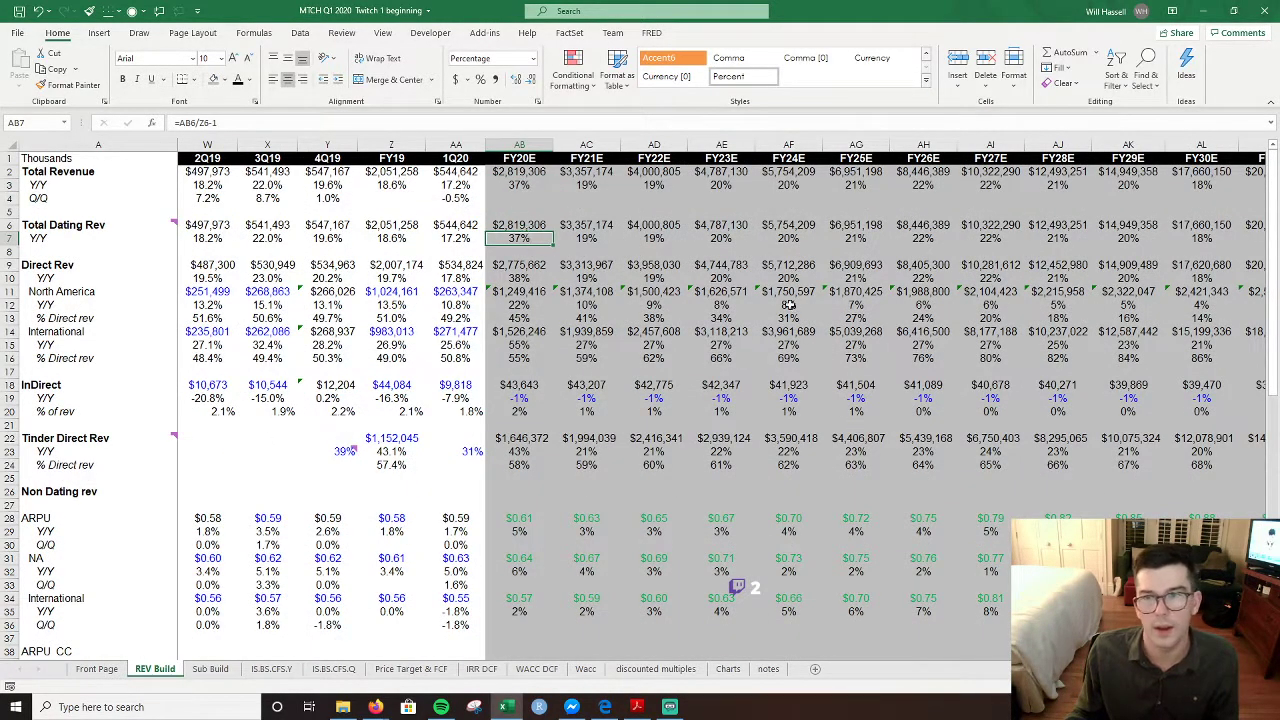
{"action": "scroll", "coordinate": [720, 400], "scroll_direction": "right", "scroll_amount": 4}
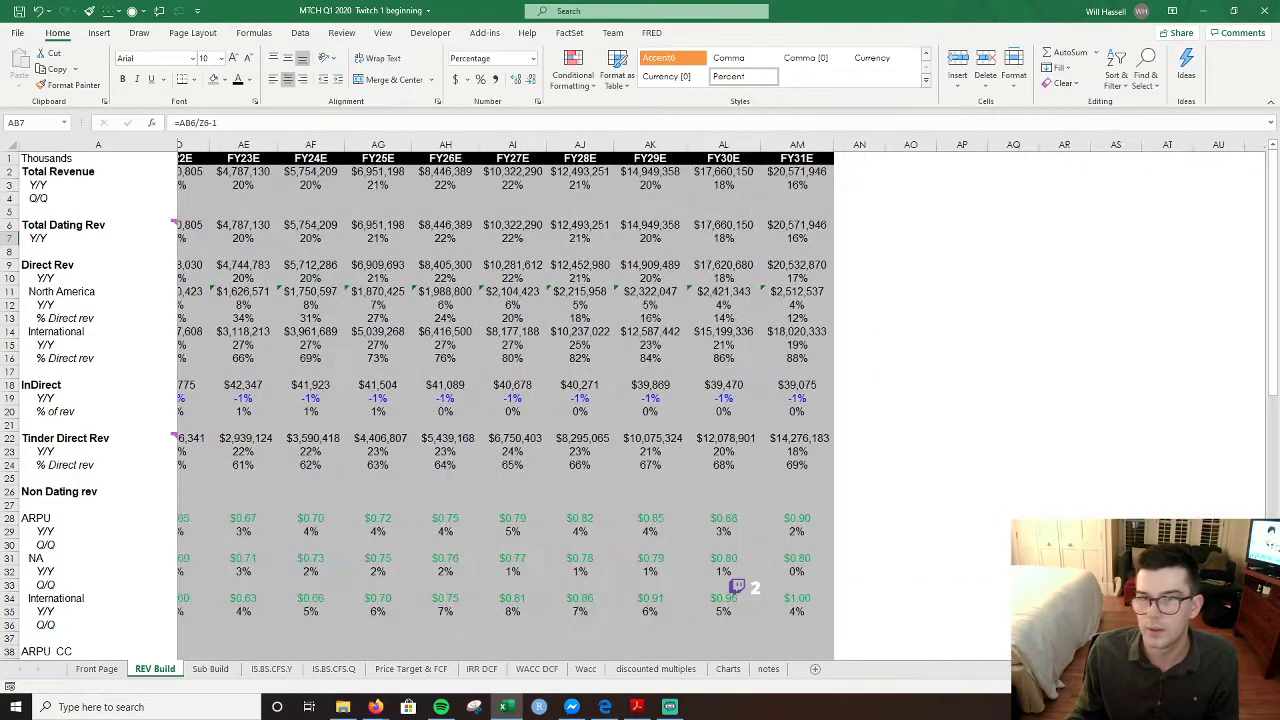
{"action": "scroll", "coordinate": [720, 400], "scroll_direction": "left", "scroll_amount": 7}
{"action": "scroll", "coordinate": [720, 400], "scroll_direction": "right", "scroll_amount": 1}
{"action": "scroll", "coordinate": [735, 586], "scroll_direction": "right", "scroll_amount": 3}
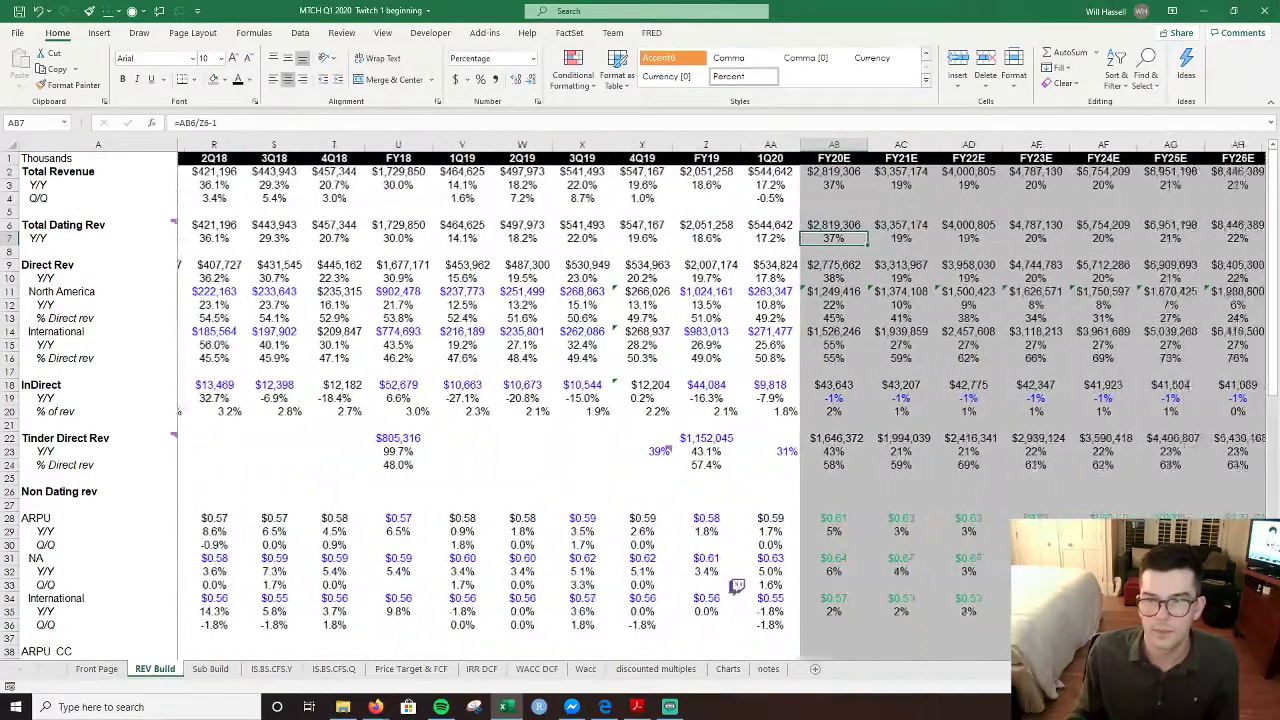
{"action": "scroll", "coordinate": [735, 586], "scroll_direction": "right", "scroll_amount": 3}
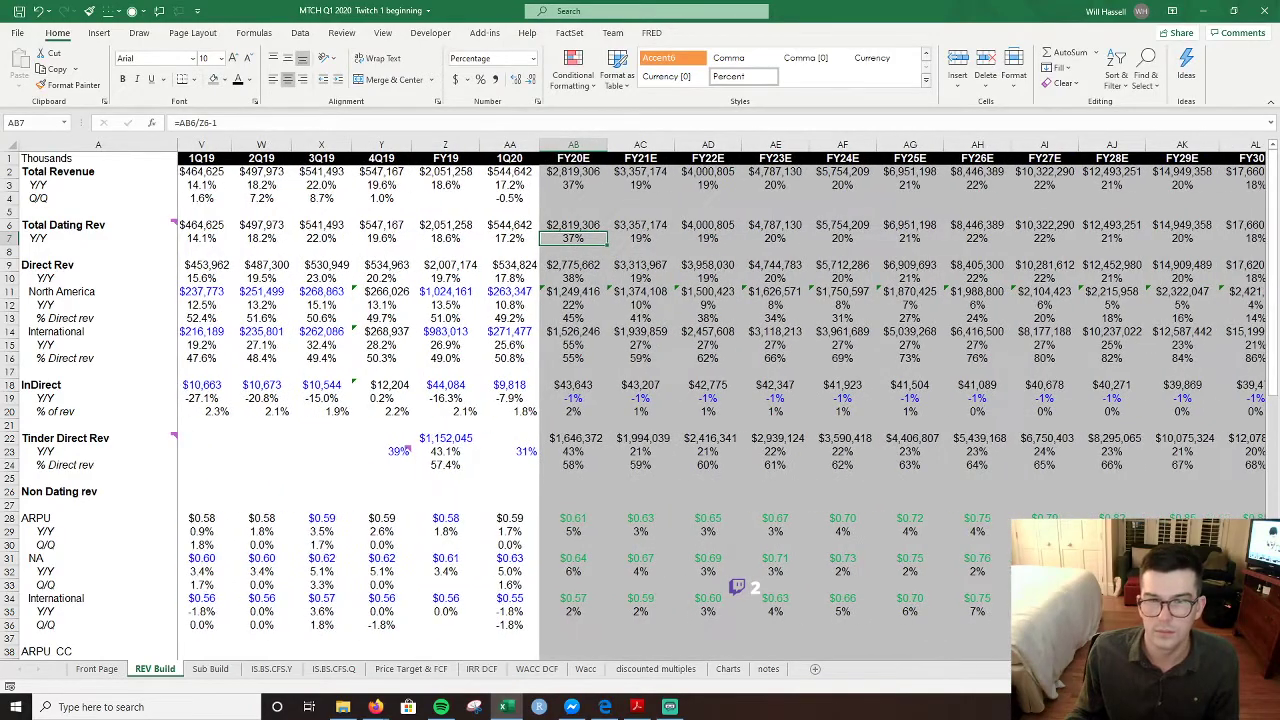
- Inspect the FY20E formulas behind Direct Rev and Total Dating Rev in column AB
{"action": "double_click", "coordinate": [579, 265]}
{"action": "key", "text": "Escape"}
{"action": "double_click", "coordinate": [590, 227]}
{"action": "key", "text": "Escape"}
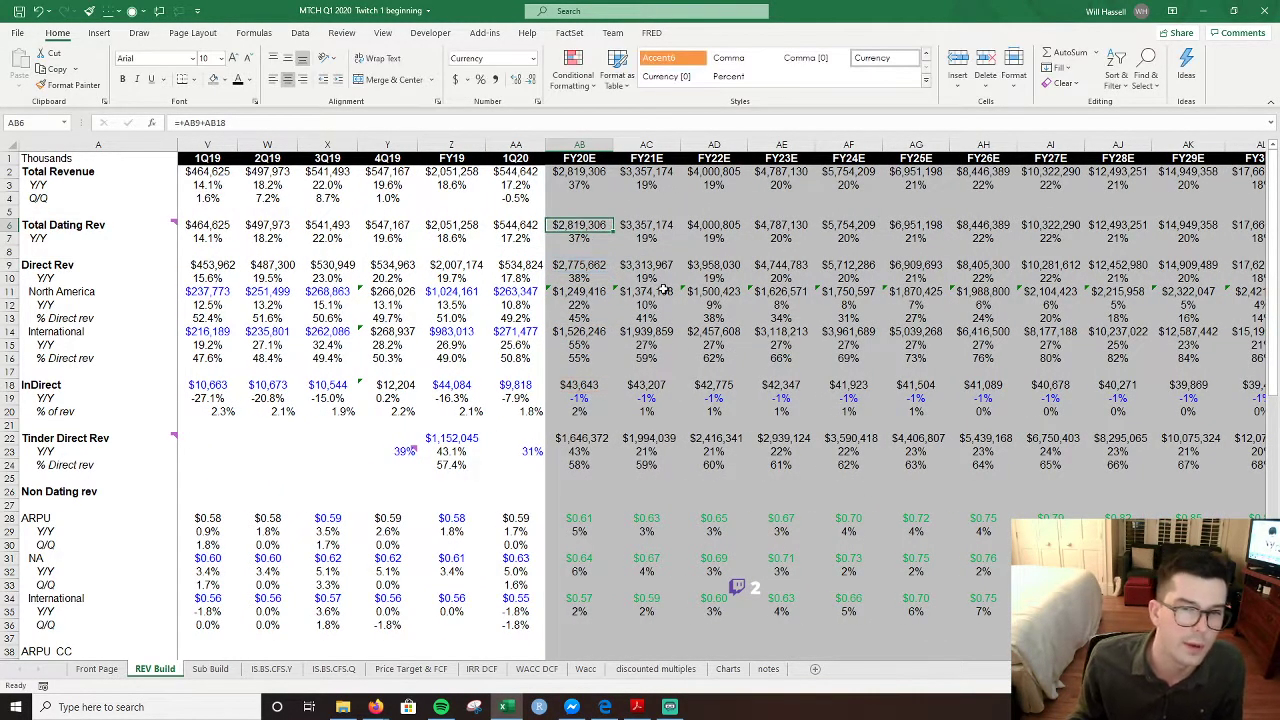
{"action": "left_click", "coordinate": [576, 266]}
{"action": "left_click", "coordinate": [572, 280]}
- Try a multiplier of 100 in the FY20E North America revenue formula in AB11, and restore it to 400
{"action": "left_click", "coordinate": [575, 291]}
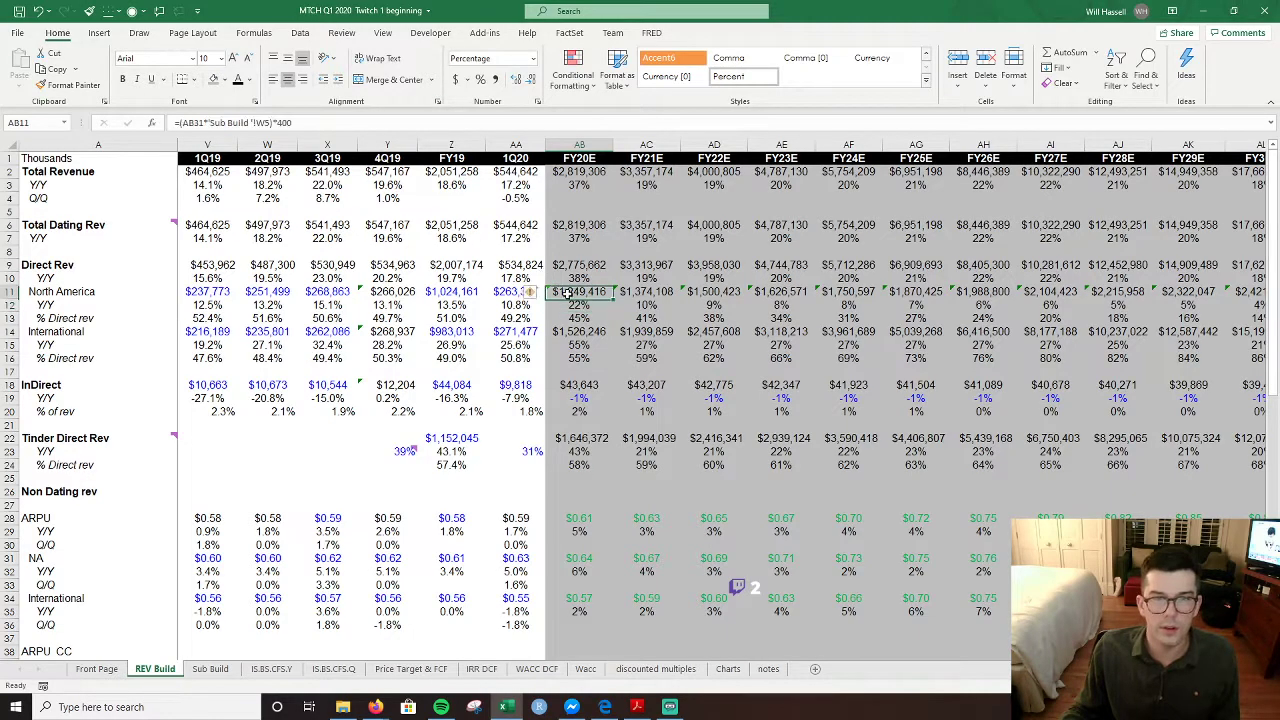
{"action": "left_click", "coordinate": [295, 123]}
{"action": "key", "text": "Left"}
{"action": "key", "text": "Left"}
{"action": "key", "text": "BackSpace"}
{"action": "type", "text": "1"}
{"action": "key", "text": "Return"}
{"action": "key", "text": "Up"}
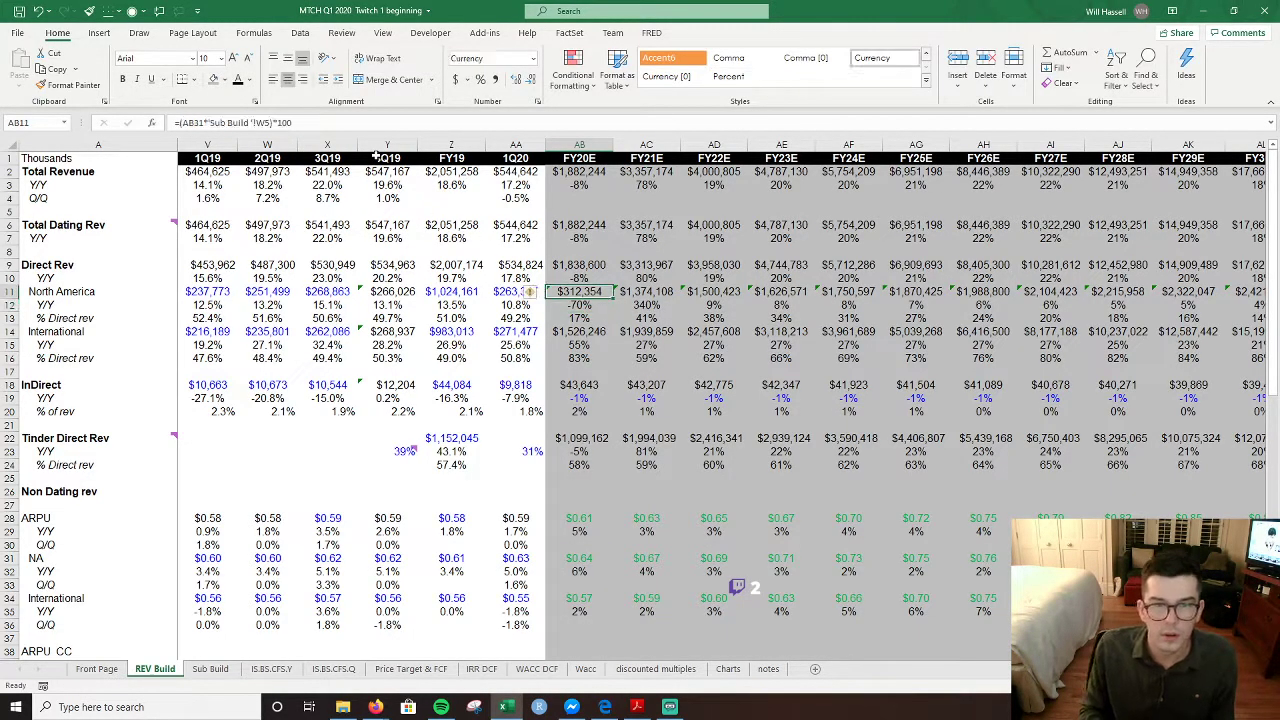
{"action": "key", "text": "F2"}
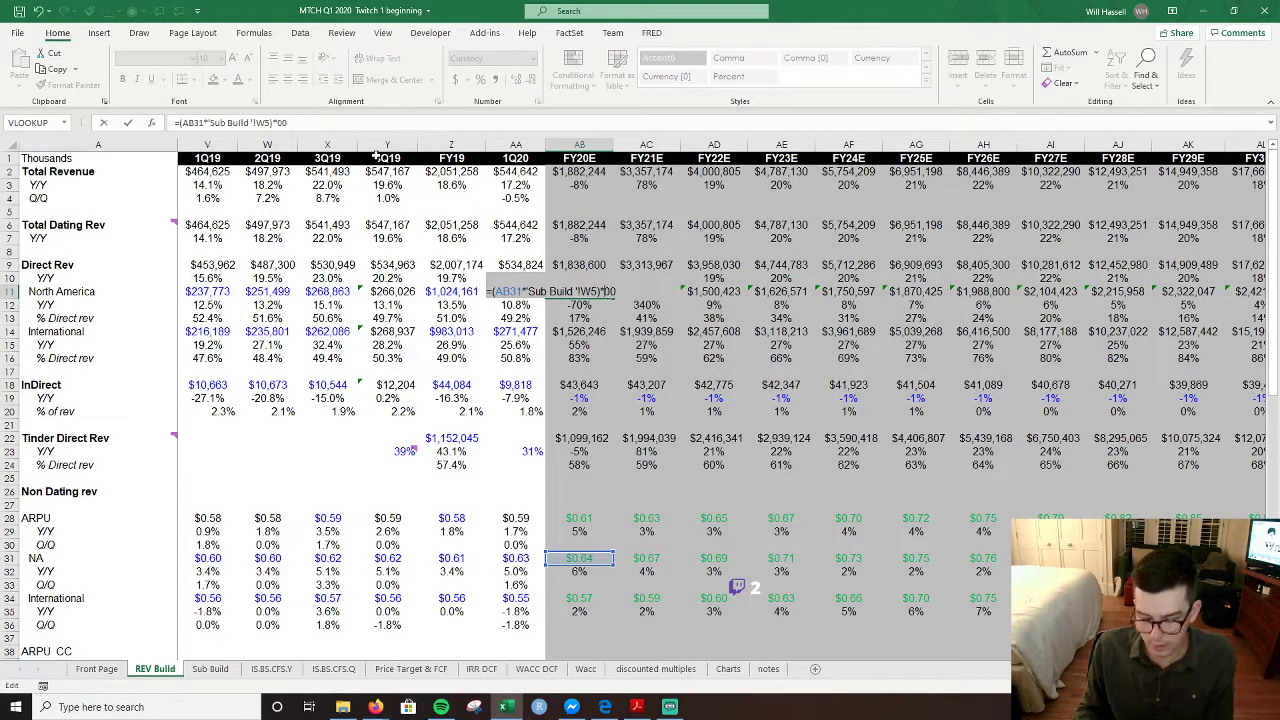
{"action": "type", "text": "4"}
{"action": "key", "text": "Return"}
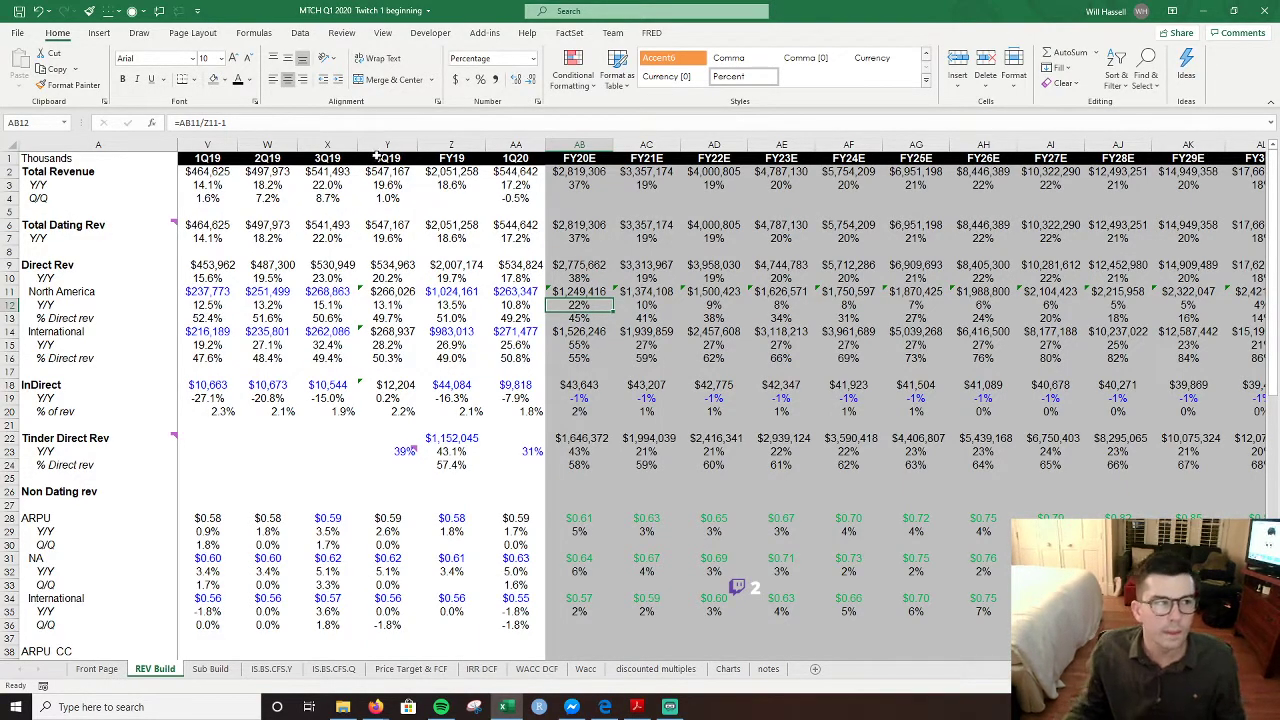
- Examine the ARPU, cost of revenue, operating cost, EBIT and EBITDA rows on REV Build for remaining forecast gaps
{"action": "scroll", "coordinate": [615, 450], "scroll_direction": "down", "scroll_amount": 1}
{"action": "scroll", "coordinate": [603, 475], "scroll_direction": "up", "scroll_amount": 1}
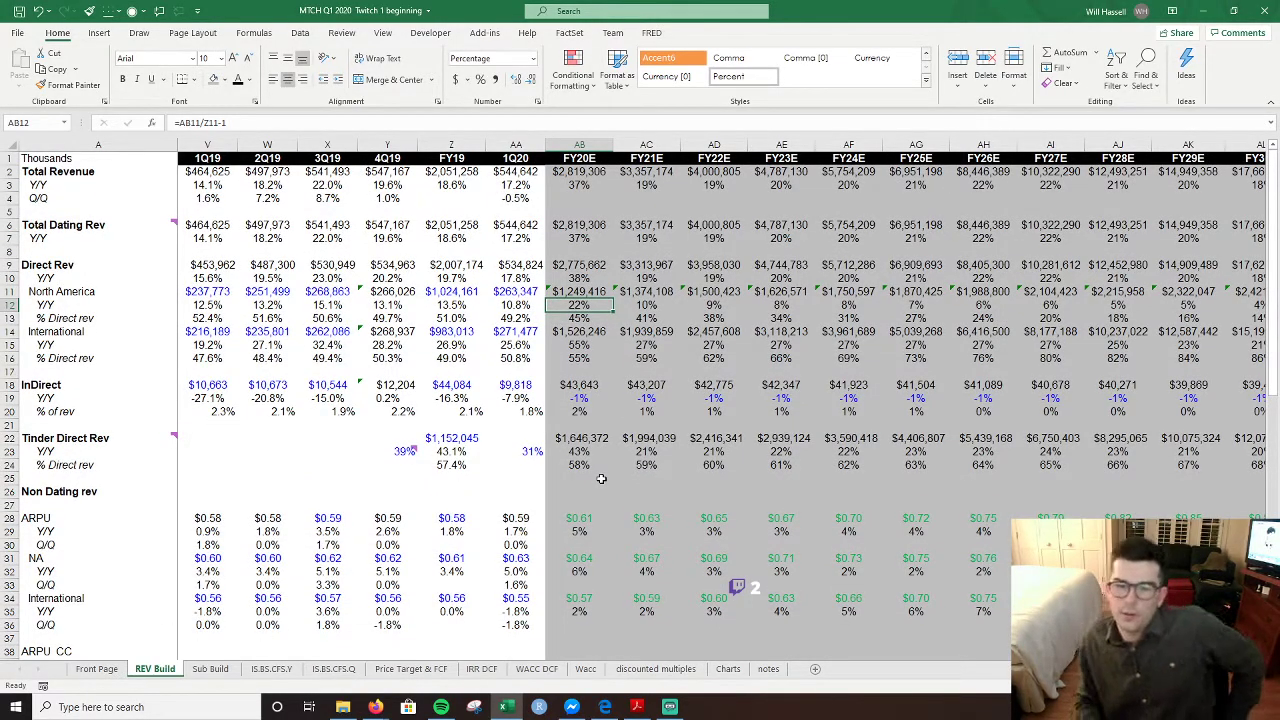
{"action": "scroll", "coordinate": [595, 481], "scroll_direction": "down", "scroll_amount": 4}
{"action": "scroll", "coordinate": [590, 482], "scroll_direction": "down", "scroll_amount": 3}
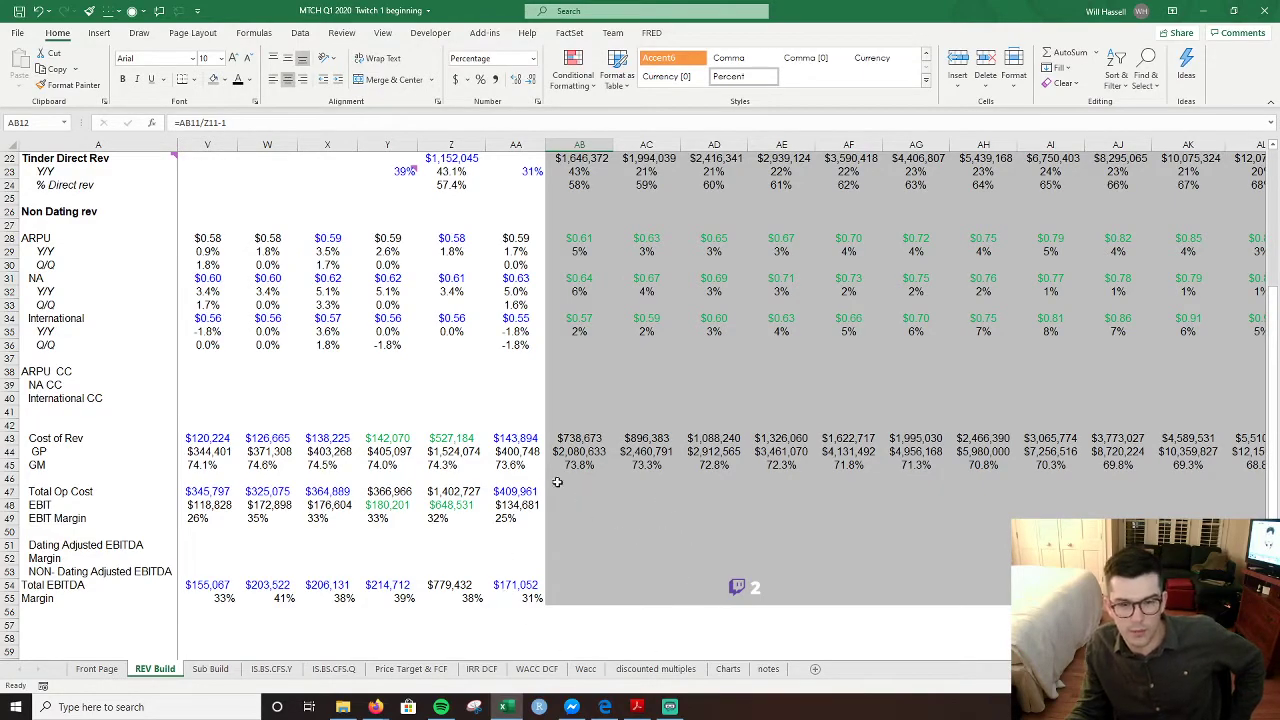
{"action": "scroll", "coordinate": [553, 638], "scroll_direction": "up", "scroll_amount": 2}
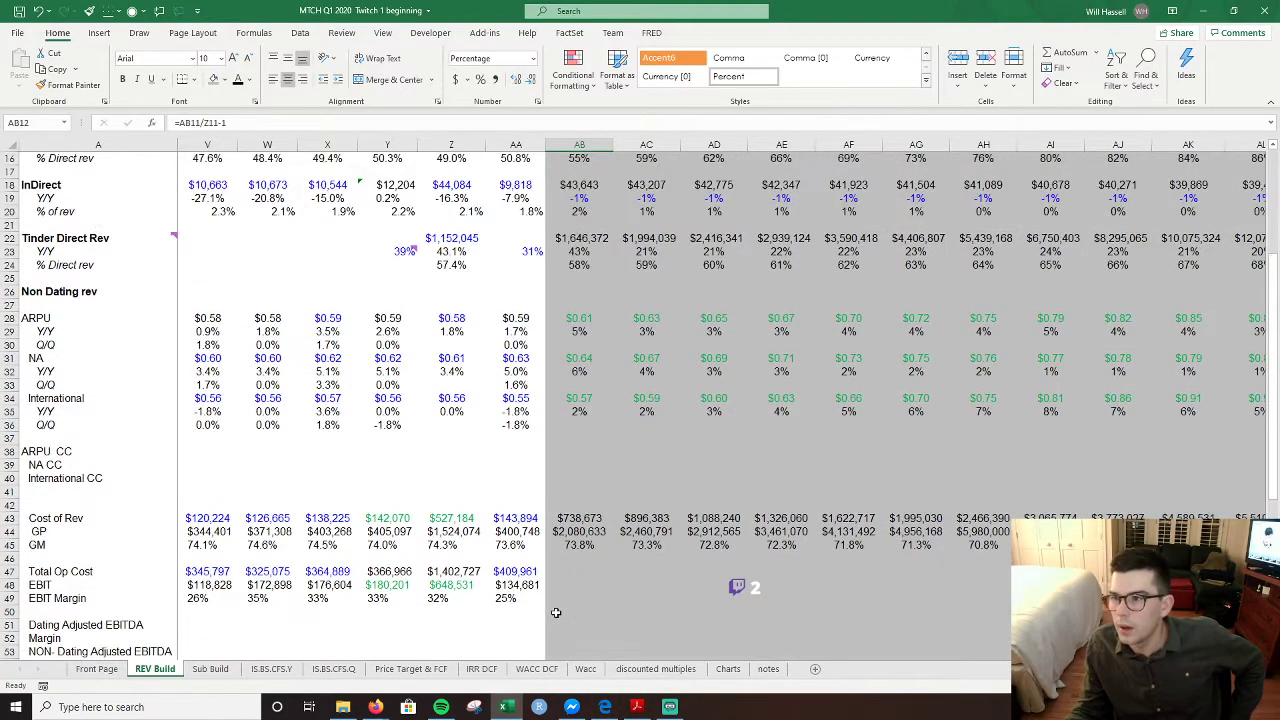
{"action": "scroll", "coordinate": [555, 612], "scroll_direction": "down", "scroll_amount": 1}
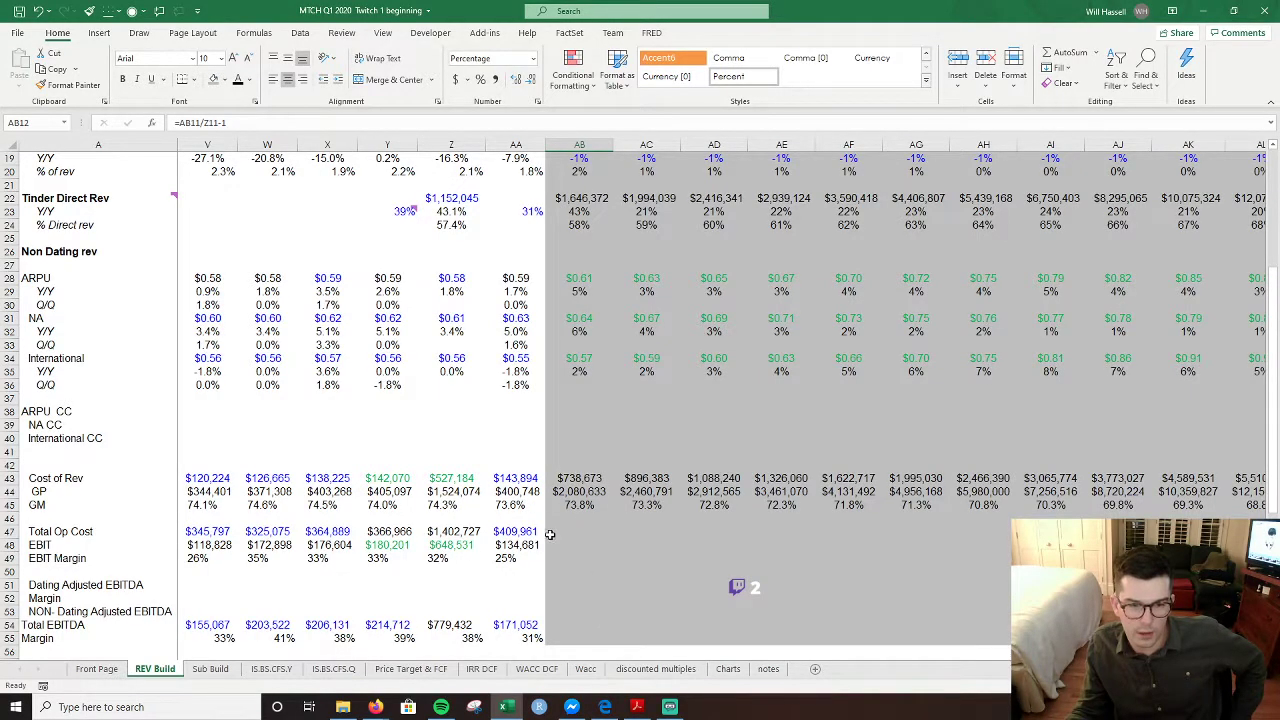
{"action": "left_click", "coordinate": [714, 545]}
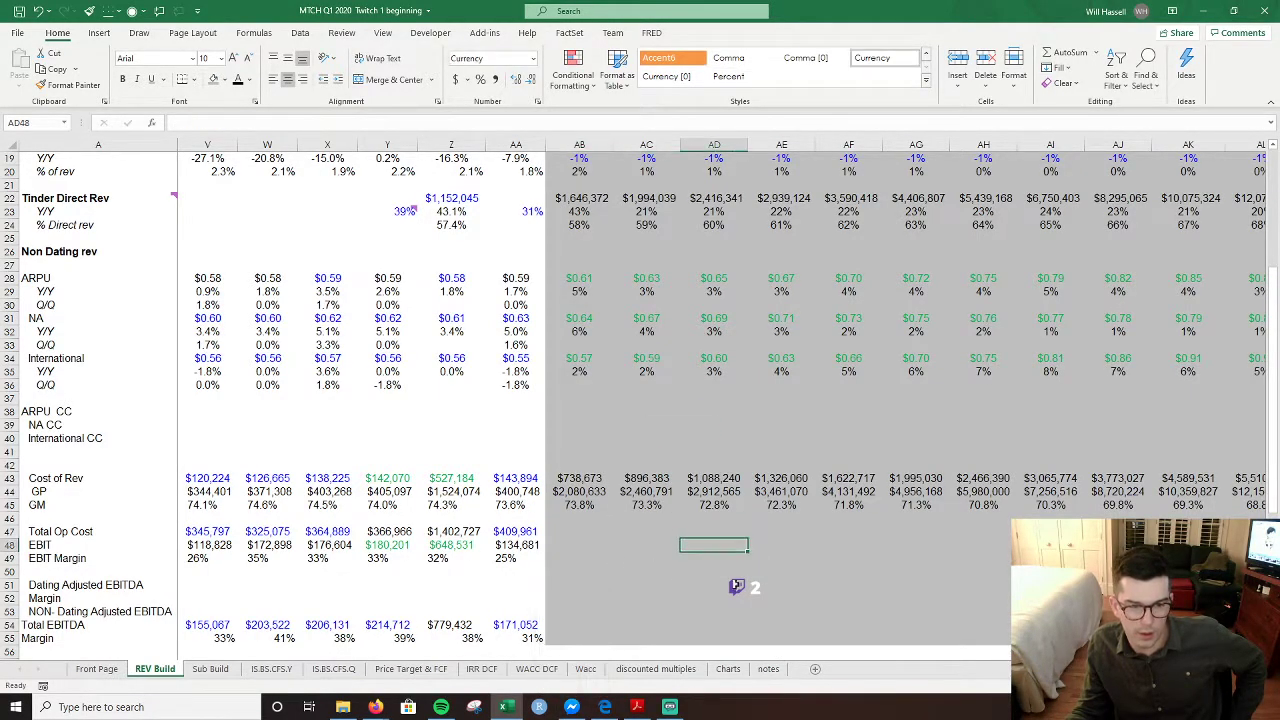
{"action": "scroll", "coordinate": [720, 575], "scroll_direction": "up", "scroll_amount": 1}
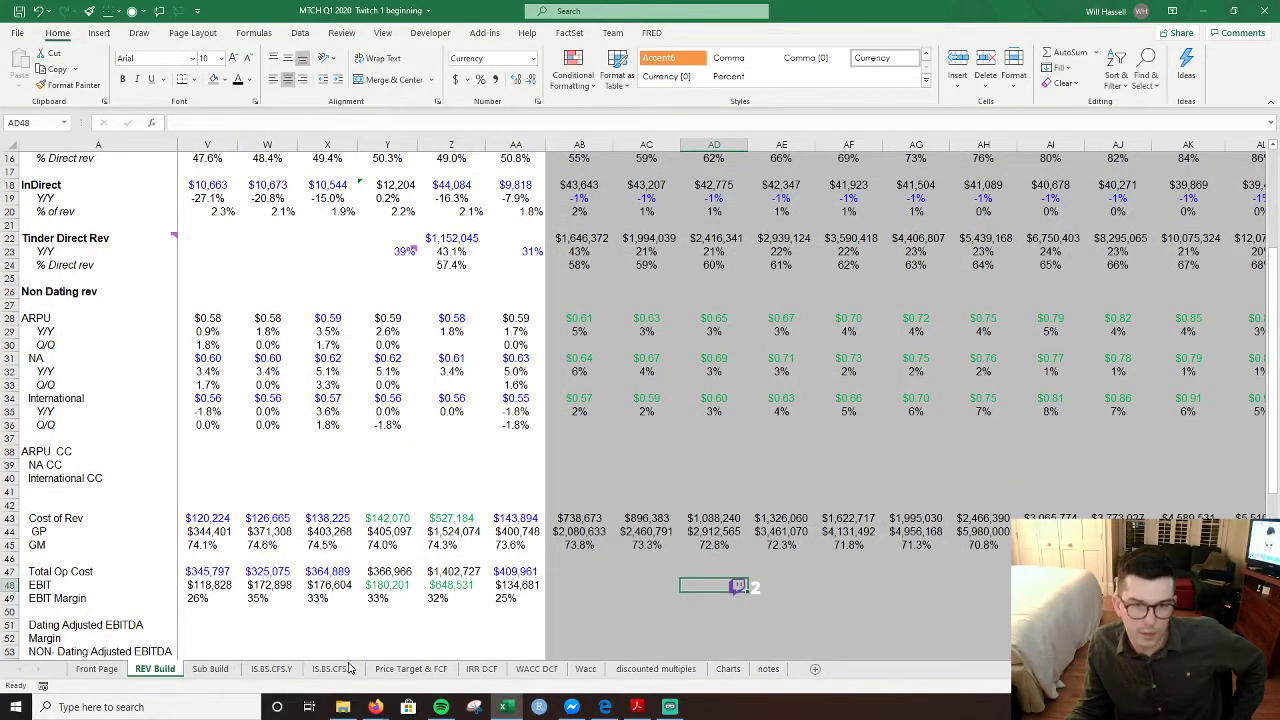
{"action": "scroll", "coordinate": [682, 612], "scroll_direction": "up", "scroll_amount": 5}
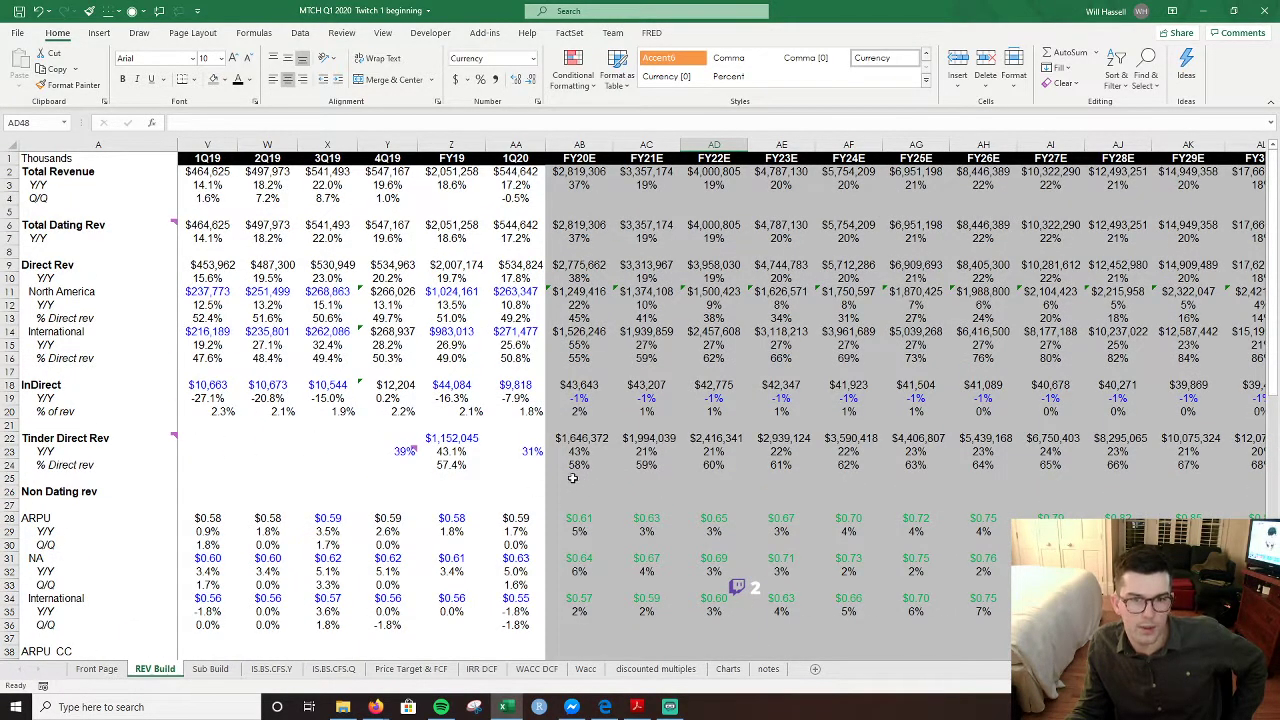
- Review the subscriber, ARPU and Tinder forecast rows on Sub Build, including the FY20E international share of total subs
{"action": "left_click", "coordinate": [210, 668]}
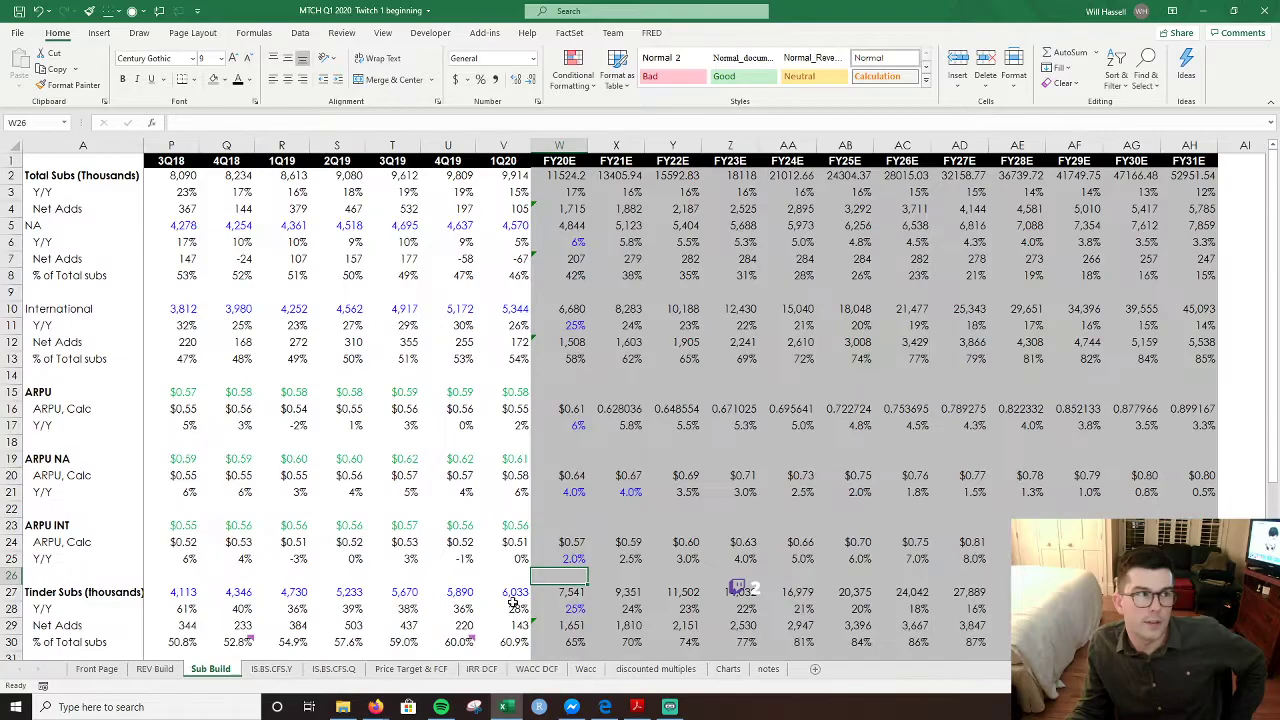
{"action": "scroll", "coordinate": [512, 600], "scroll_direction": "down", "scroll_amount": 6}
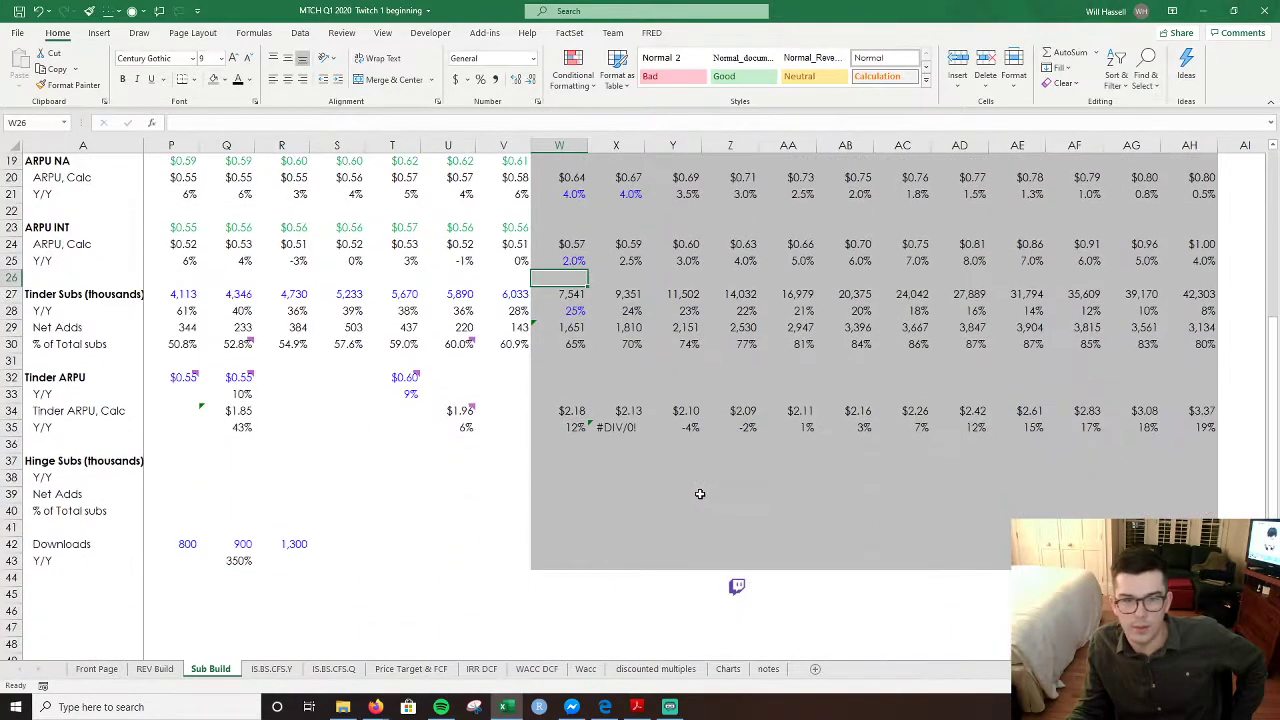
{"action": "scroll", "coordinate": [700, 493], "scroll_direction": "up", "scroll_amount": 6}
{"action": "scroll", "coordinate": [700, 493], "scroll_direction": "down", "scroll_amount": 2}
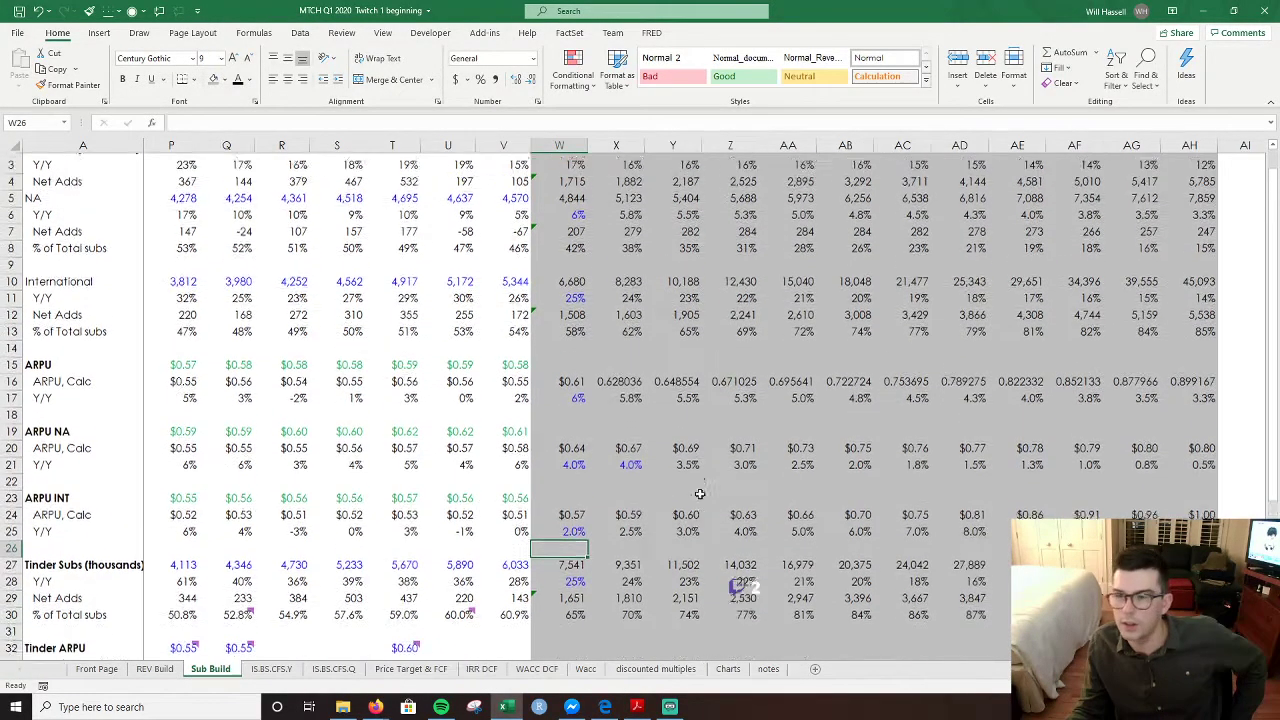
{"action": "scroll", "coordinate": [690, 500], "scroll_direction": "up", "scroll_amount": 2}
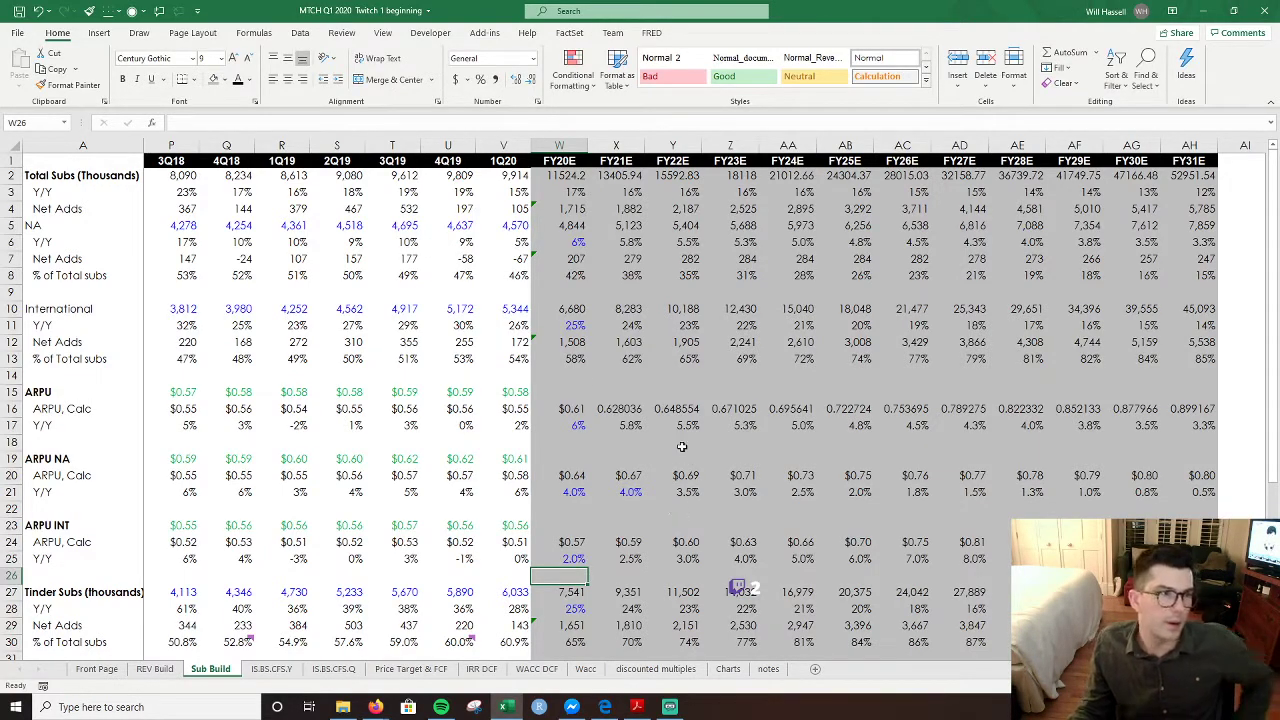
{"action": "left_click", "coordinate": [578, 360]}
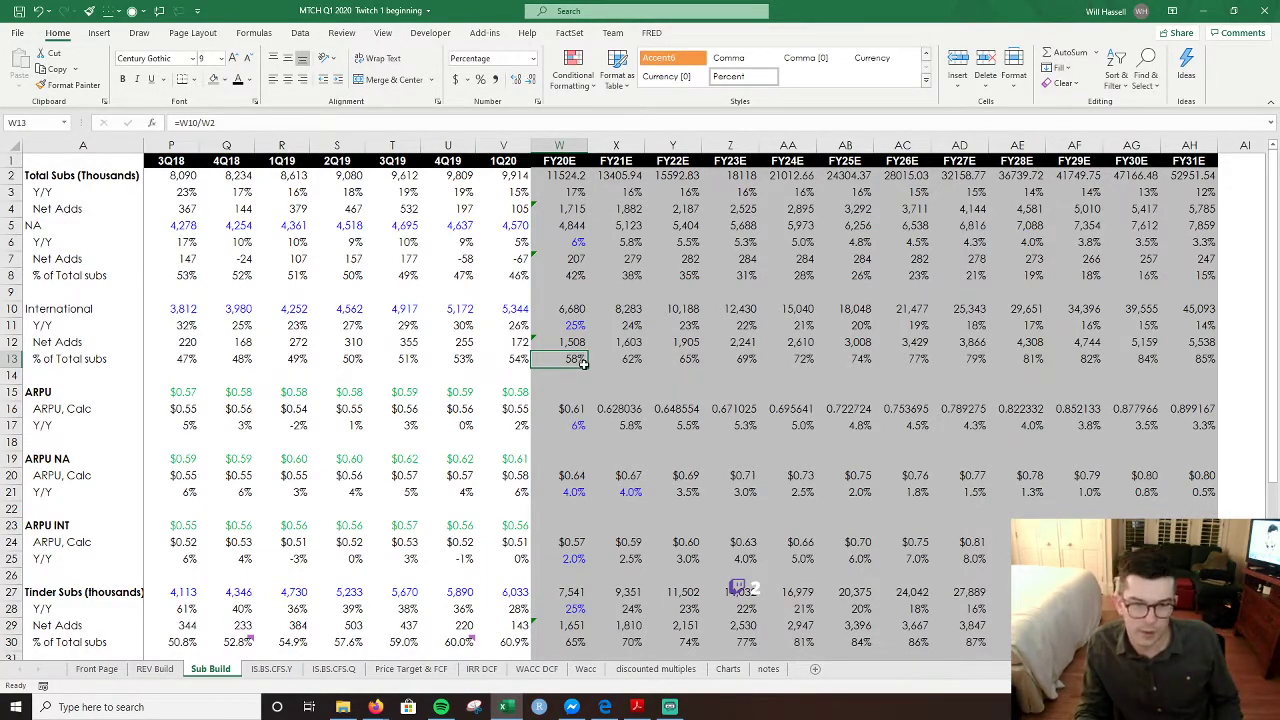
- Look through the IRR DCF, WACC DCF, Wacc, discounted multiples, Charts and notes sheets, and return to WACC DCF
{"action": "key", "text": "ctrl+Page_Up"}
{"action": "key", "text": "ctrl+Page_Down"}
{"action": "key", "text": "ctrl+Page_Down"}
{"action": "key", "text": "ctrl+Page_Down"}
{"action": "key", "text": "ctrl+Page_Down"}
{"action": "key", "text": "ctrl+Page_Down"}
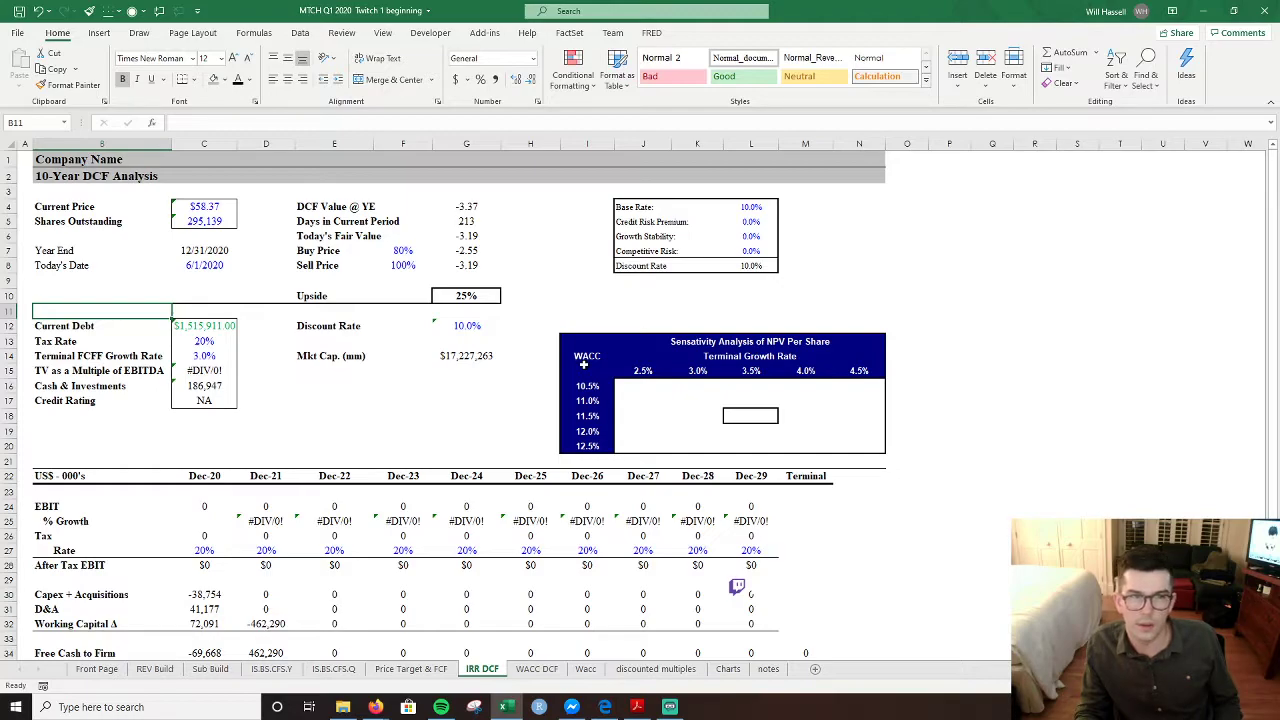
{"action": "key", "text": "ctrl+Page_Down"}
{"action": "key", "text": "ctrl+Page_Down"}
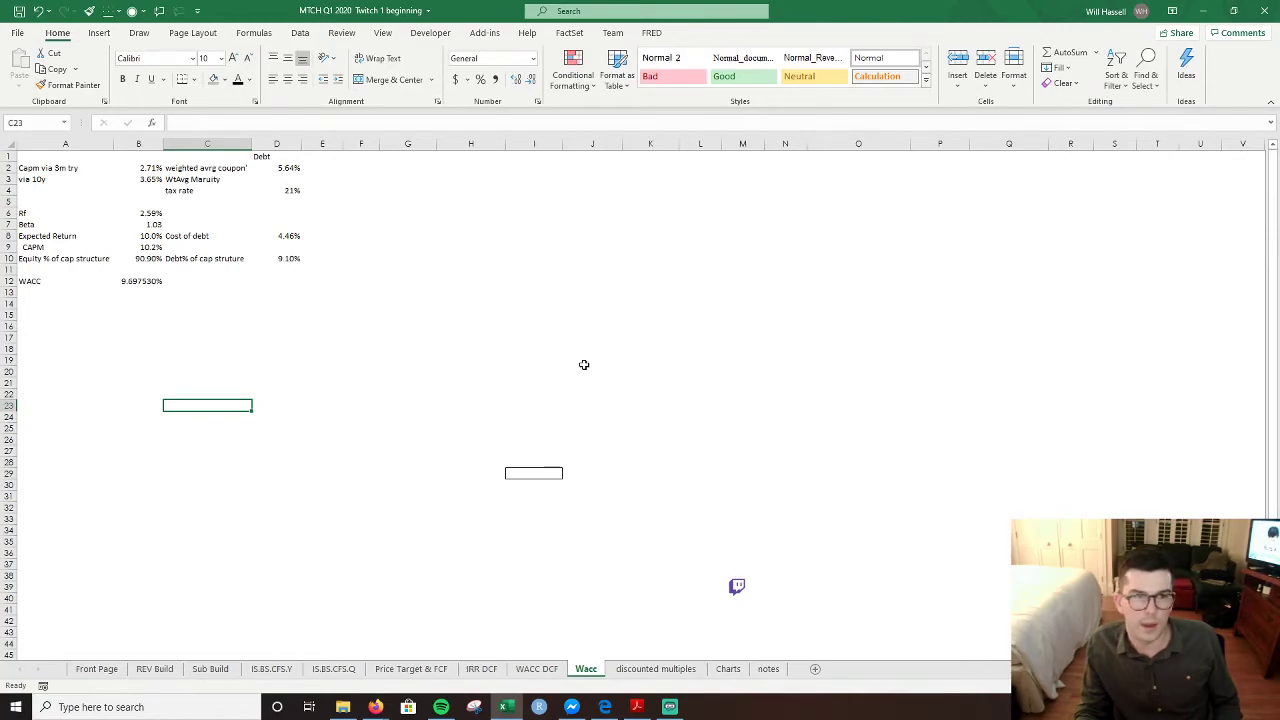
{"action": "key", "text": "ctrl+Page_Down"}
{"action": "key", "text": "ctrl+Page_Down"}
{"action": "key", "text": "ctrl+Page_Up"}
{"action": "key", "text": "ctrl+Page_Up"}
{"action": "key", "text": "ctrl+Page_Down"}
{"action": "key", "text": "ctrl+Page_Down"}
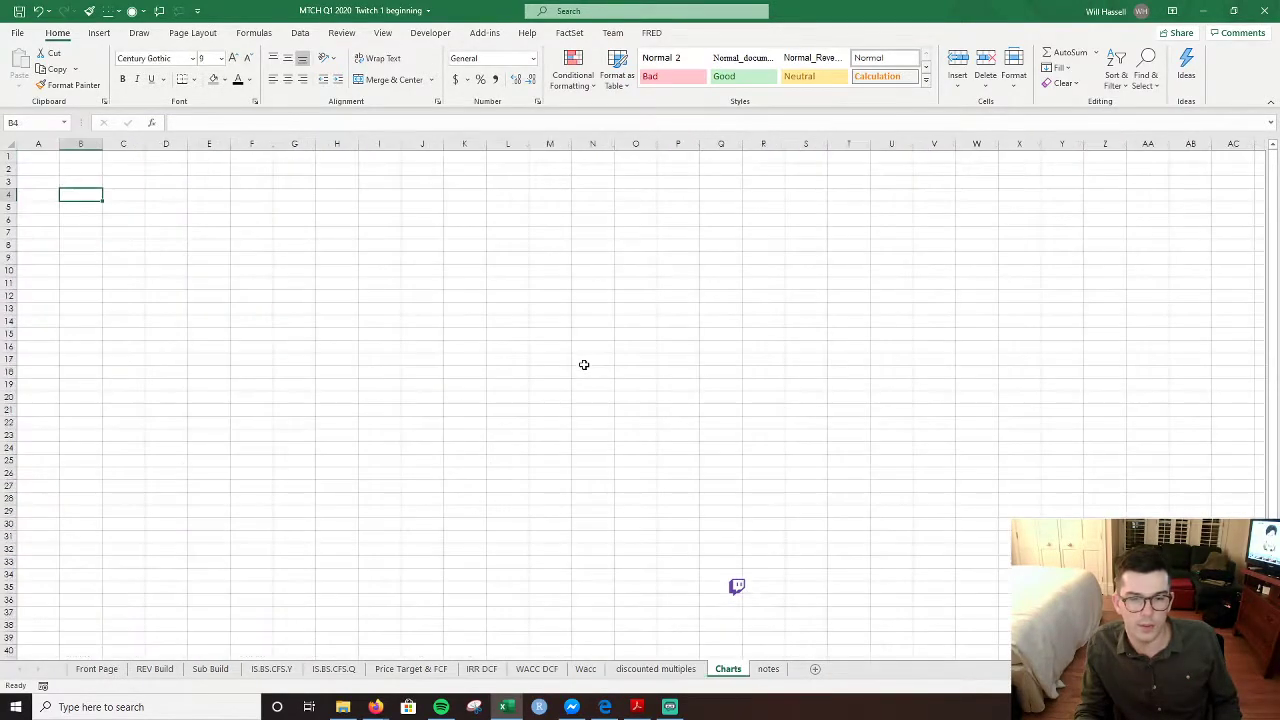
{"action": "key", "text": "ctrl+Page_Down"}
{"action": "key", "text": "ctrl+Page_Up"}
{"action": "key", "text": "ctrl+Page_Up"}
{"action": "key", "text": "ctrl+Page_Up"}
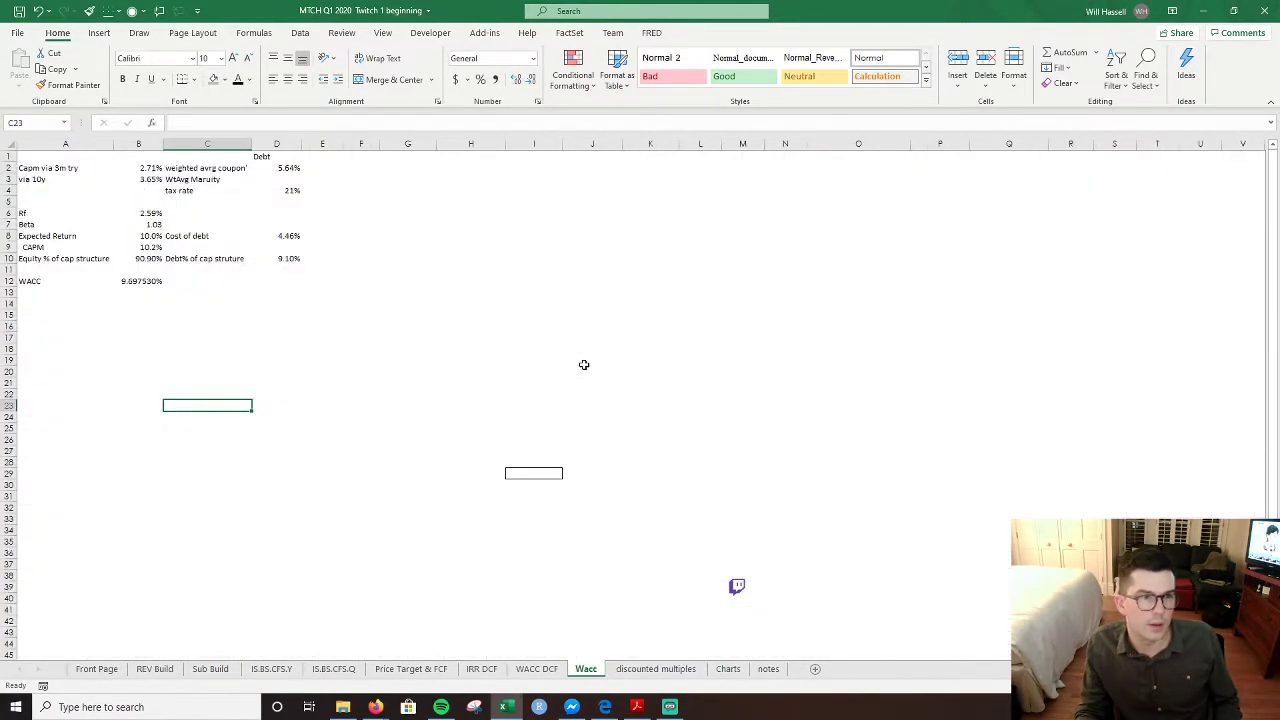
{"action": "key", "text": "ctrl+Page_Up"}
{"action": "key", "text": "ctrl+Page_Up"}
{"action": "key", "text": "ctrl+Page_Up"}
{"action": "key", "text": "ctrl+Page_Up"}
{"action": "key", "text": "ctrl+Page_Down"}
{"action": "key", "text": "ctrl+Page_Down"}
{"action": "key", "text": "ctrl+Page_Down"}
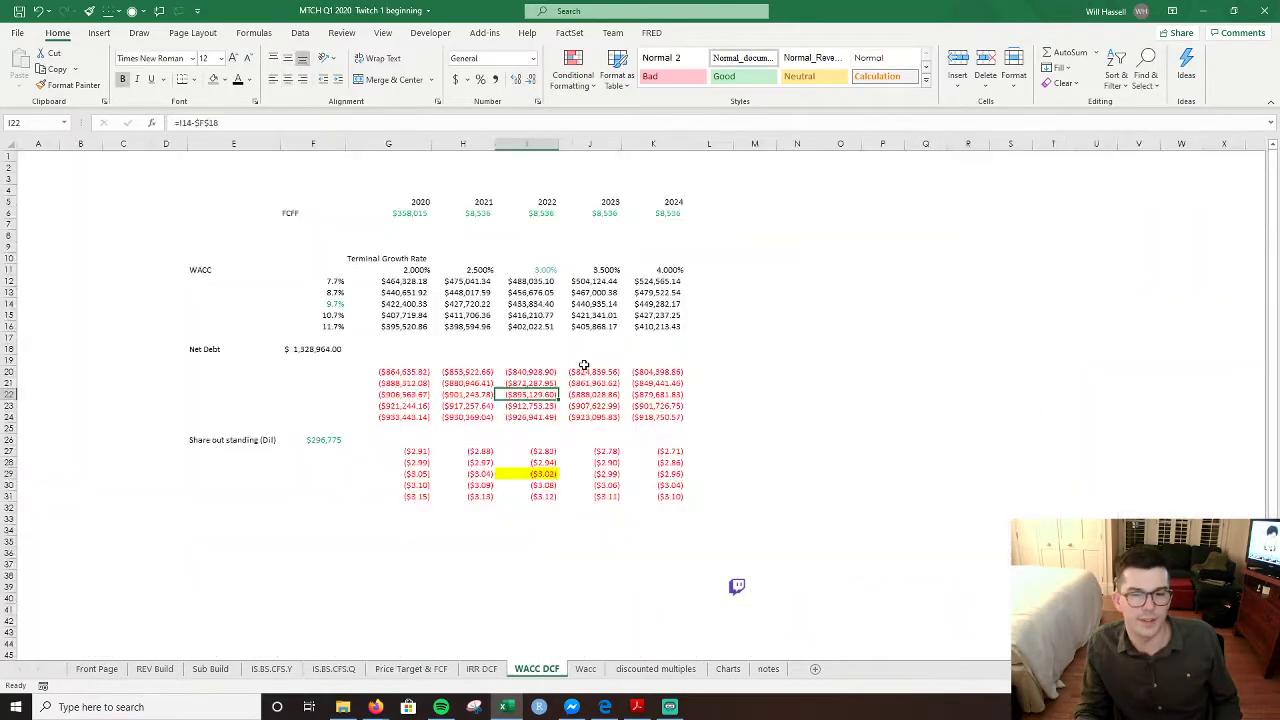
- Look through the Wacc, WACC DCF and Price Target & FCF sheets, and go back to the annual statements on IS.BS.CFS.Y
{"action": "key", "text": "ctrl+Page_Down"}
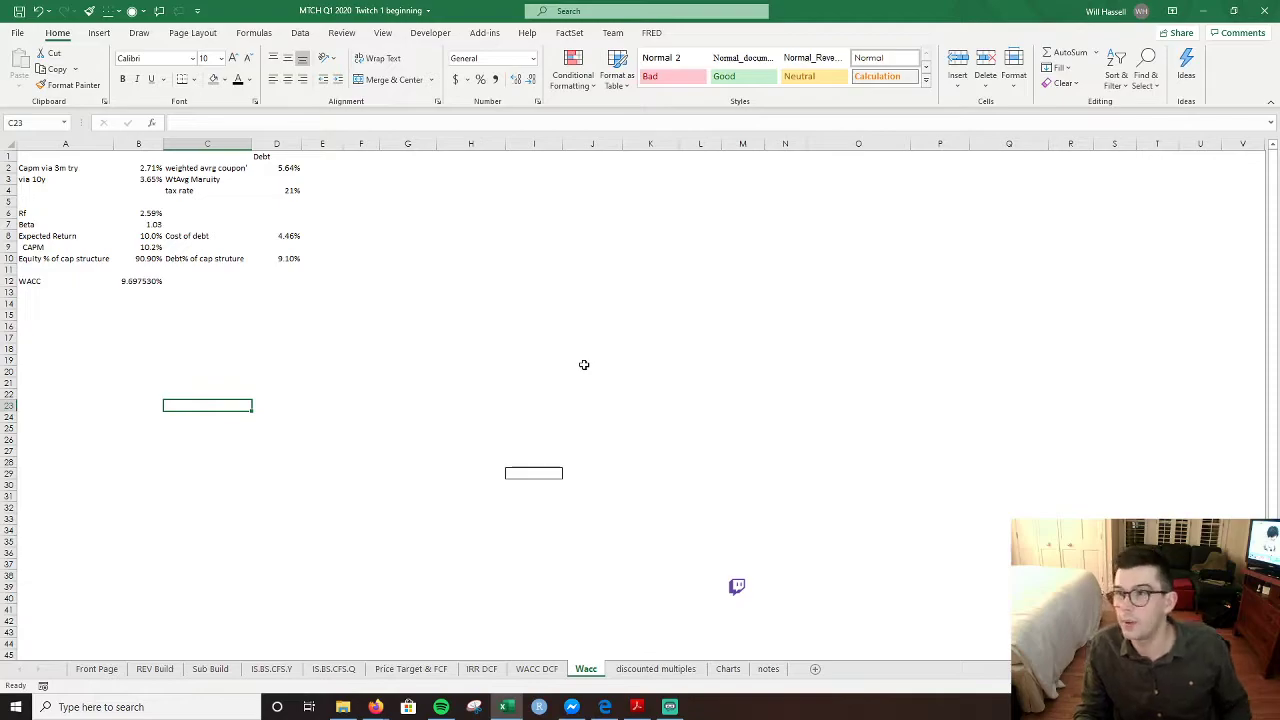
{"action": "key", "text": "ctrl+Page_Up"}
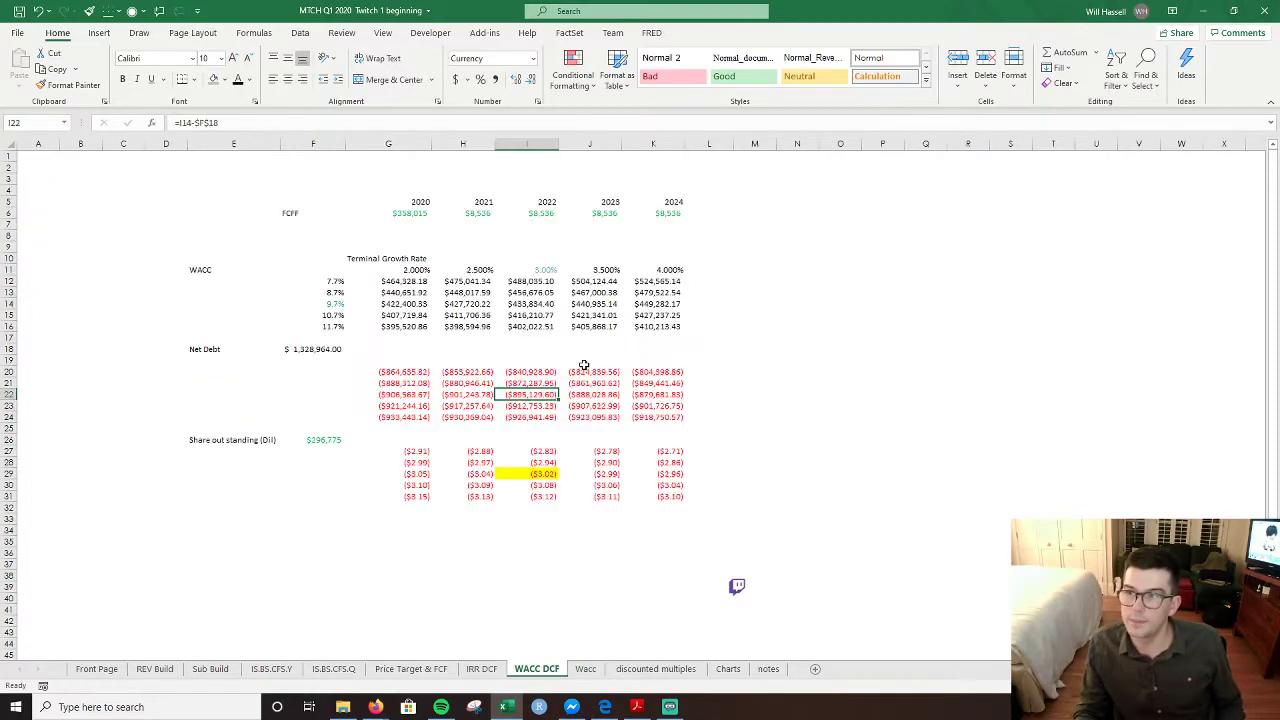
{"action": "key", "text": "ctrl+Page_Up"}
{"action": "key", "text": "ctrl+Page_Up"}
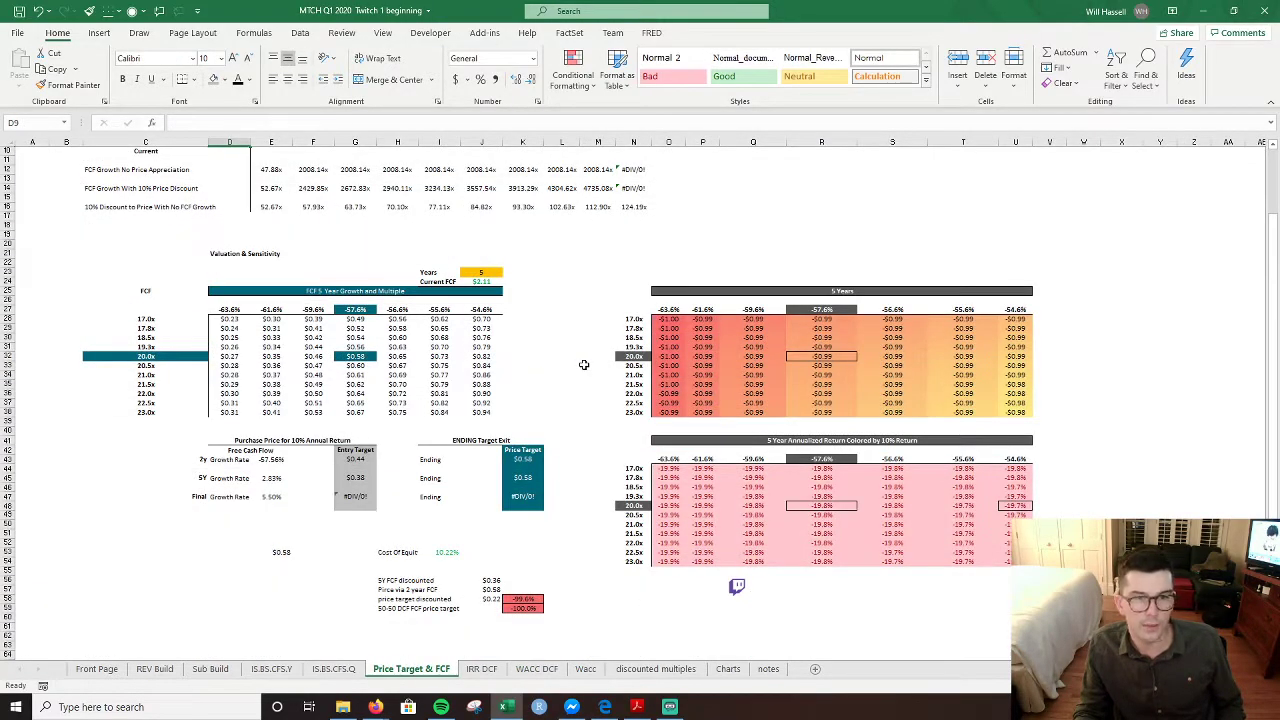
{"action": "key", "text": "ctrl+Page_Up"}
{"action": "key", "text": "ctrl+Page_Up"}
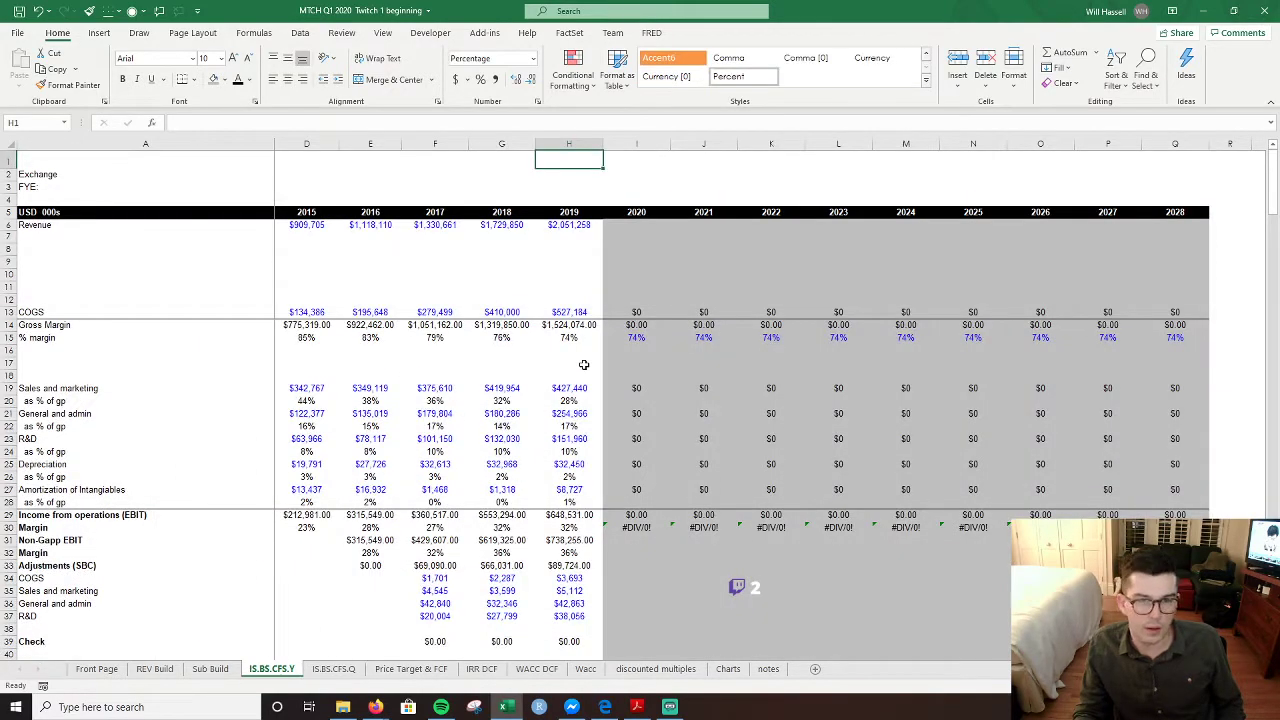
- Examine the annual income statement's historical columns from 2013 and its forecast columns on IS.BS.CFS.Y
{"action": "key", "text": "Left"}
{"action": "key", "text": "Left"}
{"action": "key", "text": "Left"}
{"action": "key", "text": "Left"}
{"action": "key", "text": "Left"}
{"action": "key", "text": "Left"}
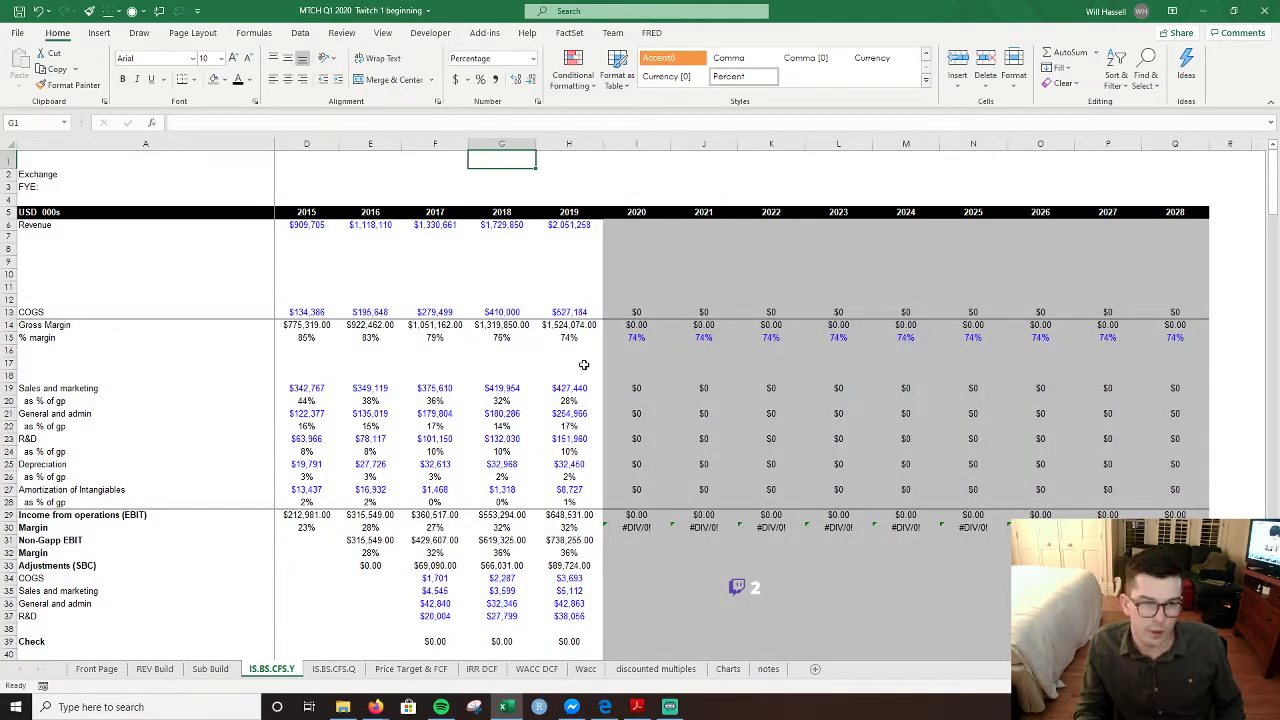
{"action": "key", "text": "Right"}
{"action": "key", "text": "Right"}
{"action": "key", "text": "Right"}
{"action": "key", "text": "Right"}
{"action": "key", "text": "Right"}
{"action": "key", "text": "Right"}
{"action": "key", "text": "Right"}
{"action": "key", "text": "Right"}
{"action": "key", "text": "Right"}
{"action": "key", "text": "Right"}
{"action": "key", "text": "Right"}
{"action": "key", "text": "Right"}
{"action": "key", "text": "Right"}
{"action": "key", "text": "Right"}
{"action": "key", "text": "Right"}
{"action": "key", "text": "Right"}
{"action": "key", "text": "Right"}
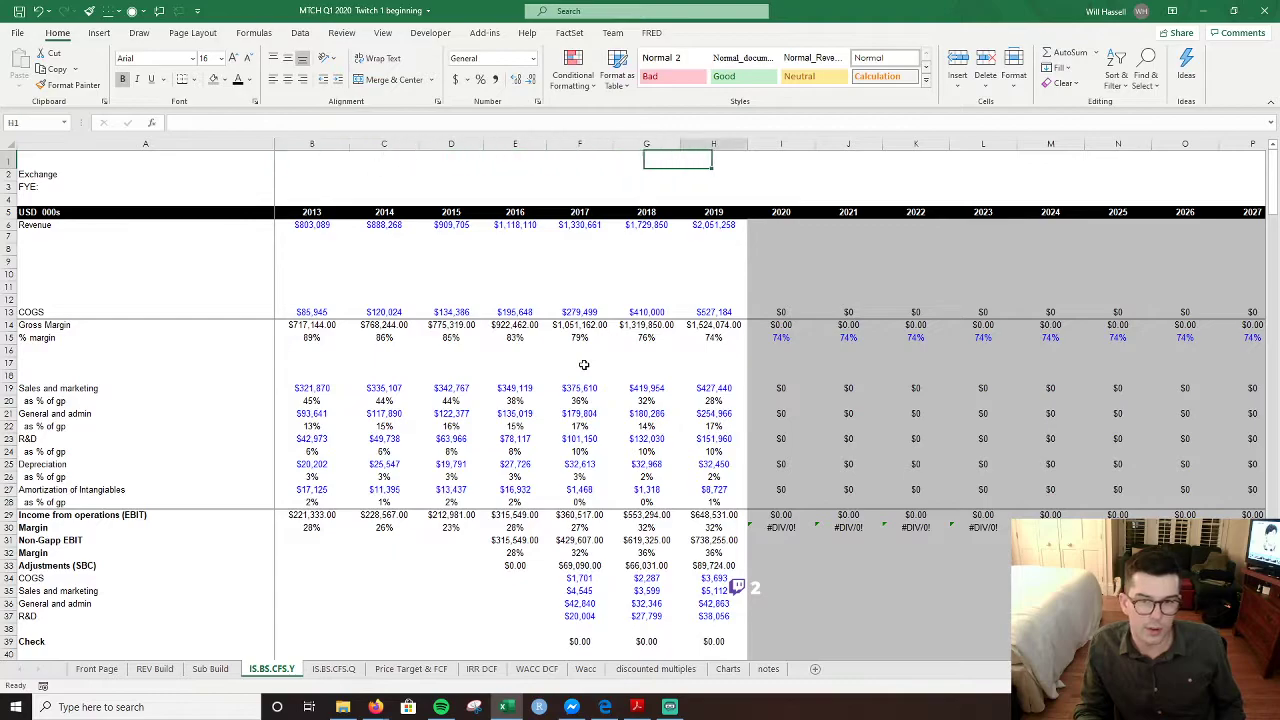
{"action": "key", "text": "Down"}
{"action": "key", "text": "Down"}
{"action": "key", "text": "Down"}
{"action": "key", "text": "Down"}
{"action": "key", "text": "Down"}
{"action": "key", "text": "Down"}
{"action": "key", "text": "Down"}
{"action": "key", "text": "Down"}
{"action": "key", "text": "Left"}
{"action": "key", "text": "Left"}
{"action": "key", "text": "Left"}
{"action": "key", "text": "Left"}
{"action": "key", "text": "Left"}
{"action": "key", "text": "Left"}
{"action": "key", "text": "Left"}
{"action": "key", "text": "Left"}
{"action": "key", "text": "Left"}
{"action": "key", "text": "Left"}
{"action": "key", "text": "Left"}
{"action": "key", "text": "Left"}
{"action": "key", "text": "Left"}
{"action": "key", "text": "Up"}
{"action": "key", "text": "Up"}
{"action": "key", "text": "Up"}
{"action": "key", "text": "Up"}
{"action": "key", "text": "Right"}
{"action": "key", "text": "Right"}
{"action": "key", "text": "Right"}
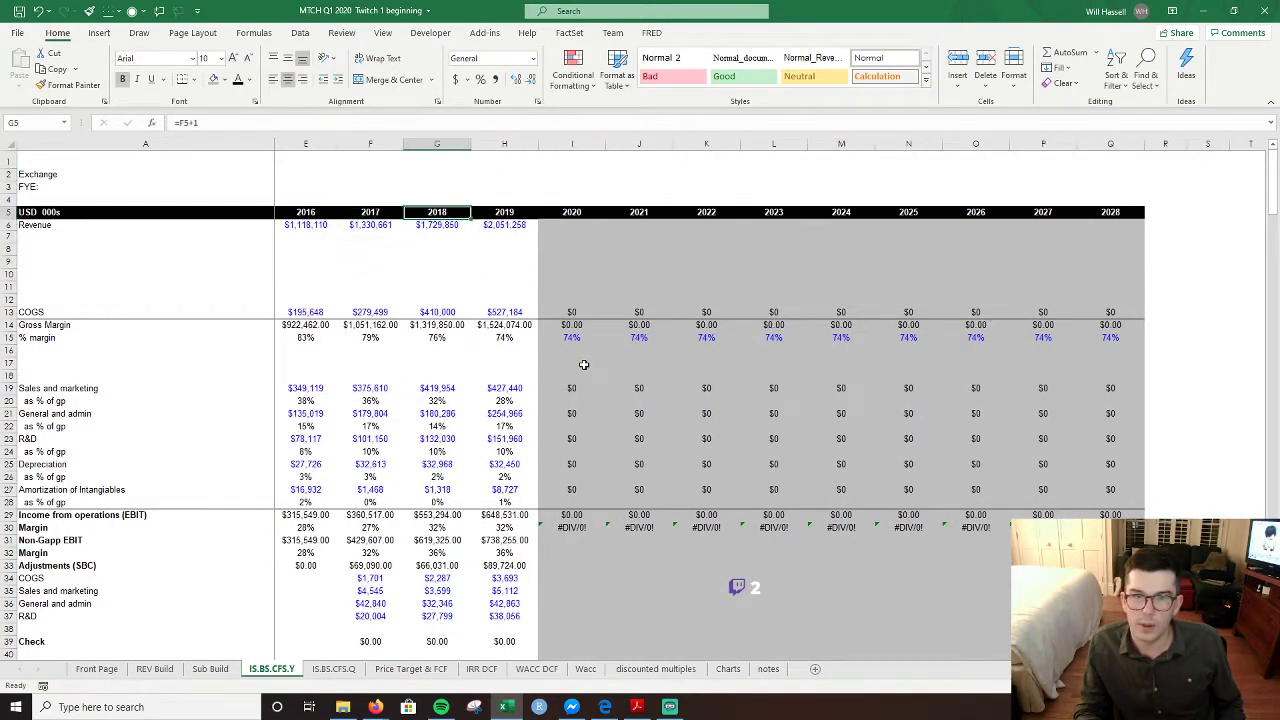
- Check the forecast year headers from 2020 onward and the revenue row beneath them for how far the annual forecast extends
{"action": "key", "text": "shift+Right"}
{"action": "key", "text": "ctrl+shift+Right"}
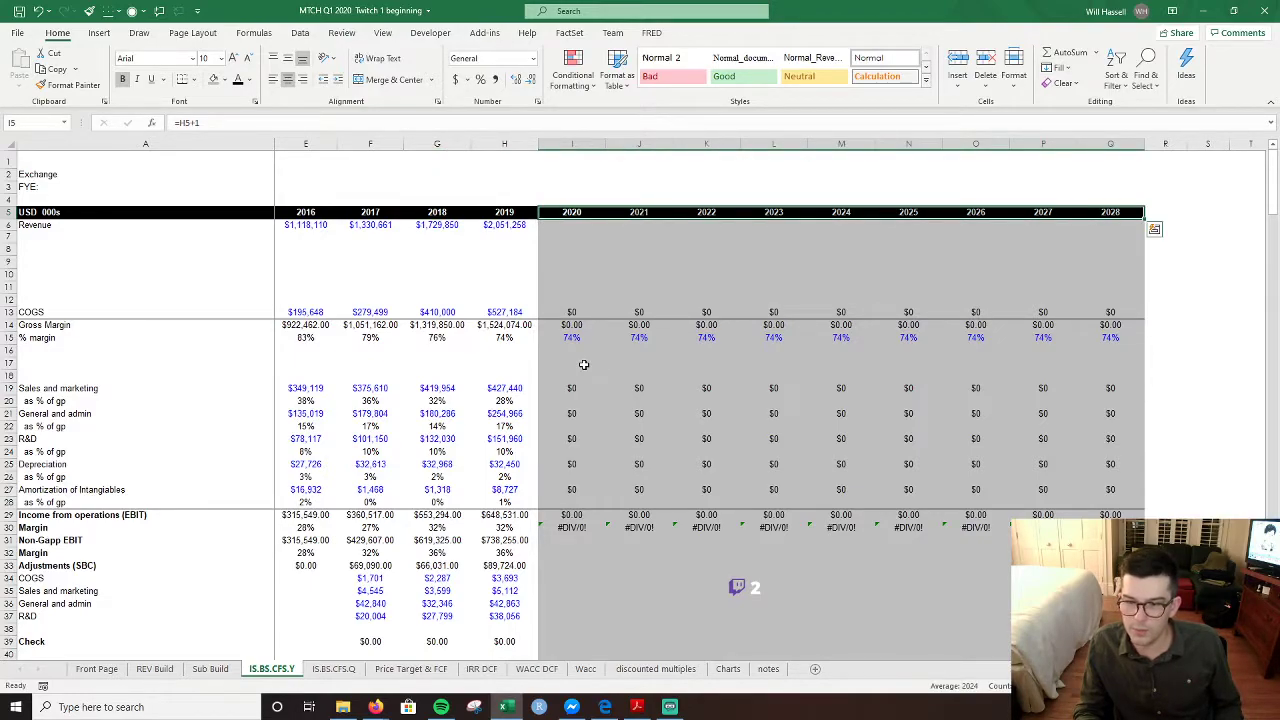
{"action": "key", "text": "Down"}
{"action": "key", "text": "Right"}
{"action": "key", "text": "Right"}
{"action": "key", "text": "Right"}
{"action": "key", "text": "Right"}
{"action": "key", "text": "Right"}
{"action": "key", "text": "Right"}
{"action": "key", "text": "Right"}
{"action": "key", "text": "Right"}
{"action": "key", "text": "Right"}
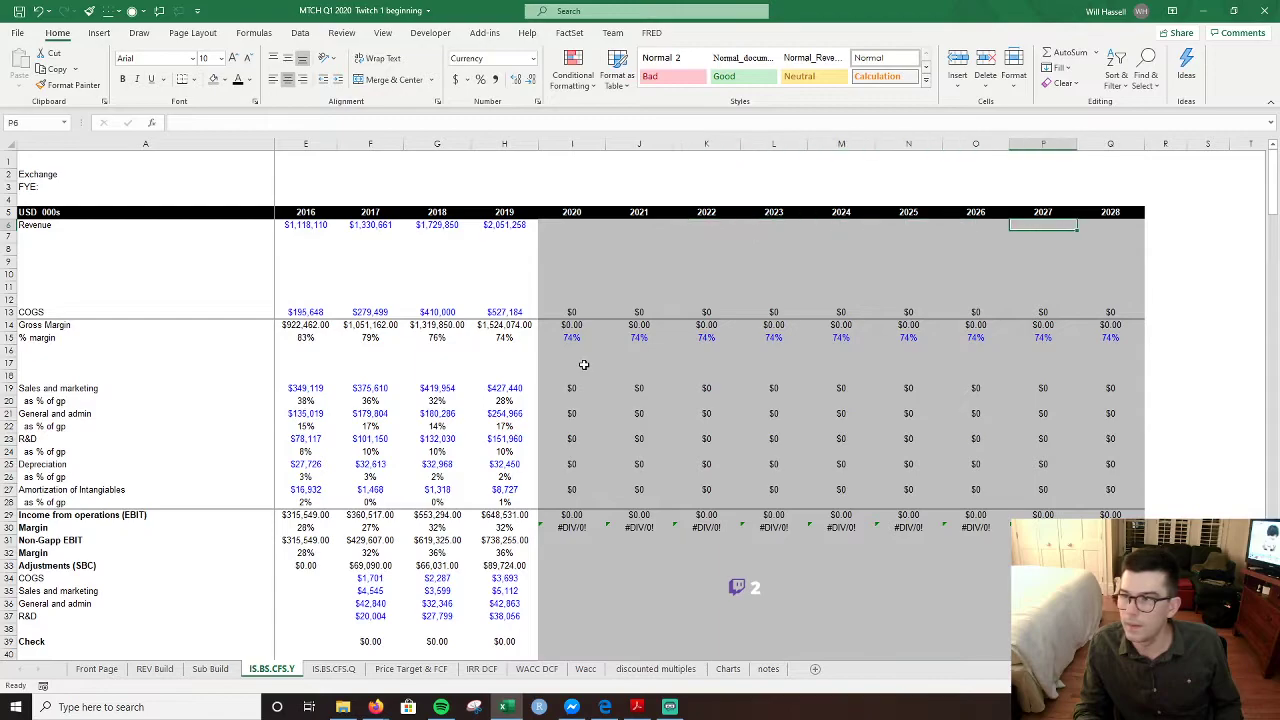
{"action": "key", "text": "Right"}
{"action": "key", "text": "Right"}
{"action": "key", "text": "Right"}
{"action": "key", "text": "Right"}
{"action": "key", "text": "Right"}
{"action": "key", "text": "Right"}
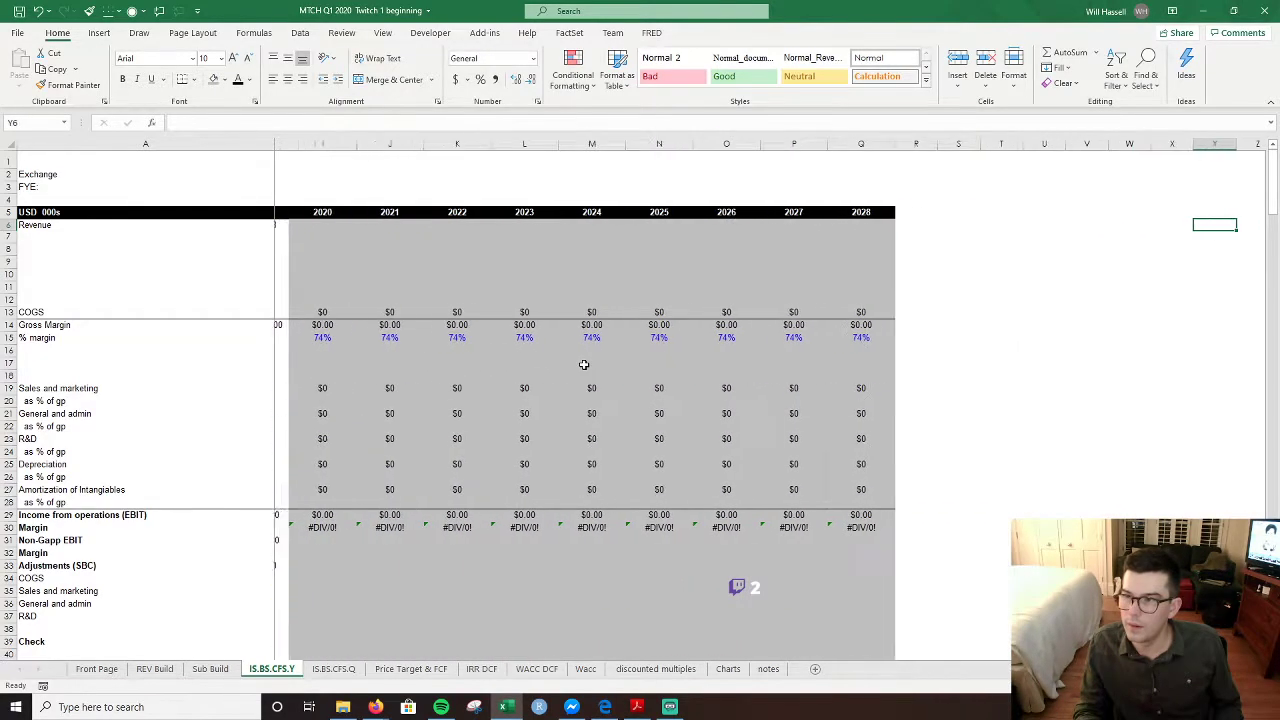
- Fill the 2028 column's formulas from the row 5 year header through the row 263 check into two more columns, for 2029 and 2030
{"action": "key", "text": "Up"}
{"action": "key", "text": "Left"}
{"action": "key", "text": "Left"}
{"action": "key", "text": "Left"}
{"action": "key", "text": "Left"}
{"action": "key", "text": "Left"}
{"action": "key", "text": "Left"}
{"action": "key", "text": "Left"}
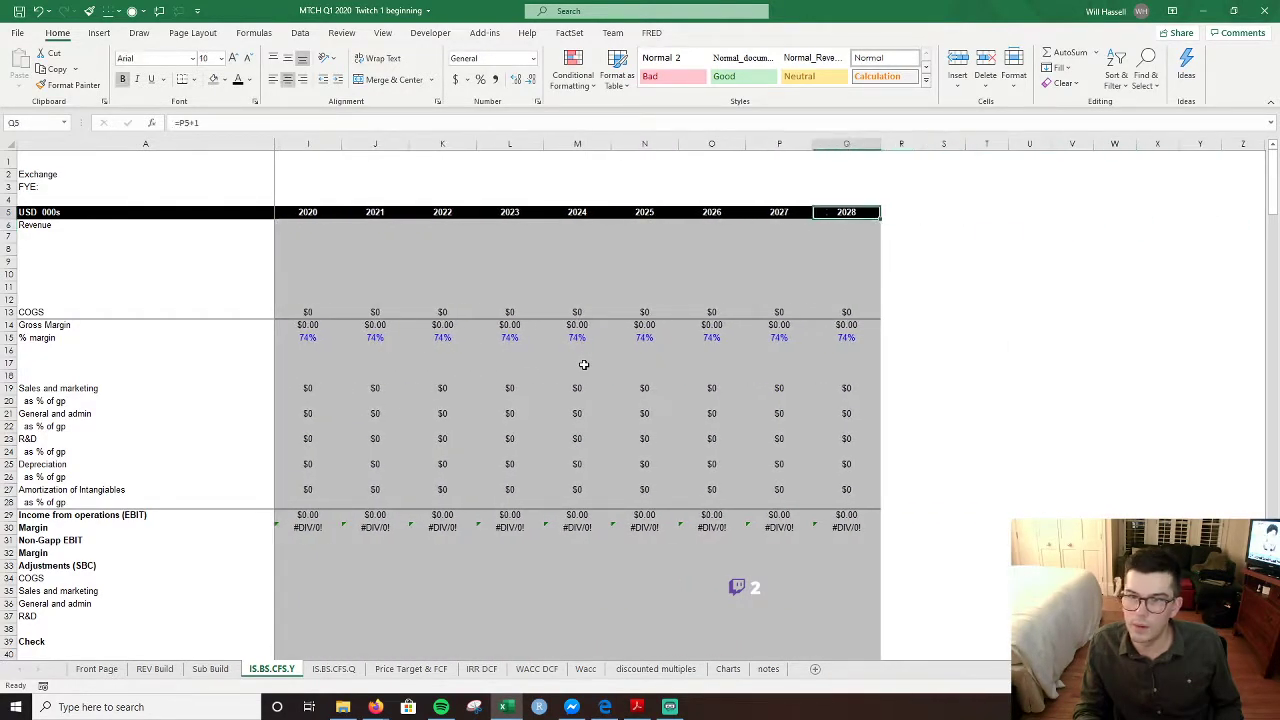
{"action": "key", "text": "ctrl+shift+Down"}
{"action": "key", "text": "ctrl+shift+Down"}
{"action": "key", "text": "ctrl+shift+Down"}
{"action": "key", "text": "ctrl+shift+Down"}
{"action": "key", "text": "ctrl+shift+Down"}
{"action": "key", "text": "ctrl+shift+Down"}
{"action": "key", "text": "ctrl+shift+Down"}
{"action": "key", "text": "ctrl+shift+Down"}
{"action": "key", "text": "ctrl+shift+Down"}
{"action": "key", "text": "ctrl+shift+Down"}
{"action": "key", "text": "ctrl+shift+Down"}
{"action": "key", "text": "ctrl+shift+Down"}
{"action": "key", "text": "ctrl+shift+Down"}
{"action": "key", "text": "ctrl+shift+Down"}
{"action": "key", "text": "ctrl+shift+Down"}
{"action": "key", "text": "ctrl+shift+Down"}
{"action": "key", "text": "ctrl+shift+Down"}
{"action": "key", "text": "ctrl+shift+Down"}
{"action": "key", "text": "ctrl+shift+Down"}
{"action": "key", "text": "ctrl+shift+Down"}
{"action": "key", "text": "ctrl+shift+Down"}
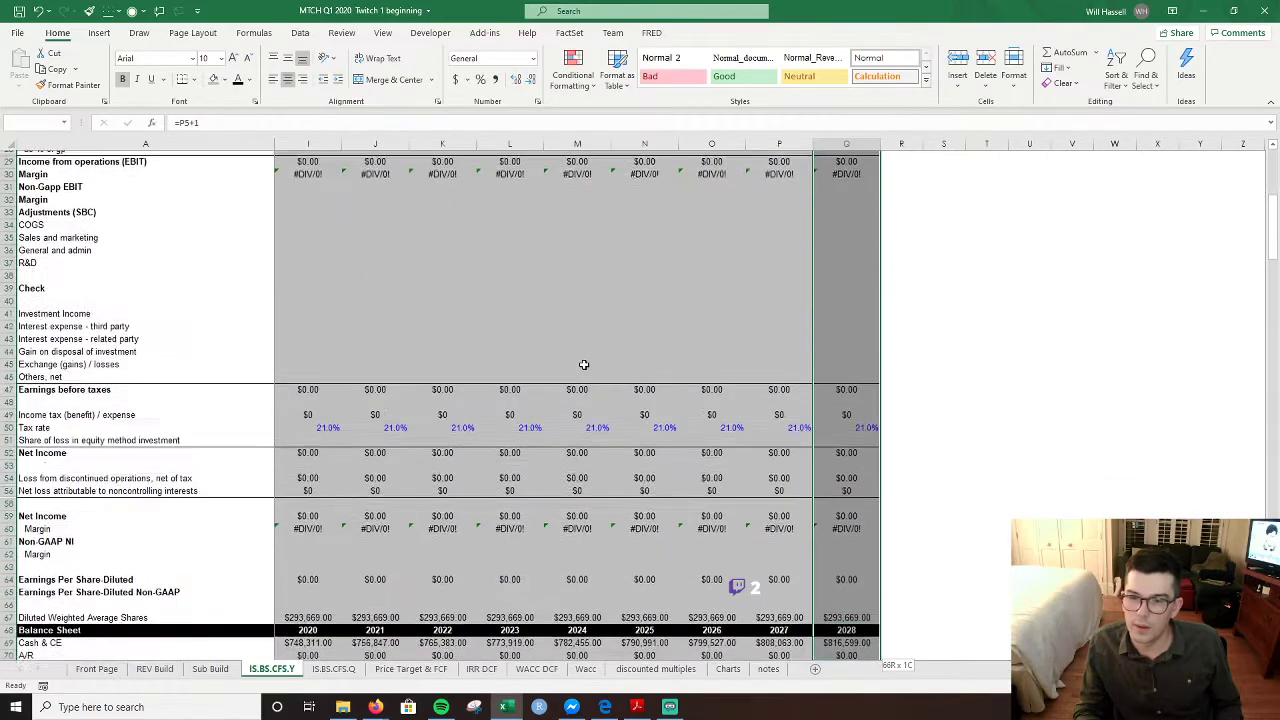
{"action": "key", "text": "ctrl+shift+Down"}
{"action": "key", "text": "ctrl+shift+Down"}
{"action": "key", "text": "ctrl+shift+Down"}
{"action": "key", "text": "ctrl+shift+Down"}
{"action": "key", "text": "ctrl+shift+Down"}
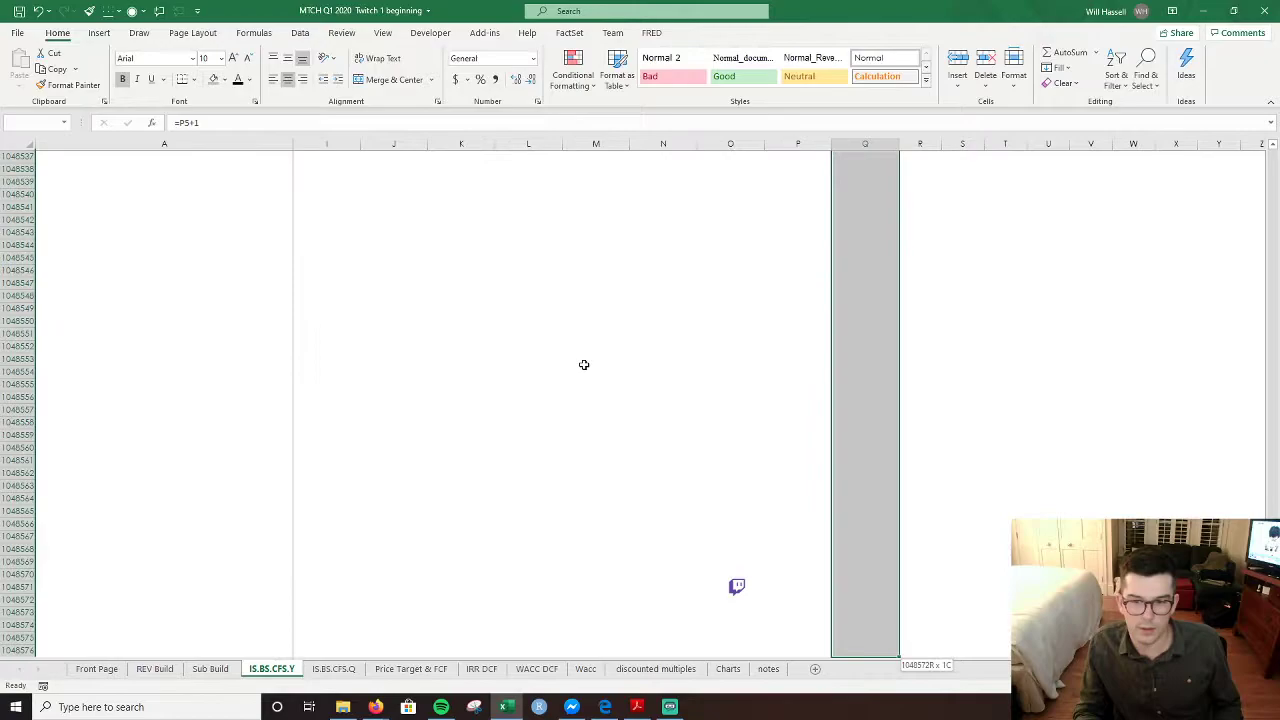
{"action": "key", "text": "shift+Right"}
{"action": "key", "text": "ctrl+shift+Up"}
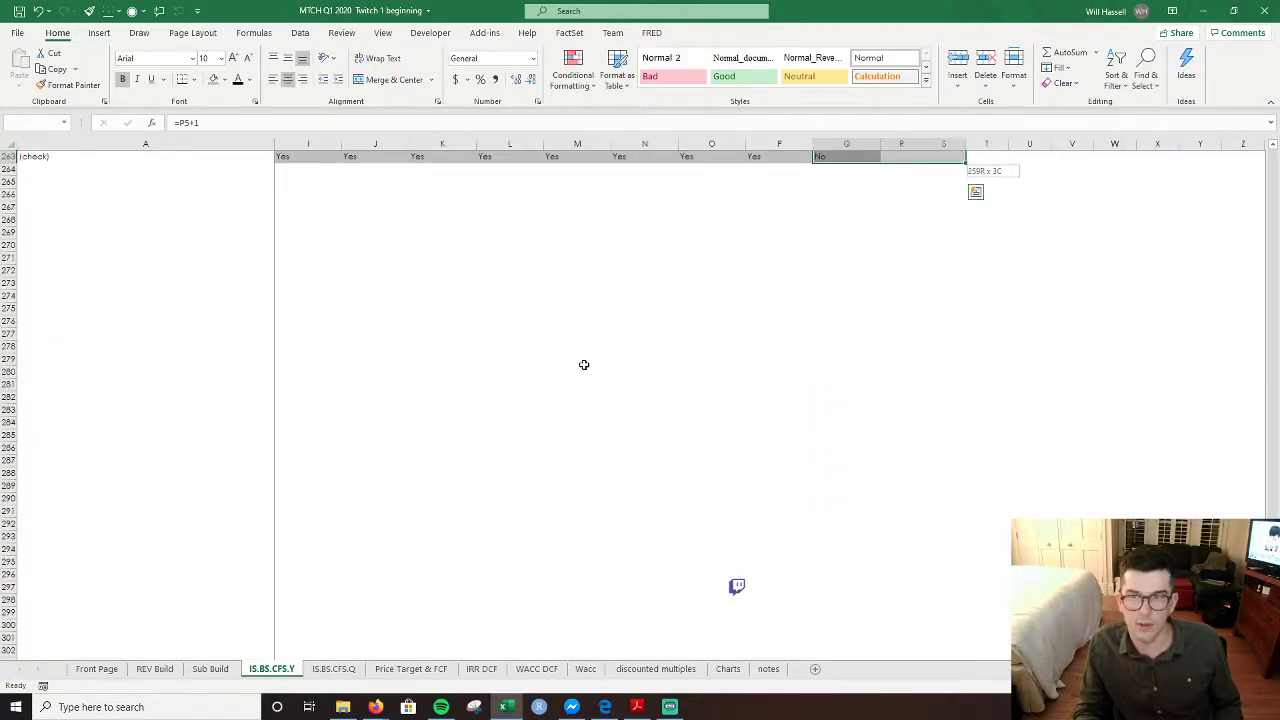
{"action": "key", "text": "shift+Right"}
{"action": "key", "text": "ctrl+r"}
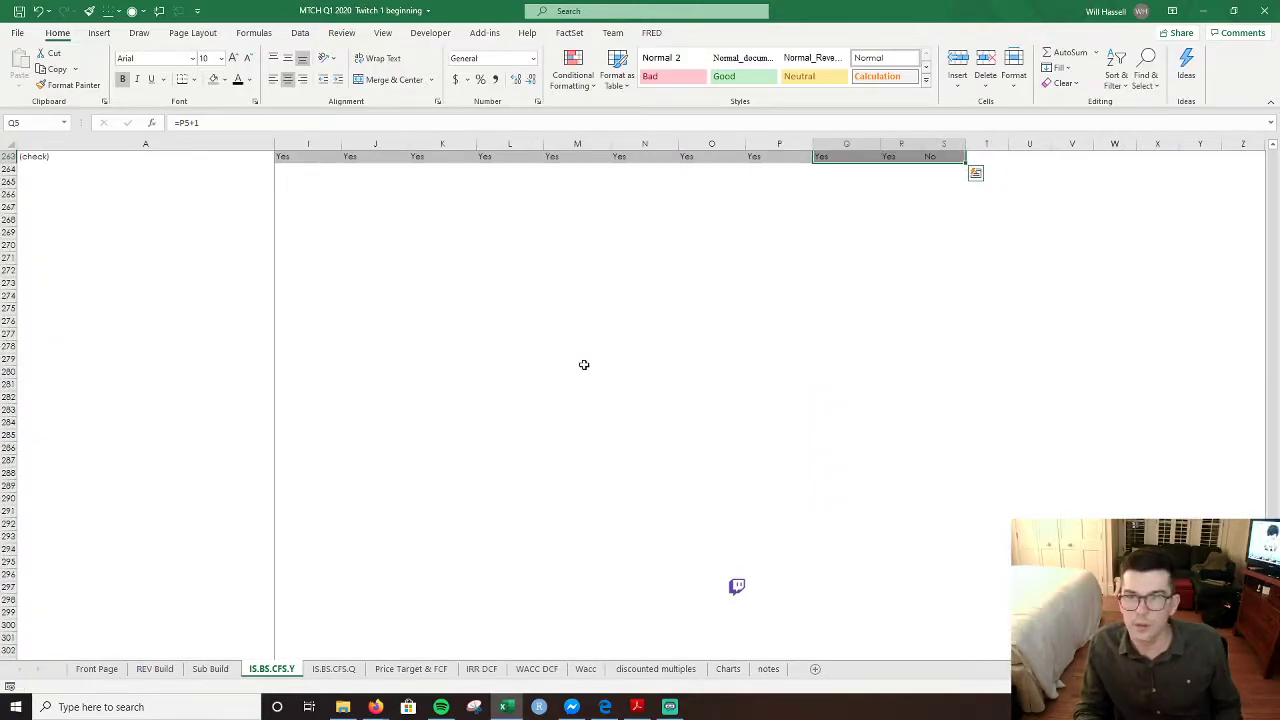
- Compare the last forecast year on IS.BS.CFS.Y with the forecast horizon on Sub Build
{"action": "key", "text": "ctrl+Up"}
{"action": "key", "text": "Down"}
{"action": "key", "text": "Down"}
{"action": "key", "text": "Down"}
{"action": "key", "text": "Right"}
{"action": "key", "text": "Right"}
{"action": "key", "text": "Down"}
{"action": "key", "text": "ctrl+Page_Up"}
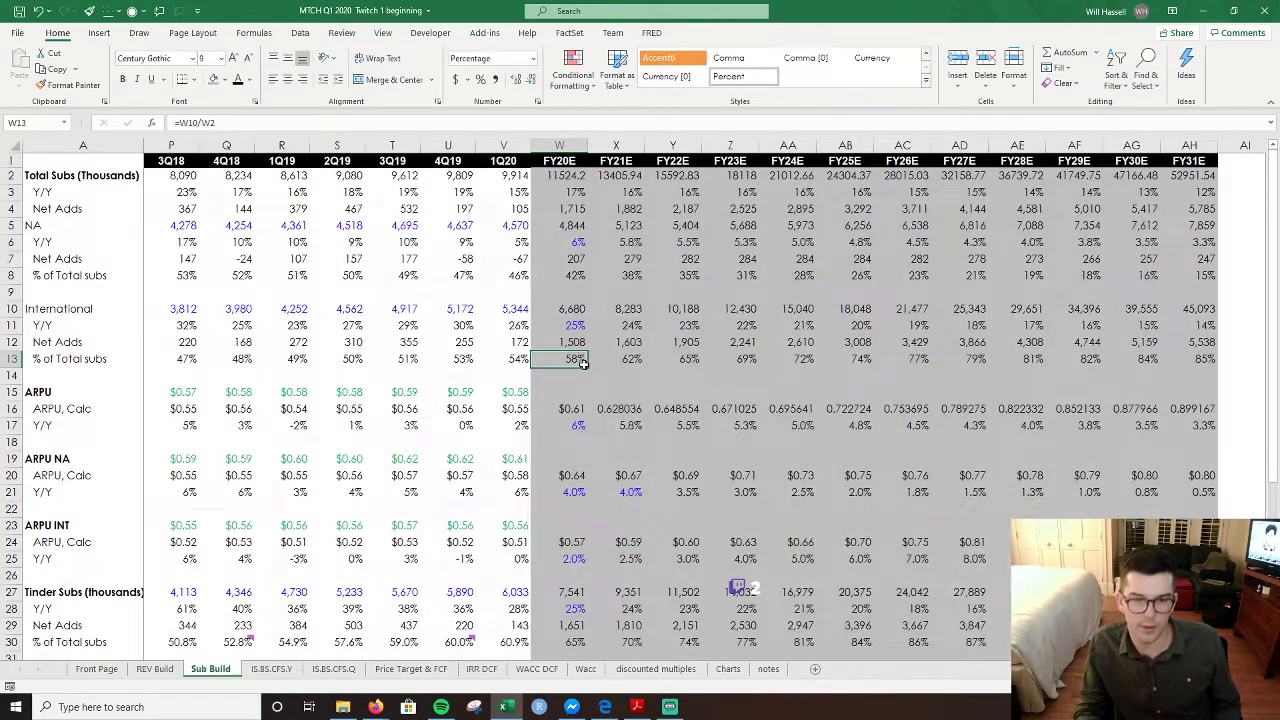
{"action": "key", "text": "ctrl+Page_Down"}
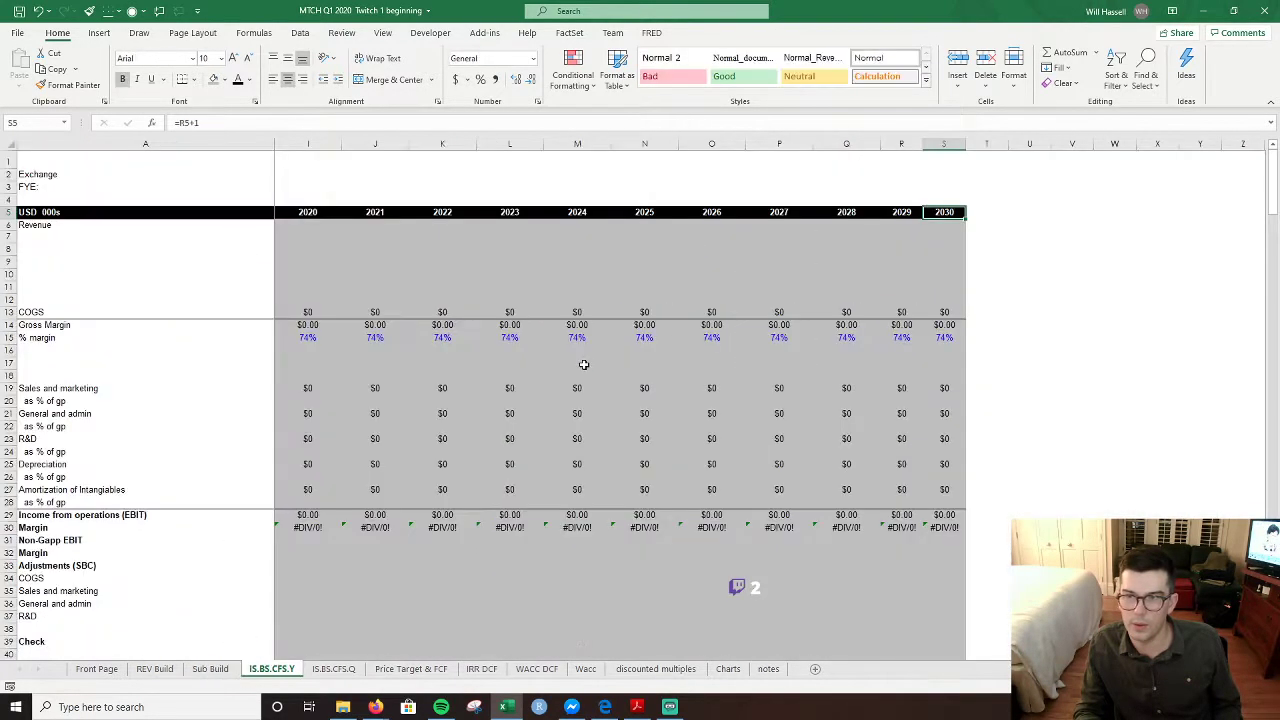
- Fill the 2030 column's formulas from the row 5 year header through the row 263 check into one more column, for 2031
{"action": "key", "text": "shift+Down"}
{"action": "key", "text": "shift+Down"}
{"action": "key", "text": "shift+Down"}
{"action": "key", "text": "shift+Down"}
{"action": "key", "text": "shift+Down"}
{"action": "key", "text": "shift+Down"}
{"action": "key", "text": "shift+Down"}
{"action": "key", "text": "shift+Down"}
{"action": "key", "text": "shift+Down"}
{"action": "key", "text": "shift+Down"}
{"action": "key", "text": "shift+Down"}
{"action": "key", "text": "shift+Down"}
{"action": "key", "text": "shift+Down"}
{"action": "key", "text": "shift+Down"}
{"action": "key", "text": "shift+Down"}
{"action": "key", "text": "shift+Down"}
{"action": "key", "text": "shift+Down"}
{"action": "key", "text": "shift+Down"}
{"action": "key", "text": "shift+Down"}
{"action": "key", "text": "shift+Down"}
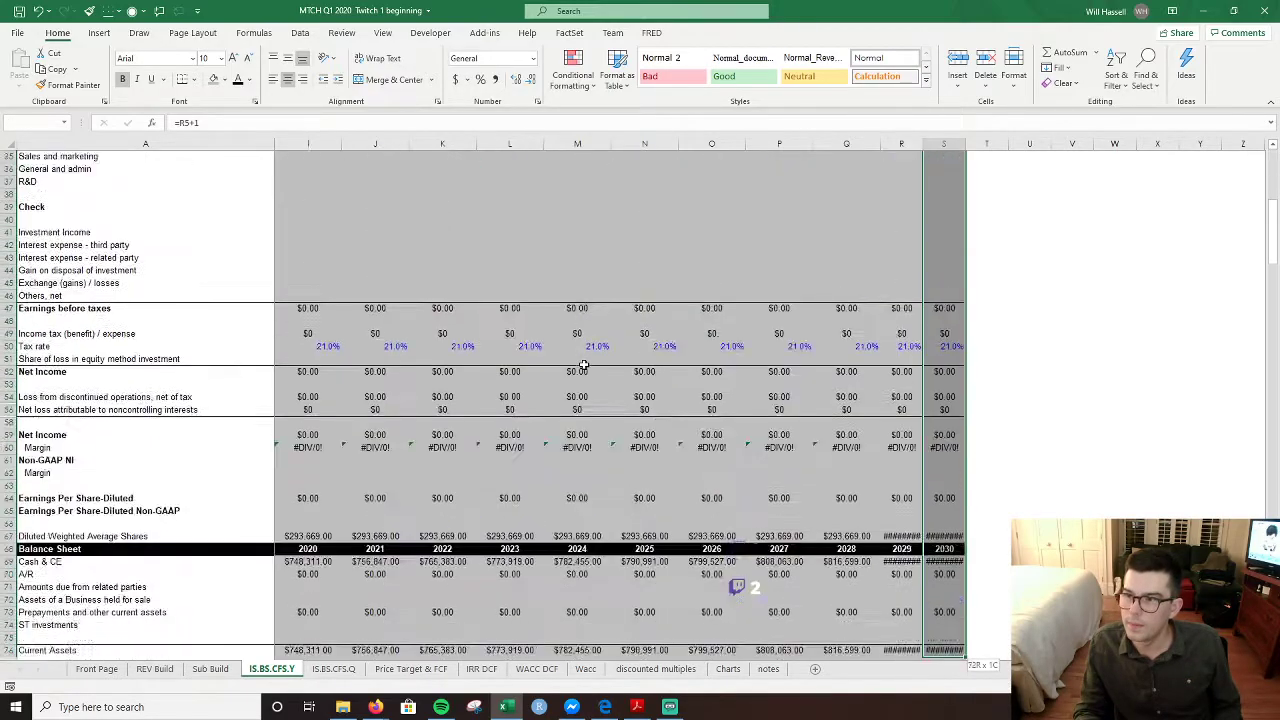
{"action": "key", "text": "shift+Down"}
{"action": "key", "text": "shift+Down"}
{"action": "key", "text": "shift+Down"}
{"action": "key", "text": "shift+Down"}
{"action": "key", "text": "shift+Down"}
{"action": "key", "text": "shift+Down"}
{"action": "key", "text": "shift+Down"}
{"action": "key", "text": "shift+Down"}
{"action": "key", "text": "shift+Down"}
{"action": "key", "text": "shift+Down"}
{"action": "key", "text": "shift+Down"}
{"action": "key", "text": "shift+Down"}
{"action": "key", "text": "shift+Down"}
{"action": "key", "text": "shift+Down"}
{"action": "key", "text": "shift+Down"}
{"action": "key", "text": "shift+Down"}
{"action": "key", "text": "shift+Down"}
{"action": "key", "text": "shift+Down"}
{"action": "key", "text": "shift+Down"}
{"action": "key", "text": "shift+Down"}
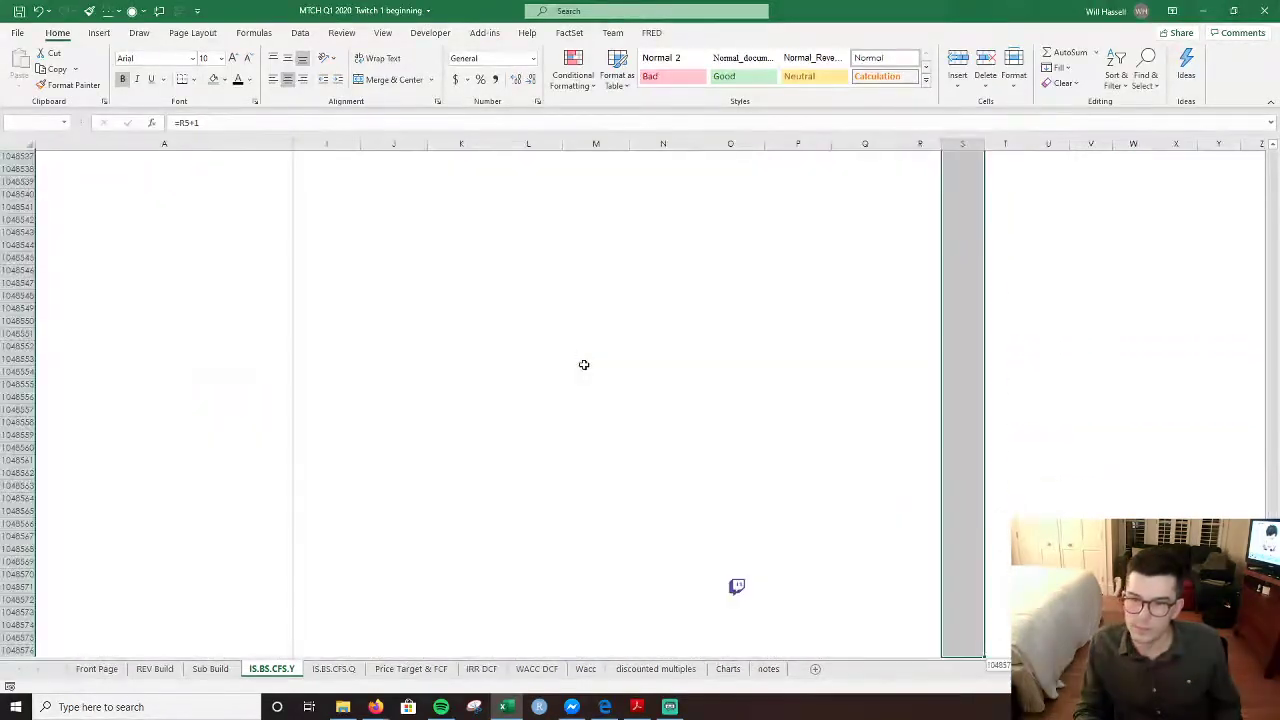
{"action": "key", "text": "shift+Right"}
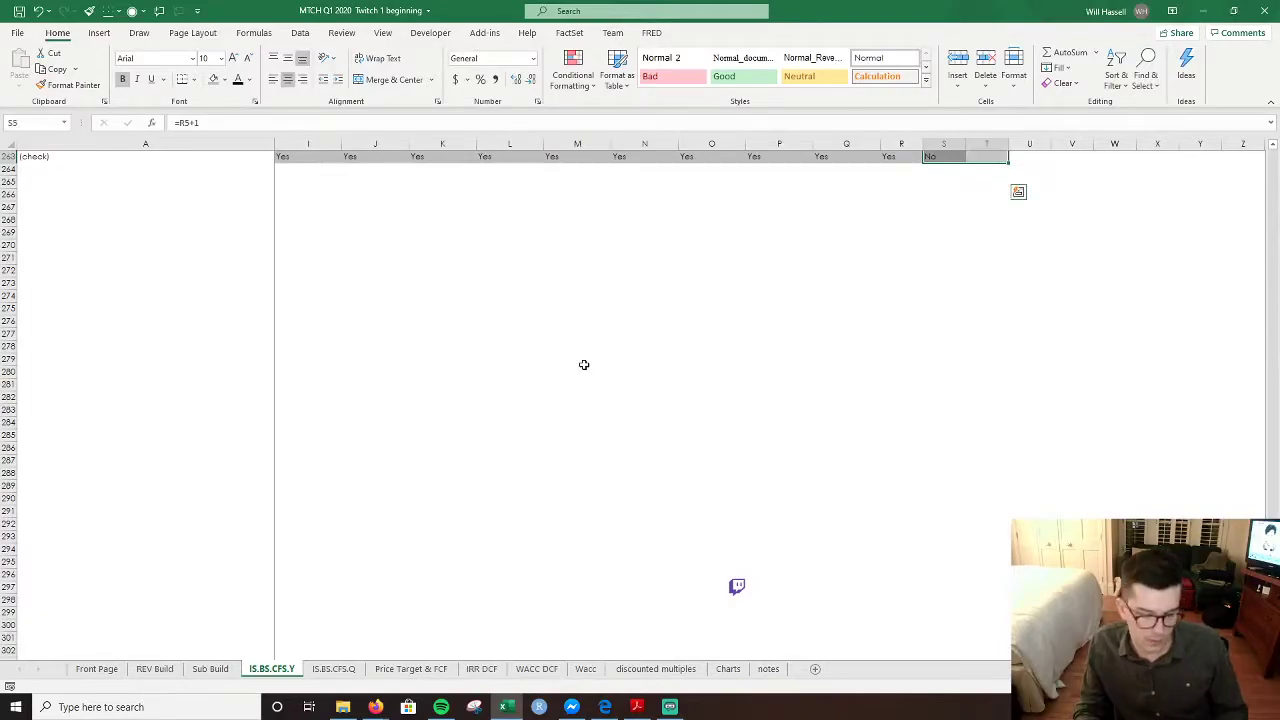
{"action": "key", "text": "ctrl+r"}
- Check the extended forecast columns through 2031 in the upper part of the annual income statement
{"action": "key", "text": "Up"}
{"action": "key", "text": "Down"}
{"action": "key", "text": "Down"}
{"action": "key", "text": "Down"}
{"action": "key", "text": "Down"}
{"action": "key", "text": "Down"}
{"action": "key", "text": "Down"}
{"action": "key", "text": "Down"}
{"action": "key", "text": "Down"}
{"action": "key", "text": "Down"}
{"action": "key", "text": "Down"}
{"action": "key", "text": "Down"}
{"action": "key", "text": "Down"}
{"action": "key", "text": "Down"}
{"action": "key", "text": "Down"}
{"action": "key", "text": "Home"}
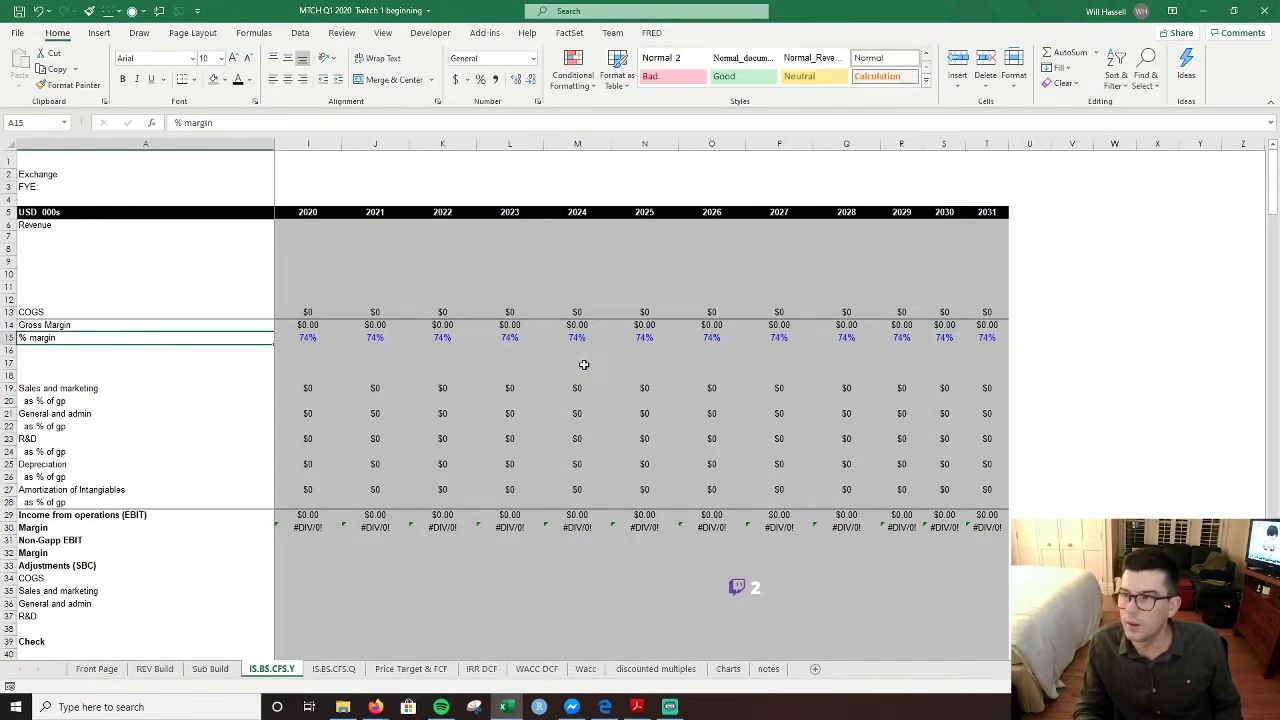
- Examine the historical and forecast columns from the income statement's revenue and cost rows down to the balance sheet's current assets
{"action": "key", "text": "Right"}
{"action": "key", "text": "Right"}
{"action": "key", "text": "Right"}
{"action": "key", "text": "Right"}
{"action": "key", "text": "Right"}
{"action": "key", "text": "Right"}
{"action": "key", "text": "Right"}
{"action": "key", "text": "Right"}
{"action": "key", "text": "Right"}
{"action": "key", "text": "Right"}
{"action": "key", "text": "Down"}
{"action": "key", "text": "Down"}
{"action": "key", "text": "Down"}
{"action": "key", "text": "Down"}
{"action": "key", "text": "Down"}
{"action": "key", "text": "Down"}
{"action": "key", "text": "Down"}
{"action": "key", "text": "Down"}
{"action": "key", "text": "Down"}
{"action": "key", "text": "Down"}
{"action": "key", "text": "Down"}
{"action": "key", "text": "Down"}
{"action": "key", "text": "Down"}
{"action": "key", "text": "Down"}
{"action": "key", "text": "Down"}
{"action": "key", "text": "Down"}
{"action": "key", "text": "Down"}
{"action": "key", "text": "Down"}
{"action": "key", "text": "Down"}
{"action": "key", "text": "Down"}
{"action": "key", "text": "Down"}
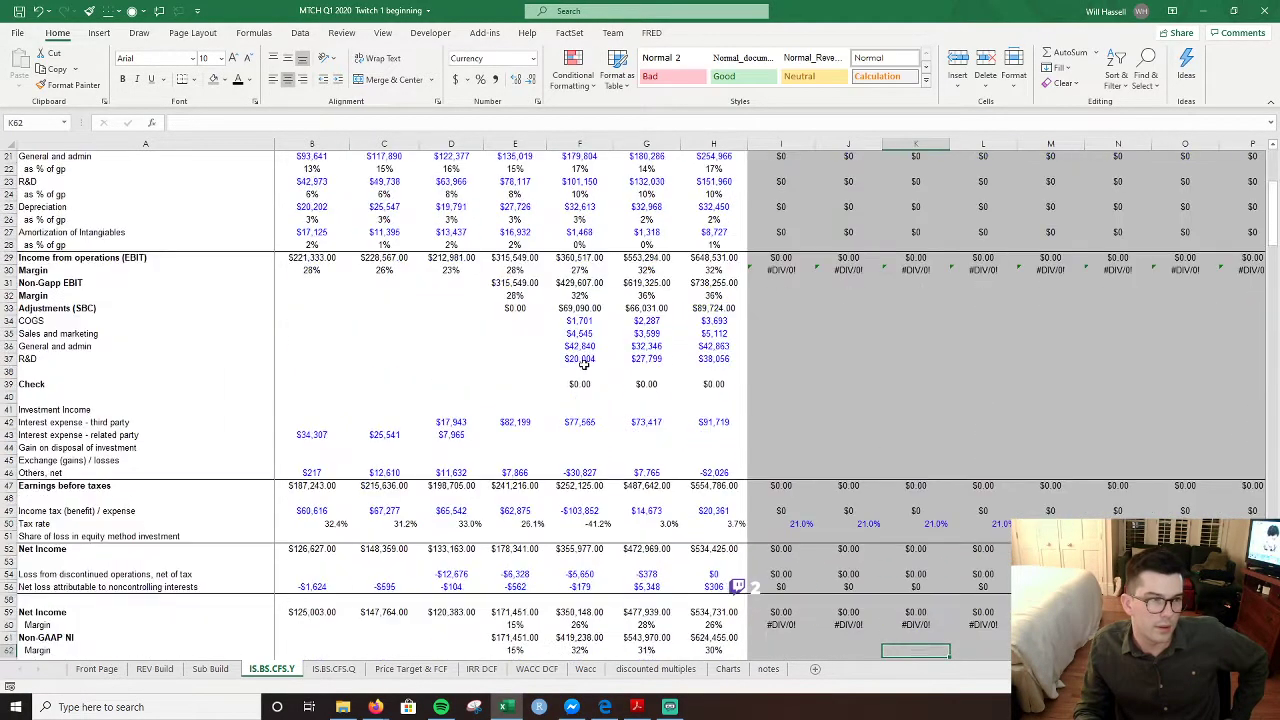
{"action": "key", "text": "Down"}
{"action": "key", "text": "Down"}
{"action": "key", "text": "Down"}
{"action": "key", "text": "Down"}
{"action": "key", "text": "Down"}
{"action": "key", "text": "Down"}
{"action": "key", "text": "Down"}
{"action": "key", "text": "Down"}
{"action": "key", "text": "Down"}
{"action": "key", "text": "Down"}
{"action": "key", "text": "Down"}
{"action": "key", "text": "Down"}
{"action": "key", "text": "Down"}
{"action": "key", "text": "Down"}
{"action": "key", "text": "Down"}
{"action": "key", "text": "Down"}
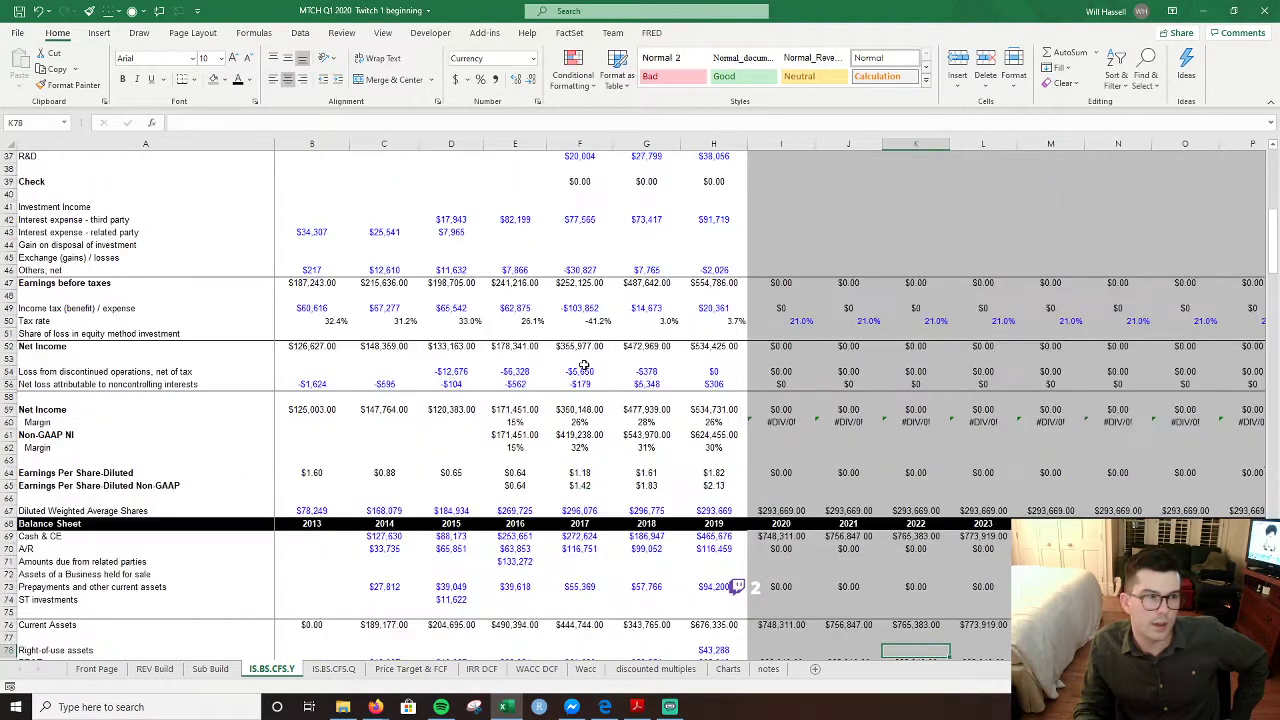
{"action": "key", "text": "Up"}
{"action": "key", "text": "Up"}
{"action": "key", "text": "Up"}
{"action": "key", "text": "Up"}
{"action": "key", "text": "Up"}
{"action": "key", "text": "Up"}
{"action": "key", "text": "Up"}
{"action": "key", "text": "Up"}
{"action": "key", "text": "Up"}
{"action": "key", "text": "Up"}
{"action": "key", "text": "Up"}
{"action": "key", "text": "Up"}
{"action": "key", "text": "Up"}
{"action": "key", "text": "Up"}
{"action": "key", "text": "Up"}
{"action": "key", "text": "Up"}
{"action": "key", "text": "Up"}
{"action": "key", "text": "Up"}
{"action": "key", "text": "Up"}
{"action": "key", "text": "Up"}
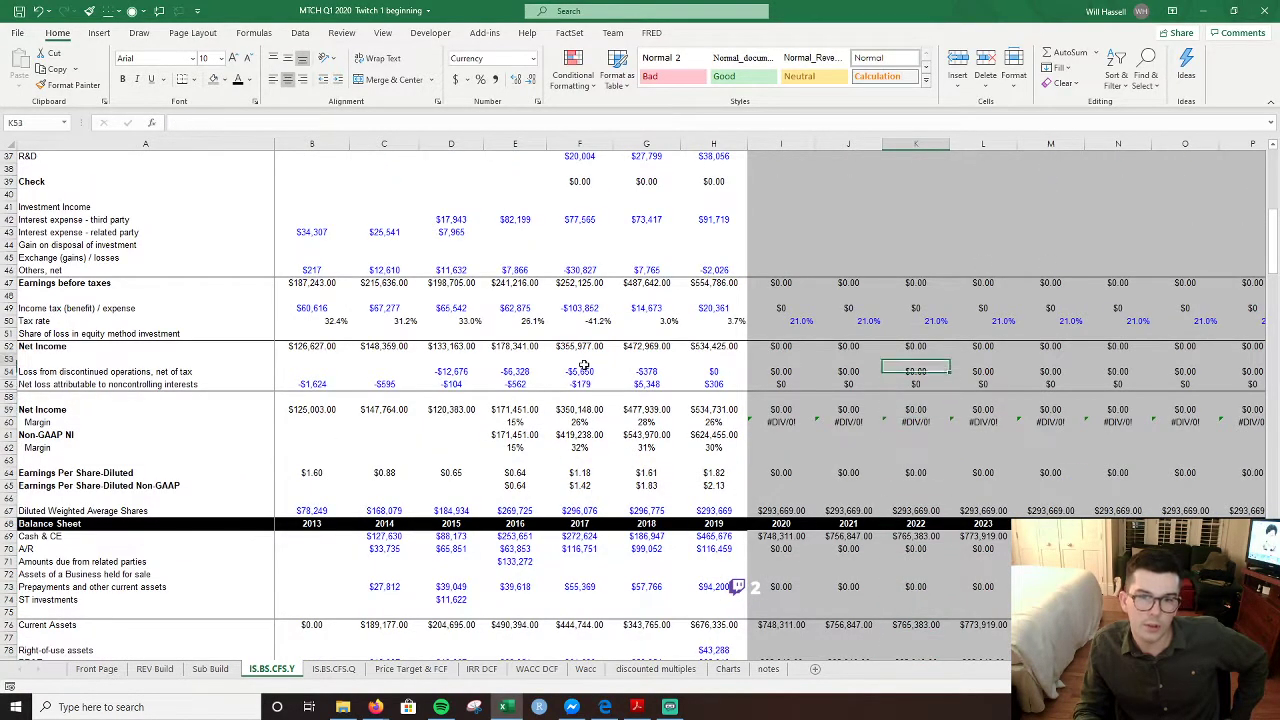
{"action": "key", "text": "Up"}
{"action": "key", "text": "Up"}
{"action": "key", "text": "Up"}
{"action": "key", "text": "Up"}
{"action": "key", "text": "Up"}
{"action": "key", "text": "Up"}
{"action": "key", "text": "Up"}
{"action": "key", "text": "Up"}
{"action": "key", "text": "Up"}
{"action": "key", "text": "Up"}
{"action": "key", "text": "Up"}
{"action": "key", "text": "Up"}
{"action": "key", "text": "Up"}
{"action": "key", "text": "Up"}
{"action": "key", "text": "Up"}
{"action": "key", "text": "Up"}
{"action": "key", "text": "Up"}
{"action": "key", "text": "Up"}
{"action": "key", "text": "Up"}
{"action": "key", "text": "Up"}
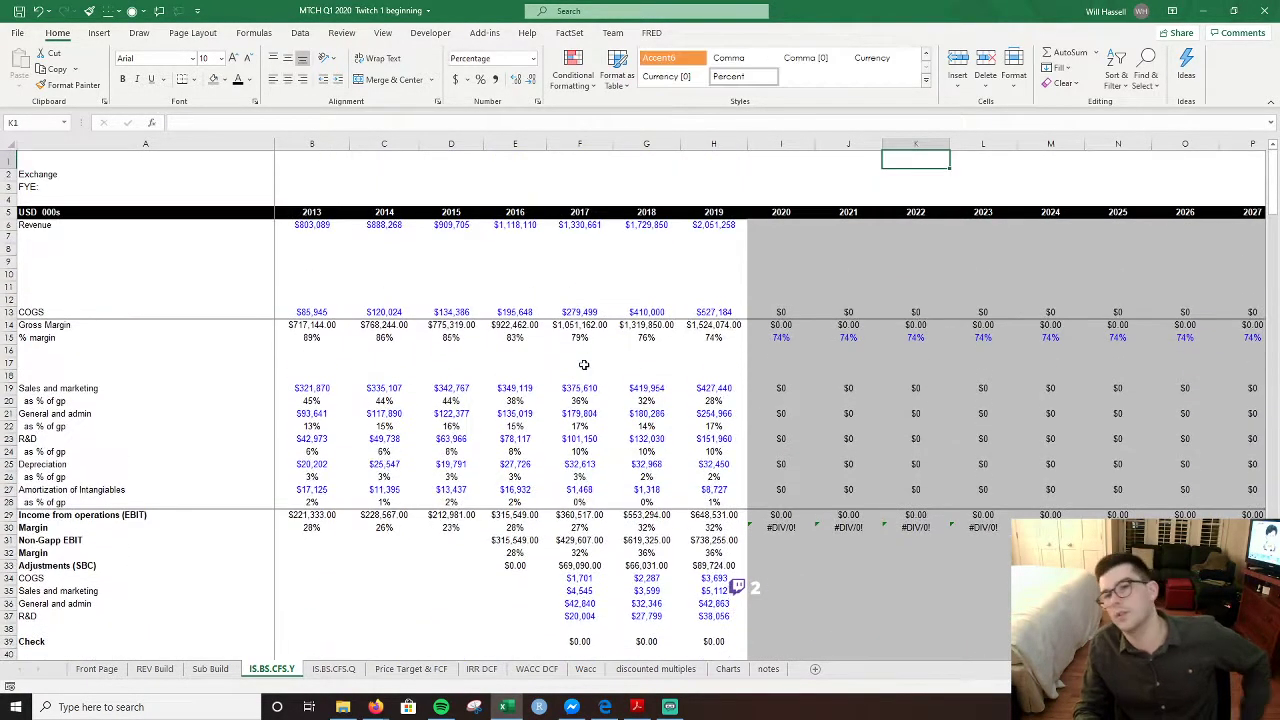
- Examine the 2020 forecast column of the annual income statement from revenue to net loss attributable to noncontrolling interests
{"action": "key", "text": "Left"}
{"action": "key", "text": "Left"}
{"action": "key", "text": "Down"}
{"action": "key", "text": "Down"}
{"action": "key", "text": "Down"}
{"action": "key", "text": "Down"}
{"action": "key", "text": "Down"}
{"action": "key", "text": "Down"}
{"action": "key", "text": "Down"}
{"action": "key", "text": "Down"}
{"action": "key", "text": "Down"}
{"action": "key", "text": "Down"}
{"action": "key", "text": "Down"}
{"action": "key", "text": "Down"}
{"action": "key", "text": "Down"}
{"action": "key", "text": "Down"}
{"action": "key", "text": "Down"}
{"action": "key", "text": "Down"}
{"action": "key", "text": "Down"}
{"action": "key", "text": "Down"}
{"action": "key", "text": "Down"}
{"action": "key", "text": "Down"}
{"action": "key", "text": "Down"}
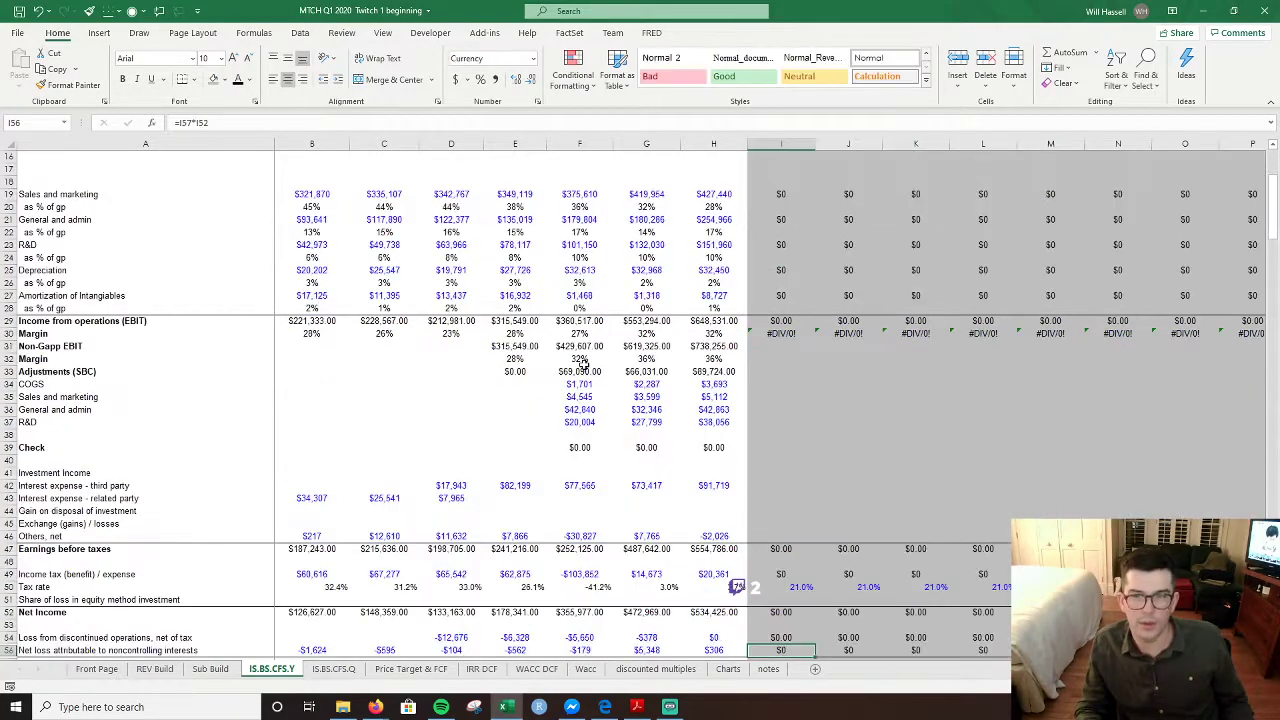
- Examine the 2020 forecast formulas down the annual balance sheet to total liabilities and shareholders' equity
{"action": "key", "text": "Down"}
{"action": "key", "text": "Down"}
{"action": "key", "text": "Down"}
{"action": "key", "text": "Down"}
{"action": "key", "text": "Down"}
{"action": "key", "text": "Down"}
{"action": "key", "text": "Down"}
{"action": "key", "text": "Down"}
{"action": "key", "text": "Down"}
{"action": "key", "text": "Down"}
{"action": "key", "text": "Down"}
{"action": "key", "text": "Down"}
{"action": "key", "text": "Down"}
{"action": "key", "text": "Down"}
{"action": "key", "text": "Down"}
{"action": "key", "text": "Down"}
{"action": "key", "text": "Down"}
{"action": "key", "text": "Down"}
{"action": "key", "text": "Down"}
{"action": "key", "text": "Down"}
{"action": "key", "text": "Down"}
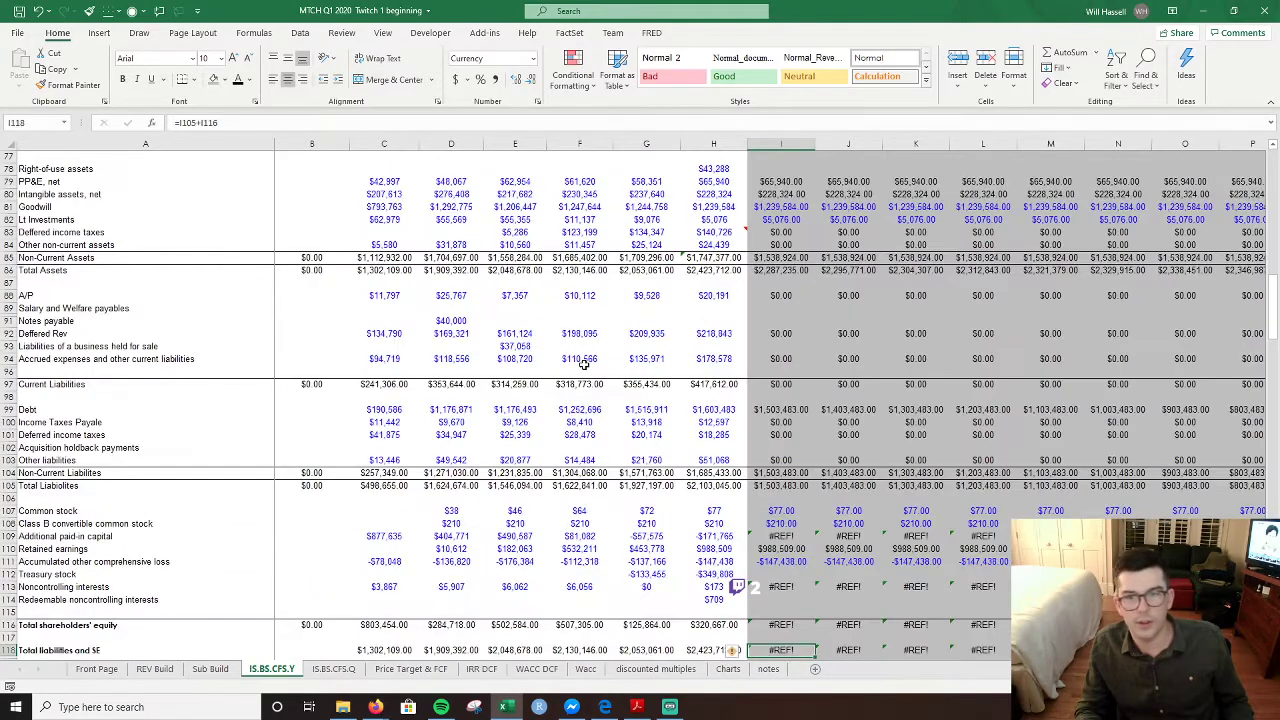
- Review the 2020 column backwards from the cash flow statement's depreciation and amortization rows through the balance sheet to Non-GAAP NI
{"action": "key", "text": "Up"}
{"action": "key", "text": "Up"}
{"action": "key", "text": "Up"}
{"action": "key", "text": "Up"}
{"action": "key", "text": "Up"}
{"action": "key", "text": "Up"}
{"action": "key", "text": "Up"}
{"action": "key", "text": "Up"}
{"action": "key", "text": "Up"}
{"action": "key", "text": "Up"}
{"action": "key", "text": "Up"}
{"action": "key", "text": "Up"}
{"action": "key", "text": "Up"}
{"action": "key", "text": "Up"}
{"action": "key", "text": "Up"}
{"action": "key", "text": "Up"}
{"action": "key", "text": "Up"}
{"action": "key", "text": "Up"}
{"action": "key", "text": "Up"}
{"action": "key", "text": "Up"}
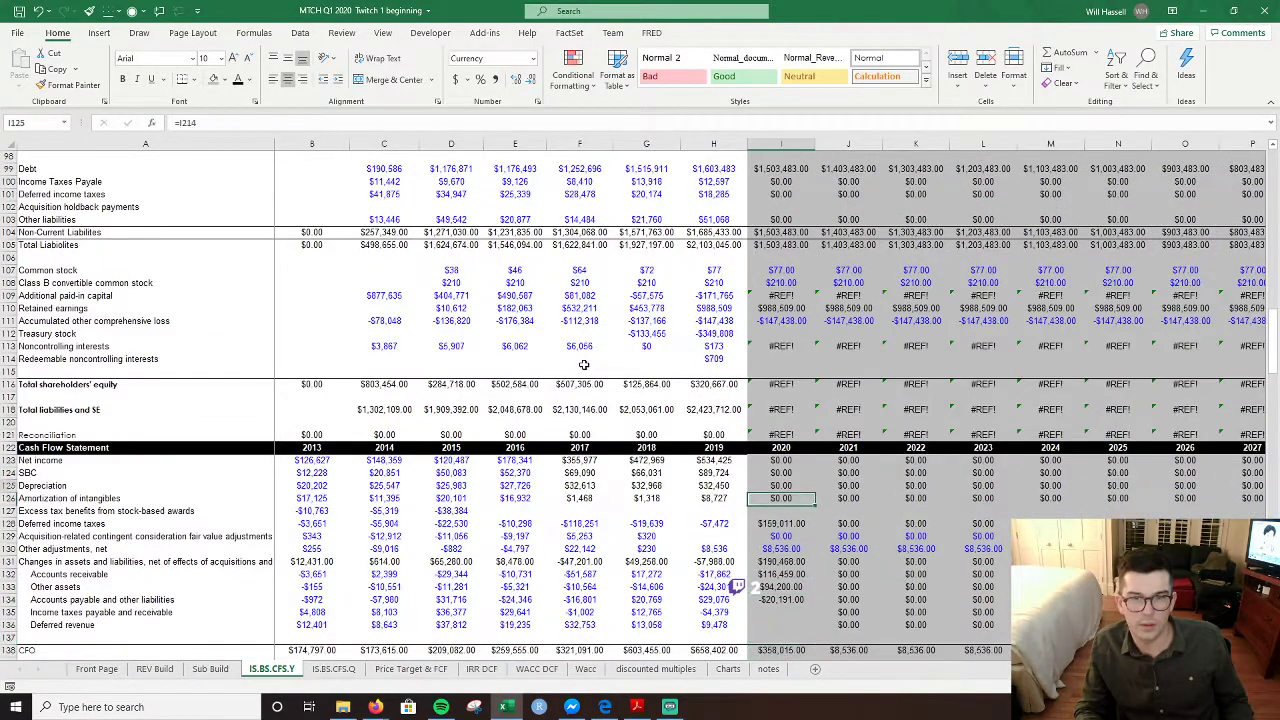
{"action": "key", "text": "Up"}
{"action": "key", "text": "Up"}
{"action": "key", "text": "Up"}
{"action": "key", "text": "Up"}
{"action": "key", "text": "Up"}
{"action": "key", "text": "Up"}
{"action": "key", "text": "Up"}
{"action": "key", "text": "Up"}
{"action": "key", "text": "Up"}
{"action": "key", "text": "Up"}
{"action": "key", "text": "Up"}
{"action": "key", "text": "Up"}
{"action": "key", "text": "Up"}
{"action": "key", "text": "Up"}
{"action": "key", "text": "Up"}
{"action": "key", "text": "Up"}
{"action": "key", "text": "Up"}
{"action": "key", "text": "Up"}
{"action": "key", "text": "Up"}
{"action": "key", "text": "Up"}
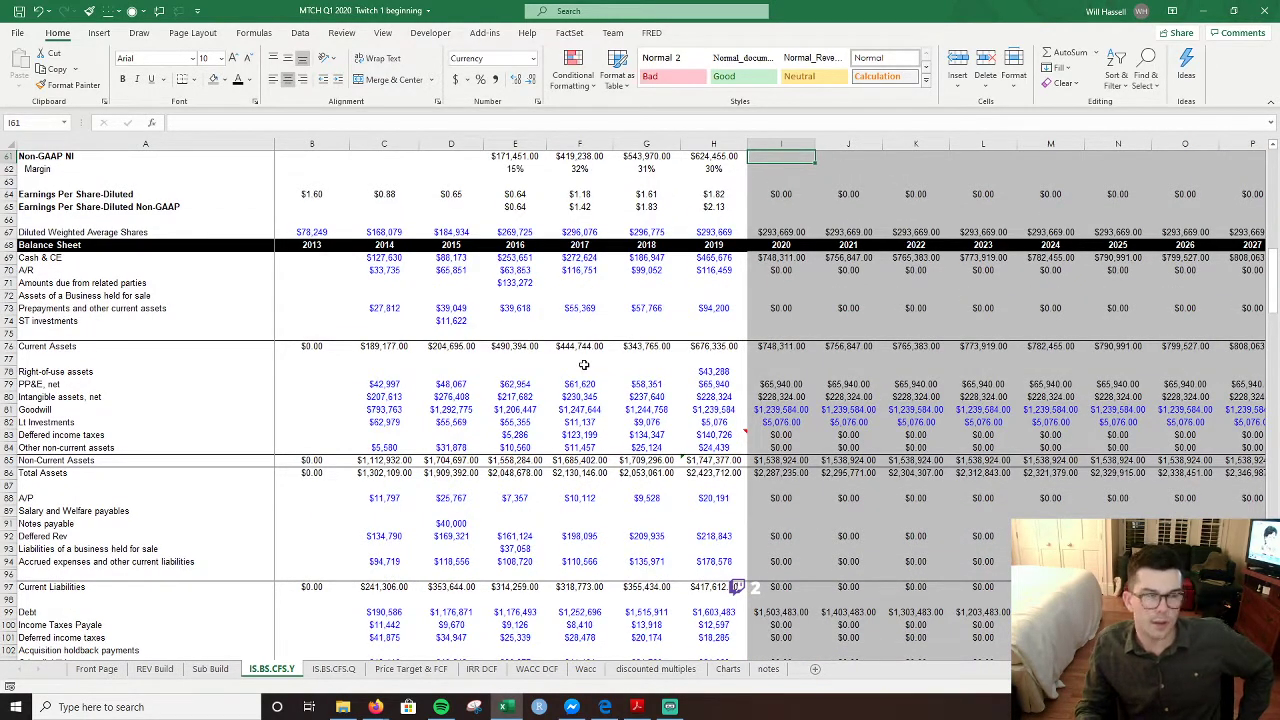
- Check the 2020 forecast from Earnings Per Share-Diluted through the balance sheet's asset rows down to LT Investments
{"action": "key", "text": "Down"}
{"action": "key", "text": "Down"}
{"action": "key", "text": "Down"}
{"action": "key", "text": "Down"}
{"action": "key", "text": "Down"}
{"action": "key", "text": "Down"}
{"action": "key", "text": "Down"}
{"action": "key", "text": "Down"}
{"action": "key", "text": "Down"}
{"action": "key", "text": "Down"}
{"action": "key", "text": "Down"}
{"action": "key", "text": "Down"}
{"action": "key", "text": "Down"}
{"action": "key", "text": "Down"}
{"action": "key", "text": "Down"}
{"action": "key", "text": "Down"}
{"action": "key", "text": "Down"}
{"action": "key", "text": "Down"}
{"action": "key", "text": "Down"}
{"action": "key", "text": "Down"}
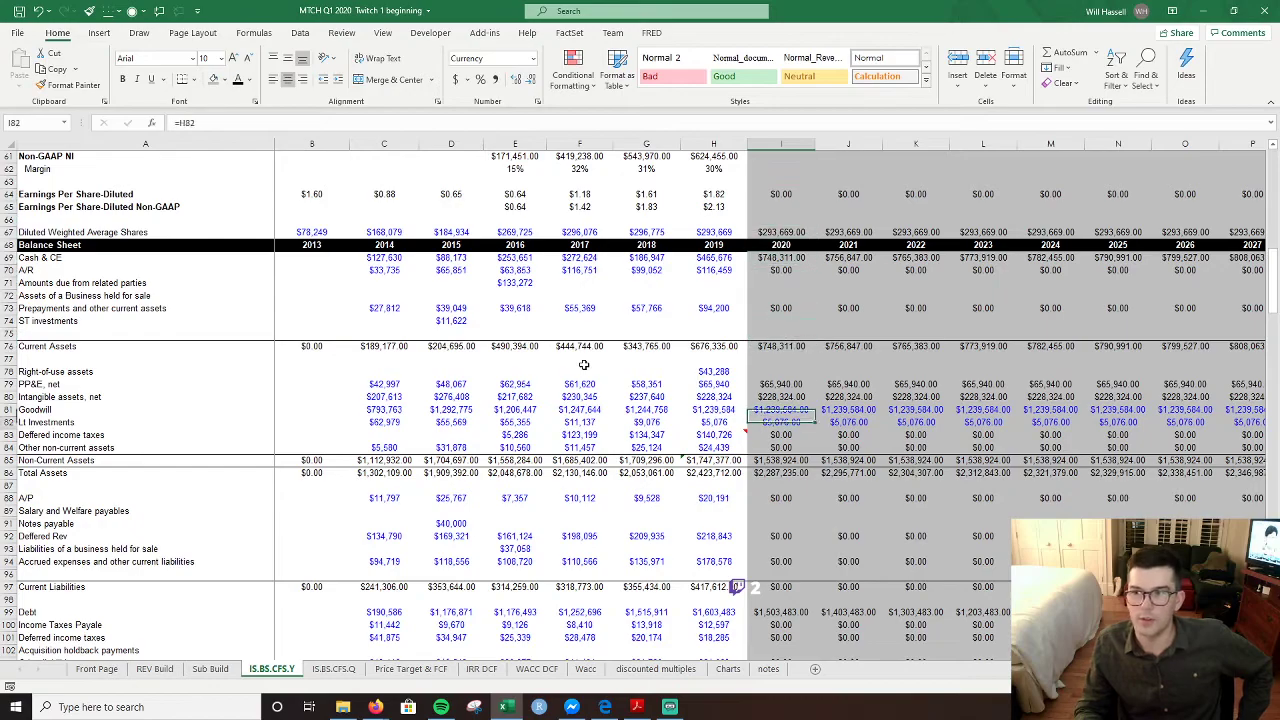
- Check the 2020 forecast from the balance sheet's liabilities and equity through the cash flow statement's CFO and first financing rows
{"action": "key", "text": "Down"}
{"action": "key", "text": "Down"}
{"action": "key", "text": "Down"}
{"action": "key", "text": "Down"}
{"action": "key", "text": "Down"}
{"action": "key", "text": "Down"}
{"action": "key", "text": "Down"}
{"action": "key", "text": "Down"}
{"action": "key", "text": "Down"}
{"action": "key", "text": "Down"}
{"action": "key", "text": "Down"}
{"action": "key", "text": "Down"}
{"action": "key", "text": "Down"}
{"action": "key", "text": "Down"}
{"action": "key", "text": "Down"}
{"action": "key", "text": "Down"}
{"action": "key", "text": "Down"}
{"action": "key", "text": "Down"}
{"action": "key", "text": "Down"}
{"action": "key", "text": "Down"}
{"action": "key", "text": "Down"}
{"action": "key", "text": "Down"}
{"action": "key", "text": "Down"}
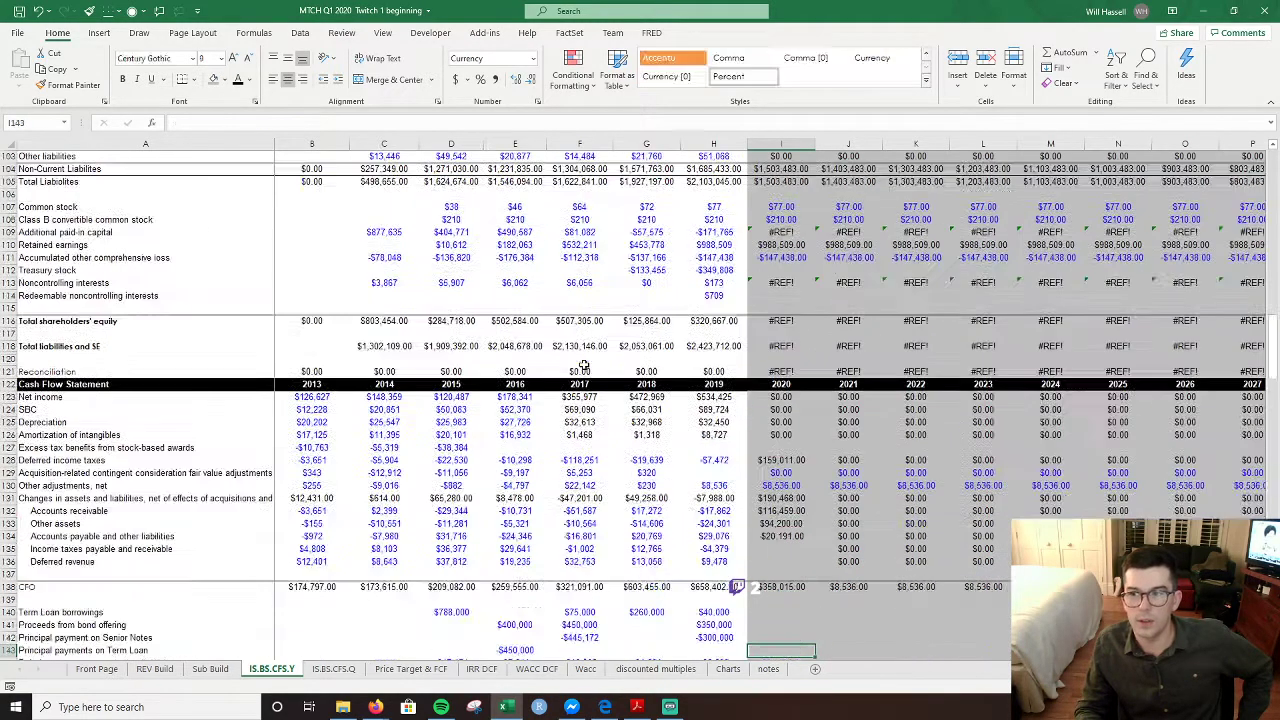
{"action": "key", "text": "Down"}
{"action": "key", "text": "Down"}
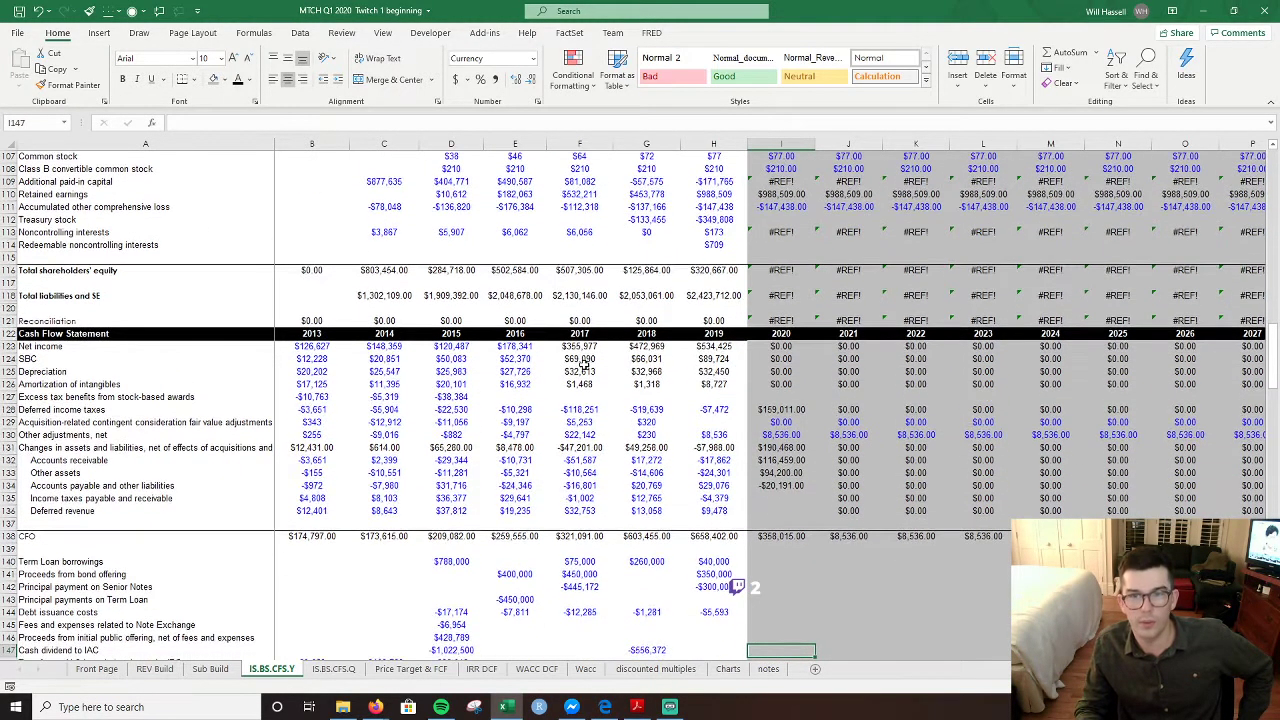
- Examine the 2020 forecast through the CFF, CFI and ending cash rows down to AP DOH in the working capital section
{"action": "key", "text": "Down"}
{"action": "key", "text": "Down"}
{"action": "key", "text": "Down"}
{"action": "key", "text": "Down"}
{"action": "key", "text": "Down"}
{"action": "key", "text": "Down"}
{"action": "key", "text": "Down"}
{"action": "key", "text": "Down"}
{"action": "key", "text": "Down"}
{"action": "key", "text": "Down"}
{"action": "key", "text": "Down"}
{"action": "key", "text": "Down"}
{"action": "key", "text": "Down"}
{"action": "key", "text": "Down"}
{"action": "key", "text": "Down"}
{"action": "key", "text": "Down"}
{"action": "key", "text": "Down"}
{"action": "key", "text": "Down"}
{"action": "key", "text": "Down"}
{"action": "key", "text": "Down"}
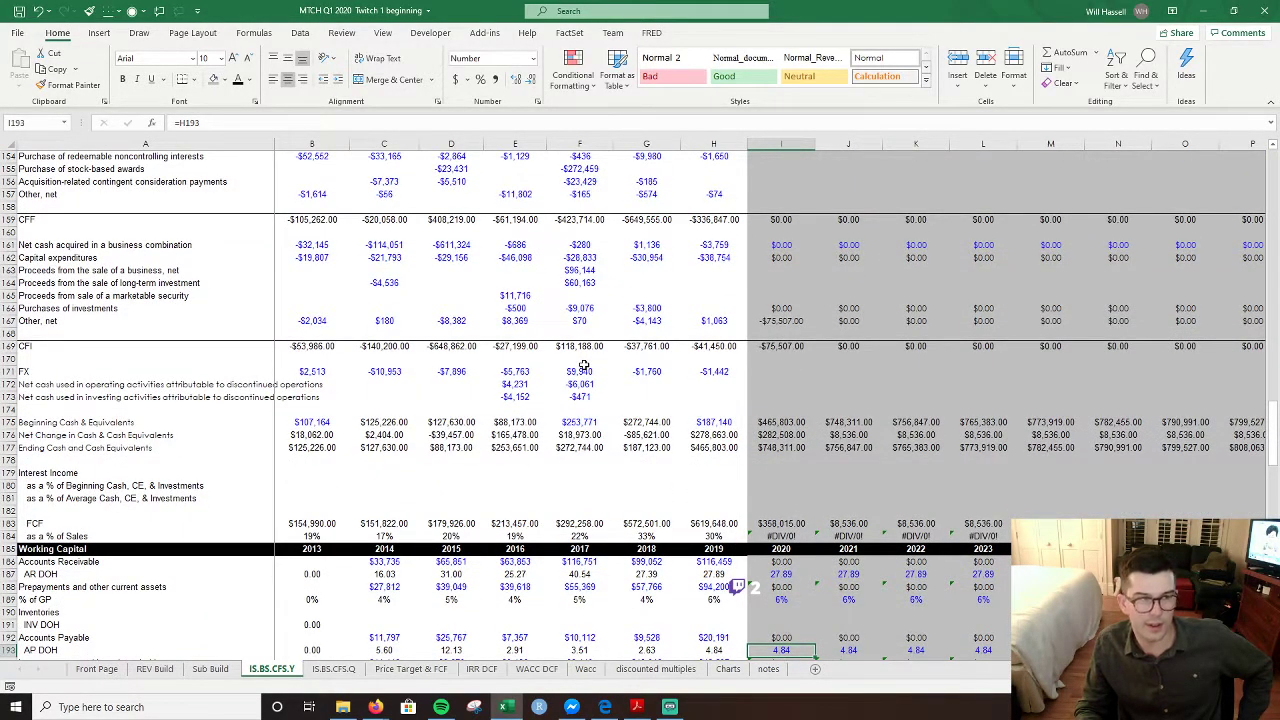
- Check the 2020 forecast from AP DOH through the PP&E, amortization, debt and balance sheet item schedules down to Amount raised in Share Count
{"action": "key", "text": "Down"}
{"action": "key", "text": "Down"}
{"action": "key", "text": "Down"}
{"action": "key", "text": "Down"}
{"action": "key", "text": "Down"}
{"action": "key", "text": "Down"}
{"action": "key", "text": "Down"}
{"action": "key", "text": "Down"}
{"action": "key", "text": "Down"}
{"action": "key", "text": "Down"}
{"action": "key", "text": "Down"}
{"action": "key", "text": "Down"}
{"action": "key", "text": "Down"}
{"action": "key", "text": "Down"}
{"action": "key", "text": "Down"}
{"action": "key", "text": "Down"}
{"action": "key", "text": "Down"}
{"action": "key", "text": "Down"}
{"action": "key", "text": "Down"}
{"action": "key", "text": "Down"}
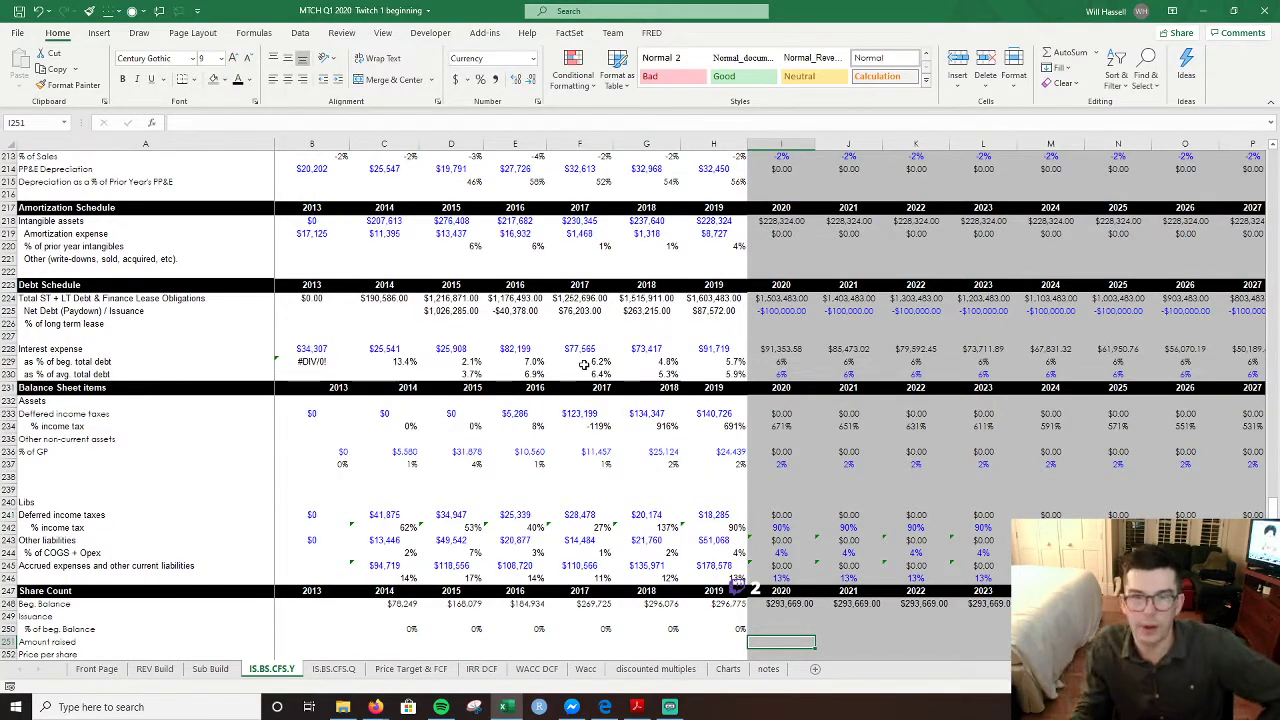
- Review the rest of the Share Count section and the forecast schedules back up to the cash flow statement's CFO rows
{"action": "scroll", "coordinate": [940, 510], "scroll_direction": "down", "scroll_amount": 10}
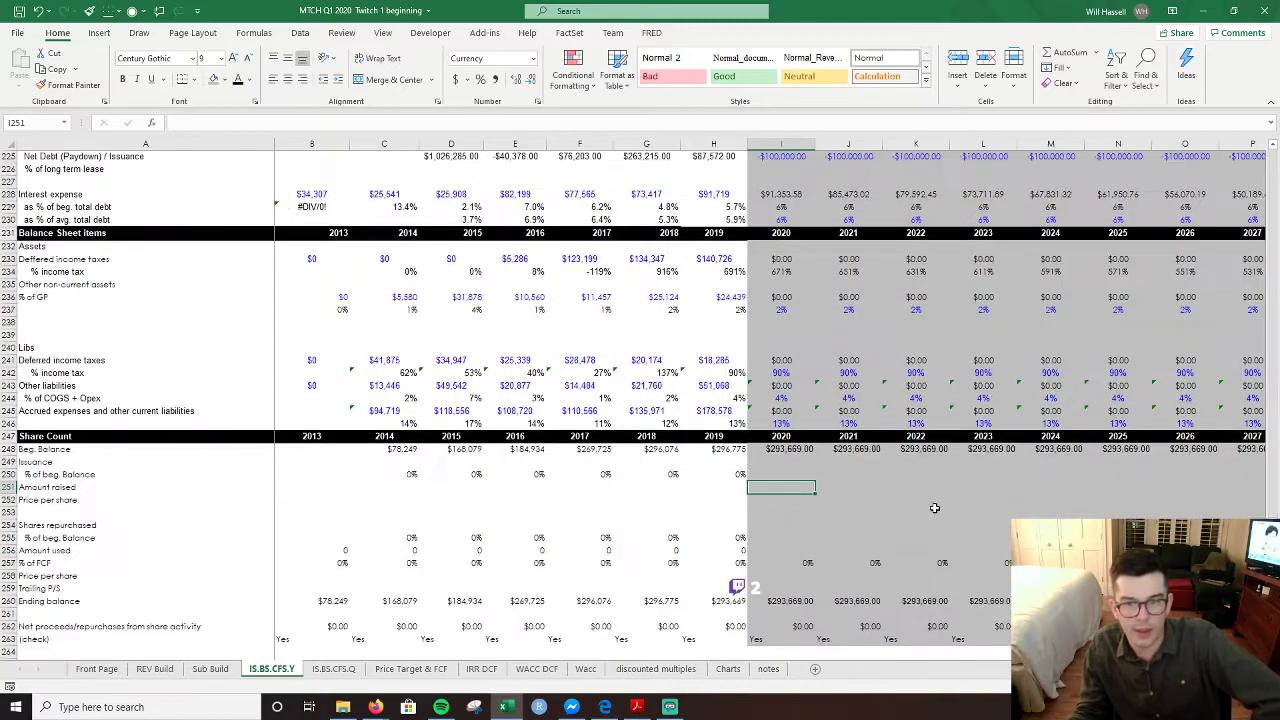
{"action": "scroll", "coordinate": [932, 505], "scroll_direction": "up", "scroll_amount": 11}
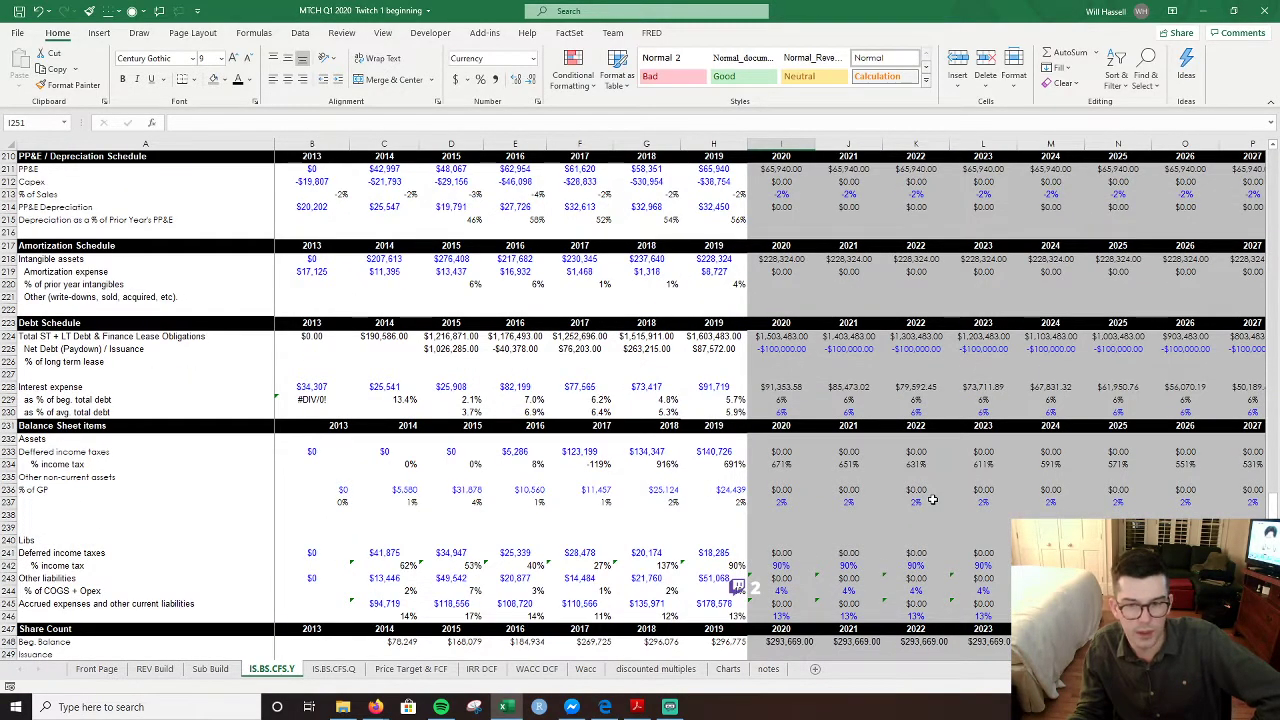
{"action": "scroll", "coordinate": [932, 499], "scroll_direction": "up", "scroll_amount": 20}
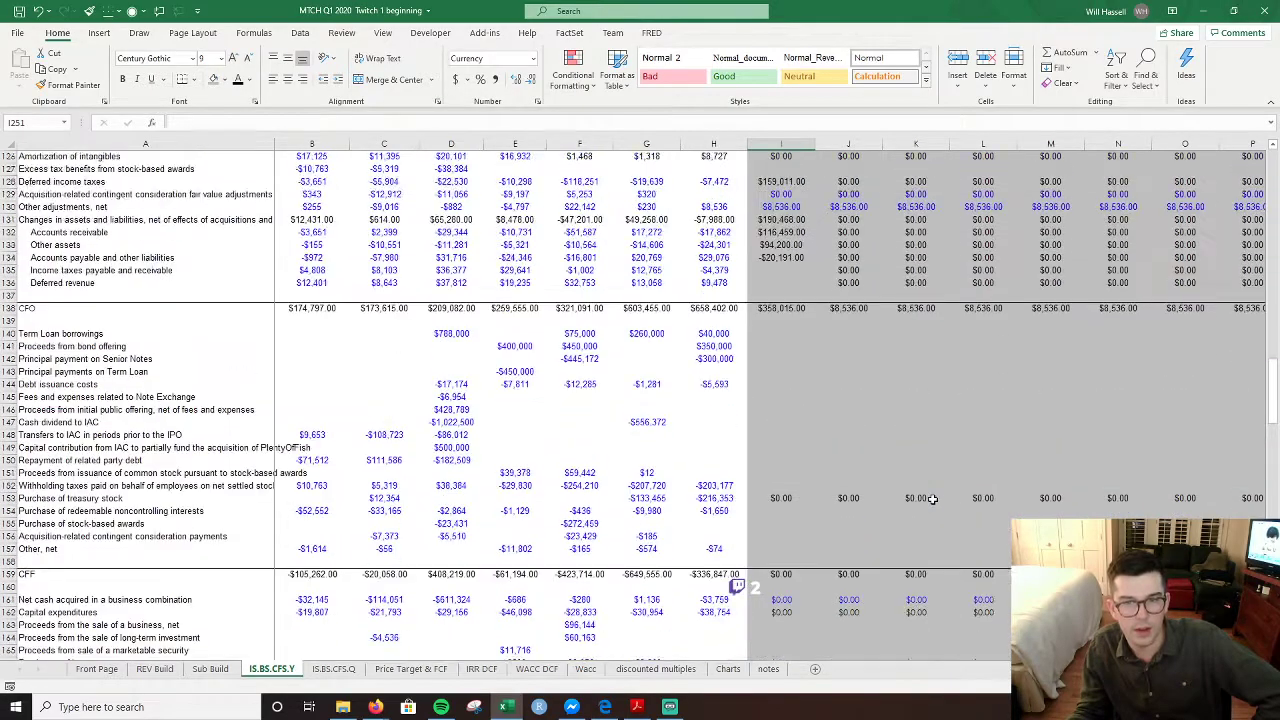
- Review the annual statements sheet, from the income statement through the balance sheet, cash flow and supporting schedules to the share count
{"action": "scroll", "coordinate": [932, 499], "scroll_direction": "up", "scroll_amount": 1}
{"action": "scroll", "coordinate": [873, 346], "scroll_direction": "up", "scroll_amount": 20}
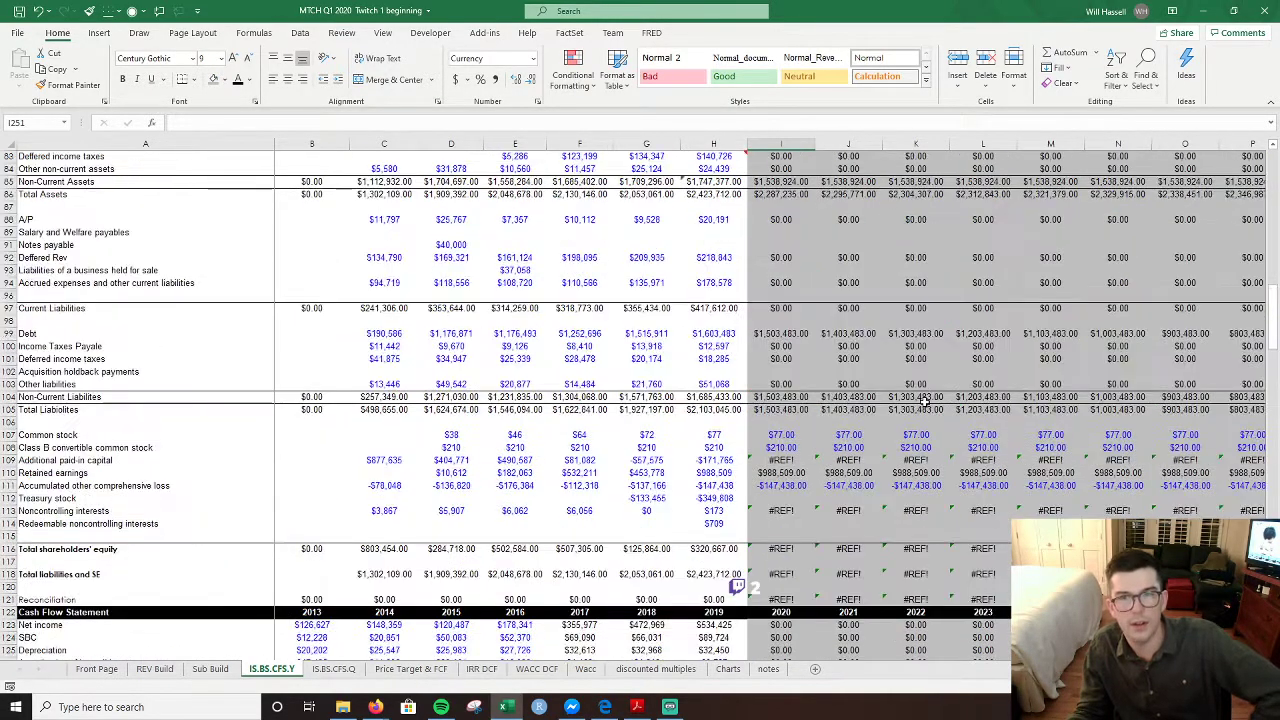
{"action": "scroll", "coordinate": [947, 394], "scroll_direction": "up", "scroll_amount": 14}
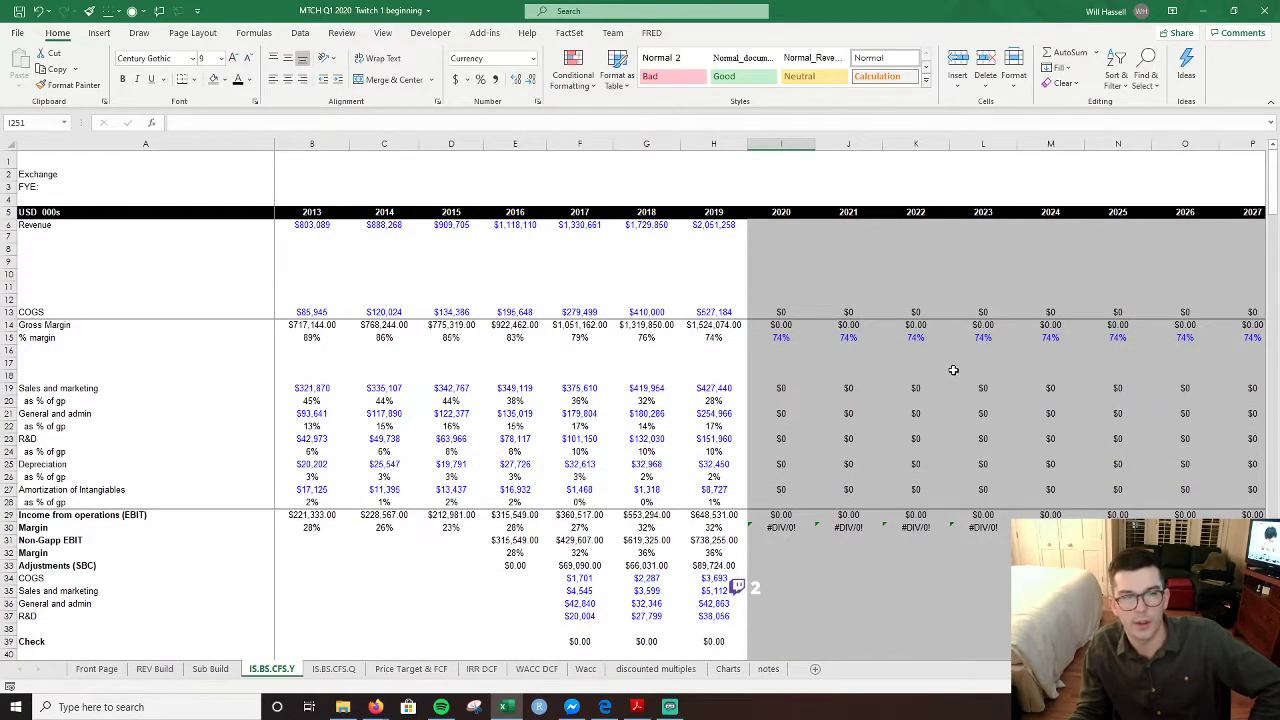
{"action": "scroll", "coordinate": [953, 370], "scroll_direction": "down", "scroll_amount": 20}
{"action": "scroll", "coordinate": [953, 368], "scroll_direction": "down", "scroll_amount": 16}
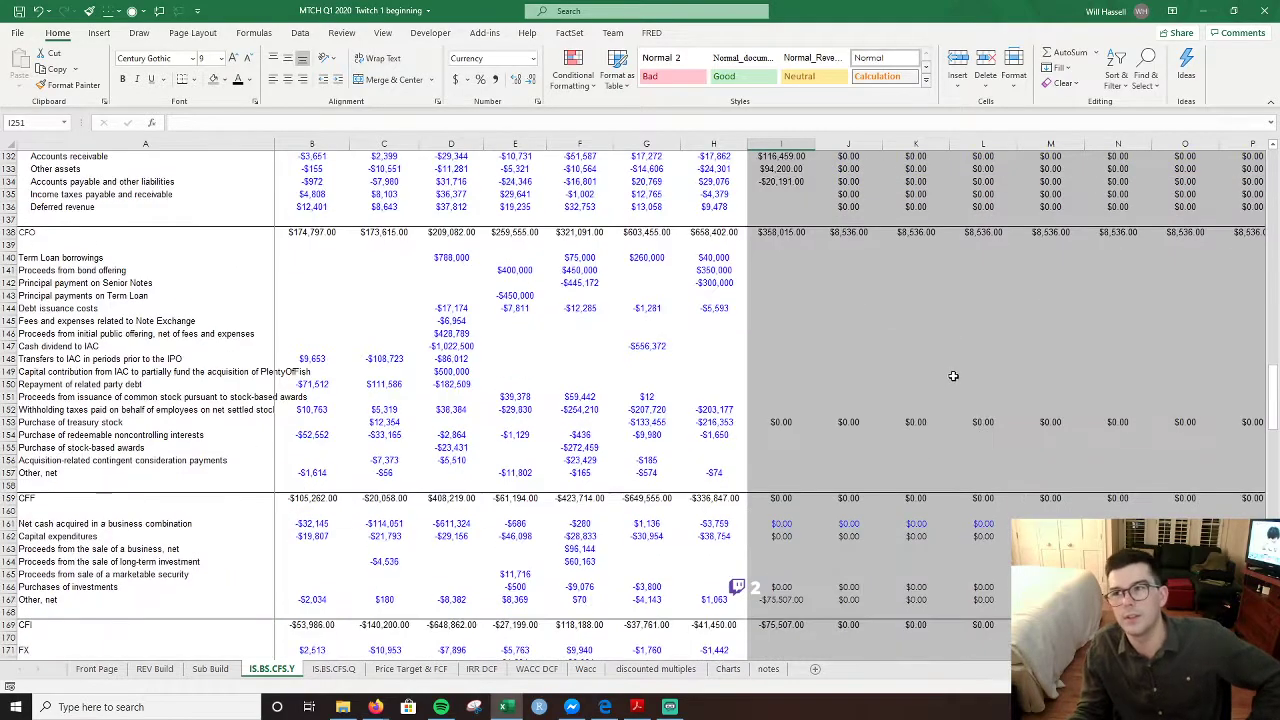
{"action": "scroll", "coordinate": [953, 376], "scroll_direction": "down", "scroll_amount": 17}
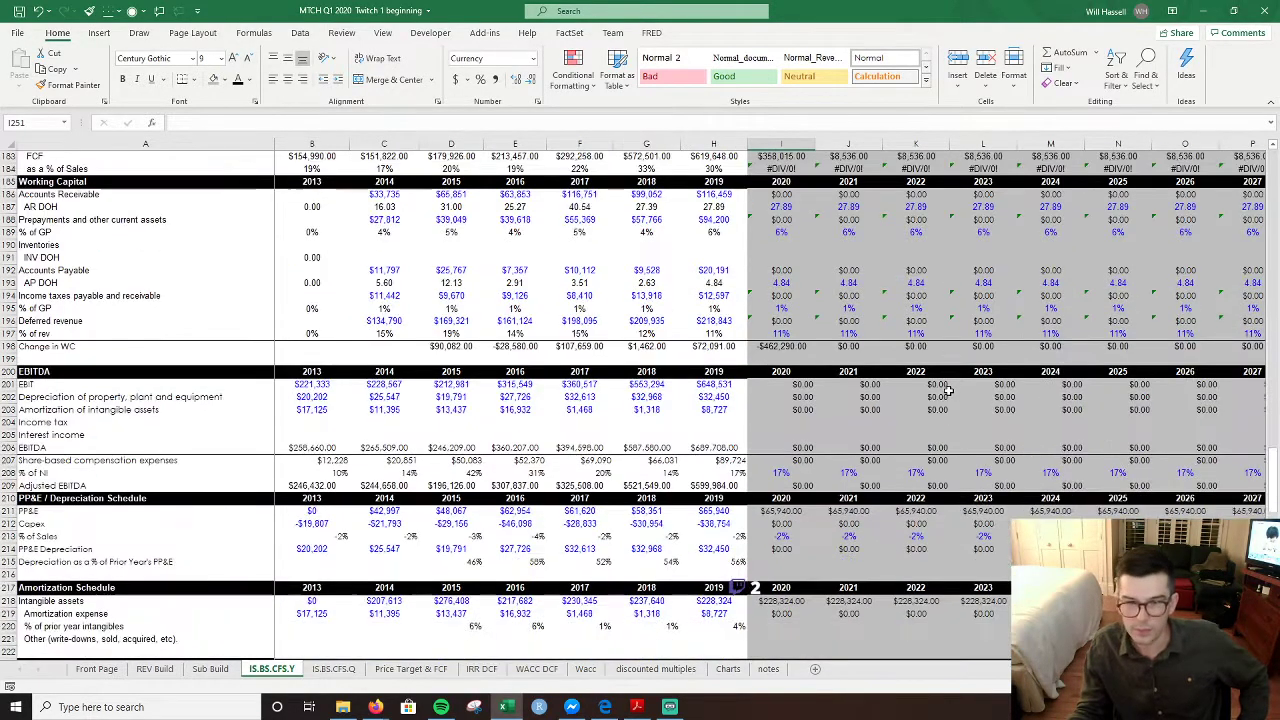
{"action": "scroll", "coordinate": [983, 345], "scroll_direction": "down", "scroll_amount": 4}
{"action": "scroll", "coordinate": [985, 380], "scroll_direction": "down", "scroll_amount": 7}
{"action": "scroll", "coordinate": [965, 410], "scroll_direction": "up", "scroll_amount": 7}
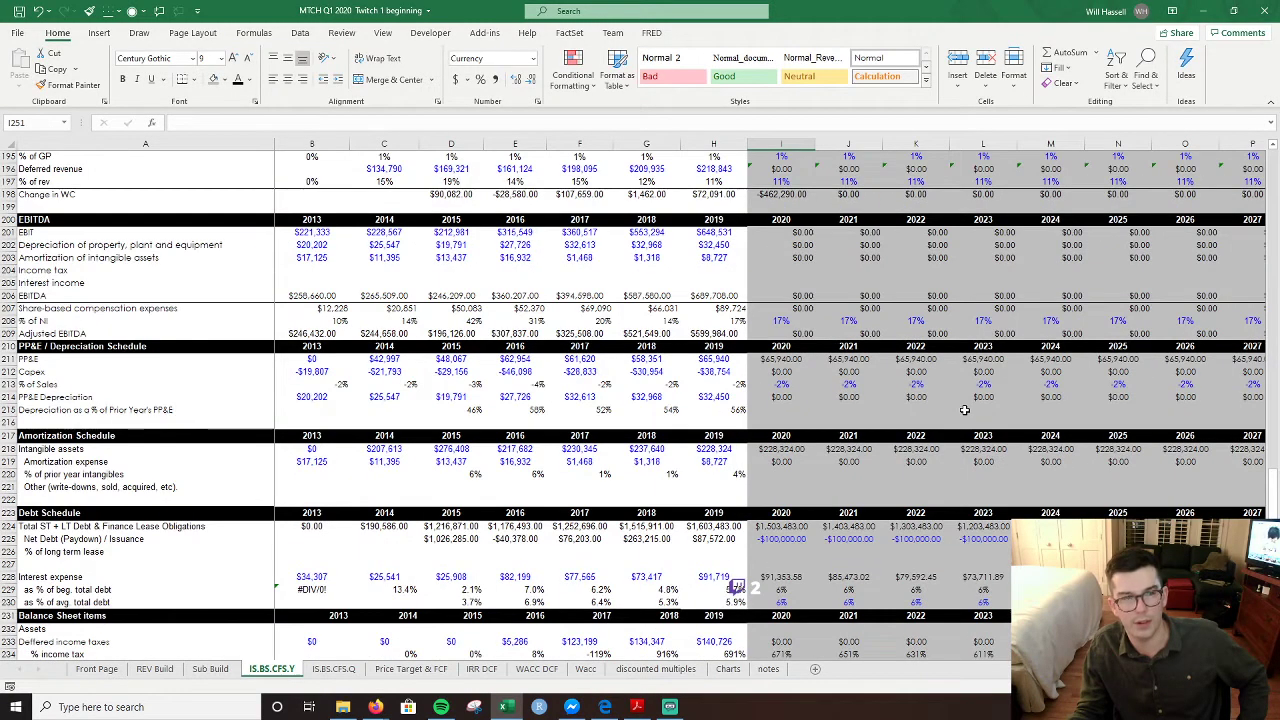
{"action": "scroll", "coordinate": [889, 551], "scroll_direction": "up", "scroll_amount": 5}
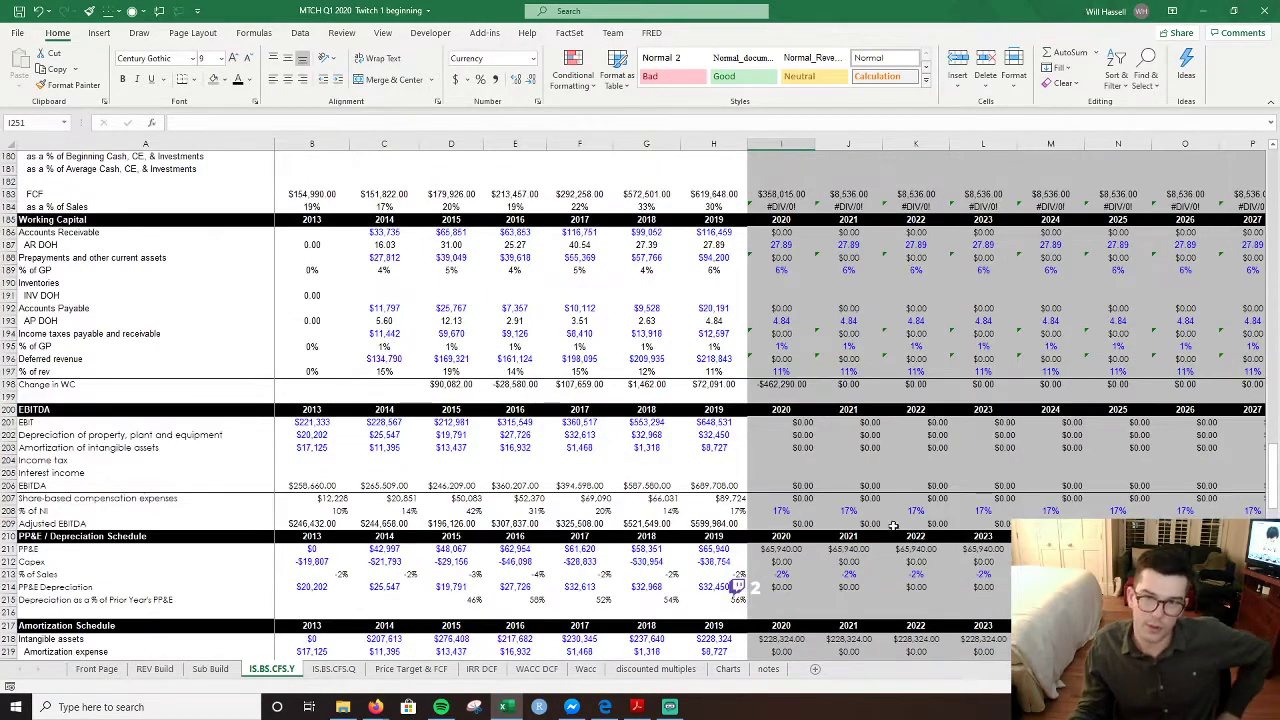
{"action": "scroll", "coordinate": [1008, 382], "scroll_direction": "up", "scroll_amount": 3}
{"action": "scroll", "coordinate": [938, 383], "scroll_direction": "down", "scroll_amount": 5}
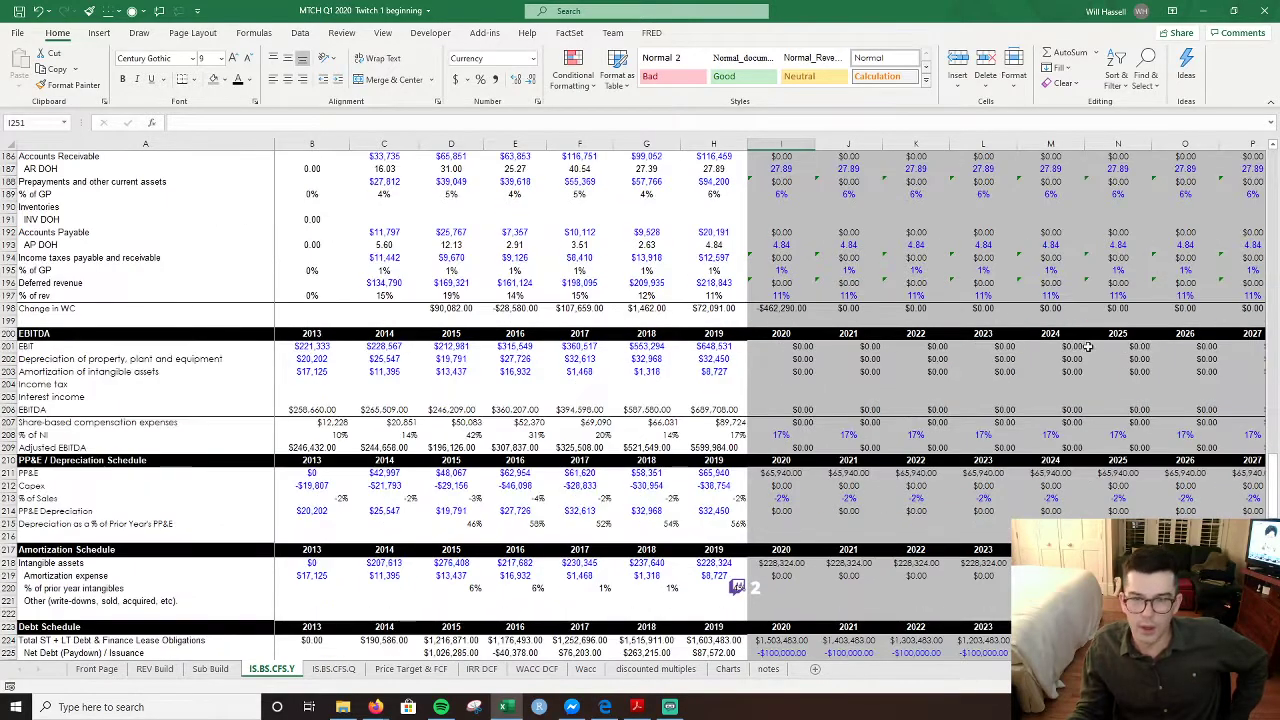
{"action": "scroll", "coordinate": [1111, 354], "scroll_direction": "down", "scroll_amount": 11}
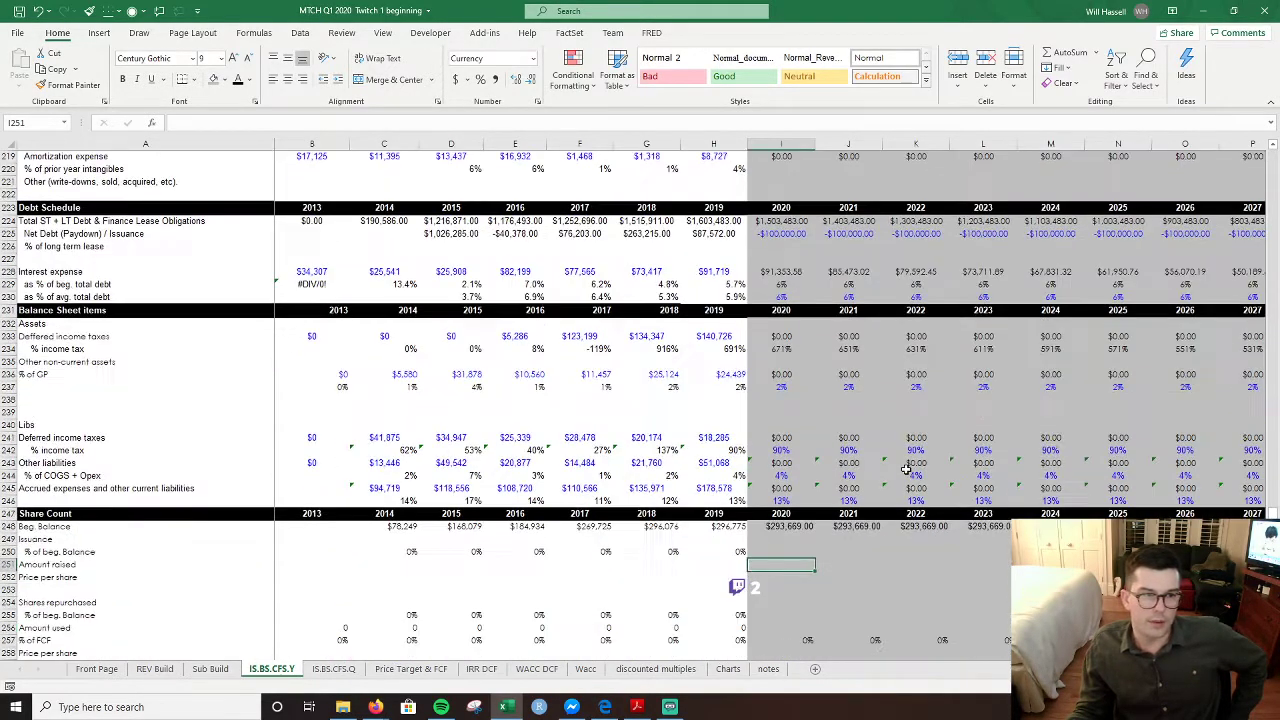
{"action": "scroll", "coordinate": [880, 475], "scroll_direction": "down", "scroll_amount": 5}
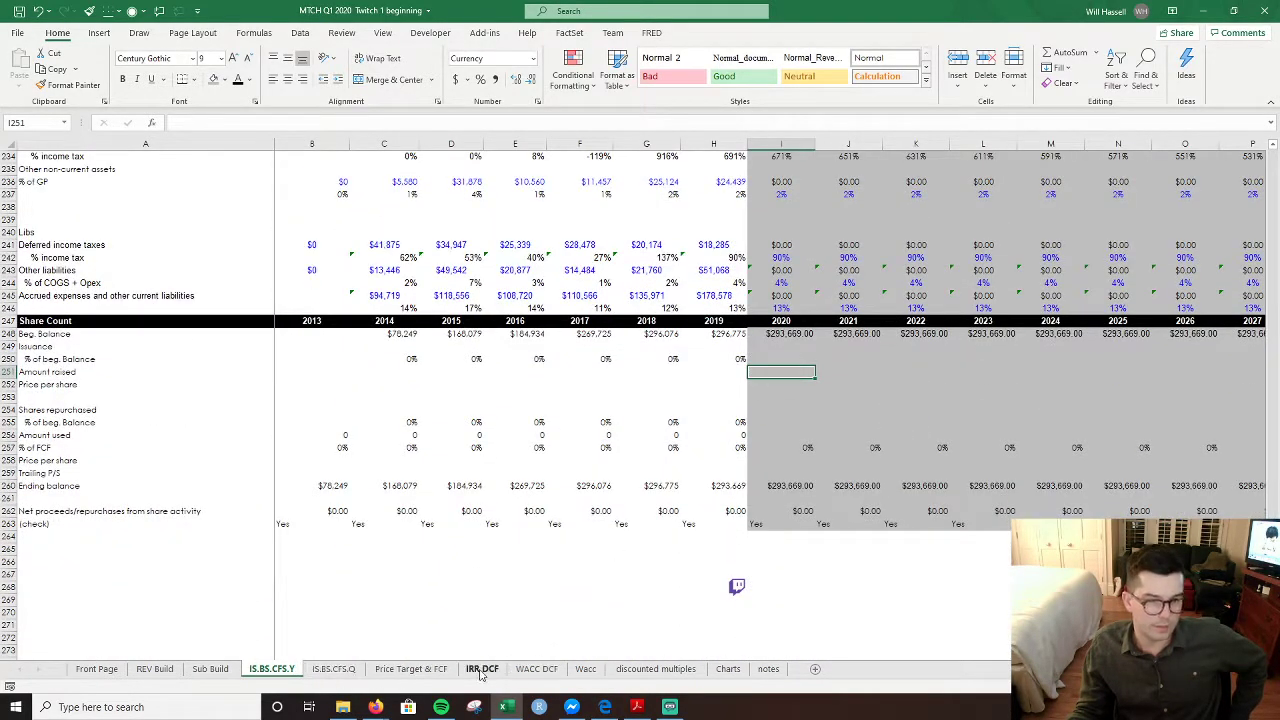
- Look over the price target, DCF, WACC, subscriber and revenue build sheets, and return to the annual income statement
{"action": "left_click", "coordinate": [423, 668]}
{"action": "left_click", "coordinate": [481, 669]}
{"action": "left_click", "coordinate": [536, 669]}
{"action": "left_click", "coordinate": [585, 669]}
{"action": "left_click", "coordinate": [210, 669]}
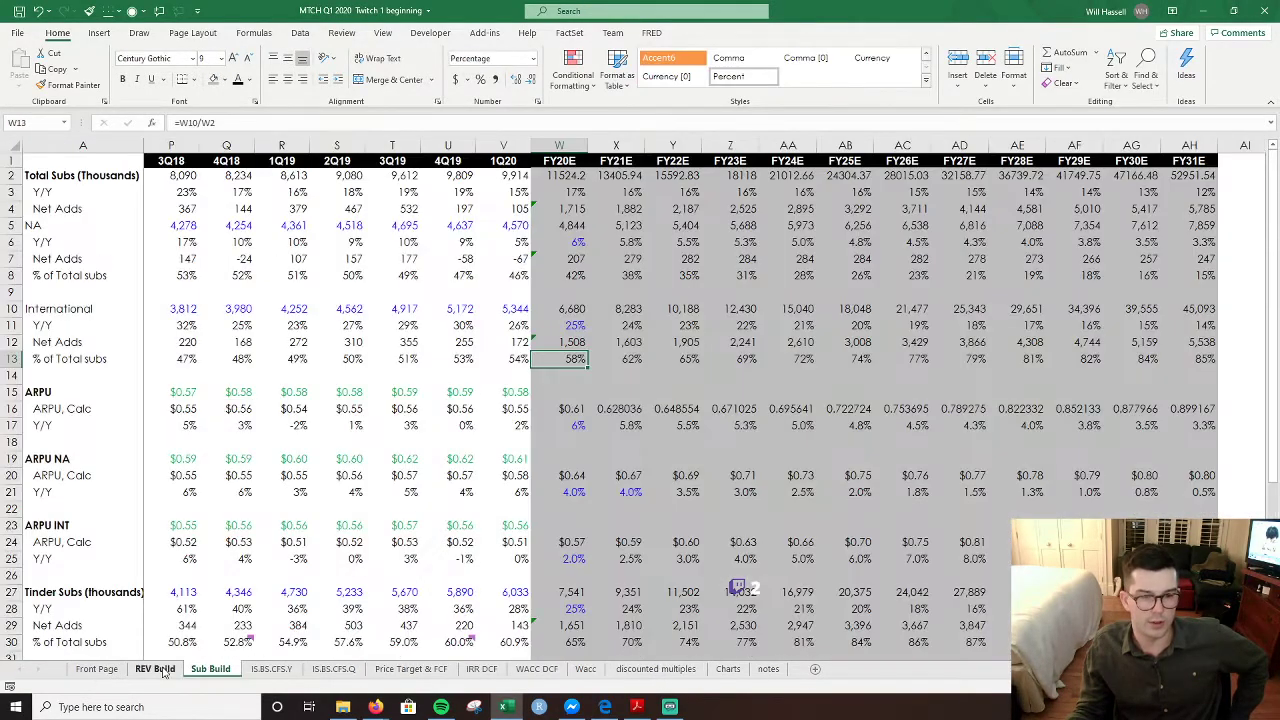
{"action": "left_click", "coordinate": [160, 669]}
{"action": "left_click", "coordinate": [271, 669]}
{"action": "scroll", "coordinate": [733, 548], "scroll_direction": "up", "scroll_amount": 16}
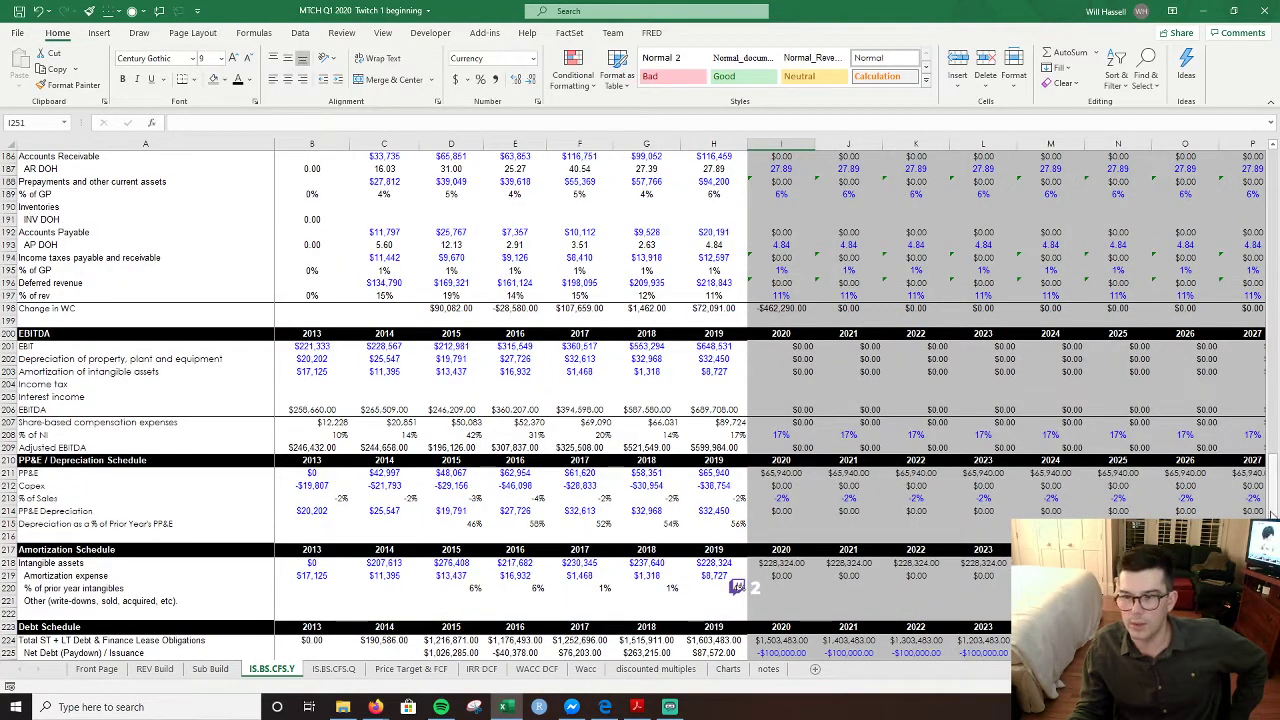
{"action": "left_click_drag", "start_coordinate": [1272, 500], "coordinate": [1273, 148]}
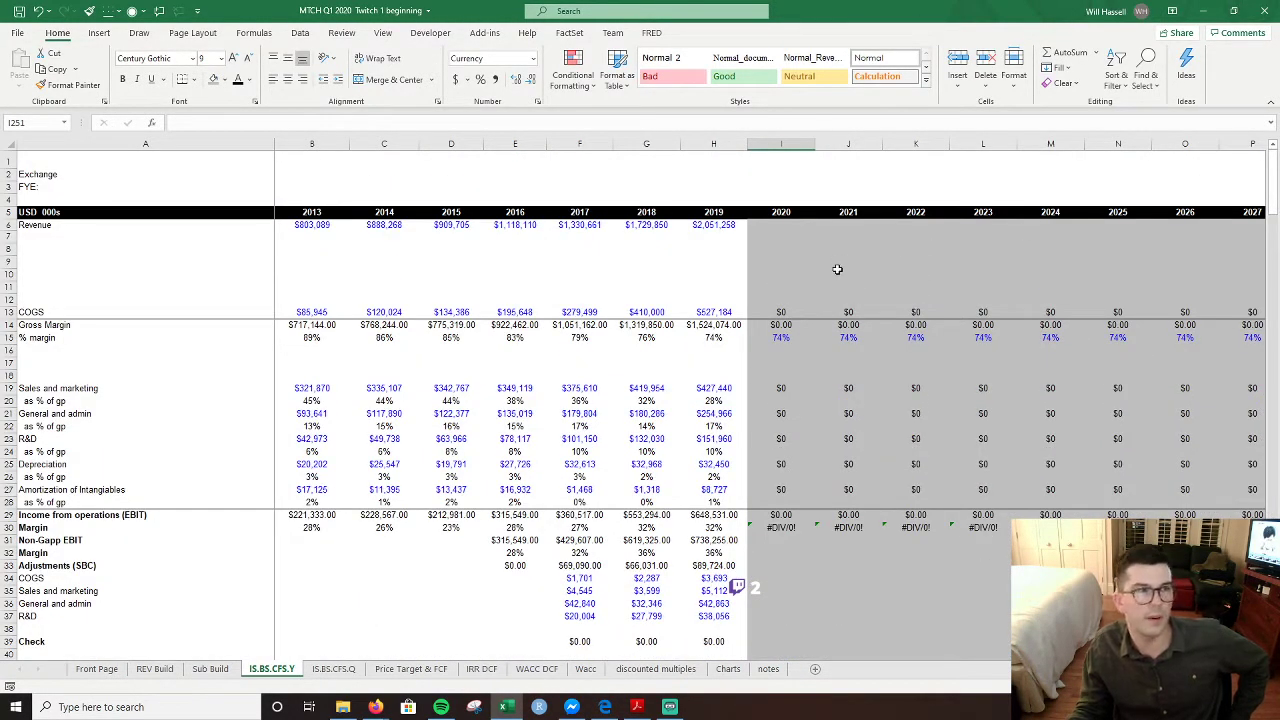
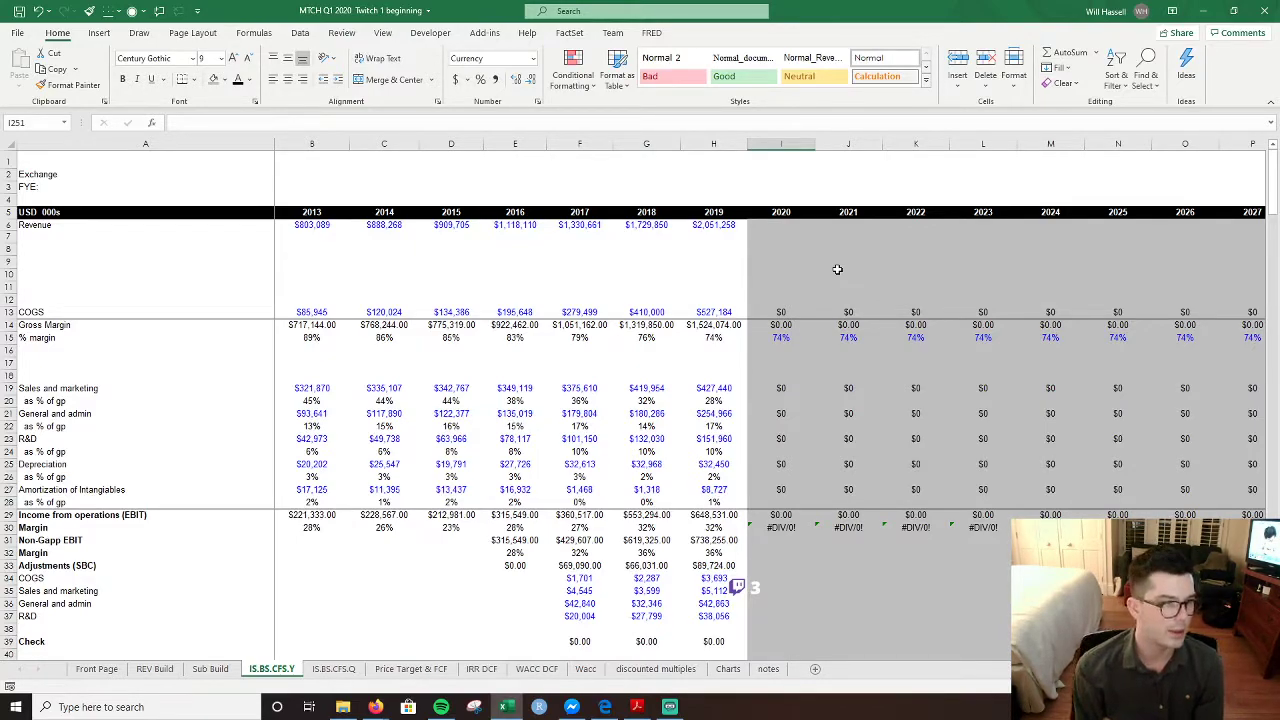
- Examine the forecast cells of the Revenue row from 2020 to 2028
{"action": "left_click", "coordinate": [872, 275]}
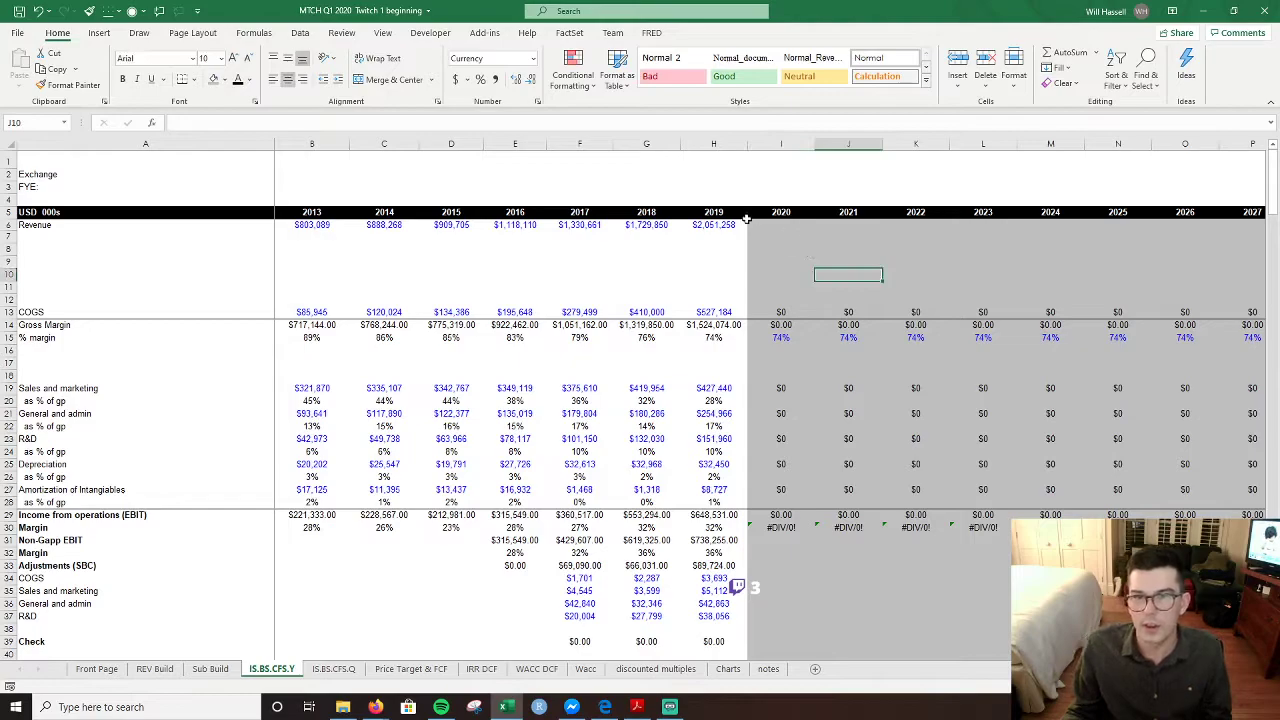
{"action": "left_click", "coordinate": [777, 234]}
{"action": "key", "text": "Up"}
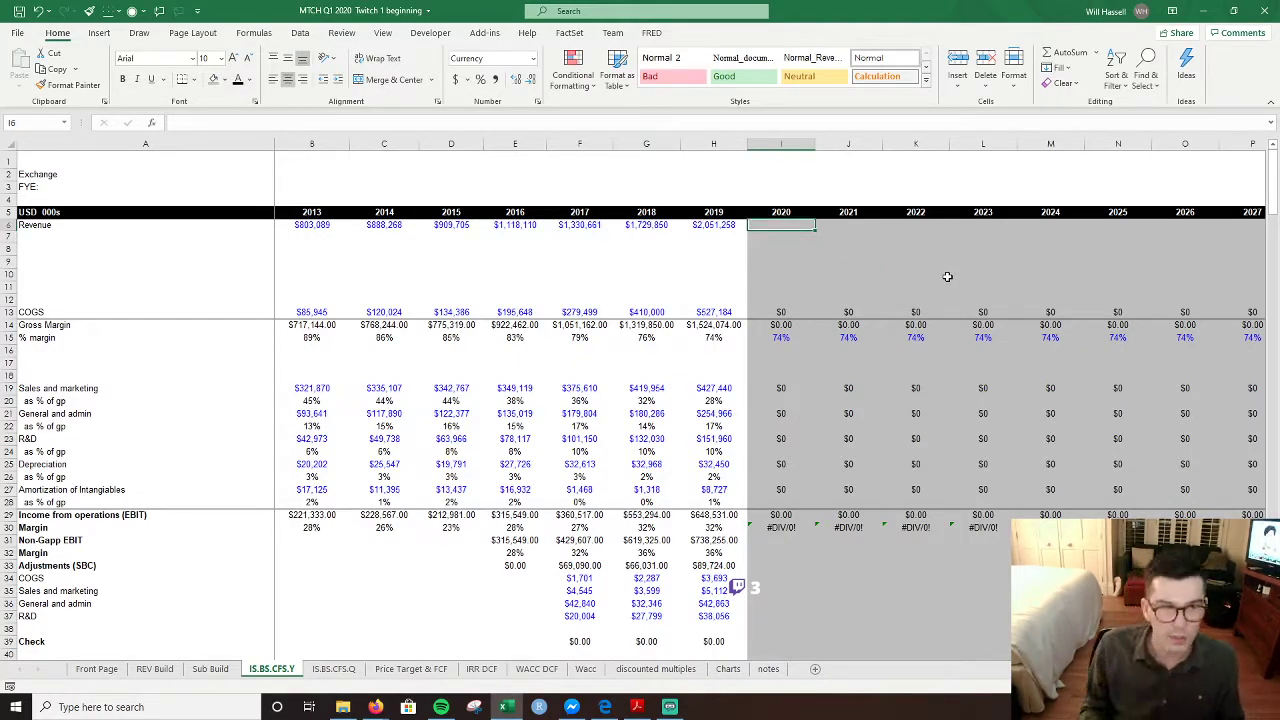
{"action": "key", "text": "Right"}
{"action": "key", "text": "Right"}
{"action": "key", "text": "Right"}
{"action": "key", "text": "Right"}
{"action": "key", "text": "Right"}
{"action": "key", "text": "Right"}
{"action": "key", "text": "Right"}
{"action": "key", "text": "Right"}
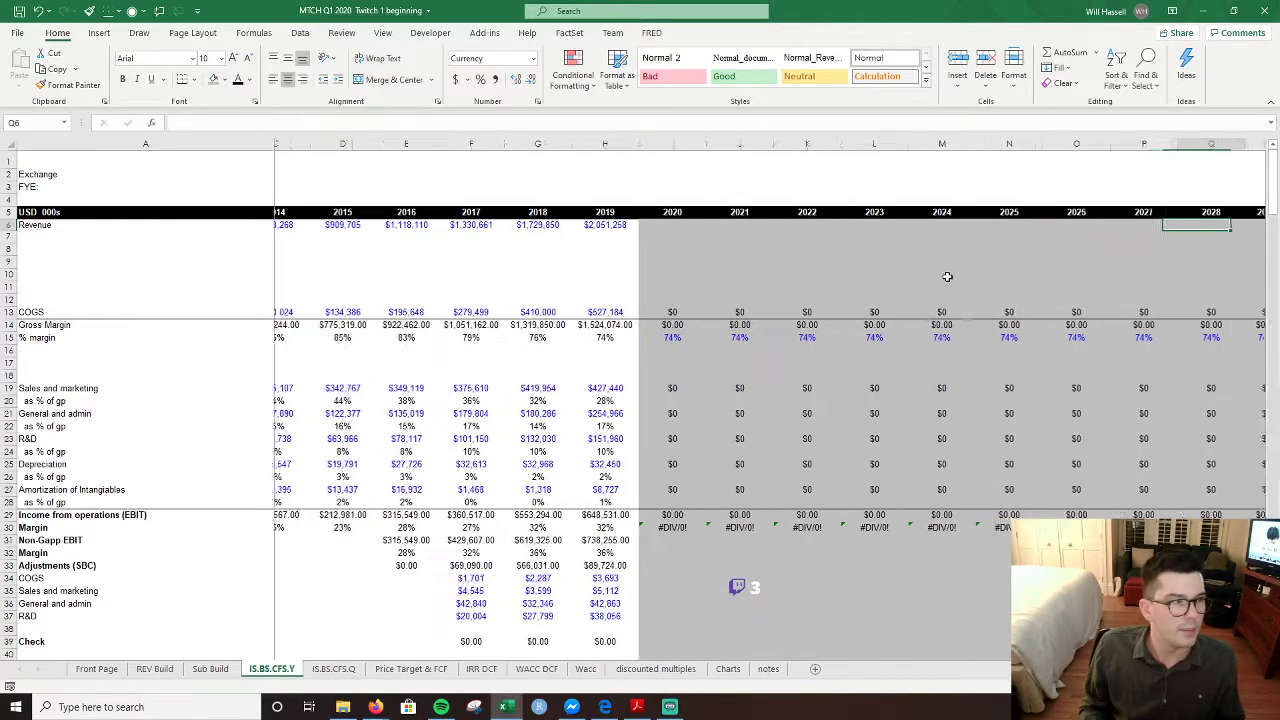
{"action": "key", "text": "Left"}
{"action": "key", "text": "Left"}
{"action": "key", "text": "Left"}
{"action": "key", "text": "Left"}
{"action": "key", "text": "Left"}
{"action": "key", "text": "Left"}
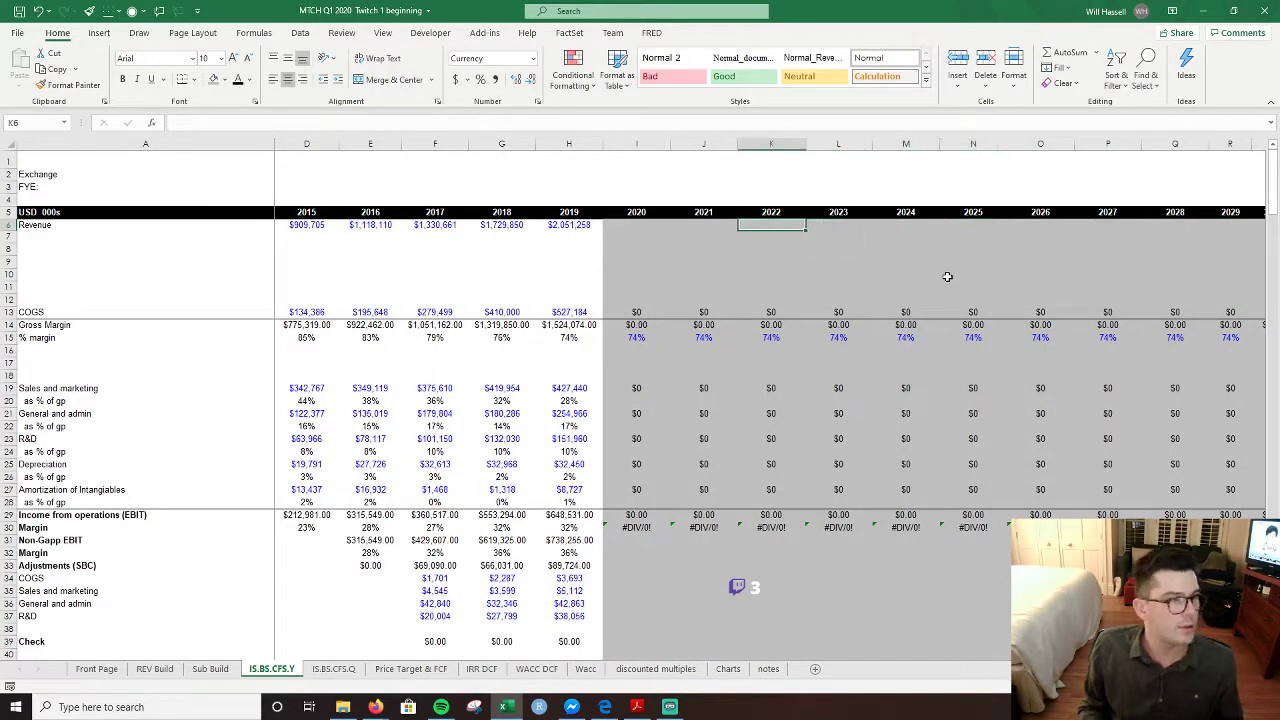
- Link the 2020 Revenue cell to the FY20E Total Revenue in the REV Build sheet
{"action": "key", "text": "Left"}
{"action": "key", "text": "Left"}
{"action": "type", "text": "="}
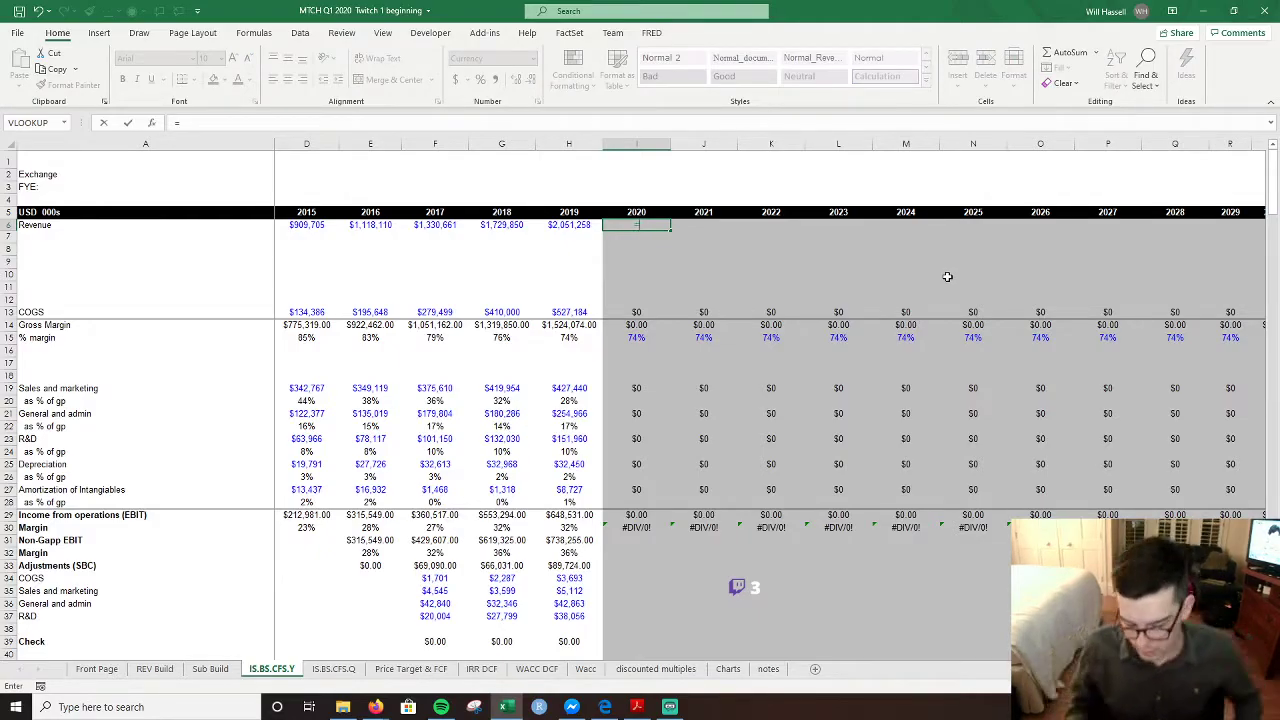
{"action": "key", "text": "ctrl+Page_Up"}
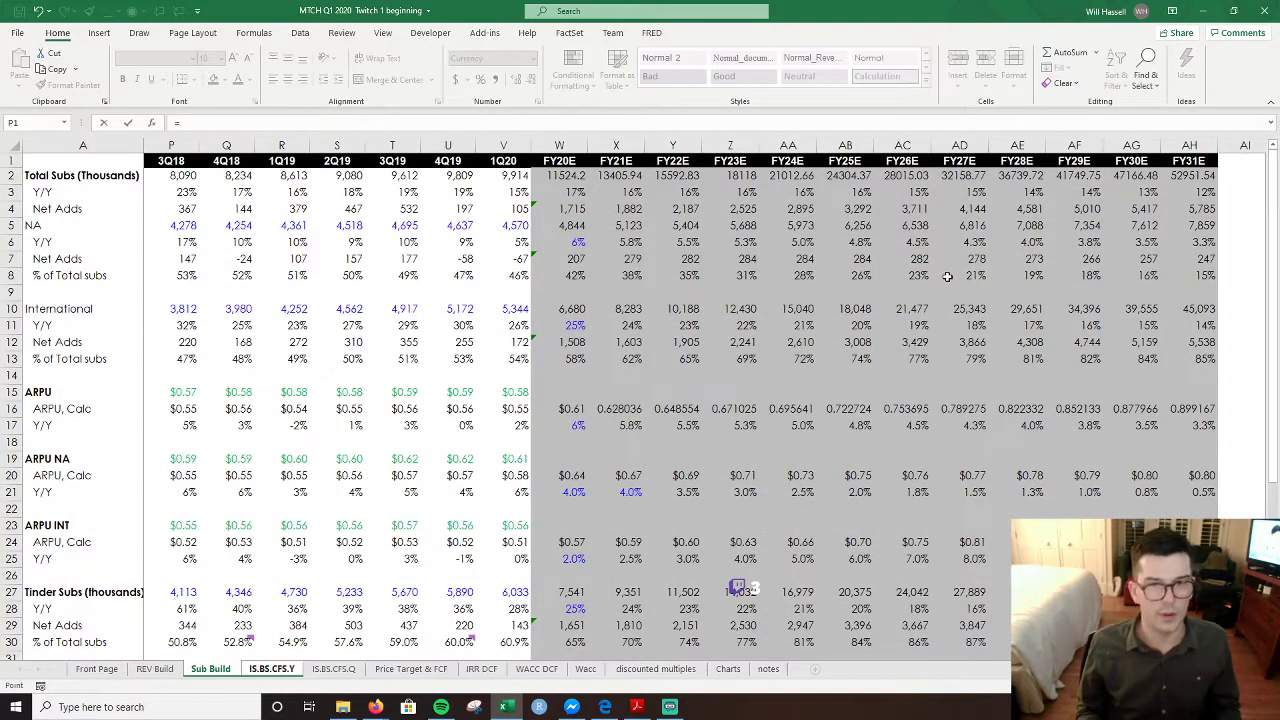
{"action": "key", "text": "ctrl+Page_Up"}
{"action": "key", "text": "Right"}
{"action": "key", "text": "Right"}
{"action": "key", "text": "Right"}
{"action": "key", "text": "Right"}
{"action": "key", "text": "Right"}
{"action": "key", "text": "Right"}
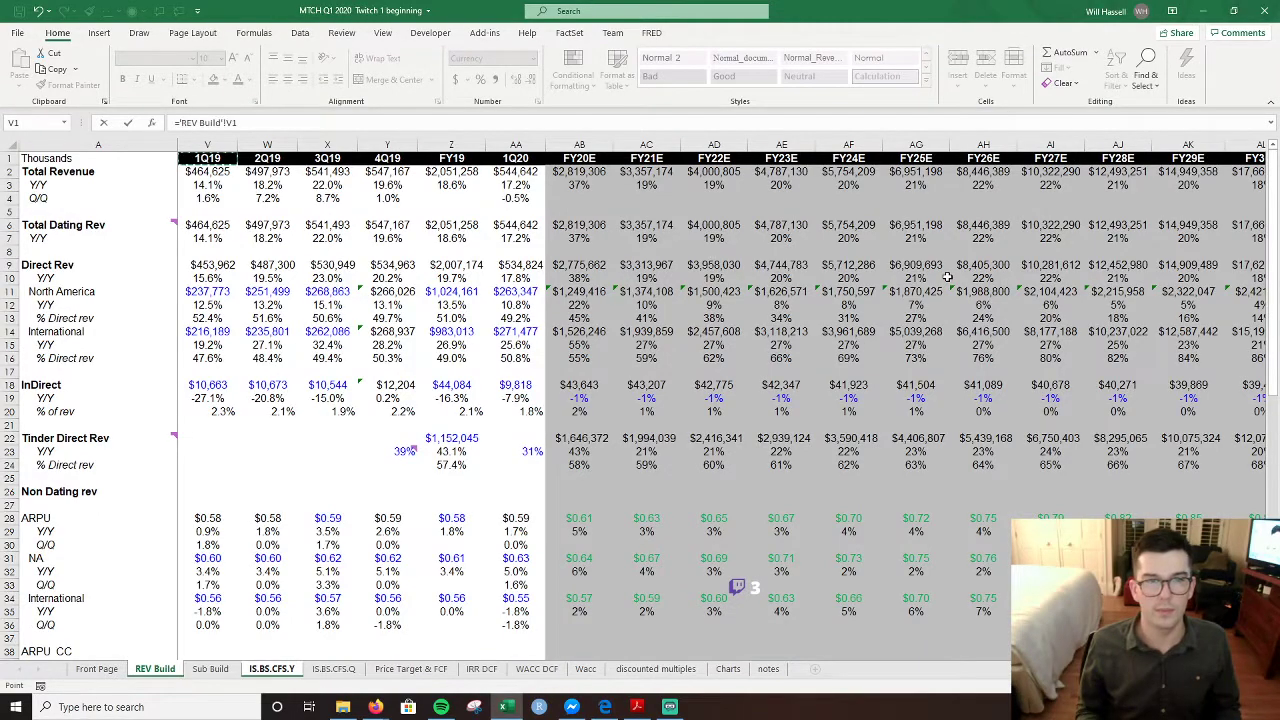
{"action": "key", "text": "Down"}
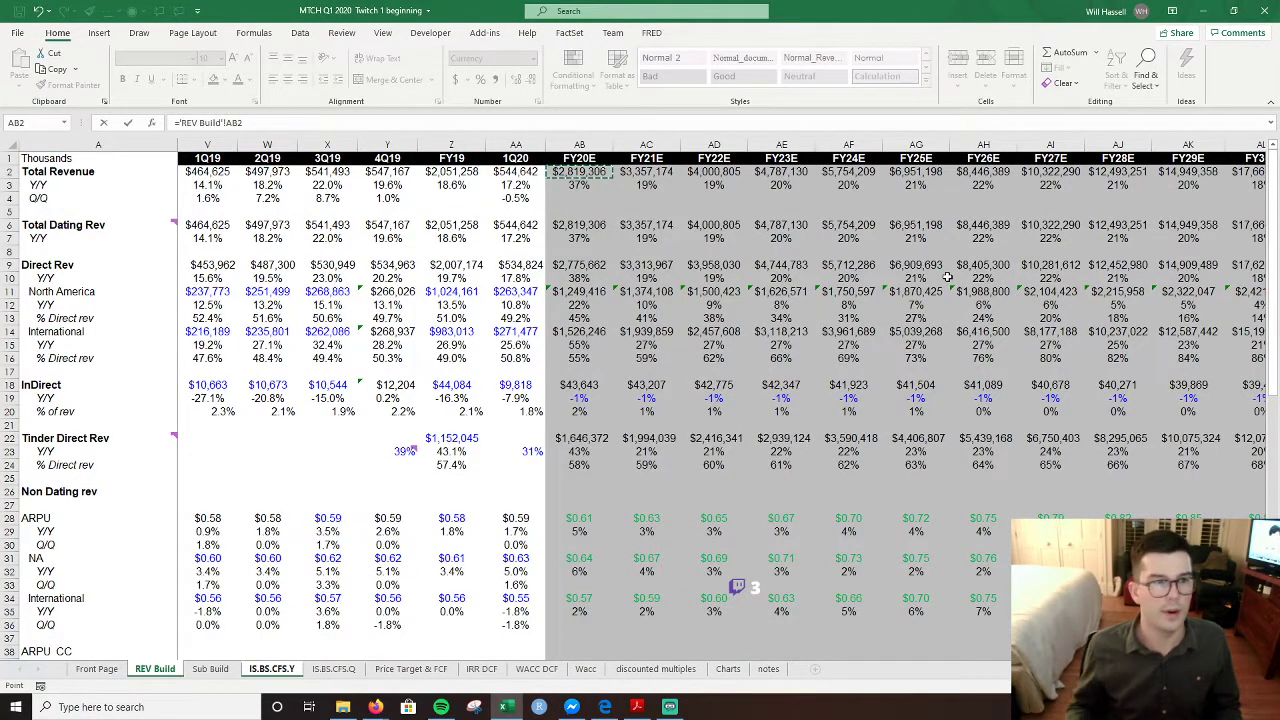
{"action": "key", "text": "Return"}
- Fill the 2020 Revenue link across the forecast years through 2031
{"action": "key", "text": "shift+Right"}
{"action": "key", "text": "shift+Right"}
{"action": "key", "text": "shift+Right"}
{"action": "key", "text": "shift+Right"}
{"action": "key", "text": "shift+Right"}
{"action": "key", "text": "shift+Right"}
{"action": "key", "text": "shift+Right"}
{"action": "key", "text": "shift+Right"}
{"action": "key", "text": "shift+Right"}
{"action": "key", "text": "shift+Right"}
{"action": "key", "text": "shift+Right"}
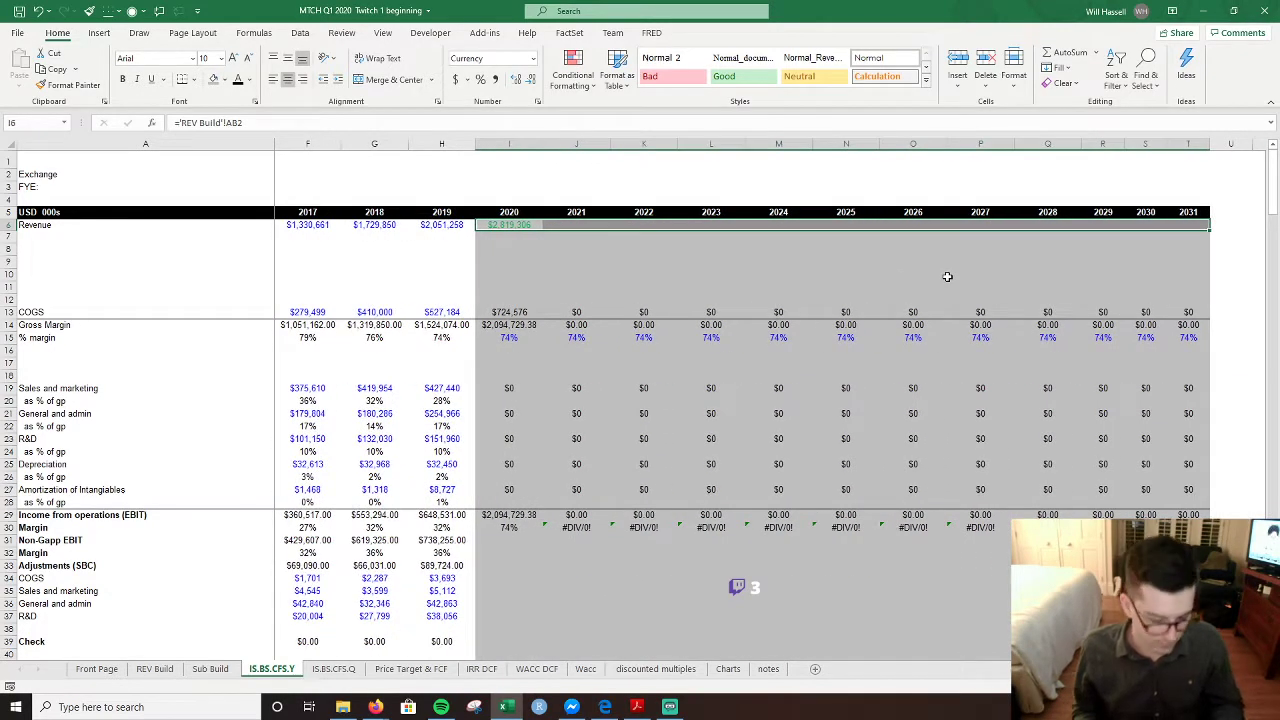
{"action": "key", "text": "ctrl+r"}
- Clear the gross % margin assumptions for 2020 through 2031
{"action": "key", "text": "Down"}
{"action": "key", "text": "Down"}
{"action": "key", "text": "Down"}
{"action": "key", "text": "Down"}
{"action": "key", "text": "Down"}
{"action": "key", "text": "Down"}
{"action": "key", "text": "Down"}
{"action": "key", "text": "Down"}
{"action": "key", "text": "Down"}
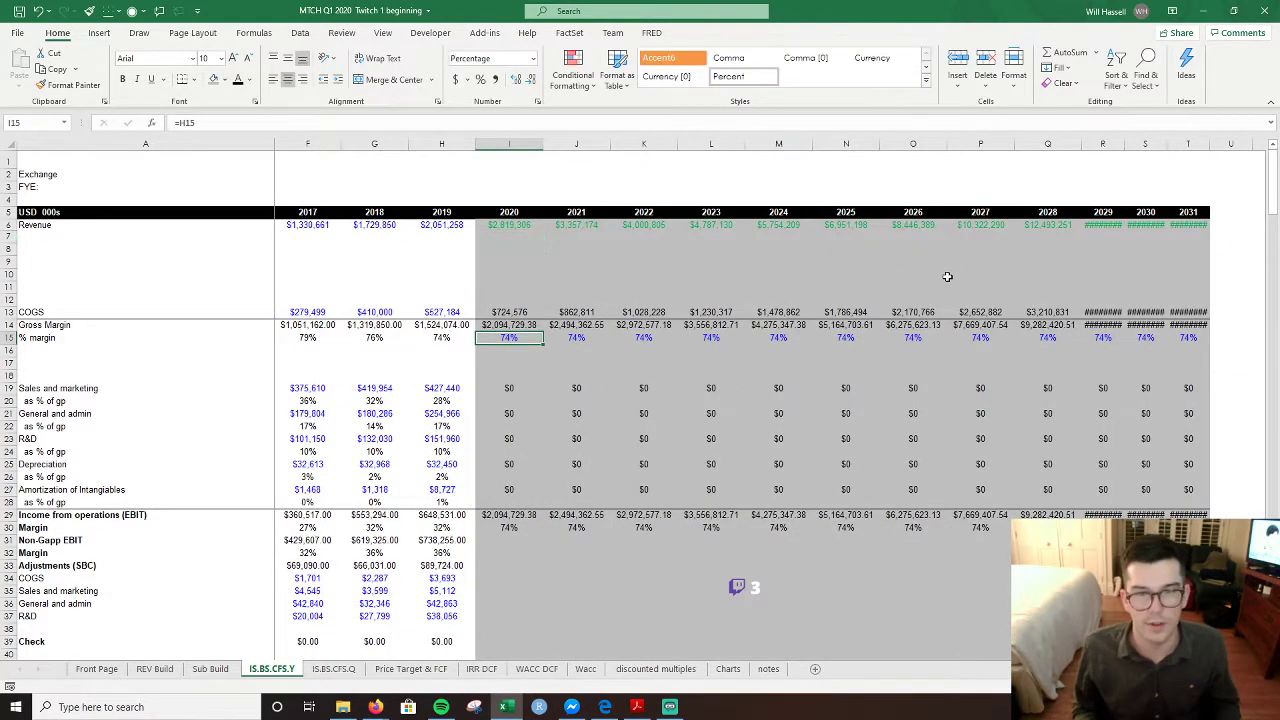
{"action": "key", "text": "shift+Right"}
{"action": "key", "text": "shift+Right"}
{"action": "key", "text": "shift+Right"}
{"action": "key", "text": "shift+Right"}
{"action": "key", "text": "shift+Right"}
{"action": "key", "text": "shift+Right"}
{"action": "key", "text": "shift+Right"}
{"action": "key", "text": "shift+Right"}
{"action": "key", "text": "shift+Right"}
{"action": "key", "text": "shift+Right"}
{"action": "key", "text": "shift+Right"}
{"action": "key", "text": "Delete"}
{"action": "key", "text": "Right"}
{"action": "key", "text": "Left"}
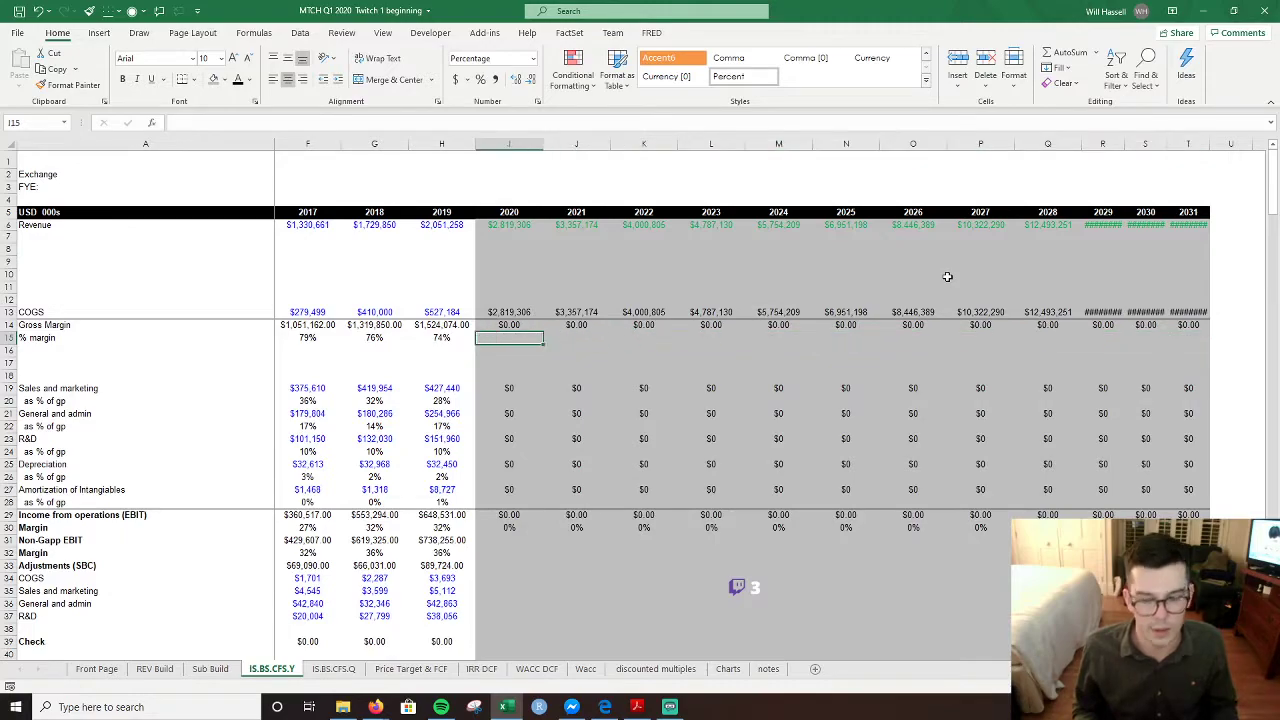
{"action": "type", "text": "="}
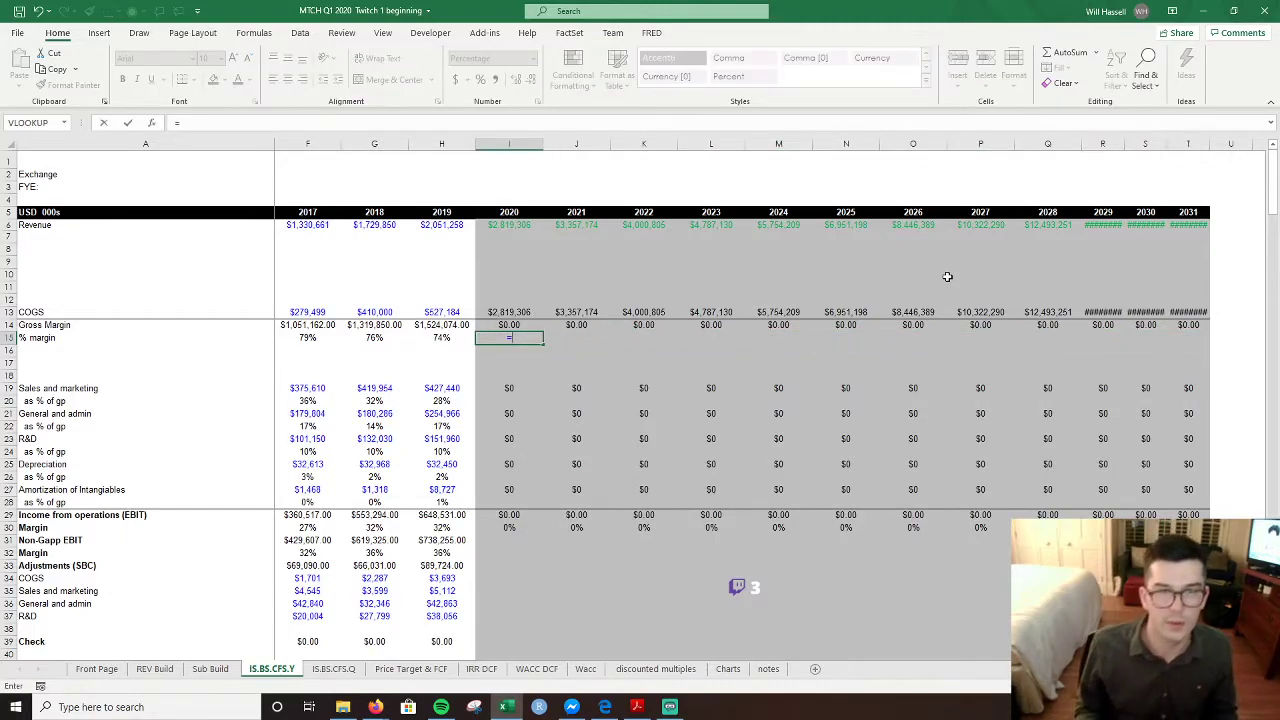
{"action": "key", "text": "ctrl+Page_Up"}
{"action": "key", "text": "ctrl+Page_Up"}
{"action": "key", "text": "Down"}
{"action": "key", "text": "Down"}
{"action": "key", "text": "Down"}
{"action": "key", "text": "Down"}
{"action": "key", "text": "Down"}
{"action": "key", "text": "Down"}
{"action": "key", "text": "Down"}
{"action": "key", "text": "Down"}
{"action": "key", "text": "Down"}
{"action": "key", "text": "Down"}
{"action": "key", "text": "Down"}
{"action": "key", "text": "Down"}
{"action": "key", "text": "Down"}
{"action": "key", "text": "Down"}
{"action": "key", "text": "Down"}
{"action": "key", "text": "Down"}
{"action": "key", "text": "Down"}
{"action": "key", "text": "Right"}
{"action": "key", "text": "Right"}
{"action": "key", "text": "Right"}
{"action": "key", "text": "Down"}
{"action": "key", "text": "Right"}
{"action": "key", "text": "Right"}
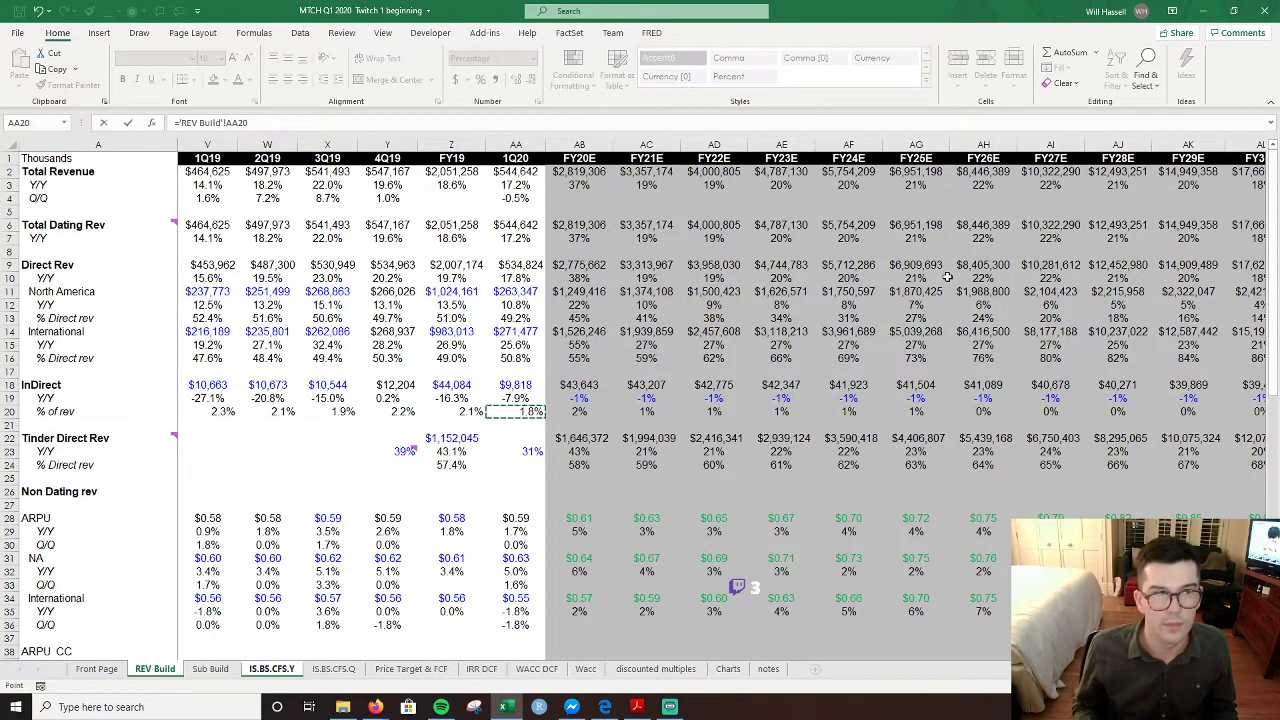
{"action": "key", "text": "Right"}
{"action": "key", "text": "Right"}
{"action": "key", "text": "Down"}
{"action": "key", "text": "Down"}
{"action": "key", "text": "Down"}
{"action": "key", "text": "Down"}
{"action": "key", "text": "Down"}
{"action": "key", "text": "Down"}
{"action": "key", "text": "Down"}
{"action": "key", "text": "Down"}
{"action": "key", "text": "Down"}
{"action": "key", "text": "Down"}
{"action": "key", "text": "Down"}
{"action": "key", "text": "Down"}
{"action": "key", "text": "Down"}
{"action": "key", "text": "Down"}
{"action": "key", "text": "Down"}
{"action": "key", "text": "Down"}
{"action": "key", "text": "Down"}
{"action": "key", "text": "Down"}
{"action": "key", "text": "Down"}
{"action": "key", "text": "Down"}
{"action": "key", "text": "Down"}
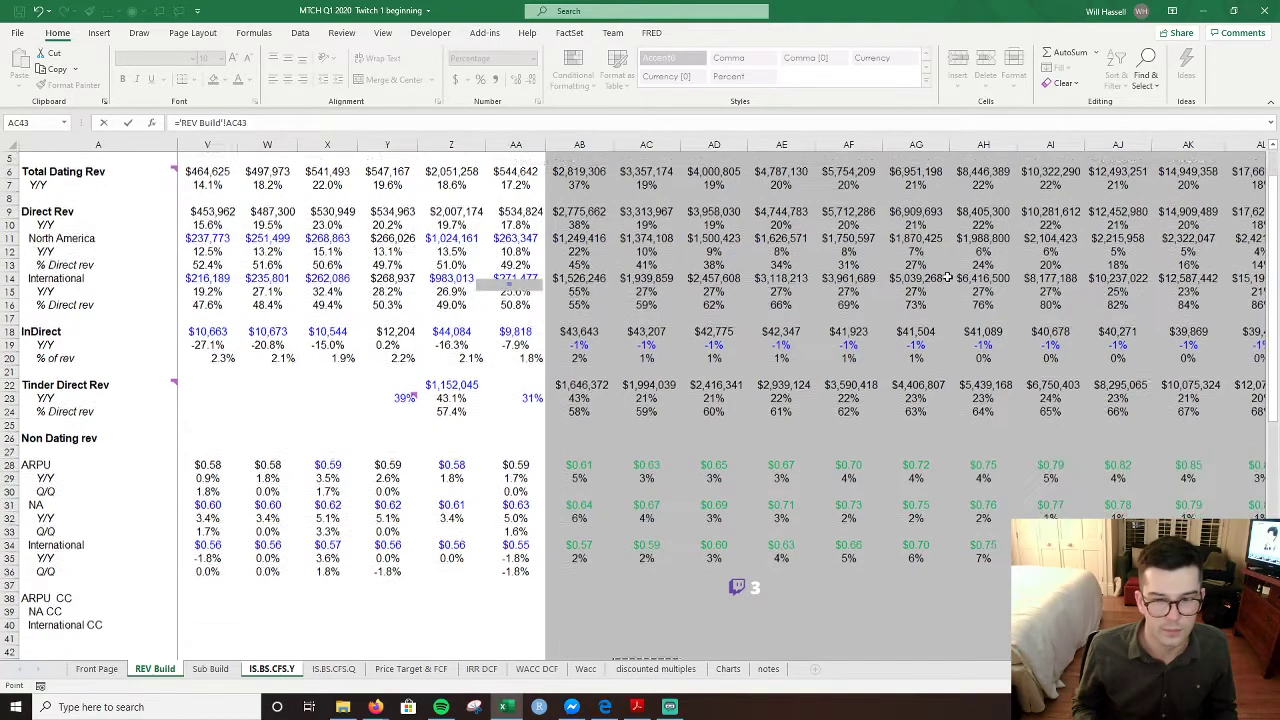
{"action": "key", "text": "Left"}
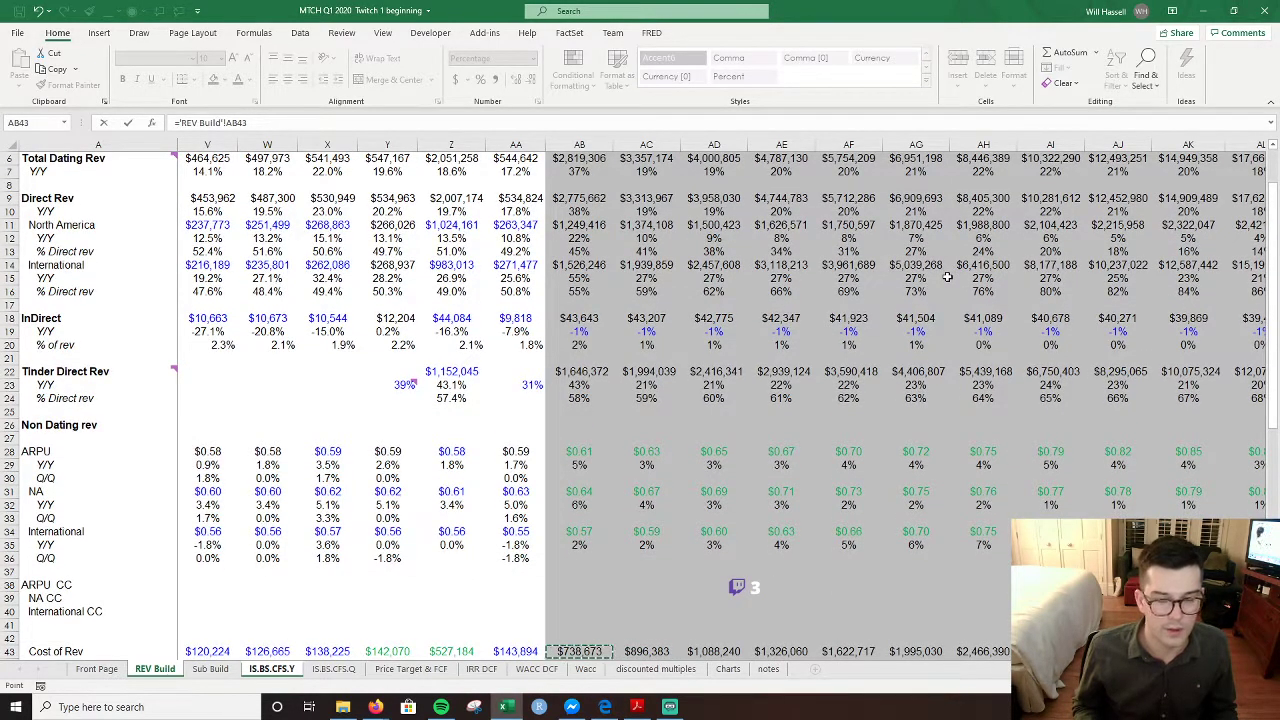
{"action": "key", "text": "Down"}
{"action": "key", "text": "Down"}
{"action": "key", "text": "Down"}
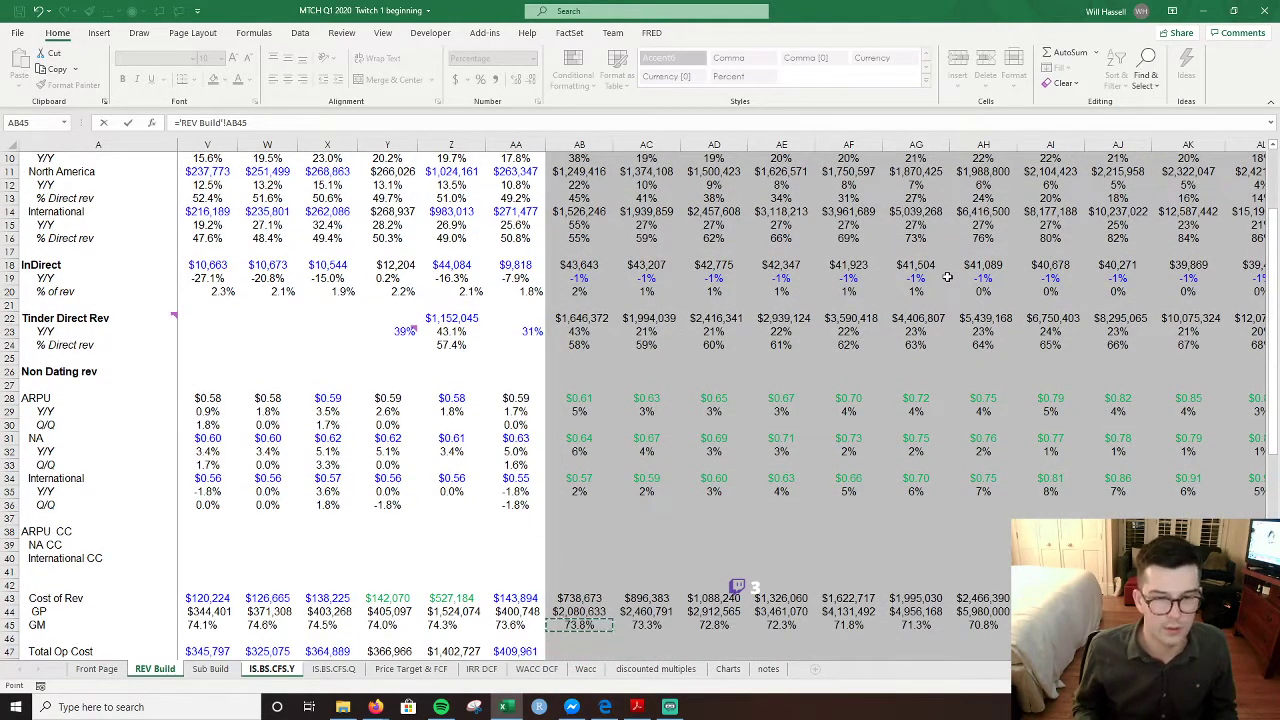
{"action": "key", "text": "Return"}
- Replace the 2020 COGS formula with a link to the FY20E Cost of Rev in the REV Build sheet
{"action": "key", "text": "Up"}
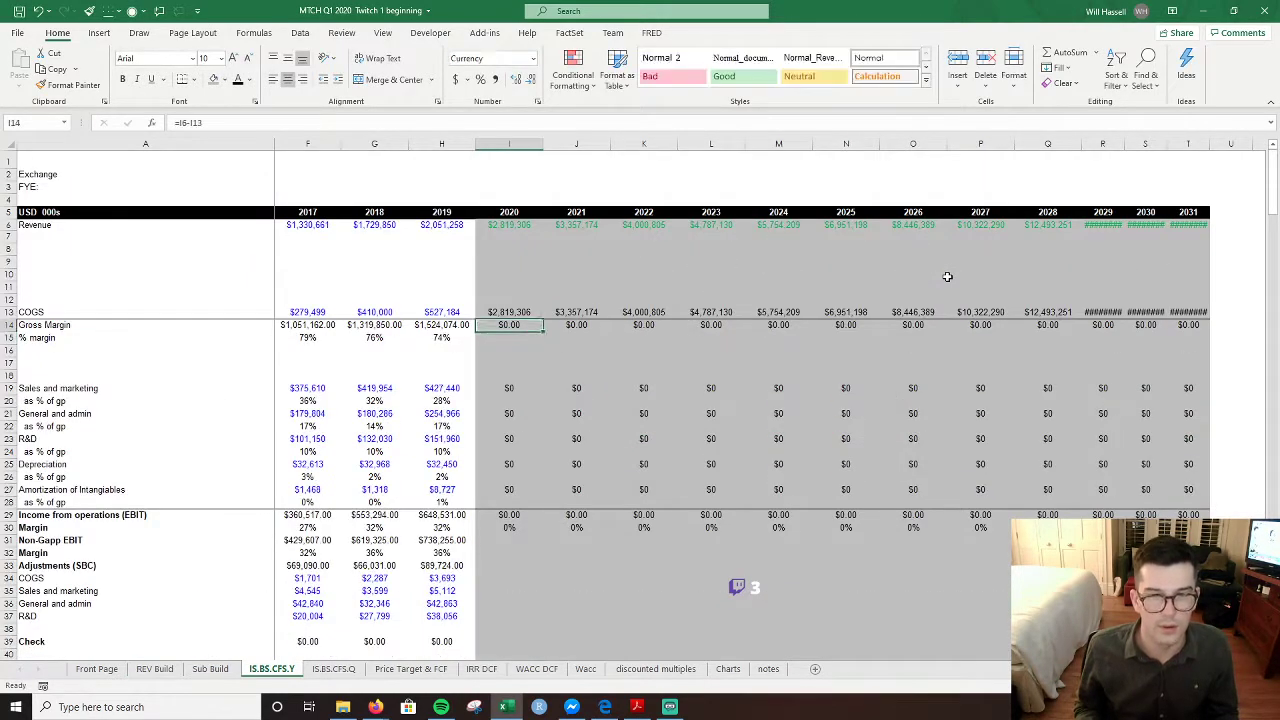
{"action": "key", "text": "Up"}
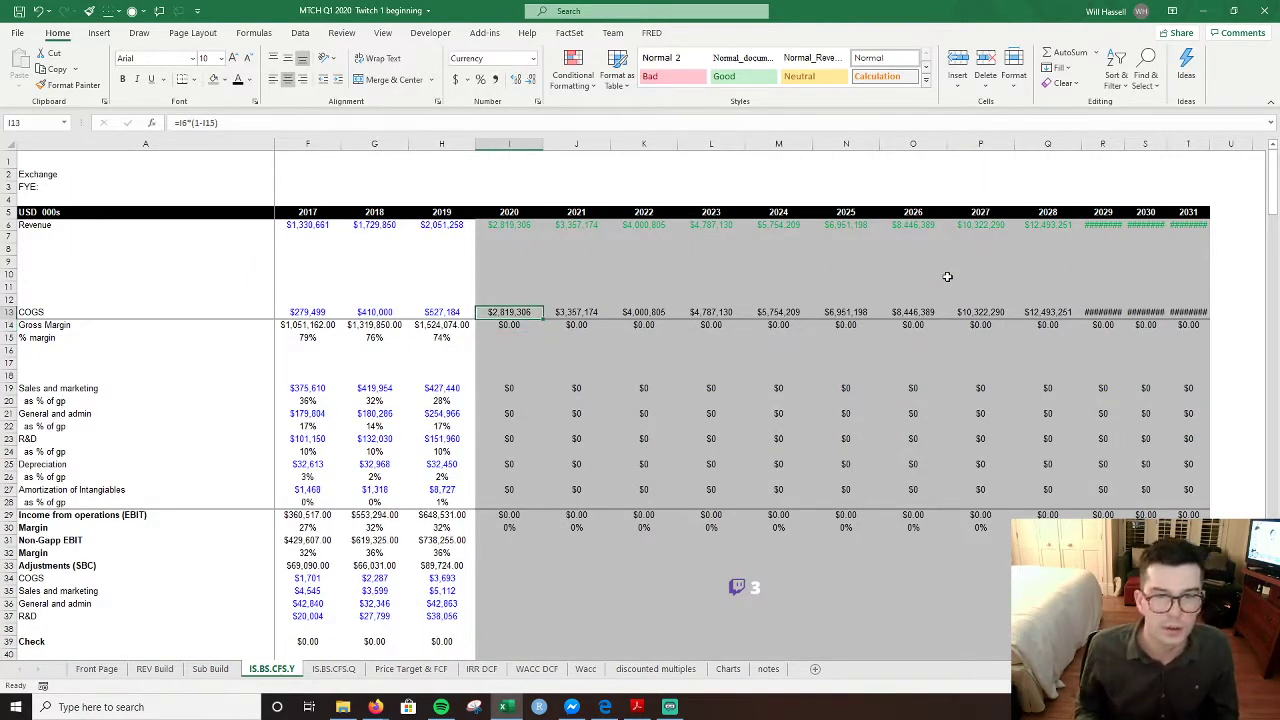
{"action": "key", "text": "Delete"}
{"action": "type", "text": "="}
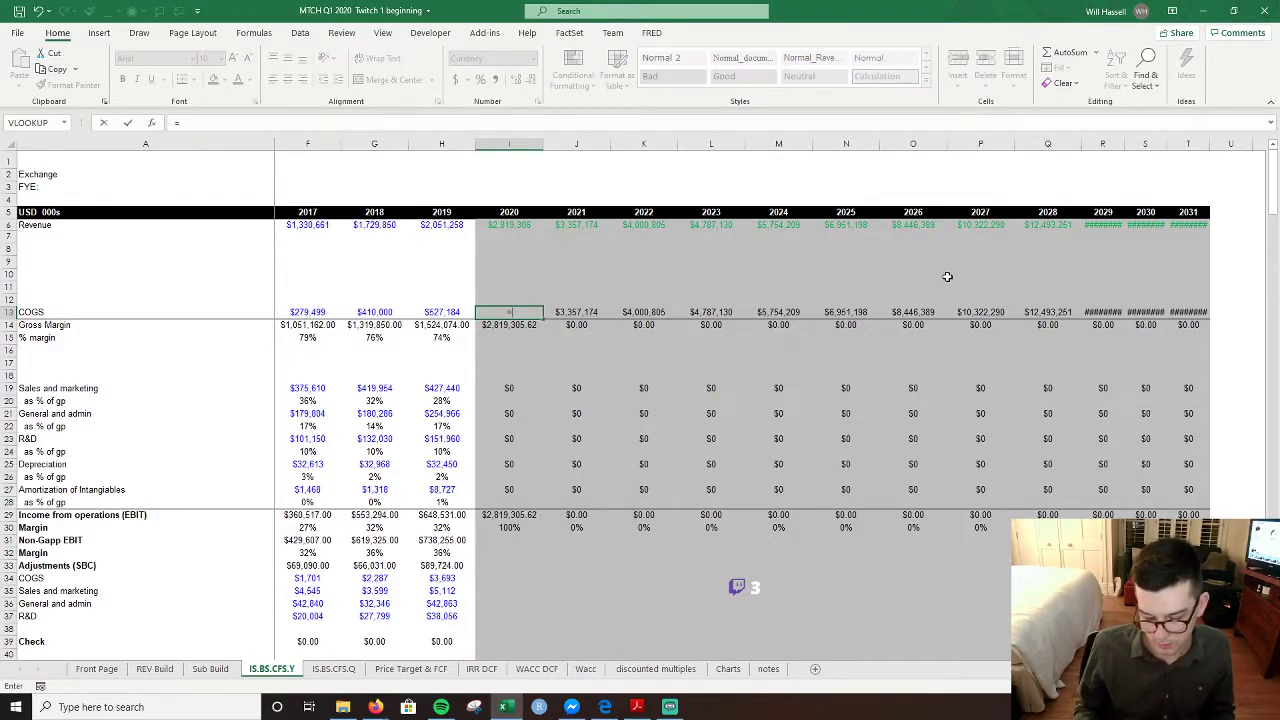
{"action": "key", "text": "ctrl+Page_Up"}
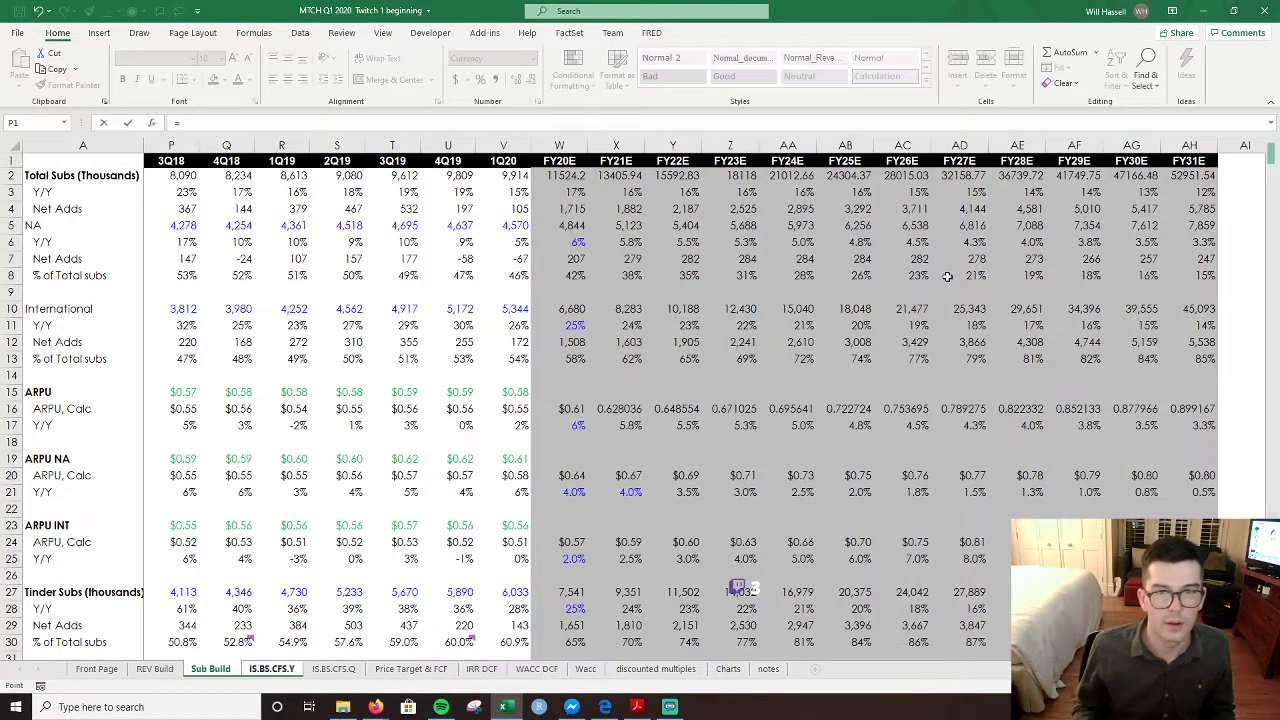
{"action": "key", "text": "ctrl+Page_Up"}
{"action": "left_click", "coordinate": [579, 597]}
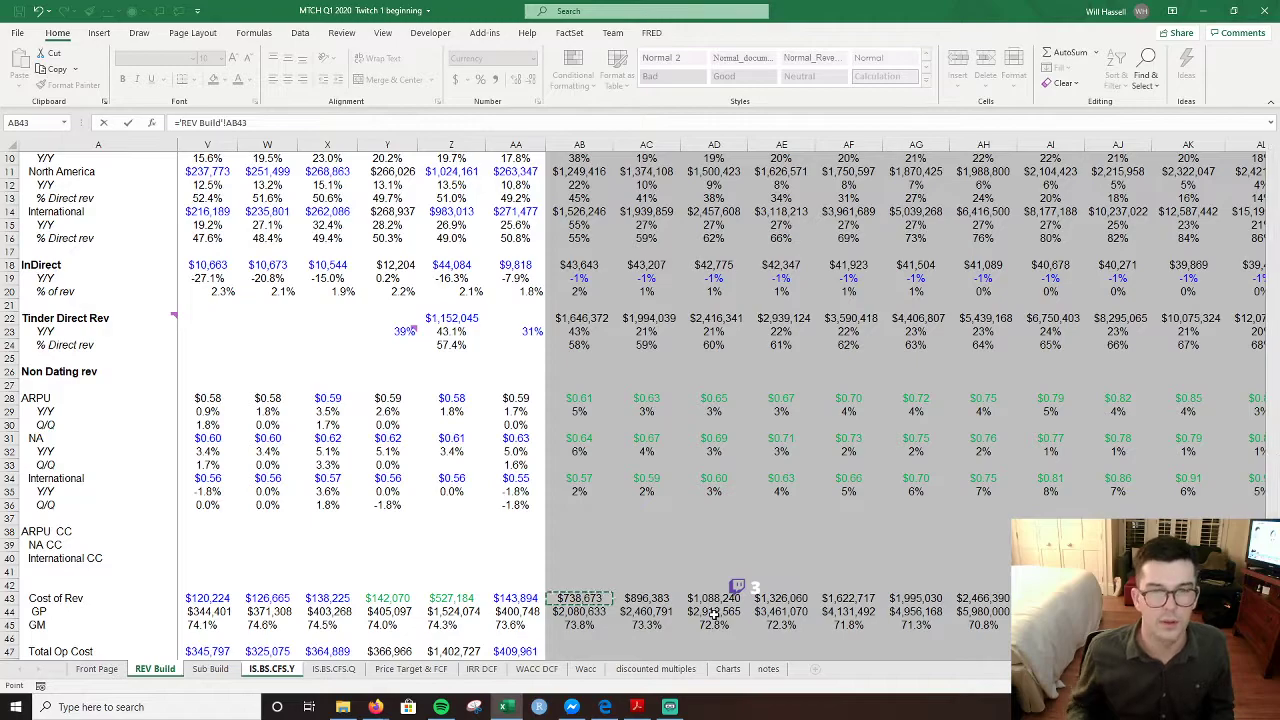
{"action": "key", "text": "Return"}
- Fill the 2020 COGS link across the forecast years through 2031
{"action": "key", "text": "Up"}
{"action": "key", "text": "ctrl+shift+Right"}
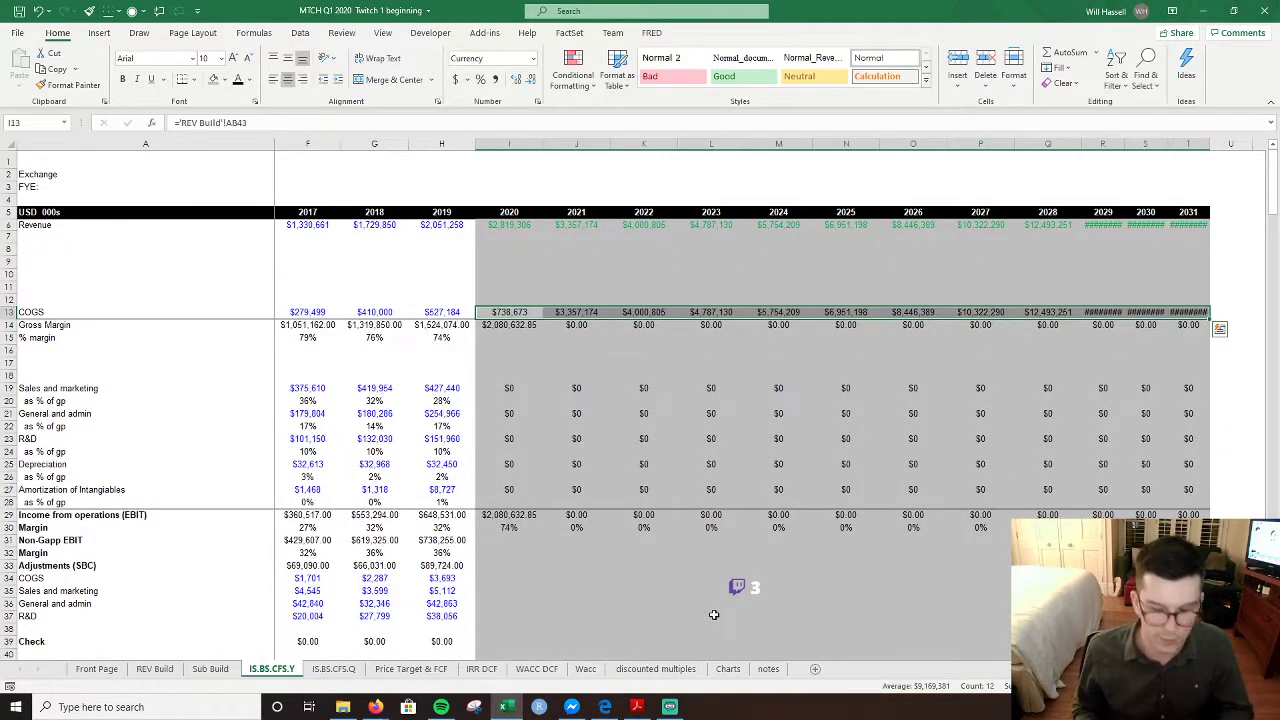
{"action": "key", "text": "ctrl+r"}
- Set the font colour of the 2020–2031 COGS links to the standard green
{"action": "key", "text": "alt"}
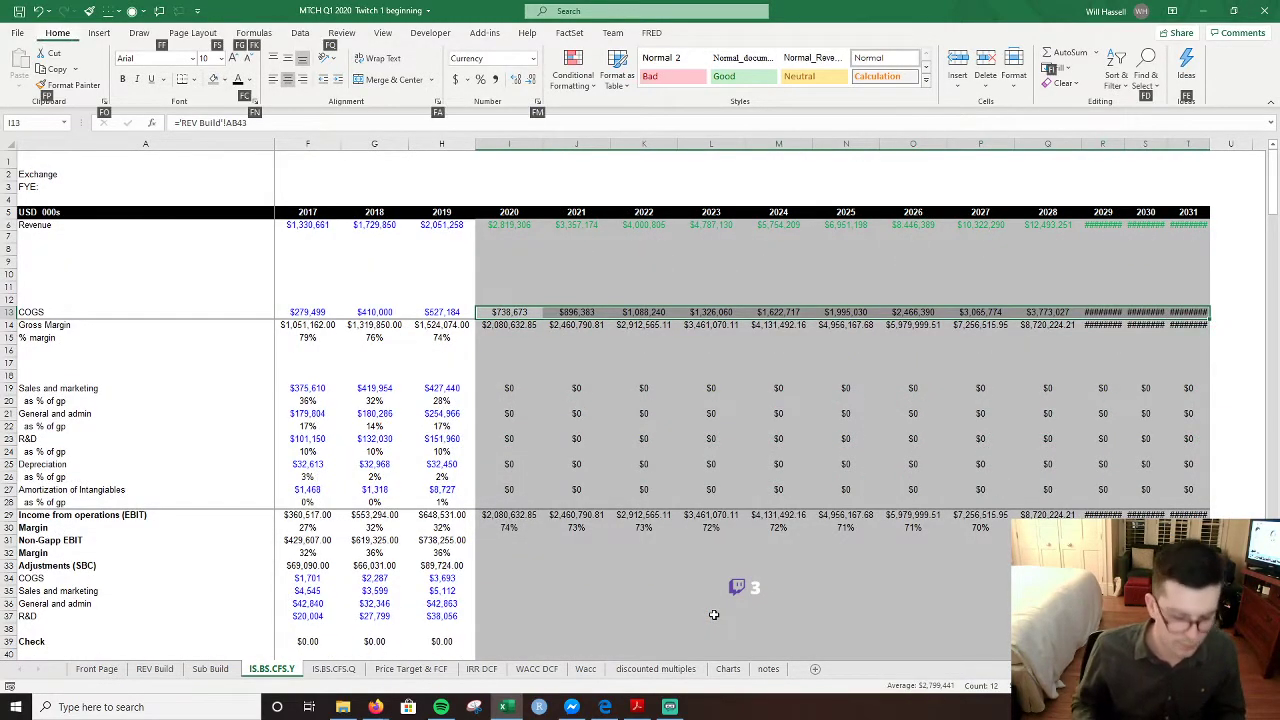
{"action": "key", "text": "h"}
{"action": "key", "text": "f"}
{"action": "key", "text": "c"}
{"action": "key", "text": "Down"}
{"action": "key", "text": "Down"}
{"action": "key", "text": "Down"}
{"action": "key", "text": "Down"}
{"action": "key", "text": "Down"}
{"action": "key", "text": "Down"}
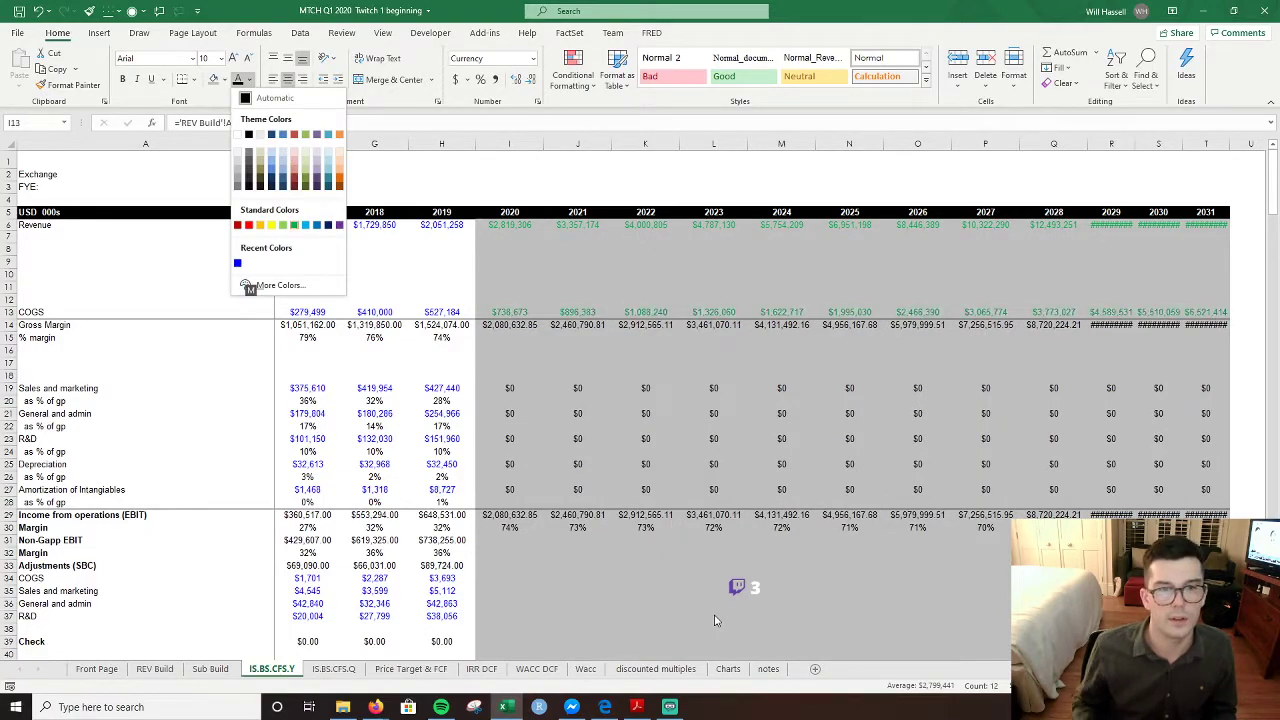
{"action": "key", "text": "Return"}
- Calculate the 2020 gross % margin as gross margin divided by revenue (=I14/I6) and format it with one decimal place
{"action": "key", "text": "Down"}
{"action": "key", "text": "Down"}
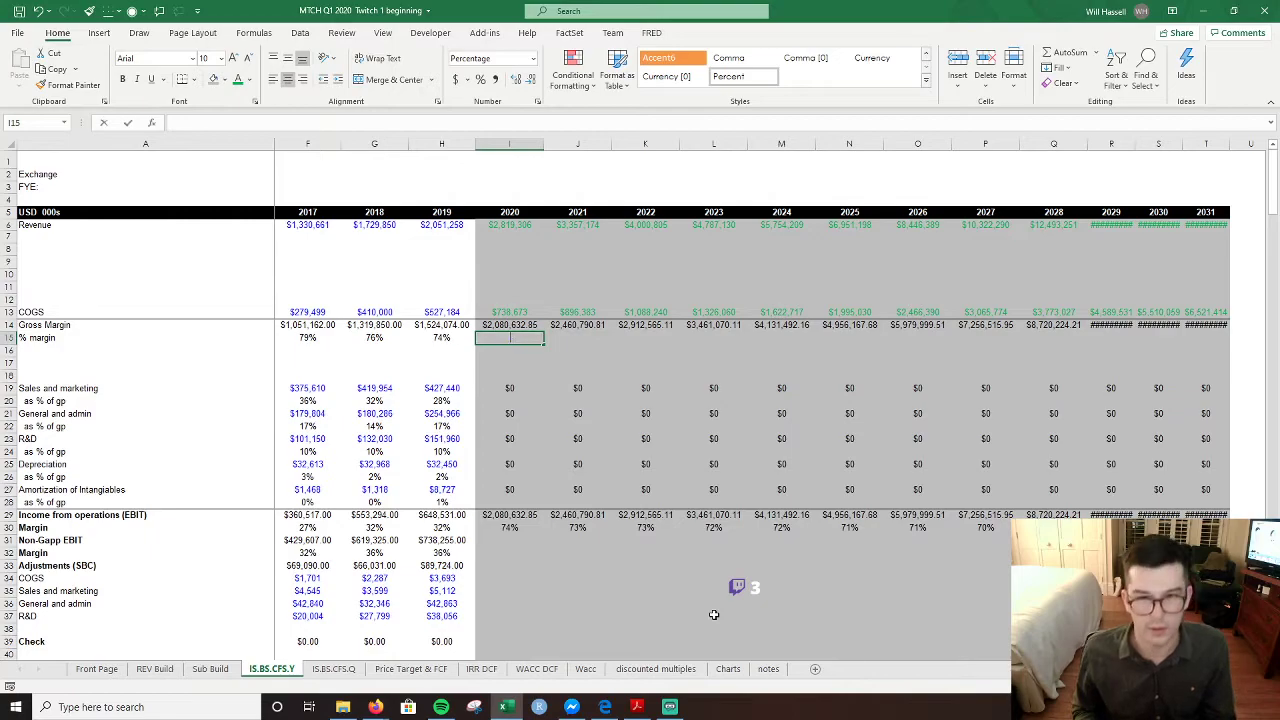
{"action": "type", "text": "="}
{"action": "key", "text": "Up"}
{"action": "type", "text": "/"}
{"action": "key", "text": "Up"}
{"action": "key", "text": "Up"}
{"action": "key", "text": "Up"}
{"action": "key", "text": "Up"}
{"action": "key", "text": "Up"}
{"action": "key", "text": "Up"}
{"action": "key", "text": "Up"}
{"action": "key", "text": "Up"}
{"action": "key", "text": "Up"}
{"action": "key", "text": "ctrl+Return"}
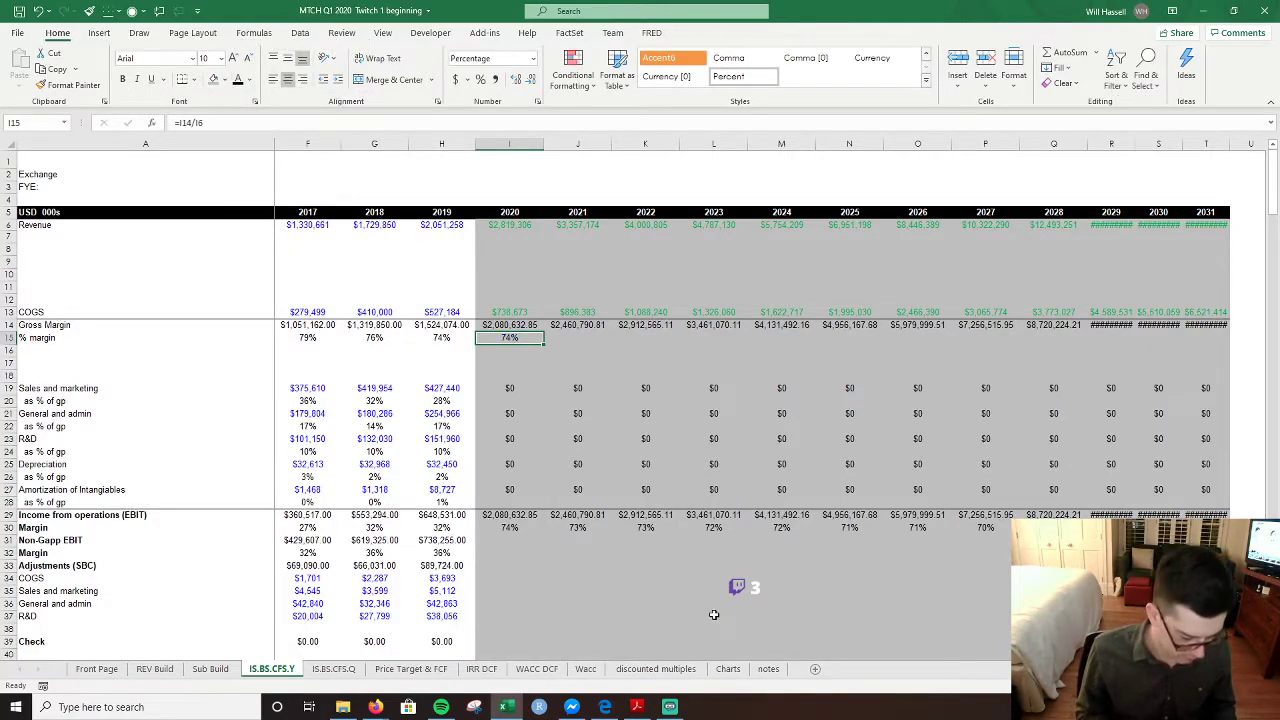
{"action": "key", "text": "alt"}
- Fill the 2020 gross % margin formula across the forecast years through 2031
{"action": "key", "text": "shift+Down"}
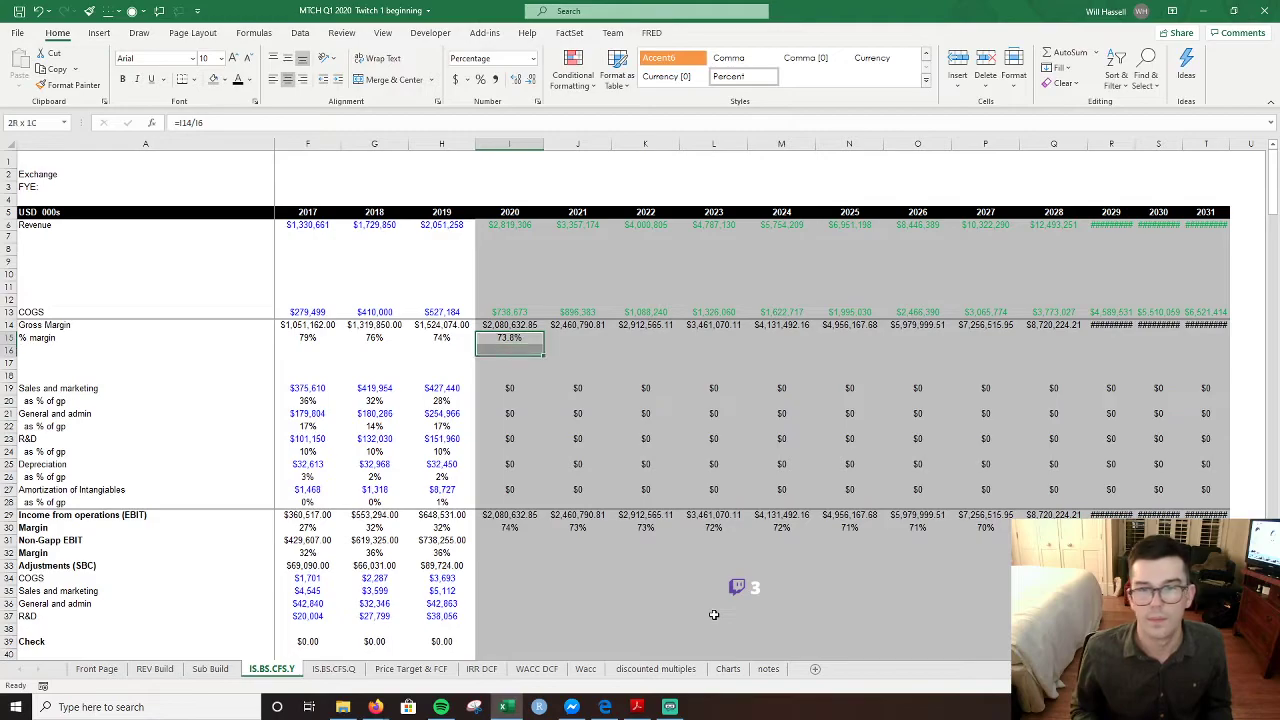
{"action": "key", "text": "shift+Right"}
{"action": "key", "text": "shift+Up"}
{"action": "key", "text": "shift+Right"}
{"action": "key", "text": "shift+Right"}
{"action": "key", "text": "shift+Right"}
{"action": "key", "text": "shift+Right"}
{"action": "key", "text": "shift+Right"}
{"action": "key", "text": "shift+Right"}
{"action": "key", "text": "shift+Right"}
{"action": "key", "text": "shift+Right"}
{"action": "key", "text": "shift+Right"}
{"action": "key", "text": "shift+Right"}
{"action": "key", "text": "shift+Left"}
{"action": "key", "text": "shift+Right"}
{"action": "key", "text": "ctrl+r"}
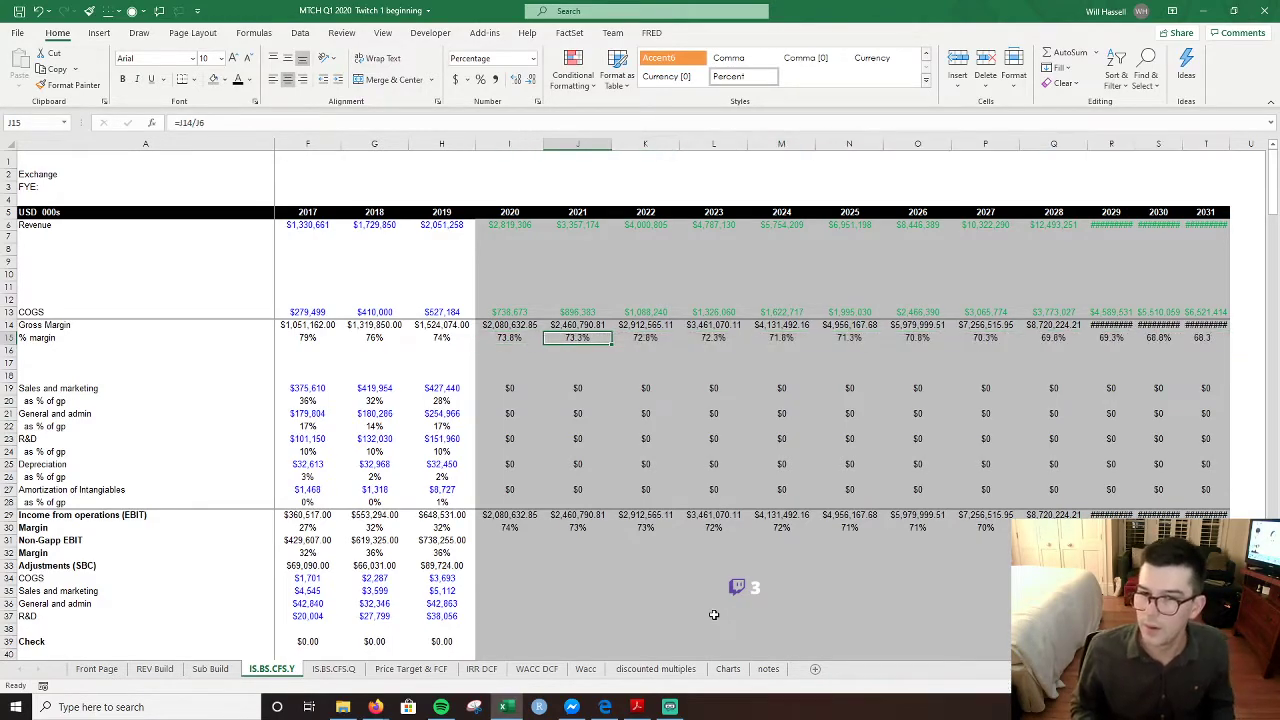
- Widen the 2029, 2030 and 2031 columns to fit their gross margin values
{"action": "key", "text": "Up"}
{"action": "key", "text": "Up"}
{"action": "key", "text": "Right"}
{"action": "key", "text": "ctrl+Right"}
{"action": "key", "text": "Left"}
{"action": "key", "text": "Left"}
{"action": "key", "text": "Down"}
{"action": "key", "text": "shift+Right"}
{"action": "key", "text": "shift+Right"}
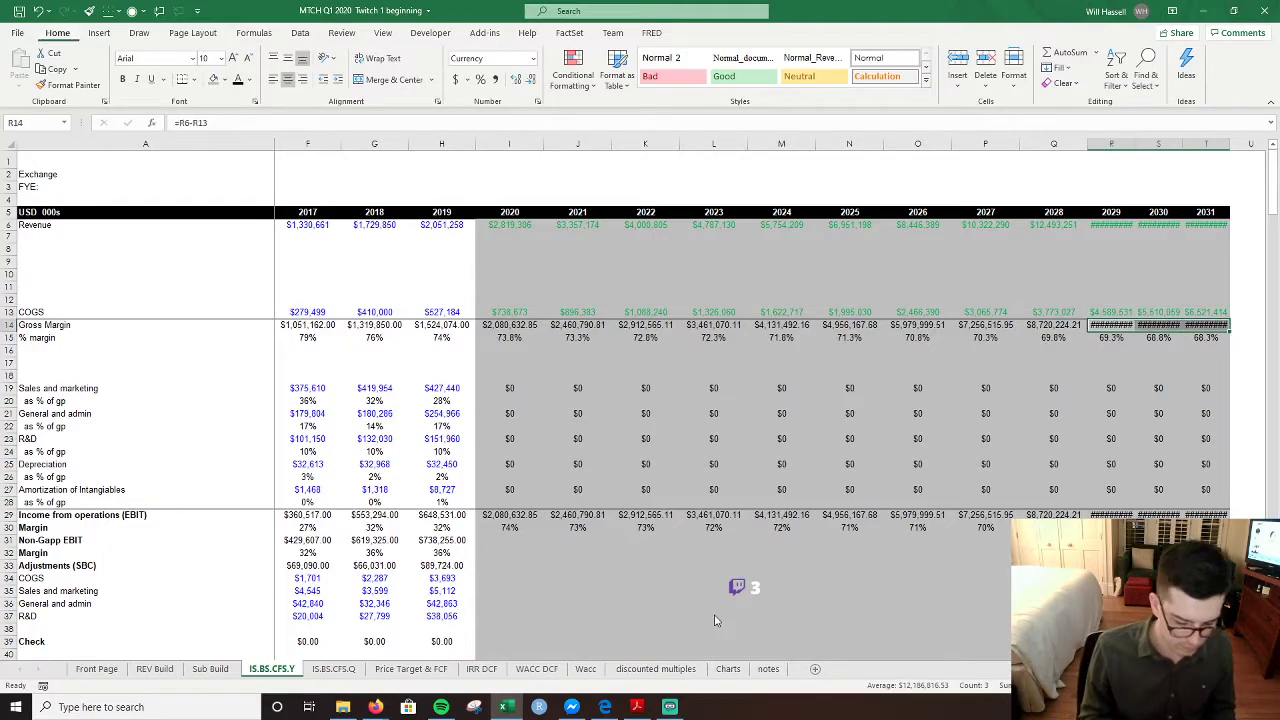
{"action": "key", "text": "ctrl+r"}
{"action": "key", "text": "Right"}
{"action": "key", "text": "Right"}
{"action": "key", "text": "Right"}
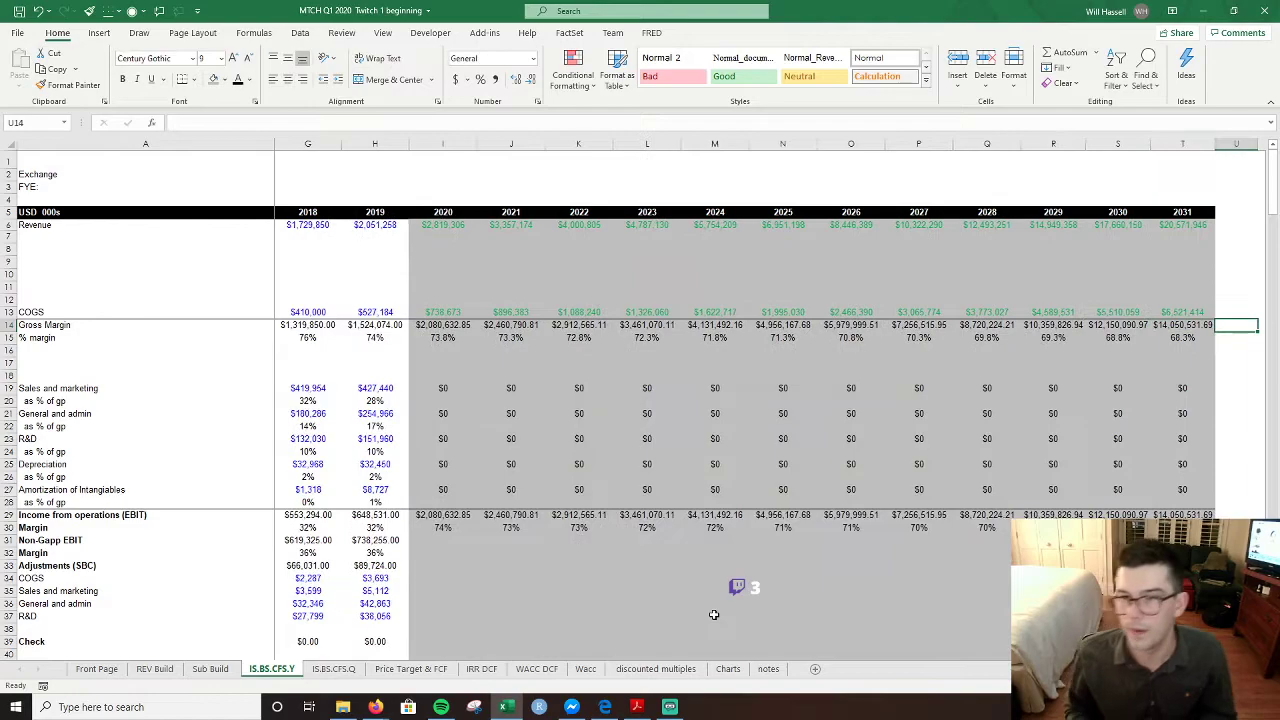
- Examine the historical sales and marketing amounts and their percentages of gross profit from 2013 to 2019
{"action": "key", "text": "Left"}
{"action": "key", "text": "Left"}
{"action": "key", "text": "Left"}
{"action": "key", "text": "Left"}
{"action": "key", "text": "Left"}
{"action": "key", "text": "Left"}
{"action": "key", "text": "Left"}
{"action": "key", "text": "Left"}
{"action": "key", "text": "Left"}
{"action": "key", "text": "Left"}
{"action": "key", "text": "Left"}
{"action": "key", "text": "Down"}
{"action": "key", "text": "Down"}
{"action": "key", "text": "Down"}
{"action": "key", "text": "Down"}
{"action": "key", "text": "Down"}
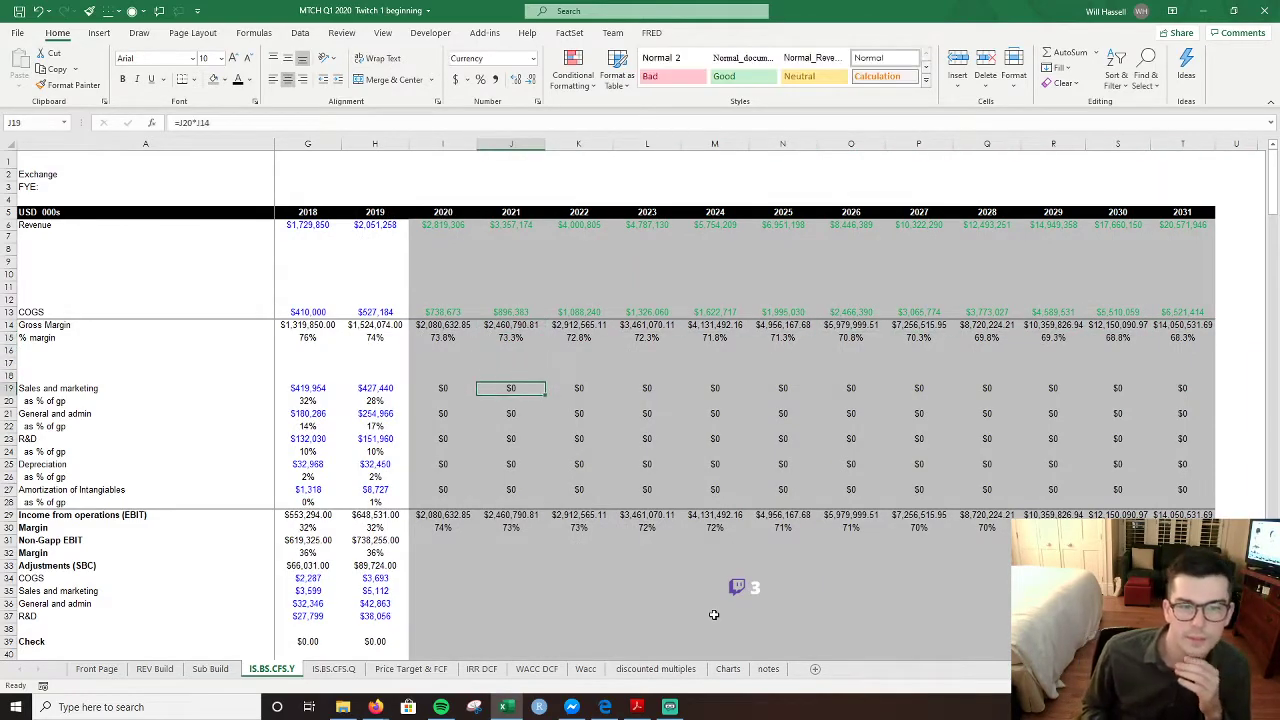
{"action": "key", "text": "Left"}
{"action": "key", "text": "Left"}
{"action": "key", "text": "Left"}
{"action": "key", "text": "Left"}
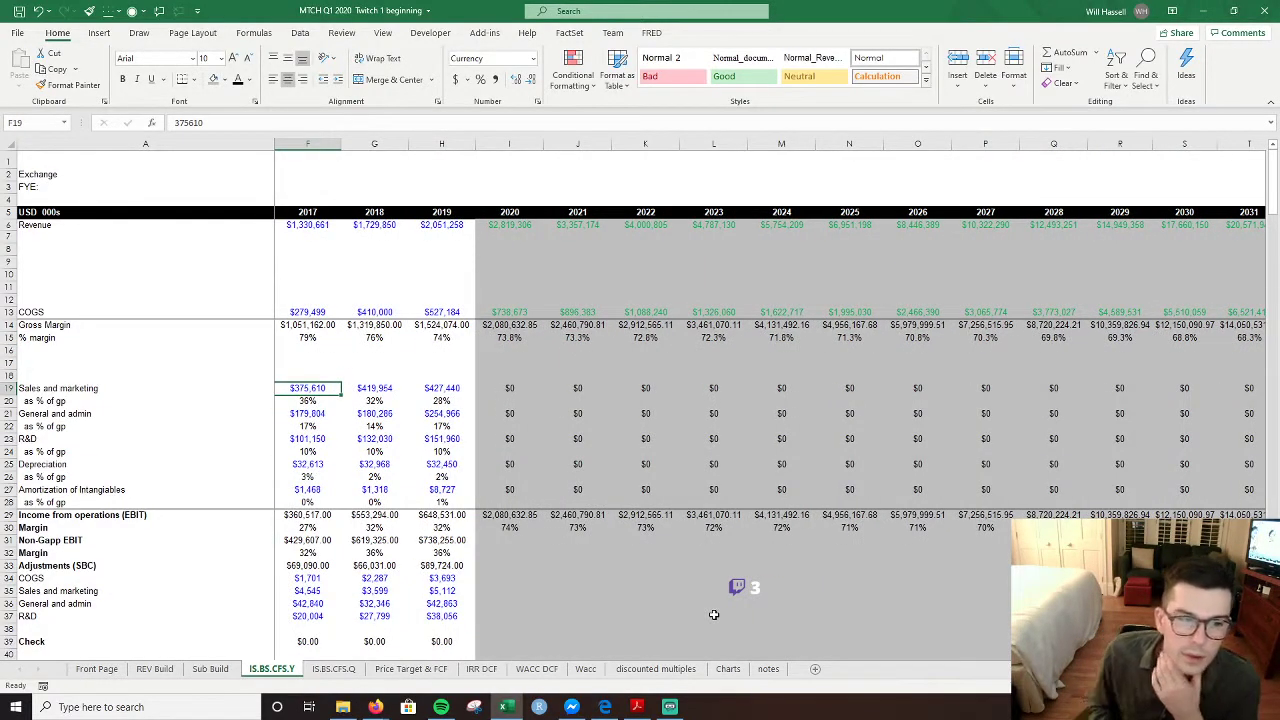
{"action": "key", "text": "Left"}
{"action": "key", "text": "Left"}
{"action": "key", "text": "Left"}
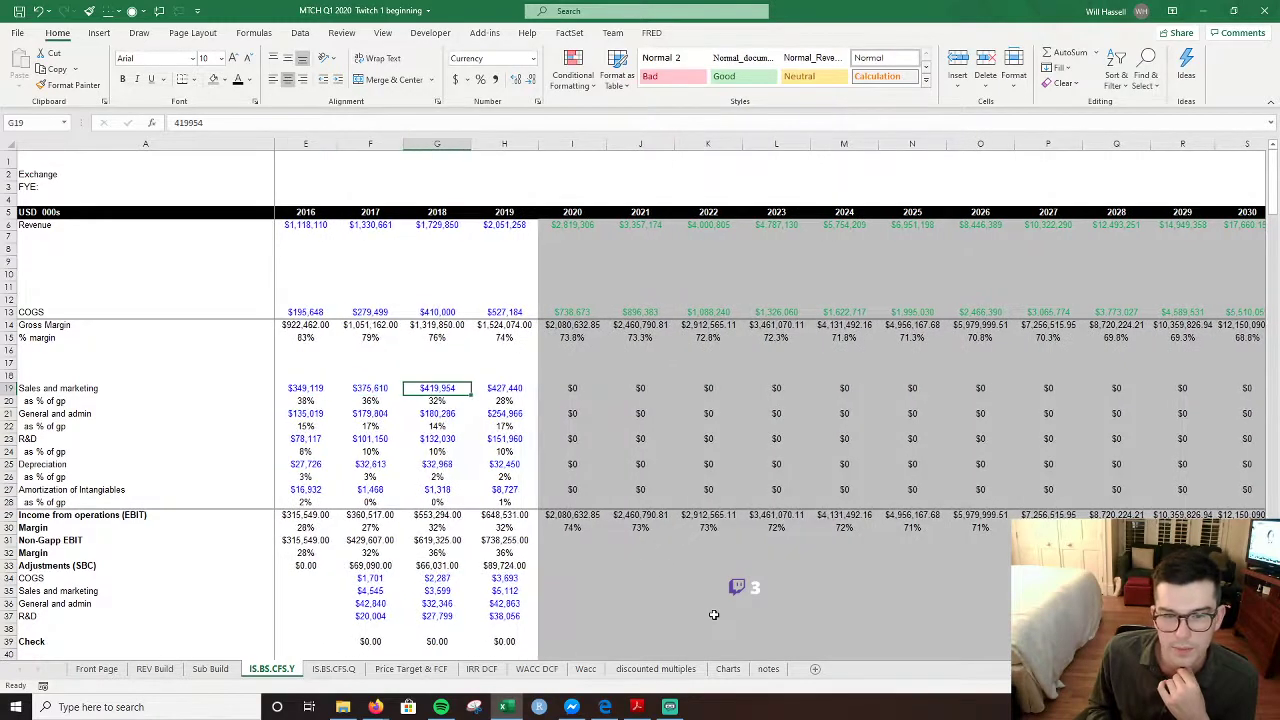
{"action": "key", "text": "Down"}
{"action": "key", "text": "Right"}
{"action": "key", "text": "Right"}
{"action": "key", "text": "Right"}
{"action": "key", "text": "Right"}
{"action": "key", "text": "Right"}
{"action": "key", "text": "Right"}
{"action": "key", "text": "Right"}
{"action": "key", "text": "Left"}
{"action": "key", "text": "Left"}
{"action": "key", "text": "Left"}
{"action": "key", "text": "Left"}
{"action": "key", "text": "Left"}
{"action": "key", "text": "Left"}
{"action": "key", "text": "Left"}
{"action": "key", "text": "Left"}
{"action": "key", "text": "Left"}
{"action": "key", "text": "Right"}
{"action": "key", "text": "Right"}
{"action": "key", "text": "Right"}
{"action": "key", "text": "Right"}
{"action": "key", "text": "Right"}
{"action": "key", "text": "Right"}
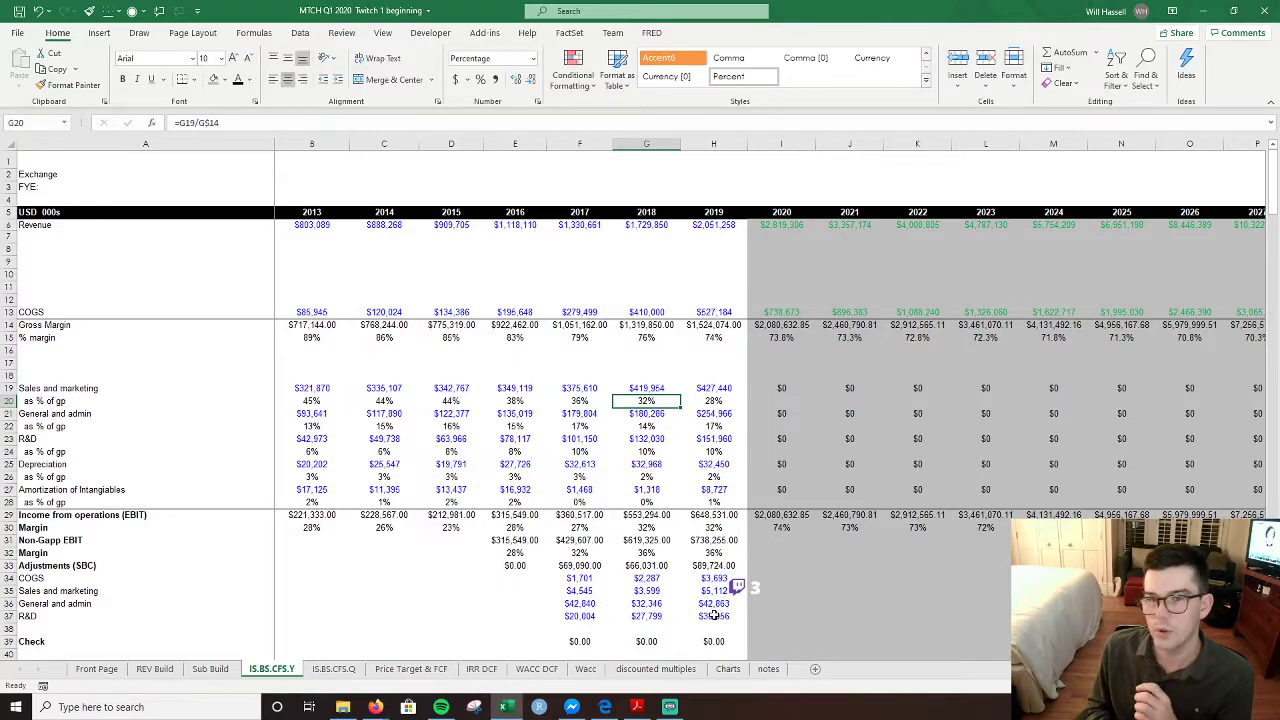
{"action": "key", "text": "Right"}
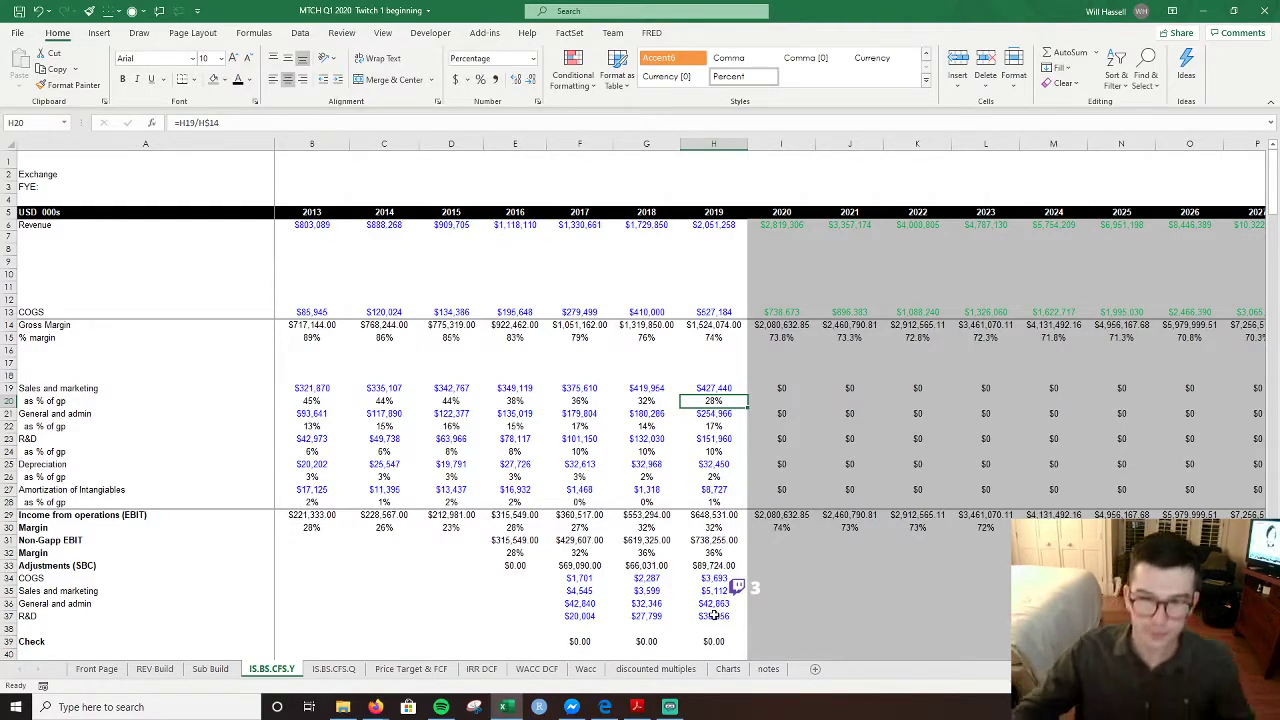
- Set the 2020 sales and marketing as % of gp to the 2019 percentage minus 0.01 (=H20-0.01)
{"action": "key", "text": "Right"}
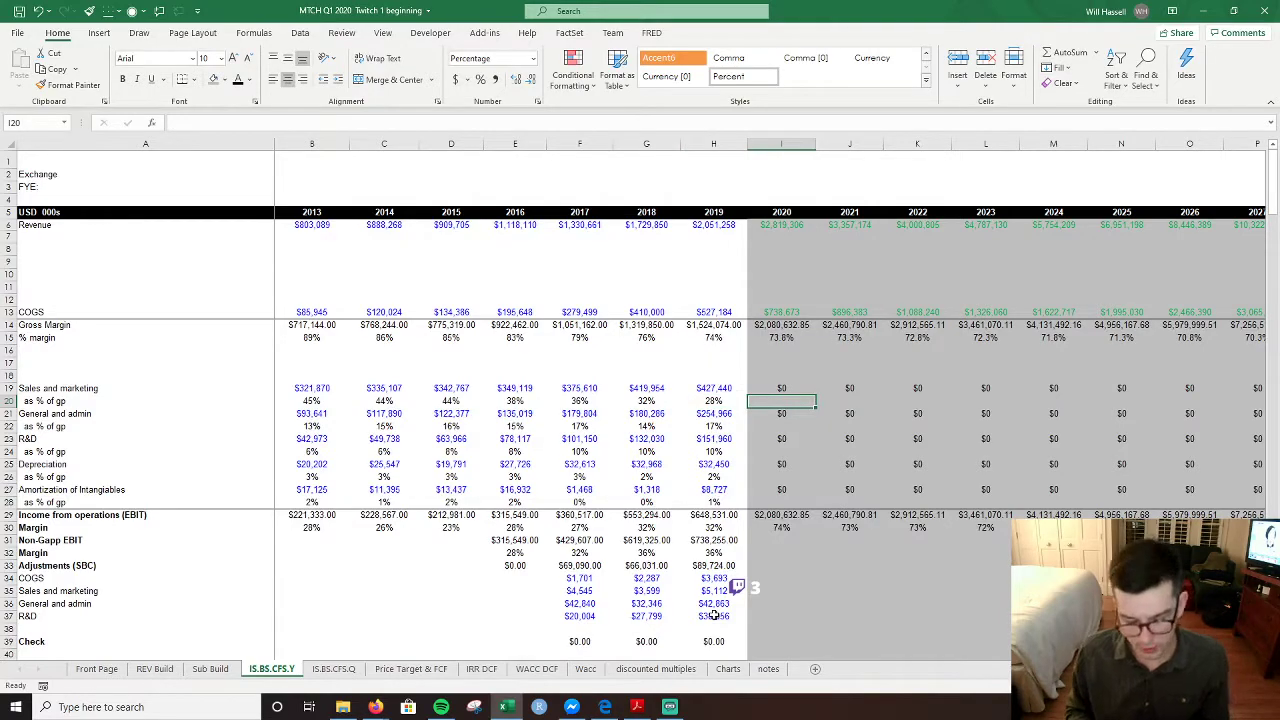
{"action": "type", "text": "="}
{"action": "key", "text": "Left"}
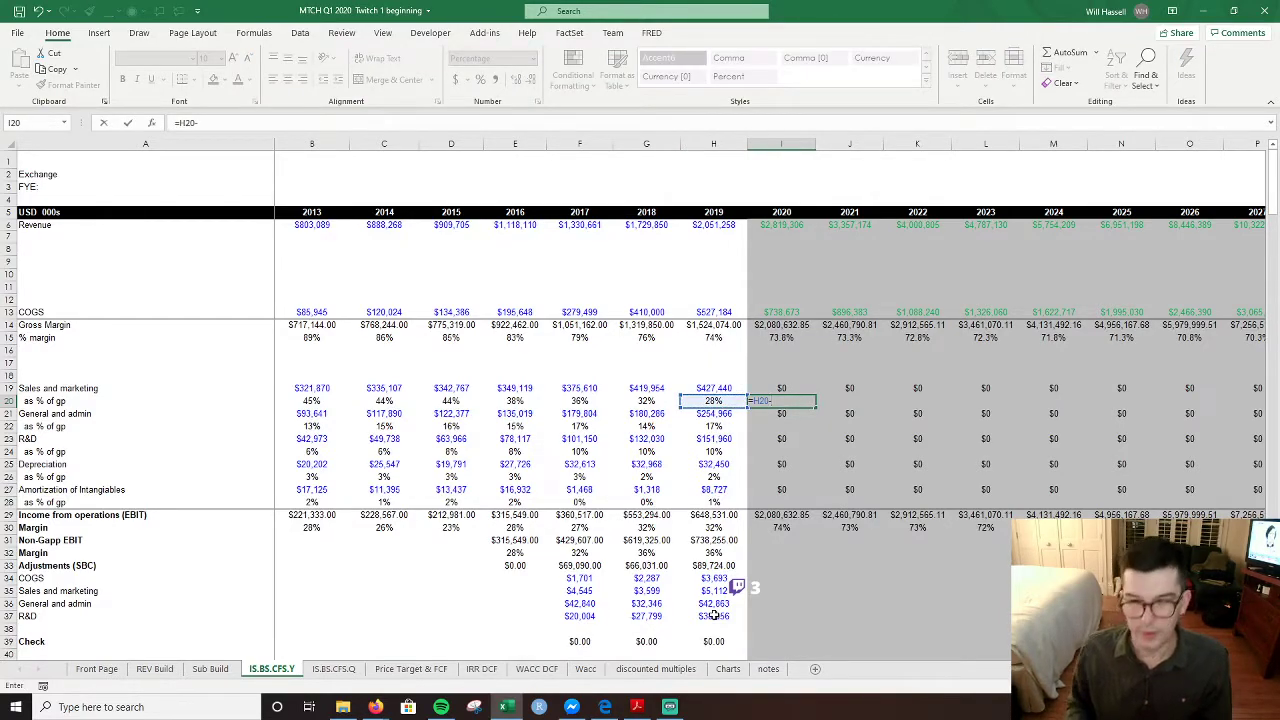
{"action": "type", "text": "-0.01"}
{"action": "key", "text": "ctrl+Return"}
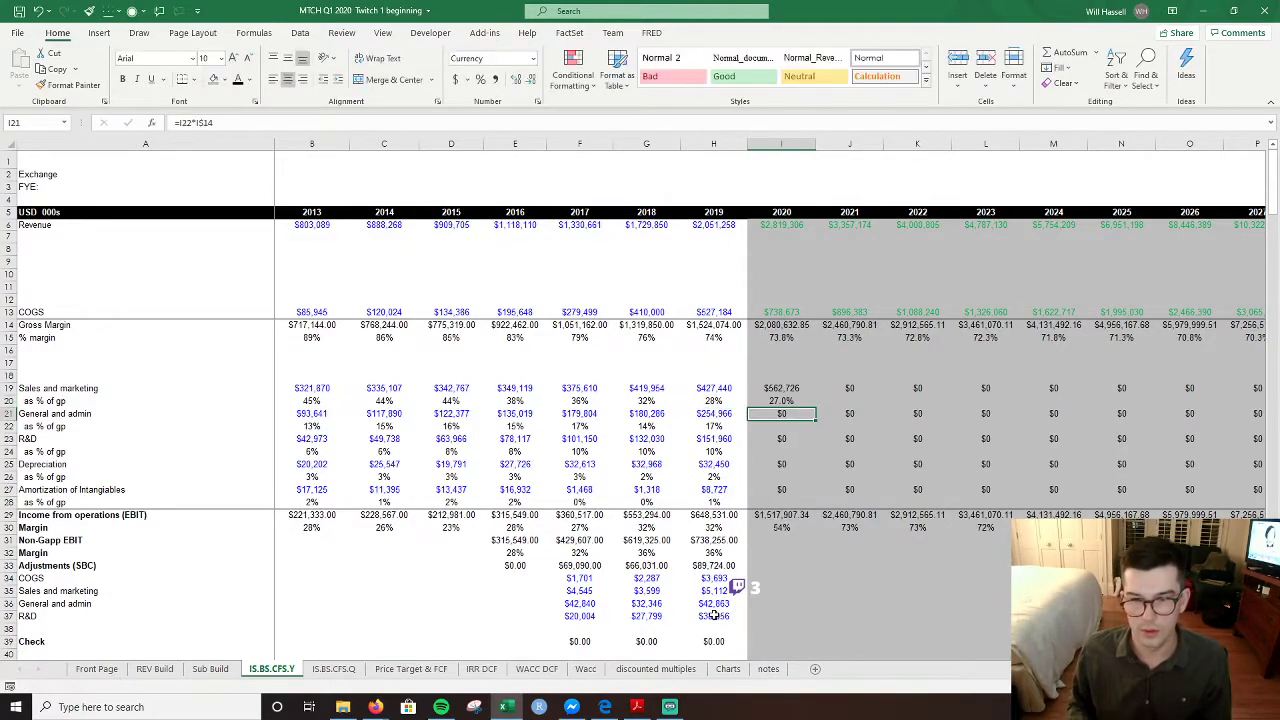
- Fill the 2020 sales and marketing % of gp formula across the forecast years through 2031
{"action": "key", "text": "shift+Right"}
{"action": "key", "text": "shift+Right"}
{"action": "key", "text": "shift+Right"}
{"action": "key", "text": "shift+Right"}
{"action": "key", "text": "shift+Right"}
{"action": "key", "text": "shift+Right"}
{"action": "key", "text": "shift+Right"}
{"action": "key", "text": "shift+Right"}
{"action": "key", "text": "shift+Right"}
{"action": "key", "text": "shift+Right"}
{"action": "key", "text": "shift+Right"}
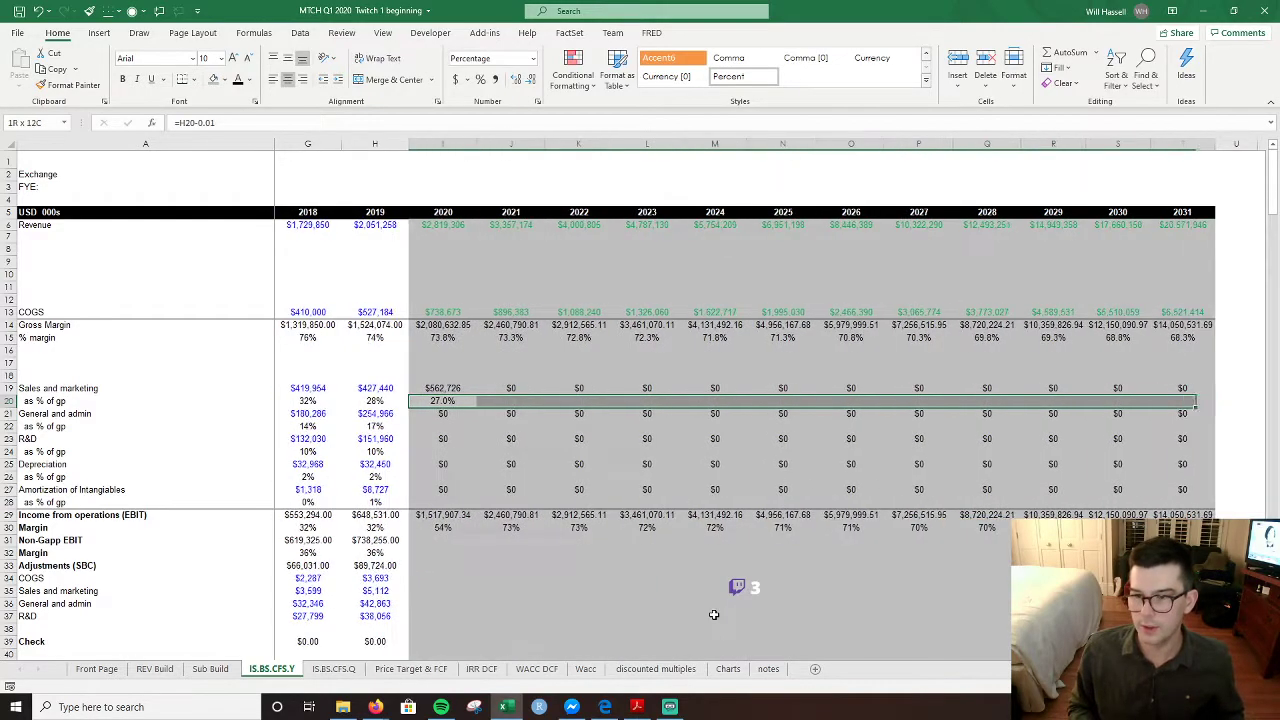
{"action": "key", "text": "ctrl+r"}
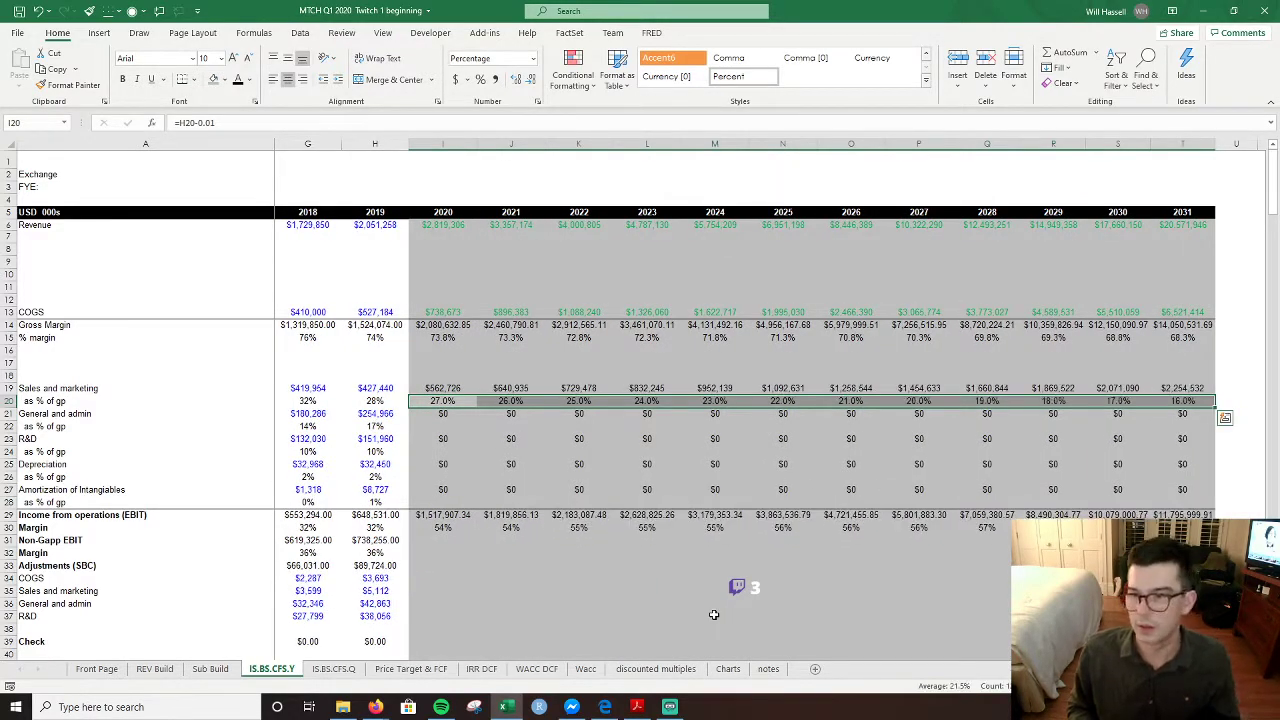
- Review the forecast sales and marketing percentages of gross profit across the years
{"action": "key", "text": "Right"}
{"action": "key", "text": "Right"}
{"action": "key", "text": "Right"}
{"action": "key", "text": "Right"}
{"action": "key", "text": "Right"}
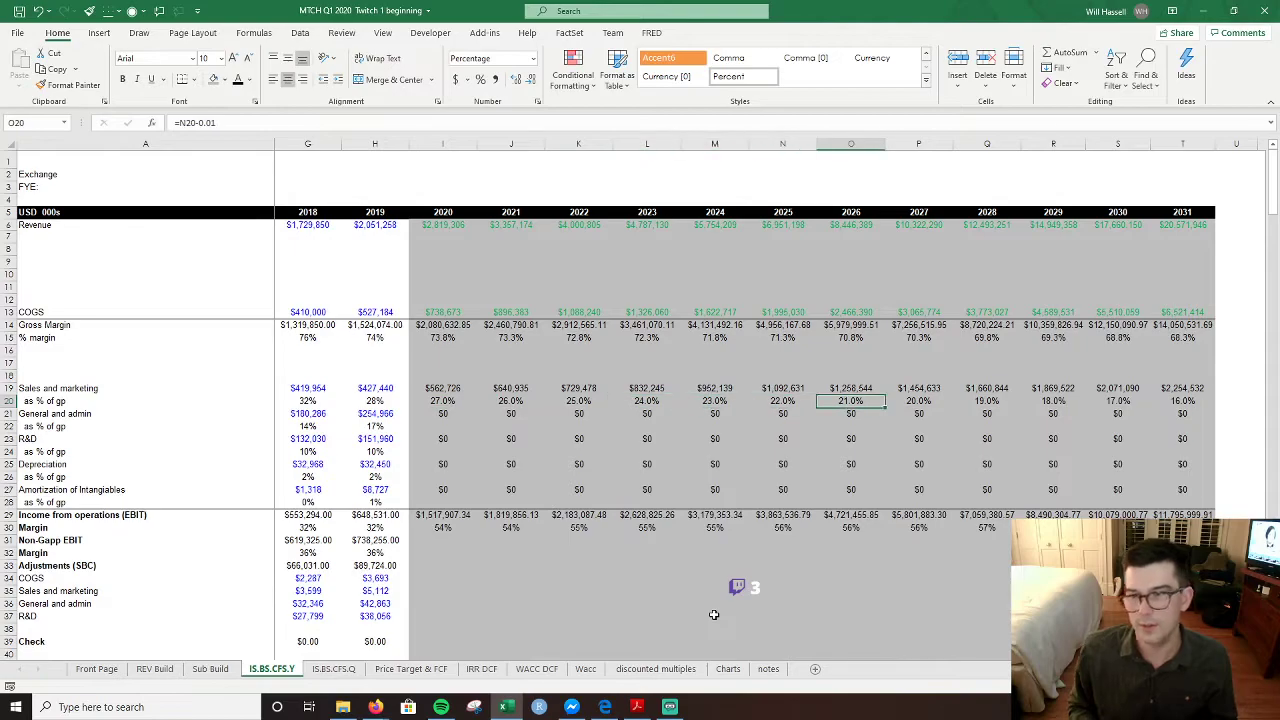
{"action": "key", "text": "Left"}
{"action": "key", "text": "Left"}
{"action": "key", "text": "Left"}
{"action": "key", "text": "Left"}
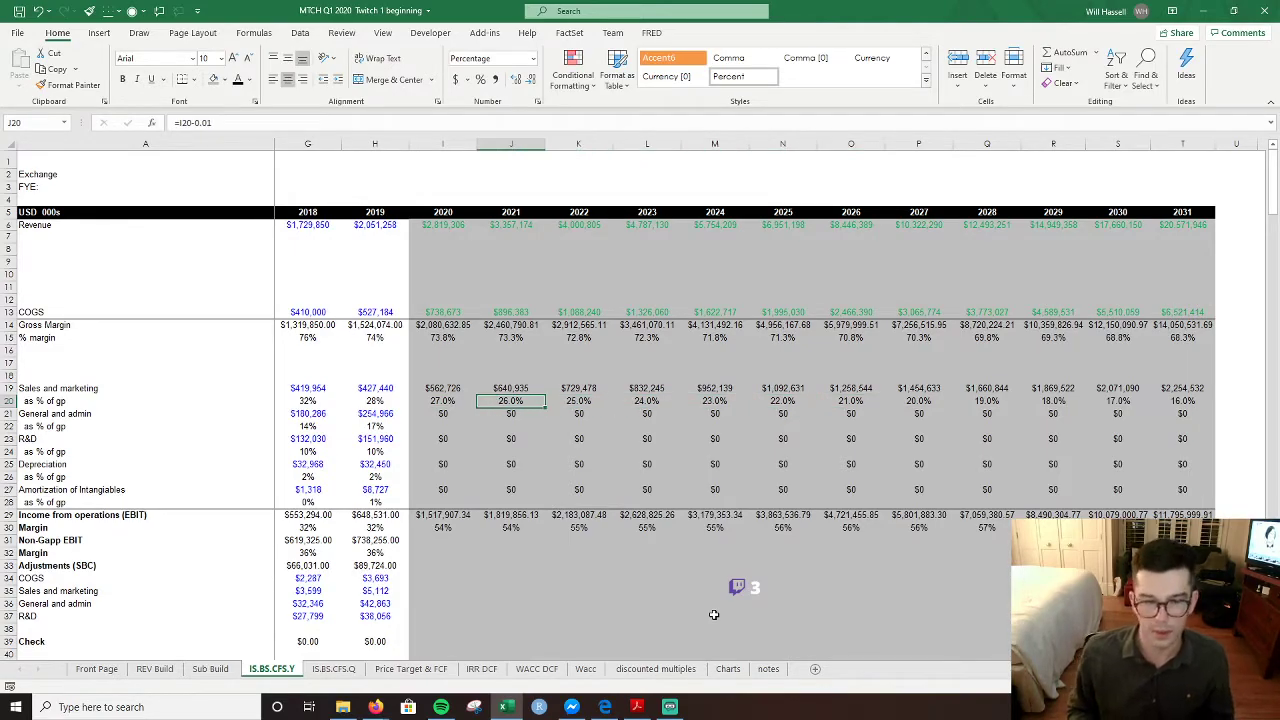
- Switch to Atom Finance in Firefox, look up Facebook Inc with "fb" and maximize the browser window
{"action": "mouse_move", "coordinate": [378, 707]}
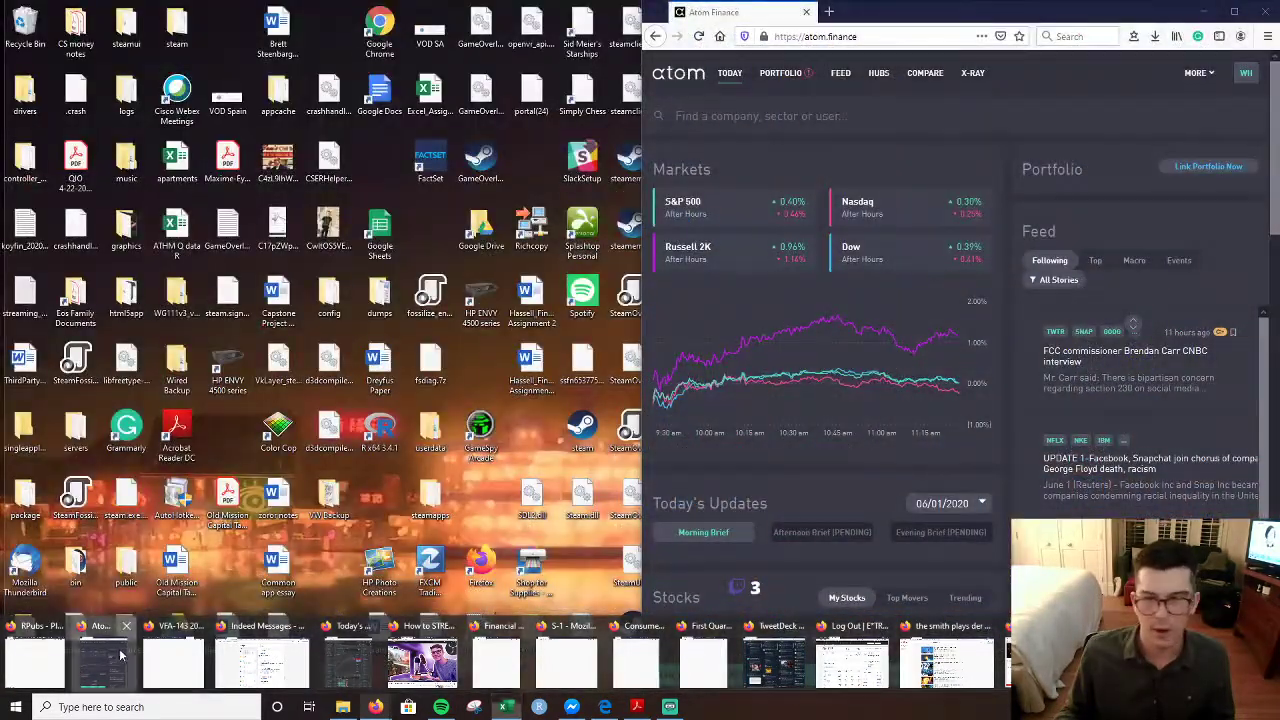
{"action": "left_click", "coordinate": [117, 656]}
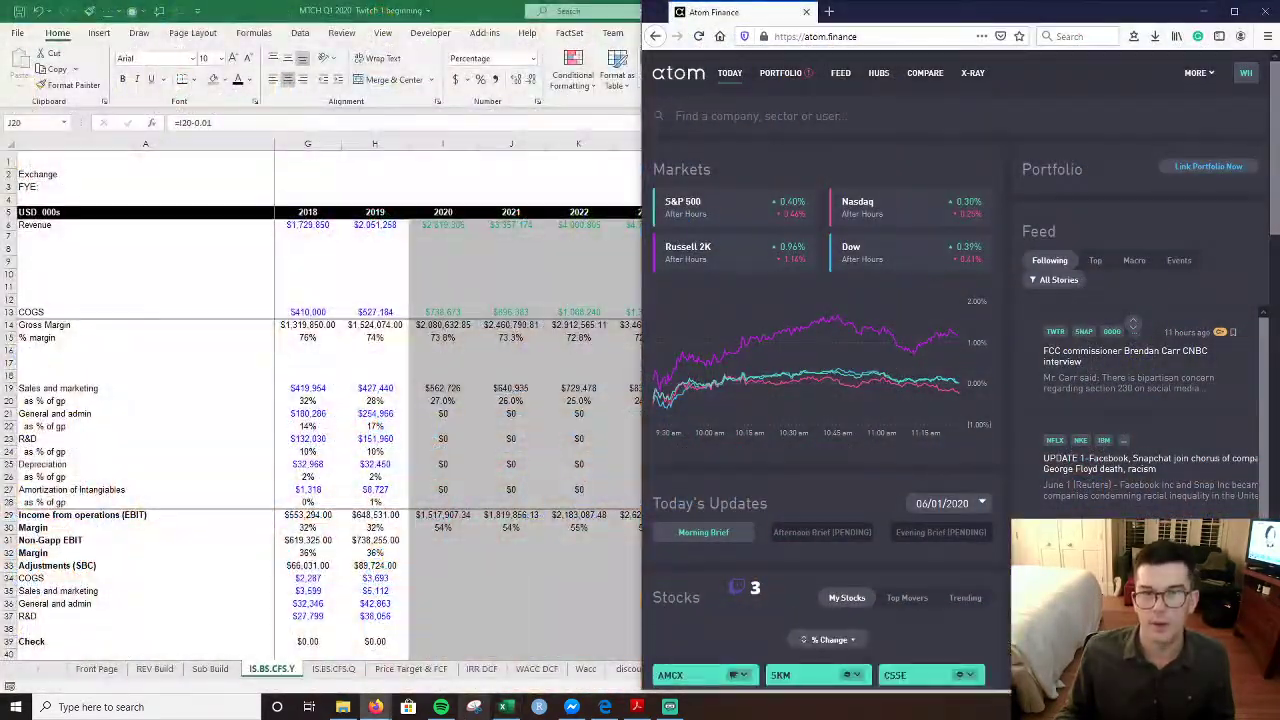
{"action": "left_click", "coordinate": [749, 117]}
{"action": "type", "text": "fb"}
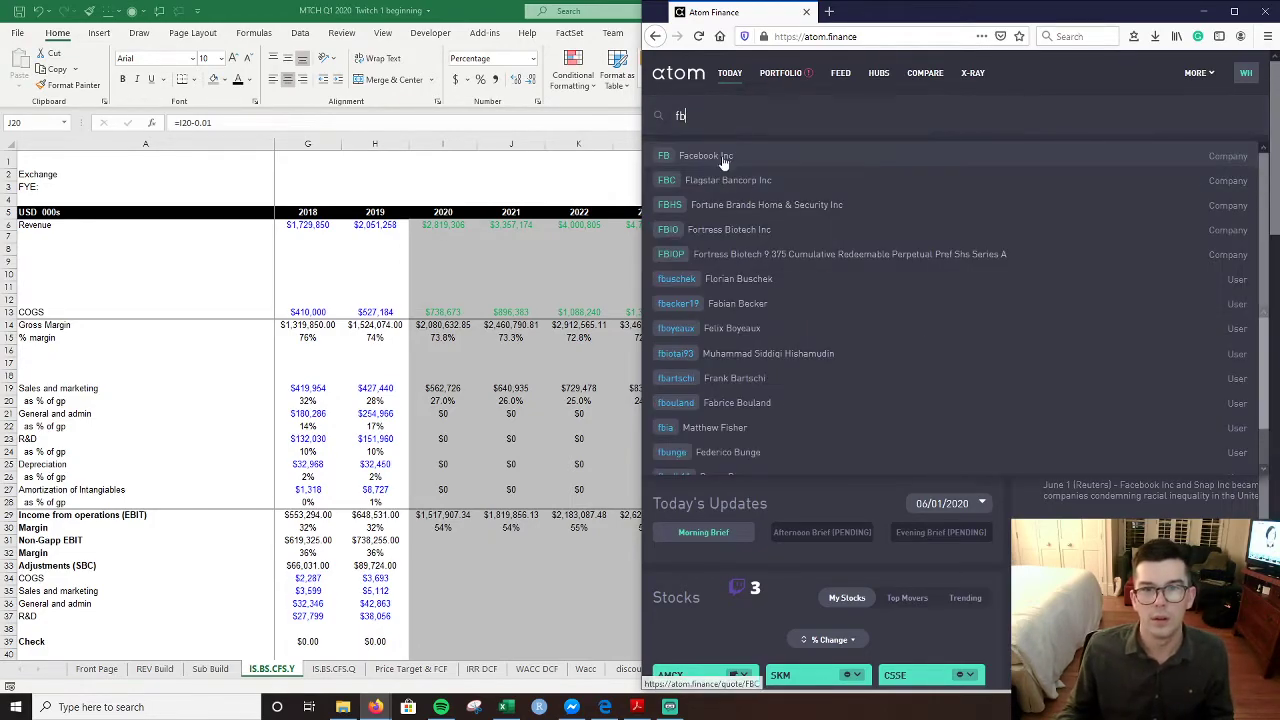
{"action": "key", "text": "Return"}
{"action": "left_click", "coordinate": [1236, 12]}
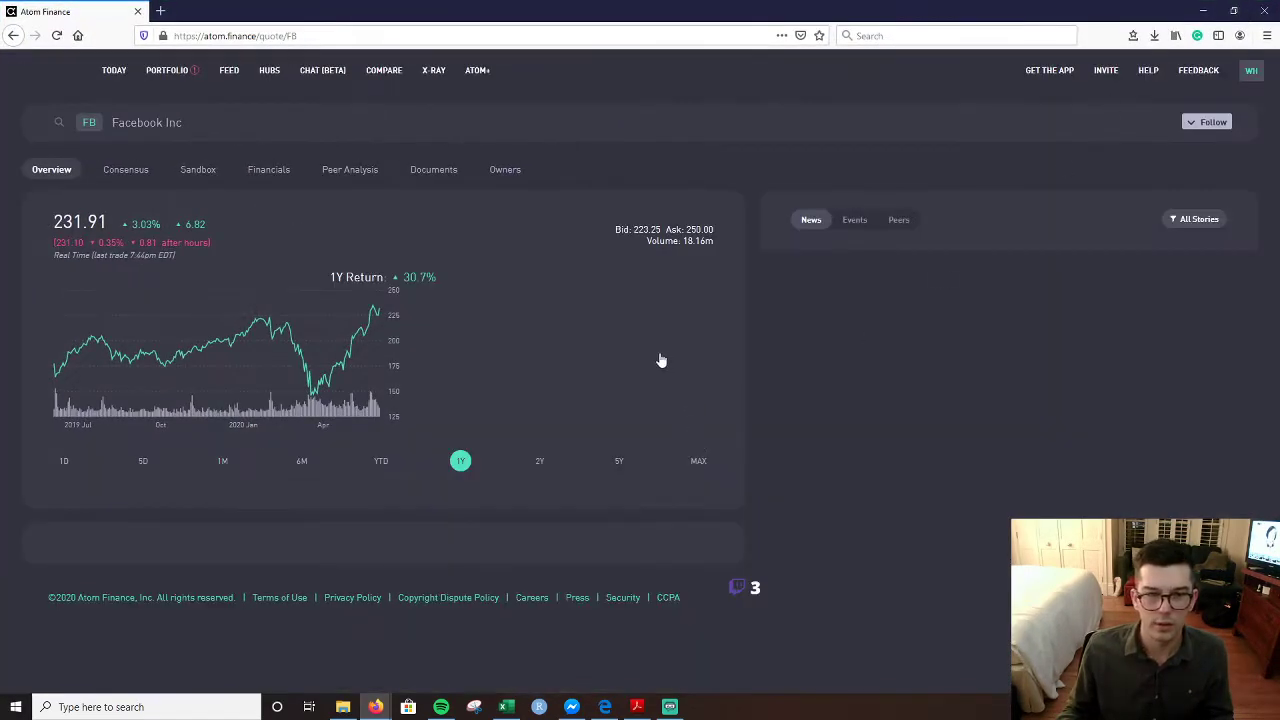
- Examine Facebook's annual income statement under Financials and add Selling/General/Admin. Expenses, Total to the history graph
{"action": "left_click", "coordinate": [268, 181]}
{"action": "scroll", "coordinate": [498, 599], "scroll_direction": "down", "scroll_amount": 1}
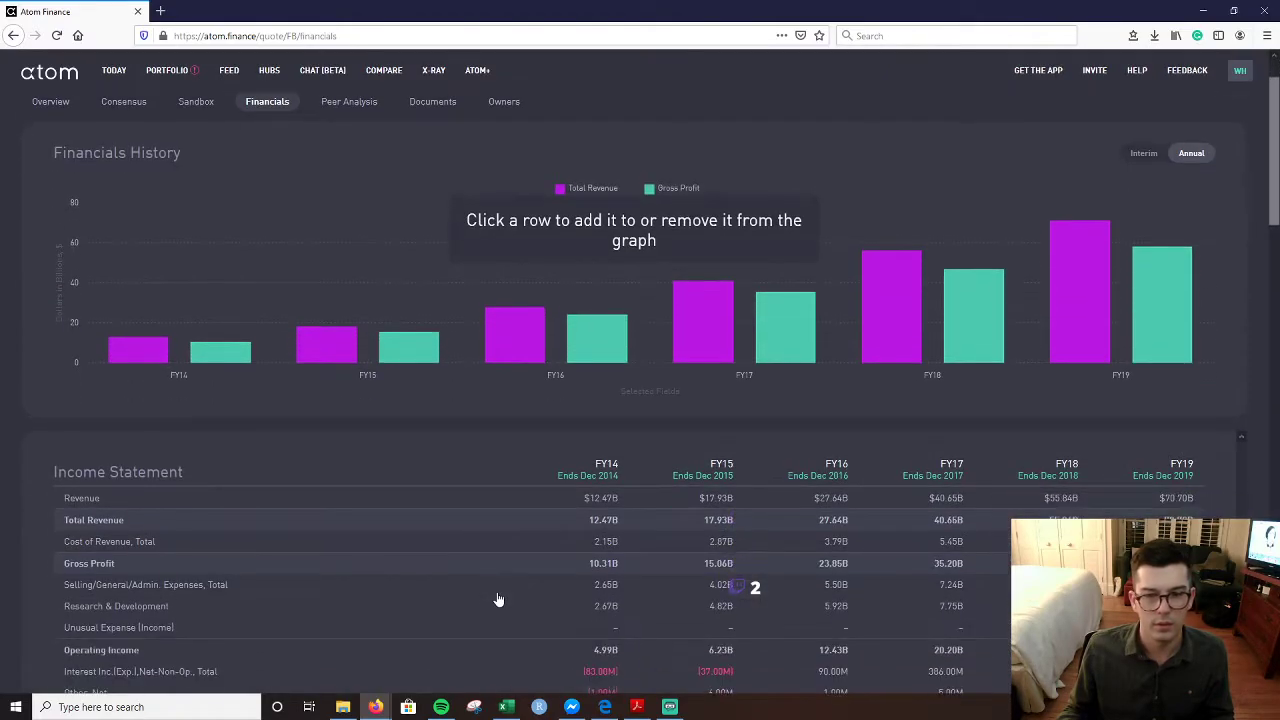
{"action": "scroll", "coordinate": [498, 599], "scroll_direction": "down", "scroll_amount": 1}
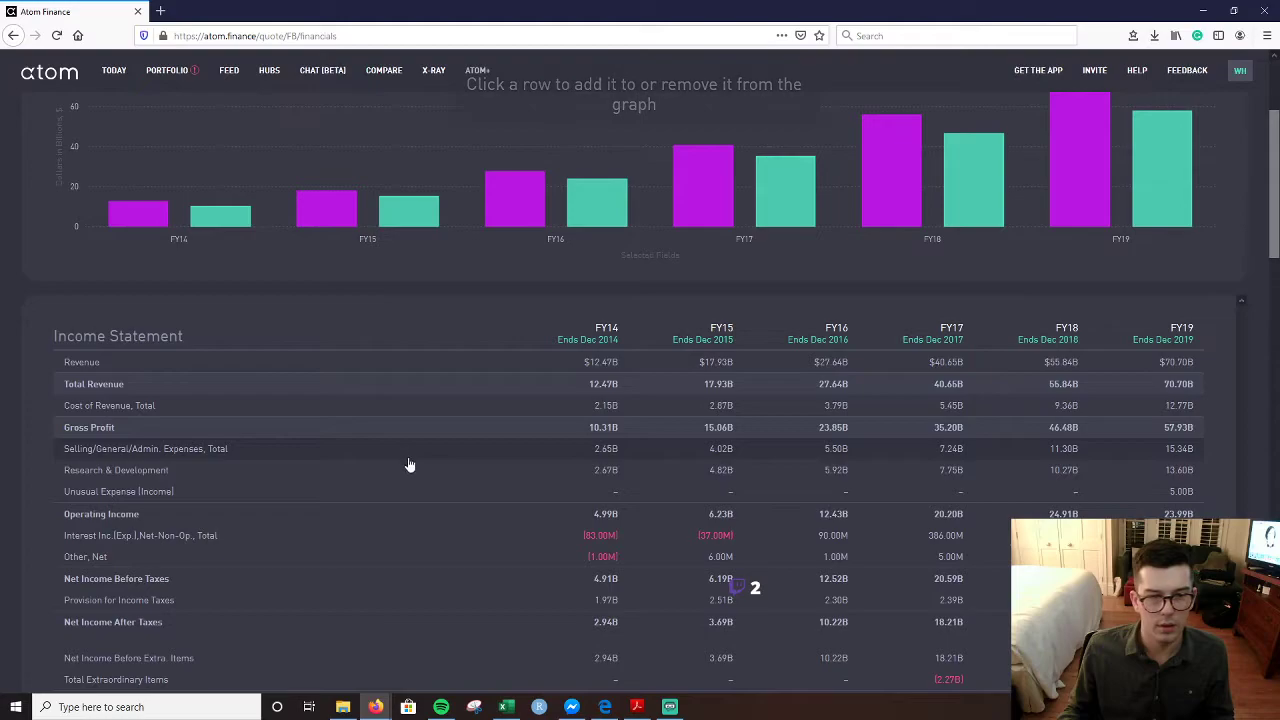
{"action": "left_click", "coordinate": [601, 455]}
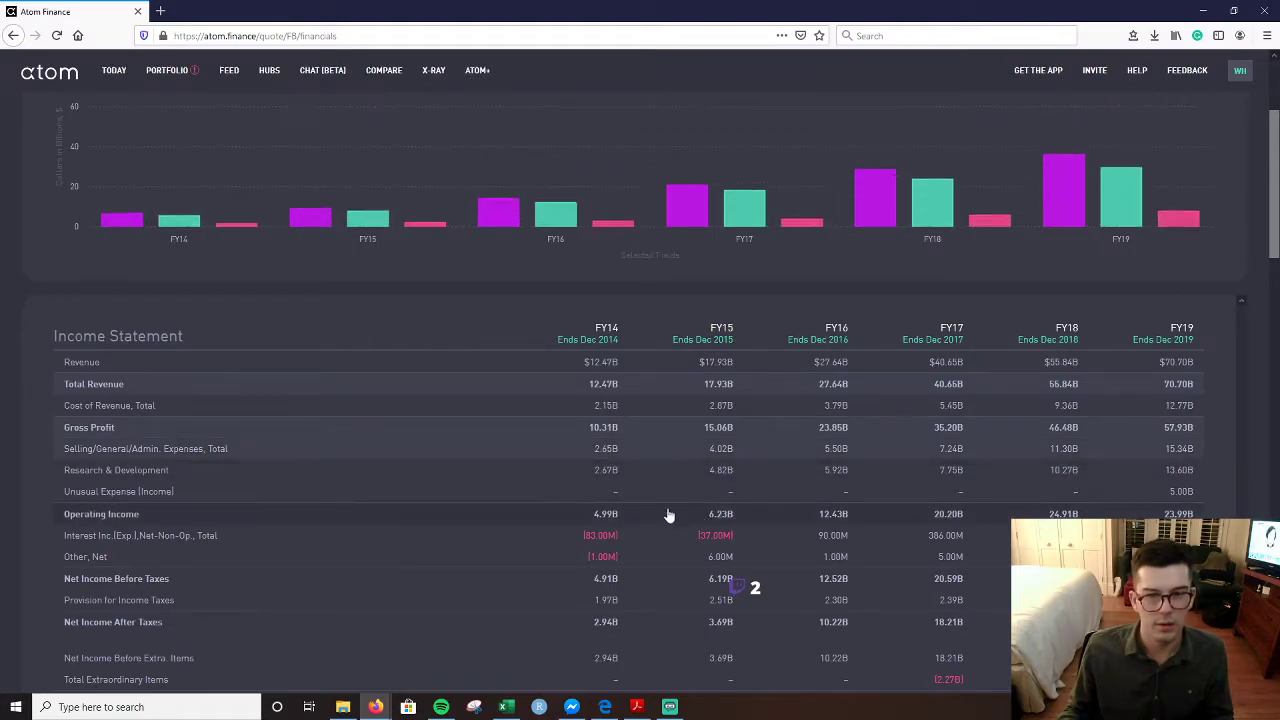
{"action": "scroll", "coordinate": [554, 480], "scroll_direction": "up", "scroll_amount": 3}
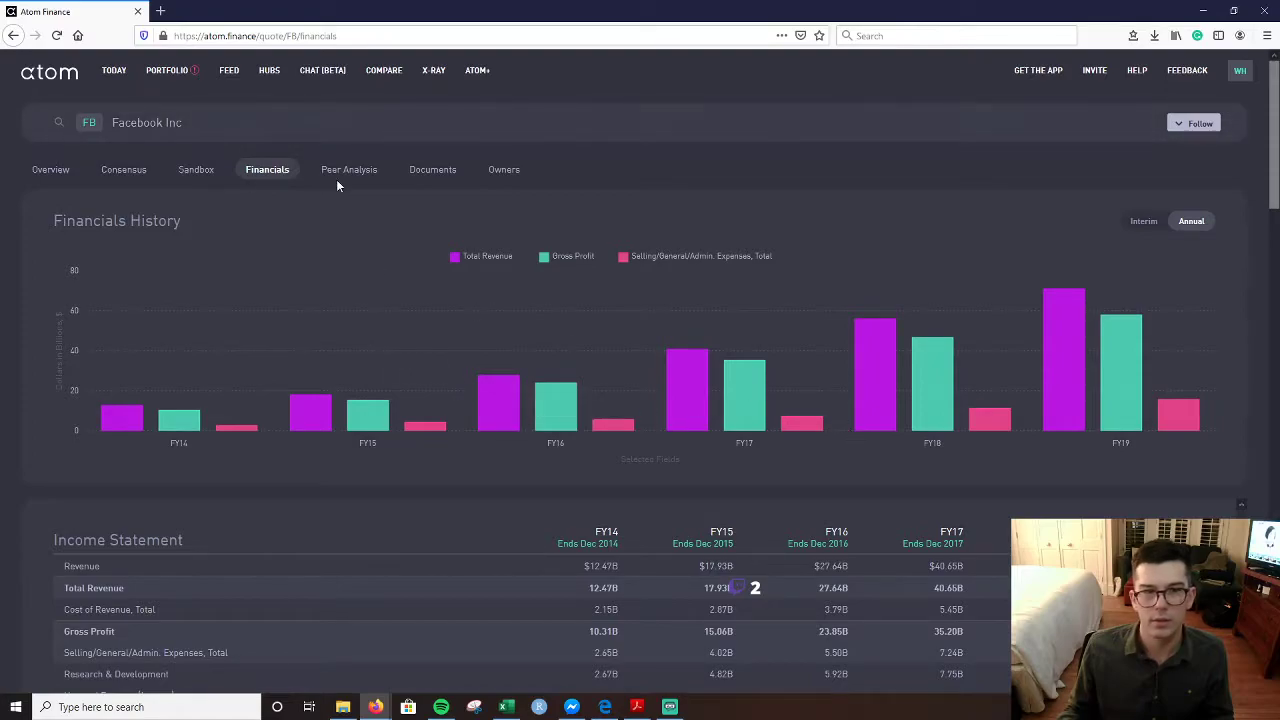
- Examine Facebook's Sandbox page, including the consensus Financial Summary of margins and operational expenses
{"action": "left_click", "coordinate": [196, 170]}
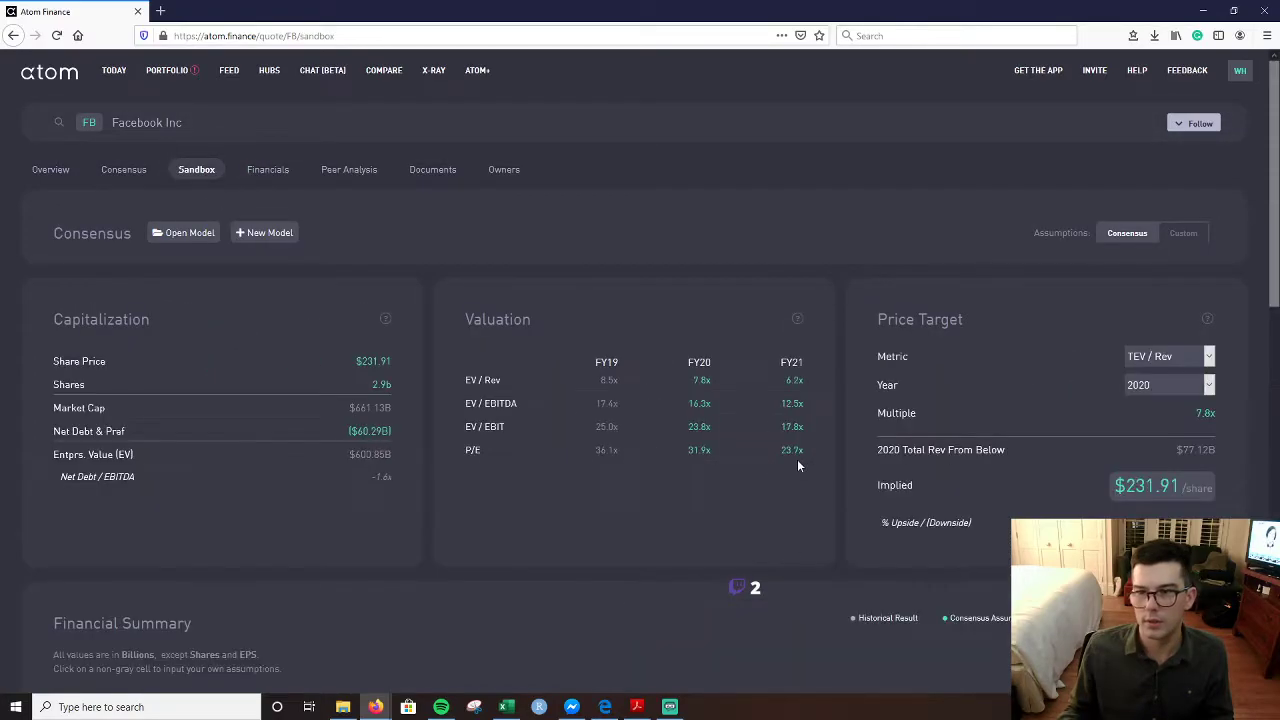
{"action": "scroll", "coordinate": [798, 463], "scroll_direction": "down", "scroll_amount": 1}
{"action": "scroll", "coordinate": [798, 466], "scroll_direction": "down", "scroll_amount": 5}
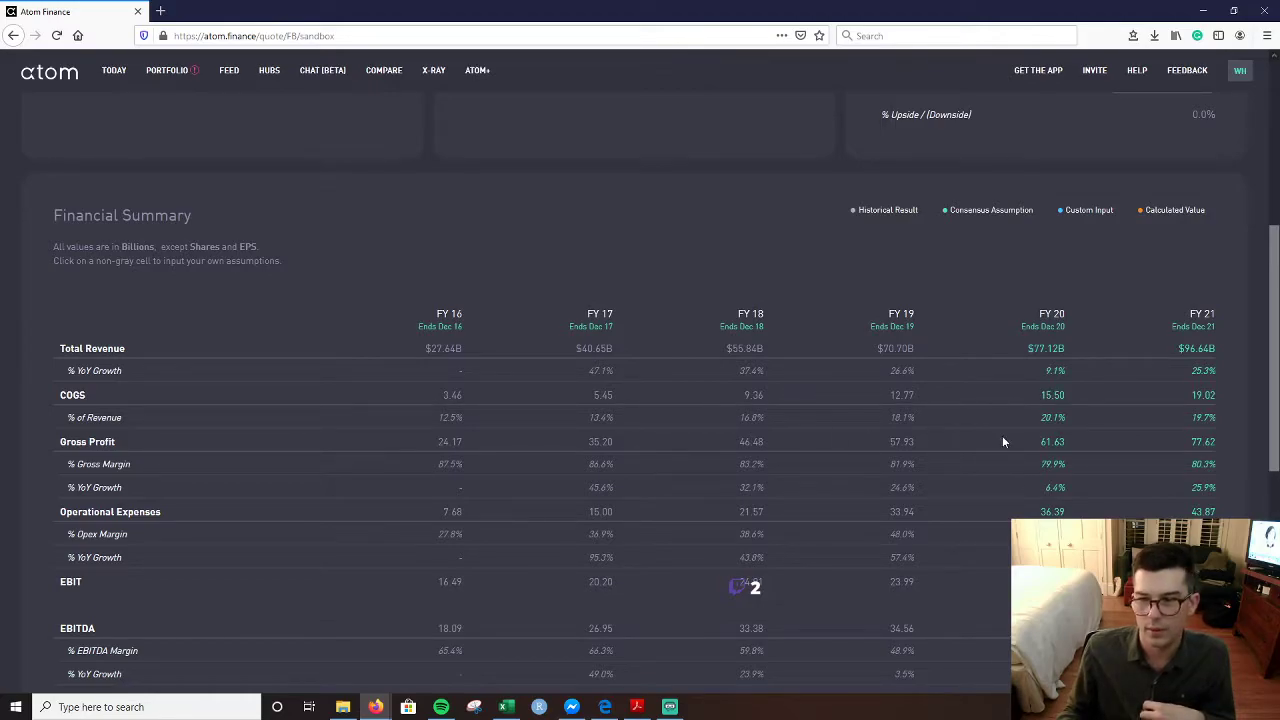
{"action": "scroll", "coordinate": [997, 548], "scroll_direction": "down", "scroll_amount": 2}
{"action": "scroll", "coordinate": [589, 446], "scroll_direction": "up", "scroll_amount": 8}
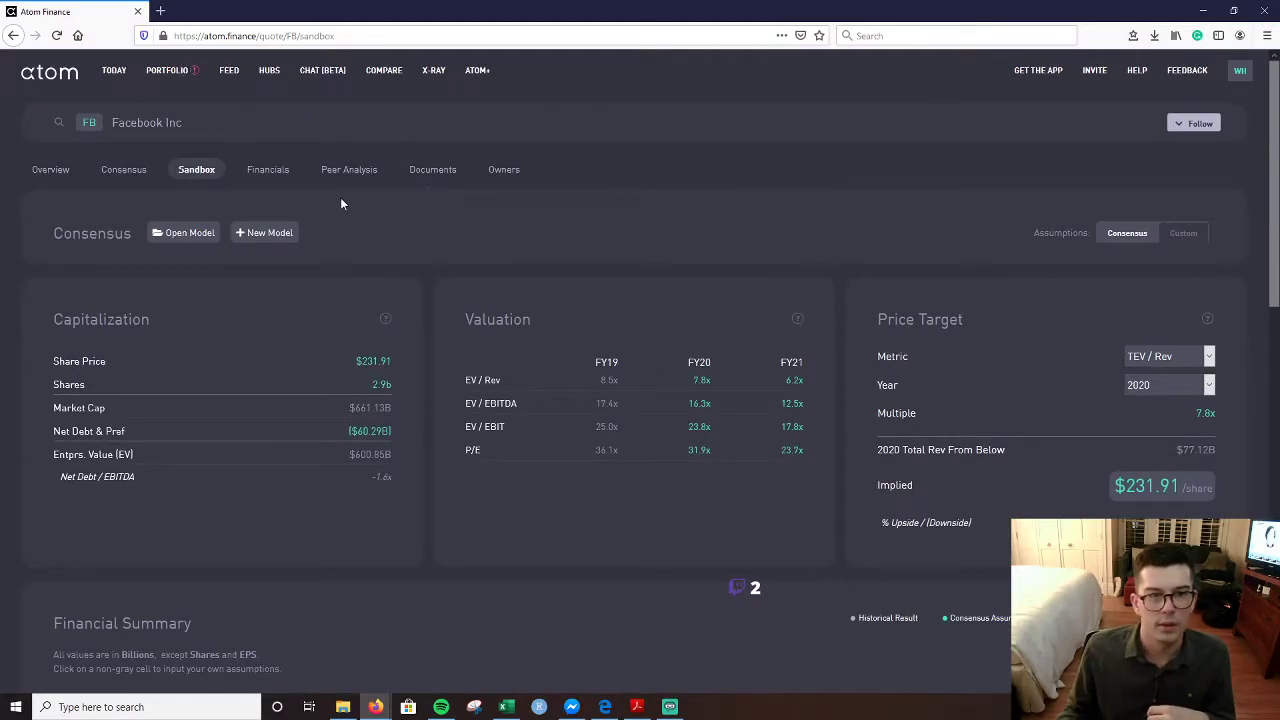
- Look through Facebook's Financials page again, restore the browser window and switch back to the Excel model
{"action": "left_click", "coordinate": [268, 169]}
{"action": "scroll", "coordinate": [552, 460], "scroll_direction": "down", "scroll_amount": 1}
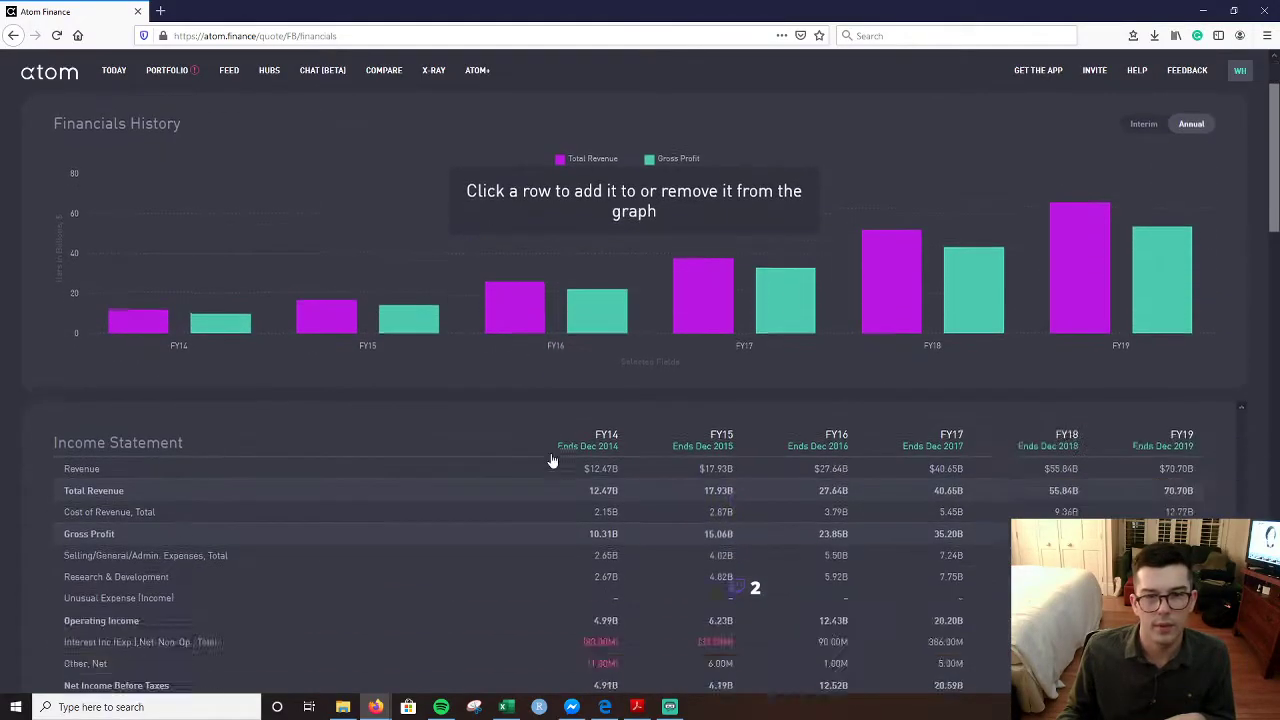
{"action": "scroll", "coordinate": [552, 460], "scroll_direction": "down", "scroll_amount": 4}
{"action": "scroll", "coordinate": [563, 464], "scroll_direction": "up", "scroll_amount": 5}
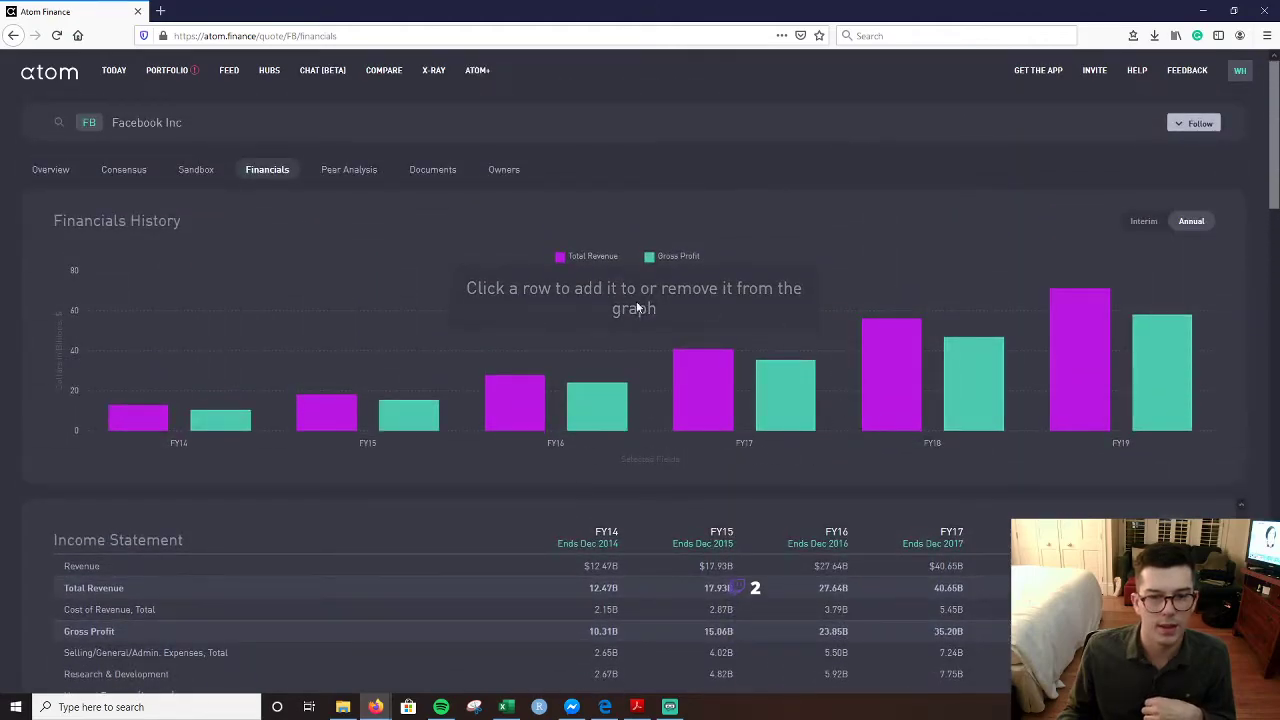
{"action": "left_click", "coordinate": [1233, 10]}
{"action": "left_click", "coordinate": [465, 20]}
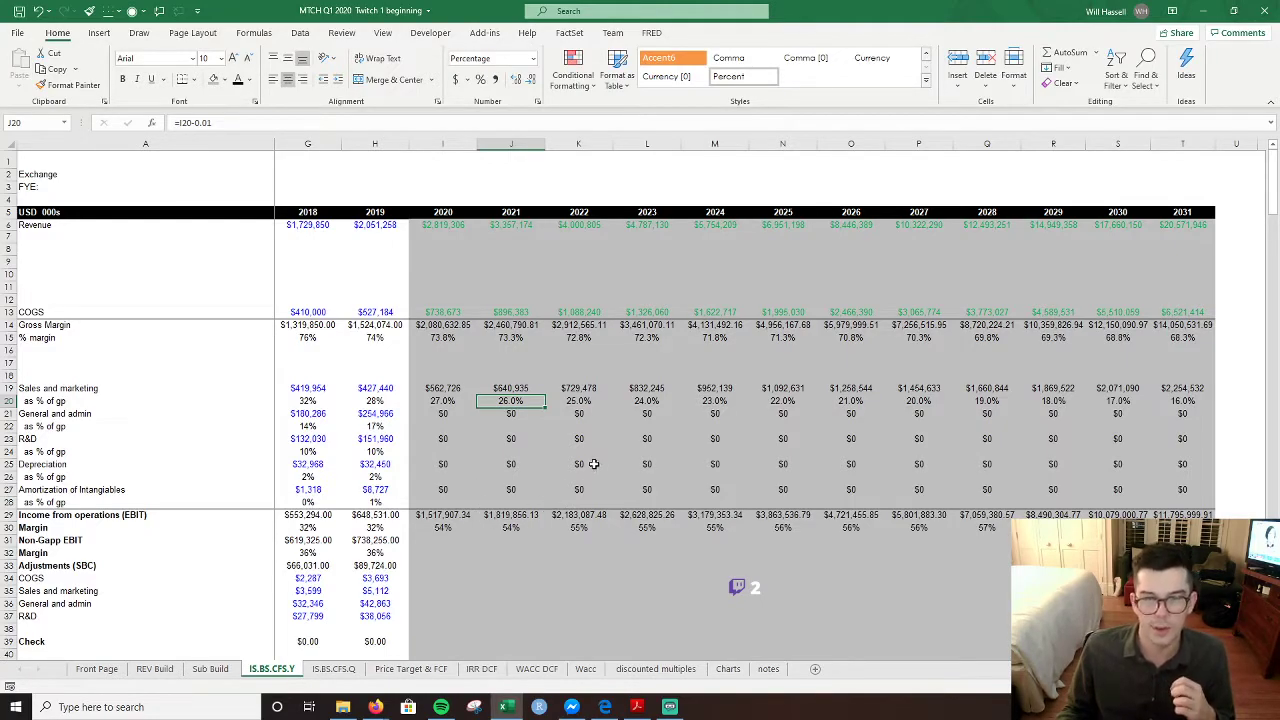
- Review the historical General and admin percentages of gross profit back to 2013 in row 22
{"action": "key", "text": "Down"}
{"action": "key", "text": "Down"}
{"action": "key", "text": "Left"}
{"action": "key", "text": "Left"}
{"action": "key", "text": "Left"}
{"action": "key", "text": "Left"}
{"action": "key", "text": "Left"}
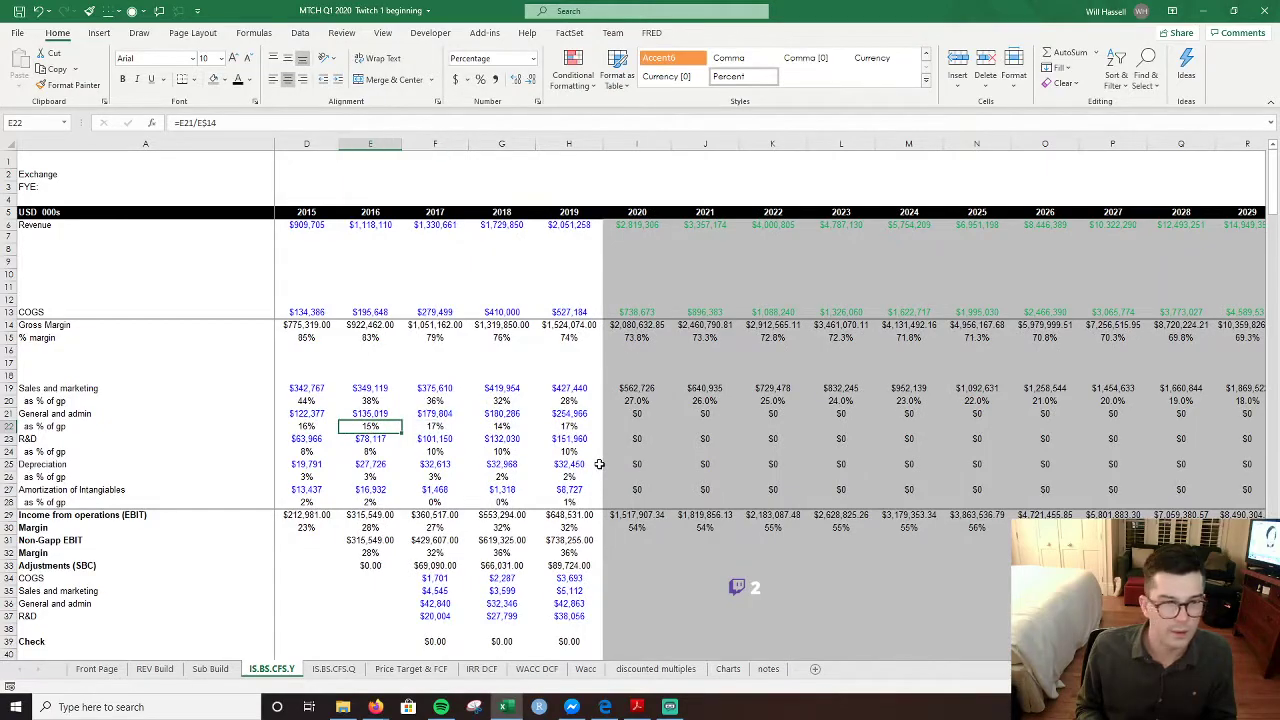
{"action": "key", "text": "Left"}
{"action": "key", "text": "Left"}
{"action": "key", "text": "Left"}
{"action": "key", "text": "shift+Right"}
{"action": "key", "text": "shift+Right"}
{"action": "key", "text": "shift+Right"}
{"action": "key", "text": "shift+Right"}
{"action": "key", "text": "shift+Right"}
{"action": "key", "text": "shift+Right"}
- Set the 2020 General and admin % of gross profit to the 2013–2019 average with =AVERAGE(B22:H22)
{"action": "key", "text": "Right"}
{"action": "key", "text": "Right"}
{"action": "key", "text": "Right"}
{"action": "key", "text": "Right"}
{"action": "key", "text": "Right"}
{"action": "key", "text": "Right"}
{"action": "key", "text": "Right"}
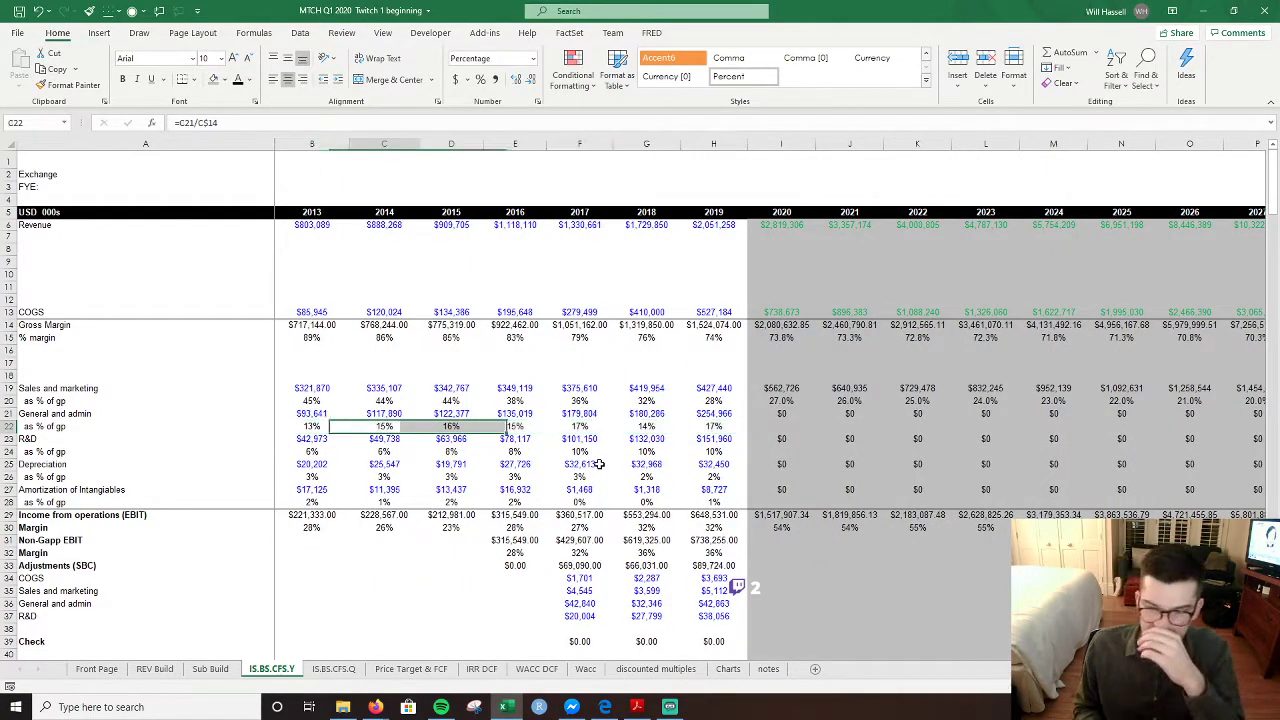
{"action": "type", "text": "=aver"}
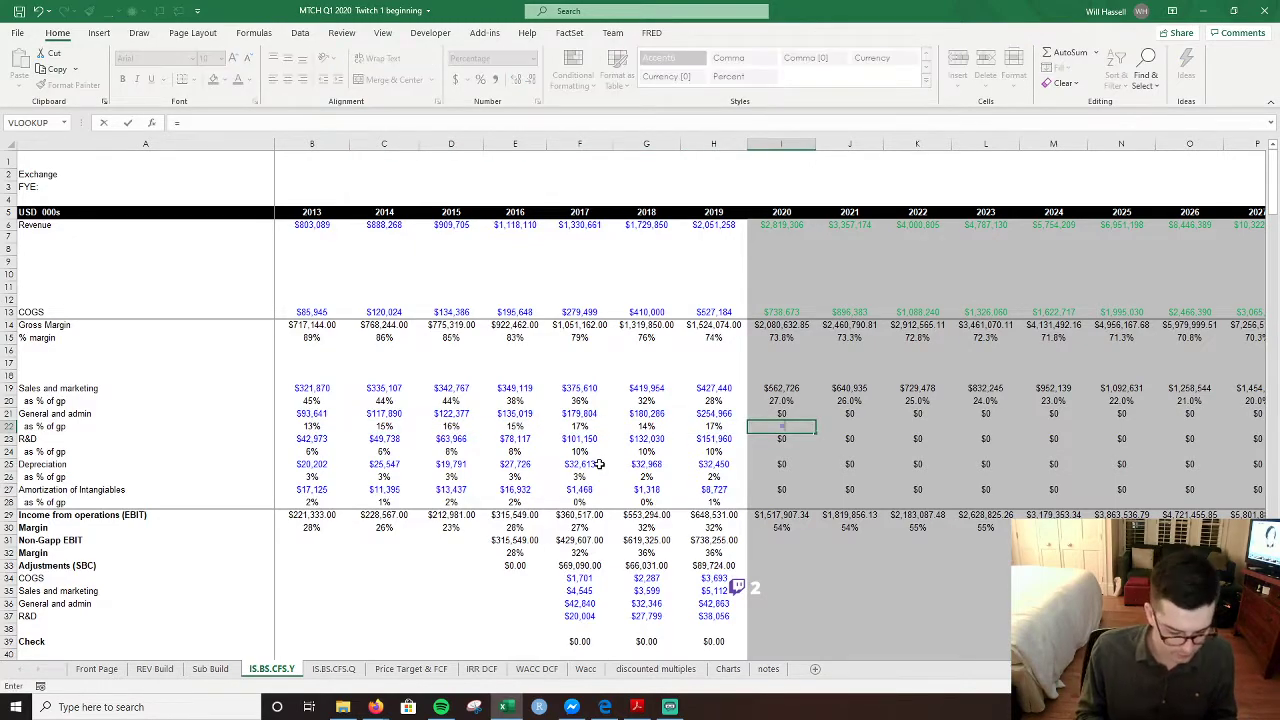
{"action": "key", "text": "Tab"}
{"action": "key", "text": "Left"}
{"action": "key", "text": "Left"}
{"action": "key", "text": "Left"}
{"action": "key", "text": "Left"}
{"action": "key", "text": "Left"}
{"action": "key", "text": "Left"}
{"action": "key", "text": "Left"}
{"action": "key", "text": "Left"}
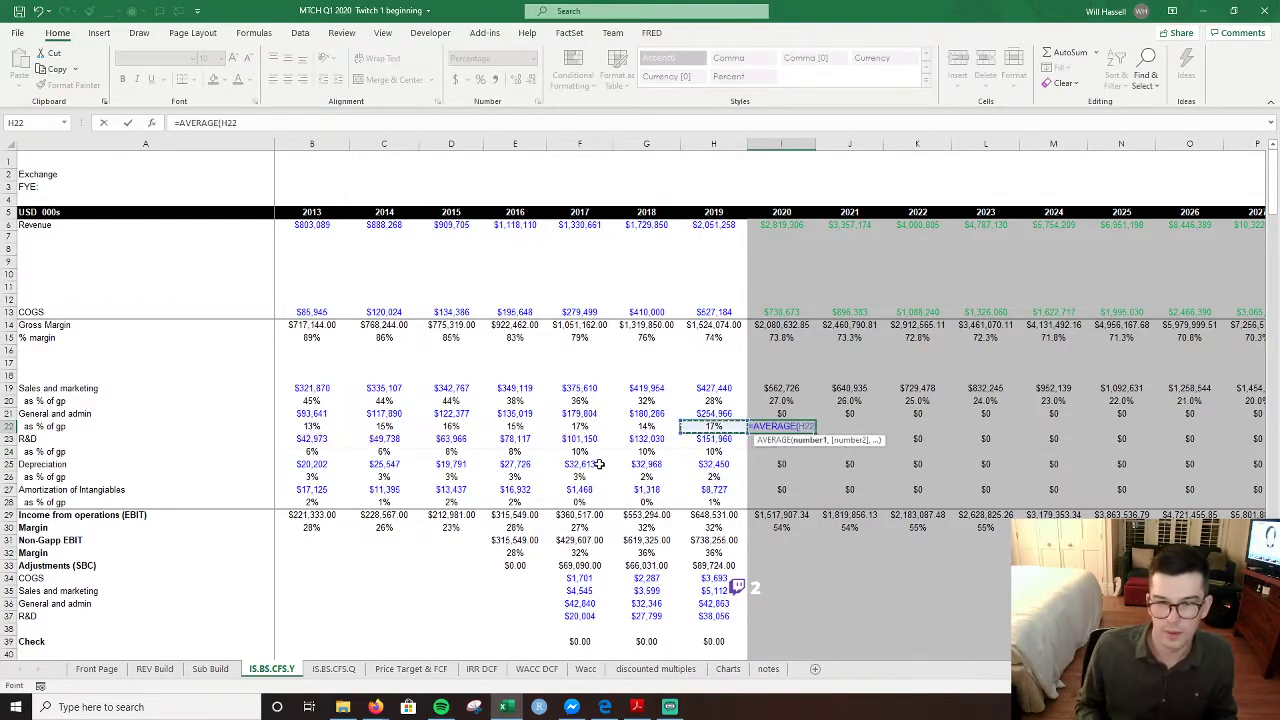
{"action": "key", "text": "Right"}
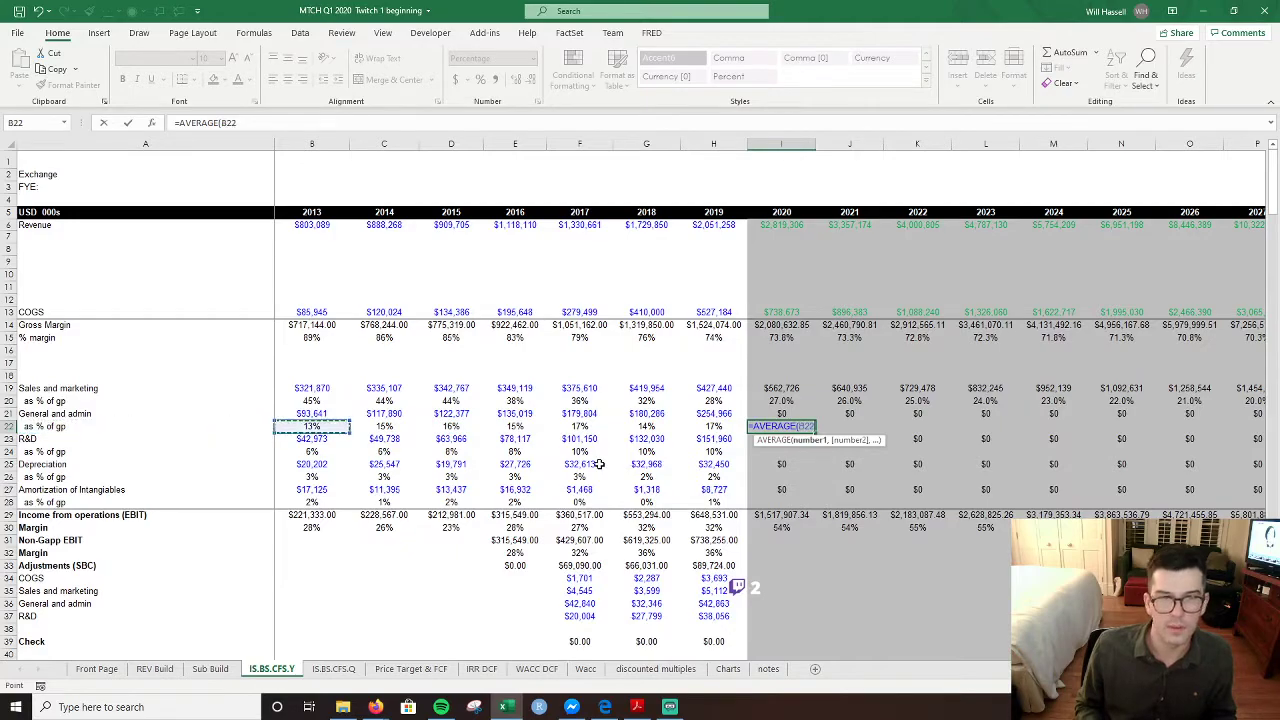
{"action": "key", "text": "ctrl+shift+Right"}
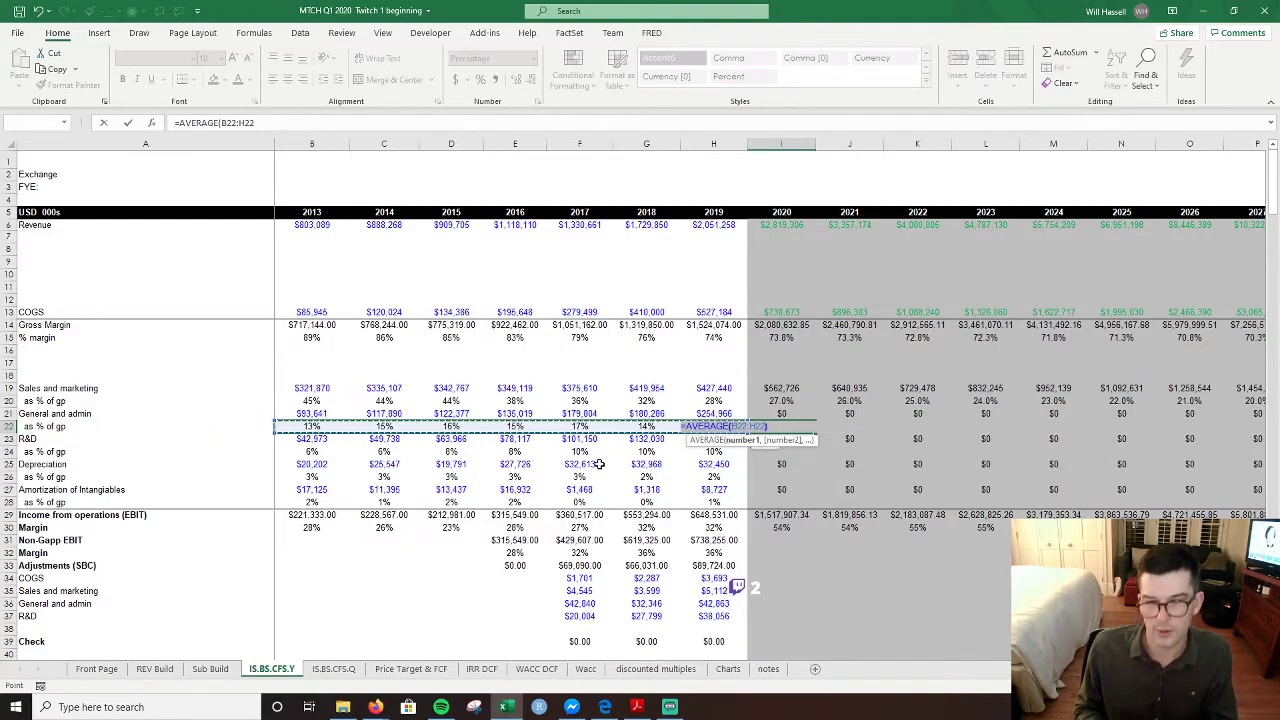
{"action": "key", "text": "Return"}
{"action": "key", "text": "Up"}
{"action": "key", "text": "F2"}
{"action": "key", "text": "Tab"}
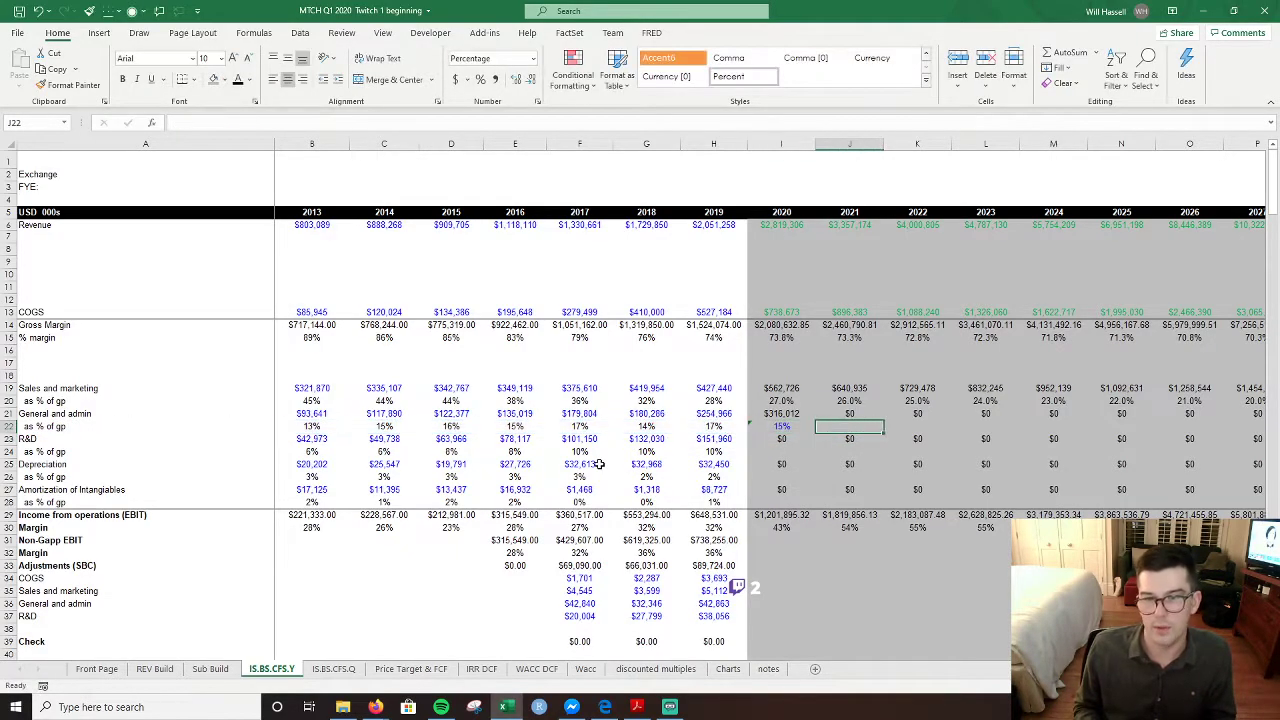
- Link the 2021 General and admin % of gross profit to the 2020 value with =I22
{"action": "type", "text": "="}
{"action": "key", "text": "Left"}
{"action": "key", "text": "Return"}
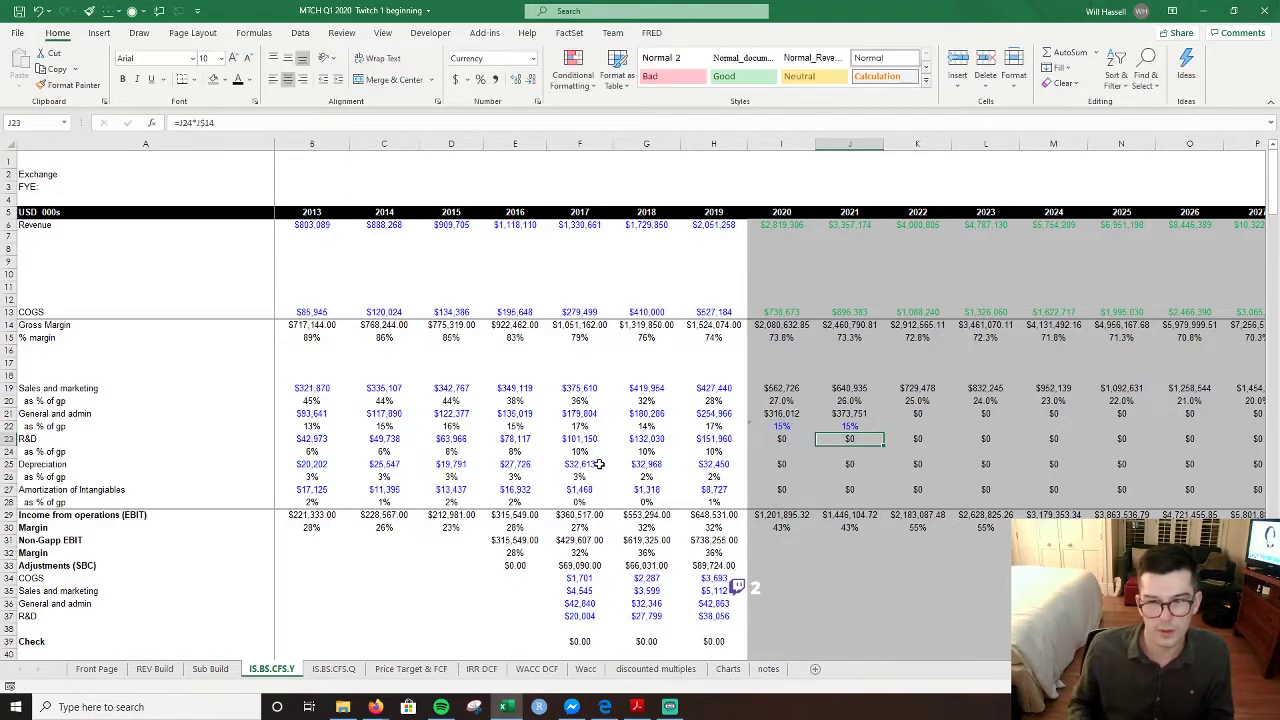
- Copy the 2020 Sales and marketing percentage format onto I22 and show one decimal place in J22
{"action": "left_click", "coordinate": [781, 399]}
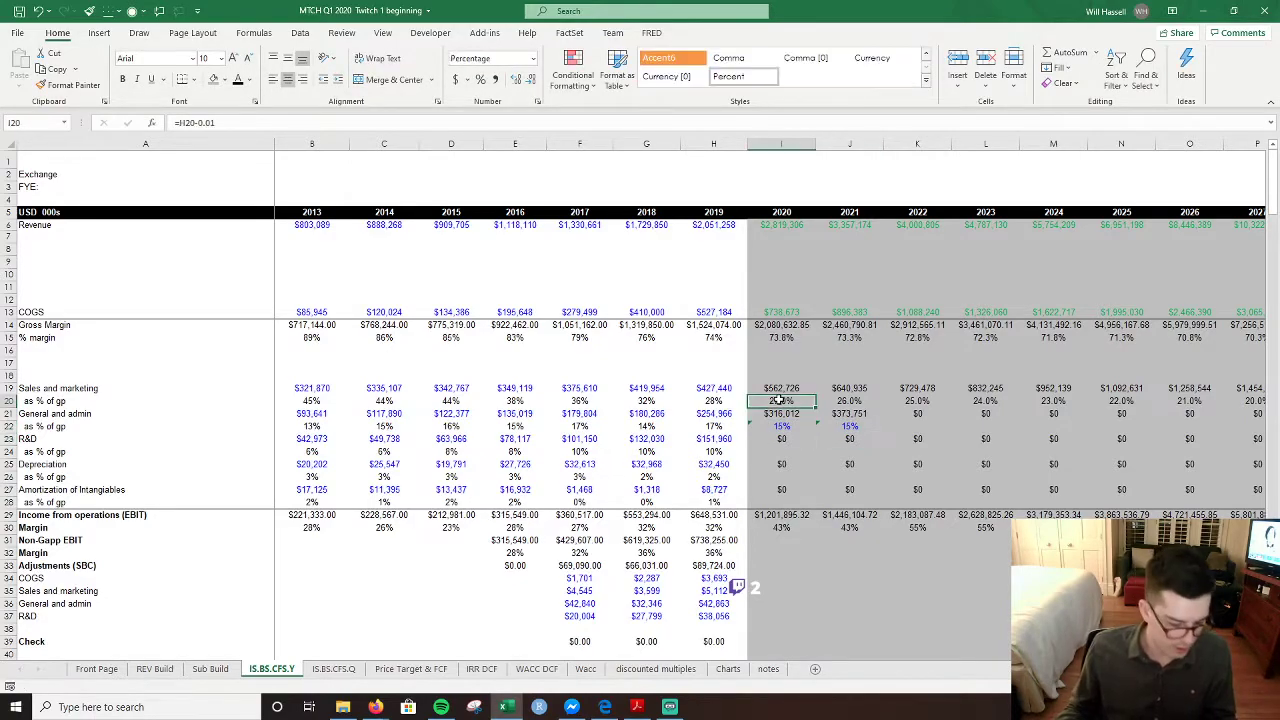
{"action": "key", "text": "alt+4"}
{"action": "left_click", "coordinate": [782, 427]}
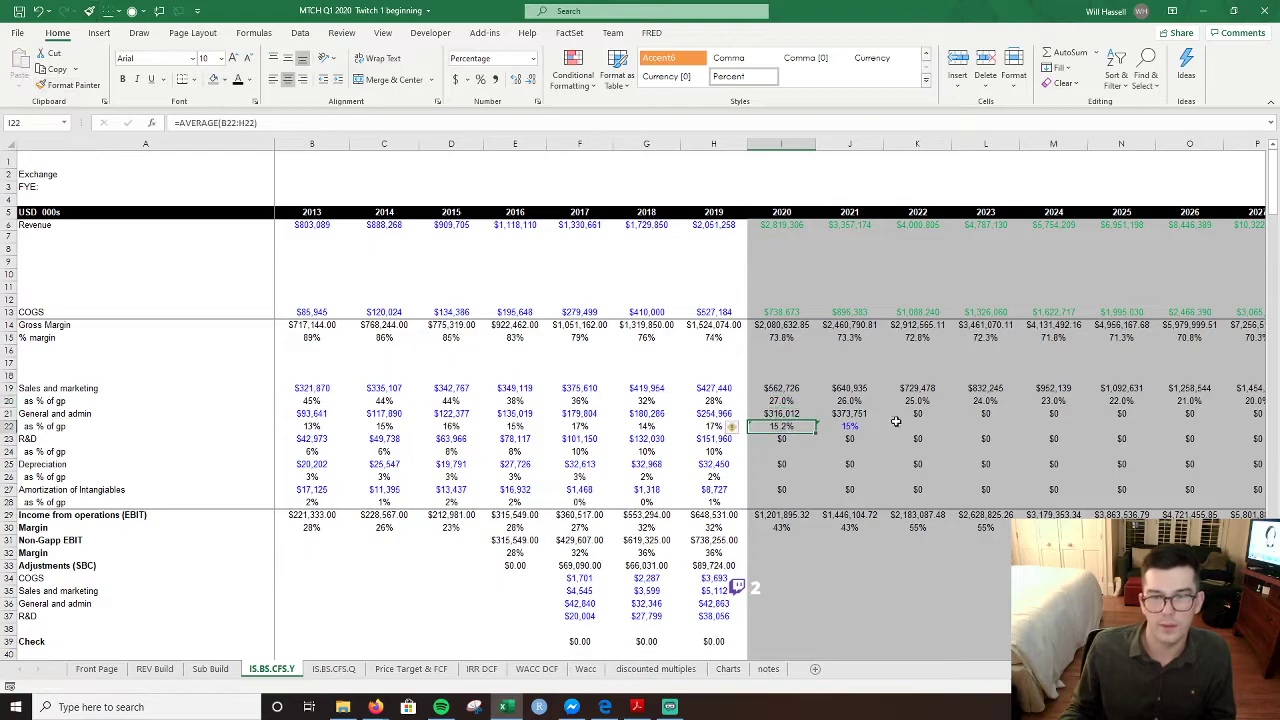
{"action": "left_click", "coordinate": [857, 424]}
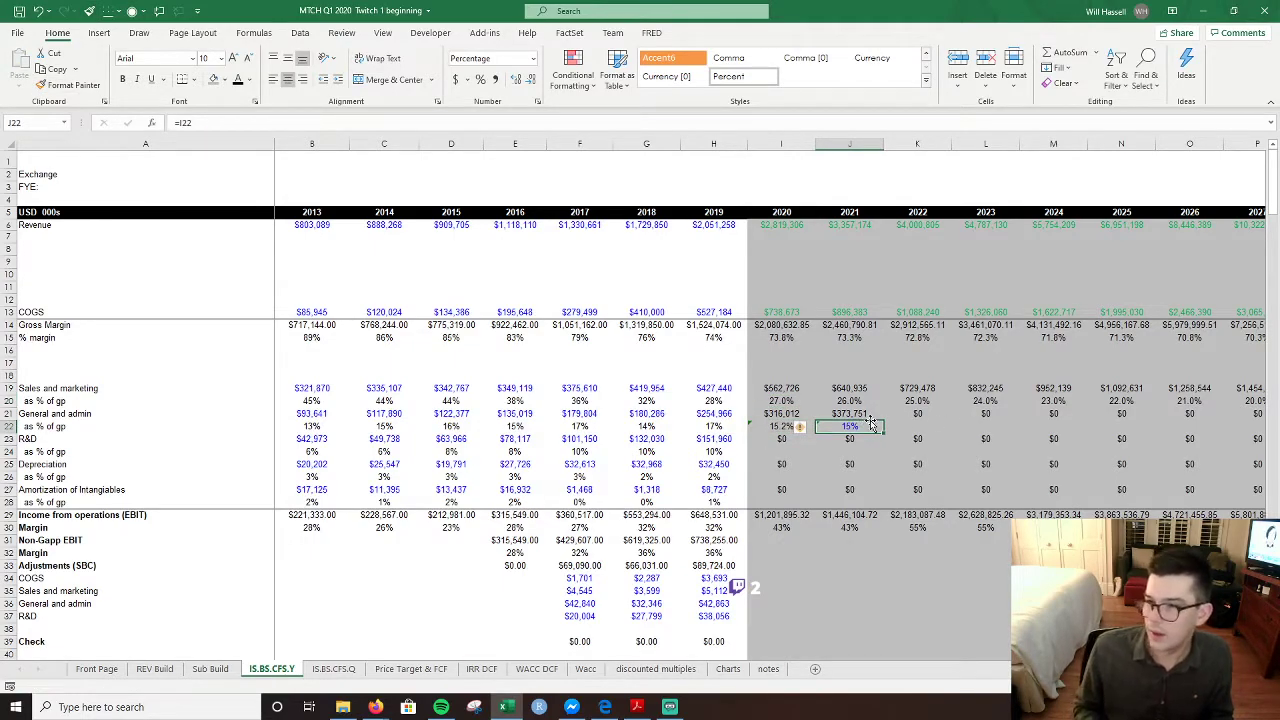
{"action": "key", "text": "alt+h"}
{"action": "key", "text": "0"}
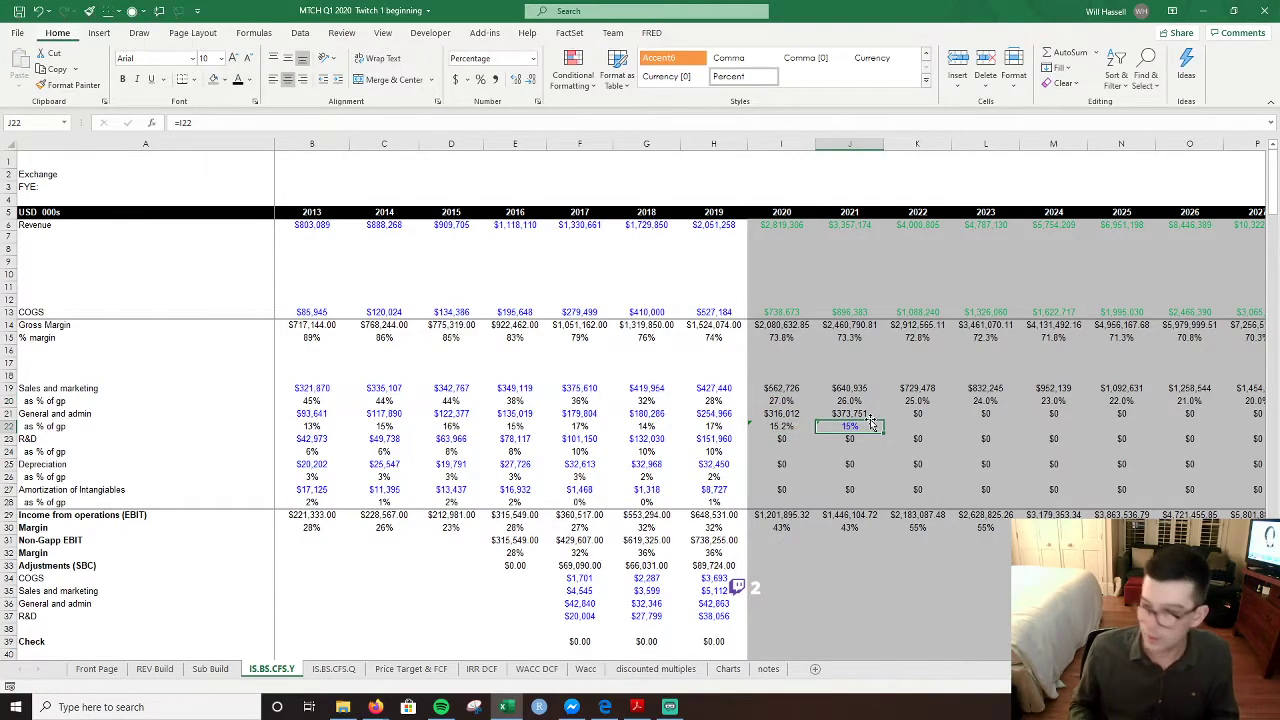
- Fill the General and admin % of gross profit formula from 2021 across through 2031
{"action": "key", "text": "shift+Right"}
{"action": "key", "text": "shift+Right"}
{"action": "key", "text": "shift+Right"}
{"action": "key", "text": "shift+Right"}
{"action": "key", "text": "shift+Right"}
{"action": "key", "text": "shift+Right"}
{"action": "key", "text": "shift+Right"}
{"action": "key", "text": "shift+Right"}
{"action": "key", "text": "shift+Right"}
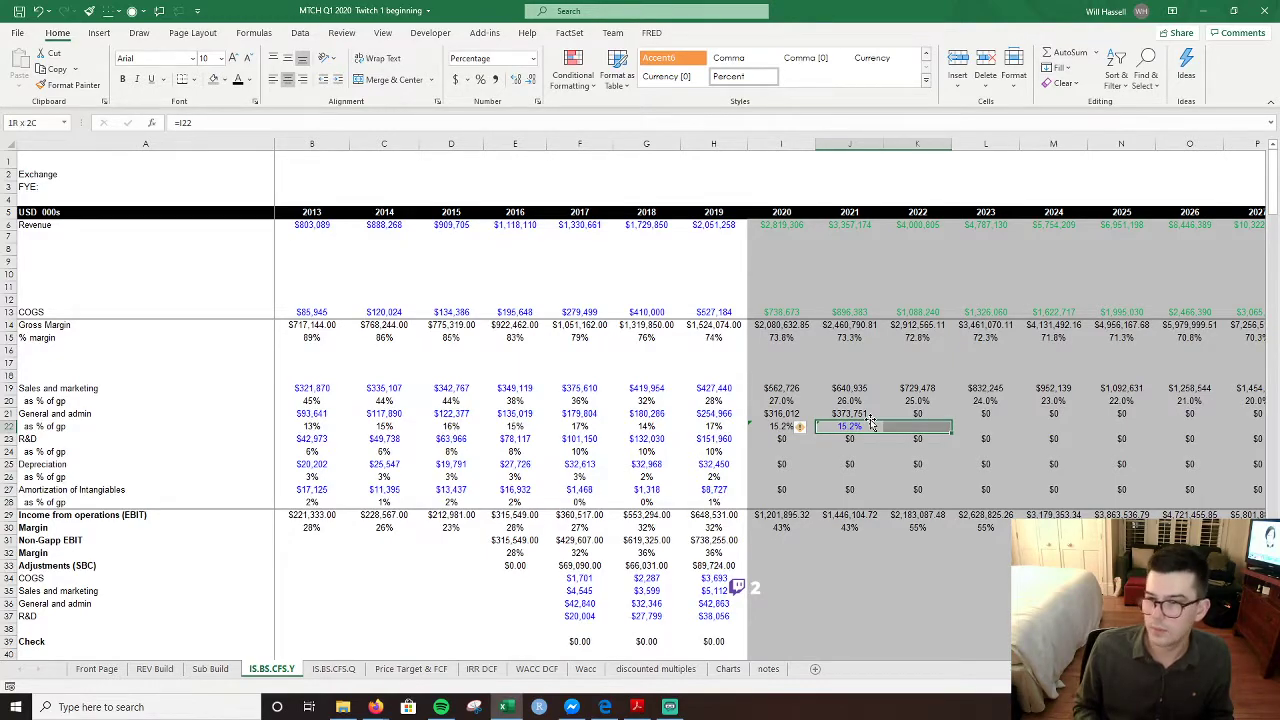
{"action": "key", "text": "shift+Right"}
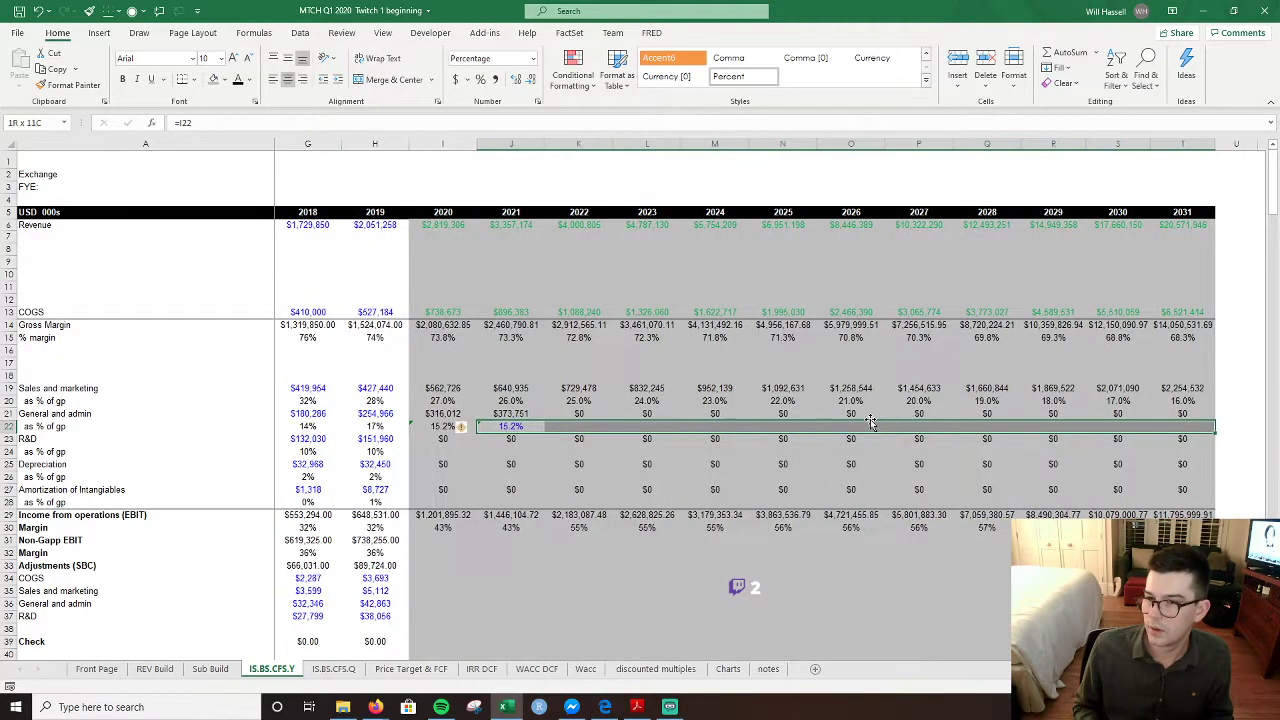
{"action": "key", "text": "ctrl+r"}
{"action": "key", "text": "Left"}
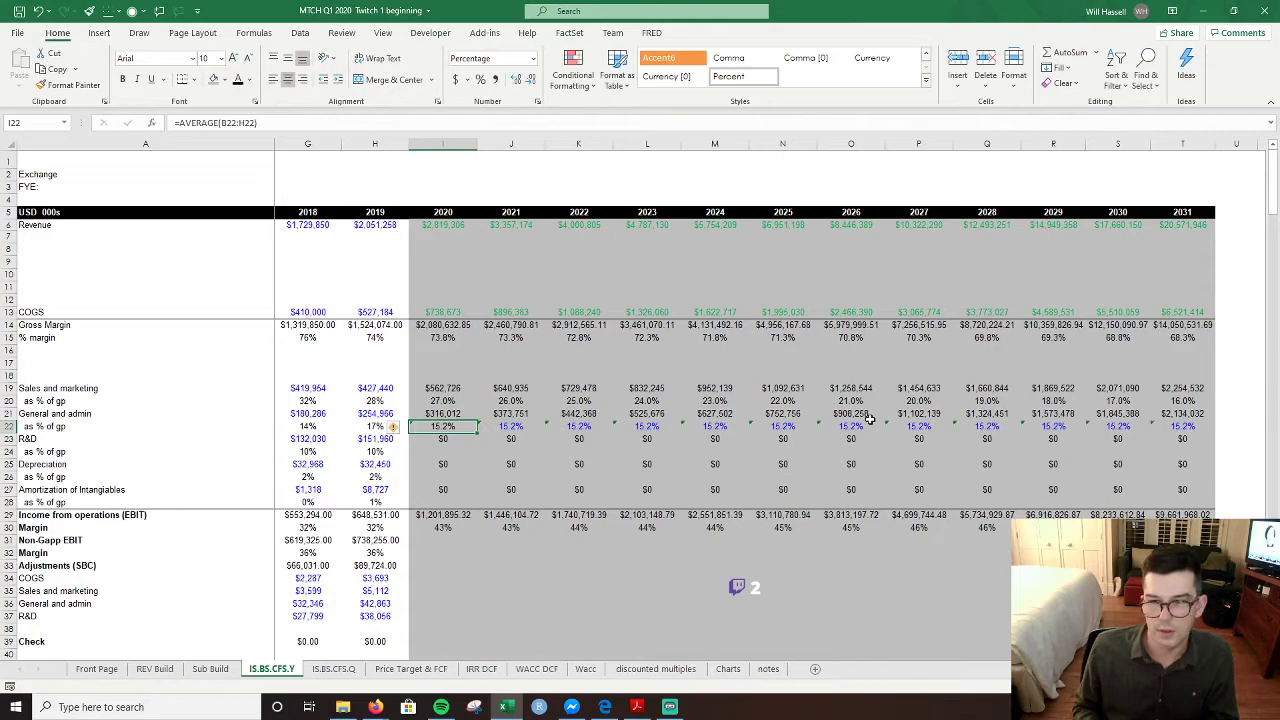
{"action": "key", "text": "Left"}
{"action": "key", "text": "Right"}
{"action": "key", "text": "Right"}
{"action": "key", "text": "Right"}
{"action": "key", "text": "Right"}
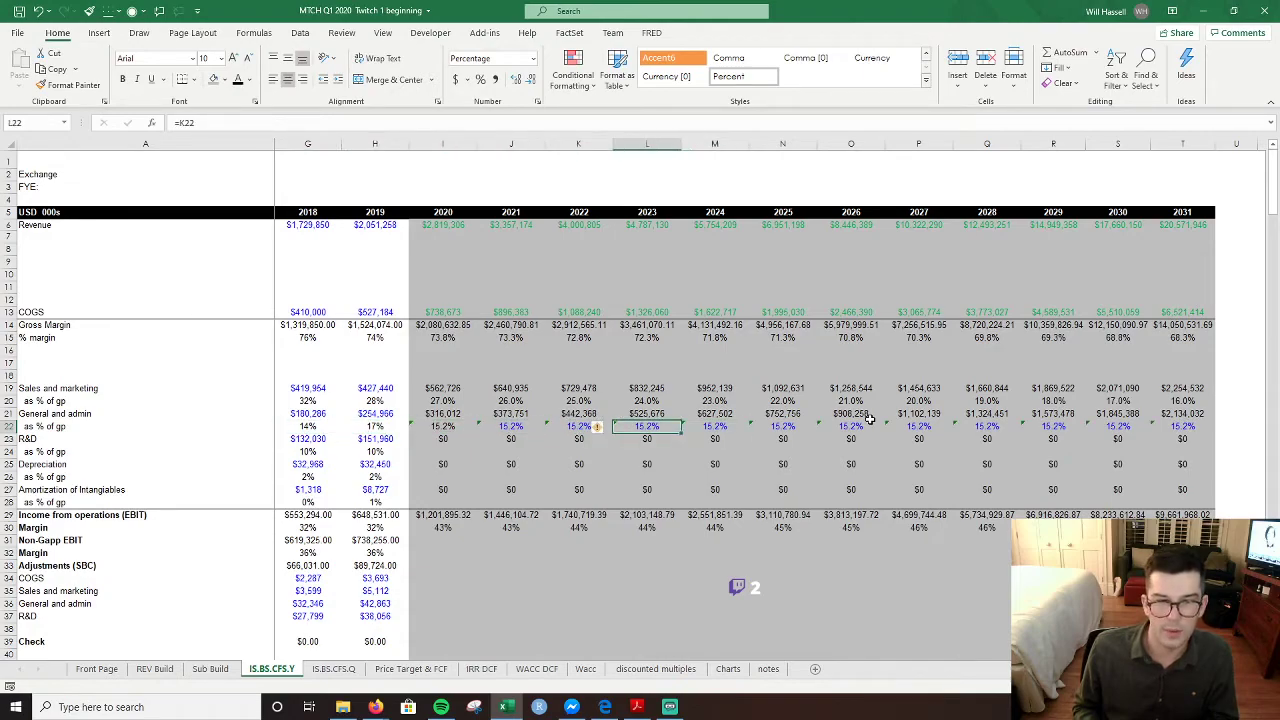
- Set the 2020 R&D % of gross profit equal to the 2019 ratio with =H24
{"action": "key", "text": "ctrl+Left"}
{"action": "key", "text": "Down"}
{"action": "key", "text": "Down"}
{"action": "key", "text": "Right"}
{"action": "key", "text": "Right"}
{"action": "key", "text": "Right"}
{"action": "key", "text": "Right"}
{"action": "key", "text": "Right"}
{"action": "key", "text": "Right"}
{"action": "key", "text": "Right"}
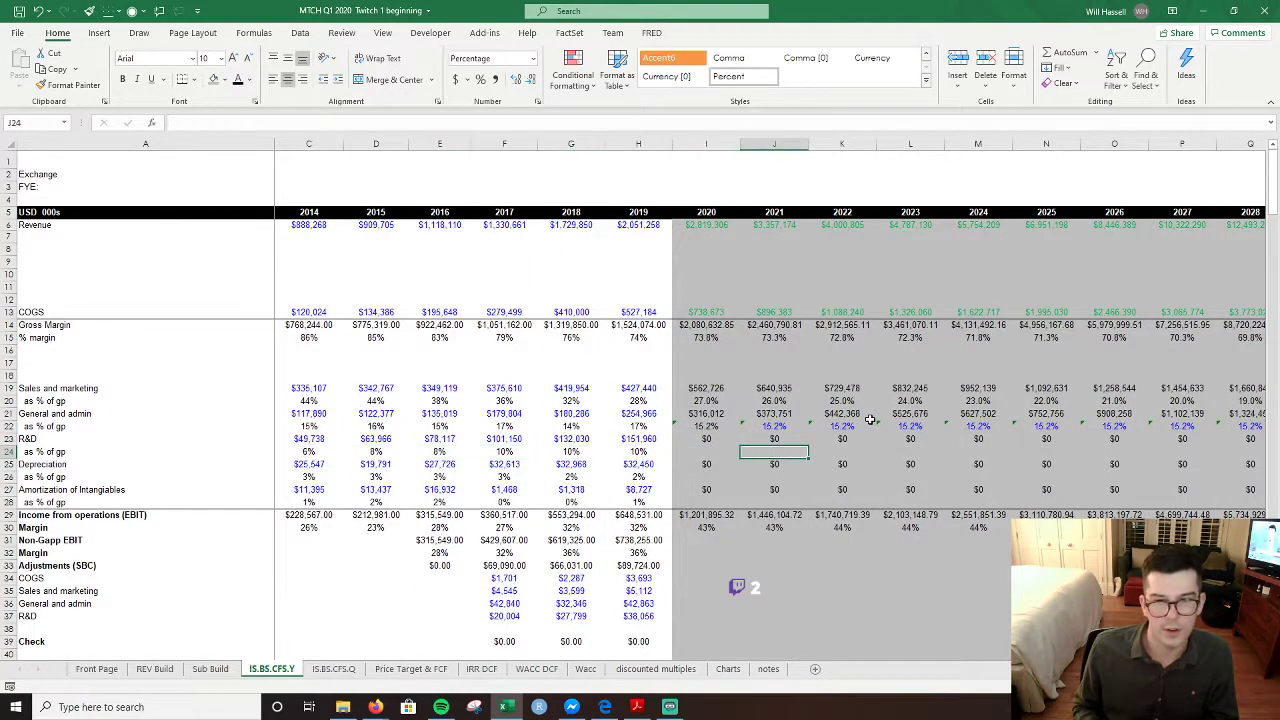
{"action": "key", "text": "Left"}
{"action": "type", "text": "10%"}
{"action": "key", "text": "Return"}
{"action": "key", "text": "Up"}
- Link the 2021 R&D % of gross profit to 2020 with =I24 and fill it across through 2031
{"action": "key", "text": "ctrl+c"}
{"action": "key", "text": "Right"}
{"action": "key", "text": "ctrl+v"}
{"action": "key", "text": "Down"}
{"action": "key", "text": "Up"}
{"action": "key", "text": "shift+Right"}
{"action": "key", "text": "shift+Right"}
{"action": "key", "text": "shift+Right"}
{"action": "key", "text": "shift+Right"}
{"action": "key", "text": "shift+Right"}
{"action": "key", "text": "shift+Right"}
{"action": "key", "text": "shift+Right"}
{"action": "key", "text": "shift+Right"}
{"action": "key", "text": "shift+Right"}
{"action": "key", "text": "shift+Right"}
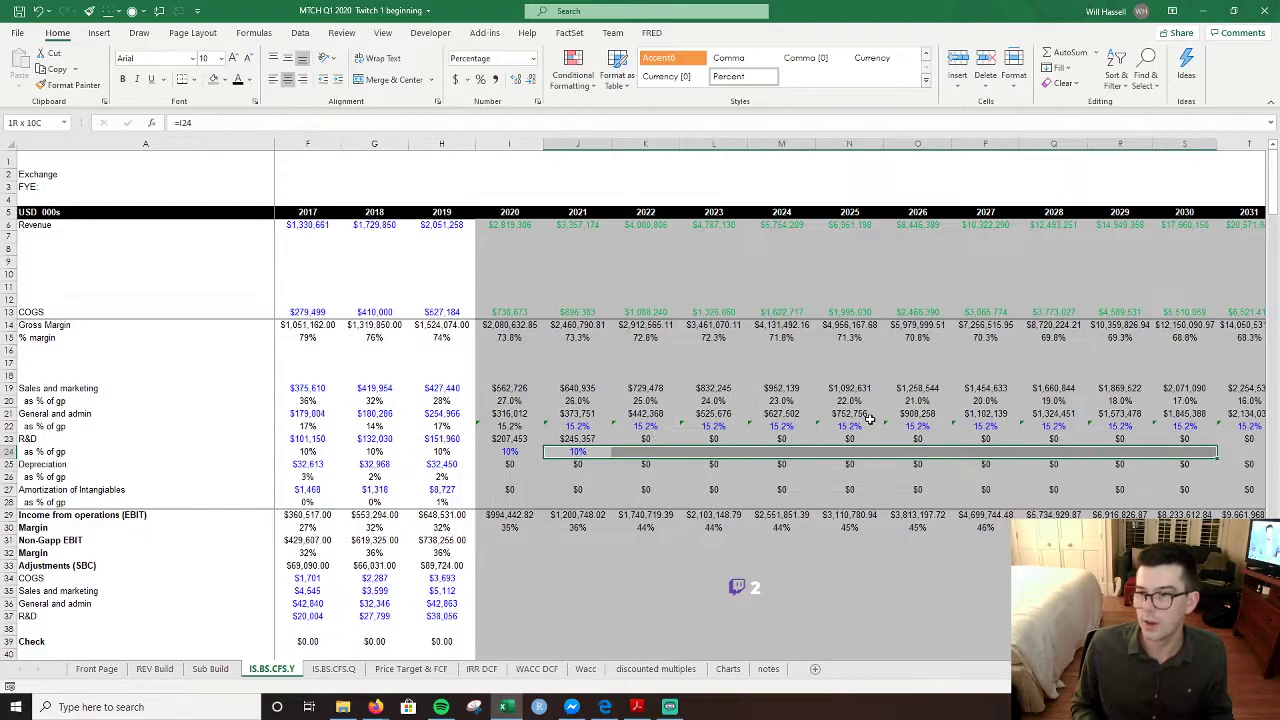
{"action": "key", "text": "ctrl+r"}
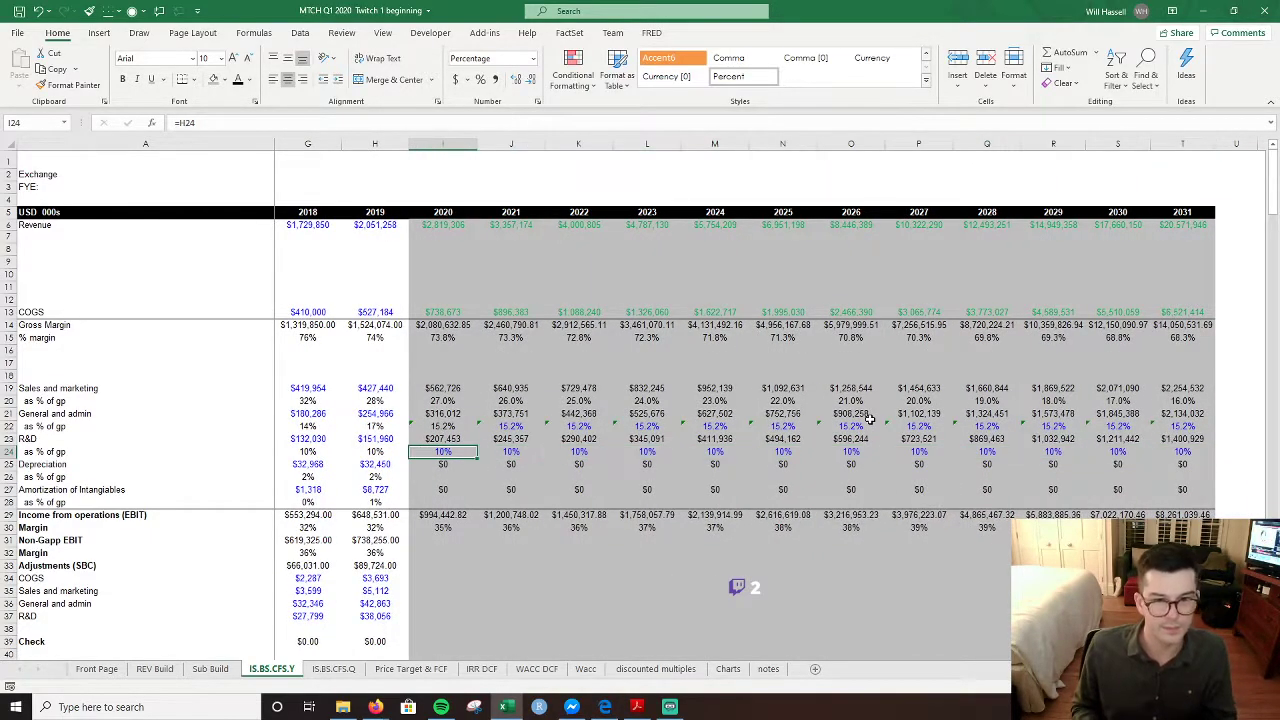
- Review the historical Depreciation percentages of gross profit in row 26
{"action": "key", "text": "ctrl+Left"}
{"action": "key", "text": "Right"}
{"action": "key", "text": "Right"}
{"action": "key", "text": "Right"}
{"action": "key", "text": "Right"}
{"action": "key", "text": "Right"}
{"action": "key", "text": "Right"}
{"action": "key", "text": "Right"}
{"action": "key", "text": "Right"}
{"action": "key", "text": "Down"}
{"action": "key", "text": "Down"}
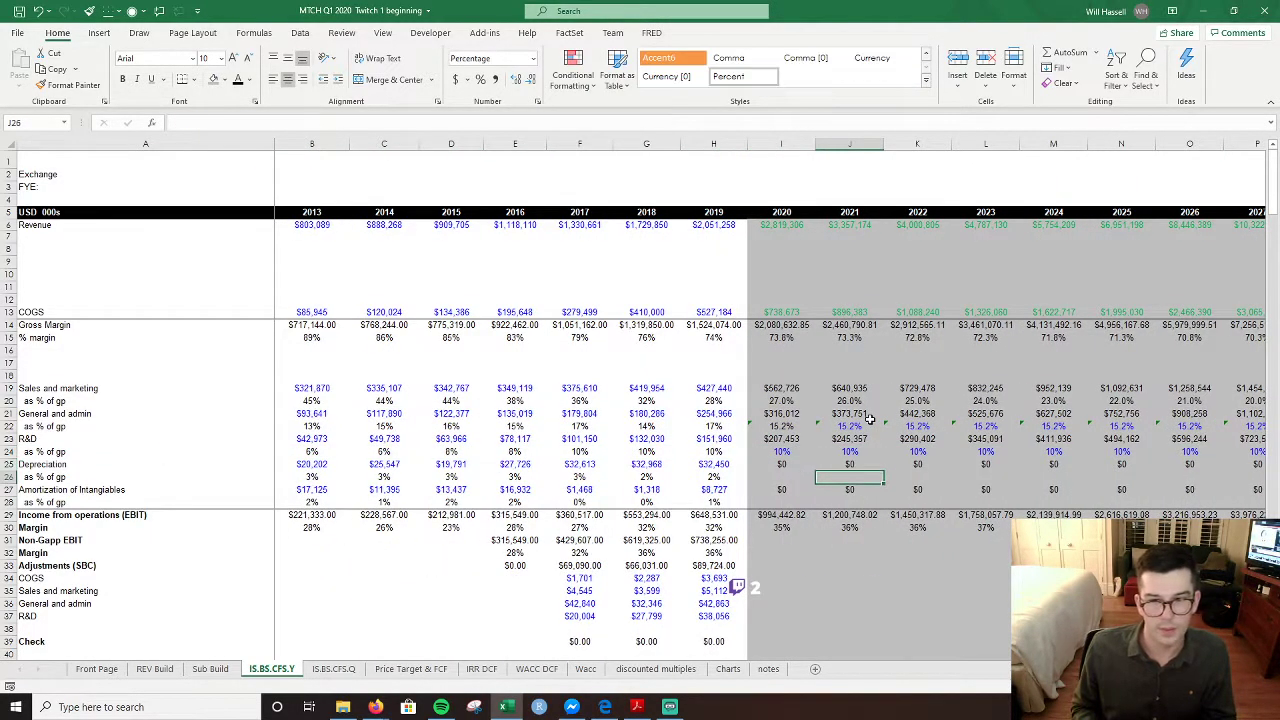
{"action": "key", "text": "Left"}
{"action": "key", "text": "Left"}
{"action": "key", "text": "Right"}
{"action": "key", "text": "Left"}
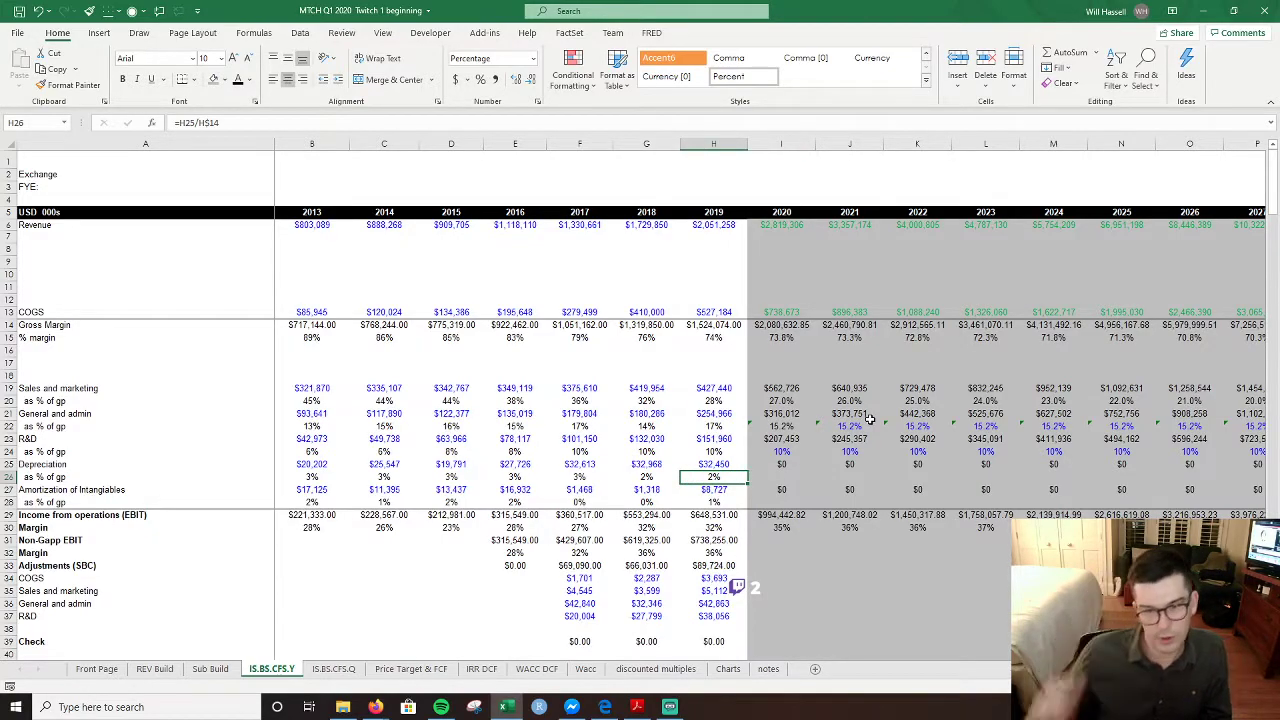
- Trace the 2020 Depreciation formula to the PP&E / Depreciation Schedule and inspect its depreciation and % of Prior Year's PP&E formulas
{"action": "left_click", "coordinate": [783, 465]}
{"action": "double_click", "coordinate": [783, 465]}
{"action": "scroll", "coordinate": [835, 492], "scroll_direction": "down", "scroll_amount": 15}
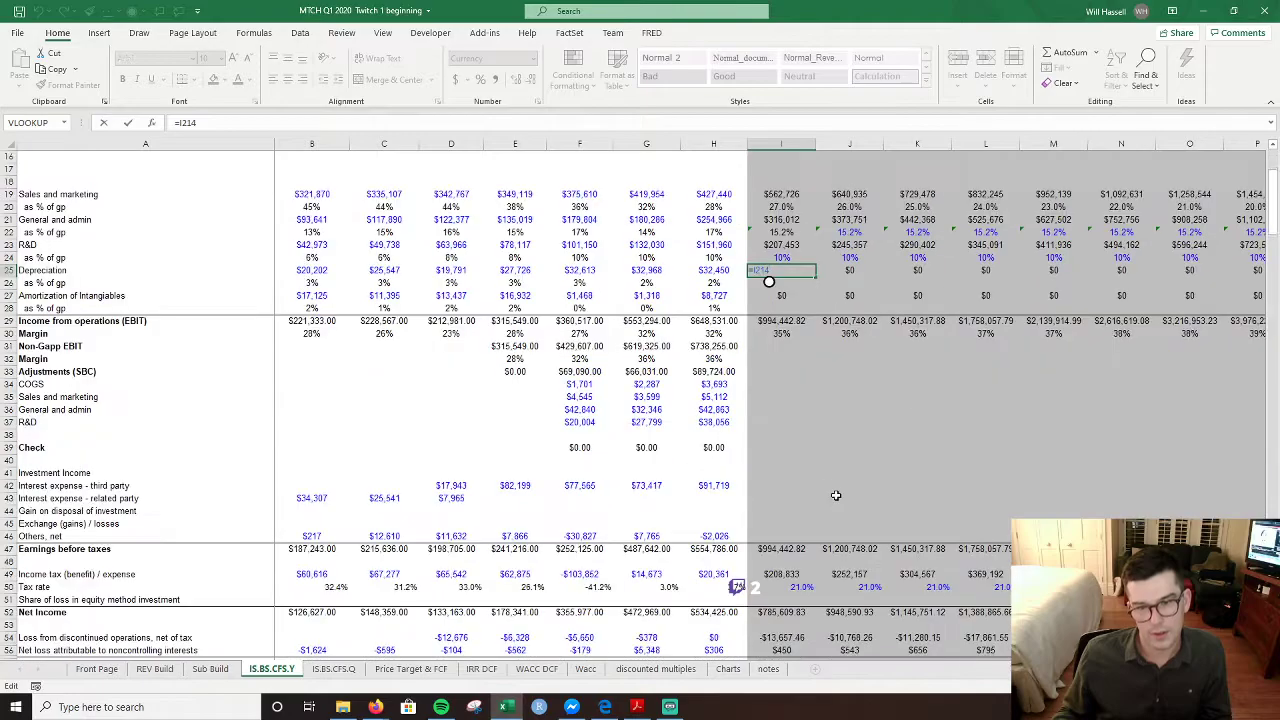
{"action": "scroll", "coordinate": [835, 494], "scroll_direction": "down", "scroll_amount": 20}
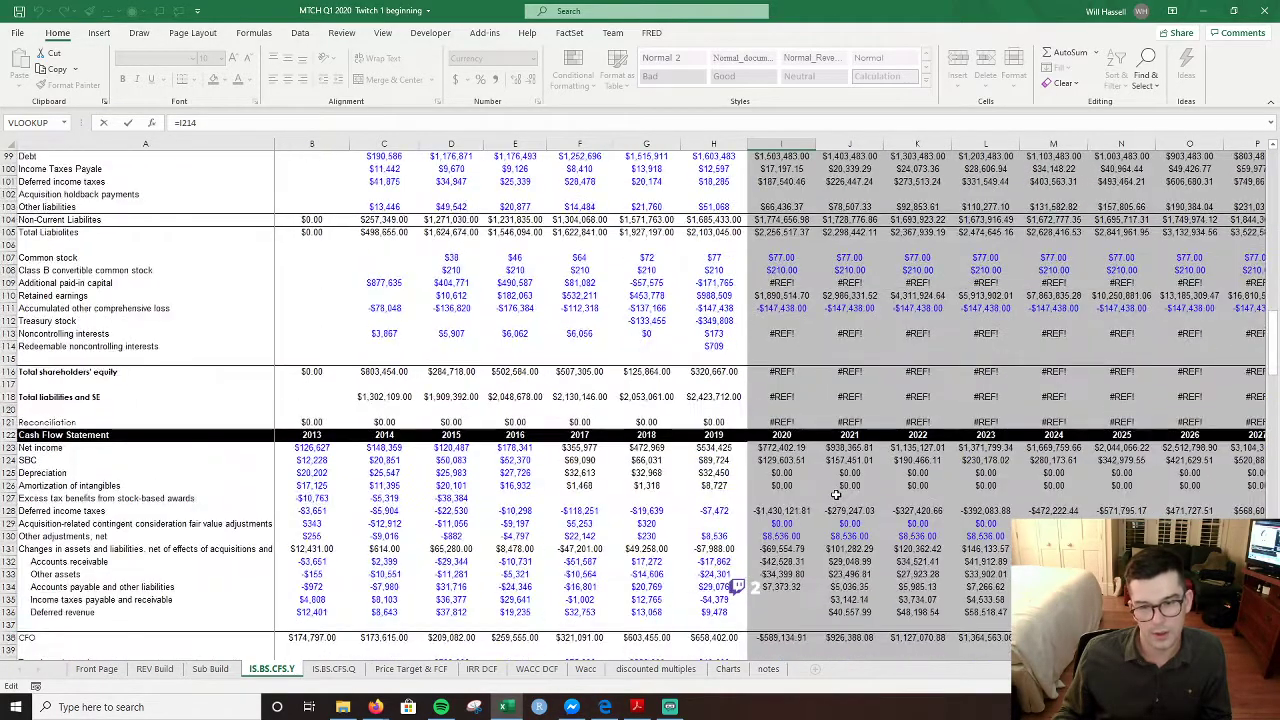
{"action": "scroll", "coordinate": [835, 494], "scroll_direction": "down", "scroll_amount": 20}
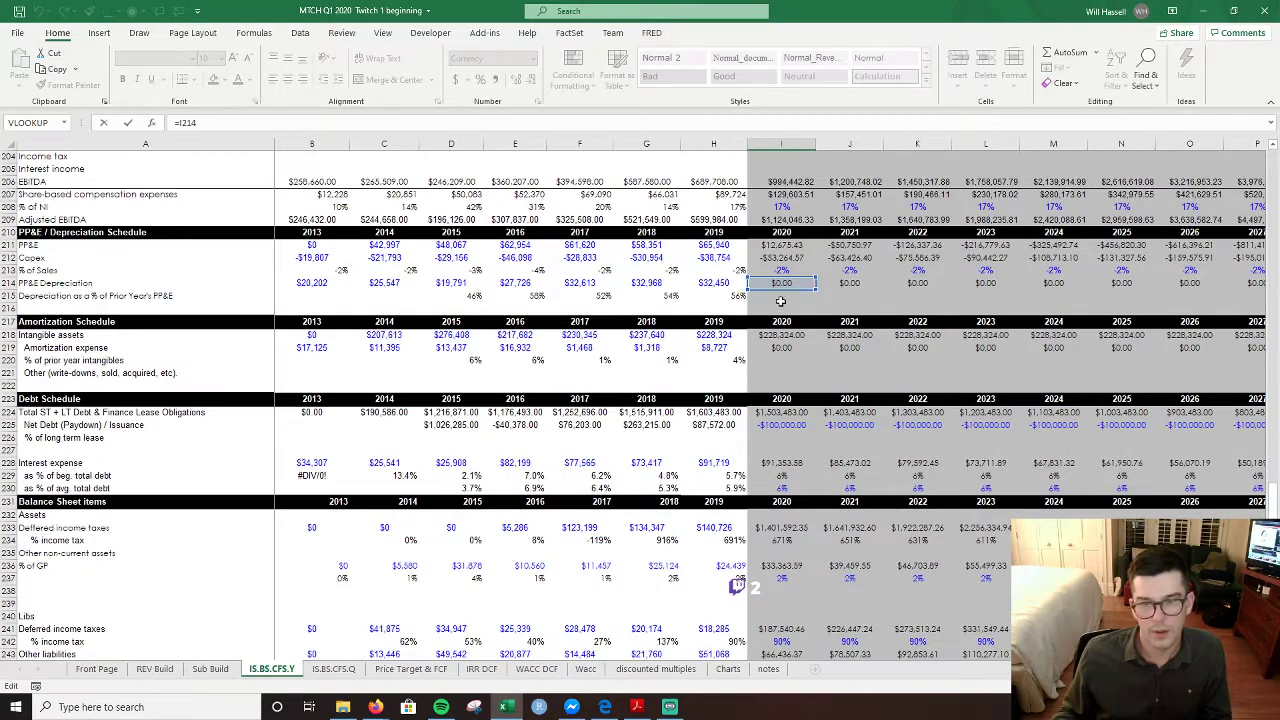
{"action": "left_click", "coordinate": [777, 297]}
{"action": "key", "text": "Up"}
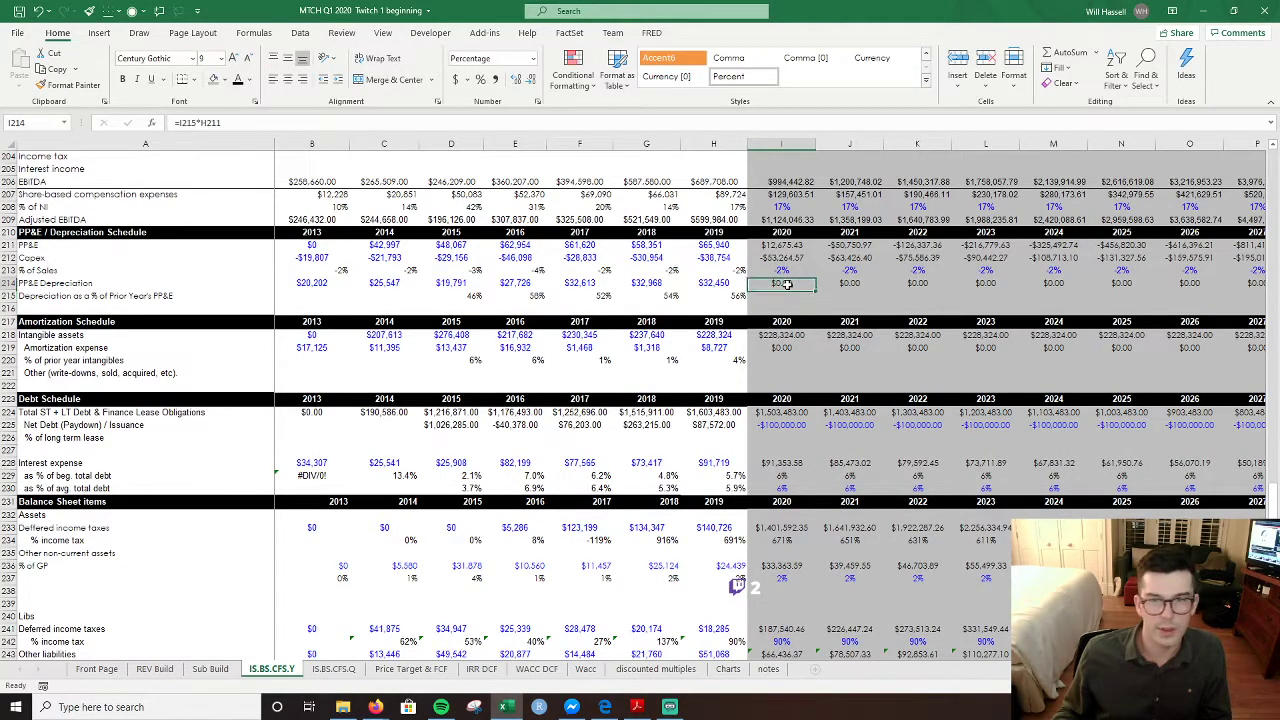
{"action": "key", "text": "F2"}
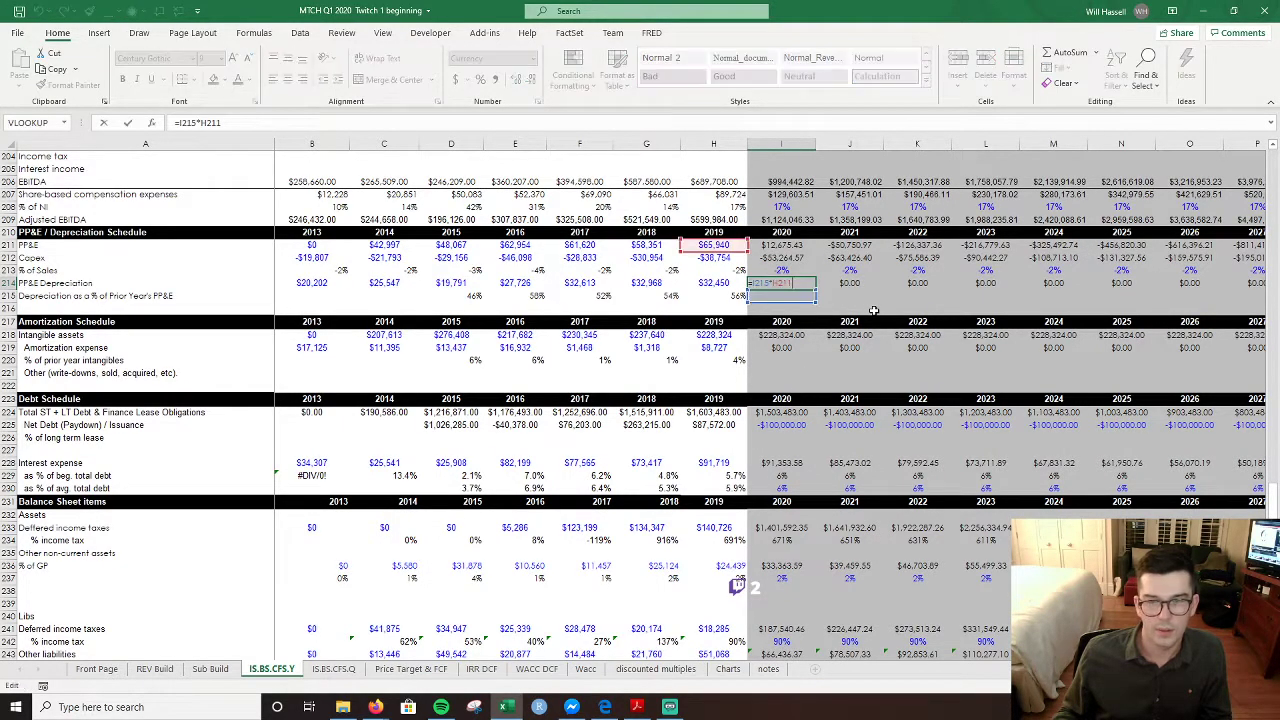
{"action": "key", "text": "Escape"}
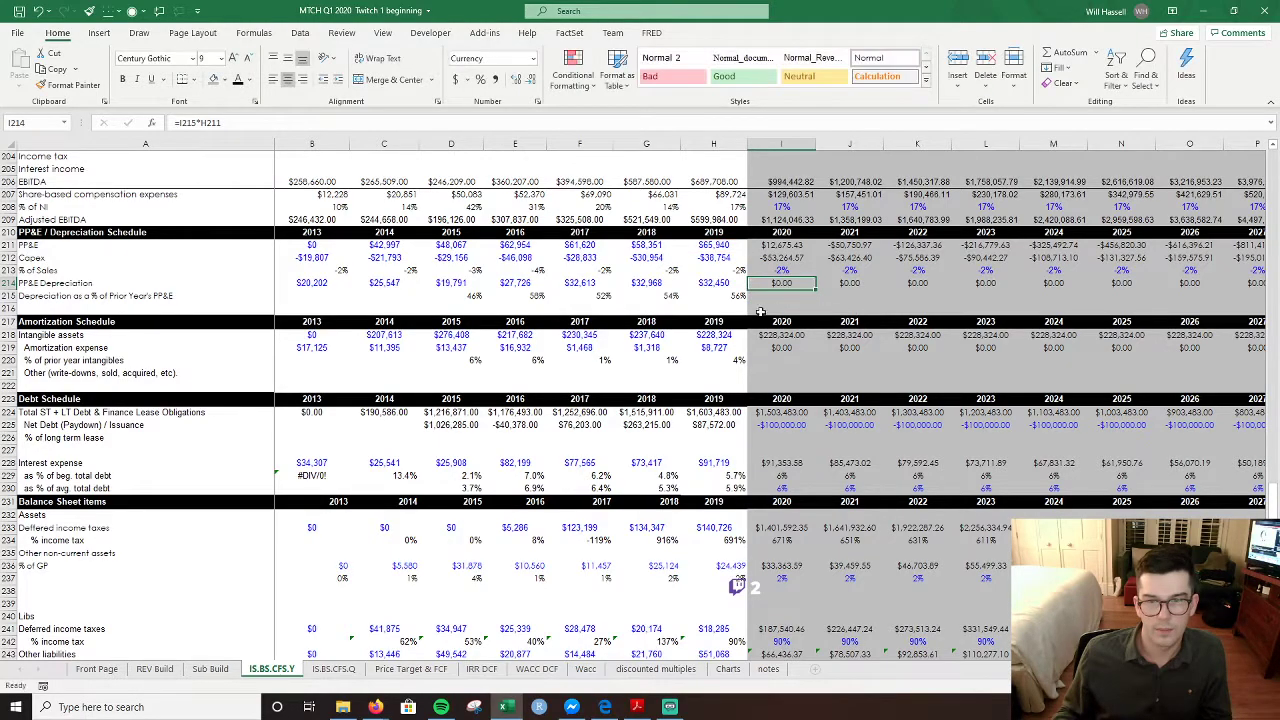
{"action": "left_click_drag", "start_coordinate": [465, 294], "coordinate": [712, 300]}
{"action": "key", "text": "F2"}
{"action": "key", "text": "Escape"}
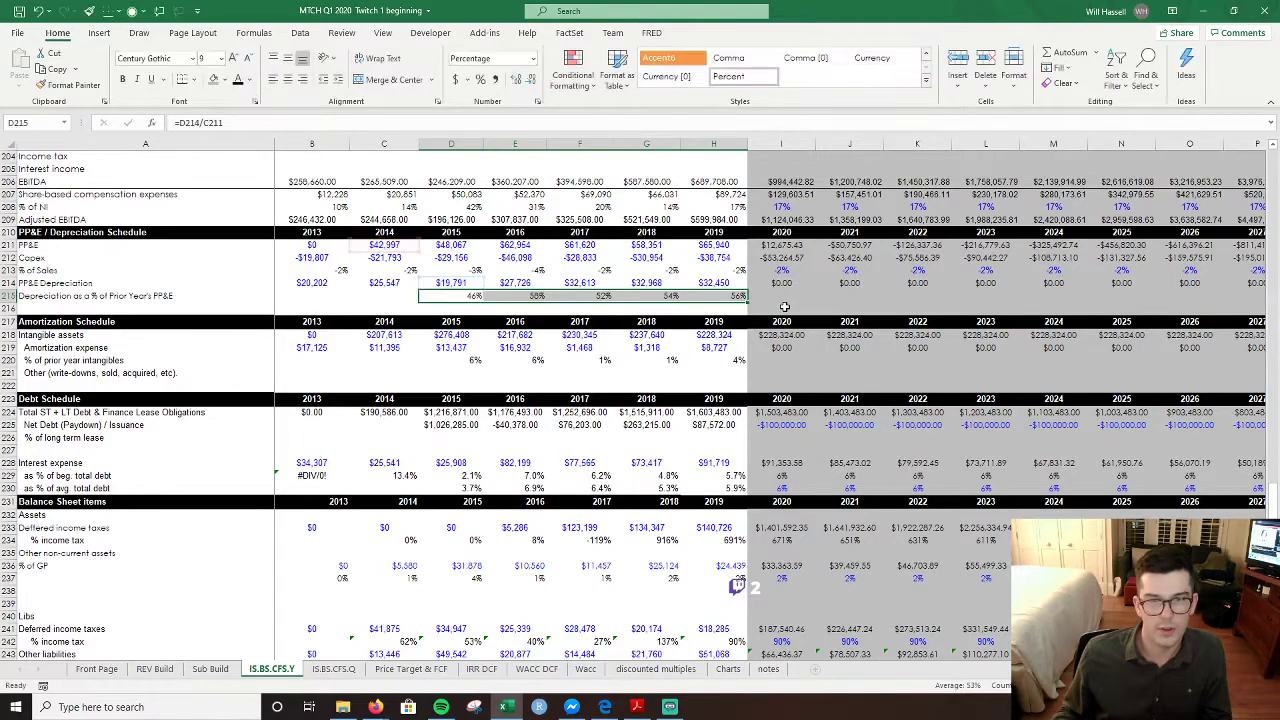
- Set 2020 Depreciation as a % of Prior Year's PP&E to the 2015–2019 average with =AVERAGE(D215:H215)
{"action": "left_click", "coordinate": [785, 297]}
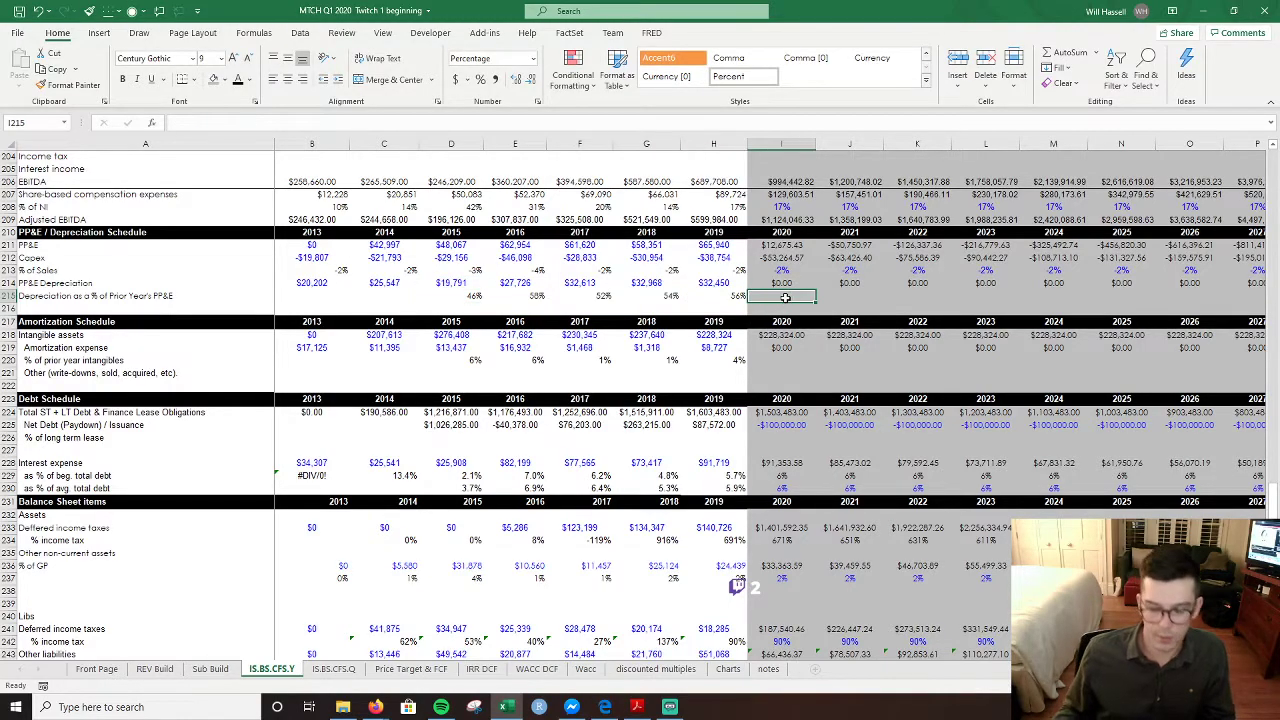
{"action": "type", "text": "=av"}
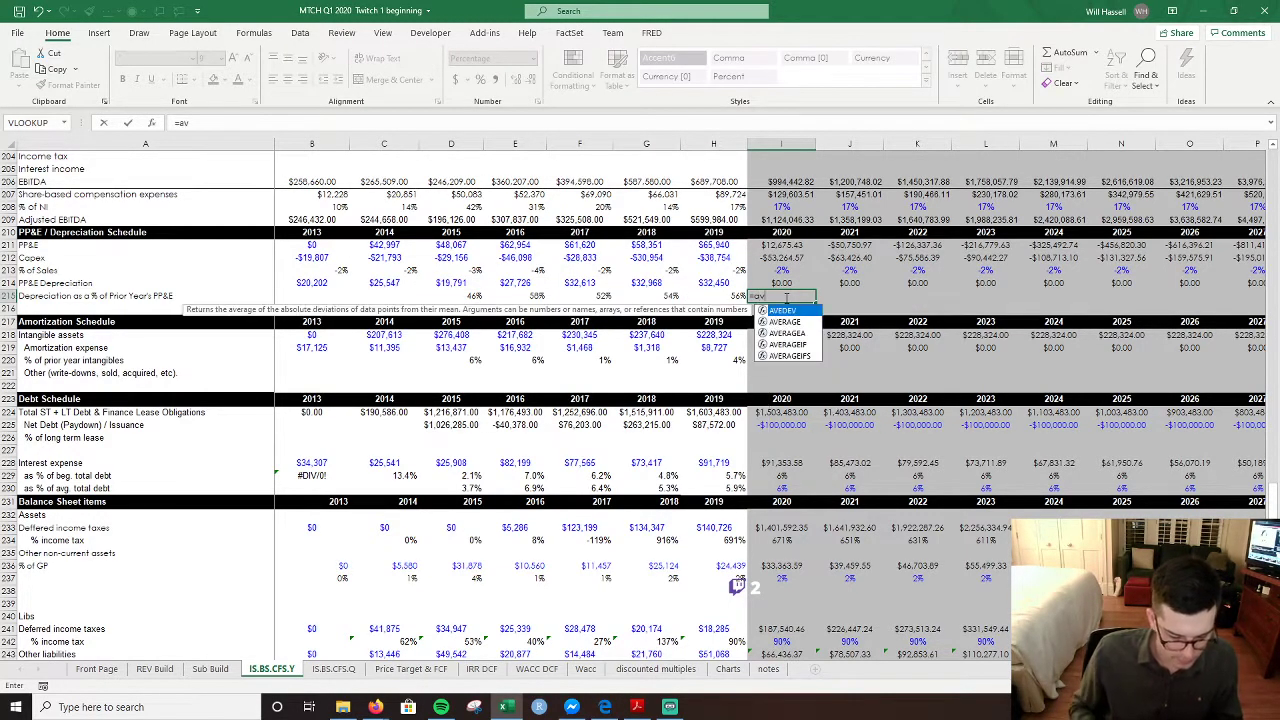
{"action": "type", "text": "era"}
{"action": "key", "text": "Tab"}
{"action": "key", "text": "Left"}
{"action": "key", "text": "shift+Left"}
{"action": "key", "text": "shift+Left"}
{"action": "key", "text": "shift+Left"}
{"action": "key", "text": "shift+Left"}
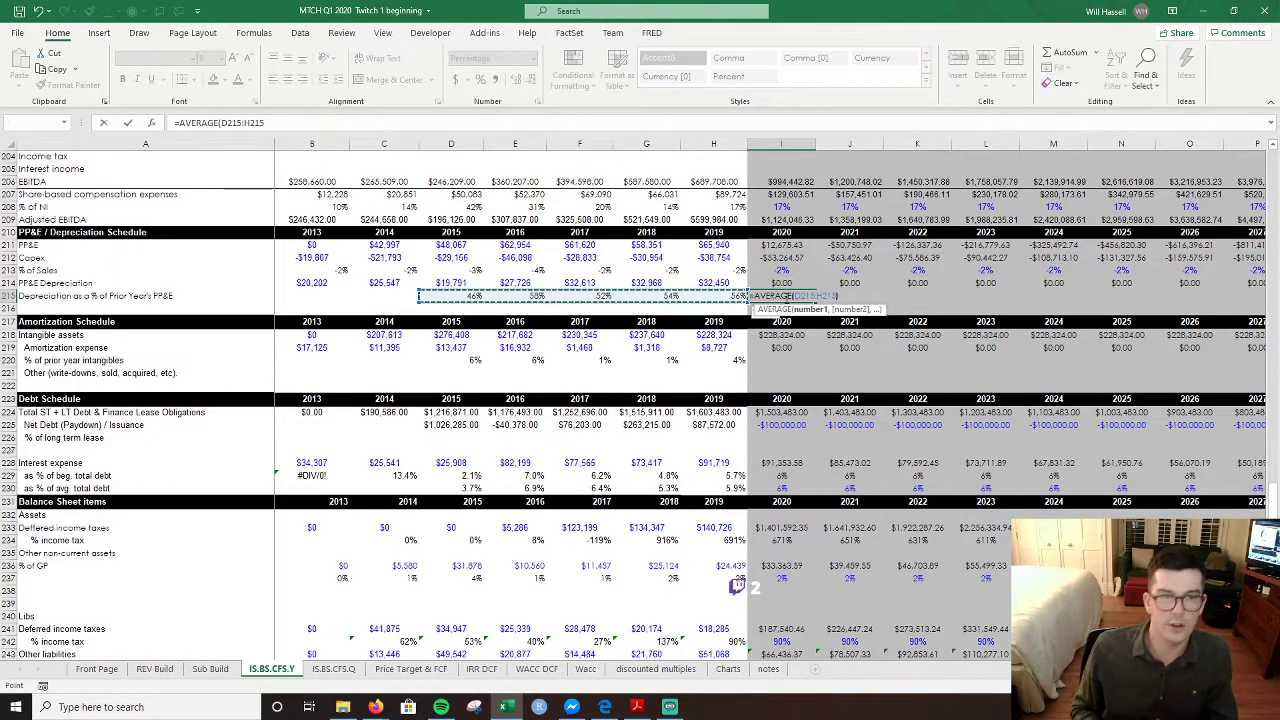
{"action": "key", "text": "ctrl+Return"}
{"action": "key", "text": "Right"}
{"action": "key", "text": "Up"}
{"action": "key", "text": "Left"}
{"action": "key", "text": "Down"}
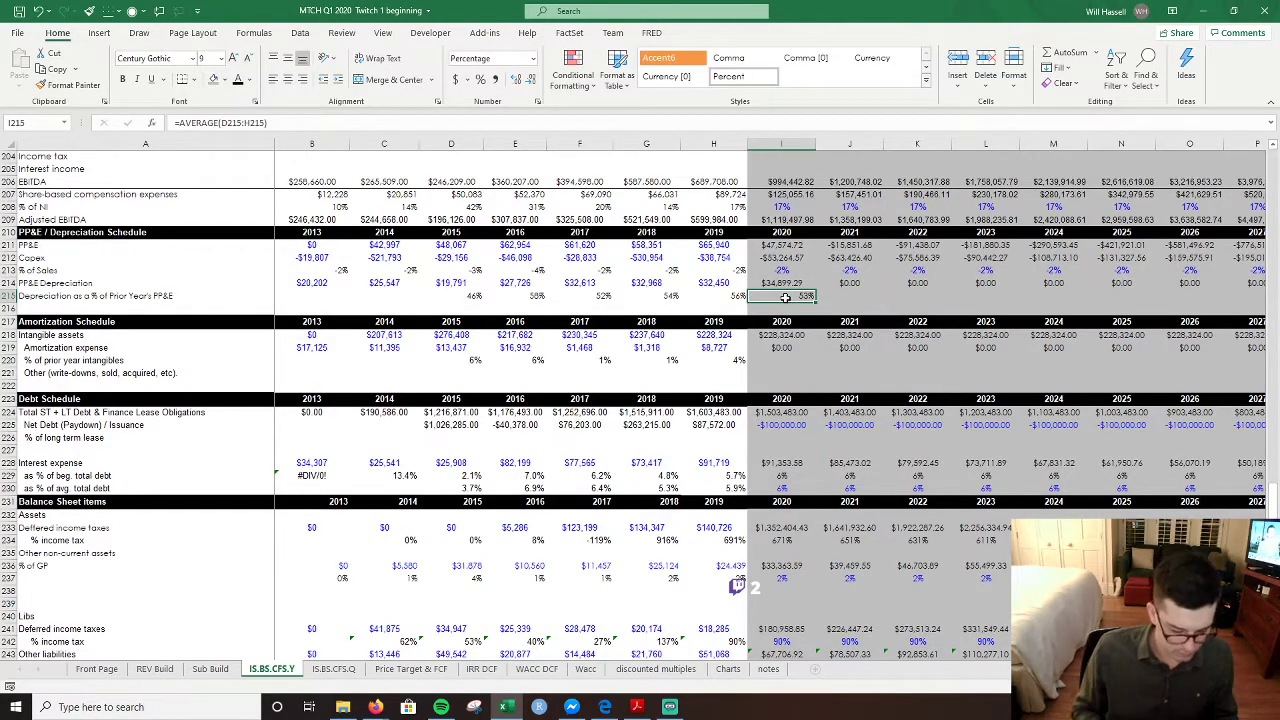
- Carry the 2020 Depreciation as a % of Prior Year's PP&E into 2021 and fill it across through 2031
{"action": "key", "text": "Right"}
{"action": "key", "text": "ctrl+r"}
{"action": "key", "text": "Down"}
{"action": "key", "text": "Up"}
{"action": "key", "text": "Up"}
{"action": "key", "text": "Up"}
{"action": "key", "text": "alt"}
{"action": "key", "text": "4"}
{"action": "mouse_move", "coordinate": [857, 295]}
{"action": "left_mouse_down"}
{"action": "mouse_move", "coordinate": [985, 297]}
{"action": "mouse_move", "coordinate": [883, 325]}
{"action": "left_mouse_up"}
{"action": "key", "text": "ctrl+r"}
- Check the Depreciation as a % of Prior Year's PP&E row across the forecast and historical years
{"action": "key", "text": "Left"}
{"action": "key", "text": "Left"}
{"action": "key", "text": "Left"}
{"action": "key", "text": "Left"}
{"action": "key", "text": "Left"}
{"action": "key", "text": "Left"}
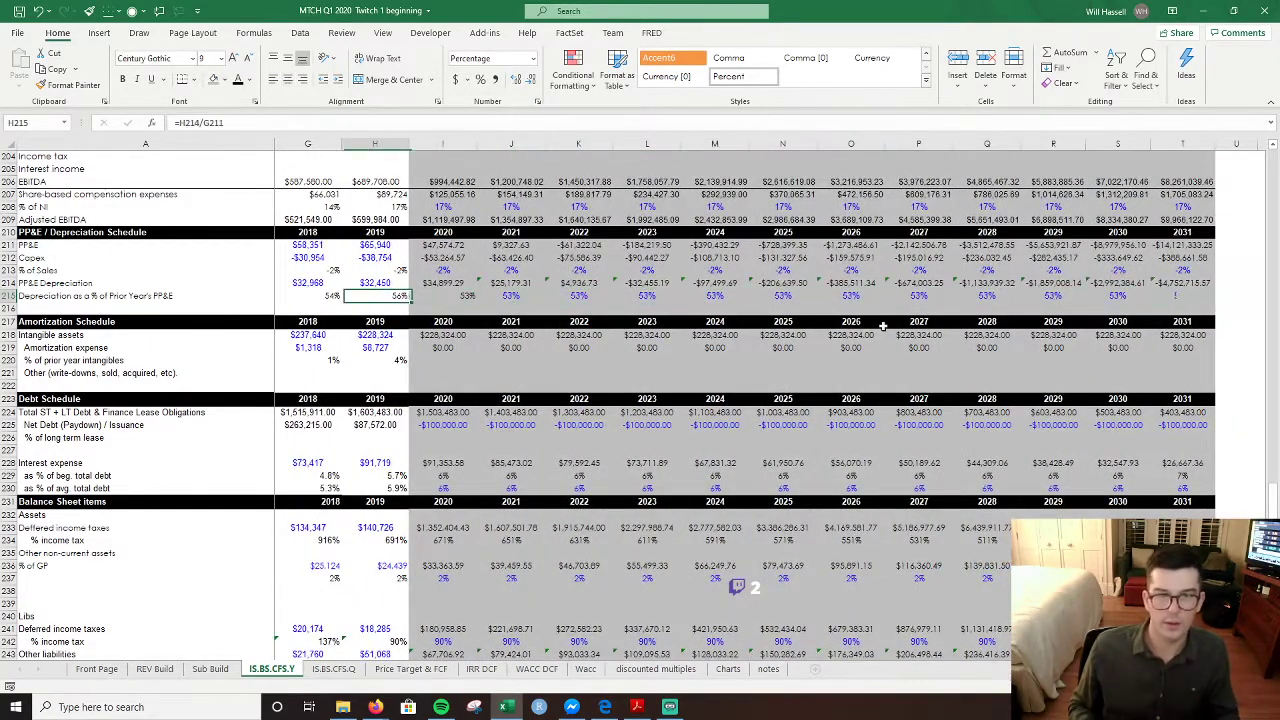
{"action": "key", "text": "Right"}
{"action": "key", "text": "Right"}
{"action": "key", "text": "Right"}
{"action": "key", "text": "Right"}
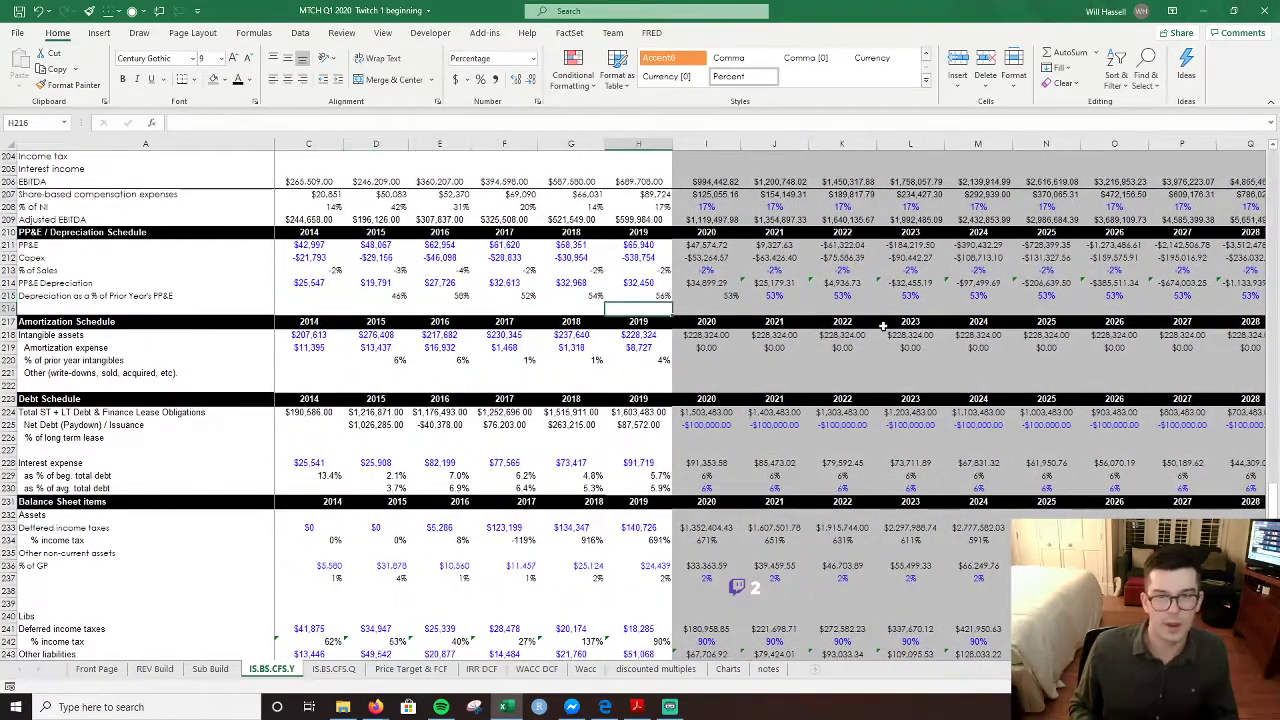
- Inspect the 2020 Amortization expense formula and the 2019 % of prior year intangibles formula in the Amortization Schedule
{"action": "key", "text": "Down"}
{"action": "key", "text": "Down"}
{"action": "key", "text": "Down"}
{"action": "key", "text": "Down"}
{"action": "key", "text": "Right"}
{"action": "key", "text": "Up"}
{"action": "key", "text": "Down"}
{"action": "key", "text": "F2"}
{"action": "key", "text": "Escape"}
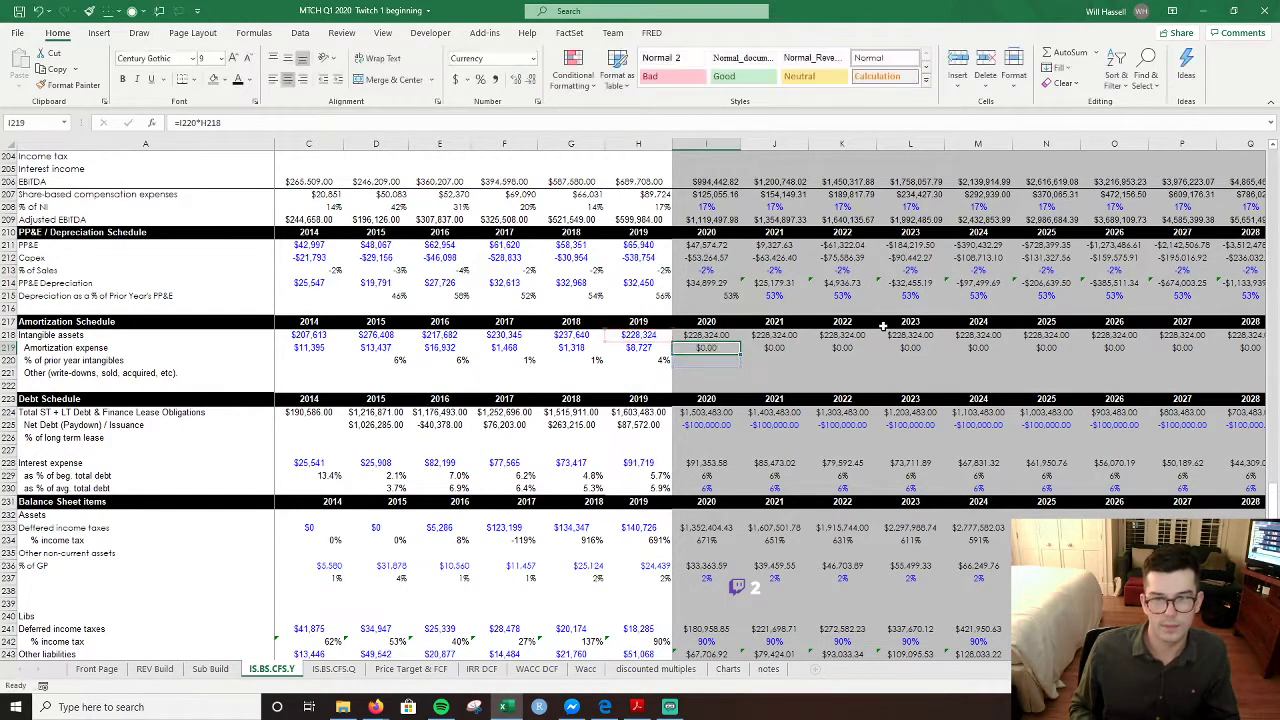
{"action": "key", "text": "Down"}
{"action": "key", "text": "Left"}
{"action": "key", "text": "F2"}
{"action": "key", "text": "Escape"}
{"action": "key", "text": "Right"}
{"action": "key", "text": "Up"}
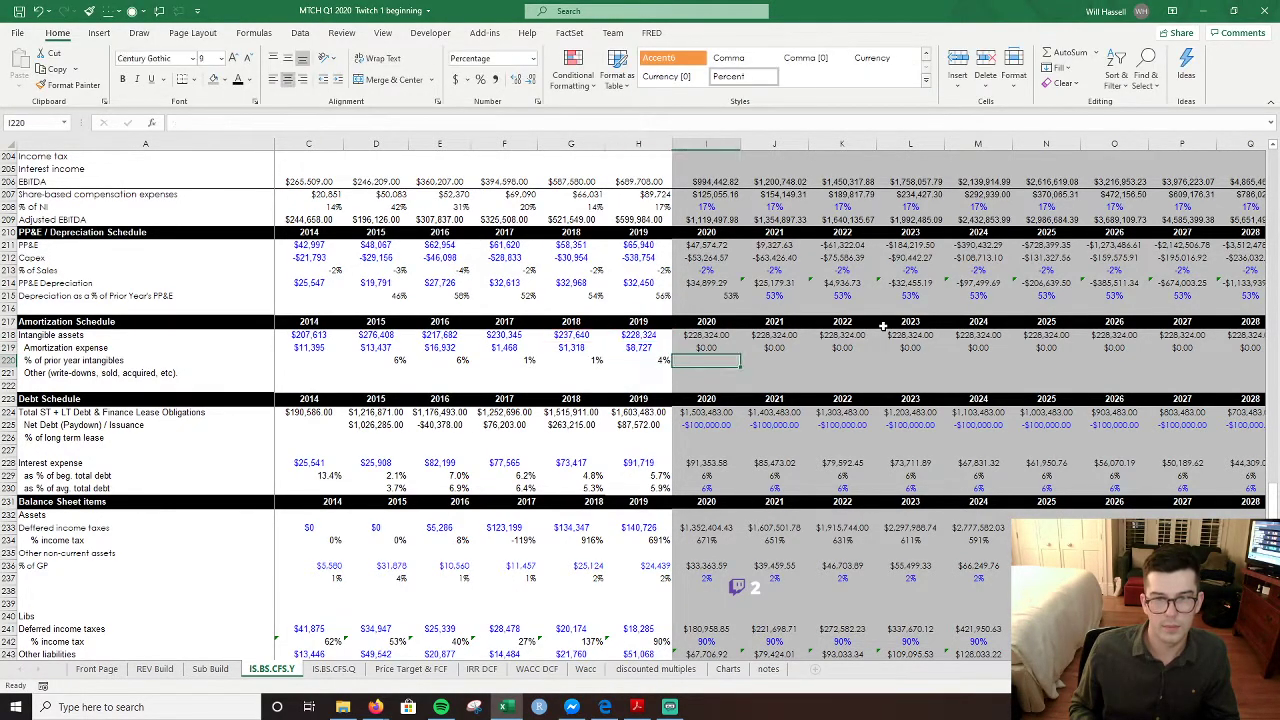
{"action": "key", "text": "F2"}
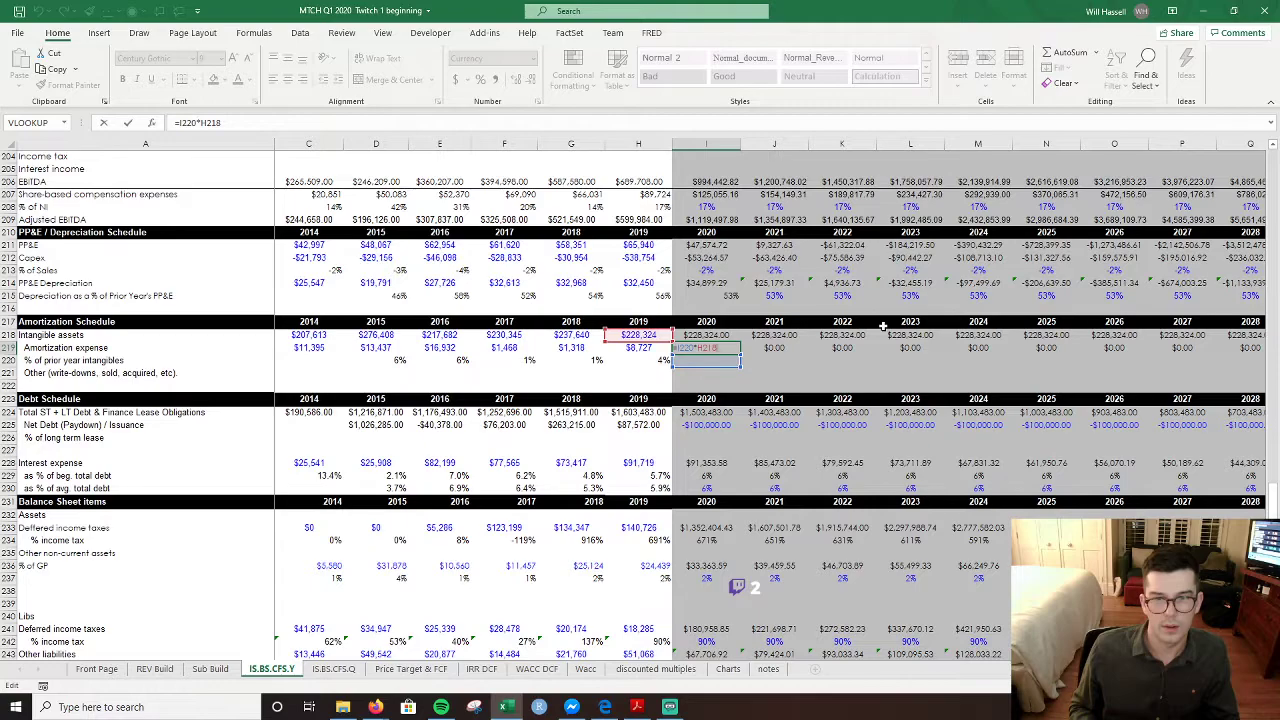
{"action": "key", "text": "Escape"}
- Review the historical 2015–2019 % of prior year intangibles values in the Amortization Schedule
{"action": "key", "text": "Down"}
{"action": "key", "text": "Left"}
{"action": "key", "text": "Left"}
{"action": "key", "text": "Left"}
{"action": "key", "text": "Left"}
{"action": "key", "text": "Left"}
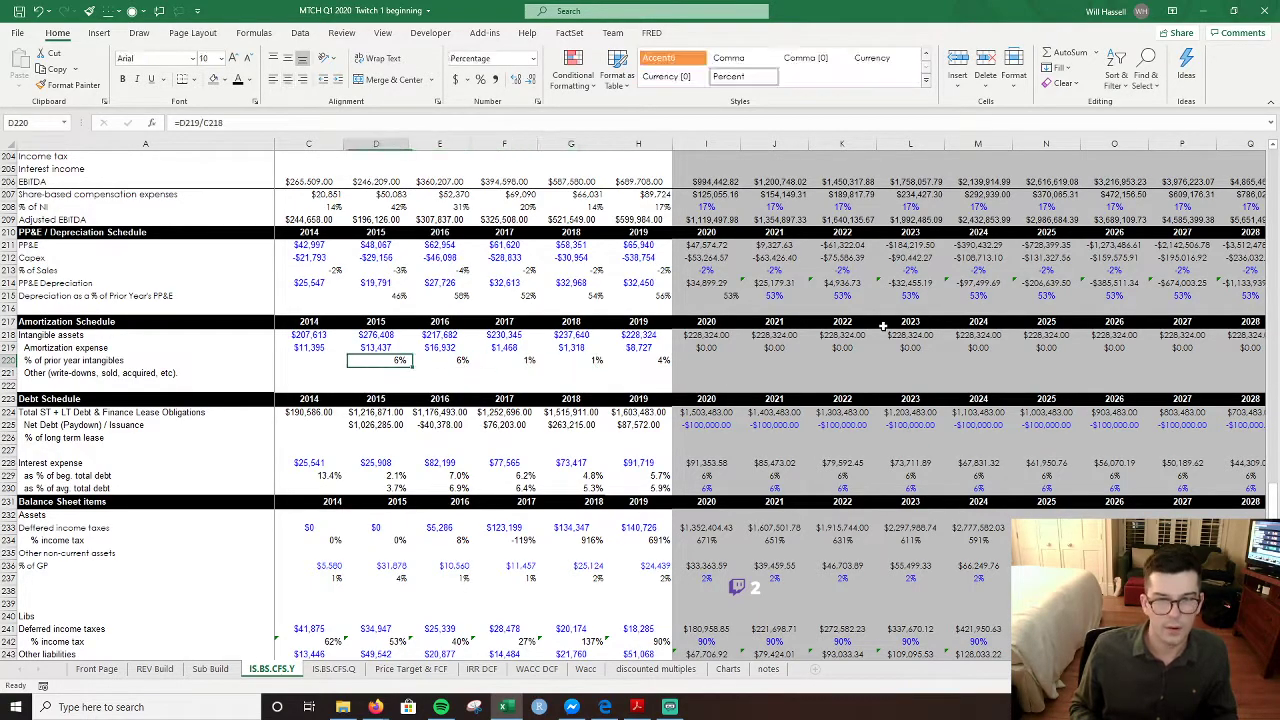
{"action": "key", "text": "ctrl+shift+Right"}
{"action": "key", "text": "Right"}
{"action": "key", "text": "Right"}
{"action": "key", "text": "Right"}
{"action": "key", "text": "Right"}
{"action": "key", "text": "Right"}
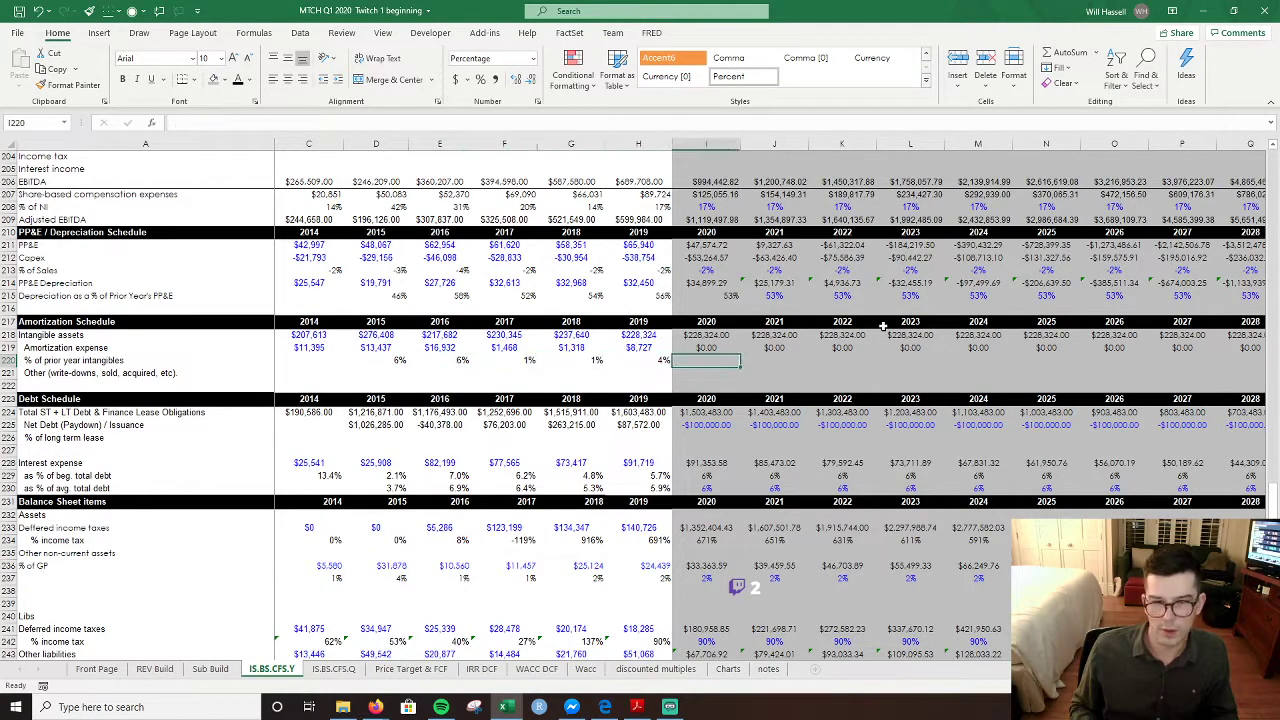
- Set 2020 % of prior year intangibles equal to 2019 with =H220 and colour its font blue
{"action": "type", "text": "="}
{"action": "key", "text": "Left"}
{"action": "key", "text": "ctrl+Return"}
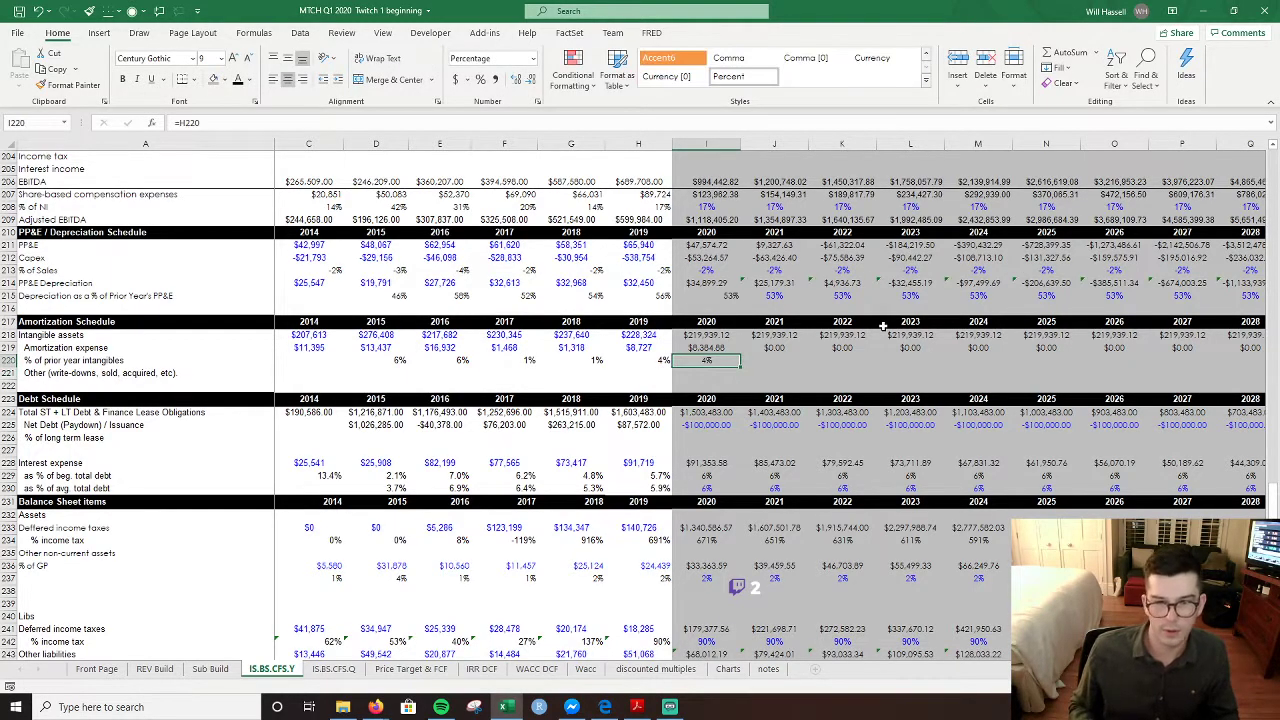
{"action": "key", "text": "alt+h"}
{"action": "key", "text": "f"}
{"action": "key", "text": "c"}
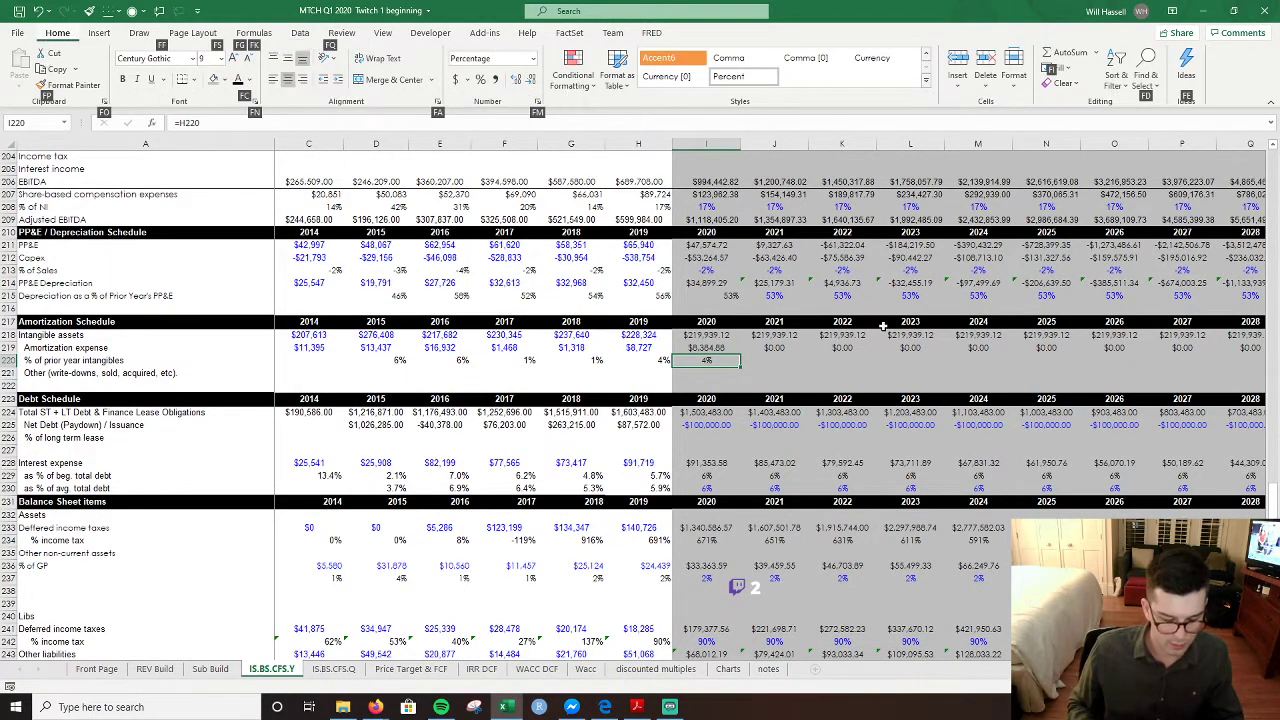
{"action": "key", "text": "Up"}
{"action": "key", "text": "Up"}
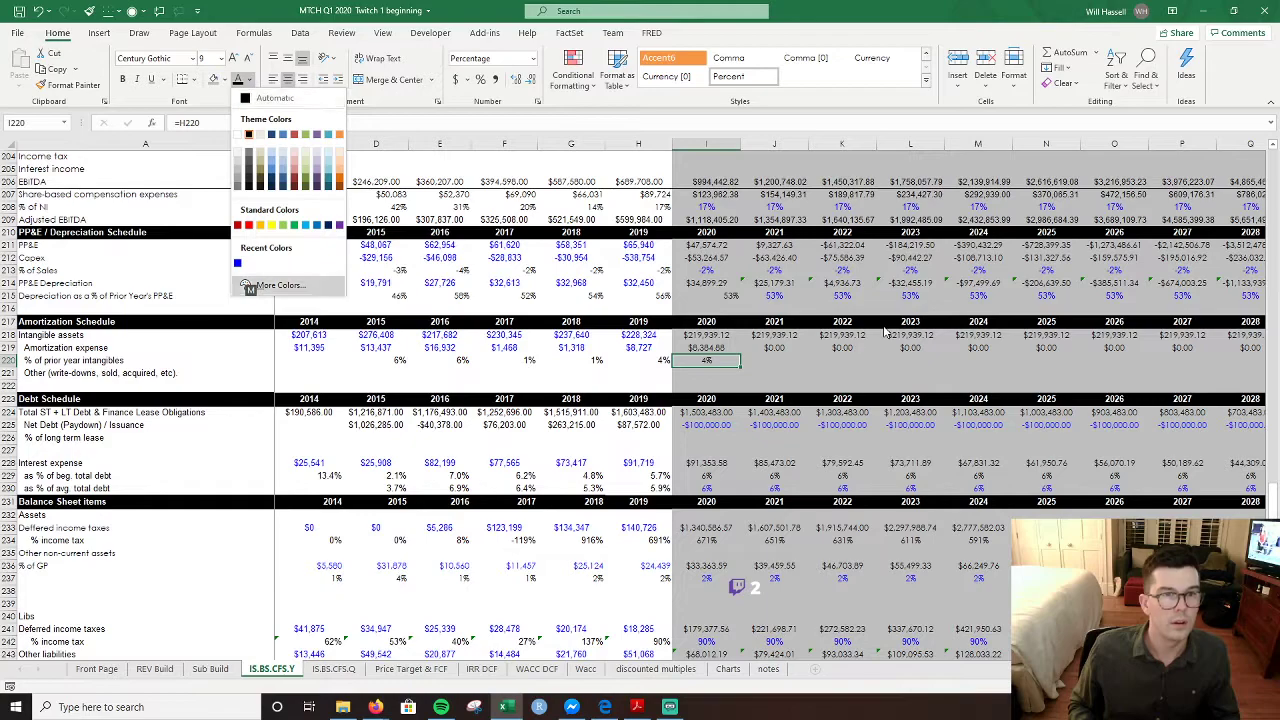
{"action": "key", "text": "Return"}
- Link 2021 % of prior year intangibles to 2020 with =I220 and copy the 2020 cell's formatting onto it
{"action": "key", "text": "Right"}
{"action": "type", "text": "="}
{"action": "key", "text": "Left"}
{"action": "key", "text": "ctrl+Return"}
{"action": "key", "text": "Left"}
{"action": "key", "text": "alt+h"}
{"action": "key", "text": "f"}
{"action": "key", "text": "p"}
{"action": "key", "text": "Right"}
{"action": "key", "text": "Return"}
{"action": "key", "text": "Right"}
- Fill the 2021 % of prior year intangibles formula across the forecast through 2031
{"action": "key", "text": "Left"}
{"action": "key", "text": "shift+Right"}
{"action": "key", "text": "shift+Right"}
{"action": "key", "text": "shift+Right"}
{"action": "key", "text": "shift+Right"}
{"action": "key", "text": "shift+Right"}
{"action": "key", "text": "shift+Right"}
{"action": "key", "text": "shift+Right"}
{"action": "key", "text": "shift+Right"}
{"action": "key", "text": "shift+Right"}
{"action": "key", "text": "shift+Right"}
{"action": "key", "text": "shift+Right"}
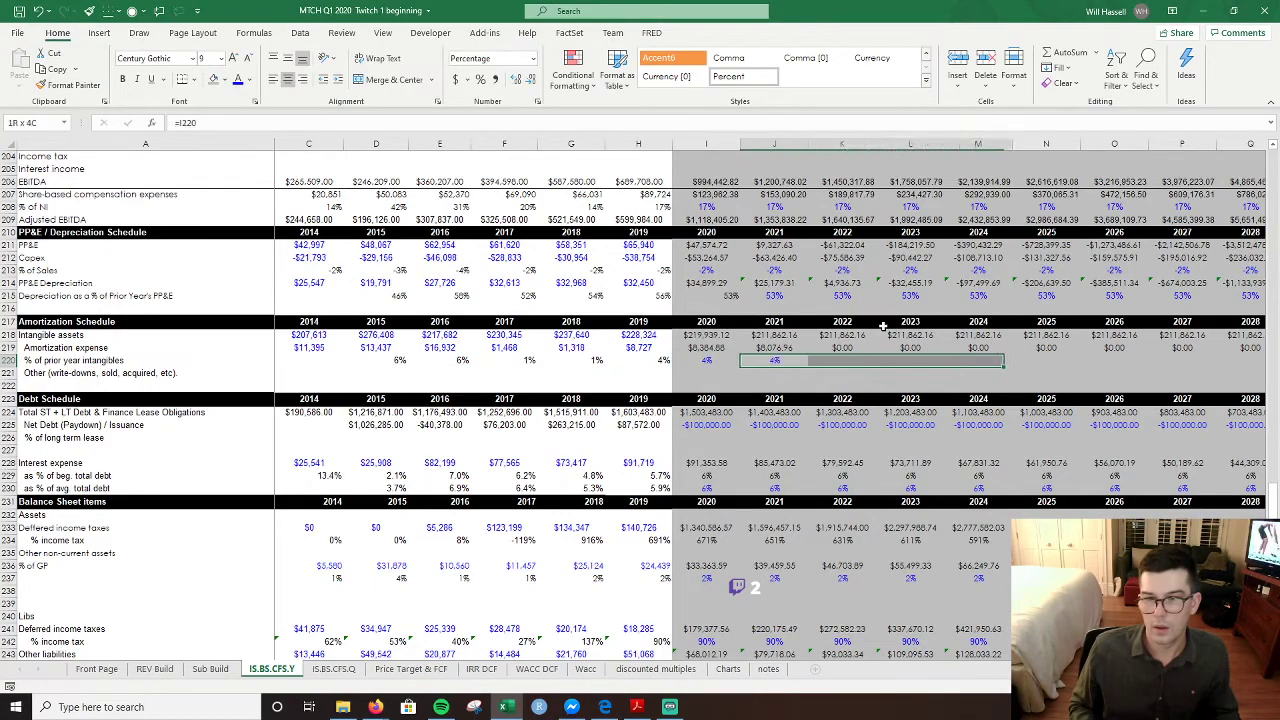
{"action": "key", "text": "ctrl+r"}
- Return to the income statement and show the 2020–2031 operating (EBIT) margin row with one decimal place
{"action": "key", "text": "Up"}
{"action": "key", "text": "ctrl+Up"}
{"action": "key", "text": "ctrl+Up"}
{"action": "key", "text": "ctrl+Up"}
{"action": "key", "text": "ctrl+Up"}
{"action": "key", "text": "ctrl+Up"}
{"action": "key", "text": "ctrl+Up"}
{"action": "key", "text": "ctrl+Up"}
{"action": "key", "text": "ctrl+Up"}
{"action": "key", "text": "ctrl+Up"}
{"action": "key", "text": "ctrl+Up"}
{"action": "key", "text": "ctrl+Up"}
{"action": "key", "text": "ctrl+Up"}
{"action": "key", "text": "ctrl+Up"}
{"action": "key", "text": "ctrl+Up"}
{"action": "key", "text": "ctrl+Up"}
{"action": "key", "text": "ctrl+Up"}
{"action": "key", "text": "ctrl+Up"}
{"action": "key", "text": "ctrl+Up"}
{"action": "key", "text": "ctrl+Up"}
{"action": "key", "text": "ctrl+Up"}
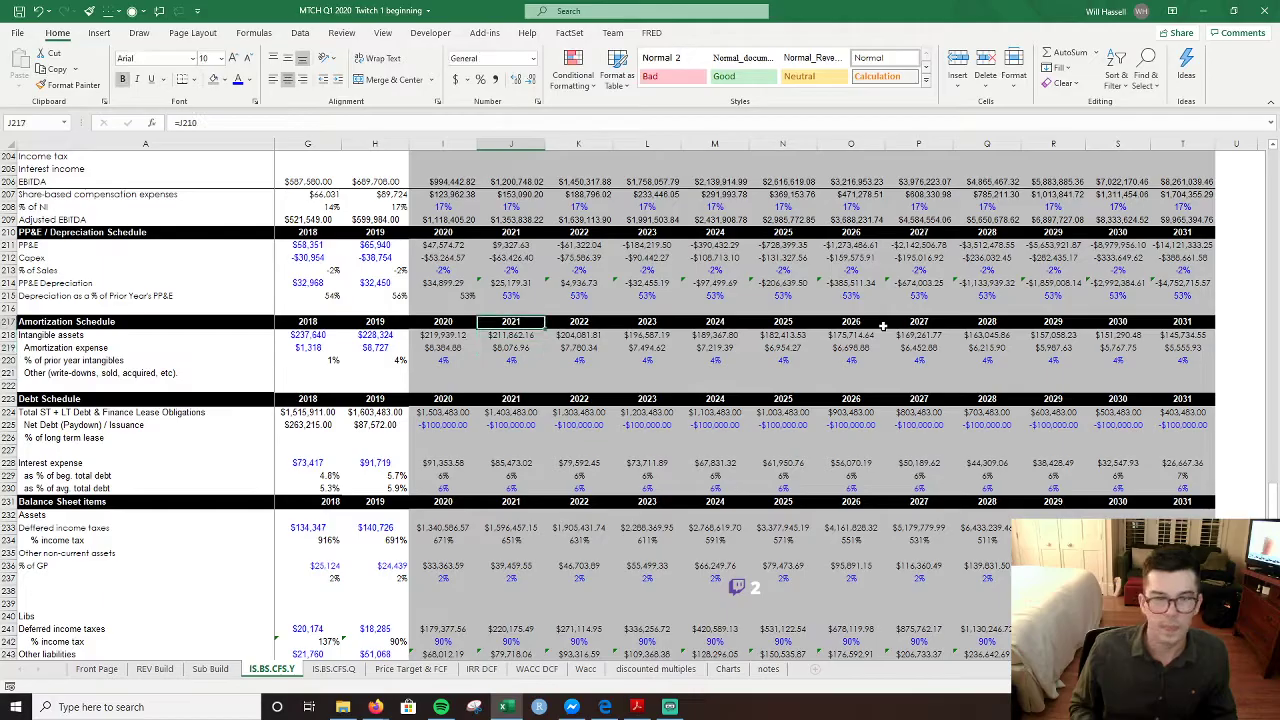
{"action": "key", "text": "ctrl+Up"}
{"action": "key", "text": "ctrl+Up"}
{"action": "key", "text": "ctrl+Up"}
{"action": "key", "text": "ctrl+Up"}
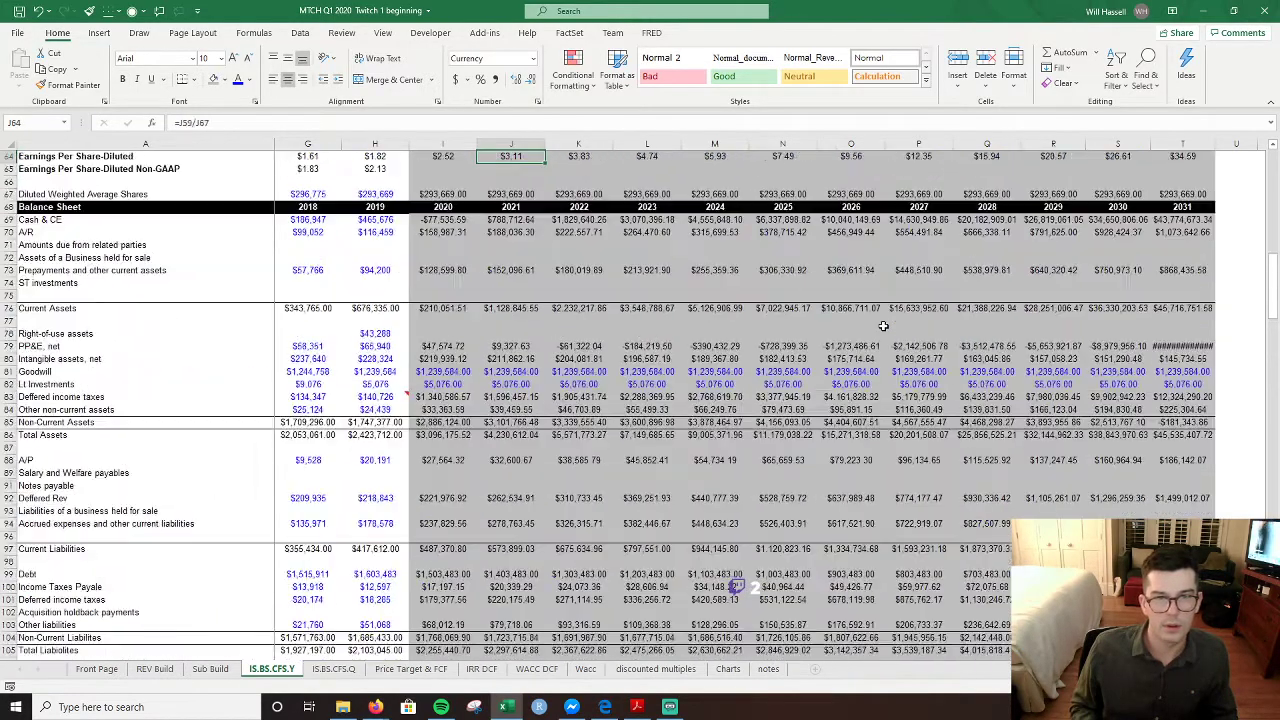
{"action": "key", "text": "ctrl+Up"}
{"action": "key", "text": "ctrl+Up"}
{"action": "key", "text": "ctrl+Up"}
{"action": "key", "text": "ctrl+Up"}
{"action": "key", "text": "ctrl+Up"}
{"action": "key", "text": "ctrl+Up"}
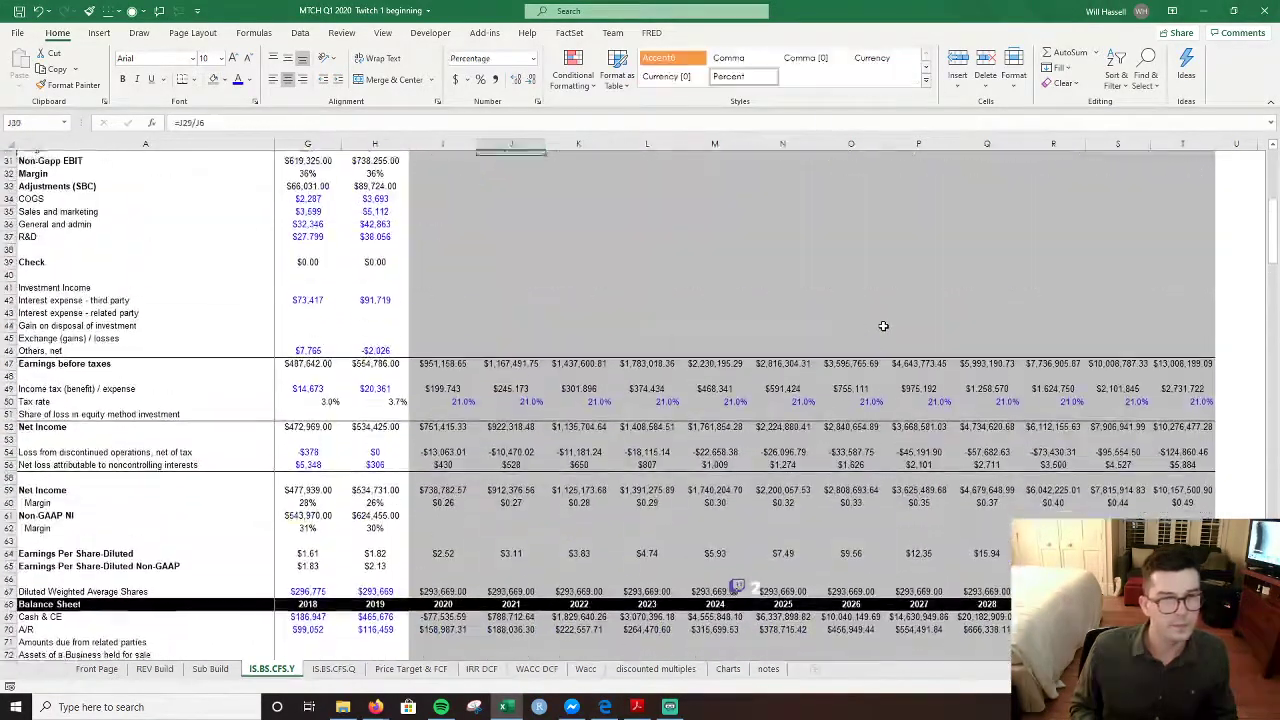
{"action": "key", "text": "Down"}
{"action": "key", "text": "Down"}
{"action": "key", "text": "Down"}
{"action": "key", "text": "Down"}
{"action": "key", "text": "Down"}
{"action": "key", "text": "Down"}
{"action": "key", "text": "Down"}
{"action": "key", "text": "Down"}
{"action": "key", "text": "Down"}
{"action": "key", "text": "Down"}
{"action": "key", "text": "Down"}
{"action": "key", "text": "Down"}
{"action": "key", "text": "Down"}
{"action": "key", "text": "Down"}
{"action": "key", "text": "Down"}
{"action": "key", "text": "Down"}
{"action": "key", "text": "Down"}
{"action": "key", "text": "Down"}
{"action": "key", "text": "Down"}
{"action": "key", "text": "Down"}
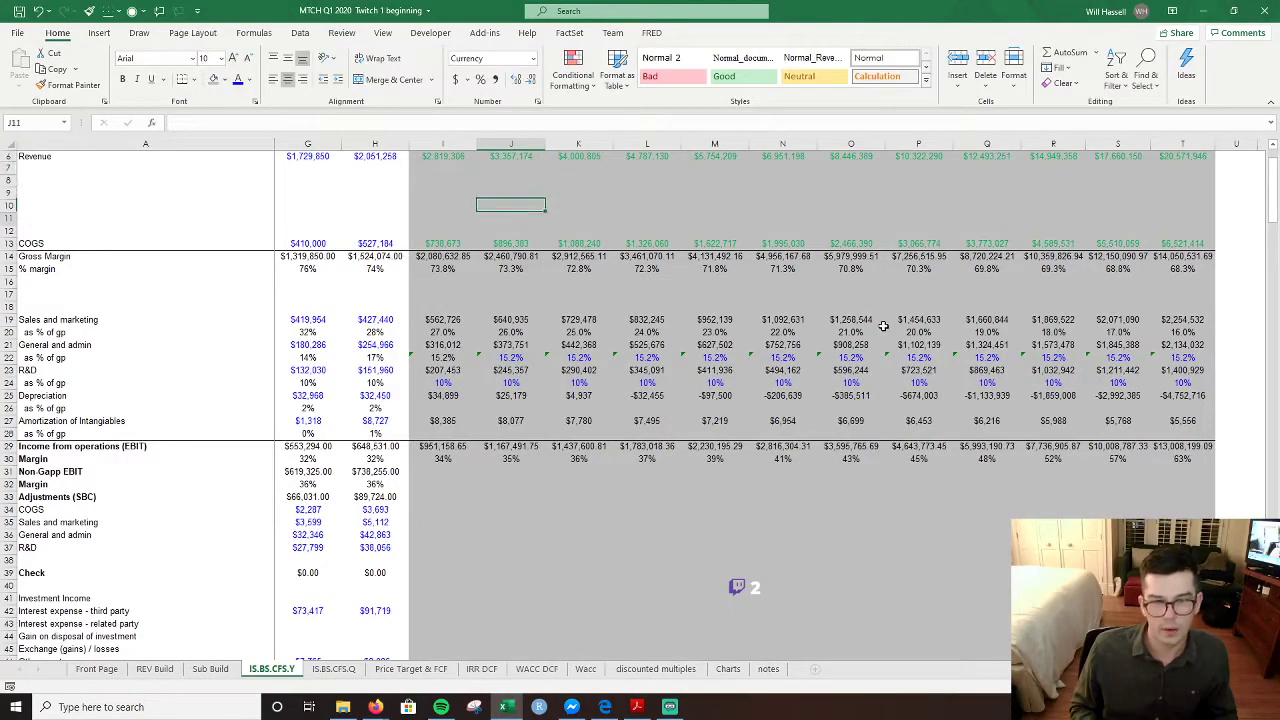
{"action": "key", "text": "Left"}
{"action": "key", "text": "ctrl+shift+Right"}
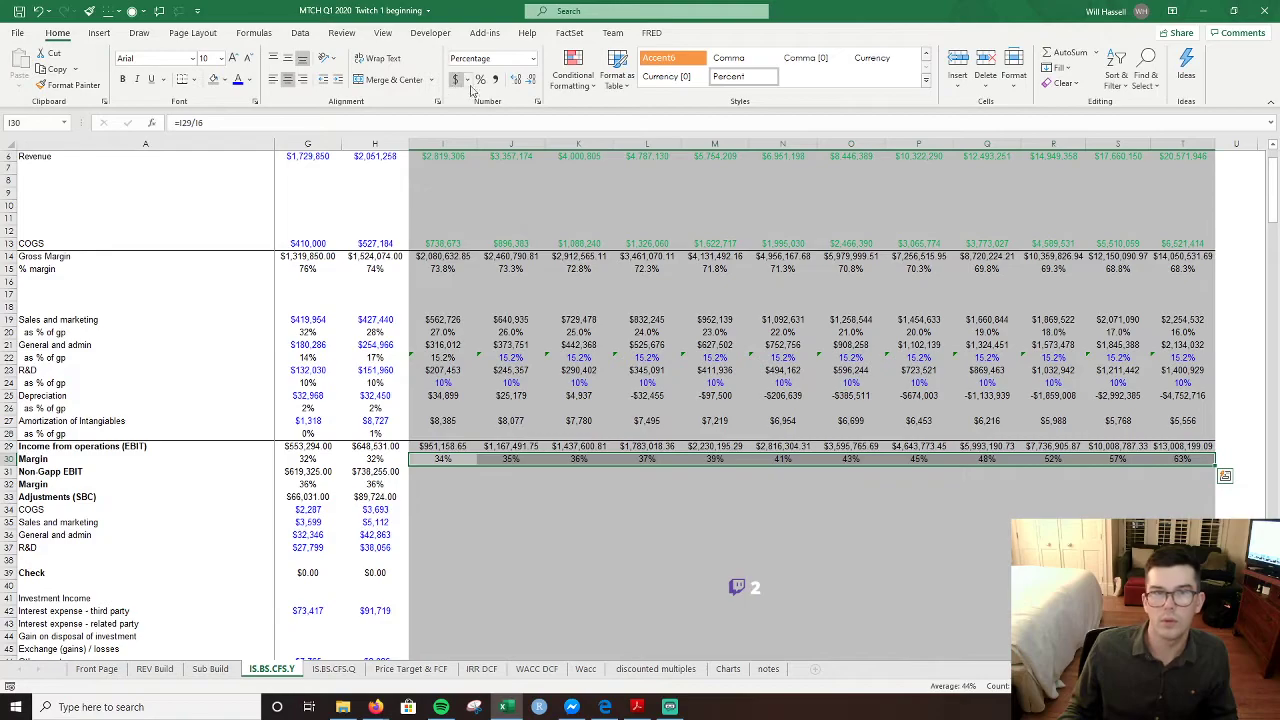
{"action": "left_click", "coordinate": [513, 82]}
{"action": "left_click", "coordinate": [732, 534]}
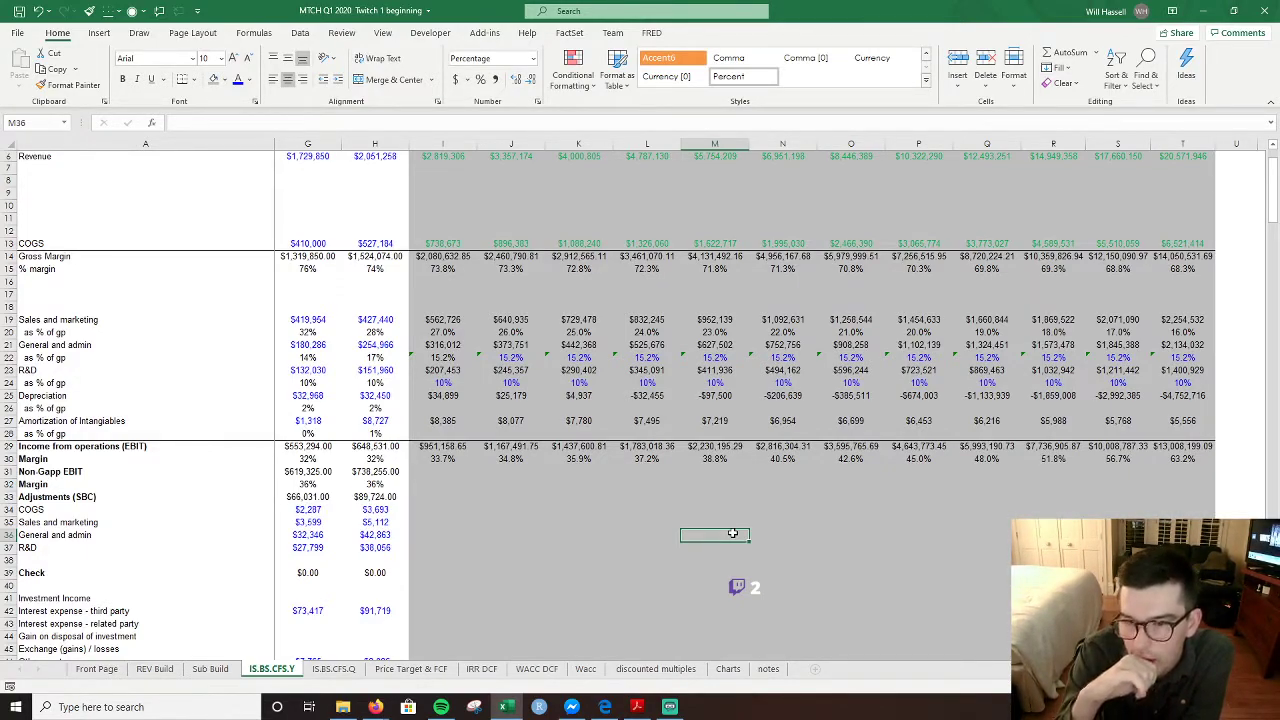
- Copy the 2019 Depreciation as % of gp formula into 2020 and check its references
{"action": "key", "text": "Left"}
{"action": "key", "text": "Left"}
{"action": "key", "text": "Left"}
{"action": "key", "text": "Left"}
{"action": "key", "text": "Left"}
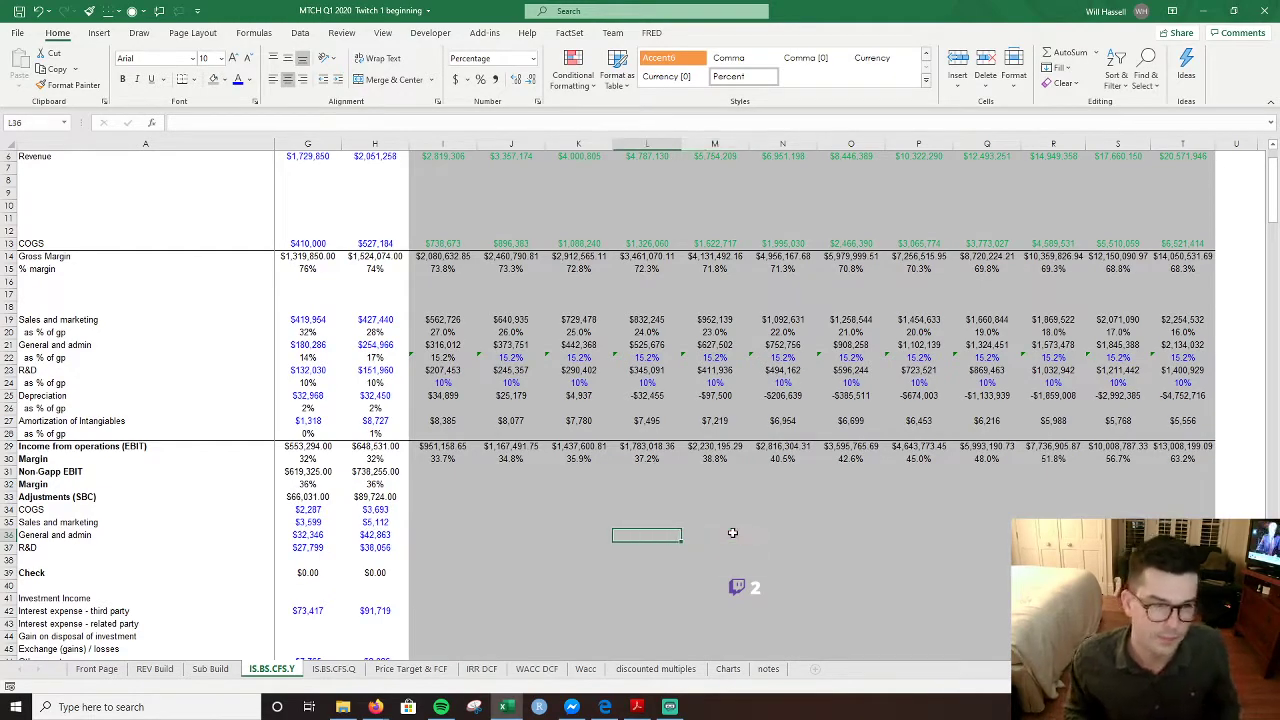
{"action": "key", "text": "Up"}
{"action": "key", "text": "Up"}
{"action": "key", "text": "Up"}
{"action": "key", "text": "Up"}
{"action": "key", "text": "Up"}
{"action": "key", "text": "Up"}
{"action": "key", "text": "Up"}
{"action": "key", "text": "Up"}
{"action": "key", "text": "Up"}
{"action": "key", "text": "Up"}
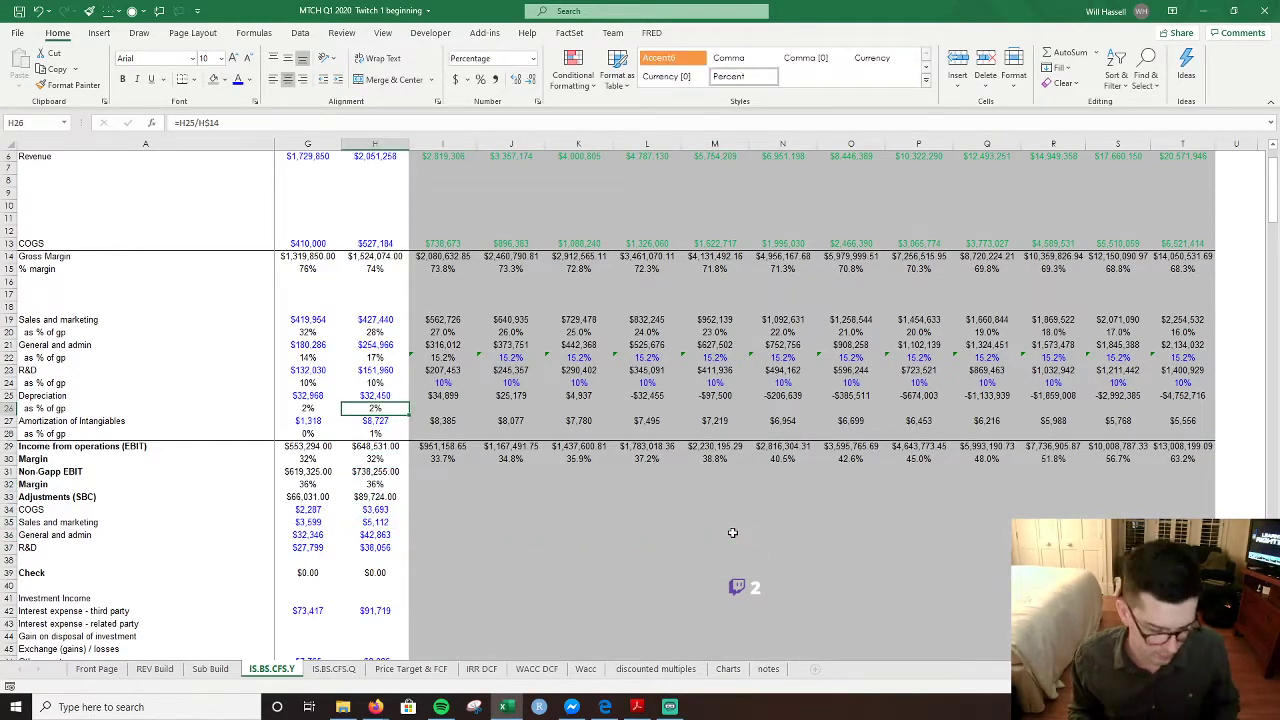
{"action": "key", "text": "ctrl+c"}
{"action": "key", "text": "Right"}
{"action": "key", "text": "ctrl+v"}
{"action": "key", "text": "Escape"}
{"action": "key", "text": "F2"}
{"action": "key", "text": "Escape"}
- Give the 2020 Depreciation as % of gp cell the grey fill of the forecast columns
{"action": "key", "text": "alt"}
{"action": "key", "text": "h"}
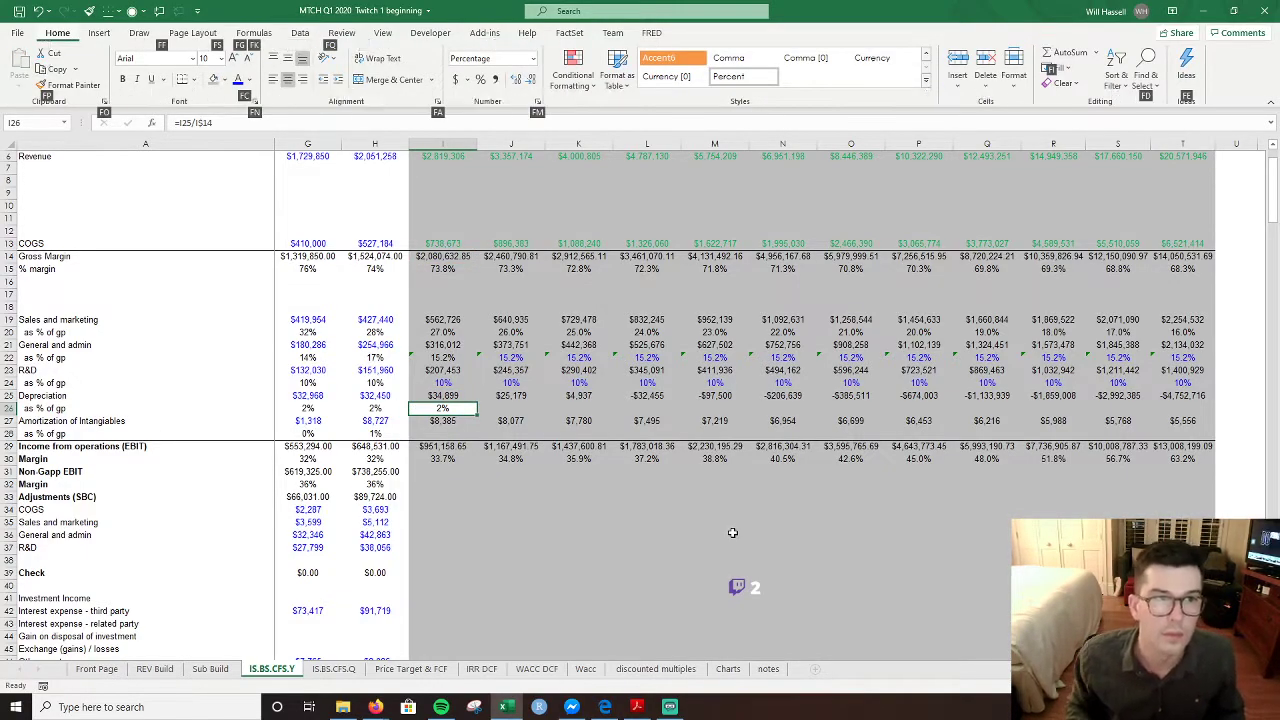
{"action": "key", "text": "Escape"}
{"action": "key", "text": "Escape"}
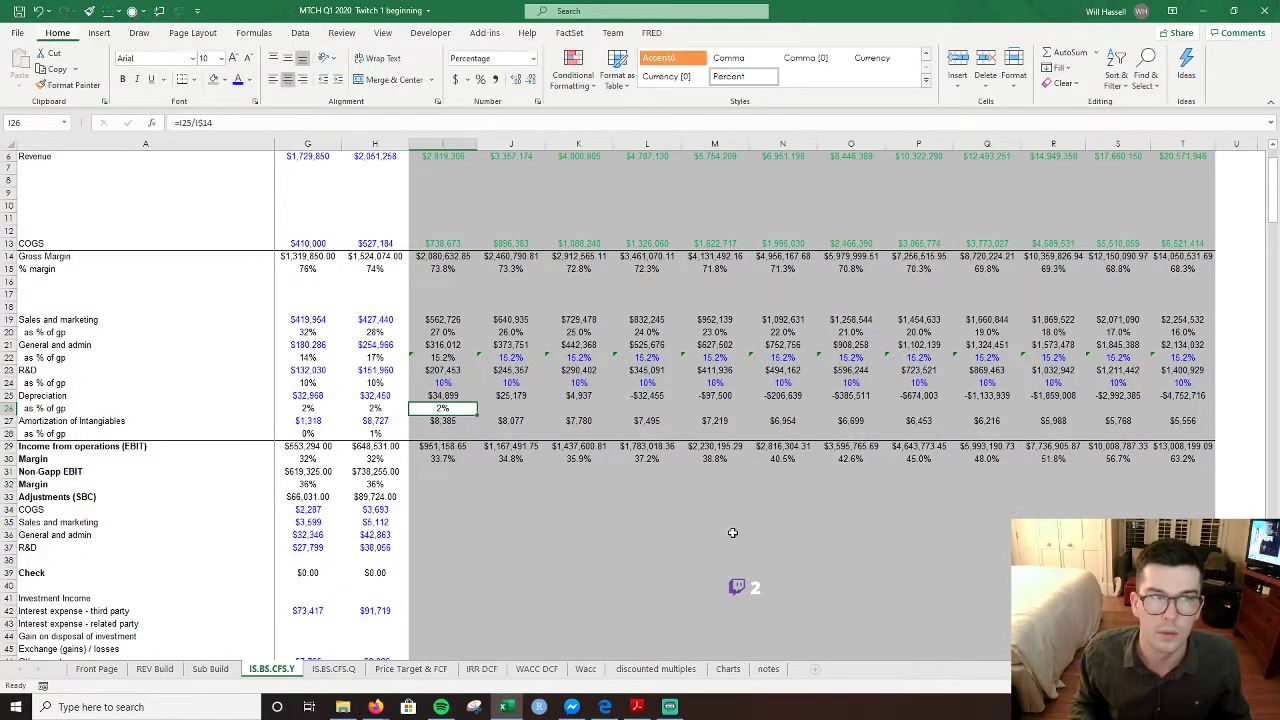
{"action": "key", "text": "alt"}
{"action": "key", "text": "h"}
{"action": "key", "text": "h"}
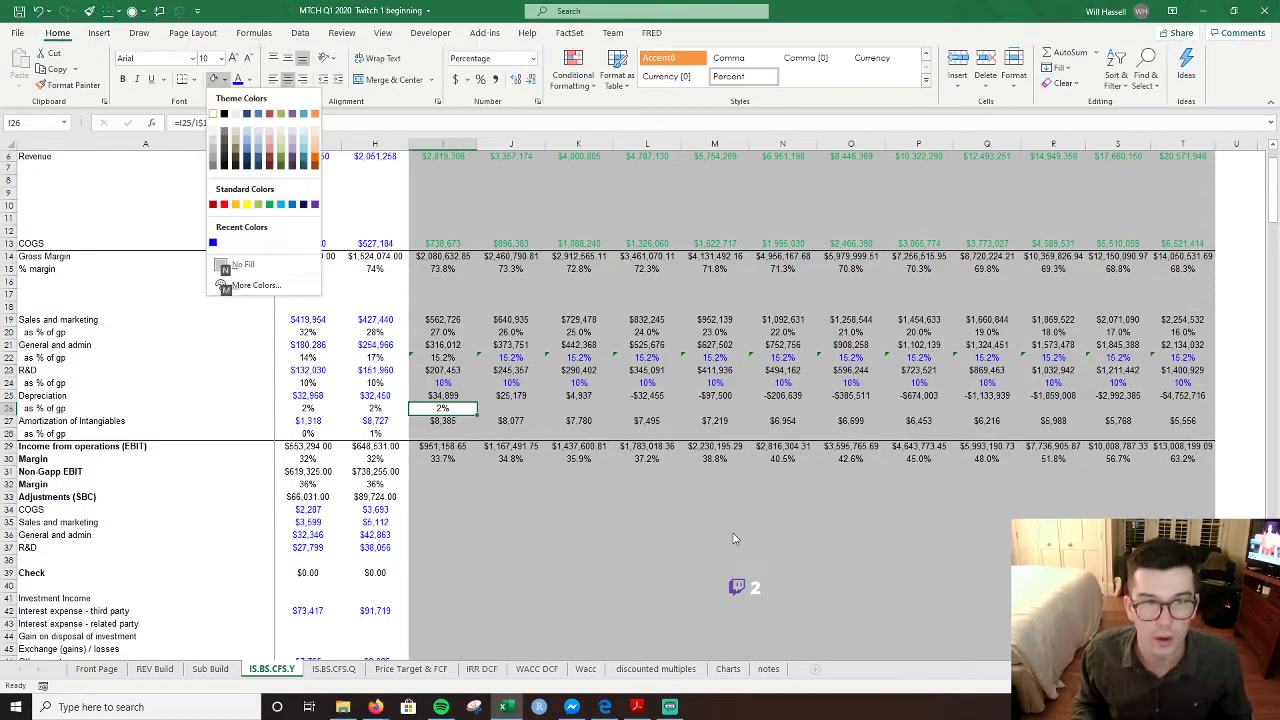
{"action": "key", "text": "Down"}
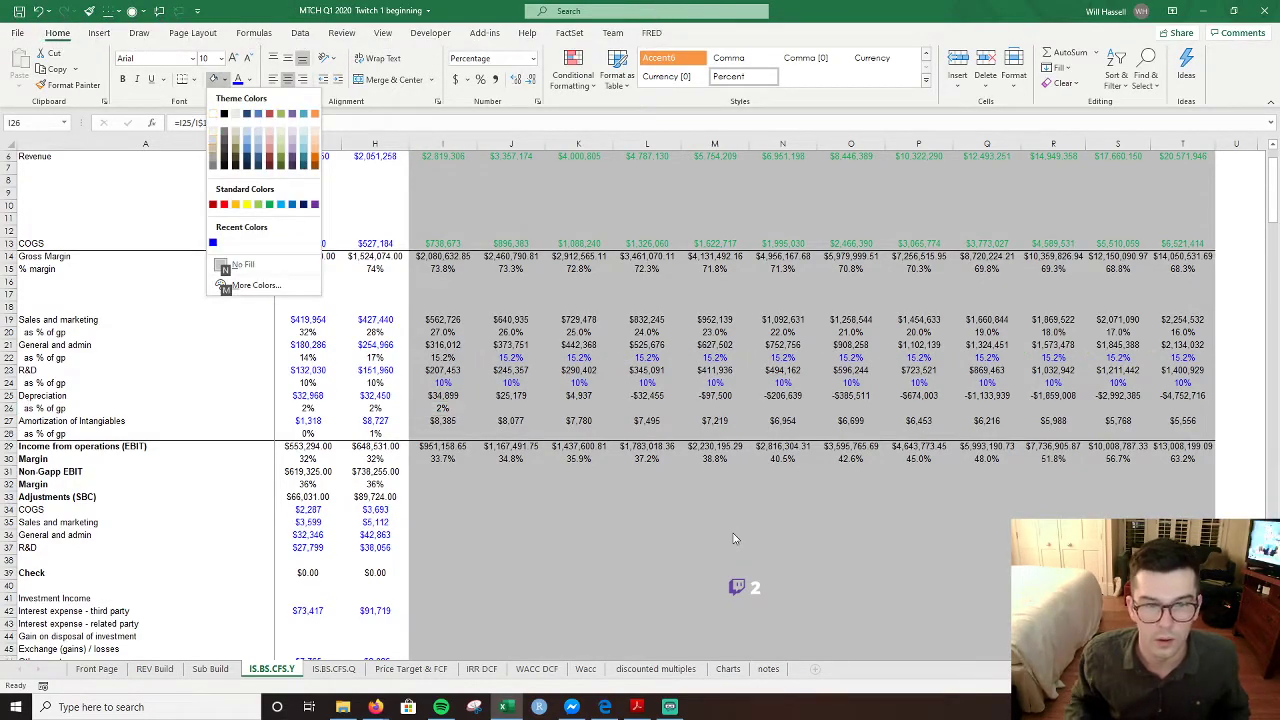
{"action": "key", "text": "Return"}
- Fill the 2020 Depreciation as % of gp formula across the forecast through 2031
{"action": "key", "text": "shift+Right"}
{"action": "key", "text": "shift+Right"}
{"action": "key", "text": "shift+Right"}
{"action": "key", "text": "shift+Right"}
{"action": "key", "text": "shift+Right"}
{"action": "key", "text": "shift+Right"}
{"action": "key", "text": "shift+Right"}
{"action": "key", "text": "shift+Right"}
{"action": "key", "text": "shift+Right"}
{"action": "key", "text": "shift+Right"}
{"action": "key", "text": "shift+Right"}
{"action": "key", "text": "shift+Right"}
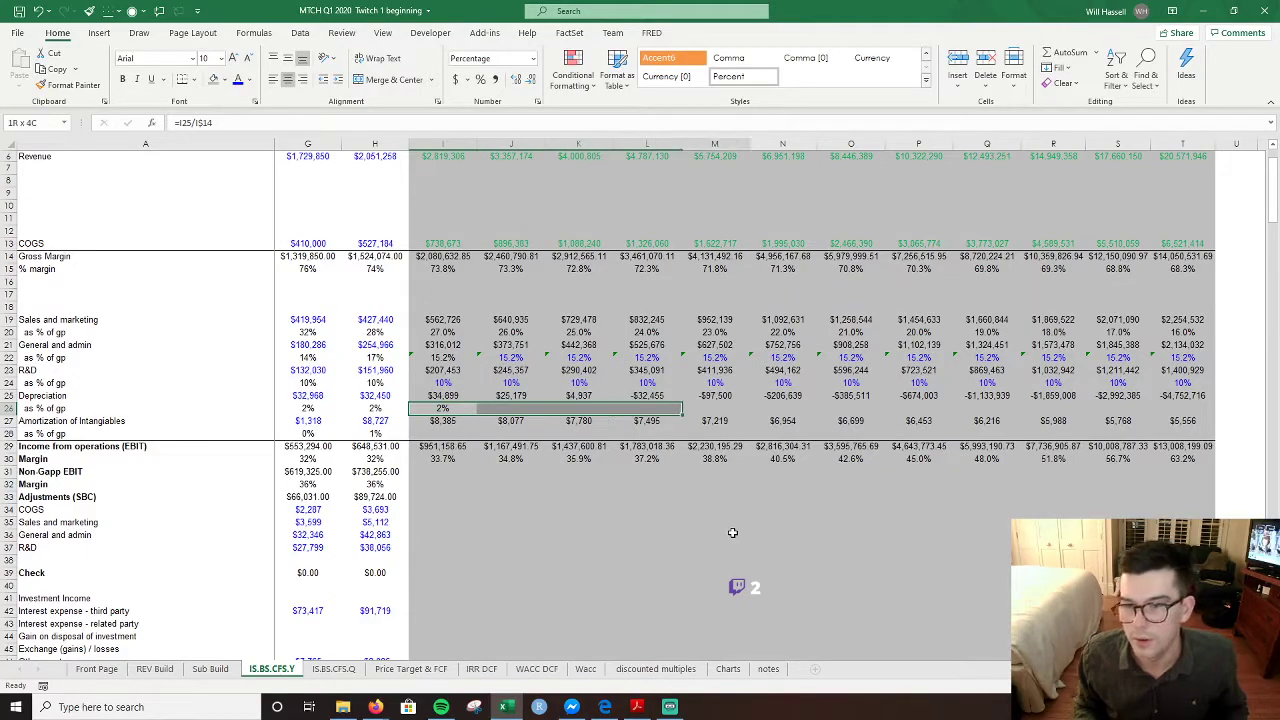
{"action": "key", "text": "shift+Left"}
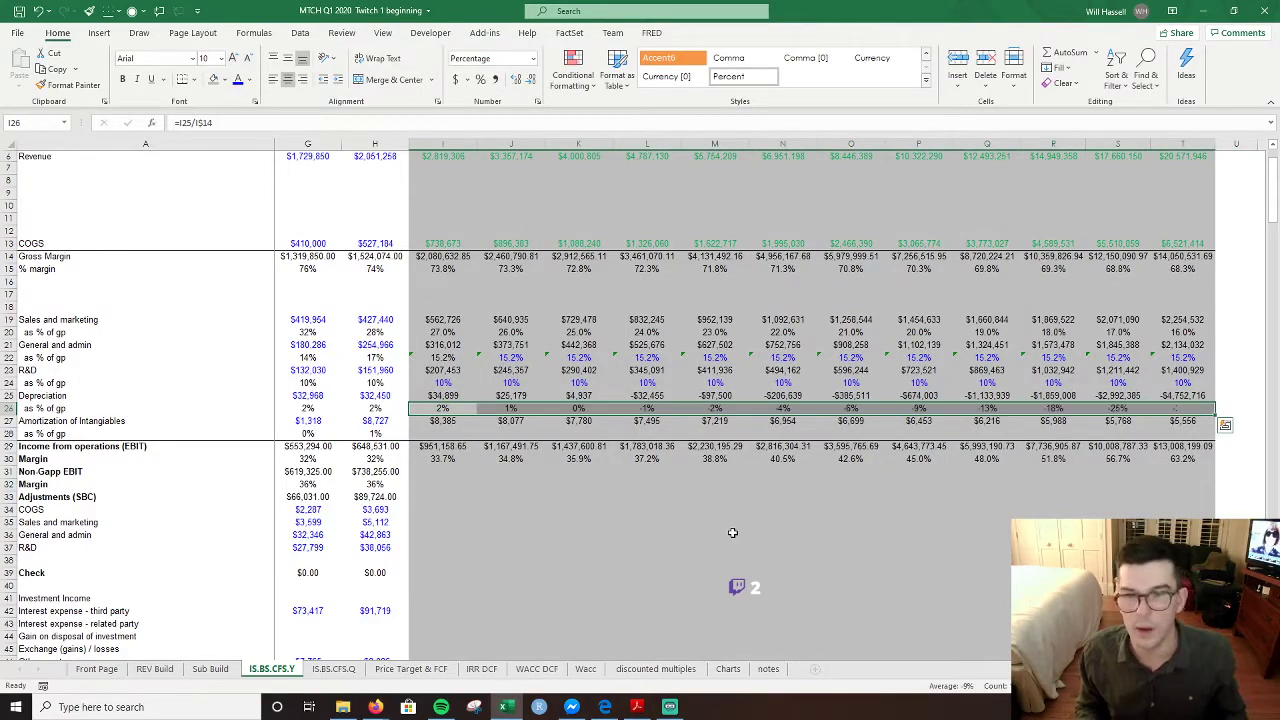
- Complete the Depreciation as % of gp row through 2031 and check the references of the 2021 formula
{"action": "key", "text": "ctrl+r"}
{"action": "key", "text": "Right"}
{"action": "key", "text": "Right"}
{"action": "key", "text": "Right"}
{"action": "key", "text": "Left"}
{"action": "key", "text": "Left"}
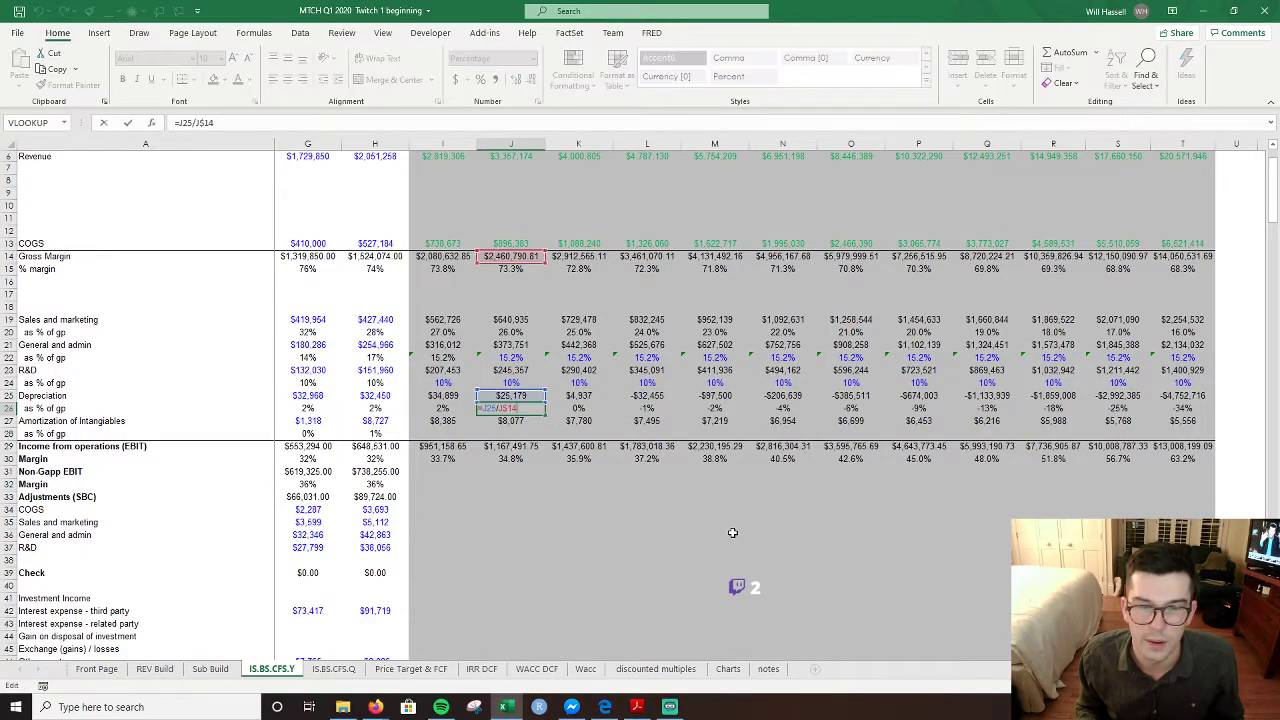
- Review the Depreciation as % of gp row across the forecast and historical years
{"action": "key", "text": "Right"}
{"action": "key", "text": "Right"}
{"action": "key", "text": "Right"}
{"action": "key", "text": "Right"}
{"action": "key", "text": "Right"}
{"action": "key", "text": "Right"}
{"action": "key", "text": "Right"}
{"action": "key", "text": "Right"}
{"action": "key", "text": "Right"}
{"action": "key", "text": "Right"}
{"action": "key", "text": "Right"}
{"action": "key", "text": "Right"}
{"action": "key", "text": "Right"}
{"action": "key", "text": "Left"}
{"action": "key", "text": "Left"}
{"action": "key", "text": "Left"}
{"action": "key", "text": "Left"}
{"action": "key", "text": "Left"}
{"action": "key", "text": "Left"}
{"action": "key", "text": "Left"}
{"action": "key", "text": "Left"}
{"action": "key", "text": "Left"}
{"action": "key", "text": "Left"}
{"action": "key", "text": "Left"}
{"action": "key", "text": "Left"}
{"action": "key", "text": "Left"}
{"action": "key", "text": "Left"}
{"action": "key", "text": "Left"}
{"action": "key", "text": "Left"}
{"action": "key", "text": "Left"}
{"action": "key", "text": "Left"}
{"action": "key", "text": "Left"}
{"action": "key", "text": "Left"}
{"action": "key", "text": "Right"}
{"action": "key", "text": "Right"}
{"action": "key", "text": "Right"}
{"action": "key", "text": "Right"}
{"action": "key", "text": "Right"}
{"action": "key", "text": "Right"}
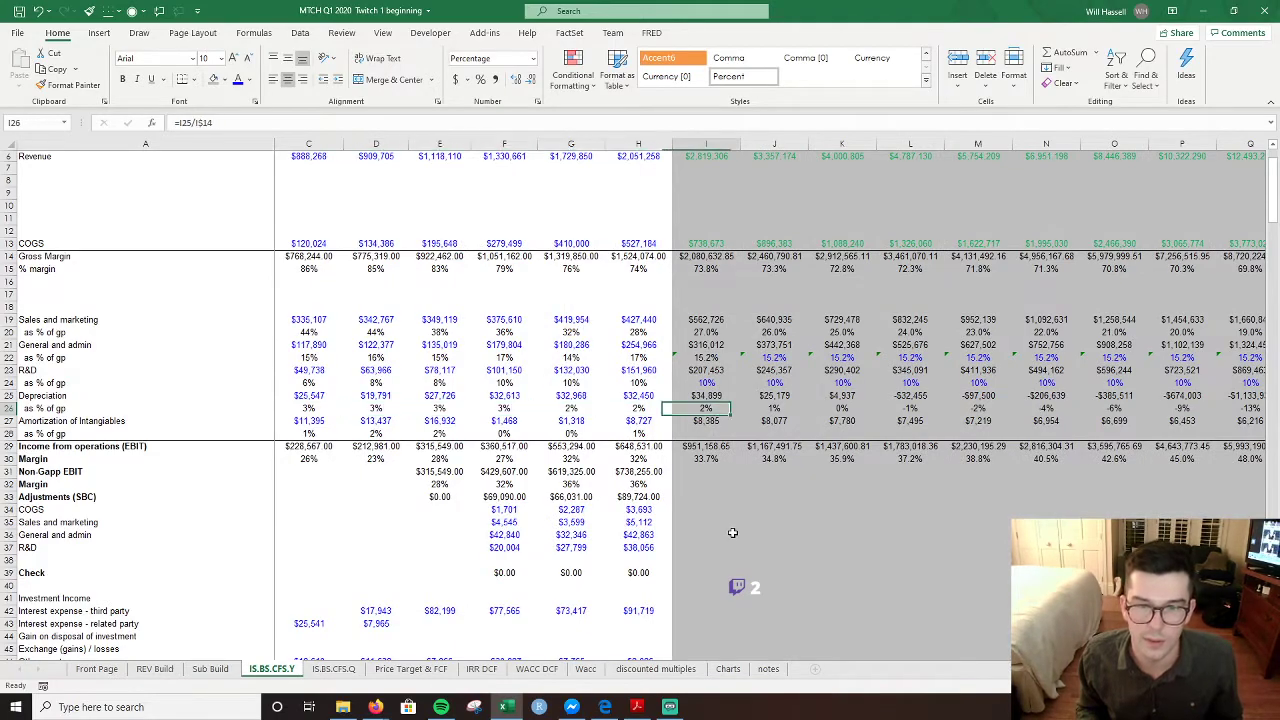
- Check which schedule cell the 2023 Depreciation amount on the income statement refers to
{"action": "key", "text": "Right"}
{"action": "key", "text": "Right"}
{"action": "key", "text": "Right"}
{"action": "key", "text": "Right"}
{"action": "key", "text": "Up"}
{"action": "key", "text": "Left"}
{"action": "key", "text": "F2"}
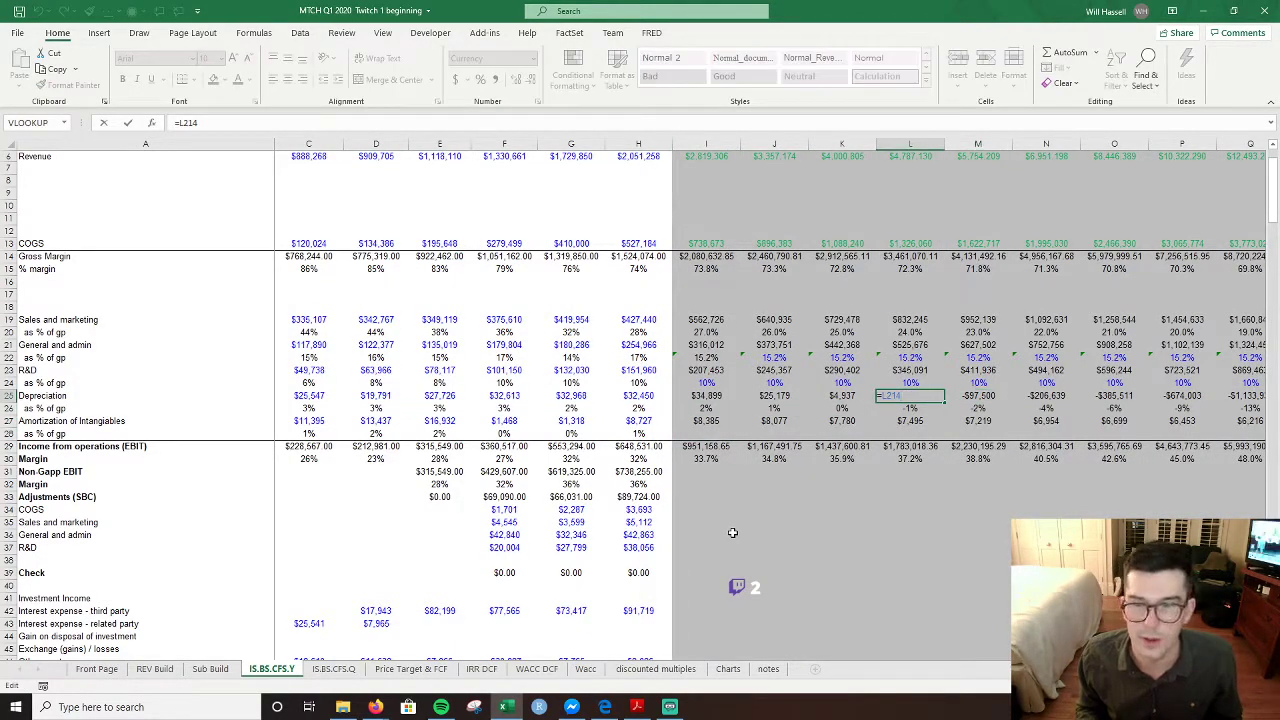
{"action": "key", "text": "Escape"}
{"action": "key", "text": "Left"}
{"action": "key", "text": "Left"}
{"action": "key", "text": "Left"}
{"action": "key", "text": "Down"}
{"action": "key", "text": "Down"}
{"action": "key", "text": "Down"}
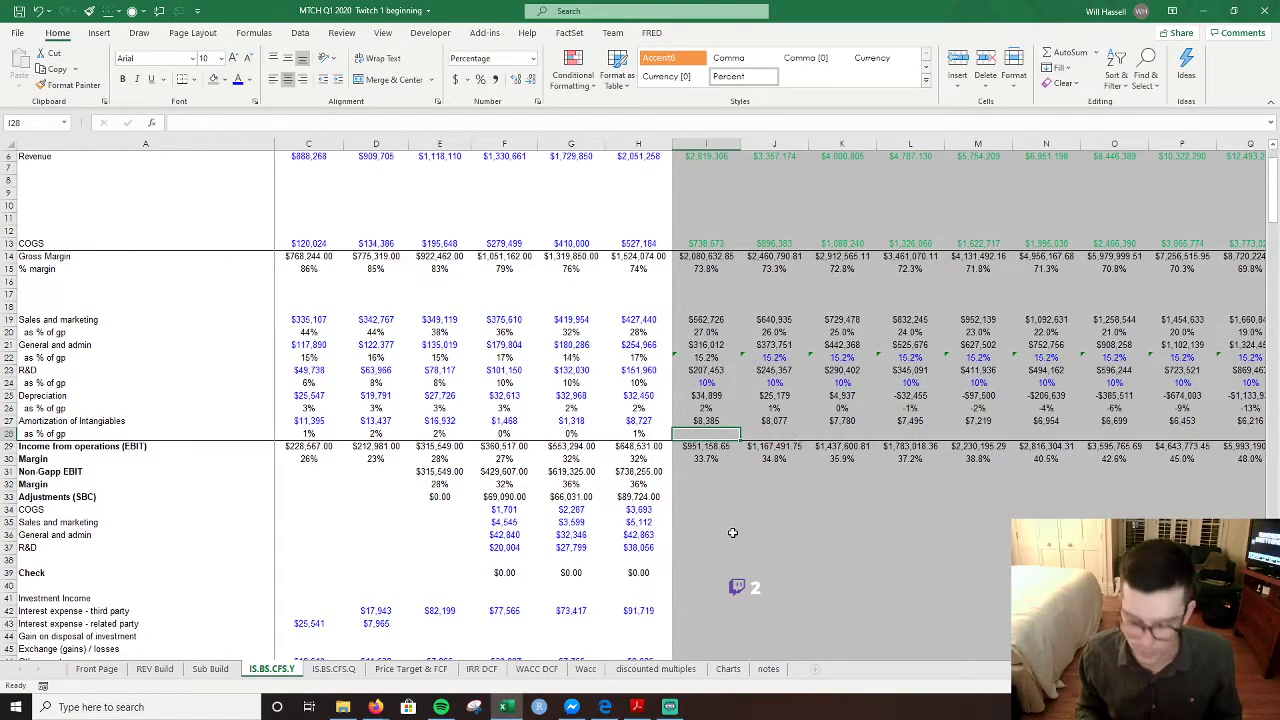
{"action": "type", "text": "="}
{"action": "key", "text": "Up"}
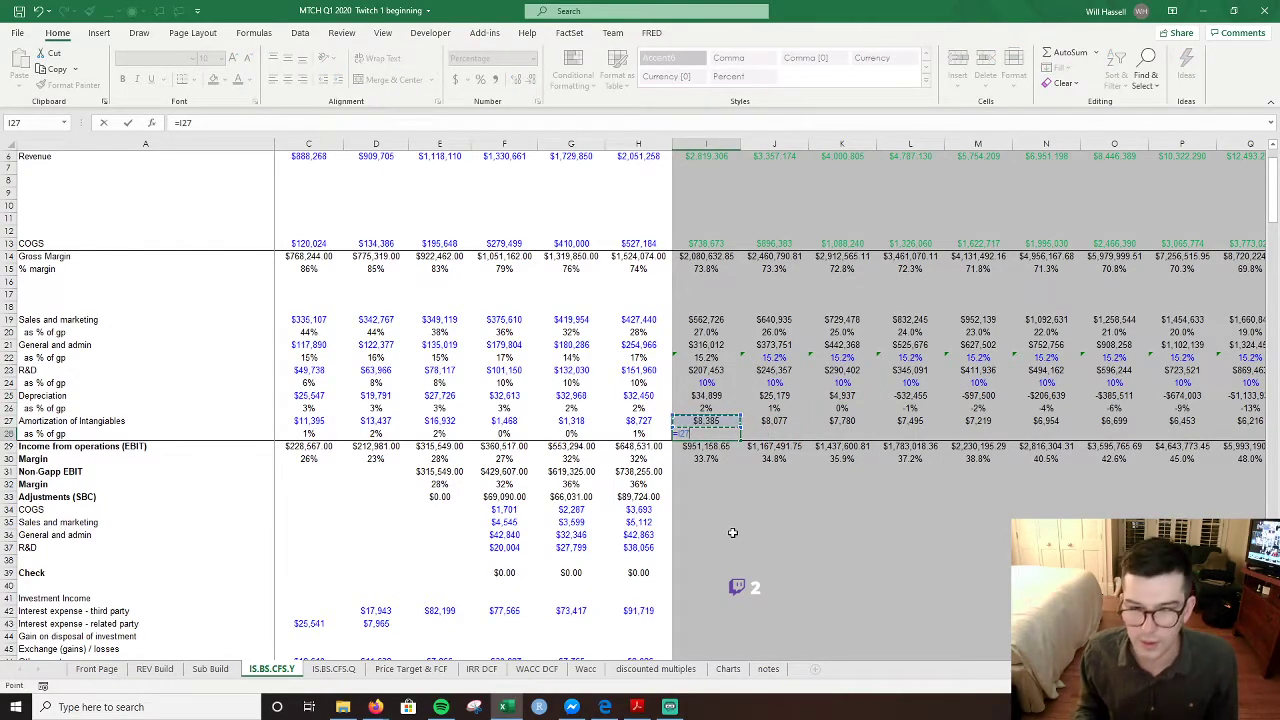
{"action": "key", "text": "Escape"}
- Copy the 2019 Amortization of Intangibles as % of gp formula into 2020
{"action": "key", "text": "Left"}
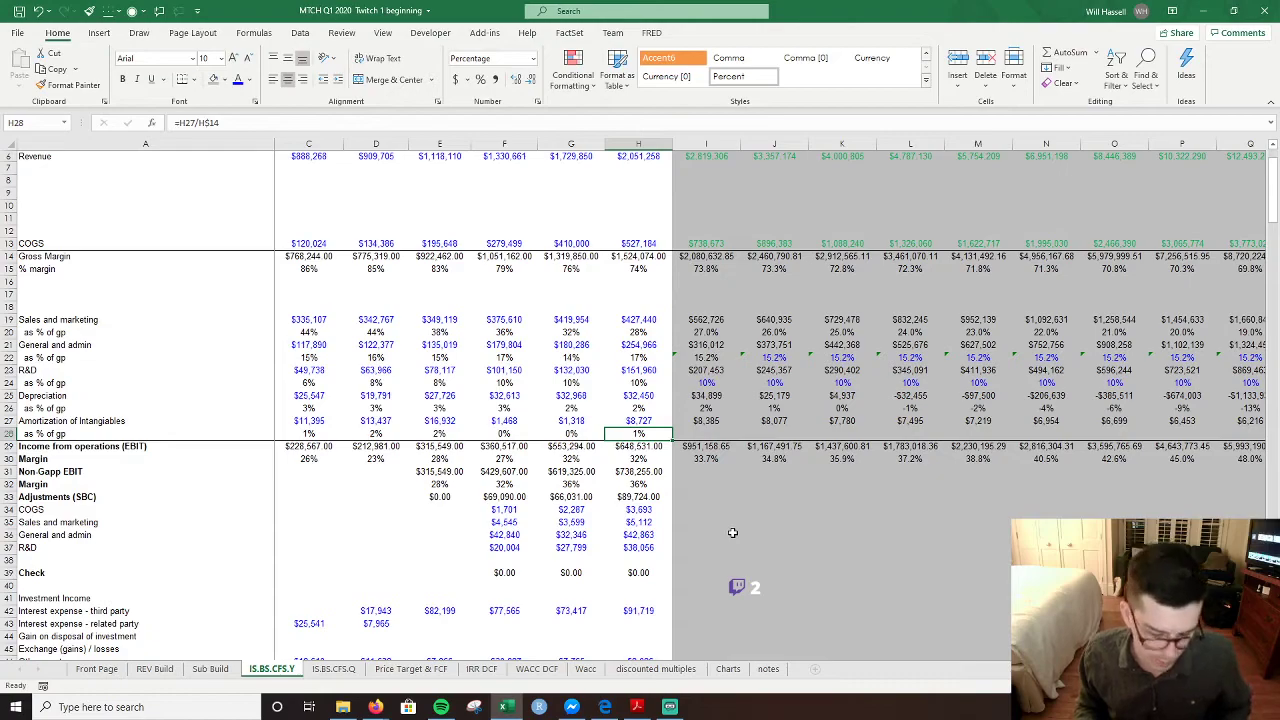
{"action": "key", "text": "ctrl+c"}
{"action": "key", "text": "Right"}
{"action": "key", "text": "ctrl+v"}
{"action": "key", "text": "Escape"}
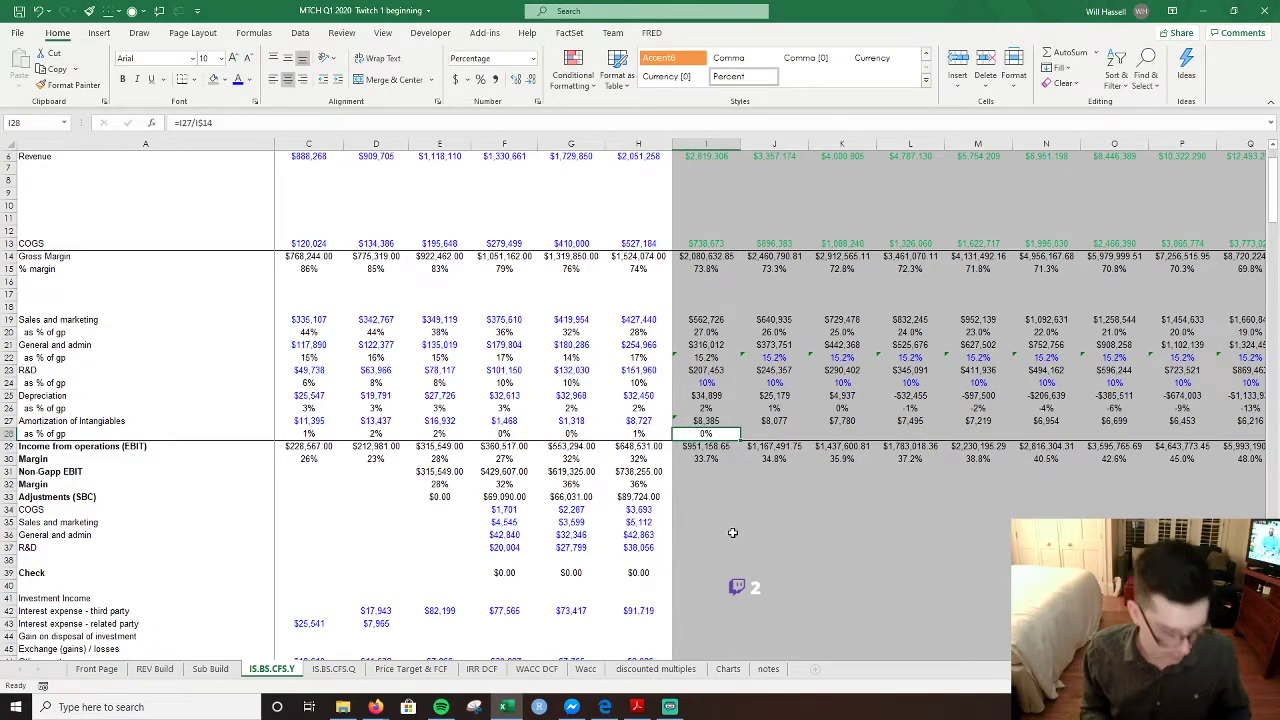
- Give the 2020 Amortization of Intangibles as % of gp cell the grey fill of the forecast columns
{"action": "key", "text": "alt+h"}
{"action": "key", "text": "h"}
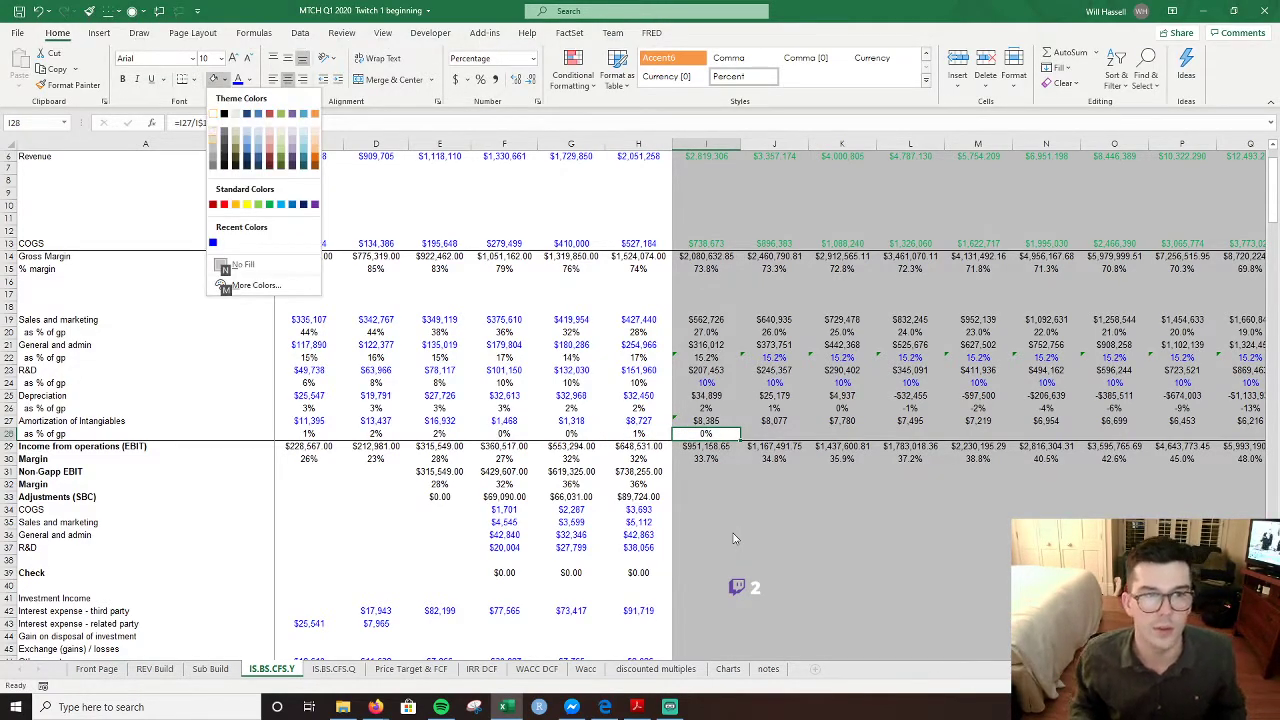
{"action": "key", "text": "n"}
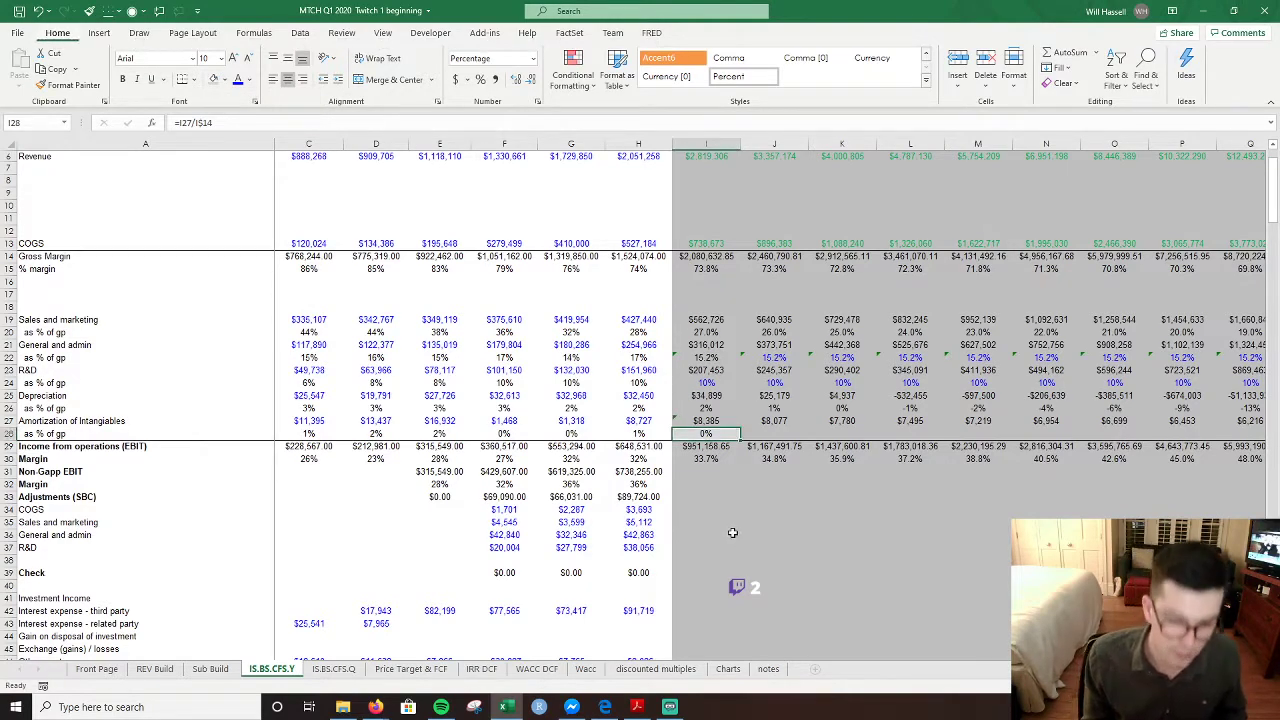
{"action": "key", "text": "alt+h"}
{"action": "key", "text": "h"}
{"action": "key", "text": "Down"}
{"action": "key", "text": "Down"}
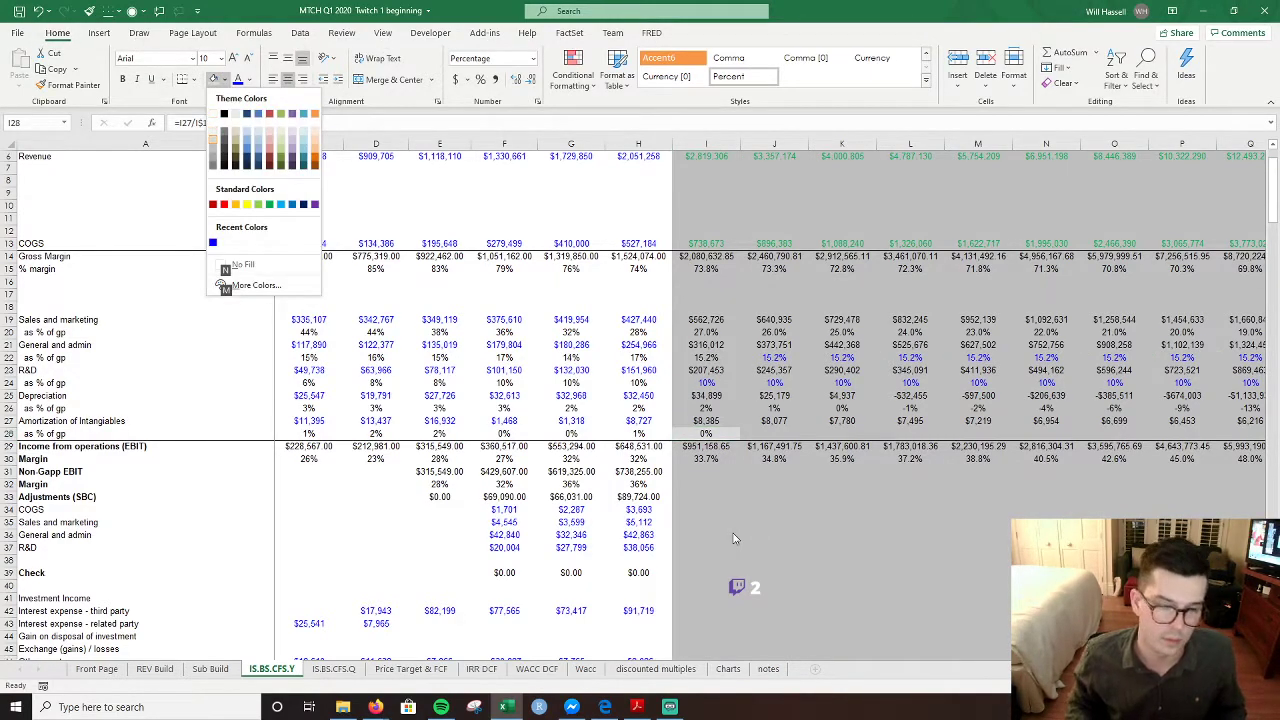
{"action": "key", "text": "Return"}
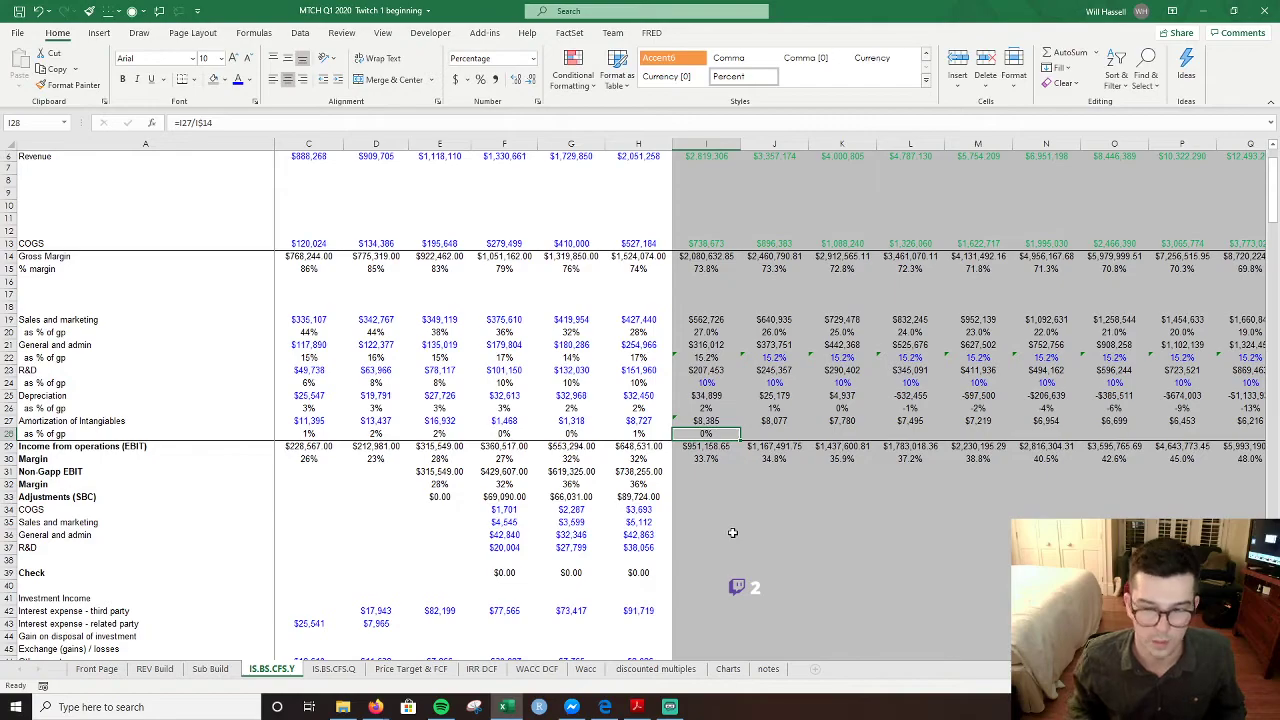
- Show the 2020 Amortization as % of gp with one decimal place and fill its formula across through 2031
{"action": "key", "text": "alt+h"}
{"action": "key", "text": "0"}
{"action": "key", "text": "shift+Right"}
{"action": "key", "text": "shift+Right"}
{"action": "key", "text": "shift+Right"}
{"action": "key", "text": "shift+Right"}
{"action": "key", "text": "shift+Right"}
{"action": "key", "text": "shift+Right"}
{"action": "key", "text": "shift+Right"}
{"action": "key", "text": "shift+Right"}
{"action": "key", "text": "shift+Right"}
{"action": "key", "text": "shift+Right"}
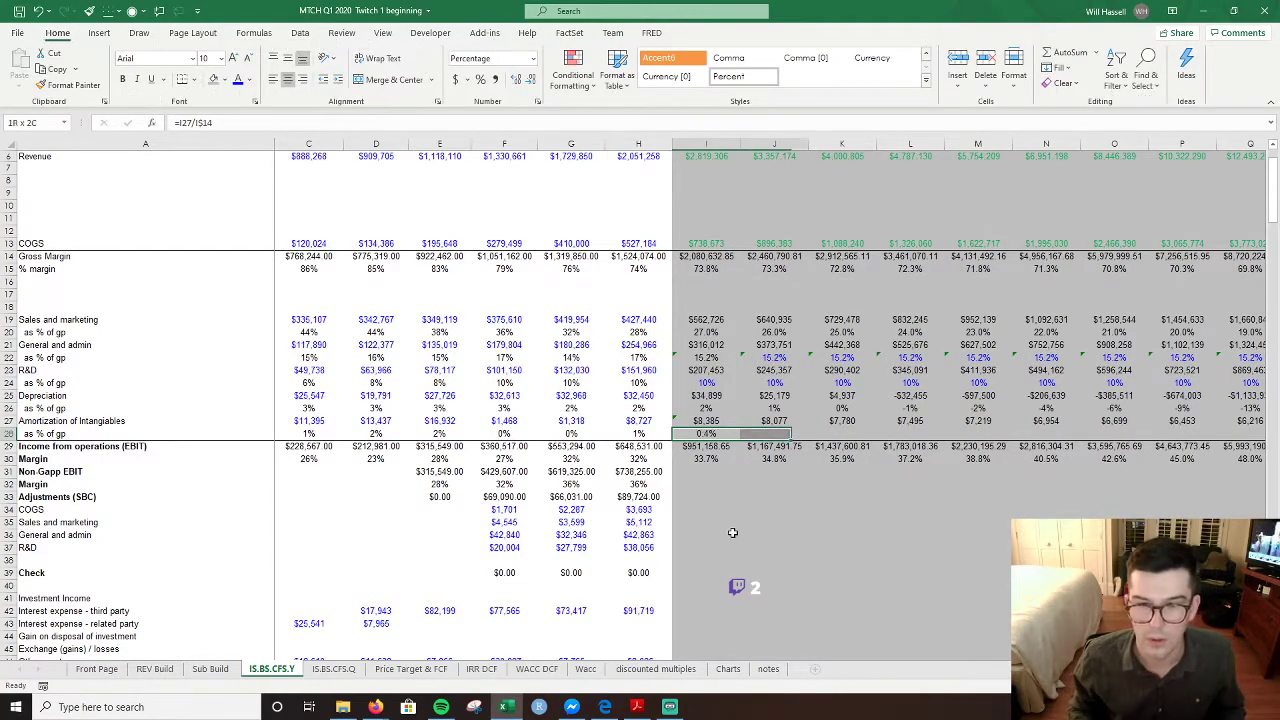
{"action": "key", "text": "ctrl+r"}
{"action": "key", "text": "Up"}
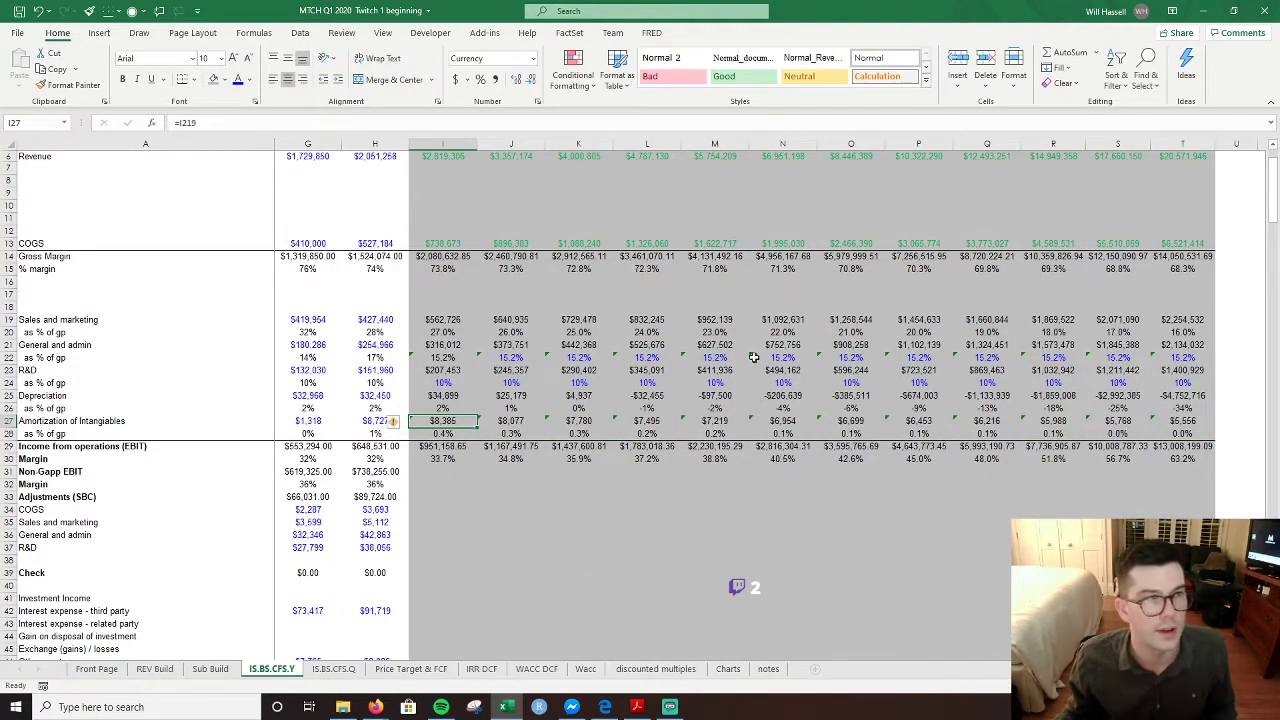
- Go to the PP&E / Depreciation Schedule and examine the 2021 PP&E and Capex formulas
{"action": "scroll", "coordinate": [660, 360], "scroll_direction": "down", "scroll_amount": 20}
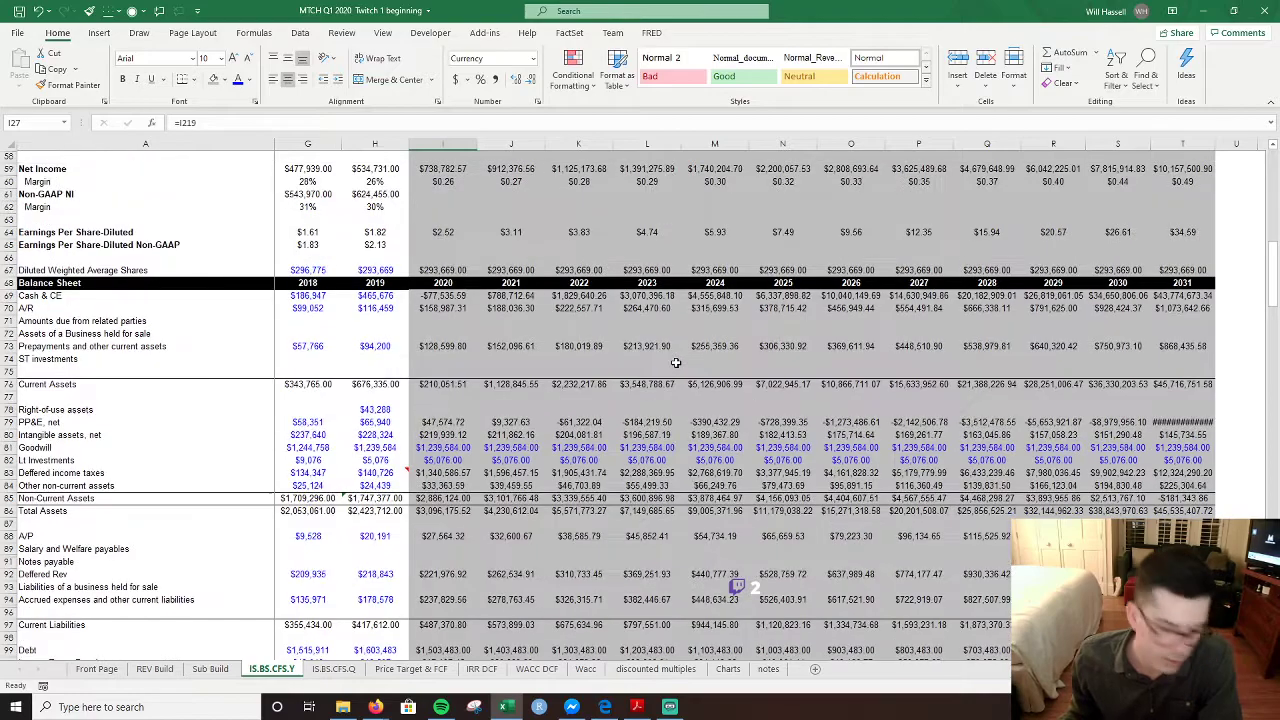
{"action": "scroll", "coordinate": [675, 362], "scroll_direction": "down", "scroll_amount": 20}
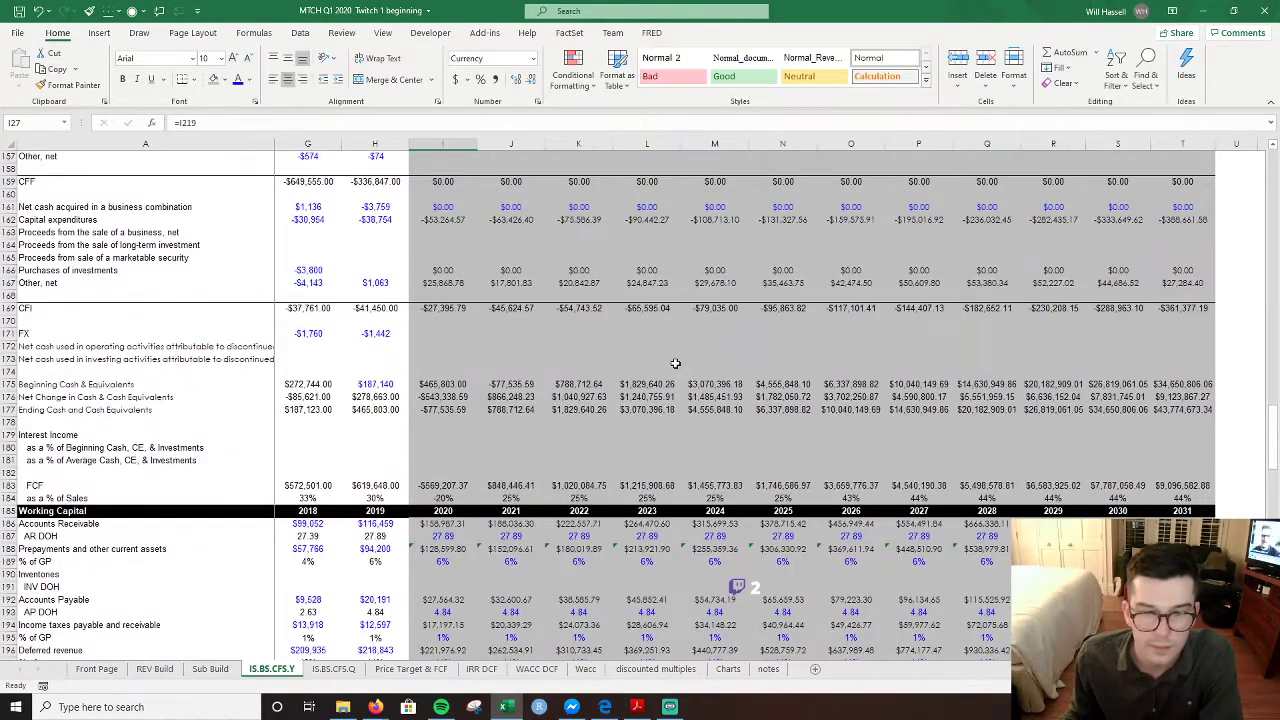
{"action": "scroll", "coordinate": [655, 373], "scroll_direction": "down", "scroll_amount": 11}
{"action": "scroll", "coordinate": [651, 371], "scroll_direction": "down", "scroll_amount": 2}
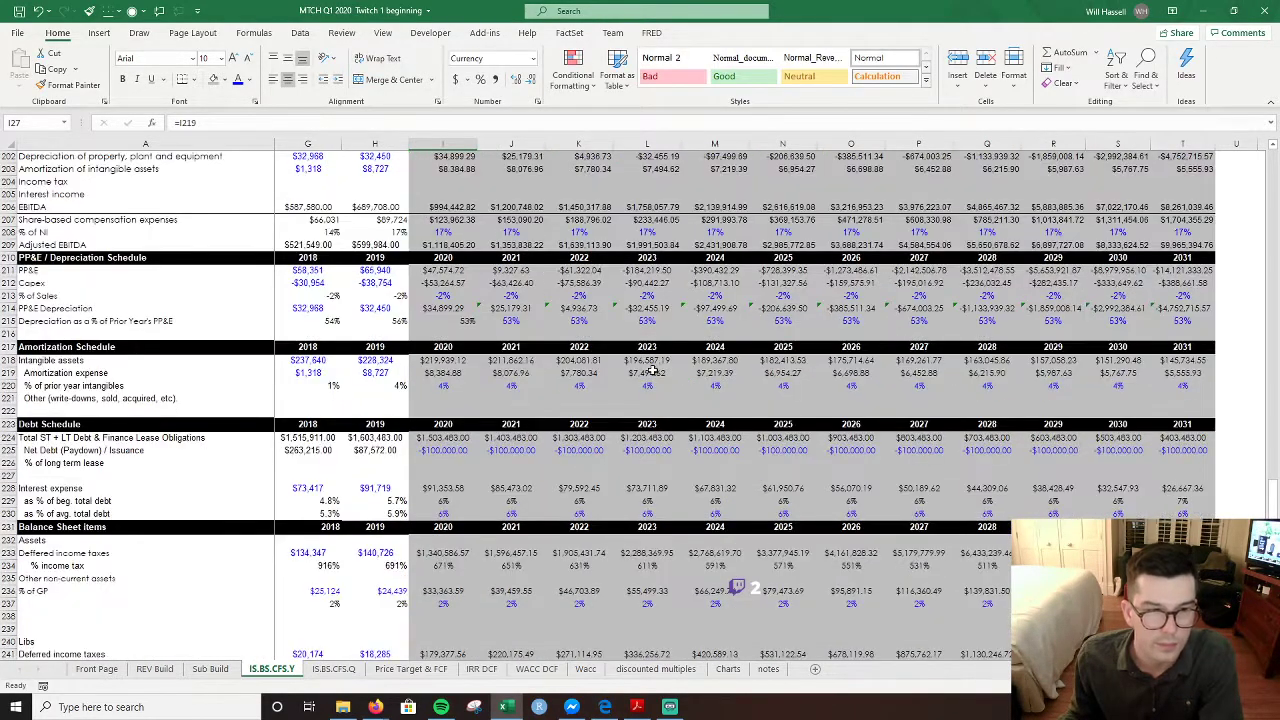
{"action": "scroll", "coordinate": [607, 373], "scroll_direction": "up", "scroll_amount": 1}
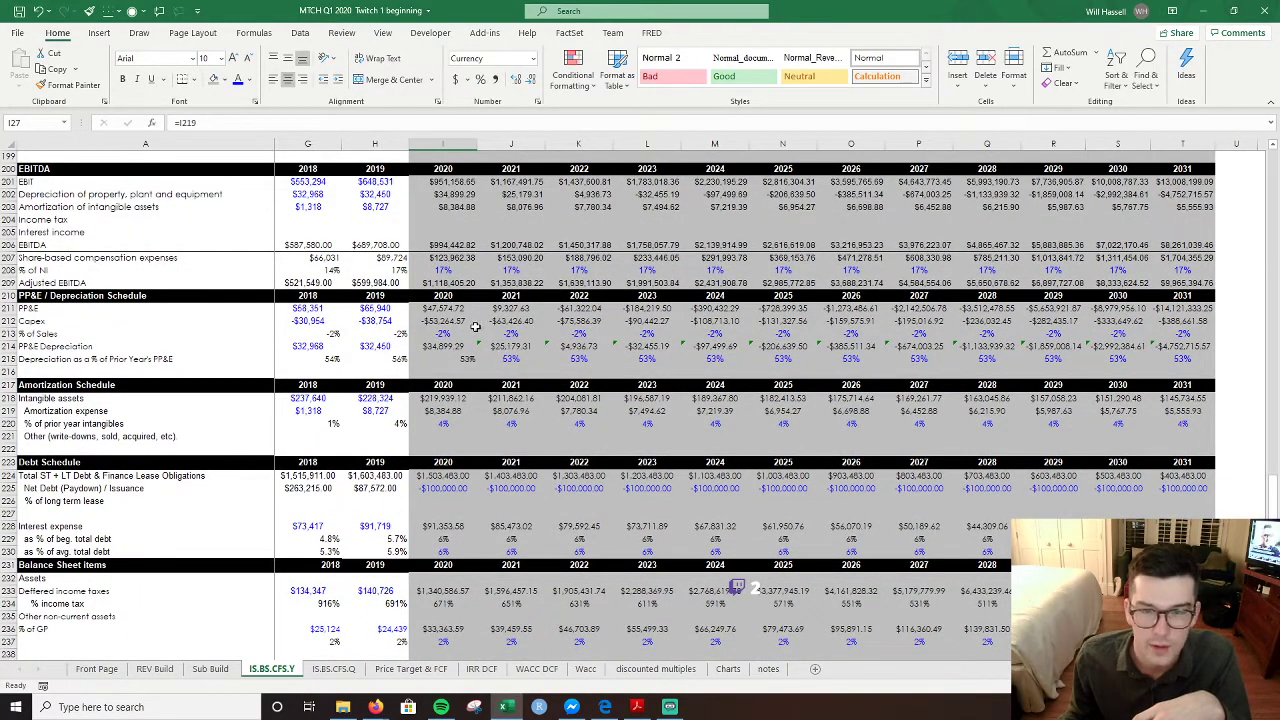
{"action": "double_click", "coordinate": [526, 320]}
{"action": "key", "text": "Escape"}
{"action": "double_click", "coordinate": [515, 310]}
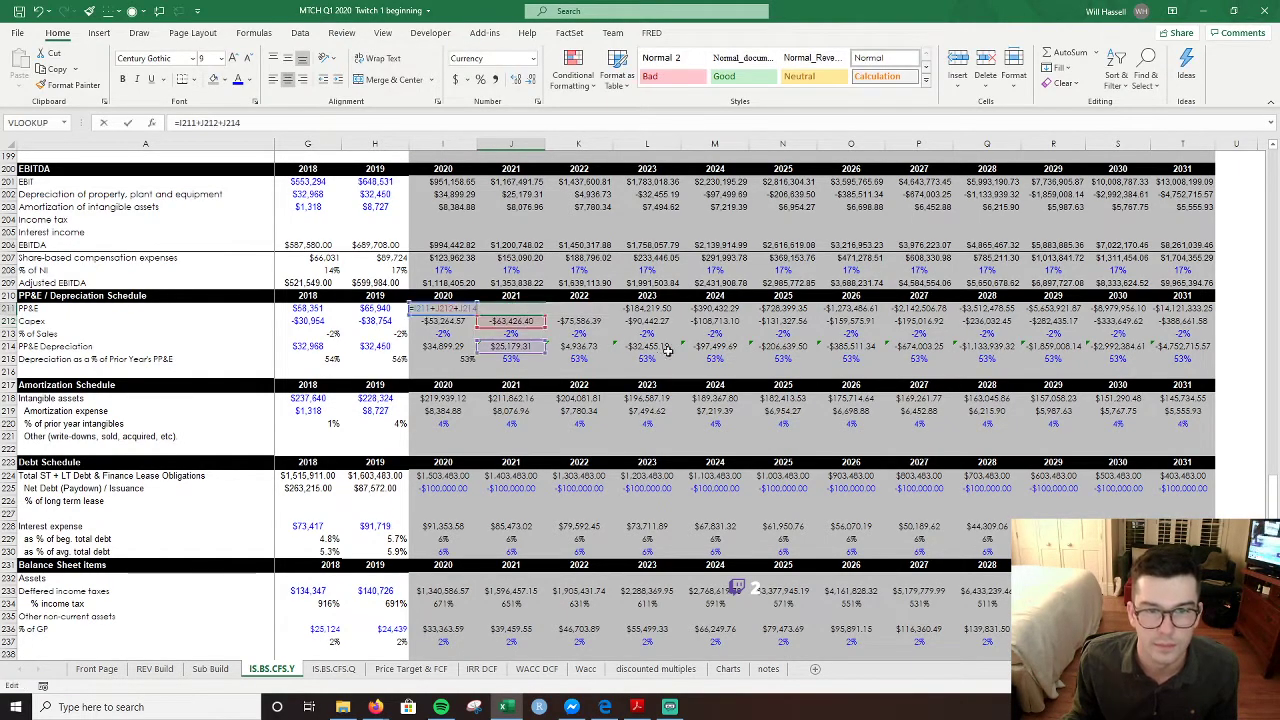
{"action": "key", "text": "Escape"}
{"action": "double_click", "coordinate": [519, 322]}
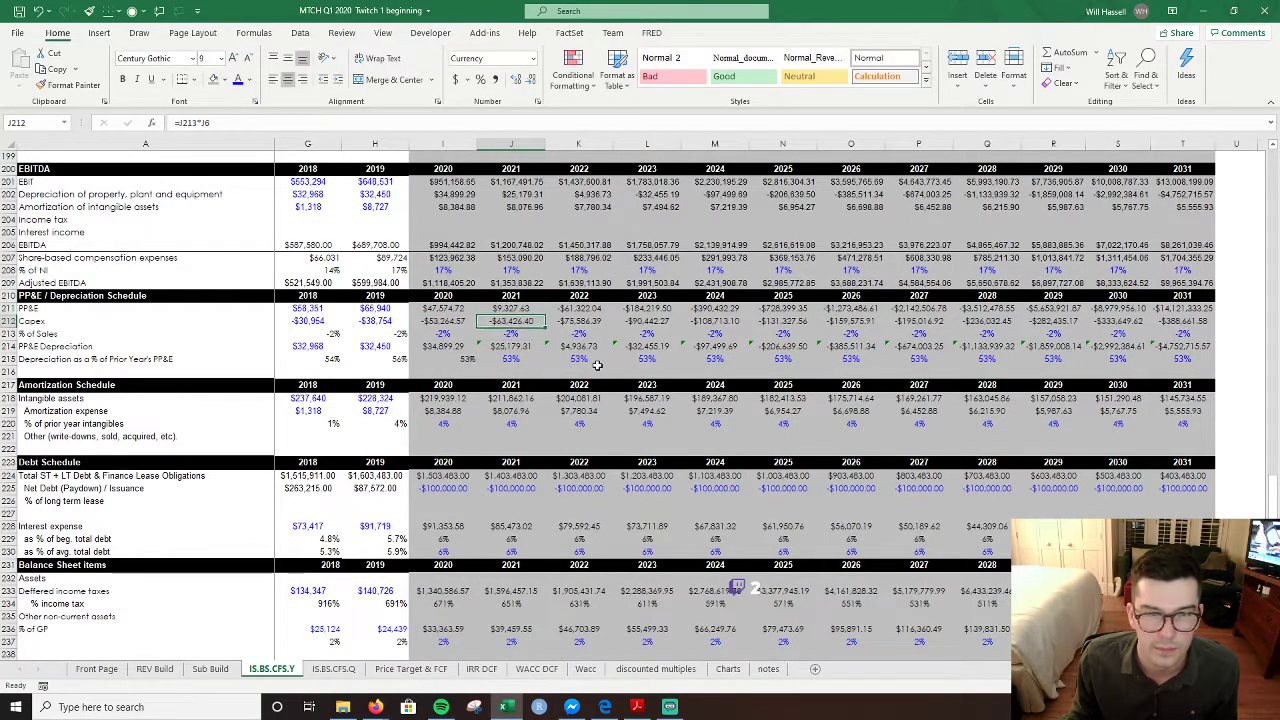
{"action": "key", "text": "Escape"}
{"action": "double_click", "coordinate": [510, 322]}
{"action": "key", "text": "Escape"}
- Examine the references of the 2020 PP&E and Capex formulas in the depreciation schedule
{"action": "double_click", "coordinate": [455, 310]}
{"action": "key", "text": "Escape"}
{"action": "double_click", "coordinate": [465, 321]}
{"action": "key", "text": "Escape"}
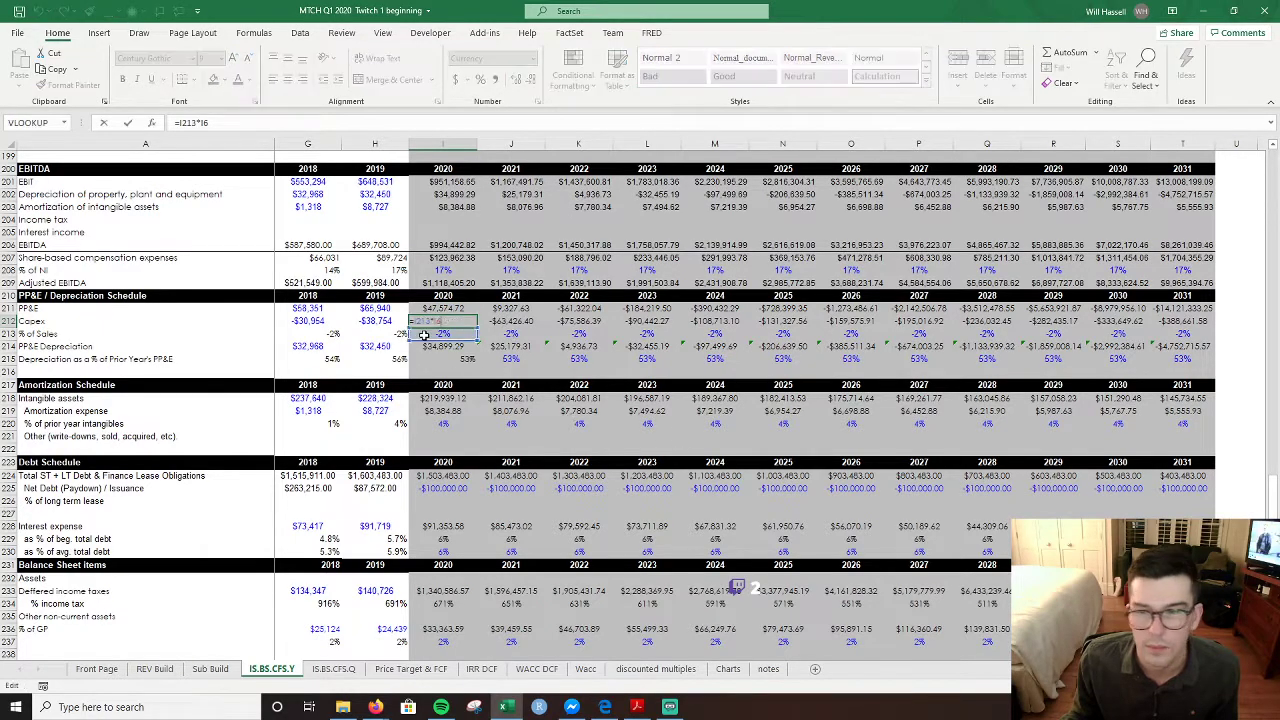
{"action": "left_click", "coordinate": [450, 311]}
{"action": "key", "text": "F2"}
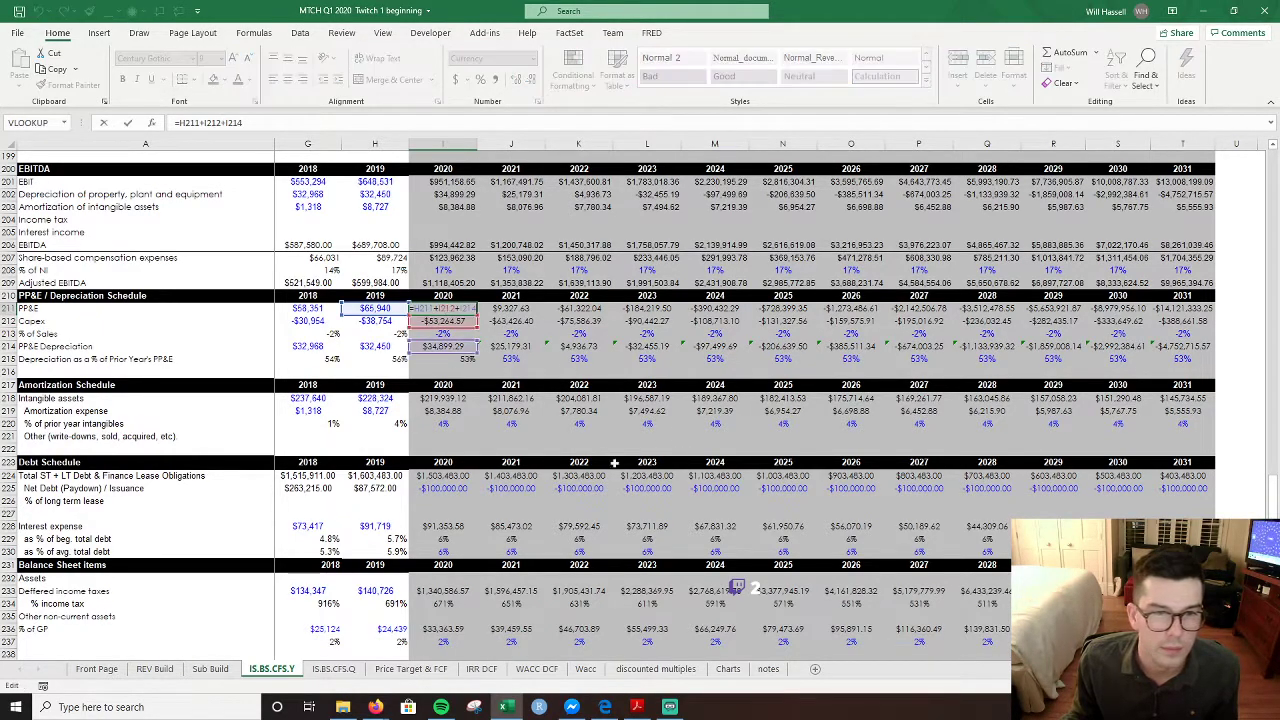
{"action": "scroll", "coordinate": [770, 400], "scroll_direction": "left", "scroll_amount": 2}
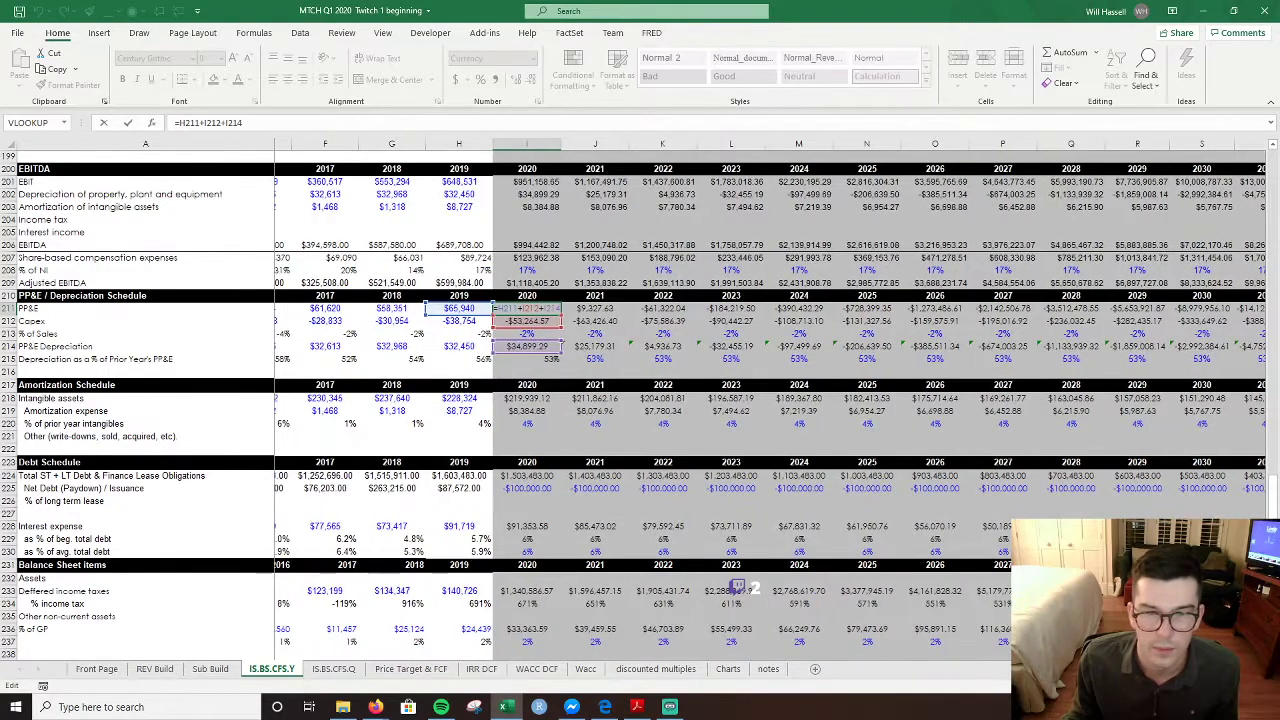
{"action": "key", "text": "Escape"}
- Inspect the forecast PP&E Depreciation formula, the 2021 Capex formula and the 2020 PP&E formula
{"action": "double_click", "coordinate": [771, 347]}
{"action": "key", "text": "Escape"}
{"action": "left_click", "coordinate": [632, 318]}
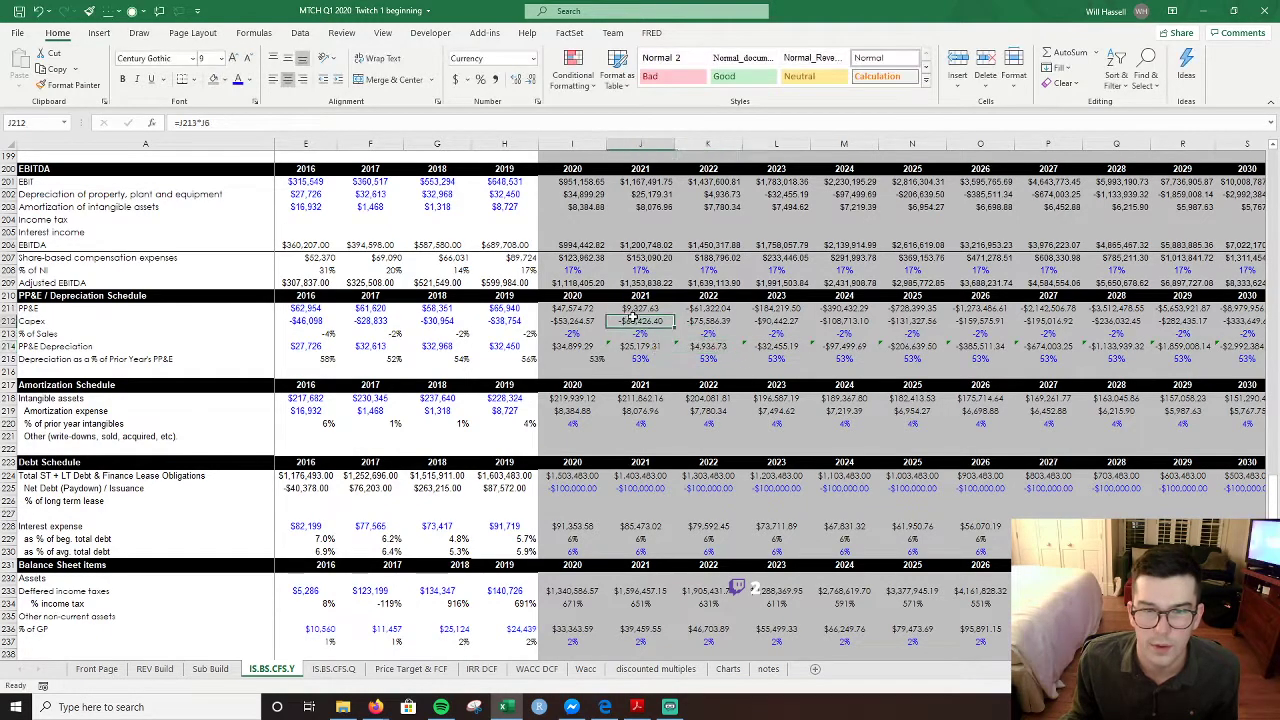
{"action": "key", "text": "F2"}
{"action": "key", "text": "Escape"}
{"action": "left_click", "coordinate": [581, 310]}
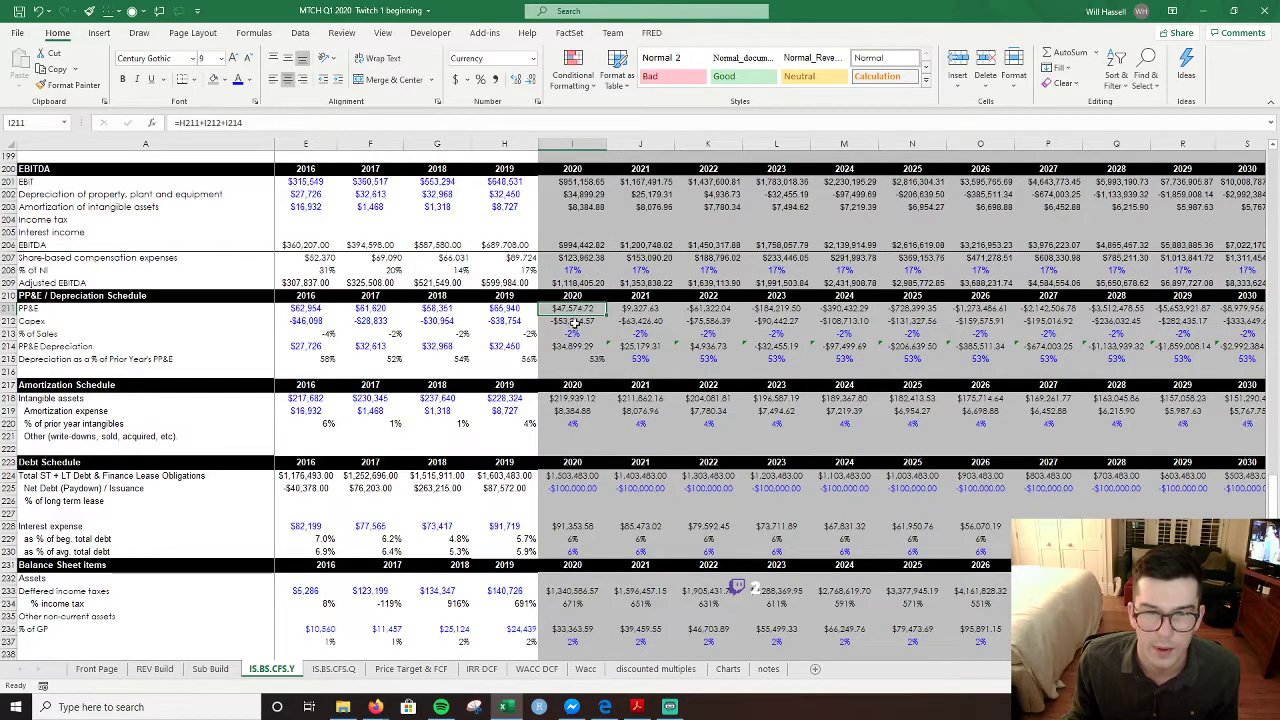
- Compare the Capex % of Sales formulas for 2018, 2019 and 2020
{"action": "left_click", "coordinate": [493, 333]}
{"action": "key", "text": "F2"}
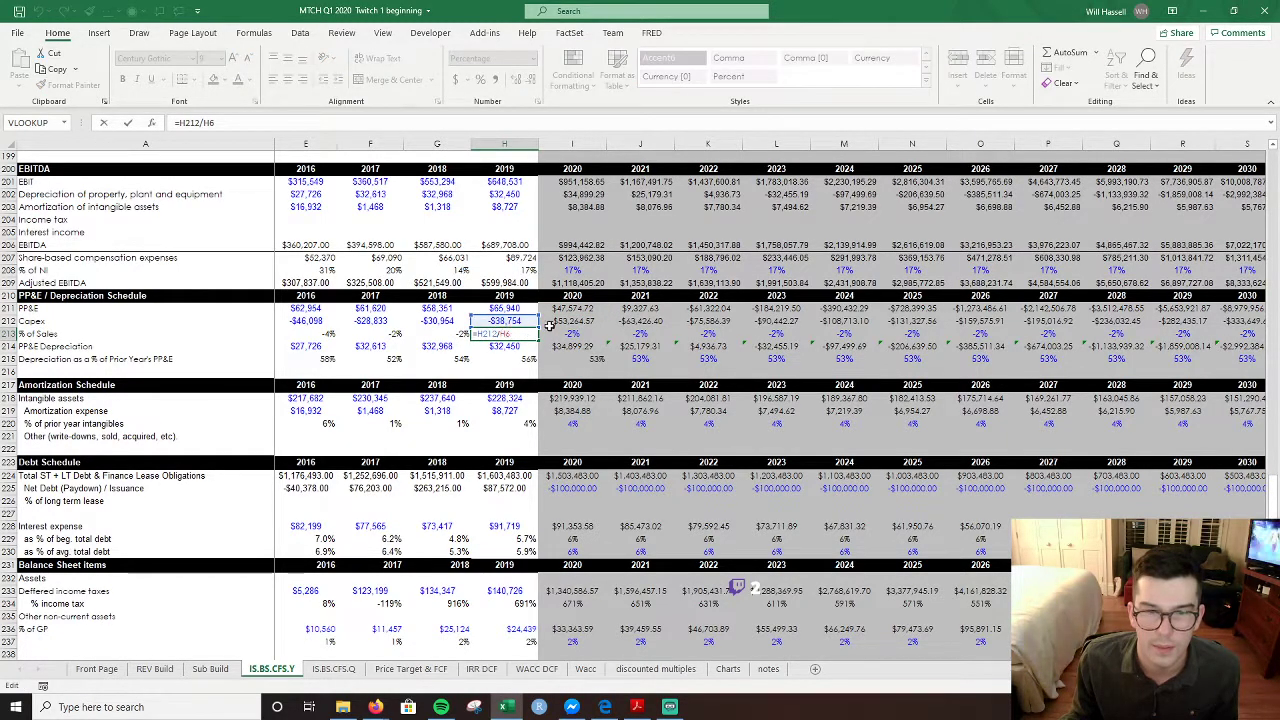
{"action": "key", "text": "Escape"}
{"action": "left_click", "coordinate": [460, 333]}
{"action": "key", "text": "F2"}
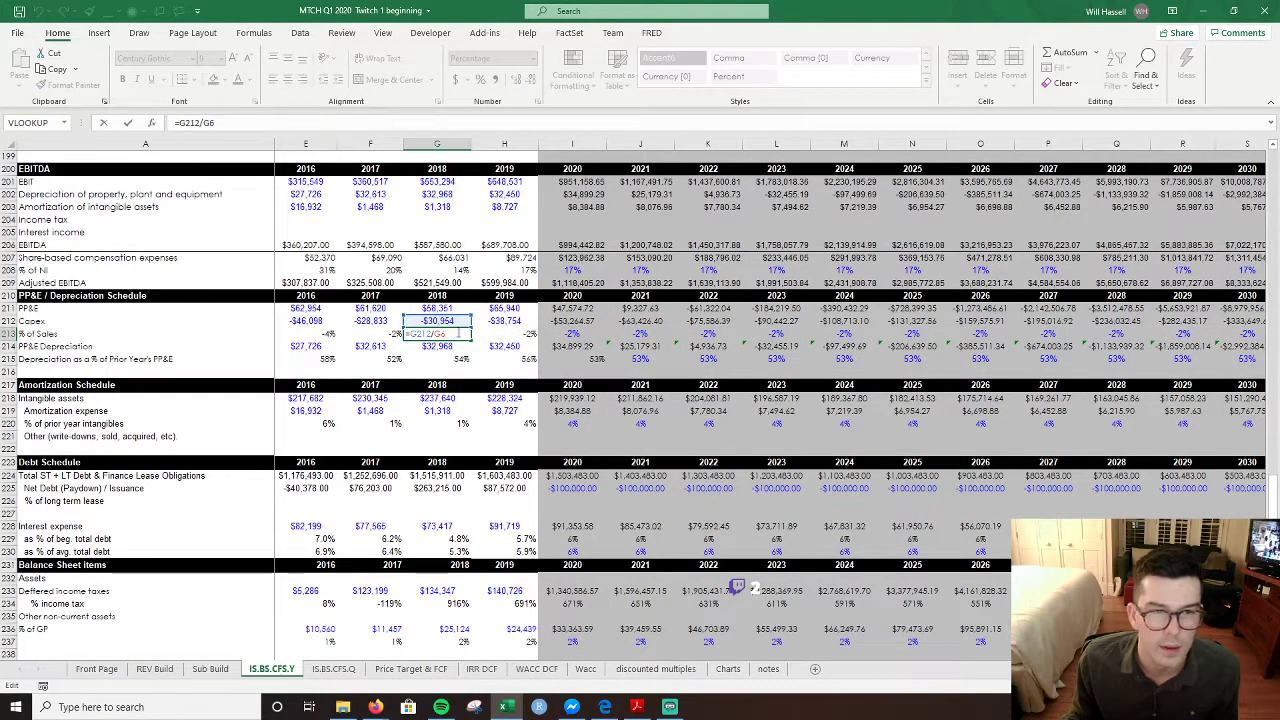
{"action": "key", "text": "Escape"}
{"action": "left_click", "coordinate": [586, 335]}
{"action": "key", "text": "F2"}
{"action": "key", "text": "Escape"}
{"action": "key", "text": "F2"}
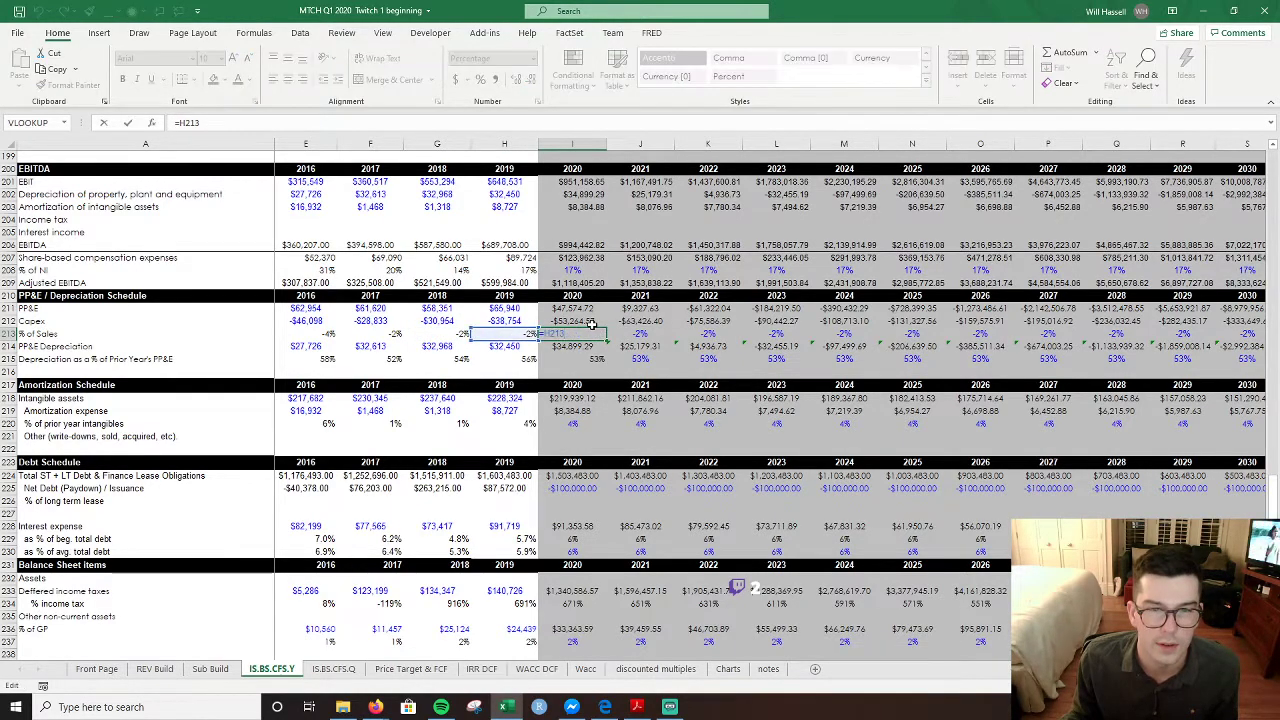
{"action": "left_click", "coordinate": [591, 325]}
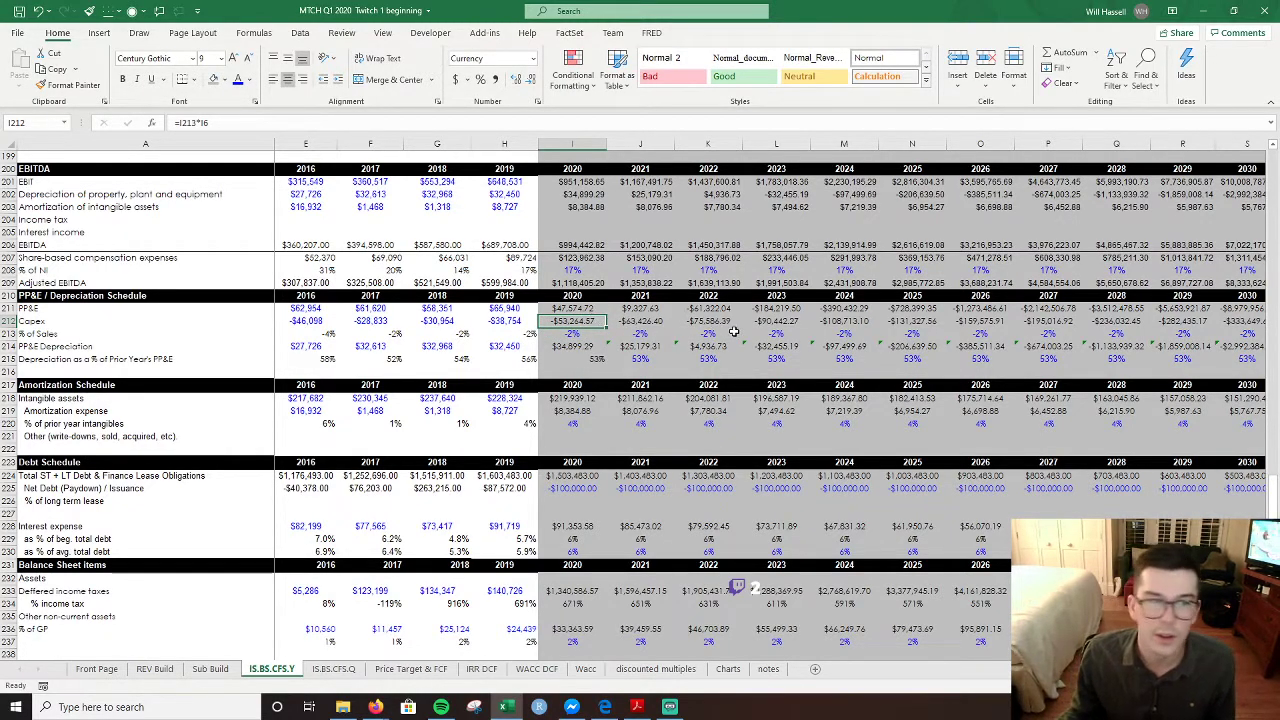
- Check the 2013 and 2014 Capex % of Sales formulas and trace the 2014 one back to the revenue row
{"action": "left_click", "coordinate": [772, 346]}
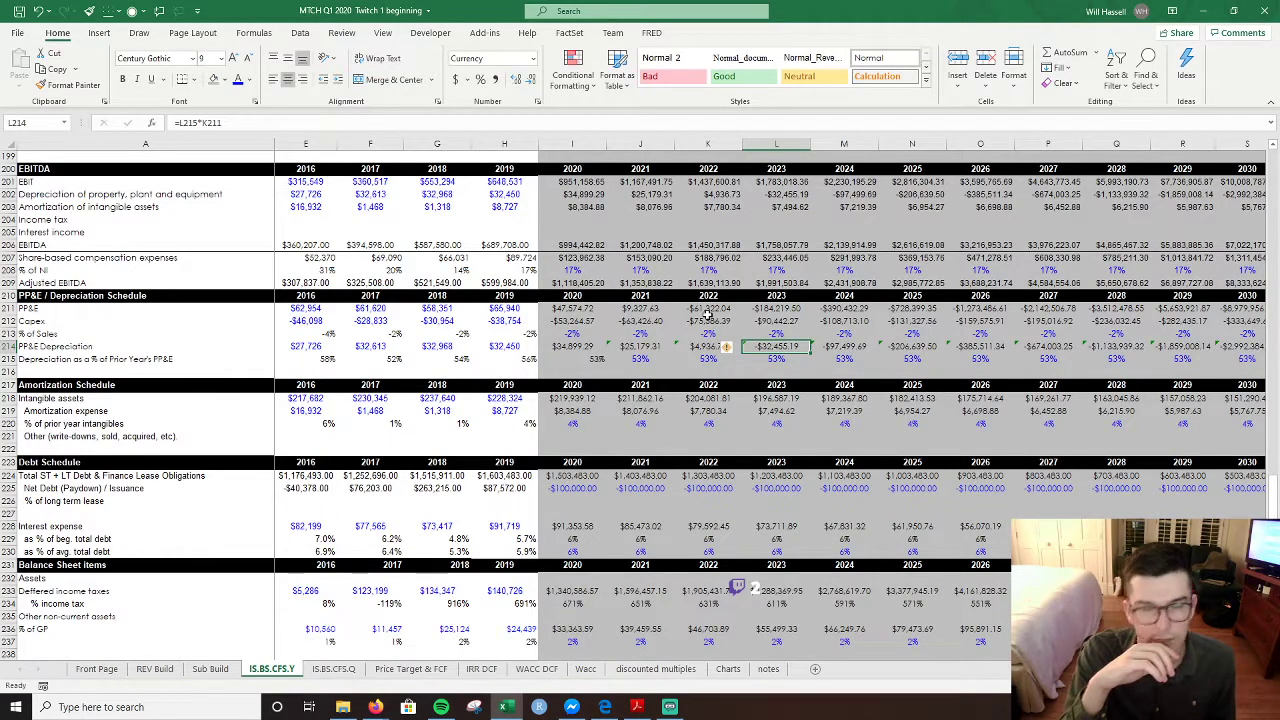
{"action": "key", "text": "Left"}
{"action": "key", "text": "Left"}
{"action": "key", "text": "Left"}
{"action": "key", "text": "Left"}
{"action": "key", "text": "Left"}
{"action": "key", "text": "Left"}
{"action": "key", "text": "Left"}
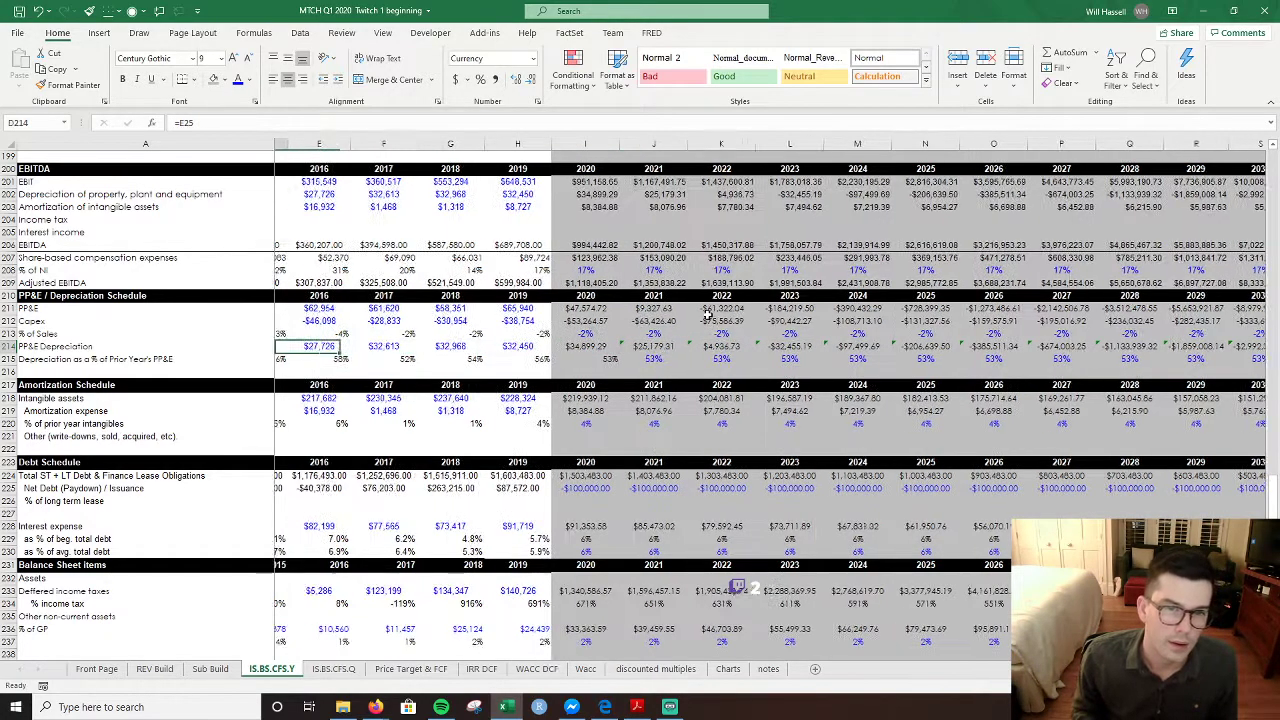
{"action": "key", "text": "Left"}
{"action": "key", "text": "Left"}
{"action": "key", "text": "Left"}
{"action": "key", "text": "Up"}
{"action": "key", "text": "F2"}
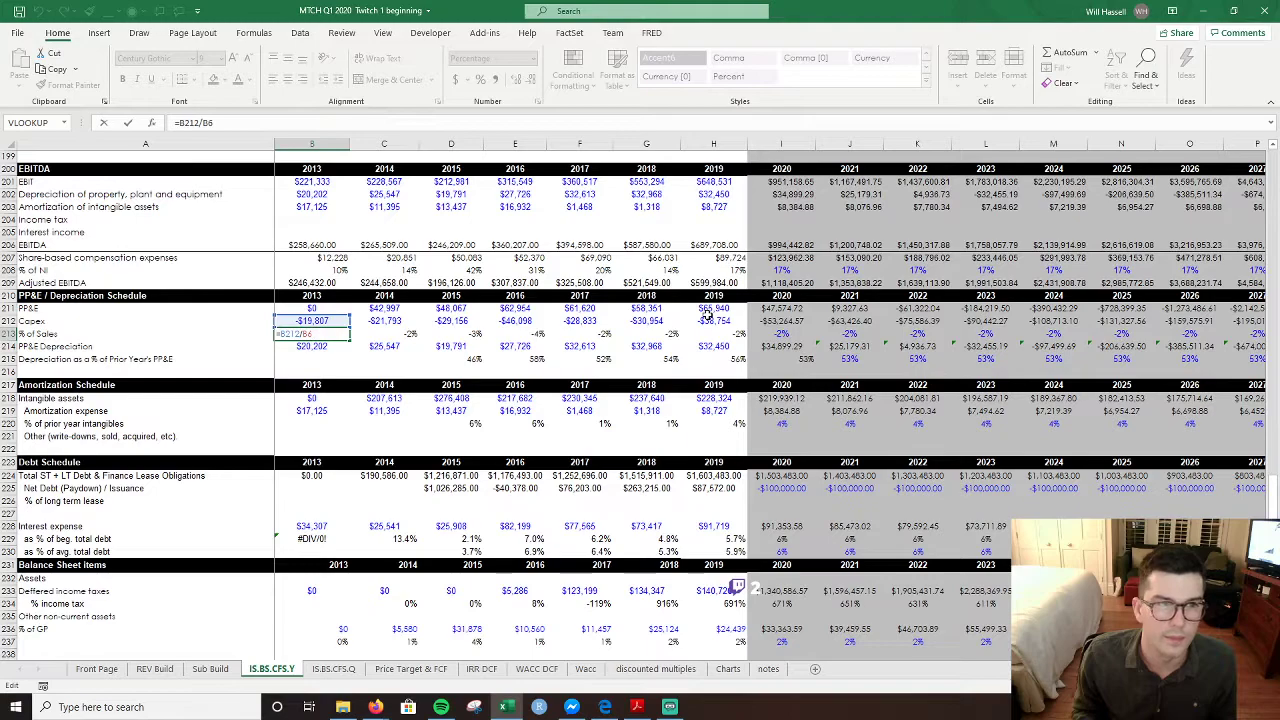
{"action": "key", "text": "Tab"}
{"action": "key", "text": "F2"}
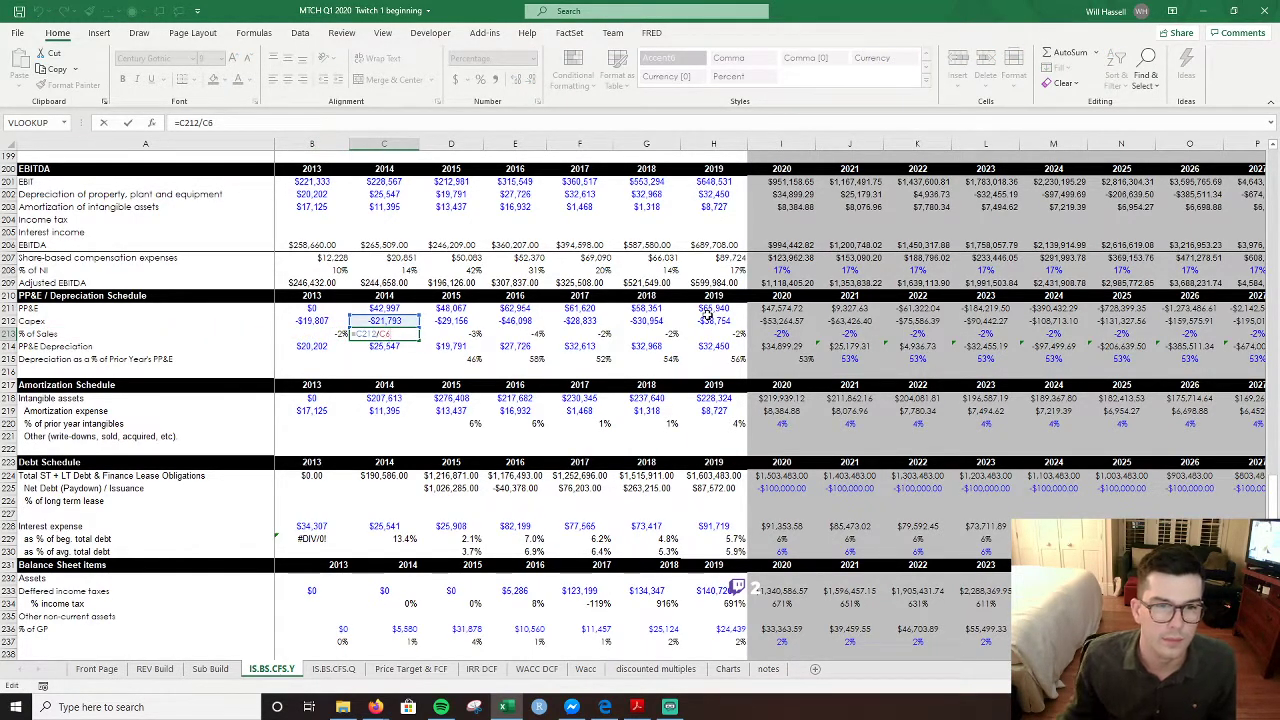
{"action": "scroll", "coordinate": [565, 365], "scroll_direction": "up", "scroll_amount": 14}
{"action": "scroll", "coordinate": [565, 365], "scroll_direction": "up", "scroll_amount": 20}
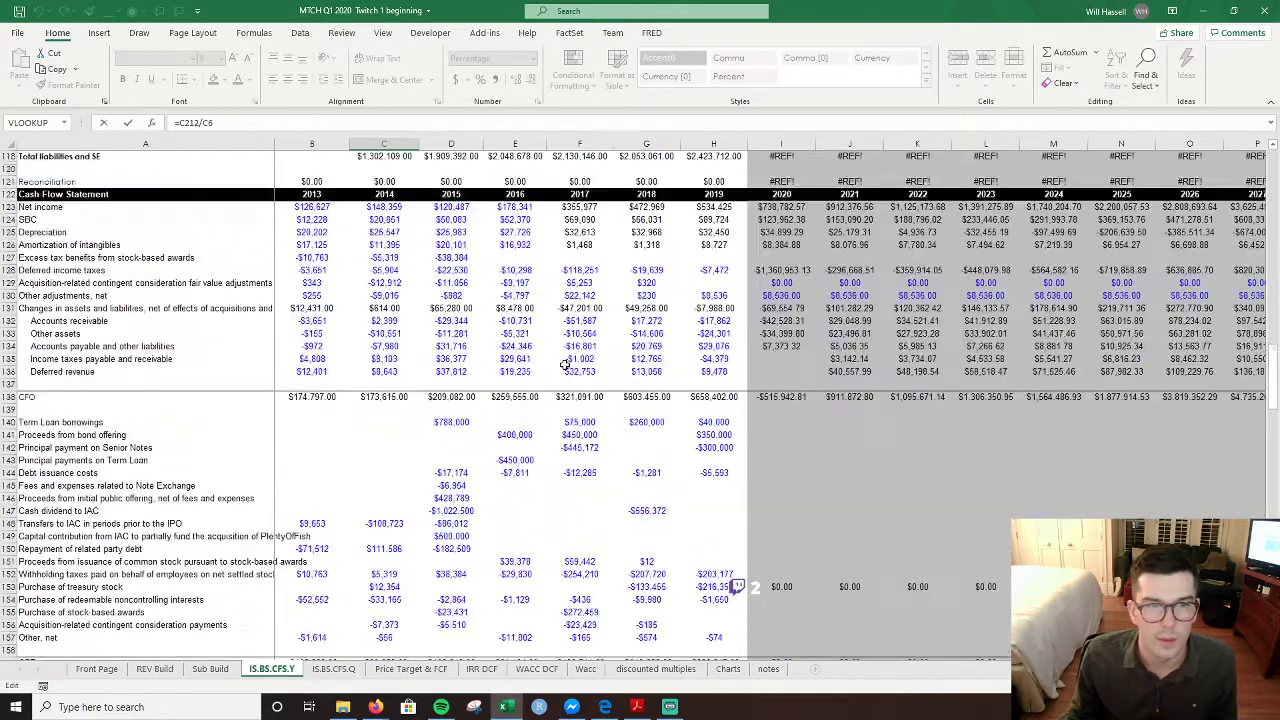
{"action": "scroll", "coordinate": [565, 365], "scroll_direction": "up", "scroll_amount": 19}
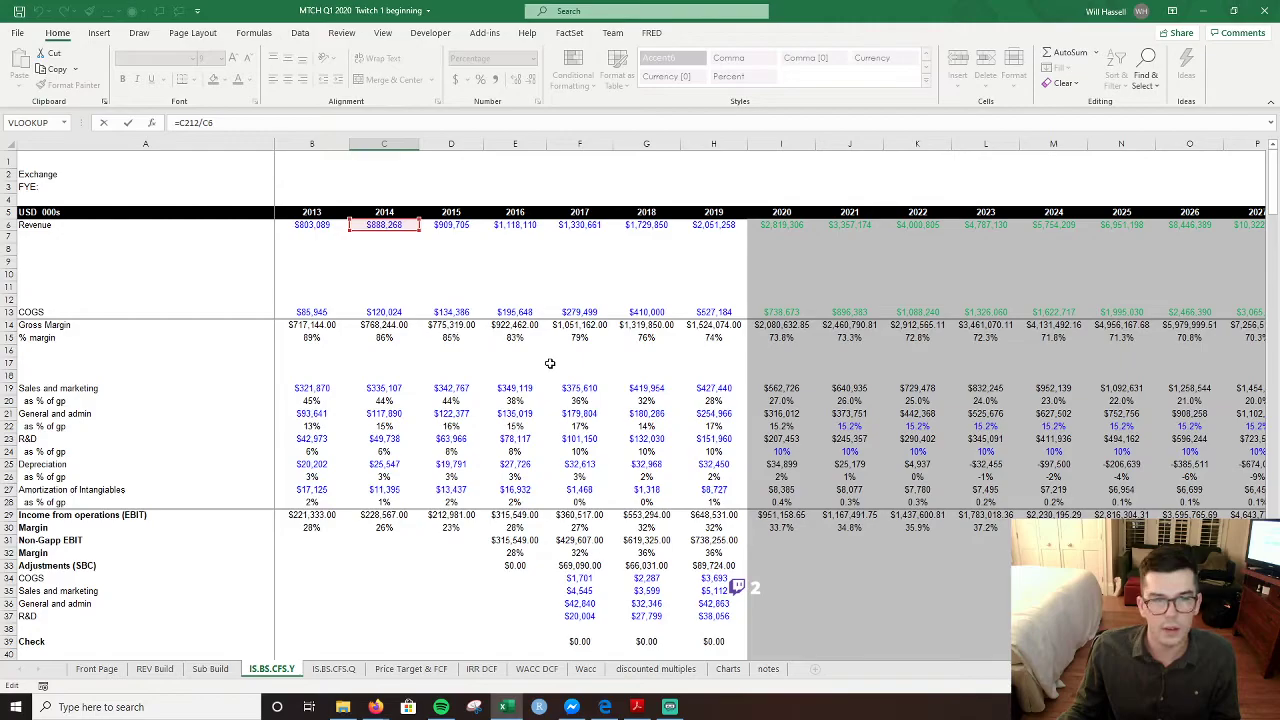
{"action": "key", "text": "Return"}
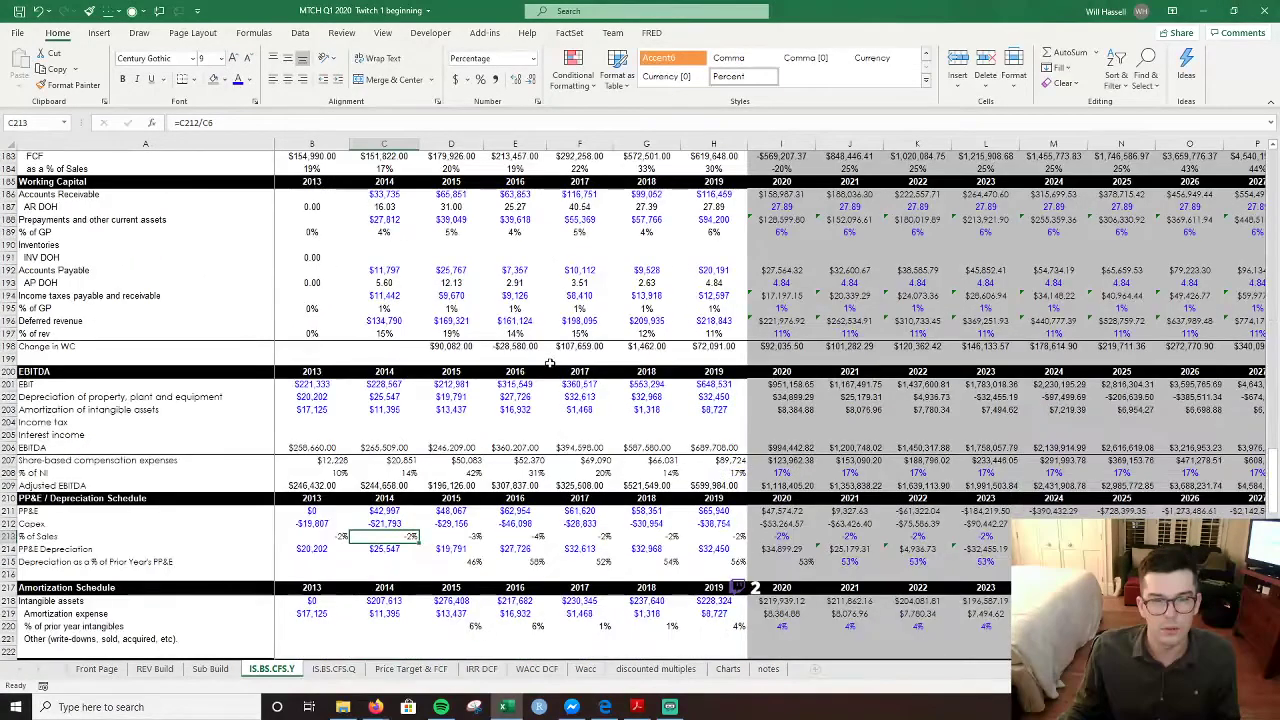
- Inspect the Capex % of Sales formulas for 2015, 2016 and 2017 in the PP&E / Depreciation Schedule
{"action": "double_click", "coordinate": [464, 464]}
{"action": "key", "text": "Escape"}
{"action": "double_click", "coordinate": [516, 461]}
{"action": "key", "text": "Escape"}
{"action": "double_click", "coordinate": [607, 461]}
{"action": "key", "text": "Escape"}
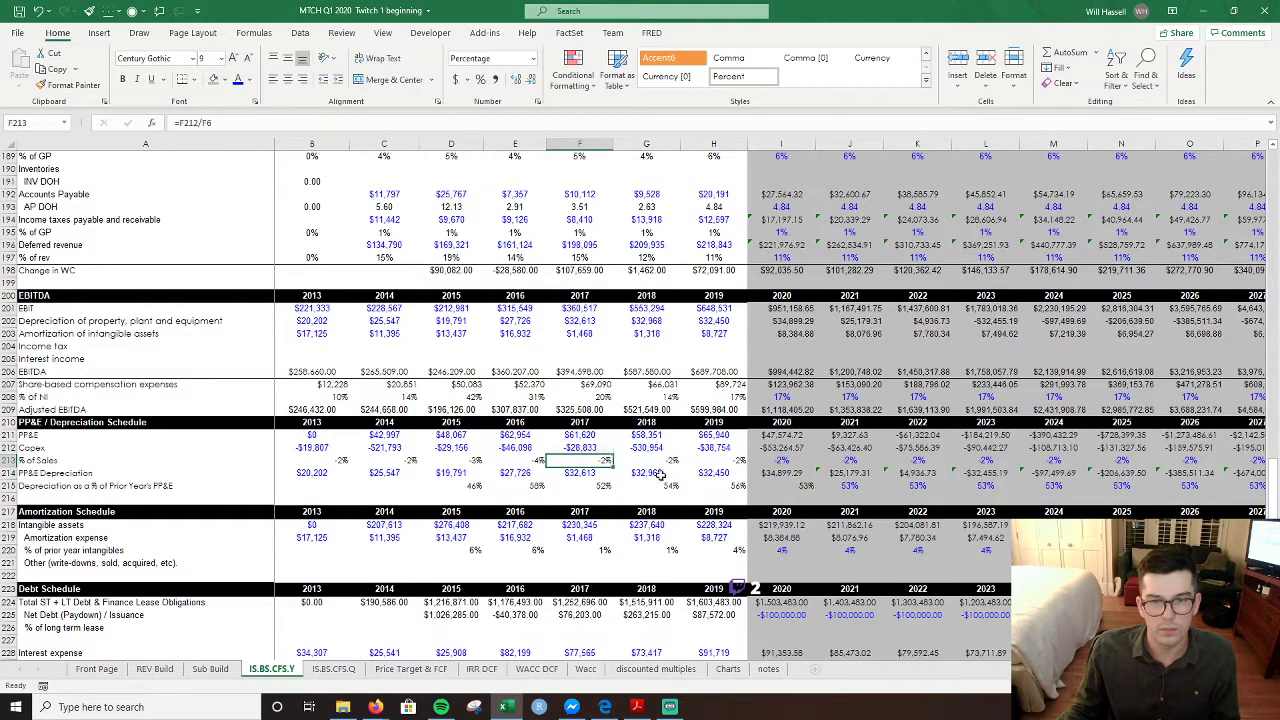
- Inspect the 2017 formula for Depreciation as a % of Prior Year's PP&E and recheck the 2017 Capex % of Sales formula
{"action": "double_click", "coordinate": [604, 486]}
{"action": "key", "text": "Escape"}
{"action": "key", "text": "Escape"}
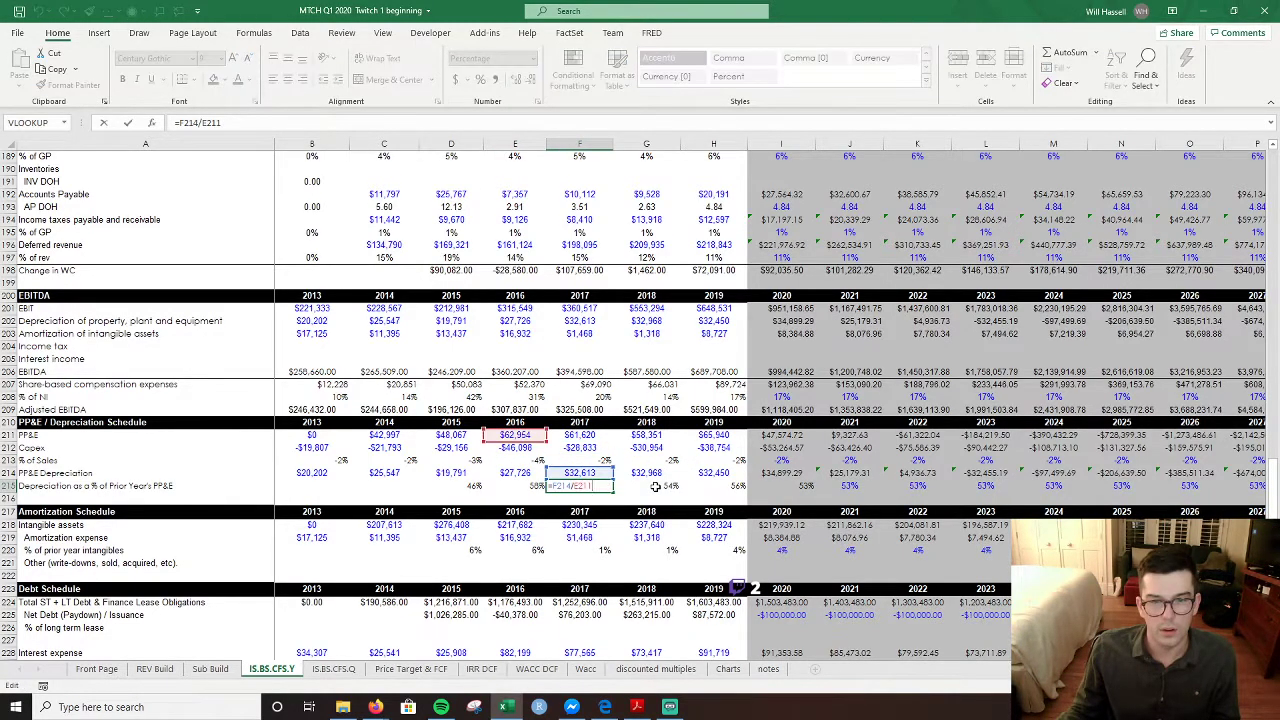
{"action": "key", "text": "Up"}
{"action": "key", "text": "Up"}
{"action": "key", "text": "F2"}
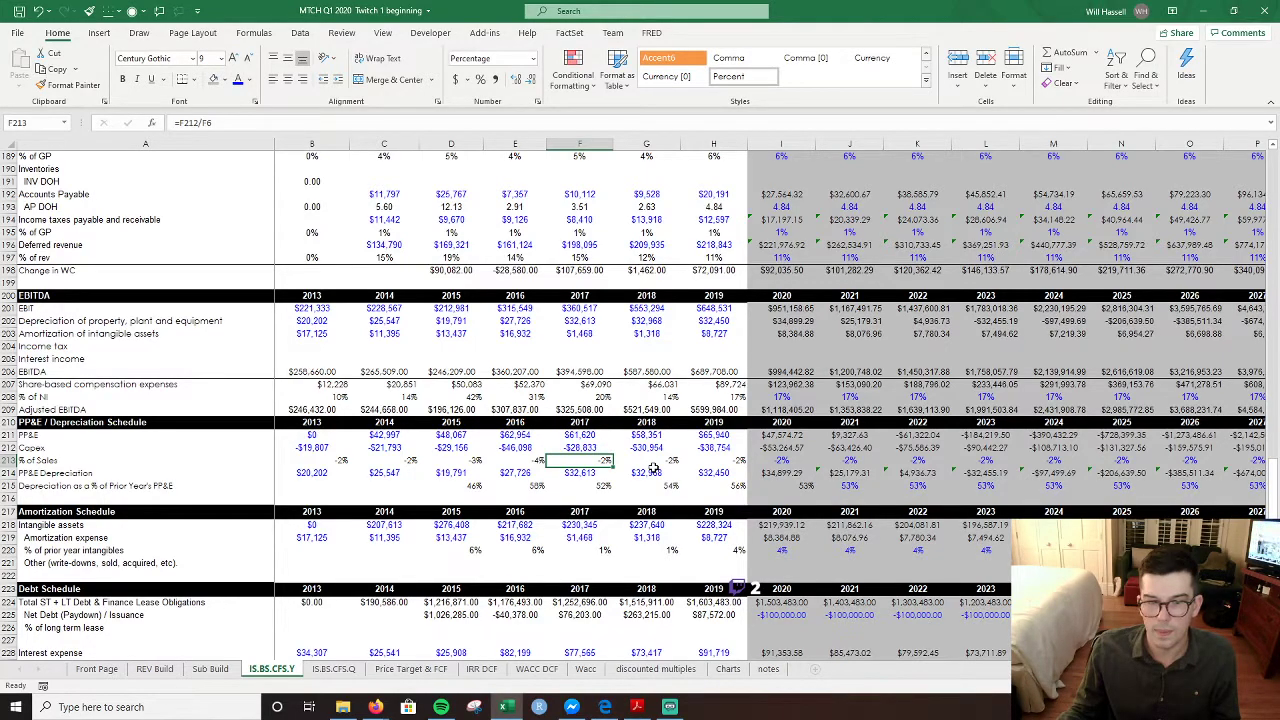
- Highlight the 2020–2031 Depreciation values in the income statement with a yellow fill
{"action": "scroll", "coordinate": [652, 470], "scroll_direction": "down", "scroll_amount": 2}
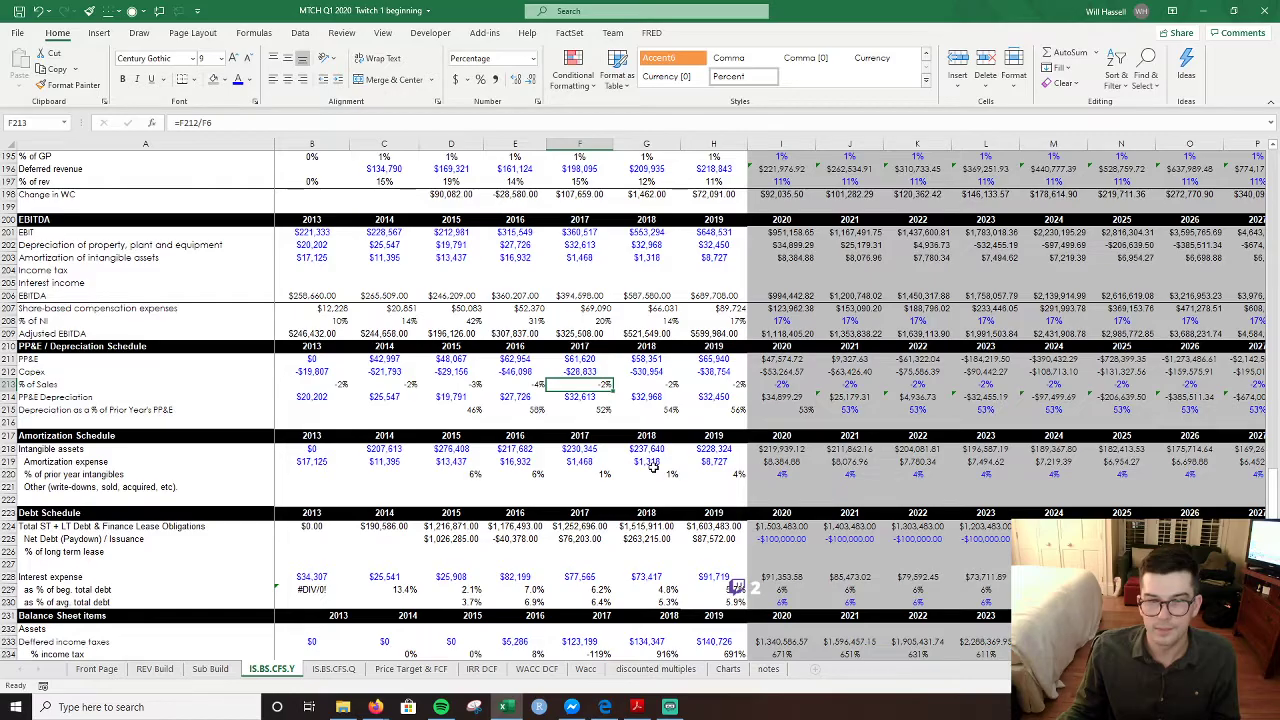
{"action": "scroll", "coordinate": [652, 468], "scroll_direction": "up", "scroll_amount": 20}
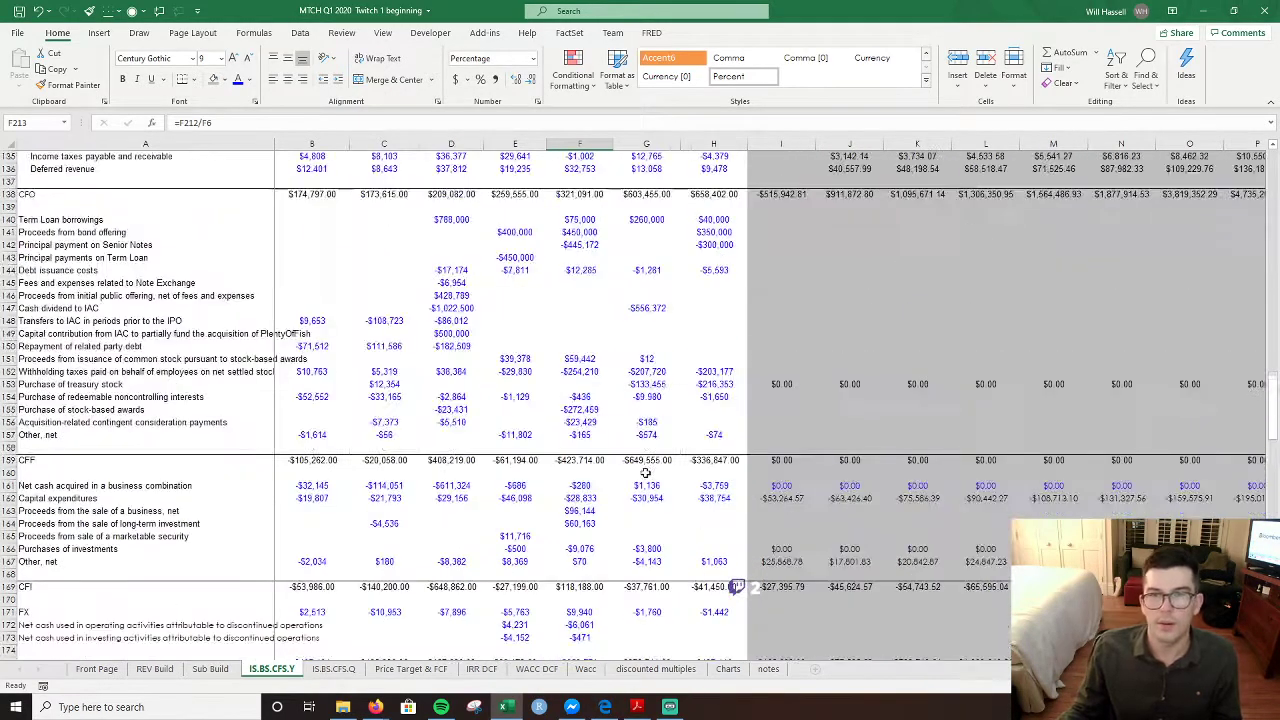
{"action": "scroll", "coordinate": [645, 474], "scroll_direction": "up", "scroll_amount": 20}
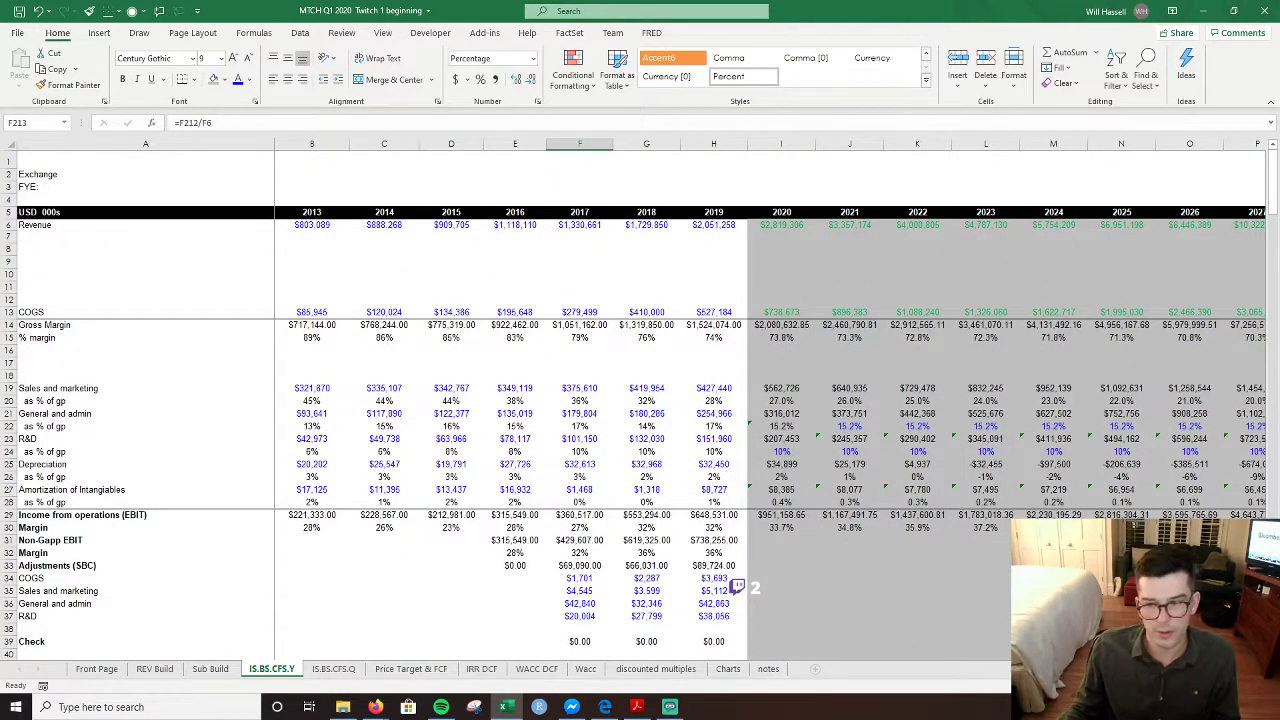
{"action": "scroll", "coordinate": [700, 400], "scroll_direction": "right", "scroll_amount": 3}
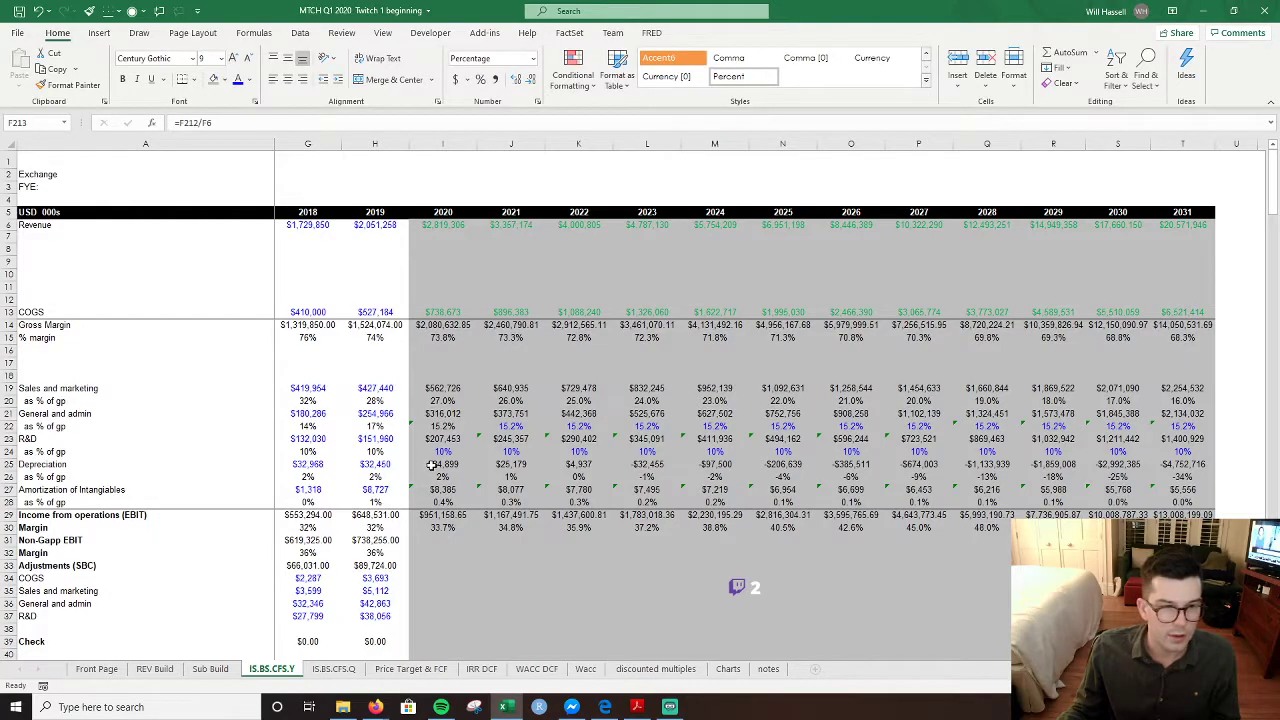
{"action": "left_click_drag", "start_coordinate": [447, 465], "coordinate": [1200, 465]}
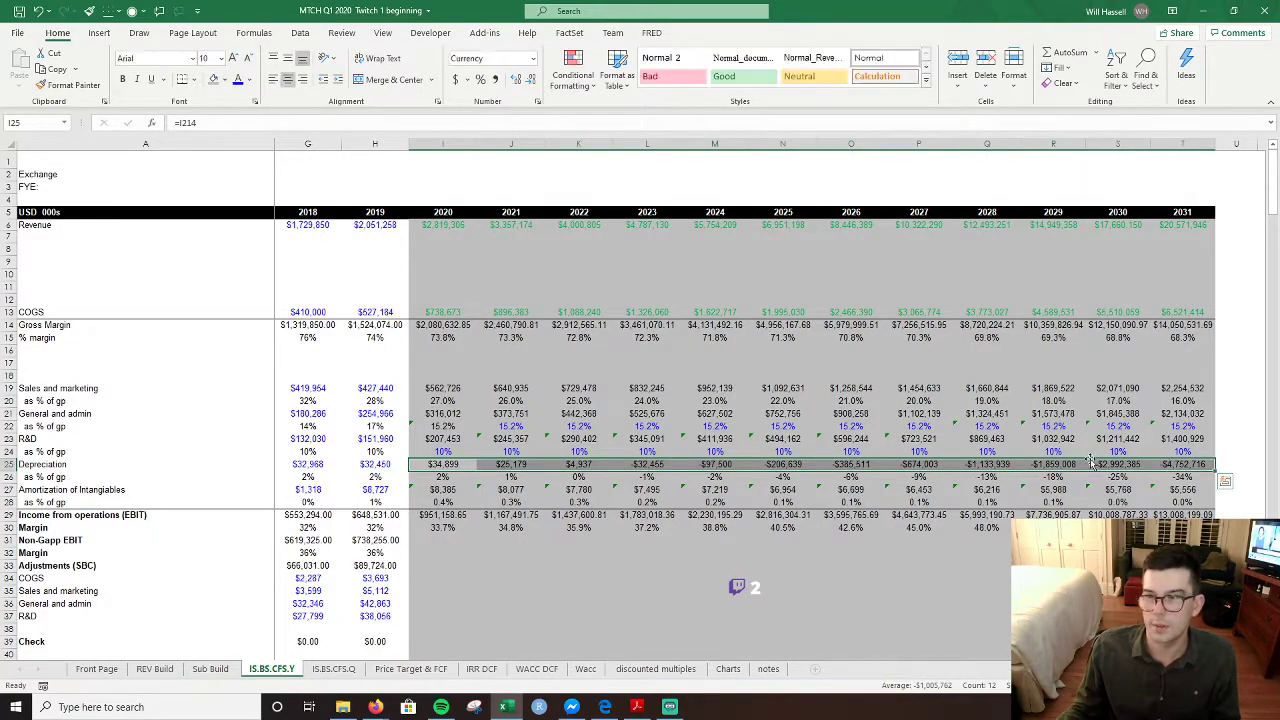
{"action": "left_click", "coordinate": [225, 86]}
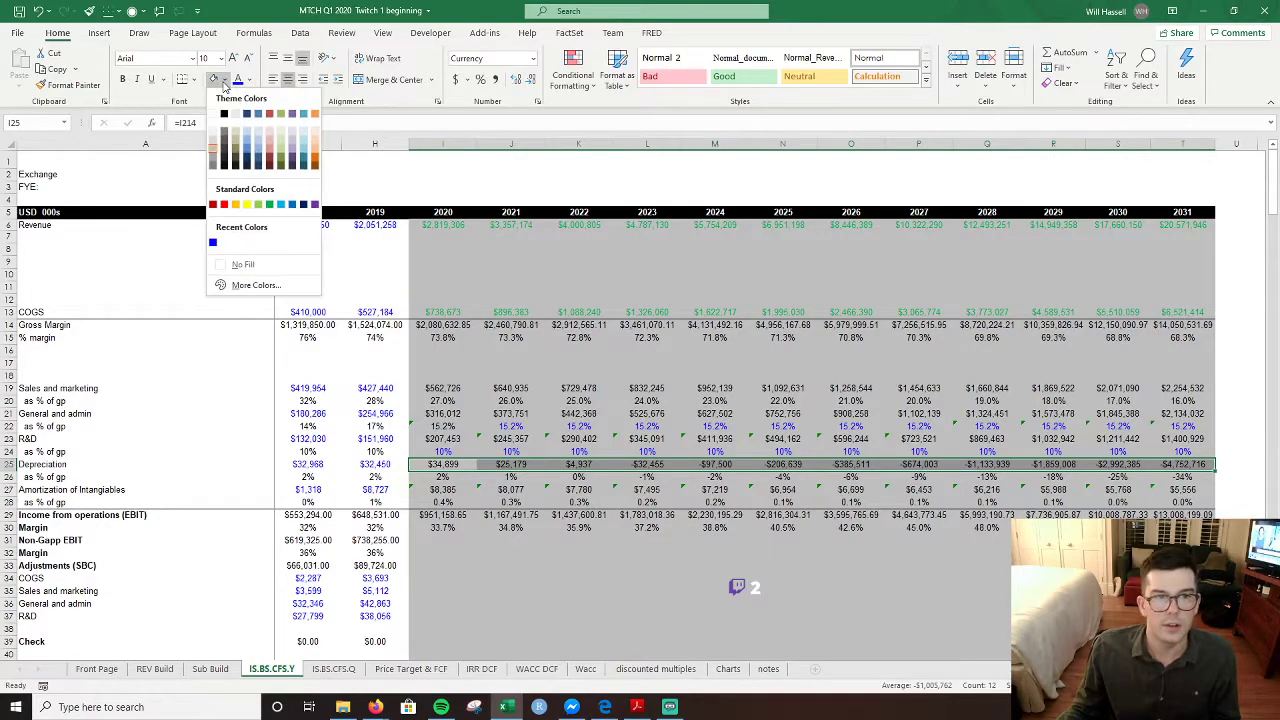
{"action": "left_click", "coordinate": [240, 188]}
{"action": "left_click", "coordinate": [718, 638]}
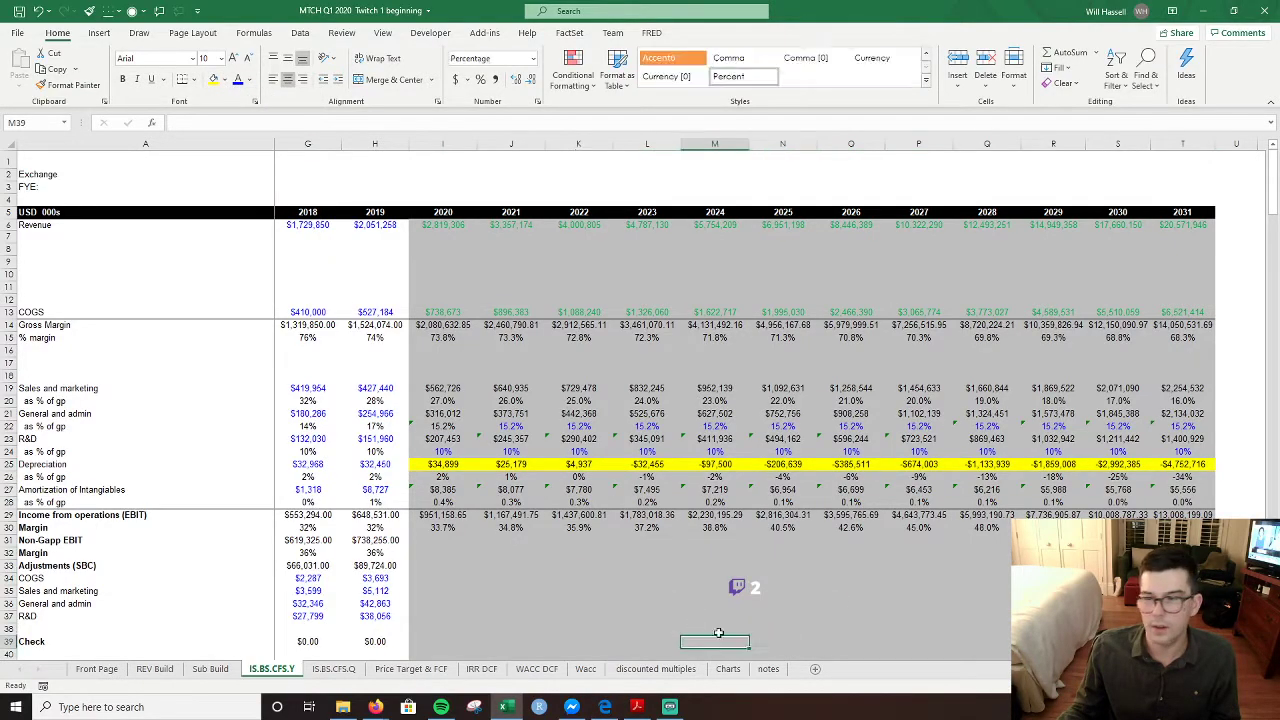
- Add the note "<-fix so as to not be negitive" in U25, beside the Depreciation row's 2031 value
{"action": "left_click", "coordinate": [1233, 467]}
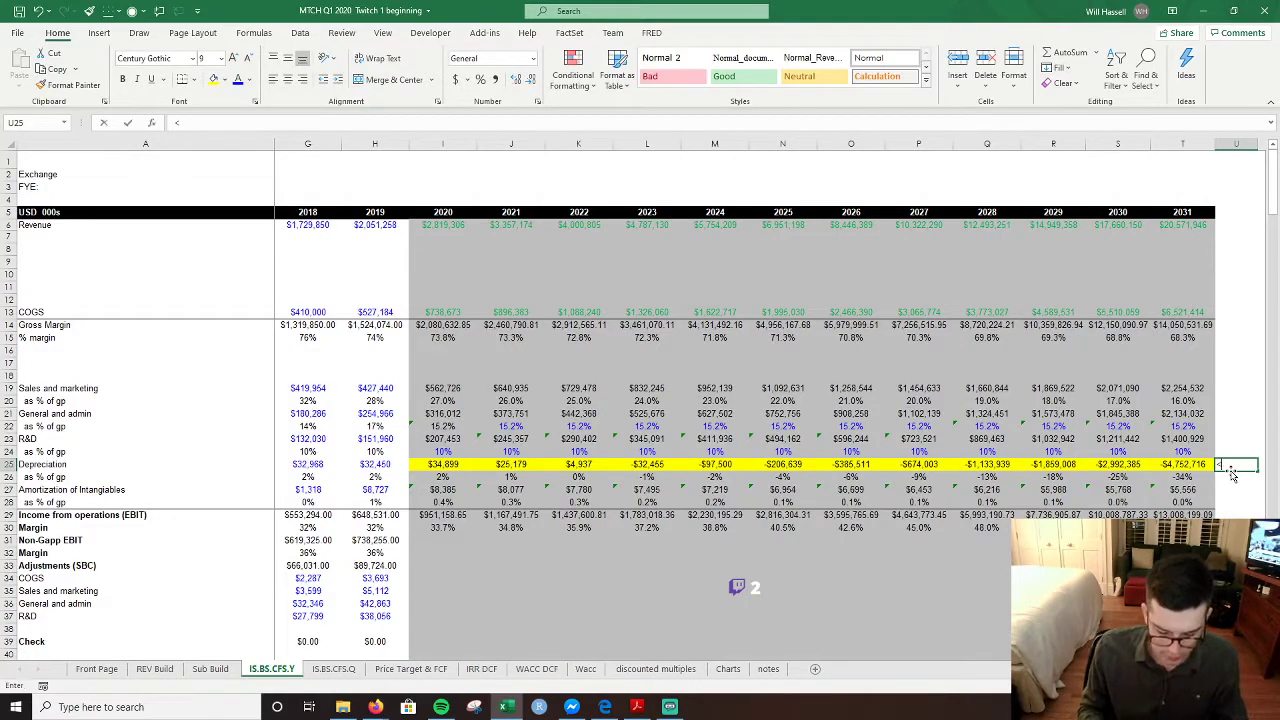
{"action": "type", "text": "<-fix so as to not be negitivew"}
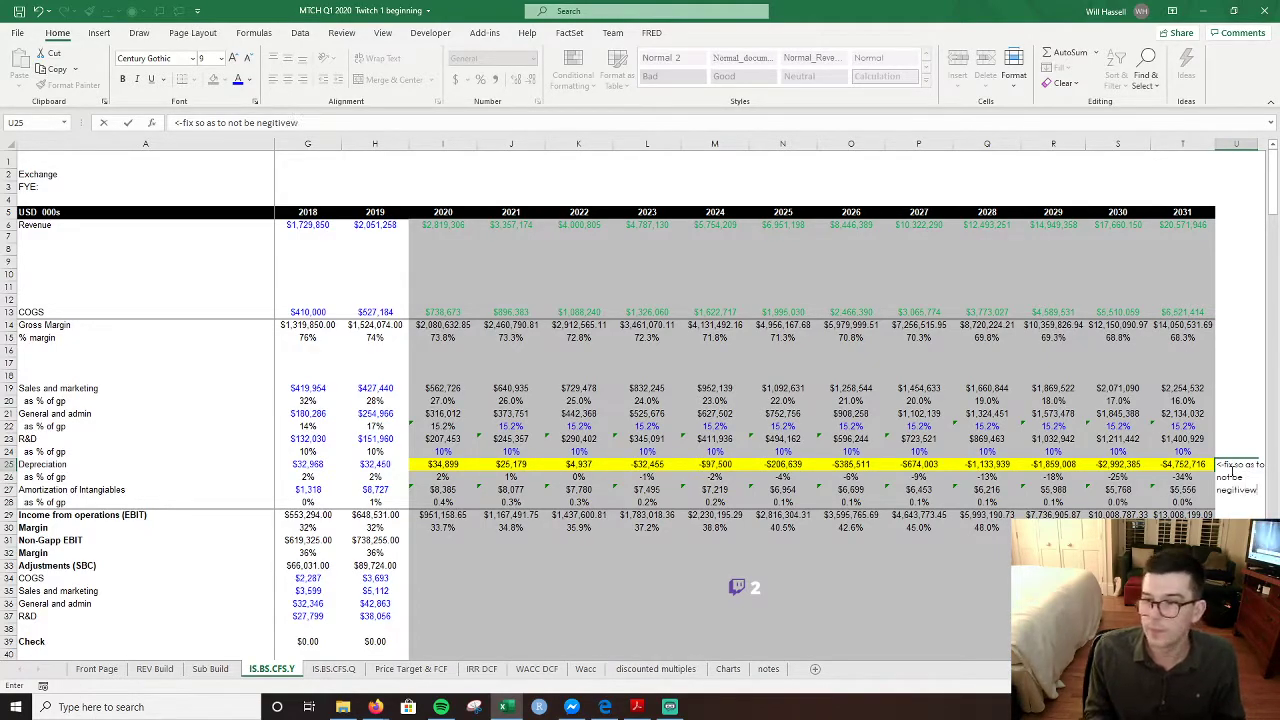
{"action": "key", "text": "Return"}
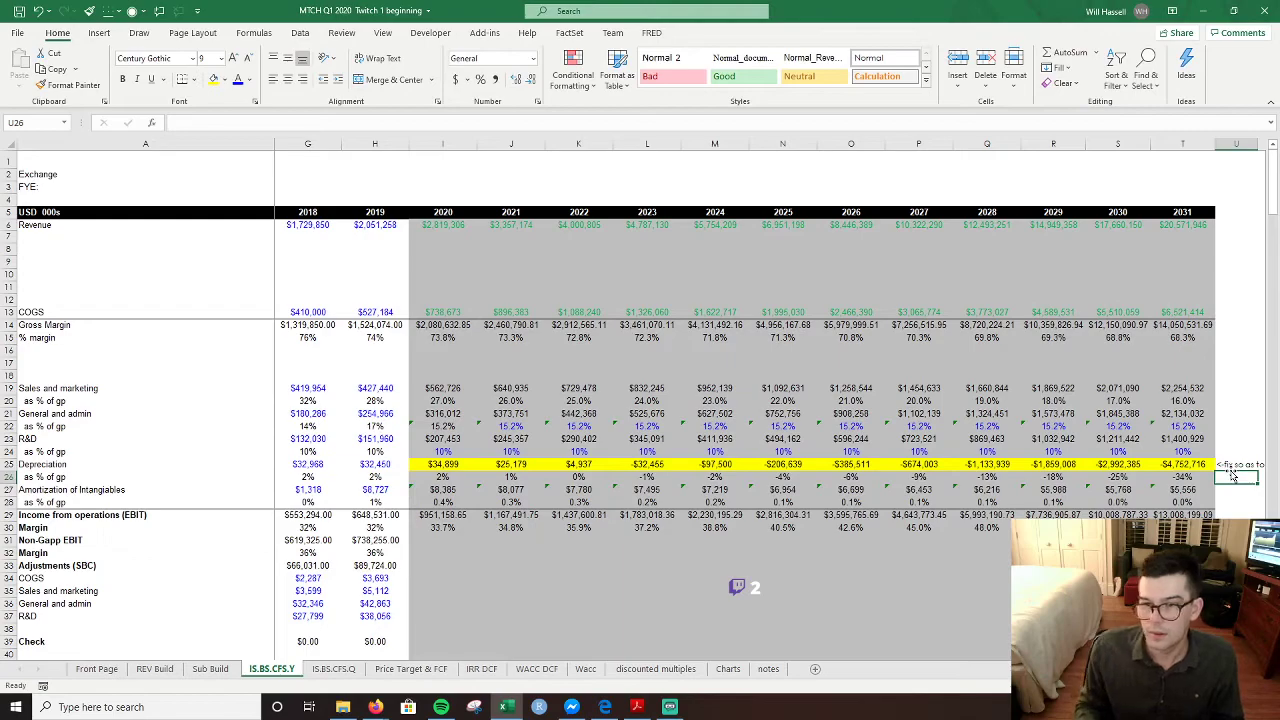
{"action": "scroll", "coordinate": [1231, 470], "scroll_direction": "right", "scroll_amount": 2}
- Review the 2019 income statement lines from the depreciation percentage down to Net Income
{"action": "key", "text": "Left"}
{"action": "key", "text": "Left"}
{"action": "key", "text": "Left"}
{"action": "key", "text": "Left"}
{"action": "key", "text": "Left"}
{"action": "key", "text": "Left"}
{"action": "key", "text": "Left"}
{"action": "key", "text": "Left"}
{"action": "key", "text": "Left"}
{"action": "key", "text": "Left"}
{"action": "key", "text": "Left"}
{"action": "key", "text": "Left"}
{"action": "key", "text": "Left"}
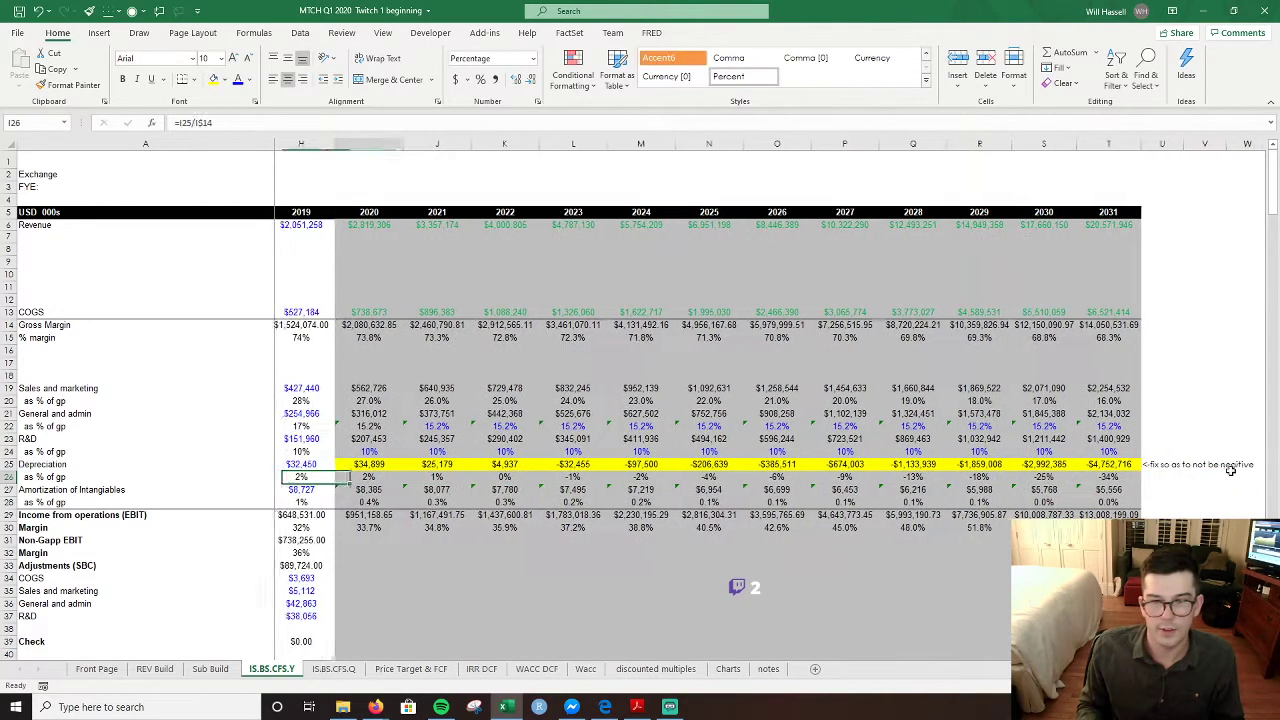
{"action": "key", "text": "Down"}
{"action": "key", "text": "Down"}
{"action": "key", "text": "Down"}
{"action": "key", "text": "Down"}
{"action": "key", "text": "Down"}
{"action": "key", "text": "Down"}
{"action": "key", "text": "Down"}
{"action": "key", "text": "Down"}
{"action": "key", "text": "Down"}
{"action": "key", "text": "Down"}
{"action": "key", "text": "Down"}
{"action": "key", "text": "Down"}
{"action": "key", "text": "Down"}
{"action": "key", "text": "Down"}
{"action": "key", "text": "Down"}
{"action": "key", "text": "Down"}
{"action": "key", "text": "Down"}
{"action": "key", "text": "Down"}
{"action": "key", "text": "Down"}
{"action": "key", "text": "Down"}
{"action": "key", "text": "Down"}
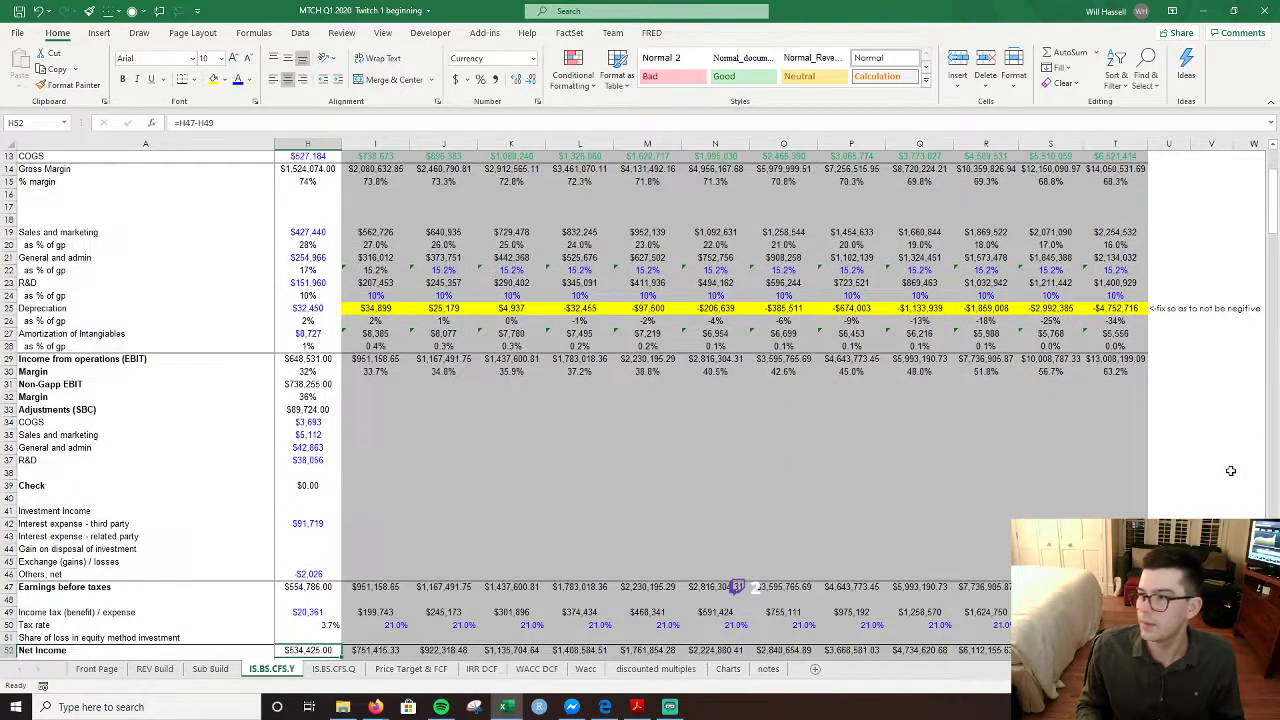
- Look over the 2018 and 2019 income statement rows from Net Income back up to Non-GAAP EBIT and the EBIT margin
{"action": "scroll", "coordinate": [1231, 470], "scroll_direction": "left", "scroll_amount": 1}
{"action": "key", "text": "Up"}
{"action": "key", "text": "Up"}
{"action": "key", "text": "Up"}
{"action": "key", "text": "Up"}
{"action": "key", "text": "Up"}
{"action": "key", "text": "Up"}
{"action": "key", "text": "Up"}
{"action": "key", "text": "Up"}
{"action": "key", "text": "Up"}
{"action": "key", "text": "Up"}
{"action": "key", "text": "Up"}
{"action": "key", "text": "Up"}
{"action": "key", "text": "Up"}
{"action": "key", "text": "Up"}
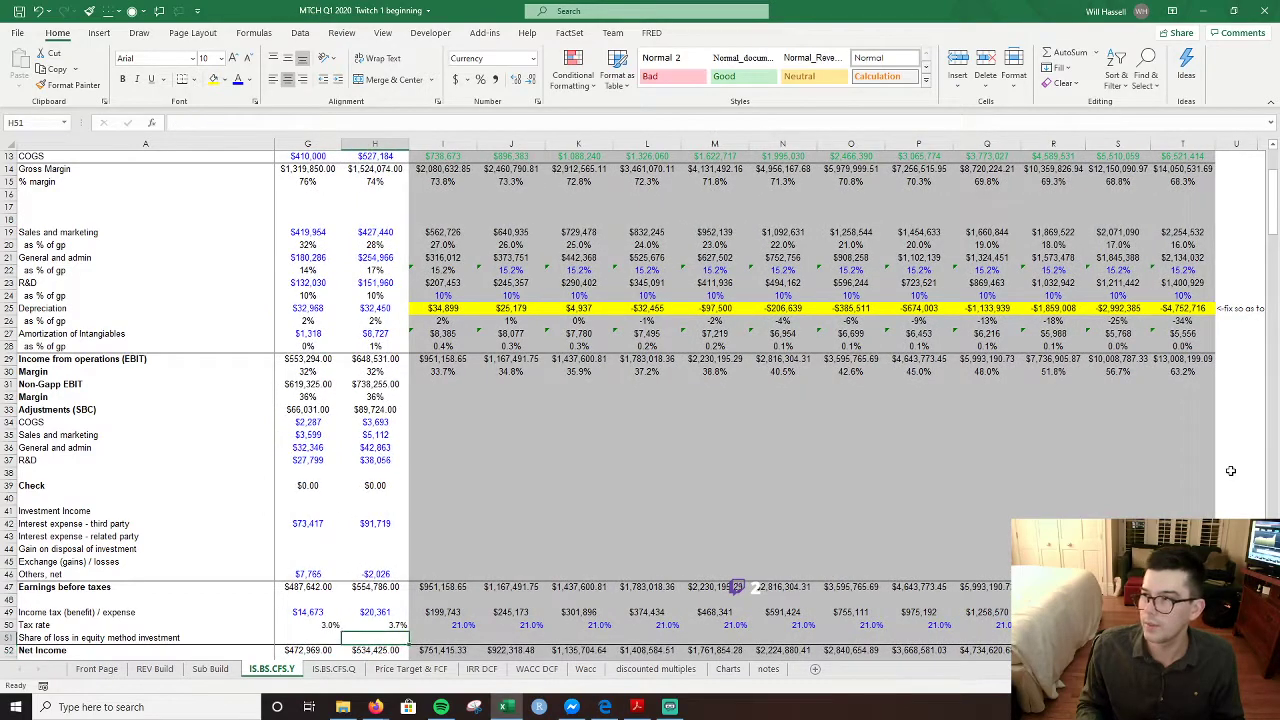
{"action": "scroll", "coordinate": [1231, 470], "scroll_direction": "left", "scroll_amount": 2}
{"action": "key", "text": "Up"}
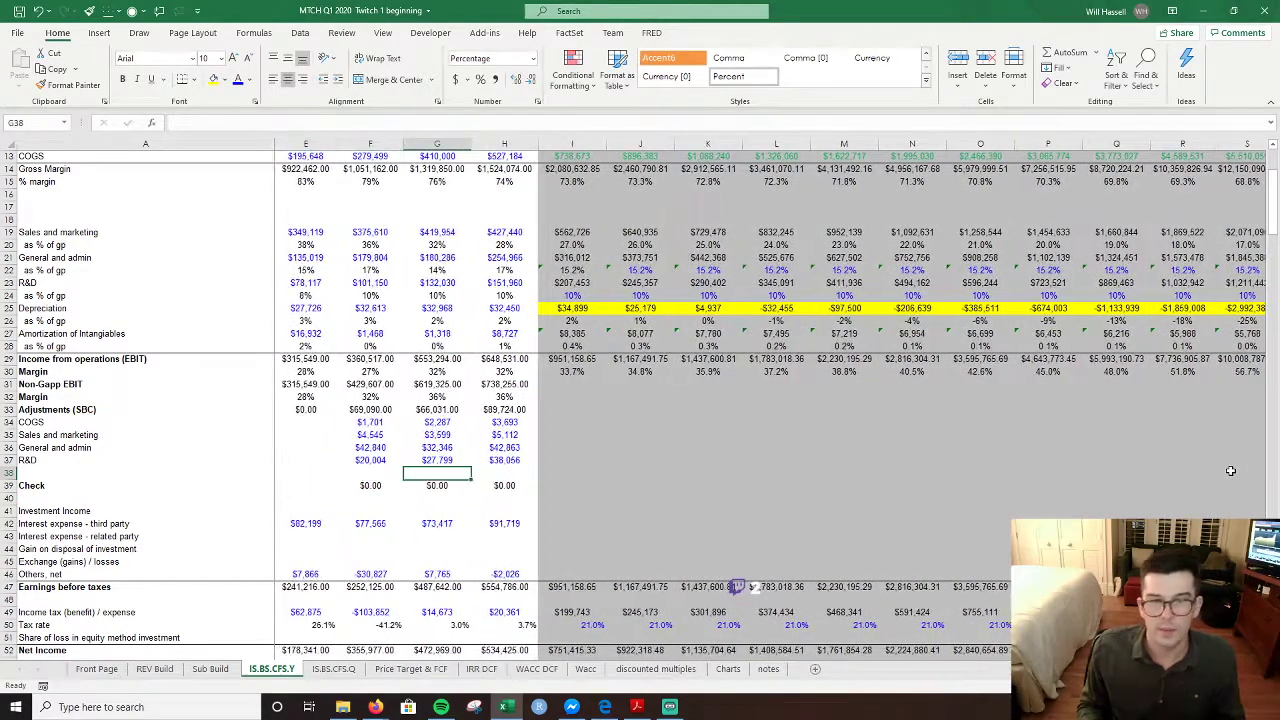
{"action": "key", "text": "Up"}
{"action": "key", "text": "Up"}
{"action": "key", "text": "Up"}
{"action": "key", "text": "Up"}
{"action": "key", "text": "Up"}
{"action": "key", "text": "Up"}
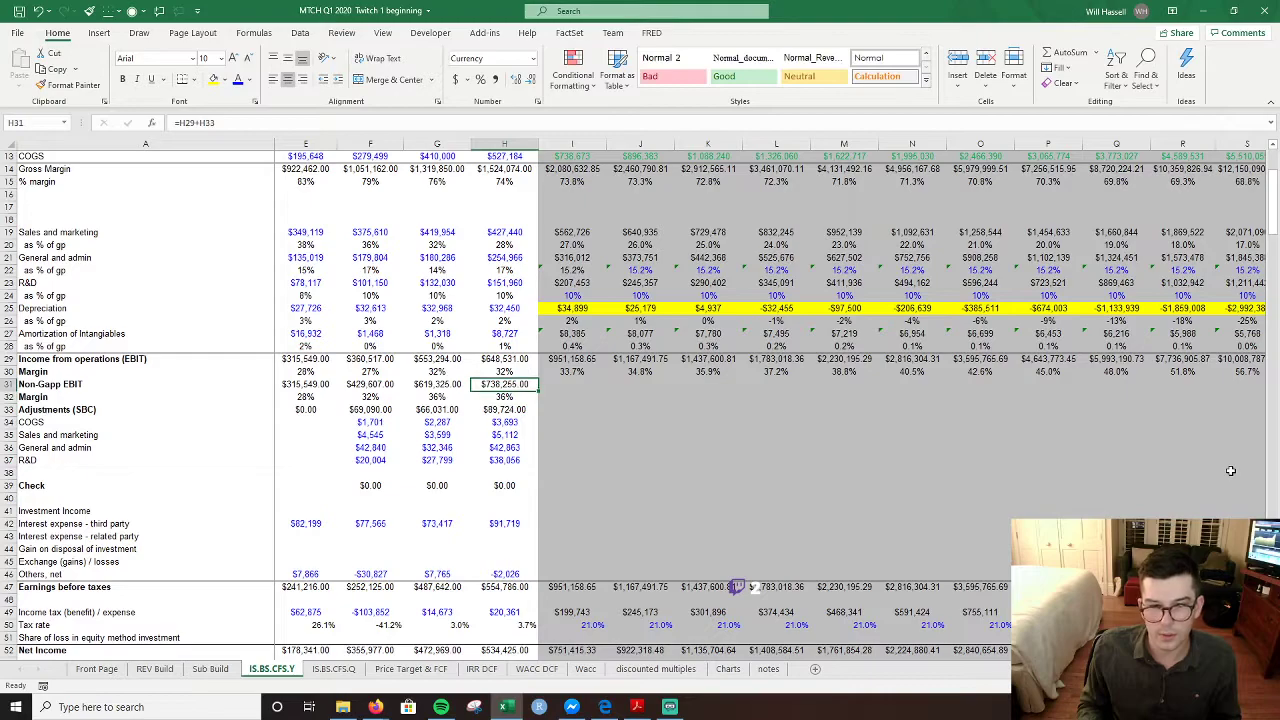
{"action": "key", "text": "shift+Down"}
{"action": "key", "text": "Up"}
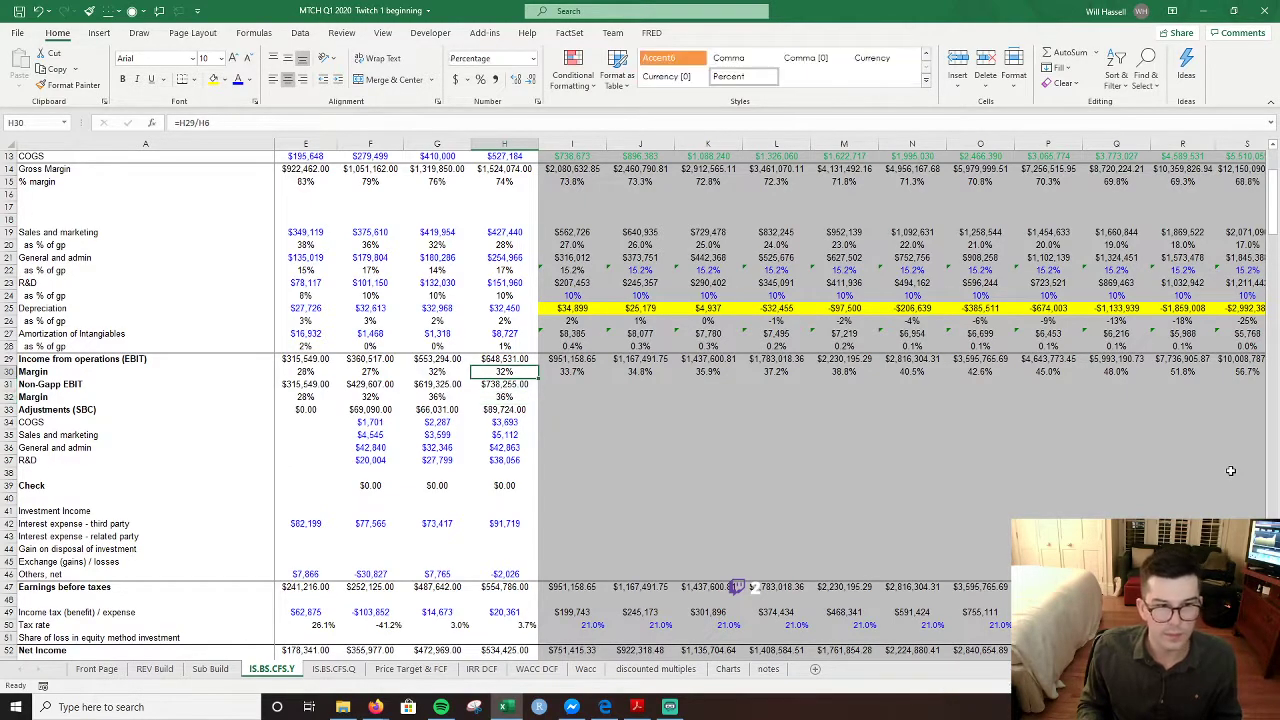
- Link the 2020 third-party interest expense to the Debt Schedule's 2020 Interest expense with =I228
{"action": "key", "text": "Right"}
{"action": "key", "text": "Down"}
{"action": "key", "text": "Down"}
{"action": "key", "text": "Down"}
{"action": "key", "text": "Down"}
{"action": "key", "text": "Down"}
{"action": "key", "text": "Down"}
{"action": "key", "text": "Down"}
{"action": "key", "text": "Down"}
{"action": "key", "text": "Down"}
{"action": "key", "text": "Down"}
{"action": "key", "text": "Down"}
{"action": "key", "text": "Down"}
{"action": "key", "text": "Down"}
{"action": "key", "text": "Down"}
{"action": "key", "text": "Down"}
{"action": "key", "text": "Down"}
{"action": "key", "text": "Down"}
{"action": "key", "text": "Down"}
{"action": "key", "text": "Down"}
{"action": "key", "text": "Down"}
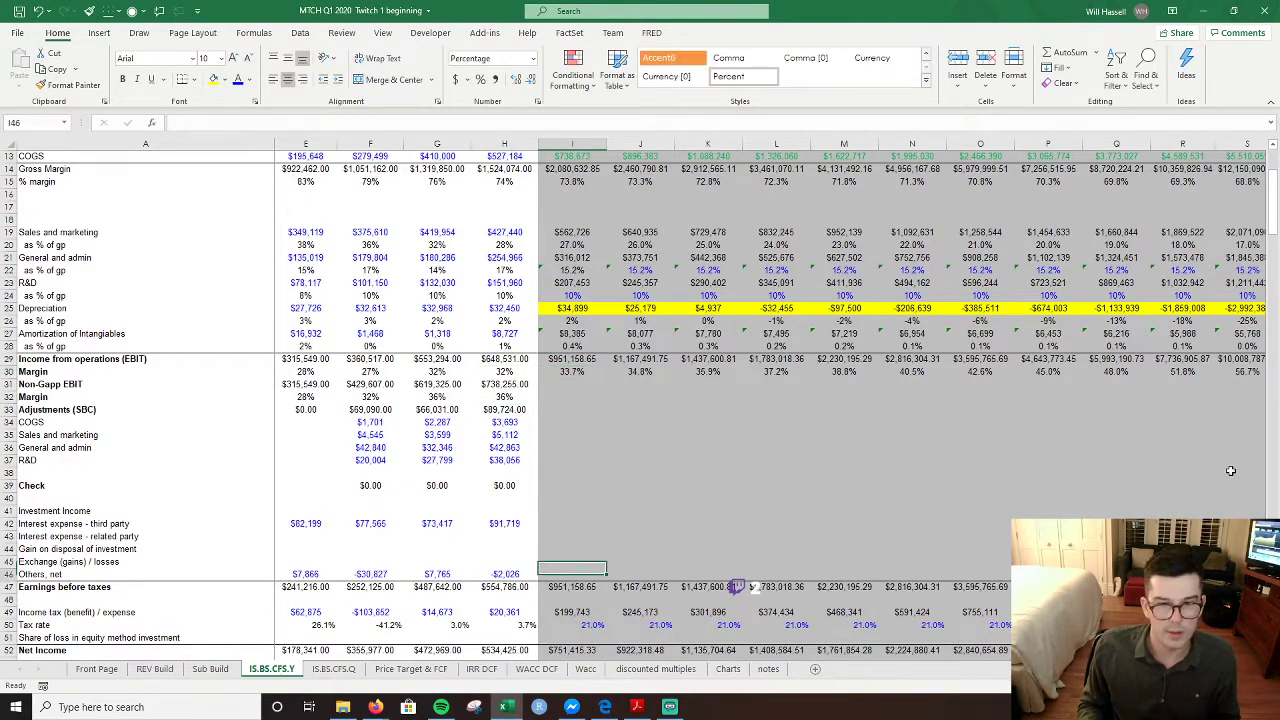
{"action": "key", "text": "Up"}
{"action": "key", "text": "Up"}
{"action": "key", "text": "Up"}
{"action": "key", "text": "Up"}
{"action": "key", "text": "Up"}
{"action": "scroll", "coordinate": [1230, 470], "scroll_direction": "down", "scroll_amount": 1}
{"action": "key", "text": "Up"}
{"action": "key", "text": "Up"}
{"action": "key", "text": "Up"}
{"action": "key", "text": "Up"}
{"action": "key", "text": "Up"}
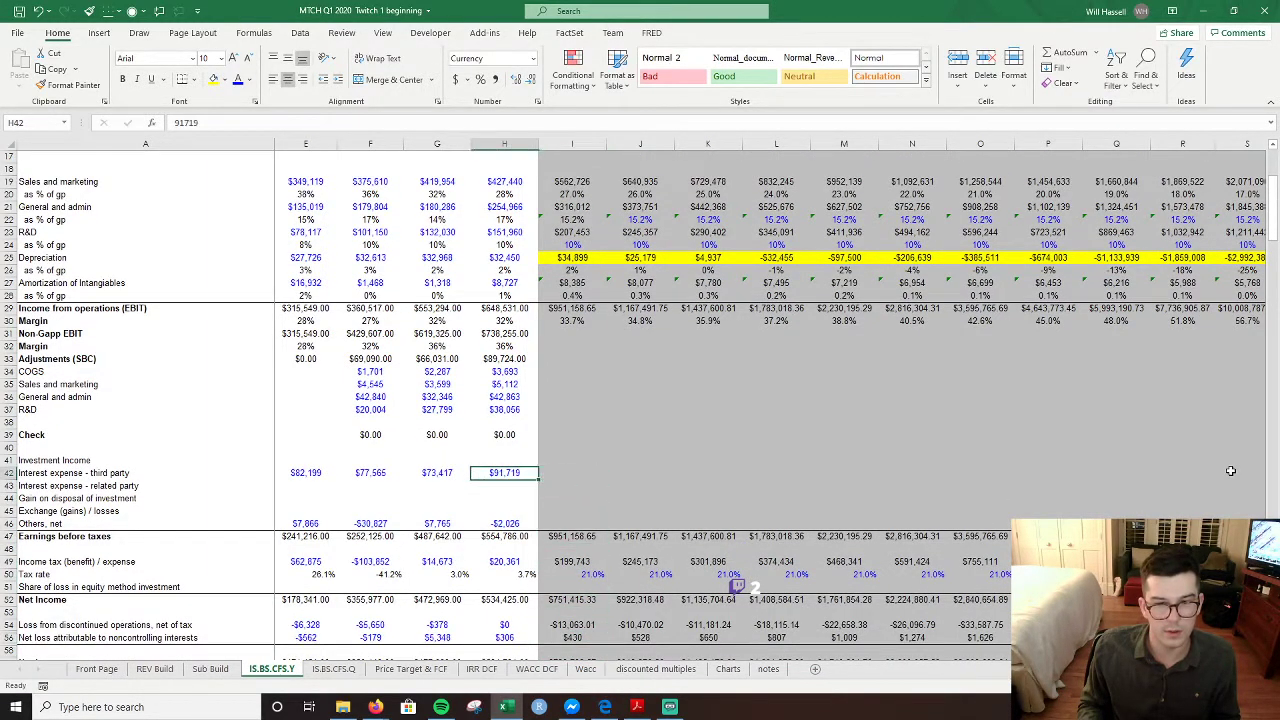
{"action": "type", "text": "="}
{"action": "scroll", "coordinate": [660, 472], "scroll_direction": "down", "scroll_amount": 20}
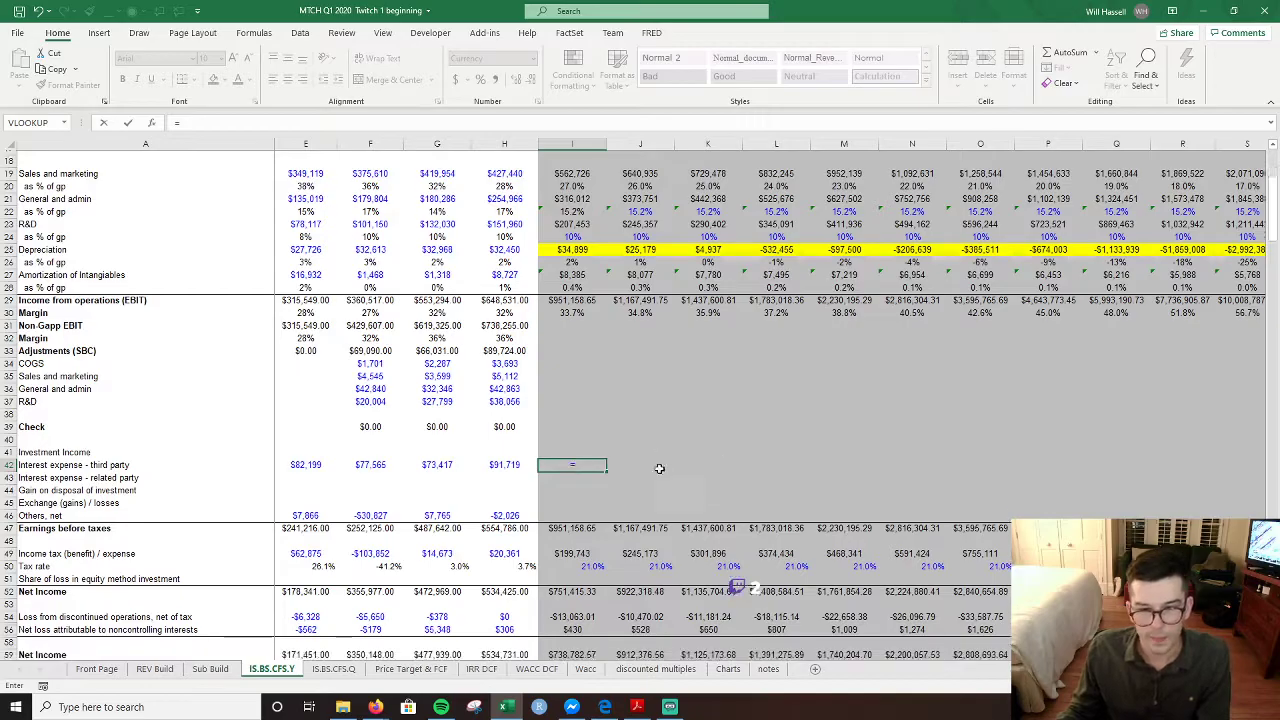
{"action": "scroll", "coordinate": [665, 485], "scroll_direction": "down", "scroll_amount": 20}
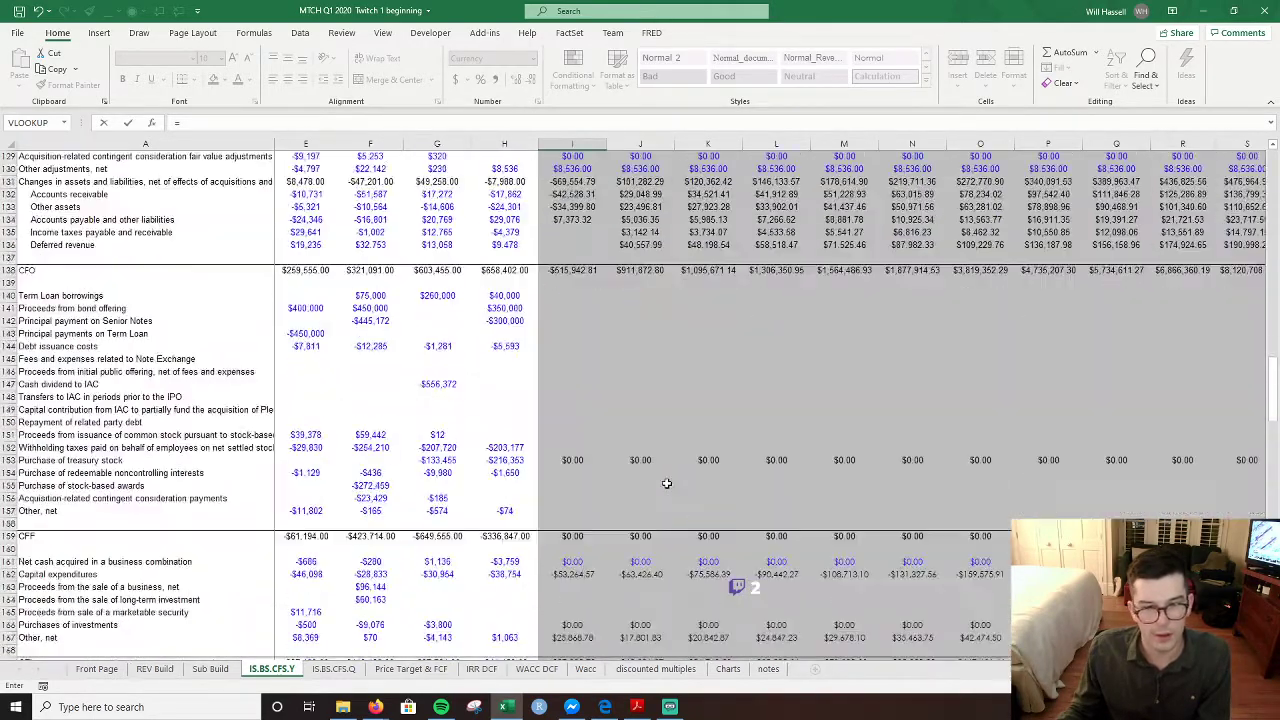
{"action": "scroll", "coordinate": [663, 490], "scroll_direction": "down", "scroll_amount": 4}
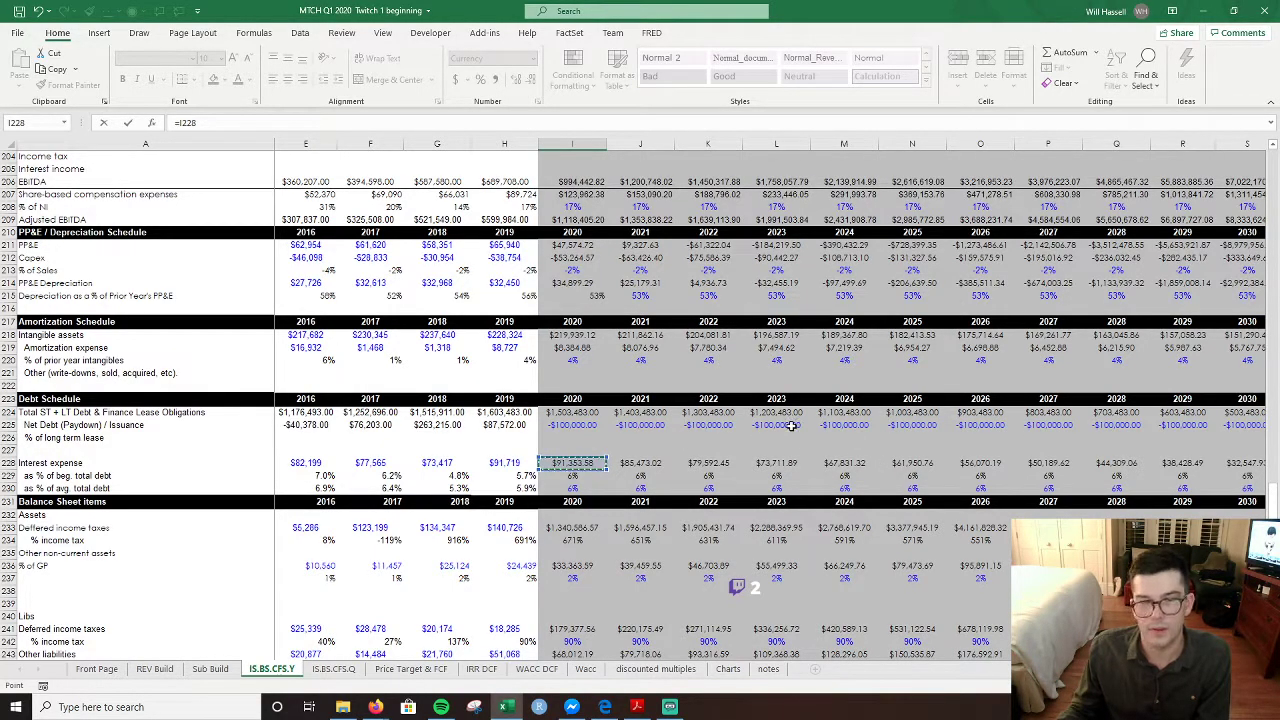
{"action": "key", "text": "Return"}
- Fill the third-party interest expense formula across from 2020 through 2031
{"action": "scroll", "coordinate": [702, 430], "scroll_direction": "up", "scroll_amount": 5}
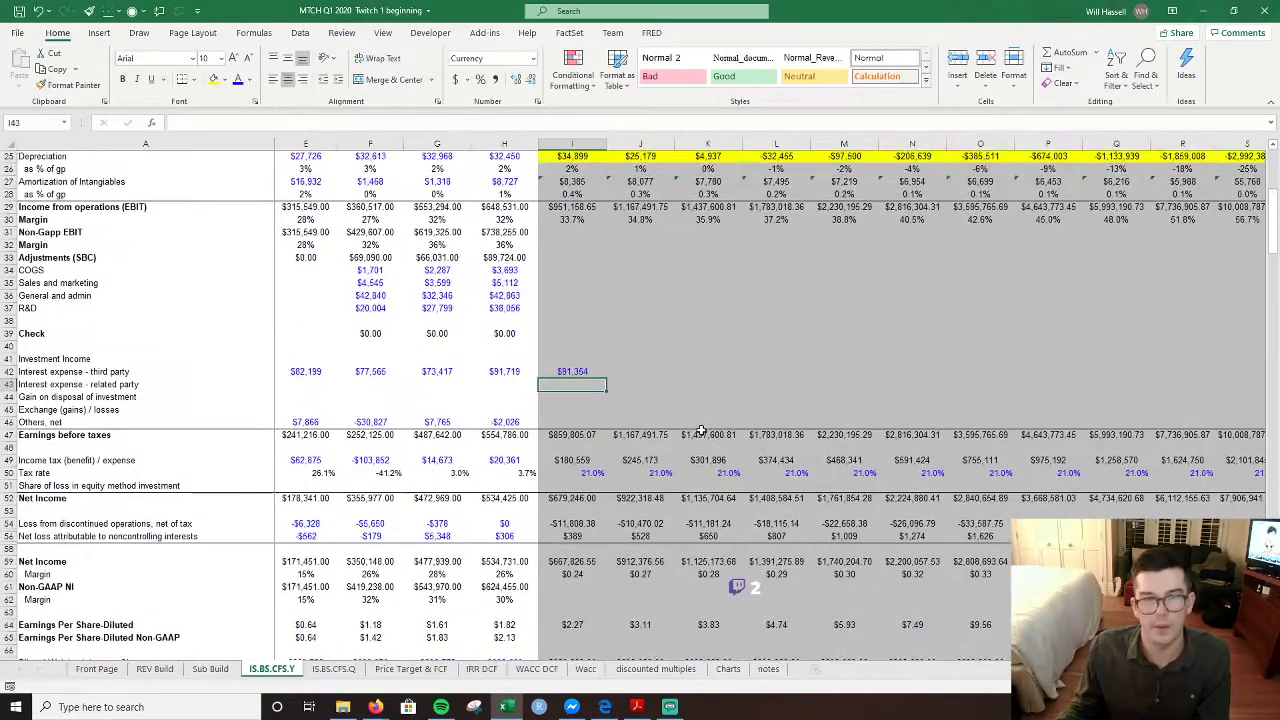
{"action": "key", "text": "Up"}
{"action": "key", "text": "shift+Right"}
{"action": "key", "text": "shift+Right"}
{"action": "key", "text": "shift+Right"}
{"action": "key", "text": "shift+Right"}
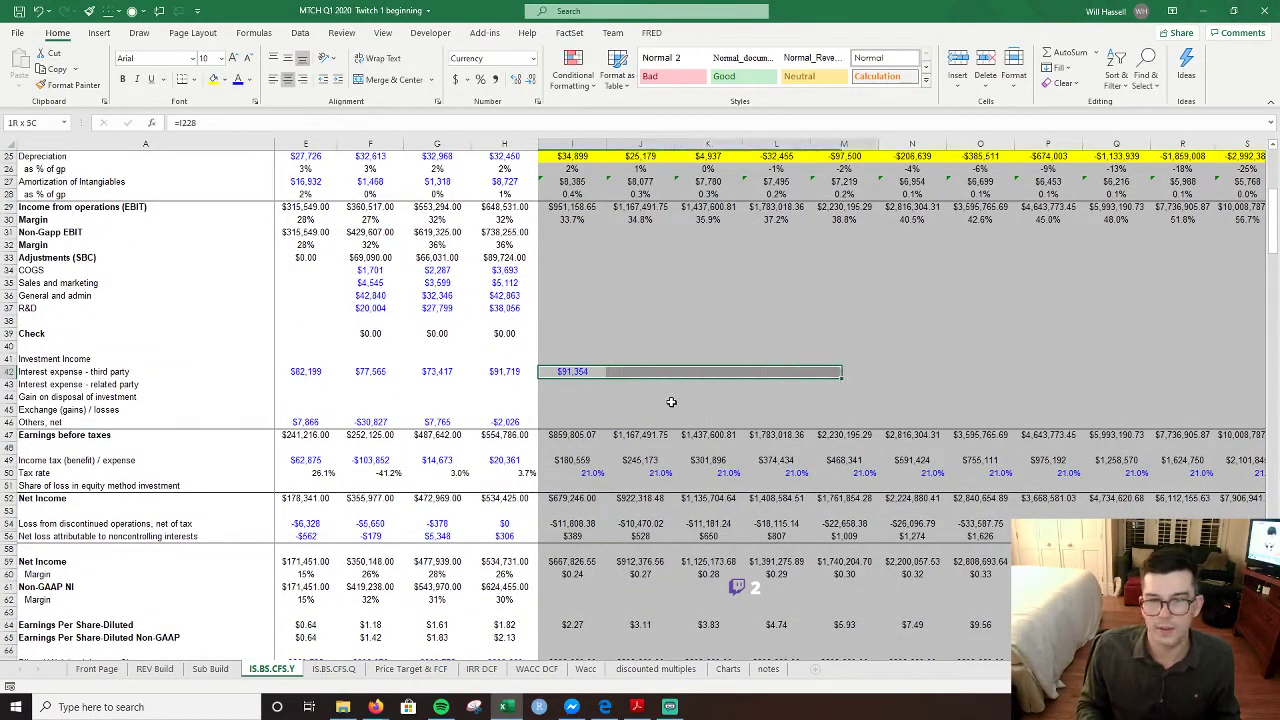
{"action": "key", "text": "shift+Right"}
{"action": "key", "text": "shift+Right"}
{"action": "key", "text": "shift+Right"}
{"action": "key", "text": "shift+Right"}
{"action": "key", "text": "shift+Right"}
{"action": "key", "text": "shift+Right"}
{"action": "key", "text": "shift+Right"}
{"action": "key", "text": "ctrl+r"}
{"action": "key", "text": "Left"}
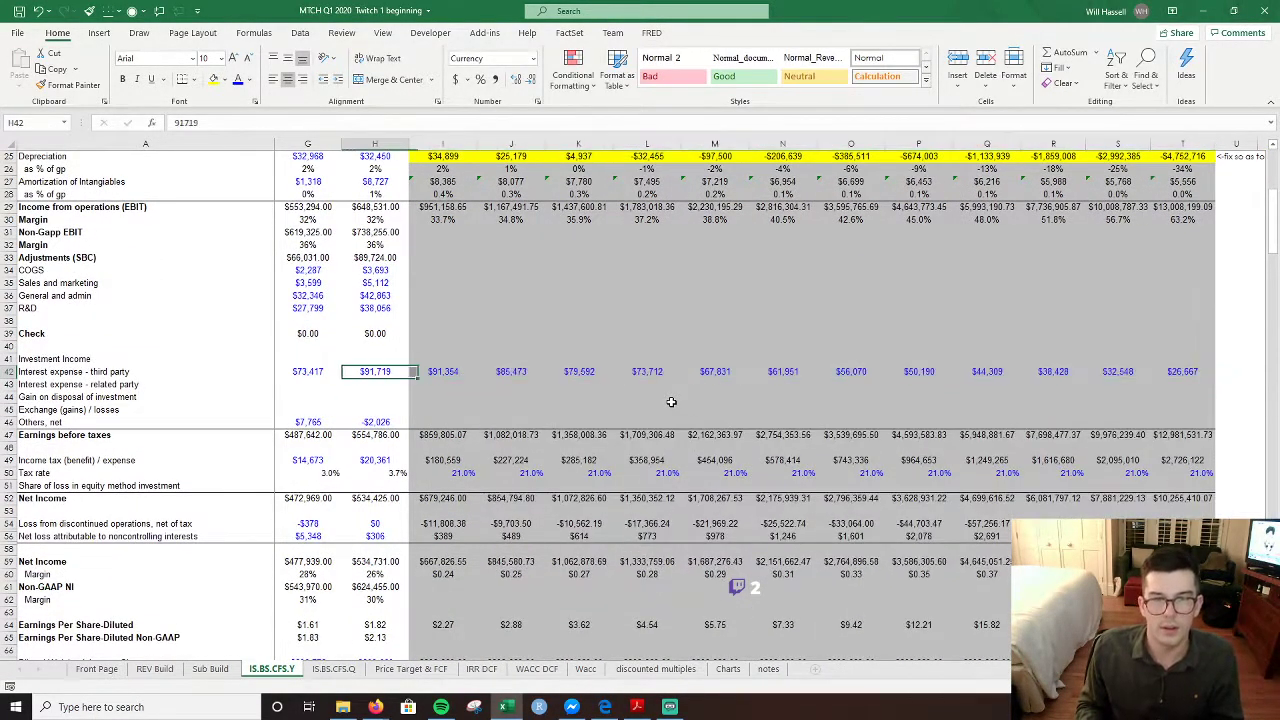
- Set the font color of the 2020–2031 third-party interest expense values to Automatic (black)
{"action": "key", "text": "Right"}
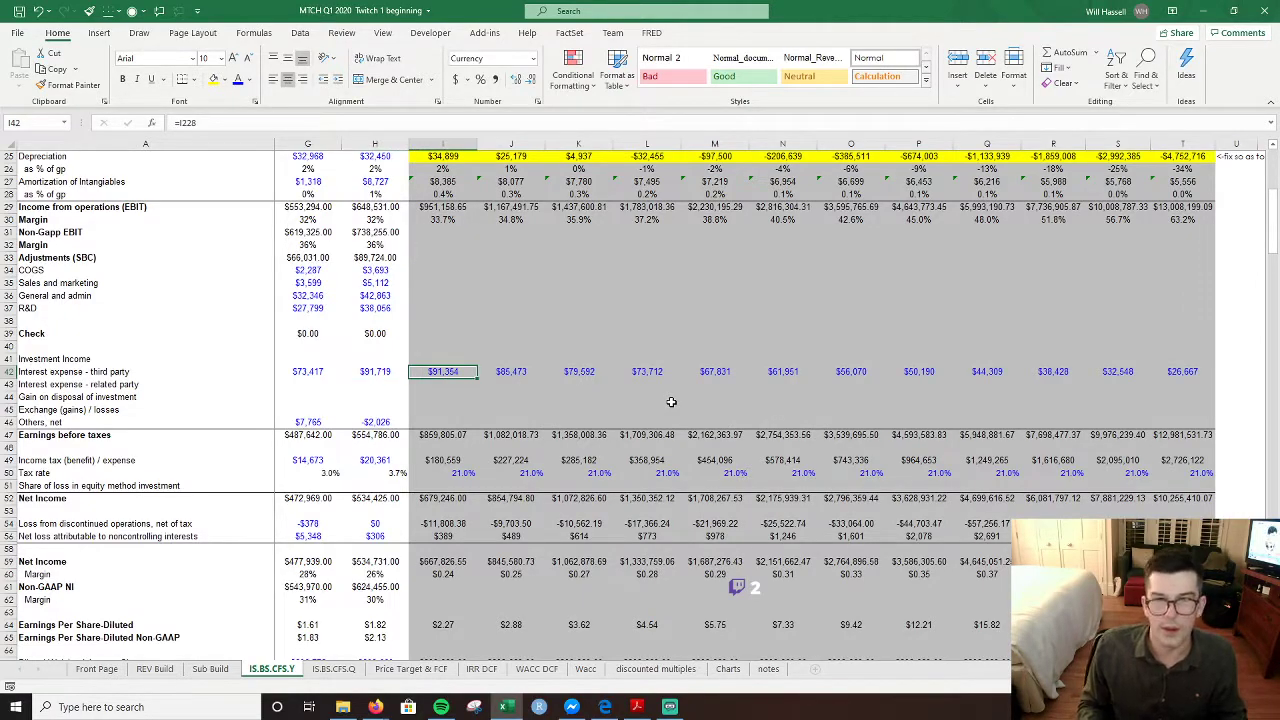
{"action": "key", "text": "ctrl+shift+Right"}
{"action": "key", "text": "alt+h"}
{"action": "key", "text": "f"}
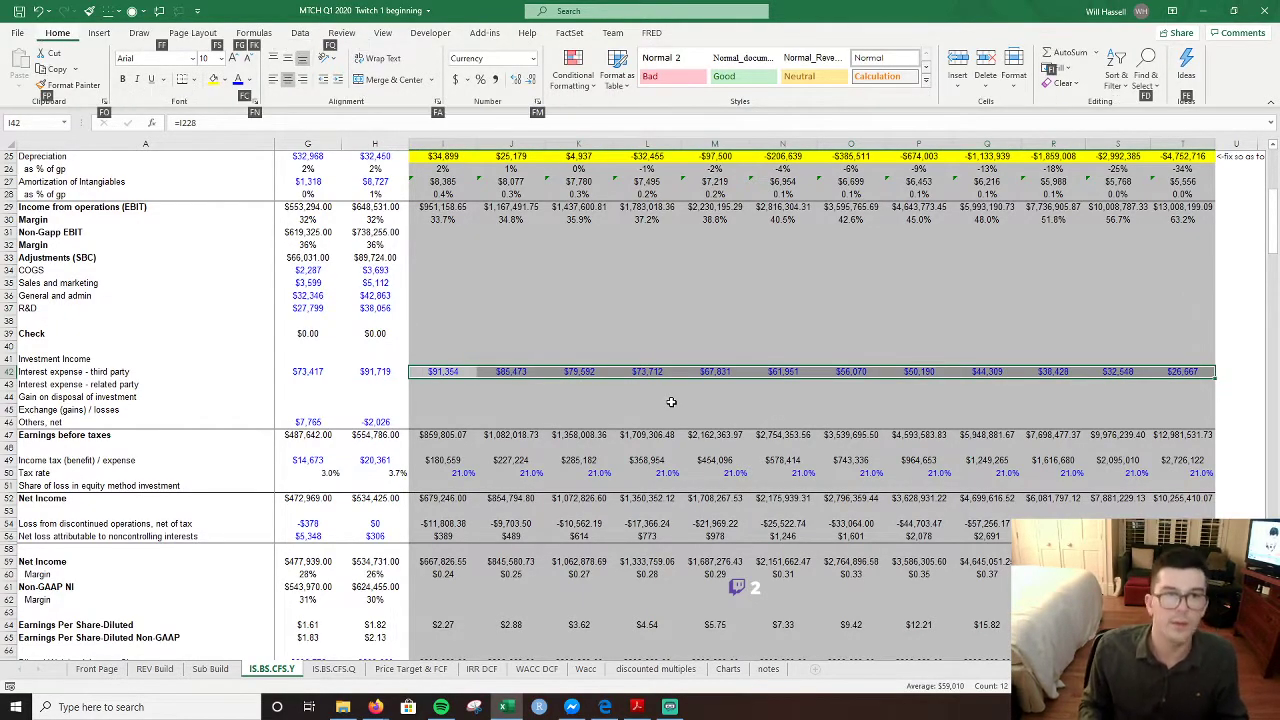
{"action": "key", "text": "c"}
{"action": "key", "text": "Down"}
{"action": "key", "text": "Down"}
{"action": "key", "text": "Left"}
{"action": "key", "text": "Left"}
{"action": "key", "text": "Left"}
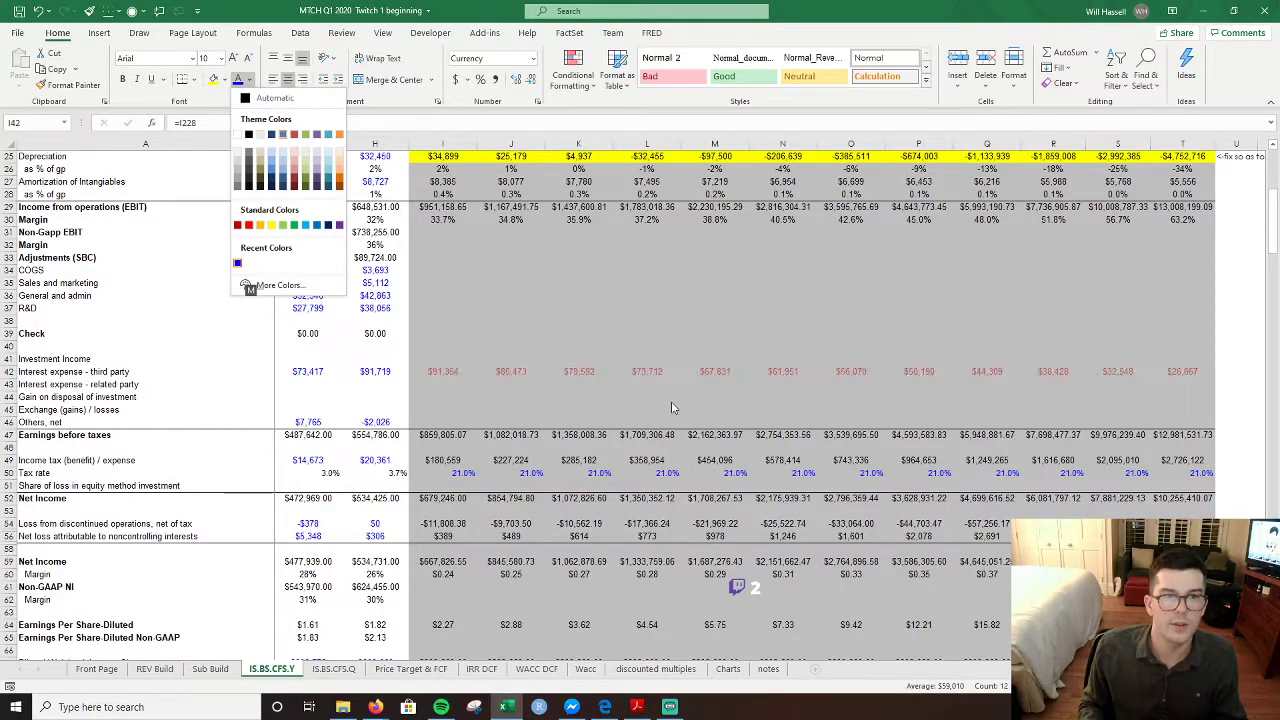
{"action": "key", "text": "Up"}
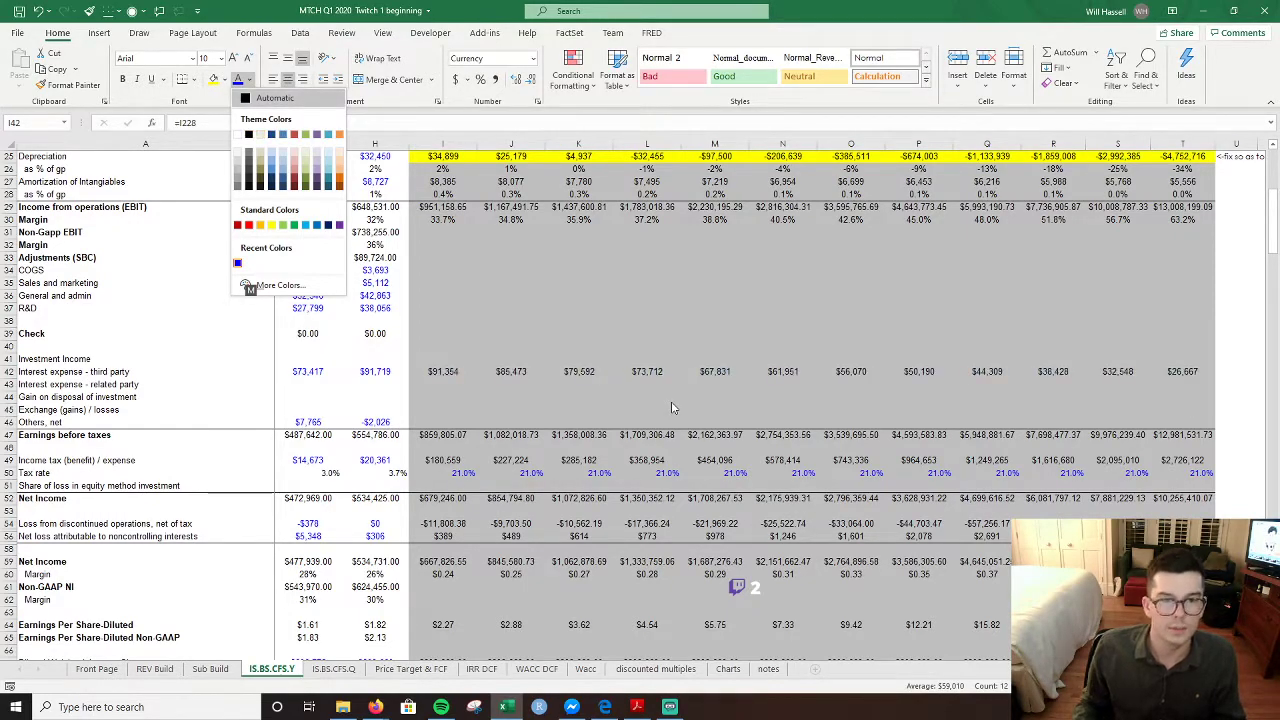
{"action": "key", "text": "Return"}
- Examine the historical values in the Others, net row from 2013 to 2019 alongside the empty 2020 forecast cell
{"action": "key", "text": "Down"}
{"action": "key", "text": "Down"}
{"action": "key", "text": "Down"}
{"action": "key", "text": "Down"}
{"action": "key", "text": "Left"}
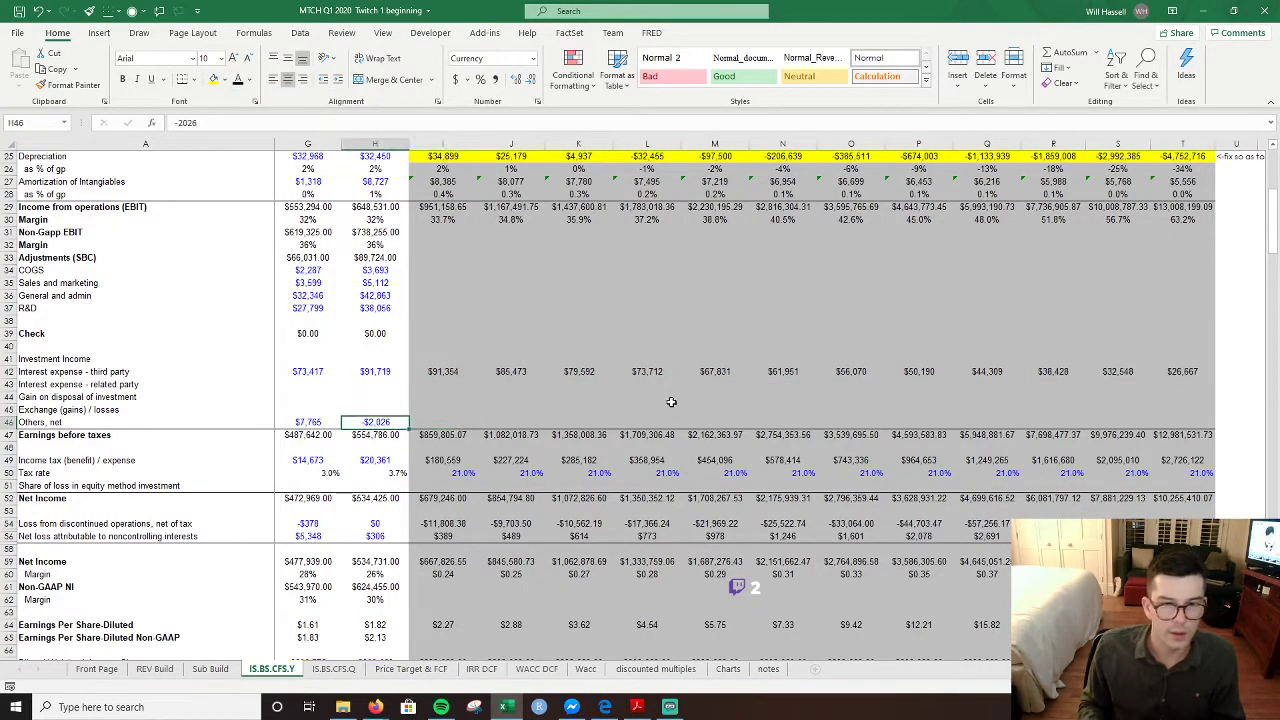
{"action": "key", "text": "ctrl+Left"}
{"action": "key", "text": "Right"}
{"action": "key", "text": "ctrl+Right"}
{"action": "key", "text": "Right"}
{"action": "key", "text": "Right"}
{"action": "key", "text": "Left"}
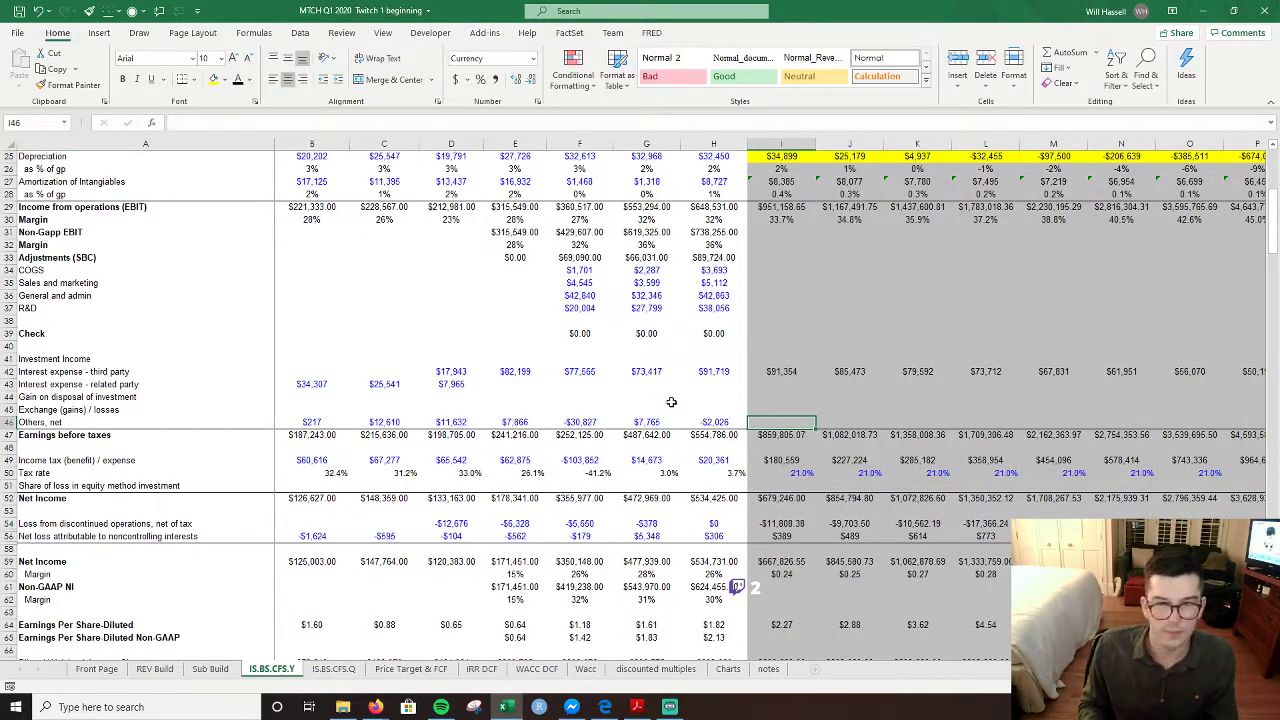
{"action": "key", "text": "Left"}
{"action": "key", "text": "Right"}
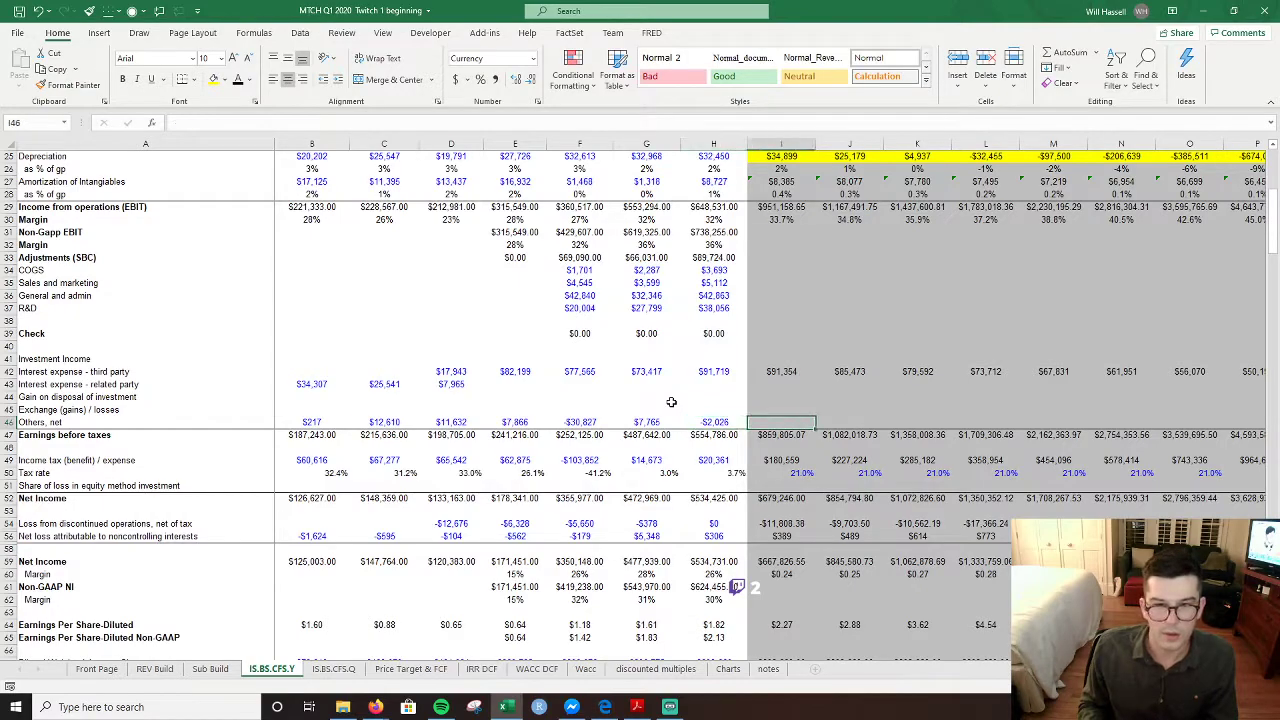
- Set the 2020 Others, net value equal to the 2019 value with =H46
{"action": "key", "text": "Left"}
{"action": "key", "text": "ctrl+Left"}
{"action": "key", "text": "Right"}
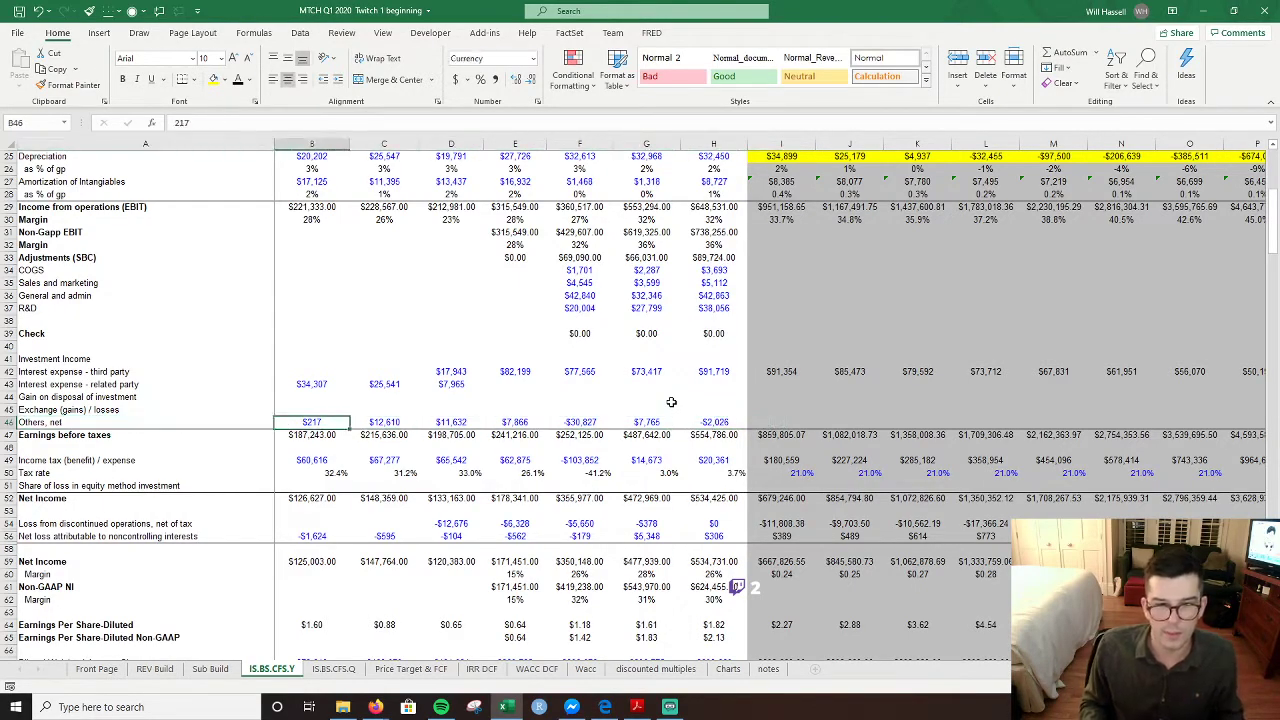
{"action": "key", "text": "ctrl+shift+Right"}
{"action": "key", "text": "Right"}
{"action": "key", "text": "Right"}
{"action": "key", "text": "Right"}
{"action": "key", "text": "Right"}
{"action": "key", "text": "Right"}
{"action": "key", "text": "Right"}
{"action": "key", "text": "Right"}
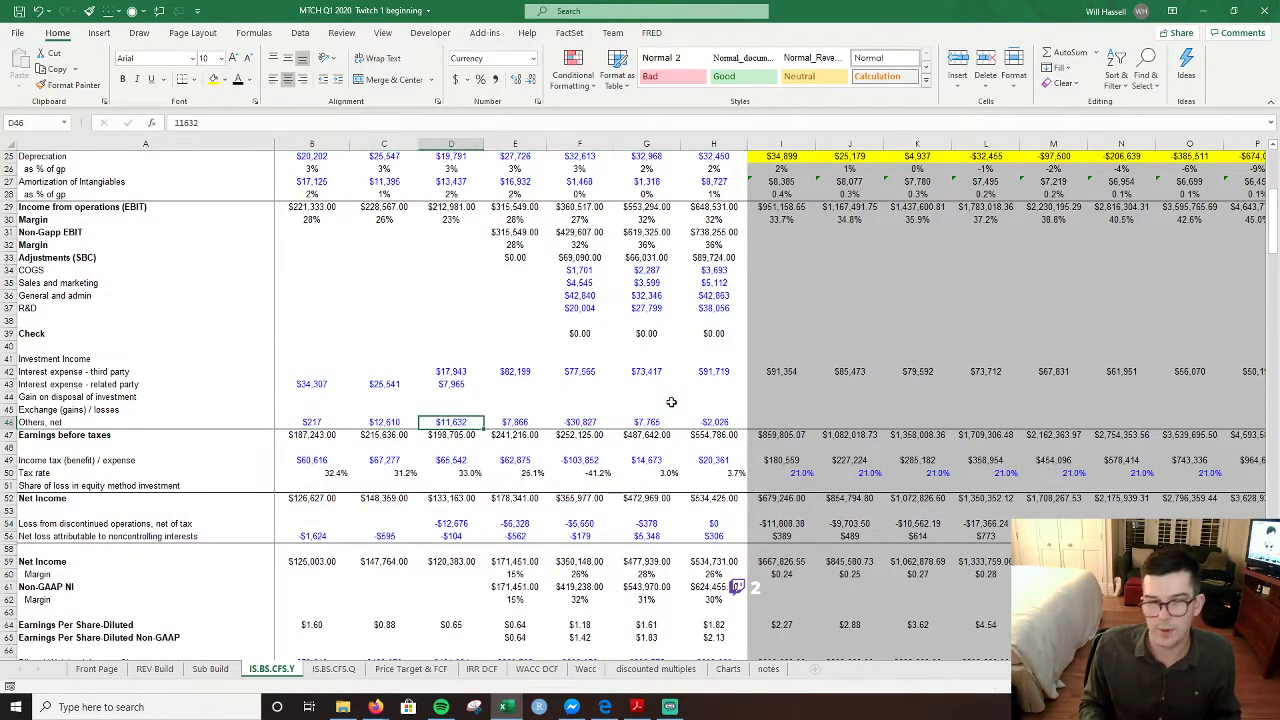
{"action": "type", "text": "="}
{"action": "key", "text": "Left"}
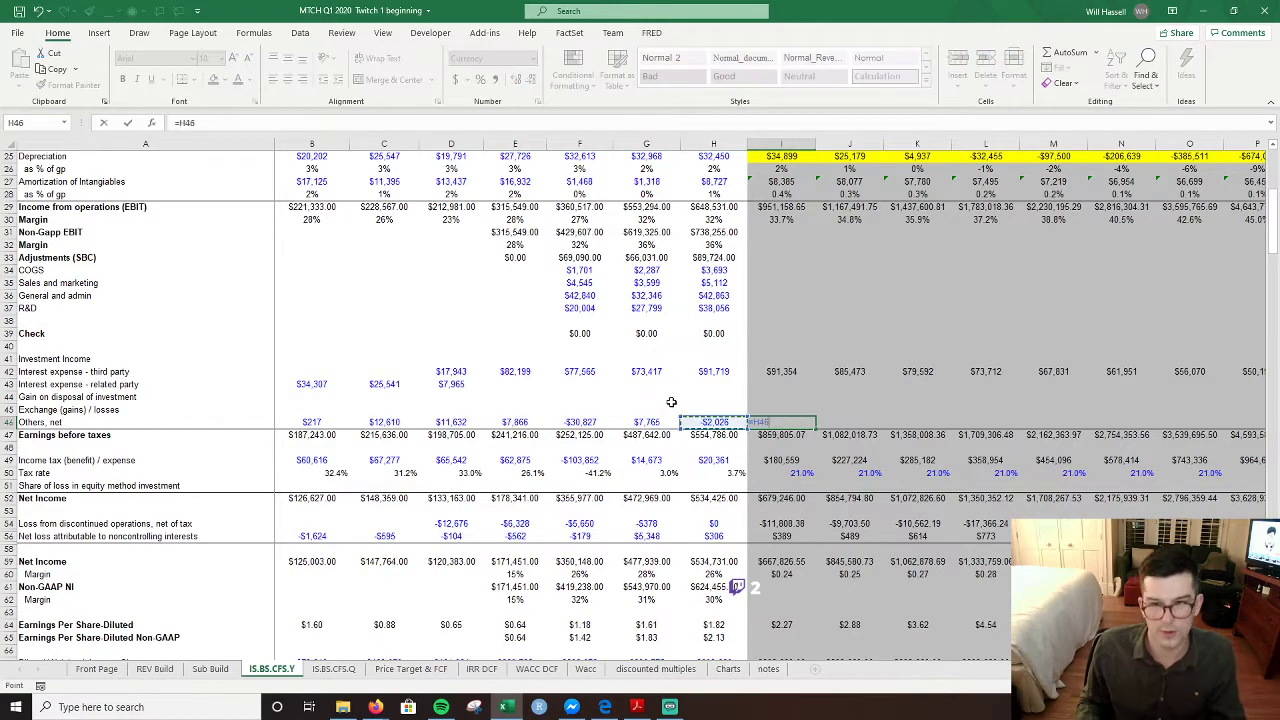
{"action": "key", "text": "Tab"}
- Link the 2021 Others, net value to 2020 with =I46 and fill the formula across through 2031
{"action": "type", "text": "="}
{"action": "key", "text": "Left"}
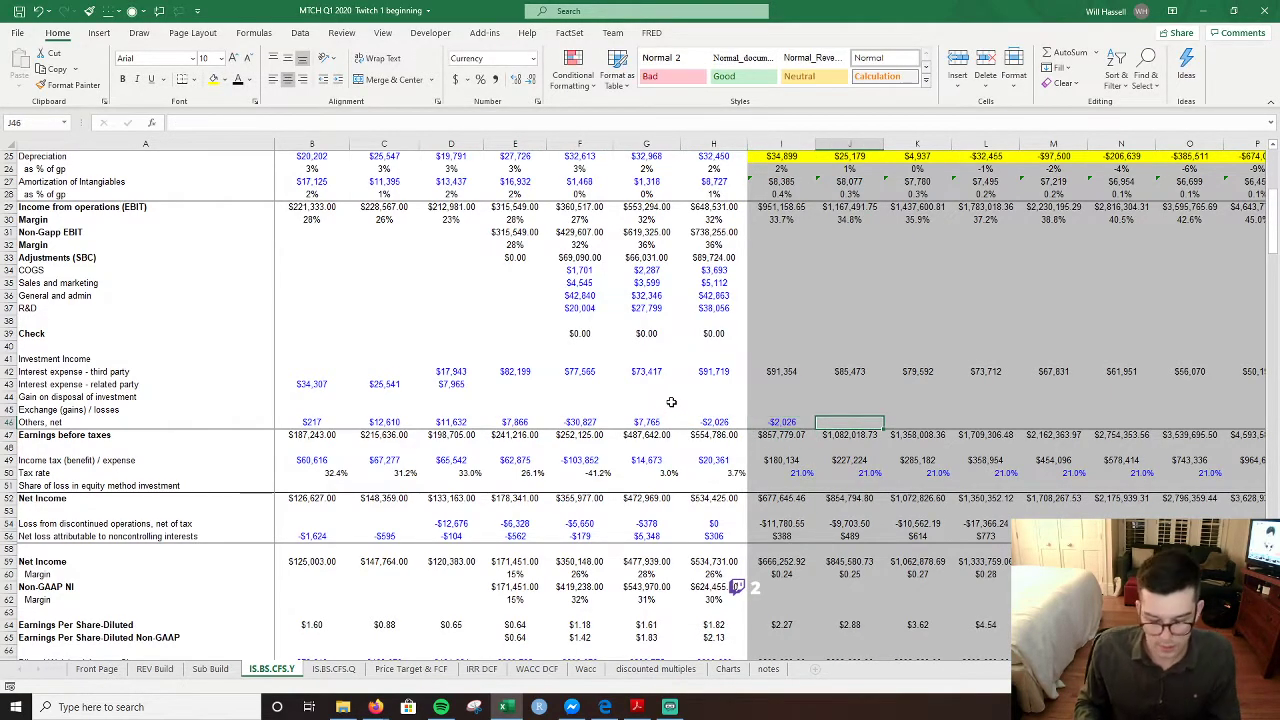
{"action": "key", "text": "Return"}
{"action": "key", "text": "Up"}
{"action": "key", "text": "shift+Right"}
{"action": "key", "text": "shift+Right"}
{"action": "key", "text": "shift+Right"}
{"action": "key", "text": "shift+Right"}
{"action": "key", "text": "shift+Right"}
{"action": "key", "text": "shift+Right"}
{"action": "key", "text": "shift+Right"}
{"action": "key", "text": "shift+Right"}
{"action": "key", "text": "shift+Right"}
{"action": "key", "text": "shift+Right"}
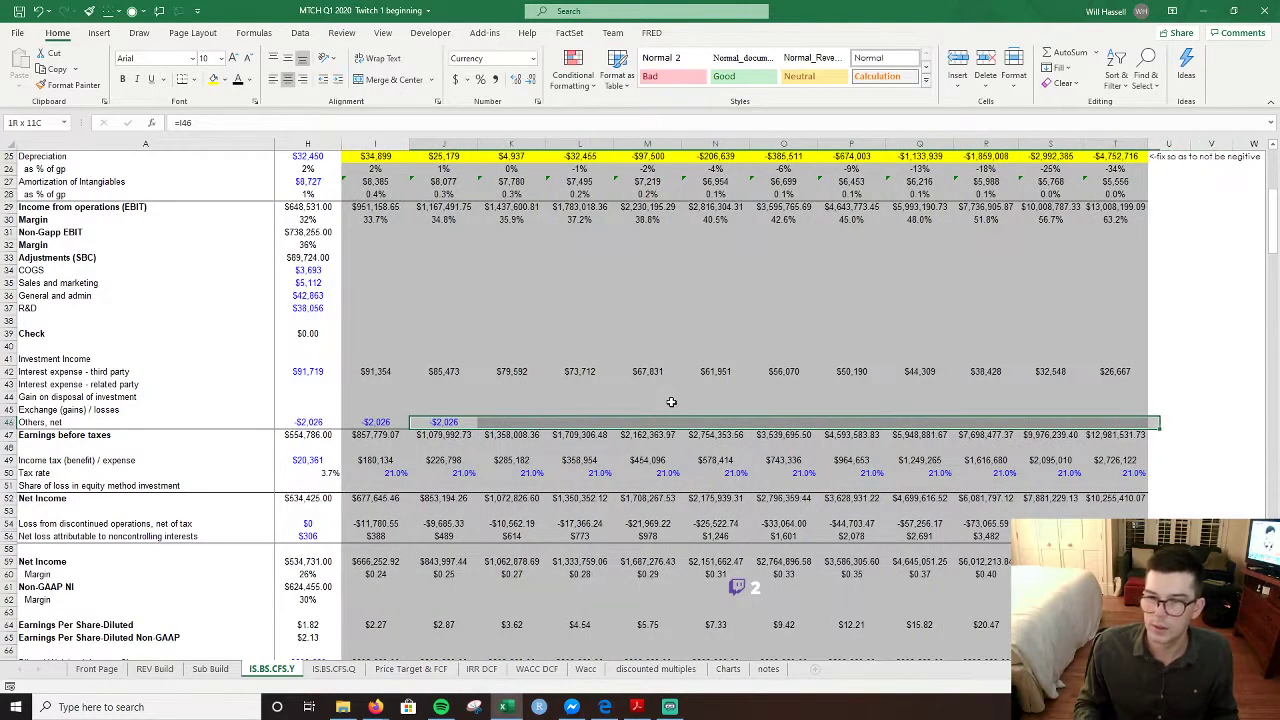
{"action": "key", "text": "ctrl+r"}
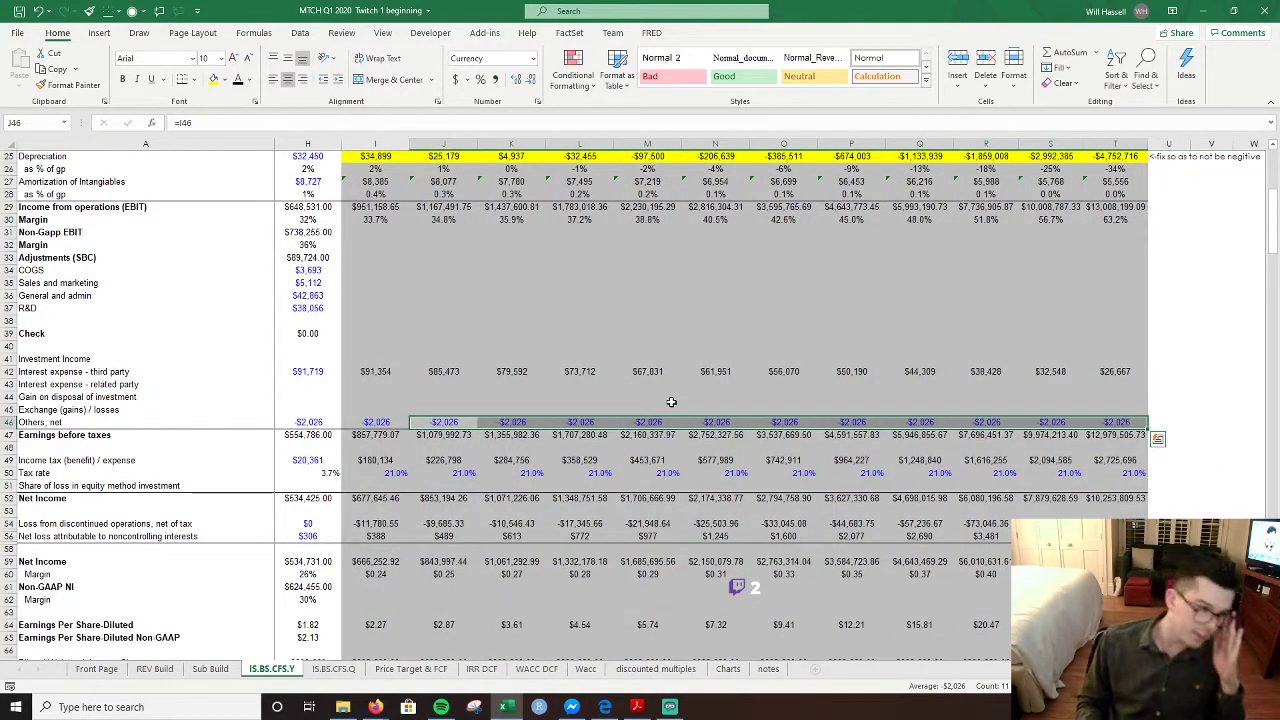
- Review the Others, net row across the historical years and the forecast years
{"action": "key", "text": "Left"}
{"action": "key", "text": "Left"}
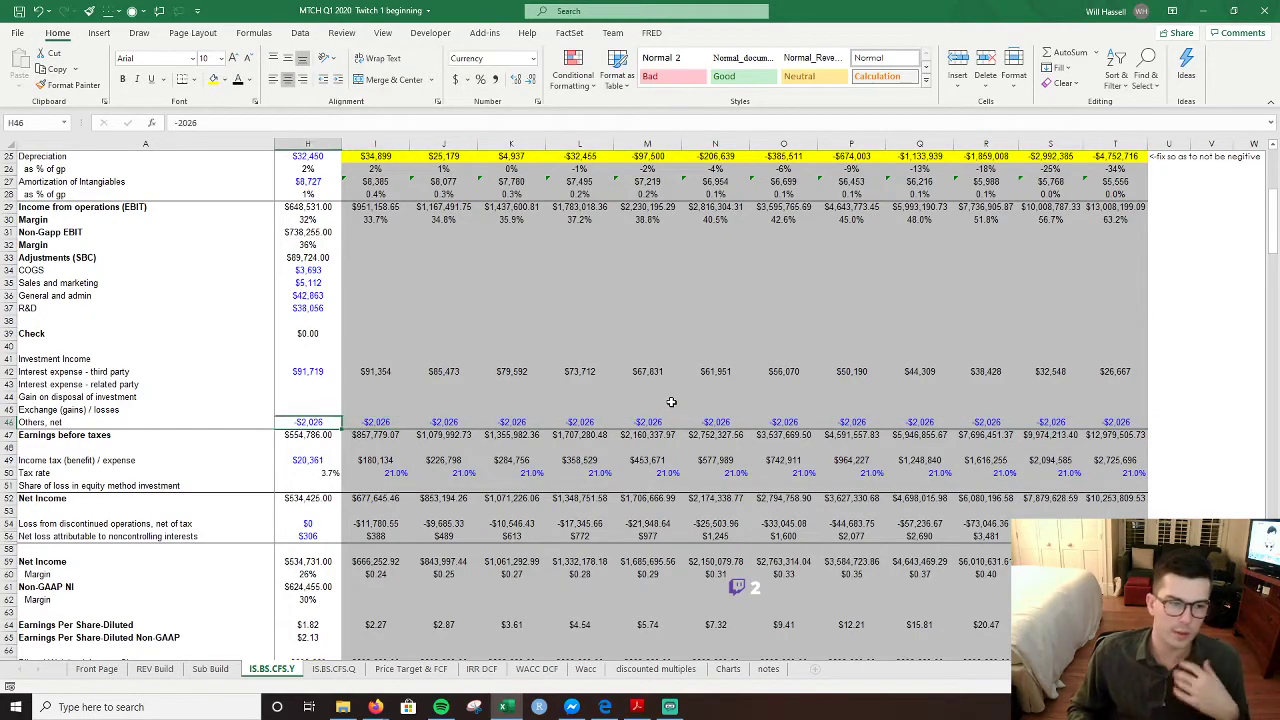
{"action": "key", "text": "Left"}
{"action": "key", "text": "Left"}
{"action": "key", "text": "Left"}
{"action": "key", "text": "Left"}
{"action": "key", "text": "Left"}
{"action": "key", "text": "Left"}
{"action": "key", "text": "ctrl+shift+Right"}
{"action": "key", "text": "Left"}
{"action": "key", "text": "Right"}
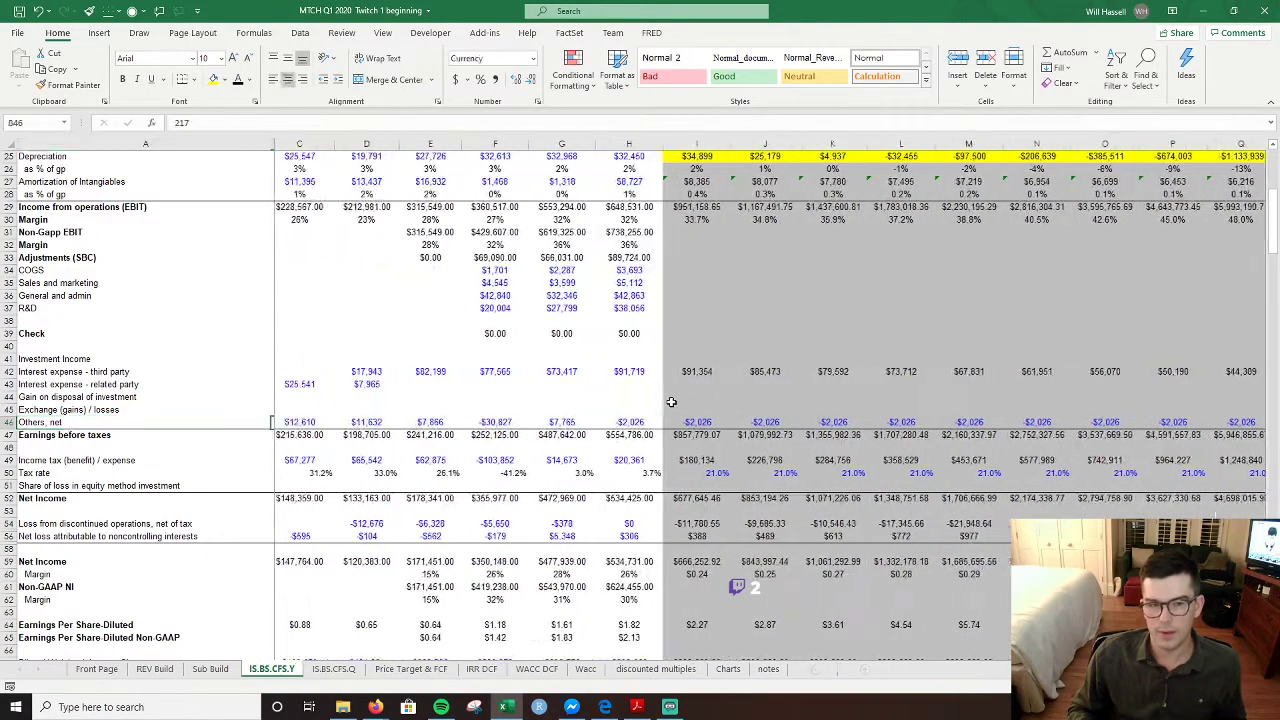
{"action": "key", "text": "shift+Right"}
{"action": "key", "text": "shift+Right"}
{"action": "key", "text": "Right"}
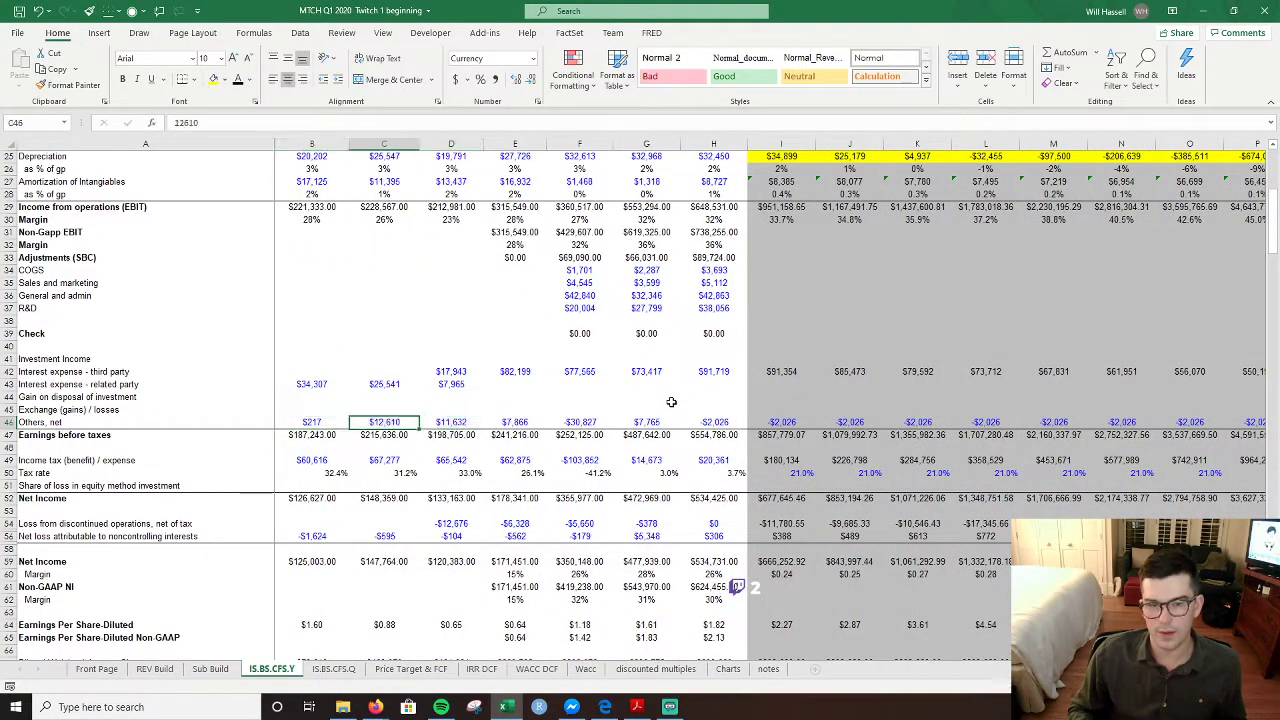
{"action": "key", "text": "Right"}
{"action": "key", "text": "Right"}
{"action": "key", "text": "Right"}
{"action": "key", "text": "Right"}
{"action": "key", "text": "Right"}
{"action": "key", "text": "Right"}
{"action": "key", "text": "Right"}
{"action": "key", "text": "Right"}
{"action": "key", "text": "Right"}
{"action": "key", "text": "Right"}
{"action": "key", "text": "Right"}
{"action": "key", "text": "Right"}
{"action": "key", "text": "Right"}
{"action": "key", "text": "Right"}
{"action": "key", "text": "Left"}
{"action": "key", "text": "Left"}
{"action": "key", "text": "Left"}
{"action": "key", "text": "Left"}
- Inspect the 2020 formulas for loss from discontinued operations, Net Income and net loss attributable to noncontrolling interests
{"action": "key", "text": "Down"}
{"action": "key", "text": "Down"}
{"action": "key", "text": "Down"}
{"action": "key", "text": "Down"}
{"action": "key", "text": "Down"}
{"action": "key", "text": "Down"}
{"action": "key", "text": "Down"}
{"action": "key", "text": "Down"}
{"action": "key", "text": "Down"}
{"action": "key", "text": "Down"}
{"action": "key", "text": "Down"}
{"action": "key", "text": "Down"}
{"action": "key", "text": "Left"}
{"action": "key", "text": "Left"}
{"action": "key", "text": "Left"}
{"action": "key", "text": "Left"}
{"action": "key", "text": "Up"}
{"action": "key", "text": "Up"}
{"action": "key", "text": "Up"}
{"action": "key", "text": "Up"}
{"action": "key", "text": "Up"}
{"action": "key", "text": "Up"}
{"action": "key", "text": "Up"}
{"action": "key", "text": "Up"}
{"action": "key", "text": "Up"}
{"action": "key", "text": "Up"}
{"action": "type", "text": "=I55*I52"}
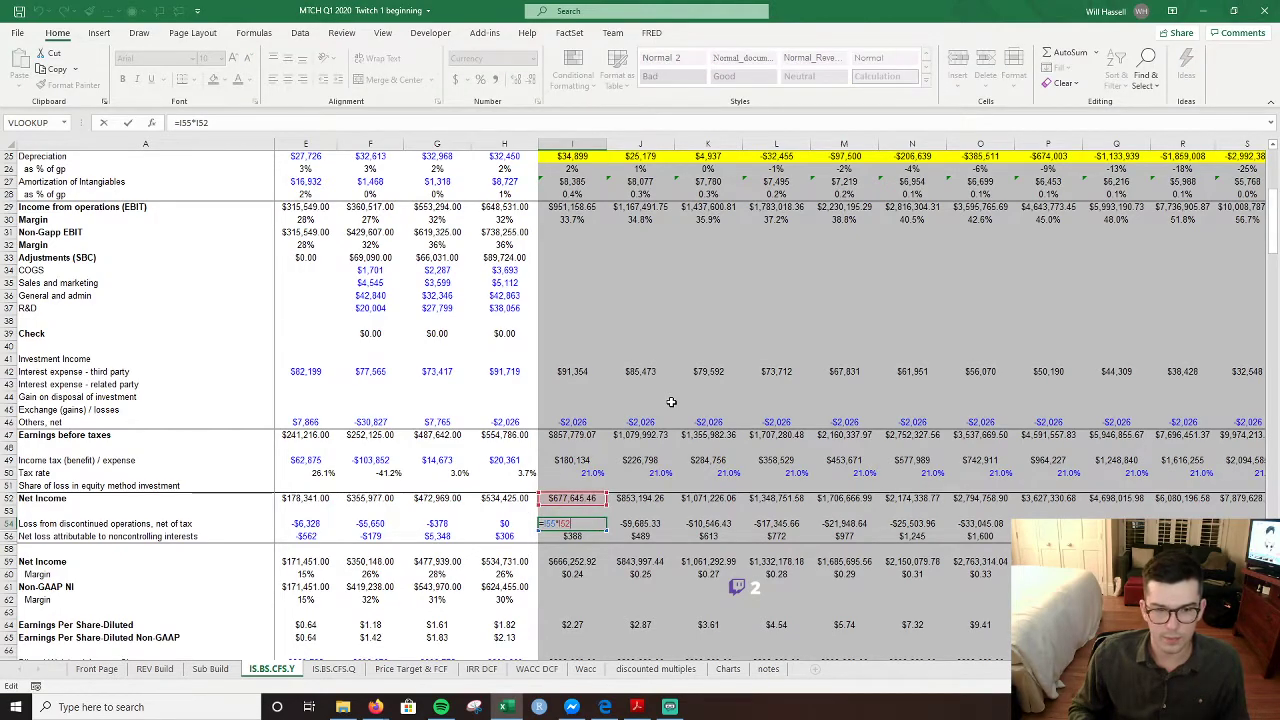
{"action": "key", "text": "Return"}
{"action": "key", "text": "Up"}
{"action": "key", "text": "Up"}
{"action": "key", "text": "Up"}
{"action": "key", "text": "F2"}
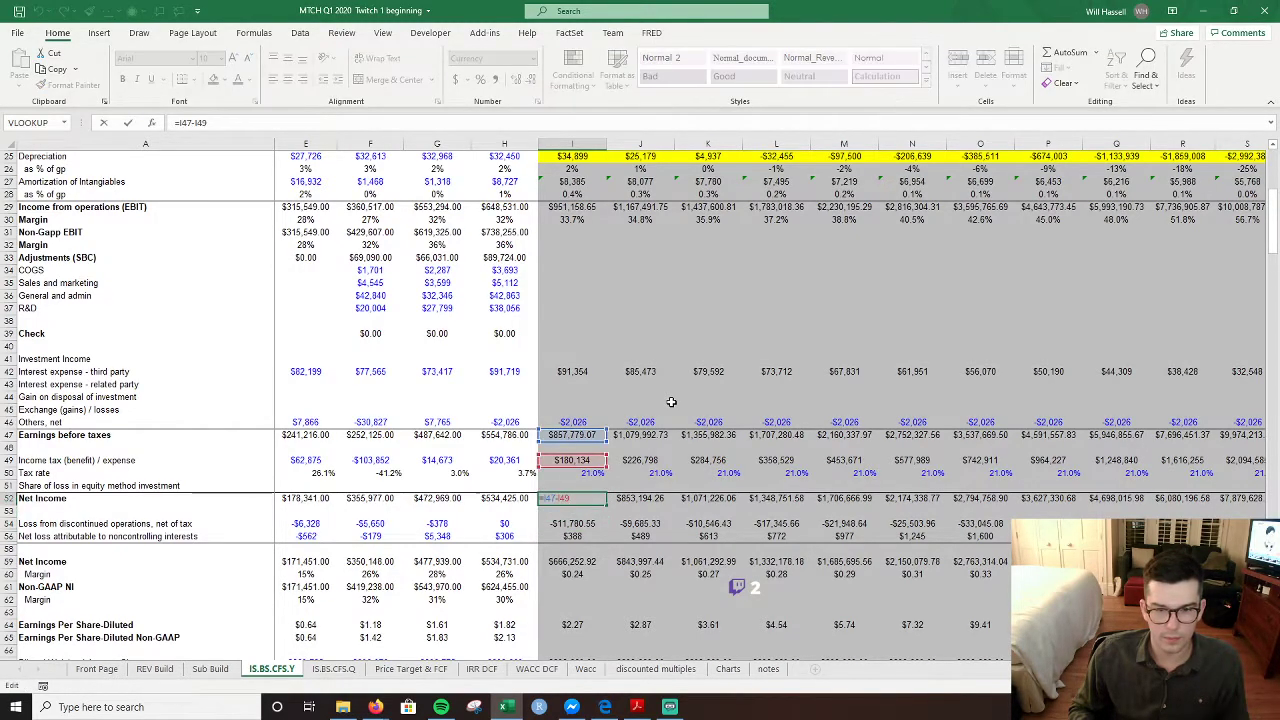
{"action": "key", "text": "Return"}
{"action": "key", "text": "Down"}
{"action": "key", "text": "Down"}
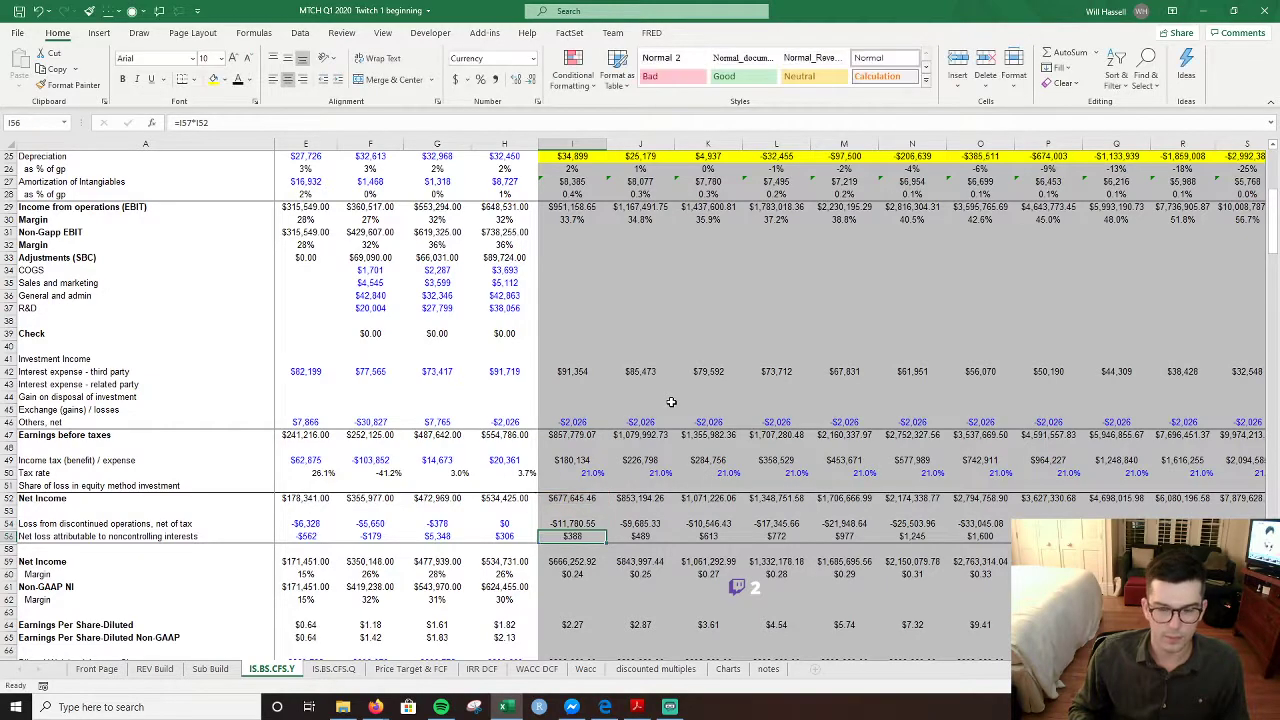
{"action": "key", "text": "F2"}
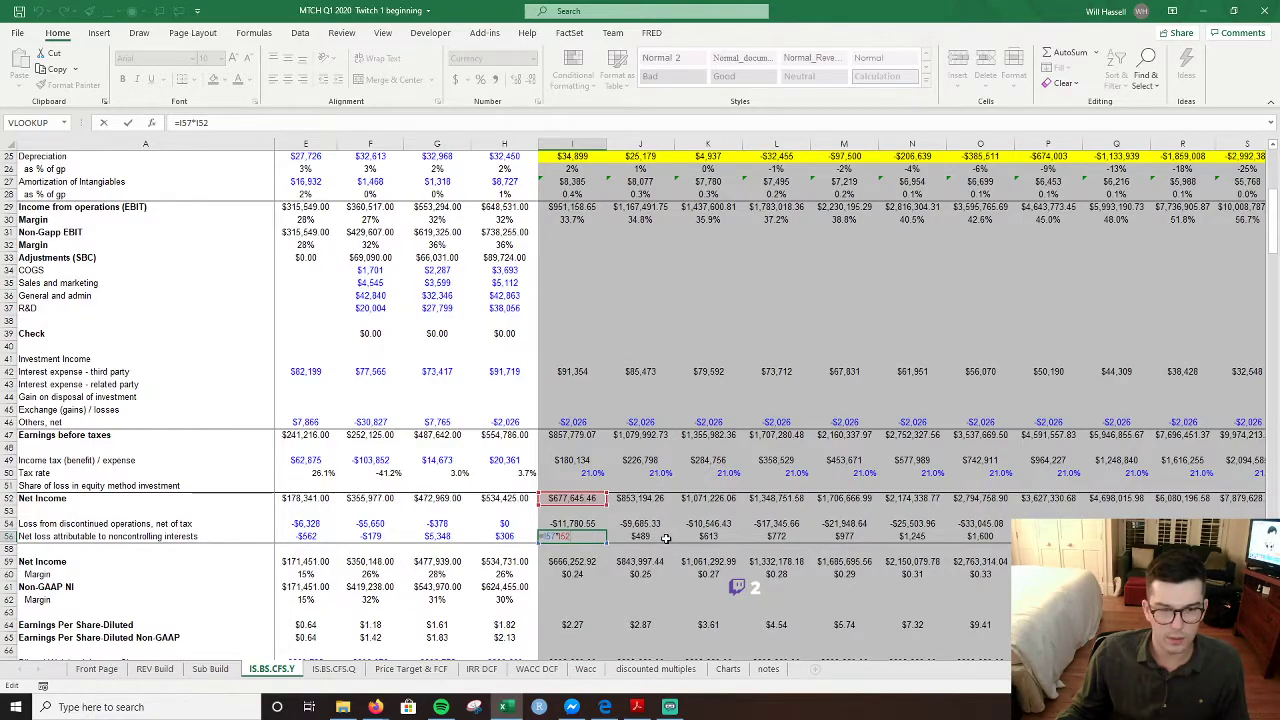
{"action": "key", "text": "Return"}
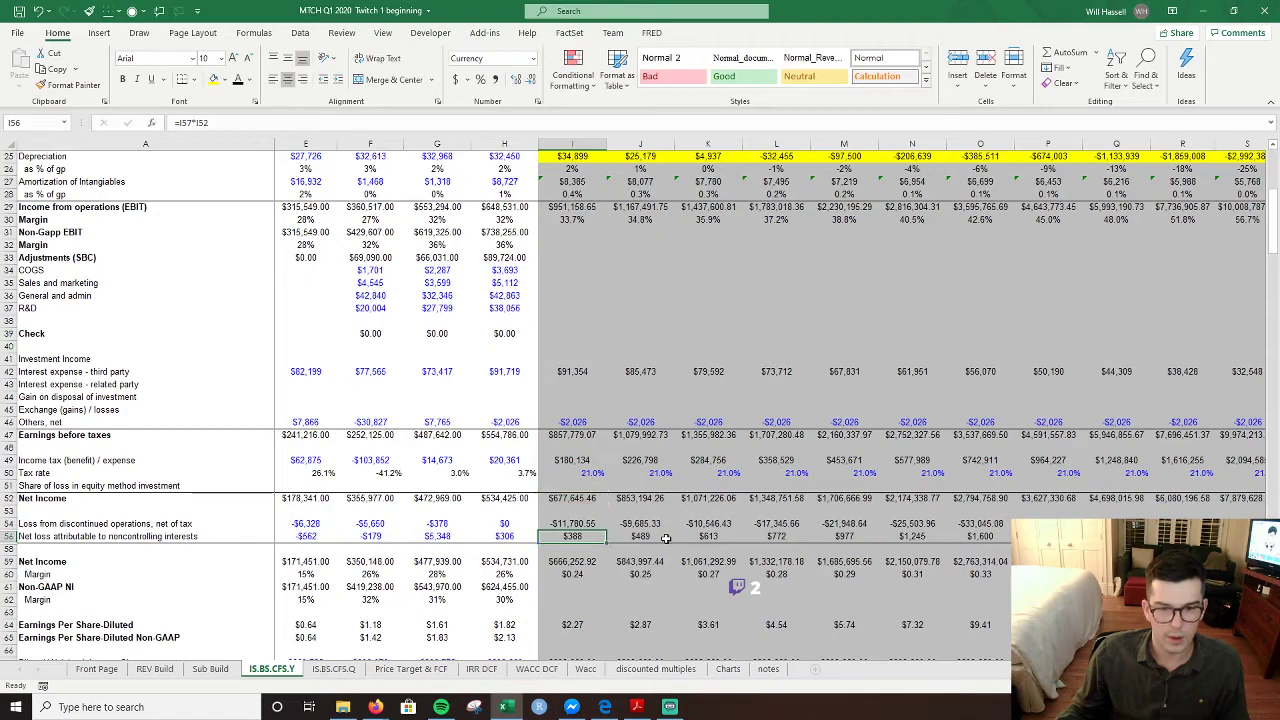
- Unhide the % NI rows beneath loss from discontinued operations and net loss attributable to noncontrolling interests
{"action": "left_click", "coordinate": [8, 523]}
{"action": "left_click_drag", "start_coordinate": [8, 523], "coordinate": [6, 548]}
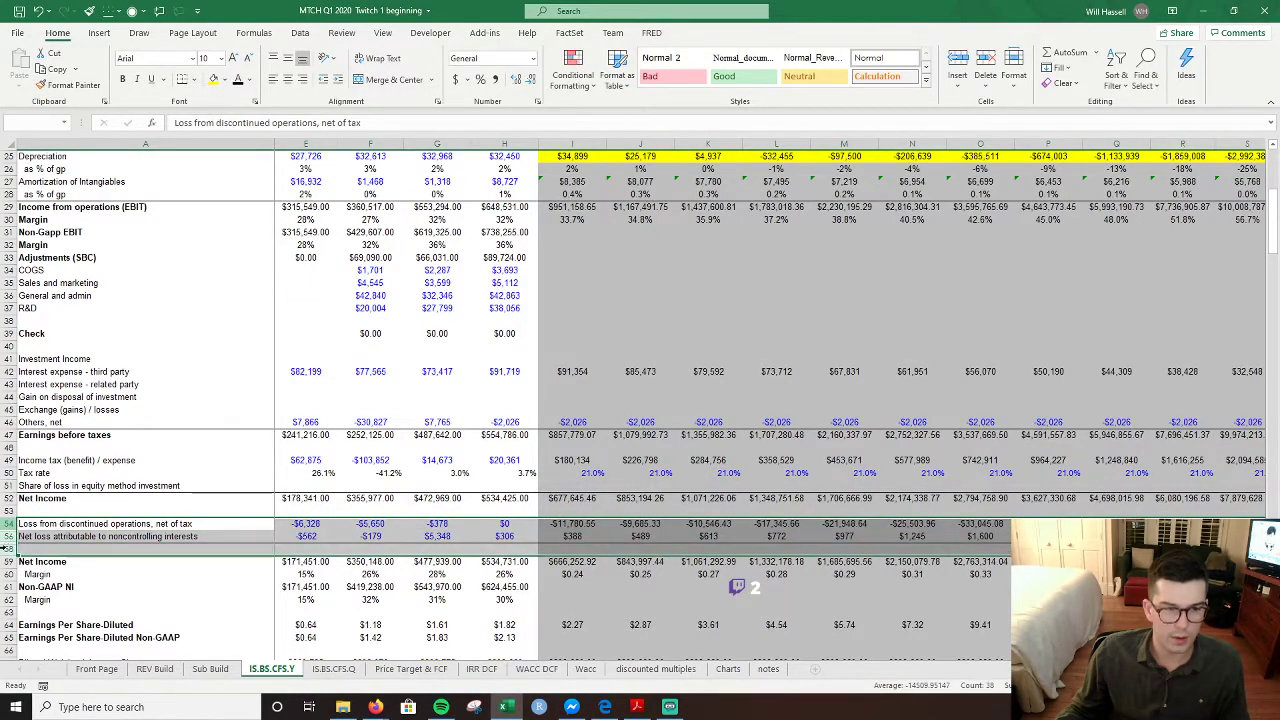
{"action": "left_click", "coordinate": [136, 11]}
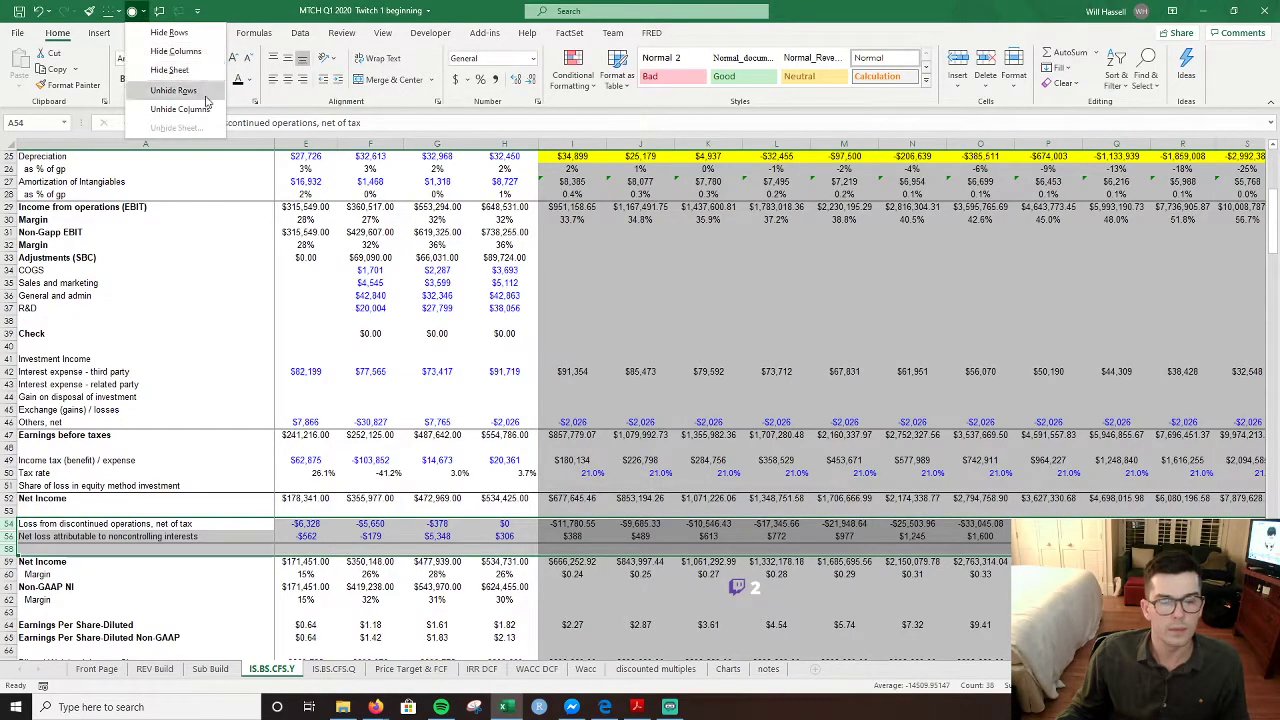
{"action": "left_click", "coordinate": [206, 91]}
- Replace the 2020 % NI average for loss from discontinued operations with 0% and fill it across the remaining forecast years
{"action": "left_click", "coordinate": [575, 538]}
{"action": "key", "text": "F2"}
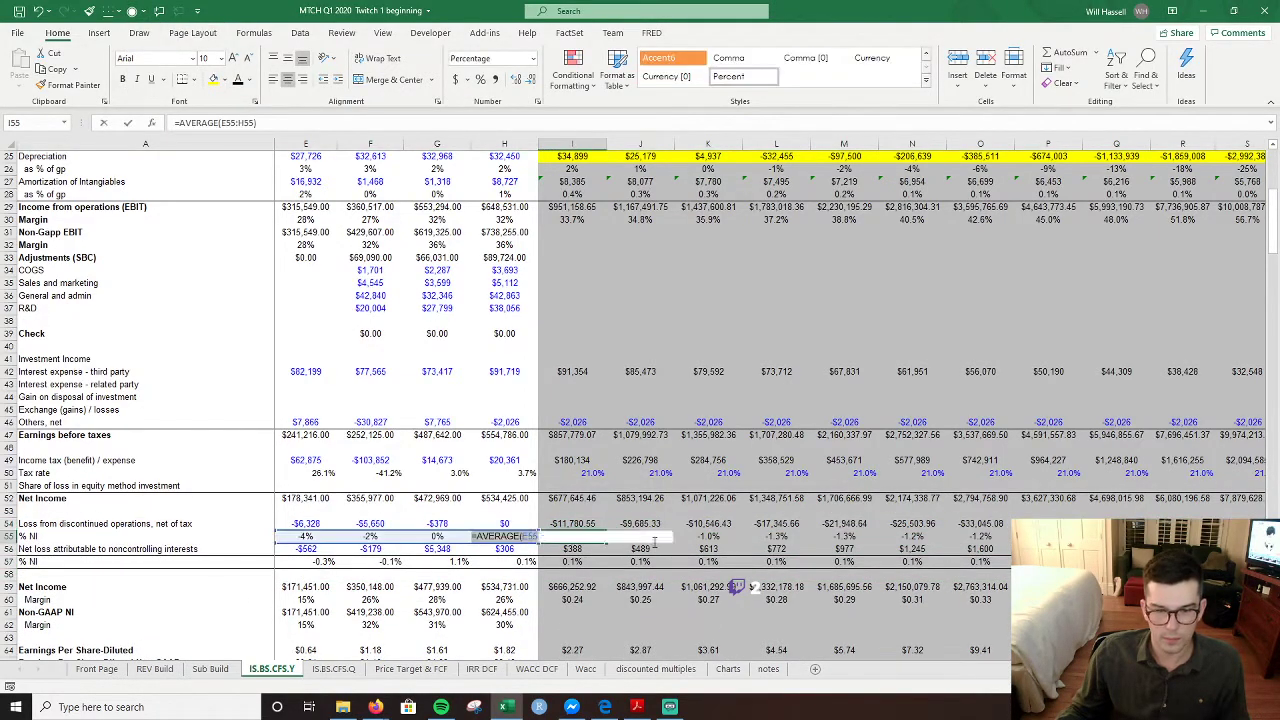
{"action": "key", "text": "Escape"}
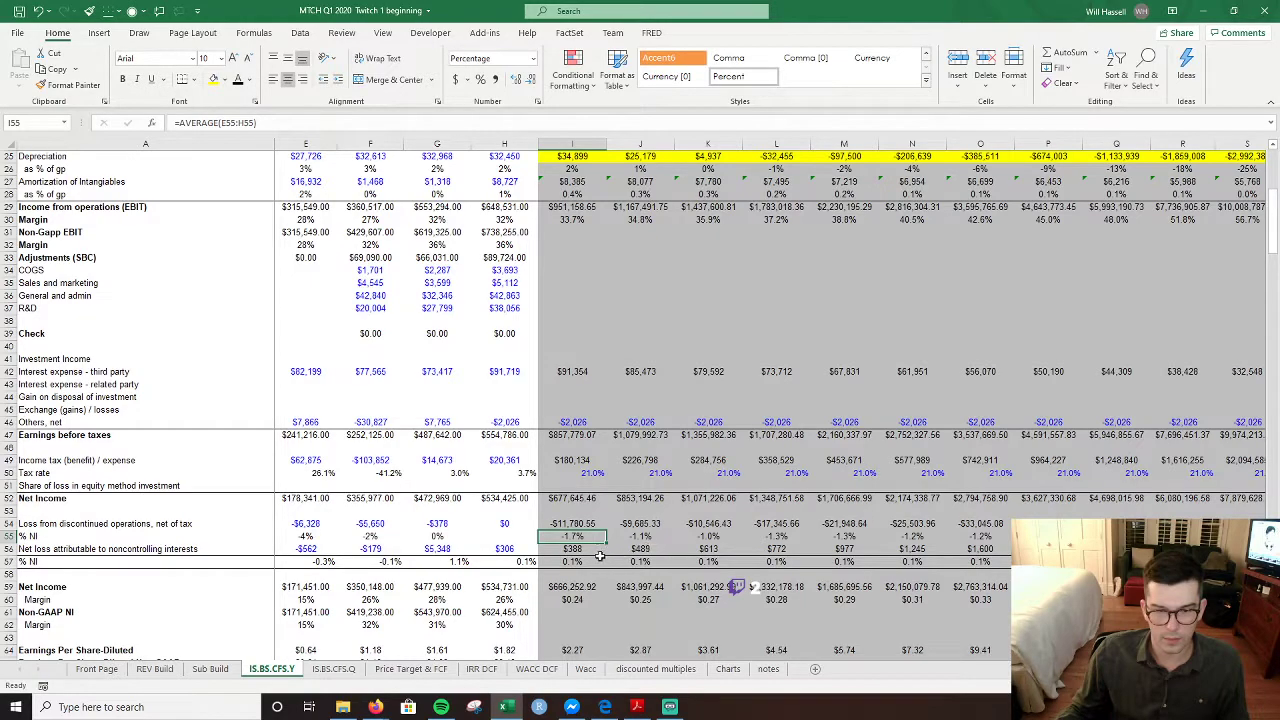
{"action": "key", "text": "F2"}
{"action": "key", "text": "Escape"}
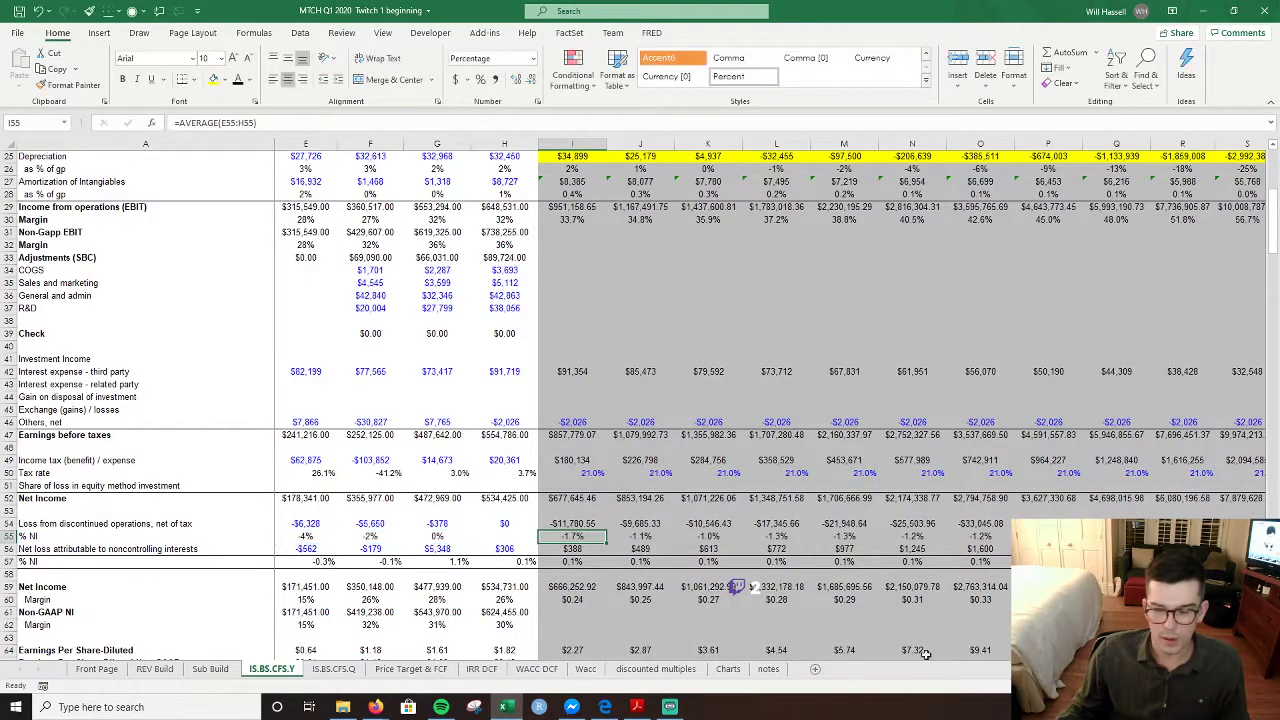
{"action": "scroll", "coordinate": [760, 548], "scroll_direction": "left", "scroll_amount": 2}
{"action": "key", "text": "F2"}
{"action": "key", "text": "Escape"}
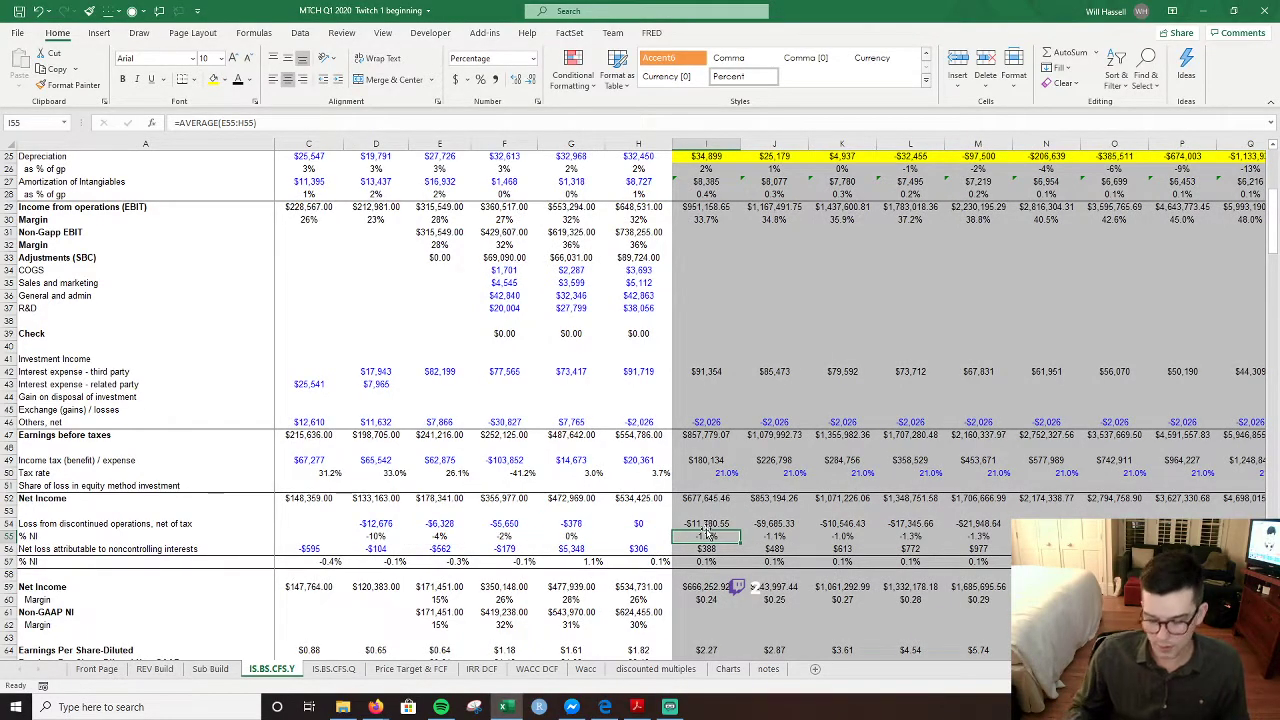
{"action": "type", "text": "0"}
{"action": "key", "text": "Return"}
{"action": "key", "text": "Up"}
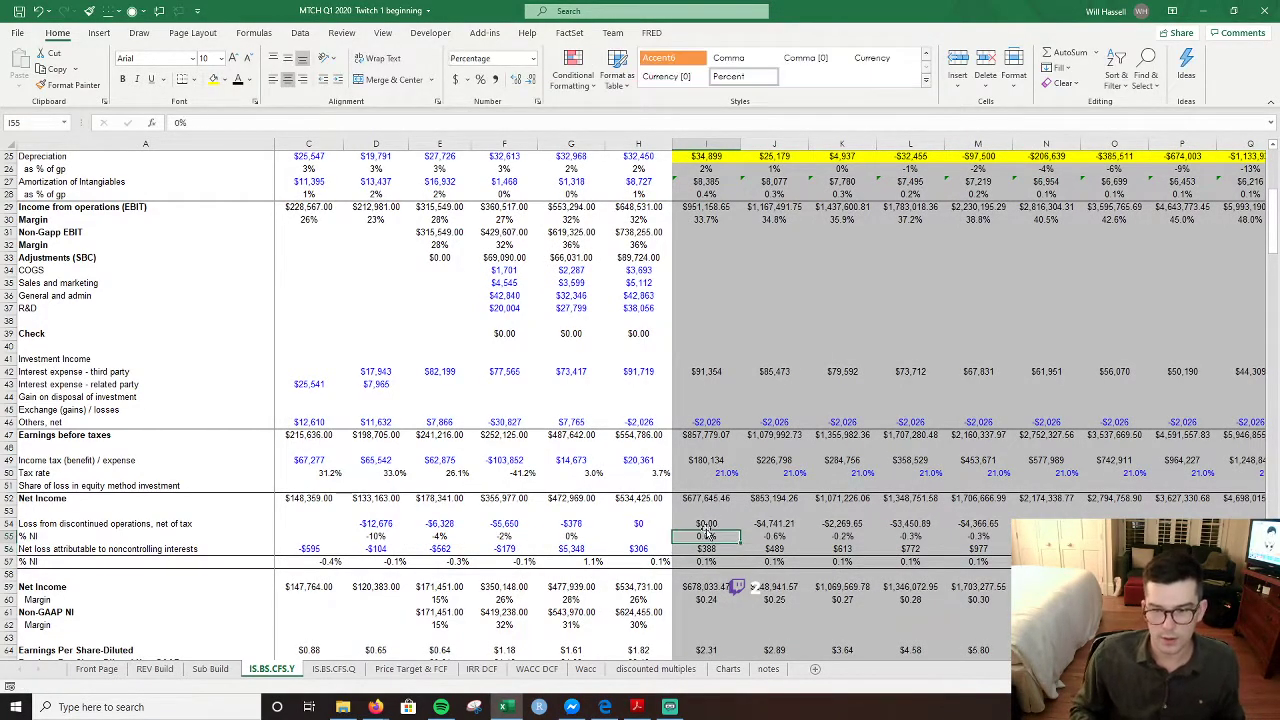
{"action": "key", "text": "ctrl+shift+Right"}
{"action": "key", "text": "ctrl+r"}
- Set the 2020 % NI for net loss attributable to noncontrolling interests to the AVERAGE of the historical percentages, B57:H57
{"action": "key", "text": "Down"}
{"action": "key", "text": "Left"}
{"action": "key", "text": "Left"}
{"action": "key", "text": "Left"}
{"action": "key", "text": "Left"}
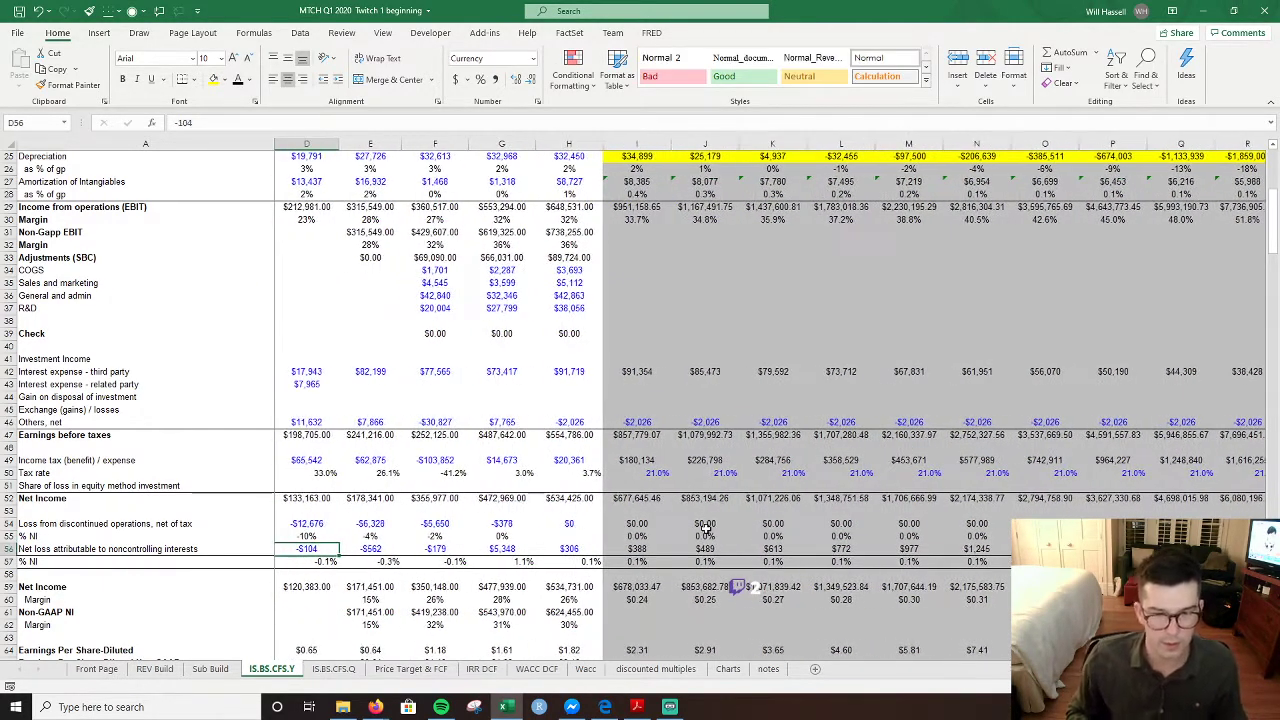
{"action": "key", "text": "Right"}
{"action": "key", "text": "Right"}
{"action": "key", "text": "Right"}
{"action": "key", "text": "Right"}
{"action": "key", "text": "Down"}
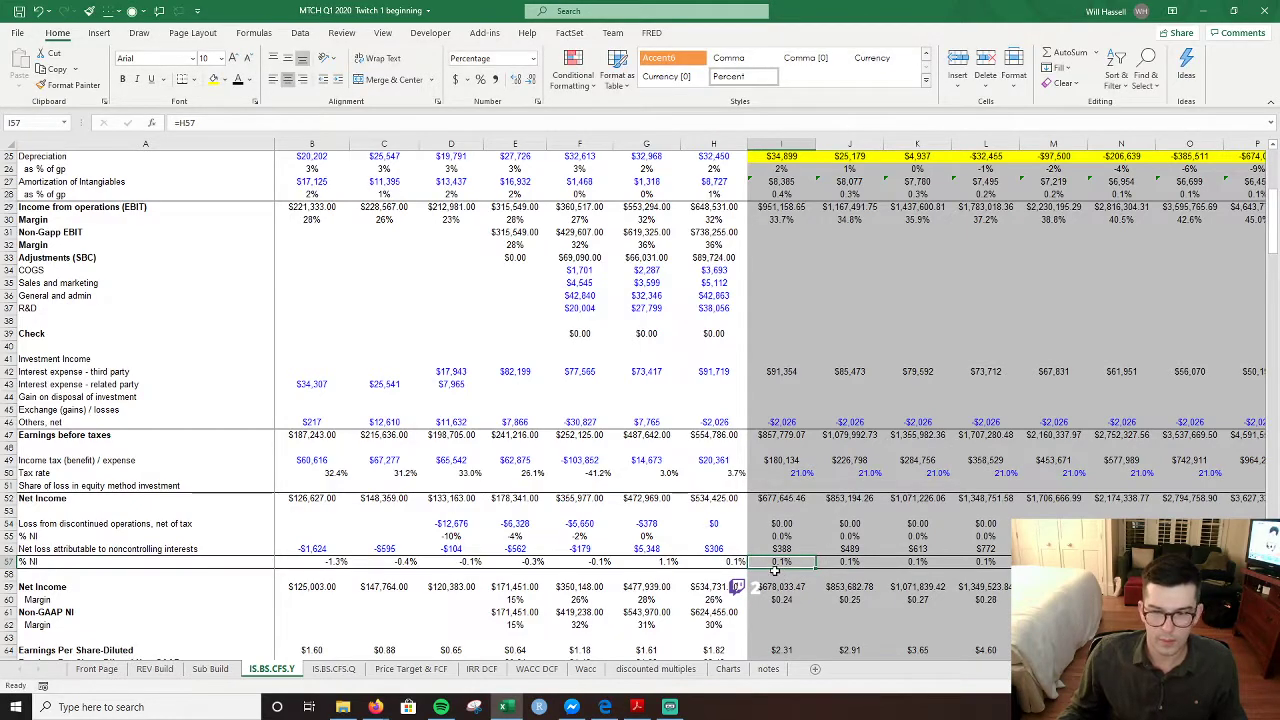
{"action": "type", "text": "=avera"}
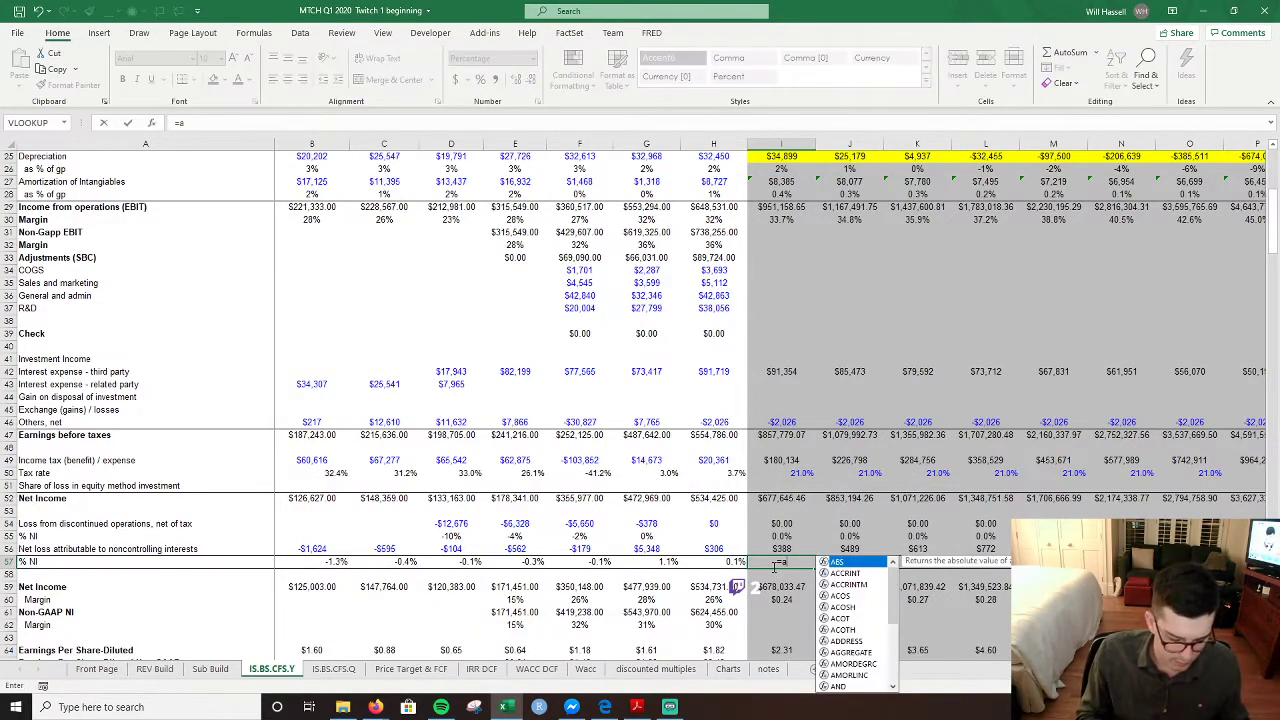
{"action": "key", "text": "Tab"}
{"action": "key", "text": "Left"}
{"action": "key", "text": "Left"}
{"action": "key", "text": "Left"}
{"action": "key", "text": "Left"}
{"action": "key", "text": "Left"}
{"action": "key", "text": "Left"}
{"action": "key", "text": "Left"}
{"action": "key", "text": "Left"}
{"action": "key", "text": "Right"}
{"action": "key", "text": "shift+Right"}
{"action": "key", "text": "shift+Right"}
{"action": "key", "text": "shift+Right"}
{"action": "key", "text": "shift+Right"}
{"action": "key", "text": "shift+Right"}
{"action": "key", "text": "shift+Right"}
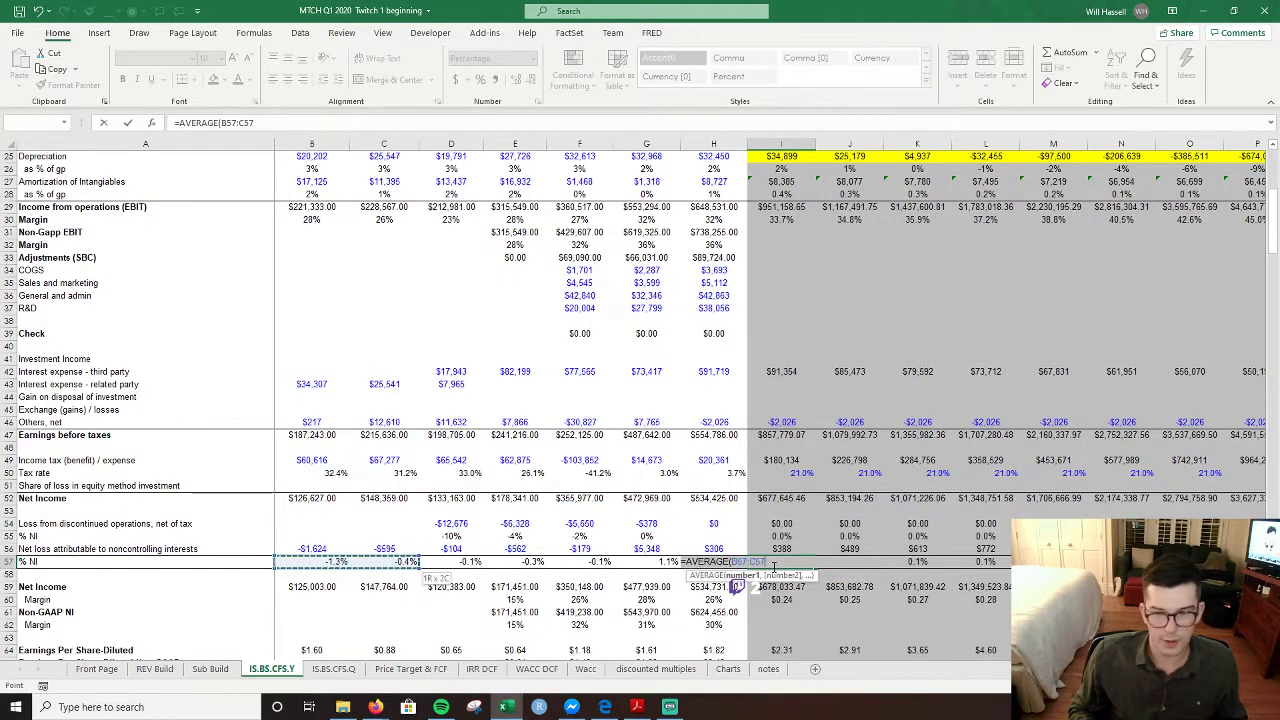
{"action": "key", "text": "Return"}
- Review the noncontrolling interests % NI row across the forecast and historical years
{"action": "key", "text": "Up"}
{"action": "key", "text": "Right"}
{"action": "key", "text": "Right"}
{"action": "key", "text": "Right"}
{"action": "key", "text": "Right"}
{"action": "key", "text": "Right"}
{"action": "key", "text": "Right"}
{"action": "key", "text": "Right"}
{"action": "key", "text": "Right"}
{"action": "key", "text": "Right"}
{"action": "key", "text": "Right"}
{"action": "key", "text": "Right"}
{"action": "key", "text": "Right"}
{"action": "key", "text": "Left"}
{"action": "key", "text": "Left"}
{"action": "key", "text": "Left"}
{"action": "key", "text": "Left"}
{"action": "key", "text": "Left"}
{"action": "key", "text": "Left"}
{"action": "key", "text": "Left"}
{"action": "key", "text": "Left"}
{"action": "key", "text": "Left"}
{"action": "key", "text": "Left"}
{"action": "key", "text": "Left"}
{"action": "key", "text": "Left"}
{"action": "key", "text": "Left"}
{"action": "key", "text": "Left"}
{"action": "key", "text": "Left"}
{"action": "key", "text": "Left"}
{"action": "key", "text": "Left"}
{"action": "key", "text": "Left"}
{"action": "key", "text": "Left"}
{"action": "key", "text": "Left"}
{"action": "key", "text": "Right"}
{"action": "key", "text": "Right"}
{"action": "key", "text": "Right"}
{"action": "key", "text": "Right"}
{"action": "key", "text": "Right"}
{"action": "key", "text": "Right"}
{"action": "key", "text": "Right"}
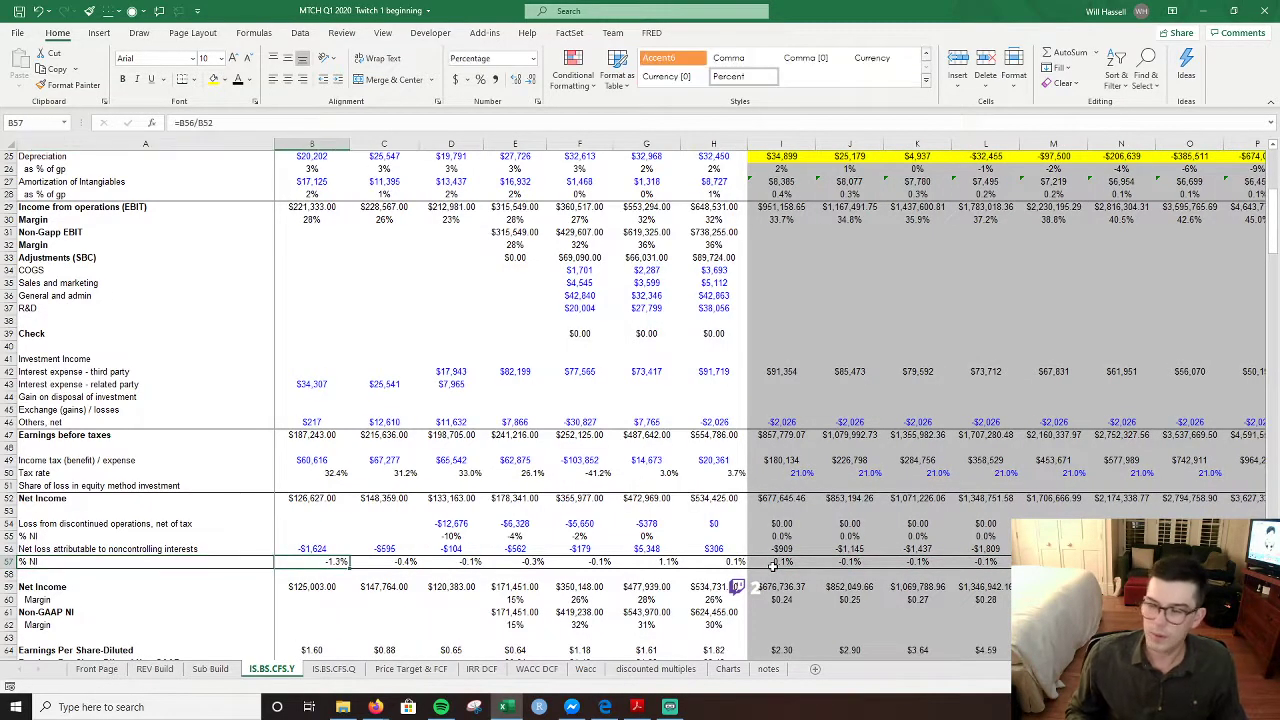
{"action": "key", "text": "Right"}
{"action": "key", "text": "Up"}
{"action": "key", "text": "Up"}
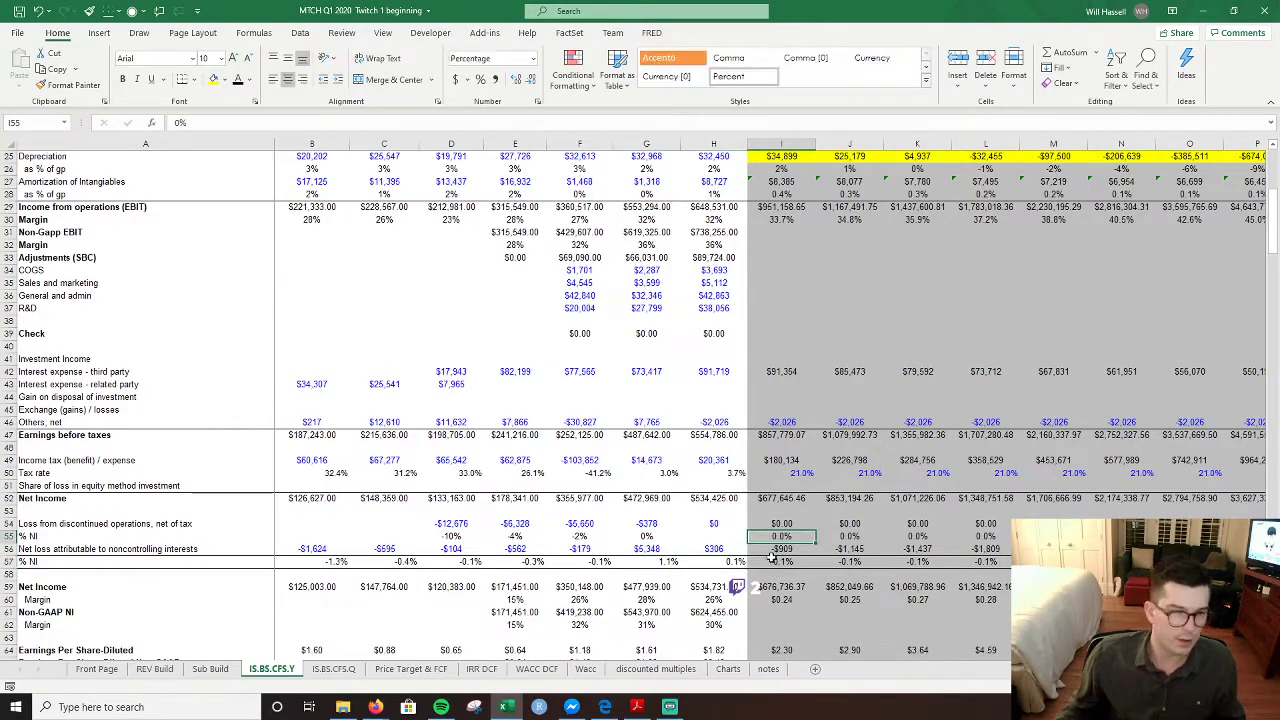
- Hide the two % NI rows, 55 and 57, beneath discontinued operations and noncontrolling interests
{"action": "left_click", "coordinate": [9, 536]}
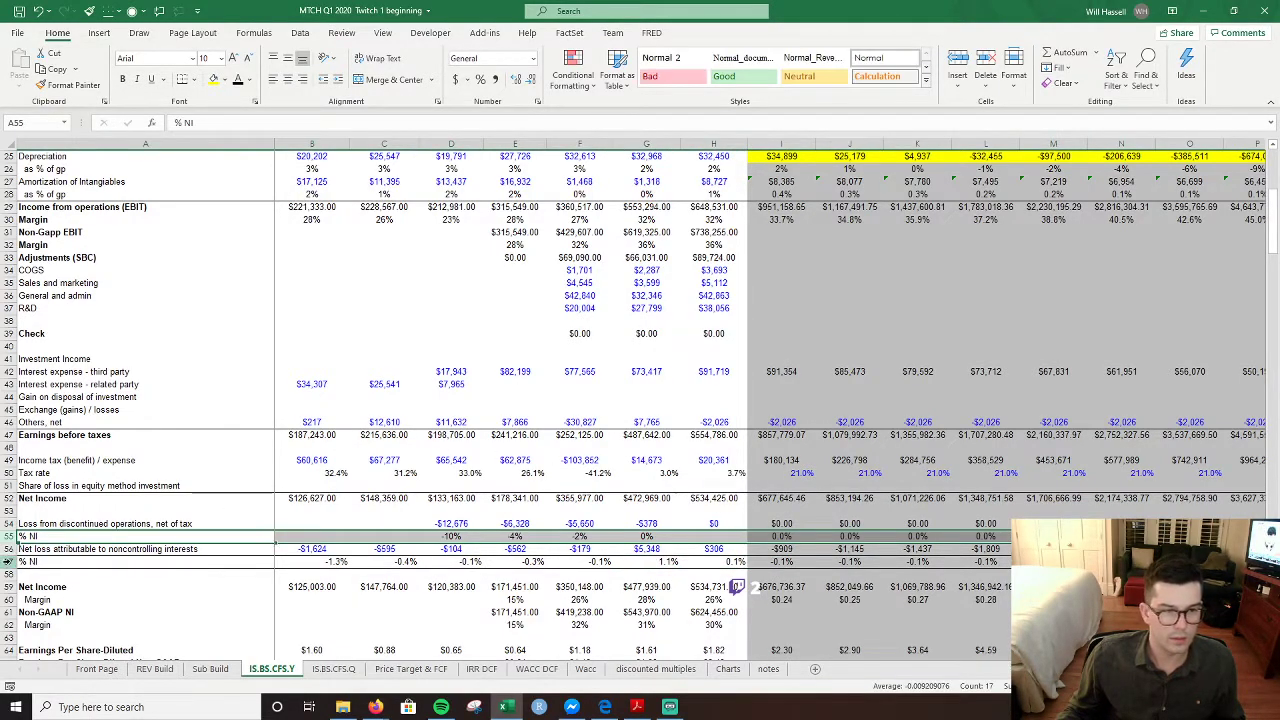
{"action": "left_click", "coordinate": [8, 562]}
{"action": "left_click", "coordinate": [131, 11]}
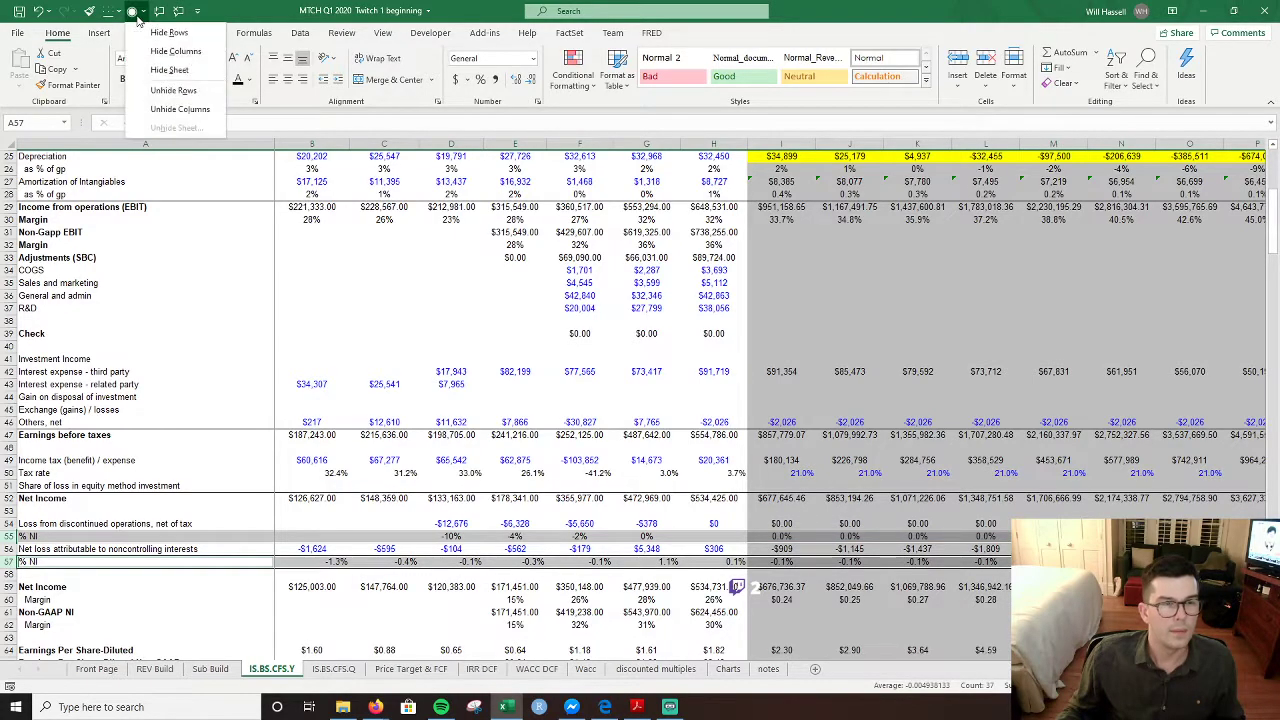
{"action": "left_click", "coordinate": [160, 33]}
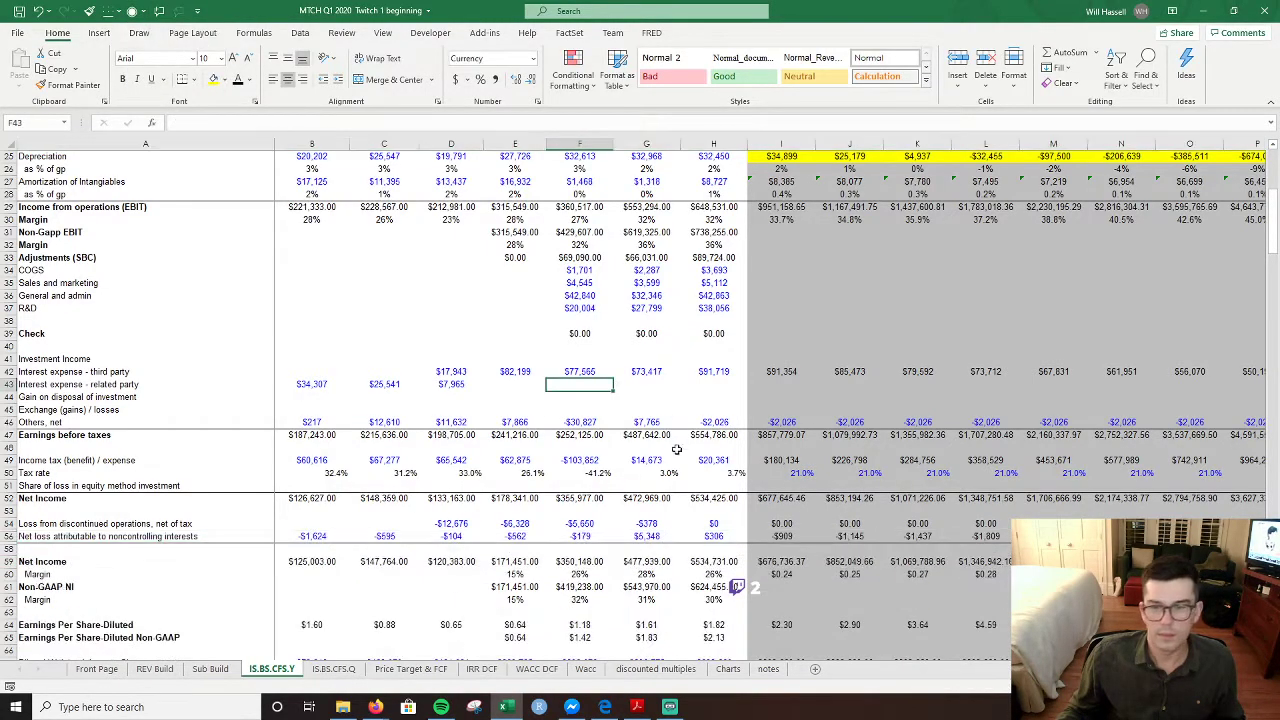
- Format the Net Income margin row as percentages for all forecast years, 2020 to 2031
{"action": "left_click", "coordinate": [797, 540]}
{"action": "key", "text": "Down"}
{"action": "key", "text": "Down"}
{"action": "key", "text": "Down"}
{"action": "key", "text": "Down"}
{"action": "key", "text": "Down"}
{"action": "key", "text": "Down"}
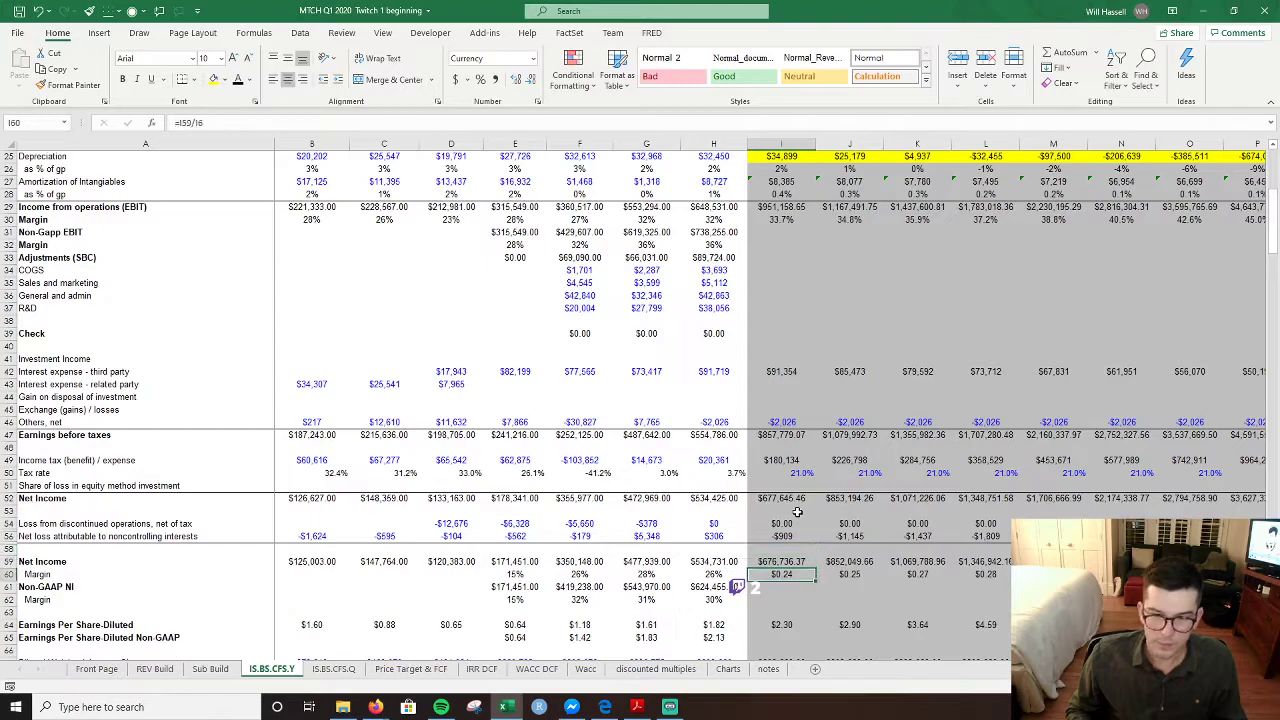
{"action": "key", "text": "Up"}
{"action": "key", "text": "Up"}
{"action": "key", "text": "Up"}
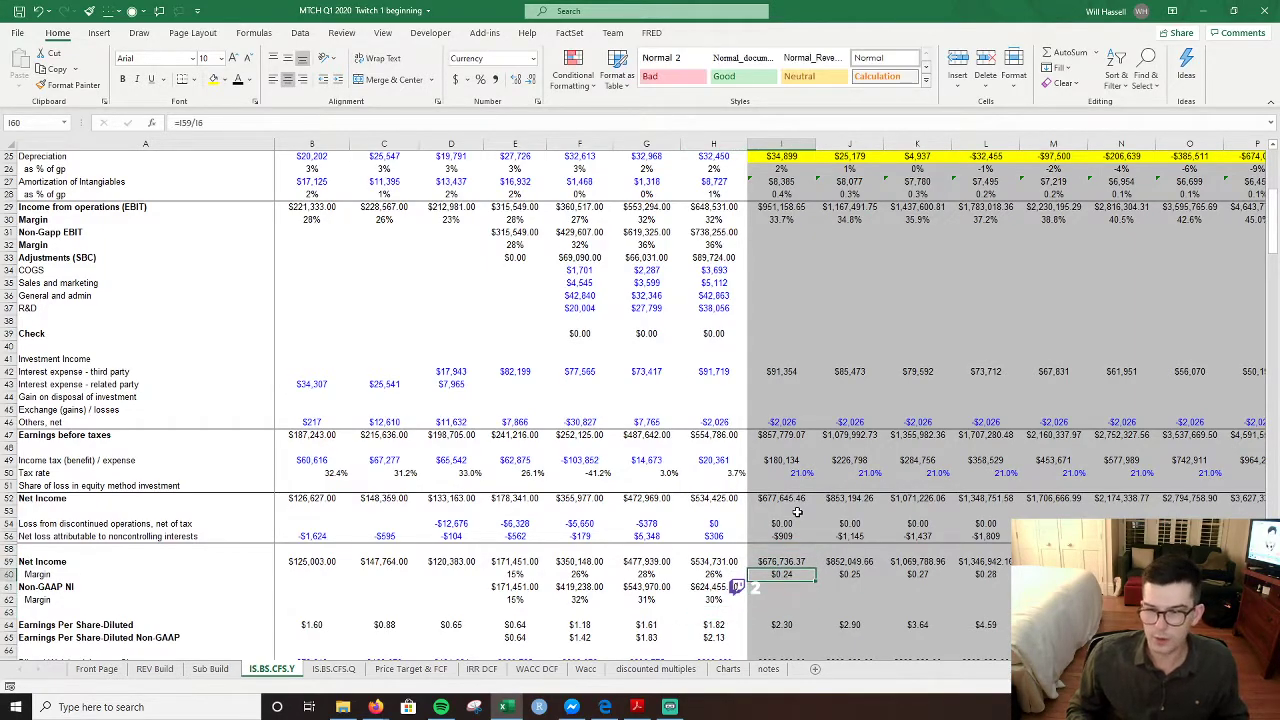
{"action": "key", "text": "ctrl+shift+Right"}
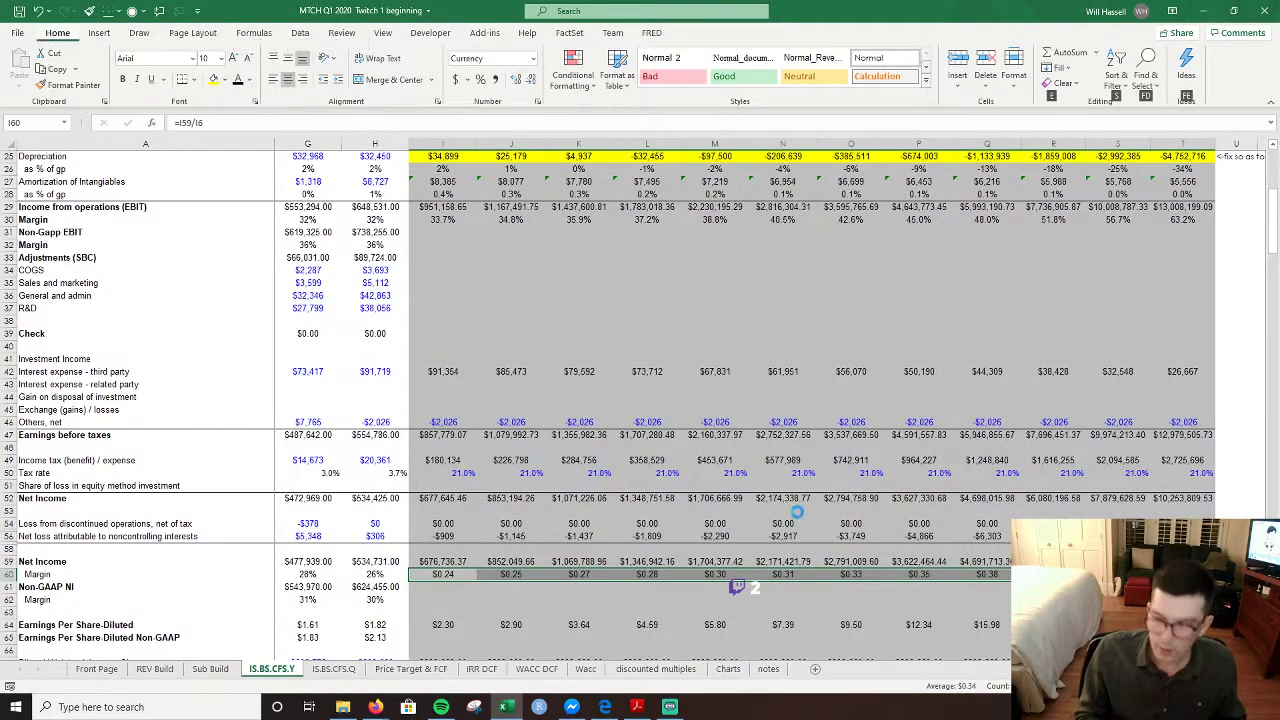
{"action": "key", "text": "ctrl+shift+5"}
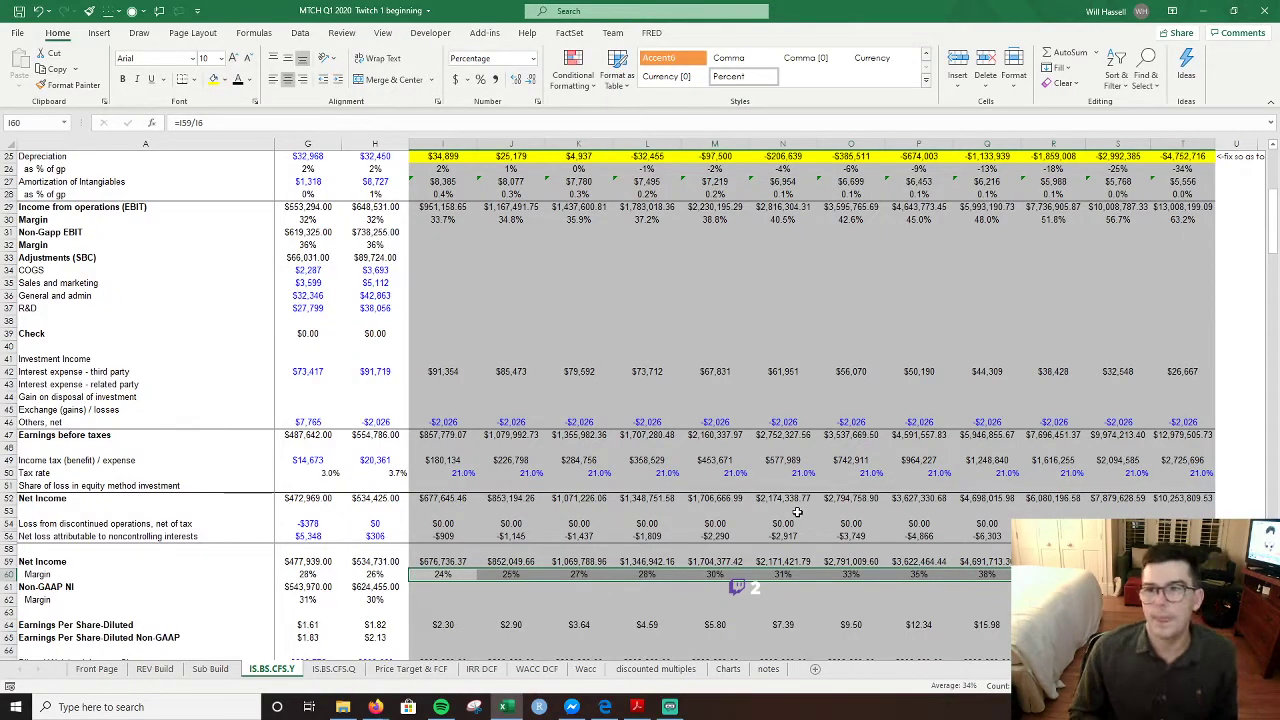
- Try adding depreciation instead of subtracting it in the 2031 income from operations (EBIT) formula
{"action": "left_click", "coordinate": [1053, 587]}
{"action": "scroll", "coordinate": [872, 413], "scroll_direction": "up", "scroll_amount": 4}
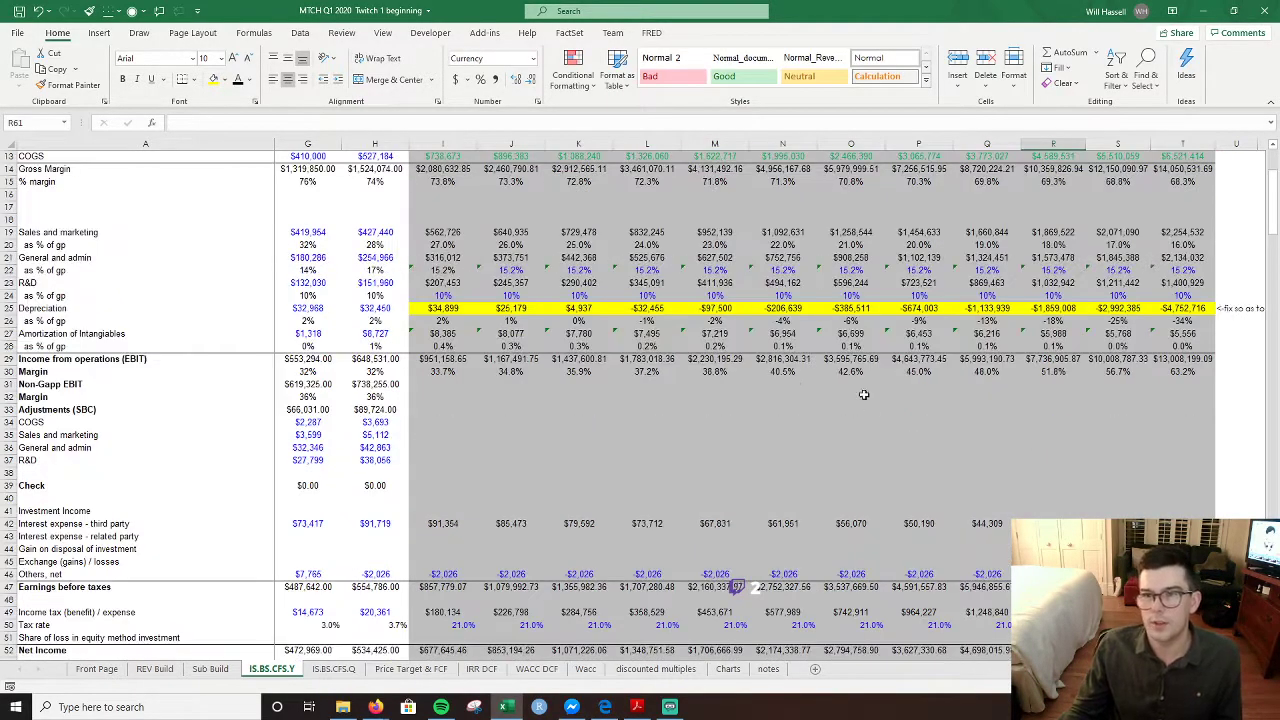
{"action": "double_click", "coordinate": [1165, 359]}
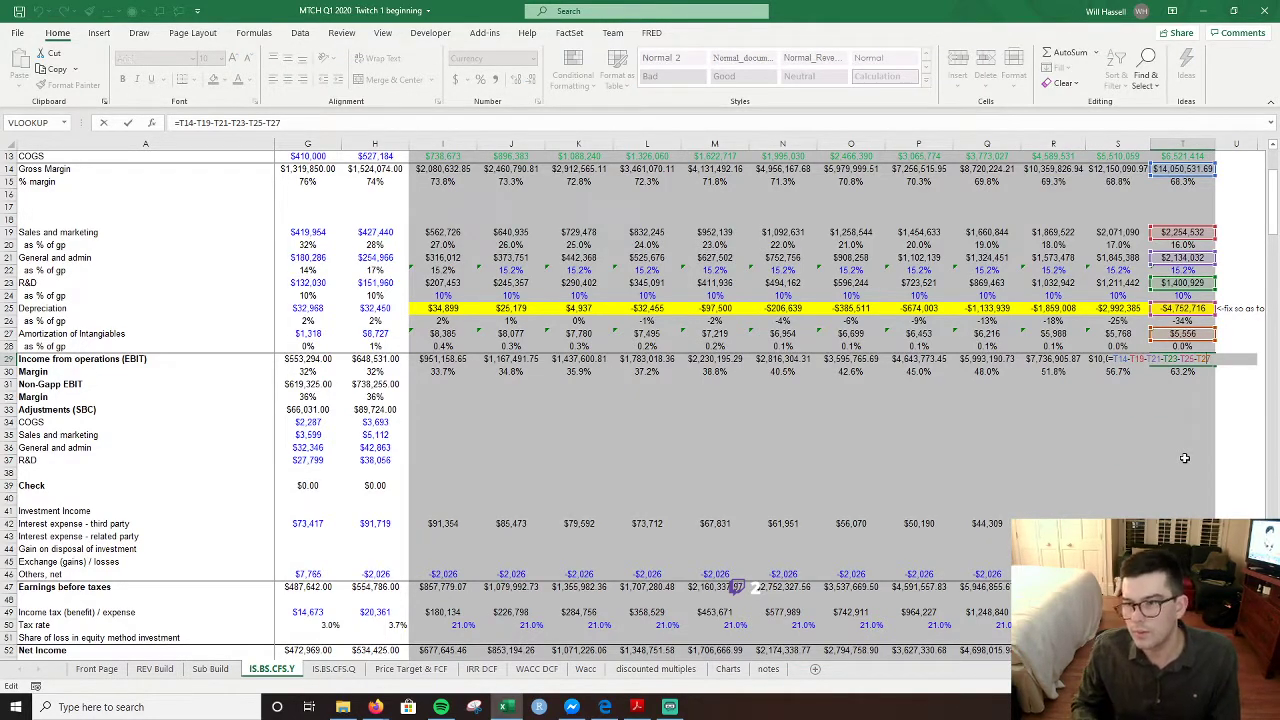
{"action": "key", "text": "Return"}
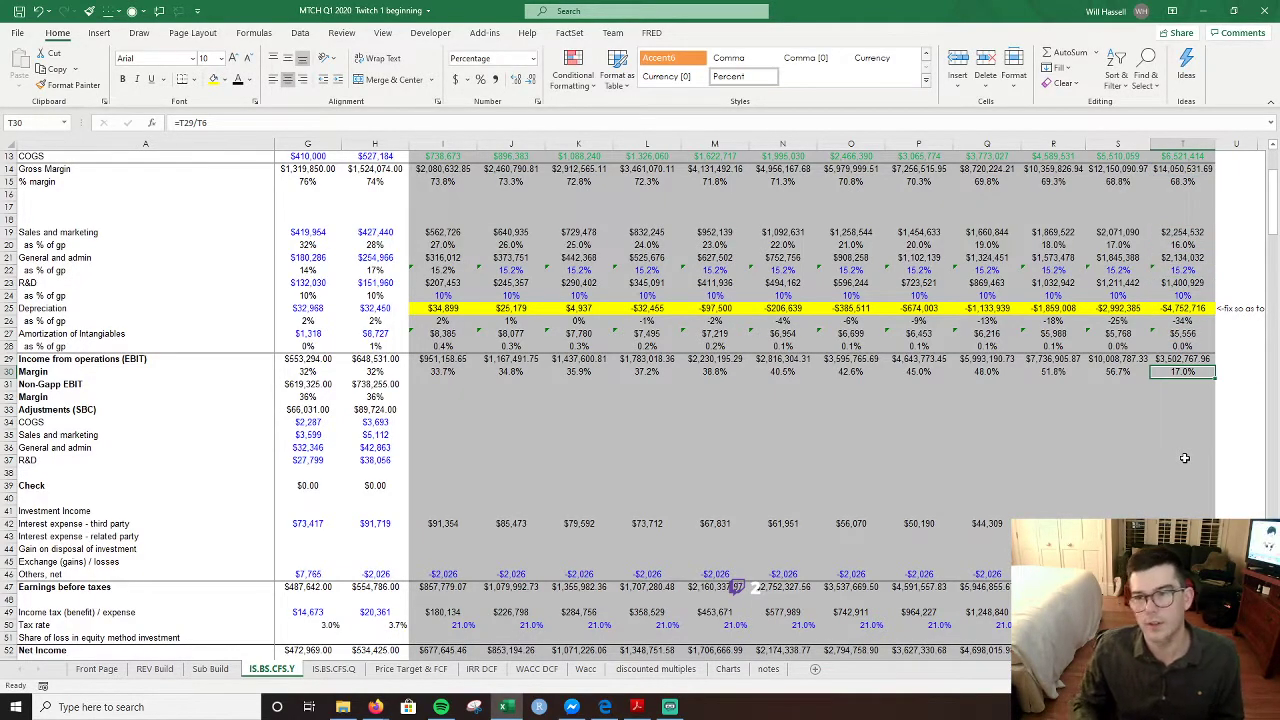
- Remove the depreciation term from the 2031 EBIT formula, leaving =T14-T19-T21-T23-T27
{"action": "key", "text": "Up"}
{"action": "key", "text": "F2"}
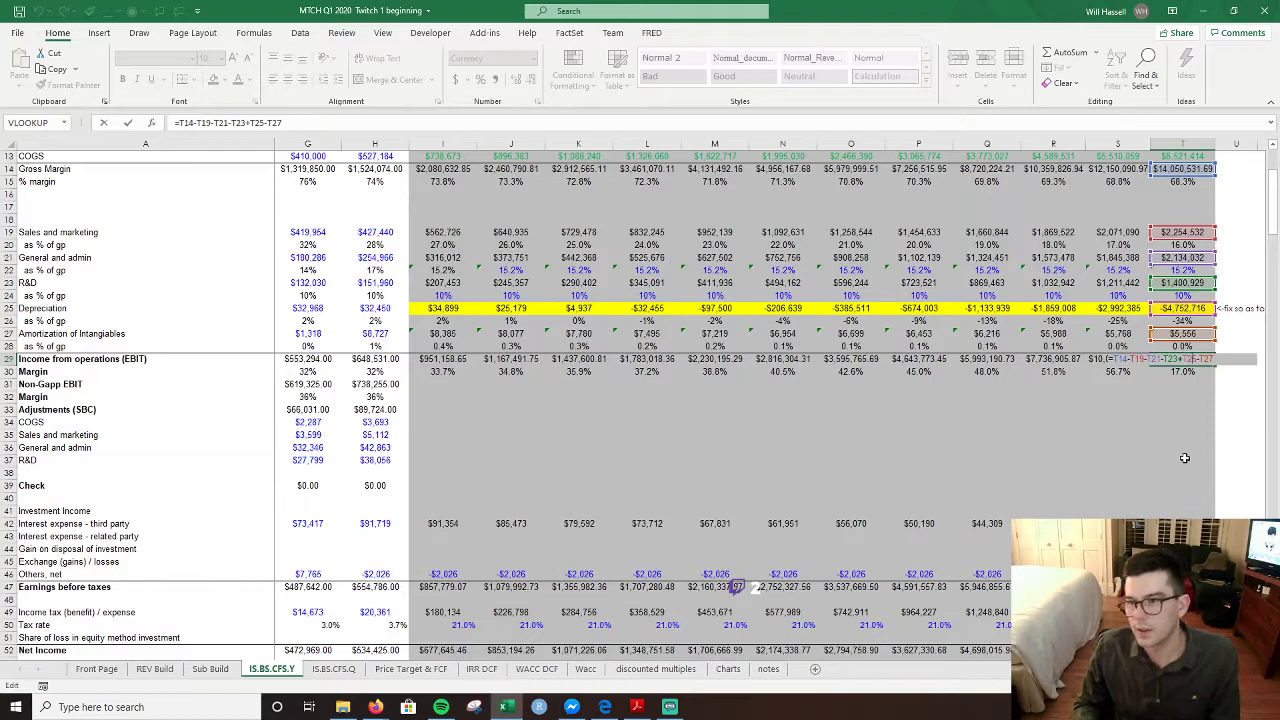
{"action": "key", "text": "Left"}
{"action": "key", "text": "Left"}
{"action": "key", "text": "Left"}
{"action": "key", "text": "Left"}
{"action": "key", "text": "BackSpace"}
{"action": "key", "text": "BackSpace"}
{"action": "key", "text": "BackSpace"}
{"action": "key", "text": "BackSpace"}
{"action": "key", "text": "ctrl+Return"}
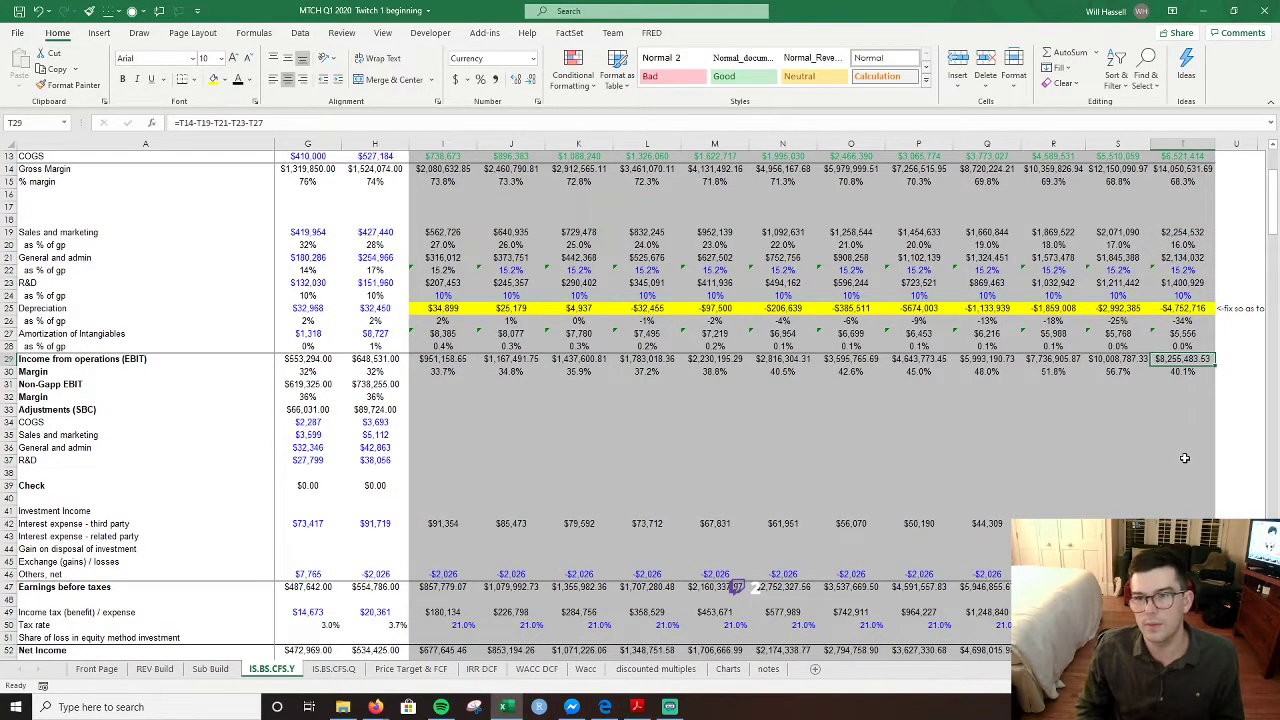
- Check the 2031 EBIT formula and review the income statement lines from EBIT down to the start of the balance sheet
{"action": "key", "text": "F2"}
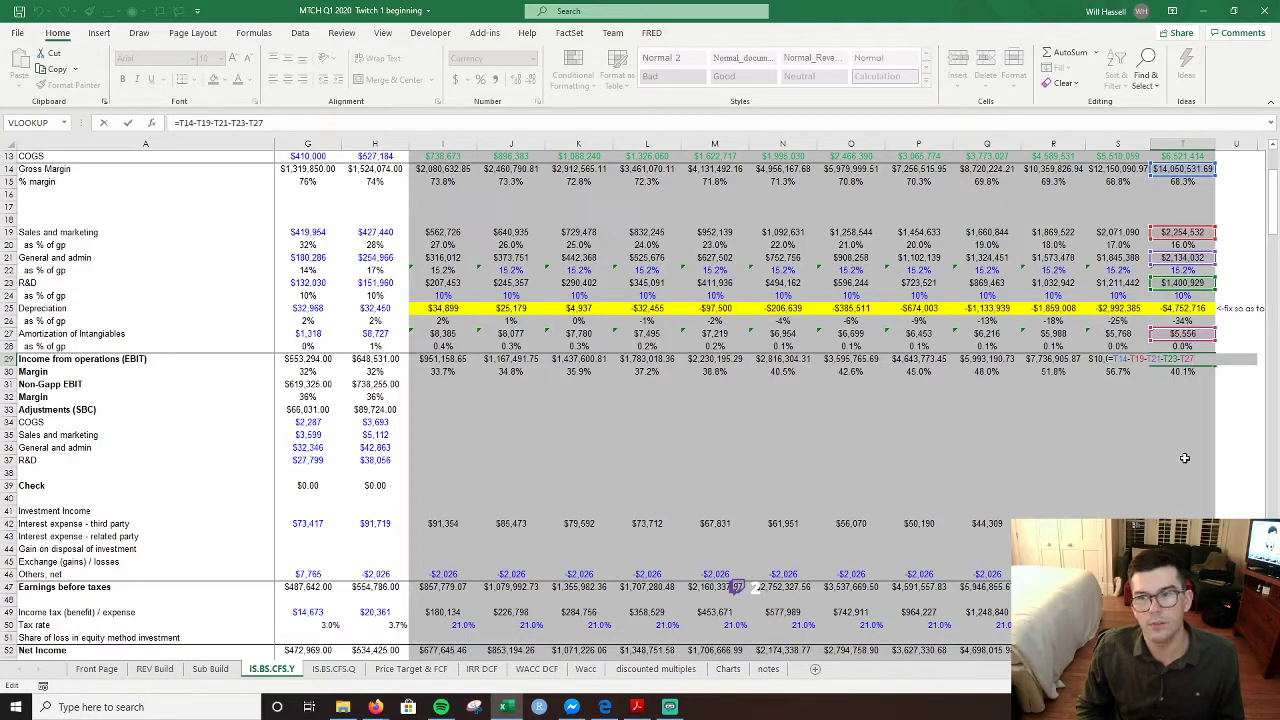
{"action": "key", "text": "Escape"}
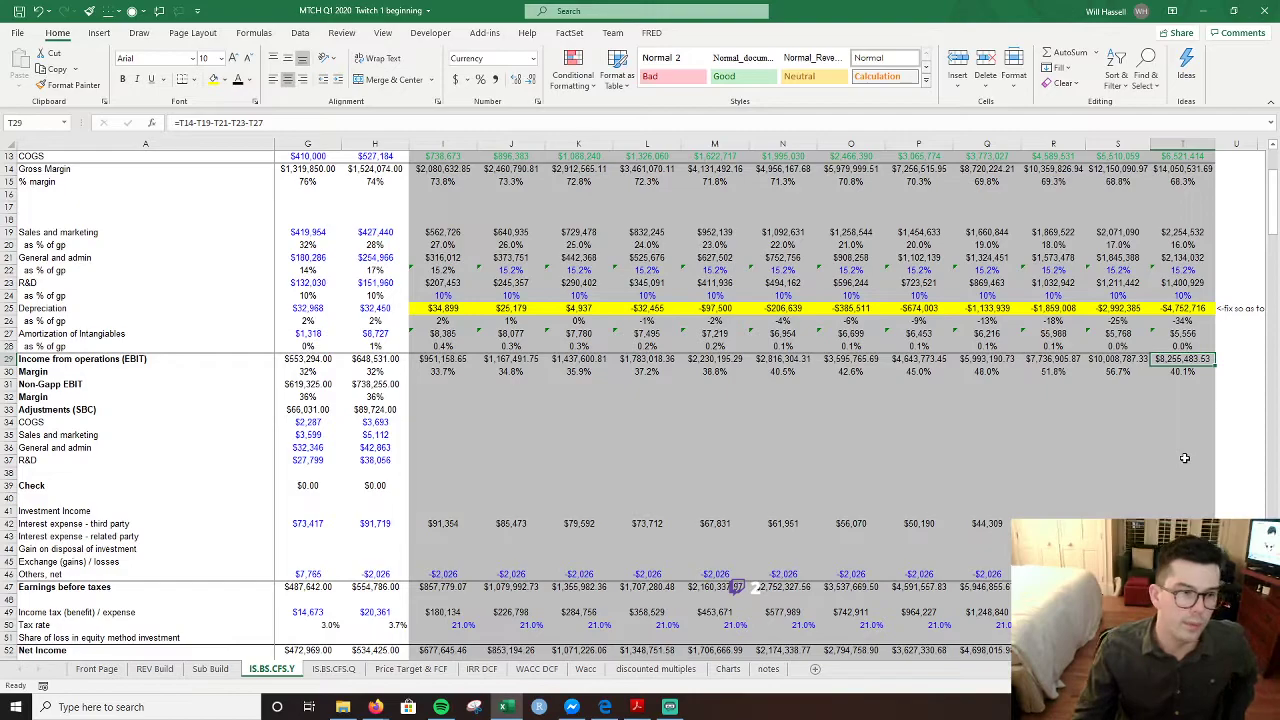
{"action": "key", "text": "F2"}
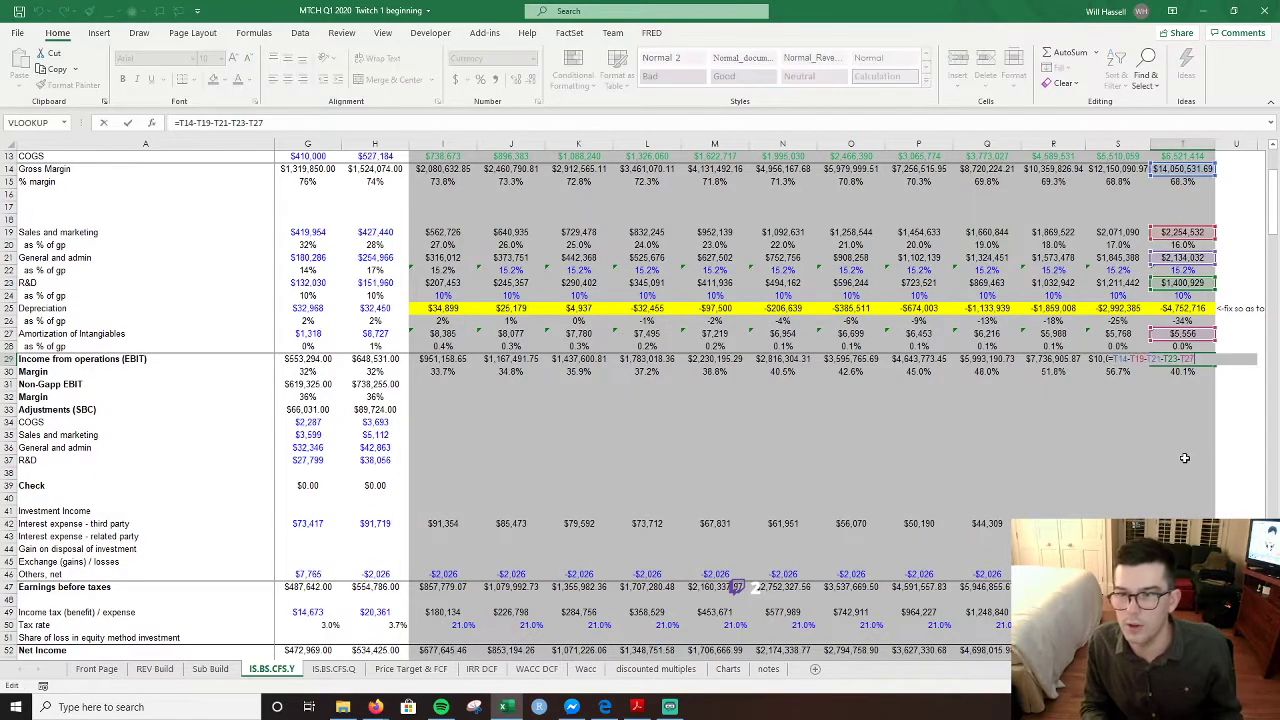
{"action": "key", "text": "Escape"}
{"action": "scroll", "coordinate": [1184, 457], "scroll_direction": "down", "scroll_amount": 10}
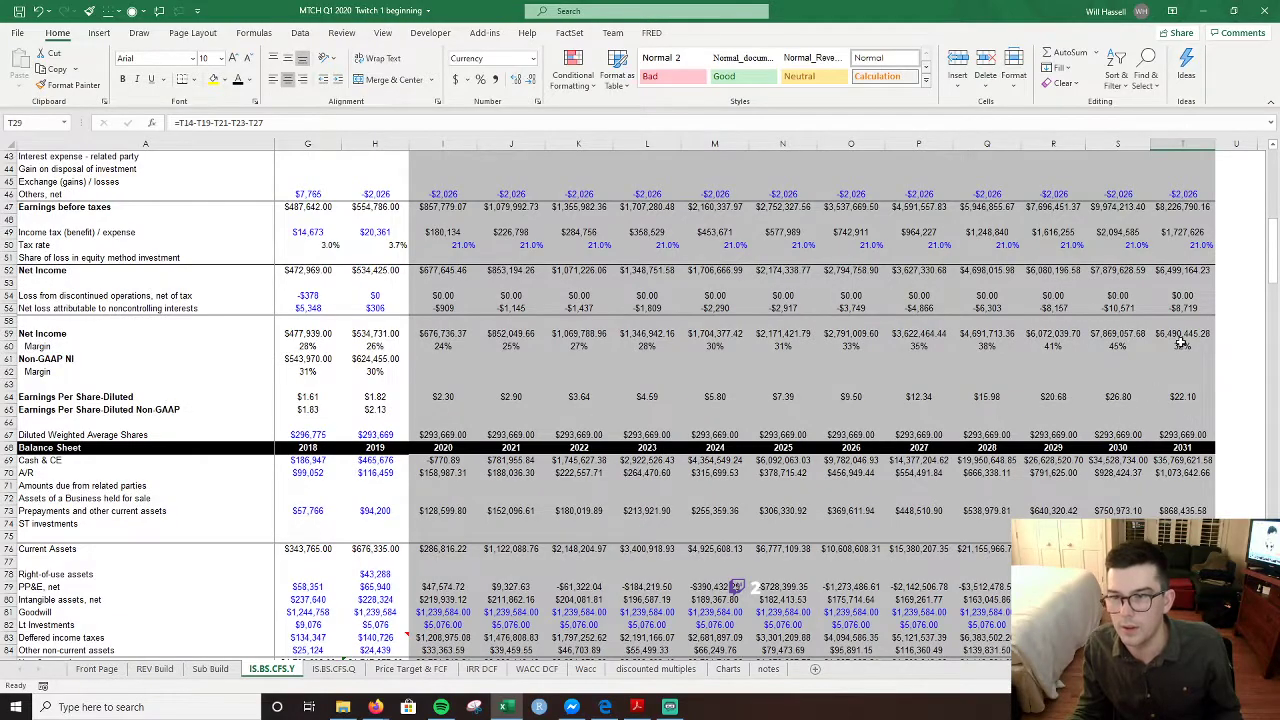
{"action": "scroll", "coordinate": [1181, 343], "scroll_direction": "up", "scroll_amount": 8}
{"action": "scroll", "coordinate": [1143, 447], "scroll_direction": "down", "scroll_amount": 6}
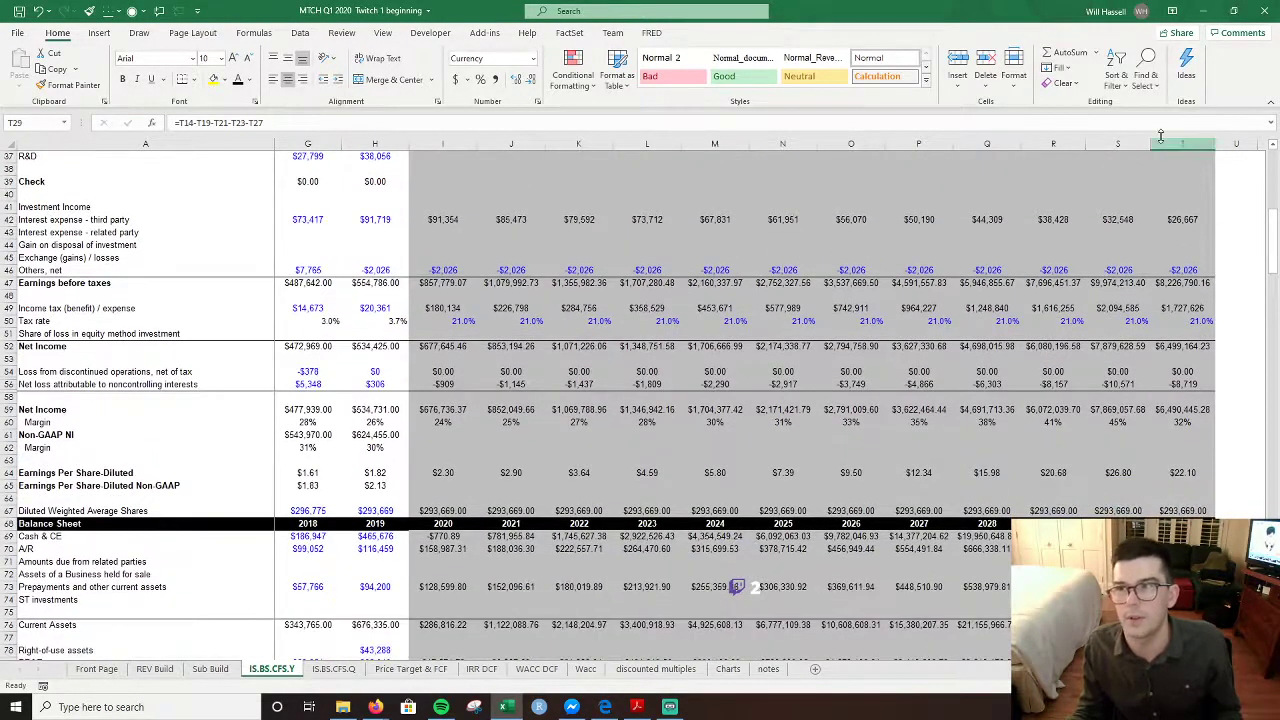
{"action": "scroll", "coordinate": [1030, 372], "scroll_direction": "up", "scroll_amount": 5}
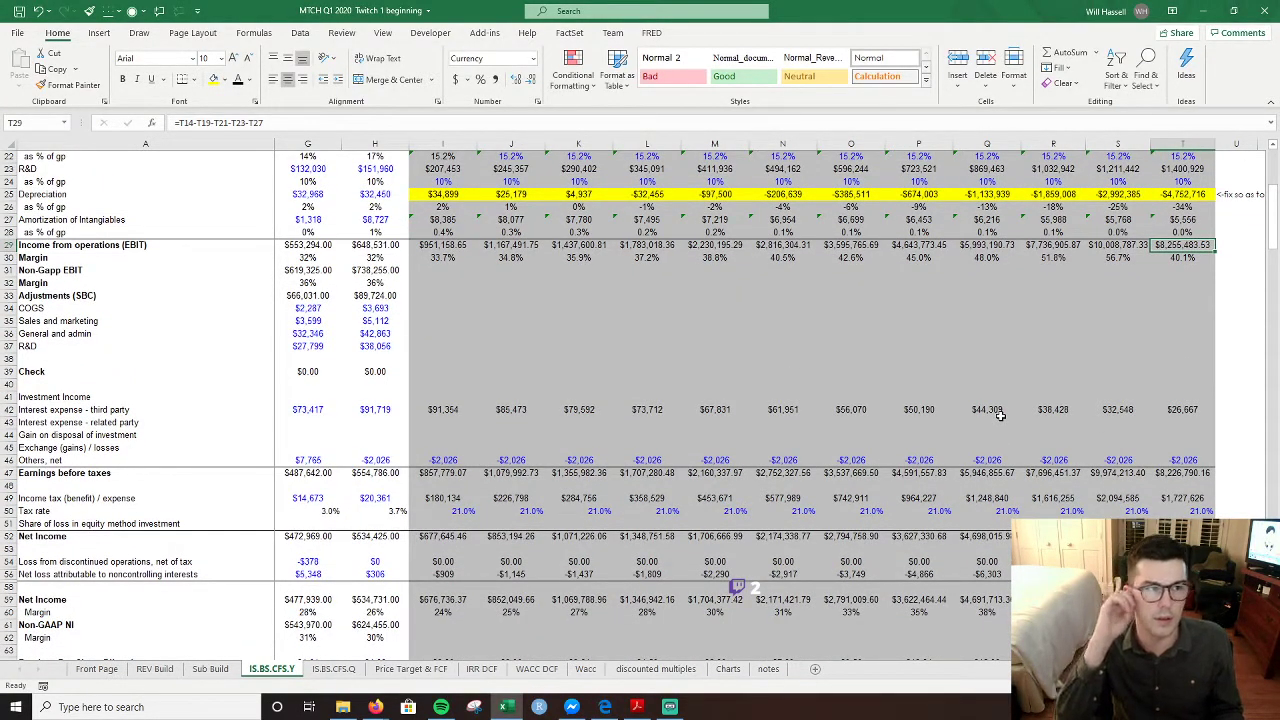
{"action": "scroll", "coordinate": [1000, 415], "scroll_direction": "down", "scroll_amount": 3}
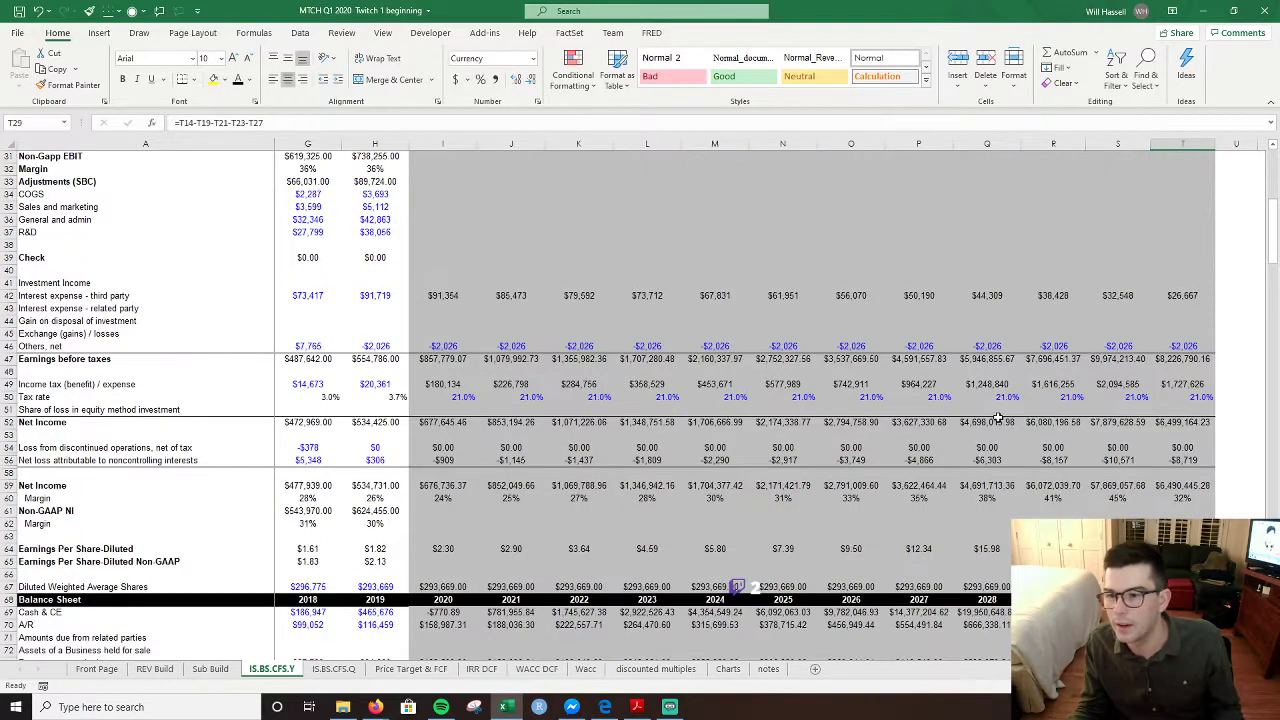
- Inspect the 2020 formulas for diluted weighted average shares, diluted earnings per share, Net Income and its margin
{"action": "left_click", "coordinate": [446, 587]}
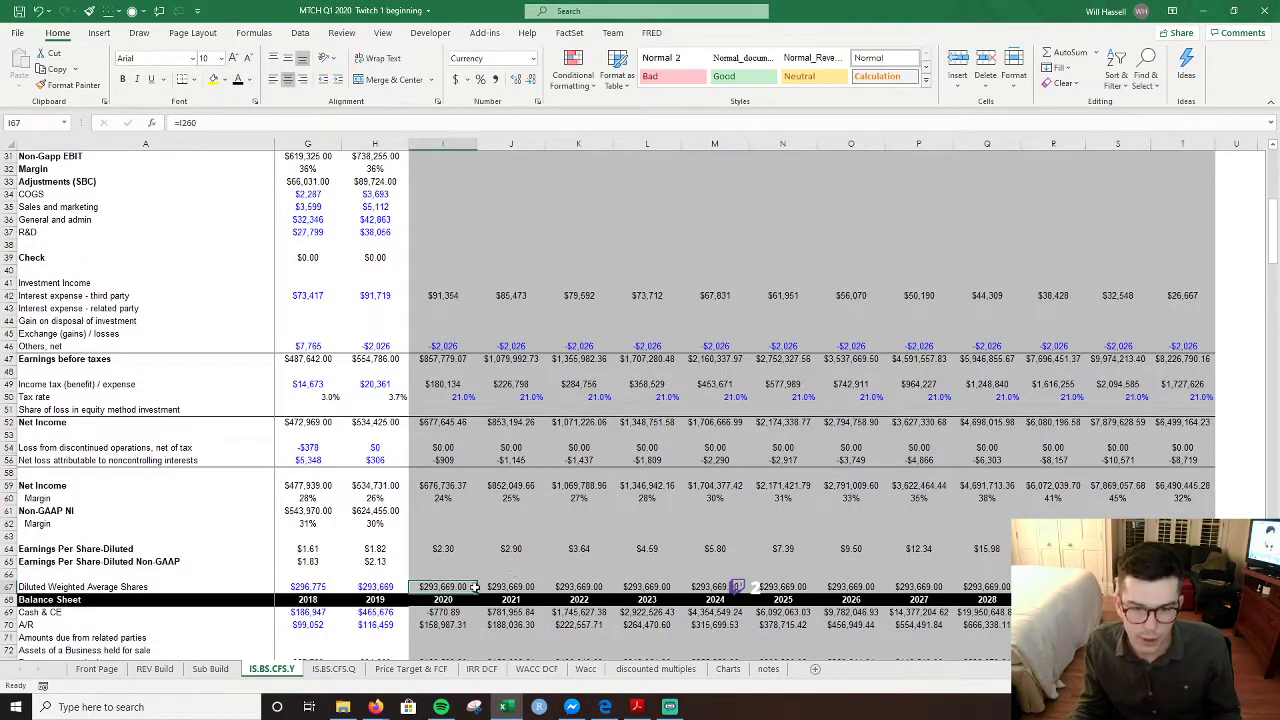
{"action": "left_click", "coordinate": [436, 551]}
{"action": "key", "text": "F2"}
{"action": "key", "text": "Escape"}
{"action": "key", "text": "F2"}
{"action": "key", "text": "Escape"}
{"action": "left_click", "coordinate": [458, 486]}
{"action": "key", "text": "F2"}
{"action": "key", "text": "Escape"}
{"action": "left_click", "coordinate": [449, 508]}
{"action": "left_click", "coordinate": [446, 499]}
{"action": "key", "text": "F2"}
{"action": "key", "text": "Escape"}
{"action": "left_click", "coordinate": [454, 488]}
{"action": "key", "text": "F2"}
{"action": "key", "text": "Escape"}
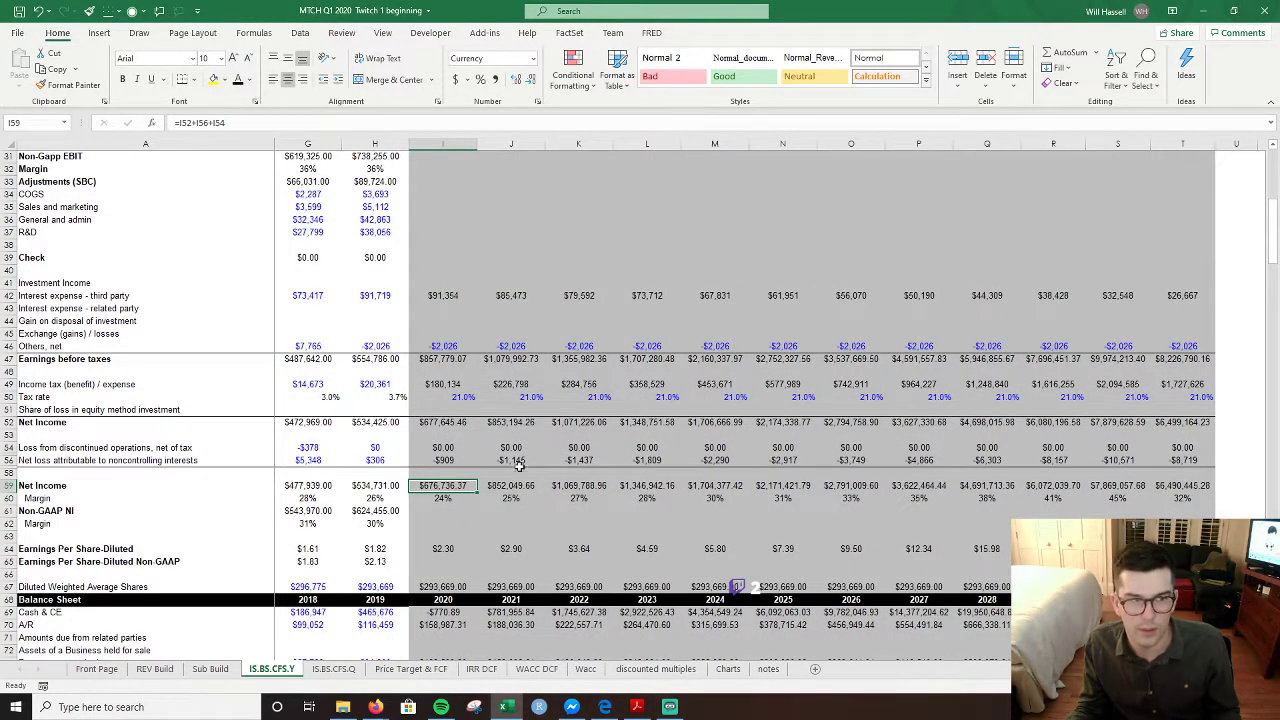
- Review the Adjustments (SBC) section and the expense lines above it across the historical and forecast years
{"action": "scroll", "coordinate": [511, 462], "scroll_direction": "up", "scroll_amount": 1}
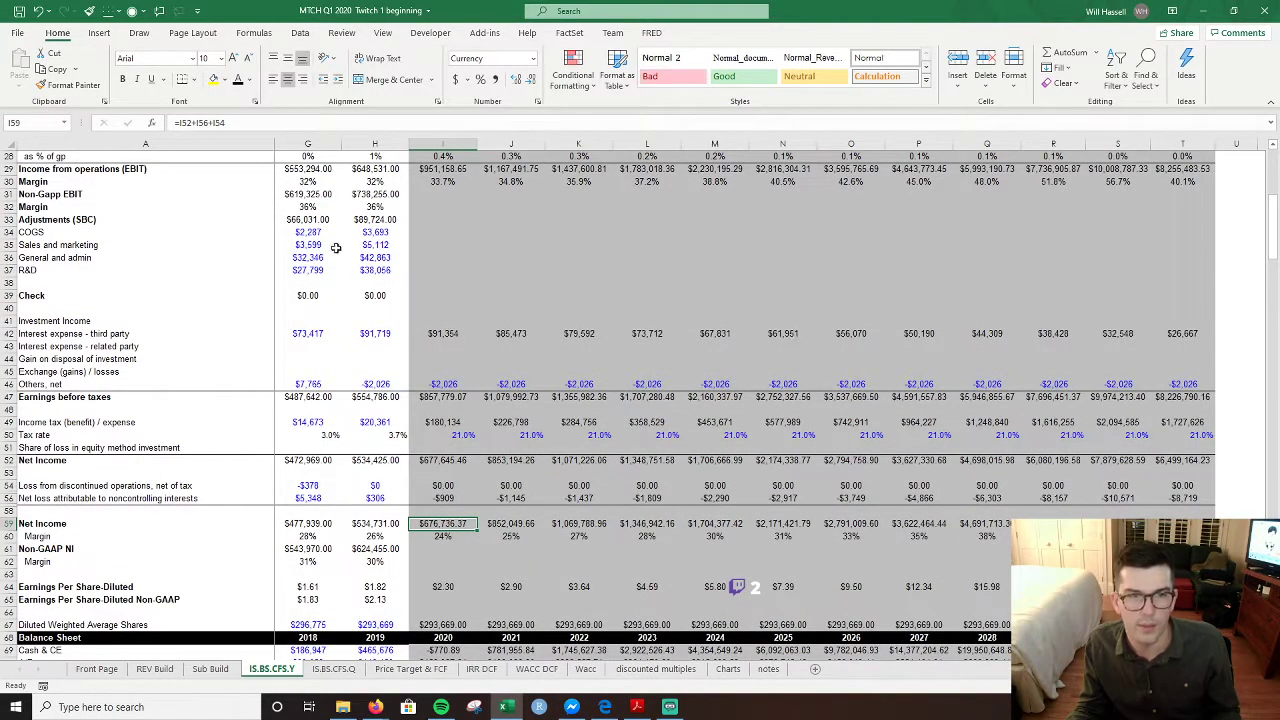
{"action": "left_click", "coordinate": [411, 219]}
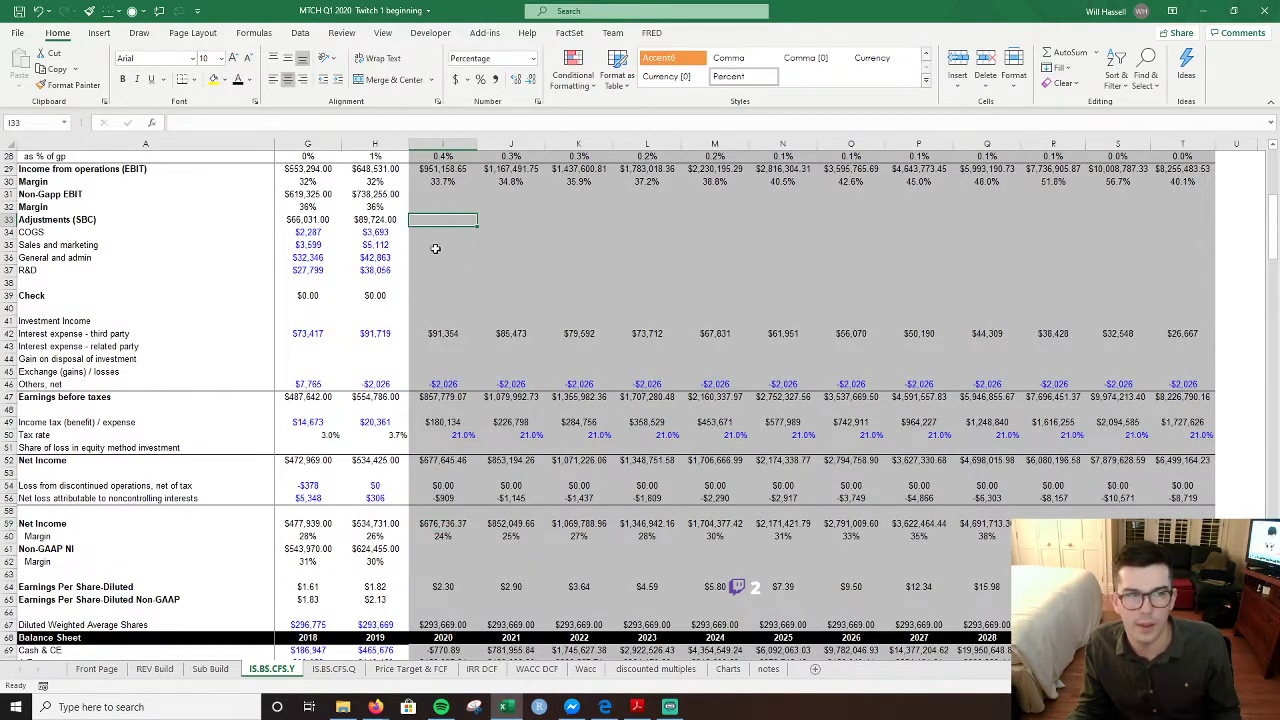
{"action": "scroll", "coordinate": [383, 303], "scroll_direction": "up", "scroll_amount": 4}
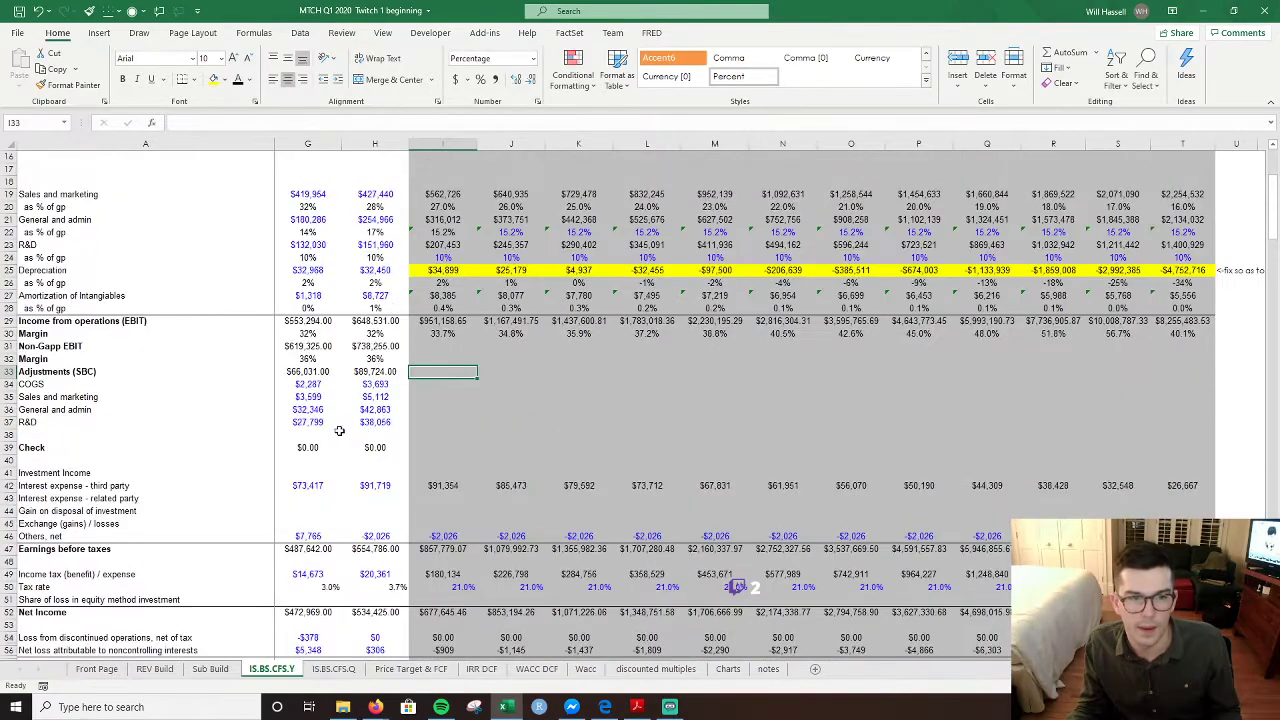
{"action": "scroll", "coordinate": [640, 400], "scroll_direction": "left", "scroll_amount": 3}
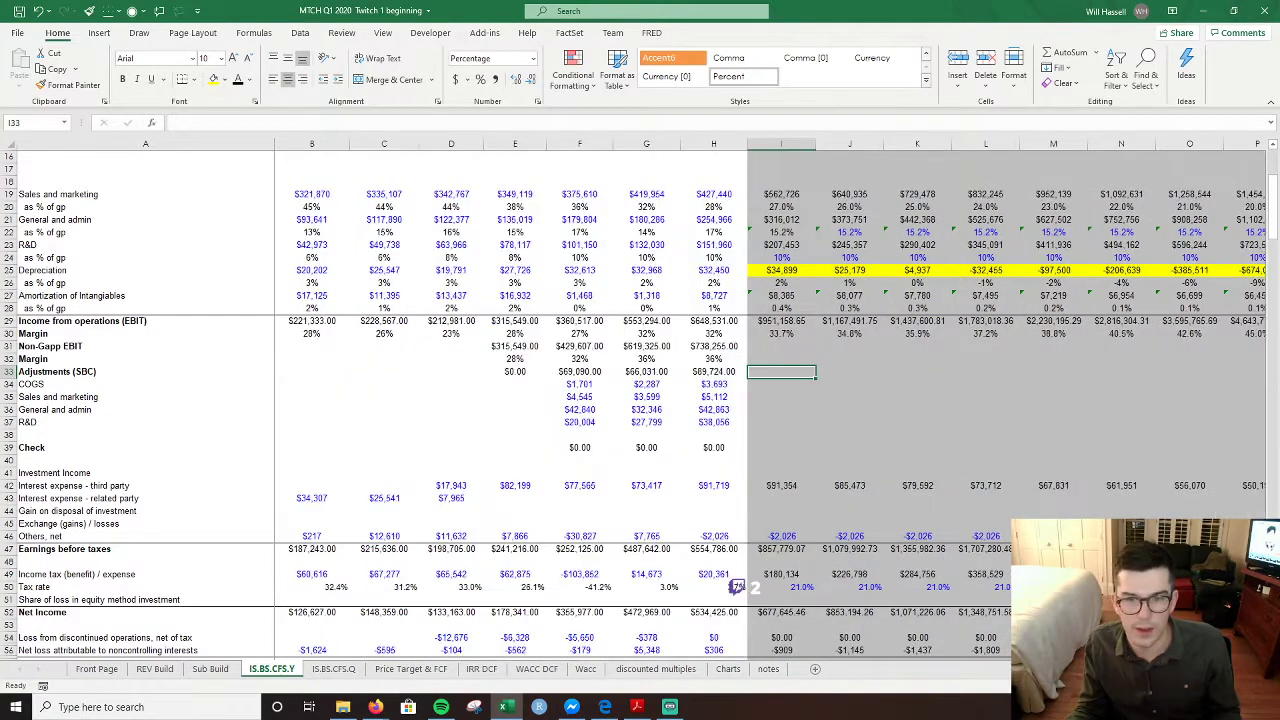
{"action": "scroll", "coordinate": [640, 400], "scroll_direction": "right", "scroll_amount": 3}
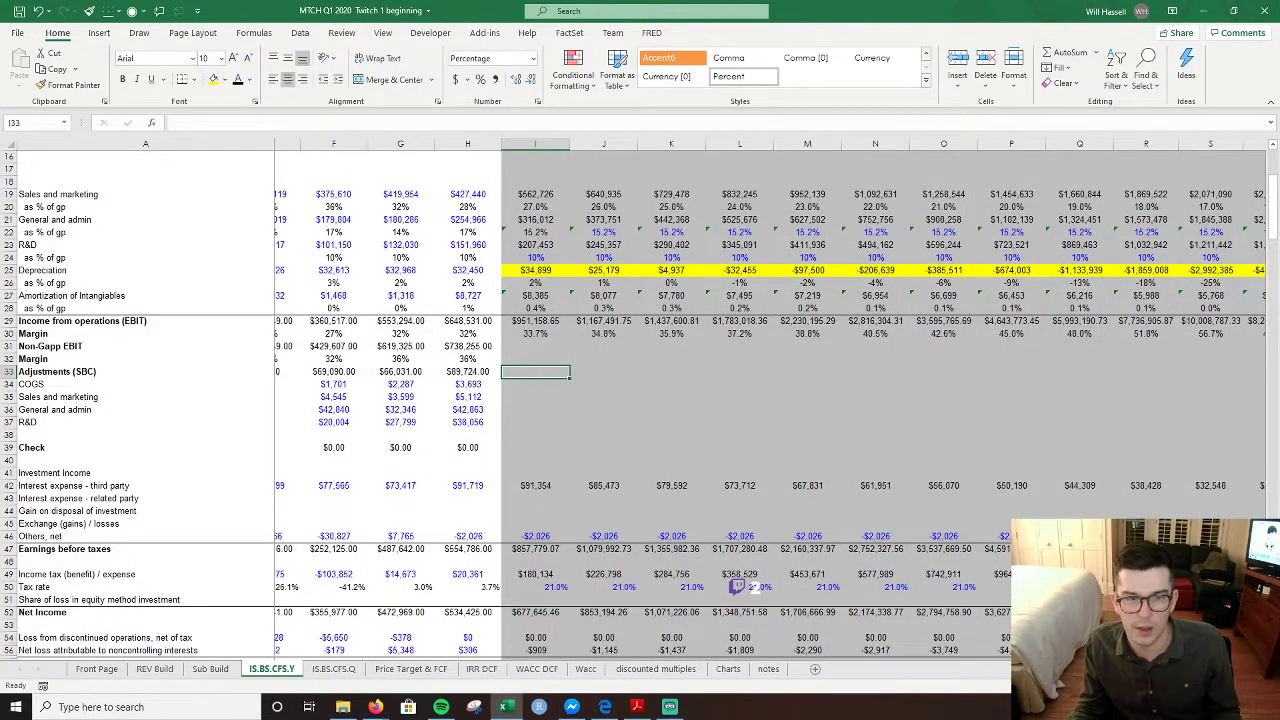
{"action": "scroll", "coordinate": [640, 400], "scroll_direction": "right", "scroll_amount": 1}
{"action": "scroll", "coordinate": [640, 400], "scroll_direction": "left", "scroll_amount": 3}
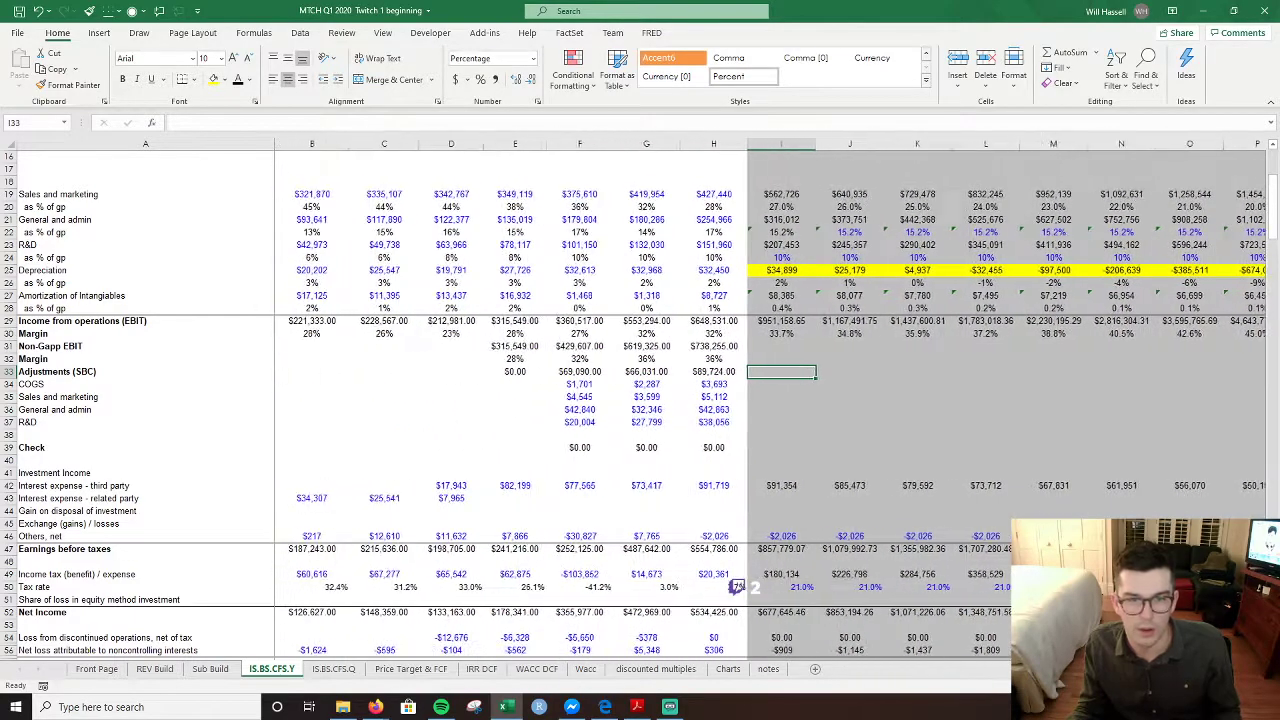
- Inspect the 2017 formulas for earnings before taxes and Adjustments (SBC), along with the Check row
{"action": "double_click", "coordinate": [583, 550]}
{"action": "key", "text": "Escape"}
{"action": "left_click", "coordinate": [712, 447]}
{"action": "left_click", "coordinate": [581, 373]}
{"action": "key", "text": "F2"}
{"action": "key", "text": "Escape"}
{"action": "key", "text": "F2"}
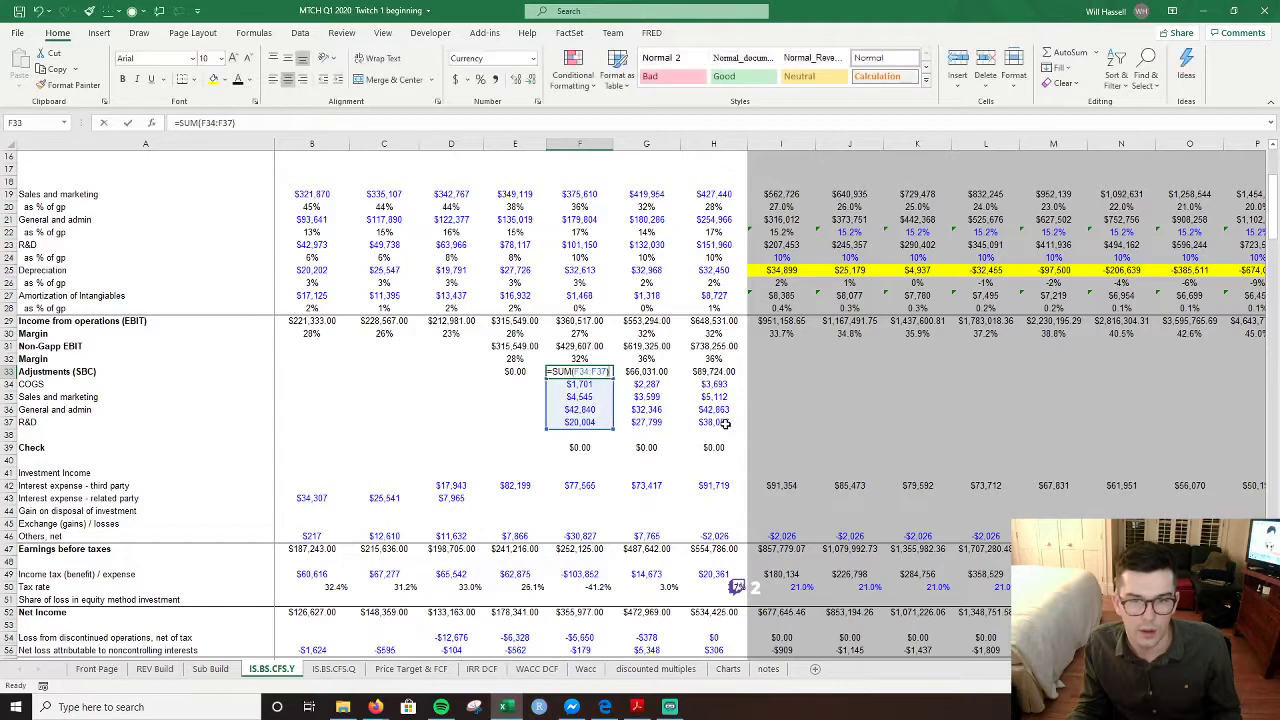
{"action": "key", "text": "Escape"}
{"action": "left_click", "coordinate": [531, 447]}
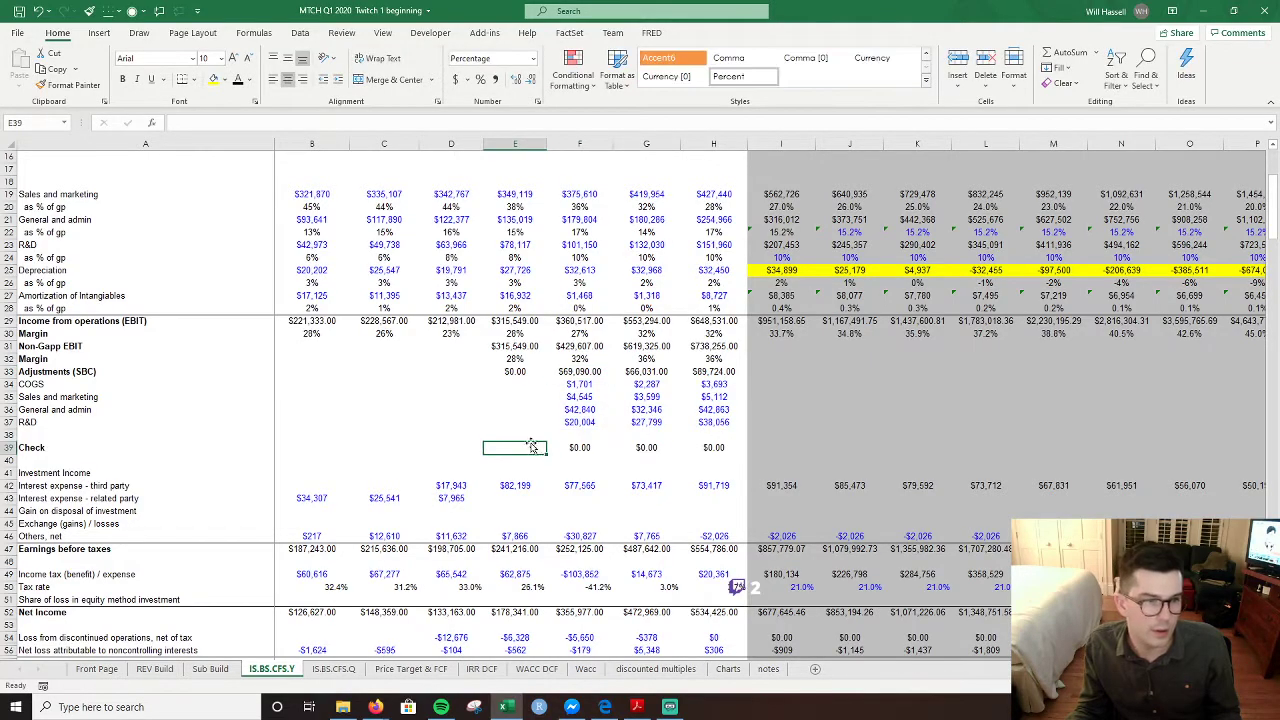
- Insert a blank row above Sales and marketing and another above General and admin in the Adjustments (SBC) section
{"action": "left_click", "coordinate": [8, 396]}
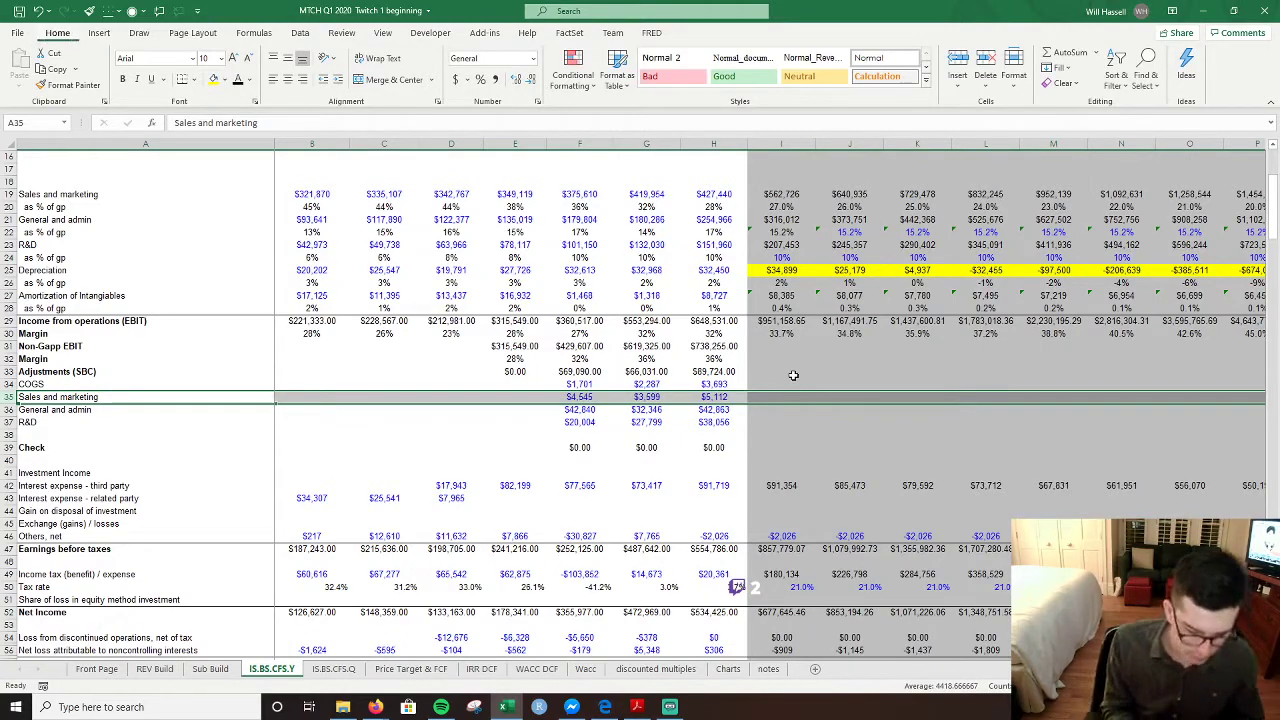
{"action": "key", "text": "ctrl+shift+plus"}
{"action": "key", "text": "Down"}
{"action": "key", "text": "Down"}
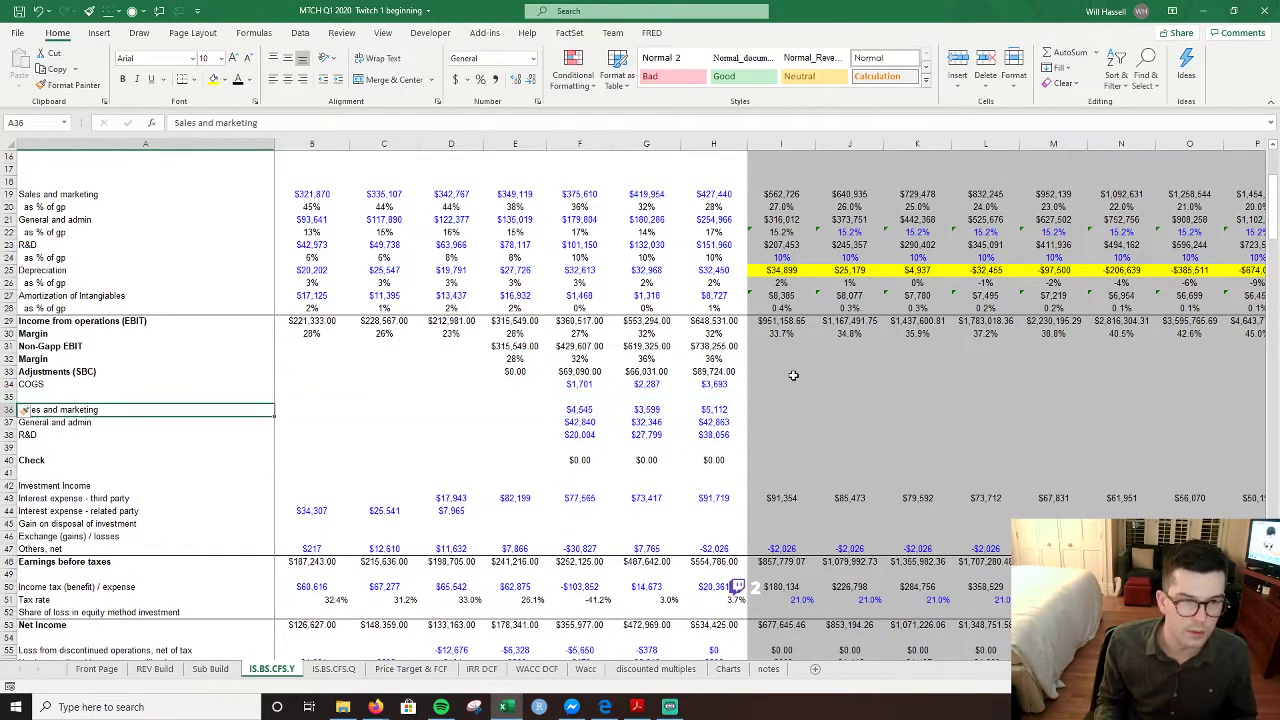
{"action": "key", "text": "alt"}
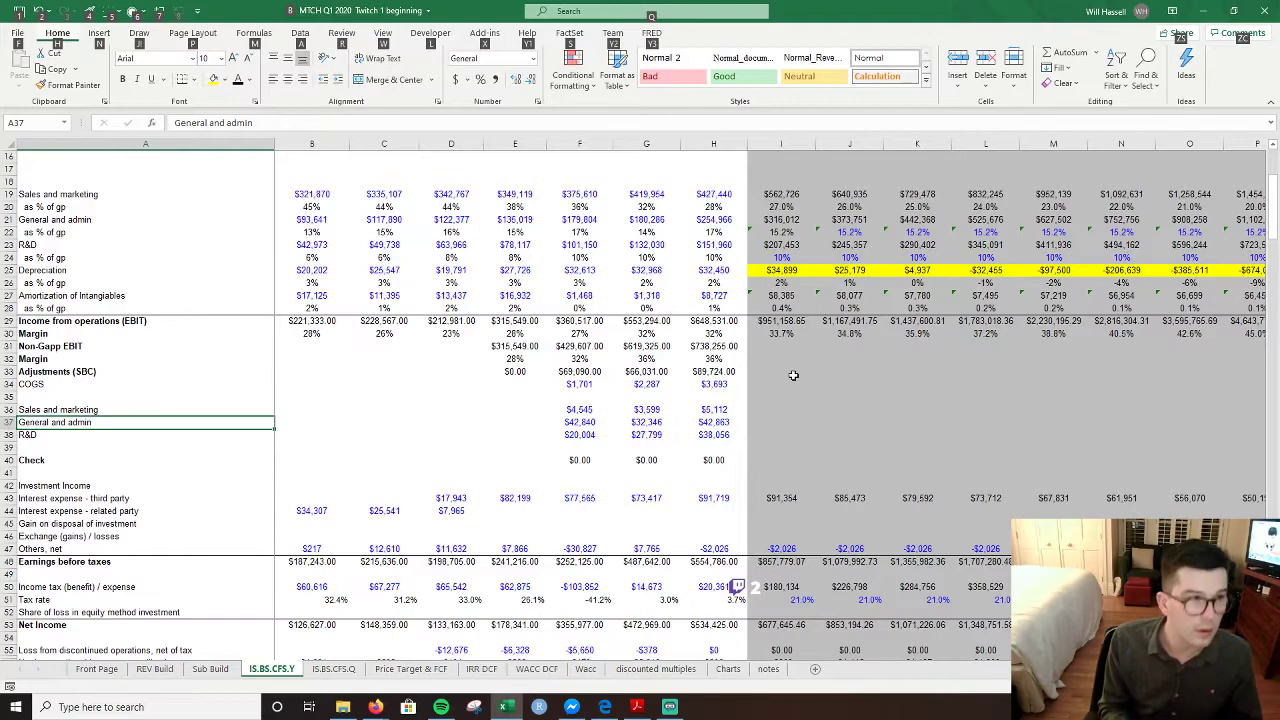
{"action": "key", "text": "Escape"}
{"action": "key", "text": "alt+h"}
{"action": "key", "text": "i"}
{"action": "key", "text": "r"}
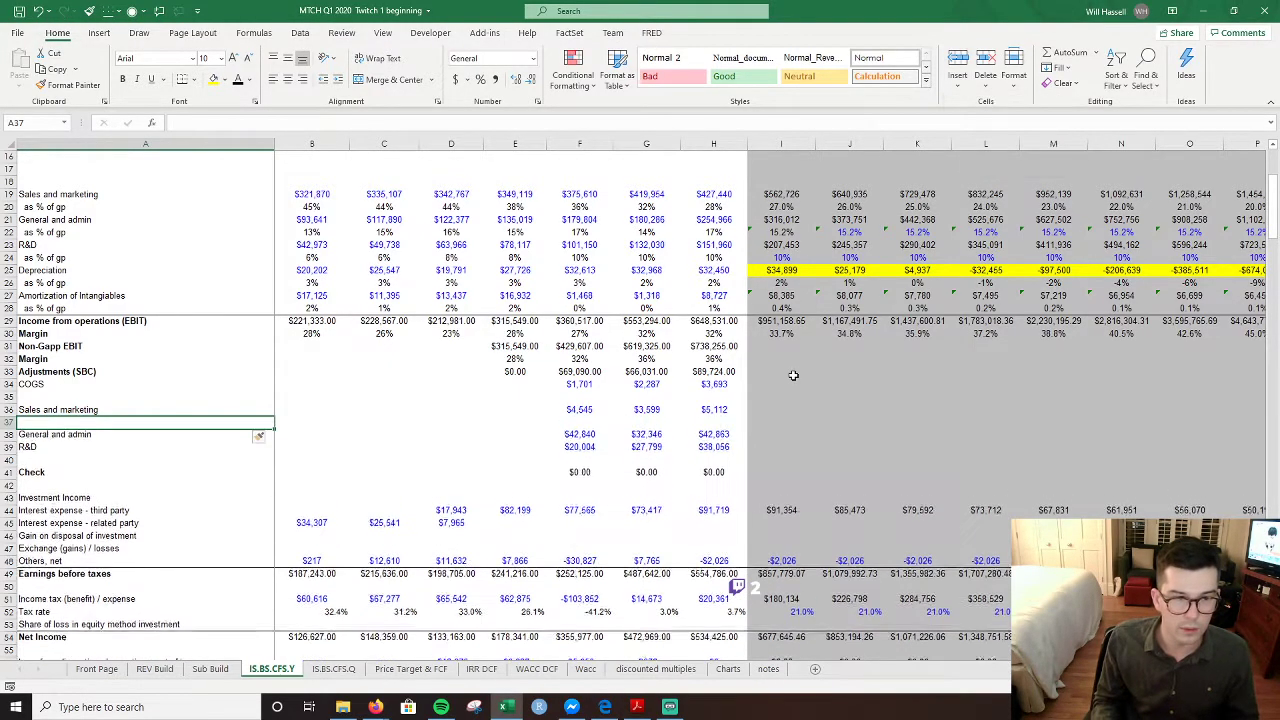
- Insert blank rows directly above and below the R&D line in the Adjustments (SBC) section
{"action": "key", "text": "Down"}
{"action": "key", "text": "Down"}
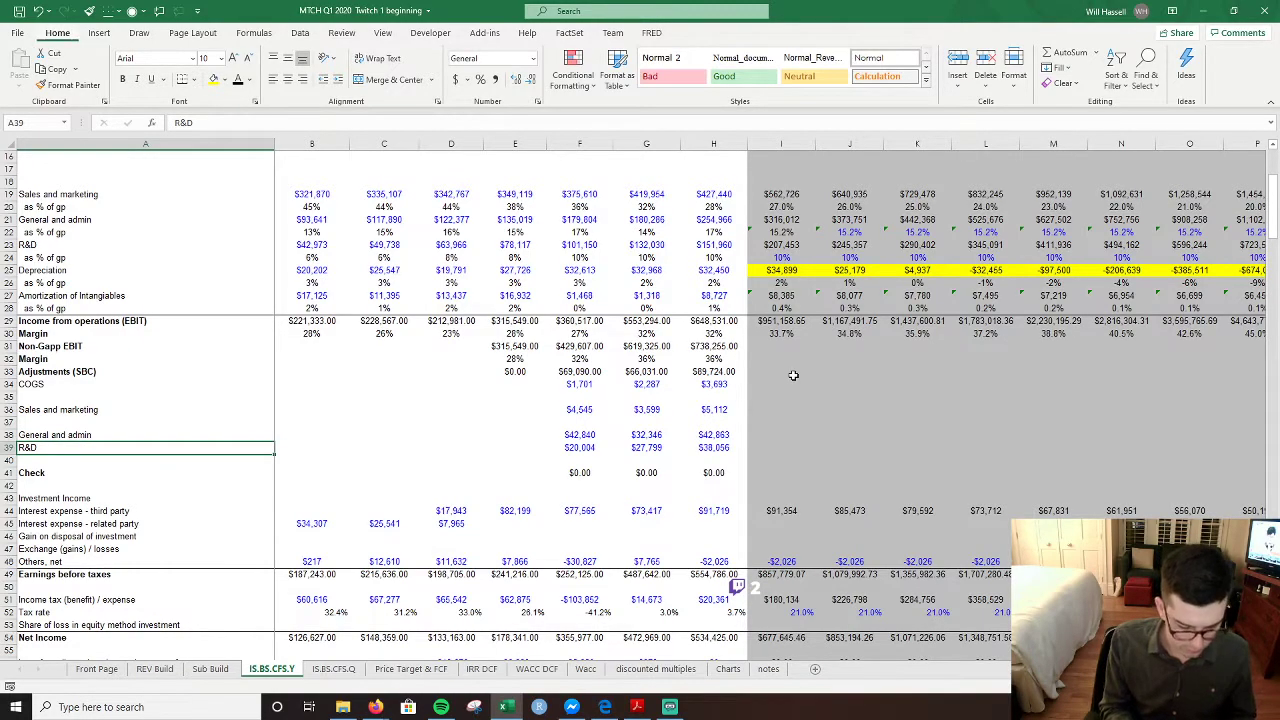
{"action": "key", "text": "alt+h"}
{"action": "key", "text": "i"}
{"action": "key", "text": "r"}
{"action": "key", "text": "Down"}
{"action": "key", "text": "Down"}
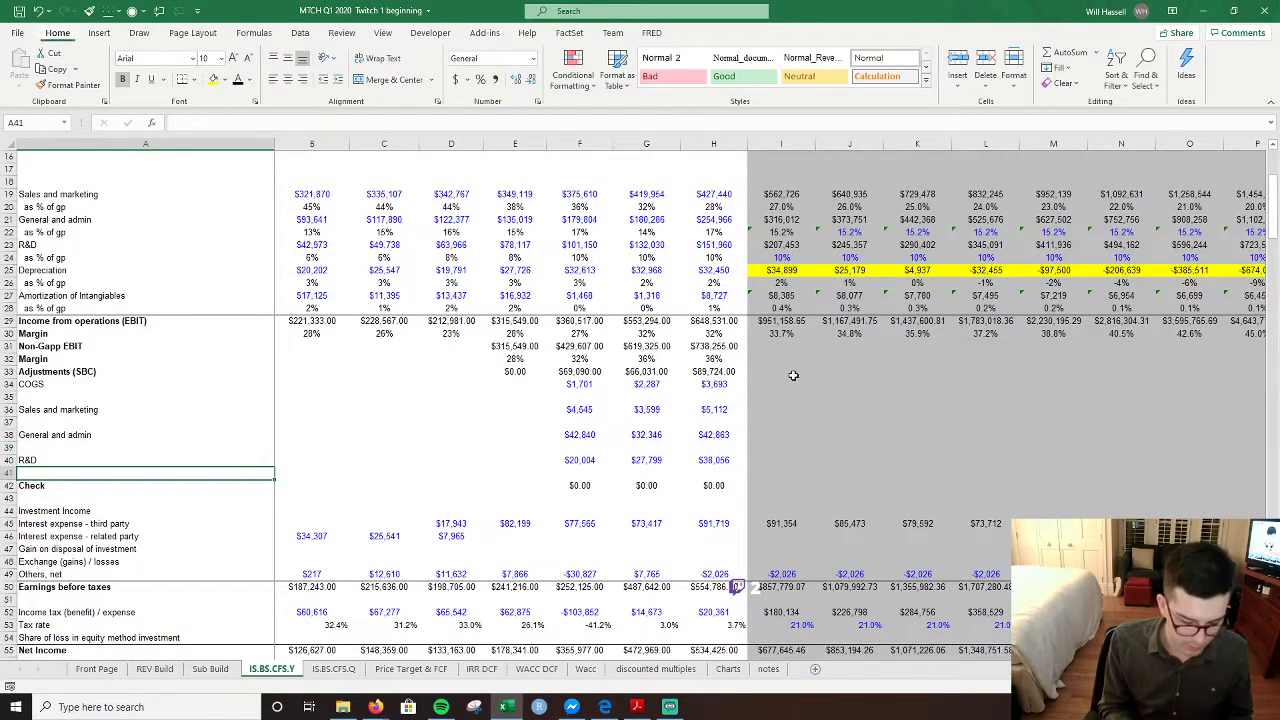
{"action": "key", "text": "alt+h"}
{"action": "key", "text": "i"}
{"action": "key", "text": "r"}
- Label the blank rows under COGS and Sales and marketing as "% COGS" and "% SM"
{"action": "key", "text": "Up"}
{"action": "key", "text": "Up"}
{"action": "key", "text": "Up"}
{"action": "key", "text": "Up"}
{"action": "key", "text": "Up"}
{"action": "key", "text": "Up"}
{"action": "type", "text": "%"}
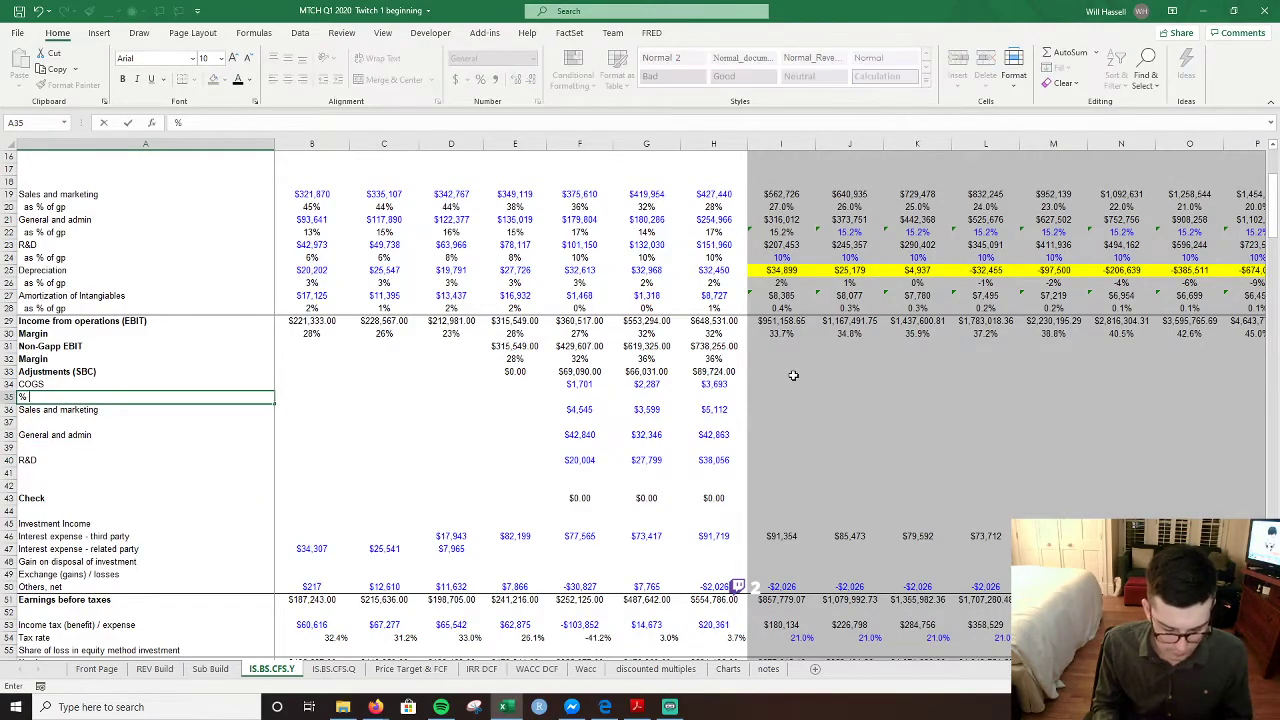
{"action": "type", "text": " COGS"}
{"action": "key", "text": "Return"}
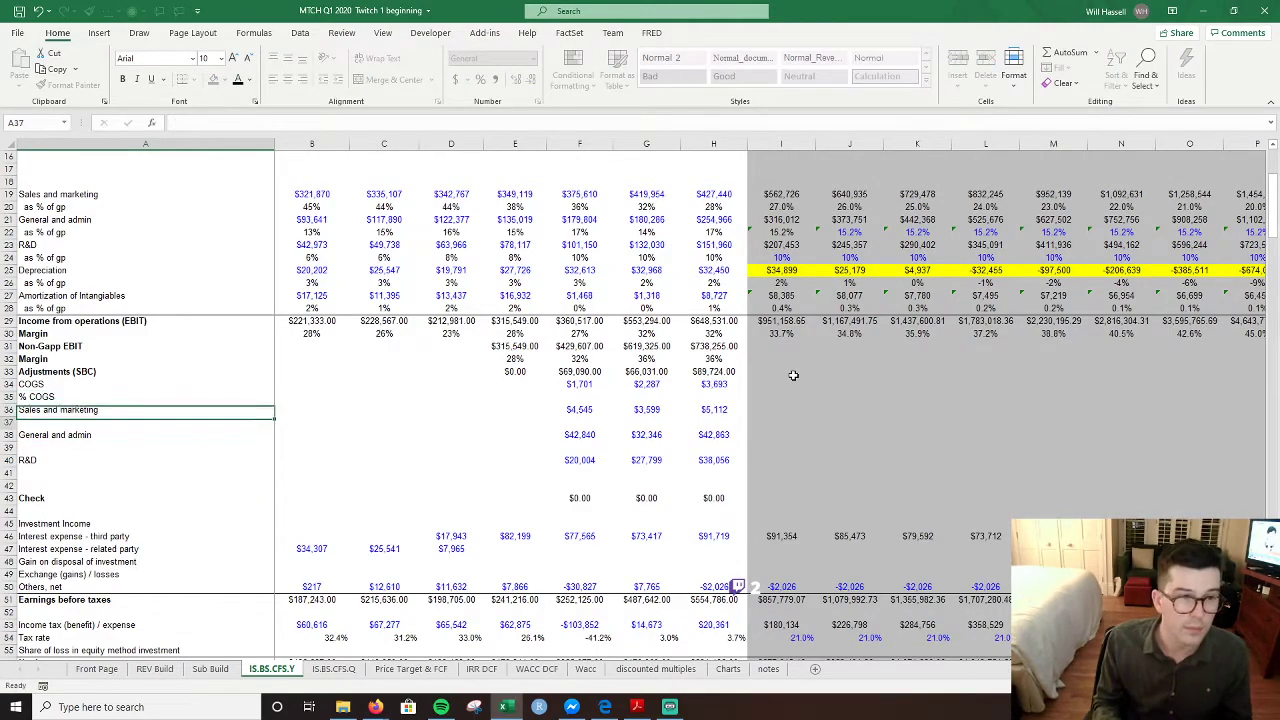
{"action": "key", "text": "Down"}
{"action": "type", "text": "%"}
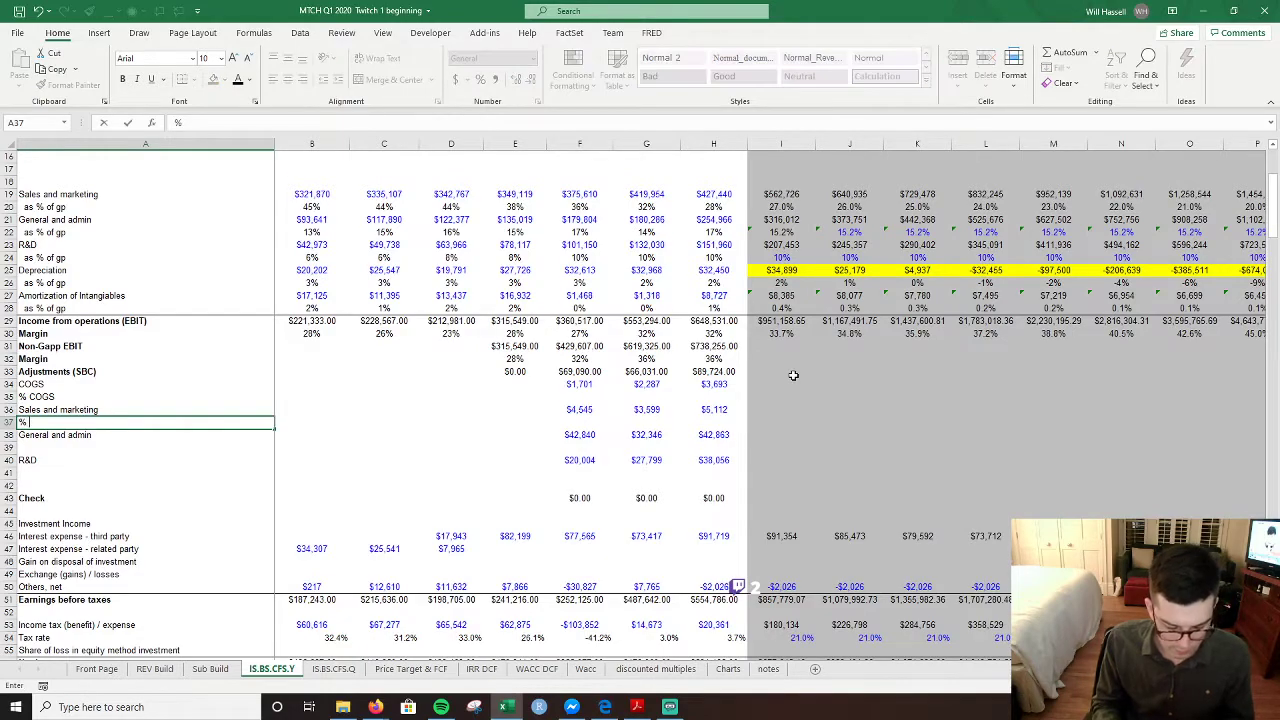
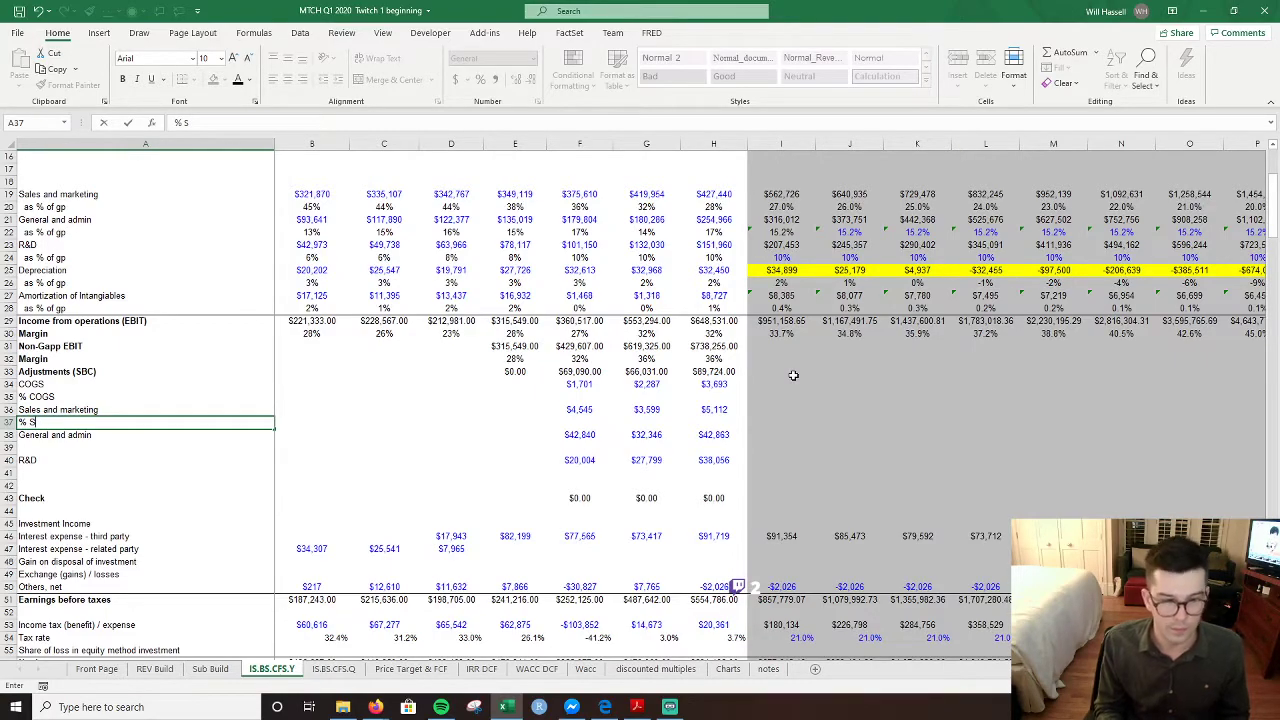
{"action": "type", "text": "M"}
{"action": "key", "text": "Return"}
{"action": "key", "text": "Return"}
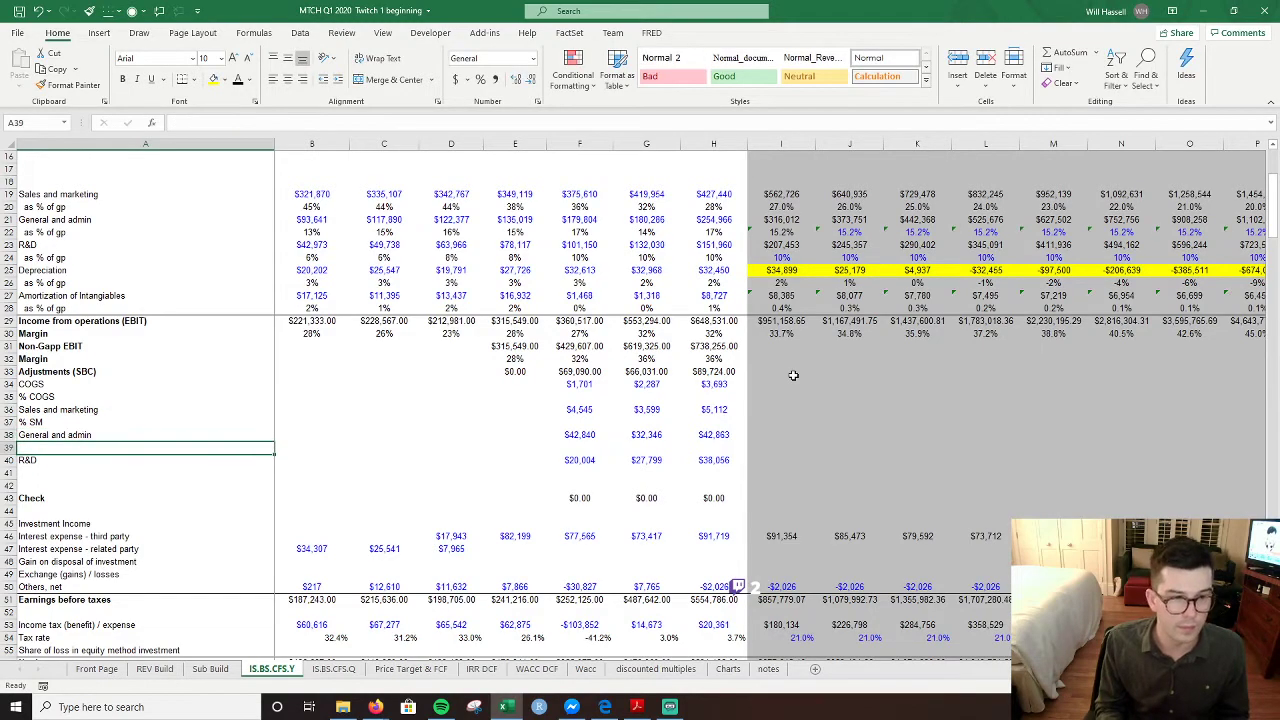
- Label the blank rows under General and admin and R&D as "% GEN ADMIN" and "%R&D"
{"action": "type", "text": "%"}
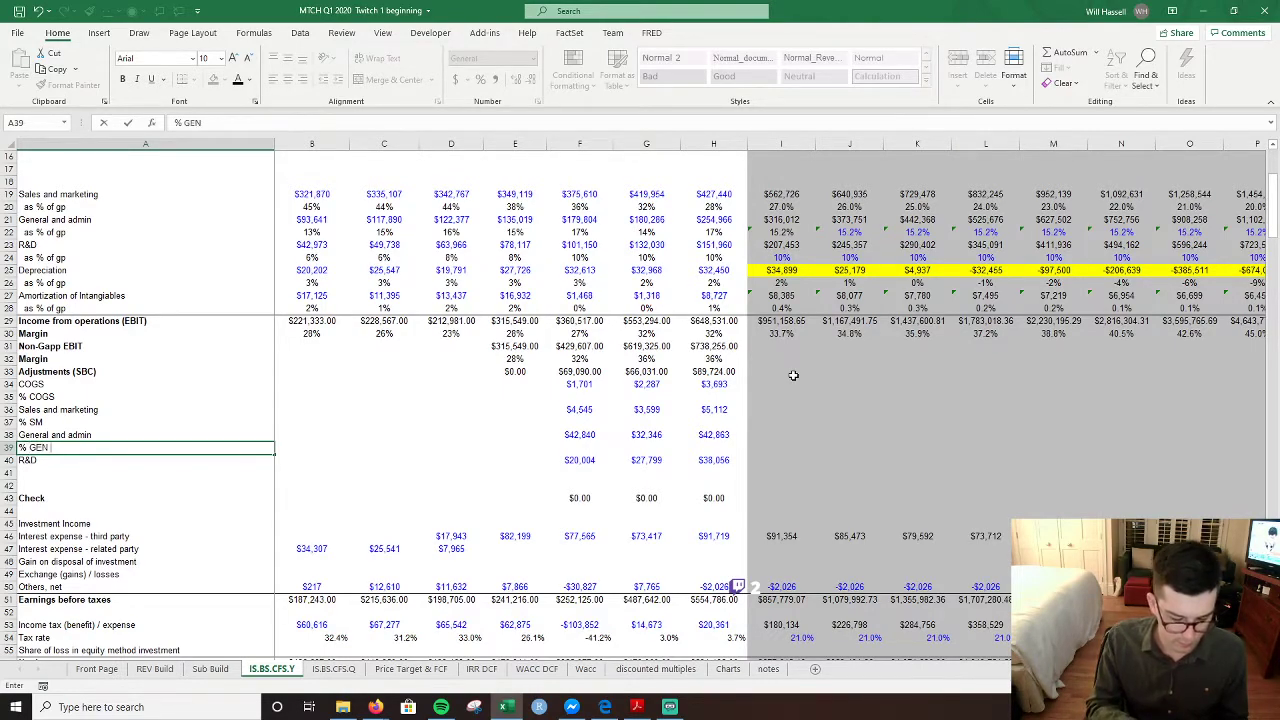
{"action": "type", "text": "GEN ADMIN"}
{"action": "key", "text": "Return"}
{"action": "key", "text": "Return"}
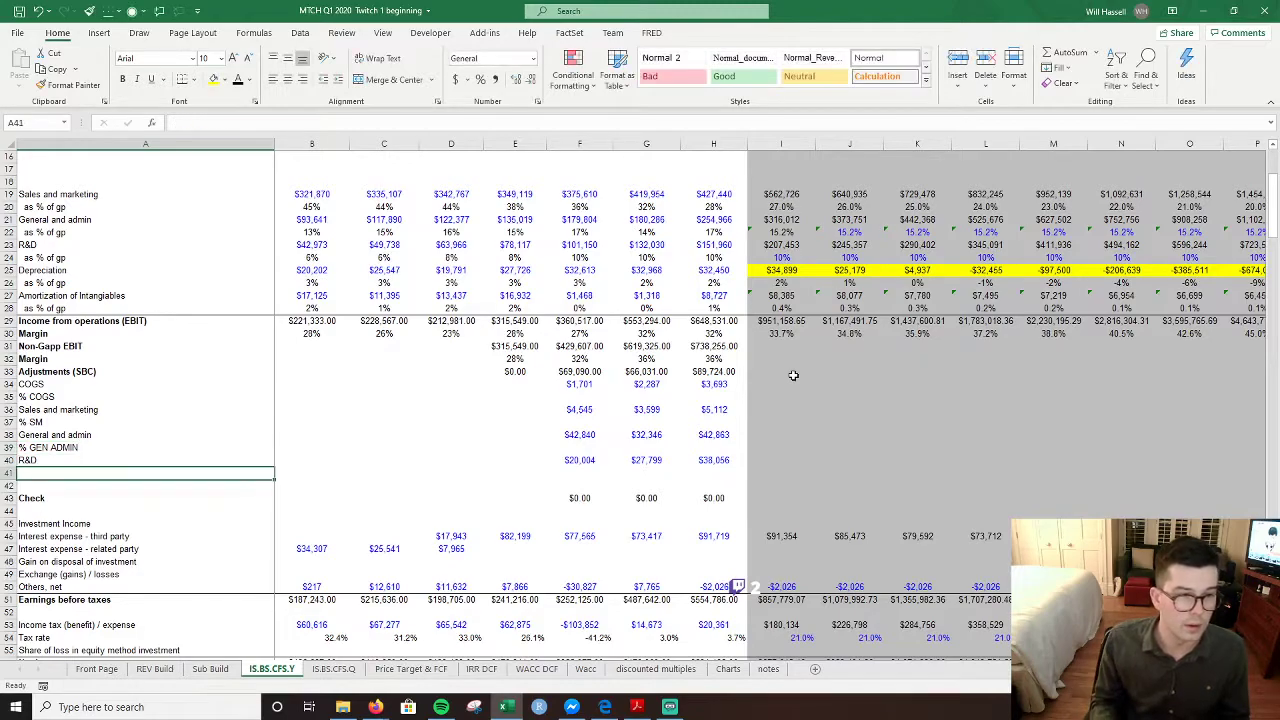
{"action": "type", "text": "%"}
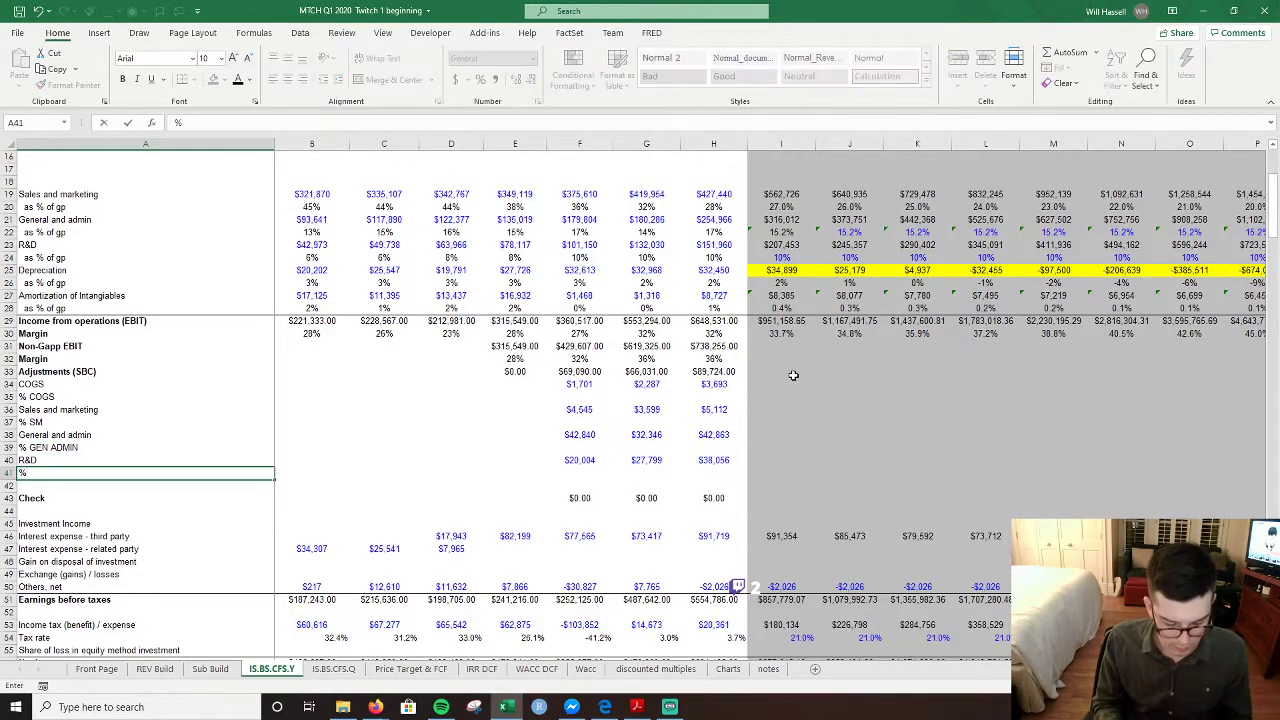
{"action": "type", "text": "R&D"}
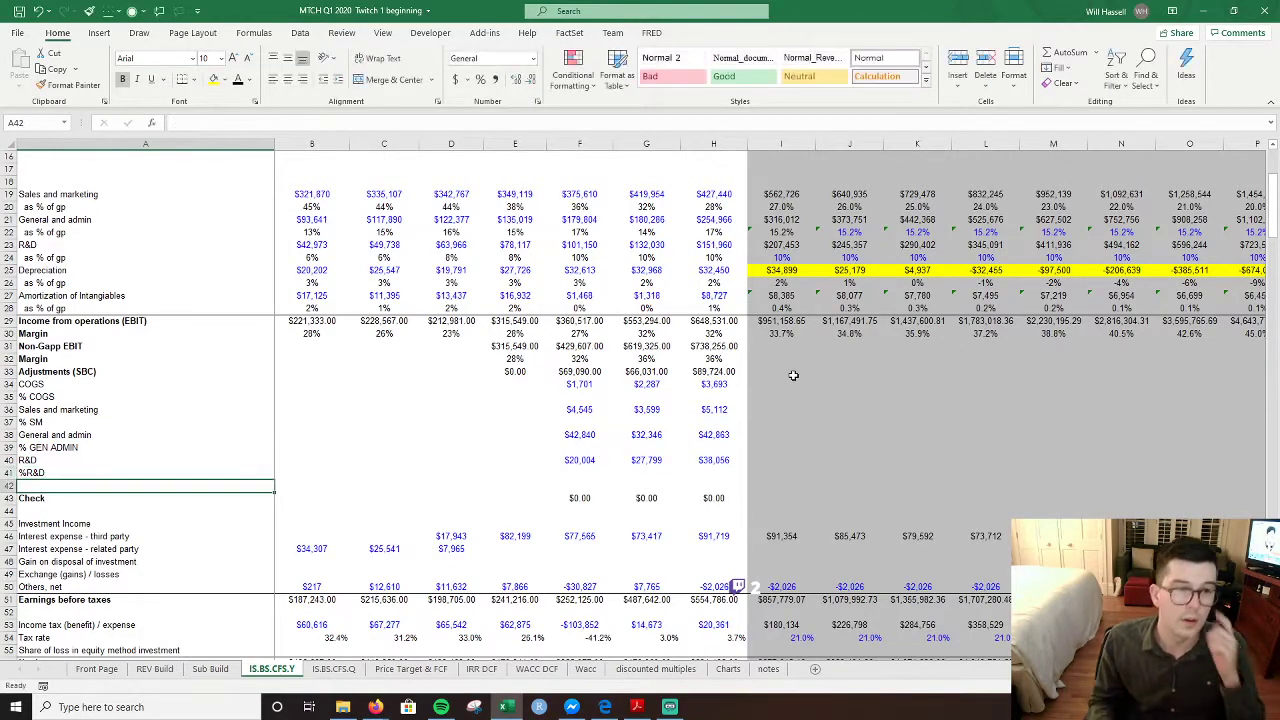
- Calculate the 2017 % COGS in F35 by dividing the COGS adjustment by total COGS, =F34/F13
{"action": "key", "text": "Tab"}
{"action": "key", "text": "Tab"}
{"action": "key", "text": "Right"}
{"action": "key", "text": "Right"}
{"action": "key", "text": "Right"}
{"action": "key", "text": "Up"}
{"action": "key", "text": "Up"}
{"action": "key", "text": "Up"}
{"action": "key", "text": "Up"}
{"action": "key", "text": "Up"}
{"action": "key", "text": "Up"}
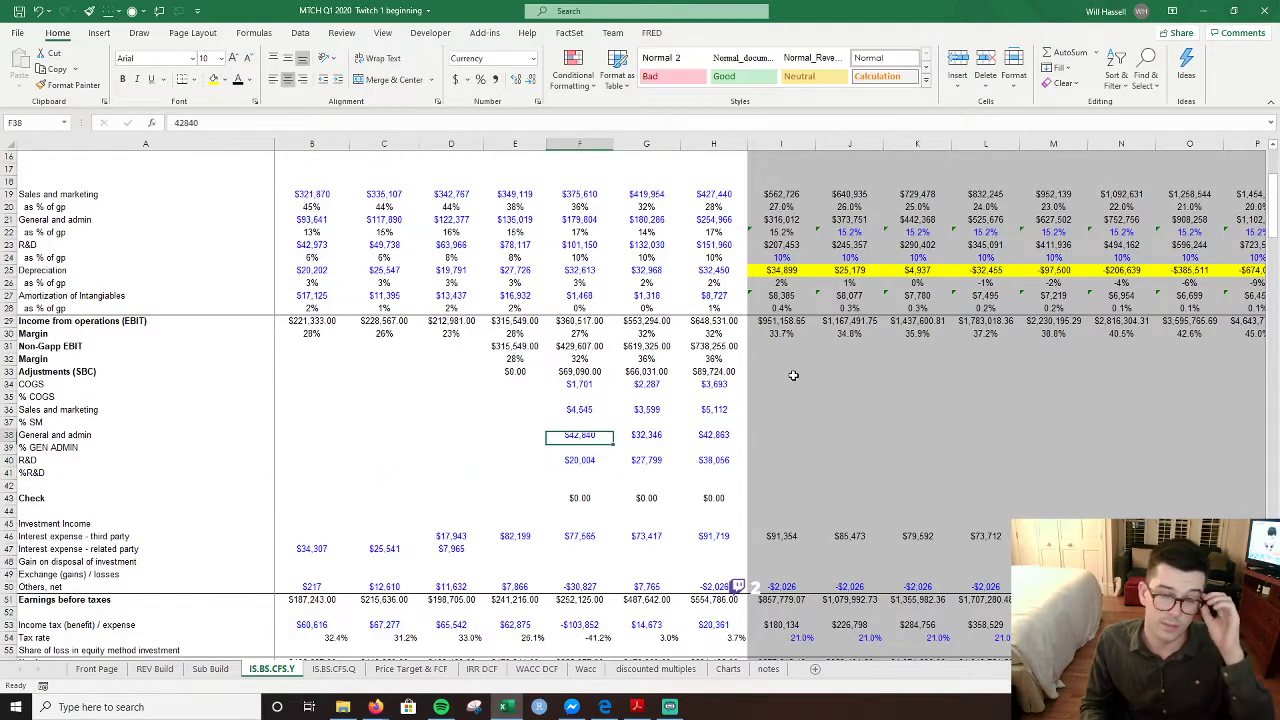
{"action": "type", "text": "="}
{"action": "key", "text": "Up"}
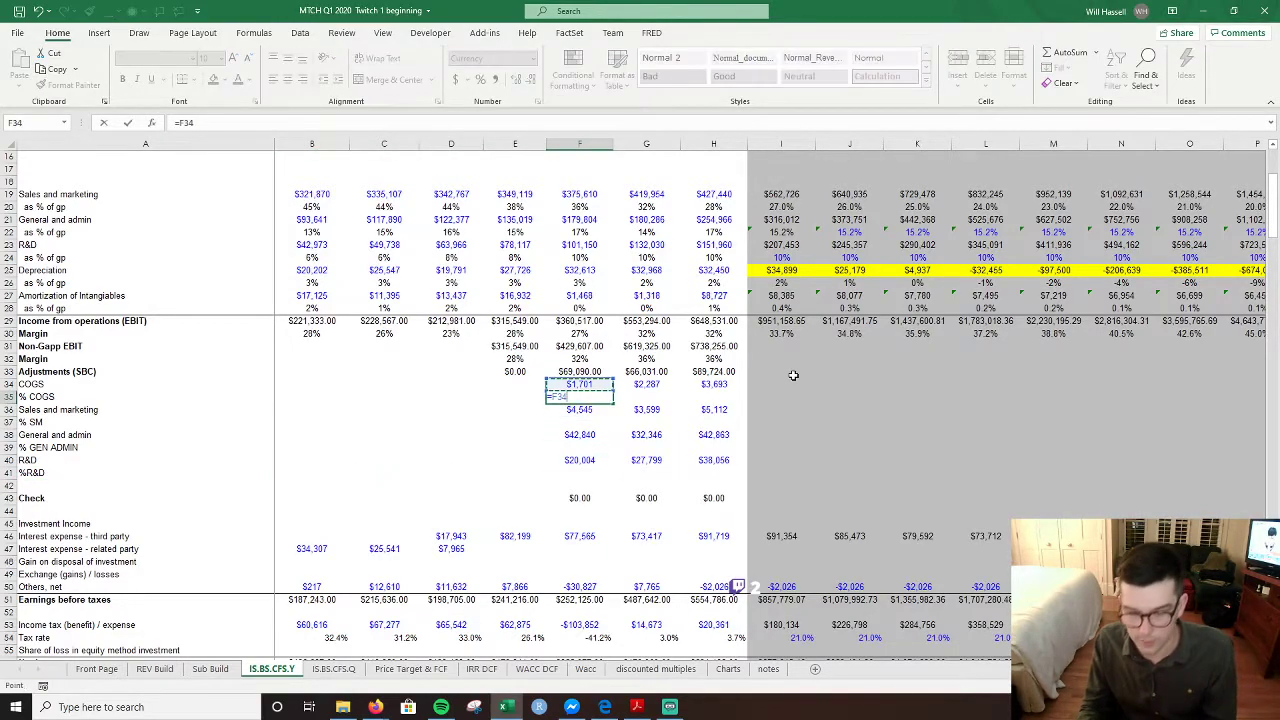
{"action": "type", "text": "/"}
{"action": "key", "text": "Up"}
{"action": "key", "text": "Up"}
{"action": "key", "text": "Up"}
{"action": "key", "text": "Up"}
{"action": "key", "text": "Up"}
{"action": "key", "text": "Up"}
{"action": "key", "text": "Up"}
{"action": "key", "text": "Up"}
{"action": "key", "text": "Up"}
{"action": "key", "text": "Up"}
{"action": "key", "text": "Up"}
{"action": "key", "text": "Up"}
{"action": "key", "text": "Up"}
{"action": "key", "text": "Up"}
{"action": "key", "text": "Up"}
{"action": "key", "text": "Up"}
{"action": "key", "text": "Up"}
{"action": "key", "text": "Up"}
{"action": "key", "text": "Up"}
{"action": "key", "text": "Up"}
{"action": "key", "text": "Up"}
{"action": "key", "text": "Up"}
{"action": "key", "text": "Up"}
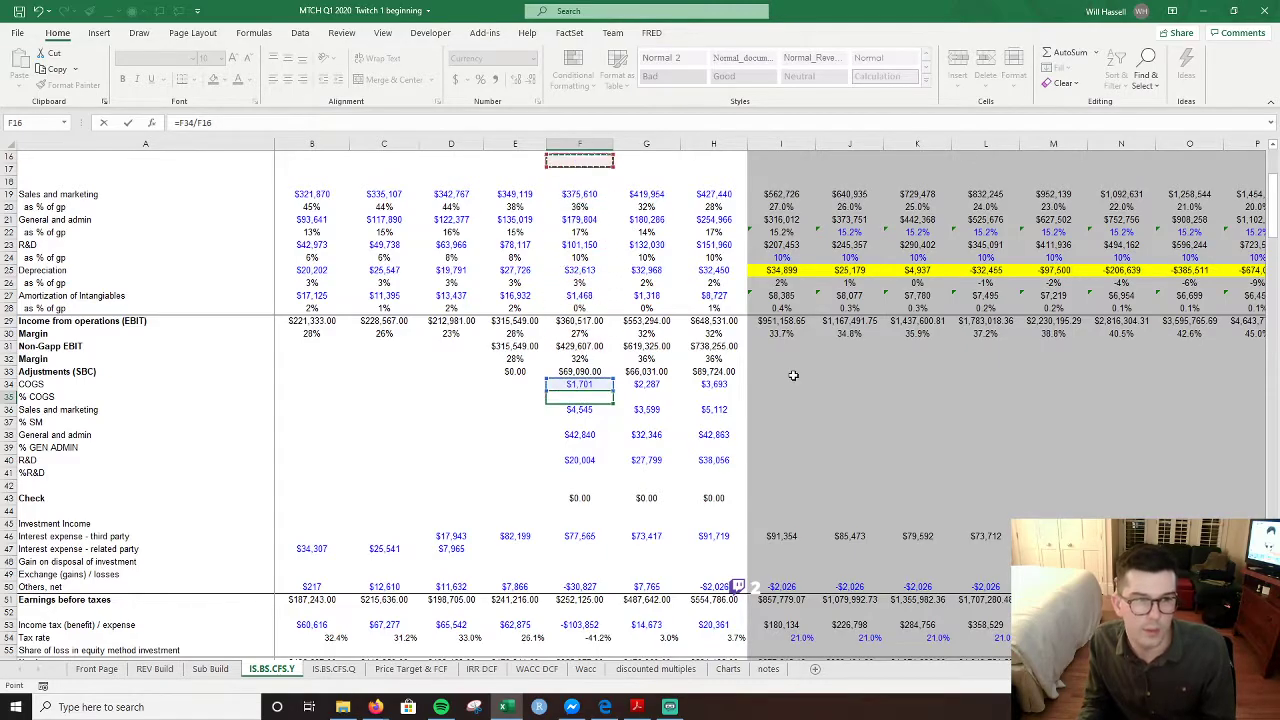
{"action": "key", "text": "Down"}
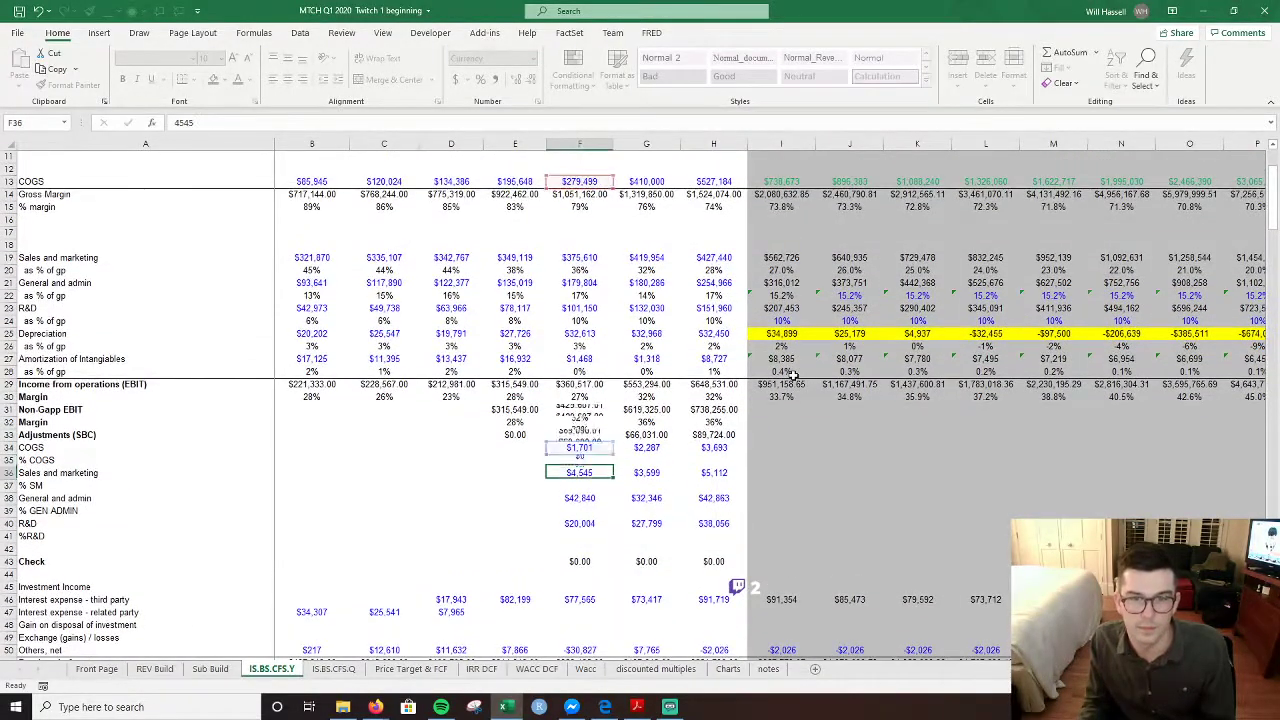
{"action": "key", "text": "Return"}
- Format the 2017 % COGS as a percentage with one decimal and fill it across through 2019
{"action": "key", "text": "Up"}
{"action": "key", "text": "ctrl+shift+5"}
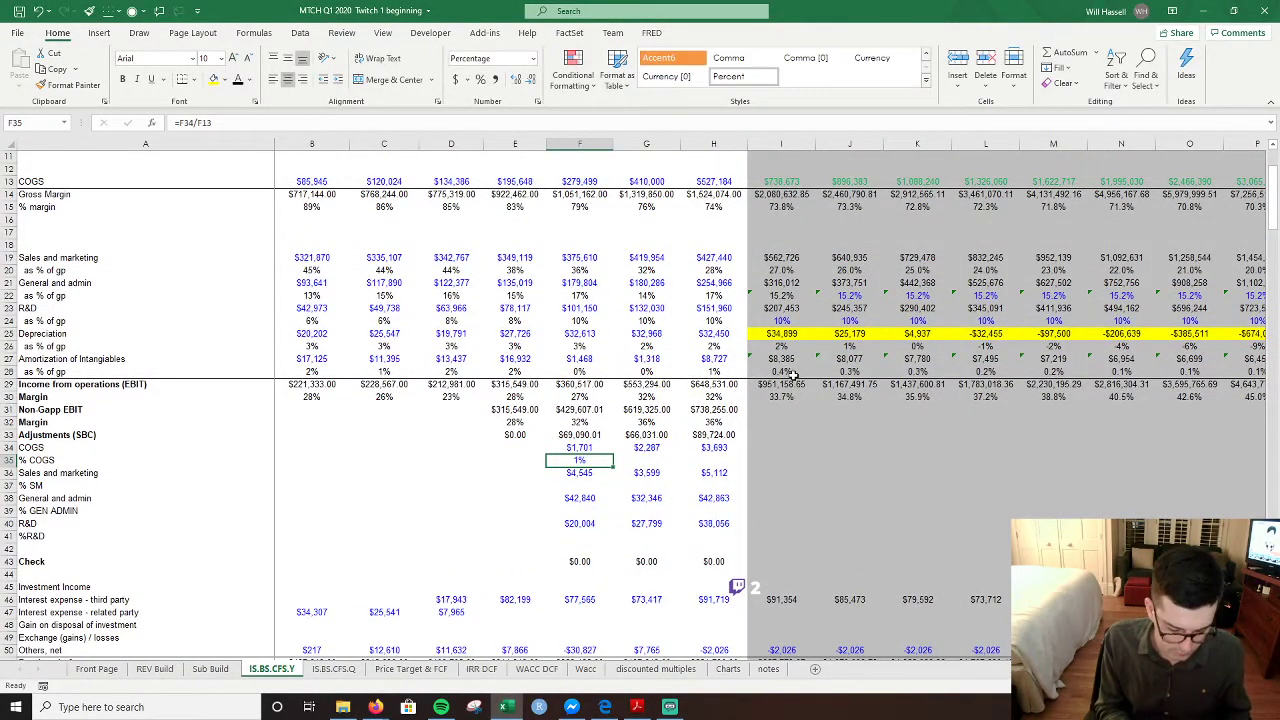
{"action": "left_click", "coordinate": [246, 79]}
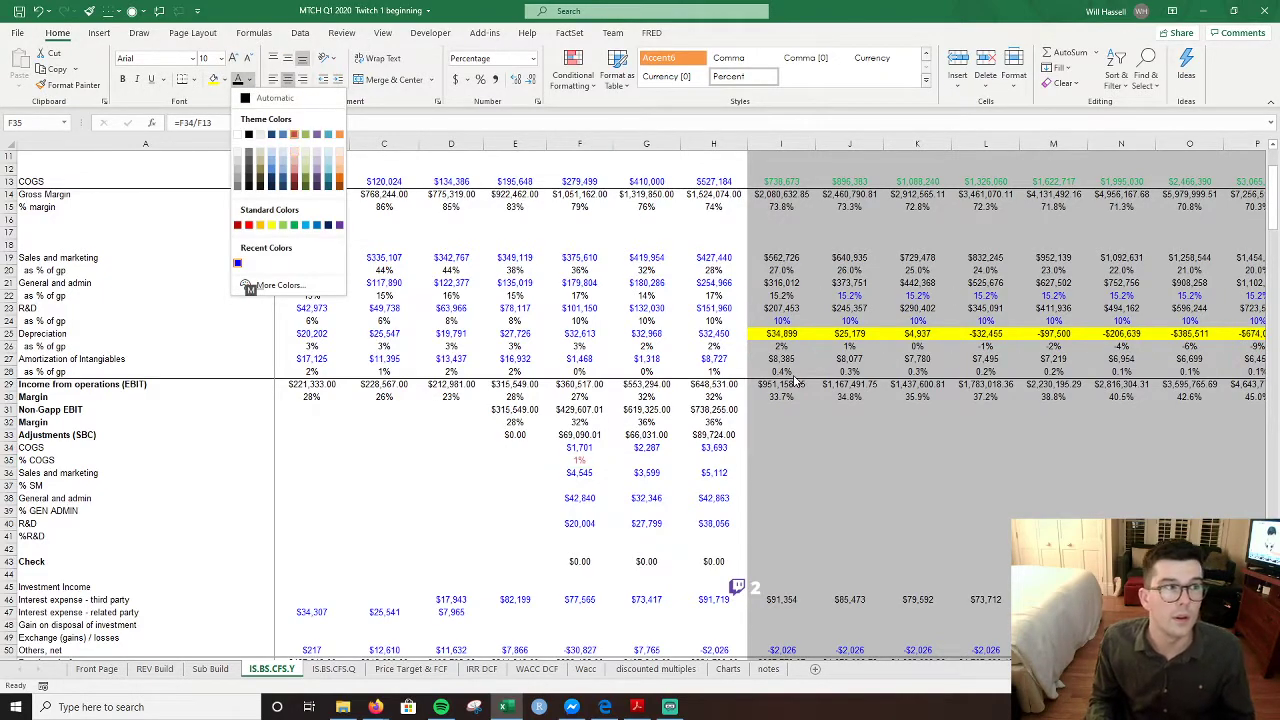
{"action": "key", "text": "Escape"}
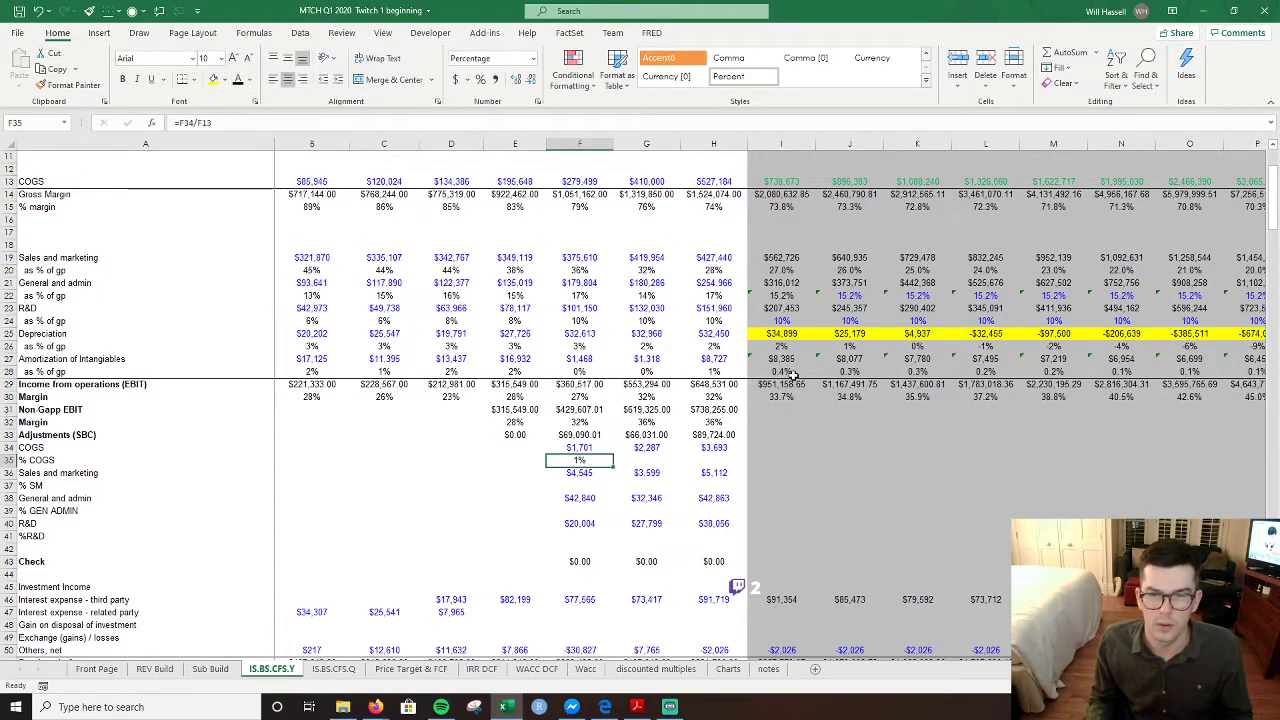
{"action": "key", "text": "alt+h"}
{"action": "key", "text": "0"}
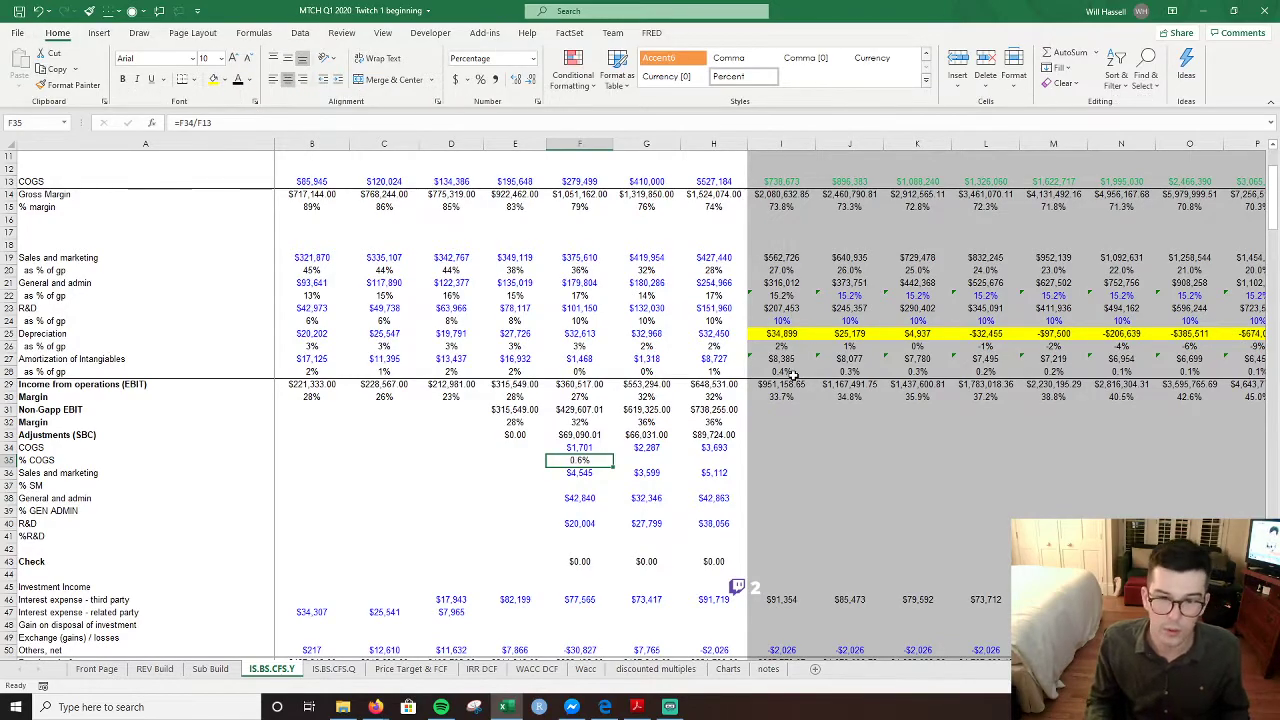
{"action": "key", "text": "shift+Right"}
{"action": "key", "text": "shift+Right"}
{"action": "key", "text": "ctrl+r"}
- Calculate the 2017 % SM in F37 by dividing the Sales and marketing adjustment by the Sales and marketing expense in F19
{"action": "key", "text": "Down"}
{"action": "key", "text": "Down"}
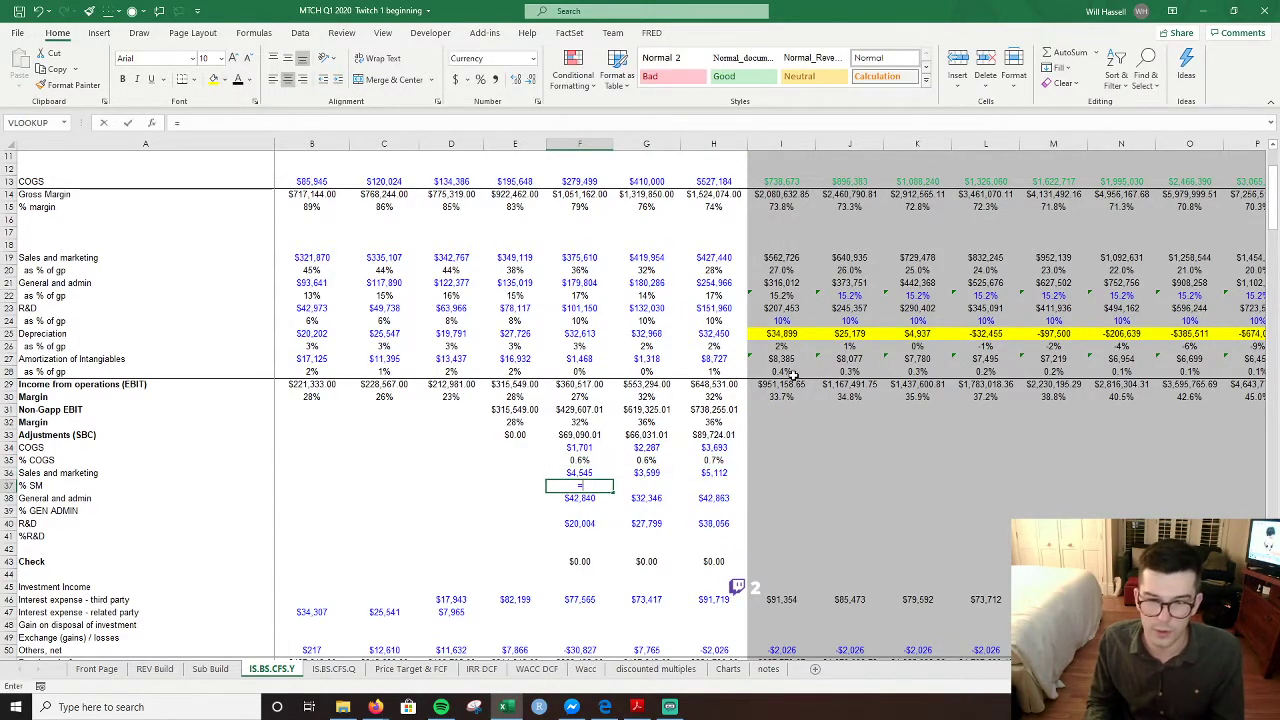
{"action": "type", "text": "="}
{"action": "key", "text": "Up"}
{"action": "type", "text": "/"}
{"action": "key", "text": "Up"}
{"action": "key", "text": "Up"}
{"action": "key", "text": "Up"}
{"action": "key", "text": "Up"}
{"action": "key", "text": "Up"}
{"action": "key", "text": "Up"}
{"action": "key", "text": "Up"}
{"action": "key", "text": "Up"}
{"action": "key", "text": "Up"}
{"action": "key", "text": "Up"}
{"action": "key", "text": "Up"}
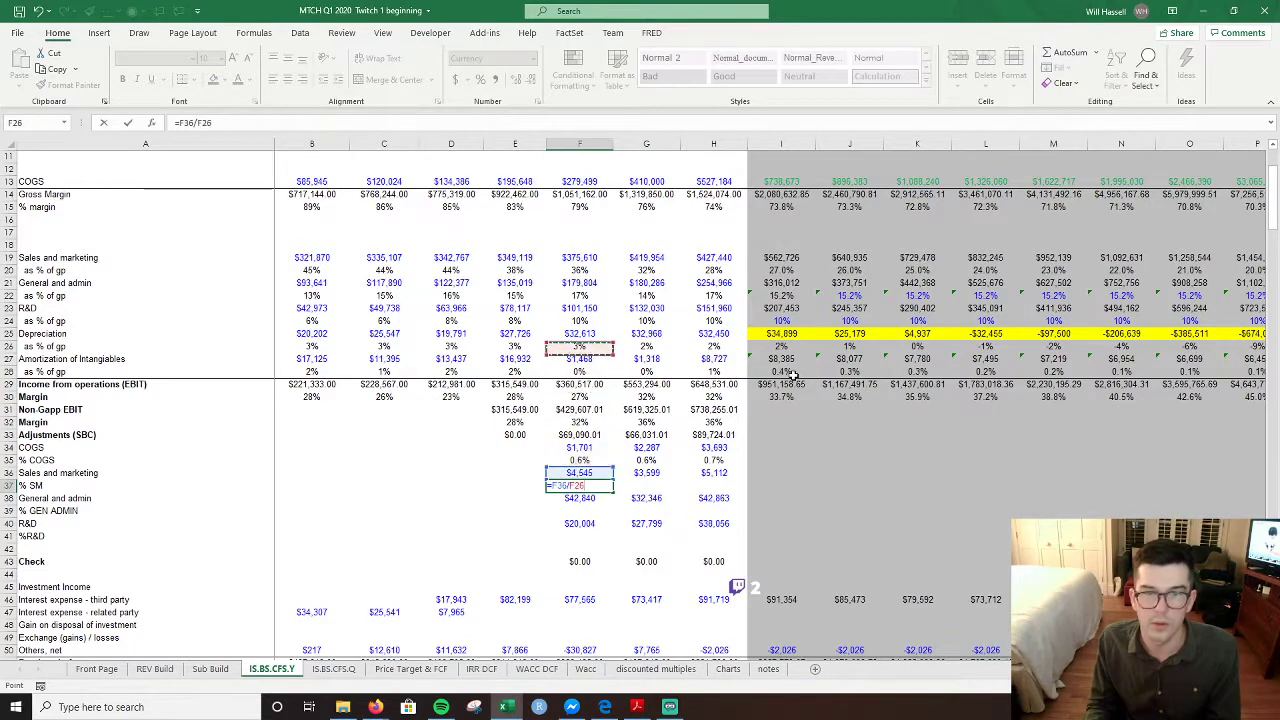
{"action": "key", "text": "Up"}
{"action": "key", "text": "Up"}
{"action": "key", "text": "Up"}
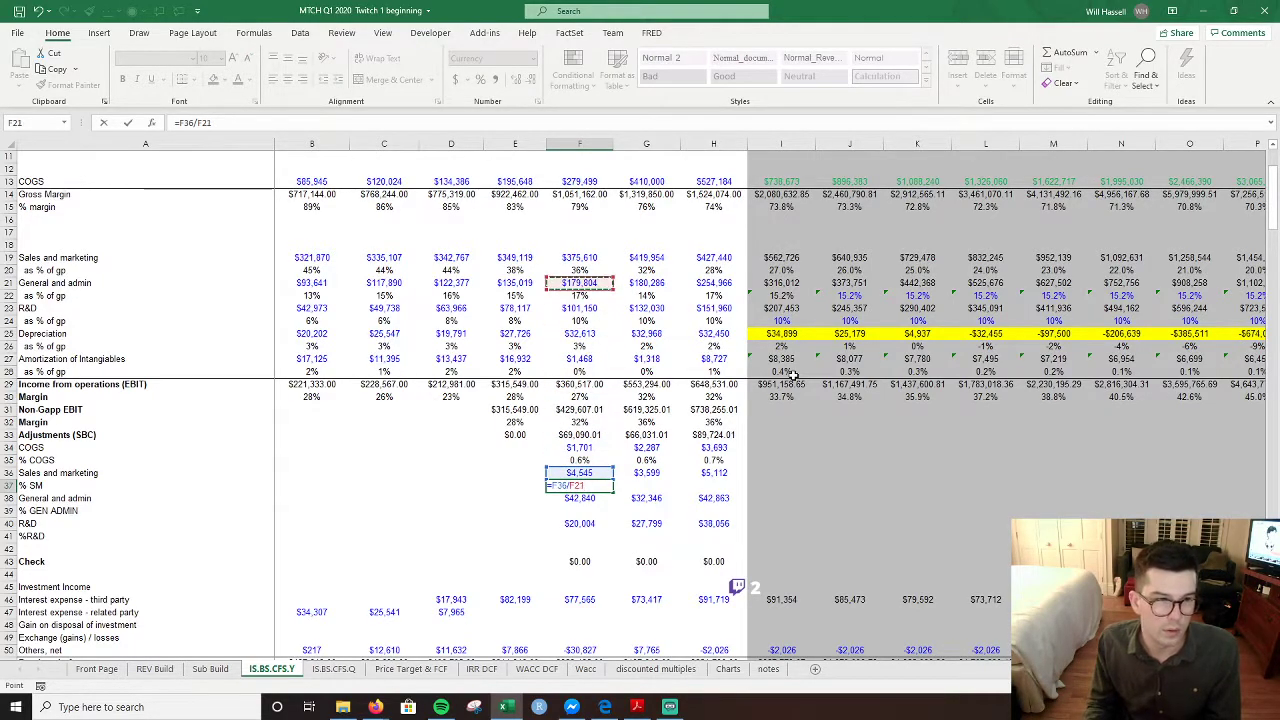
{"action": "key", "text": "Down"}
{"action": "key", "text": "Down"}
{"action": "key", "text": "Up"}
{"action": "key", "text": "Up"}
{"action": "key", "text": "Up"}
{"action": "key", "text": "Up"}
{"action": "key", "text": "Return"}
- Copy the 2017 % COGS cell's formatting to the 2017 % SM, % GEN ADMIN and %R&D cells
{"action": "key", "text": "Up"}
{"action": "key", "text": "Up"}
{"action": "key", "text": "Up"}
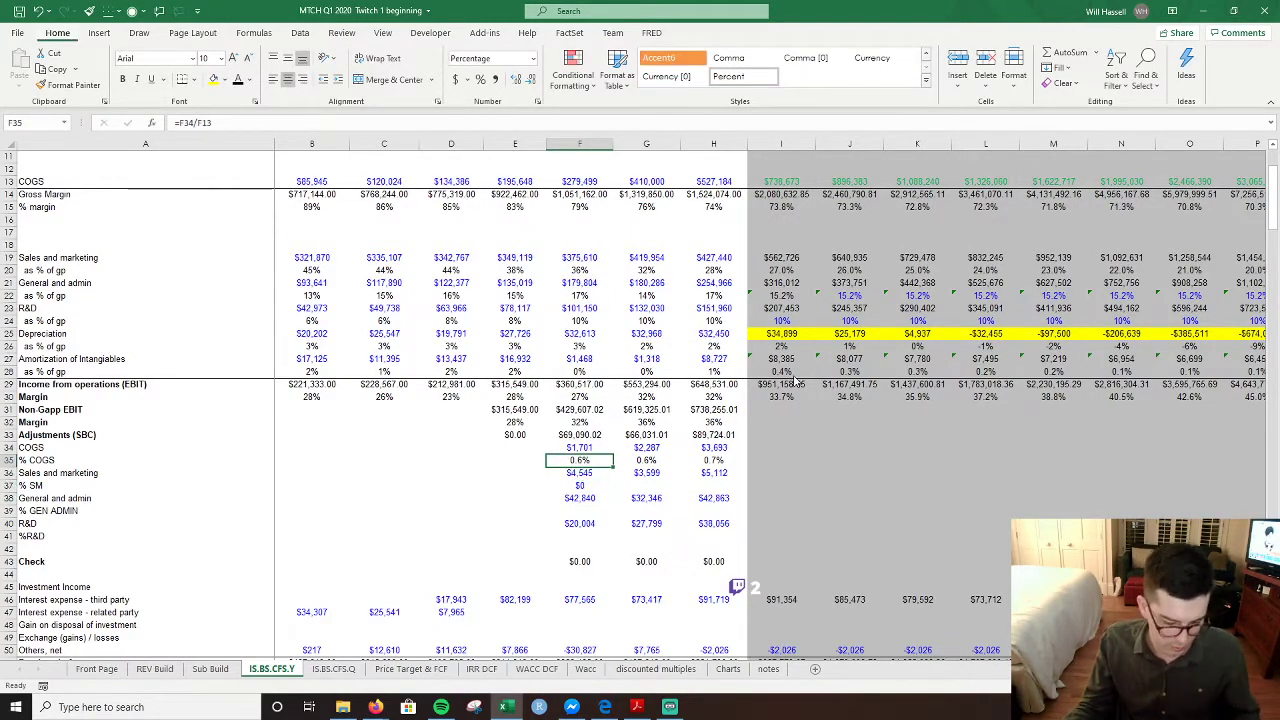
{"action": "key", "text": "alt"}
{"action": "key", "text": "4"}
{"action": "left_click", "coordinate": [585, 485]}
{"action": "key", "text": "alt"}
{"action": "key", "text": "4"}
{"action": "left_click", "coordinate": [588, 511]}
{"action": "key", "text": "alt"}
{"action": "key", "text": "4"}
{"action": "left_click", "coordinate": [580, 536]}
{"action": "left_click", "coordinate": [581, 512]}
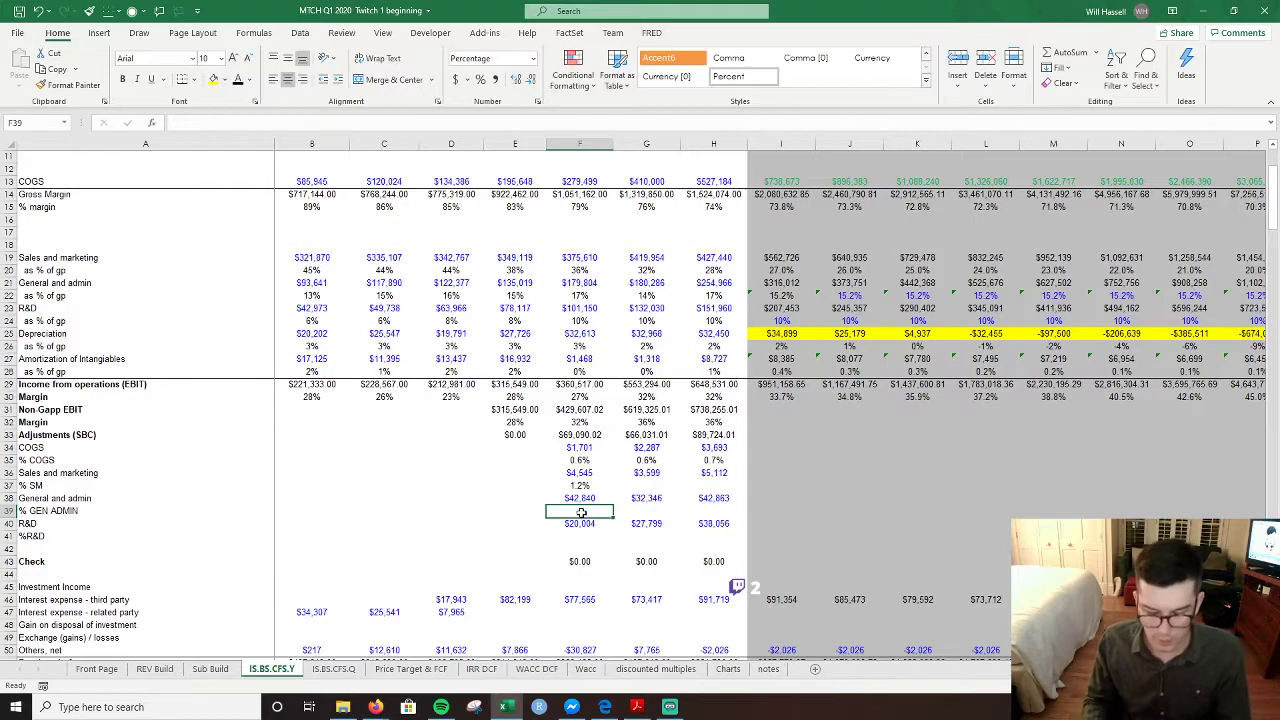
- Calculate the 2017 % GEN ADMIN in F39 as the adjustment over General and admin expense, =F38/F21, and check its references
{"action": "type", "text": "="}
{"action": "key", "text": "Up"}
{"action": "type", "text": "/"}
{"action": "key", "text": "Up"}
{"action": "key", "text": "Up"}
{"action": "key", "text": "Up"}
{"action": "key", "text": "Up"}
{"action": "key", "text": "Up"}
{"action": "key", "text": "Up"}
{"action": "key", "text": "Up"}
{"action": "key", "text": "Up"}
{"action": "key", "text": "Up"}
{"action": "key", "text": "Up"}
{"action": "key", "text": "Up"}
{"action": "key", "text": "Up"}
{"action": "key", "text": "Up"}
{"action": "key", "text": "Up"}
{"action": "key", "text": "Up"}
{"action": "key", "text": "Up"}
{"action": "key", "text": "Up"}
{"action": "key", "text": "Up"}
{"action": "key", "text": "Up"}
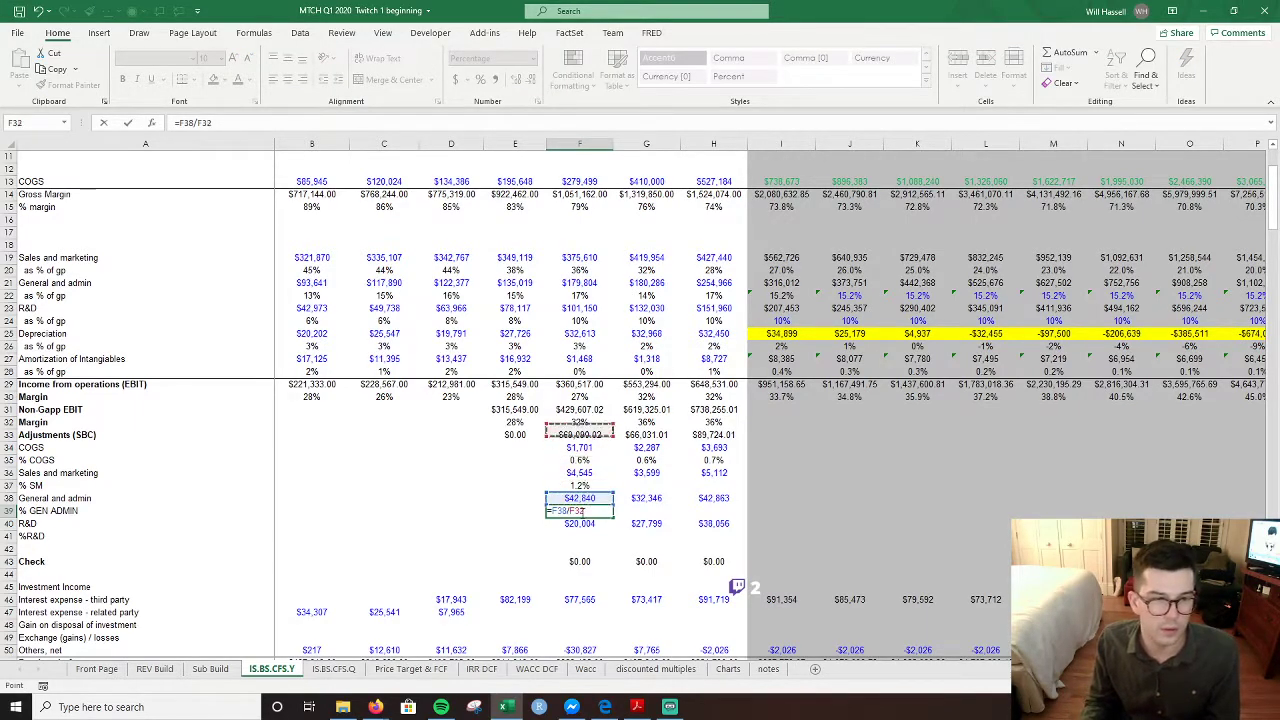
{"action": "key", "text": "Down"}
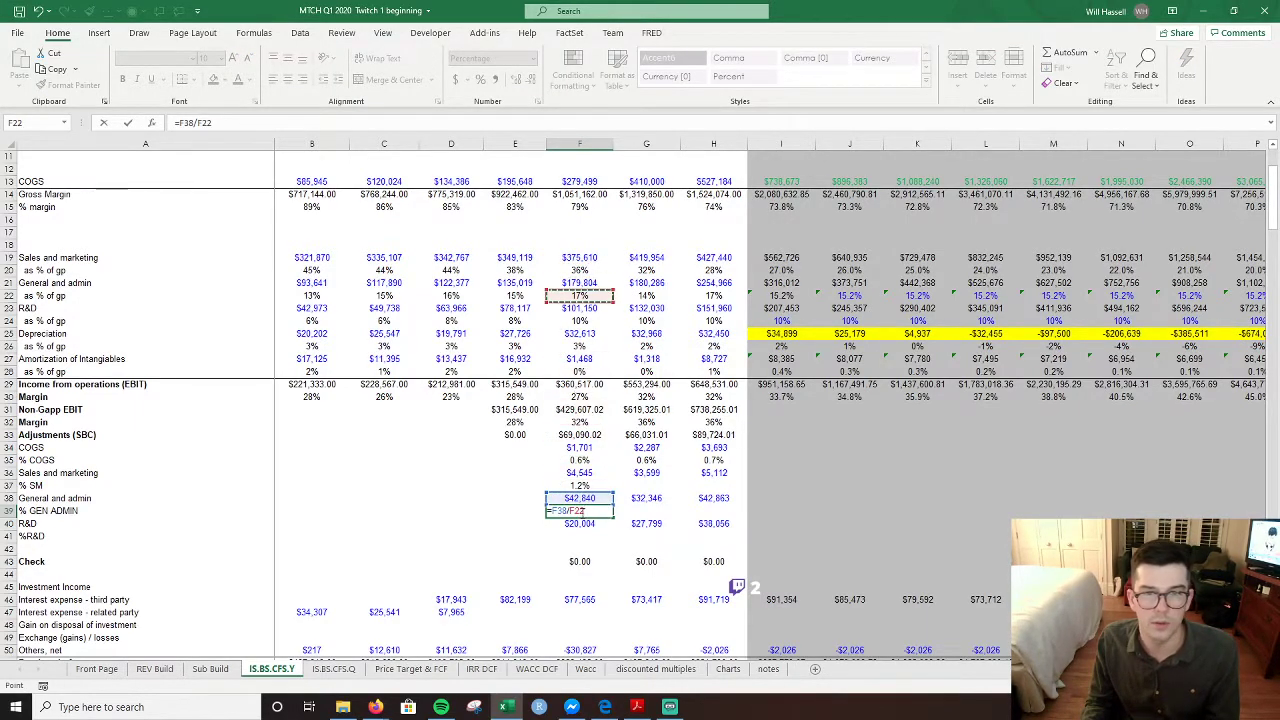
{"action": "key", "text": "Return"}
{"action": "key", "text": "Down"}
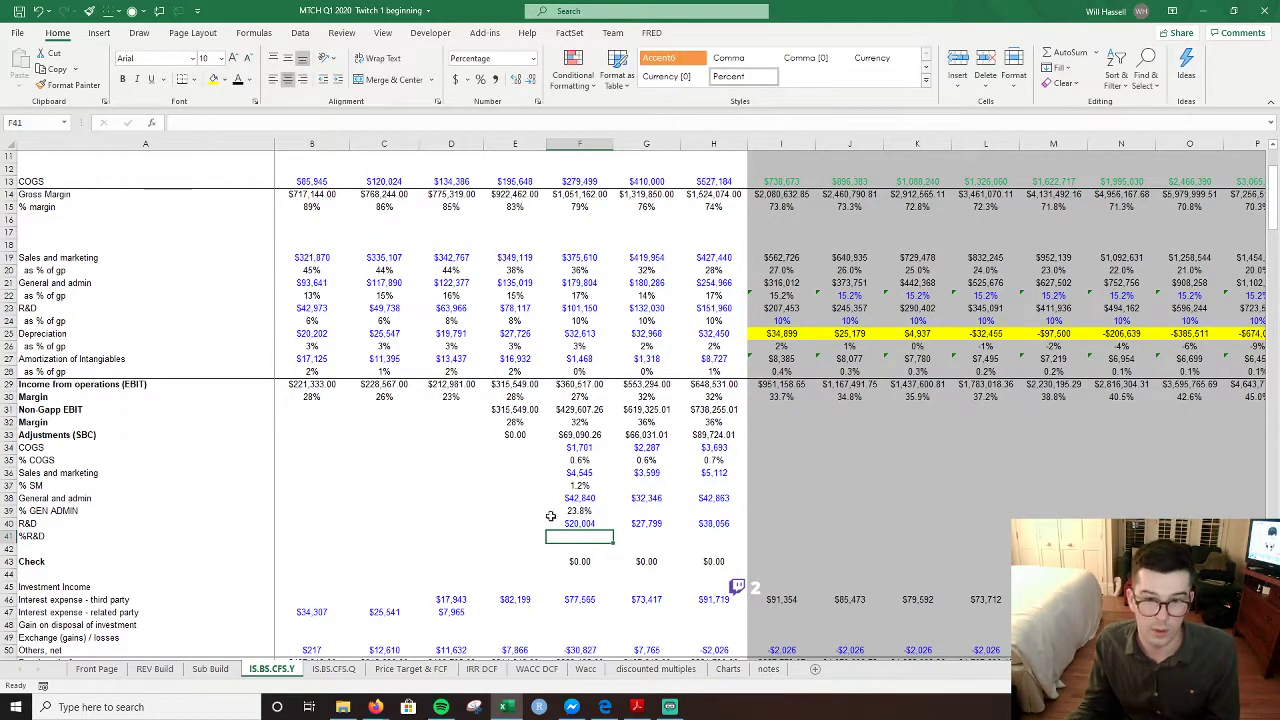
{"action": "key", "text": "Up"}
{"action": "key", "text": "Up"}
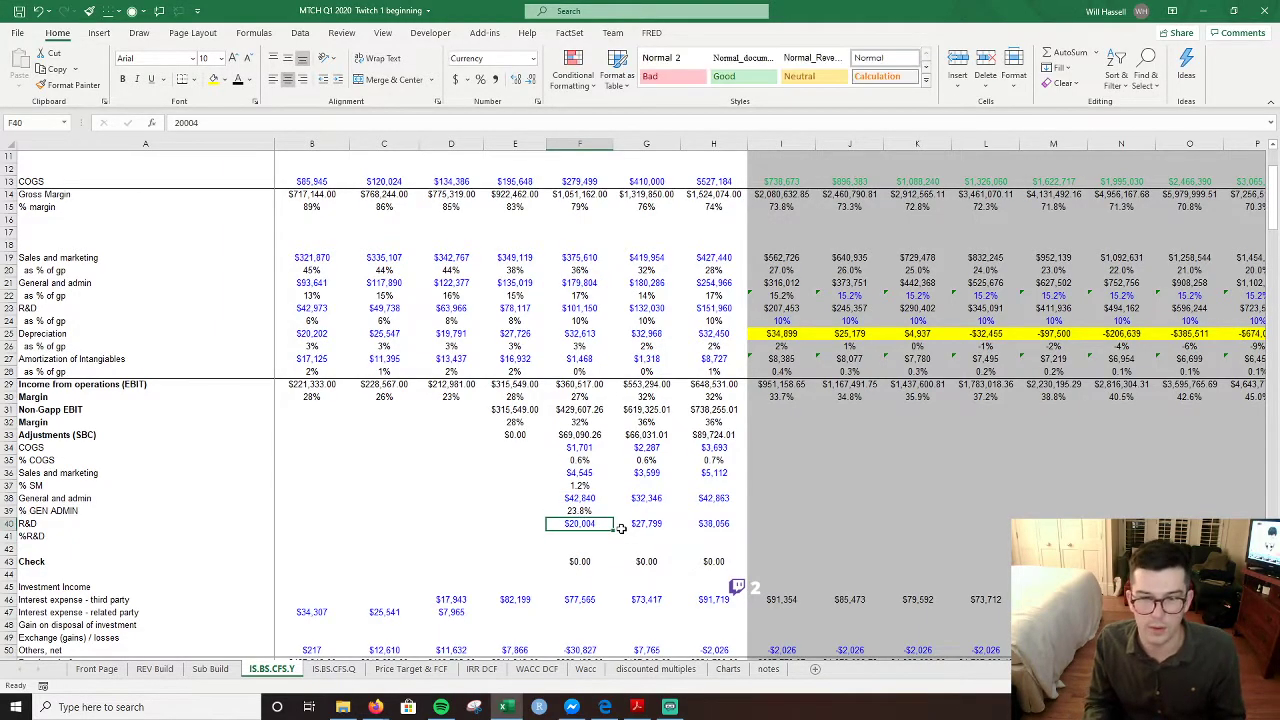
{"action": "key", "text": "F2"}
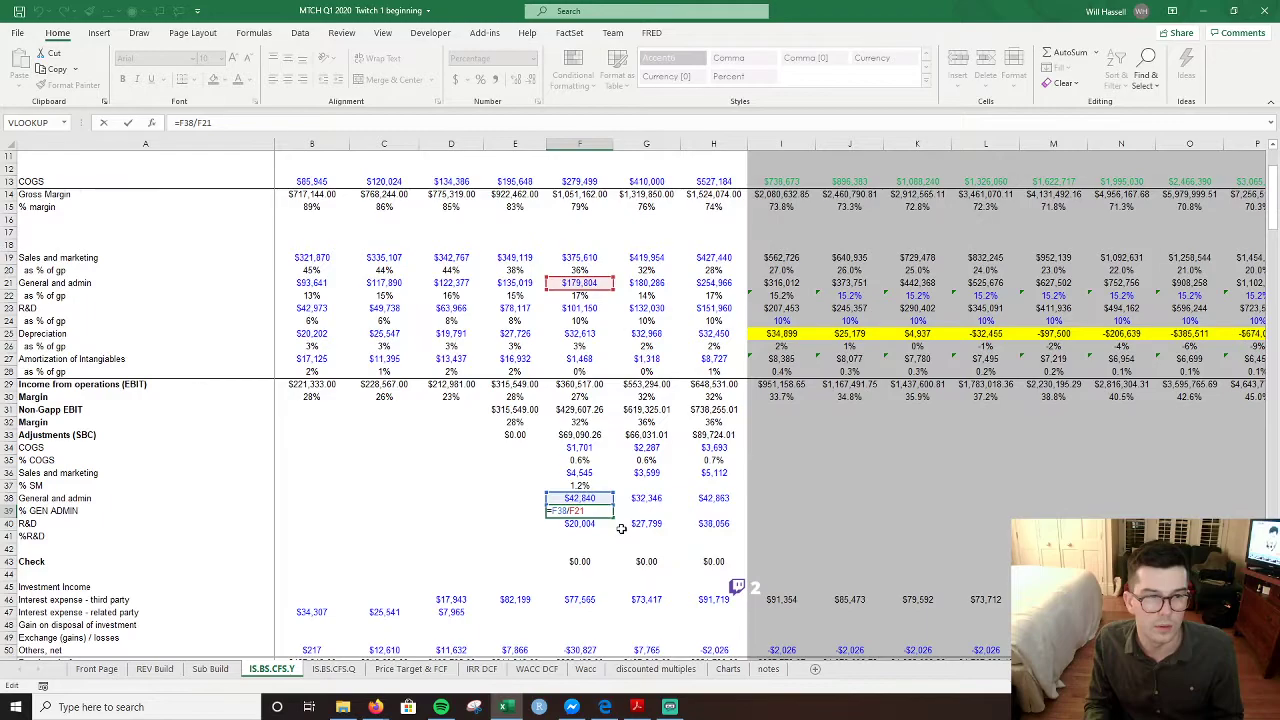
{"action": "key", "text": "Return"}
{"action": "key", "text": "Down"}
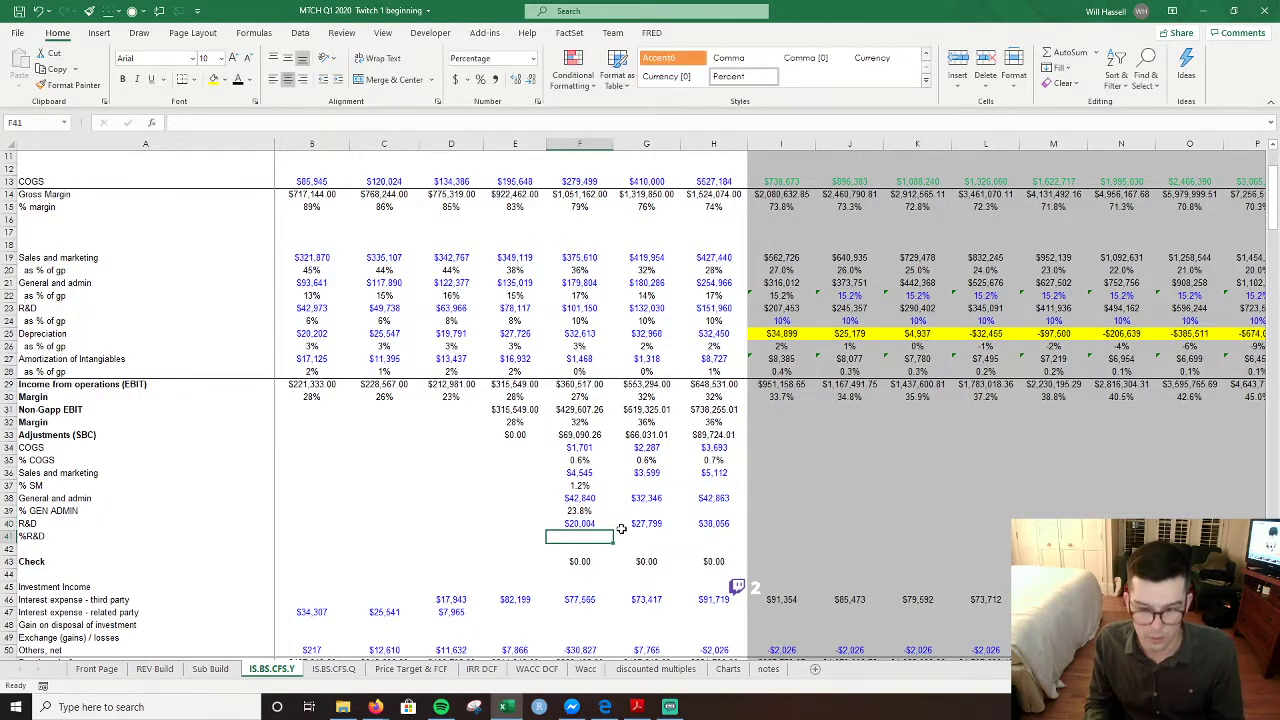
- Calculate the 2017 %R&D in F41 as the R&D adjustment divided by the R&D expense, =F40/F23
{"action": "type", "text": "="}
{"action": "key", "text": "Up"}
{"action": "type", "text": "/"}
{"action": "key", "text": "Up"}
{"action": "key", "text": "Up"}
{"action": "key", "text": "Up"}
{"action": "key", "text": "Up"}
{"action": "key", "text": "Up"}
{"action": "key", "text": "Up"}
{"action": "key", "text": "Up"}
{"action": "key", "text": "Up"}
{"action": "key", "text": "Up"}
{"action": "key", "text": "Up"}
{"action": "key", "text": "Up"}
{"action": "key", "text": "Up"}
{"action": "key", "text": "Up"}
{"action": "key", "text": "Up"}
{"action": "key", "text": "Up"}
{"action": "key", "text": "Up"}
{"action": "key", "text": "Up"}
{"action": "key", "text": "Up"}
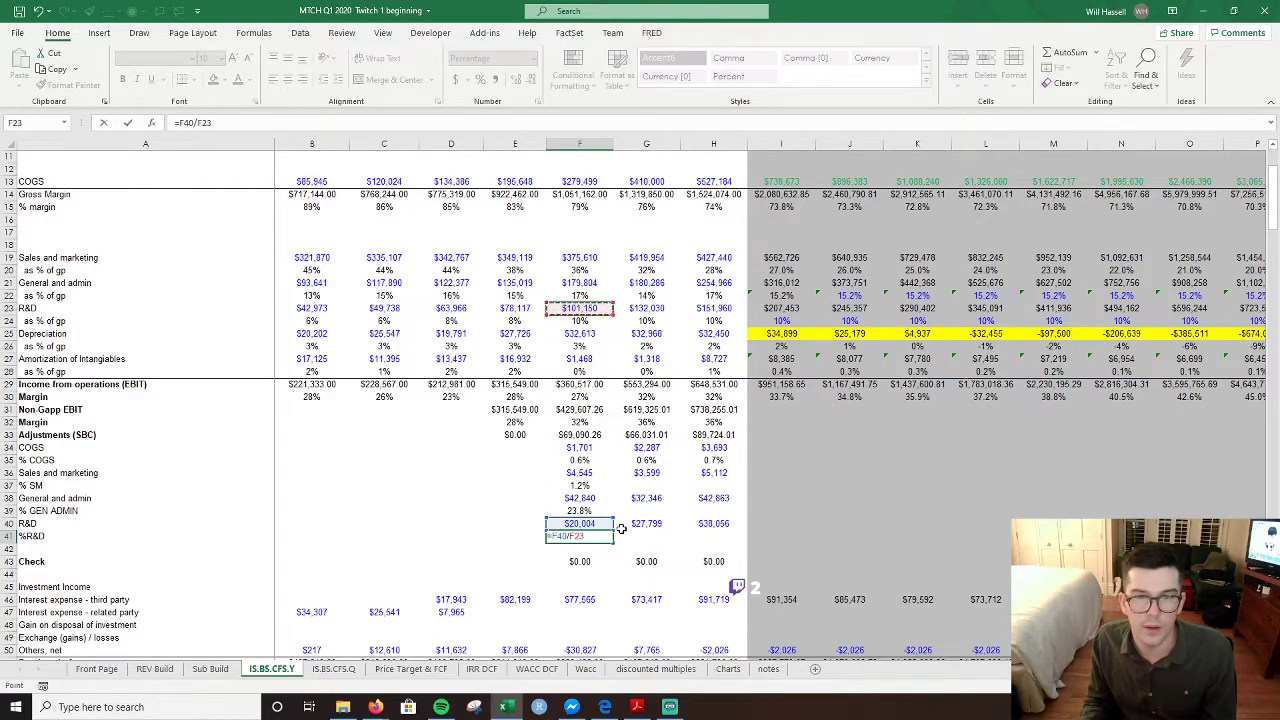
{"action": "key", "text": "Return"}
- Fill the 2017 %R&D, % GEN ADMIN and % SM formulas across through 2019
{"action": "key", "text": "Up"}
{"action": "key", "text": "shift+Right"}
{"action": "key", "text": "shift+Right"}
{"action": "key", "text": "ctrl+r"}
{"action": "key", "text": "Up"}
{"action": "key", "text": "Up"}
{"action": "key", "text": "shift+Right"}
{"action": "key", "text": "shift+Right"}
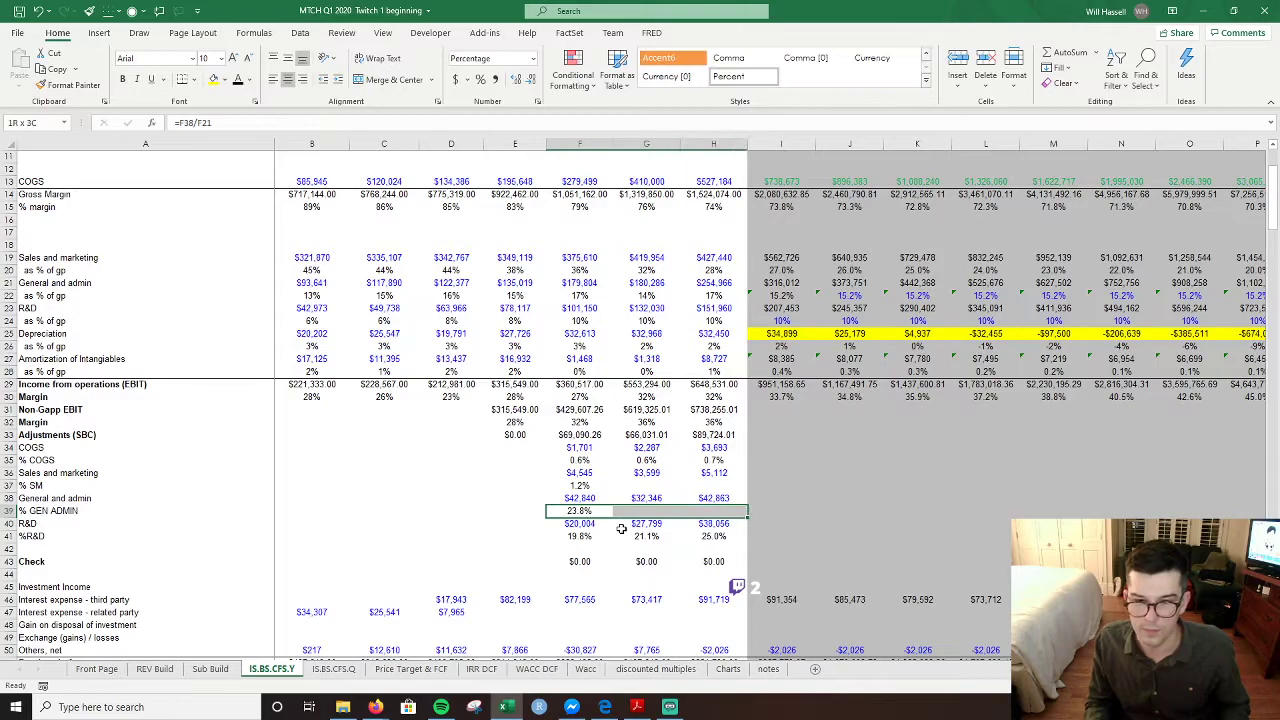
{"action": "key", "text": "ctrl+r"}
{"action": "key", "text": "Up"}
{"action": "key", "text": "Up"}
{"action": "key", "text": "shift+Right"}
{"action": "key", "text": "shift+Right"}
{"action": "key", "text": "ctrl+r"}
{"action": "key", "text": "Right"}
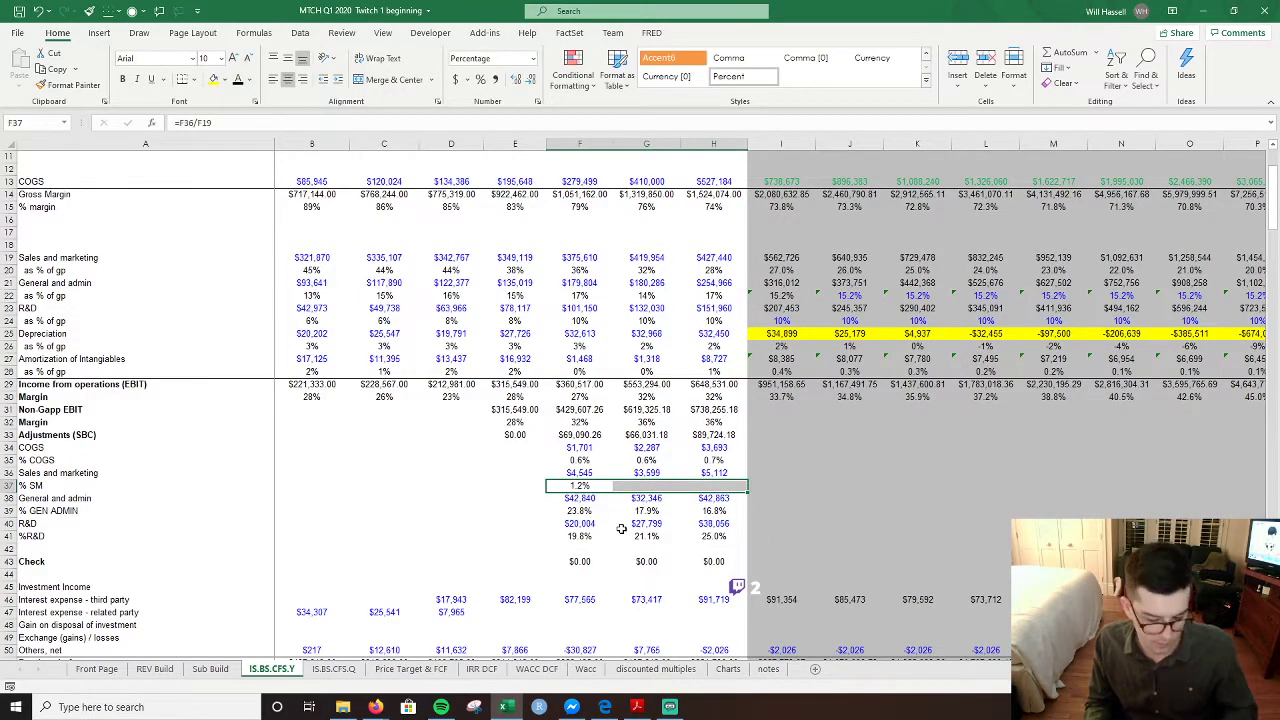
{"action": "key", "text": "Right"}
{"action": "key", "text": "Right"}
{"action": "key", "text": "Right"}
{"action": "key", "text": "Left"}
{"action": "key", "text": "Left"}
{"action": "key", "text": "Down"}
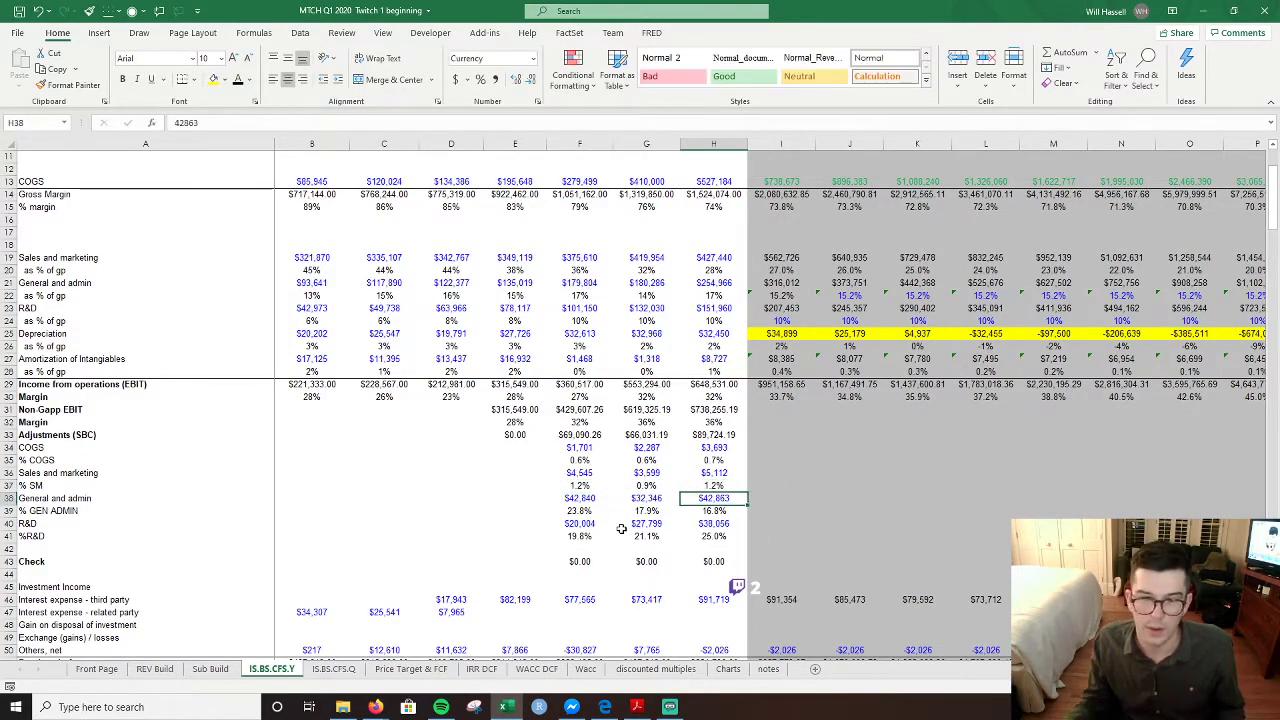
- Forecast the 2020 % COGS in I35 as the average of the 2017–2019 percentages in F35:H35
{"action": "left_click", "coordinate": [802, 463]}
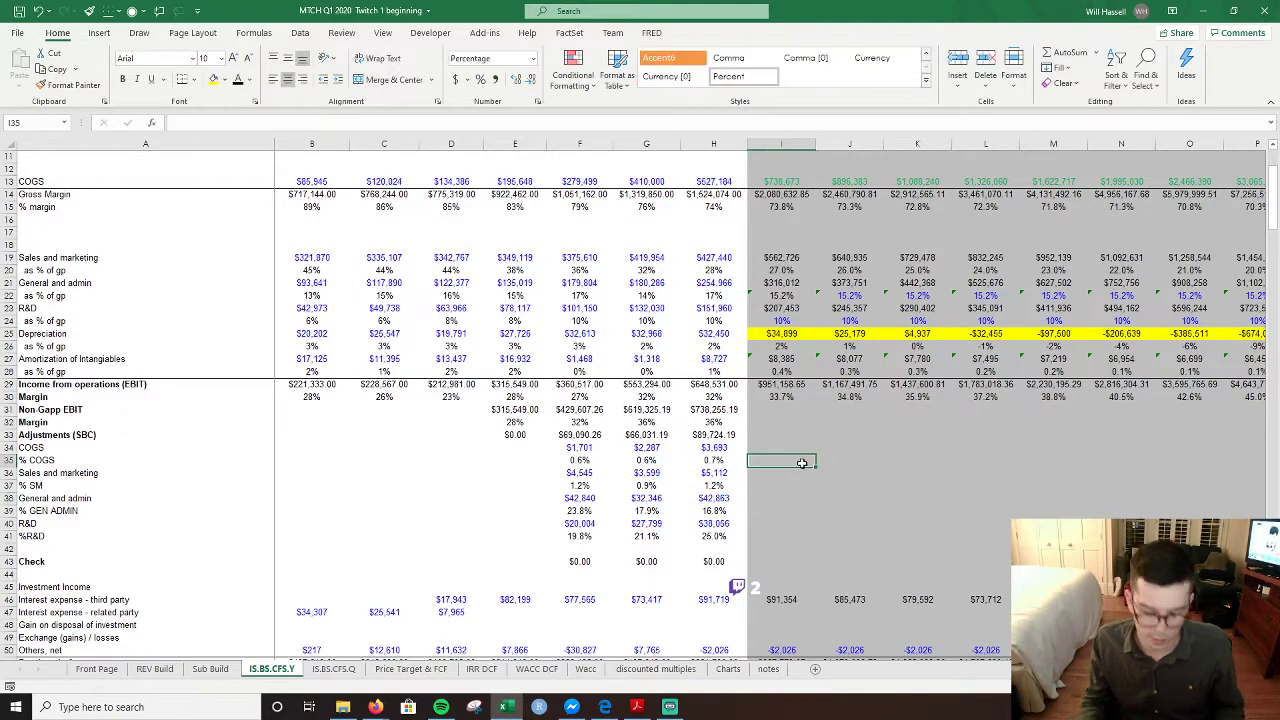
{"action": "type", "text": "=aver"}
{"action": "key", "text": "Tab"}
{"action": "key", "text": "Left"}
{"action": "key", "text": "Left"}
{"action": "key", "text": "Left"}
{"action": "key", "text": "shift+Right"}
{"action": "key", "text": "shift+Right"}
{"action": "key", "text": "Return"}
- Copy the 2020 % COGS average formula to the 2020 % SM, % GEN ADMIN and %R&D cells
{"action": "key", "text": "Down"}
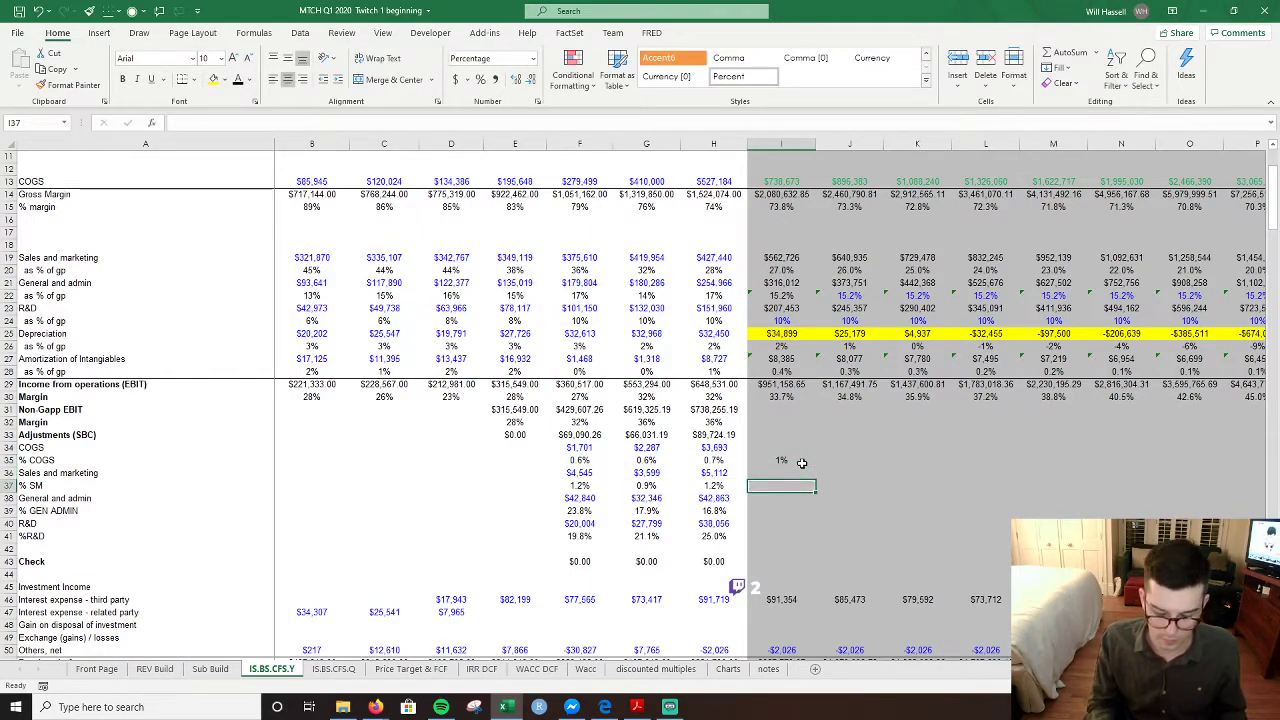
{"action": "key", "text": "Up"}
{"action": "key", "text": "Up"}
{"action": "key", "text": "ctrl+c"}
{"action": "key", "text": "Down"}
{"action": "key", "text": "Down"}
{"action": "key", "text": "ctrl+v"}
{"action": "key", "text": "Down"}
{"action": "key", "text": "Down"}
{"action": "key", "text": "ctrl+v"}
{"action": "key", "text": "Down"}
{"action": "key", "text": "Down"}
{"action": "key", "text": "ctrl+v"}
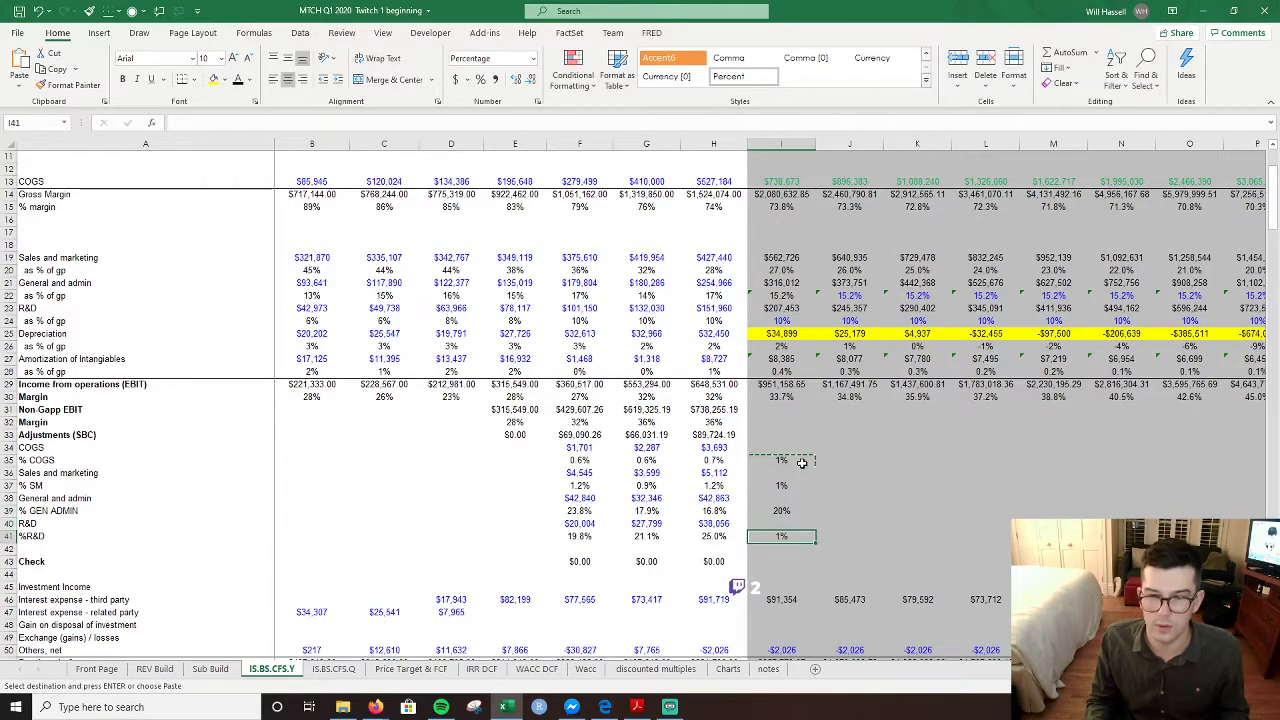
- Set the 2021 % COGS, % SM, % GEN ADMIN and %R&D in column J equal to their 2020 values in column I
{"action": "key", "text": "Escape"}
{"action": "key", "text": "Right"}
{"action": "key", "text": "Left"}
{"action": "key", "text": "ctrl+c"}
{"action": "key", "text": "Right"}
{"action": "key", "text": "ctrl+v"}
{"action": "key", "text": "Up"}
{"action": "key", "text": "Up"}
{"action": "key", "text": "Left"}
{"action": "key", "text": "ctrl+c"}
{"action": "key", "text": "Right"}
{"action": "key", "text": "ctrl+v"}
{"action": "key", "text": "Down"}
{"action": "key", "text": "Up"}
{"action": "key", "text": "Up"}
{"action": "key", "text": "Up"}
{"action": "key", "text": "Left"}
{"action": "key", "text": "ctrl+c"}
{"action": "key", "text": "Right"}
{"action": "key", "text": "ctrl+v"}
{"action": "key", "text": "Up"}
{"action": "key", "text": "Up"}
{"action": "type", "text": "="}
{"action": "key", "text": "Left"}
{"action": "key", "text": "Return"}
- Fill the 2021 % COGS formula in J35 across through 2031
{"action": "key", "text": "Up"}
{"action": "key", "text": "shift+Right"}
{"action": "key", "text": "shift+Right"}
{"action": "key", "text": "shift+Right"}
{"action": "key", "text": "shift+Right"}
{"action": "key", "text": "shift+Right"}
{"action": "key", "text": "shift+Right"}
{"action": "key", "text": "shift+Right"}
{"action": "key", "text": "shift+Right"}
{"action": "key", "text": "shift+Right"}
{"action": "key", "text": "shift+Right"}
{"action": "key", "text": "ctrl+r"}
- Fill the 2021 % SM formula in J37 across through 2031
{"action": "key", "text": "Down"}
{"action": "key", "text": "Down"}
{"action": "key", "text": "shift+Right"}
{"action": "key", "text": "shift+Left"}
{"action": "key", "text": "shift+Left"}
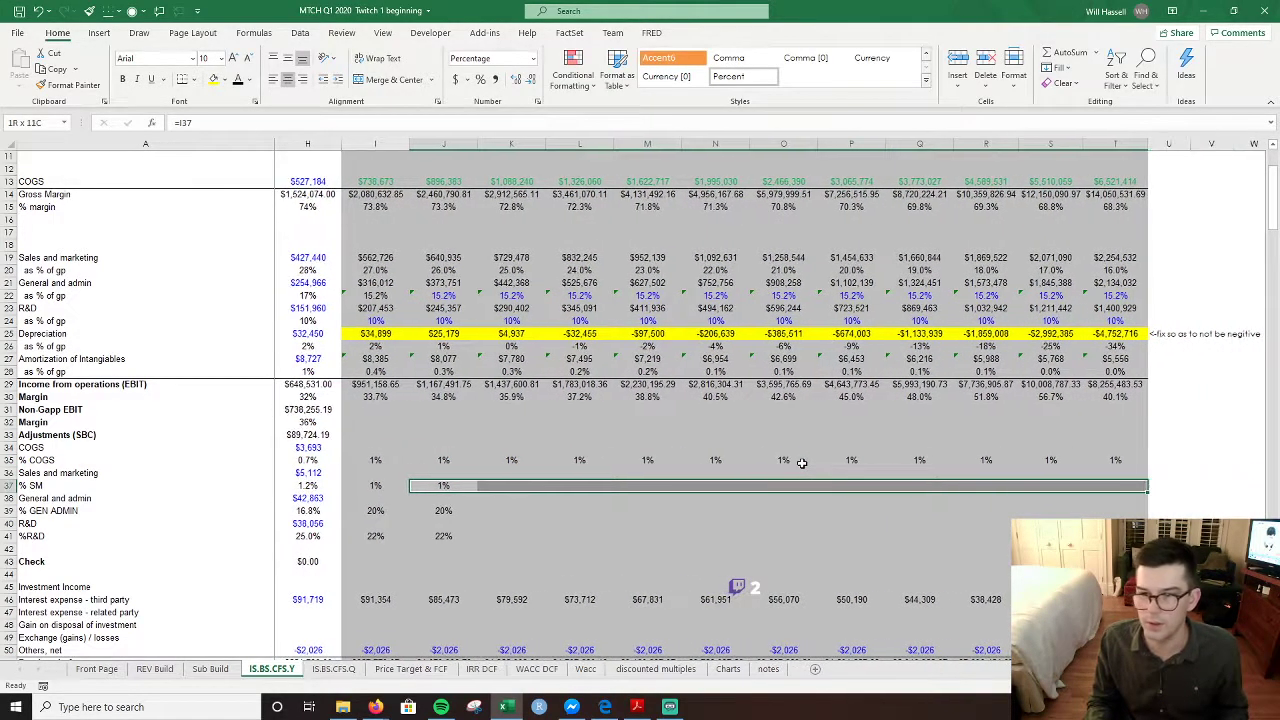
{"action": "key", "text": "ctrl+r"}
- Fill the 2021 % GEN ADMIN formula in J39 across through 2031
{"action": "key", "text": "Down"}
{"action": "key", "text": "Down"}
{"action": "key", "text": "shift+Right"}
{"action": "key", "text": "shift+Right"}
{"action": "key", "text": "shift+Right"}
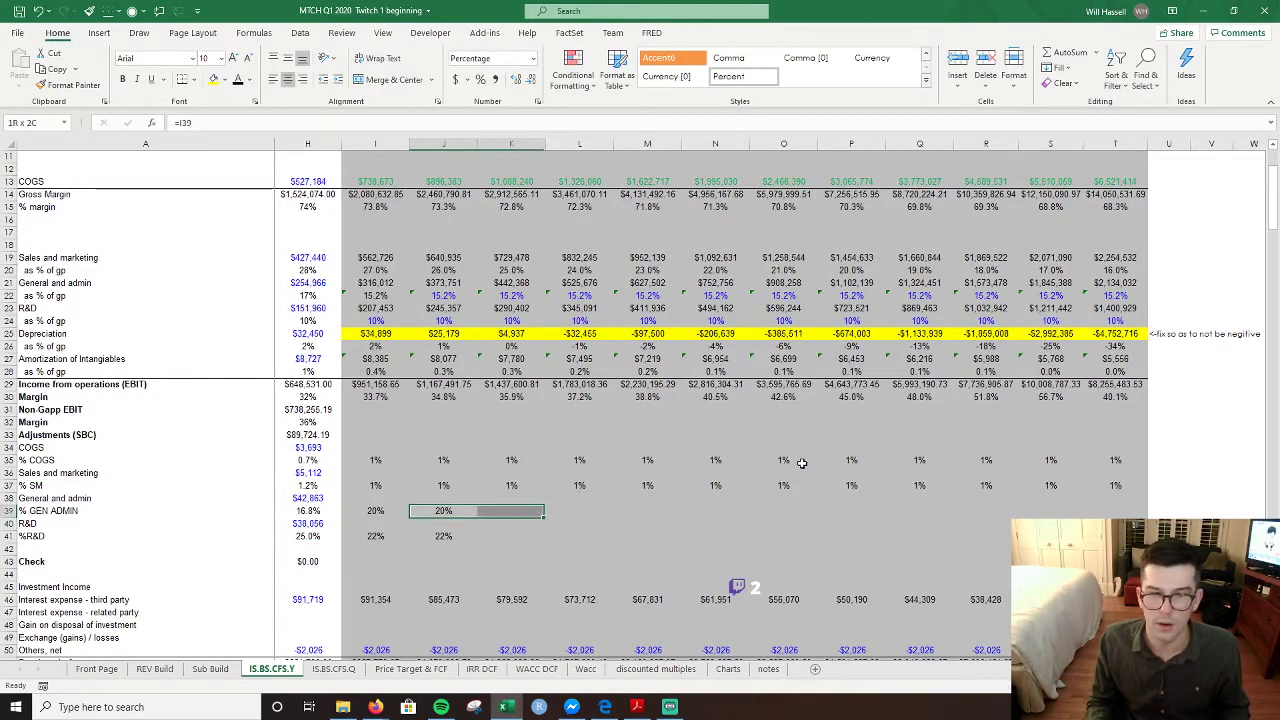
{"action": "key", "text": "shift+Right"}
{"action": "key", "text": "shift+Right"}
{"action": "key", "text": "shift+Right"}
{"action": "key", "text": "shift+Right"}
{"action": "key", "text": "shift+Right"}
{"action": "key", "text": "shift+Right"}
{"action": "key", "text": "shift+Right"}
{"action": "key", "text": "shift+Right"}
{"action": "key", "text": "ctrl+r"}
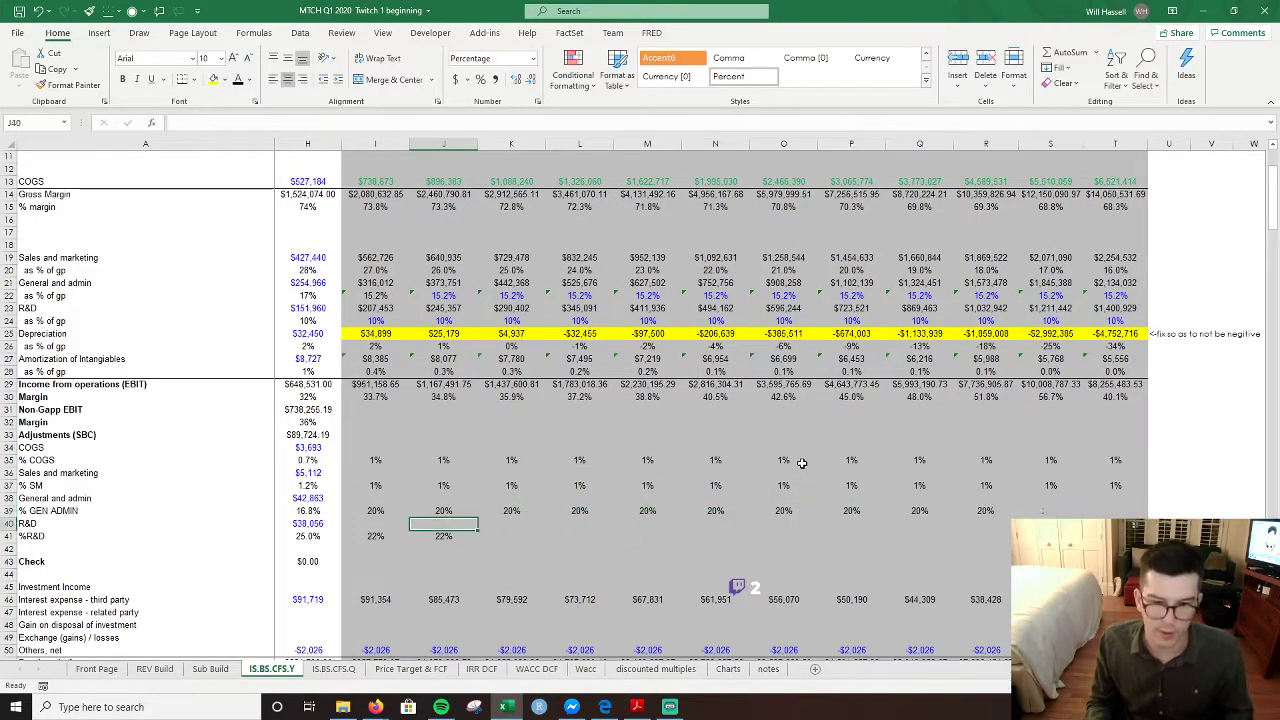
- Fill the 2021 %R&D formula in J41 across through 2031
{"action": "key", "text": "Down"}
{"action": "key", "text": "Down"}
{"action": "key", "text": "shift+Right"}
{"action": "key", "text": "shift+Right"}
{"action": "key", "text": "shift+Right"}
{"action": "key", "text": "shift+Right"}
{"action": "key", "text": "shift+Right"}
{"action": "key", "text": "shift+Right"}
{"action": "key", "text": "shift+Right"}
{"action": "key", "text": "shift+Right"}
{"action": "key", "text": "shift+Right"}
{"action": "key", "text": "shift+Right"}
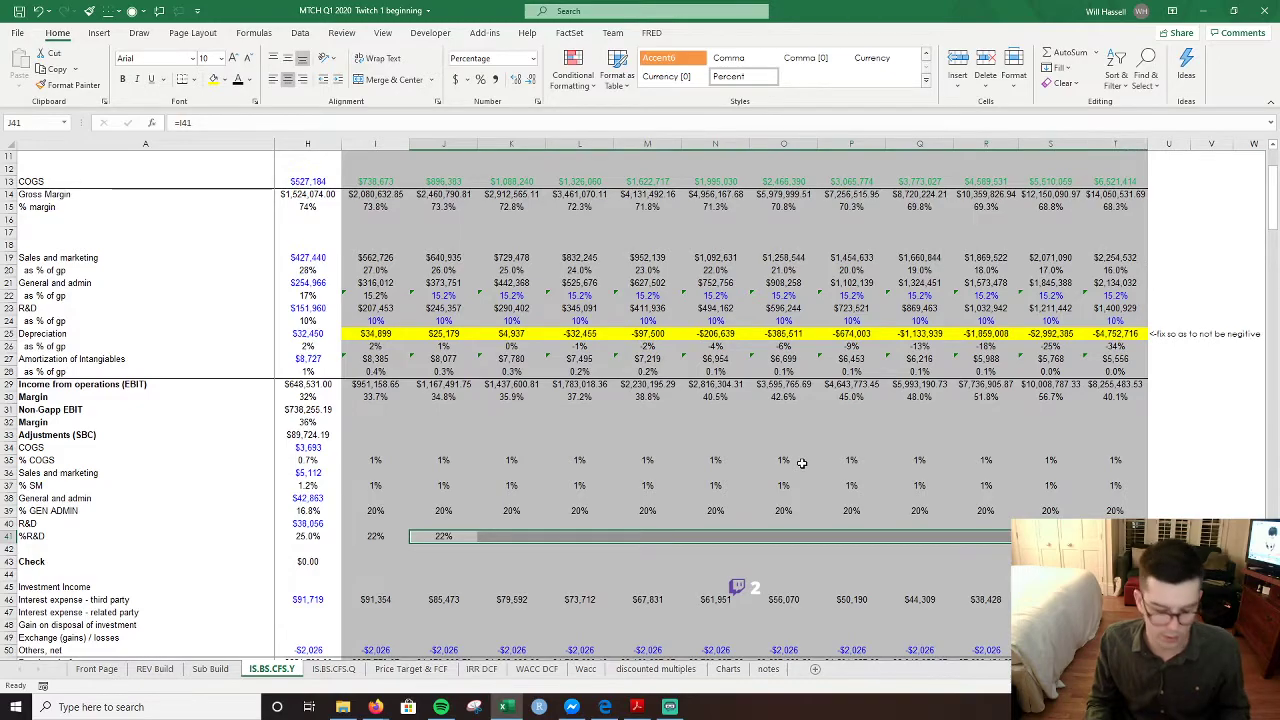
{"action": "key", "text": "ctrl+r"}
- Calculate the 2020 SBC adjustment for COGS in I34 as % COGS times the income statement's COGS, =I35*I13
{"action": "key", "text": "Left"}
{"action": "key", "text": "Left"}
{"action": "key", "text": "Left"}
{"action": "key", "text": "Right"}
{"action": "key", "text": "Right"}
{"action": "key", "text": "Up"}
{"action": "key", "text": "Up"}
{"action": "key", "text": "Up"}
{"action": "key", "text": "Up"}
{"action": "key", "text": "Up"}
{"action": "key", "text": "Up"}
{"action": "key", "text": "Up"}
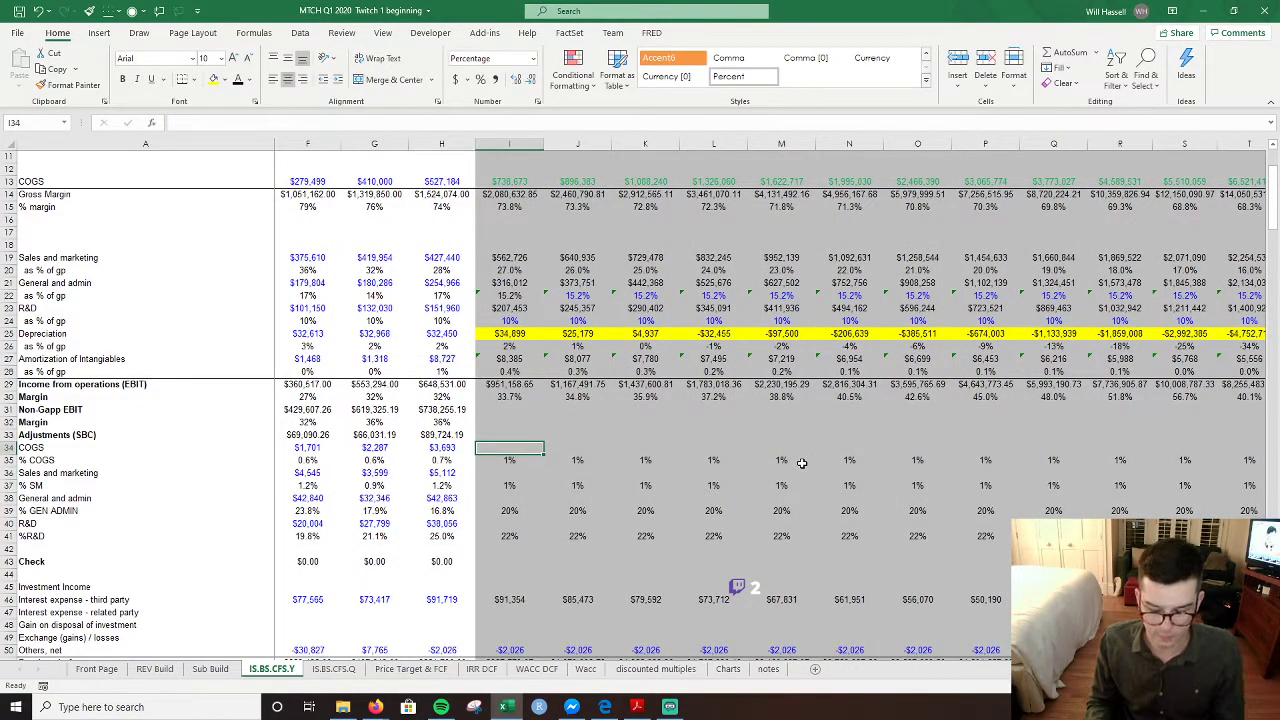
{"action": "type", "text": "="}
{"action": "key", "text": "Down"}
{"action": "type", "text": "*"}
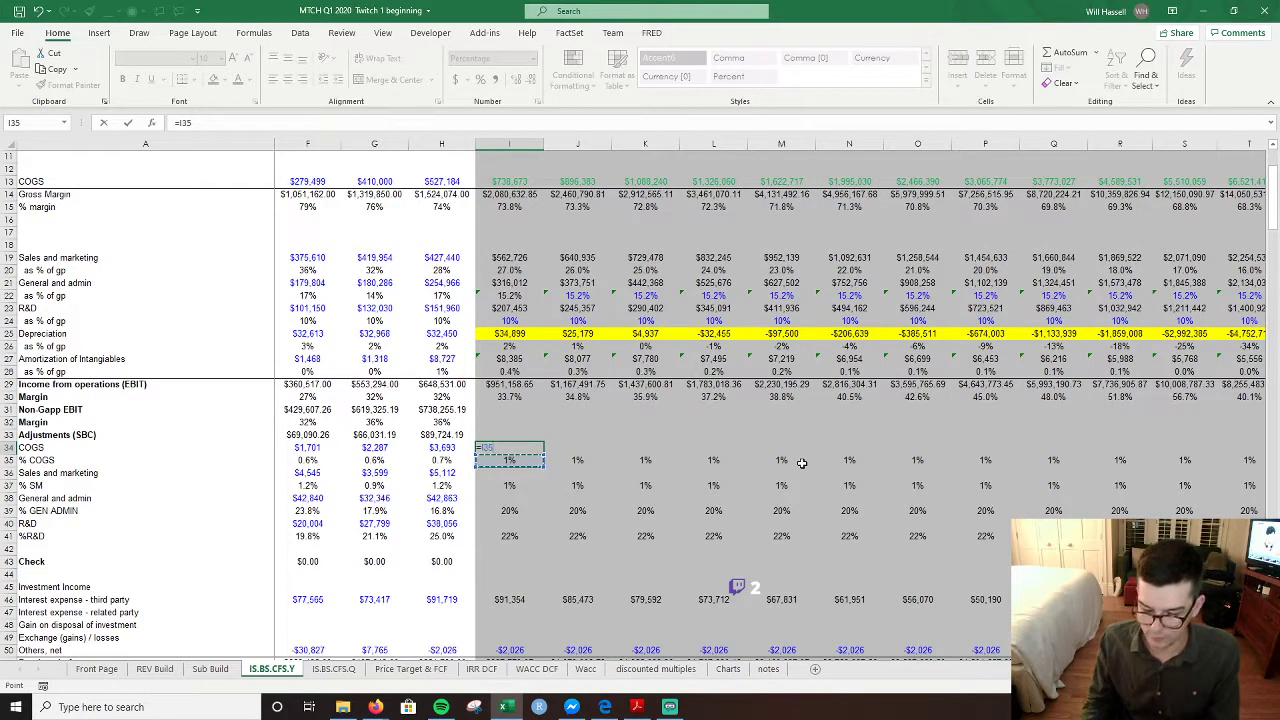
{"action": "key", "text": "Up"}
{"action": "key", "text": "Up"}
{"action": "key", "text": "Up"}
{"action": "key", "text": "Up"}
{"action": "key", "text": "Up"}
{"action": "key", "text": "Up"}
{"action": "key", "text": "Up"}
{"action": "key", "text": "Up"}
{"action": "key", "text": "Up"}
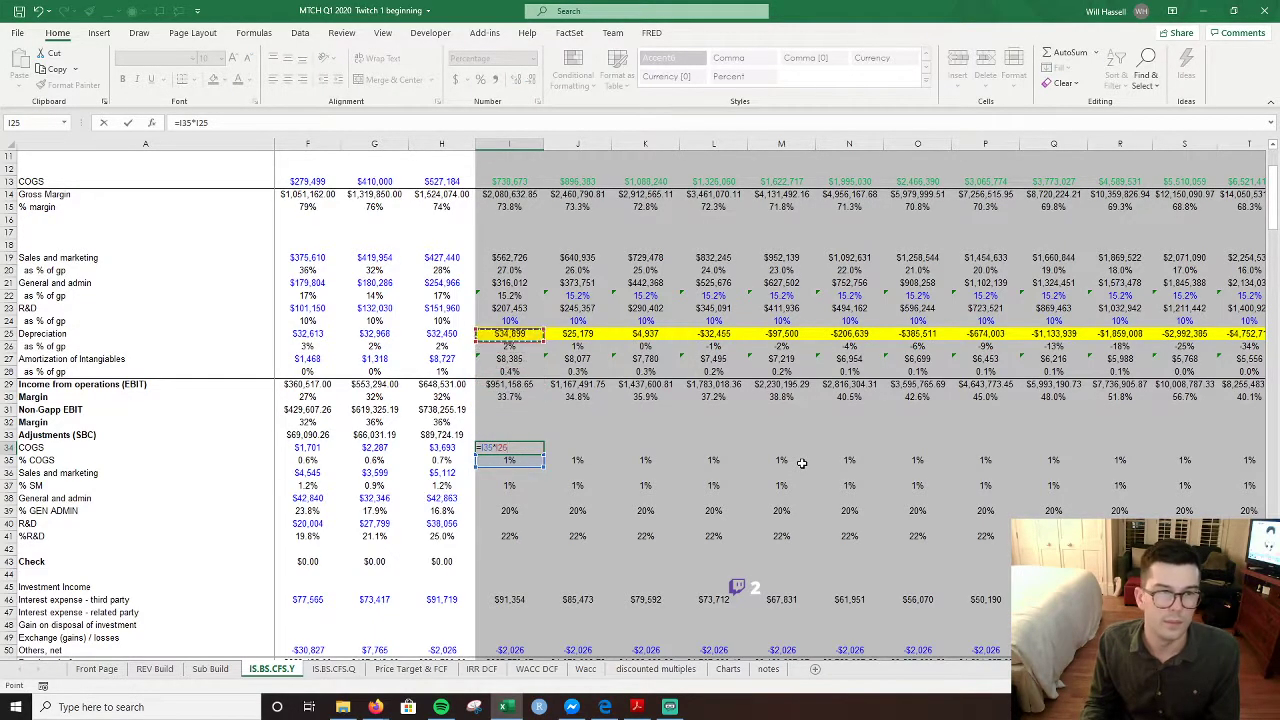
{"action": "key", "text": "Up"}
{"action": "key", "text": "Up"}
{"action": "key", "text": "Up"}
{"action": "key", "text": "Up"}
{"action": "key", "text": "Up"}
{"action": "key", "text": "Up"}
{"action": "key", "text": "Up"}
{"action": "key", "text": "Up"}
{"action": "key", "text": "Up"}
{"action": "key", "text": "Up"}
{"action": "key", "text": "Return"}
{"action": "key", "text": "Down"}
{"action": "key", "text": "Down"}
{"action": "key", "text": "Up"}
{"action": "key", "text": "Up"}
{"action": "key", "text": "Up"}
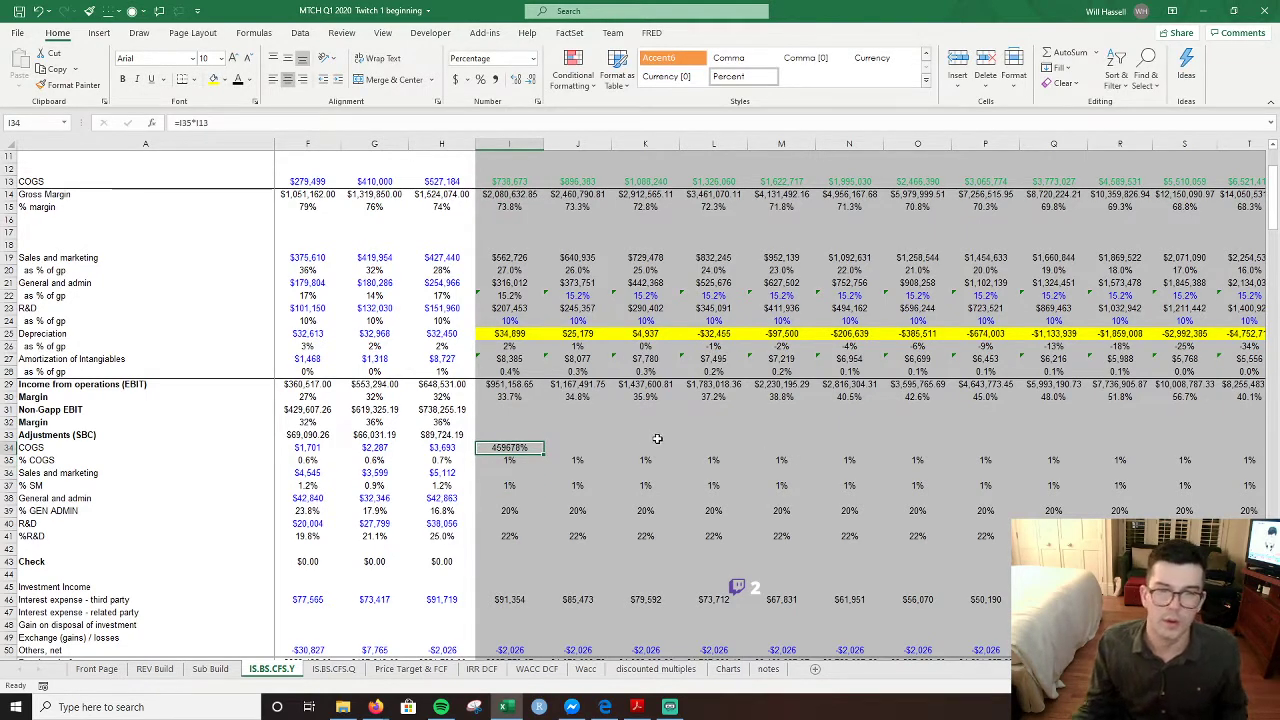
- Copy the currency formatting of the 2020 Amortization of Intangibles cell I27 to the 2020 SBC amount cells I34, I36, I38 and I40
{"action": "left_click", "coordinate": [514, 358]}
{"action": "left_click", "coordinate": [90, 86]}
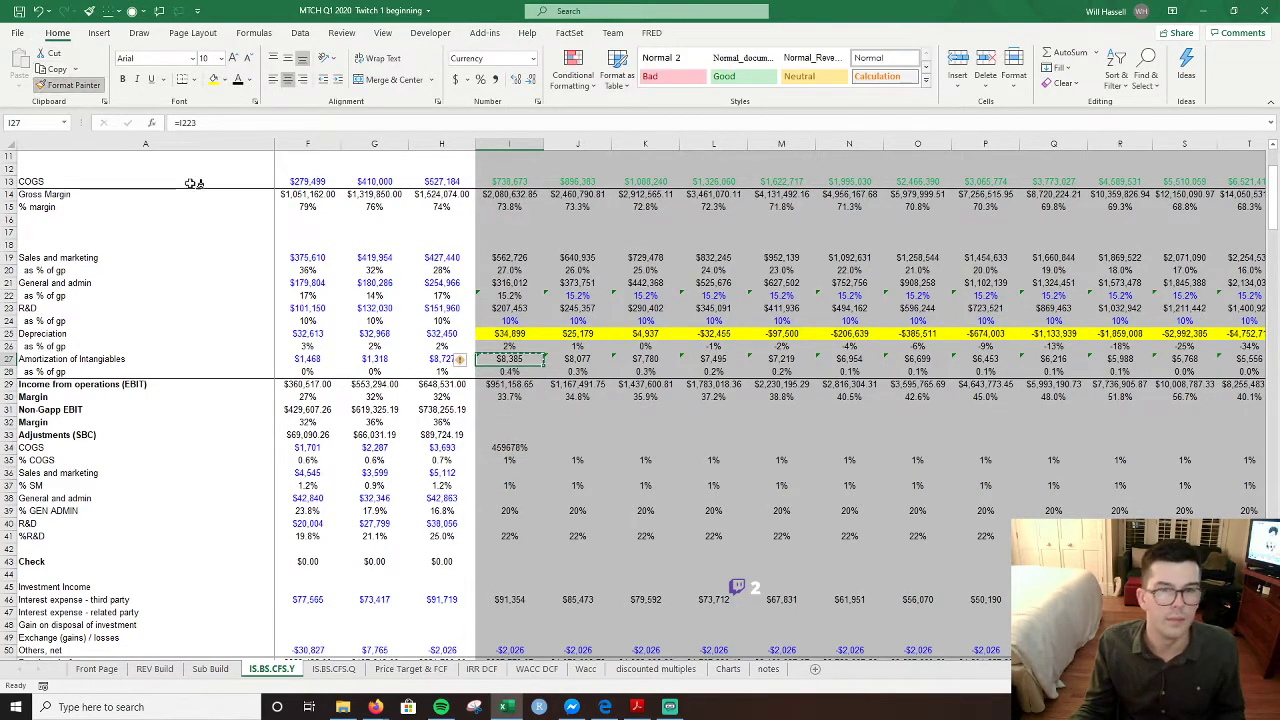
{"action": "left_click", "coordinate": [515, 447]}
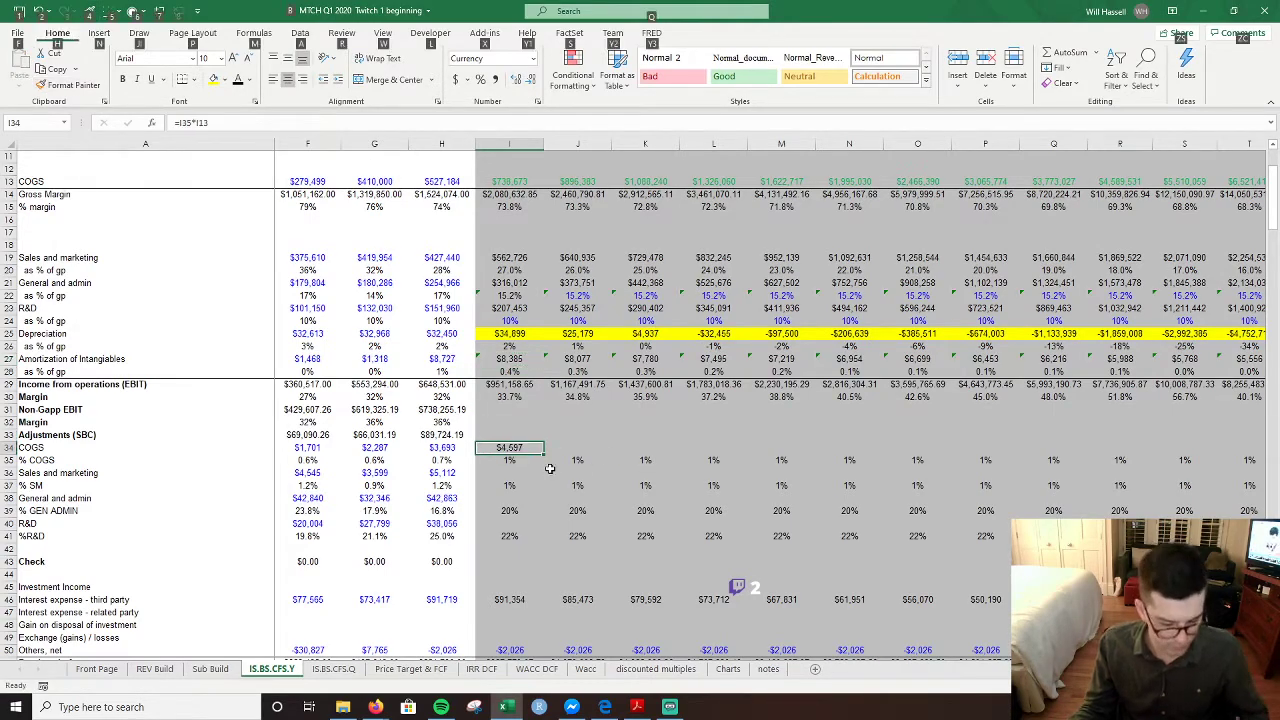
{"action": "key", "text": "alt+h"}
{"action": "key", "text": "f"}
{"action": "key", "text": "p"}
{"action": "left_click", "coordinate": [514, 474]}
{"action": "key", "text": "alt+h"}
{"action": "key", "text": "f"}
{"action": "key", "text": "p"}
{"action": "left_click", "coordinate": [512, 498]}
{"action": "key", "text": "alt+h"}
{"action": "key", "text": "f"}
{"action": "key", "text": "p"}
{"action": "left_click", "coordinate": [510, 525]}
- Calculate the 2020 Sales and marketing SBC adjustment in I36 by multiplying % SM in I37 by Sales and marketing expense in I19
{"action": "left_click", "coordinate": [510, 472]}
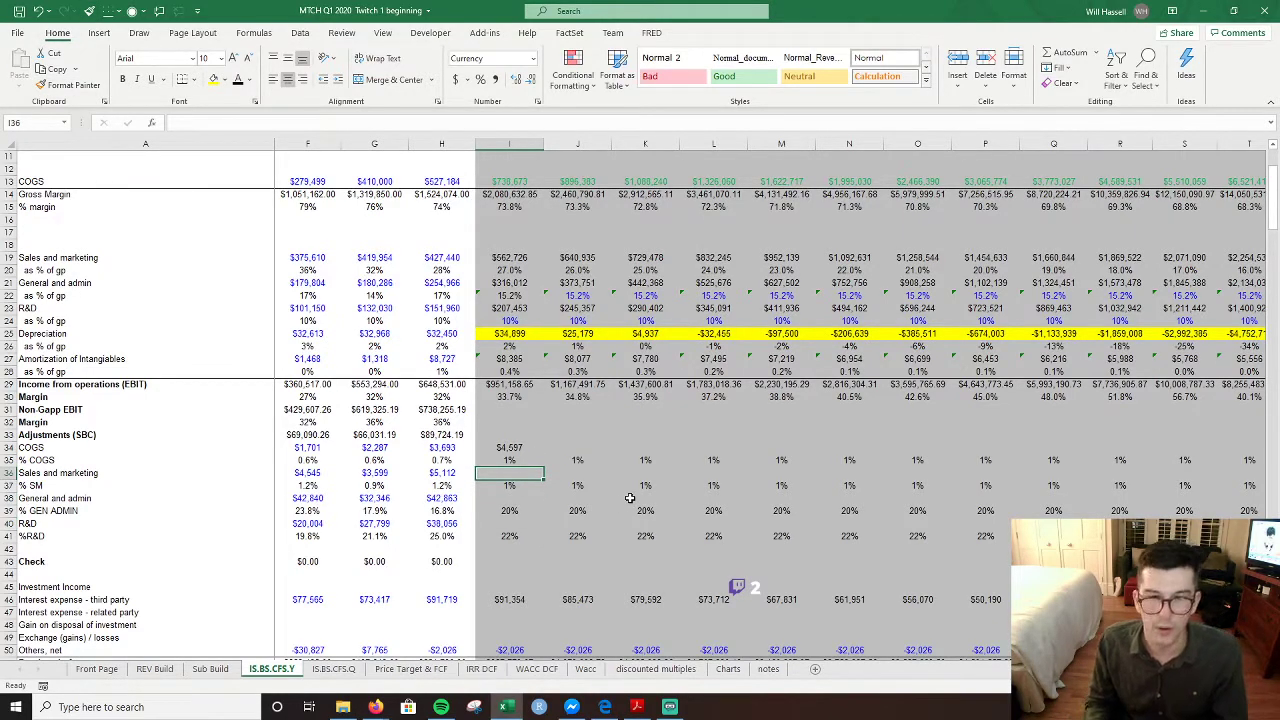
{"action": "type", "text": "="}
{"action": "key", "text": "Down"}
{"action": "type", "text": "*"}
{"action": "key", "text": "Up"}
{"action": "key", "text": "Up"}
{"action": "key", "text": "Up"}
{"action": "key", "text": "Up"}
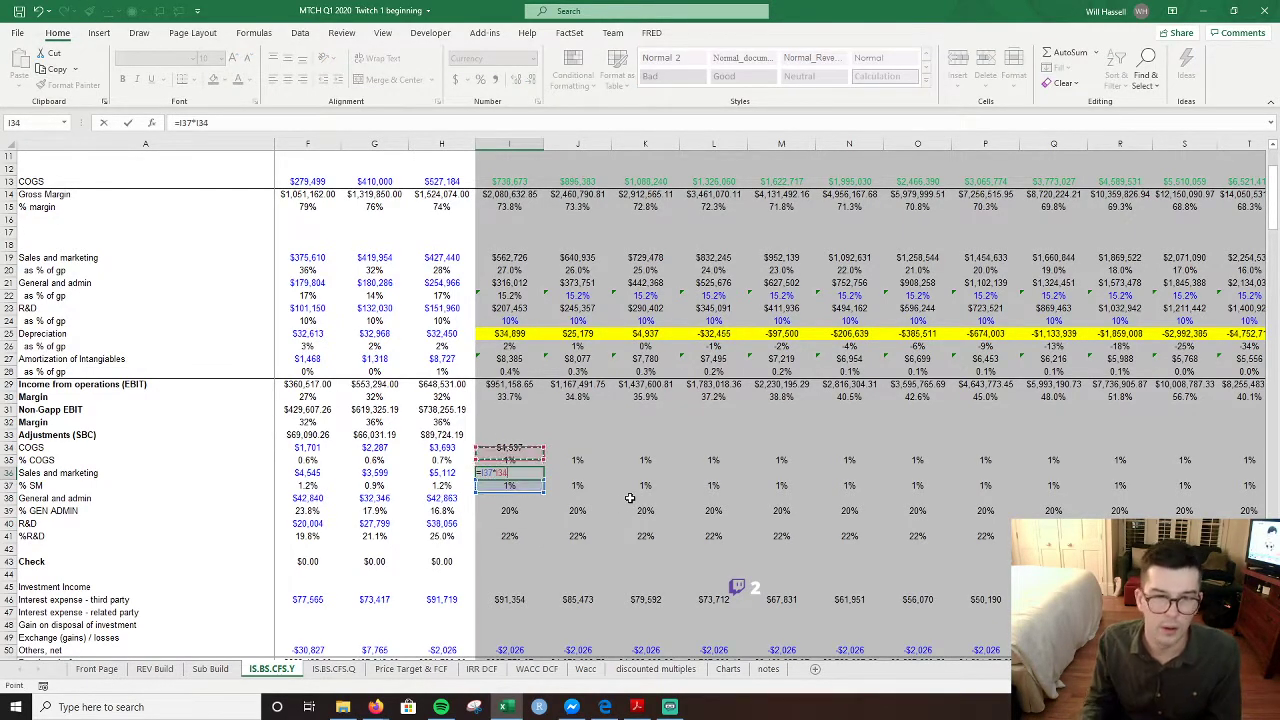
{"action": "key", "text": "Up"}
{"action": "key", "text": "Up"}
{"action": "key", "text": "Up"}
{"action": "key", "text": "Up"}
{"action": "key", "text": "Up"}
{"action": "key", "text": "Up"}
{"action": "key", "text": "Up"}
{"action": "key", "text": "Up"}
{"action": "key", "text": "Up"}
{"action": "key", "text": "Up"}
{"action": "key", "text": "Up"}
{"action": "key", "text": "Up"}
{"action": "key", "text": "Up"}
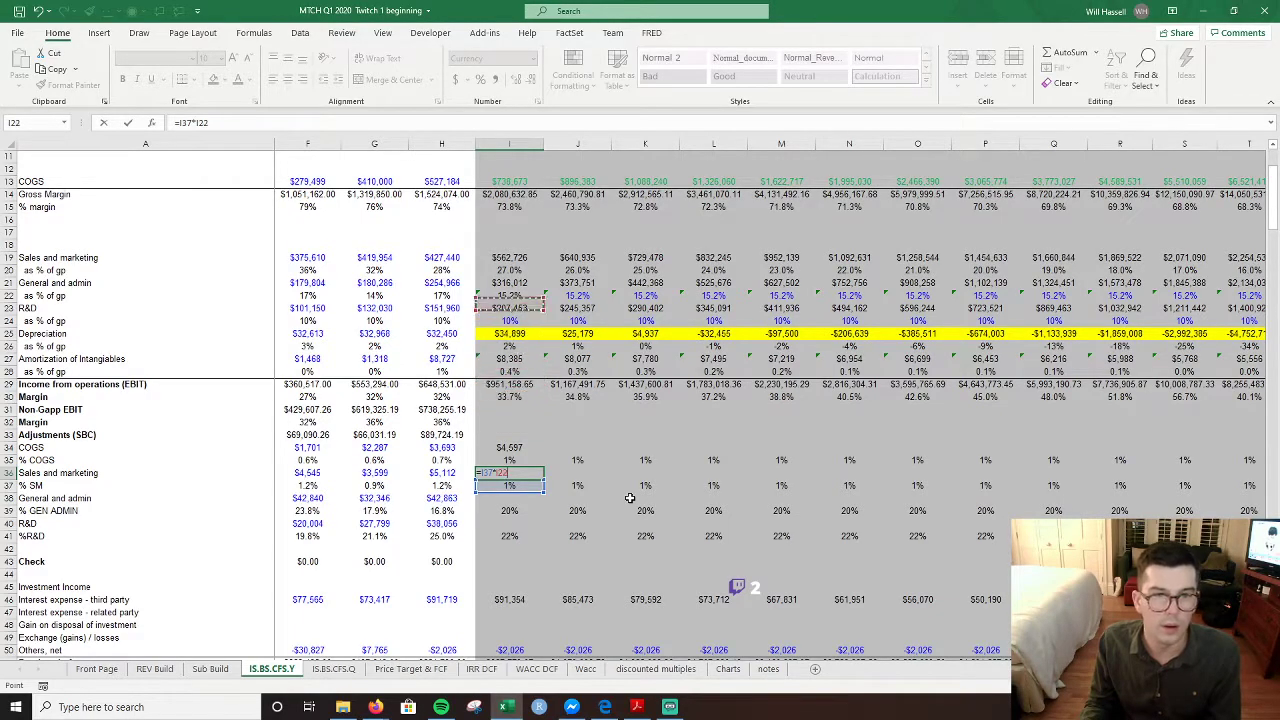
{"action": "key", "text": "Return"}
- Calculate the 2020 General and admin SBC adjustment in I38 as % GEN ADMIN times General and admin expense, =I39*I21
{"action": "key", "text": "Return"}
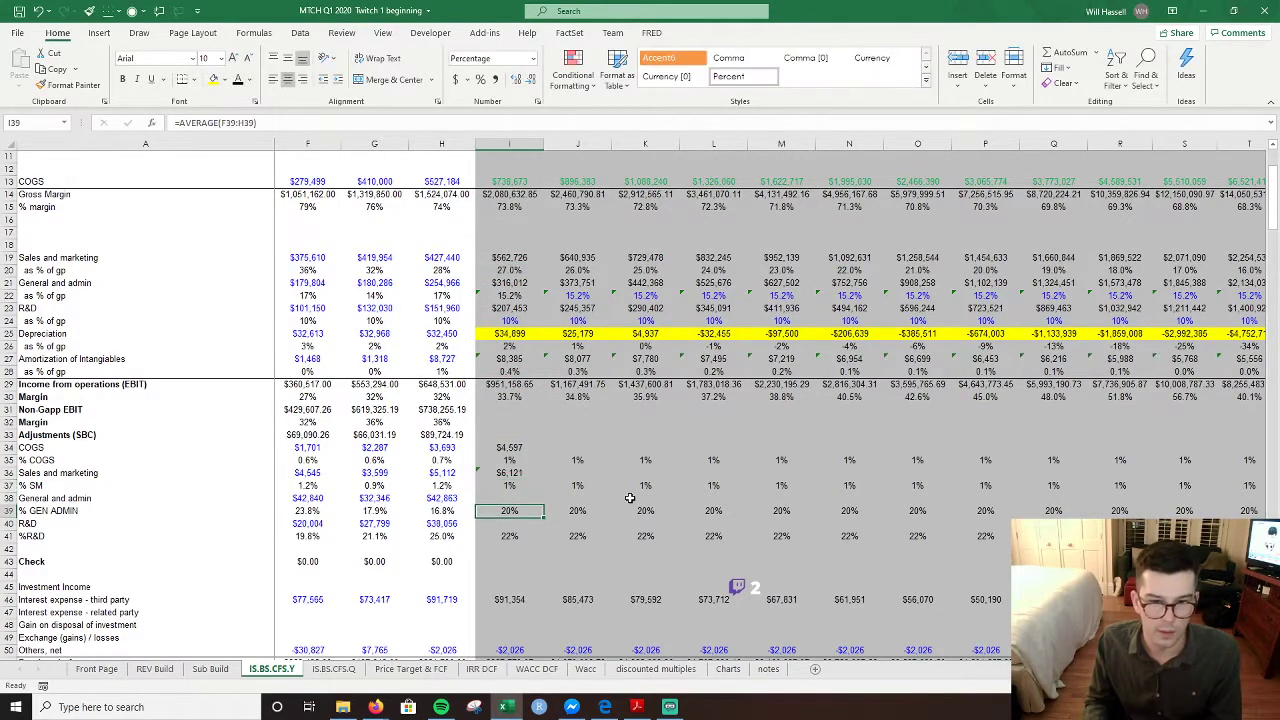
{"action": "type", "text": "="}
{"action": "key", "text": "Down"}
{"action": "type", "text": "*"}
{"action": "key", "text": "Up"}
{"action": "key", "text": "Up"}
{"action": "key", "text": "Up"}
{"action": "key", "text": "Up"}
{"action": "key", "text": "Up"}
{"action": "key", "text": "Up"}
{"action": "key", "text": "Up"}
{"action": "key", "text": "Up"}
{"action": "key", "text": "Up"}
{"action": "key", "text": "Up"}
{"action": "key", "text": "Up"}
{"action": "key", "text": "Up"}
{"action": "key", "text": "Up"}
{"action": "key", "text": "Up"}
{"action": "key", "text": "Up"}
{"action": "key", "text": "Up"}
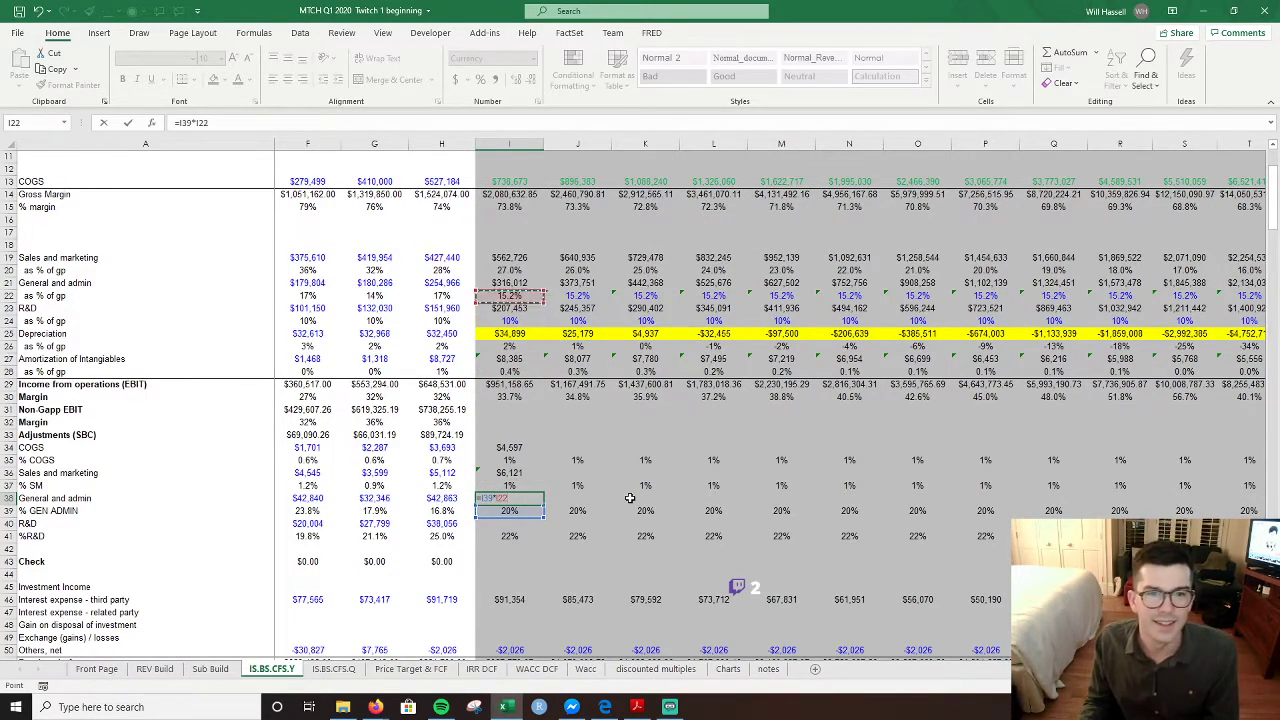
{"action": "key", "text": "Return"}
- Calculate the 2020 R&D SBC adjustment in I40 as %R&D times R&D expense, =I41*I23
{"action": "key", "text": "Return"}
{"action": "key", "text": "Return"}
{"action": "key", "text": "Up"}
{"action": "type", "text": "="}
{"action": "key", "text": "Down"}
{"action": "type", "text": "*"}
{"action": "key", "text": "Up"}
{"action": "key", "text": "Up"}
{"action": "key", "text": "Up"}
{"action": "key", "text": "Up"}
{"action": "key", "text": "Up"}
{"action": "key", "text": "Up"}
{"action": "key", "text": "Up"}
{"action": "key", "text": "Up"}
{"action": "key", "text": "Up"}
{"action": "key", "text": "Up"}
{"action": "key", "text": "Up"}
{"action": "key", "text": "Up"}
{"action": "key", "text": "Up"}
{"action": "key", "text": "Up"}
{"action": "key", "text": "Up"}
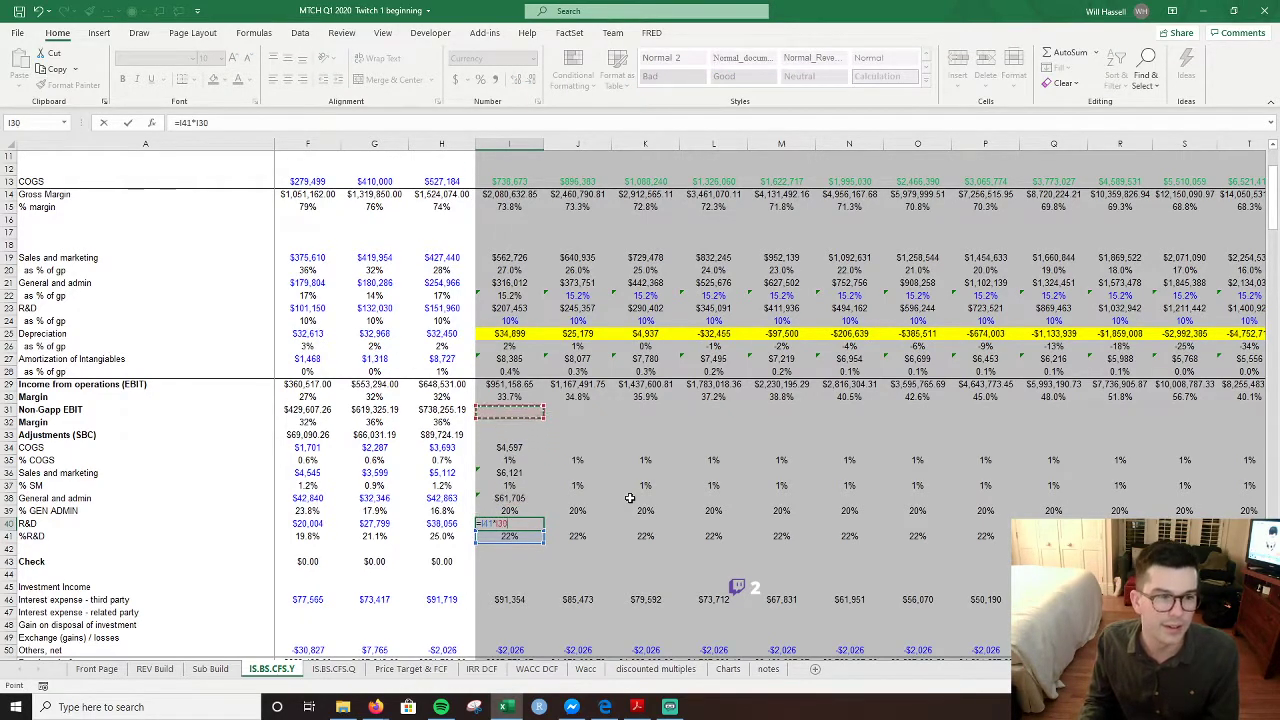
{"action": "key", "text": "Down"}
{"action": "key", "text": "Down"}
{"action": "key", "text": "Down"}
{"action": "key", "text": "Up"}
{"action": "key", "text": "Up"}
{"action": "key", "text": "Up"}
{"action": "key", "text": "Up"}
{"action": "key", "text": "Up"}
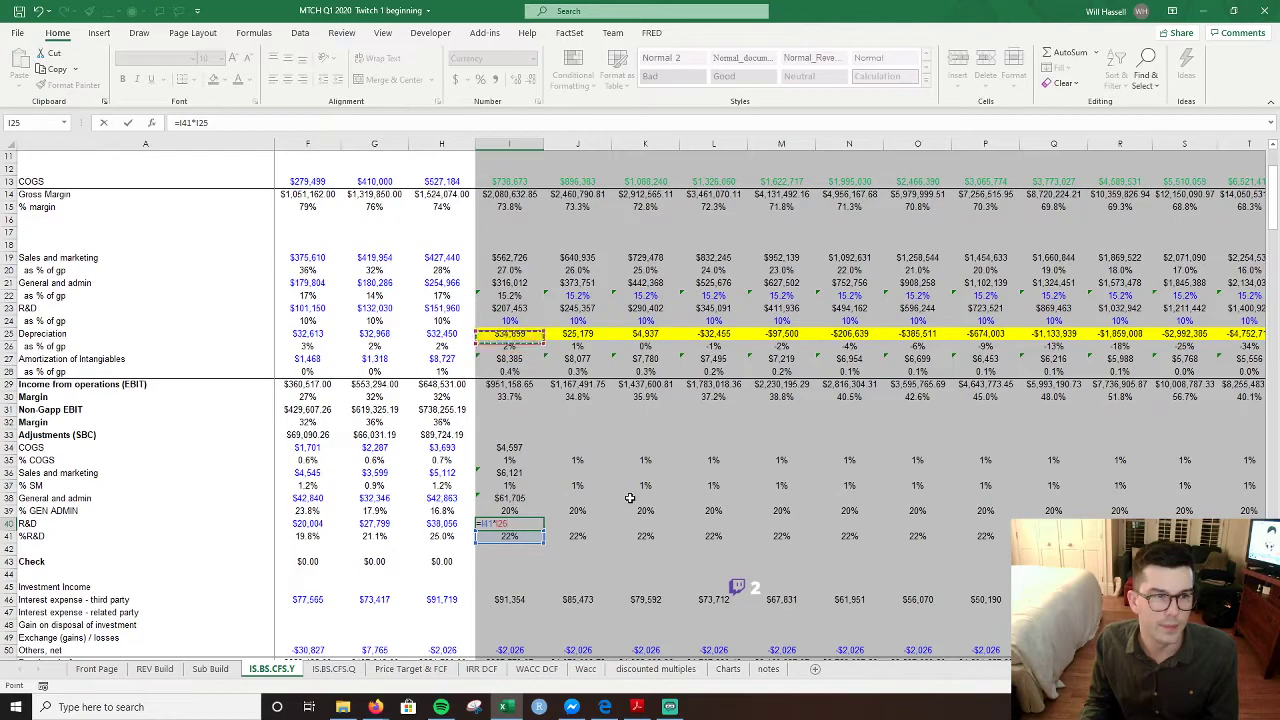
{"action": "key", "text": "Return"}
- Fill the 2020 R&D SBC adjustment formula in I40 across through 2031
{"action": "key", "text": "Up"}
{"action": "key", "text": "shift+Right"}
{"action": "key", "text": "shift+Right"}
{"action": "key", "text": "shift+Right"}
{"action": "key", "text": "shift+Right"}
{"action": "key", "text": "shift+Right"}
{"action": "key", "text": "shift+Right"}
{"action": "key", "text": "shift+Right"}
{"action": "key", "text": "shift+Right"}
{"action": "key", "text": "shift+Right"}
{"action": "key", "text": "shift+Right"}
{"action": "key", "text": "shift+Right"}
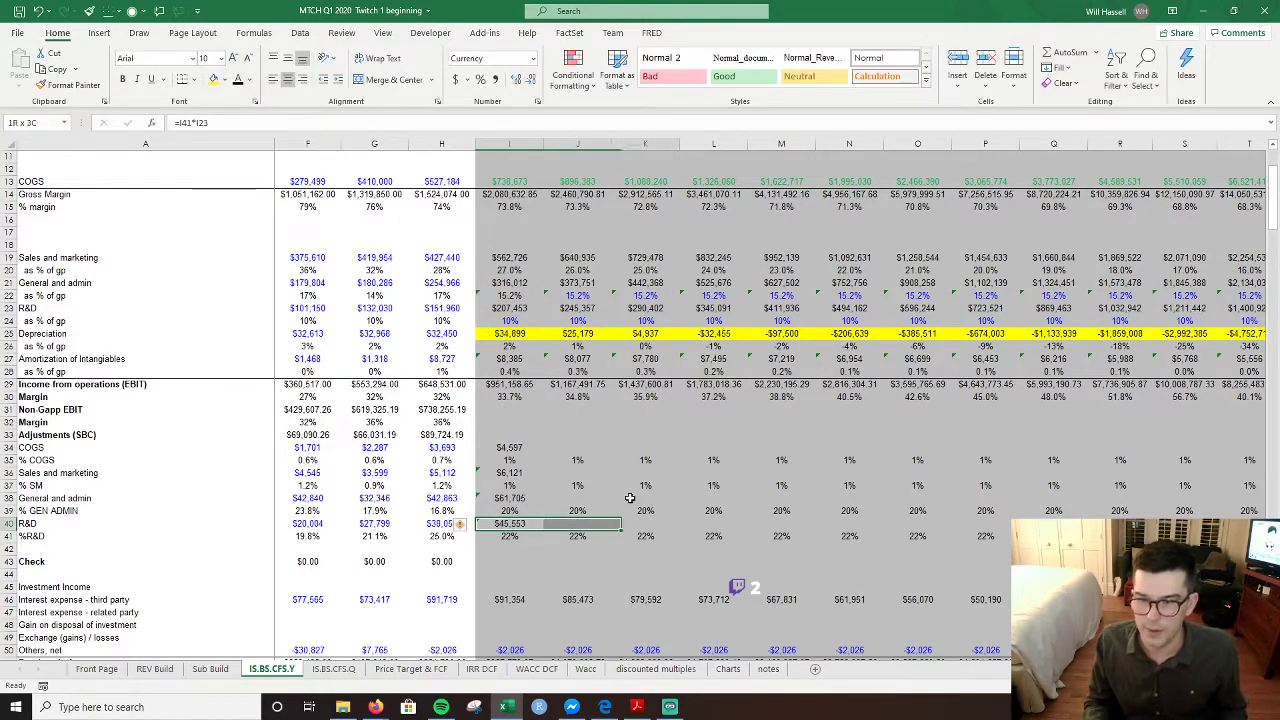
{"action": "key", "text": "ctrl+r"}
- Fill the 2020 General and admin SBC adjustment formula in I38 across through 2031
{"action": "key", "text": "Up"}
{"action": "key", "text": "Up"}
{"action": "key", "text": "shift+Right"}
{"action": "key", "text": "shift+Right"}
{"action": "key", "text": "shift+Right"}
{"action": "key", "text": "shift+Right"}
{"action": "key", "text": "shift+Right"}
{"action": "key", "text": "shift+Right"}
{"action": "key", "text": "shift+Right"}
{"action": "key", "text": "shift+Right"}
{"action": "key", "text": "shift+Right"}
{"action": "key", "text": "shift+Right"}
{"action": "key", "text": "shift+Right"}
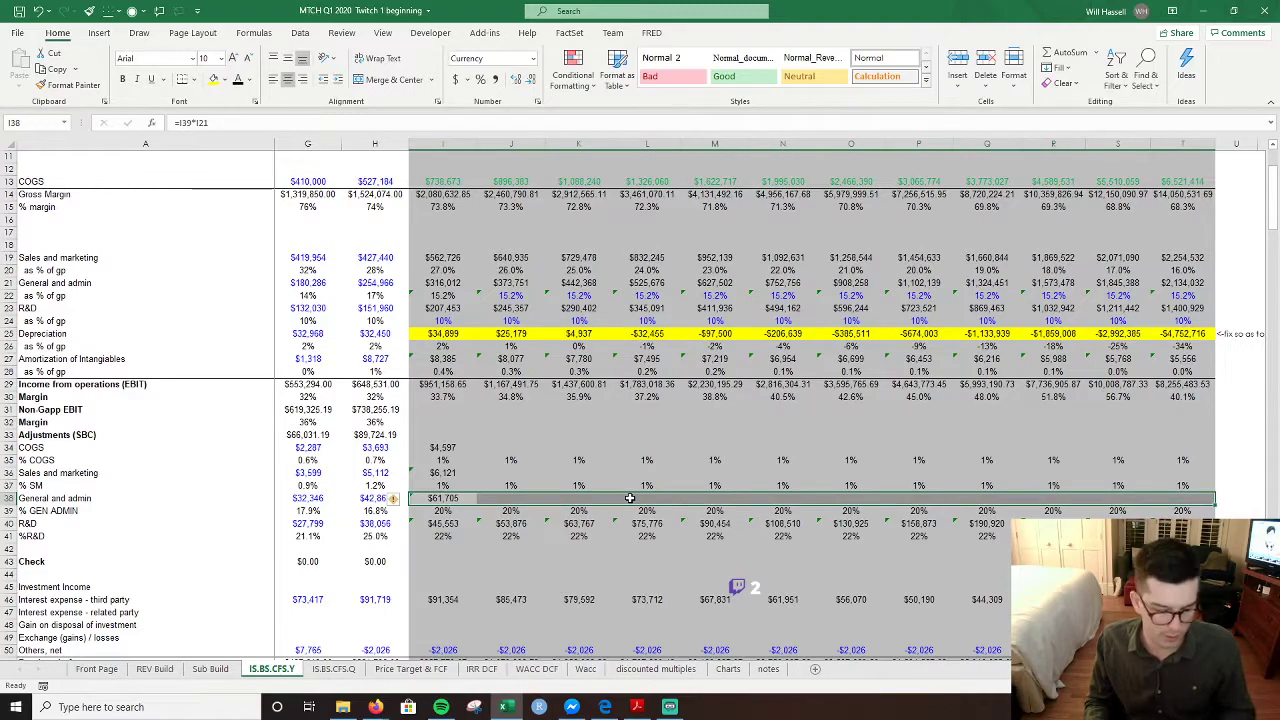
{"action": "key", "text": "ctrl+r"}
- Fill the 2020 Sales and marketing SBC adjustment formula in I36 across through 2031
{"action": "key", "text": "Up"}
{"action": "key", "text": "Up"}
{"action": "key", "text": "shift+Right"}
{"action": "key", "text": "shift+Right"}
{"action": "key", "text": "shift+Right"}
{"action": "key", "text": "shift+Right"}
{"action": "key", "text": "shift+Right"}
{"action": "key", "text": "shift+Right"}
{"action": "key", "text": "shift+Right"}
{"action": "key", "text": "shift+Right"}
{"action": "key", "text": "shift+Right"}
{"action": "key", "text": "shift+Right"}
{"action": "key", "text": "shift+Right"}
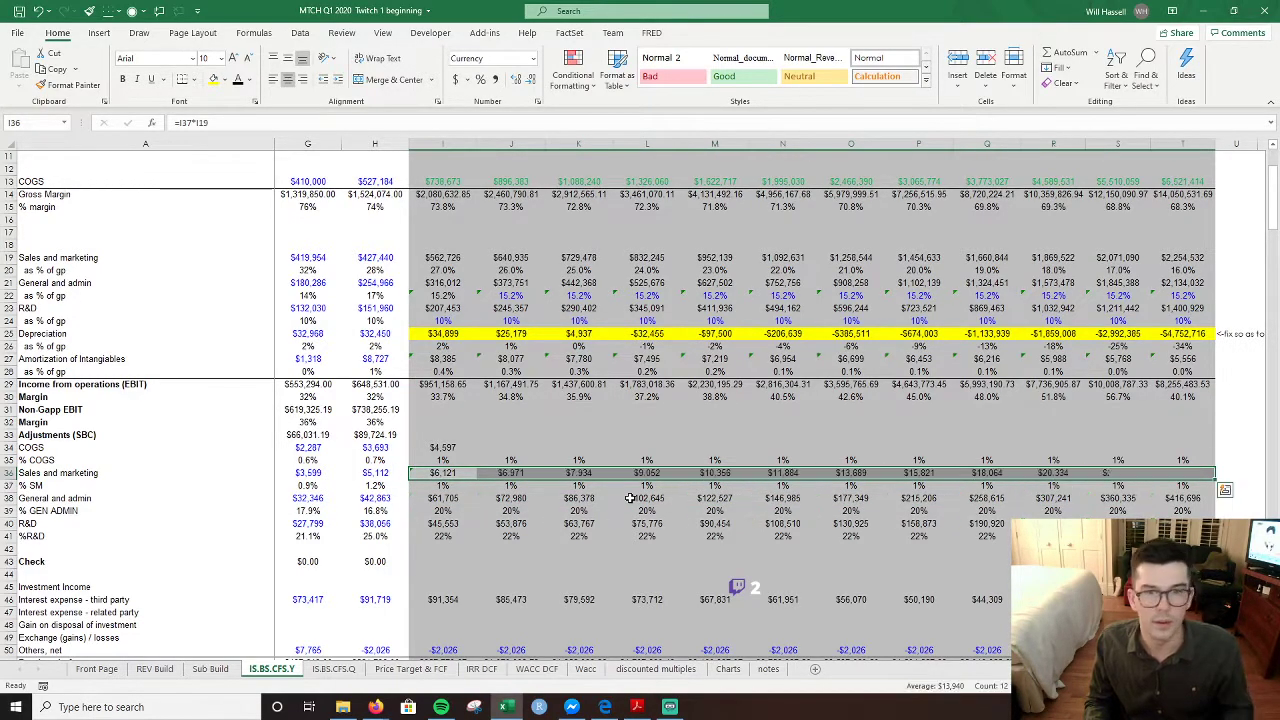
{"action": "key", "text": "ctrl+r"}
- Fill the 2020 COGS SBC adjustment formula in I34 across through 2031
{"action": "key", "text": "Up"}
{"action": "key", "text": "Up"}
{"action": "key", "text": "shift+Right"}
{"action": "key", "text": "shift+Right"}
{"action": "key", "text": "shift+Right"}
{"action": "key", "text": "shift+Right"}
{"action": "key", "text": "shift+Right"}
{"action": "key", "text": "shift+Right"}
{"action": "key", "text": "shift+Right"}
{"action": "key", "text": "shift+Right"}
{"action": "key", "text": "shift+Right"}
{"action": "key", "text": "shift+Right"}
{"action": "key", "text": "shift+Right"}
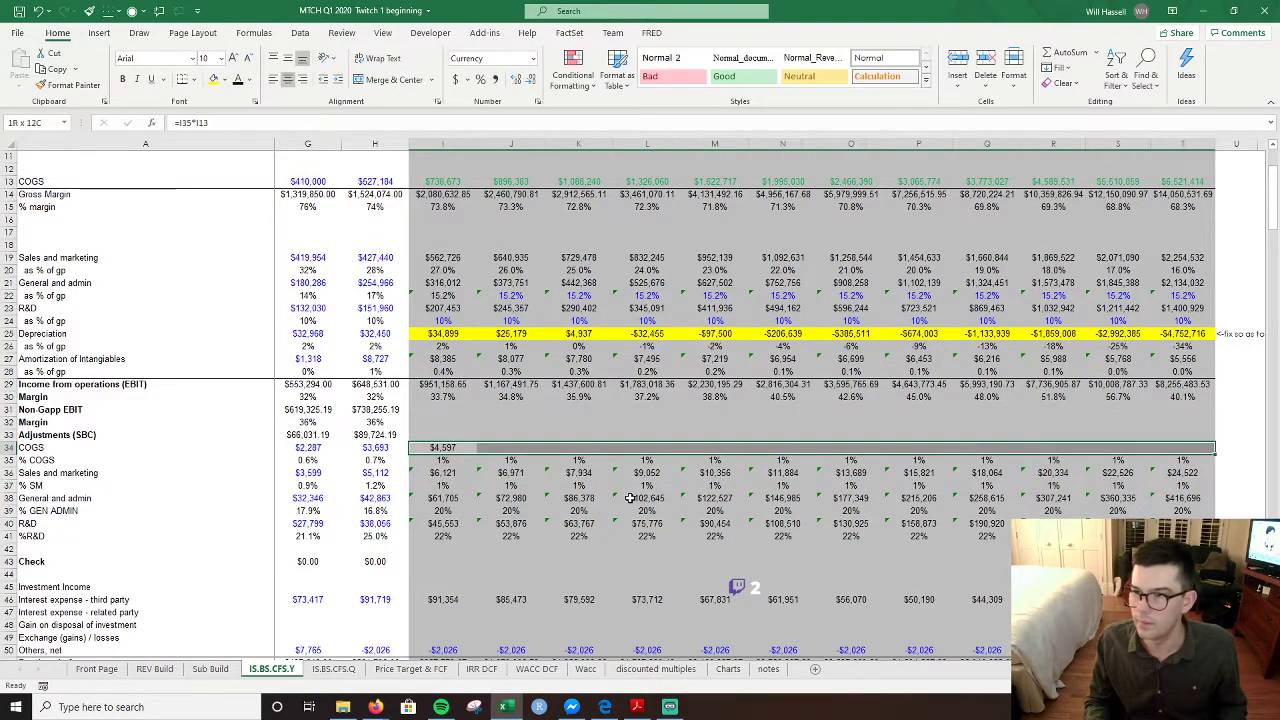
{"action": "key", "text": "ctrl+r"}
- Copy the 2019 Non-Gapp EBIT, Margin and Adjustments (SBC) formulas in H31:H33 into the 2020 cells I31:I33
{"action": "key", "text": "Left"}
{"action": "key", "text": "Up"}
{"action": "key", "text": "Up"}
{"action": "key", "text": "Up"}
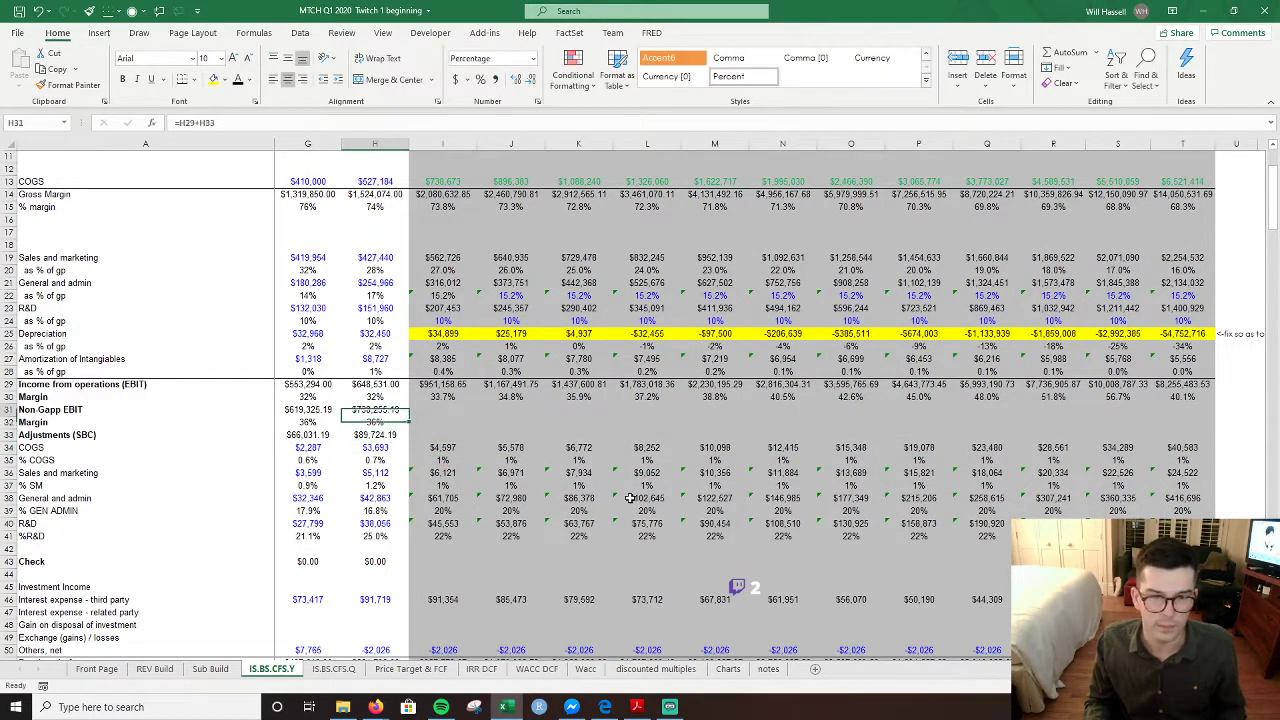
{"action": "key", "text": "shift+Down"}
{"action": "key", "text": "shift+Down"}
{"action": "key", "text": "ctrl+c"}
{"action": "key", "text": "Right"}
{"action": "key", "text": "ctrl+v"}
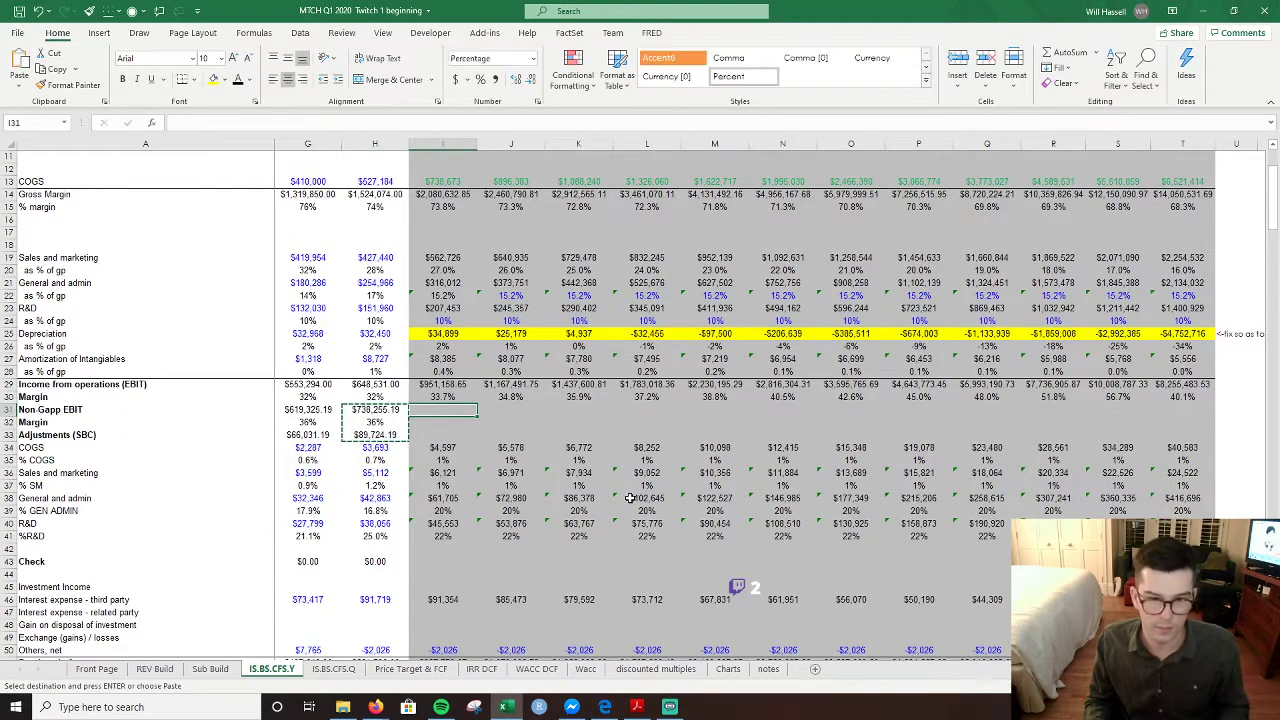
{"action": "key", "text": "Escape"}
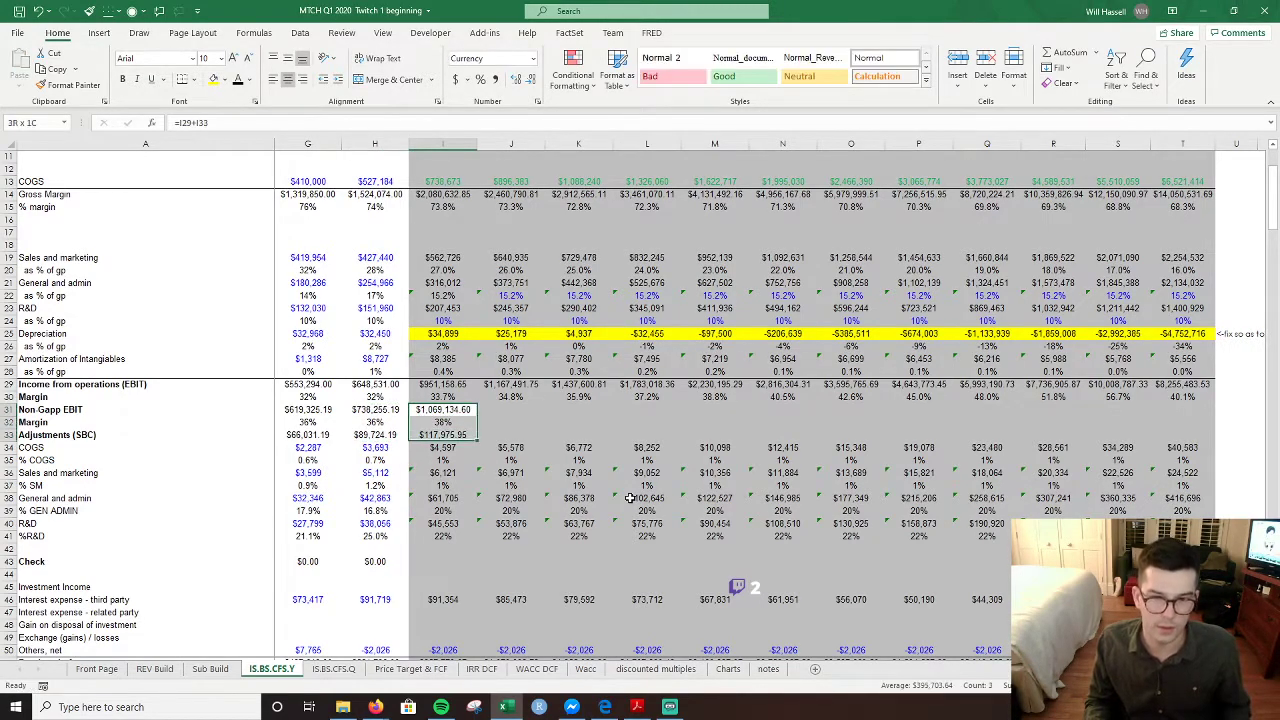
- Apply the forecast columns' gray fill to the 2020 Non-Gapp EBIT, Margin and Adjustments cells I31:I33
{"action": "key", "text": "alt+h"}
{"action": "key", "text": "h"}
{"action": "key", "text": "Escape"}
{"action": "key", "text": "h"}
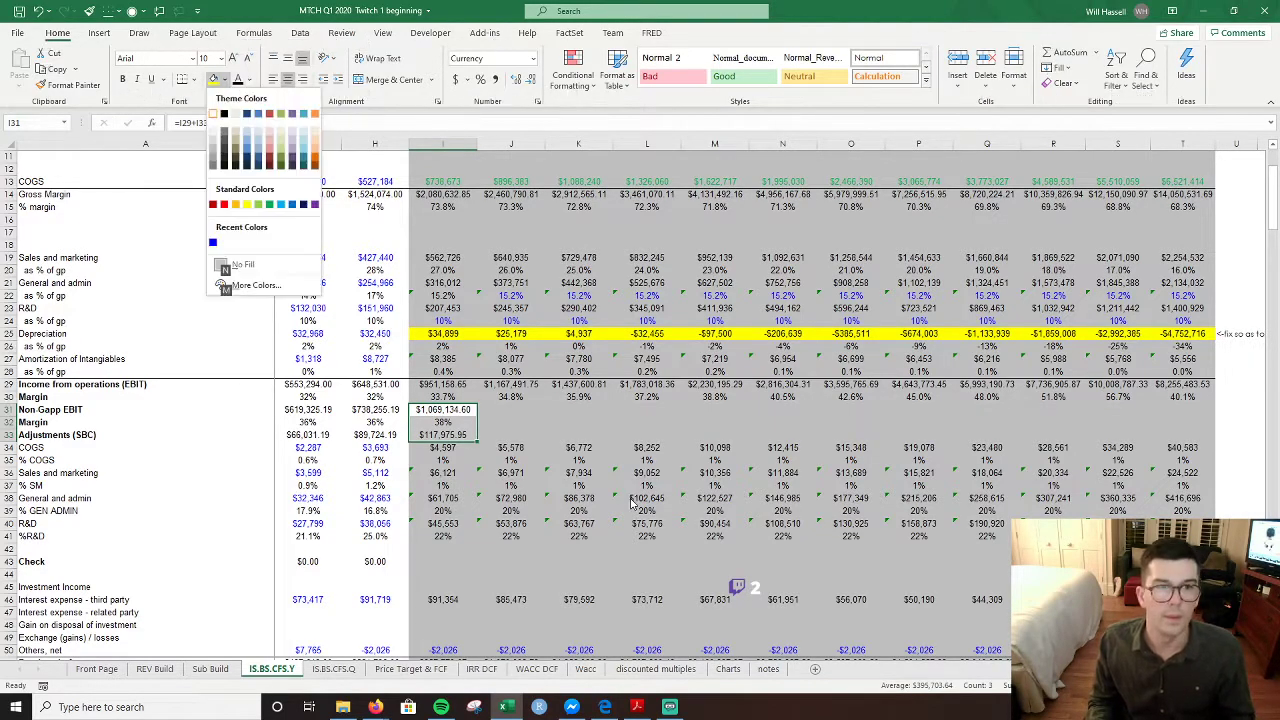
{"action": "key", "text": "n"}
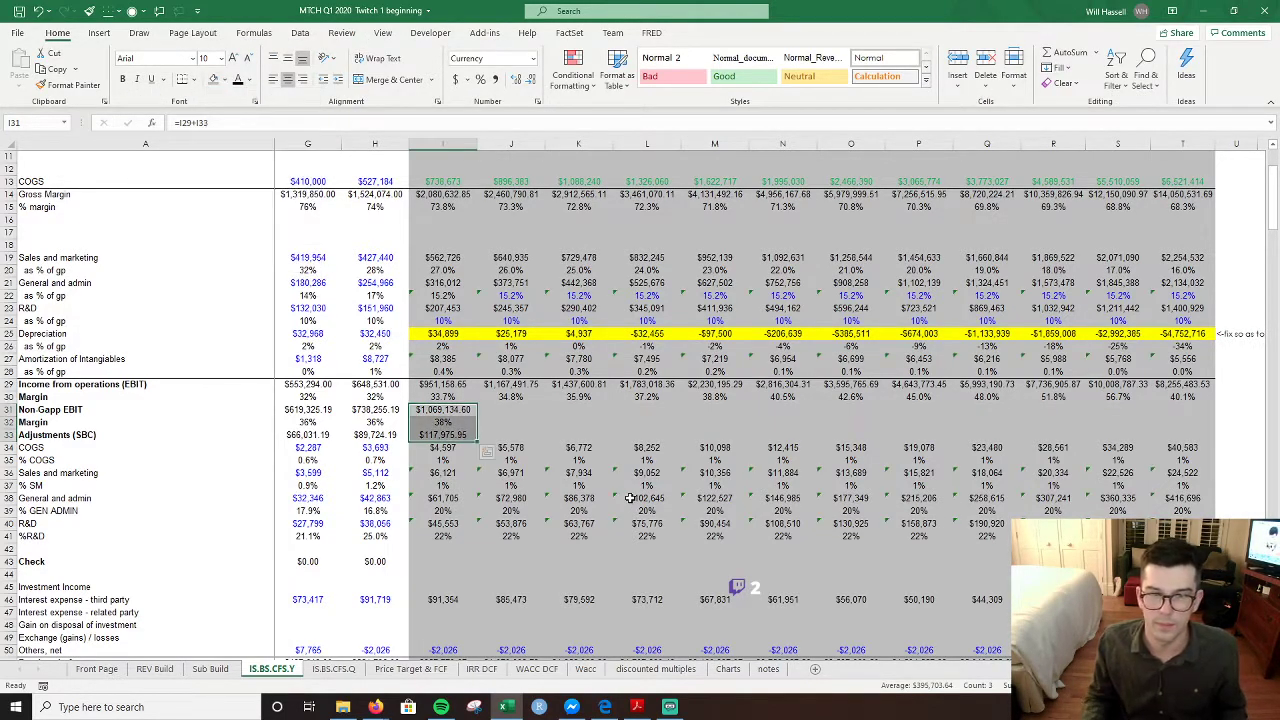
- Fill the 2020 Non-Gapp EBIT, Margin and Adjustments (SBC) formulas in I31:I33 across through 2031
{"action": "key", "text": "shift+Right"}
{"action": "key", "text": "shift+Right"}
{"action": "key", "text": "shift+Right"}
{"action": "key", "text": "shift+Right"}
{"action": "key", "text": "shift+Right"}
{"action": "key", "text": "shift+Right"}
{"action": "key", "text": "shift+Right"}
{"action": "key", "text": "shift+Right"}
{"action": "key", "text": "shift+Right"}
{"action": "key", "text": "shift+Right"}
{"action": "key", "text": "shift+Right"}
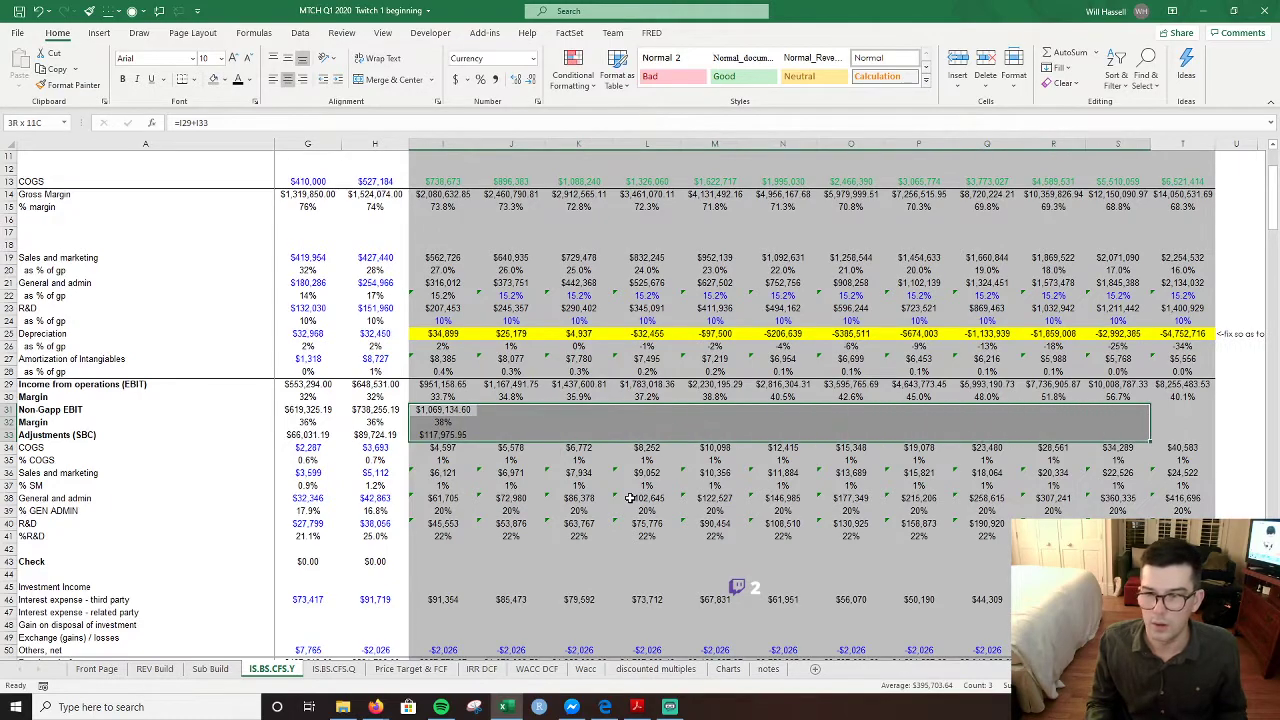
{"action": "key", "text": "ctrl+r"}
- Hide the SBC percentage rows 35, 37, 39 and 41 (% COGS, % SM, % GEN ADMIN and %R&D)
{"action": "key", "text": "Down"}
{"action": "key", "text": "Down"}
{"action": "key", "text": "Down"}
{"action": "key", "text": "Down"}
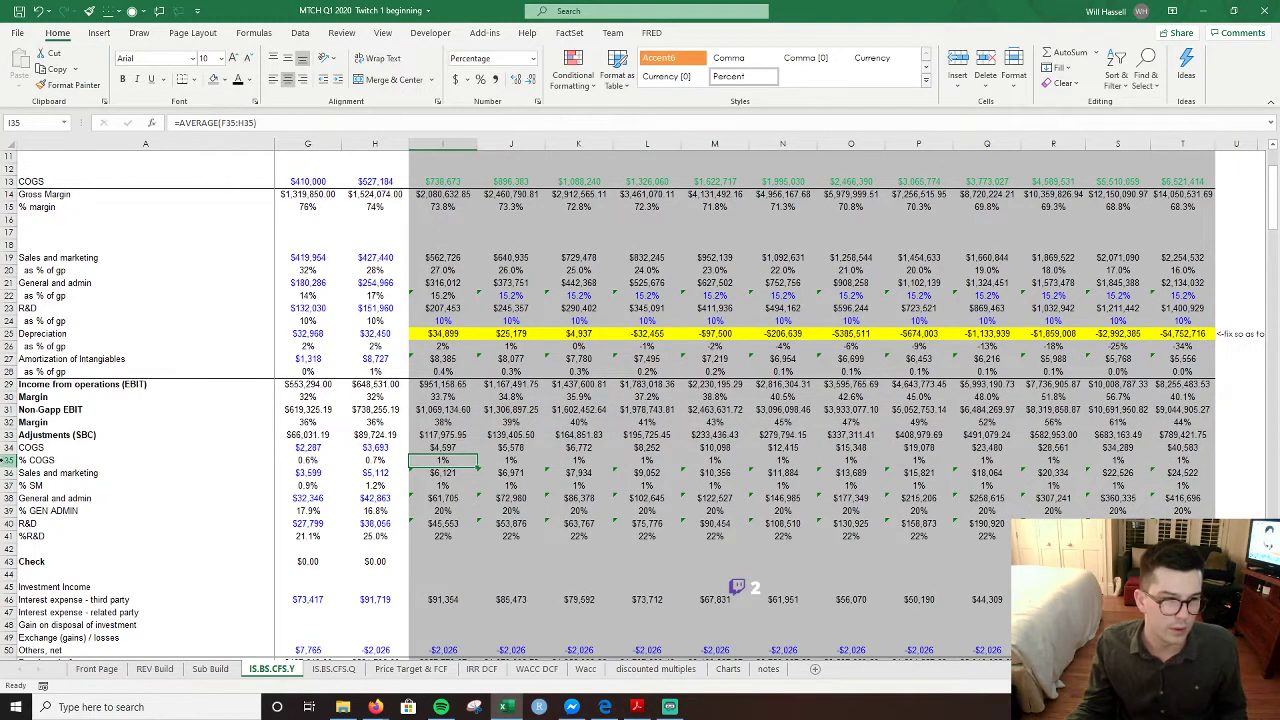
{"action": "left_click", "coordinate": [7, 460]}
{"action": "left_click", "coordinate": [8, 485], "text": "ctrl"}
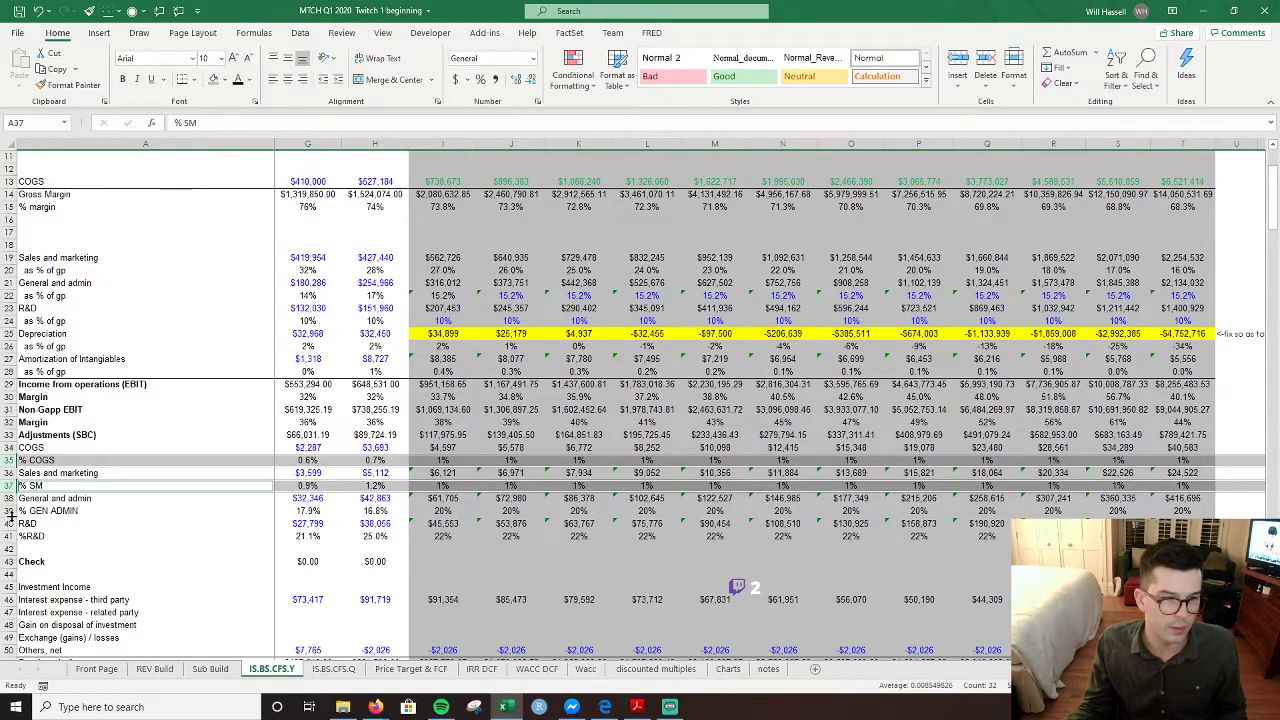
{"action": "left_click", "coordinate": [8, 510], "text": "ctrl"}
{"action": "left_click", "coordinate": [7, 536], "text": "ctrl"}
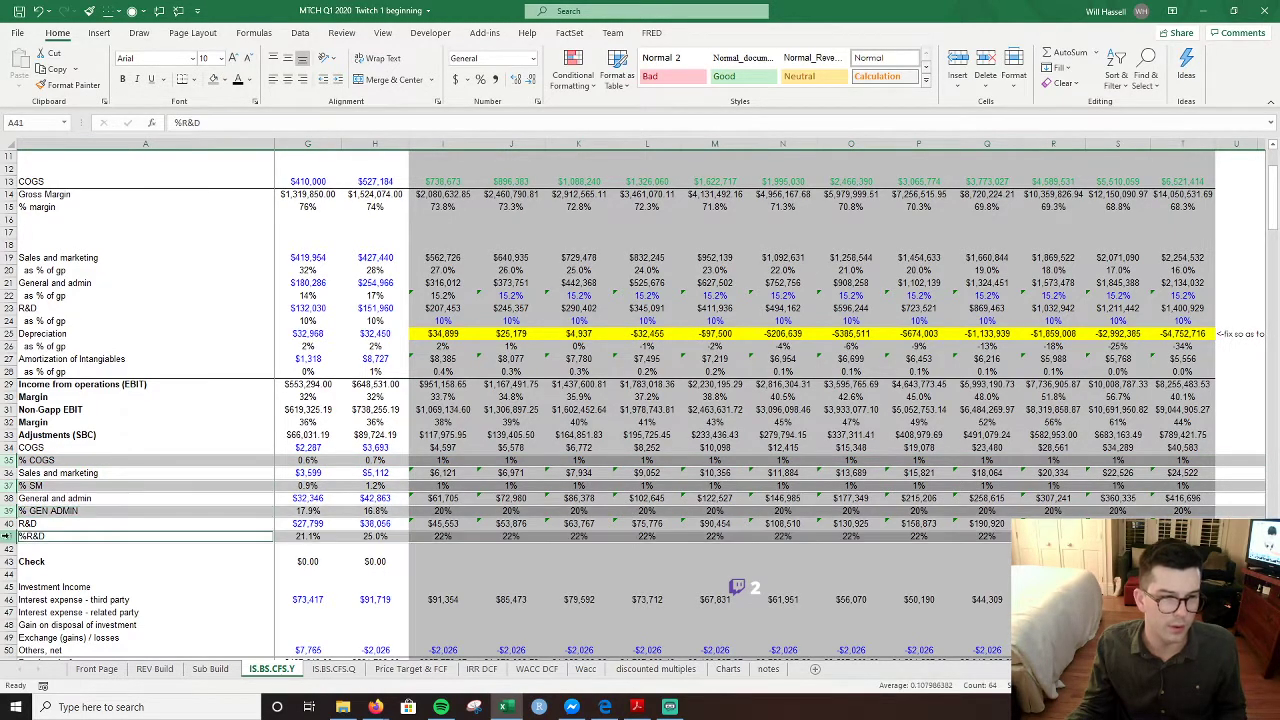
{"action": "left_click", "coordinate": [134, 12]}
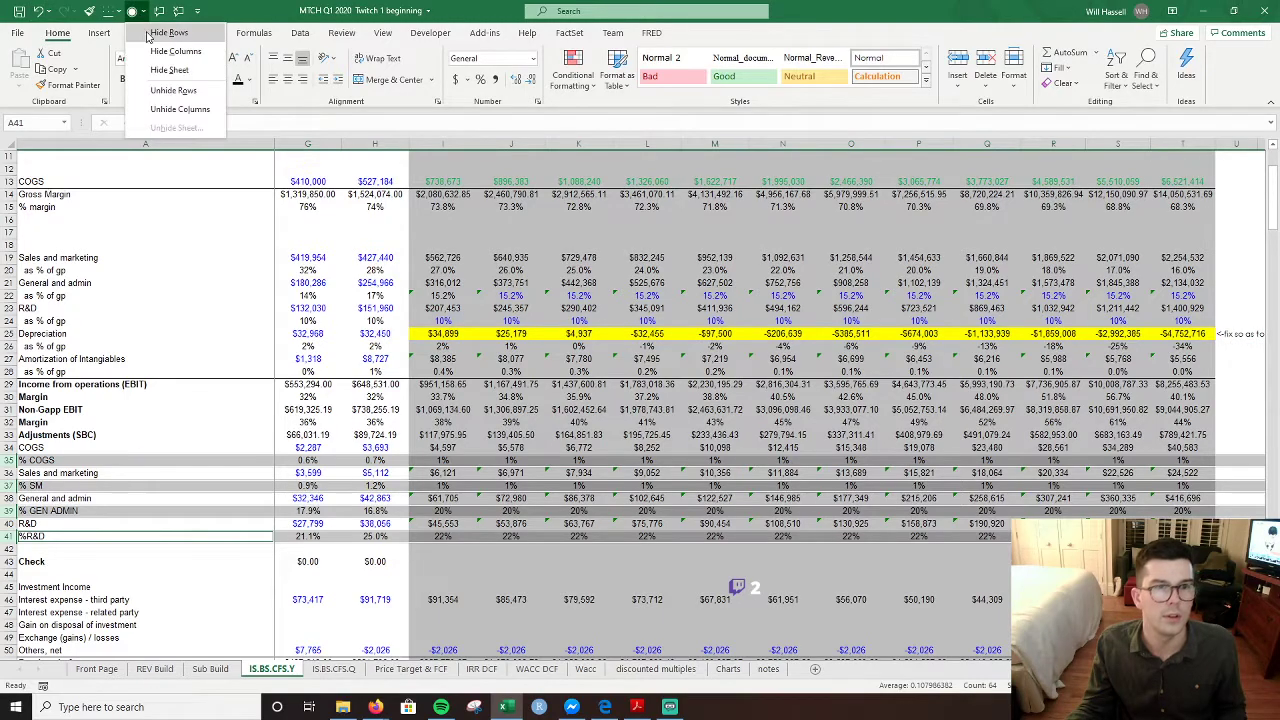
{"action": "left_click", "coordinate": [152, 31]}
{"action": "left_click", "coordinate": [585, 510]}
{"action": "left_click", "coordinate": [517, 523]}
- Copy the 2019 Non-GAAP NI formula in H65 into the 2020 cell I65
{"action": "scroll", "coordinate": [519, 530], "scroll_direction": "down", "scroll_amount": 7}
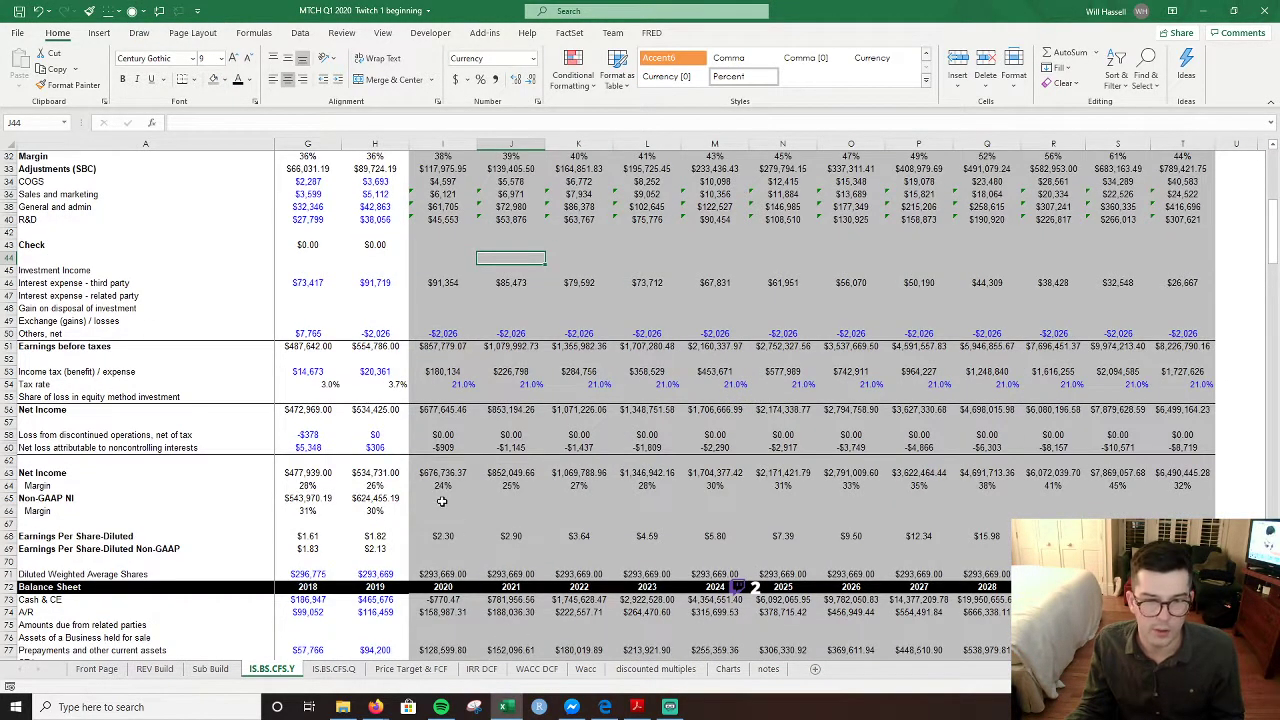
{"action": "left_click", "coordinate": [444, 501]}
{"action": "key", "text": "Left"}
{"action": "key", "text": "Right"}
{"action": "key", "text": "Left"}
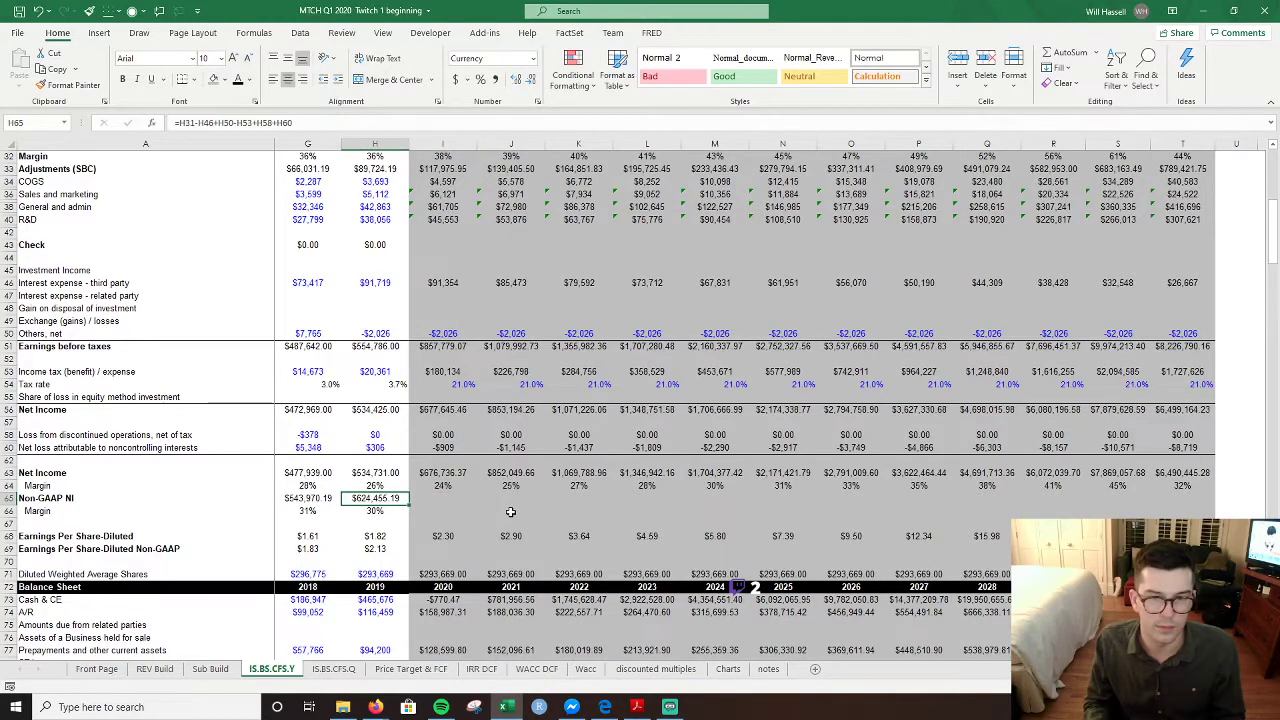
{"action": "key", "text": "Right"}
{"action": "key", "text": "Left"}
{"action": "key", "text": "ctrl+c"}
{"action": "key", "text": "Right"}
{"action": "key", "text": "ctrl+v"}
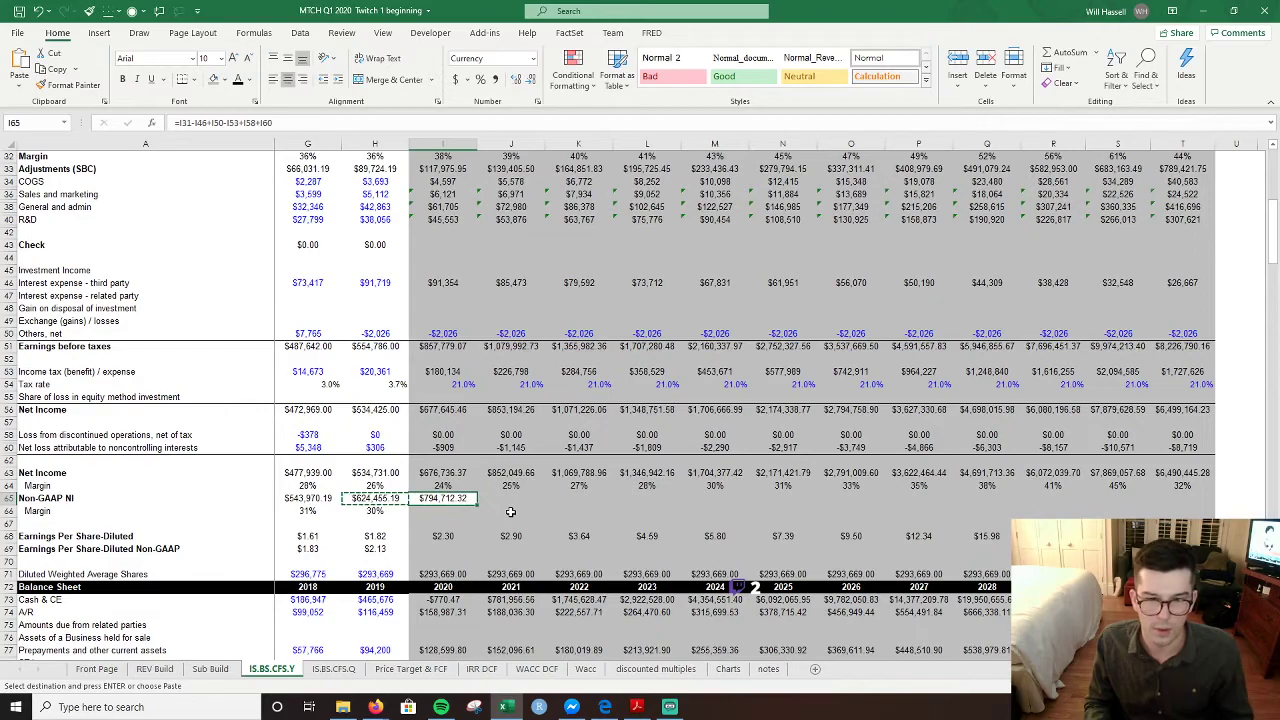
{"action": "key", "text": "F1"}
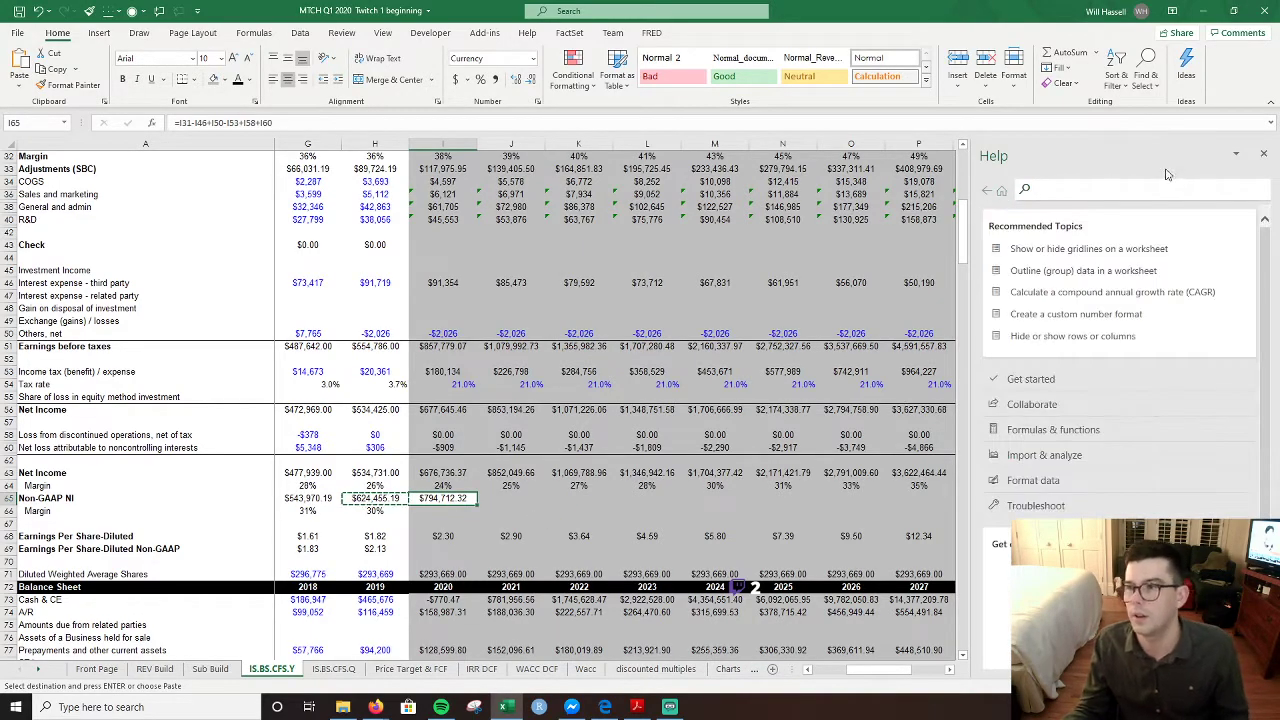
{"action": "left_click", "coordinate": [1262, 156]}
{"action": "key", "text": "Escape"}
{"action": "left_click", "coordinate": [647, 460]}
- Copy the 2019 Non-GAAP NI Margin formula in H66 into the 2020 cell I66
{"action": "left_click", "coordinate": [445, 510]}
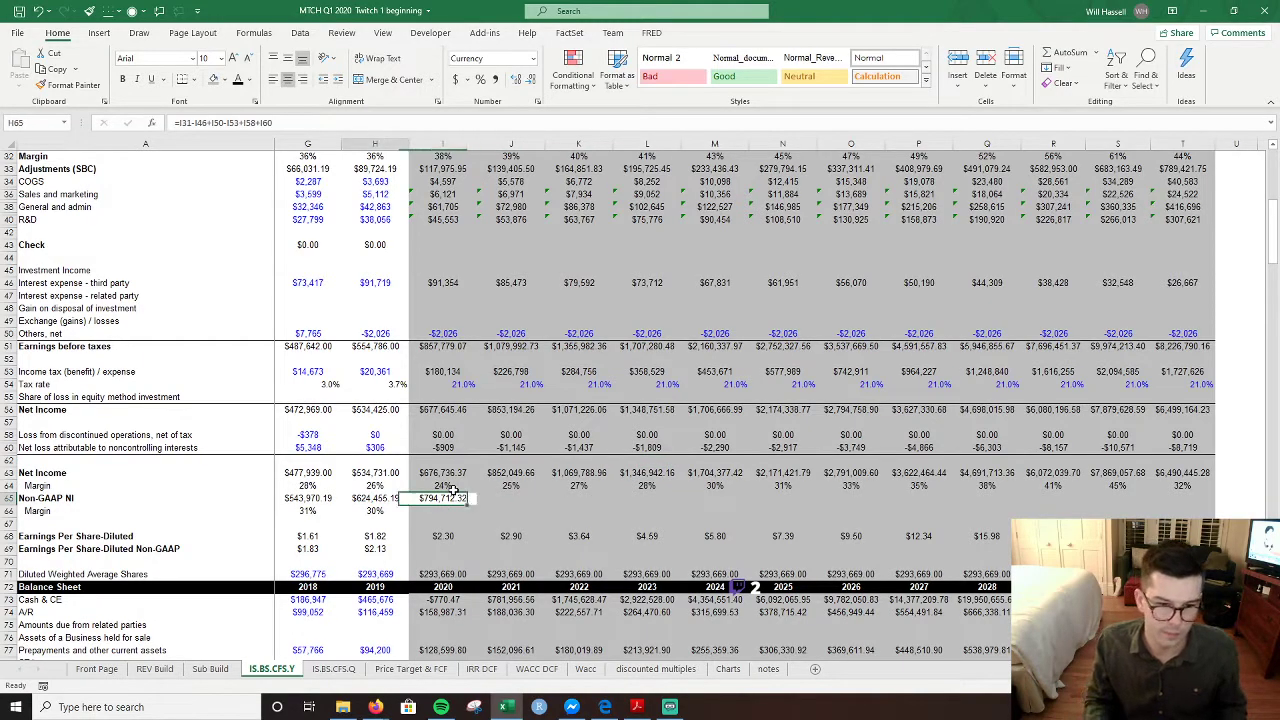
{"action": "key", "text": "Left"}
{"action": "key", "text": "ctrl+c"}
{"action": "key", "text": "Right"}
{"action": "key", "text": "ctrl+v"}
{"action": "key", "text": "Escape"}
- Apply the forecast columns' gray fill to the 2020 Non-GAAP NI and Margin cells I65:I66
{"action": "key", "text": "Up"}
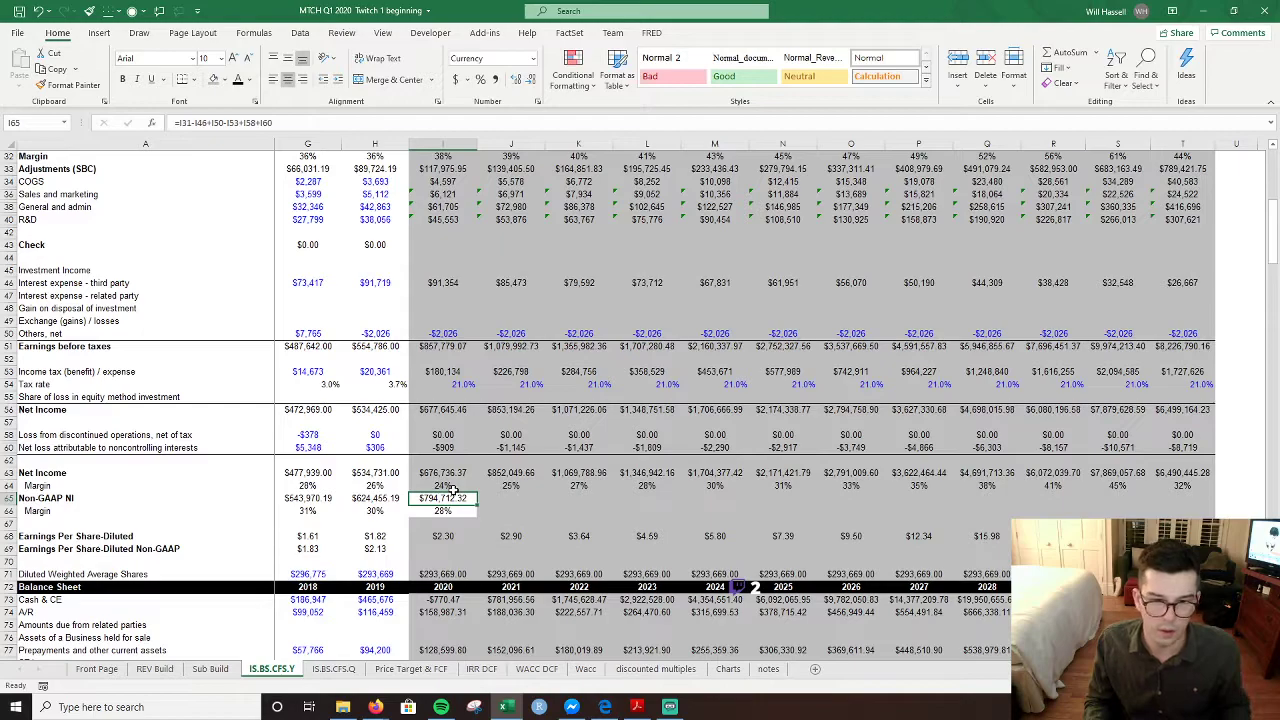
{"action": "key", "text": "shift+Down"}
{"action": "key", "text": "alt"}
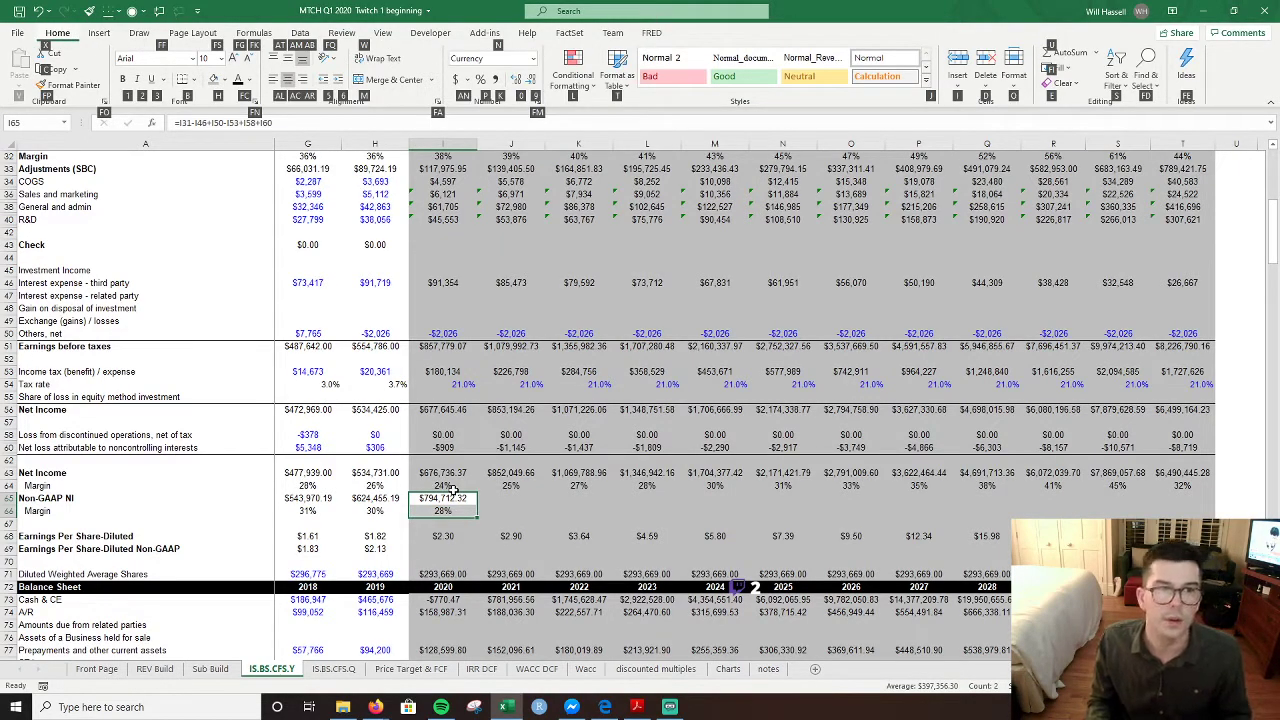
{"action": "key", "text": "h"}
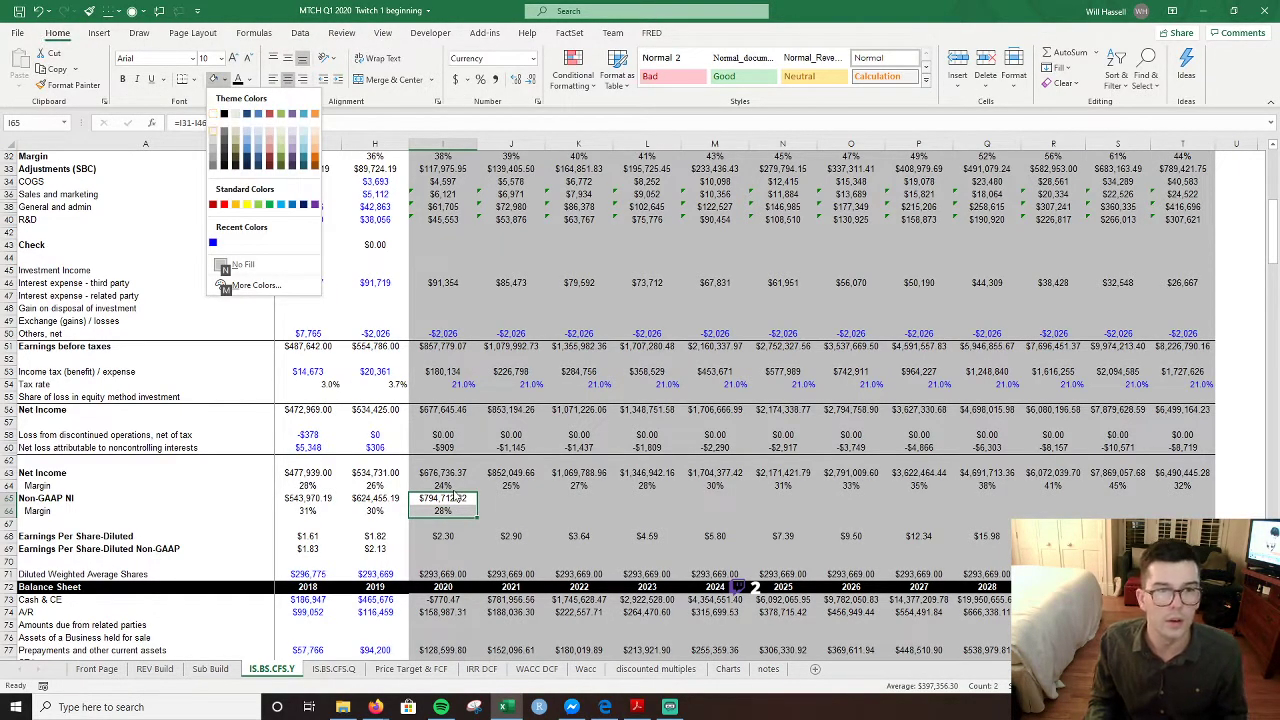
{"action": "key", "text": "Down"}
{"action": "key", "text": "Down"}
{"action": "key", "text": "Return"}
- Copy the 2019 Earnings Per Share-Diluted Non-GAAP formula in H69 into I69 and match its formatting to I68
{"action": "key", "text": "Down"}
{"action": "key", "text": "Down"}
{"action": "key", "text": "Down"}
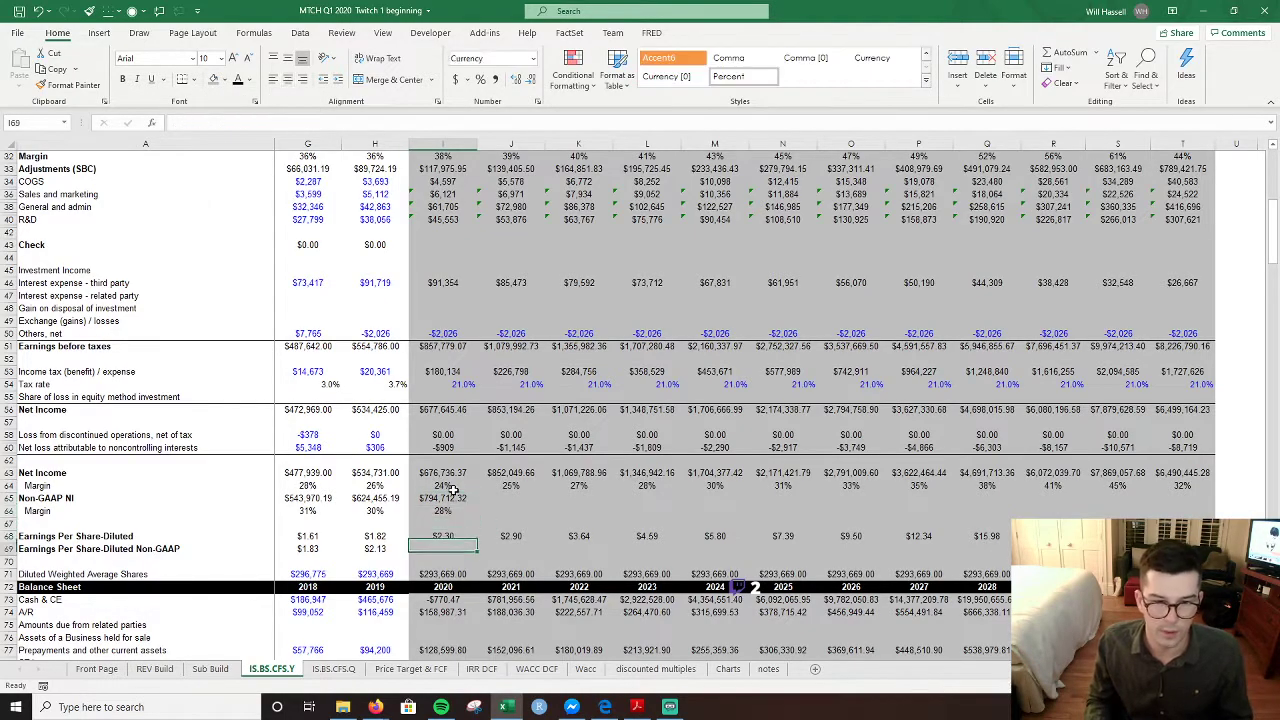
{"action": "key", "text": "Down"}
{"action": "key", "text": "Left"}
{"action": "key", "text": "F2"}
{"action": "key", "text": "Escape"}
{"action": "key", "text": "ctrl+c"}
{"action": "key", "text": "Right"}
{"action": "key", "text": "ctrl+v"}
{"action": "key", "text": "Escape"}
{"action": "key", "text": "ctrl+c"}
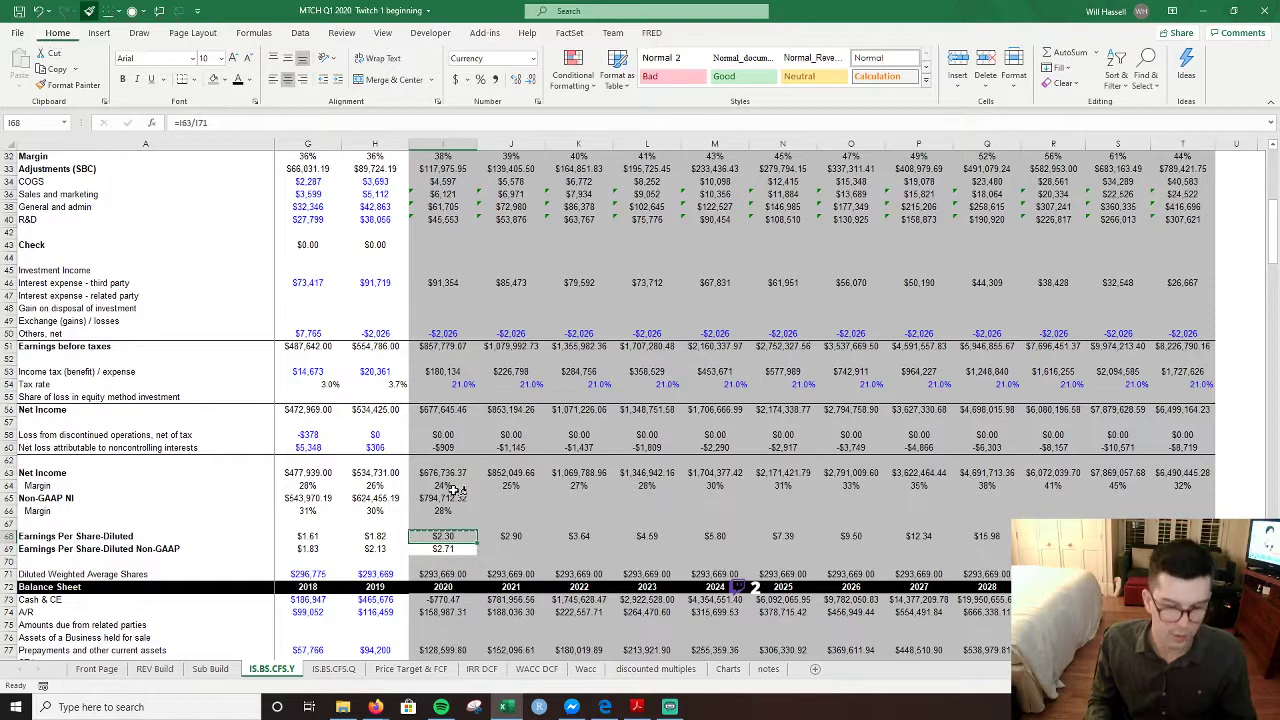
- Extend the 2020 Earnings Per Share-Diluted Non-GAAP formula in I69 across through 2031
{"action": "key", "text": "shift+Right"}
{"action": "key", "text": "shift+Right"}
{"action": "key", "text": "shift+Right"}
{"action": "key", "text": "shift+Right"}
{"action": "key", "text": "shift+Right"}
{"action": "key", "text": "shift+Right"}
{"action": "key", "text": "shift+Right"}
{"action": "key", "text": "shift+Right"}
{"action": "key", "text": "shift+Right"}
{"action": "key", "text": "shift+Right"}
{"action": "key", "text": "shift+Right"}
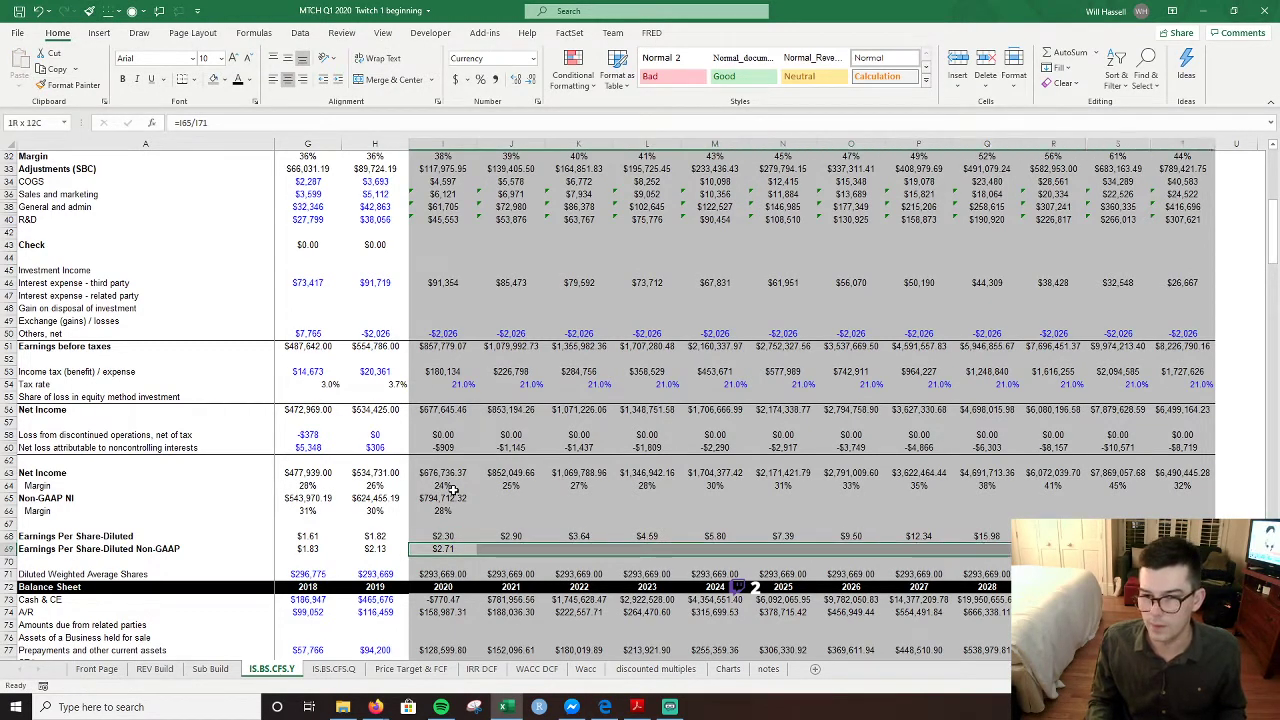
{"action": "key", "text": "ctrl+v"}
- Fill the 2020 Non-GAAP NI and Margin formulas in I65:I66 across through 2031
{"action": "key", "text": "Up"}
{"action": "key", "text": "Up"}
{"action": "key", "text": "Up"}
{"action": "key", "text": "shift+Down"}
{"action": "key", "text": "shift+Right"}
{"action": "key", "text": "shift+Right"}
{"action": "key", "text": "shift+Right"}
{"action": "key", "text": "shift+Right"}
{"action": "key", "text": "shift+Right"}
{"action": "key", "text": "shift+Right"}
{"action": "key", "text": "shift+Right"}
{"action": "key", "text": "shift+Right"}
{"action": "key", "text": "shift+Right"}
{"action": "key", "text": "shift+Right"}
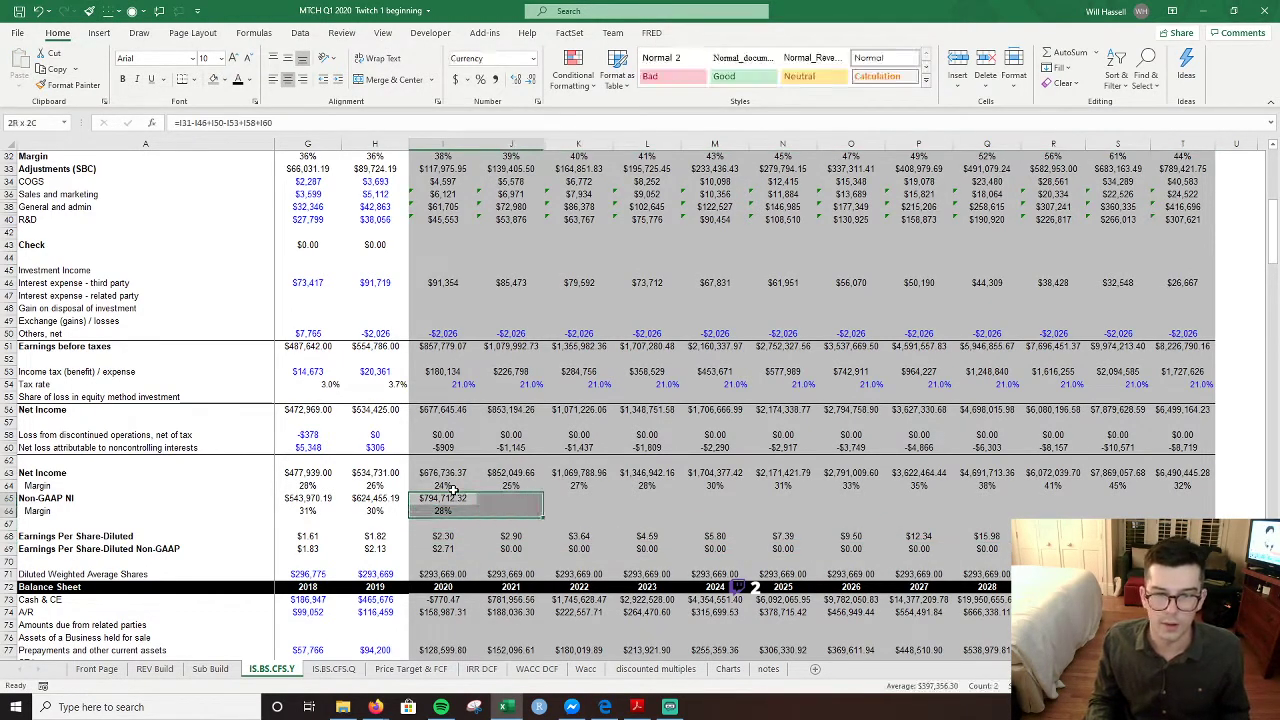
{"action": "key", "text": "shift+Right"}
{"action": "key", "text": "ctrl+r"}
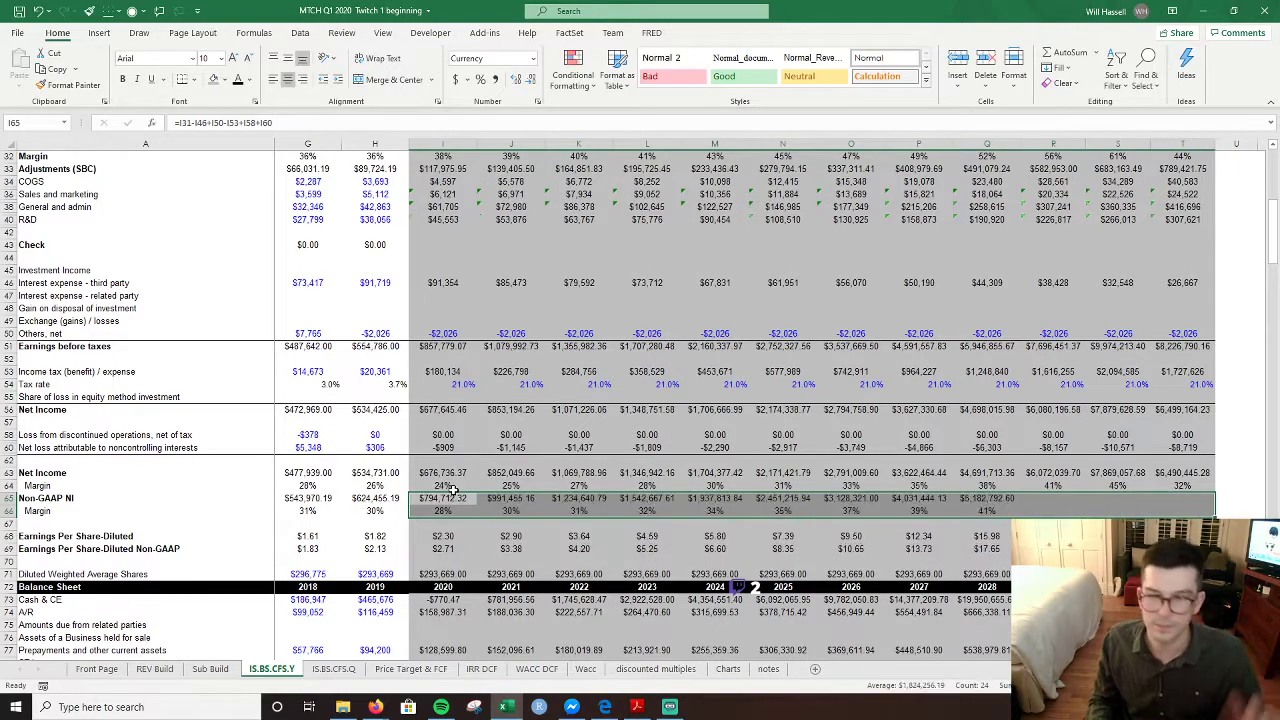
- Return to cell I1 of the annual statements sheet and save the workbook
{"action": "key", "text": "Up"}
{"action": "key", "text": "Up"}
{"action": "key", "text": "Up"}
{"action": "key", "text": "Up"}
{"action": "key", "text": "Up"}
{"action": "key", "text": "Up"}
{"action": "key", "text": "Up"}
{"action": "key", "text": "Up"}
{"action": "key", "text": "Up"}
{"action": "key", "text": "Up"}
{"action": "key", "text": "Up"}
{"action": "key", "text": "Up"}
{"action": "key", "text": "Up"}
{"action": "key", "text": "Up"}
{"action": "key", "text": "Up"}
{"action": "key", "text": "Up"}
{"action": "key", "text": "Up"}
{"action": "key", "text": "Up"}
{"action": "key", "text": "Up"}
{"action": "key", "text": "Up"}
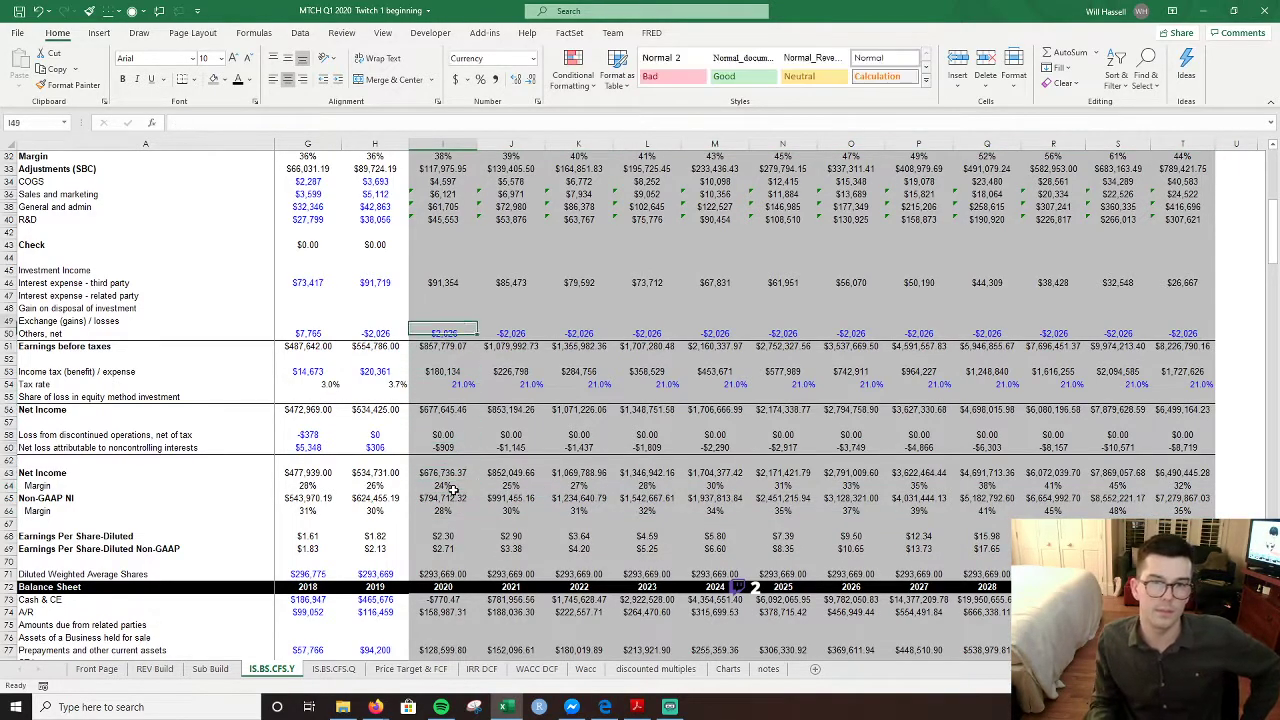
{"action": "key", "text": "Up"}
{"action": "key", "text": "Up"}
{"action": "key", "text": "Up"}
{"action": "key", "text": "Up"}
{"action": "key", "text": "Up"}
{"action": "key", "text": "Up"}
{"action": "key", "text": "Up"}
{"action": "key", "text": "Up"}
{"action": "key", "text": "Up"}
{"action": "key", "text": "Up"}
{"action": "key", "text": "Up"}
{"action": "key", "text": "Up"}
{"action": "key", "text": "Up"}
{"action": "key", "text": "Up"}
{"action": "key", "text": "Up"}
{"action": "key", "text": "Up"}
{"action": "key", "text": "Up"}
{"action": "key", "text": "Up"}
{"action": "key", "text": "Up"}
{"action": "key", "text": "Up"}
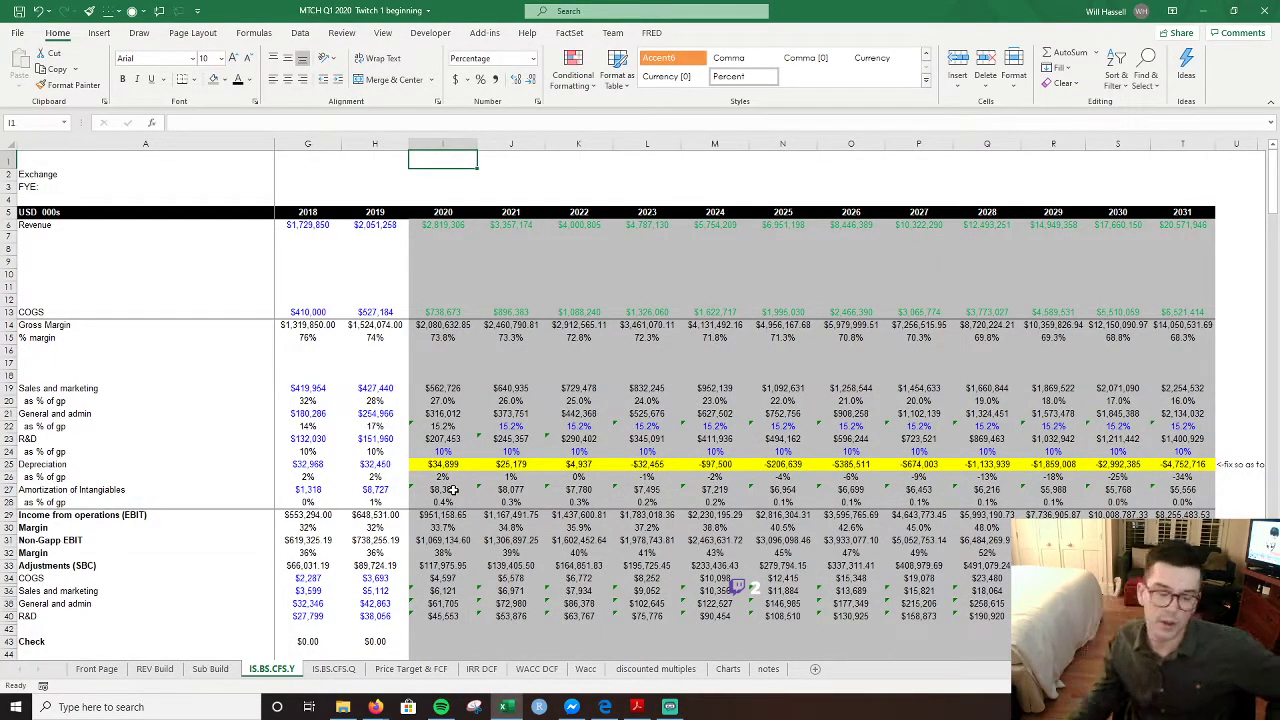
{"action": "left_click", "coordinate": [19, 12]}
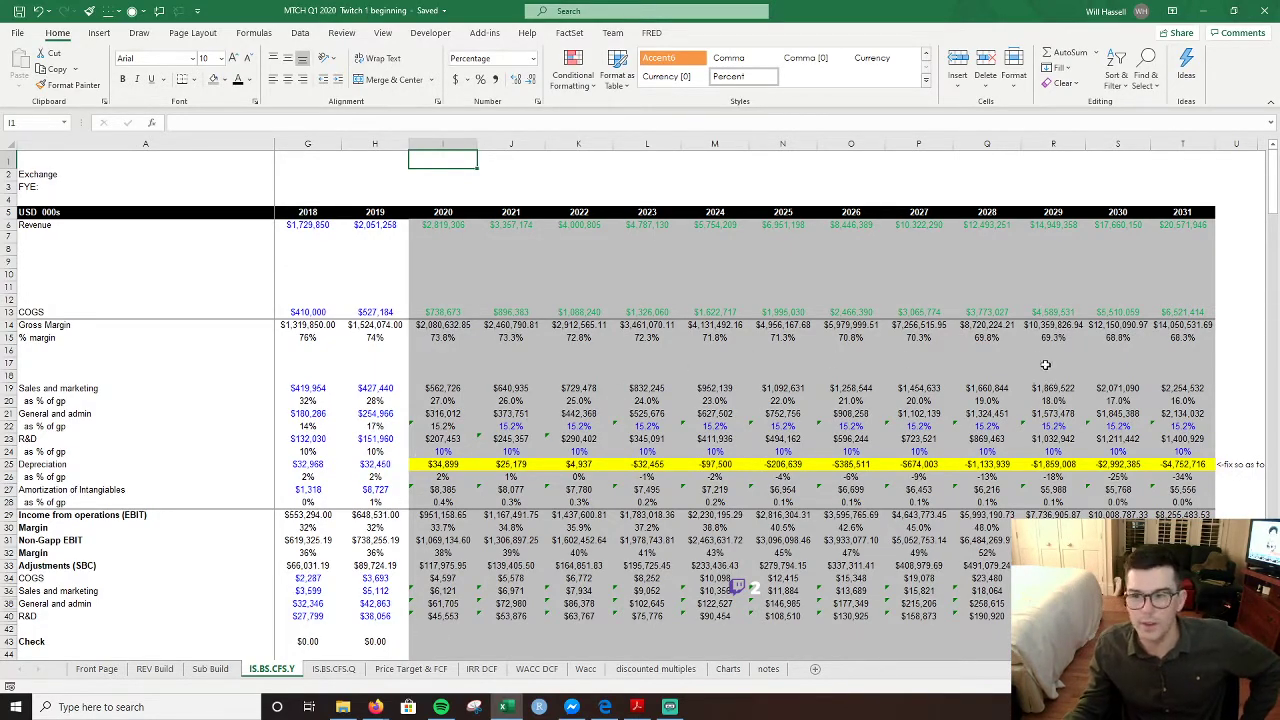
- Review the 2020–2031 forecast columns and the depreciation note, from the income statement through the balance sheet and cash flow statement
{"action": "scroll", "coordinate": [912, 455], "scroll_direction": "down", "scroll_amount": 1}
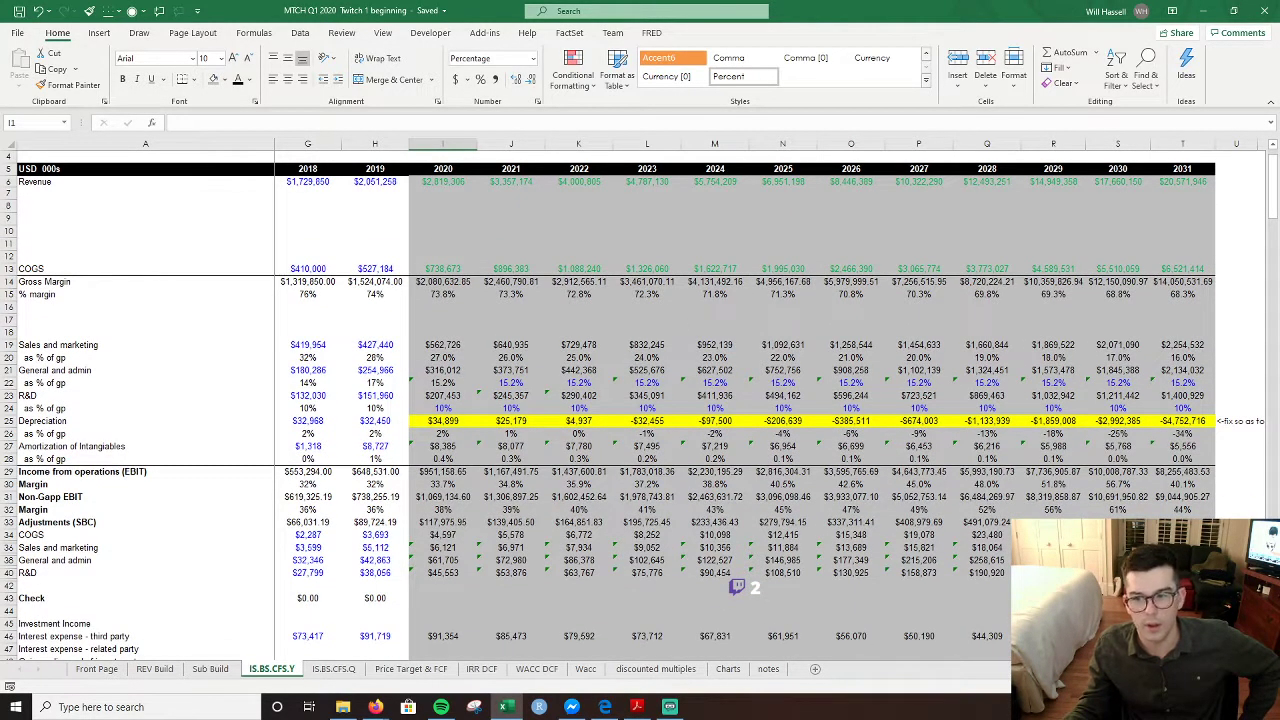
{"action": "scroll", "coordinate": [1051, 374], "scroll_direction": "right", "scroll_amount": 2}
{"action": "left_click_drag", "start_coordinate": [1080, 396], "coordinate": [1152, 507]}
{"action": "left_click", "coordinate": [1118, 510]}
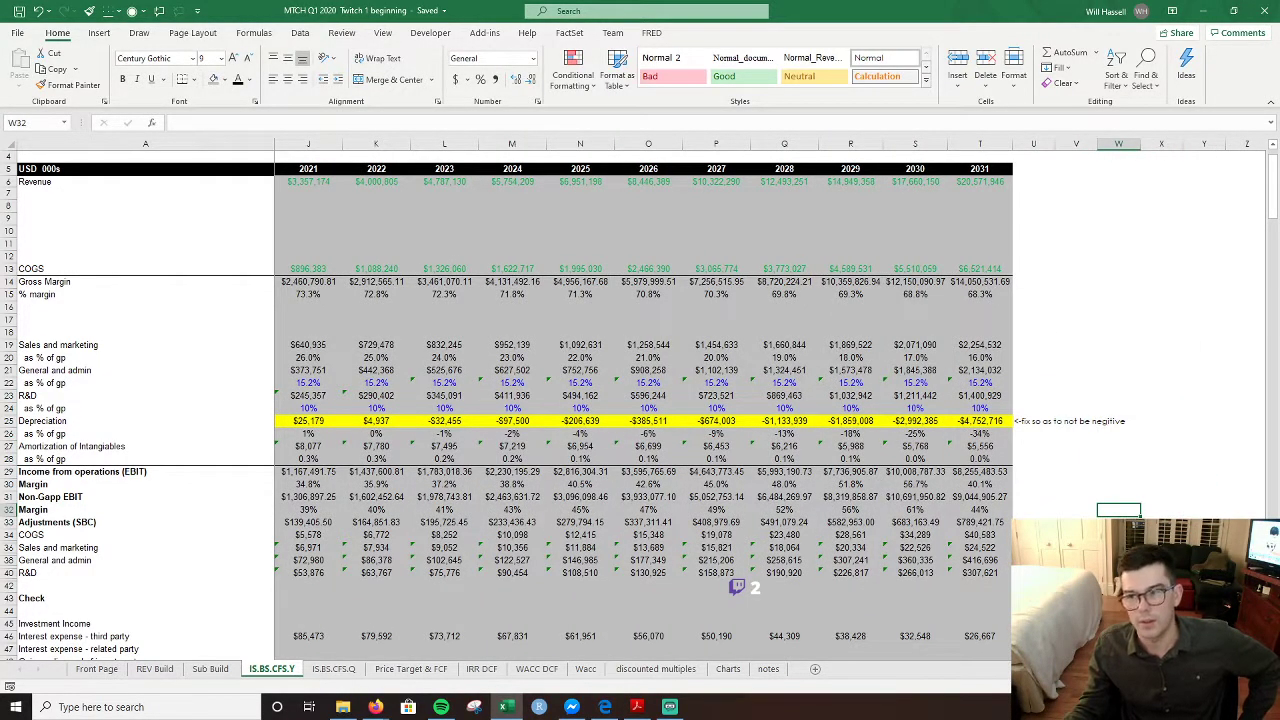
{"action": "scroll", "coordinate": [903, 378], "scroll_direction": "left", "scroll_amount": 2}
{"action": "scroll", "coordinate": [903, 378], "scroll_direction": "down", "scroll_amount": 5}
{"action": "scroll", "coordinate": [903, 378], "scroll_direction": "down", "scroll_amount": 16}
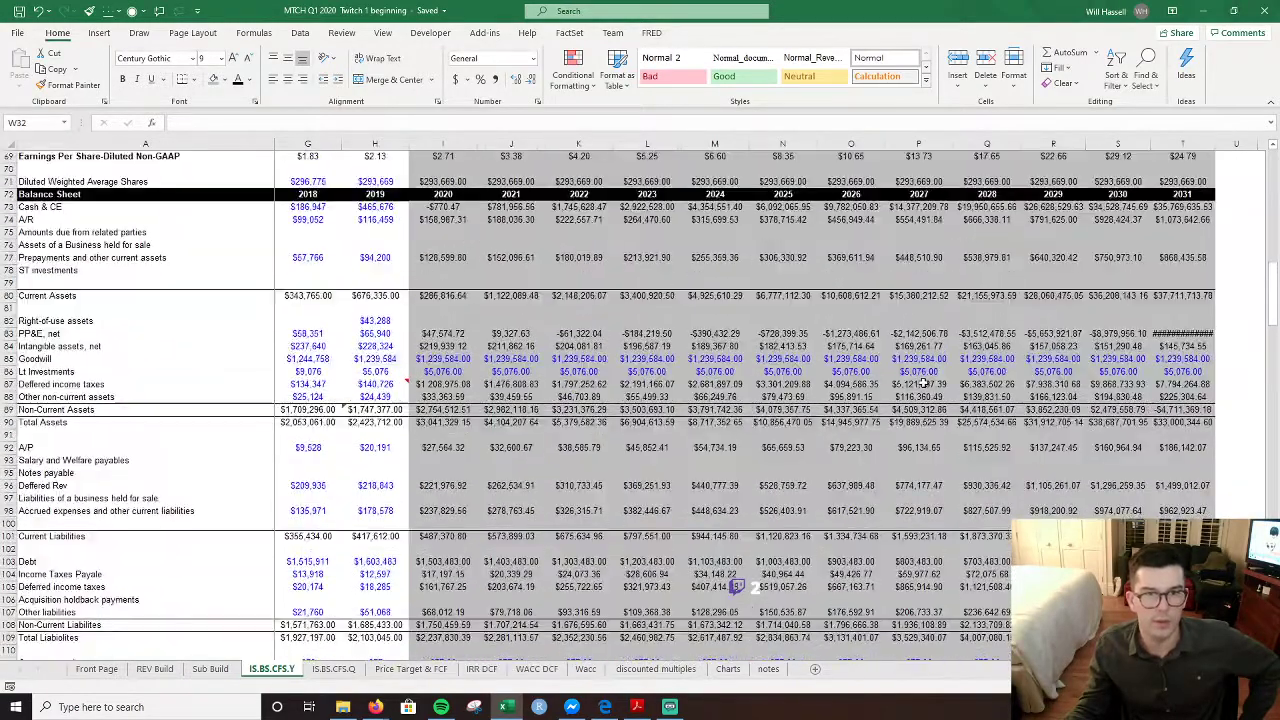
{"action": "scroll", "coordinate": [925, 383], "scroll_direction": "down", "scroll_amount": 20}
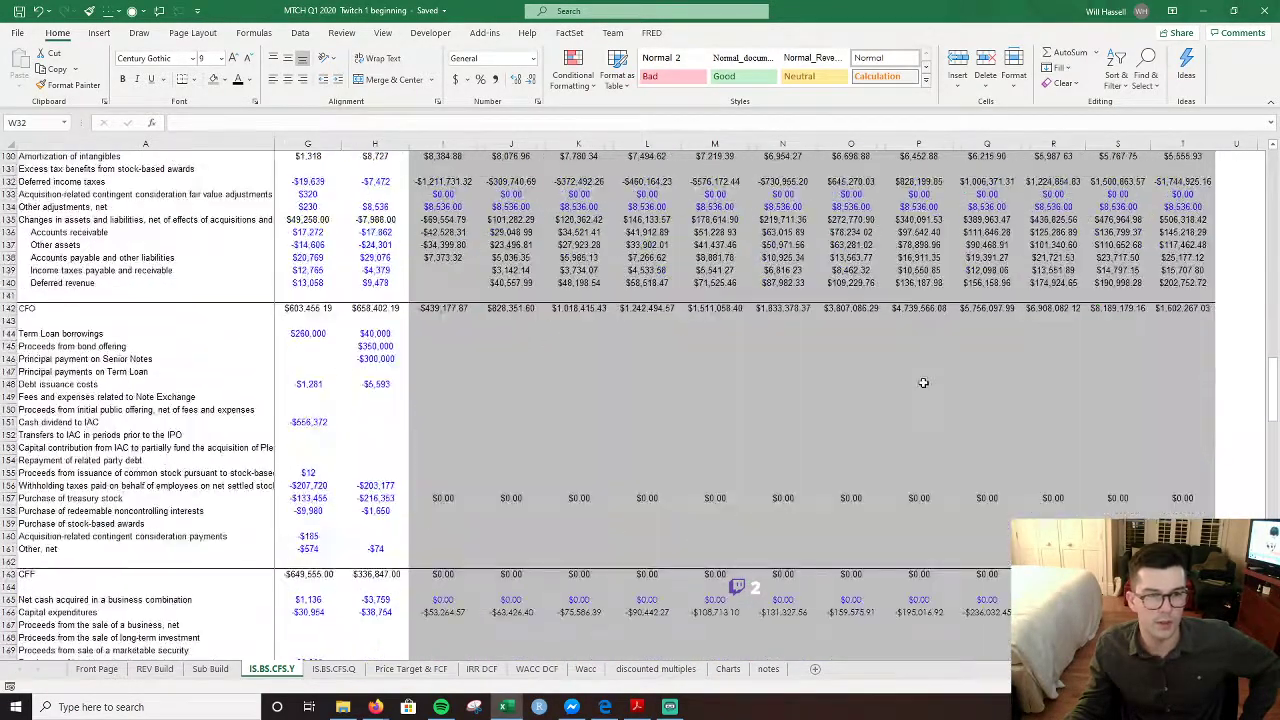
{"action": "left_click_drag", "start_coordinate": [1272, 400], "coordinate": [1269, 246]}
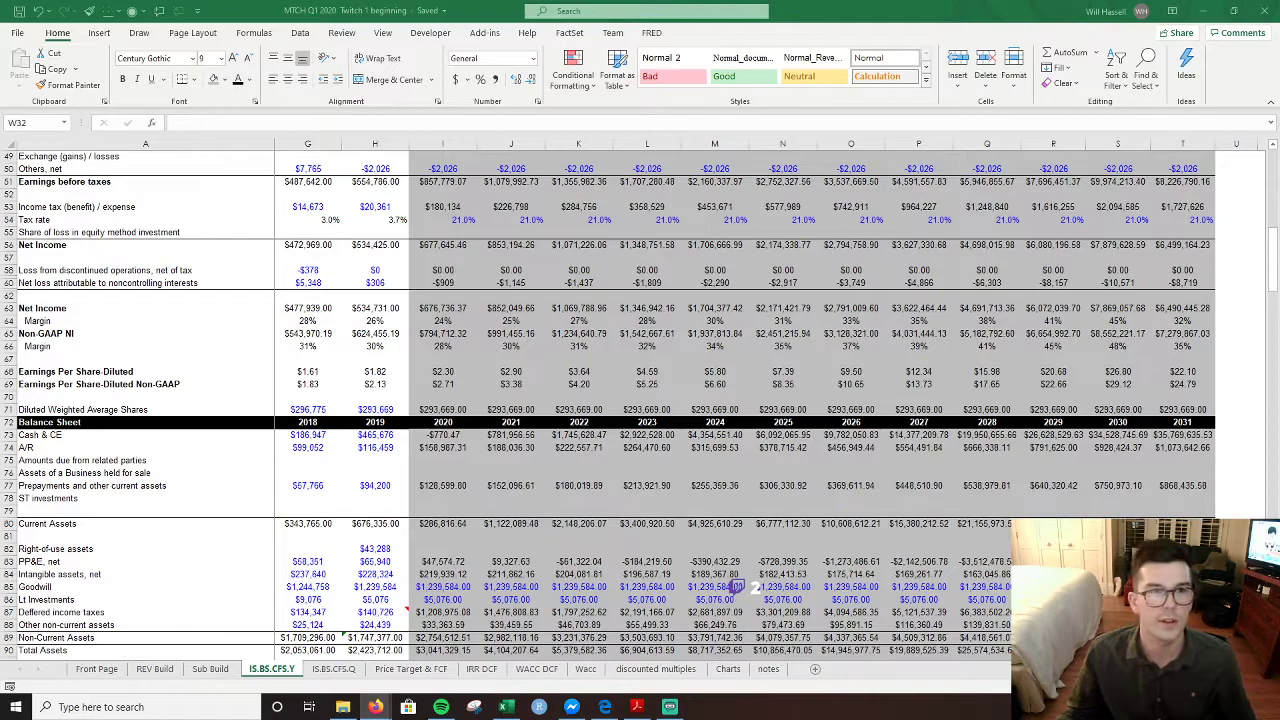
{"action": "left_click", "coordinate": [568, 364]}
{"action": "left_click_drag", "start_coordinate": [664, 374], "coordinate": [783, 662]}
{"action": "left_click", "coordinate": [521, 434]}
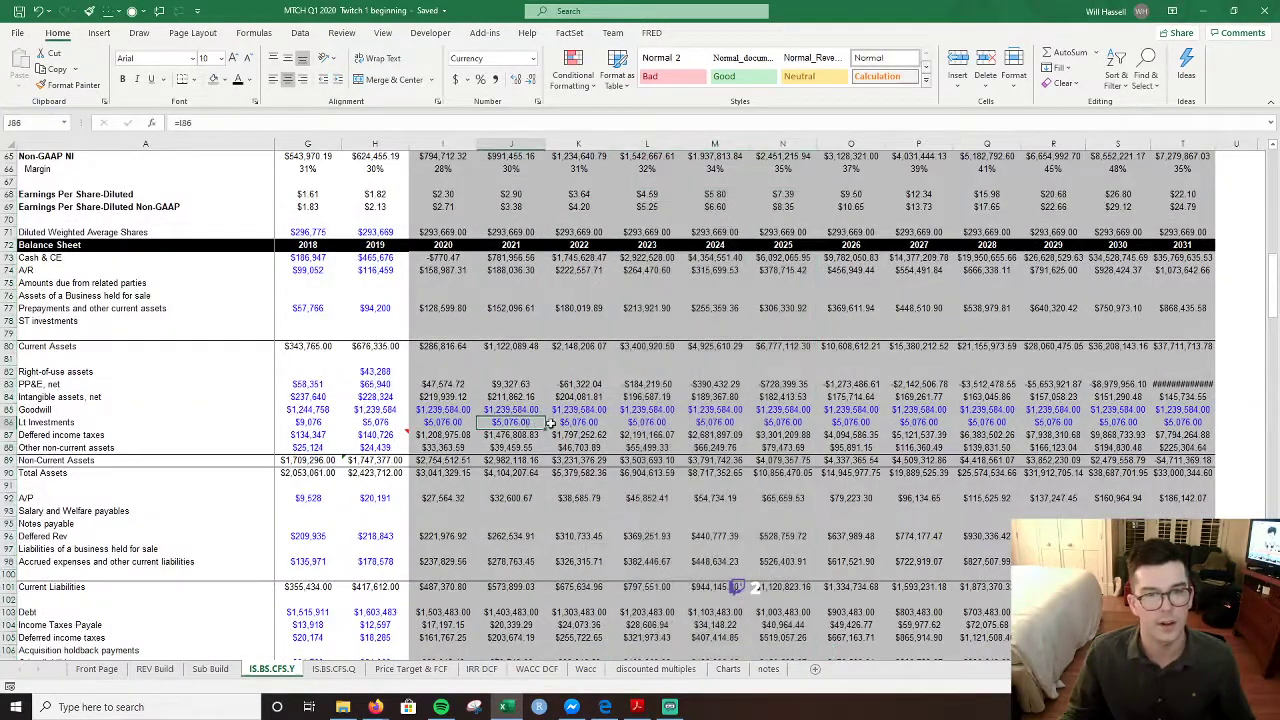
{"action": "scroll", "coordinate": [560, 420], "scroll_direction": "up", "scroll_amount": 20}
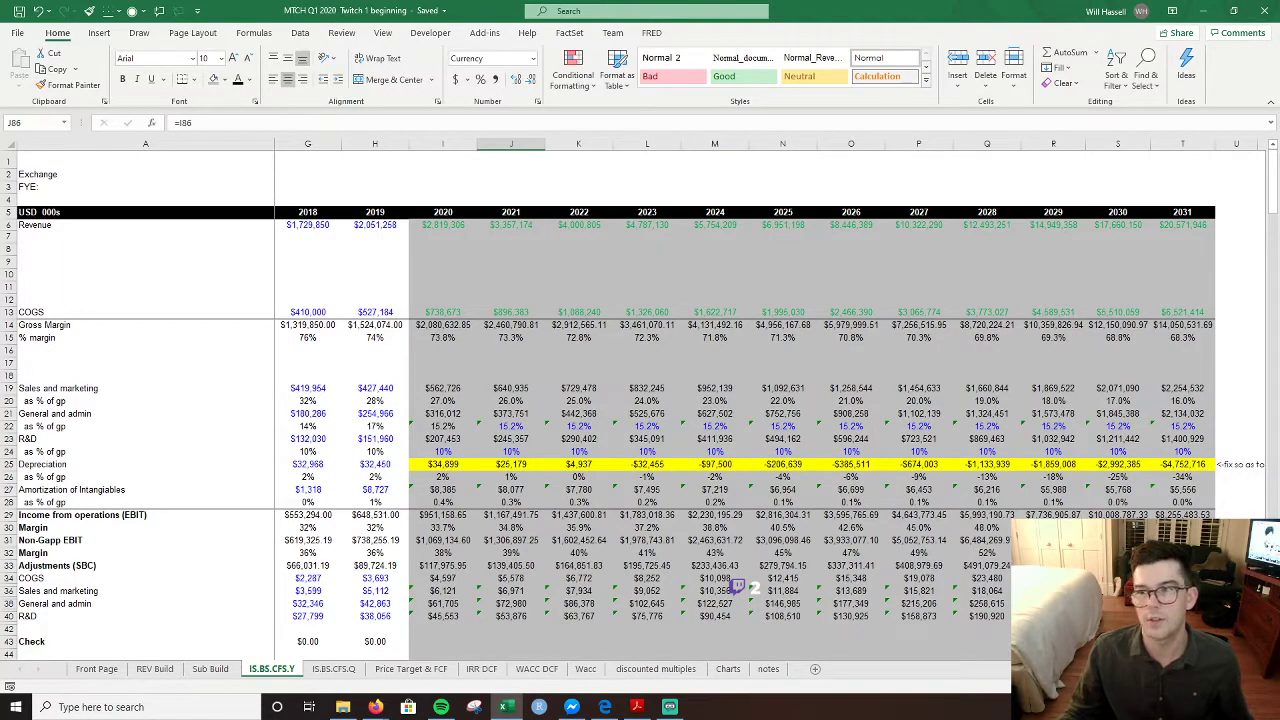
{"action": "key", "text": "alt+Tab"}
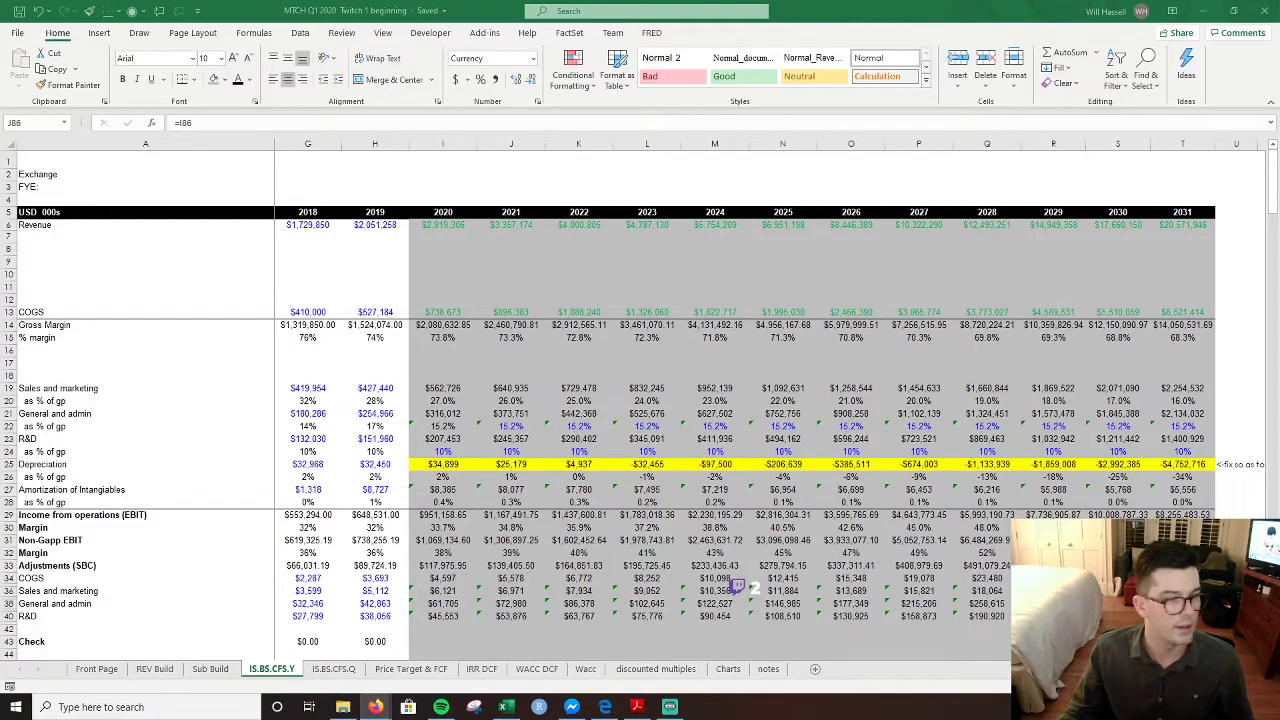
{"action": "key", "text": "alt+Tab"}
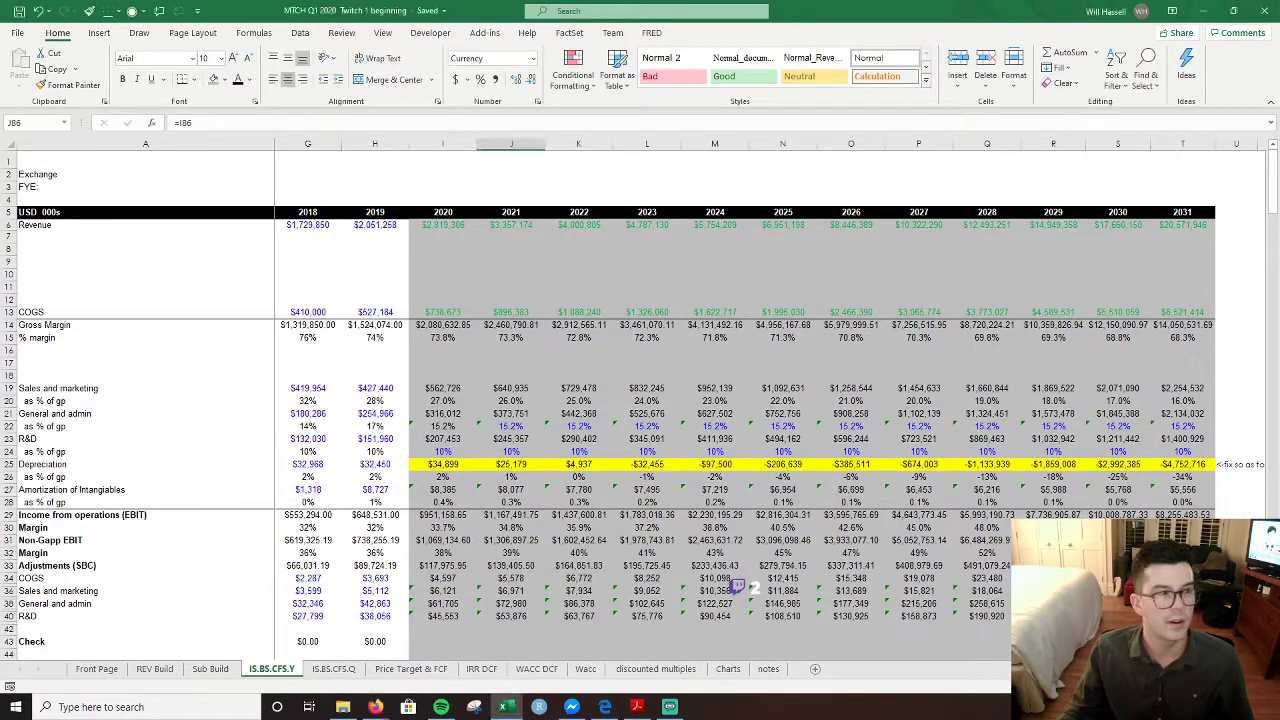